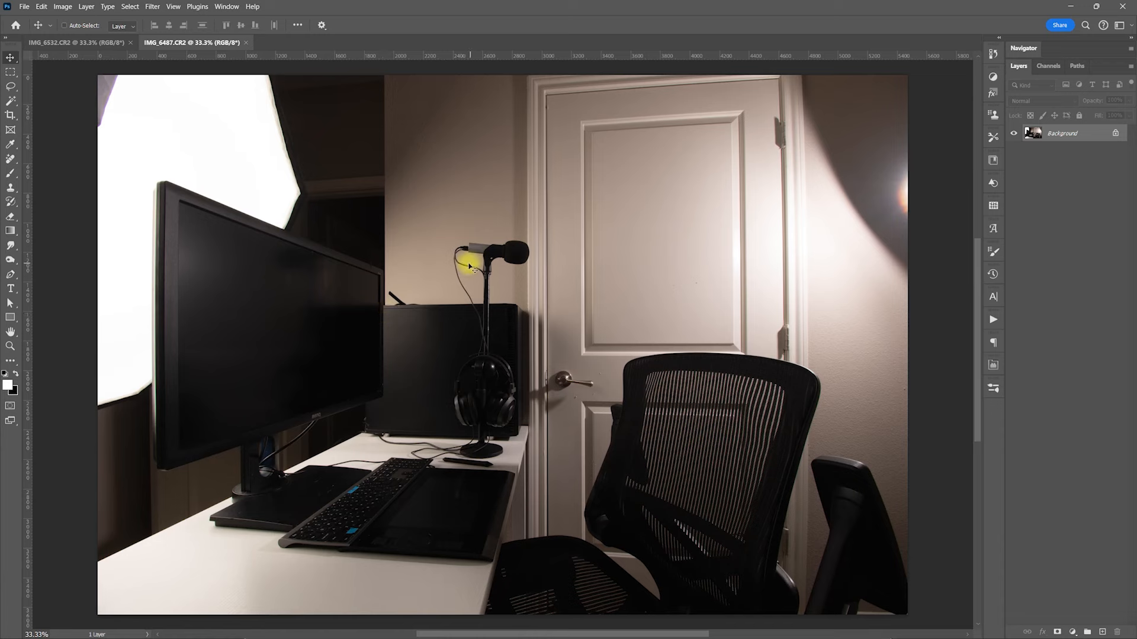
Start a Pen tool path at the monitor's bottom-left corner in IMG_6487.CR2 and trace the recessed left edge upward
key("ctrl+Tab")
key("z")
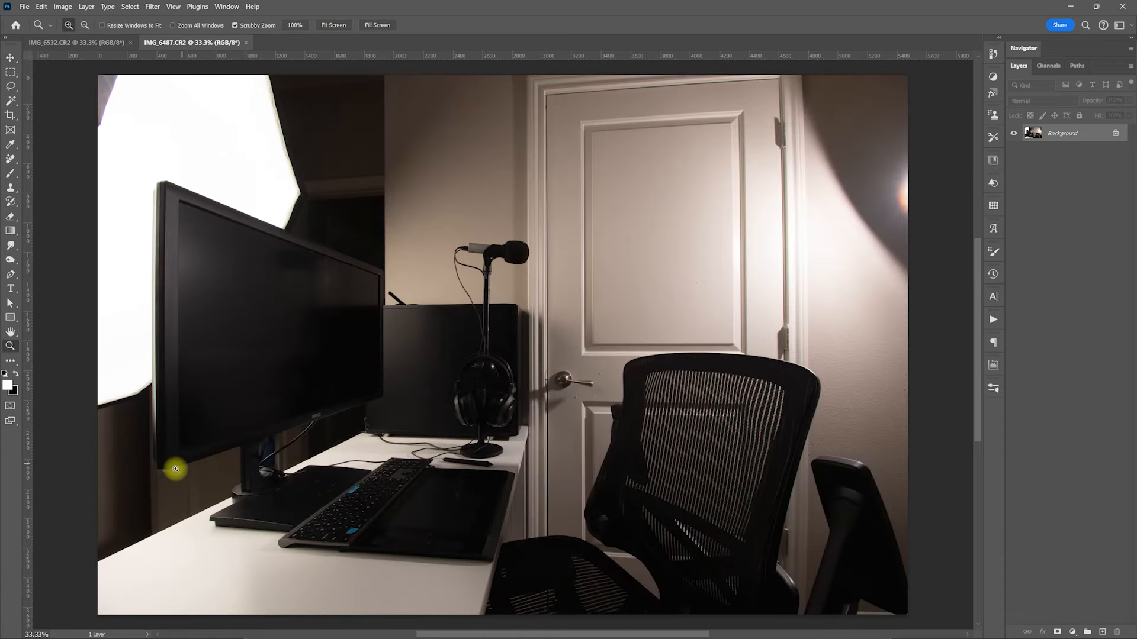
left_click_drag(170, 465, 631, 383)
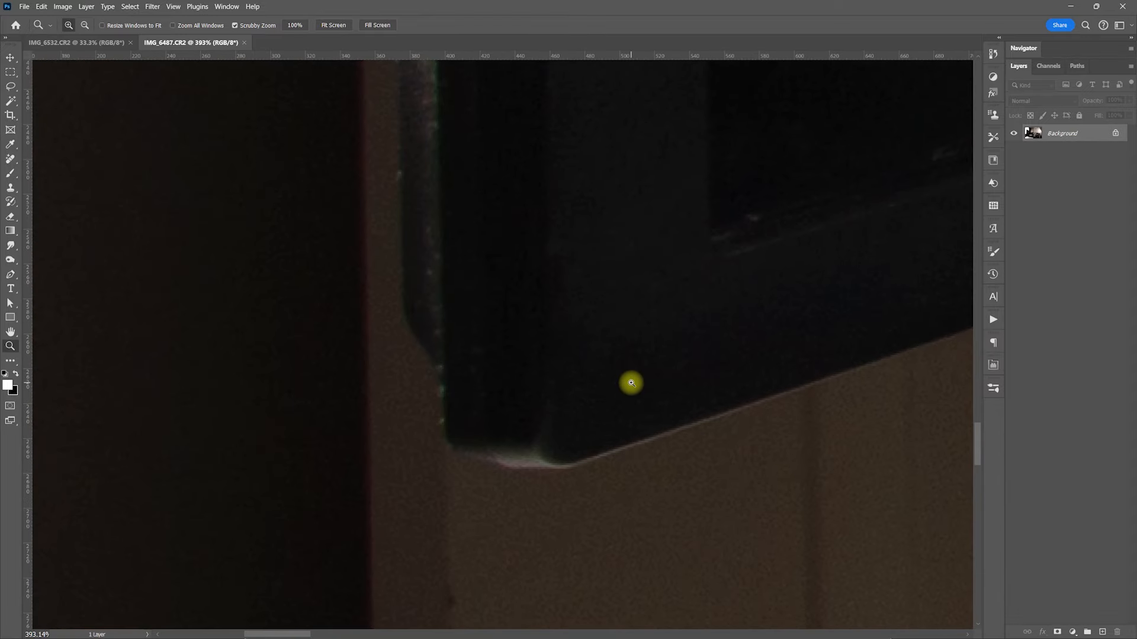
key("p")
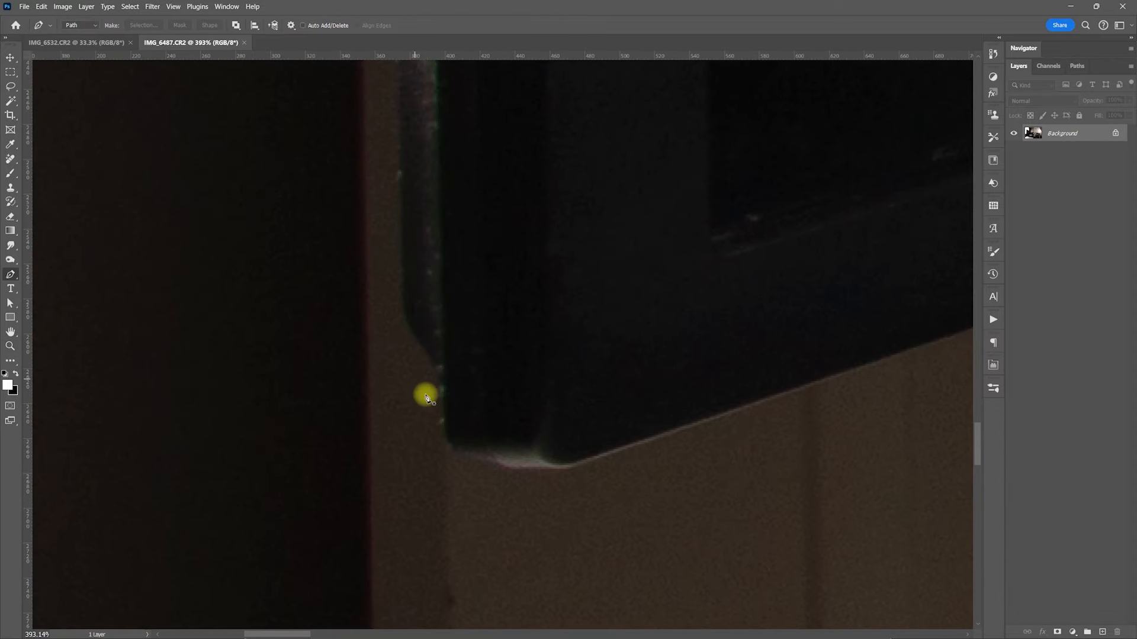
left_click_drag(447, 444, 444, 438)
left_click(439, 370)
left_click_drag(404, 308, 405, 290)
Continue the path around the monitor's top-left corner with curved anchors and along its sloping top edge to the right
left_click_drag(467, 167, 561, 351)
left_click_drag(579, 249, 583, 297)
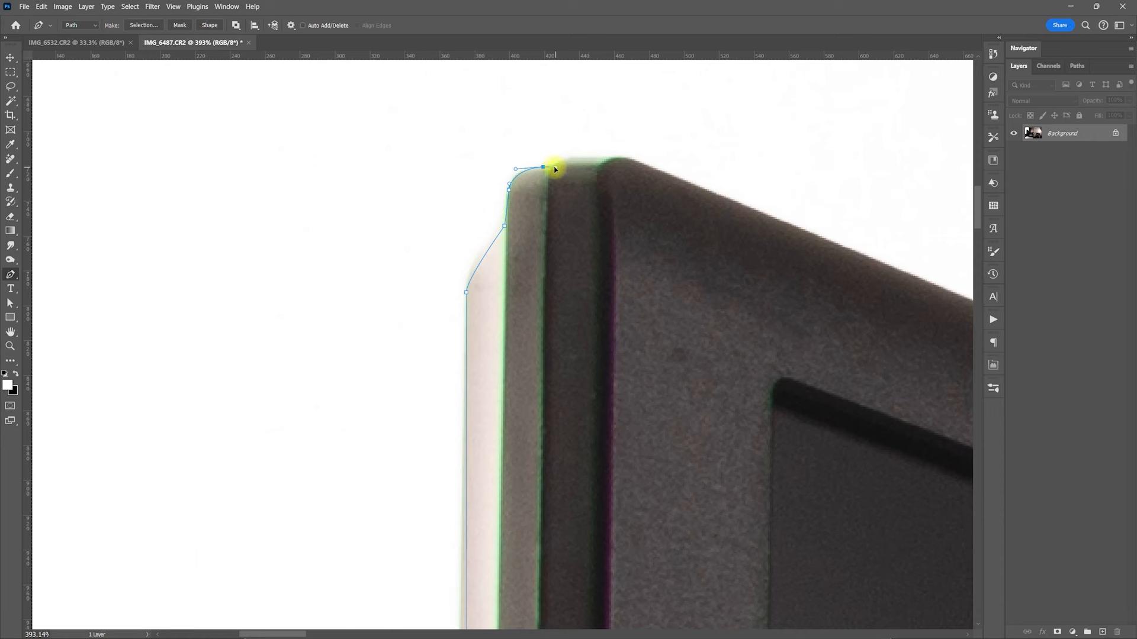
left_click_drag(551, 167, 586, 173)
left_click_drag(811, 303, 414, 231)
left_click_drag(782, 360, 308, 210)
left_click_drag(888, 492, 496, 309)
Trace the path down the monitor's right edge and curve it around the bottom-right corner
left_click_drag(656, 404, 649, 282)
left_click_drag(647, 350, 640, 130)
left_click_drag(642, 355, 635, 130)
left_click_drag(645, 363, 648, 130)
left_click_drag(648, 359, 653, 335)
left_click_drag(614, 275, 615, 298)
left_click_drag(570, 348, 563, 350)
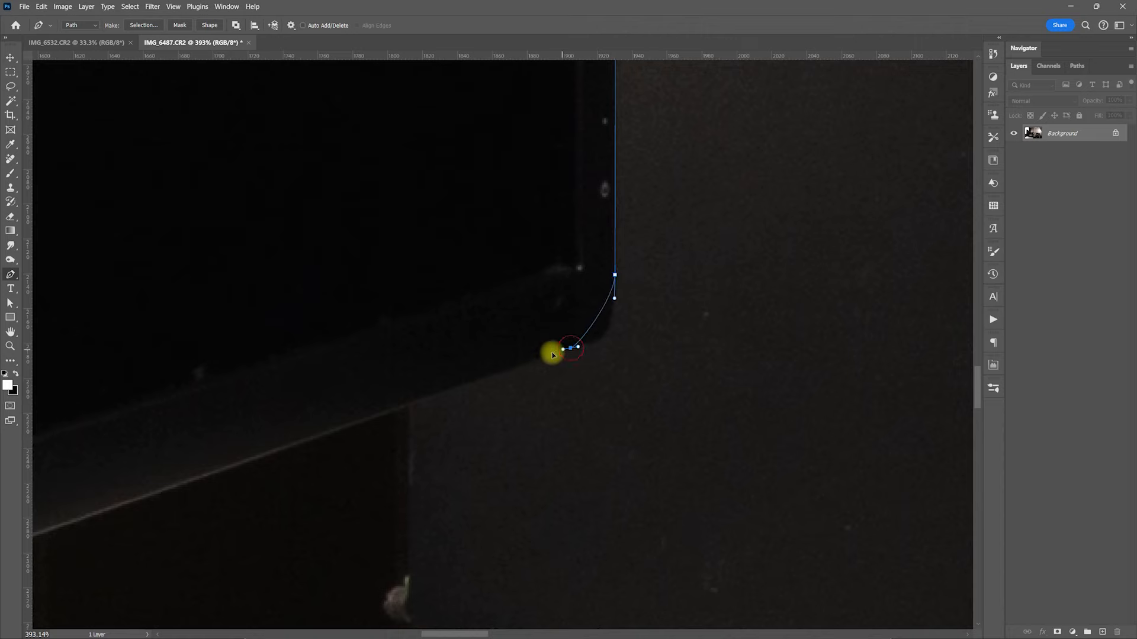
Trace the monitor's bottom edge to the cable below the BenQ logo, then follow the cable's lower edge to the stand
left_click_drag(502, 395, 764, 256)
left_click_drag(615, 354, 838, 216)
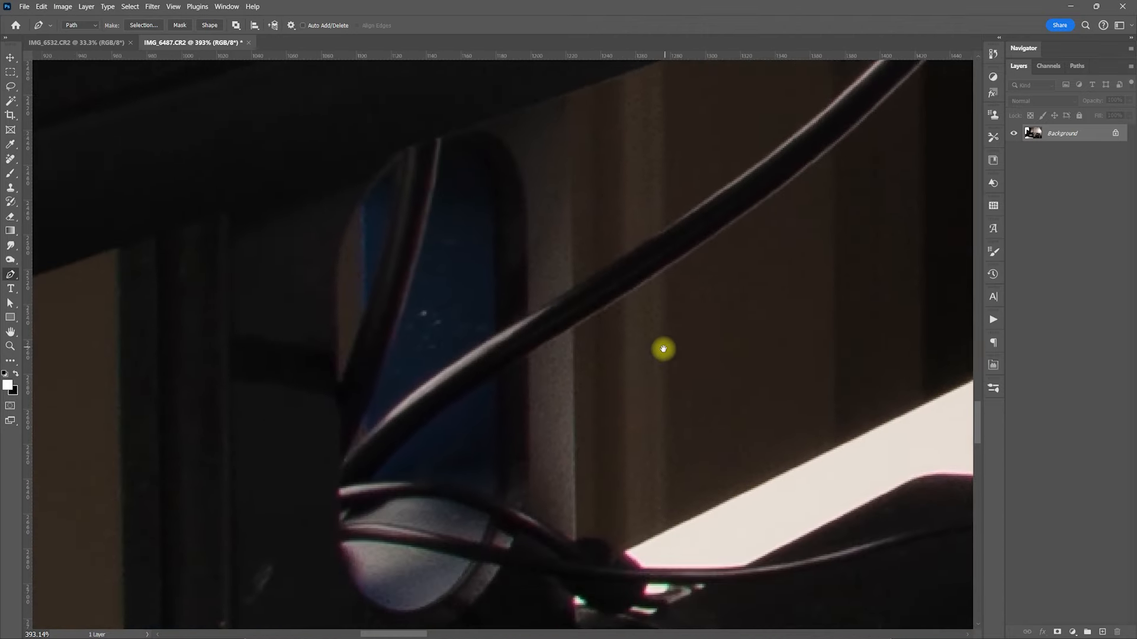
left_click_drag(782, 255, 533, 423)
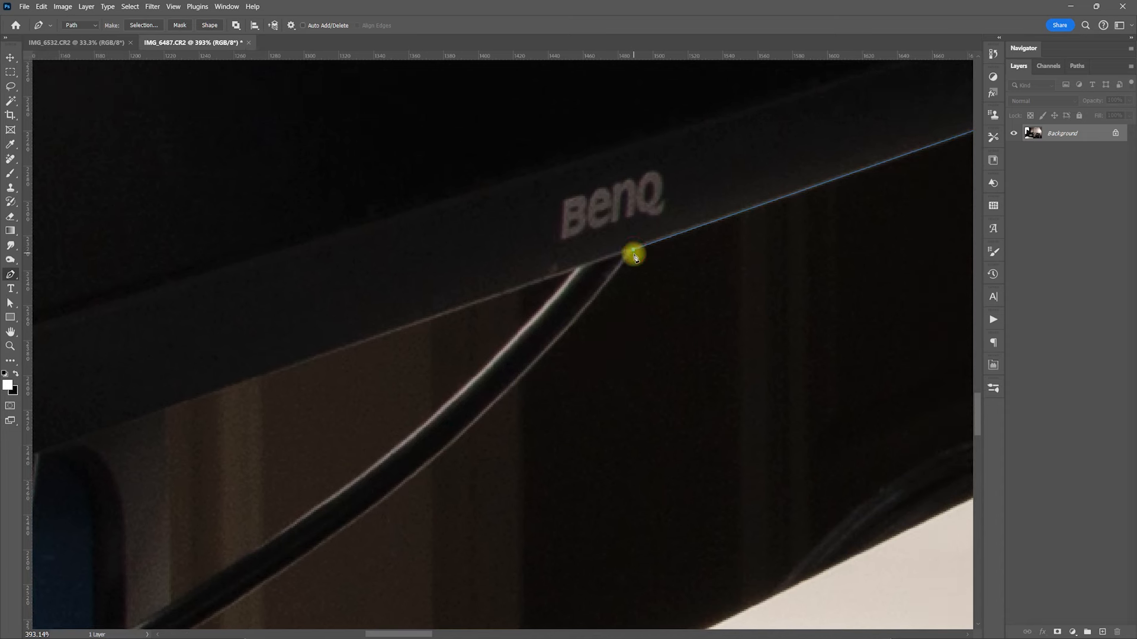
left_click_drag(586, 347, 779, 124)
left_click_drag(587, 275, 677, 221)
left_click(589, 256)
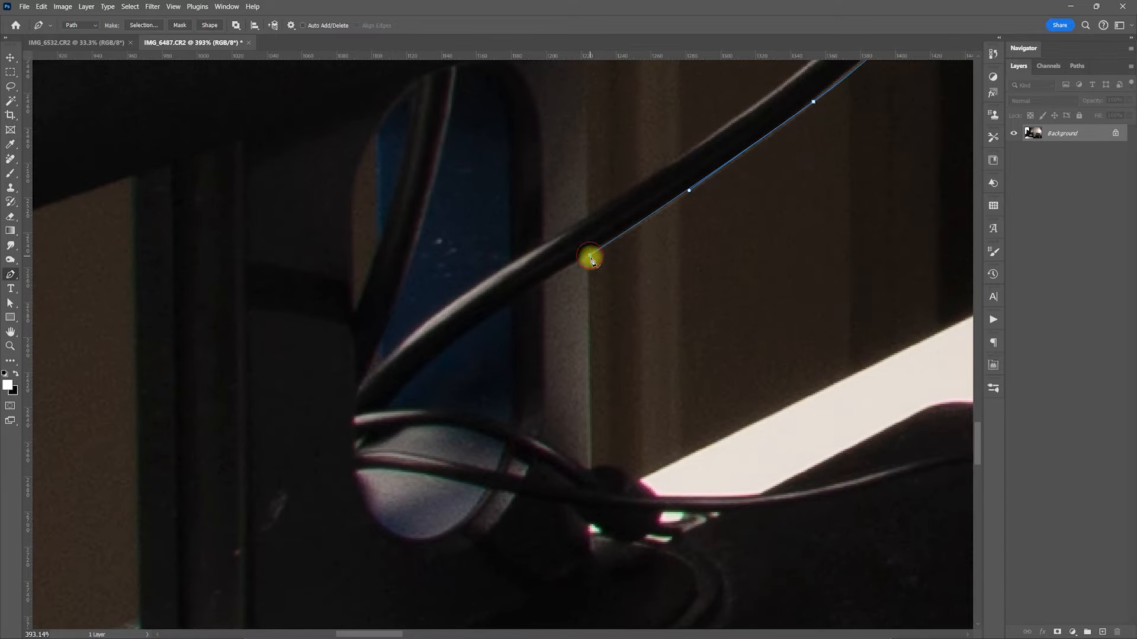
Extend the path down the stand's right side, around the cable clip and onto the rear edge of the monitor base
left_click(591, 468)
left_click_drag(599, 497, 451, 245)
left_click(469, 256)
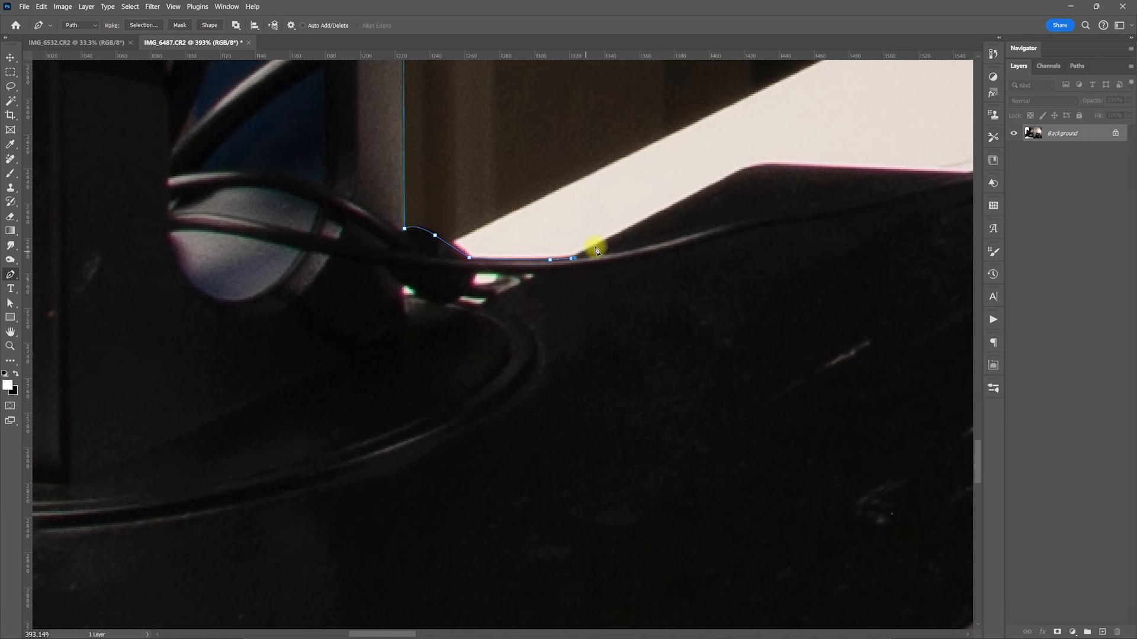
left_click_drag(740, 171, 458, 271)
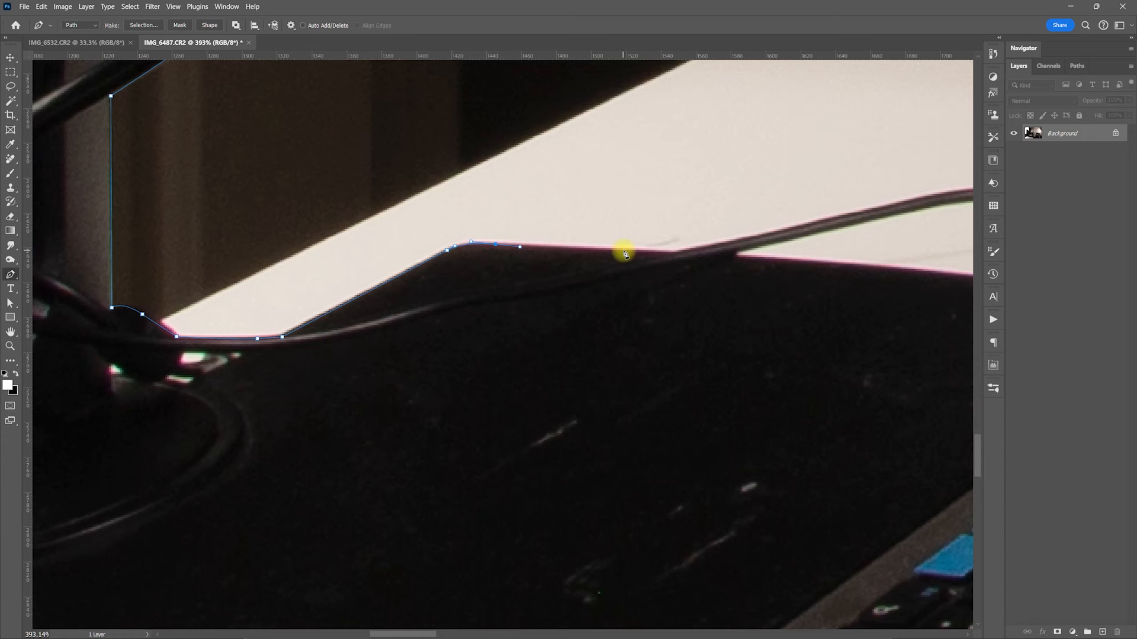
key("ctrl+z")
left_click(537, 247)
Trace the upper edge of the desk cable from the monitor base to the keyboard with curved segments
scroll(690, 264, "right", 10)
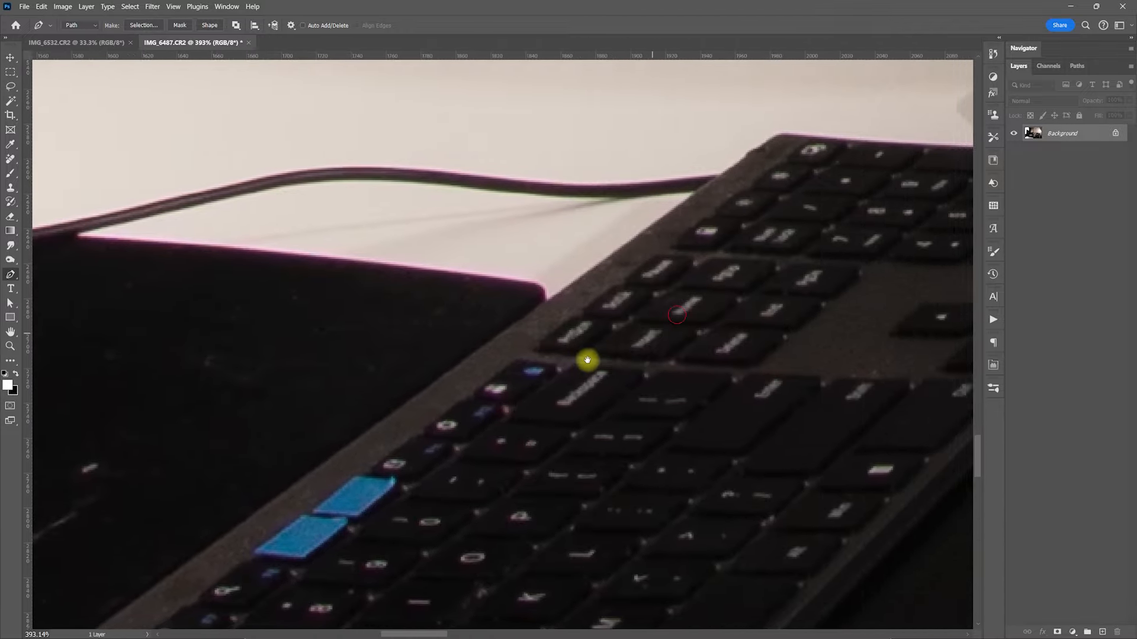
scroll(656, 356, "left", 7)
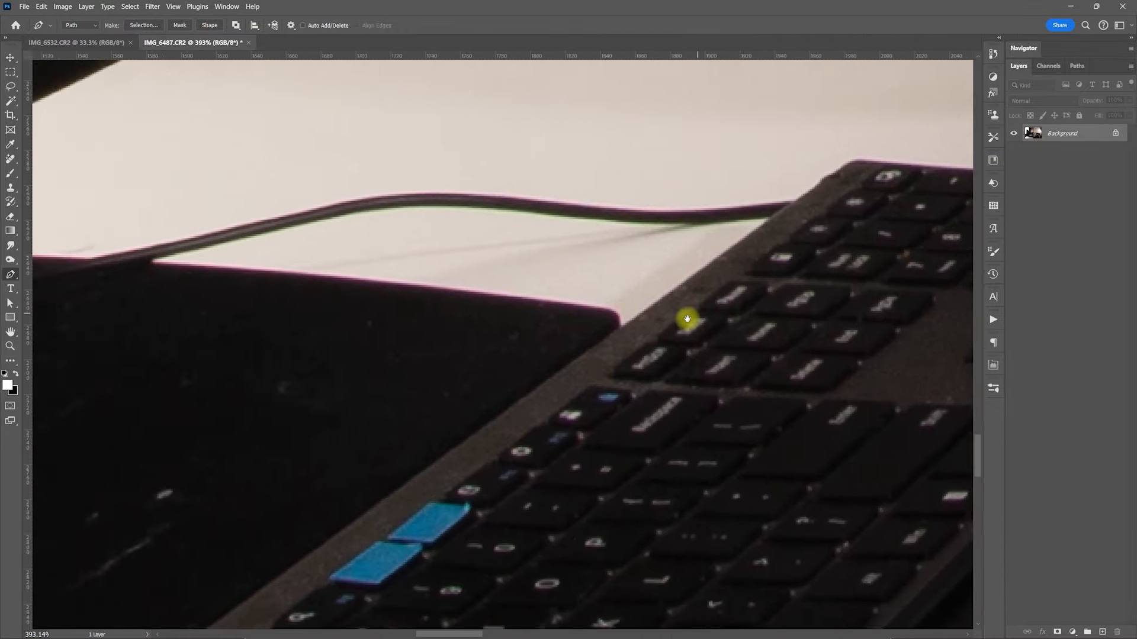
left_click_drag(672, 336, 676, 338)
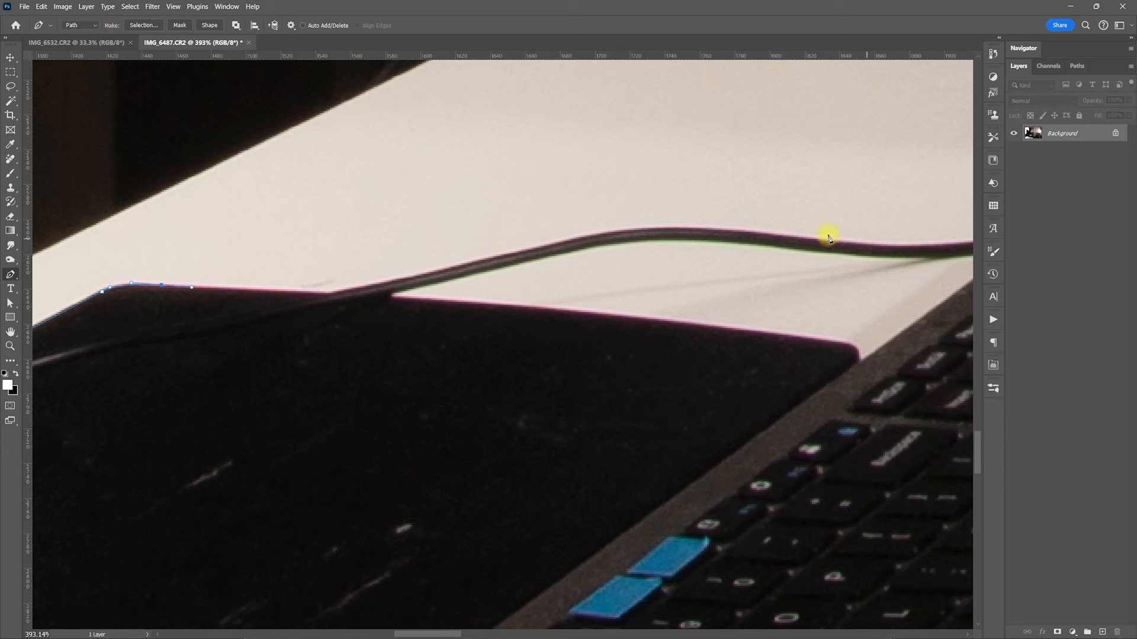
left_click(330, 295)
left_click_drag(496, 259, 561, 243)
left_click_drag(736, 231, 826, 245)
left_click_drag(894, 313, 573, 319)
left_click_drag(618, 253, 666, 249)
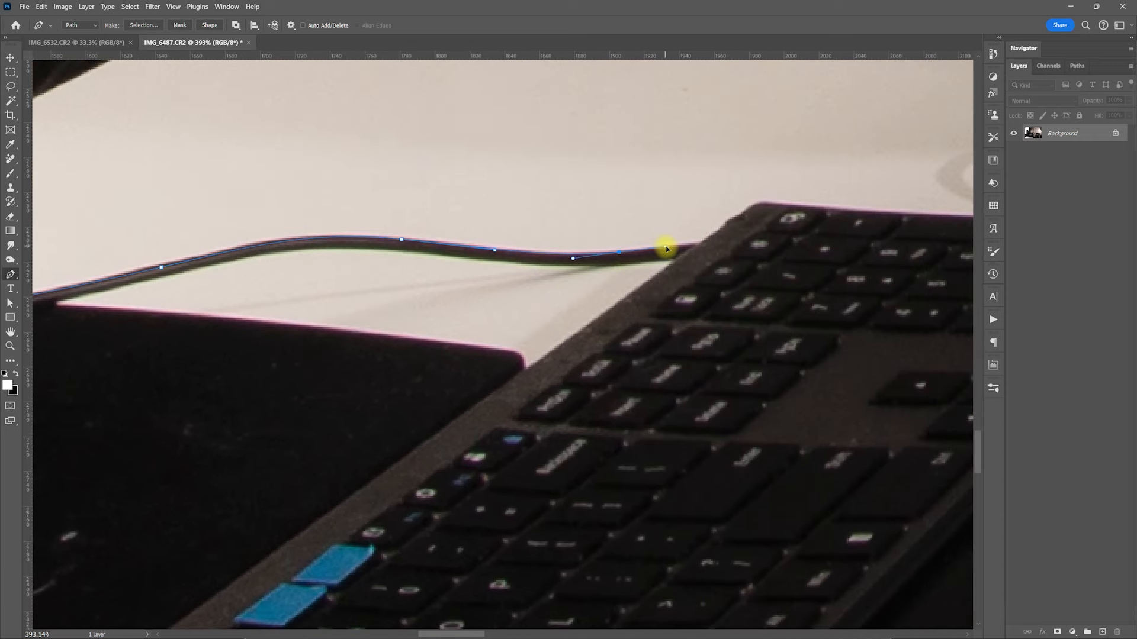
left_click(697, 246)
Trace the underside of the desk cable from the keyboard back to the rear edge of the monitor base
left_click_drag(876, 329, 649, 338)
left_click_drag(379, 355, 789, 335)
left_click_drag(527, 314, 639, 359)
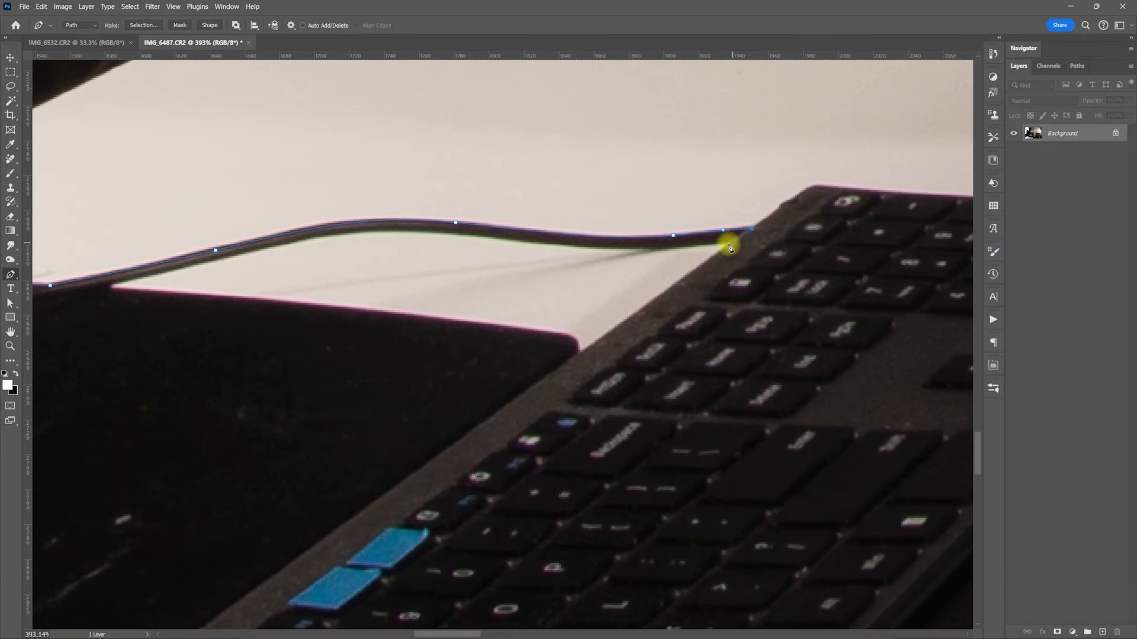
left_click_drag(555, 244, 506, 239)
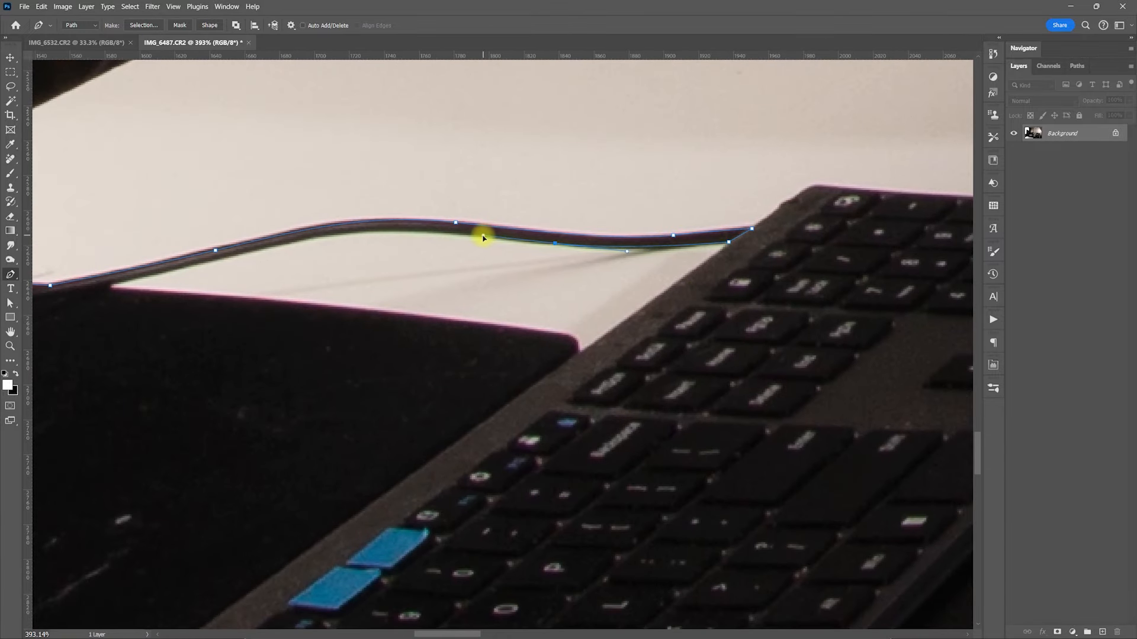
left_click_drag(353, 236, 687, 225)
left_click_drag(618, 230, 570, 243)
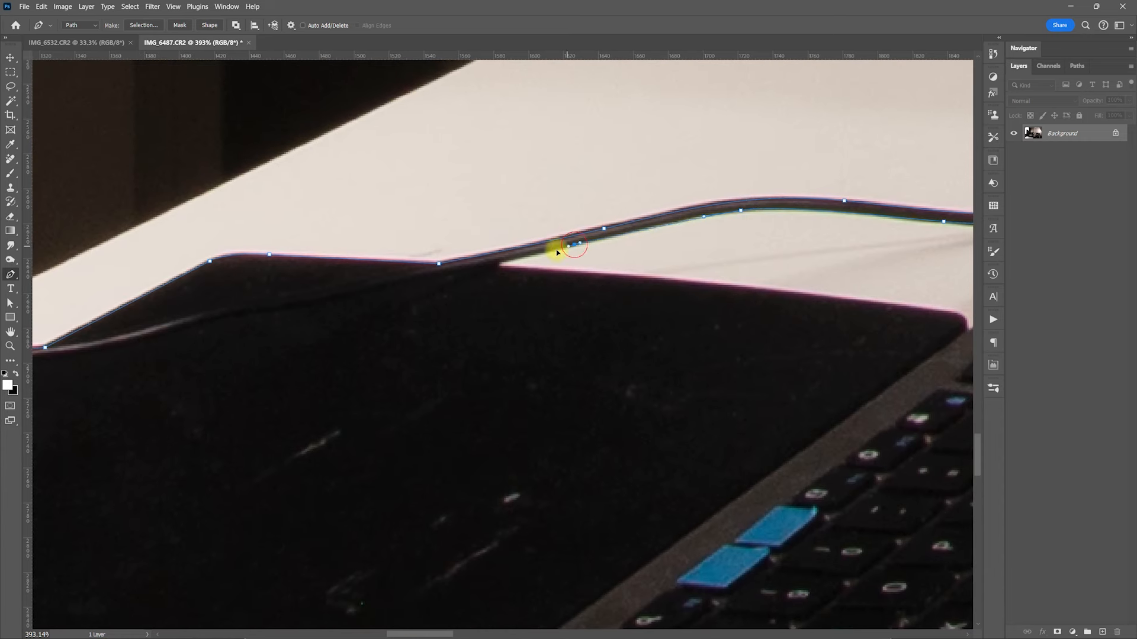
left_click(499, 264)
Outline the base's rear edge and right corner, then follow the keyboard's edge down to the front of the base
left_click_drag(781, 348, 540, 299)
left_click(613, 246)
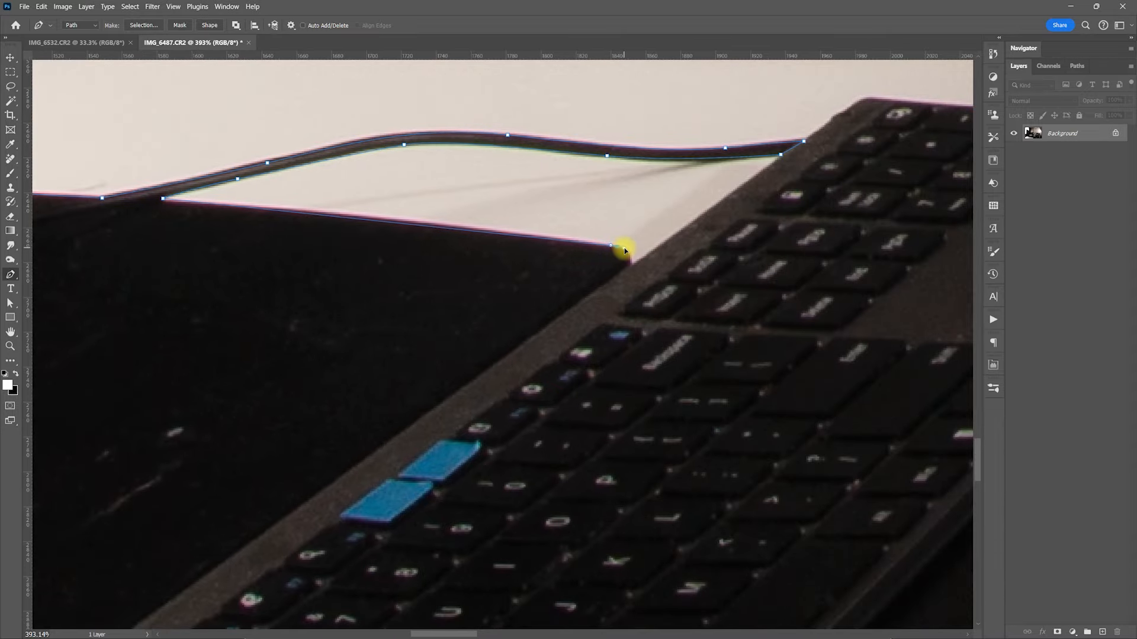
left_click_drag(314, 572, 823, 83)
left_click_drag(310, 584, 597, 338)
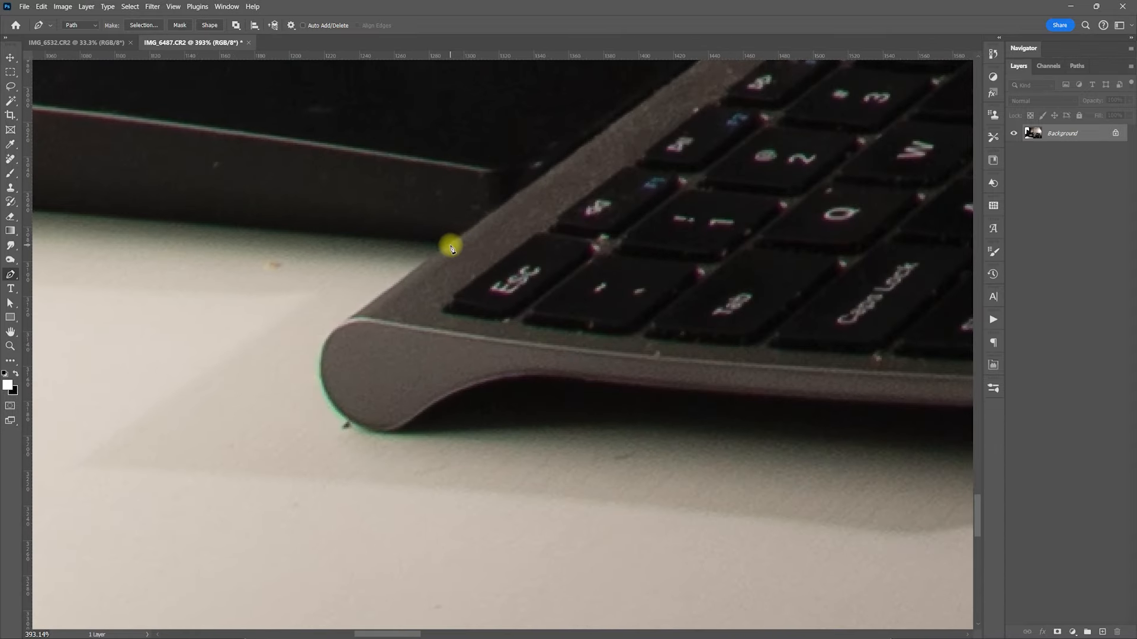
left_click_drag(421, 239, 640, 309)
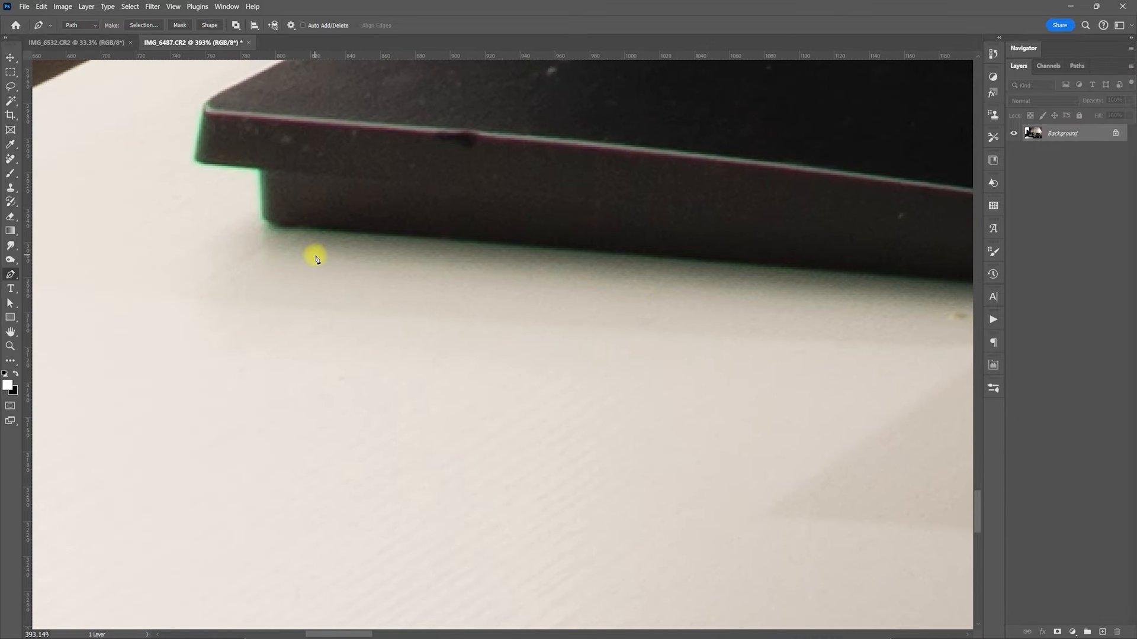
Trace the base's stepped front-left corner and its left edge up to the round stand mount
left_click(276, 230)
left_click(264, 172)
left_click_drag(264, 172, 598, 305)
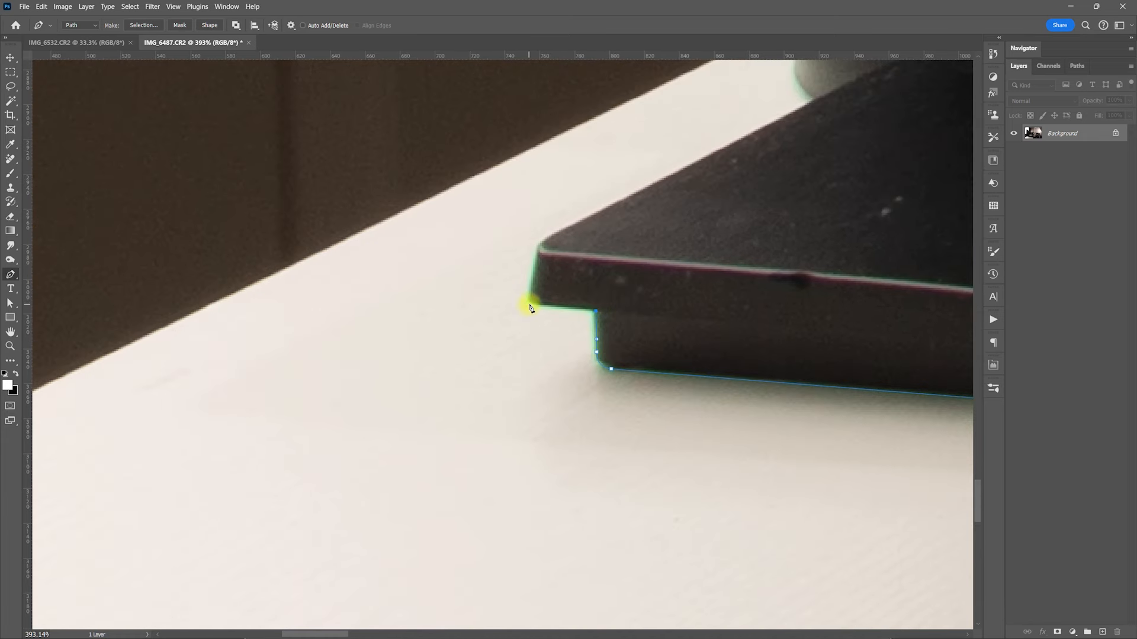
left_click_drag(676, 201, 531, 371)
left_click(523, 379)
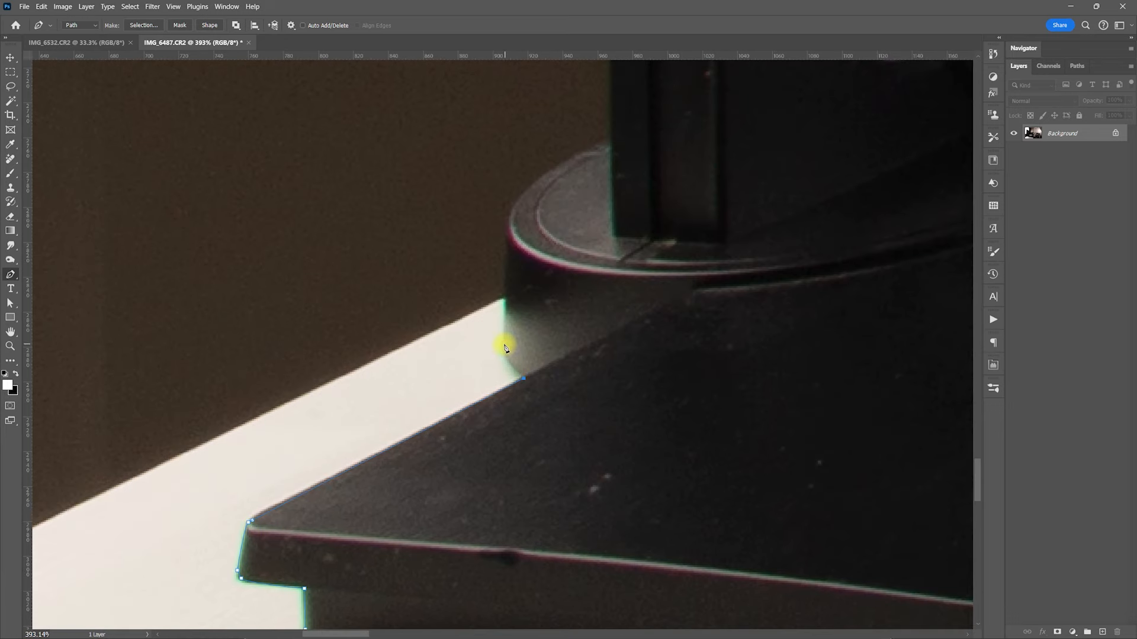
Curve the path around the round stand mount and continue up the stand's left side to the monitor's underside
left_click_drag(505, 330, 503, 326)
left_click_drag(510, 218, 513, 208)
left_click_drag(567, 160, 655, 304)
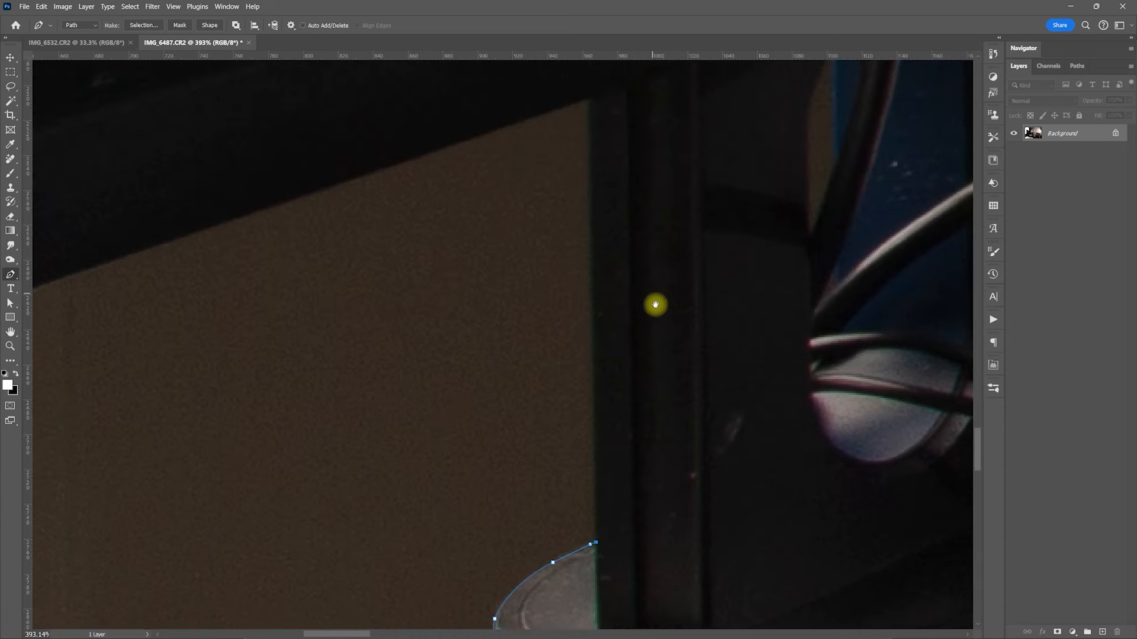
left_click_drag(611, 190, 613, 221)
left_click(598, 223)
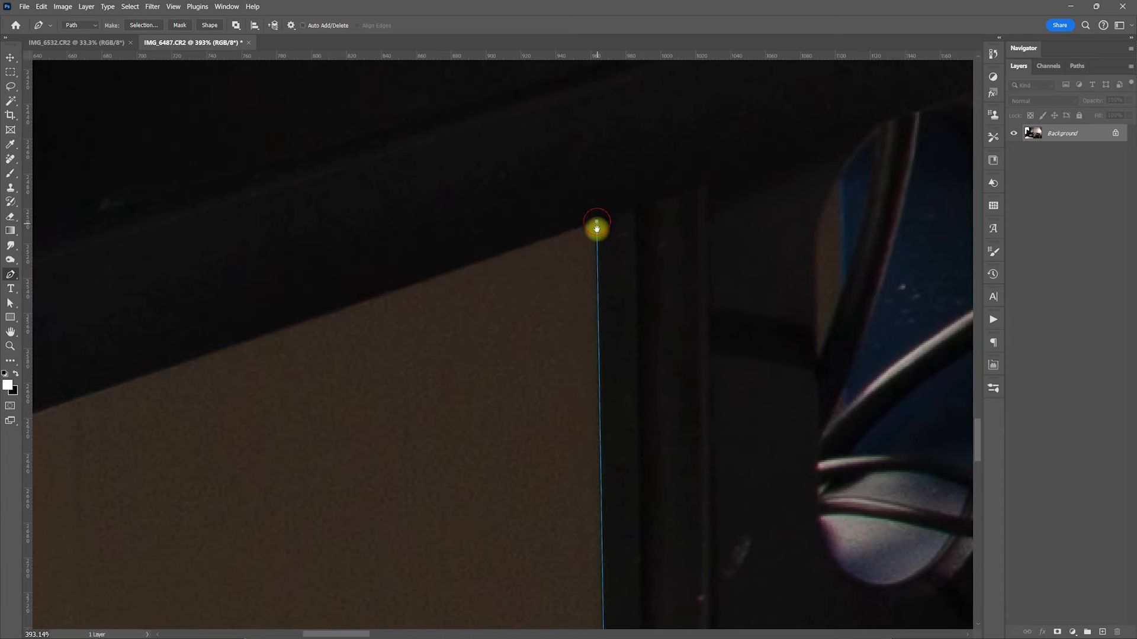
Trace the monitor's bottom edge back to the bottom-left corner and close the outer path at its starting anchor
scroll(535, 270, "left", 10)
left_click(526, 276)
left_click_drag(463, 276, 440, 270)
left_click(397, 253)
Check the closed outline around the monitor's bottom-left corner at different magnifications
key("ctrl+minus")
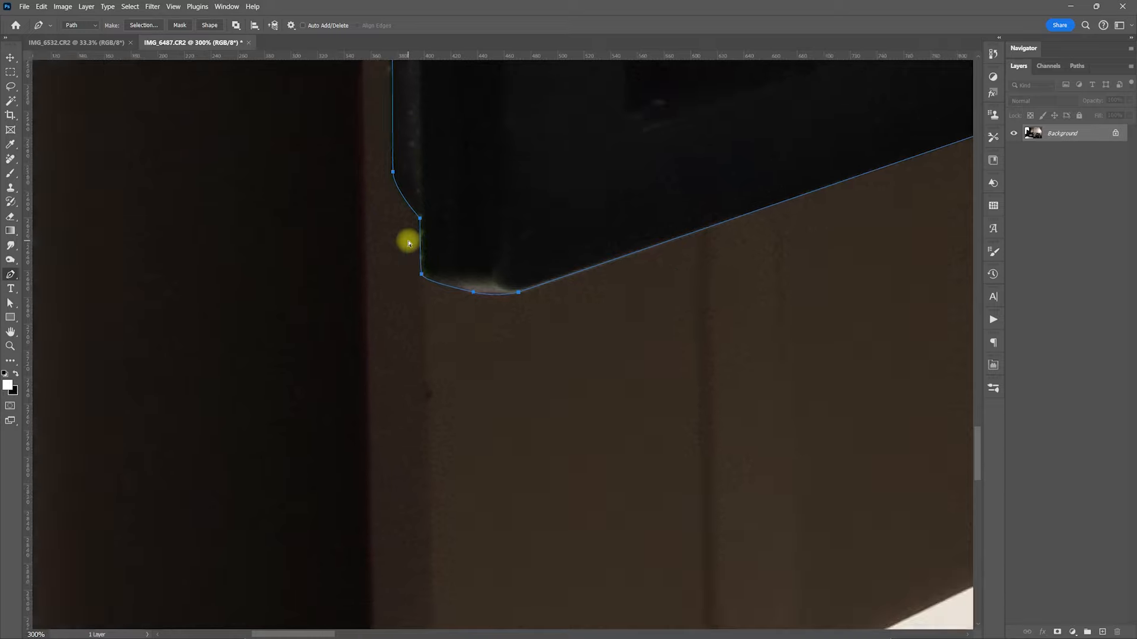
key("ctrl+minus")
key("ctrl+minus")
key("ctrl+minus")
key("ctrl+plus")
key("ctrl+plus")
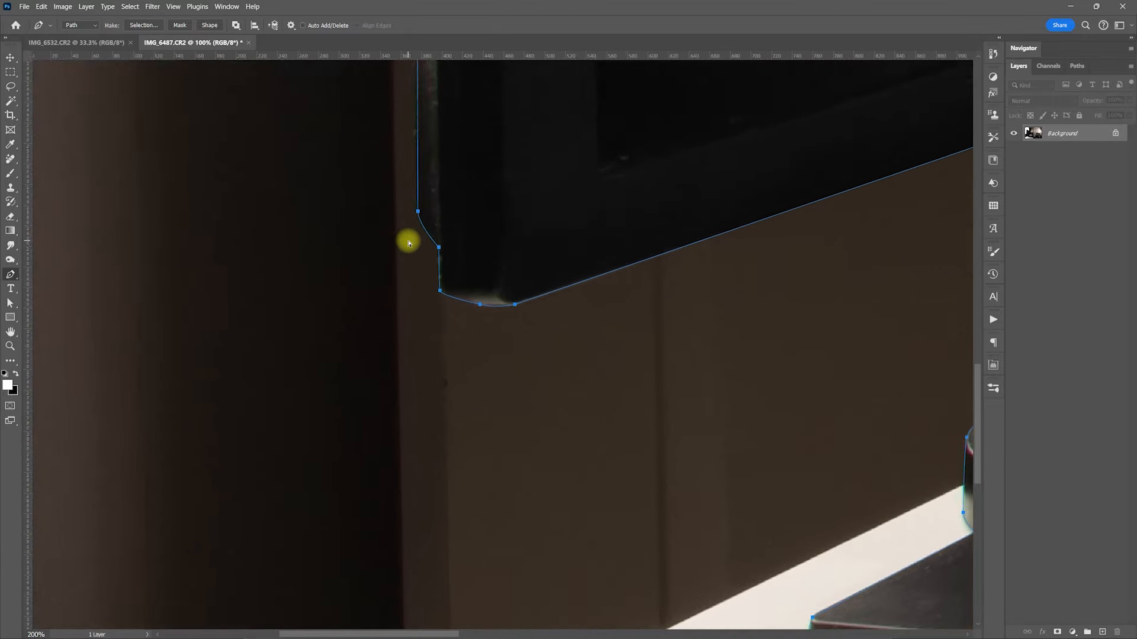
key("ctrl+plus")
key("ctrl+plus")
Draw a closed subpath around the narrow brown background gap at the left side of the stand's cable opening
left_click_drag(857, 248, 408, 328)
left_click_drag(888, 332, 503, 462)
left_click_drag(758, 101, 600, 276)
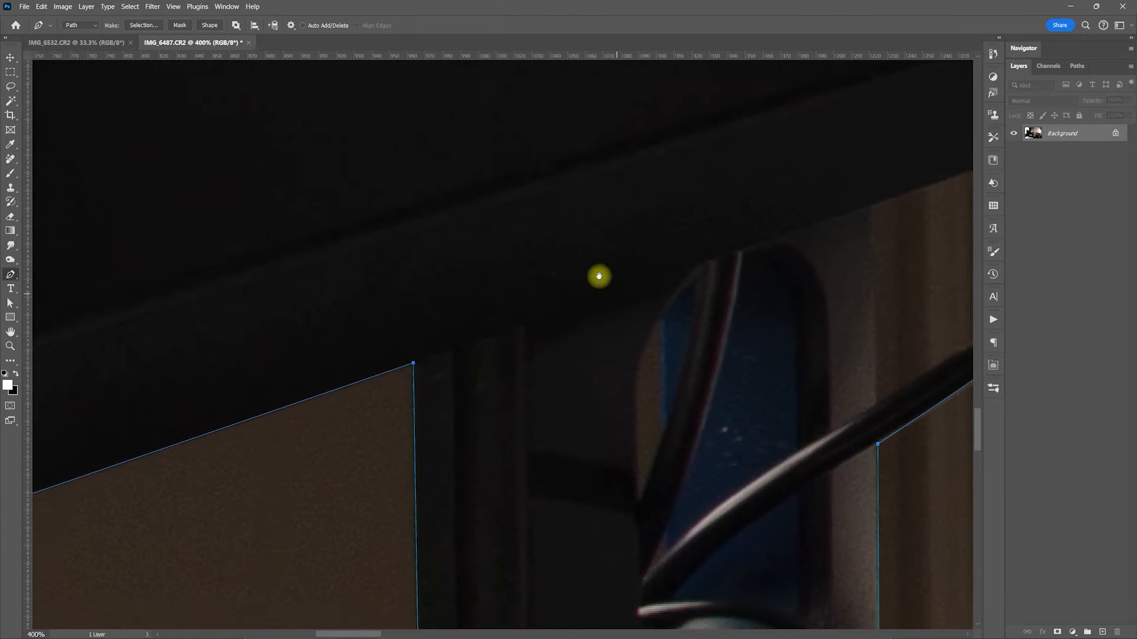
left_click_drag(730, 405, 634, 314)
left_click(541, 410)
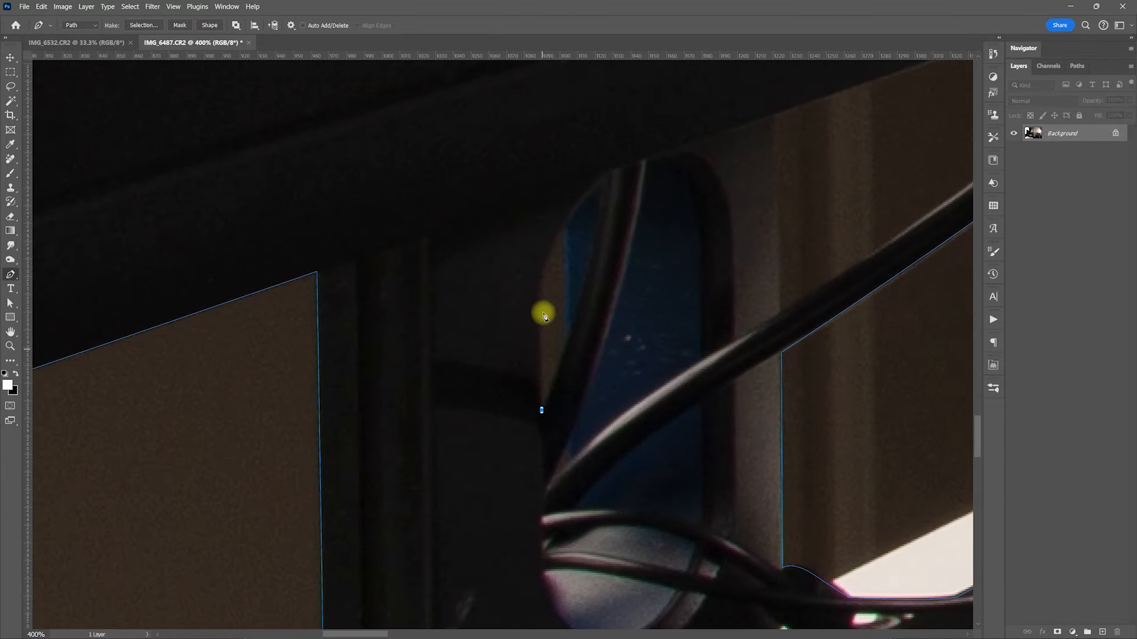
left_click_drag(544, 271, 553, 237)
left_click(563, 226)
left_click(565, 340)
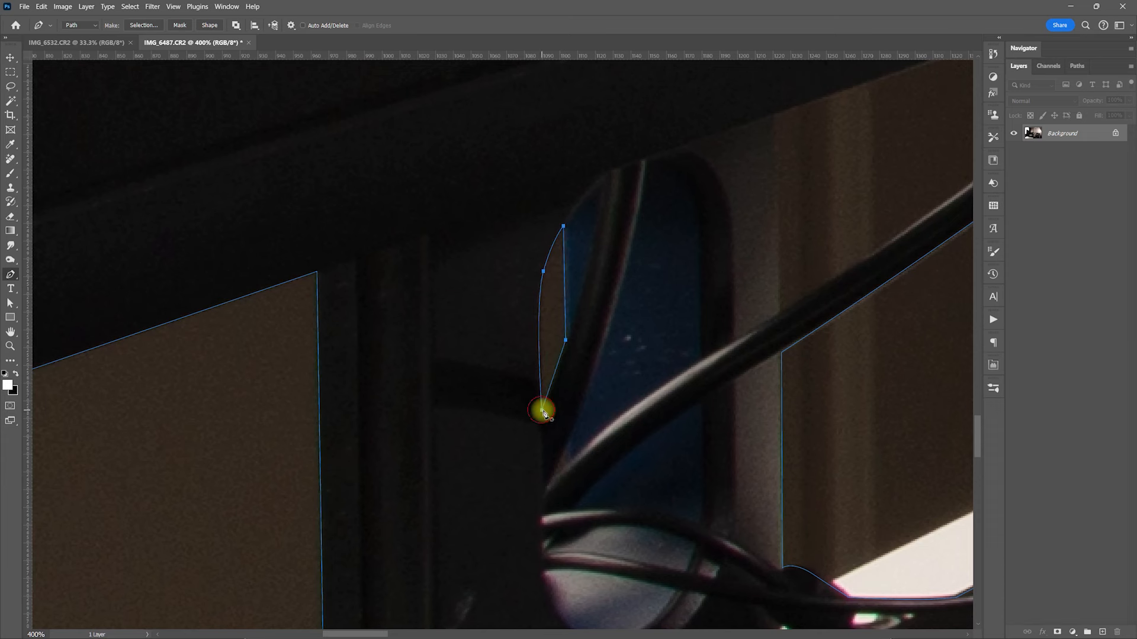
left_click(541, 410)
Draw a small closed triangular subpath around the gap where the two cables meet inside the stand's opening
scroll(733, 223, "down", 1)
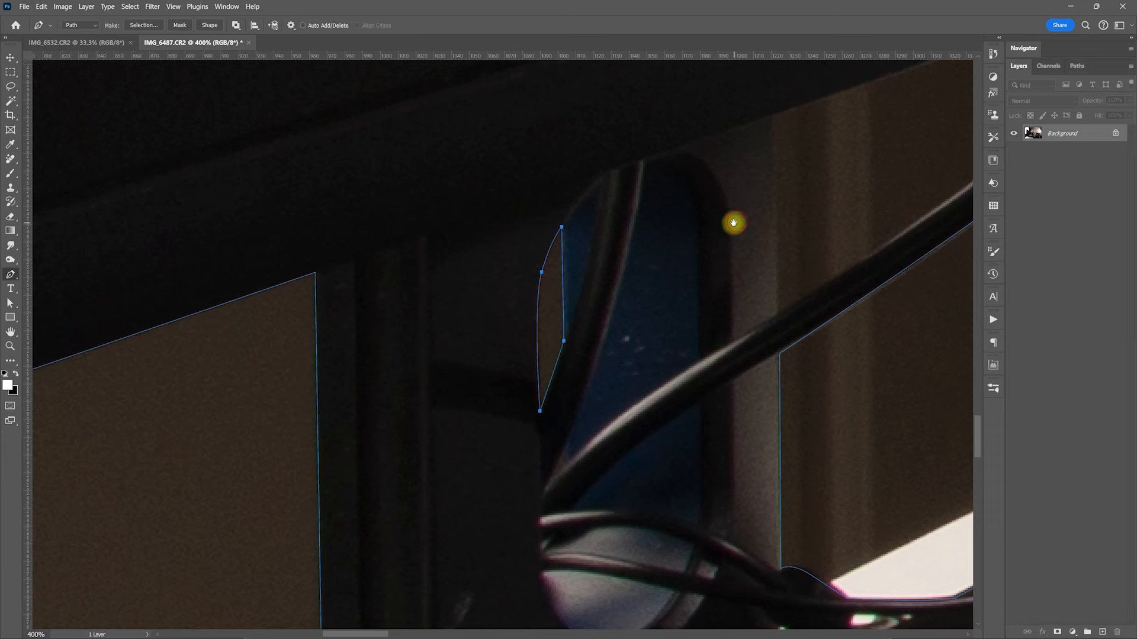
left_click(549, 468)
left_click(562, 435)
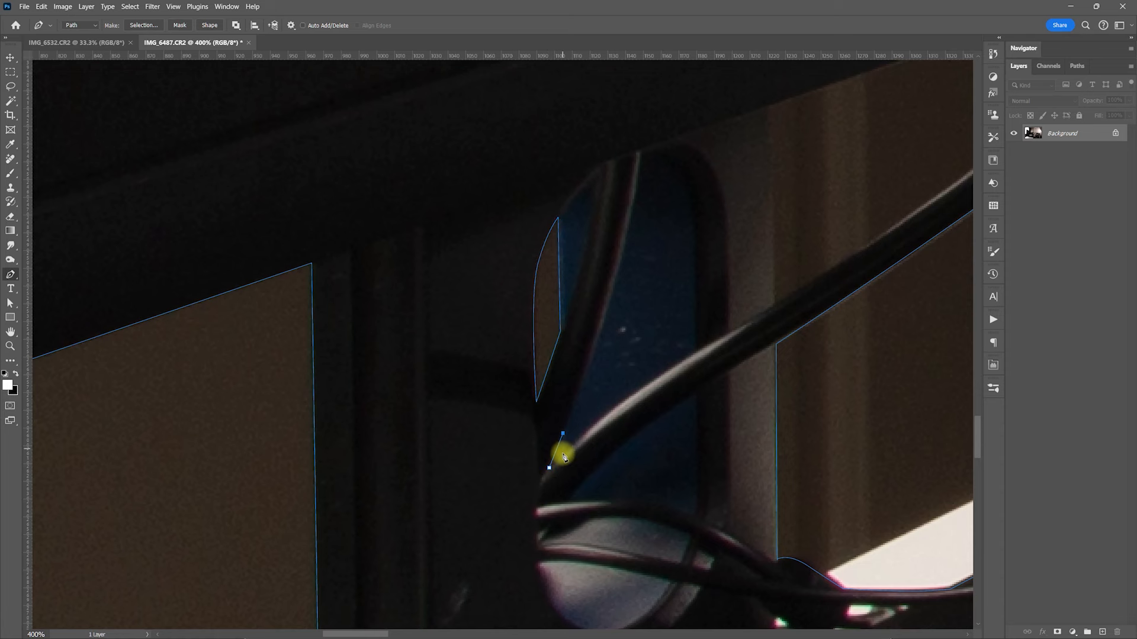
left_click(563, 454)
left_click(549, 467)
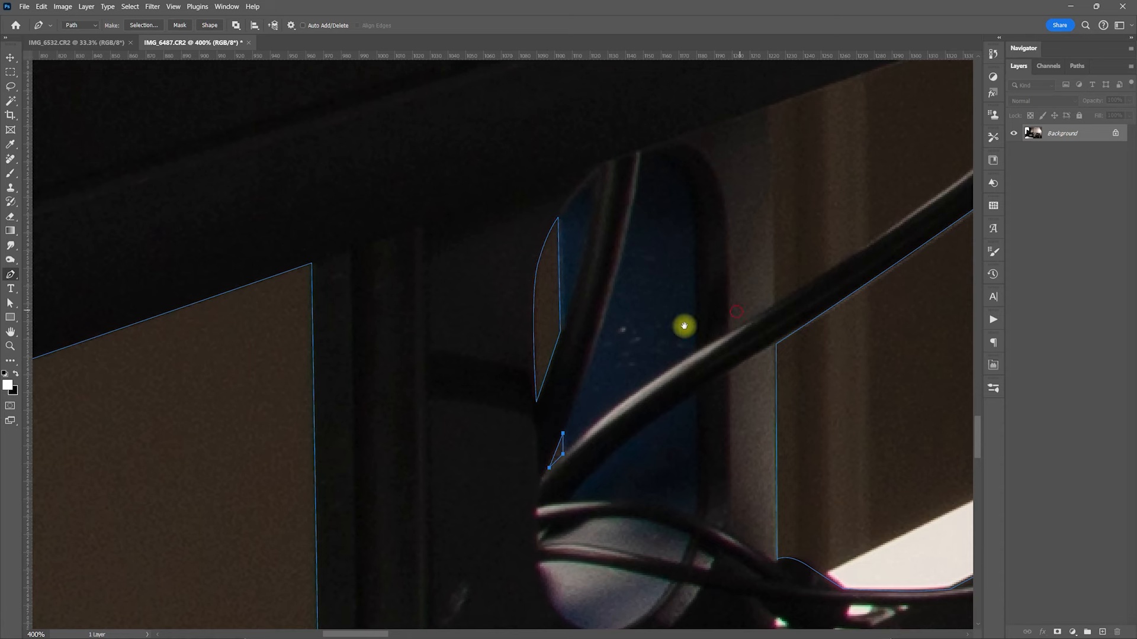
Draw a closed subpath around the background area between the monitor's bottom edge, the stand and the cable's upper edge
scroll(738, 309, "right", 5)
scroll(738, 309, "up", 1)
left_click(496, 185)
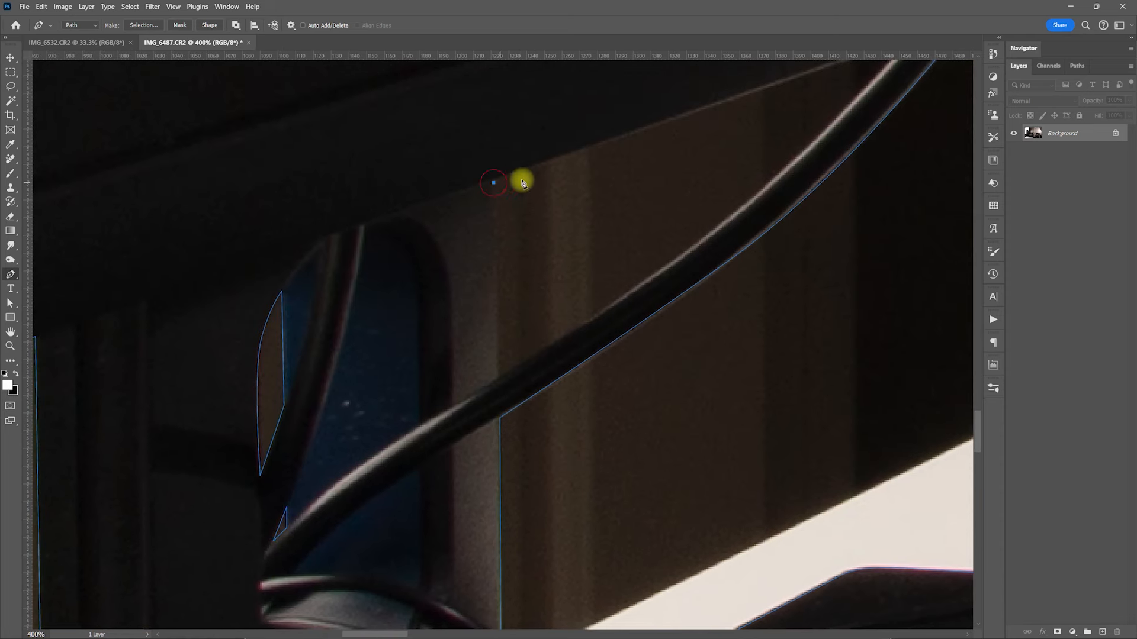
scroll(627, 269, "right", 5)
scroll(627, 269, "up", 4)
left_click(762, 167)
left_click_drag(586, 339, 493, 410)
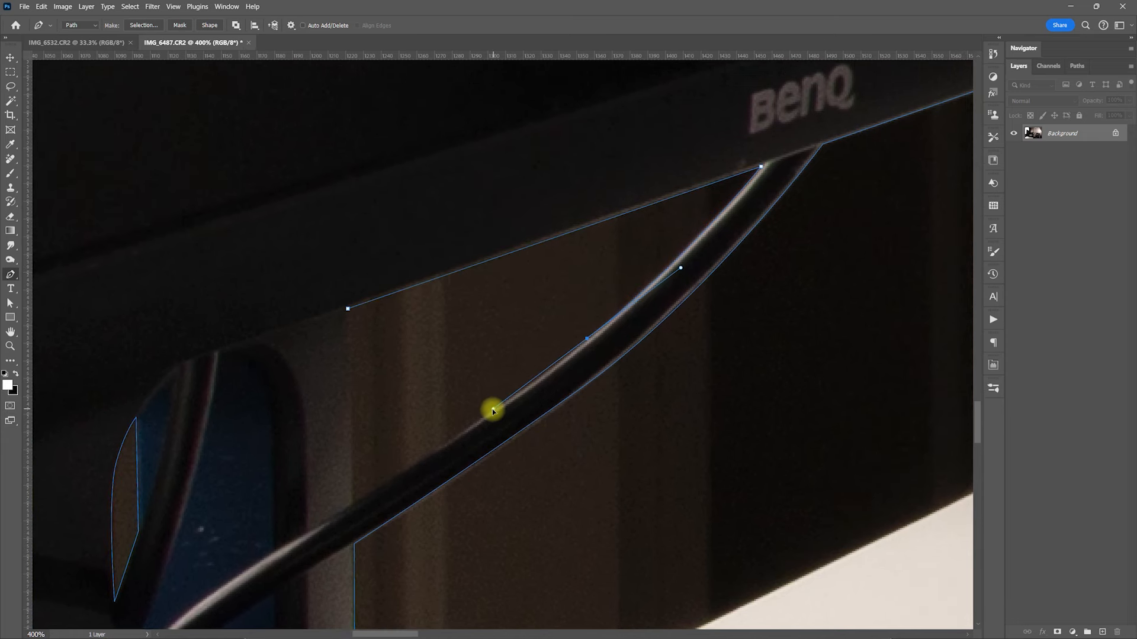
left_click(353, 502)
left_click(348, 309)
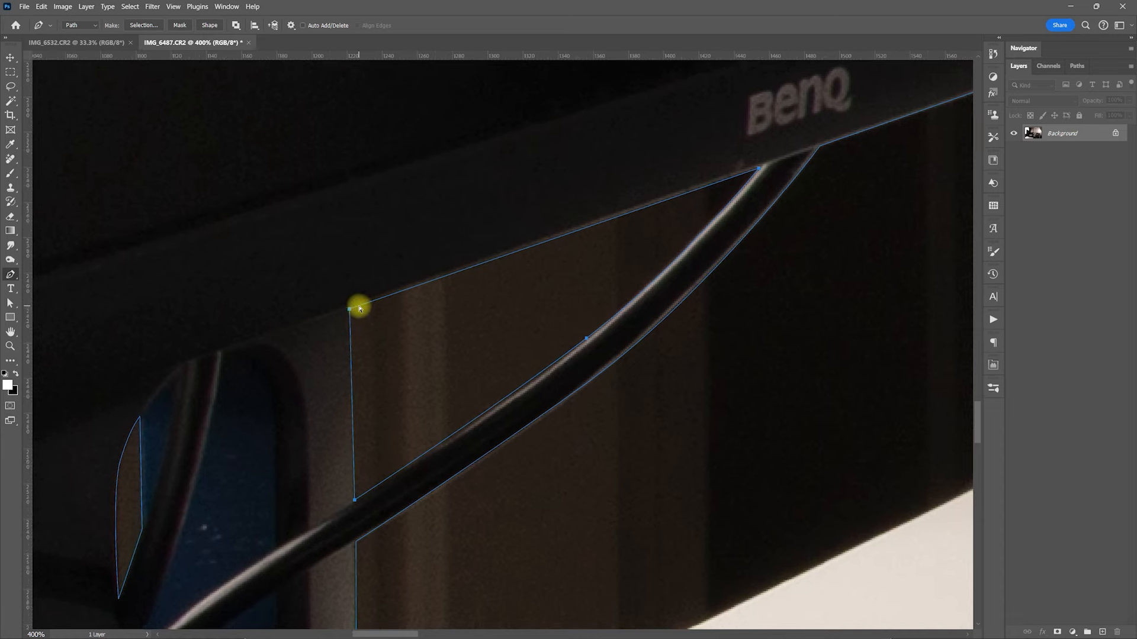
Check the finished outline around the stand, its cables and the whole monitor at different magnifications
key("ctrl+minus")
key("ctrl+minus")
key("ctrl+minus")
key("ctrl+minus")
key("ctrl+minus")
key("ctrl+plus")
key("ctrl+plus")
key("ctrl+plus")
left_click_drag(584, 452, 616, 304)
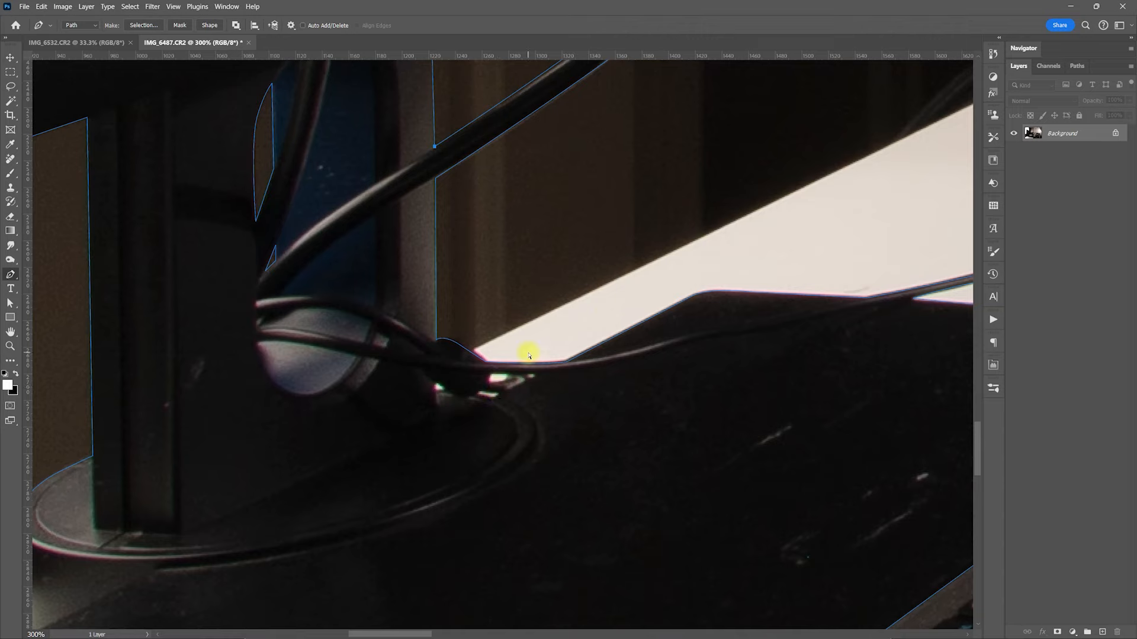
key("ctrl+minus")
key("ctrl+minus")
key("ctrl+minus")
key("ctrl+minus")
key("ctrl+minus")
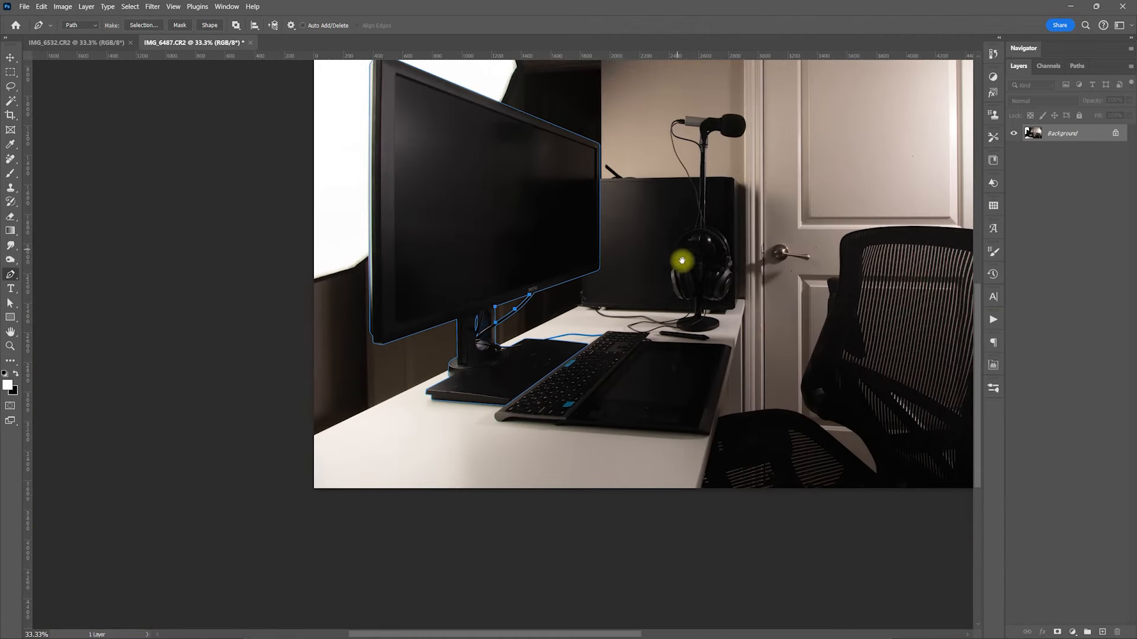
left_click_drag(682, 261, 647, 312)
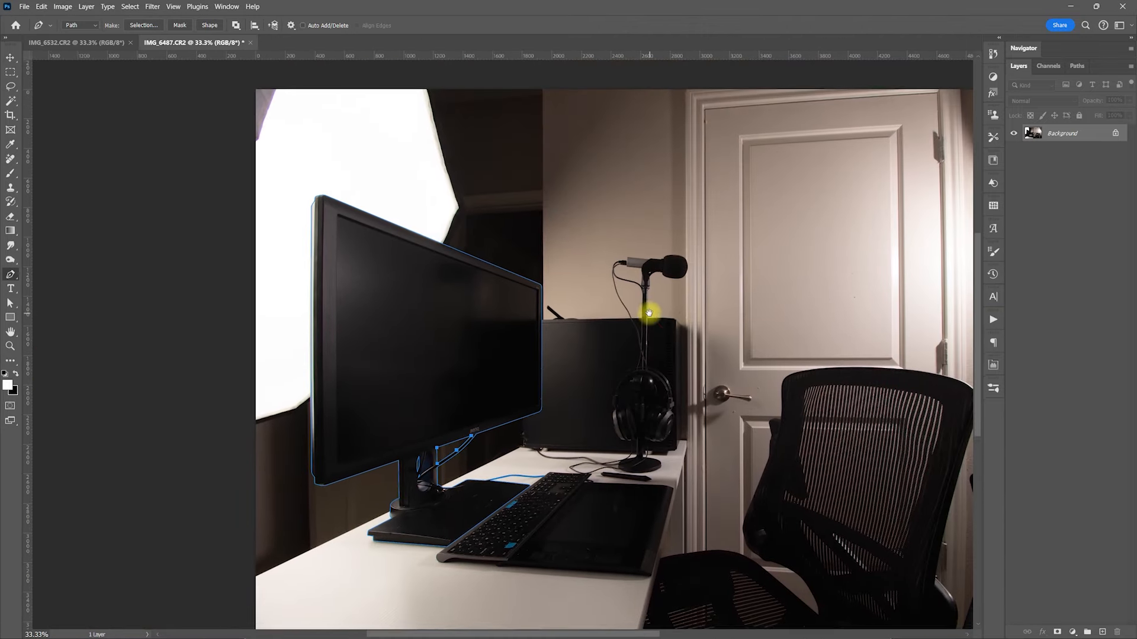
Load the Work Path as a selection and copy the outlined monitor from the Background onto a new layer
left_click(1078, 66)
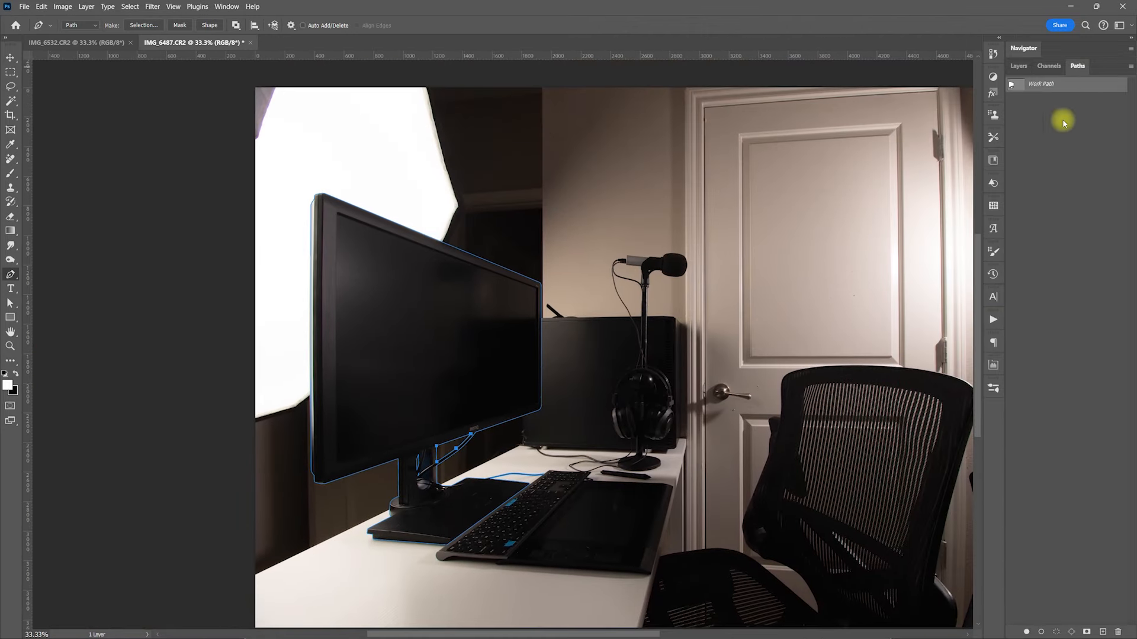
left_click(1016, 87, "ctrl")
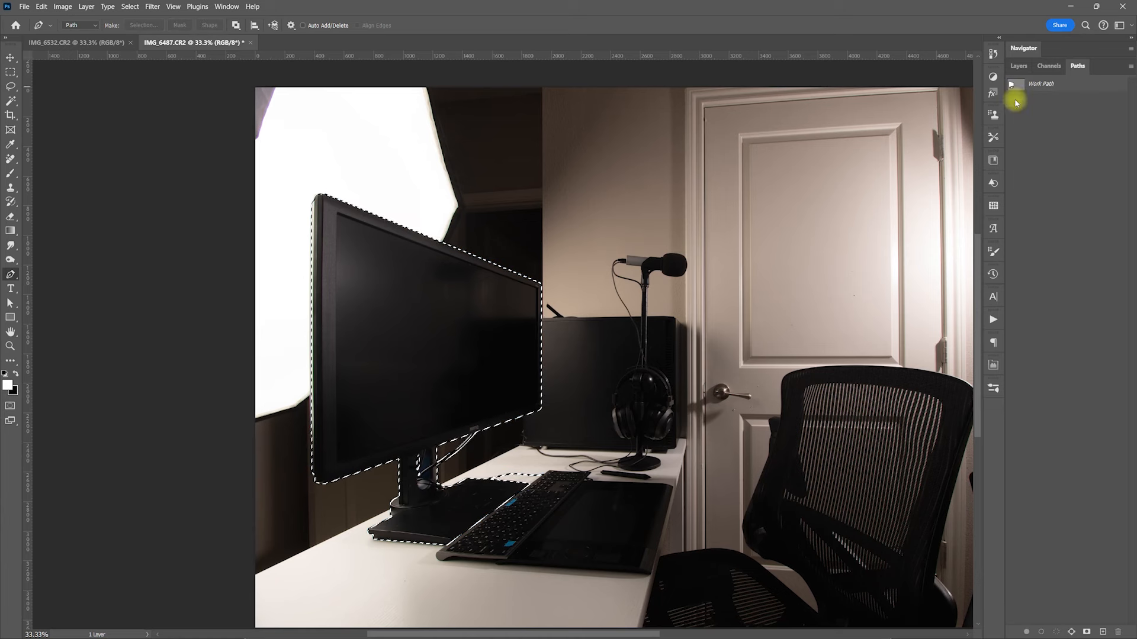
left_click(1018, 66)
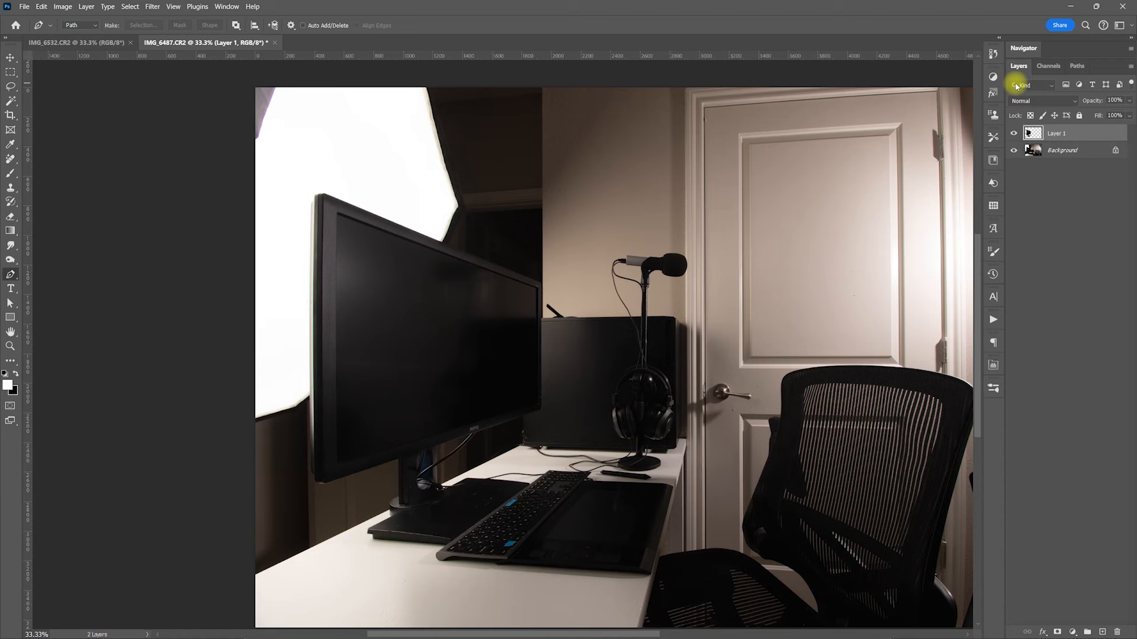
Save the document as a Photoshop file named IMG_6487 in the JPG folder
key("ctrl+shift+s")
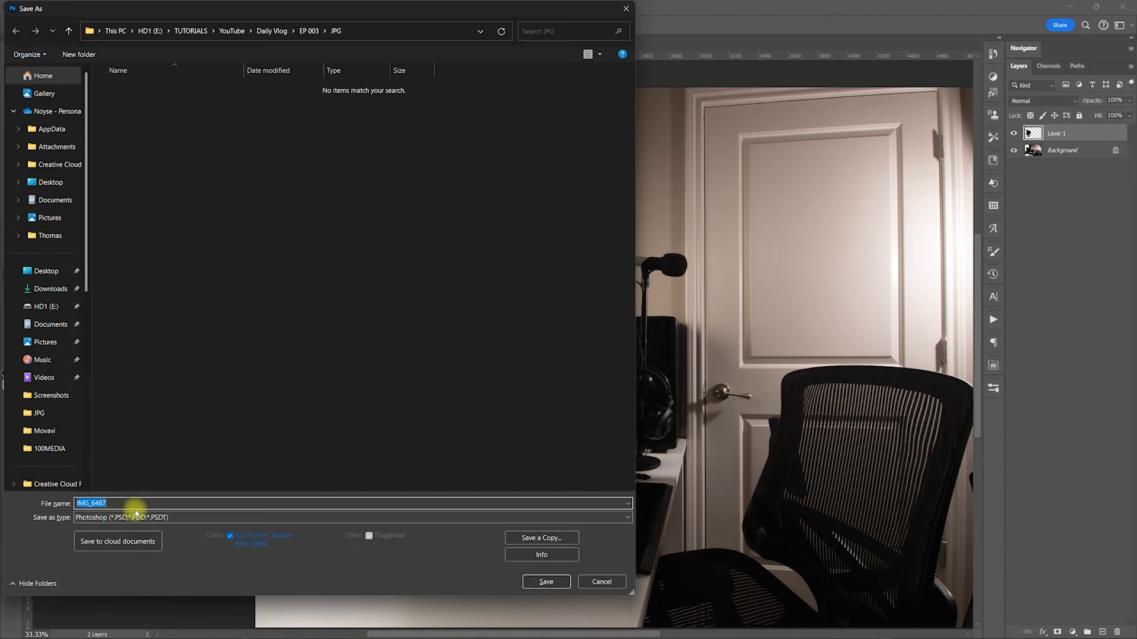
left_click(542, 582)
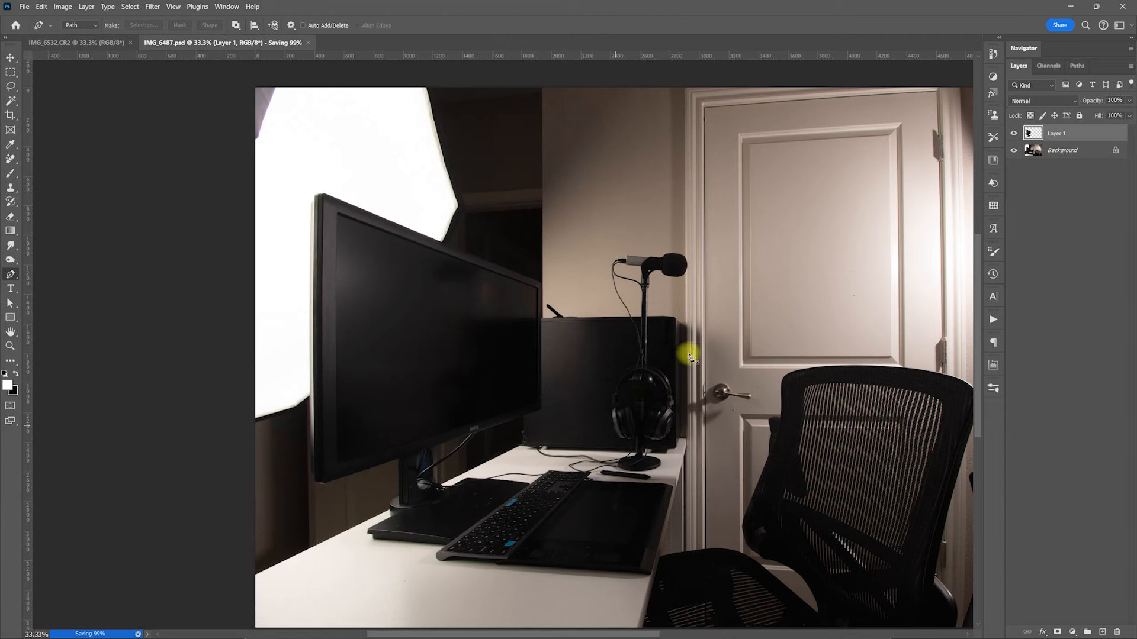
key("ctrl+a")
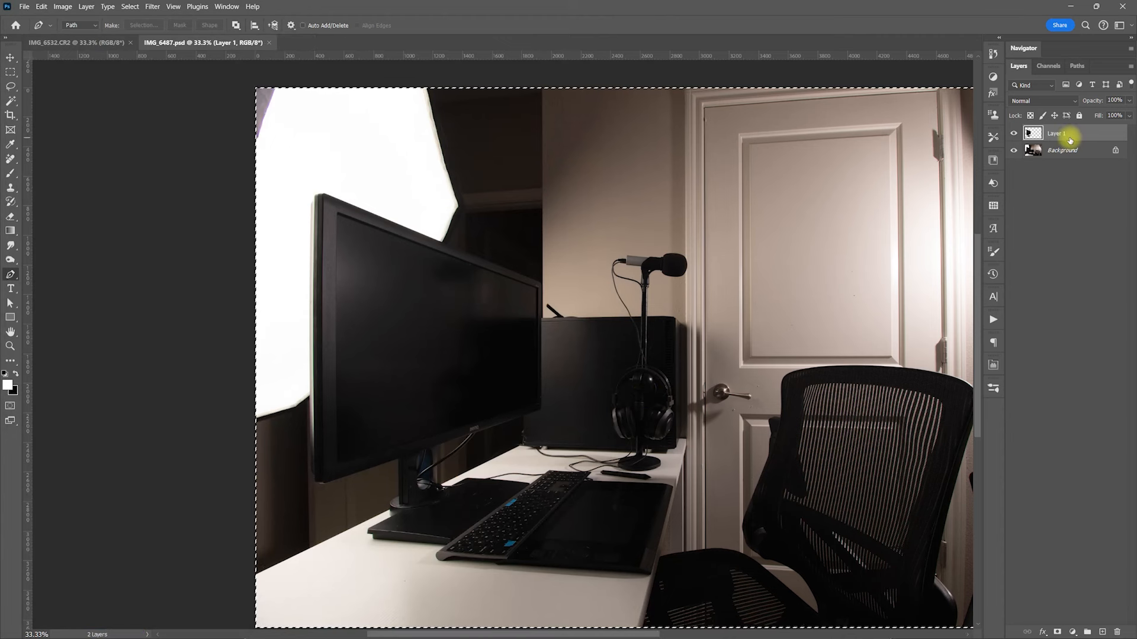
key("ctrl+d")
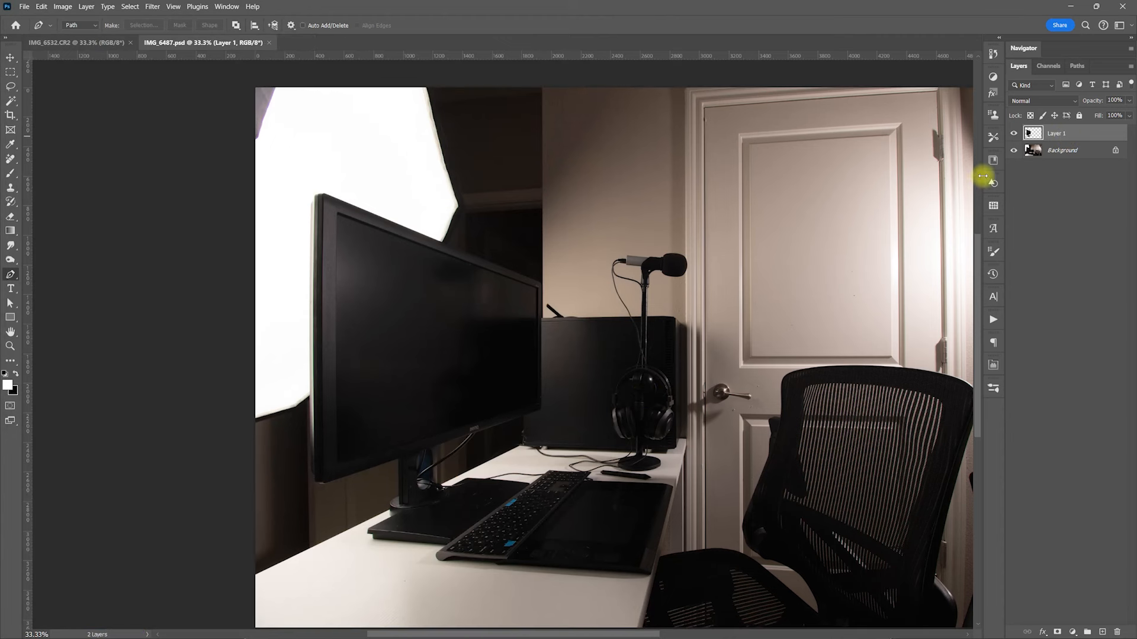
Duplicate Layer 1 into the IMG_6532.CR2 document under the name Layer 1, and close IMG_6487.psd
right_click(1058, 132)
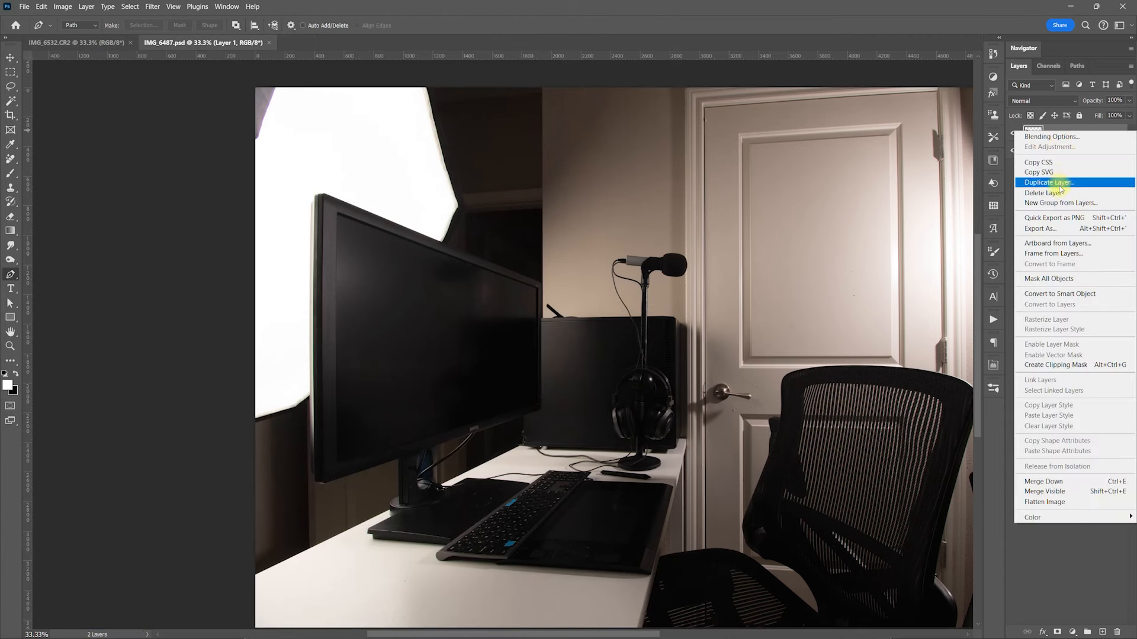
left_click(1062, 183)
left_click(548, 323)
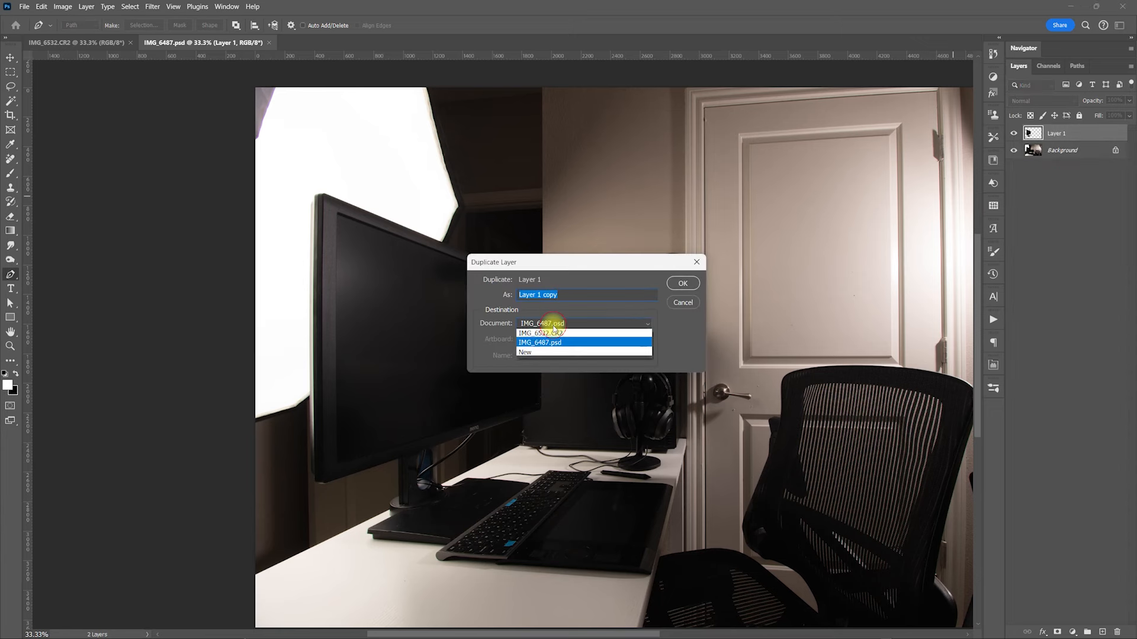
left_click(557, 334)
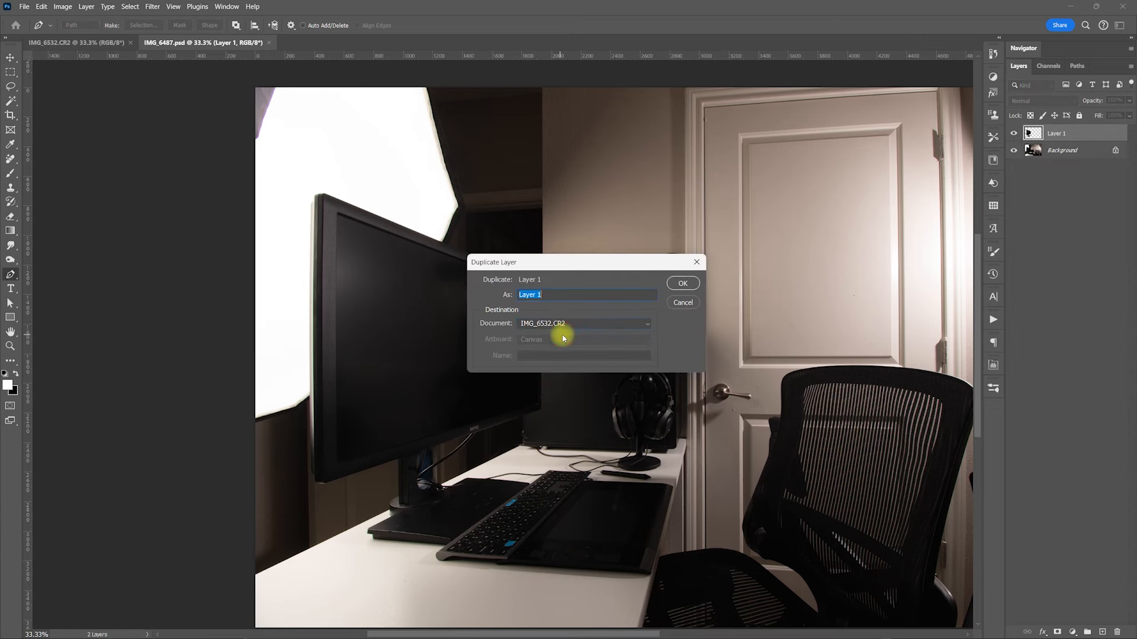
left_click(683, 284)
key("ctrl+w")
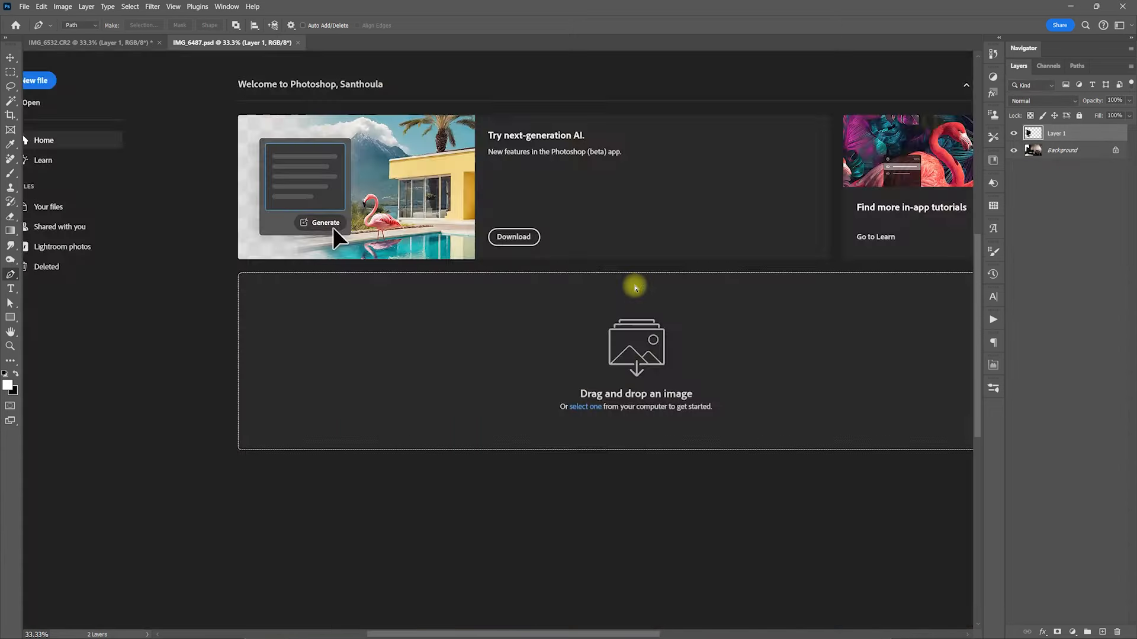
Shift the copied monitor layer left in IMG_6532.CR2 to uncover the keyboard, fine-tuning its horizontal position with small rightward nudges
key("v")
left_click_drag(647, 304, 716, 284)
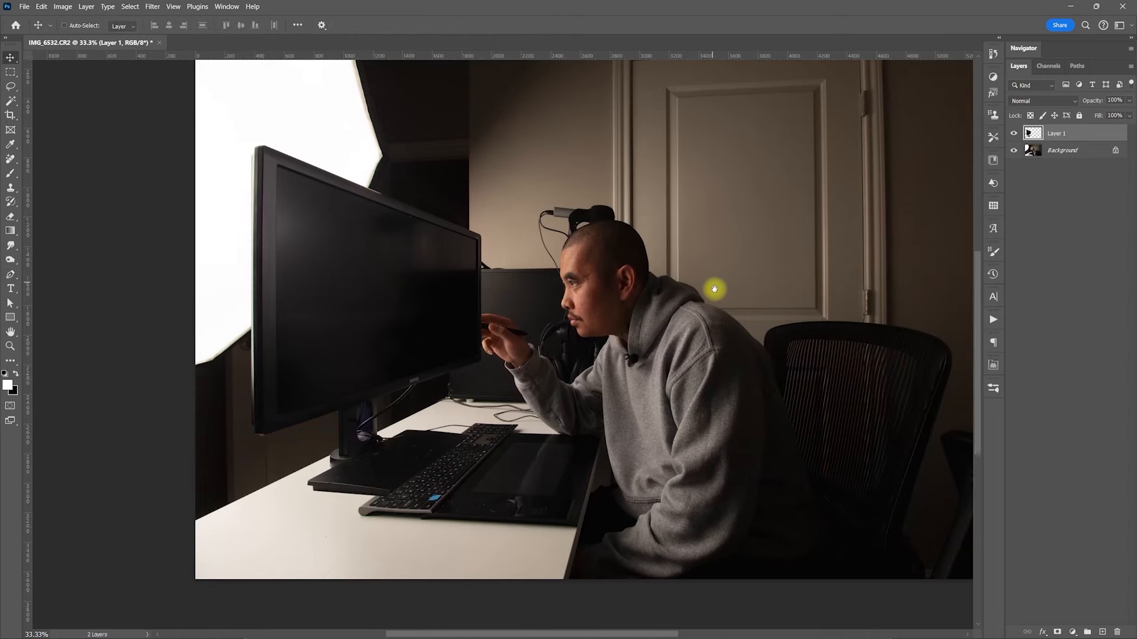
key("z")
left_click_drag(437, 457, 630, 384)
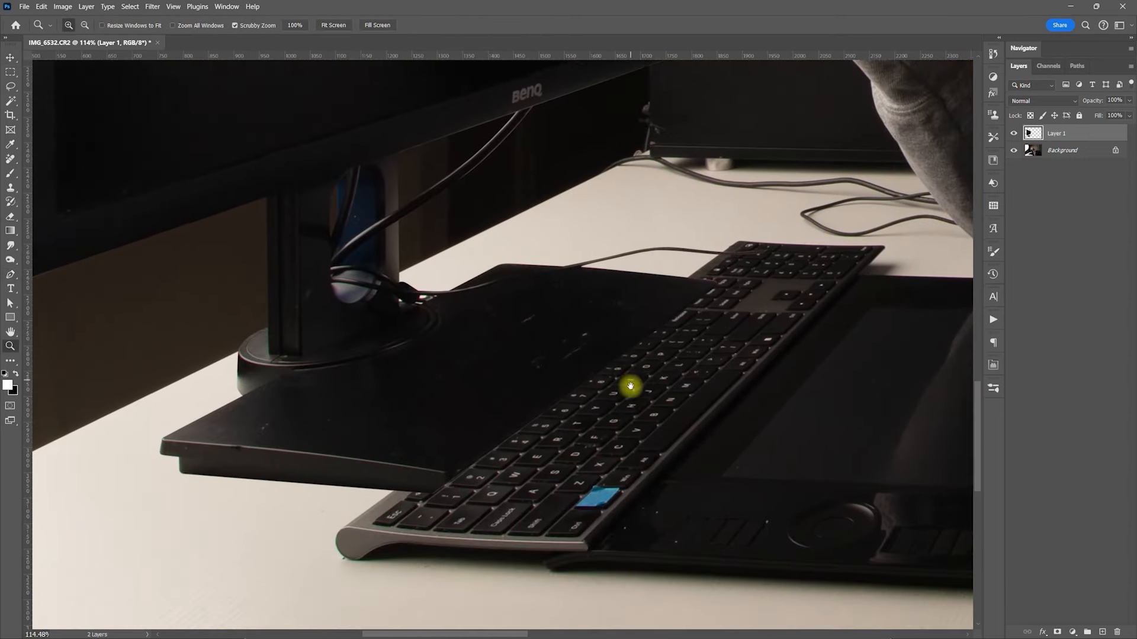
key("v")
left_click_drag(536, 403, 492, 404)
key("Right")
key("Right")
key("Right")
key("Right")
key("Right")
key("Right")
key("Right")
key("Right")
key("Right")
key("Right")
key("Right")
key("Right")
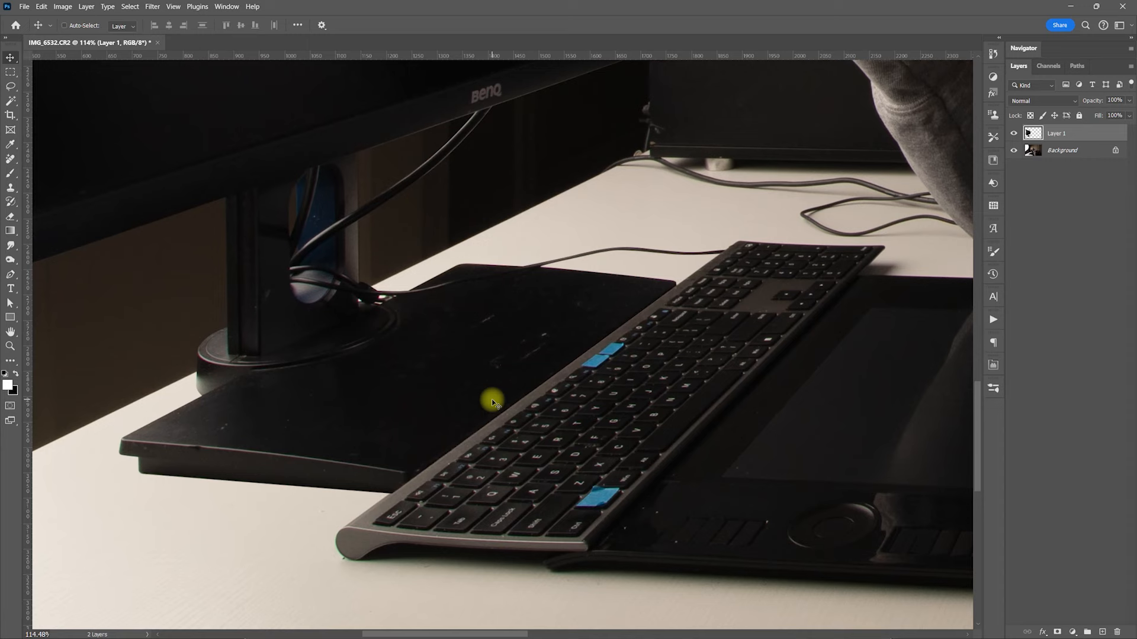
scroll(491, 399, "down", 5)
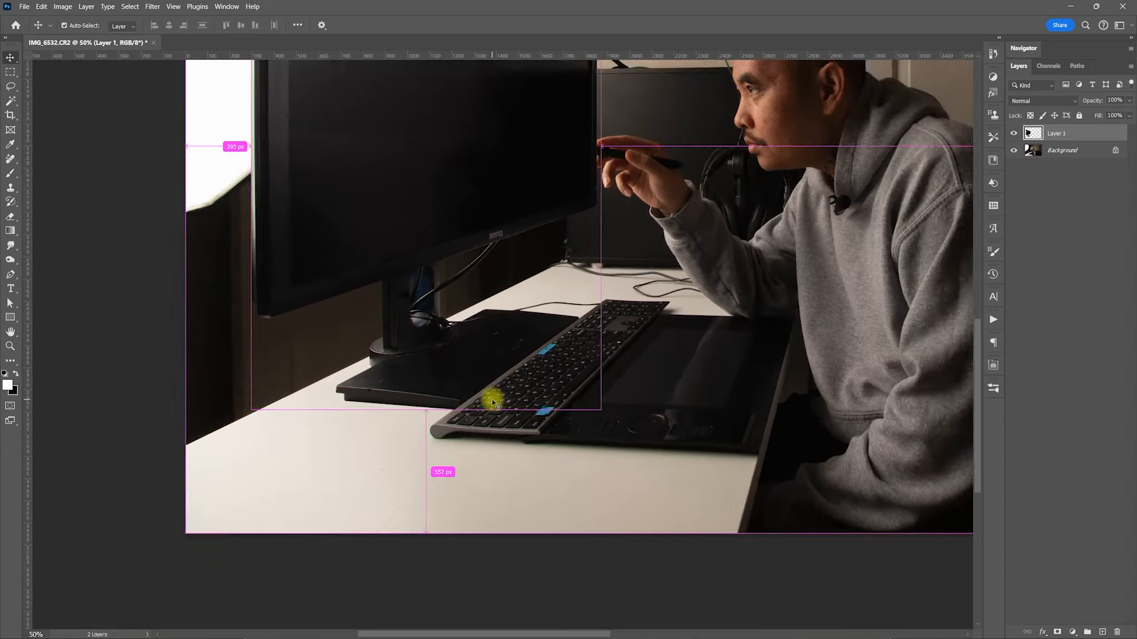
scroll(753, 323, "up", 4)
scroll(753, 322, "right", 2)
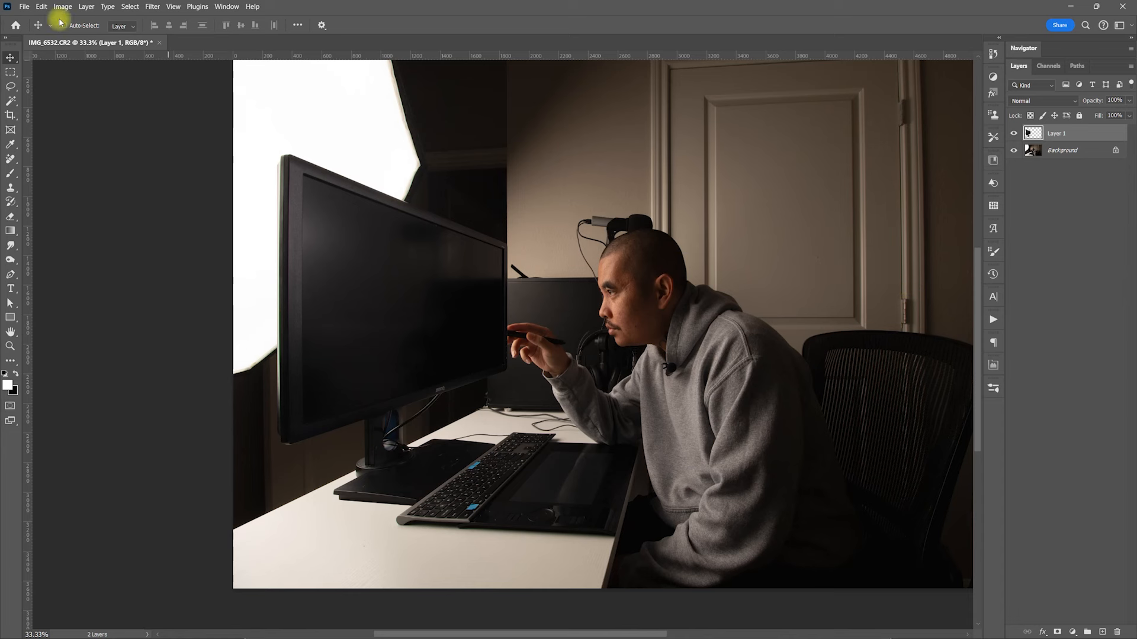
Reopen the recent file IMG_6487.psd and hide Layer 1
left_click(25, 8)
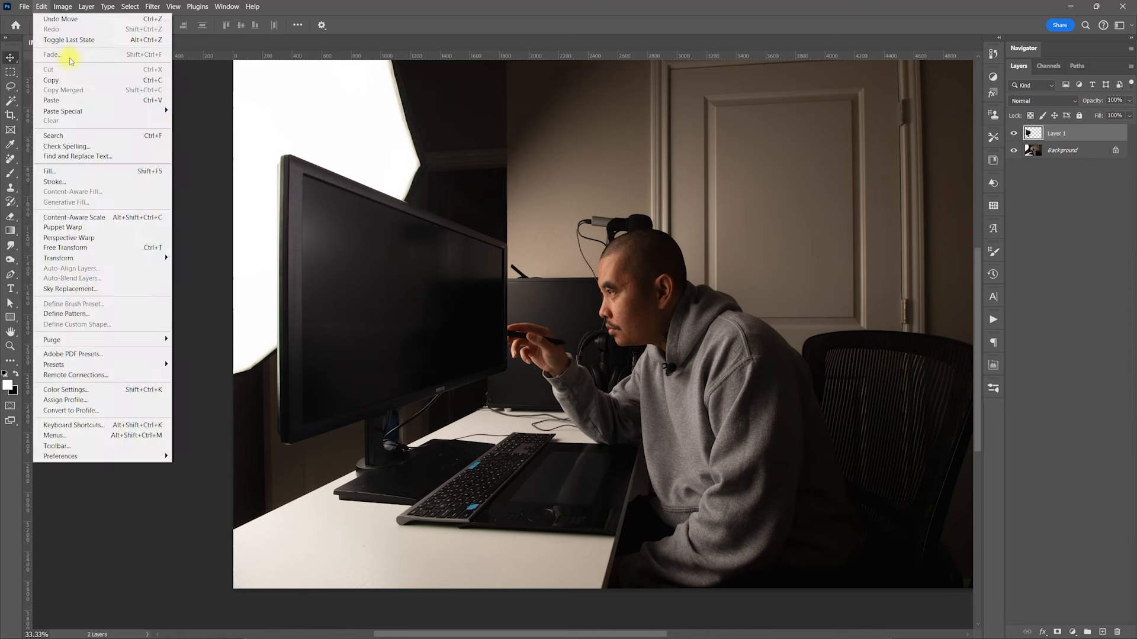
mouse_move(62, 72)
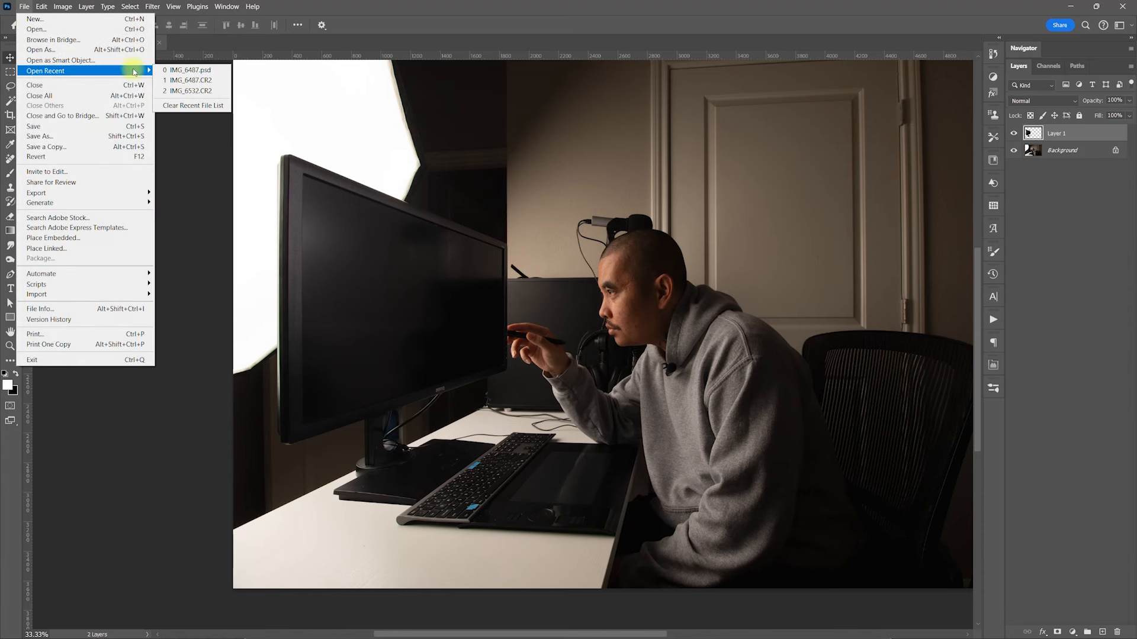
left_click(181, 70)
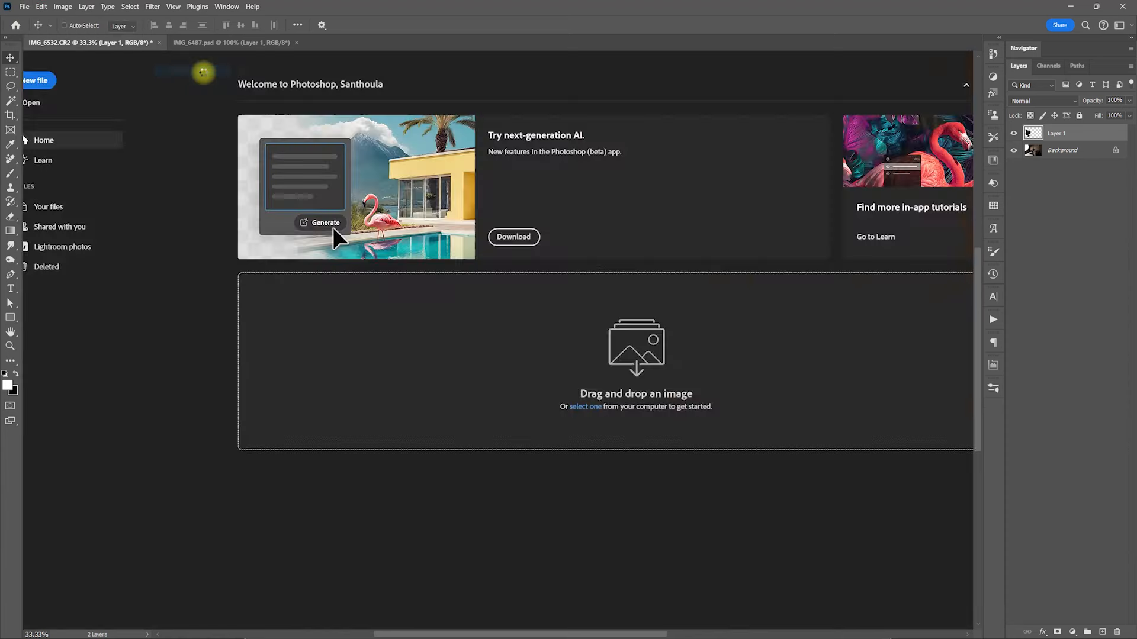
left_click(1014, 133)
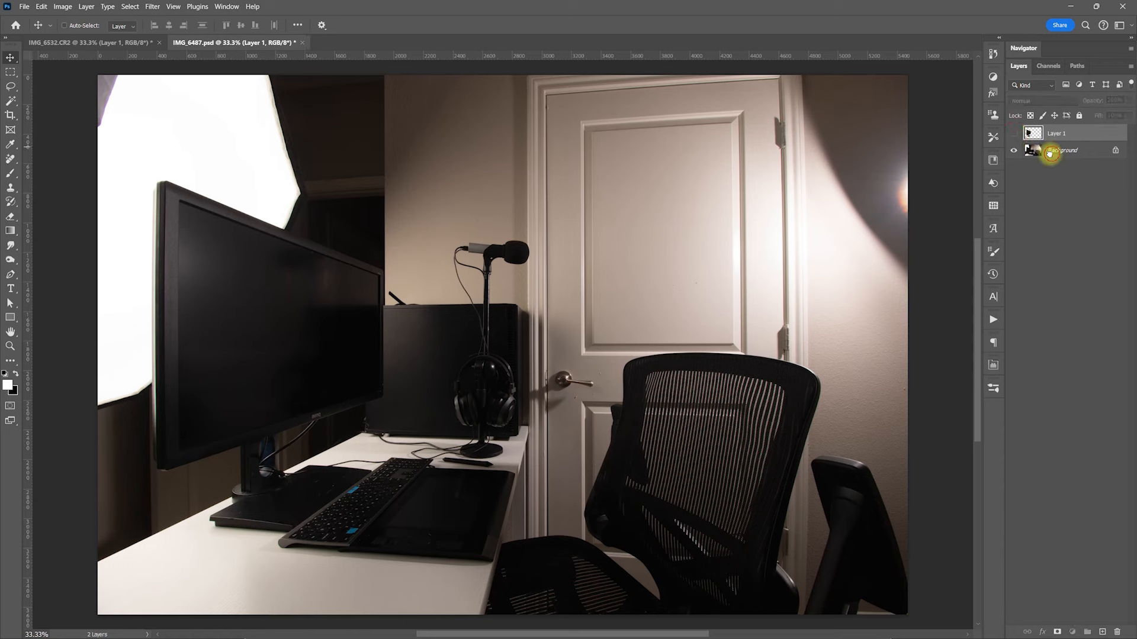
Lasso the front lower edge of the monitor base with its desk shadow on the Background, and copy it to a new layer
left_click(1042, 150)
key("z")
left_click_drag(246, 517, 560, 356)
key("l")
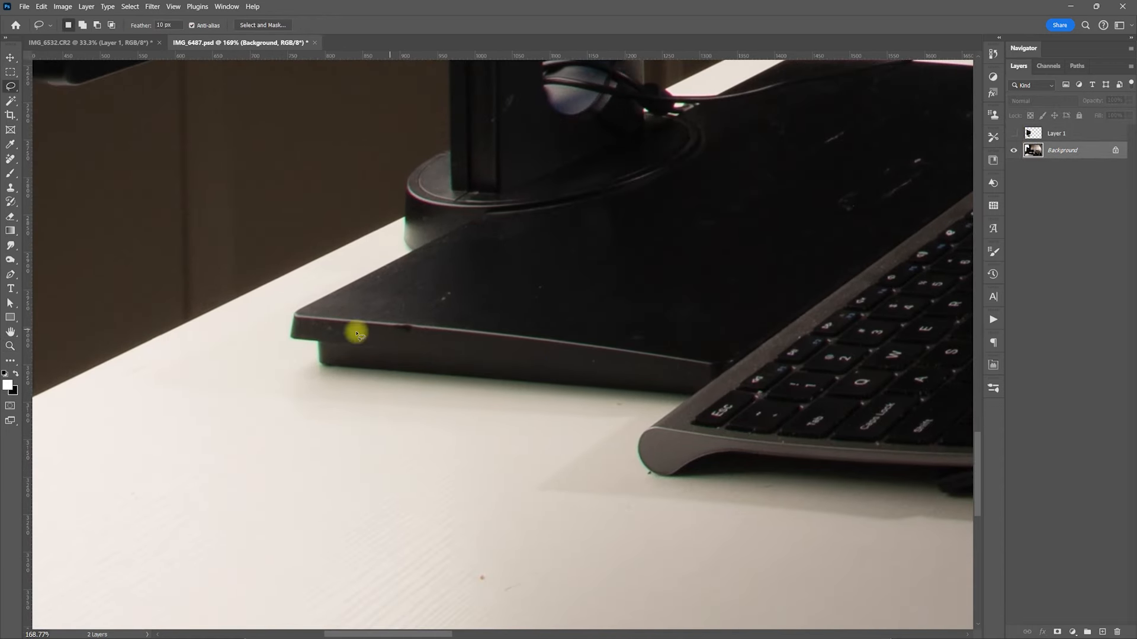
right_click(11, 88)
left_click(49, 87)
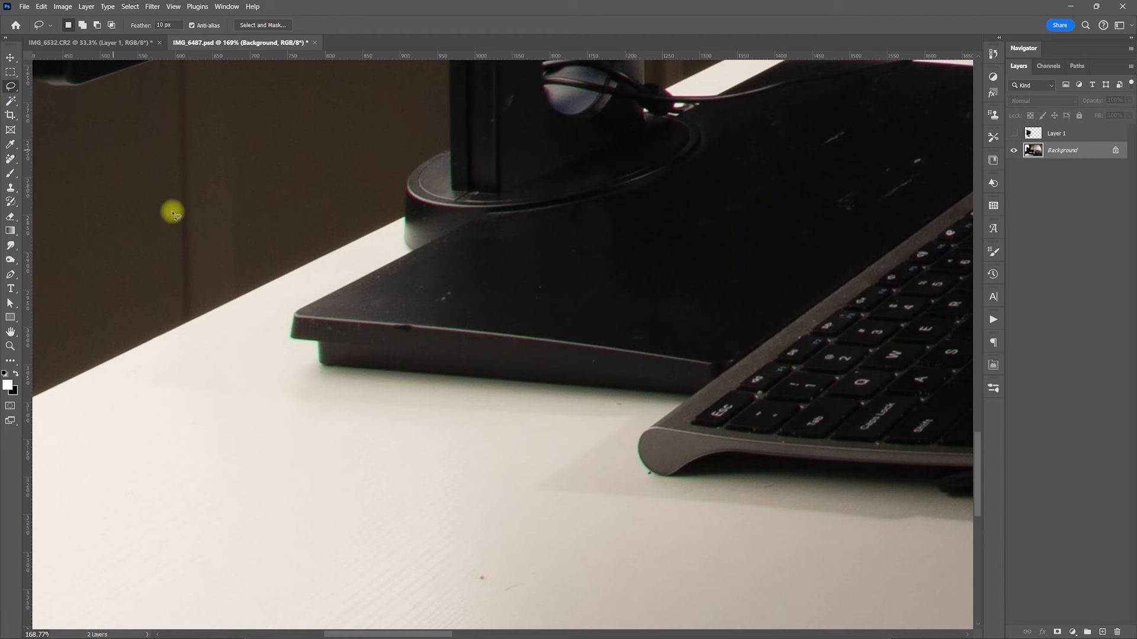
mouse_move(346, 346)
left_mouse_down()
mouse_move(518, 348)
mouse_move(688, 368)
mouse_move(716, 390)
mouse_move(671, 426)
left_mouse_up()
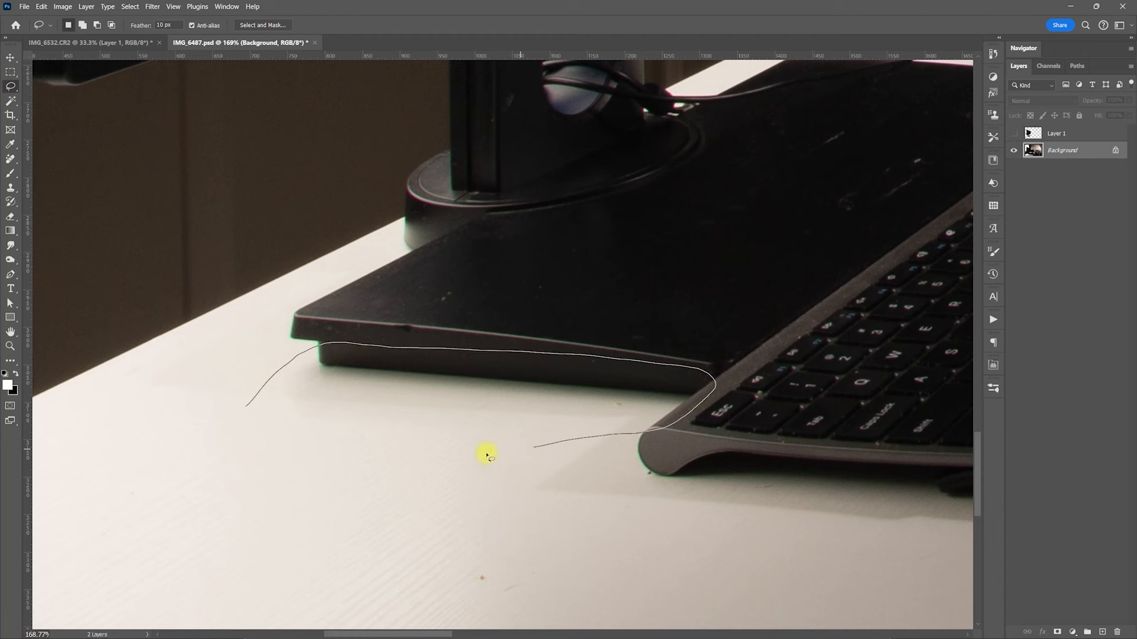
left_click_drag(266, 442, 262, 394)
key("ctrl+j")
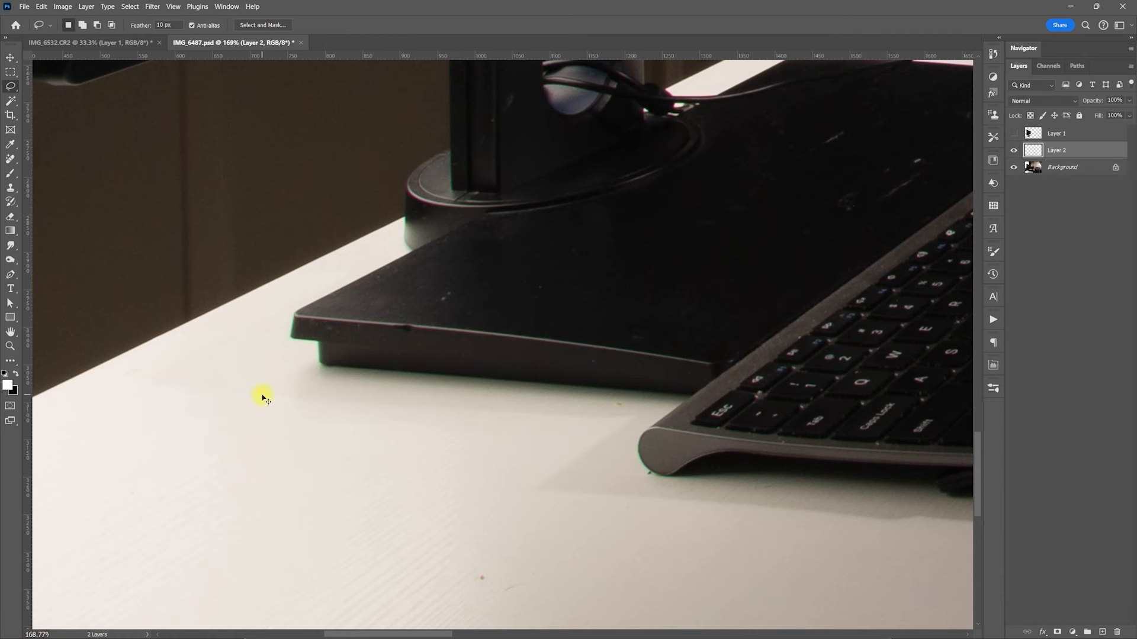
Lasso the Background's desk patch and cable between the monitor base's back edge and the keyboard, and copy it to a new layer
left_click(1057, 168)
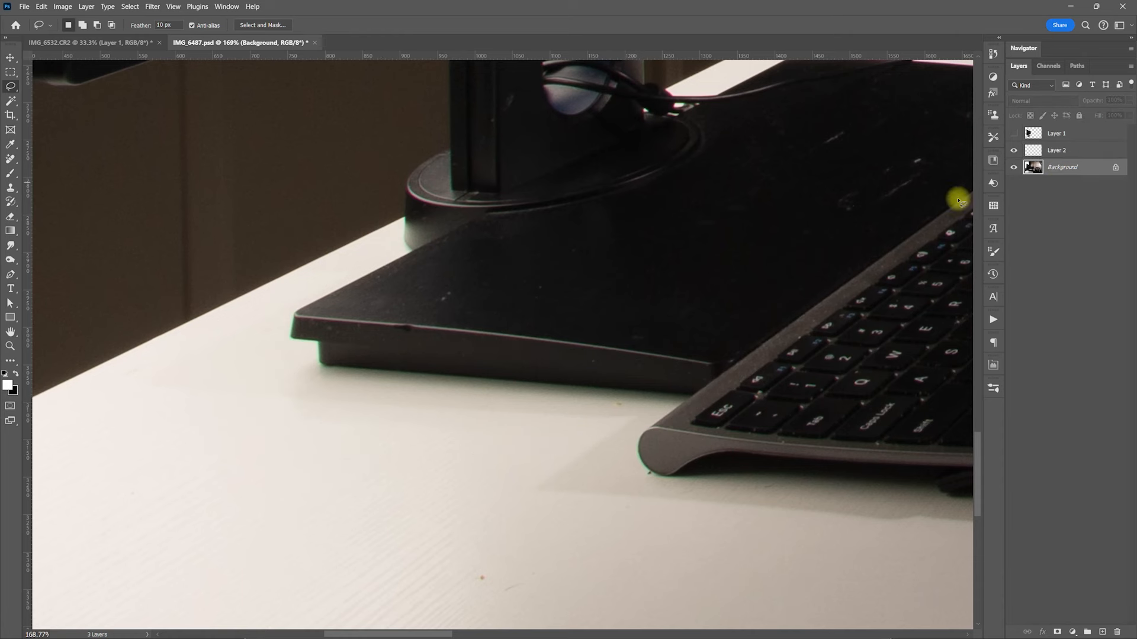
left_click_drag(847, 234, 702, 329)
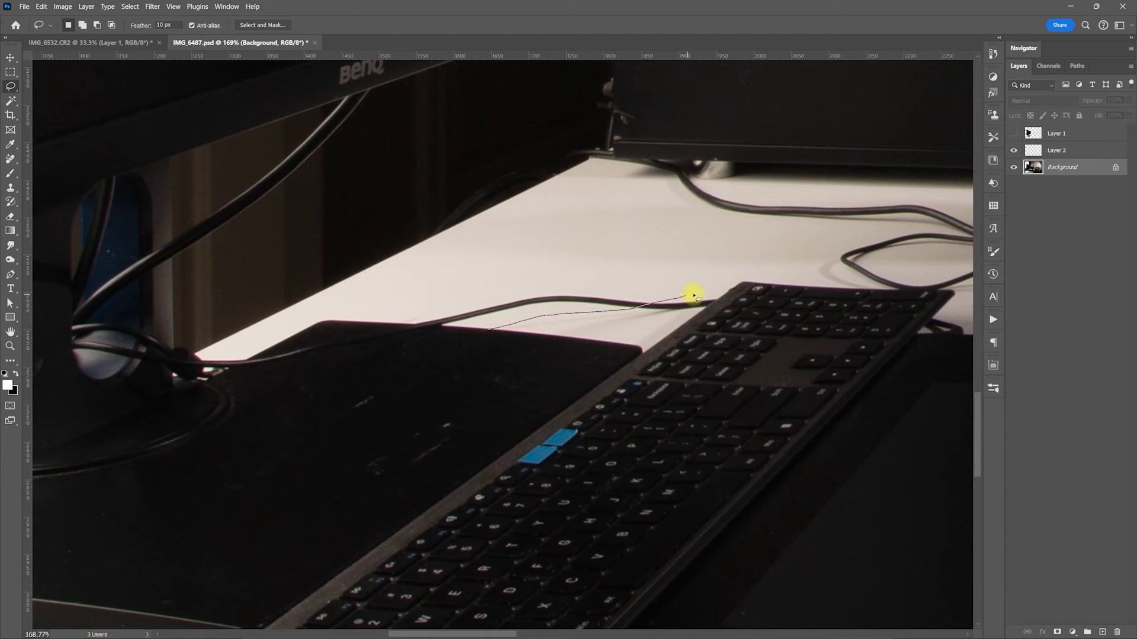
left_click_drag(714, 302, 699, 318)
left_click_drag(619, 347, 608, 348)
left_click(489, 334)
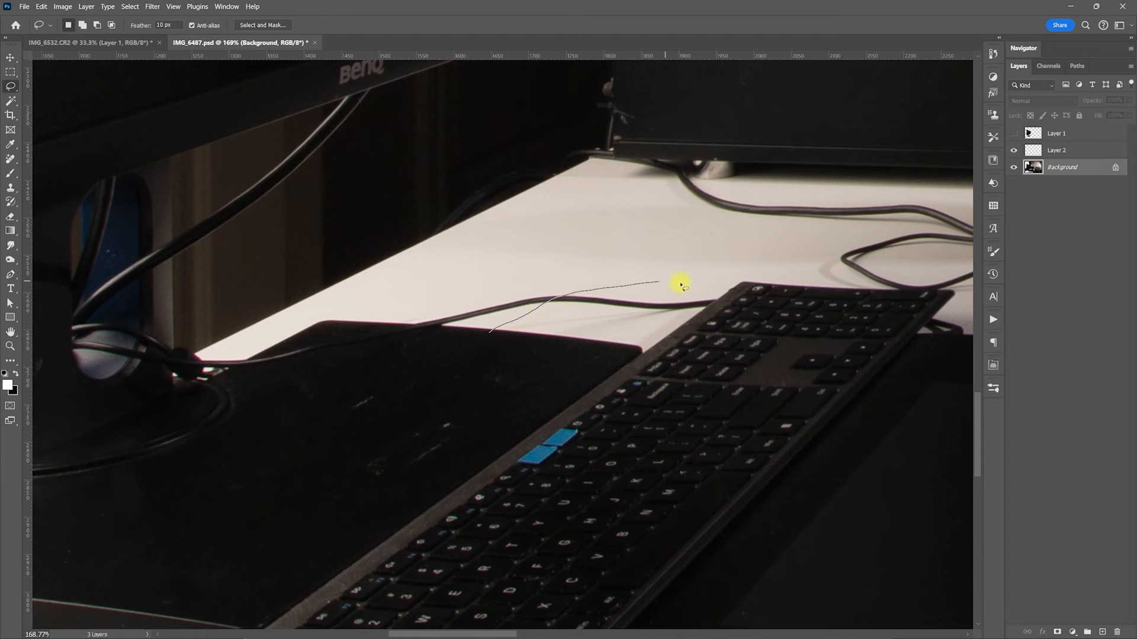
mouse_move(718, 312)
left_mouse_down()
mouse_move(699, 339)
mouse_move(644, 369)
mouse_move(557, 373)
mouse_move(495, 337)
left_mouse_up()
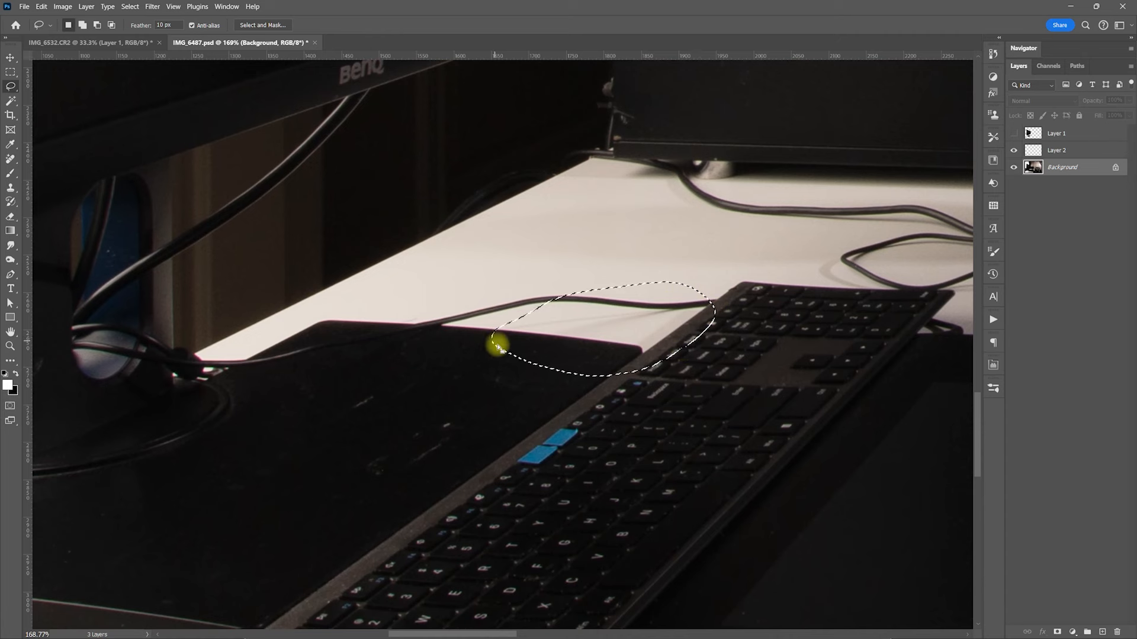
key("ctrl+j")
Hide the Background and merge Layer 2 and Layer 3 into one layer
left_click(1042, 150, "shift")
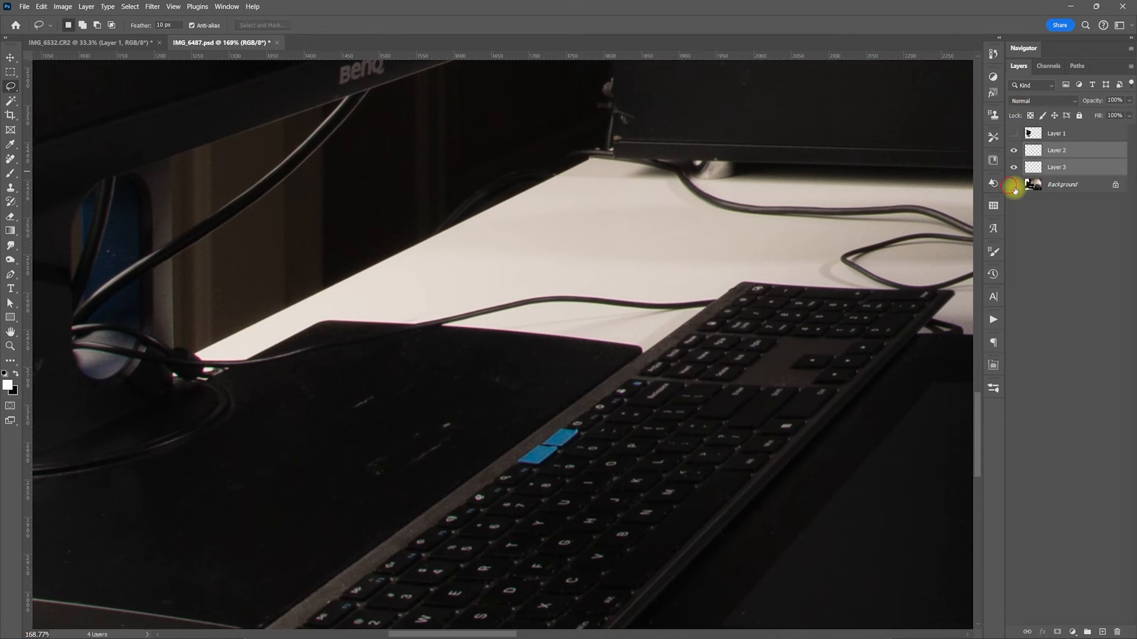
left_click(1013, 184)
key("ctrl+0")
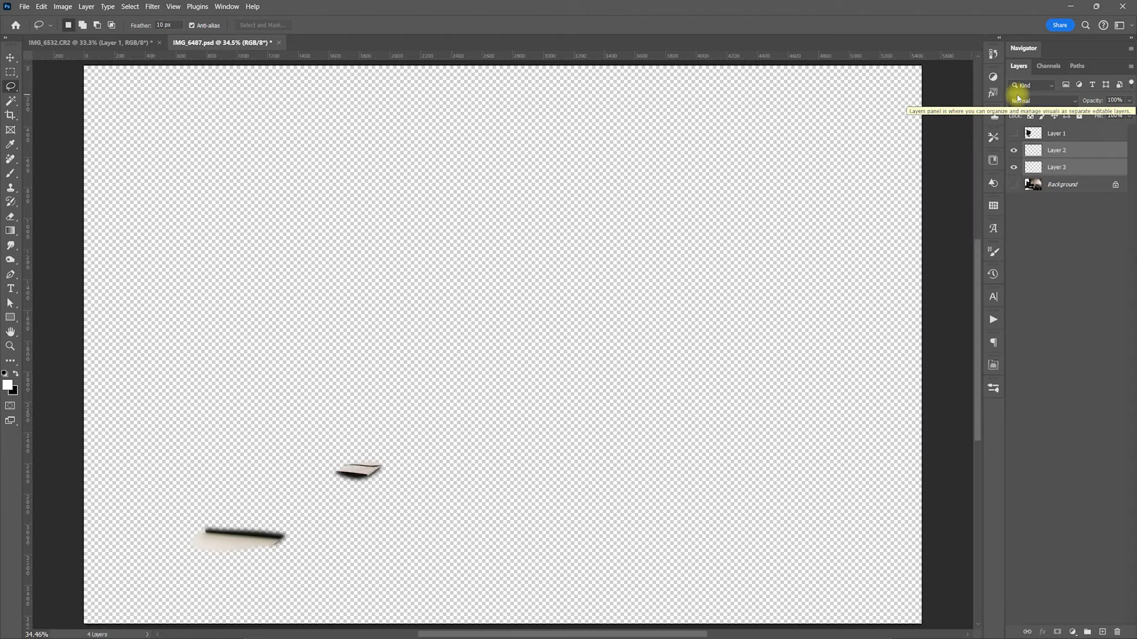
key("ctrl+minus")
left_click_drag(566, 384, 722, 287)
key("ctrl+e")
Duplicate the merged layer of desk patches into the IMG_6532.CR2 document
right_click(1053, 152)
left_click(1060, 203)
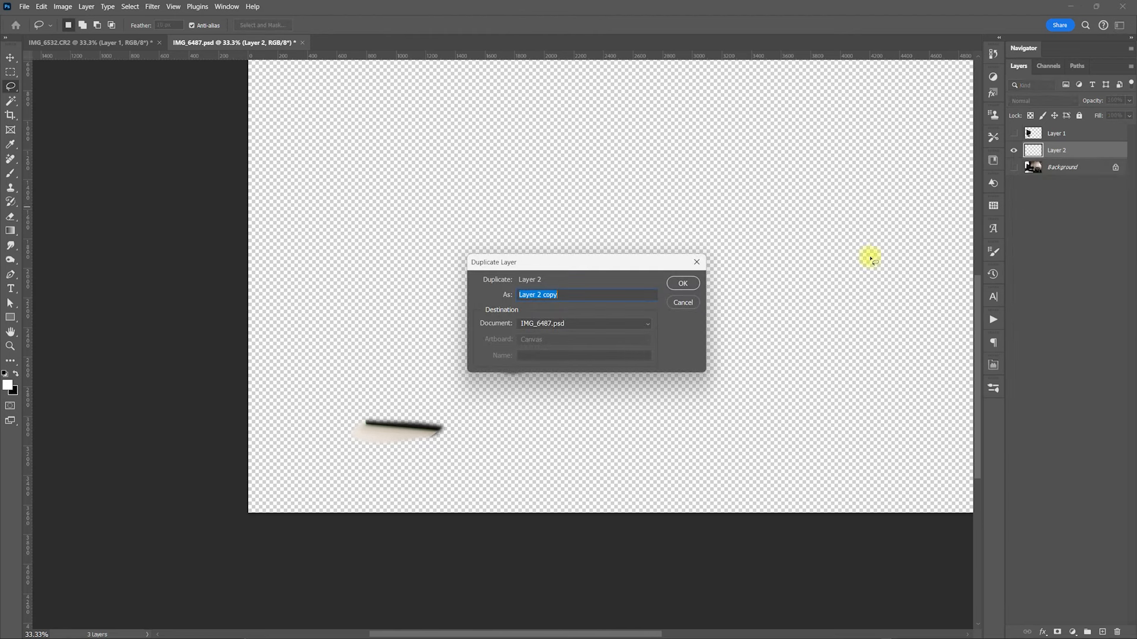
left_click(582, 325)
left_click(581, 332)
left_click(682, 283)
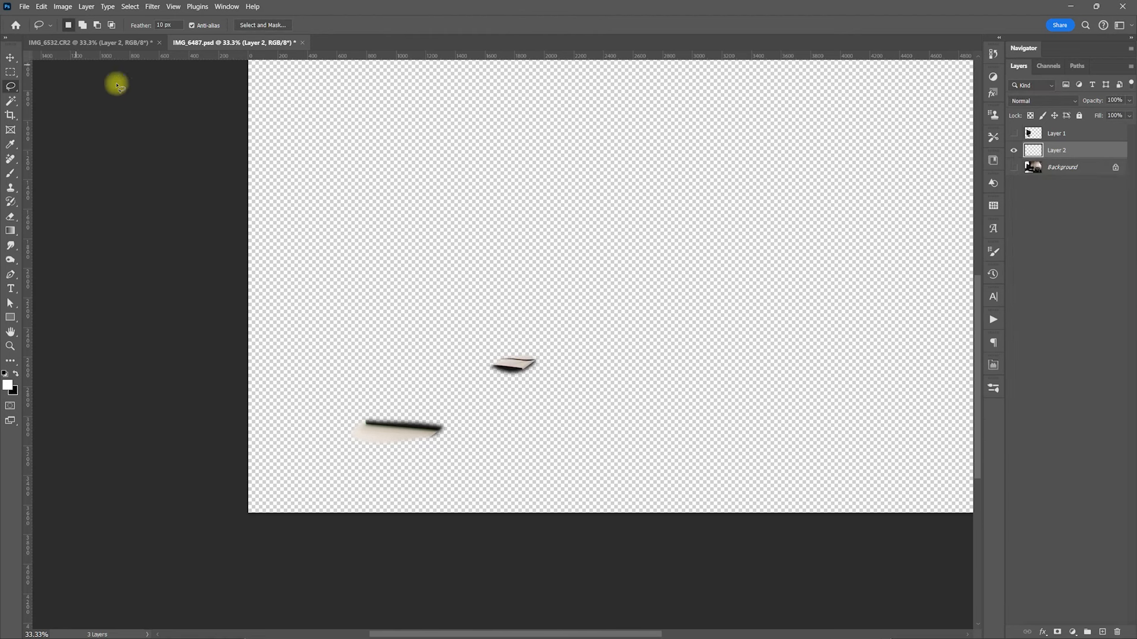
Close IMG_6487.psd without saving its changes, and place Layer 2 beneath Layer 1 in the portrait document
left_click(302, 43)
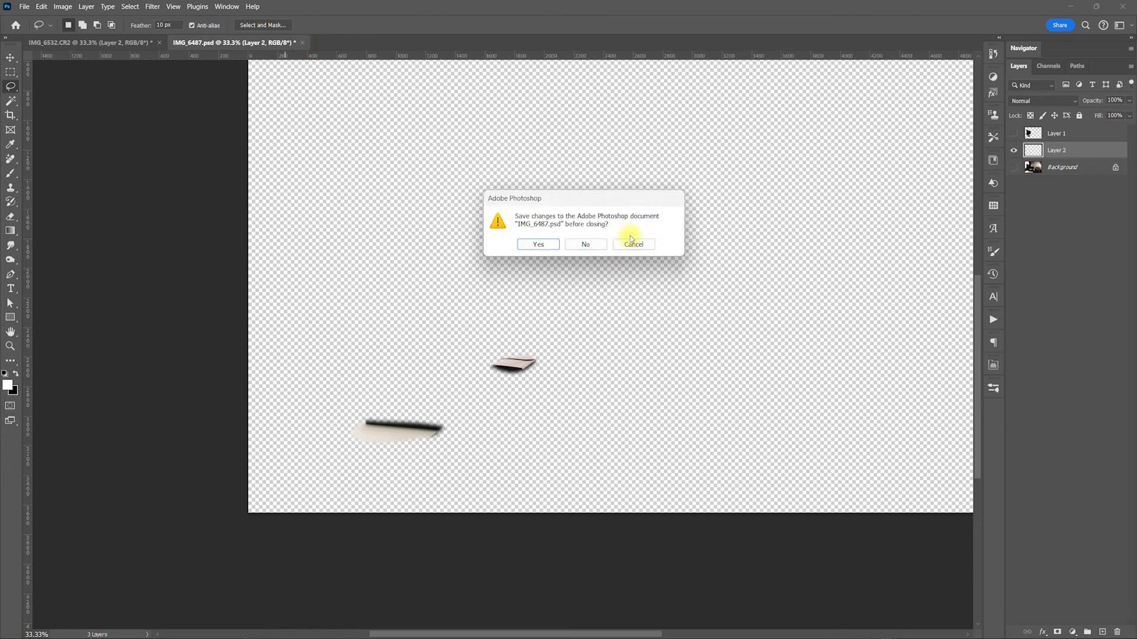
left_click(595, 245)
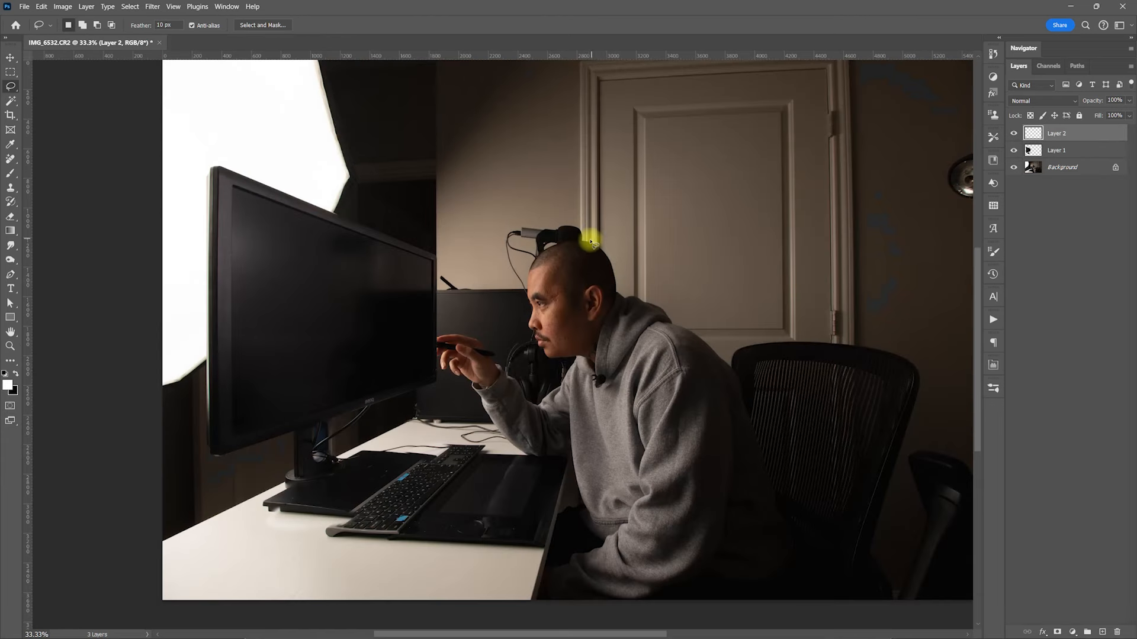
left_click_drag(1037, 135, 1059, 159)
Move the Layer 2 patches until the desk shadow and cable line up with the monitor base's front edge and the keyboard
key("v")
left_click_drag(396, 478, 480, 404)
key("z")
key("v")
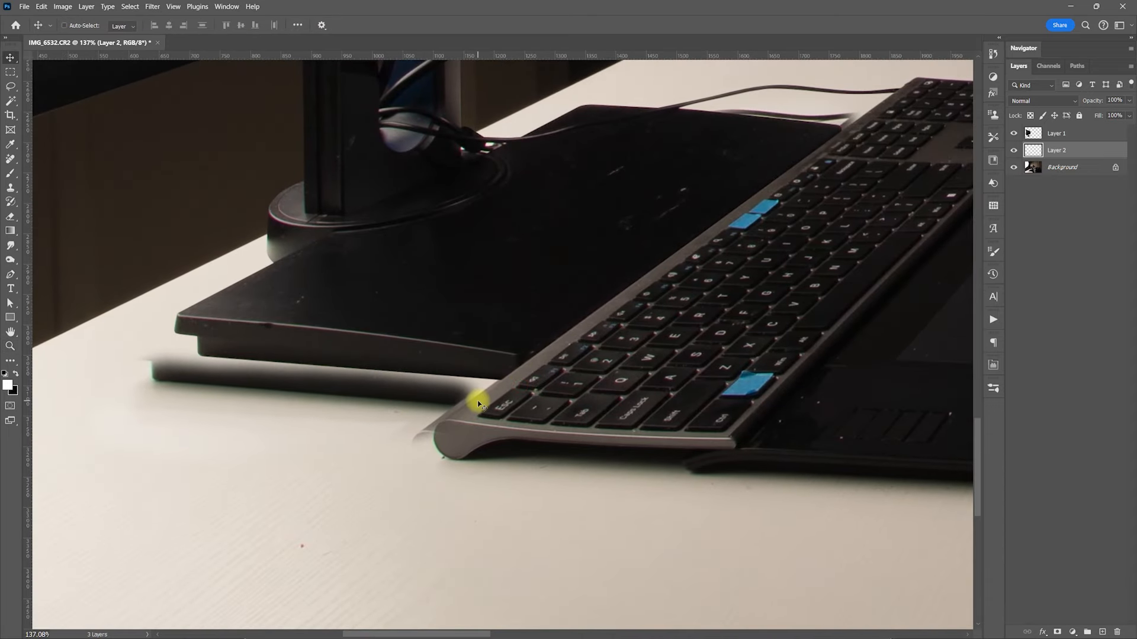
key("shift+Right")
key("Up")
key("Up")
key("Up")
key("Up")
key("Up")
key("Up")
key("Up")
key("Up")
key("Up")
key("Up")
key("Up")
key("Up")
key("Up")
key("Up")
key("Up")
key("Up")
key("Up")
key("Up")
key("Up")
key("Up")
key("Right")
key("Right")
key("Right")
key("Right")
key("Right")
key("Right")
key("Right")
key("Right")
key("Right")
key("Right")
key("Right")
key("Right")
key("Right")
key("Right")
key("Right")
key("Right")
key("Right")
key("Right")
key("Right")
key("Right")
key("Down")
key("Down")
key("Down")
key("Right")
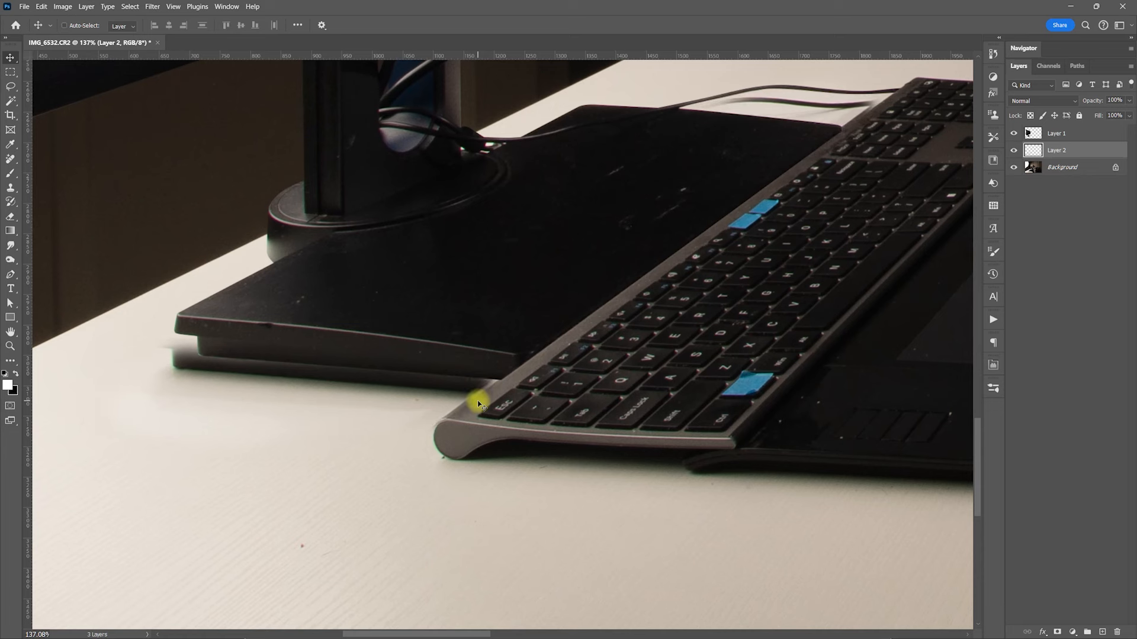
key("shift+Right")
key("shift+Right")
key("shift+Right")
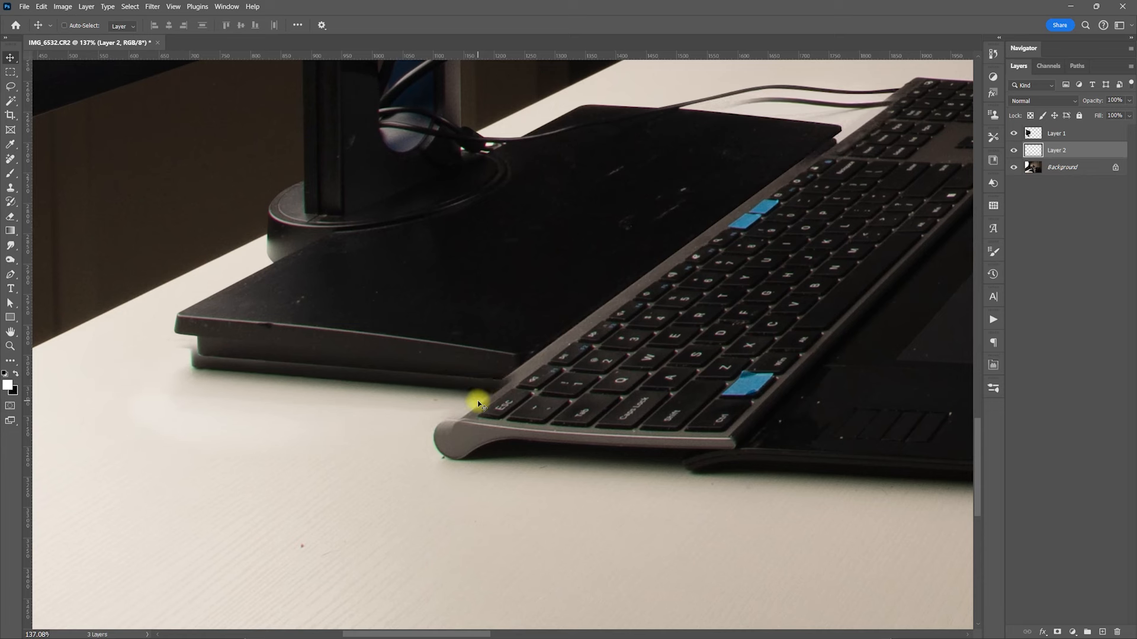
key("shift+Up")
key("Up")
key("Up")
key("Right")
key("Right")
key("Right")
key("Right")
key("Right")
key("Right")
key("Right")
key("Right")
key("Up")
key("Up")
key("Up")
key("Up")
key("Up")
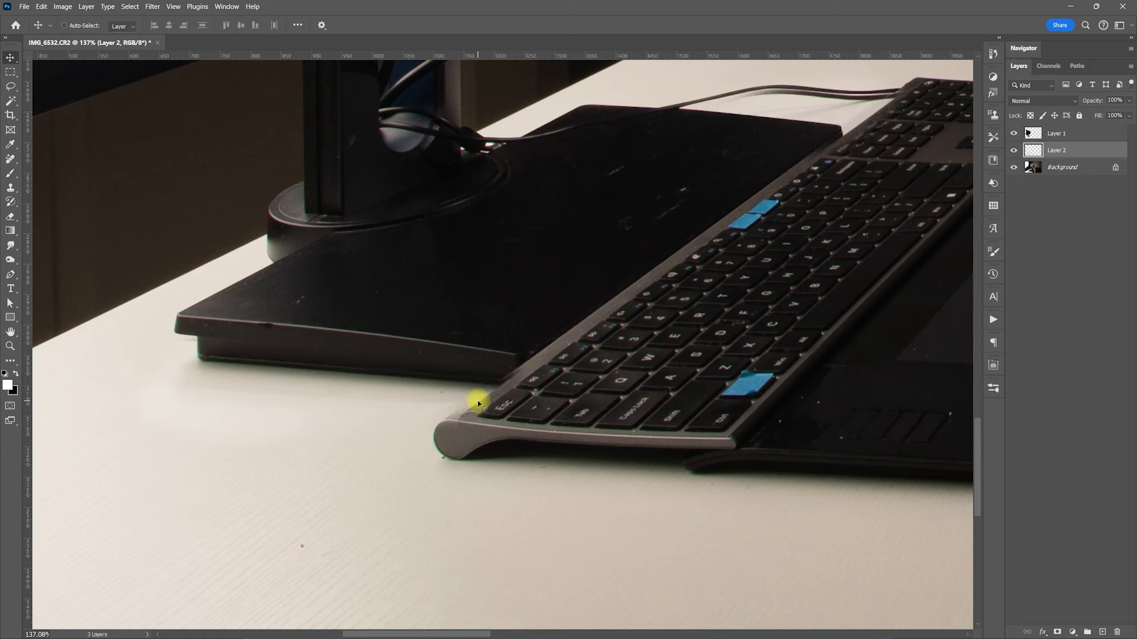
key("Up")
key("Up")
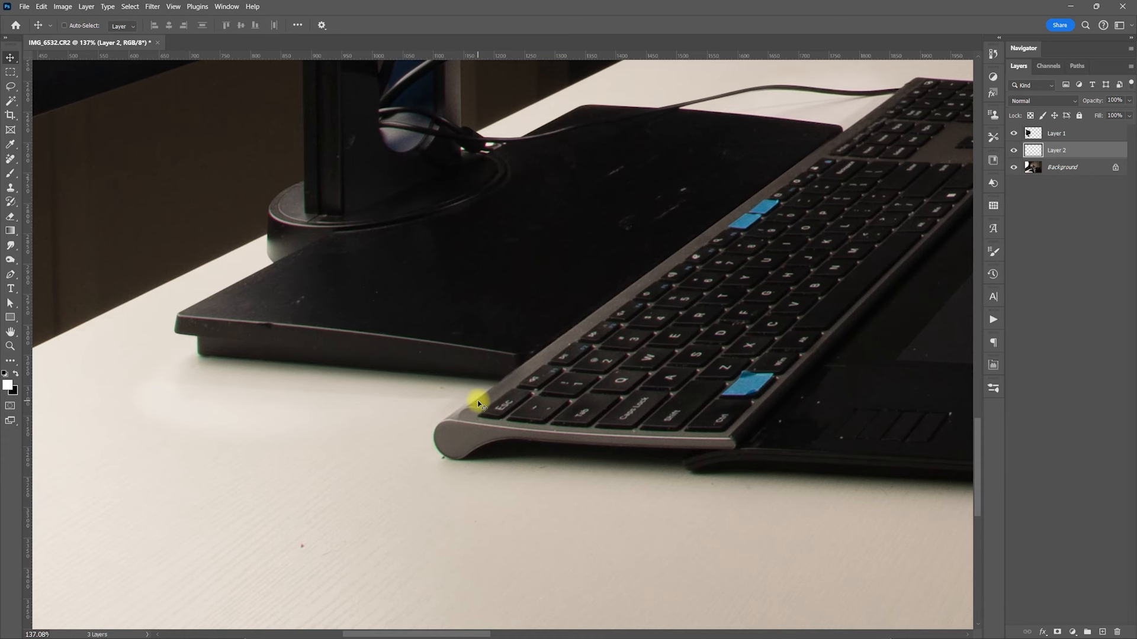
key("Up")
key("Up")
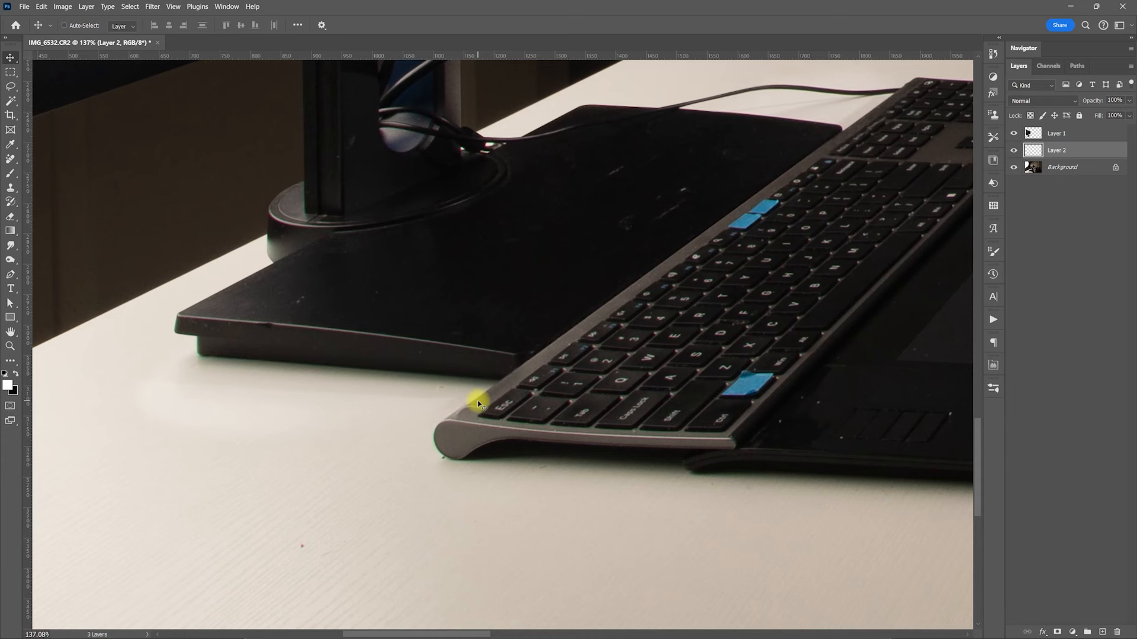
Compare the desk around the monitor base with Layer 2 hidden and shown
left_click_drag(816, 297, 767, 327)
left_click(1017, 152)
left_click(1017, 151)
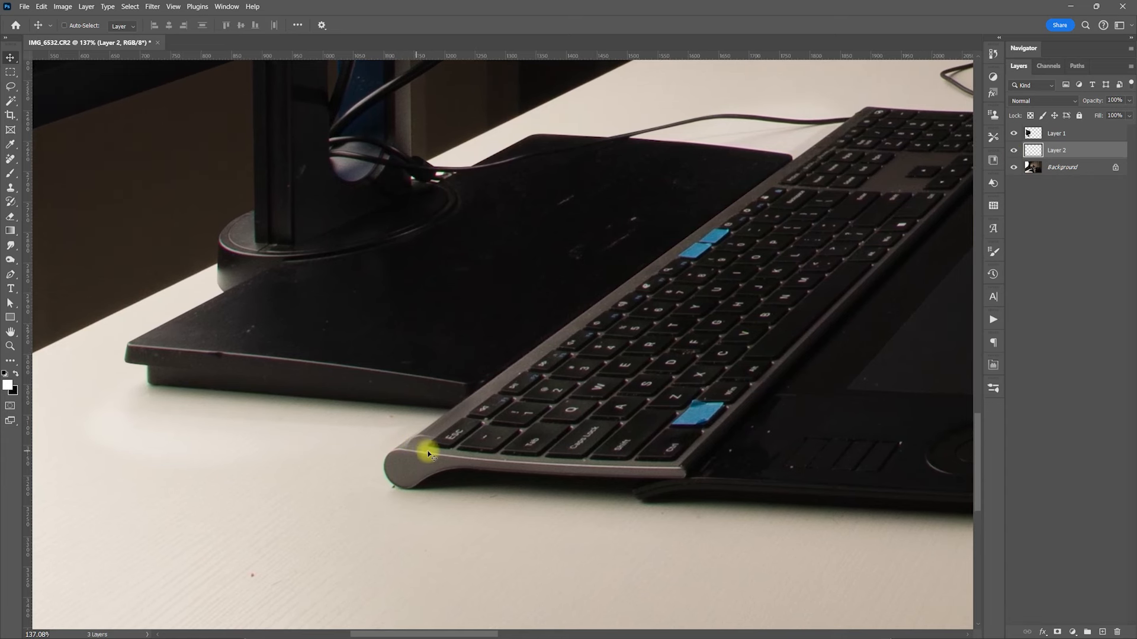
left_click_drag(628, 365, 641, 374)
left_click(1014, 151)
left_click(1013, 152)
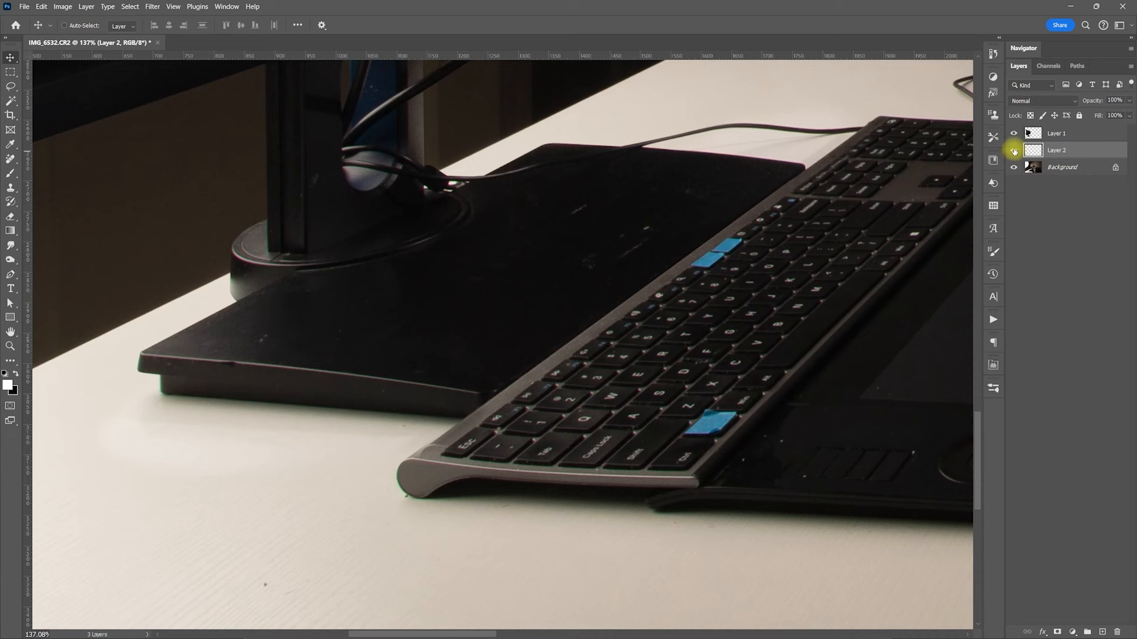
Set Layer 2's blend mode to Darken and check the patches with the layer hidden and shown
left_click(1047, 102)
left_click(1038, 136)
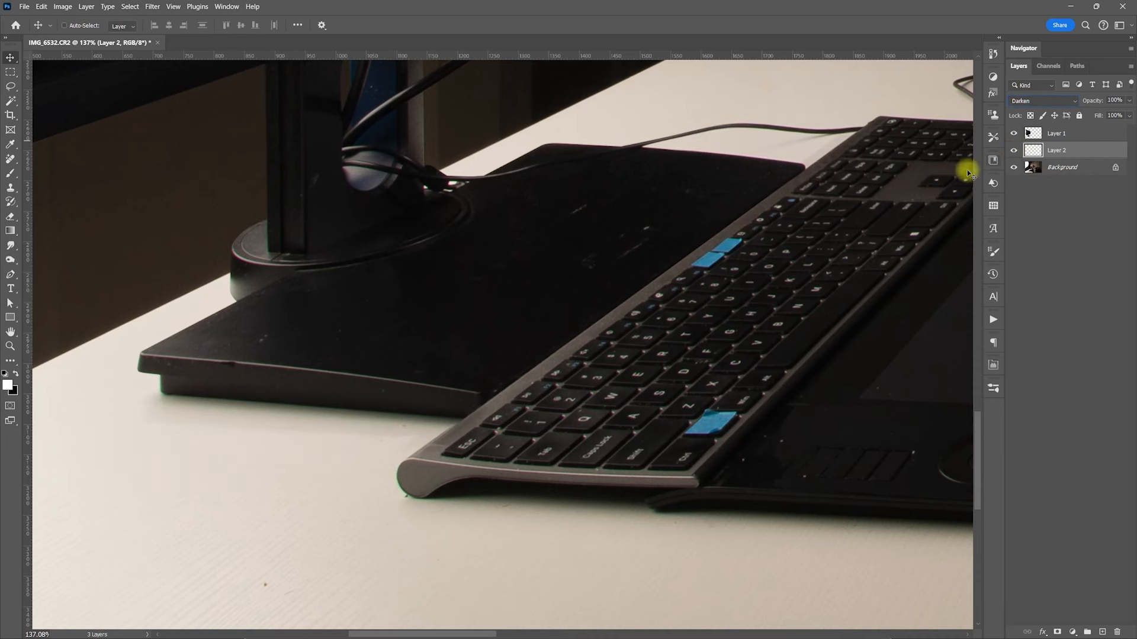
left_click_drag(822, 251, 759, 309)
left_click(1013, 151)
left_click(1014, 152)
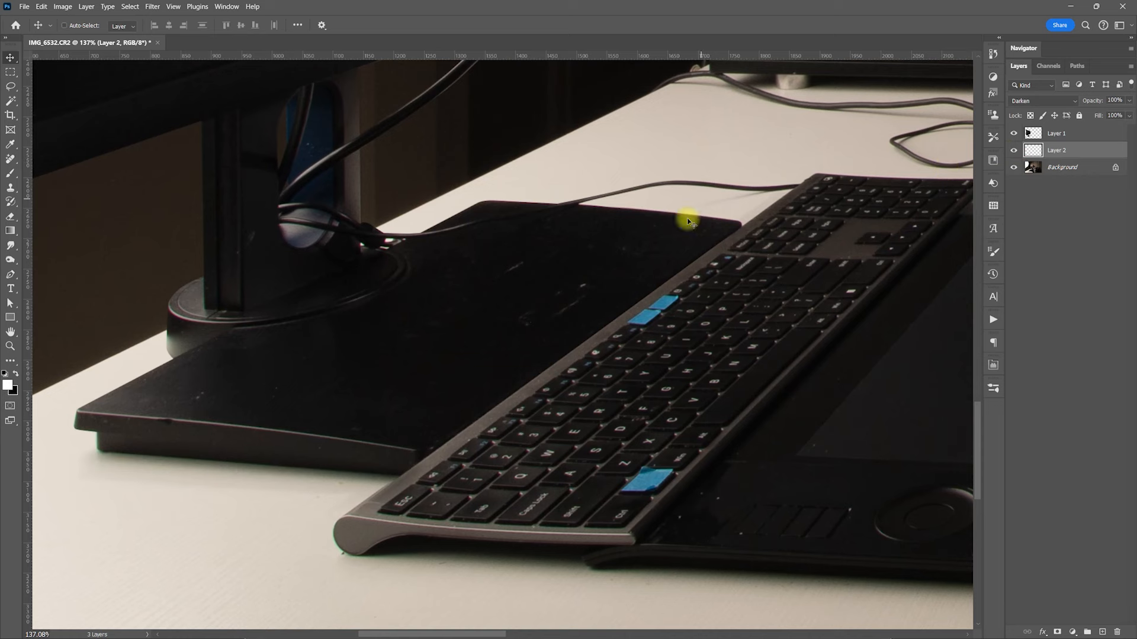
Save the composite as a Photoshop file named IMG_6532 in the JPG folder
key("ctrl+shift+s")
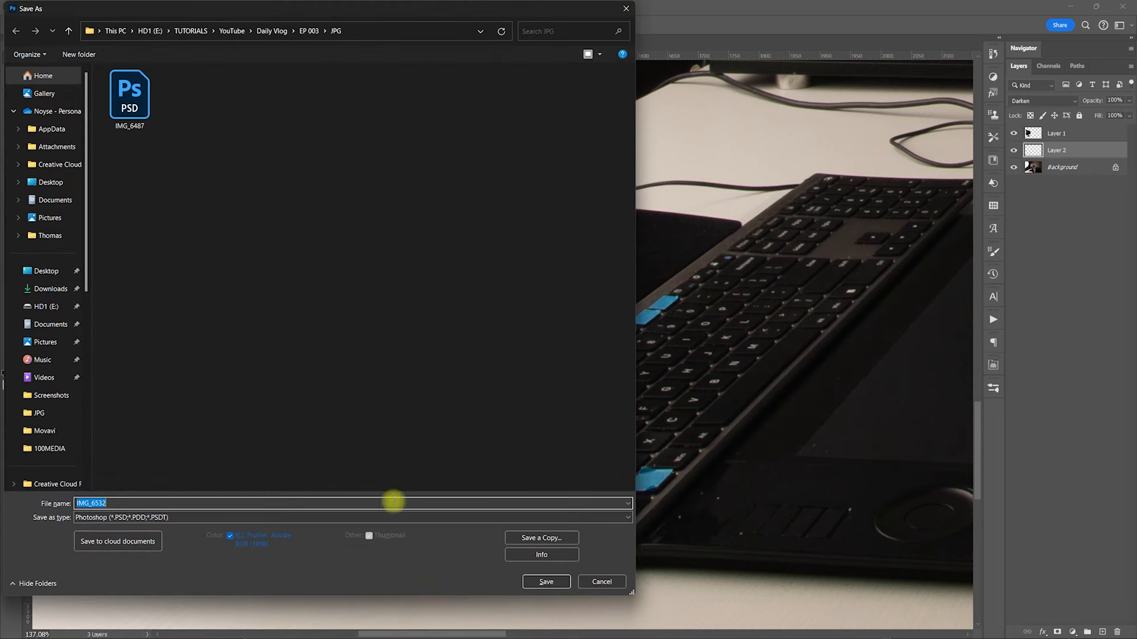
left_click(599, 582)
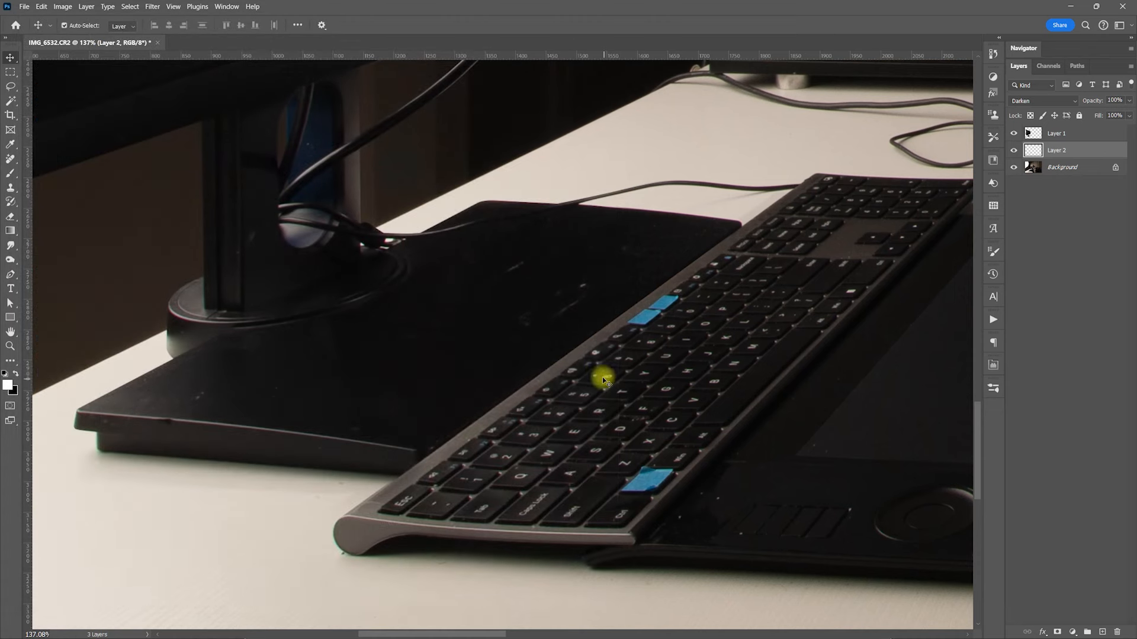
key("ctrl+shift+s")
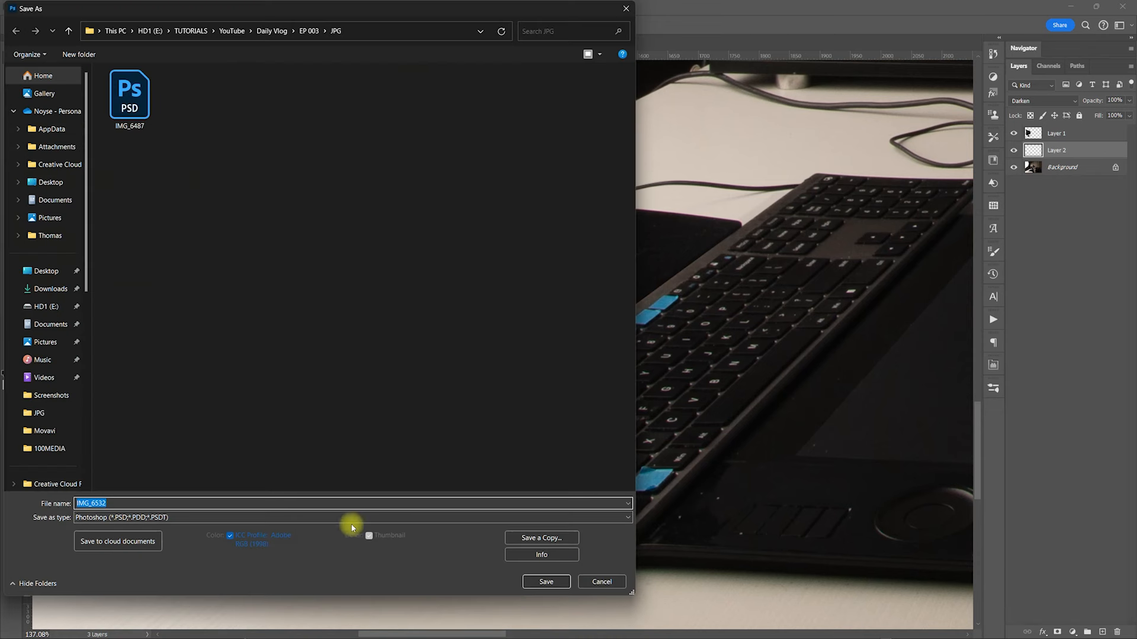
left_click(533, 582)
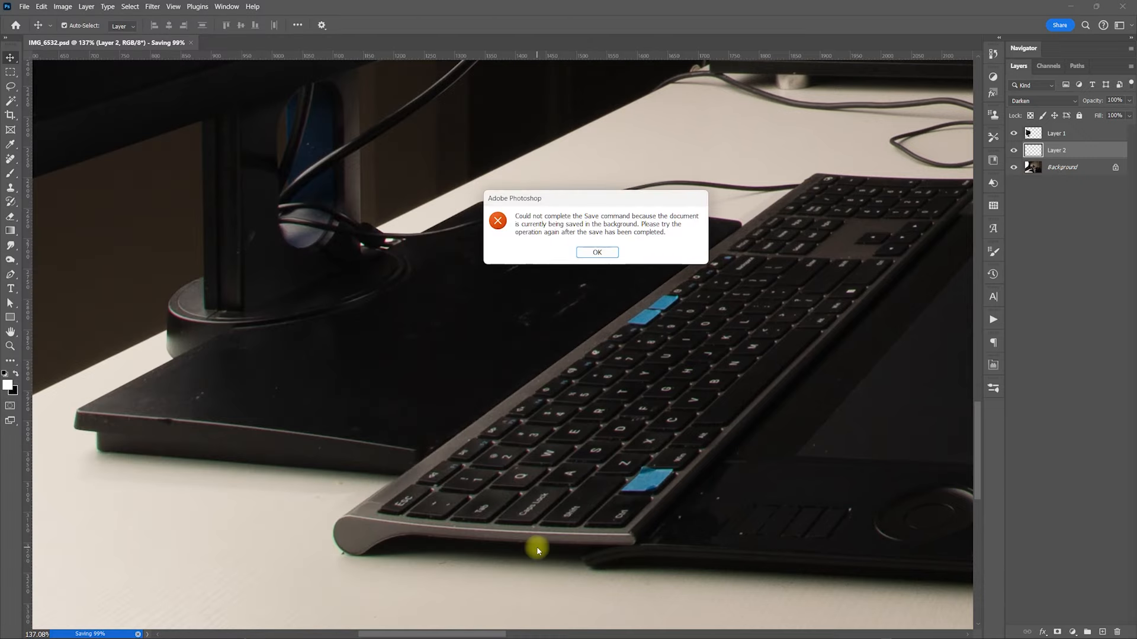
left_click(597, 252)
key("ctrl+1")
key("ctrl+minus")
key("ctrl+minus")
key("ctrl+minus")
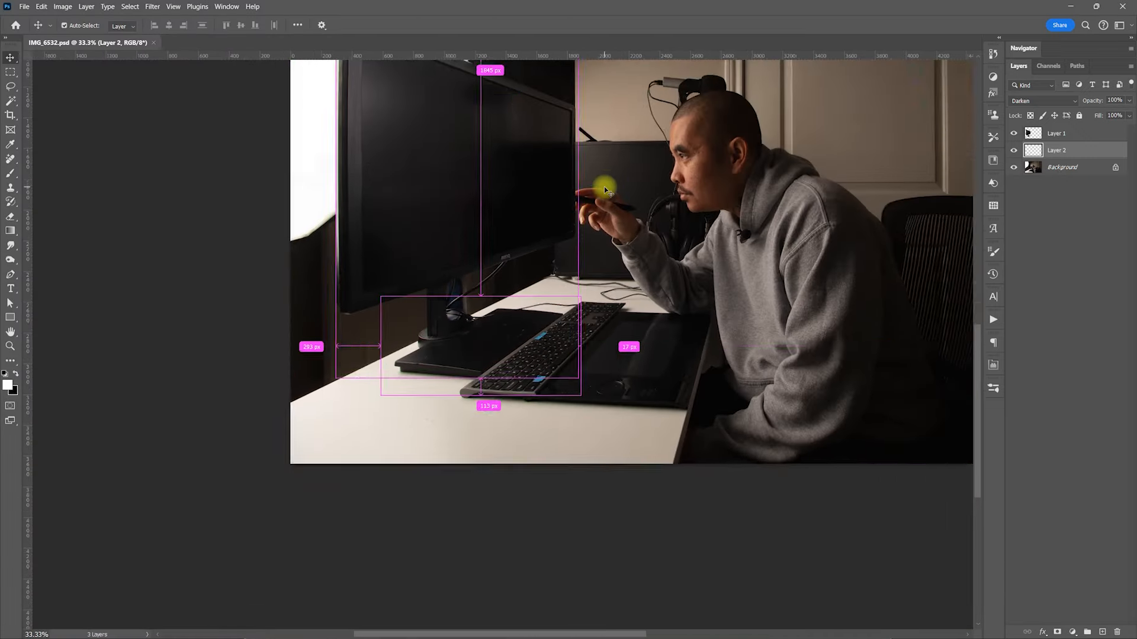
left_click_drag(845, 225, 693, 321)
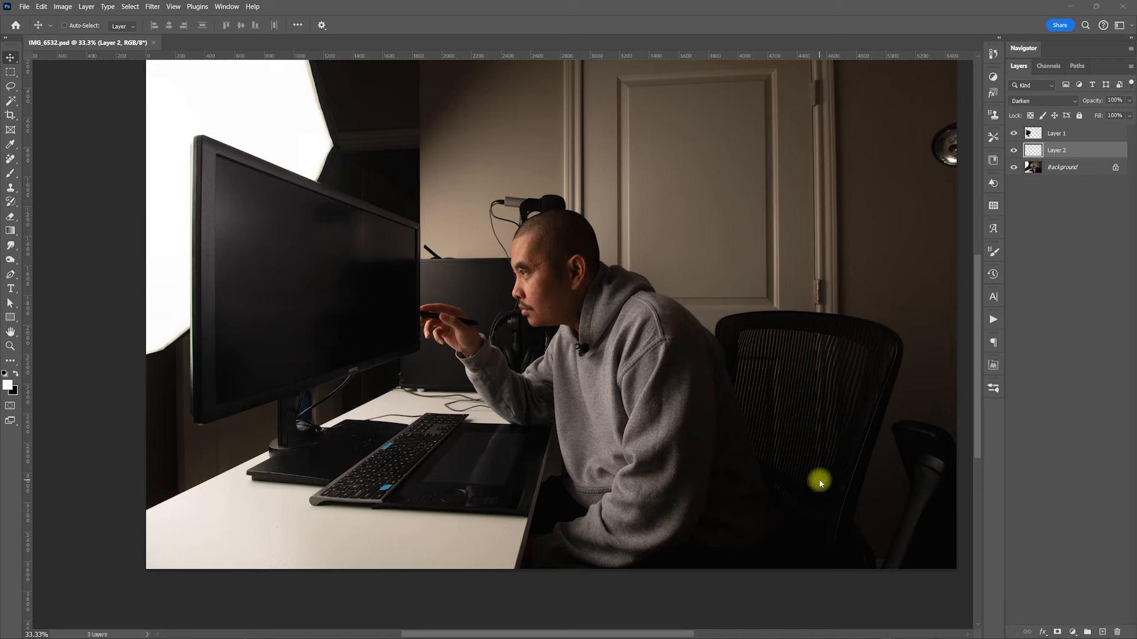
Switch to Adobe Bridge and duplicate IMG_6532.psd in the JPG folder
key("alt+Tab")
left_click(794, 385)
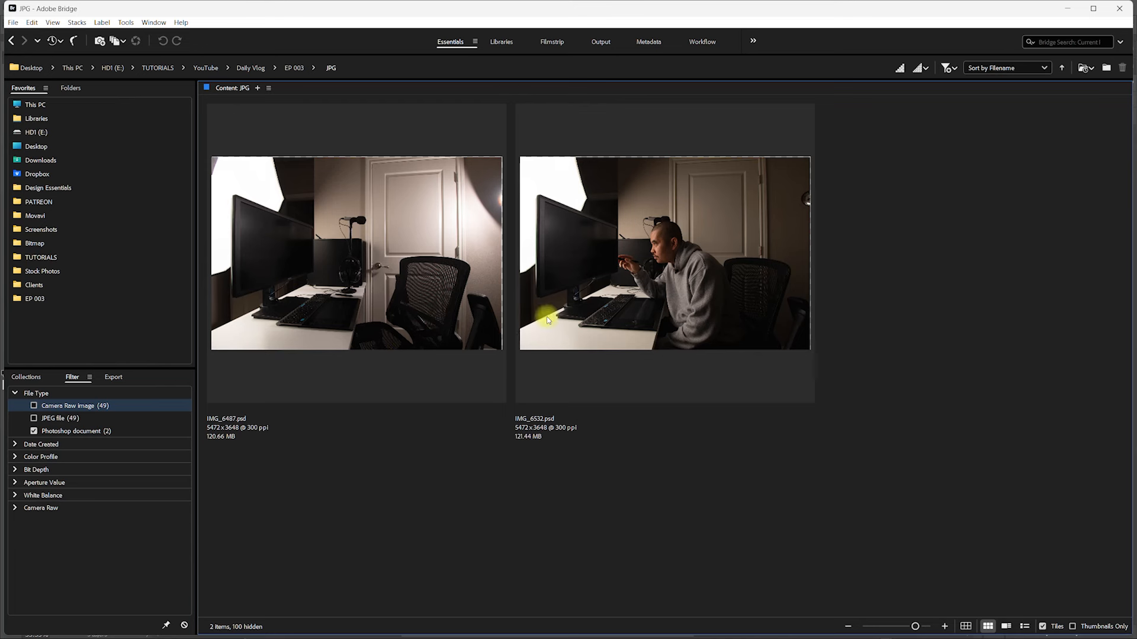
left_click(696, 385)
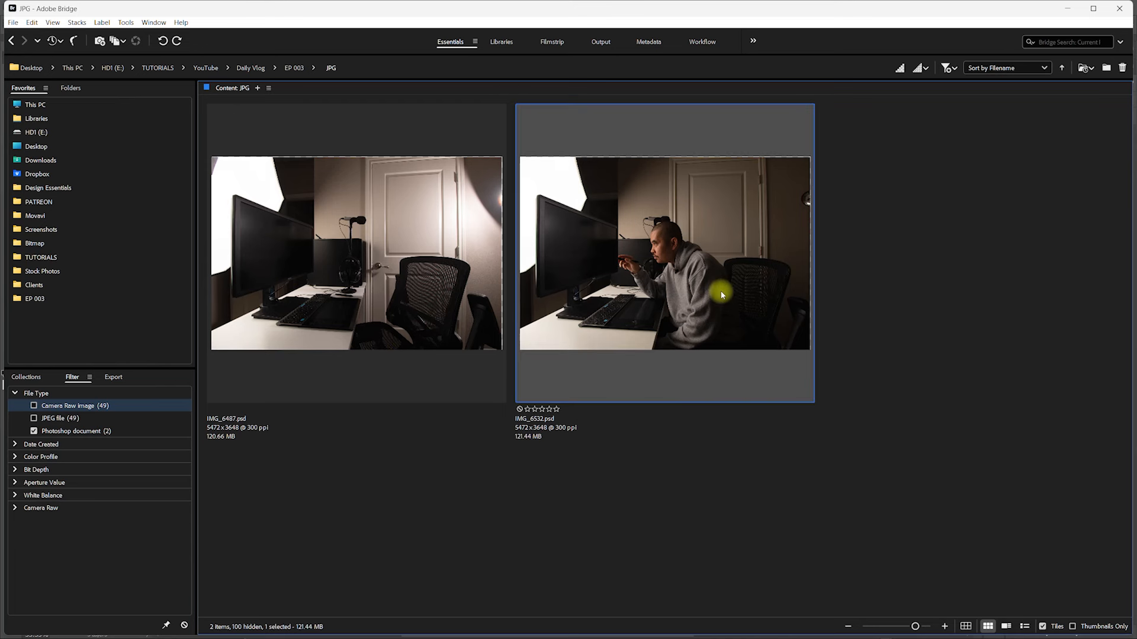
key("ctrl+d")
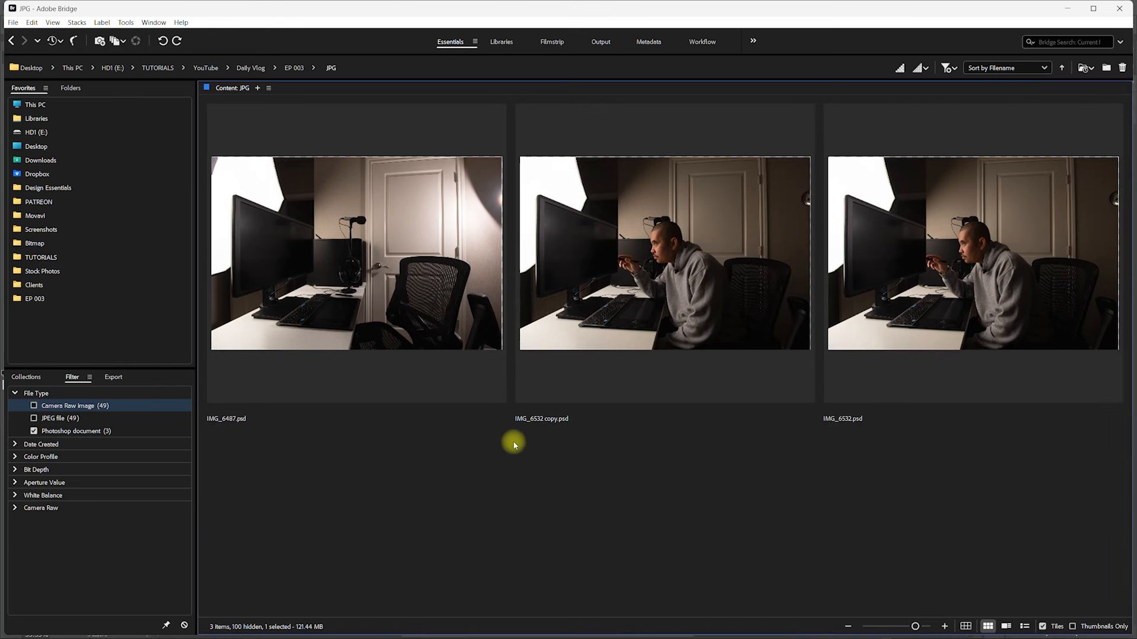
Rename the duplicated IMG_6532 copy as Design.psd
left_click(540, 419)
left_click(542, 423)
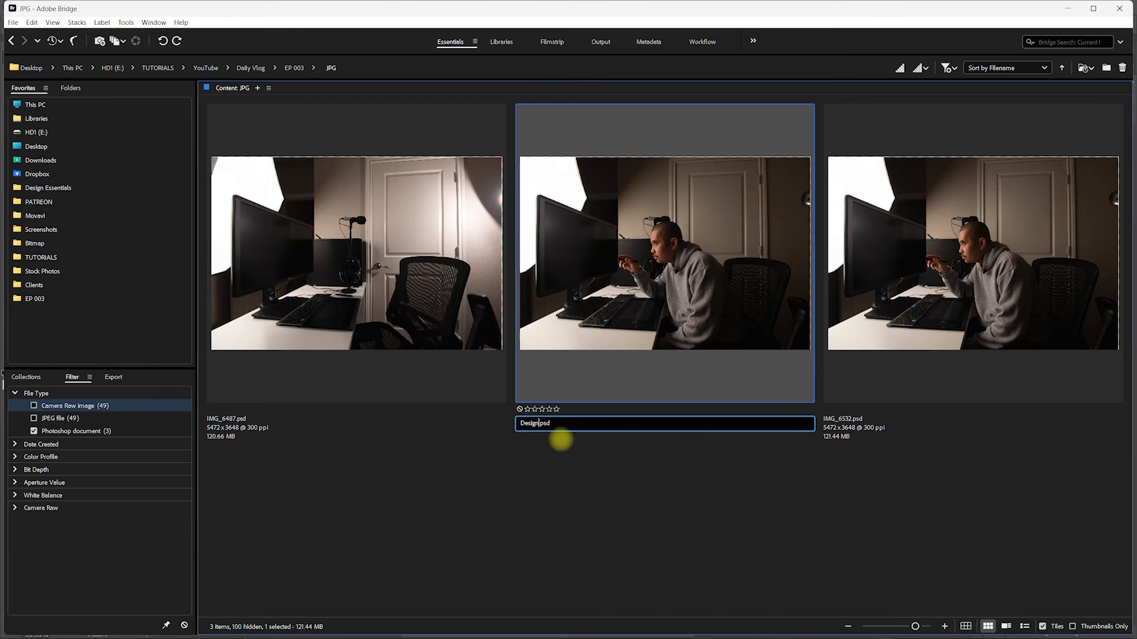
key("Return")
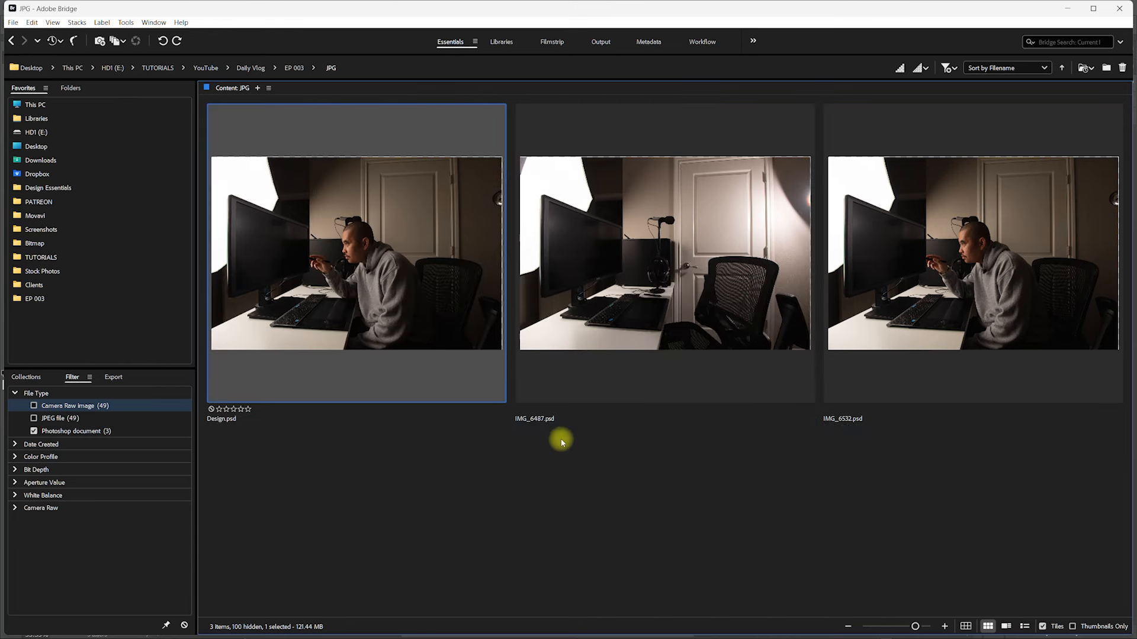
left_click(450, 512)
Close IMG_6532.psd in Photoshop and open Design.psd there from Adobe Bridge
key("alt+Tab")
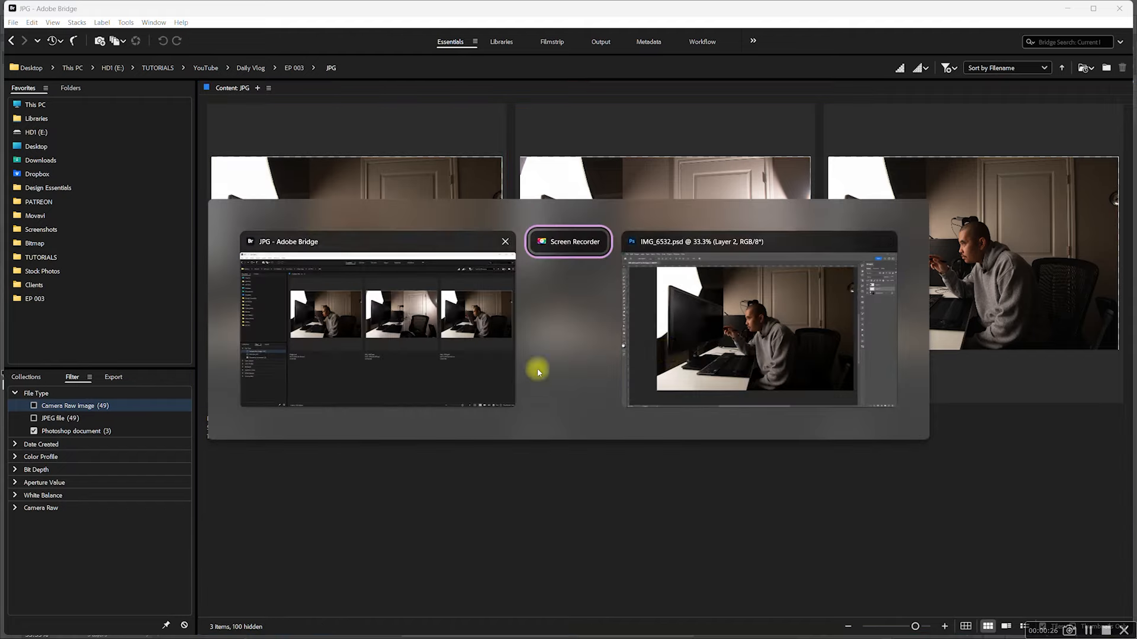
key("ctrl+w")
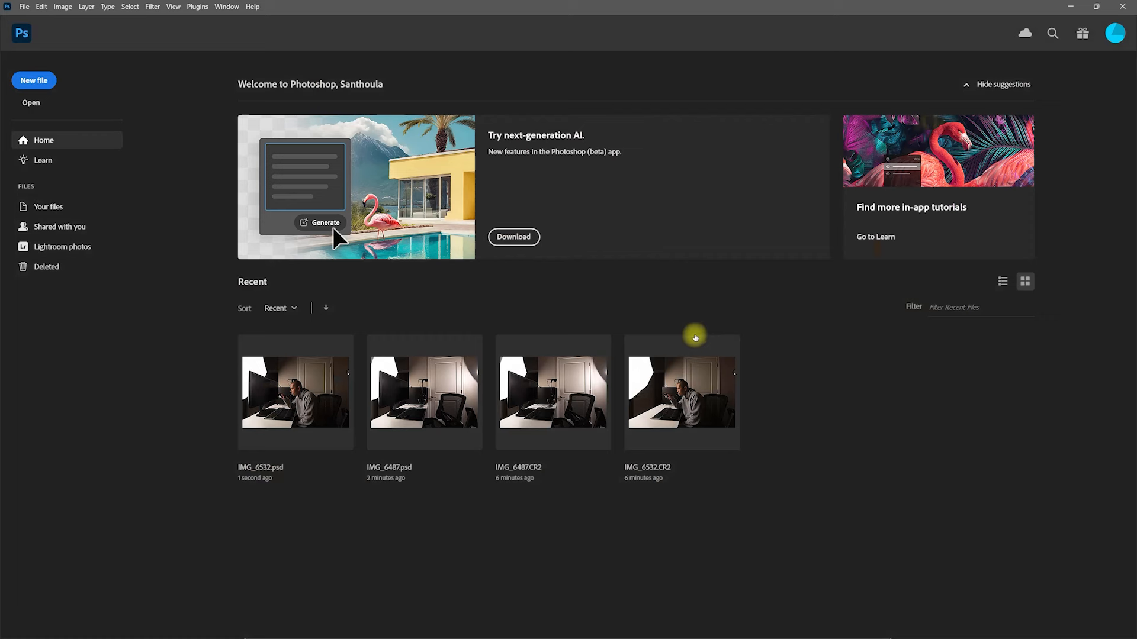
key("alt+Tab")
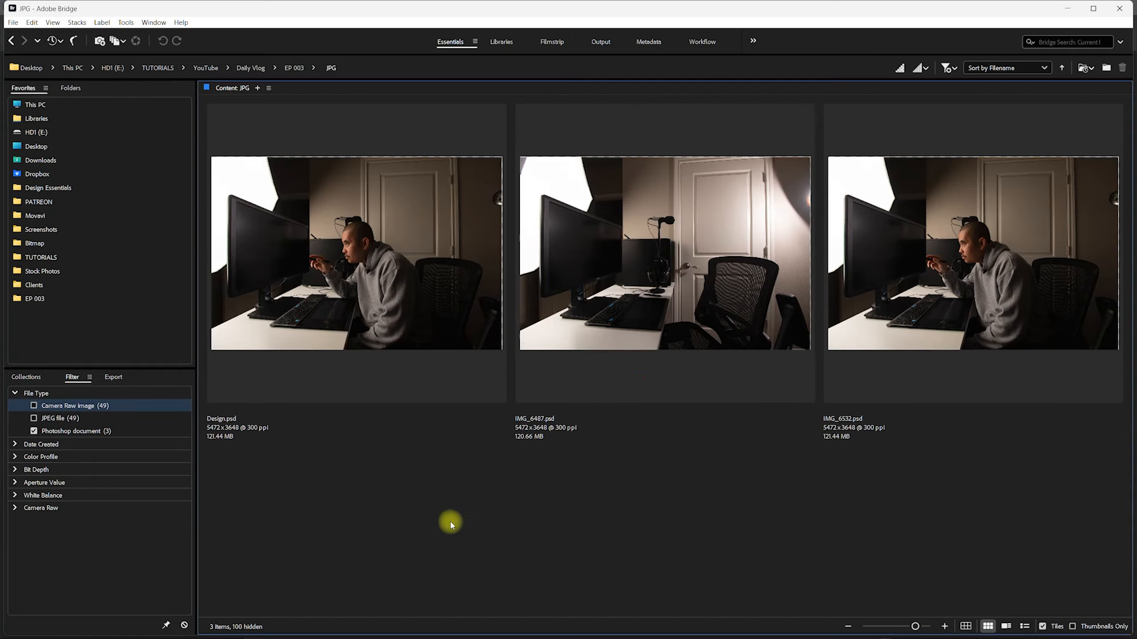
left_click(327, 294)
double_click(334, 305)
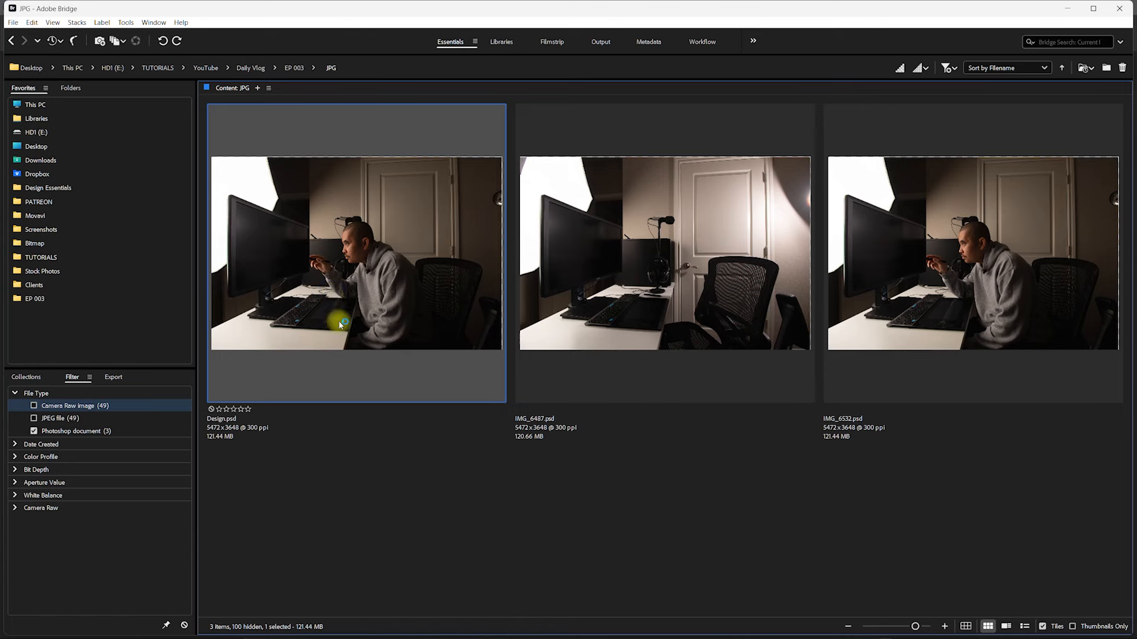
key("alt+Tab")
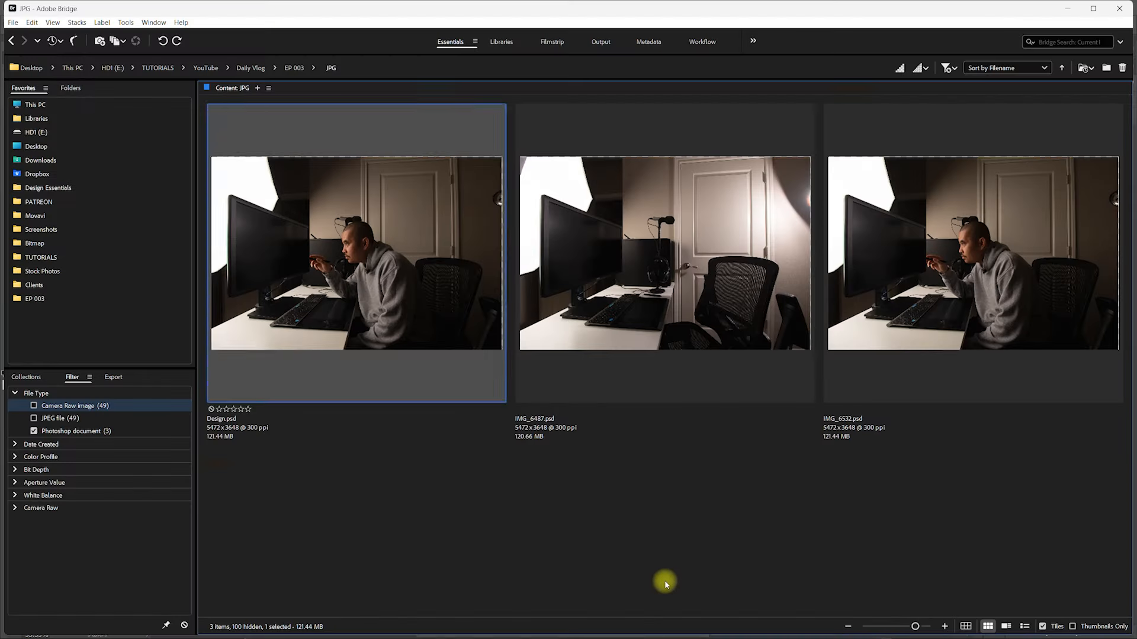
left_click(665, 577)
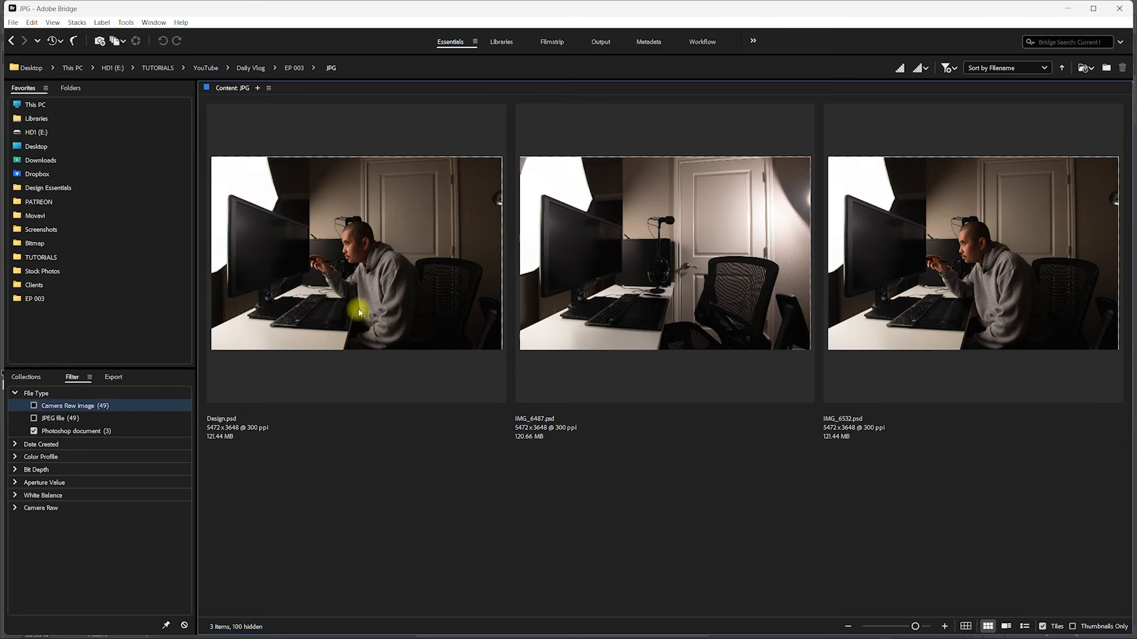
key("alt+Tab")
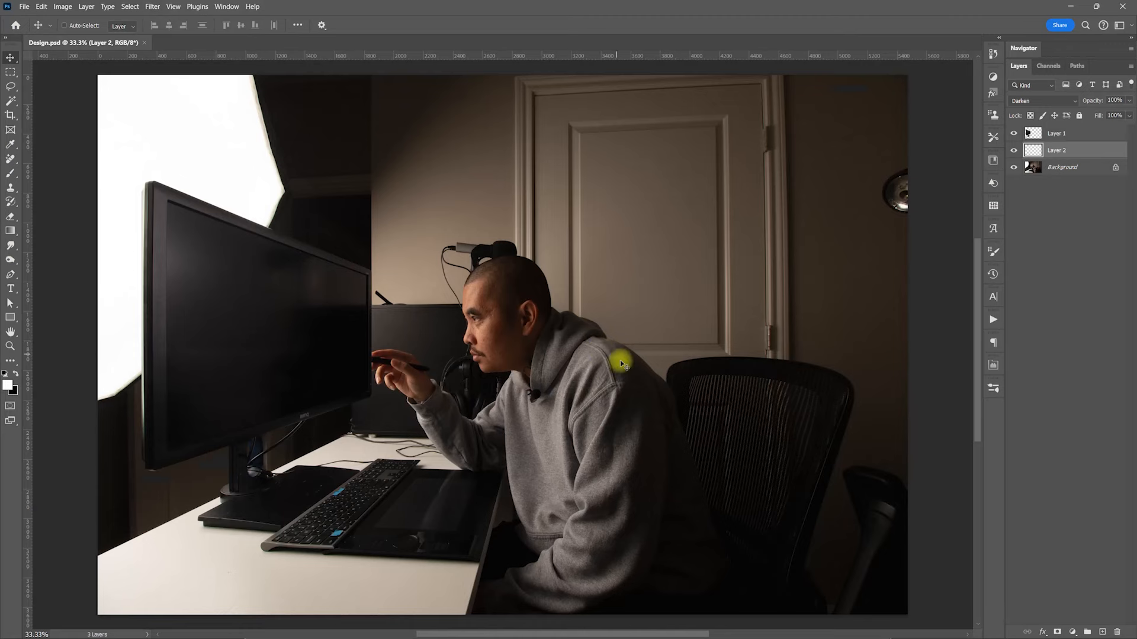
Reduce the canvas size of Design.psd to 1920 by 1080 pixels, anchored at the center
key("f")
left_click(63, 7)
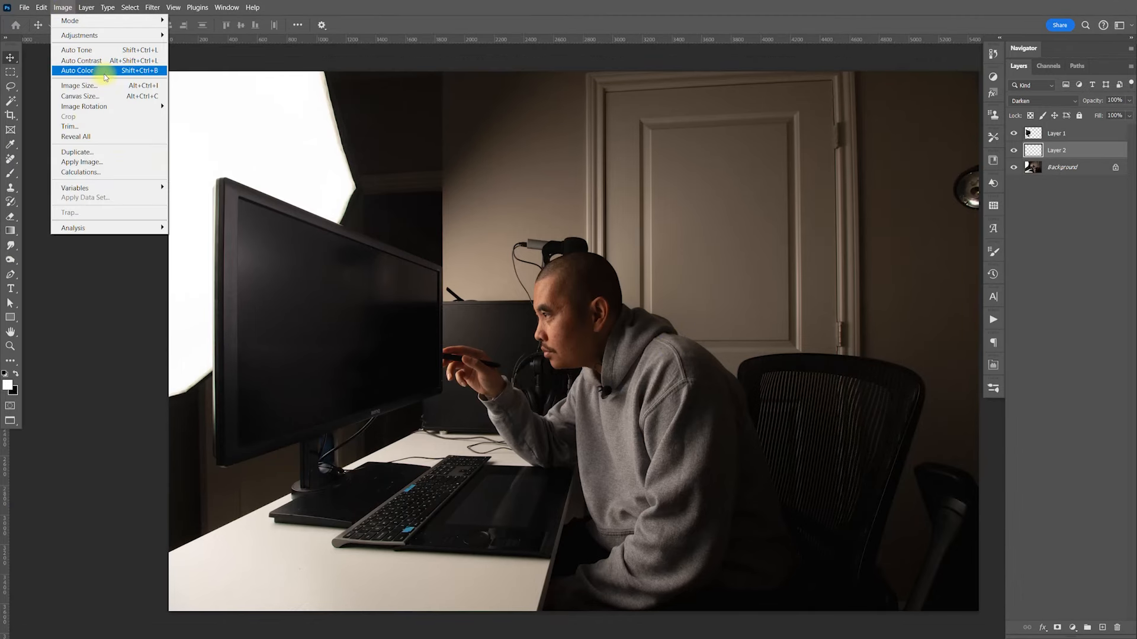
left_click(112, 96)
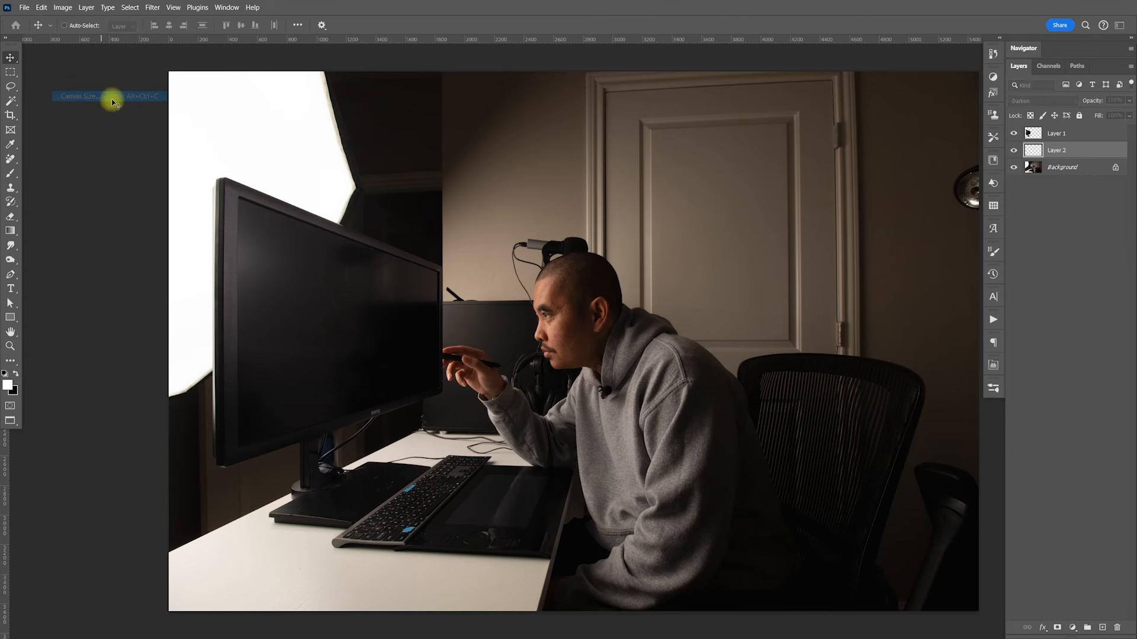
double_click(699, 263)
type("1920")
double_click(691, 280)
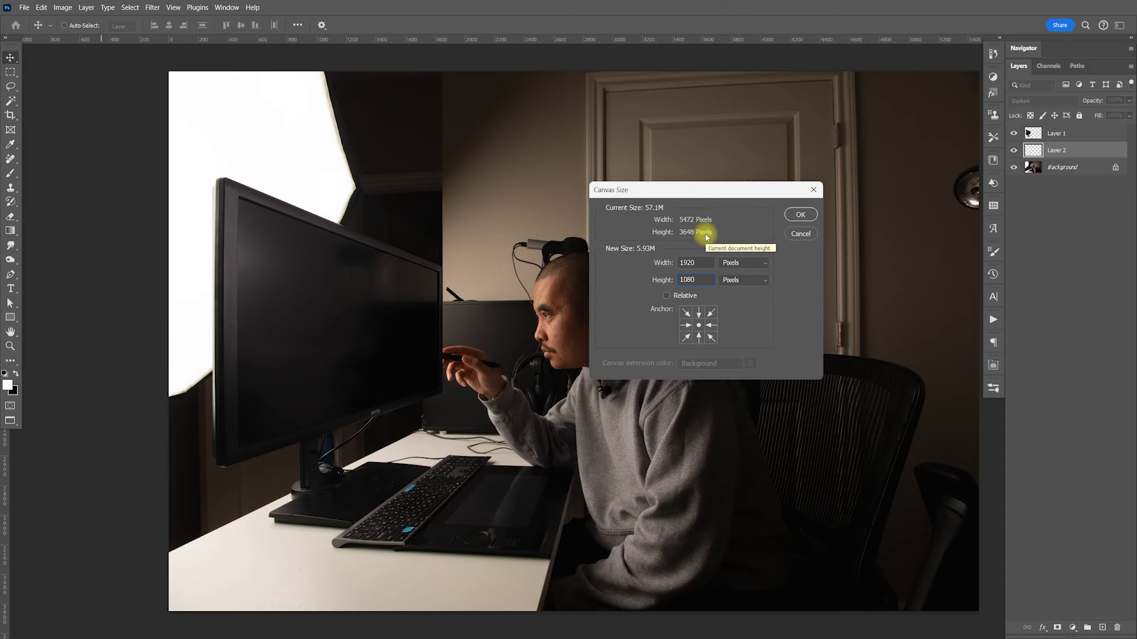
left_click(797, 217)
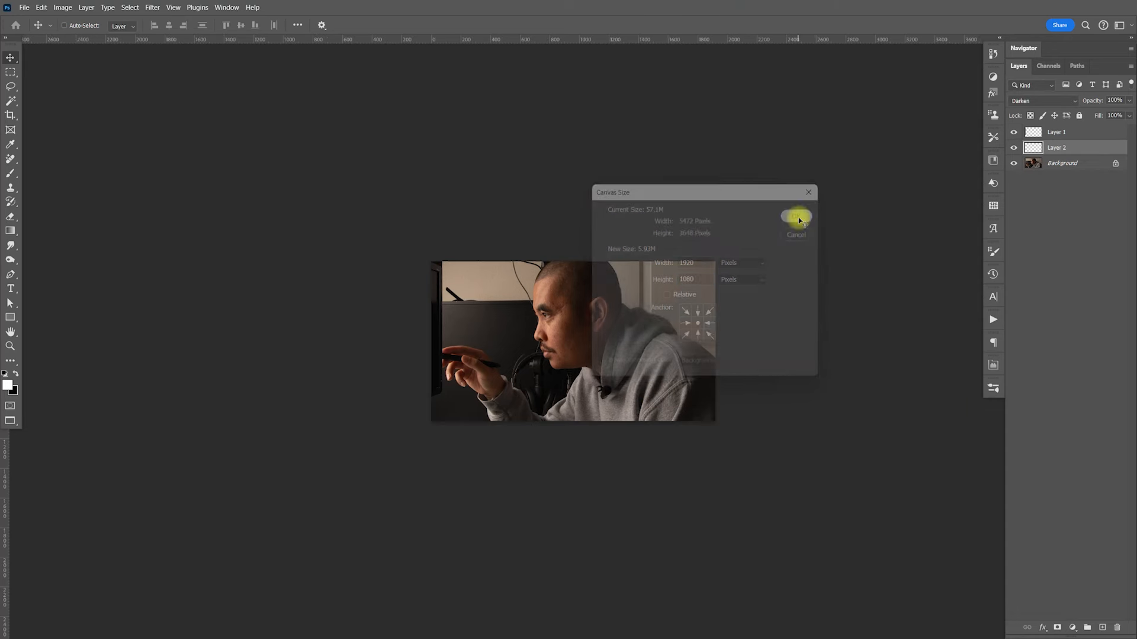
Duplicate the Background layer of Design.psd and delete the original Background layer
left_click(1052, 165)
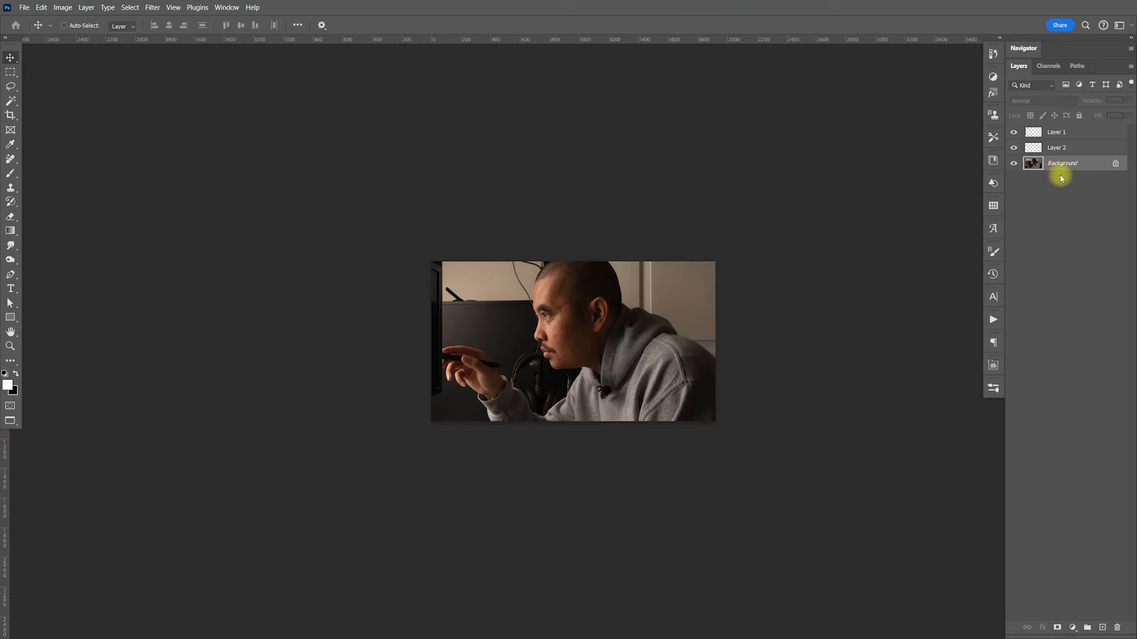
key("ctrl+j")
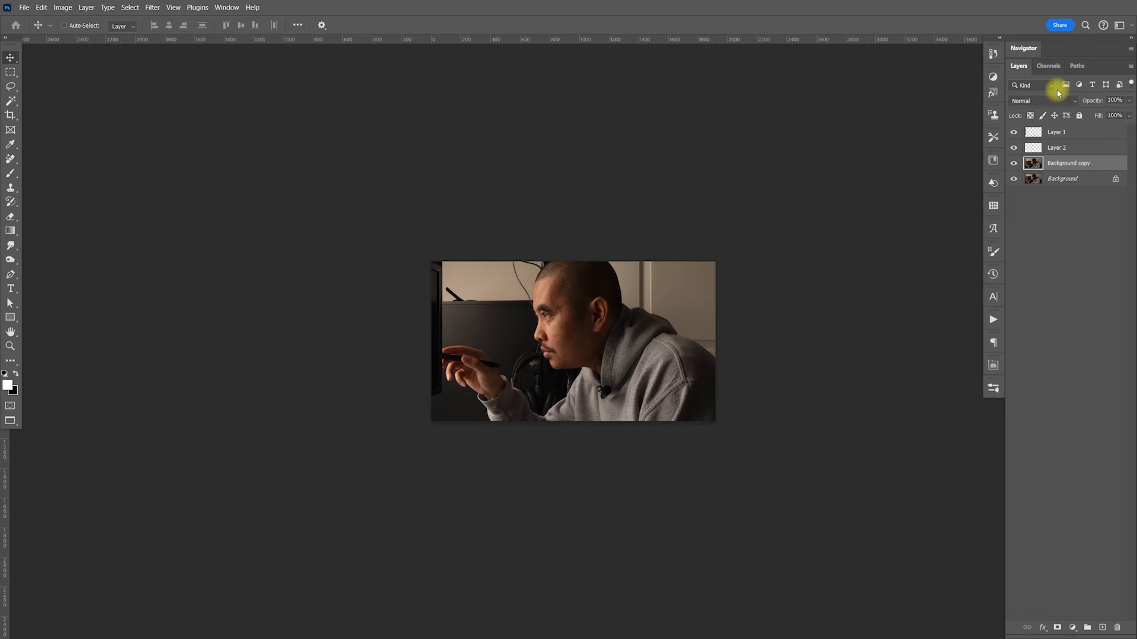
left_click(1072, 179)
key("Delete")
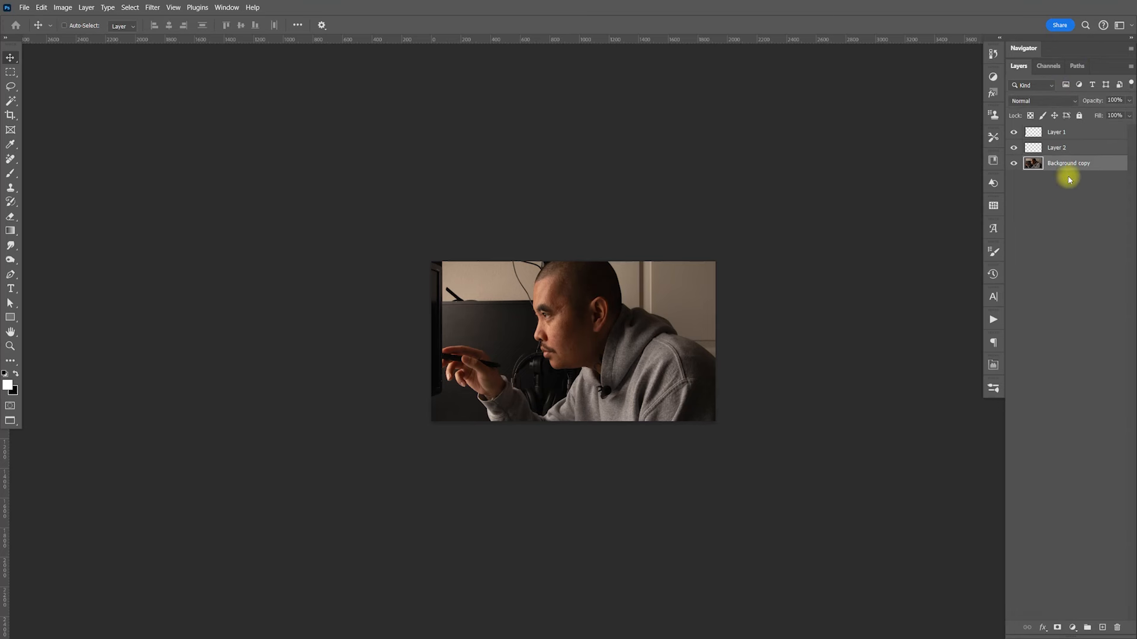
Group the Background copy layer as main, and group Layer 1 and Layer 2 as monitor
key("ctrl+g")
double_click(1056, 162)
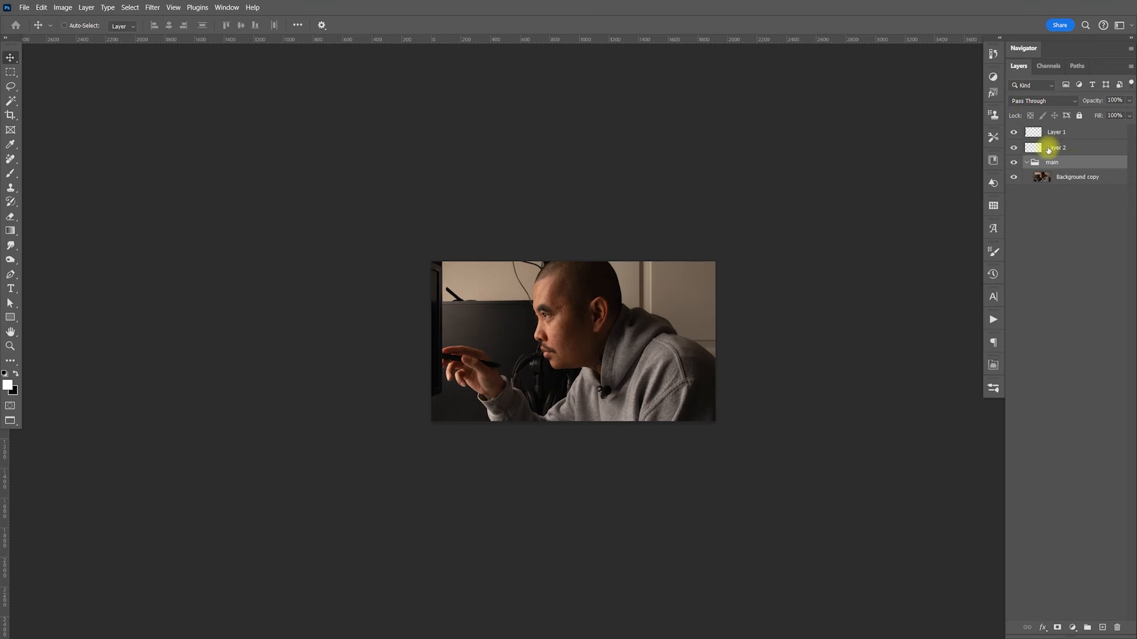
left_click(1060, 148)
left_click(1066, 133, "shift")
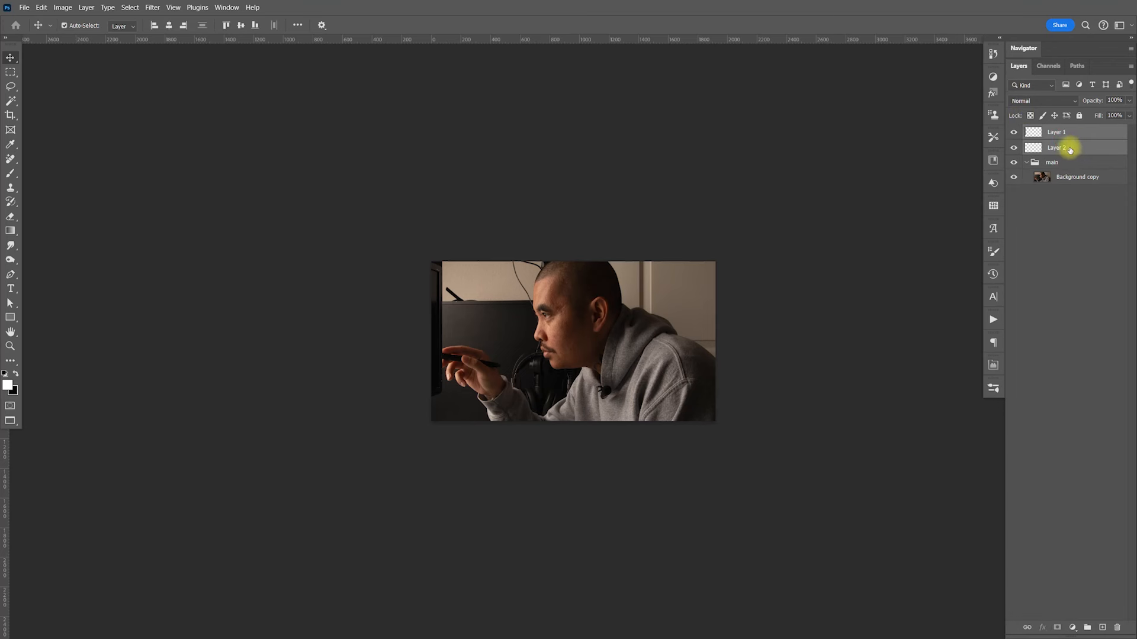
key("ctrl+g")
double_click(1054, 131)
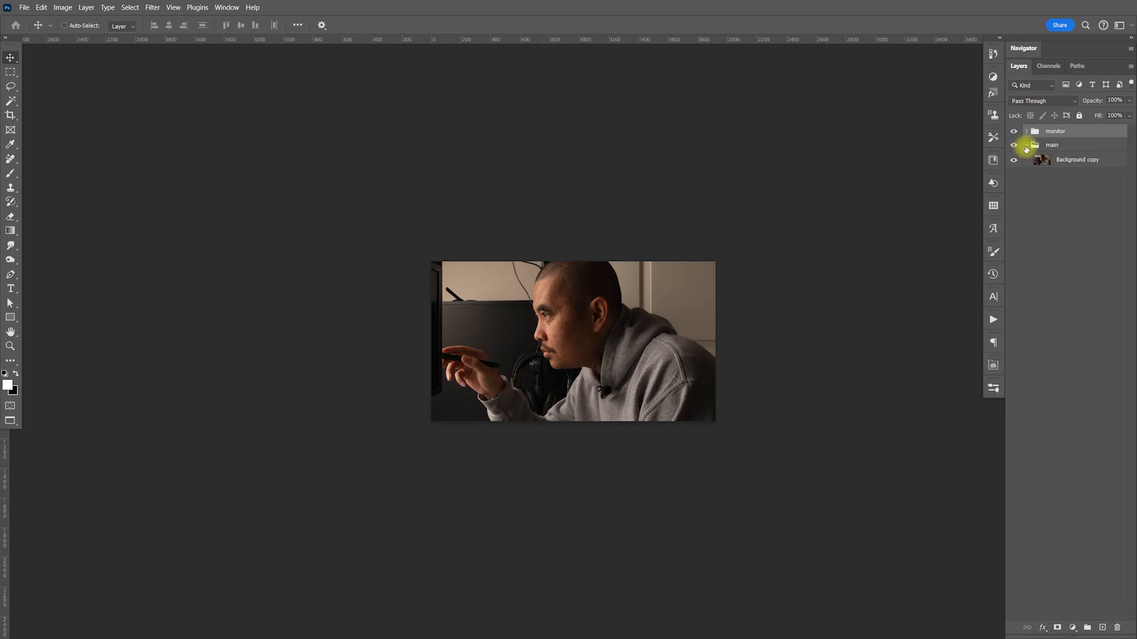
Try scaling the monitor and main groups together to about 65.5% to fit the canvas
left_click(1057, 146)
left_click(1026, 145)
left_click(1057, 133)
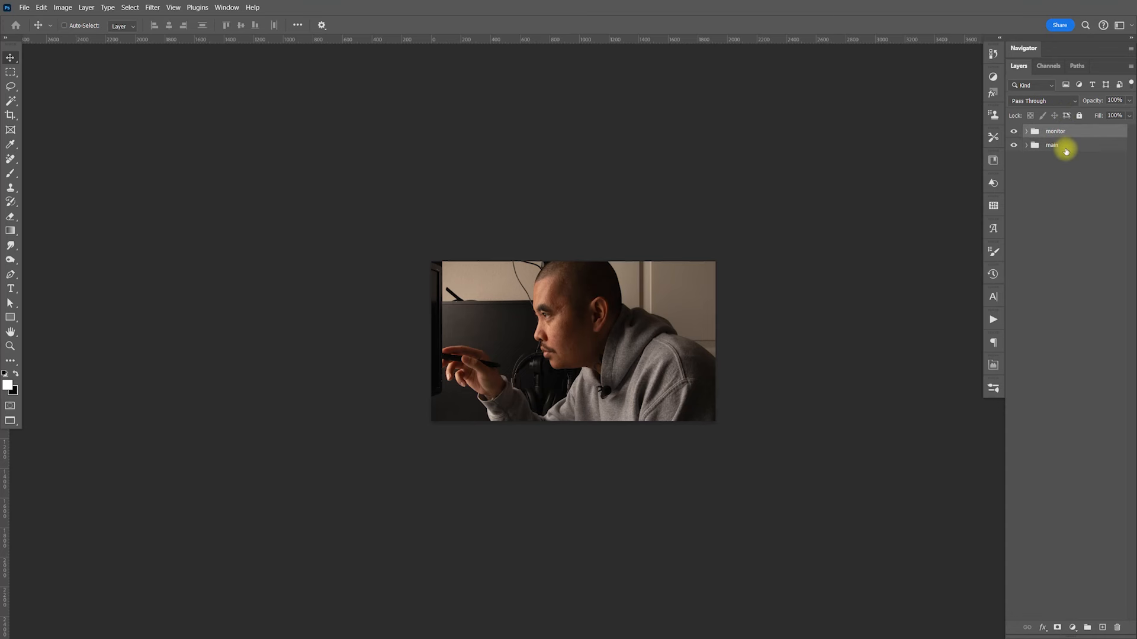
left_click(1066, 149, "shift")
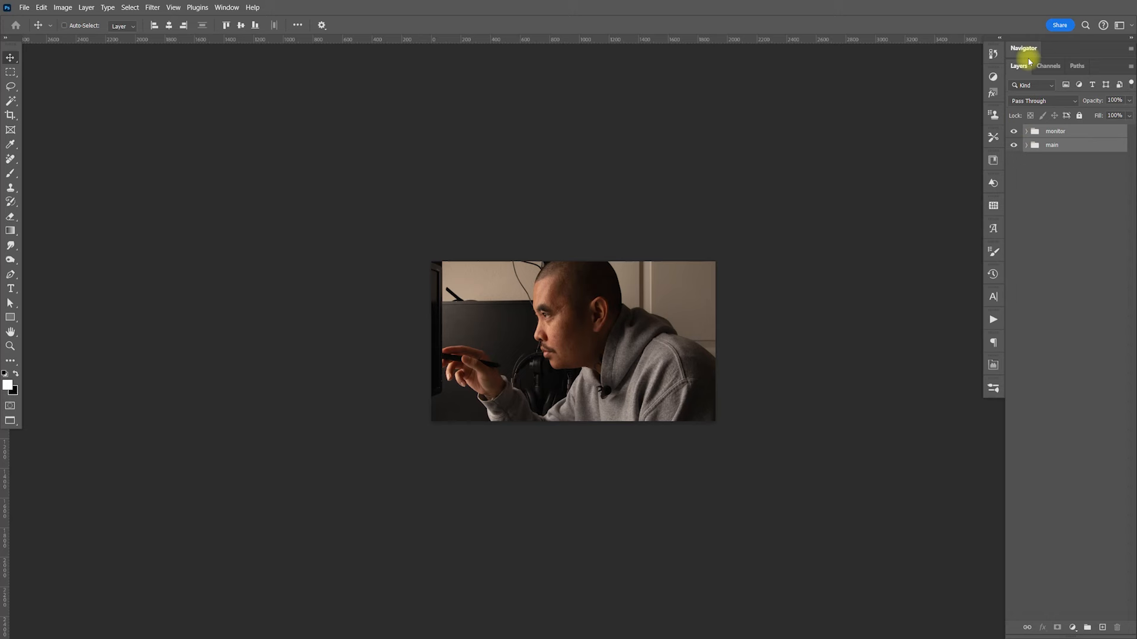
key("ctrl+t")
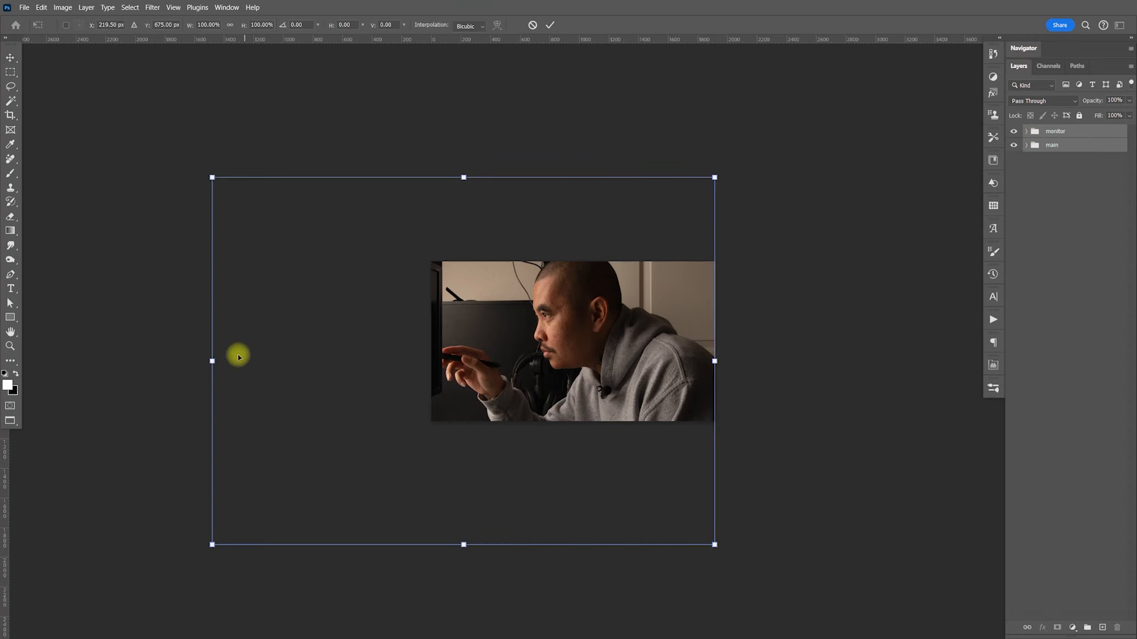
left_click_drag(213, 362, 385, 352)
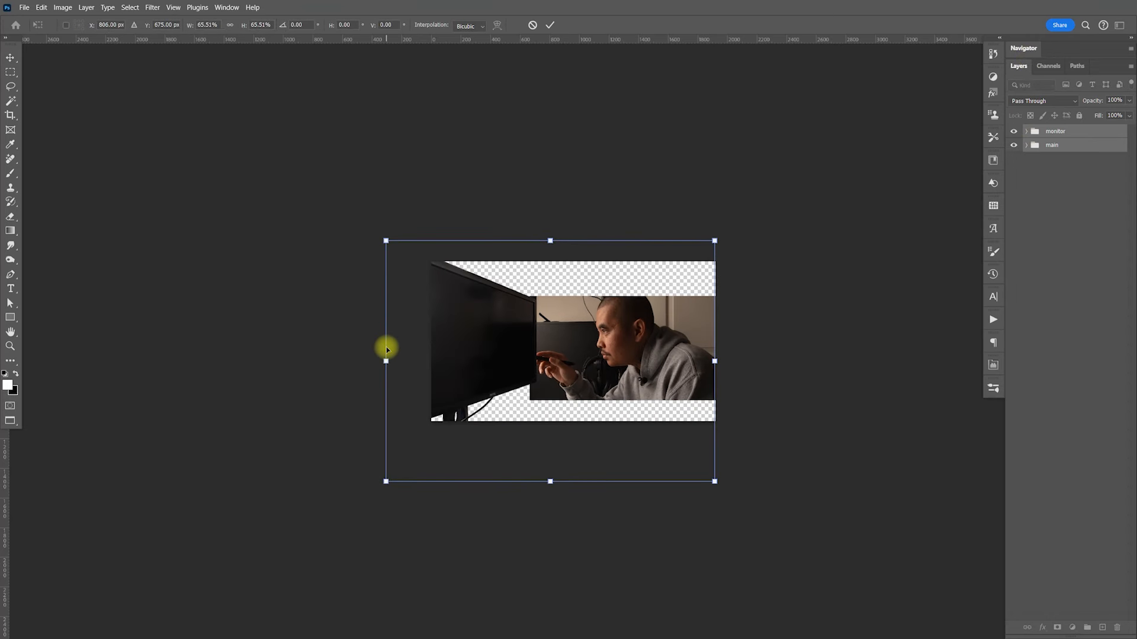
key("Return")
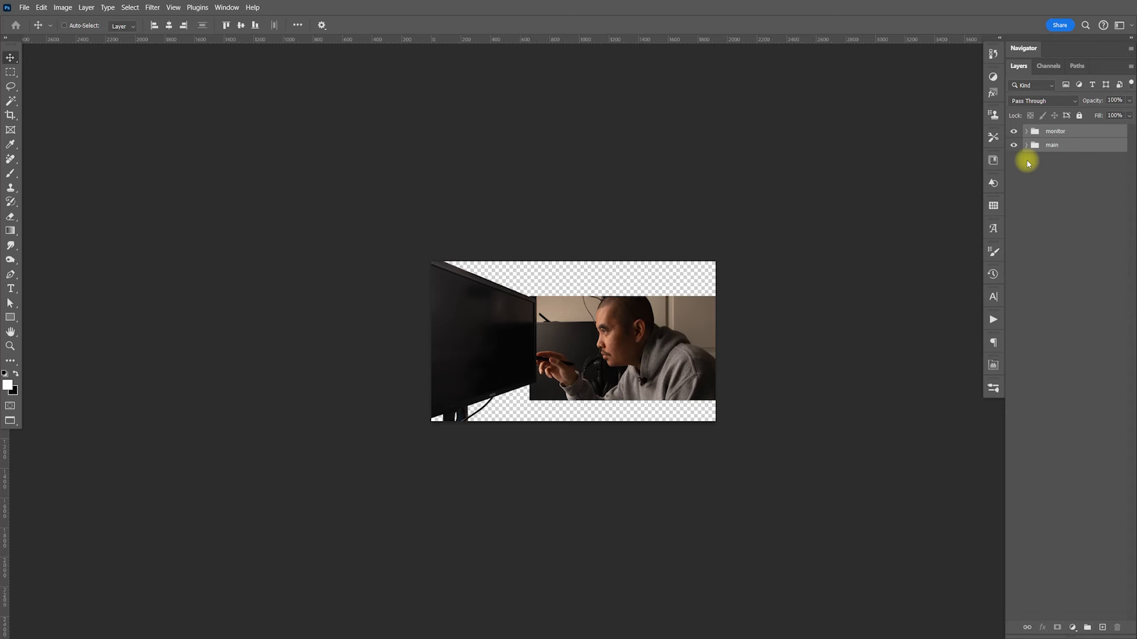
left_click(1047, 148)
mouse_move(1047, 150)
left_mouse_down()
mouse_move(1035, 152)
mouse_move(1084, 159)
mouse_move(1061, 160)
left_mouse_up()
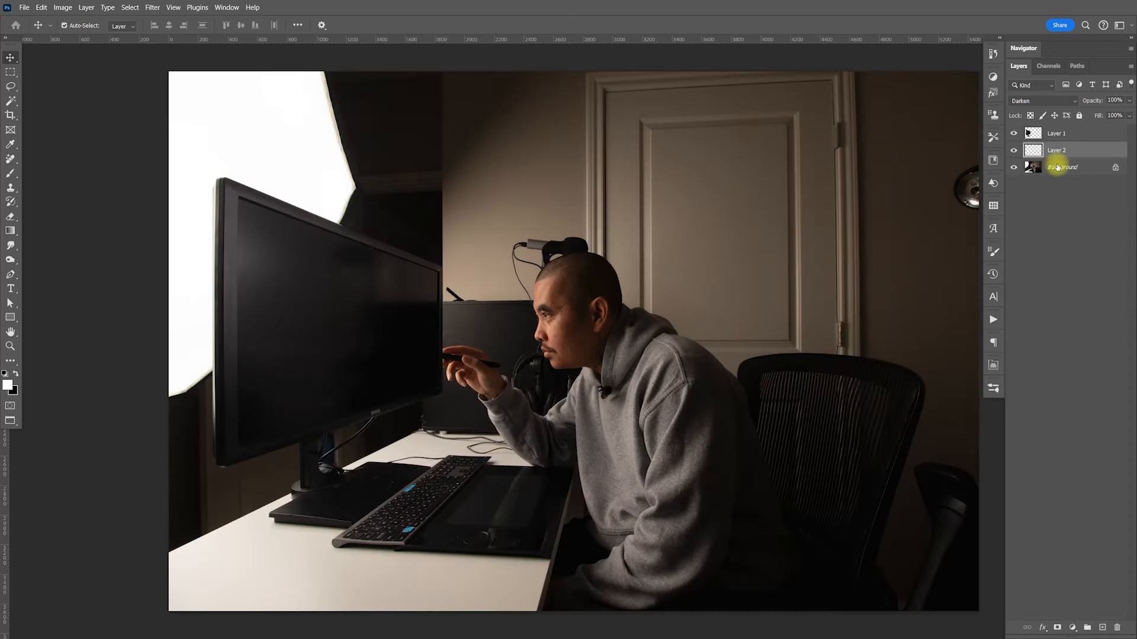
Check the canvas size settings of the full-size Design.psd without applying a change
key("f")
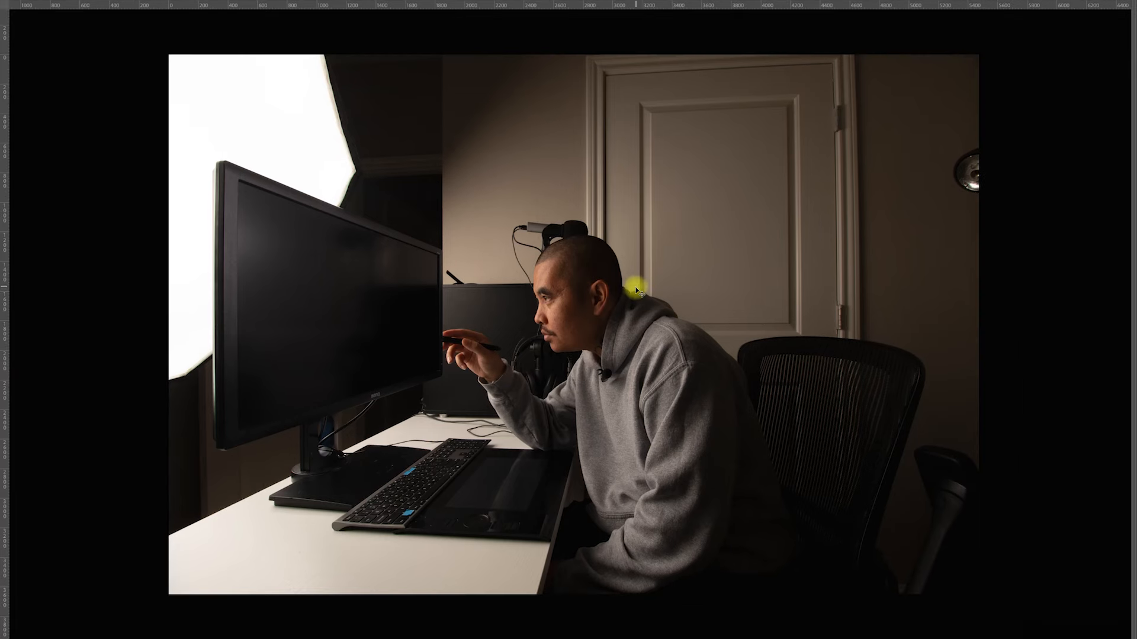
key("f")
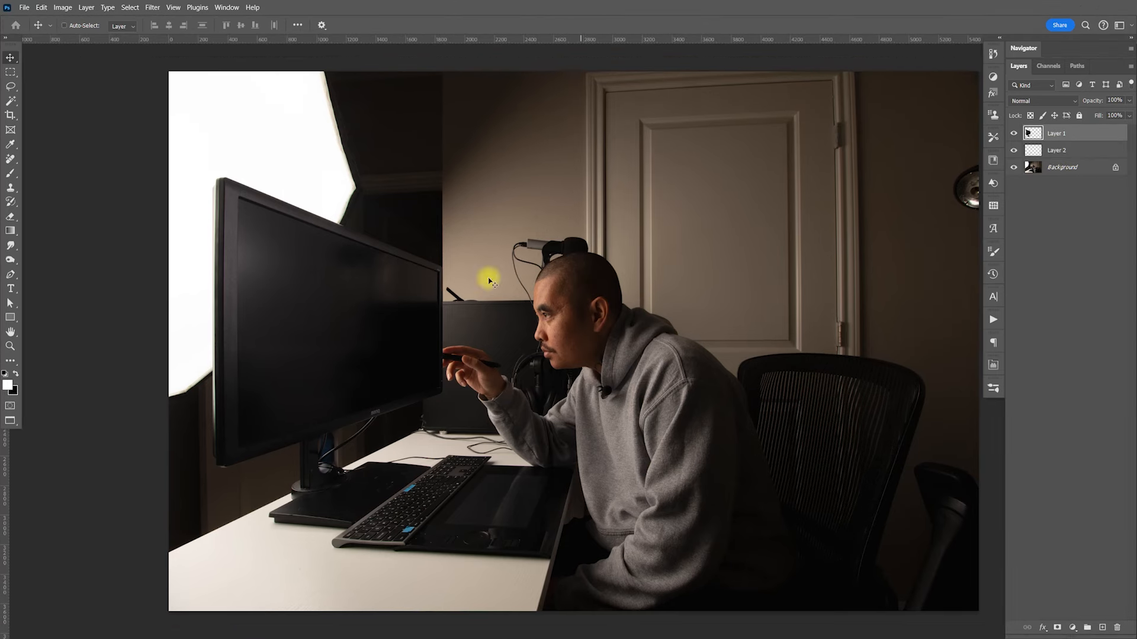
left_click(62, 7)
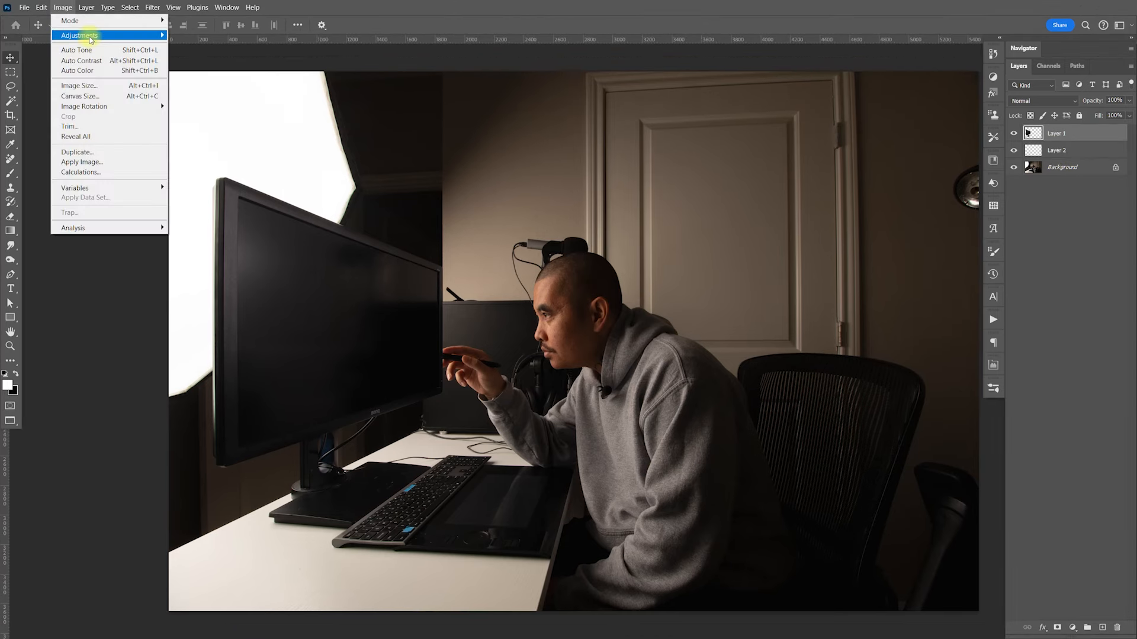
left_click(110, 97)
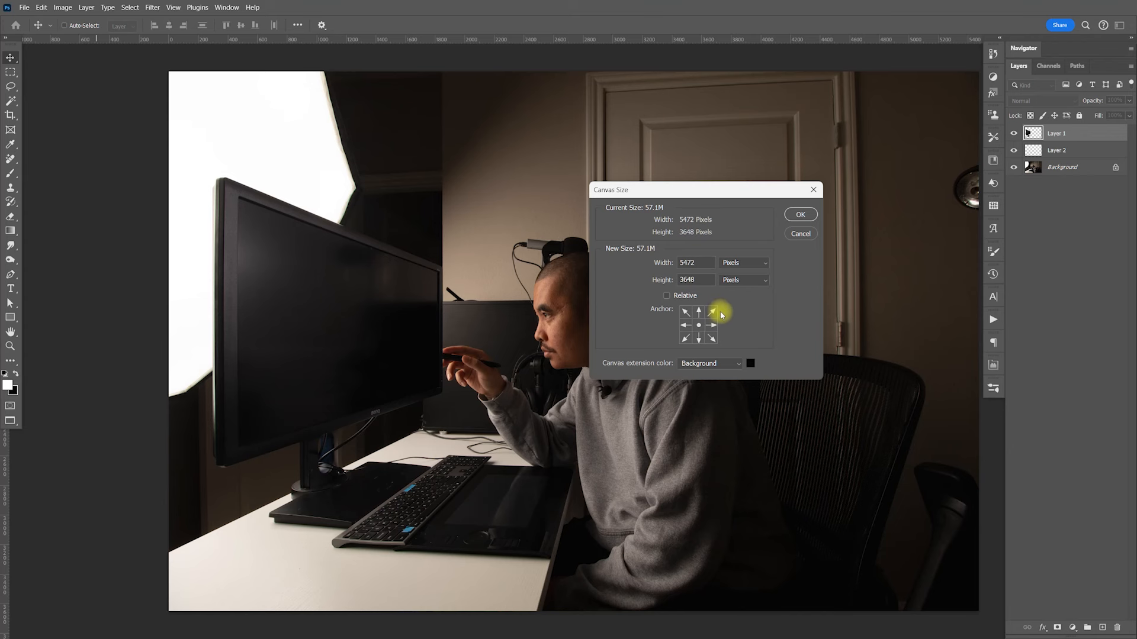
left_click(800, 235)
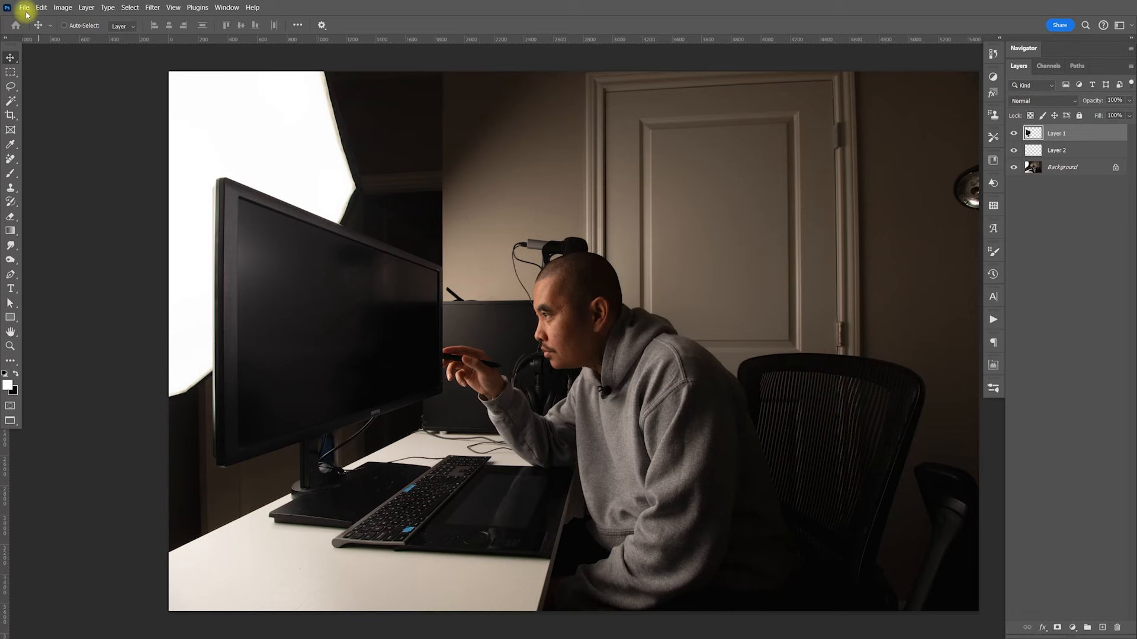
key("alt+Tab")
left_click(689, 382)
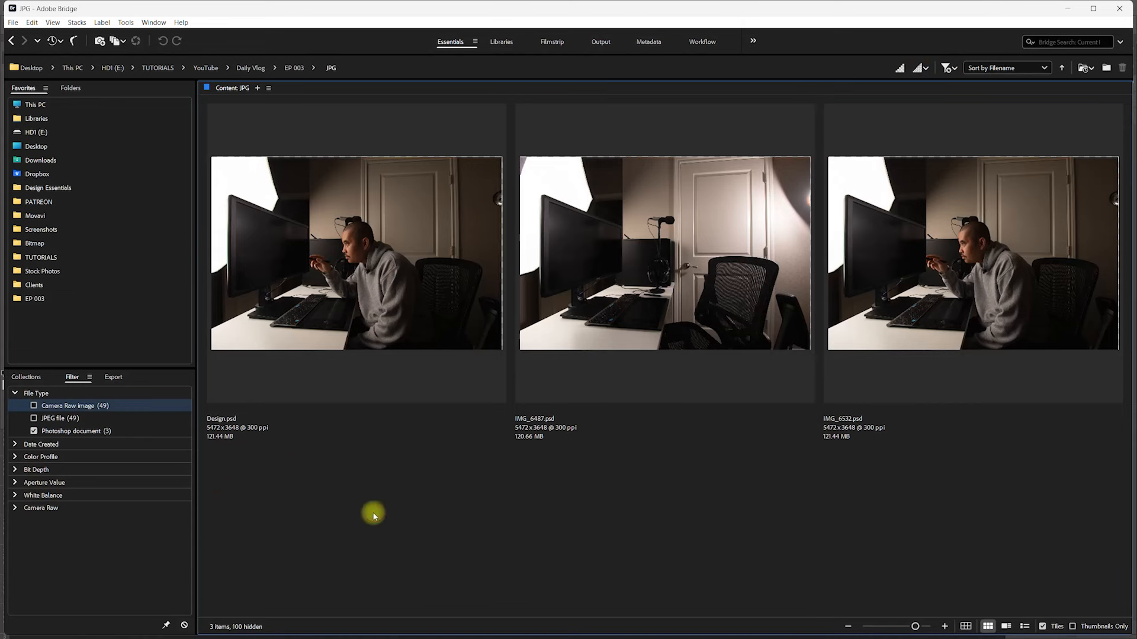
left_click(408, 312)
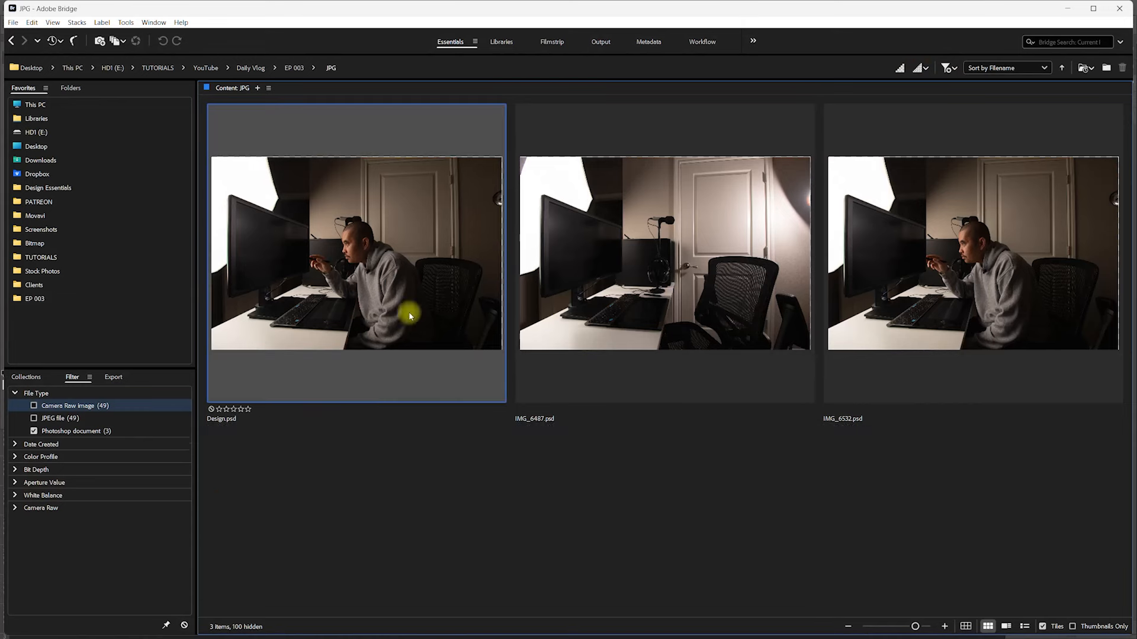
left_click(410, 499)
key("alt+Tab")
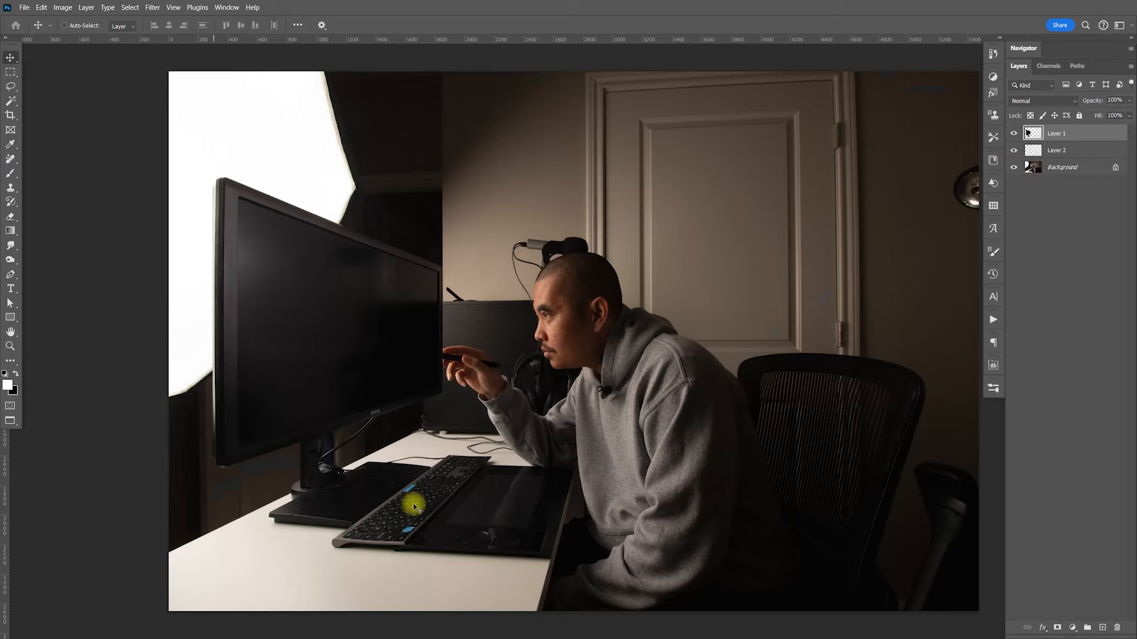
Switch to Adobe Bridge and open IMG_6532.psd in Photoshop alongside Design.psd
key("alt+Tab")
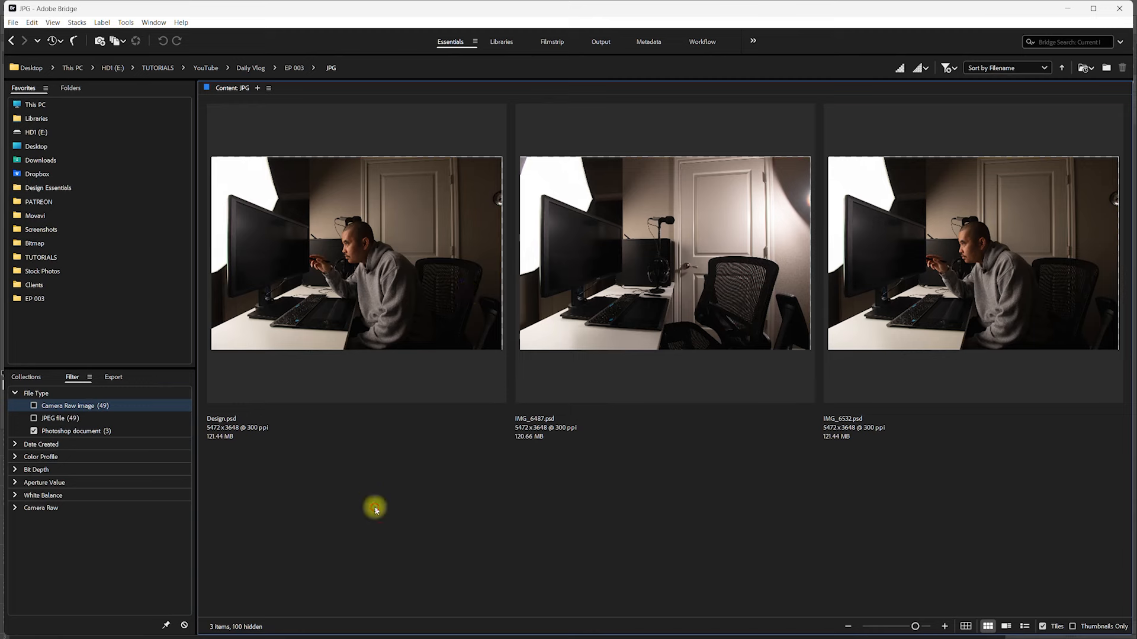
left_click(395, 297)
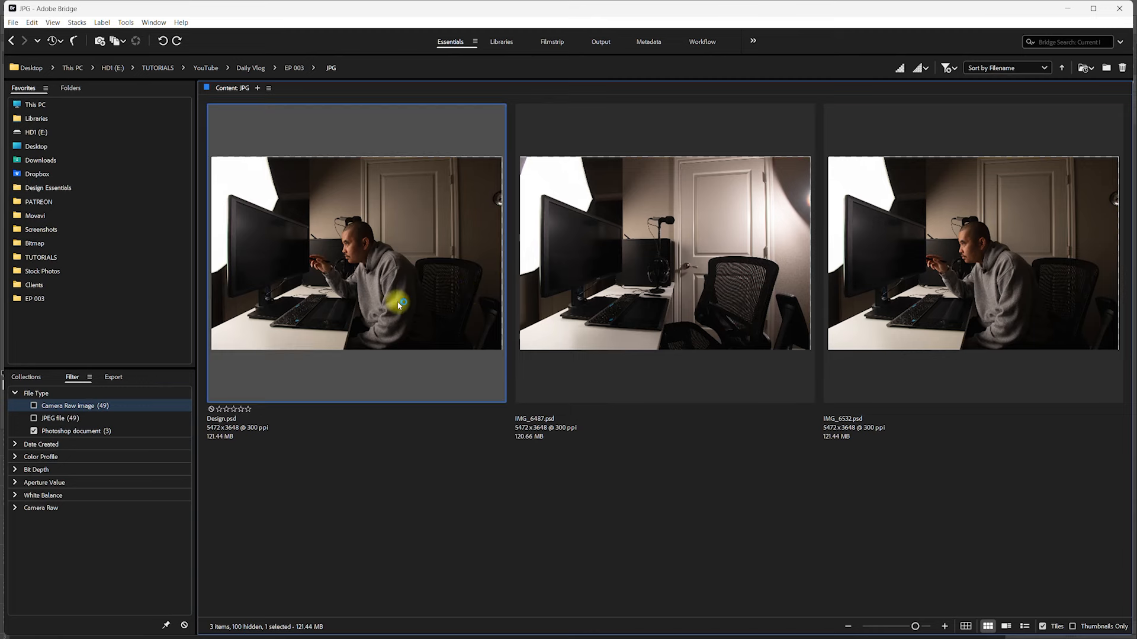
double_click(399, 304)
key("alt+Tab")
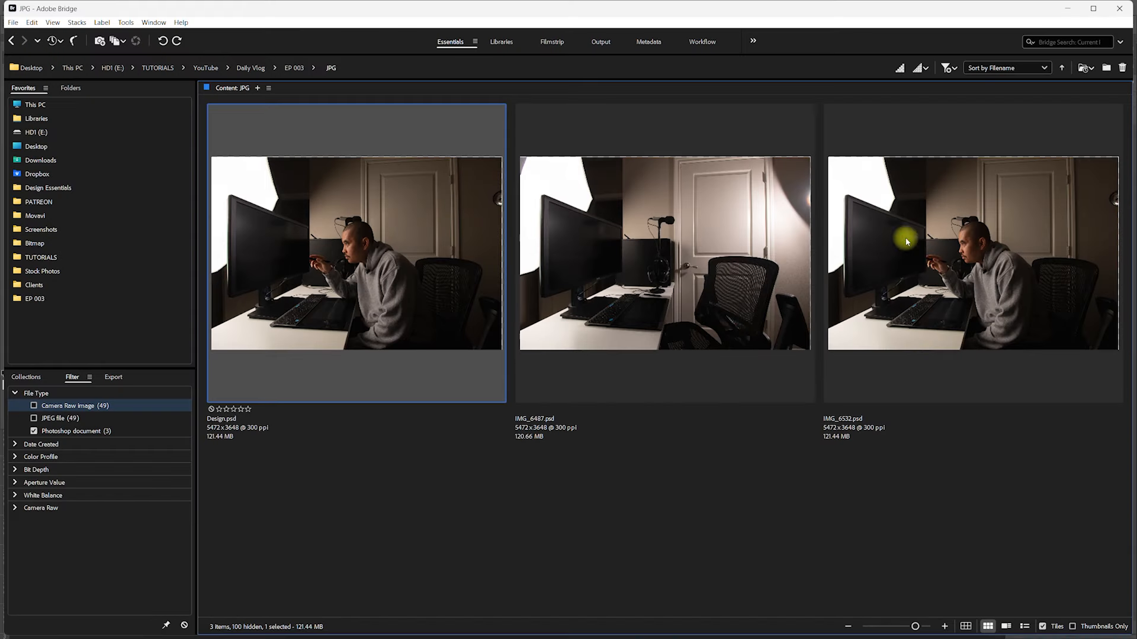
left_click(917, 294)
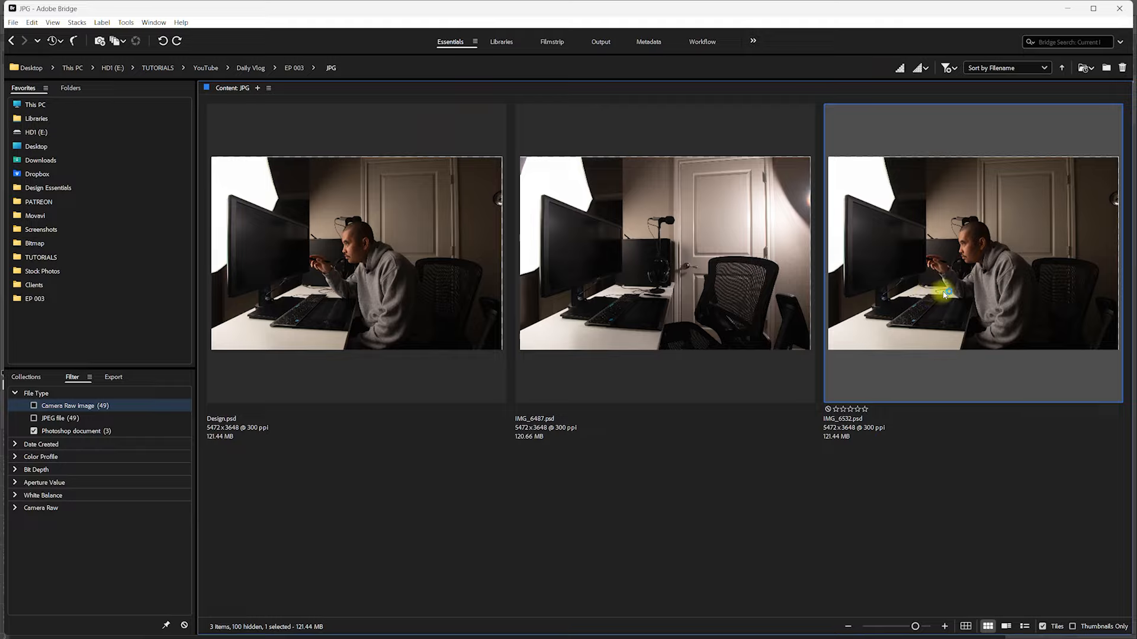
double_click(927, 294)
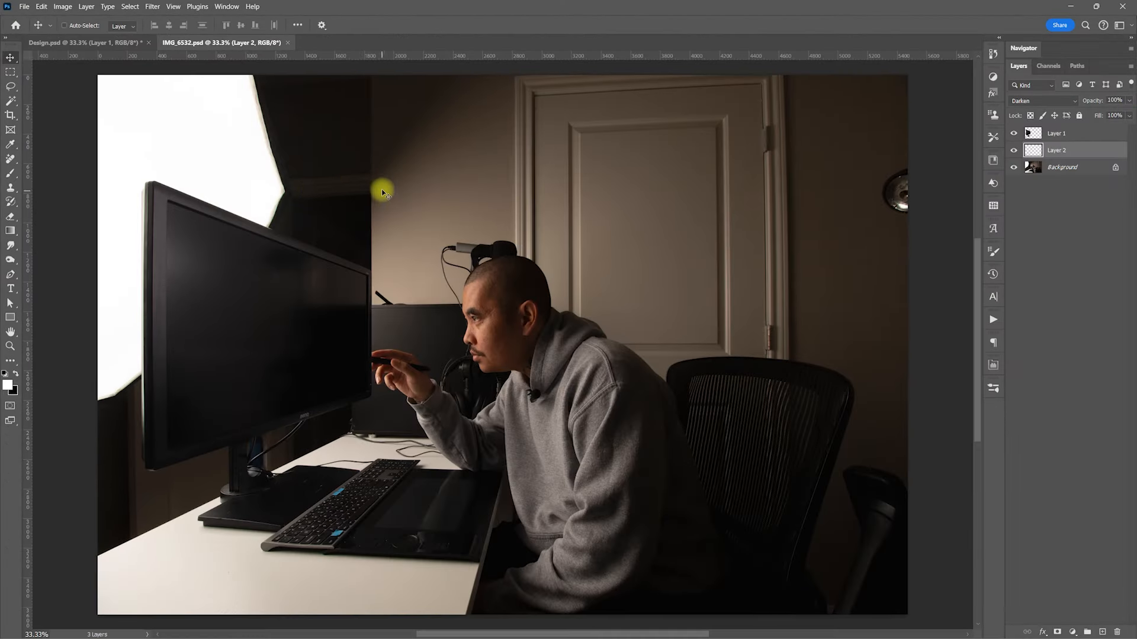
Reduce the canvas of Design.psd to 1920 by 1080 pixels, keeping the anchor at the center
left_click(92, 43)
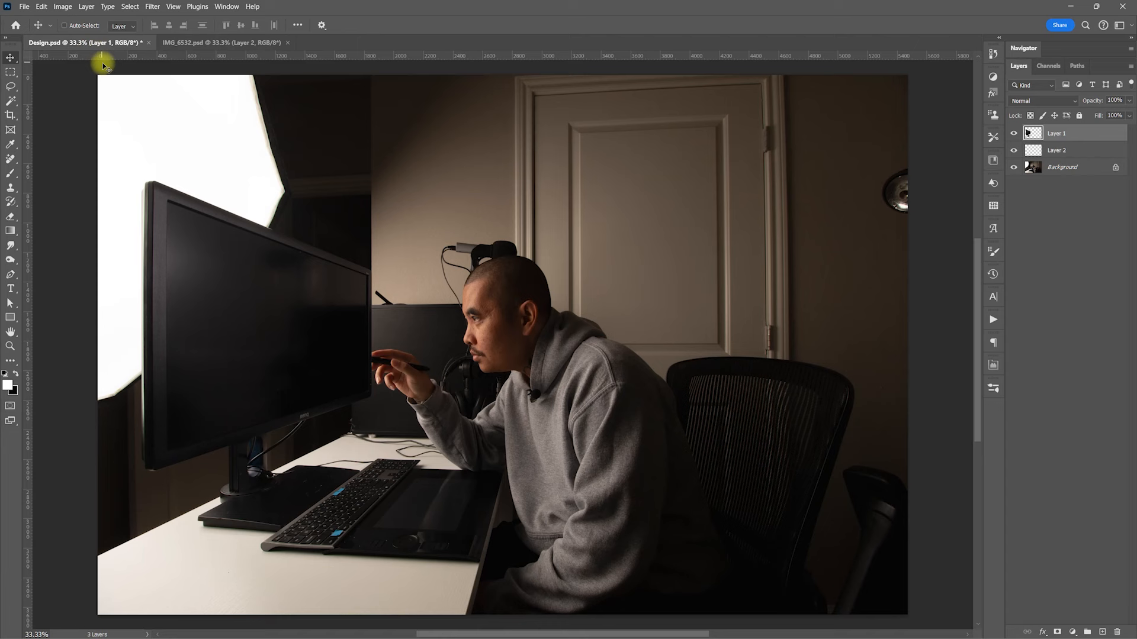
left_click(61, 10)
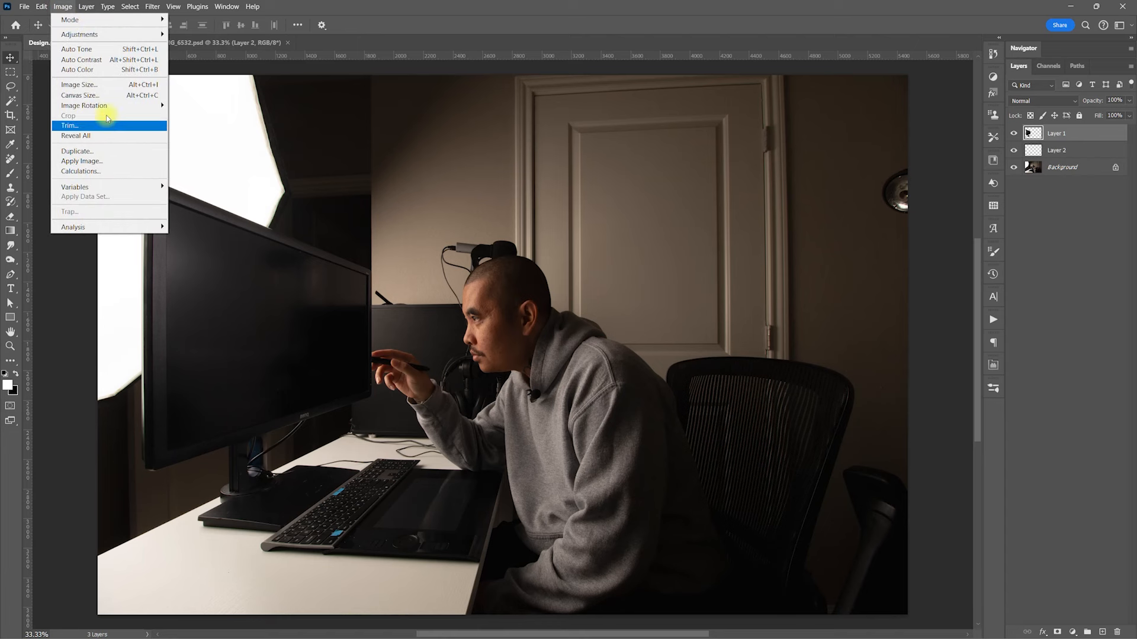
left_click(101, 97)
double_click(697, 262)
type("1920")
double_click(698, 280)
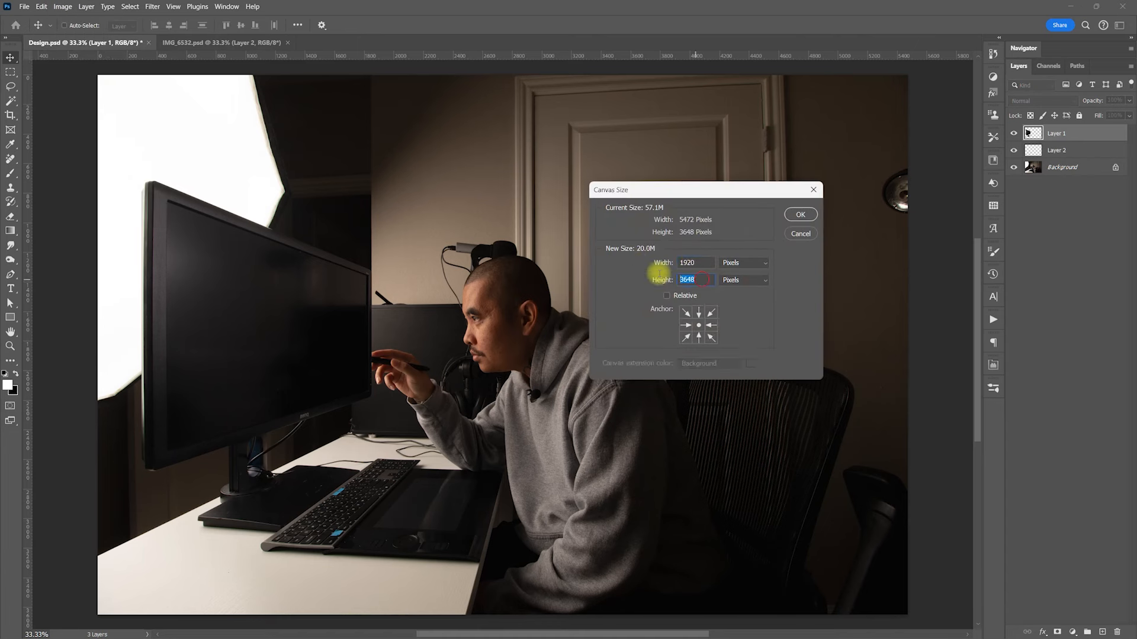
type("1080")
left_click(801, 215)
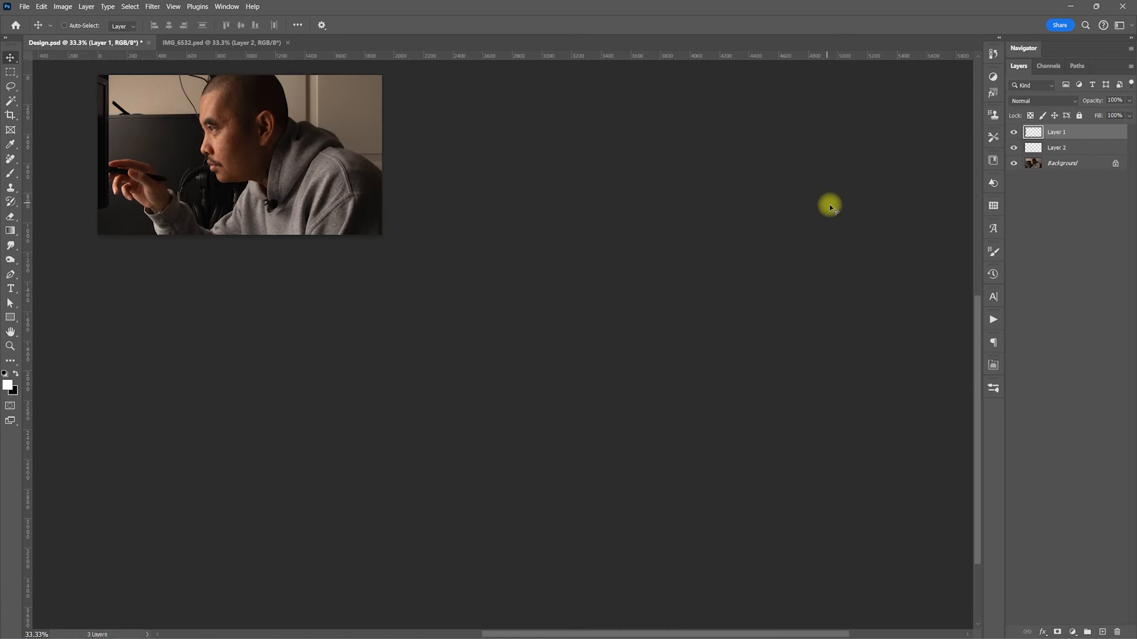
Try moving Layer 1 and Layer 2 together across the cropped canvas, and undo the move and the canvas size reduction
key("f")
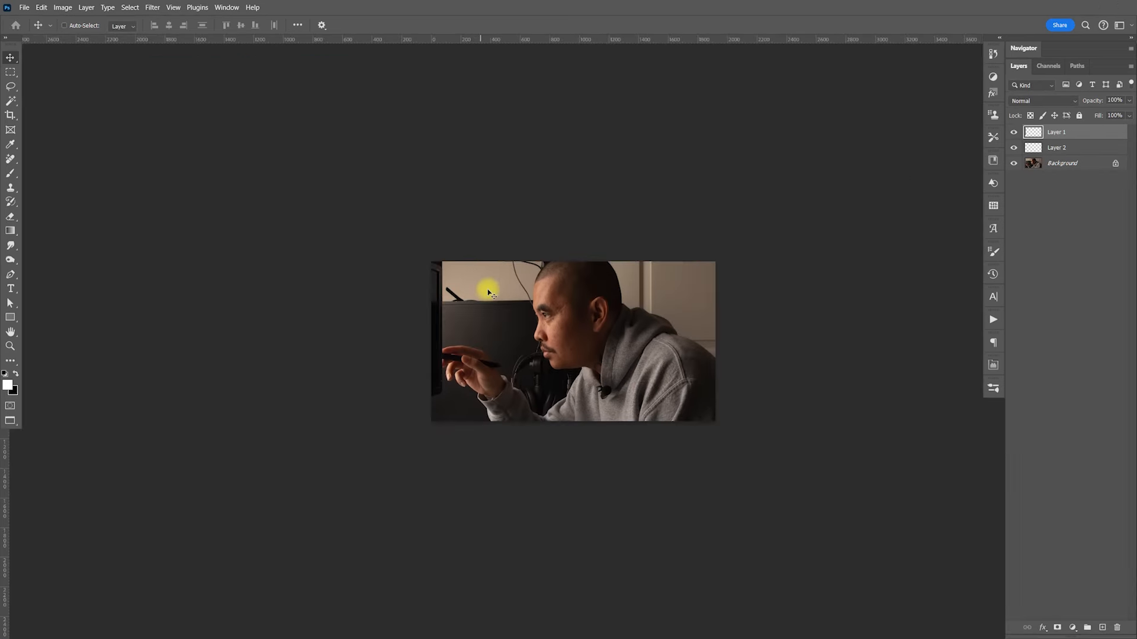
key("ctrl")
key("ctrl+plus")
key("ctrl+plus")
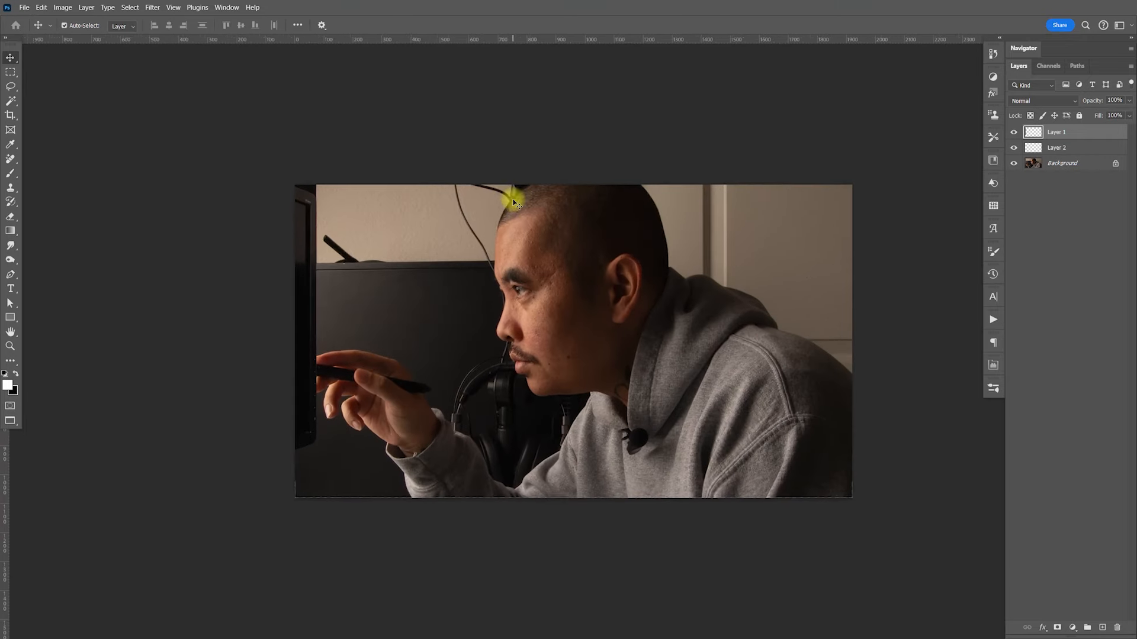
left_click(1040, 166)
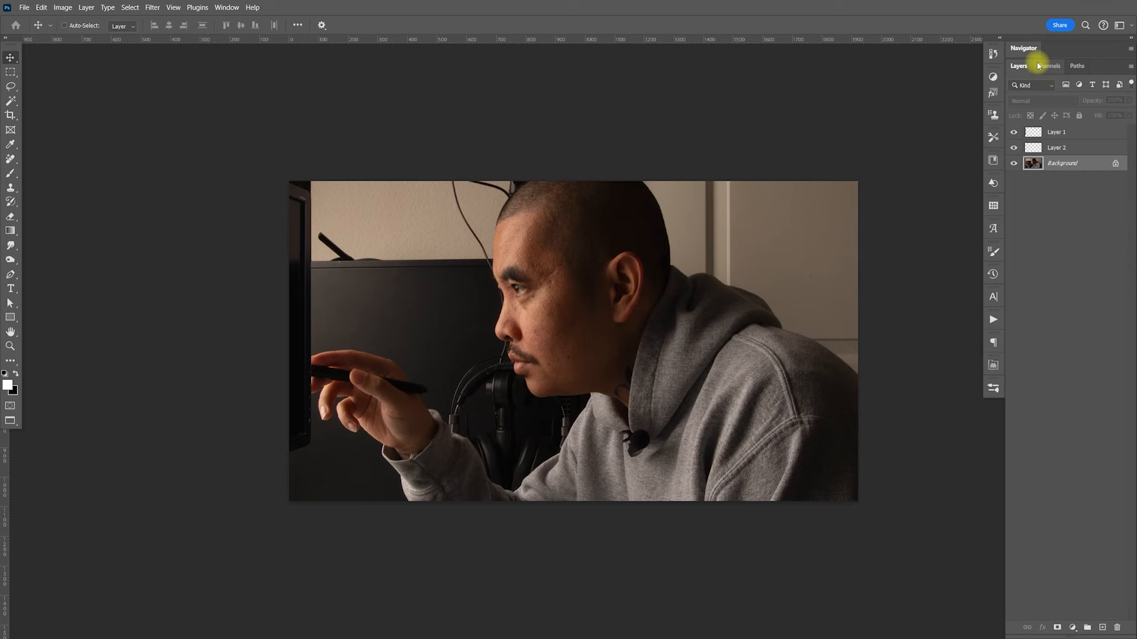
left_click(1056, 132)
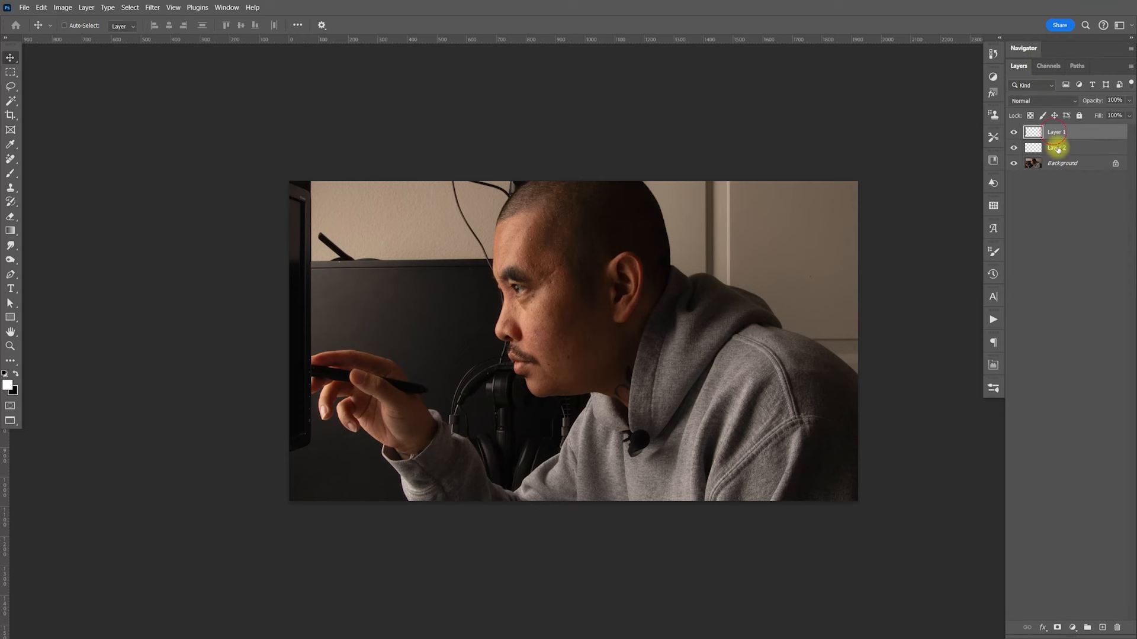
left_click(1061, 152, "shift")
left_click_drag(375, 361, 841, 339)
key("ctrl+z")
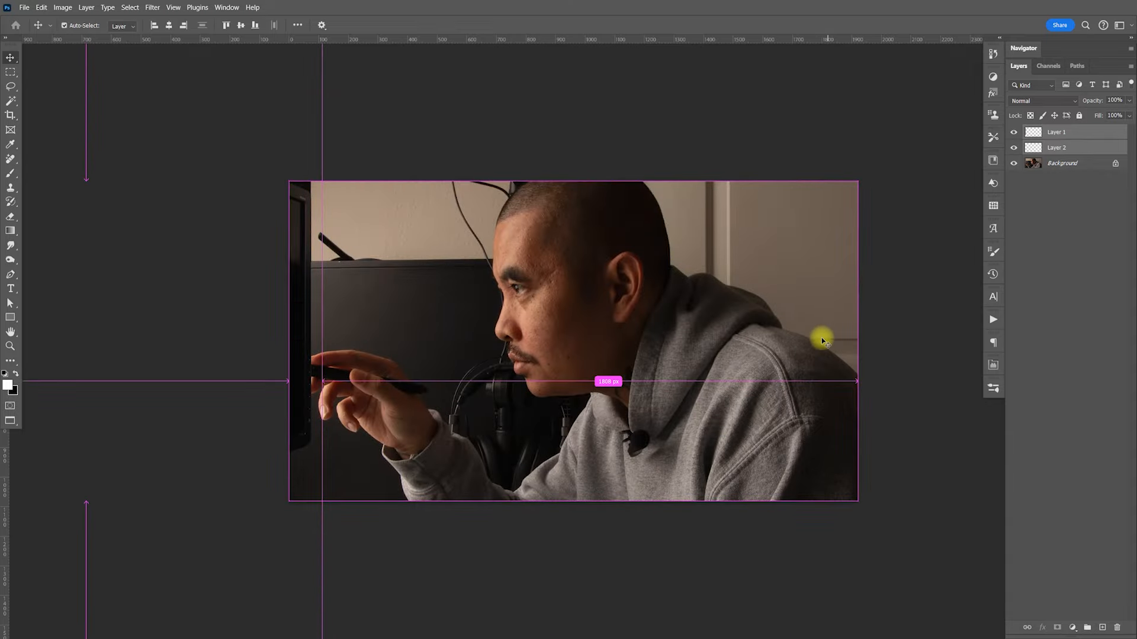
key("ctrl+z")
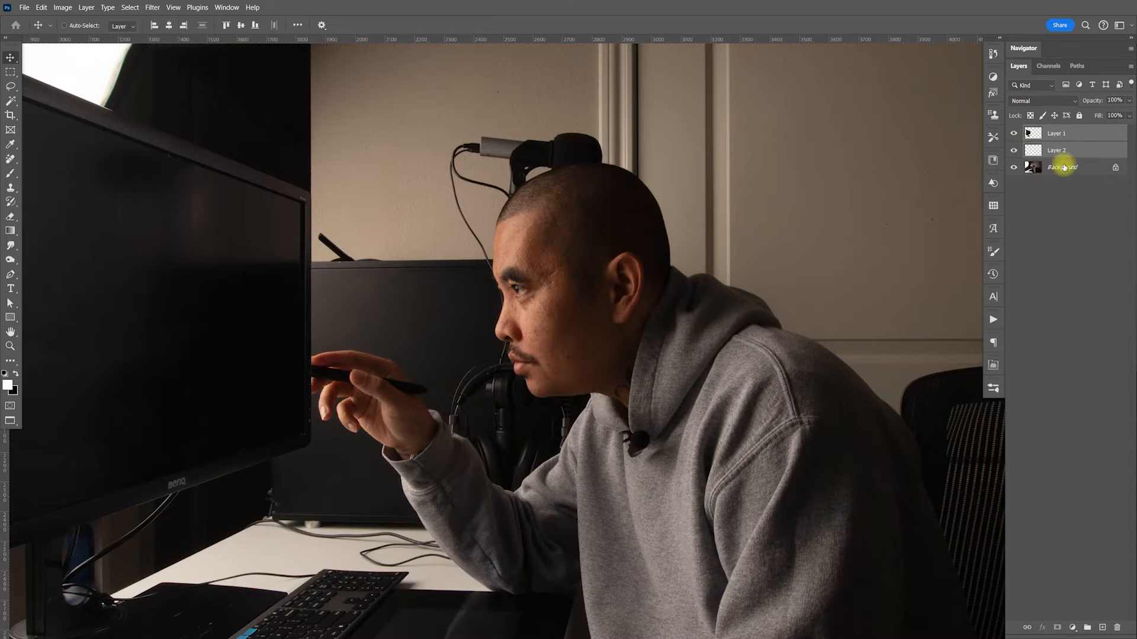
Duplicate the Background layer at the full canvas size and delete the original locked Background layer
left_click(1064, 166)
key("ctrl+0")
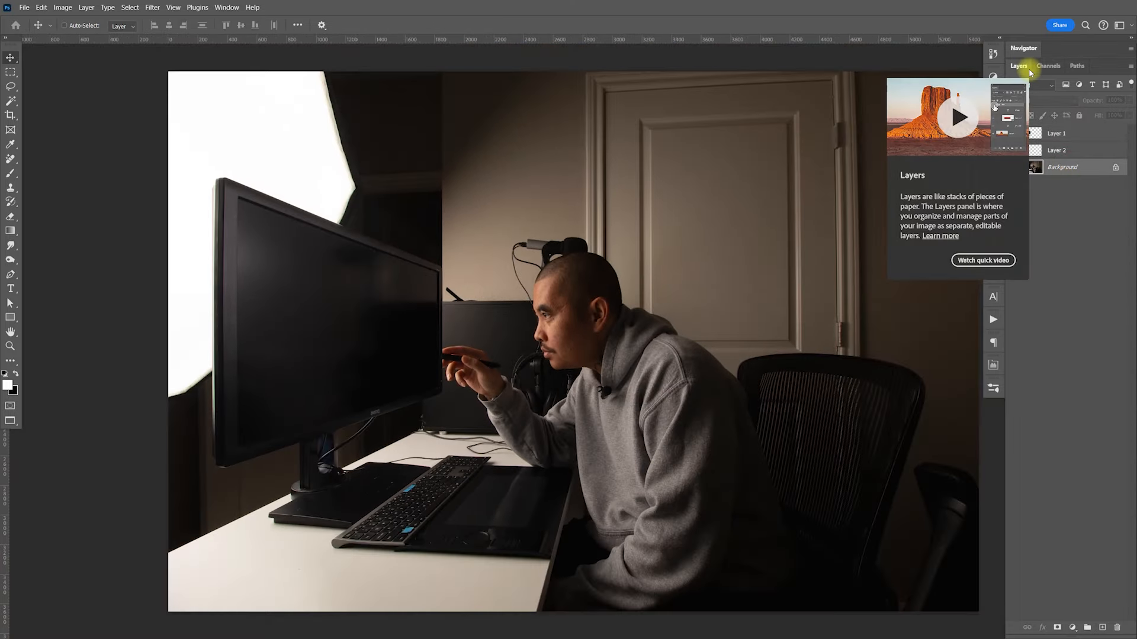
left_click(1079, 229)
left_click(1088, 169)
key("ctrl+j")
left_click(1080, 188)
key("Delete")
Reduce the canvas of Design.psd to 1920 by 1080 pixels, anchored at the center
left_click(63, 8)
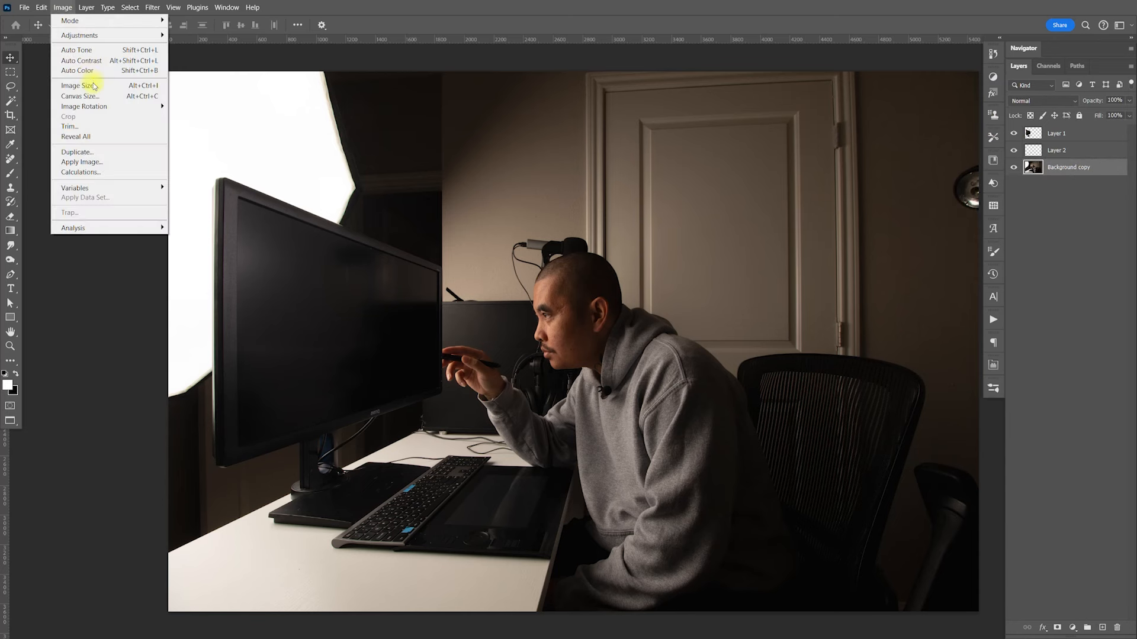
left_click(80, 96)
type("1920")
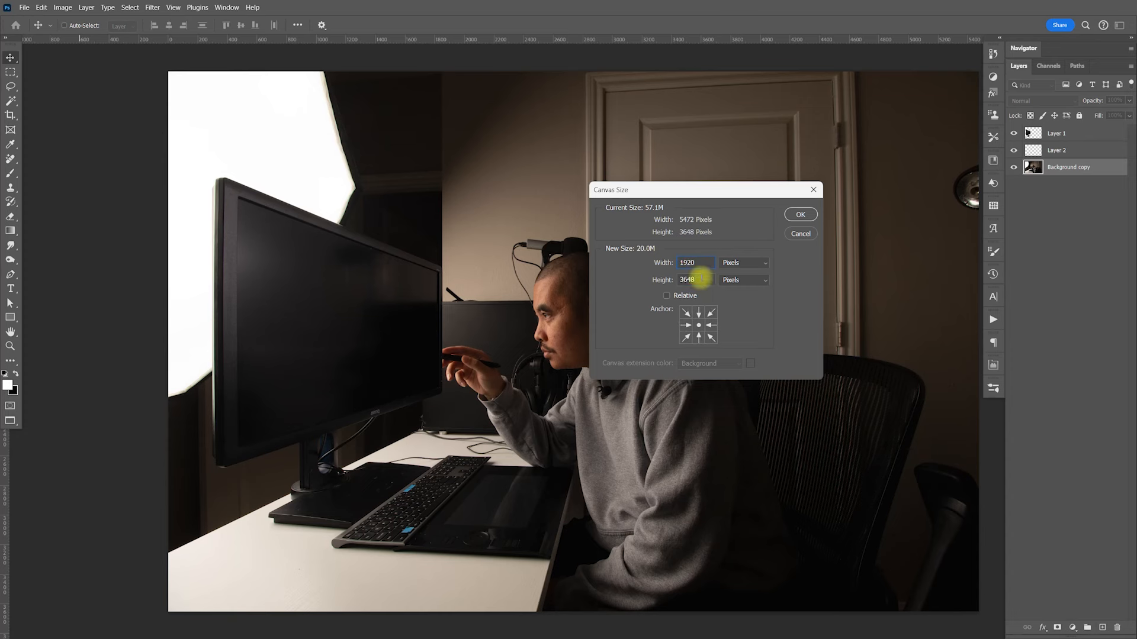
key("Tab")
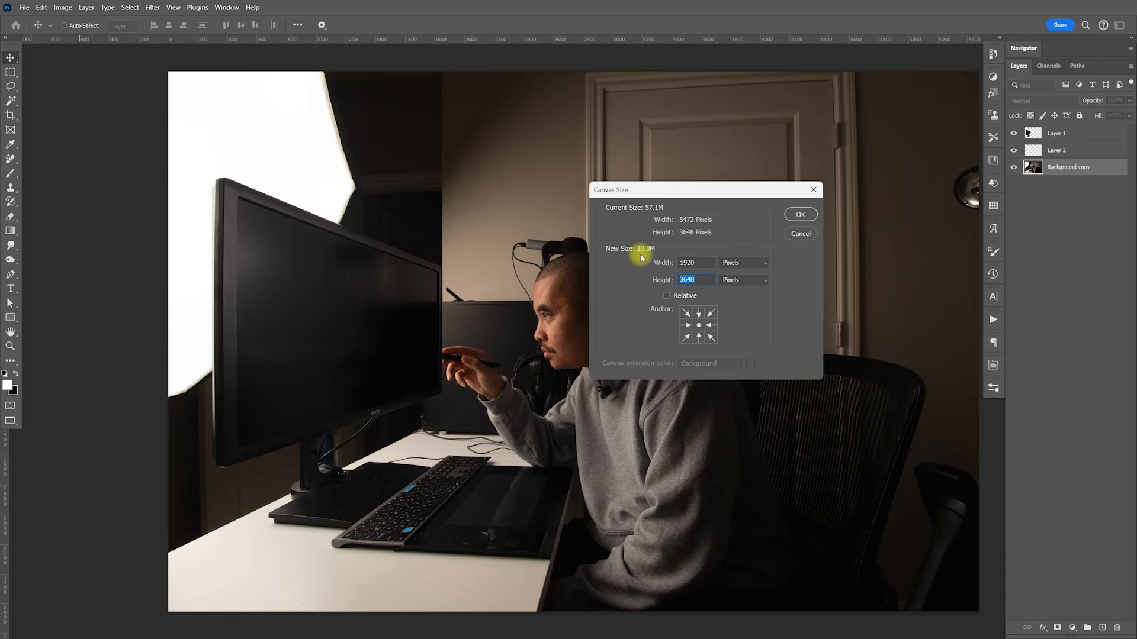
key("Return")
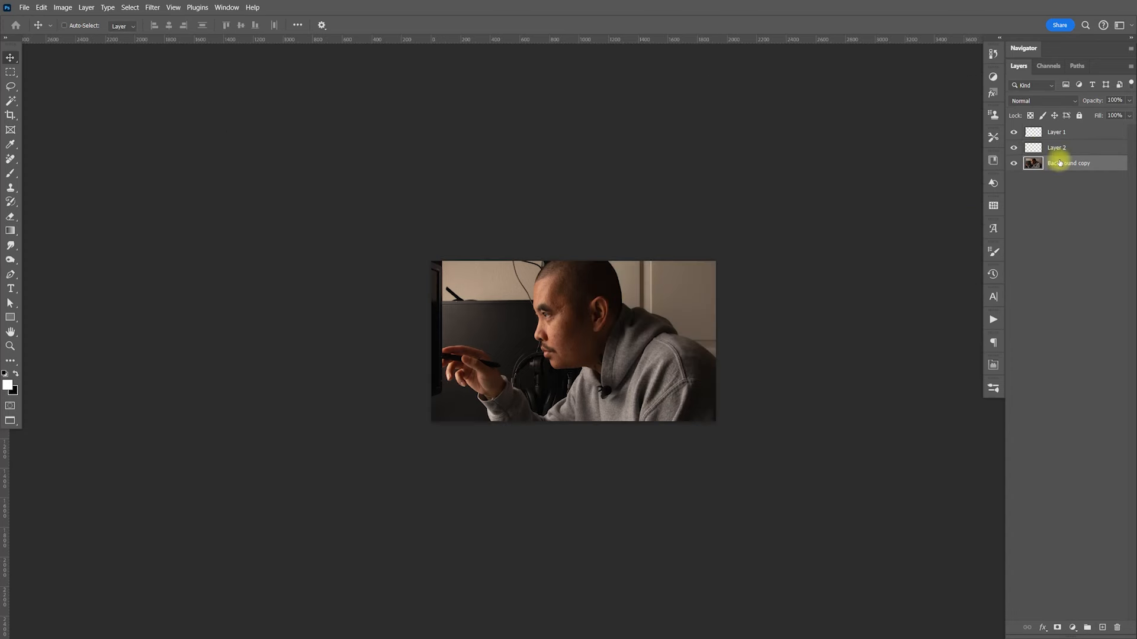
Select all three layers, try moving them together across the canvas, and close the IMG_6532.psd document
left_click(1060, 131, "shift")
left_click_drag(656, 338, 611, 261)
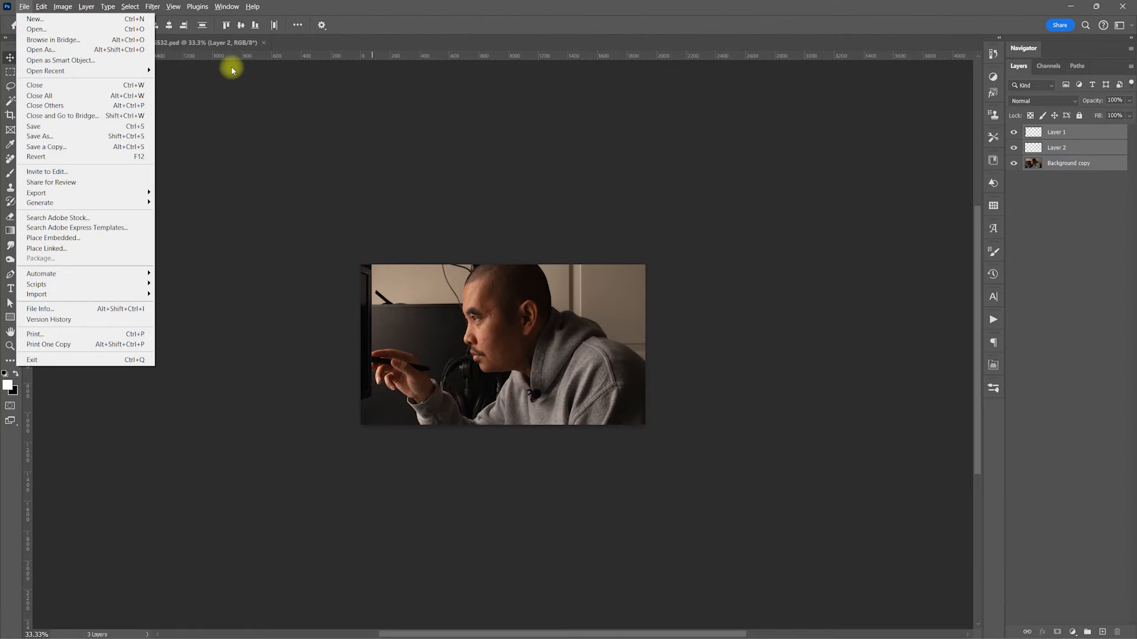
left_click(237, 43)
left_click(264, 43)
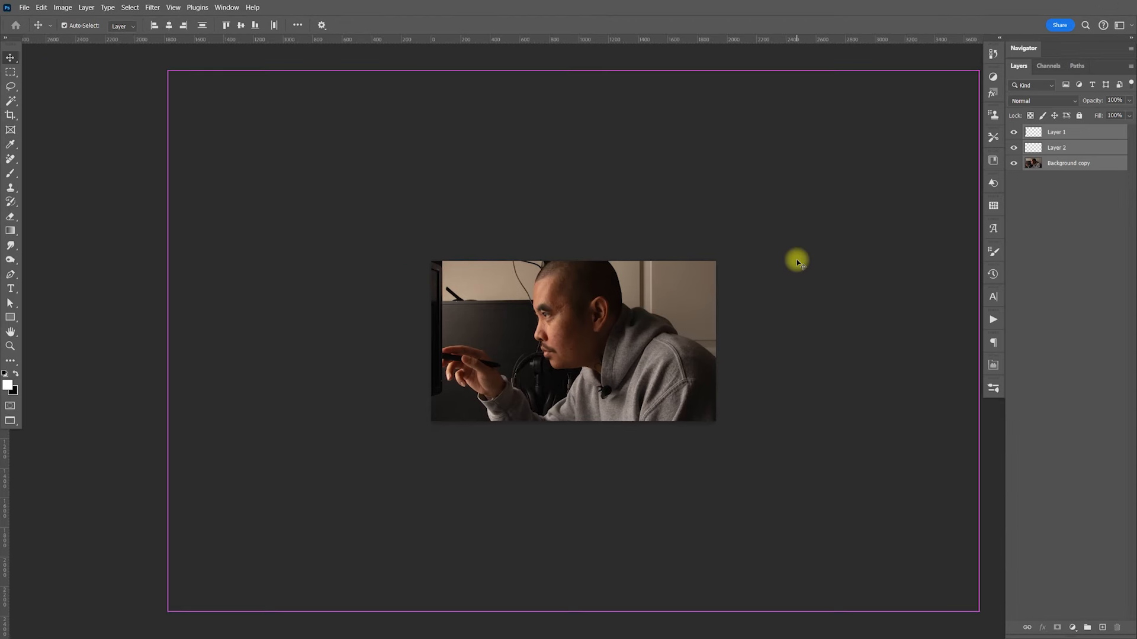
Place the Background copy layer in its own group named main
left_click(1076, 164)
key("ctrl+g")
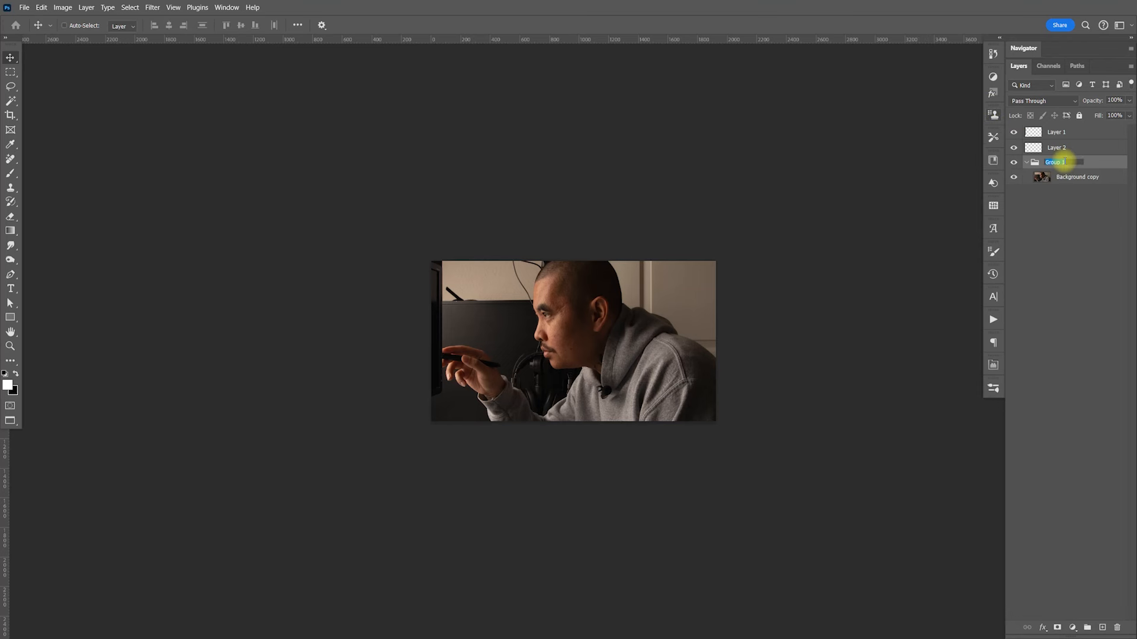
key("Return")
left_click(1062, 132)
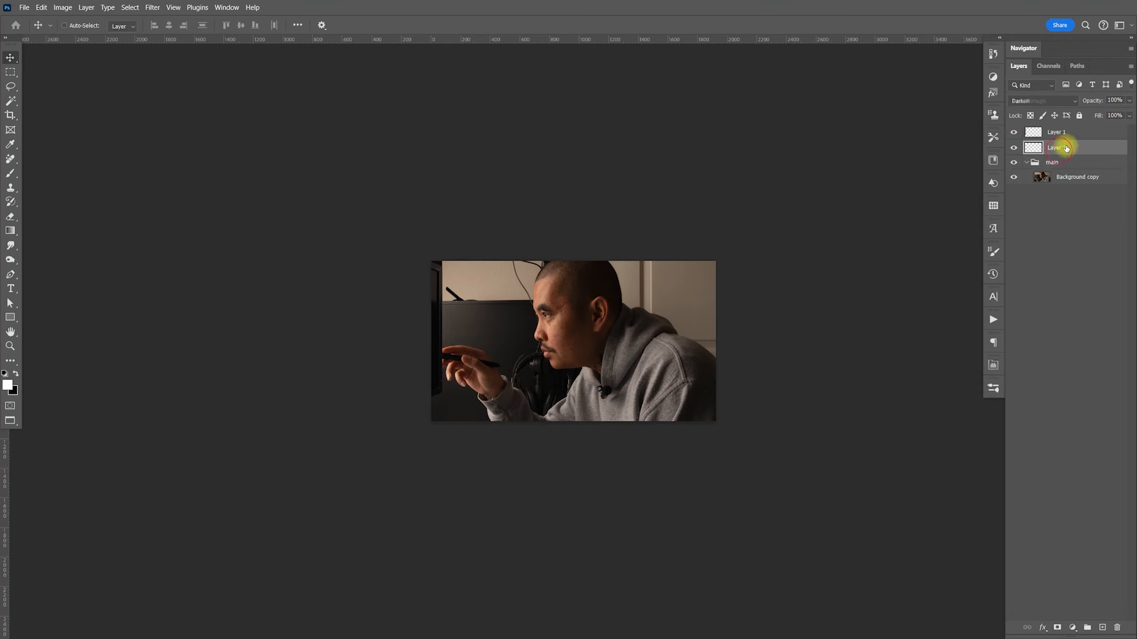
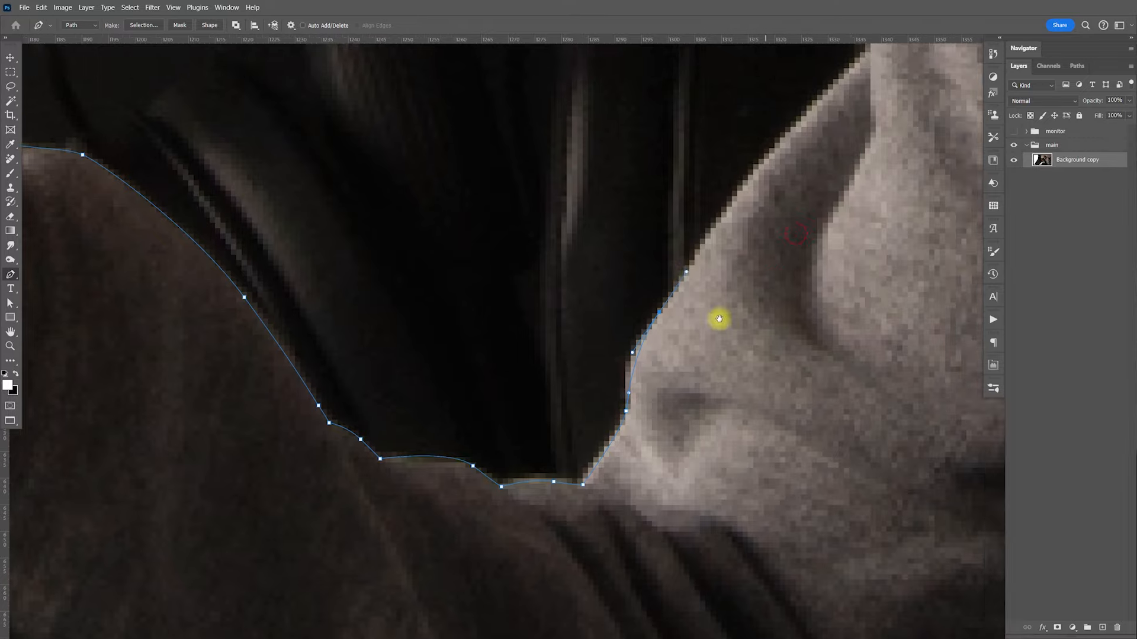
Continue the Pen path from the sleeve fold up the hoodie's front edge to the neck
left_click(695, 243)
left_click(723, 220)
left_click_drag(751, 193, 694, 282)
left_click(592, 379)
left_click(601, 322)
left_click_drag(611, 263, 612, 251)
left_click_drag(671, 97, 644, 149)
left_click_drag(654, 109, 649, 187)
left_click(642, 172)
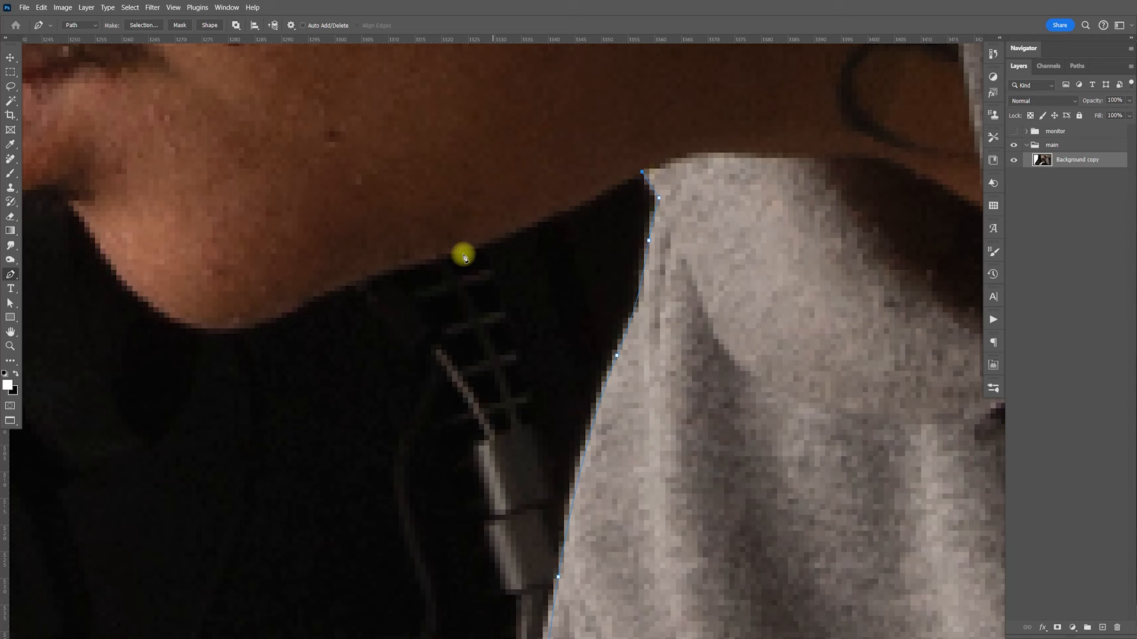
Extend the Pen path along the jawline and around the chin toward the lower lip
left_click_drag(415, 269, 666, 292)
left_click_drag(567, 354, 547, 366)
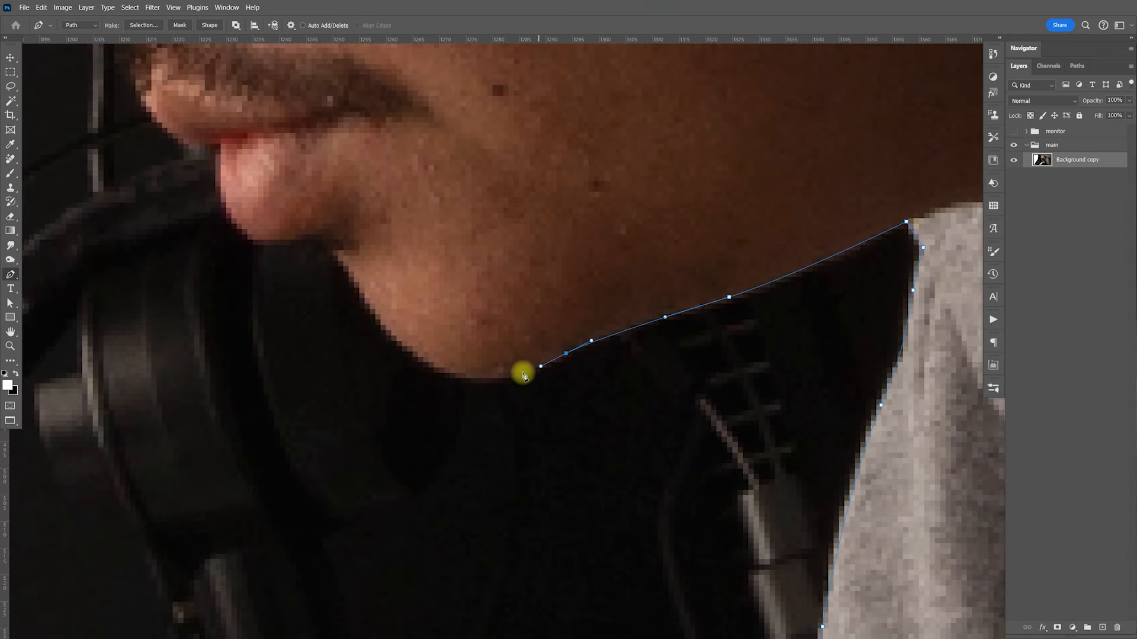
left_click_drag(445, 375, 415, 357)
left_click_drag(361, 294, 317, 241)
left_click_drag(391, 257, 617, 336)
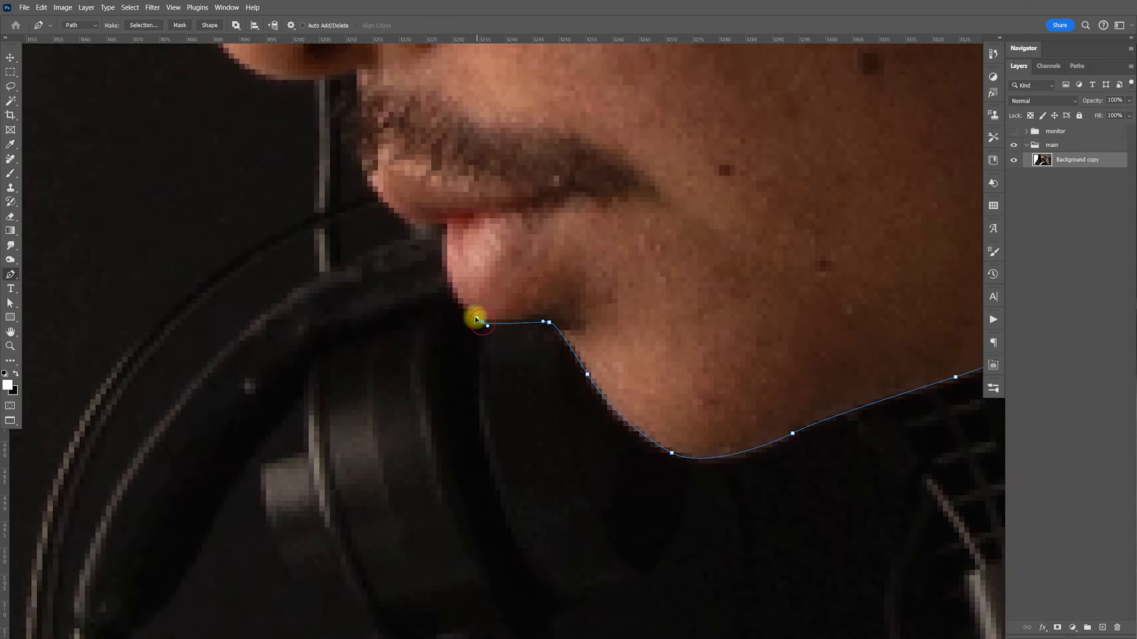
Trace the lips, mustache and nose with the Pen path, up to the nose bridge
left_click_drag(443, 226, 391, 224)
left_click(396, 197)
left_click_drag(403, 157, 463, 265)
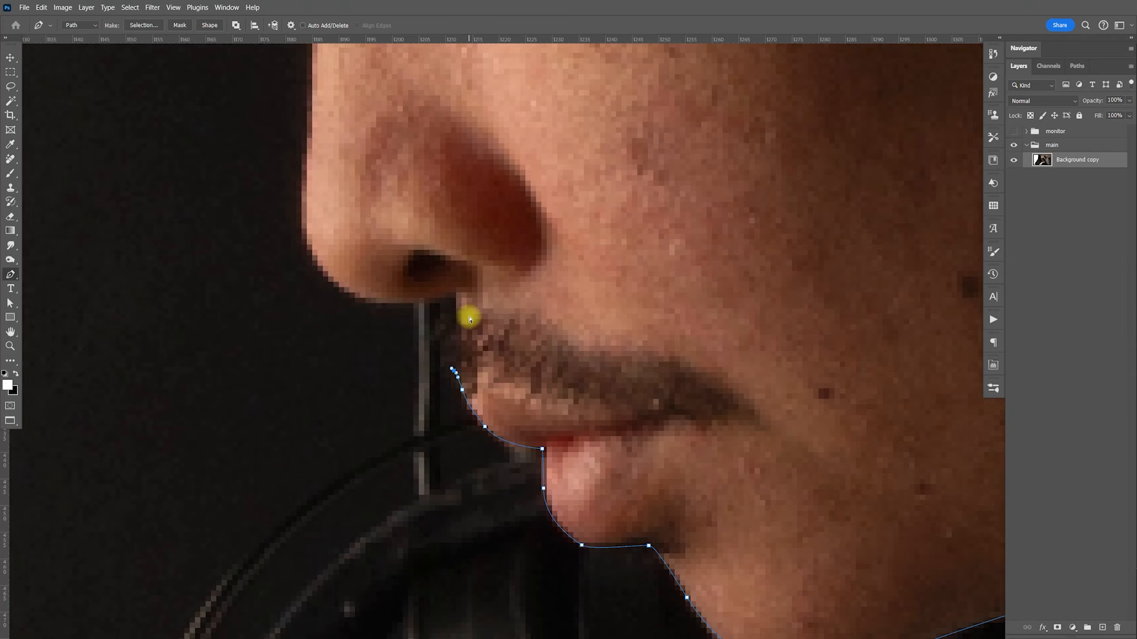
left_click_drag(457, 335, 457, 317)
left_click_drag(360, 203, 465, 299)
left_click_drag(425, 360, 398, 307)
left_click_drag(420, 145, 490, 236)
left_click_drag(470, 347, 454, 327)
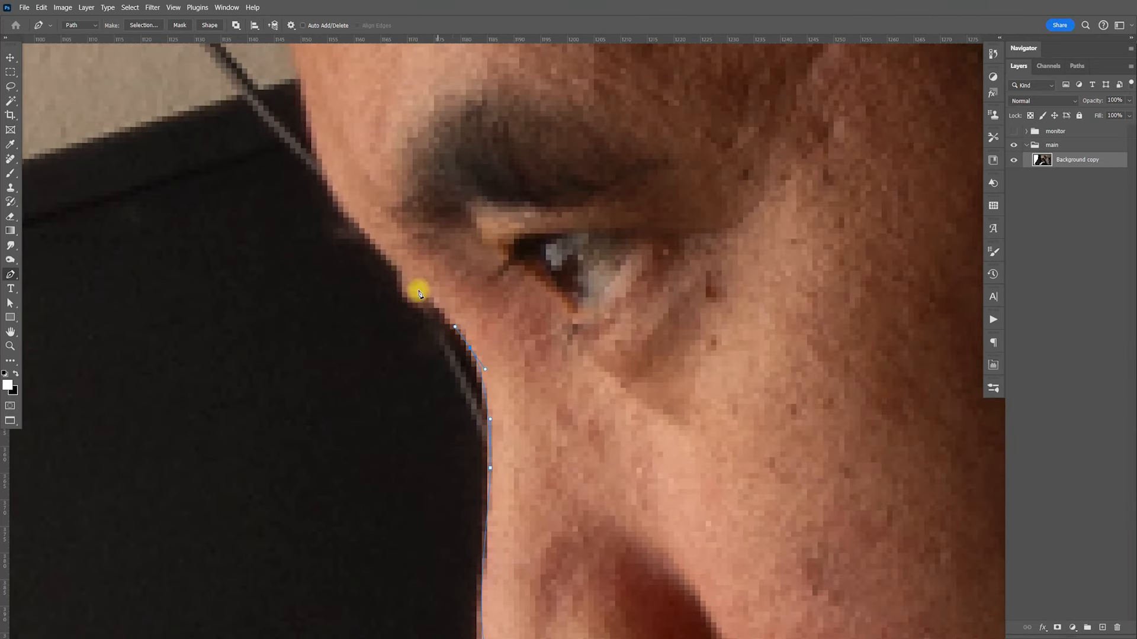
Trace the Pen path from the nose bridge over the brow and forehead to the front of the scalp
left_click_drag(400, 261, 466, 326)
left_click(502, 360)
left_click_drag(521, 373, 487, 293)
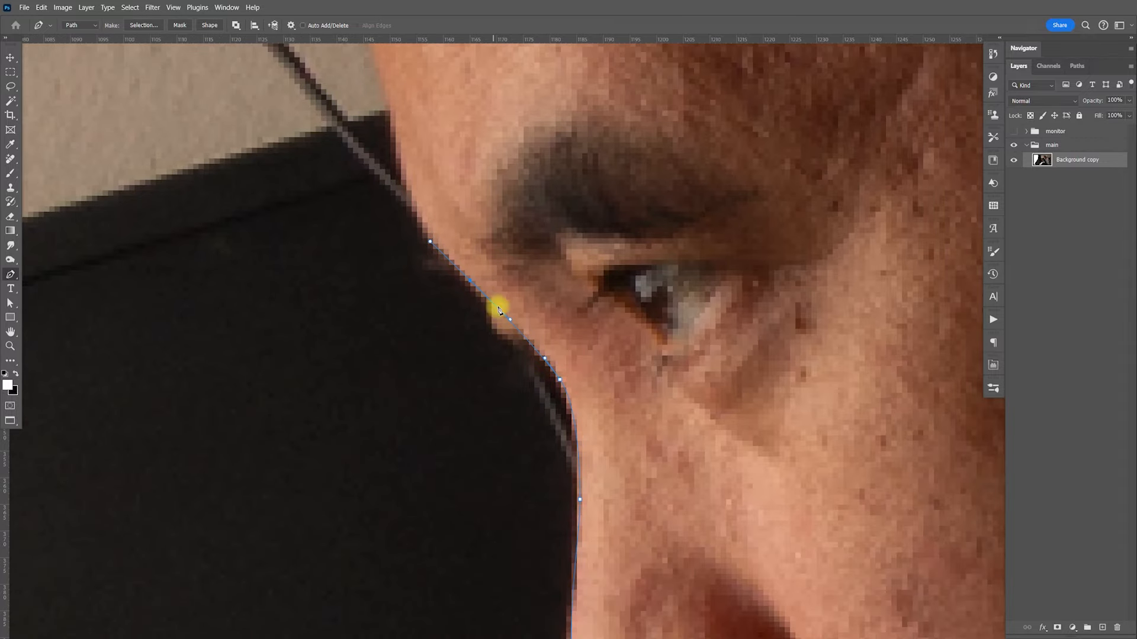
left_click_drag(403, 166, 474, 253)
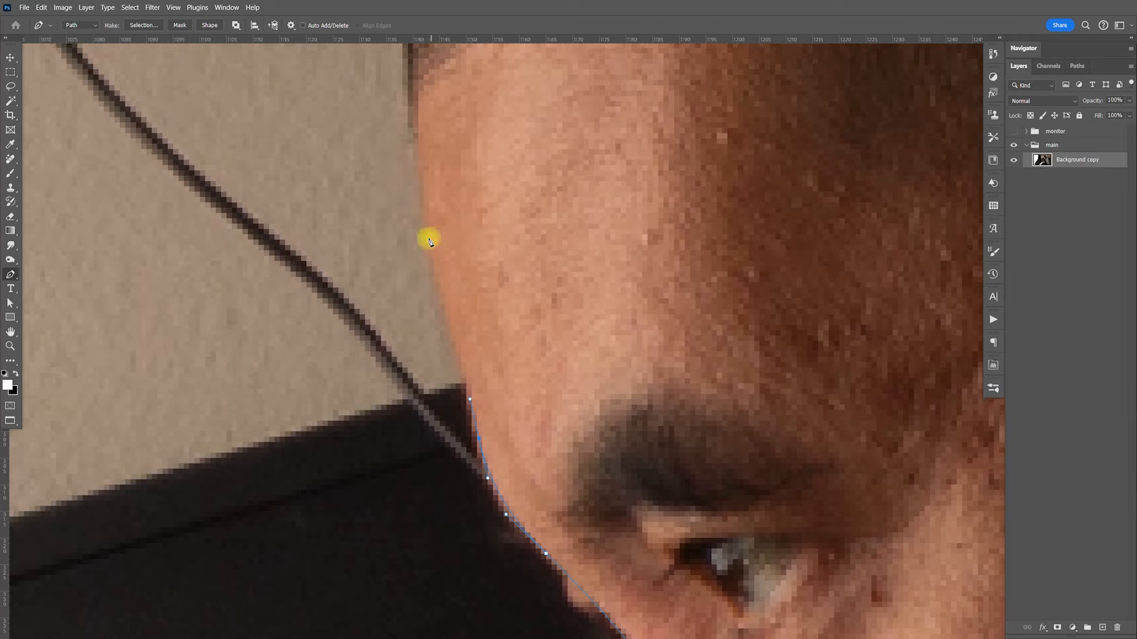
left_click_drag(421, 183, 419, 181)
left_click_drag(441, 205, 479, 474)
left_click_drag(448, 285, 408, 452)
left_click_drag(458, 231, 499, 156)
left_click_drag(586, 119, 555, 226)
left_click_drag(787, 259, 624, 317)
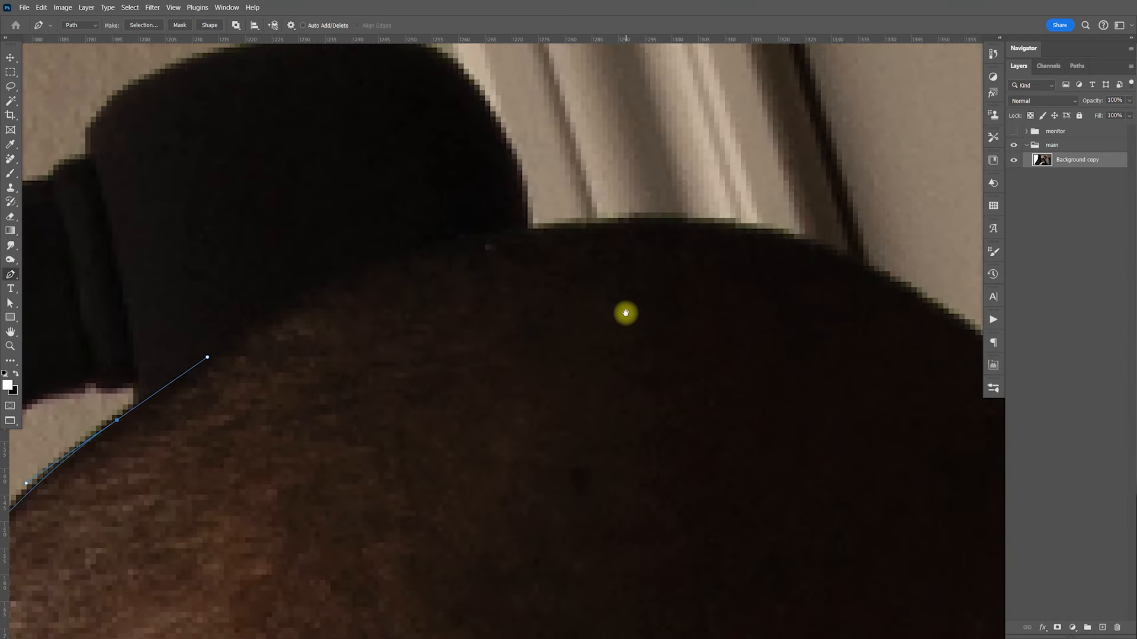
Continue the Pen path over the crown and down the back of the head to the hood
left_click_drag(521, 231, 666, 217)
left_click_drag(860, 267, 929, 299)
left_click_drag(914, 347, 734, 391)
left_click(689, 328)
left_click_drag(743, 467, 646, 329)
left_click(690, 441)
left_click(611, 190)
left_click(625, 238)
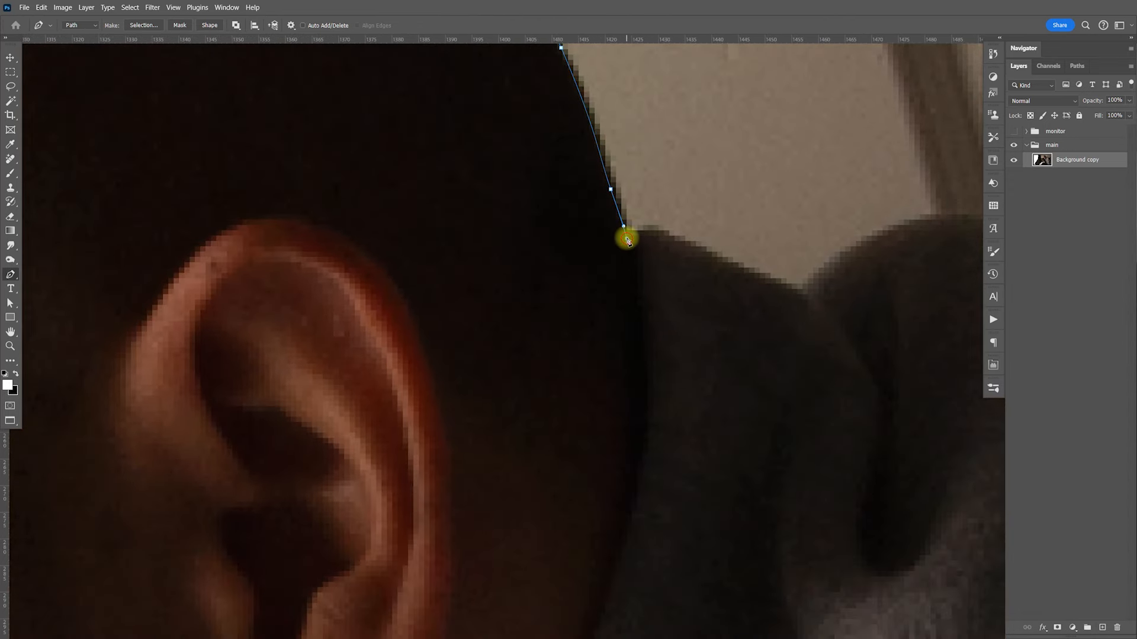
Trace the folded upper edge of the hood with the Pen path down to the shoulder
left_click(789, 289)
left_click(801, 294)
left_click_drag(758, 324, 670, 339)
left_click_drag(613, 242, 717, 280)
left_click_drag(820, 283, 694, 346)
left_click_drag(682, 272, 752, 325)
left_click_drag(817, 374, 886, 442)
left_click(894, 455)
left_click_drag(914, 508, 613, 432)
Run the Pen path along the shoulder and back of the hoodie to the canvas's right edge
left_click_drag(758, 293, 859, 319)
left_click_drag(921, 436, 636, 364)
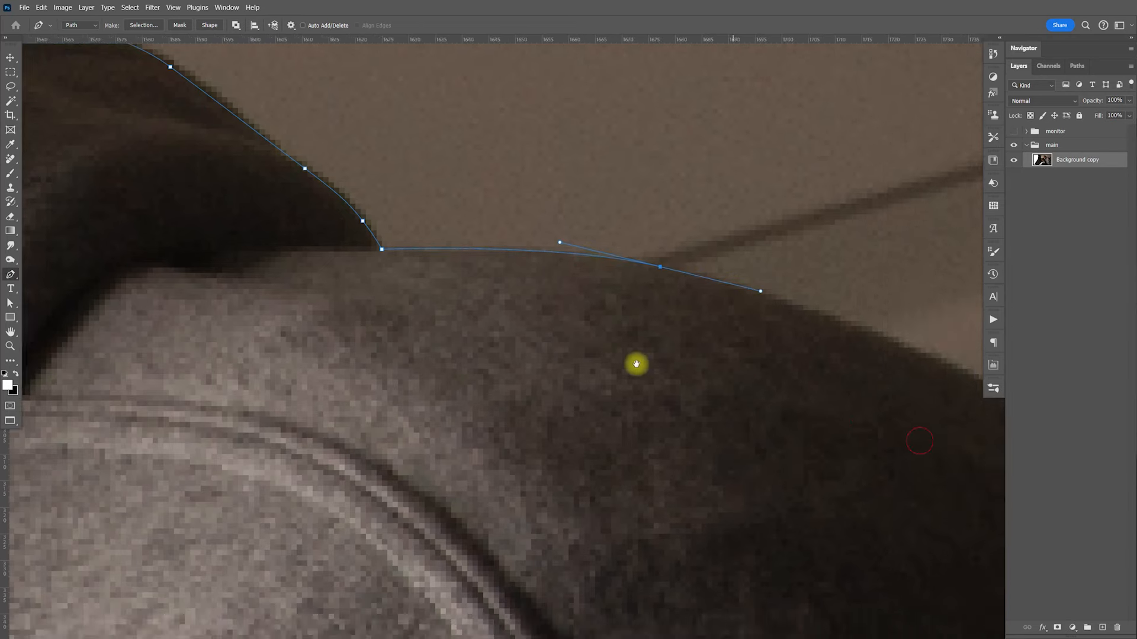
left_click_drag(529, 283, 728, 399)
left_click_drag(796, 479, 666, 424)
left_click_drag(601, 342, 670, 370)
left_click_drag(793, 491, 690, 391)
left_click_drag(668, 252, 685, 322)
left_click_drag(751, 413, 772, 435)
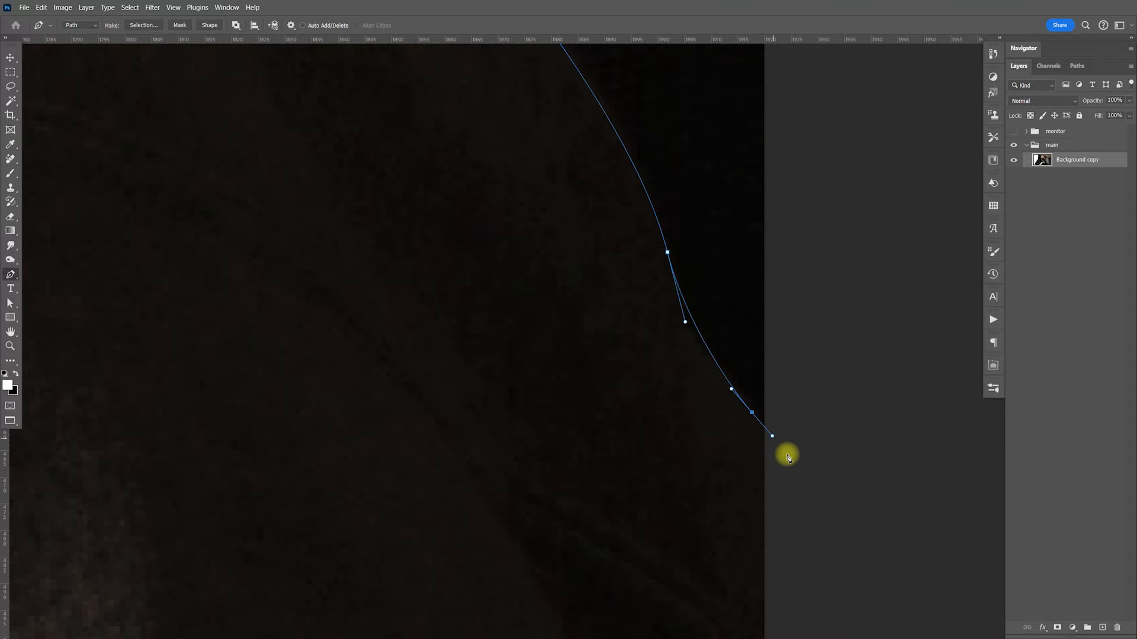
left_click_drag(769, 505, 763, 309)
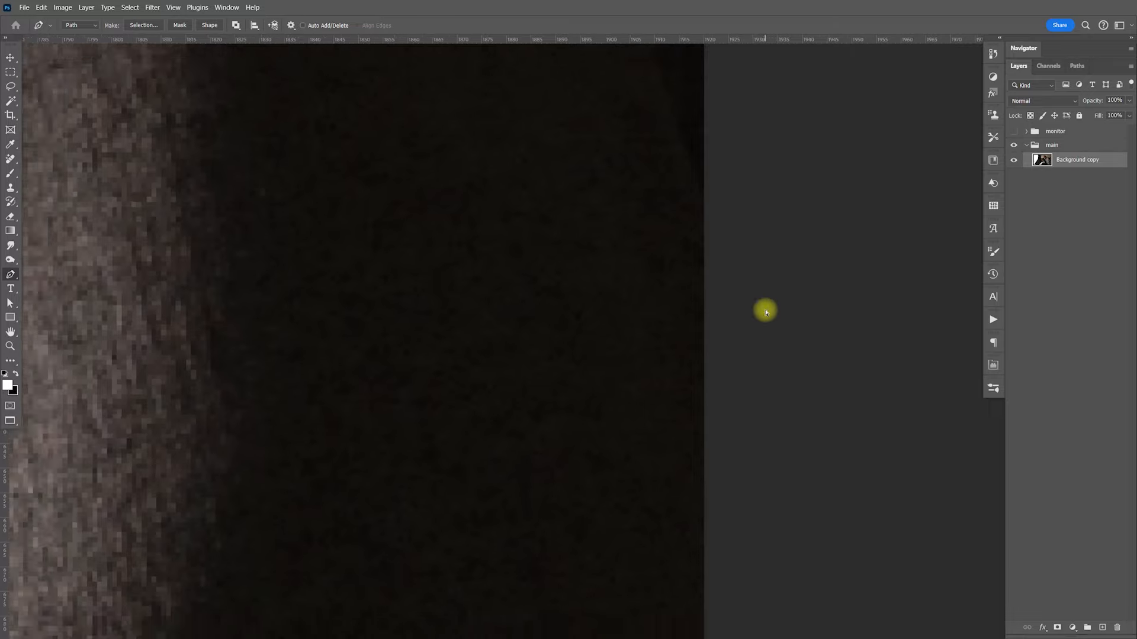
Close the Pen path with anchor points outside the canvas, joining the back of the hoodie to the path's starting point
key("ctrl+minus")
key("ctrl+minus")
key("ctrl+minus")
key("ctrl+minus")
key("ctrl+minus")
key("ctrl+minus")
key("ctrl+minus")
key("ctrl+minus")
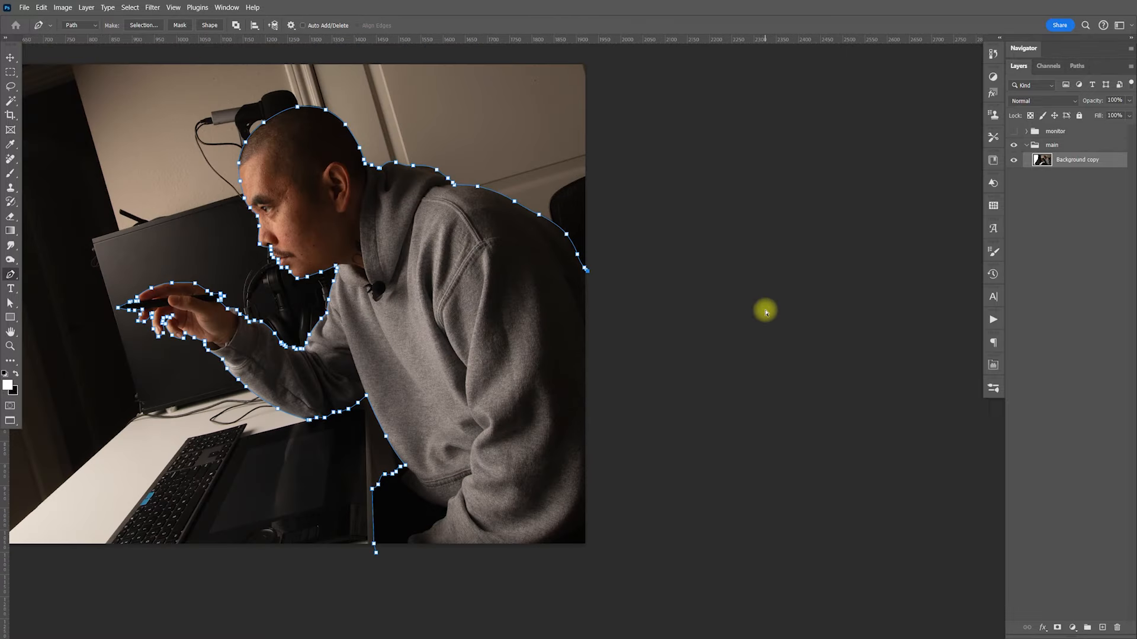
left_click(714, 415)
left_click(738, 522)
left_click(711, 582)
left_click(498, 600)
left_click(369, 598)
left_click(374, 551)
Convert the closed path into a new anti-aliased selection with 0 pixels feather and copy the man to a new layer
left_click_drag(431, 419, 648, 333)
key("z")
left_click_drag(376, 279, 413, 290)
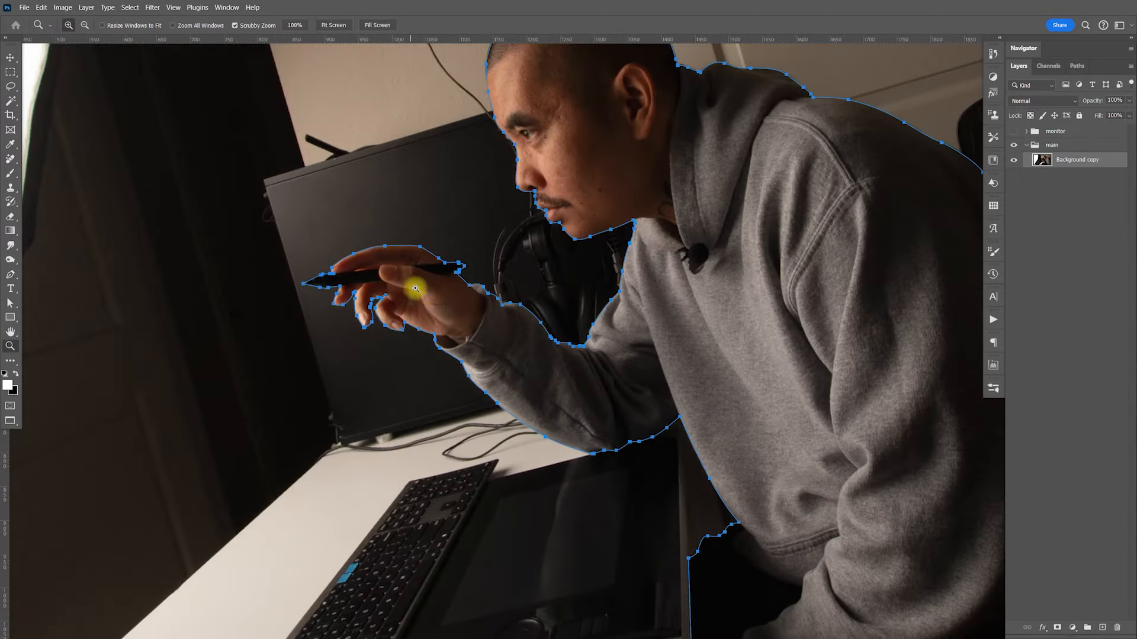
left_click_drag(544, 315, 530, 308)
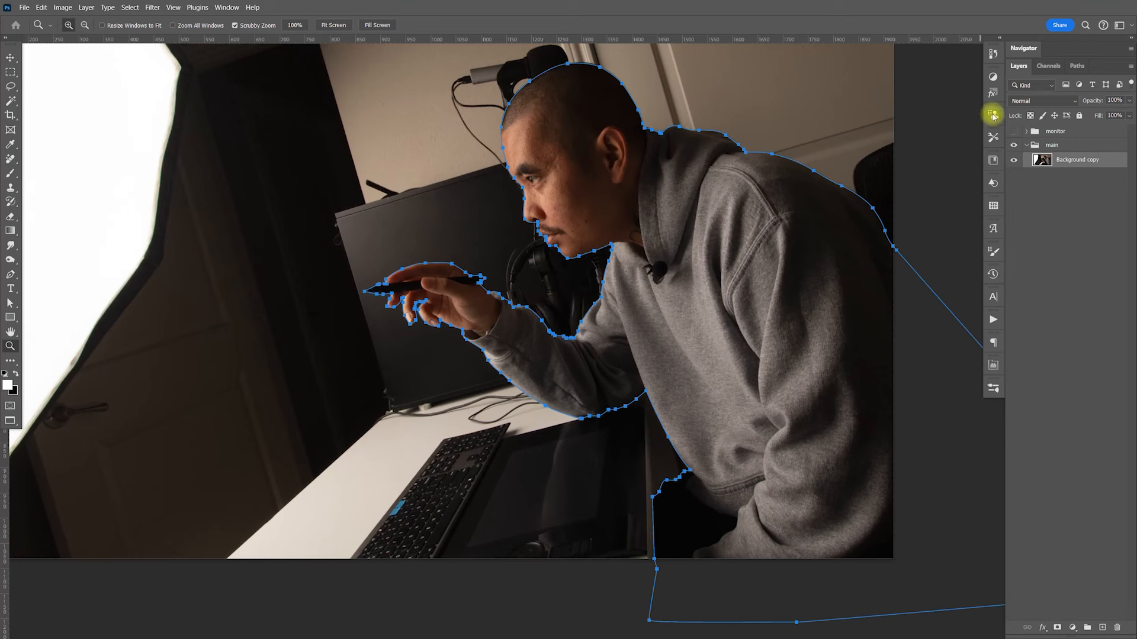
right_click(707, 284)
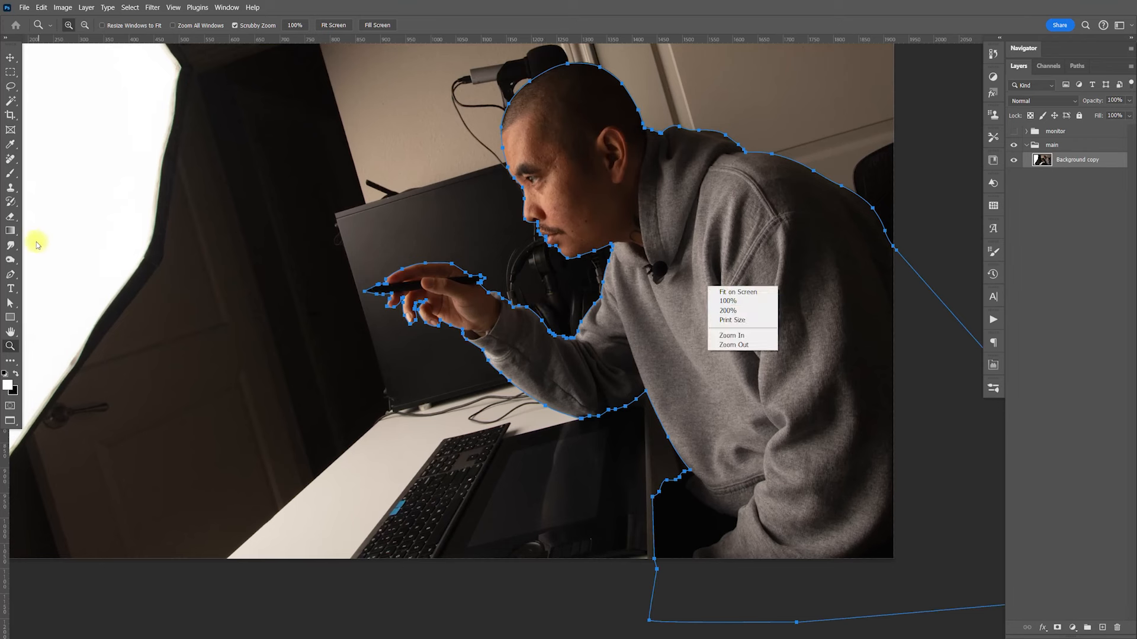
left_click(11, 276)
left_click(10, 275)
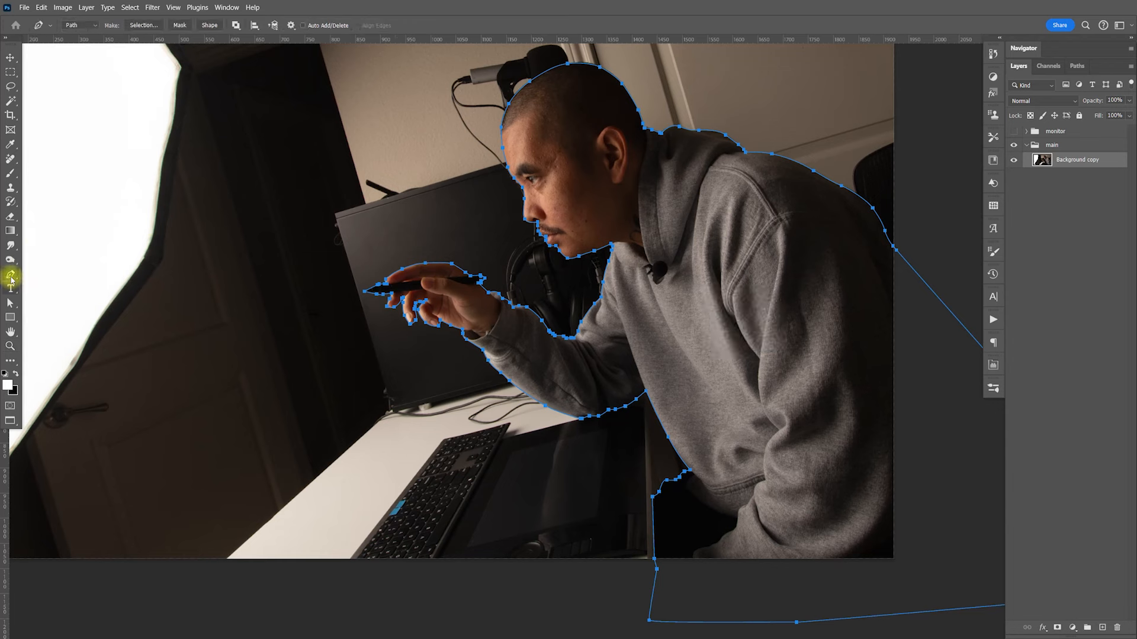
right_click(707, 304)
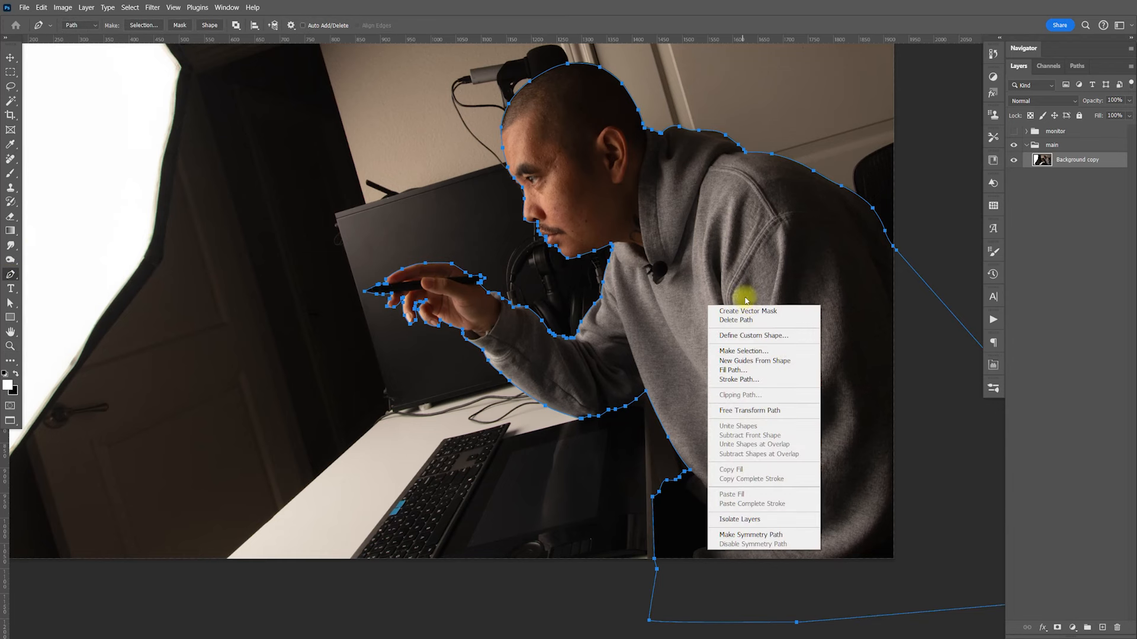
left_click(745, 351)
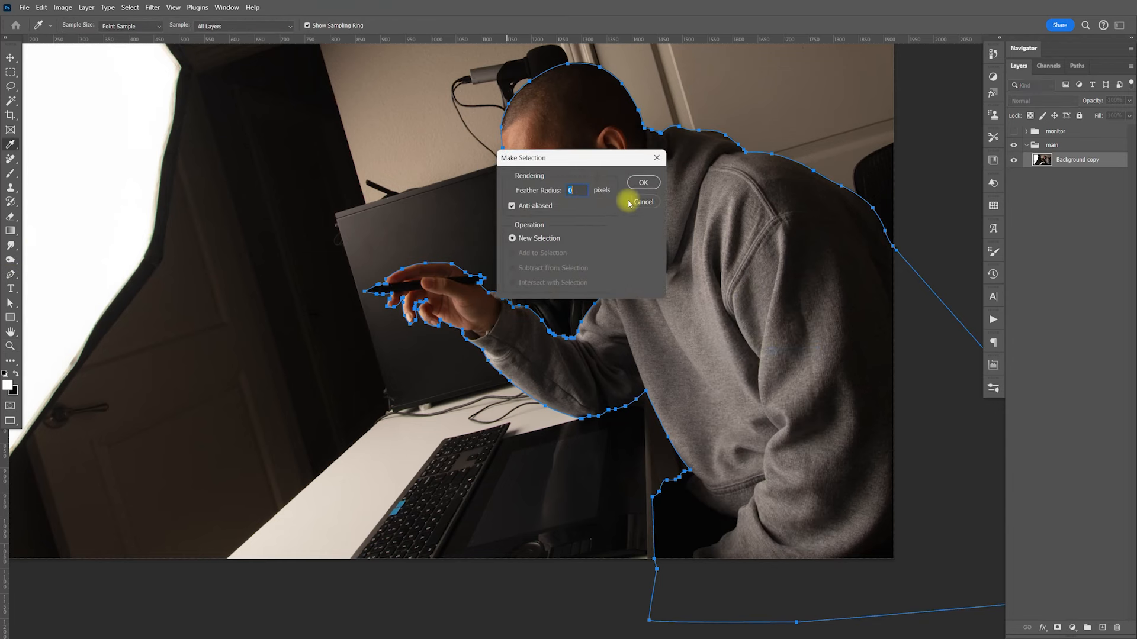
left_click(643, 182)
key("ctrl+j")
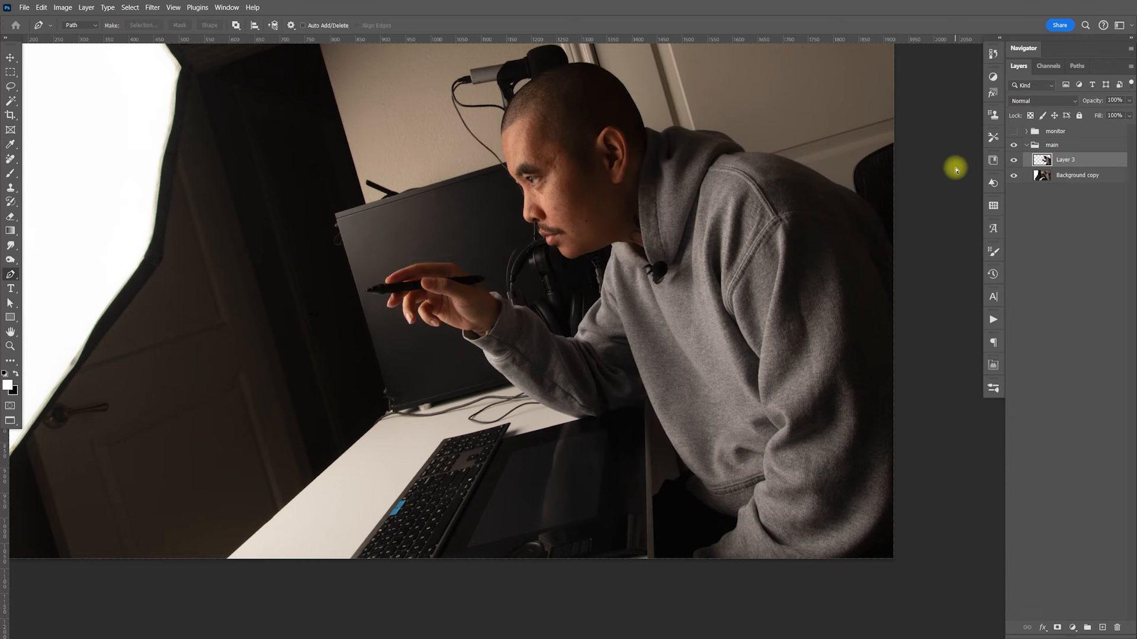
Move Background copy out of the main group into a new group named bg below it, and collapse both groups
left_click(1064, 178)
left_click_drag(1067, 180, 1060, 246)
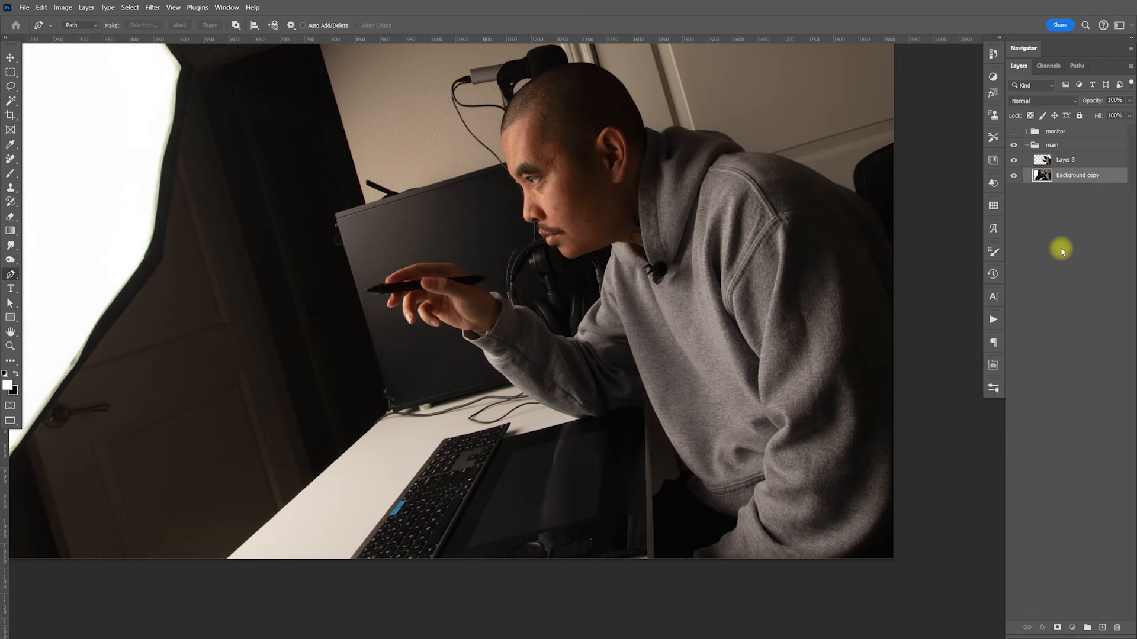
left_click(1027, 146)
key("ctrl+g")
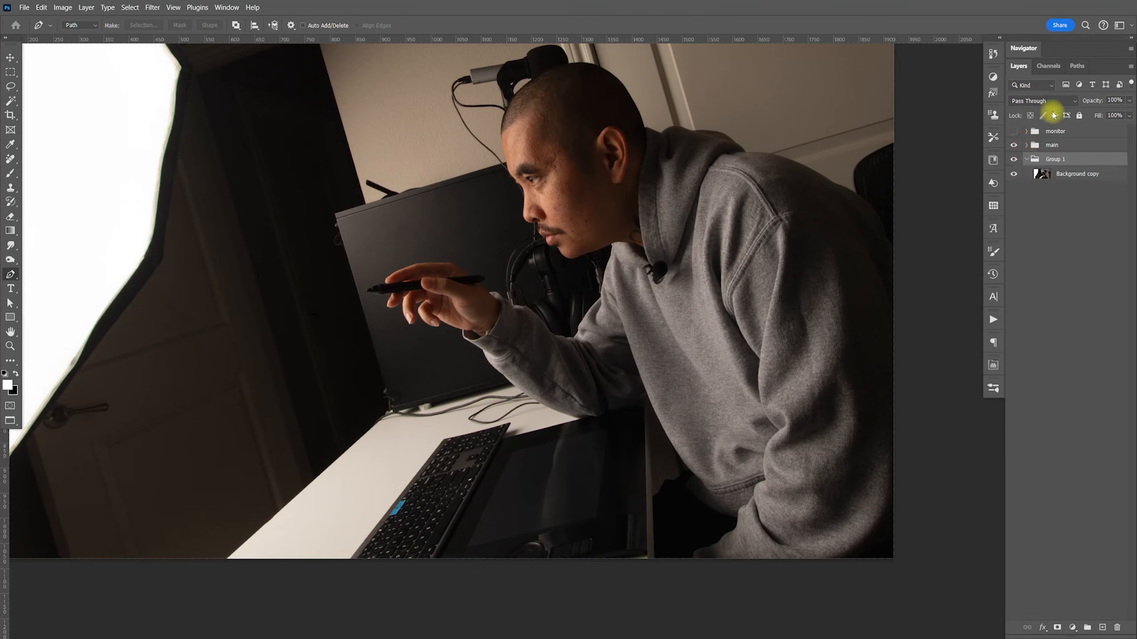
double_click(1057, 160)
type("bg")
key("Return")
left_click(1026, 159)
left_click(1025, 142)
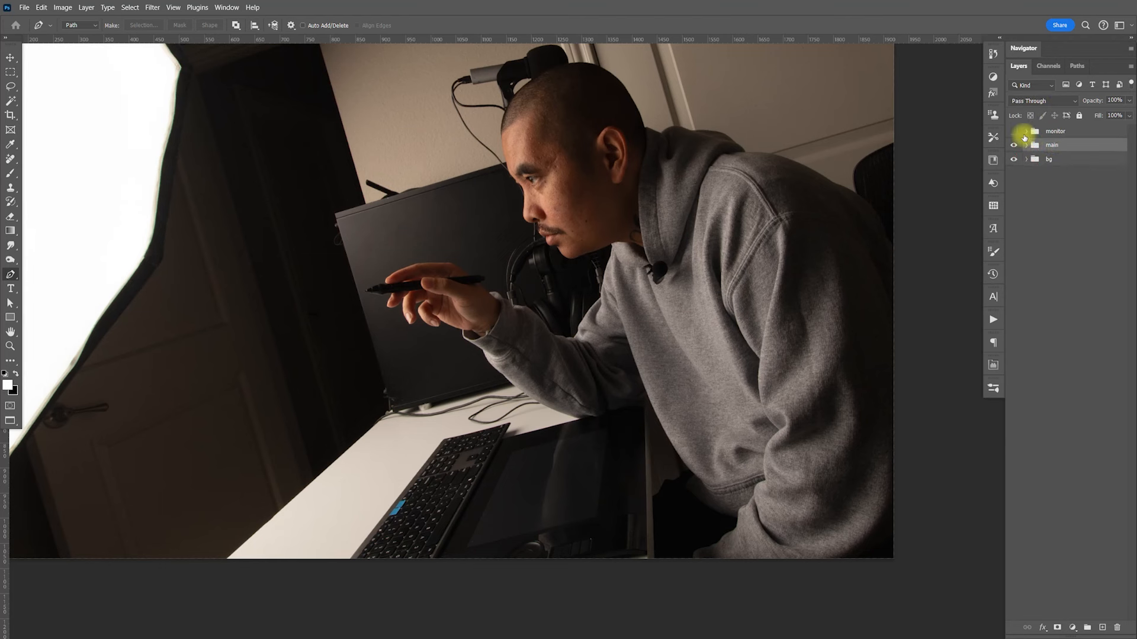
Show the monitor group and move the main group above it in the layer stack
left_click(1014, 131)
left_click_drag(1072, 146, 1080, 126)
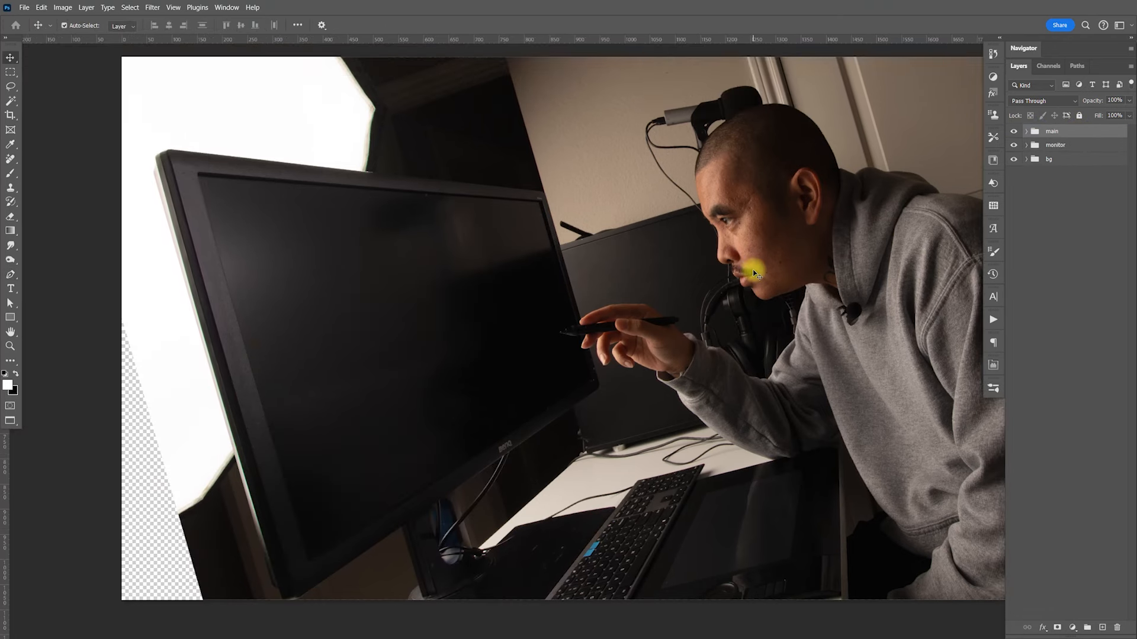
key("ctrl")
left_click_drag(612, 194, 456, 236)
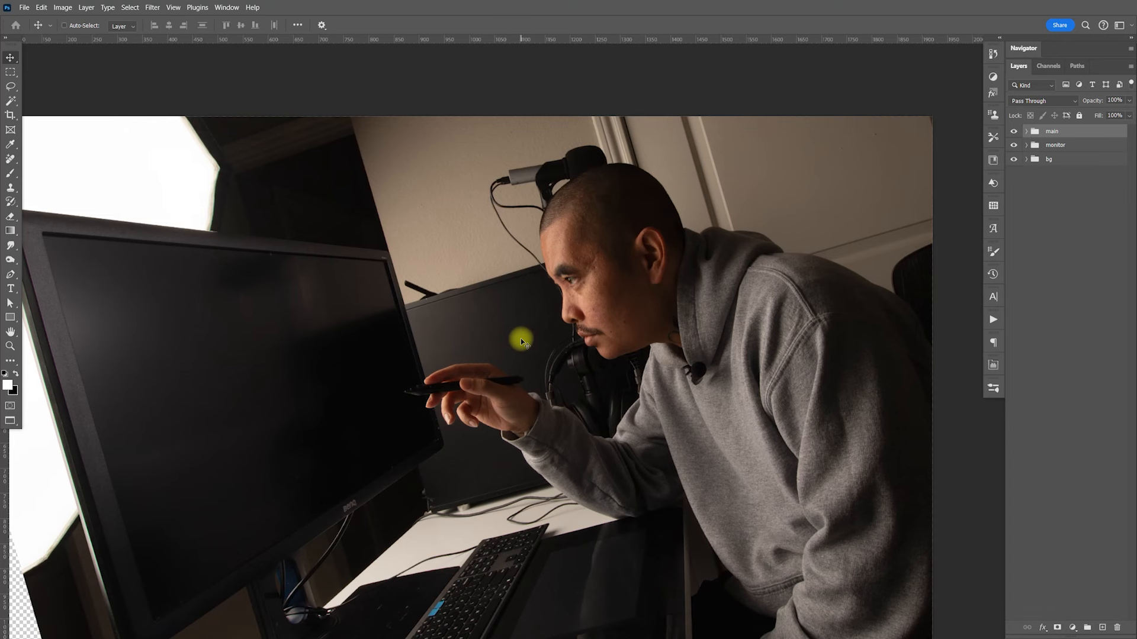
Duplicate Background copy in the bg group, rename the lower layer master and hide it, and make Background copy 2 the active layer
left_click_drag(541, 414, 583, 340)
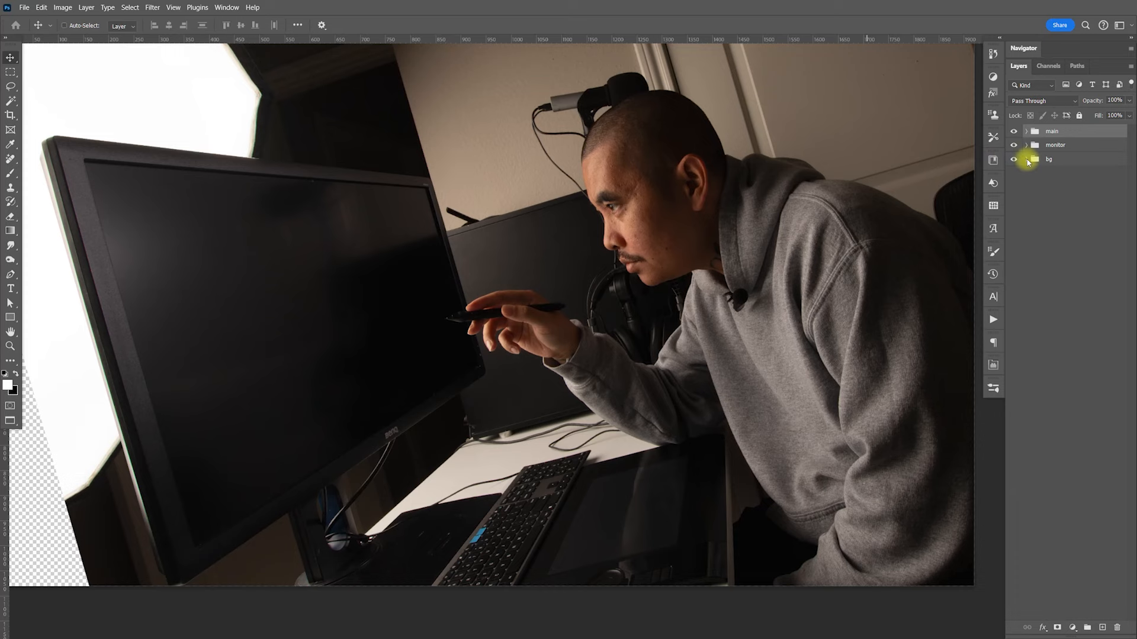
left_click(1064, 180)
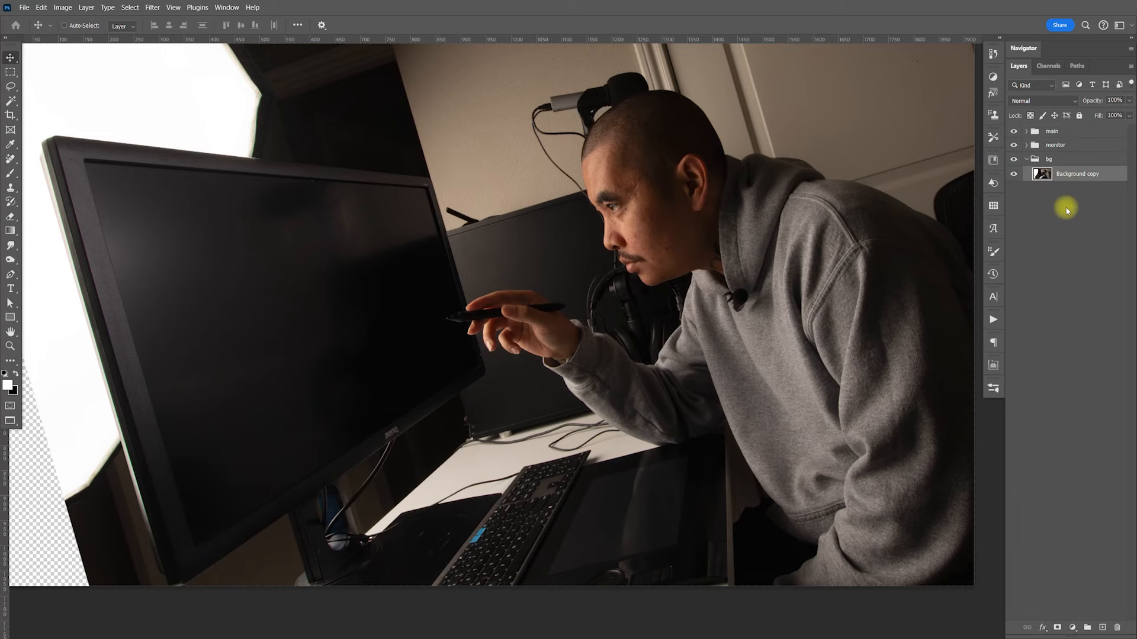
key("ctrl+plus")
key("ctrl+plus")
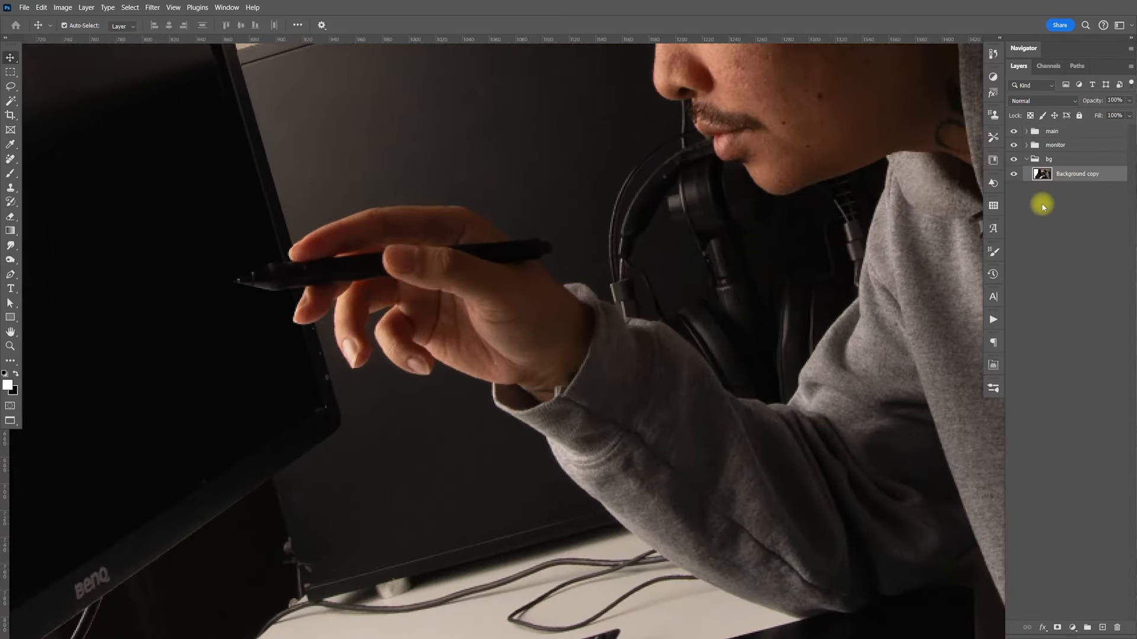
left_click_drag(579, 515, 631, 300)
left_click_drag(578, 373, 655, 375)
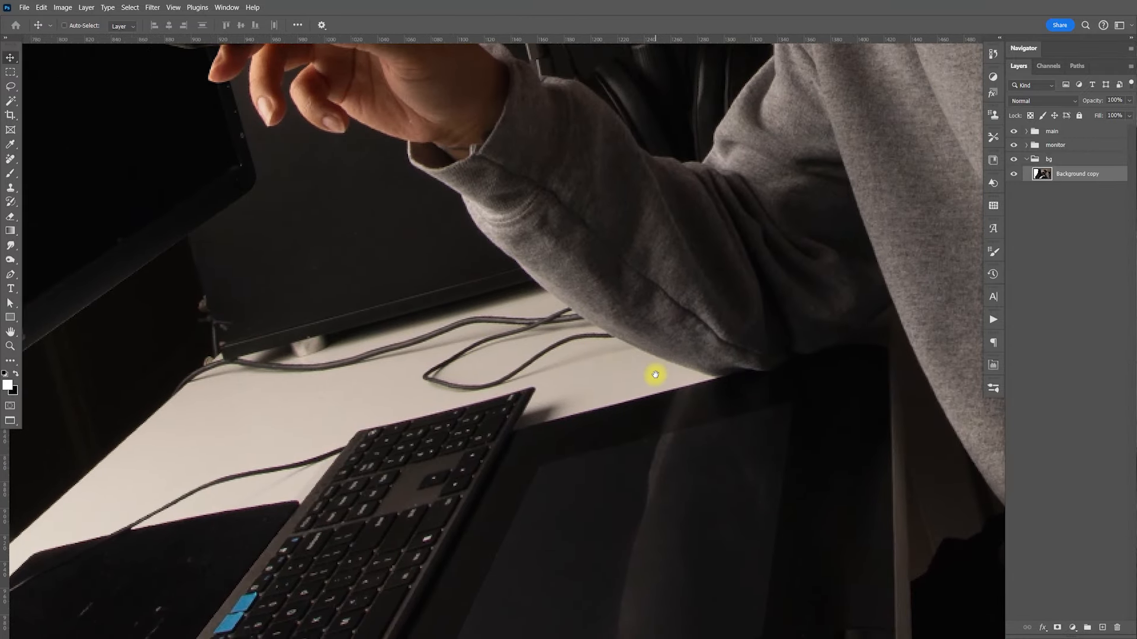
key("ctrl")
double_click(1076, 188)
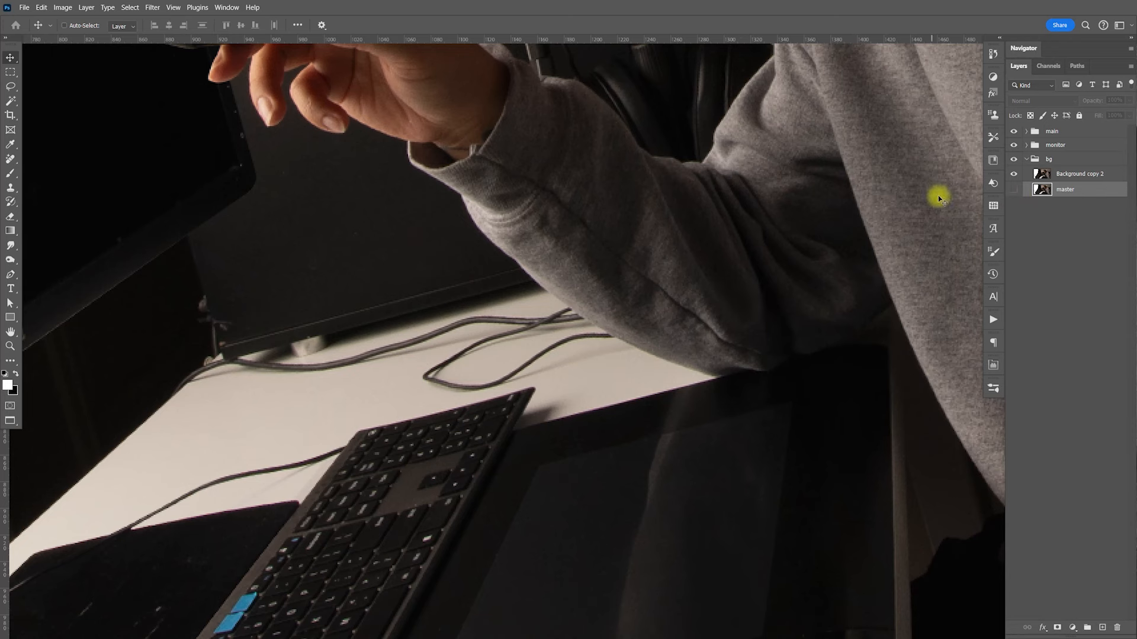
left_click(1069, 176)
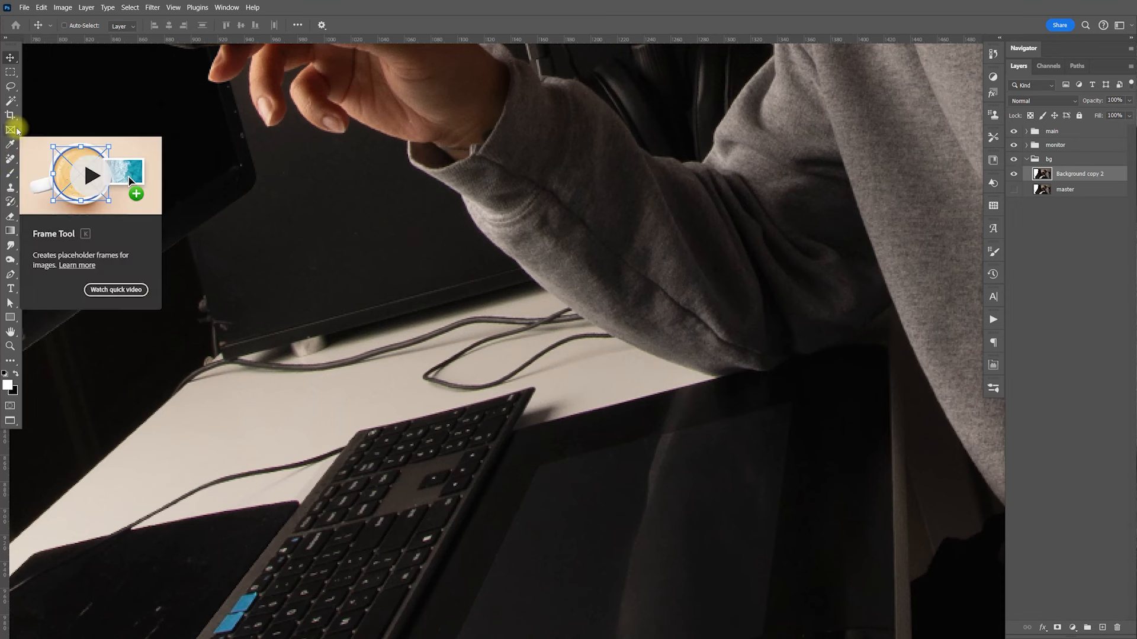
Erase the cables lying on the white desk behind the keyboard using the Remove tool at brush size 30
left_click(10, 159)
left_click(55, 171)
key("bracketleft")
key("bracketleft")
key("bracketleft")
mouse_move(171, 392)
left_mouse_down()
mouse_move(233, 364)
mouse_move(210, 364)
mouse_move(273, 363)
left_mouse_up()
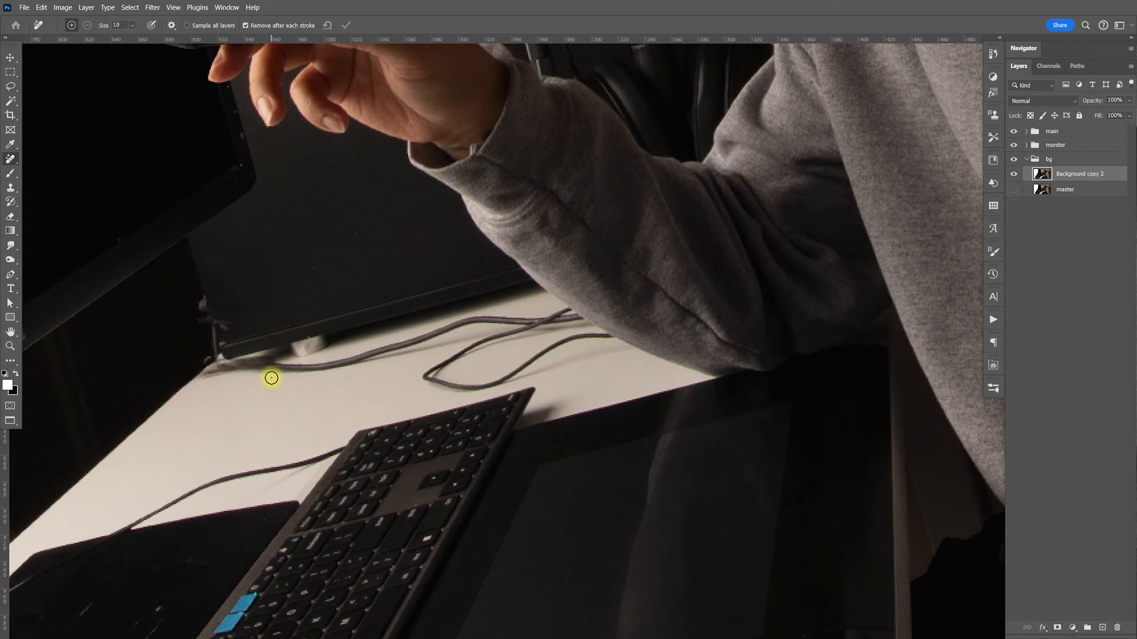
key("ctrl+z")
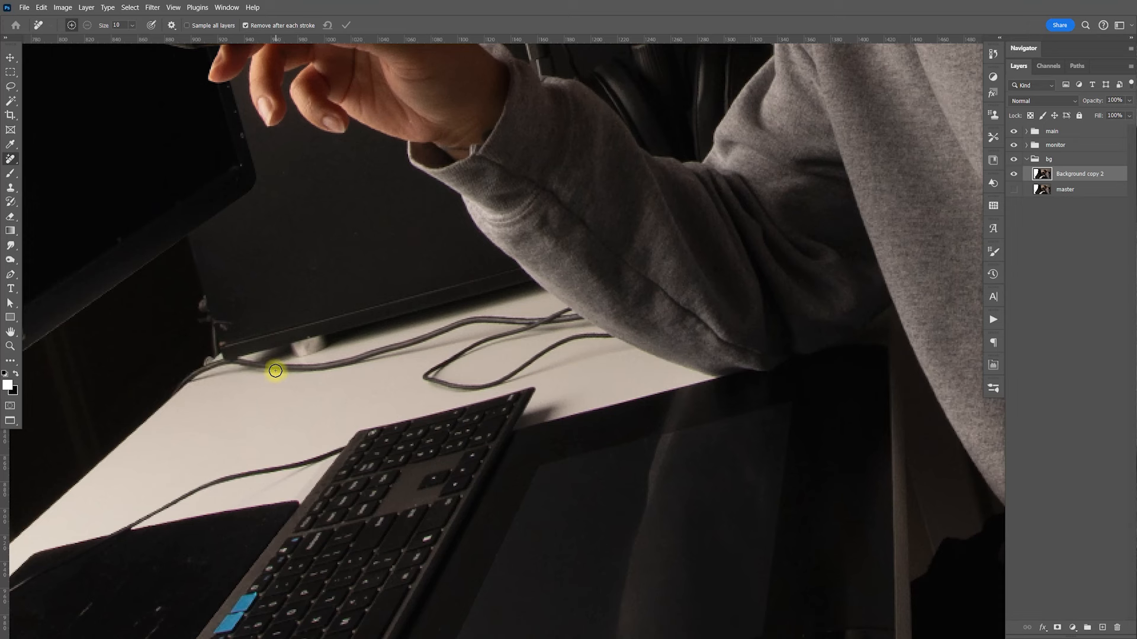
key("bracketright")
key("bracketright")
mouse_move(188, 386)
left_mouse_down()
mouse_move(232, 363)
mouse_move(311, 370)
mouse_move(553, 314)
mouse_move(605, 332)
mouse_move(484, 374)
mouse_move(442, 373)
mouse_move(476, 342)
mouse_move(538, 321)
mouse_move(584, 320)
mouse_move(571, 348)
mouse_move(622, 341)
mouse_move(538, 354)
mouse_move(570, 348)
left_mouse_up()
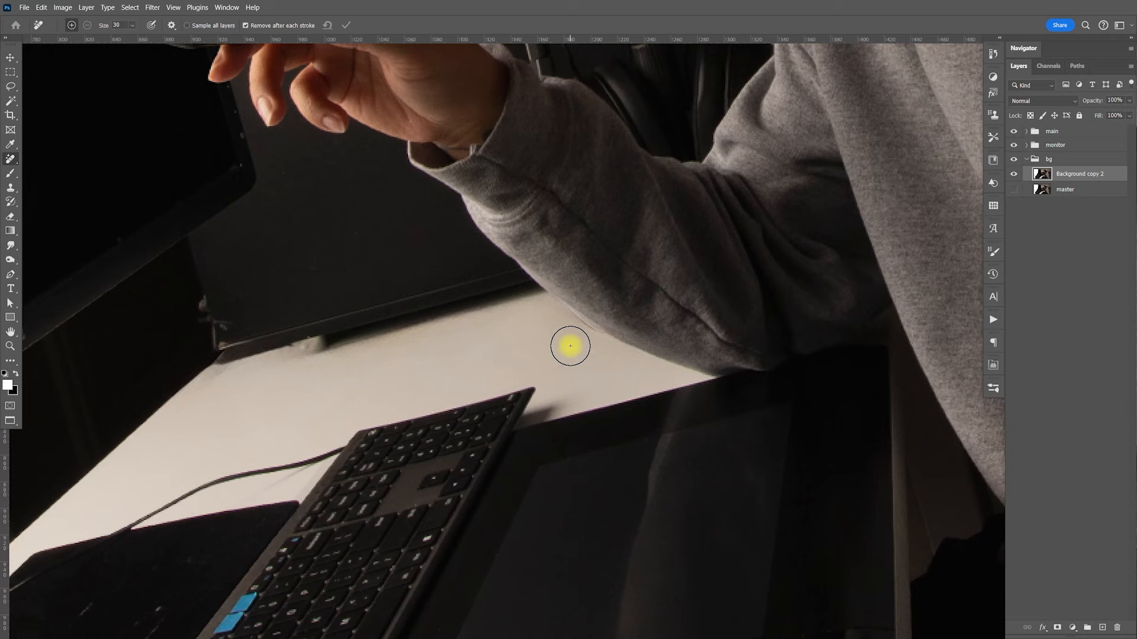
Try filling the Background copy 2 layer with black
scroll(571, 347, "down", 6)
scroll(570, 348, "up", 1)
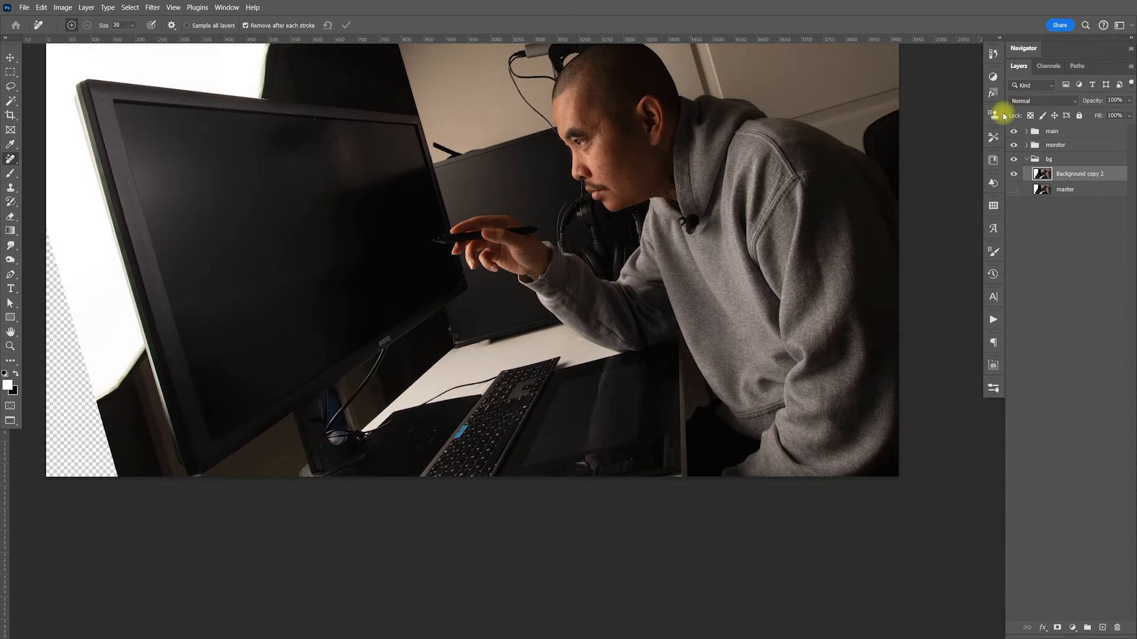
key("p")
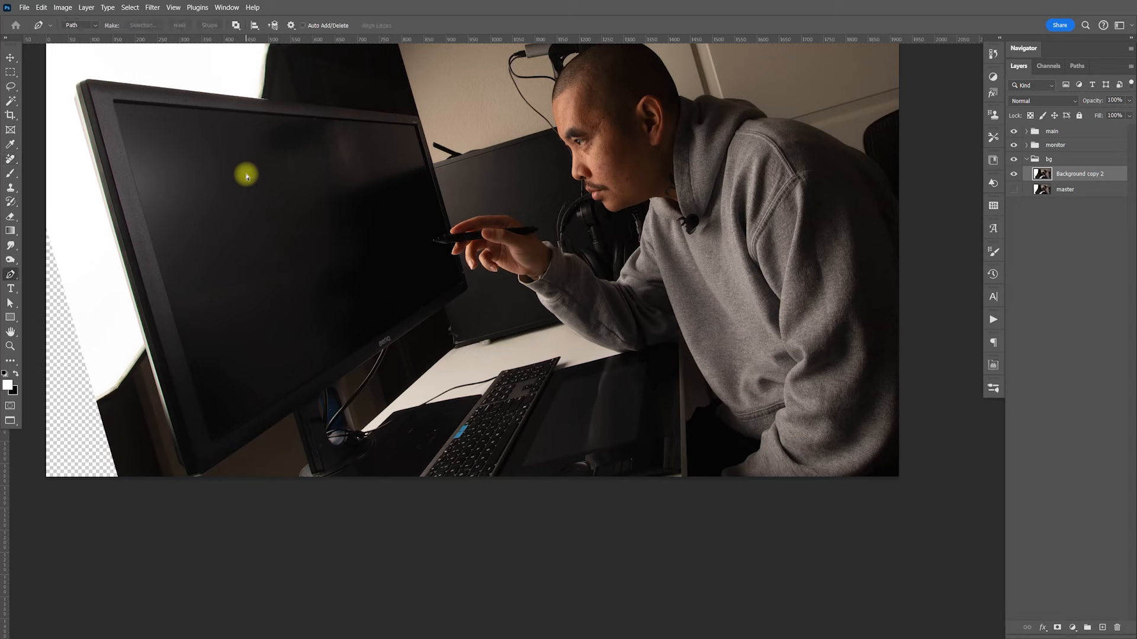
key("ctrl+BackSpace")
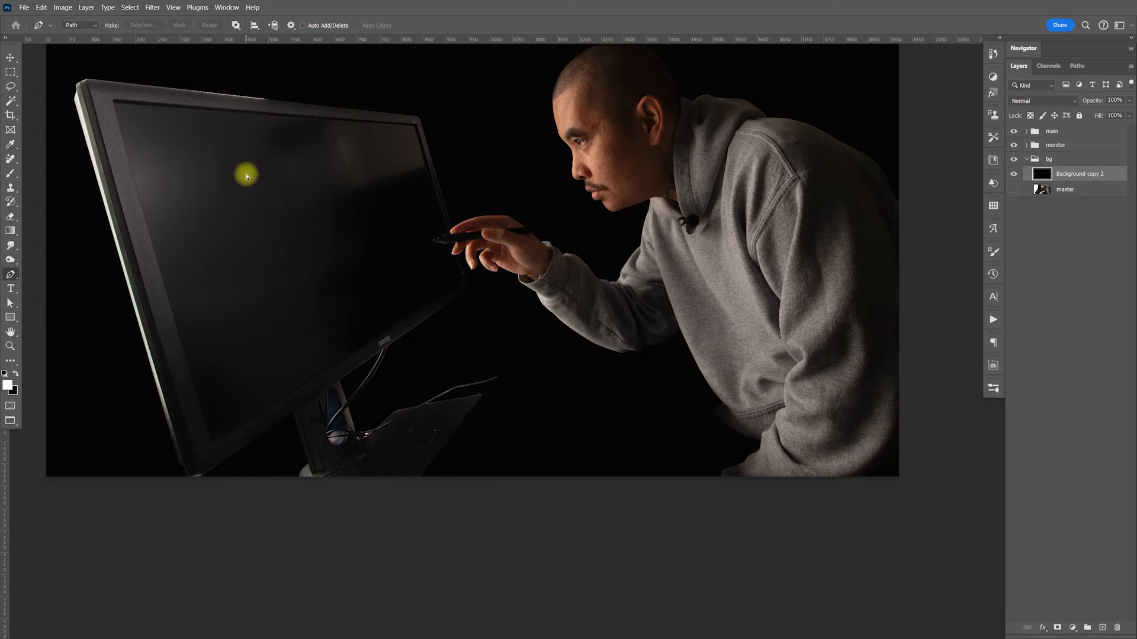
key("ctrl+z")
Start a Pen path at the monitor stand's base and trace the white desk's back edge, extending it into the man's sleeve
key("ctrl+plus")
key("ctrl+plus")
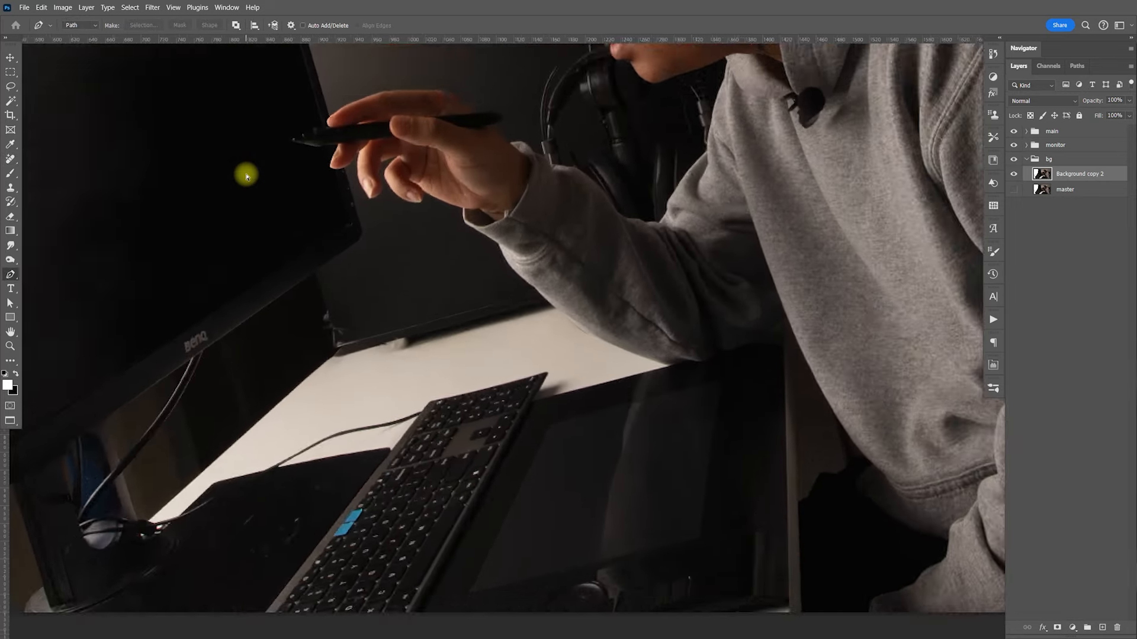
key("ctrl+plus")
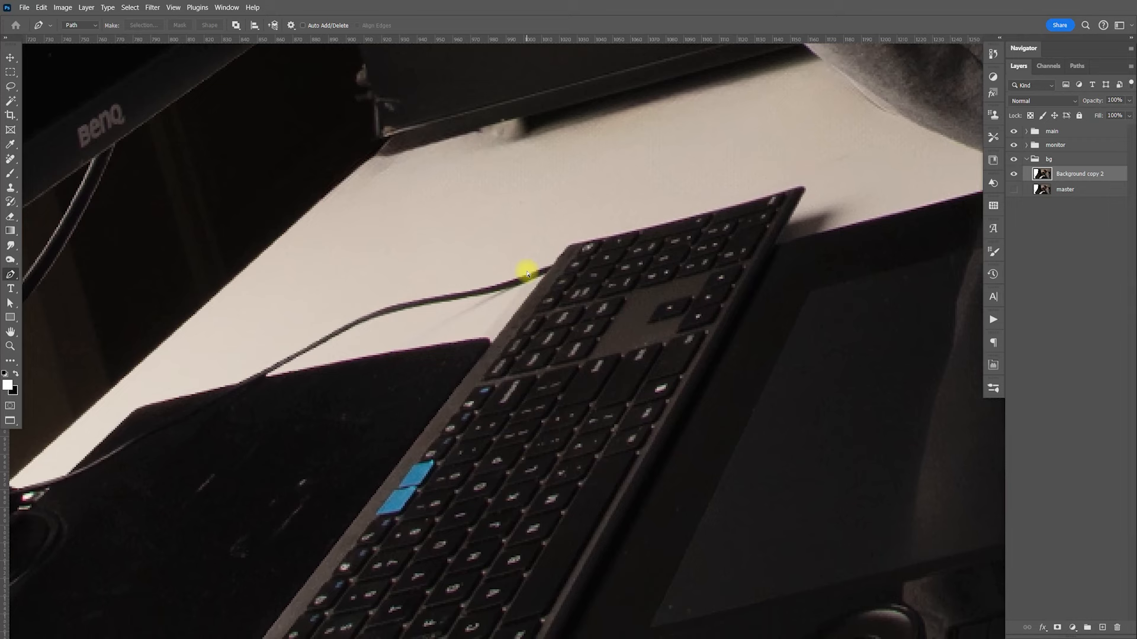
key("ctrl+plus")
left_click_drag(426, 359, 629, 320)
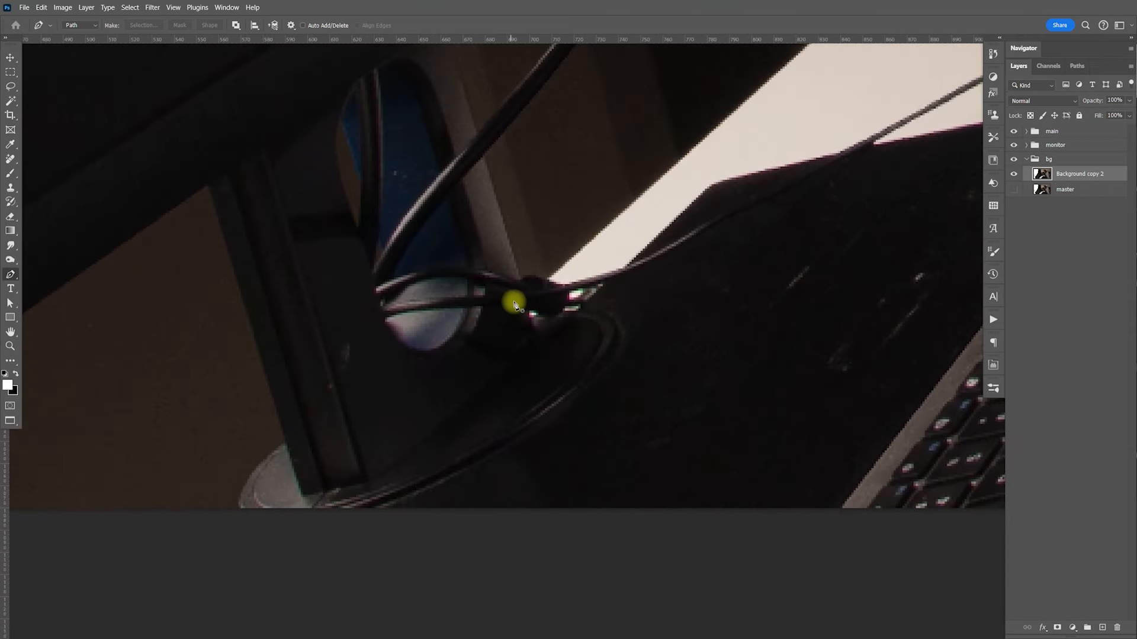
left_click(510, 313)
left_click(547, 282)
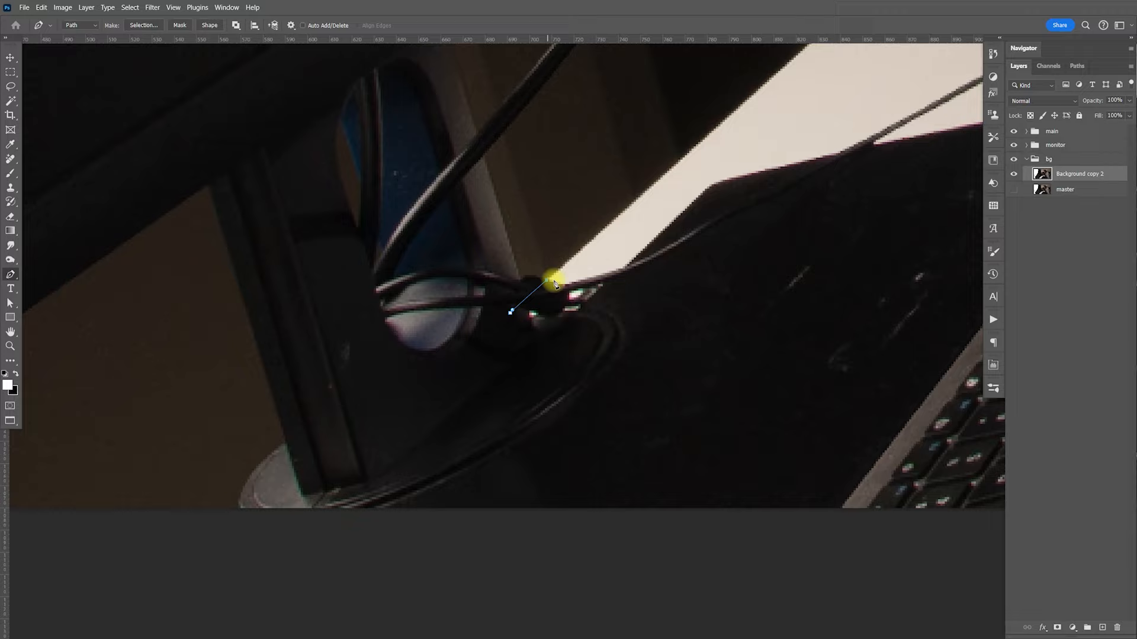
left_click_drag(738, 210, 634, 297)
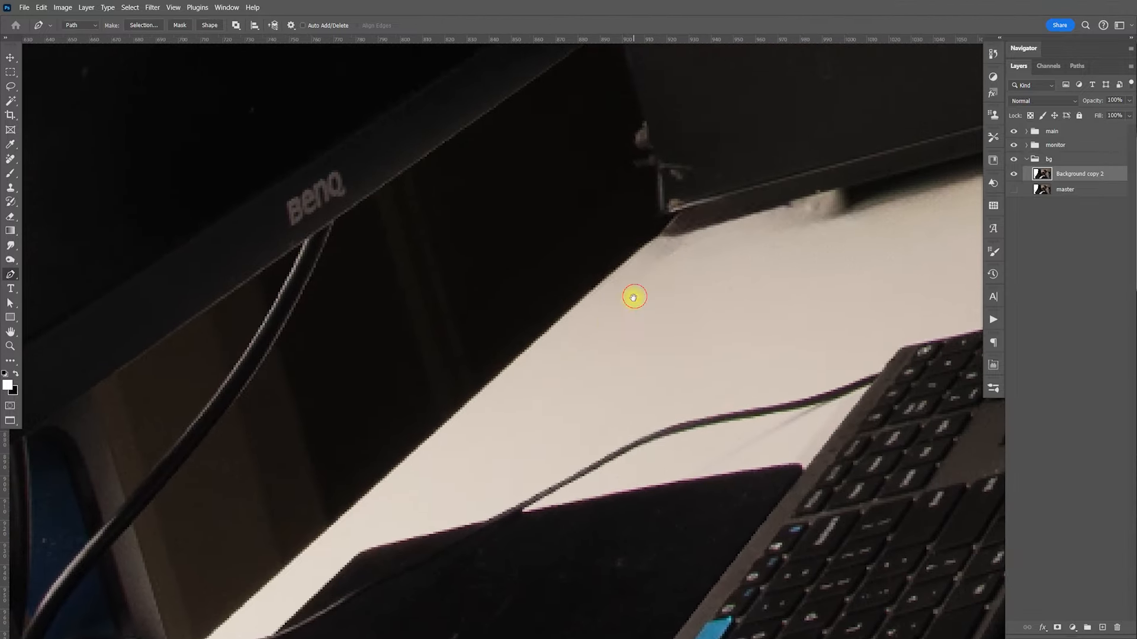
left_click(653, 241)
left_click_drag(797, 262, 637, 281)
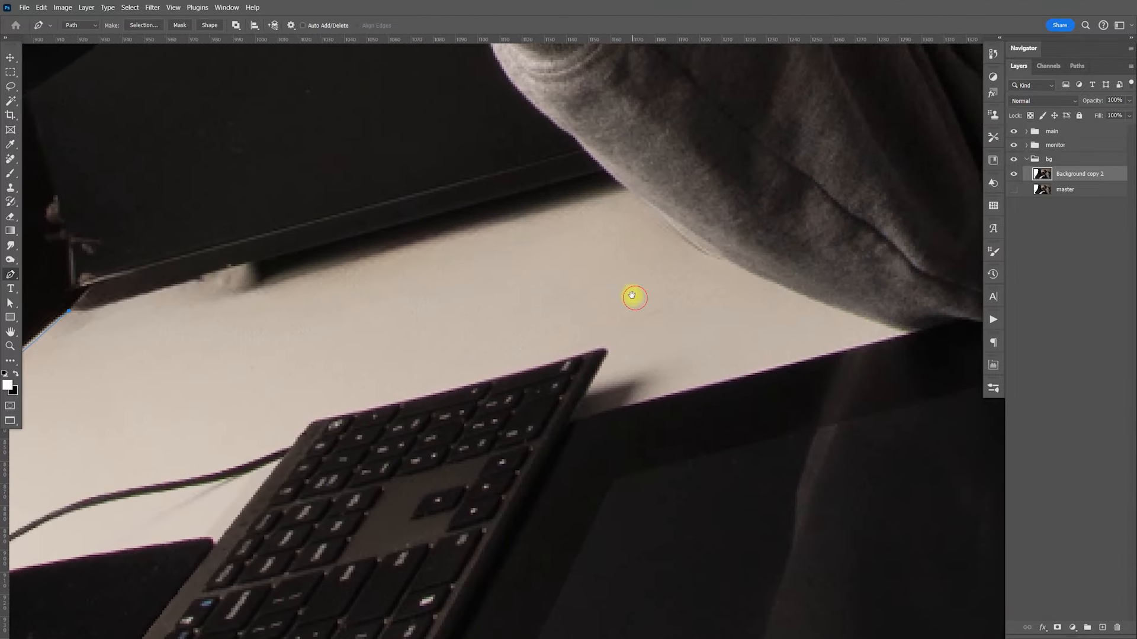
left_click(761, 135)
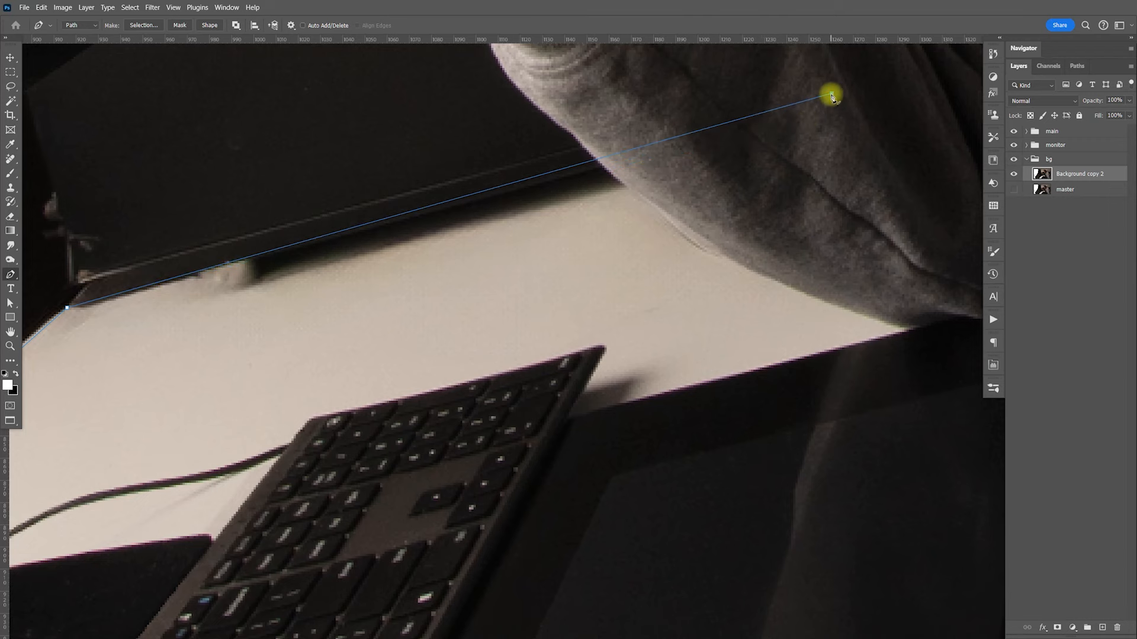
Continue the Pen path across the hoodie and below the canvas, closing it at the starting point by the monitor stand
key("ctrl+minus")
key("ctrl+minus")
key("ctrl+minus")
key("ctrl+minus")
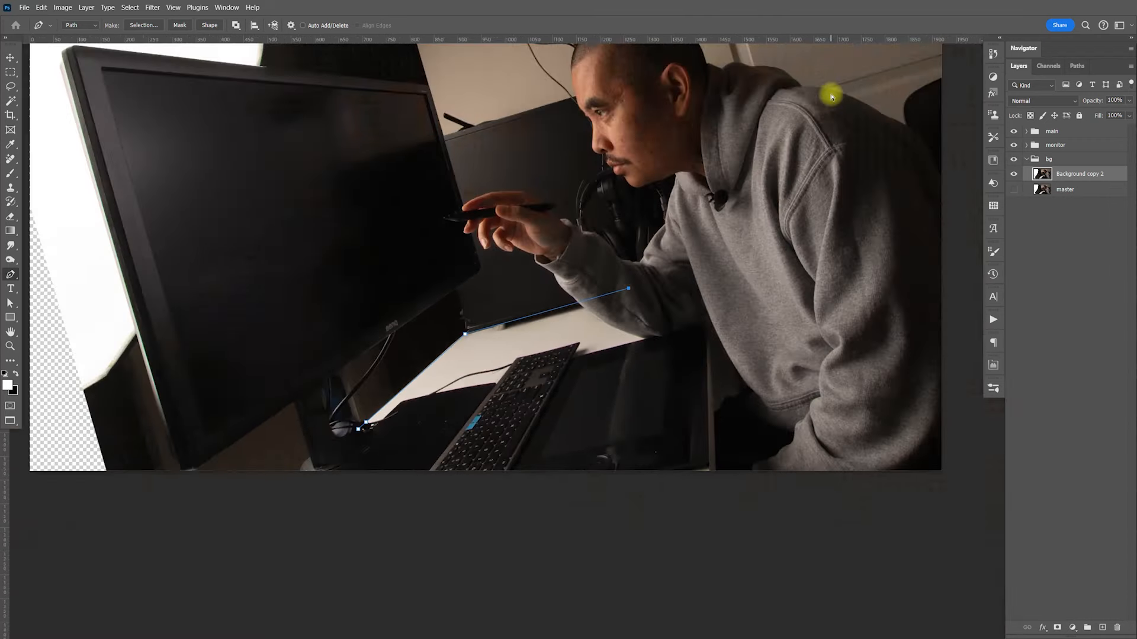
left_click_drag(707, 280, 742, 299)
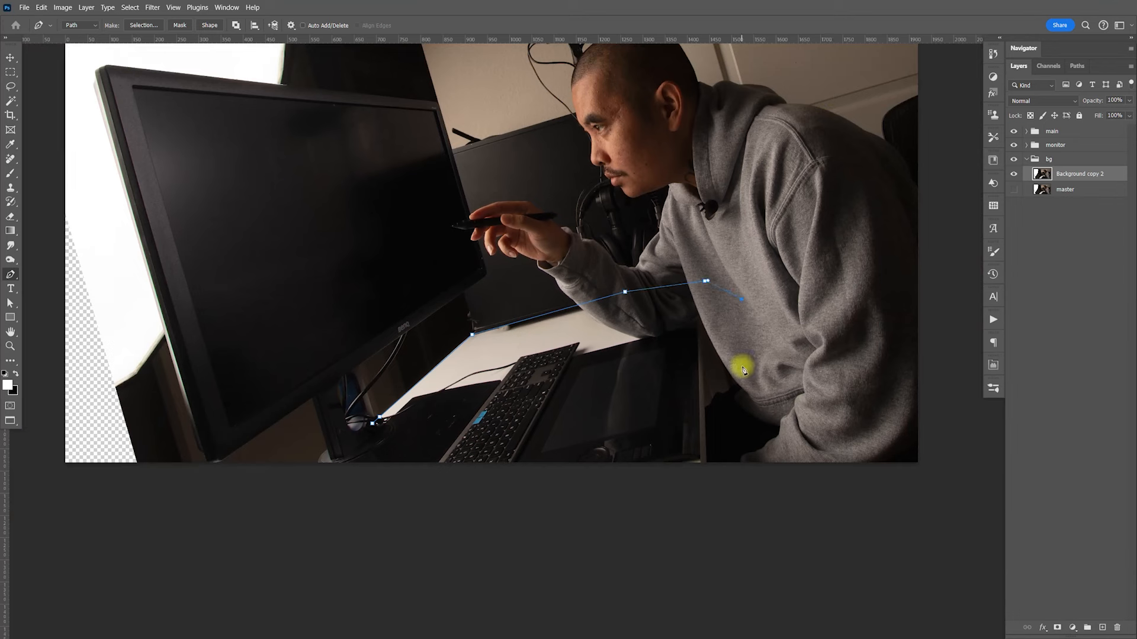
left_click(789, 405)
left_click(779, 513)
left_click(384, 555)
left_click(326, 506)
left_click(353, 457)
left_click(372, 423)
Convert the path into a new anti-aliased selection with 0 pixels feather and mask Background copy 2 to the desk area
right_click(615, 357)
left_click(664, 405)
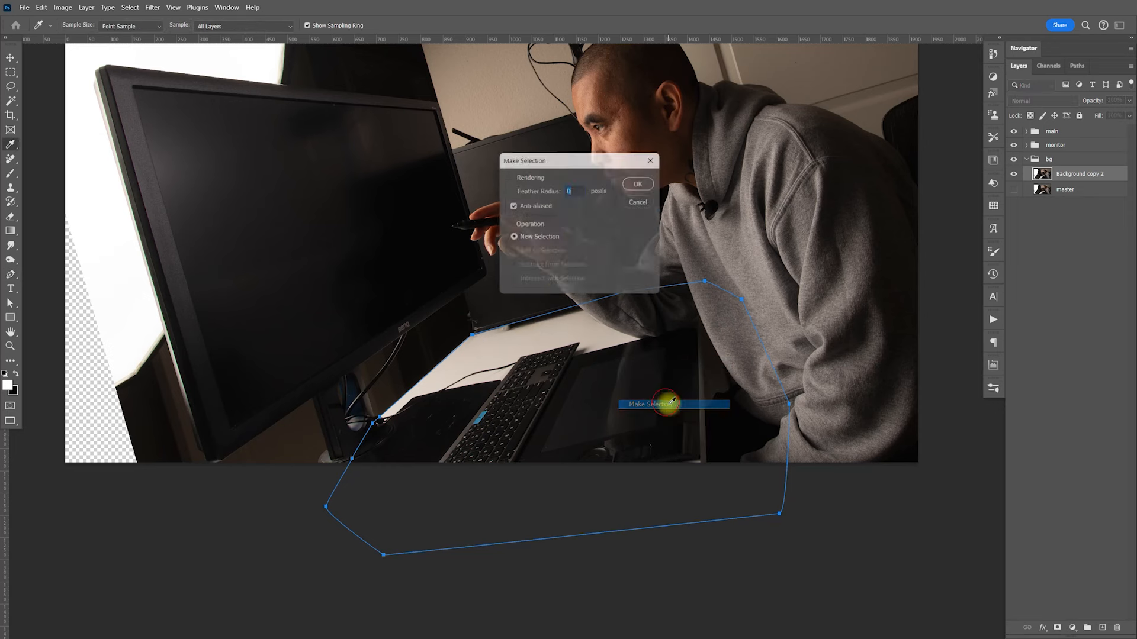
left_click(643, 183)
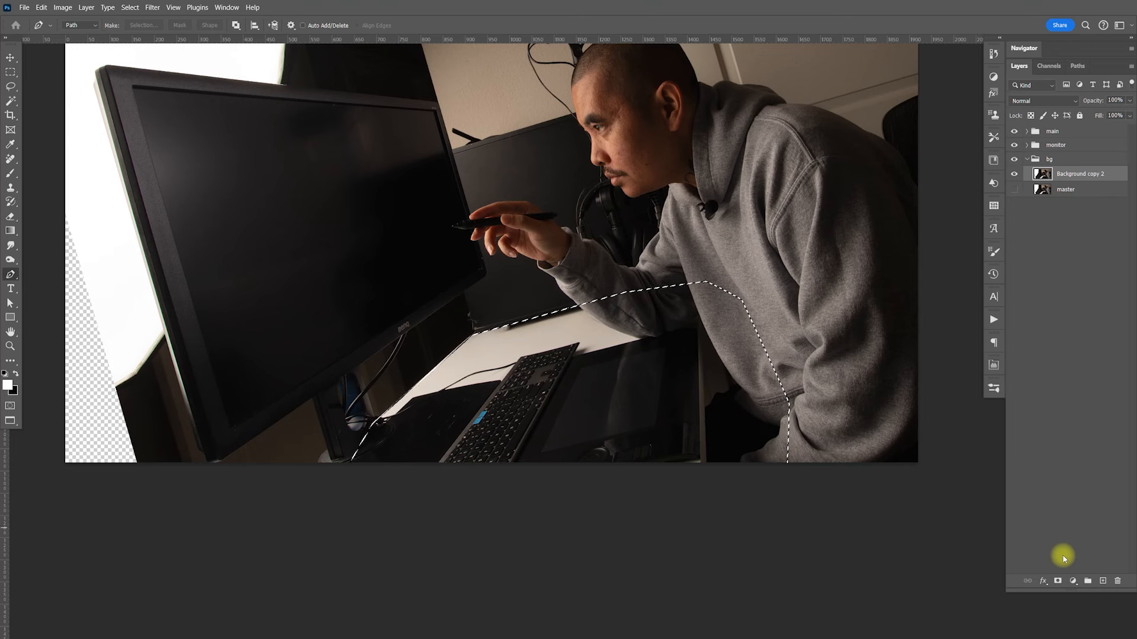
left_click(1058, 581)
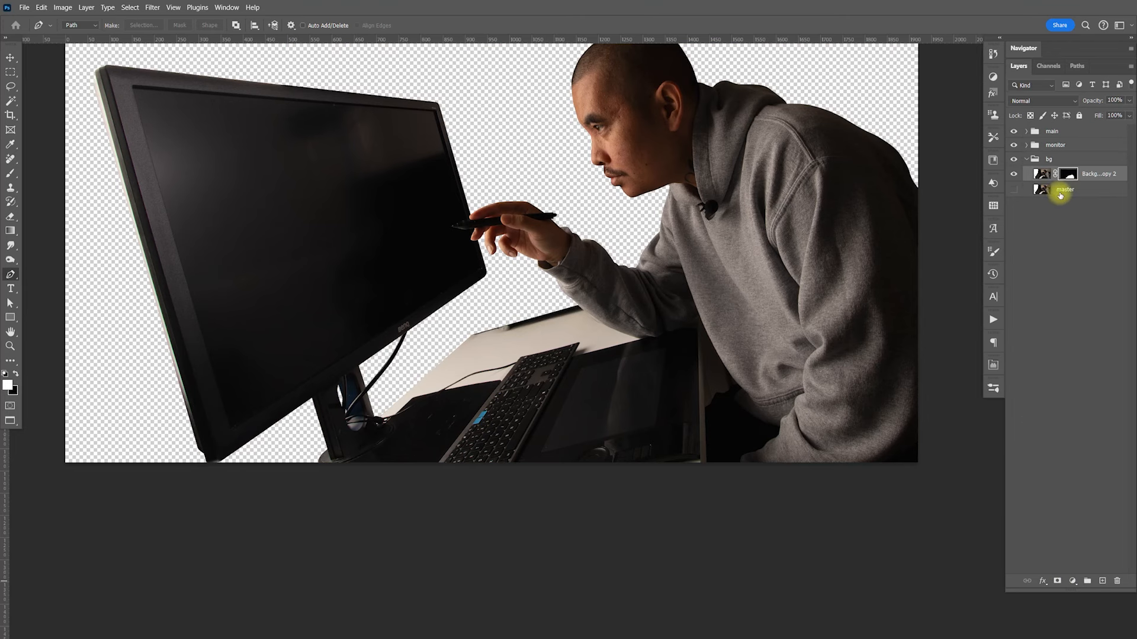
Add a new layer between Background copy 2 and master in the bg group and fill it with black
left_click(1070, 196)
left_click(1101, 580)
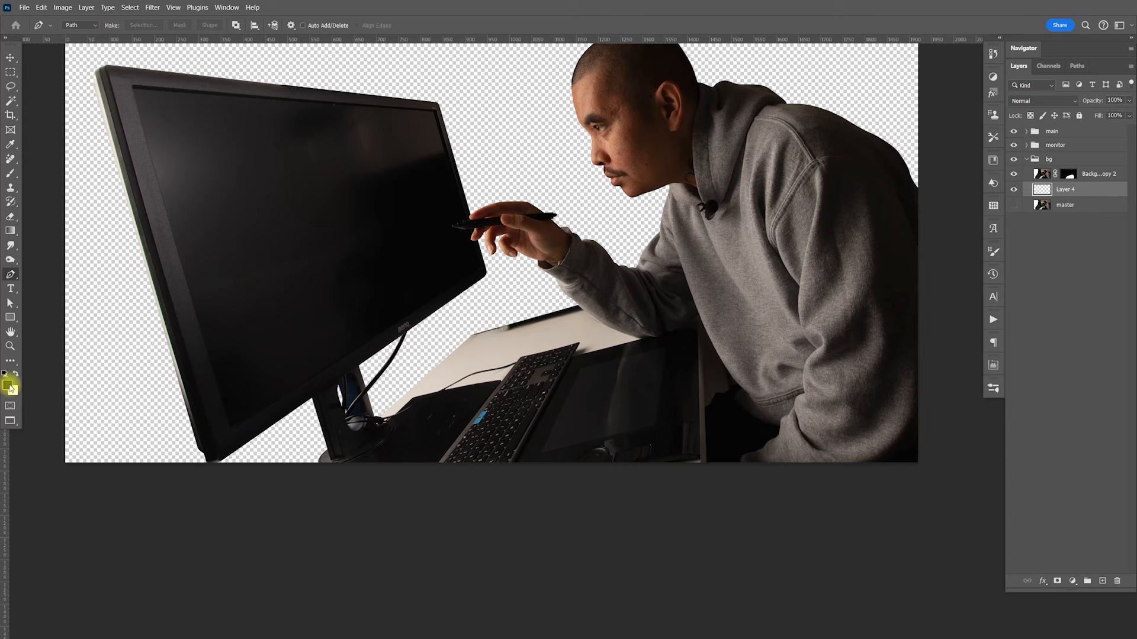
key("alt+BackSpace")
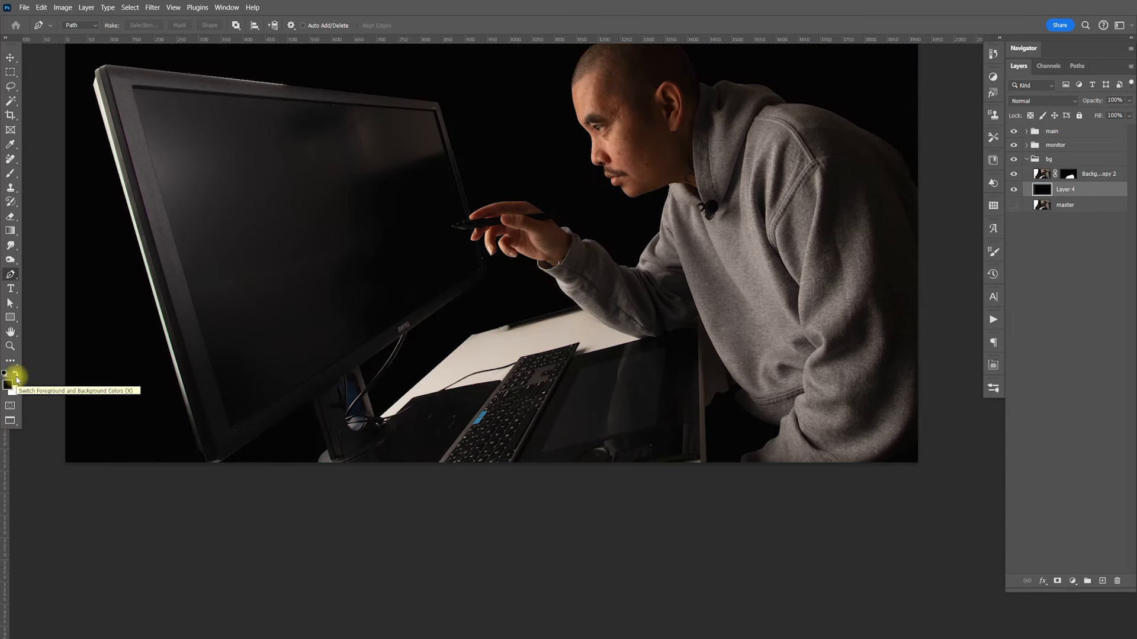
key("v")
left_click_drag(544, 196, 628, 297)
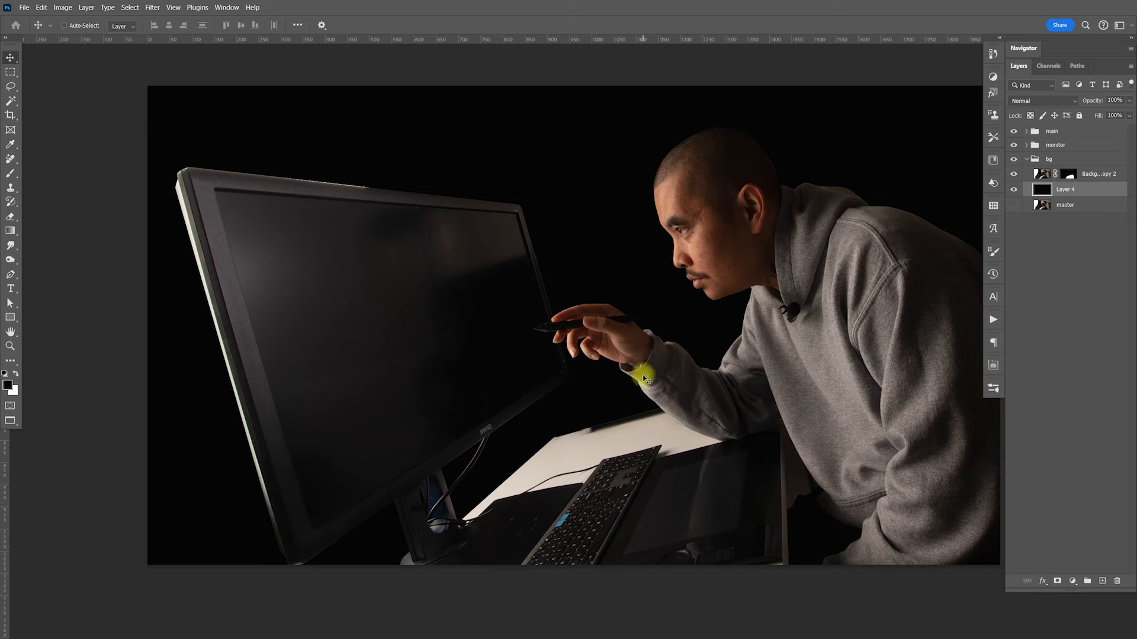
Make Background copy 2 the active layer and hide the main and monitor groups
left_click(1086, 174)
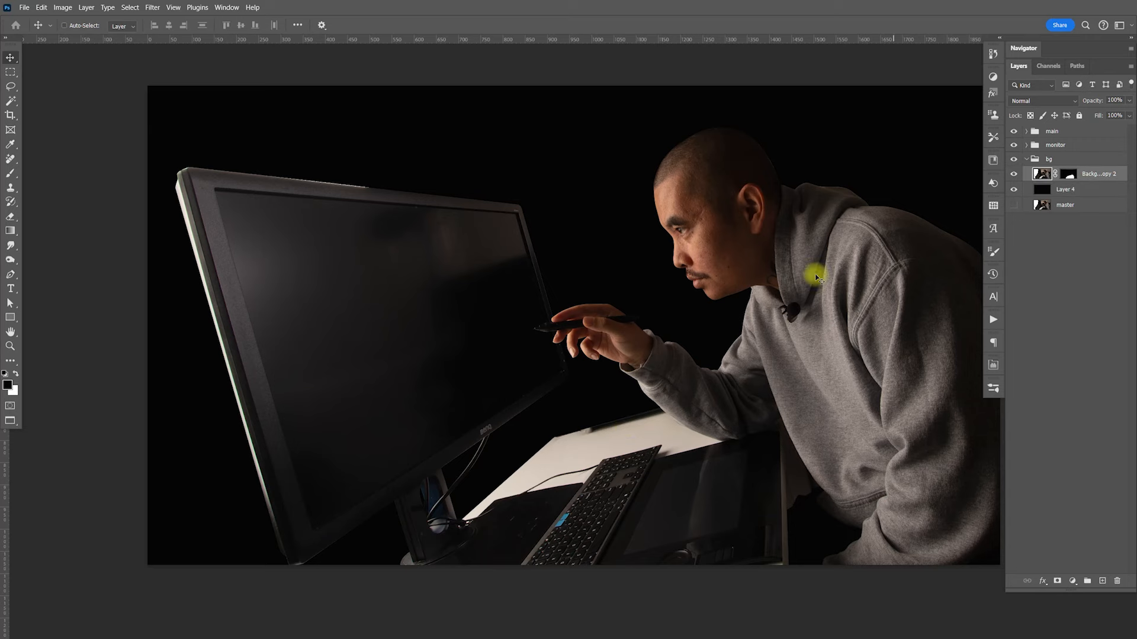
scroll(749, 185, "up", 8)
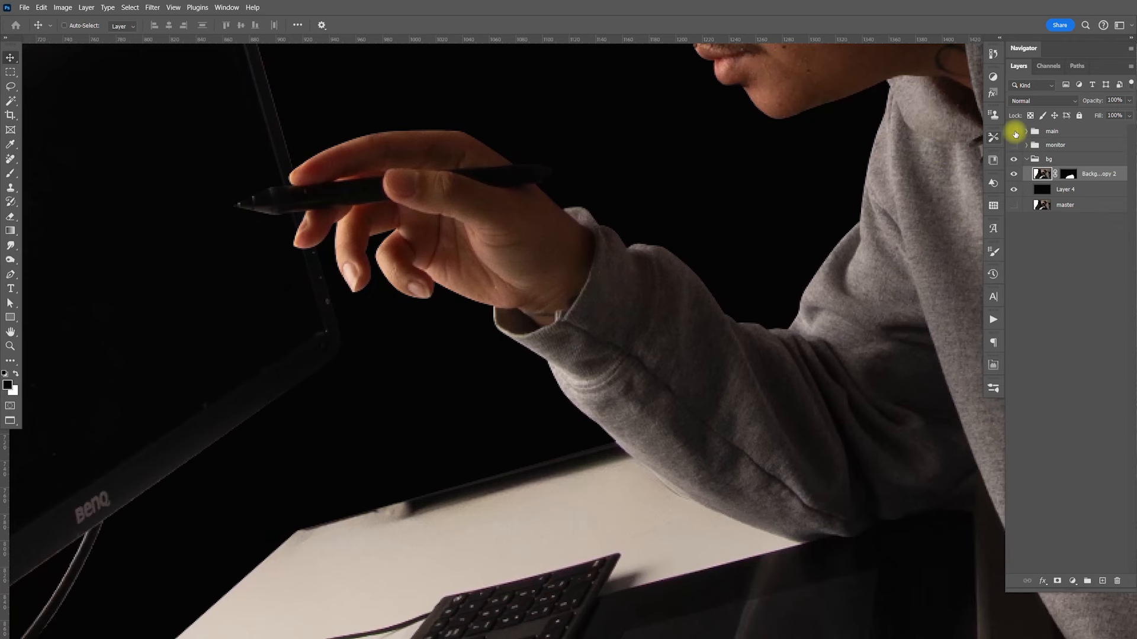
left_click(1015, 134)
key("ctrl+minus")
key("ctrl+minus")
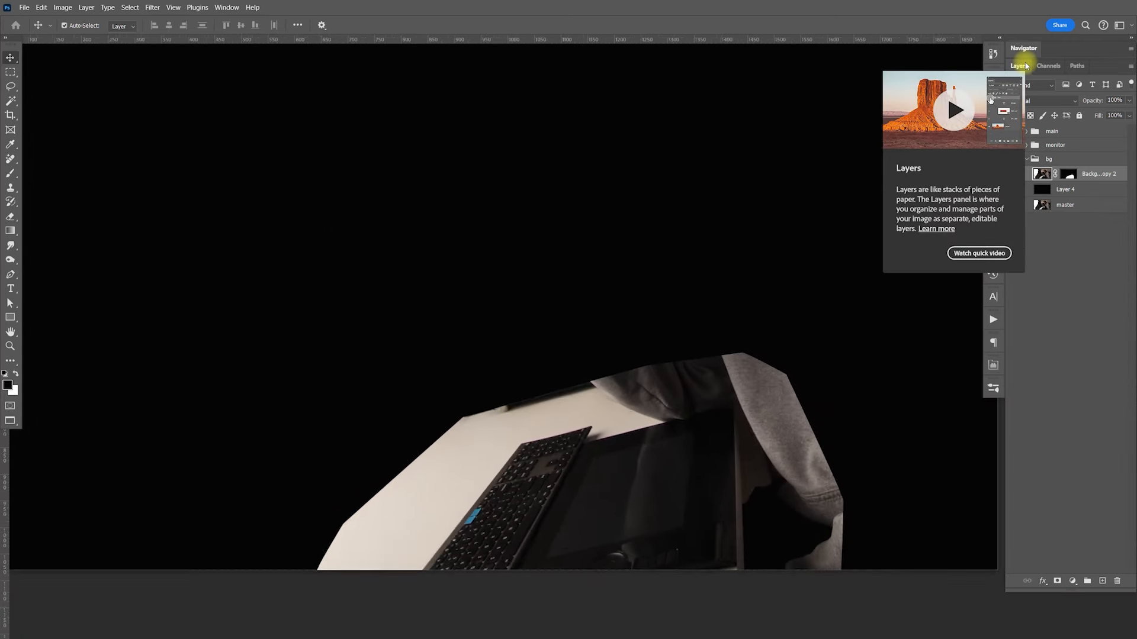
key("ctrl+minus")
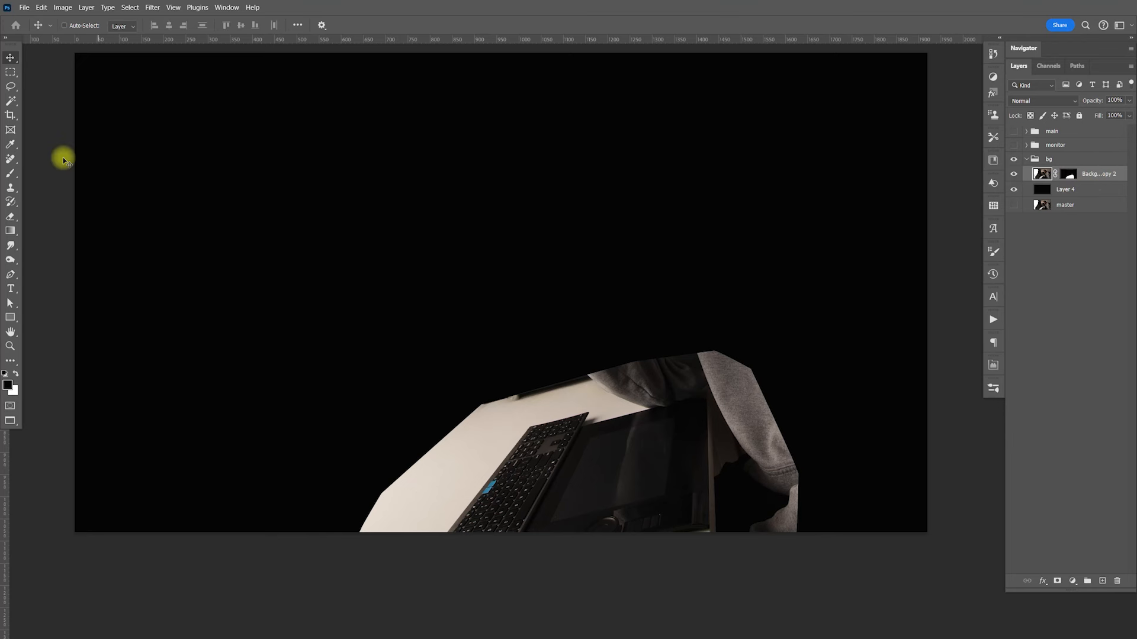
Lasso the area over the desk's back edge and sleeve with 10 px feather and run Generative Fill without a prompt
left_click(11, 87)
right_click(10, 87)
left_click(57, 88)
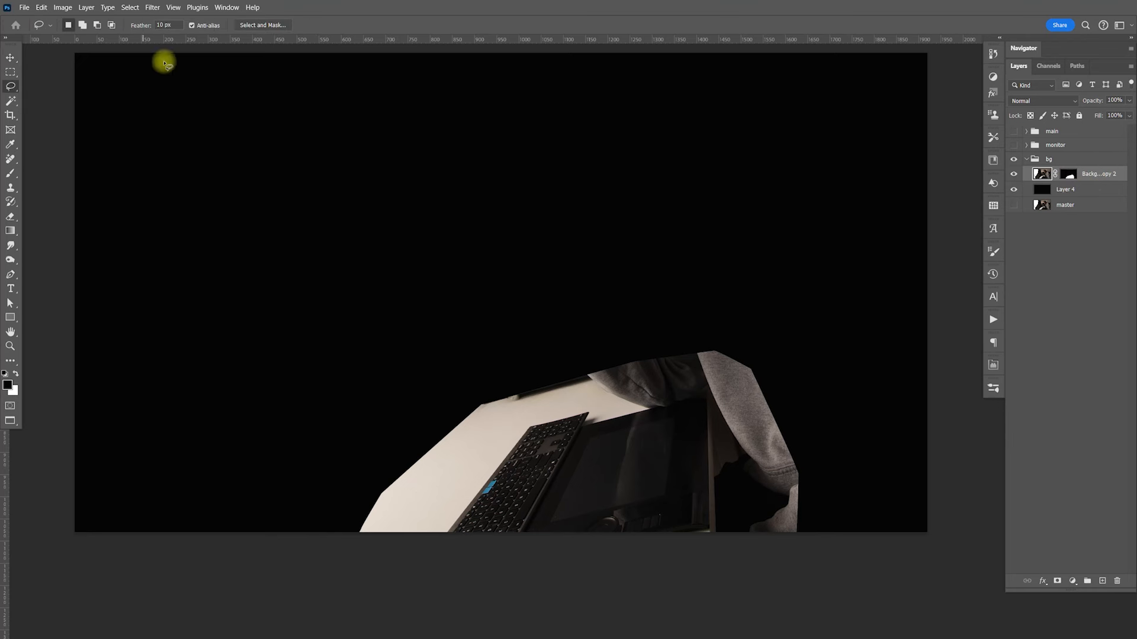
mouse_move(468, 438)
left_mouse_down()
mouse_move(466, 413)
mouse_move(507, 320)
mouse_move(559, 252)
mouse_move(617, 207)
mouse_move(694, 203)
mouse_move(766, 251)
mouse_move(778, 334)
mouse_move(752, 365)
mouse_move(725, 381)
mouse_move(572, 396)
mouse_move(471, 438)
left_mouse_up()
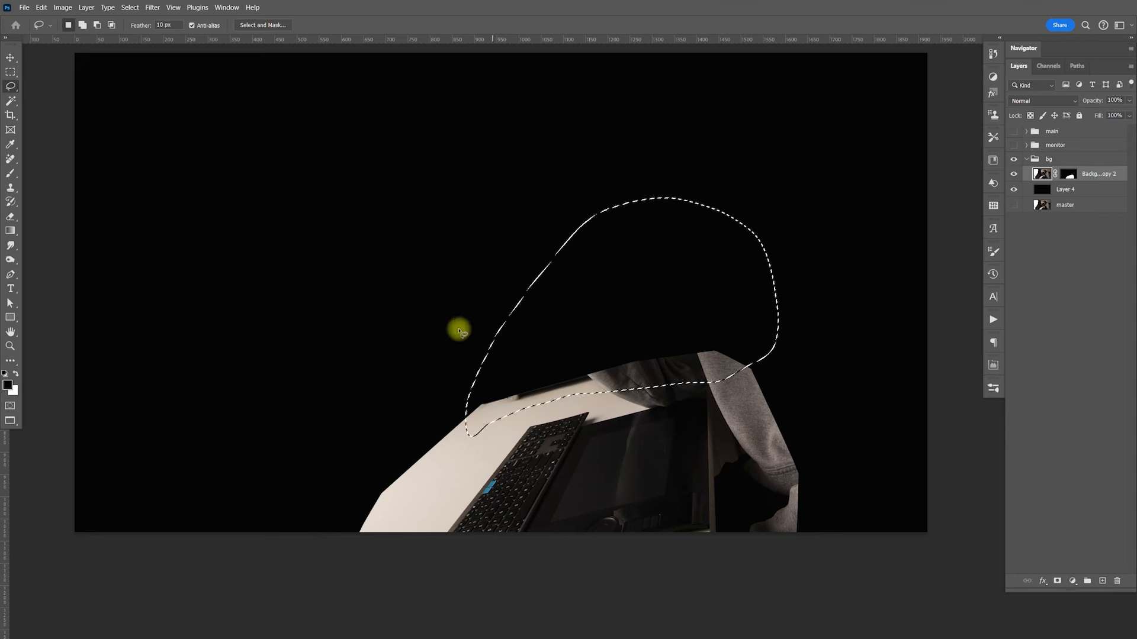
left_click(41, 8)
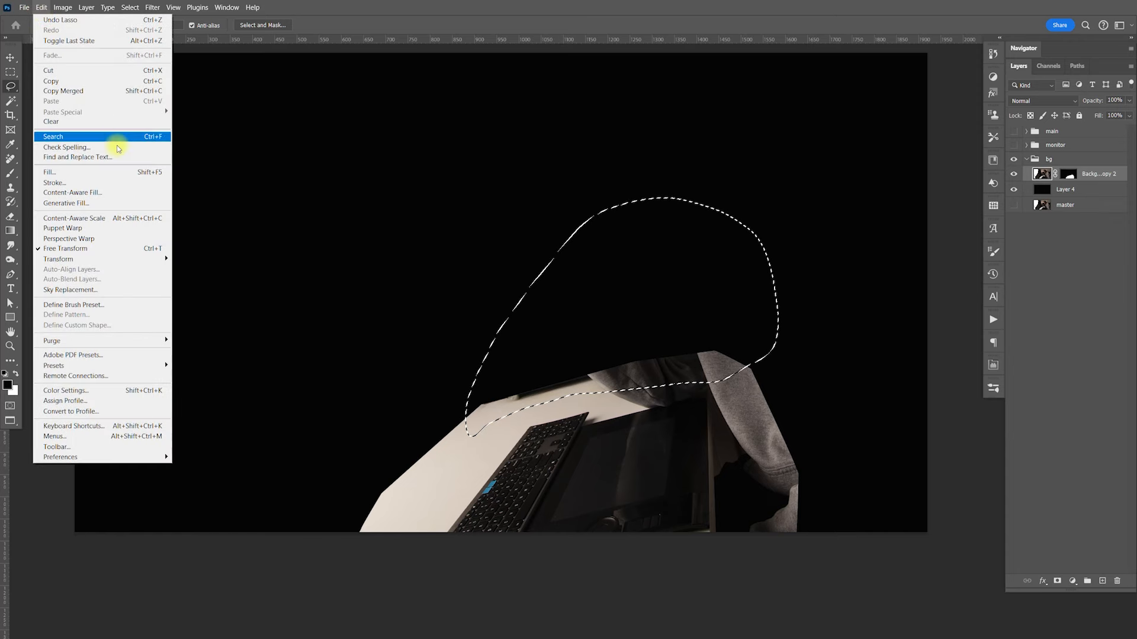
left_click(112, 203)
left_click(600, 247)
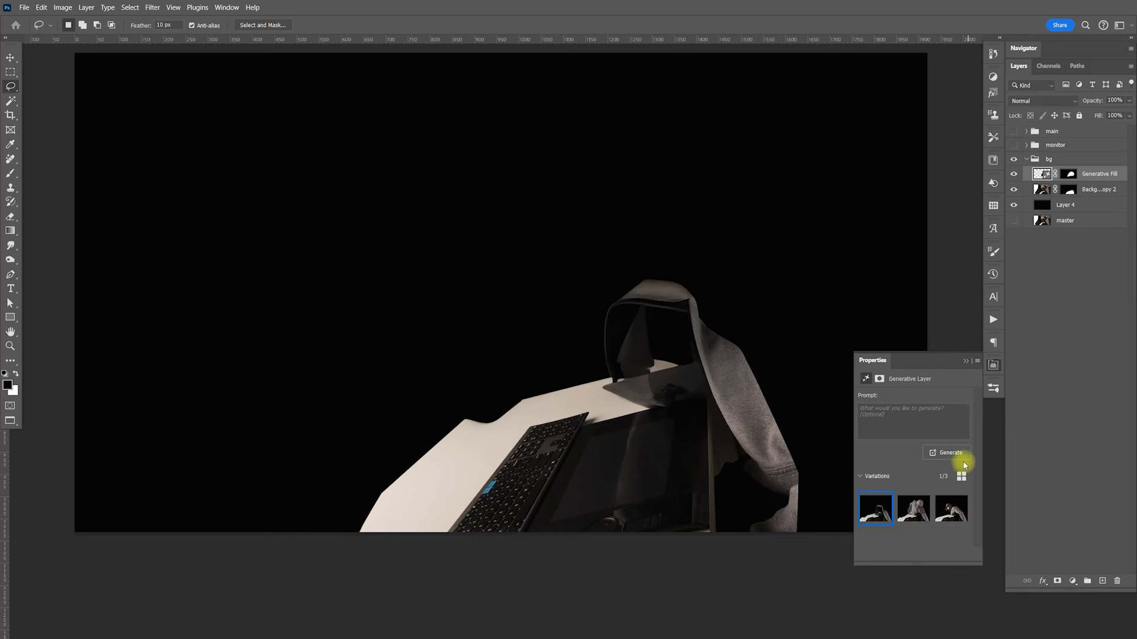
Preview the Generative Fill variations for the desk and generate new ones with the prompt "Extend white desk"
left_click(913, 509)
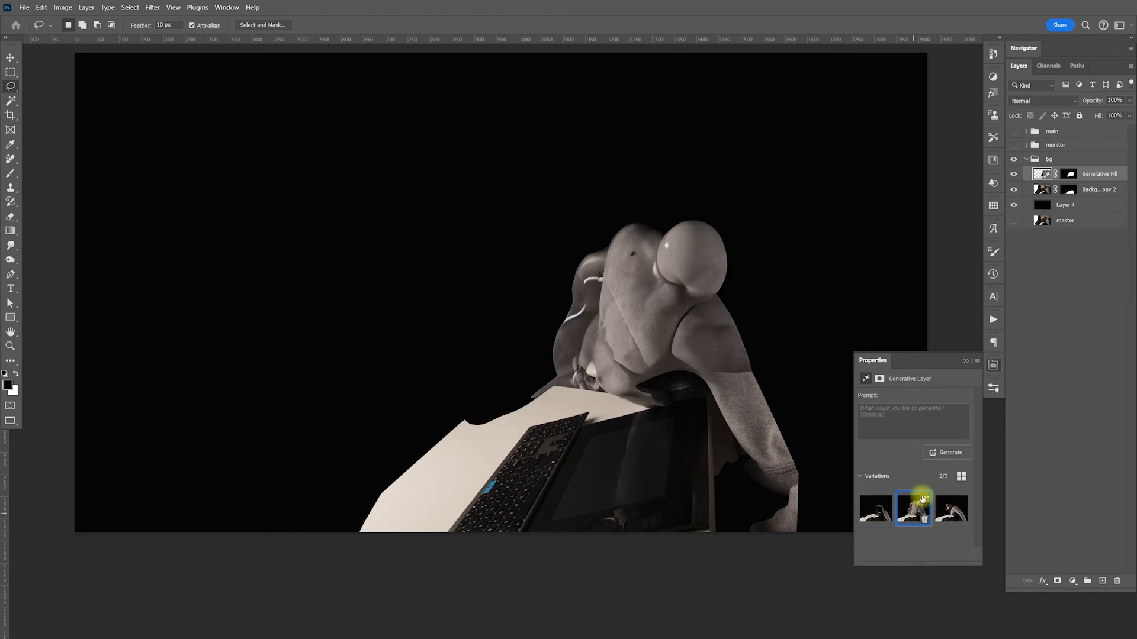
left_click(949, 511)
left_click(875, 509)
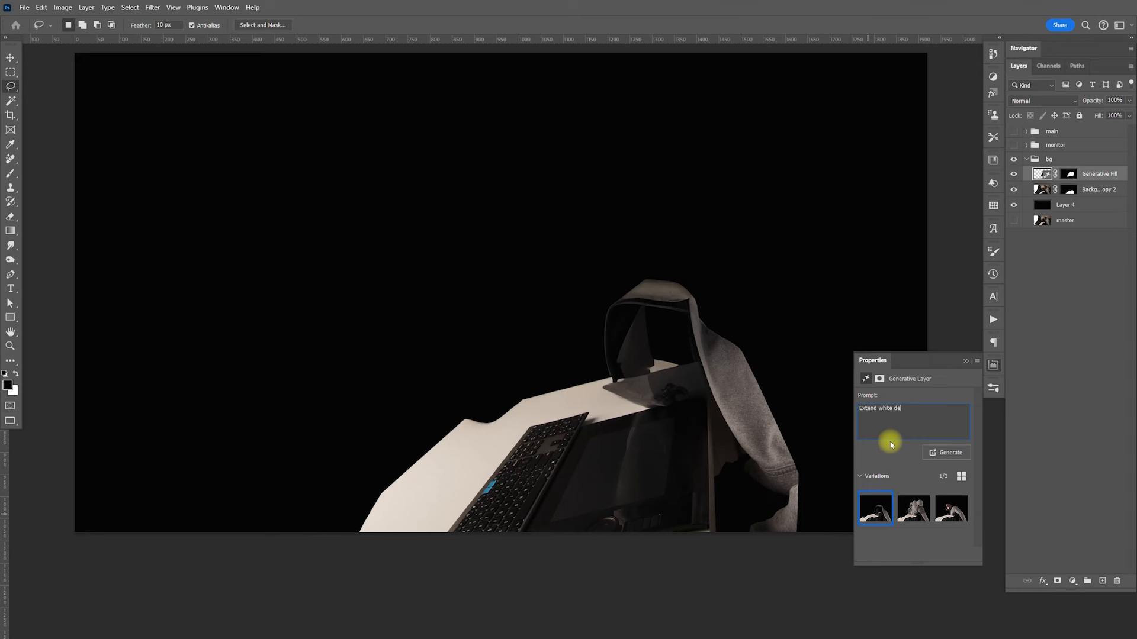
left_click(948, 452)
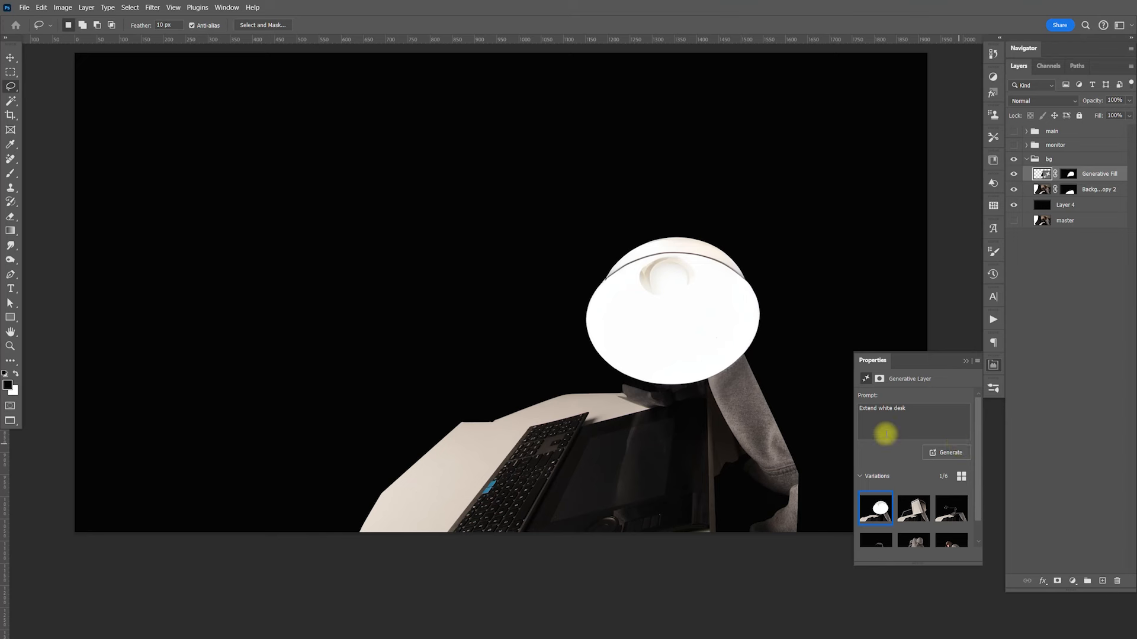
Compare the new "Extend white desk" variations, select the first one and close the generative layer's properties
left_click(906, 507)
left_click(947, 509)
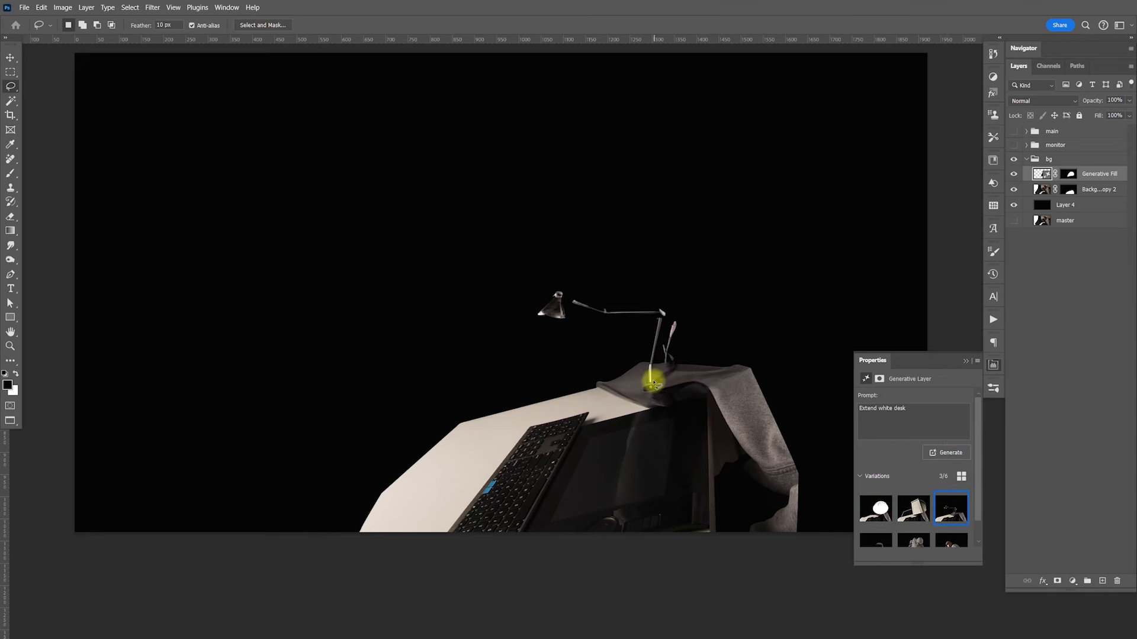
left_click(910, 513)
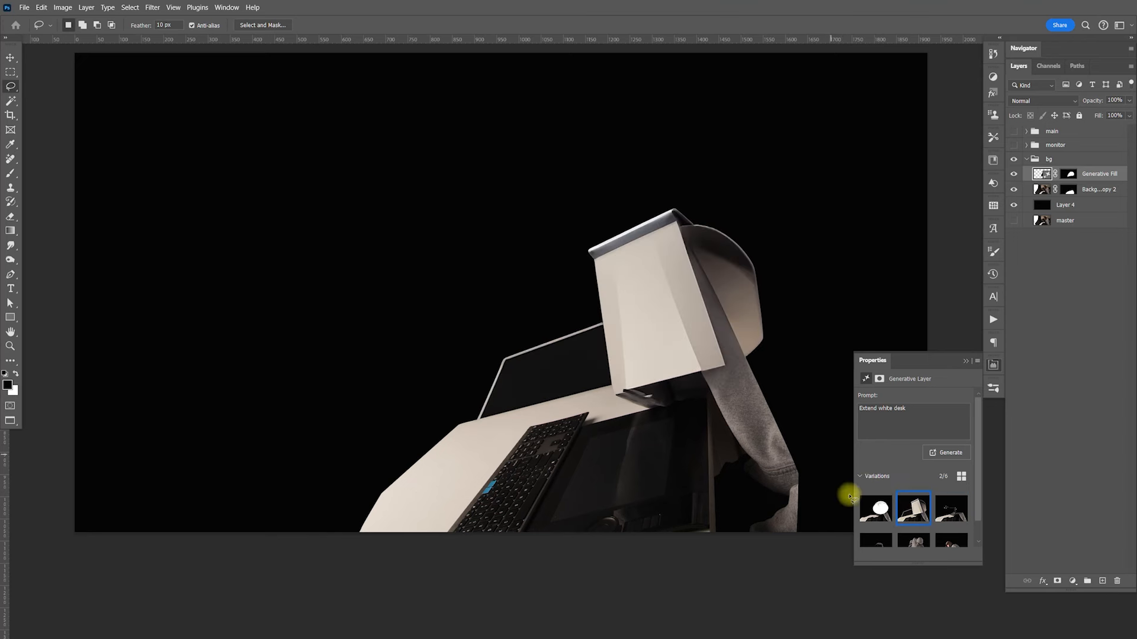
left_click(869, 516)
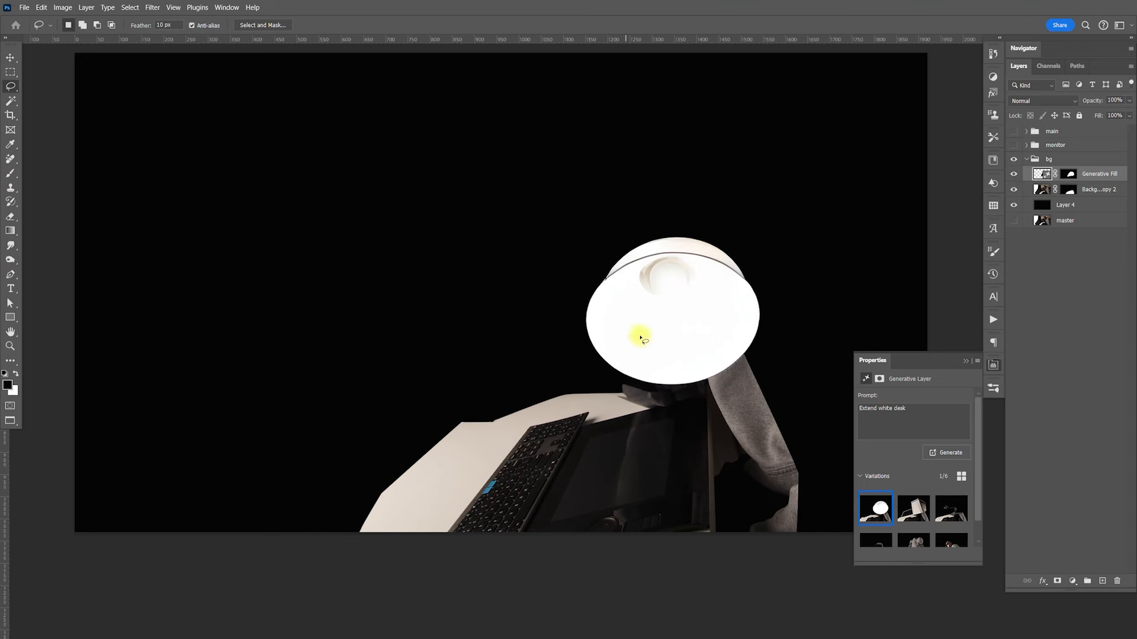
left_click(995, 366)
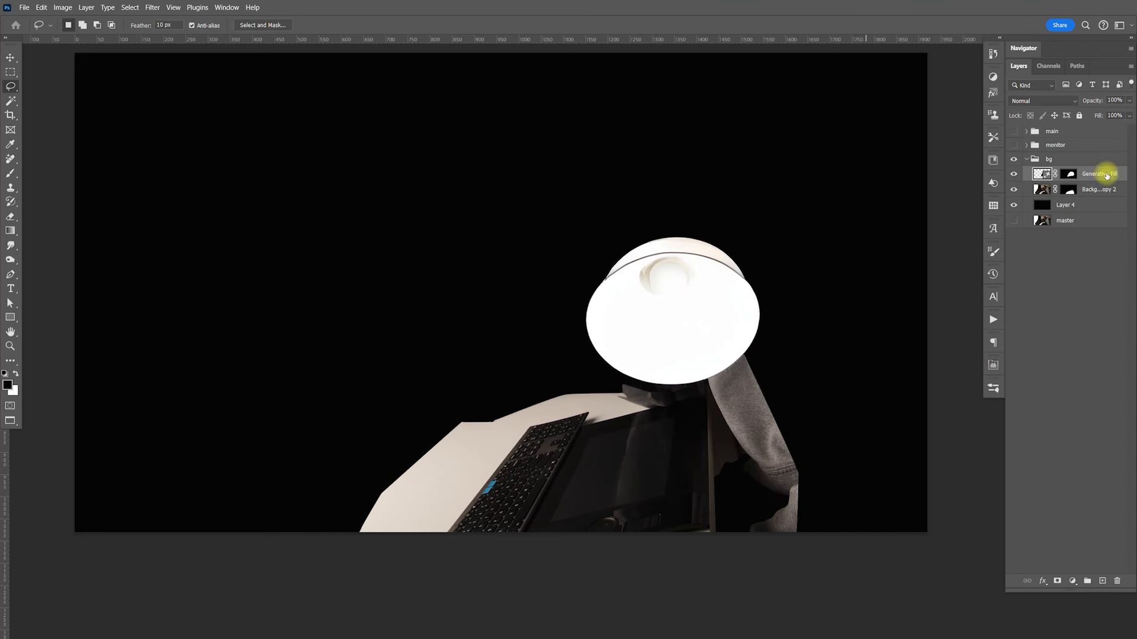
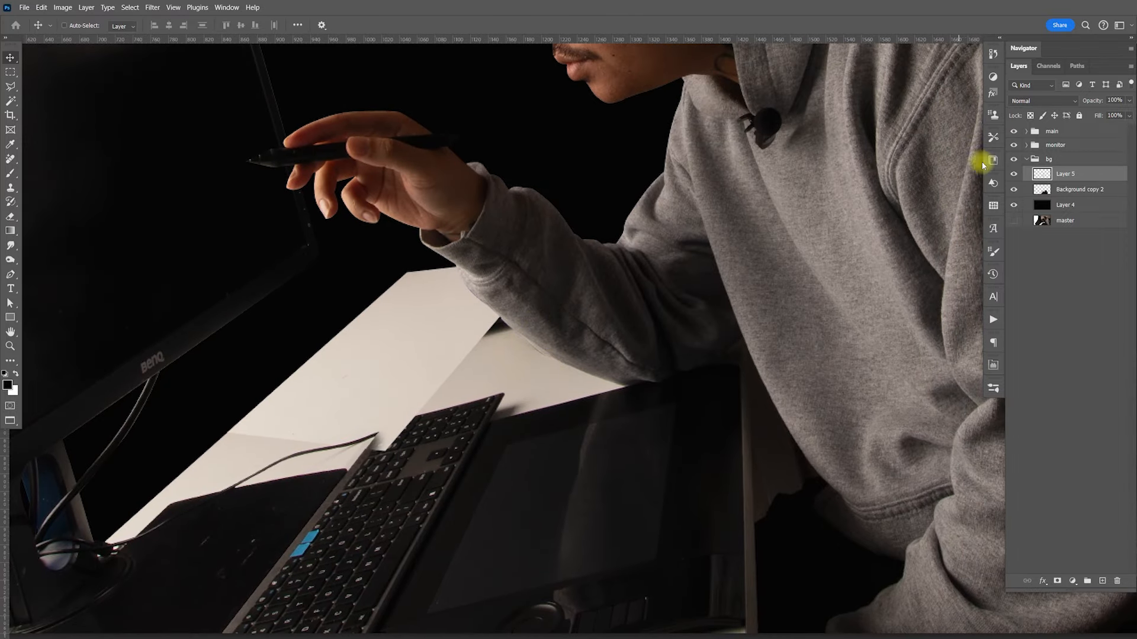
Compare the desk with and without Layer 5, leave Layer 5 hidden and collapse the bg group
left_click(1014, 175)
left_click(1015, 174)
left_click(1014, 174)
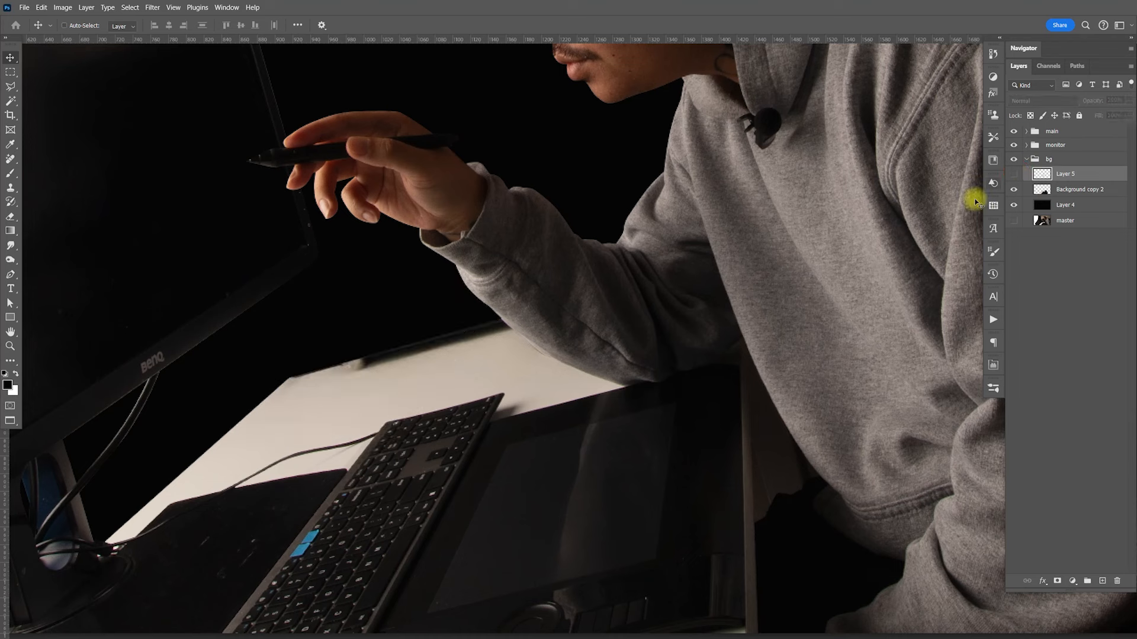
left_click(1016, 175)
left_click(1014, 175)
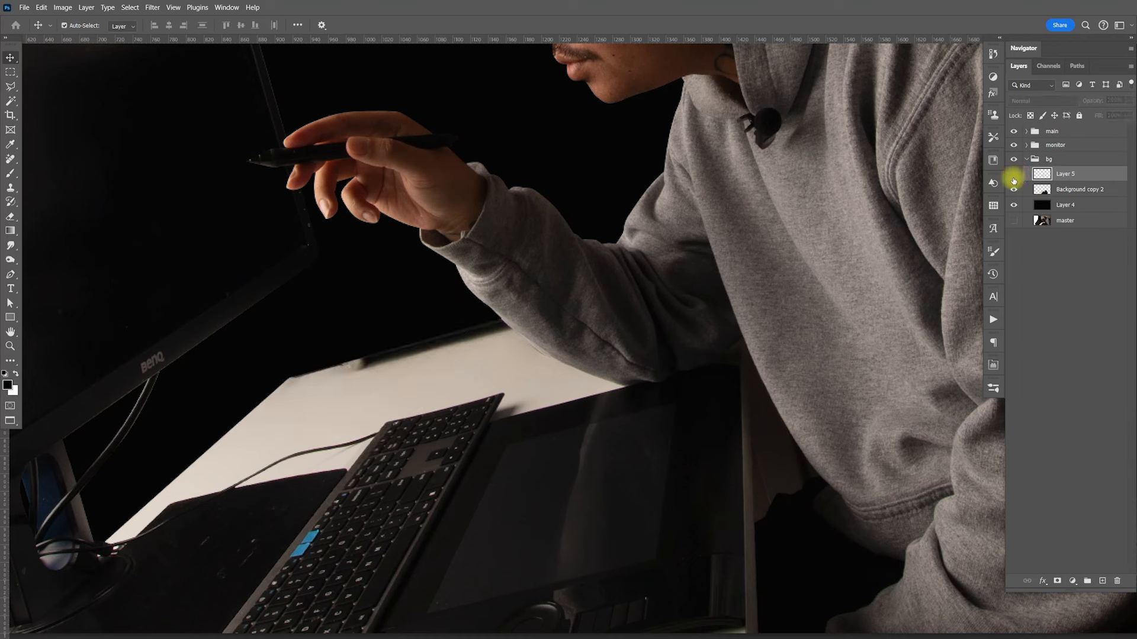
left_click(1028, 160)
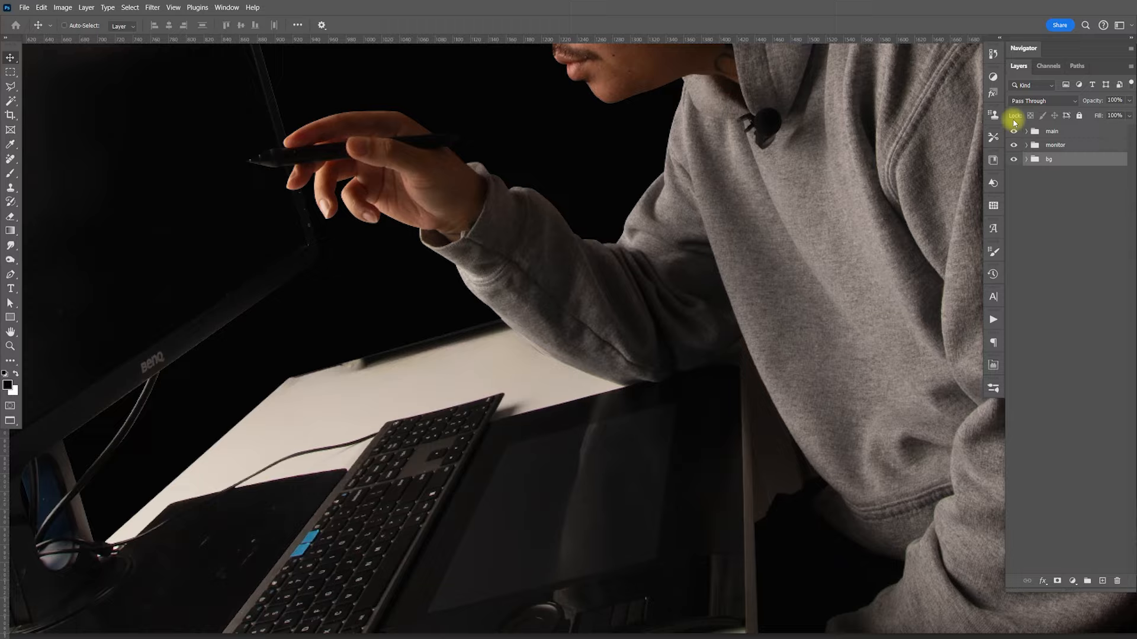
Examine the full composition and the upper edge of the monitor cutout up close
key("ctrl+minus")
key("ctrl+minus")
key("ctrl+minus")
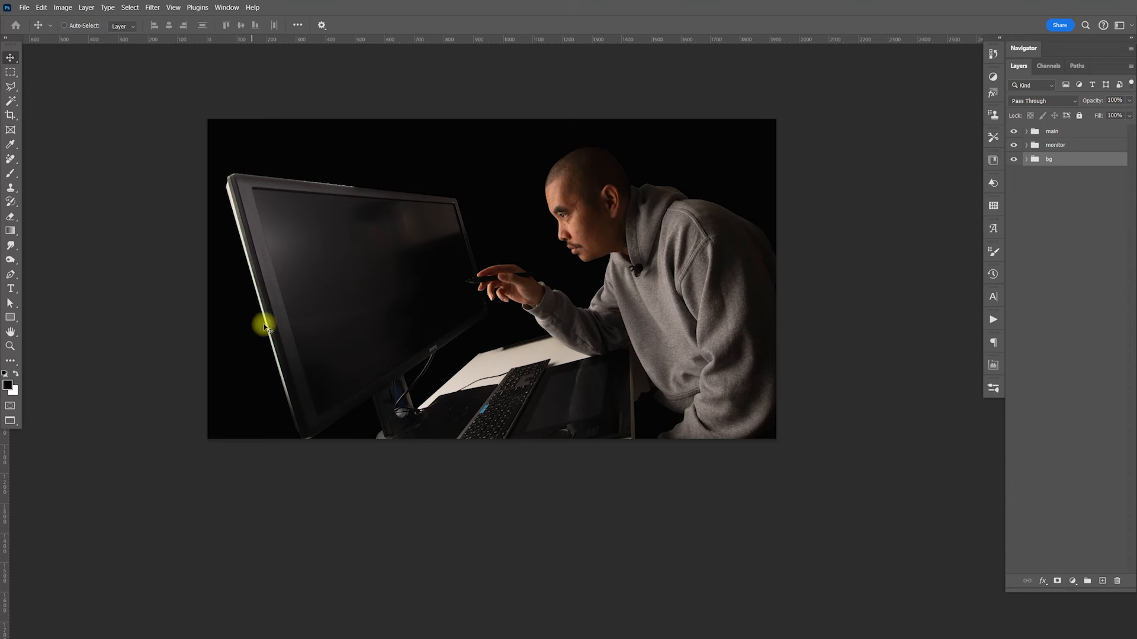
key("ctrl+plus")
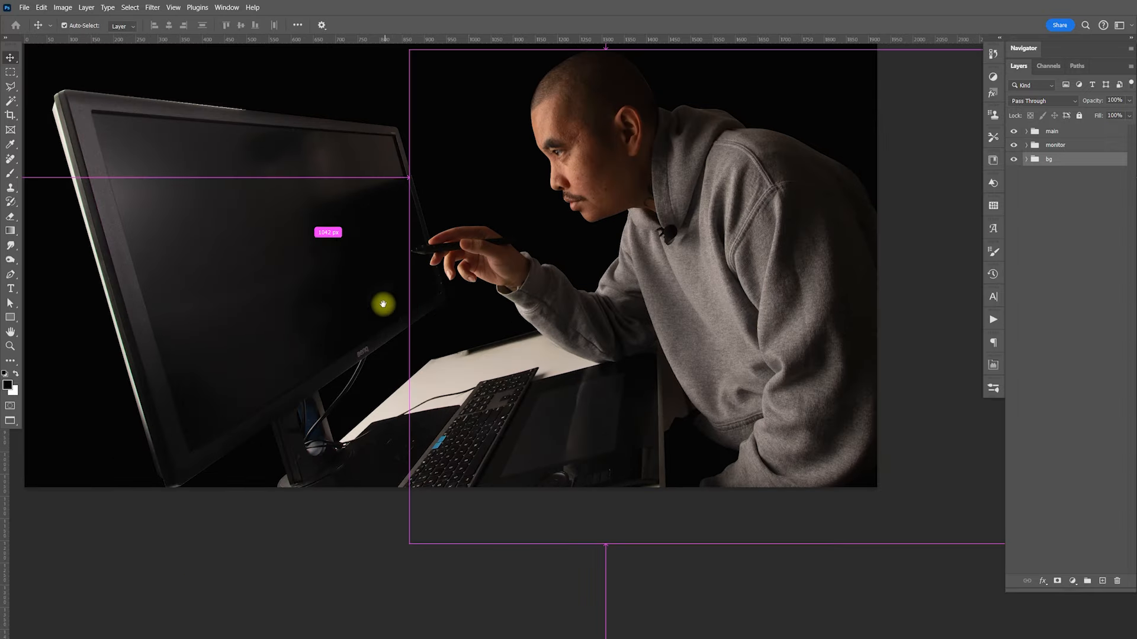
left_click_drag(383, 304, 504, 332)
key("ctrl+plus")
key("ctrl+plus")
key("ctrl+plus")
left_click_drag(406, 249, 645, 376)
left_click_drag(741, 348, 712, 354)
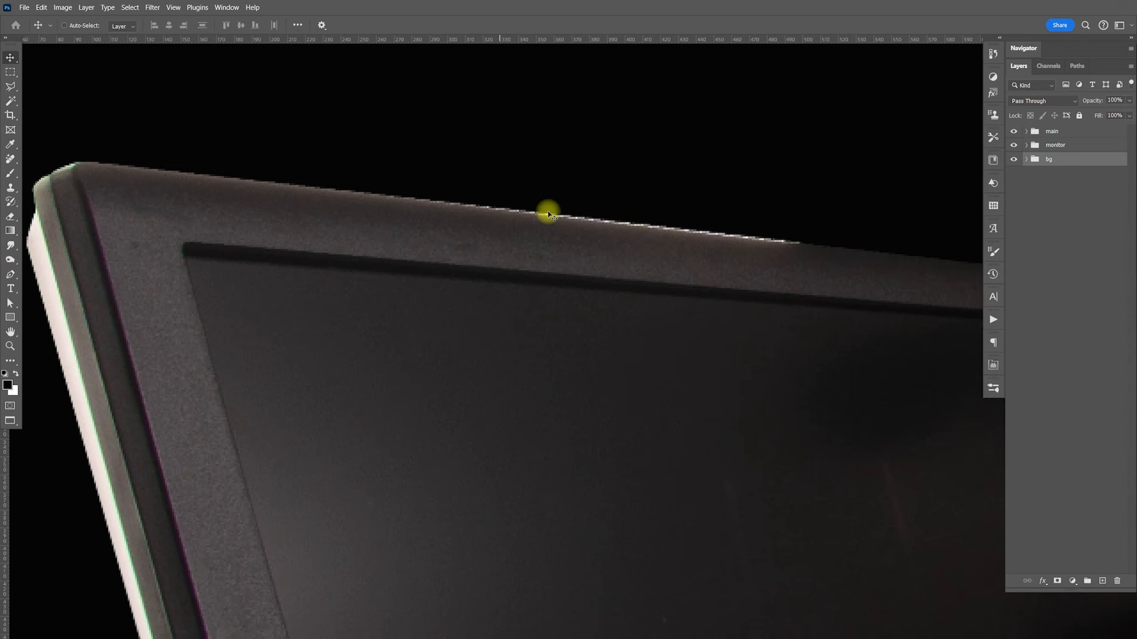
Load the outline of Layer 1 in the monitor group as a selection and add it as a layer mask
left_click(1028, 146)
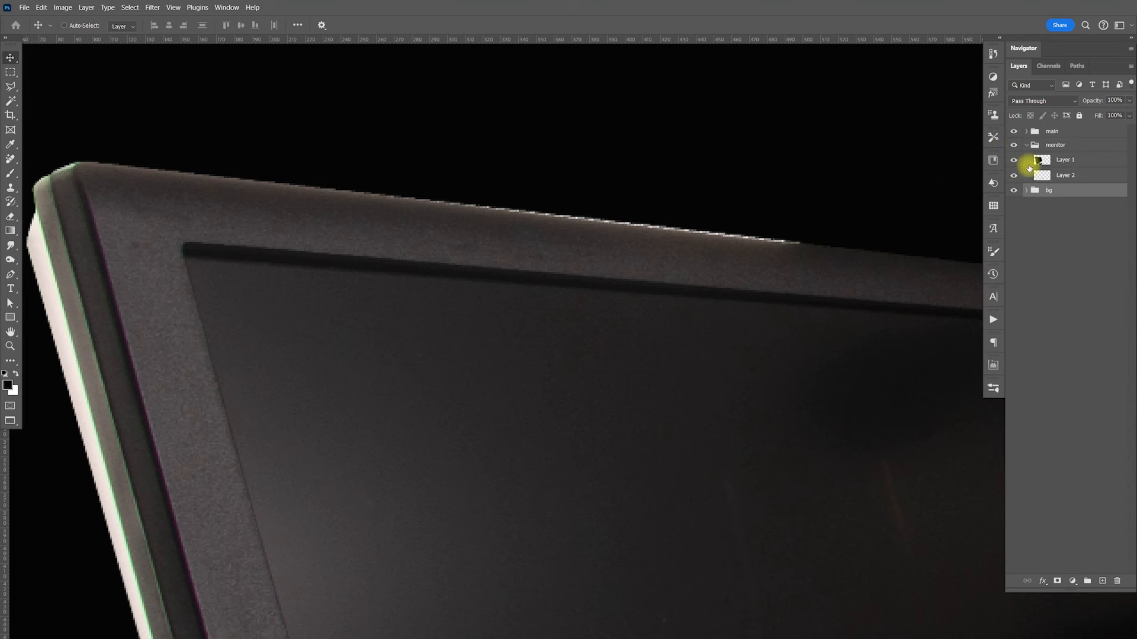
left_click(1064, 163)
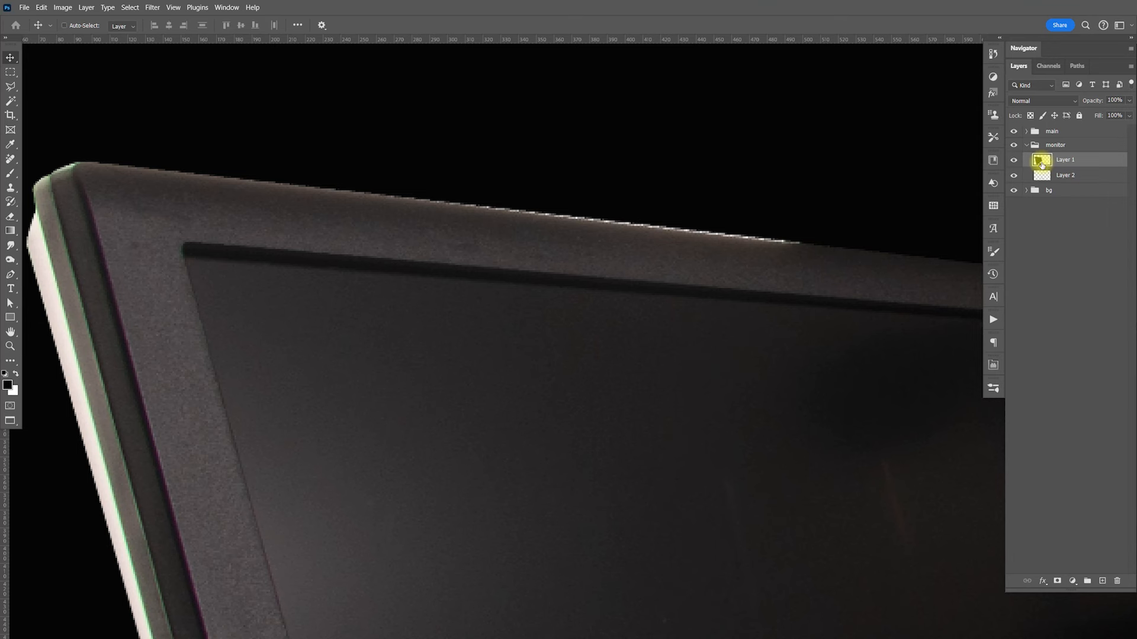
left_click(1040, 161, "ctrl")
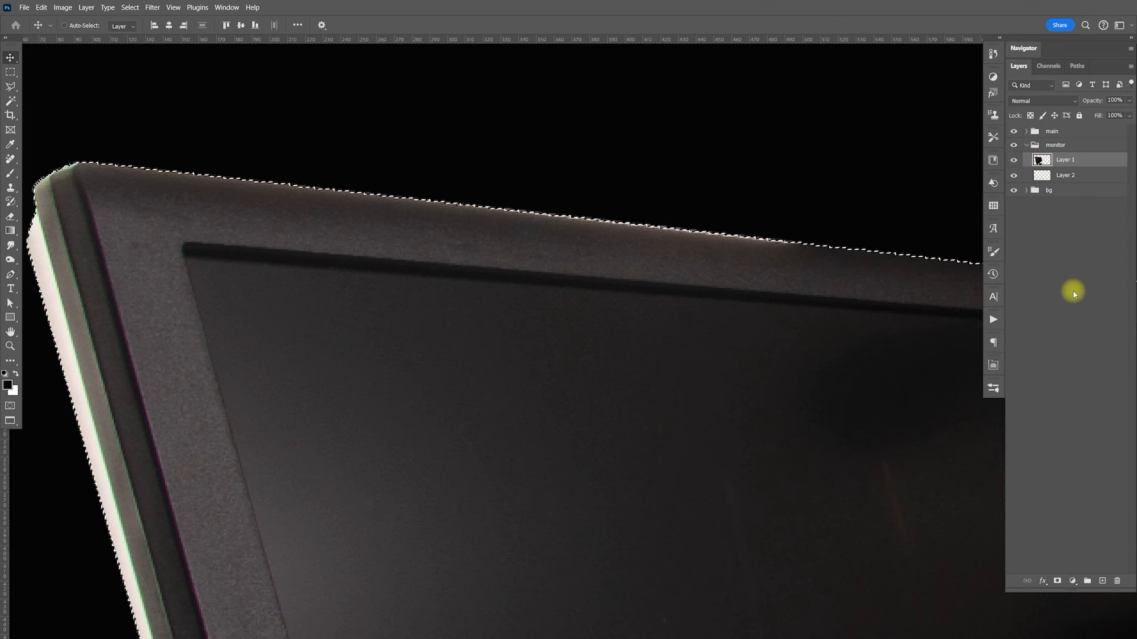
left_click(1058, 582)
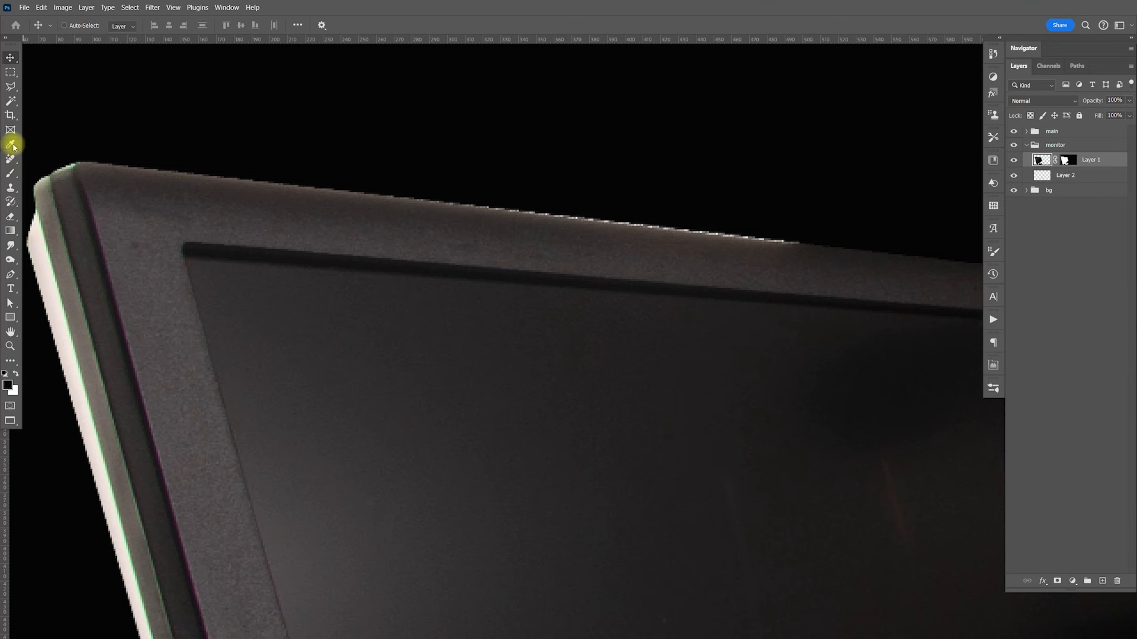
Clone-stamp dark bezel texture over the white line along the monitor's upper edge on Layer 1 with a 10 px brush
left_click(11, 191)
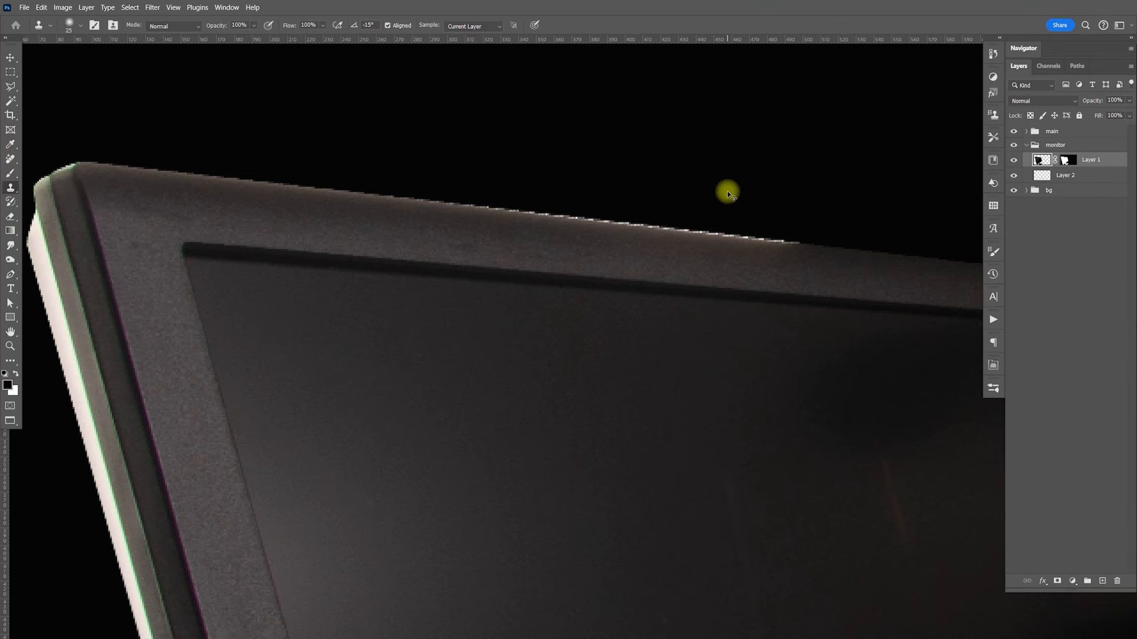
key("ctrl+plus")
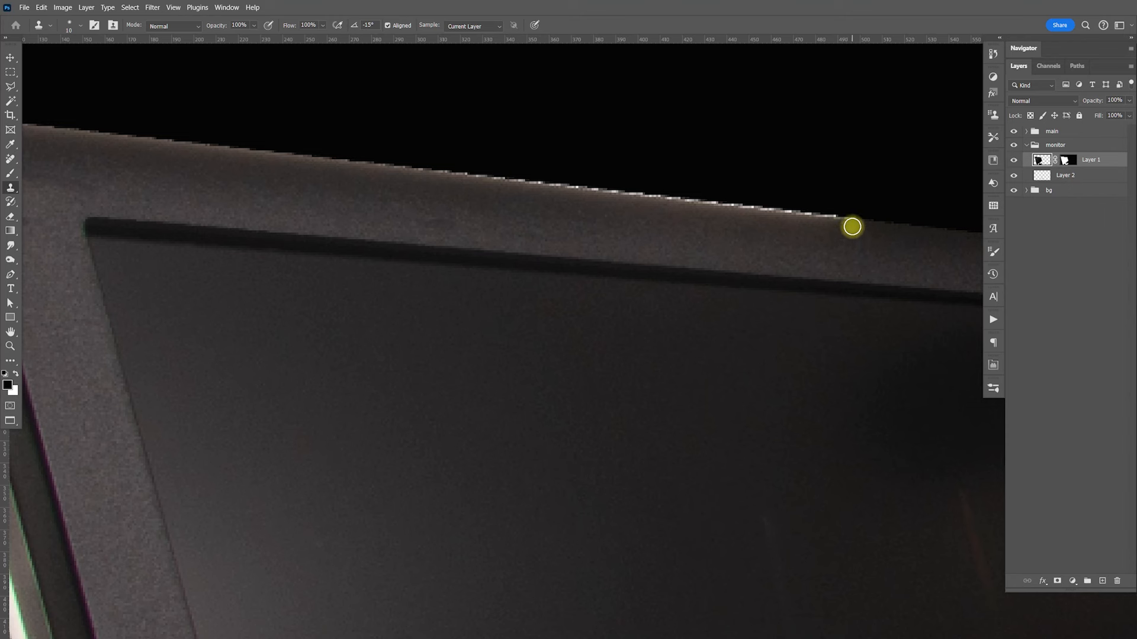
mouse_move(808, 215)
left_mouse_down()
mouse_move(180, 145)
mouse_move(353, 154)
mouse_move(414, 166)
mouse_move(189, 148)
mouse_move(580, 204)
left_mouse_up()
left_click_drag(544, 192, 365, 172)
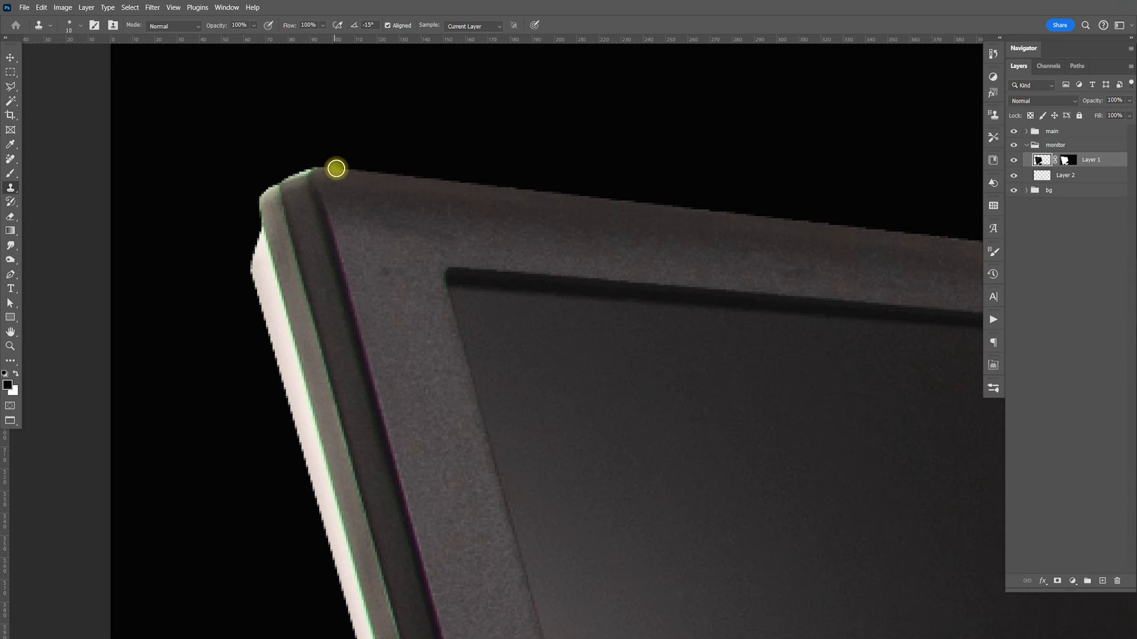
Examine the retouched upper edge and corner of the monitor at several magnifications
key("ctrl+minus")
key("ctrl+minus")
key("ctrl+minus")
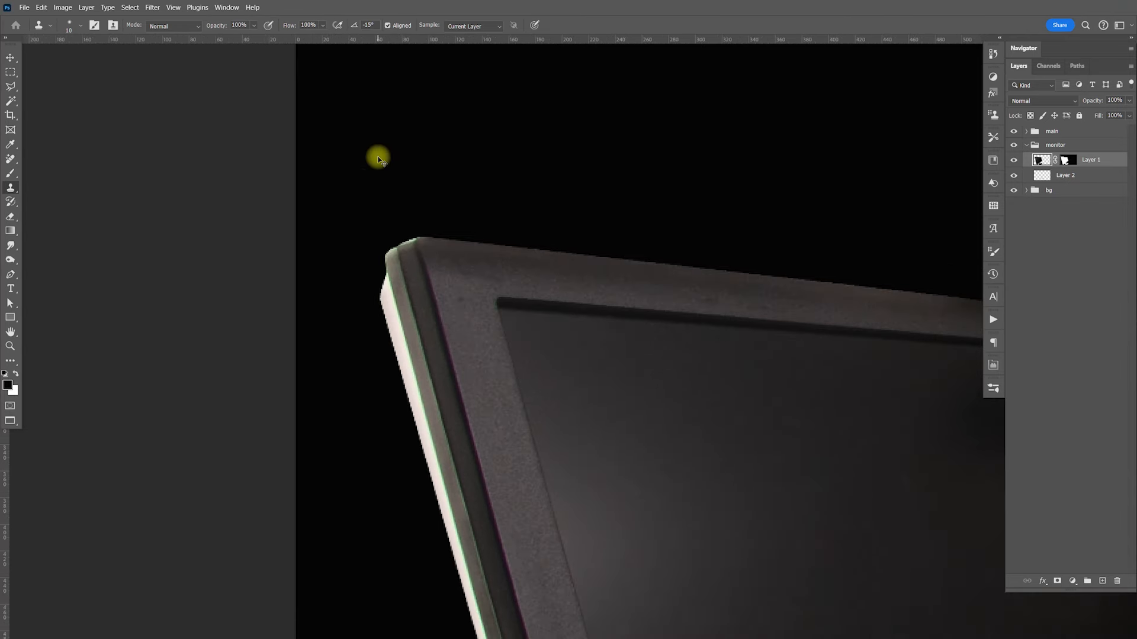
key("ctrl+minus")
key("ctrl+minus")
key("ctrl+plus")
key("ctrl+plus")
key("ctrl+plus")
key("ctrl+plus")
key("ctrl+minus")
key("ctrl+minus")
key("ctrl+minus")
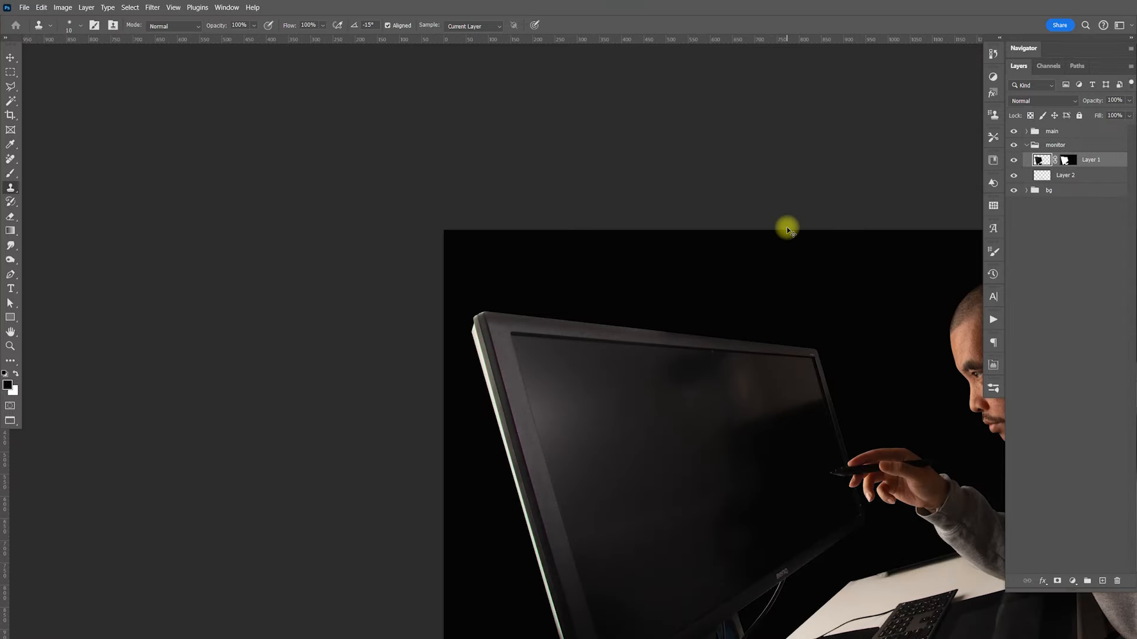
key("ctrl+plus")
key("ctrl+plus")
key("ctrl+plus")
key("ctrl+plus")
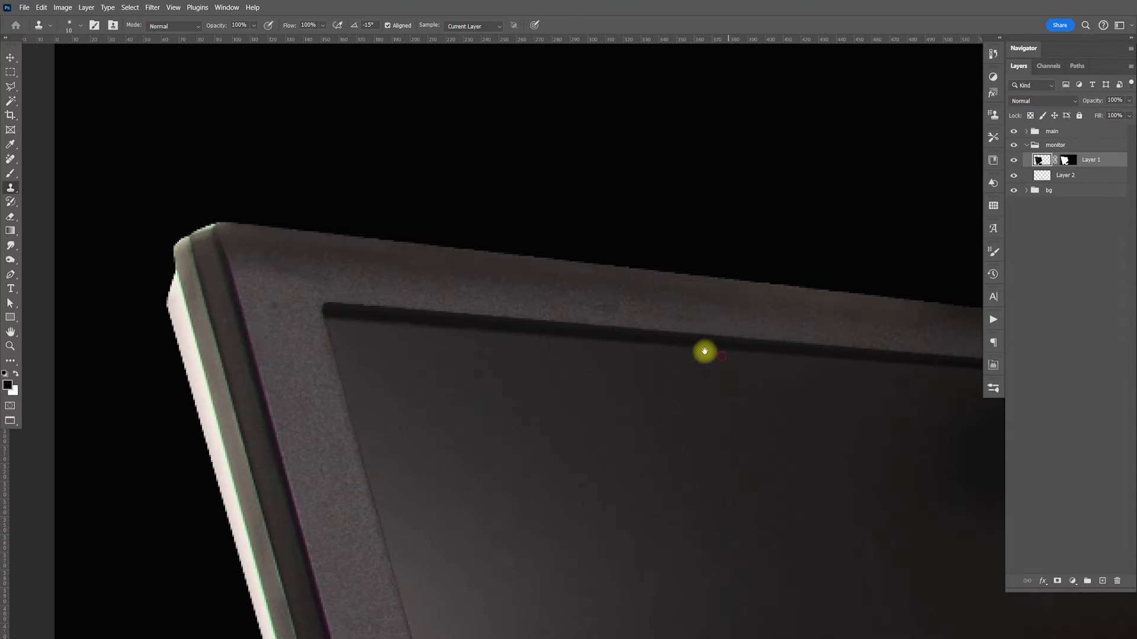
left_click_drag(723, 355, 622, 284)
left_click_drag(673, 335, 563, 292)
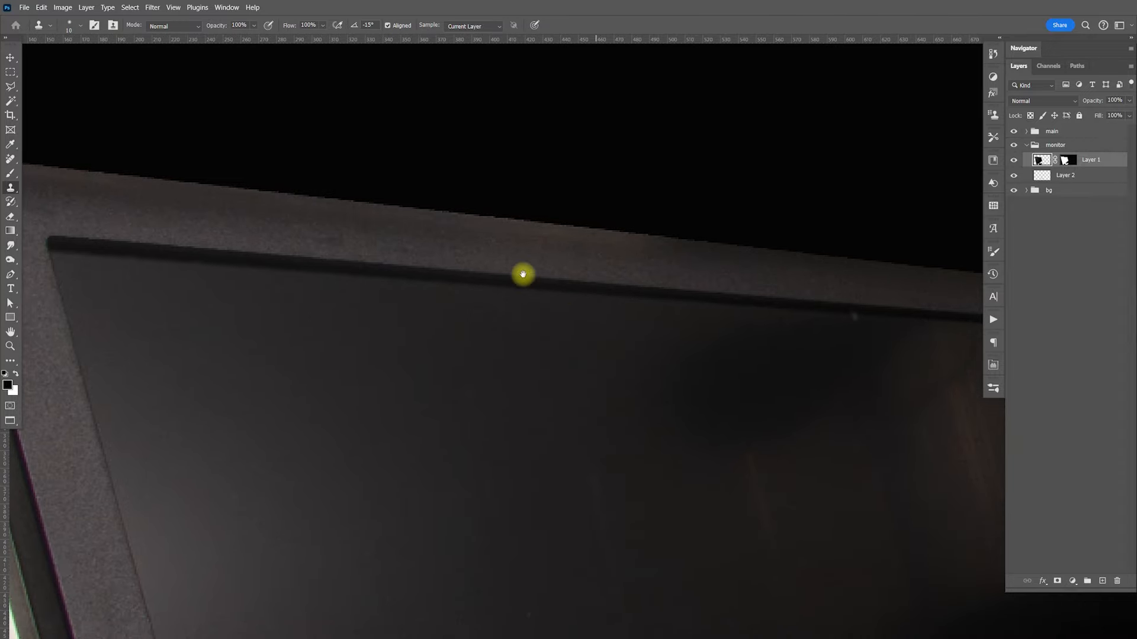
Load Layer 1's mask as a selection and refine it in Select and Mask with Smooth 5, output to Selection
left_click(1066, 161, "ctrl")
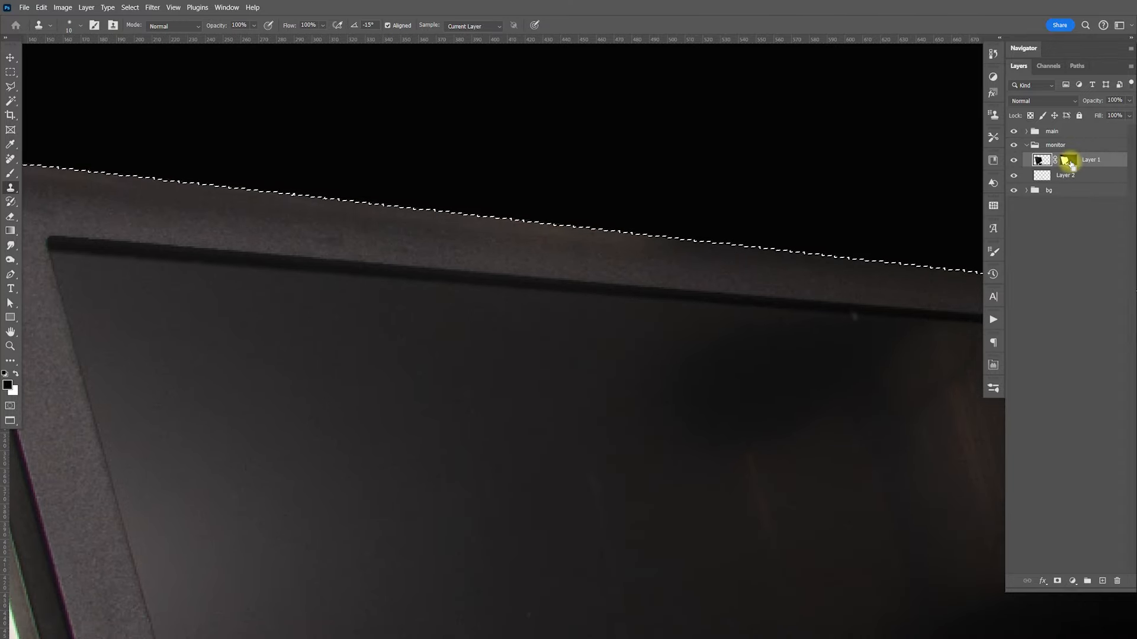
key("x")
left_click(12, 73)
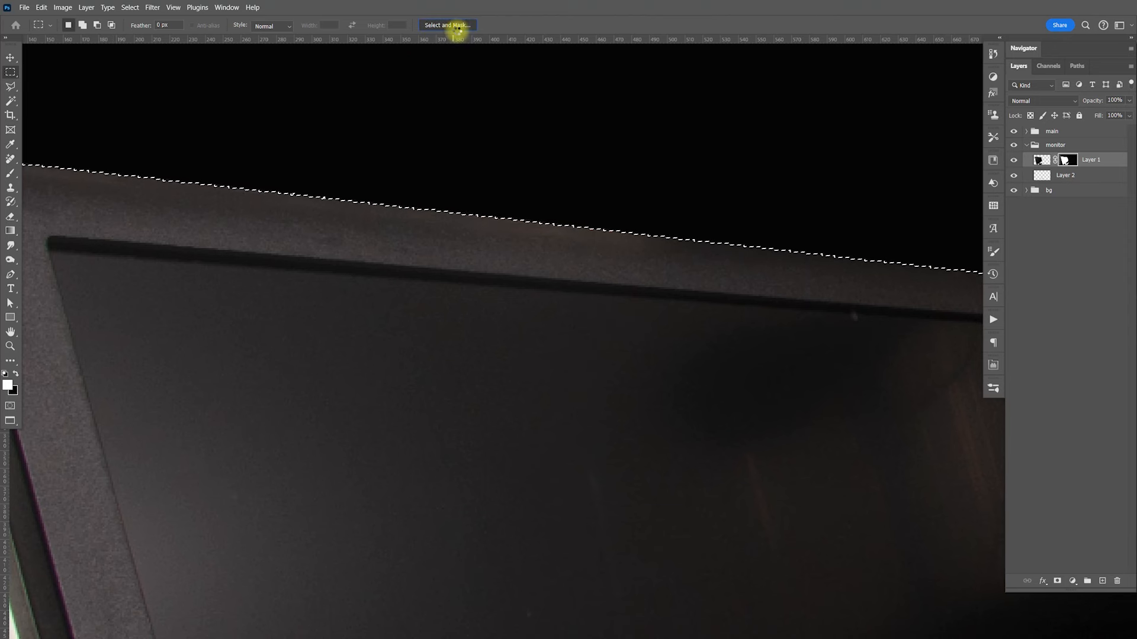
left_click(456, 25)
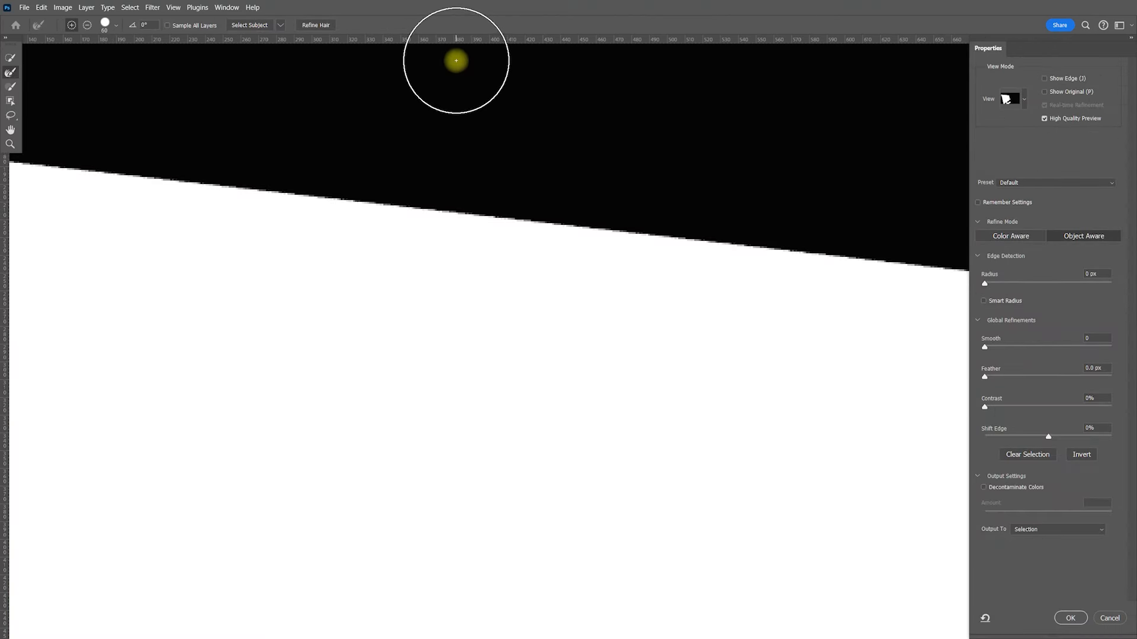
key("ctrl+minus")
key("ctrl+minus")
key("ctrl+minus")
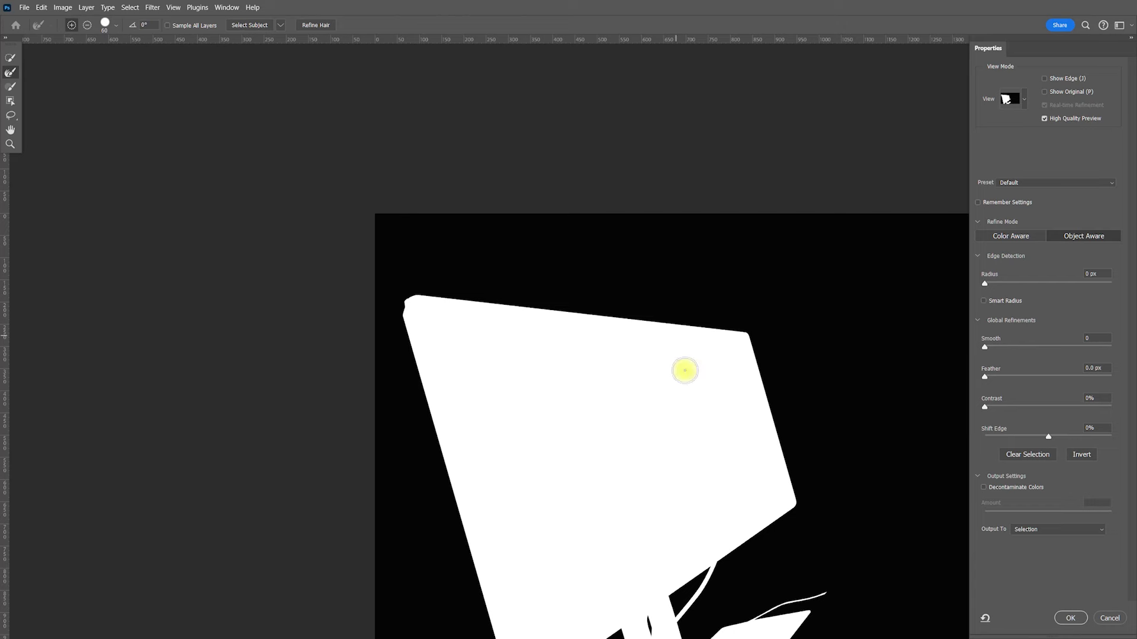
left_click_drag(691, 434, 688, 351)
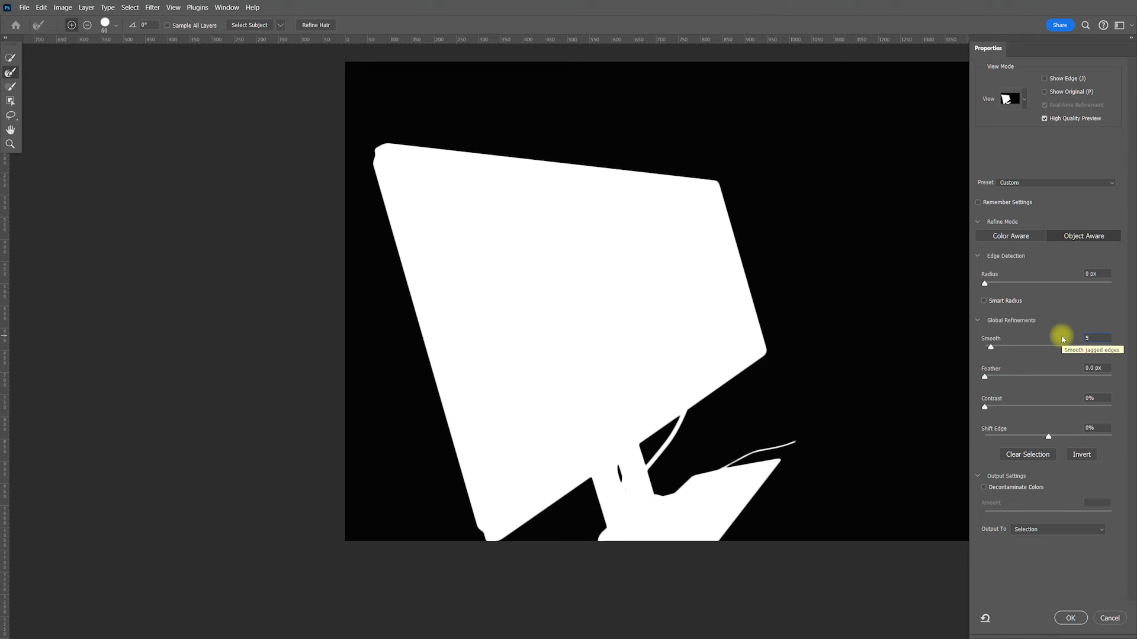
left_click(1071, 618)
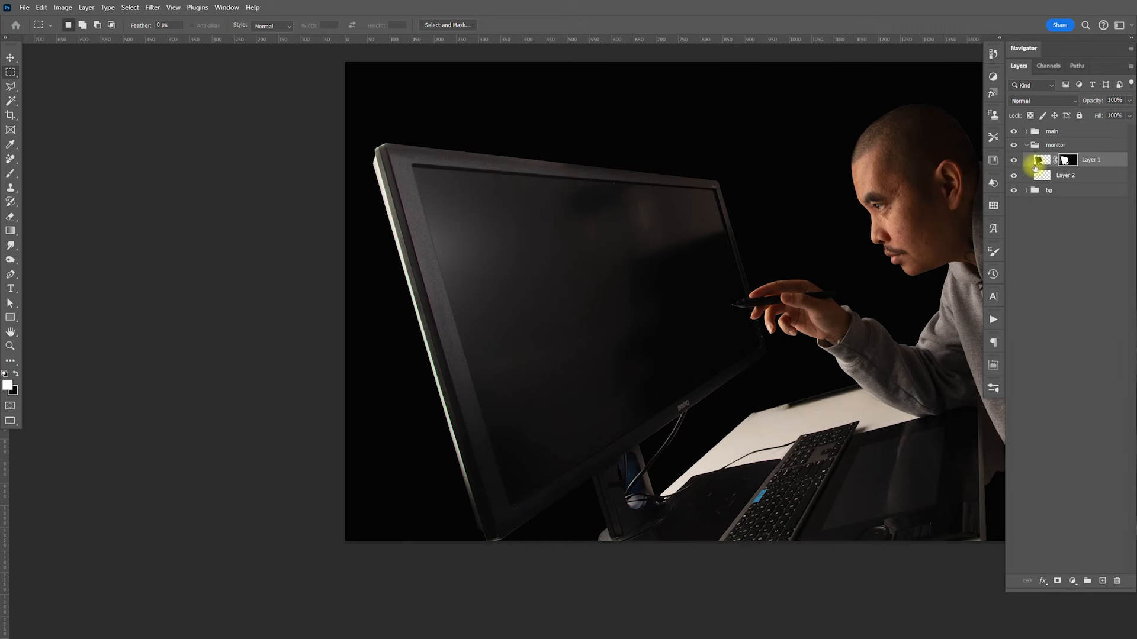
Reload the monitor mask of Layer 1 as a selection and refine it again with Smooth 5, output to Selection
left_click_drag(685, 299, 570, 311)
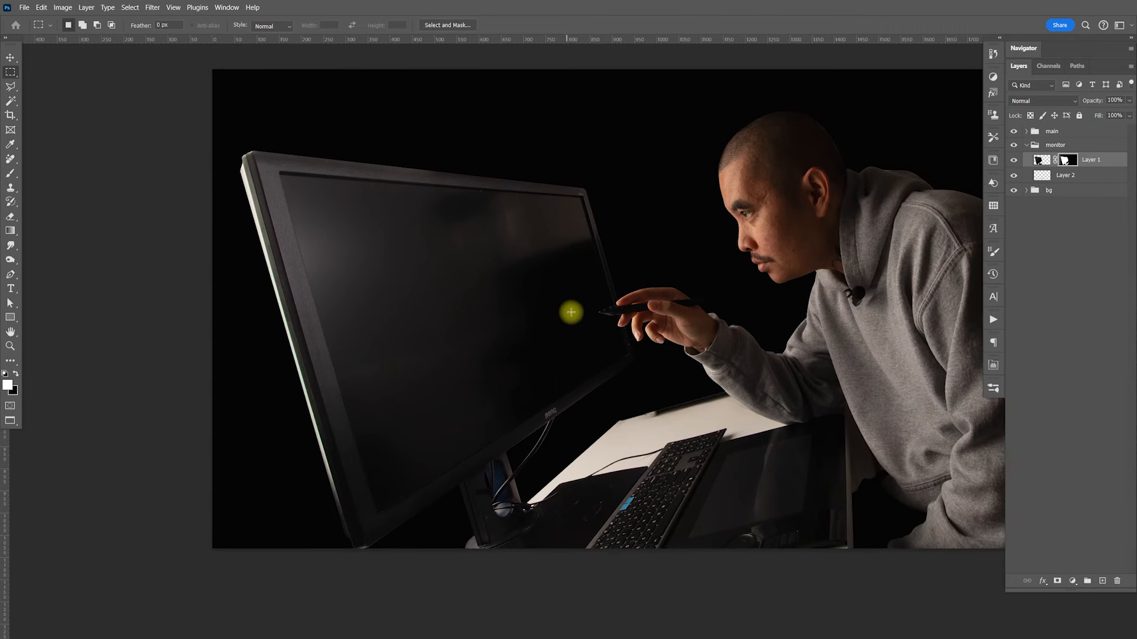
left_click(1057, 161, "ctrl")
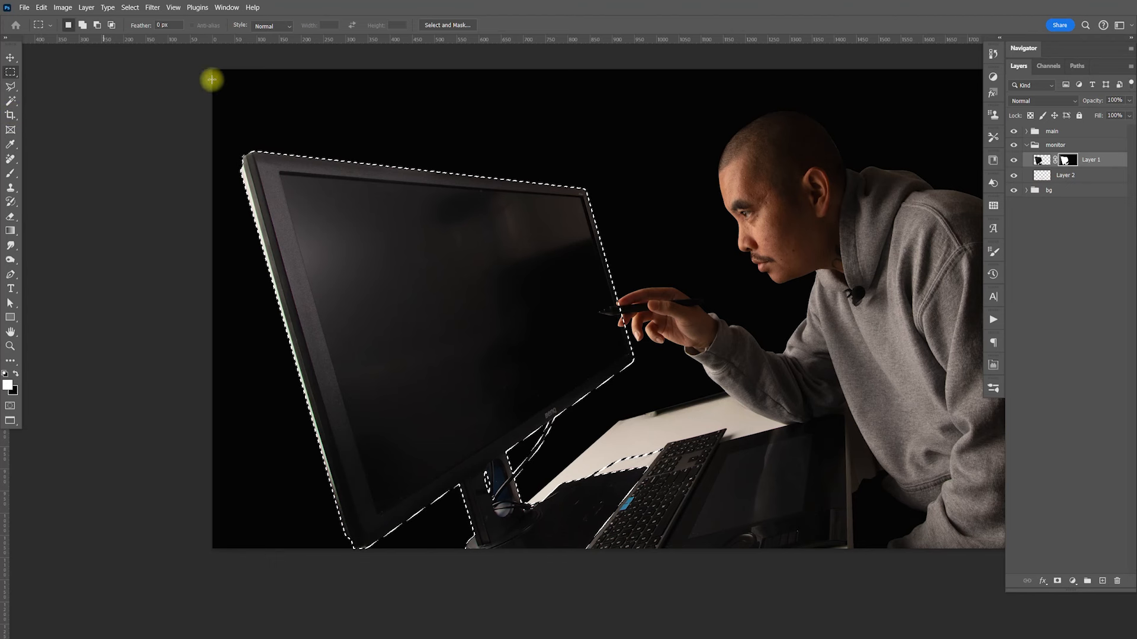
left_click(462, 24)
left_click(1089, 338)
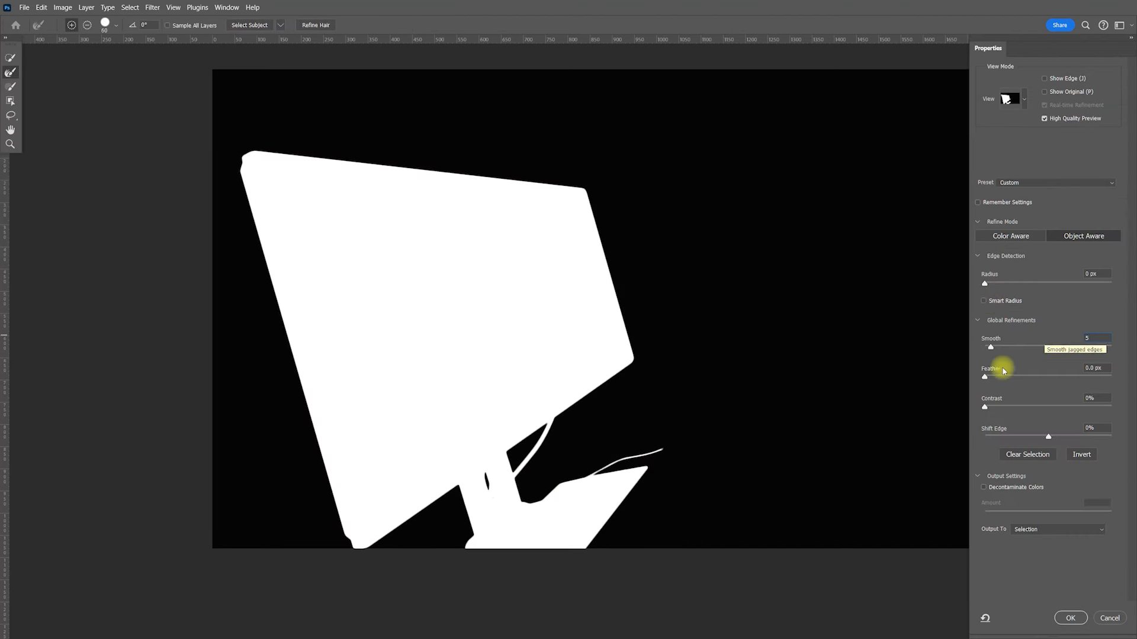
left_click(1071, 618)
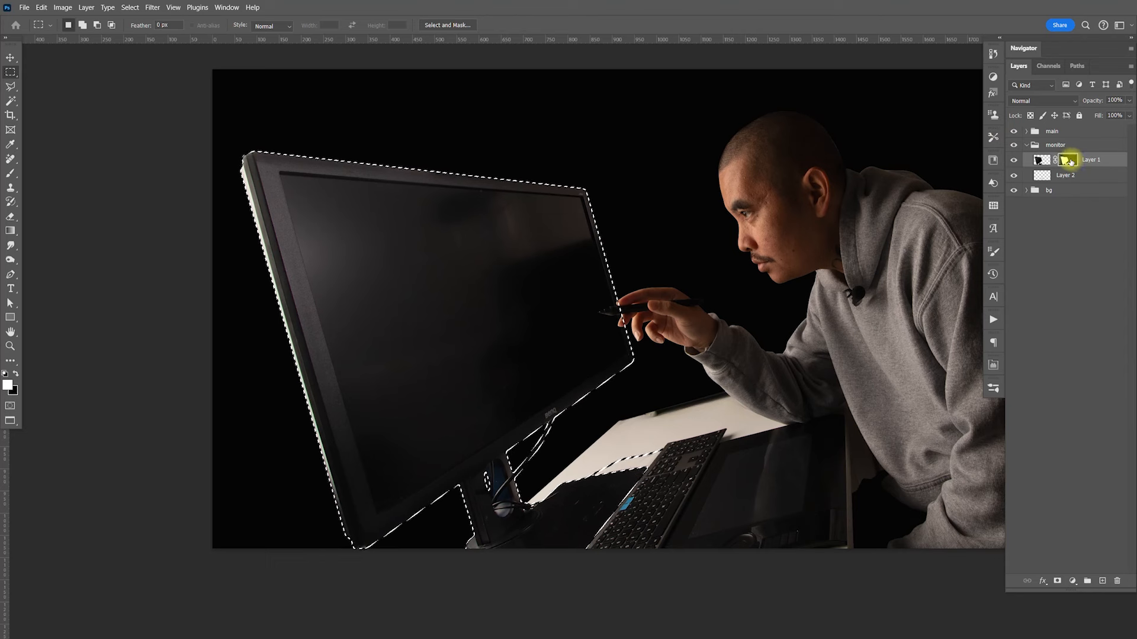
Replace Layer 1's mask with a new one made from the loaded monitor selection contracted by 1 pixel
right_click(1067, 160)
left_click(1074, 183)
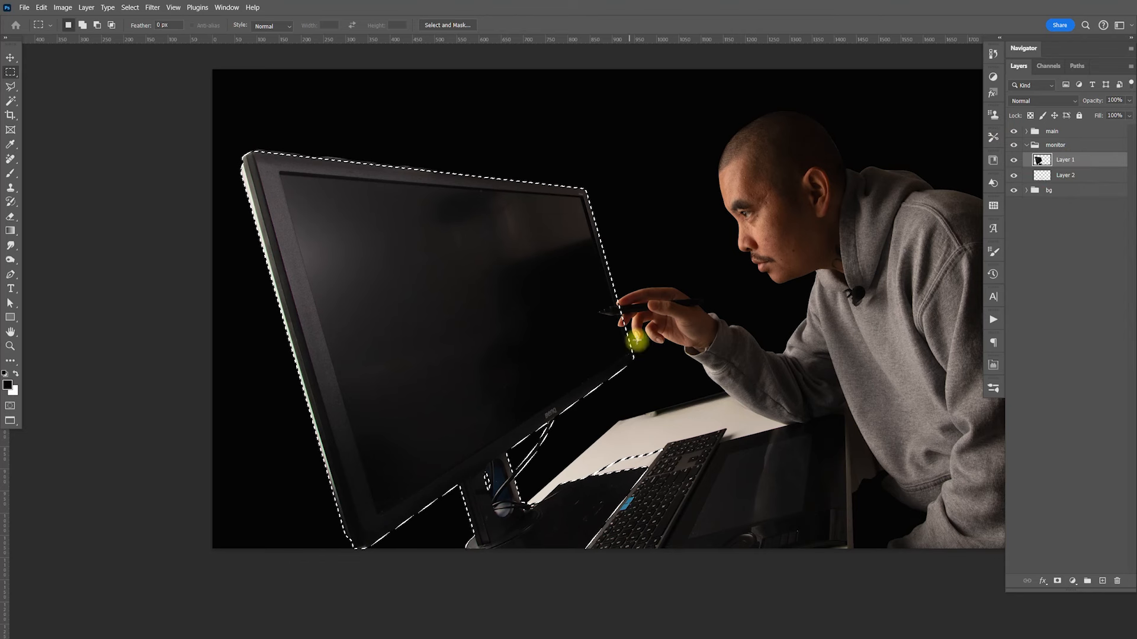
left_click(130, 9)
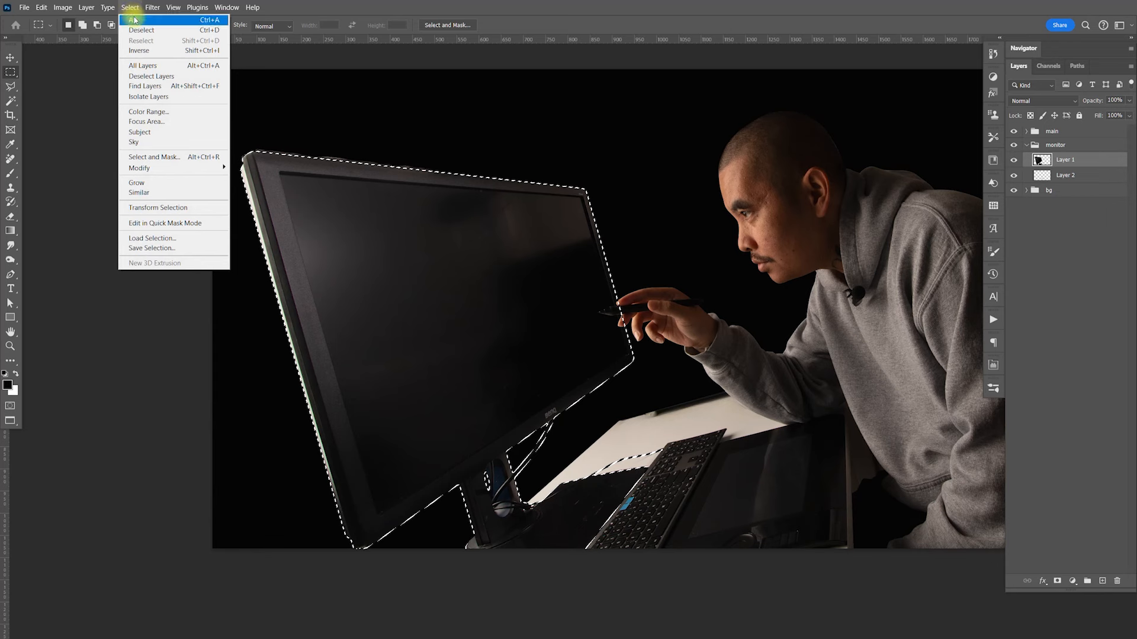
mouse_move(191, 170)
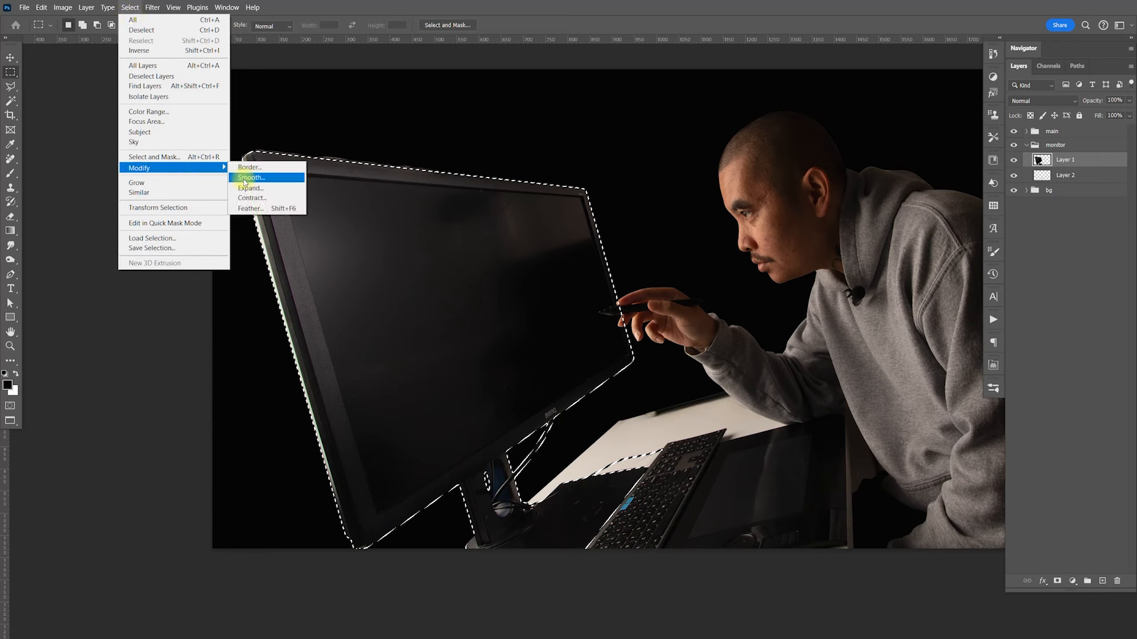
left_click(252, 198)
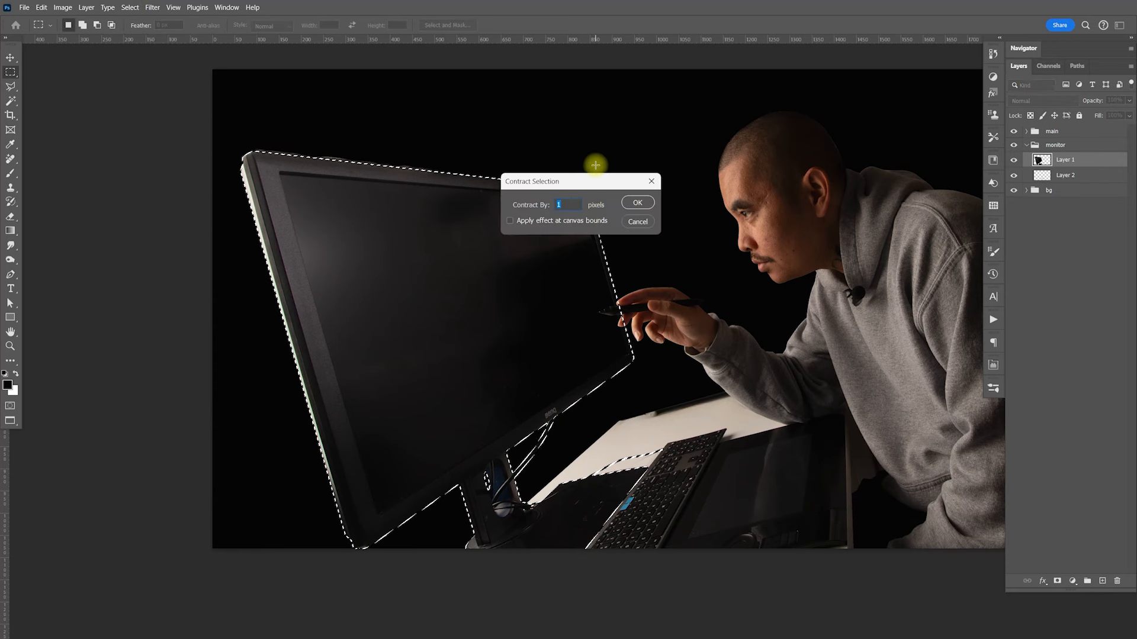
left_click(638, 202)
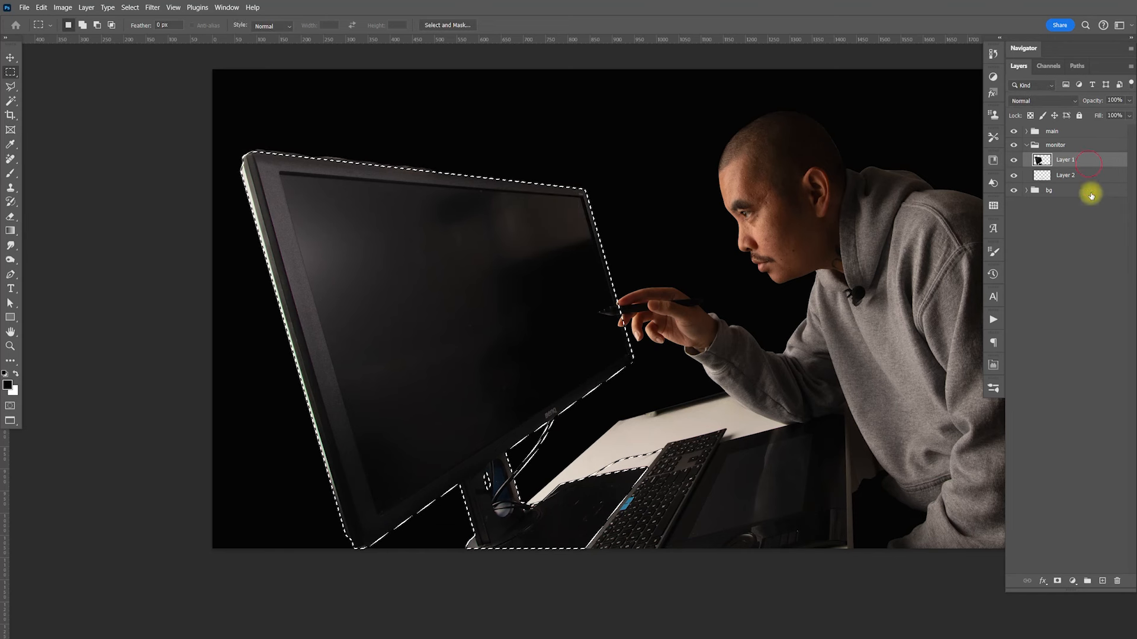
left_click(1057, 581)
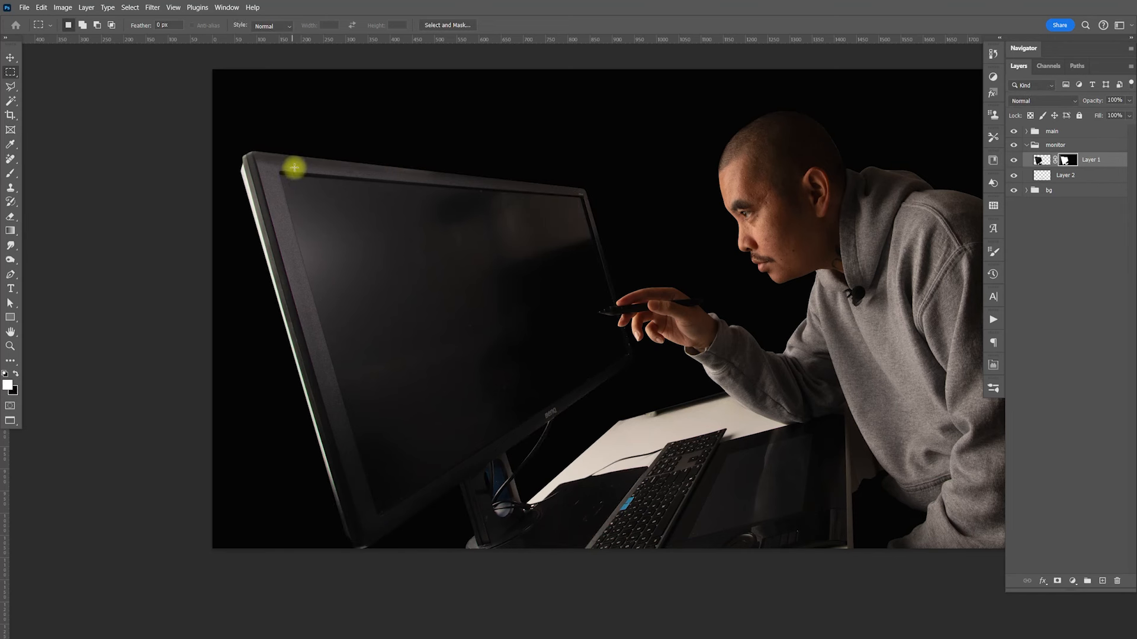
Examine the new mask's edges around the monitor stand, cables and lower bezel at high magnification
key("z")
left_click_drag(368, 540, 437, 487)
left_click_drag(717, 355, 521, 382)
left_click_drag(662, 386, 461, 453)
left_click_drag(628, 404, 597, 416)
left_click_drag(641, 380, 635, 448)
left_click_drag(640, 325, 637, 449)
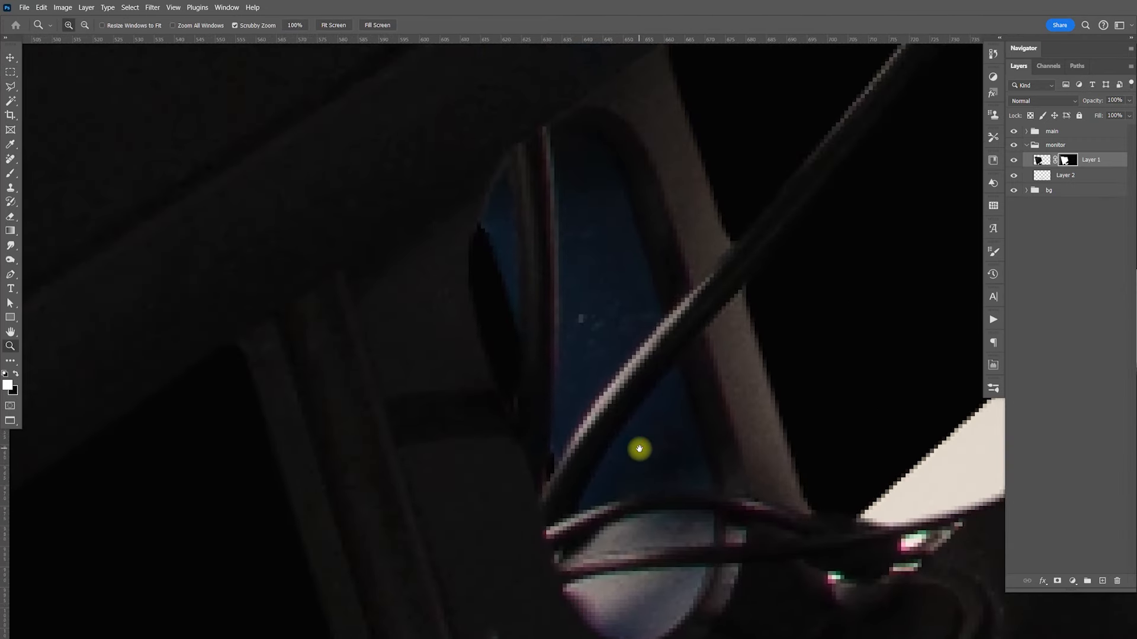
left_click_drag(733, 386, 634, 444)
left_click_drag(852, 239, 627, 441)
left_click_drag(663, 355, 624, 434)
left_click_drag(479, 244, 663, 450)
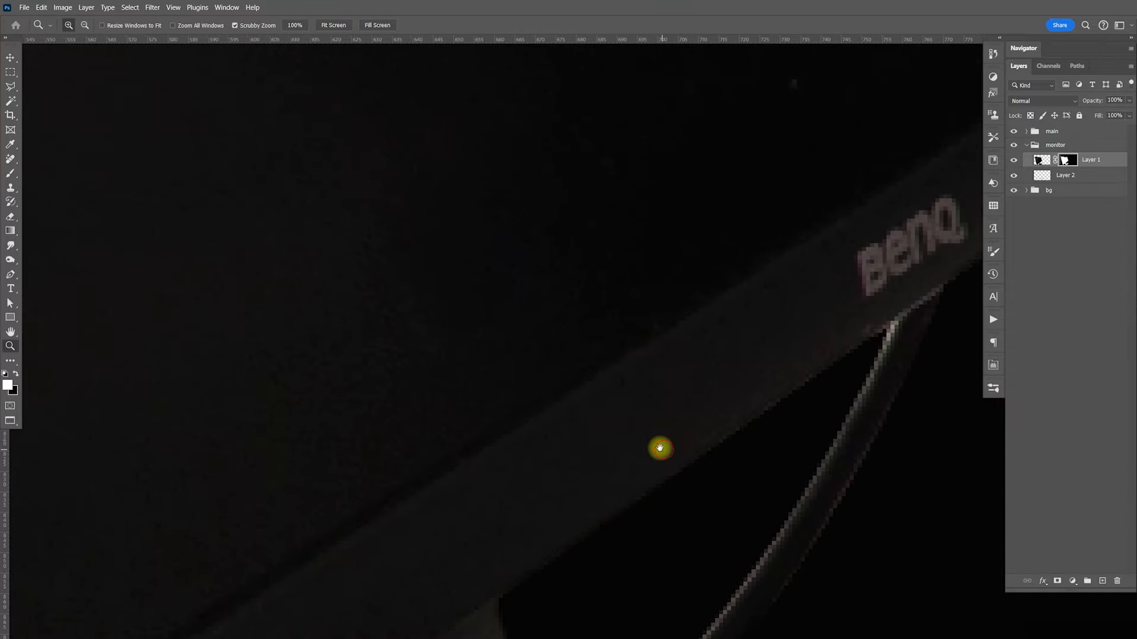
key("ctrl+1")
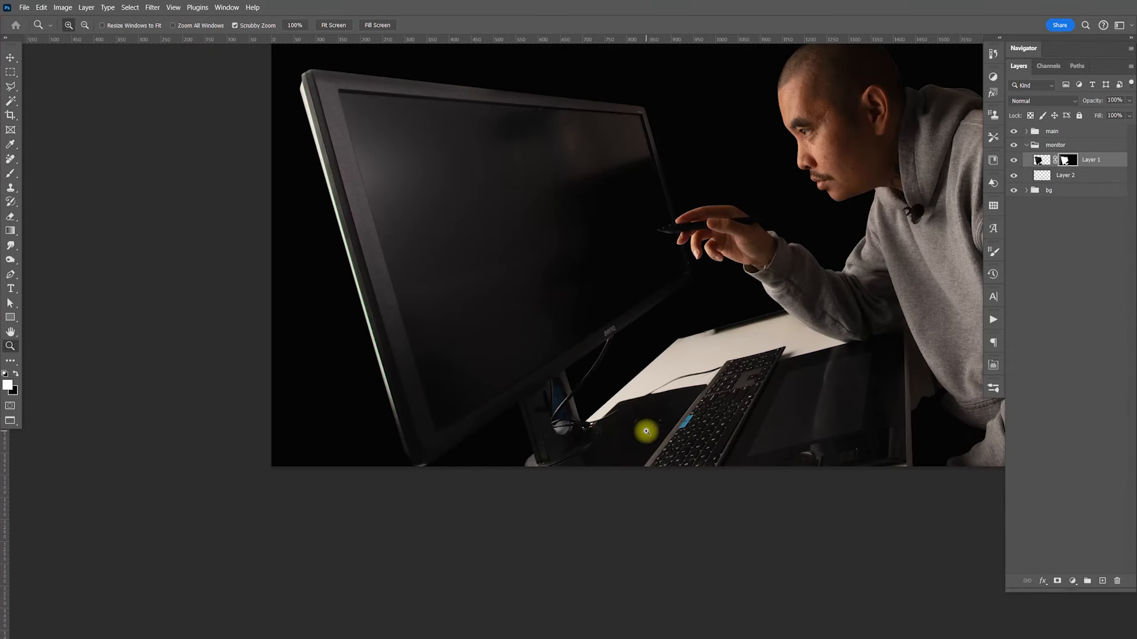
Put Layer 1 into its own group inside the monitor group and collapse it
key("v")
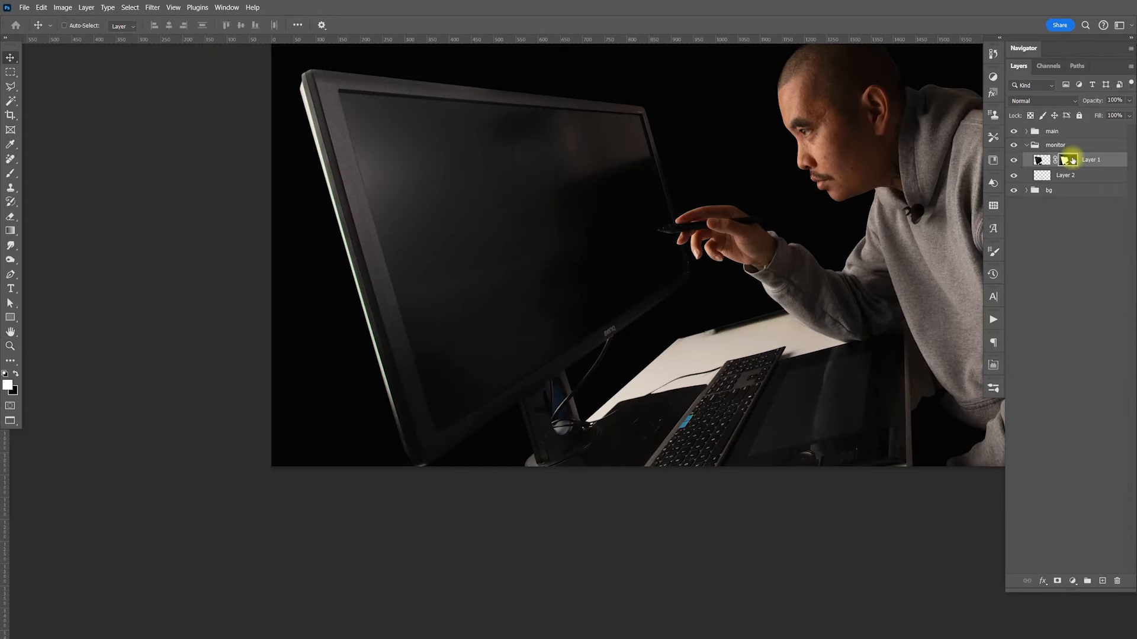
key("ctrl+g")
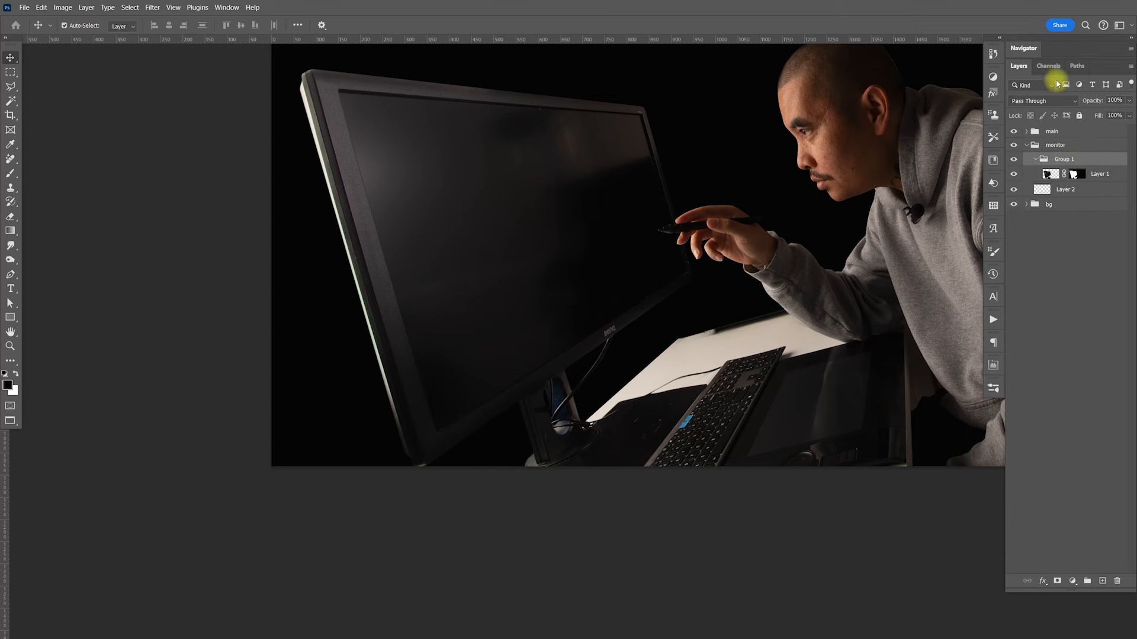
left_click(1035, 160)
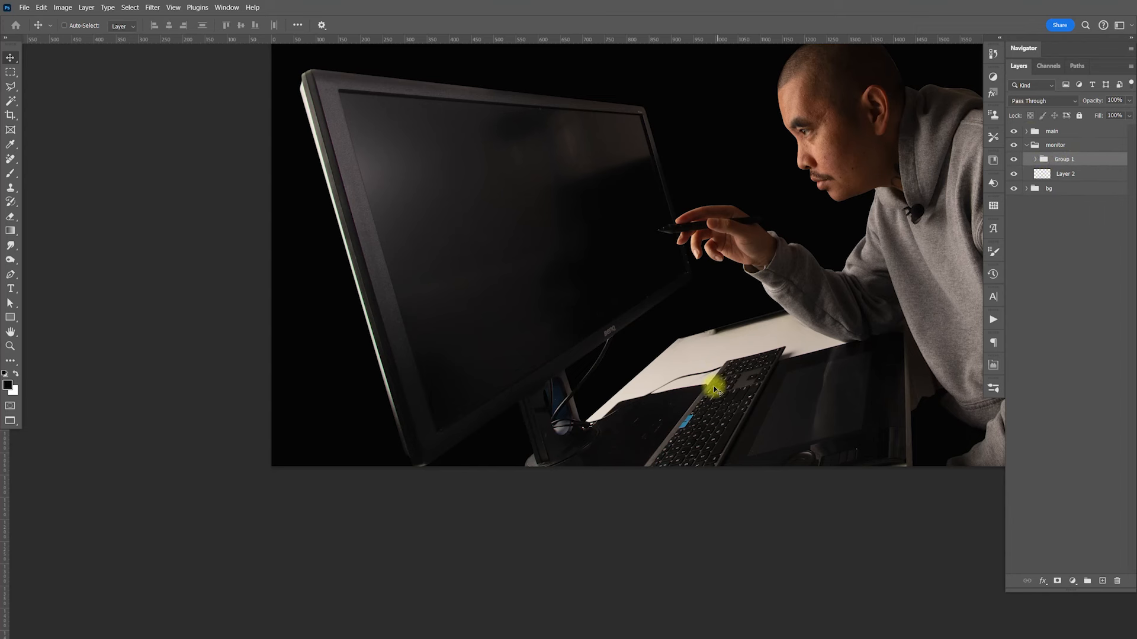
Put Layer 2 into its own group inside the monitor group and name it sh
key("z")
left_click_drag(720, 391, 790, 419)
left_click(1076, 179)
key("ctrl+g")
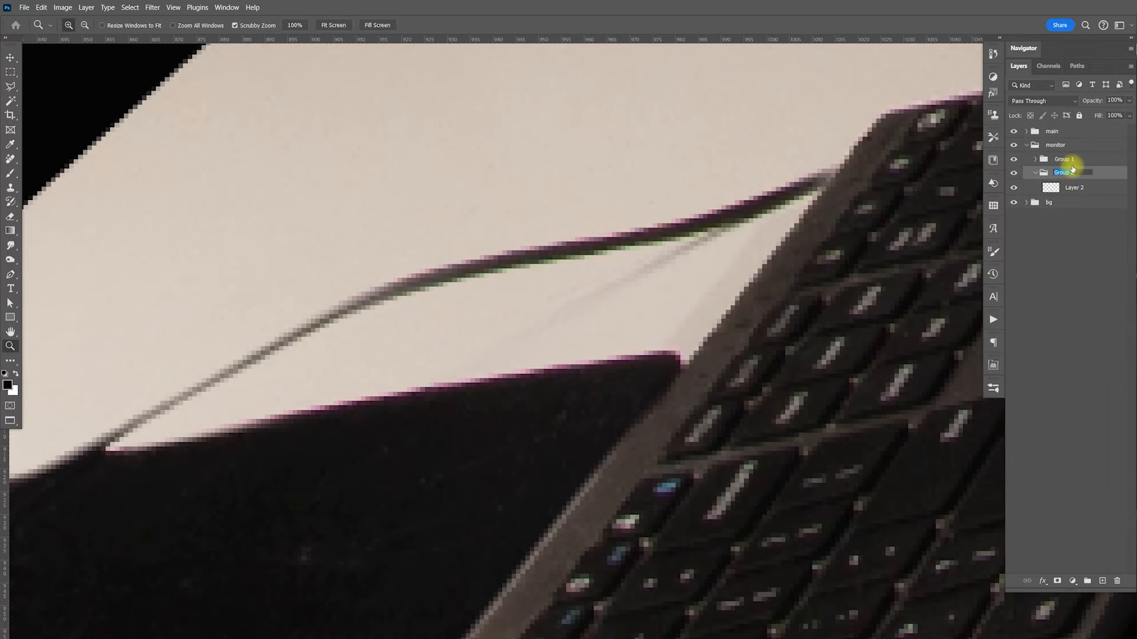
key("Return")
Erase Layer 2's overlap along the keyboard's edge with a small eraser, comparing the image with the layer hidden and shown
left_click(1013, 187)
left_click(1013, 188)
left_click(1074, 187)
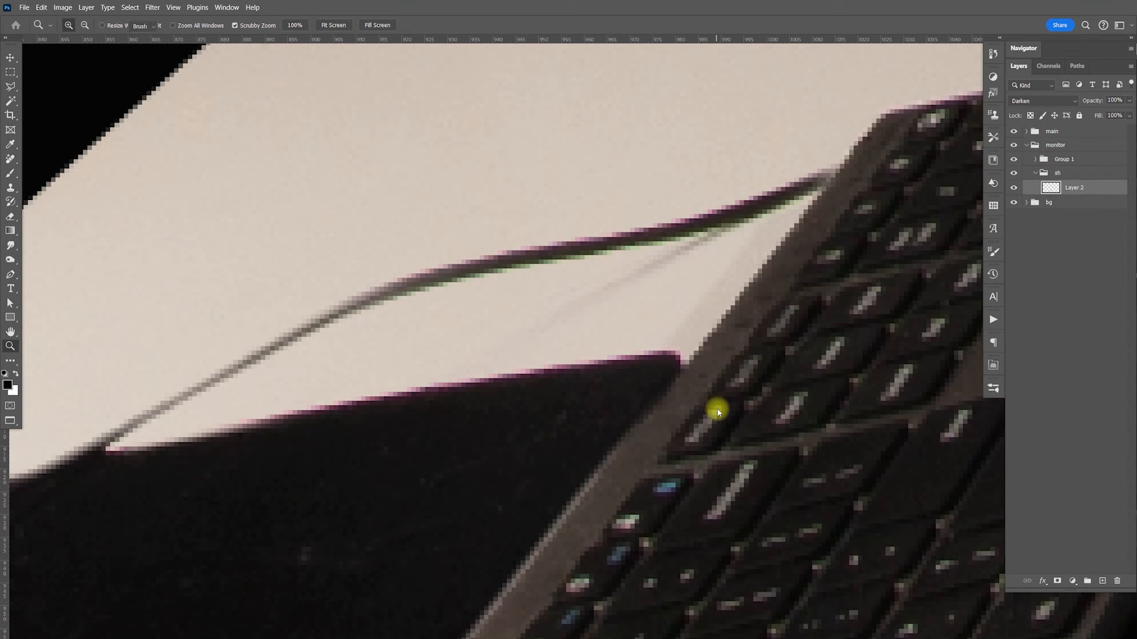
key("e")
key("[")
key("[")
key("[")
key("[")
key("[")
key("[")
key("[")
key("[")
key("[")
key("[")
key("[")
key("[")
key("[")
key("[")
left_click_drag(639, 492, 679, 451)
key("bracketleft")
key("bracketleft")
key("bracketleft")
key("bracketleft")
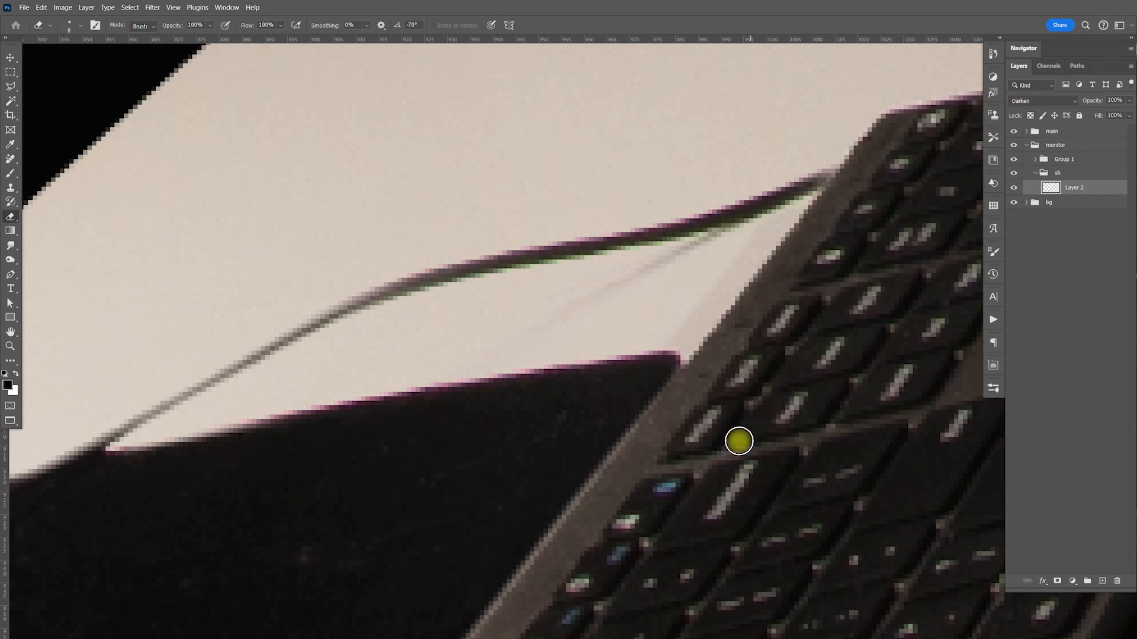
left_click(1014, 188)
left_click(1014, 189)
left_click(1014, 189)
left_click(1014, 189)
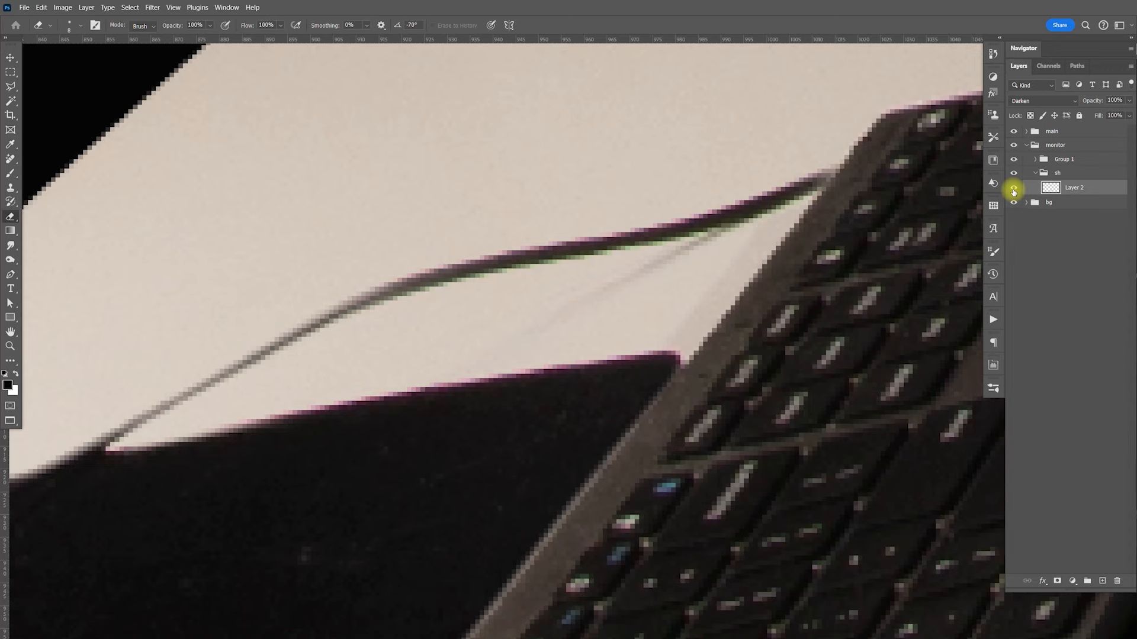
Collapse the sh group and rename the group containing Layer 1 as main
key("ctrl+minus")
key("ctrl+minus")
key("ctrl+minus")
key("ctrl+minus")
key("ctrl+minus")
key("ctrl+minus")
key("ctrl+minus")
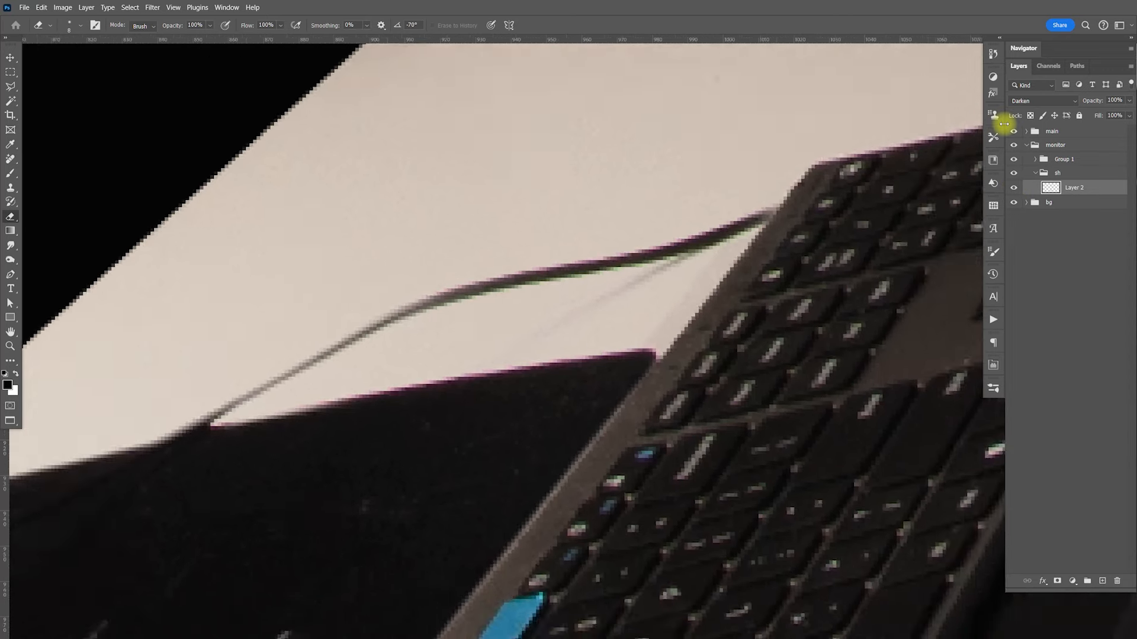
key("ctrl+minus")
key("ctrl+minus")
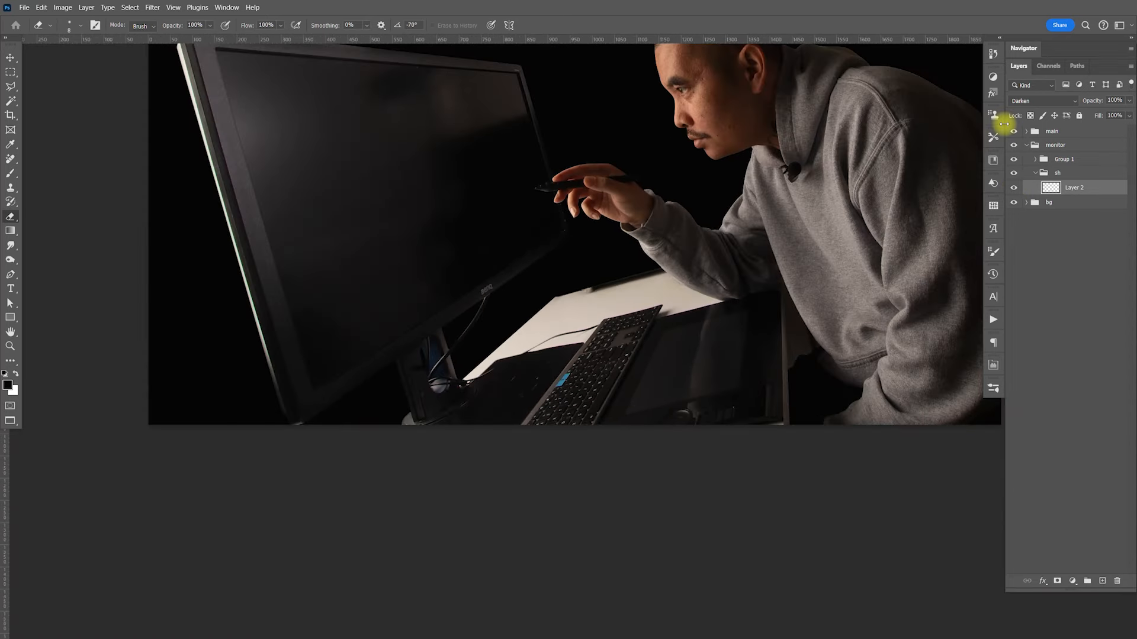
key("v")
left_click_drag(623, 218, 766, 341)
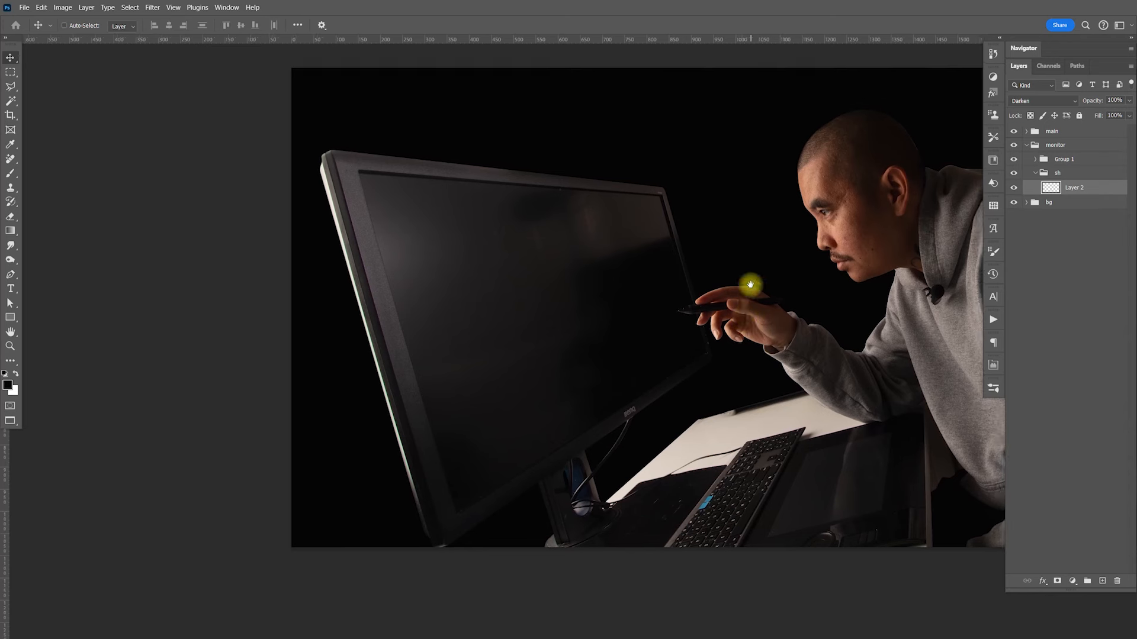
left_click(1035, 174)
left_click(1064, 161)
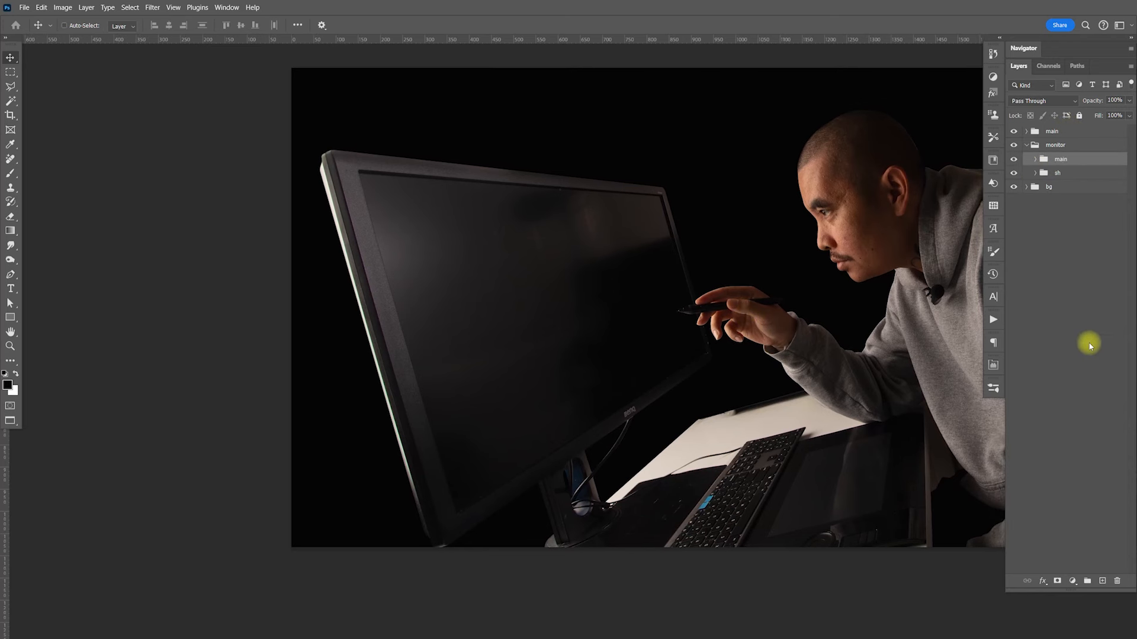
Add a Levels adjustment clipped to the monitor's main group with white output level 66, and invert its mask to black
left_click(1074, 581)
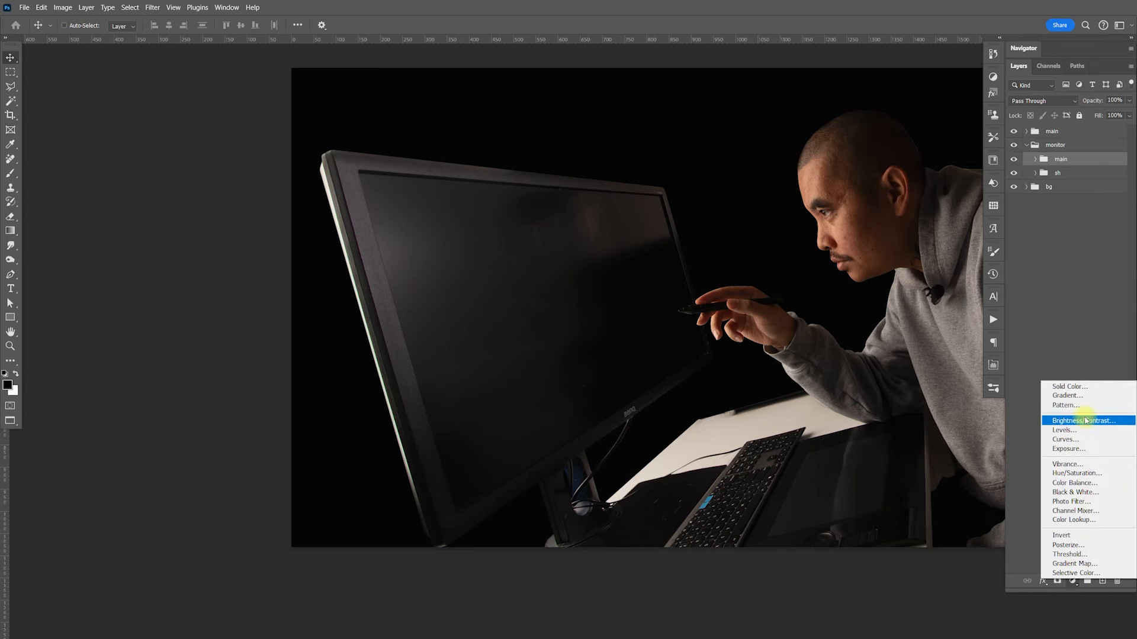
left_click(1087, 434)
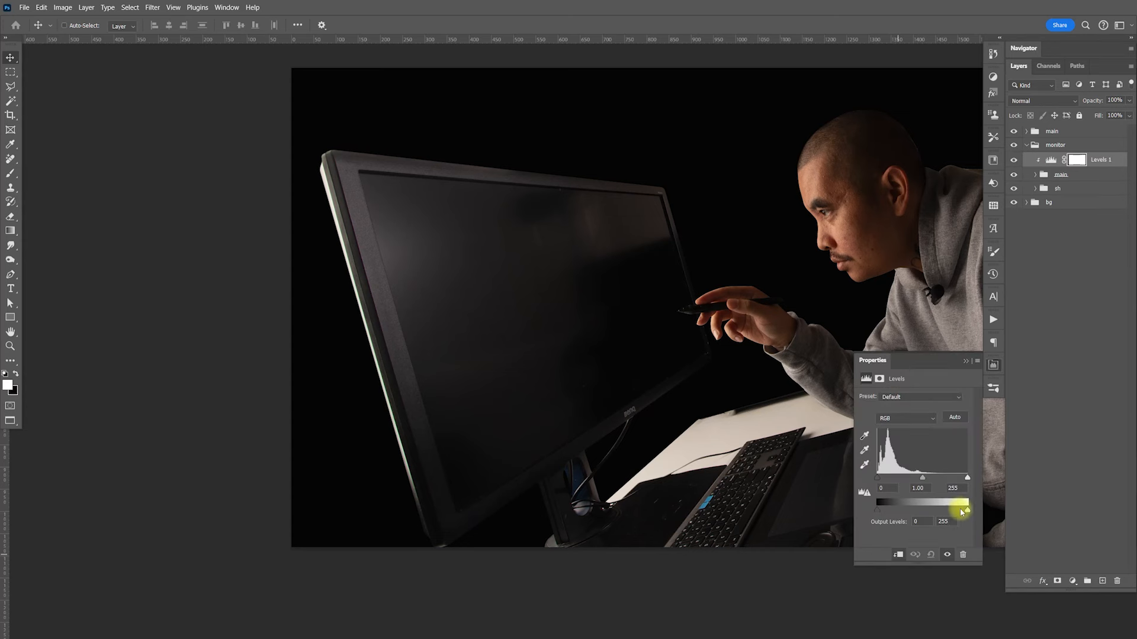
left_click_drag(966, 513, 901, 523)
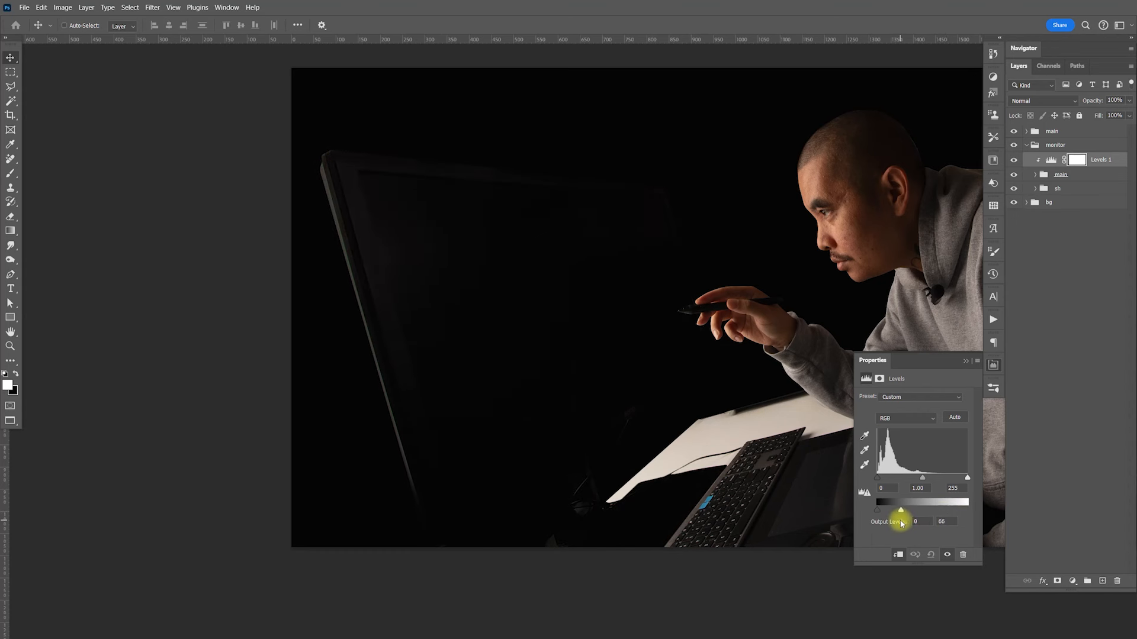
left_click(992, 367)
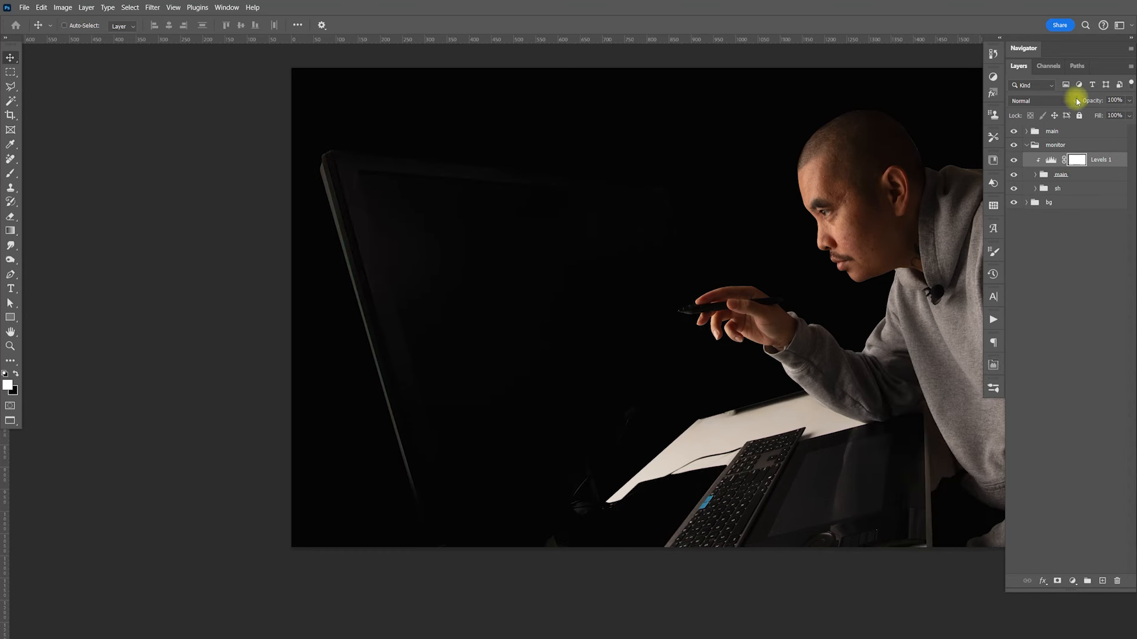
key("ctrl+i")
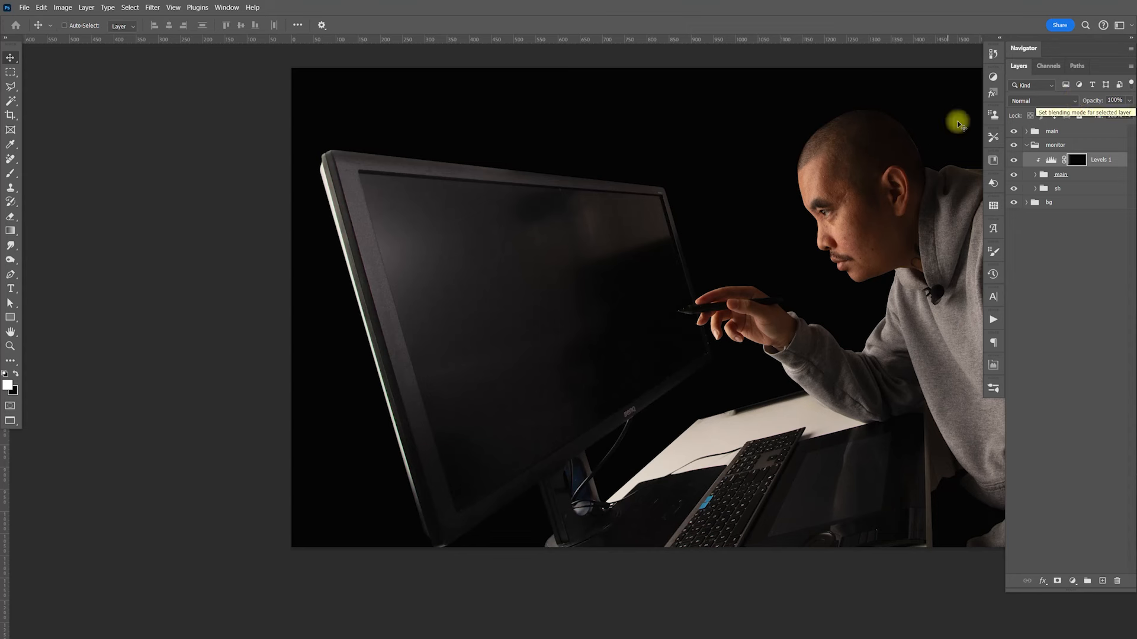
double_click(1069, 165)
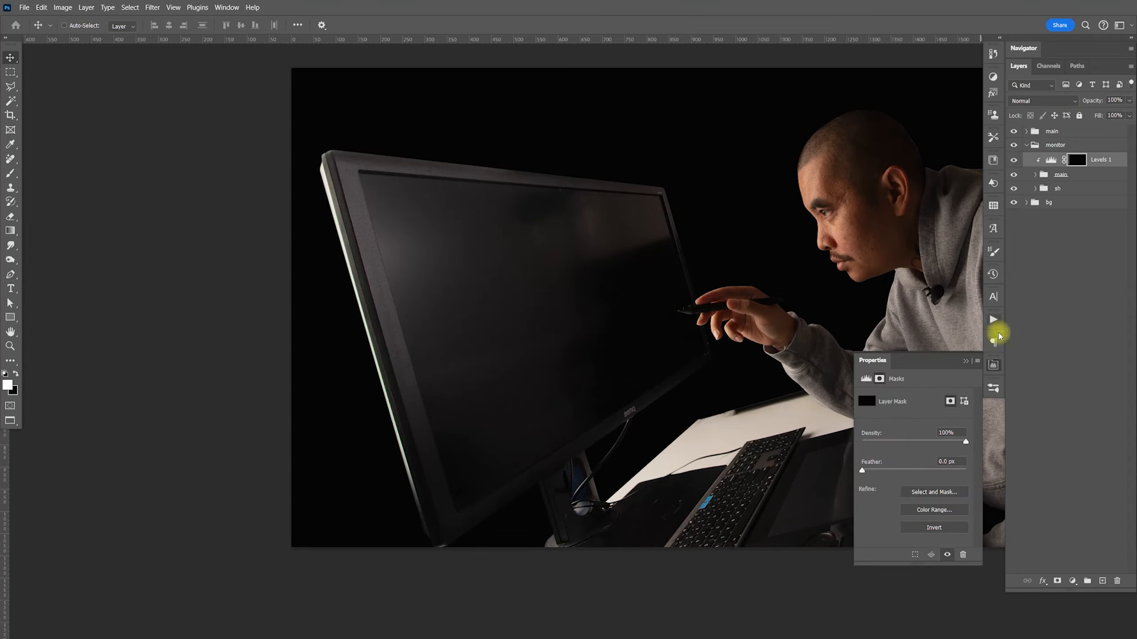
left_click(993, 364)
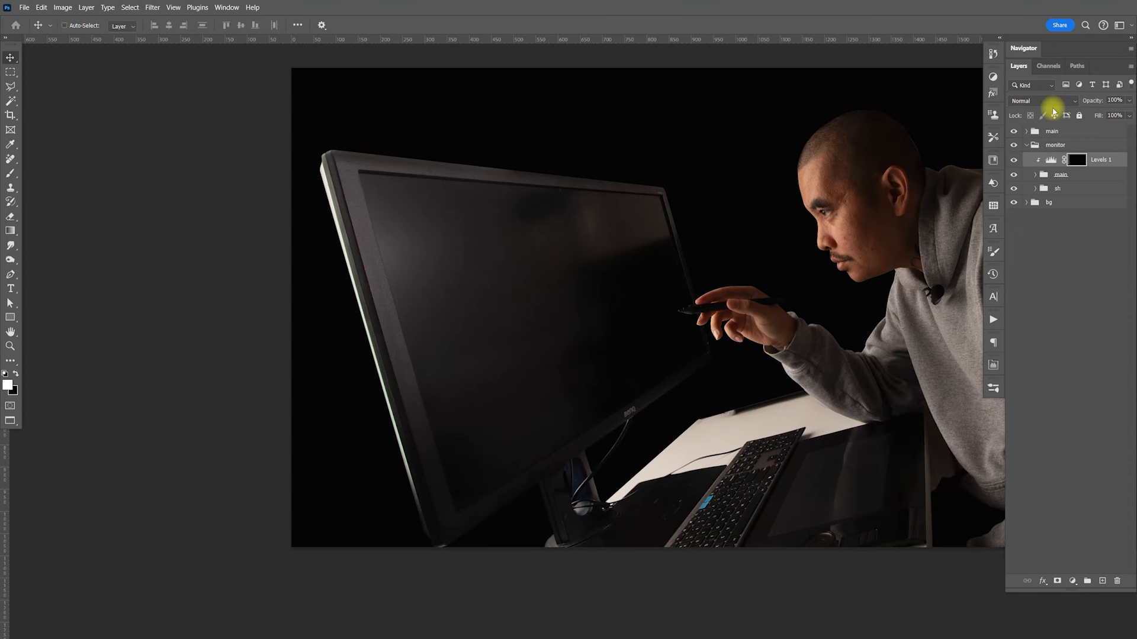
Select the monitor's bright outer side panel with the Polygonal Lasso, following the bezel edge from upper to lower corner
key("l")
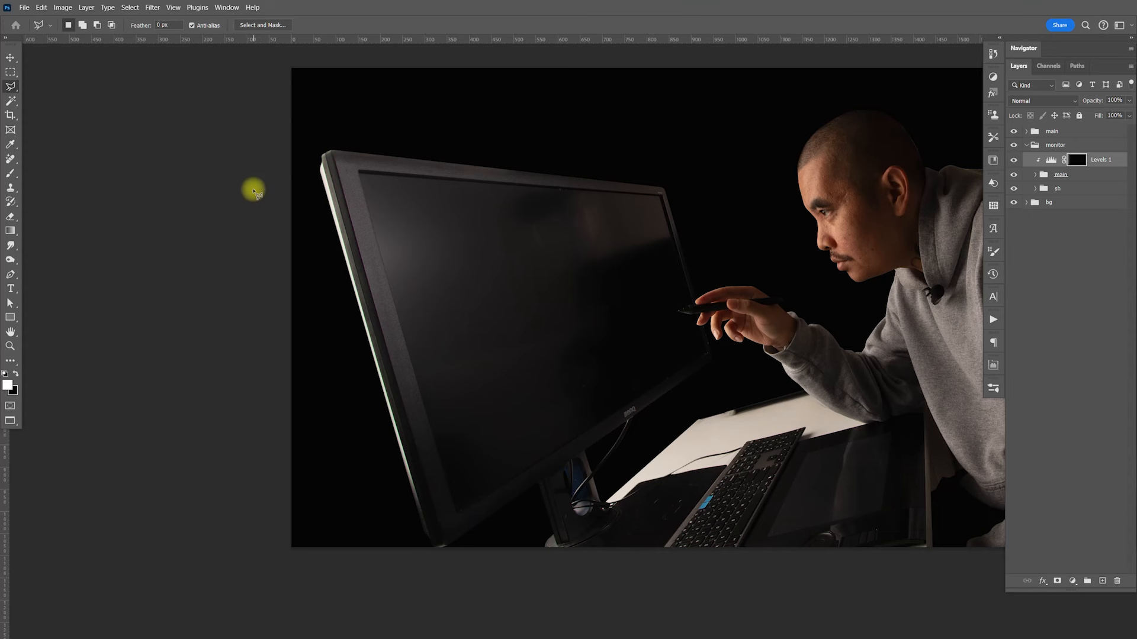
left_click(265, 223)
left_click(296, 126)
left_click(344, 116)
left_click(345, 135)
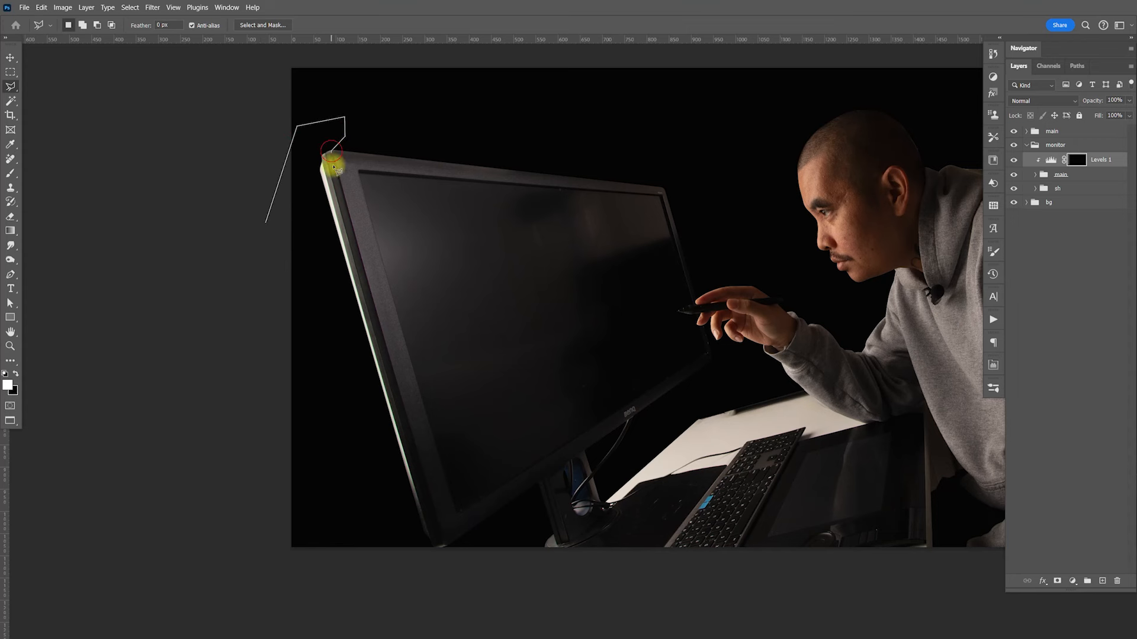
left_click(441, 541)
left_click(456, 569)
left_click(422, 614)
left_click(345, 583)
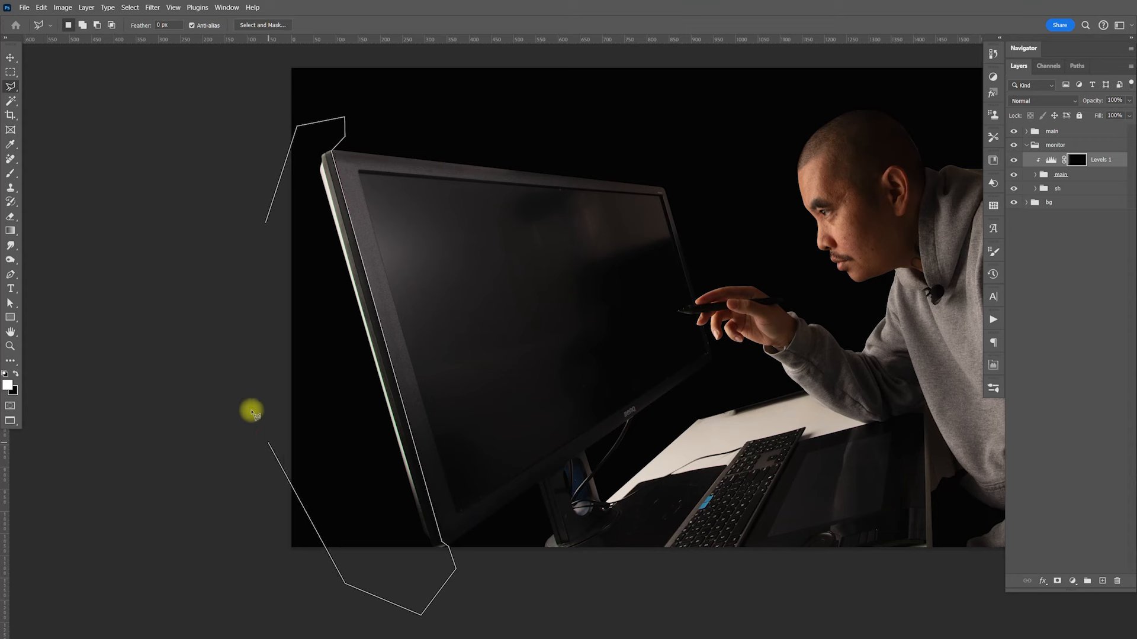
left_click(240, 343)
left_click(266, 223)
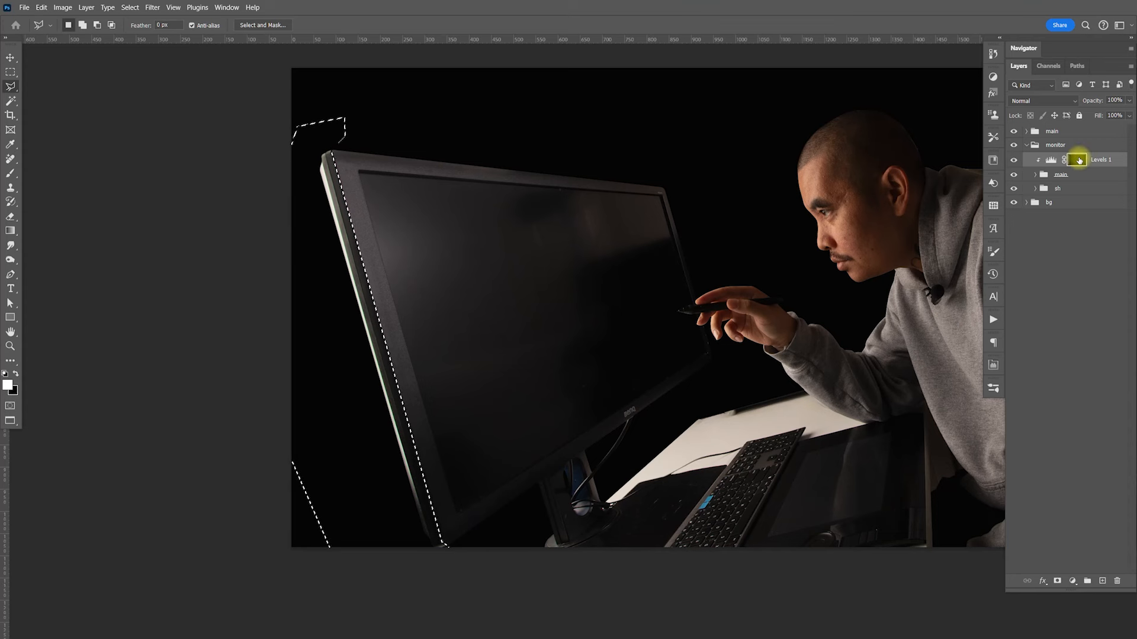
Fill the selection with white on the Levels 1 mask, deselect, and compare the darkened side panel with the adjustment off and on
key("alt+BackSpace")
key("ctrl+d")
key("v")
left_click(1014, 161)
left_click(1014, 161)
left_click_drag(823, 362, 813, 364)
key("ctrl")
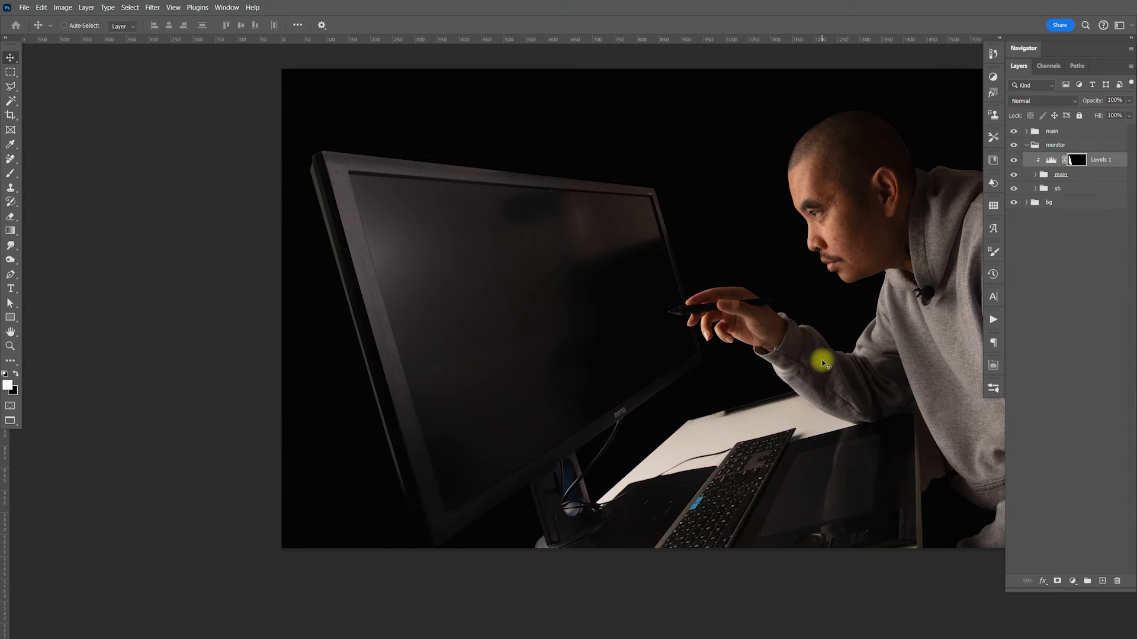
left_click_drag(870, 412, 801, 388)
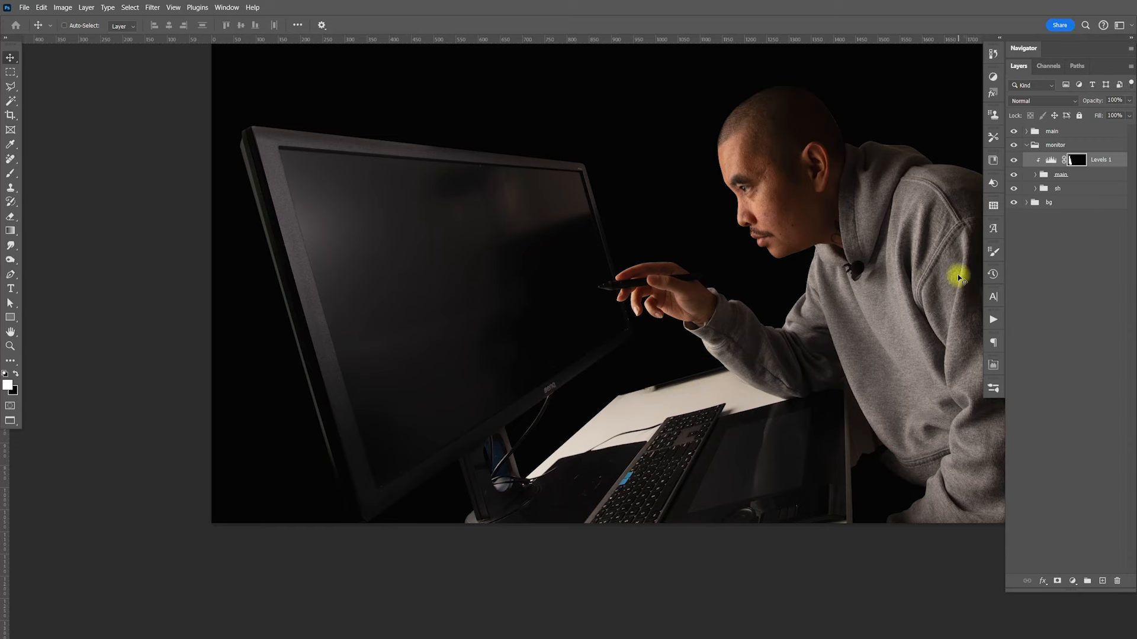
Expand the bg group, toggle Background copy 2 off and on to identify it, and select that layer around the keyboard's two blue keys
key("z")
left_click_drag(655, 464, 728, 497)
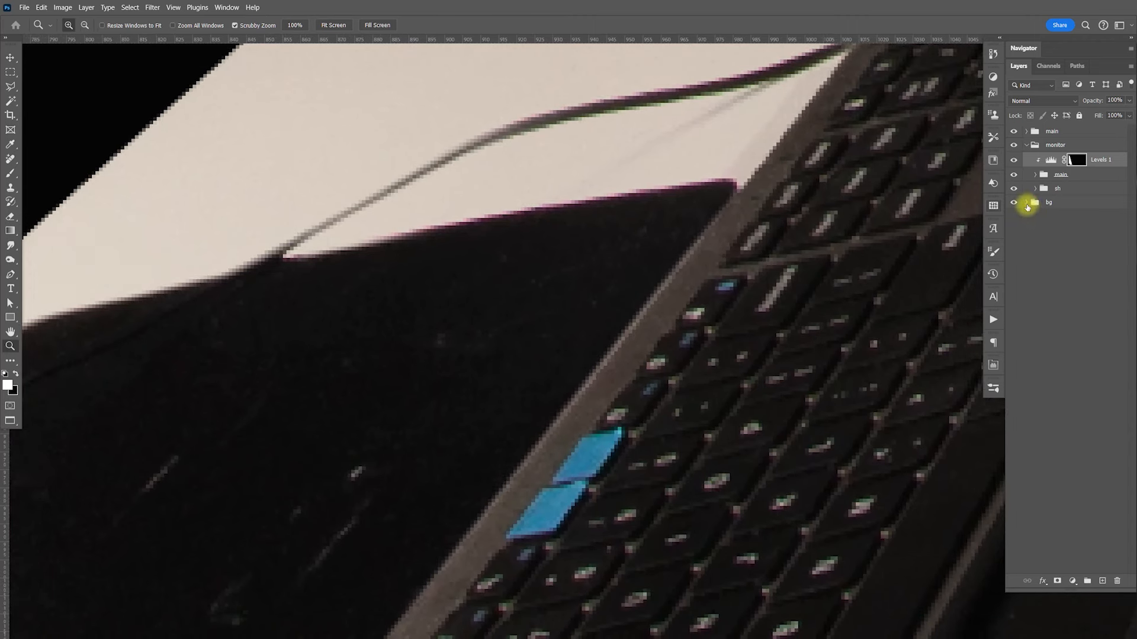
left_click(1027, 203)
left_click(1014, 235)
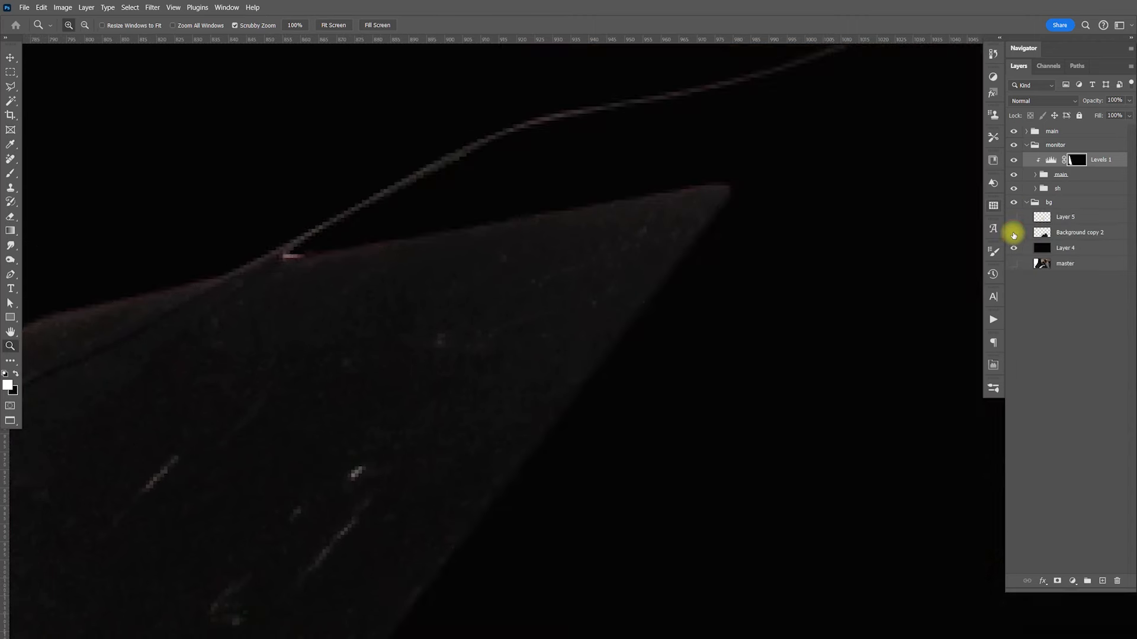
left_click(1013, 234)
left_click(1071, 233)
left_click(596, 466)
left_click_drag(623, 469, 630, 478)
left_click_drag(673, 552, 636, 357)
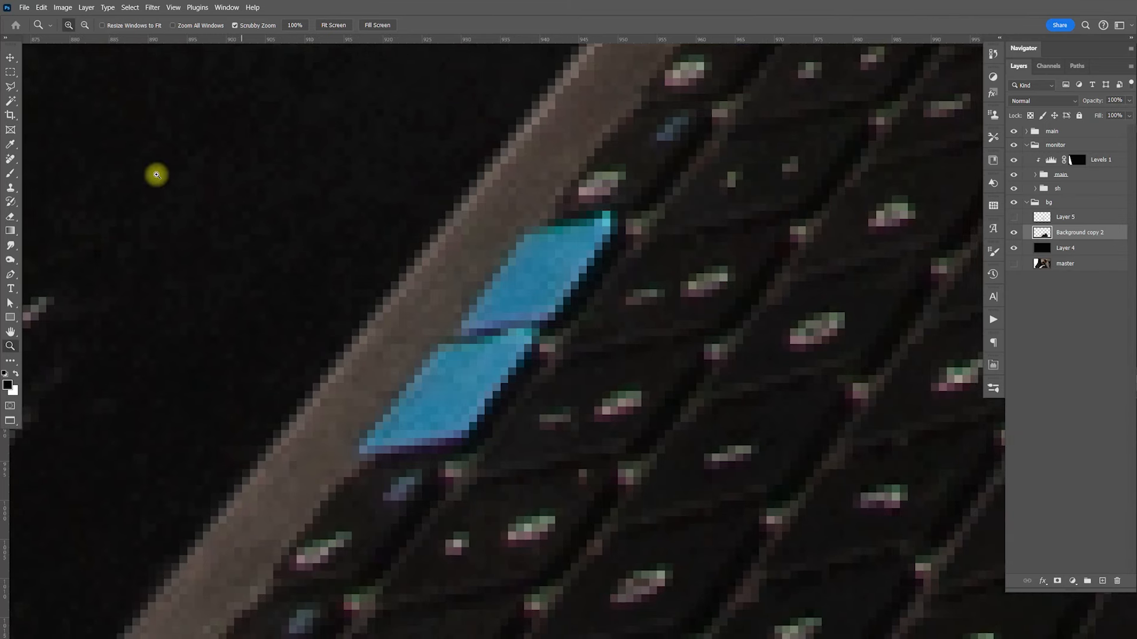
Paint away the keyboard's two blue keys with the Remove tool at brush size 7, and collapse the bg group
left_click(10, 159)
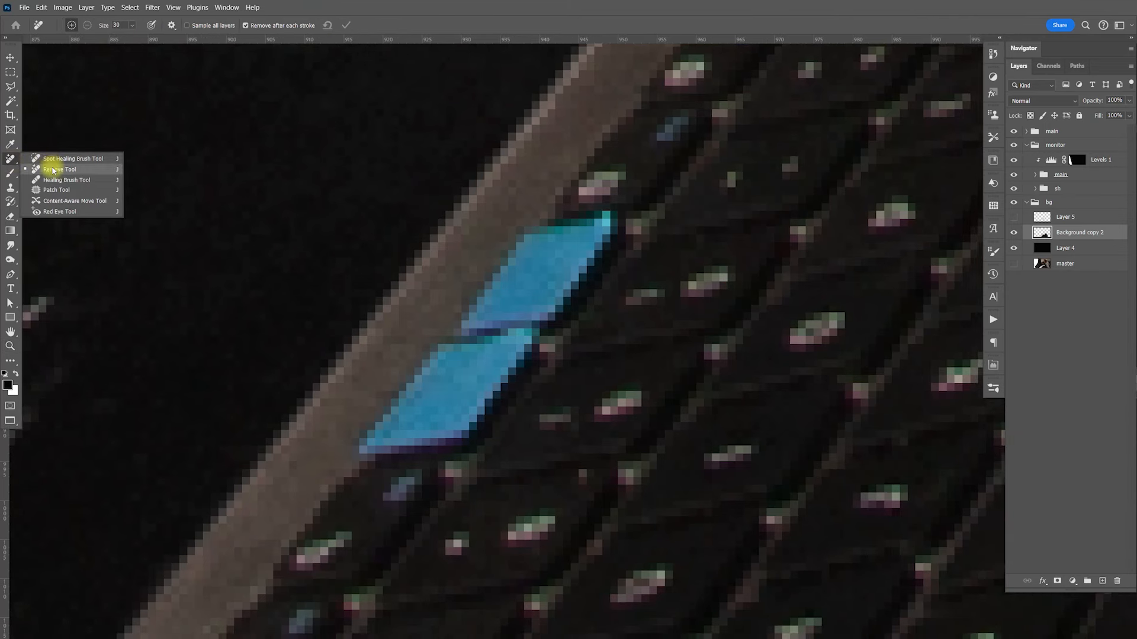
left_click(56, 169)
key("bracketleft")
key("bracketleft")
key("bracketleft")
key("bracketleft")
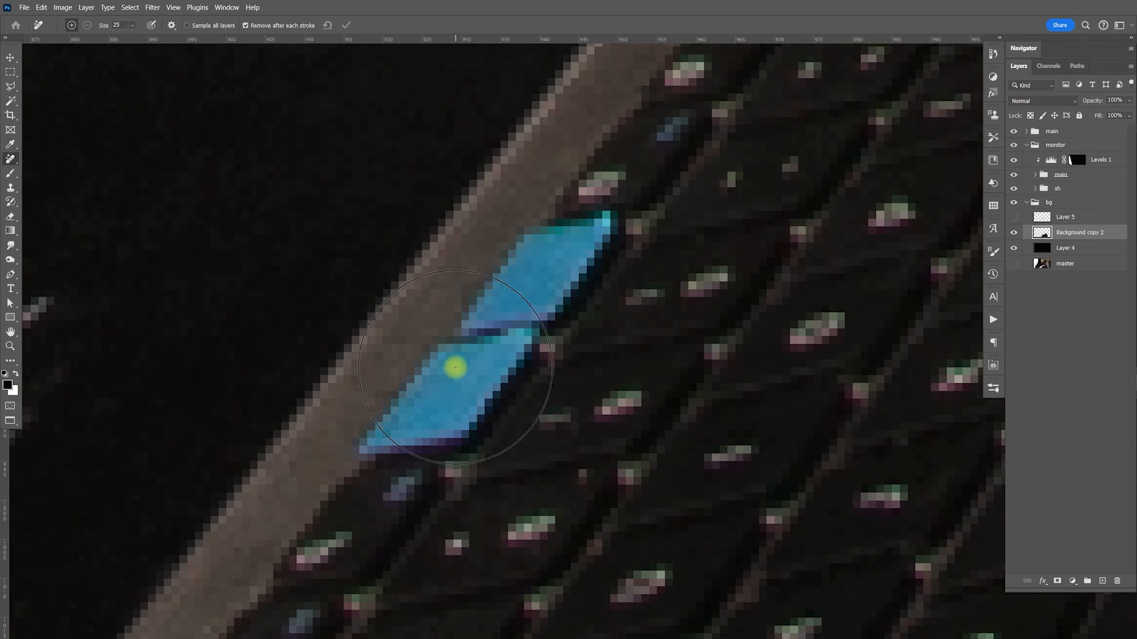
key("bracketleft")
key("bracketleft")
key("bracketleft")
mouse_move(350, 439)
left_mouse_down()
mouse_move(519, 237)
mouse_move(633, 229)
mouse_move(477, 455)
mouse_move(362, 446)
mouse_move(482, 432)
left_mouse_up()
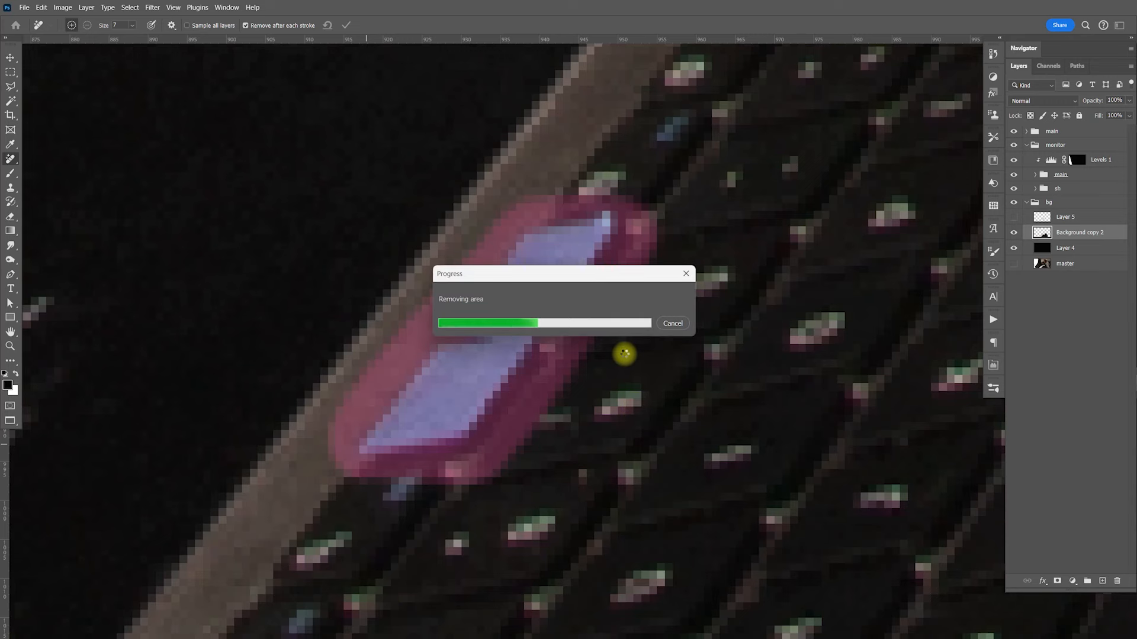
key("ctrl+1")
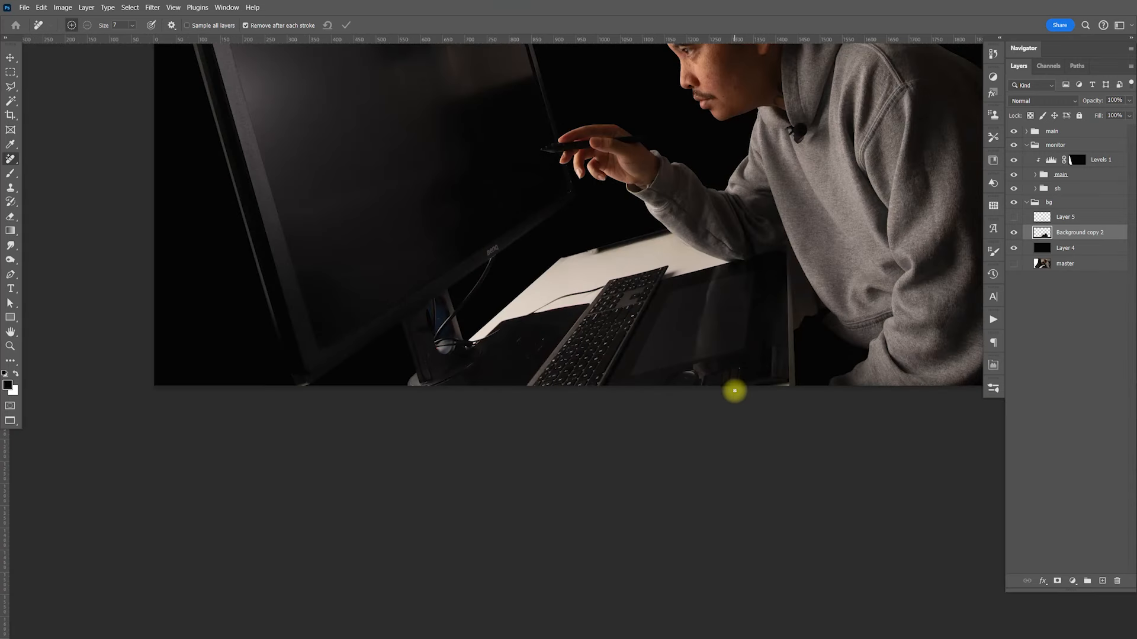
key("z")
key("v")
left_click_drag(766, 193, 737, 345)
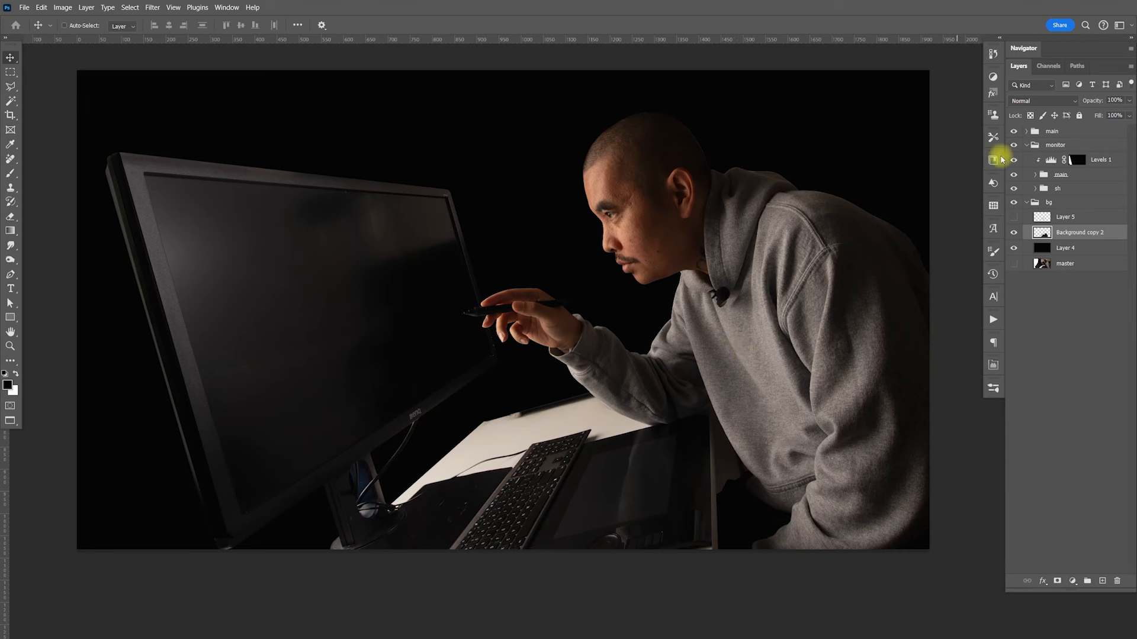
left_click(1028, 204)
Add a Levels adjustment on the monitor's main group with midtone 3.08, white input 230 and black output 136, and invert its mask to black
left_click(1084, 174)
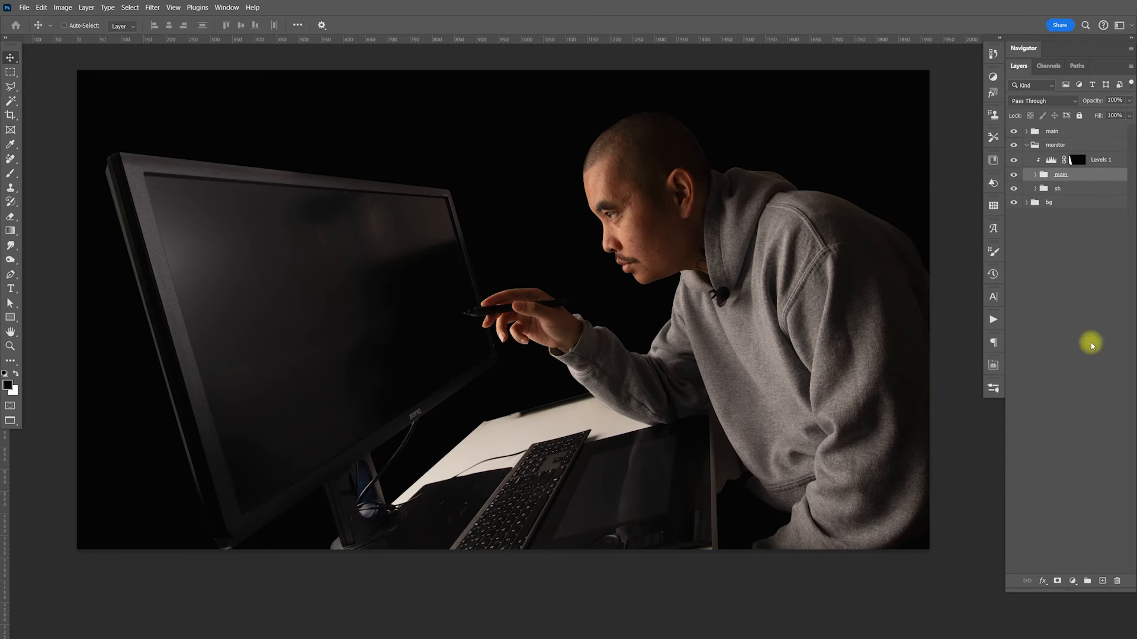
left_click(1072, 581)
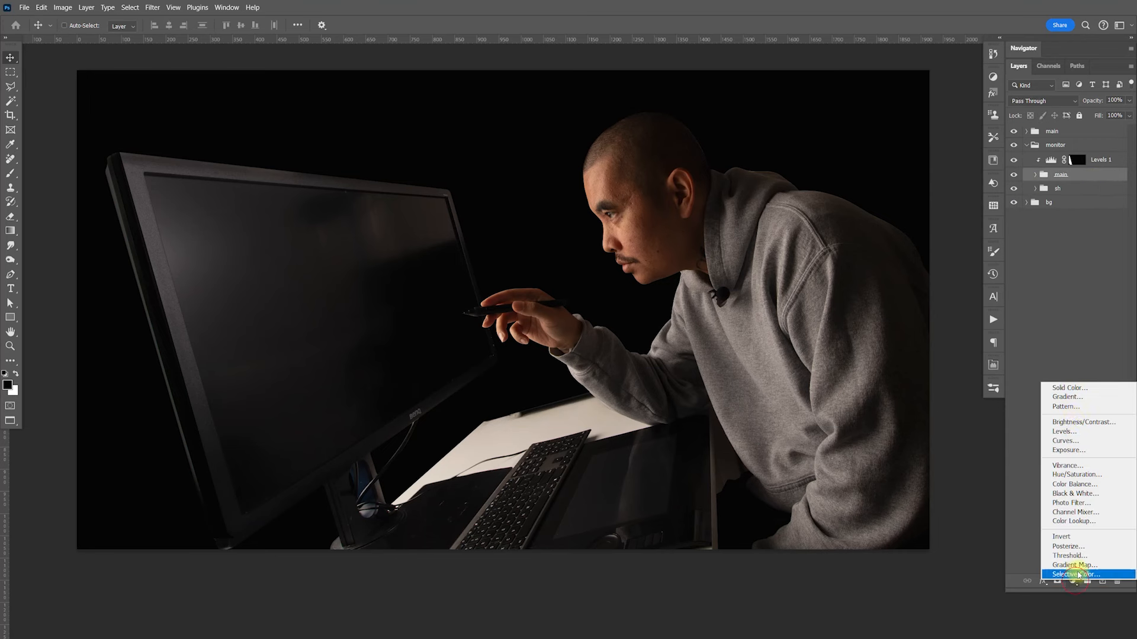
left_click(1076, 433)
left_click_drag(921, 478, 927, 517)
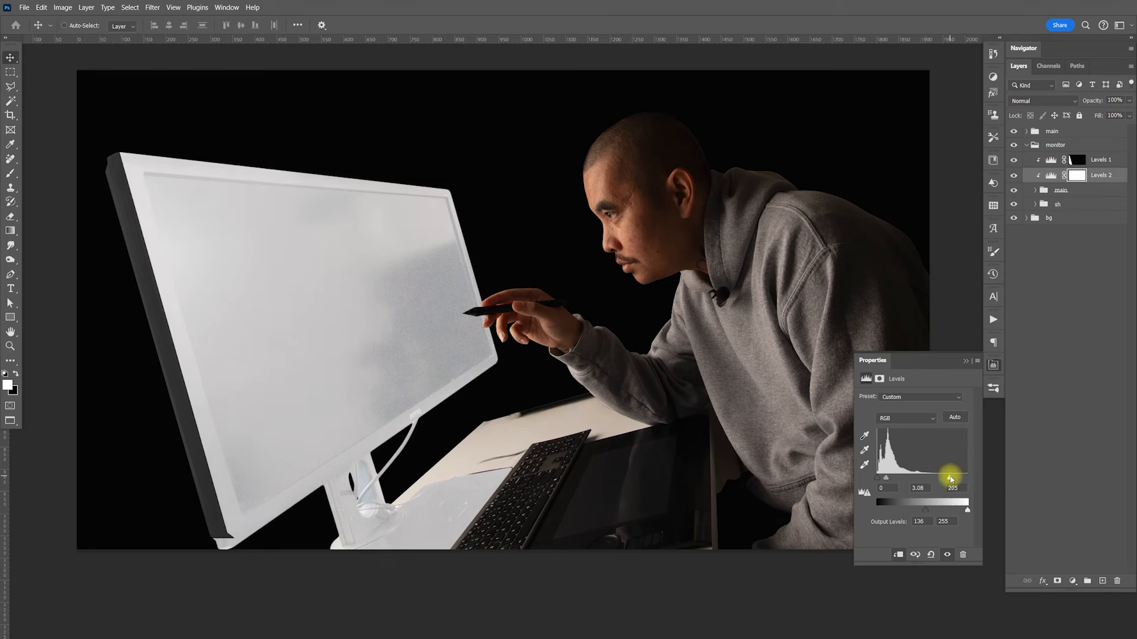
left_click_drag(959, 478, 958, 477)
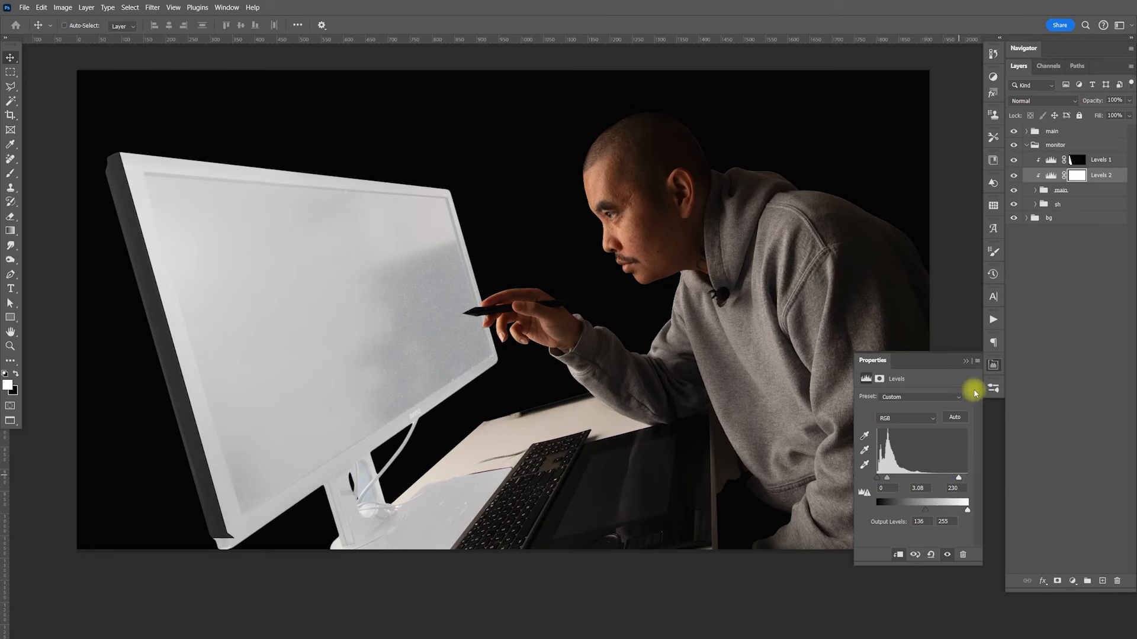
left_click(994, 366)
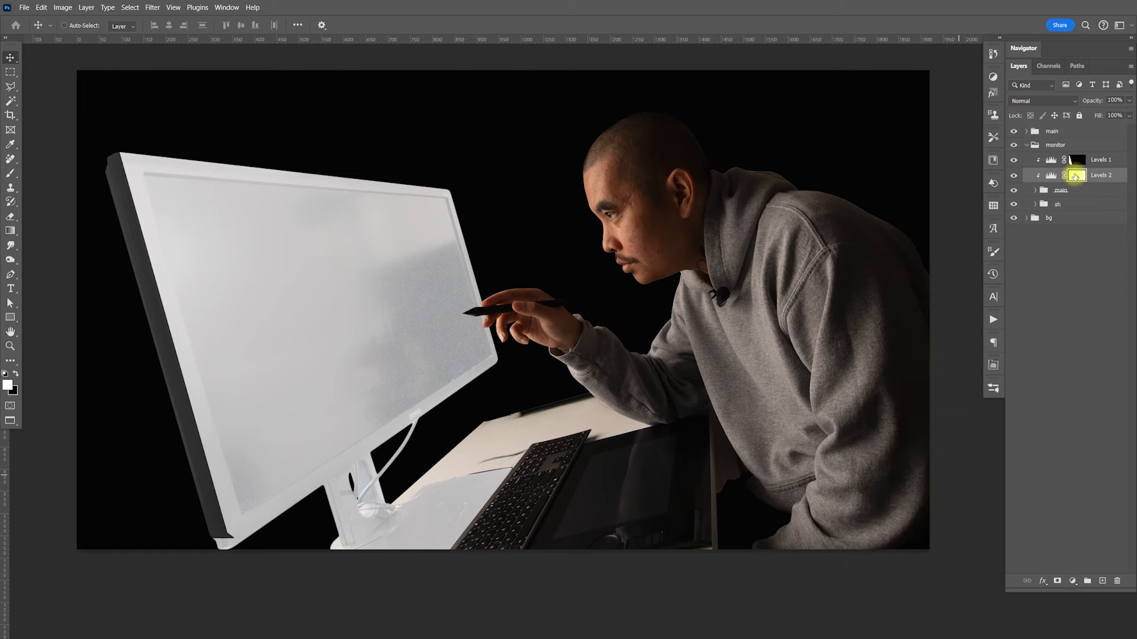
key("ctrl+i")
Start a Pen path at the monitor screen's upper-left corner and add an anchor point at its upper-right corner
key("z")
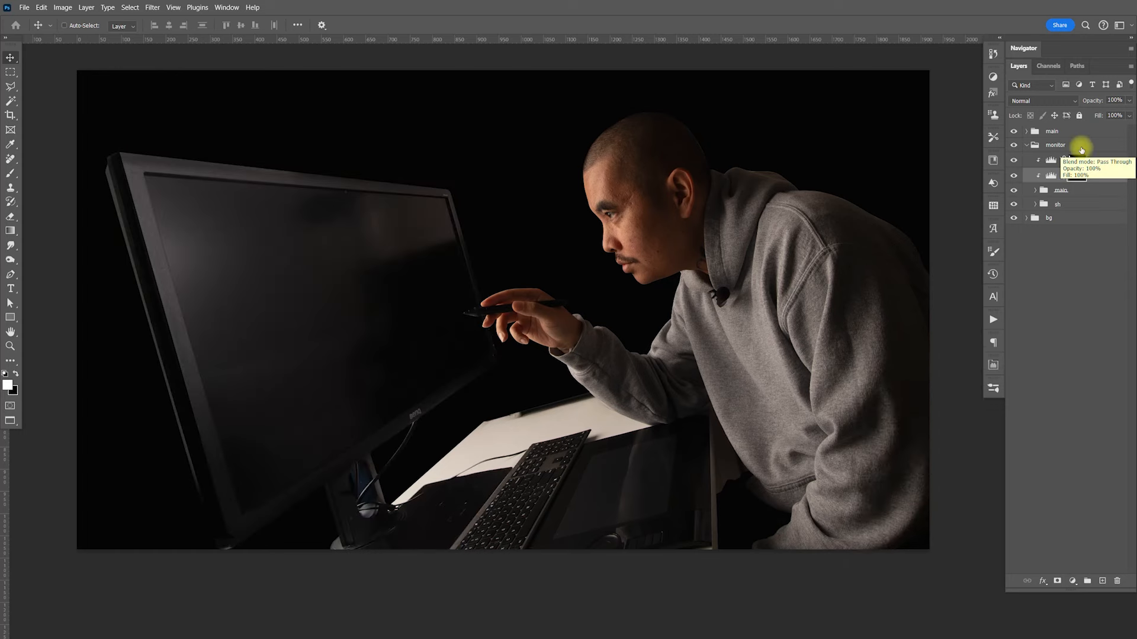
left_click_drag(183, 188, 406, 254)
key("p")
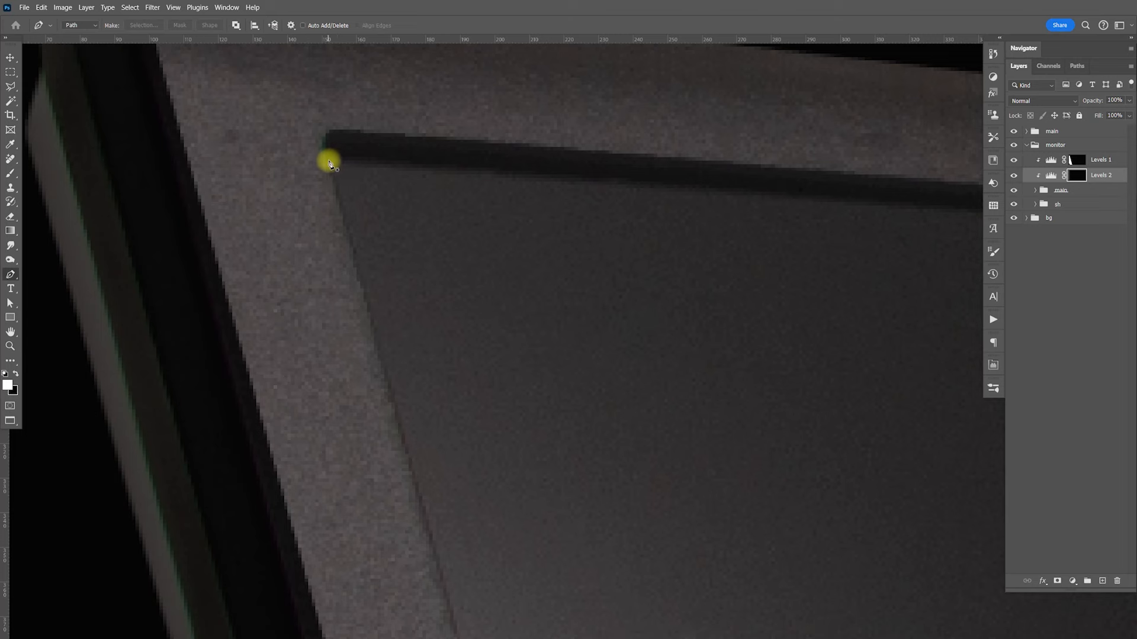
left_click(329, 161)
left_click_drag(900, 312, 225, 409)
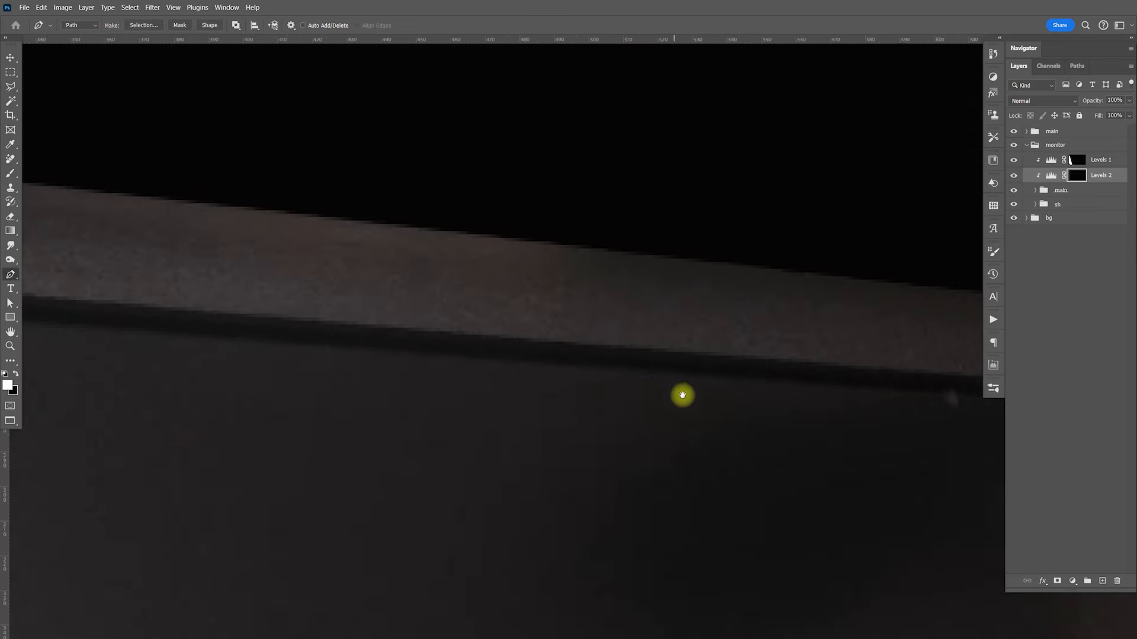
left_click_drag(859, 461, 236, 355)
left_click_drag(604, 381, 337, 321)
left_click_drag(849, 376, 394, 411)
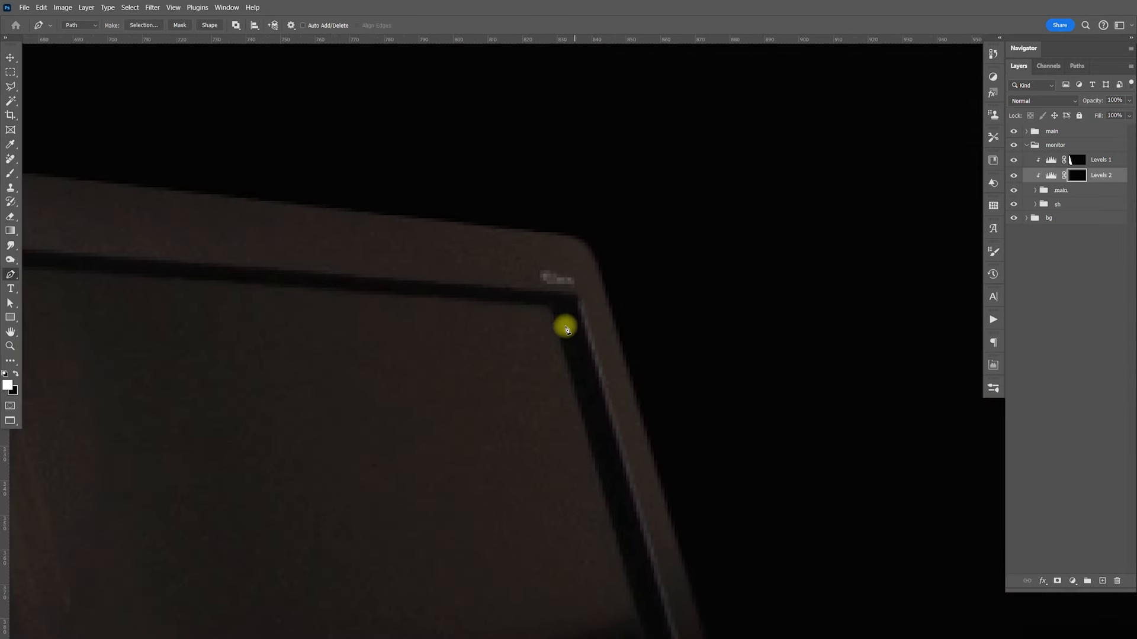
left_click(551, 310)
Continue the Pen path with anchor points at the monitor screen's lower-right and lower-left corners
scroll(571, 360, "down", 10)
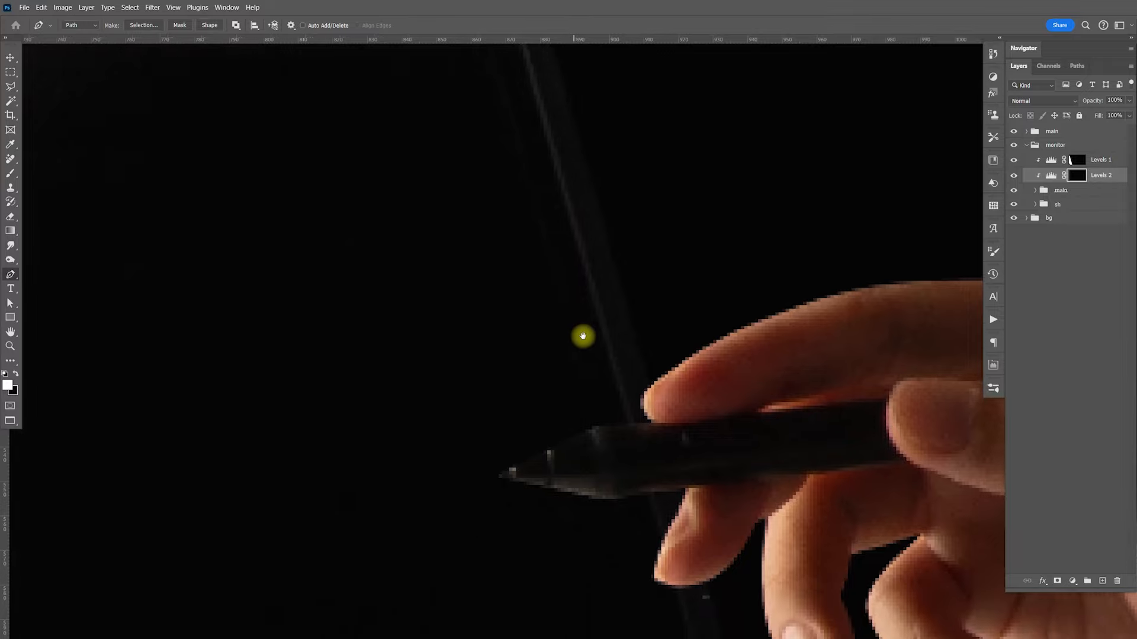
scroll(577, 298, "down", 4)
left_click(649, 452)
left_click_drag(553, 500, 766, 357)
left_click_drag(600, 469, 857, 248)
left_click_drag(557, 485, 911, 252)
left_click_drag(586, 474, 842, 246)
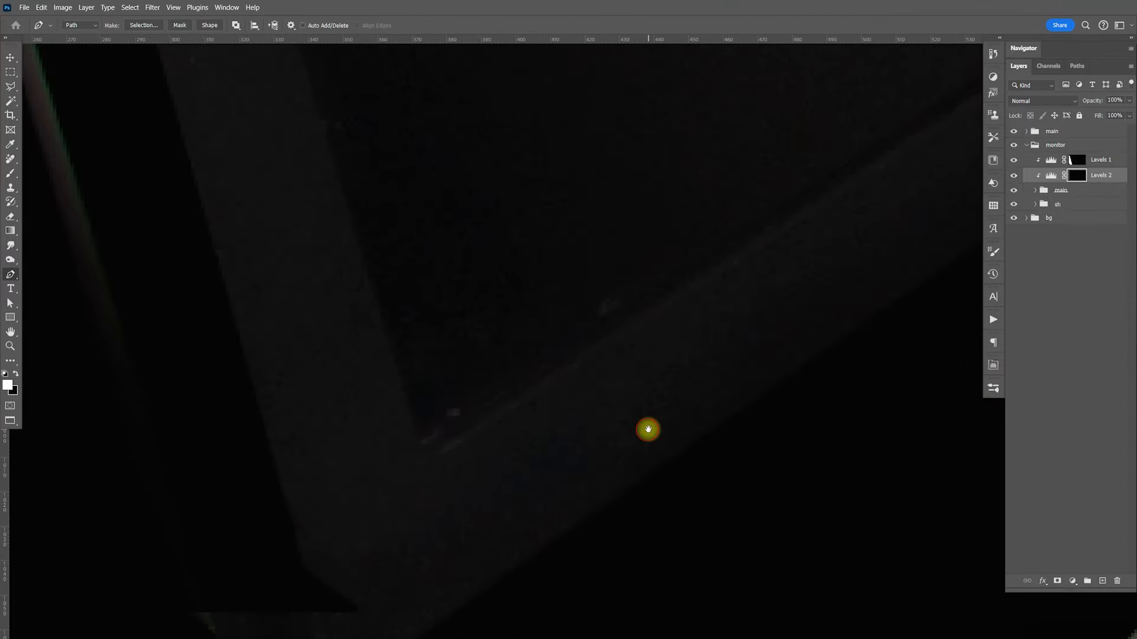
left_click(418, 428)
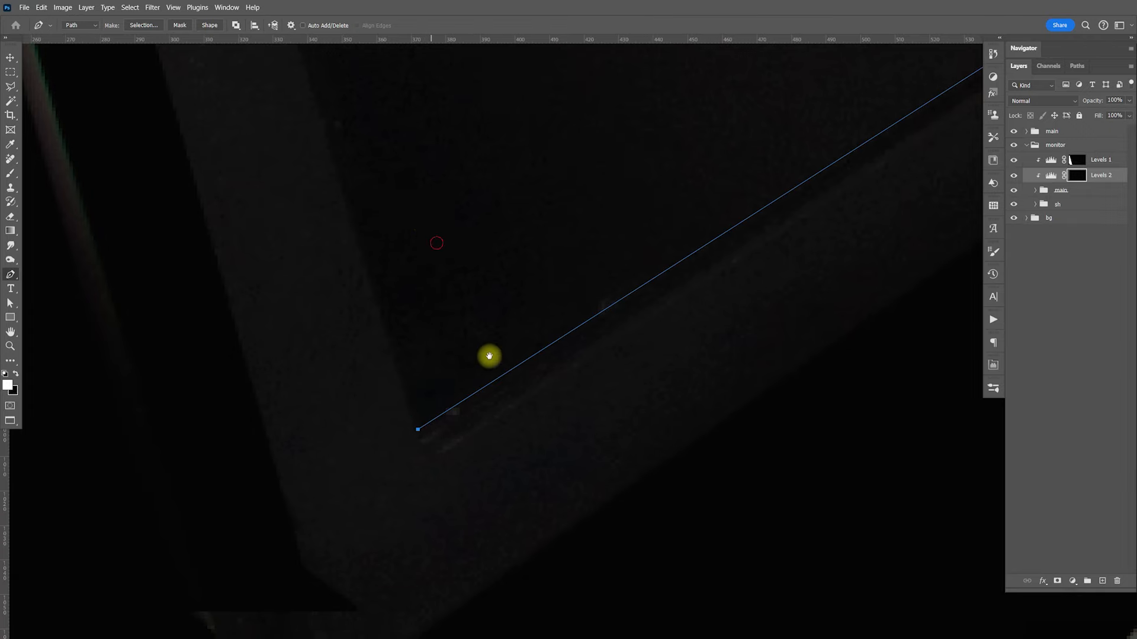
Close the Pen path around the monitor screen at its starting point in the upper-left corner
left_click_drag(489, 357, 681, 580)
left_click_drag(492, 233, 455, 592)
mouse_move(495, 304)
left_mouse_down()
mouse_move(628, 610)
mouse_move(663, 610)
left_mouse_up()
left_click_drag(505, 314, 567, 568)
left_click_drag(510, 320, 563, 592)
left_click_drag(509, 311, 519, 368)
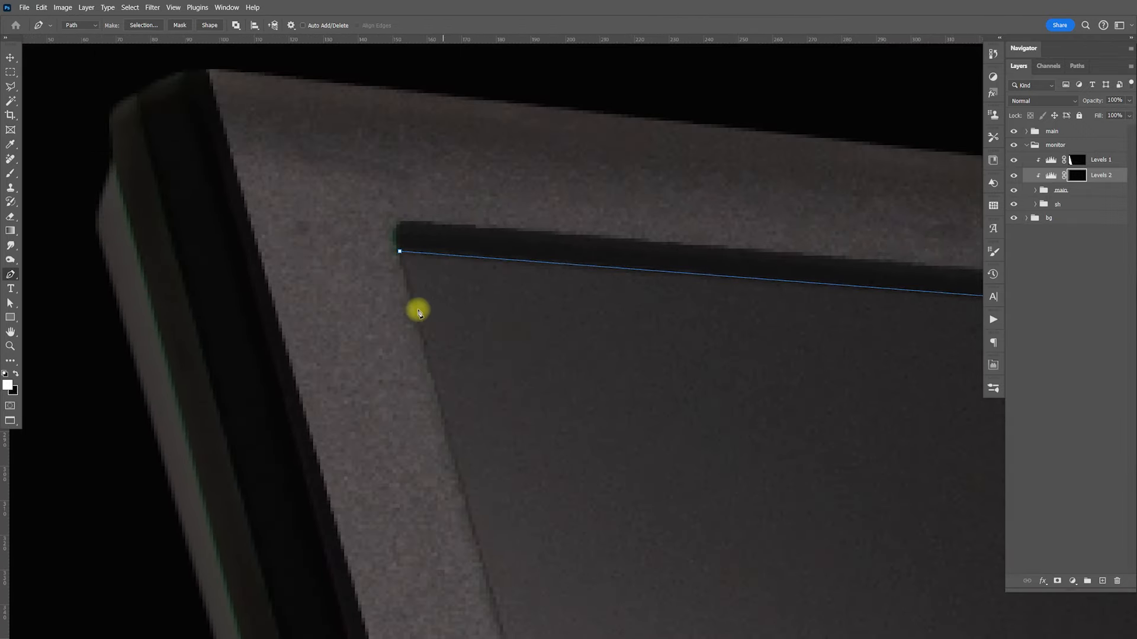
left_click(402, 254)
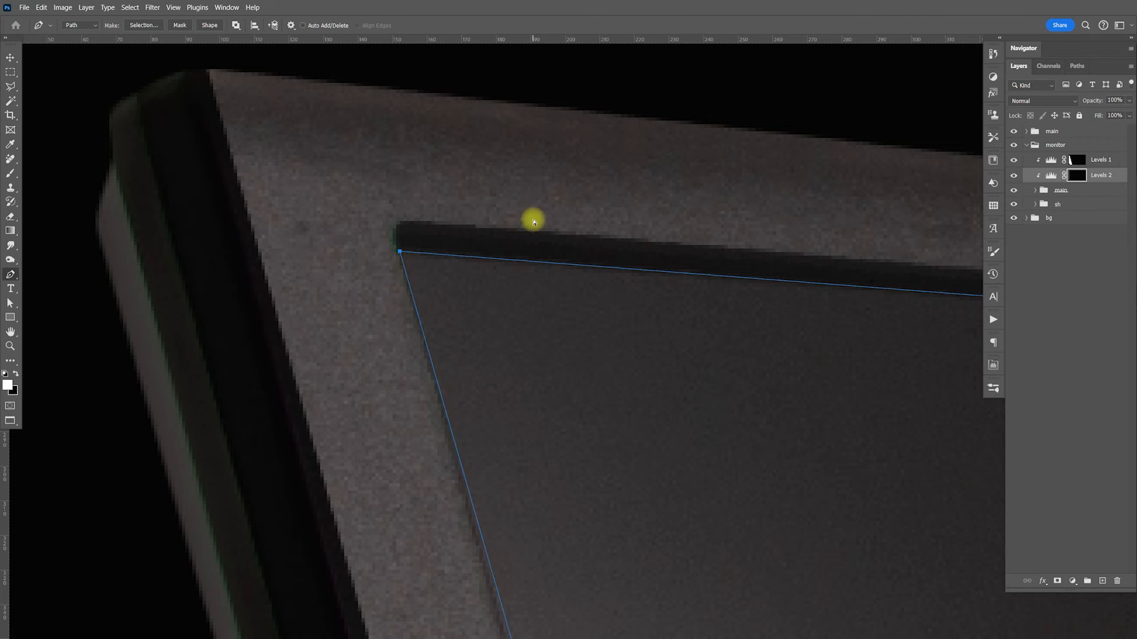
Convert the screen path into a new anti-aliased selection with a feather radius of 0 pixels
key("ctrl+minus")
key("ctrl+minus")
key("ctrl+minus")
key("ctrl+minus")
key("ctrl+minus")
key("ctrl+minus")
key("ctrl+minus")
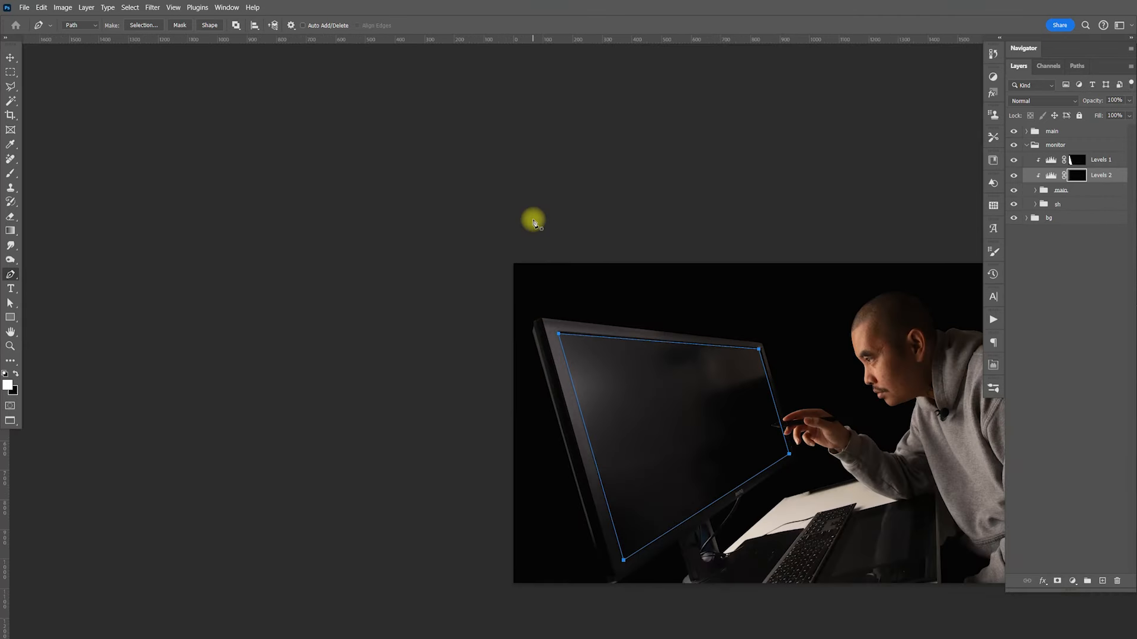
left_click_drag(694, 379, 637, 337)
key("ctrl+plus")
right_click(516, 294)
left_click(571, 338)
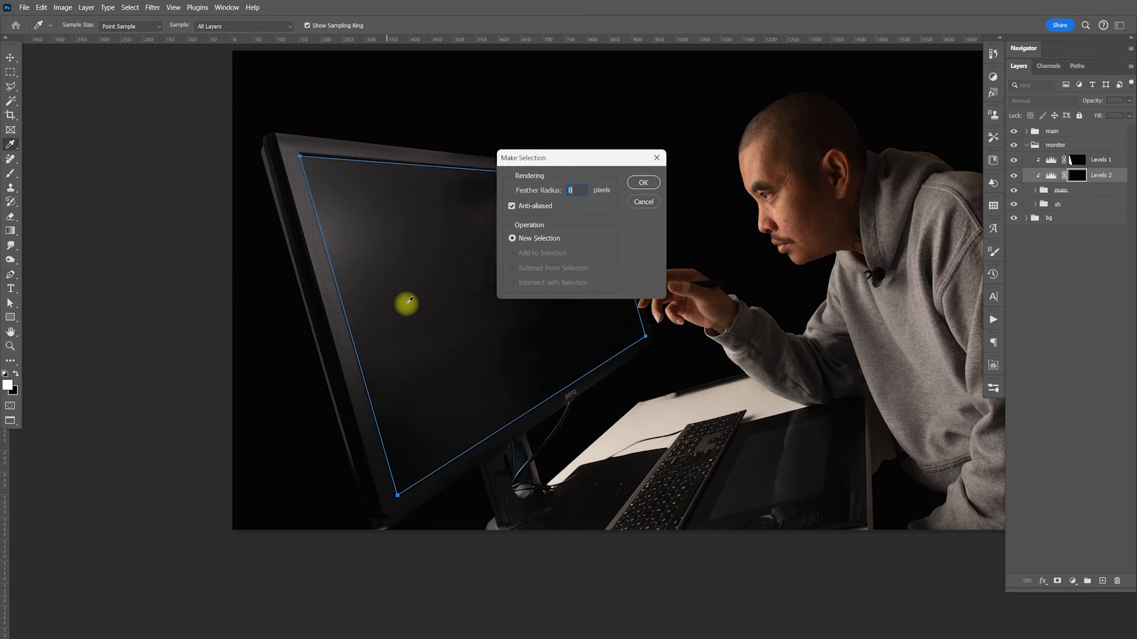
left_click(645, 184)
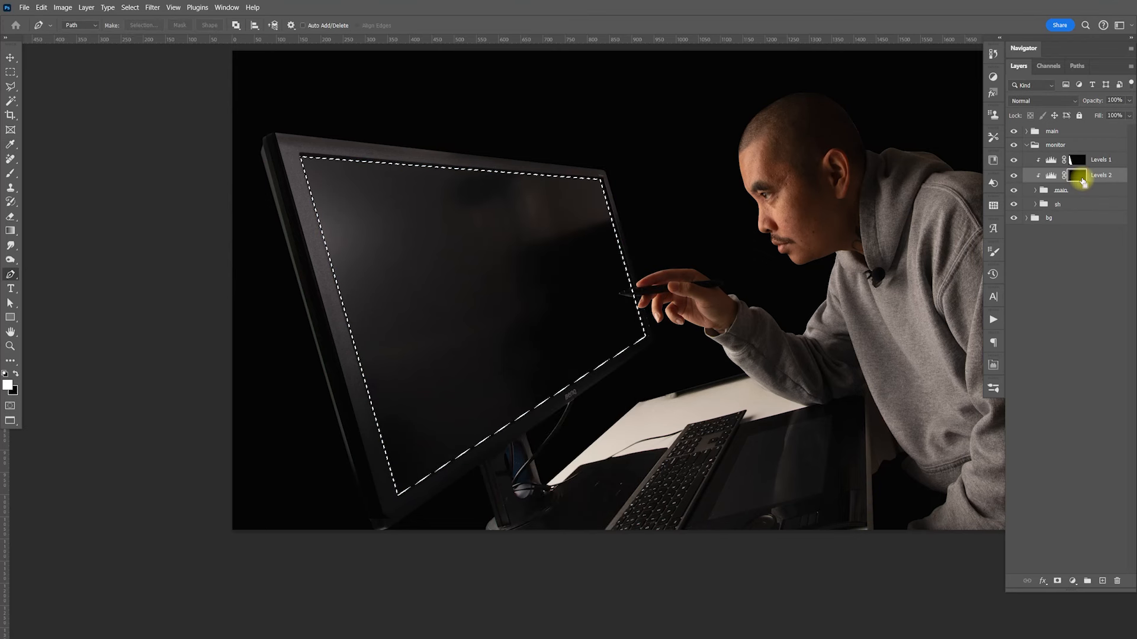
Fill the screen selection with white on the Levels 2 mask and deselect
key("alt+BackSpace")
key("ctrl+d")
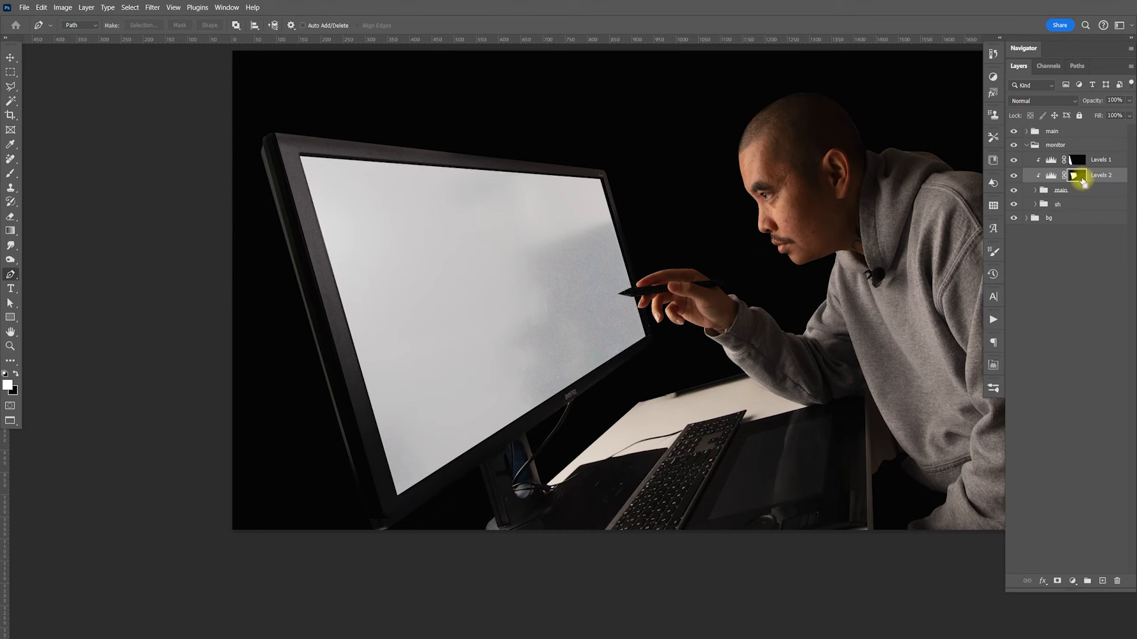
key("v")
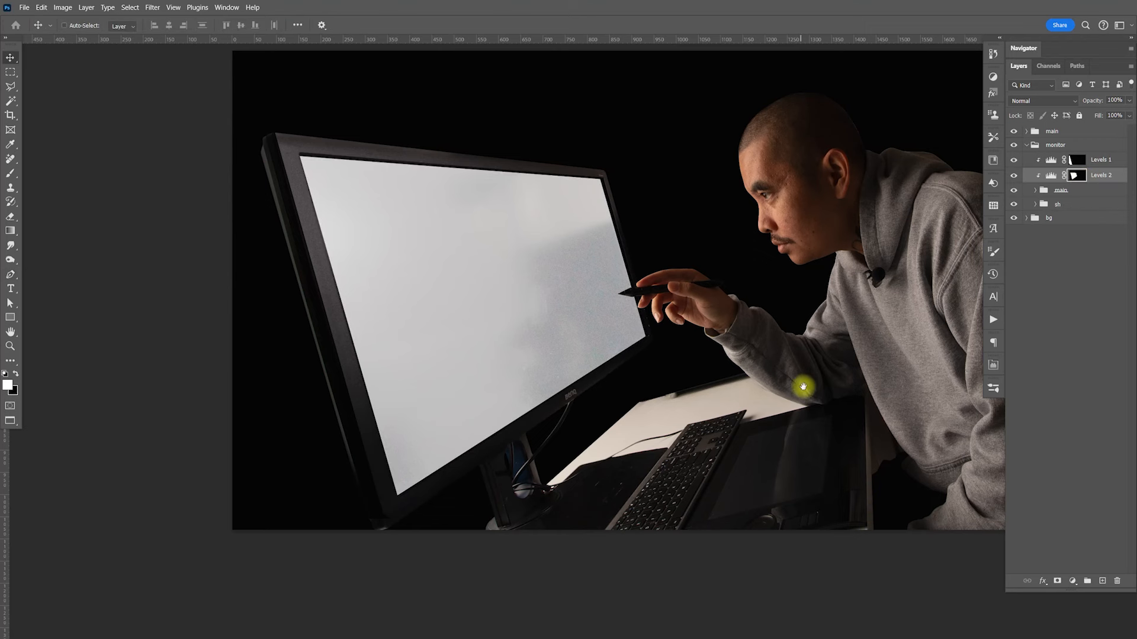
left_click_drag(803, 386, 736, 394)
left_click(767, 385)
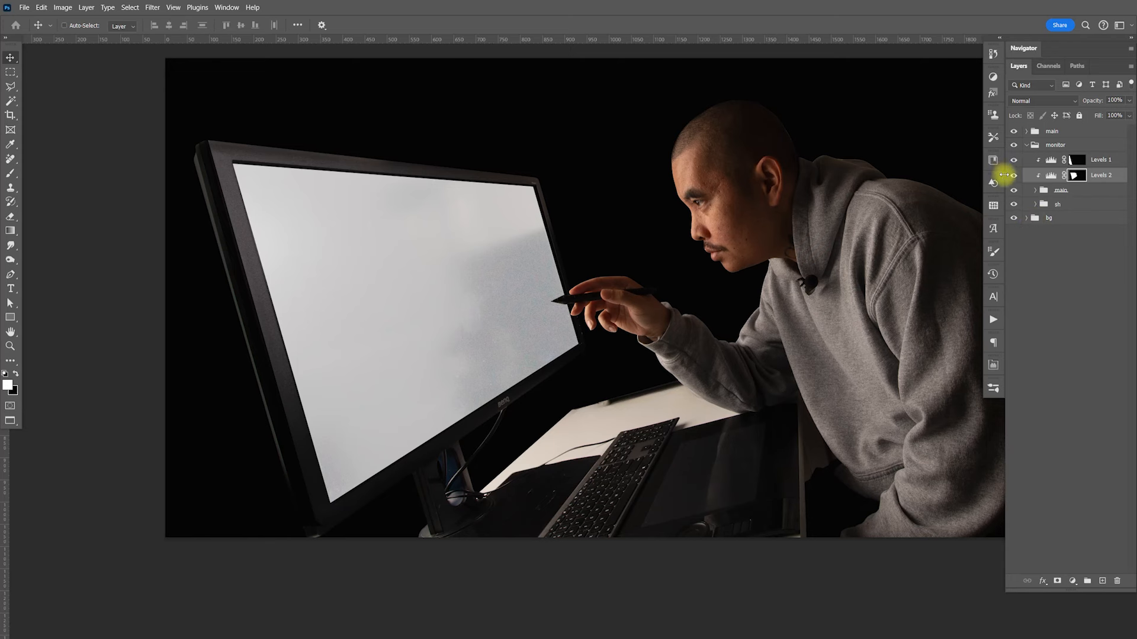
Load the Levels 2 mask as a selection, add a new empty layer above Levels 1, and deselect
left_click(1076, 175, "ctrl")
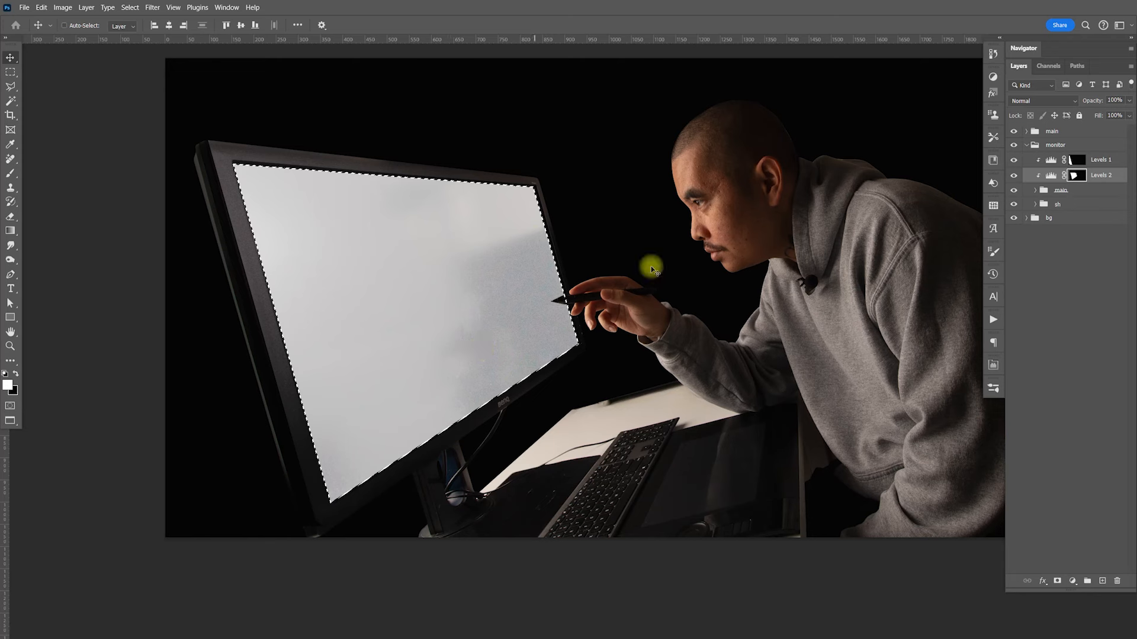
left_click(1089, 160)
left_click(1102, 581)
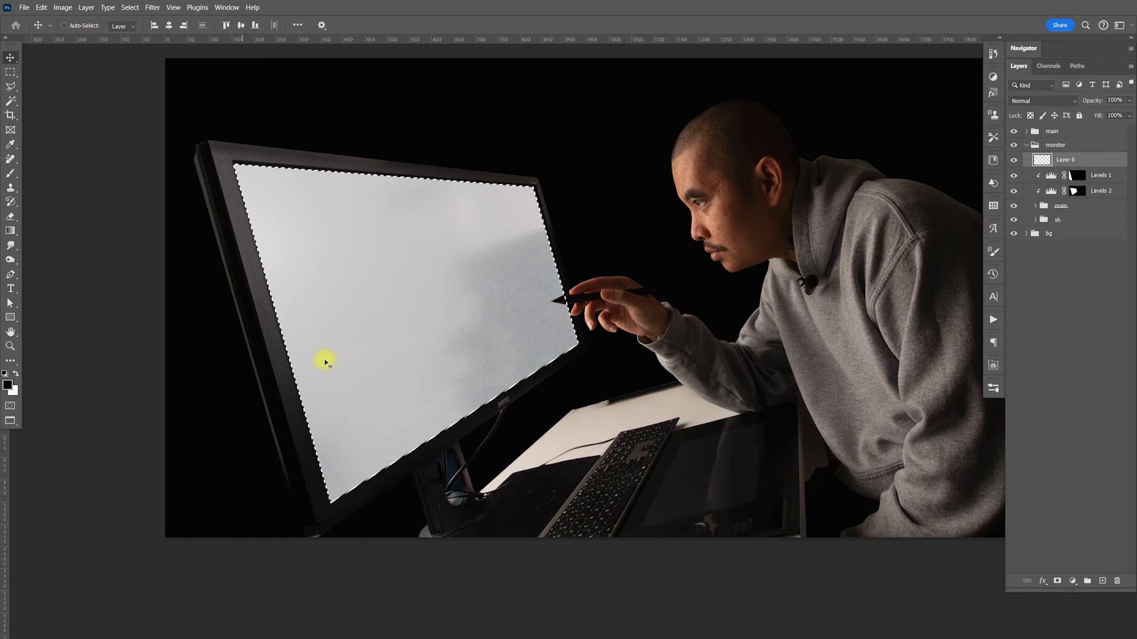
key("ctrl")
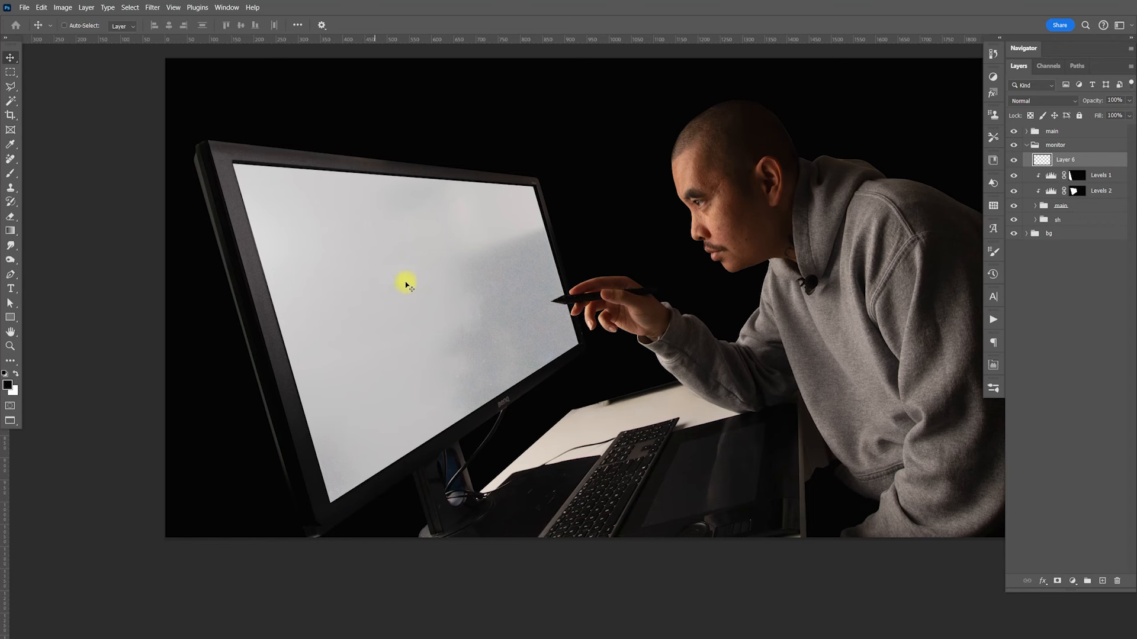
Duplicate Levels 1, Levels 2 and the monitor's main group together, and merge the copies into one layer
left_click(1089, 176)
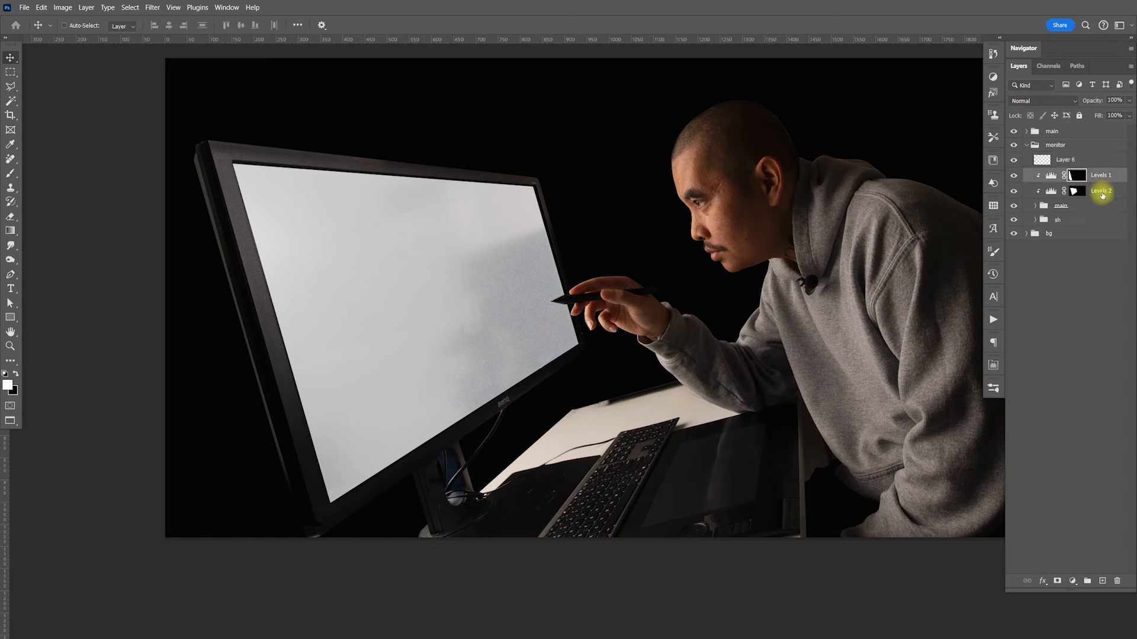
left_click(1069, 205, "shift")
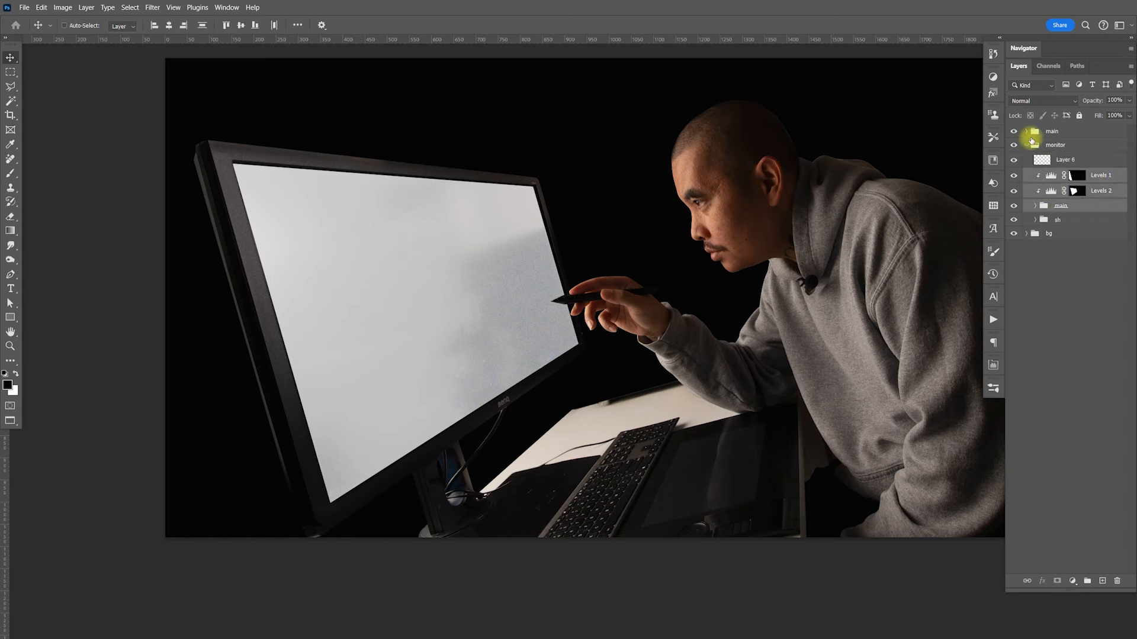
key("ctrl+j")
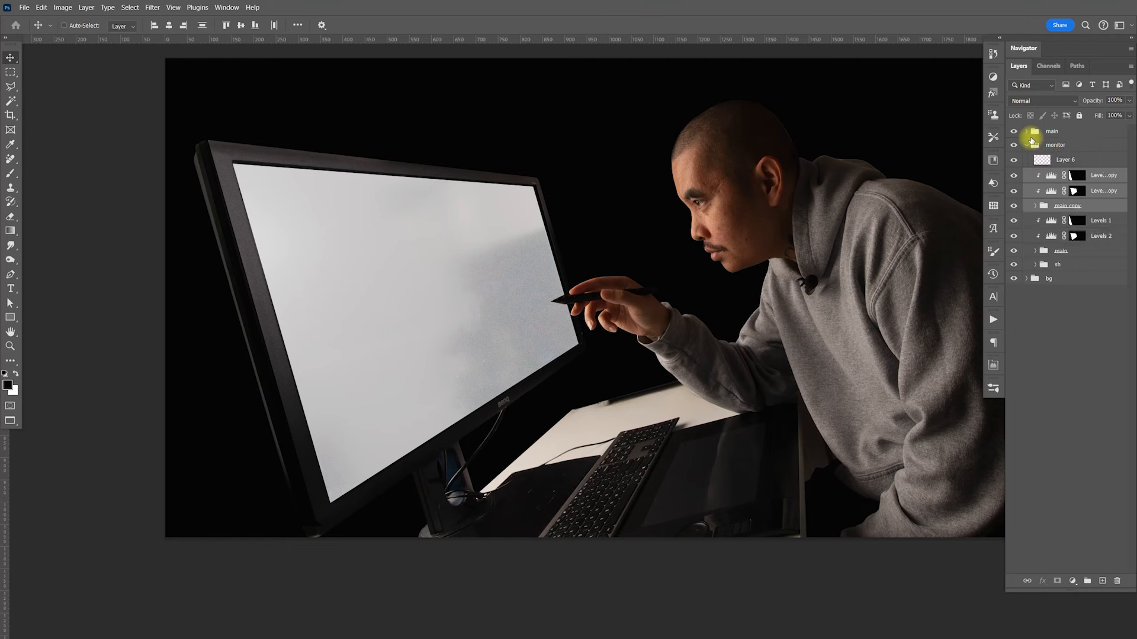
key("ctrl+e")
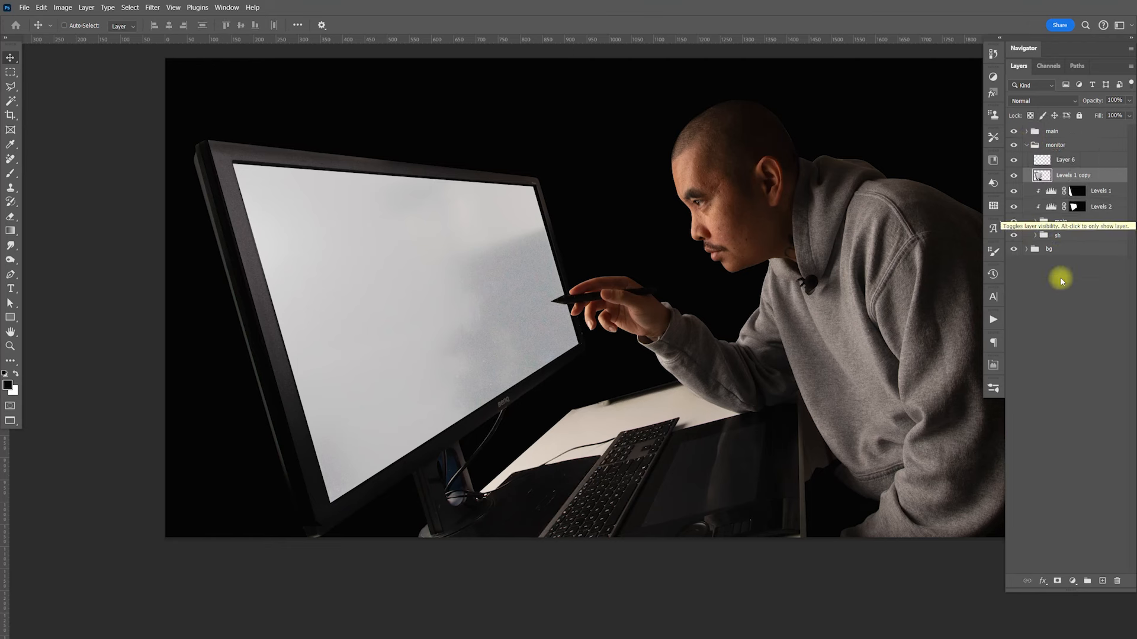
Check the merged copy with the layers beneath it hidden and shown, and load the Levels 2 mask as a selection
left_click_drag(1021, 196, 1013, 233)
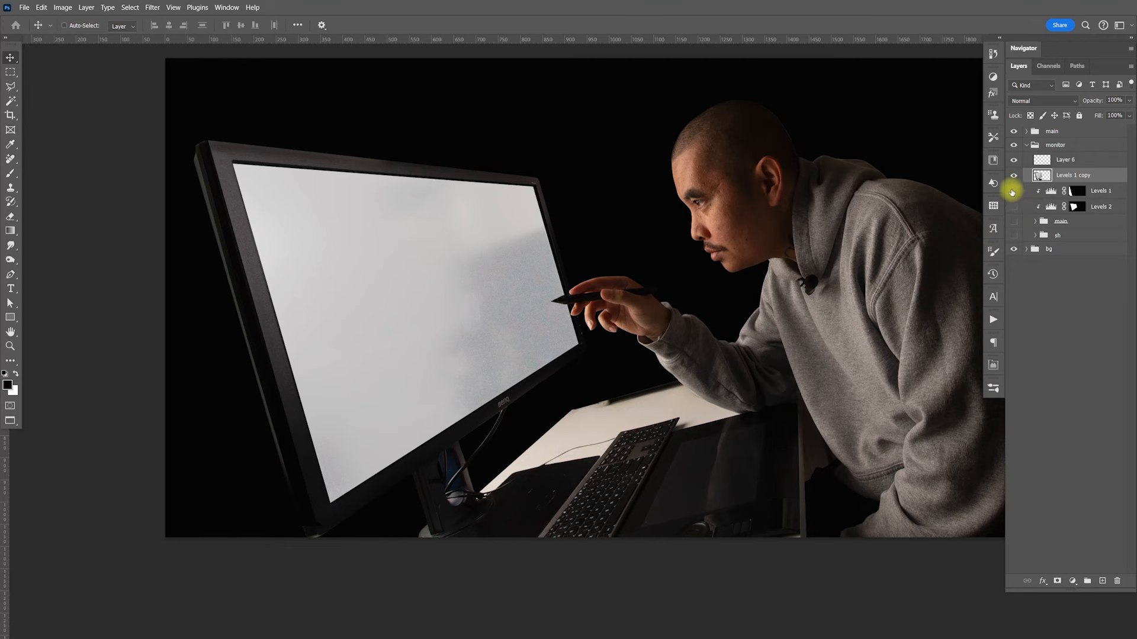
mouse_move(1013, 220)
left_mouse_down()
mouse_move(1013, 197)
mouse_move(1016, 235)
left_mouse_up()
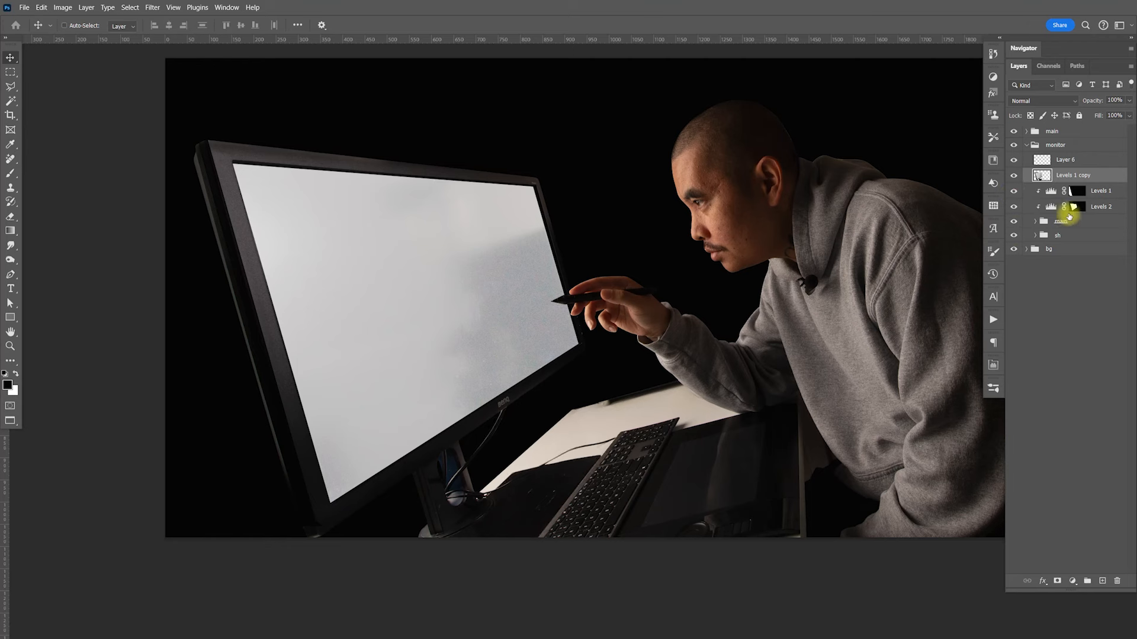
left_click(1075, 206)
key("x")
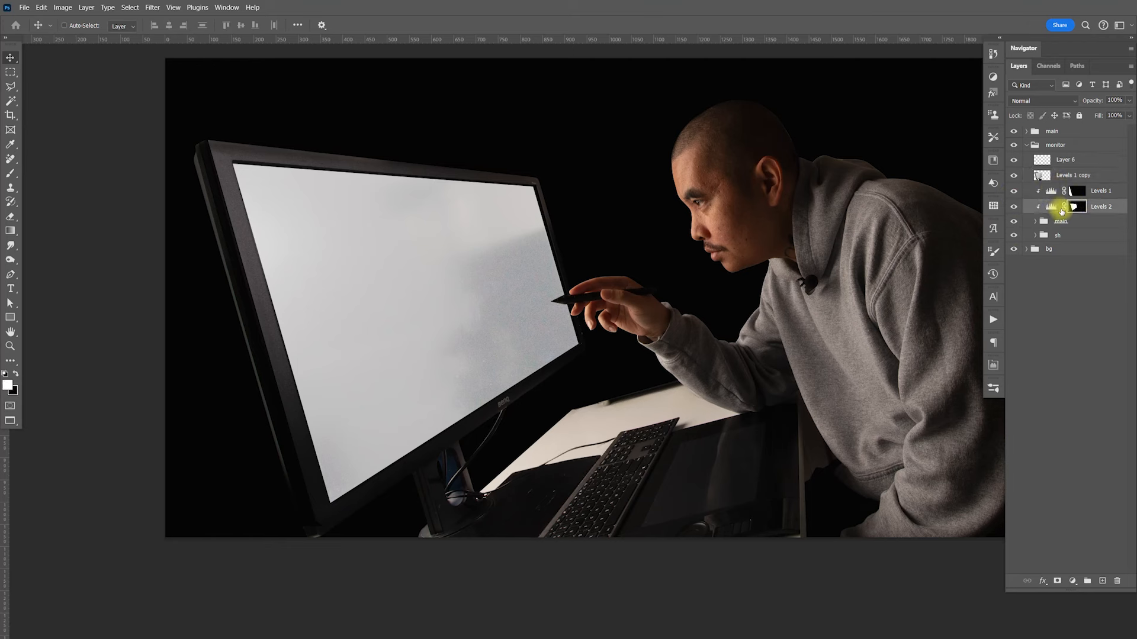
left_click(1077, 206, "ctrl")
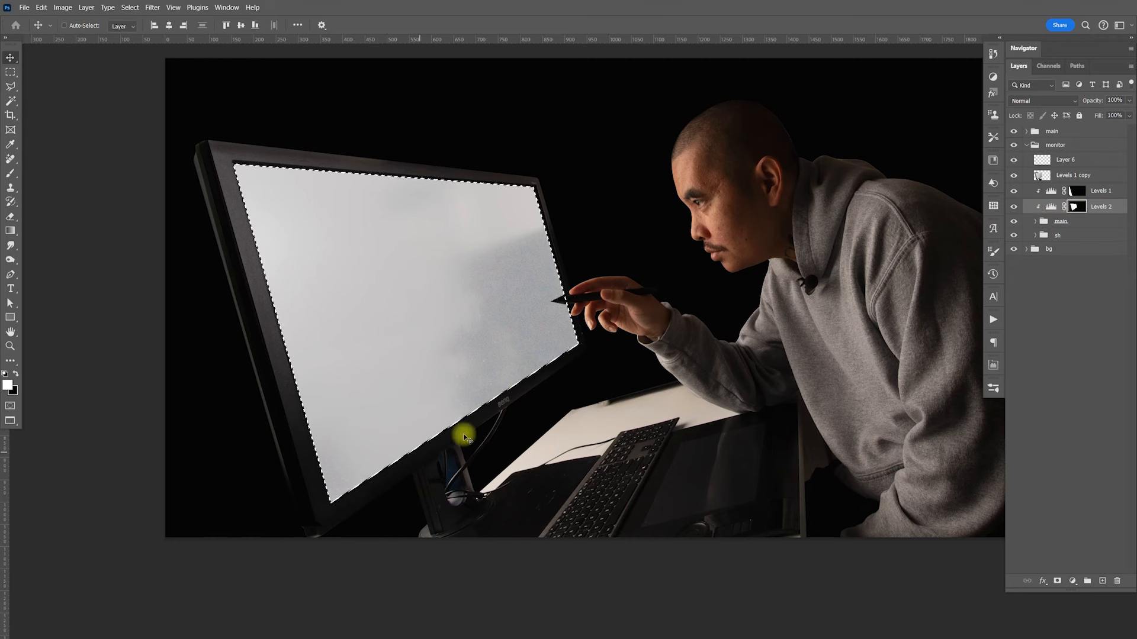
Copy the selected screen area of Levels 1 copy onto its own smart object layer, and hide Levels 1 copy
left_click(1071, 176)
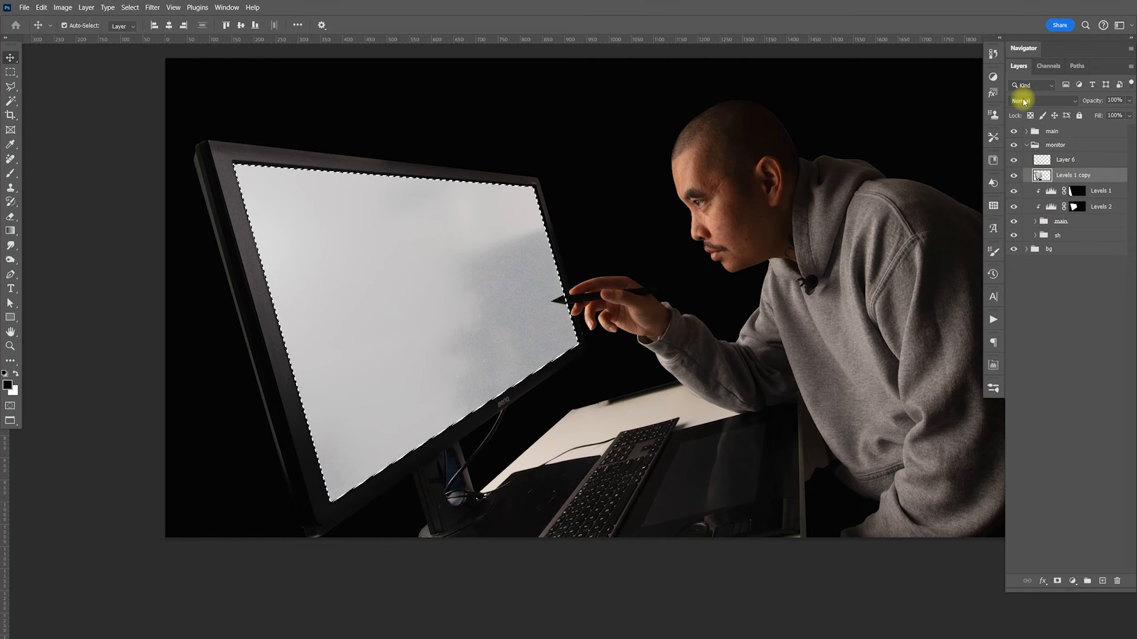
key("ctrl+j")
left_click(1015, 192)
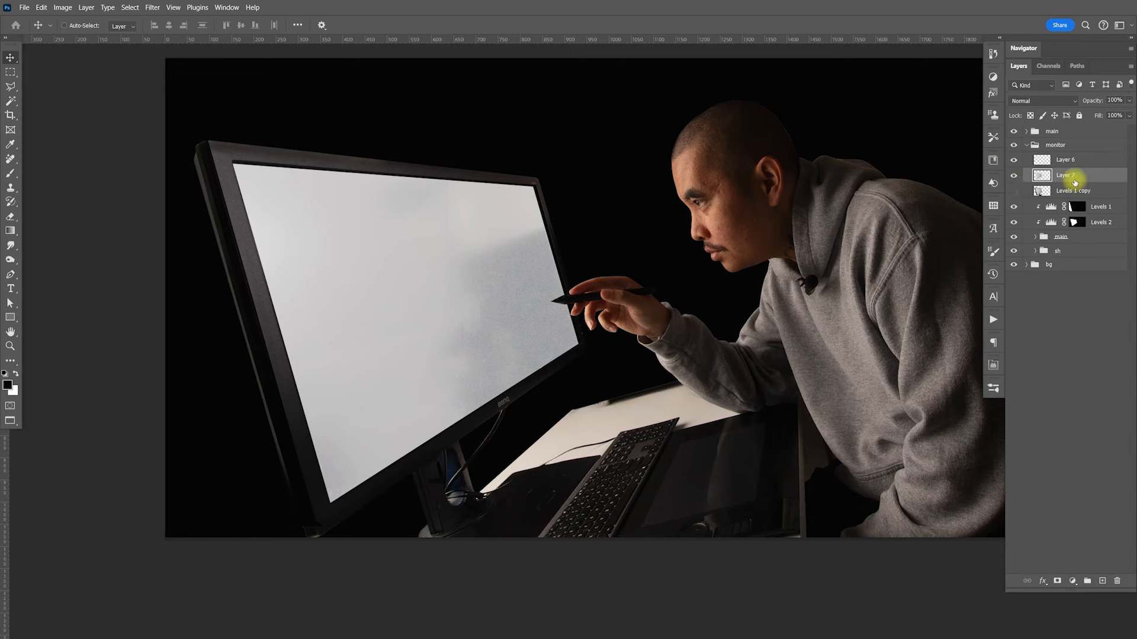
right_click(1077, 177)
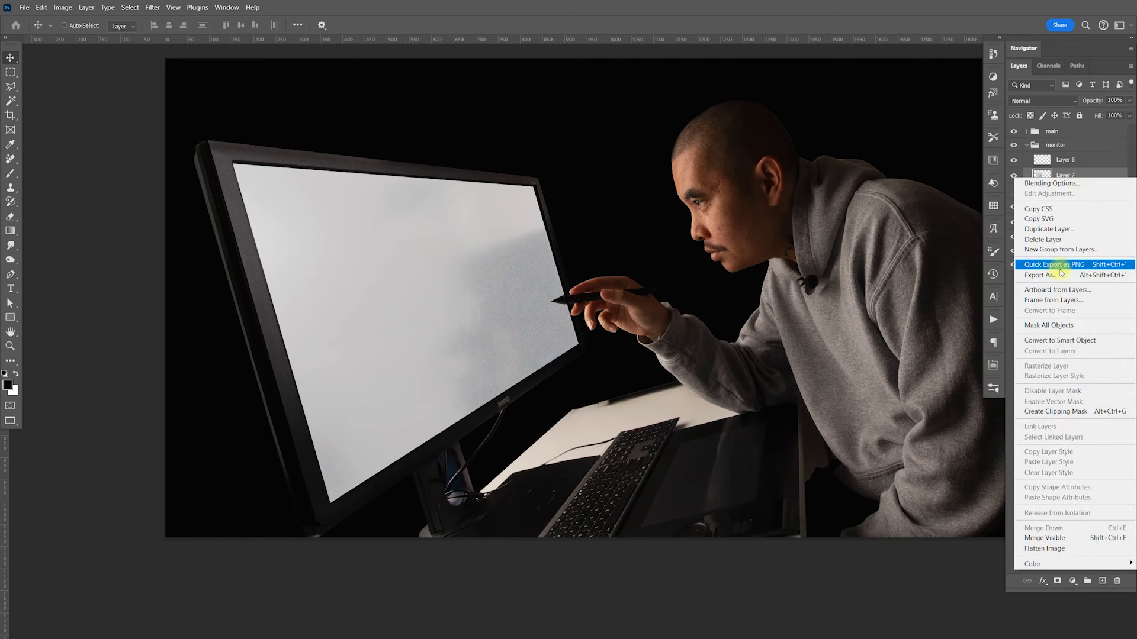
left_click(1070, 341)
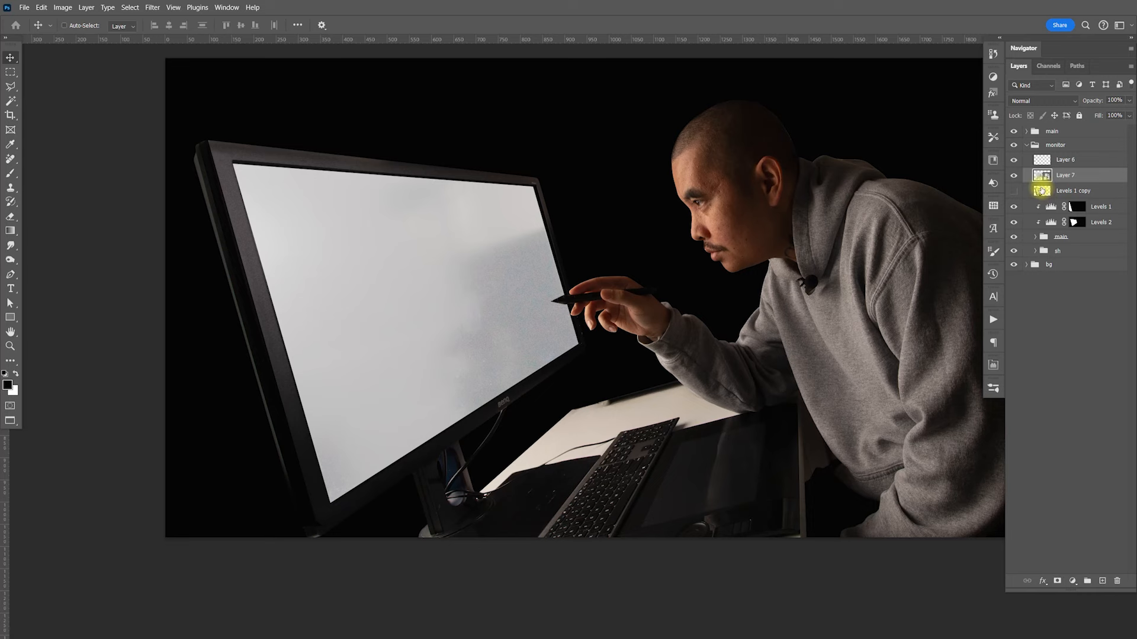
Try to fill the screen shape with the white background color on a new layer inside the Layer 7 smart object
double_click(1040, 176)
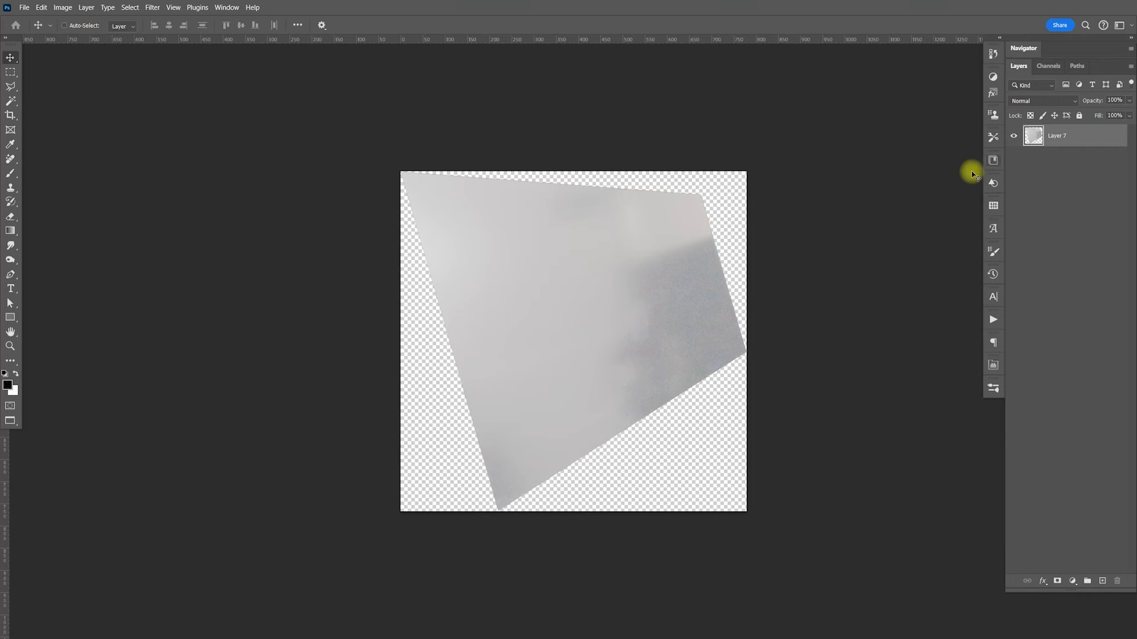
left_click(1033, 137, "ctrl")
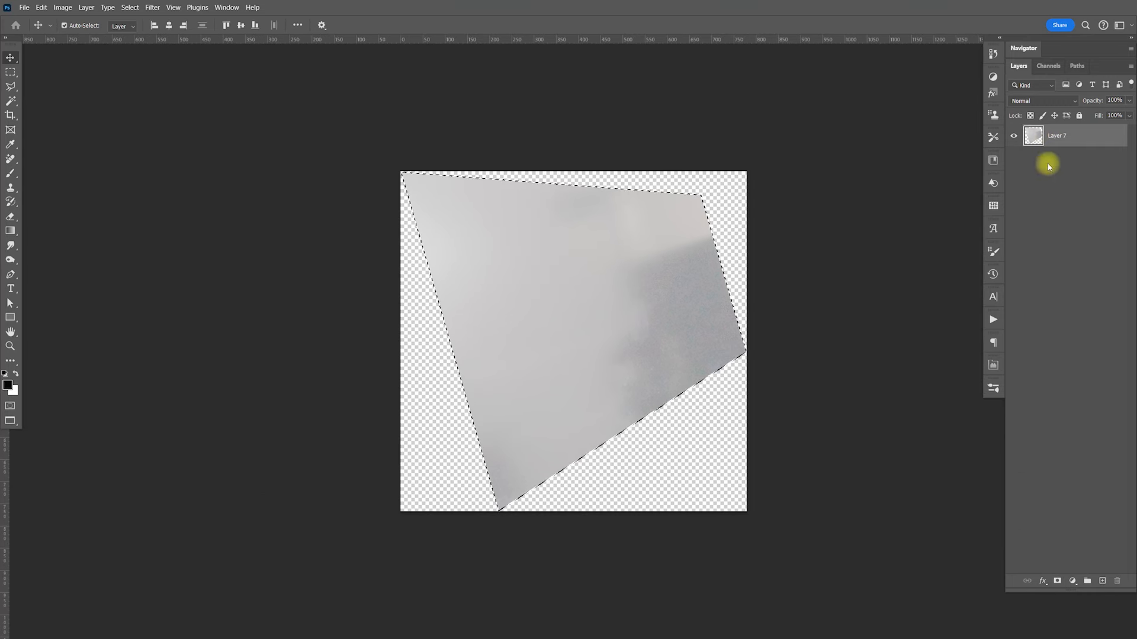
left_click(1102, 582)
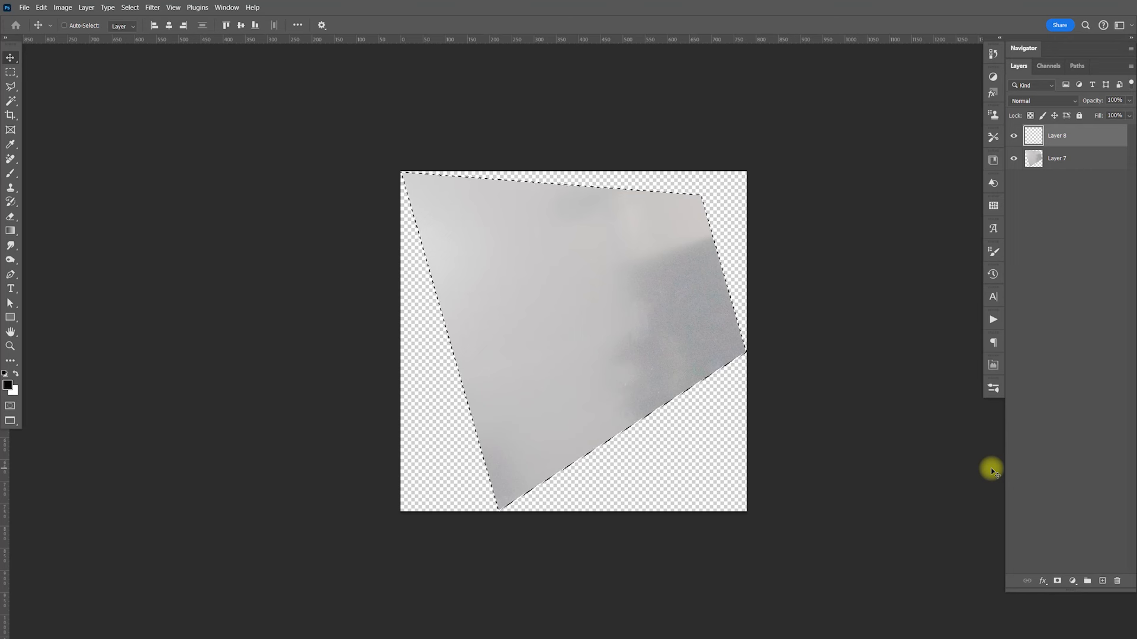
key("ctrl+BackSpace")
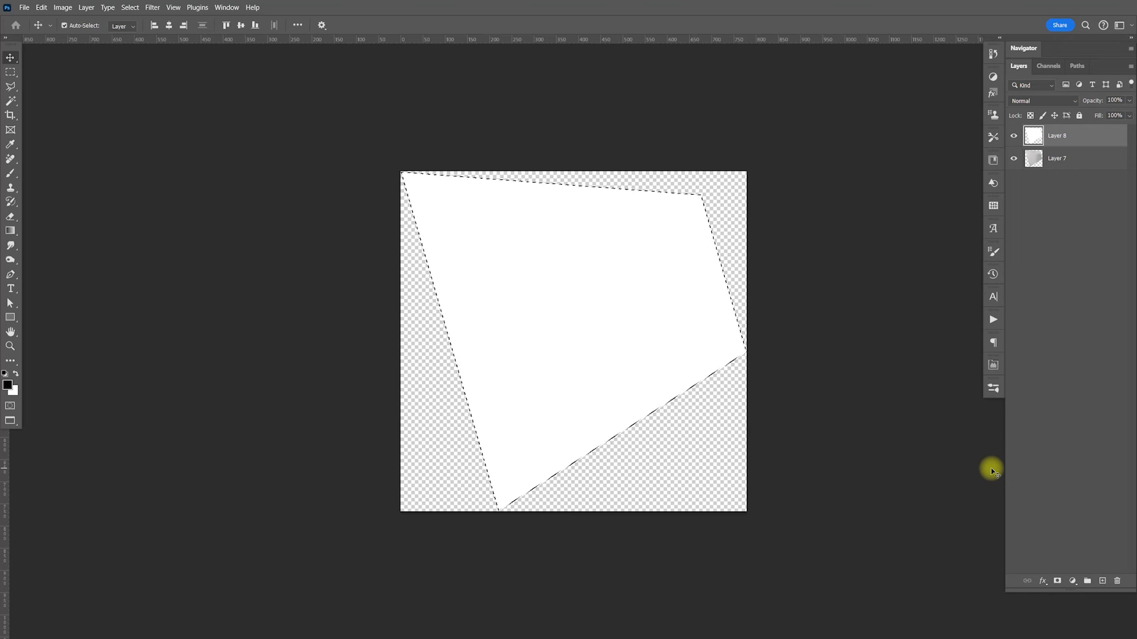
key("ctrl+z")
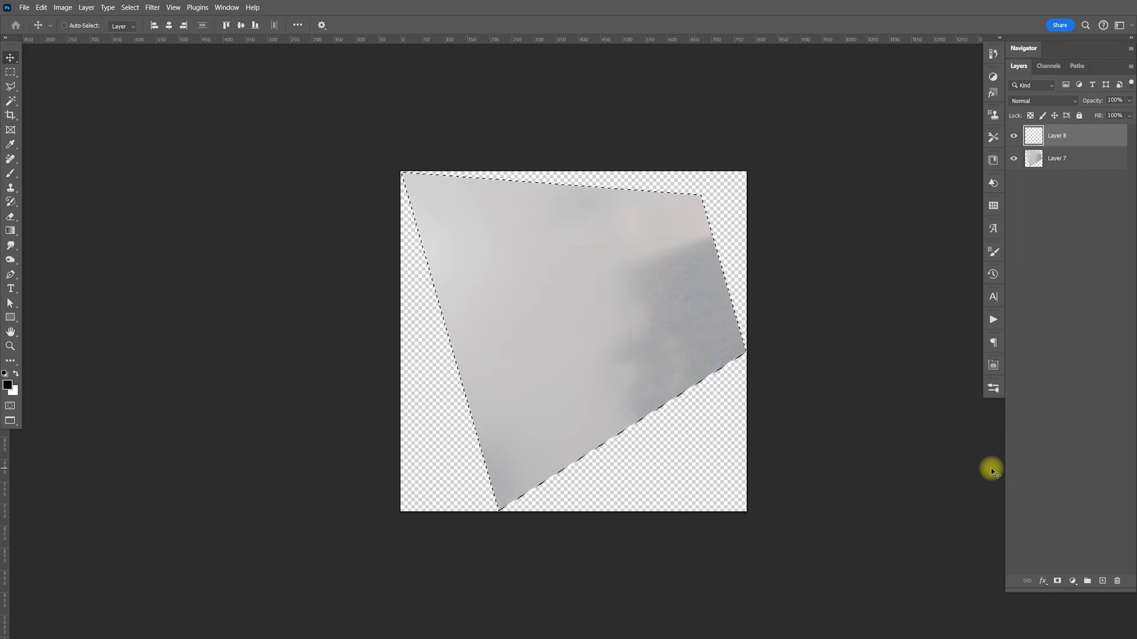
key("ctrl+d")
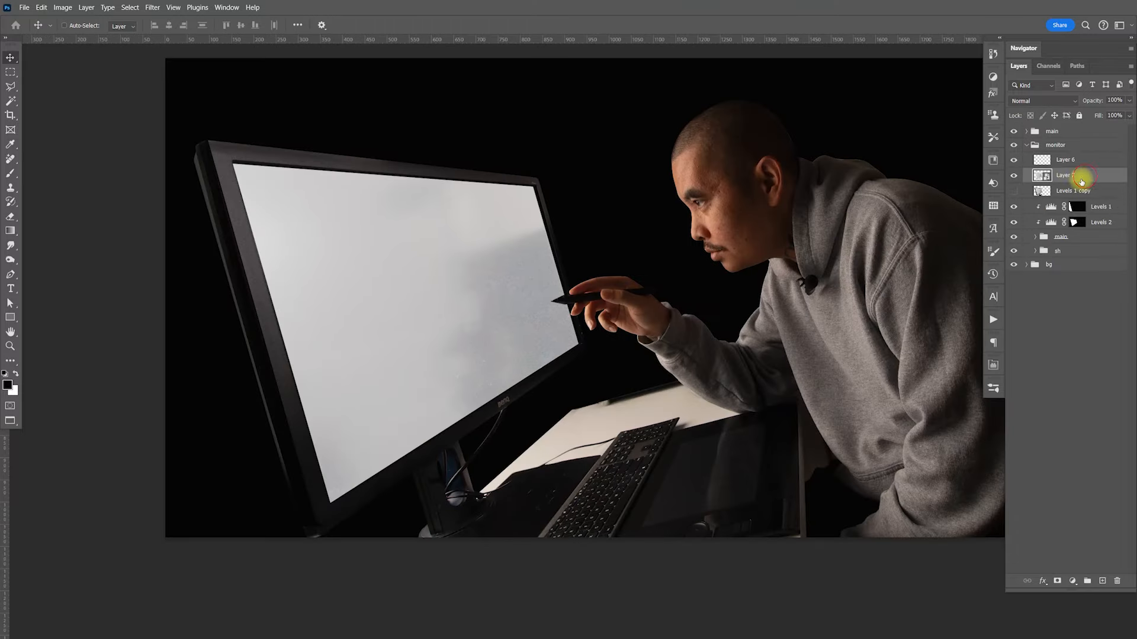
Apply a Gaussian Blur with a radius of 9.6 pixels to the Layer 7 smart object, and compare the glow on and off
left_click(153, 7)
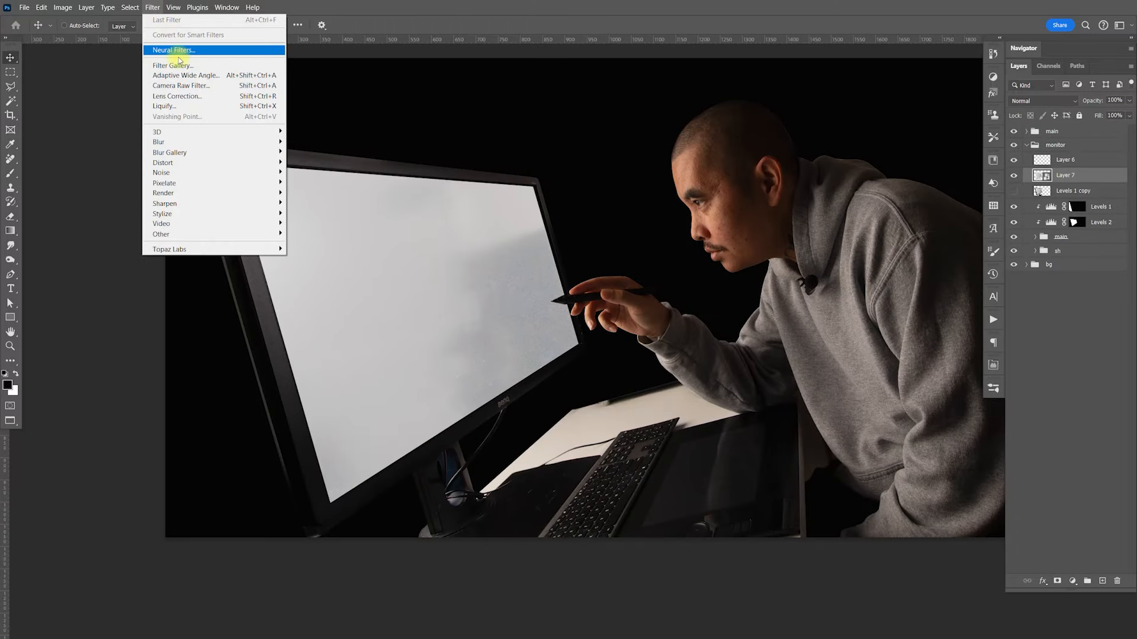
mouse_move(212, 145)
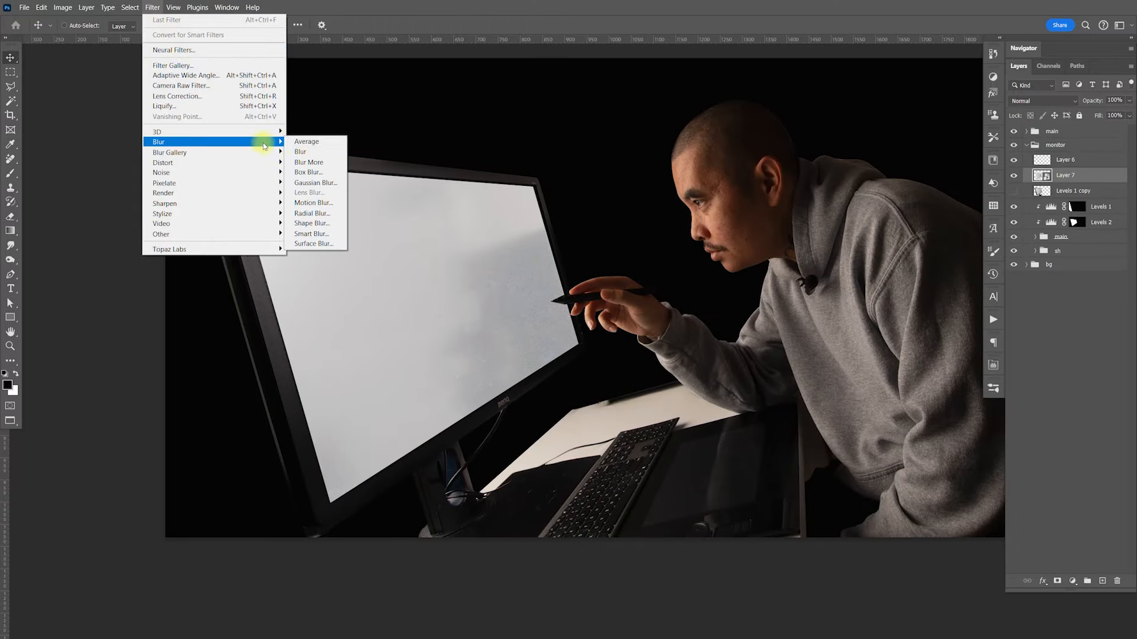
left_click(309, 181)
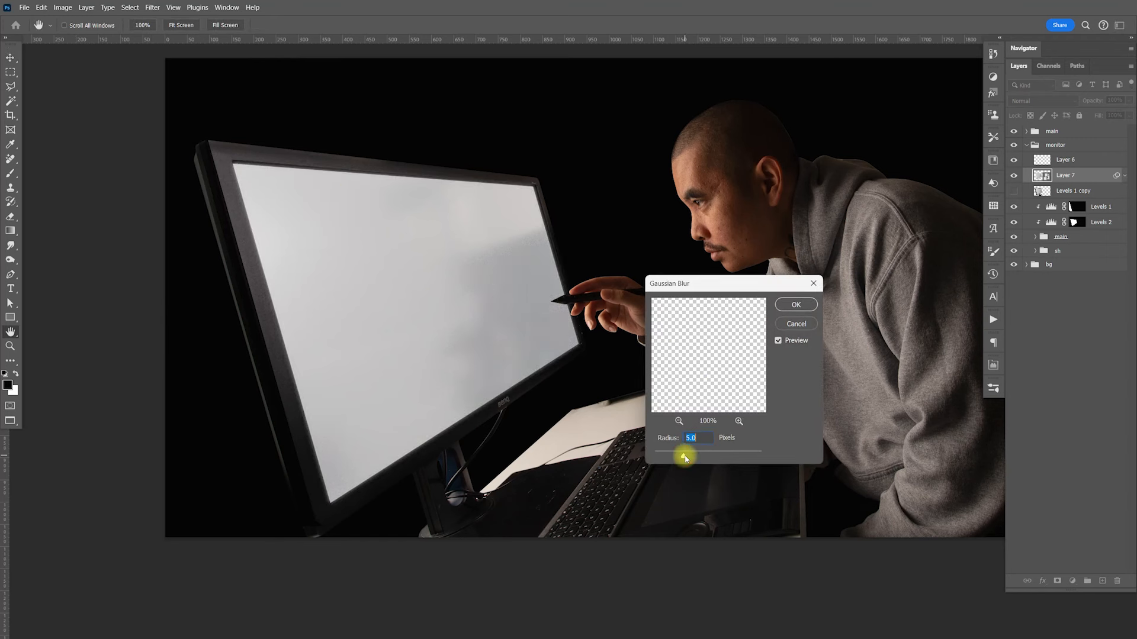
left_click_drag(684, 458, 697, 457)
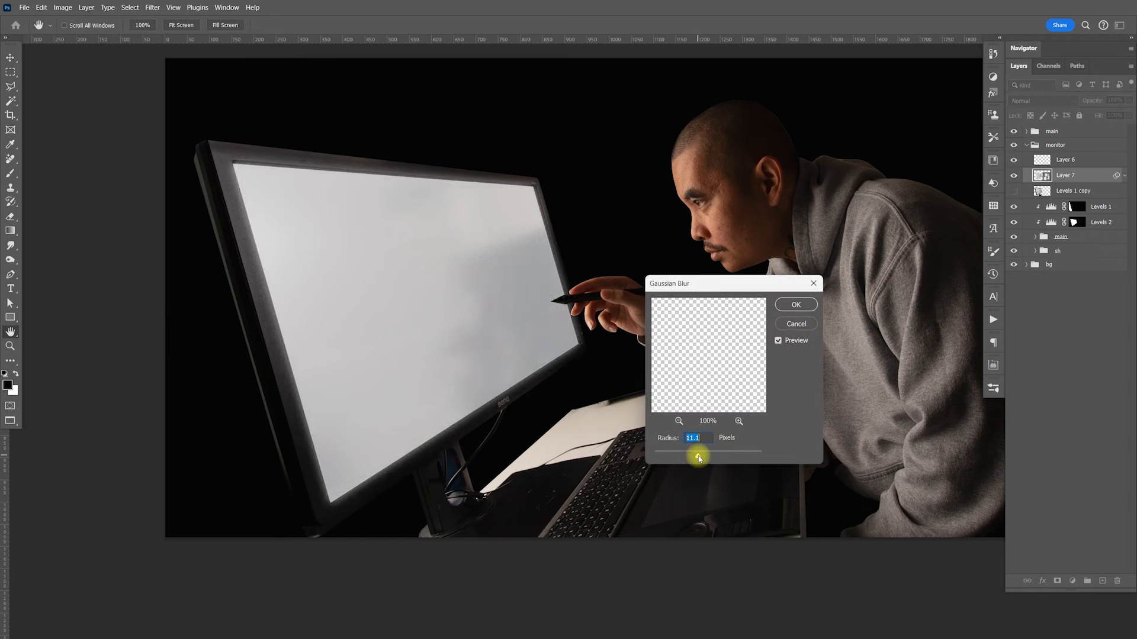
mouse_move(699, 456)
left_mouse_down()
mouse_move(689, 456)
mouse_move(698, 457)
left_mouse_up()
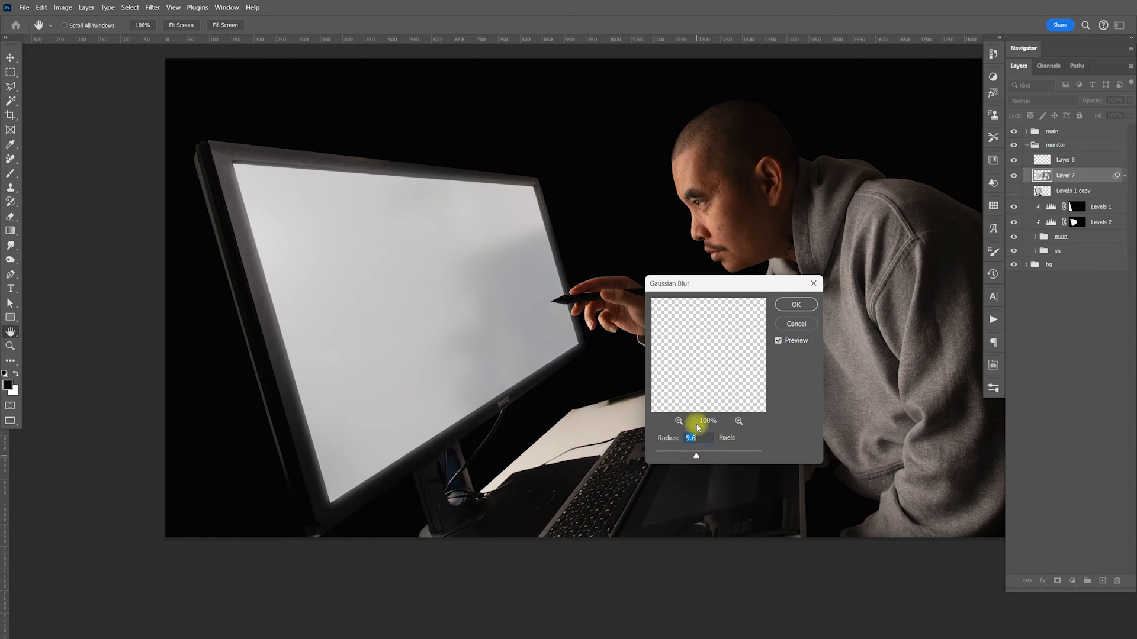
left_click(795, 305)
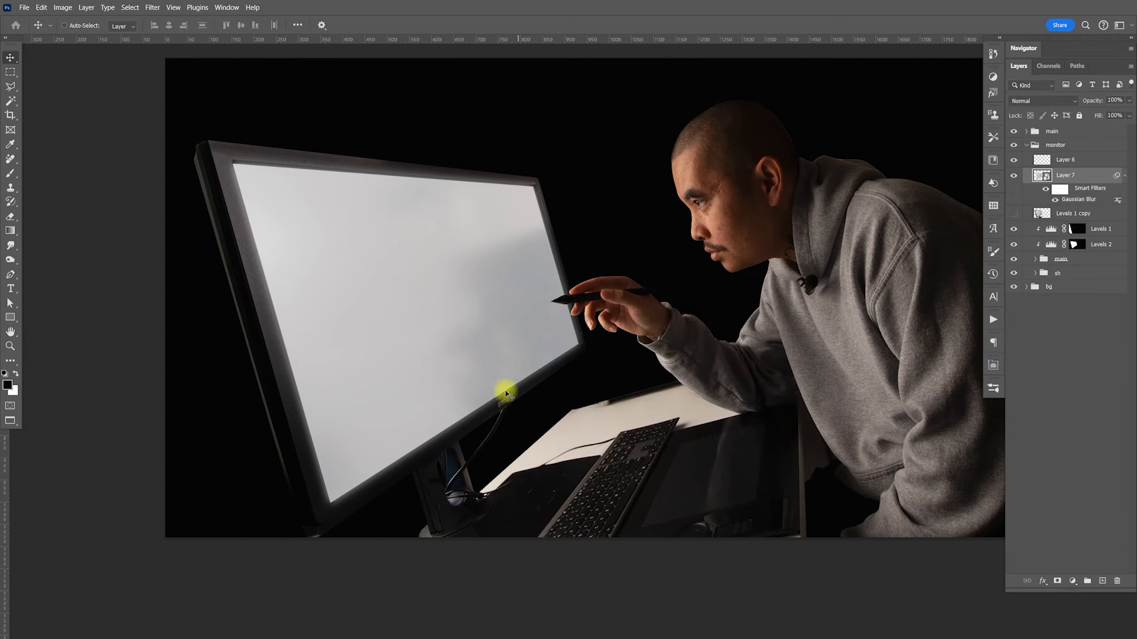
left_click(1014, 181)
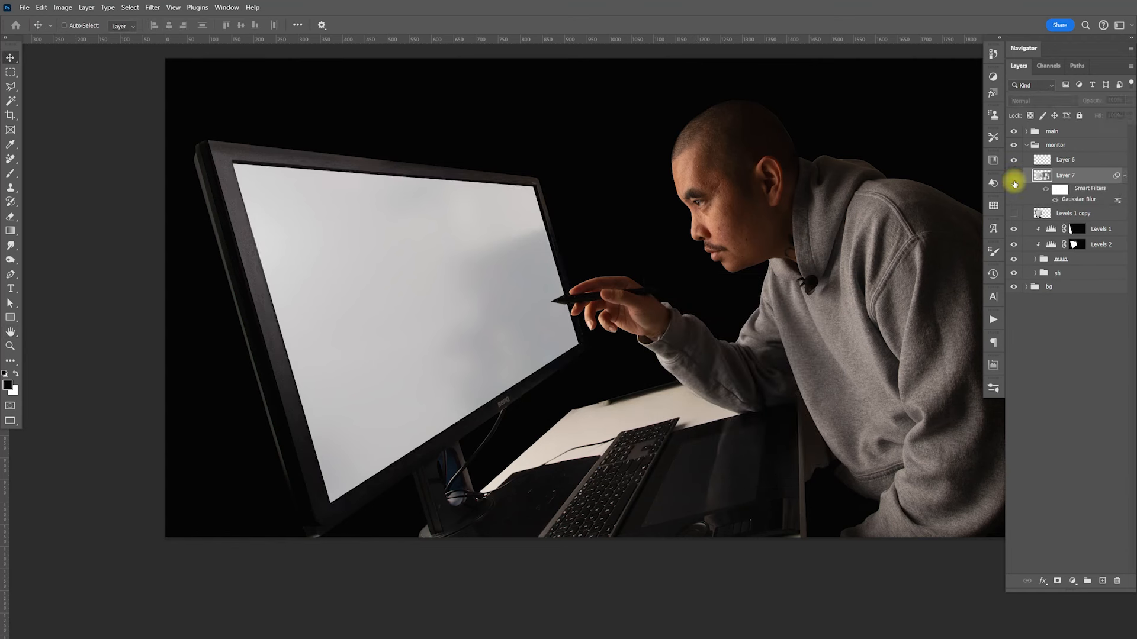
left_click(1014, 180)
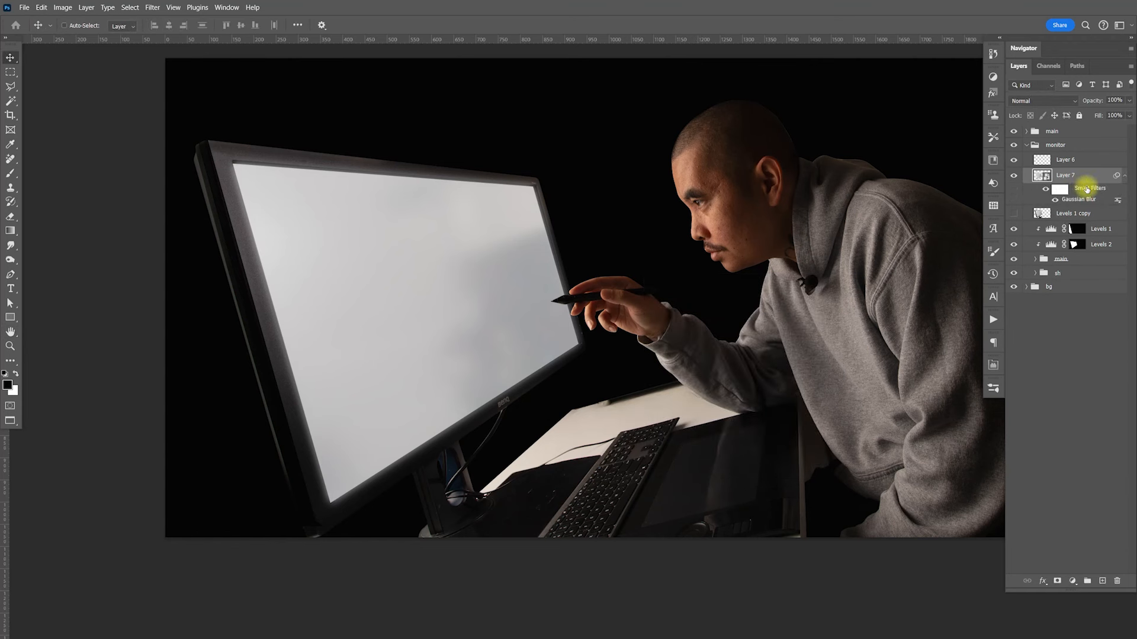
Collapse the smart filter list of Layer 7 and open the layer's blending options
left_click(1125, 175)
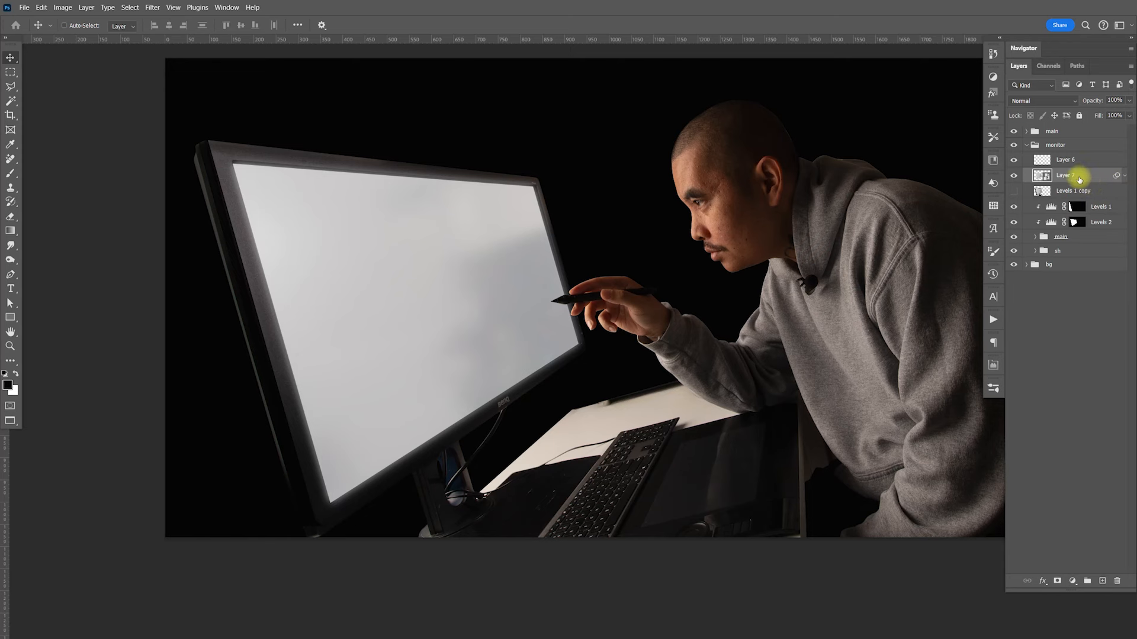
double_click(1101, 183)
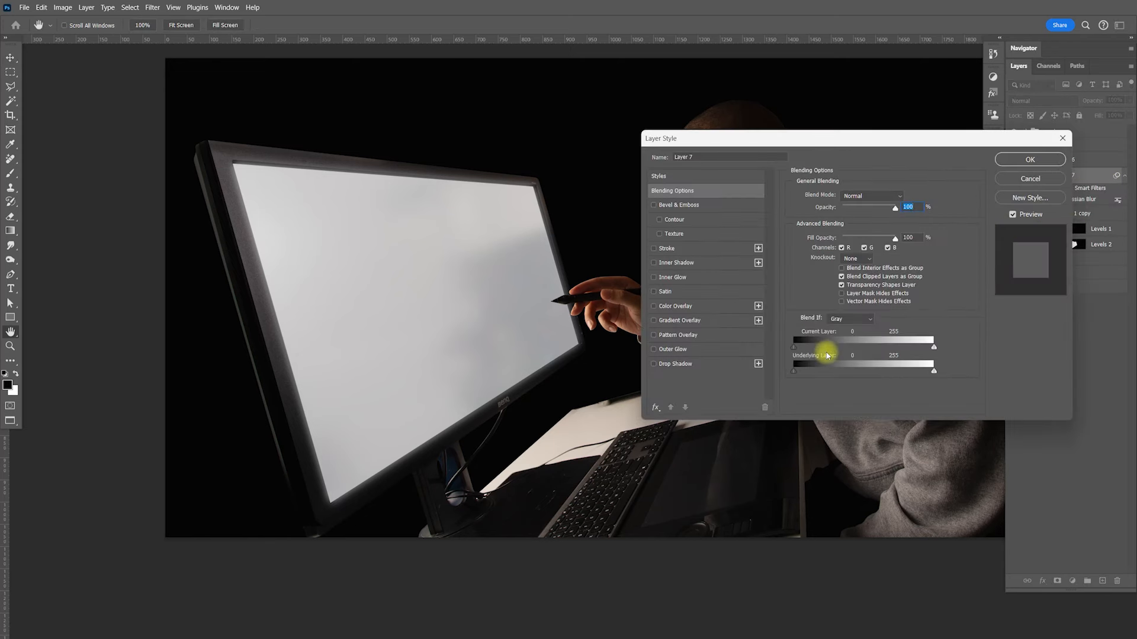
Split the underlying layer's black Blend If slider for Layer 7 and set its inner half to about 16
key("alt")
left_click_drag(799, 373, 804, 373)
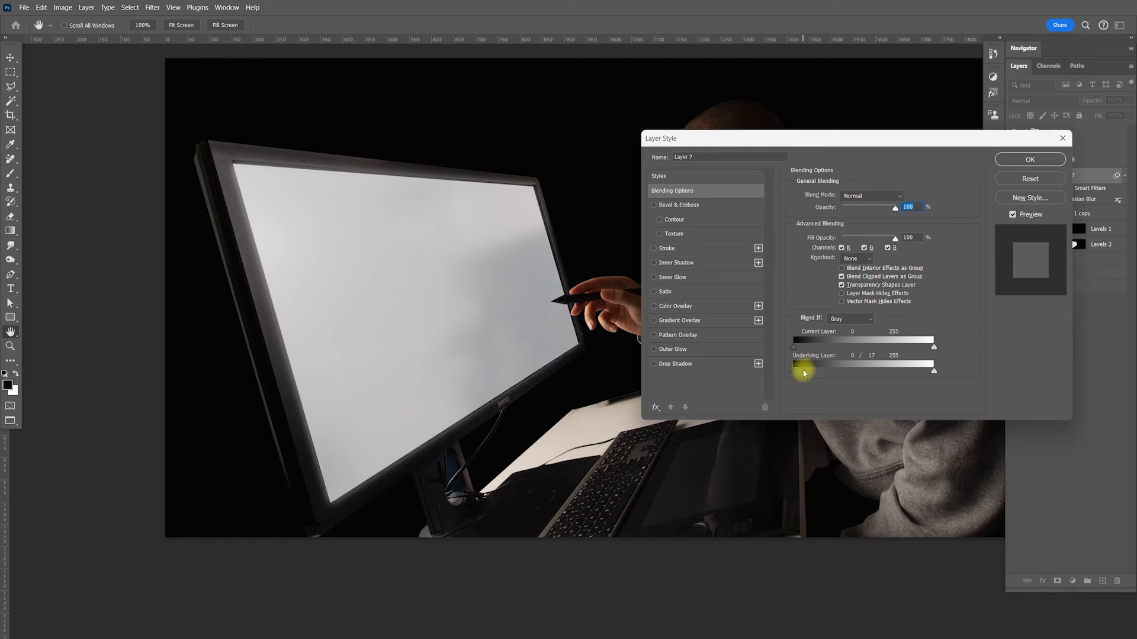
left_click(1029, 159)
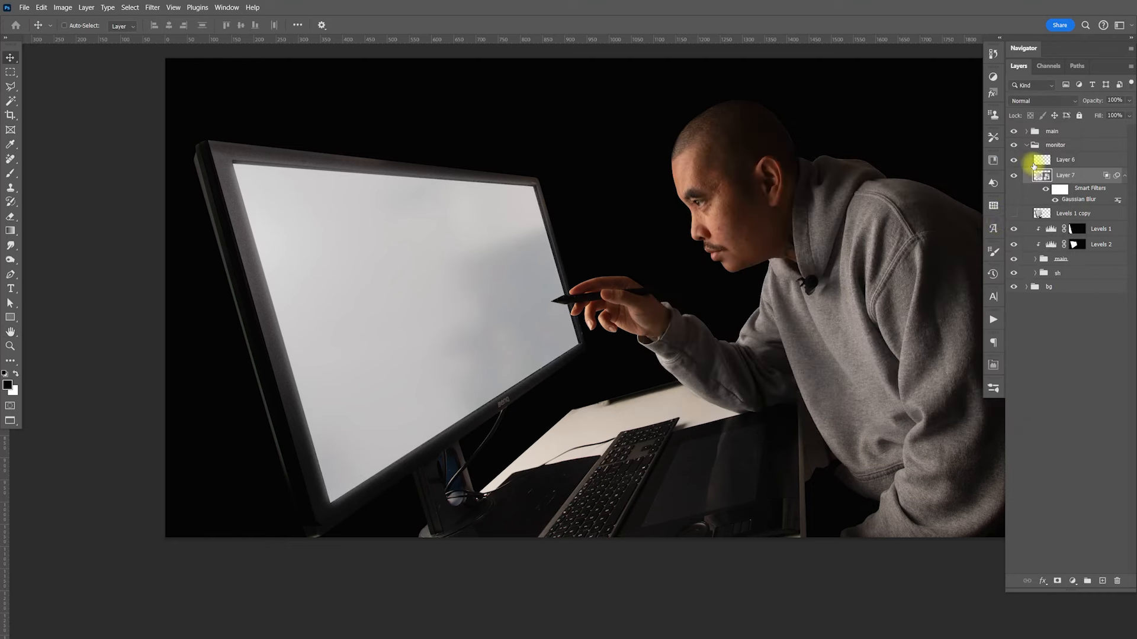
In Layer 7's smart object, fill Layer 8 with white within the outline of the grey screen shape, and deselect
double_click(1039, 178)
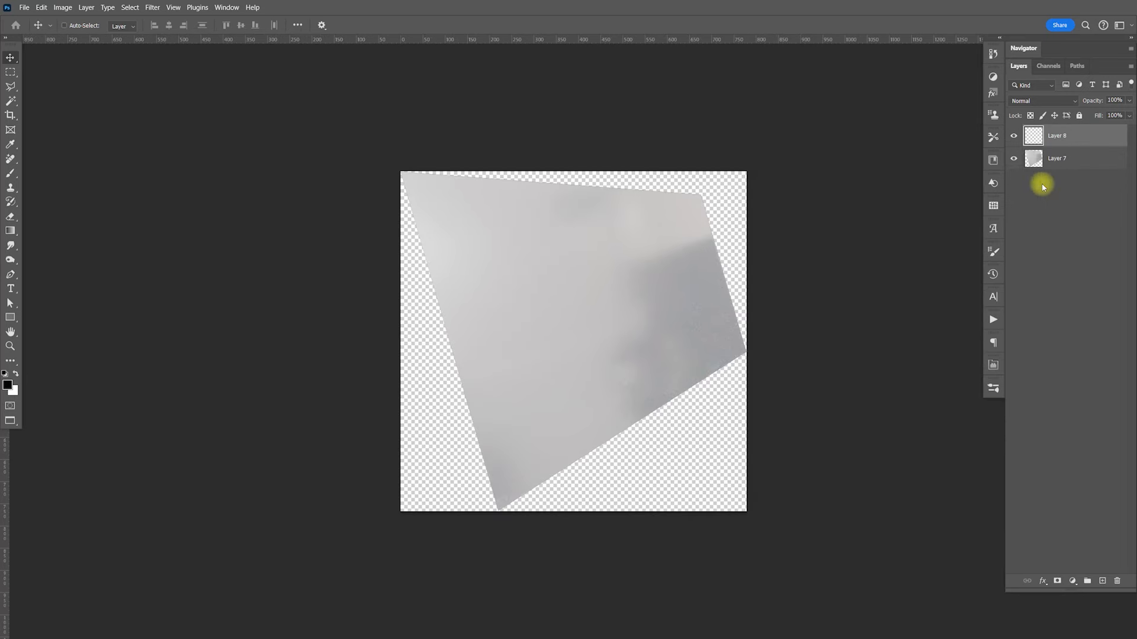
left_click(1034, 159, "ctrl")
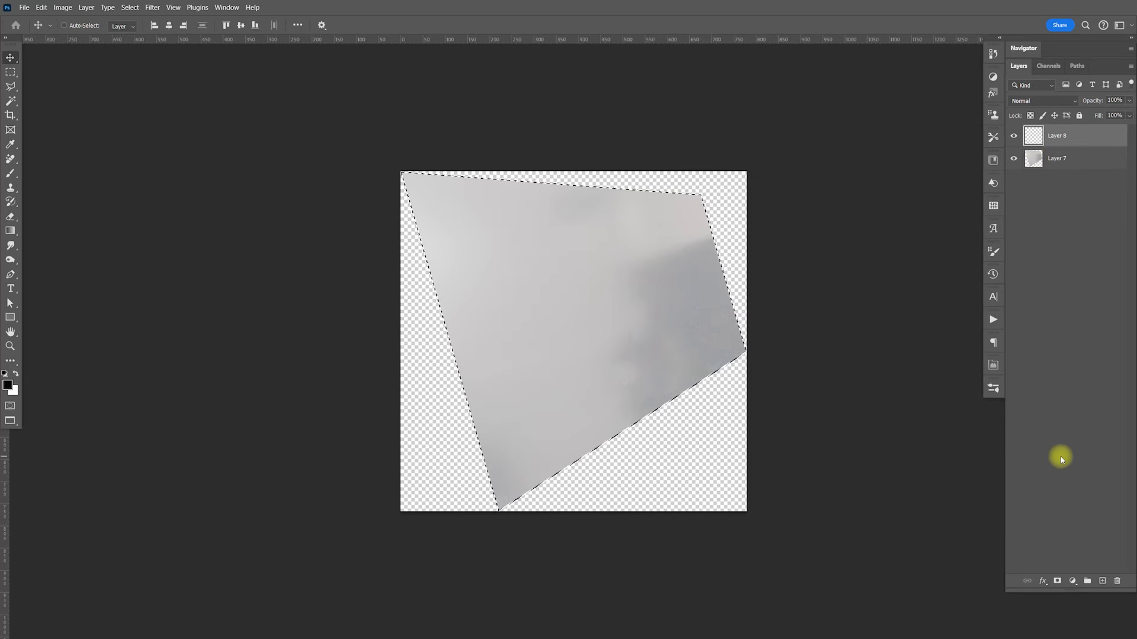
key("ctrl+BackSpace")
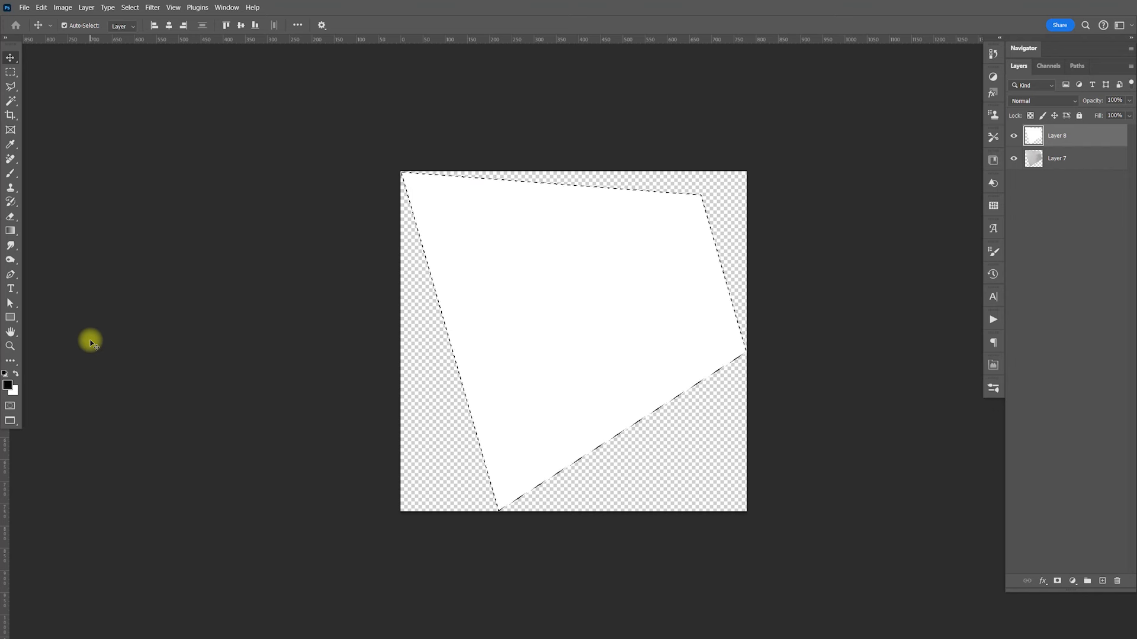
key("ctrl+d")
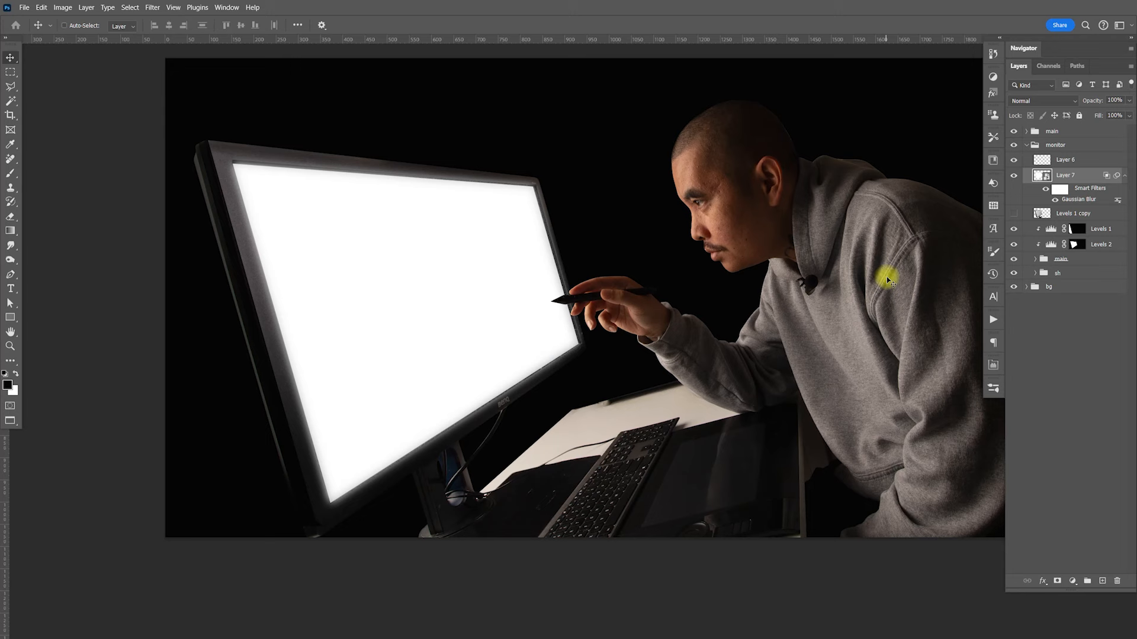
Toggle the visibility of Layer 7 to compare the monitor with and without the white glow
left_click(1014, 176)
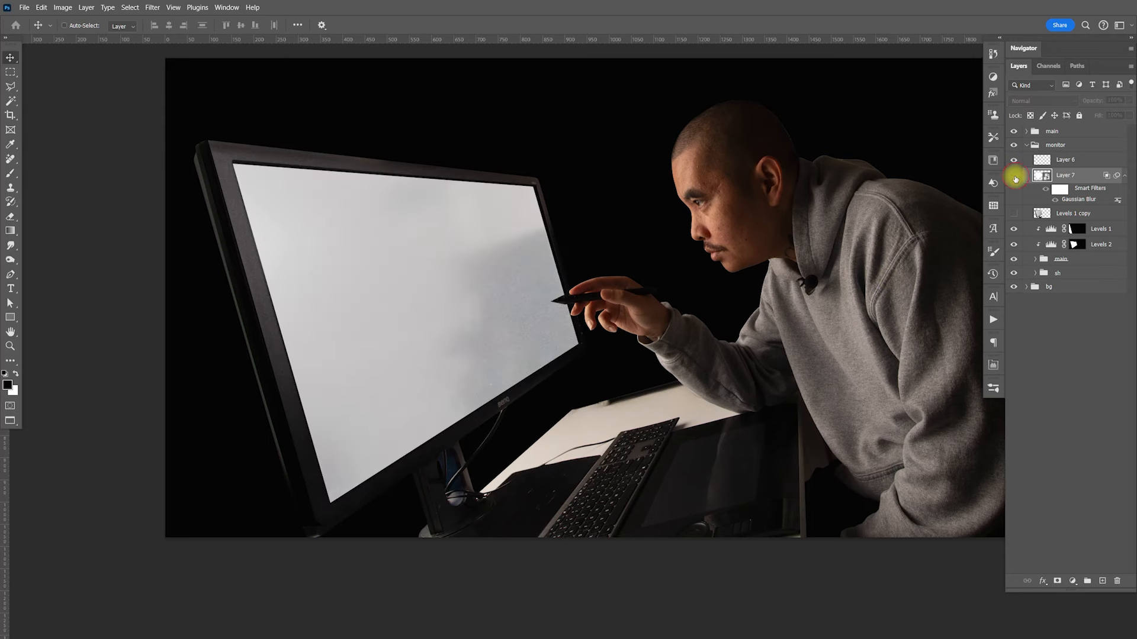
left_click(1014, 176)
left_click(1014, 177)
left_click(1013, 176)
Hide the white-filled Layer 8 inside the Layer 7 smart object and return to the main composite
double_click(1042, 175)
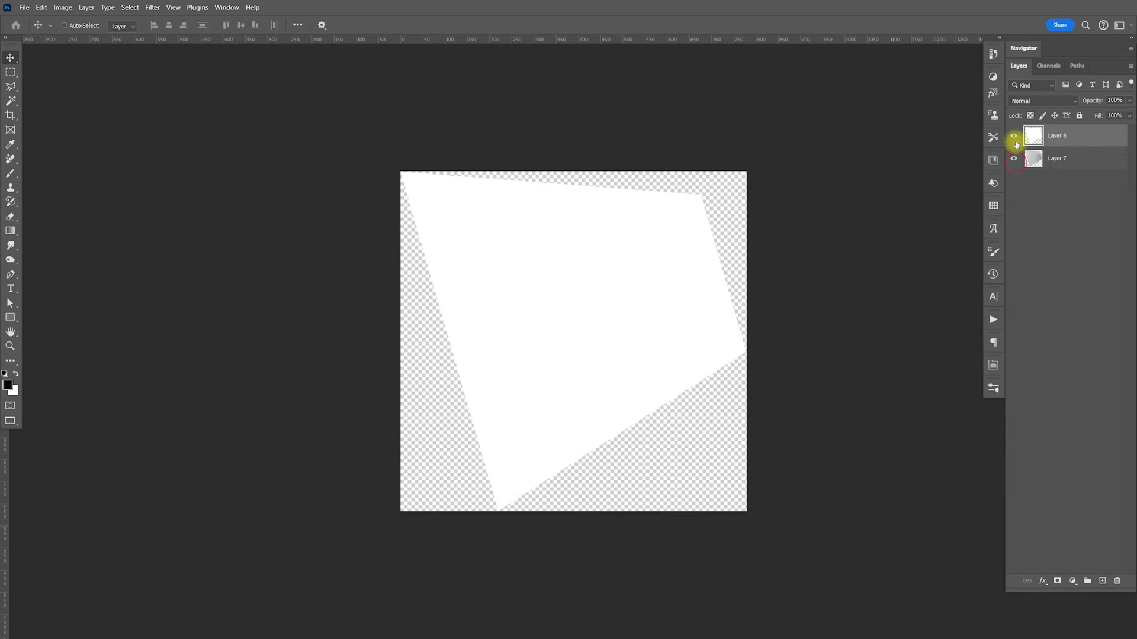
left_click(1014, 136)
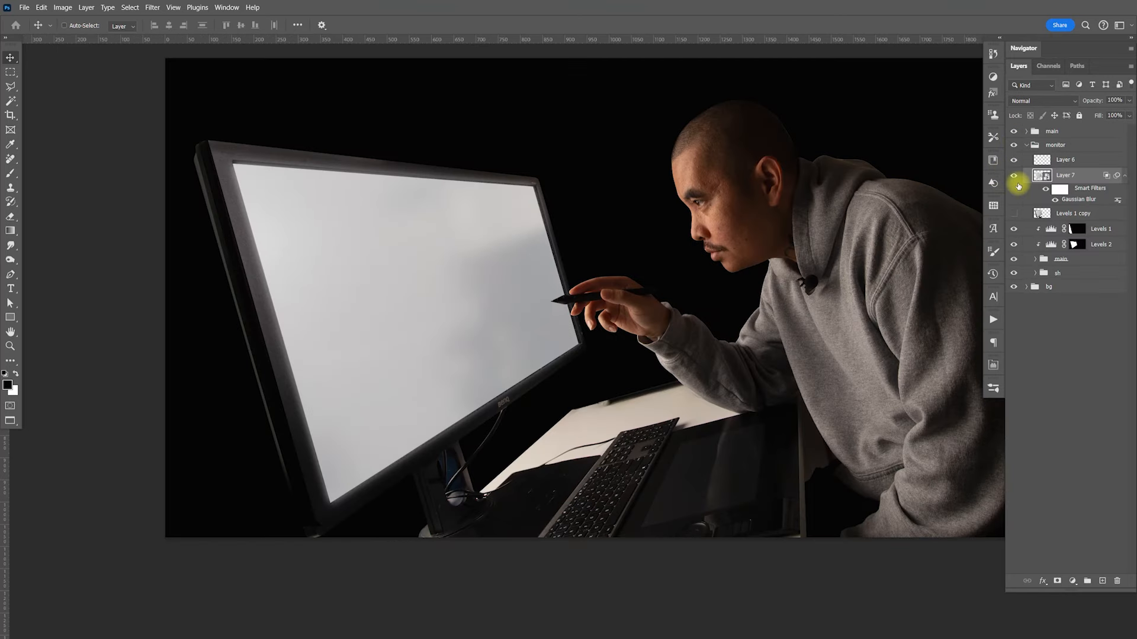
Inside the Layer 7 smart object, show the white Layer 8, hide the grey Layer 7, and save and close it
double_click(1041, 176)
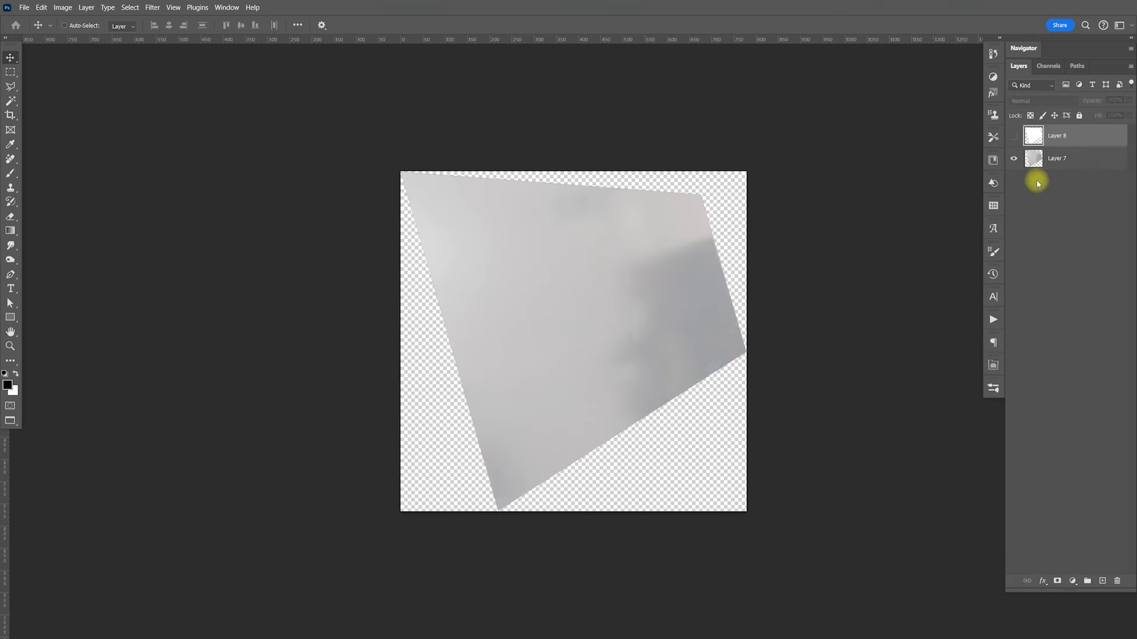
left_click(1013, 136)
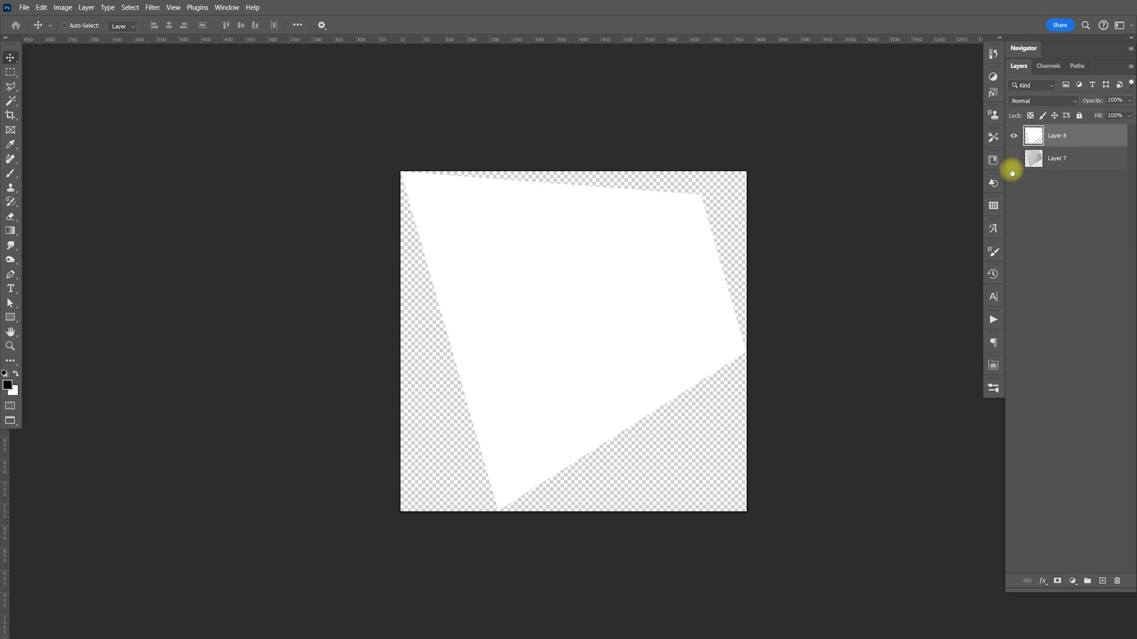
key("ctrl+s")
key("ctrl+w")
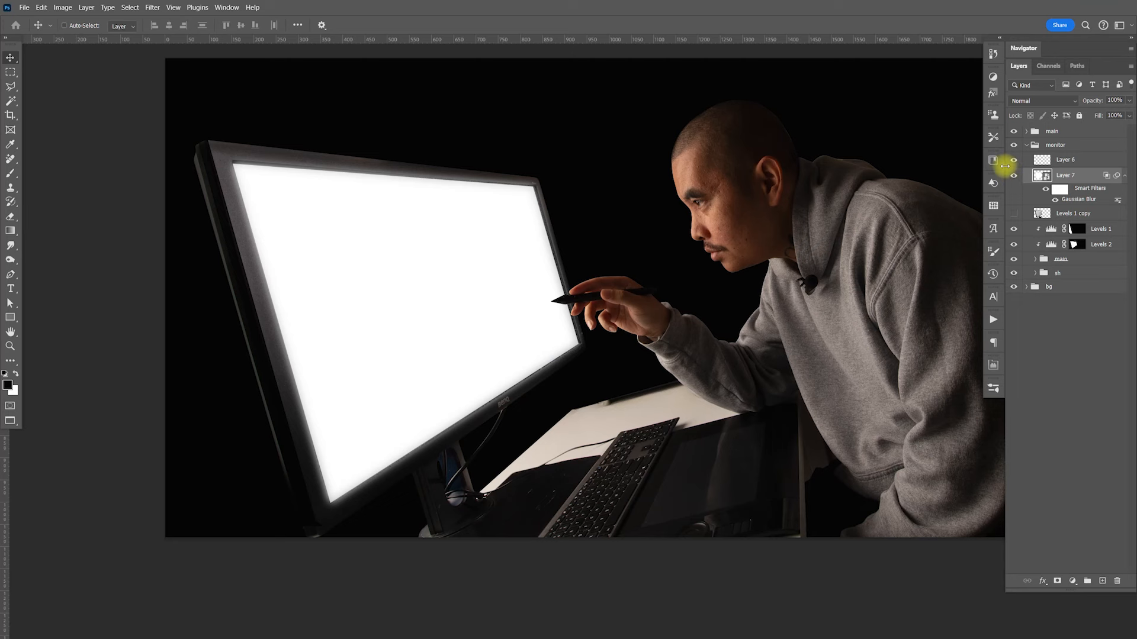
left_click(1012, 174)
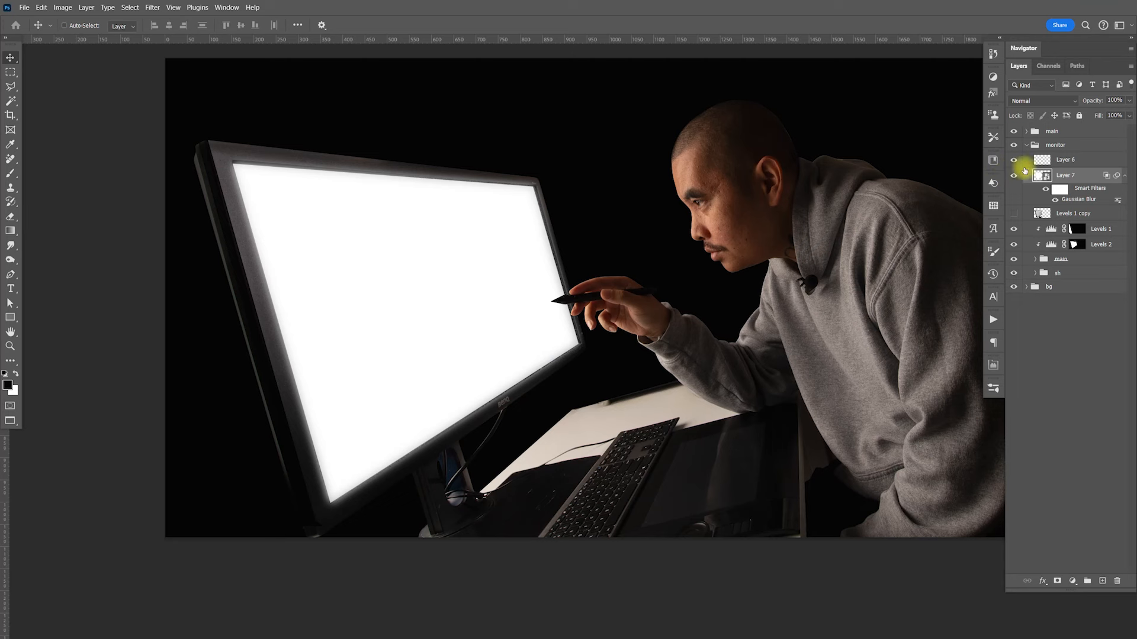
Set the inner black Blend If slider for Layer 7's underlying layer to 20 and compare the glow on and off
double_click(1087, 190)
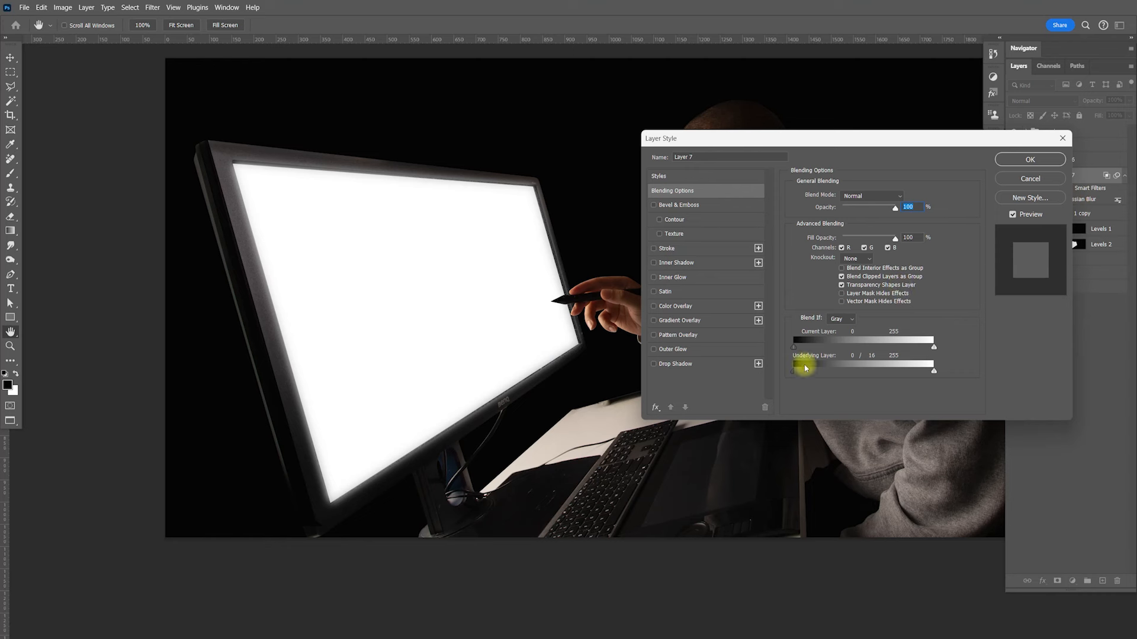
mouse_move(803, 375)
left_mouse_down()
mouse_move(813, 374)
mouse_move(790, 377)
mouse_move(811, 373)
left_mouse_up()
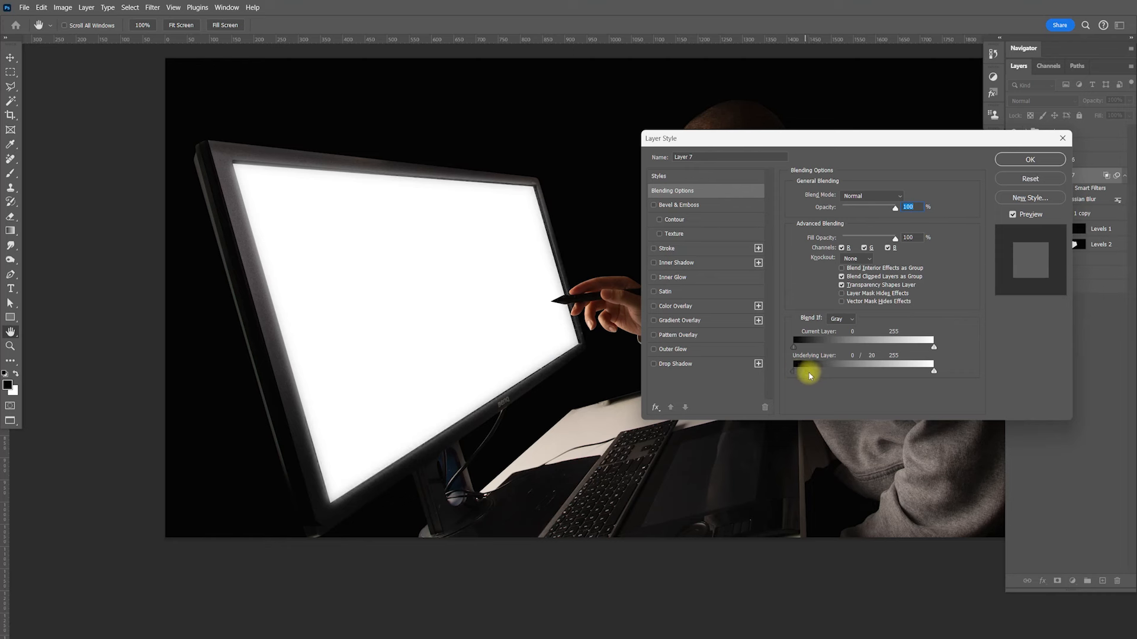
left_click(1030, 159)
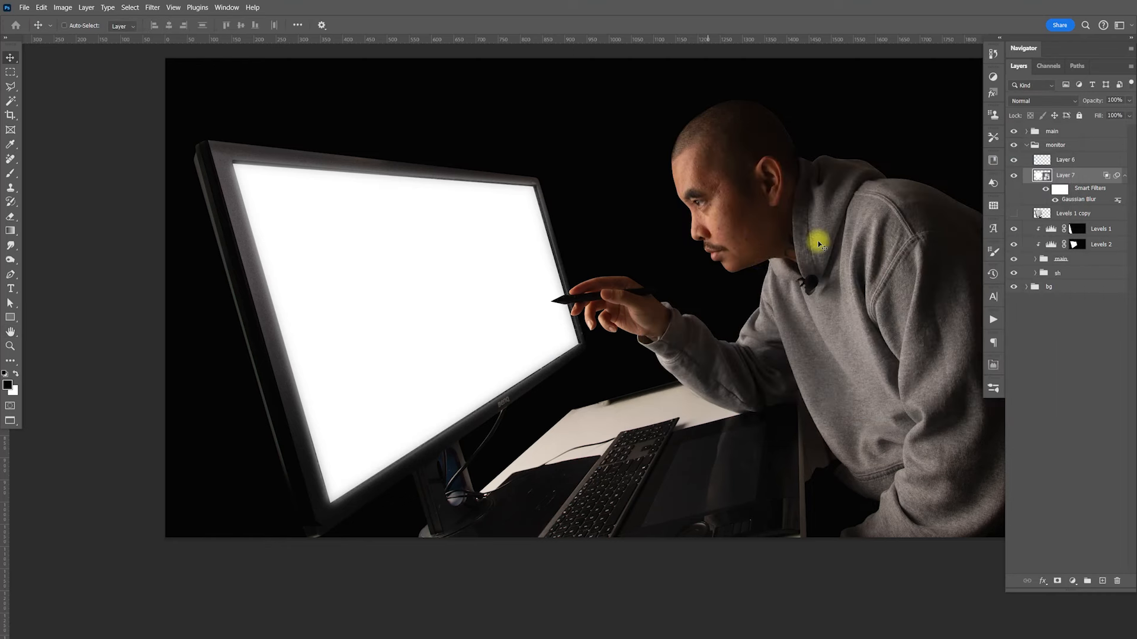
left_click(1013, 176)
left_click(1013, 175)
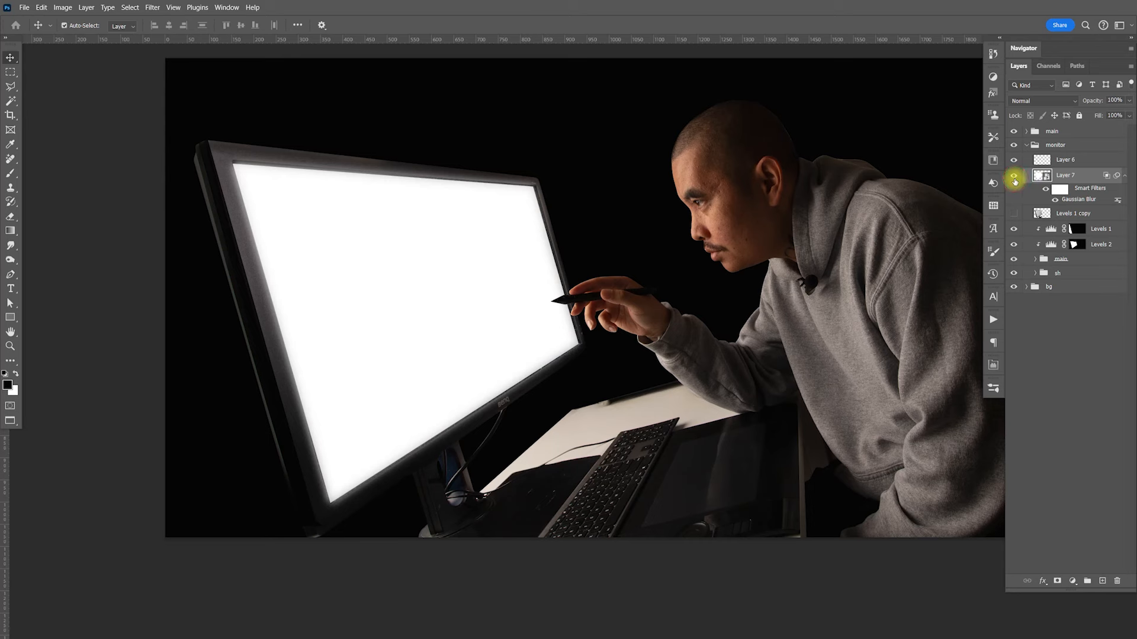
Review Layer 7's blending options without changing them and compare the monitor with the glow hidden and shown
left_click_drag(805, 335, 731, 357)
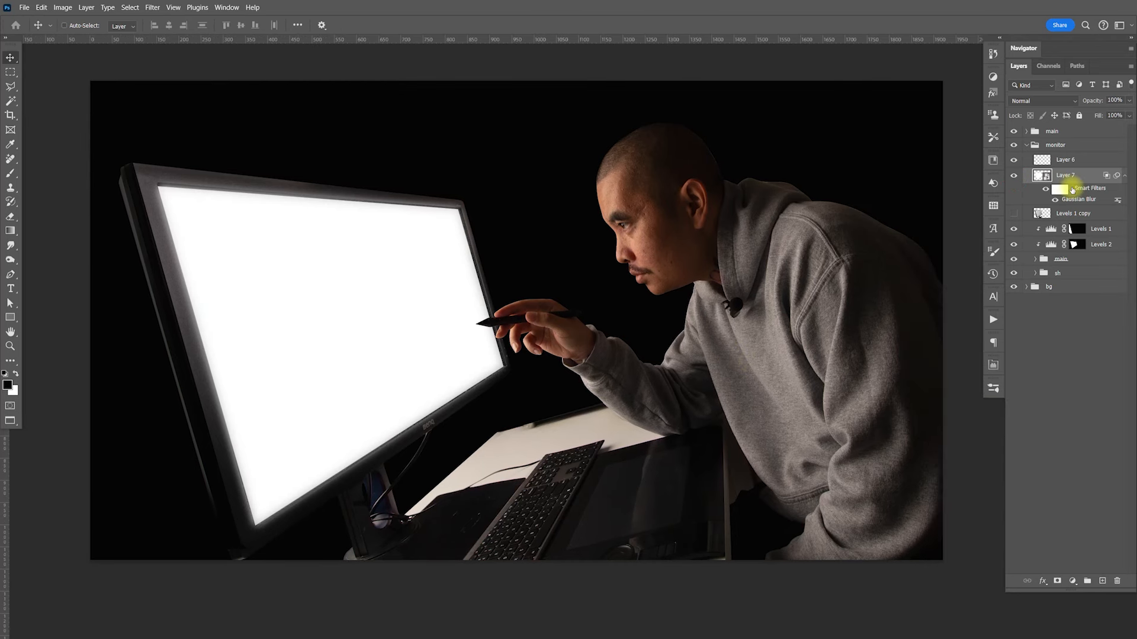
double_click(1091, 182)
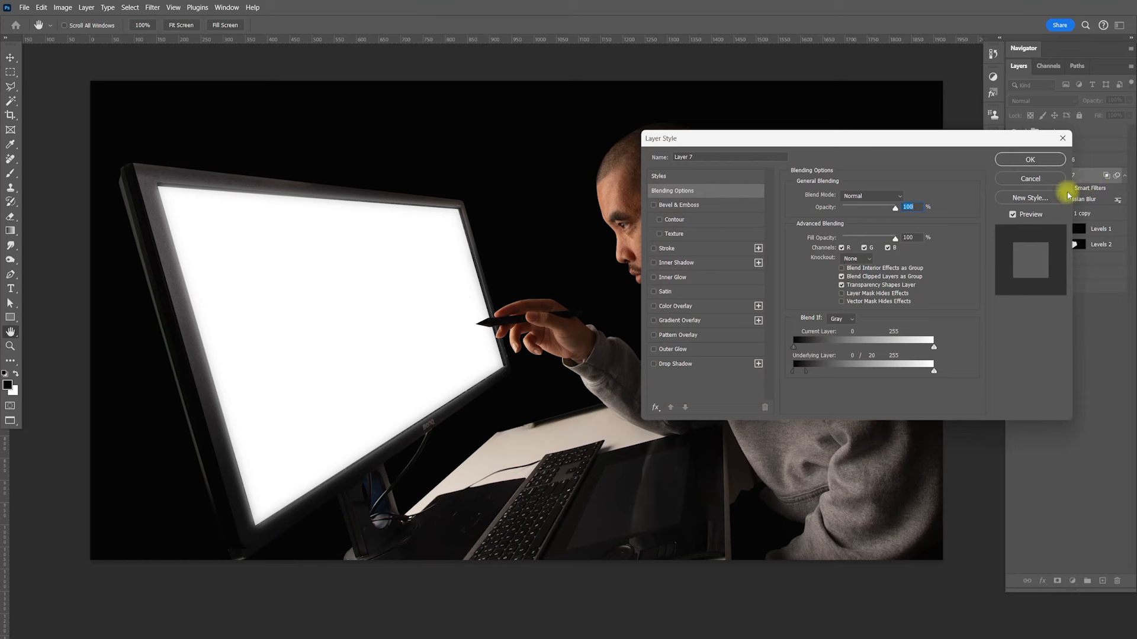
left_click(1030, 178)
left_click(1015, 176)
left_click(1014, 176)
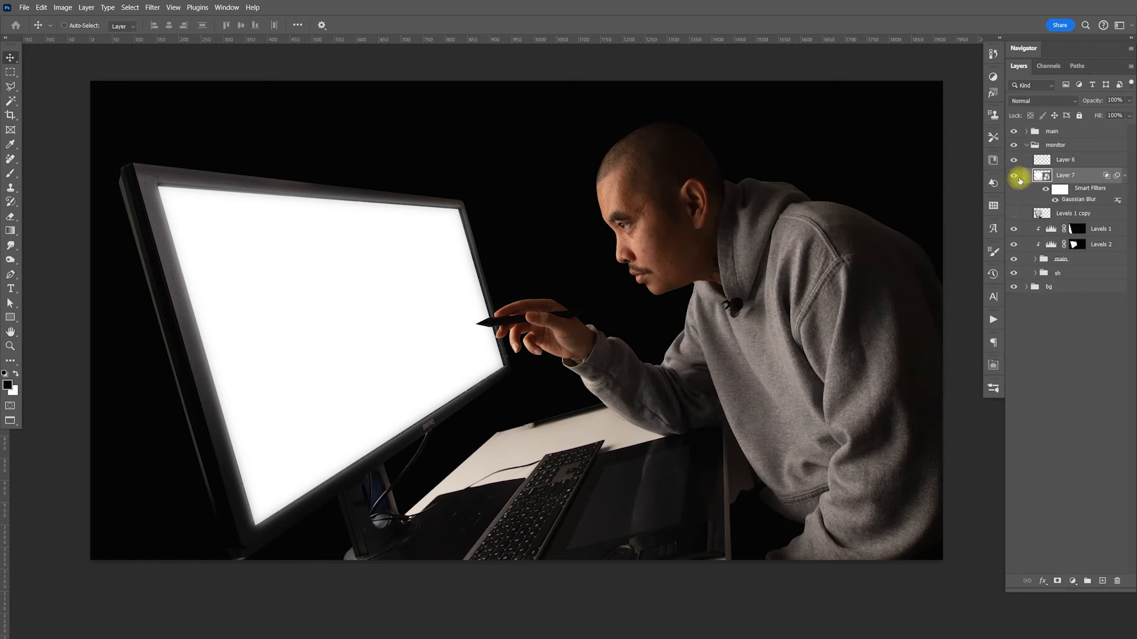
Reduce the opacity of Layer 7 to 77%
left_click(1129, 102)
left_click_drag(1128, 112, 1117, 114)
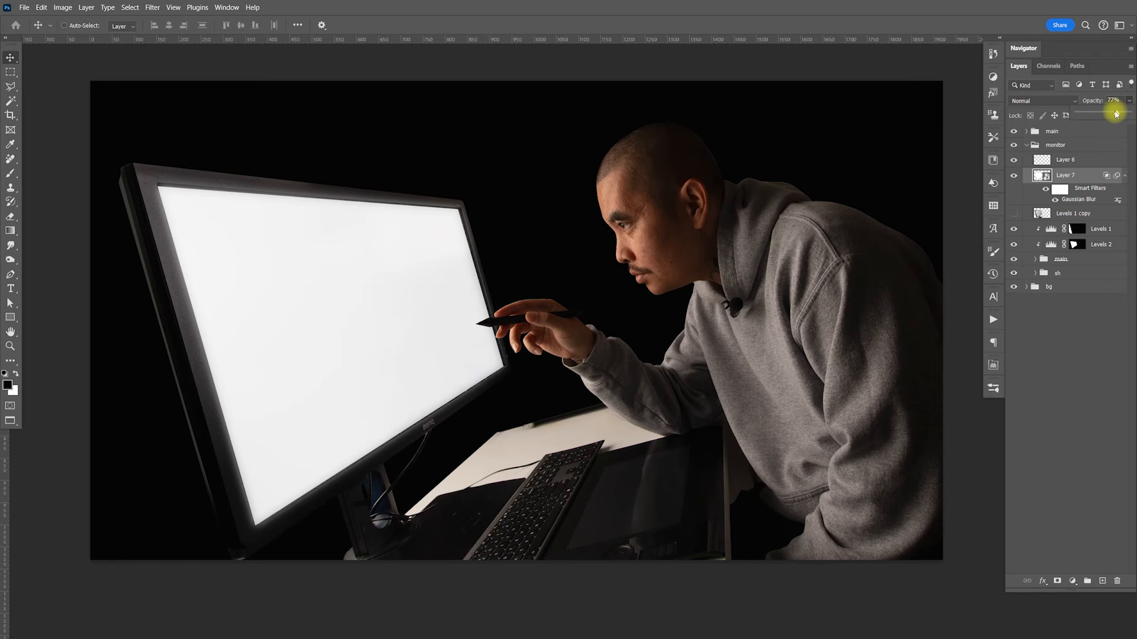
left_click_drag(1116, 113, 1117, 114)
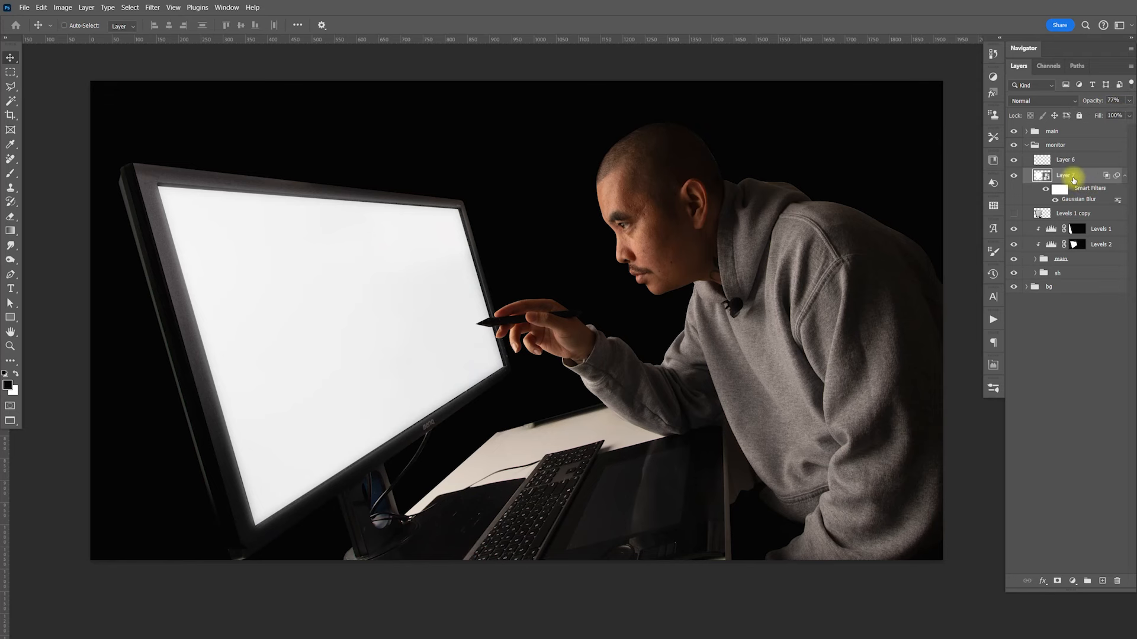
left_click_drag(545, 360, 572, 363)
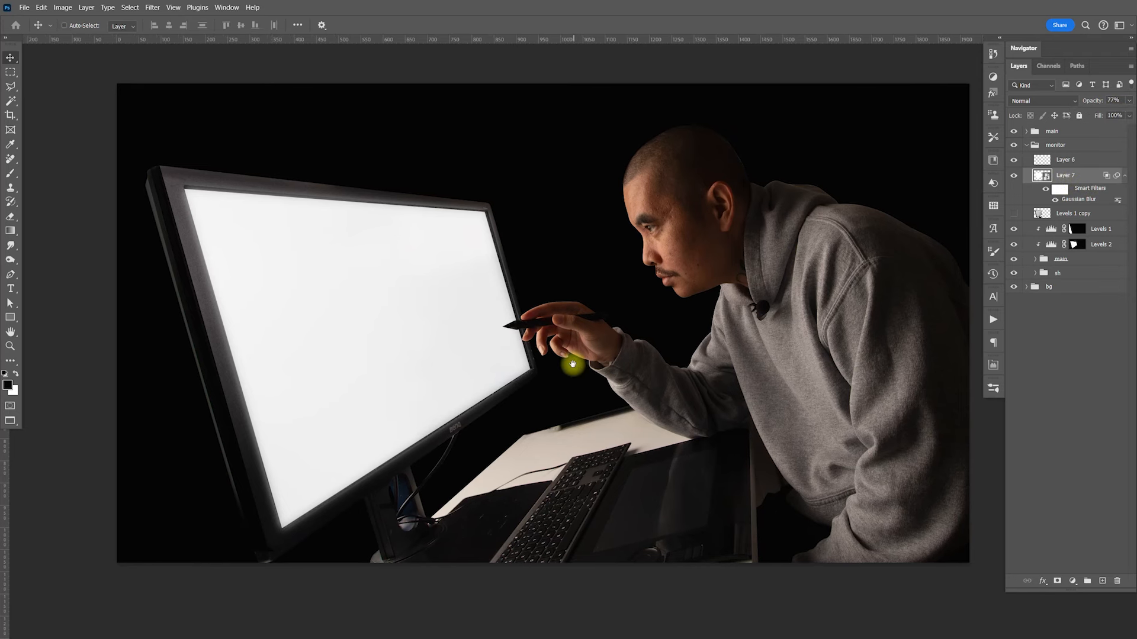
left_click_drag(842, 226, 806, 249)
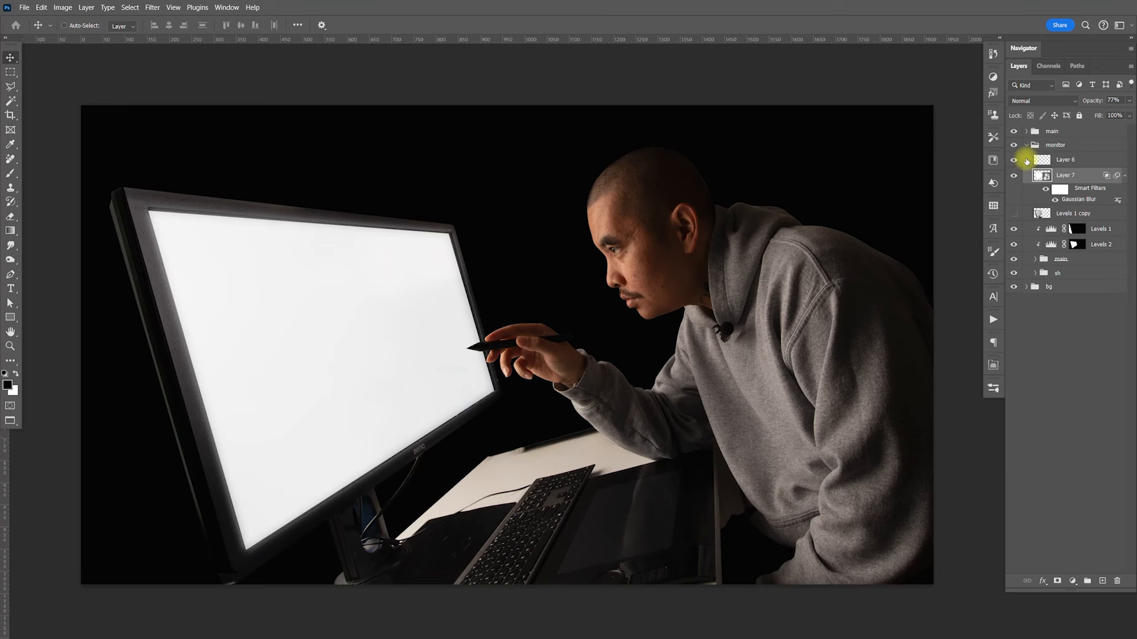
Group Layer 6, Layer 7 and Levels 1 copy into a folder named "glow"
left_click(1125, 176)
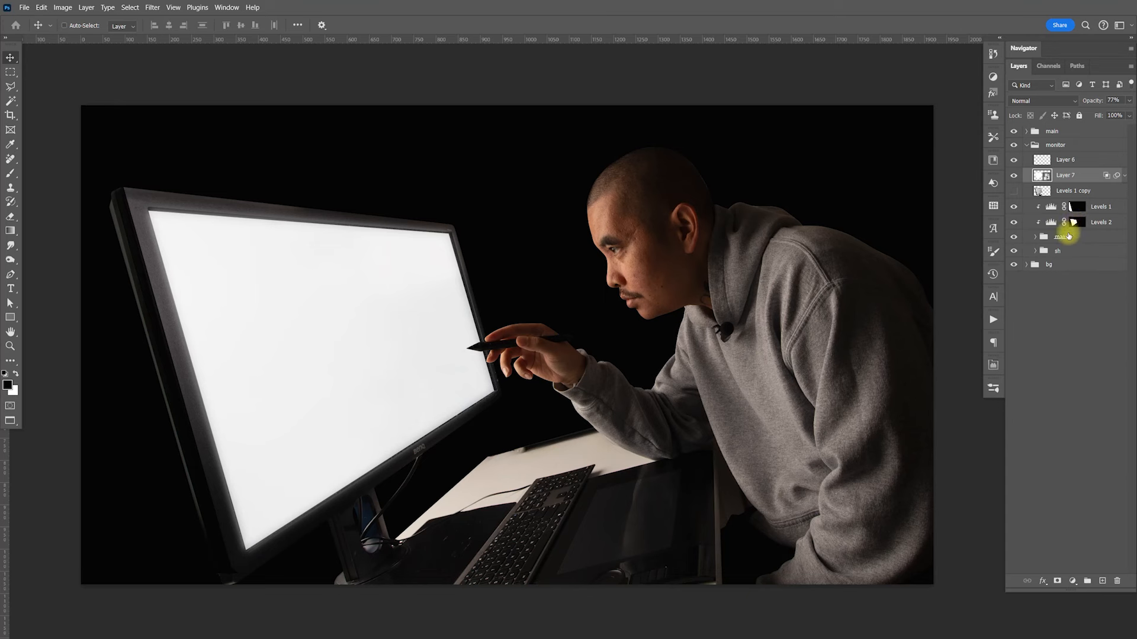
left_click(1063, 193, "shift")
left_click(1079, 166, "shift")
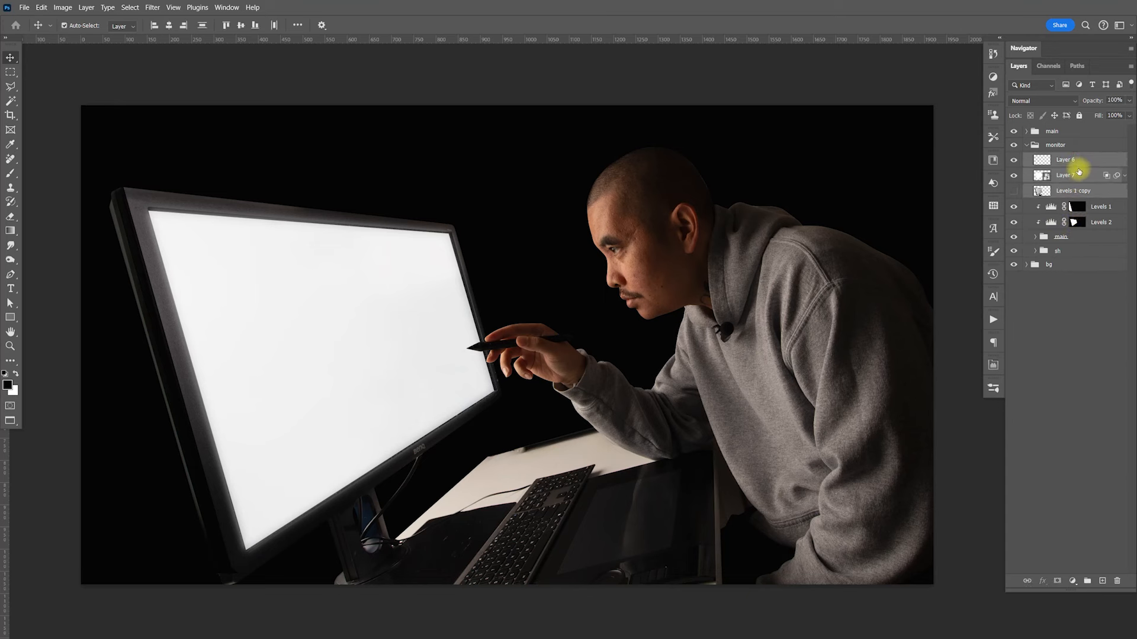
key("ctrl+g")
double_click(1063, 160)
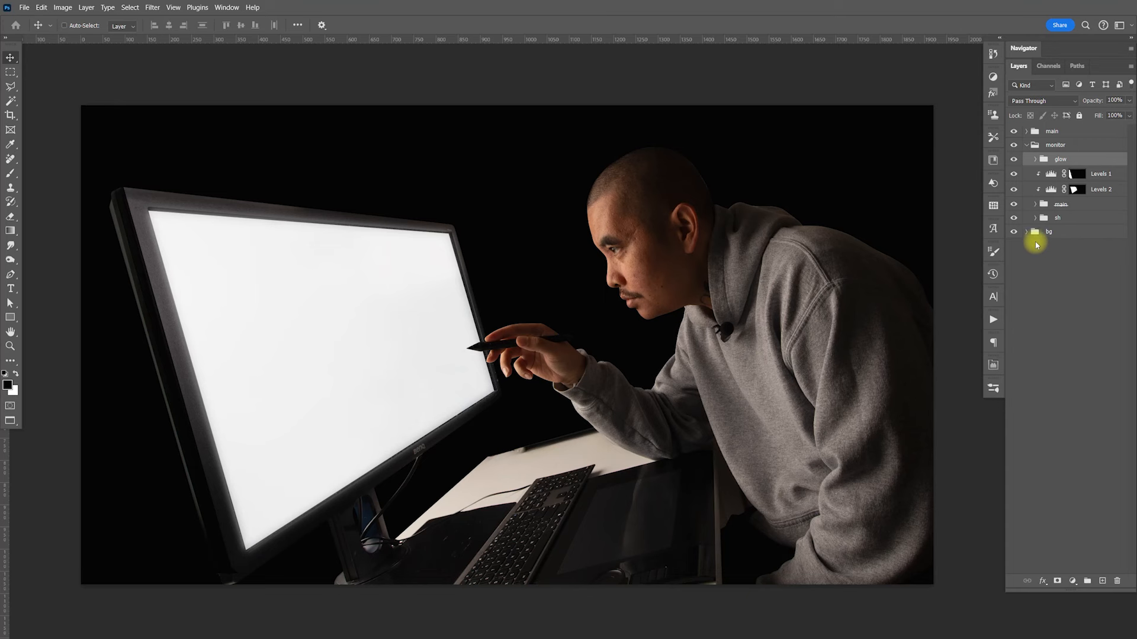
Paint white at 50% brush opacity on the Levels 1 mask over the blue opening in the monitor stand
left_click(1014, 175)
left_click(1014, 175)
left_click(1078, 175)
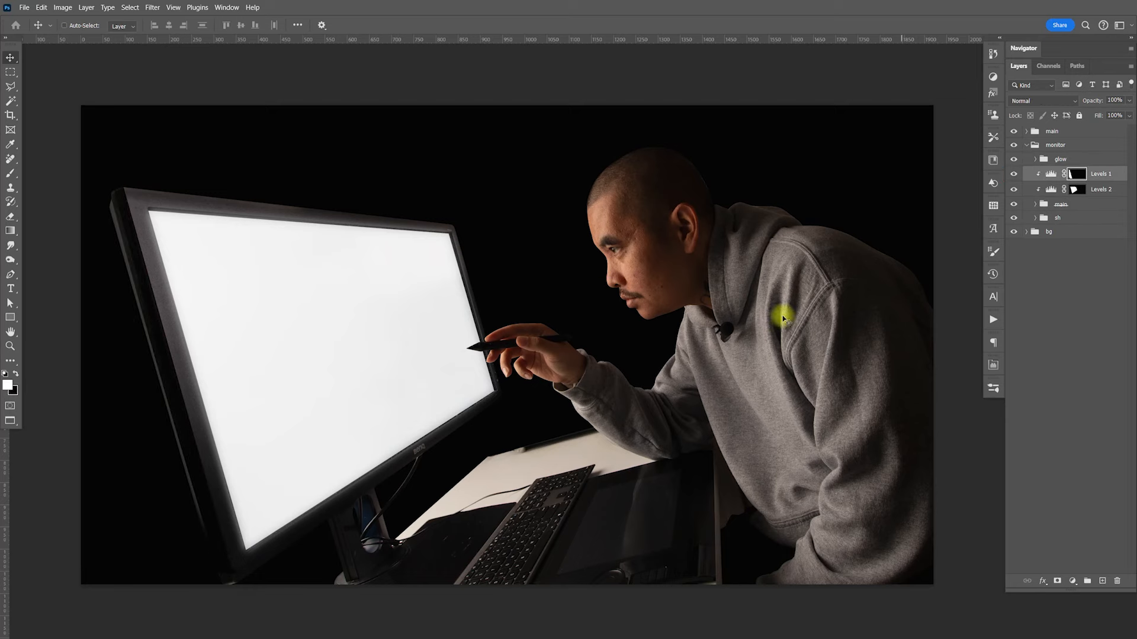
key("z")
left_click_drag(371, 526, 442, 529)
scroll(444, 464, "down", 5)
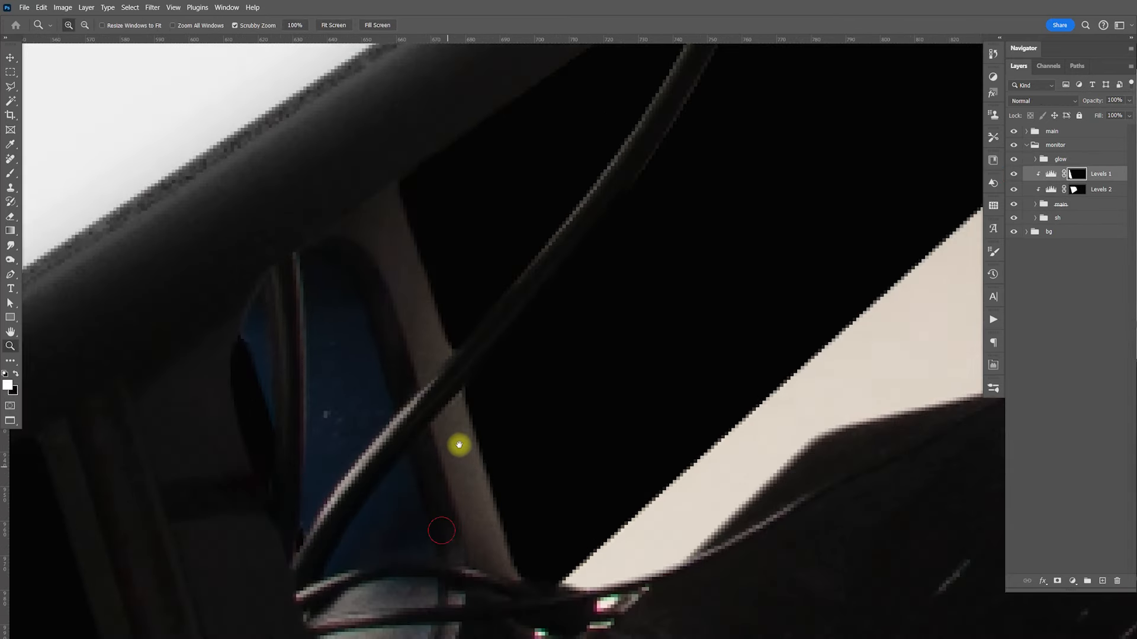
key("b")
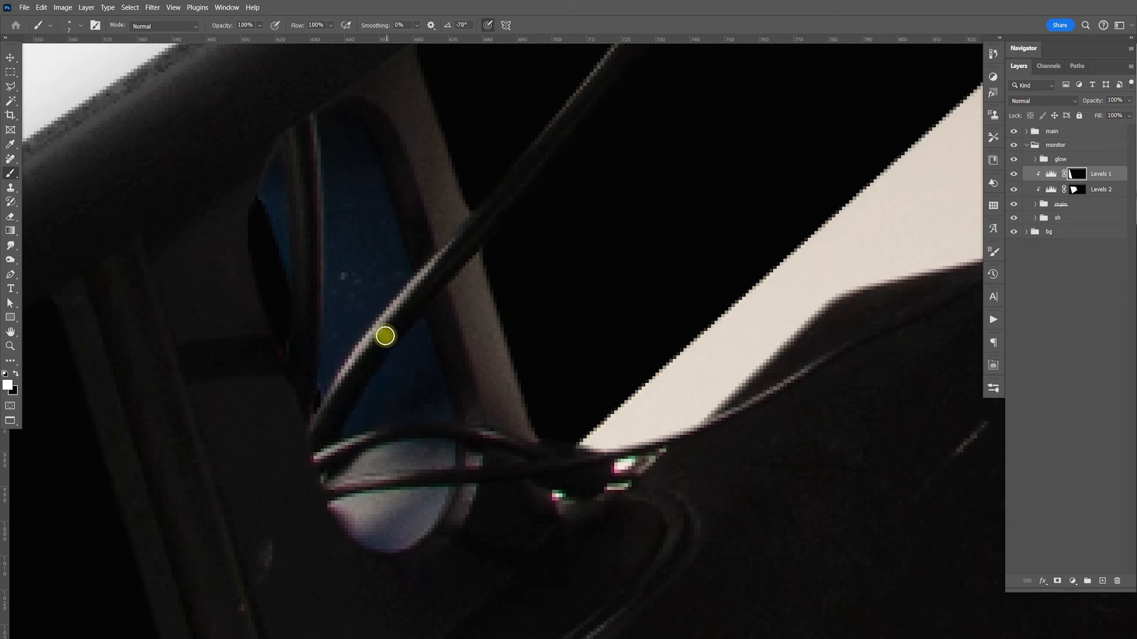
left_click_drag(254, 25, 203, 24)
key("Return")
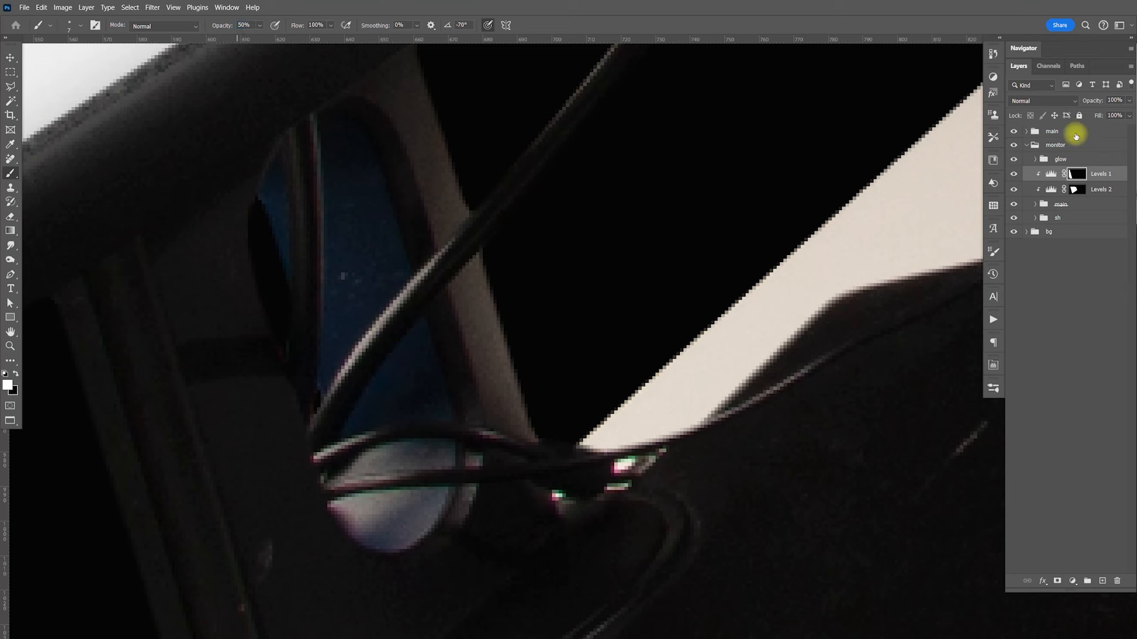
mouse_move(276, 215)
left_mouse_down()
mouse_move(294, 285)
mouse_move(284, 161)
mouse_move(342, 247)
mouse_move(371, 322)
mouse_move(337, 155)
mouse_move(368, 220)
left_mouse_up()
key("bracketright")
key("bracketright")
key("bracketright")
mouse_move(327, 343)
left_mouse_down()
mouse_move(368, 510)
mouse_move(416, 461)
mouse_move(410, 521)
mouse_move(335, 421)
mouse_move(353, 421)
left_mouse_up()
mouse_move(319, 358)
left_mouse_down()
mouse_move(366, 513)
mouse_move(429, 456)
mouse_move(393, 303)
left_mouse_up()
Raise the brush opacity to 100% and paint more white on the Levels 1 mask over the stand's opening
left_click(259, 26)
left_click_drag(264, 37, 305, 32)
mouse_move(332, 205)
left_mouse_down()
mouse_move(300, 205)
mouse_move(289, 192)
mouse_move(325, 147)
mouse_move(346, 237)
mouse_move(361, 175)
mouse_move(410, 287)
mouse_move(383, 320)
mouse_move(349, 327)
mouse_move(331, 271)
mouse_move(313, 256)
mouse_move(360, 492)
mouse_move(404, 450)
mouse_move(430, 465)
mouse_move(418, 504)
mouse_move(382, 506)
mouse_move(391, 522)
mouse_move(418, 505)
mouse_move(401, 416)
left_mouse_up()
key("x")
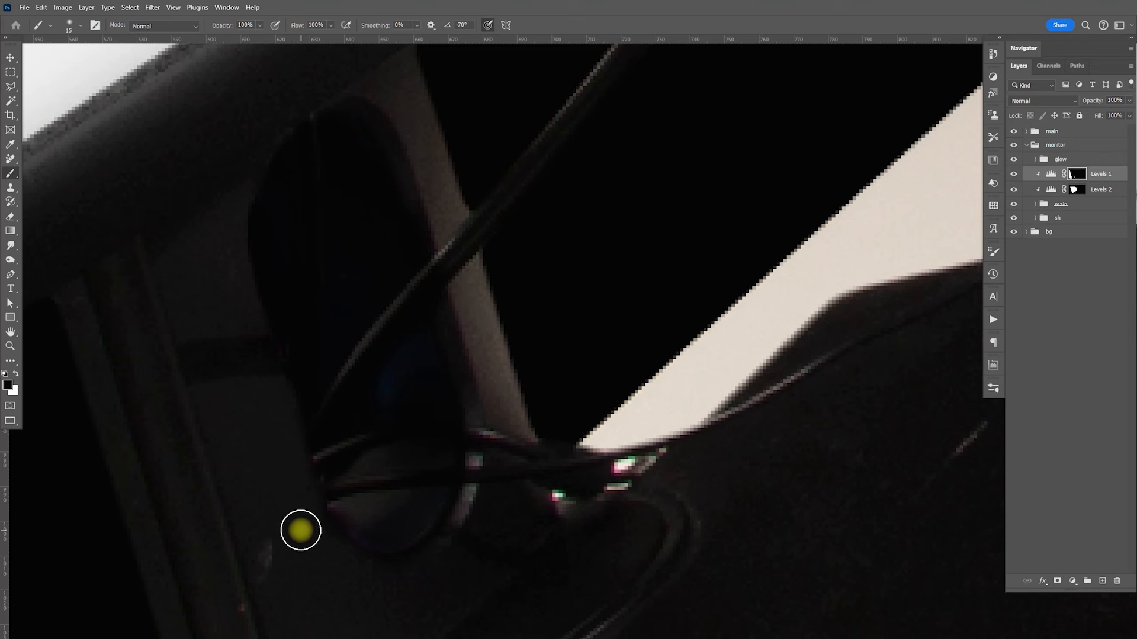
key("x")
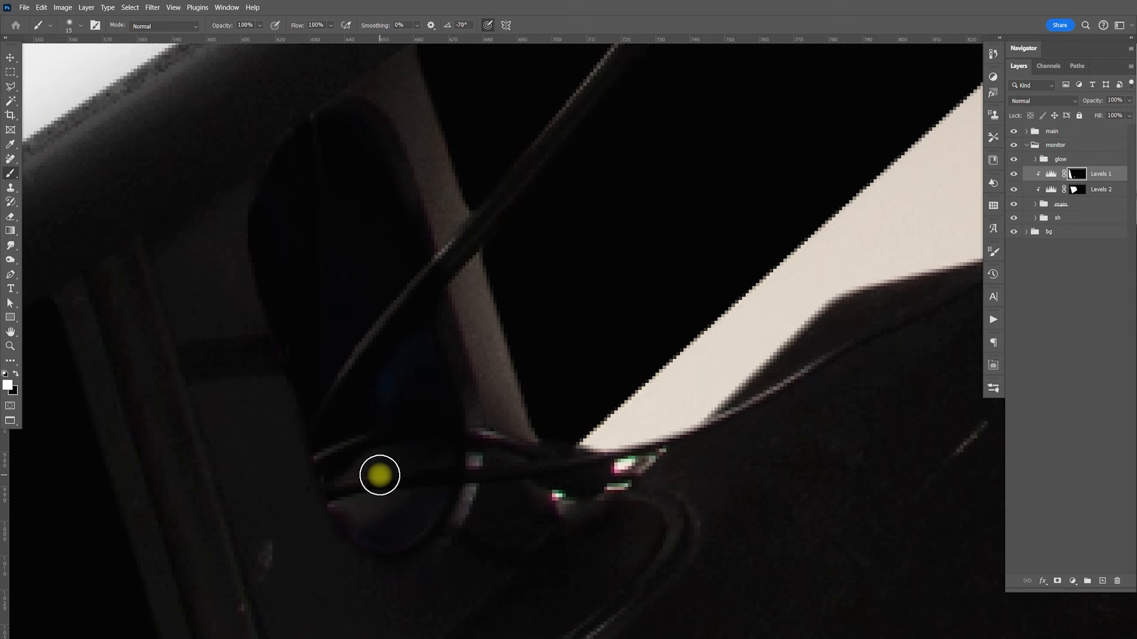
Paint white with a smaller brush on the Levels 1 mask along the base of the monitor stand
key("bracketleft")
key("bracketleft")
key("bracketleft")
key("bracketleft")
key("bracketleft")
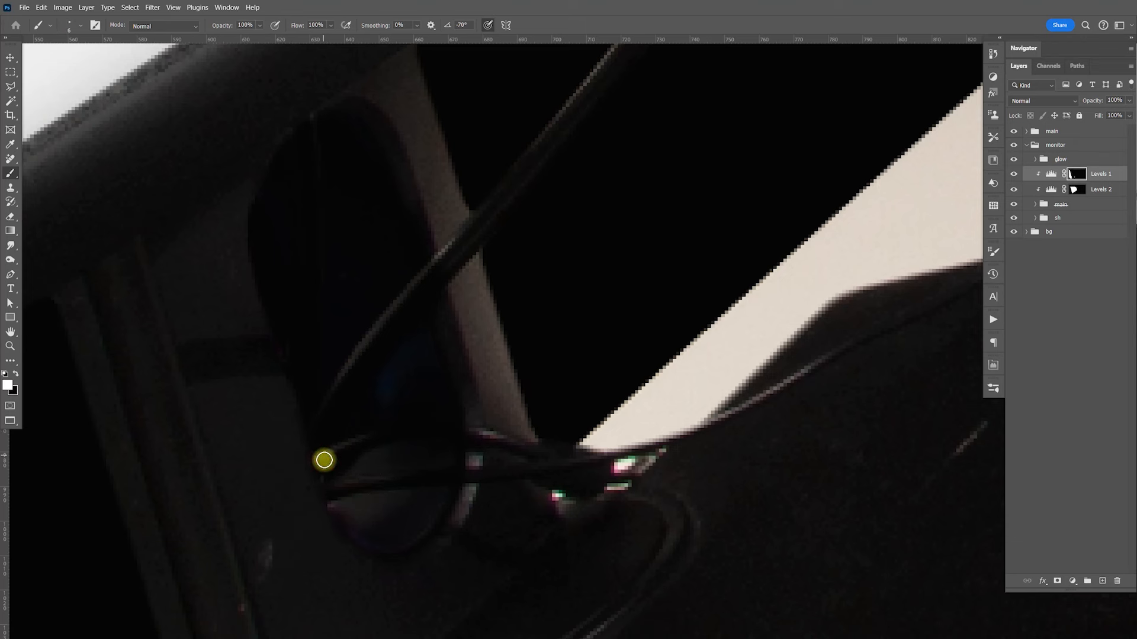
scroll(340, 504, "down", 5)
scroll(391, 408, "left", 2)
mouse_move(202, 503)
left_mouse_down()
mouse_move(218, 524)
mouse_move(219, 478)
mouse_move(234, 503)
mouse_move(233, 448)
mouse_move(250, 446)
mouse_move(257, 418)
mouse_move(274, 489)
mouse_move(295, 510)
mouse_move(253, 520)
mouse_move(231, 466)
mouse_move(215, 500)
mouse_move(237, 511)
mouse_move(259, 420)
mouse_move(292, 537)
mouse_move(297, 518)
mouse_move(329, 512)
left_mouse_up()
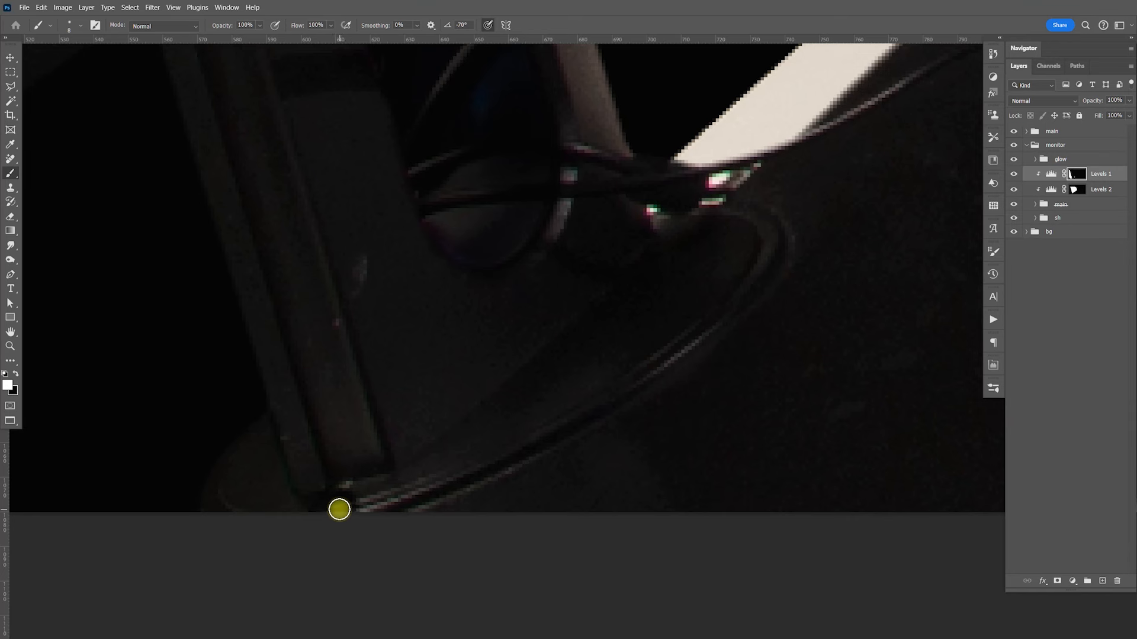
Paint white with a larger brush on the Levels 1 mask over the bright rim at the bottom edge of the stand's base
key("bracketright")
key("bracketright")
key("bracketright")
key("bracketright")
key("bracketright")
key("bracketright")
left_click_drag(367, 521, 421, 537)
key("bracketright")
key("bracketright")
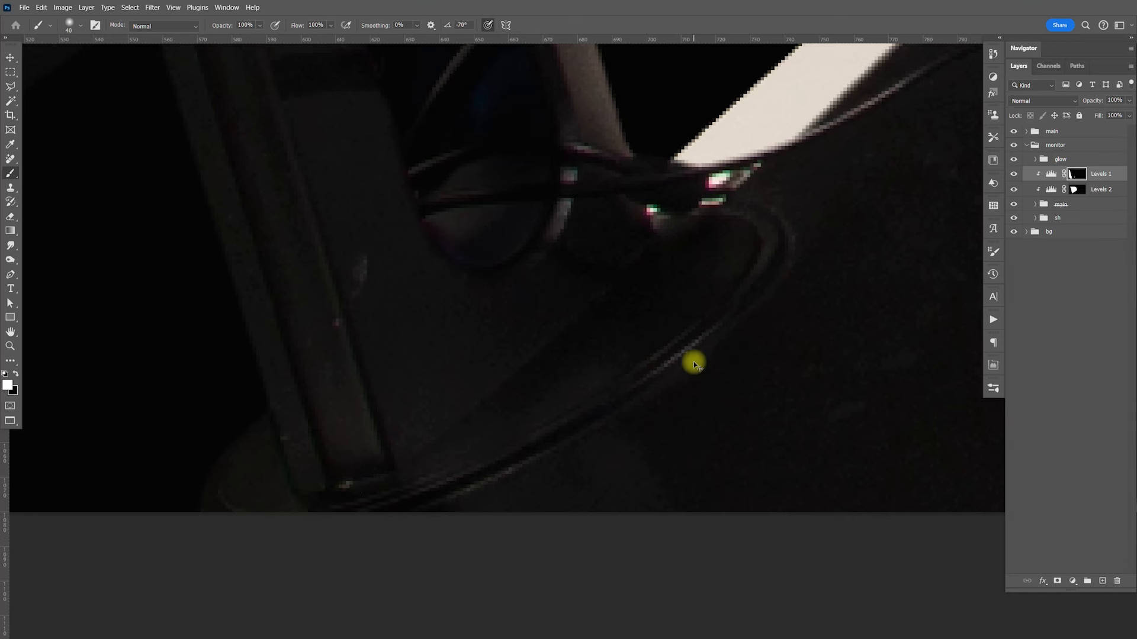
Check the darkened monitor stand against the whole composite
key("ctrl+minus")
key("ctrl+minus")
key("ctrl+minus")
key("ctrl+minus")
key("ctrl+minus")
key("ctrl+minus")
key("ctrl+minus")
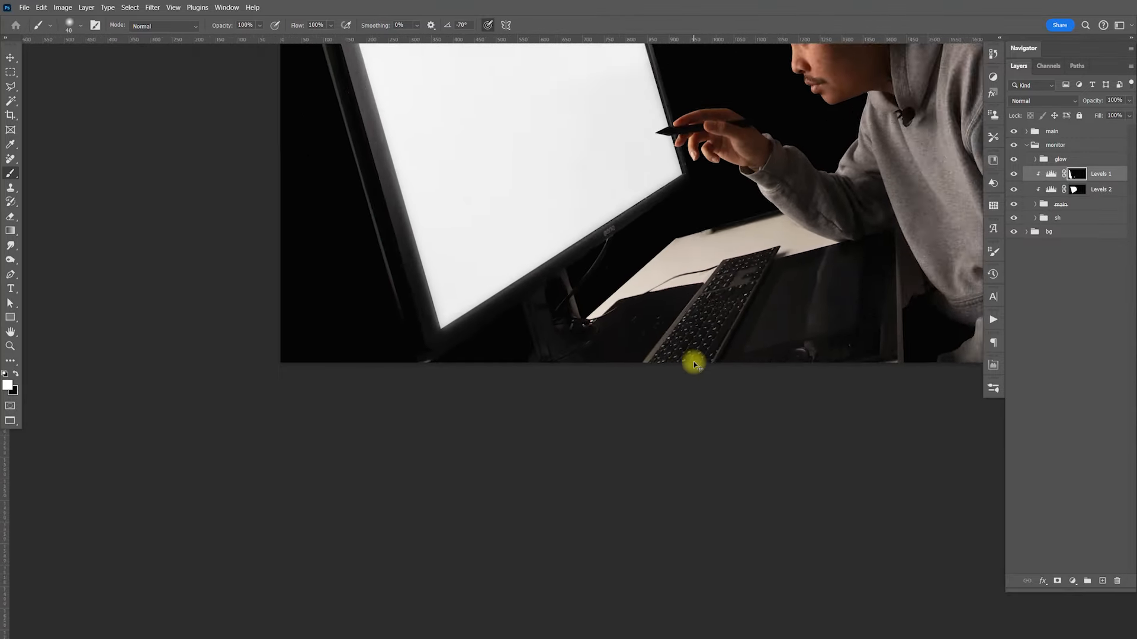
key("ctrl+minus")
key("v")
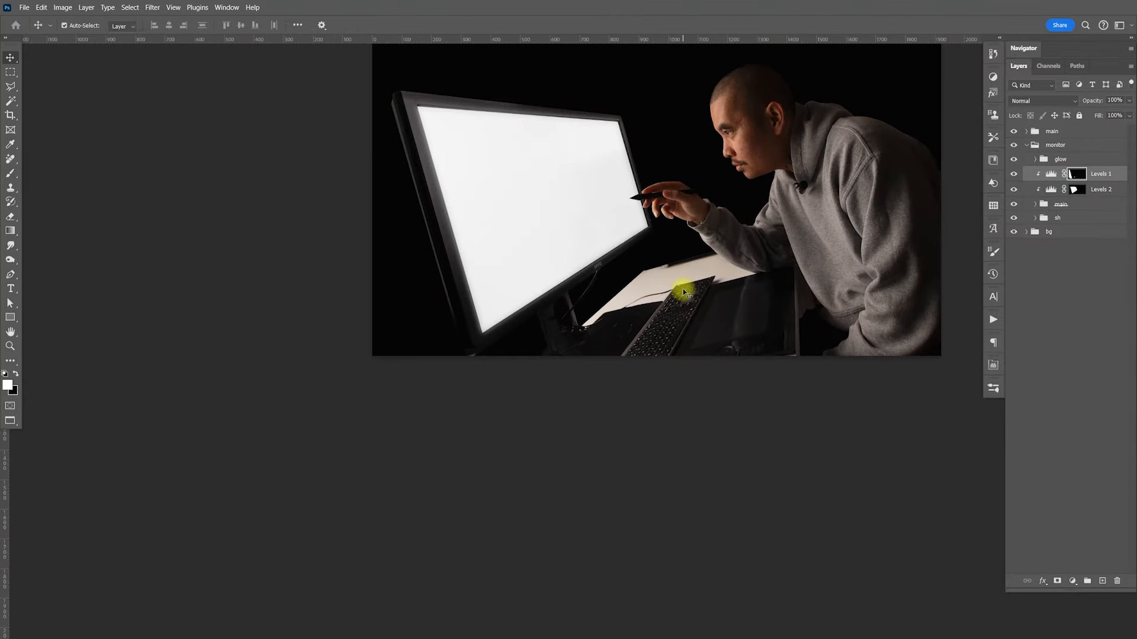
key("ctrl+plus")
left_click_drag(941, 236, 777, 390)
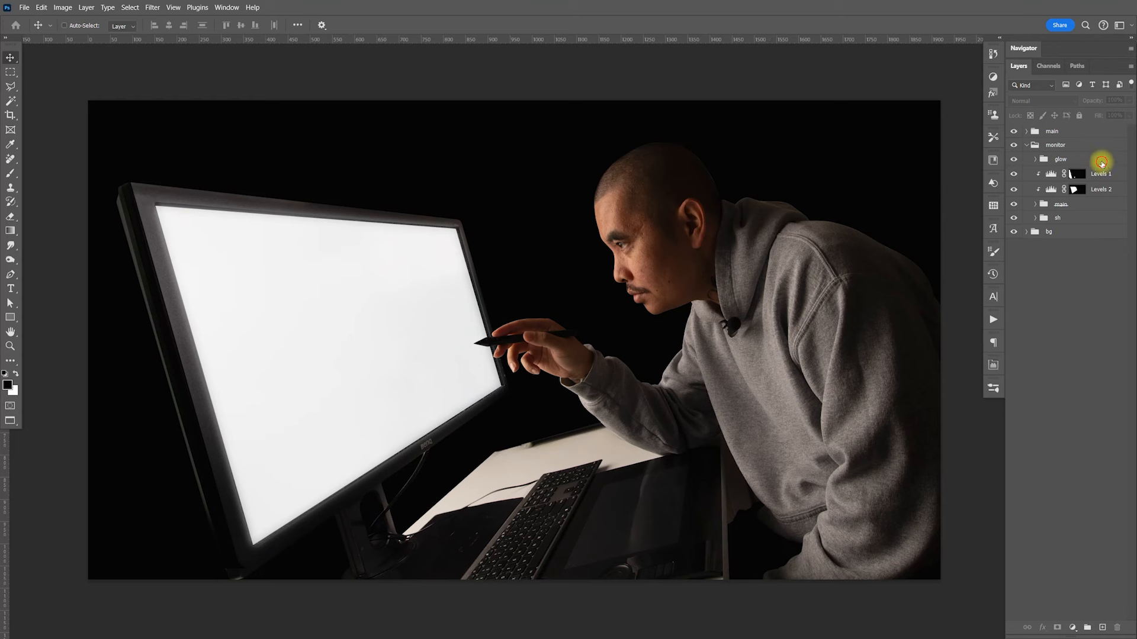
Add a new layer above the glow group and make a rectangular selection spanning the full extent of the monitor screen
left_click(1101, 162)
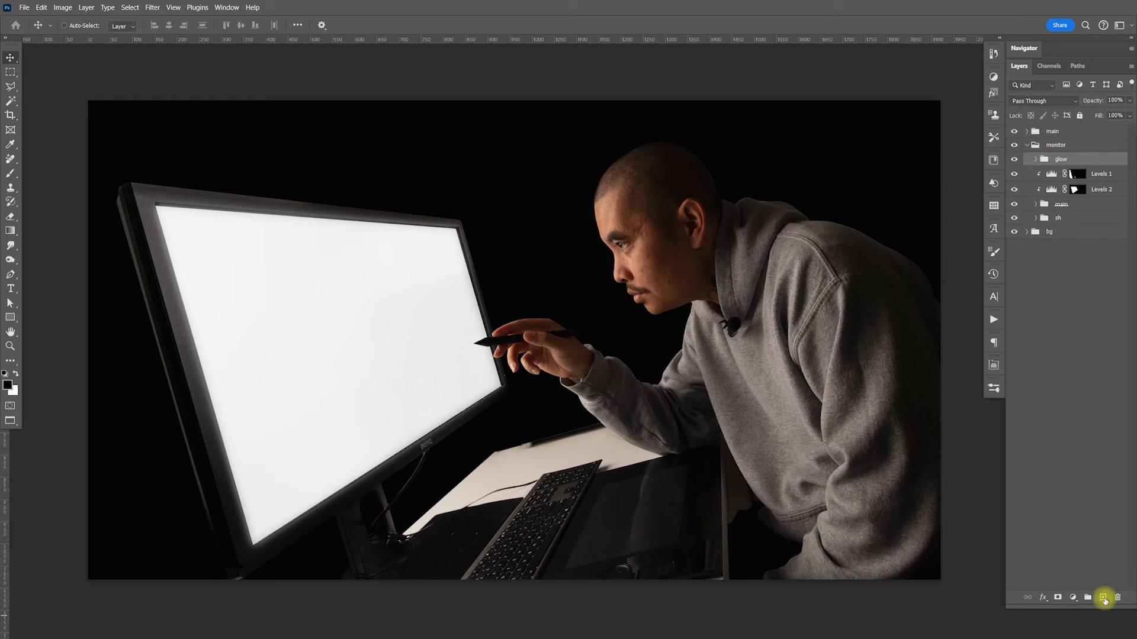
left_click(1103, 598)
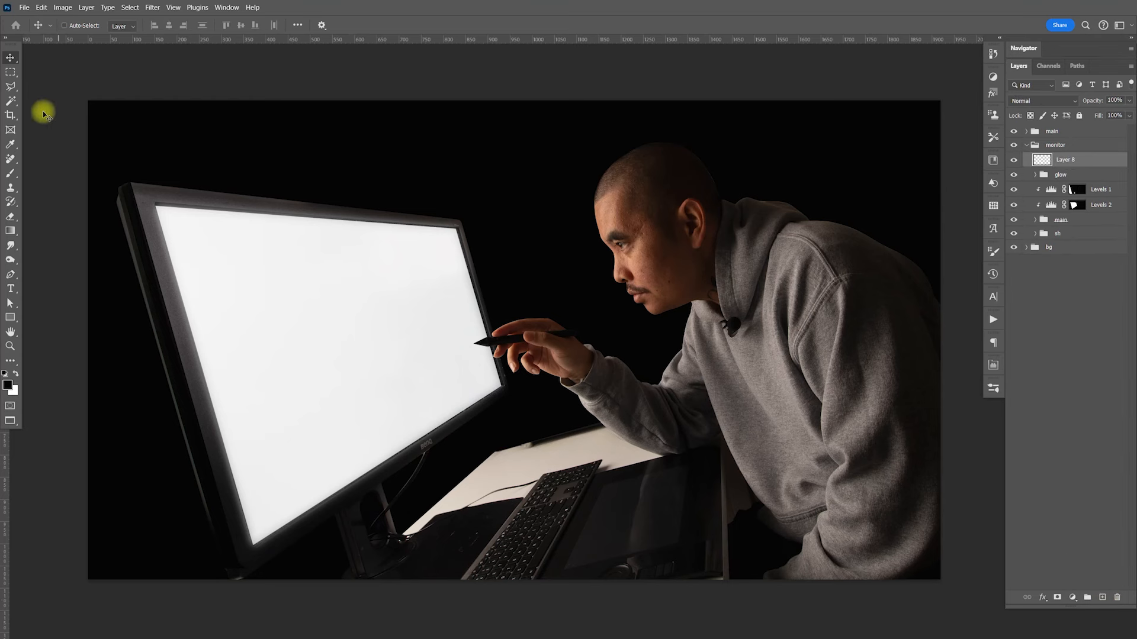
left_click(12, 73)
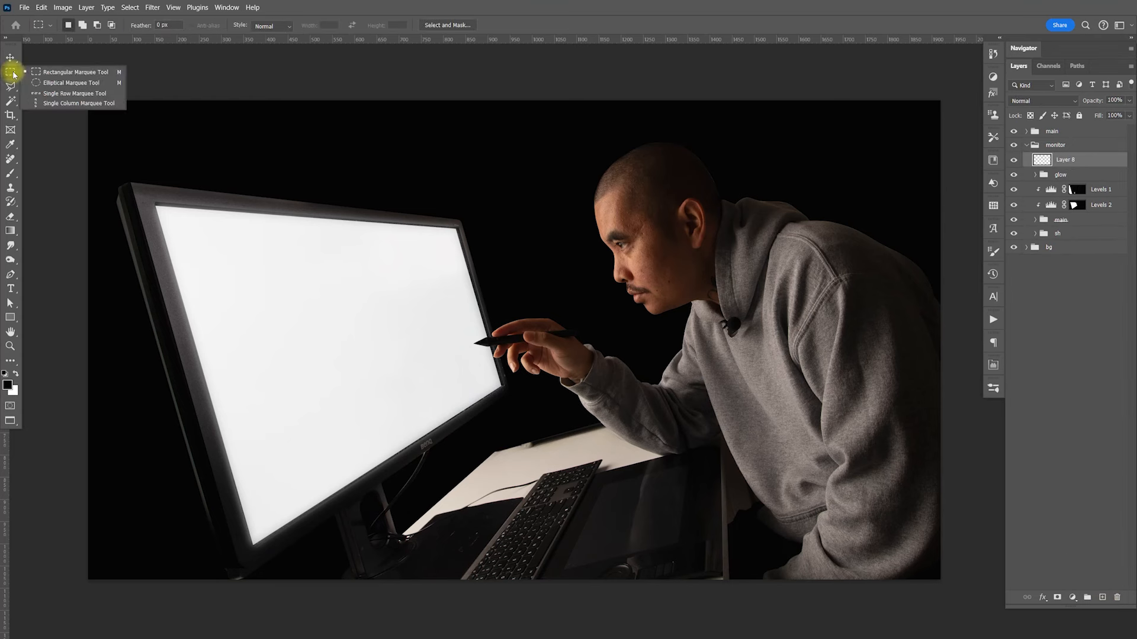
left_click(45, 73)
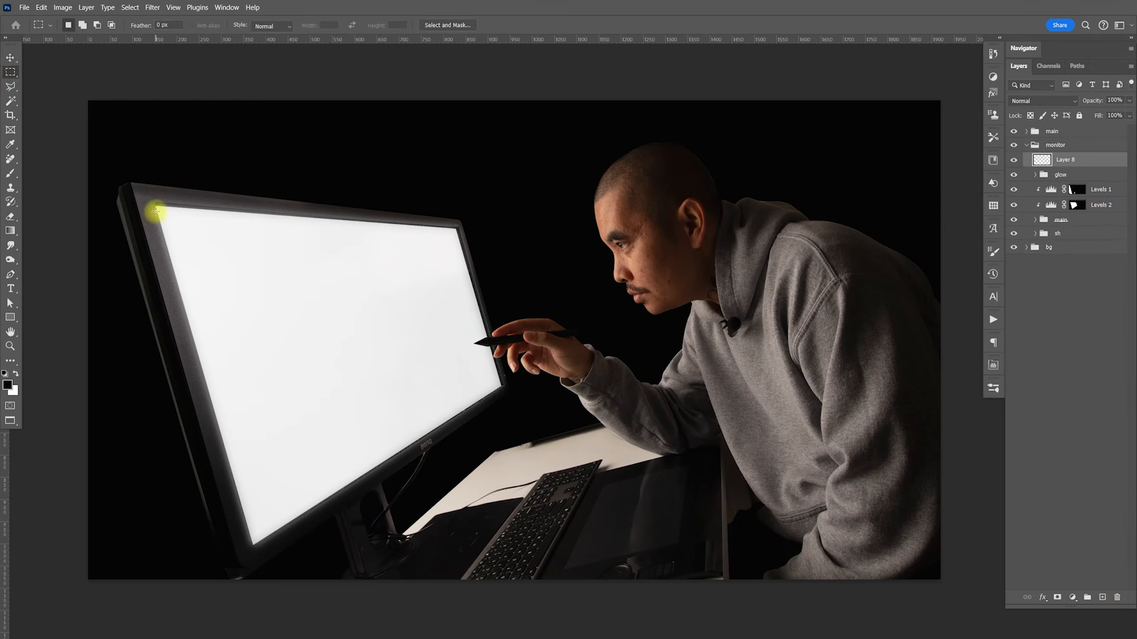
left_click_drag(156, 206, 260, 260)
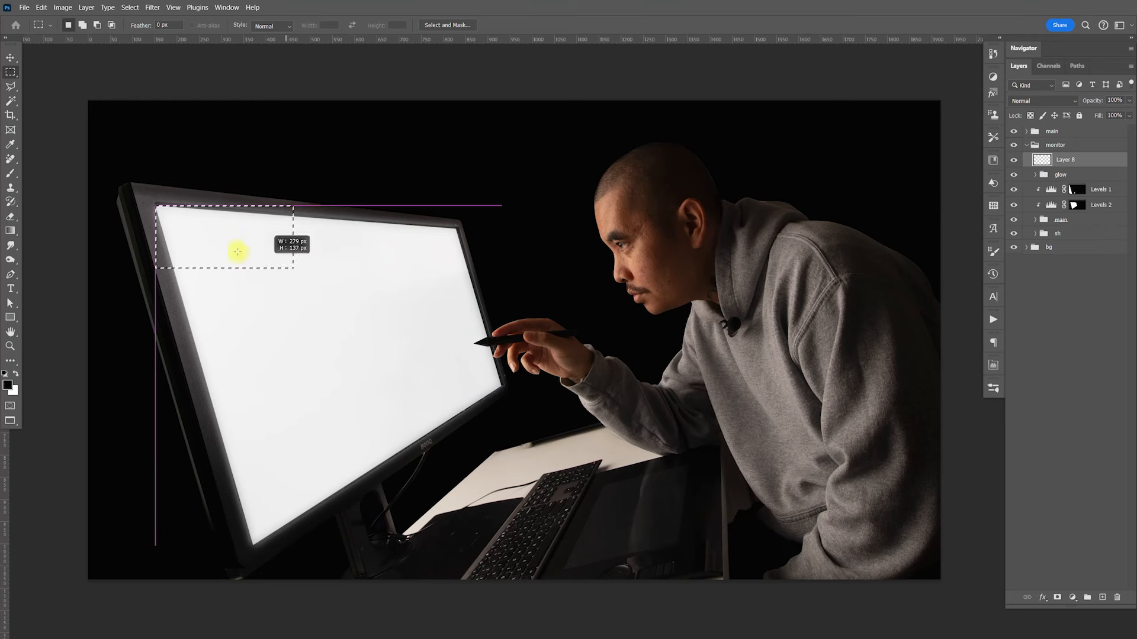
left_click_drag(184, 241, 435, 505)
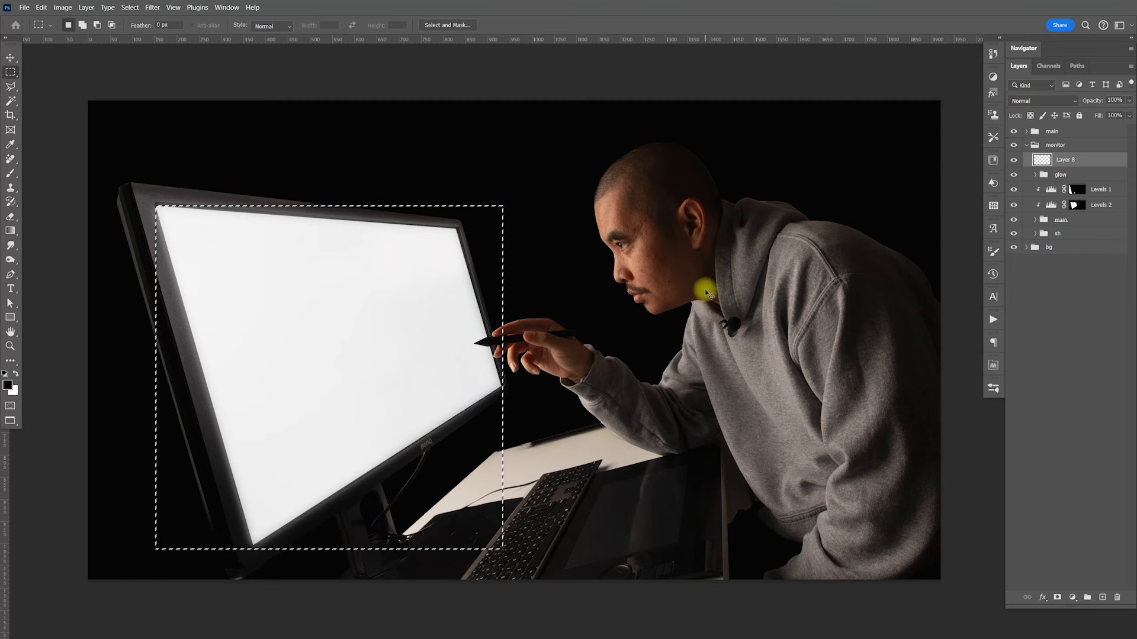
Fill the selection with pure red (ff0000) on Layer 8 and deselect it
left_click(8, 385)
left_click_drag(423, 260, 527, 229)
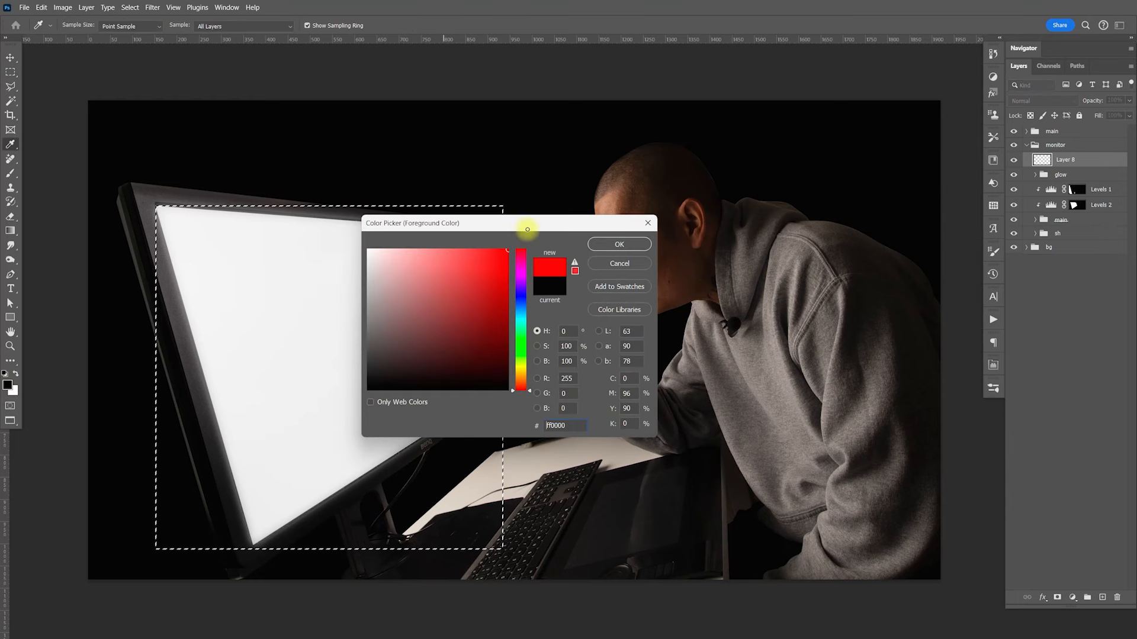
left_click(640, 245)
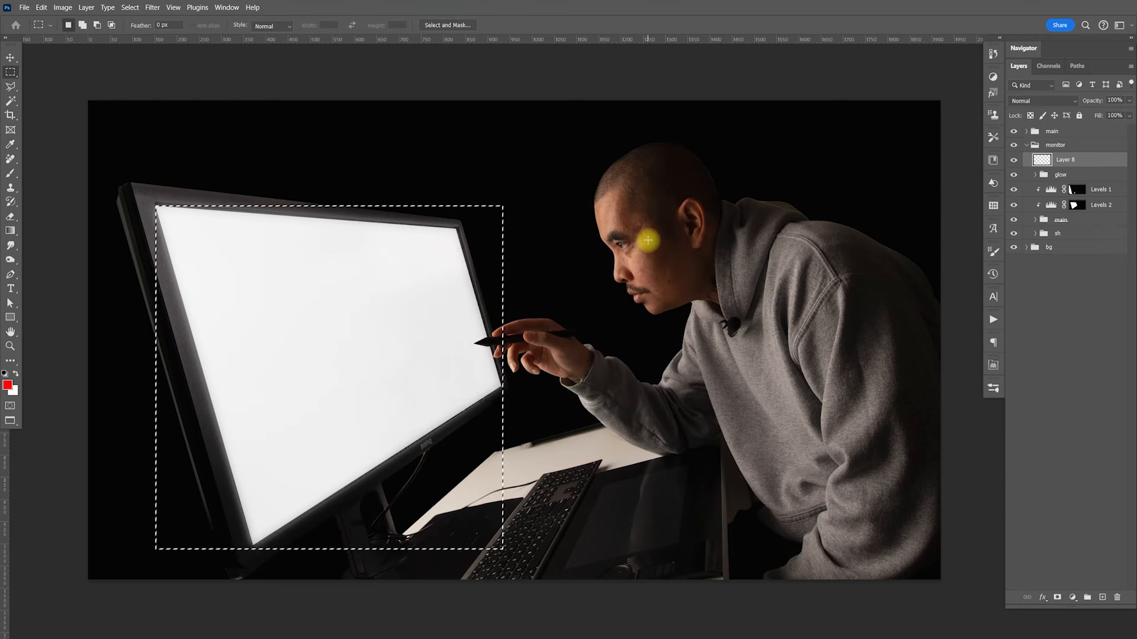
key("alt+BackSpace")
key("ctrl+d")
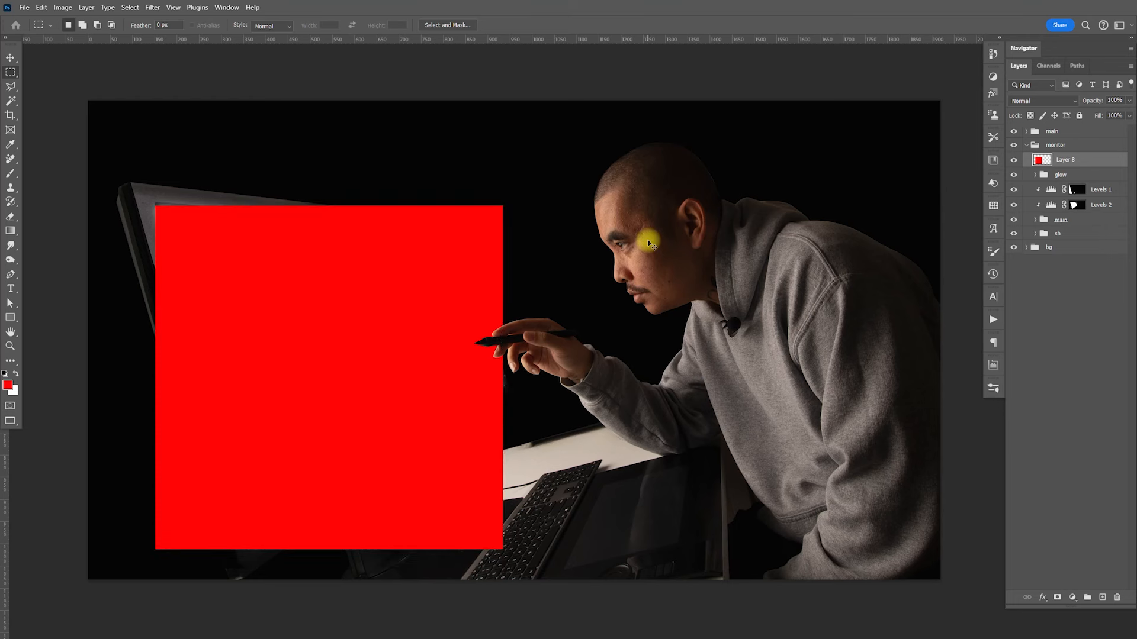
Distort the red rectangle so its two right corners and lower-left corner meet the corners of the monitor screen
key("ctrl+t")
right_click(420, 280)
left_click(466, 332)
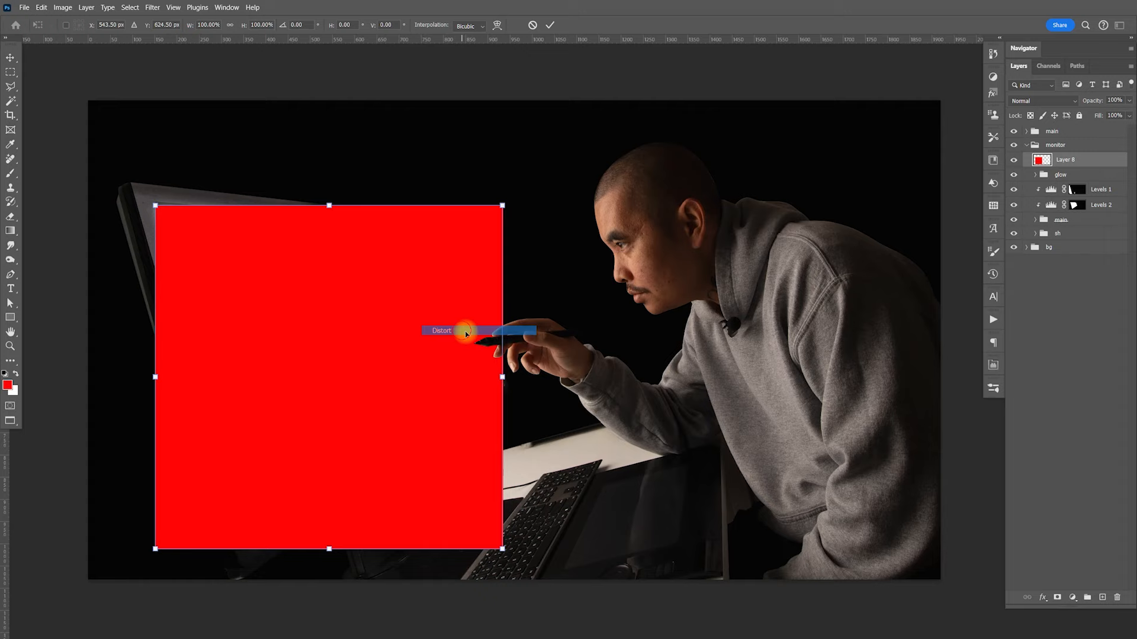
key("ctrl+plus")
key("ctrl+plus")
left_click_drag(428, 213, 707, 373)
left_click_drag(699, 202, 556, 271)
scroll(538, 329, "down", 5)
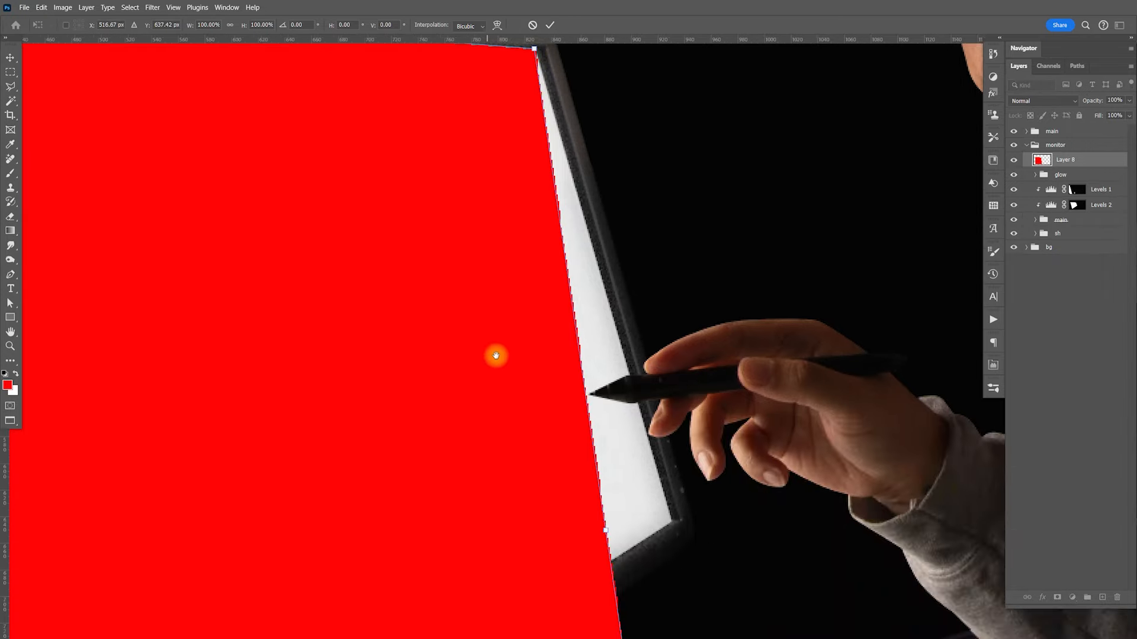
left_click_drag(618, 553, 622, 62)
left_click_drag(456, 248, 947, 169)
left_click_drag(578, 301, 622, 216)
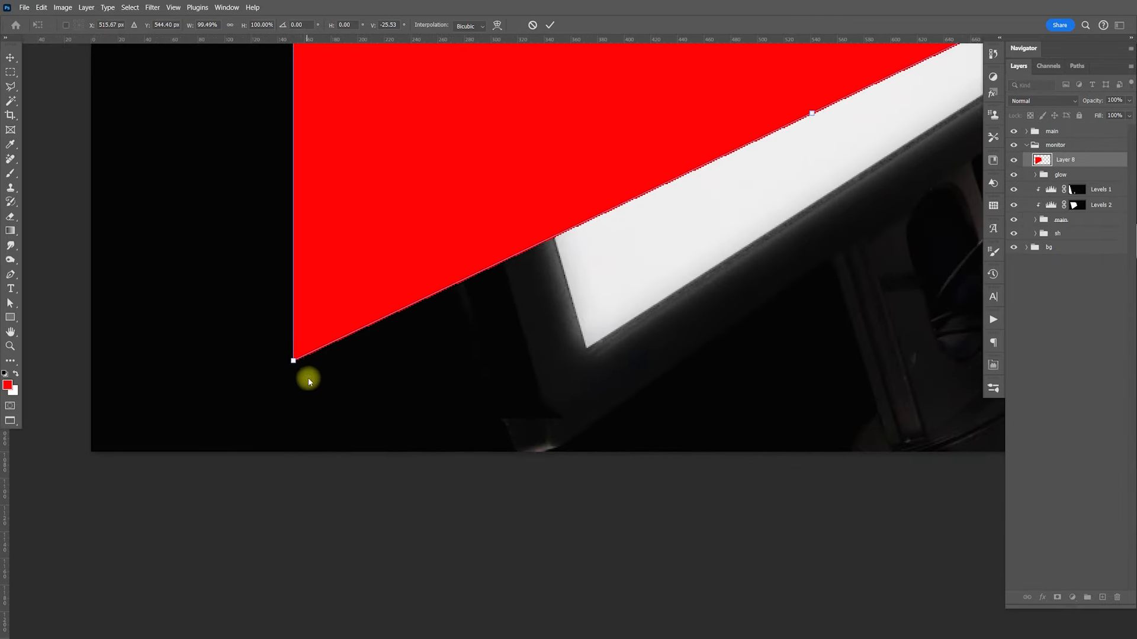
left_click_drag(292, 361, 585, 340)
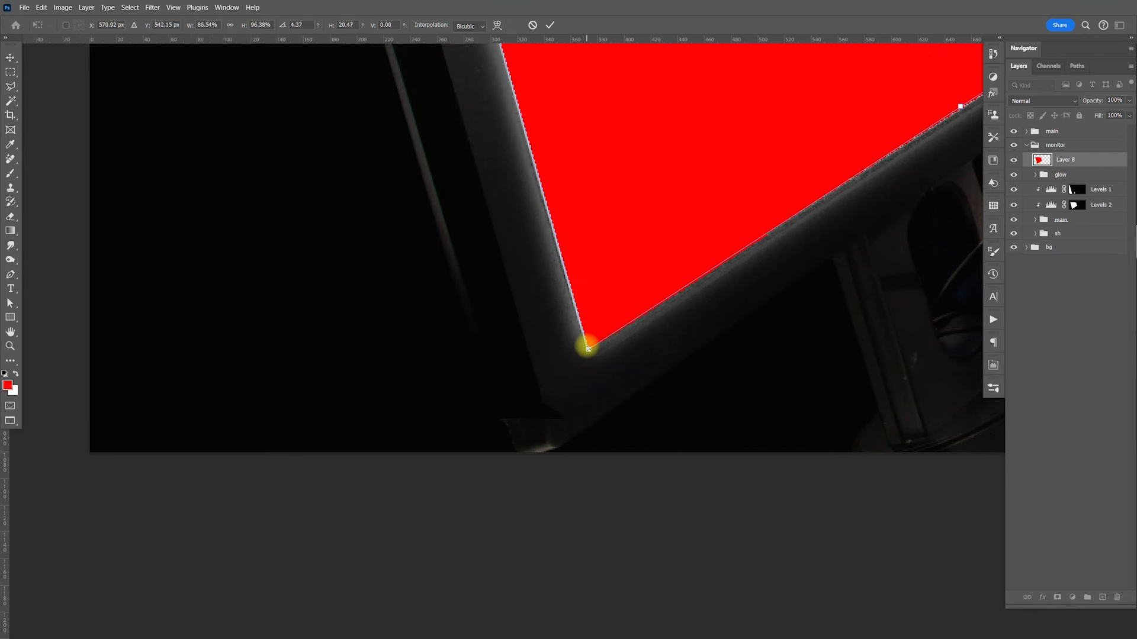
Fine-tune the corners of the distorted red rectangle against the screen's inner bezel and apply the transformation
scroll(584, 342, "up", 2)
scroll(587, 348, "up", 2)
left_click_drag(612, 360, 609, 367)
left_click_drag(870, 254, 545, 396)
left_click_drag(852, 249, 574, 444)
left_click_drag(741, 294, 627, 438)
left_click_drag(685, 310, 679, 303)
mouse_move(701, 439)
left_mouse_down()
mouse_move(688, 448)
mouse_move(701, 449)
left_mouse_up()
left_click_drag(508, 241, 673, 323)
left_click_drag(171, 433, 606, 332)
left_click_drag(184, 366, 670, 361)
left_click_drag(160, 261, 682, 326)
mouse_move(183, 391)
left_mouse_down()
mouse_move(609, 348)
mouse_move(644, 367)
left_mouse_up()
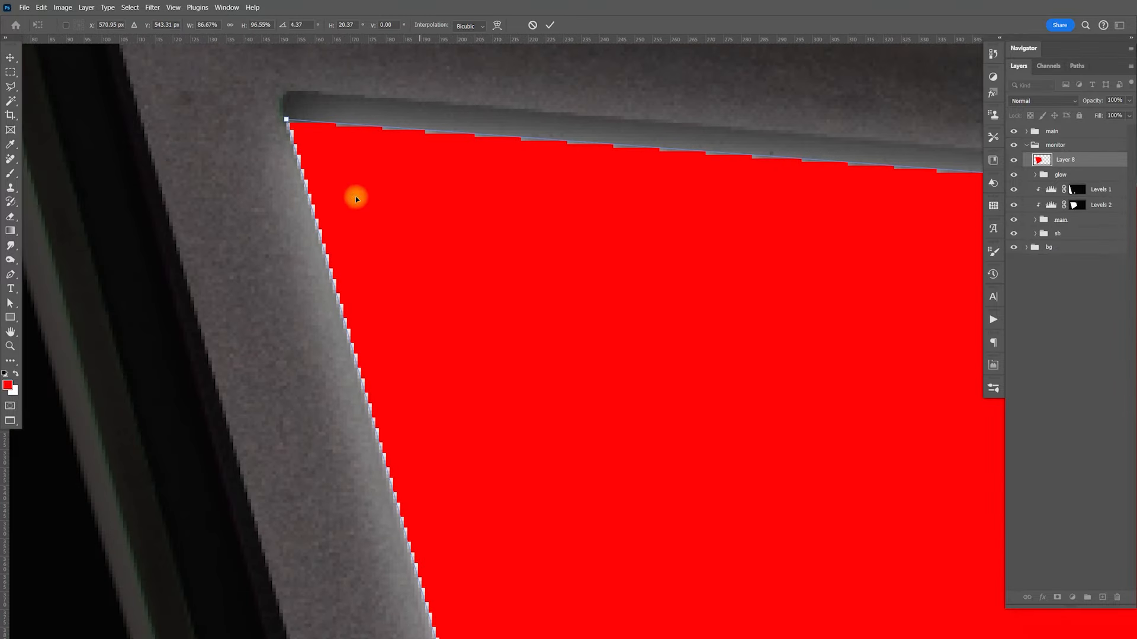
left_click_drag(286, 122, 284, 120)
key("Return")
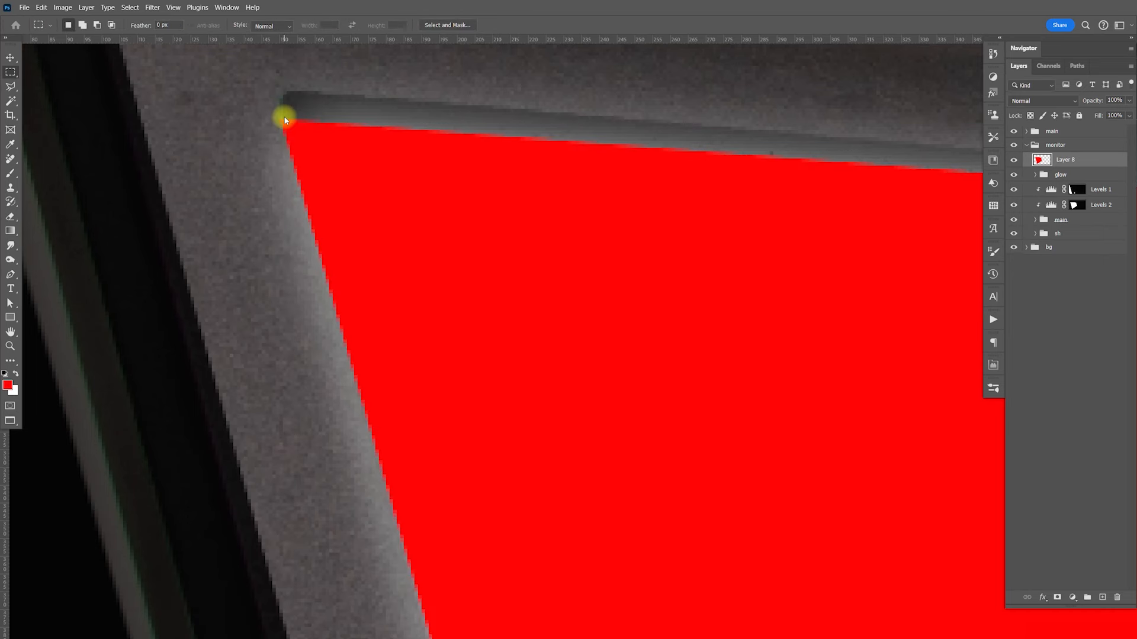
Undo the distortion of the red rectangle on Layer 8
key("ctrl+minus")
key("ctrl+minus")
key("ctrl+minus")
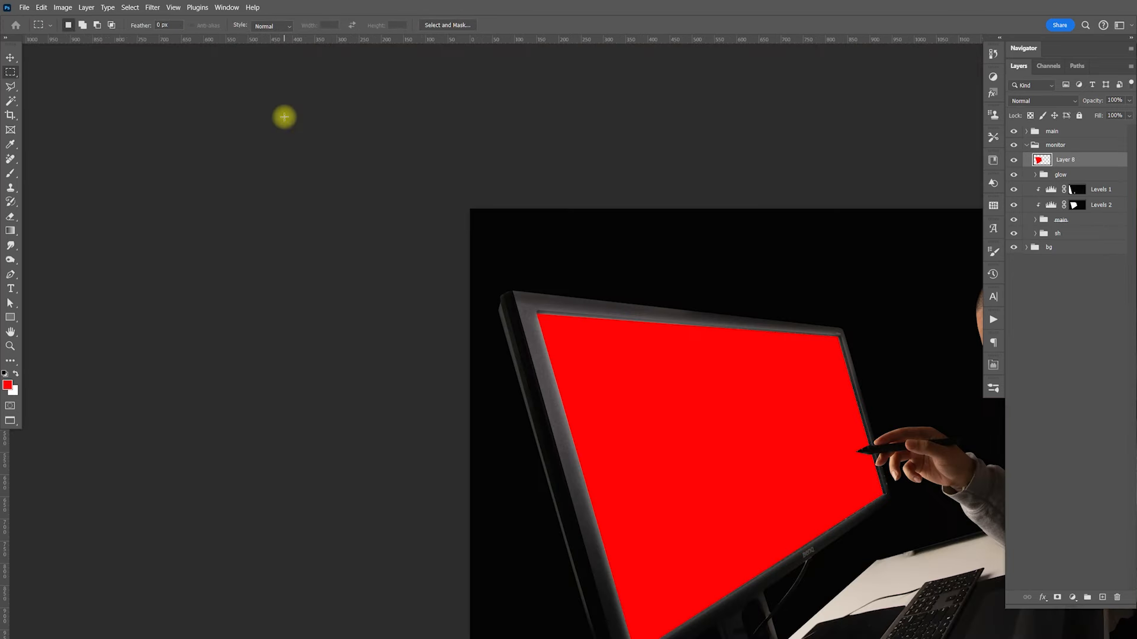
key("v")
left_click_drag(703, 414, 627, 347)
left_click_drag(795, 398, 706, 379)
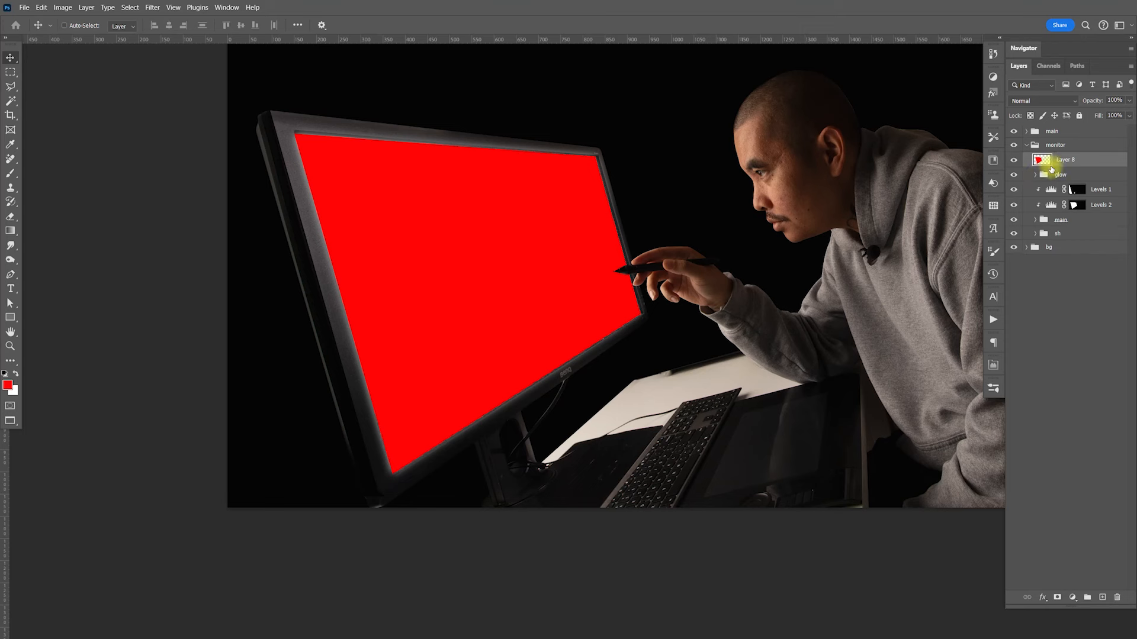
key("ctrl+z")
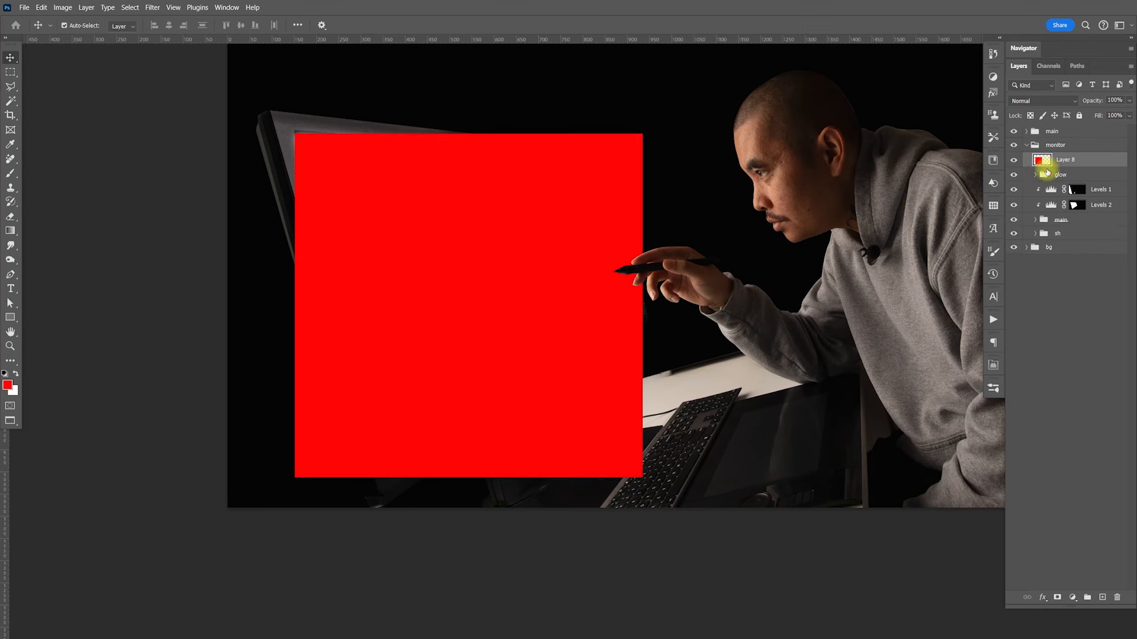
Convert Layer 8 to a smart object and distort its corners to roughly fit the monitor screen
right_click(1061, 163)
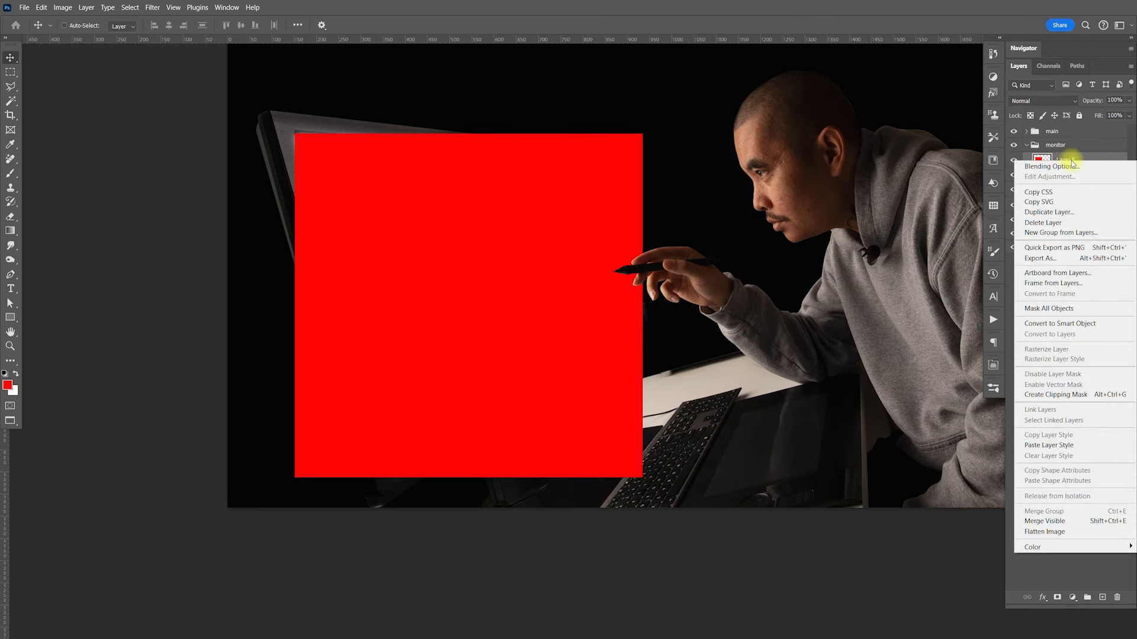
left_click(1065, 325)
key("ctrl+t")
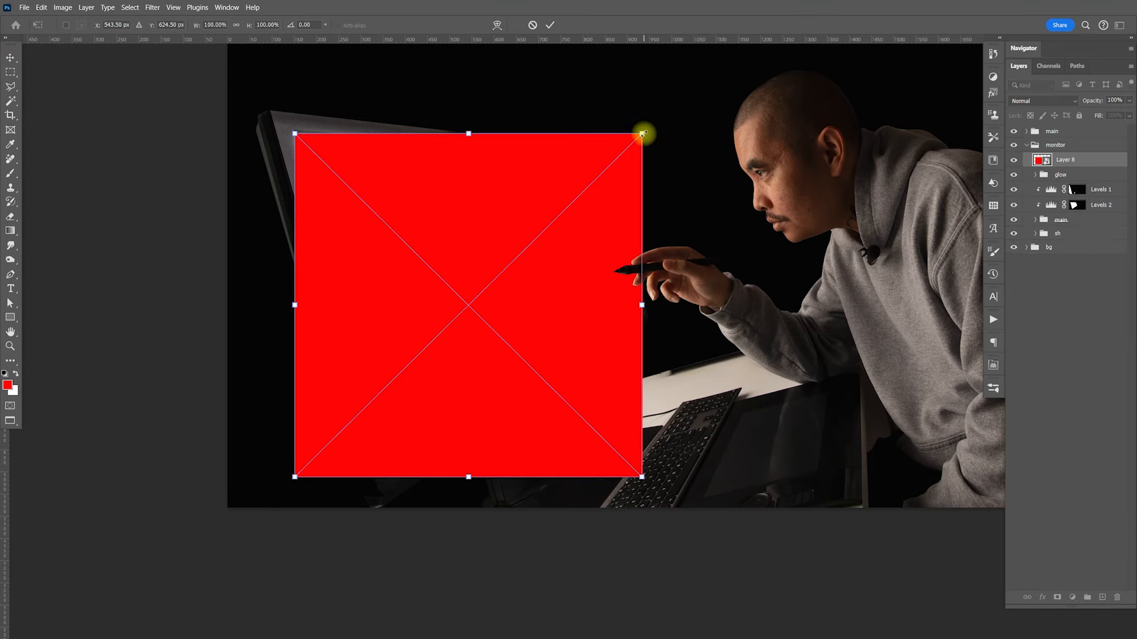
right_click(578, 218)
left_click(616, 287)
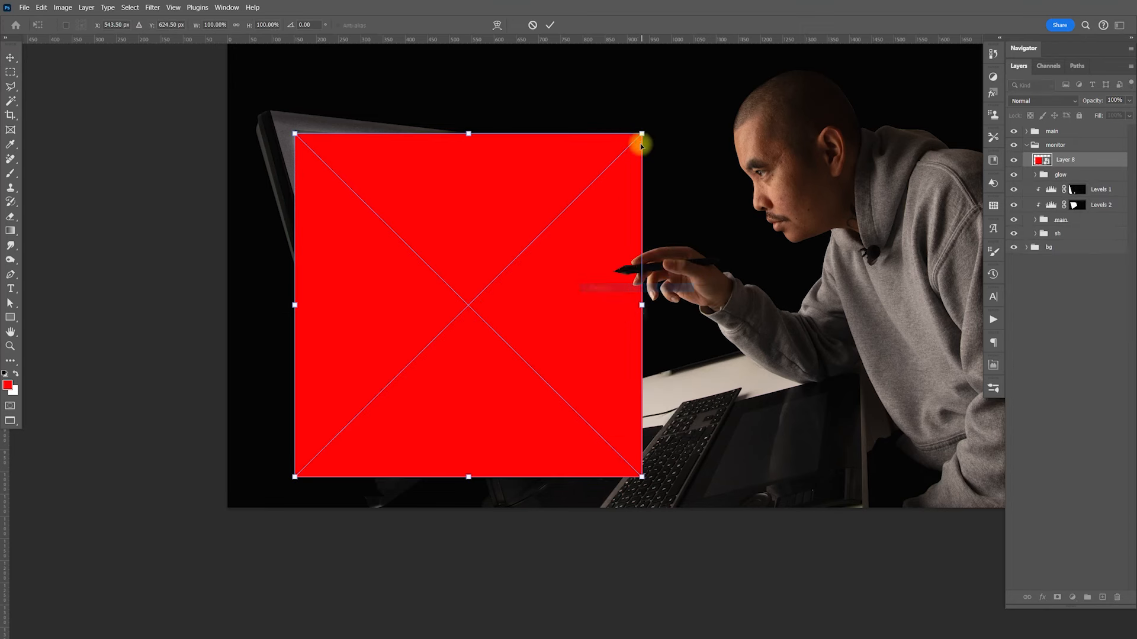
left_click_drag(642, 134, 593, 155)
left_click_drag(642, 477, 641, 312)
left_click_drag(317, 472, 392, 474)
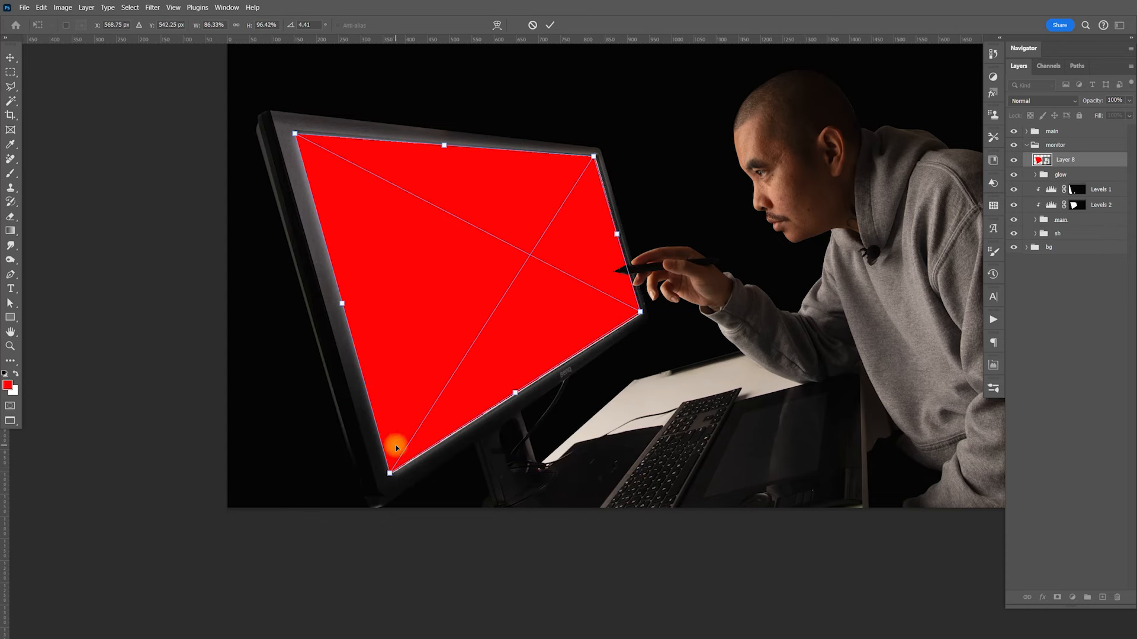
Refine the lower-right and upper-right corners of the red smart object to meet the screen's inner bezel
scroll(393, 447, "up", 10)
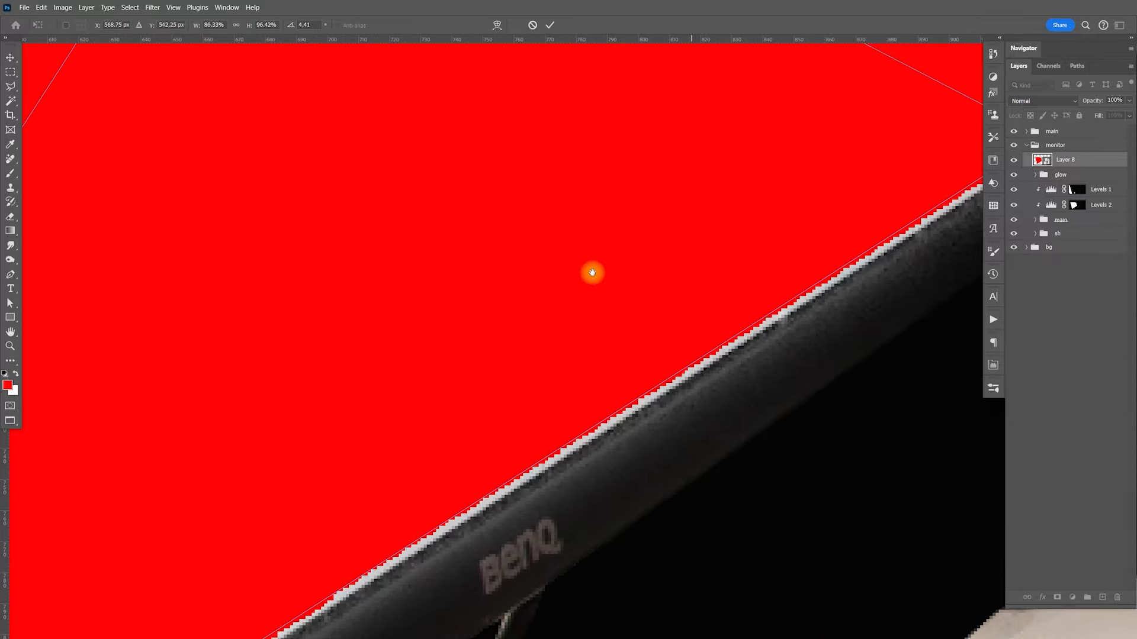
left_click_drag(592, 273, 343, 384)
left_click_drag(536, 369, 531, 380)
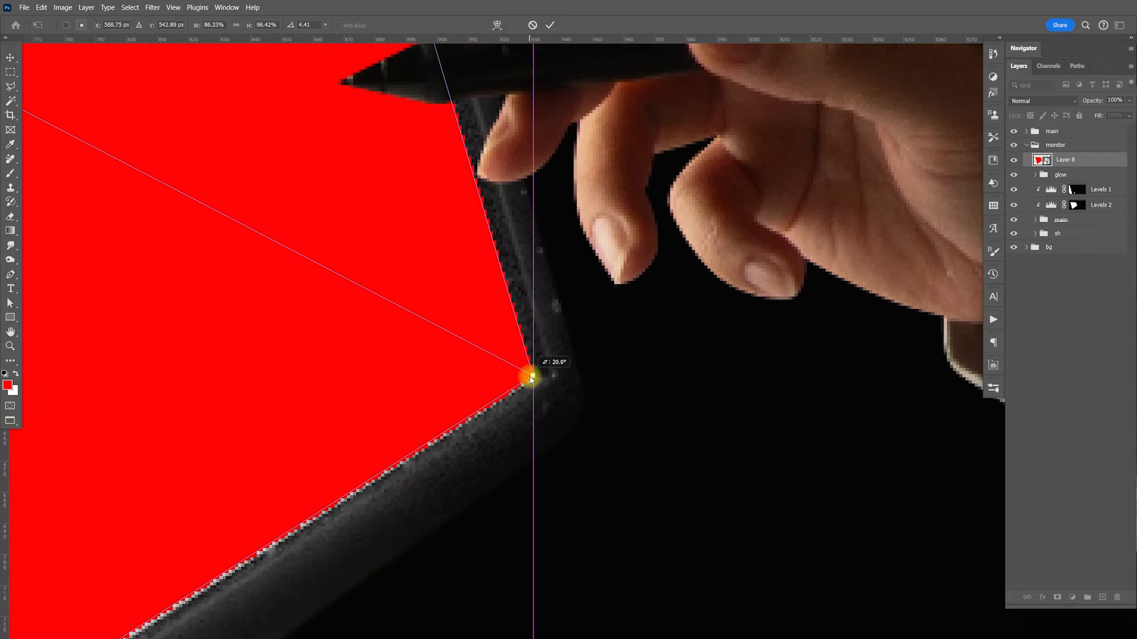
left_click_drag(525, 294, 563, 396)
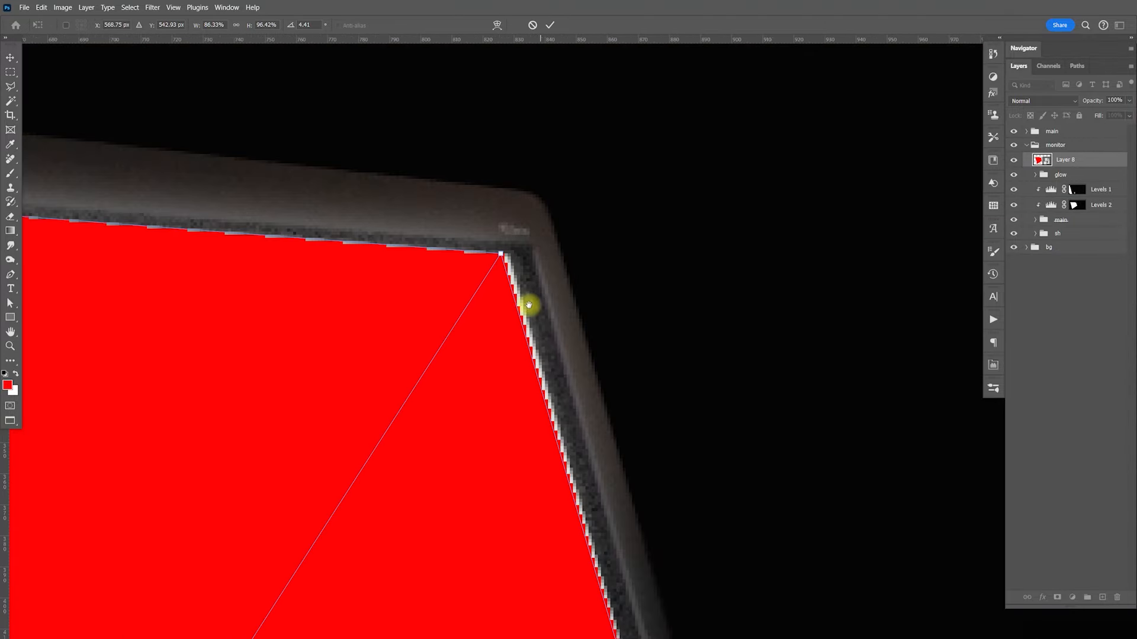
left_click_drag(502, 257, 509, 258)
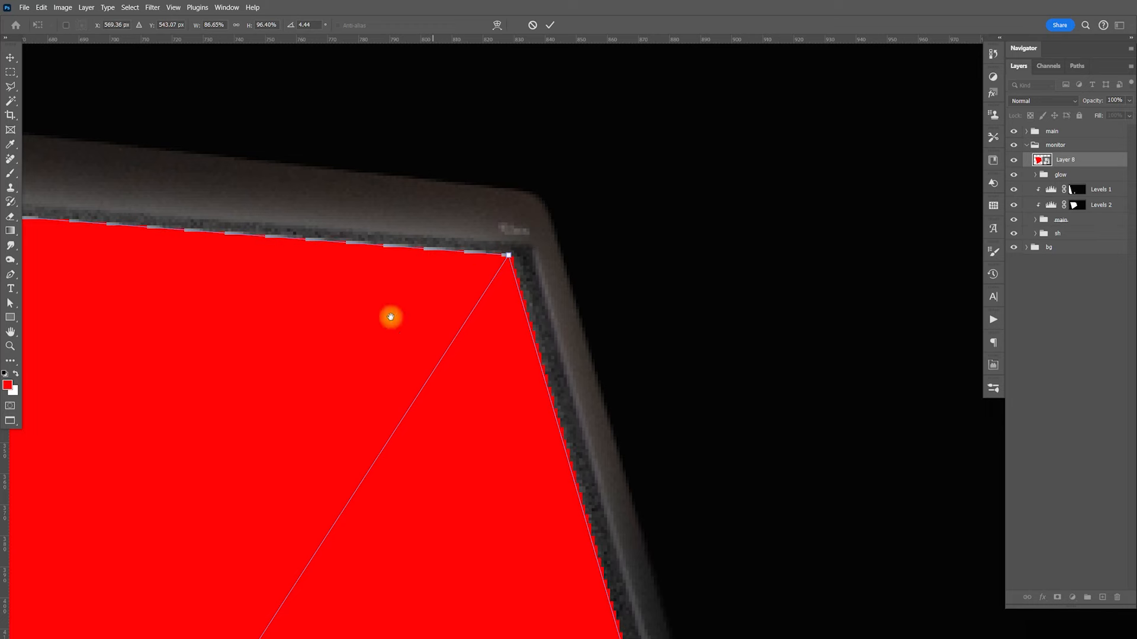
Refine the upper-left and lower-left corners of the red smart object to meet the bezel and apply the distortion
left_click_drag(385, 321, 598, 296)
left_click_drag(344, 340, 531, 307)
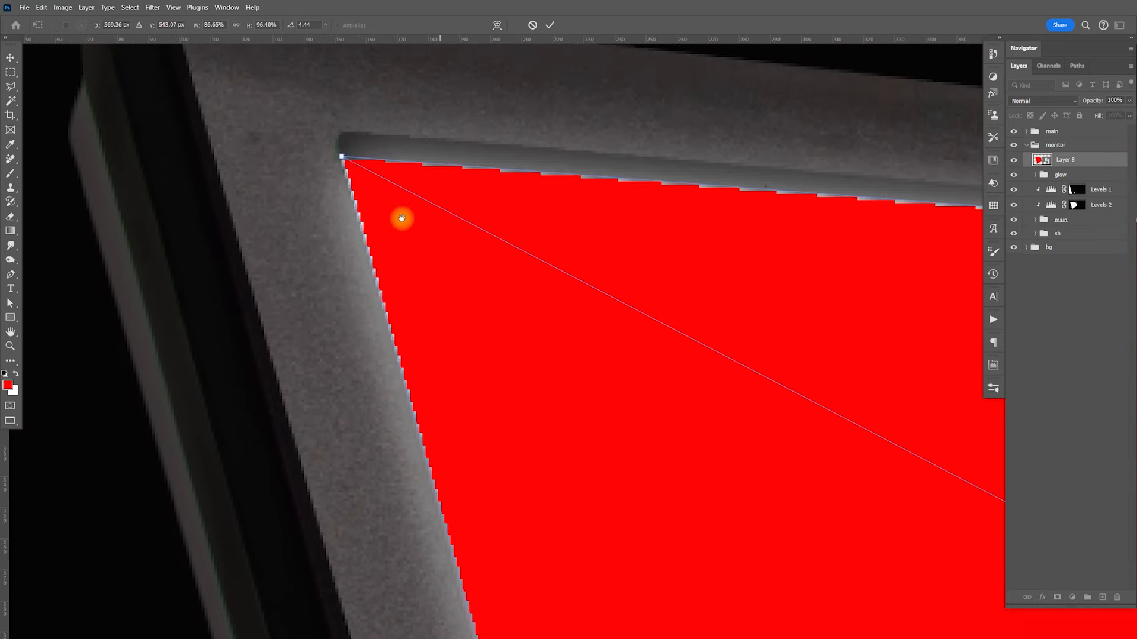
left_click_drag(342, 161, 339, 162)
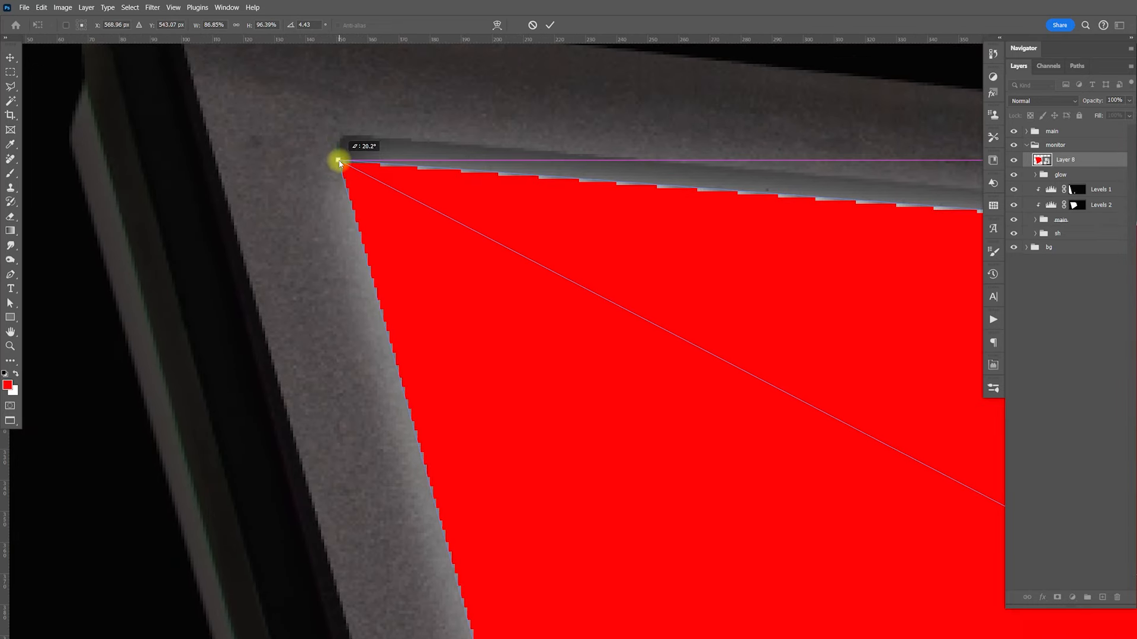
left_click_drag(339, 157, 342, 157)
left_click_drag(515, 470, 489, 278)
left_click_drag(518, 434, 497, 350)
key("Return")
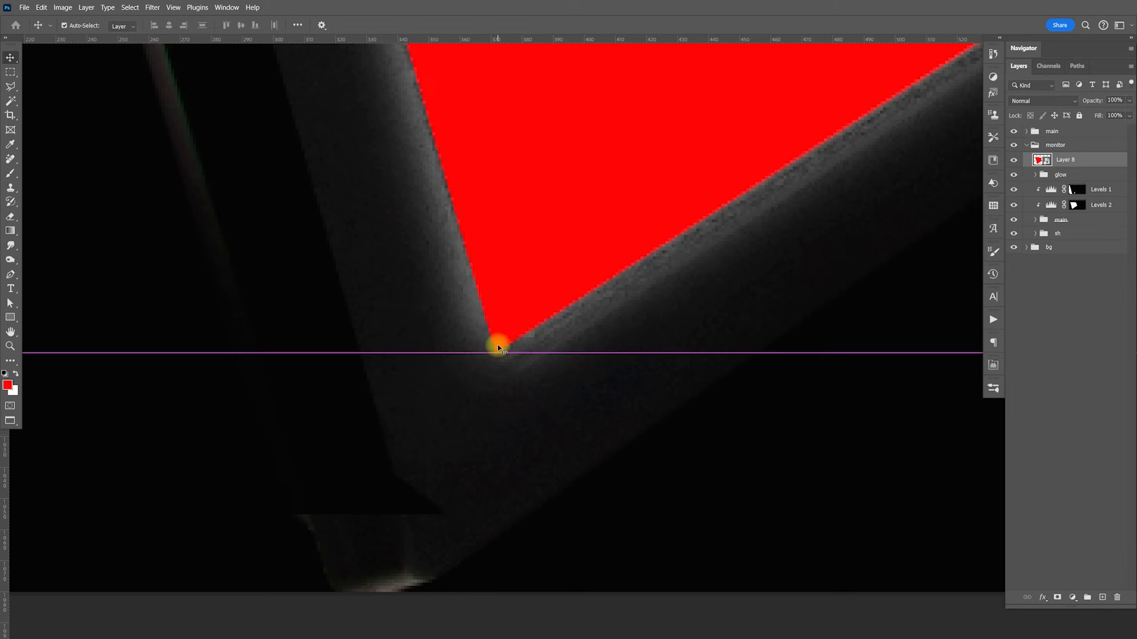
Open the contents of the Layer 8 smart object for editing
key("ctrl+minus")
key("ctrl+minus")
key("ctrl+minus")
left_click_drag(843, 128, 733, 270)
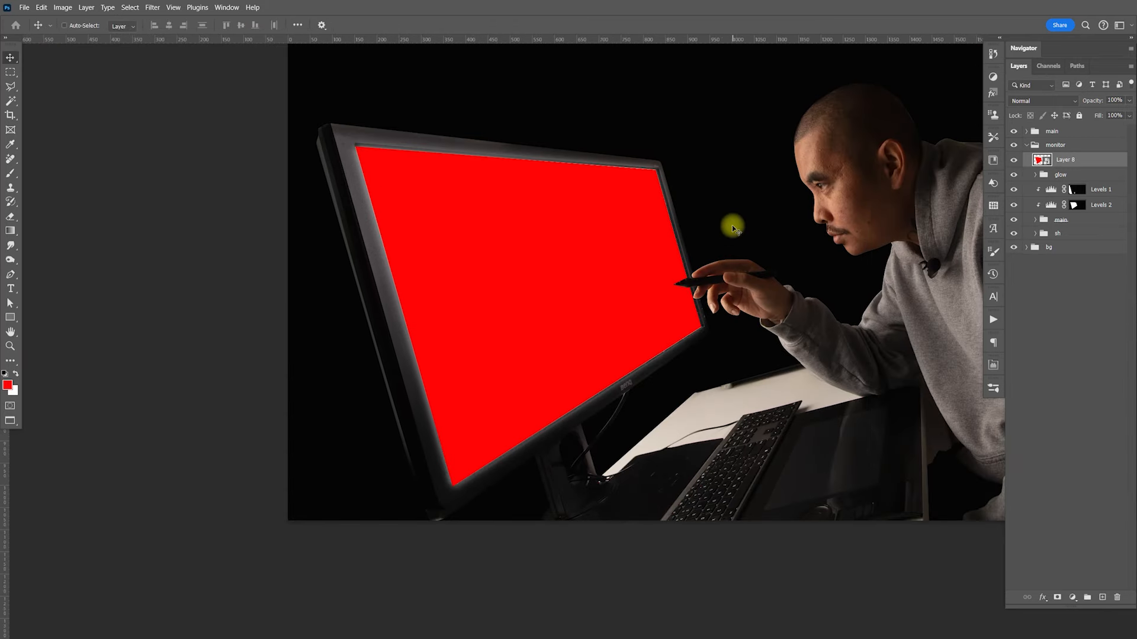
double_click(1038, 161)
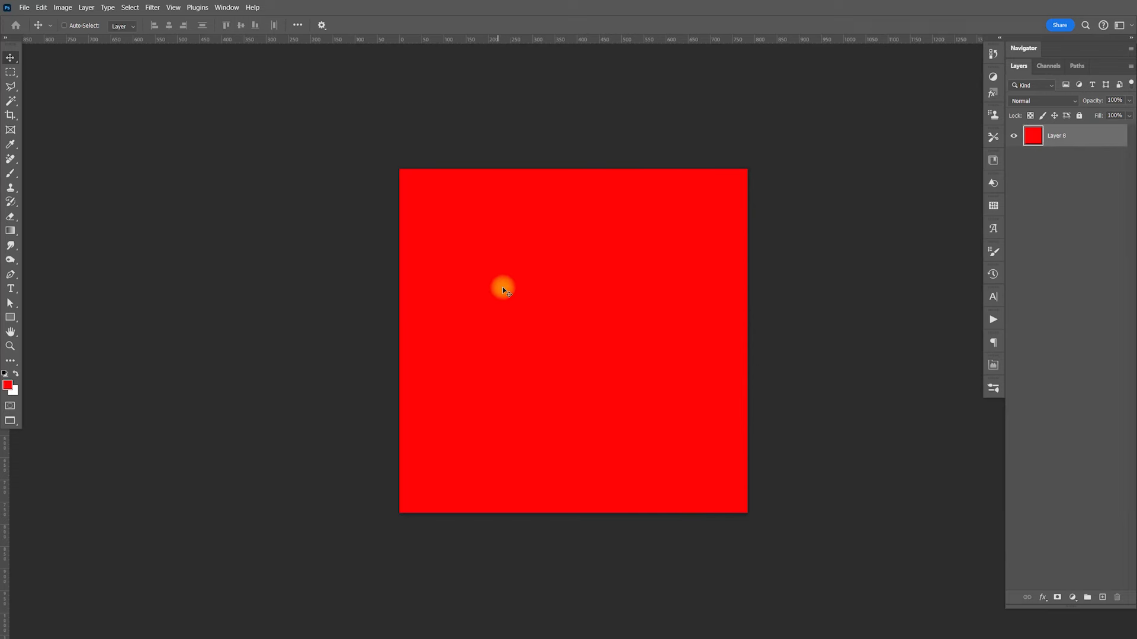
Switch to Adobe Bridge, open Scene.png, and copy the whole image into the Layer 8 smart object's contents
key("alt+Tab")
left_click(761, 379)
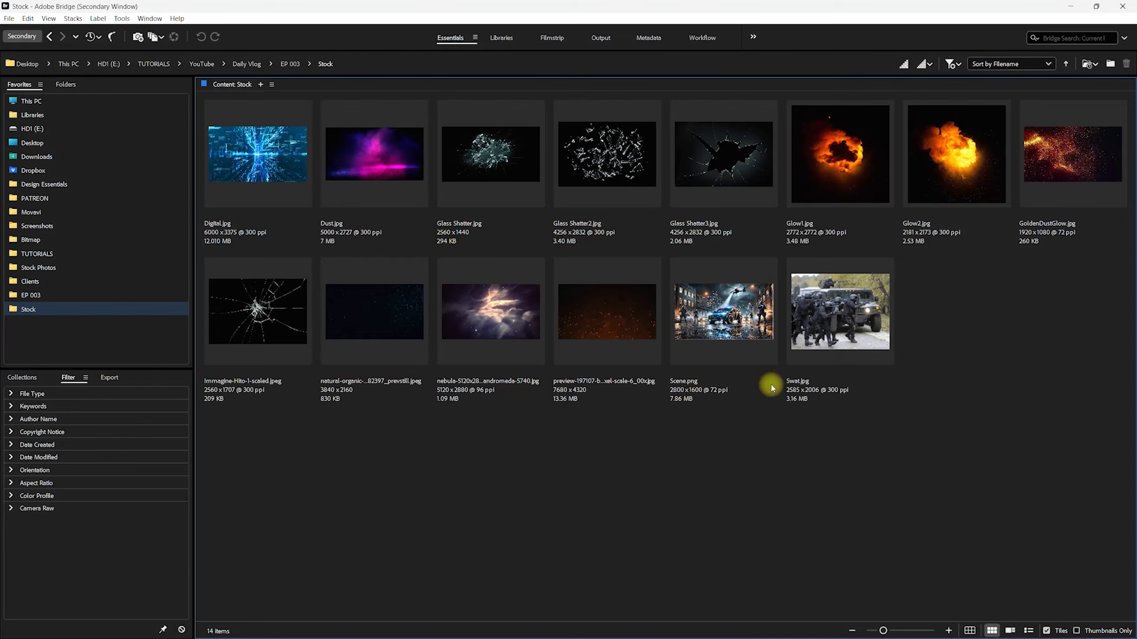
left_click(733, 329)
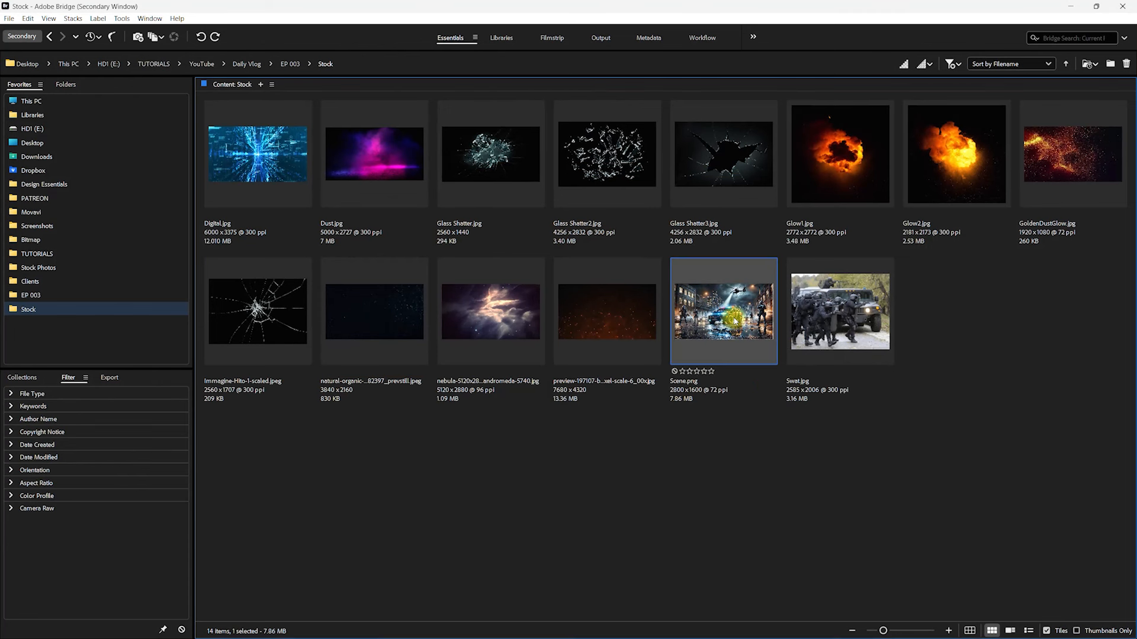
double_click(735, 328)
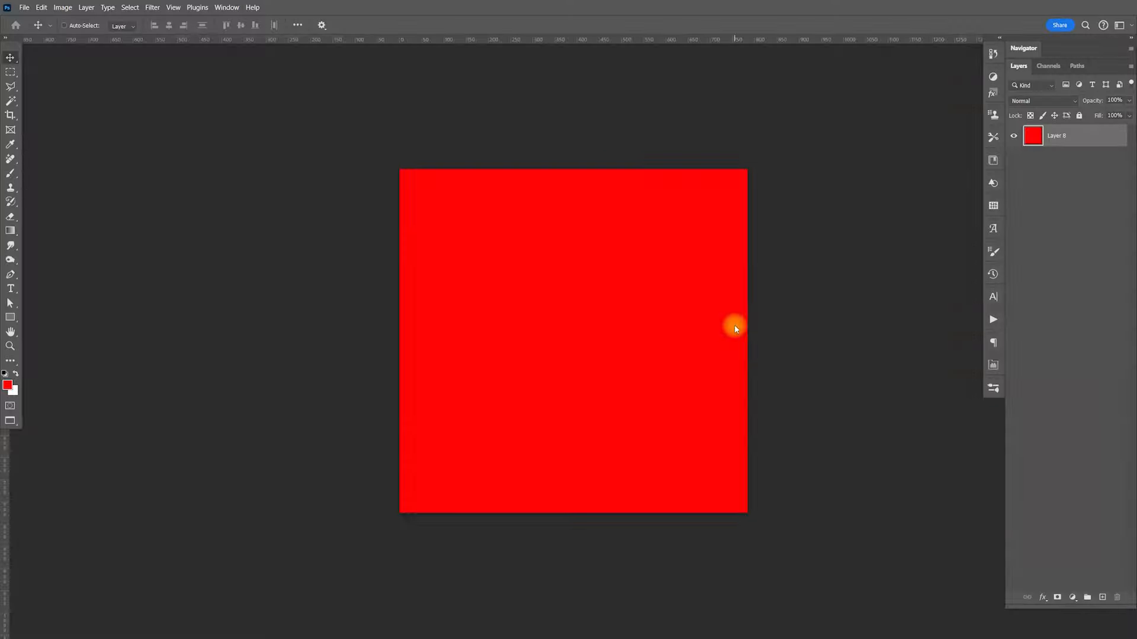
key("ctrl+a")
key("ctrl+v")
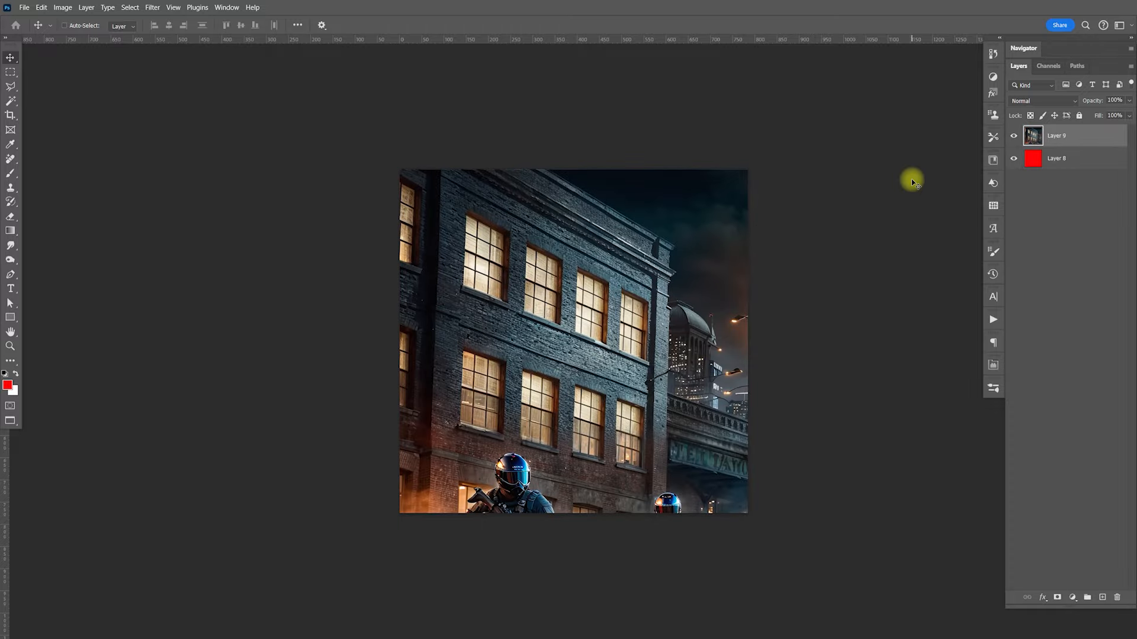
Scale the pasted city scene to about 48%, centre it so it fills the square canvas, and apply the transform
key("ctrl+minus")
key("ctrl+minus")
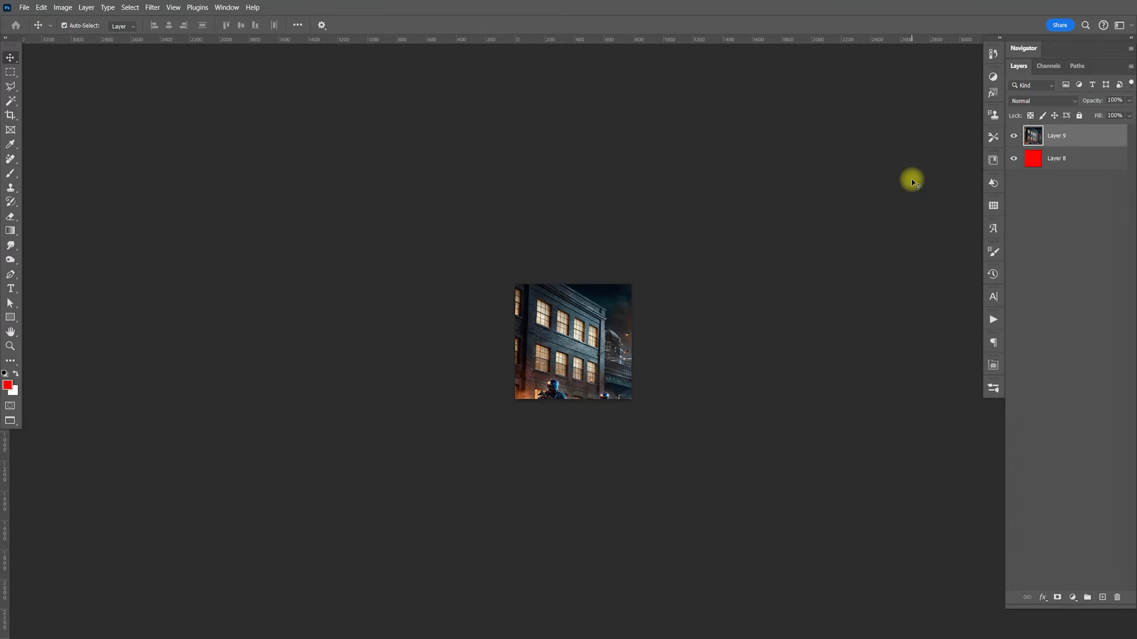
key("ctrl+t")
left_click_drag(930, 519, 690, 428)
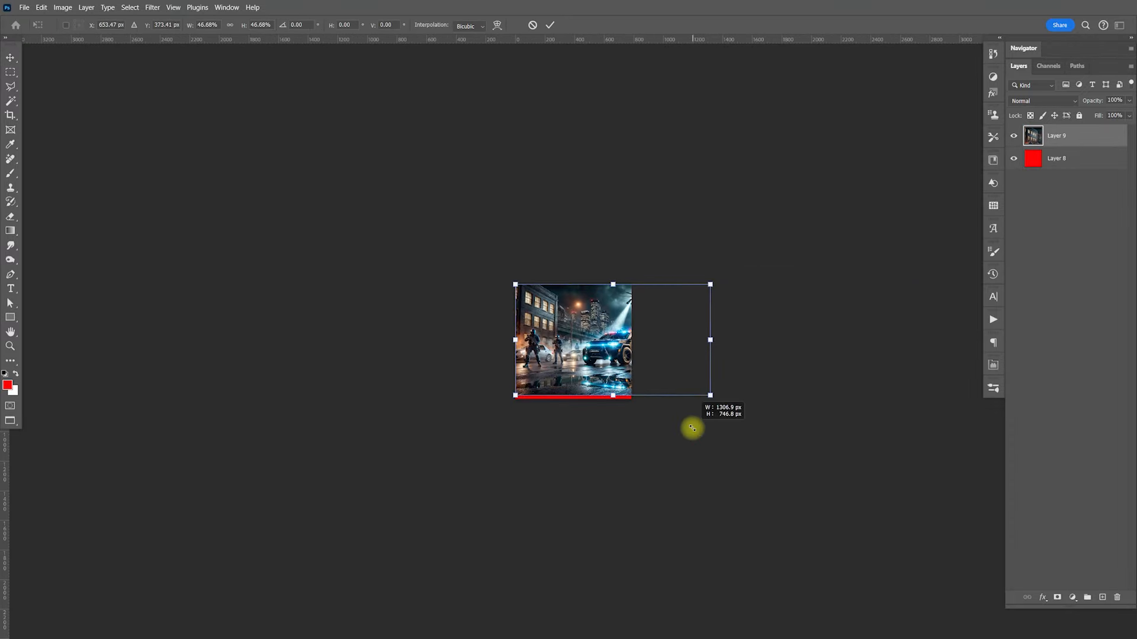
left_click_drag(613, 394, 599, 375)
key("ctrl+plus")
key("ctrl+plus")
key("ctrl+plus")
key("ctrl+plus")
key("ctrl+plus")
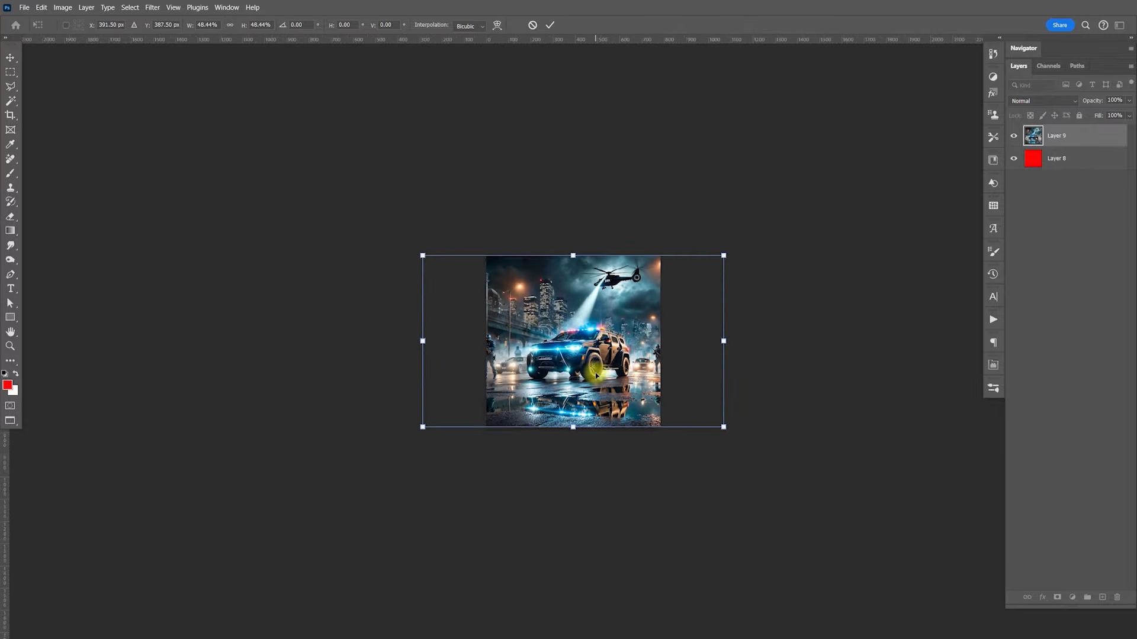
key("ctrl+plus")
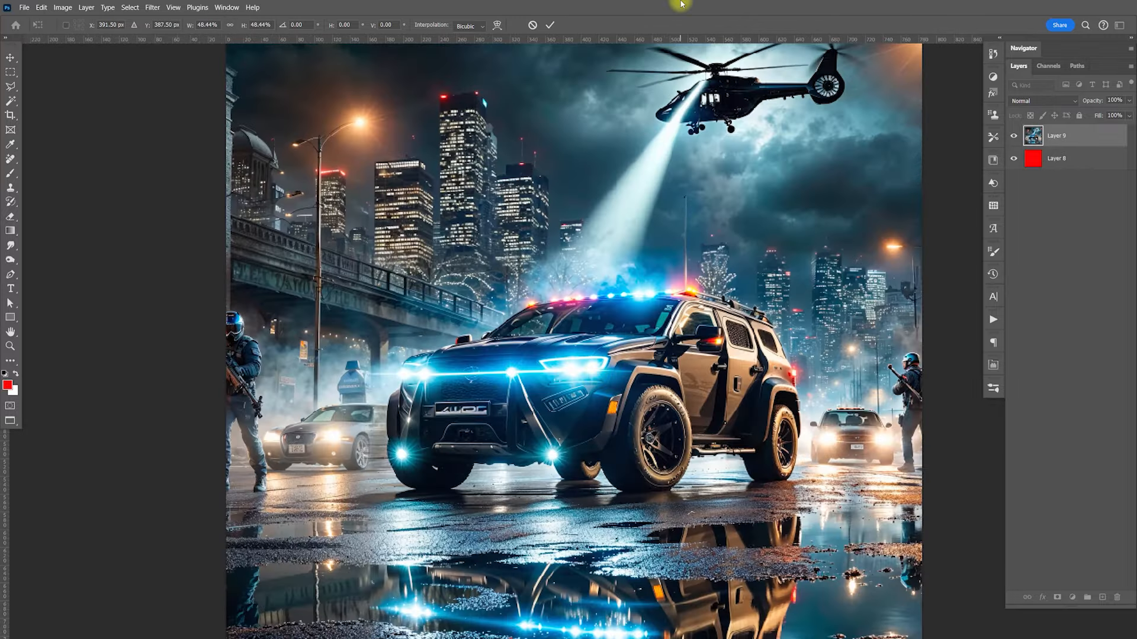
key("ctrl+minus")
key("ctrl+minus")
key("ctrl+minus")
left_click_drag(616, 301, 628, 311)
key("Return")
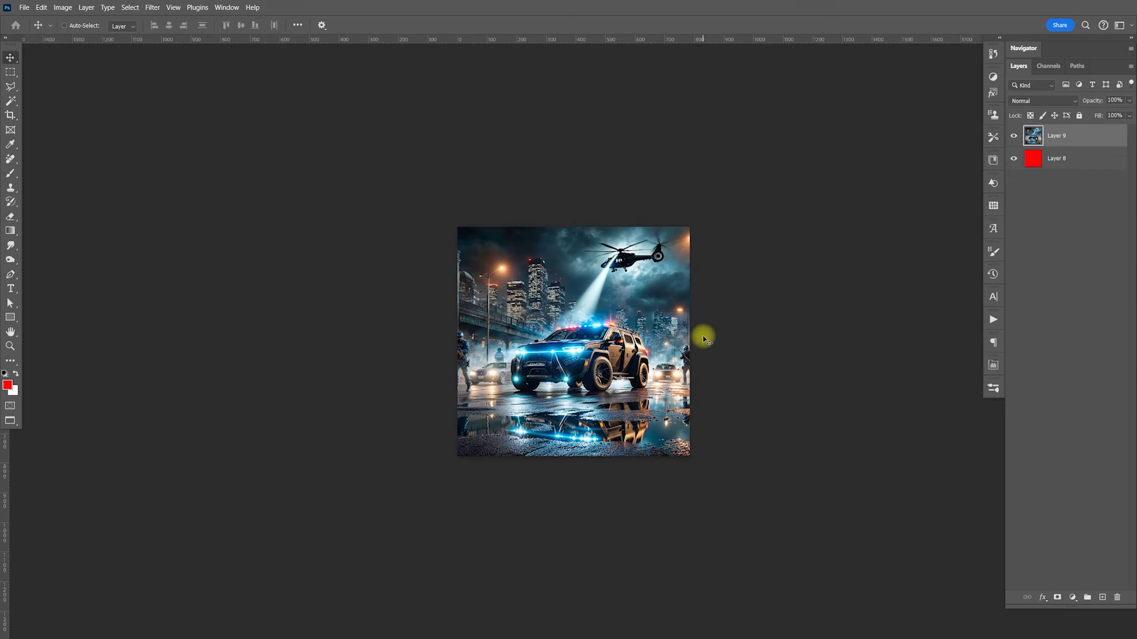
Try a horizontal flip of the scene, shift it right to bring in the soldiers, and save it to the monitor
left_click_drag(669, 396, 690, 386)
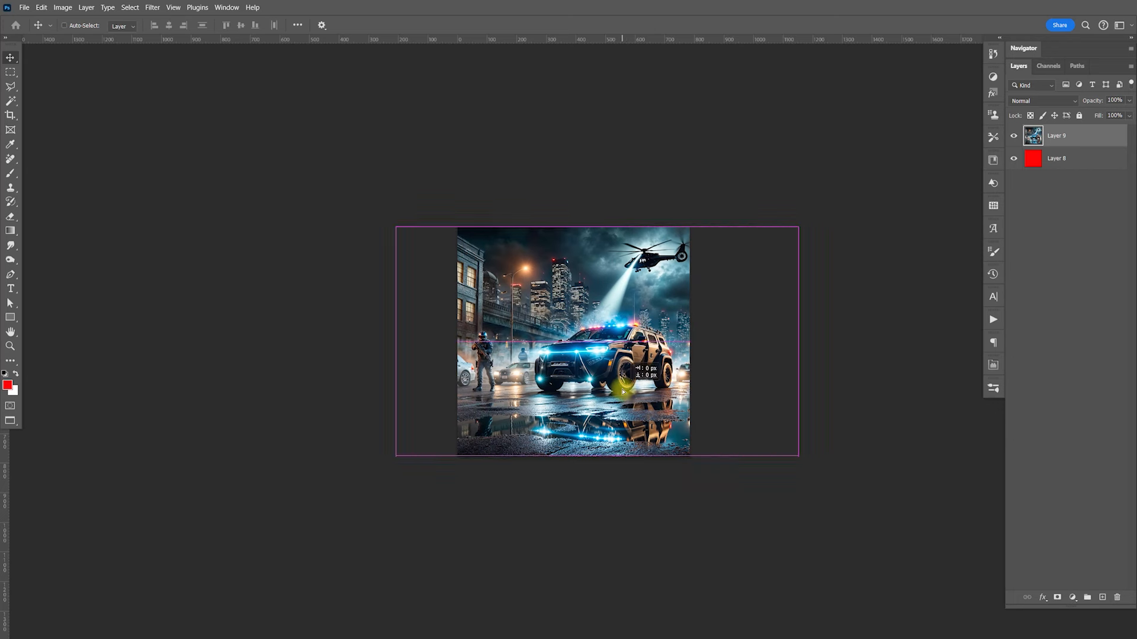
key("ctrl+t")
right_click(602, 356)
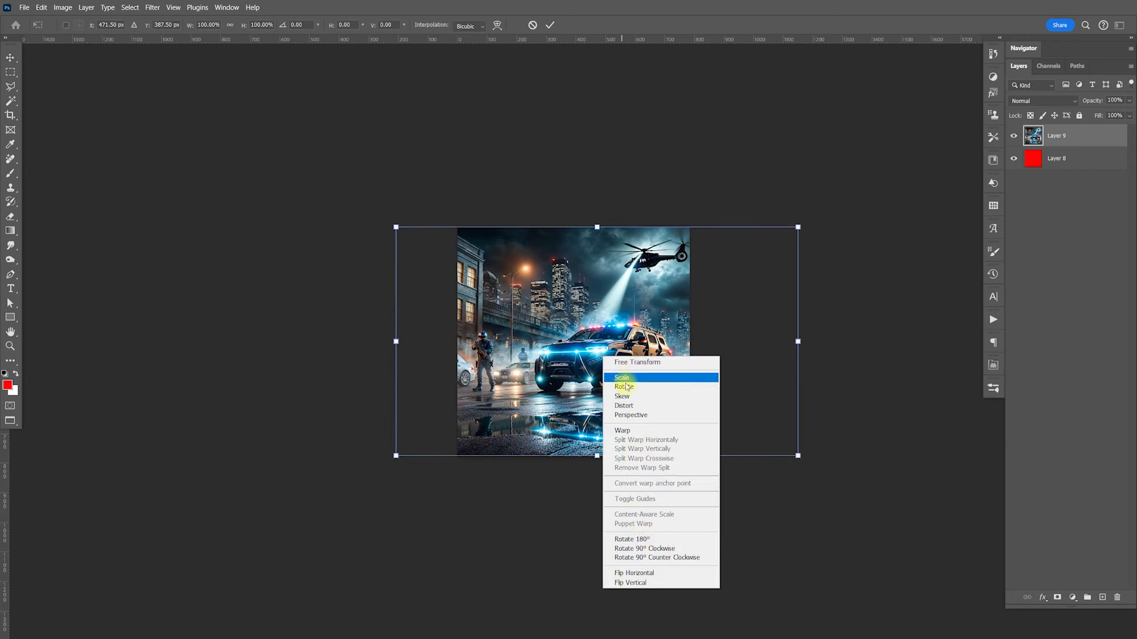
left_click(648, 574)
key("Return")
left_click_drag(513, 349, 566, 354)
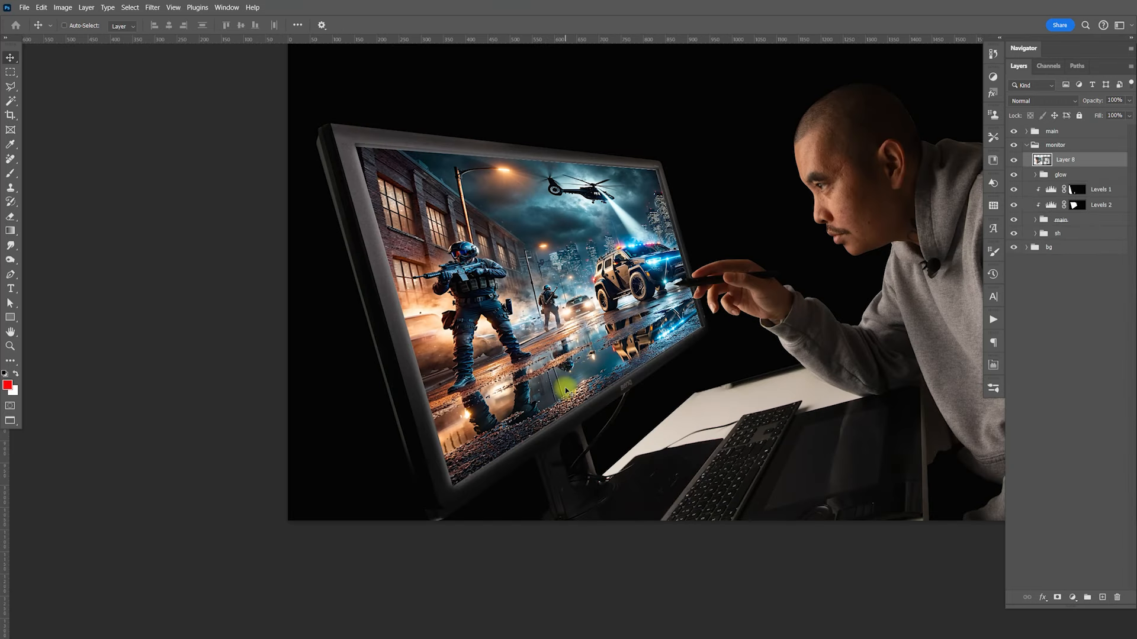
key("ctrl")
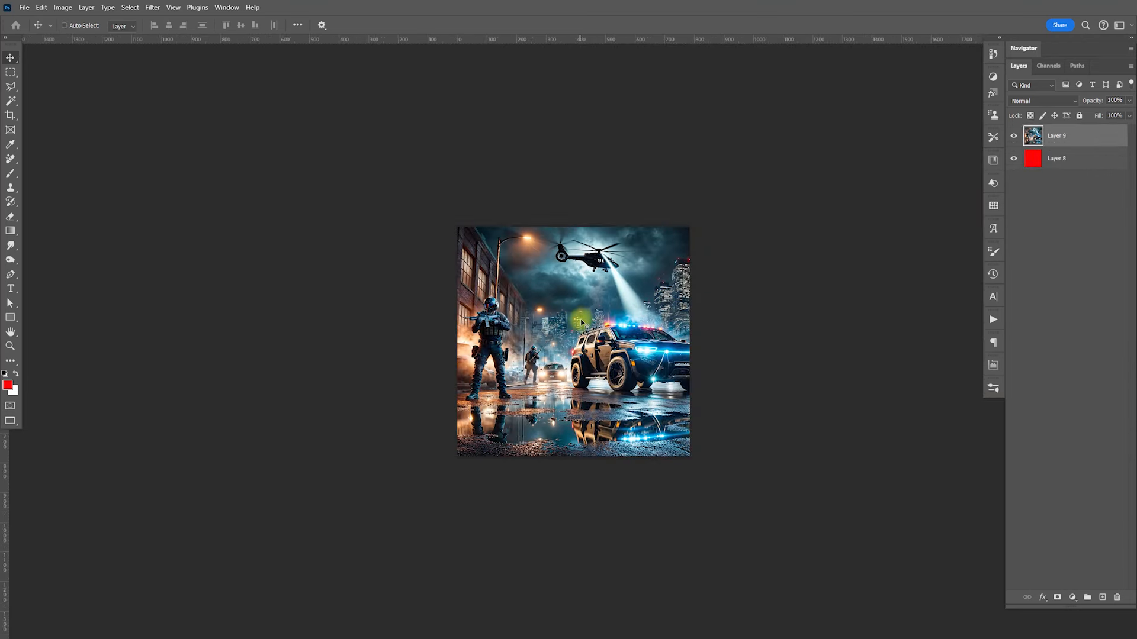
Undo the scene's last move and horizontal flip, shift it left along the canvas, and save the smart object's contents
key("ctrl+z")
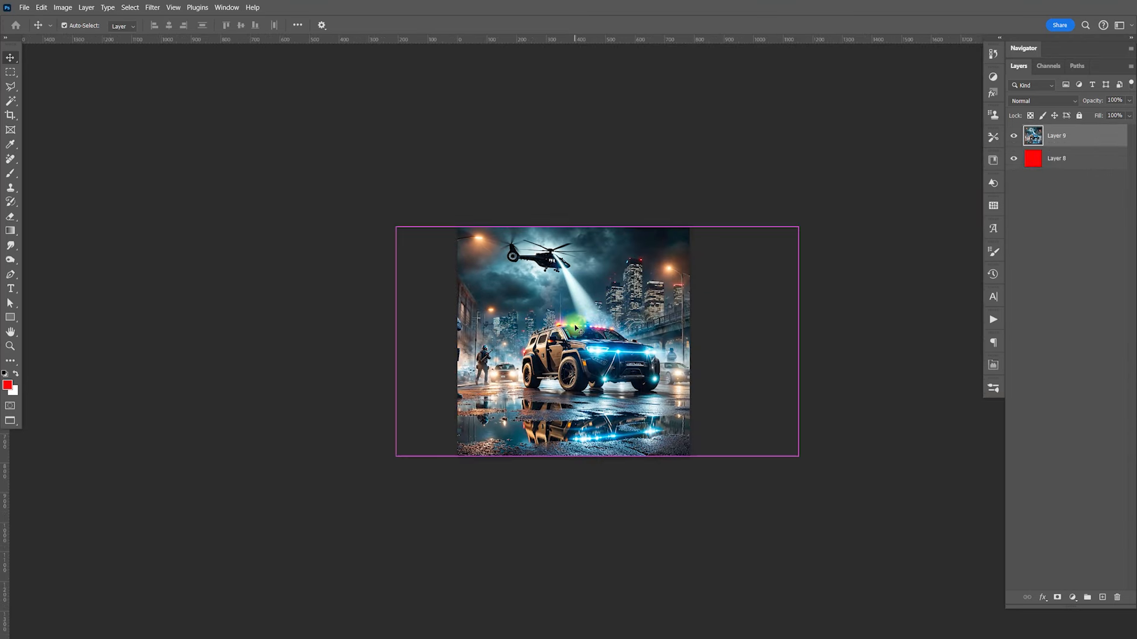
key("ctrl+z")
left_click_drag(653, 379, 586, 385)
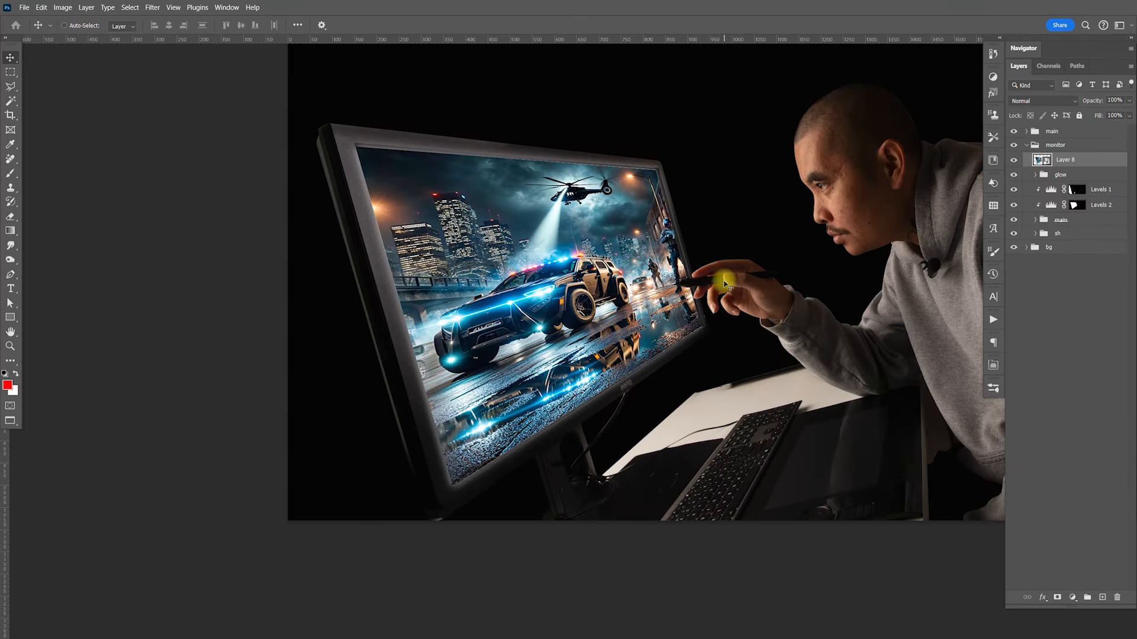
Switch to Adobe Bridge, preview Swat.jpg at full size as a reference, and return to the Photoshop composite
key("alt+Tab")
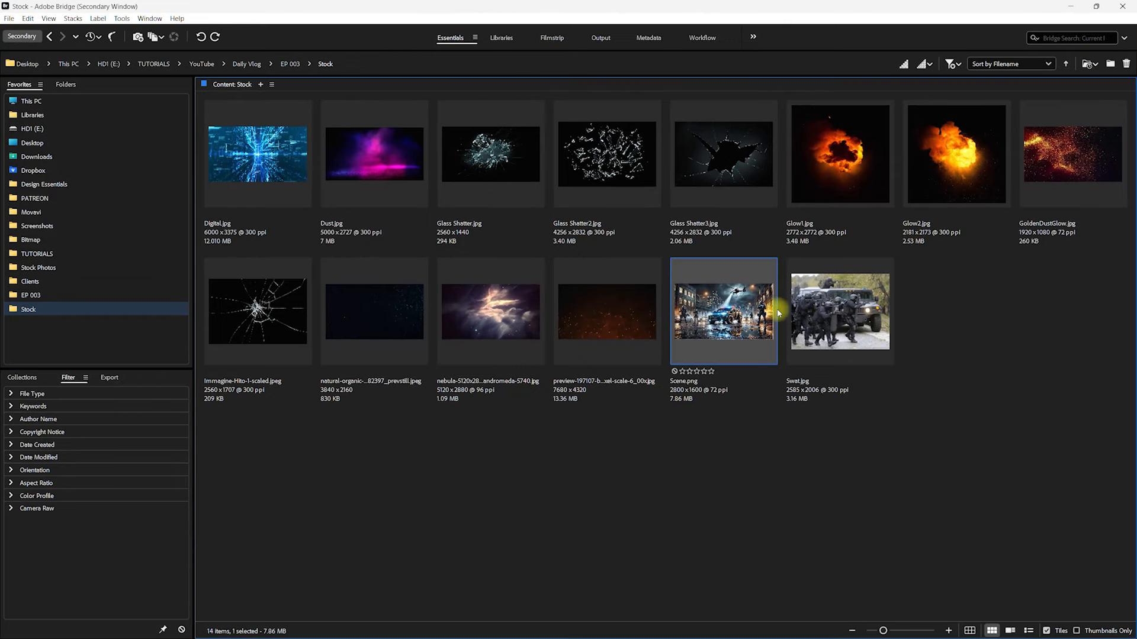
left_click(826, 307)
key("space")
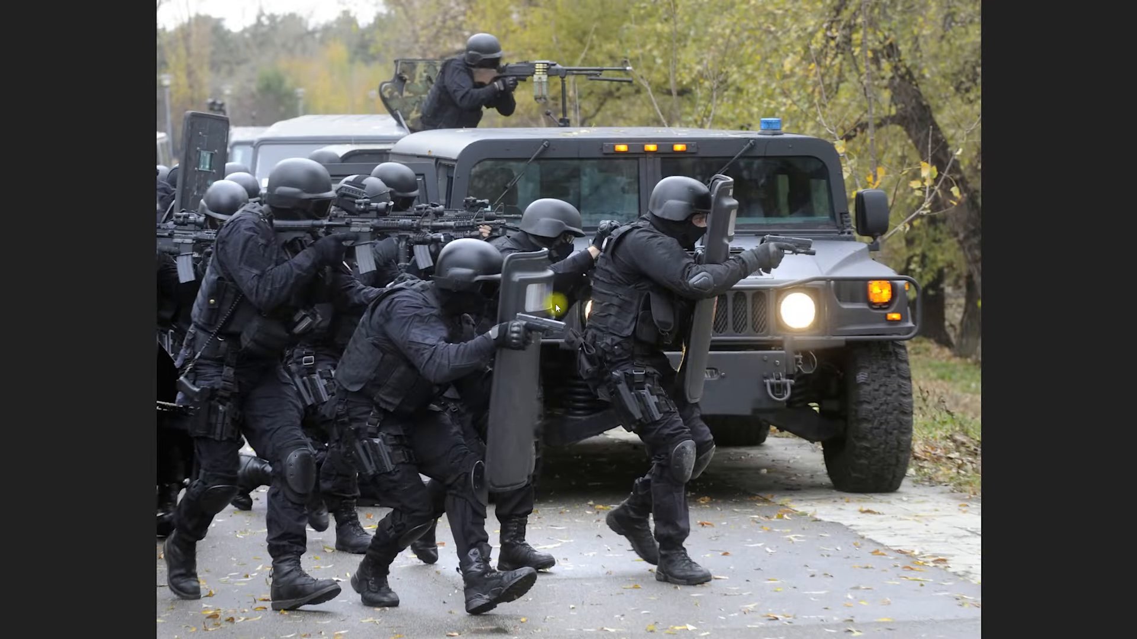
key("space")
key("alt+Tab")
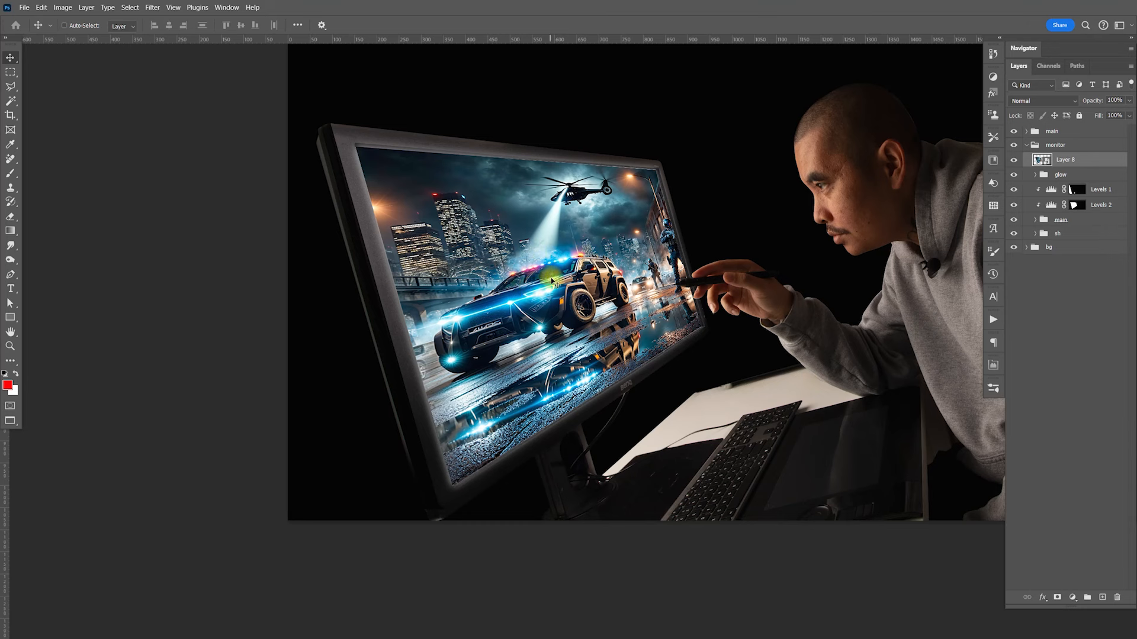
Put Layer 8 in a new group named screen and collapse the group
key("ctrl")
left_click_drag(640, 273, 609, 282)
key("ctrl")
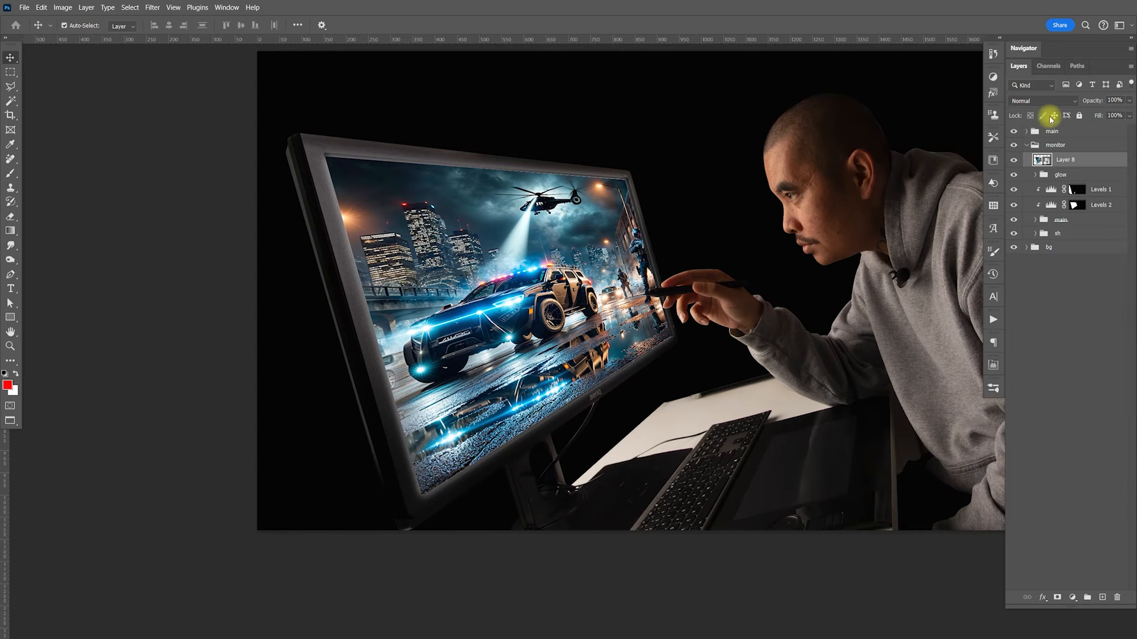
key("ctrl+g")
type("screen")
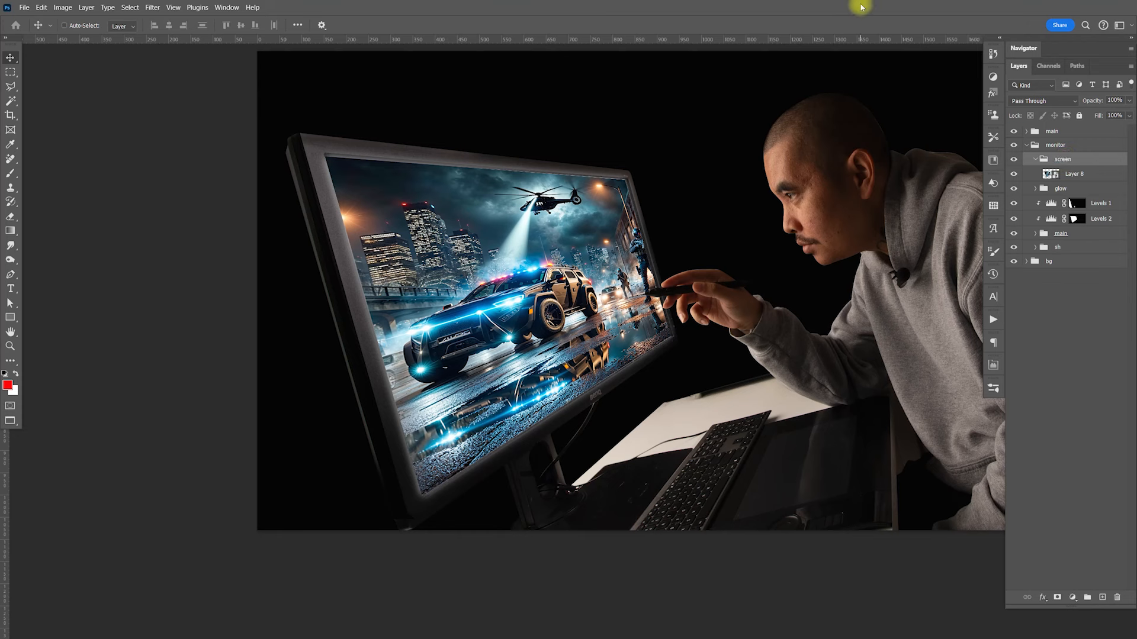
left_click(1035, 159)
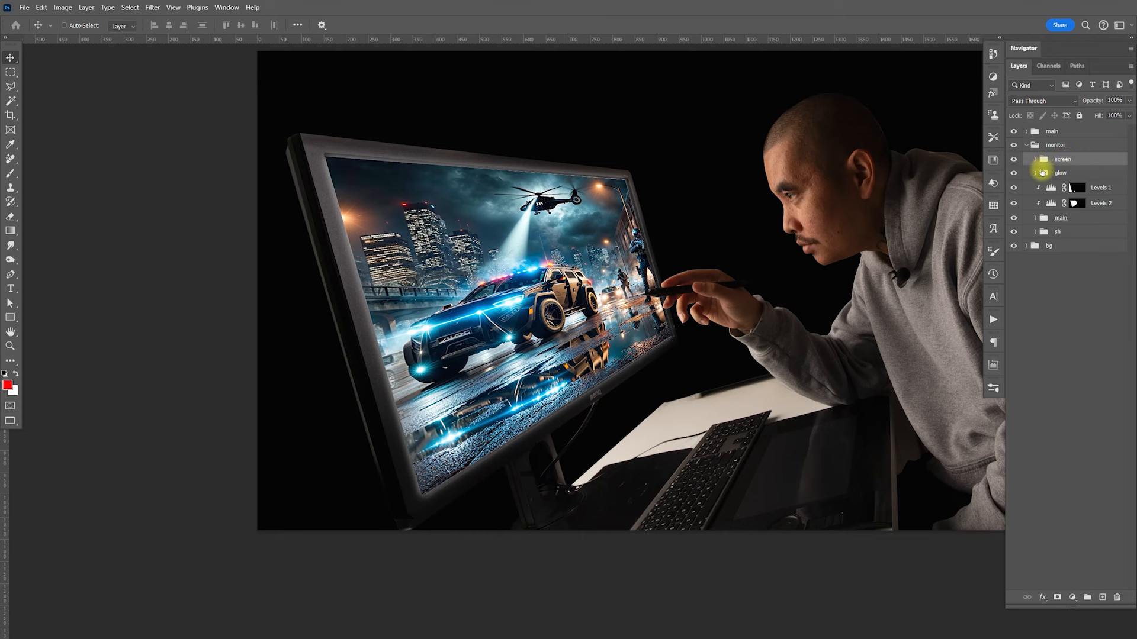
Hide the screen group, expand the glow group, and leave only Levels 1 copy visible by hiding Layer 6 and Layer 7
left_click(1015, 173)
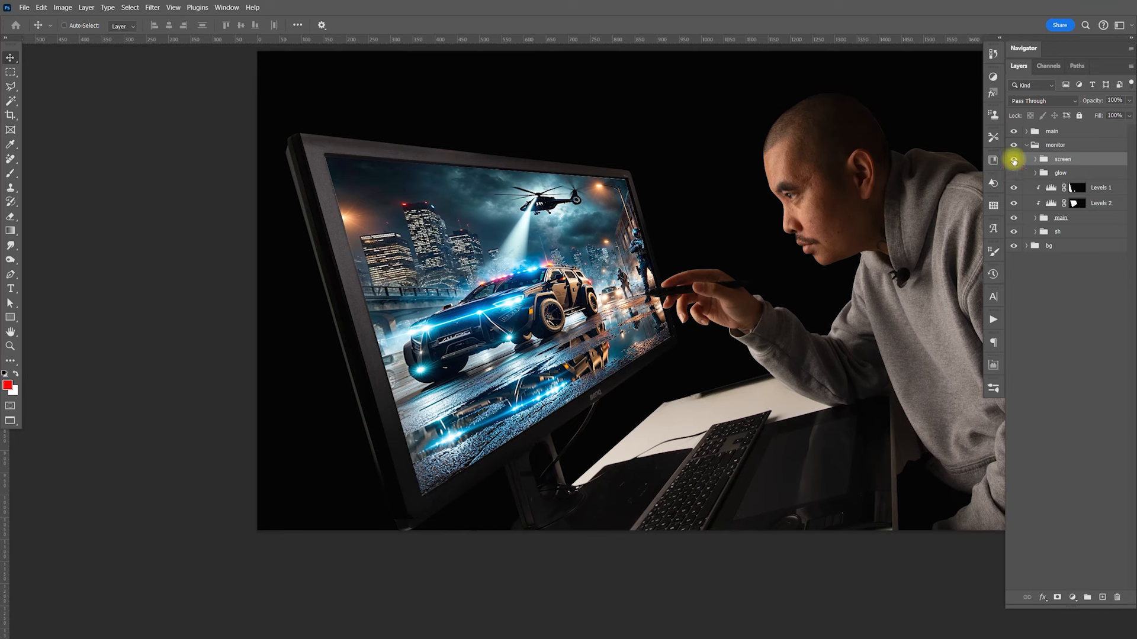
left_click(1014, 160)
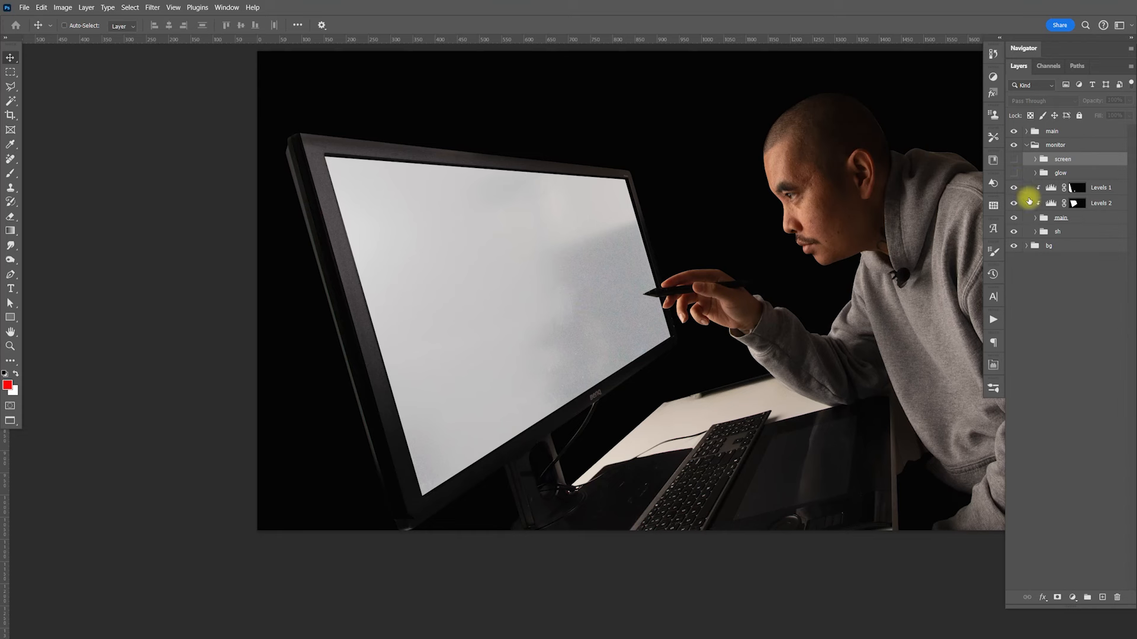
left_click(1036, 219)
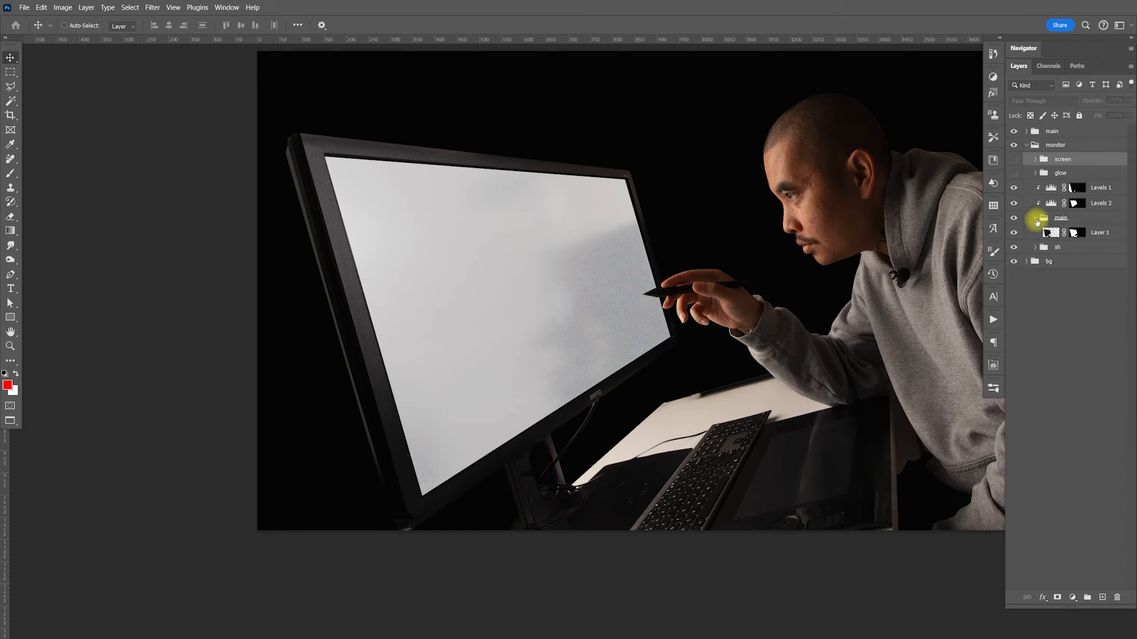
left_click(1036, 219)
left_click(1036, 174)
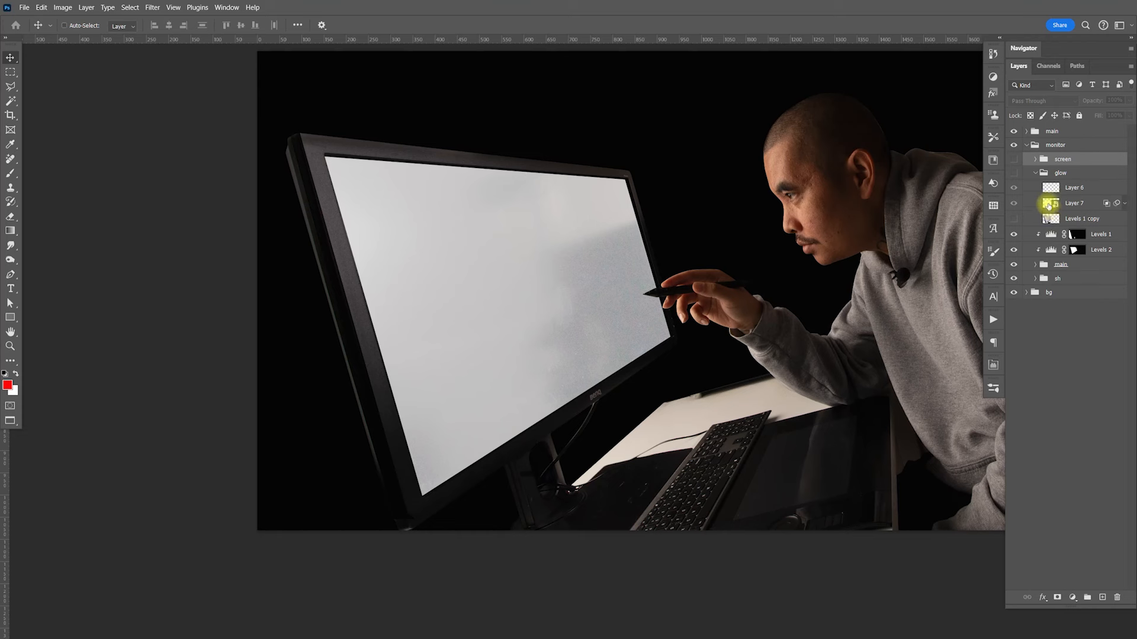
left_click(1014, 220)
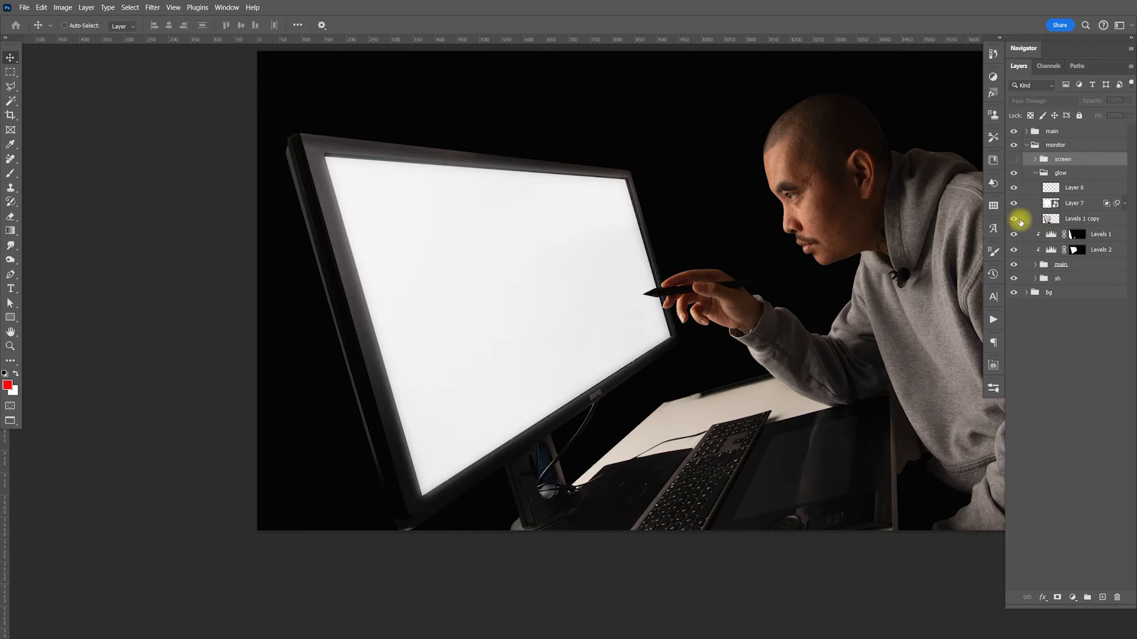
left_click_drag(1014, 187, 1013, 204)
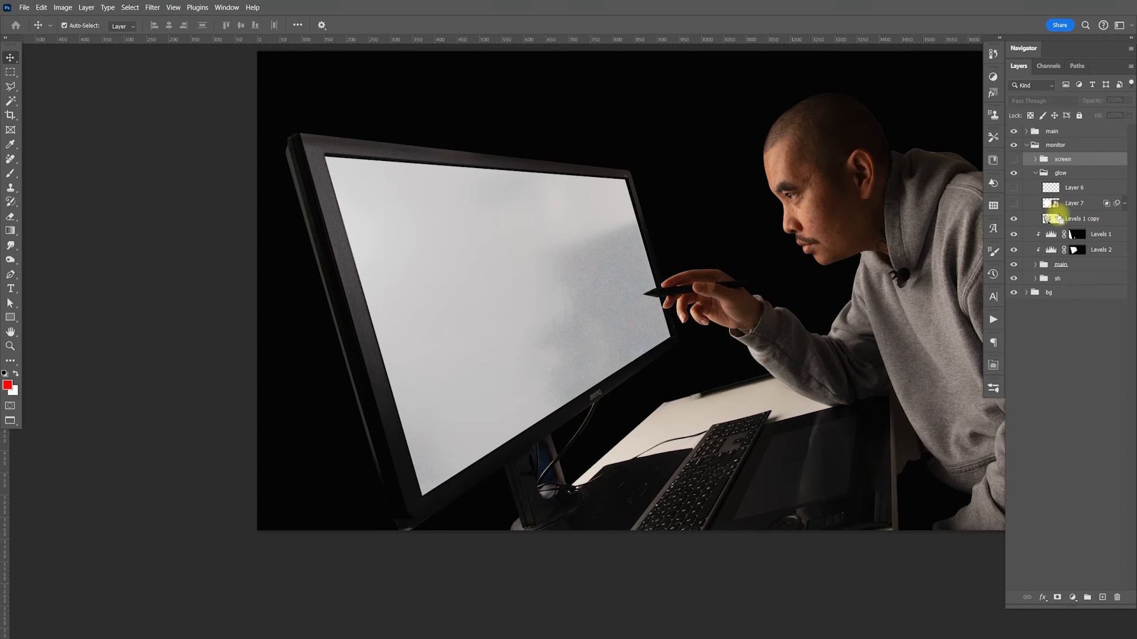
Load the monitor screen selection from the Levels 2 mask and copy that area of Levels 1 copy to a new layer
left_click(1076, 253, "ctrl")
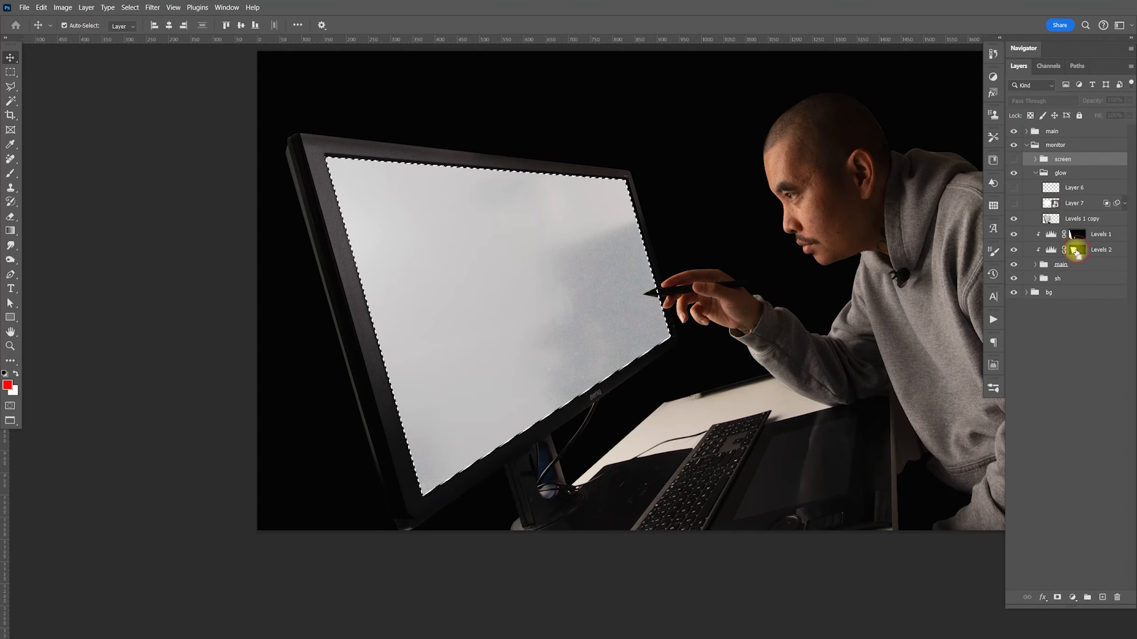
left_click(1050, 219)
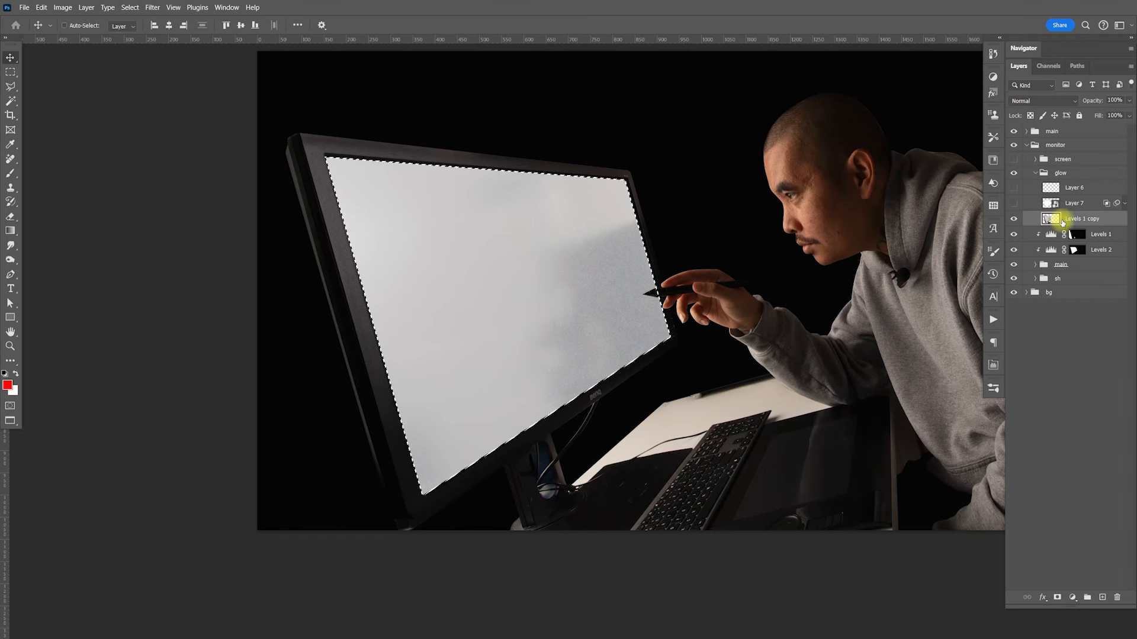
key("ctrl+j")
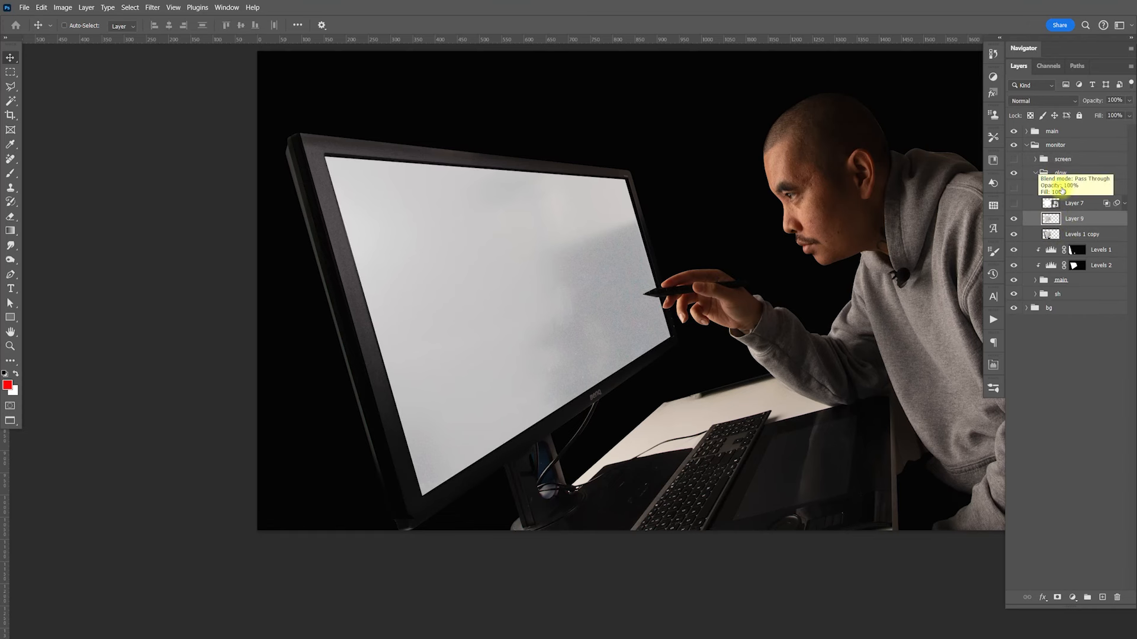
Move the copied screen layer out of the glow group, show Layer 6 and Layer 7 again, and unhide the screen group
left_click_drag(1073, 220, 1076, 154)
left_click_drag(1014, 204, 1014, 219)
left_click(1035, 189)
left_click(1013, 175)
Place the copied screen layer inside the screen group above Layer 8 and rename it texture
left_click(1035, 177)
left_click_drag(1063, 166, 1071, 180)
left_click(1015, 173)
left_click(1014, 174)
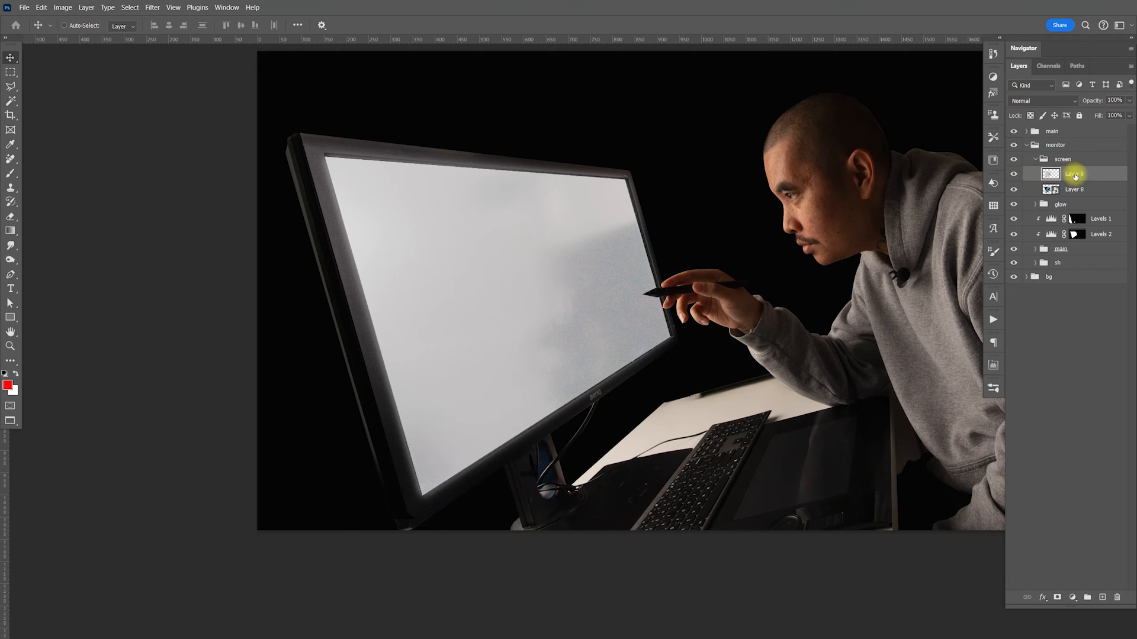
type("texture")
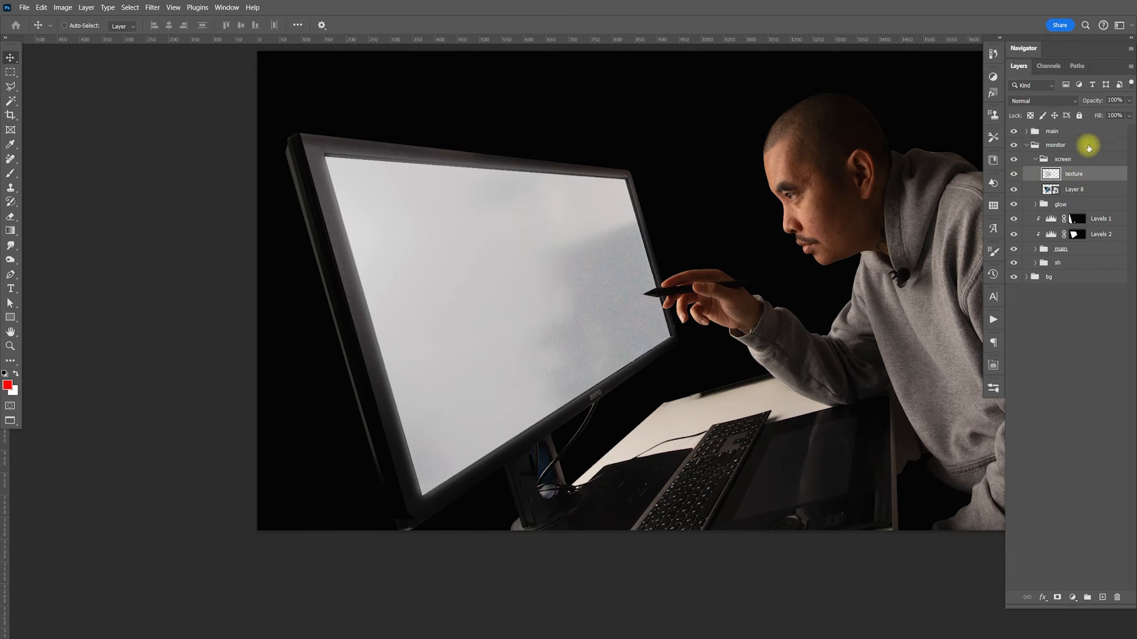
Put Layer 8 in its own nested group below the texture layer, collapse it, and select the texture layer
left_click(1074, 188)
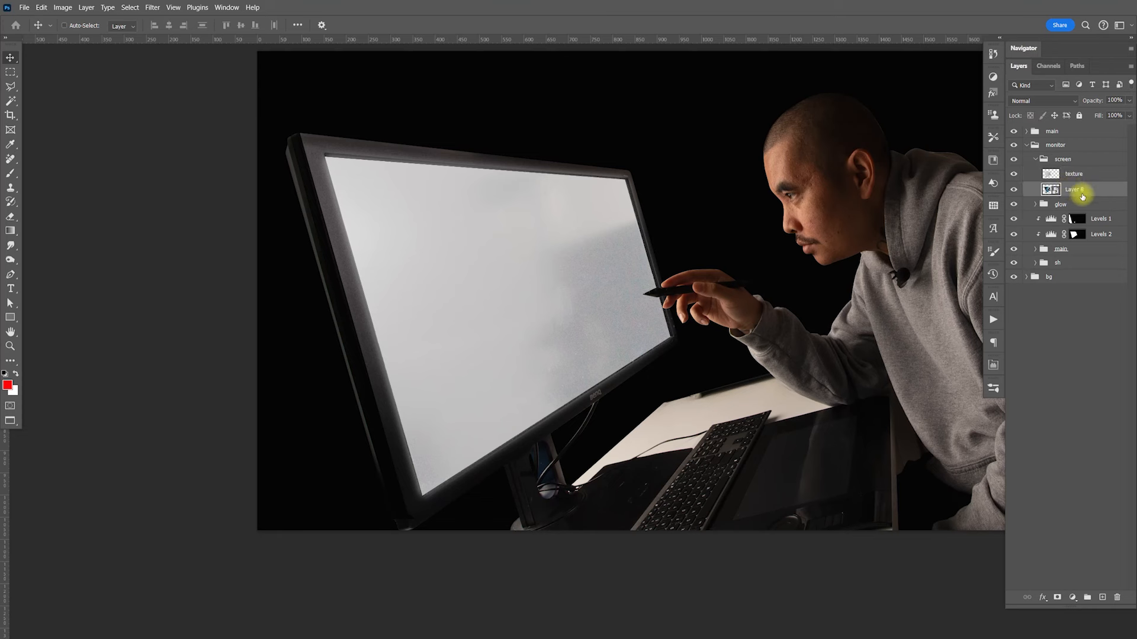
key("ctrl+g")
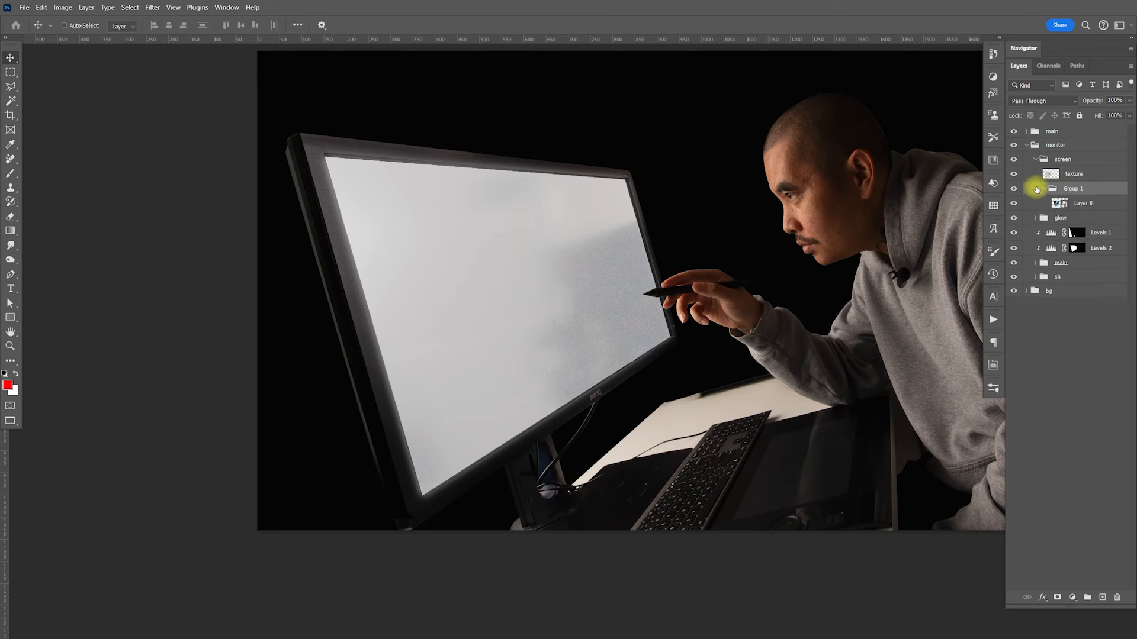
left_click(1054, 175)
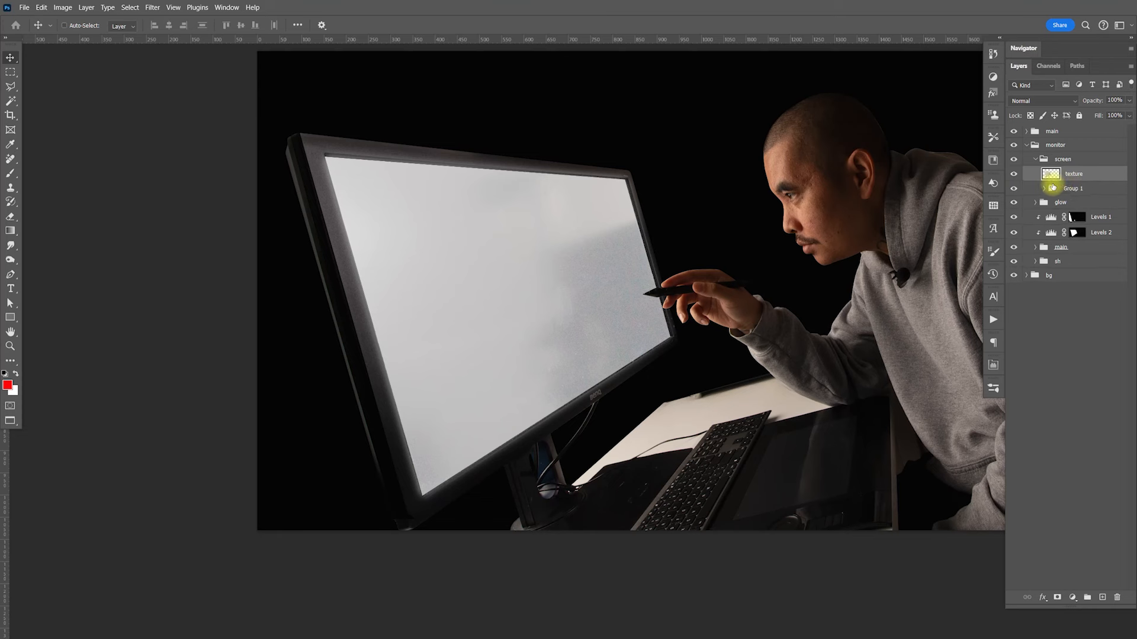
Set the texture layer to Screen blend mode and lower its opacity to 30%
left_click(1046, 102)
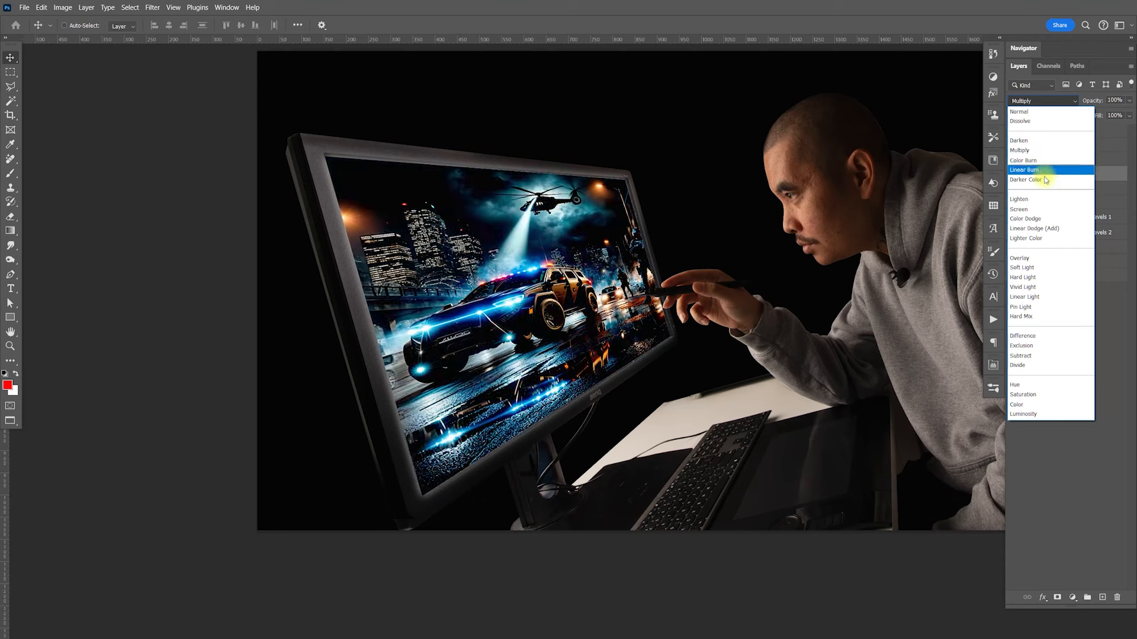
left_click(1042, 210)
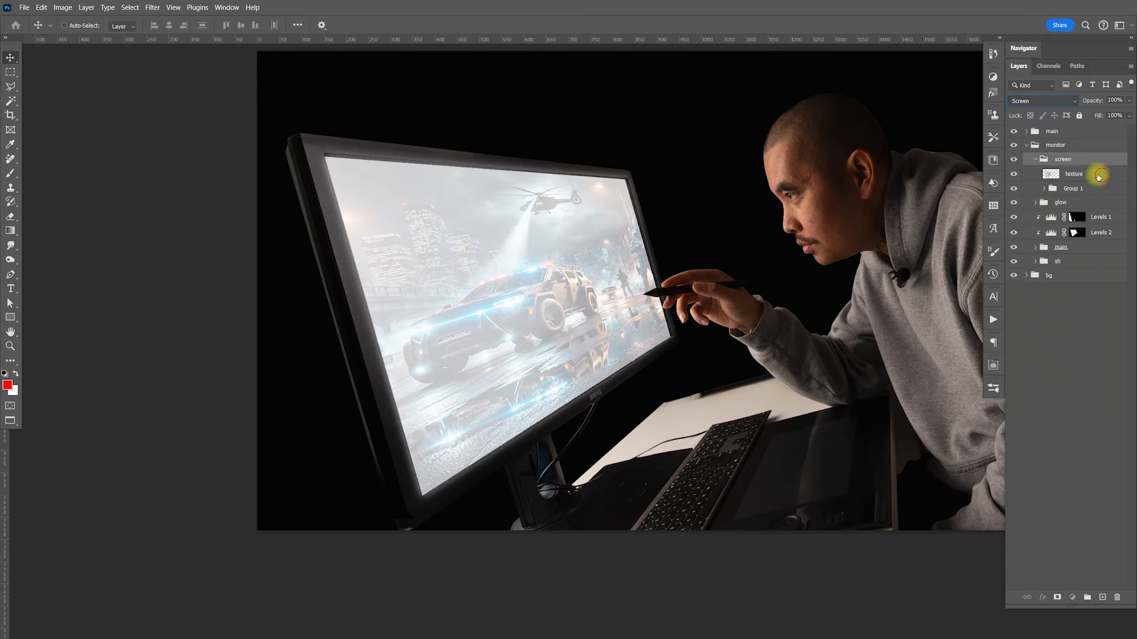
left_click(1129, 100)
left_click_drag(1127, 113, 1098, 114)
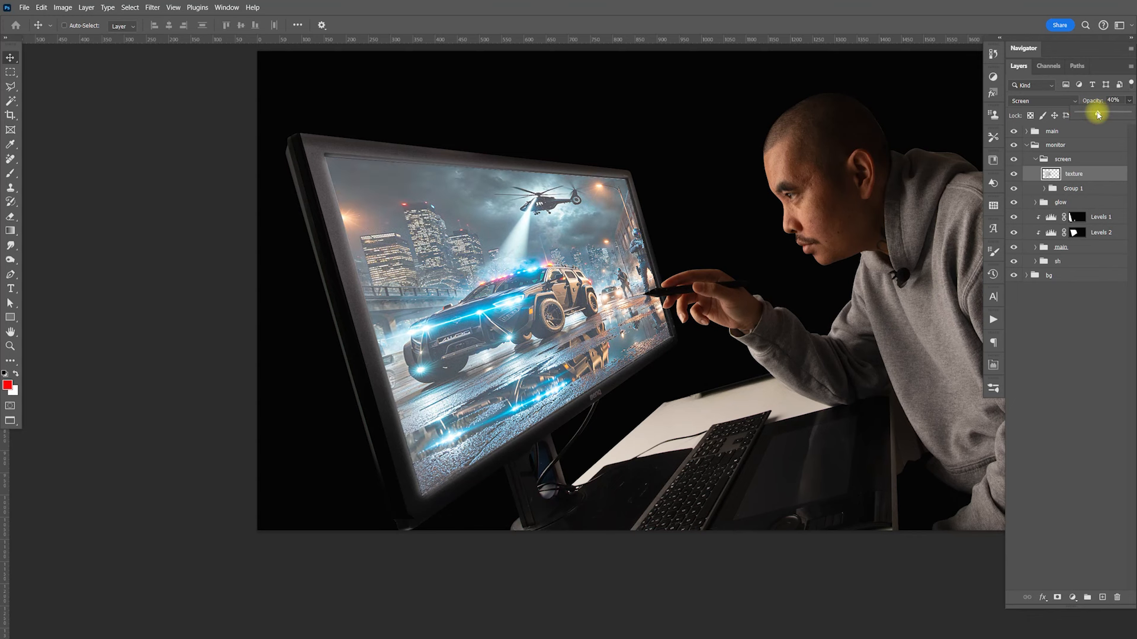
left_click(1095, 115)
left_click_drag(1094, 115, 1093, 116)
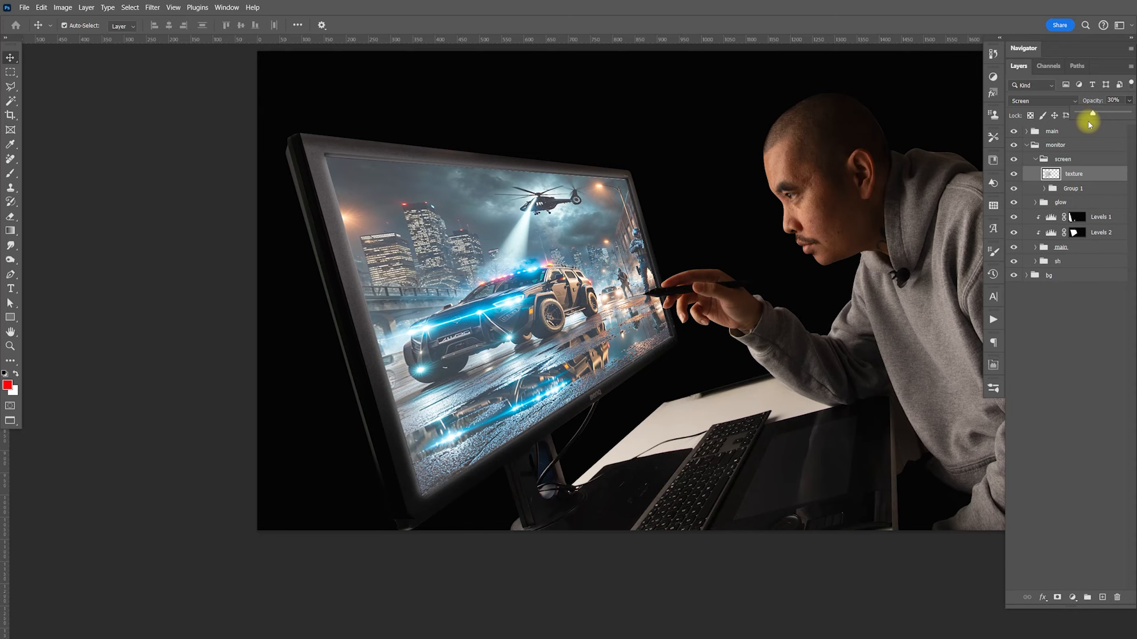
Duplicate the texture layer and set the copy to Multiply blend mode at 100% opacity
left_click(1089, 175)
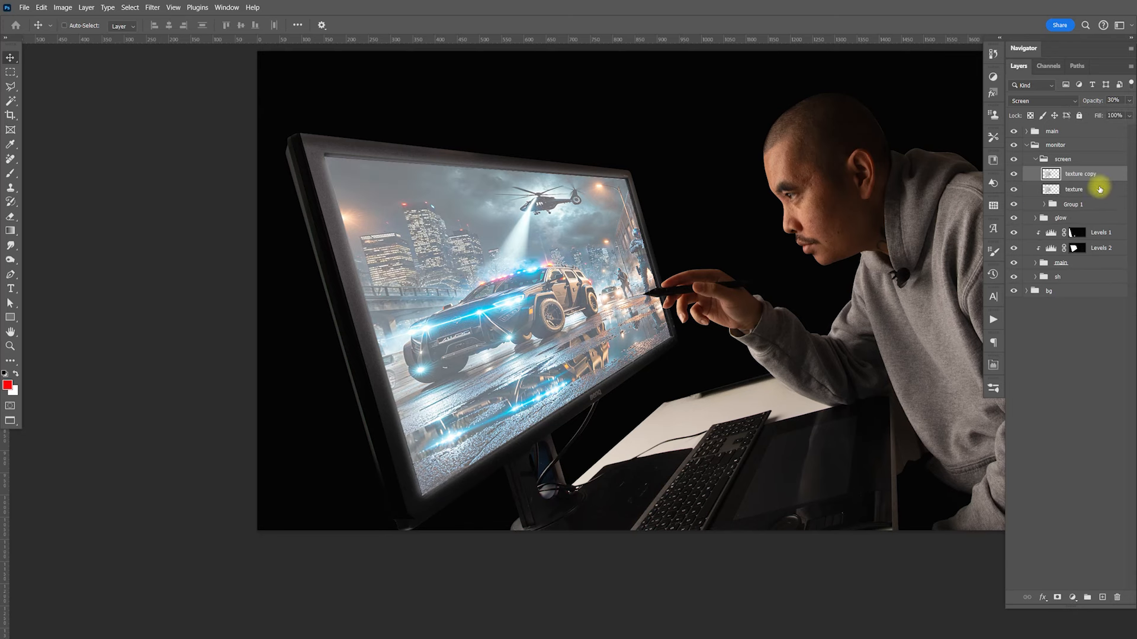
left_click(1045, 100)
left_click(1051, 112)
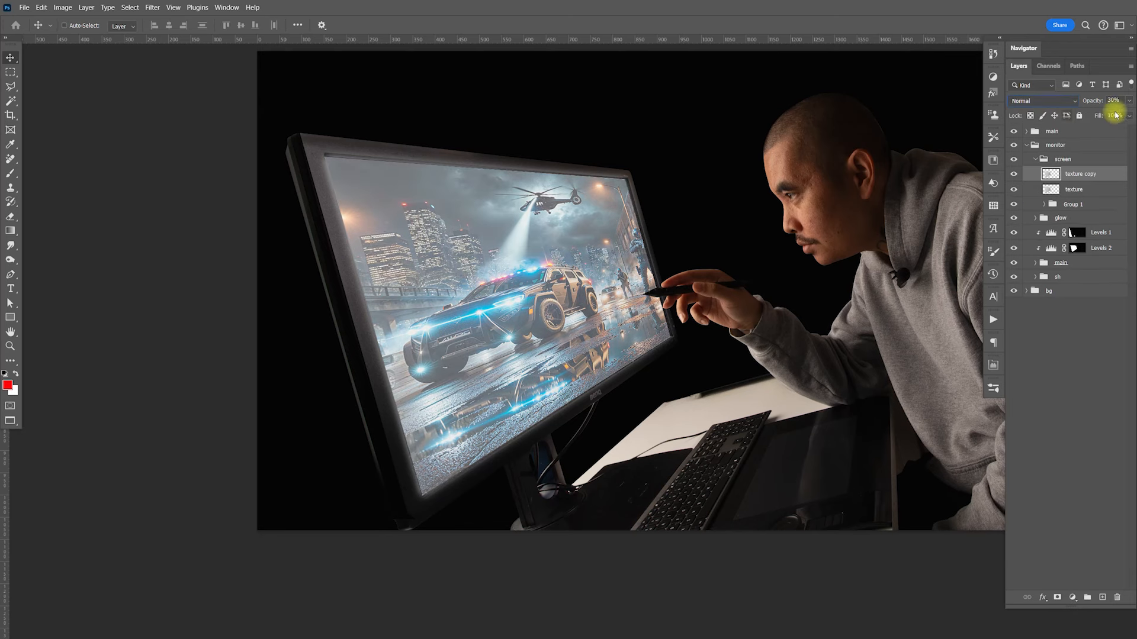
left_click(1094, 175)
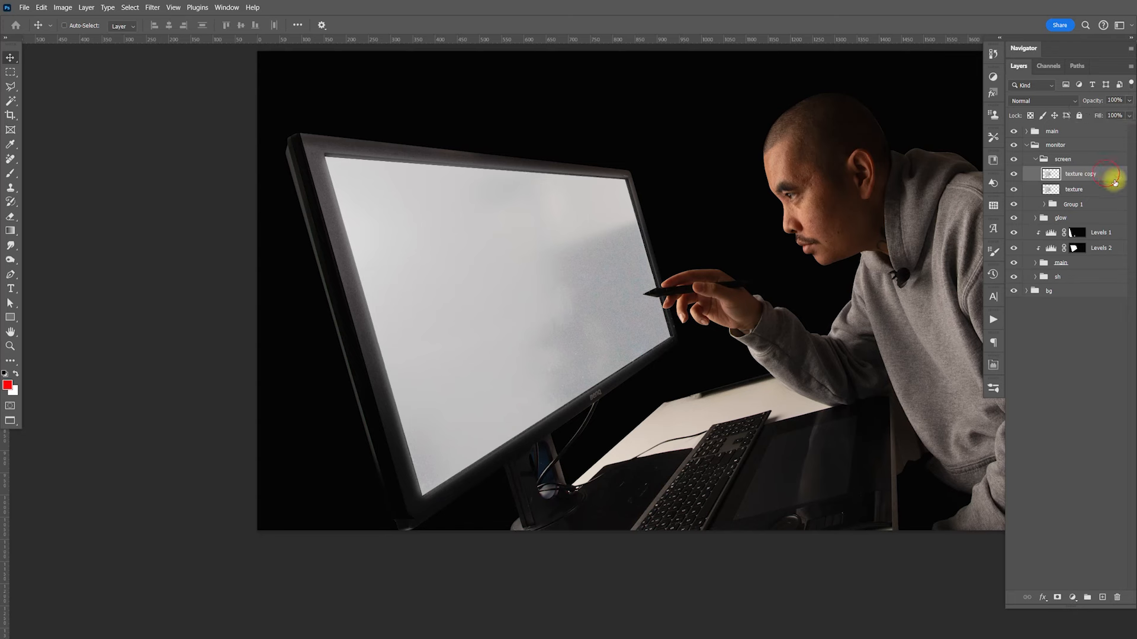
left_click(1042, 104)
left_click(1045, 151)
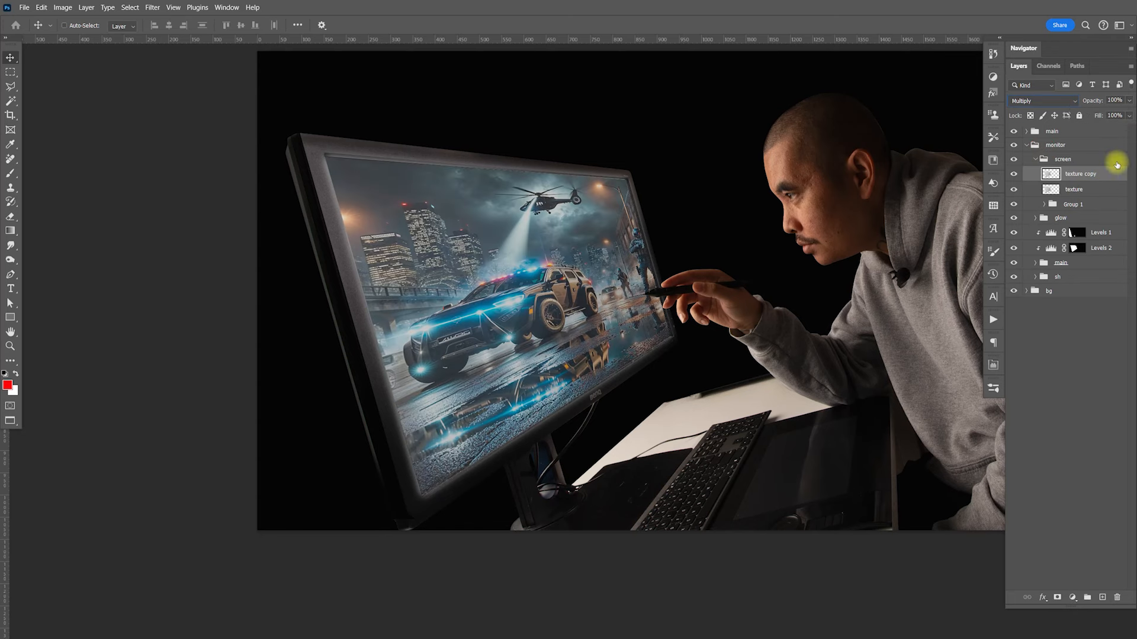
Apply Levels to the texture copy with the white input at 185, and compare the result with the layer hidden
key("ctrl+l")
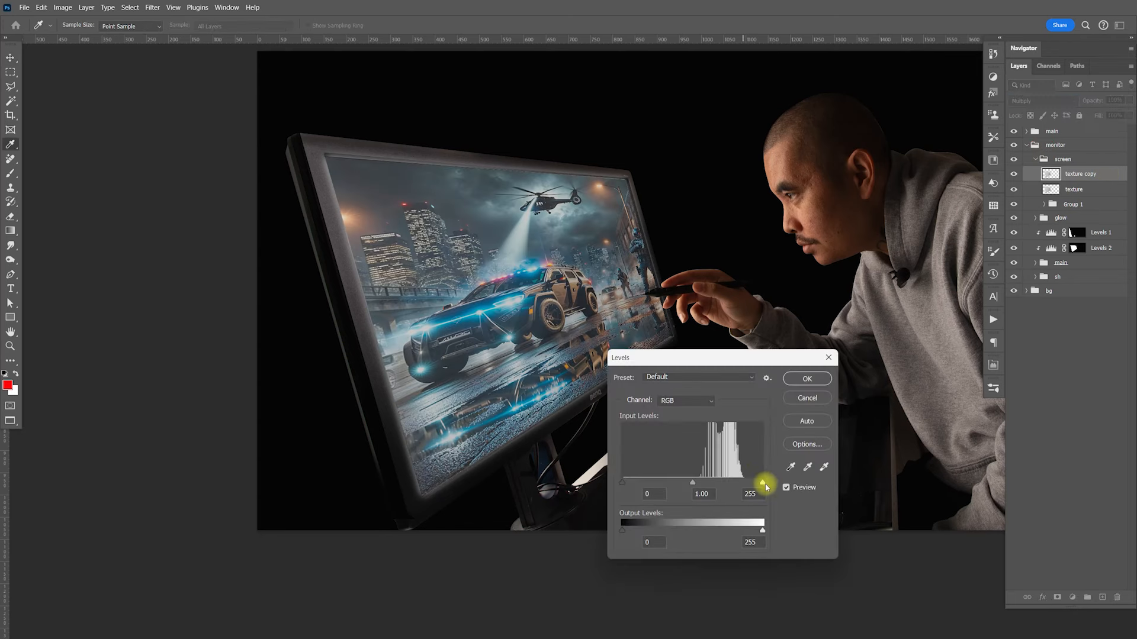
left_click_drag(765, 487, 732, 488)
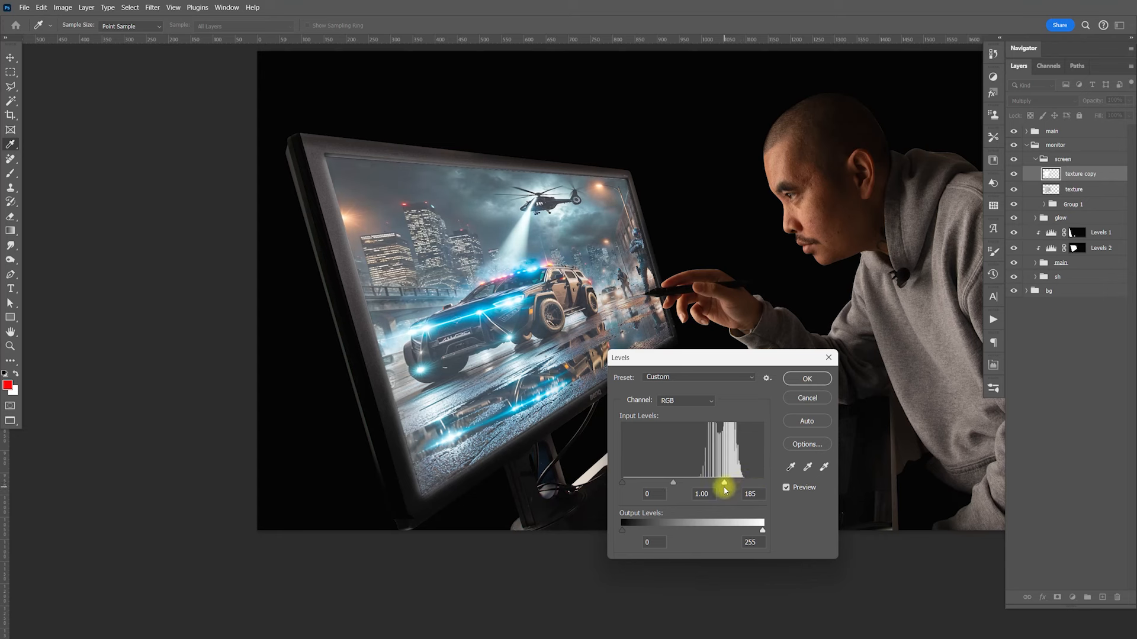
left_click(808, 378)
key("v")
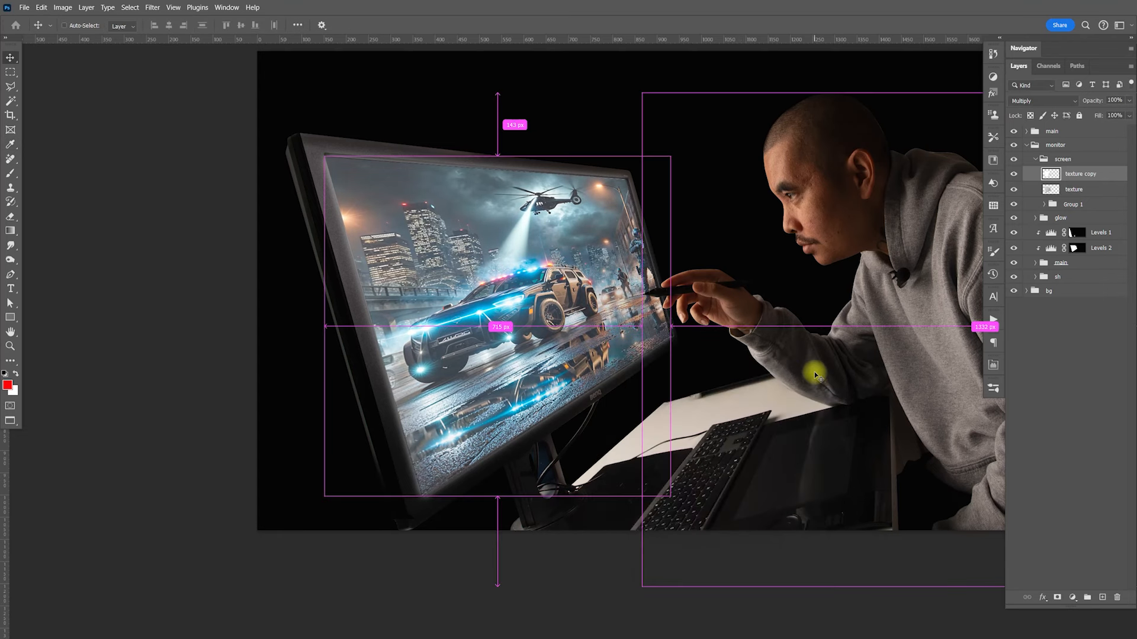
left_click(1014, 175)
left_click(1015, 175)
left_click(1014, 175)
left_click(1015, 176)
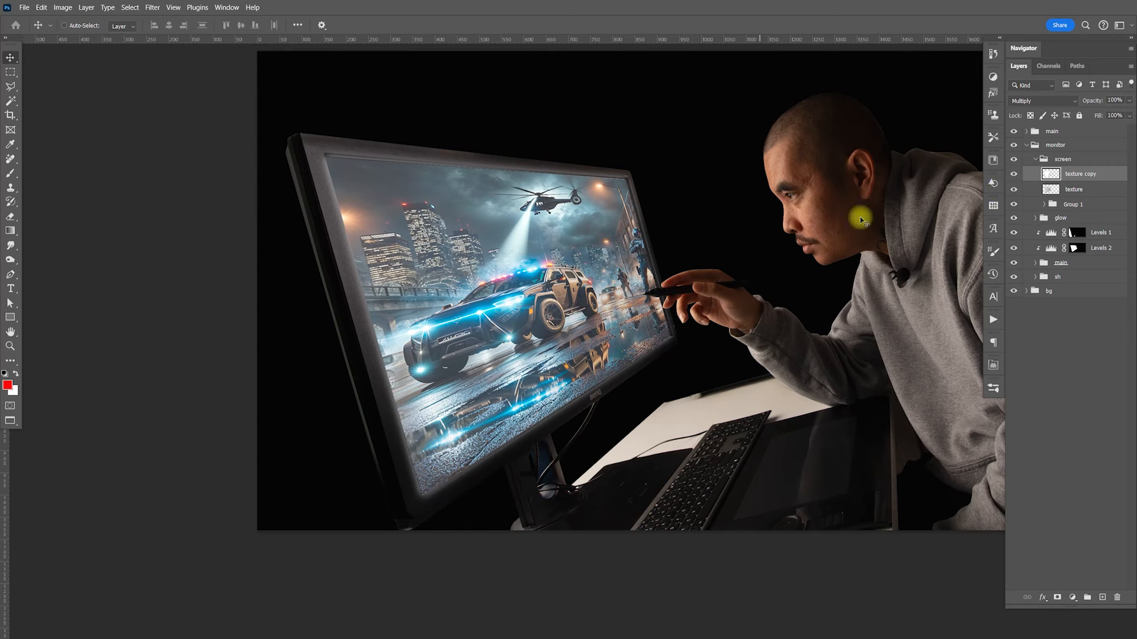
Split the Underlying Layer's black Blend If slider to 0 / 12 in the texture layer's blending options
left_click(1014, 189)
left_click(1014, 189)
left_click(1073, 190)
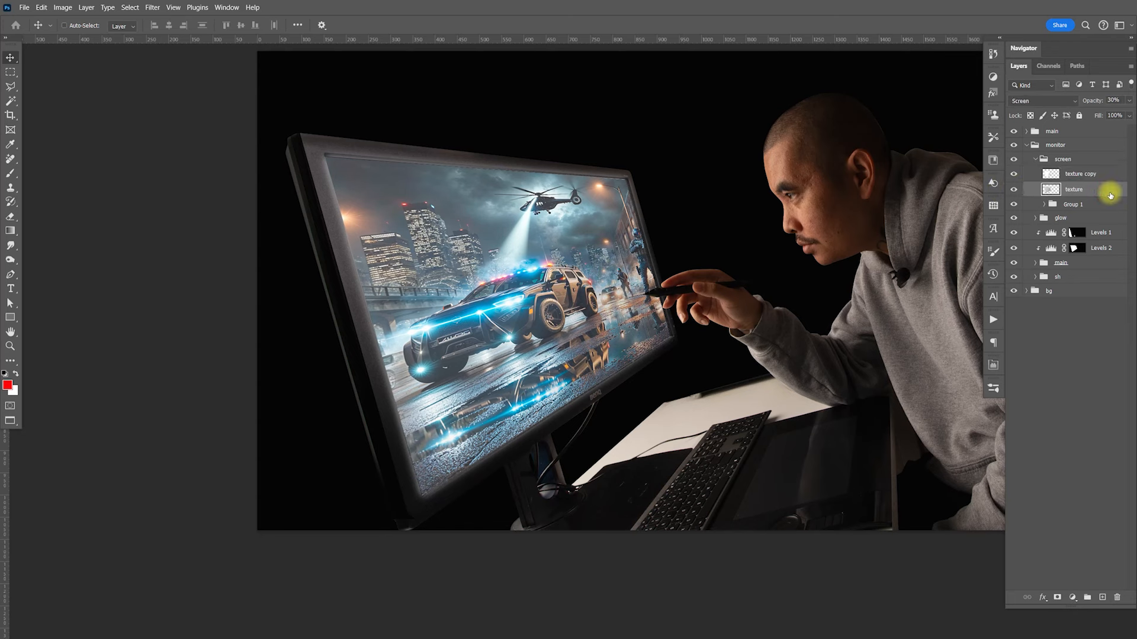
double_click(1110, 195)
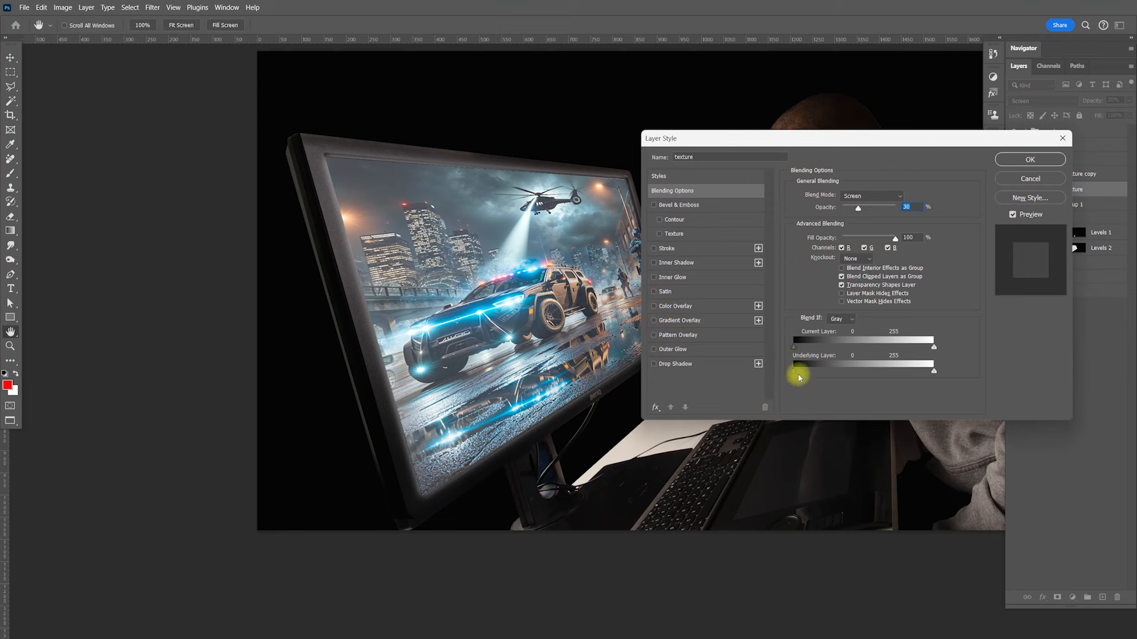
left_click_drag(803, 371, 788, 371)
key("alt")
left_click_drag(883, 373, 933, 371)
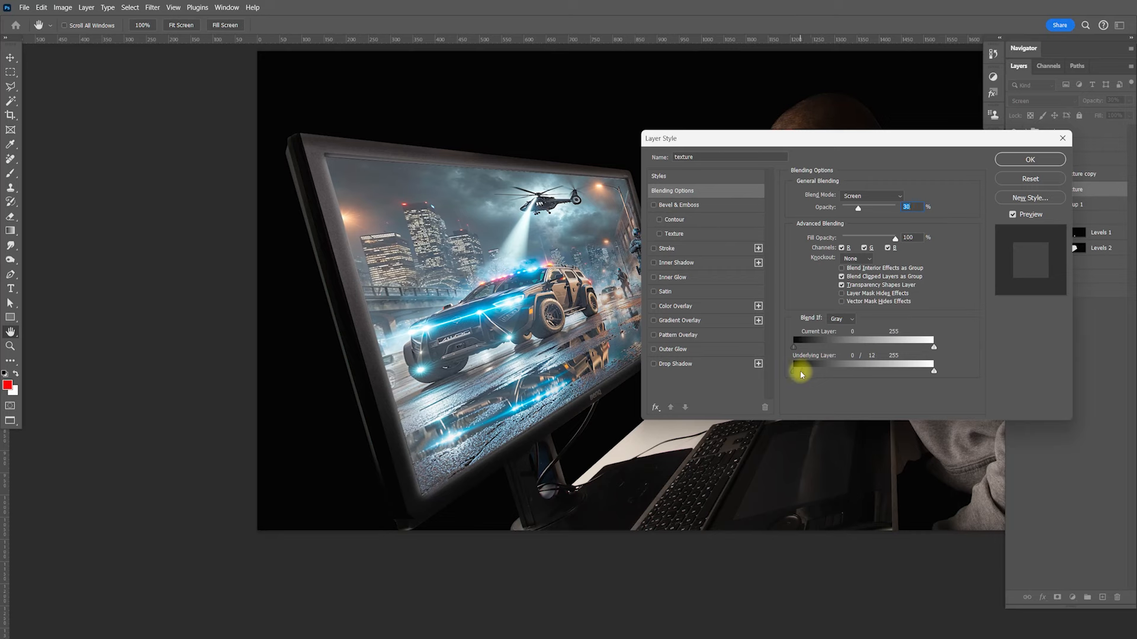
left_click(1004, 159)
Examine the screen's top edge and upper-left corner up close with the screen group hidden and shown
key("z")
left_click_drag(456, 175, 794, 269)
left_click(1014, 205)
left_click(1013, 205)
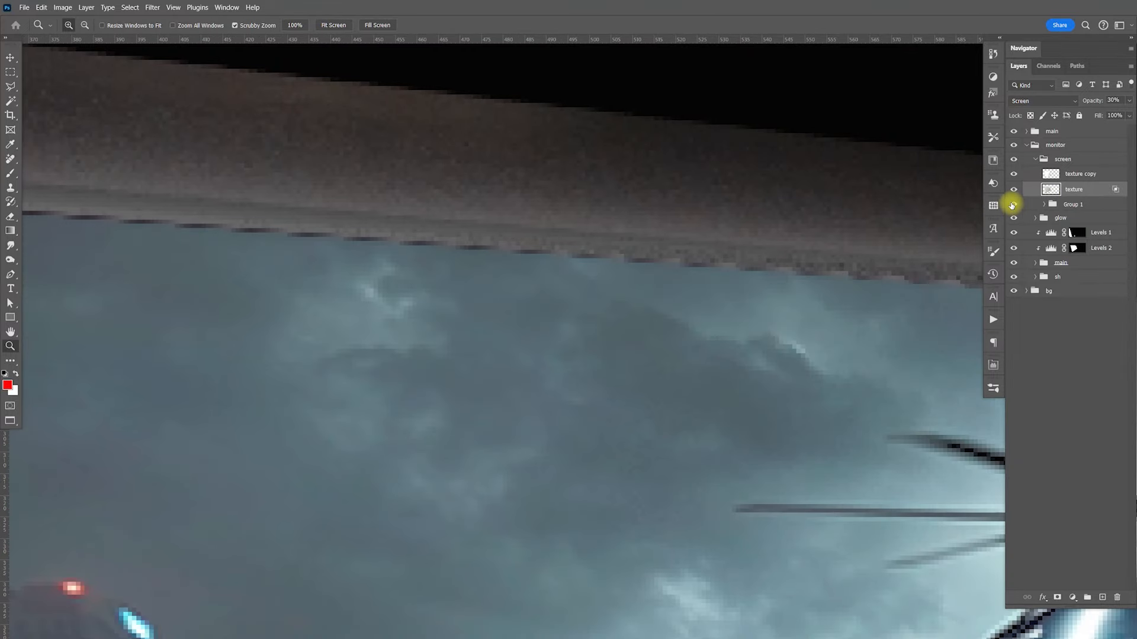
left_click(1036, 160)
left_click(1014, 160)
left_click(1014, 159)
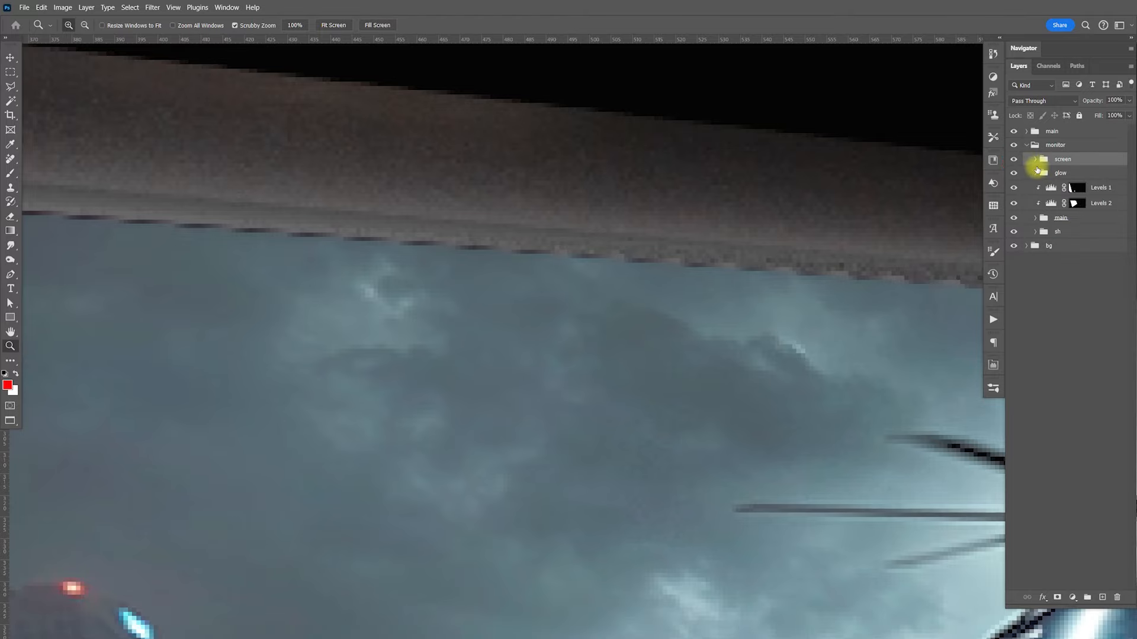
left_click(1014, 160)
left_click(1014, 160)
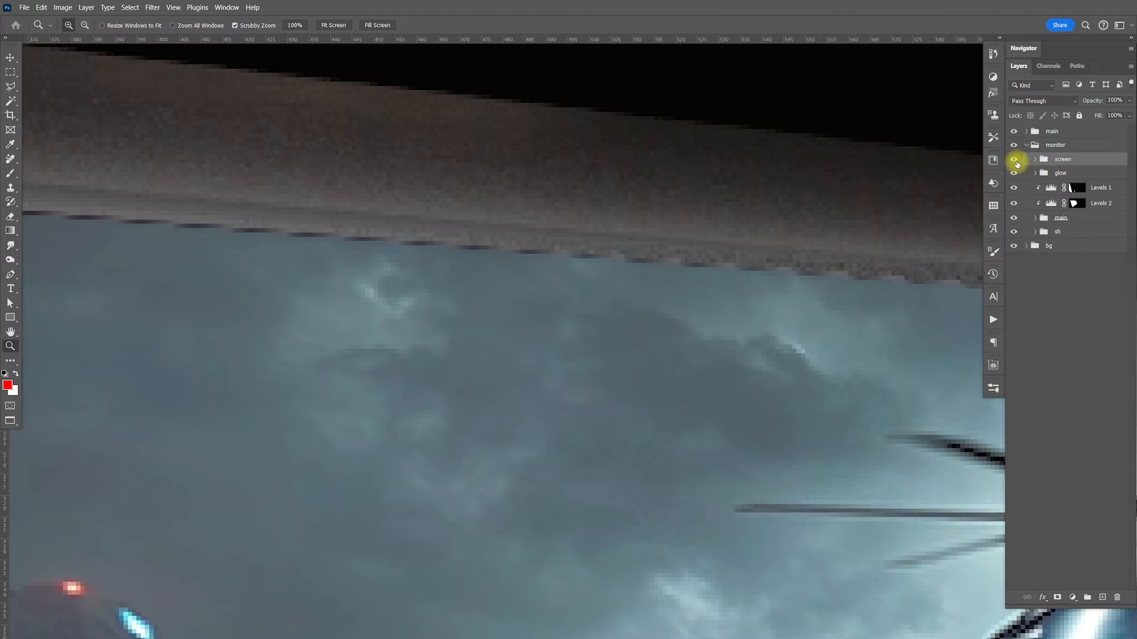
left_click_drag(835, 284, 995, 329)
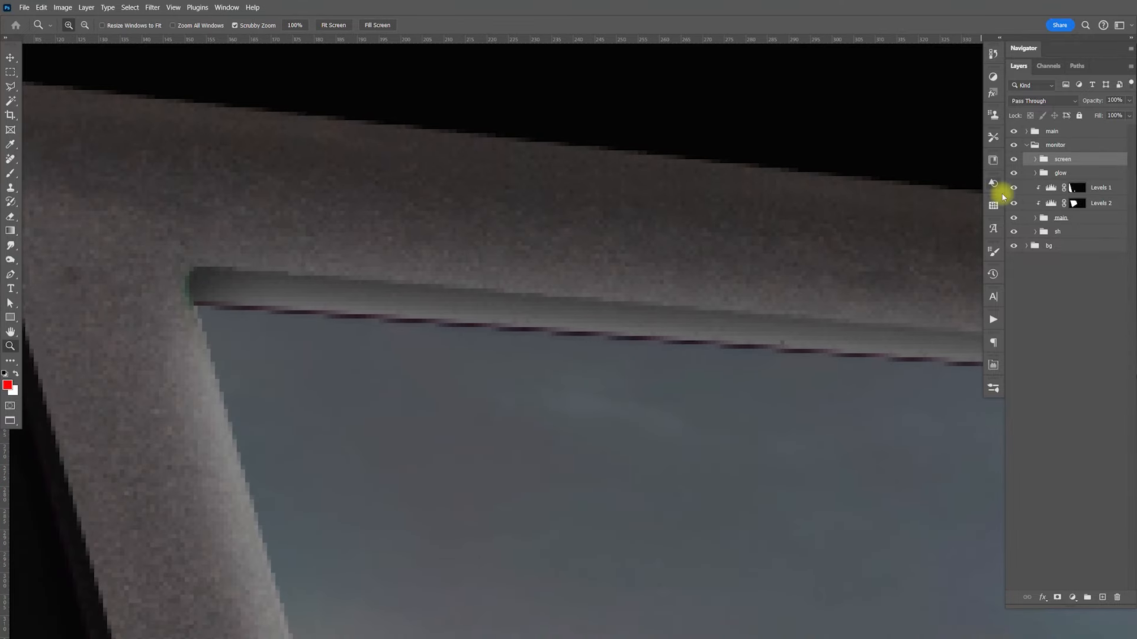
left_click(1015, 160)
left_click(1014, 159)
Clip the texture and texture copy layers to Group 1 within the screen group
left_click(1037, 159)
left_click(1015, 189)
left_click(1014, 189)
left_click(1071, 176)
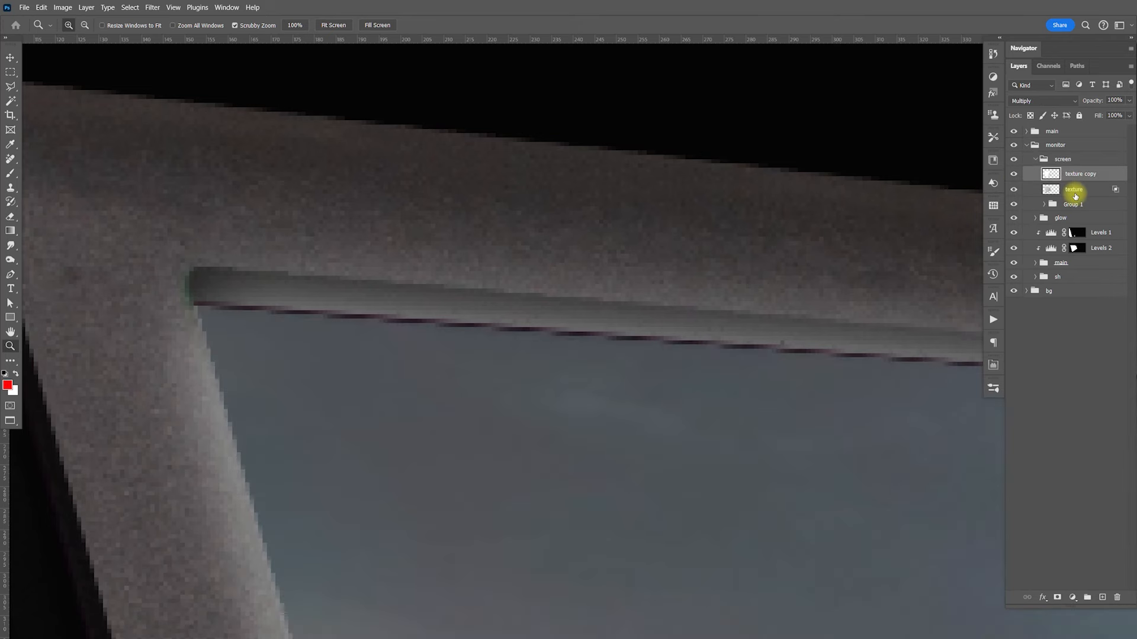
left_click(1059, 193, "shift")
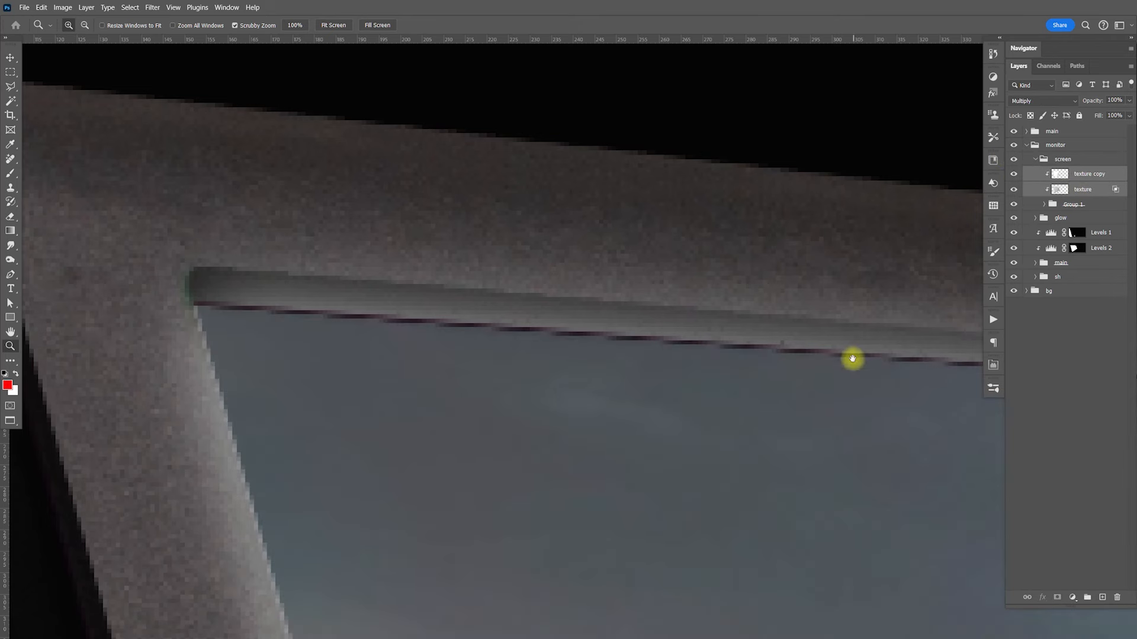
Examine the join between screen and bezel along the top edge up to the upper-right corner
left_click_drag(854, 358, 512, 208)
left_click_drag(783, 354, 761, 425)
left_click_drag(938, 336, 645, 340)
left_click_drag(908, 358, 578, 291)
left_click_drag(878, 340, 664, 411)
left_click_drag(873, 378, 686, 327)
left_click_drag(857, 355, 607, 287)
left_click_drag(839, 373, 759, 379)
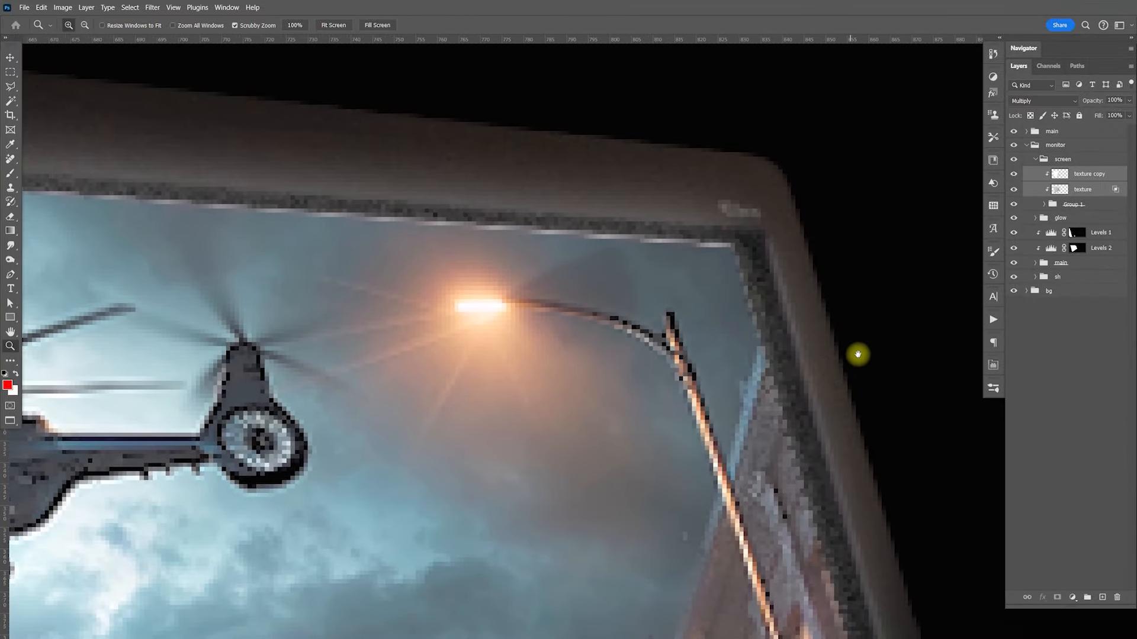
Rename Group 1, which holds the city scene, as main
left_click(1083, 205)
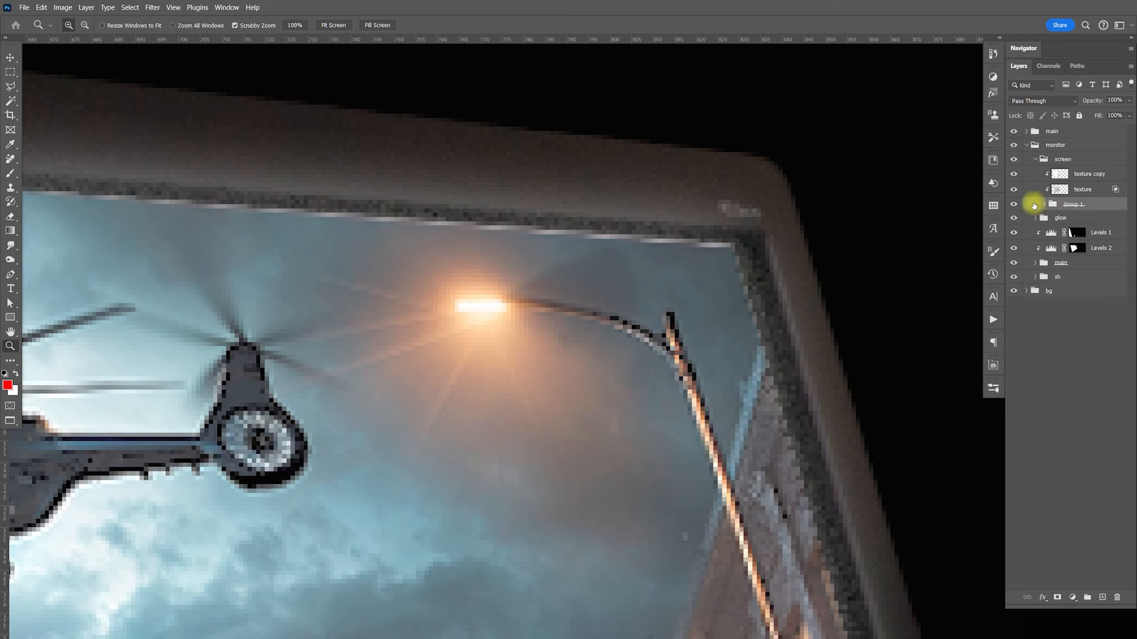
left_click(1014, 205)
double_click(1072, 204)
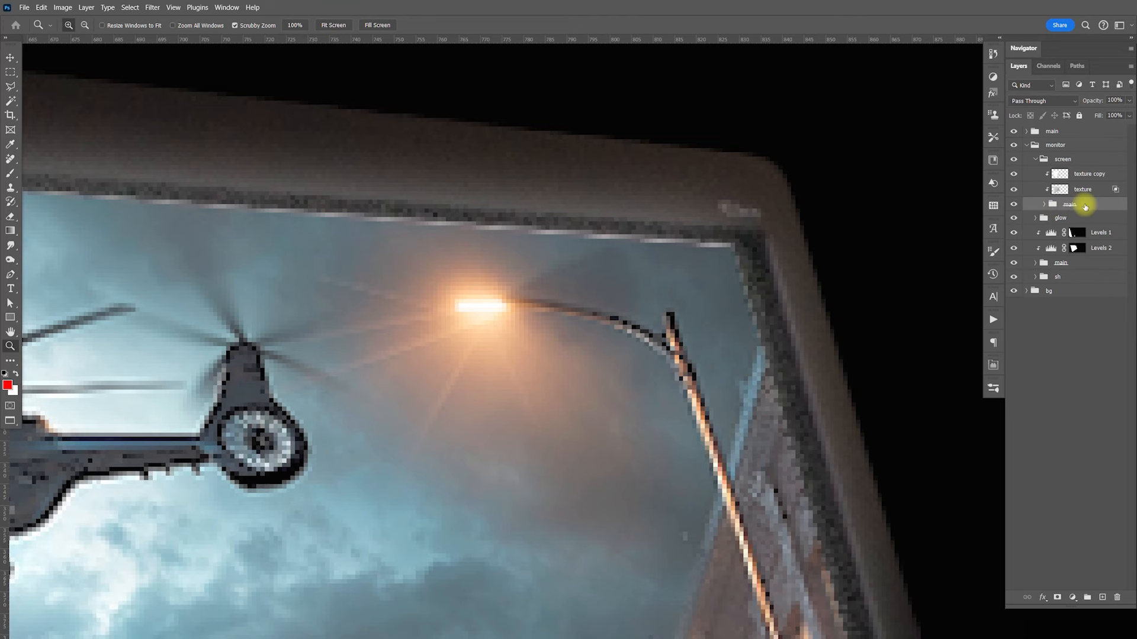
Try to nudge the nested main group upward over the monitor's top bezel edge
key("v")
key("Up")
key("Up")
key("Up")
key("Up")
key("Up")
key("Up")
key("Up")
key("Up")
key("Up")
key("Up")
key("Up")
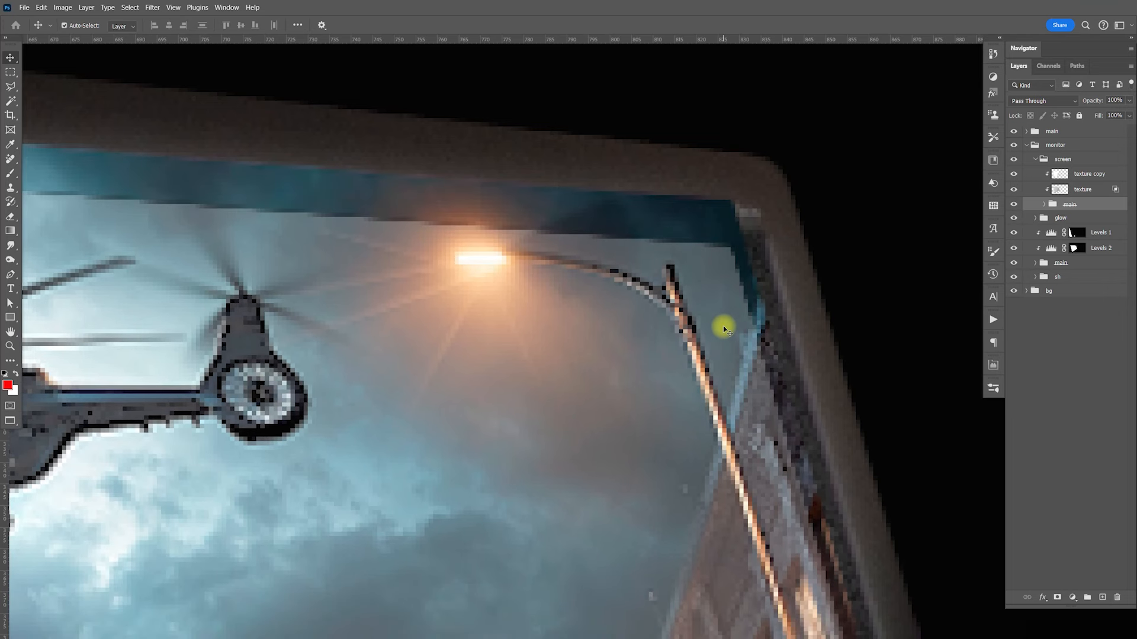
key("ctrl+z")
Enlarge the texture and texture copy layers together slightly past the screen's upper-right corner using Free Transform
left_click(1080, 173)
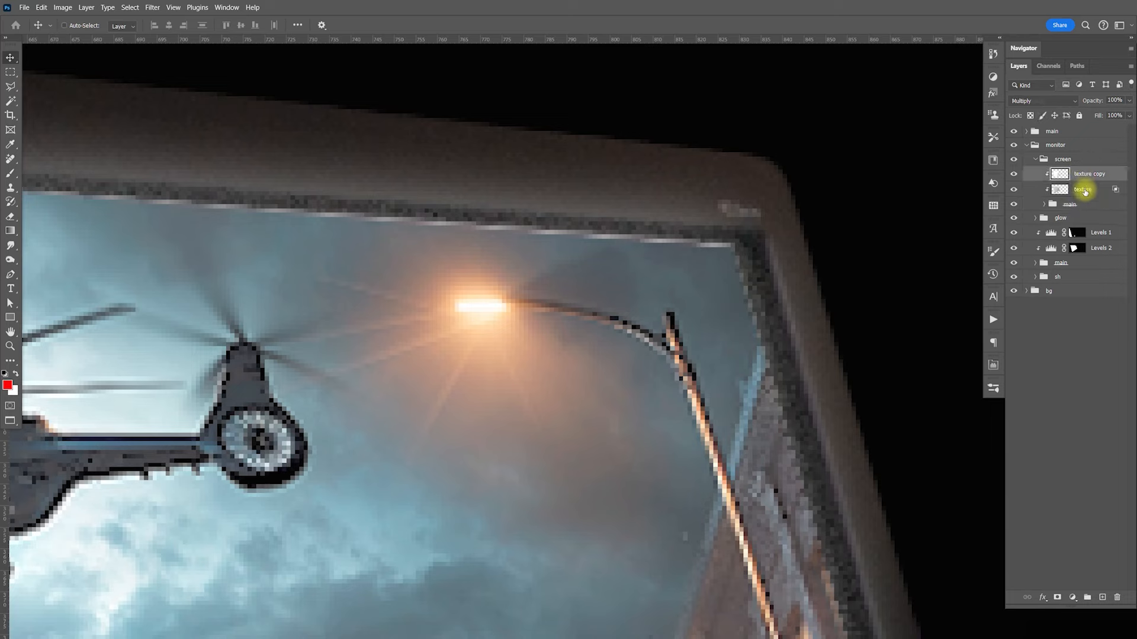
left_click(1083, 190, "shift")
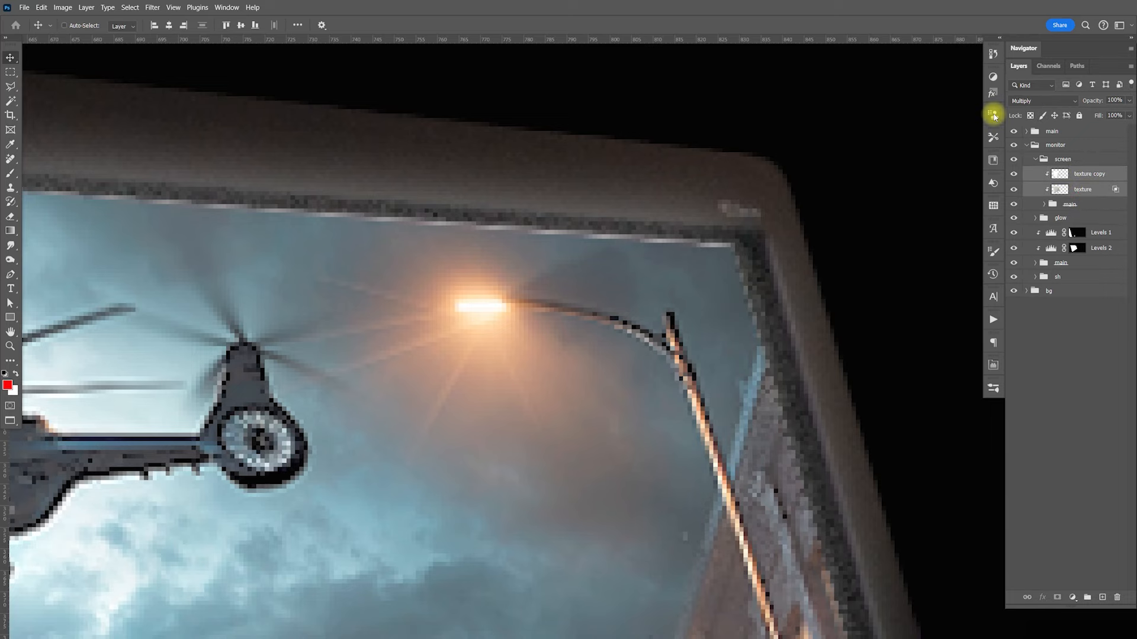
key("ctrl+t")
key("ctrl+minus")
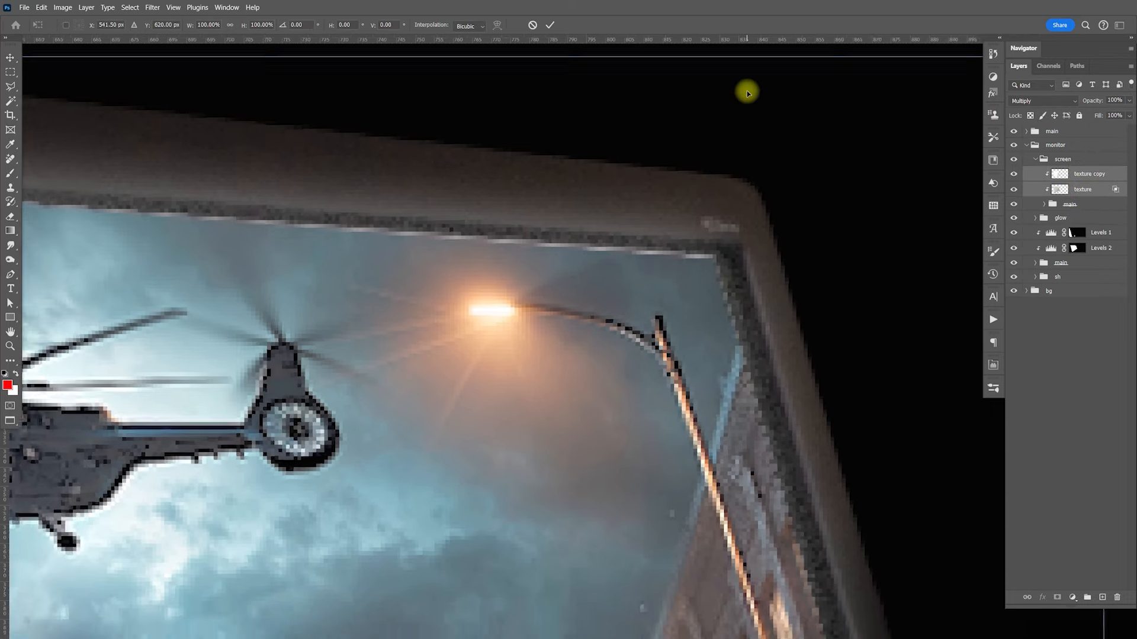
key("ctrl+minus")
key("ctrl+minus")
key("ctrl+minus")
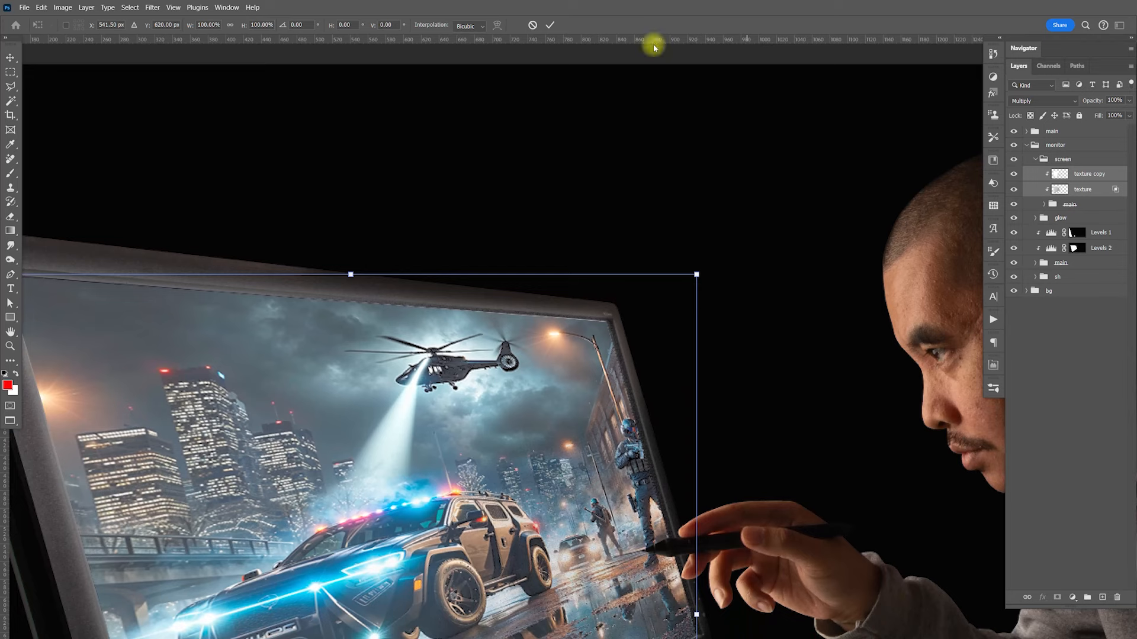
left_click_drag(696, 274, 704, 269)
key("Return")
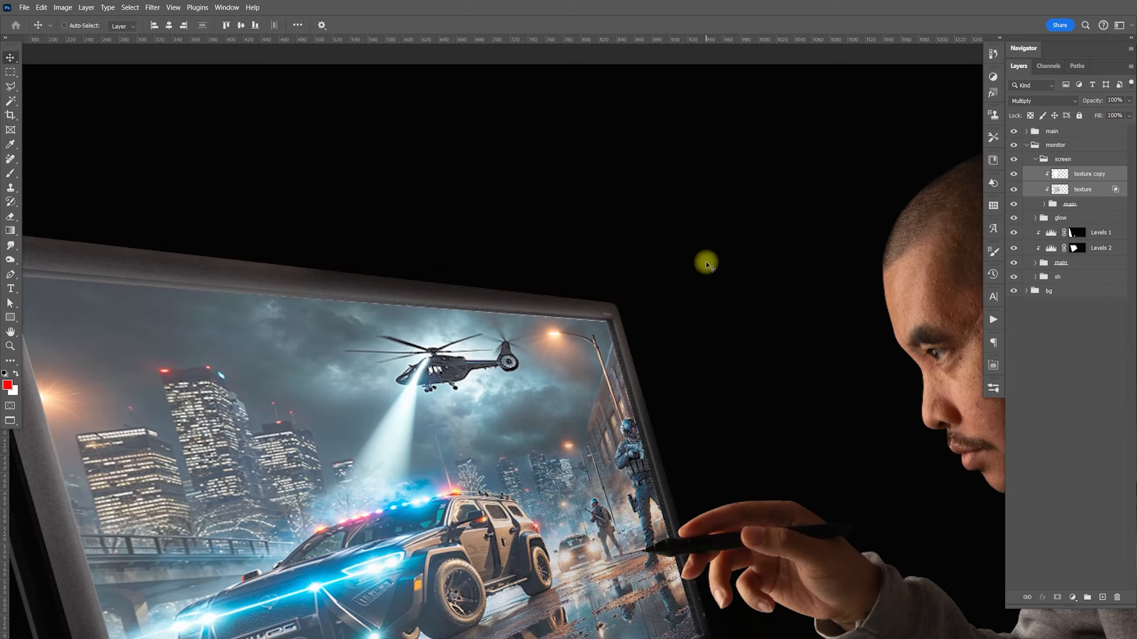
Hide both texture layers and nudge the nested main group up slightly to cover the light line along the screen's top edge
scroll(651, 341, "up", 8)
scroll(673, 351, "down", 2)
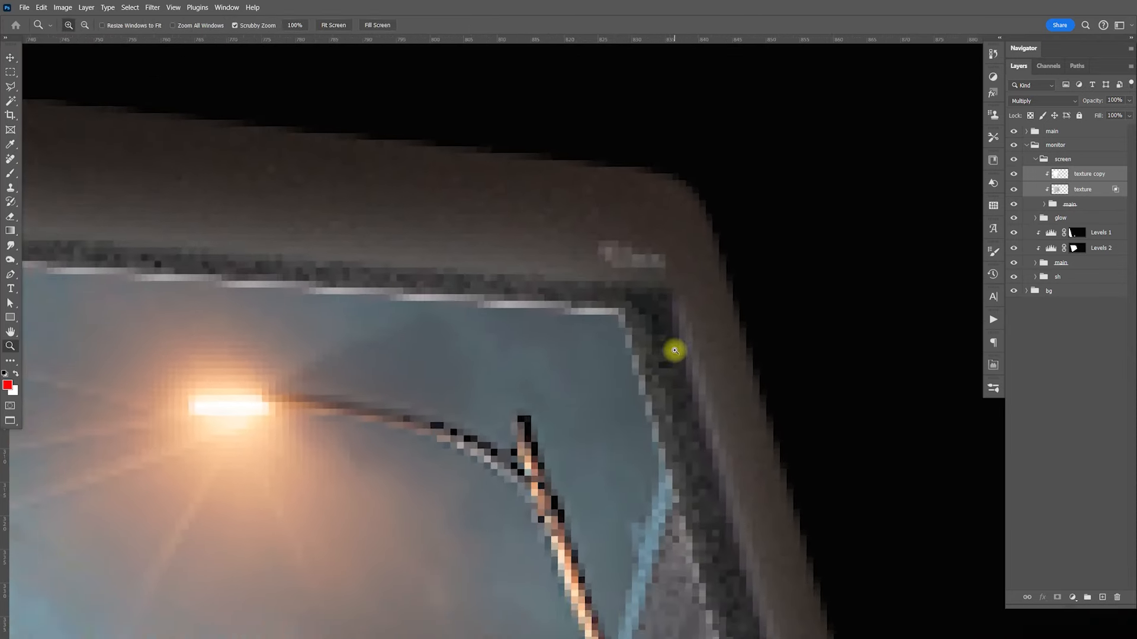
left_click(1013, 189)
left_click_drag(1015, 177, 1012, 188)
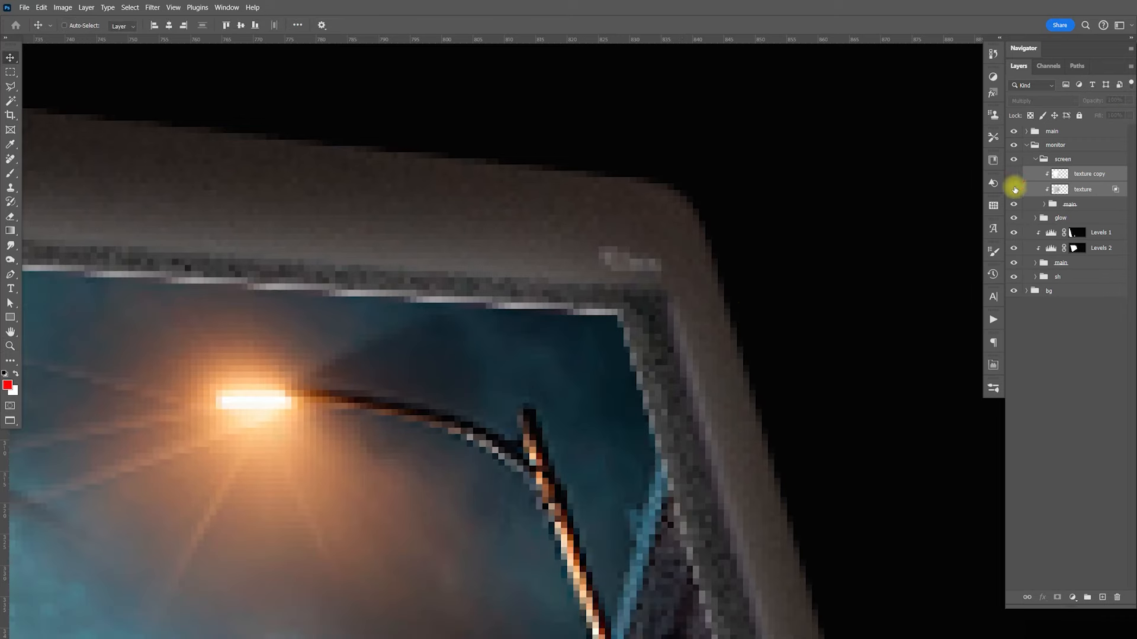
left_click(1072, 205)
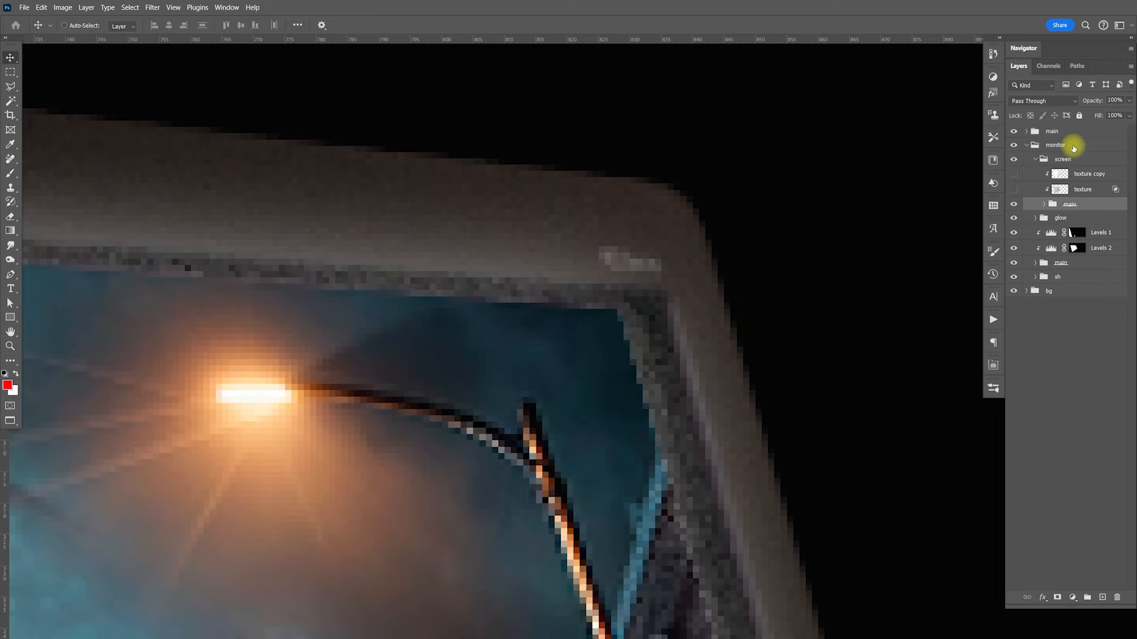
Examine the screen's top edge toward its left end, and check the whole composite
left_click_drag(681, 314, 924, 323)
left_click_drag(308, 326, 888, 337)
left_click_drag(296, 331, 947, 355)
left_click_drag(195, 408, 740, 422)
left_click_drag(414, 417, 970, 417)
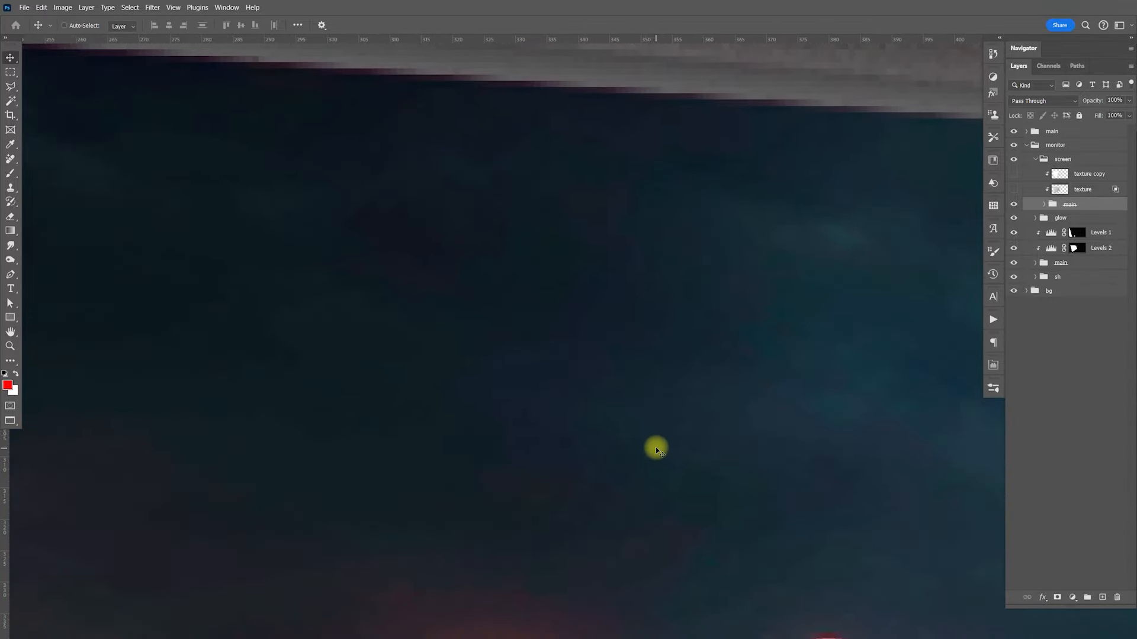
key("ctrl+w")
left_click(632, 246)
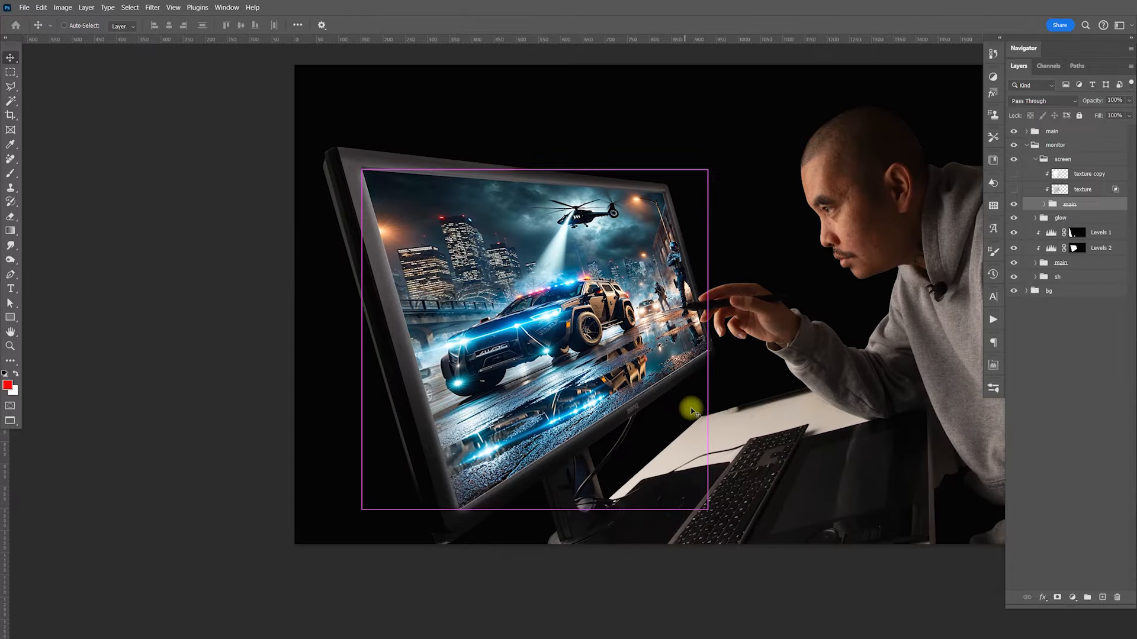
Distort Layer 8's lower-right corner slightly outward to cover the light line on the lower bezel edge, and show both texture layers
key("z")
left_click_drag(683, 371, 763, 377)
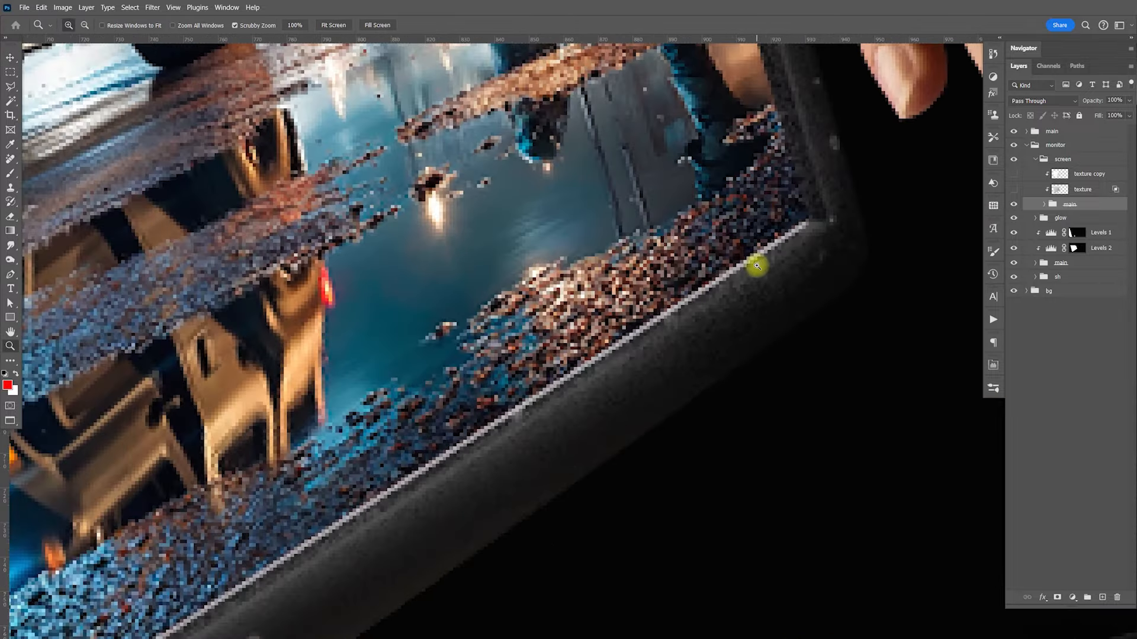
left_click(1044, 204)
left_click(1072, 222)
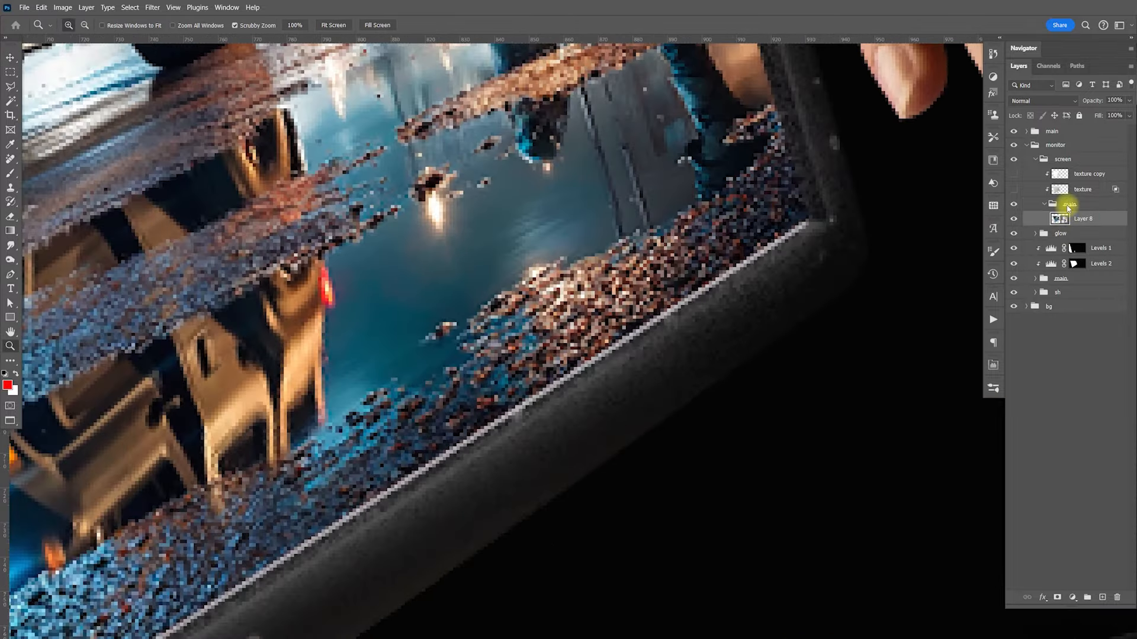
key("ctrl+t")
right_click(690, 204)
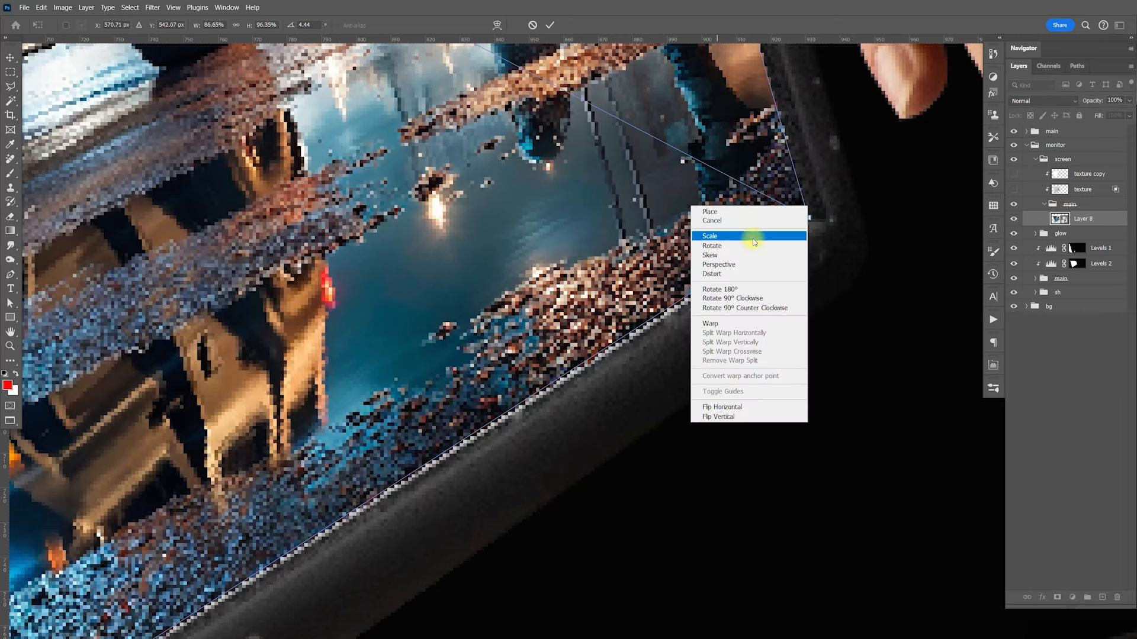
left_click(749, 275)
left_click_drag(809, 222, 813, 225)
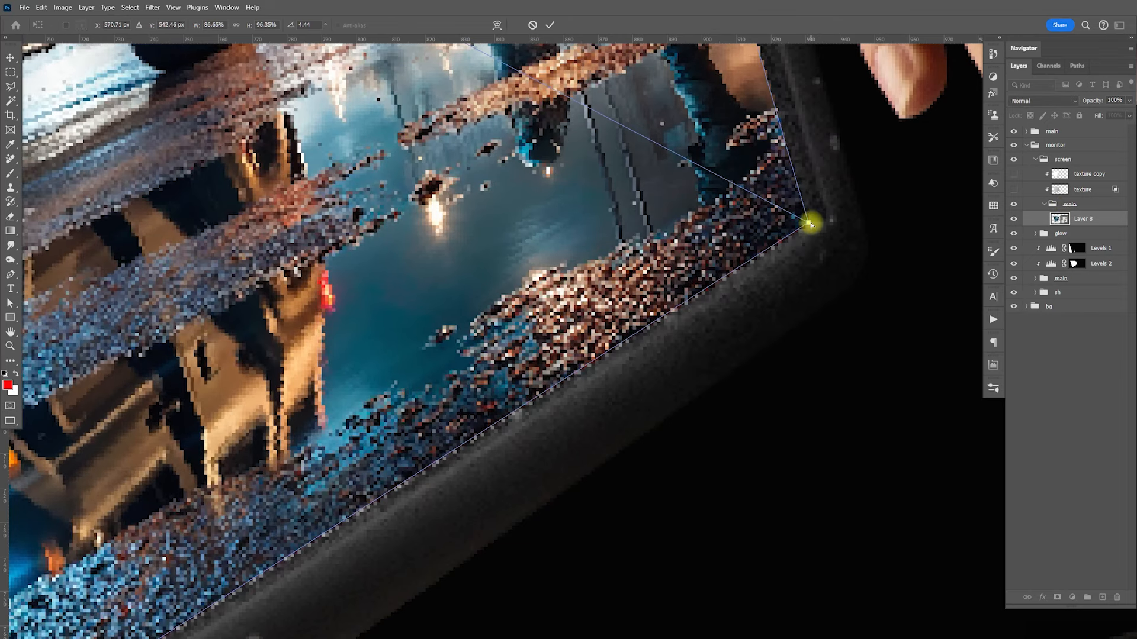
key("Return")
key("z")
key("ctrl+0")
key("v")
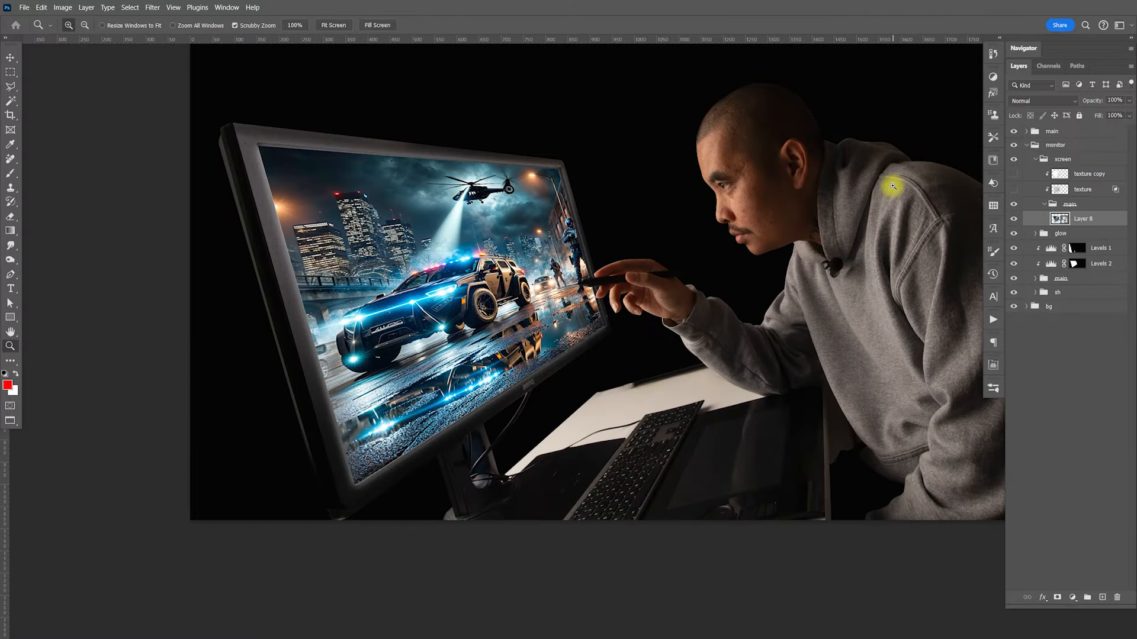
left_click_drag(1013, 175, 1014, 184)
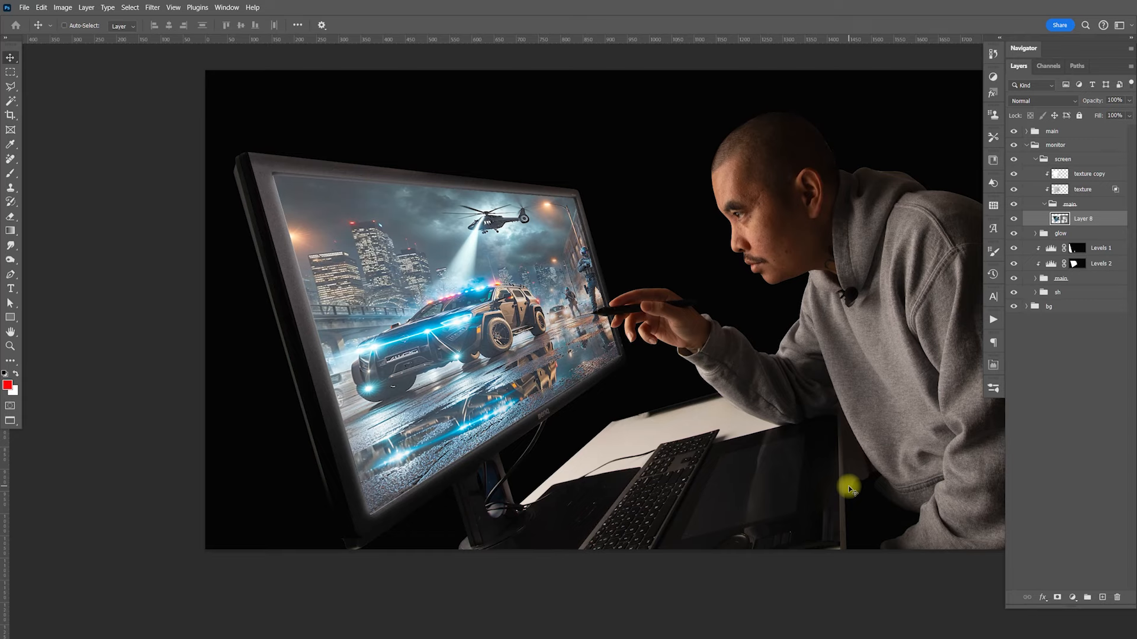
Switch to Bridge, preview the nebula image in the Stock folder, open it in Photoshop and copy the whole picture
key("alt+Tab")
key("alt+Tab")
key("alt+Tab")
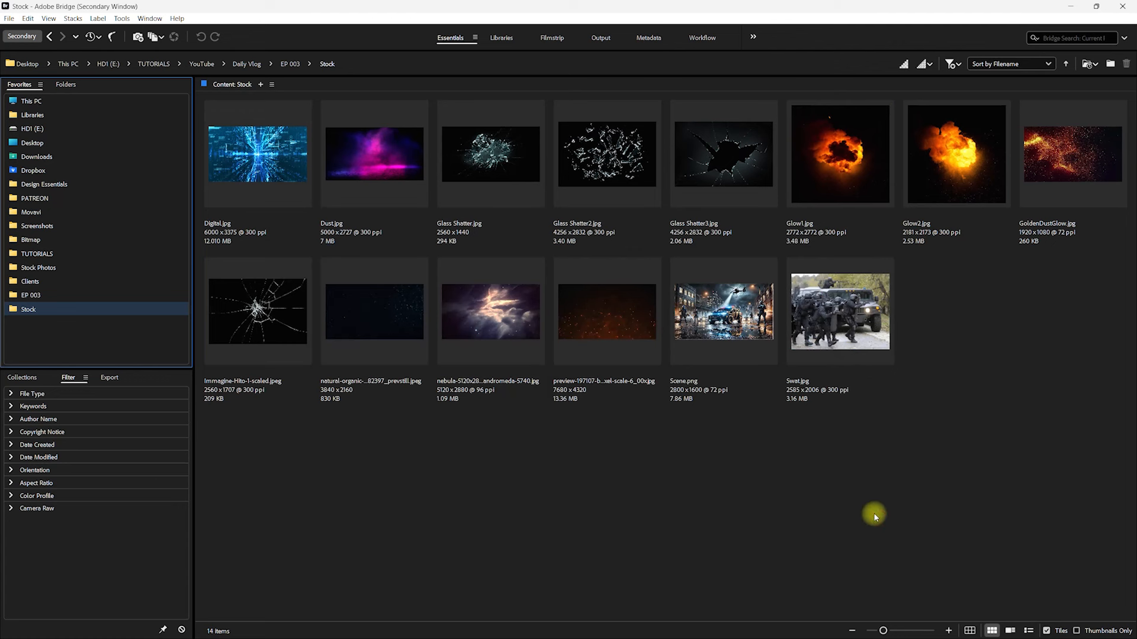
left_click(876, 517)
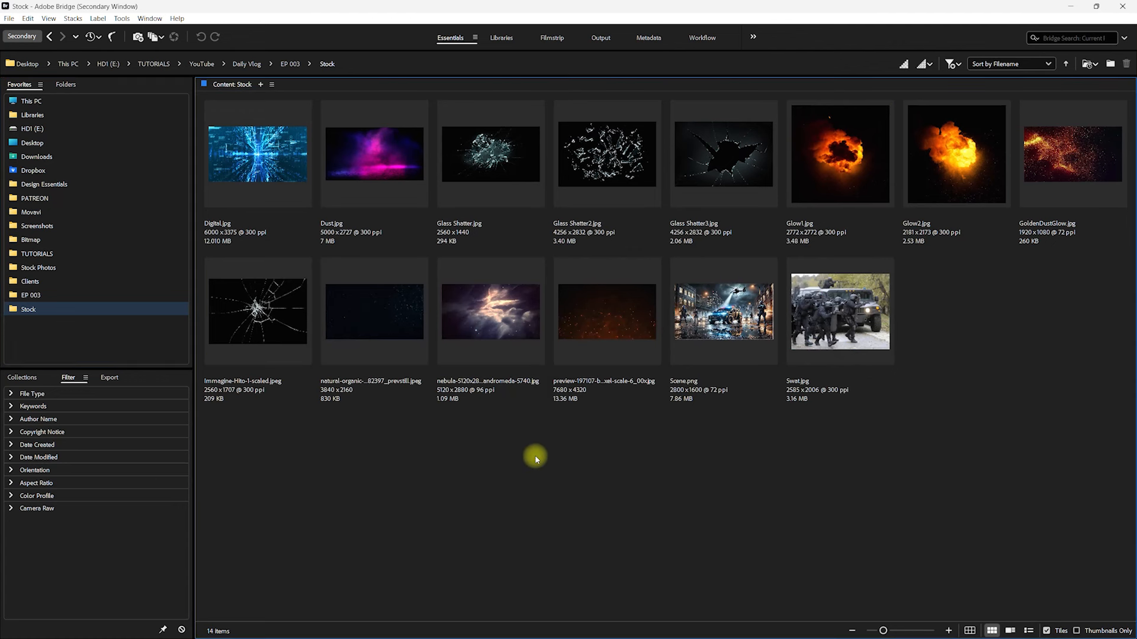
left_click(514, 328)
key("space")
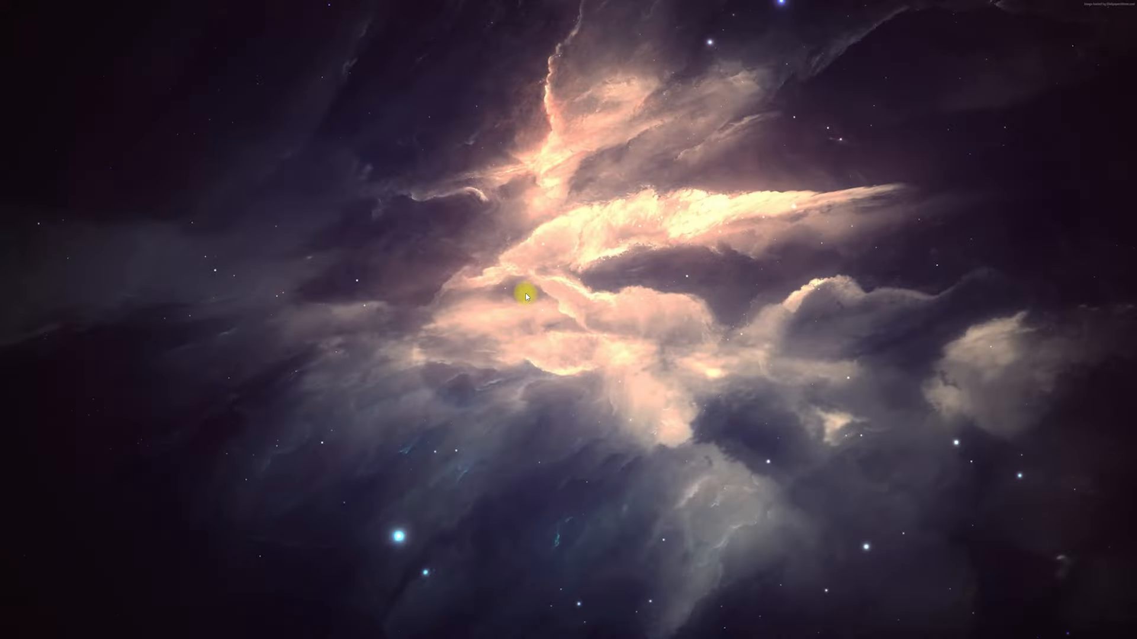
key("space")
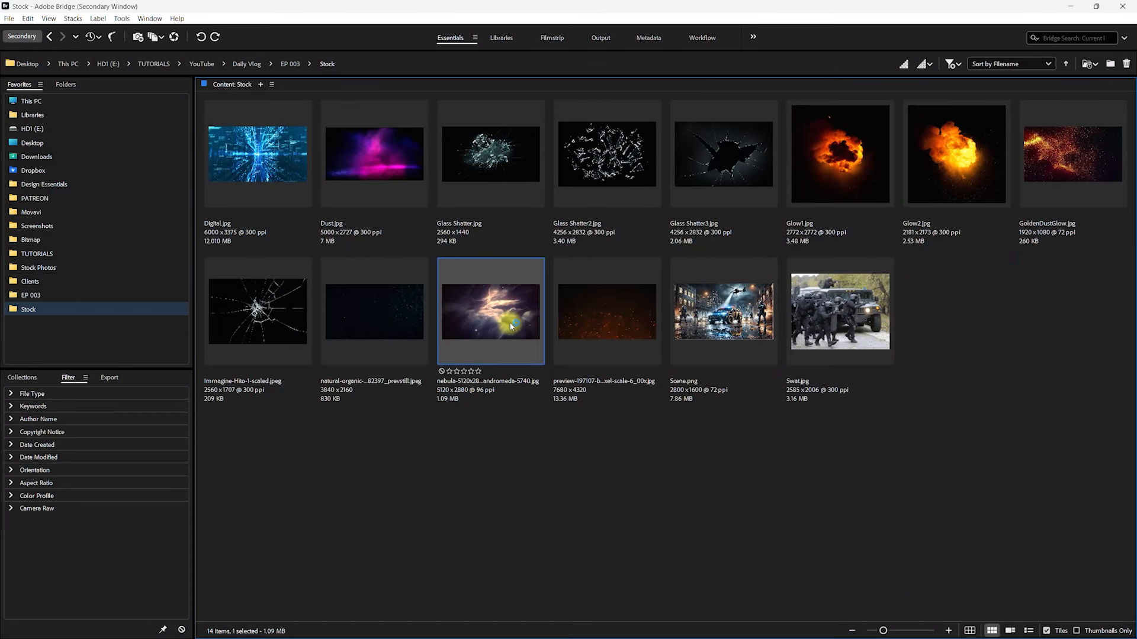
double_click(509, 325)
key("ctrl+a")
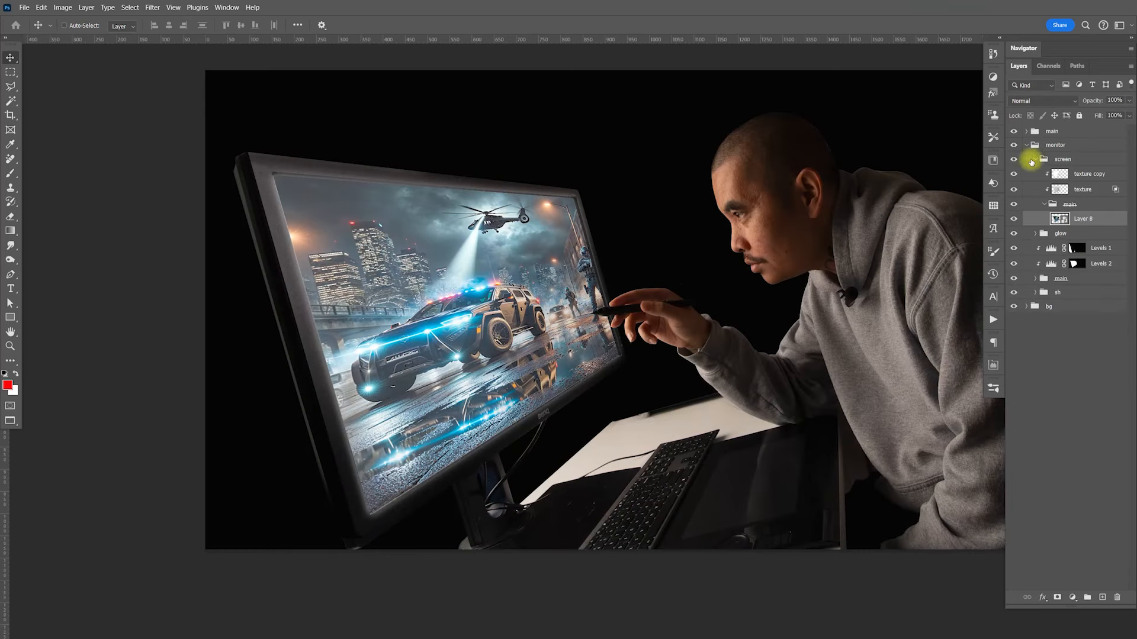
Collapse the monitor group, check the layers in the bg group, and paste the nebula above Layer 5
left_click(1026, 147)
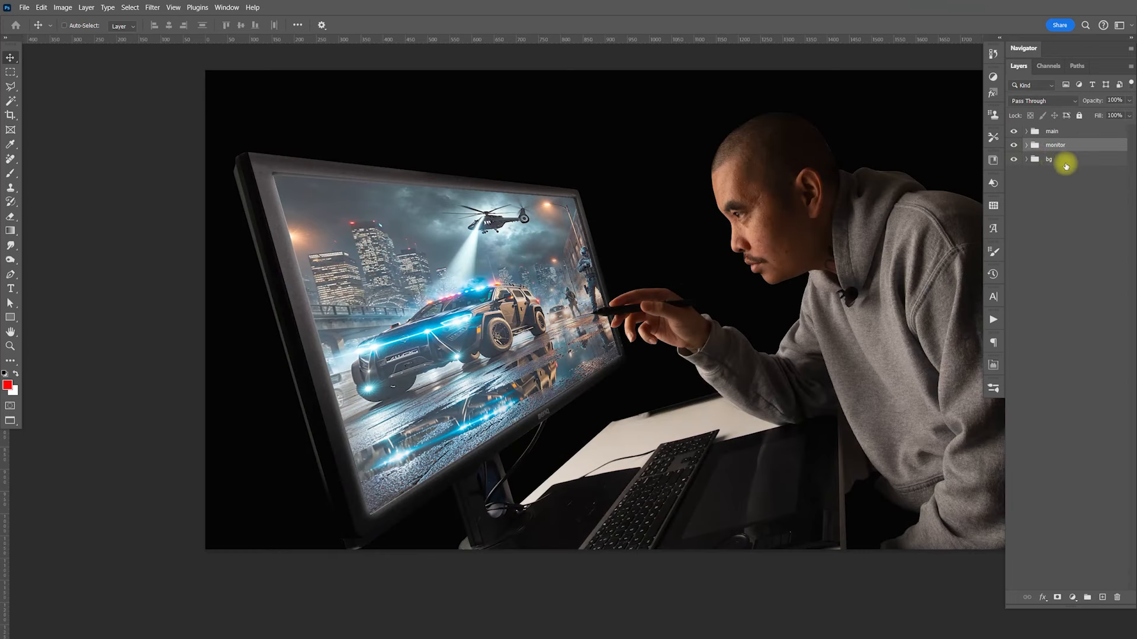
left_click(1026, 159)
left_click(1081, 194)
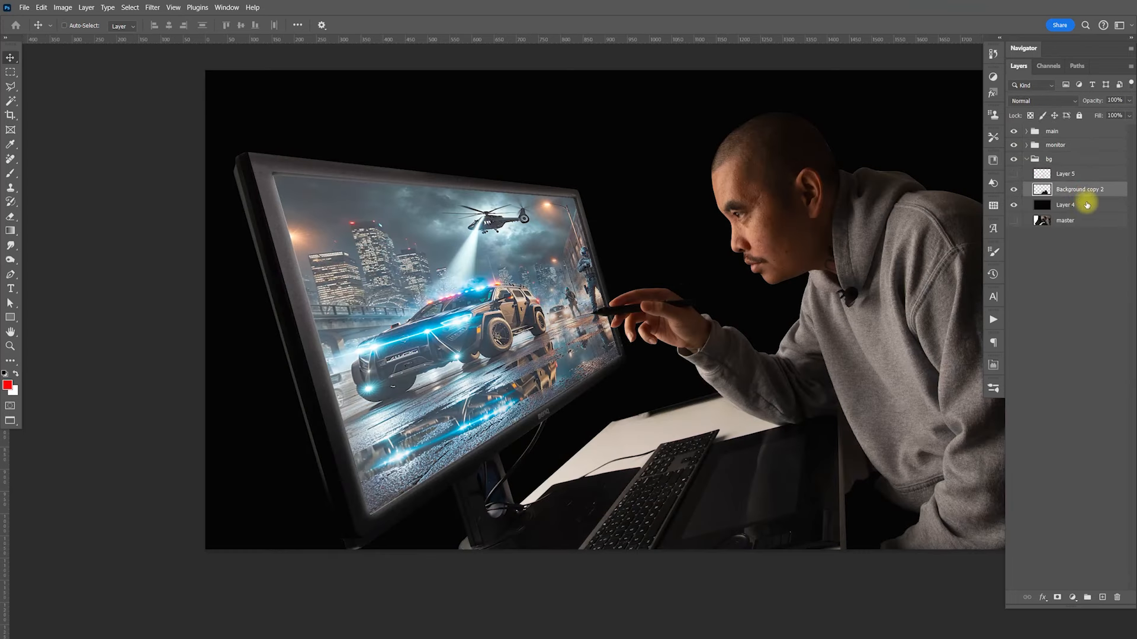
left_click(1014, 189)
left_click(1015, 190)
left_click(1014, 174)
left_click(1014, 174)
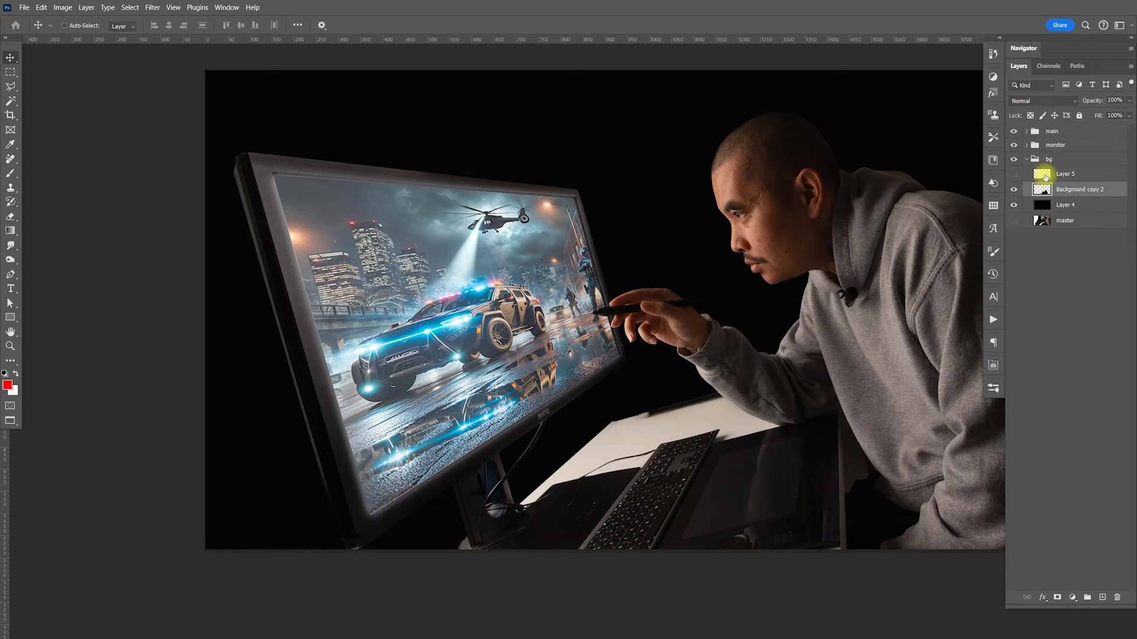
left_click(1065, 175)
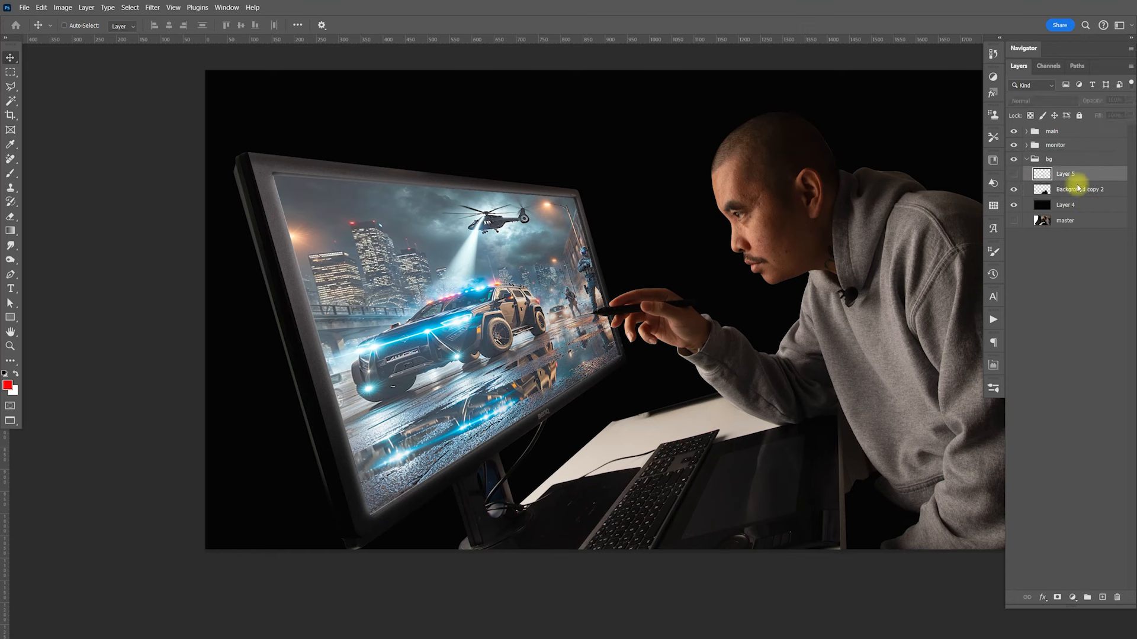
key("ctrl+v")
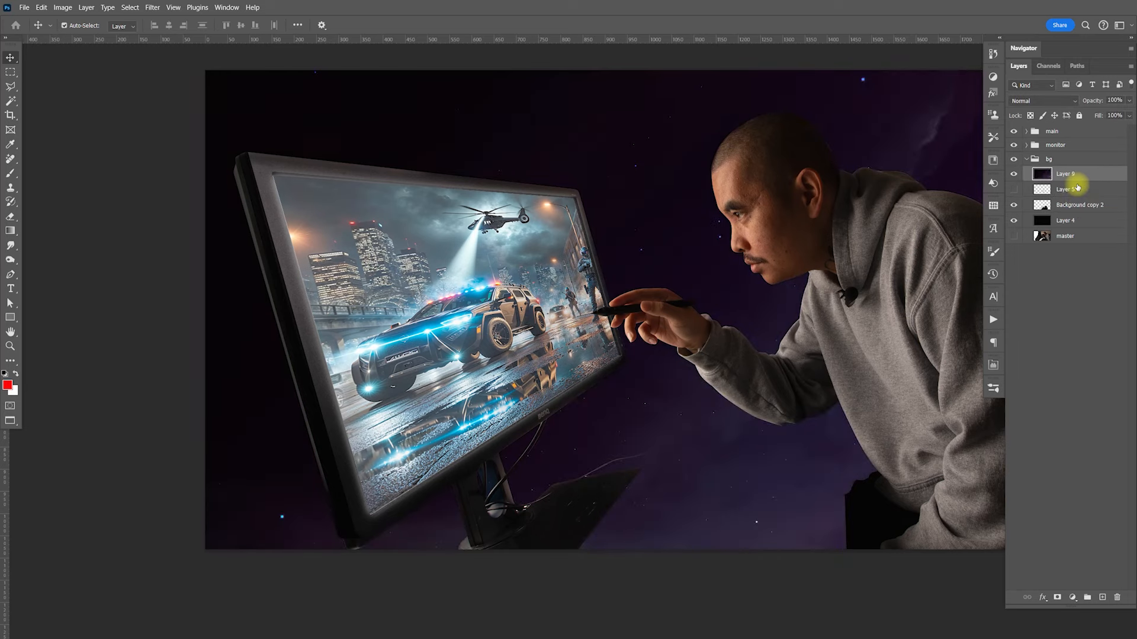
Scale the nebula to just under 50%, flip it horizontally and position it so it covers the whole canvas
key("ctrl+minus")
key("ctrl+minus")
key("ctrl+t")
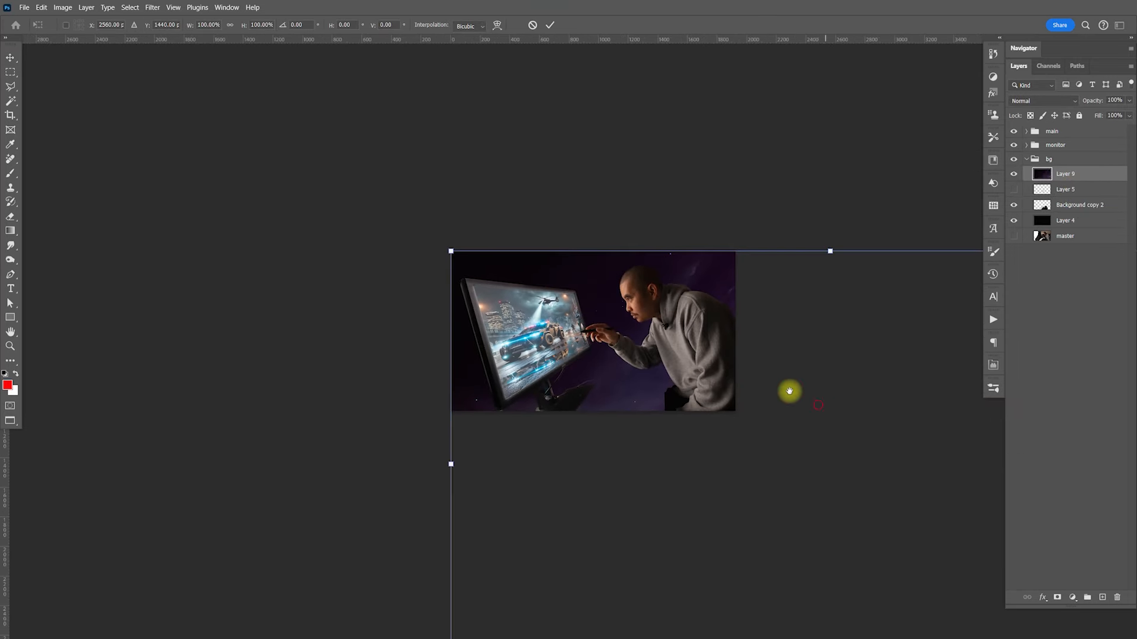
left_click_drag(789, 391, 435, 130)
left_click_drag(856, 418, 522, 206)
right_click(492, 221)
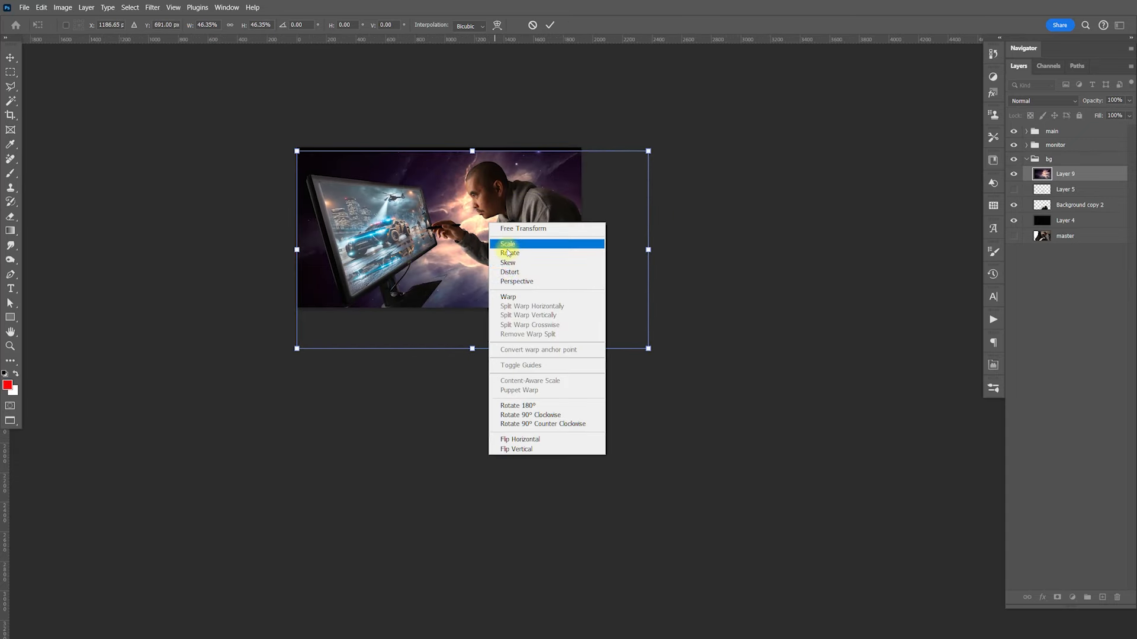
left_click(527, 436)
left_click_drag(555, 270, 495, 264)
left_click_drag(586, 249, 598, 248)
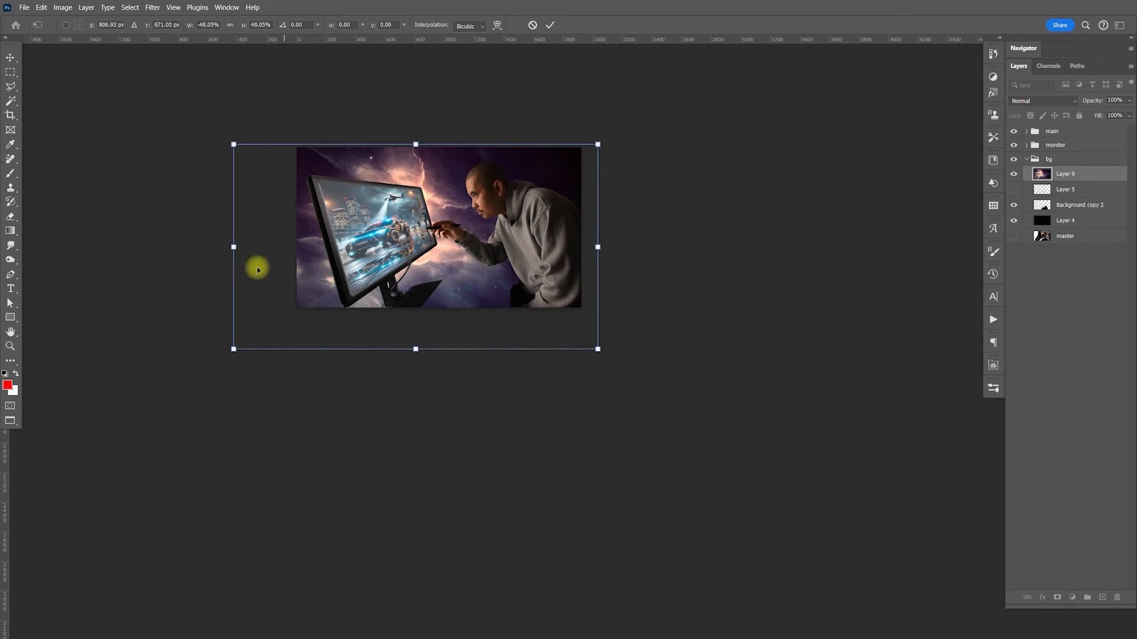
left_click_drag(233, 247, 226, 247)
key("Return")
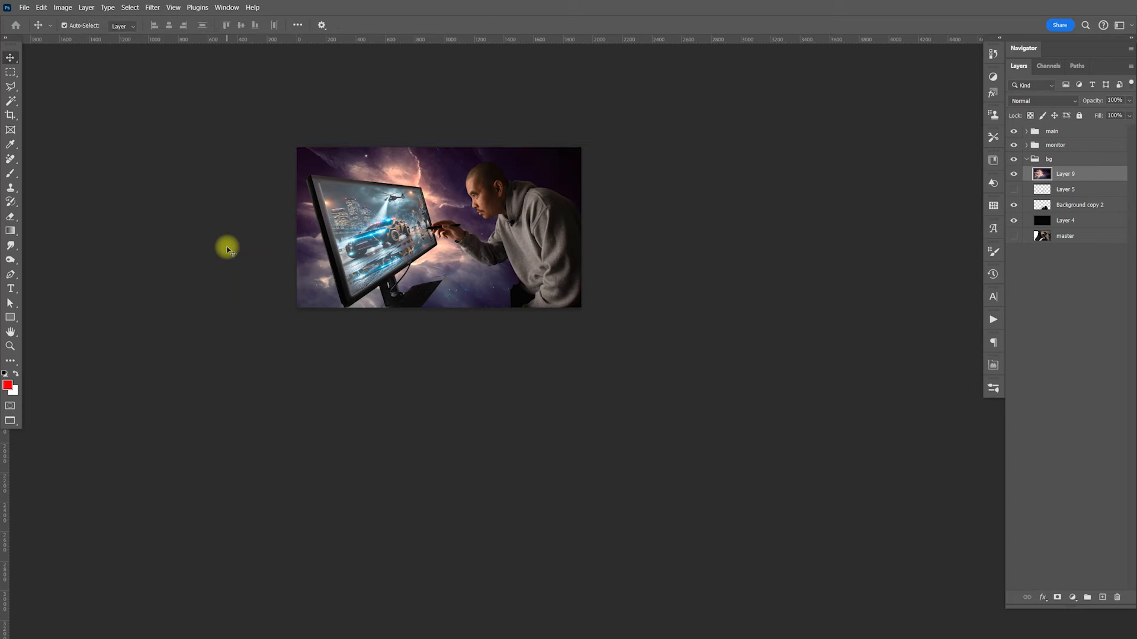
Move the nebula layer below Background copy 2 in the bg group so it sits behind the desk
key("ctrl+plus")
key("ctrl+plus")
left_click_drag(507, 210, 627, 279)
left_click_drag(1061, 179, 1065, 214)
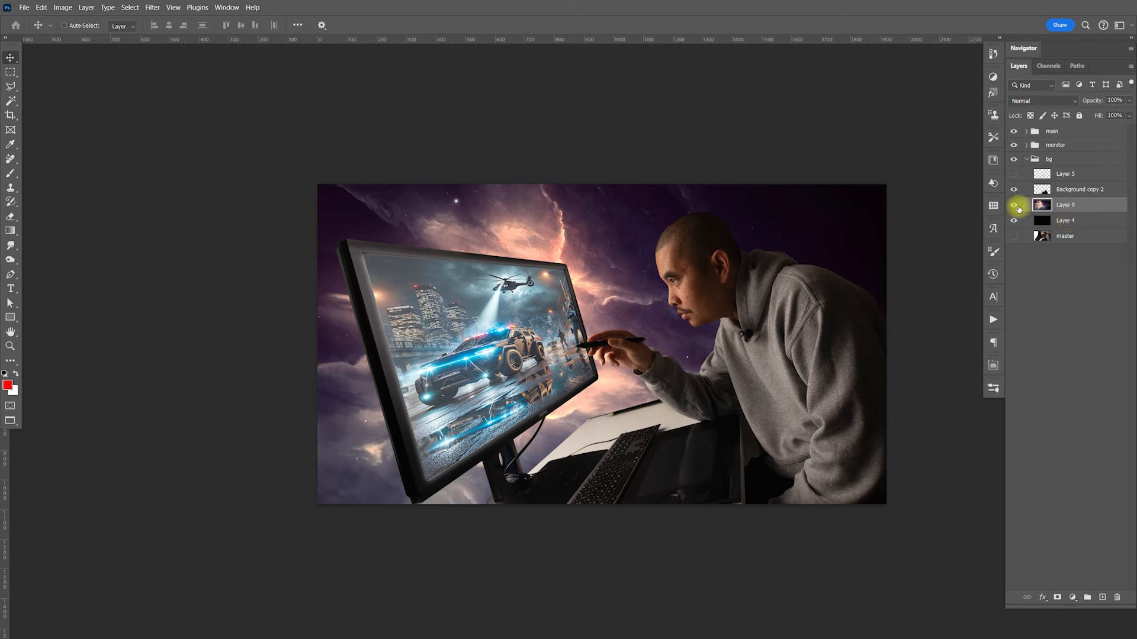
Add a new layer above the nebula and fill it with black
scroll(763, 382, "right", 1)
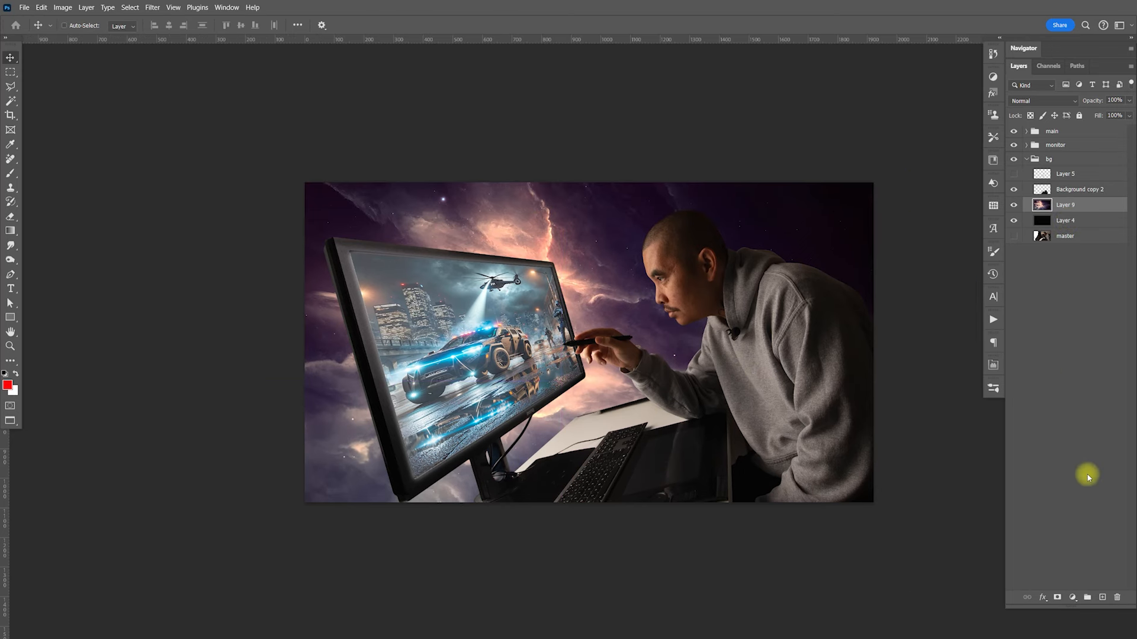
left_click(1102, 597)
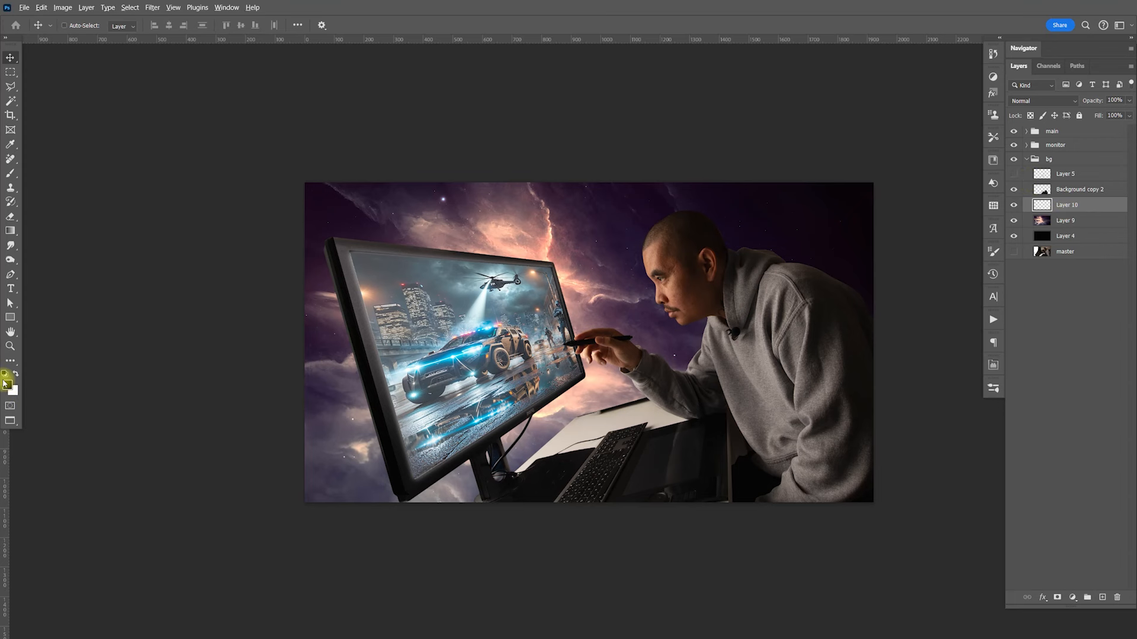
key("alt+BackSpace")
key("e")
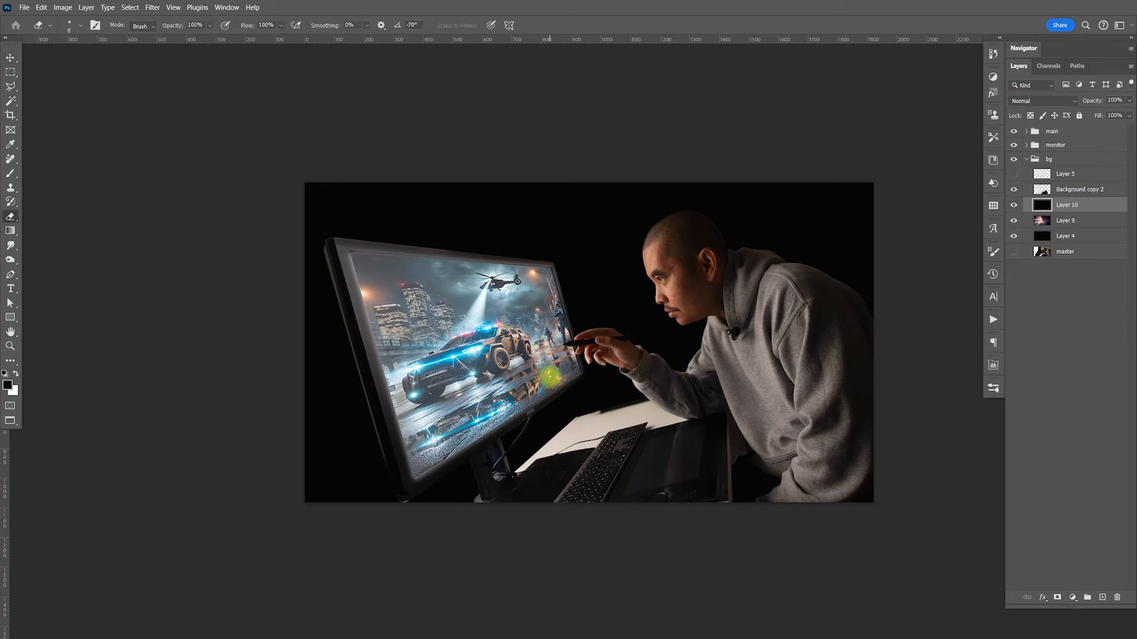
key("bracketright")
key("bracketright")
key("bracketright")
key("bracketright")
key("bracketright")
key("bracketright")
key("bracketright")
key("bracketright")
key("bracketright")
key("bracketright")
key("bracketright")
key("bracketright")
key("bracketright")
key("bracketright")
key("bracketright")
key("bracketright")
key("bracketright")
key("bracketright")
key("bracketright")
key("bracketright")
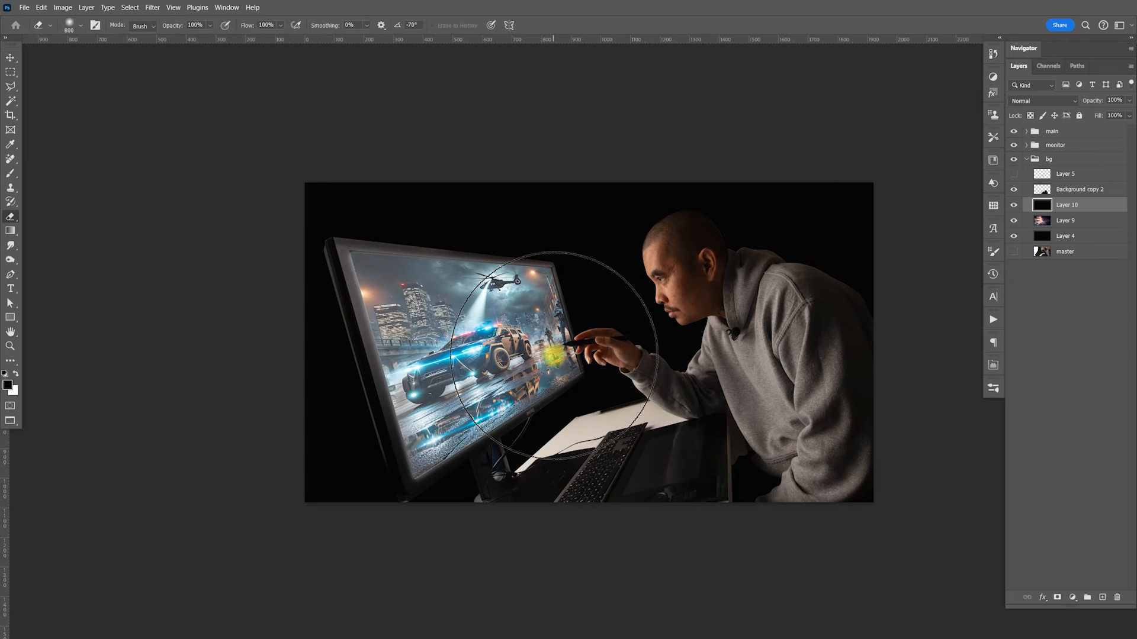
left_click(80, 29)
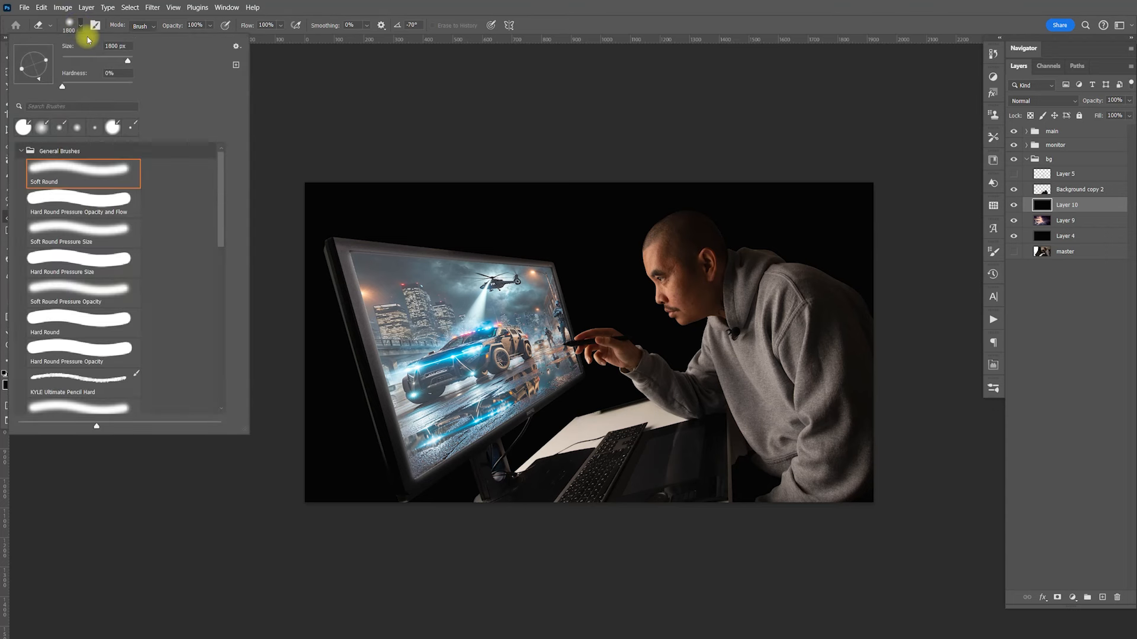
left_click(81, 28)
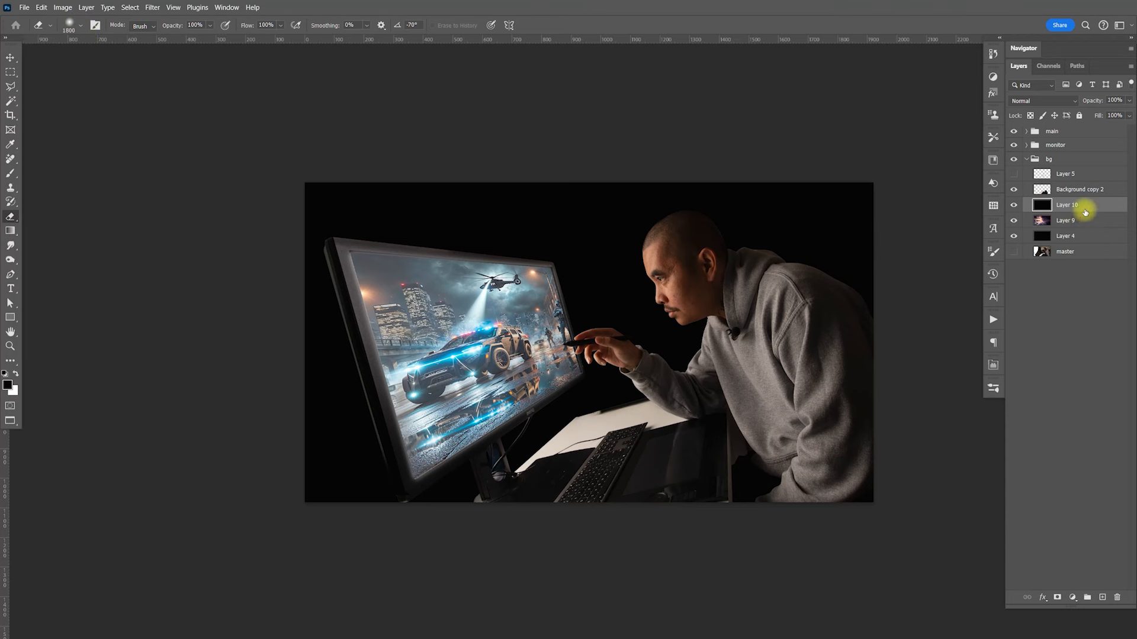
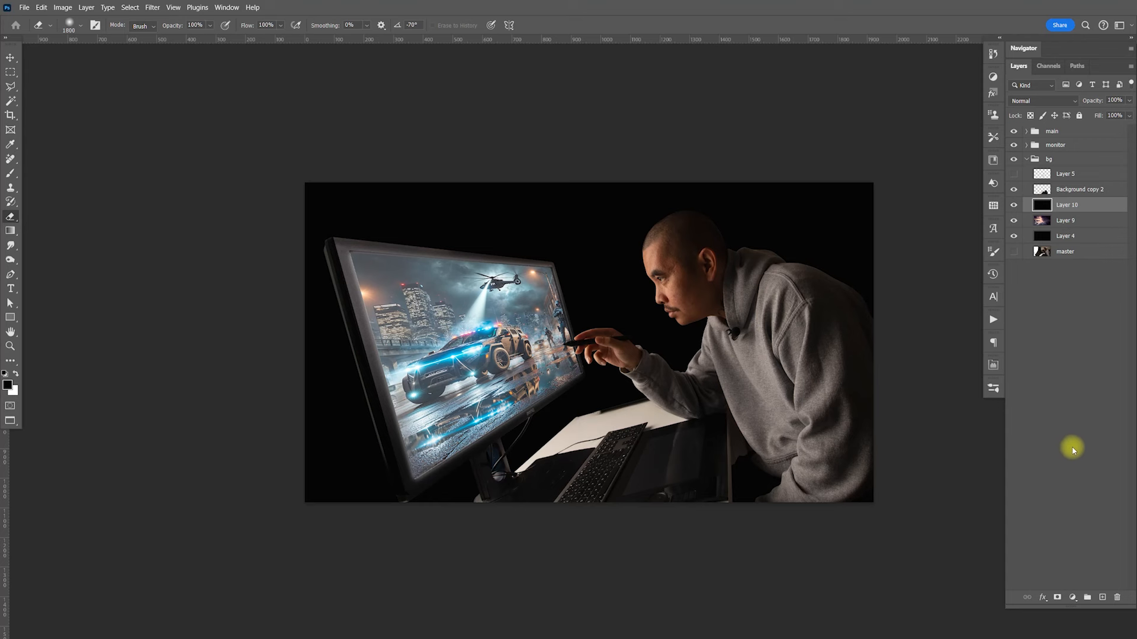
Add a mask to the black layer and paint its centre black with a soft brush of about 1900 px to reveal the nebula
left_click(1056, 597)
key("b")
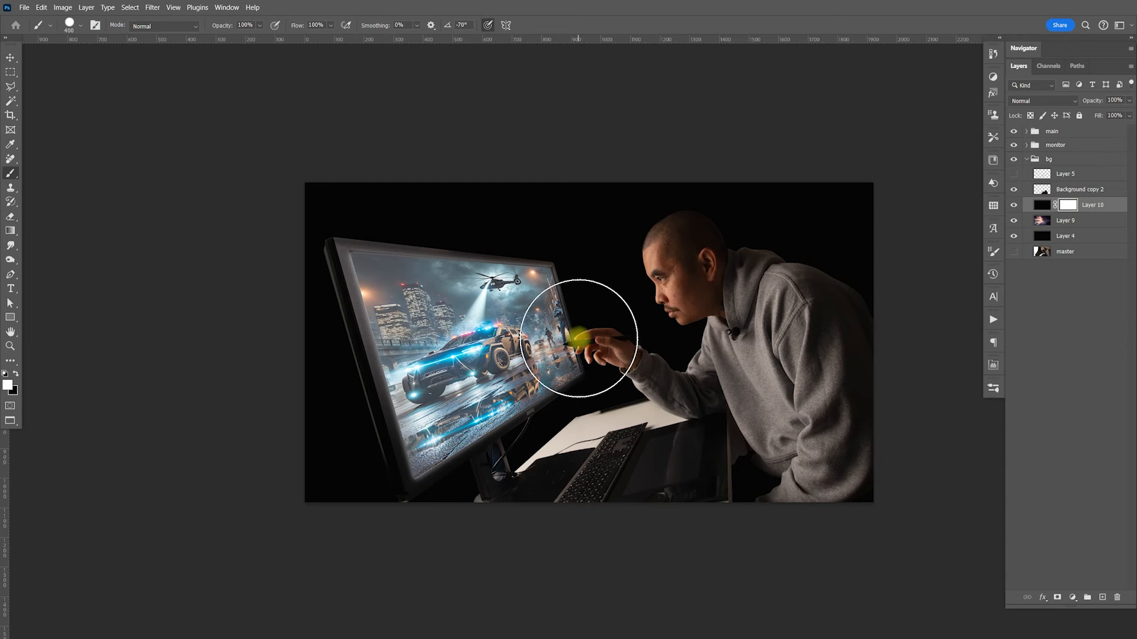
left_click(6, 375)
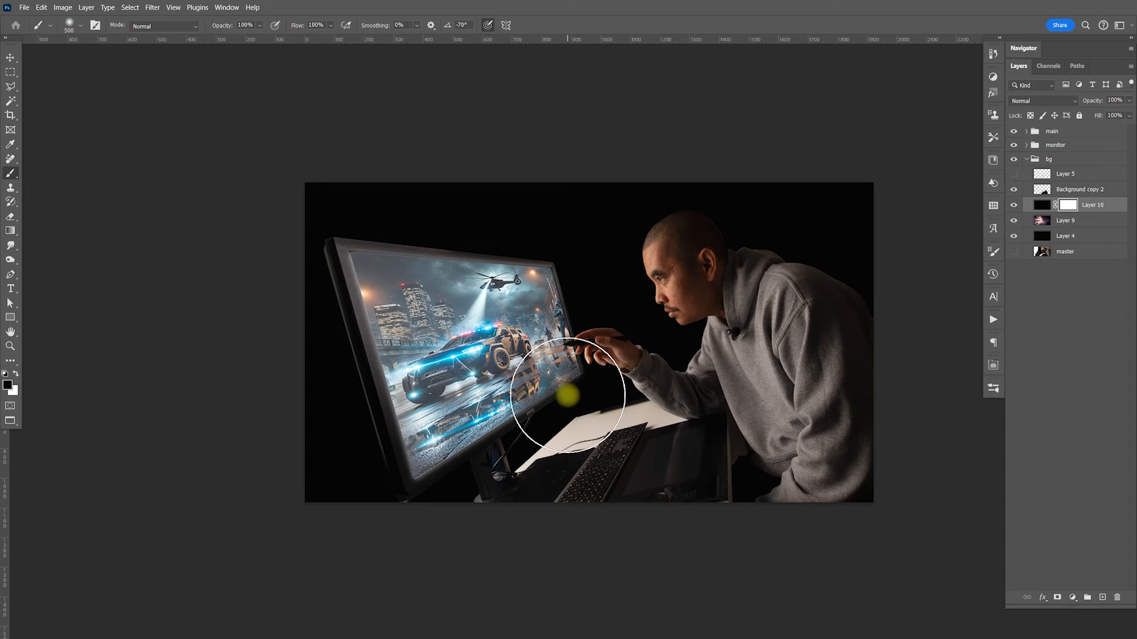
key("bracketright")
key("bracketright")
key("bracketright")
key("bracketright")
key("bracketright")
key("bracketright")
key("bracketright")
key("bracketright")
key("bracketright")
key("bracketright")
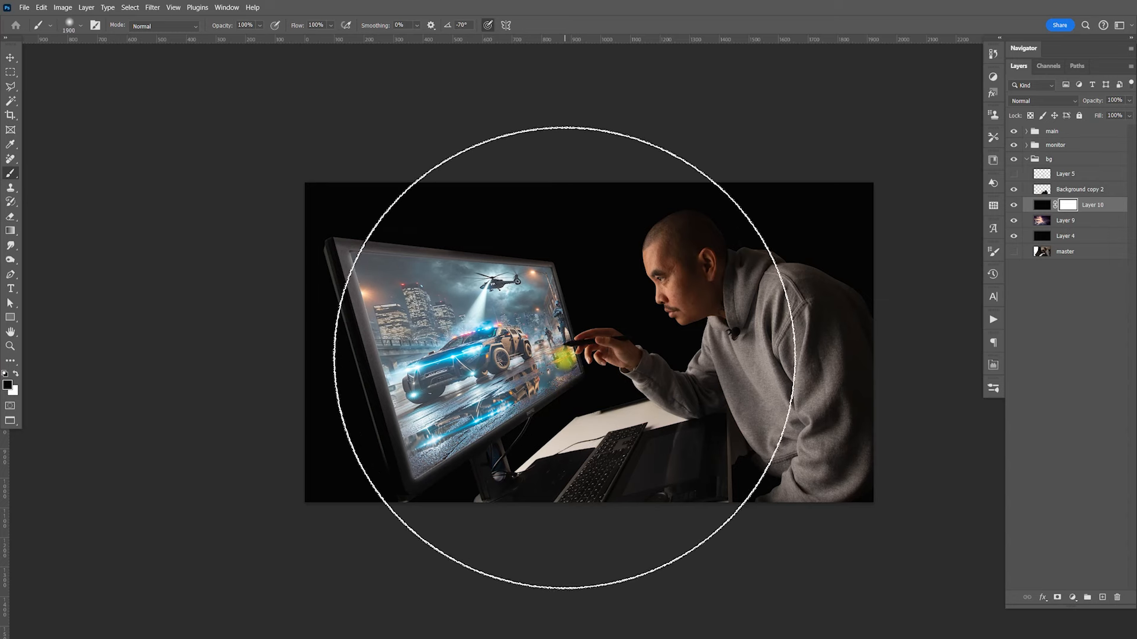
left_click(566, 357)
key("bracketleft")
left_click_drag(567, 359, 551, 359)
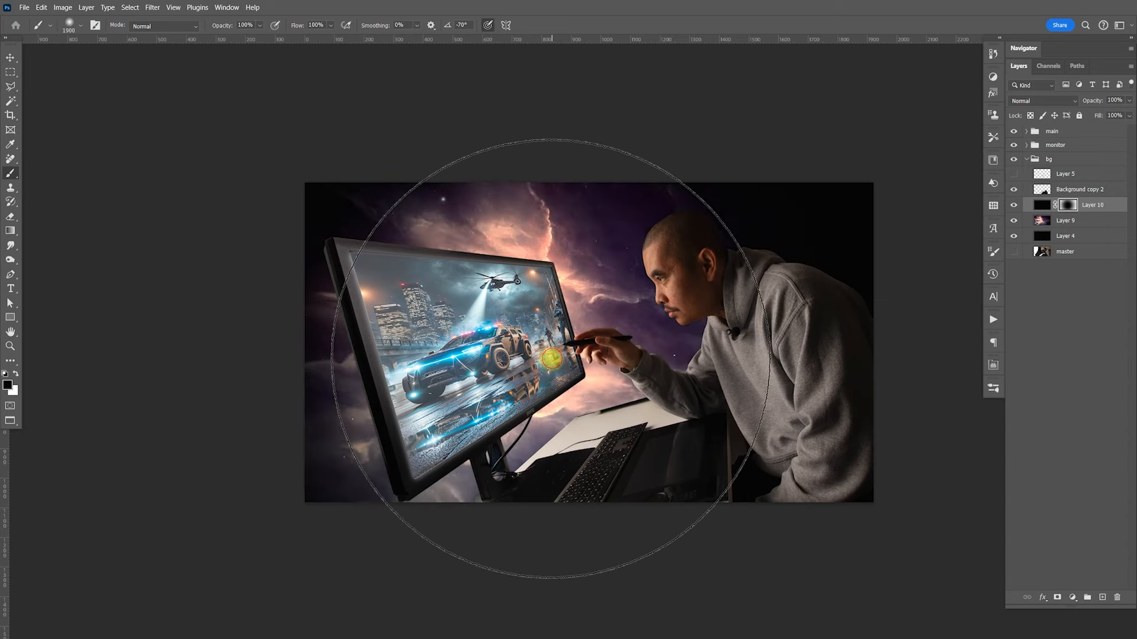
left_click(543, 361)
left_click(643, 355)
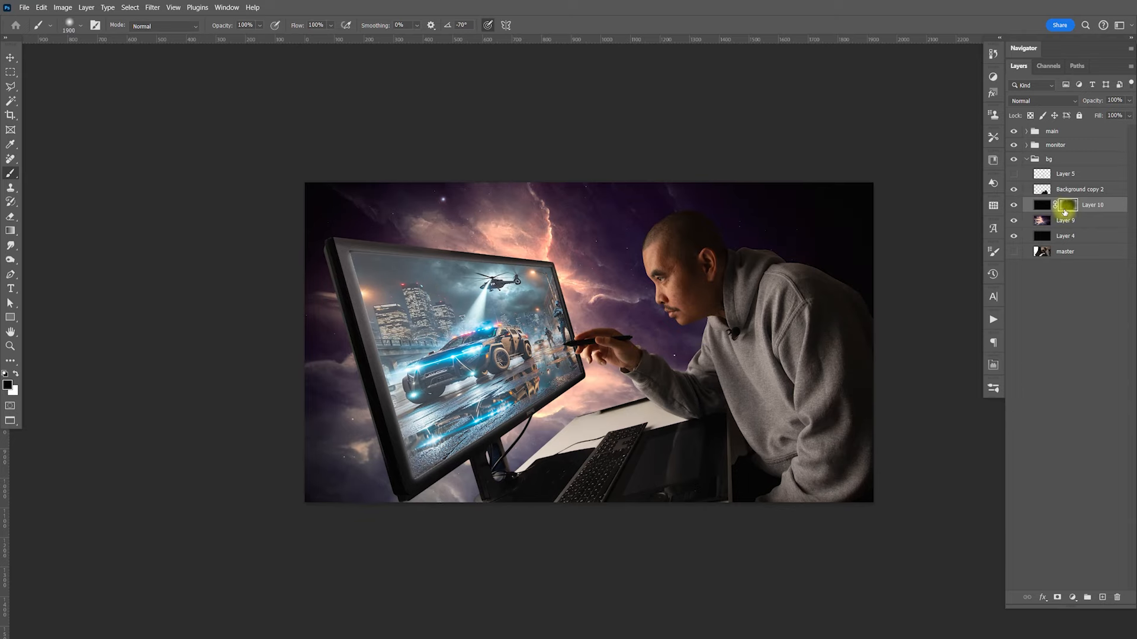
Paint white along the bottom of the black Layer 10's mask with the large soft brush to darken the lower edge of the nebula
left_click_drag(778, 369, 673, 325)
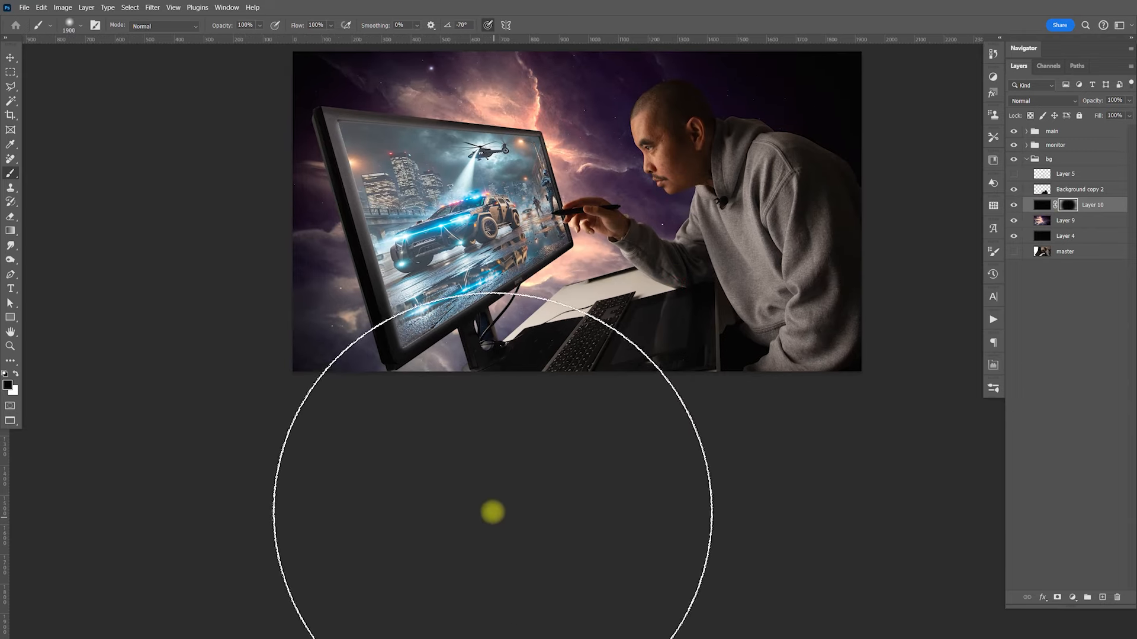
key("x")
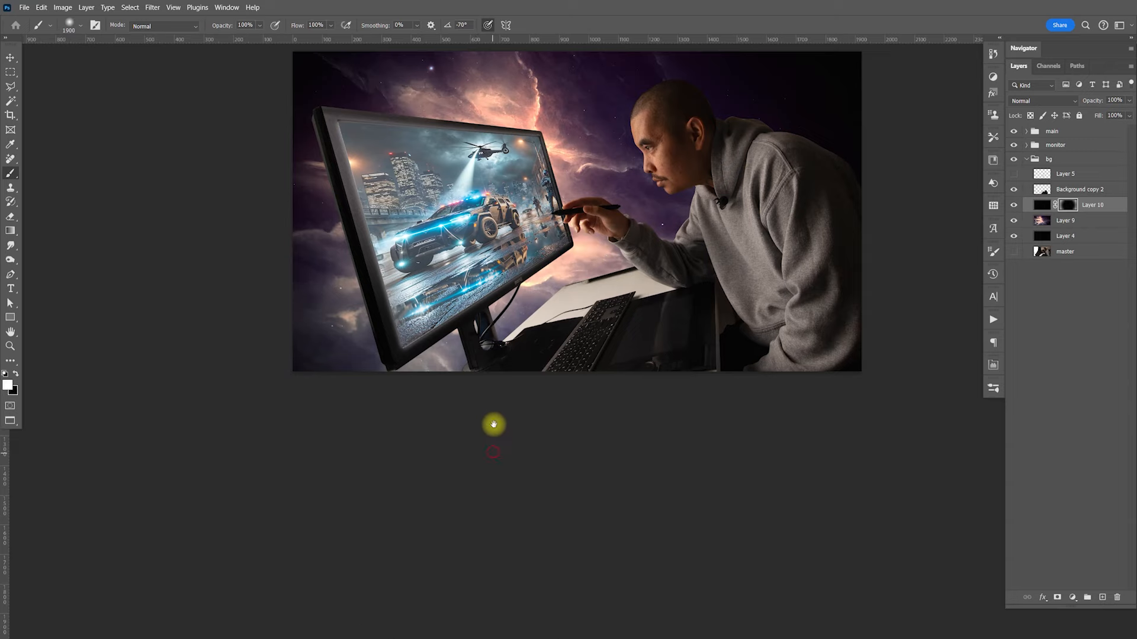
left_click_drag(489, 450, 493, 337)
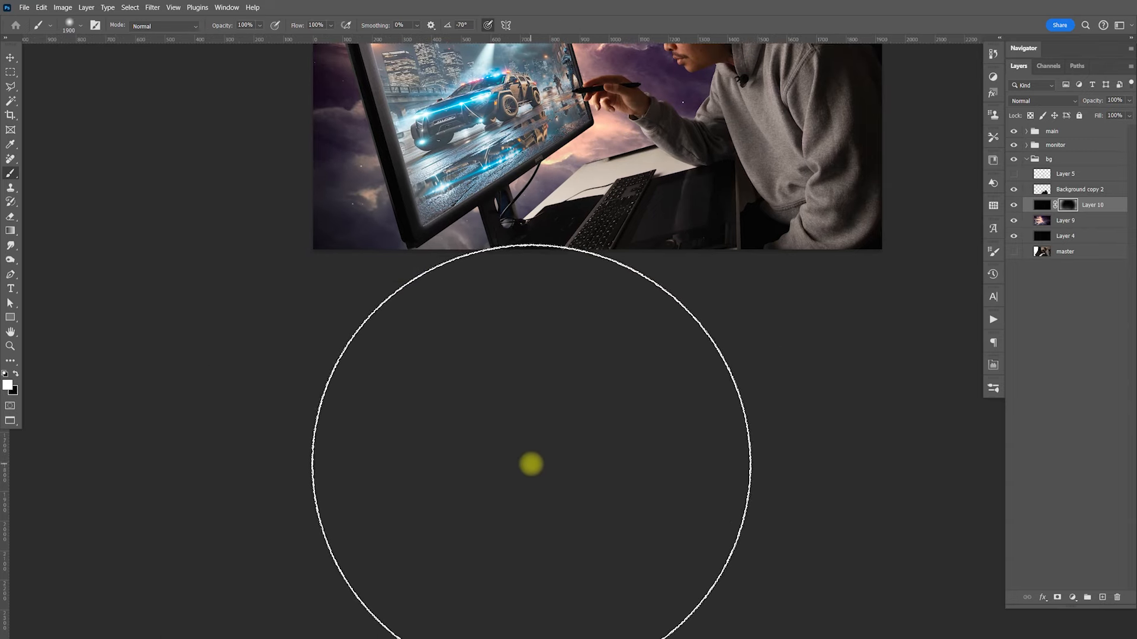
mouse_move(690, 300)
left_mouse_down()
mouse_move(675, 351)
mouse_move(684, 332)
left_mouse_up()
key("v")
left_click_drag(819, 297, 827, 314)
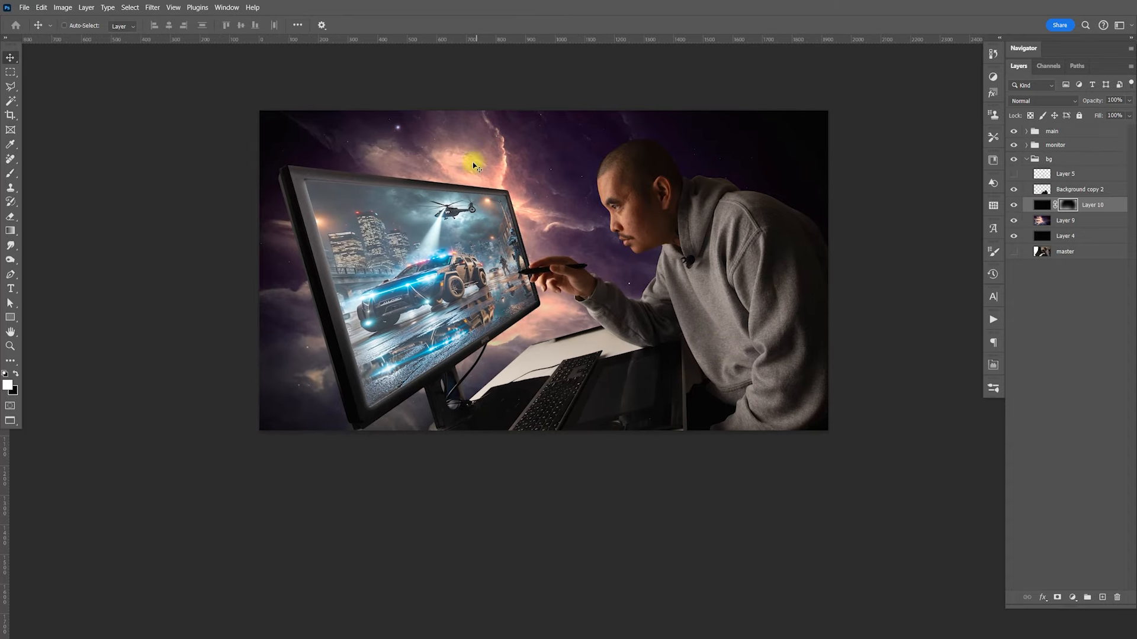
Lower the opacity of the texture layer in the monitor's screen group to 16%
left_click(1027, 145)
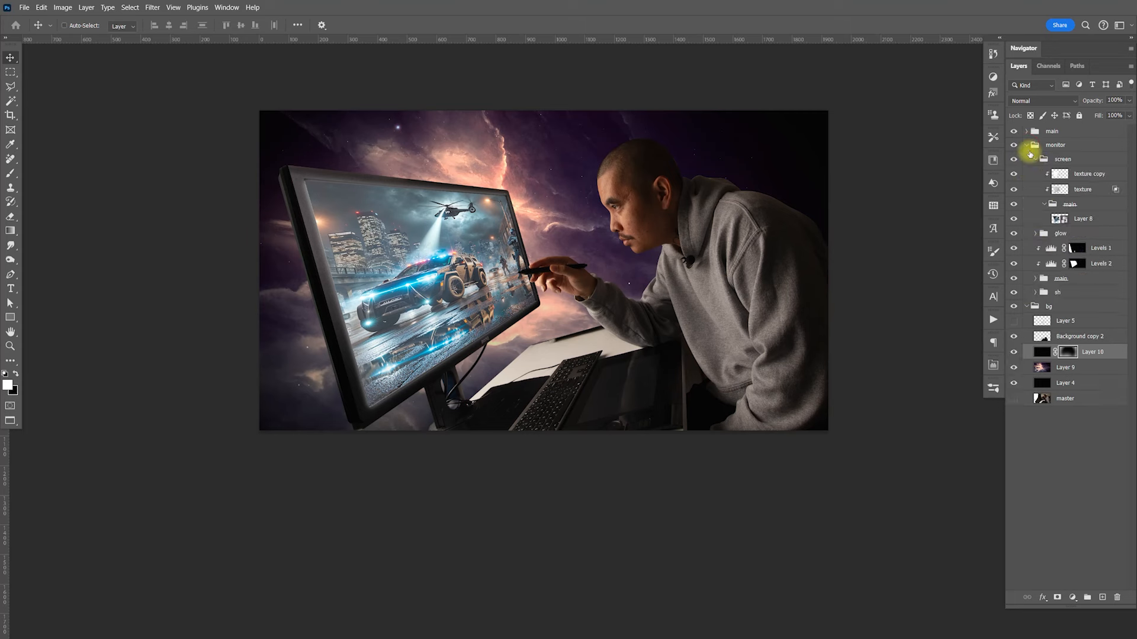
left_click(1074, 218)
left_click(1075, 190)
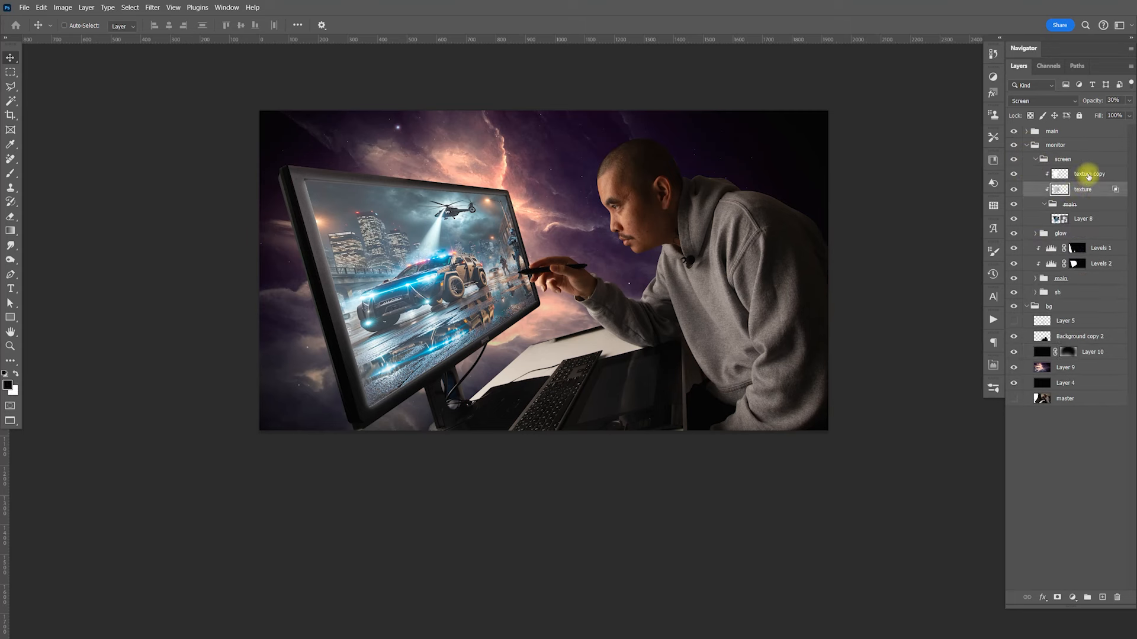
left_click_drag(1130, 102, 1084, 116)
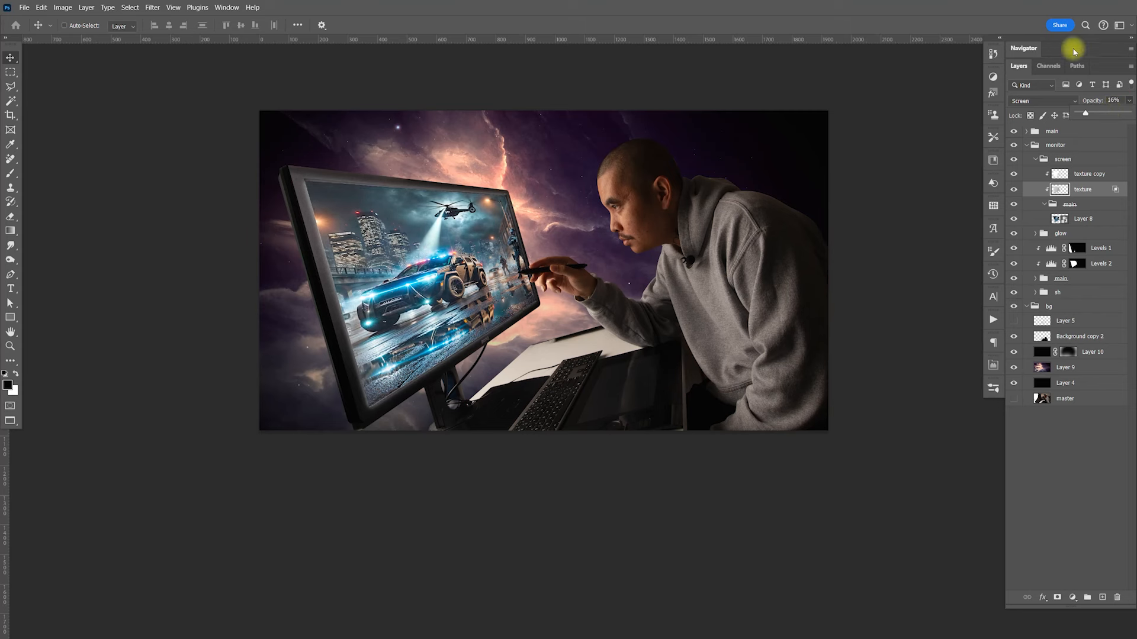
left_click(1028, 146)
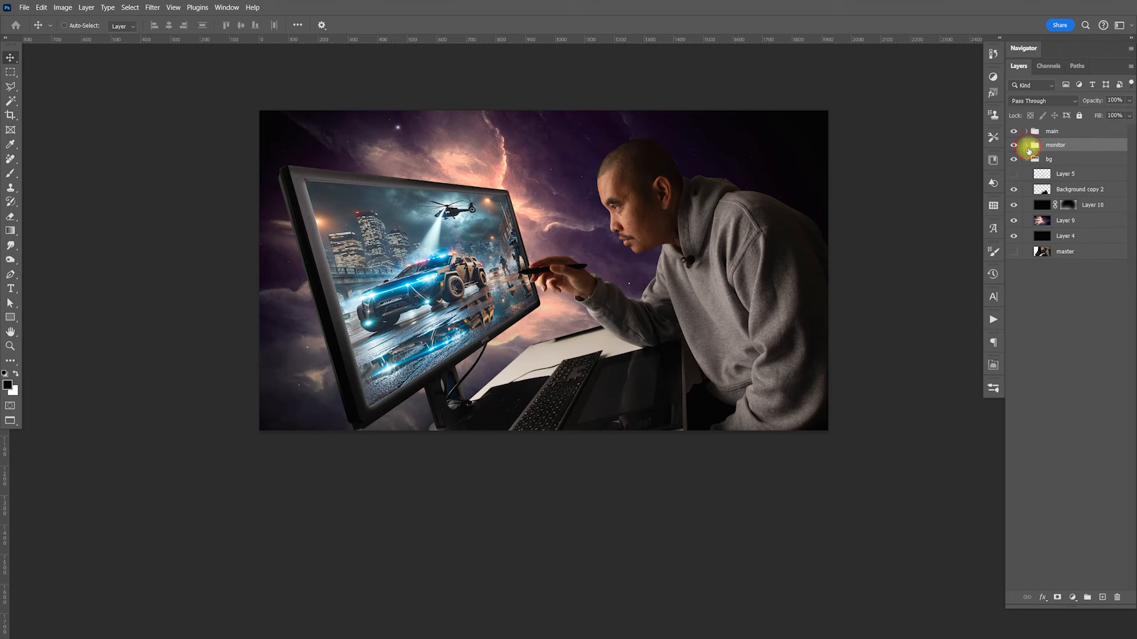
Group the nebula Layer 9, name the group BG and move it out to the bottom of the layer stack
left_click(1059, 190)
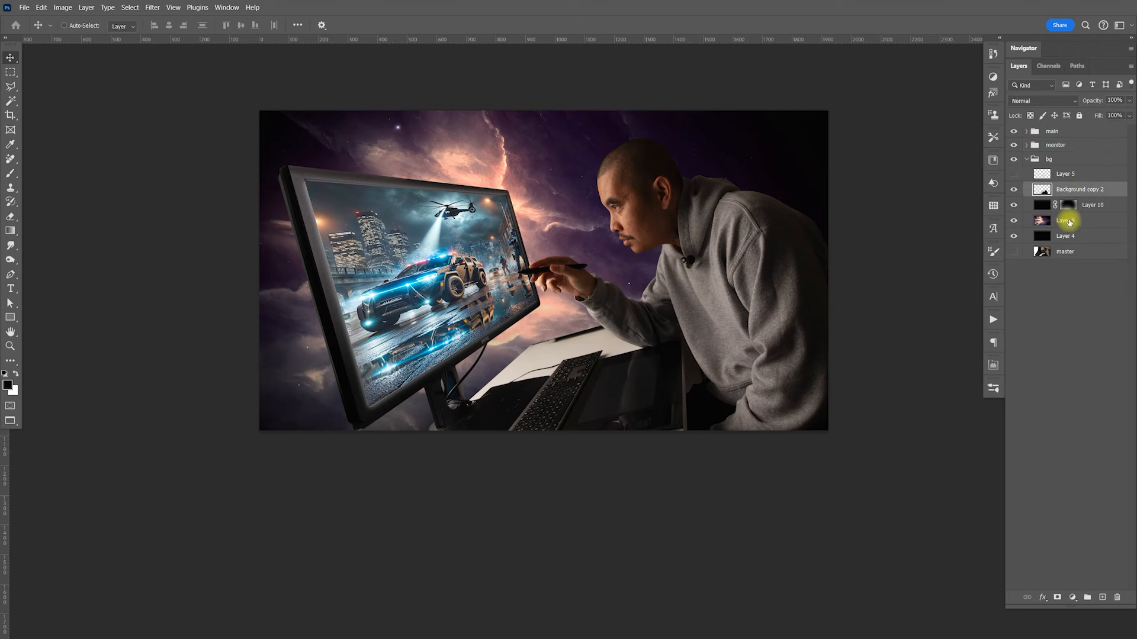
left_click(1069, 222)
key("ctrl+g")
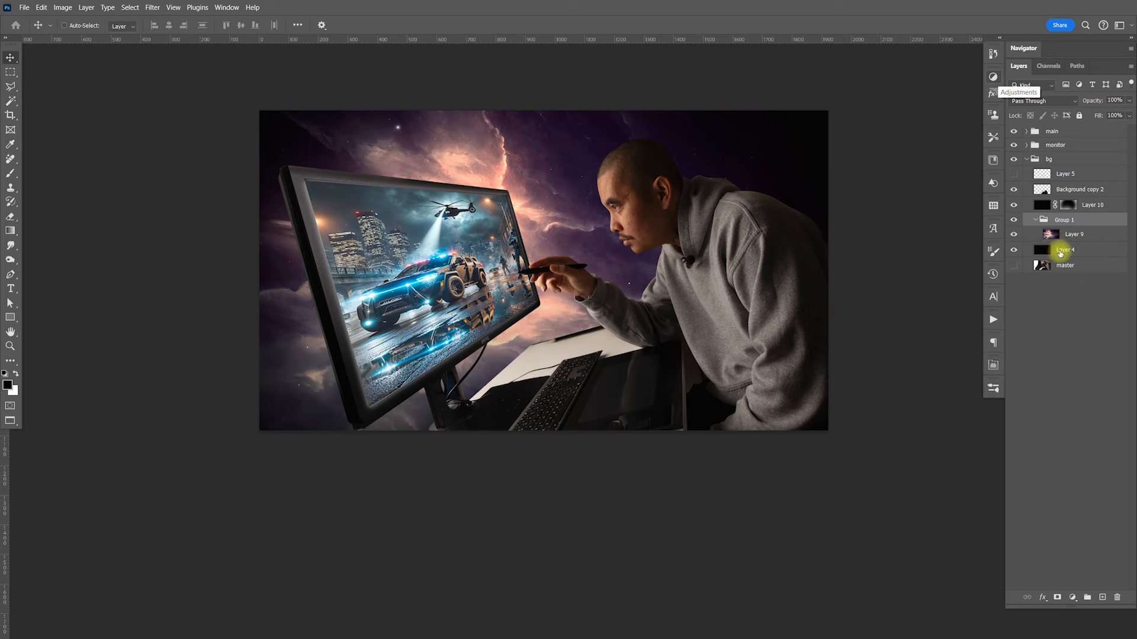
left_click(1036, 221)
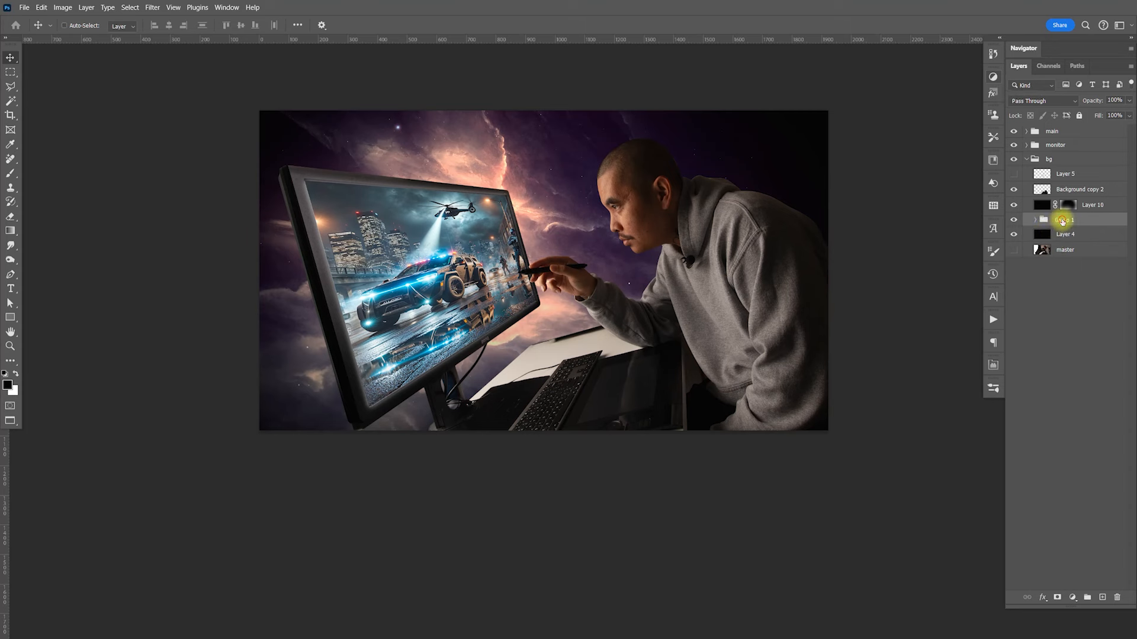
left_click_drag(1062, 222, 1051, 272)
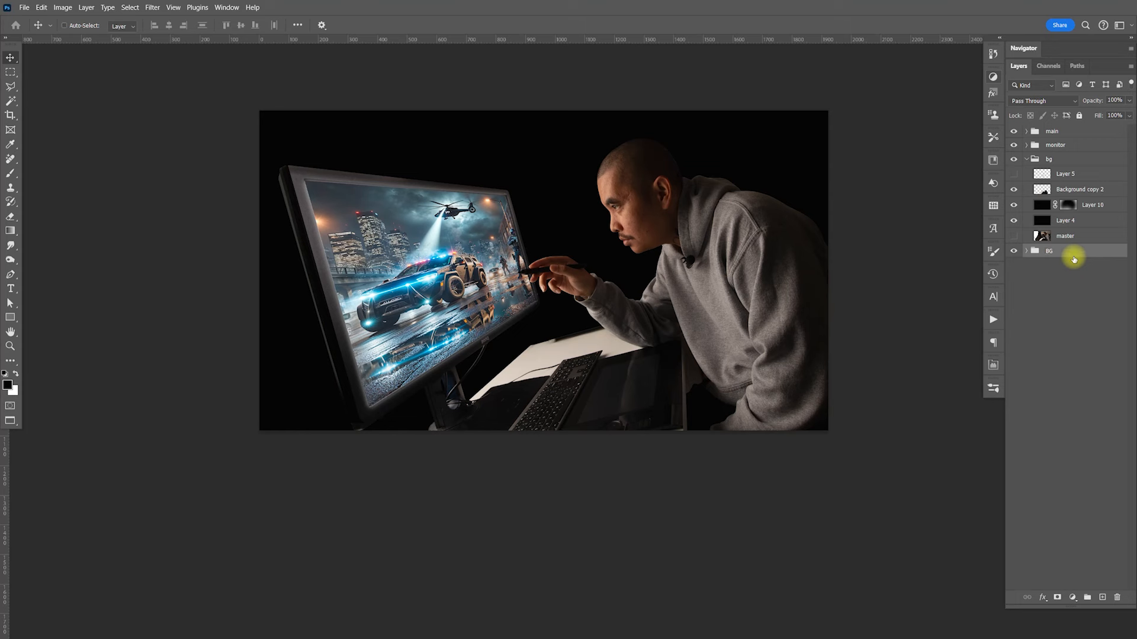
Rename the old bg group as Desk and delete the black Layer 4 inside it
double_click(1048, 159)
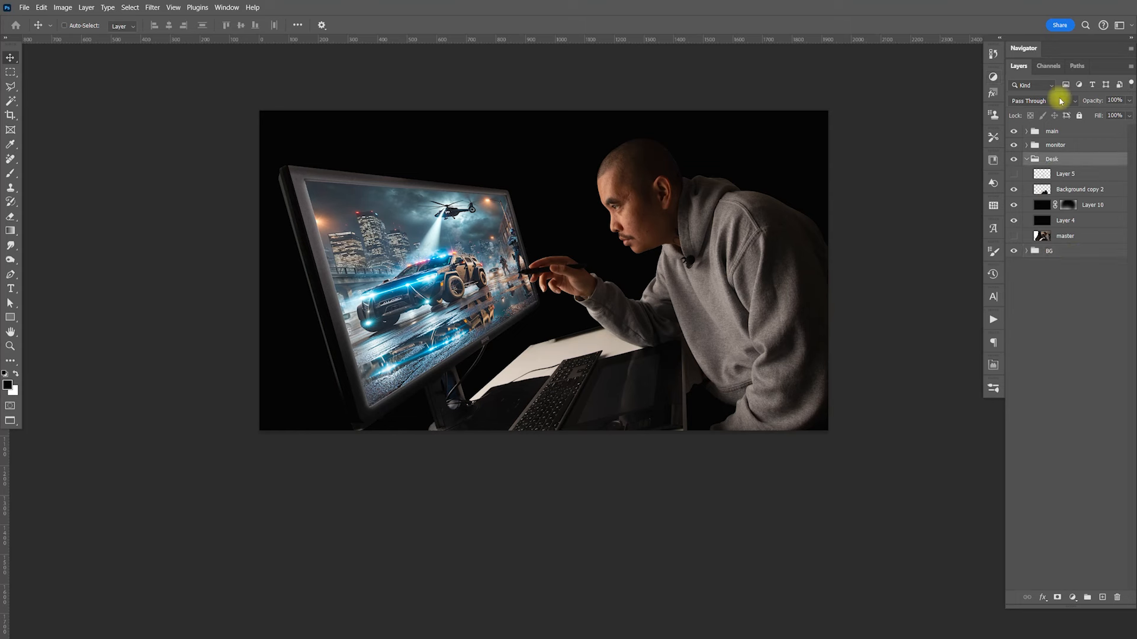
left_click(1064, 222)
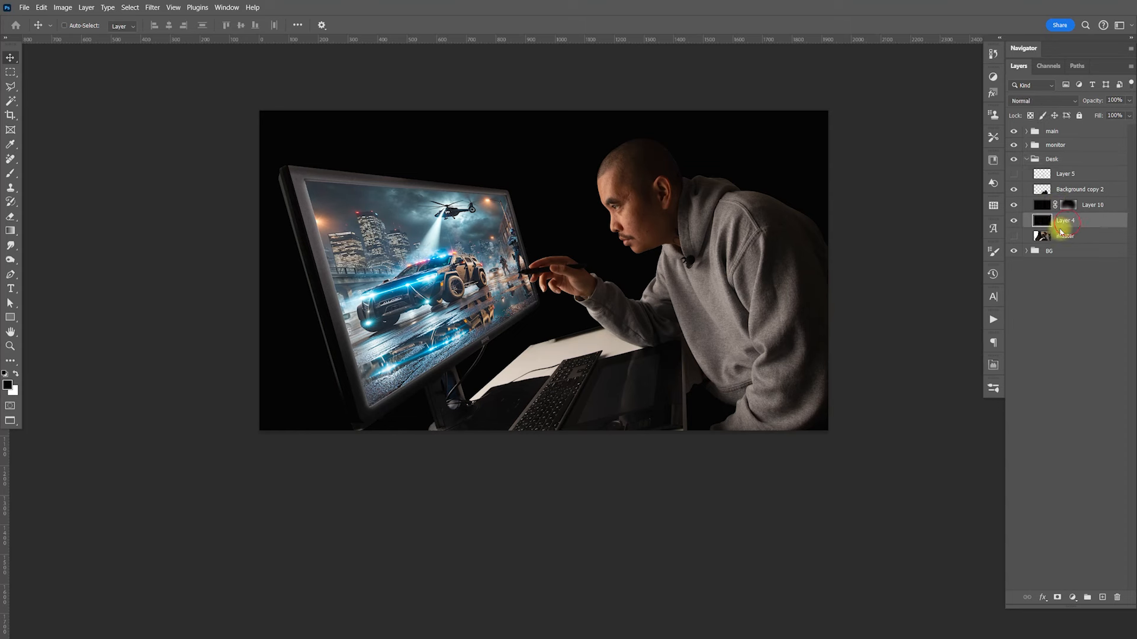
key("Delete")
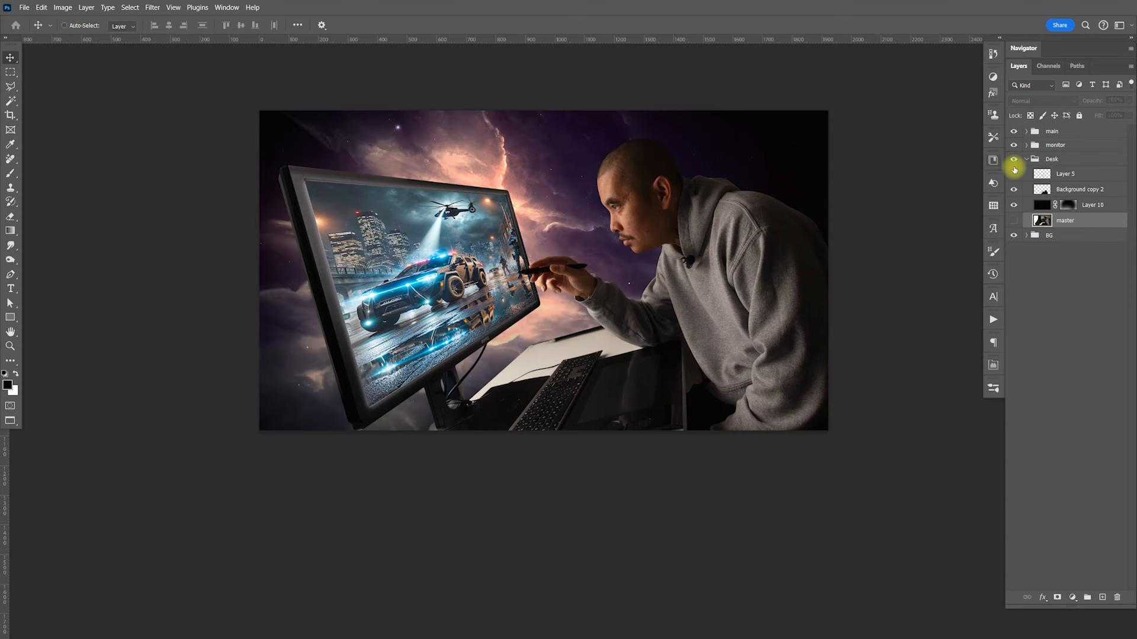
Move the masked black Layer 10 into the BG group above the nebula and collapse the Desk and BG groups
left_click(1068, 212)
left_click(1026, 235)
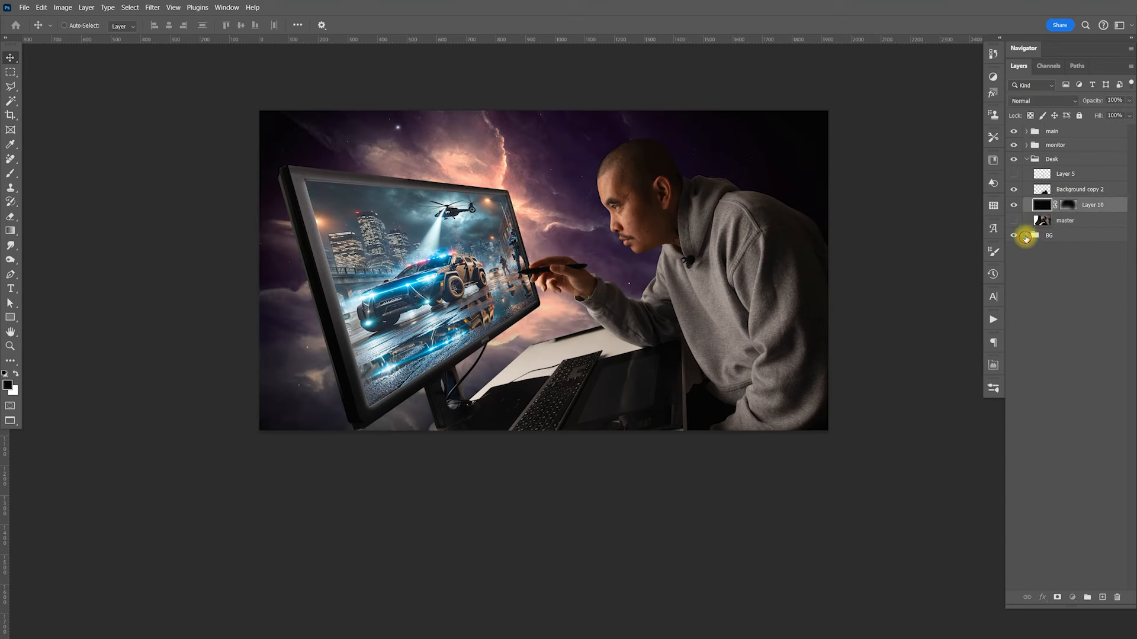
left_click_drag(1085, 203, 1082, 237)
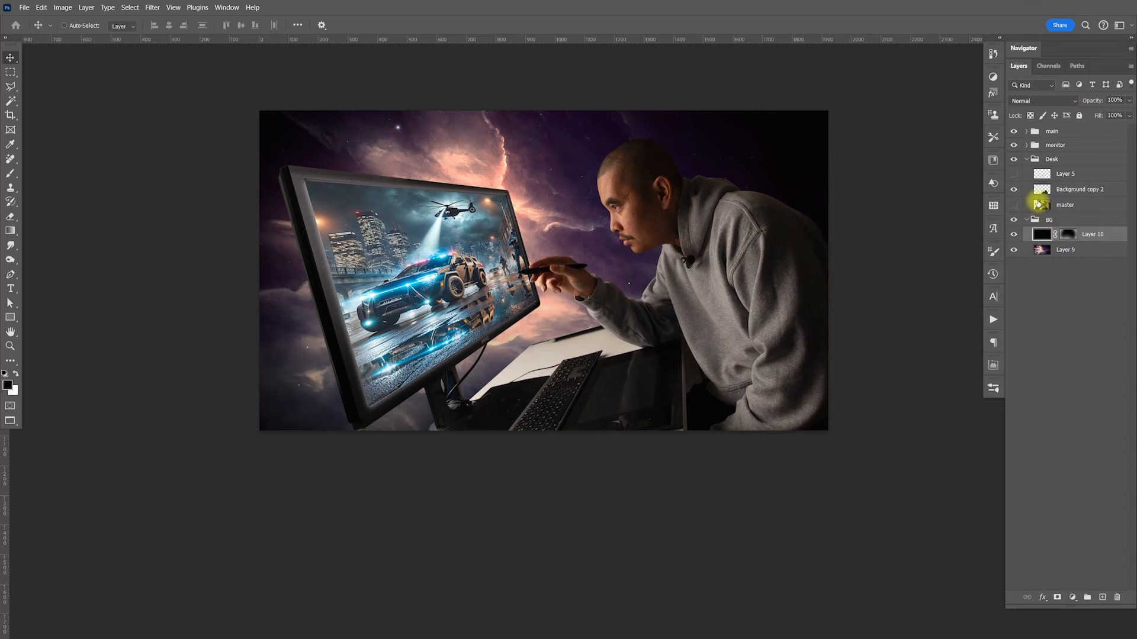
left_click(1027, 160)
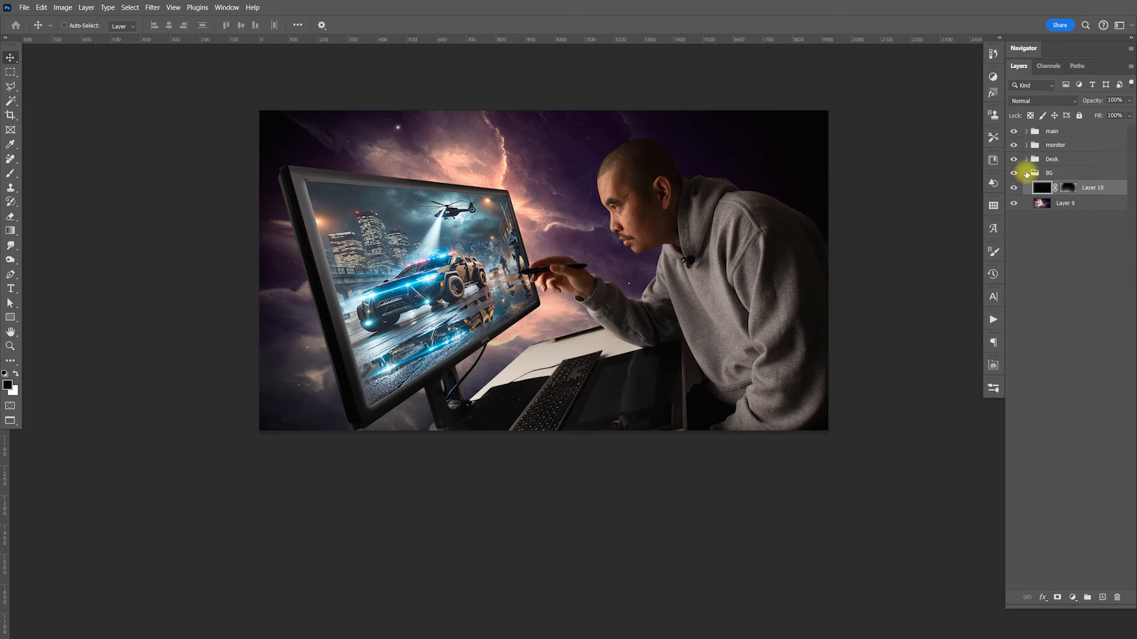
left_click(1027, 173)
Add a Vibrance adjustment above Layer 10 in the BG group and set its vibrance to +48
scroll(1006, 75, "up", 4)
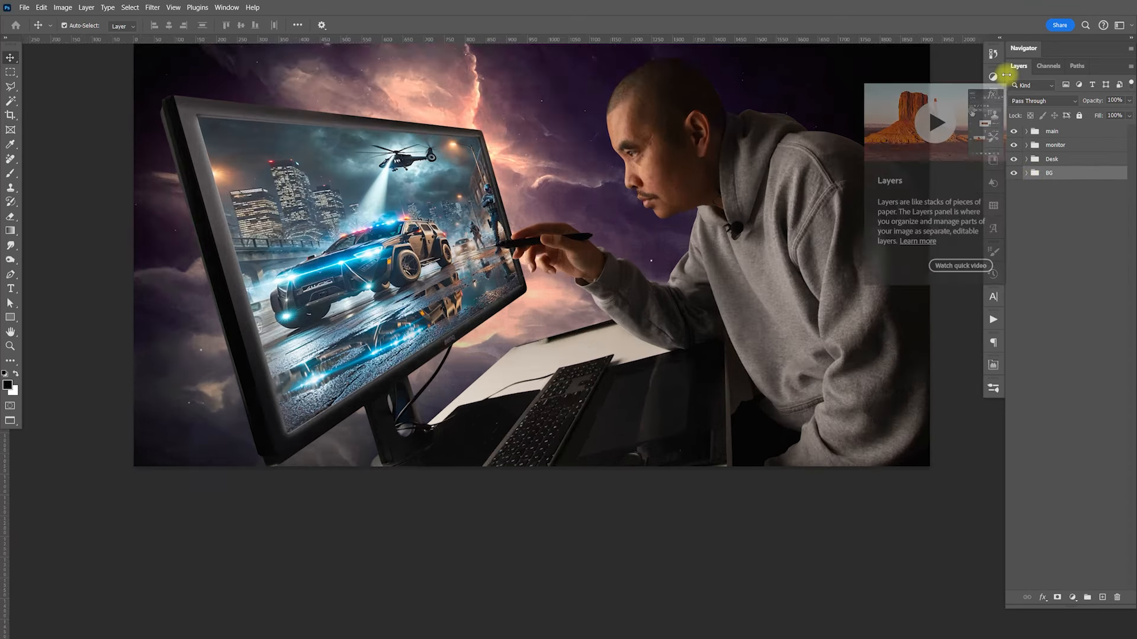
scroll(1006, 75, "down", 1)
scroll(715, 227, "down", 3)
left_click_drag(737, 295, 729, 298)
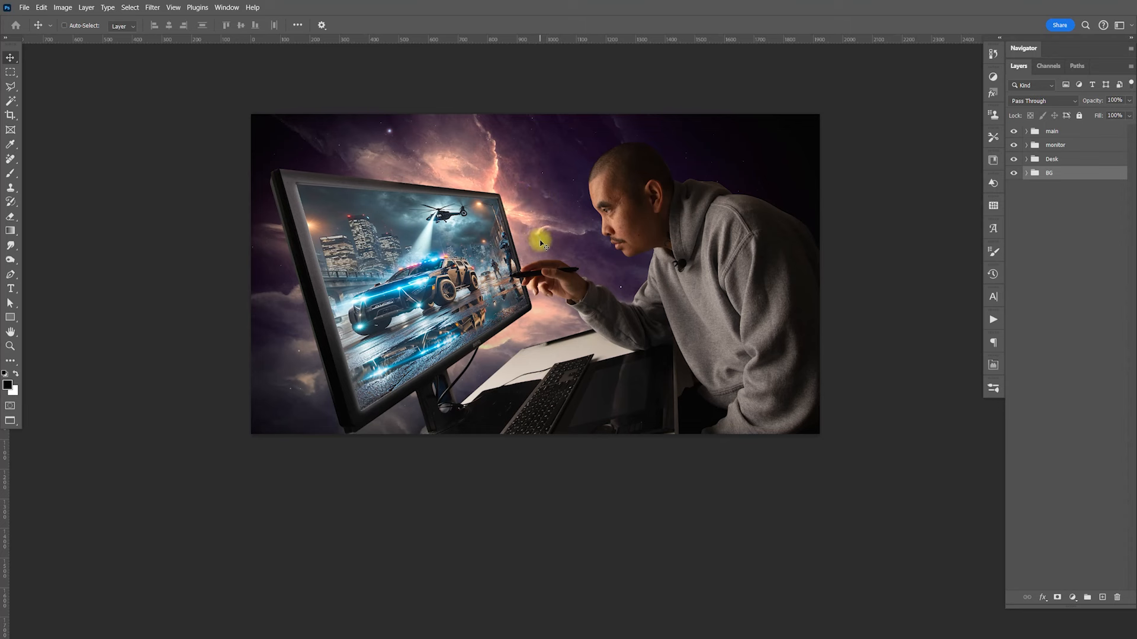
left_click(1026, 173)
left_click(1092, 188)
left_click(1072, 598)
left_click(1078, 486)
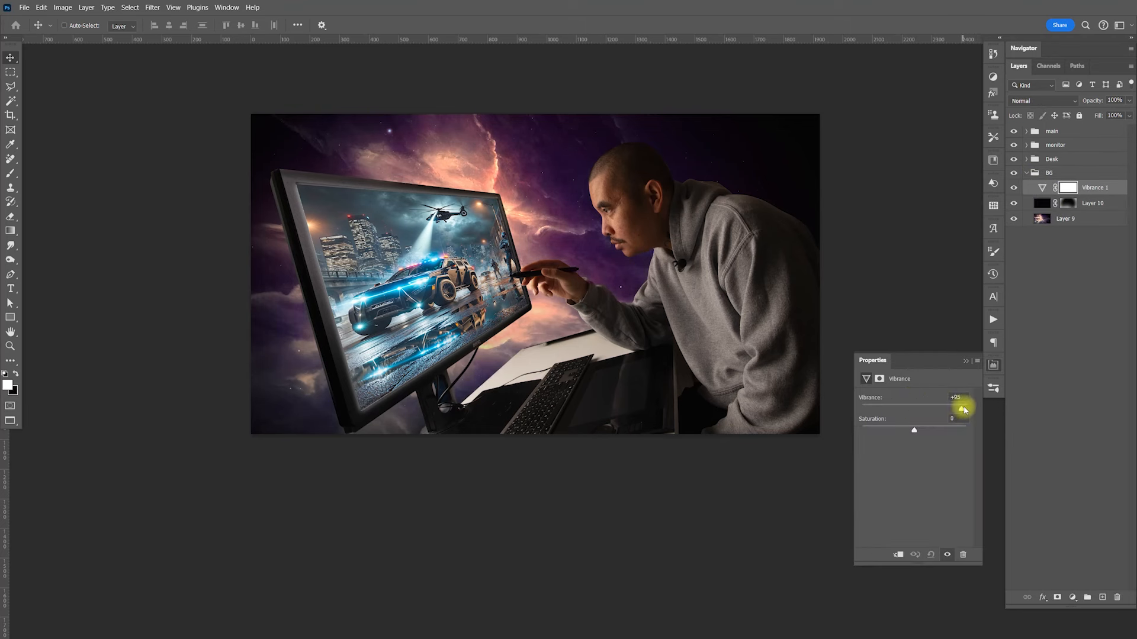
left_click_drag(960, 409, 938, 412)
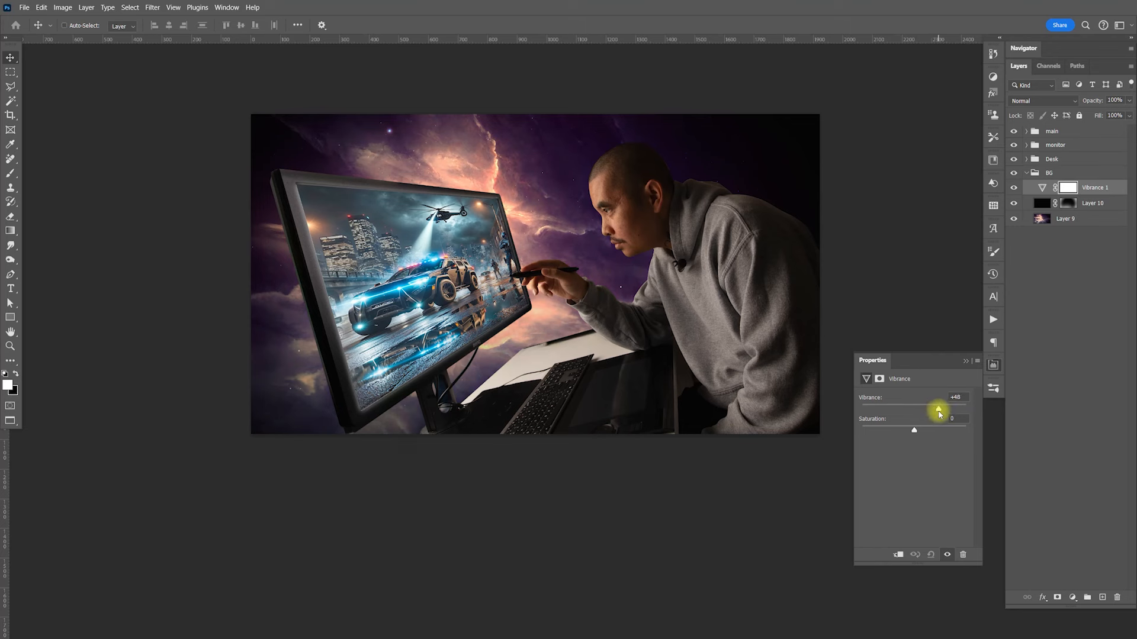
left_click(993, 365)
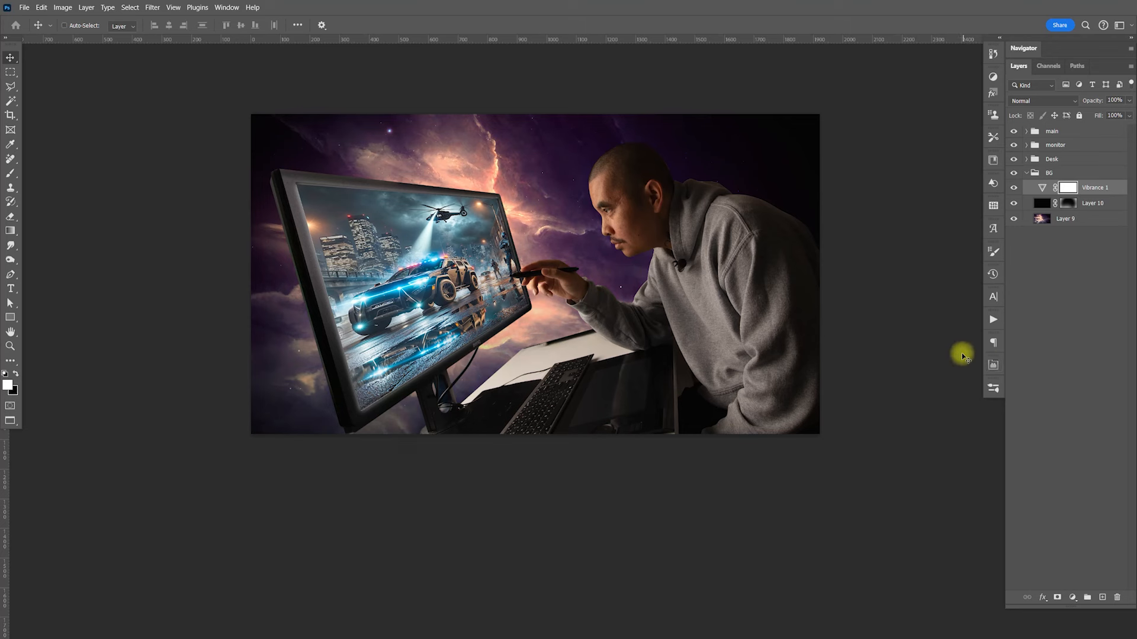
Nudge the nebula Layer 9 slightly to the left behind the monitor and the man
left_click(1065, 218)
mouse_move(528, 309)
left_mouse_down()
mouse_move(488, 314)
mouse_move(533, 310)
left_mouse_up()
key("ctrl+z")
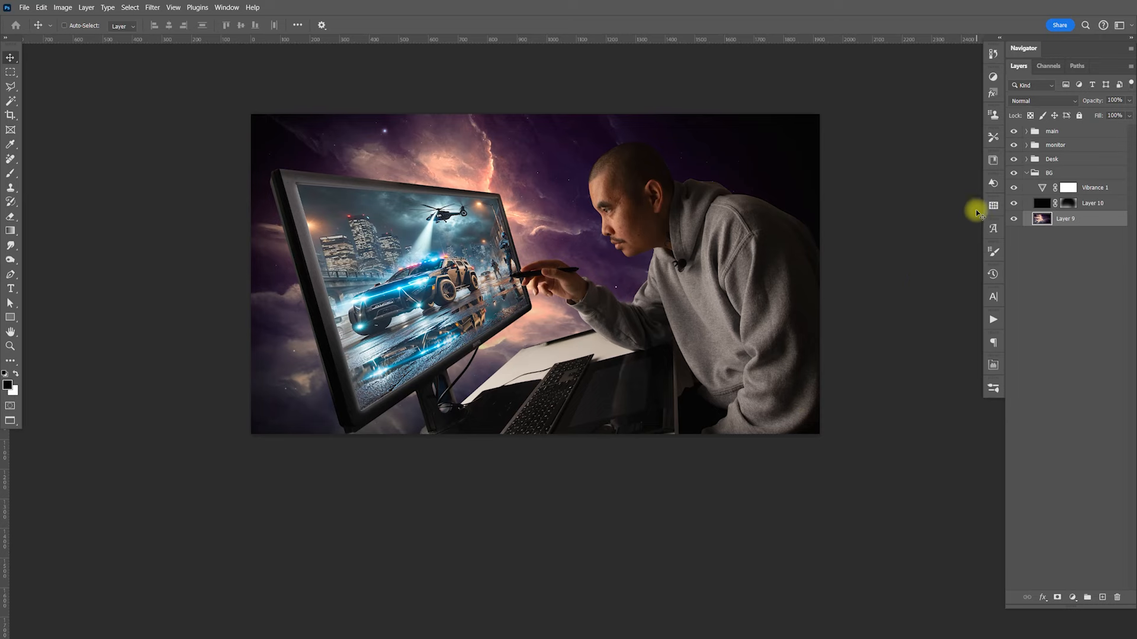
Switch to Bridge, open smoke.png from the Stock folder, copy the smoke and select Background copy 2 in the composite's Desk group
key("alt+Tab")
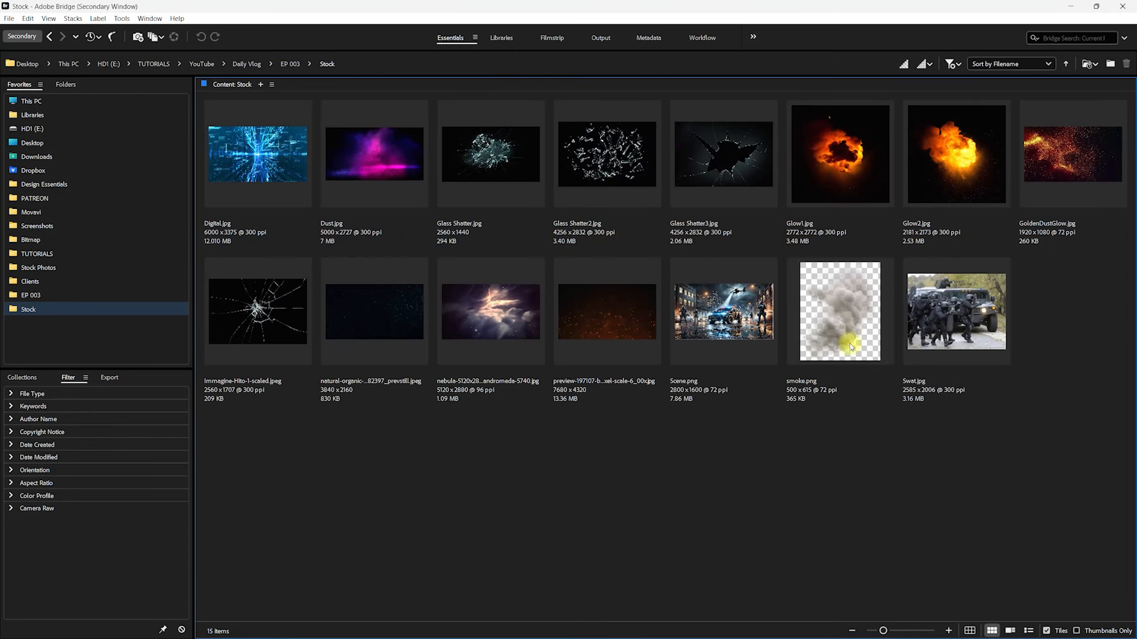
left_click(850, 347)
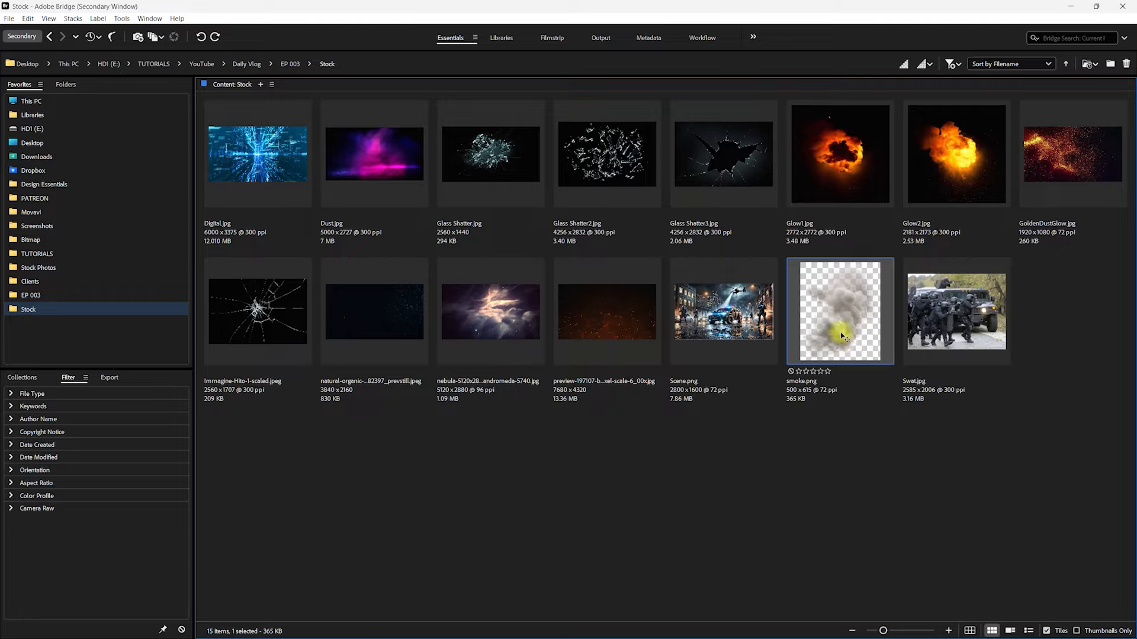
double_click(843, 337)
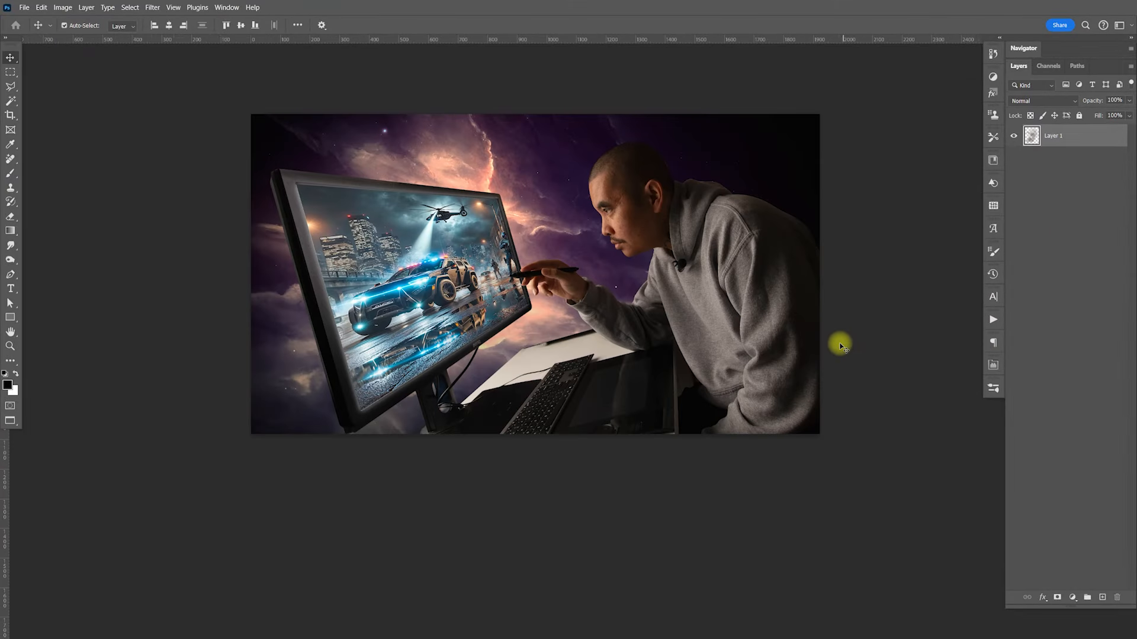
left_click(1027, 173)
left_click(1027, 158)
left_click(1084, 191)
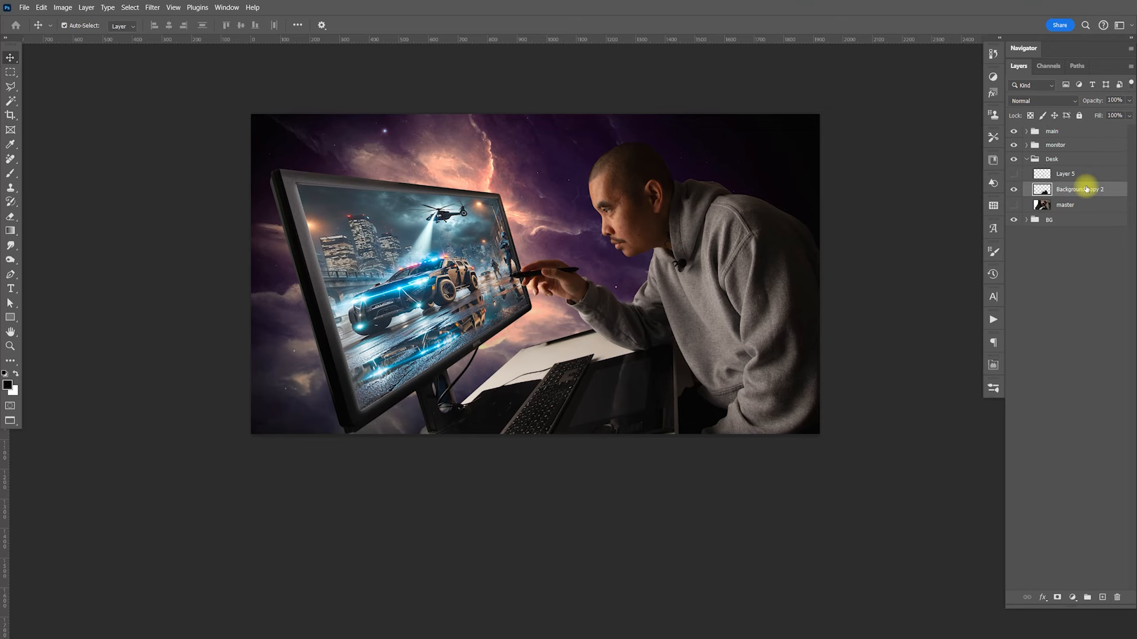
Paste the smoke above Background copy 2, rotate it about -110° and place it over the back of the desk near the forearm
key("ctrl+v")
key("ctrl+t")
left_click_drag(668, 165, 639, 295)
left_click_drag(707, 268, 477, 321)
left_click_drag(623, 281, 612, 296)
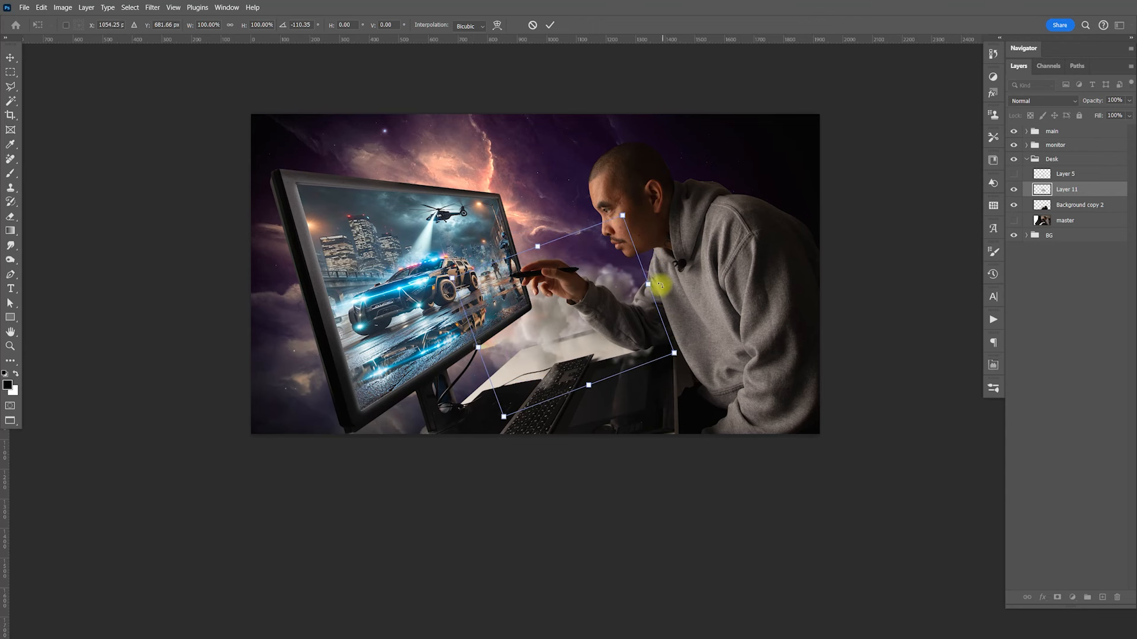
key("Return")
left_click_drag(589, 344, 642, 342)
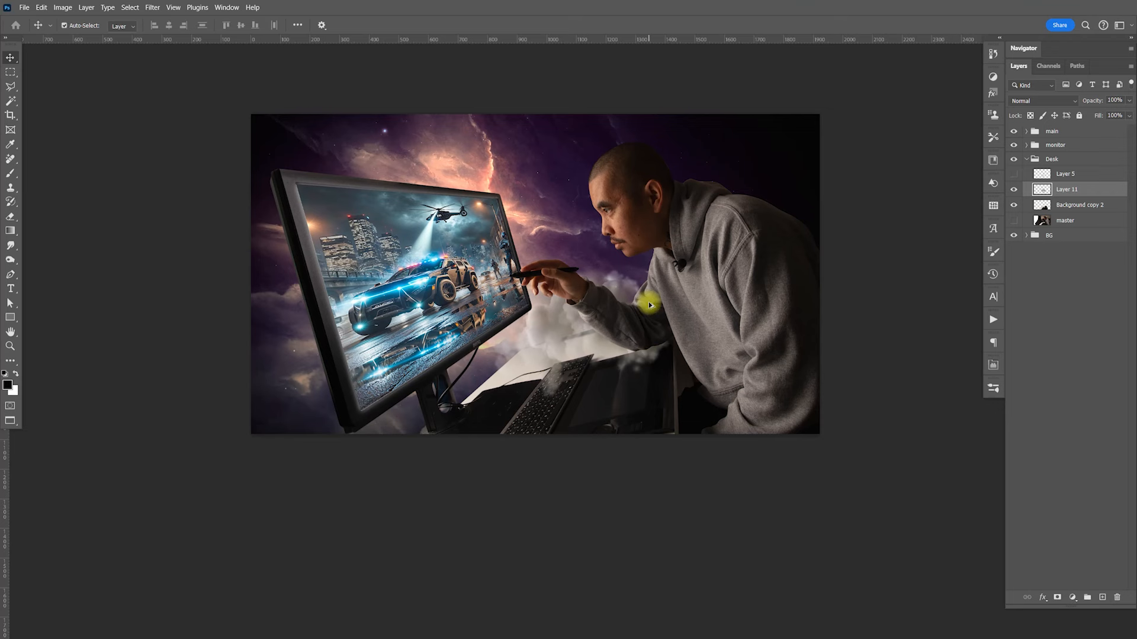
Try colorizing the smoke purple using Hue/Saturation with hue 259 and saturation +58
key("ctrl+u")
left_click_drag(743, 255, 825, 229)
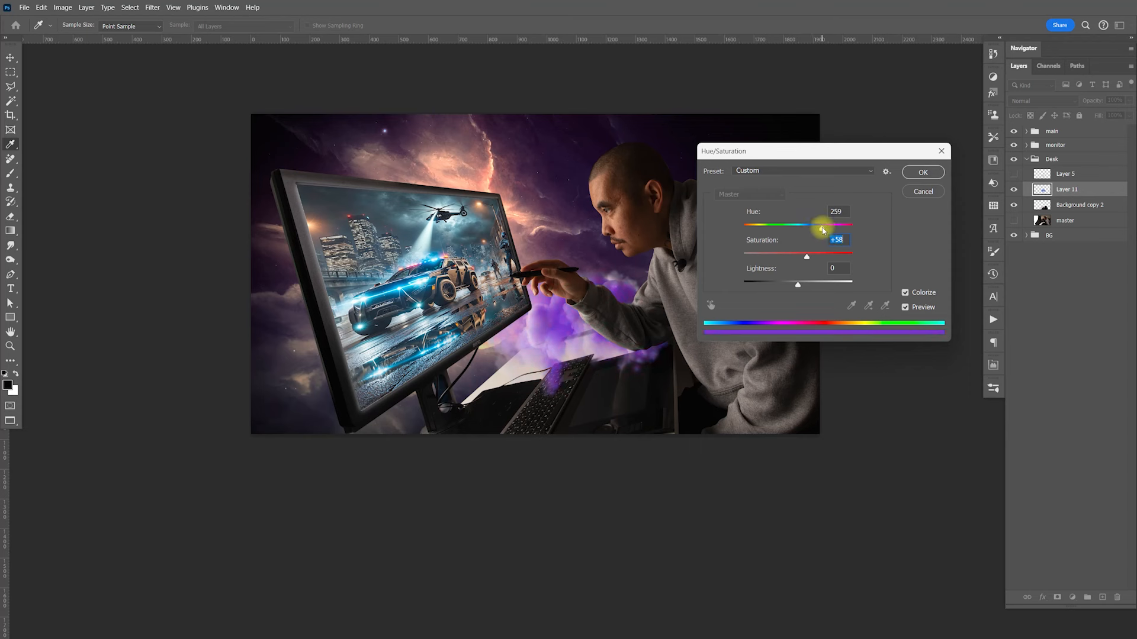
left_click(923, 191)
Delete the pasted smoke layer from the Desk group
key("v")
left_click(1088, 189)
key("Delete")
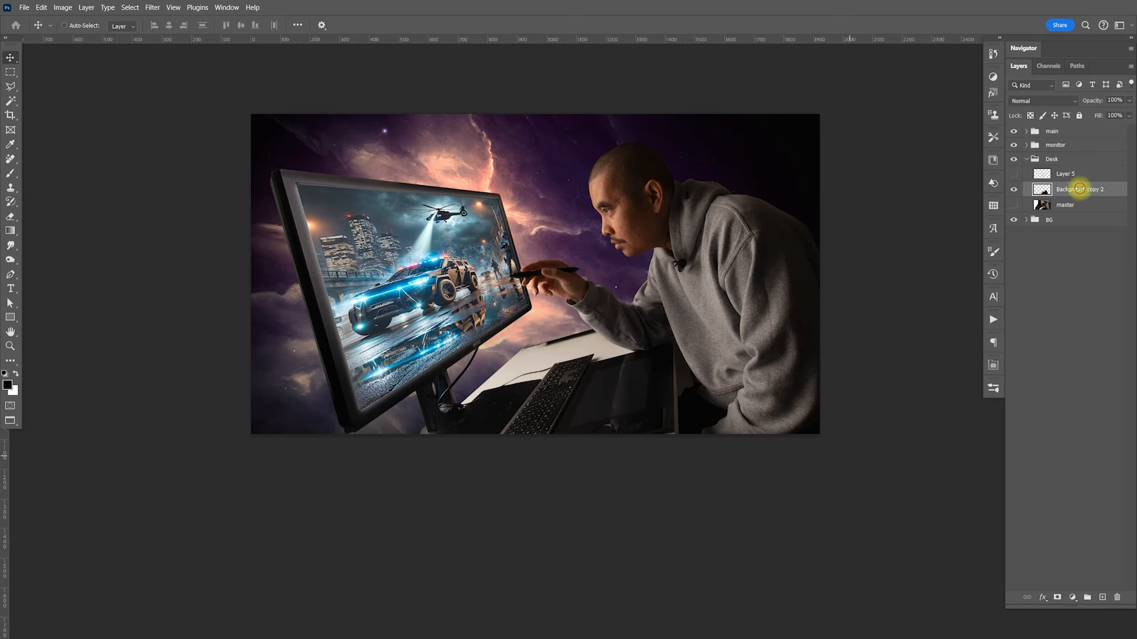
Add a white layer mask to the Background copy 2 desk layer
left_click(1014, 189)
left_click(1014, 189)
left_click(1057, 597)
key("x")
Lasso the dark leftover area between the desk's edge and the hoodie and hide it on the Background copy 2 mask
key("z")
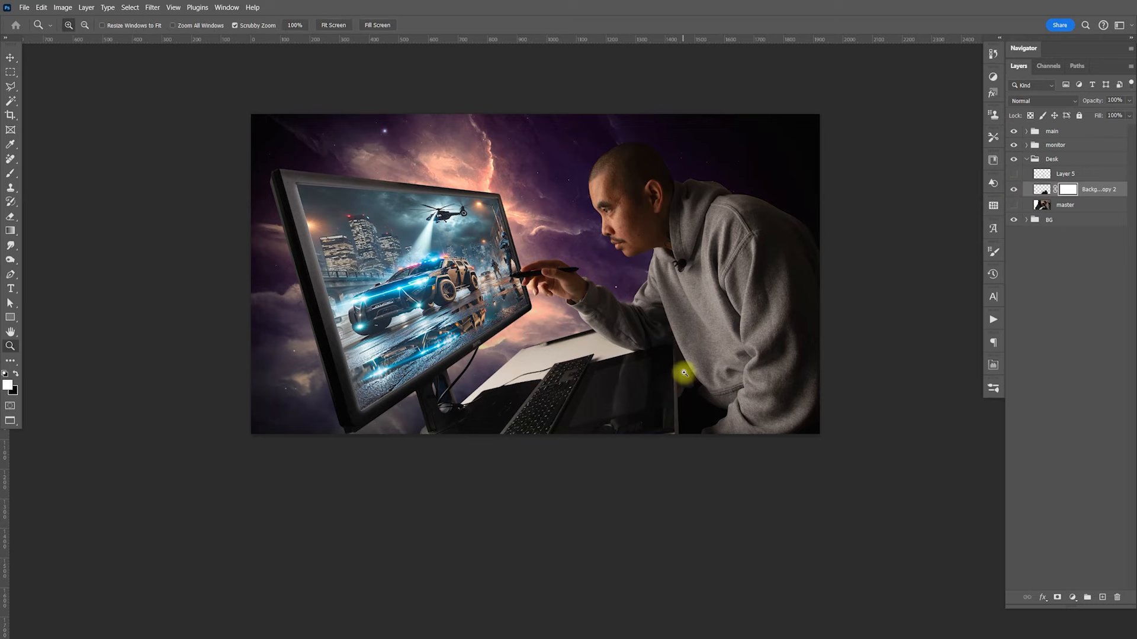
left_click(692, 374)
left_click(1013, 190)
left_click(1014, 189)
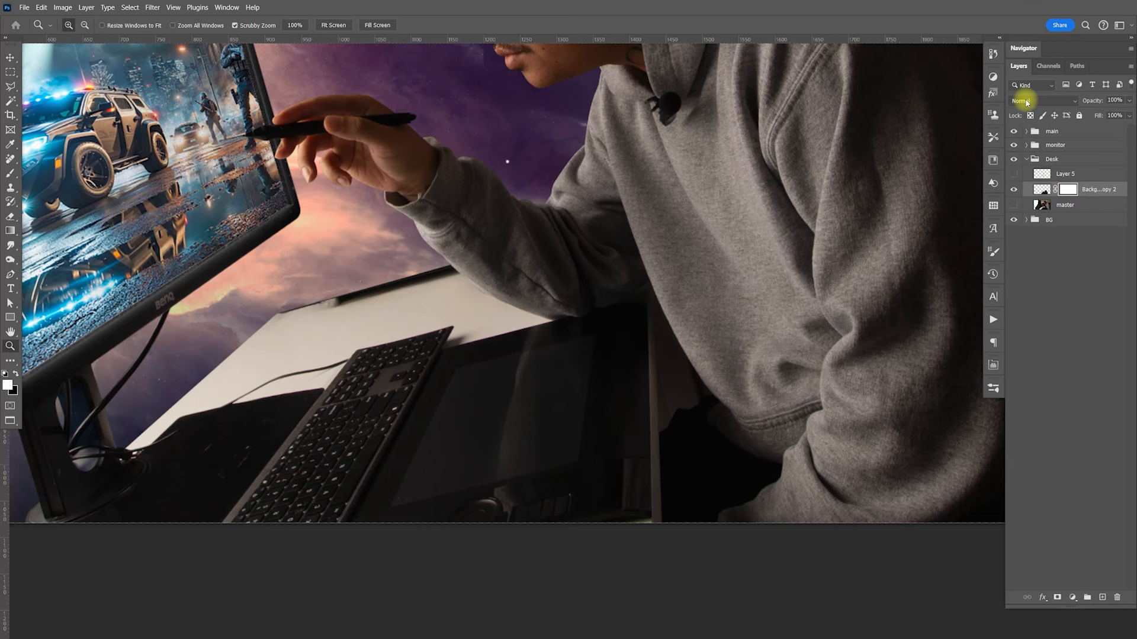
key("l")
left_click(719, 221)
left_click(653, 287)
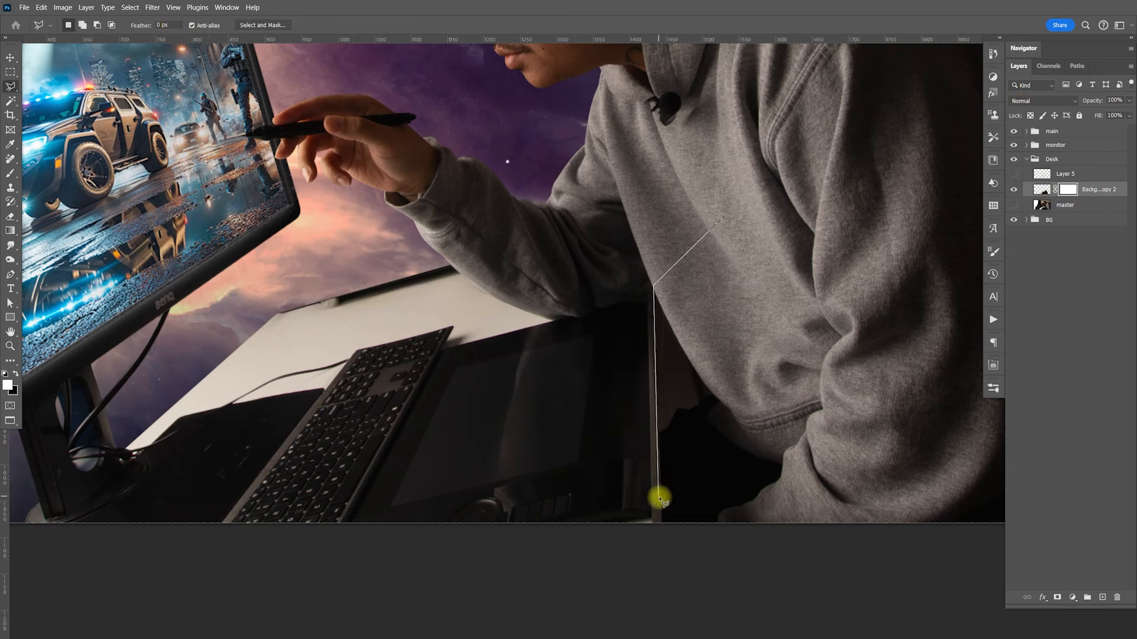
left_click(661, 565)
left_click(814, 571)
left_click(854, 314)
double_click(799, 214)
left_click(1067, 190)
key("Delete")
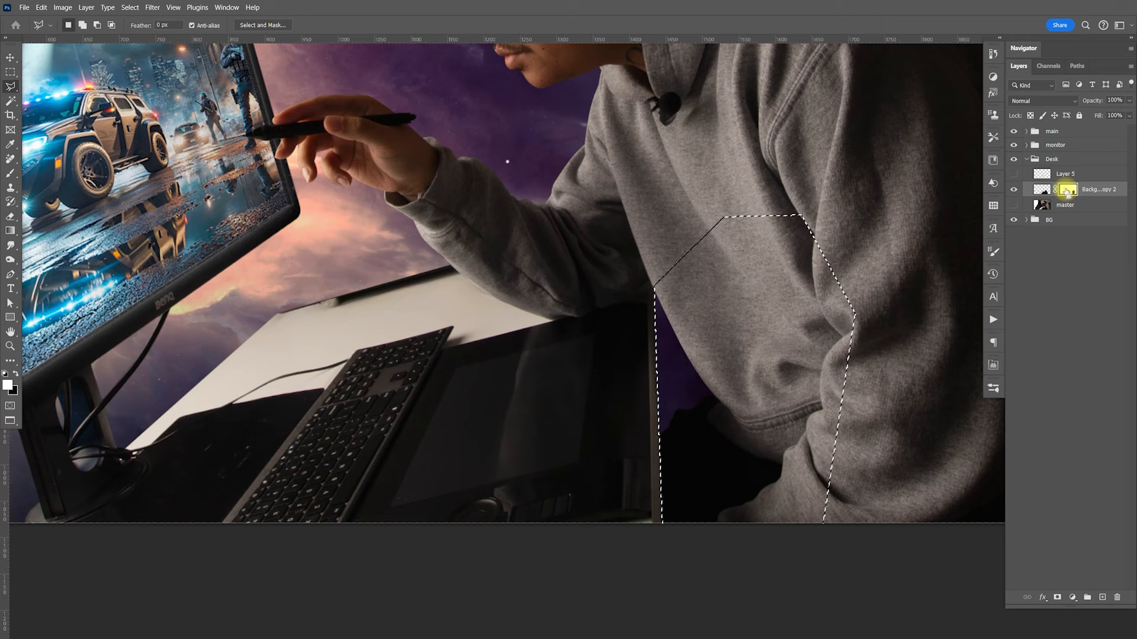
key("ctrl+d")
Paint black on the Background copy 2 mask with a soft 175 px brush to fade the desk's back edge below the forearm
left_click(14, 392)
left_click_drag(583, 288, 657, 333)
left_click(1067, 190)
key("b")
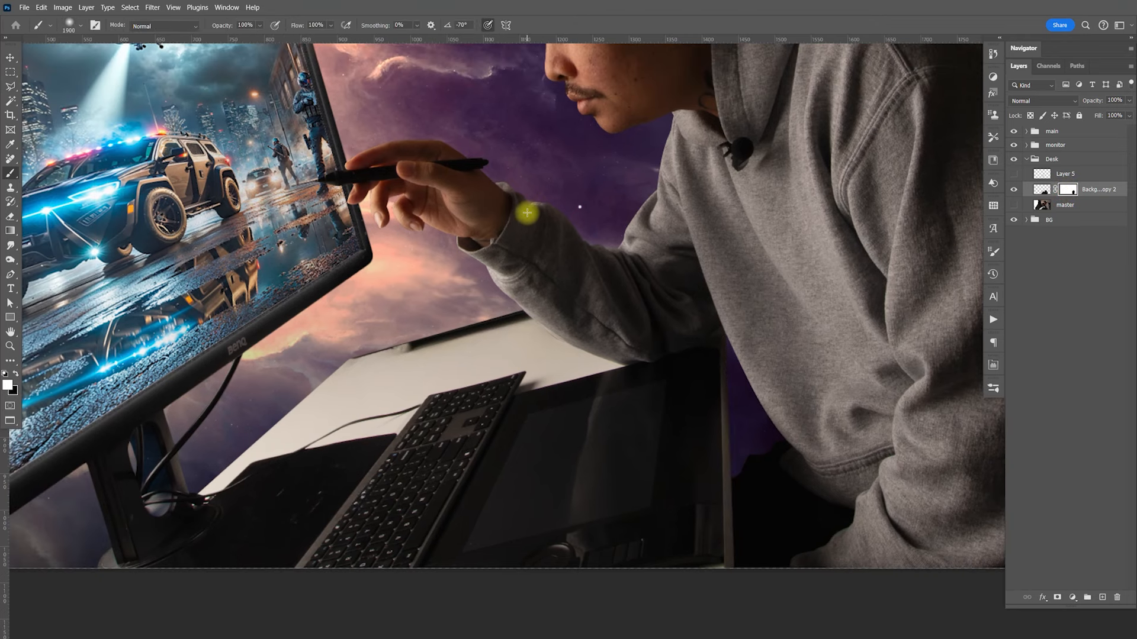
key("bracketleft")
key("bracketleft")
key("bracketleft")
key("bracketleft")
key("bracketleft")
key("bracketleft")
key("bracketleft")
key("bracketleft")
key("bracketleft")
key("bracketleft")
key("bracketleft")
key("bracketleft")
key("bracketleft")
key("bracketleft")
key("bracketleft")
key("bracketleft")
key("bracketleft")
key("bracketleft")
key("bracketleft")
key("bracketleft")
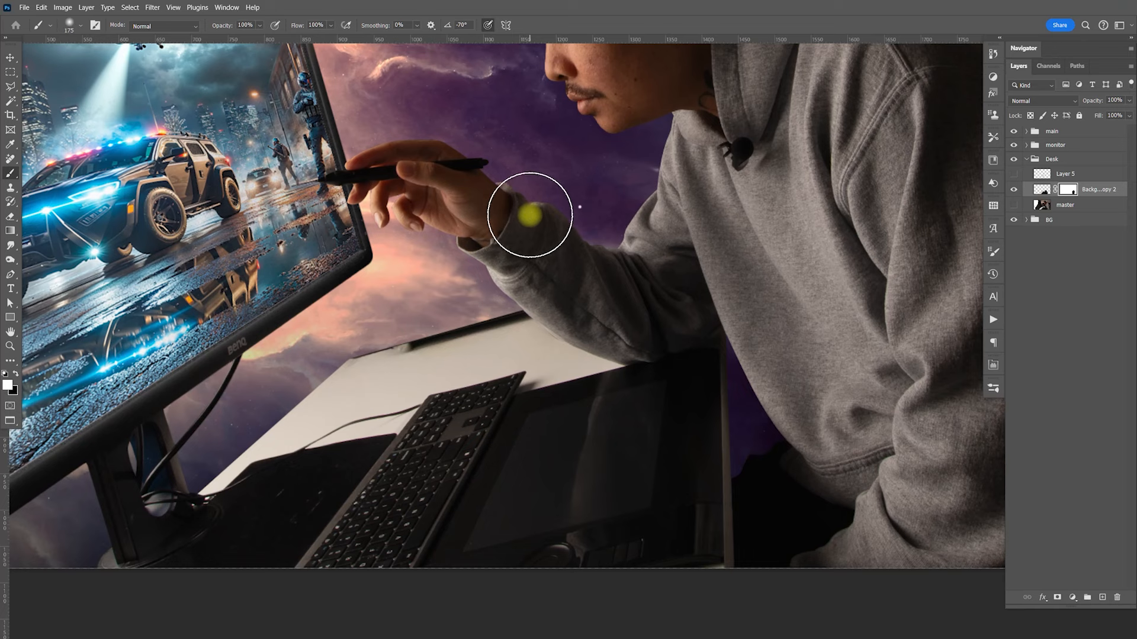
key("bracketright")
key("bracketright")
key("bracketleft")
key("bracketleft")
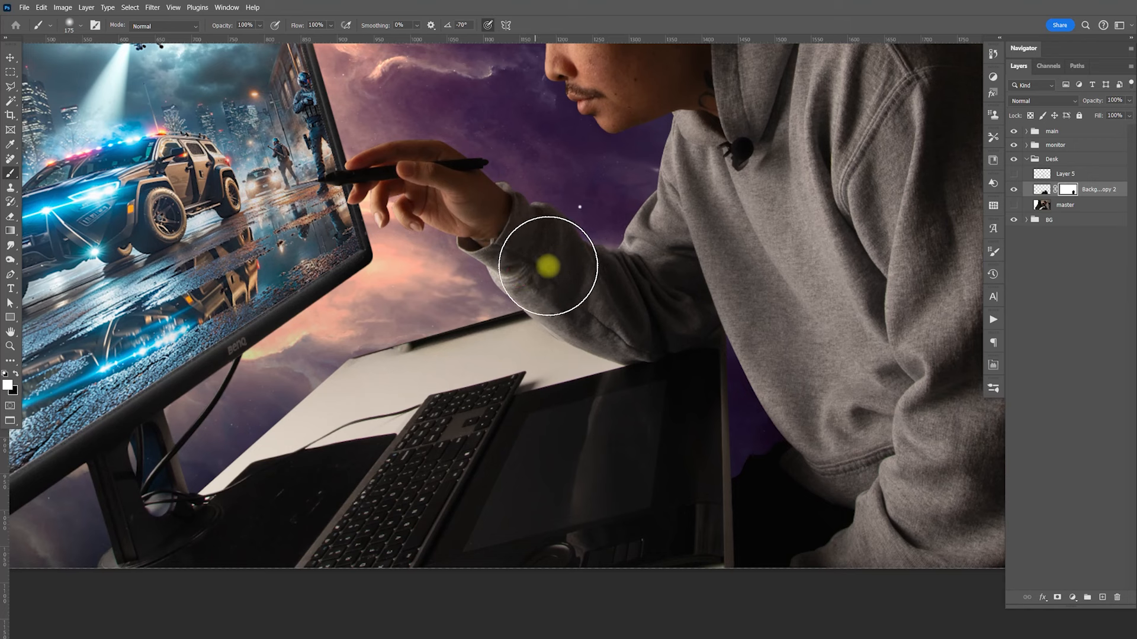
left_click(15, 375)
mouse_move(543, 271)
left_mouse_down()
mouse_move(525, 260)
mouse_move(467, 261)
mouse_move(444, 279)
mouse_move(386, 282)
mouse_move(315, 309)
mouse_move(406, 261)
mouse_move(453, 258)
left_mouse_up()
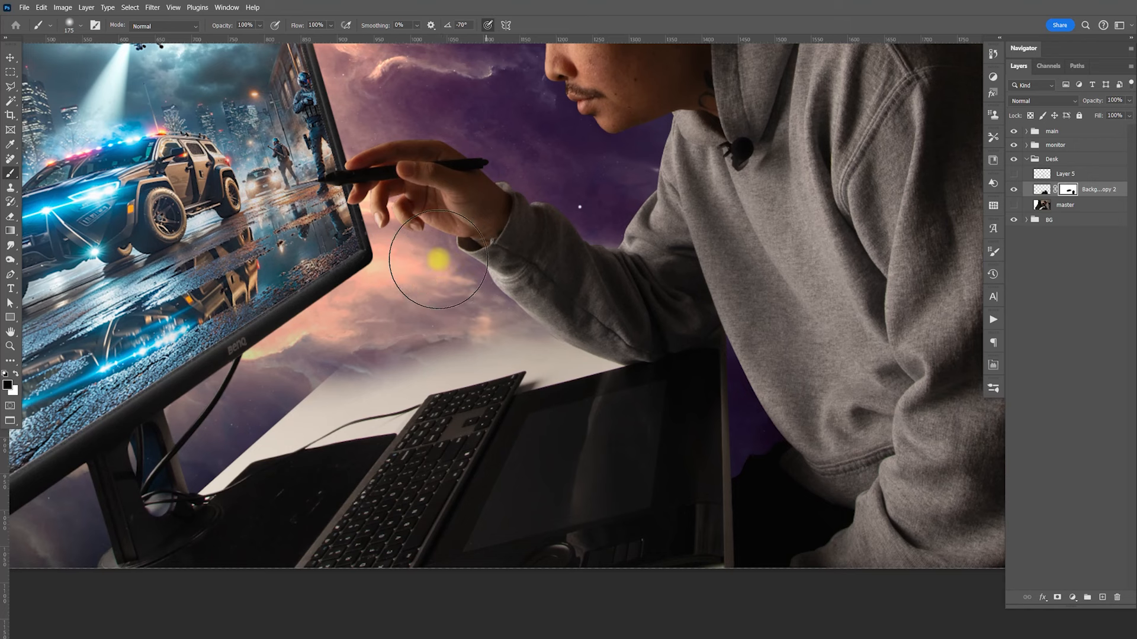
key("v")
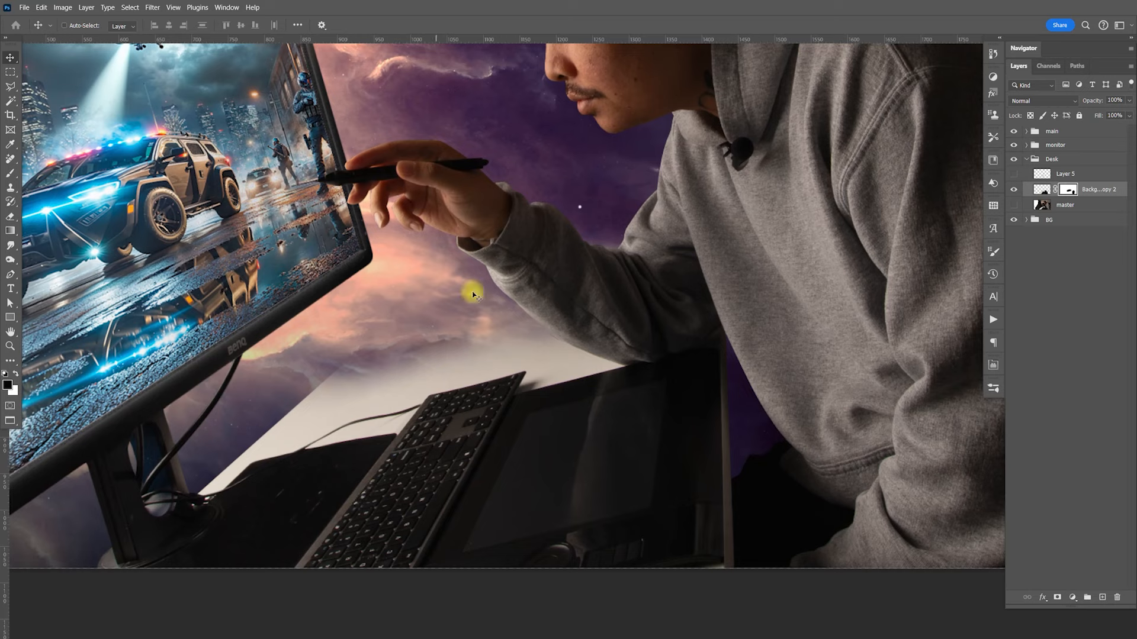
key("ctrl+minus")
key("ctrl+minus")
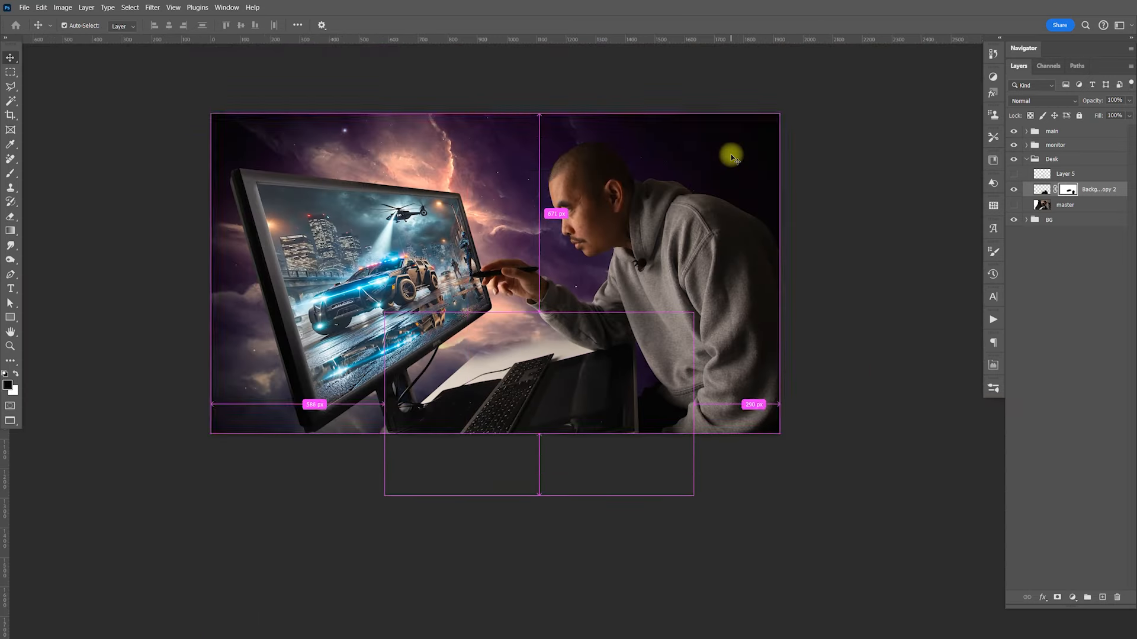
Put Background copy 2 into its own group and add a new empty layer clipped to that group
left_click(1105, 187)
key("ctrl+g")
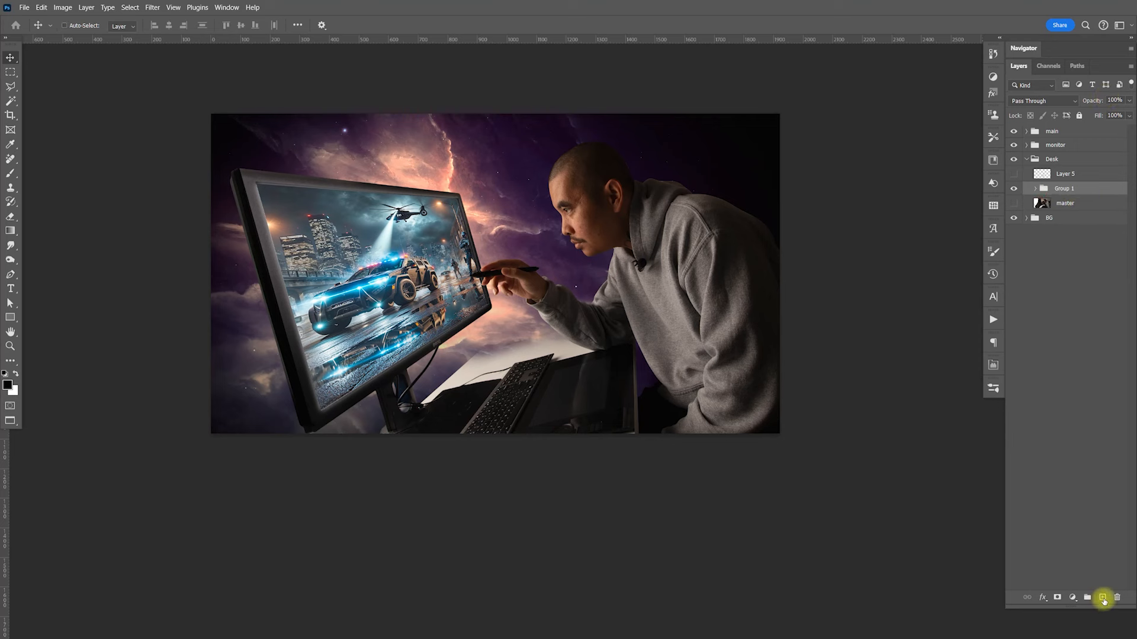
left_click(1102, 598)
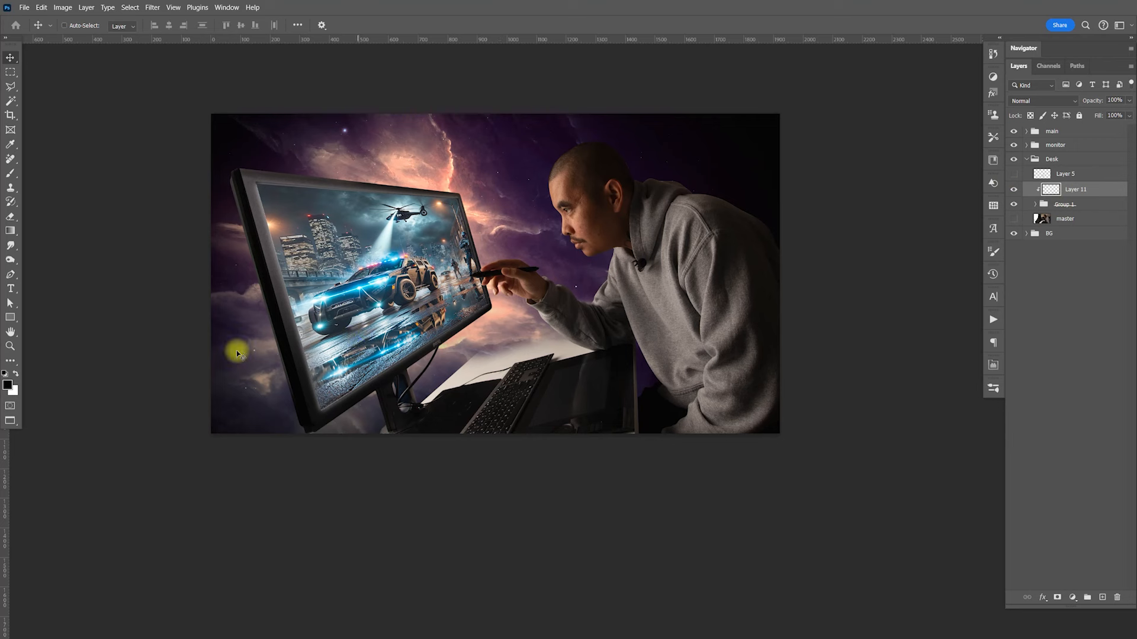
Fill the clipped layer with a dark purple (#483242) sampled from the nebula above the monitor
left_click(8, 385)
mouse_move(461, 146)
left_mouse_down()
mouse_move(416, 148)
mouse_move(460, 146)
left_mouse_up()
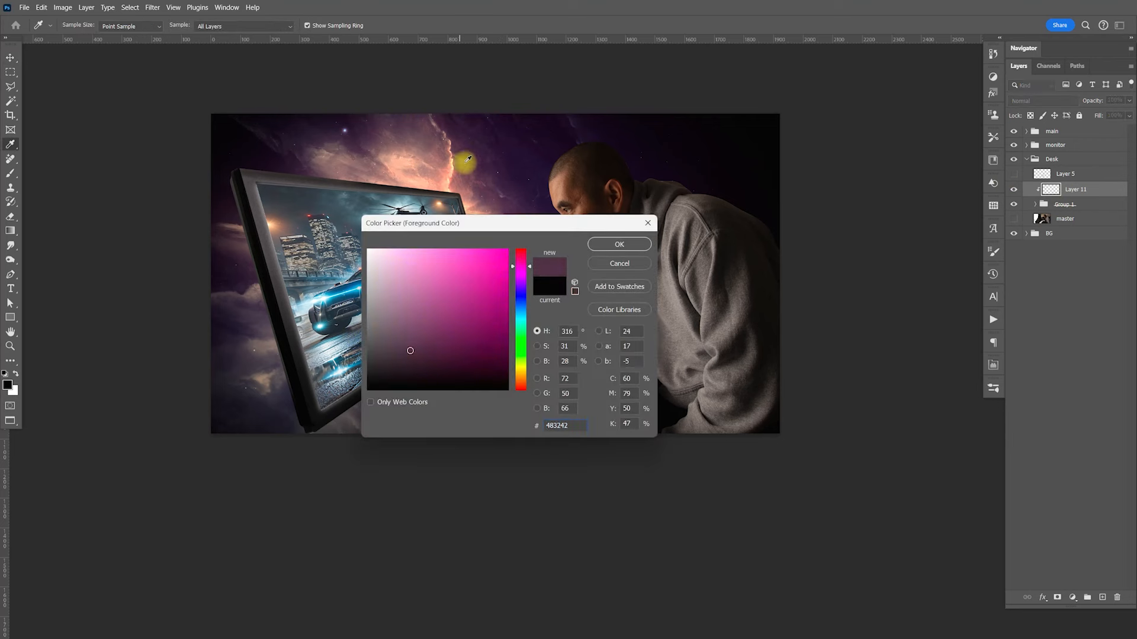
left_click(616, 245)
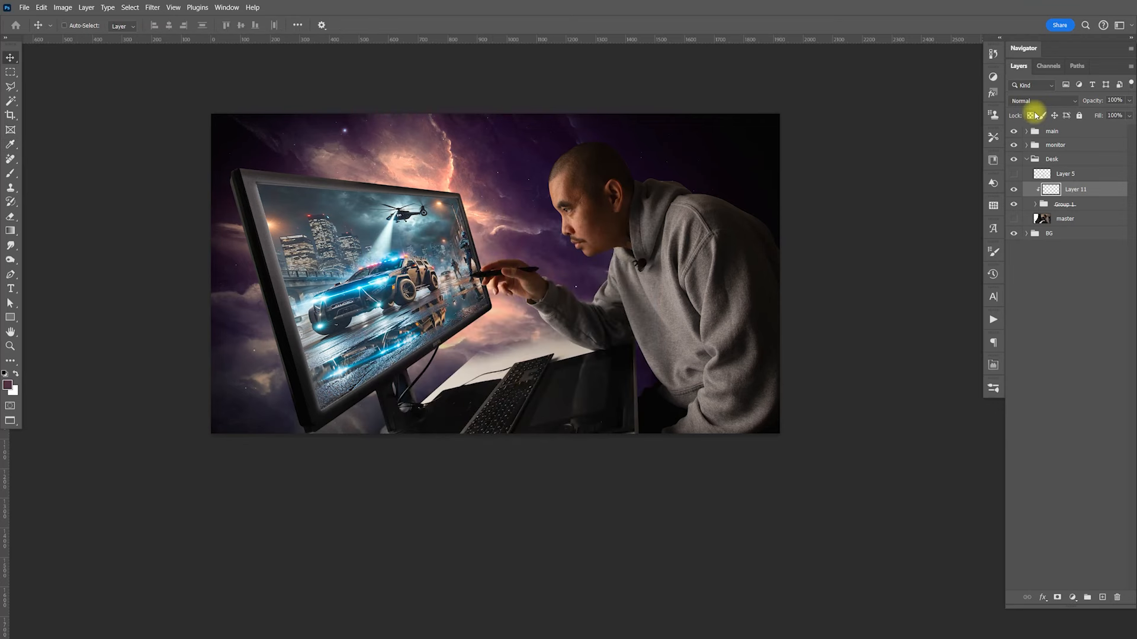
key("alt+BackSpace")
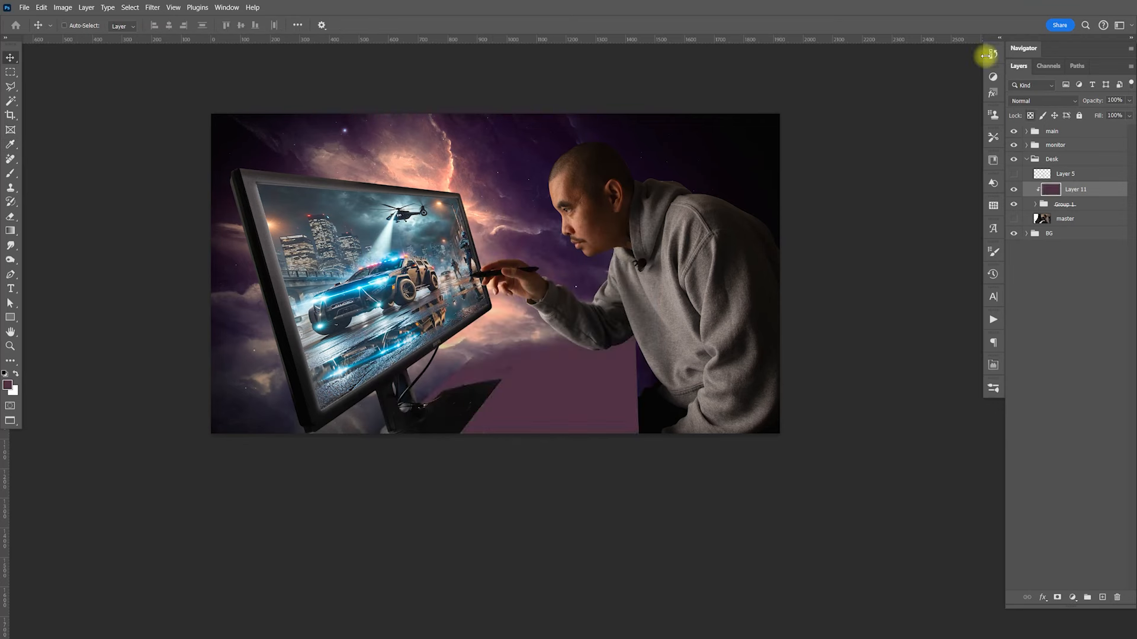
Set the purple clipped layer's blend mode to Multiply and its opacity to 40%
left_click(1025, 100)
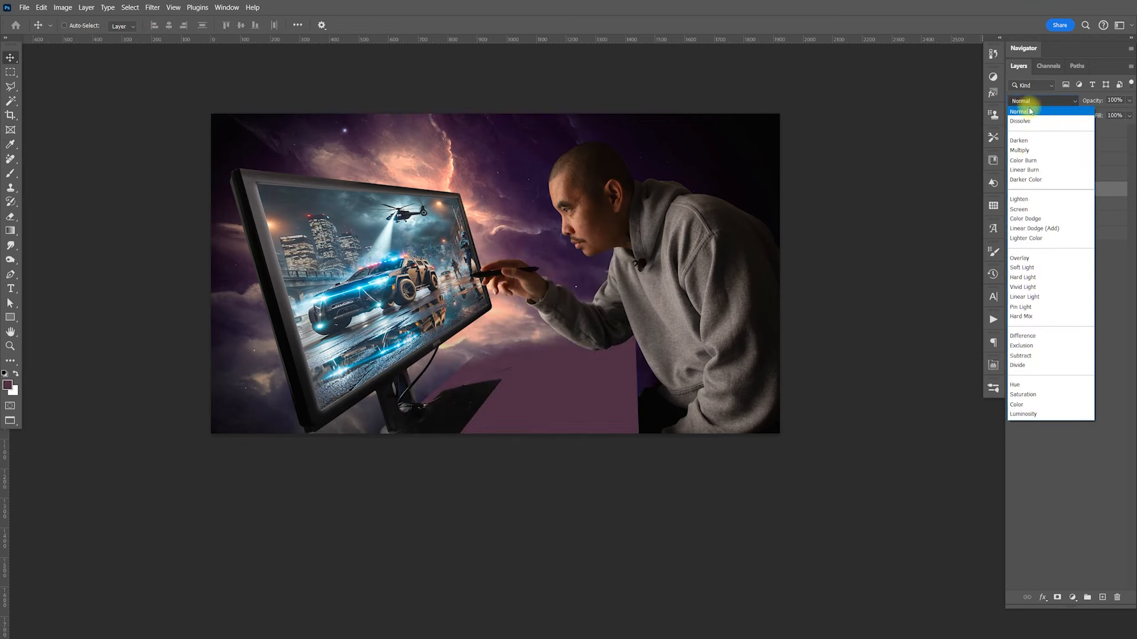
left_click(1031, 151)
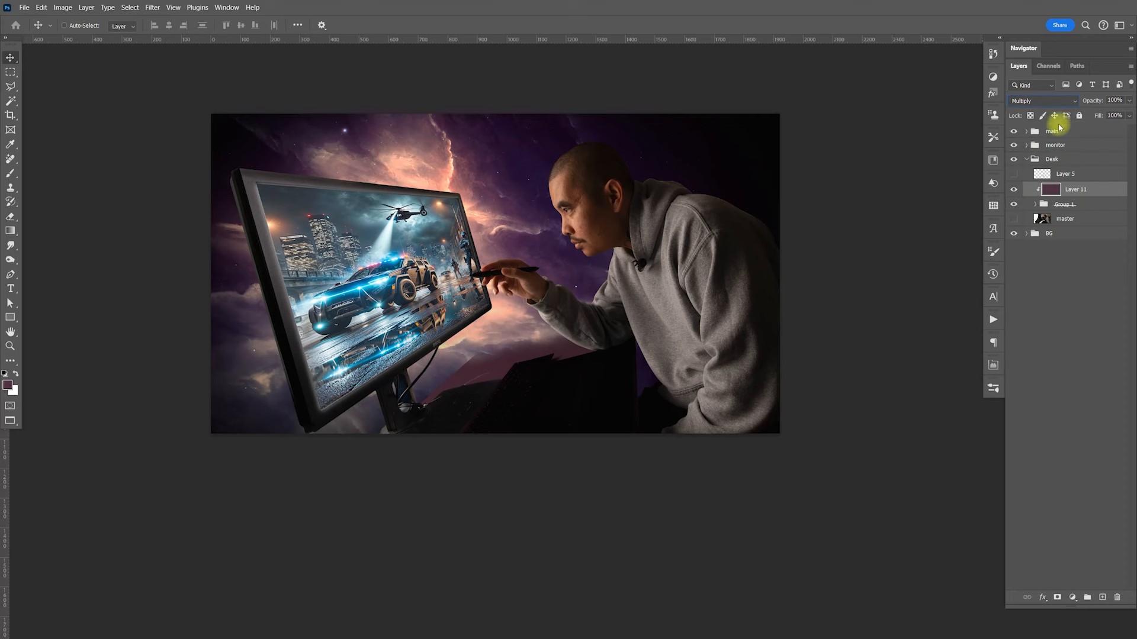
left_click_drag(1129, 102, 1092, 112)
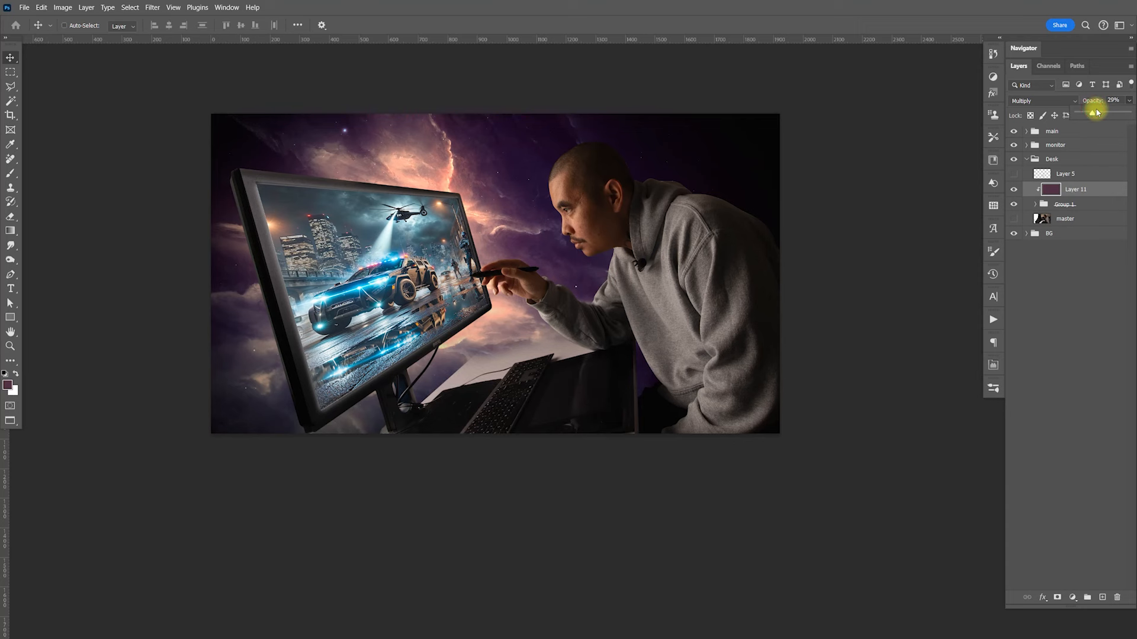
left_click_drag(1098, 114, 1098, 112)
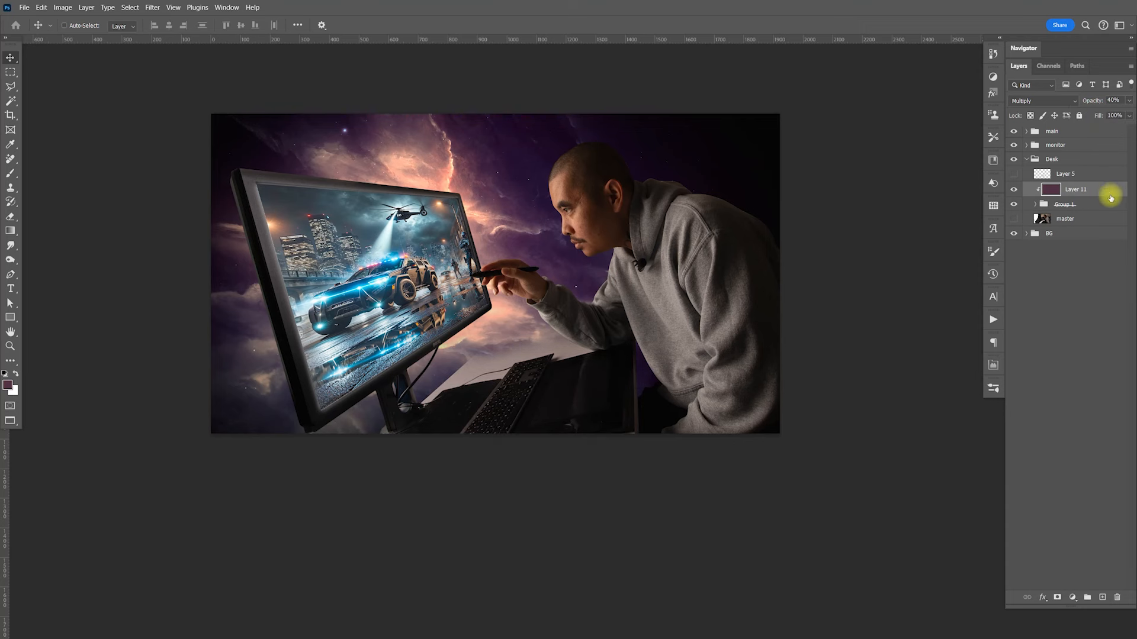
Split the purple layer's Blend If underlying dark slider to 86 / 119 to spare the desk's shadows
double_click(1111, 198)
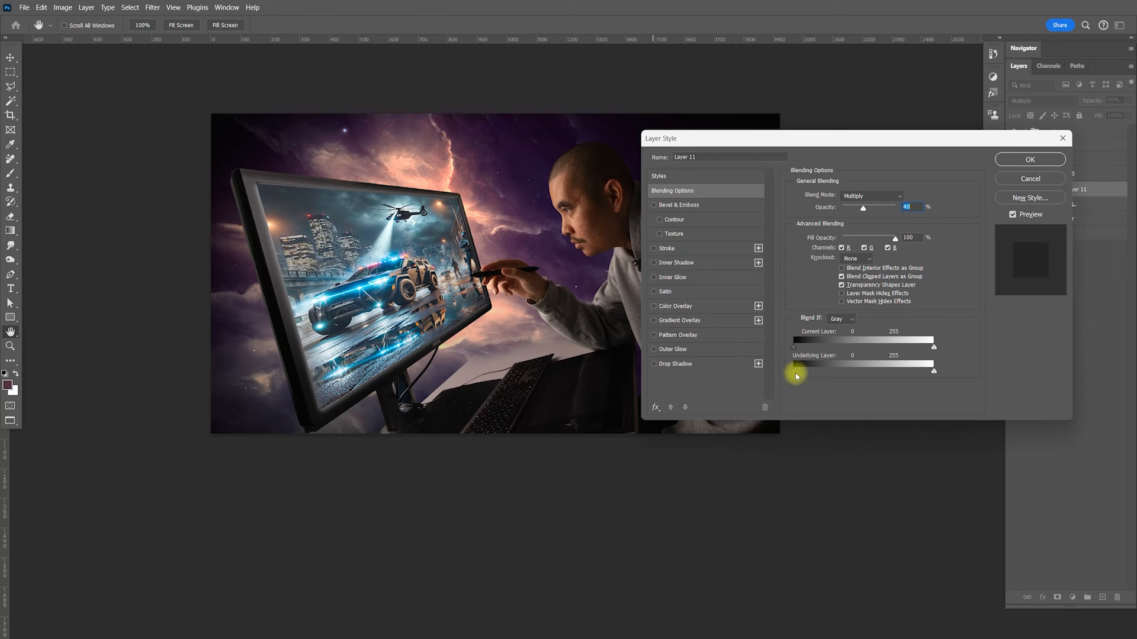
left_click_drag(796, 372, 832, 372)
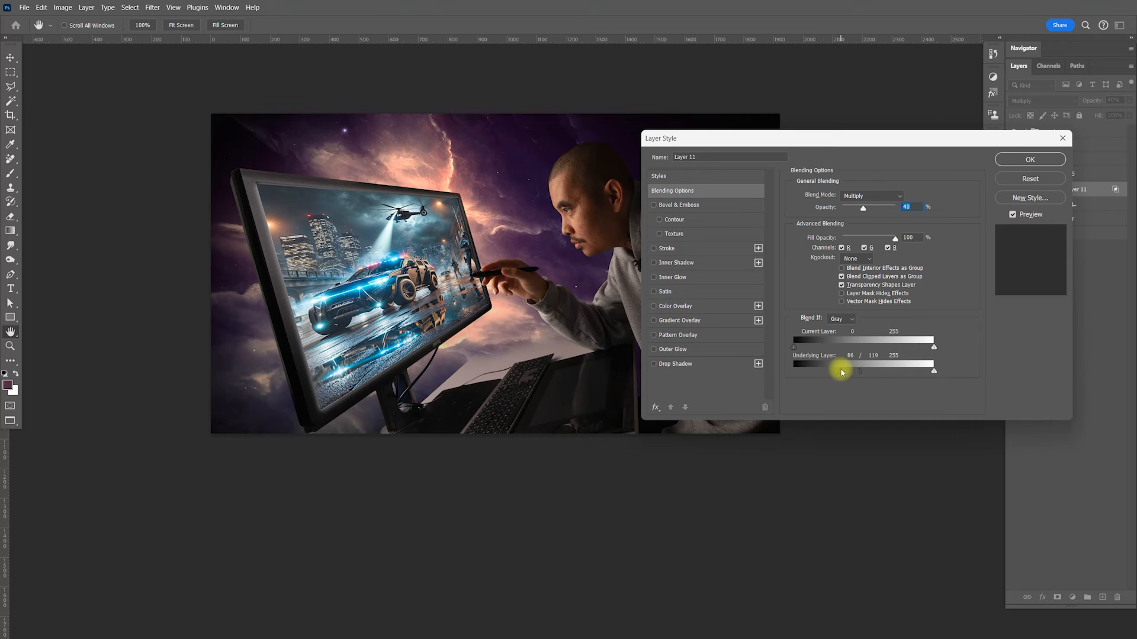
left_click(1009, 159)
left_click(1014, 191)
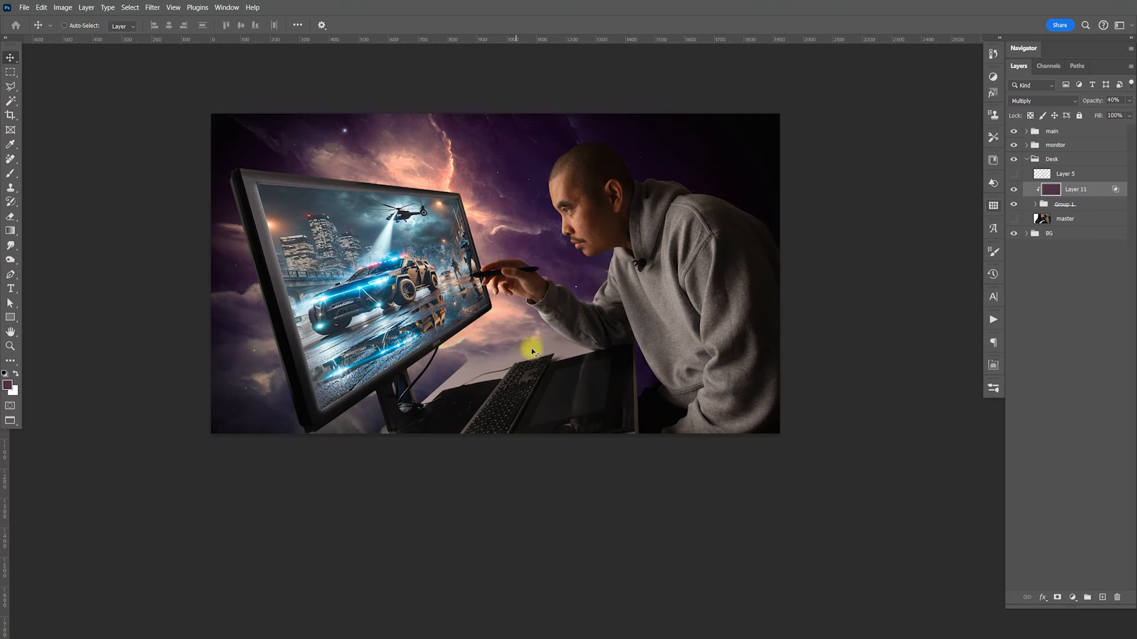
left_click_drag(691, 342, 679, 343)
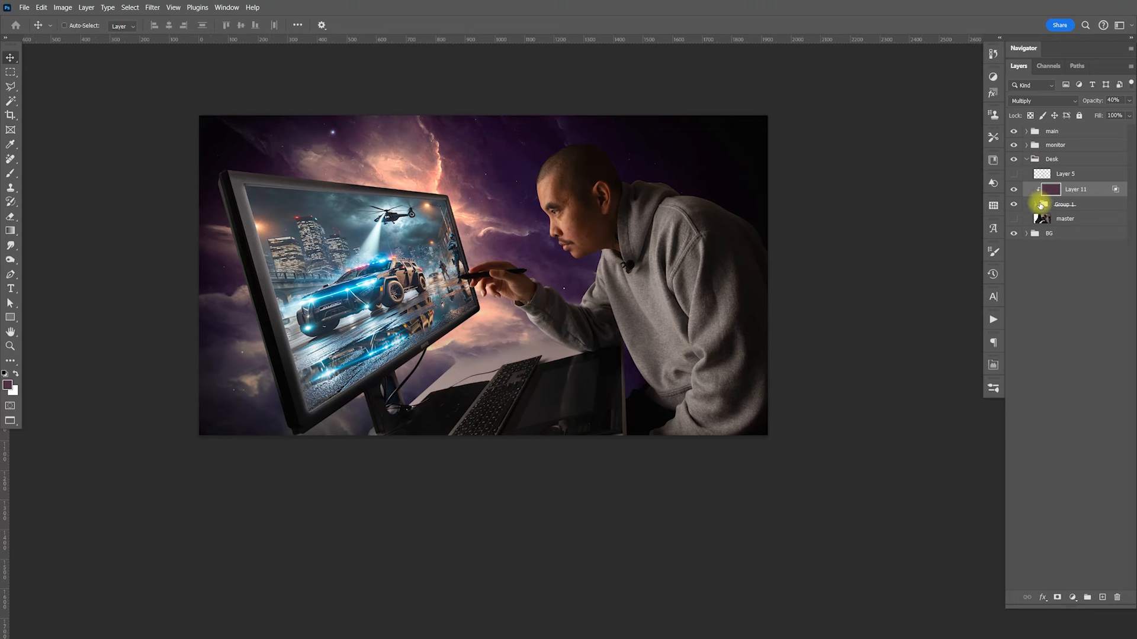
Try applying the HDR action to the Background copy 2 desk layer inside Group 1
left_click(1035, 204)
left_click(1052, 220)
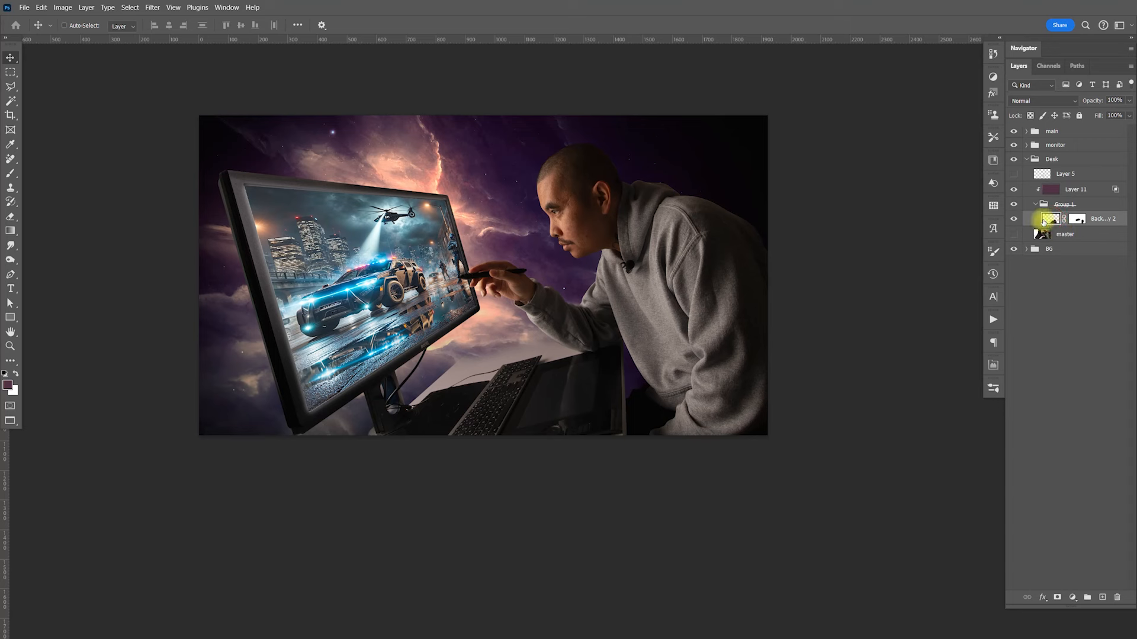
left_click(992, 322)
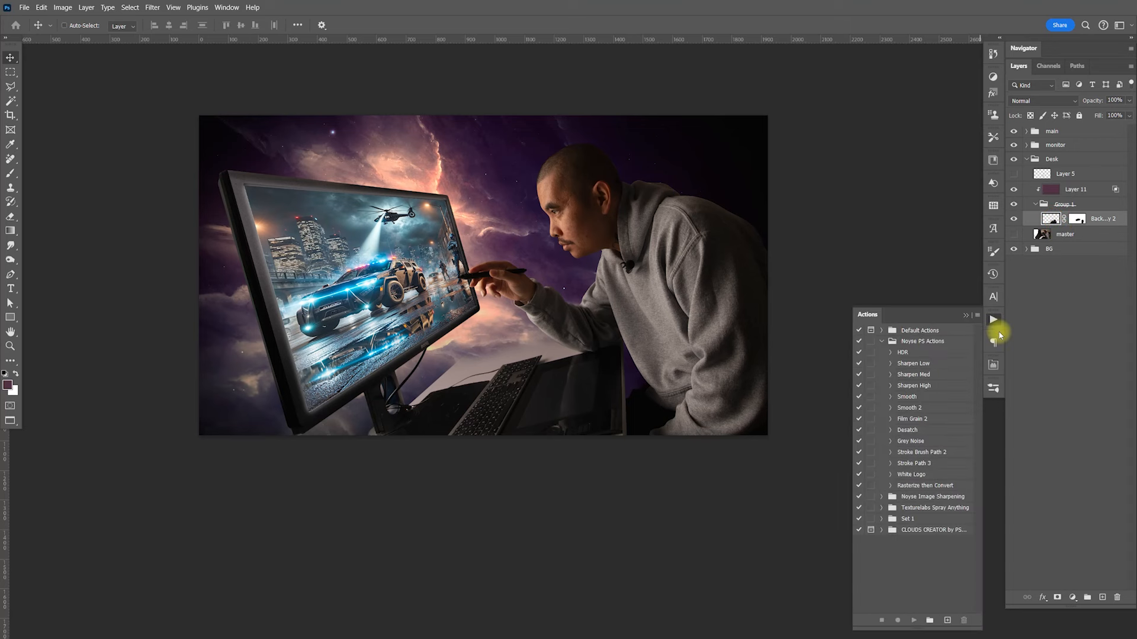
left_click(927, 365)
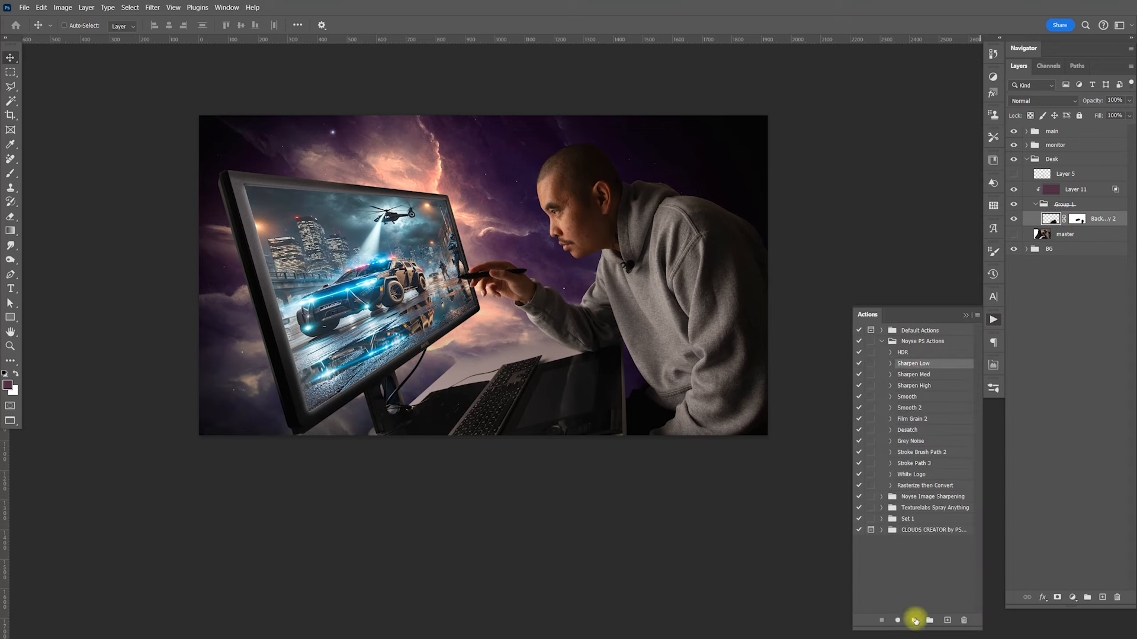
left_click(911, 354)
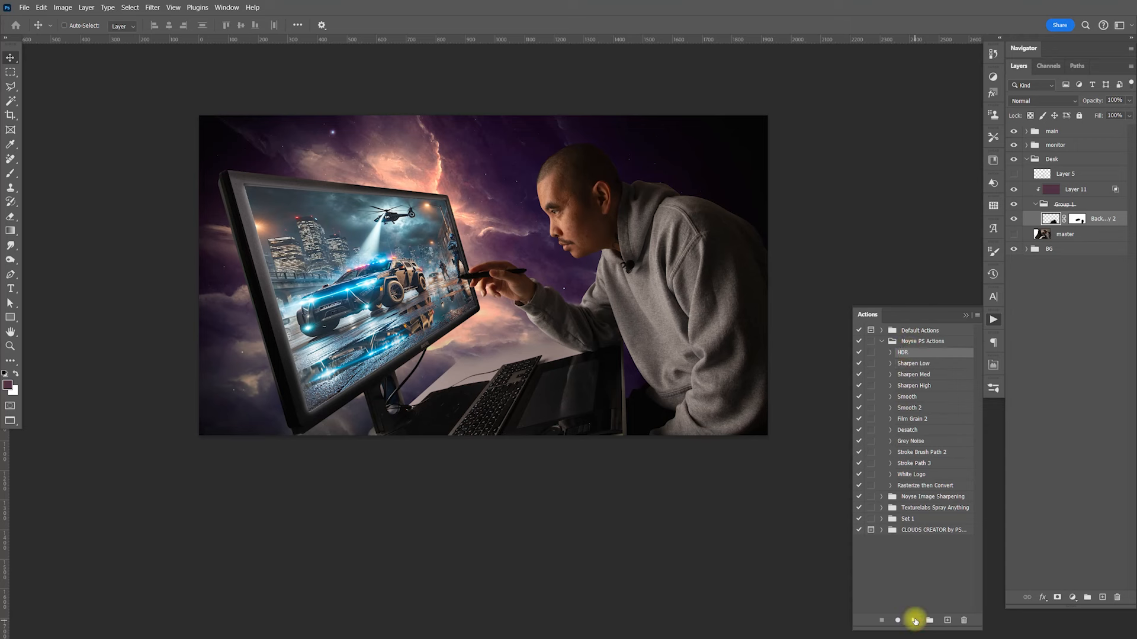
left_click(916, 620)
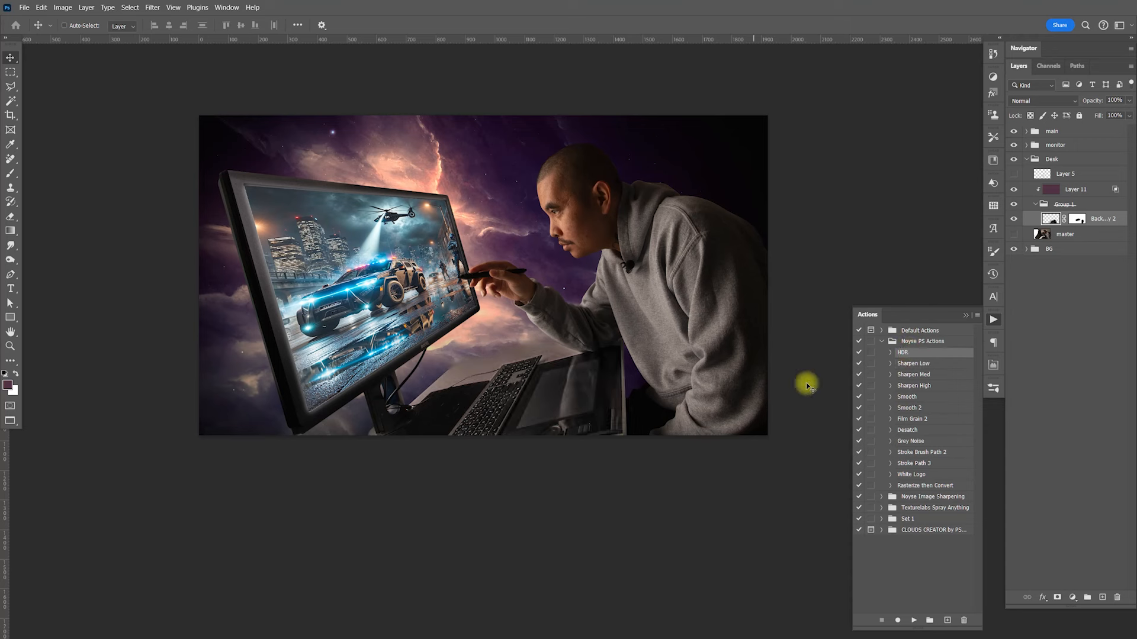
key("ctrl+z")
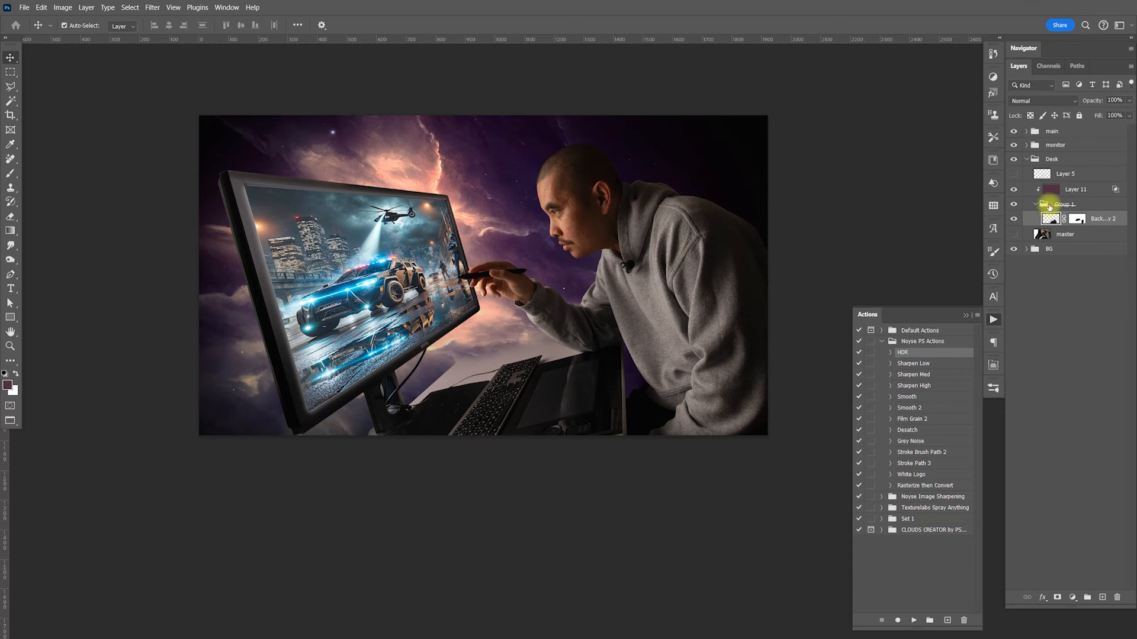
Brighten the Background copy 2 desk layer using Levels with the midtone input at 1.31
key("ctrl+l")
left_click_drag(693, 483, 683, 485)
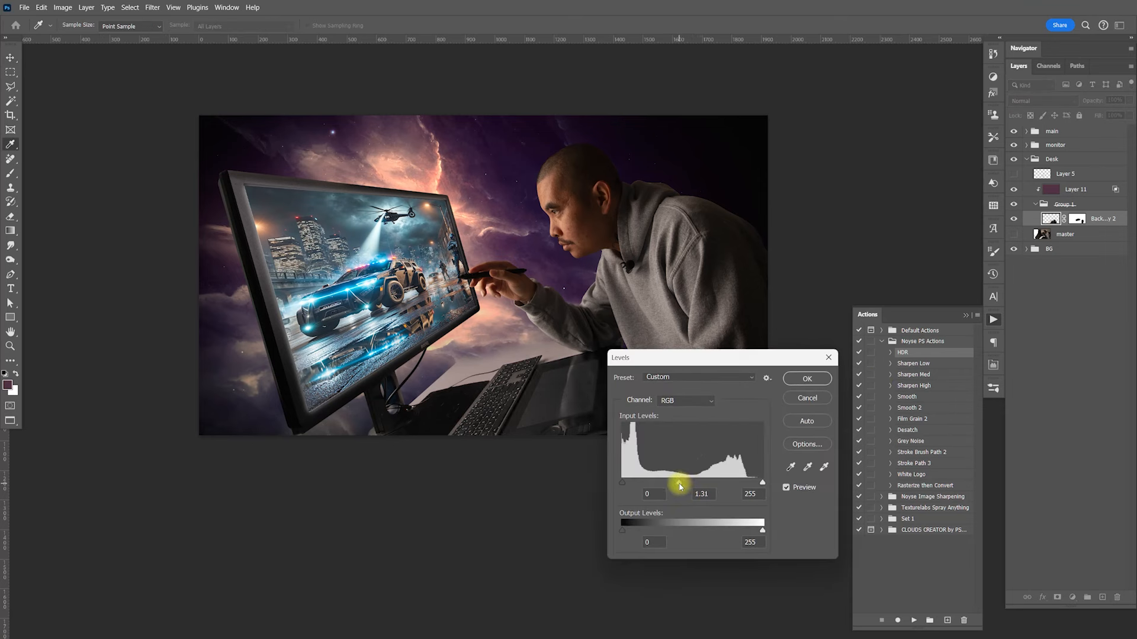
left_click(806, 379)
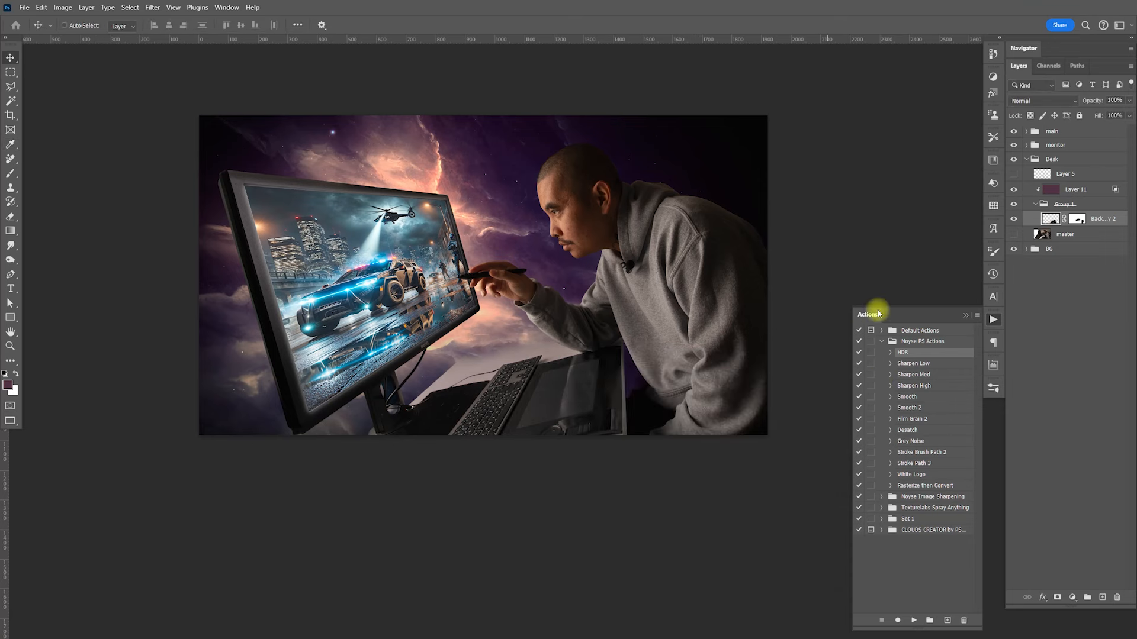
left_click(994, 320)
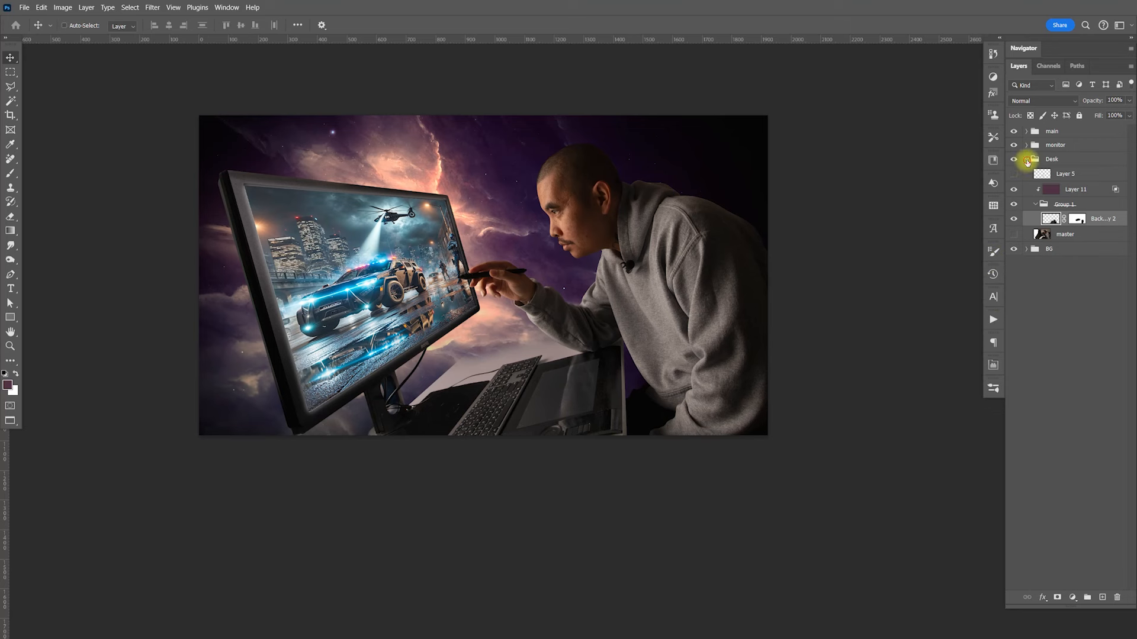
Group Layer 3 inside the main group and duplicate it within the new group
left_click(1026, 159)
left_click(1026, 132)
left_click(1068, 150)
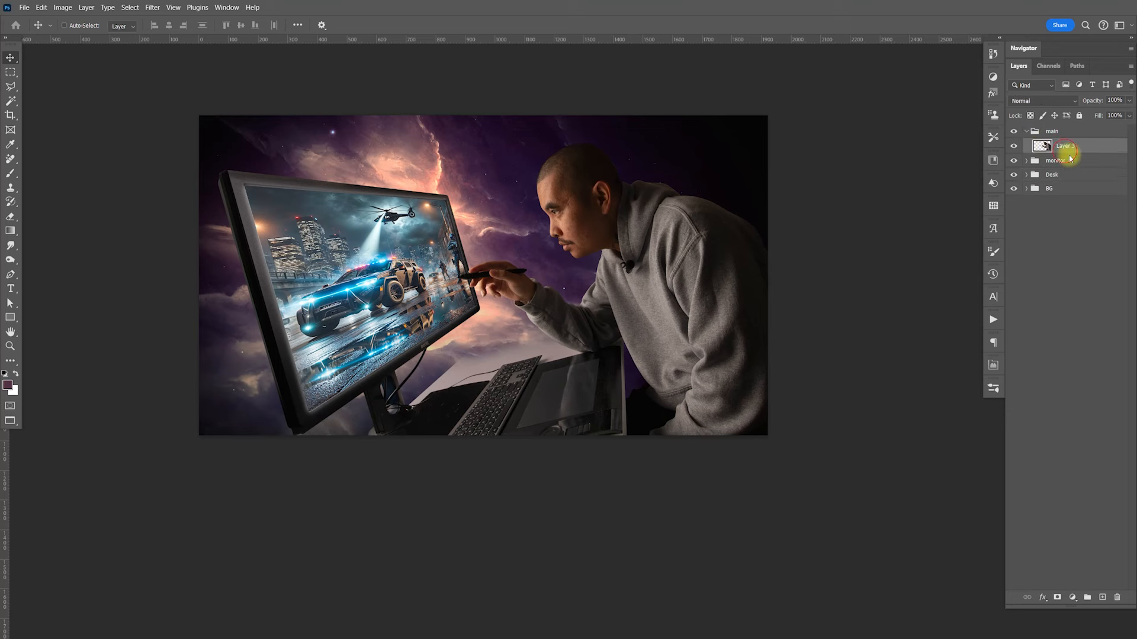
key("ctrl+g")
left_click(1035, 145)
left_click(1035, 145)
left_click(1077, 162)
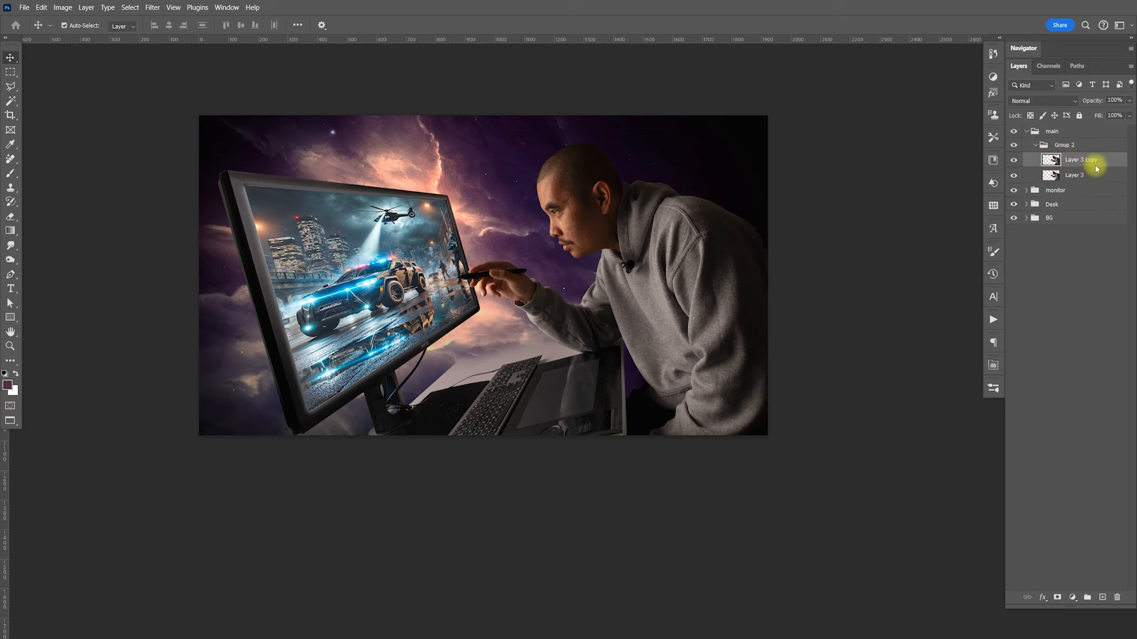
Rename the lower Layer 3 in Group 2 as master, hide it and make Layer 3 copy active
double_click(1075, 175)
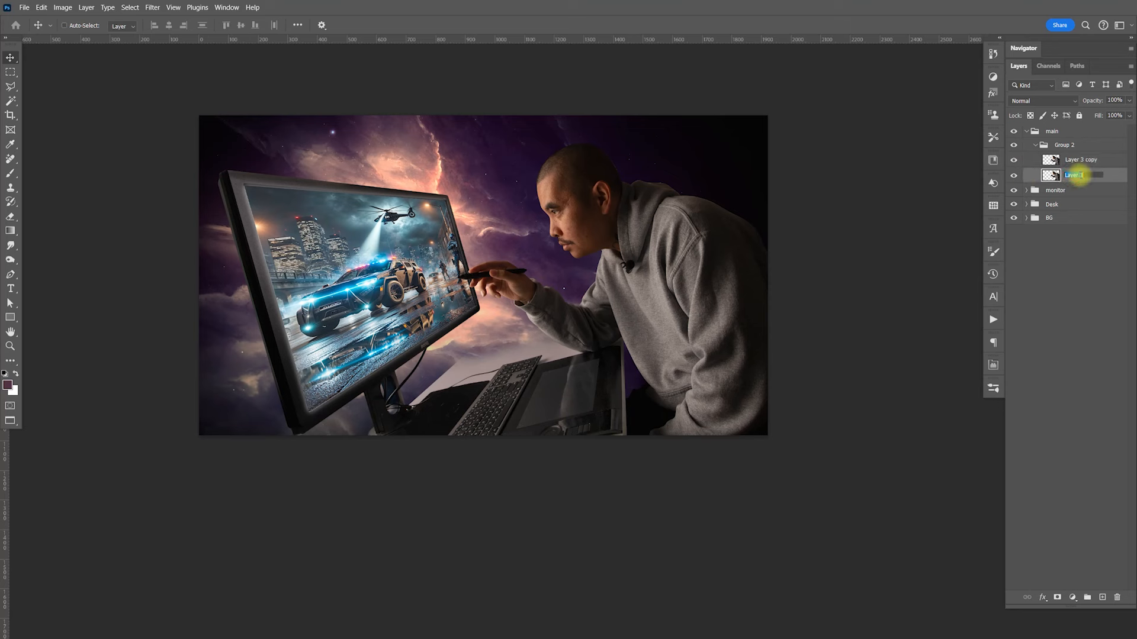
left_click(1013, 175)
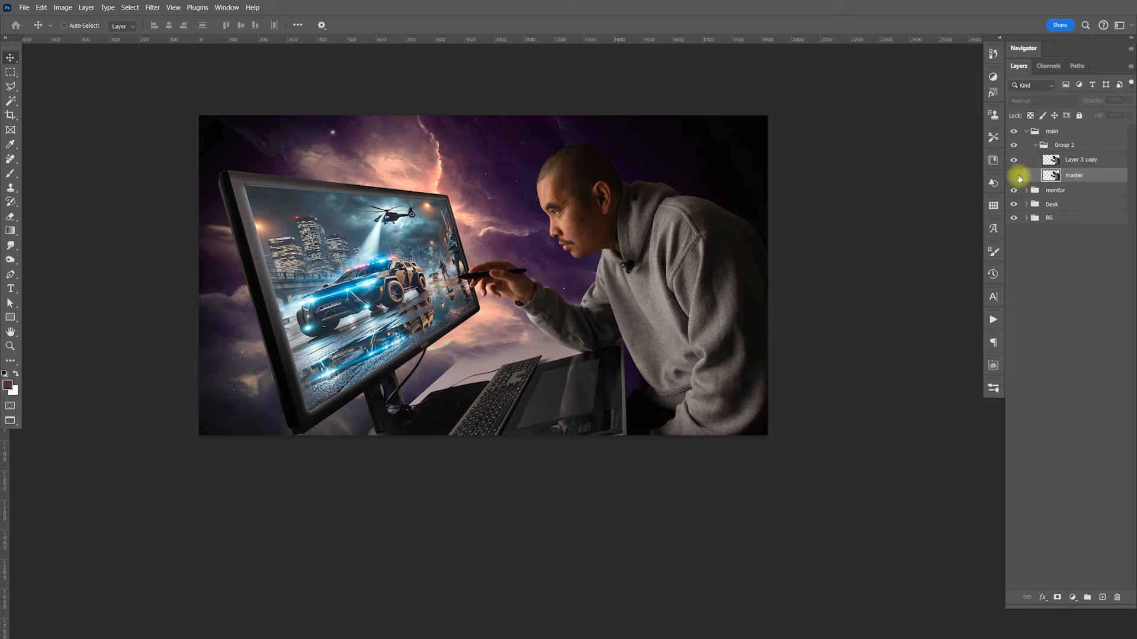
left_click(1084, 161)
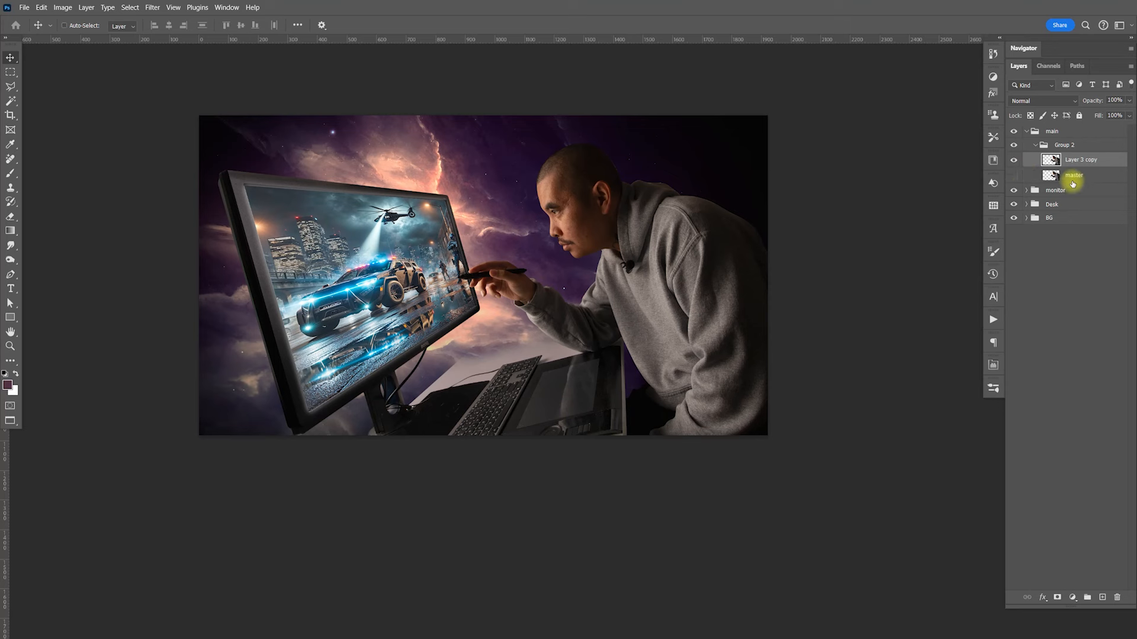
Try applying the HDR action to Layer 3 copy
left_click(993, 319)
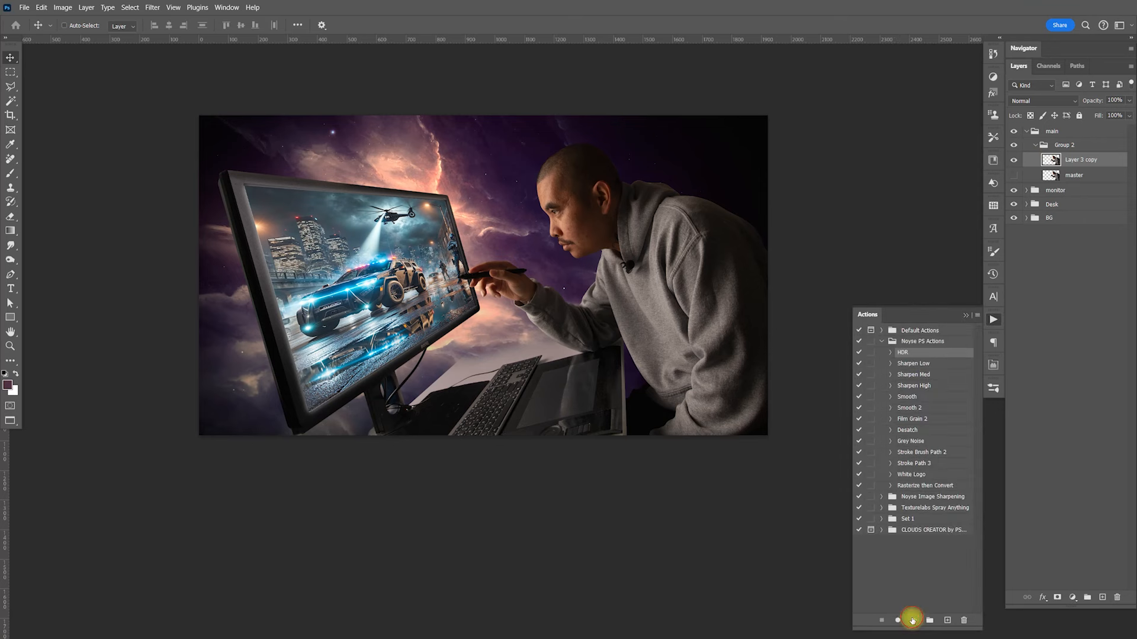
left_click(913, 620)
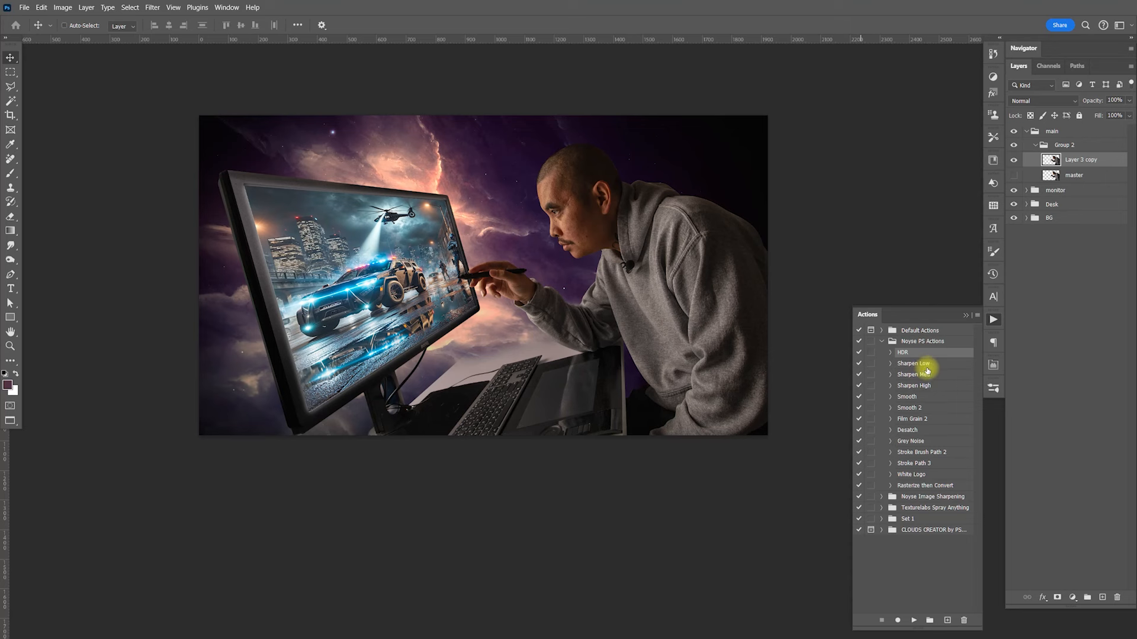
key("ctrl+z")
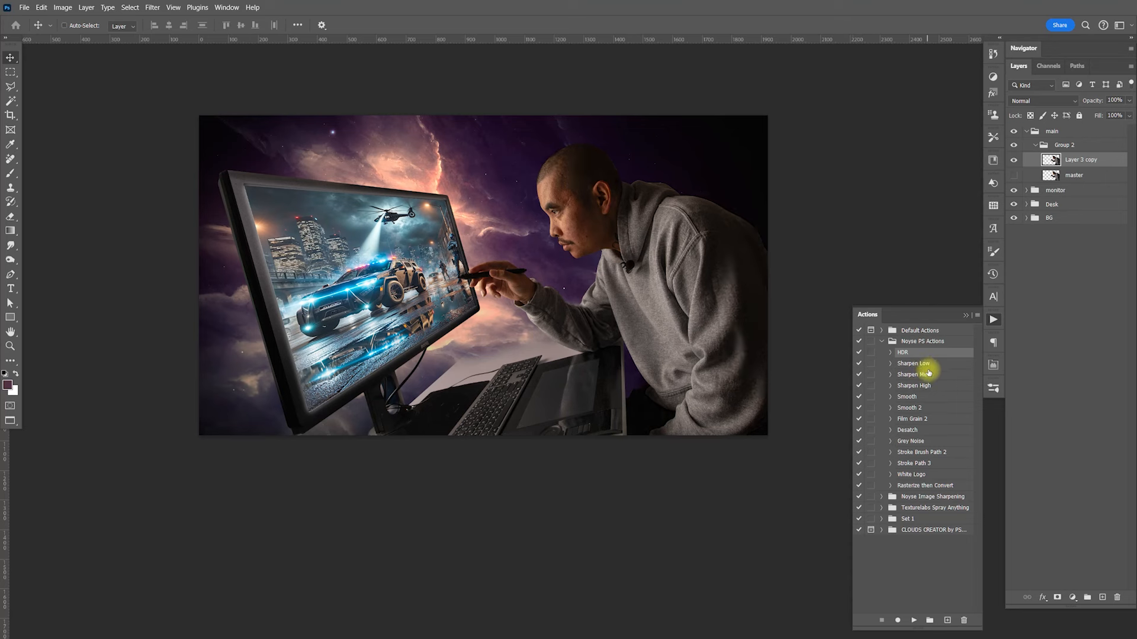
Apply the Sharpen Low action to Layer 3 copy
left_click(924, 365)
left_click(914, 620)
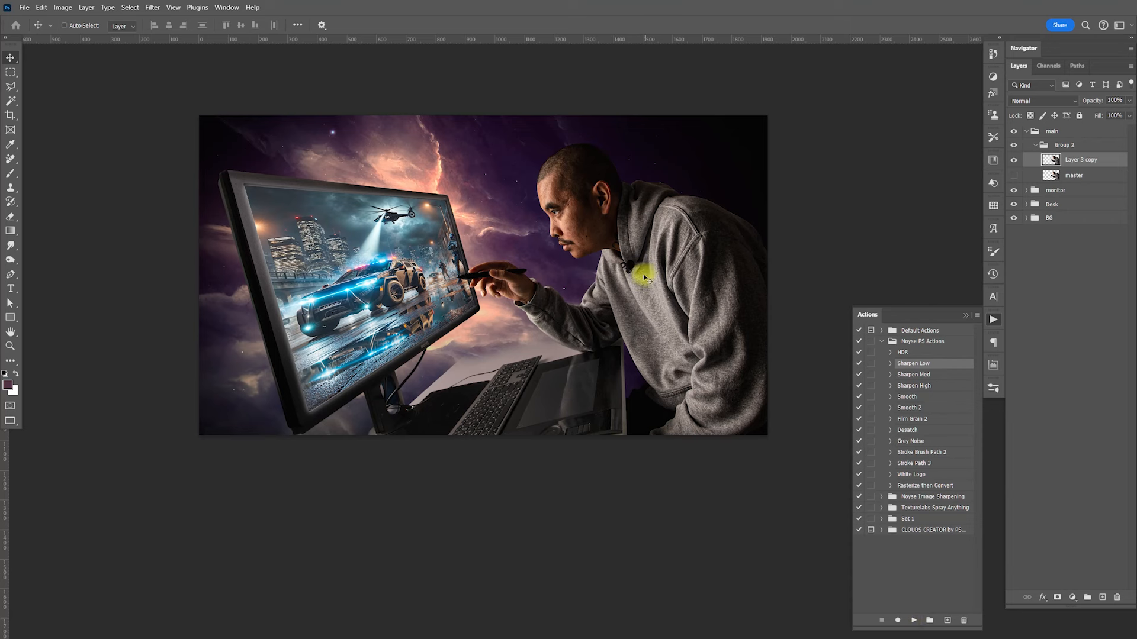
left_click(994, 320)
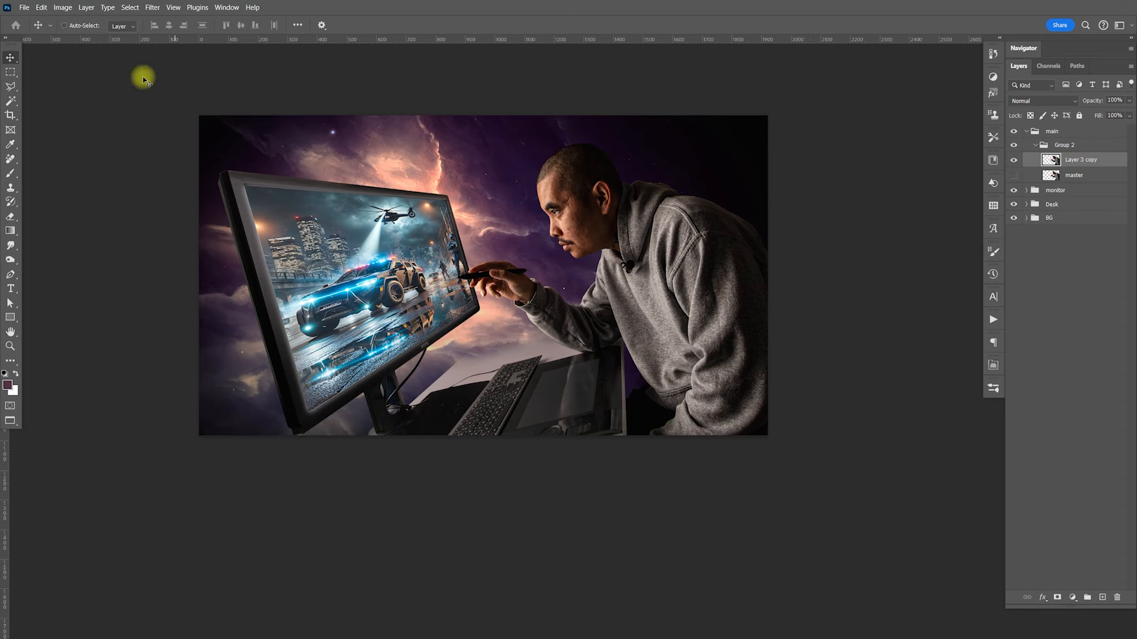
Apply the Skin Smoothing neural filter to Layer 3 copy with output to the current layer, and clear the selection
left_click(155, 8)
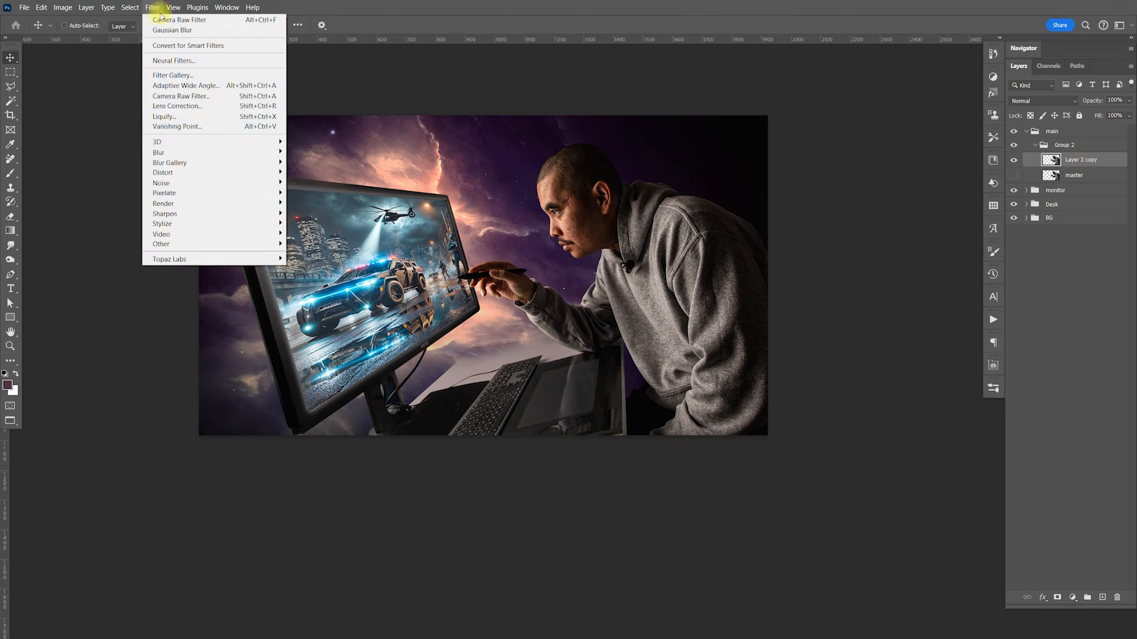
left_click(199, 60)
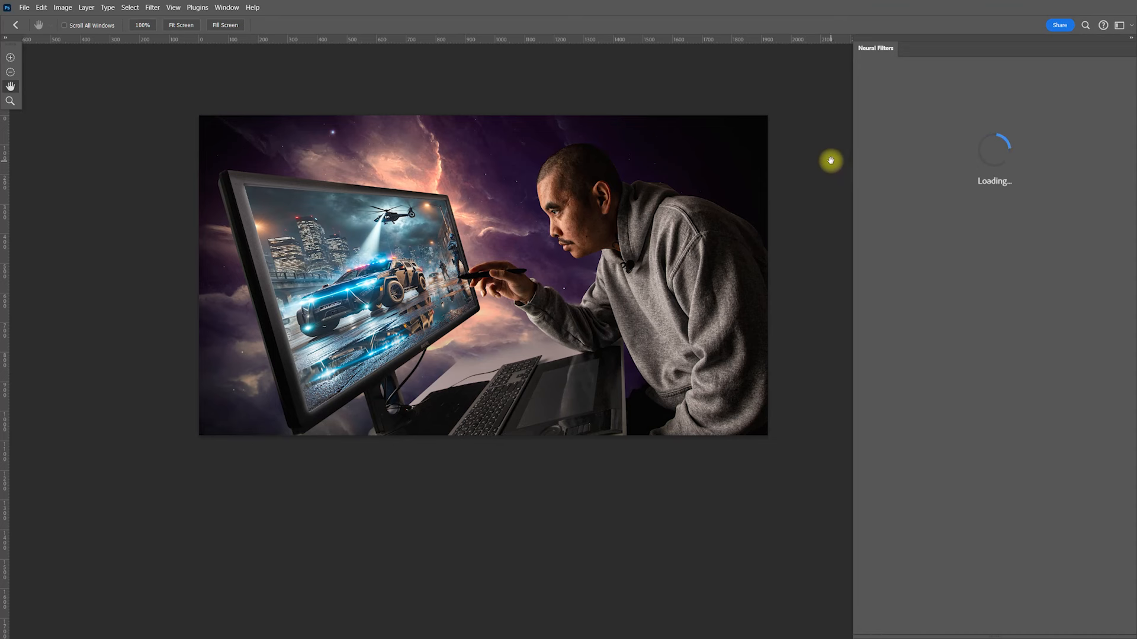
left_click(947, 120)
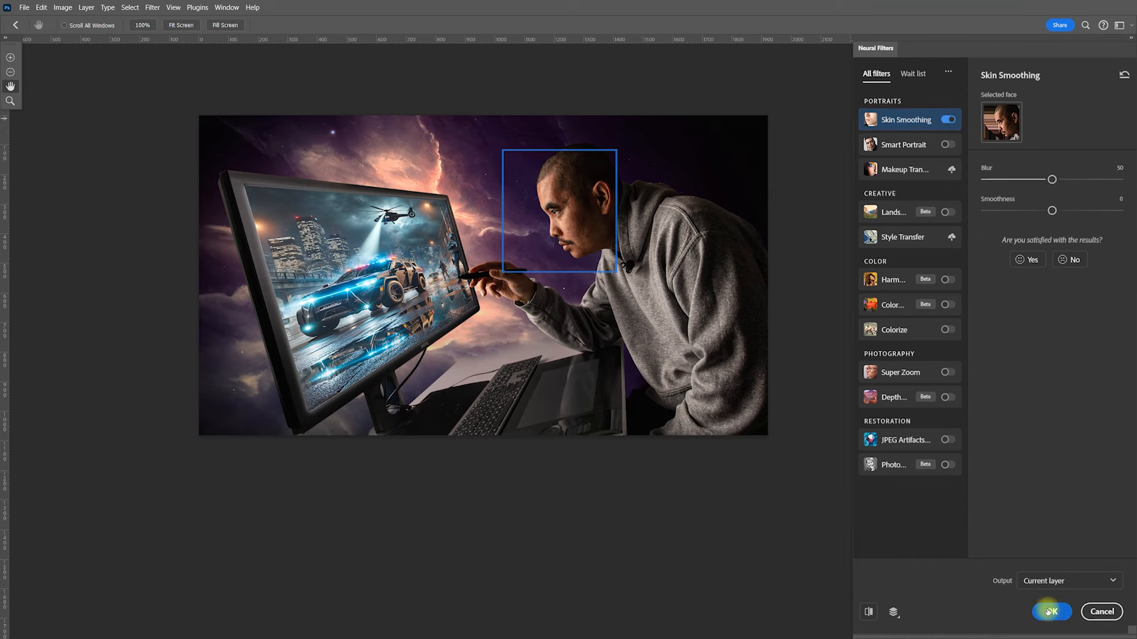
left_click(1050, 614)
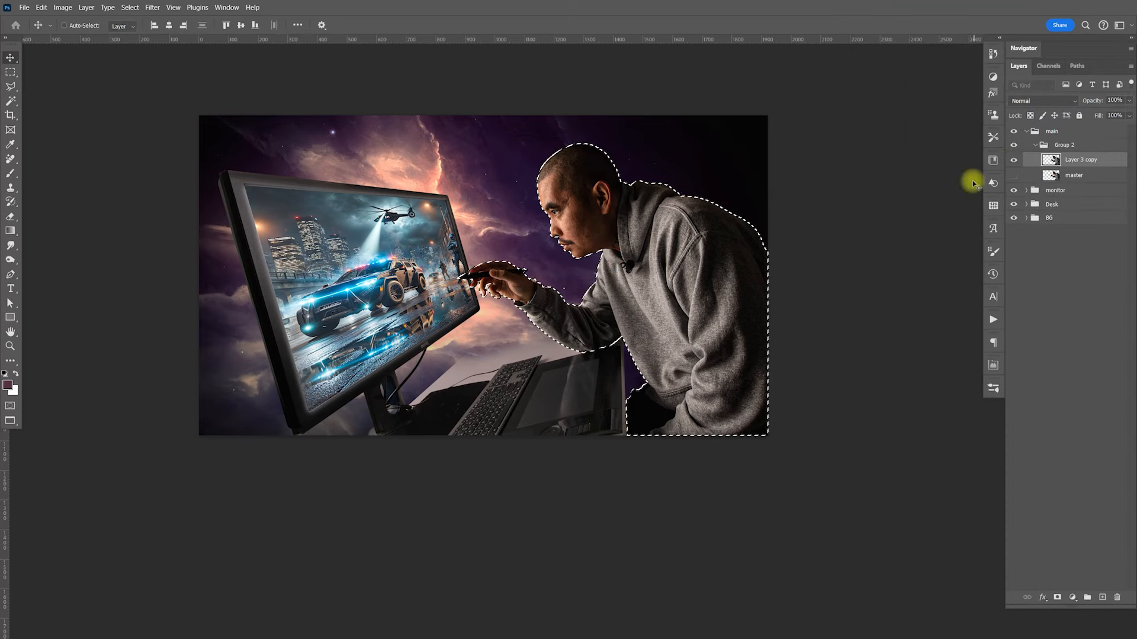
key("ctrl+d")
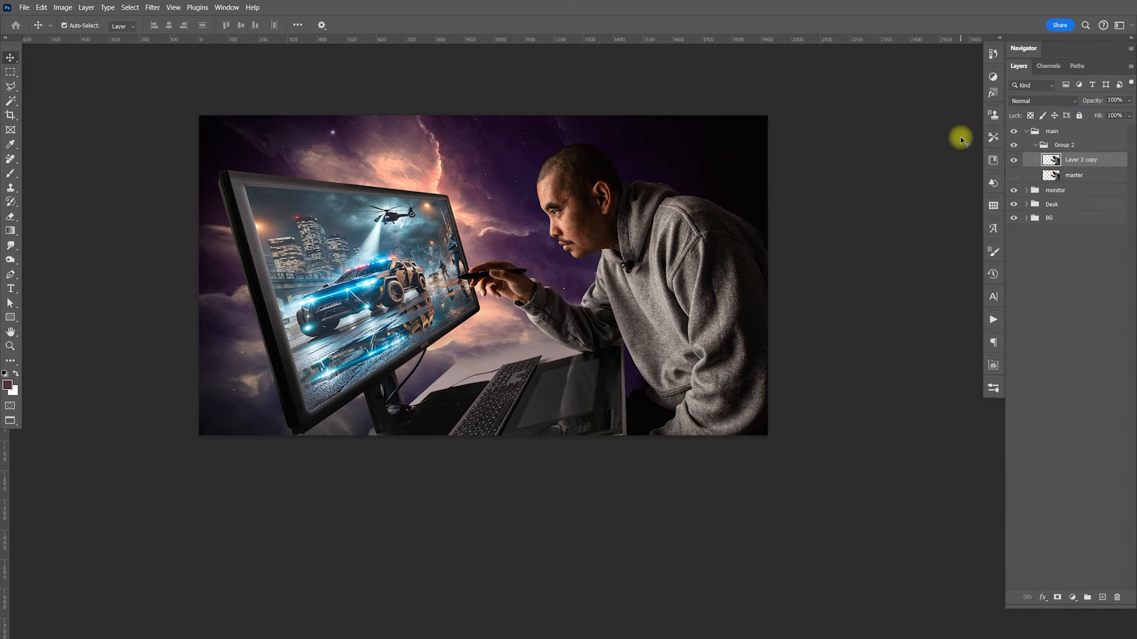
Remove the moles and blemishes from the man's cheek, jaw and eye area with the Spot Healing Brush at size 10
key("ctrl+plus")
key("ctrl+plus")
key("ctrl+plus")
key("ctrl+plus")
left_click_drag(696, 229, 666, 536)
left_click_drag(705, 269, 672, 630)
left_click_drag(711, 245, 723, 232)
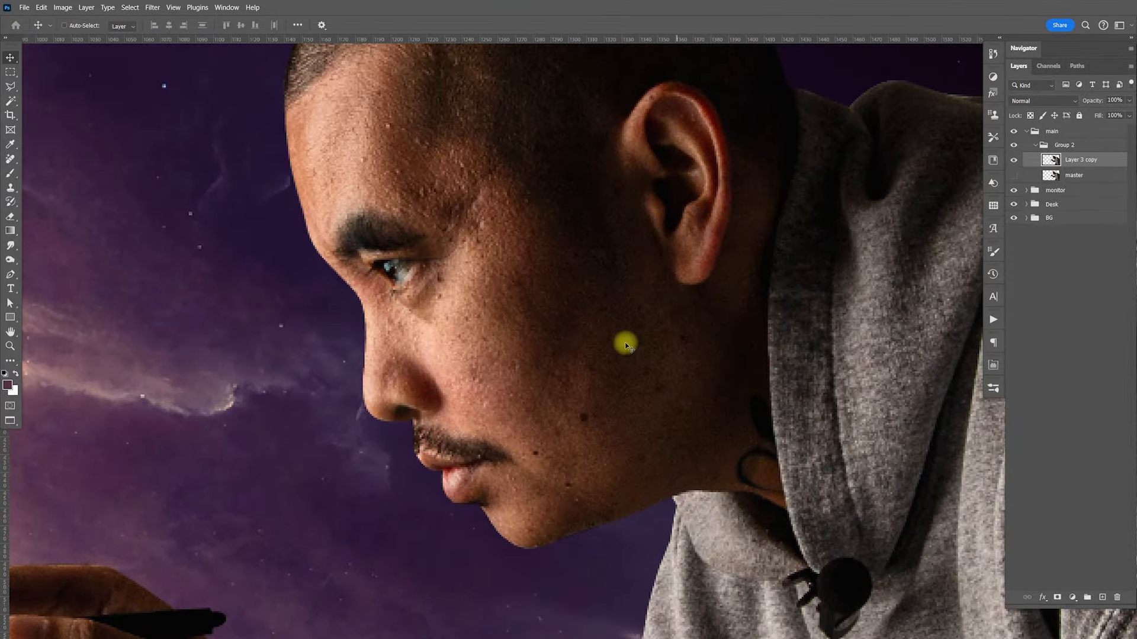
right_click(11, 158)
left_click(51, 152)
key("bracketleft")
key("bracketleft")
key("bracketleft")
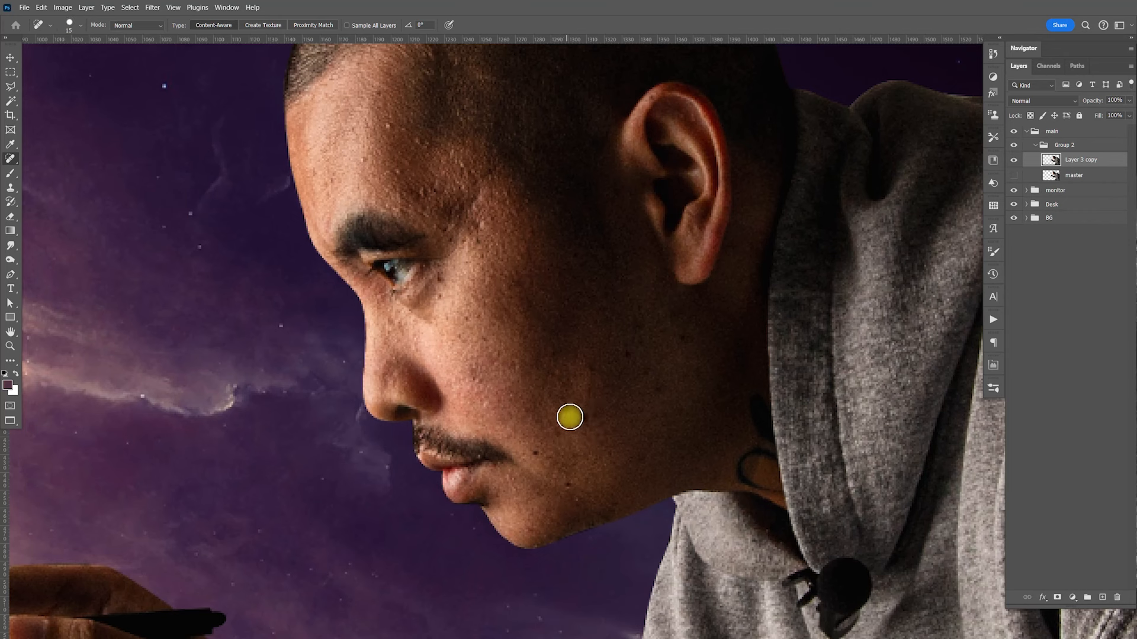
left_click(626, 354)
left_click(441, 277)
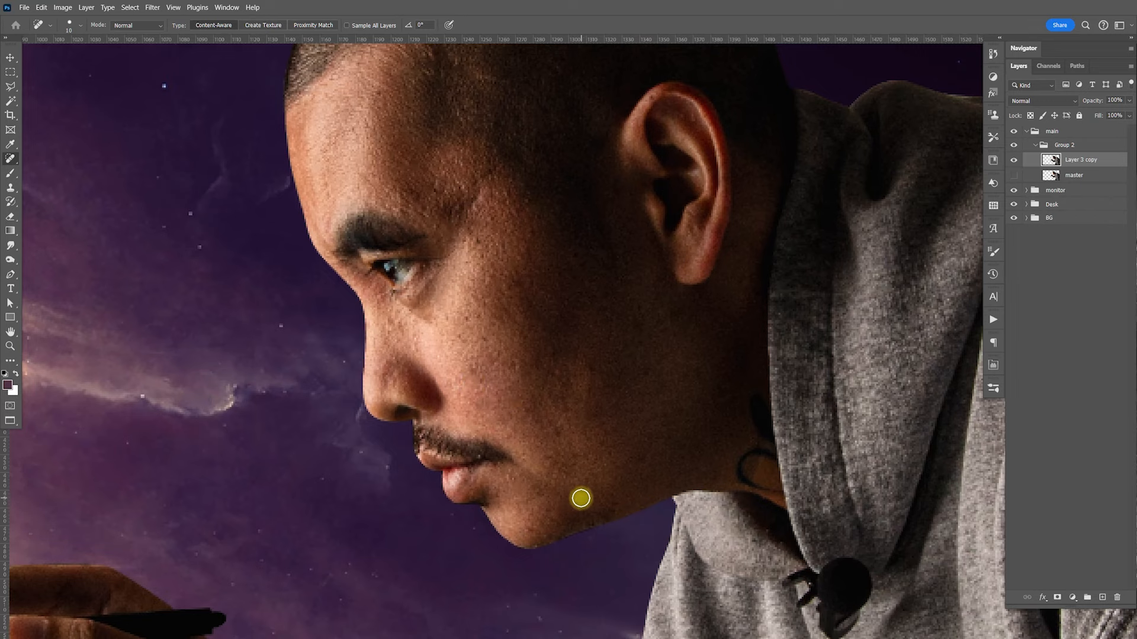
scroll(580, 471, "down", 5)
key("v")
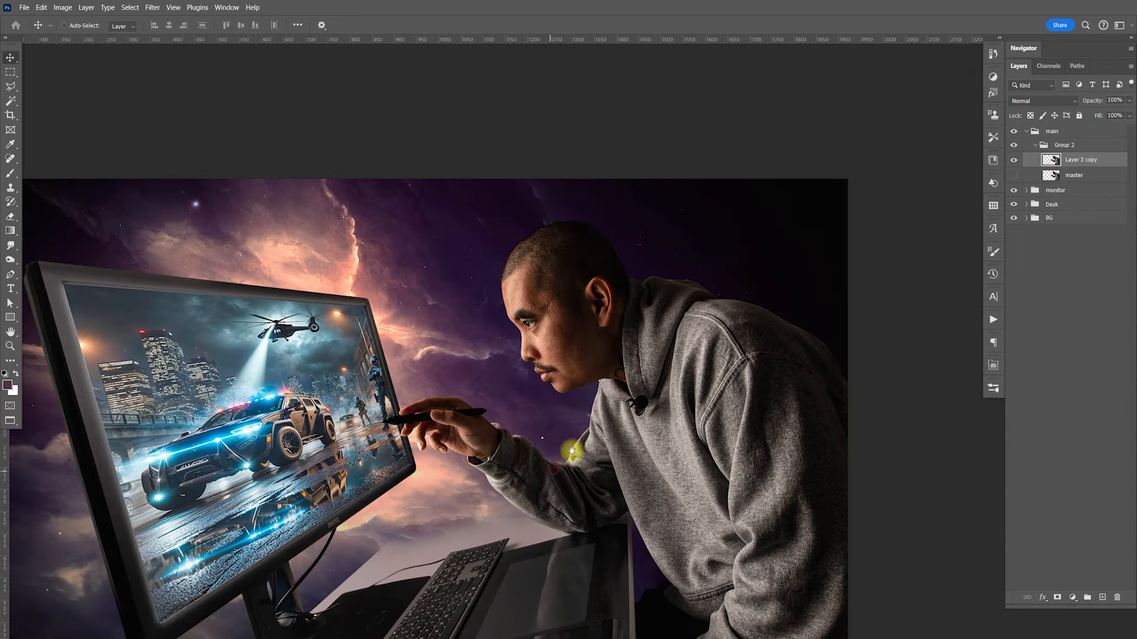
Duplicate Layer 3 copy, apply the Sharpen Low action to the duplicate and name it 33
left_click_drag(574, 454, 701, 332)
key("ctrl+j")
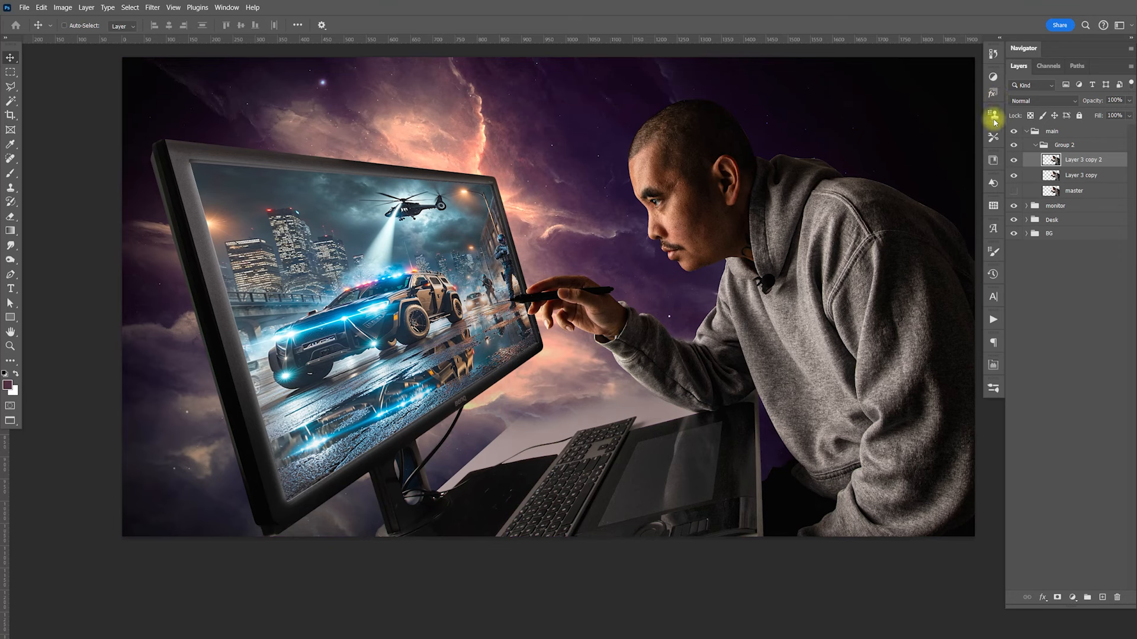
left_click(992, 319)
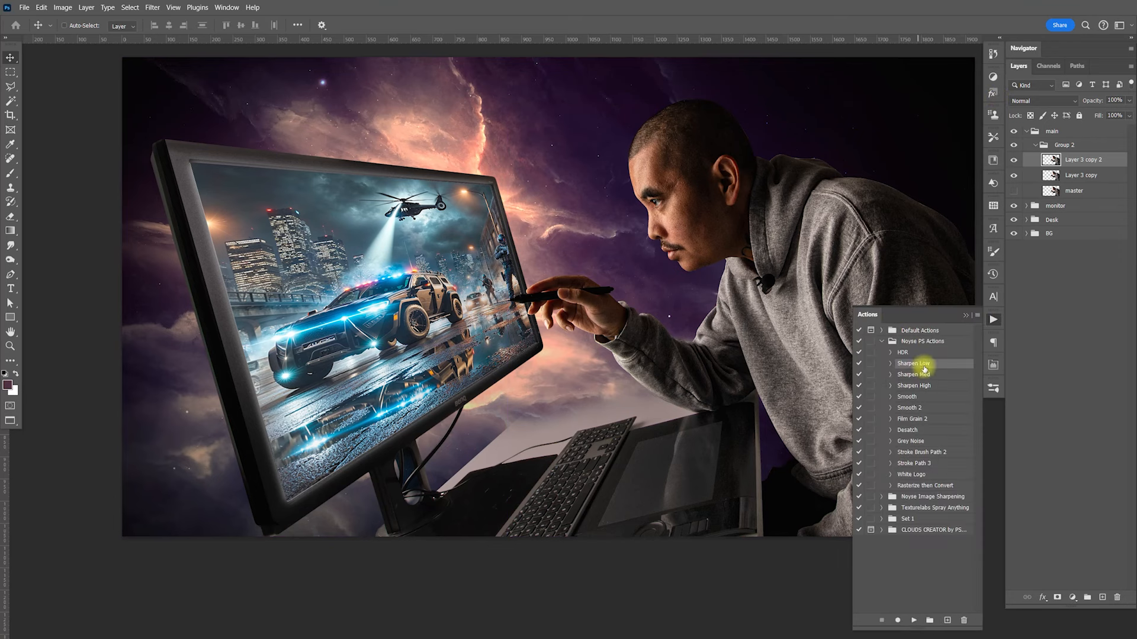
left_click(915, 620)
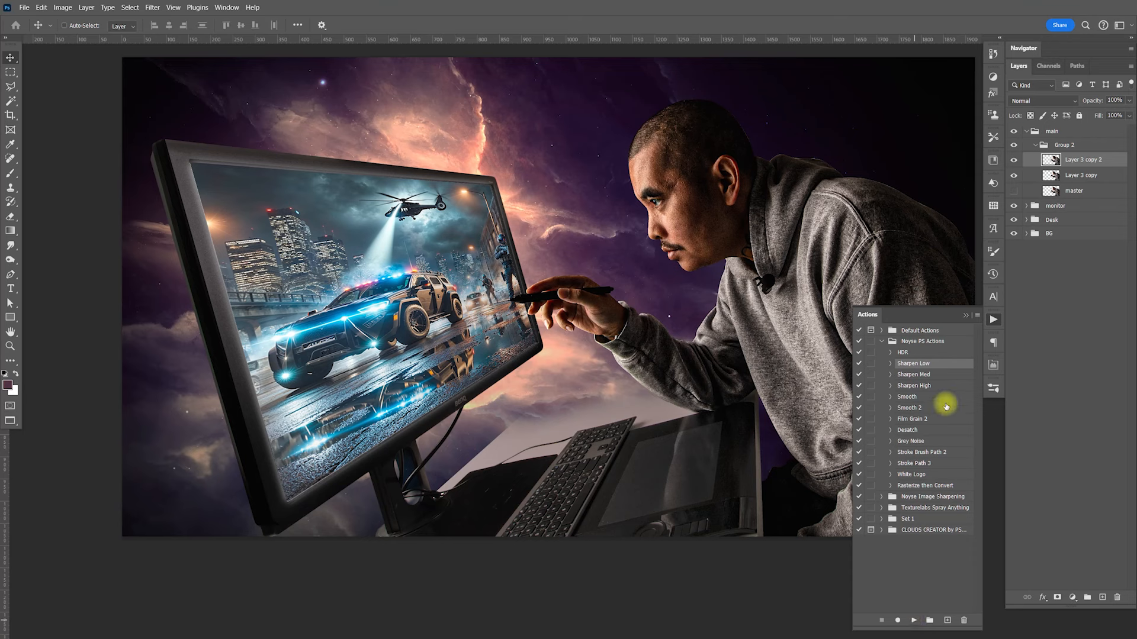
left_click(991, 322)
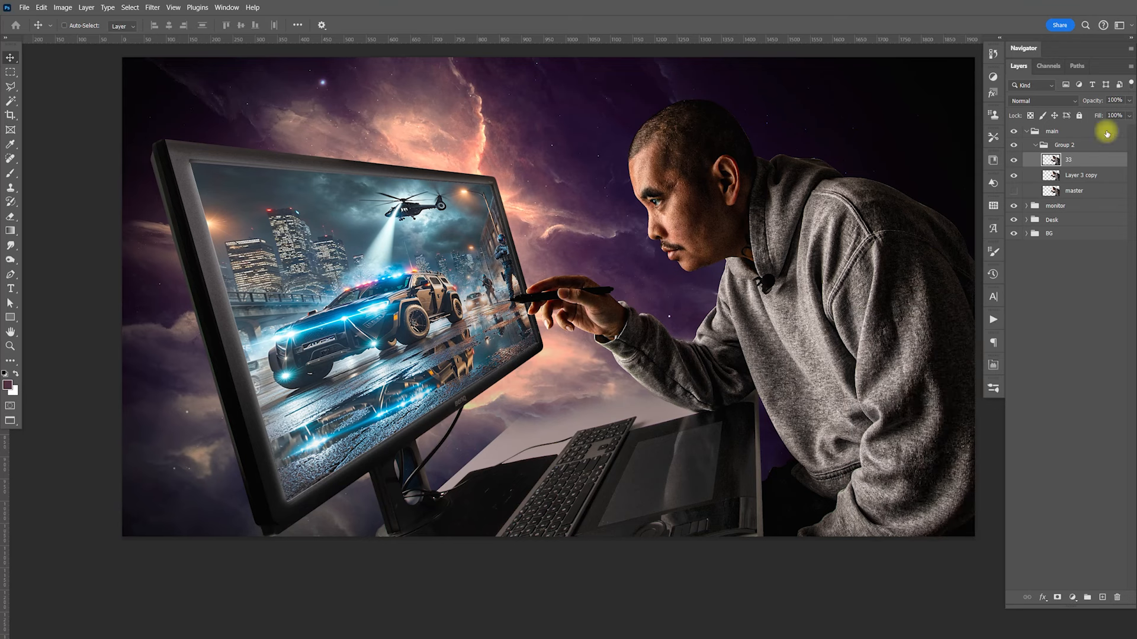
Set the opacity of layer 33 to 33% and compare with Layer 3 copy hidden
left_click(1115, 101)
type("33")
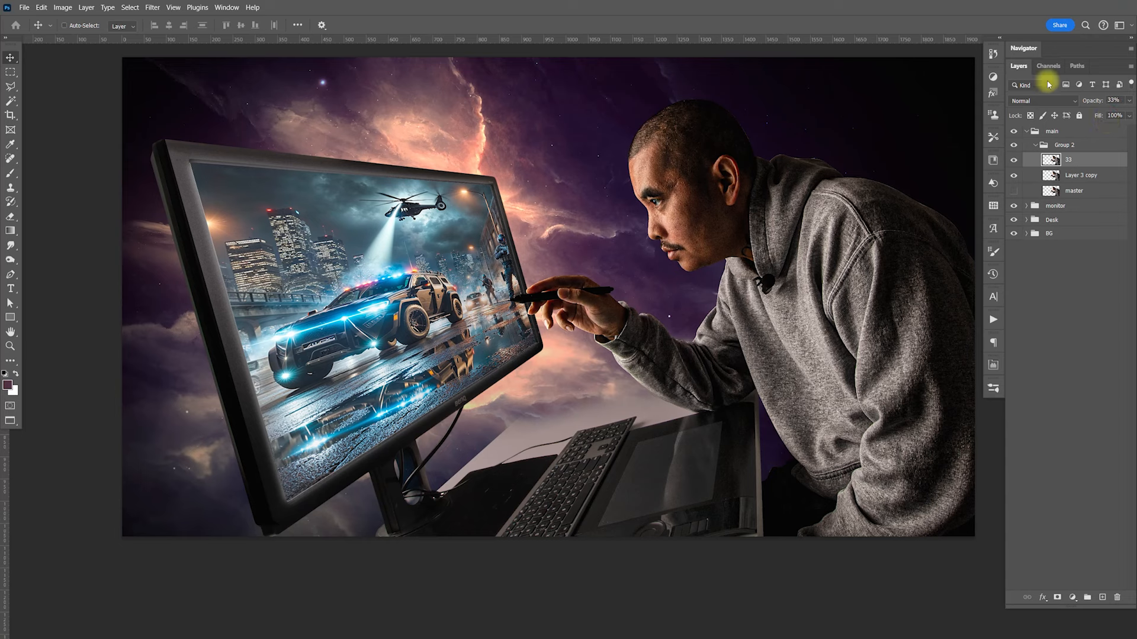
key("Return")
left_click(1013, 175)
left_click(1014, 176)
Duplicate Layer 3 copy, naming the lower one master2 and hiding it, and naming the upper duplicate smudge
left_click(1080, 175)
key("ctrl+j")
left_click(1013, 191)
double_click(1079, 190)
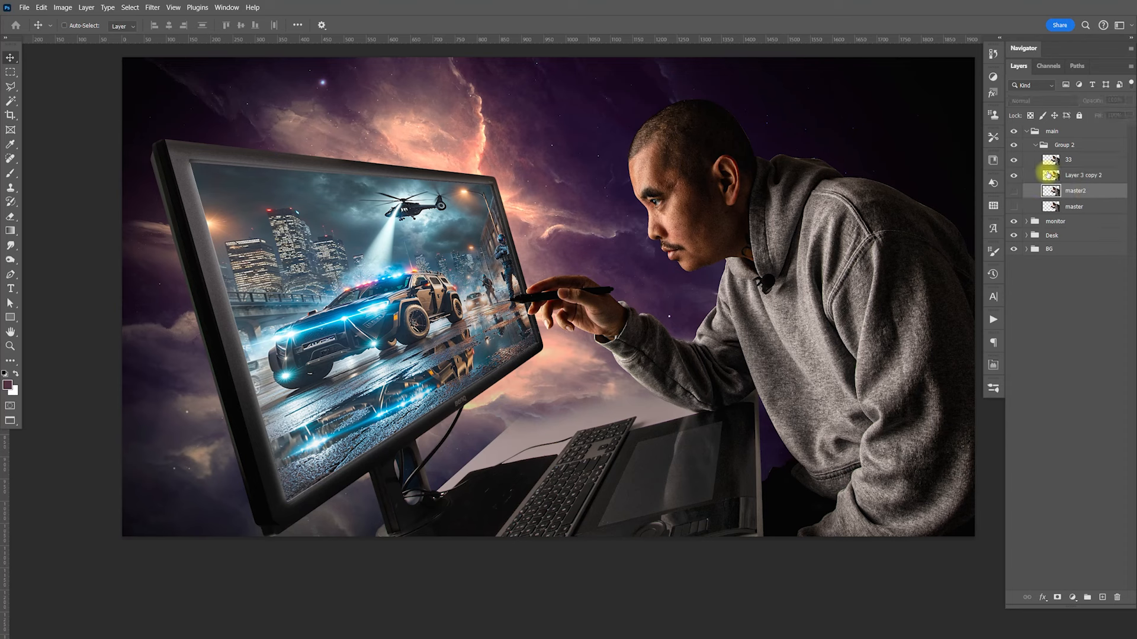
double_click(1080, 175)
type("smud")
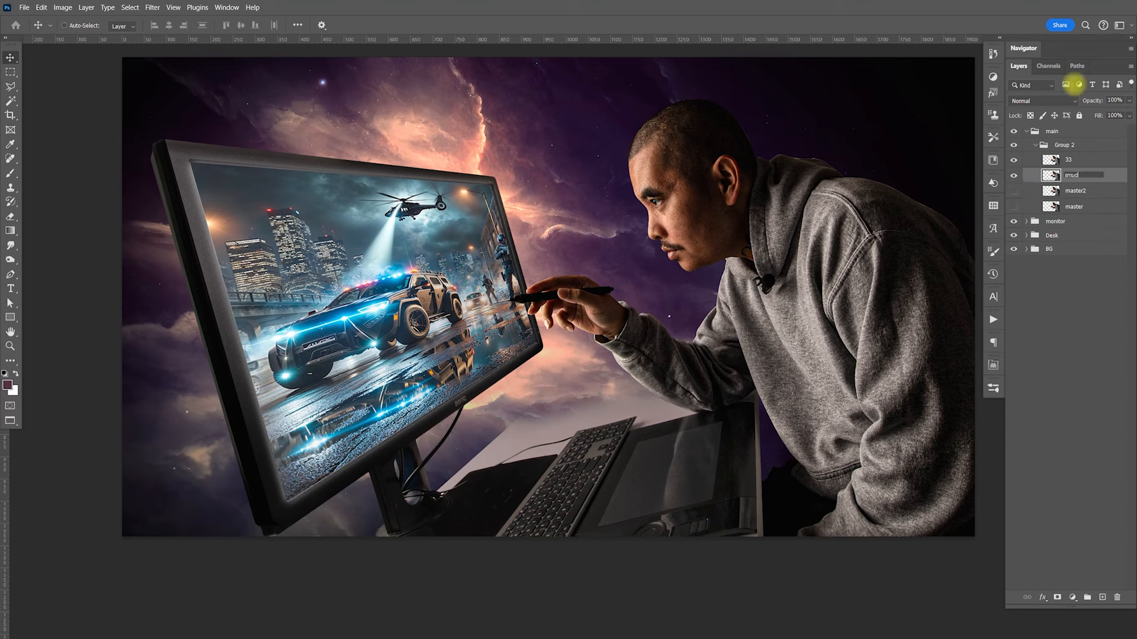
Add a layer mask in the shape of the man's outline to the smudge layer and target the layer's image
type("z")
left_click_drag(721, 230, 774, 253)
left_click_drag(765, 178, 742, 276)
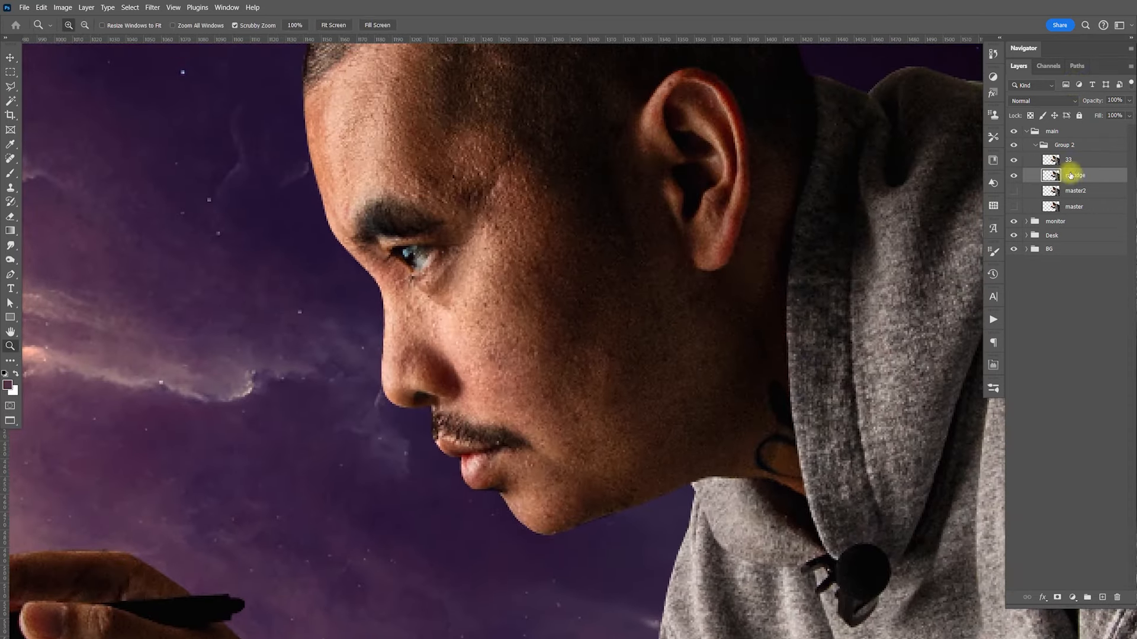
left_click(1051, 175, "ctrl")
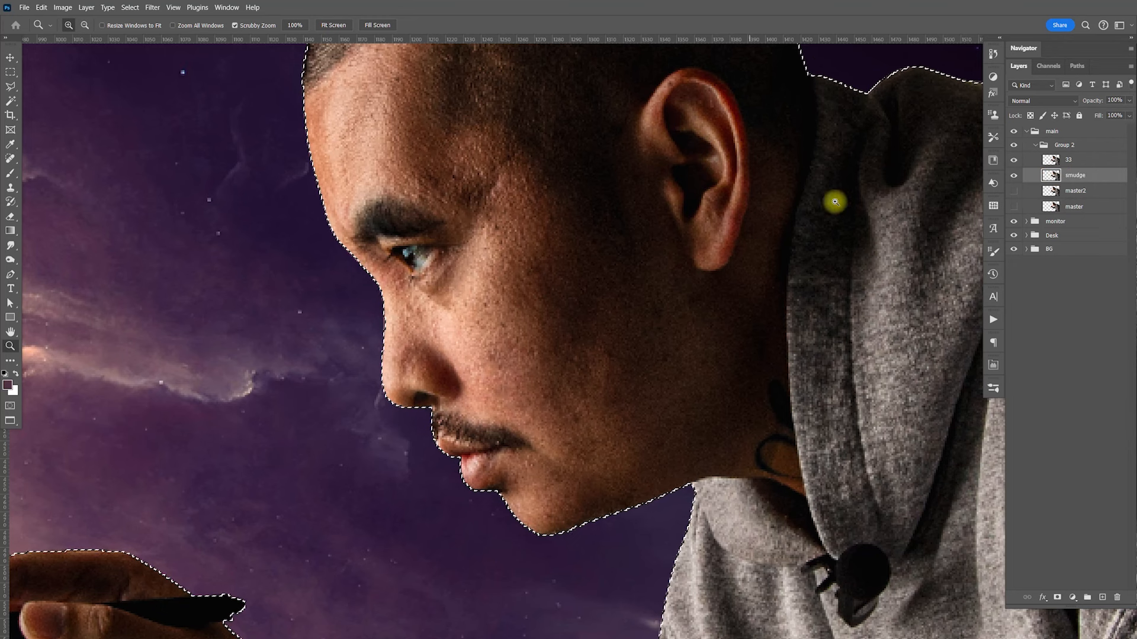
left_click(1056, 597)
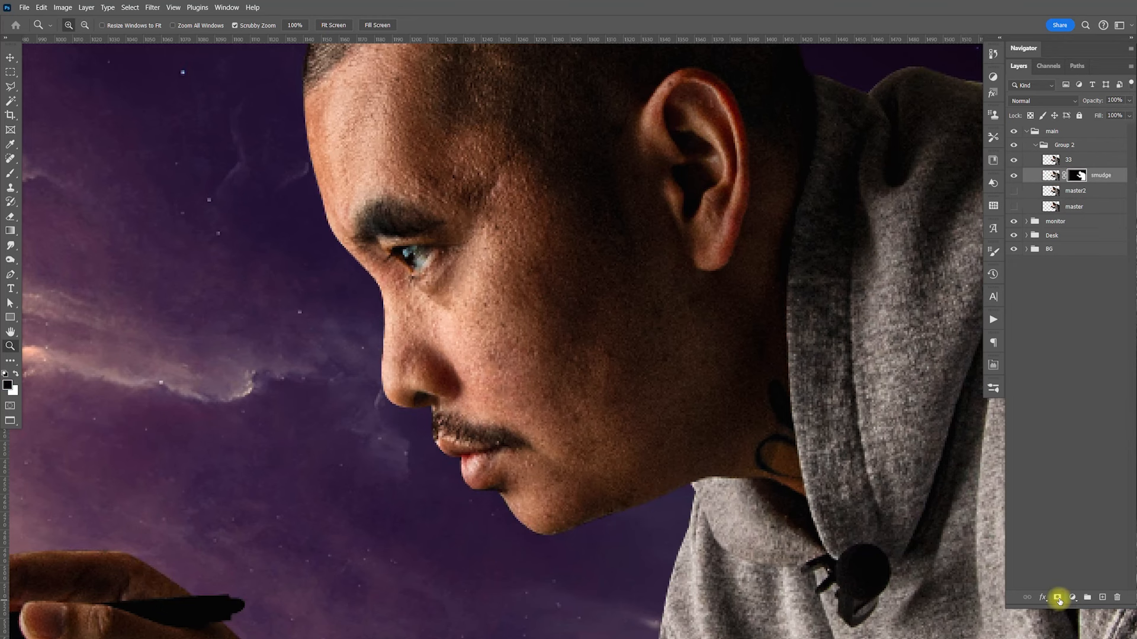
left_click(1052, 179)
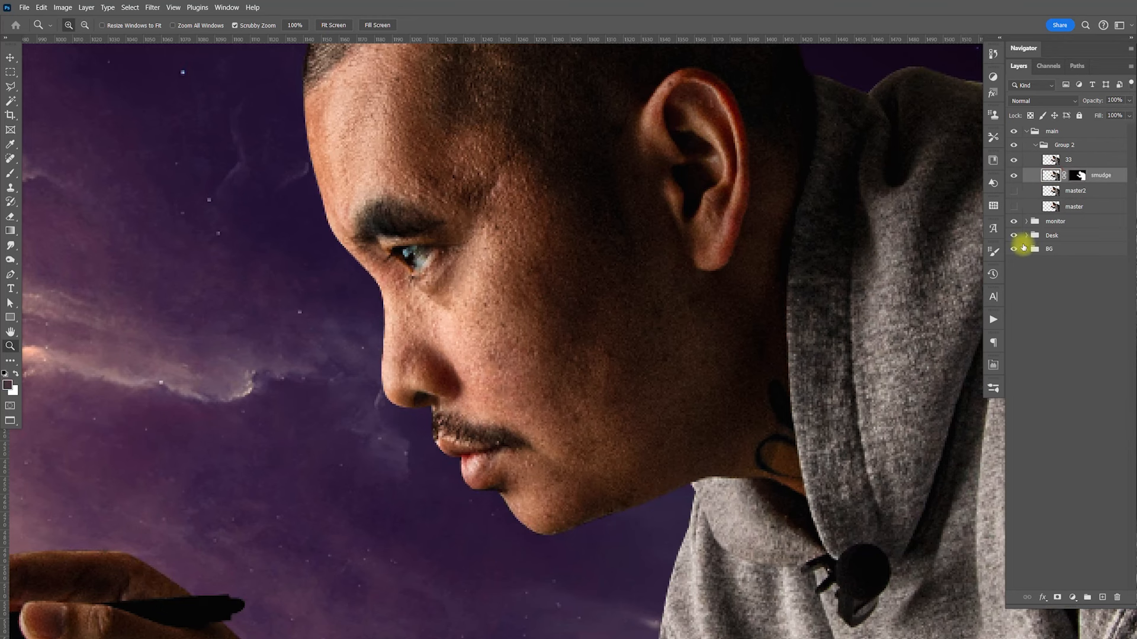
Smooth the skin on the man's cheek with the Smudge tool at 20% strength and brush size 25
left_click_drag(11, 245, 60, 265)
key("space")
mouse_move(540, 274)
left_mouse_down()
mouse_move(581, 350)
mouse_move(586, 336)
left_mouse_up()
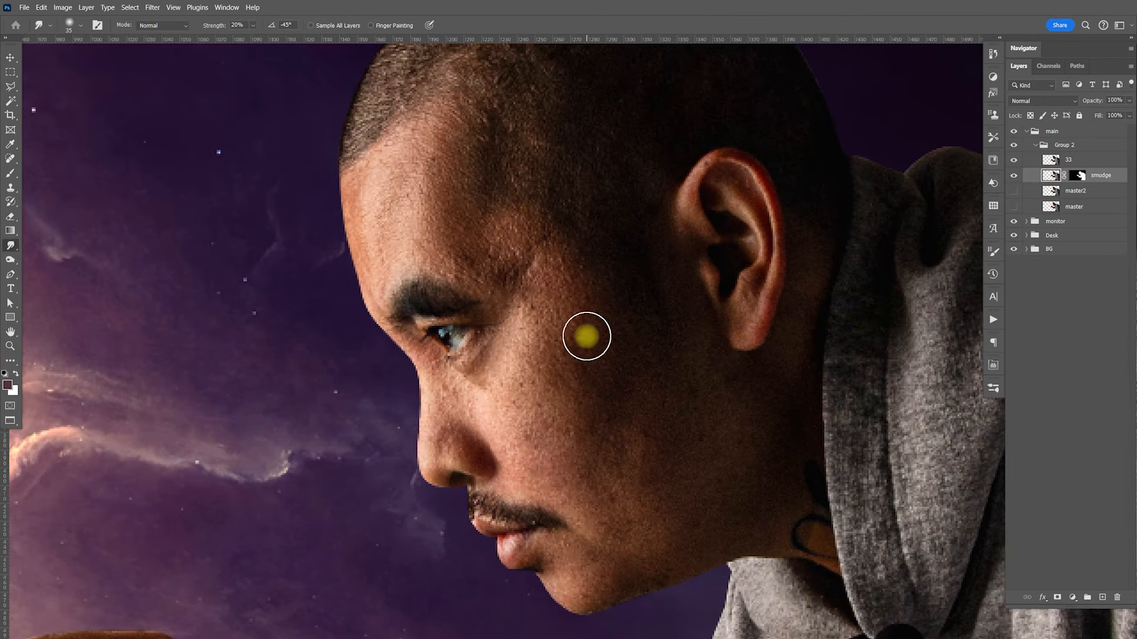
key("bracketleft")
left_click(517, 397)
mouse_move(528, 368)
left_mouse_down()
mouse_move(545, 355)
mouse_move(571, 414)
mouse_move(528, 393)
mouse_move(531, 447)
mouse_move(556, 292)
mouse_move(596, 482)
mouse_move(541, 459)
mouse_move(600, 429)
left_mouse_up()
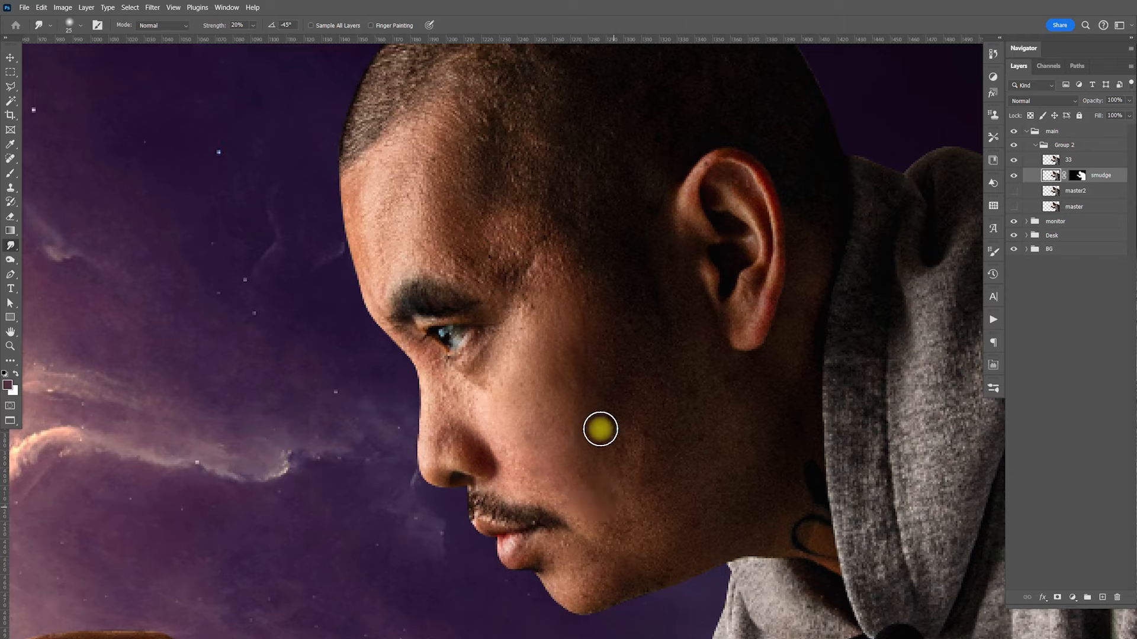
key("ctrl+minus")
key("ctrl+minus")
key("ctrl+minus")
key("v")
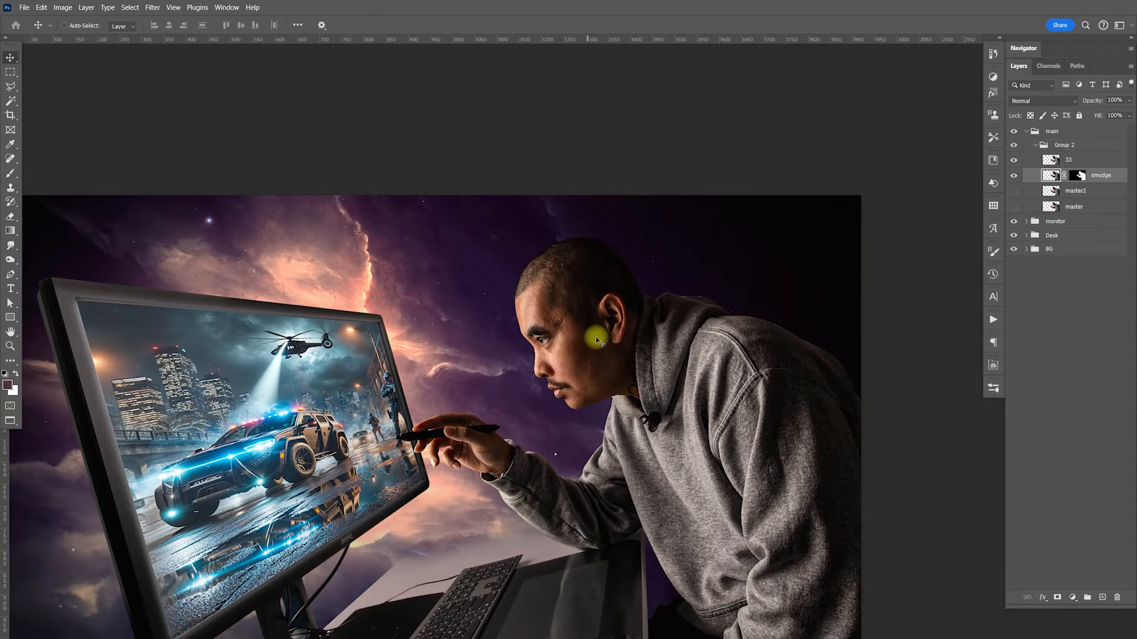
Raise the opacity of layer 33 to about 61%
left_click(1079, 160)
left_click_drag(1129, 100, 1103, 114)
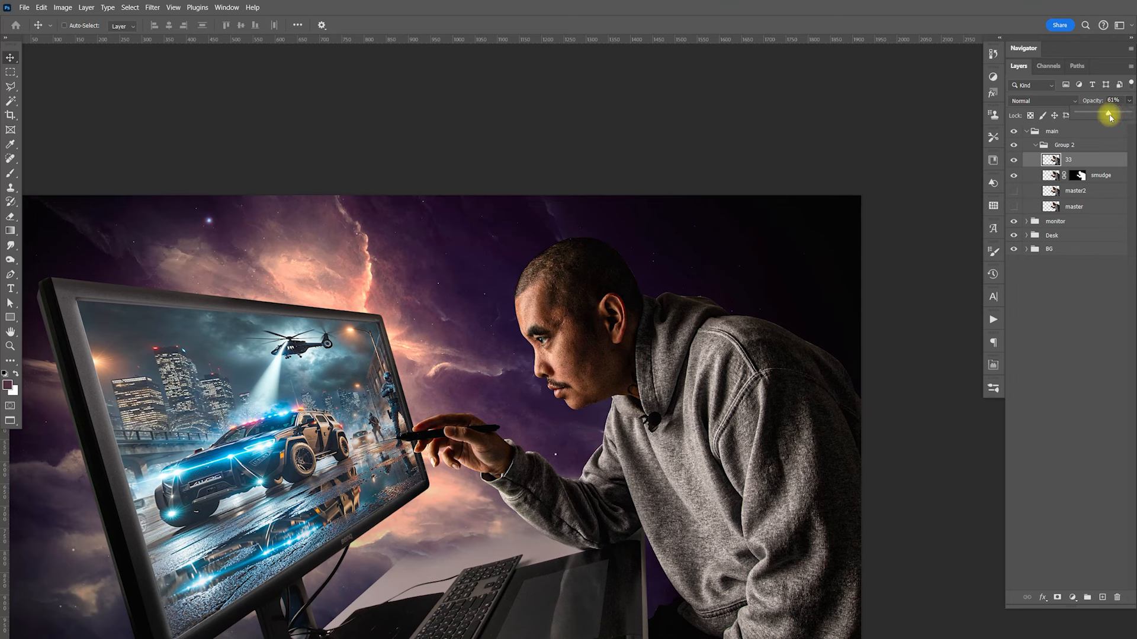
Smooth the skin on the man's forehead and face on the smudge layer with the Smudge tool at 20% strength and brush size 25
left_click(1051, 175)
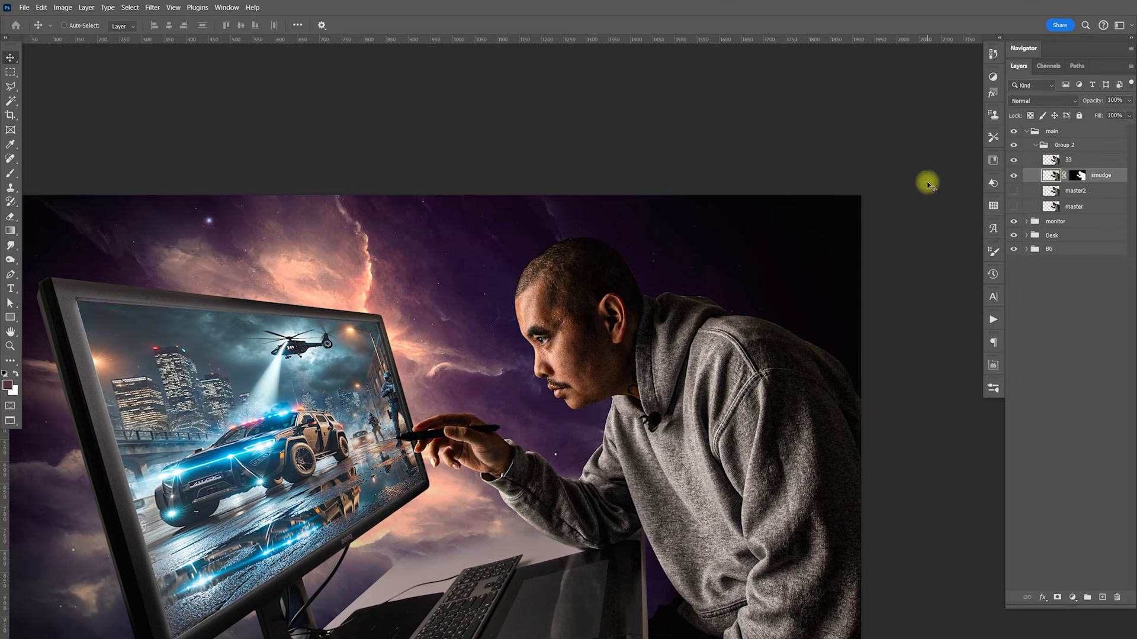
left_click(10, 245)
left_click_drag(529, 307, 528, 303)
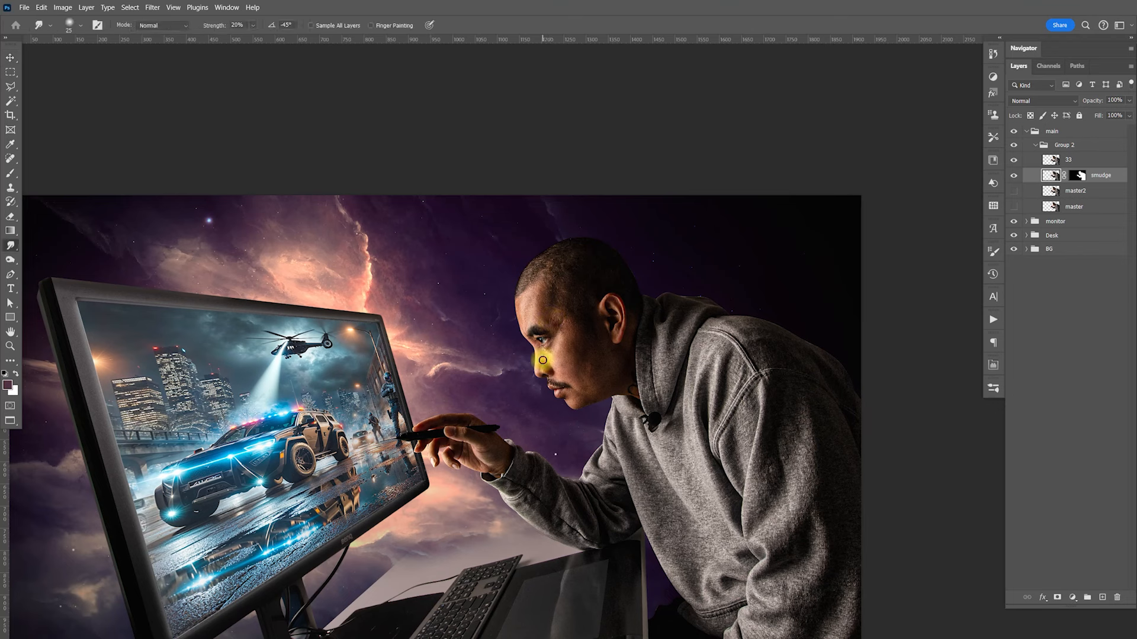
mouse_move(577, 402)
left_mouse_down()
mouse_move(602, 360)
mouse_move(569, 378)
left_mouse_up()
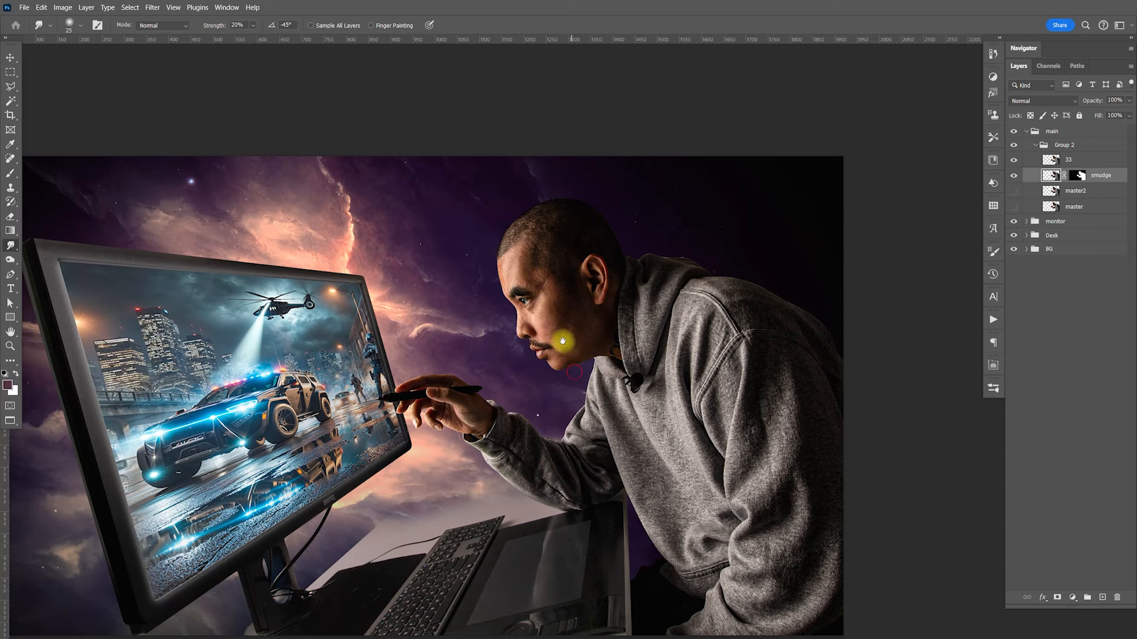
left_click_drag(565, 354, 567, 311)
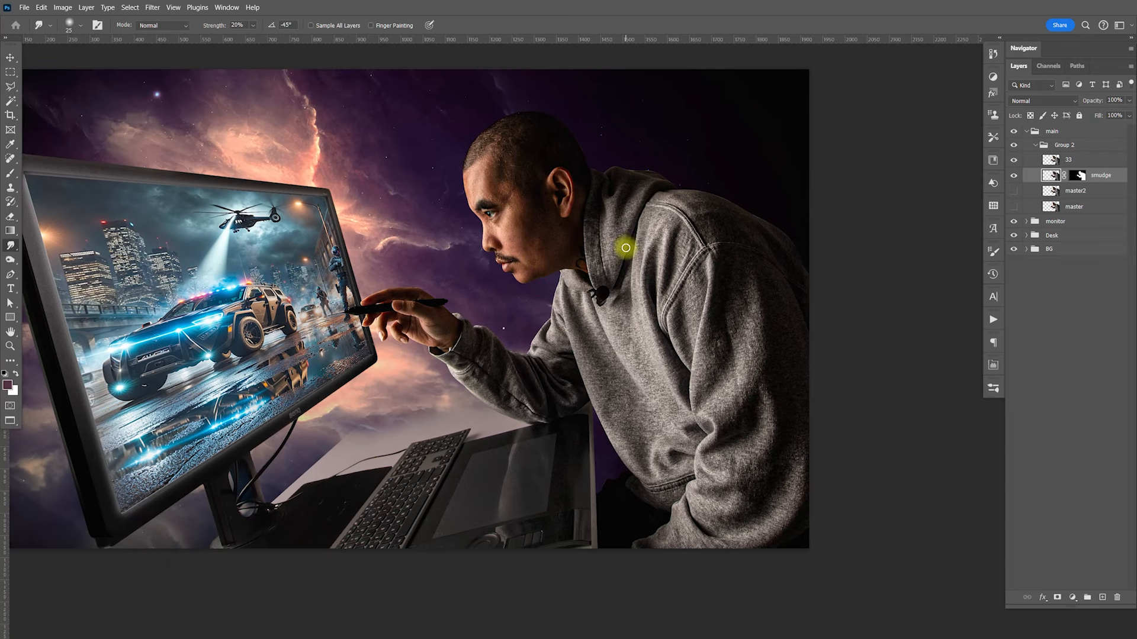
Smudge the fabric of the man's hood, sleeve and forearm at 20% strength, using brush sizes between 20 and 45
key("bracketright")
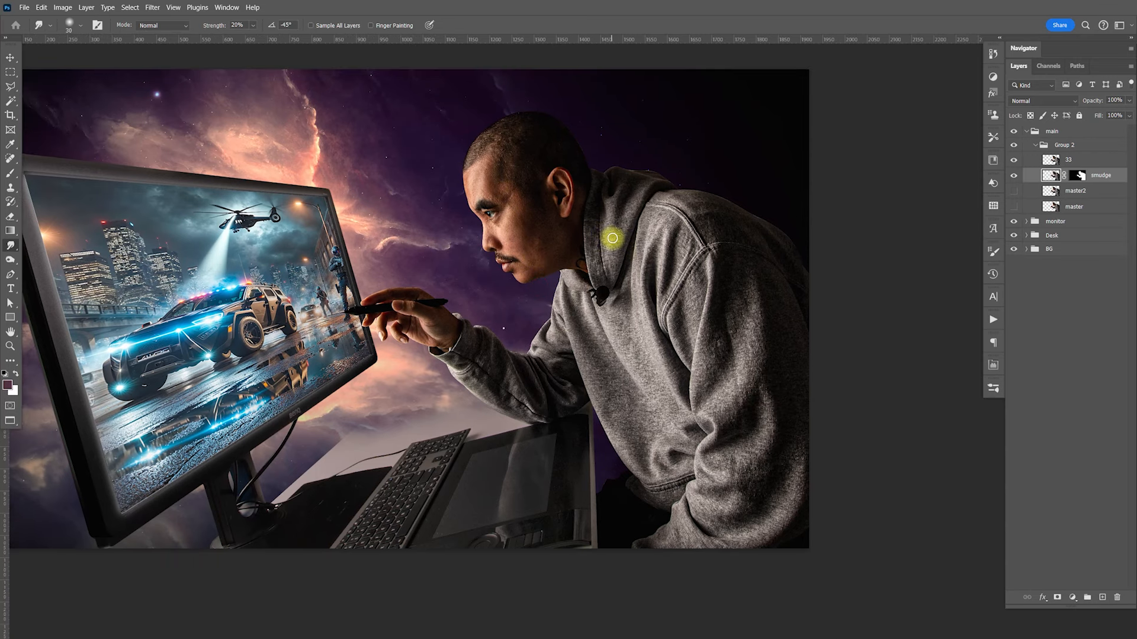
mouse_move(615, 244)
left_mouse_down()
mouse_move(622, 210)
mouse_move(612, 246)
mouse_move(652, 185)
mouse_move(601, 256)
mouse_move(607, 223)
mouse_move(602, 254)
mouse_move(644, 190)
mouse_move(597, 237)
mouse_move(594, 258)
left_mouse_up()
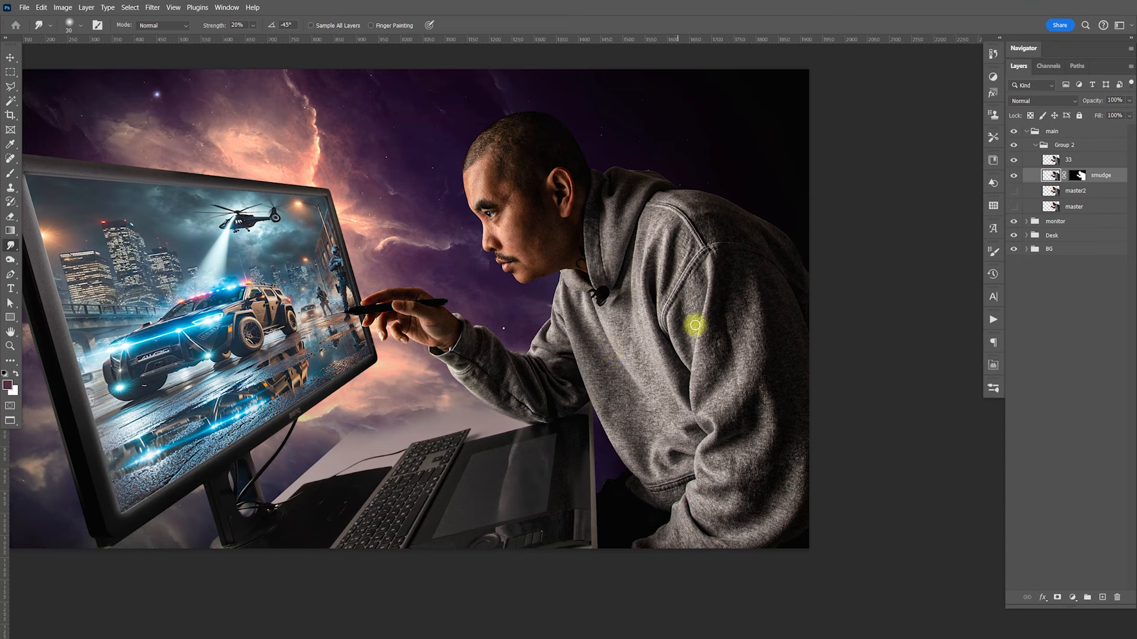
key("bracketright")
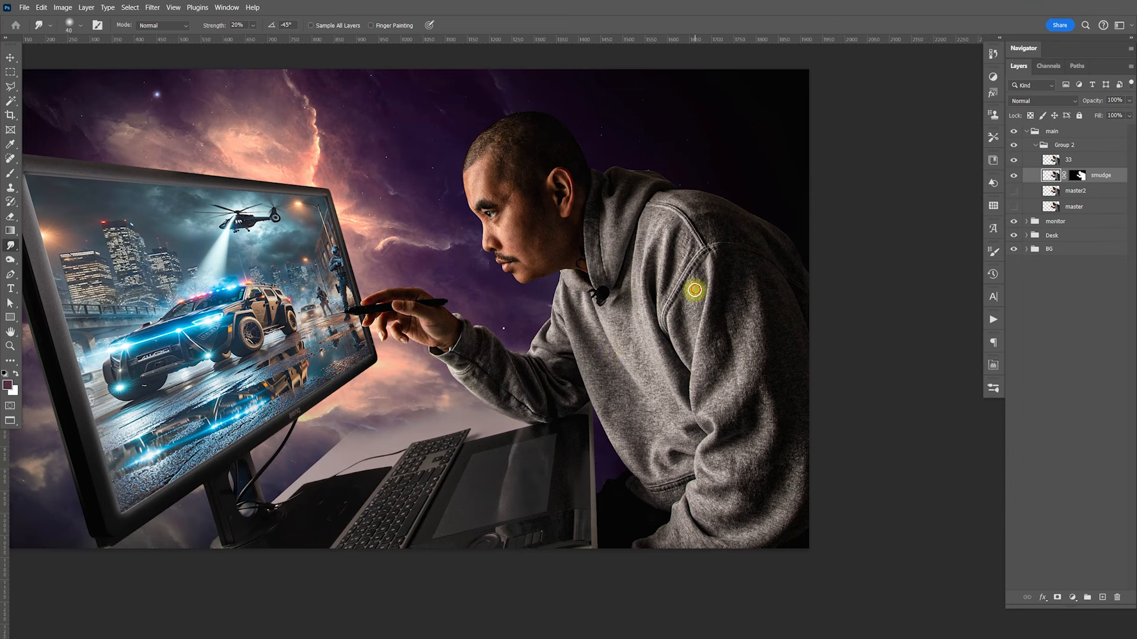
left_click_drag(715, 306, 704, 354)
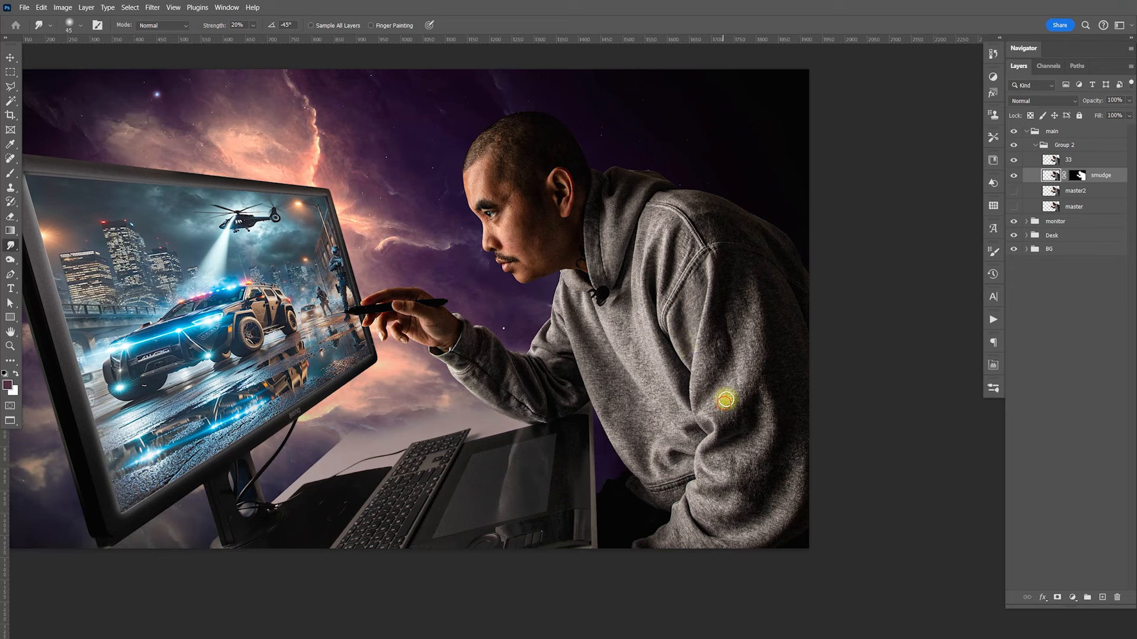
key("bracketright")
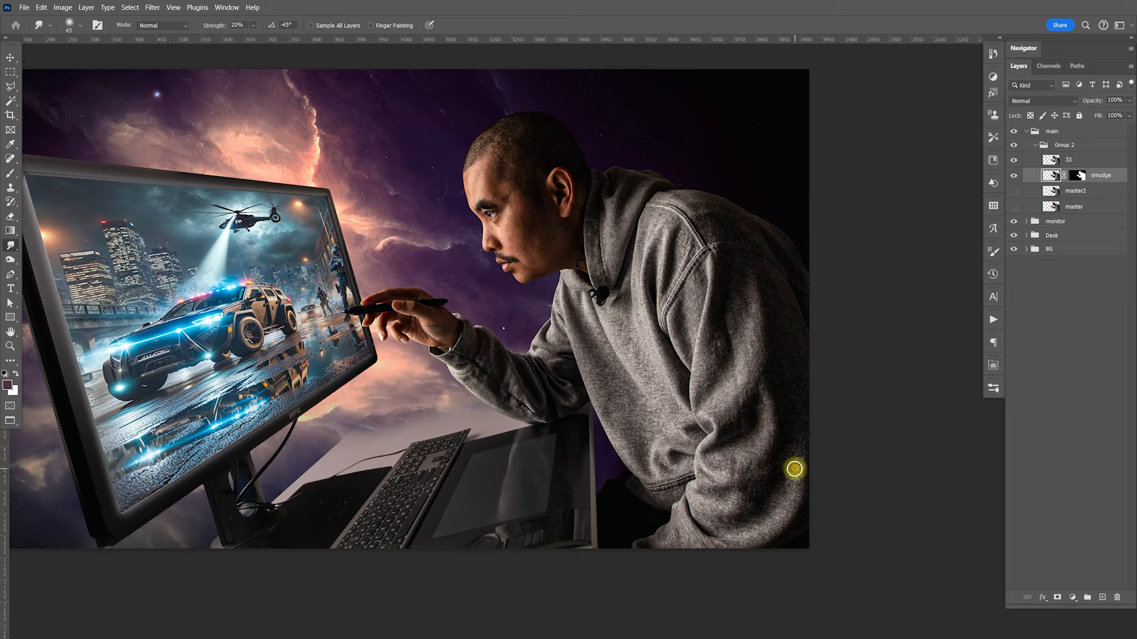
left_click(715, 496)
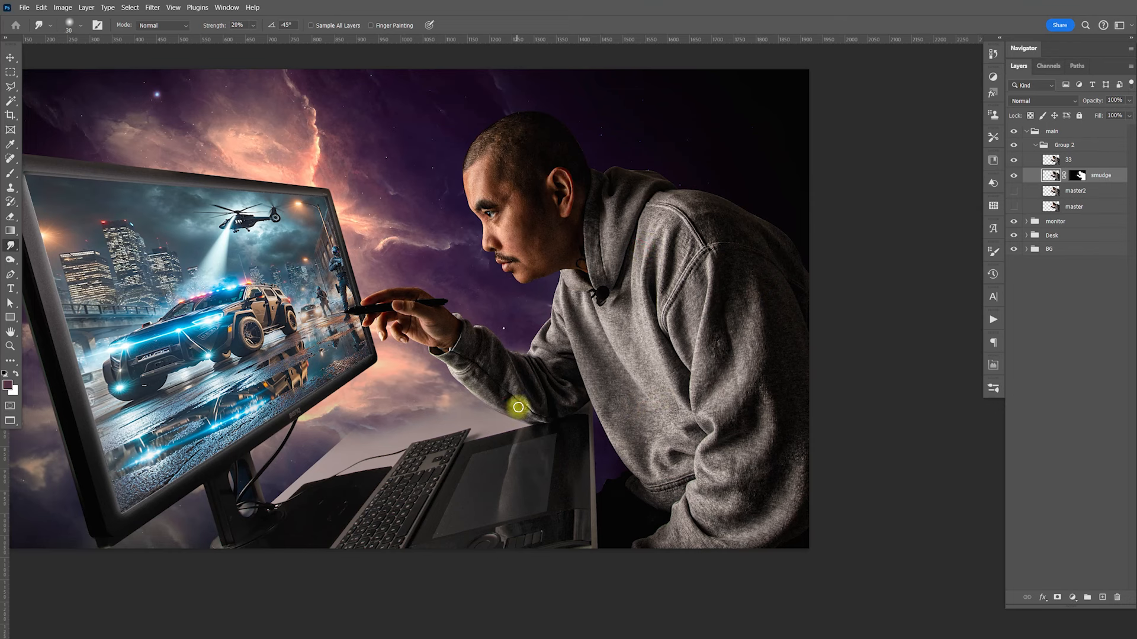
left_click_drag(477, 402, 546, 414)
key("v")
left_click_drag(735, 368, 685, 381)
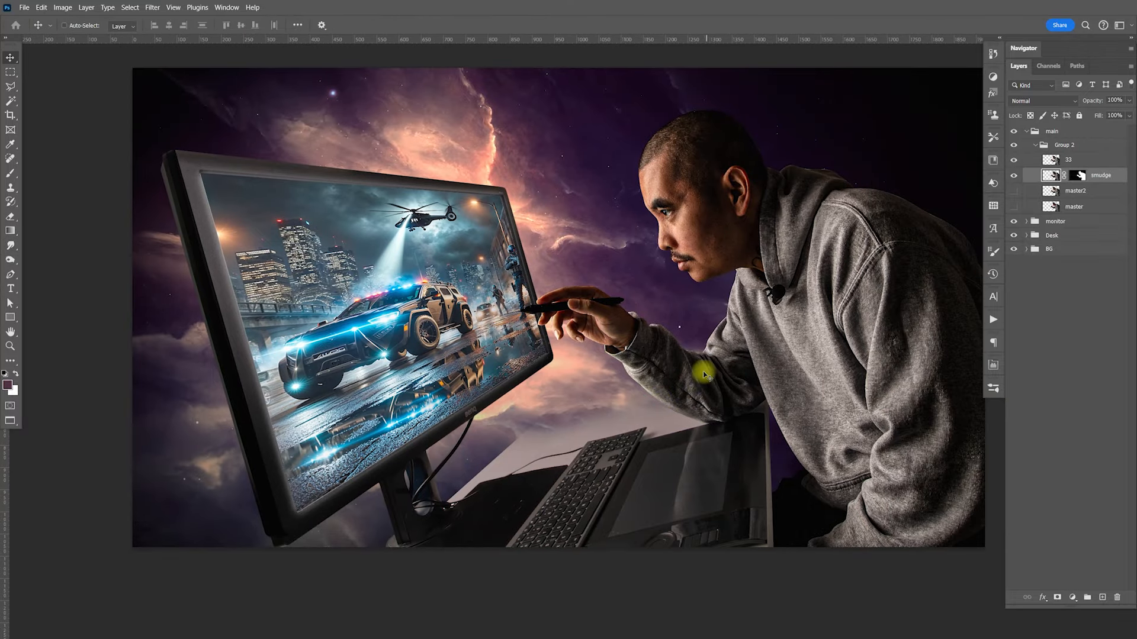
left_click_drag(788, 329, 665, 261)
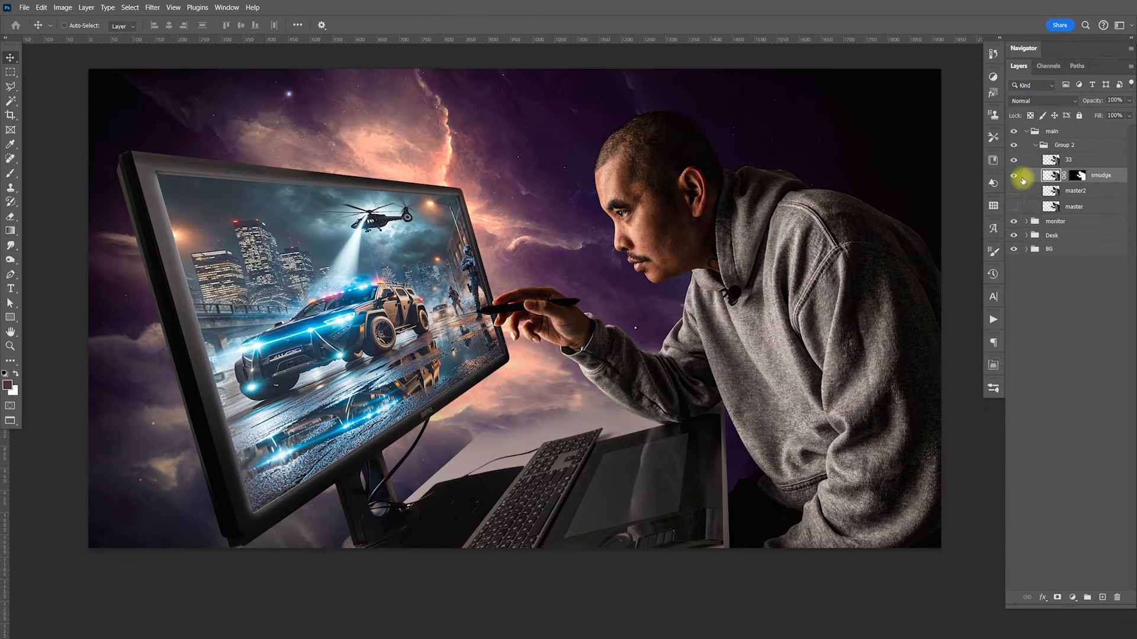
Duplicate the masked desk layer in Group 1 of the Desk group, then name the lower original master and hide it
left_click(1027, 237)
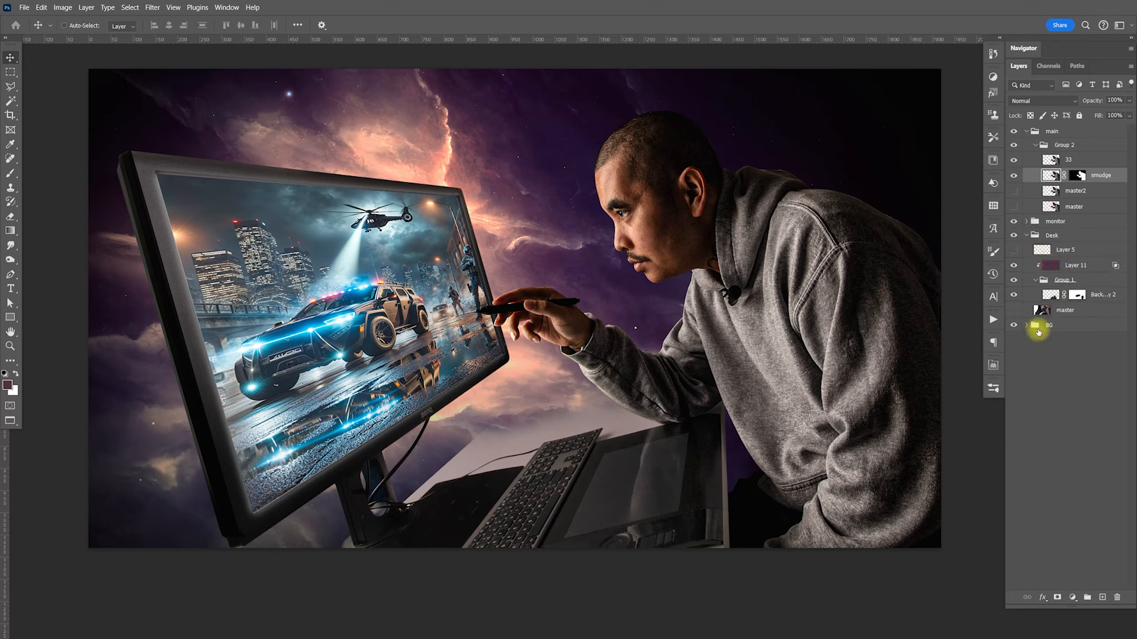
left_click(1078, 295)
key("ctrl+j")
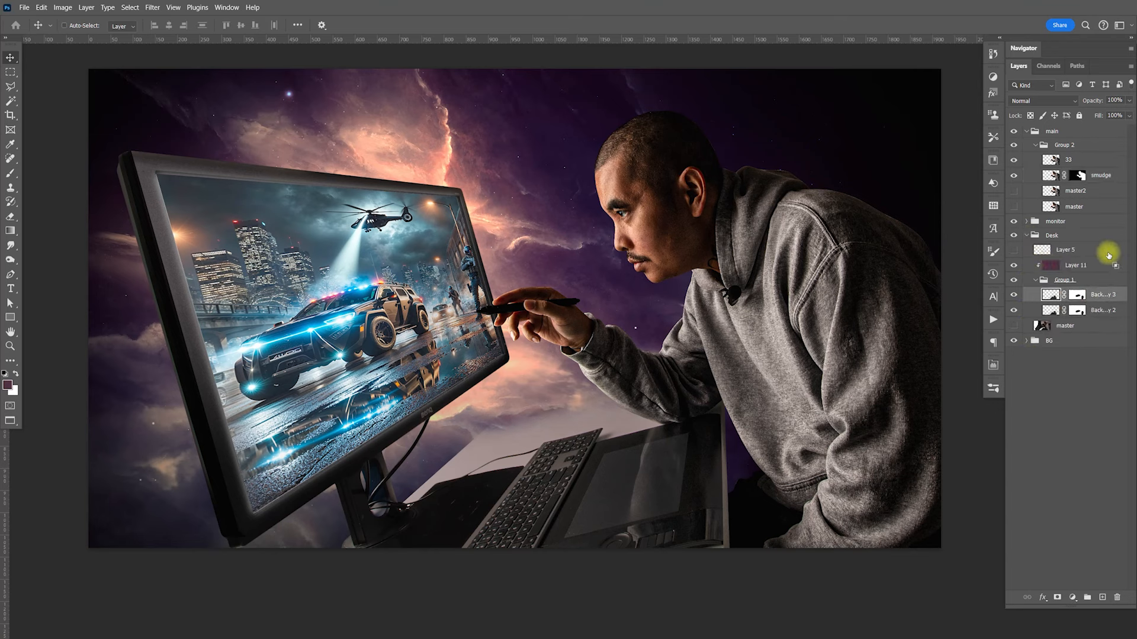
double_click(1121, 311)
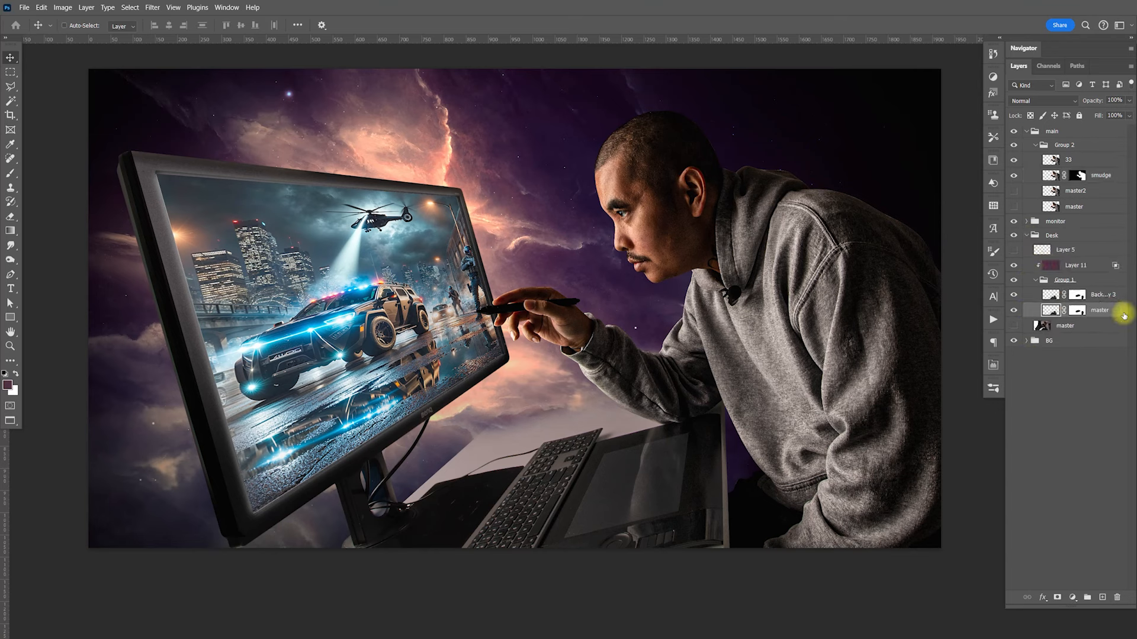
left_click(1014, 310)
Sharpen the image of the upper desk duplicate with the Sharpen Low action
left_click(1099, 294)
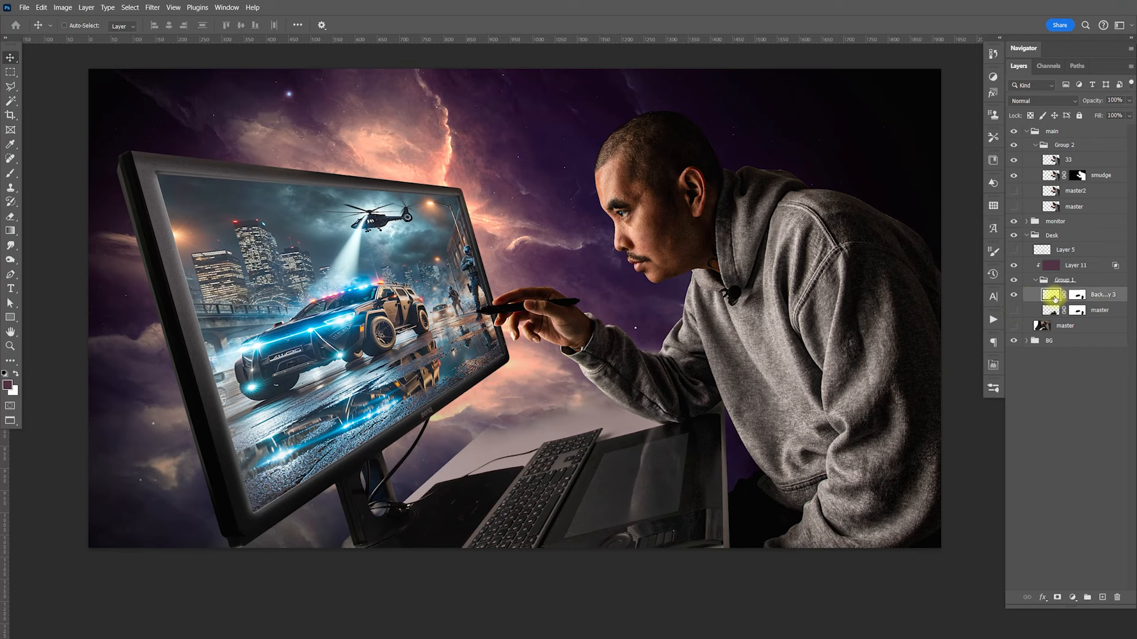
left_click(994, 321)
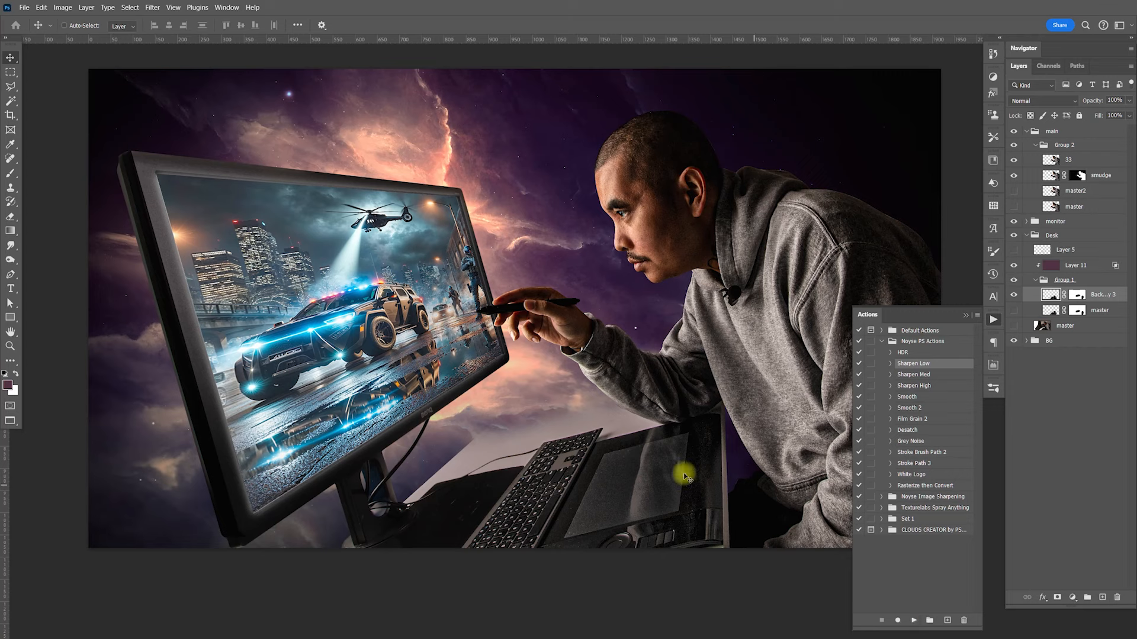
left_click(993, 321)
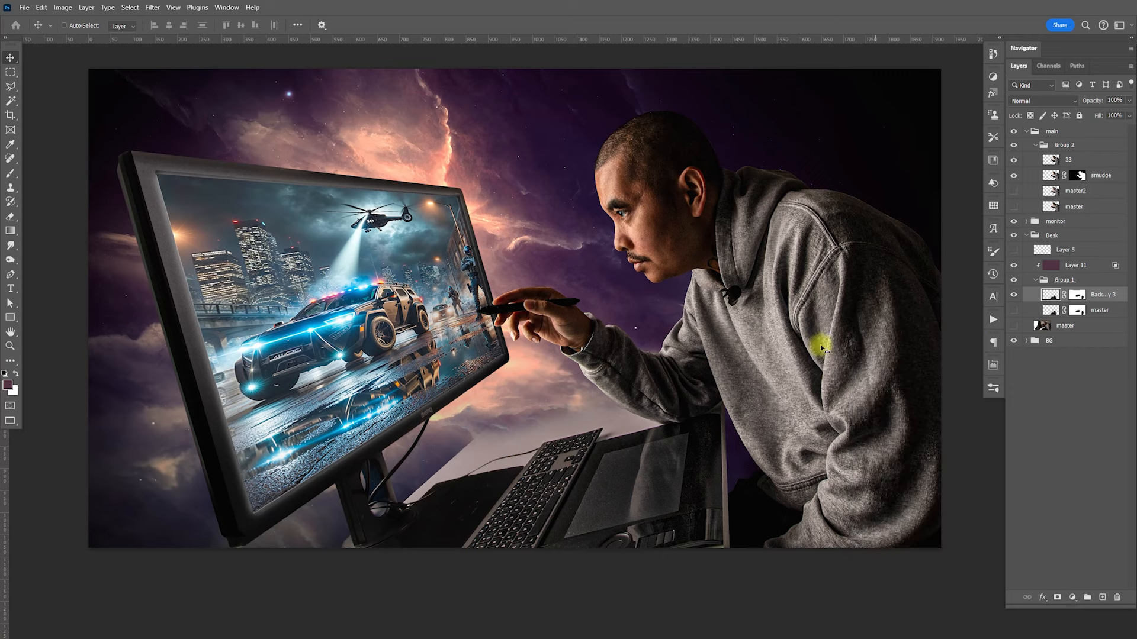
left_click_drag(722, 371, 731, 374)
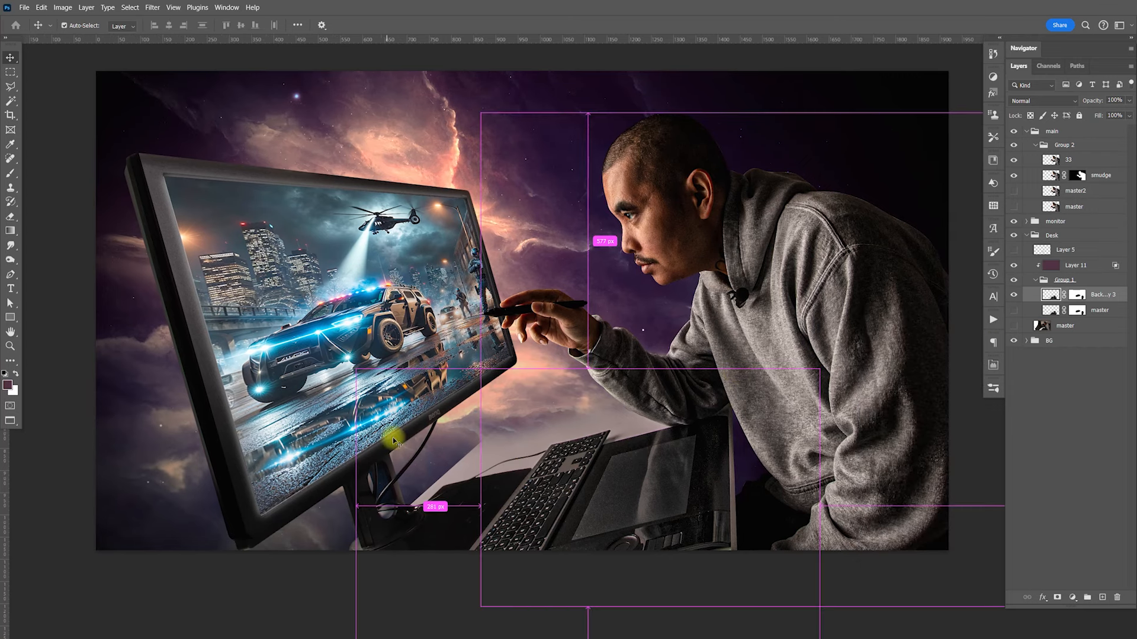
Duplicate Layer 1 in the monitor group's main subgroup, then hide the lower original and name it master
left_click(1027, 130)
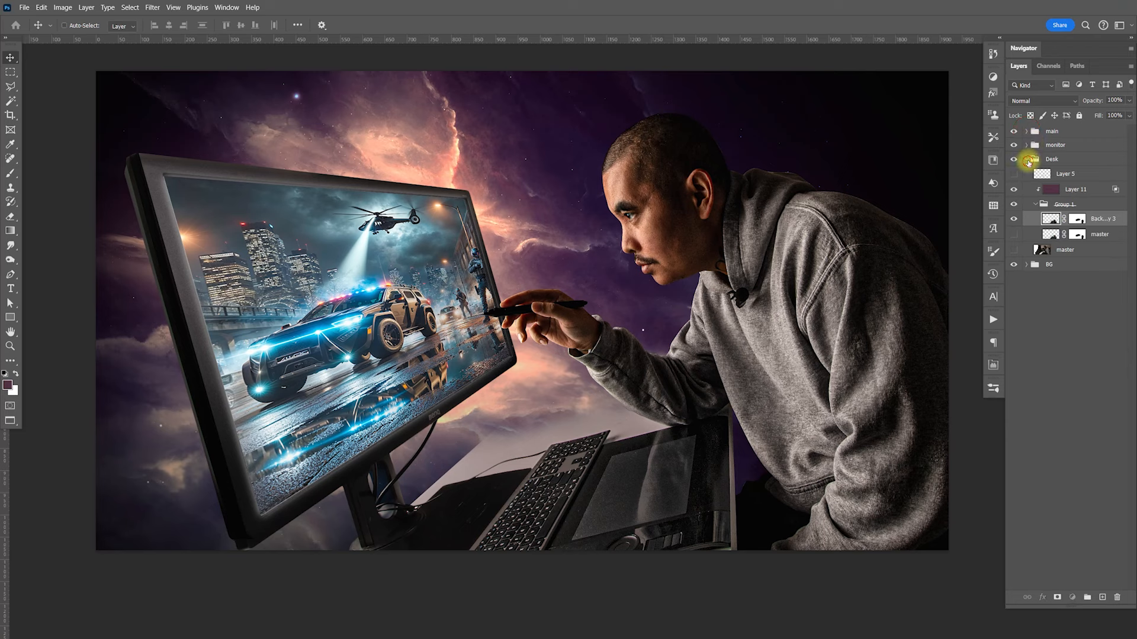
left_click(1028, 160)
left_click(1026, 145)
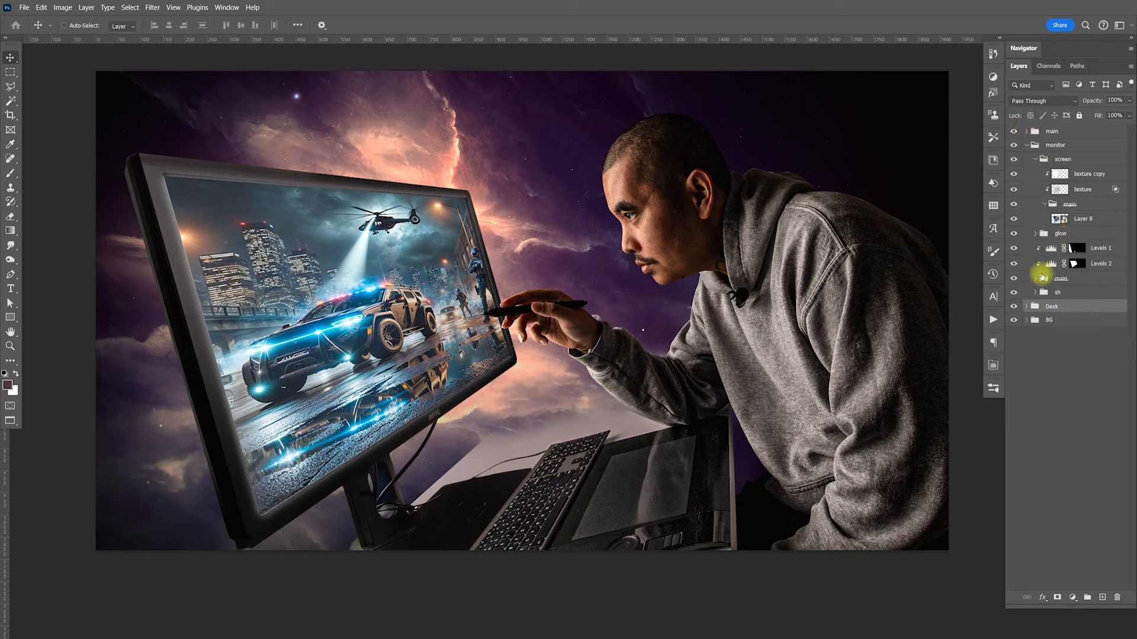
left_click(1035, 279)
left_click(1098, 295)
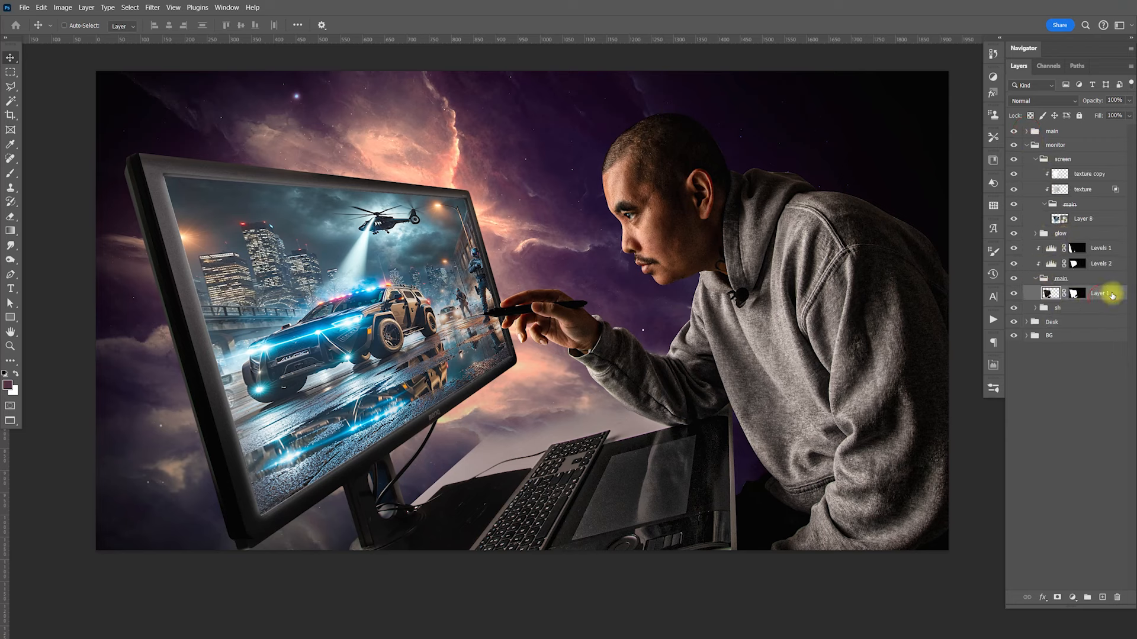
left_click(1013, 308)
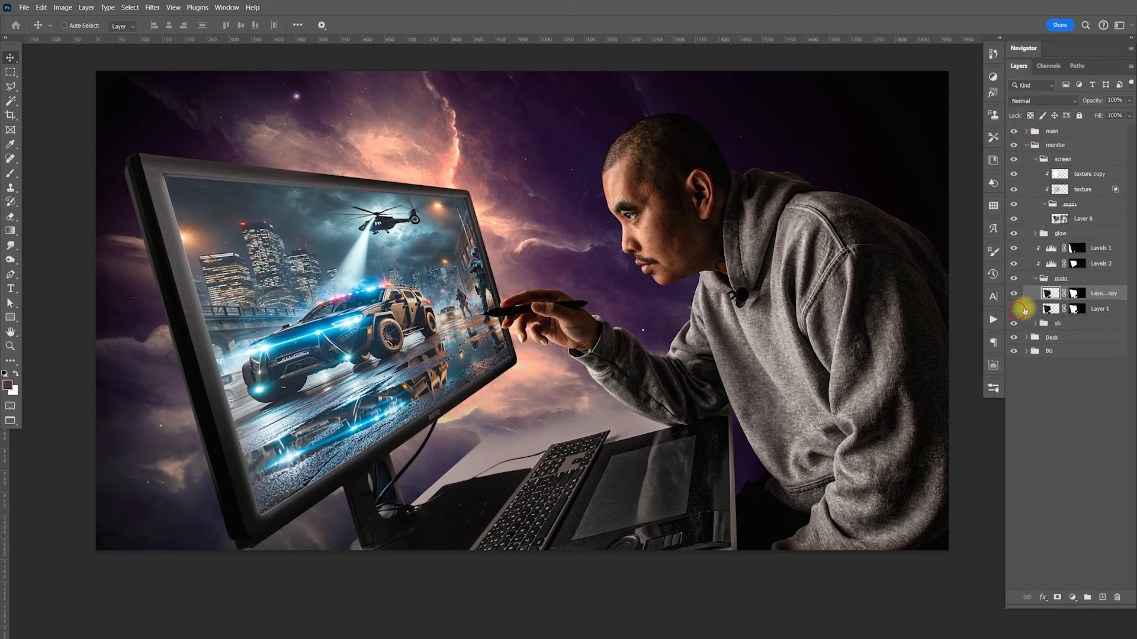
double_click(1107, 308)
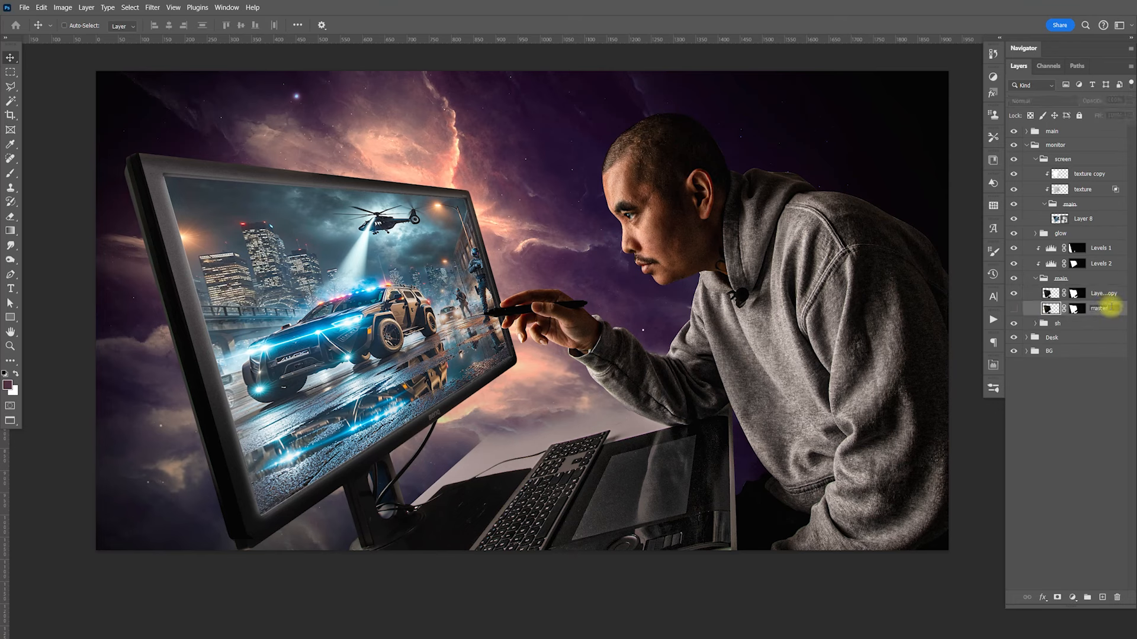
type("master")
key("Return")
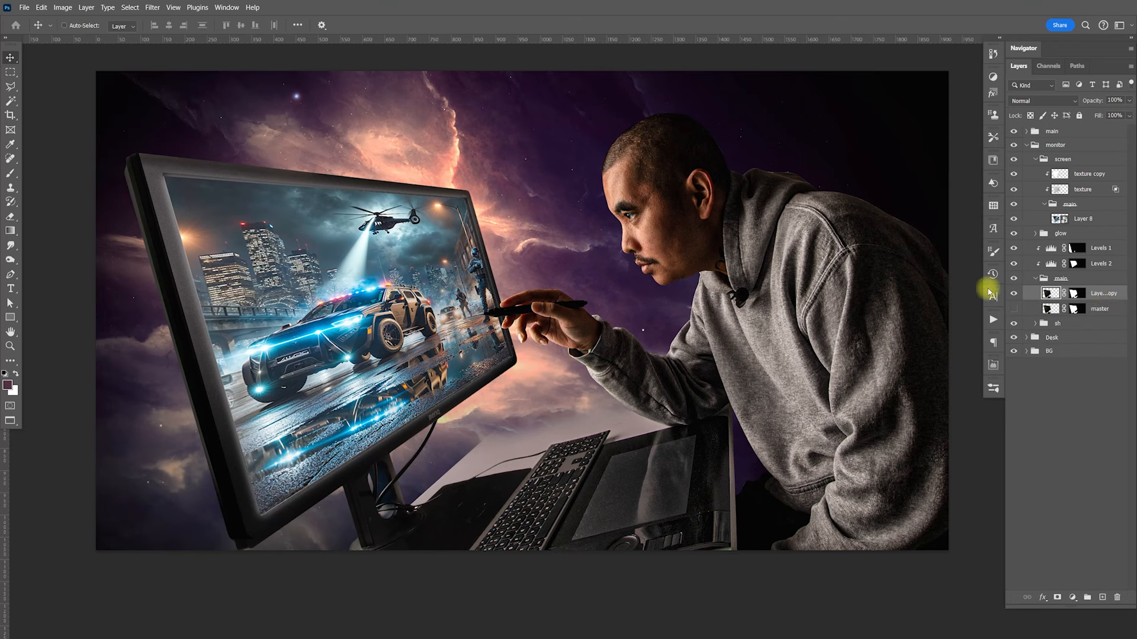
Sharpen the upper copy of the monitor's Layer 1 with the Sharpen Low action and collapse its main subgroup
left_click(993, 319)
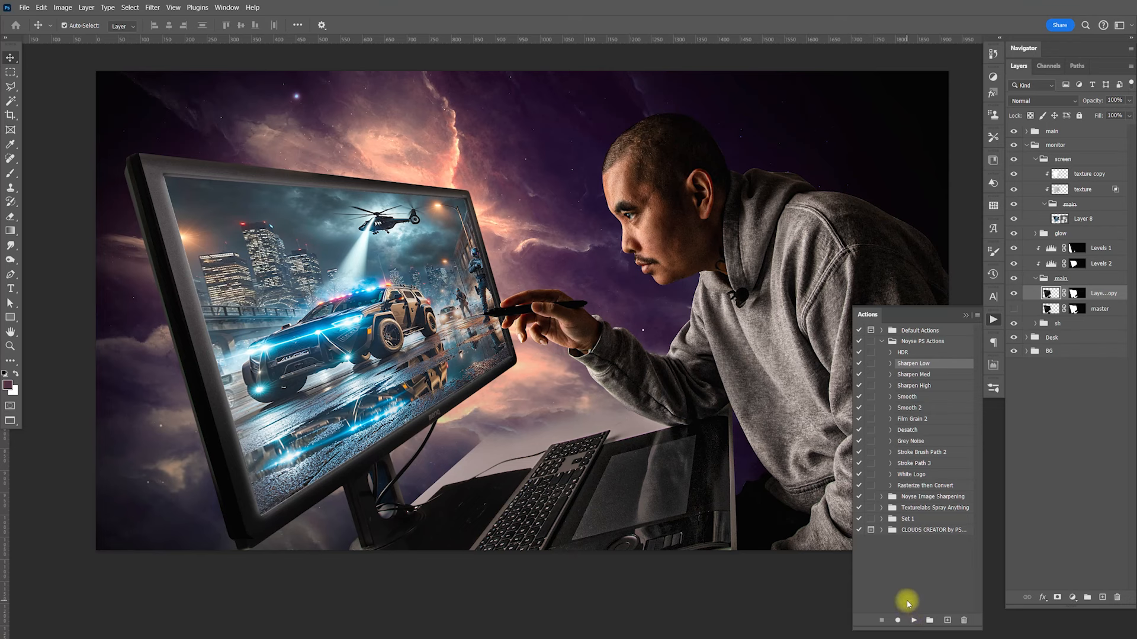
left_click(993, 320)
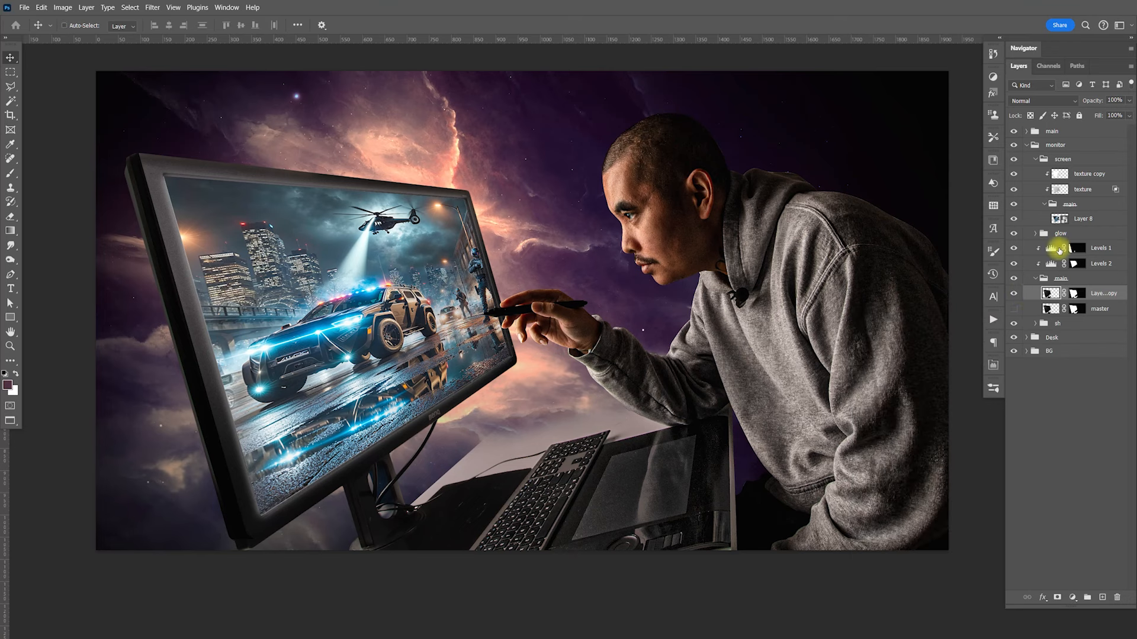
left_click(1037, 278)
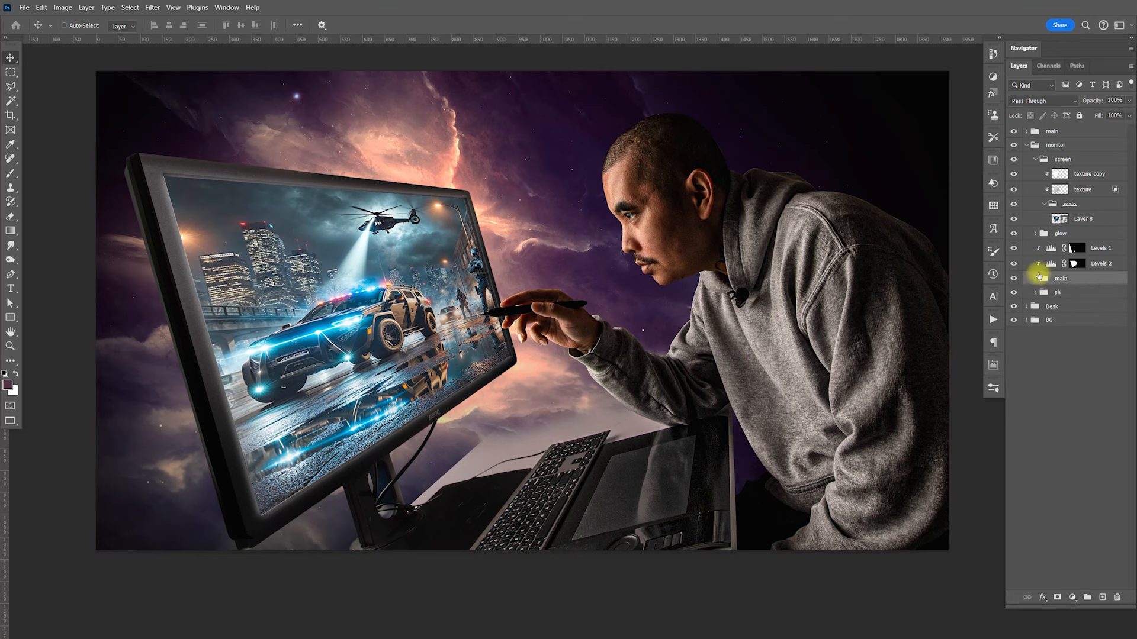
Compare the monitor with its main subgroup and its glow subgroup hidden and shown, and inspect the glow layers
left_click(1013, 279)
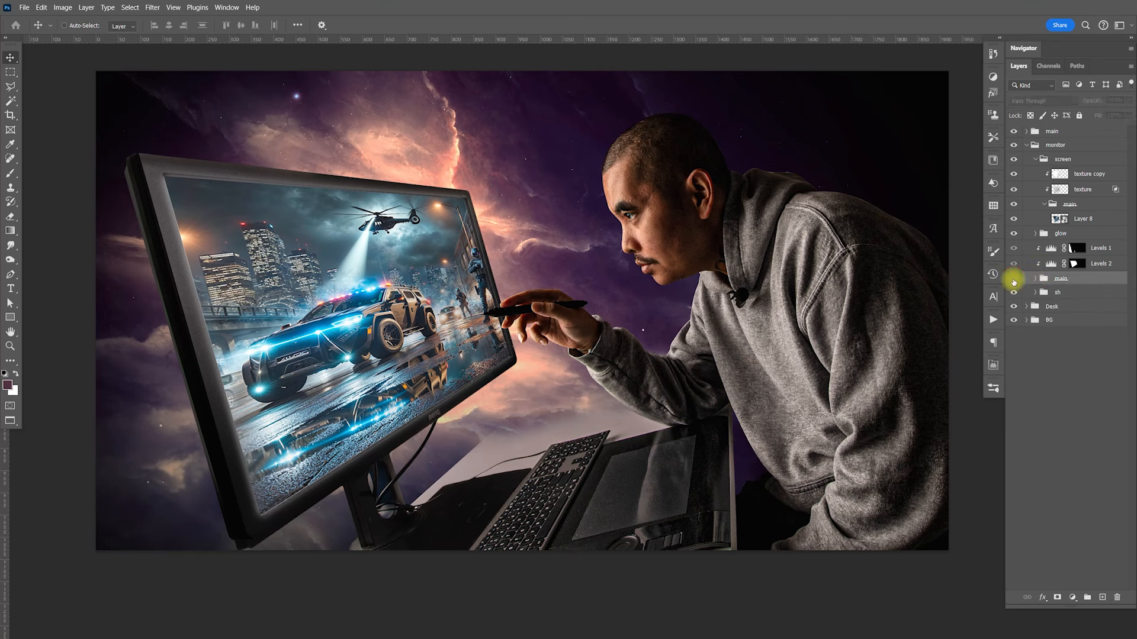
left_click(1014, 281)
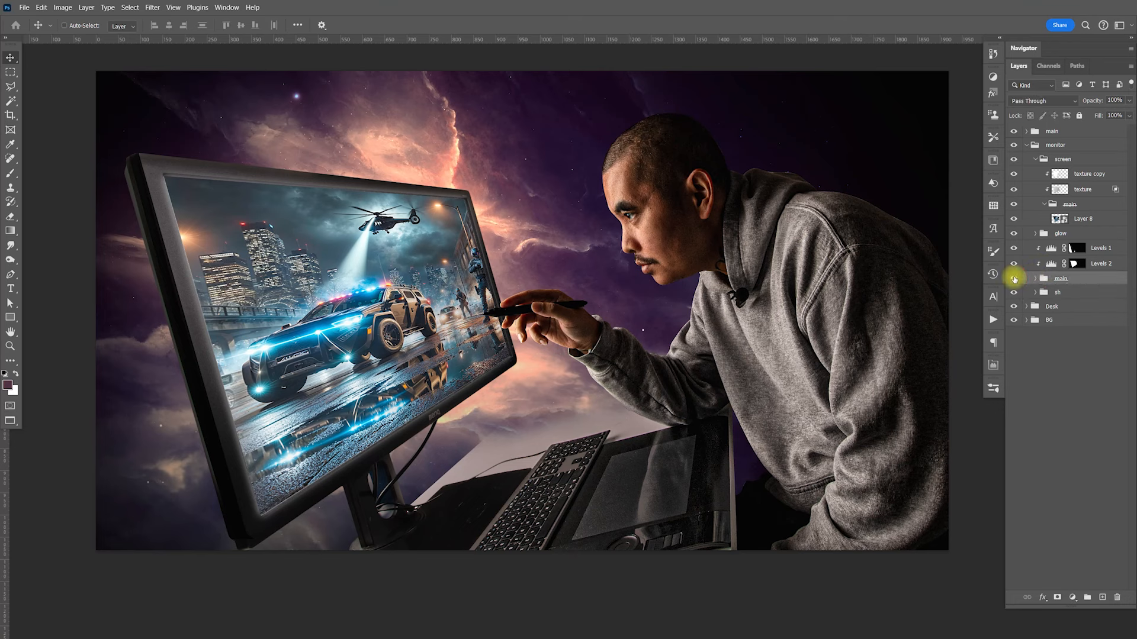
left_click(1015, 235)
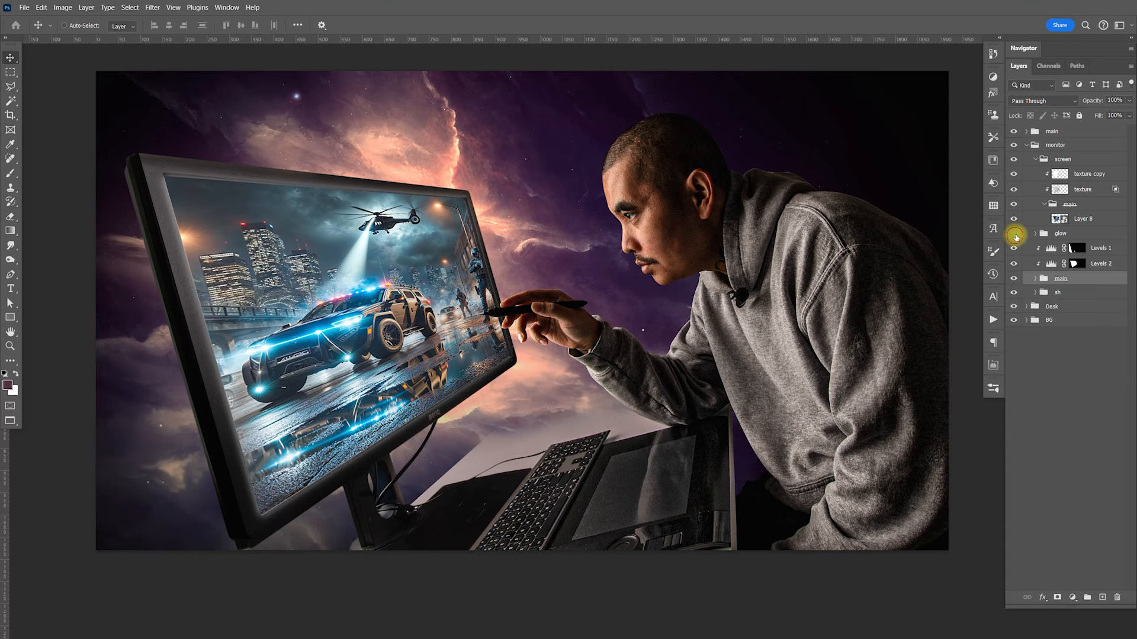
left_click(1015, 279)
left_click(1016, 279)
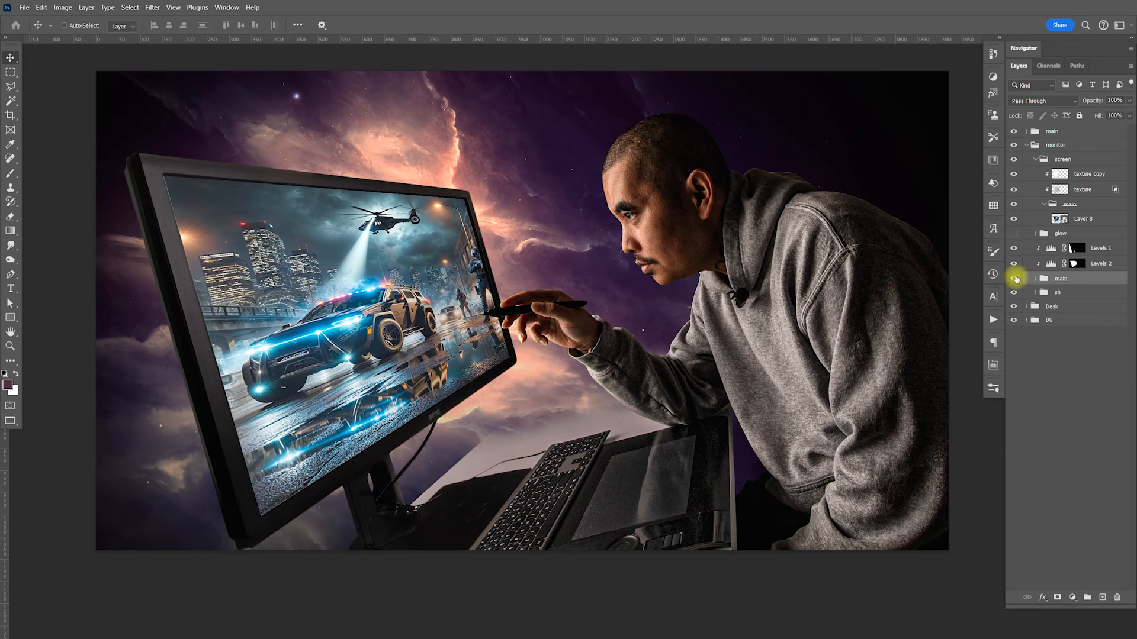
left_click(1014, 234)
left_click(1035, 233)
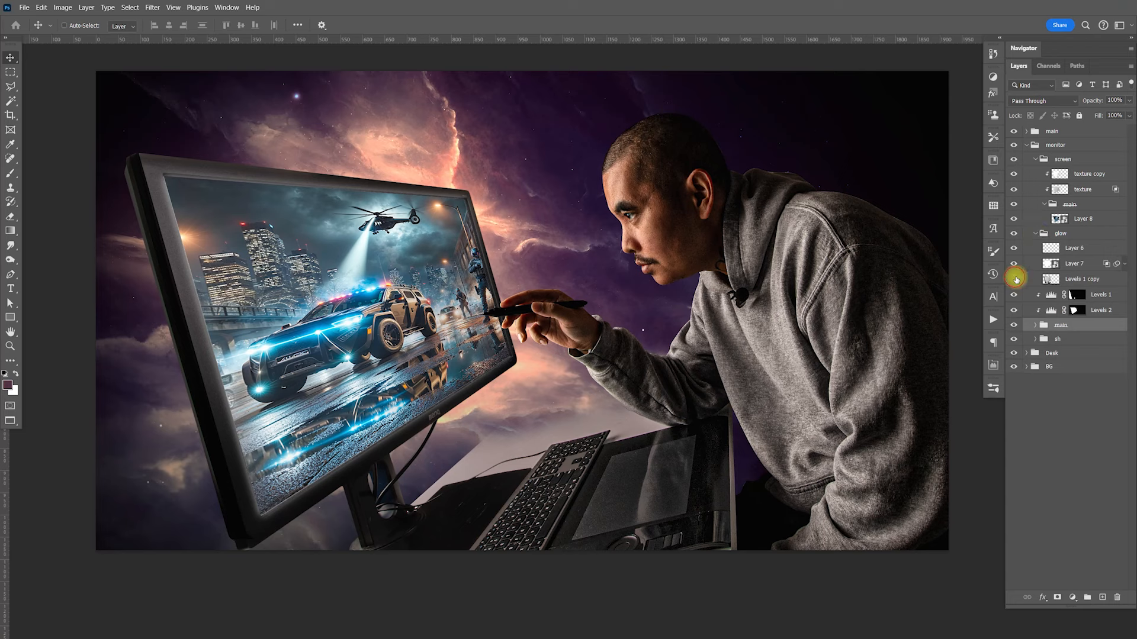
left_click(1035, 234)
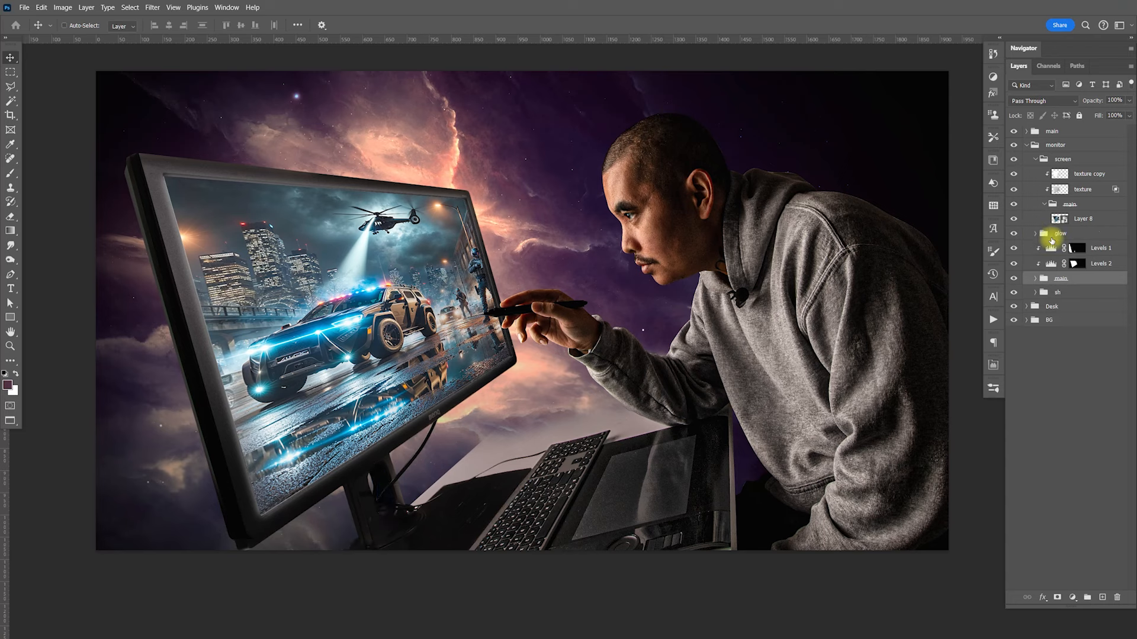
Compare the upper layer copy in the monitor's main subgroup with its master, then apply the Sharpen Low action to the copy again
left_click(1035, 279)
left_click(1047, 293)
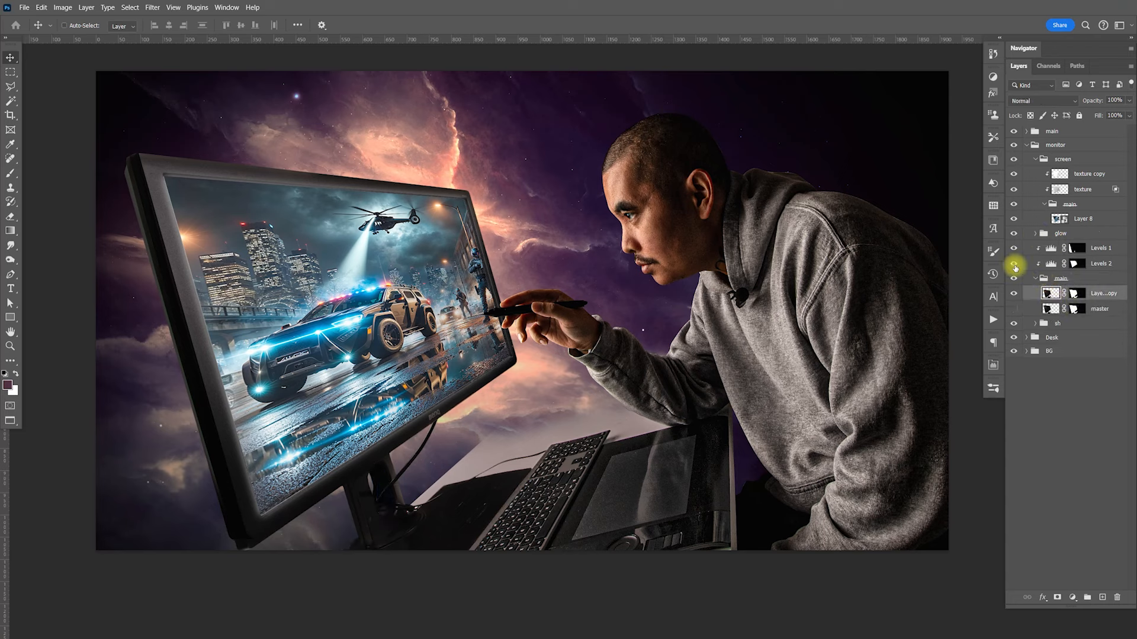
left_click(1015, 297)
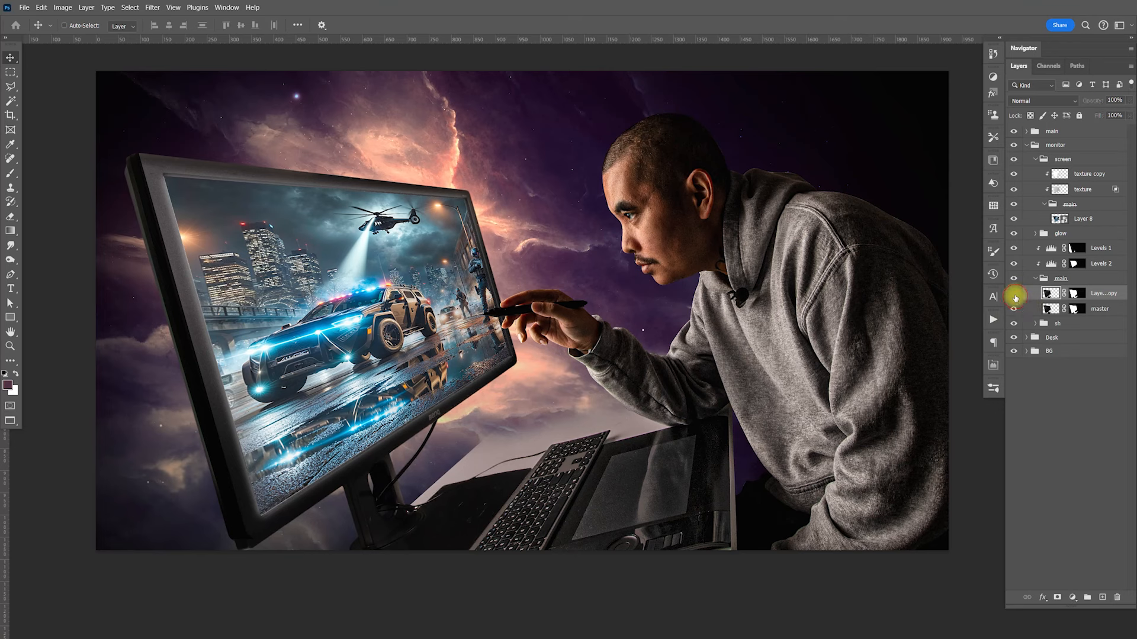
left_click(1014, 295)
left_click(1013, 308)
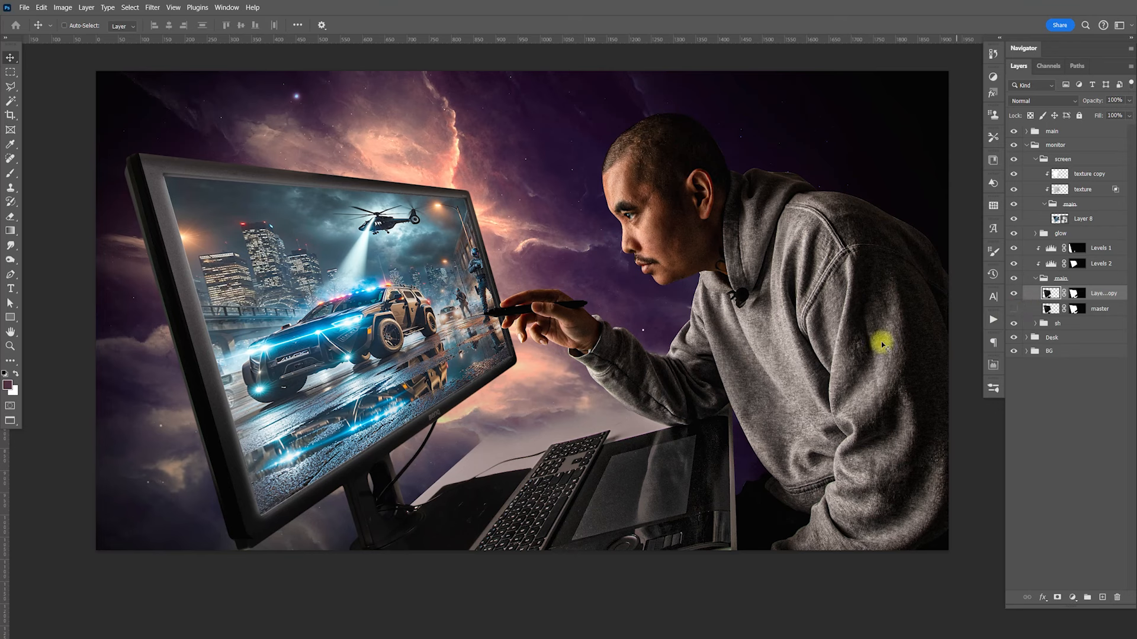
left_click(993, 320)
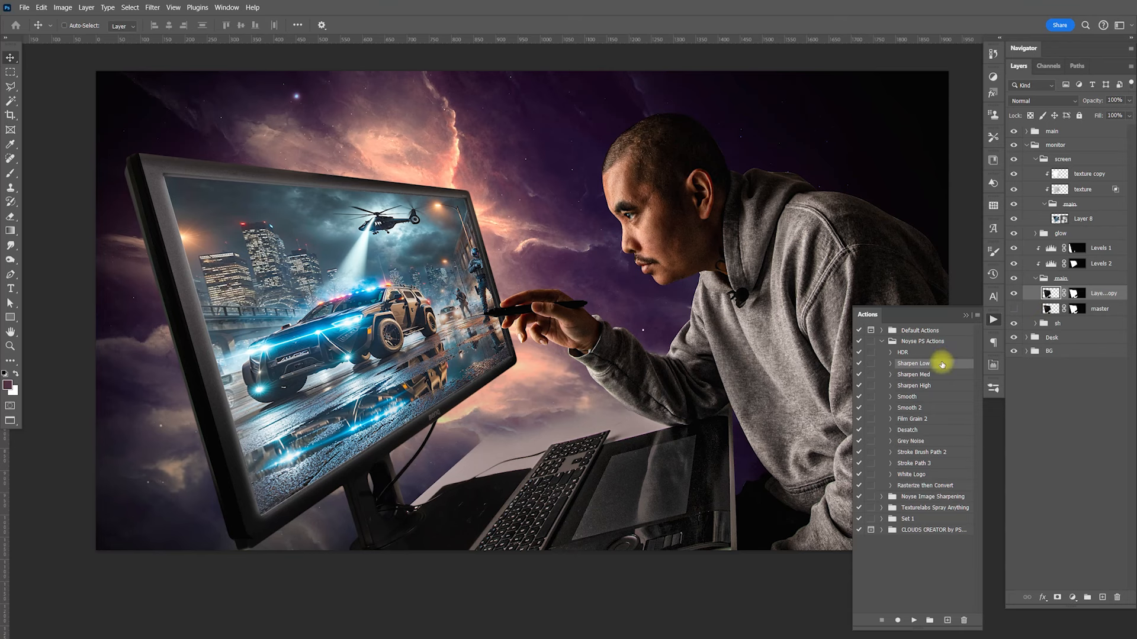
left_click(914, 622)
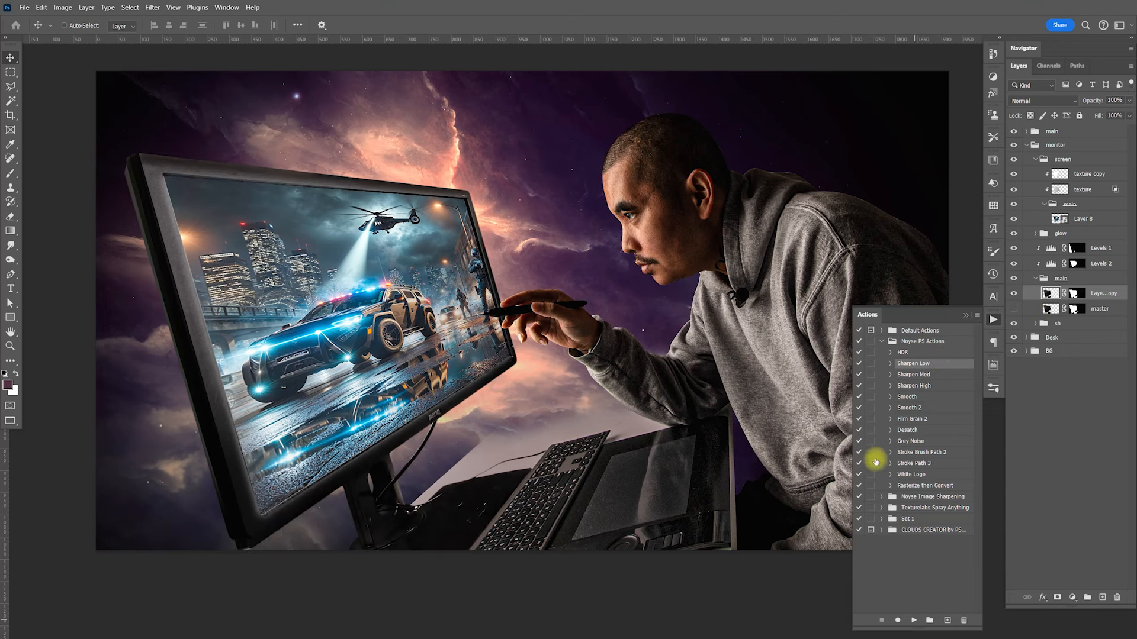
left_click(994, 323)
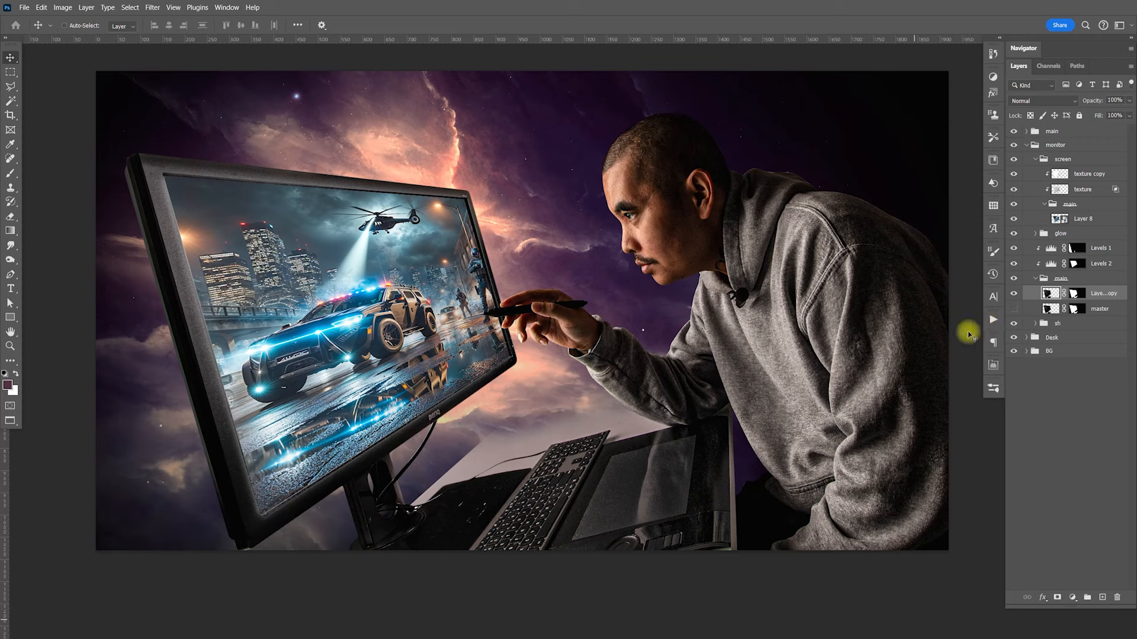
Duplicate the nebula Layer 9 from the BG group, move the copy above all other groups and place it in a new group
left_click_drag(593, 362, 653, 360)
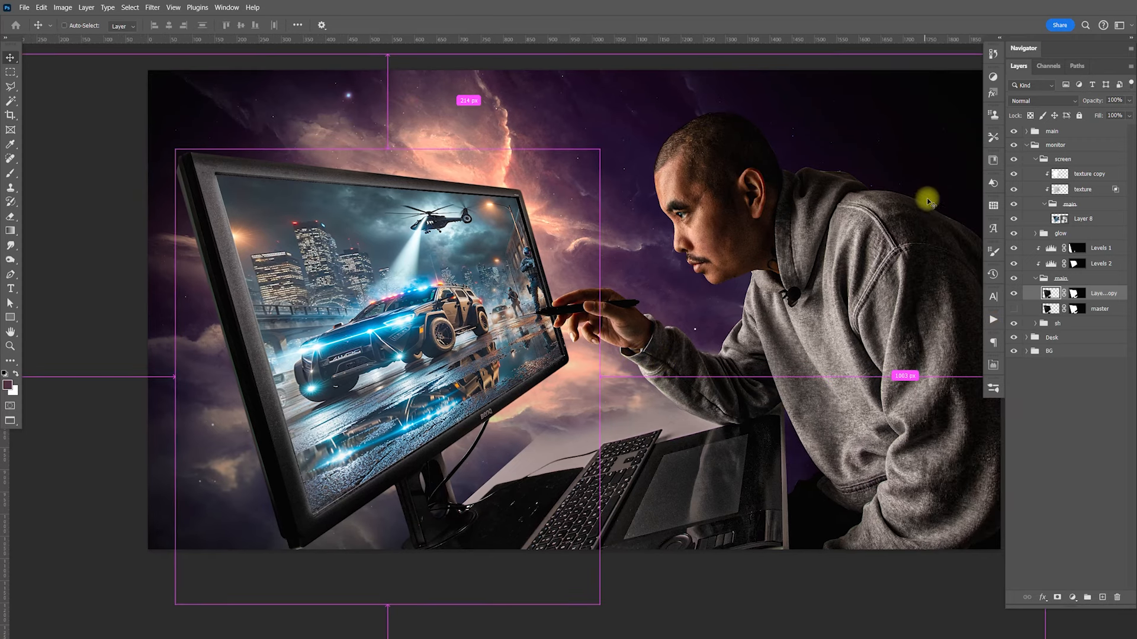
key("ctrl+minus")
key("ctrl+minus")
left_click(1027, 351)
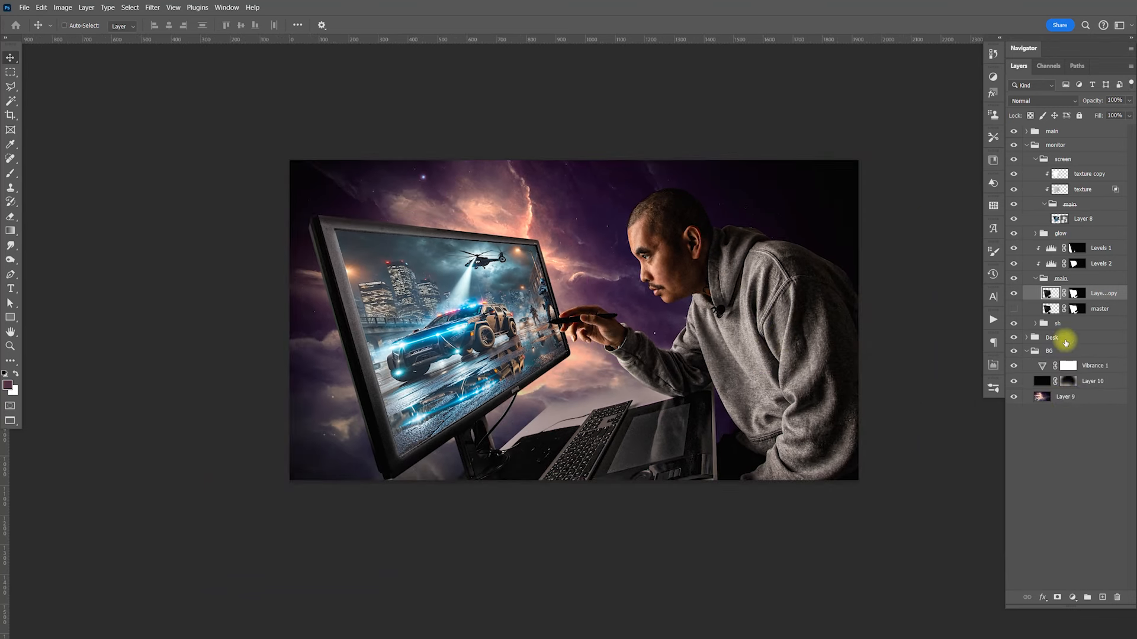
left_click(1067, 395)
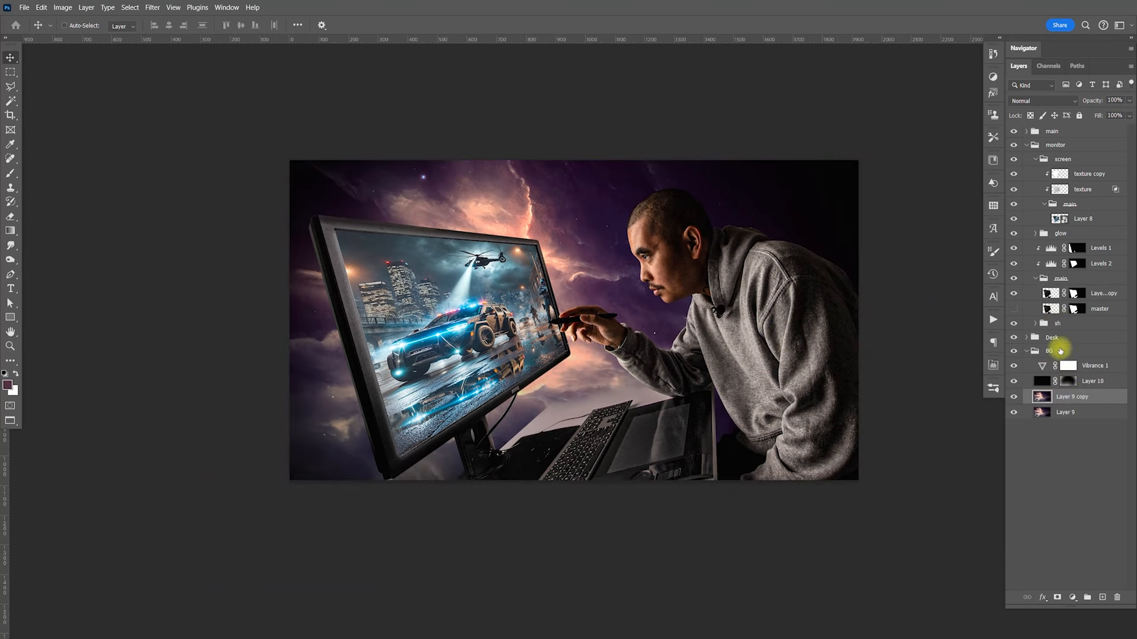
left_click_drag(1076, 395, 1076, 119)
left_click(1026, 160)
left_click(1027, 189)
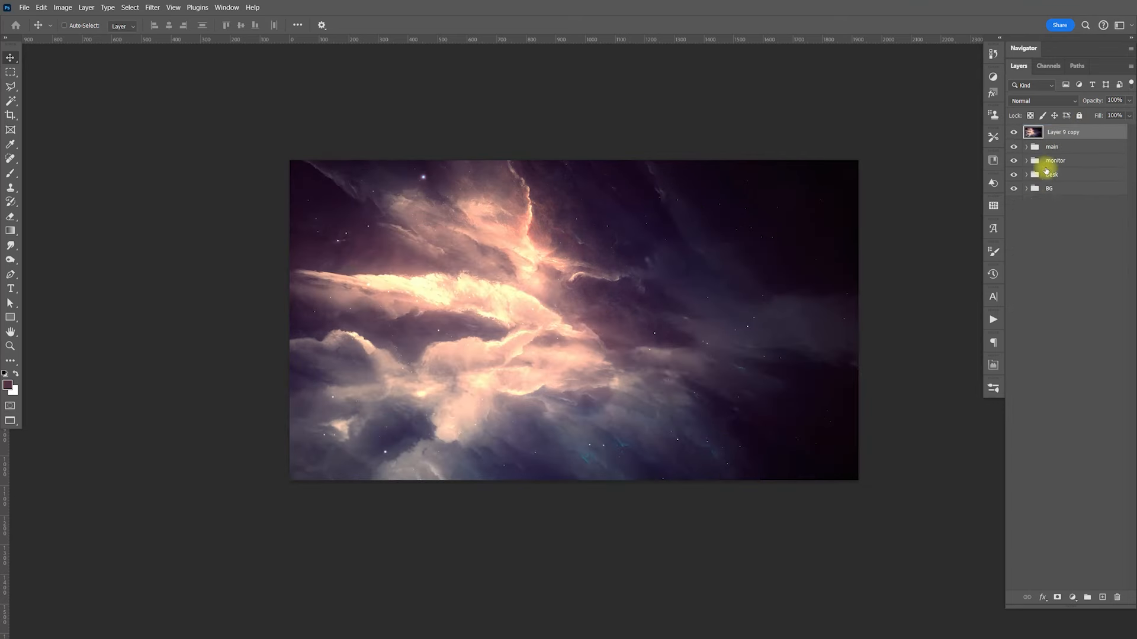
key("ctrl")
key("ctrl+g")
left_click(1077, 146)
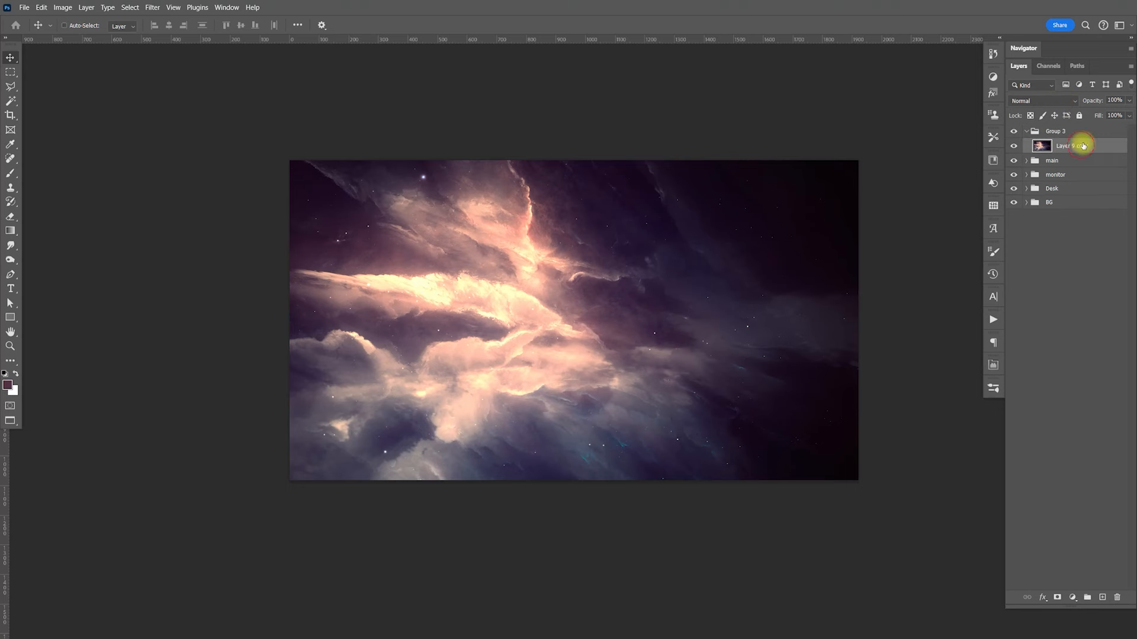
Apply a Gaussian Blur with a radius of 135.9 pixels to the nebula copy in Group 3
left_click(152, 7)
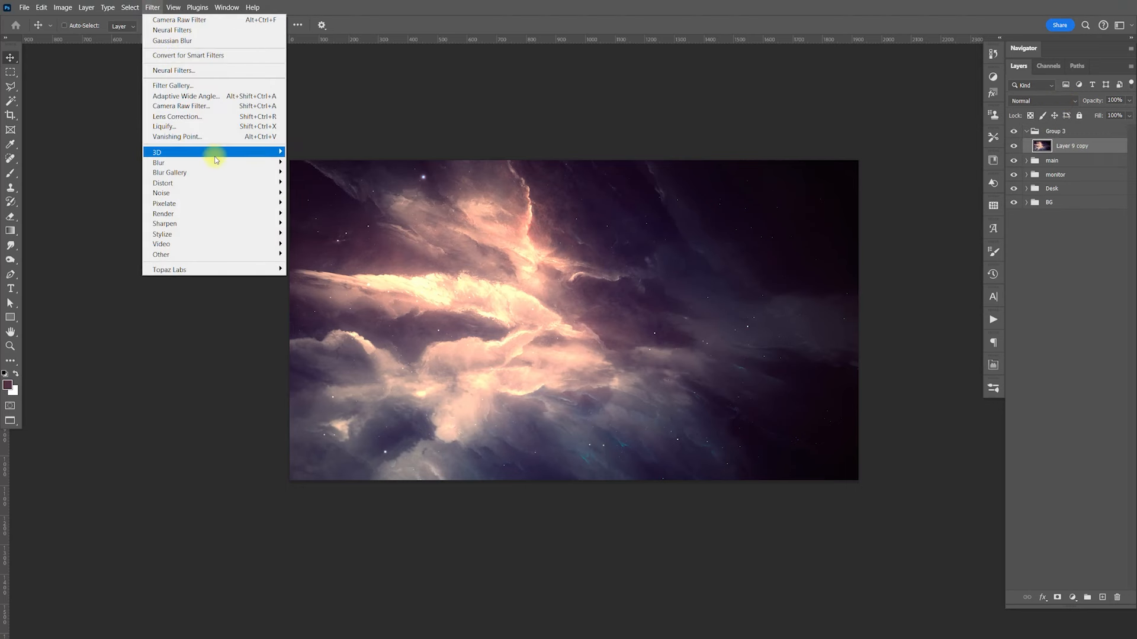
mouse_move(221, 163)
left_click(309, 202)
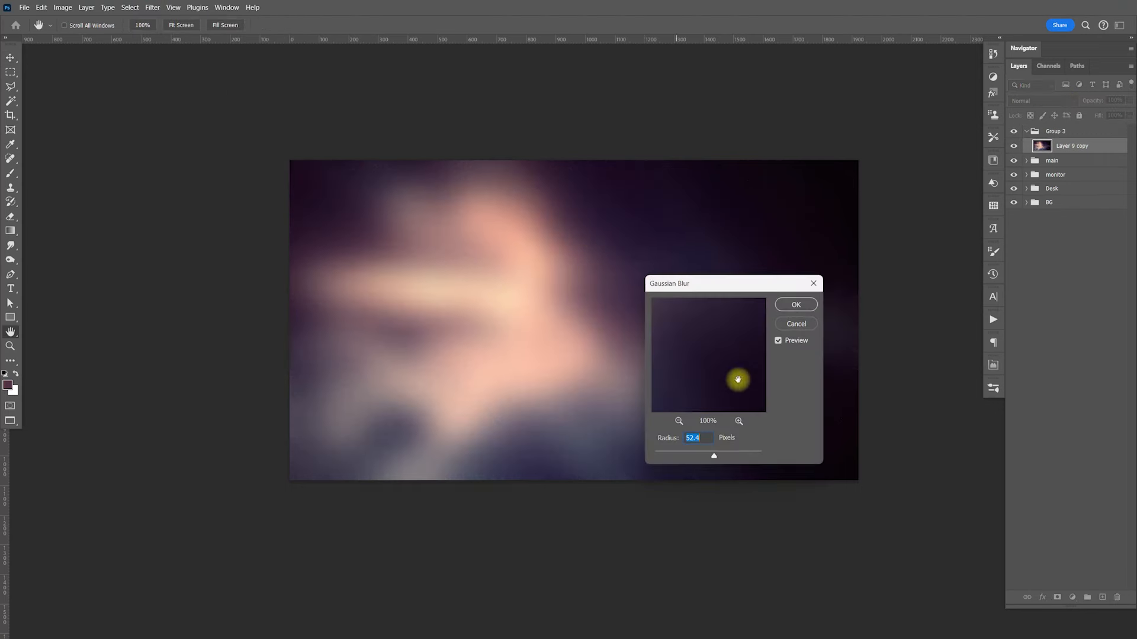
mouse_move(715, 456)
left_mouse_down()
mouse_move(751, 454)
mouse_move(730, 456)
left_mouse_up()
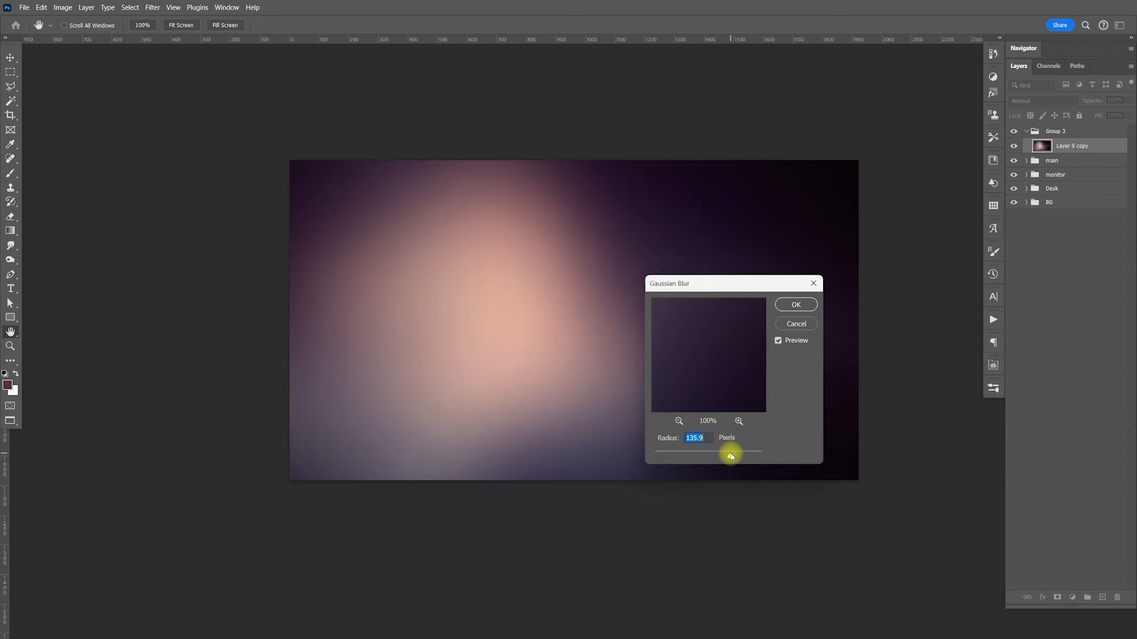
left_click(800, 305)
Stretch the blurred nebula copy slightly sideways with Free Transform and shift it over the canvas
key("ctrl+t")
mouse_move(881, 365)
left_mouse_down()
mouse_move(971, 350)
mouse_move(876, 359)
left_mouse_up()
left_click_drag(144, 360, 109, 361)
key("Return")
left_click_drag(604, 327, 605, 344)
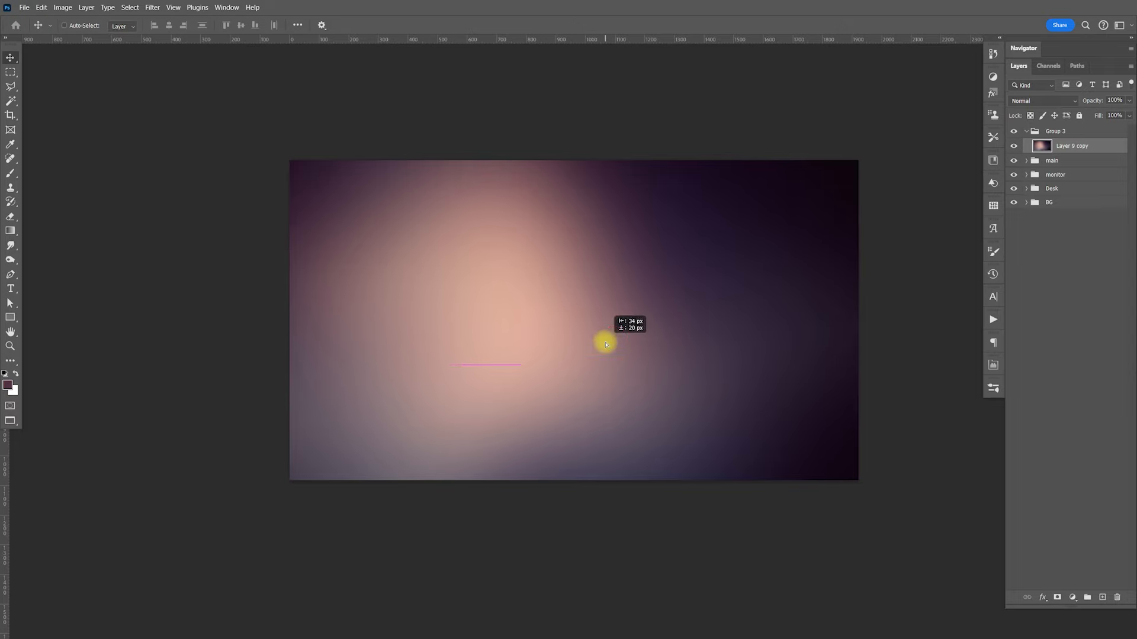
Set the blurred nebula copy to Soft Light blending, compare its effect and reduce its opacity to 34%
left_click(1040, 100)
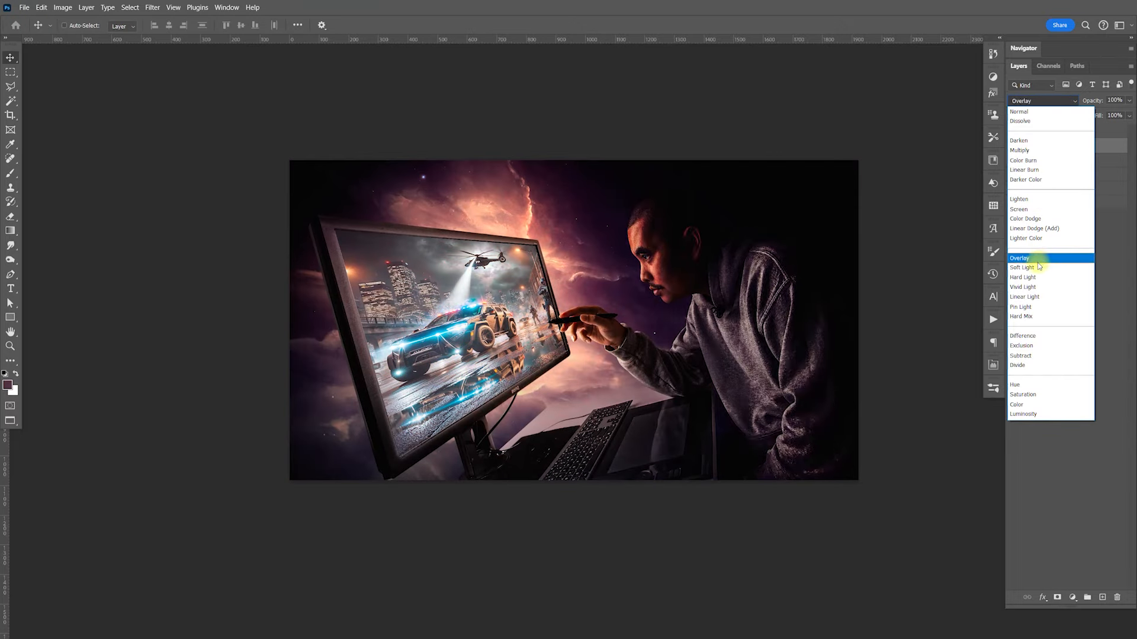
left_click(1040, 268)
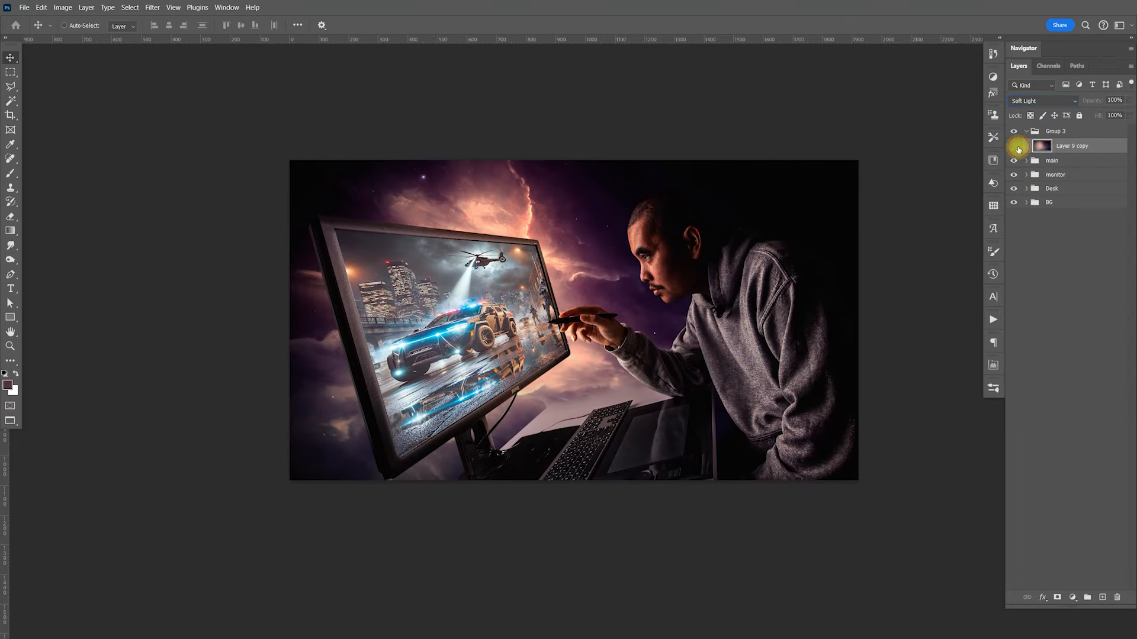
left_click(1018, 148)
left_click(1016, 147)
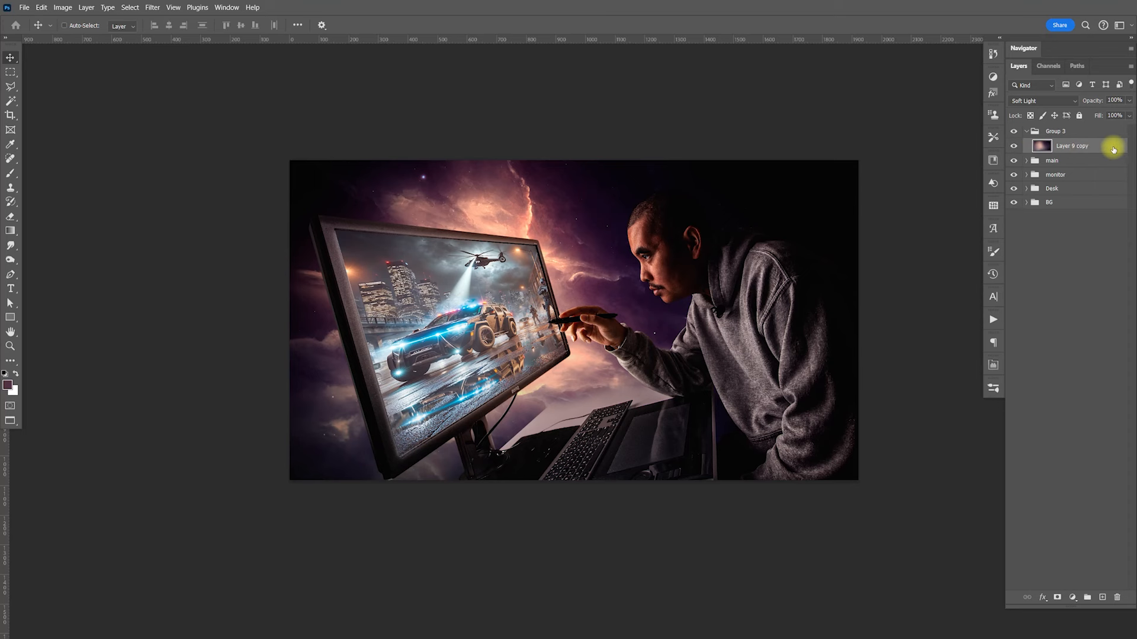
left_click_drag(1099, 115, 1095, 116)
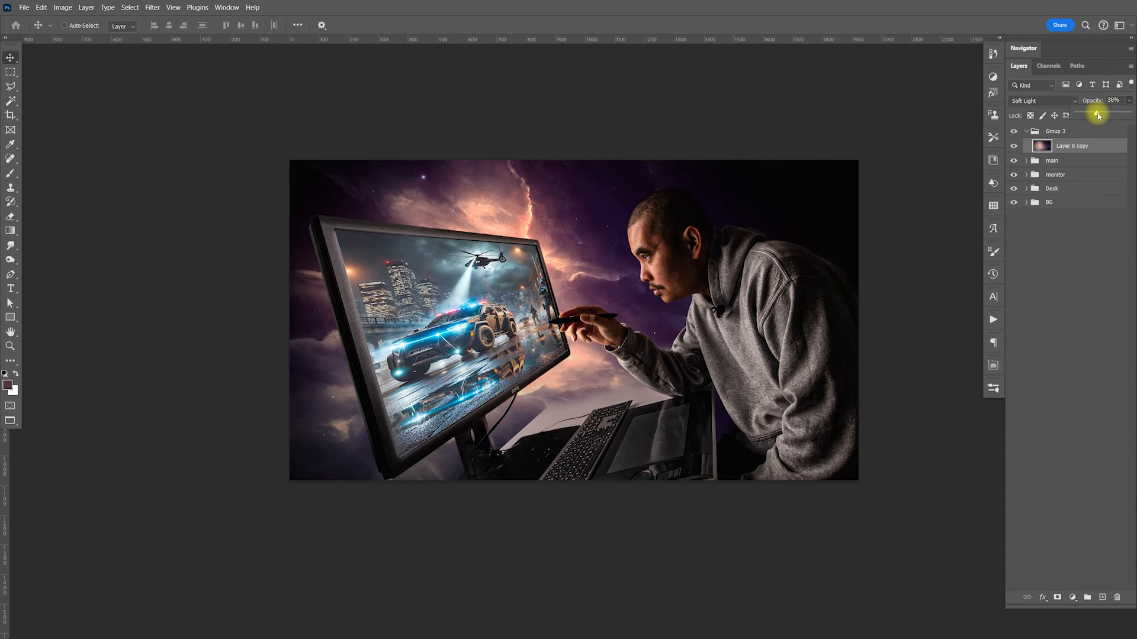
left_click_drag(1095, 115, 1094, 116)
Add grey noise layers above the blurred nebula copy in Group 3 with the Grey Noise action
left_click_drag(868, 338, 788, 357)
key("ctrl+plus")
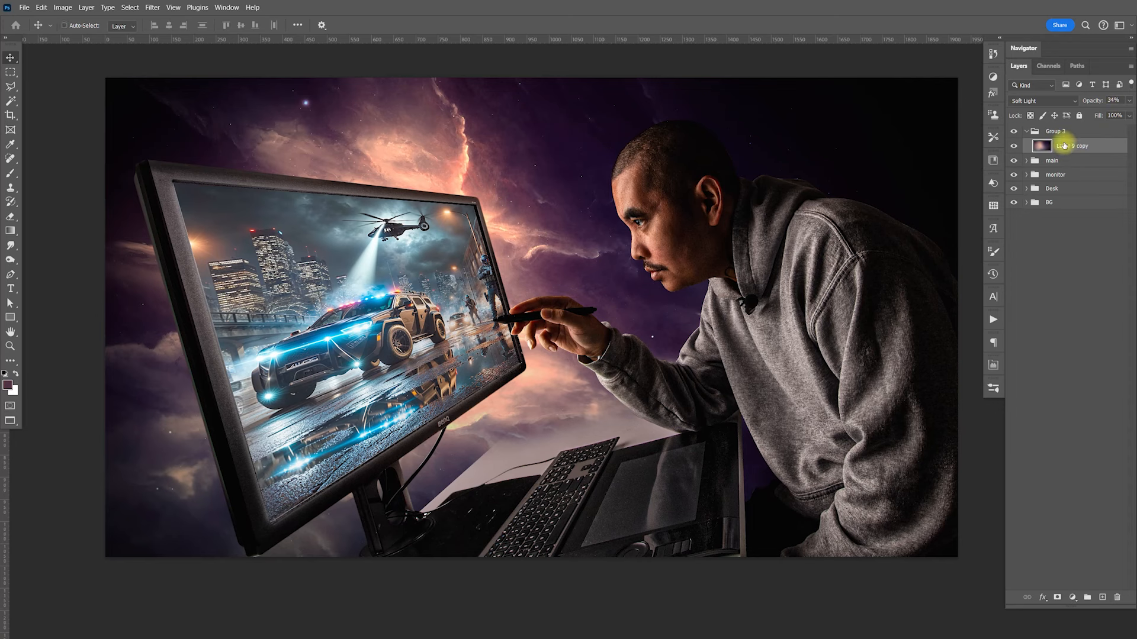
left_click(993, 320)
left_click(911, 443)
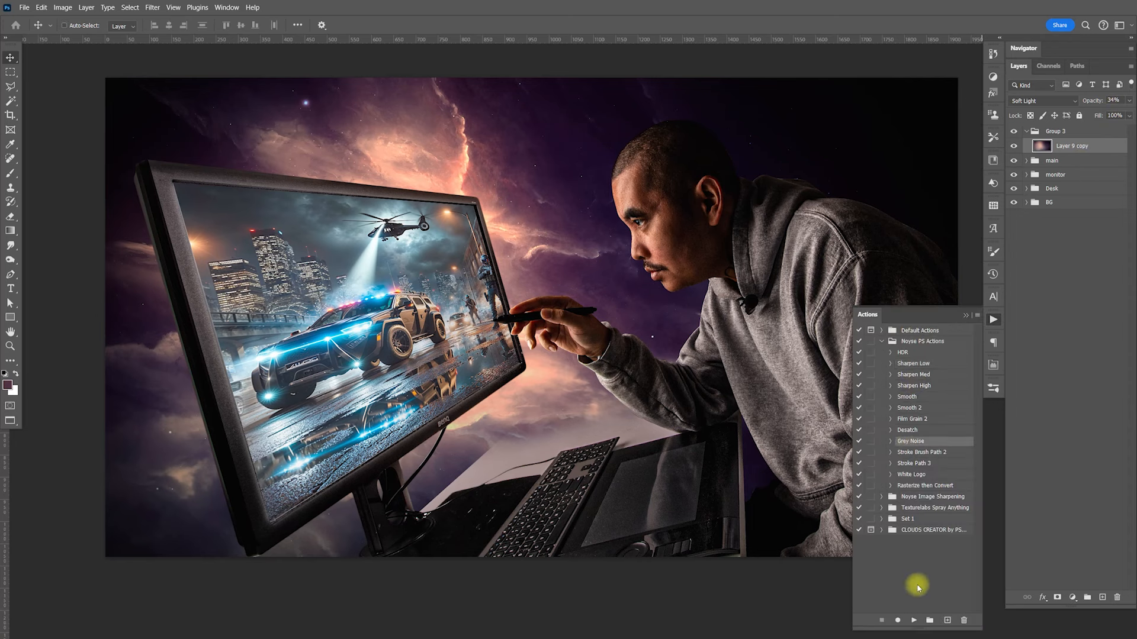
left_click(913, 621)
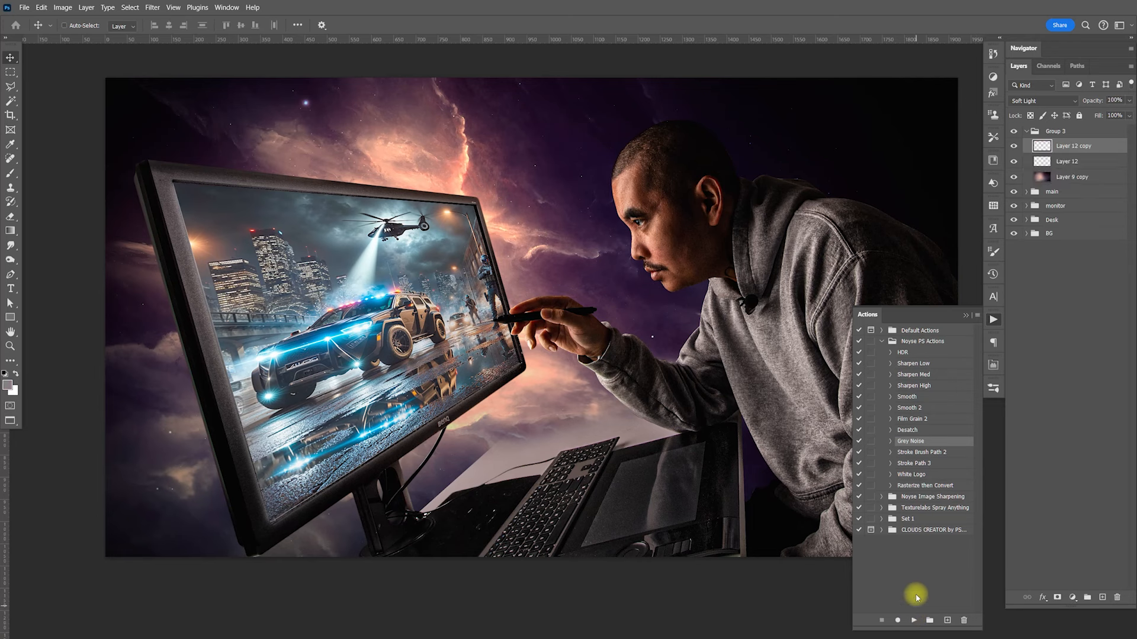
left_click(993, 325)
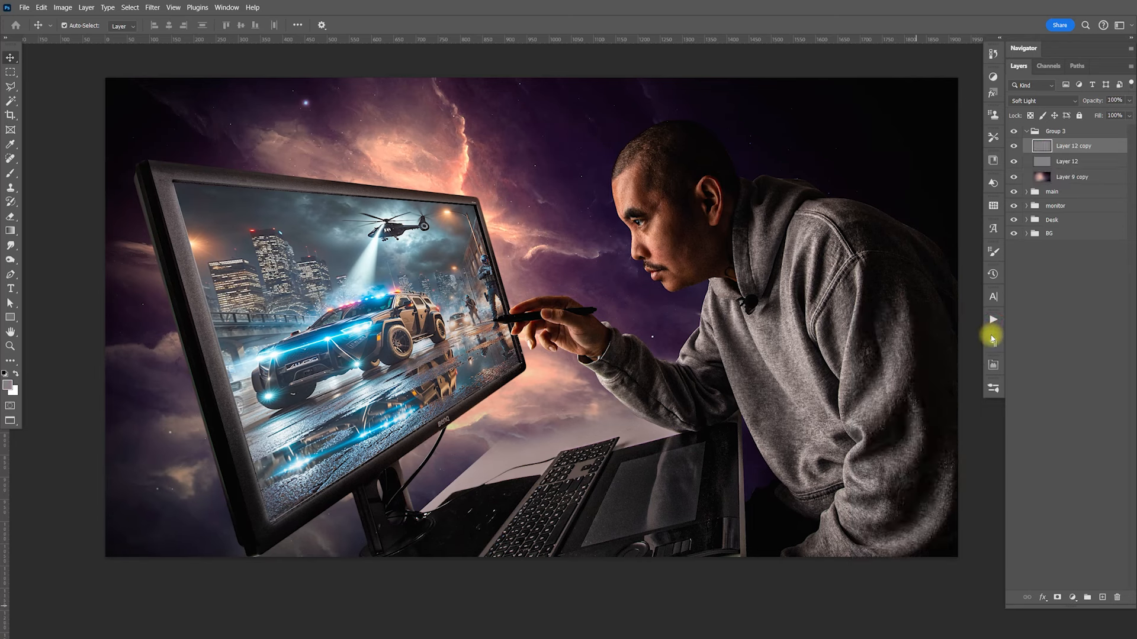
Duplicate the nebula Layer 9 in the BG group again and move the copy into Group 3 above the blurred copy
left_click(1028, 236)
left_click(1076, 282)
key("ctrl+j")
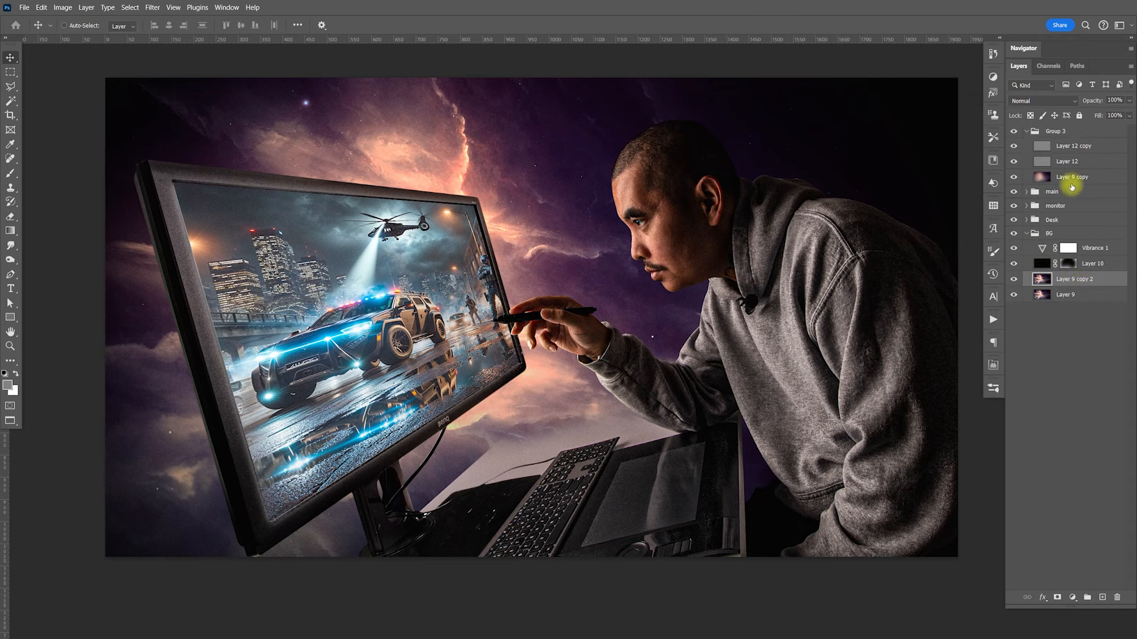
left_click_drag(1081, 282, 1086, 174)
left_click(1026, 249)
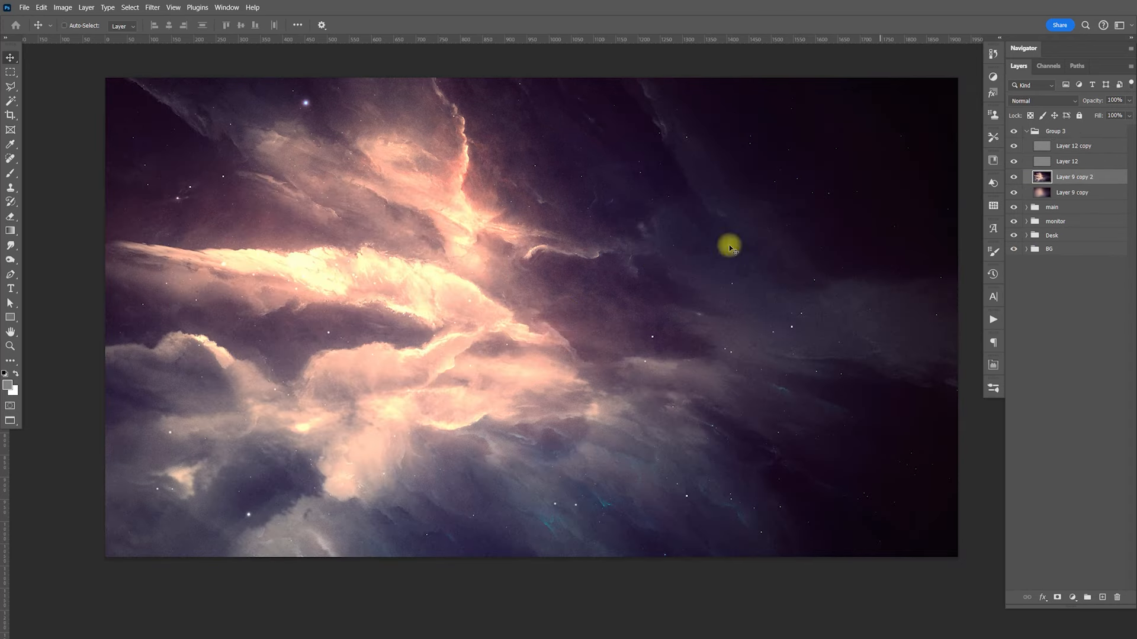
Apply a Motion Blur with an angle of 0° and a distance of 229 pixels to the second nebula copy
left_click(154, 7)
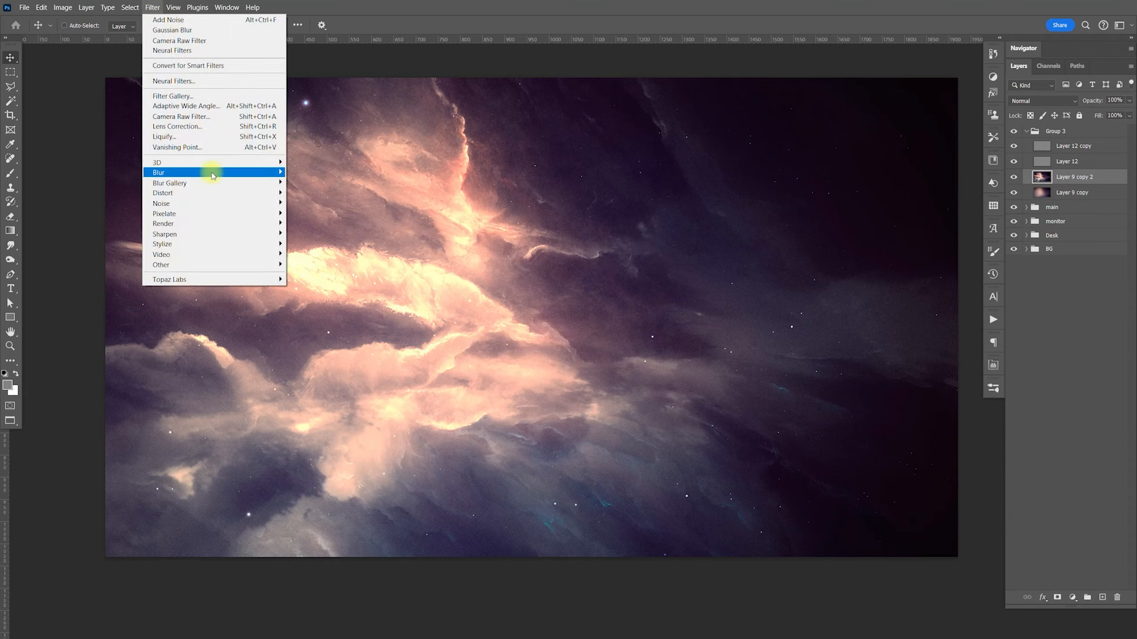
mouse_move(223, 176)
left_click(329, 233)
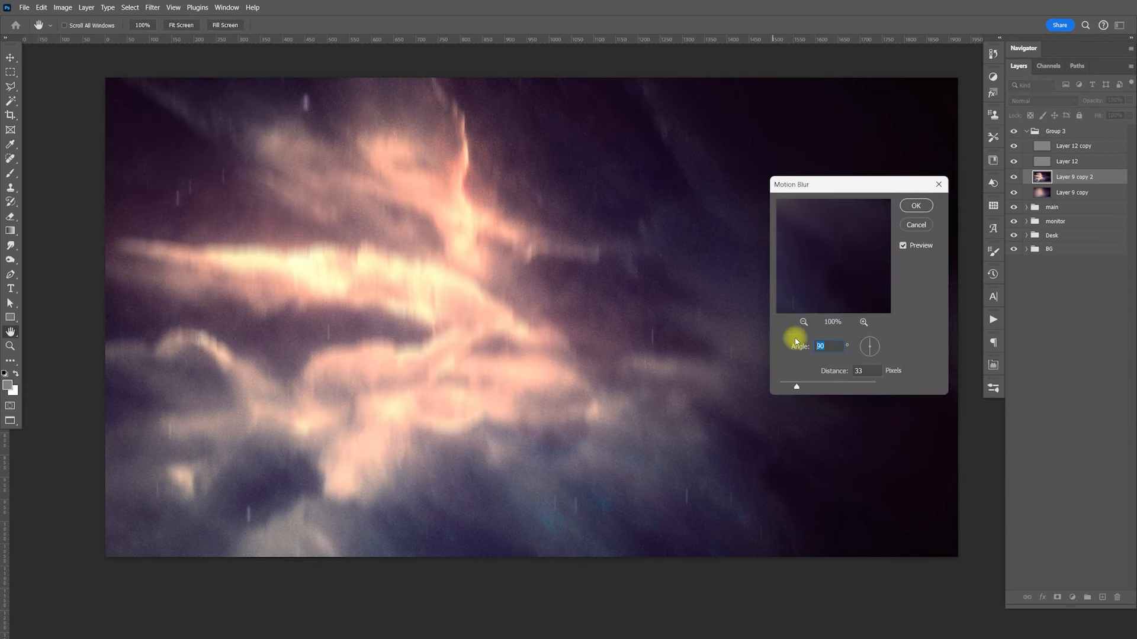
type("0")
left_click_drag(797, 383, 835, 389)
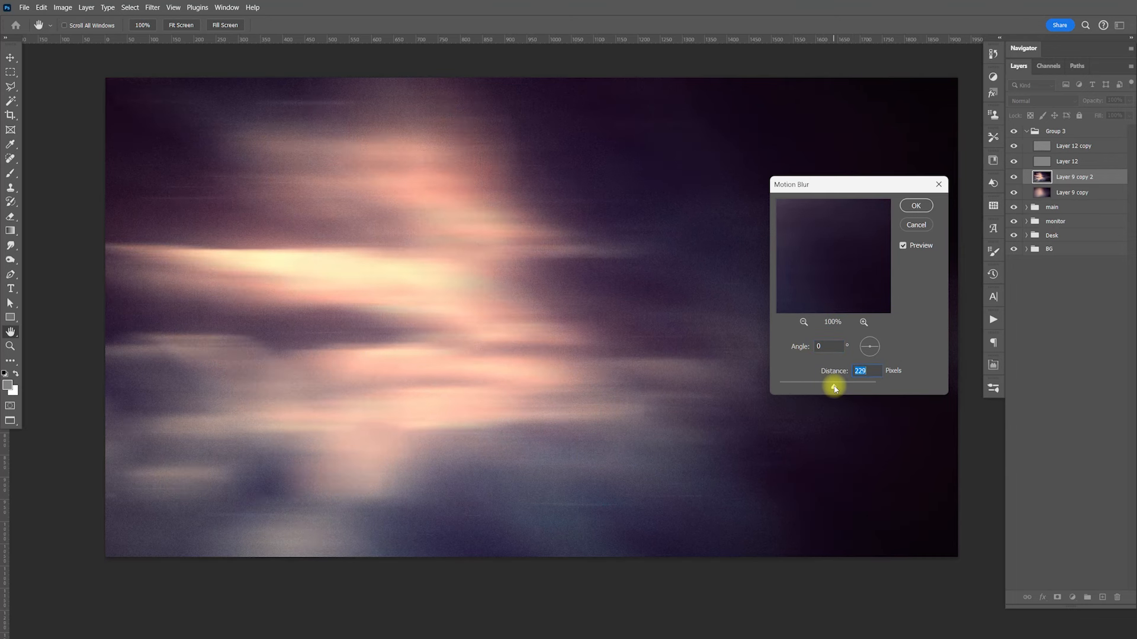
left_click(916, 206)
Duplicate the motion-blurred nebula layer, keep the original hidden, and warp the duplicate's middle downward into a curve
key("ctrl+j")
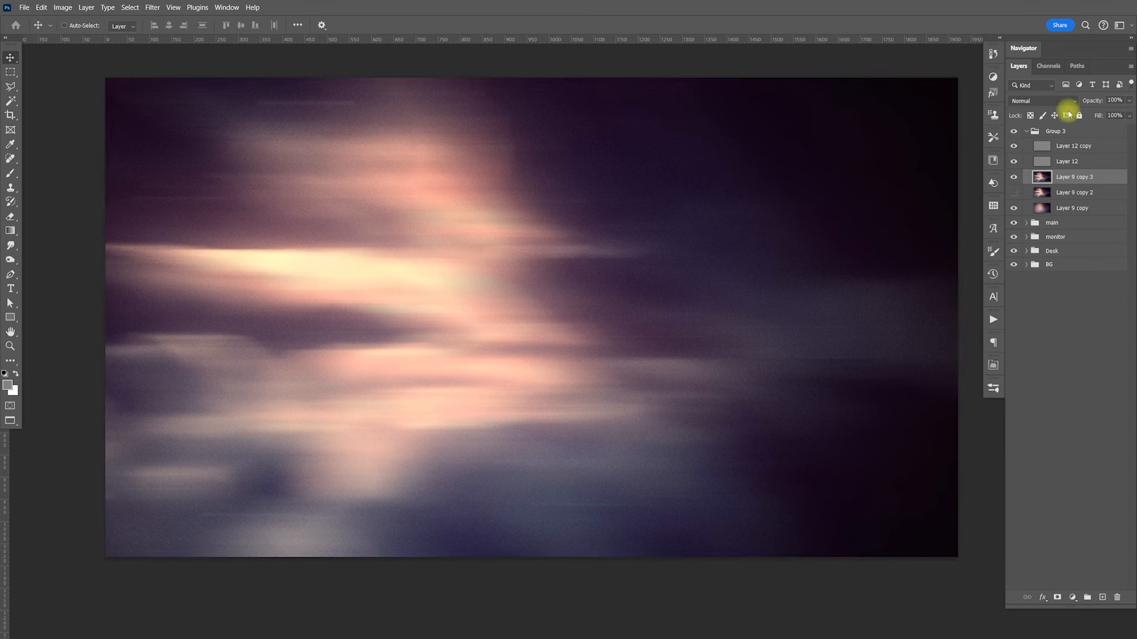
key("ctrl+t")
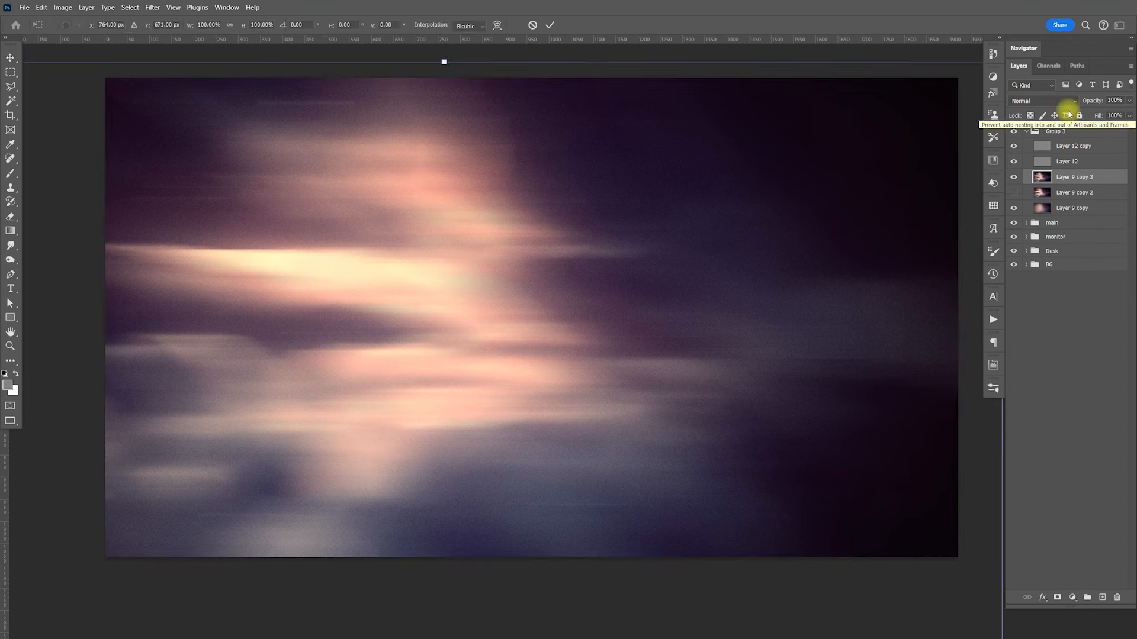
right_click(504, 243)
left_click(545, 318)
left_click_drag(457, 248, 464, 363)
key("Return")
Open the blend mode choices for the warped motion-blurred nebula copy
left_click(1047, 101)
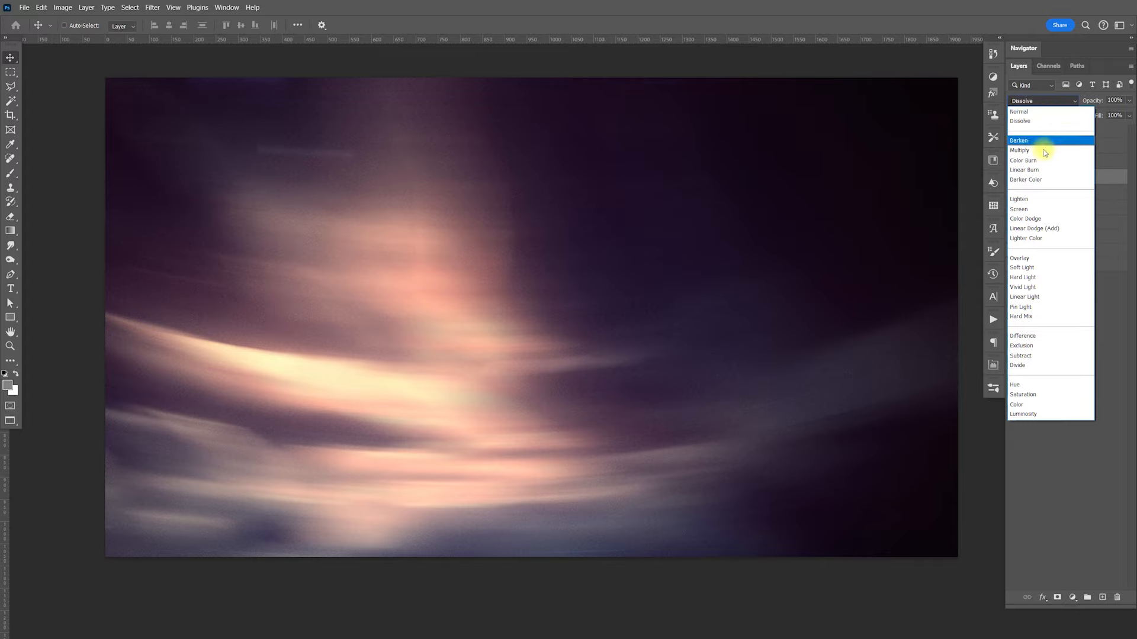
Try the Screen blend mode on Layer 9 copy 3, and settle on Lighten
left_click(1035, 214)
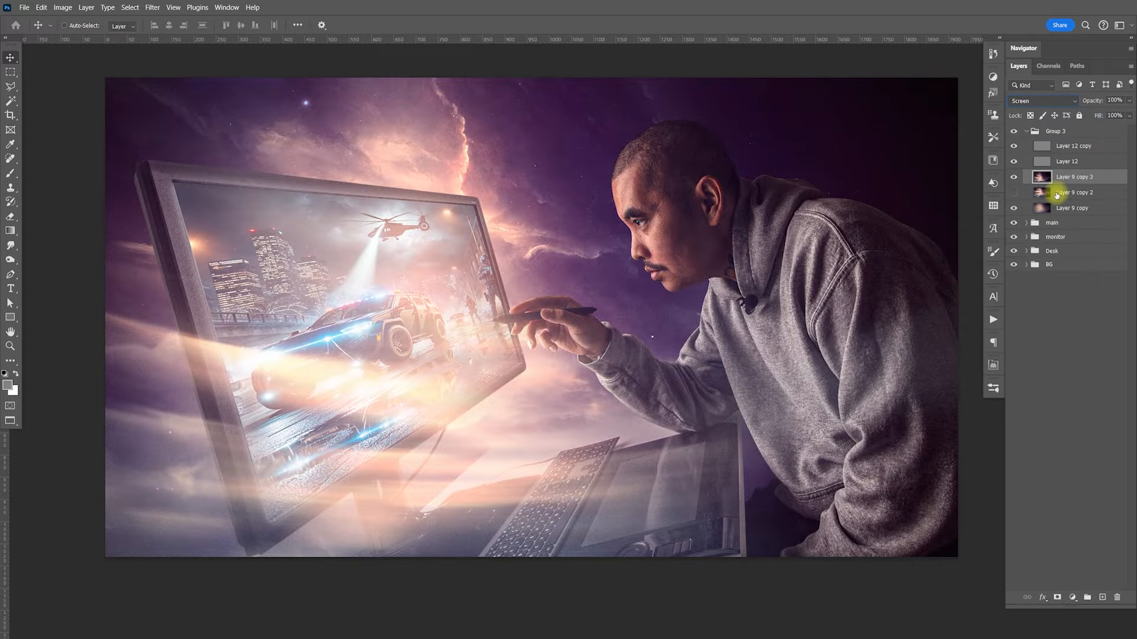
left_click(1042, 102)
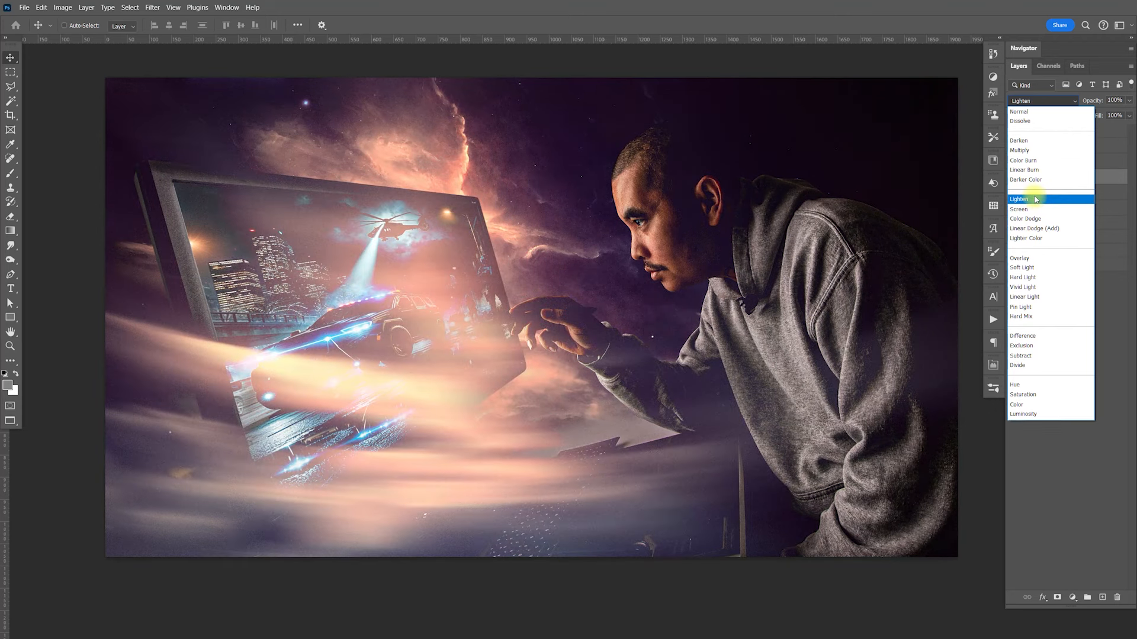
left_click(1035, 201)
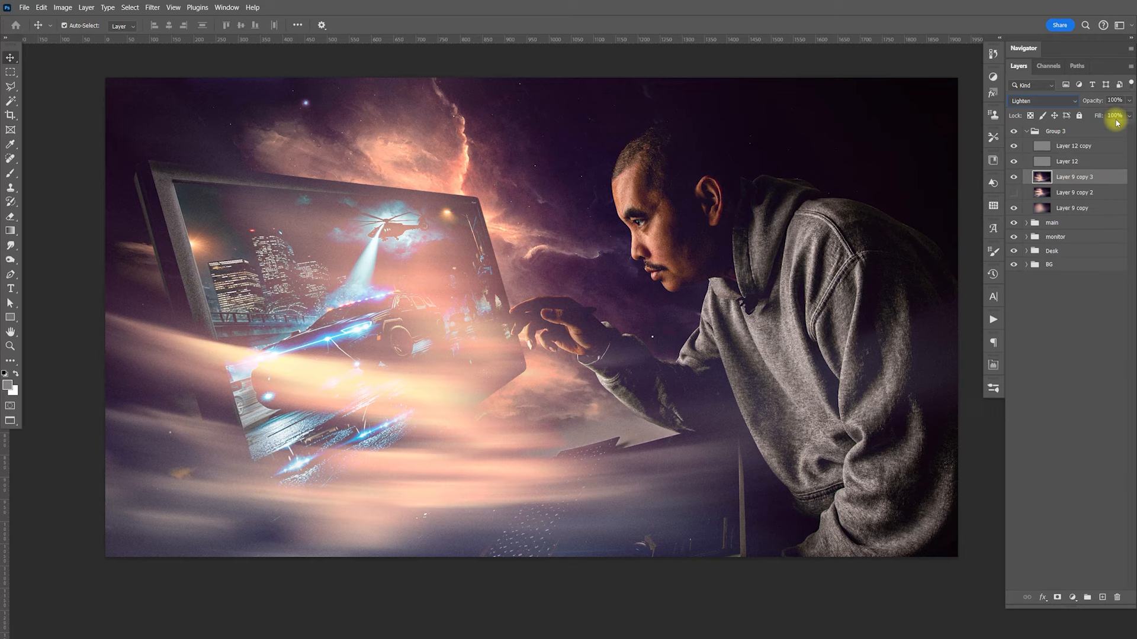
Shrink Layer 9 copy 3 to about 66% width and 73% height, rotate it about -23°, and position the light streaks over the desk
key("ctrl+t")
key("ctrl+minus")
key("ctrl+minus")
key("ctrl+minus")
left_click_drag(719, 243, 568, 264)
left_click_drag(528, 383, 533, 423)
left_click_drag(680, 407, 618, 397)
key("Return")
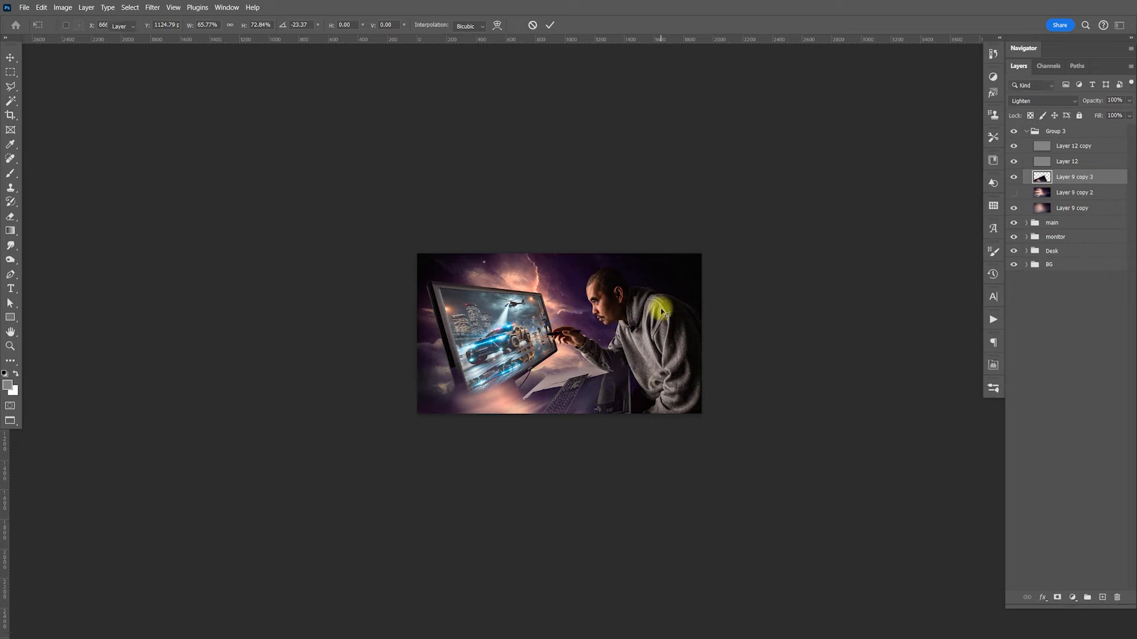
left_click(559, 428)
scroll(591, 369, "up", 4)
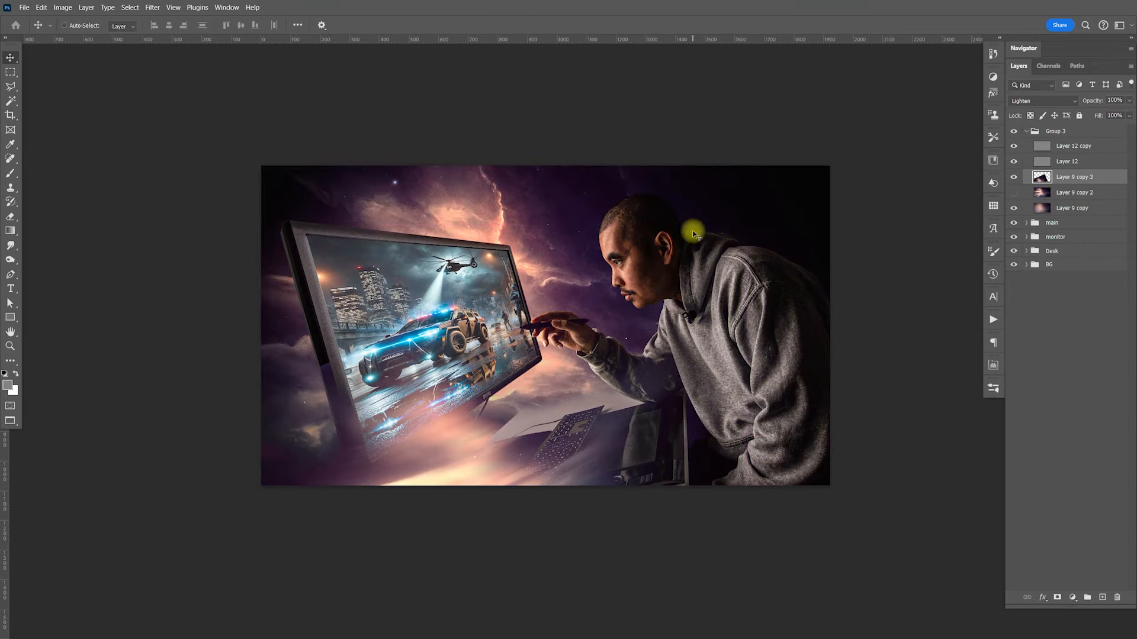
scroll(687, 228, "up", 2)
left_click_drag(627, 393, 647, 373)
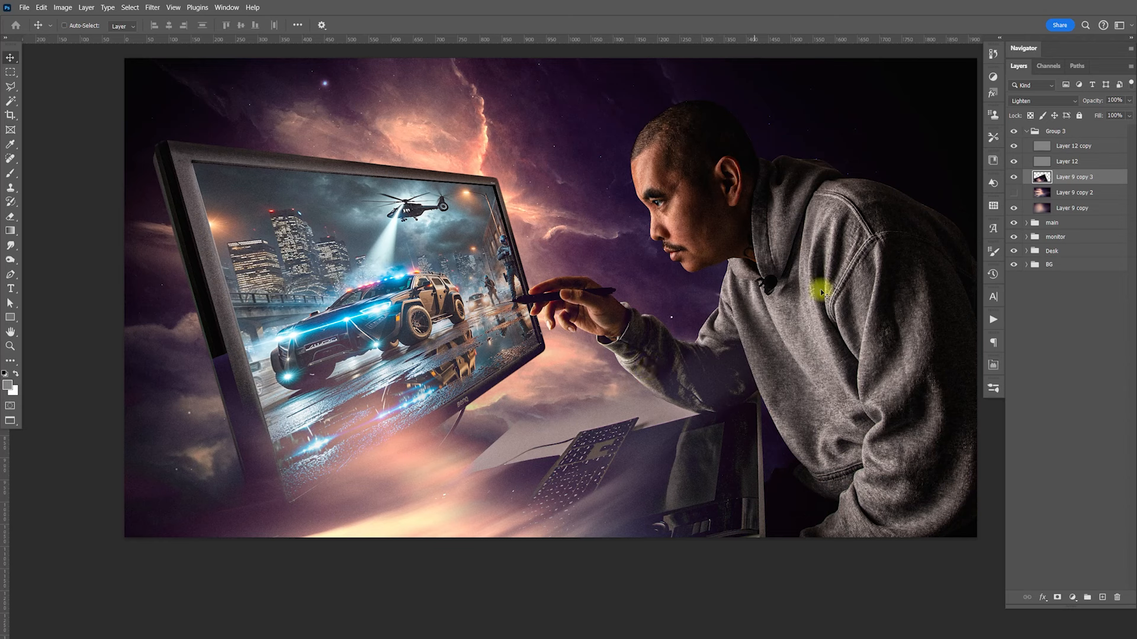
Hide Layer 9 copy 3 with a black mask, and reveal the light over the arm and desk with a large white brush
left_click(1057, 597)
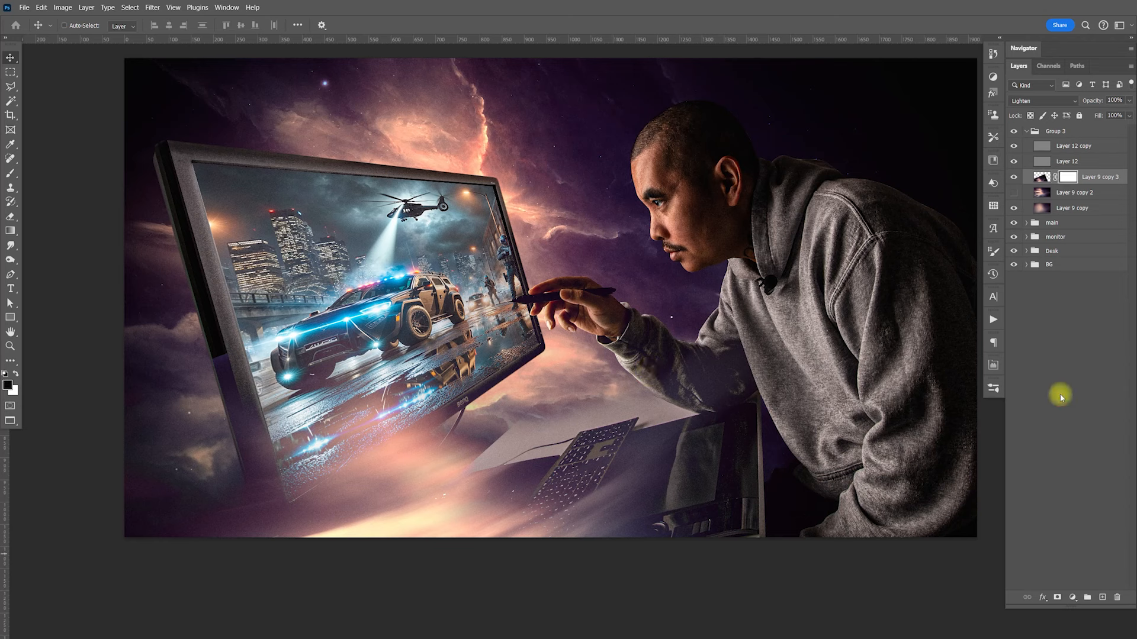
key("ctrl+i")
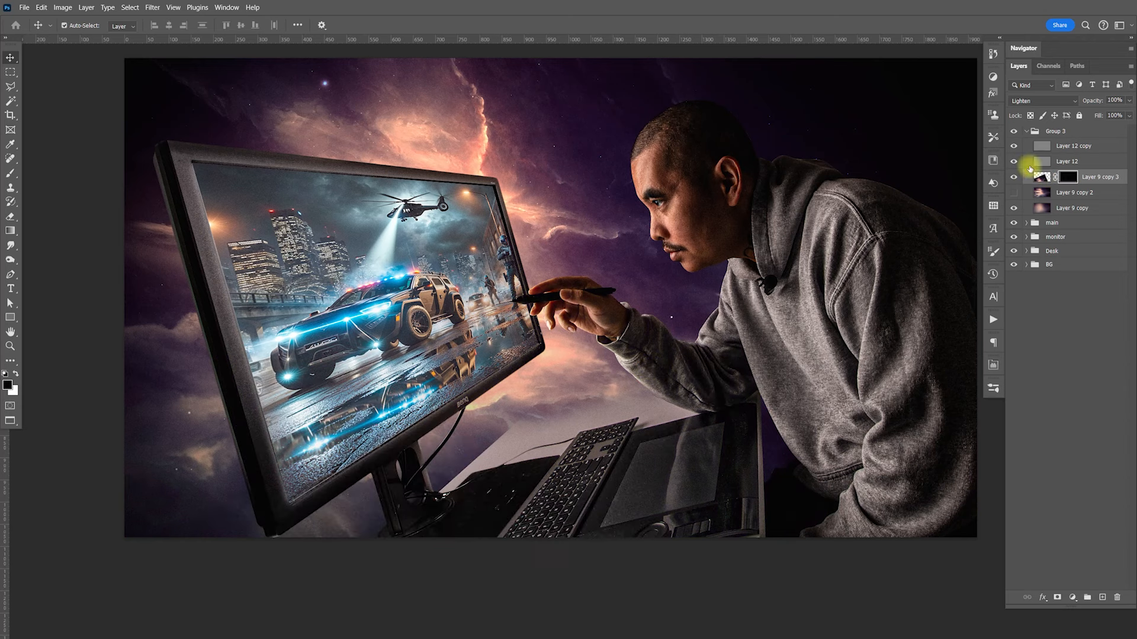
key("b")
key("x")
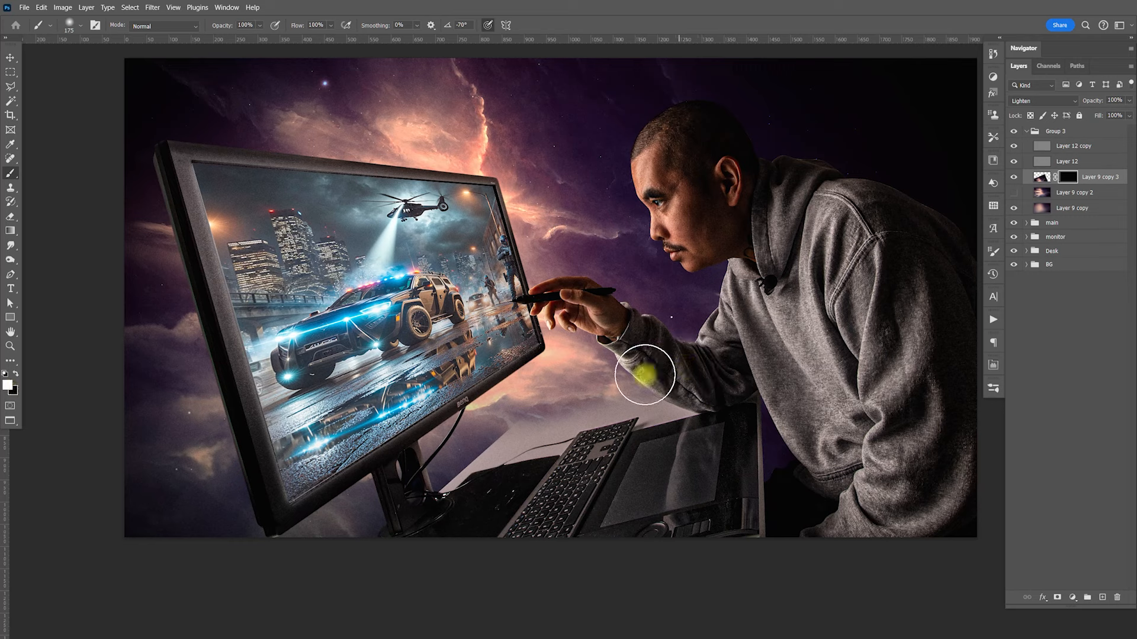
key("bracketright")
key("bracketright")
key("bracketright")
key("bracketright")
key("bracketright")
key("bracketright")
key("bracketright")
key("bracketright")
key("bracketright")
key("bracketright")
key("bracketright")
key("bracketright")
key("bracketright")
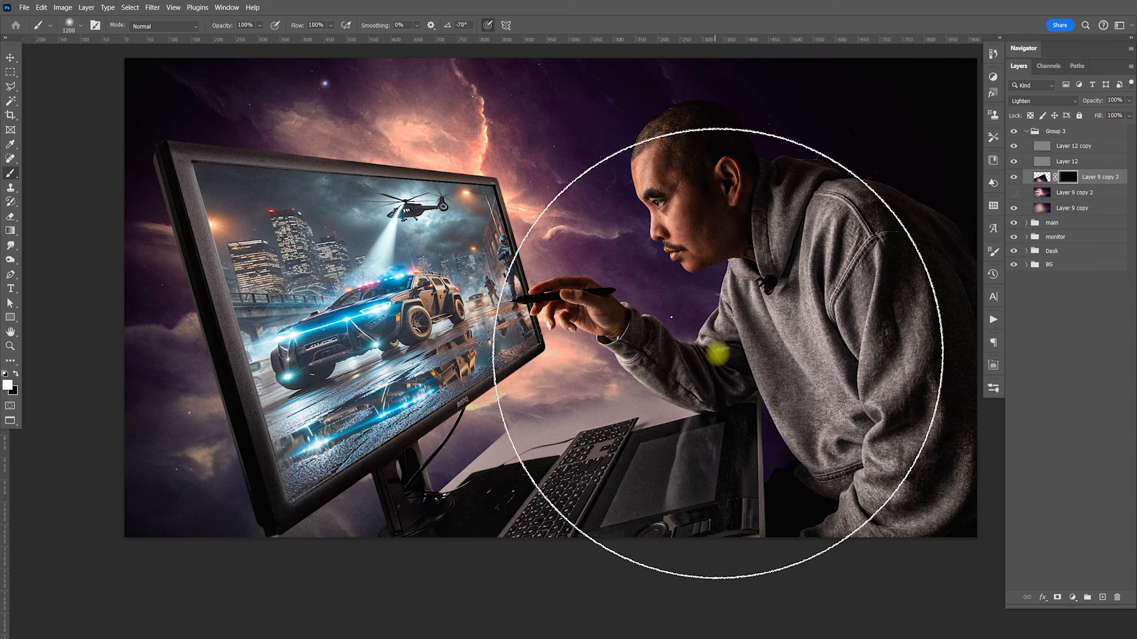
left_click(725, 349)
left_click(733, 343)
left_click_drag(735, 342, 761, 320)
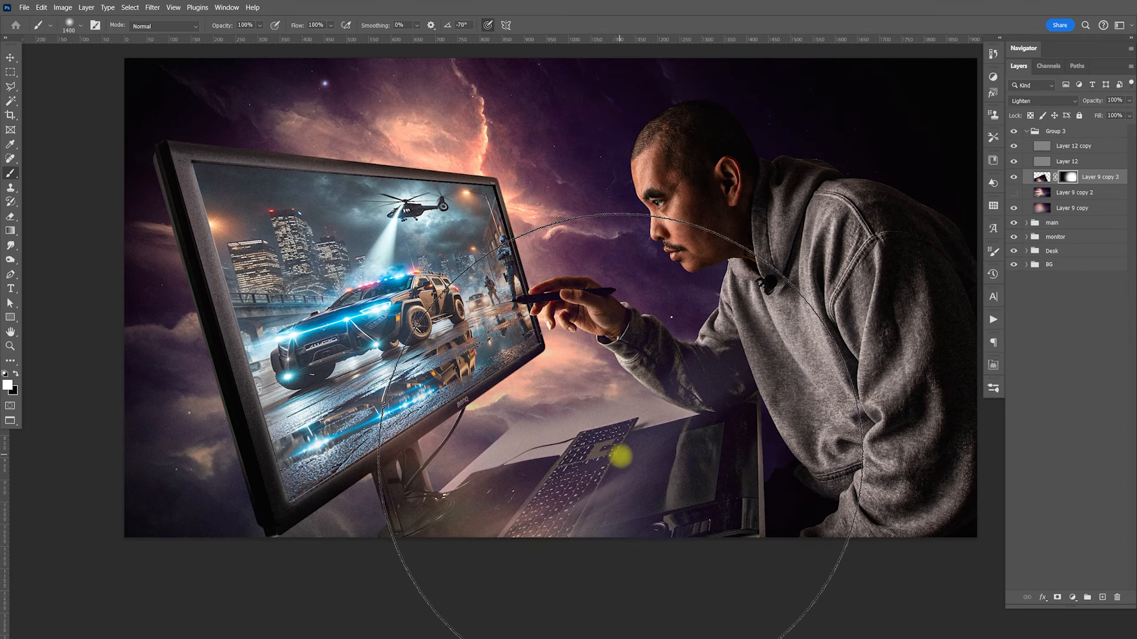
Move the masked light streaks of Layer 9 copy 3 toward the monitor's lower edge and stand
key("v")
mouse_move(601, 508)
left_mouse_down()
mouse_move(563, 436)
mouse_move(445, 479)
mouse_move(472, 464)
mouse_move(462, 477)
left_mouse_up()
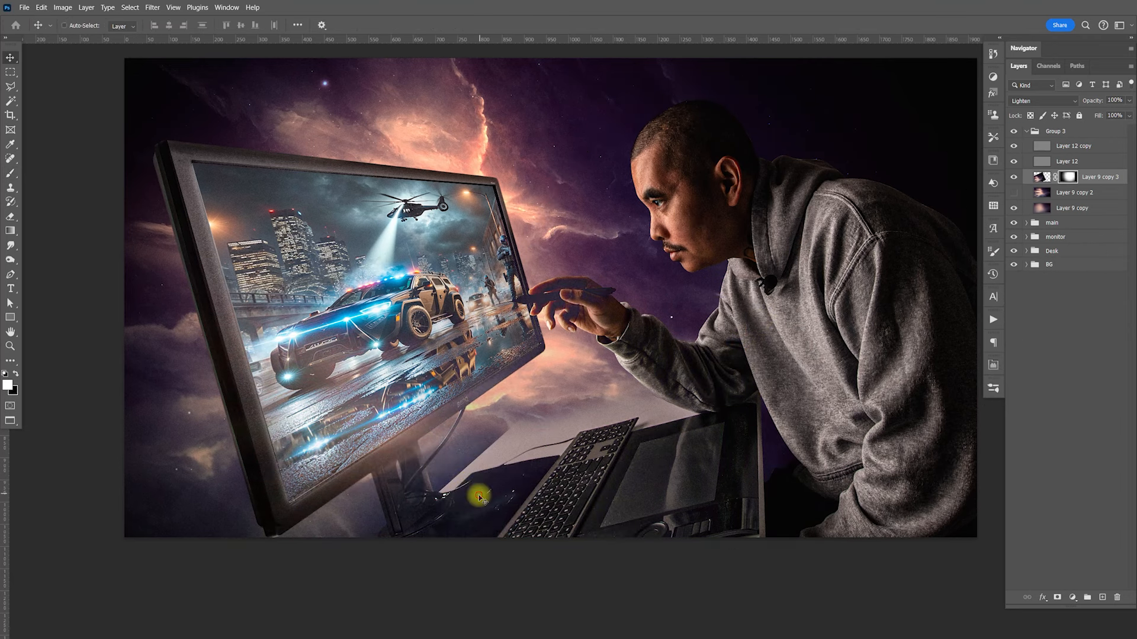
Duplicate Layer 9 copy 2, place the duplicate in the Desk group above Layer 11, and make it visible
left_click(1066, 193)
key("ctrl+j")
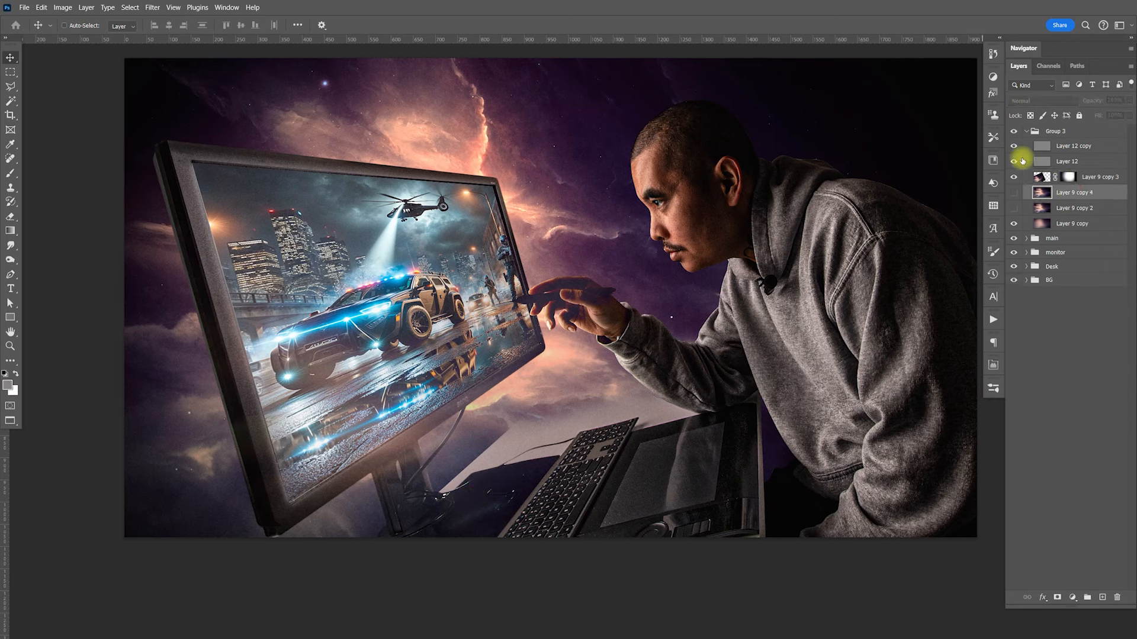
left_click(1025, 268)
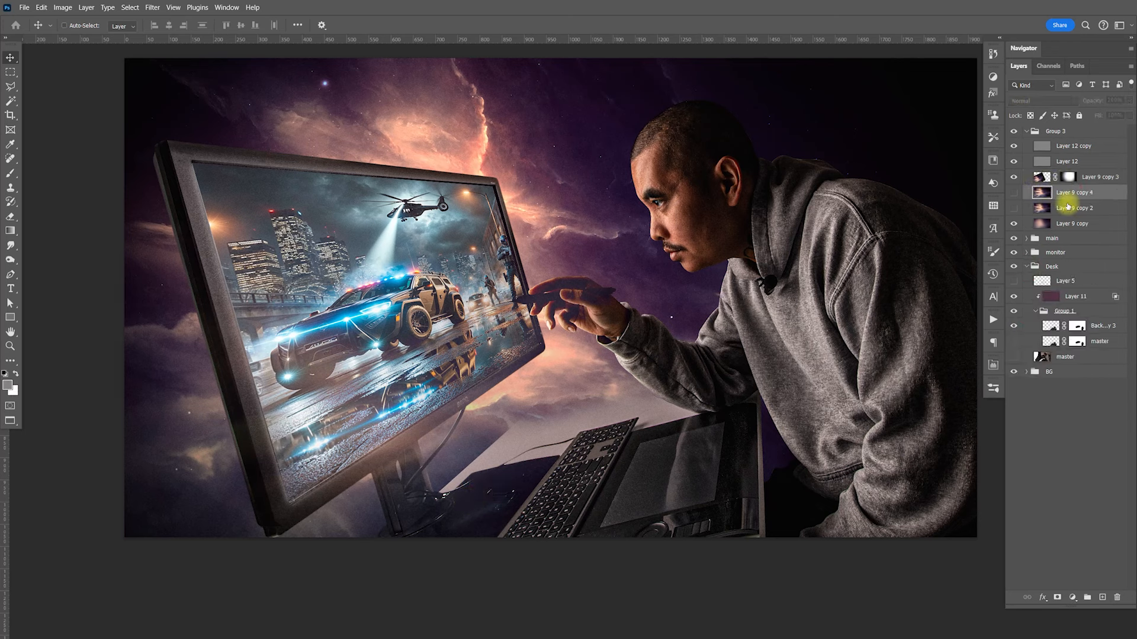
left_click_drag(1071, 196, 1075, 284)
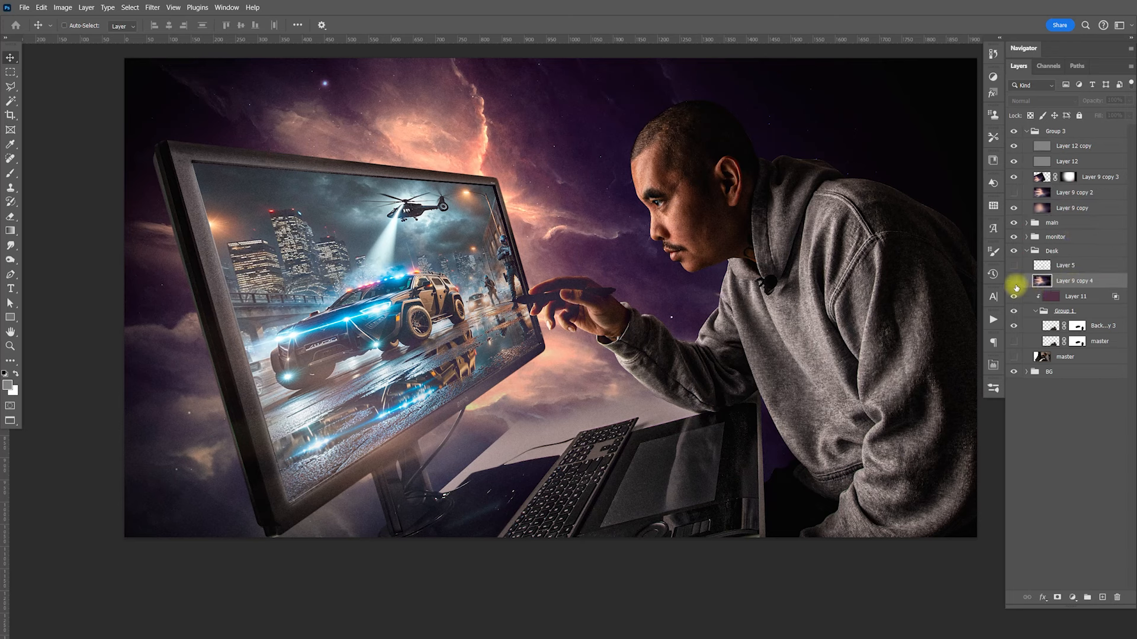
left_click(1013, 280)
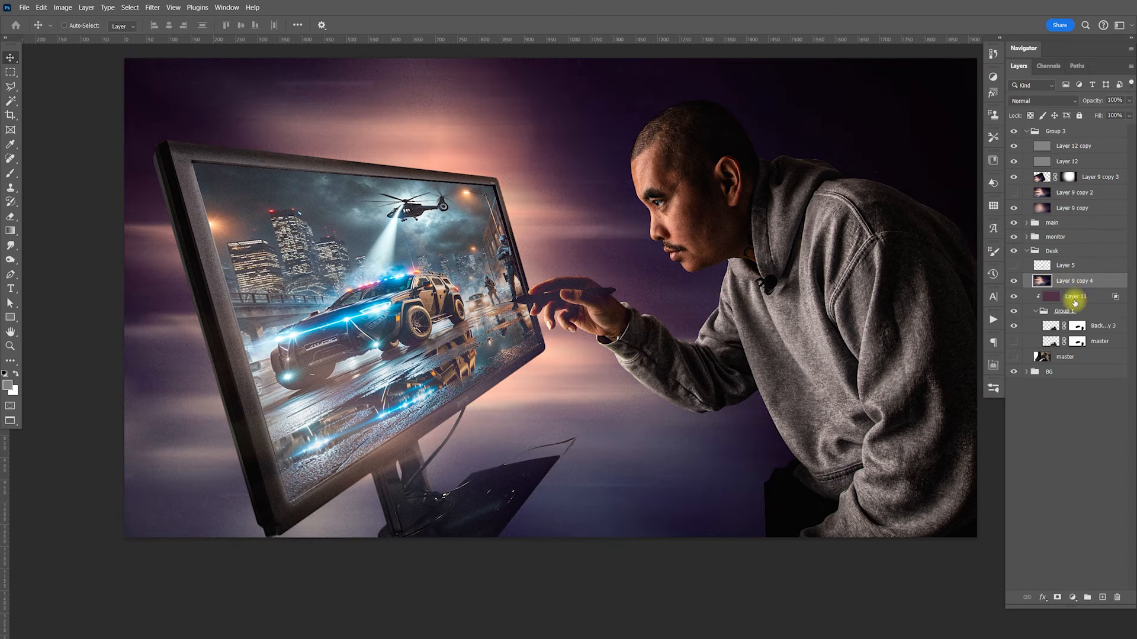
left_click(1014, 281)
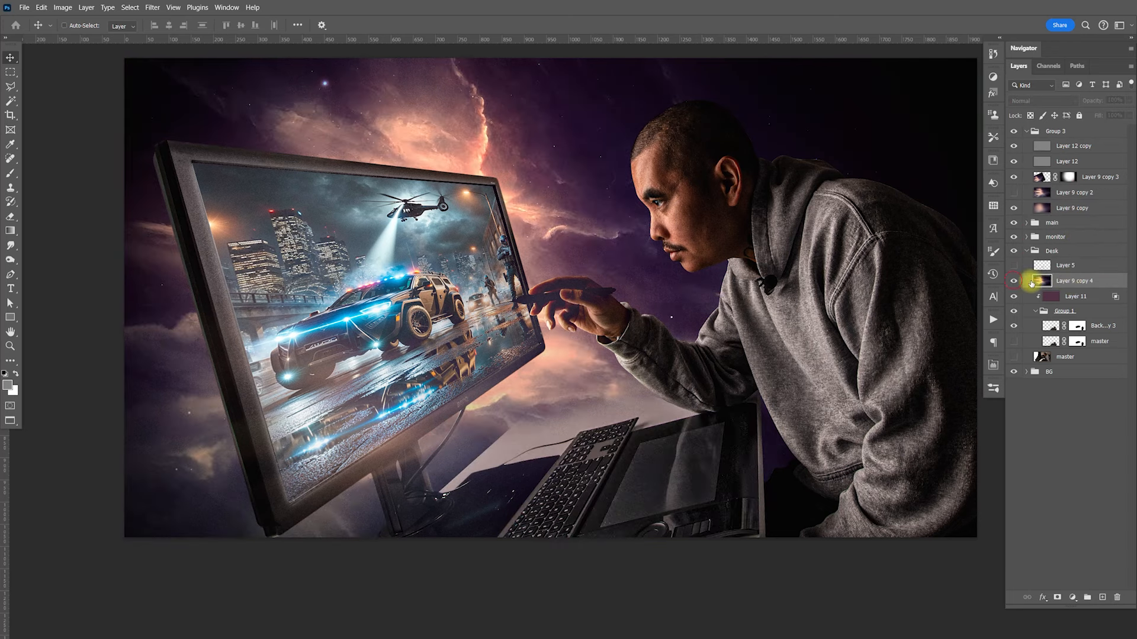
left_click(1015, 282)
Warp Layer 9 copy 4 so its light streaks curve upward from behind the monitor toward the man
key("ctrl+t")
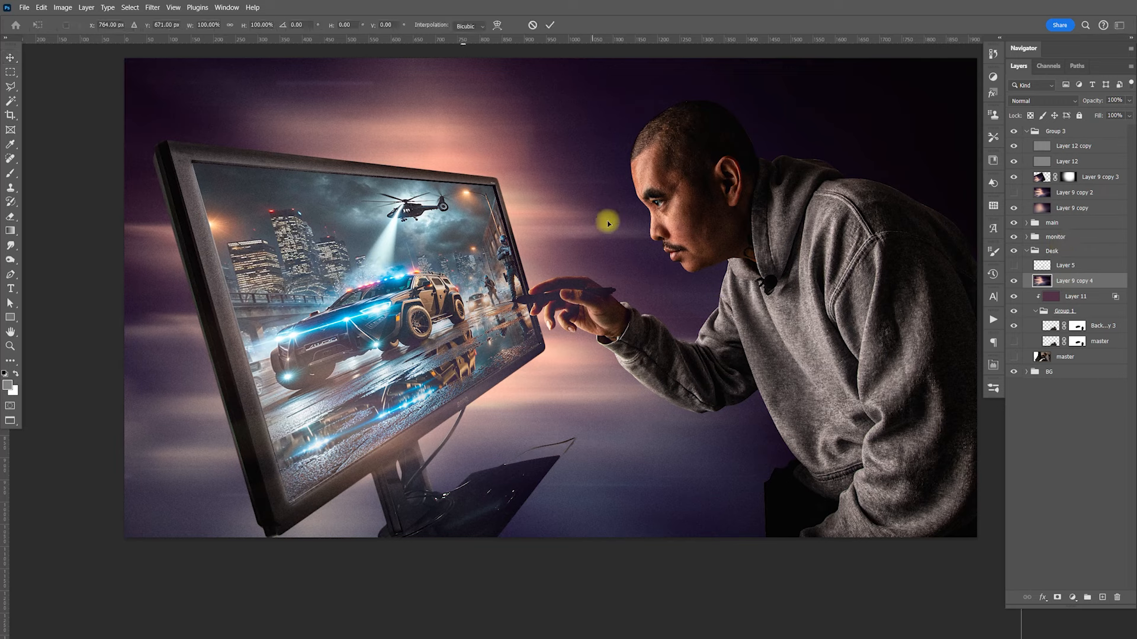
right_click(562, 249)
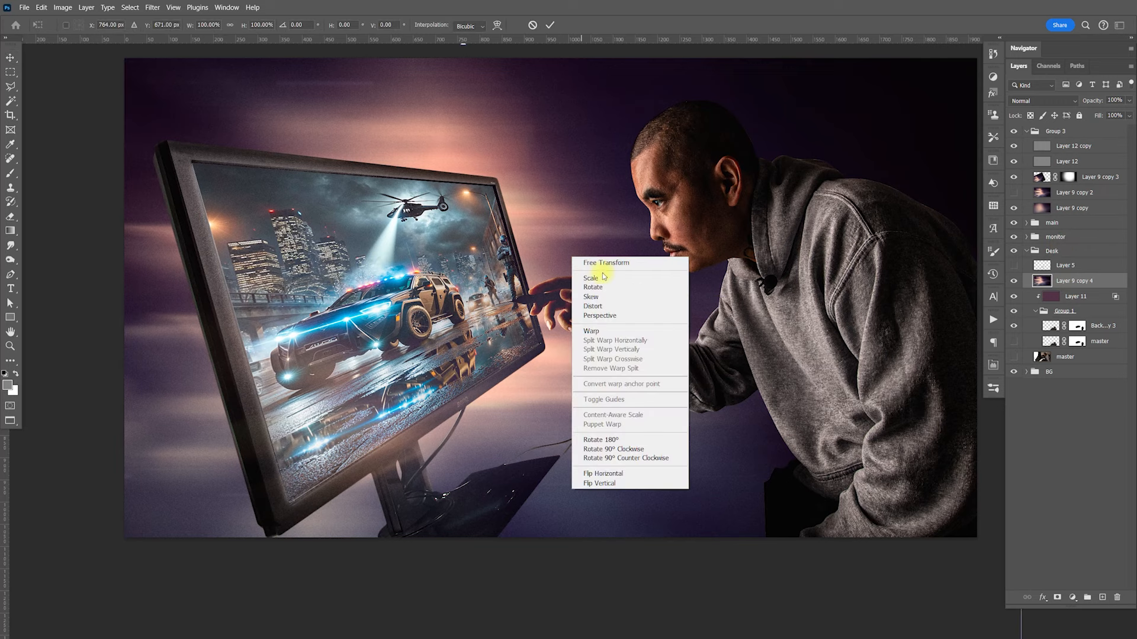
left_click(605, 330)
left_click_drag(555, 296, 775, 276)
left_click_drag(231, 380, 241, 451)
left_click_drag(768, 363, 796, 299)
left_click_drag(190, 451, 198, 456)
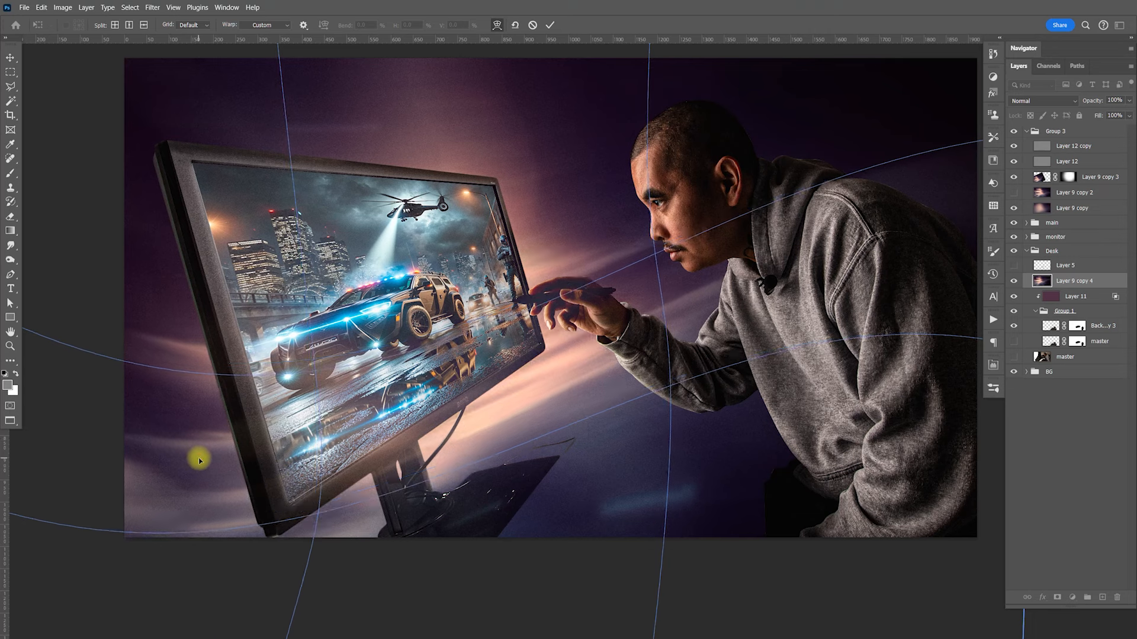
left_click_drag(815, 274, 823, 296)
left_click_drag(598, 465, 606, 449)
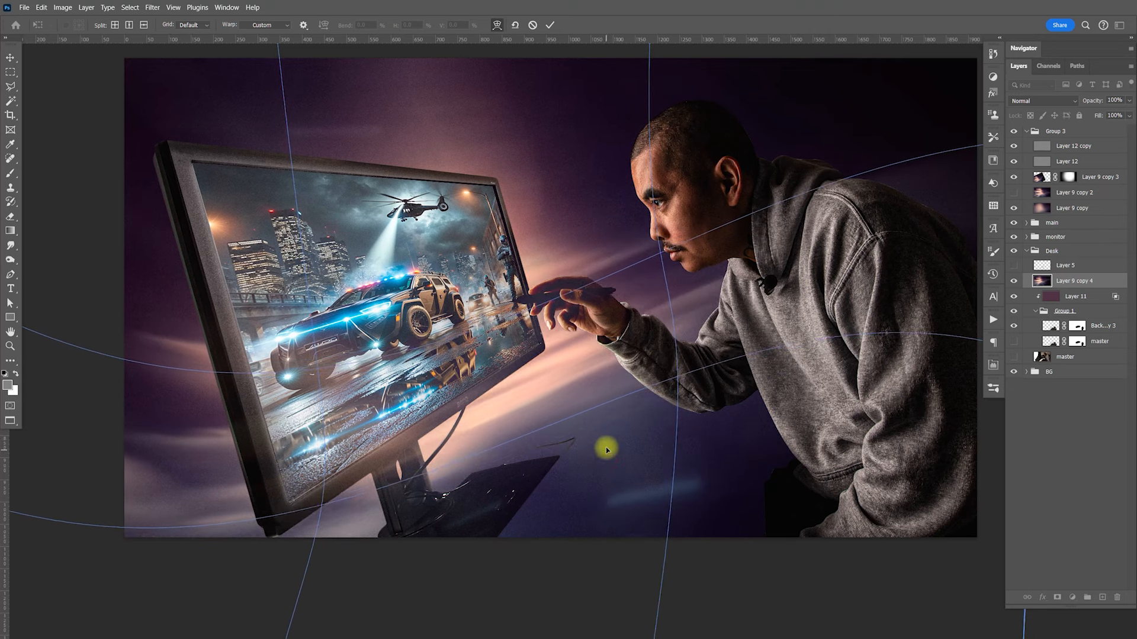
left_click_drag(824, 257, 836, 274)
key("Return")
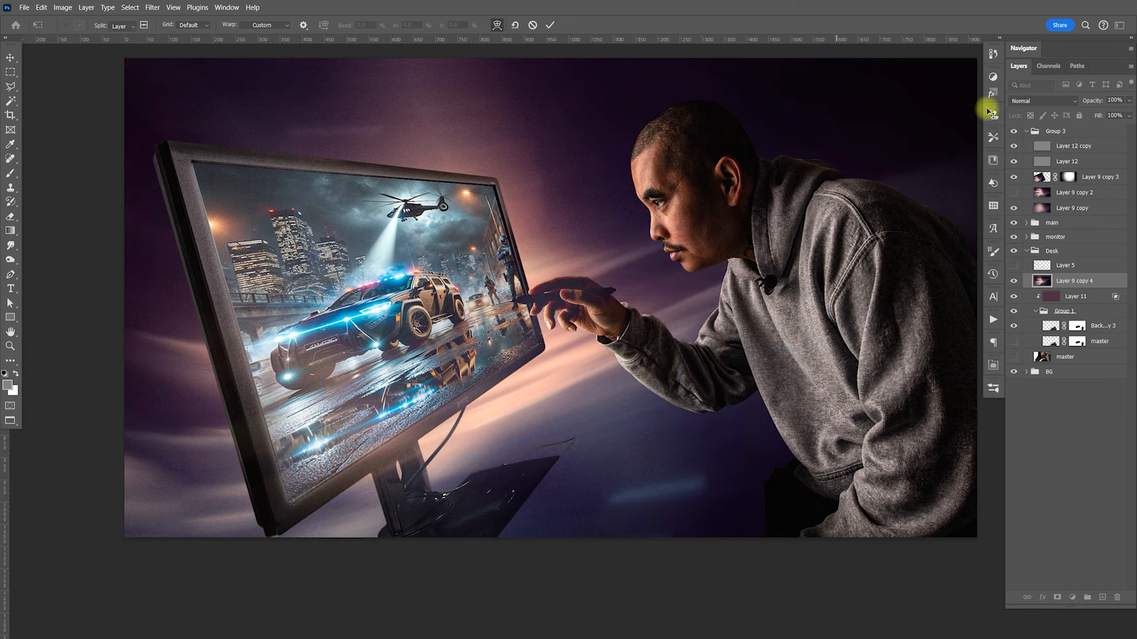
Set Layer 9 copy 4 to the Lighten blend mode and shift its streaks slightly up toward the man's arm
left_click(1060, 101)
left_click(1037, 201)
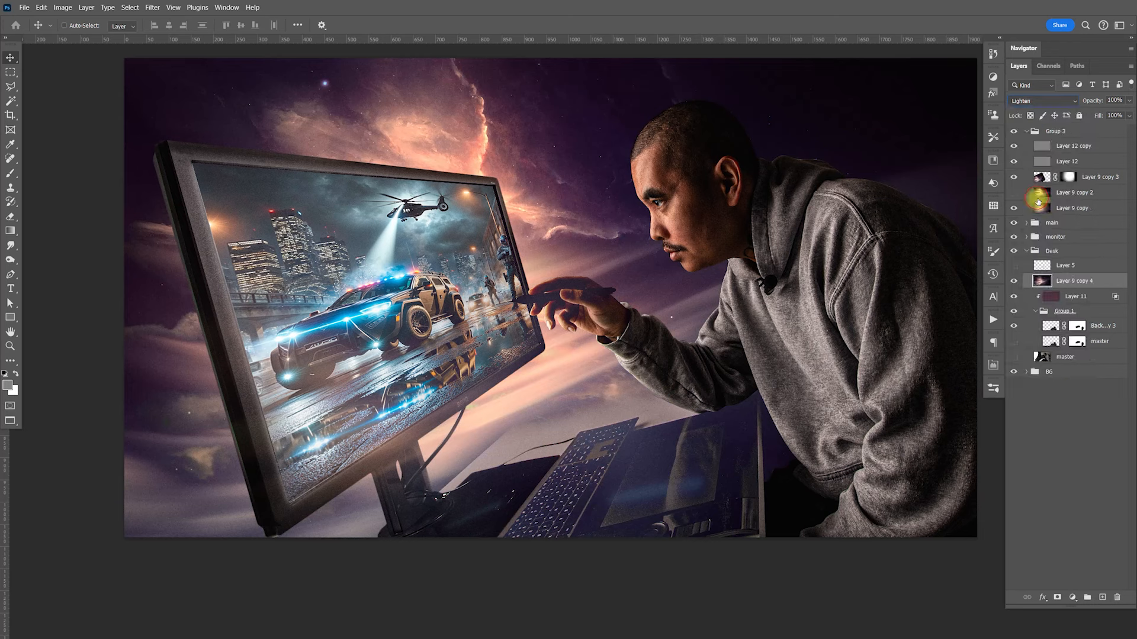
left_click_drag(623, 373, 669, 355)
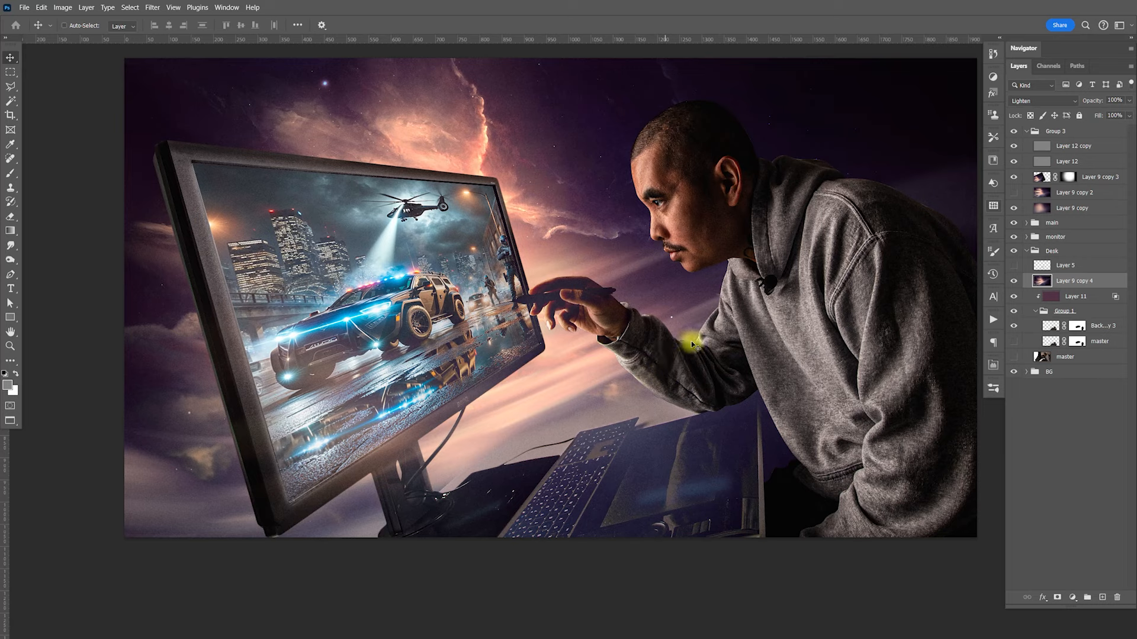
Add a layer mask to Layer 9 copy 4 and soften the light over the desk's lower edge with a 1400 px brush
left_click(1057, 597)
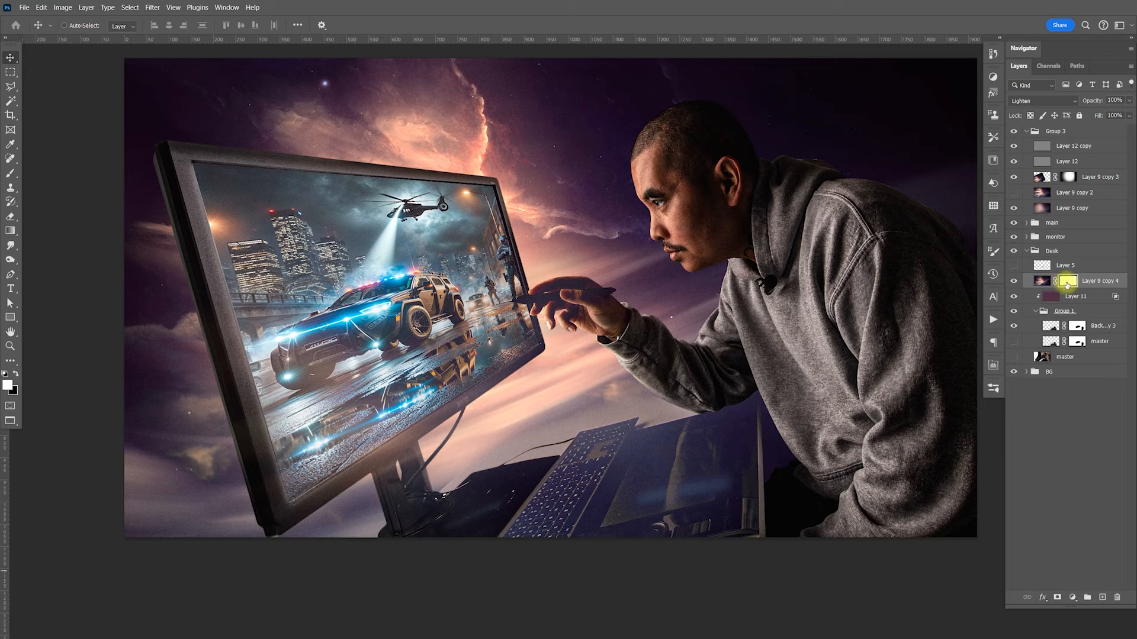
key("b")
scroll(629, 355, "down", 3)
key("x")
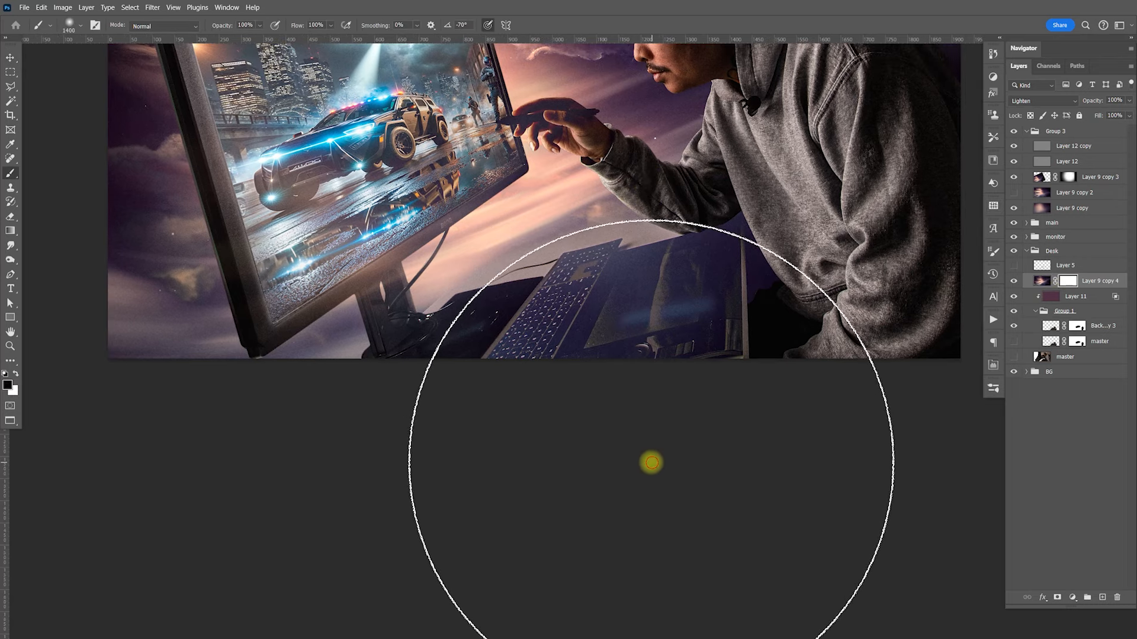
left_click(651, 463)
key("x")
left_click(617, 501)
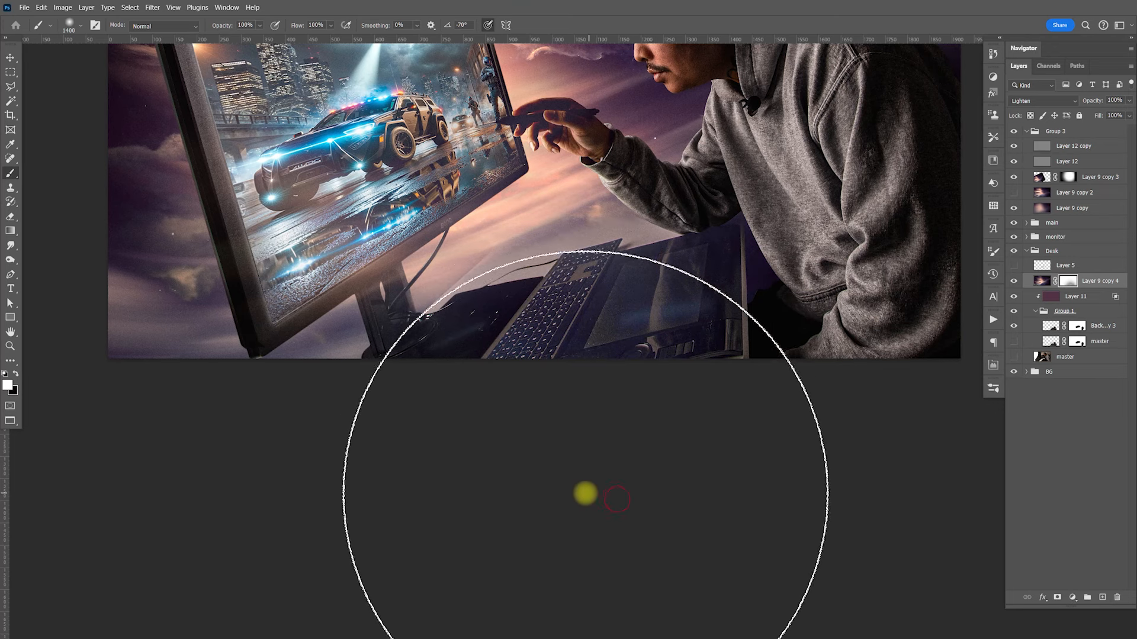
Compare the image with and without Layer 9 copy 4
left_click(1013, 281)
left_click(1014, 281)
left_click(1013, 281)
left_click(1013, 281)
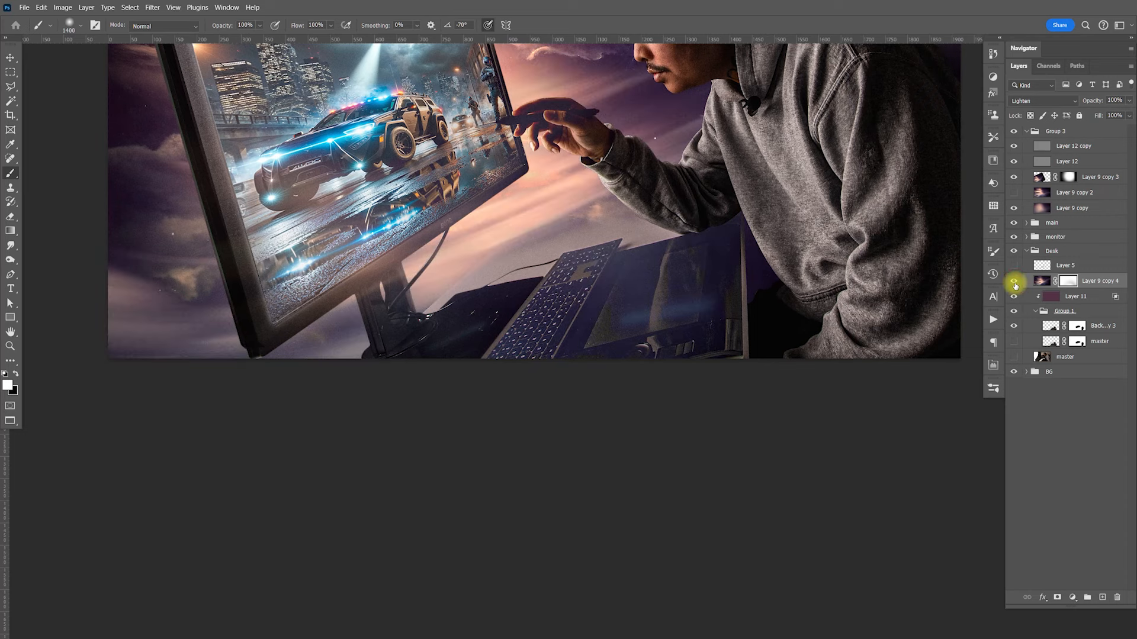
Nudge the light streaks of Layer 9 copy 4 slightly downward over the desk
key("ctrl+minus")
key("v")
left_click_drag(875, 347, 861, 367)
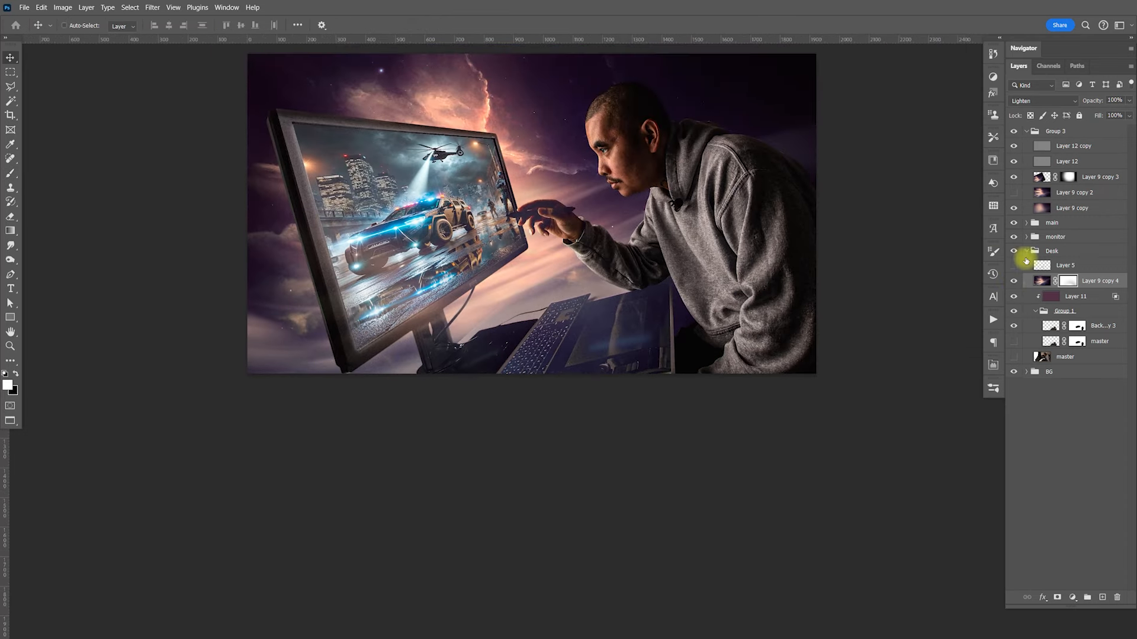
Create a new layer above Layer 9 copy 4 in the Desk group and fill it with black
left_click(1036, 312)
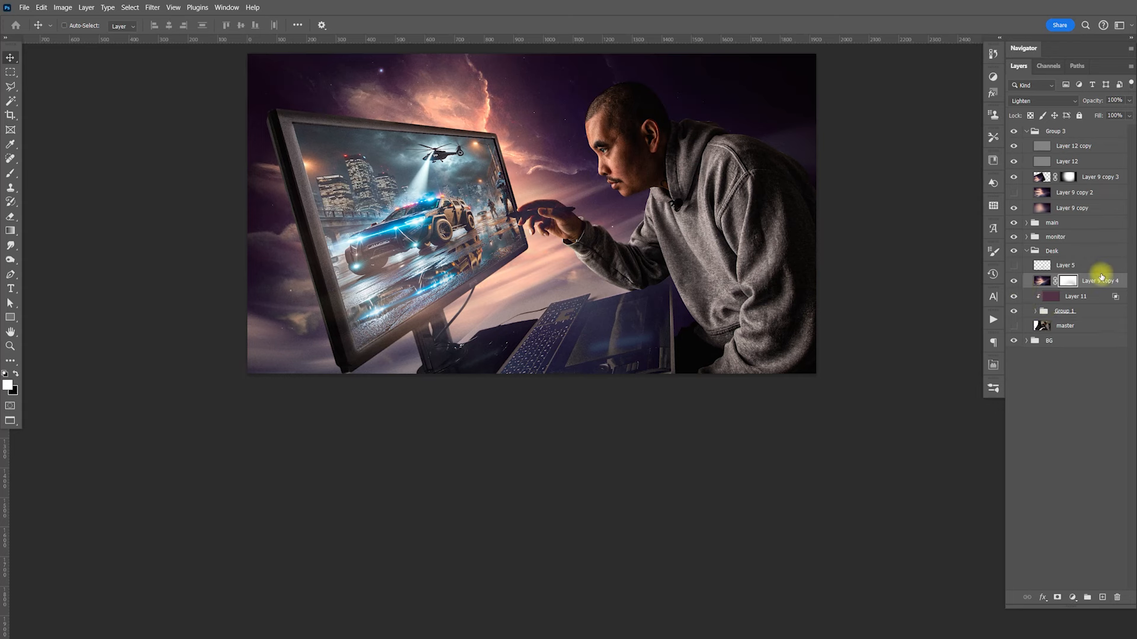
left_click(1101, 597)
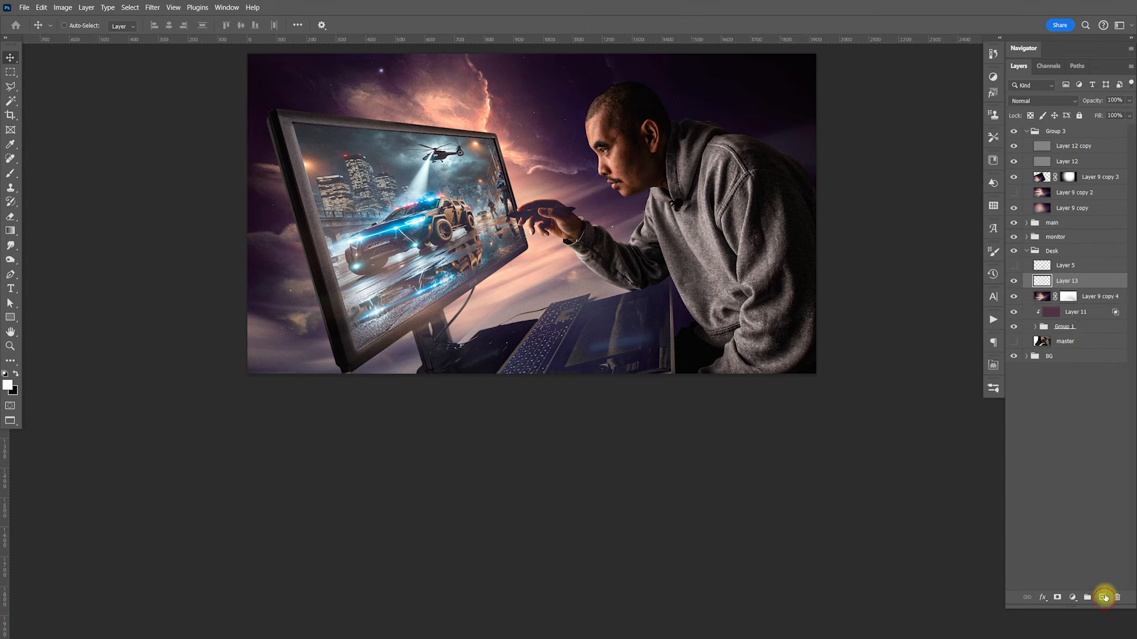
key("d")
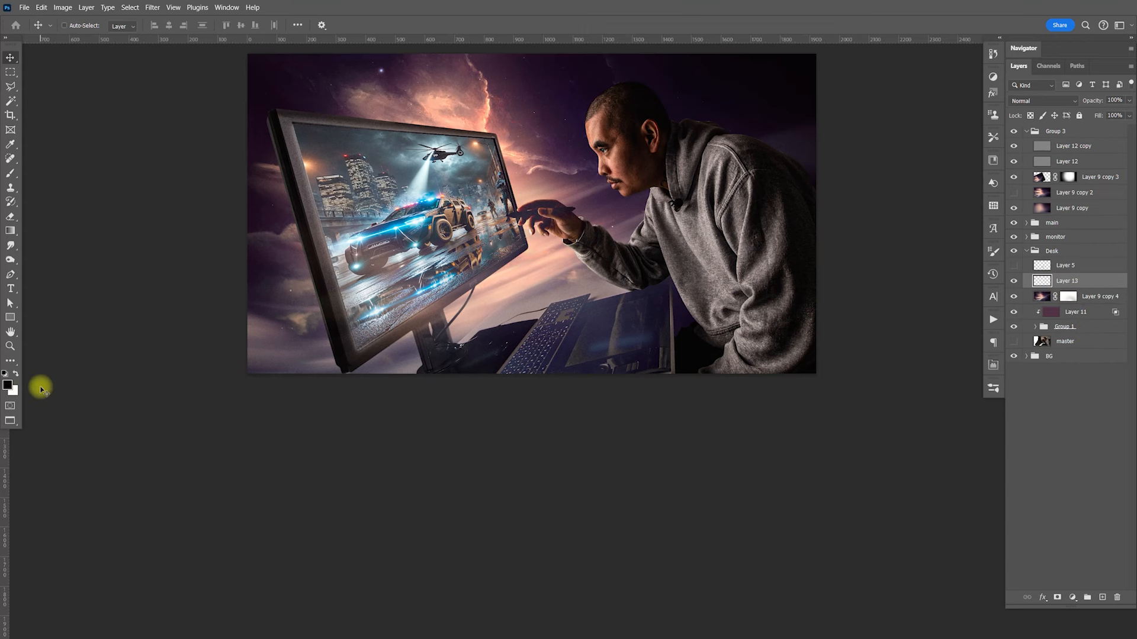
key("alt+BackSpace")
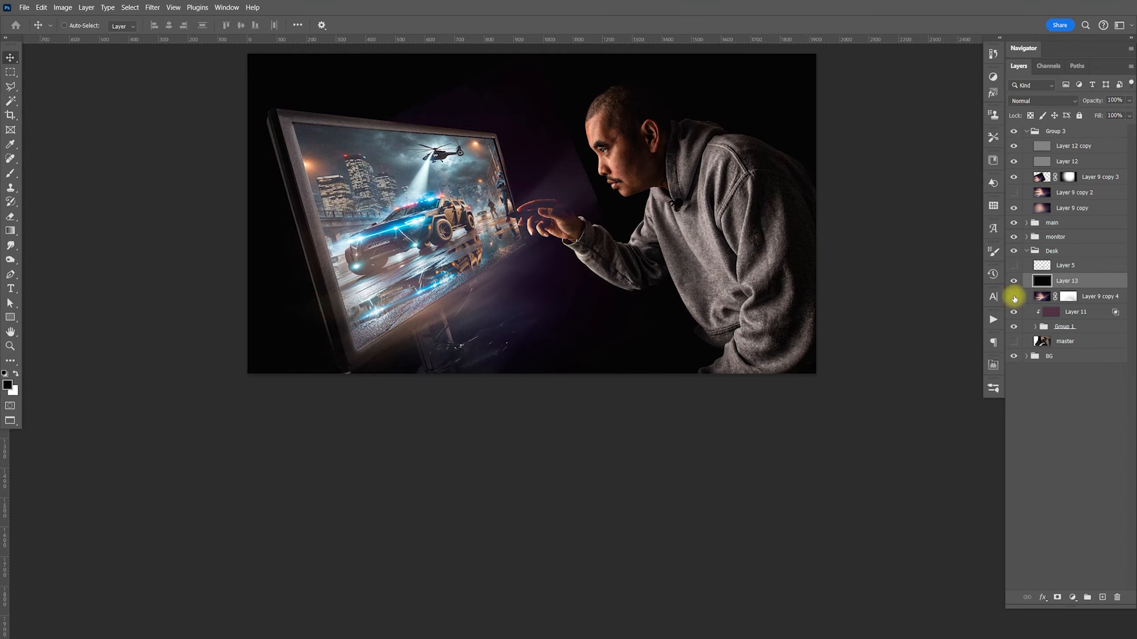
Check Layer 9 copy 3's effect and paint black on its mask with an 800 px brush to hide its light over the man
left_click(1013, 177)
left_click(1013, 177)
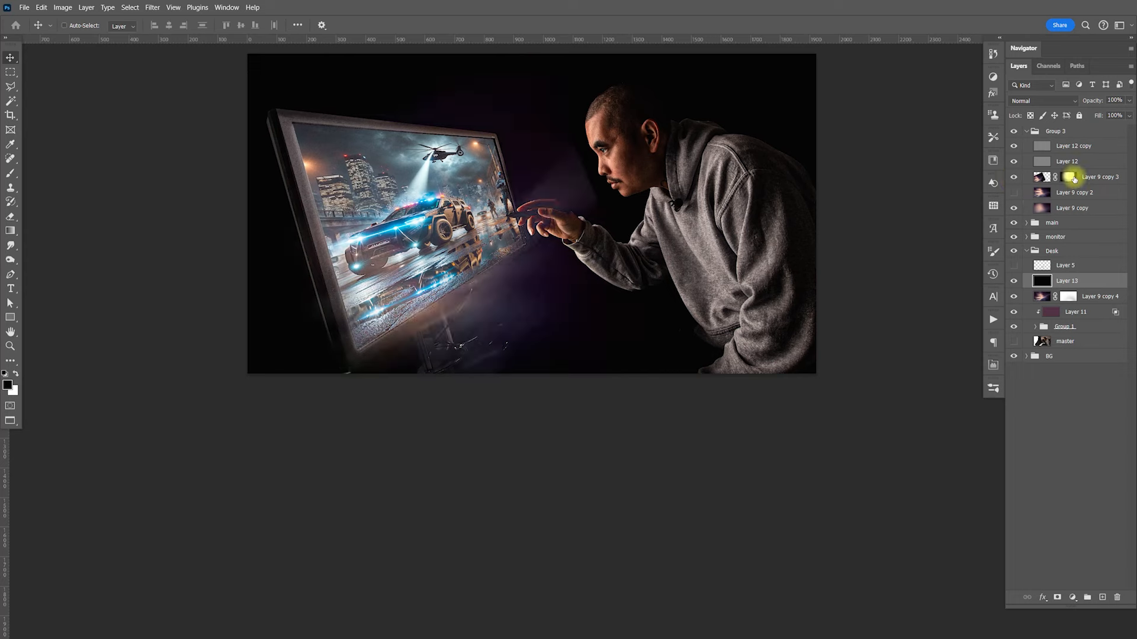
left_click(1067, 177)
key("x")
key("b")
key("[")
key("[")
key("[")
key("[")
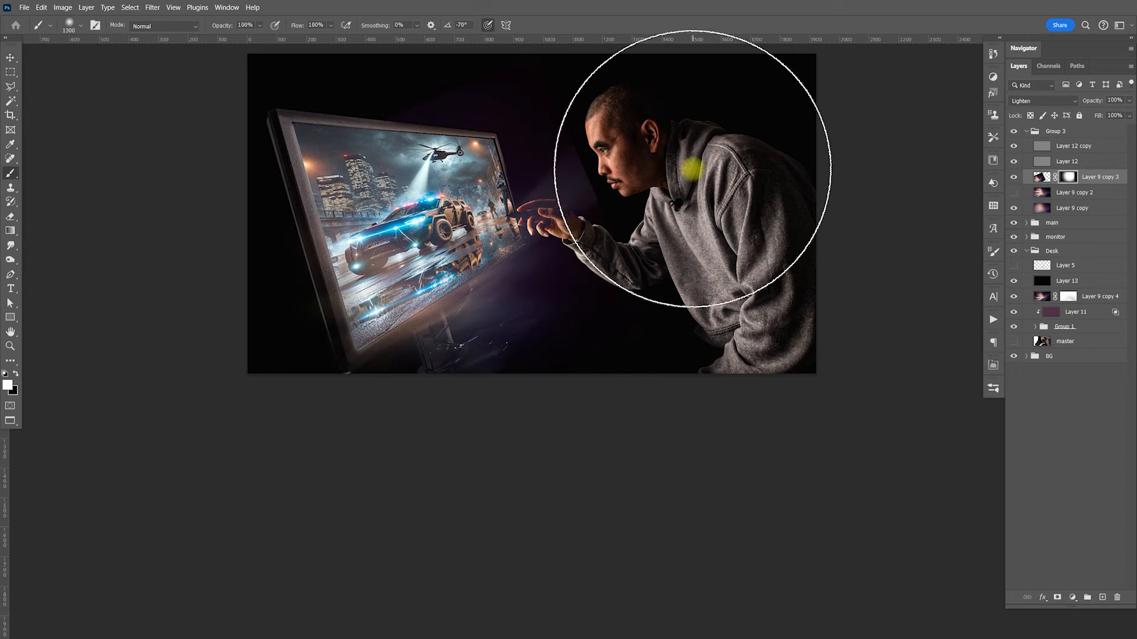
key("[")
key("[")
key("x")
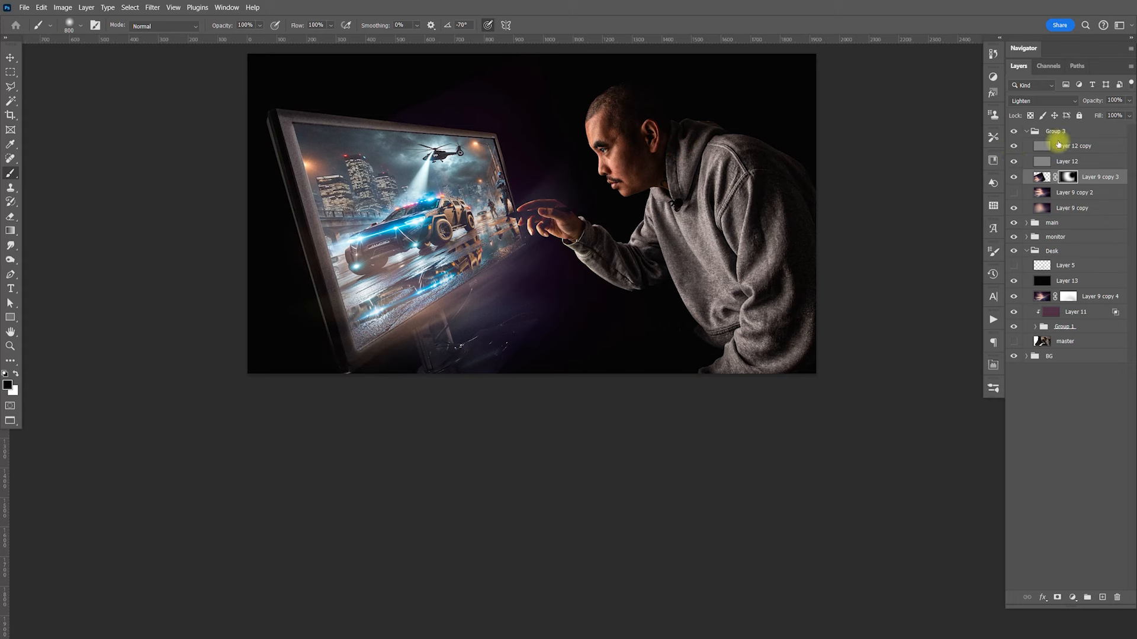
Erase the middle of Layer 13's black fill with a soft eraser of about 2000 px, leaving only dark edges
left_click(1068, 282)
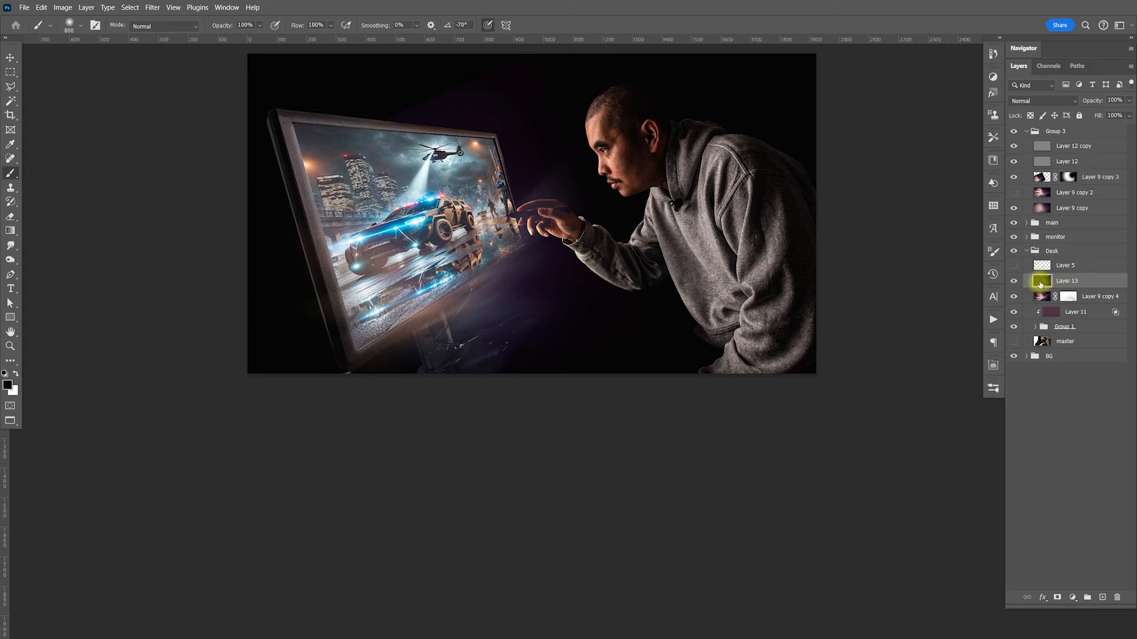
key("e")
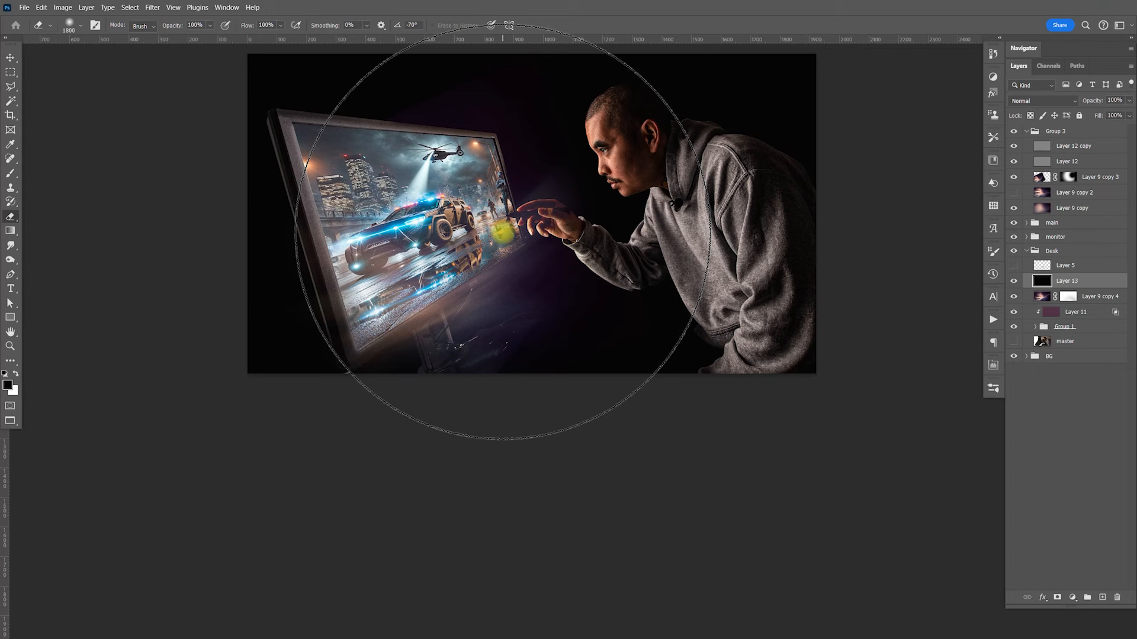
key("p")
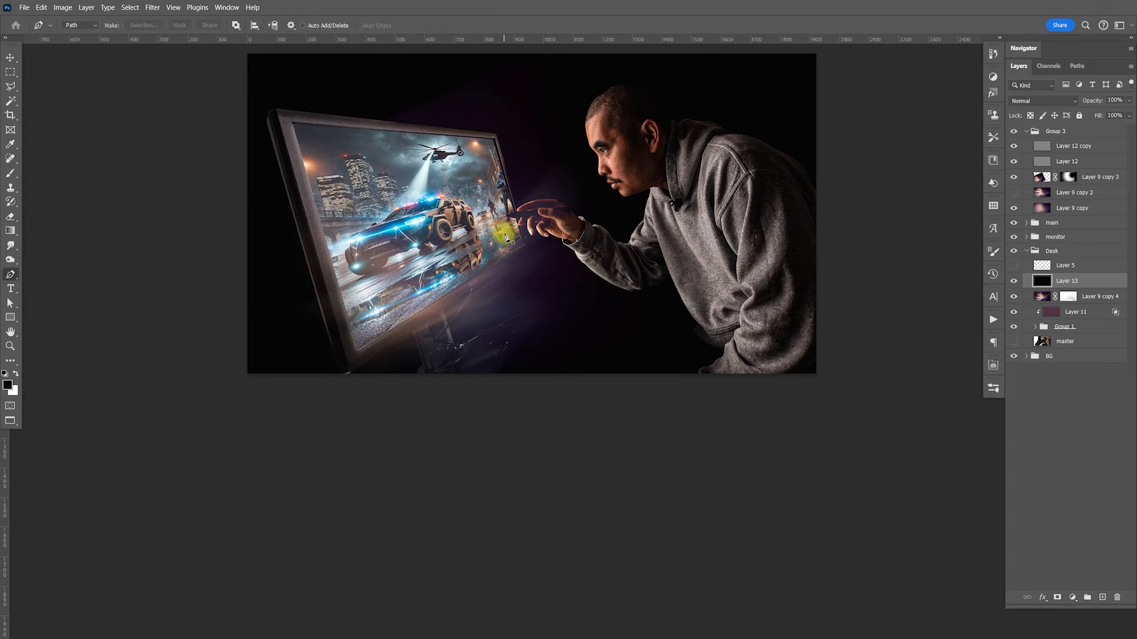
key("e")
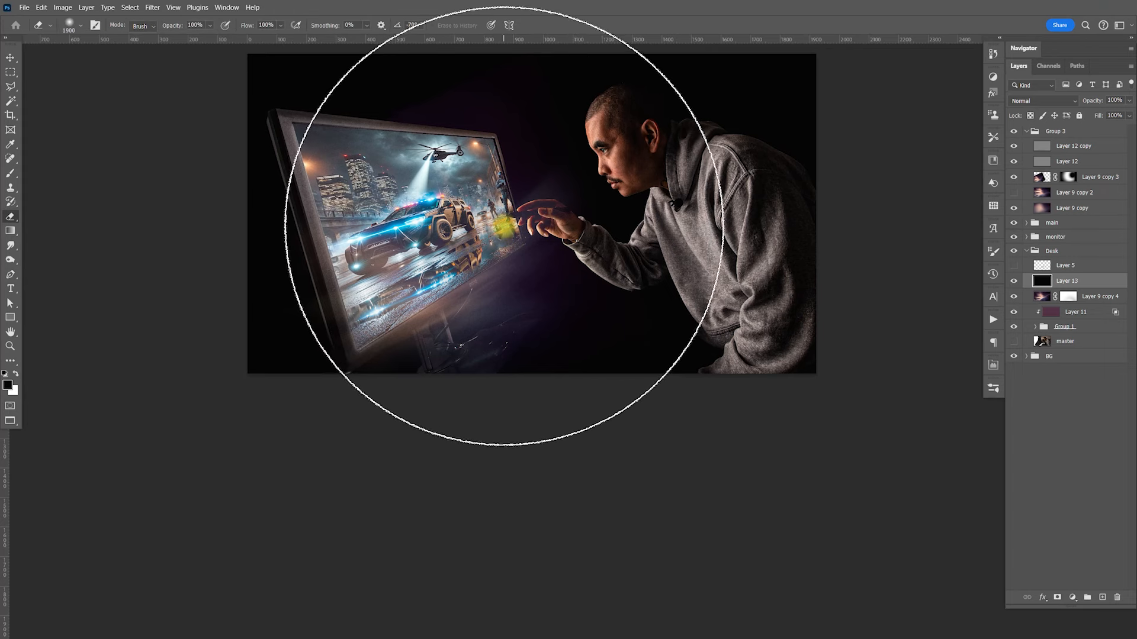
left_click(508, 228)
key("]")
left_click(502, 227)
left_click(526, 227)
key("[")
key("[")
key("[")
key("[")
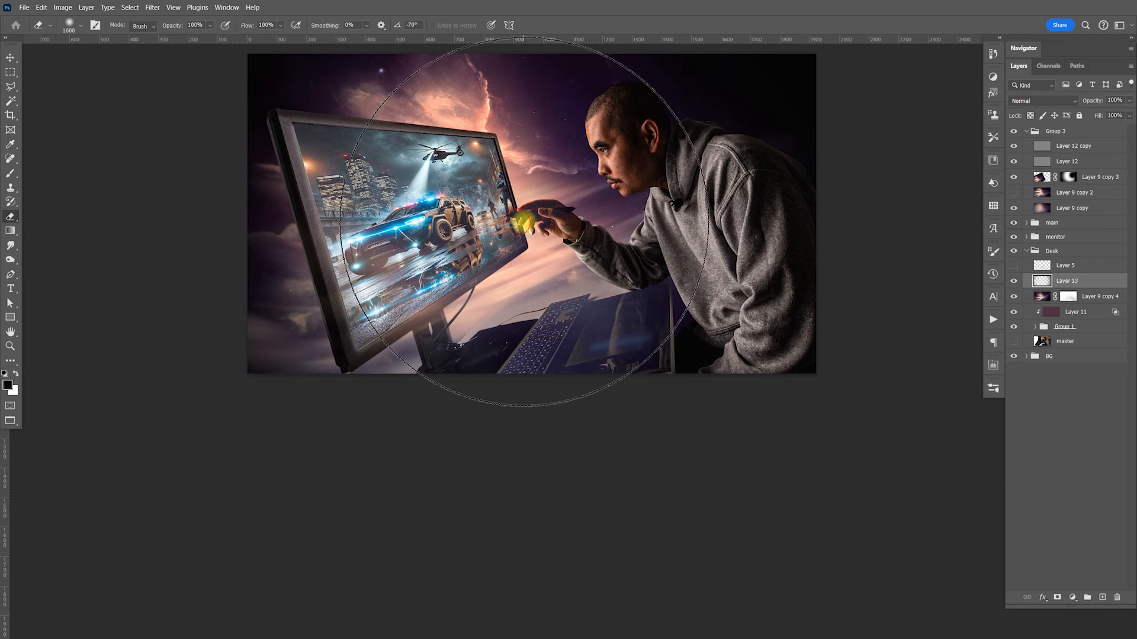
Set Layer 13 to Soft Light, compare the image with and without it, and duplicate the layer
left_click(1042, 101)
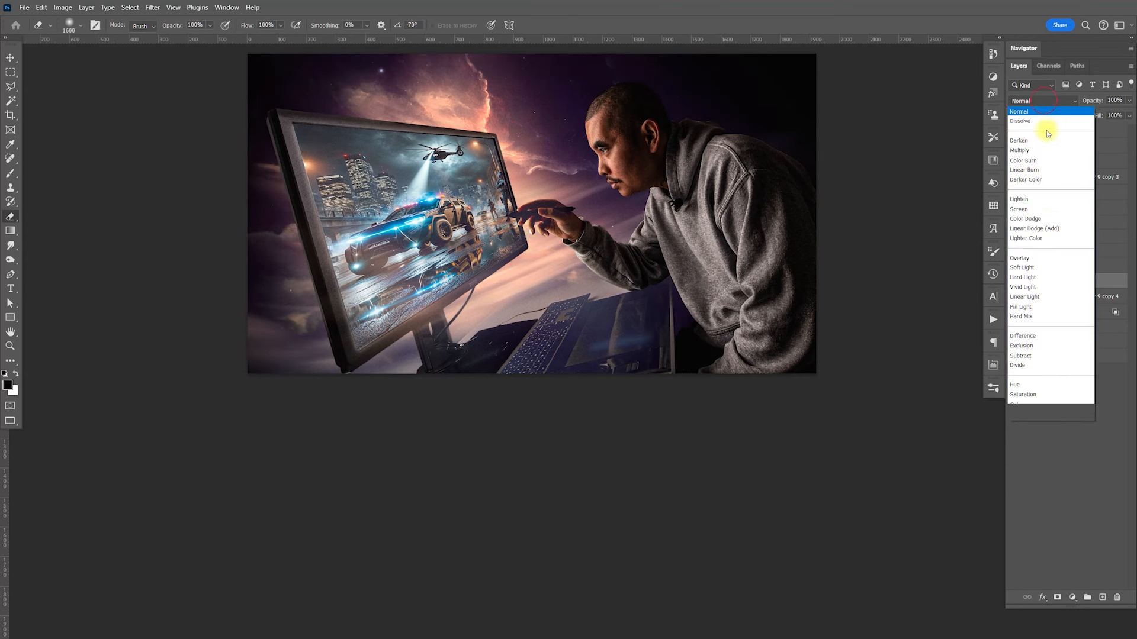
left_click(1040, 267)
left_click(1014, 282)
left_click(1013, 282)
key("ctrl+j")
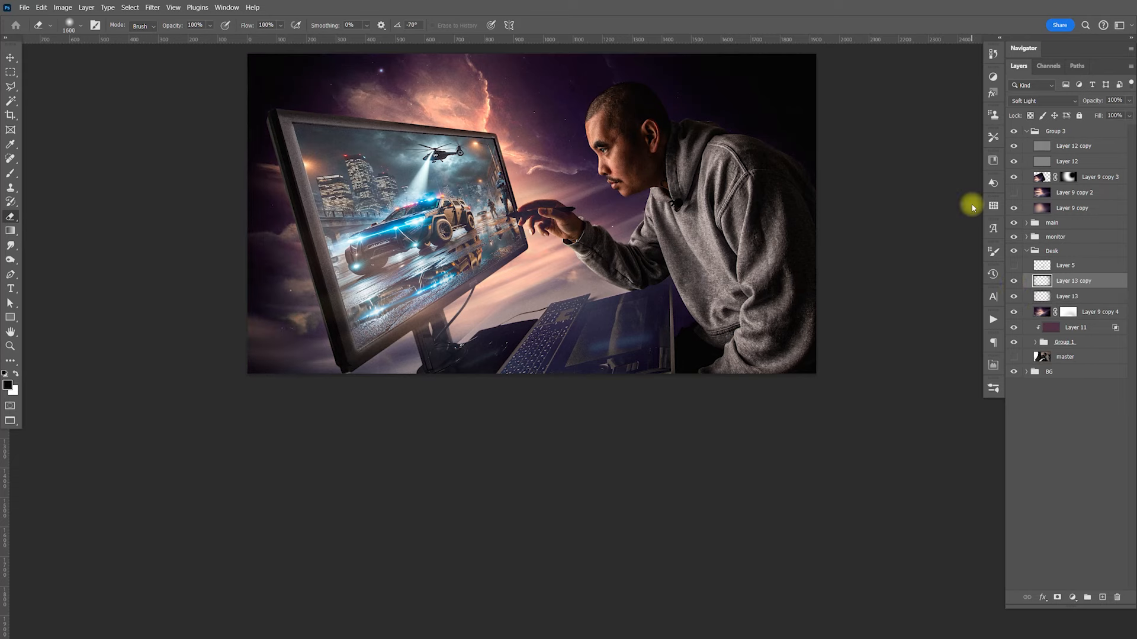
Inspect the whole composite and collapse all the layer groups
key("v")
scroll(669, 227, "up", 3)
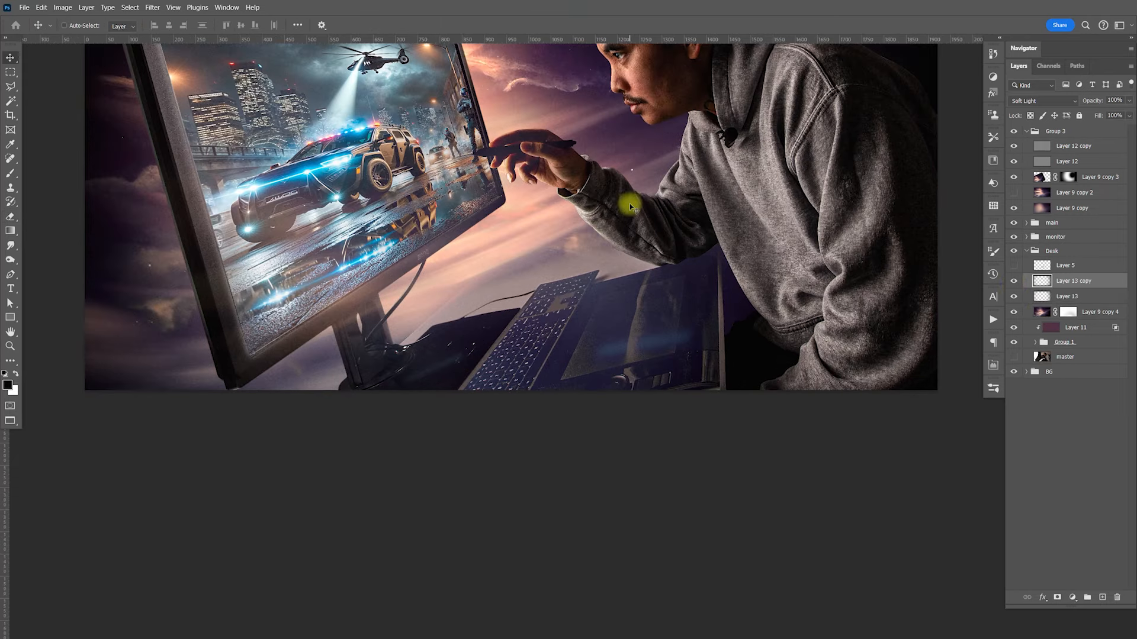
left_click_drag(607, 191, 737, 395)
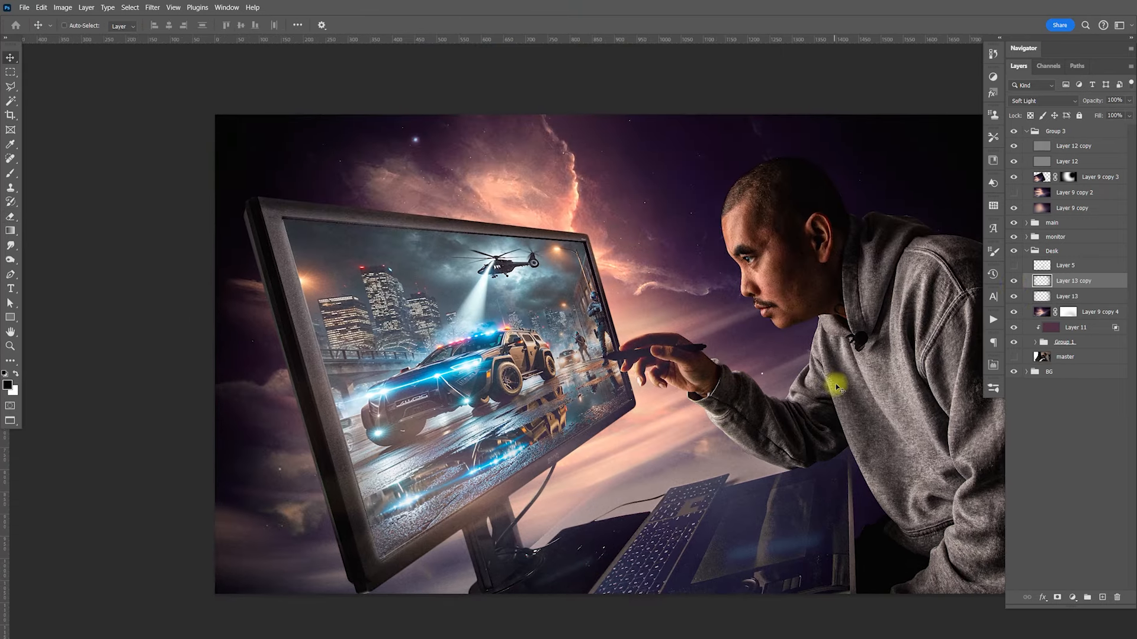
left_click_drag(837, 406, 718, 363)
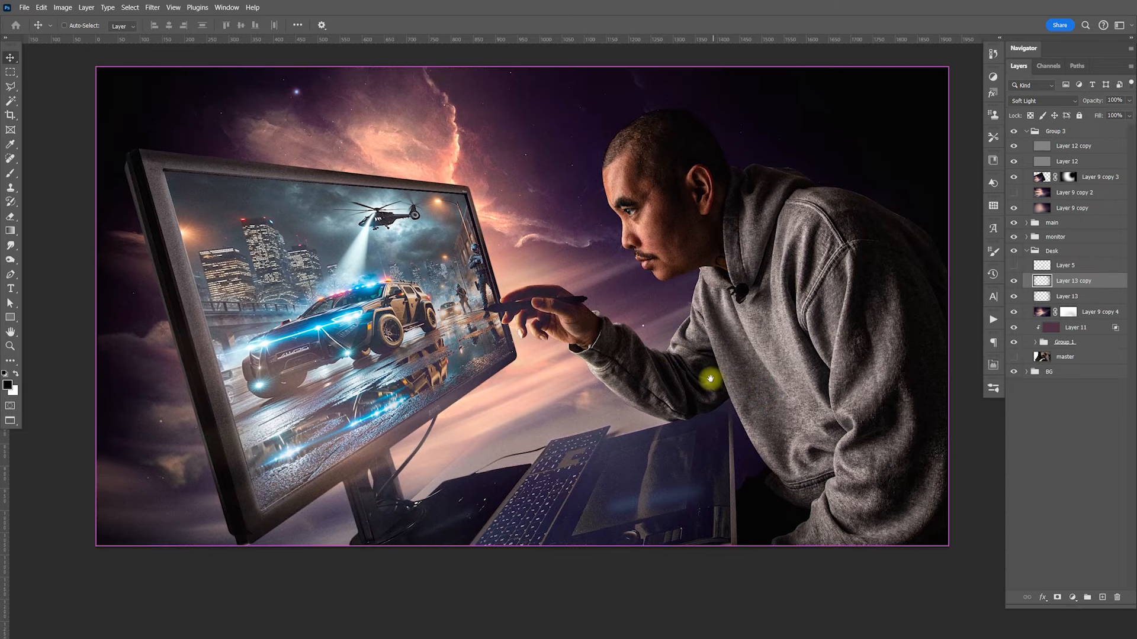
left_click(1028, 251)
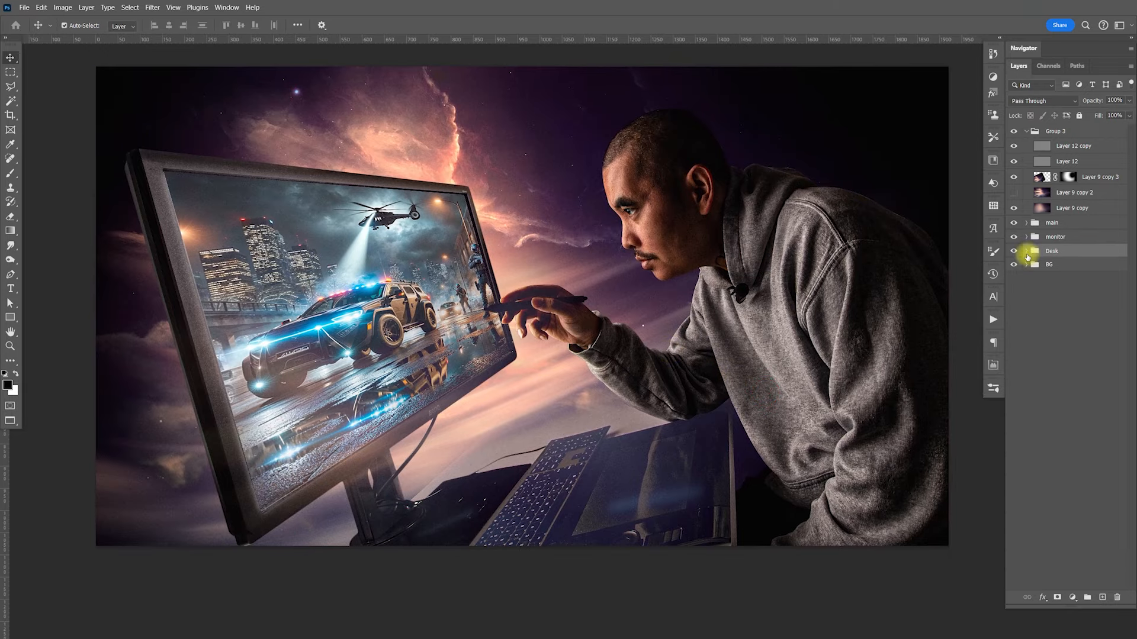
left_click(1028, 136, "ctrl")
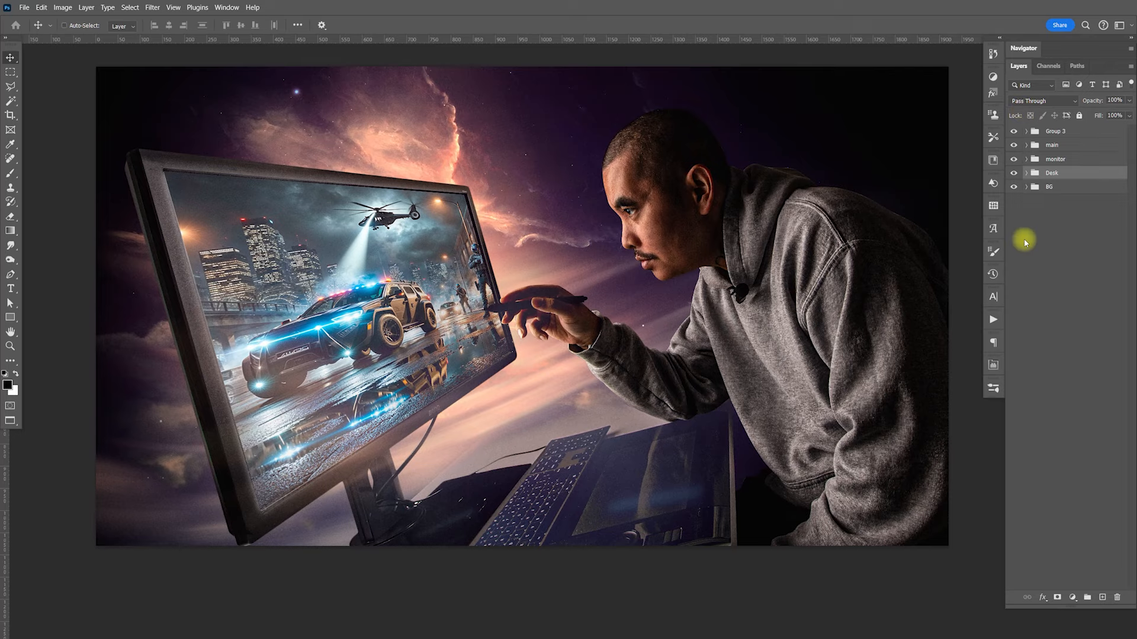
Switch to Adobe Bridge and open Swat.jpg from the Stock folder in Photoshop
key("alt+Tab")
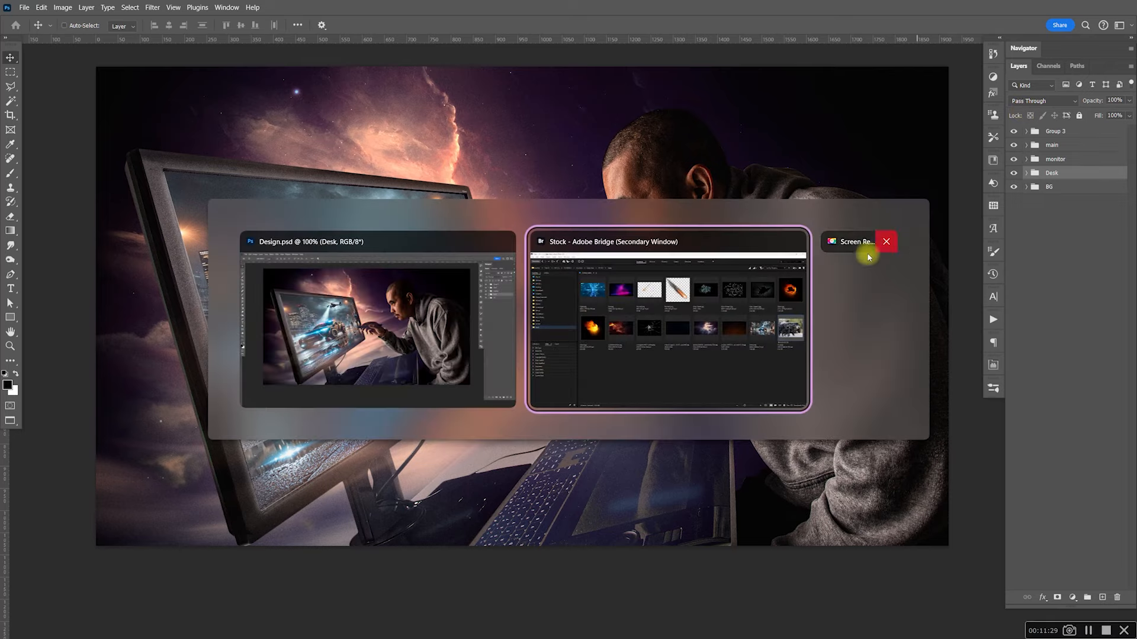
left_click(744, 388)
left_click(1054, 332)
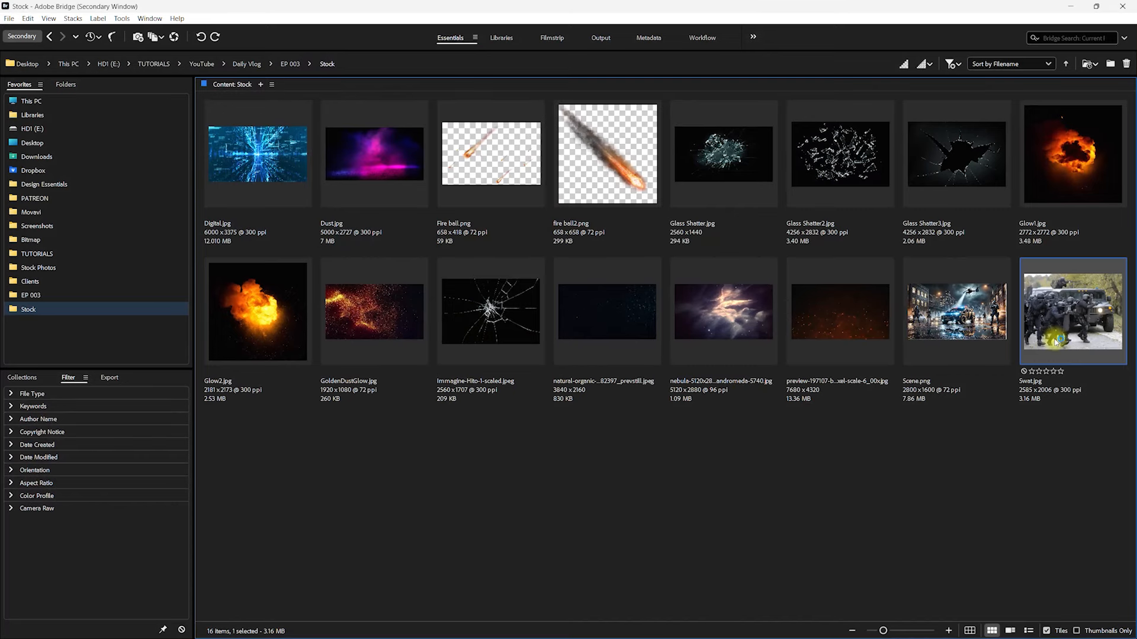
double_click(1053, 342)
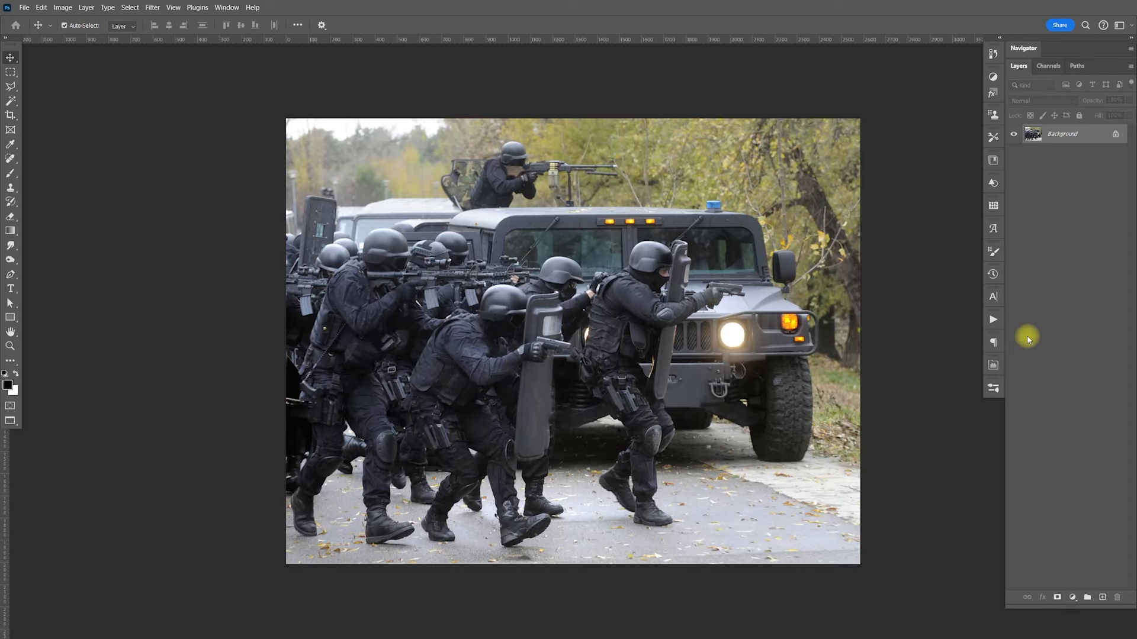
Select and copy a rectangular area of the SWAT photo around the front officer holding the shield and pistol
key("ctrl+plus")
key("ctrl+plus")
left_click_drag(839, 378, 601, 357)
left_click(9, 73)
left_click_drag(343, 85, 734, 471)
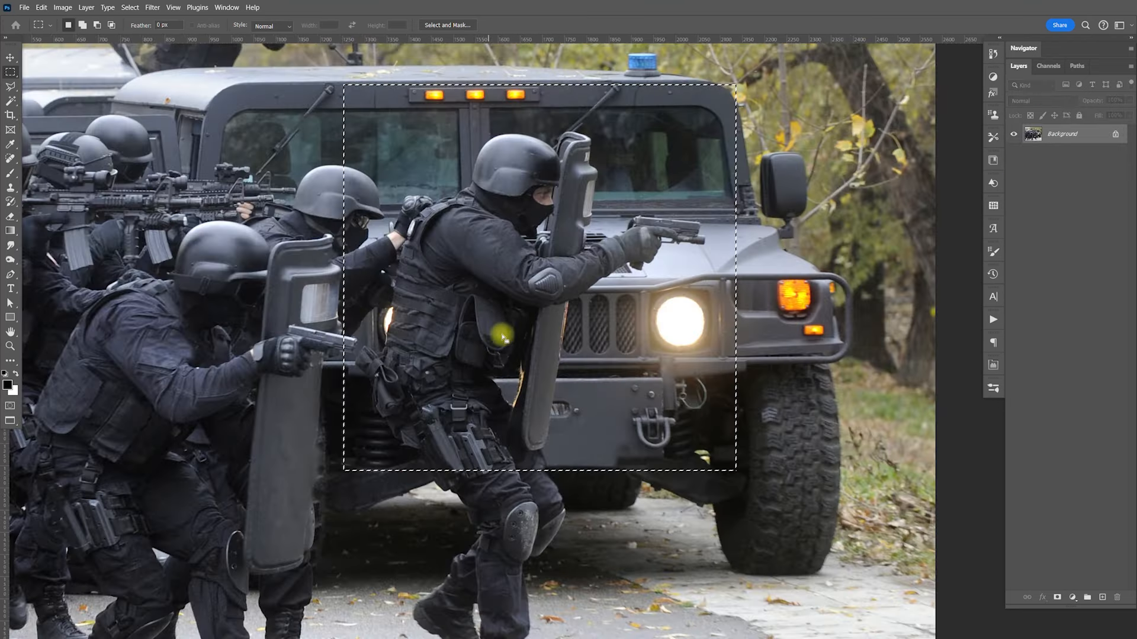
left_click(395, 508)
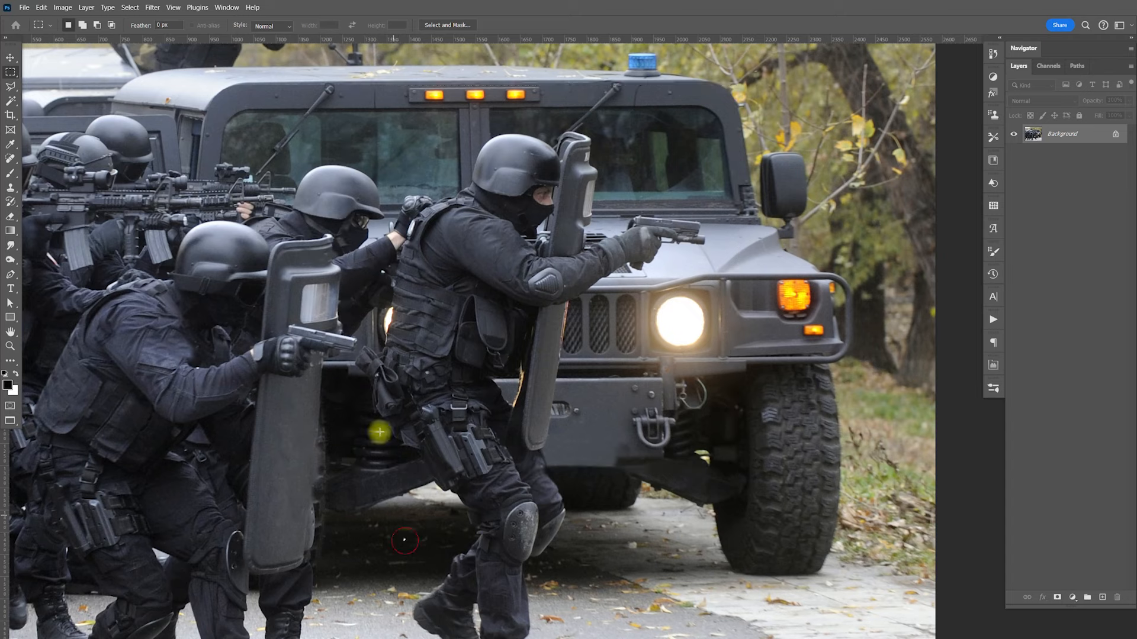
left_click_drag(325, 75, 745, 530)
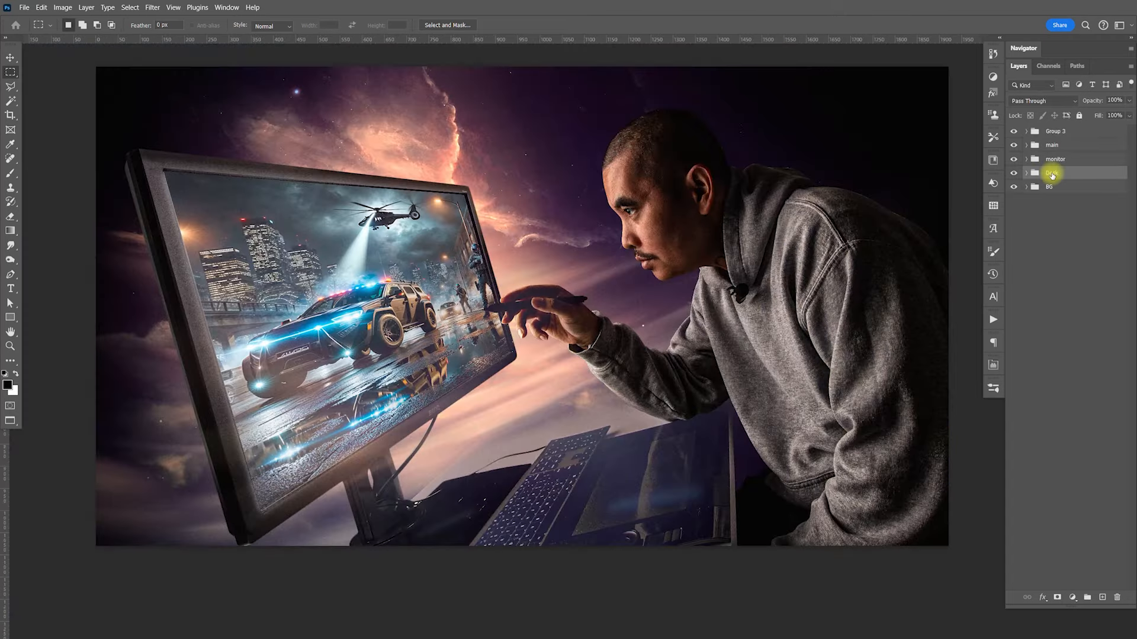
In Design.psd, create a group named swat above the screen group inside monitor and paste the copied officer into it
left_click(1027, 160)
left_click(1028, 160)
left_click(1028, 161)
left_click(1035, 174)
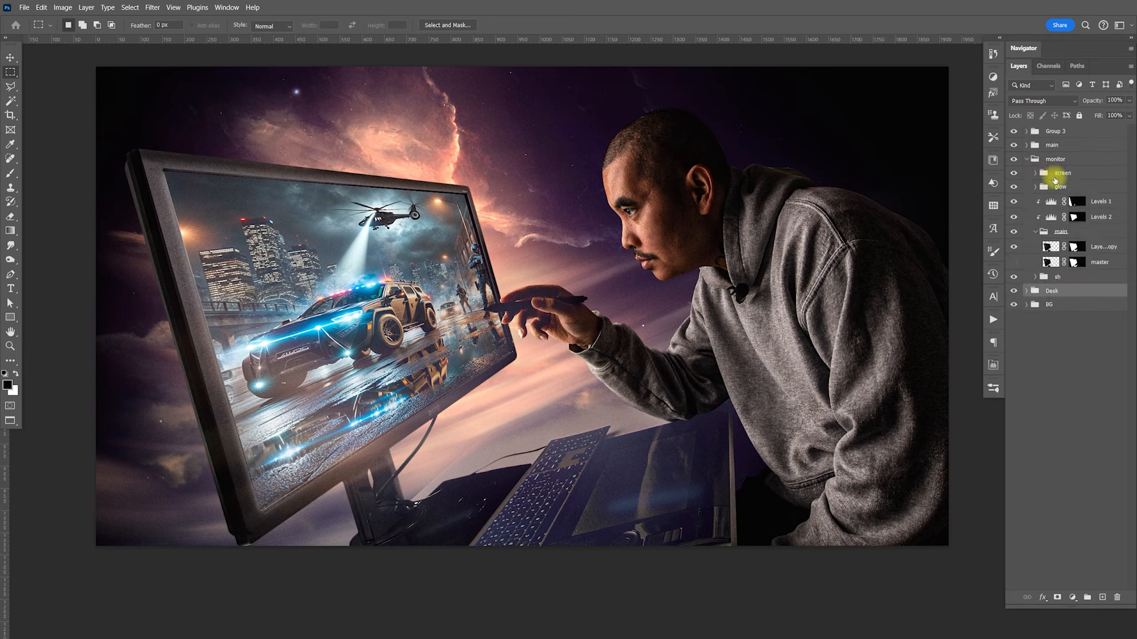
left_click(1036, 174)
left_click(1037, 173)
left_click(1051, 173)
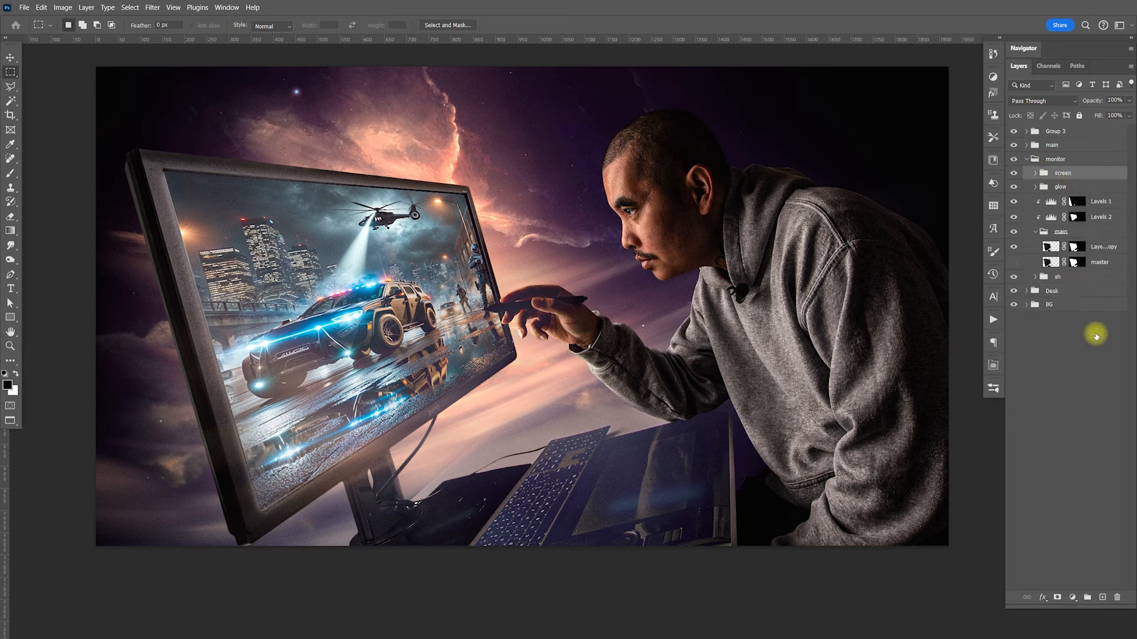
left_click(1087, 597)
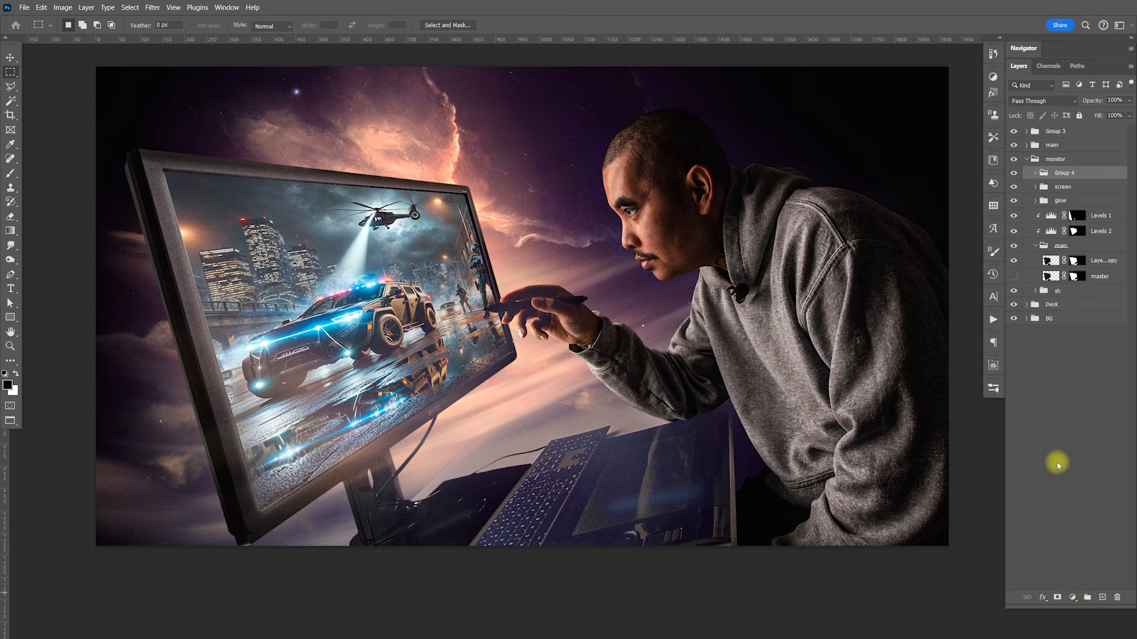
key("ctrl+v")
double_click(1064, 173)
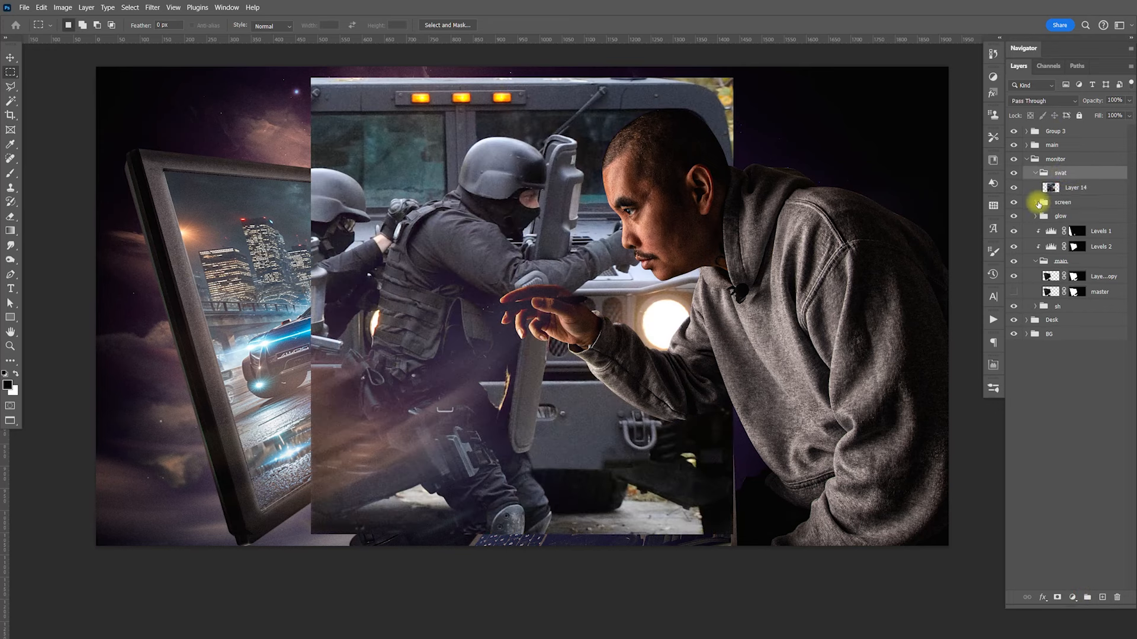
Move the pasted officer photo on Layer 14 leftward over the monitor
left_click(1074, 188)
key("v")
left_click_drag(630, 385, 544, 403)
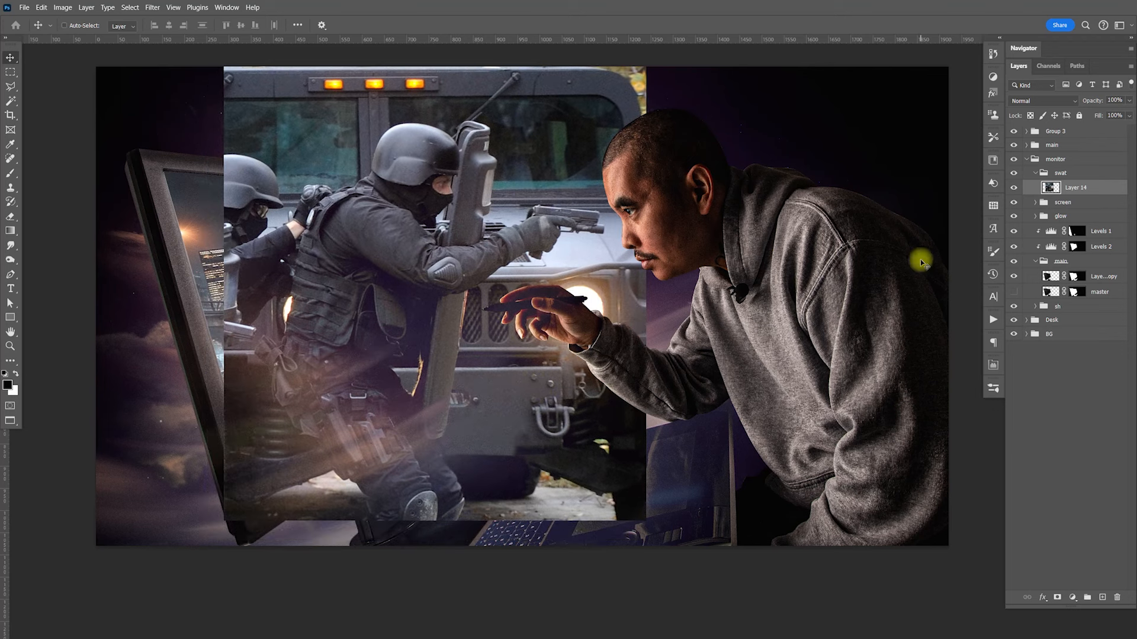
Hide Group 3 and the main group and apply the Sharpen Low action to Layer 14
key("z")
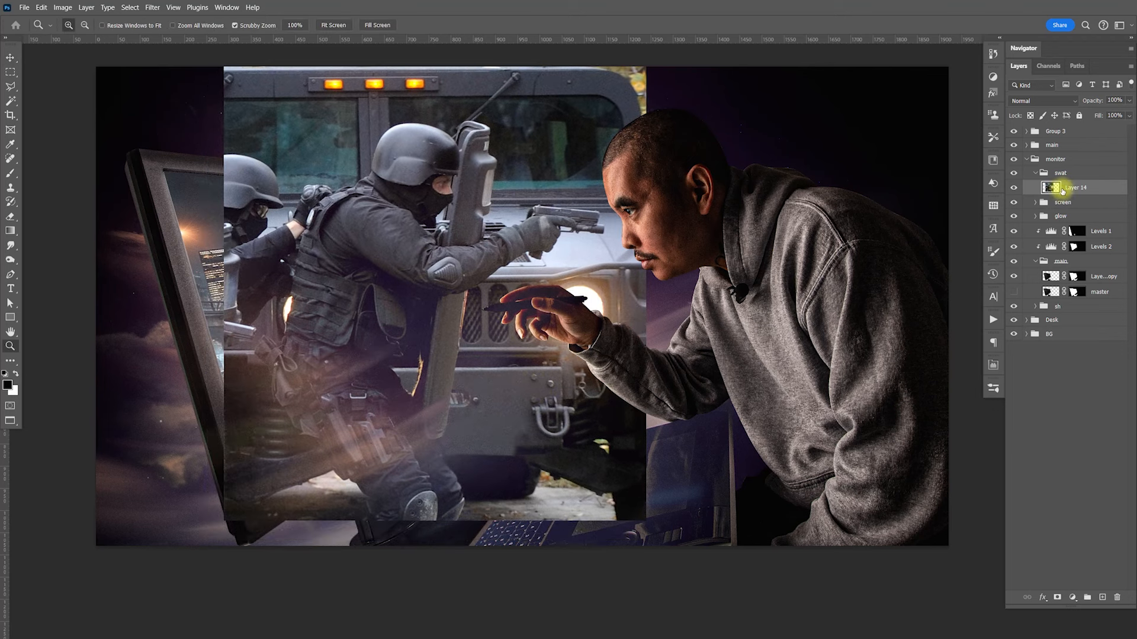
left_click(1016, 131)
left_click_drag(342, 467, 471, 460)
scroll(520, 342, "down", 10)
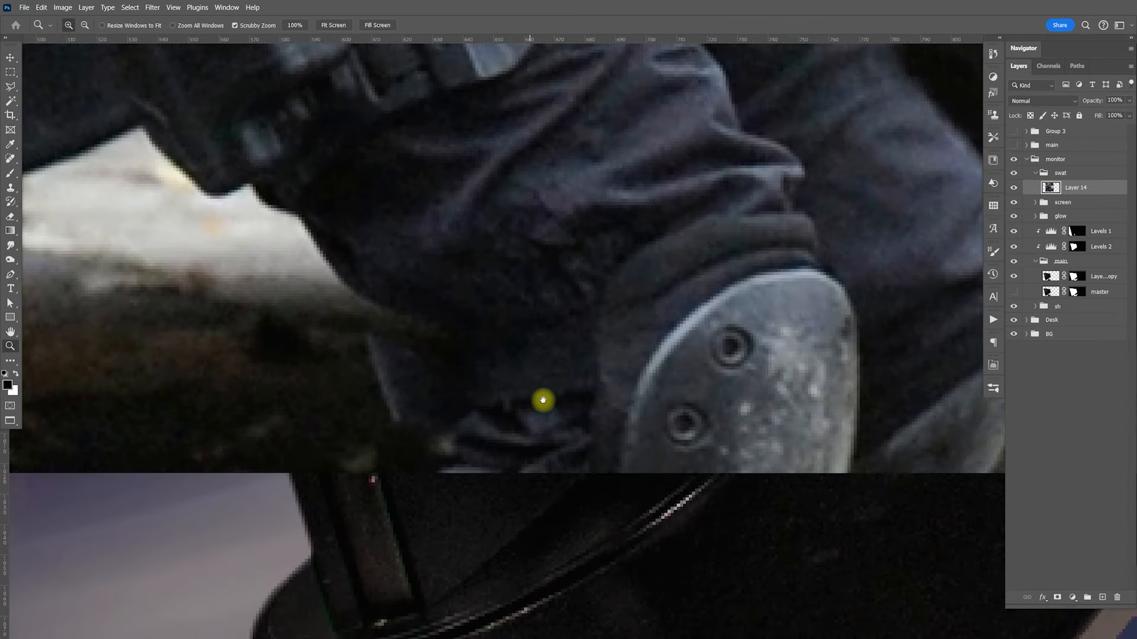
left_click(993, 321)
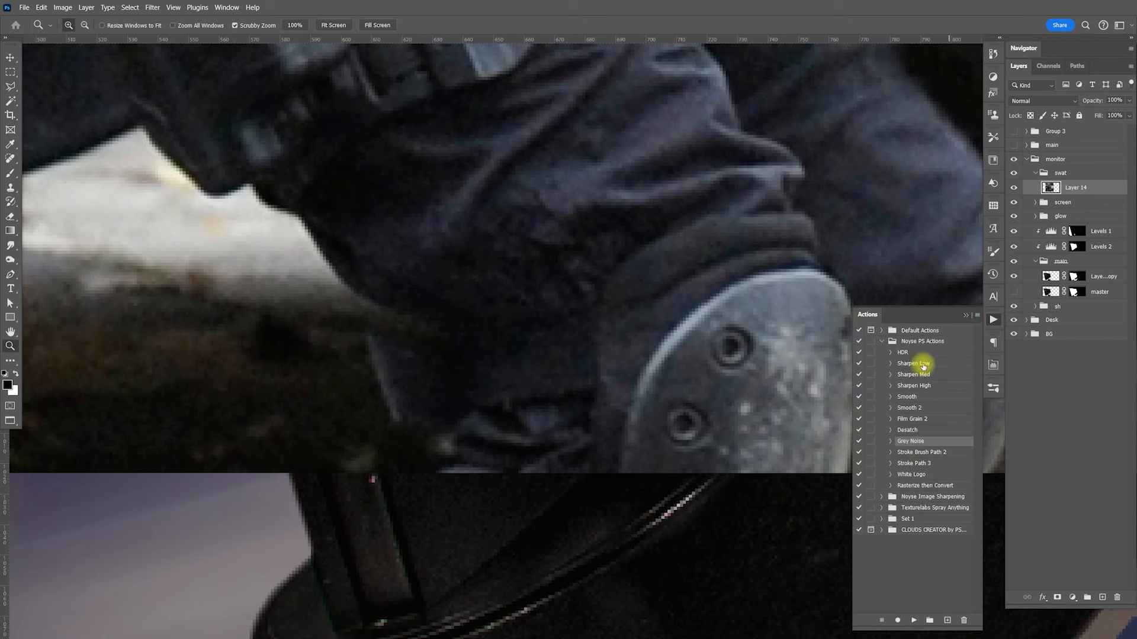
left_click(915, 619)
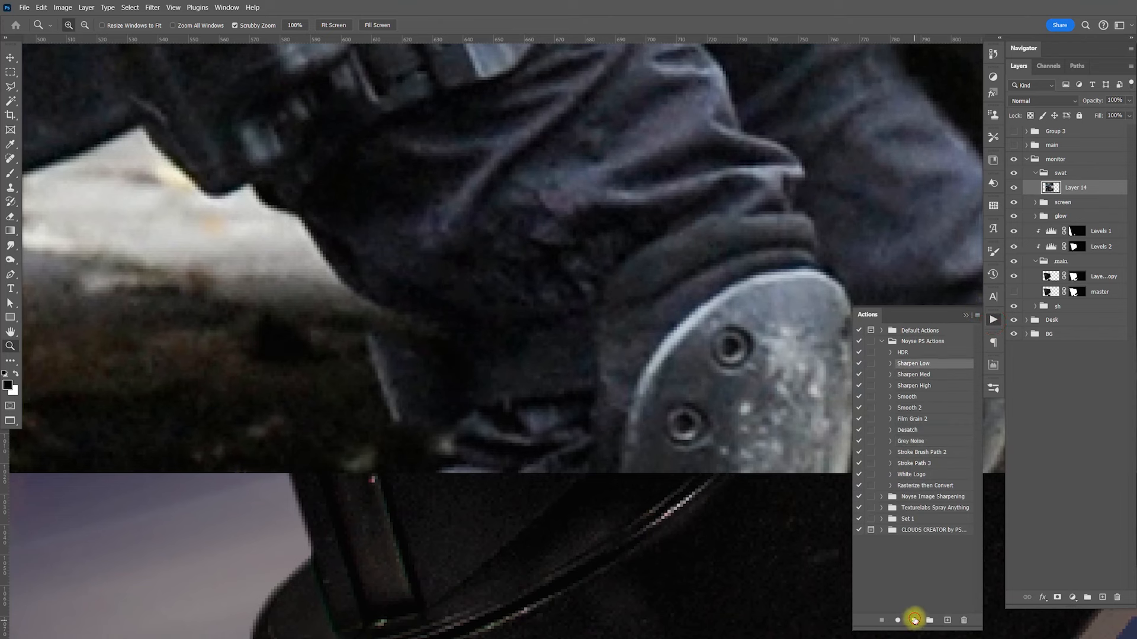
left_click(991, 321)
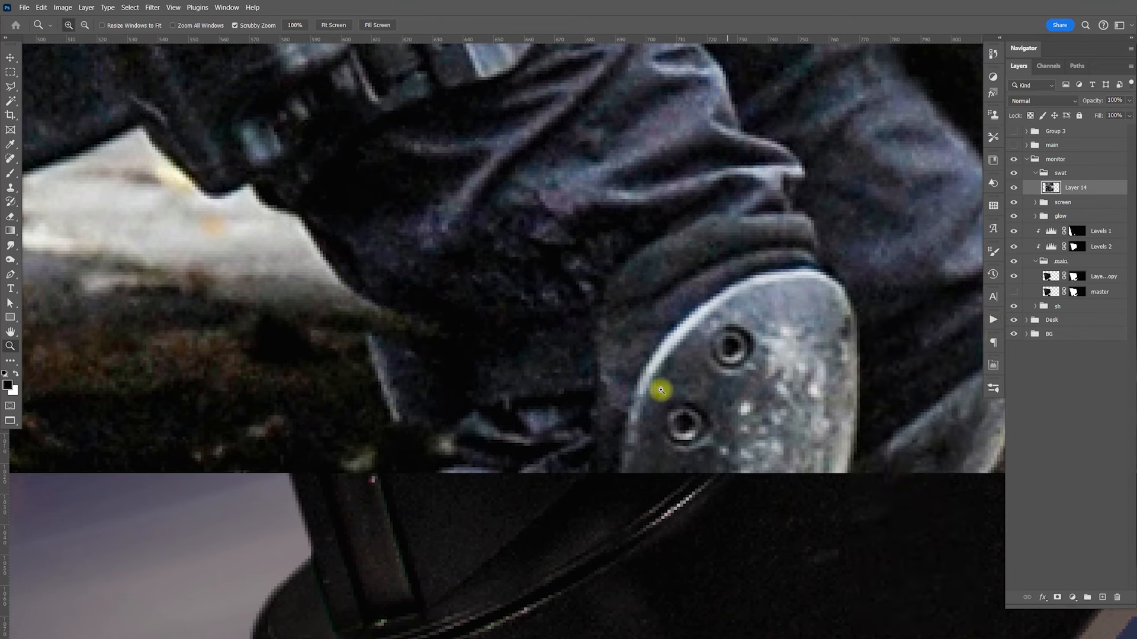
Start a Pen path below the photo's lower edge and trace it up the back of the officer's thigh
key("p")
left_click(416, 487)
left_click_drag(419, 423, 432, 335)
left_click_drag(435, 322, 429, 318)
left_click_drag(390, 230, 434, 320)
left_click(370, 353)
left_click_drag(346, 313, 340, 306)
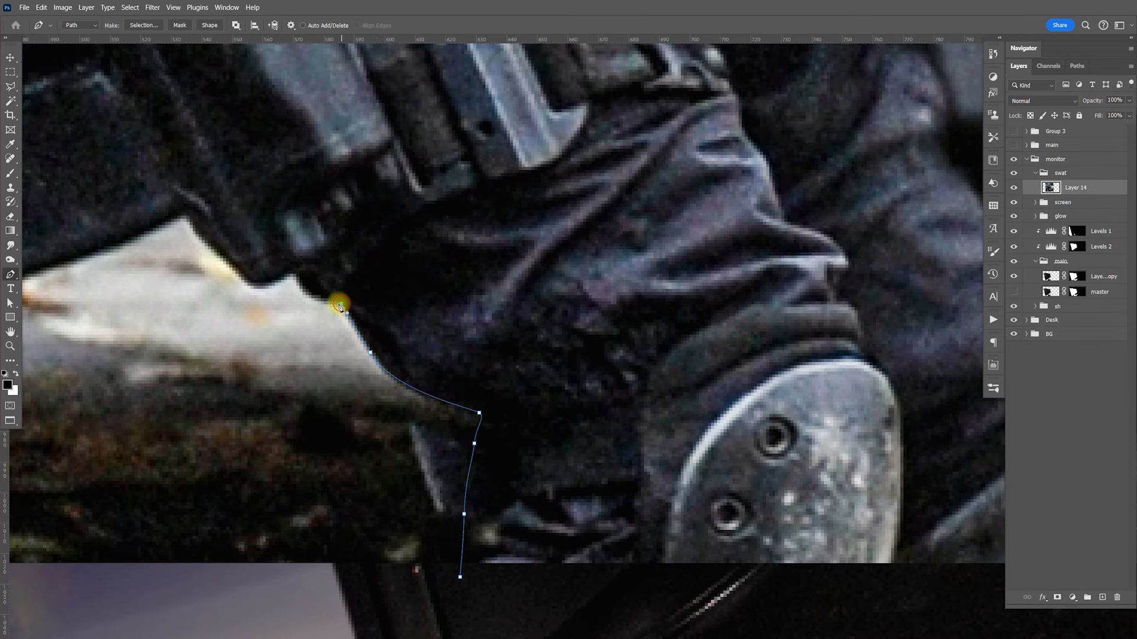
Continue the Pen path up along the officer's holster and around the fabric flap above it
left_click_drag(235, 248, 456, 358)
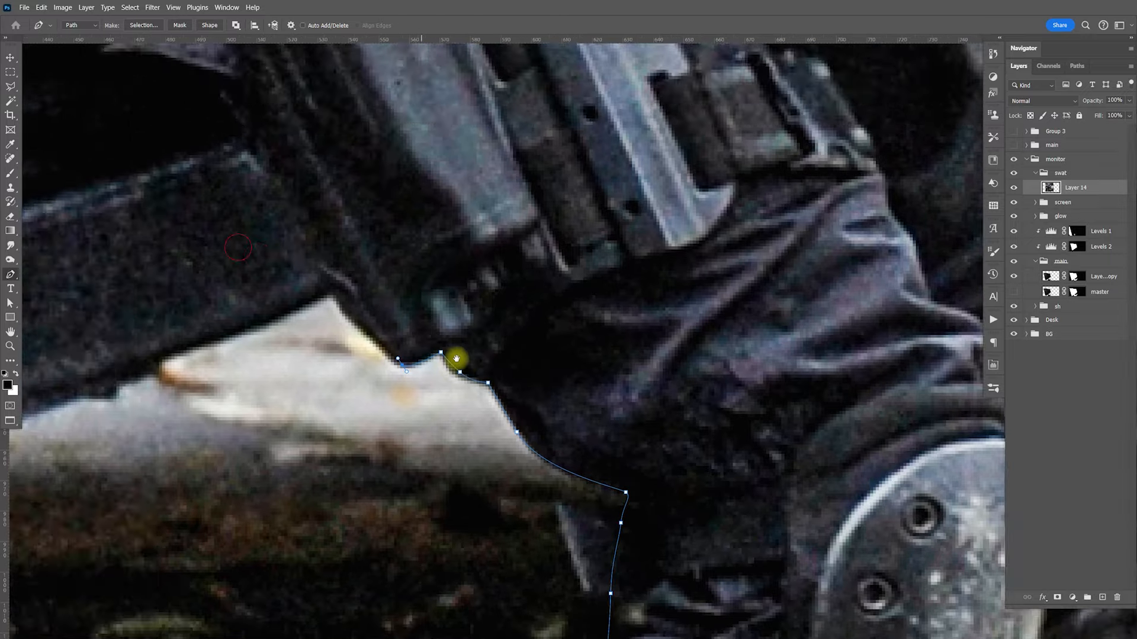
left_click_drag(514, 312, 571, 500)
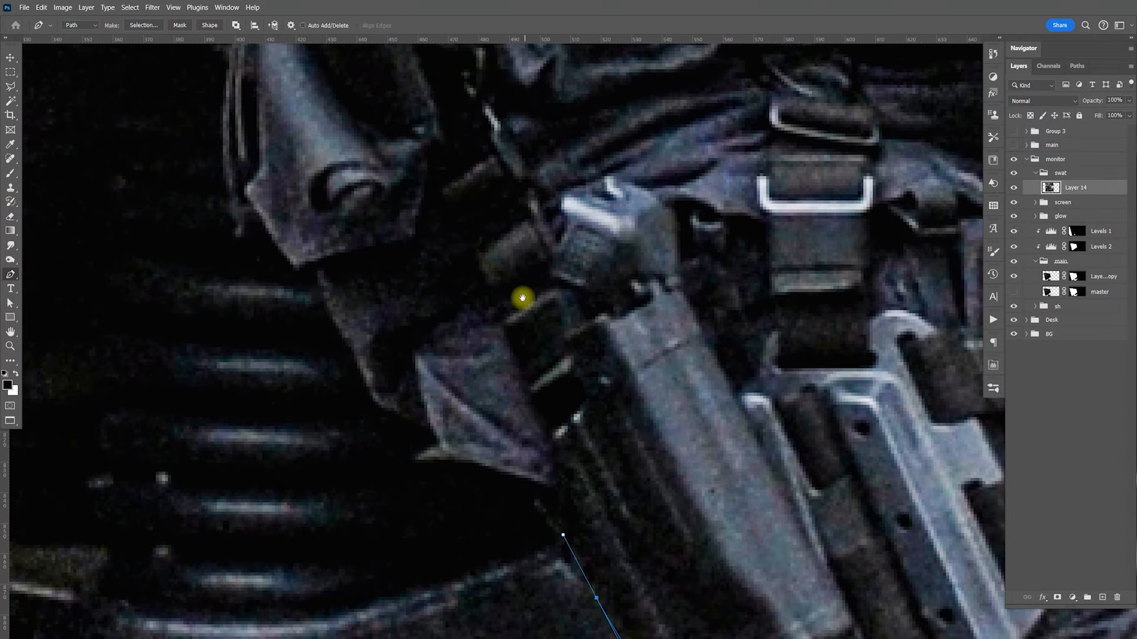
left_click_drag(462, 197, 446, 193)
left_click_drag(442, 457, 427, 431)
left_click(418, 459)
left_click(438, 449)
left_click_drag(370, 389, 358, 370)
Continue the Pen path up around the lower corner of the officer's rear pouch and along its outer edge
left_click(322, 297)
left_click(304, 271)
left_click(294, 268)
left_click_drag(240, 147, 365, 343)
left_click_drag(463, 304, 458, 352)
left_click(372, 448)
left_click_drag(365, 428, 378, 418)
left_click(378, 418)
Expand the Navigator preview and continue the Pen path up the pouch's outer side past its drawcord
left_click_drag(716, 142, 679, 203)
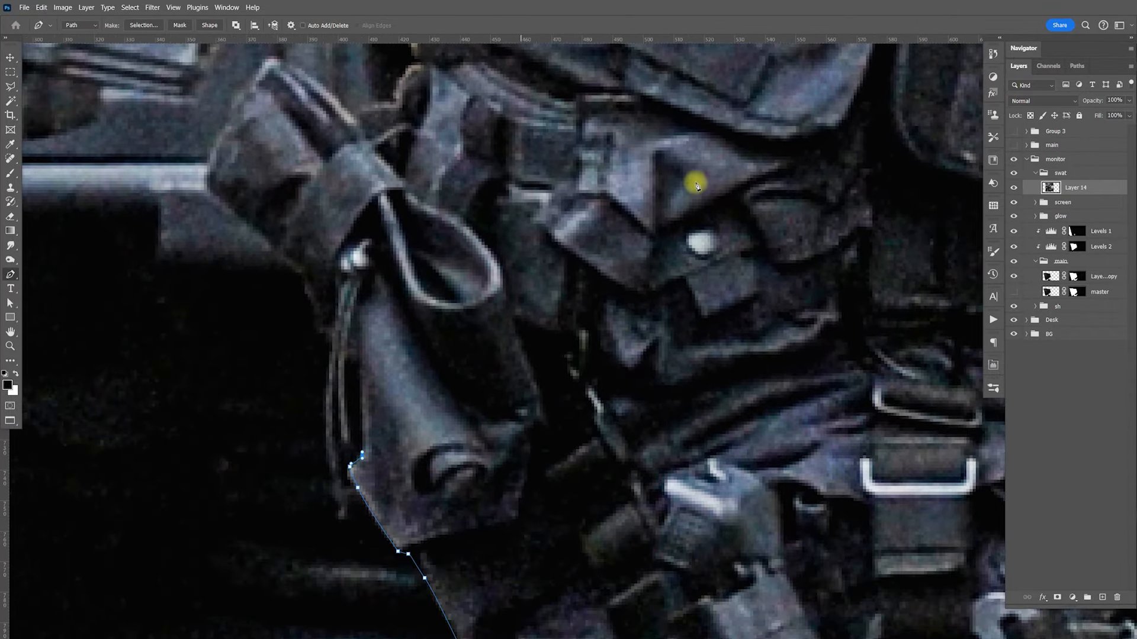
left_click(1022, 48)
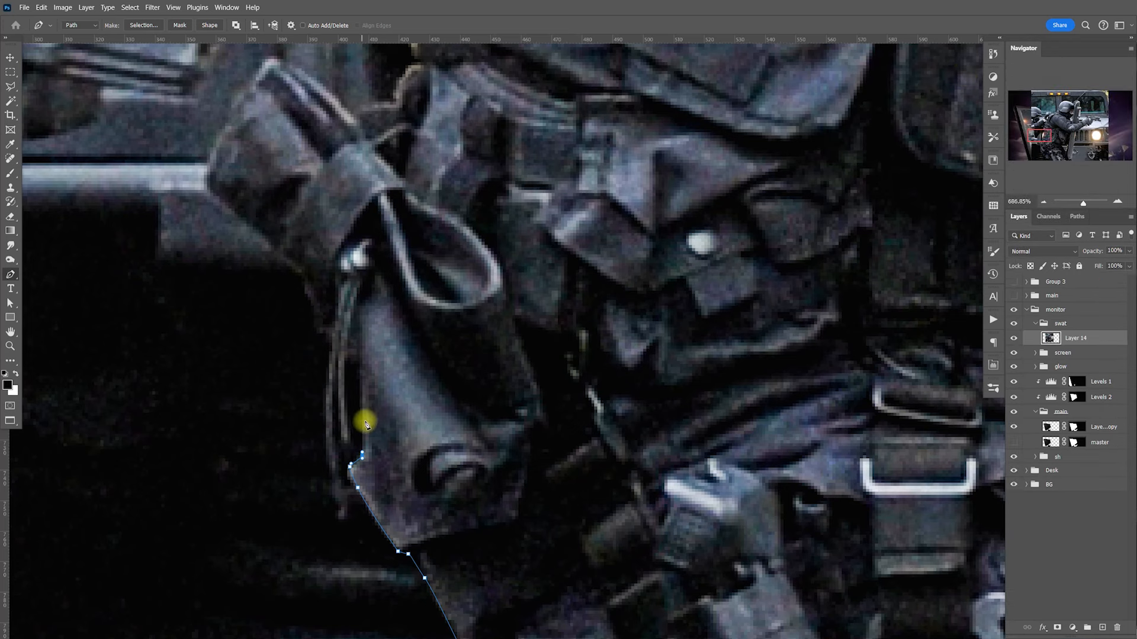
left_click_drag(363, 423, 362, 399)
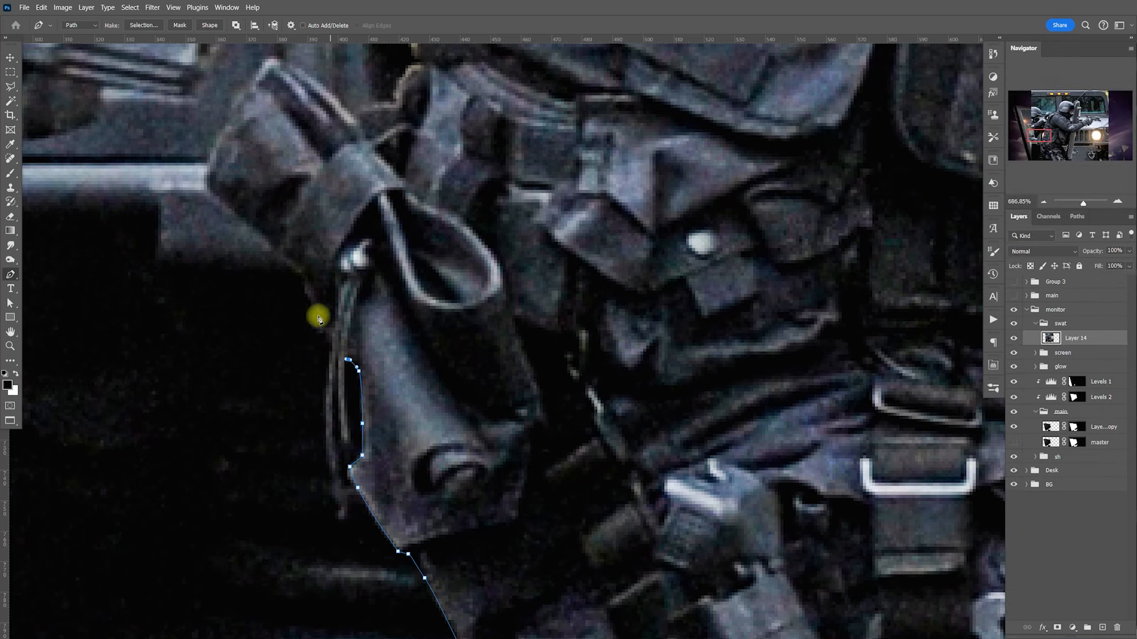
left_click_drag(316, 309, 310, 289)
scroll(307, 272, "up", 5)
scroll(307, 271, "left", 2)
Trace the Pen path around the outer edge and upper tip of the folded pouch
left_click(346, 390)
left_click(308, 351)
left_click(255, 308)
left_click(277, 252)
left_click(307, 211)
left_click(335, 184)
left_click(384, 218)
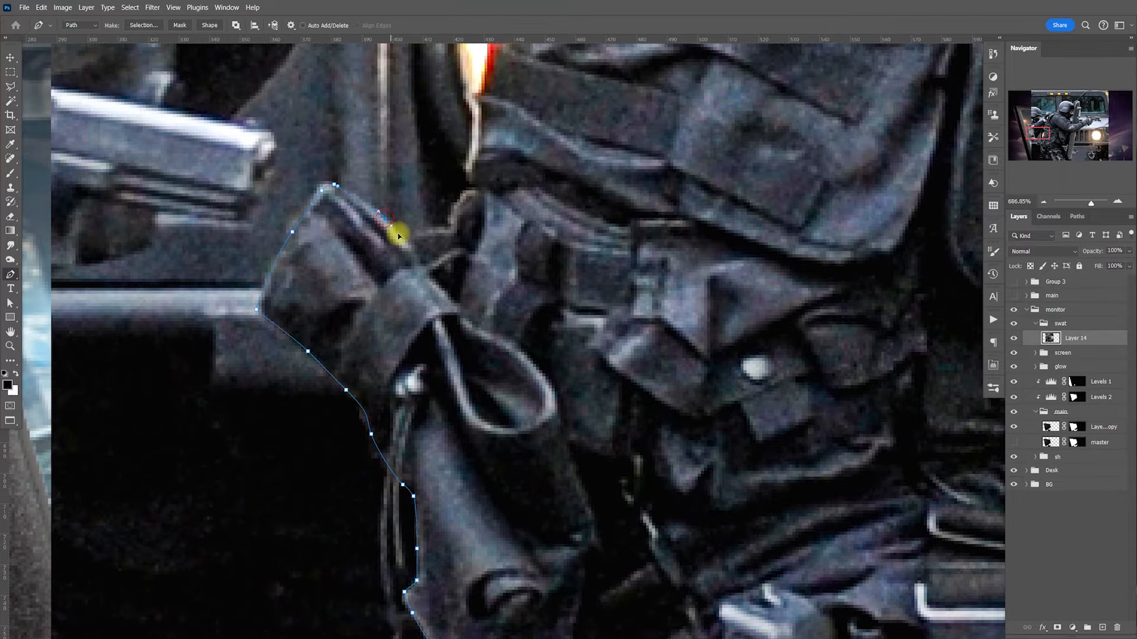
Continue the Pen path from the pouch across to the officer's belt and up toward the bright orange glow
left_click(450, 231)
left_click(454, 214)
left_click(463, 195)
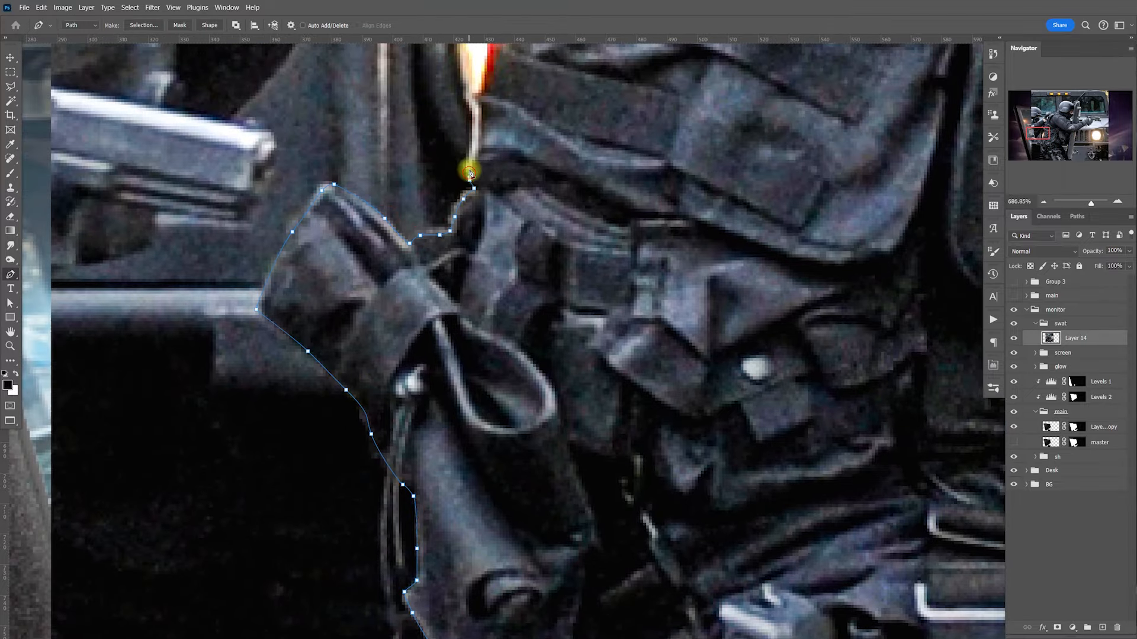
left_click(470, 172)
scroll(470, 173, "up", 3)
left_click(458, 277)
left_click(457, 258)
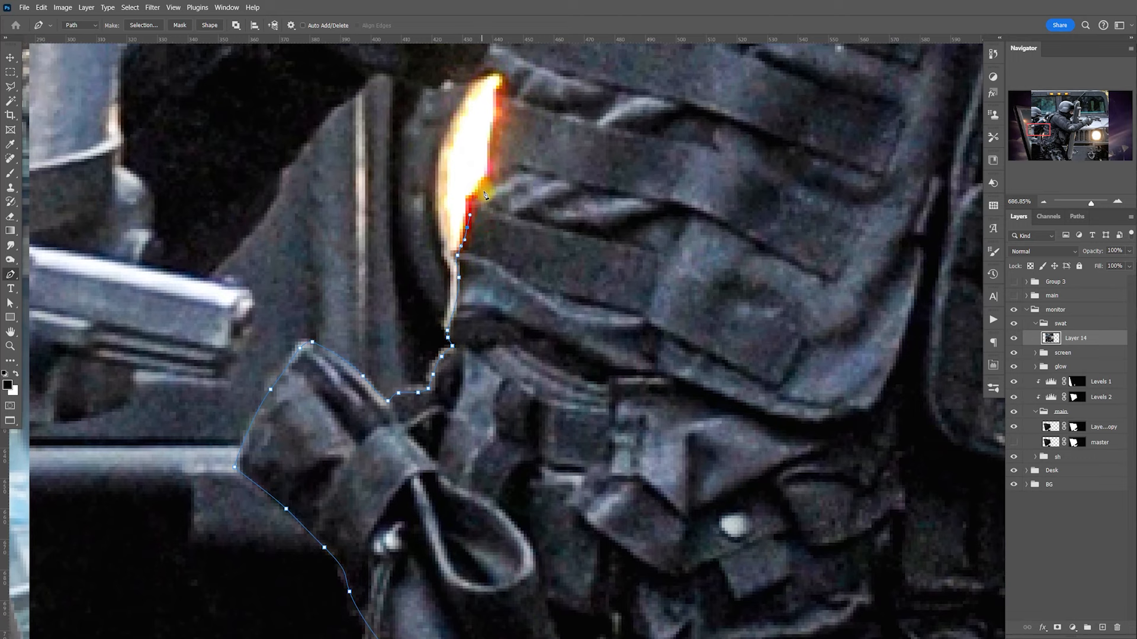
Trace the Pen path up the lower back edge of the officer's vest alongside the orange glow
left_click_drag(494, 203, 480, 258)
left_click(474, 235)
left_click_drag(467, 211, 467, 200)
left_click_drag(494, 60, 485, 244)
left_click_drag(474, 317, 477, 273)
left_click(485, 263)
left_click_drag(493, 213, 500, 149)
left_click(503, 144)
Continue the Pen path up the vest's upper back, past the other officer's wrist, to the shoulder strap
left_click_drag(542, 62, 489, 405)
left_click(481, 359)
left_click(486, 335)
left_click(490, 310)
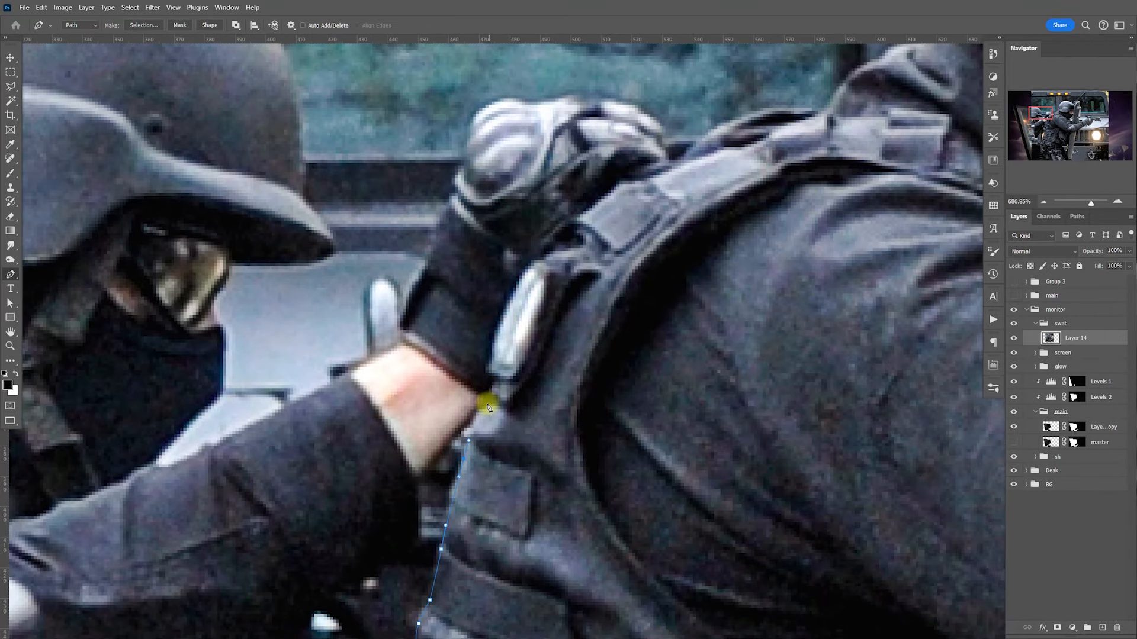
left_click_drag(543, 261, 560, 239)
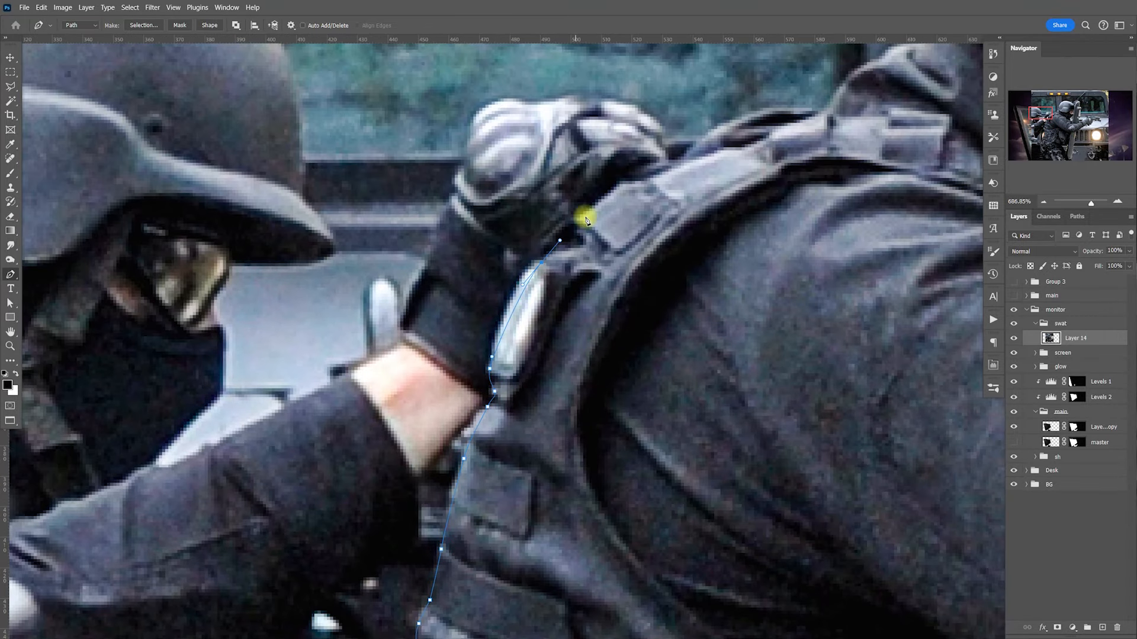
Trace the Pen path along the officer's shoulder strap and collar up to the base of the helmet
left_click_drag(623, 186, 654, 169)
left_click_drag(749, 143, 684, 246)
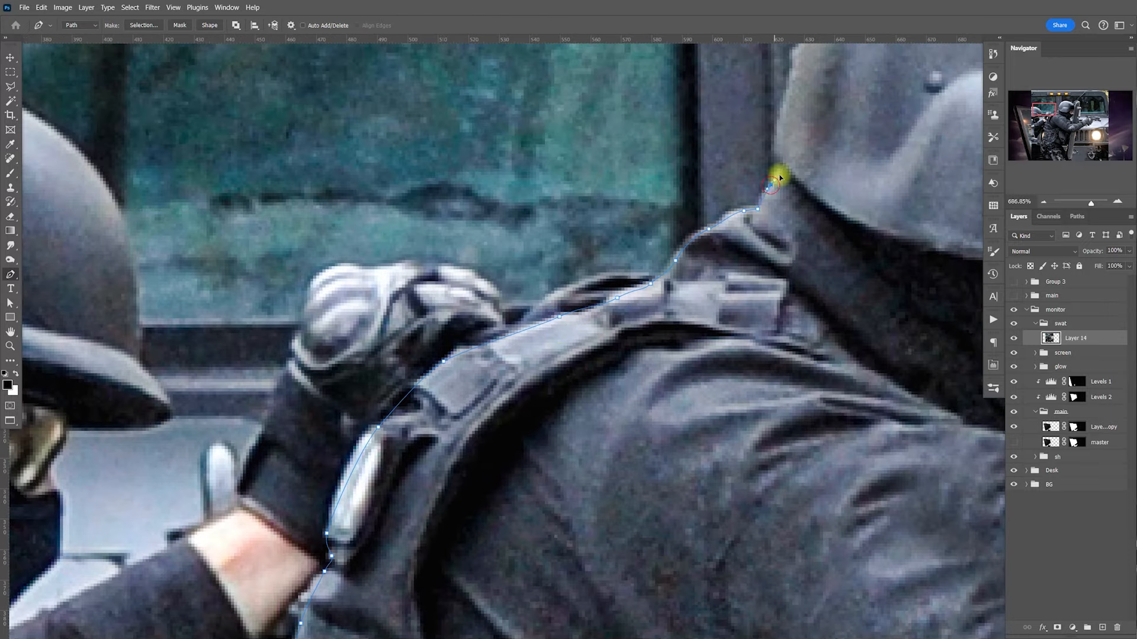
left_click_drag(792, 160, 743, 198)
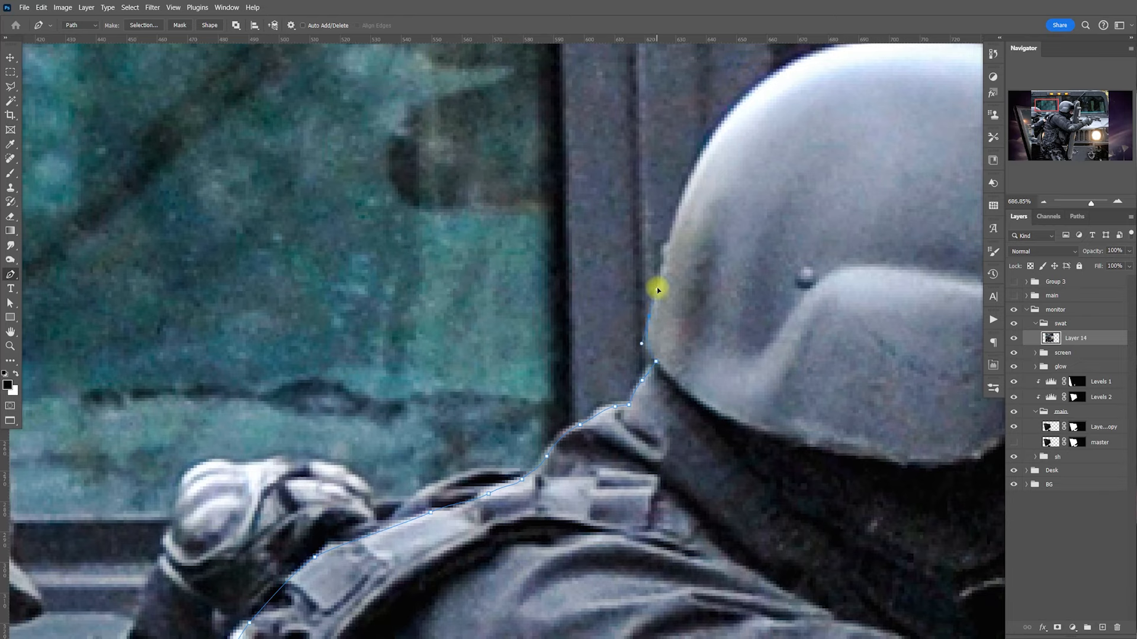
Curve the Pen path up the back of the helmet and over its crown
left_click_drag(687, 259, 647, 296)
left_click_drag(620, 190, 717, 161)
scroll(677, 278, "right", 6)
left_click_drag(588, 190, 669, 235)
left_click_drag(718, 401, 714, 449)
left_click_drag(804, 440, 722, 396)
key("ctrl+z")
key("ctrl+z")
key("ctrl+z")
Curve the Pen path down the front of the helmet to where it meets the shield
left_click_drag(441, 120, 517, 151)
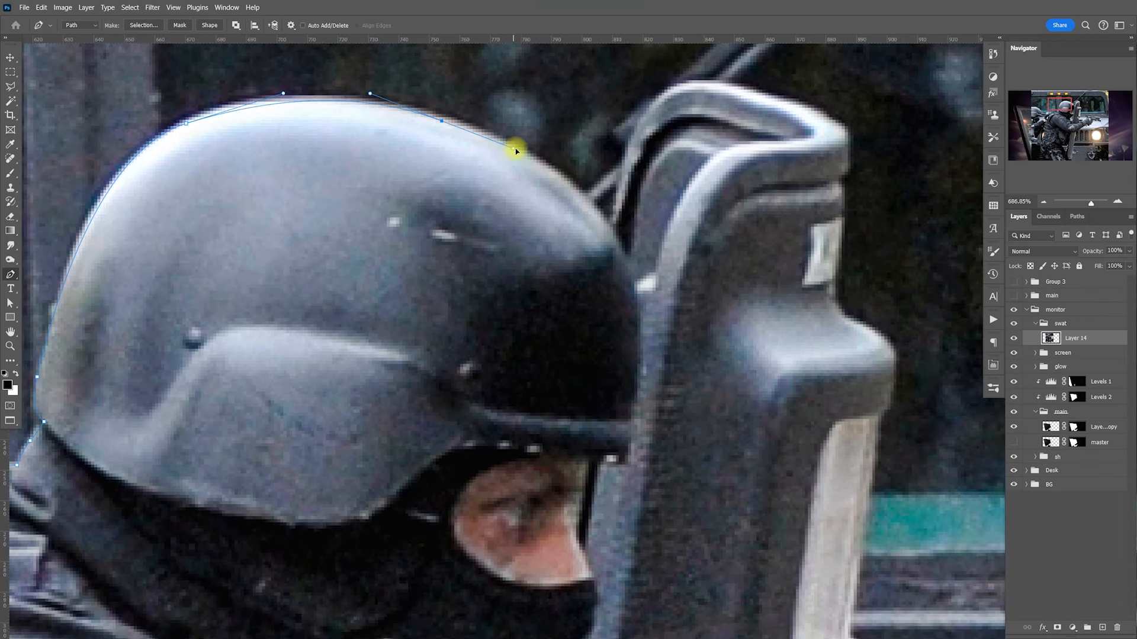
left_click(582, 195)
left_click_drag(589, 203, 610, 227)
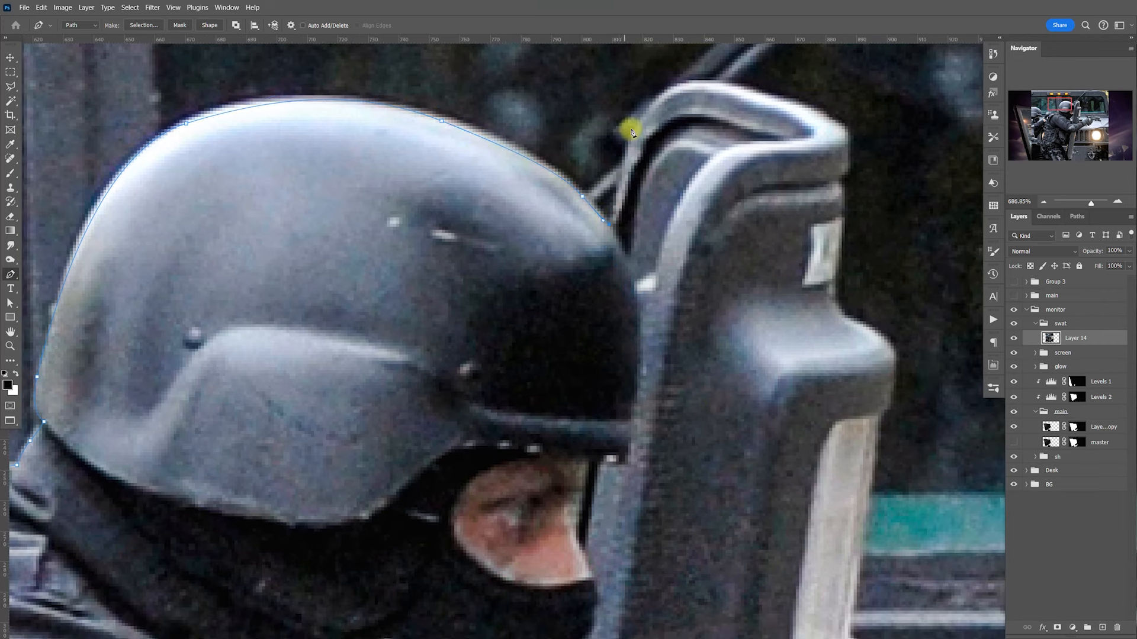
Trace the Pen path over the shield's top rim and down its outer edge along the pale strip
left_click_drag(732, 90, 771, 97)
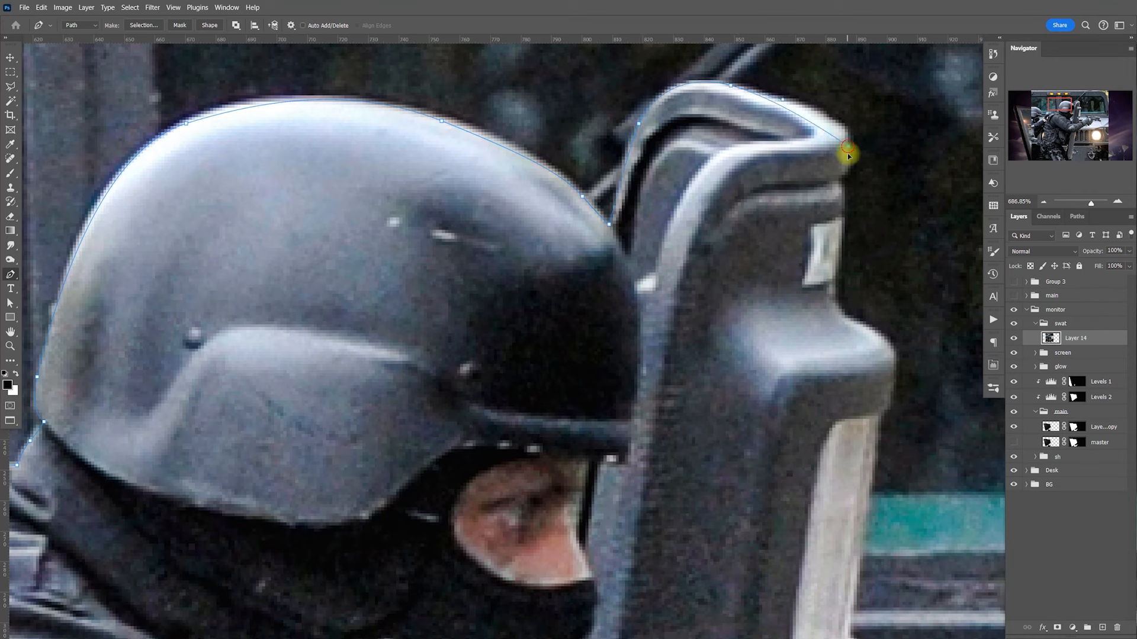
left_click_drag(848, 155, 845, 176)
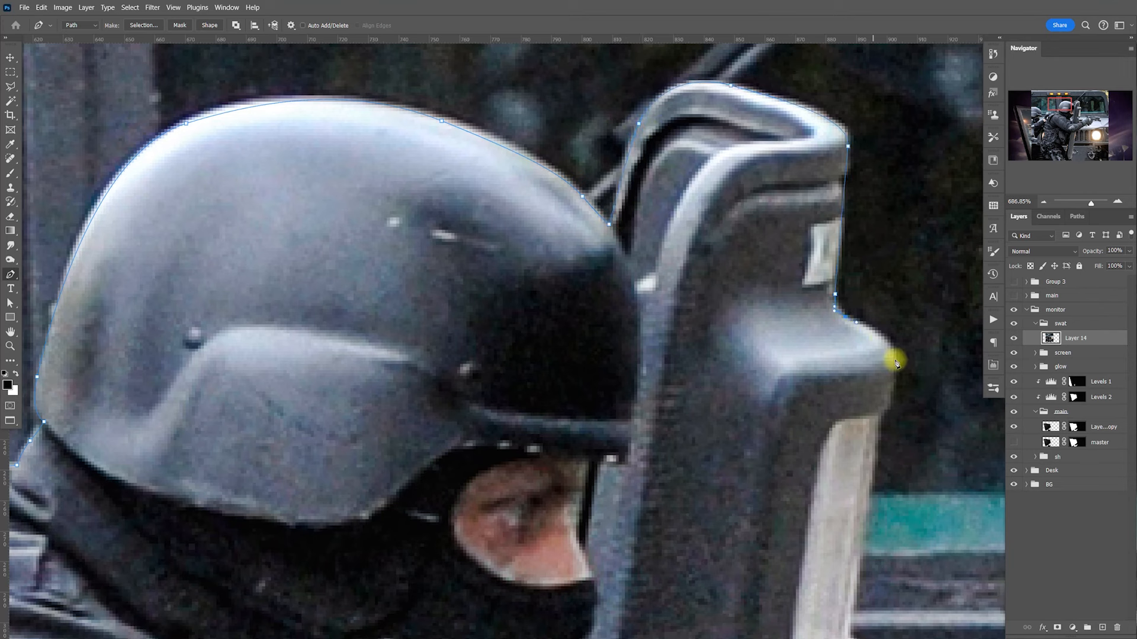
left_click_drag(894, 384, 886, 412)
left_click_drag(873, 521, 843, 237)
left_click_drag(840, 416, 849, 304)
left_click_drag(841, 148, 807, 317)
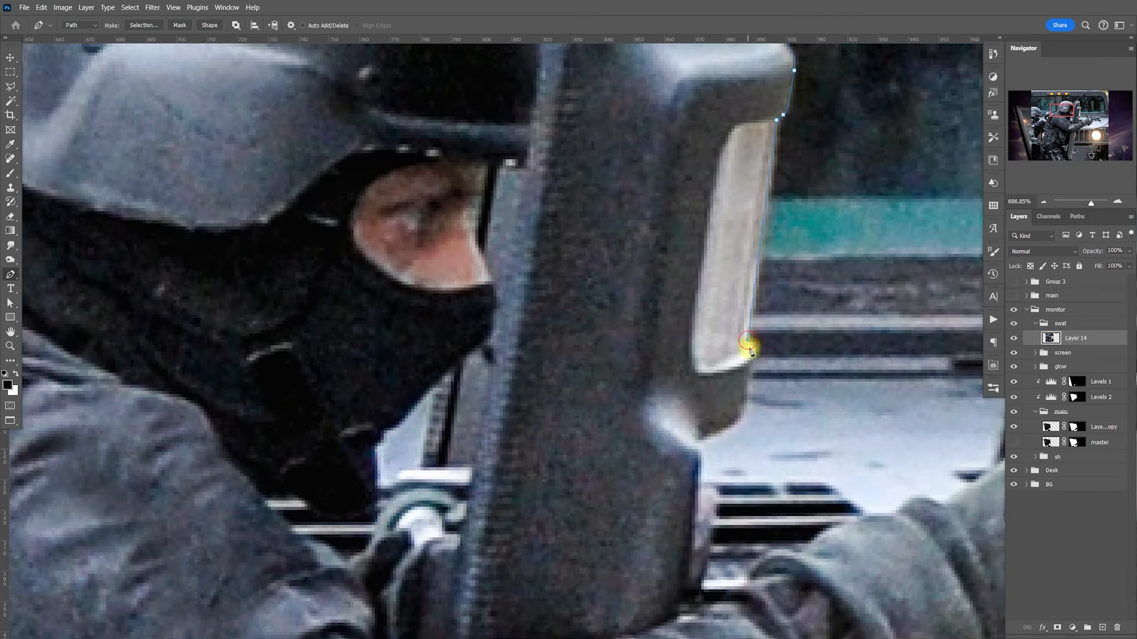
Continue the Pen path around the shield's lower bulge and straight down to the officer's sleeve
left_click_drag(704, 465, 675, 277)
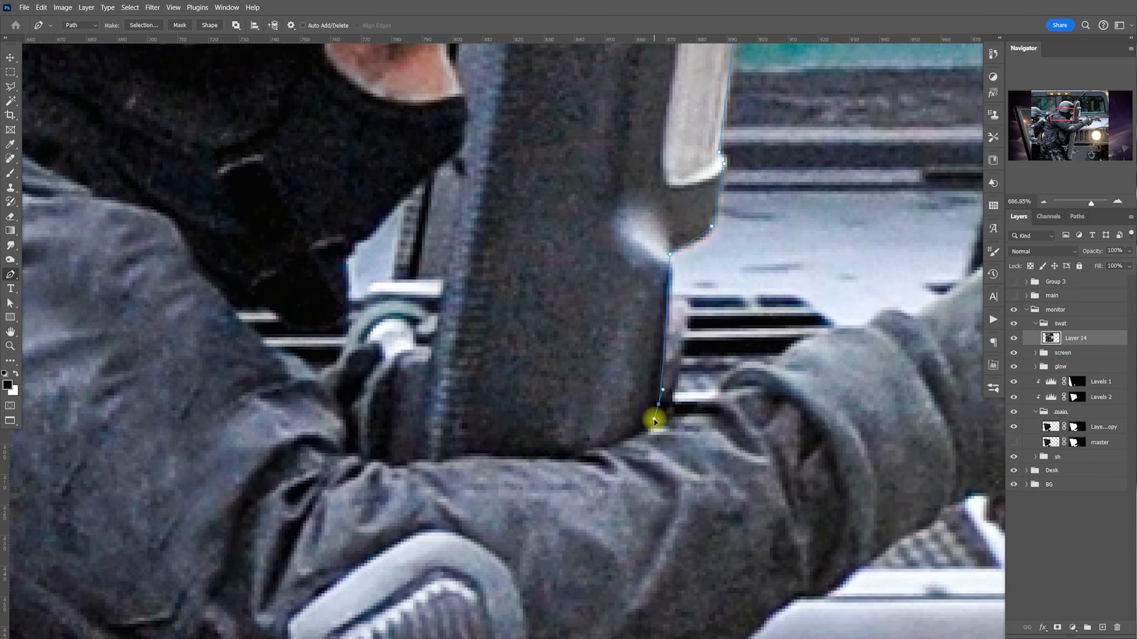
left_click_drag(672, 386, 702, 302)
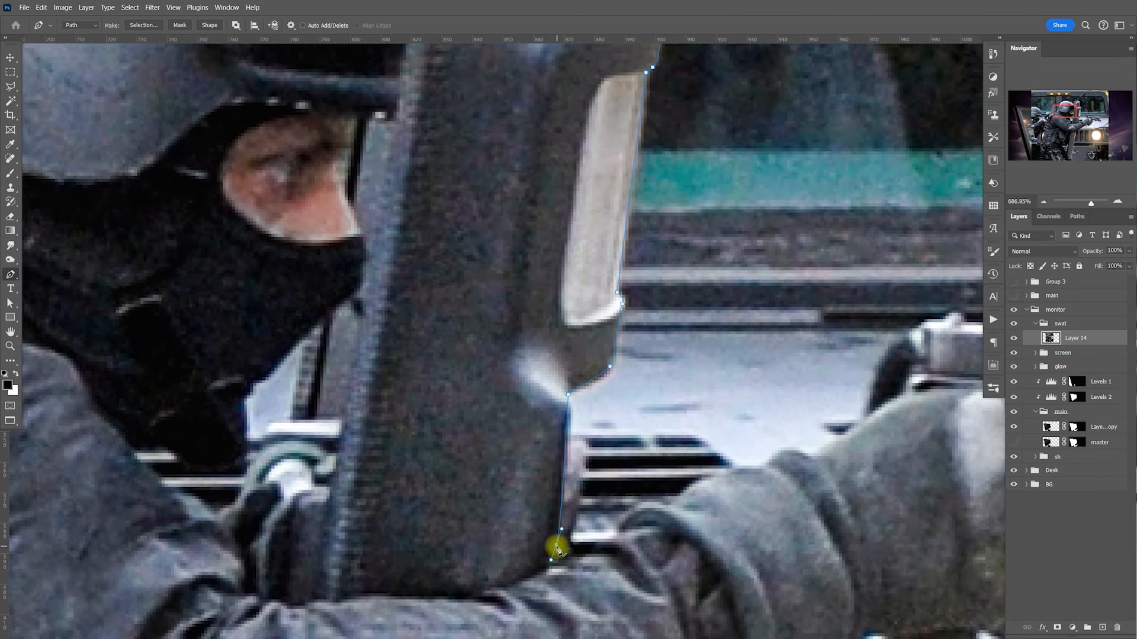
left_click_drag(555, 558, 548, 578)
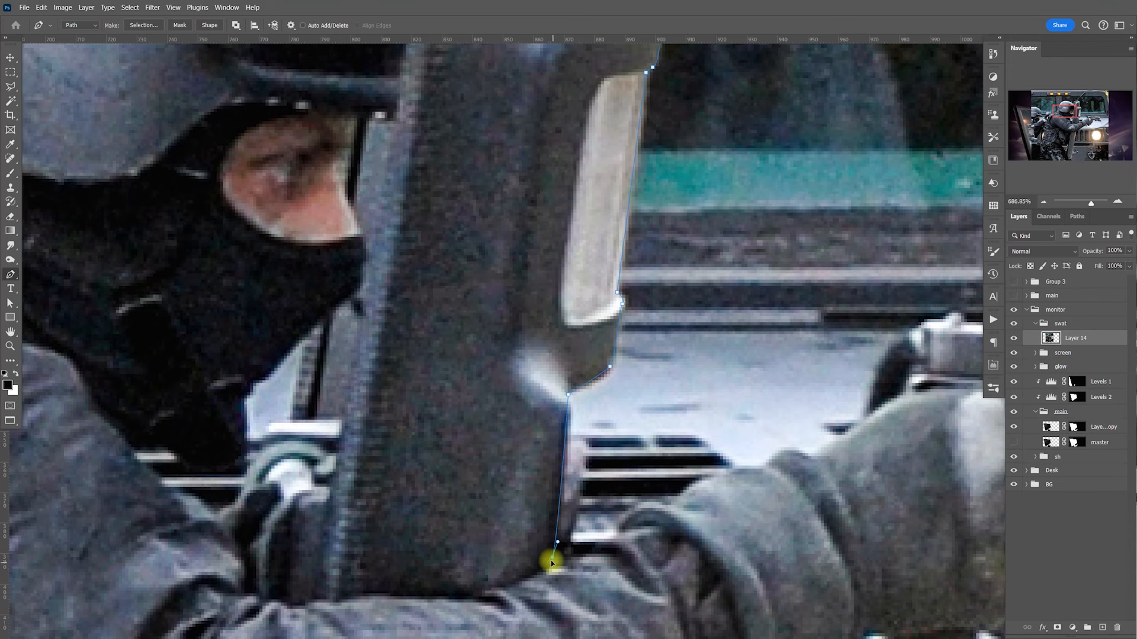
Trace the Pen path along the sleeve cuff and back of the glove, then along the pistol's slide
left_click_drag(613, 596, 576, 482)
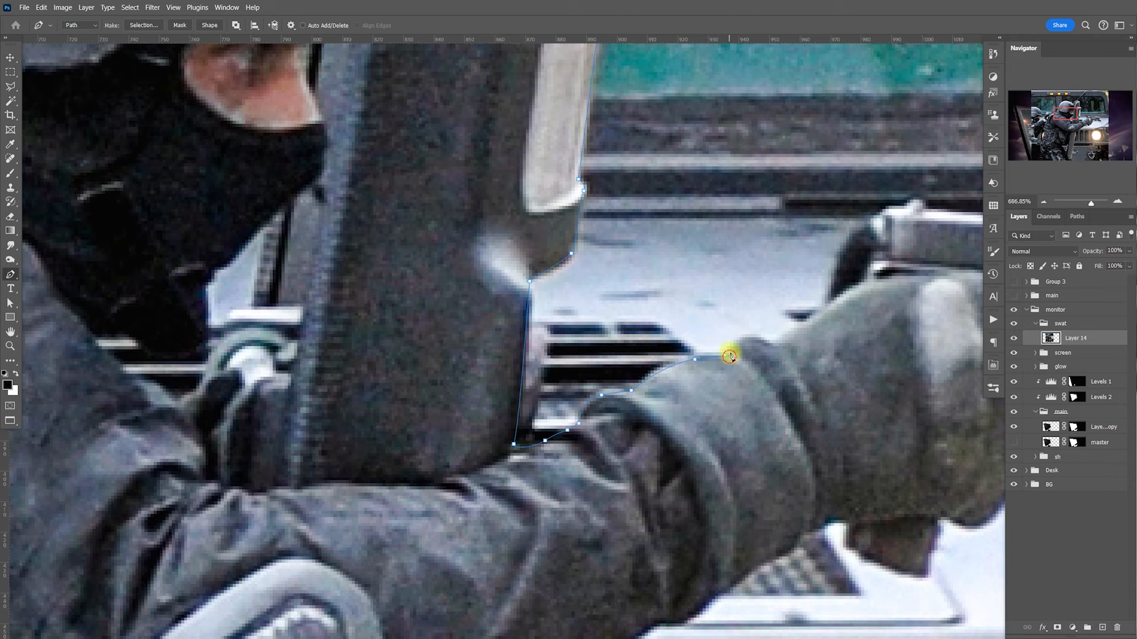
left_click_drag(788, 353, 628, 366)
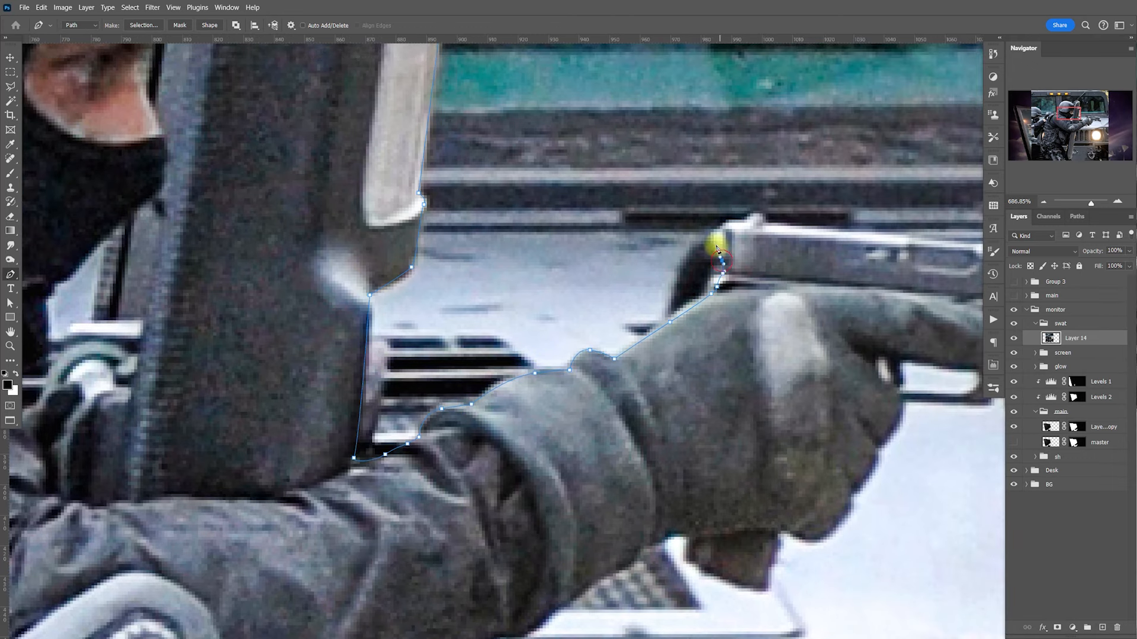
left_click_drag(908, 285, 629, 289)
Continue the Pen path around the pistol's muzzle, weapon light and trigger guard, then under the glove and grip
left_click(851, 263)
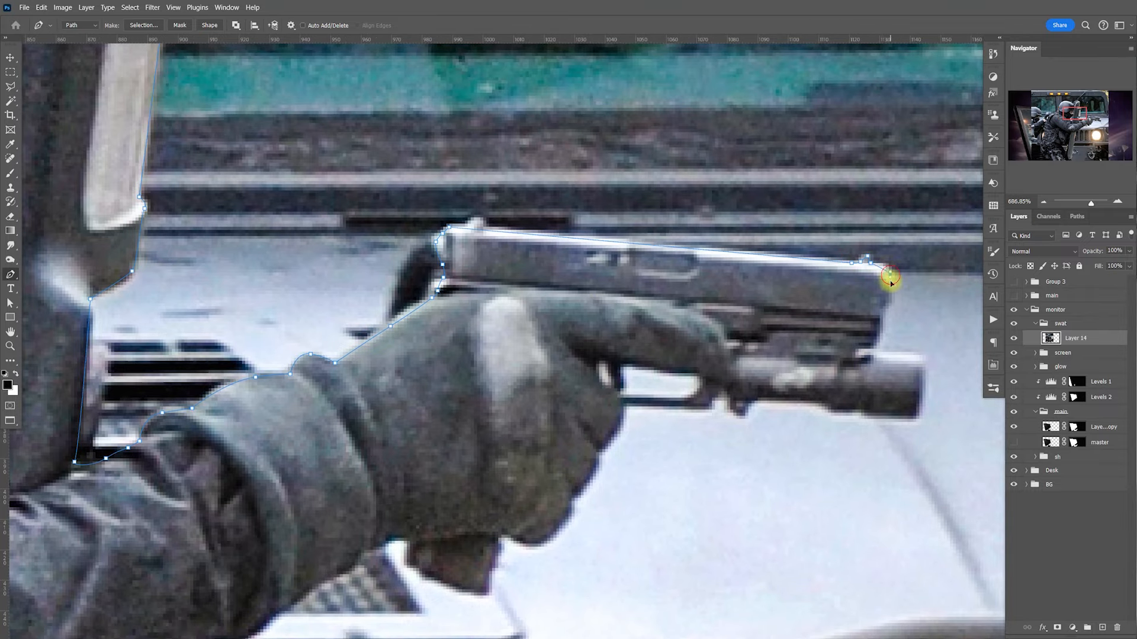
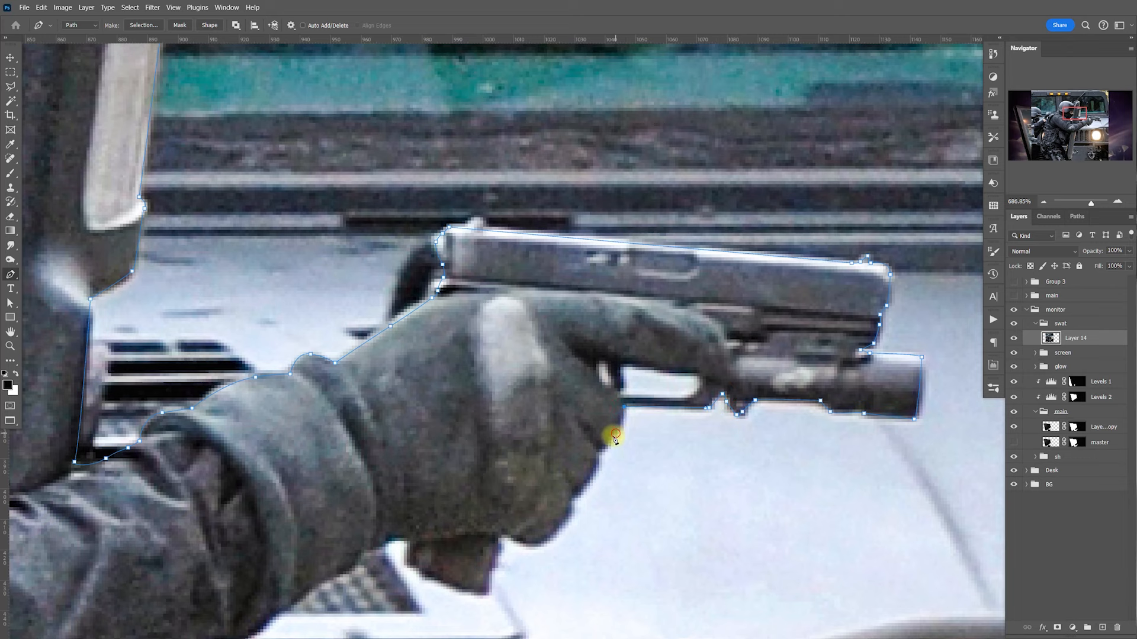
left_click_drag(598, 458, 679, 271)
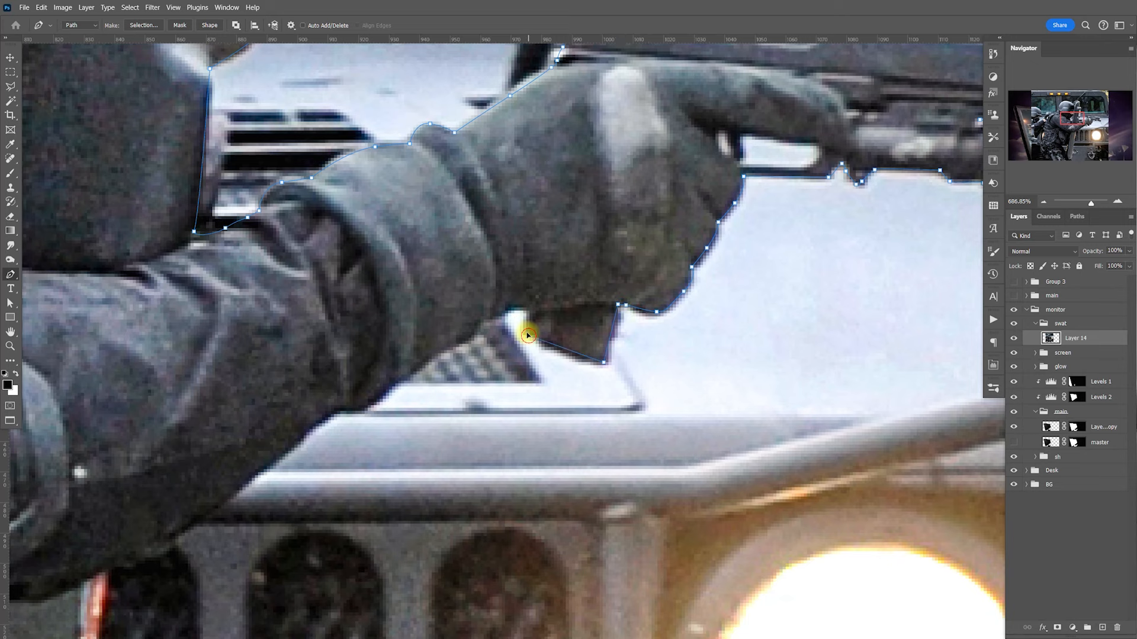
left_click_drag(489, 333, 725, 275)
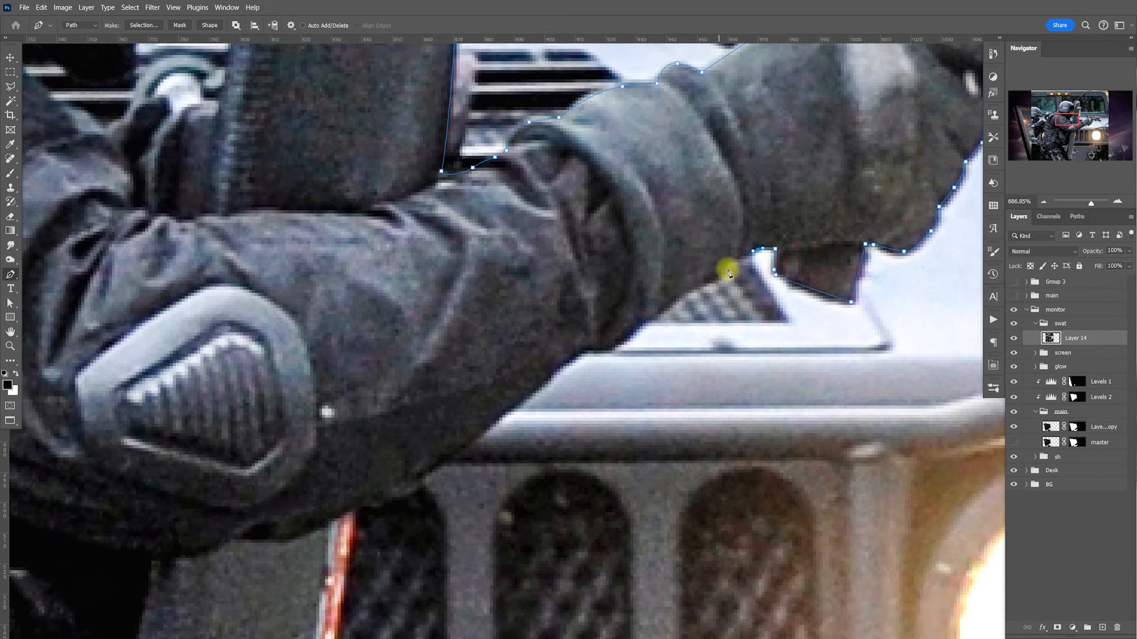
Trace the Pen path along the underside of the officer's cuff and forearm toward the shield
left_click(719, 276)
left_click(644, 324)
left_click(608, 349)
left_click(596, 349)
left_click(579, 351)
left_click_drag(603, 332, 745, 206)
left_click_drag(646, 274, 595, 313)
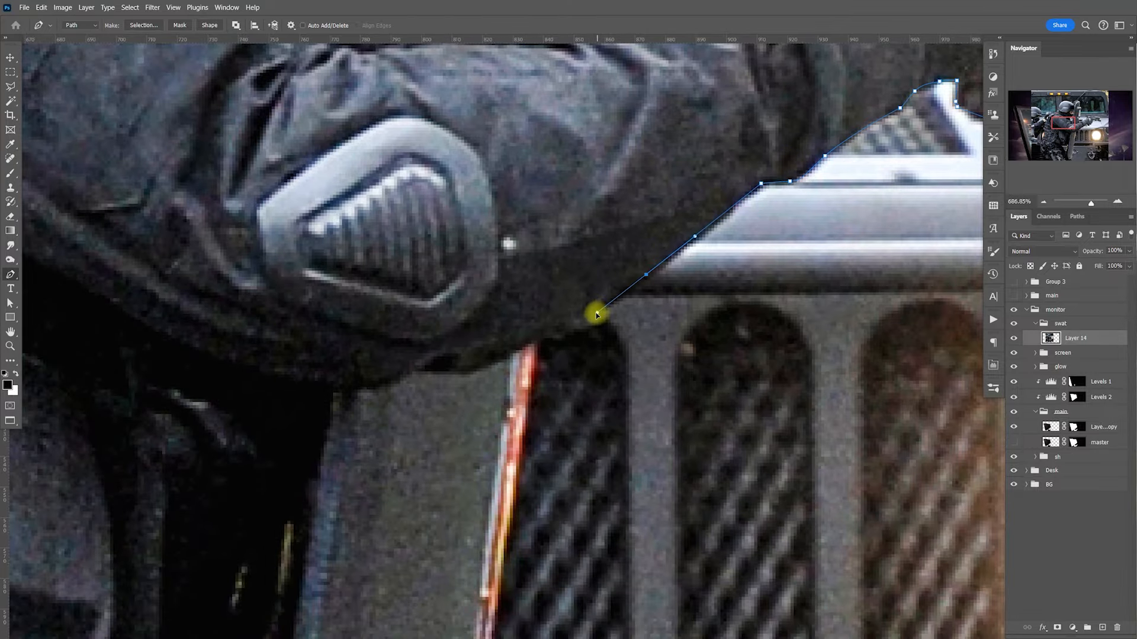
left_click_drag(490, 366, 463, 372)
left_click(416, 373)
left_click(404, 377)
left_click_drag(391, 382, 659, 207)
scroll(650, 212, "down", 10)
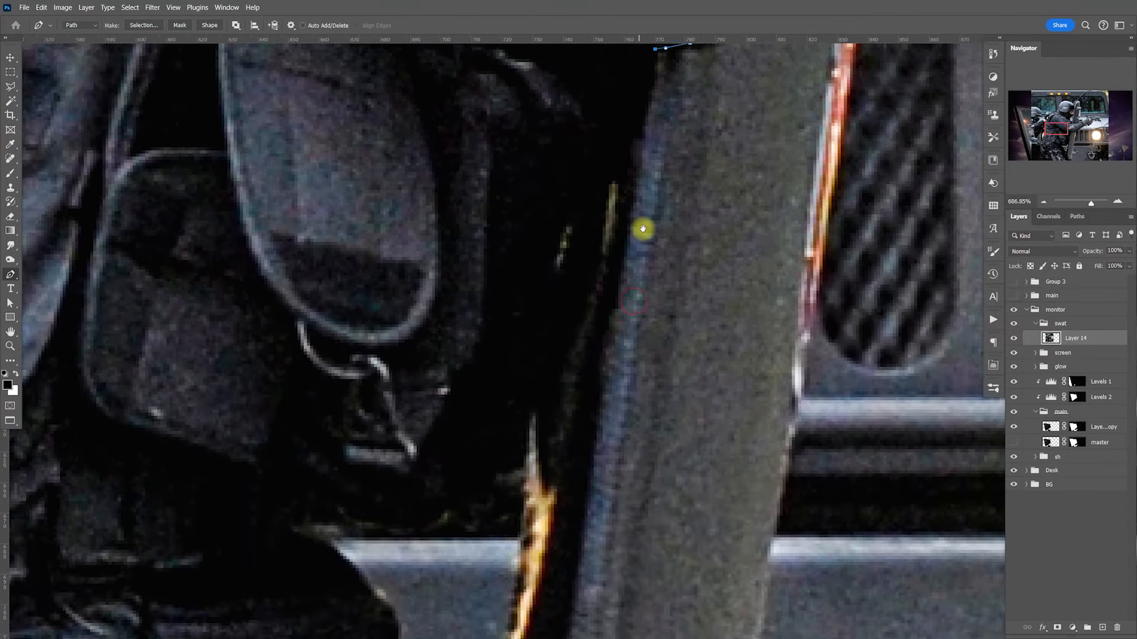
scroll(621, 269, "down", 8)
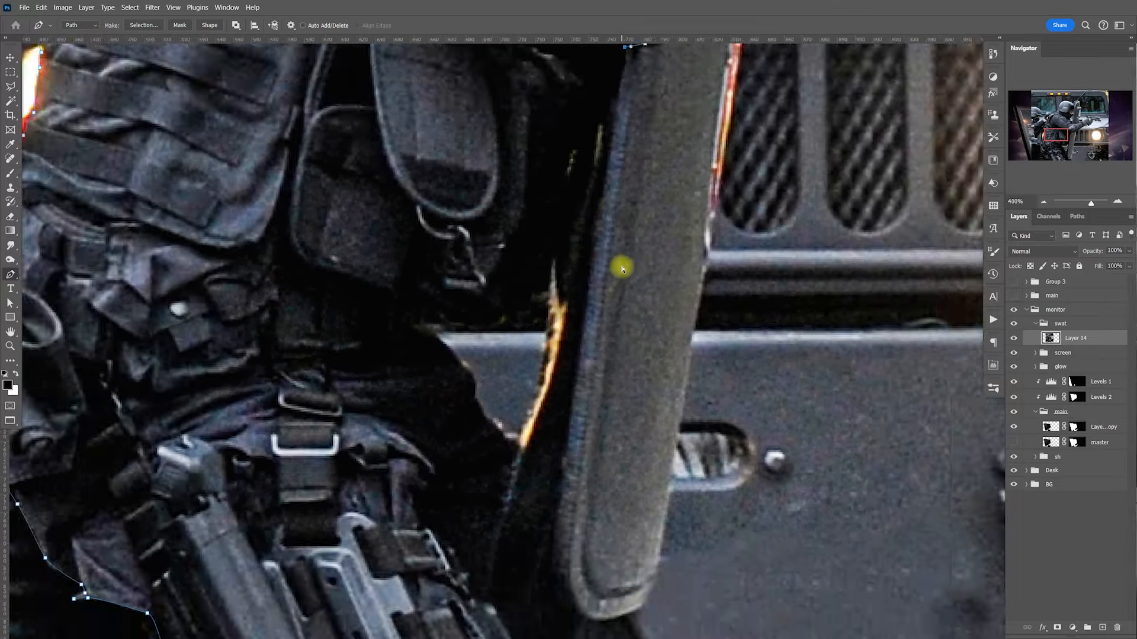
scroll(621, 270, "up", 6)
scroll(681, 203, "up", 2)
scroll(627, 188, "up", 4)
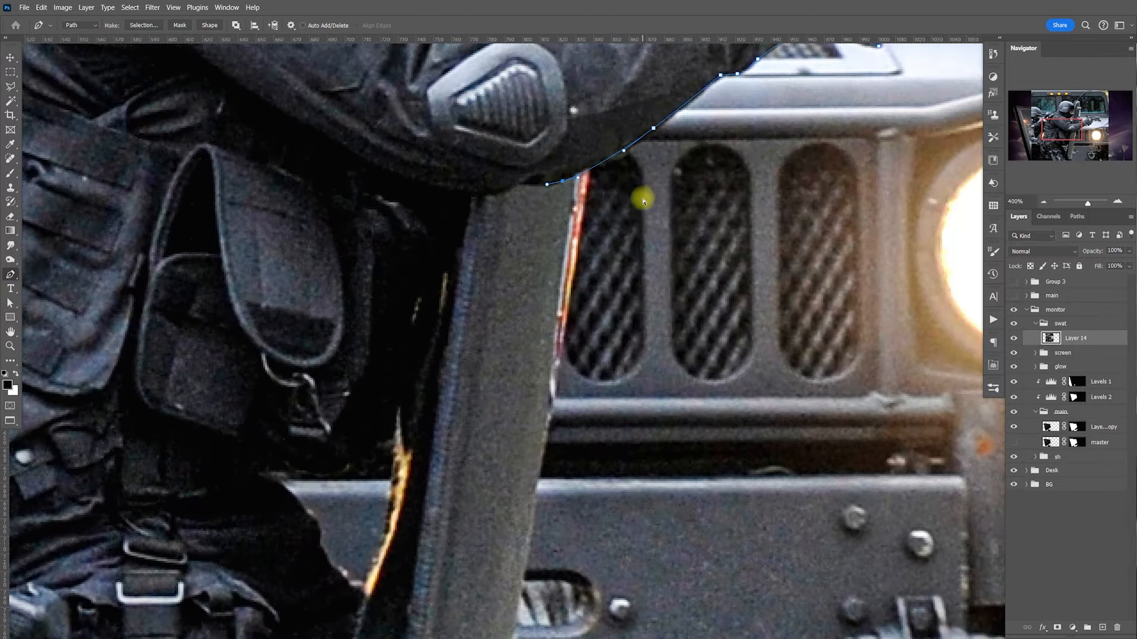
Trace the Pen path down the shield's outer edge below the arm and around its lower corner
scroll(599, 219, "down", 5)
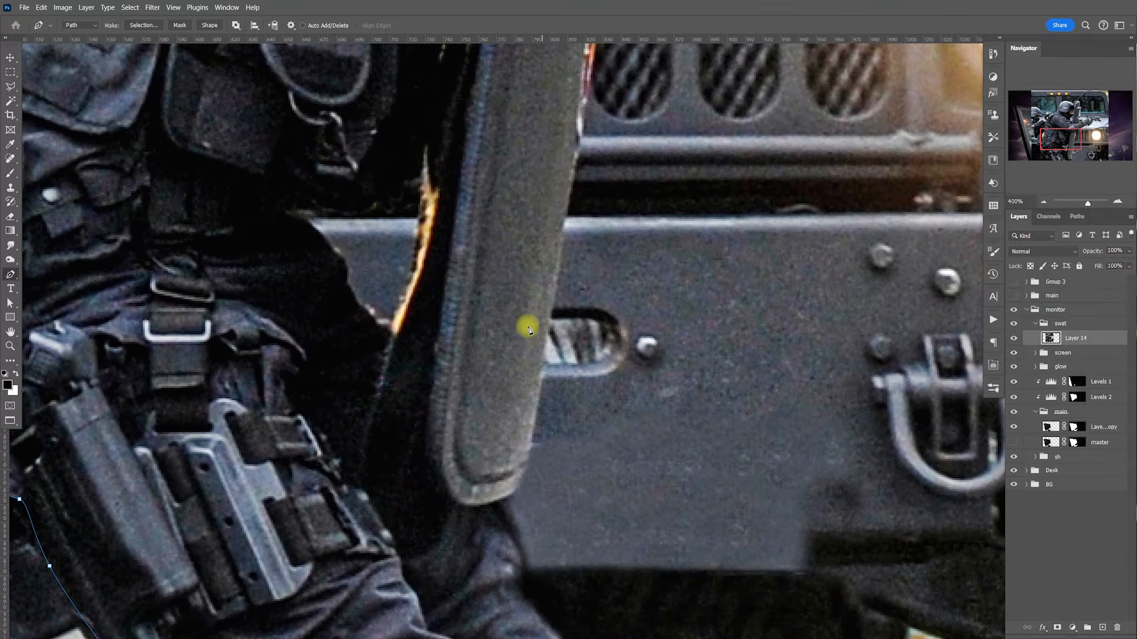
left_click(548, 334)
left_click(531, 429)
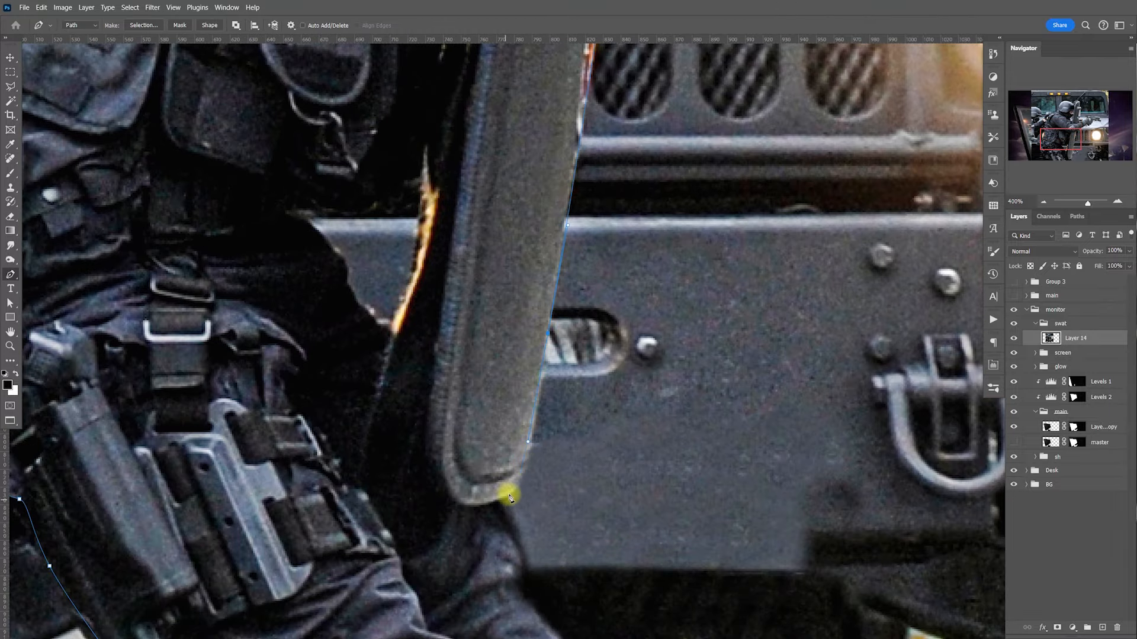
left_click_drag(502, 502, 468, 325)
Trace the Pen path down the front leg and knee pad, and close it below the photo's lower edge
left_click(508, 415)
left_click_drag(521, 436, 529, 457)
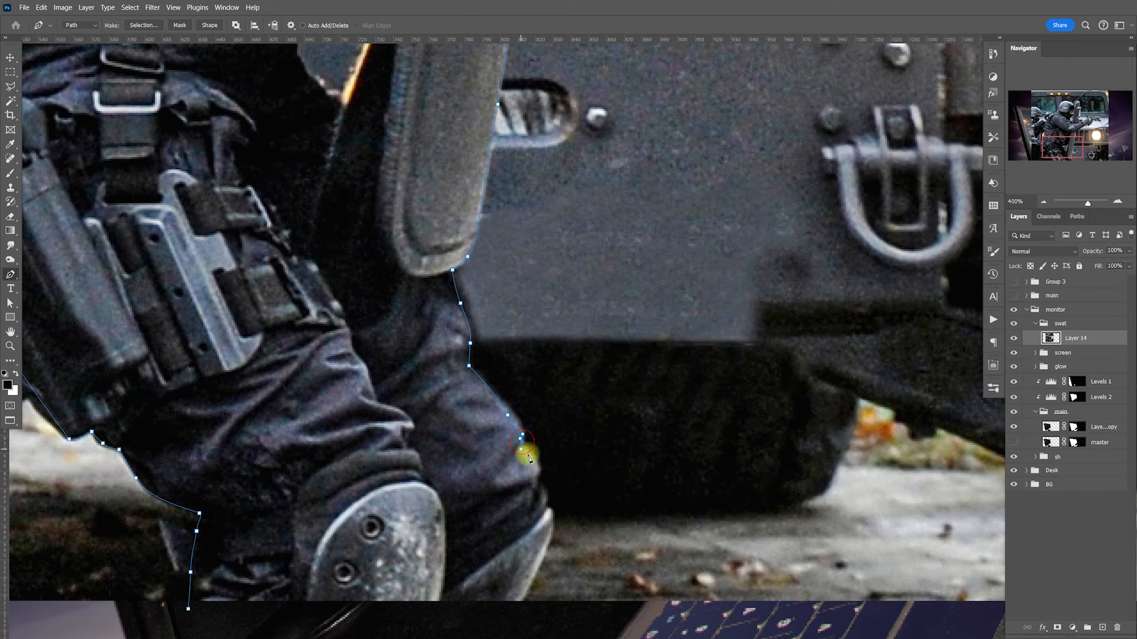
left_click(538, 484)
left_click_drag(543, 497, 545, 508)
left_click_drag(544, 552, 539, 562)
left_click(516, 609)
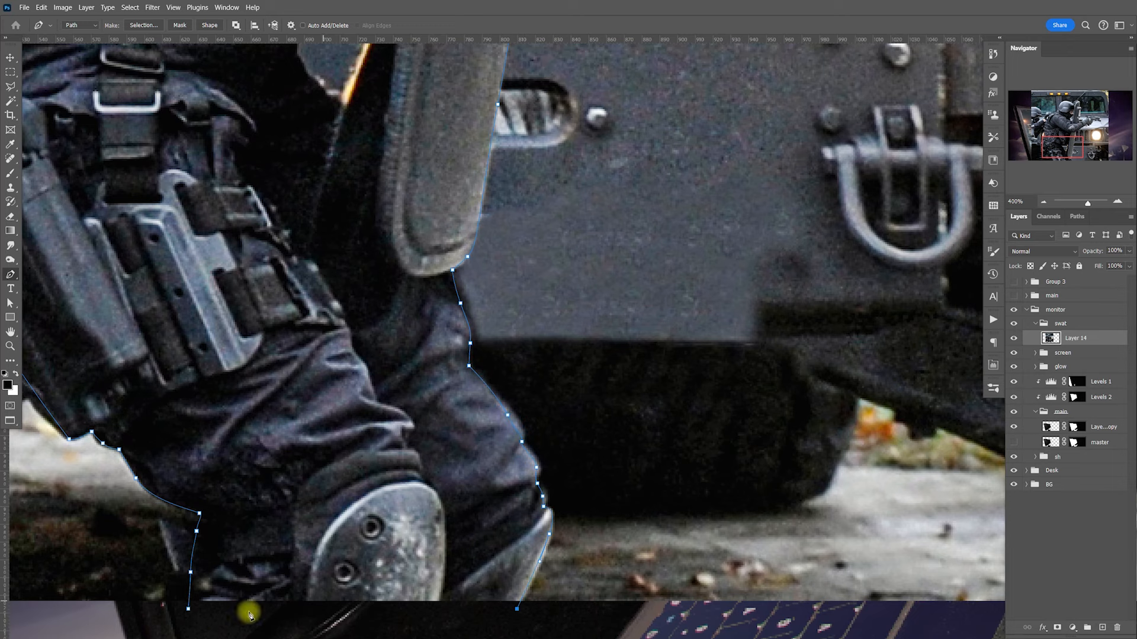
left_click(189, 608)
Start a second Pen path at the gap between waist and shield, tracing its upper edge beneath the pouch
scroll(526, 220, "up", 10)
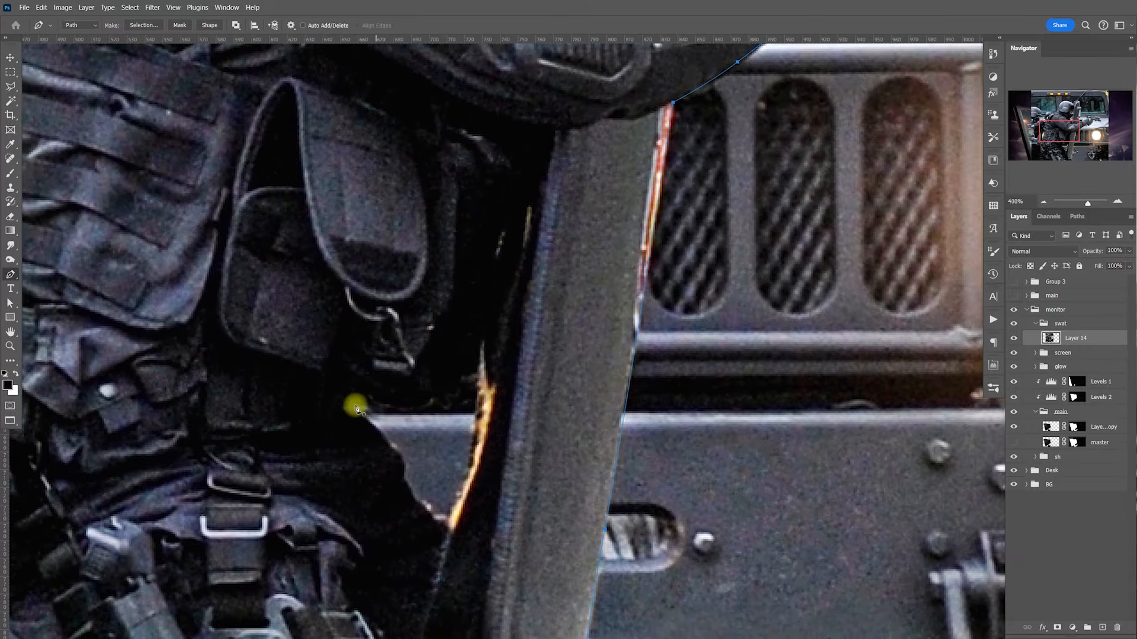
left_click(353, 404)
left_click(366, 391)
left_click(391, 403)
left_click(444, 387)
left_click(467, 367)
left_click(486, 343)
Trace the waist gap's Pen path down the shield's inner edge and back up the waist, closing it below the pouch
left_click(484, 415)
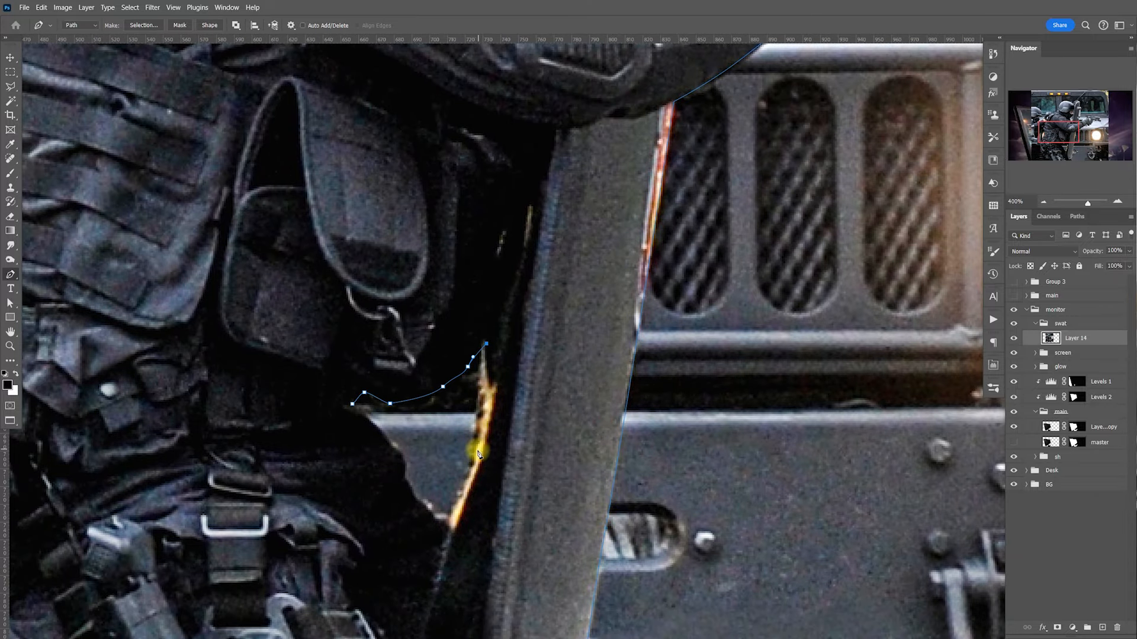
left_click(477, 455)
left_click(461, 507)
left_click(449, 528)
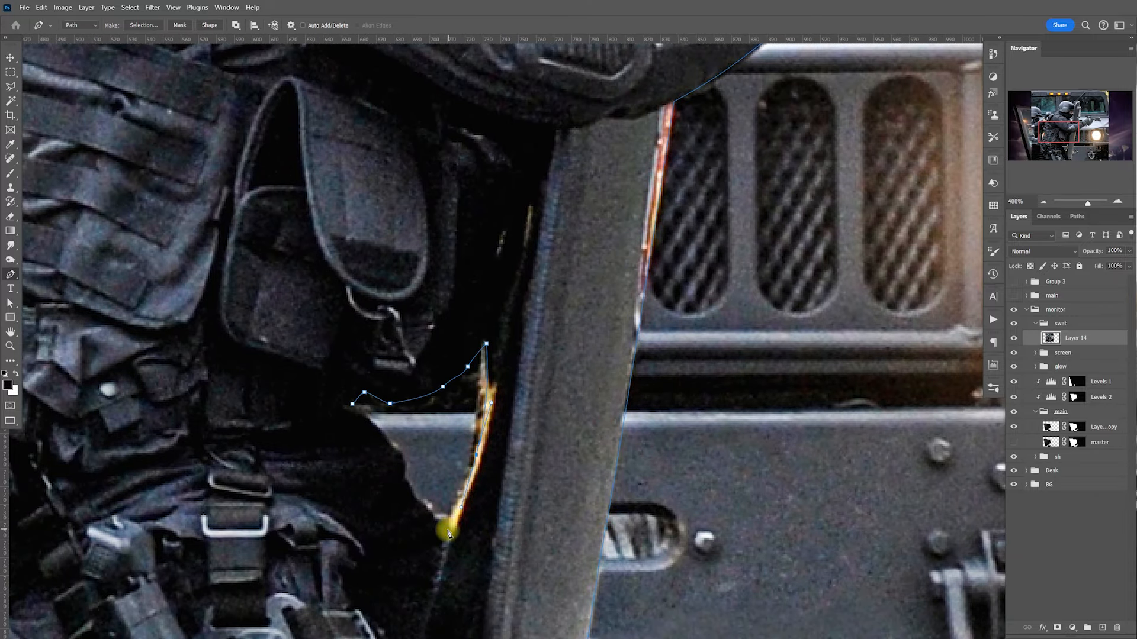
left_click(416, 501)
left_click(403, 475)
left_click(401, 459)
left_click(394, 449)
left_click(388, 445)
left_click(353, 405)
Trace a closed Pen path around the gap between the officer's face and the shield, from helmet brim to collar
left_click_drag(483, 266, 433, 495)
left_click_drag(482, 325, 454, 585)
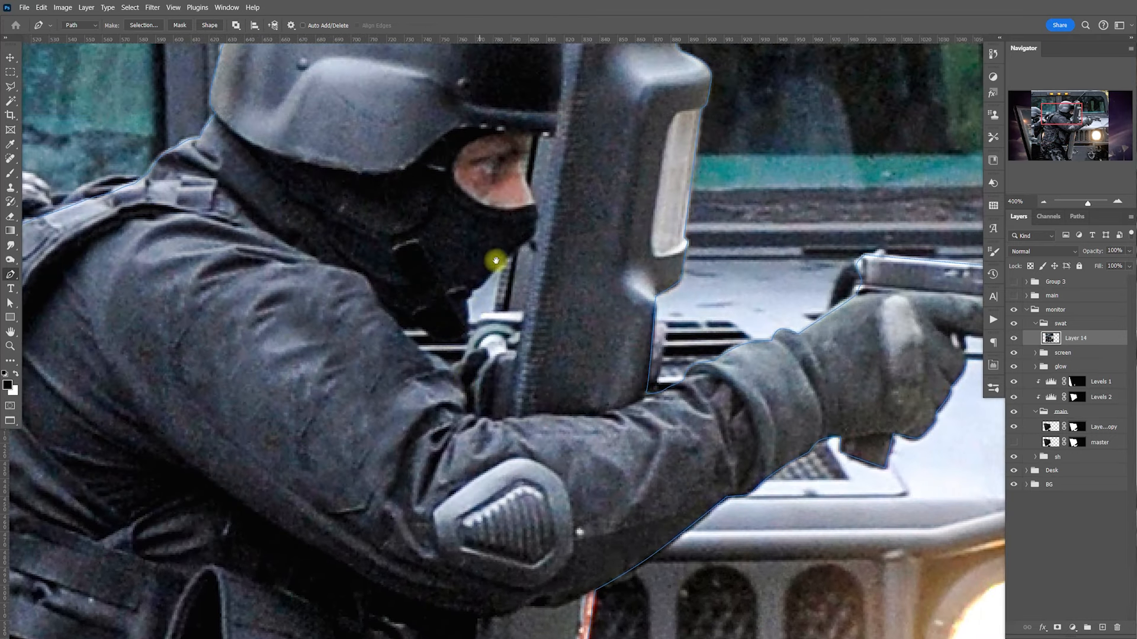
left_click_drag(484, 204, 464, 284)
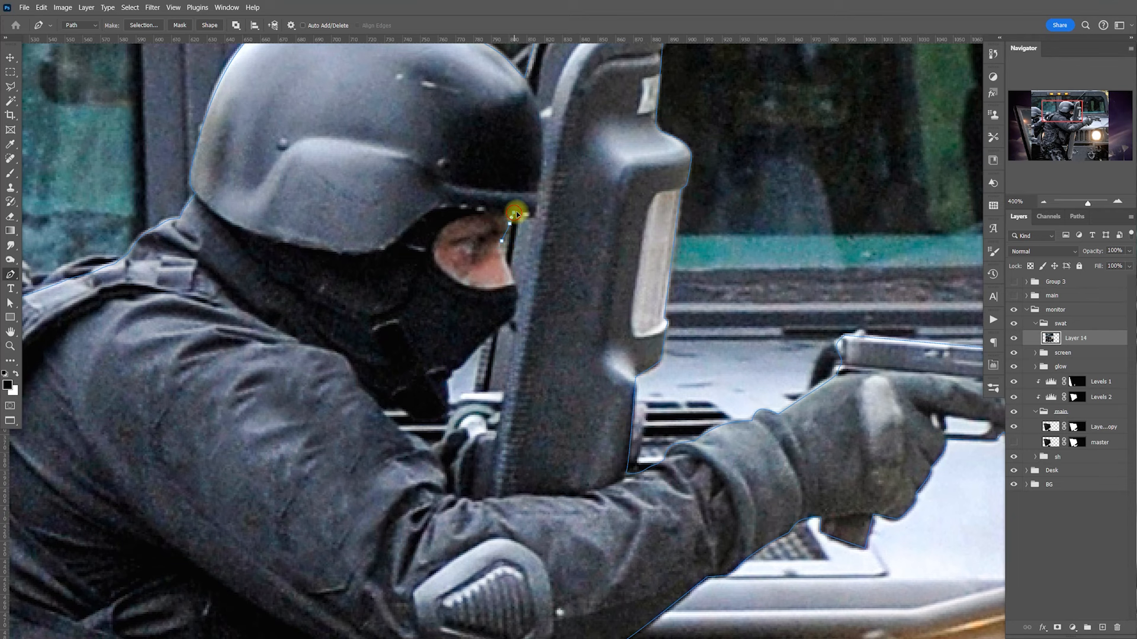
left_click(534, 213)
left_click(521, 317)
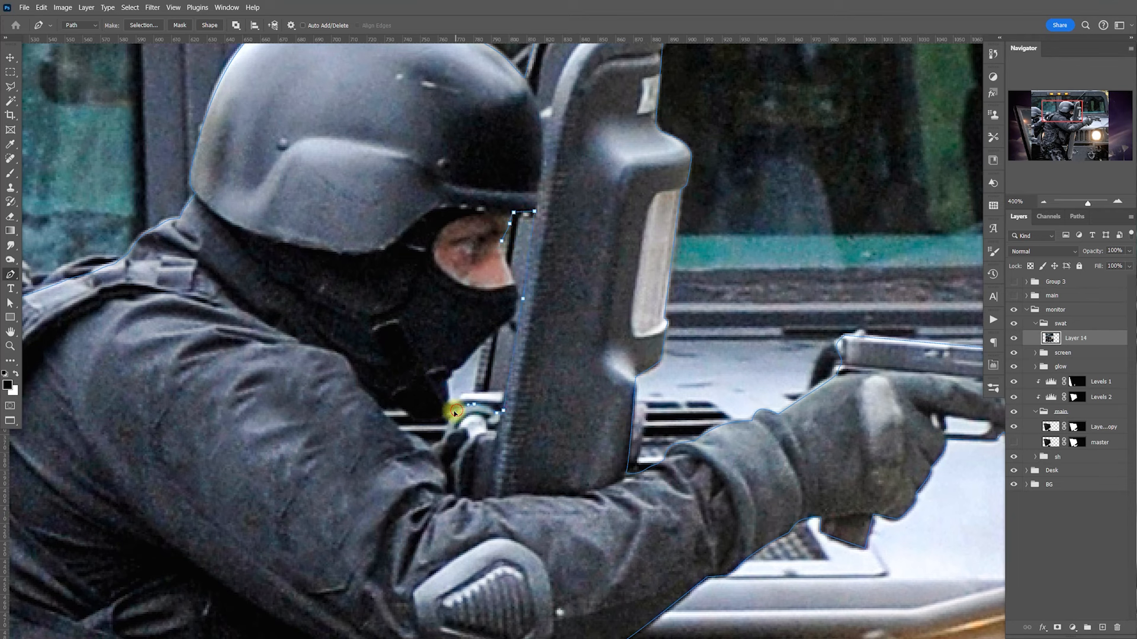
left_click(448, 378)
left_click(516, 293)
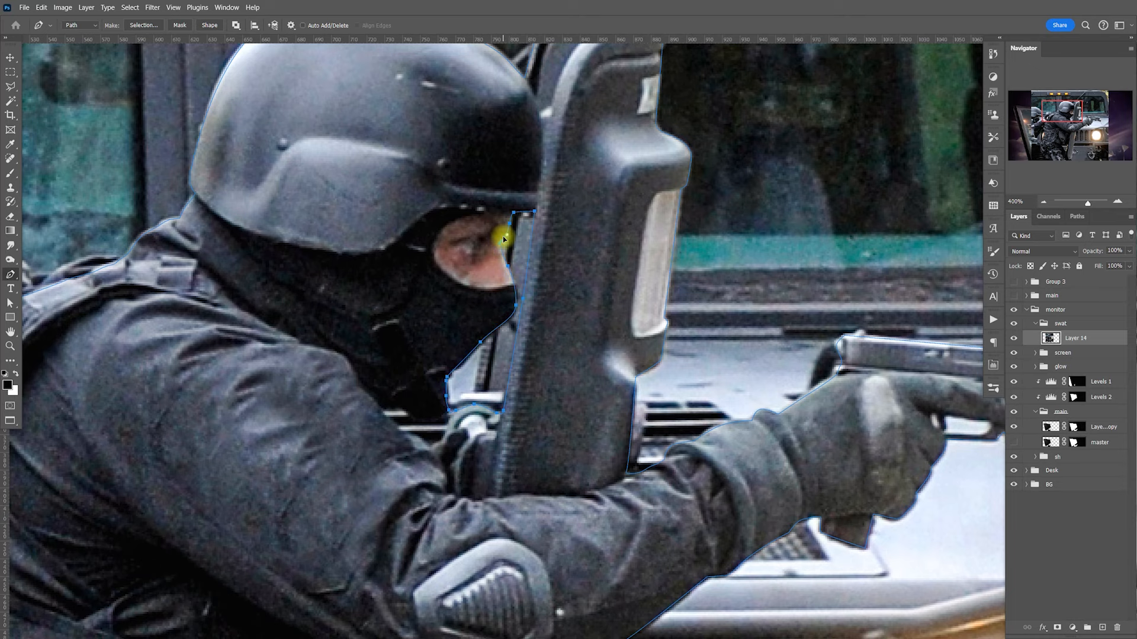
left_click_drag(551, 129, 523, 149)
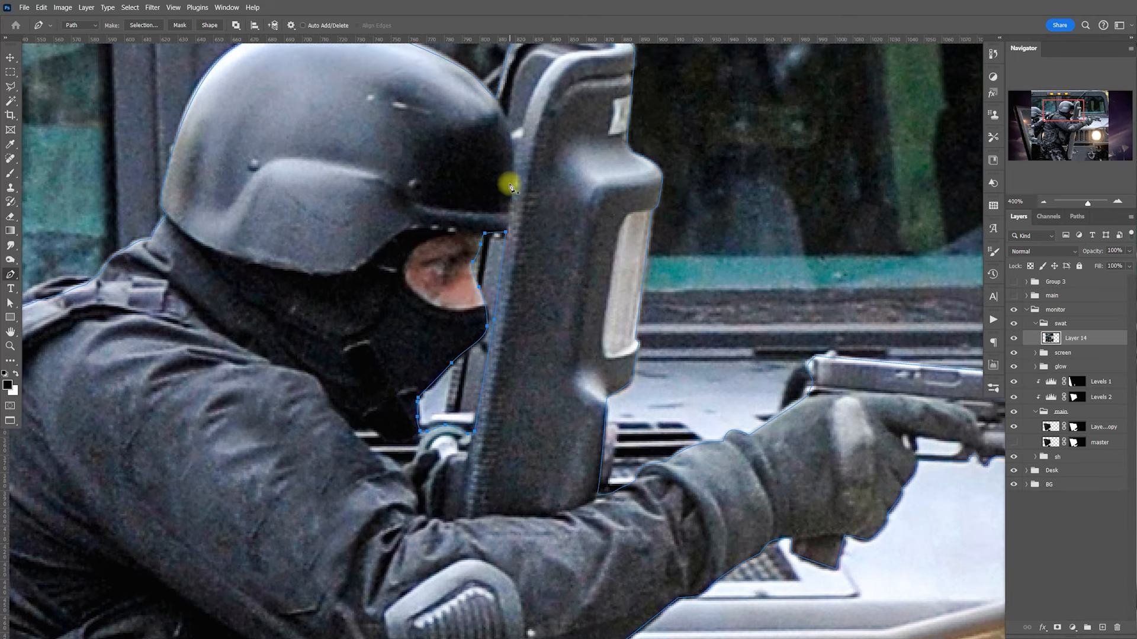
Load the finished work path as a selection with Layer 14 active
scroll(507, 182, "down", 10)
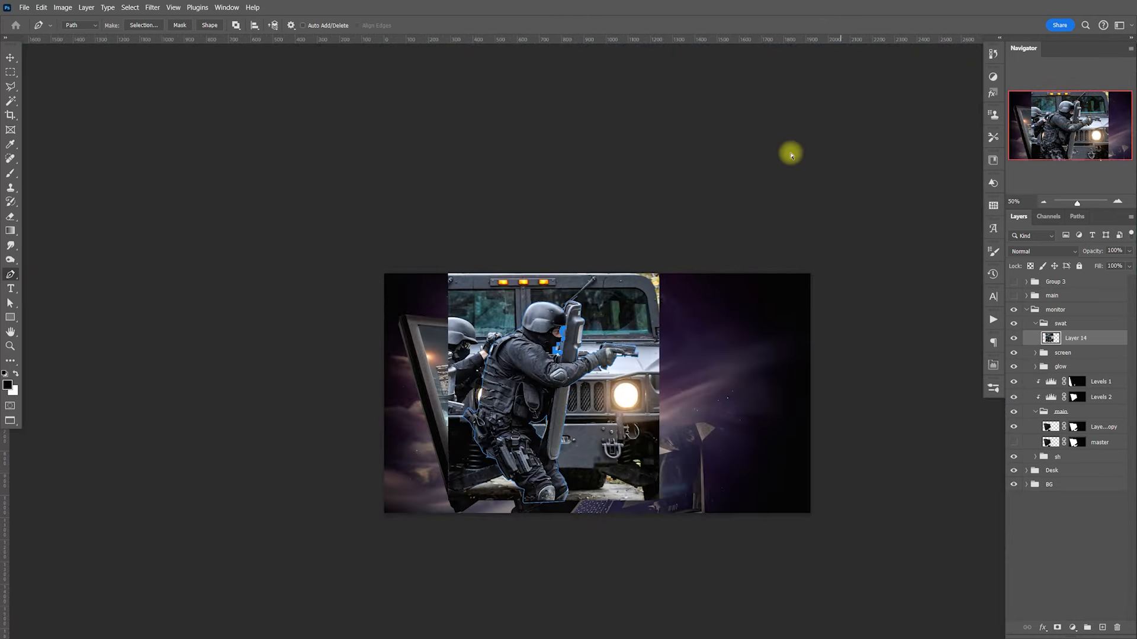
left_click(1074, 217)
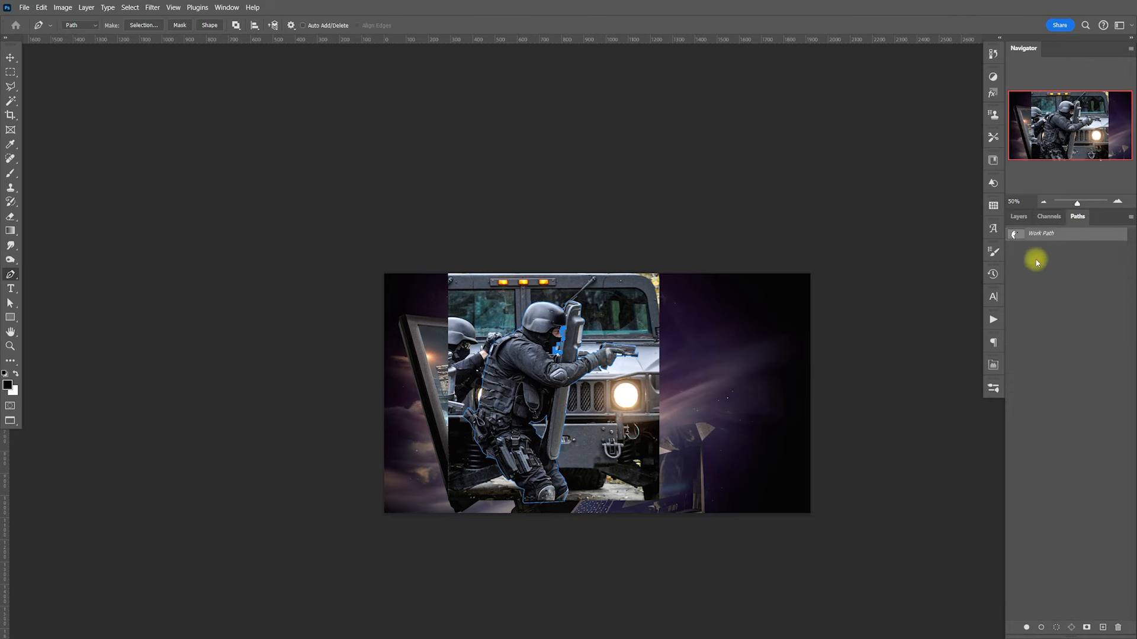
left_click(1014, 234, "ctrl")
left_click(1019, 217)
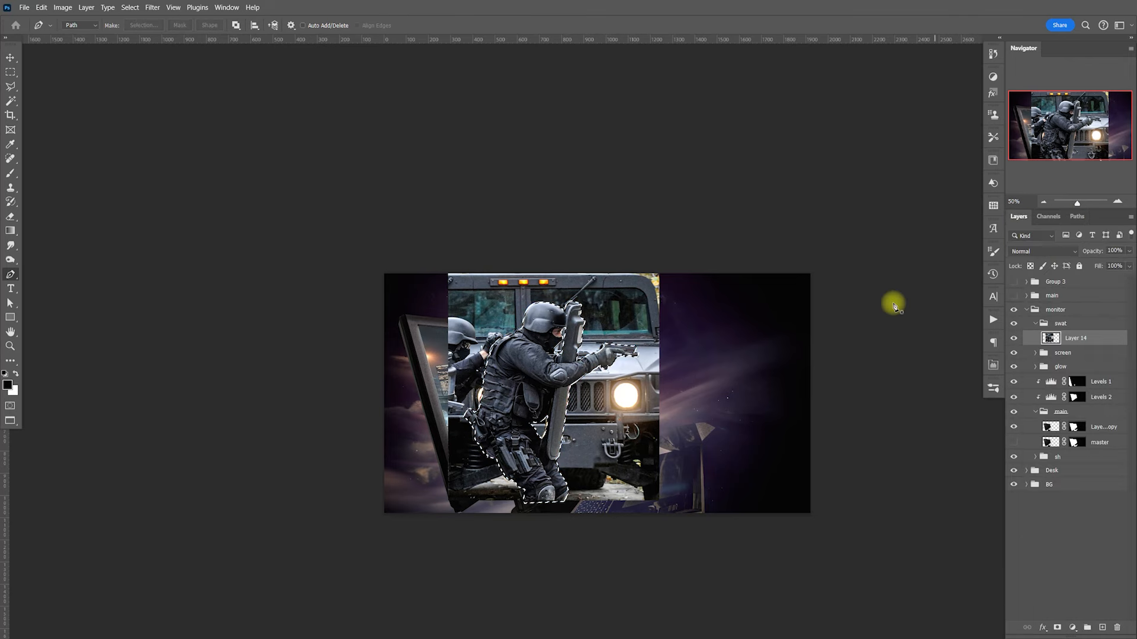
scroll(588, 355, "up", 3)
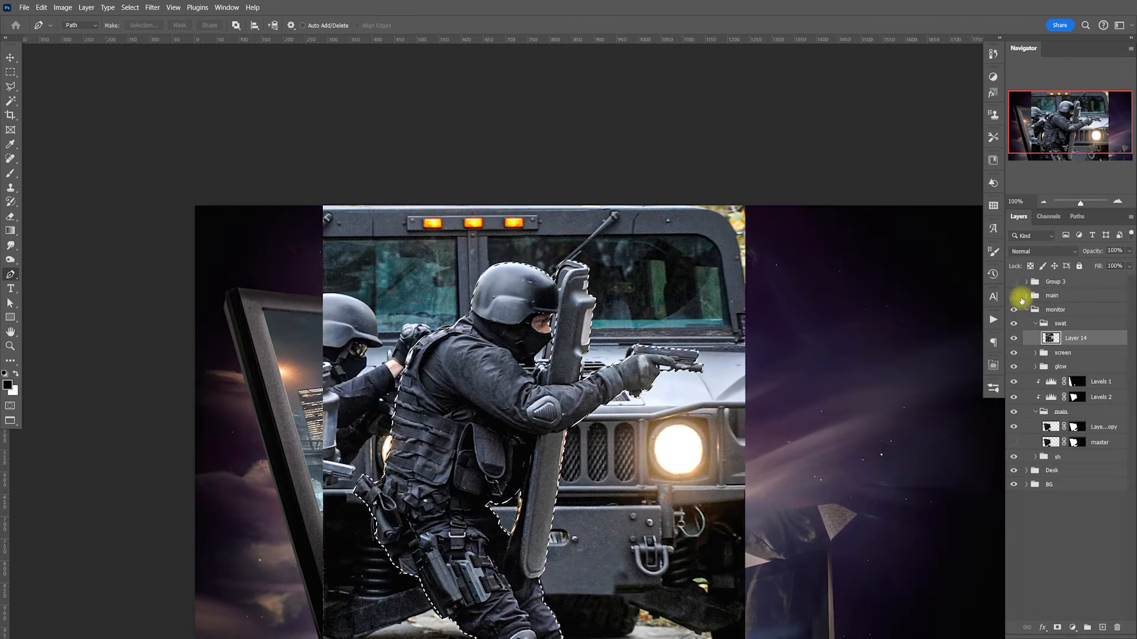
Copy the selected officer to a new layer and keep the original photo as a hidden layer named master
key("ctrl+j")
left_click(1077, 354)
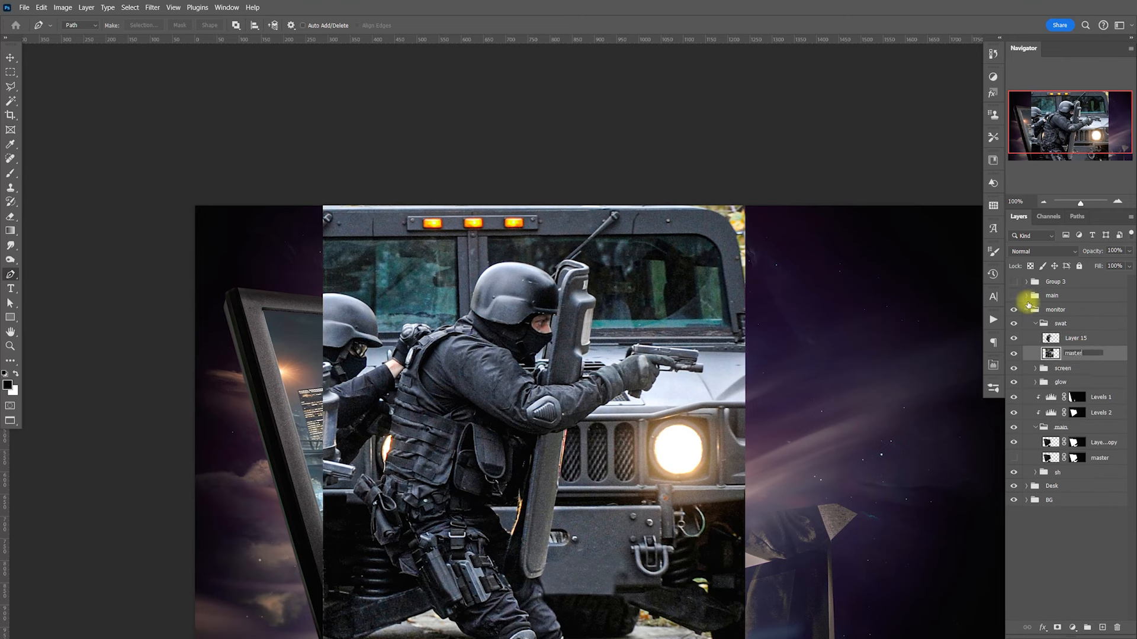
left_click(1014, 354)
Place the officer cut-out on Layer 15 over the monitor, with Group 3 and the main group visible for reference
key("v")
left_click_drag(690, 399, 673, 354)
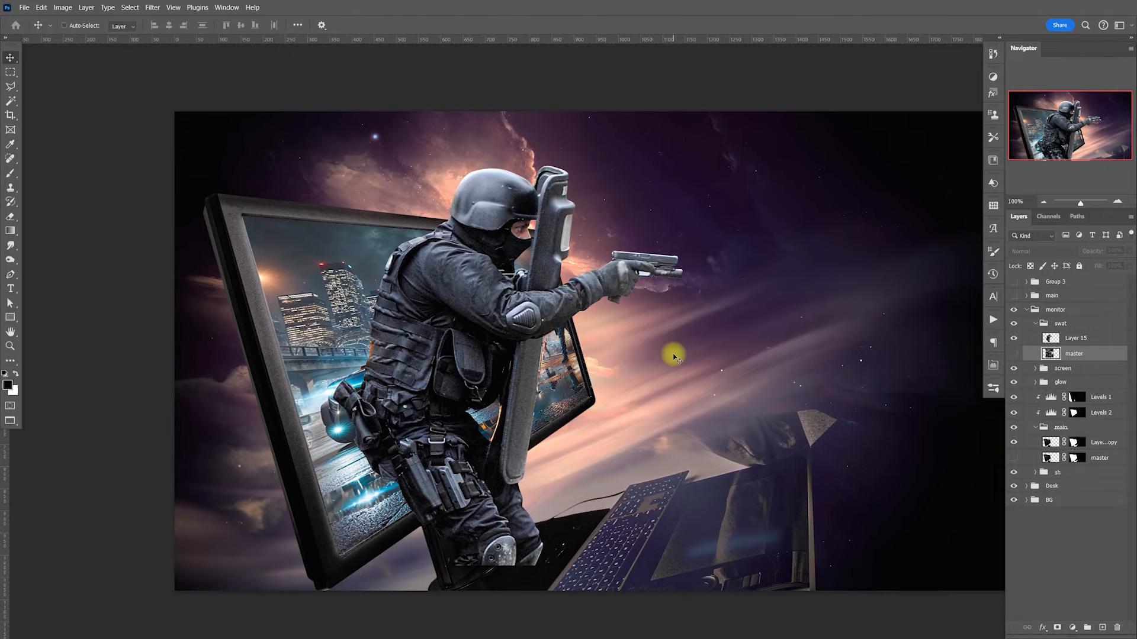
key("ctrl")
left_click(1075, 339)
left_click_drag(573, 317, 548, 371)
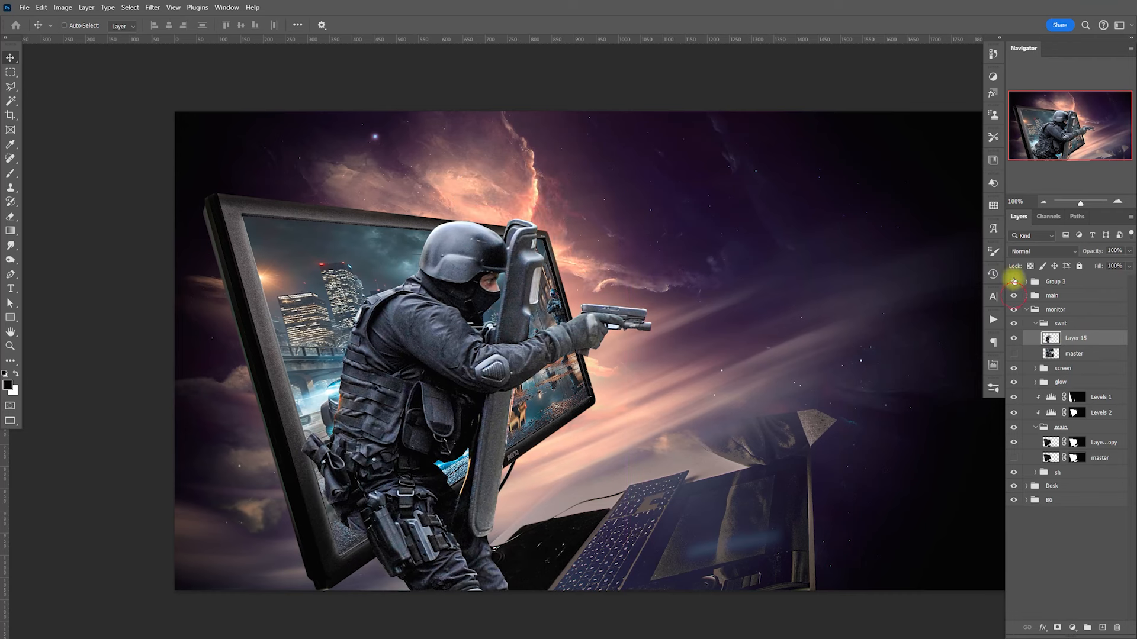
left_click(1014, 282)
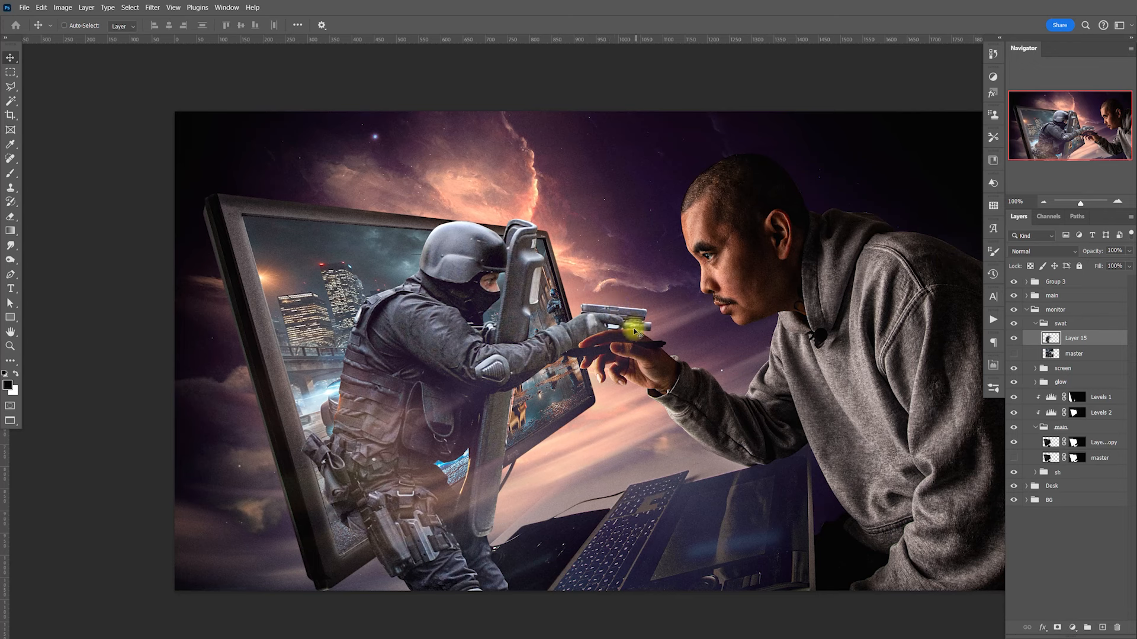
left_click_drag(637, 325, 601, 307)
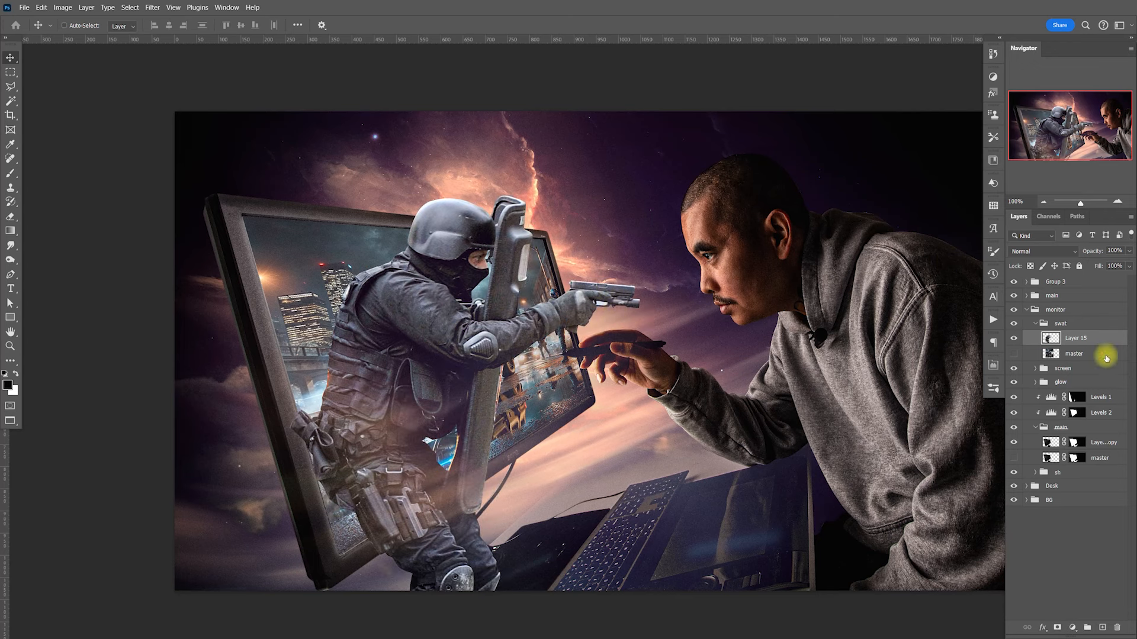
Duplicate Layer 15 and hide the original as a backup
key("ctrl+j")
left_click(1014, 353)
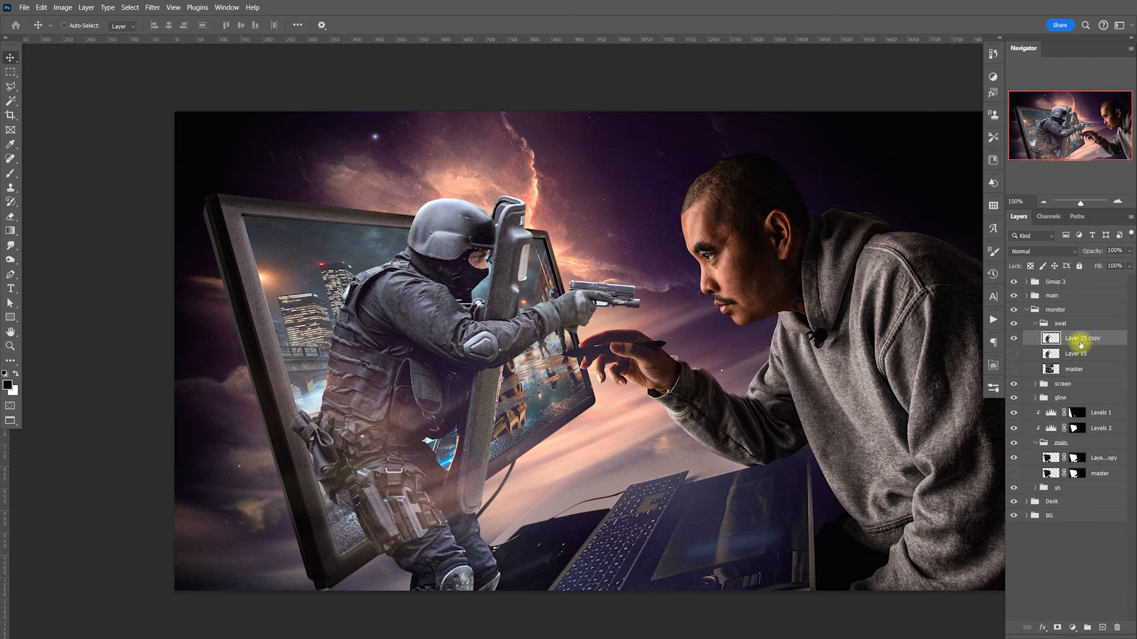
left_click(1082, 358, "shift")
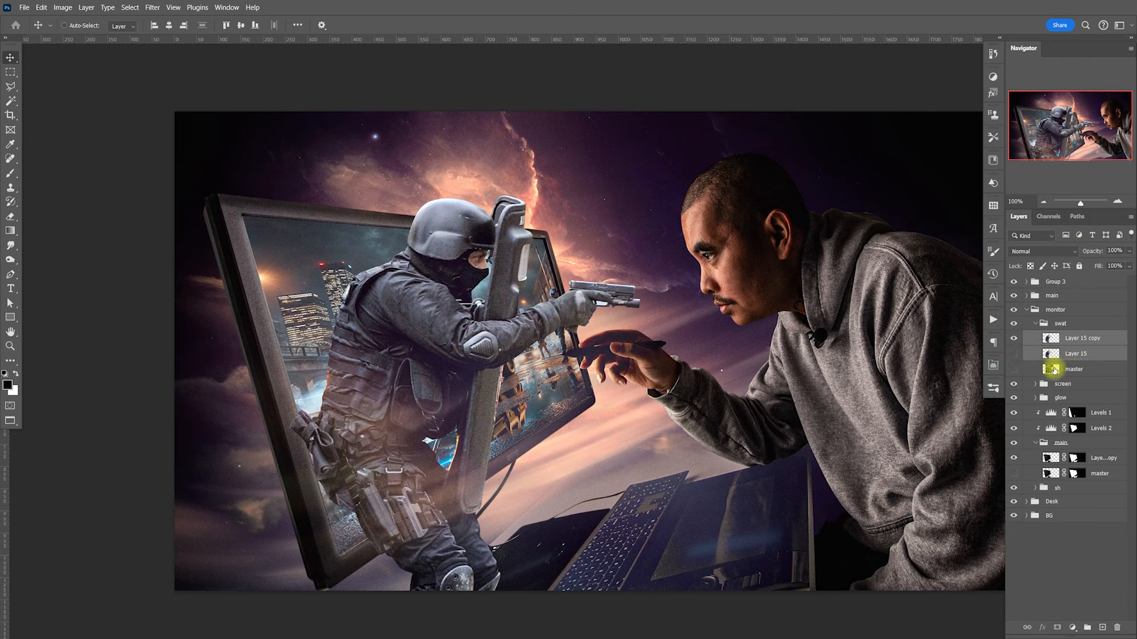
key("ctrl+t")
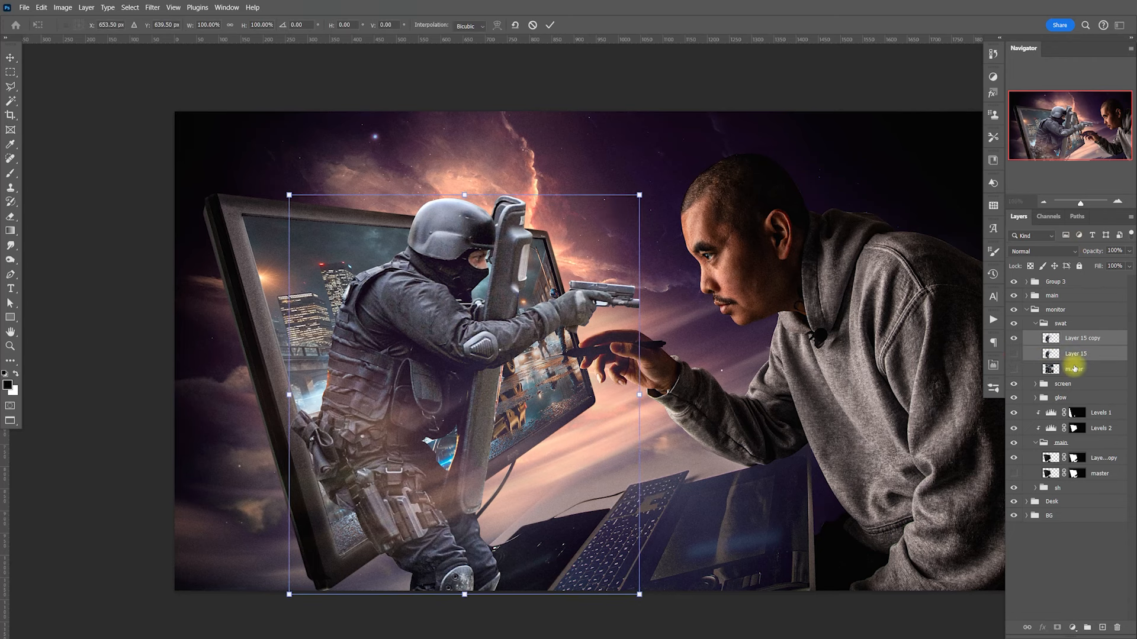
key("Return")
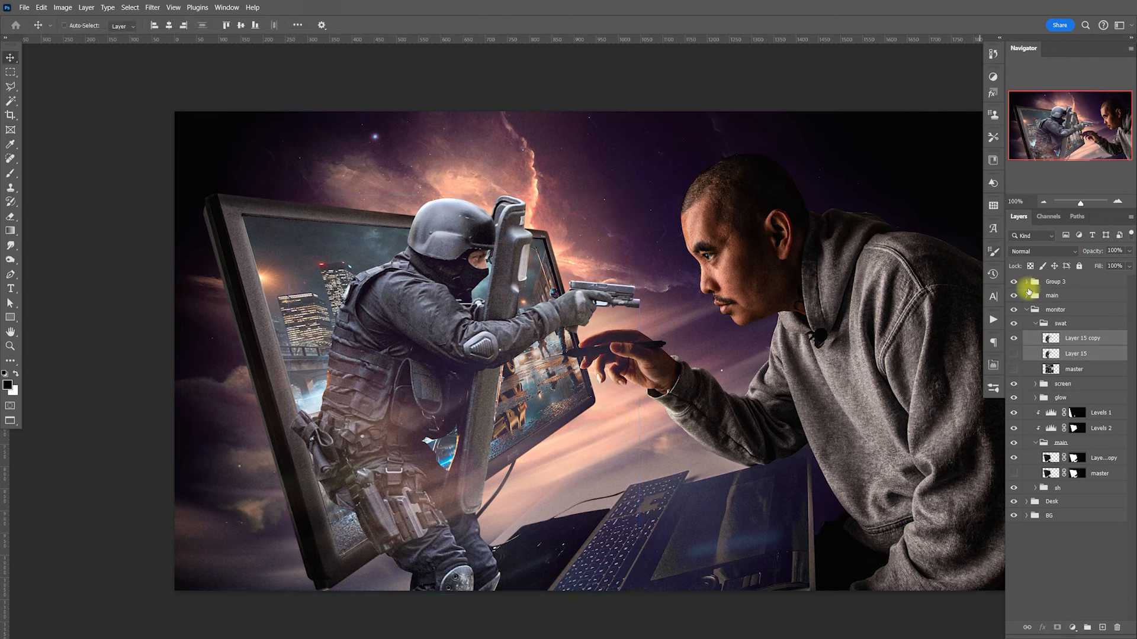
Try to scale down the officer on Layer 15 copy, and undo the transform
left_click(1075, 337)
key("ctrl+t")
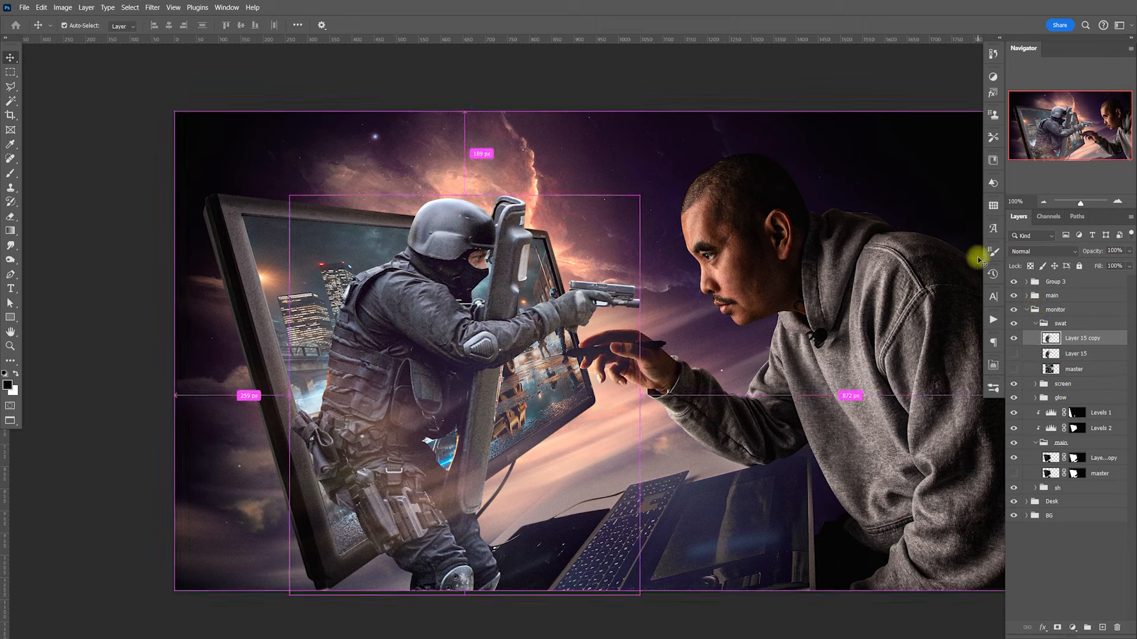
left_click_drag(639, 194, 579, 259)
key("ctrl+z")
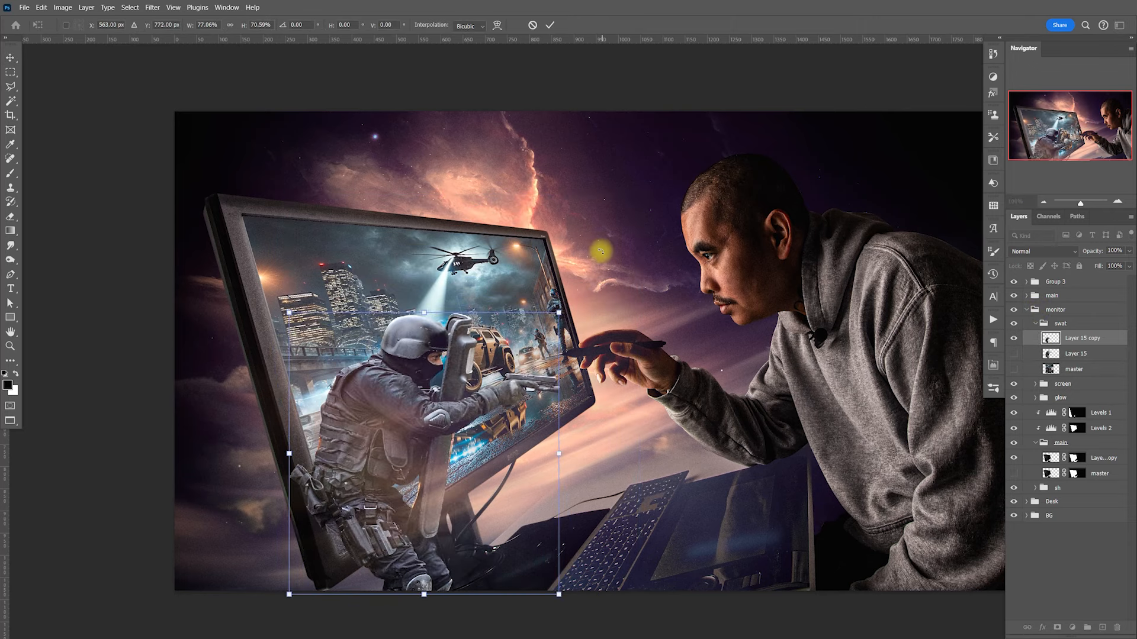
key("ctrl+z")
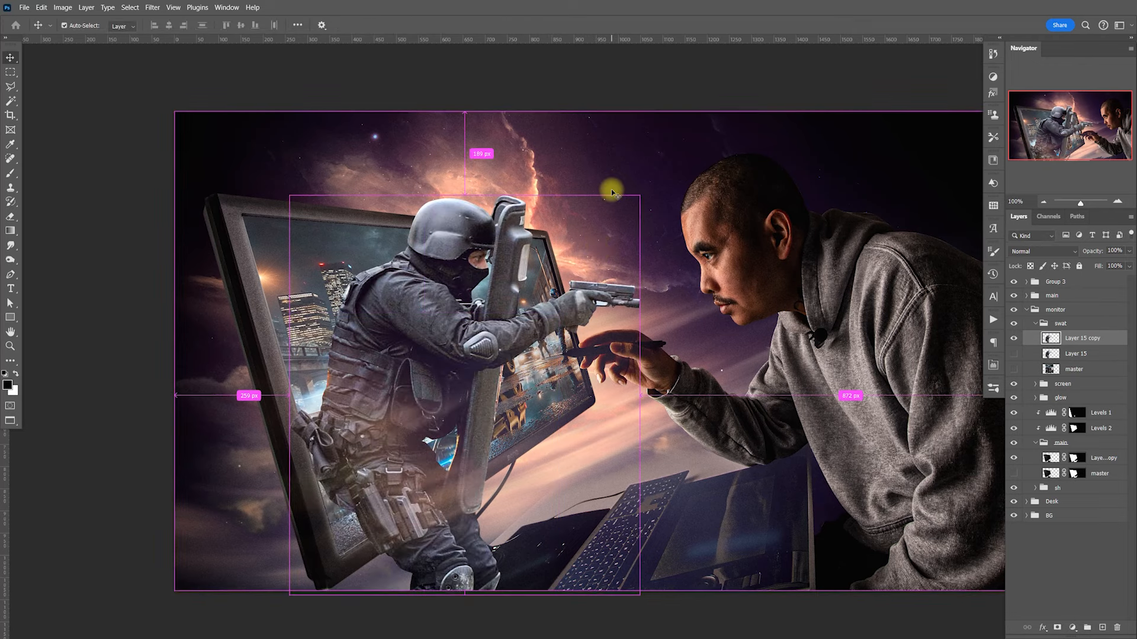
Scale down the officer on Layer 15 copy and position him in front of the monitor screen
left_click_drag(640, 195, 548, 302)
key("Return")
left_click_drag(426, 395, 443, 383)
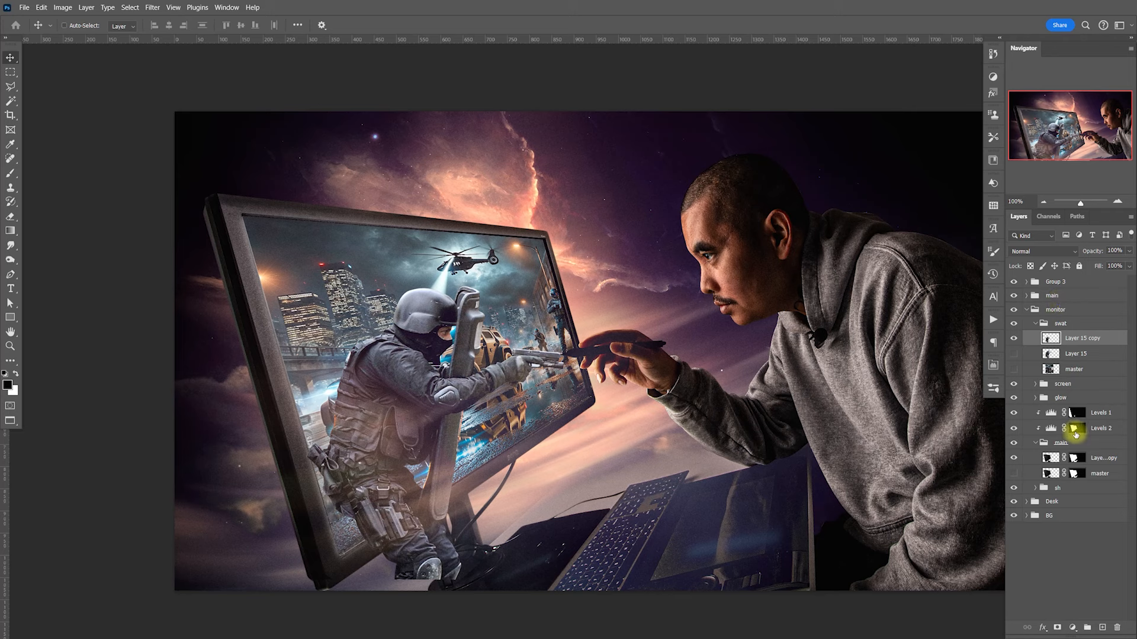
Load the Levels 2 mask as a selection and mask the swat group with it to confine the officer to the screen
left_click(1077, 427, "ctrl")
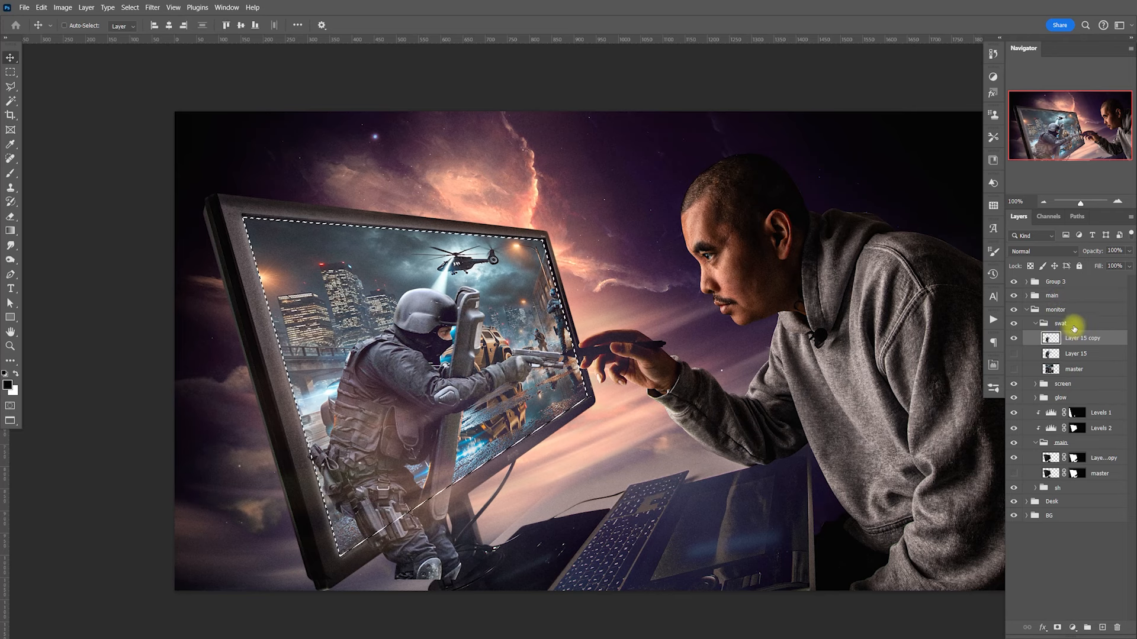
left_click(1074, 322)
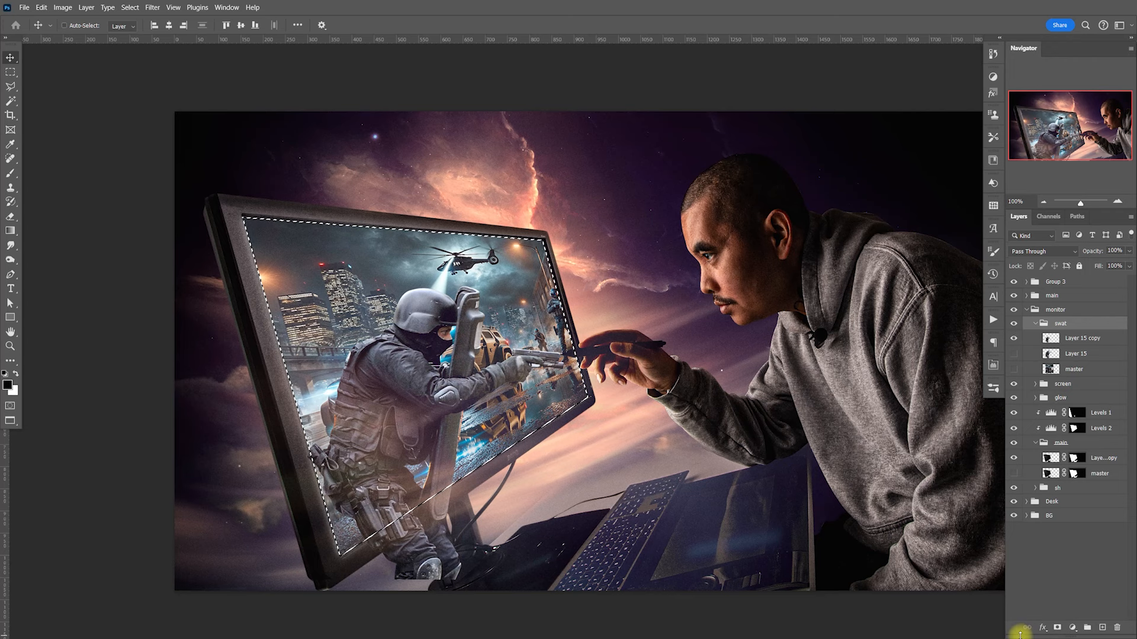
left_click_drag(1019, 635, 1033, 604)
left_click(1058, 596)
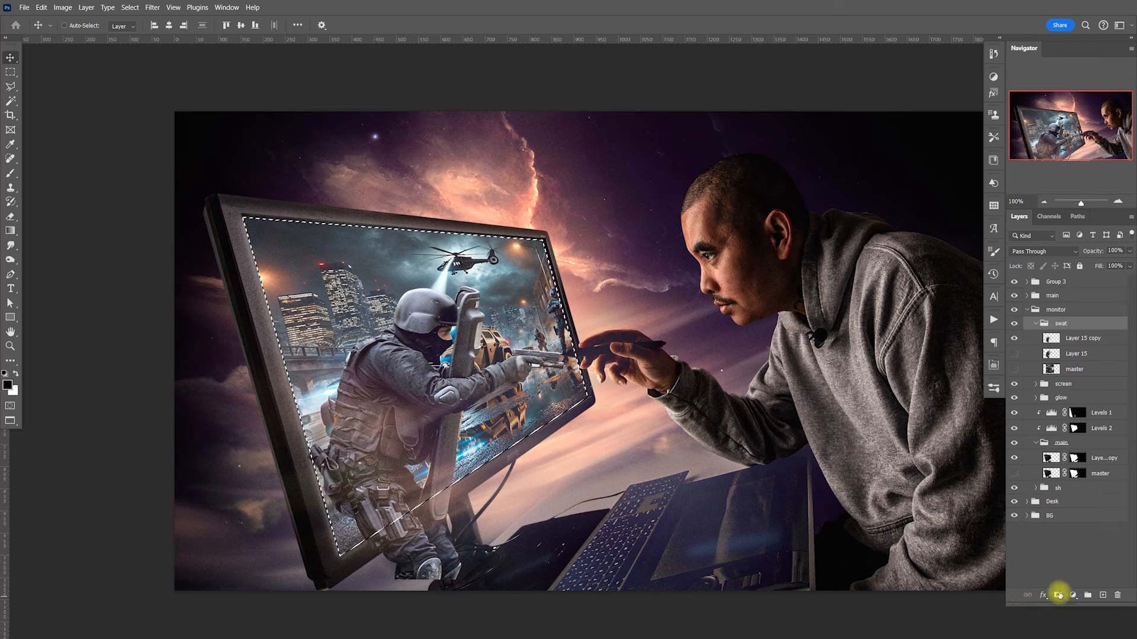
key("ctrl")
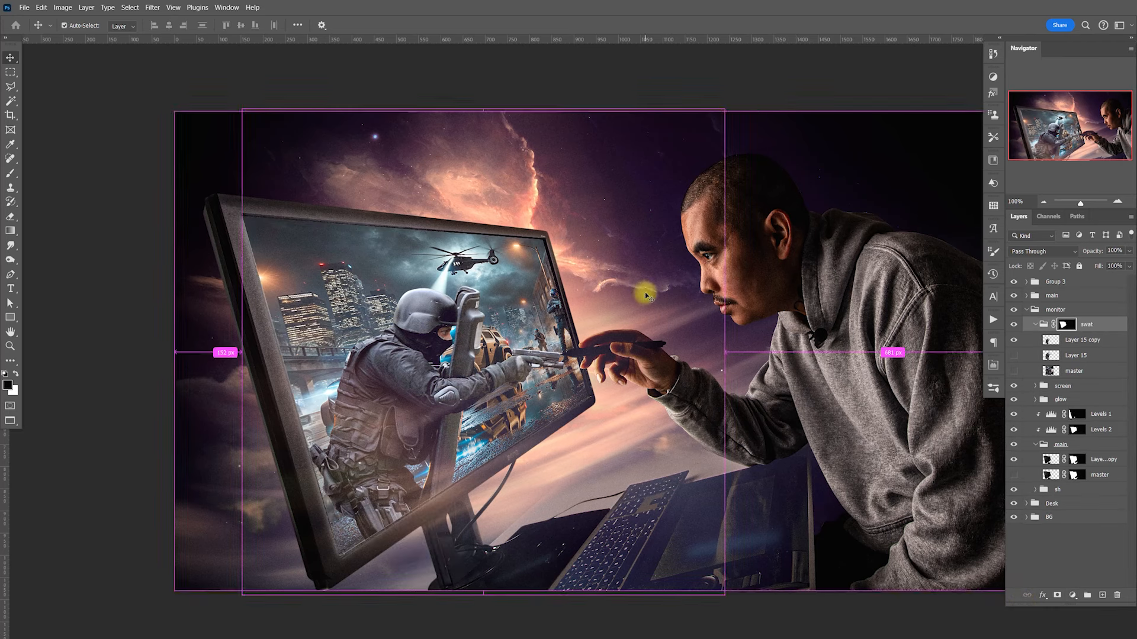
Rotate the officer on Layer 15 copy by -24.12° and move him to the right part of the monitor screen
left_click(1068, 343)
left_click_drag(514, 392, 535, 399)
key("ctrl+t")
left_click_drag(632, 285, 541, 223)
mouse_move(591, 260)
left_mouse_down()
mouse_move(563, 219)
mouse_move(610, 249)
left_mouse_up()
left_click_drag(488, 425, 490, 406)
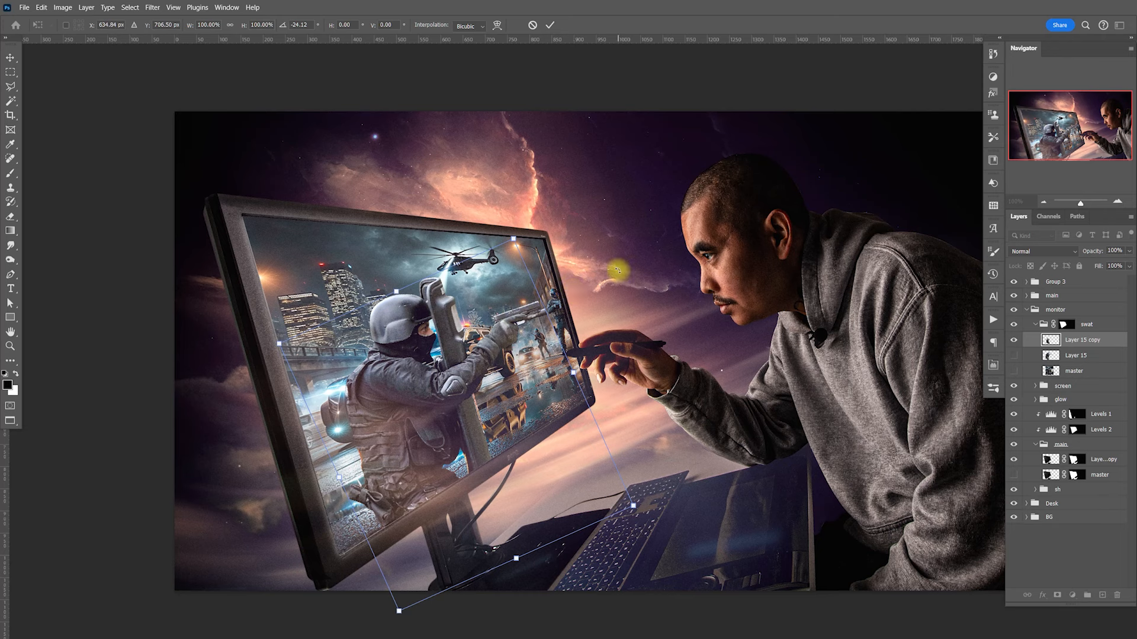
left_click_drag(465, 415, 505, 399)
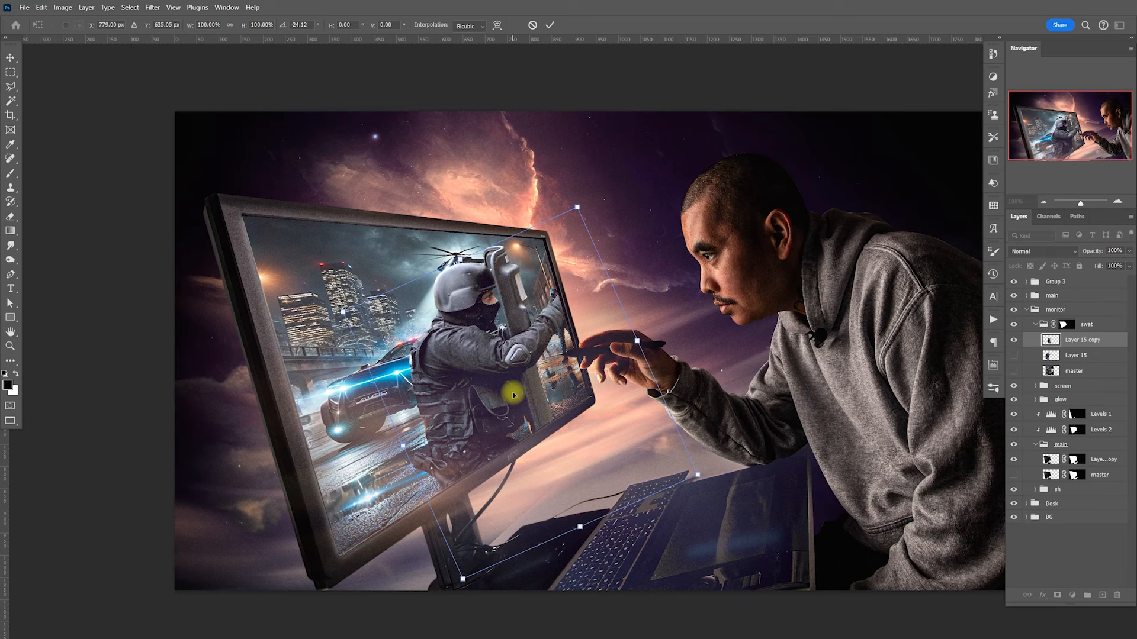
Try the officer flipped horizontally and rotated in the lower-left part of the monitor screen, and undo it
right_click(474, 341)
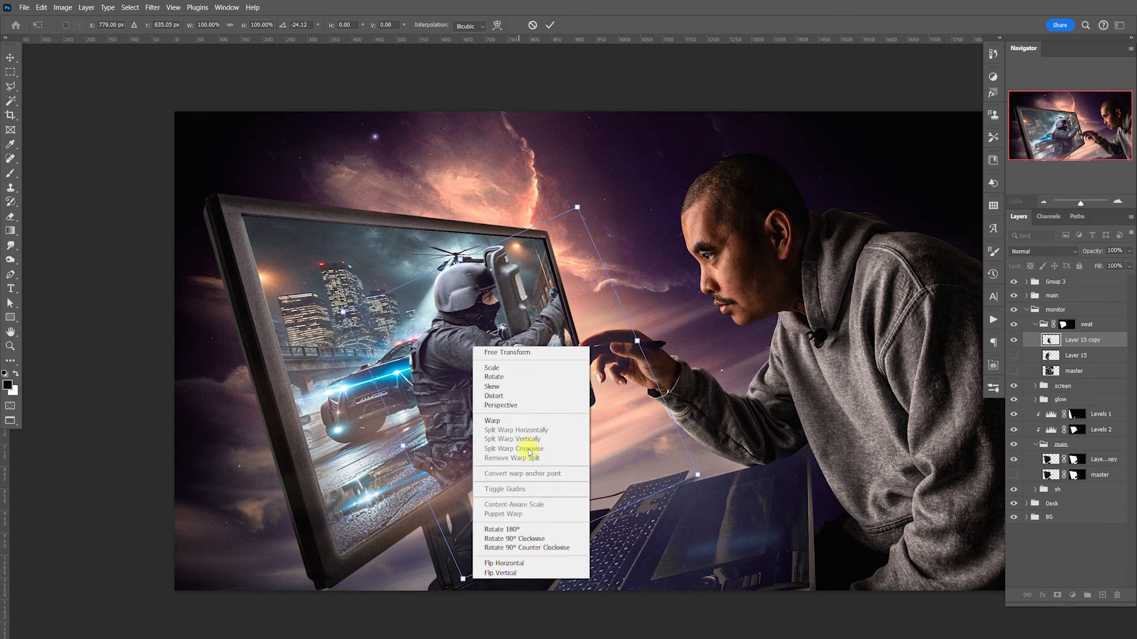
left_click(526, 561)
left_click_drag(533, 385, 403, 472)
left_click_drag(583, 381, 510, 303)
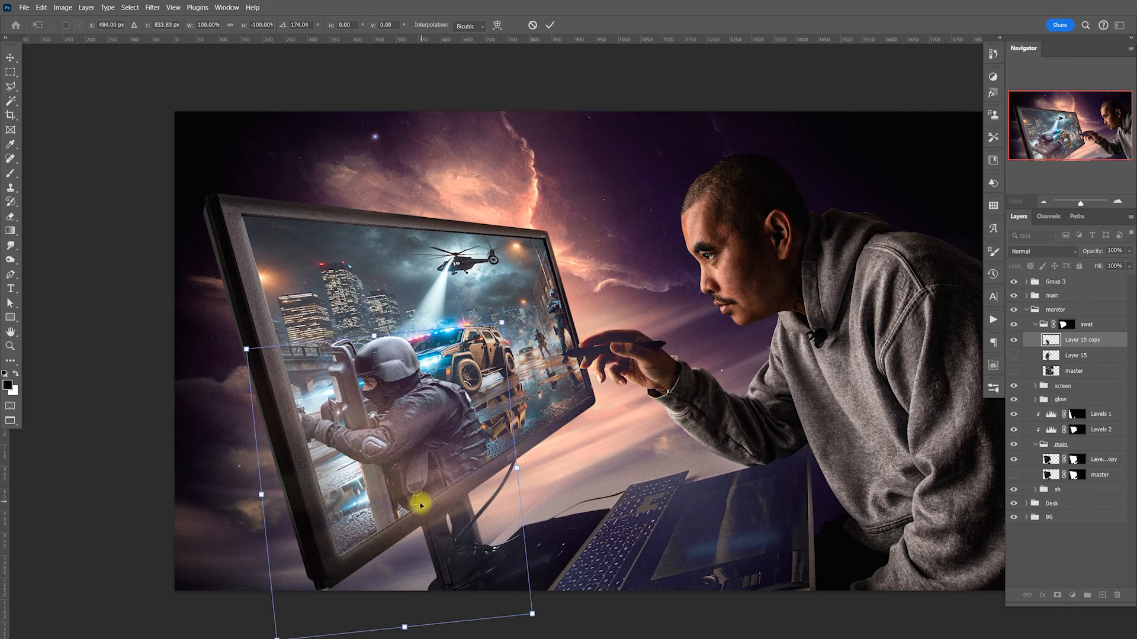
key("ctrl+z")
key("ctrl+z")
key("ctrl+z")
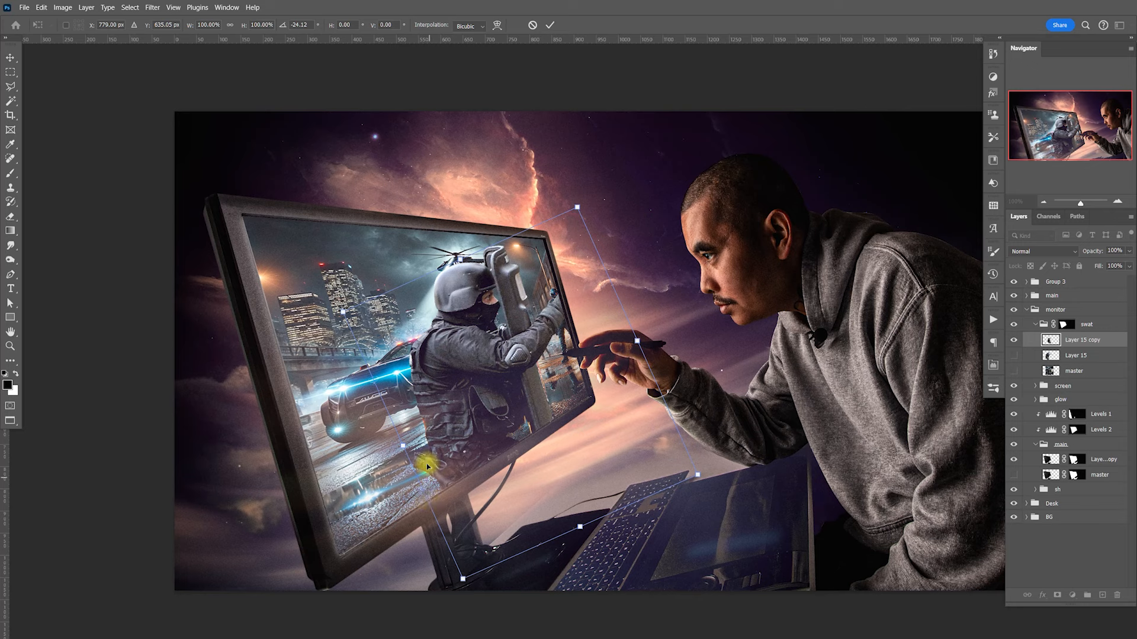
Adjust the rotated officer's position within the monitor screen, apply the transform, and select the swat group's mask
mouse_move(497, 396)
left_mouse_down()
mouse_move(509, 392)
mouse_move(503, 380)
mouse_move(509, 392)
left_mouse_up()
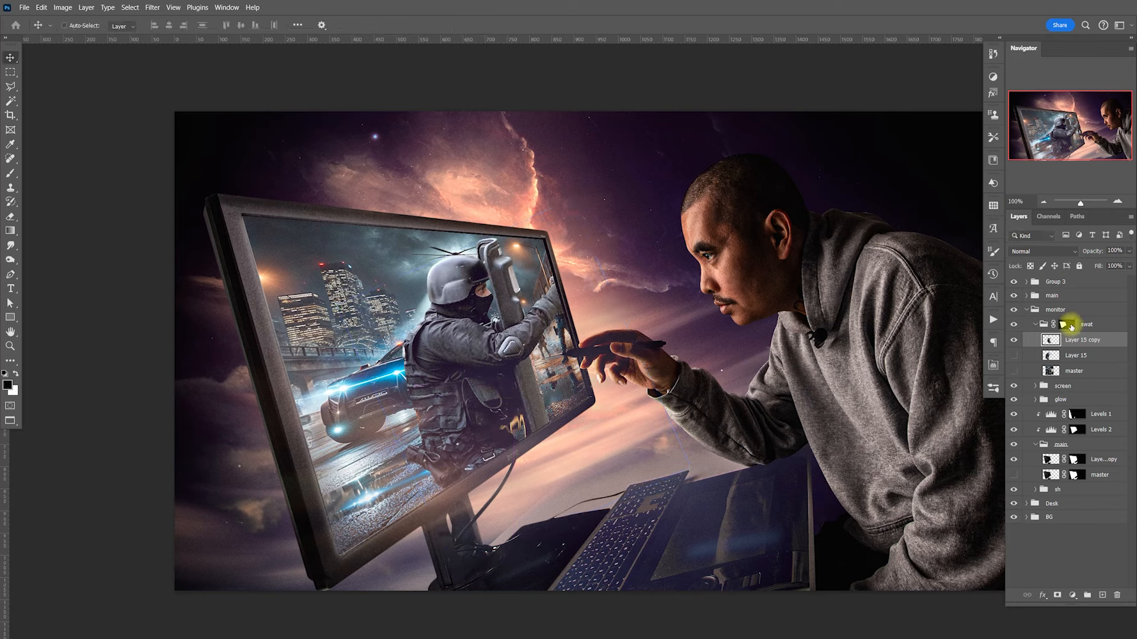
left_click(1074, 323)
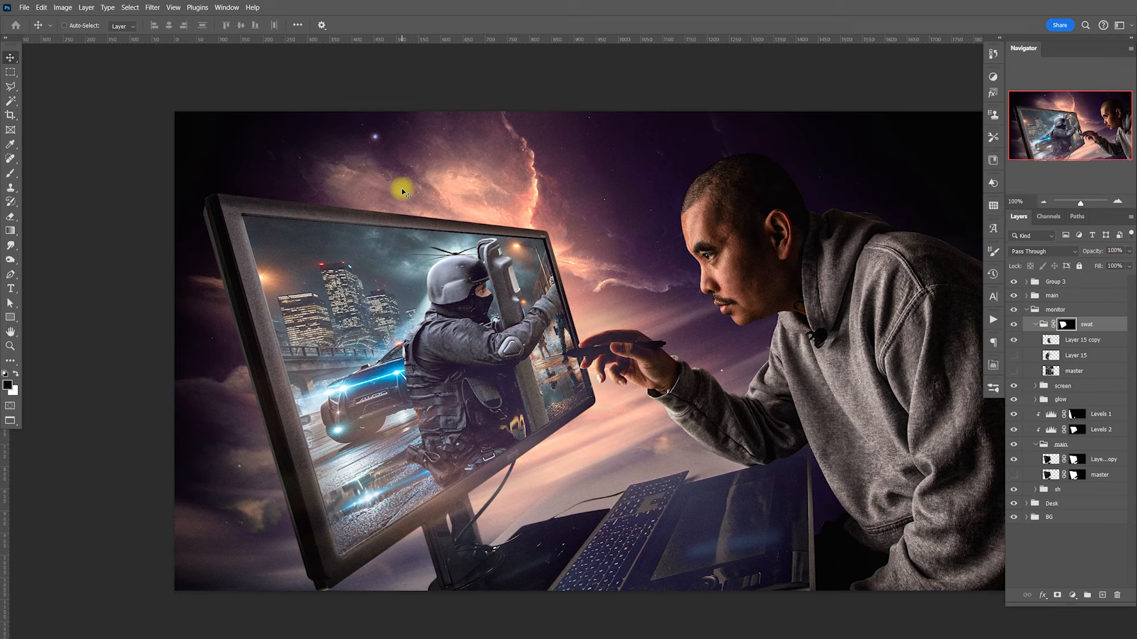
Reveal the officer's gun hand outside the monitor by filling the swat mask's upper-left area with white, and nudge Layer 15 copy up and right
key("m")
left_click_drag(175, 112, 628, 386)
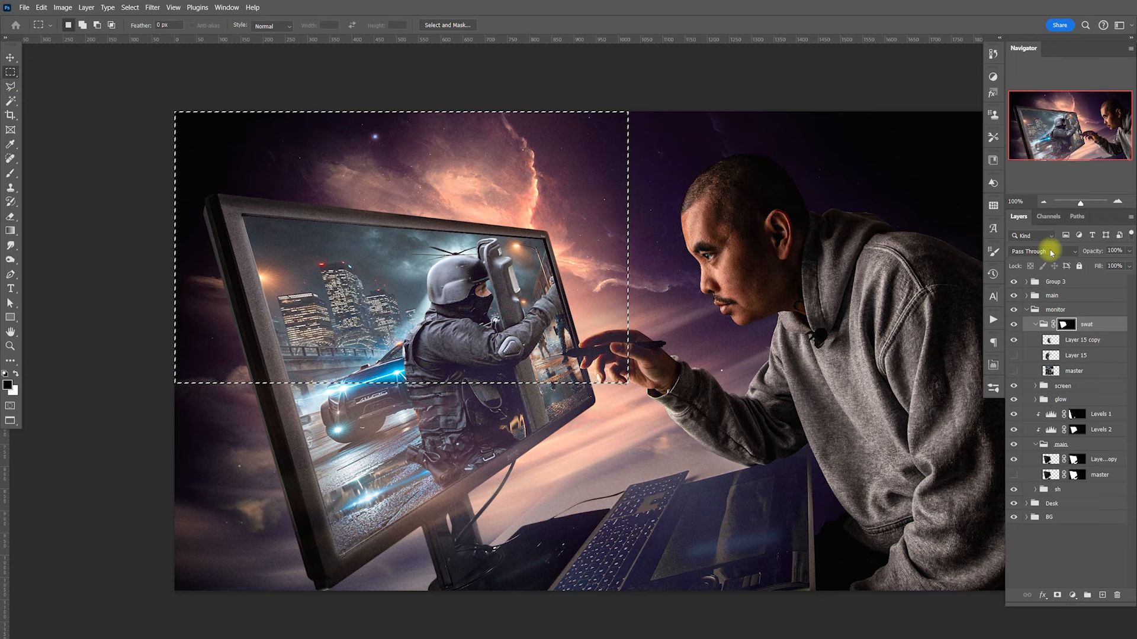
key("ctrl+BackSpace")
key("ctrl+d")
key("v")
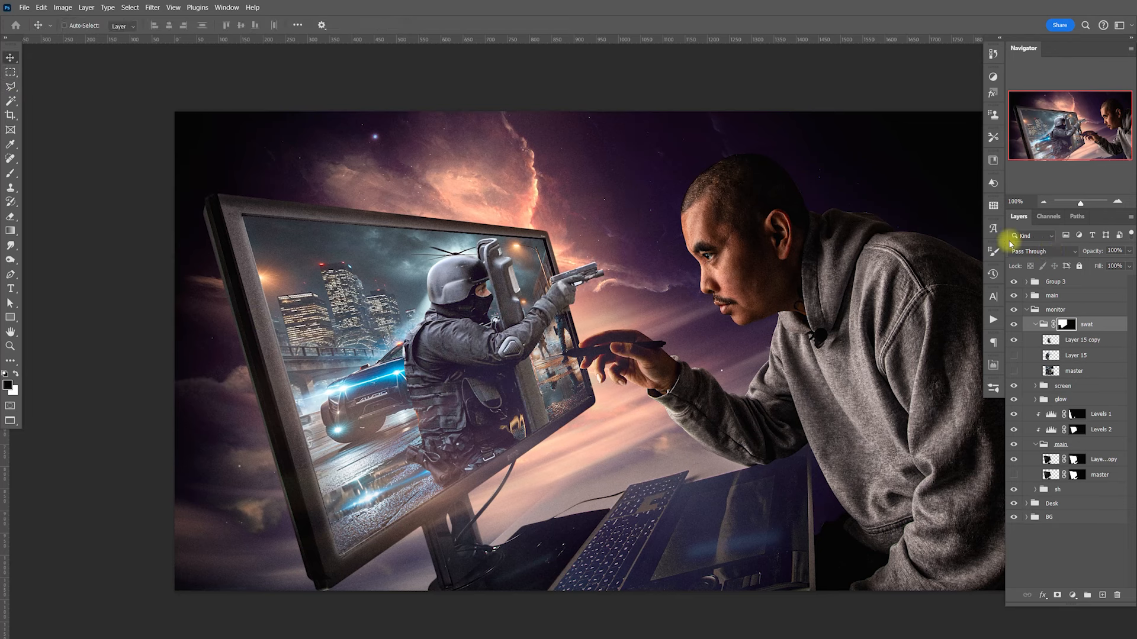
left_click(1072, 344)
mouse_move(591, 332)
left_mouse_down()
mouse_move(617, 325)
mouse_move(591, 332)
mouse_move(595, 315)
mouse_move(590, 335)
left_mouse_up()
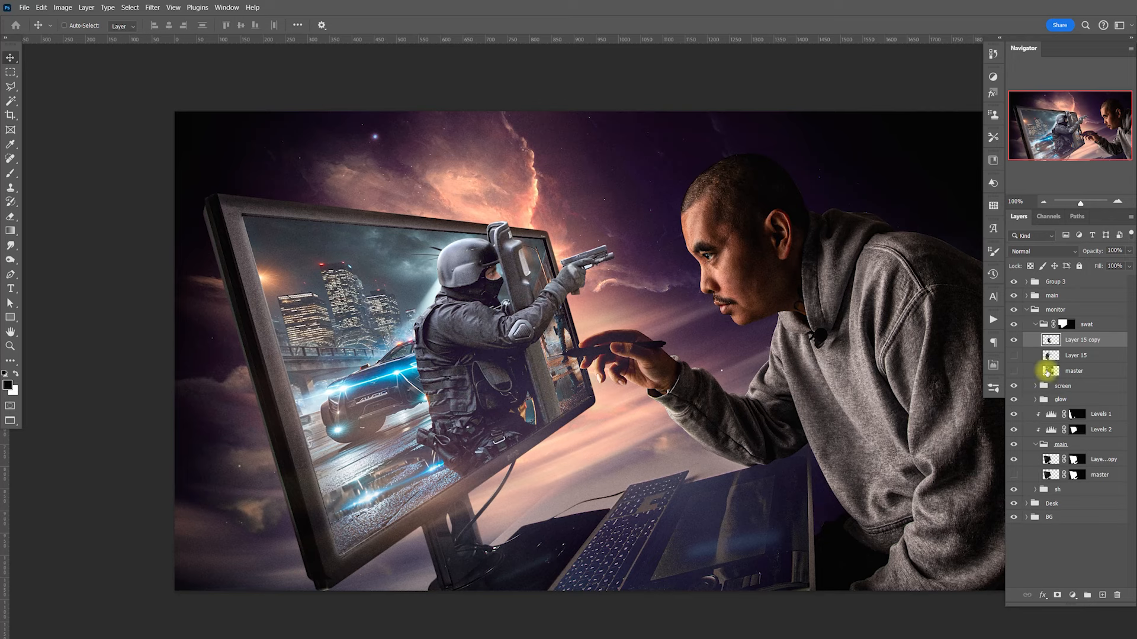
Try shifting the street scene sideways inside the Layer 8 smart object, and undo the change in the composite
left_click(1034, 386)
double_click(1058, 447)
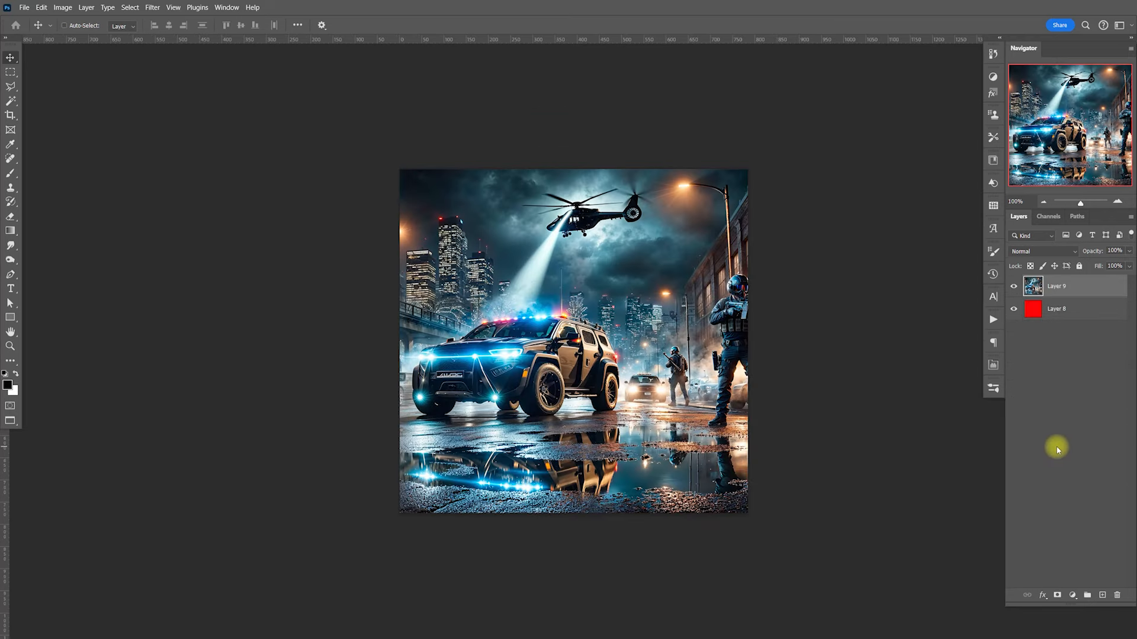
left_click_drag(672, 412, 581, 413)
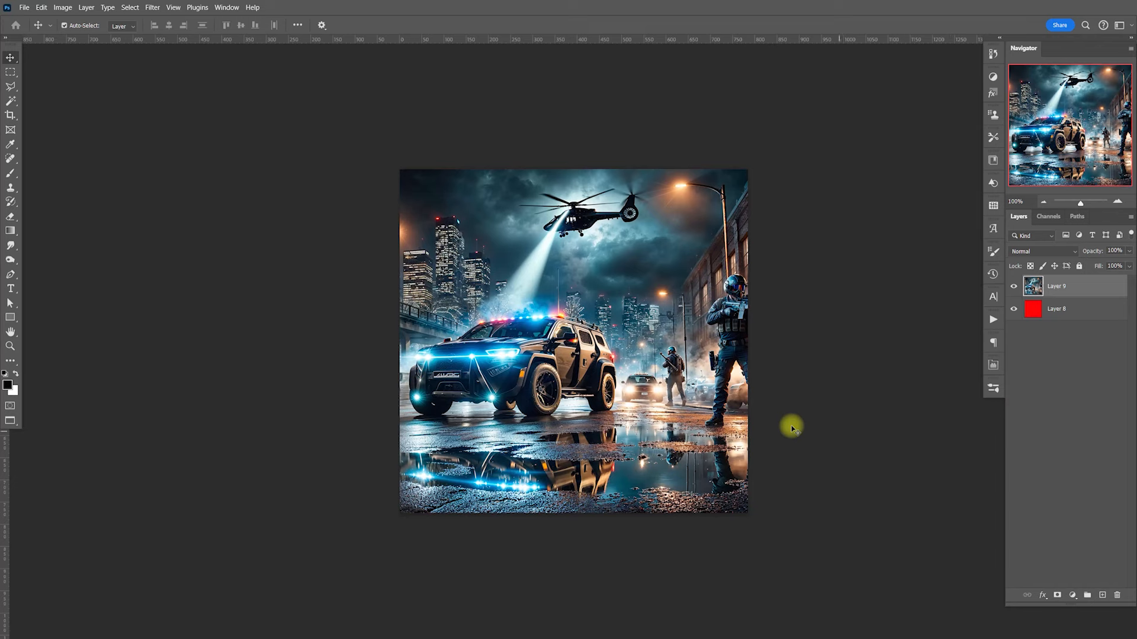
left_click_drag(601, 400, 523, 400)
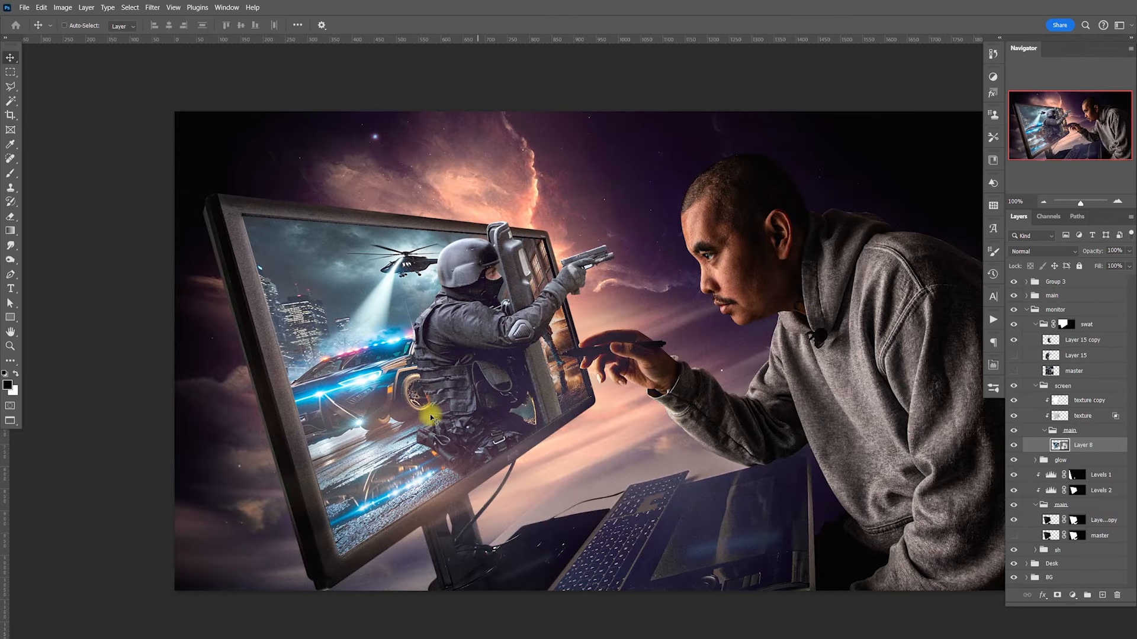
key("ctrl")
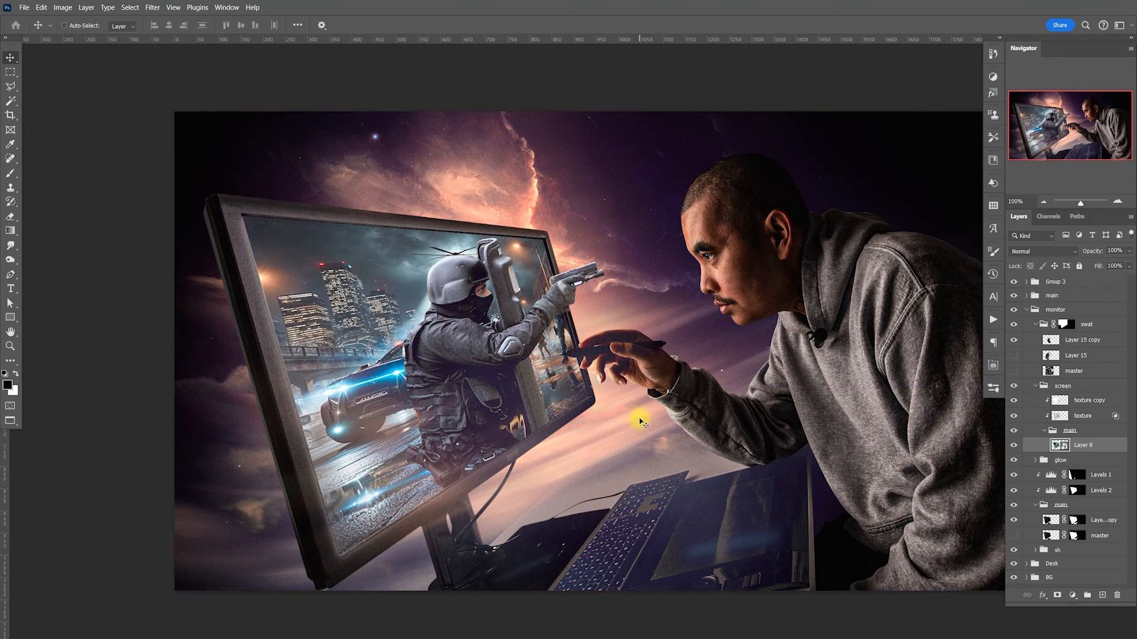
left_click(43, 8)
left_click(82, 56)
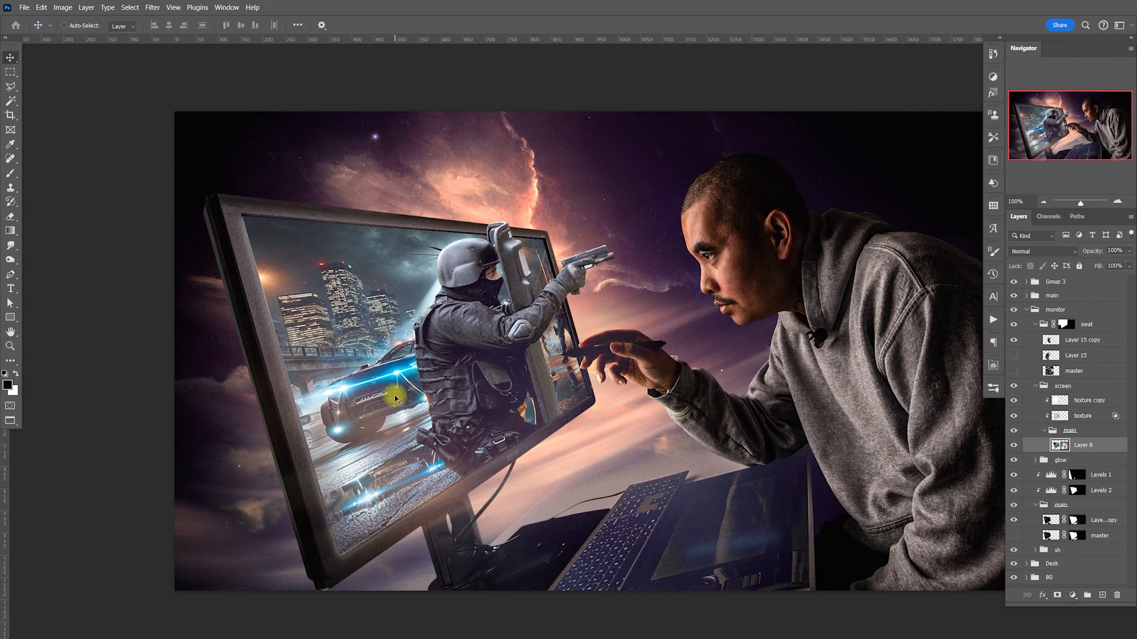
Try a horizontally narrowed duplicate of Layer 9 inside the Layer 8 smart object as the monitor picture
double_click(1056, 446)
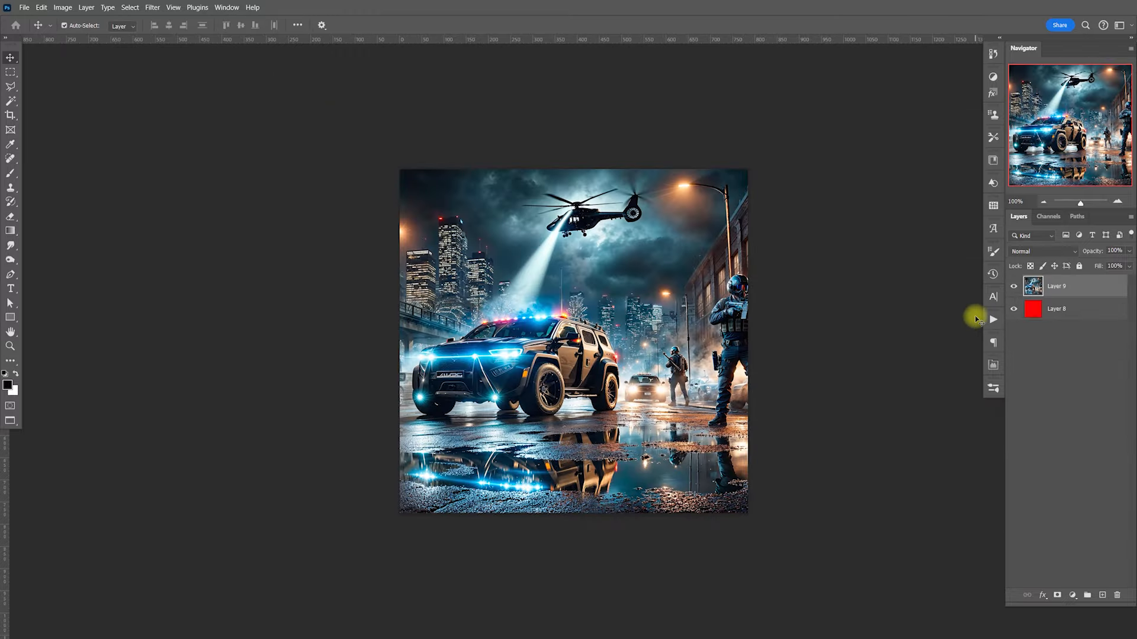
key("ctrl+t")
key("Return")
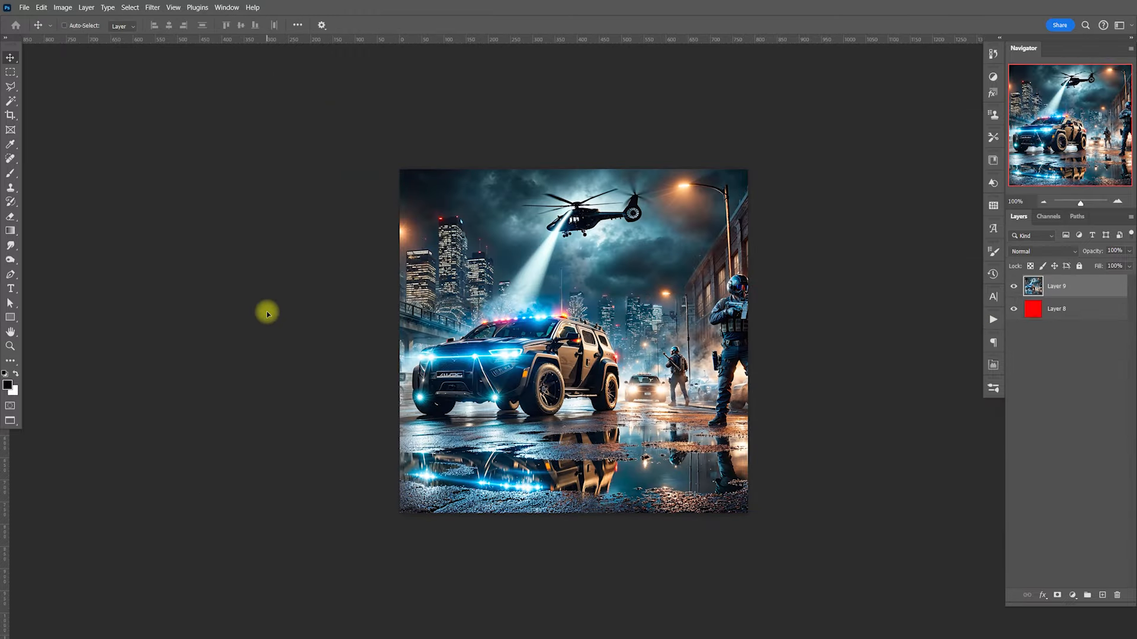
key("ctrl+t")
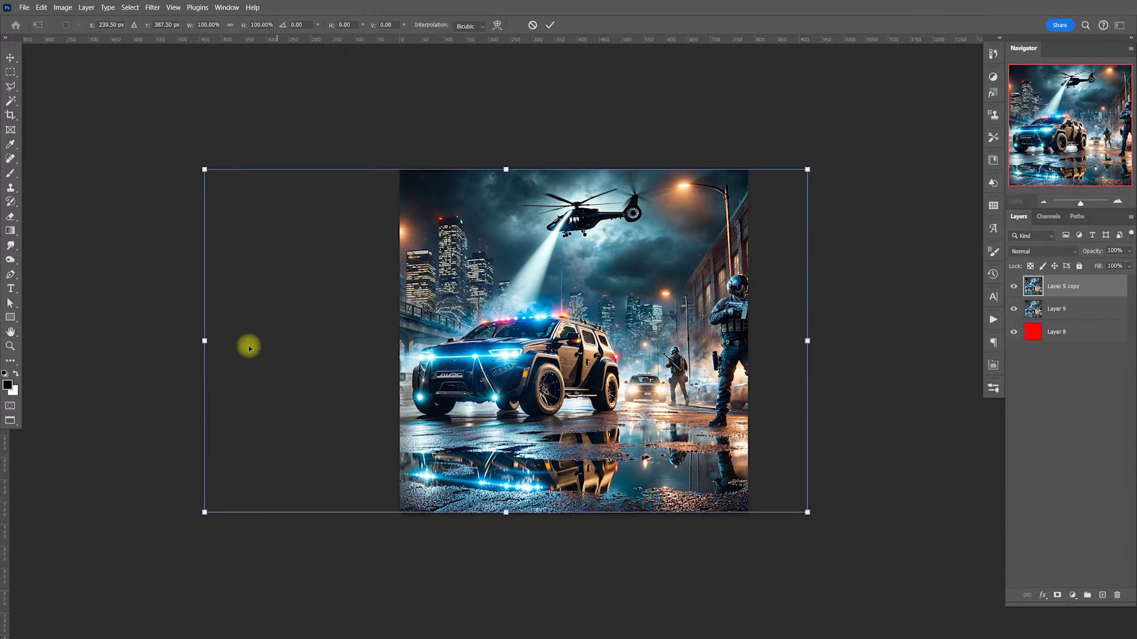
left_click_drag(203, 340, 291, 347)
mouse_move(805, 342)
left_mouse_down()
mouse_move(784, 348)
mouse_move(787, 331)
left_mouse_up()
key("Return")
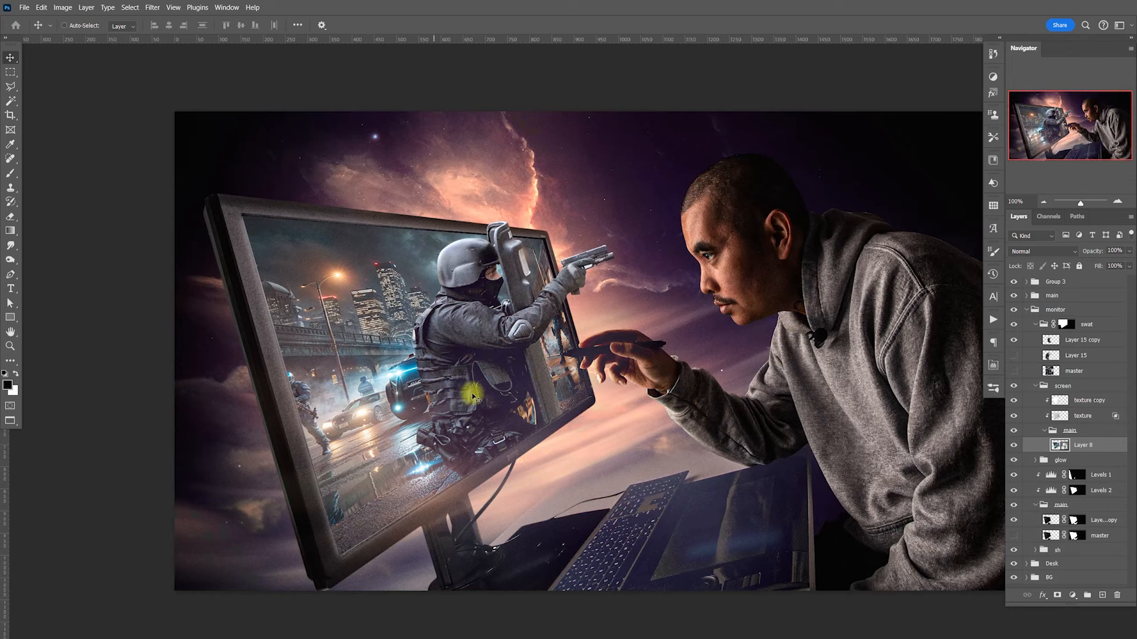
Try repositioning the street scene inside the Layer 8 smart object, and discard the narrowed Layer 9 copy
double_click(1059, 446)
mouse_move(600, 388)
left_mouse_down()
mouse_move(587, 379)
mouse_move(597, 398)
left_mouse_up()
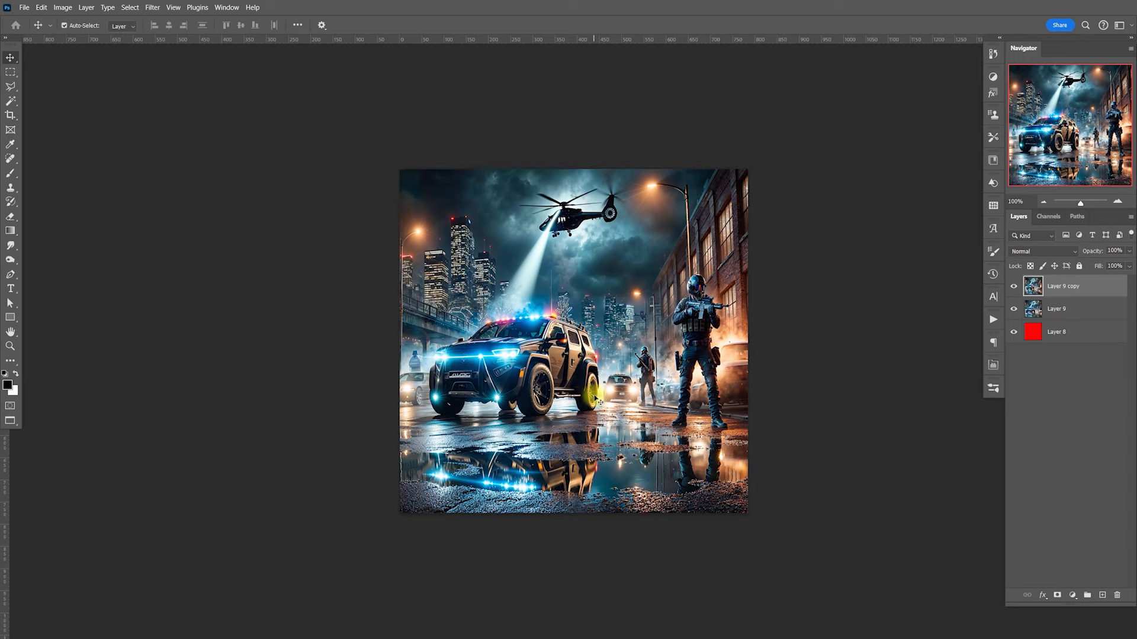
key("ctrl+w")
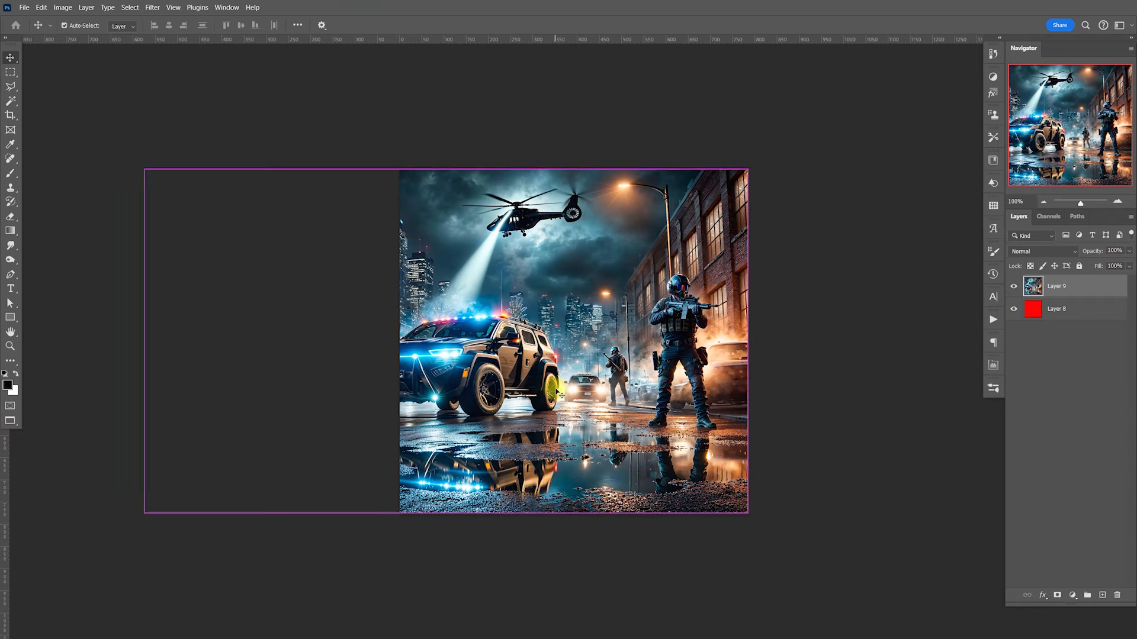
key("ctrl+Tab")
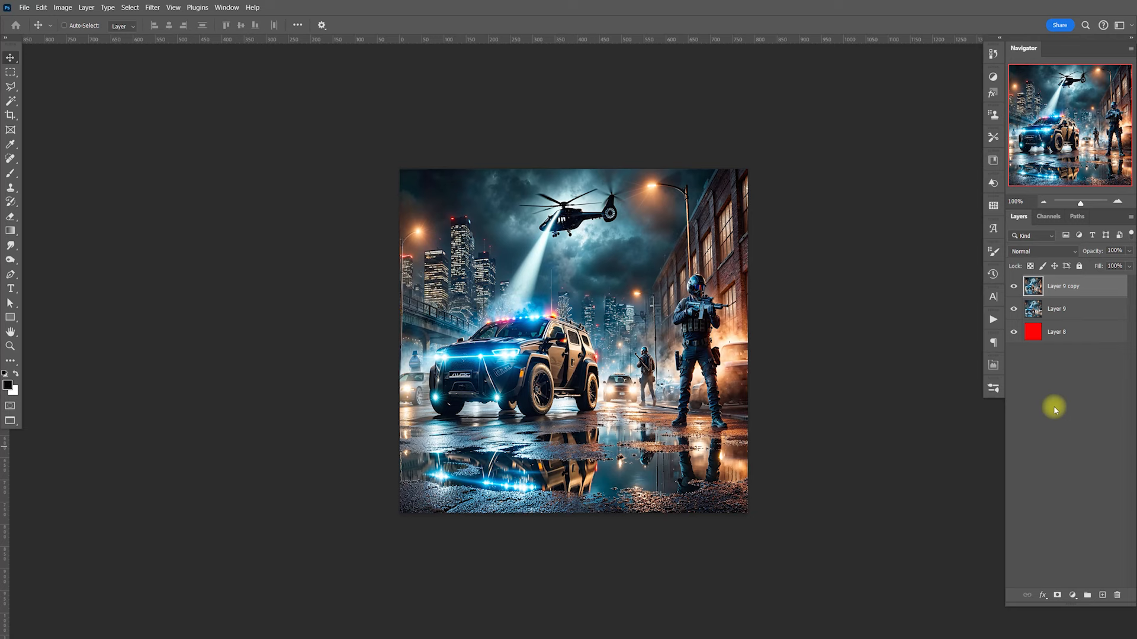
left_click_drag(679, 403, 566, 423)
key("Delete")
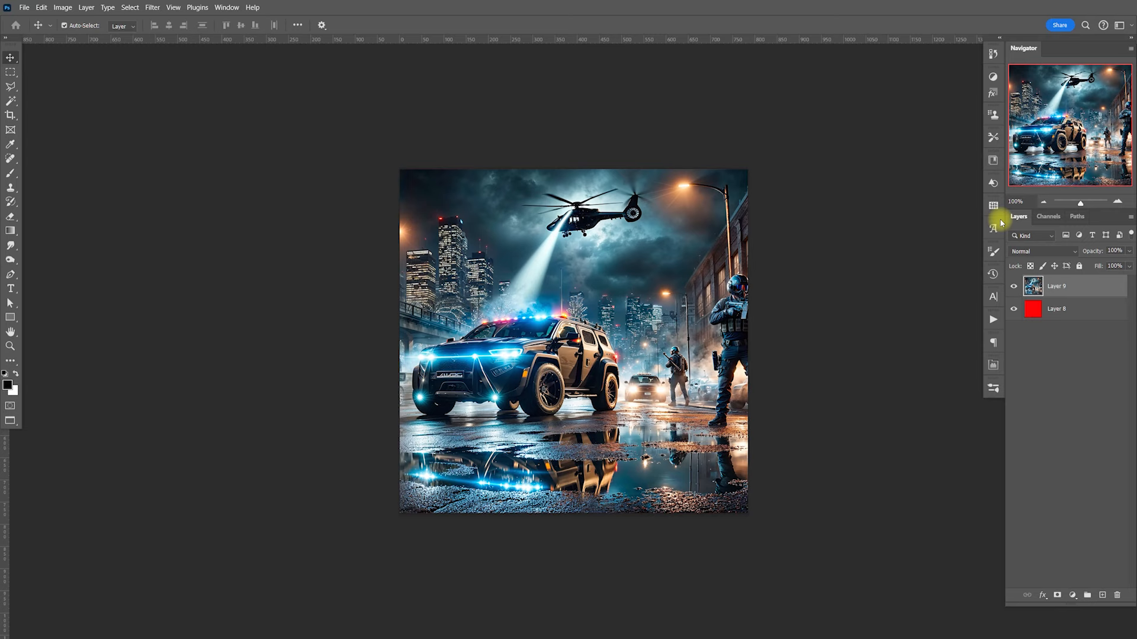
Duplicate Layer 9, narrow the copy horizontally, shift the street scene left, and update the monitor picture in the composite
key("ctrl+t")
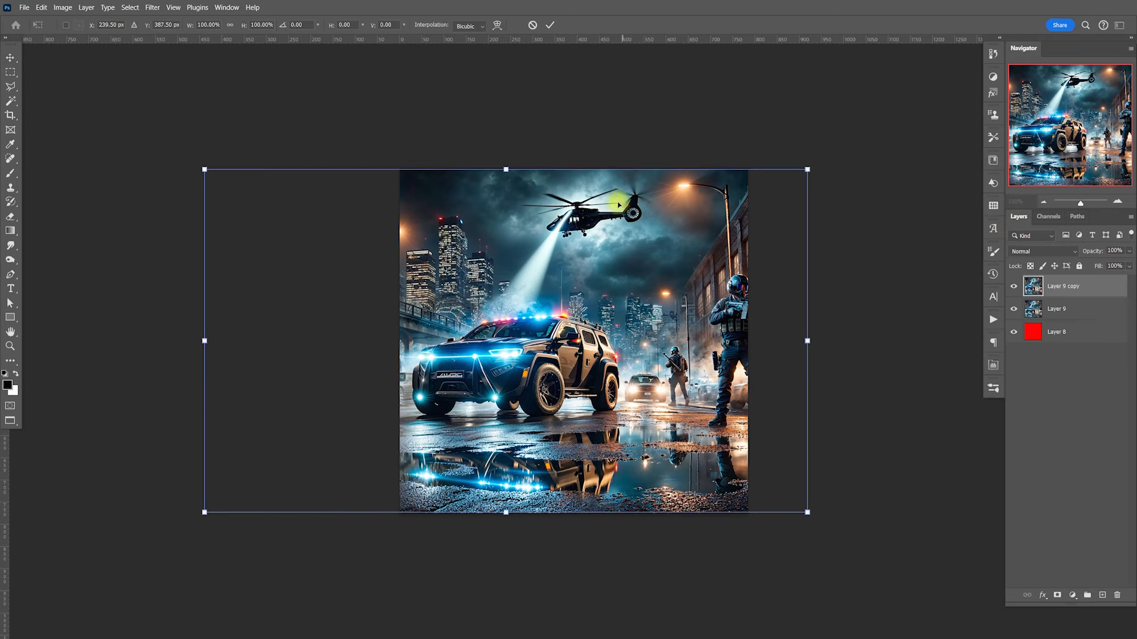
left_click_drag(206, 338, 296, 342)
left_click_drag(669, 400, 612, 407)
key("Return")
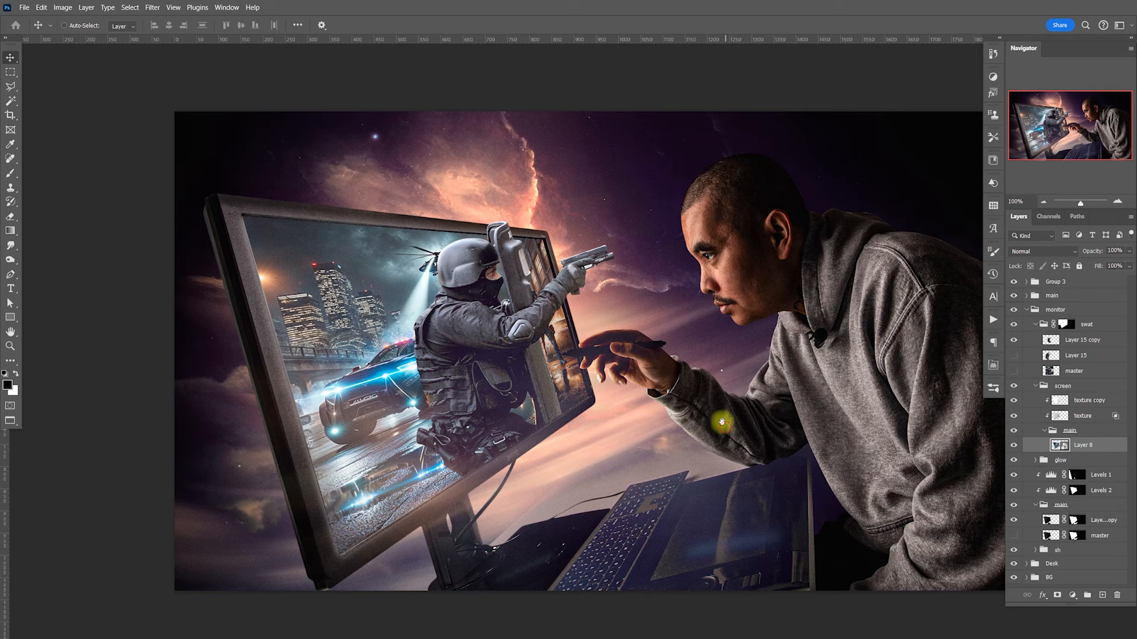
Rotate the officer on Layer 15 copy by -12.77° and move him slightly down and left within the monitor screen
left_click_drag(736, 435, 731, 426)
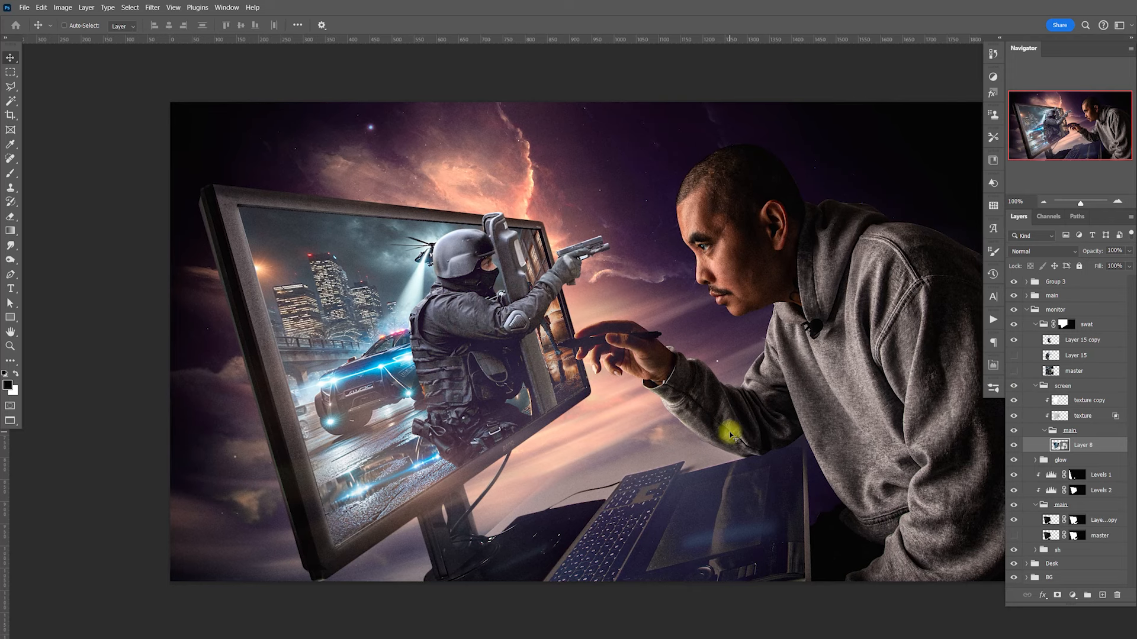
double_click(1075, 341)
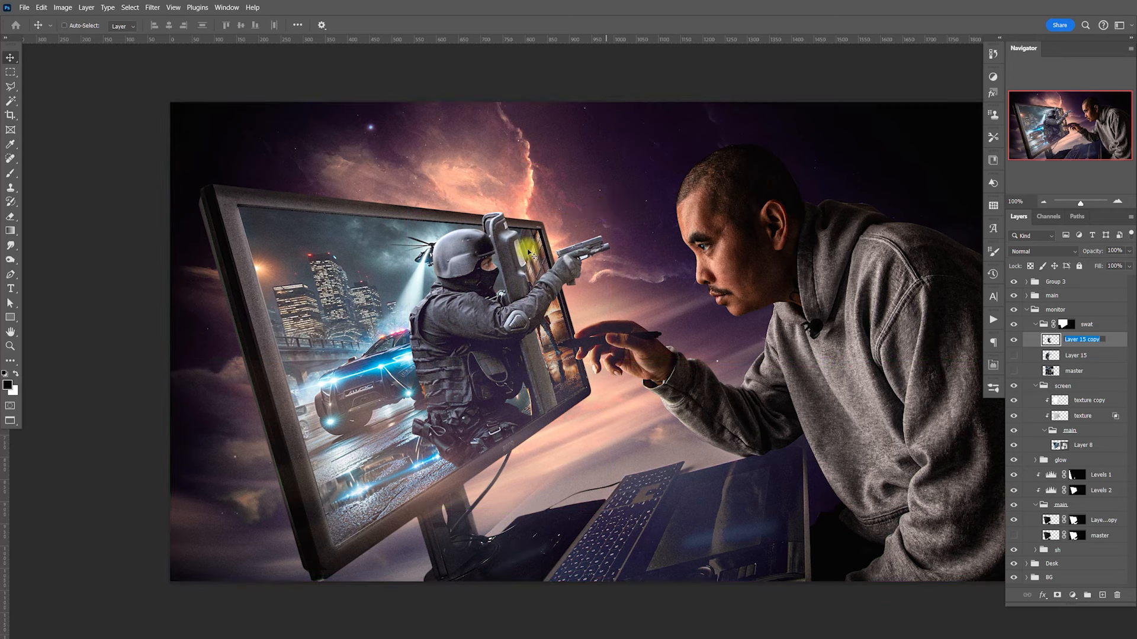
key("ctrl")
key("ctrl")
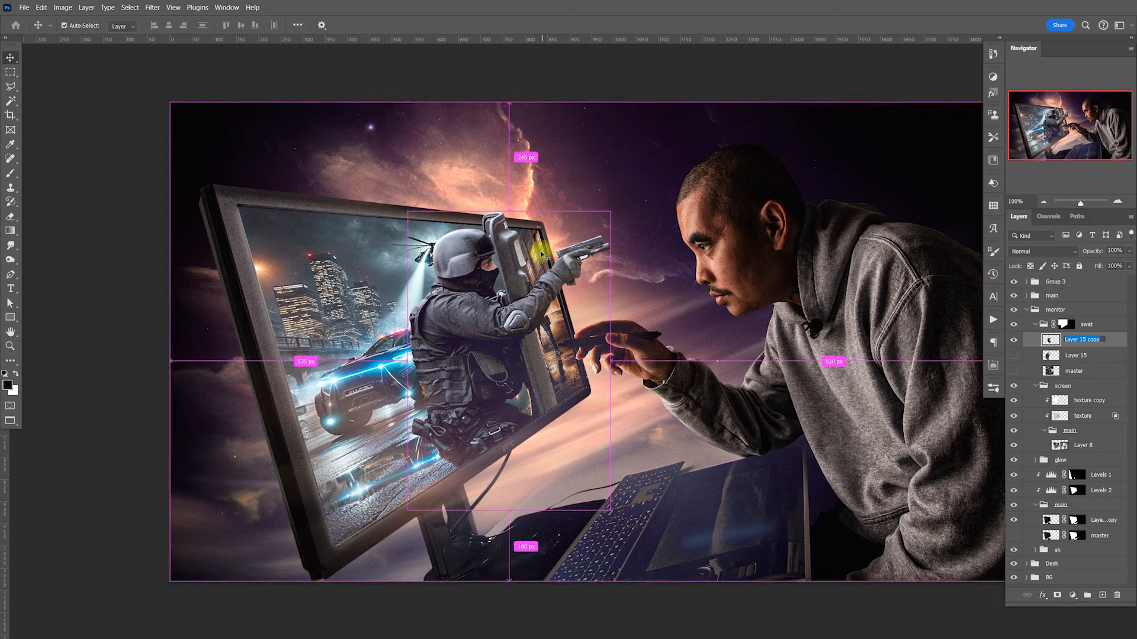
key("ctrl+t")
mouse_move(601, 204)
left_mouse_down()
mouse_move(612, 198)
mouse_move(574, 178)
mouse_move(598, 177)
mouse_move(586, 197)
left_mouse_up()
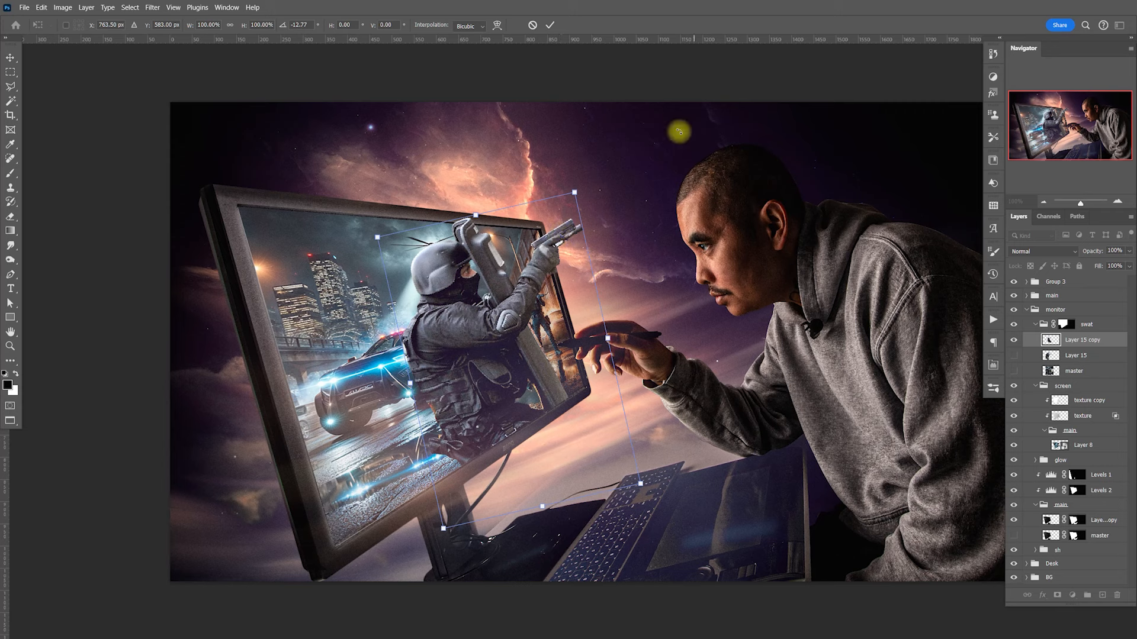
key("Return")
mouse_move(527, 401)
left_mouse_down()
mouse_move(511, 404)
mouse_move(523, 414)
left_mouse_up()
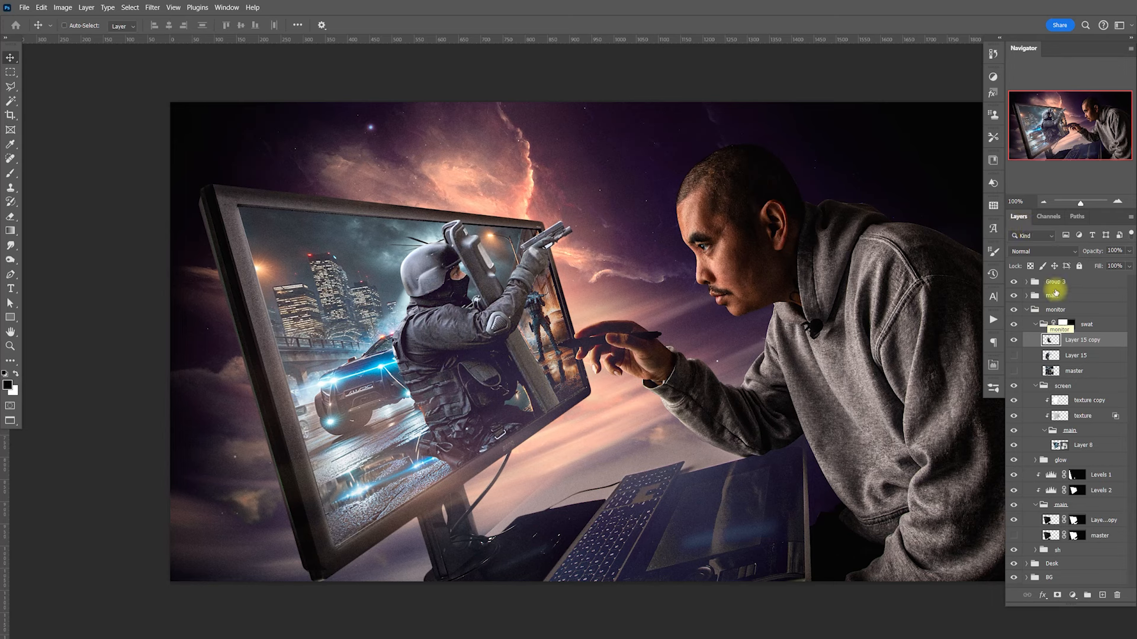
Collapse the swat group, load the outline of Layer 8 as a selection, and contract it slightly
left_click(1035, 325)
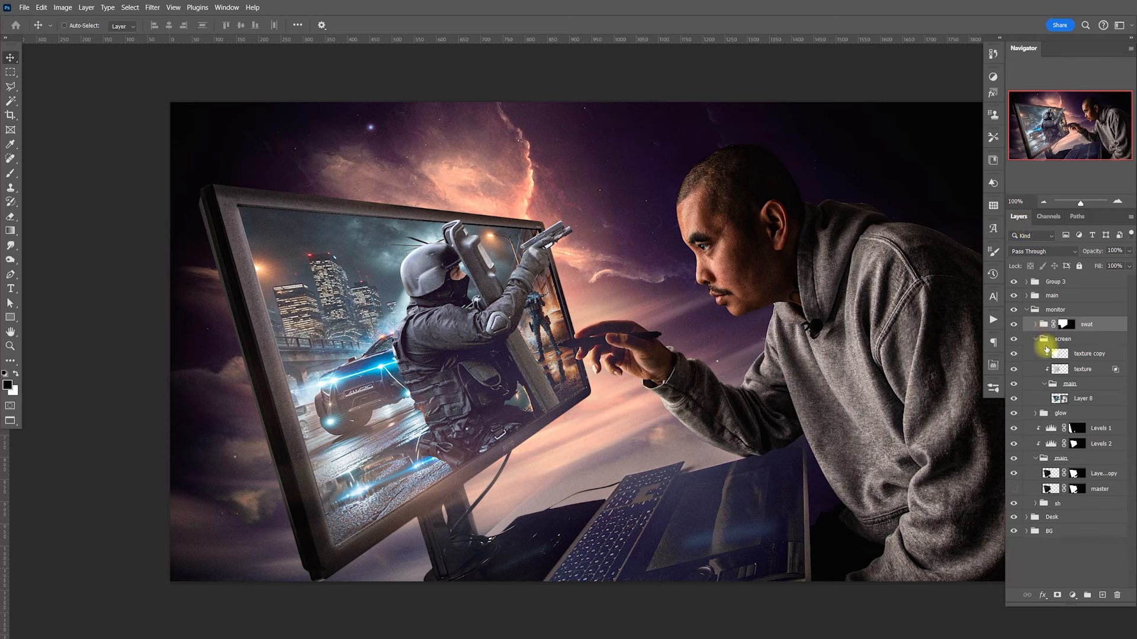
left_click(1014, 398)
left_click(1013, 399)
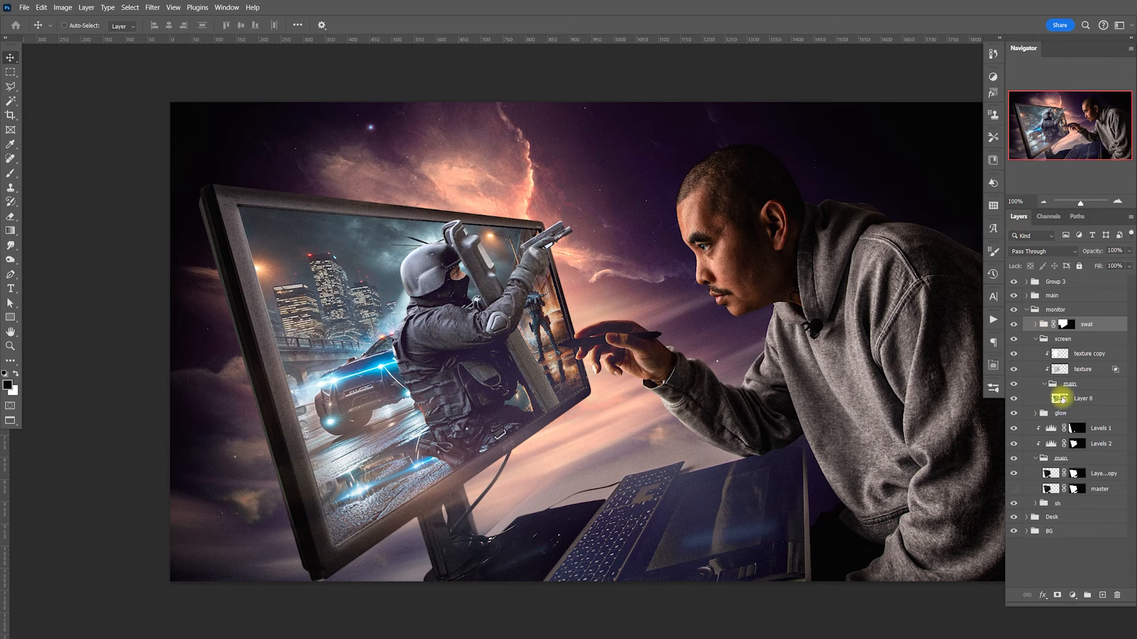
left_click(1082, 399)
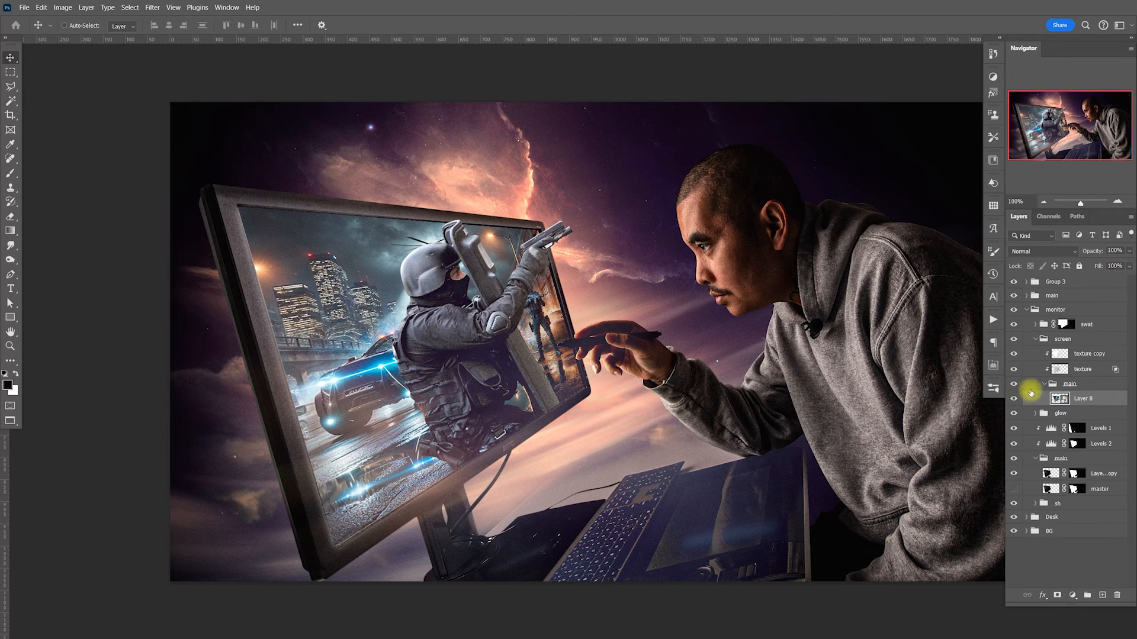
left_click(1060, 399, "ctrl")
left_click(130, 7)
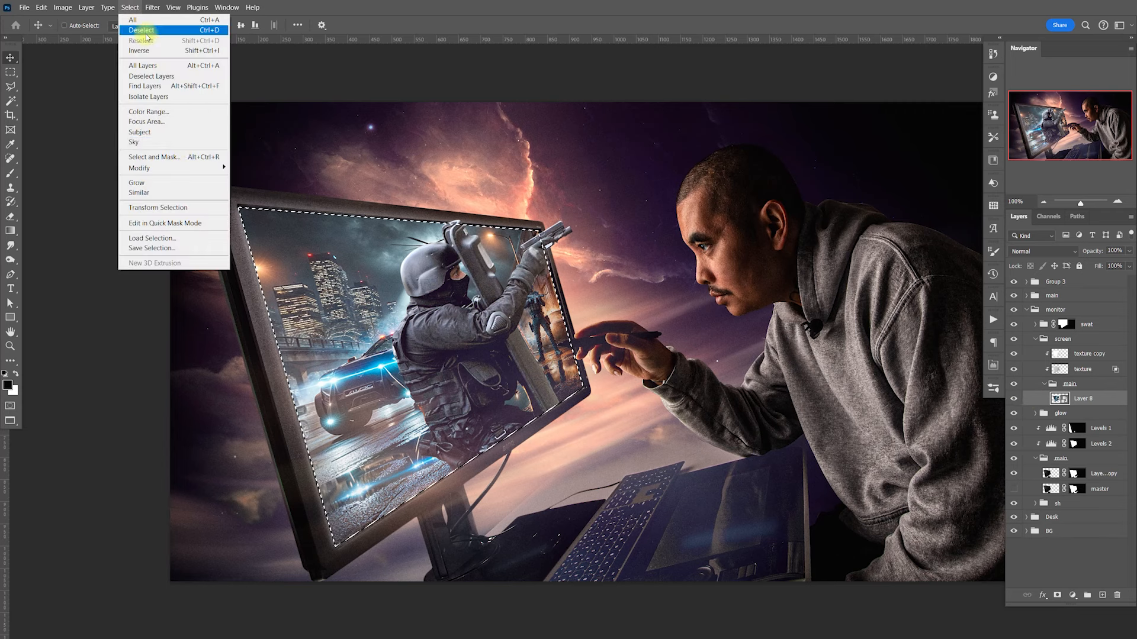
mouse_move(189, 168)
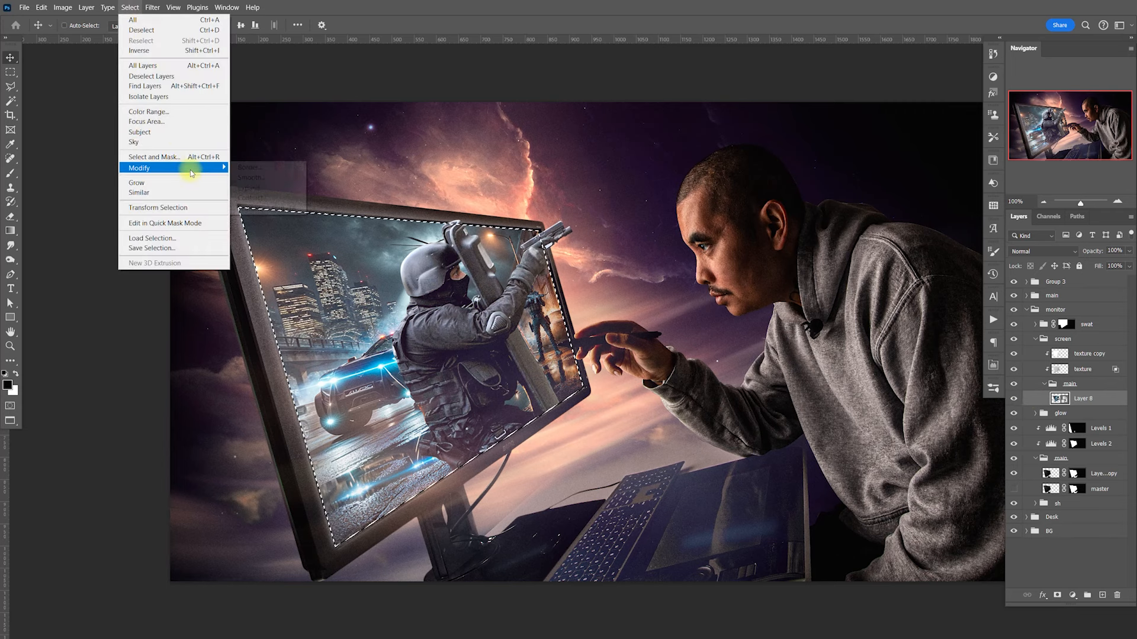
left_click(258, 202)
key("Return")
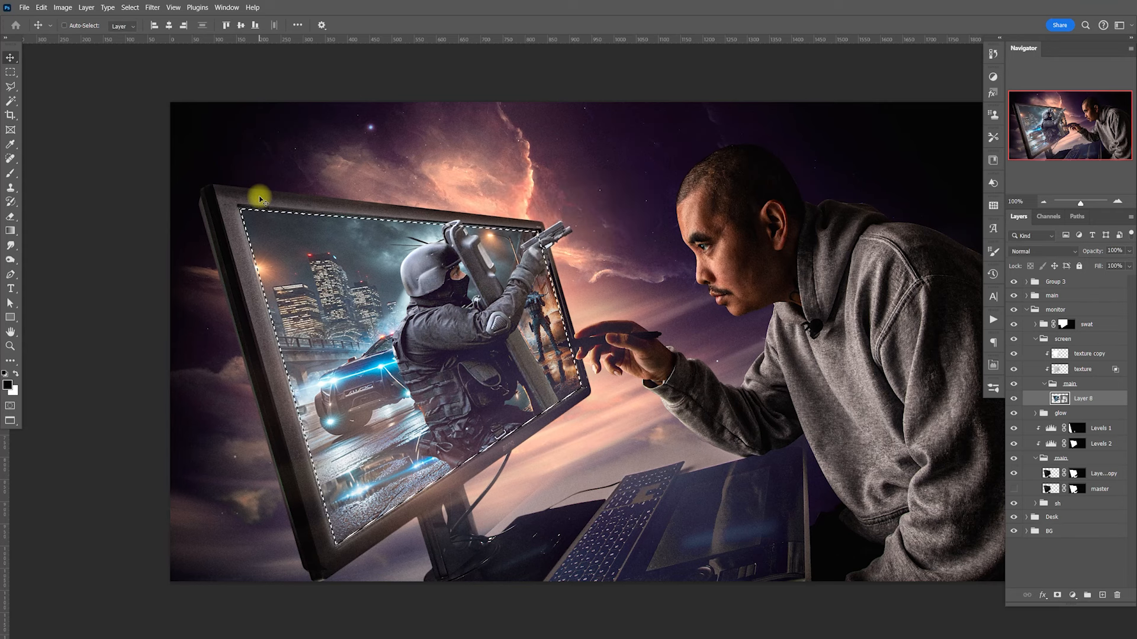
Refine the screen selection in Select and Mask with Smooth 30 and Feather 2 px, and add it as a mask to Layer 8
left_click(11, 73)
left_click(441, 25)
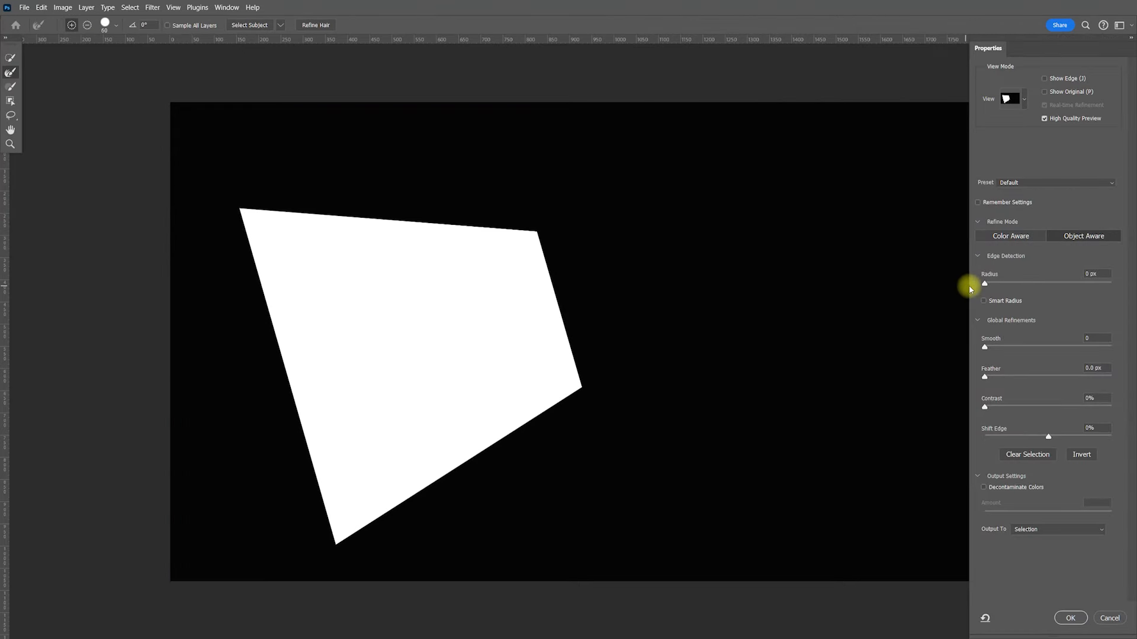
left_click(1102, 368)
type("5")
left_click_drag(1092, 367, 1083, 367)
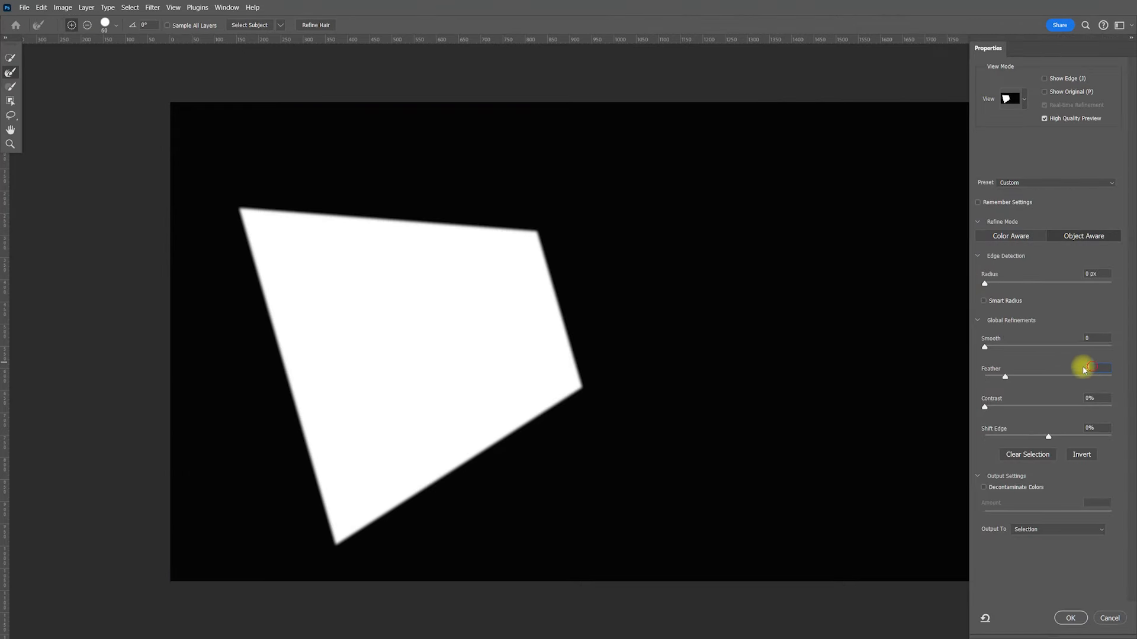
type("1")
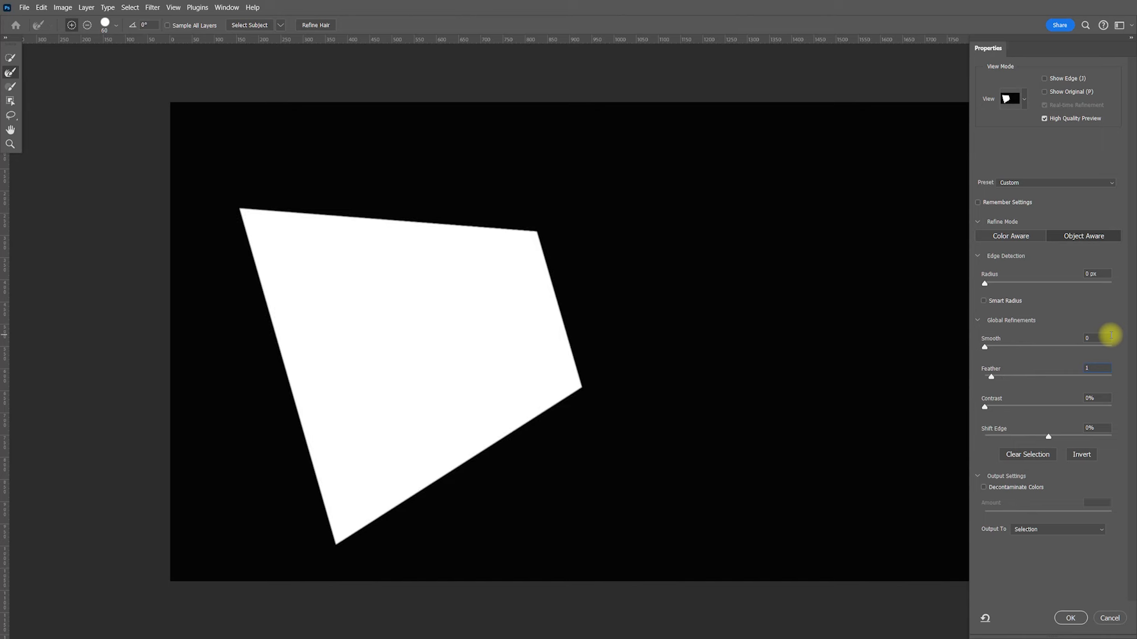
type("2")
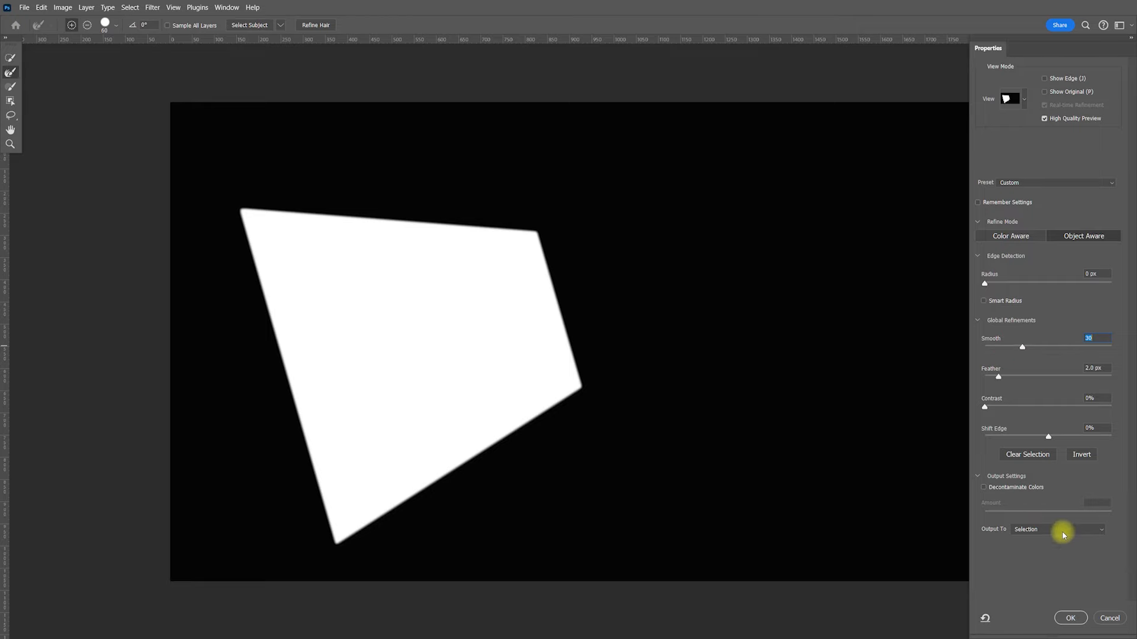
left_click(1069, 617)
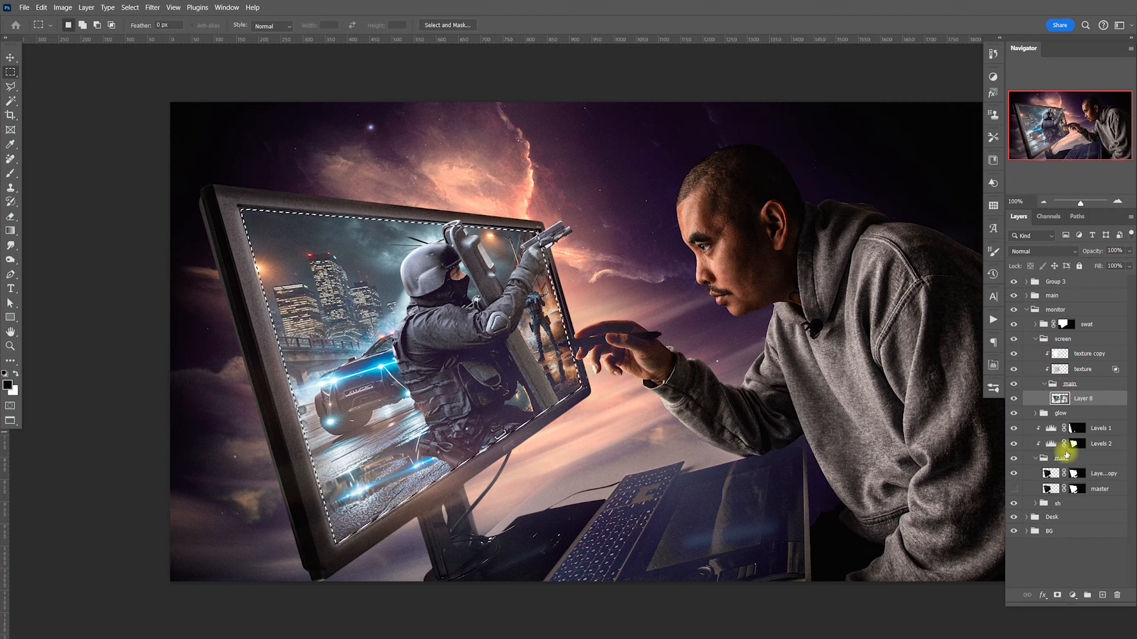
left_click(1058, 594)
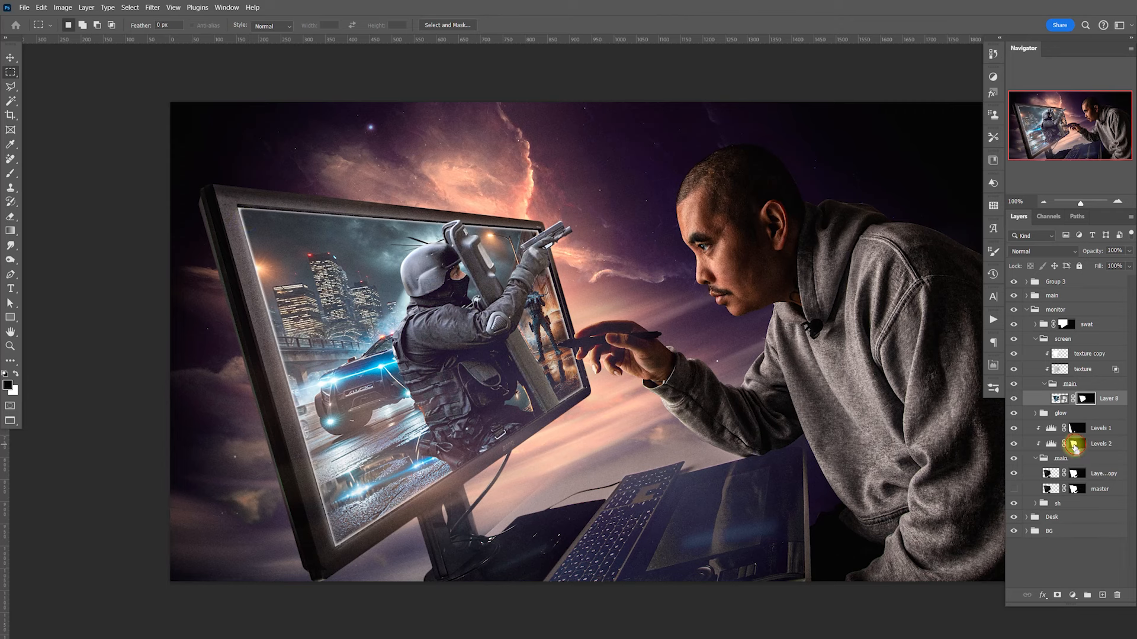
Add a new layer directly below Layer 8 and fill the screen-shaped selection with blue #157bbc, then deselect
left_click(1086, 413)
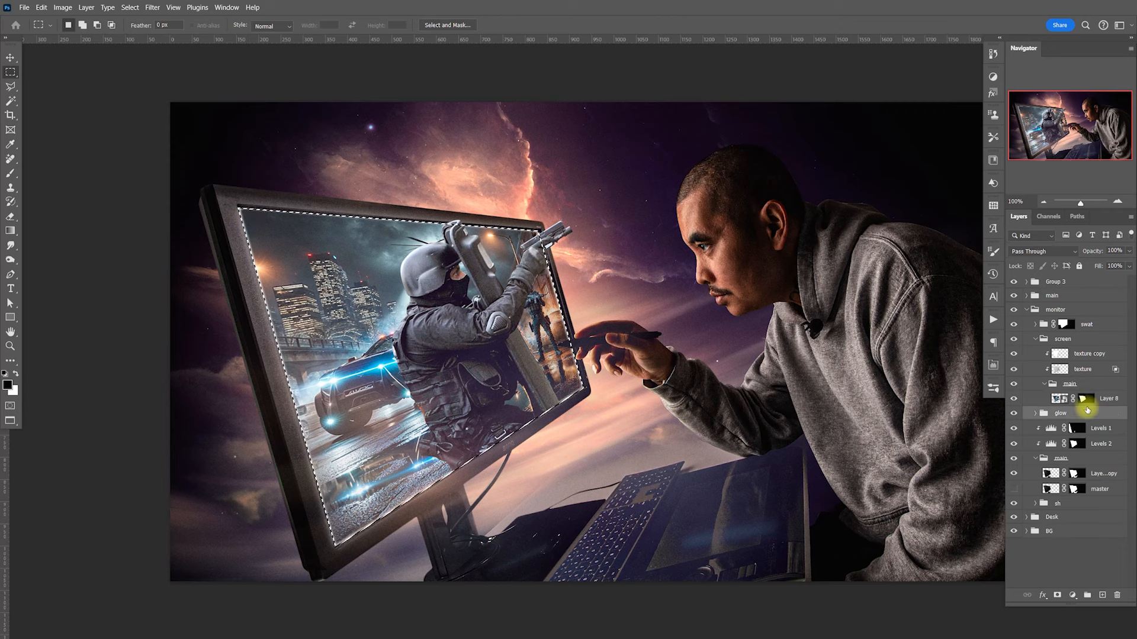
left_click(1102, 593)
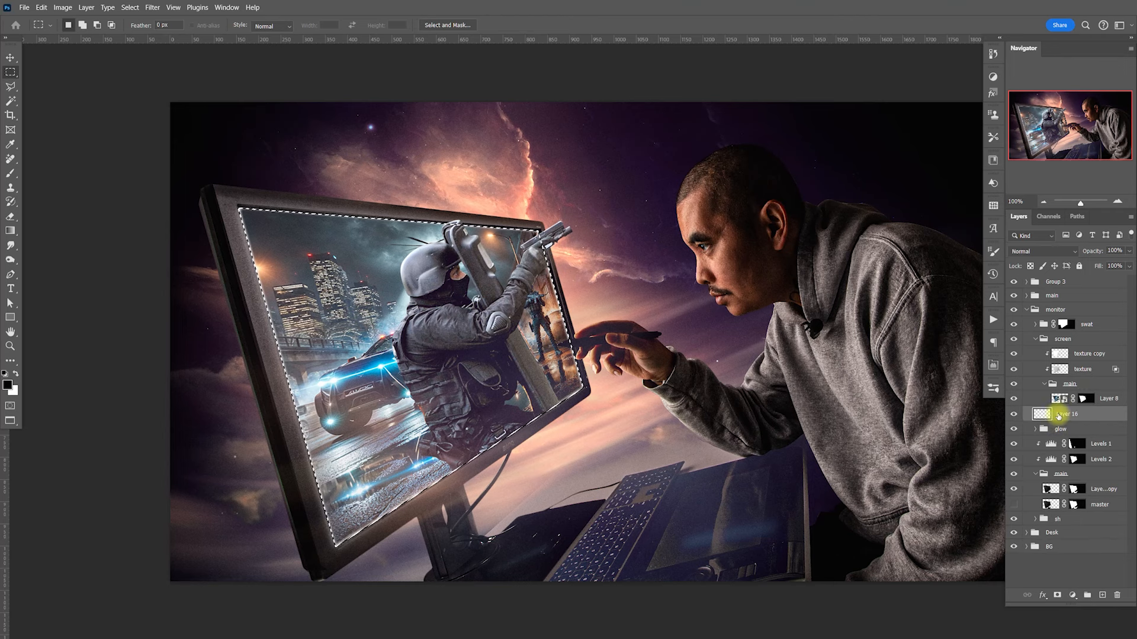
left_click(1014, 398)
left_click(1014, 399)
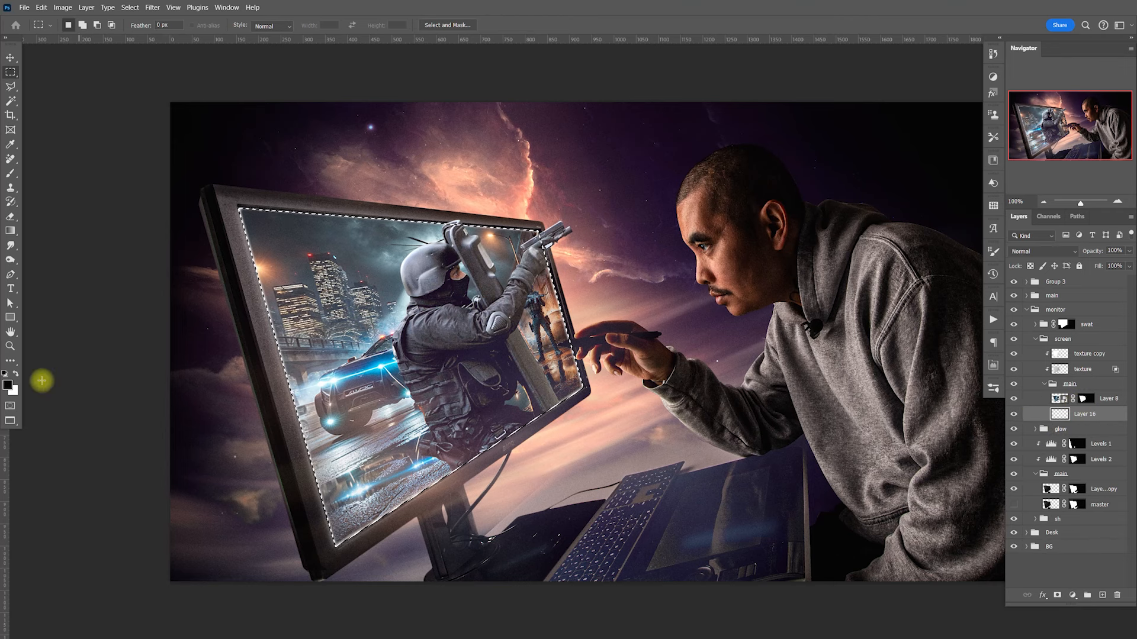
left_click(8, 384)
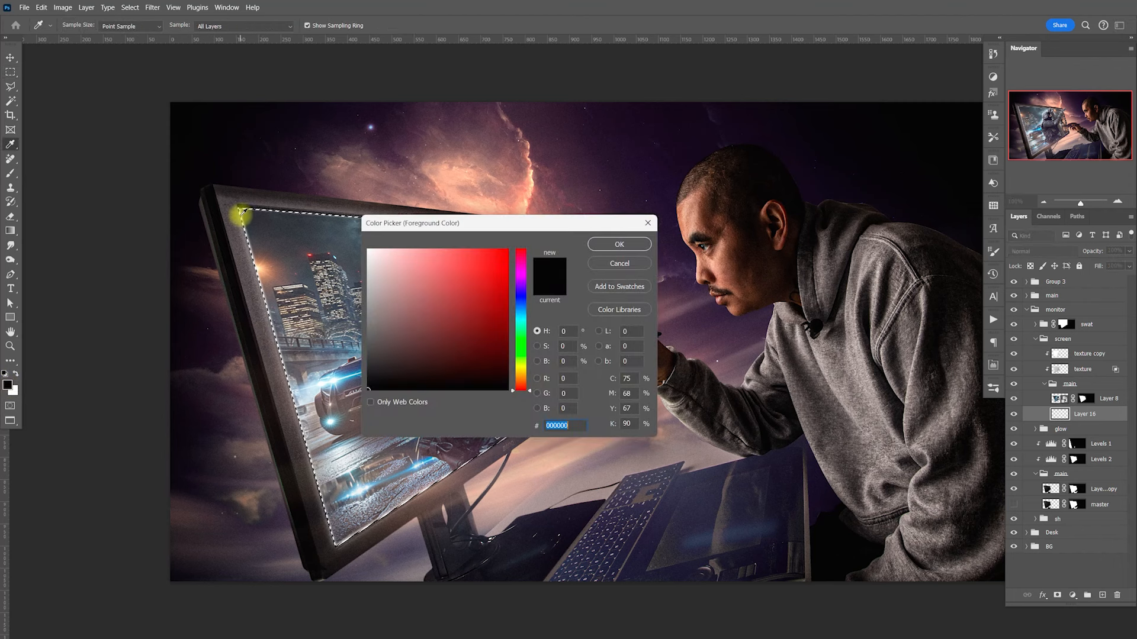
left_click_drag(520, 324, 520, 310)
left_click(492, 285)
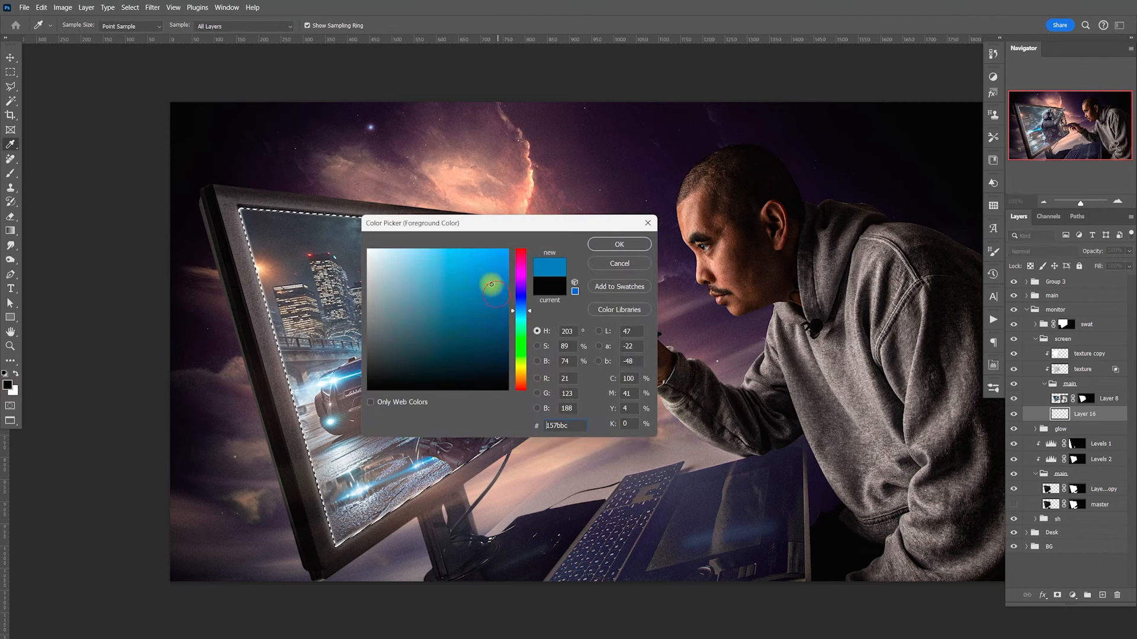
left_click(605, 243)
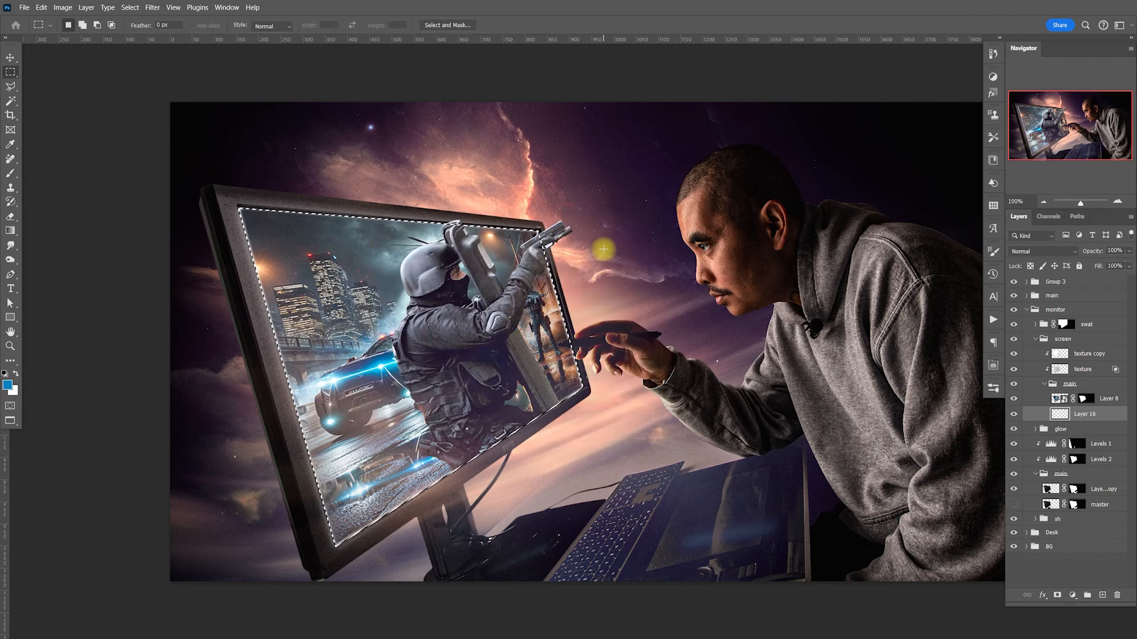
key("alt+BackSpace")
key("ctrl+d")
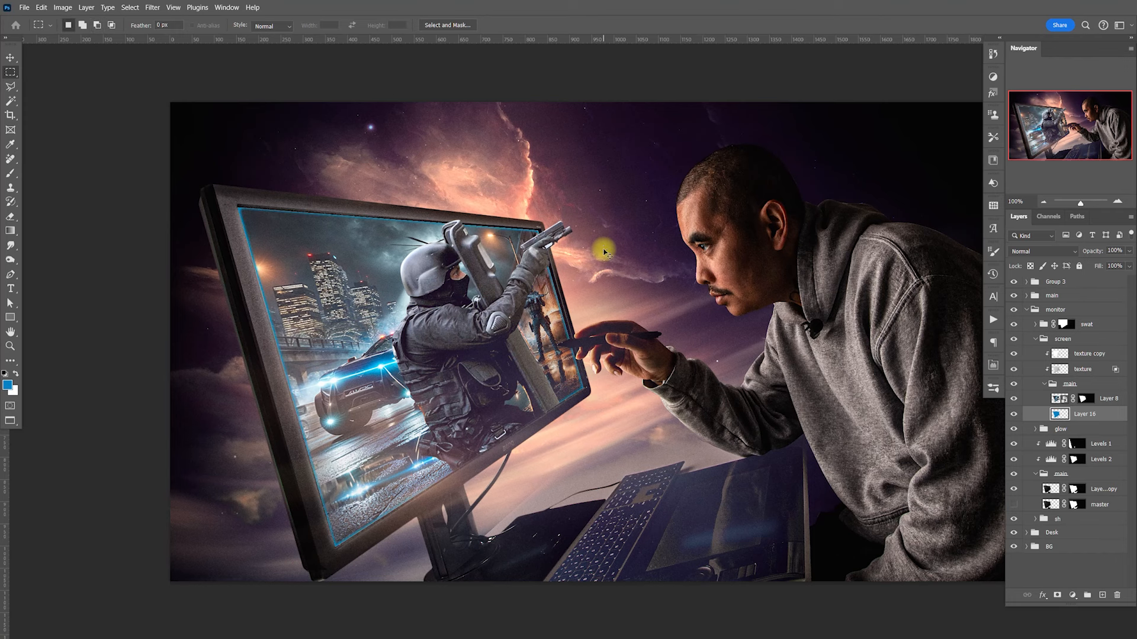
Brighten the blue fill using Levels with a midtone of 2.24, and delete that layer
key("ctrl+l")
left_click_drag(690, 481, 654, 485)
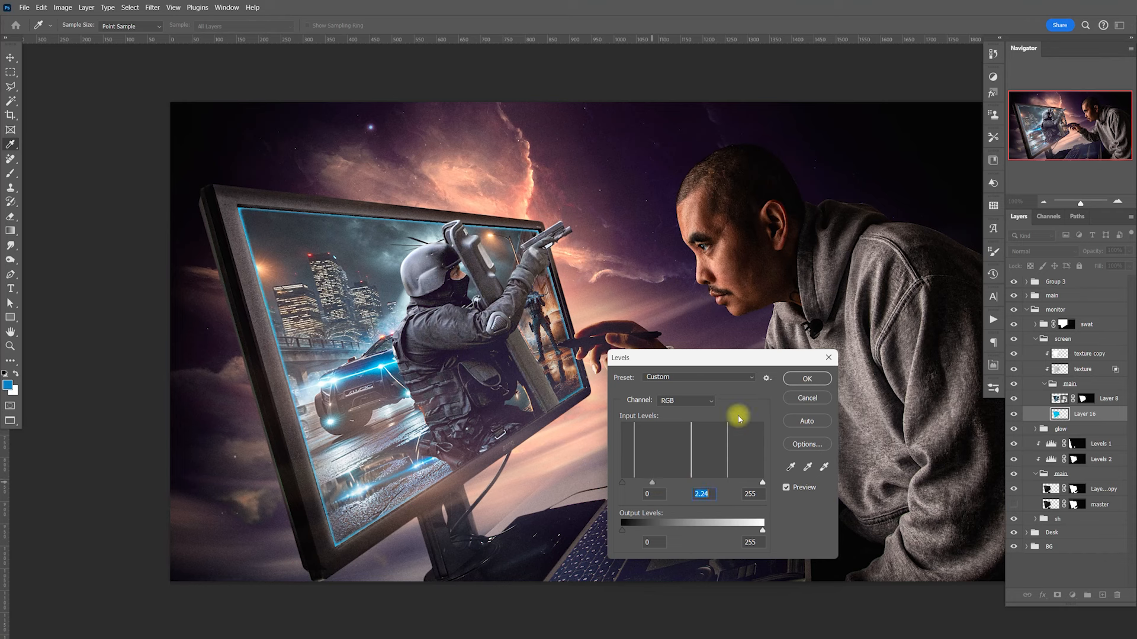
left_click(806, 379)
key("m")
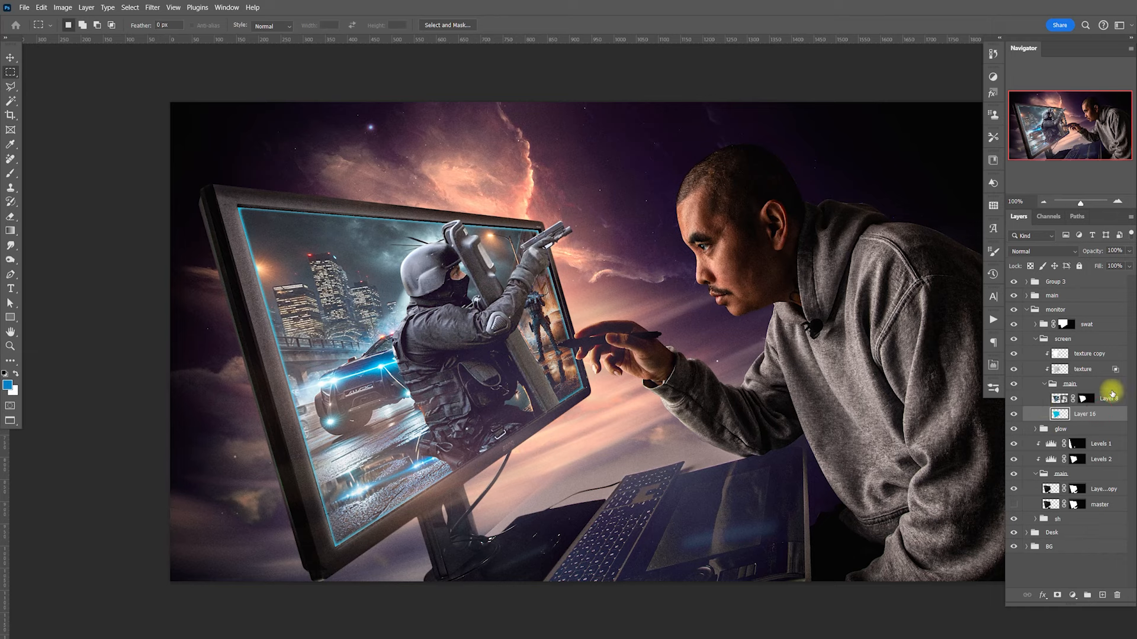
key("Delete")
Adjust Layer 8 slightly with Free Transform so the street scene fits the edges of the monitor screen
key("z")
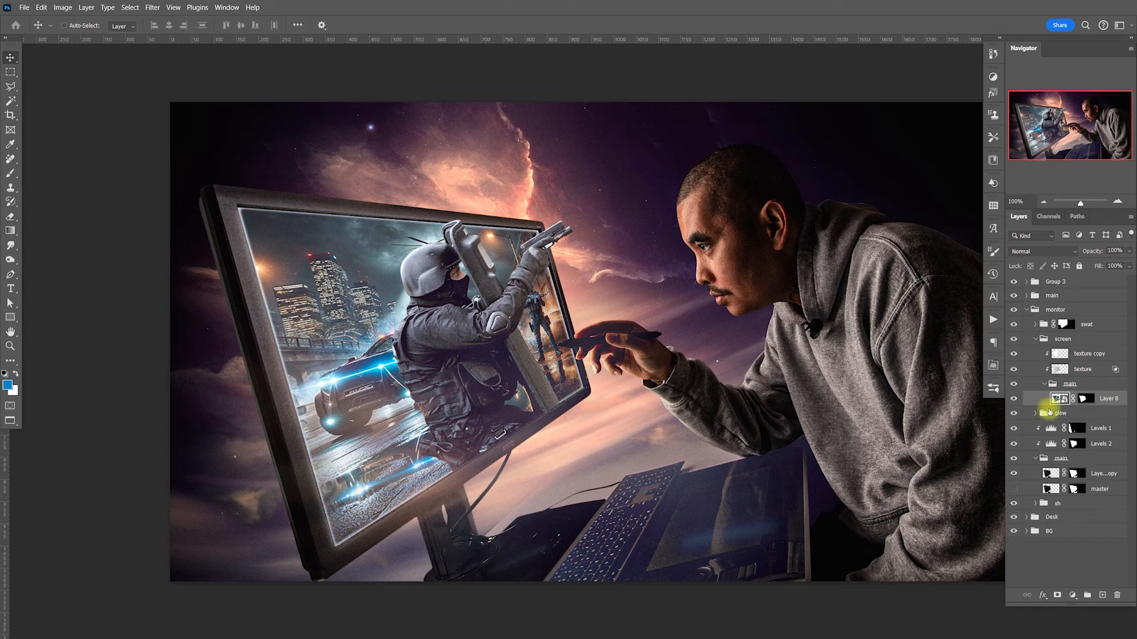
left_click_drag(531, 325, 571, 335)
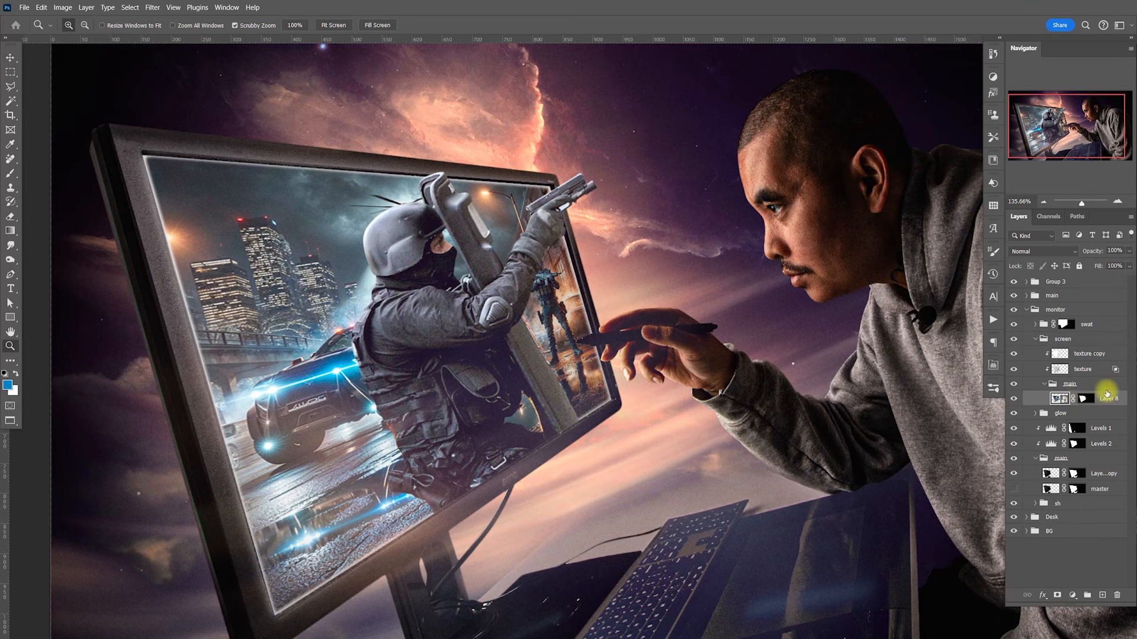
key("ctrl+t")
left_click_drag(615, 153, 614, 152)
key("z")
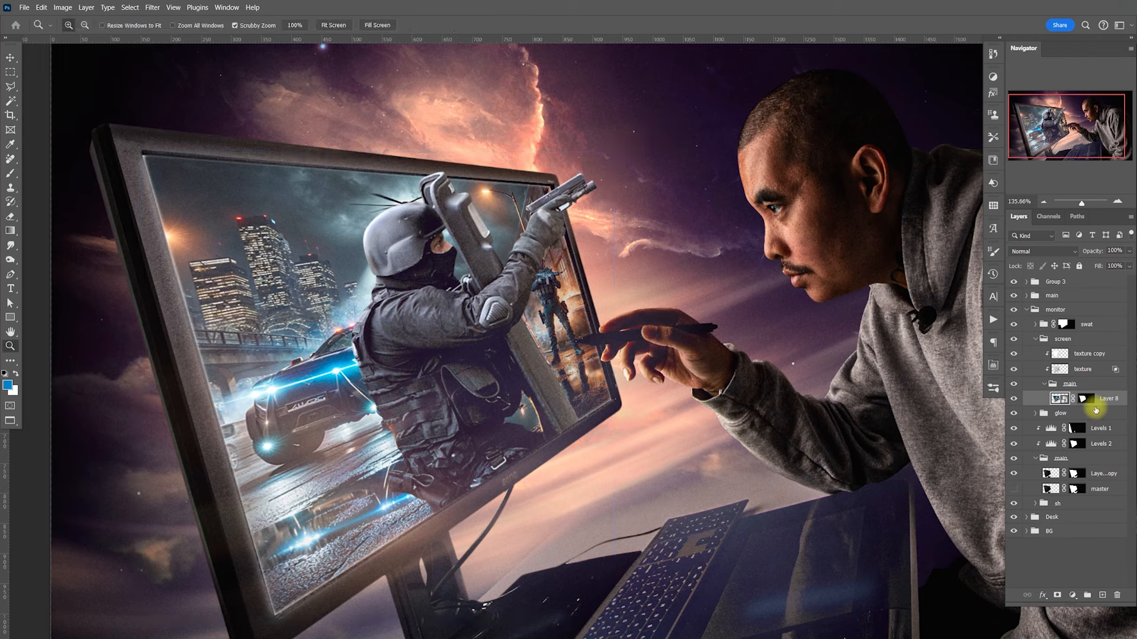
key("v")
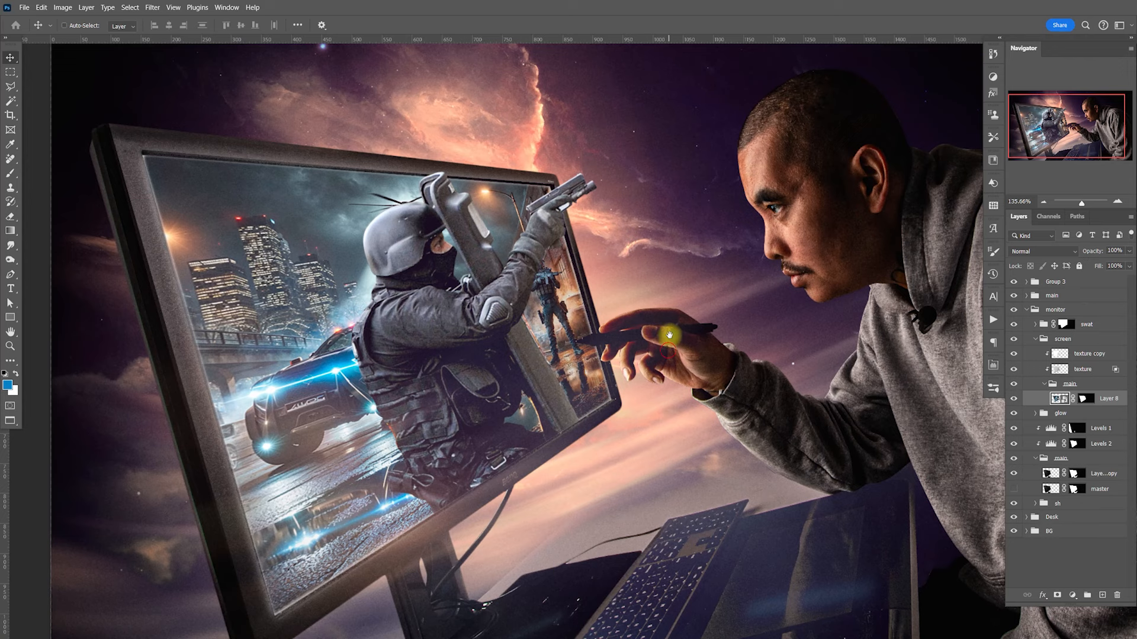
left_click_drag(670, 339, 672, 324)
key("ctrl")
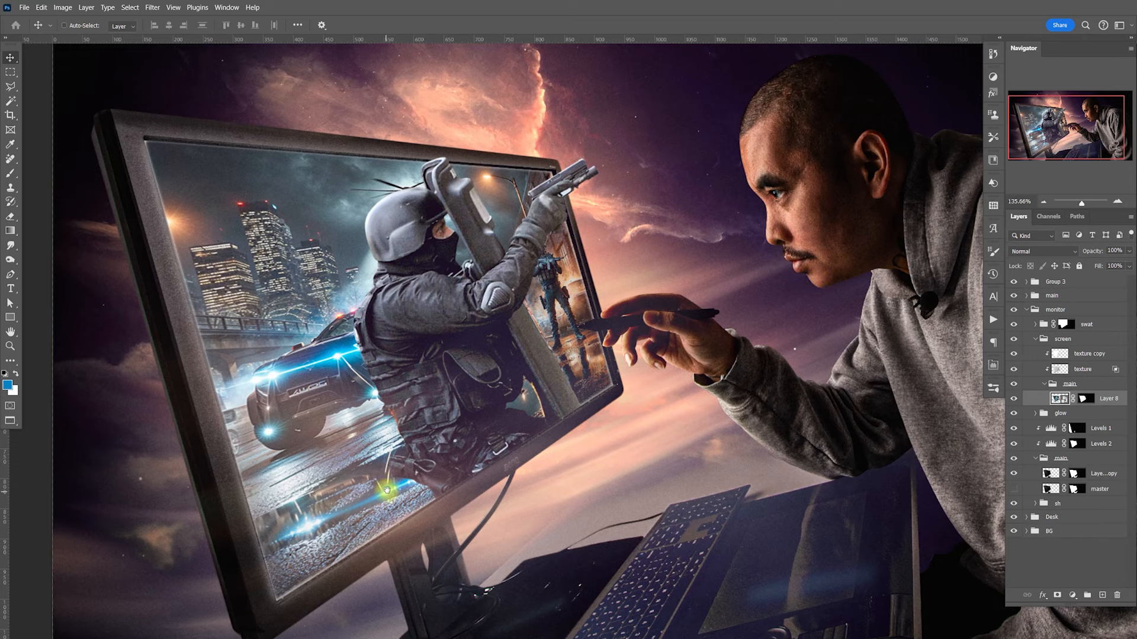
left_click_drag(386, 490, 397, 502)
key("ctrl+minus")
key("ctrl+minus")
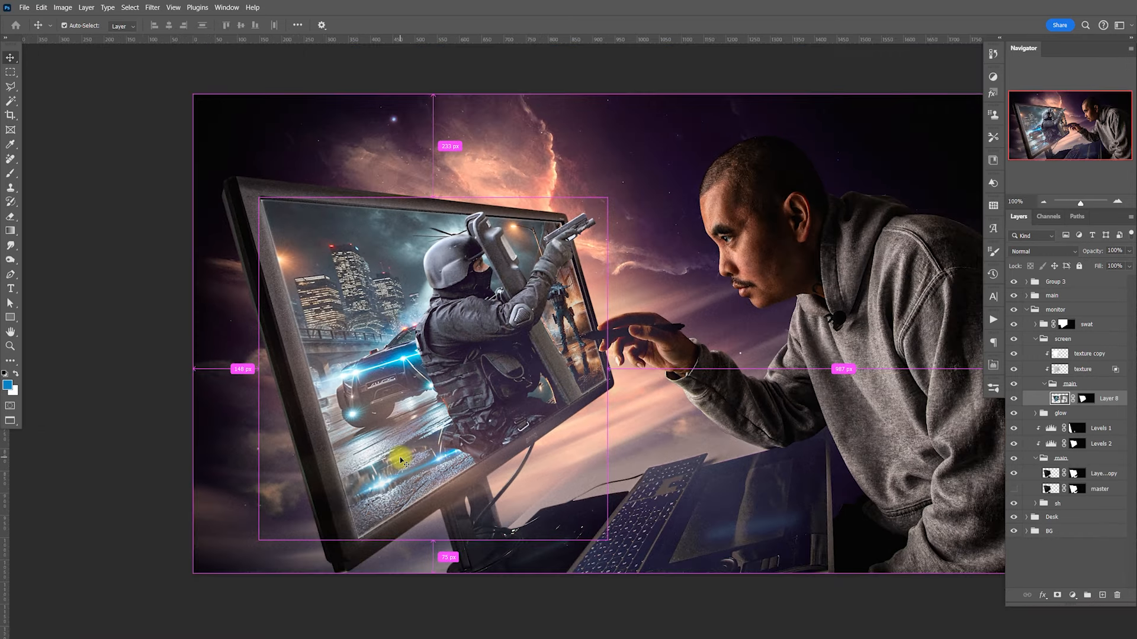
key("ctrl+plus")
key("ctrl+minus")
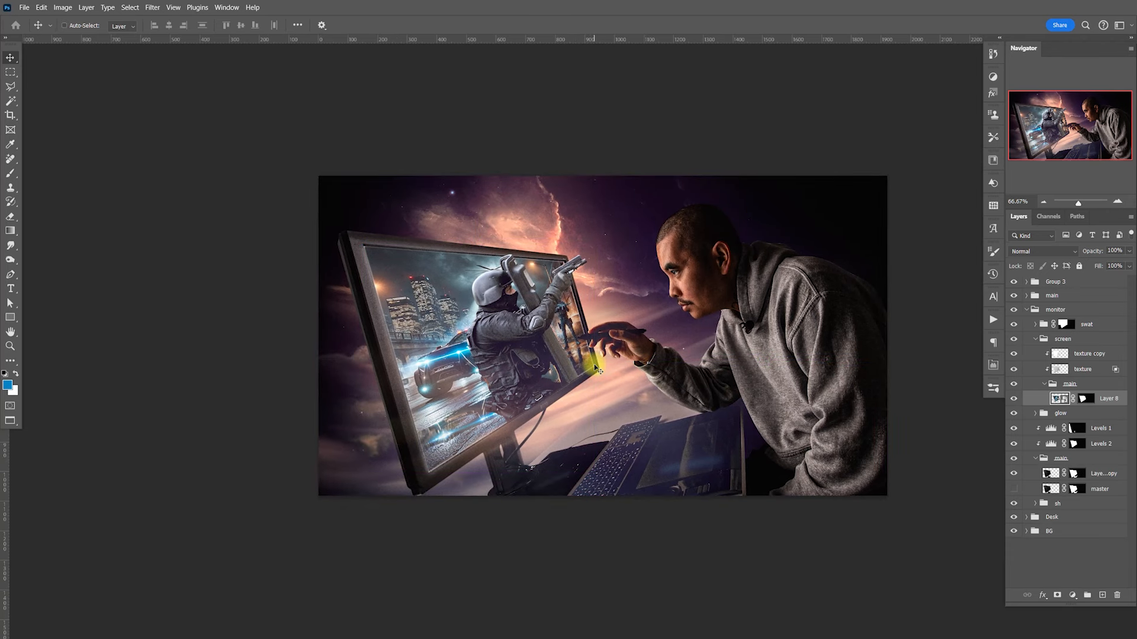
key("ctrl")
Collapse the screen group and examine what the glow group and its Layer 7 contribute by toggling their visibility
left_click(1035, 340)
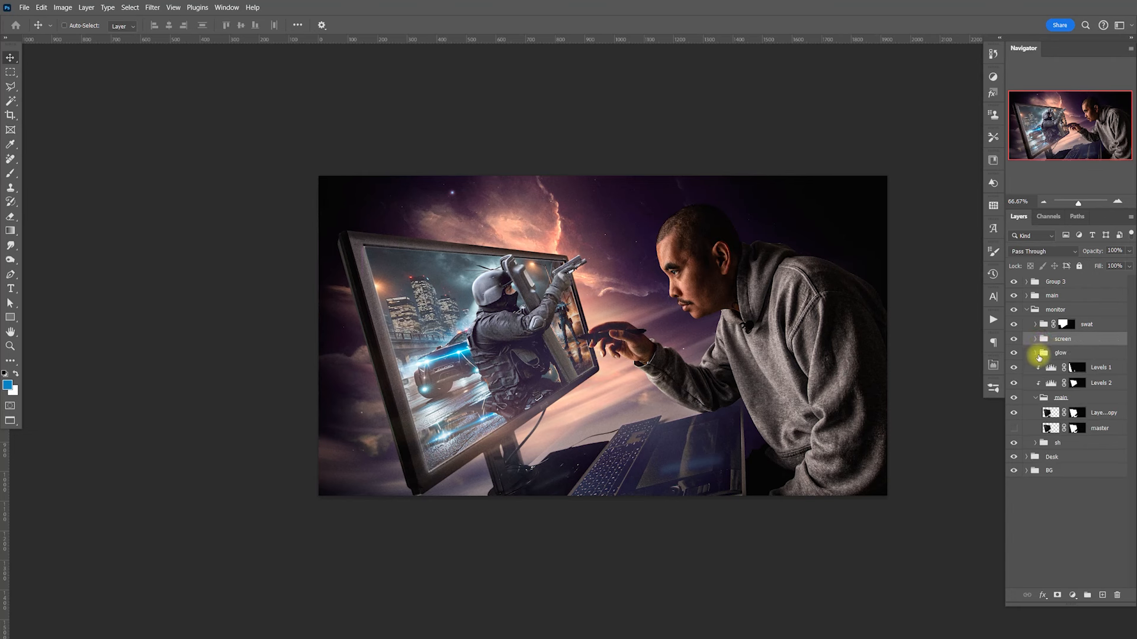
left_click(1014, 354)
left_click(1014, 354)
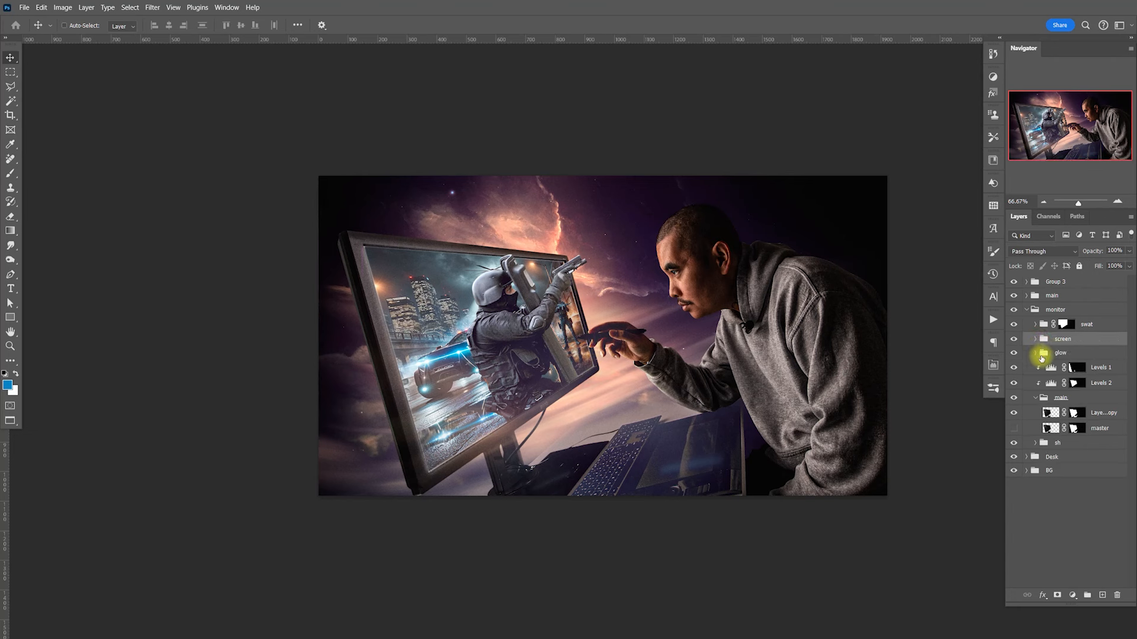
left_click(1035, 353)
left_click(1058, 354)
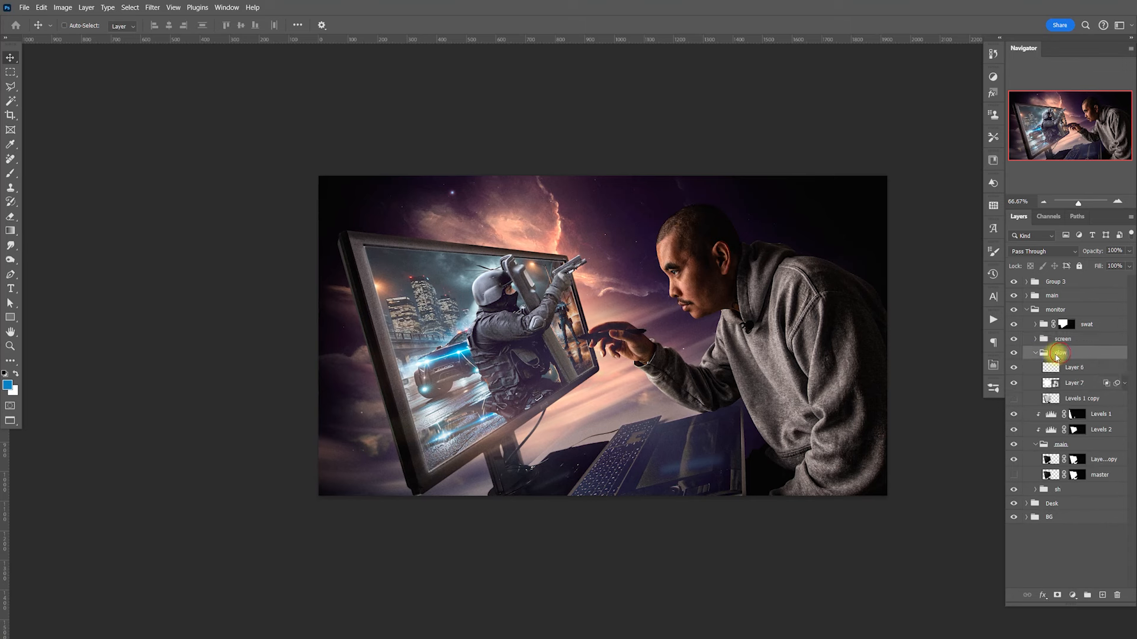
left_click(1059, 388)
left_click(1013, 383)
left_click(1014, 384)
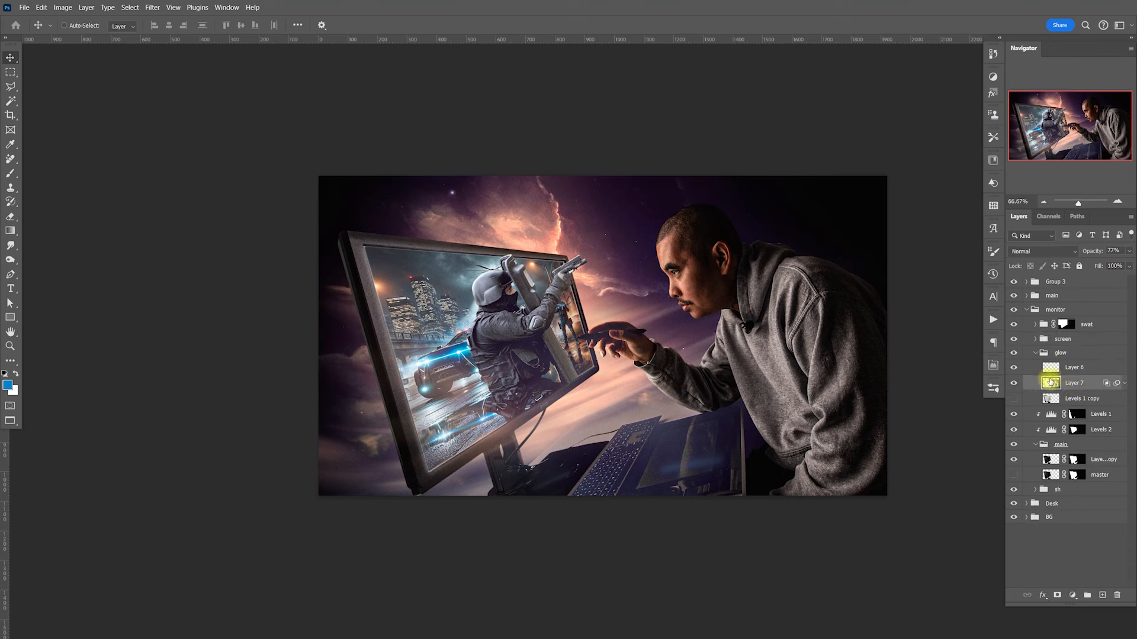
Try moving Layer 7 out of the glow group to above the screen group
left_click_drag(1073, 382, 1082, 334)
left_click(1036, 369)
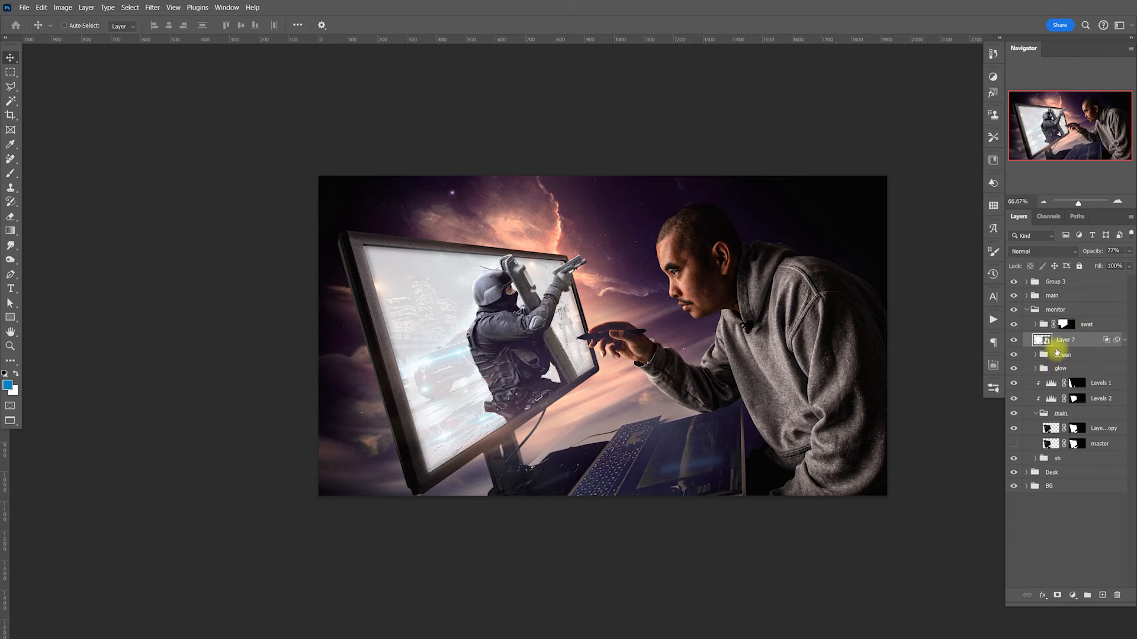
left_click(1036, 369)
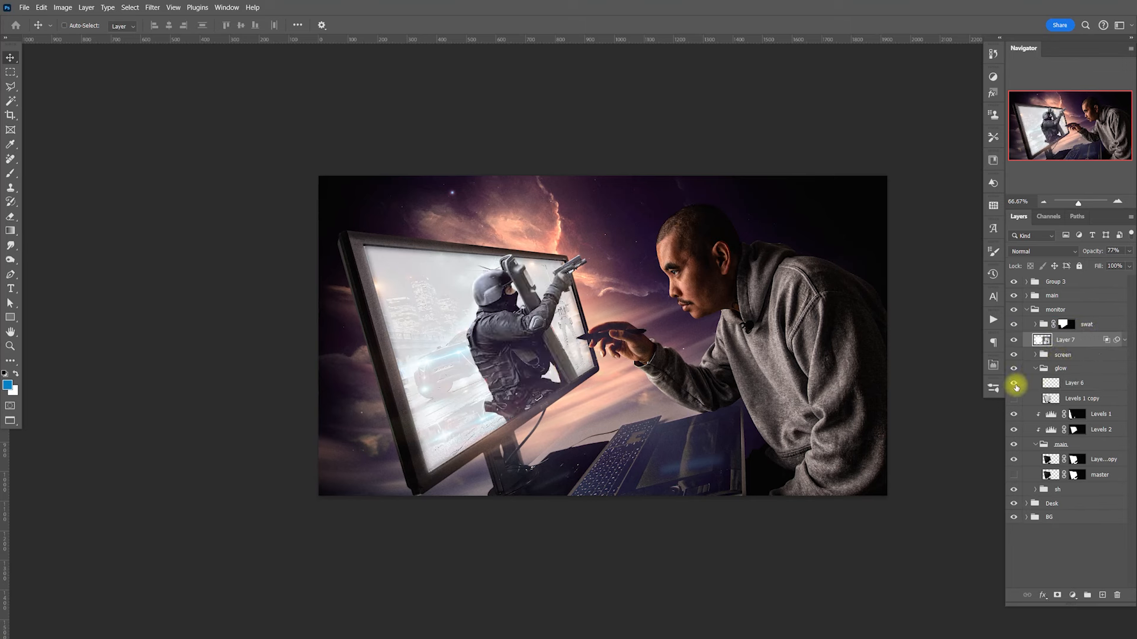
Place the whole glow group, with Layer 7 inside it, between the swat and screen groups
mouse_move(1072, 344)
left_mouse_down()
mouse_move(1072, 388)
mouse_move(1084, 332)
left_mouse_up()
left_click(1035, 353)
left_click(1070, 353)
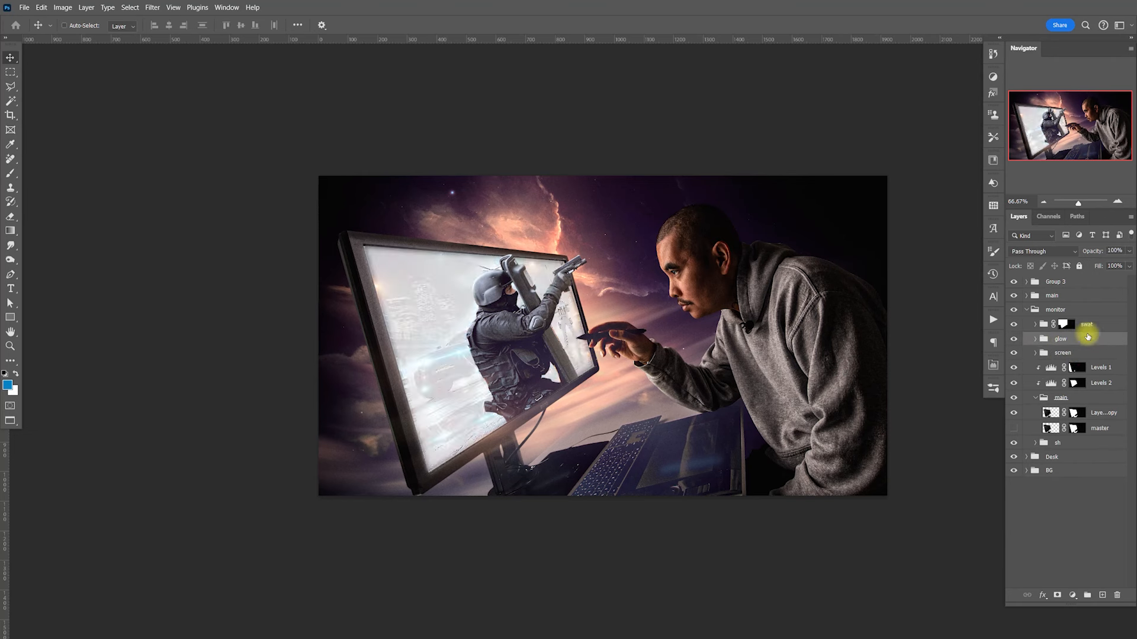
Expand the glow group, load the monitor screen's outline as a selection, and contract it
left_click(1036, 339)
left_click(1051, 371, "ctrl")
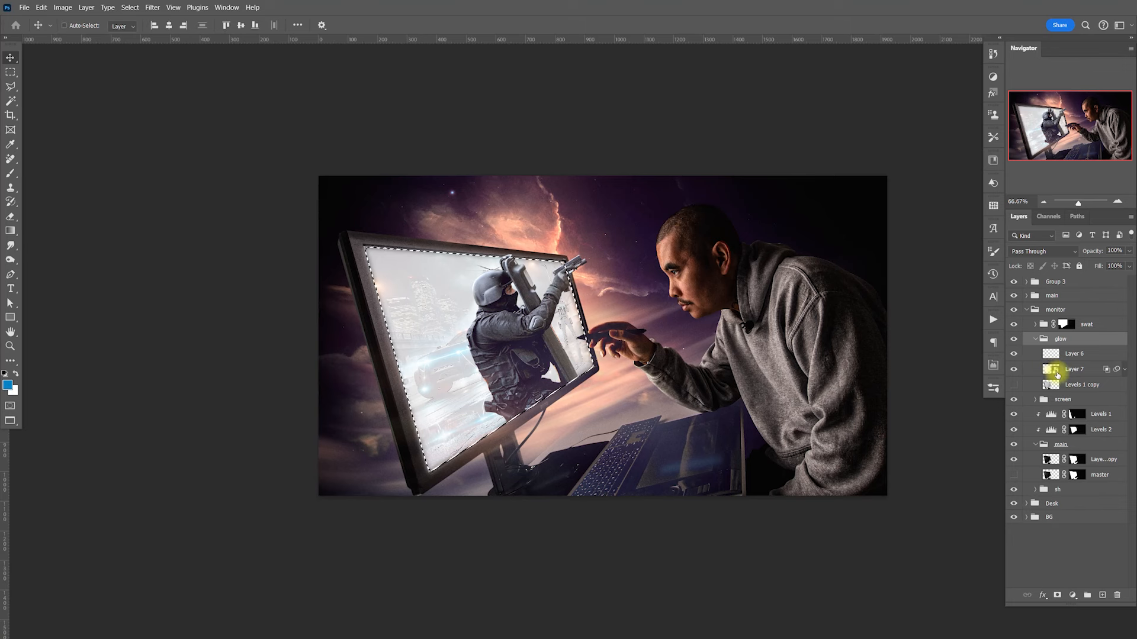
key("ctrl+d")
left_click(1079, 433, "ctrl")
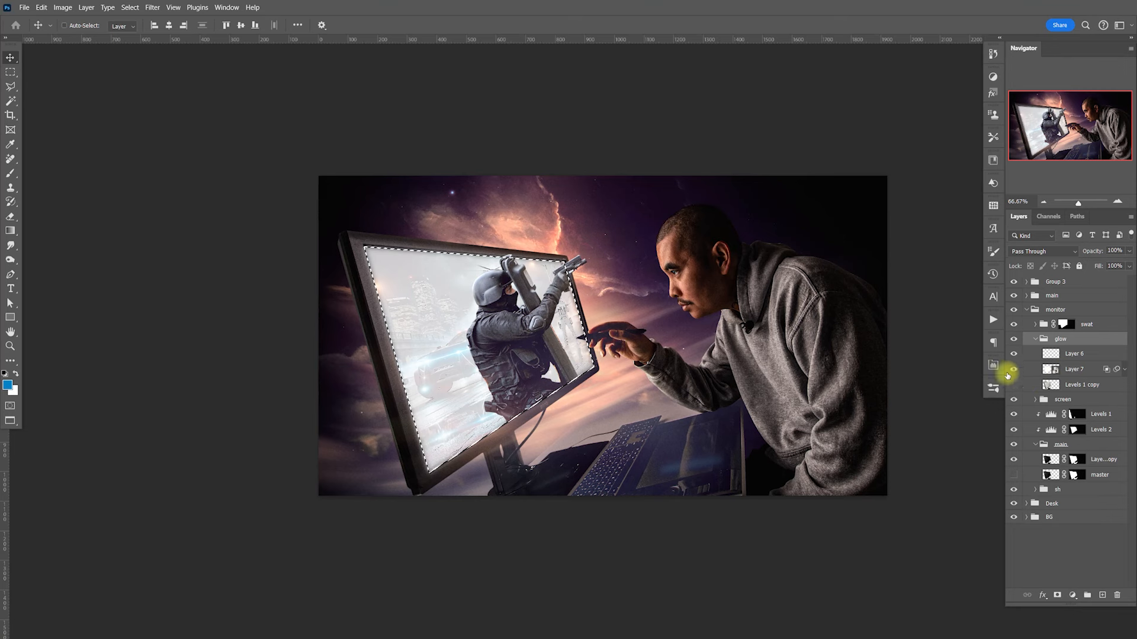
left_click(130, 7)
mouse_move(207, 171)
left_click(266, 197)
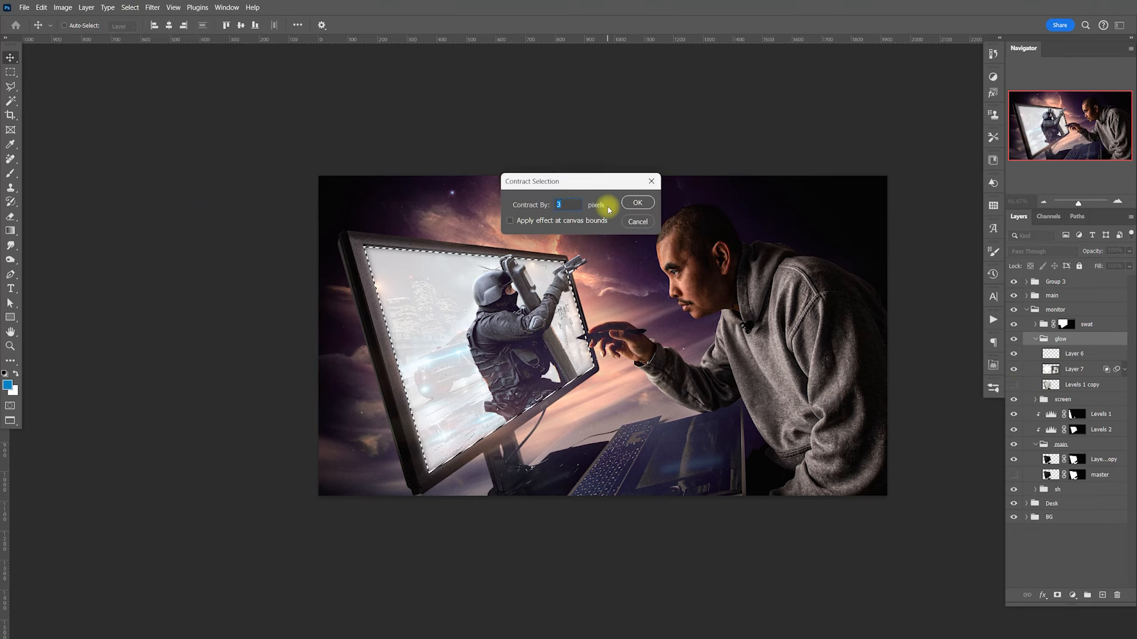
key("Return")
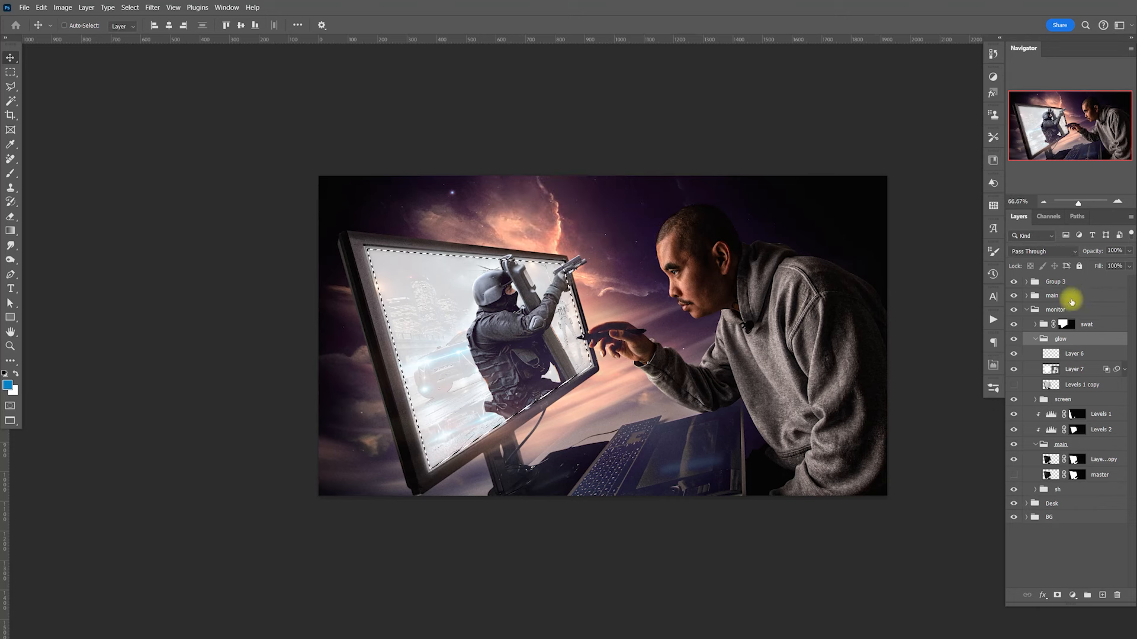
Soften the contracted screen selection in Select and Mask with a 7 px feather
left_click(10, 72)
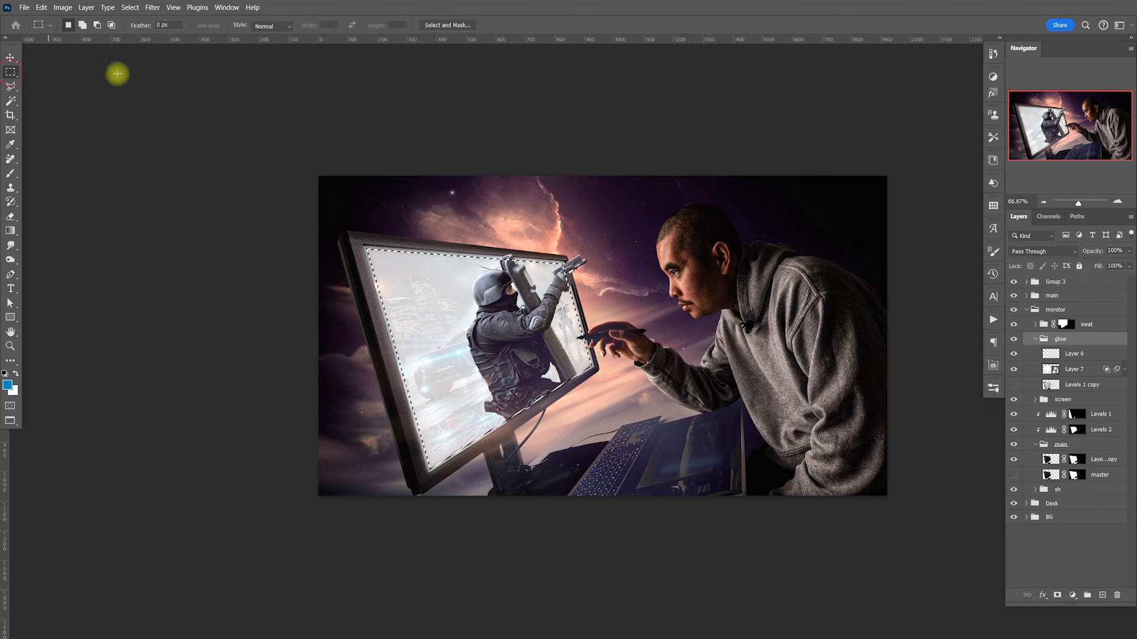
left_click(447, 25)
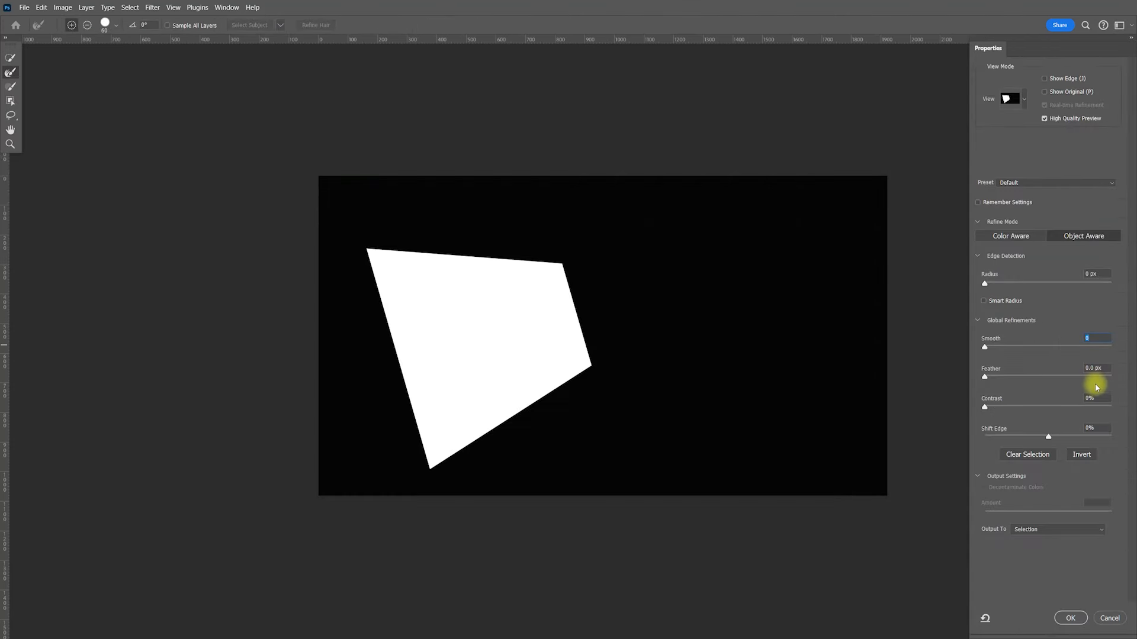
left_click(1098, 367)
type("7")
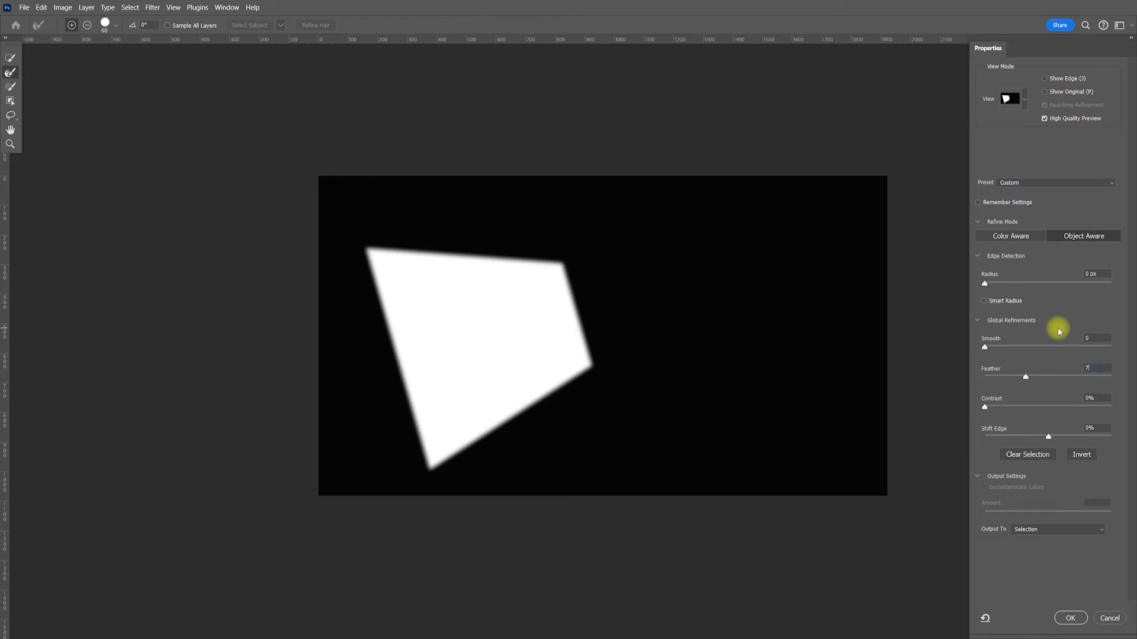
left_click(1070, 618)
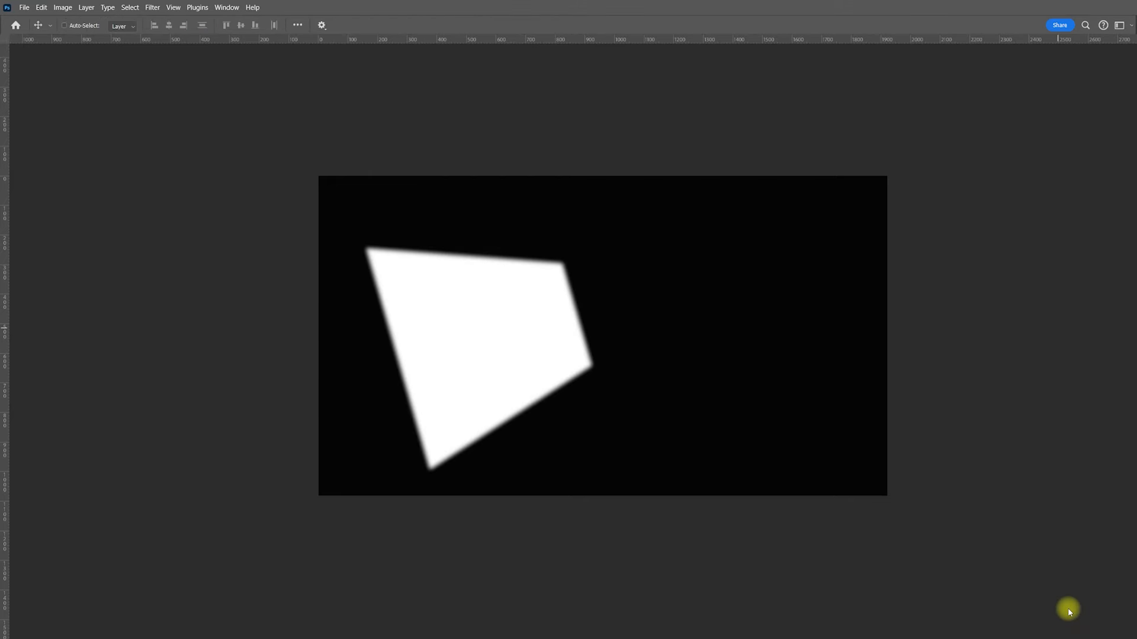
Collapse the glow group, add the feathered selection as its mask, and invert the mask to keep only an edge glow
left_click(1031, 371)
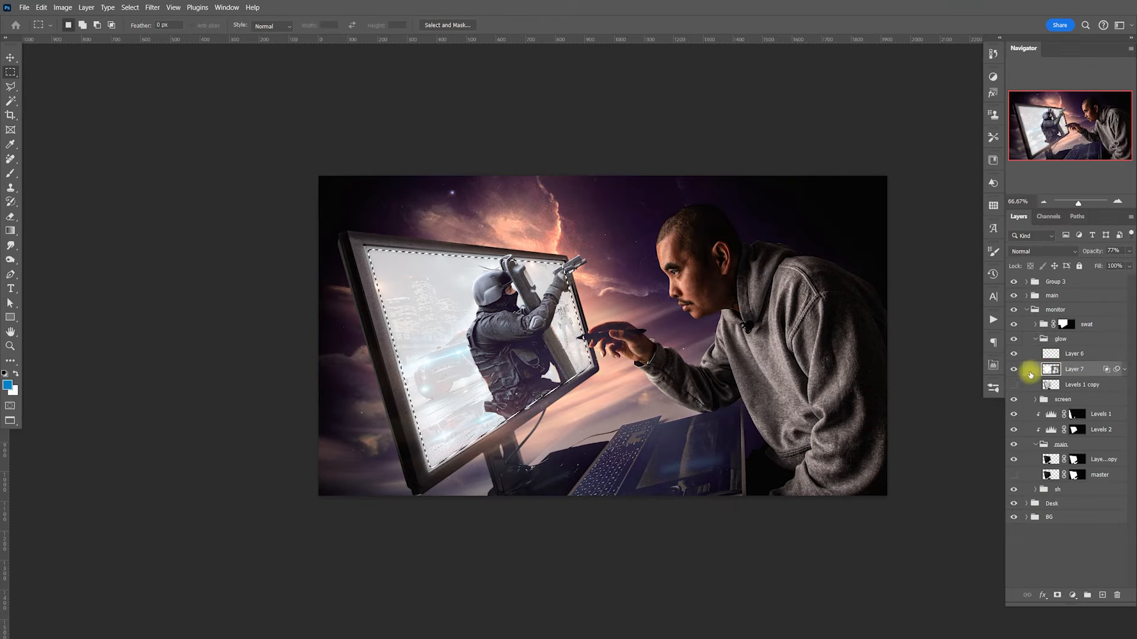
left_click(1035, 339)
left_click(1058, 340)
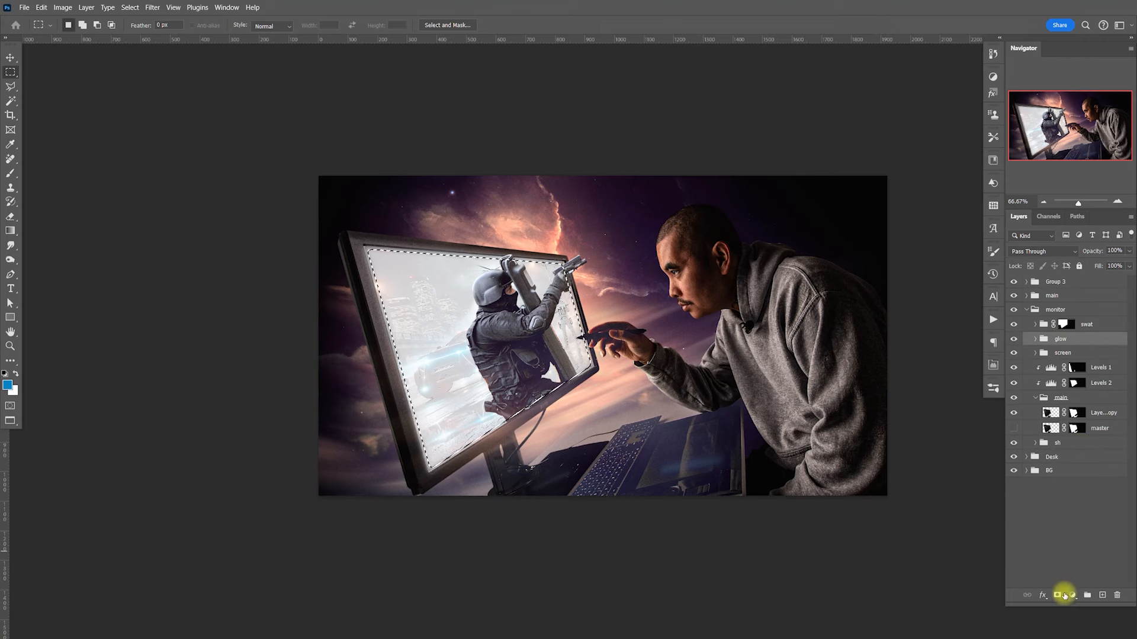
left_click(1058, 595)
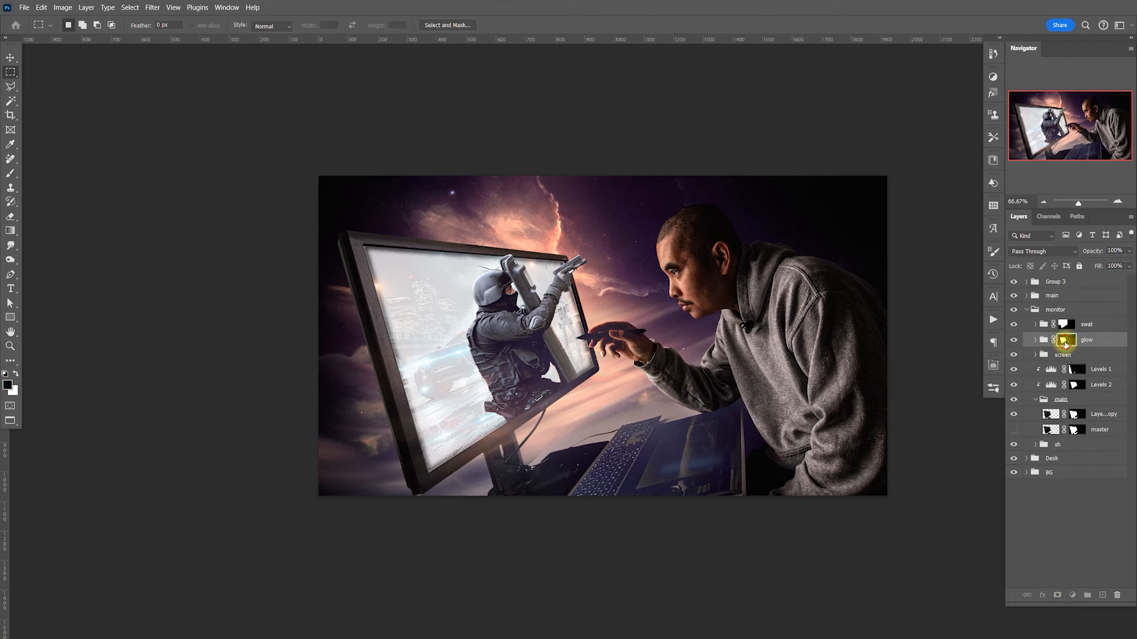
key("ctrl+i")
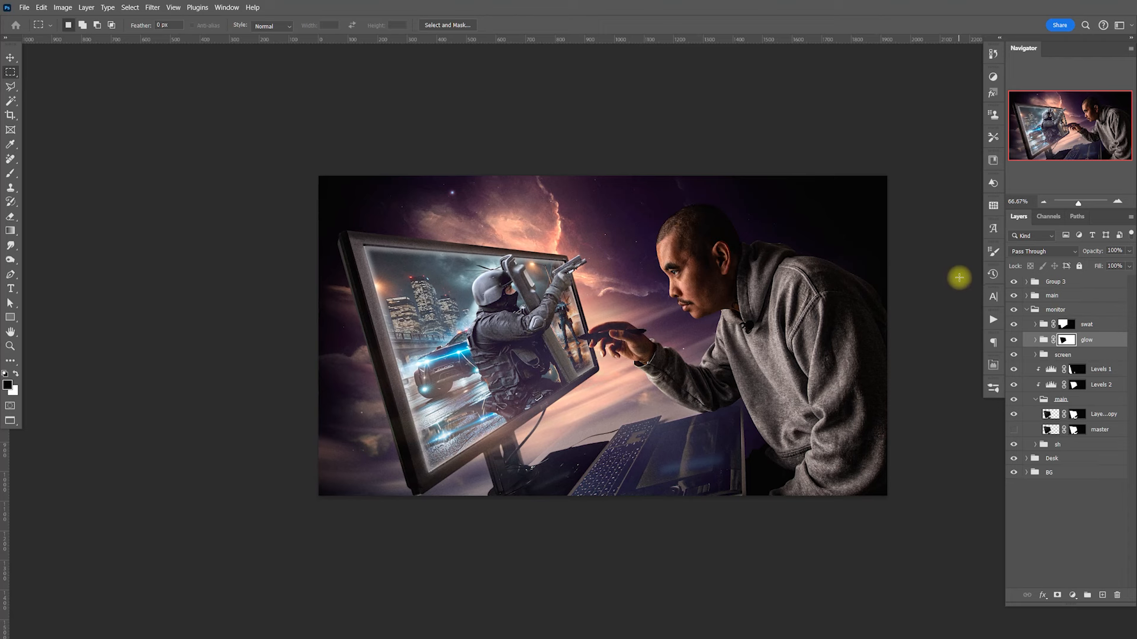
Compare the composite with and without the glow group, and leave the group hidden
left_click(1014, 340)
left_click(1016, 342)
left_click(1016, 342)
left_click(1016, 342)
left_click(1016, 342)
left_click(1016, 342)
left_click(1016, 341)
left_click(1016, 341)
left_click(1015, 342)
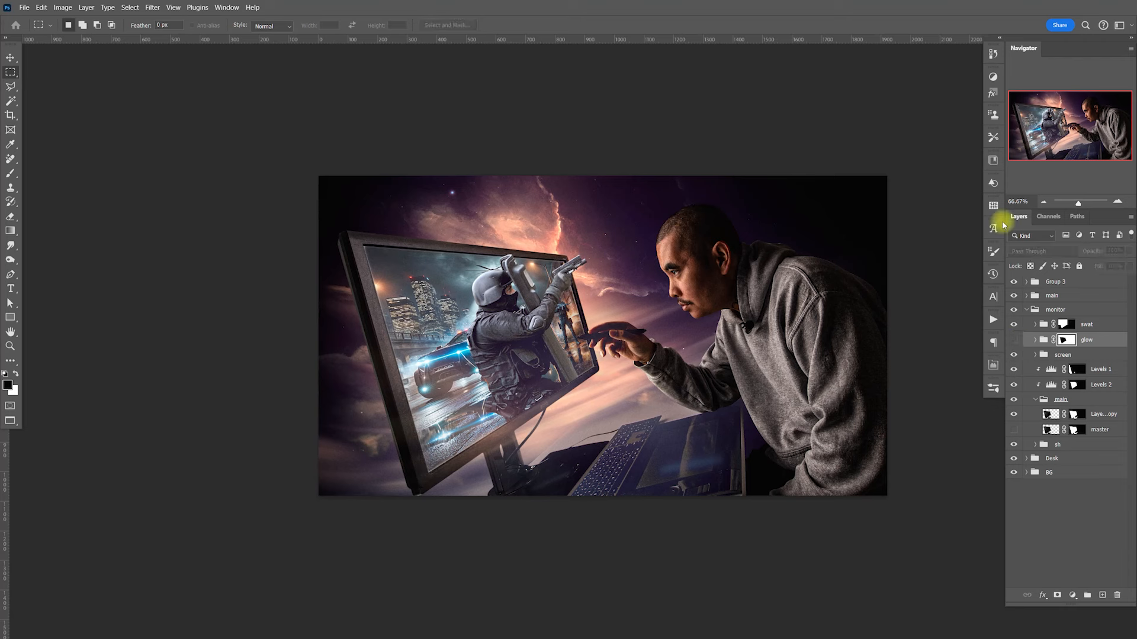
Expand the swat group and put Layer 15 copy, Layer 15 and master into a new nested group
key("v")
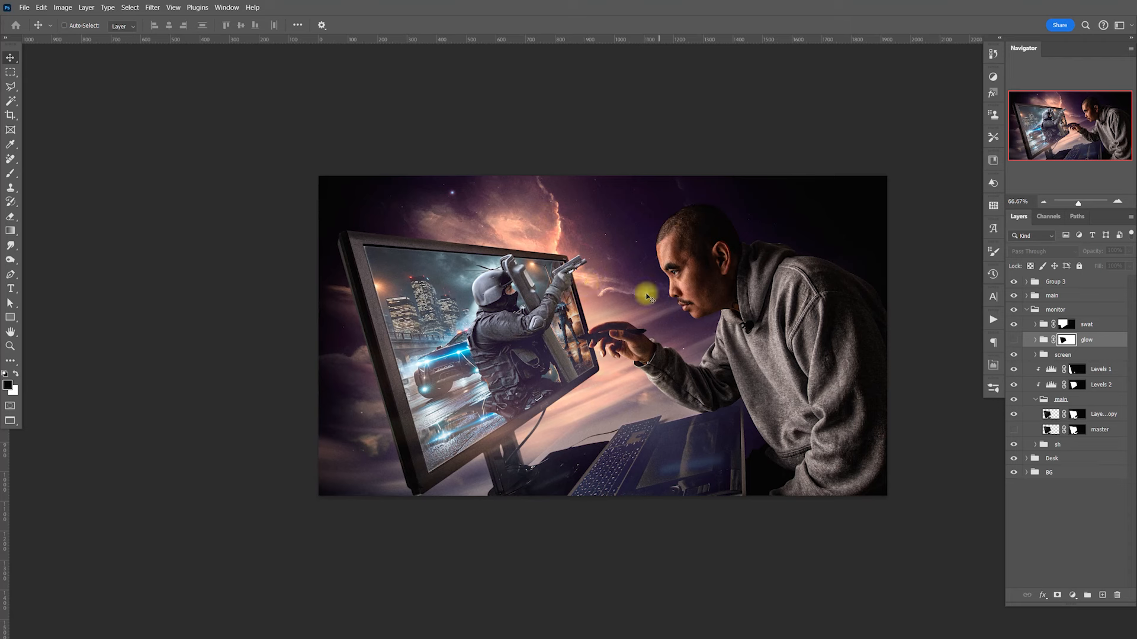
left_click(1028, 310)
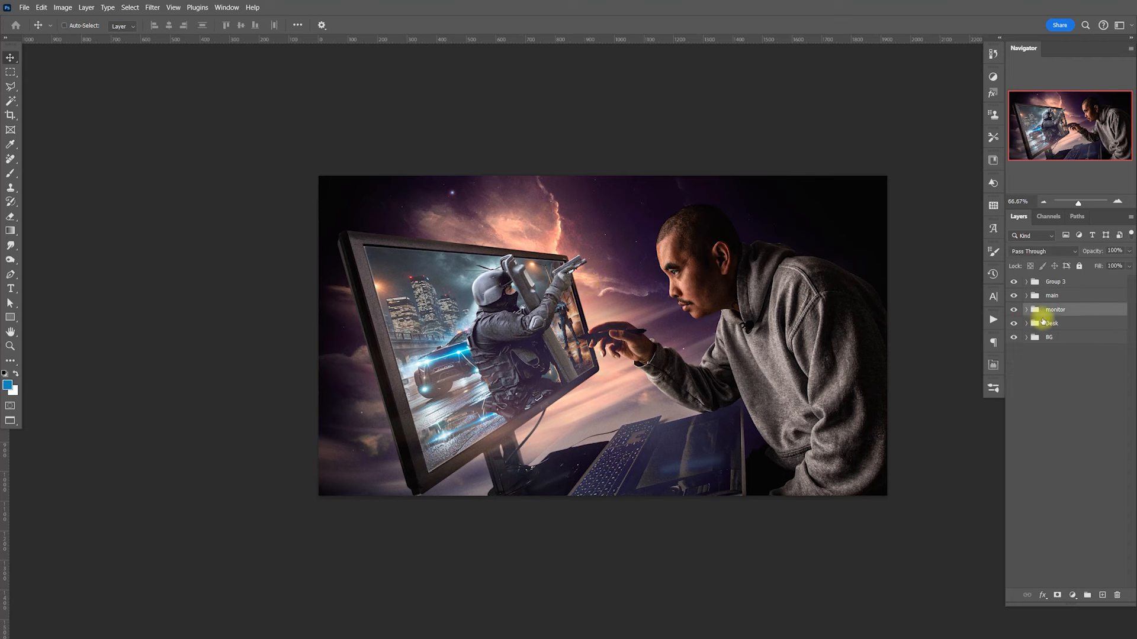
left_click(1027, 311)
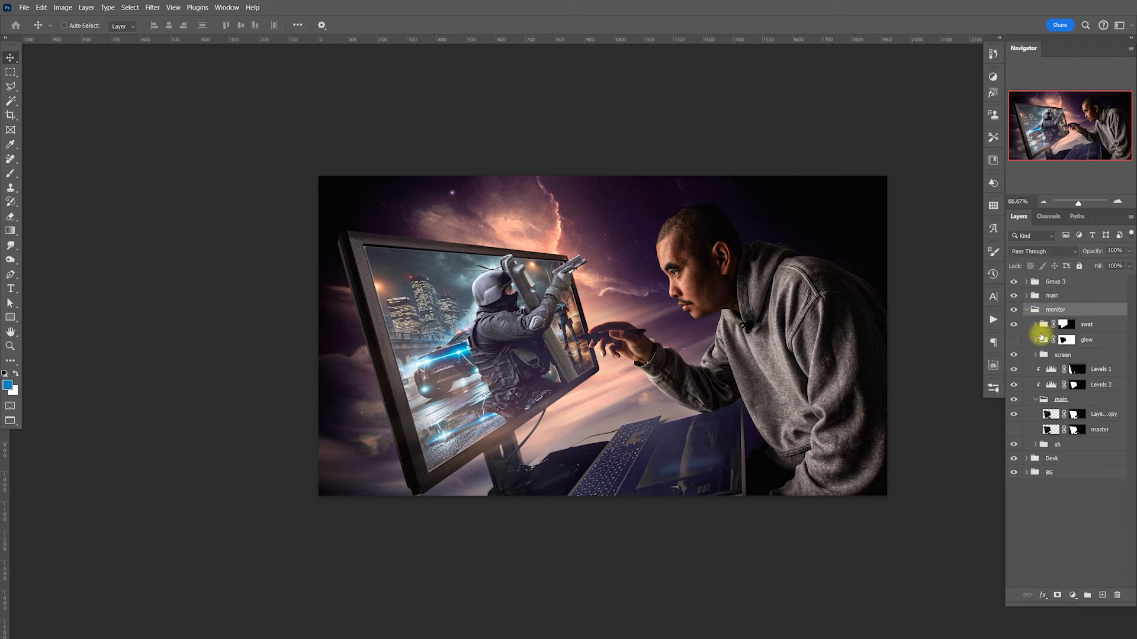
left_click(1035, 325)
left_click(1074, 342)
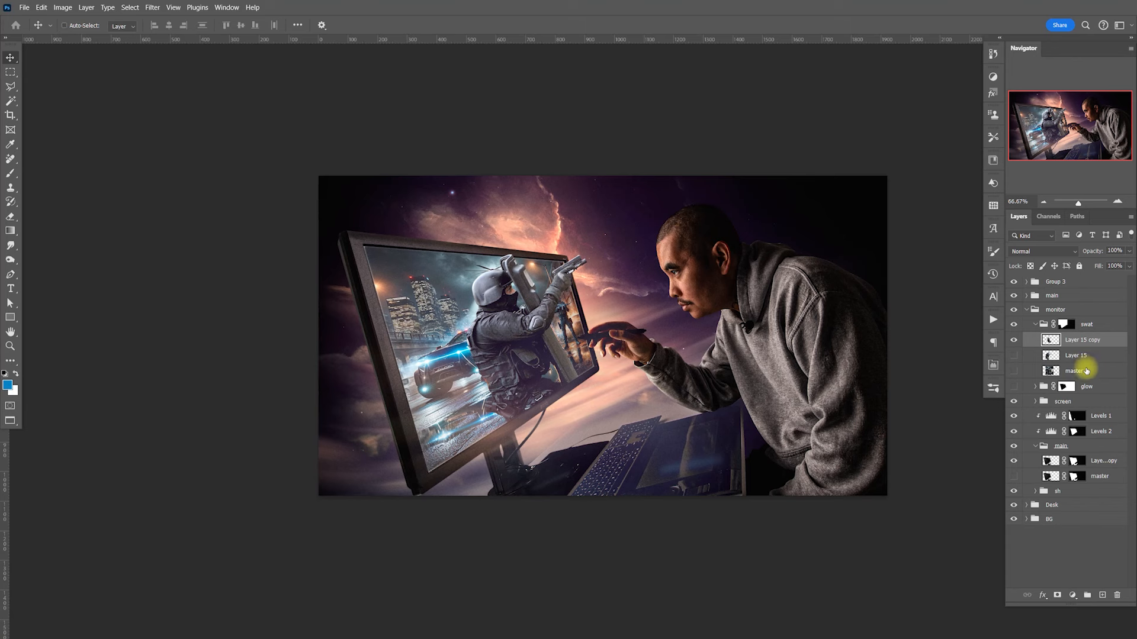
left_click(1092, 372, "shift")
key("ctrl+g")
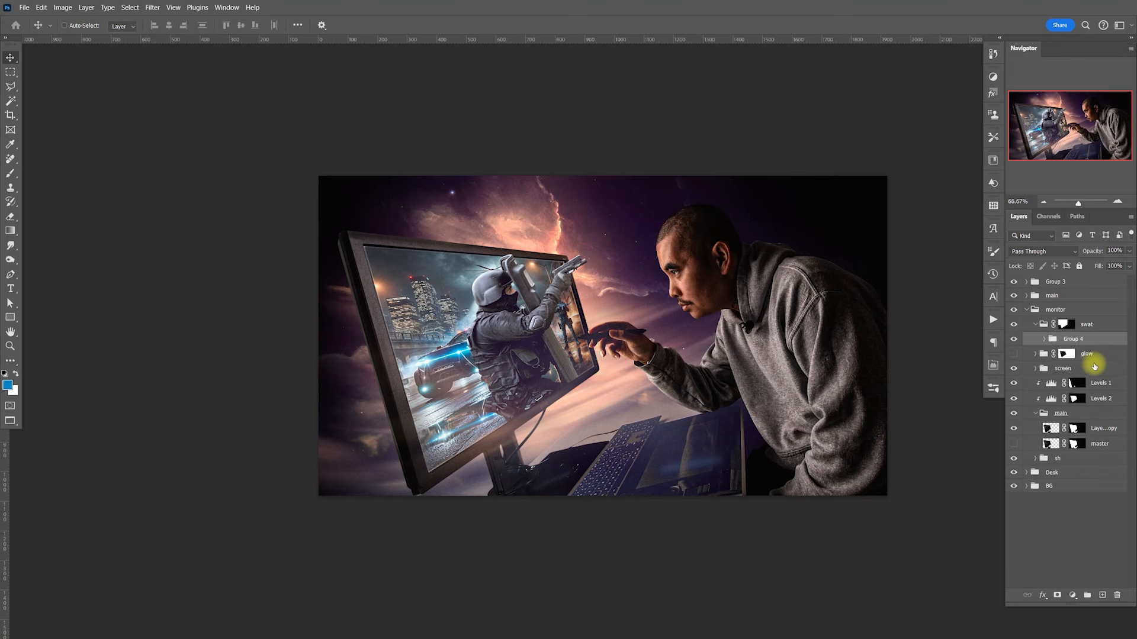
Try the Smooth action on Layer 15 copy inside the nested officer group
left_click(1045, 340)
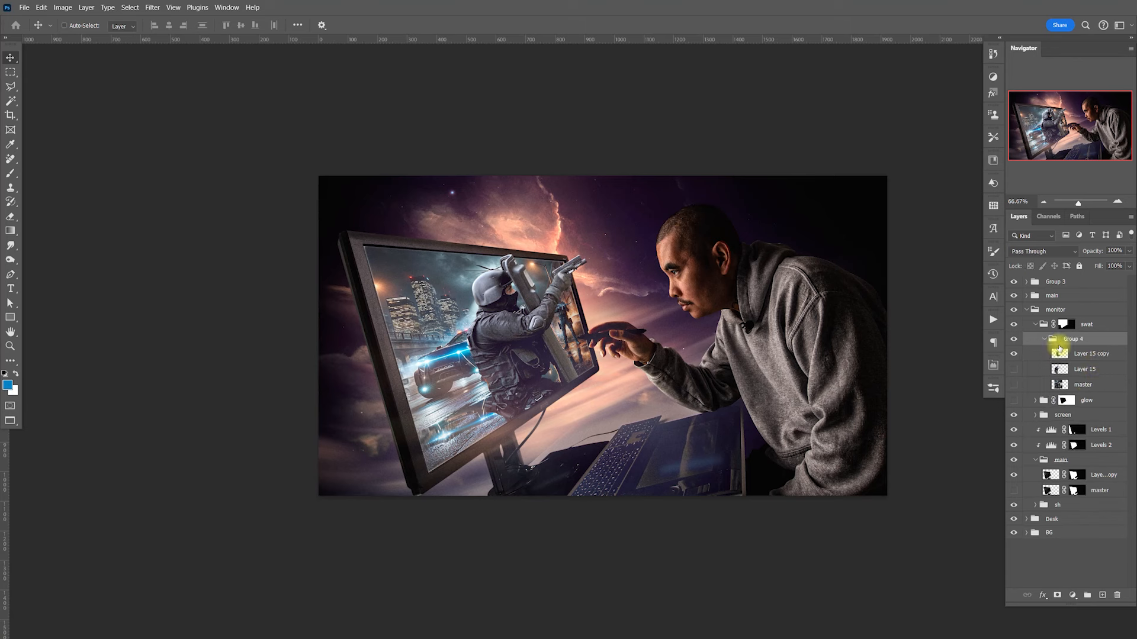
left_click(1089, 357)
left_click(993, 320)
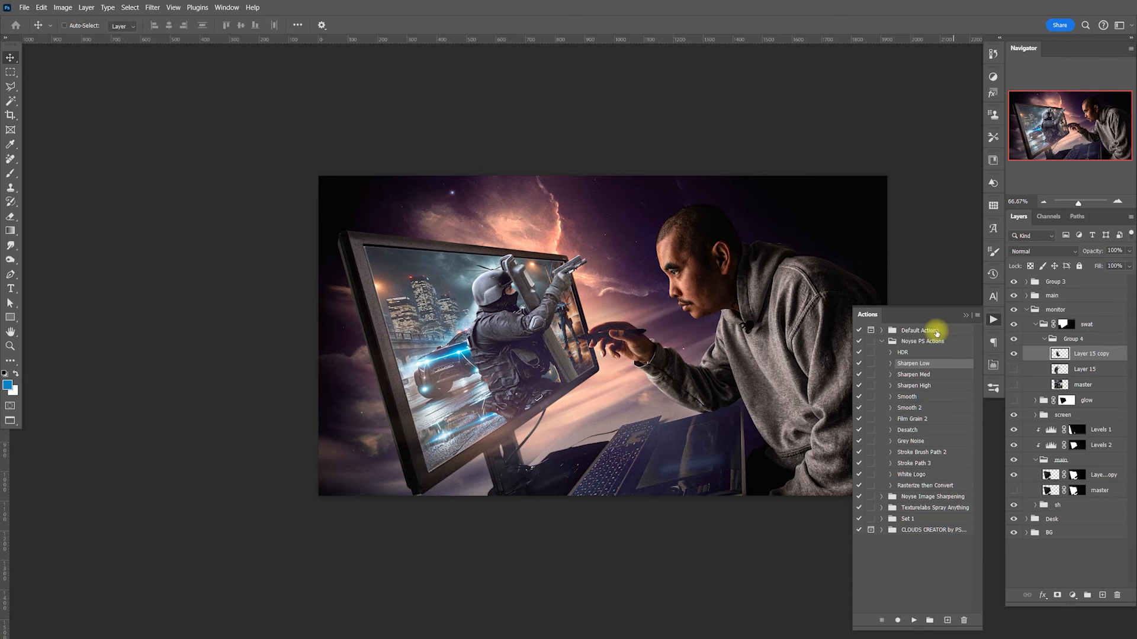
left_click(915, 397)
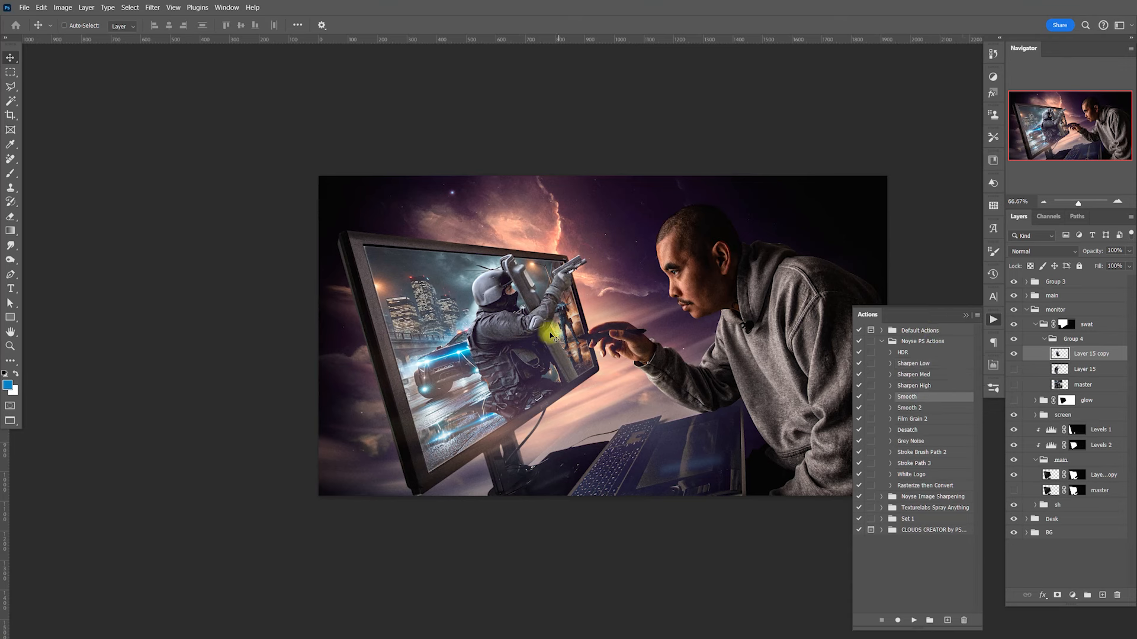
key("ctrl")
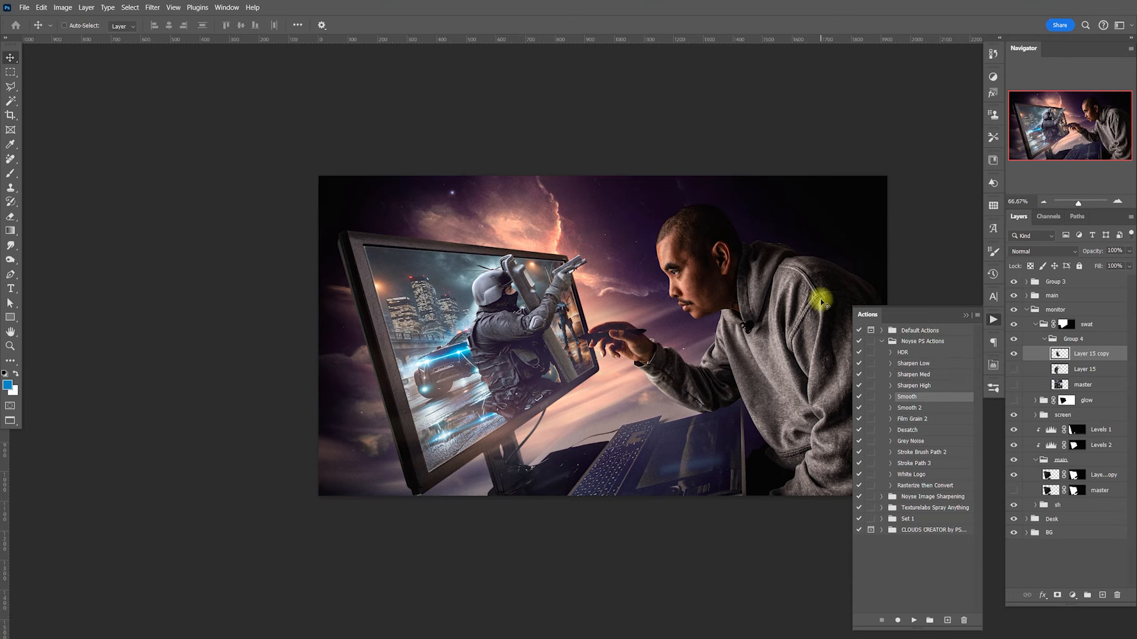
left_click(753, 487)
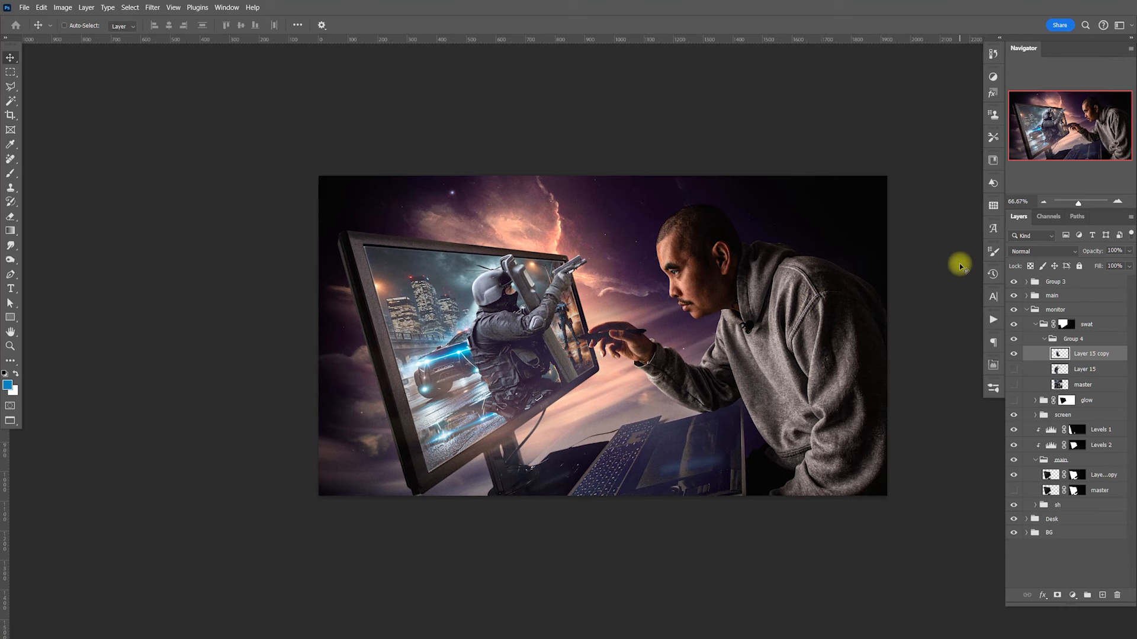
Collapse the nested officer group, clip a new layer to it, and fill that layer with black
left_click(1050, 338)
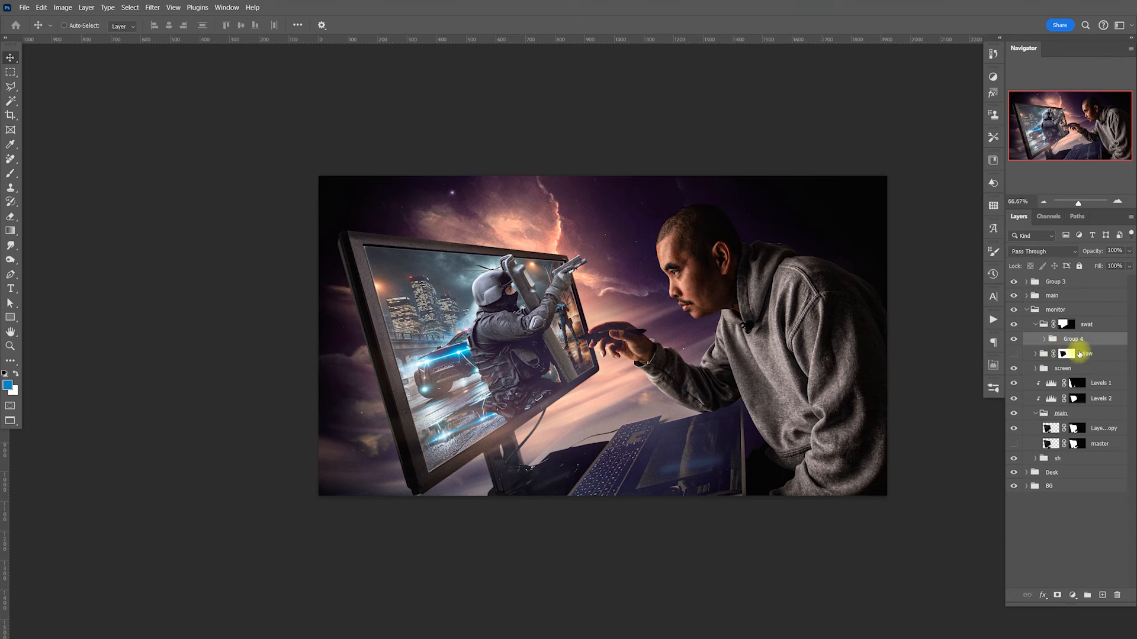
left_click(1103, 595)
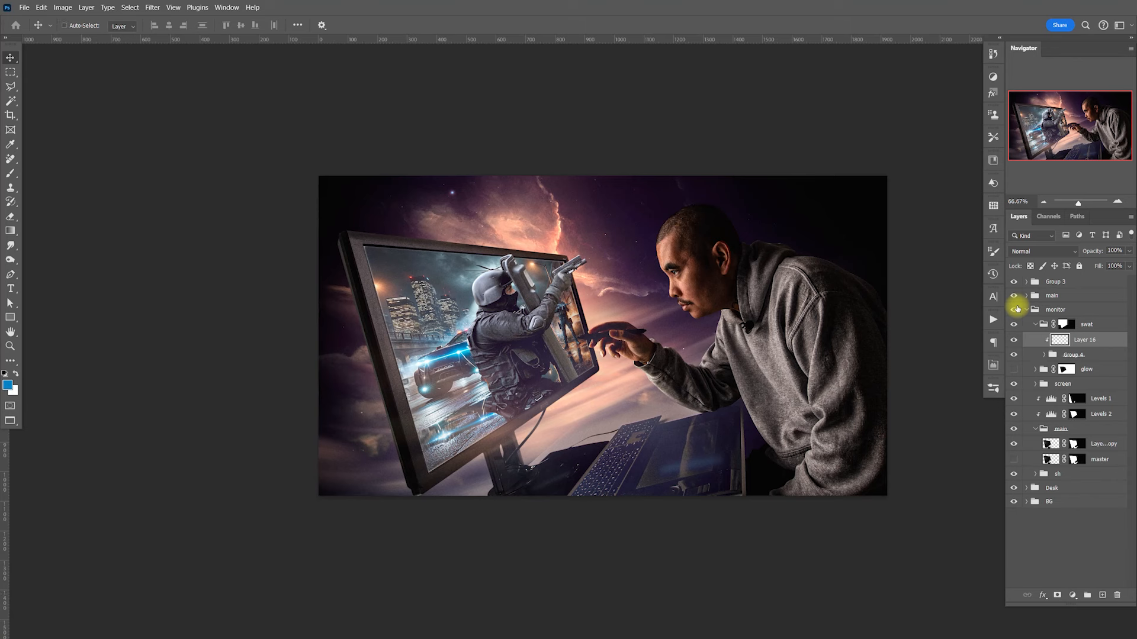
key("d")
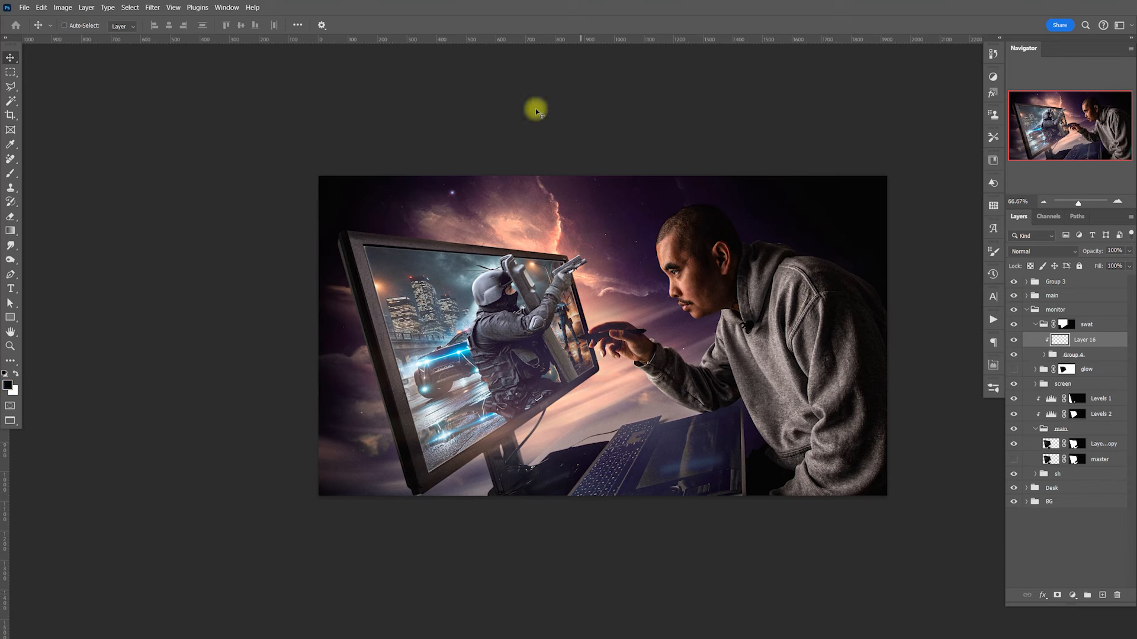
key("alt+BackSpace")
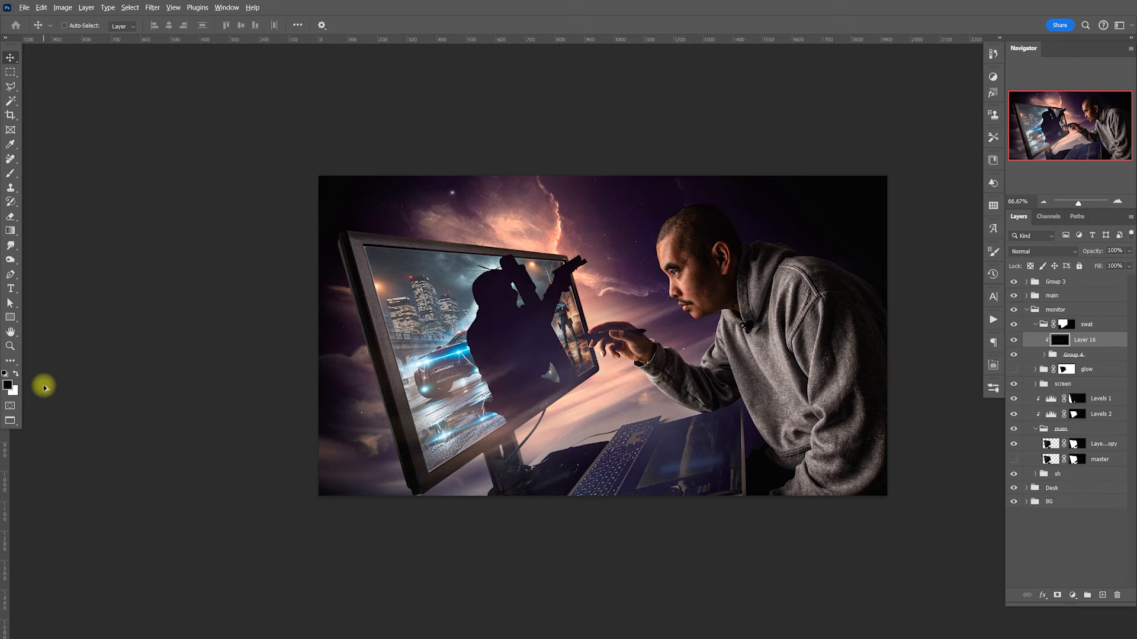
Erase the black fill over the officer's head, arms and weapon with a large soft eraser reduced to 900 px
key("e")
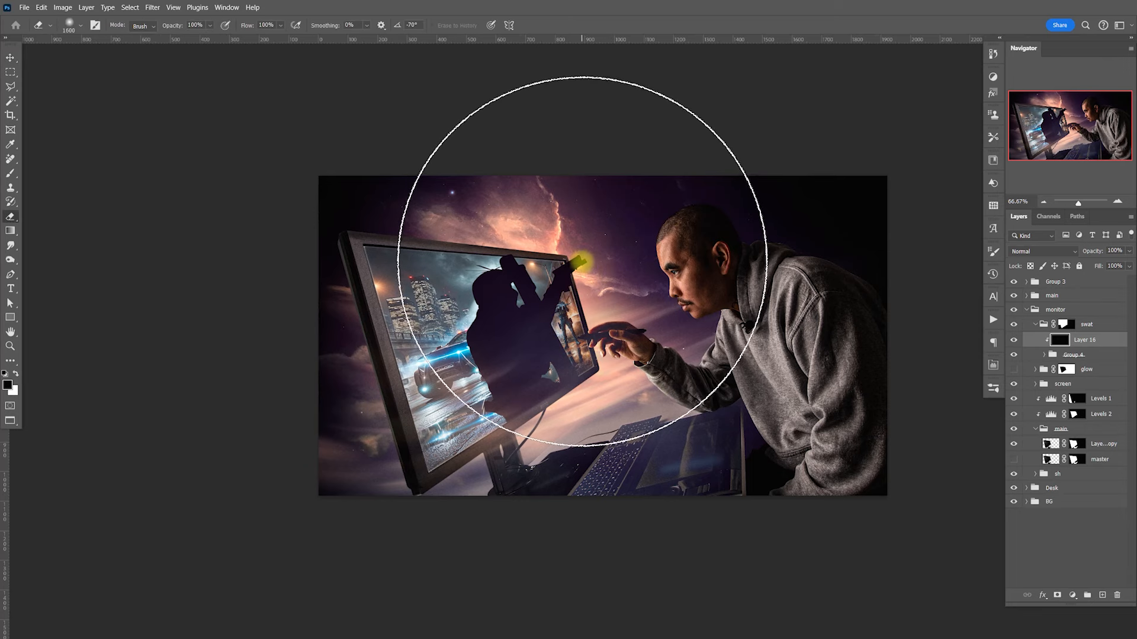
key("bracketleft")
key("bracketleft")
key("bracketleft")
key("bracketleft")
key("bracketleft")
left_click(604, 234)
key("bracketleft")
key("bracketleft")
left_click_drag(599, 242, 617, 303)
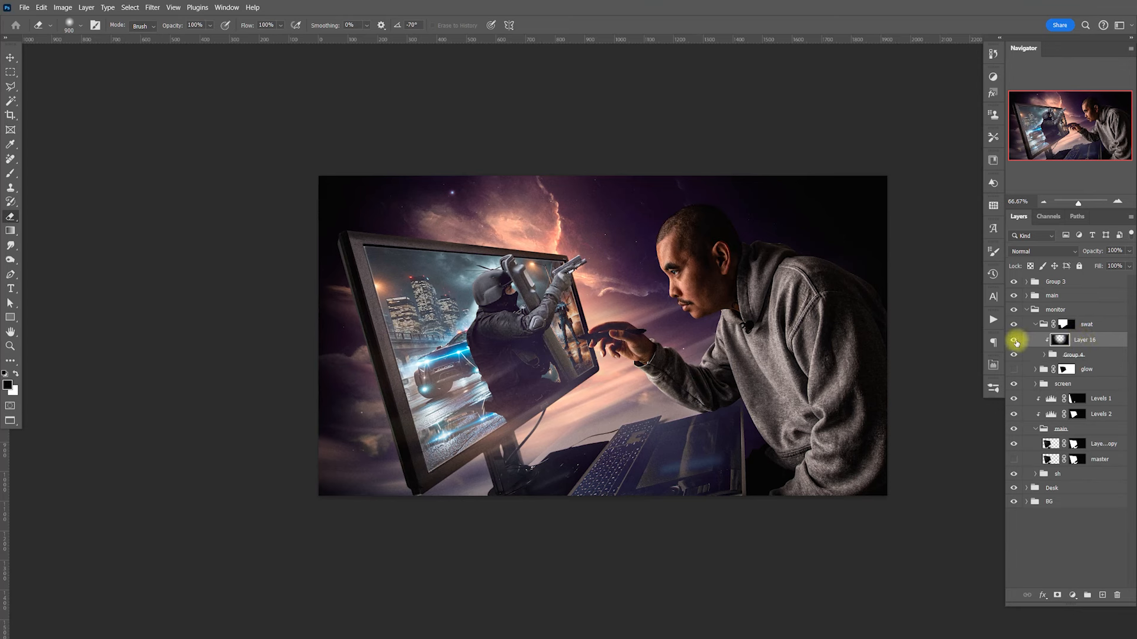
Hide Layer 16 and add a second black-filled layer beneath it, clipped to the nested officer group
left_click(1015, 343)
left_click(1084, 355)
left_click(1102, 595)
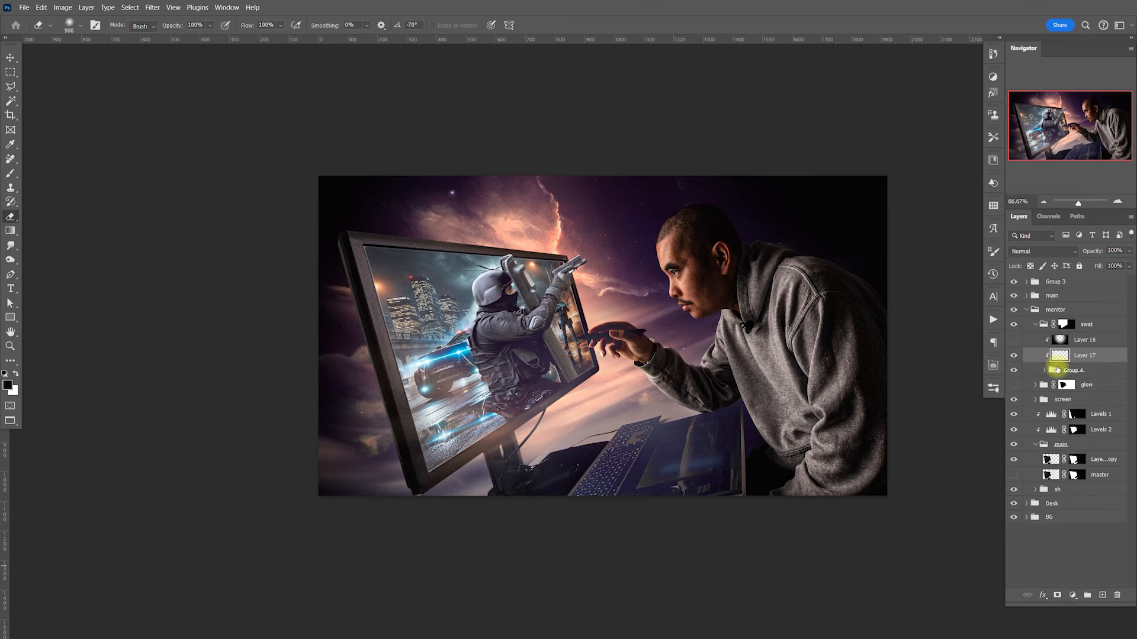
key("alt+BackSpace")
Split Layer 17's Blend If sliders for the underlying layer to 0/255 and 0/255, and compare the darkening on and off
double_click(1114, 367)
left_click_drag(933, 373, 788, 391)
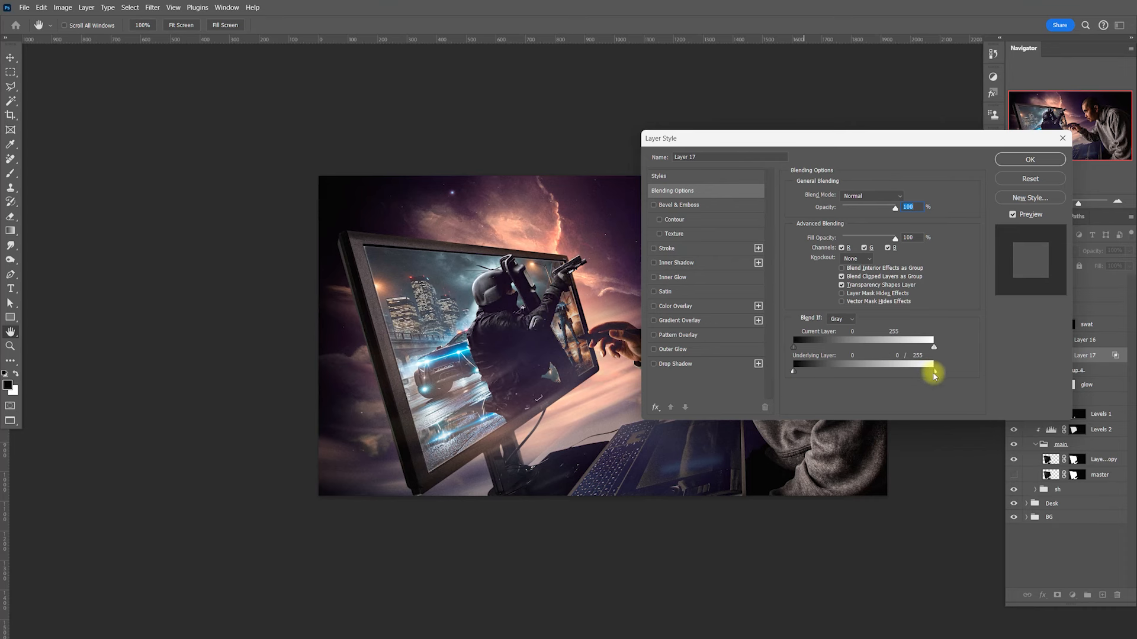
left_click_drag(827, 373, 951, 373)
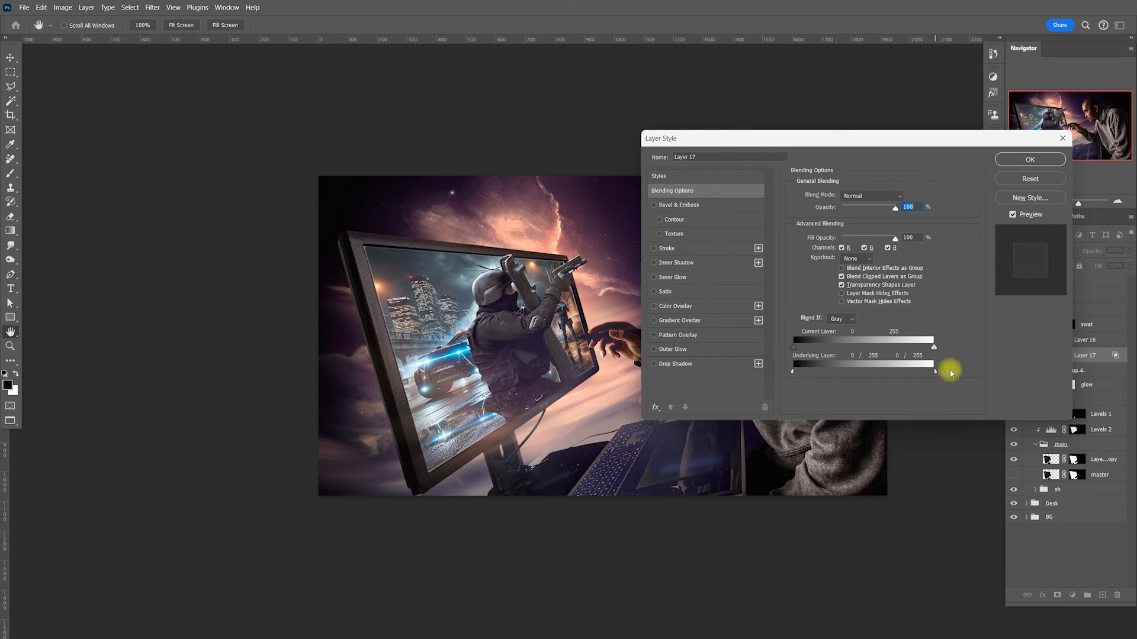
left_click(1030, 159)
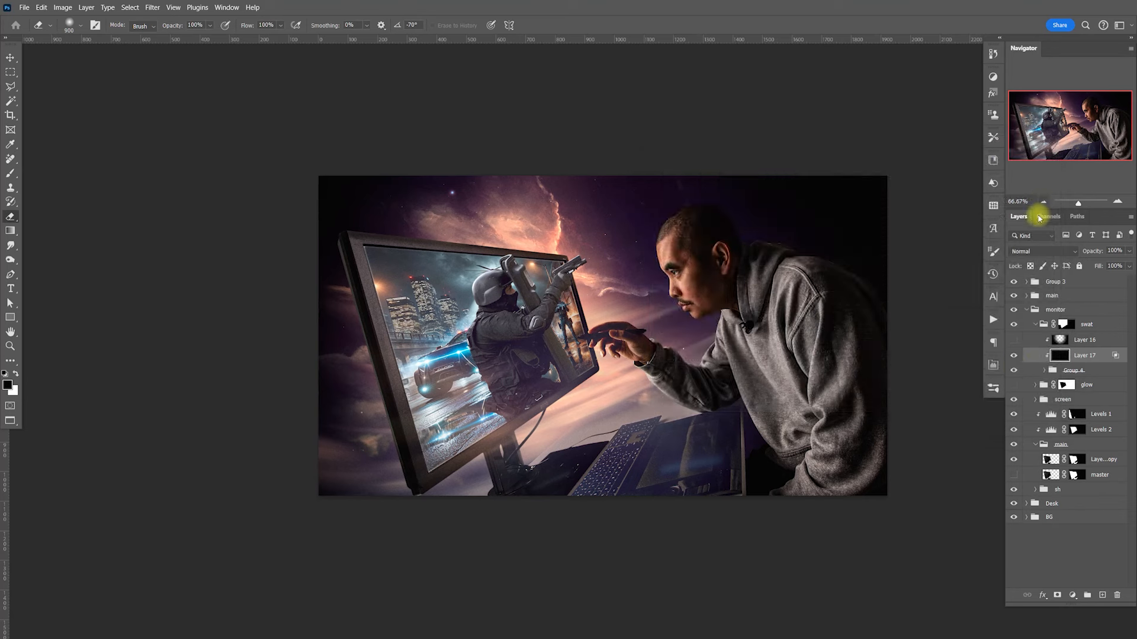
left_click(1013, 357)
left_click(1012, 355)
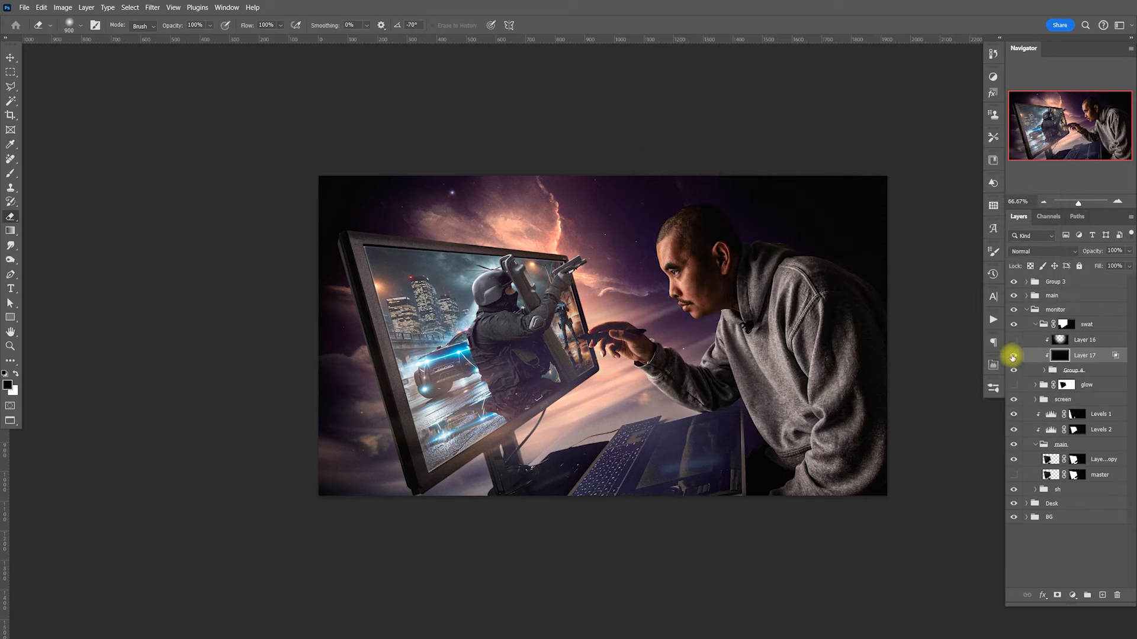
Show Layer 16 again, and set it to Soft Light blending at 24% opacity
left_click(1013, 341)
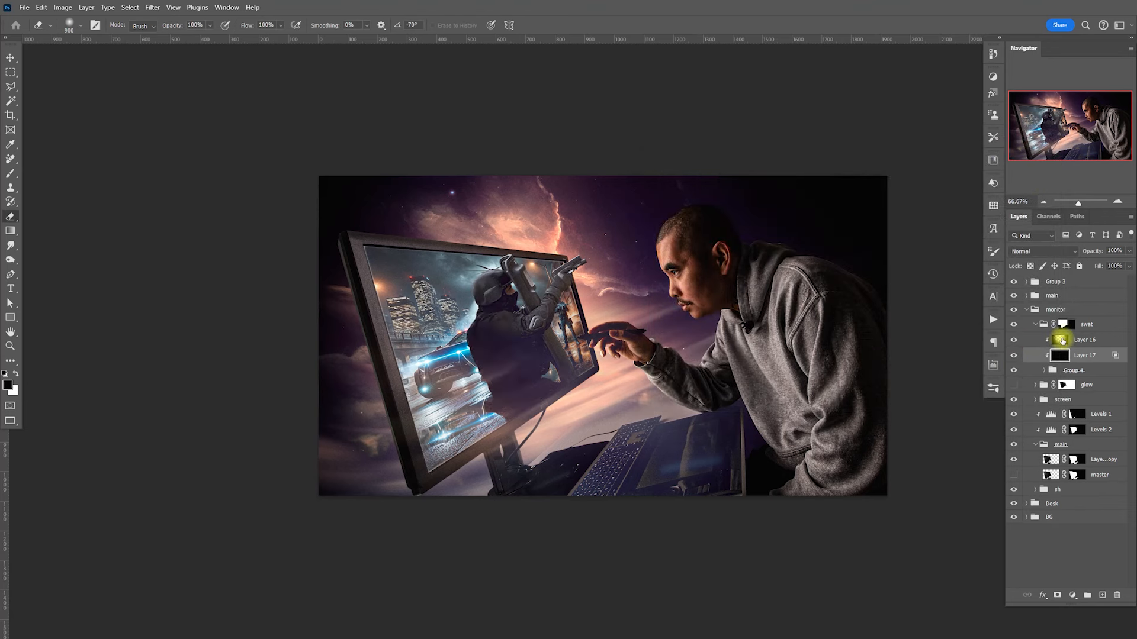
left_click(1074, 340)
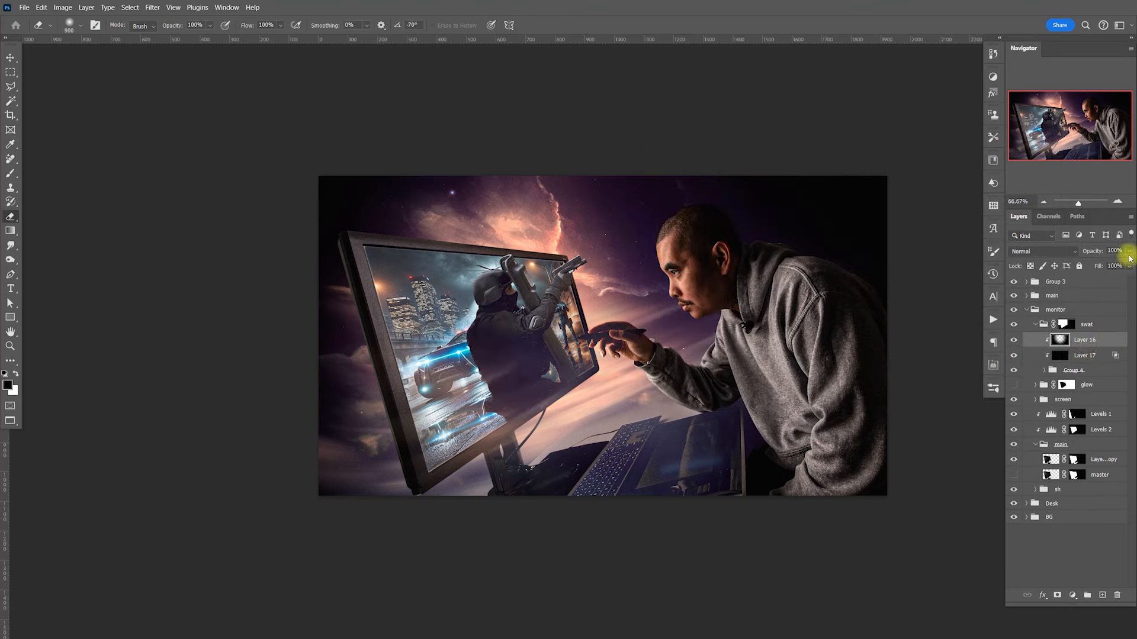
left_click(1030, 251)
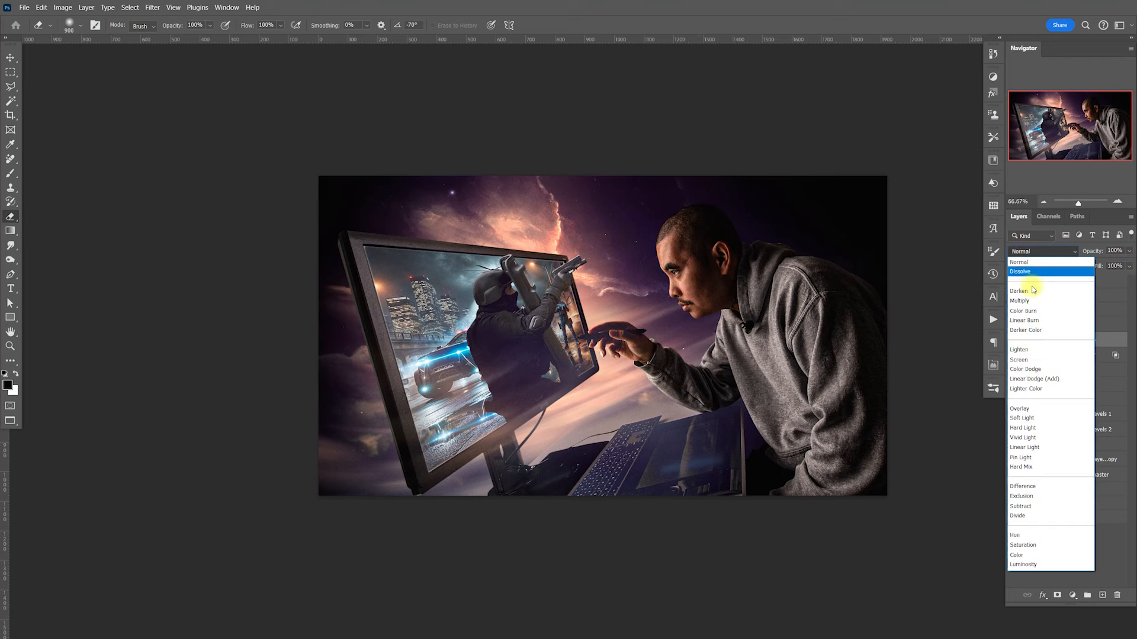
left_click(1031, 418)
left_click_drag(1114, 263, 1087, 266)
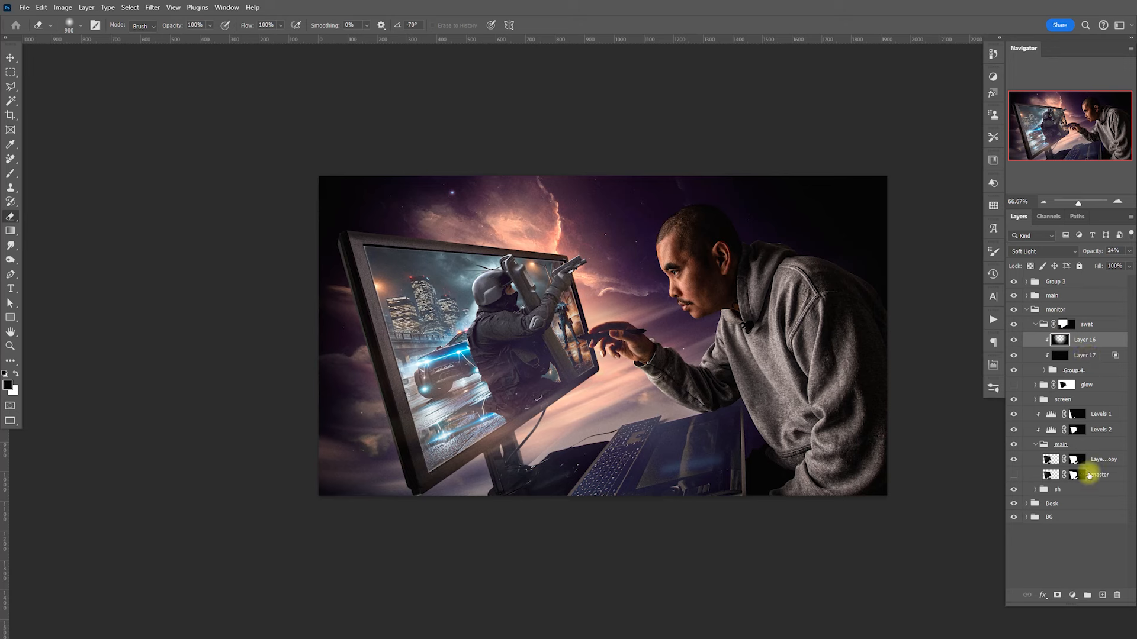
Add a clipped layer above Layer 16 and fill it with a dark teal based on a color sampled from the street scene
left_click(1102, 595)
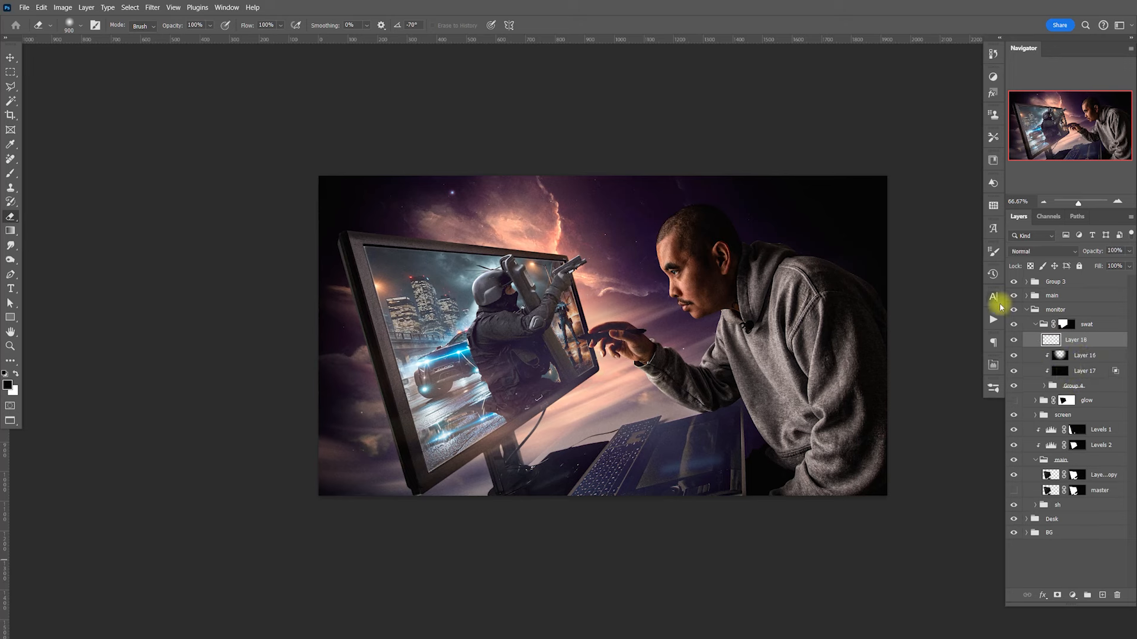
left_click(8, 385)
left_click_drag(457, 219, 650, 211)
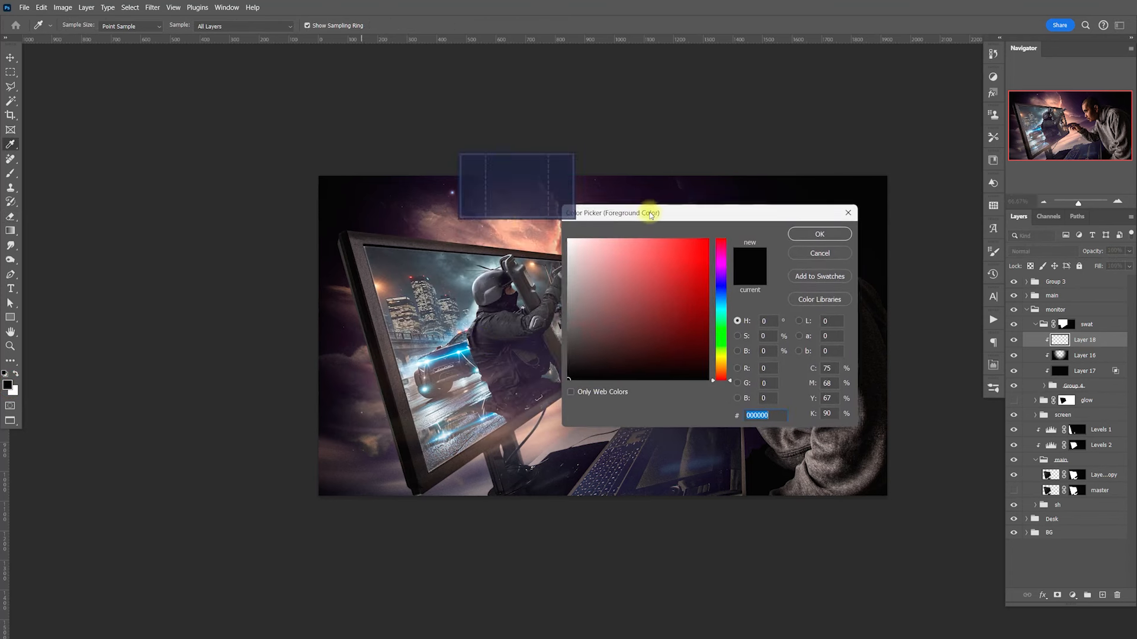
left_click_drag(467, 395, 461, 353)
mouse_move(669, 313)
left_mouse_down()
mouse_move(651, 300)
mouse_move(668, 317)
left_mouse_up()
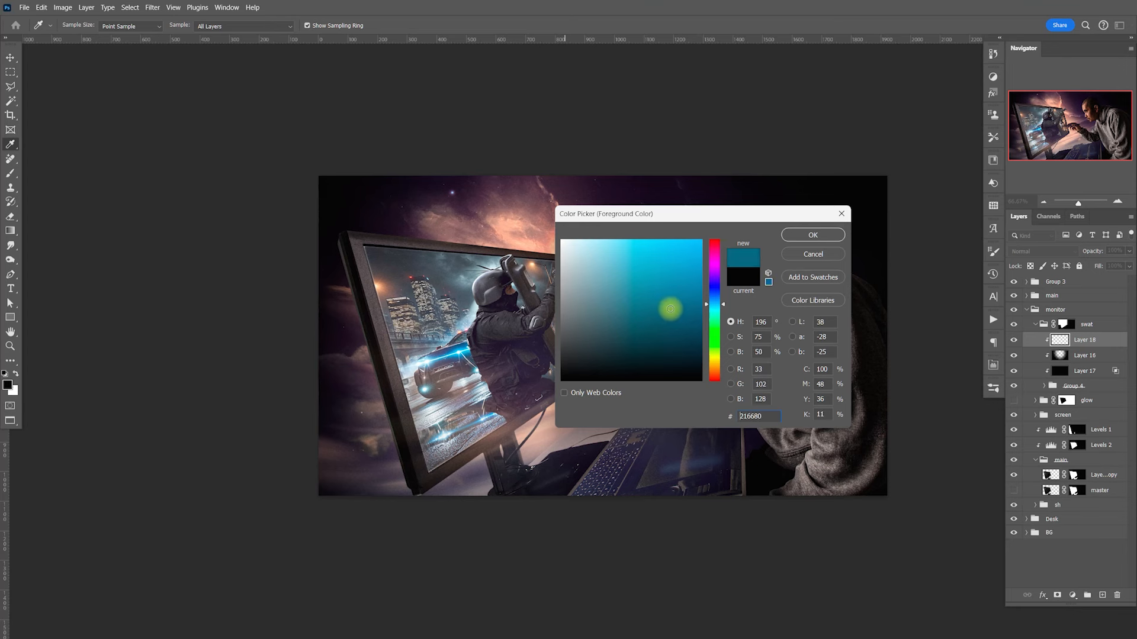
left_click(813, 235)
key("e")
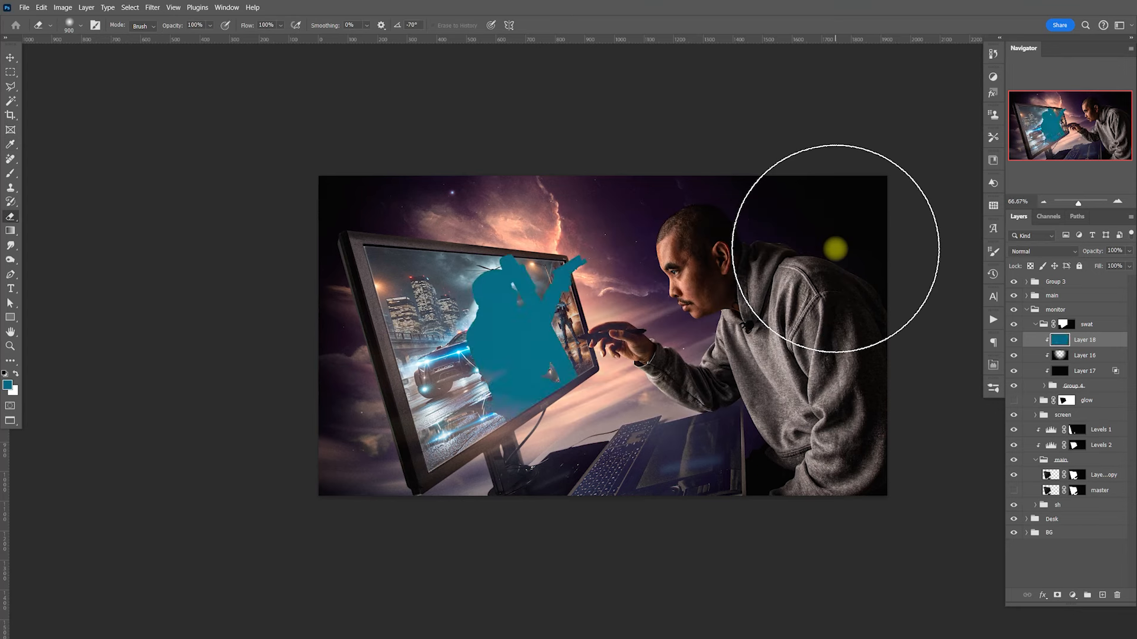
Try Multiply on the teal layer, and settle on Soft Light as its blend mode
left_click(1033, 252)
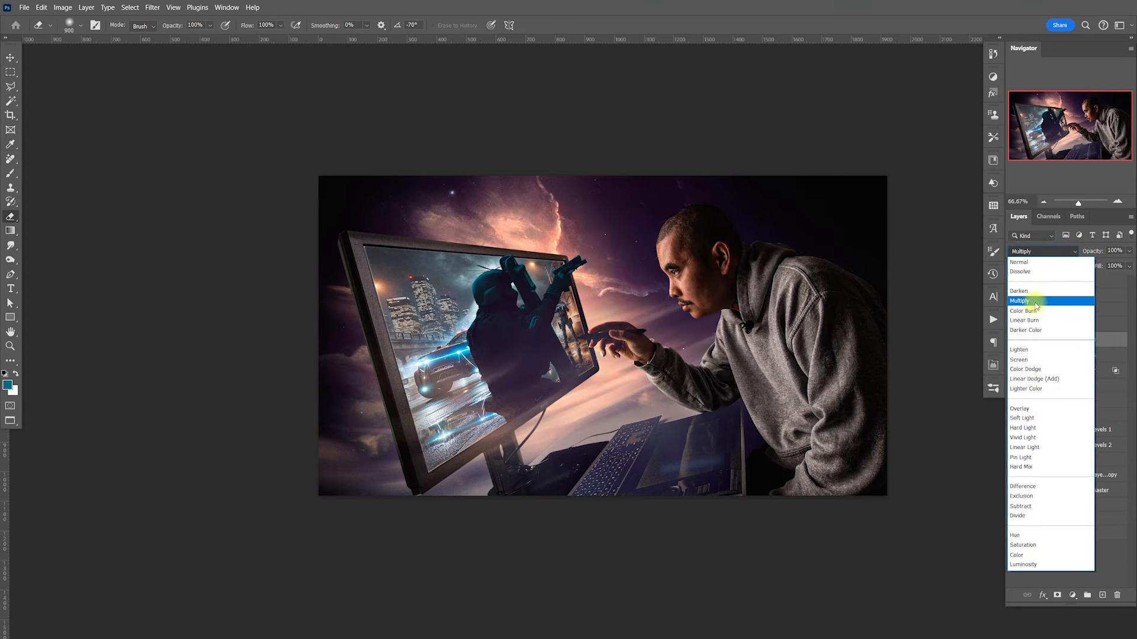
left_click(1036, 302)
left_click(1055, 253)
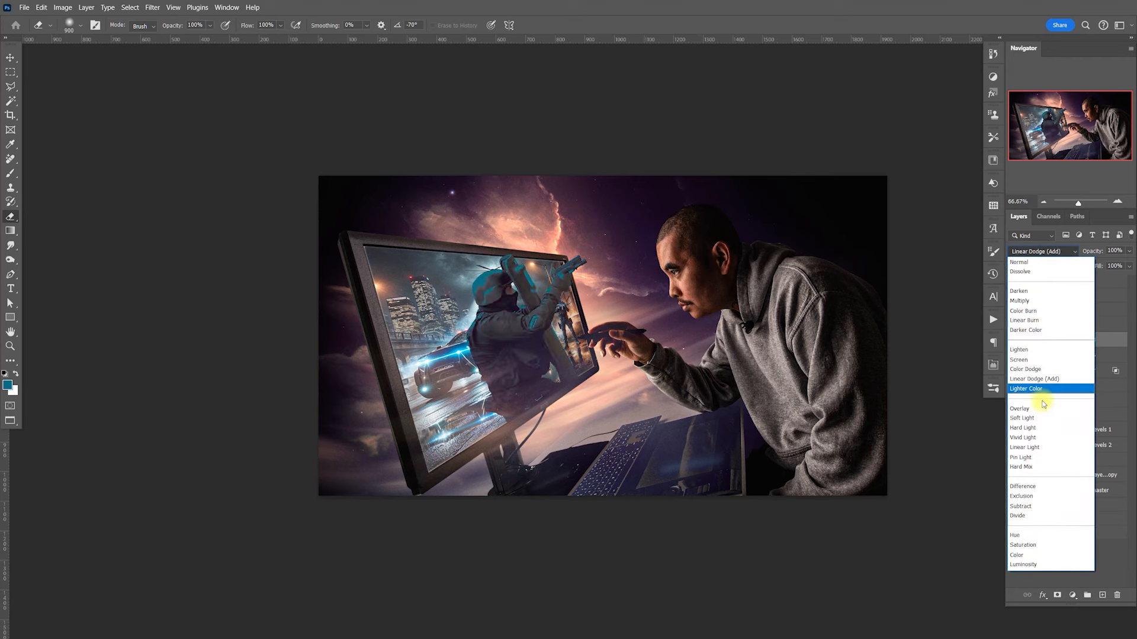
left_click(1041, 419)
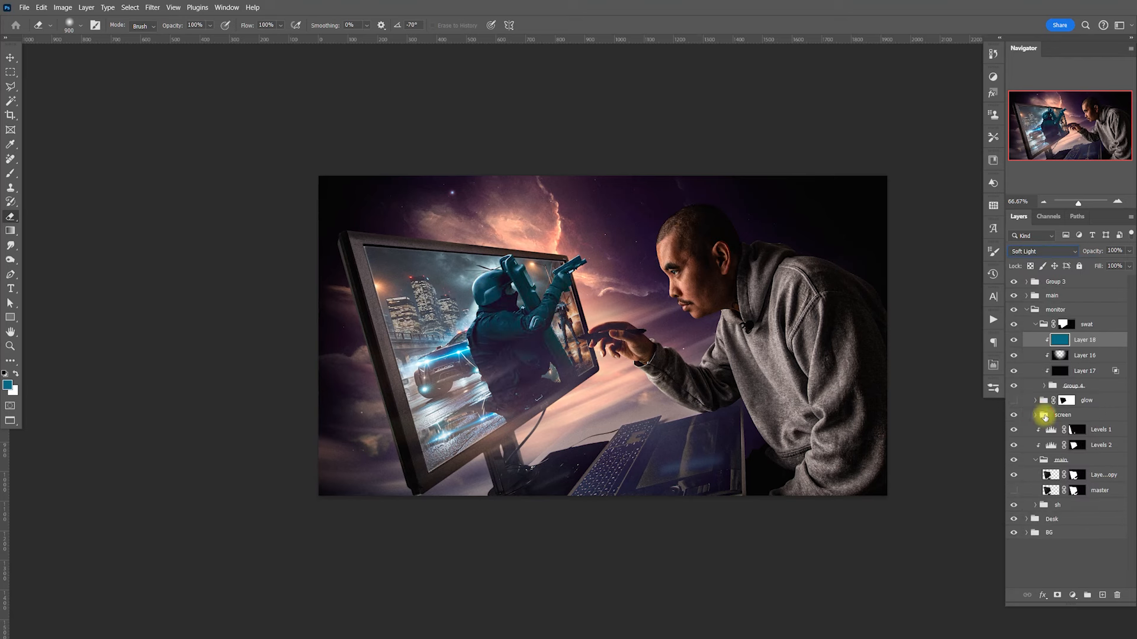
Split Layer 18's Blend If sliders for the underlying layer to 0/176 and 50/255, and compare the officer's shading layers on and off
double_click(1111, 350)
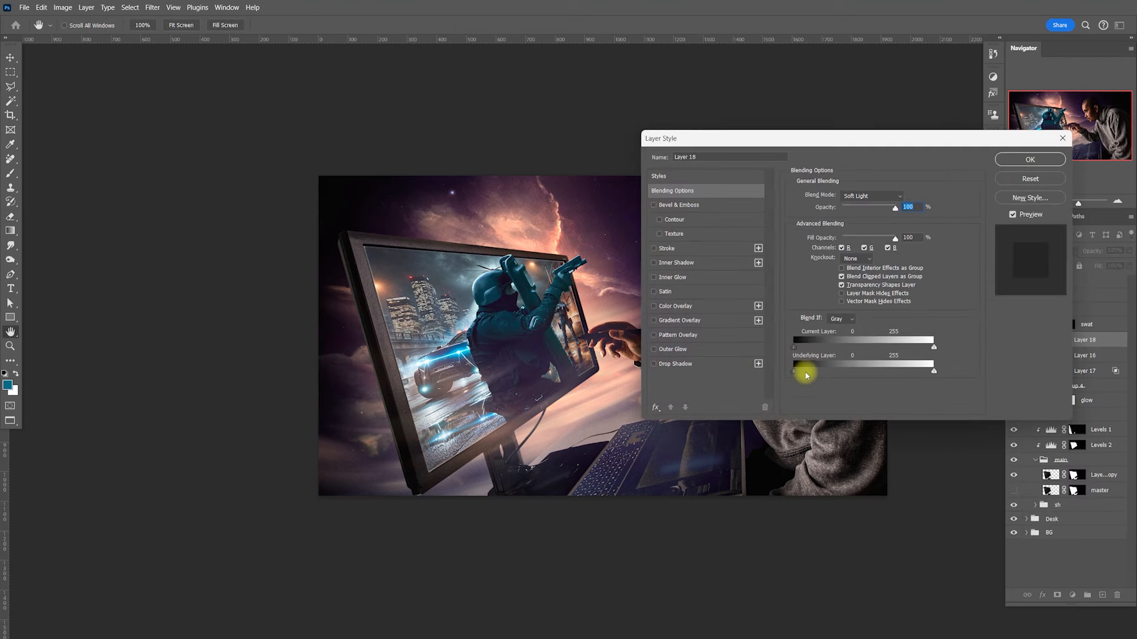
left_click_drag(818, 374, 864, 382)
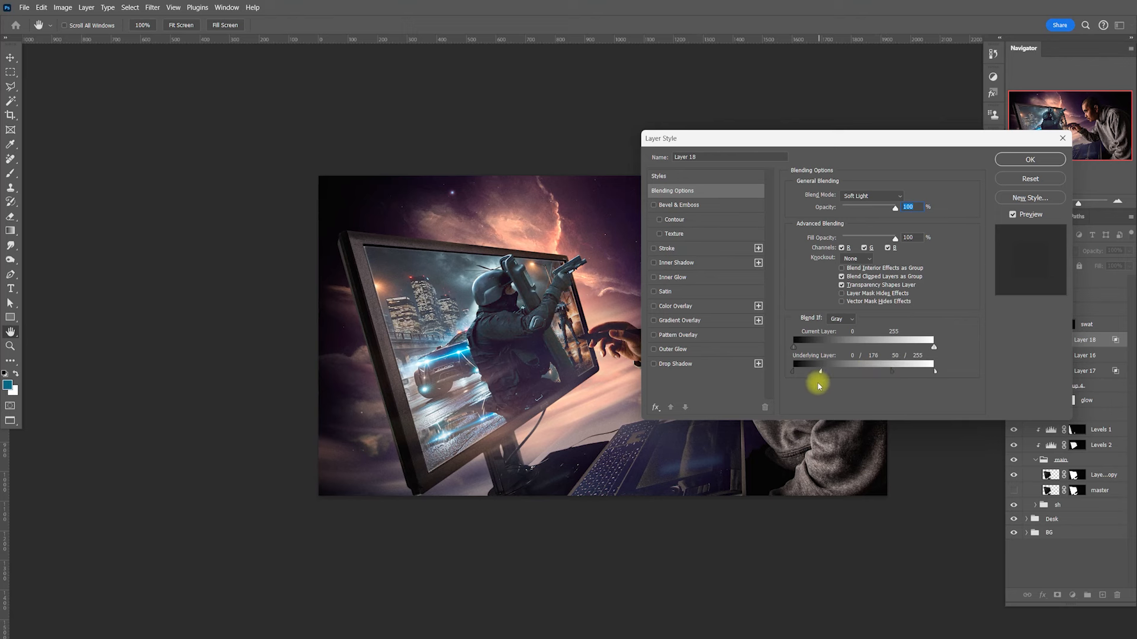
left_click(1014, 159)
key("e")
key("v")
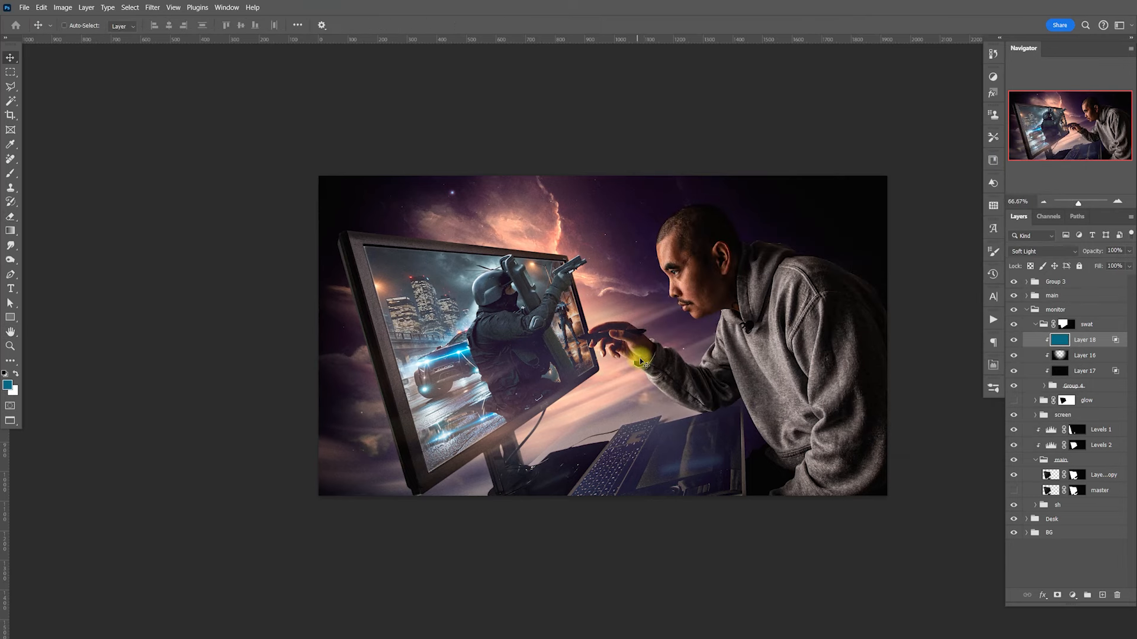
left_click_drag(657, 386, 647, 389)
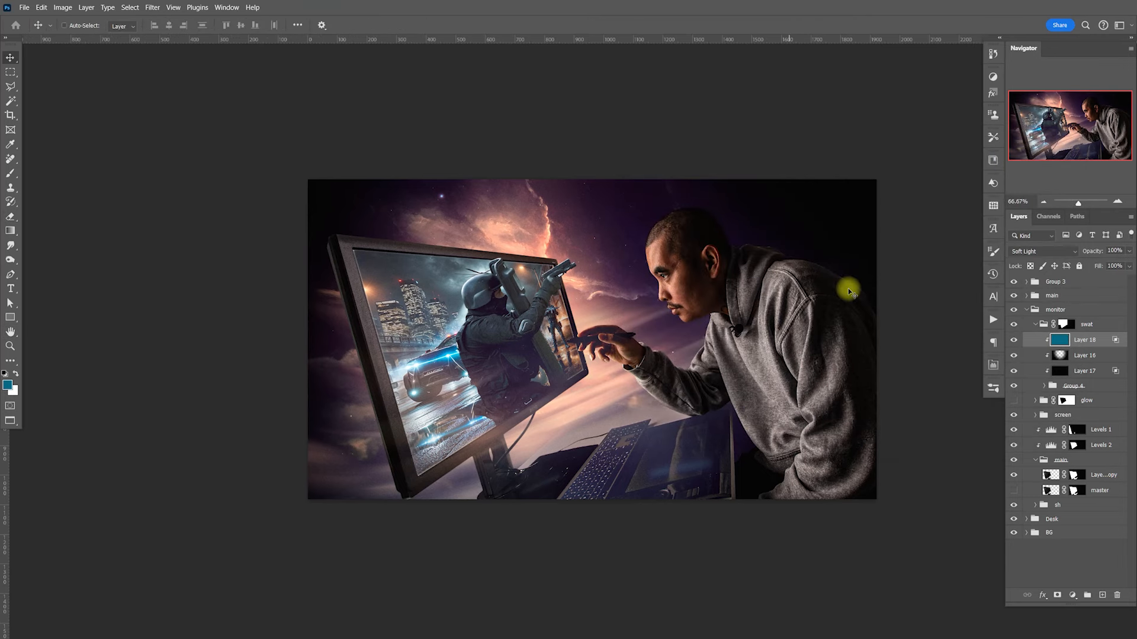
left_click(1018, 372)
left_click_drag(1016, 376, 1015, 334)
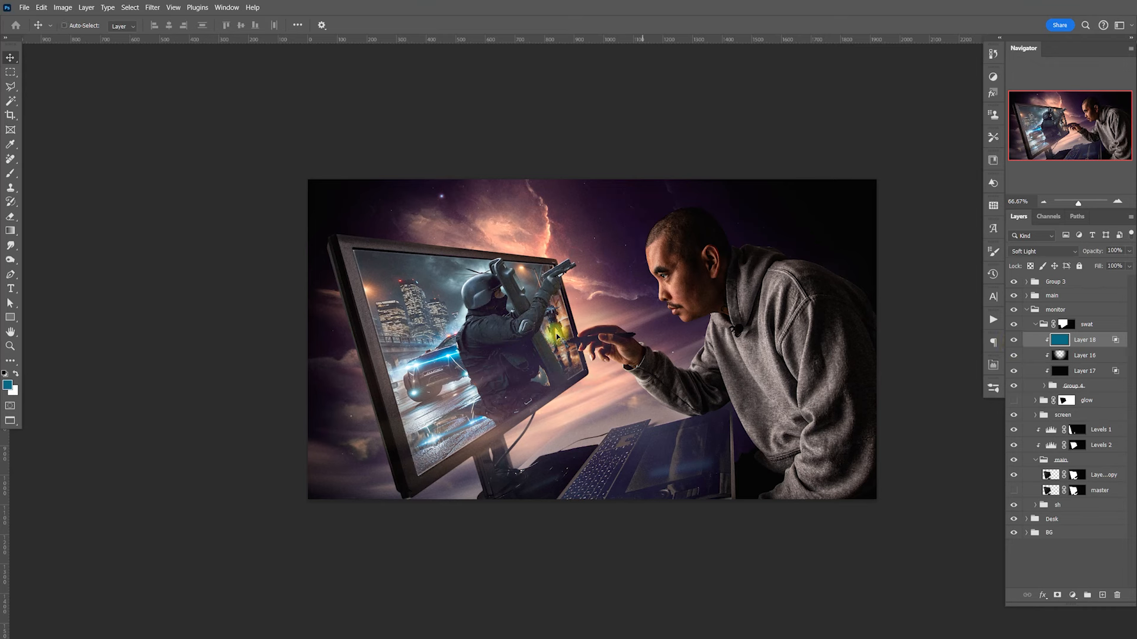
key("ctrl")
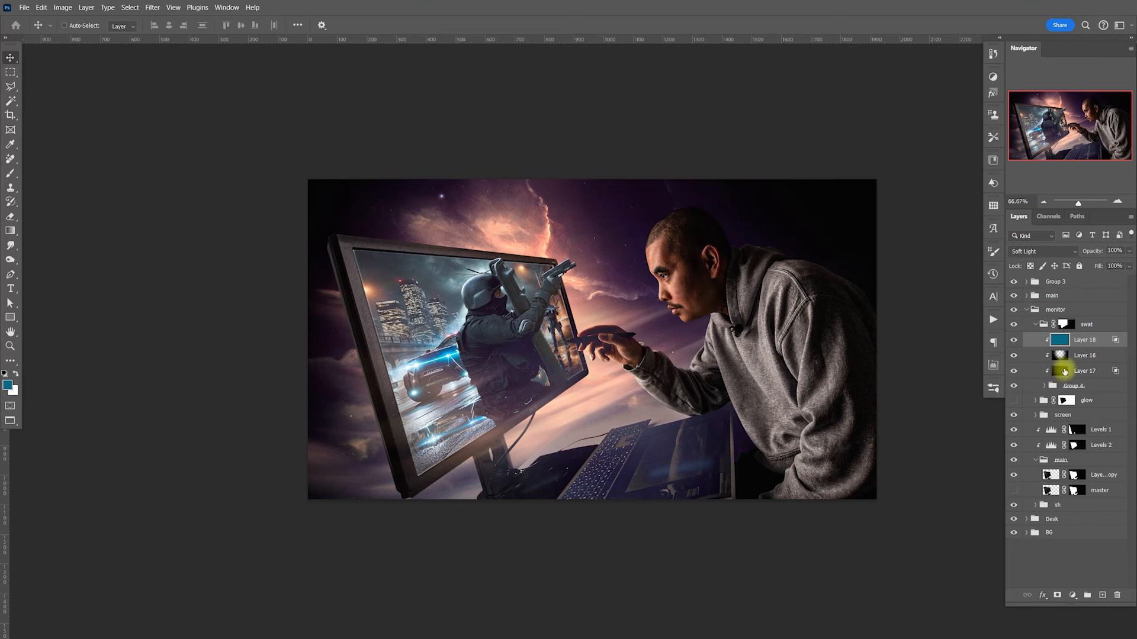
On Layer 15 copy, outline the white patch inside the pistol's trigger guard with the Polygonal Lasso and delete it
left_click(1044, 386)
left_click(1055, 404)
key("z")
left_click_drag(584, 278, 613, 405)
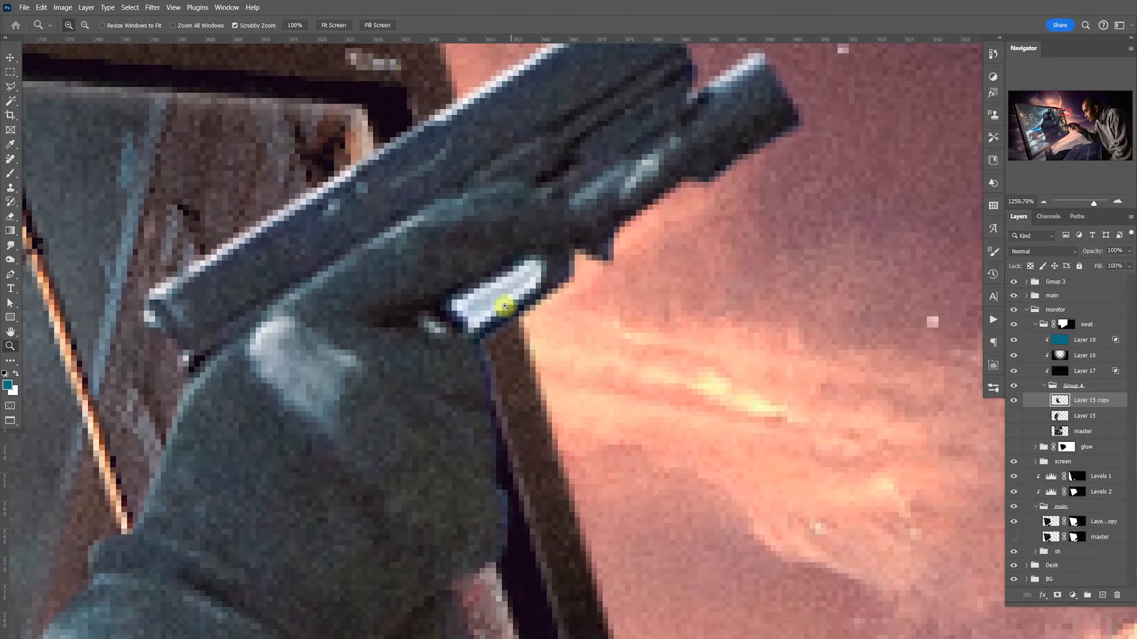
key("l")
left_click(444, 304)
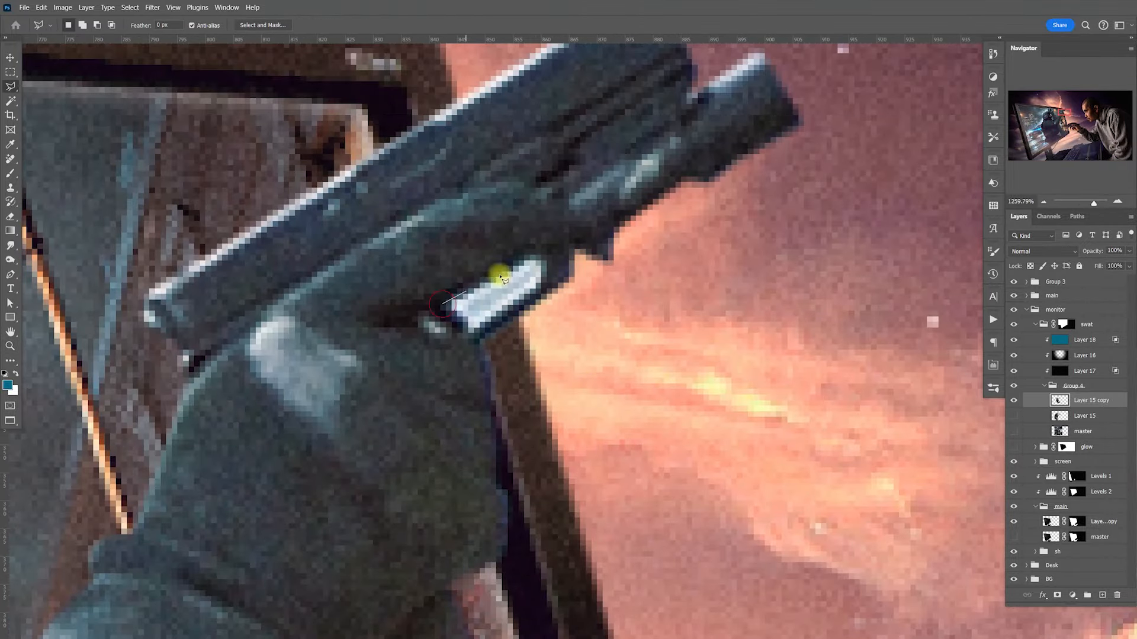
left_click(548, 265)
left_click(546, 279)
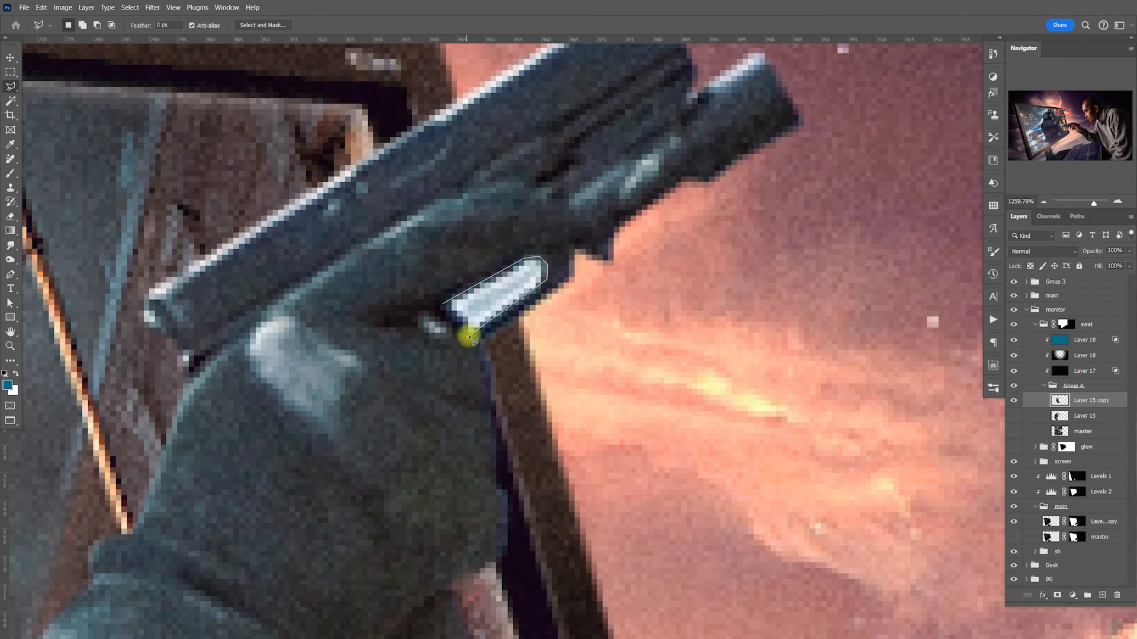
left_click(445, 305)
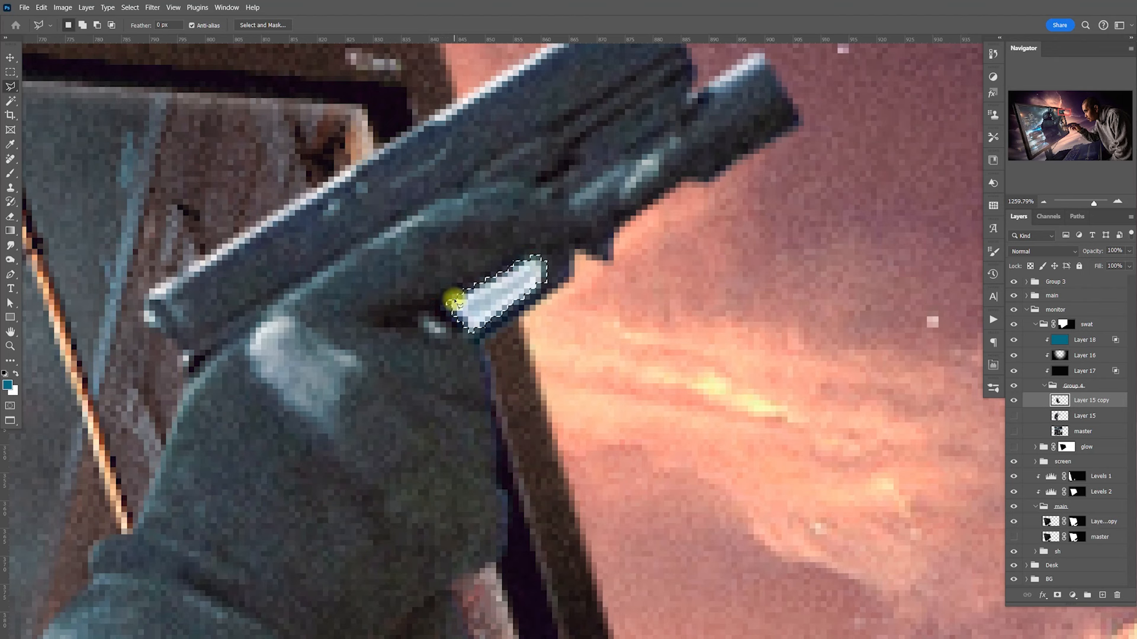
key("Delete")
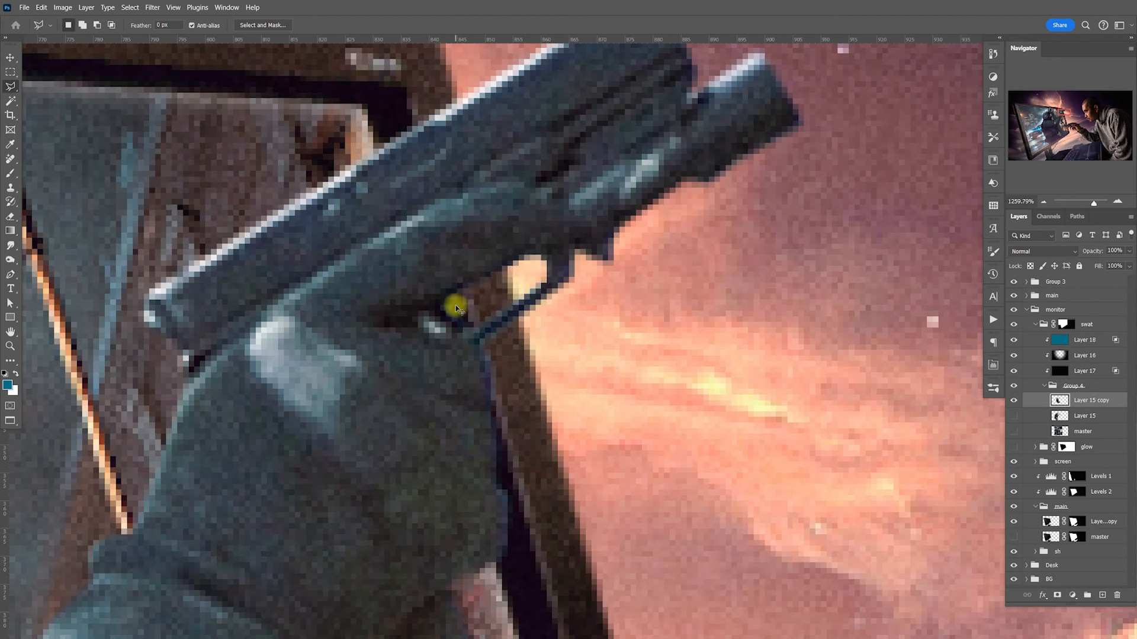
key("ctrl+0")
key("v")
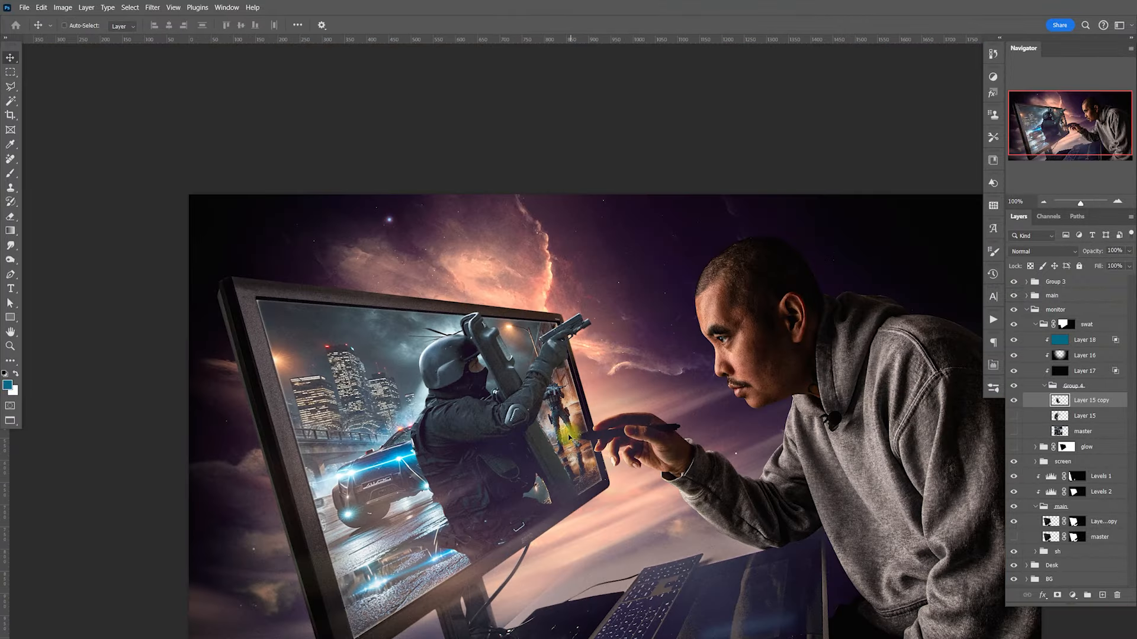
key("ctrl+1")
left_click_drag(610, 432, 592, 398)
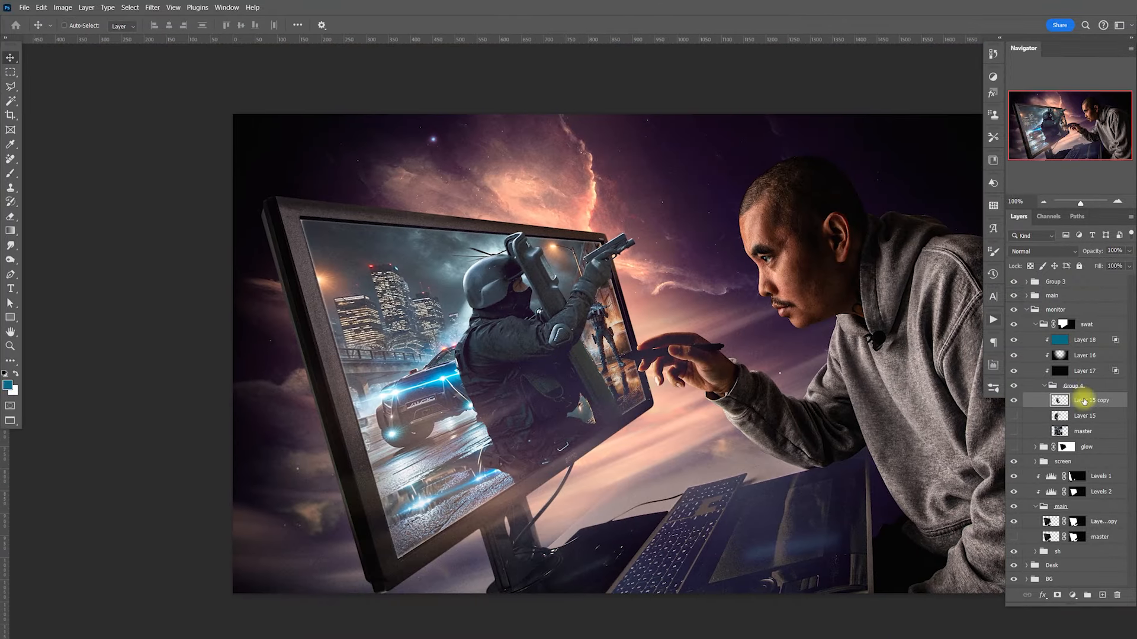
Duplicate Layer 15 copy, sharpen the duplicate with the Sharpen Low action, and collapse the officer's groups
key("ctrl+j")
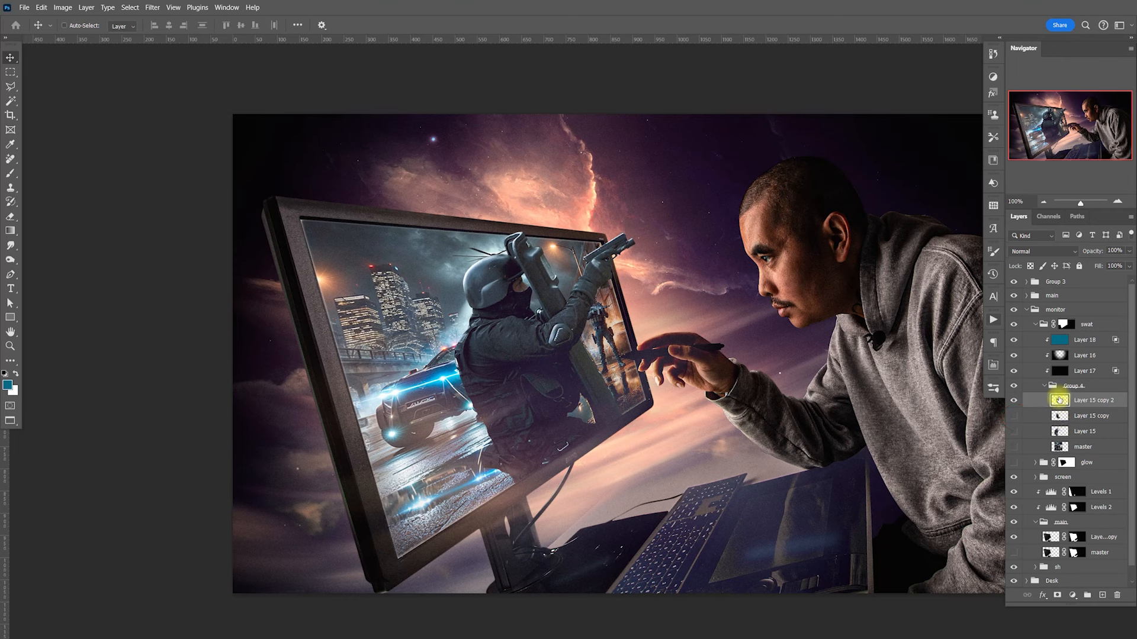
left_click(994, 319)
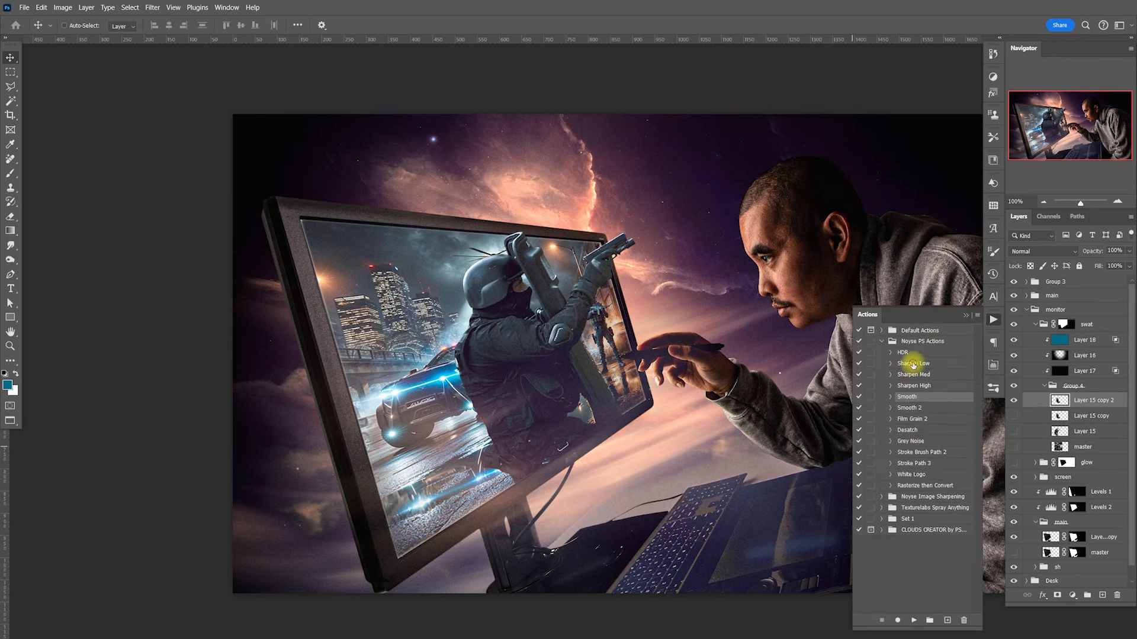
left_click(912, 364)
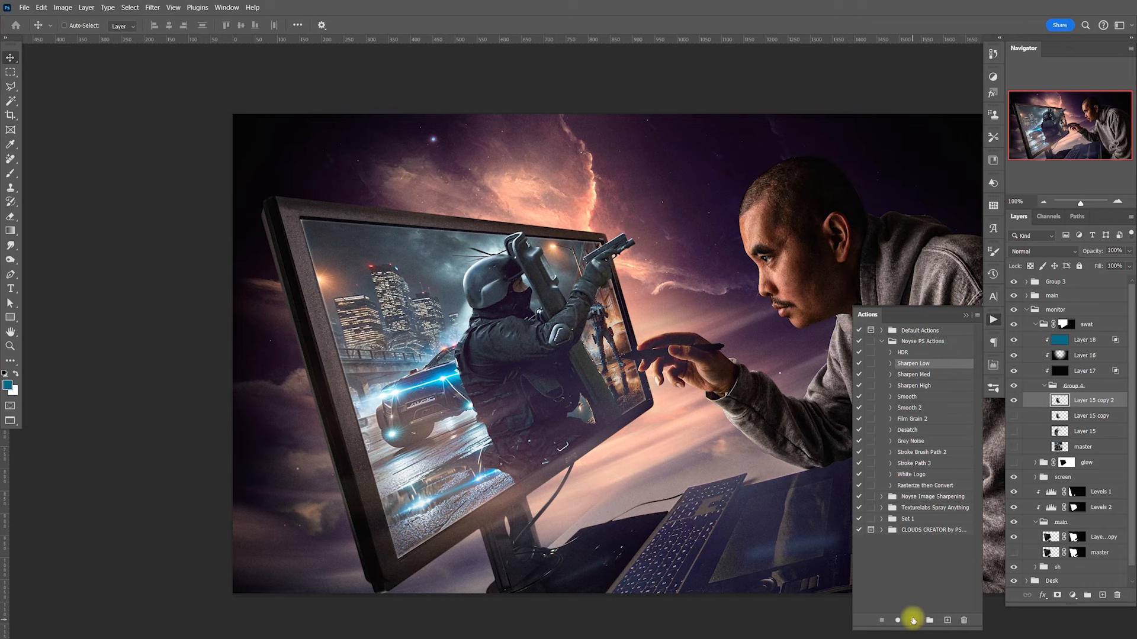
left_click(993, 320)
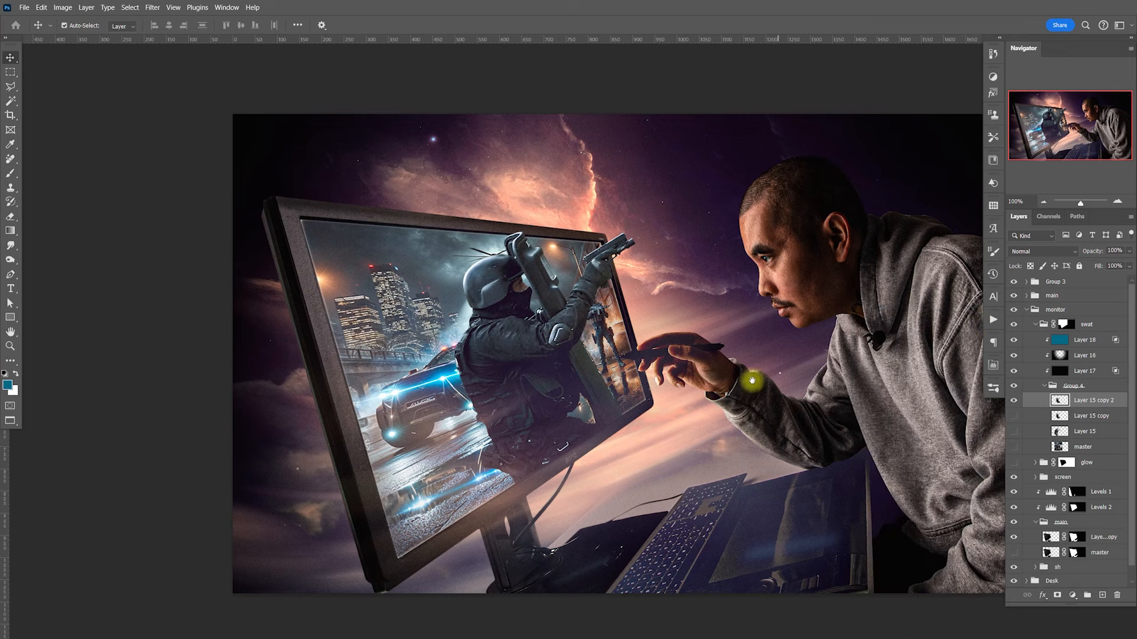
left_click_drag(752, 380, 769, 356)
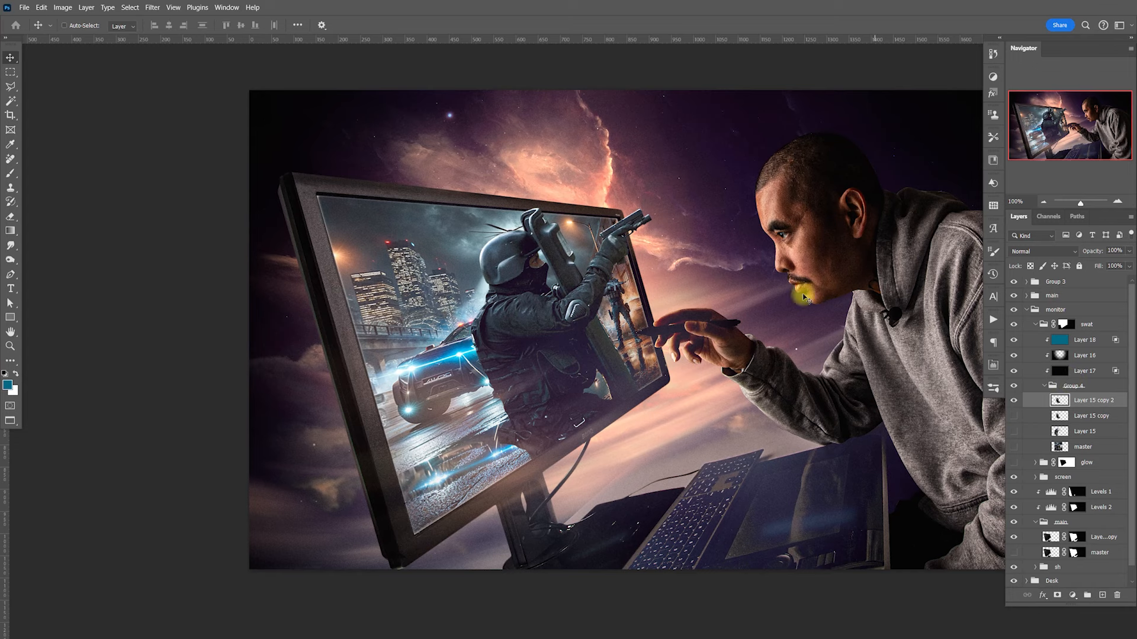
left_click_drag(664, 341, 643, 380)
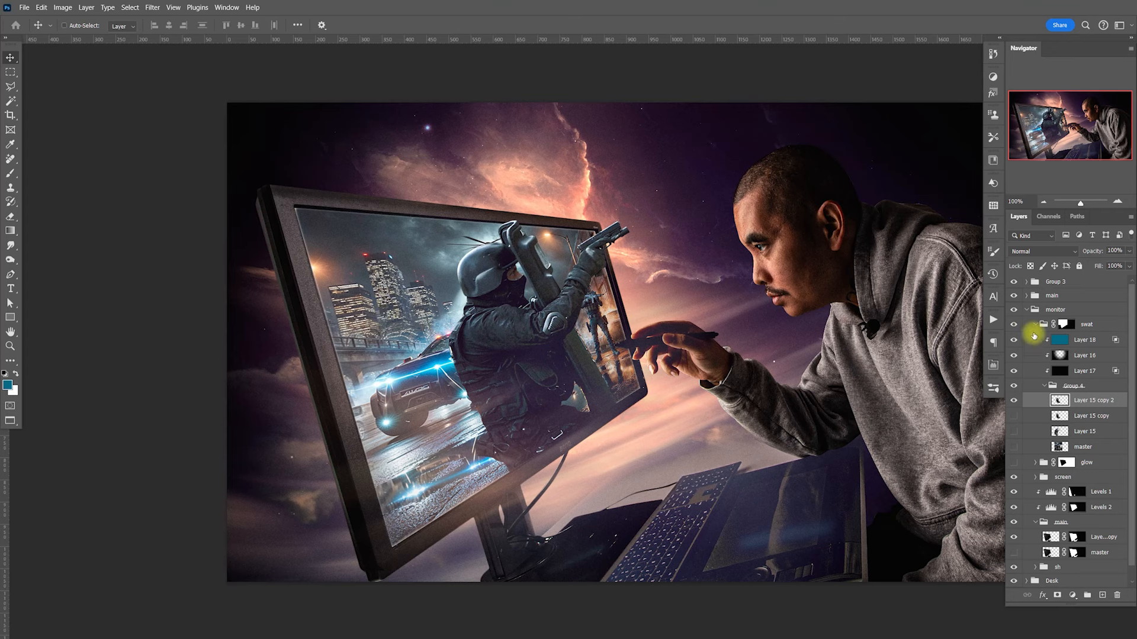
left_click(1044, 385)
left_click(1036, 325)
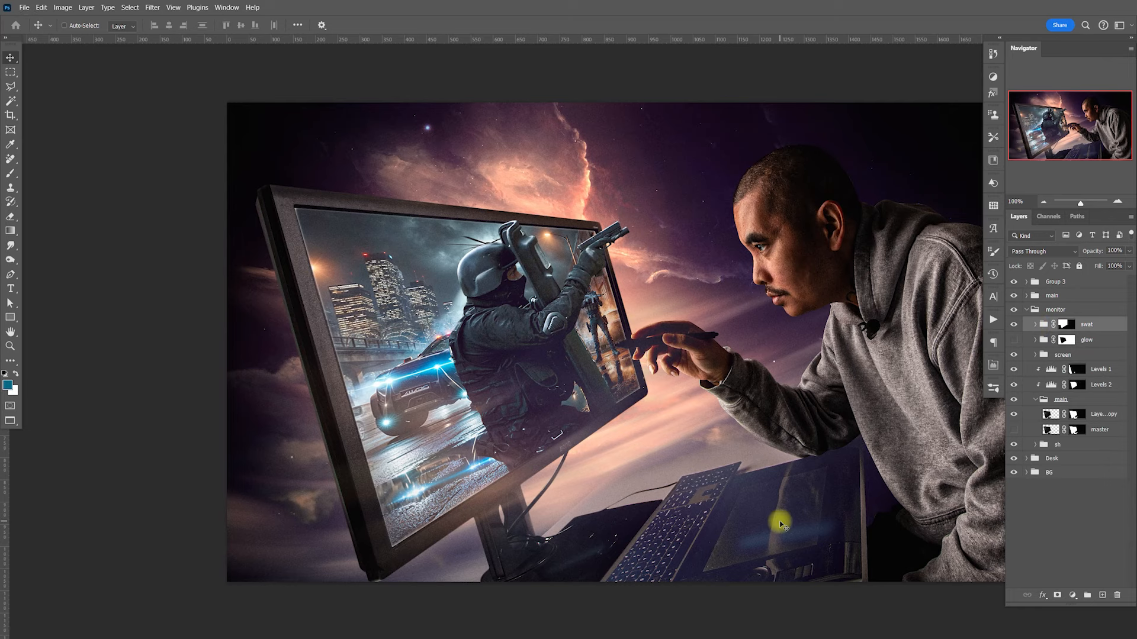
Switch to Adobe Bridge and open the large 1024 x 846 fiery explosion PNG from the Stock folder
key("alt+Tab")
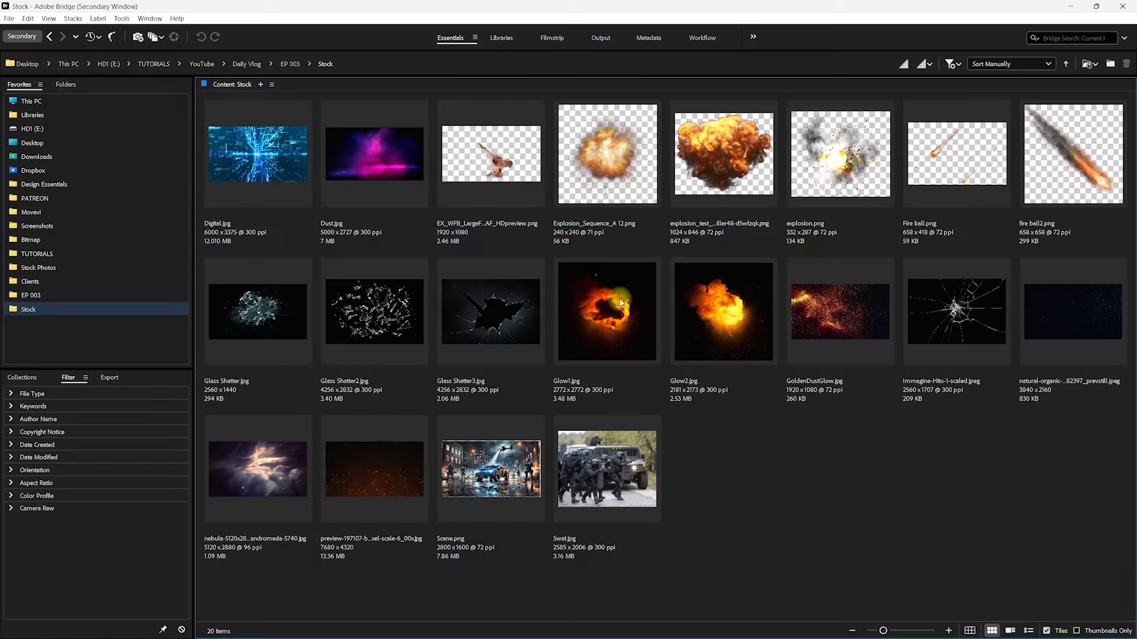
left_click(710, 160)
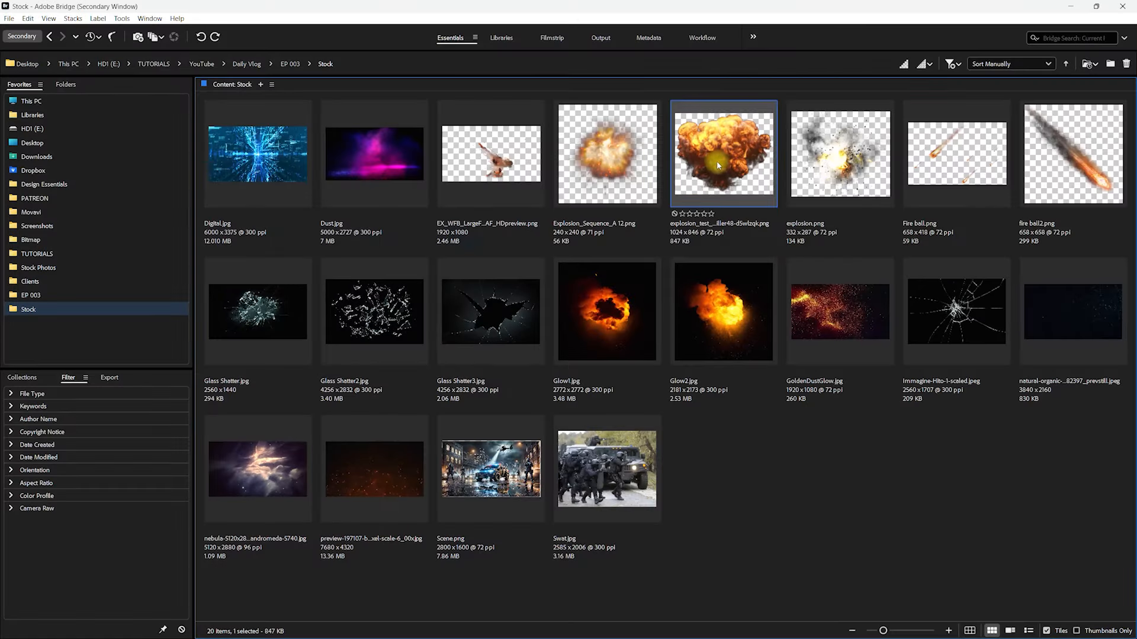
double_click(718, 174)
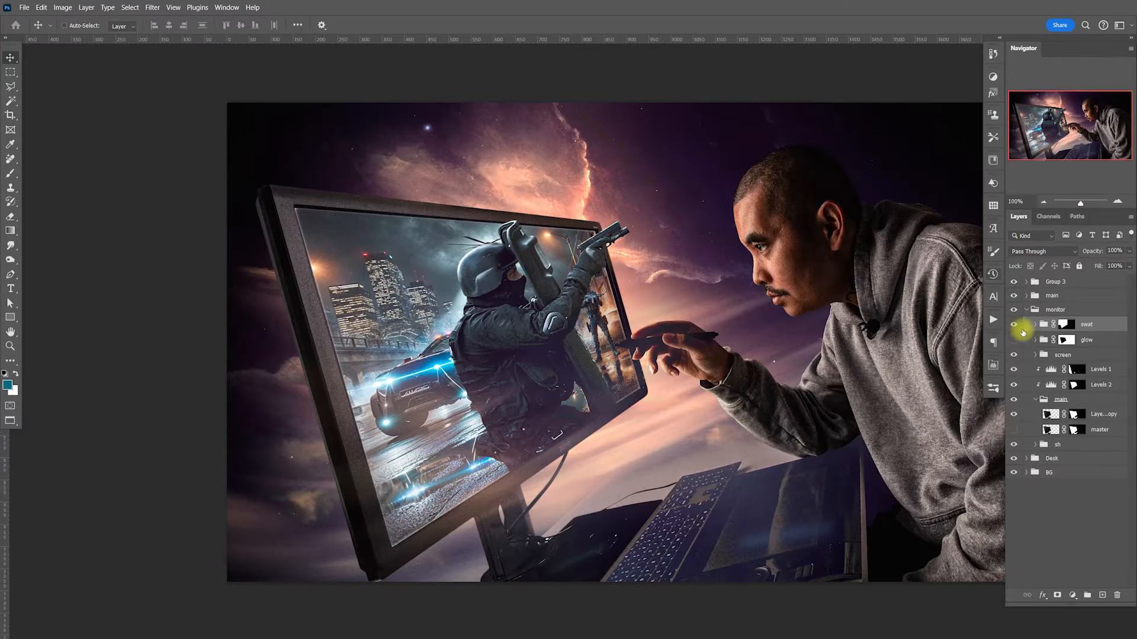
Paste the explosion above the screen group, scale it down, and position it behind the officer across the monitor screen
left_click(1014, 340)
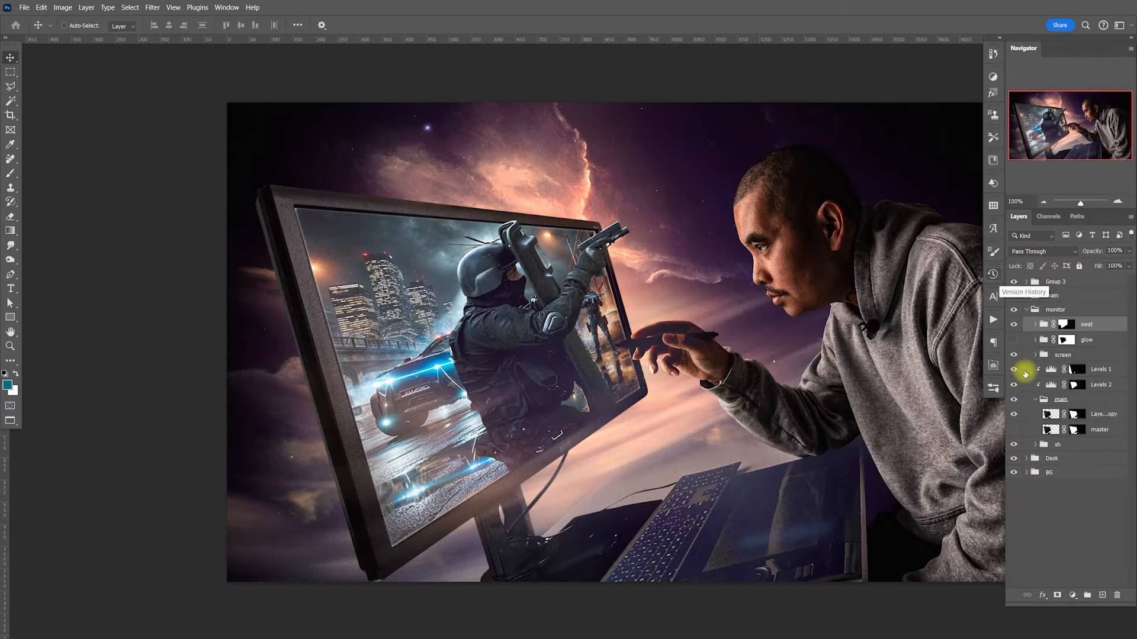
left_click(1035, 399)
left_click(1035, 354)
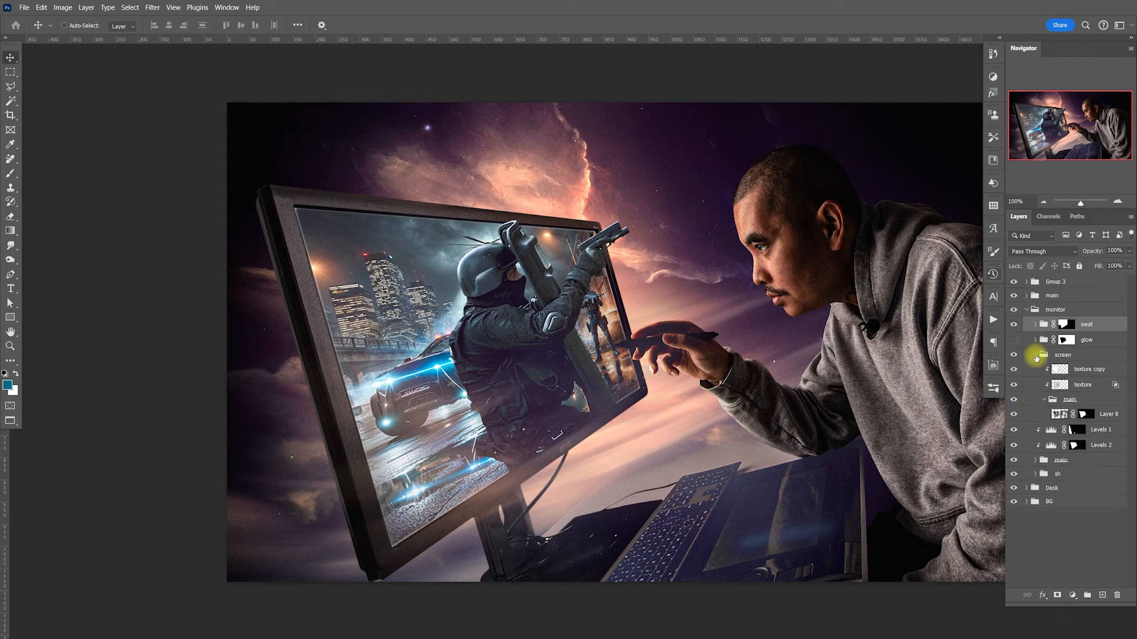
left_click(1039, 355)
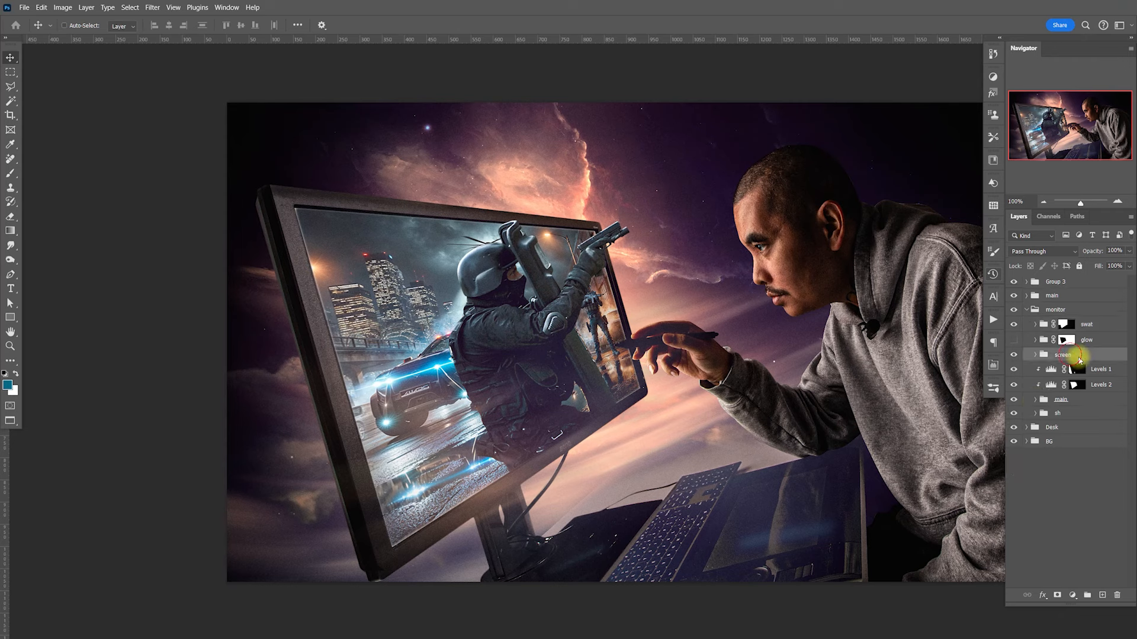
key("ctrl+v")
left_click_drag(674, 319, 492, 400)
key("ctrl+t")
left_click_drag(669, 204, 623, 235)
key("Return")
left_click_drag(531, 414, 519, 429)
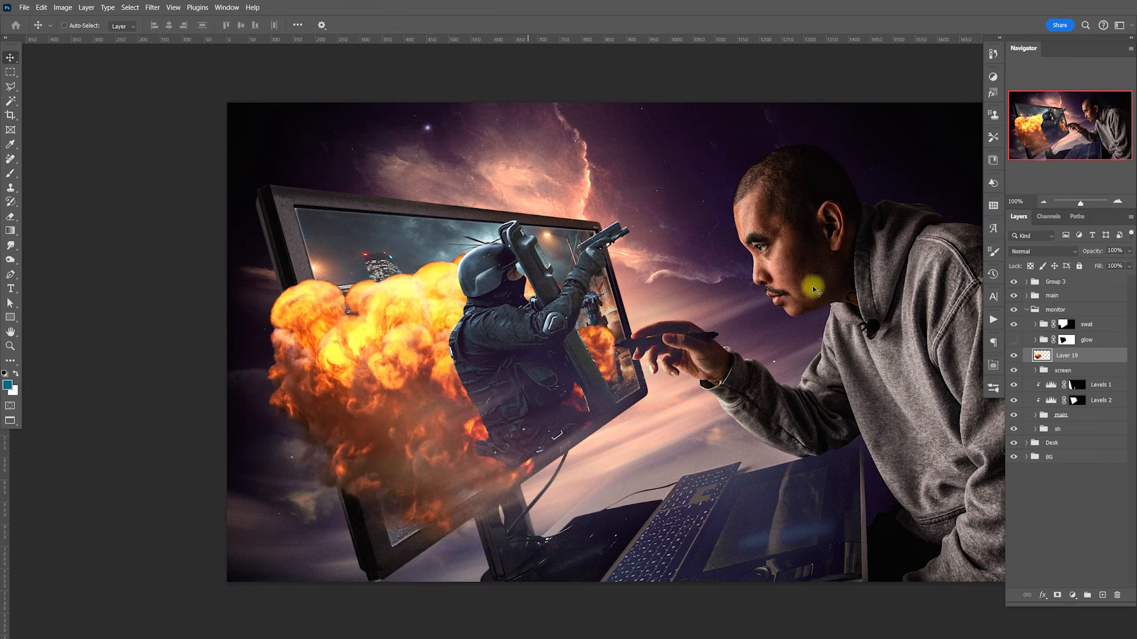
Try the explosion layer above the glow group, and return it to below that group
left_click(1035, 325)
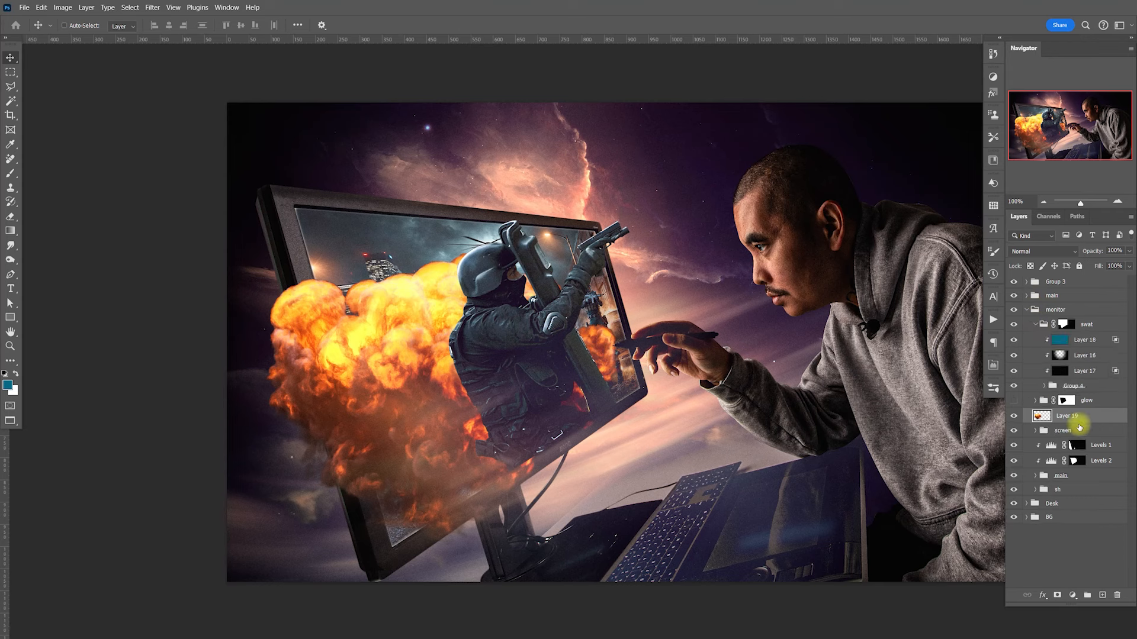
left_click_drag(1081, 418, 1079, 393)
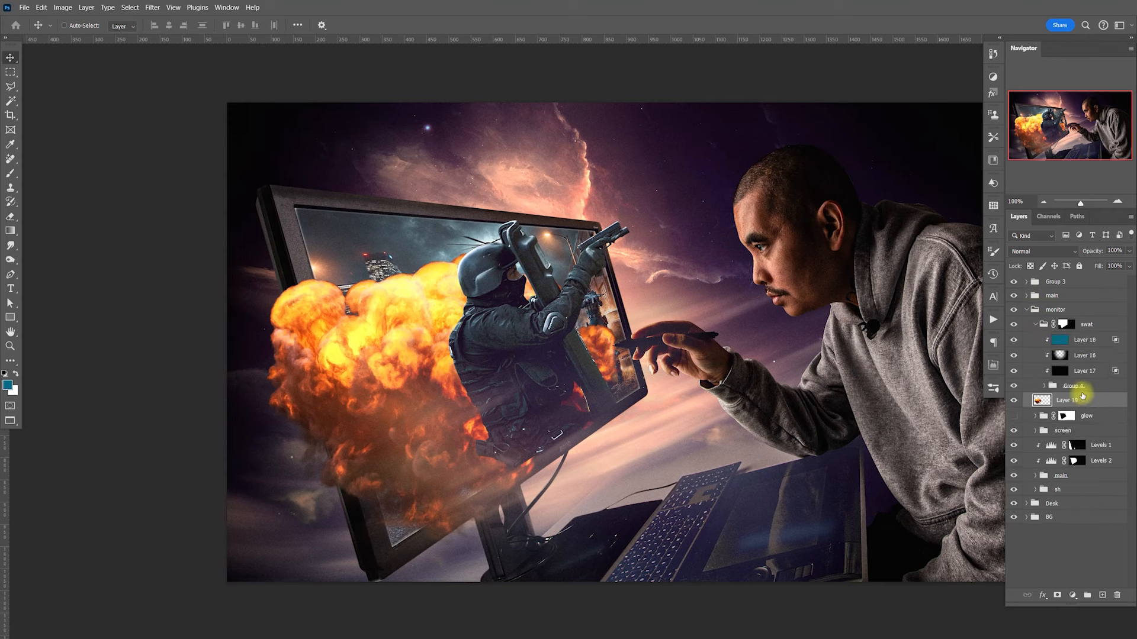
key("ctrl+bracketleft")
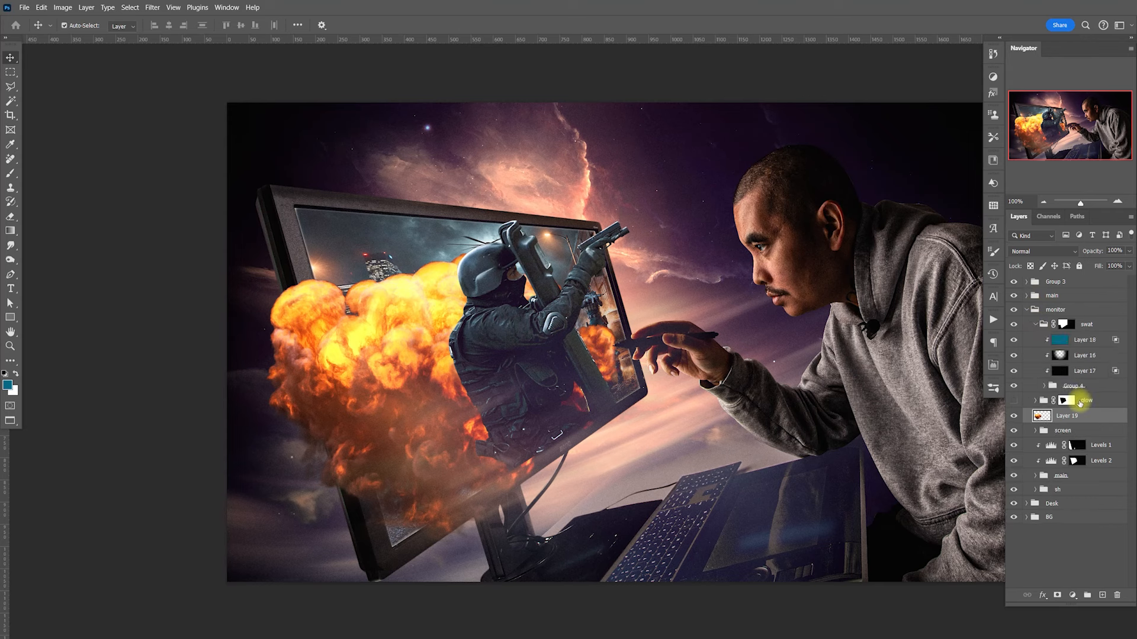
left_click(1037, 325)
Group the explosion layer under the name "explosion", and preview the swat group's mask as a selection
key("ctrl+g")
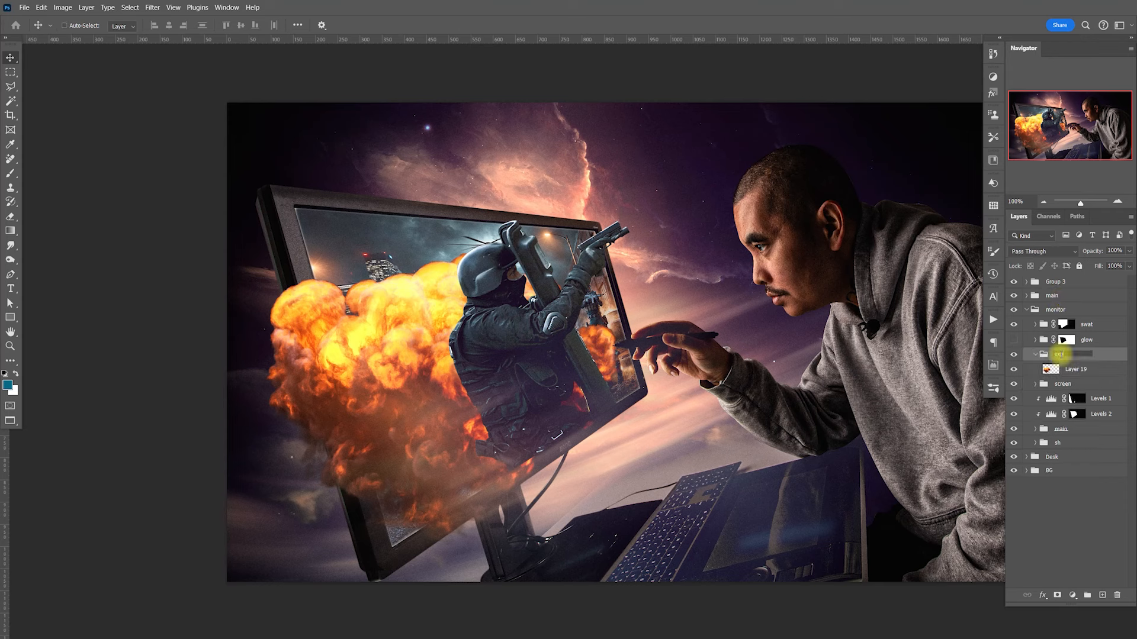
key("Return")
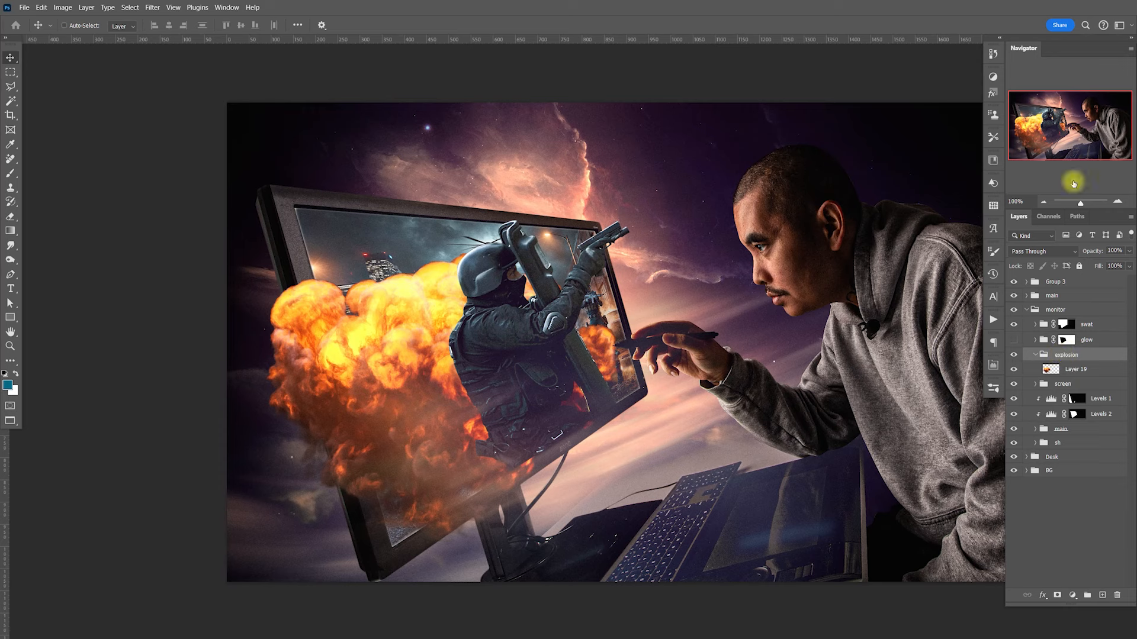
left_click(1065, 325, "ctrl")
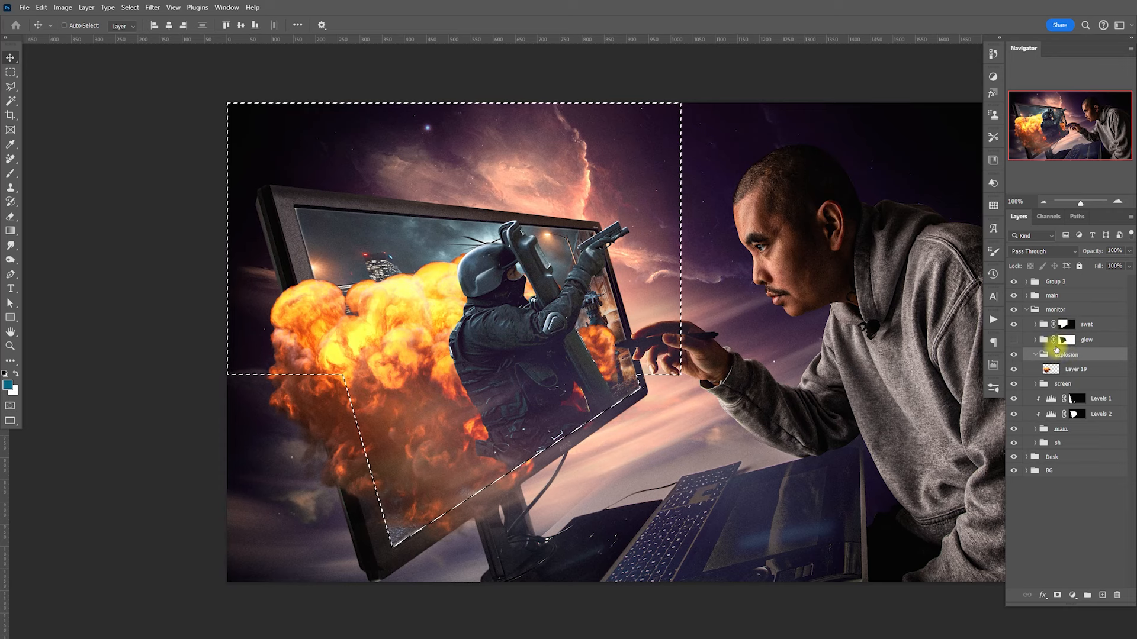
key("ctrl+d")
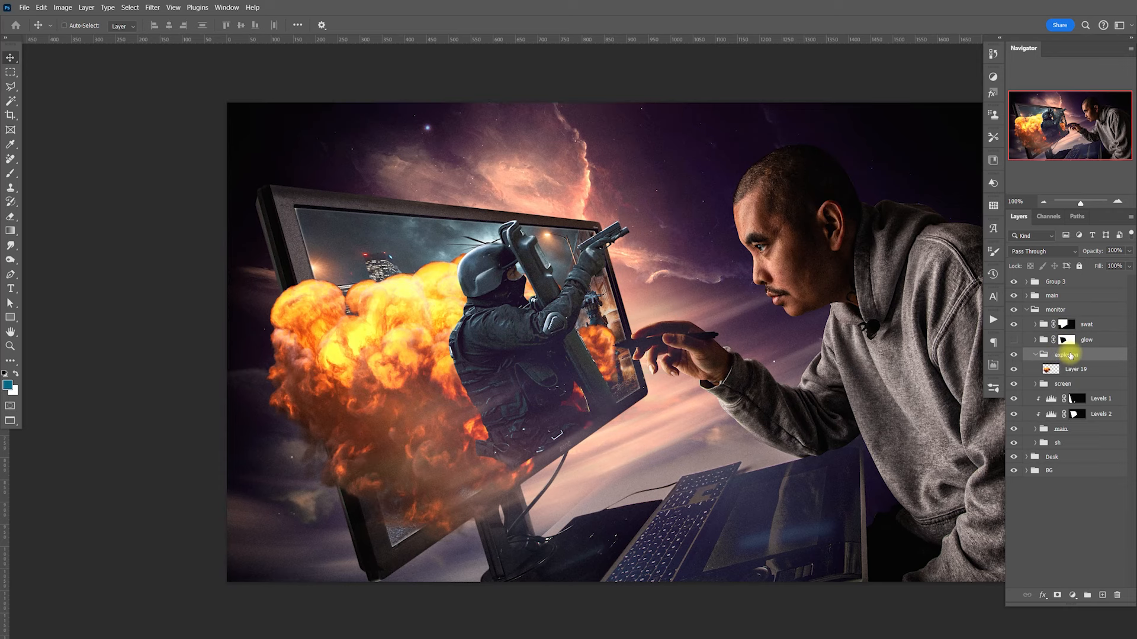
left_click_drag(718, 396, 733, 308)
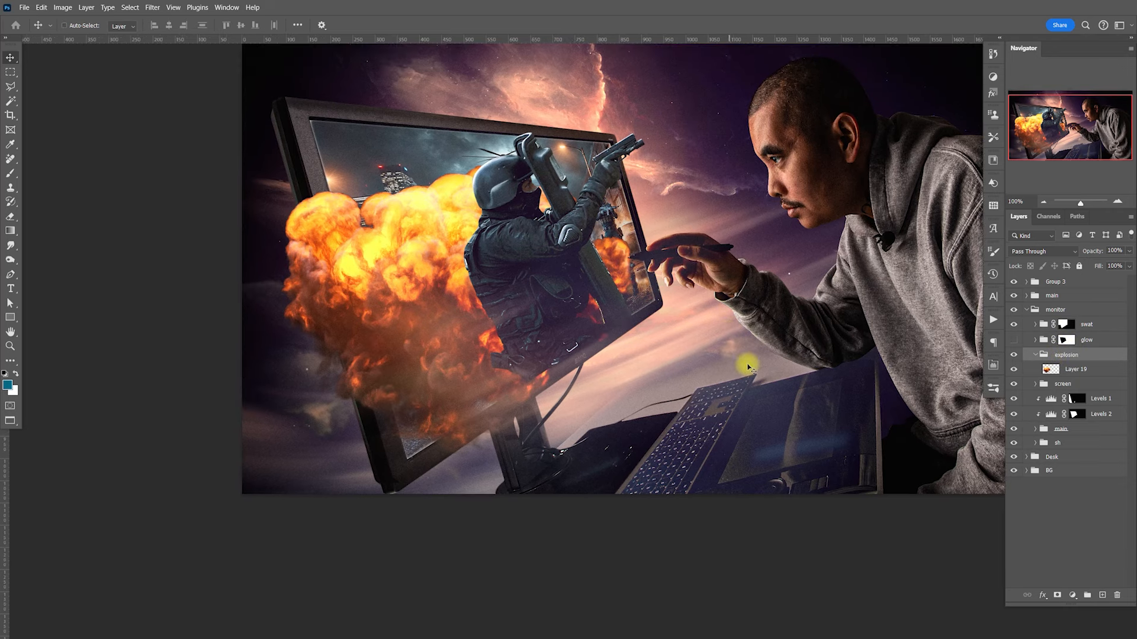
key("ctrl+plus")
left_click_drag(524, 478, 617, 295)
key("l")
left_click(249, 515)
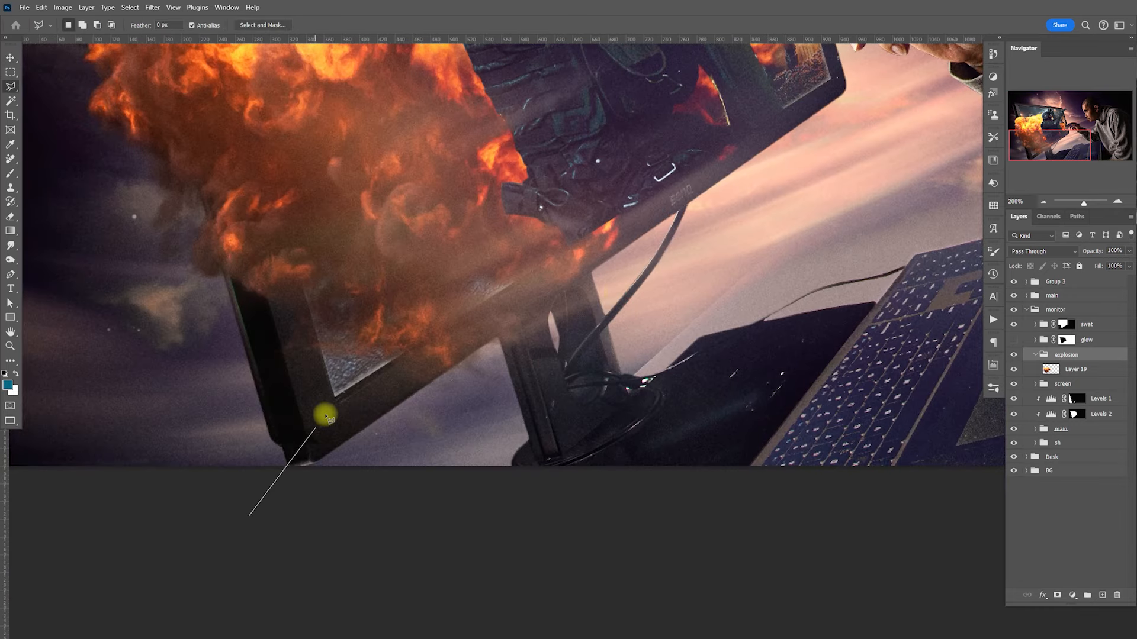
left_click(335, 398)
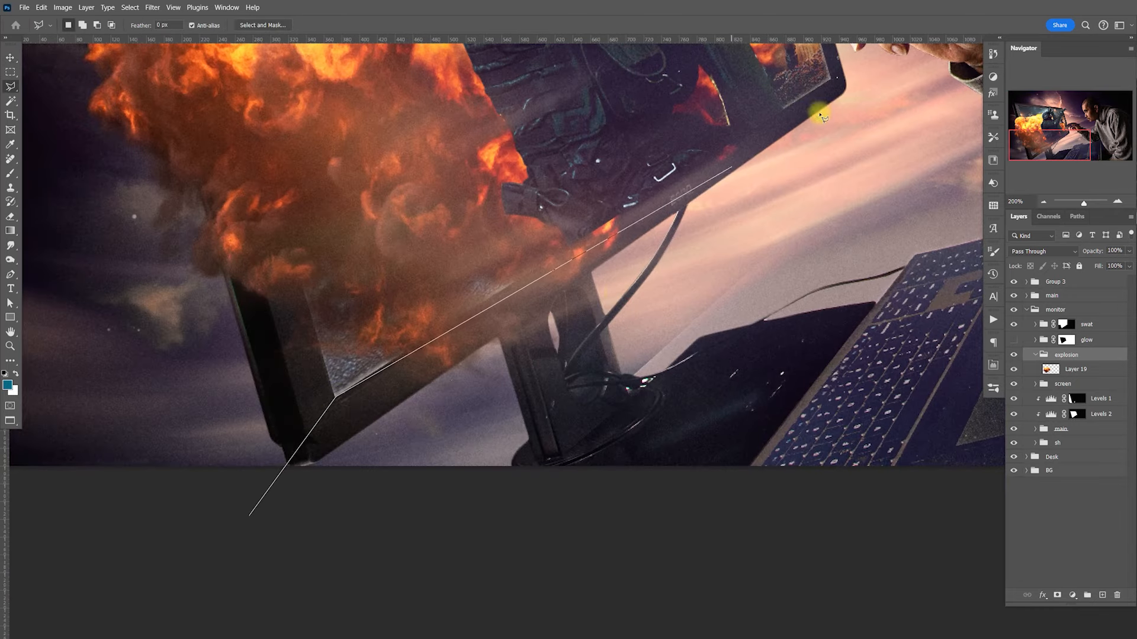
left_click(863, 63)
double_click(875, 93)
left_click(636, 384)
left_click(327, 561)
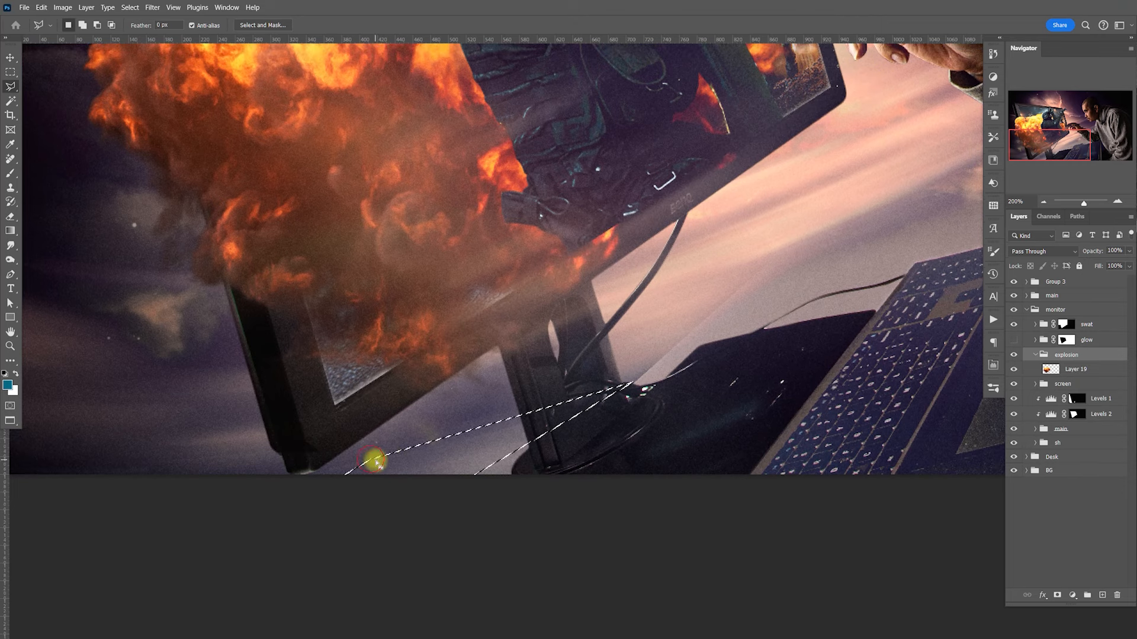
key("Escape")
Outline the monitor's lower bezel and the area below it with a polygonal selection, and mask the explosion group out of that region
left_click(294, 523)
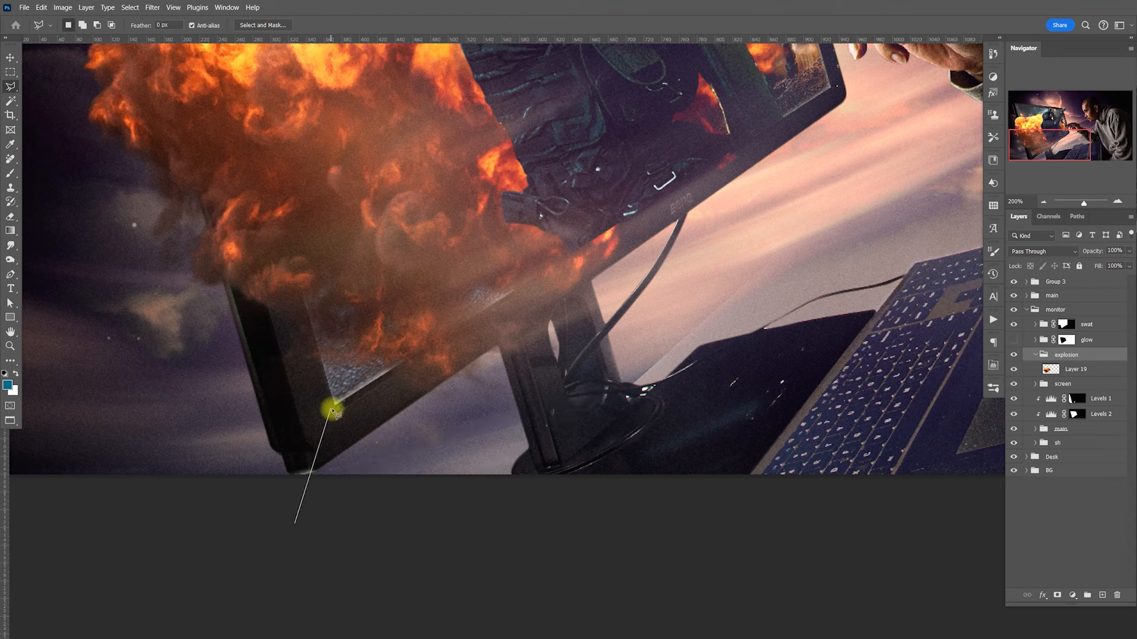
left_click(335, 408)
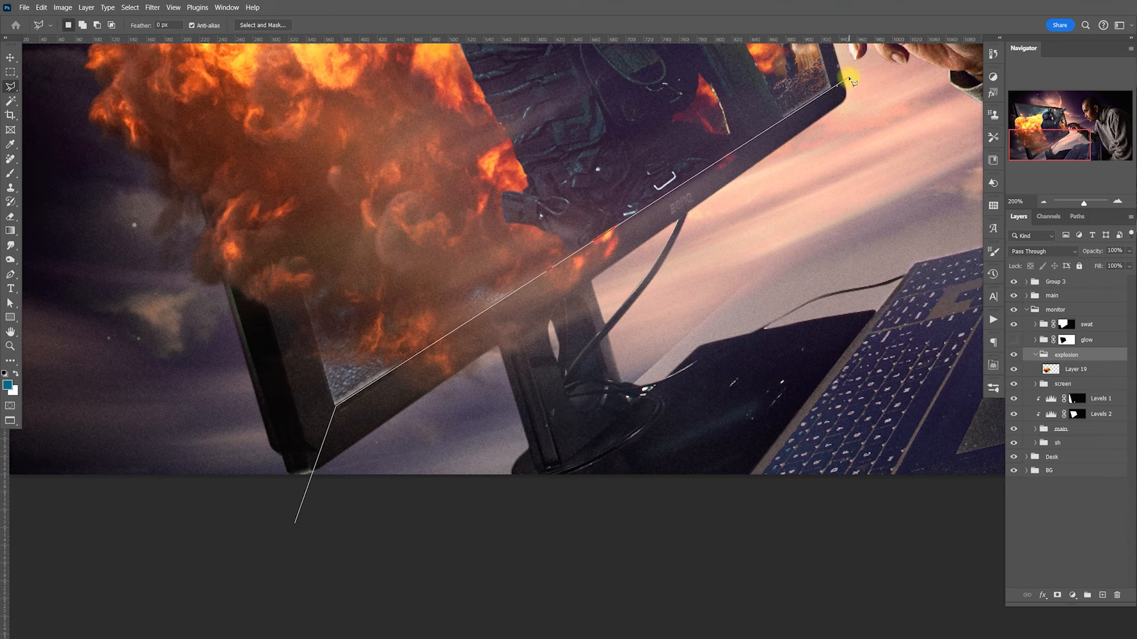
left_click(833, 88)
left_click(963, 151)
left_click(829, 476)
double_click(387, 572)
left_click(1056, 594)
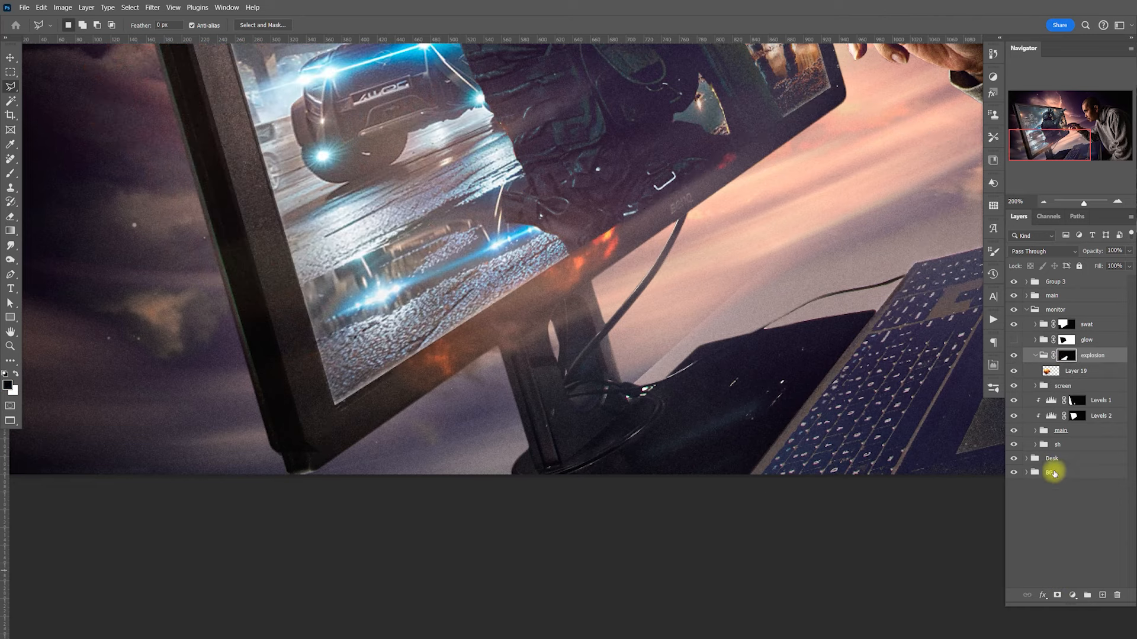
left_click(1061, 354, "shift")
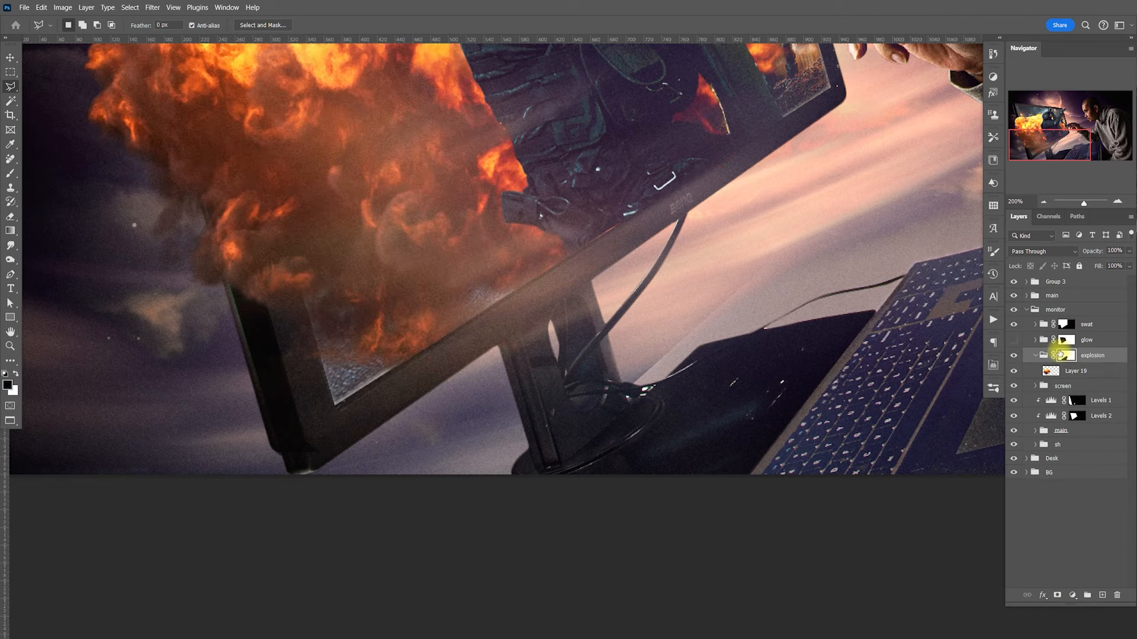
Scale the explosion layer down to 68.86% and position it behind the officer, low on the monitor screen
key("ctrl+minus")
key("v")
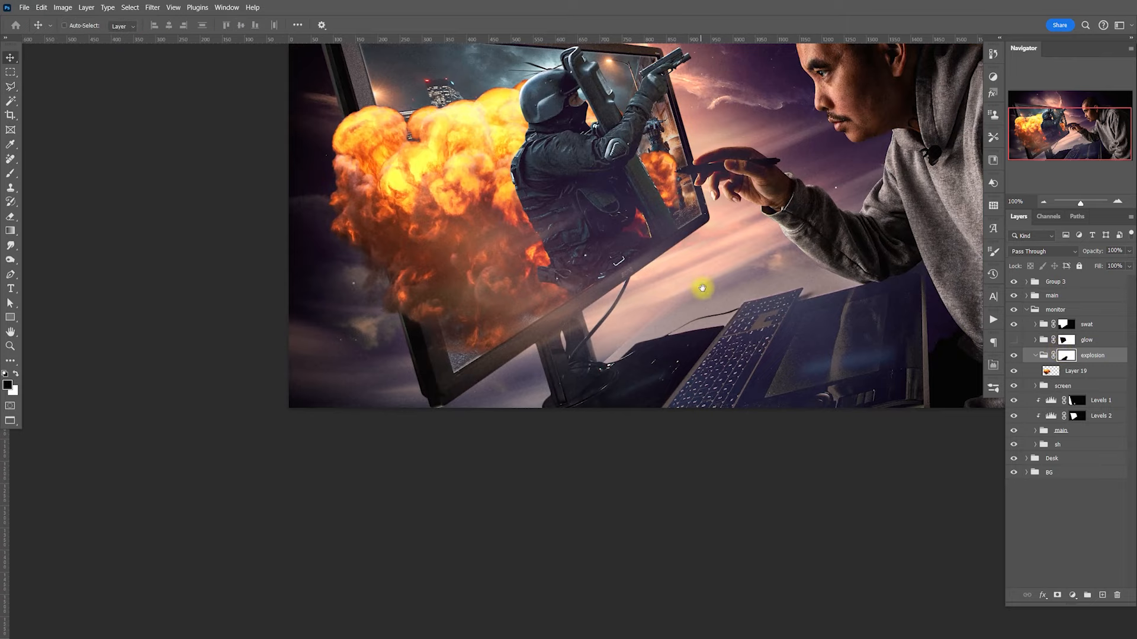
left_click(1045, 373)
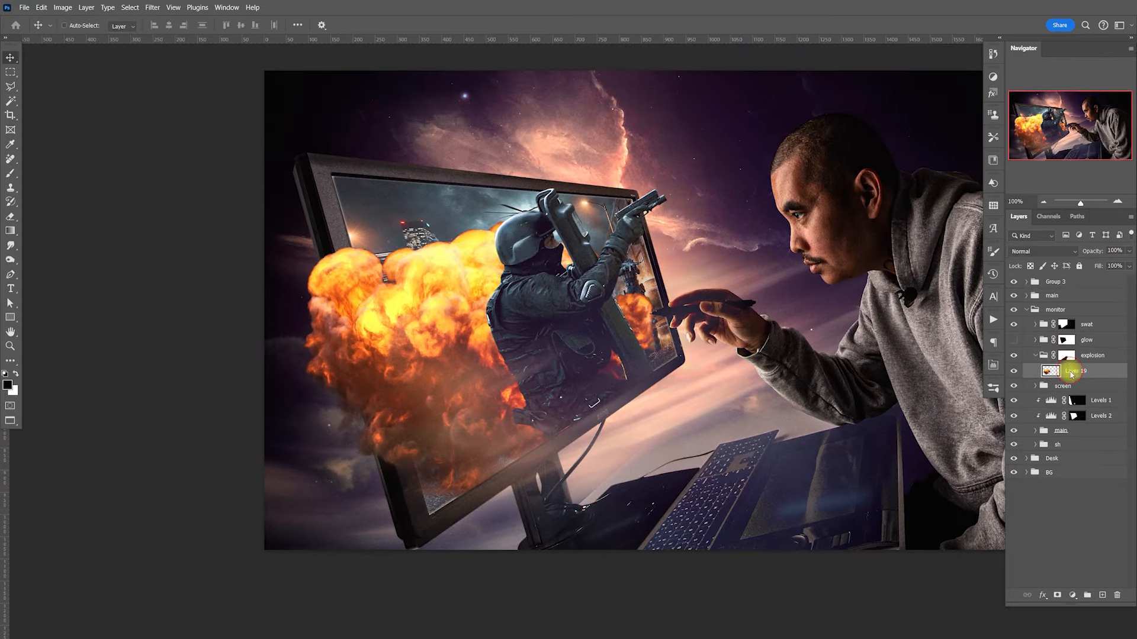
key("ctrl+t")
left_click_drag(308, 234, 430, 290)
left_click_drag(658, 275, 612, 313)
left_click_drag(527, 357, 564, 356)
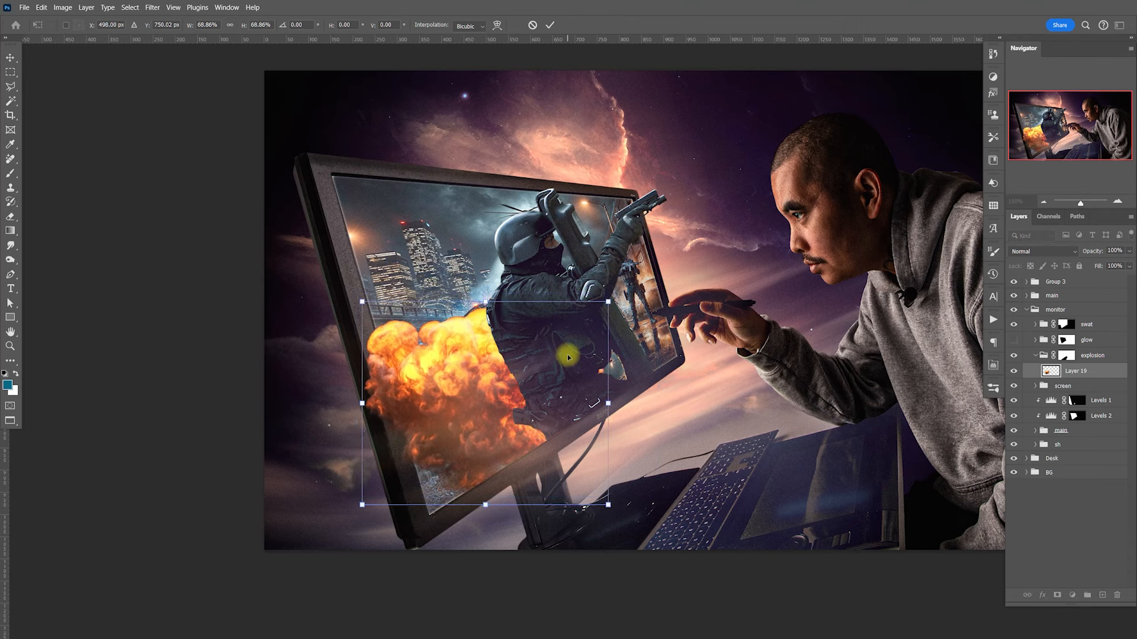
key("Return")
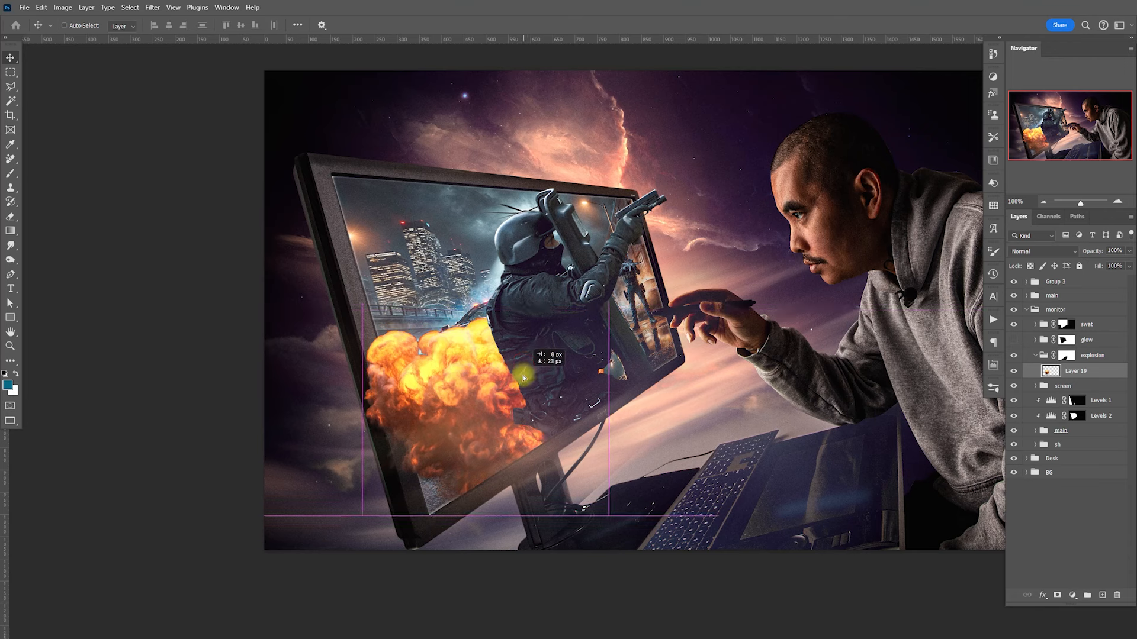
Shift the explosion slightly lower and rotate it about 10° clockwise to follow the monitor's tilt
left_click_drag(490, 407, 500, 440)
key("ctrl+t")
left_click_drag(619, 267, 678, 327)
mouse_move(593, 410)
left_mouse_down()
mouse_move(608, 392)
mouse_move(591, 404)
left_mouse_up()
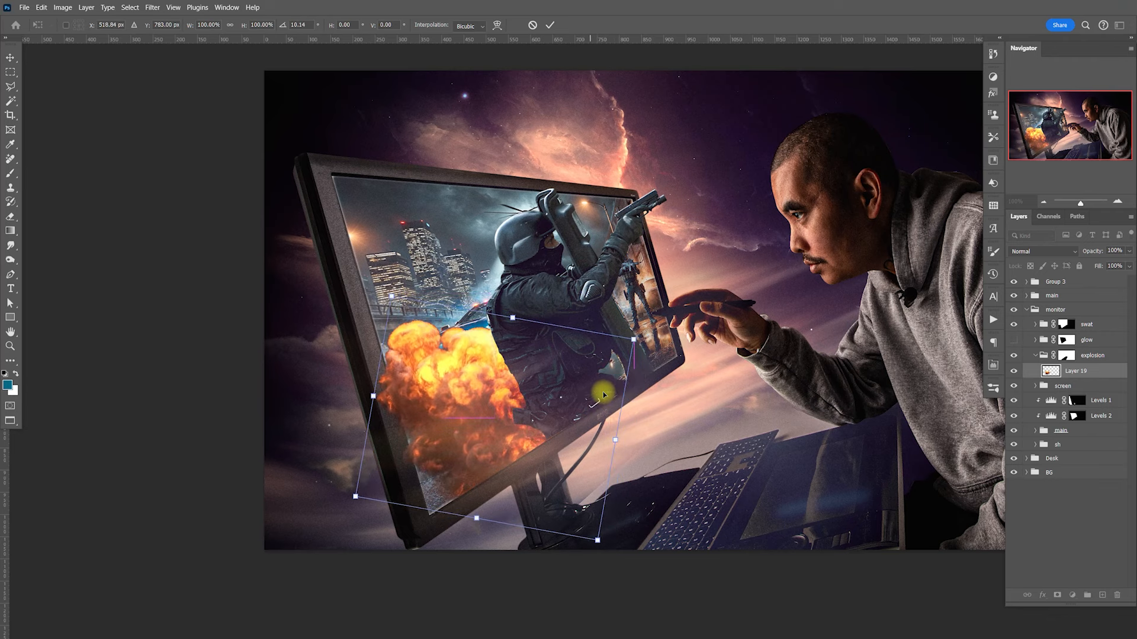
key("Return")
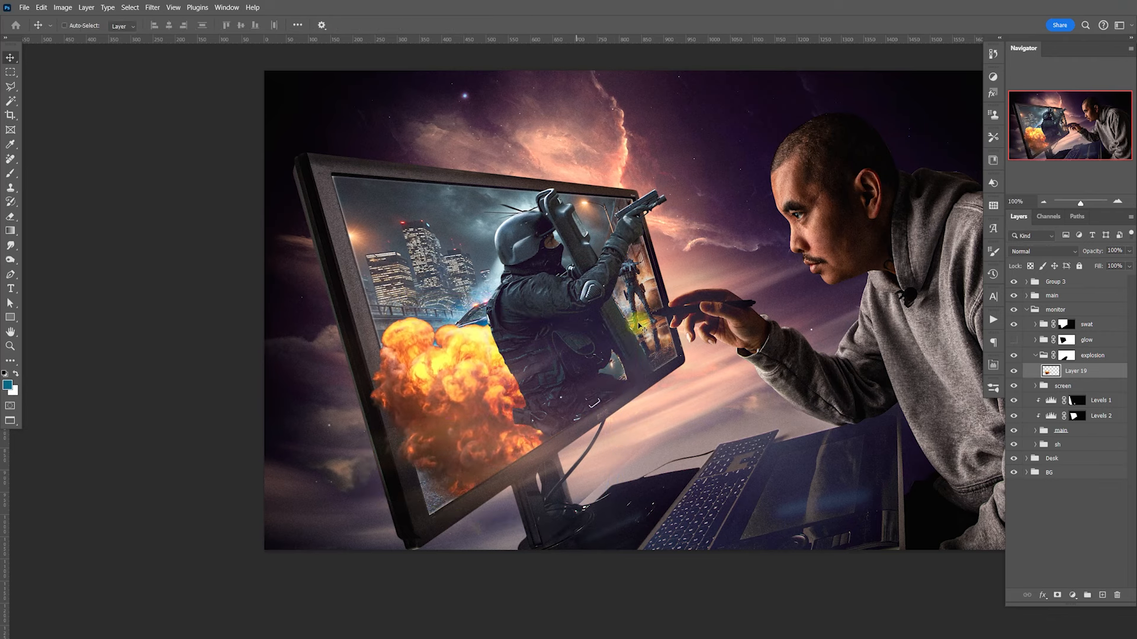
Switch to Adobe Bridge and open Explosion_Sequence_A 12.png from the Stock folder, selecting its whole image for copying
key("alt+Tab")
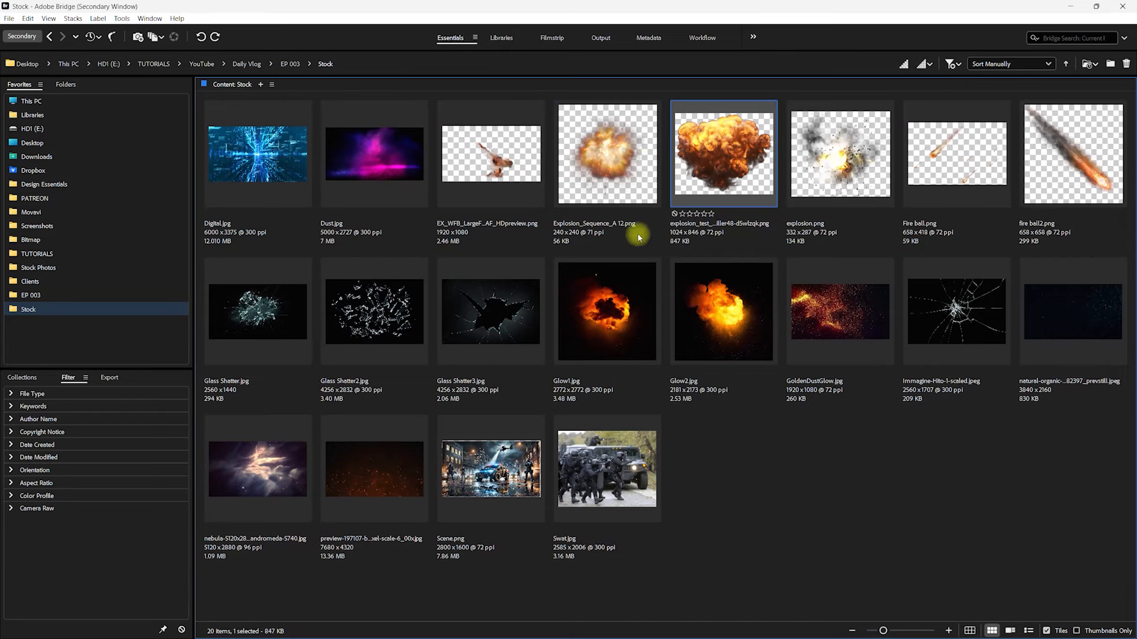
left_click(637, 168)
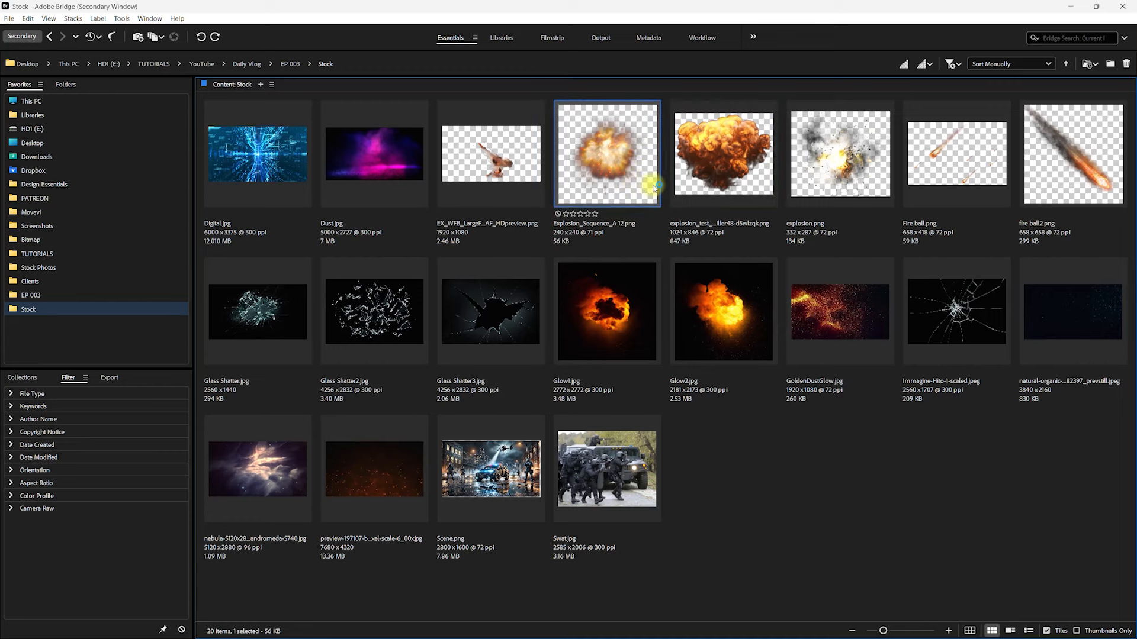
double_click(654, 187)
key("ctrl+a")
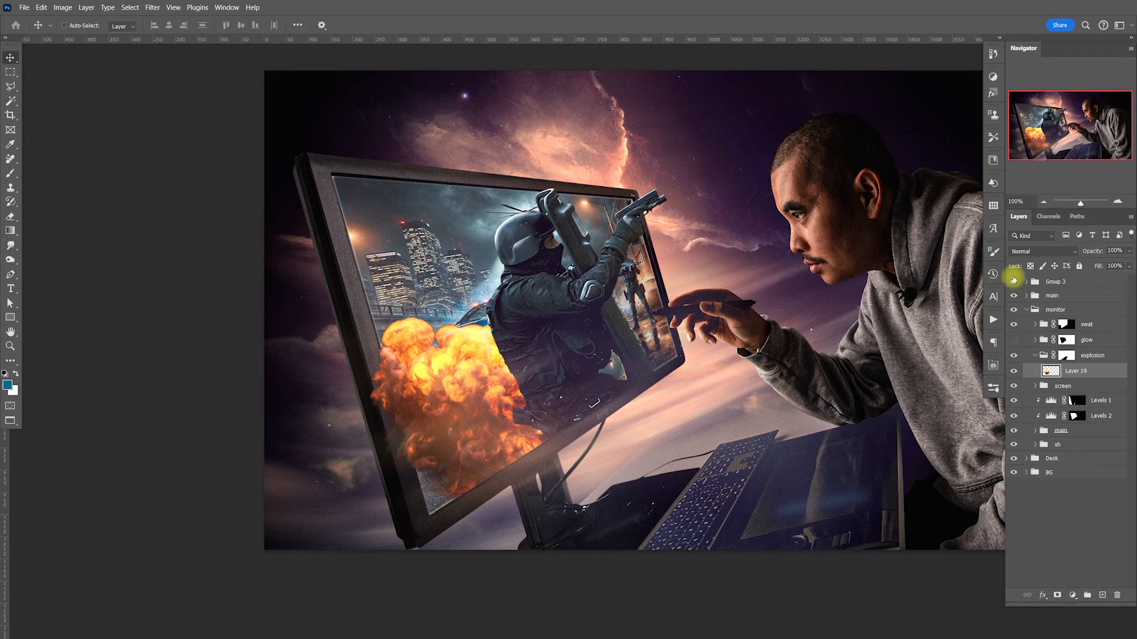
Try the small explosion image in the monitor scene, scaled down and moved beside the officer, and delete it
key("ctrl+v")
left_click_drag(708, 332, 649, 327)
key("ctrl+t")
left_click_drag(540, 333, 573, 374)
key("Return")
left_click_drag(466, 337, 524, 378)
key("Delete")
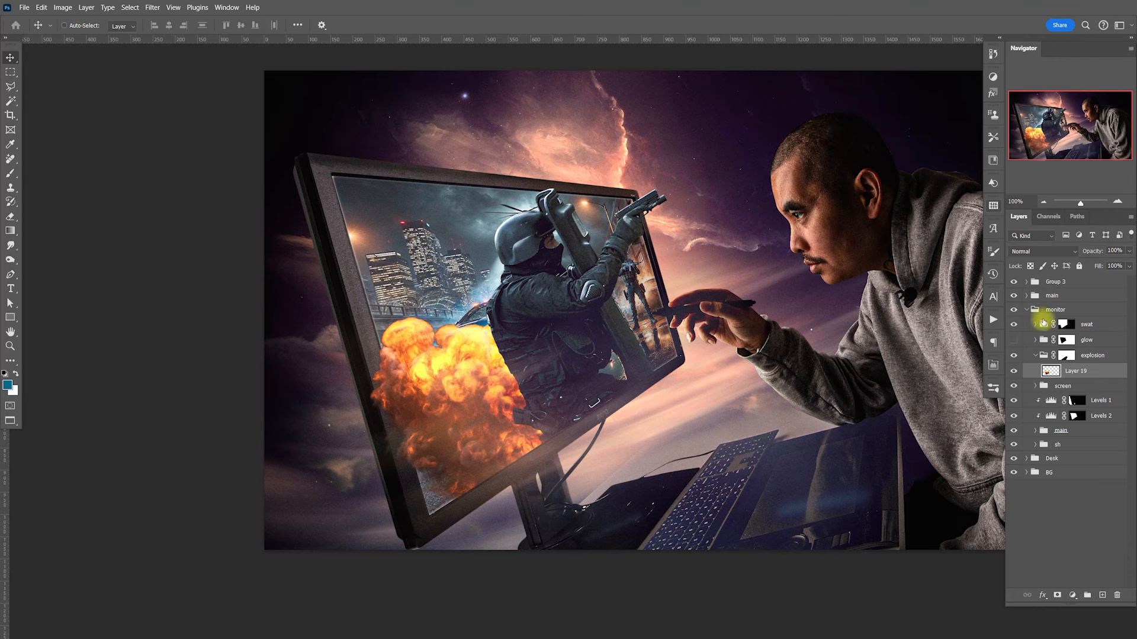
Unlink the swat group's mask and nudge it to close the fire-coloured gap along the bezel above the BenQ logo
left_click(1014, 371)
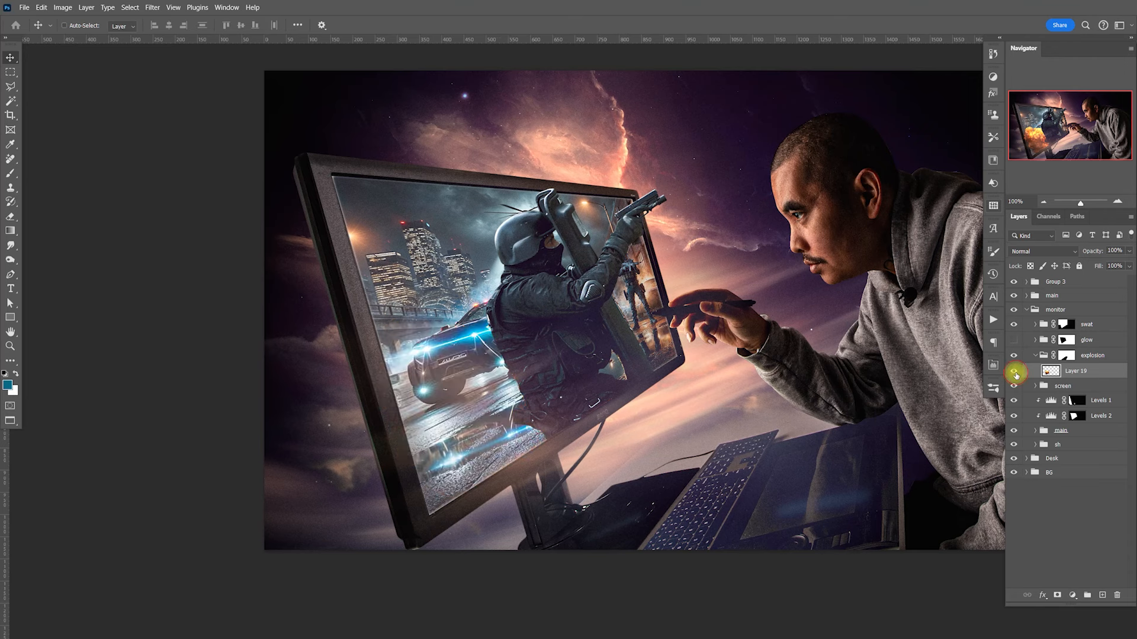
left_click(1014, 372)
left_click_drag(546, 414, 661, 354)
key("z")
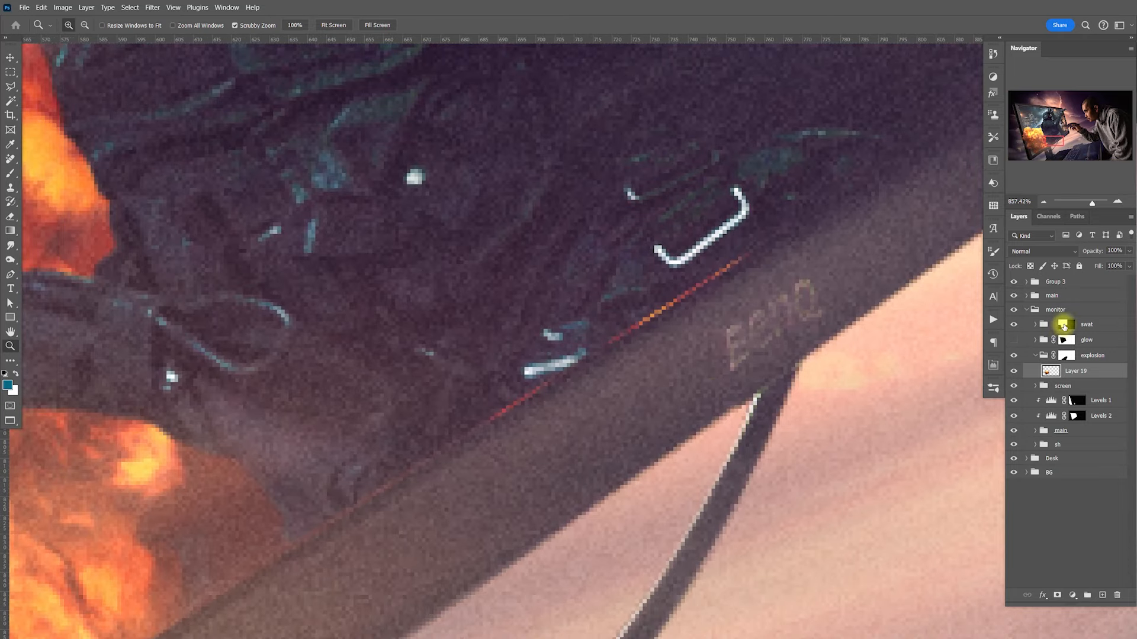
left_click(1063, 326)
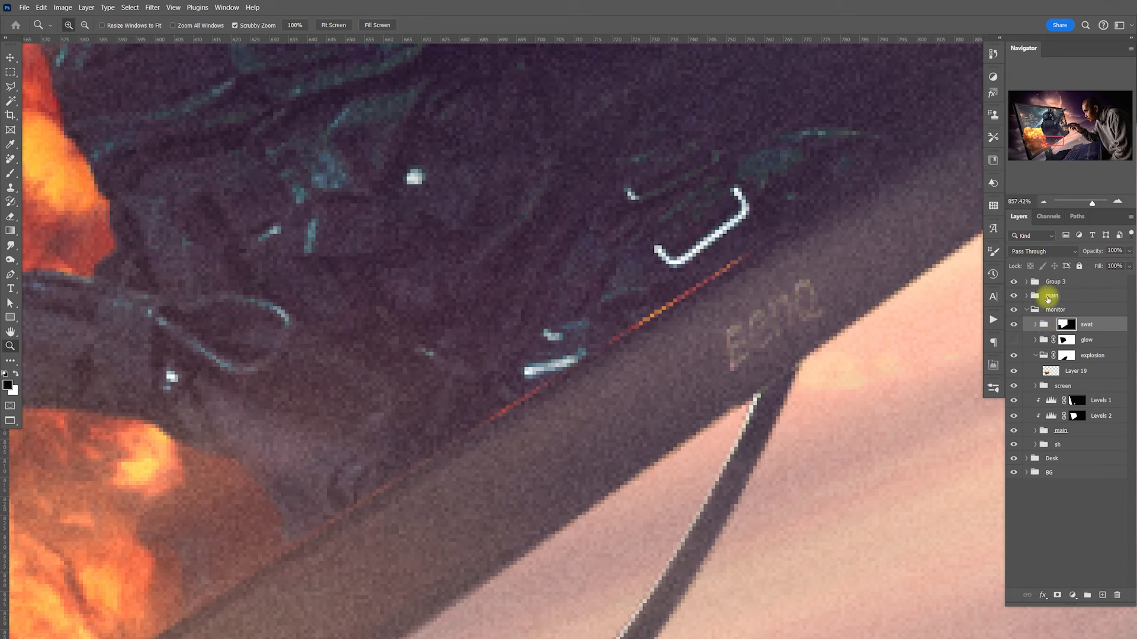
key("v")
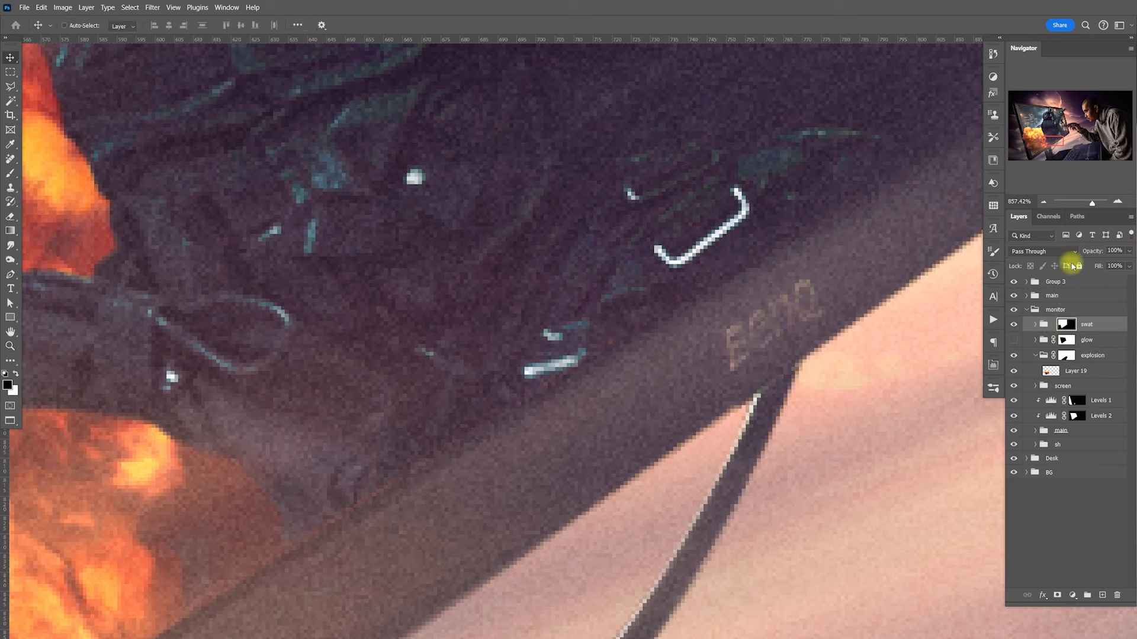
key("Up")
key("Up")
key("Up")
key("Up")
key("Up")
key("Up")
key("Down")
key("Down")
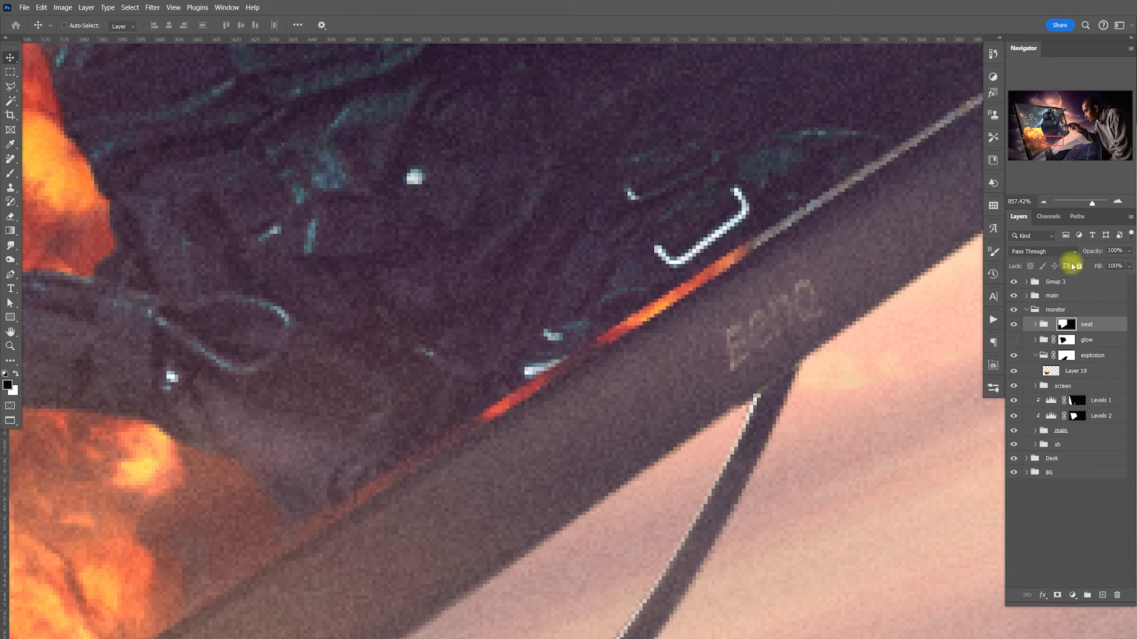
key("Down")
key("Down")
key("Down")
key("Down")
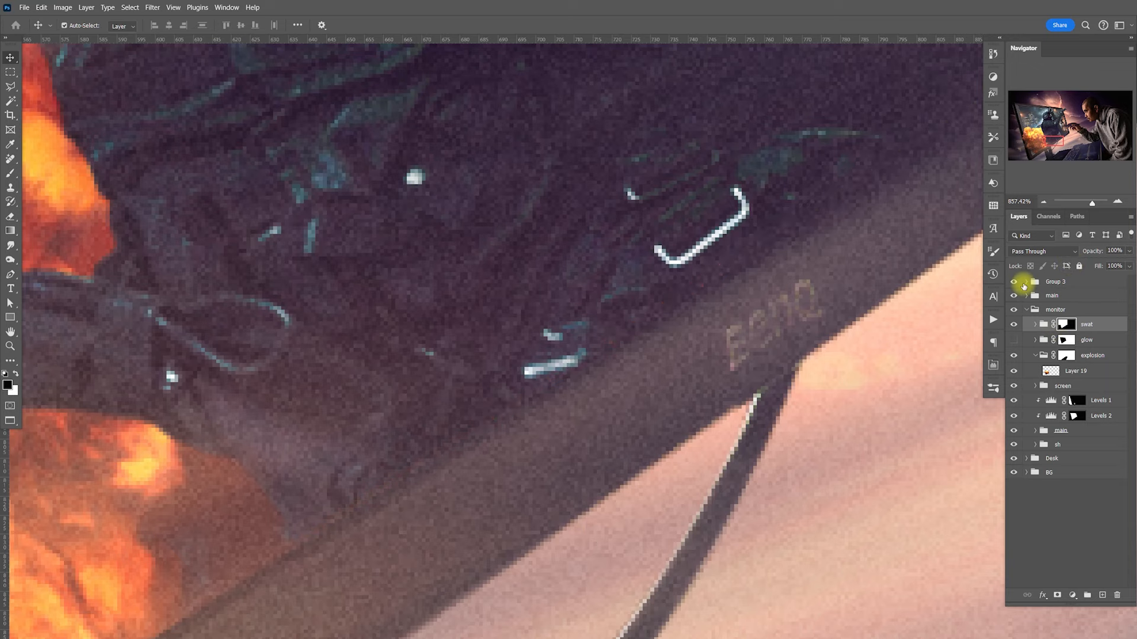
Add a group named "adj" above the swat group inside the monitor group
key("ctrl+minus")
key("ctrl+minus")
key("ctrl+minus")
key("ctrl+minus")
key("ctrl+minus")
key("ctrl+minus")
key("ctrl+minus")
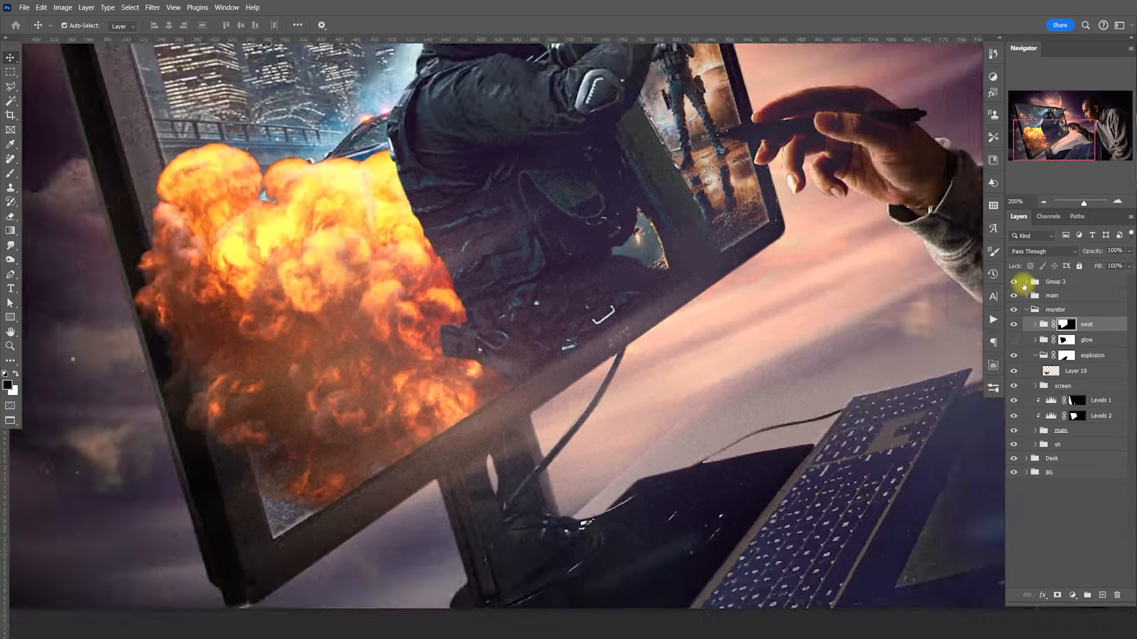
key("ctrl+minus")
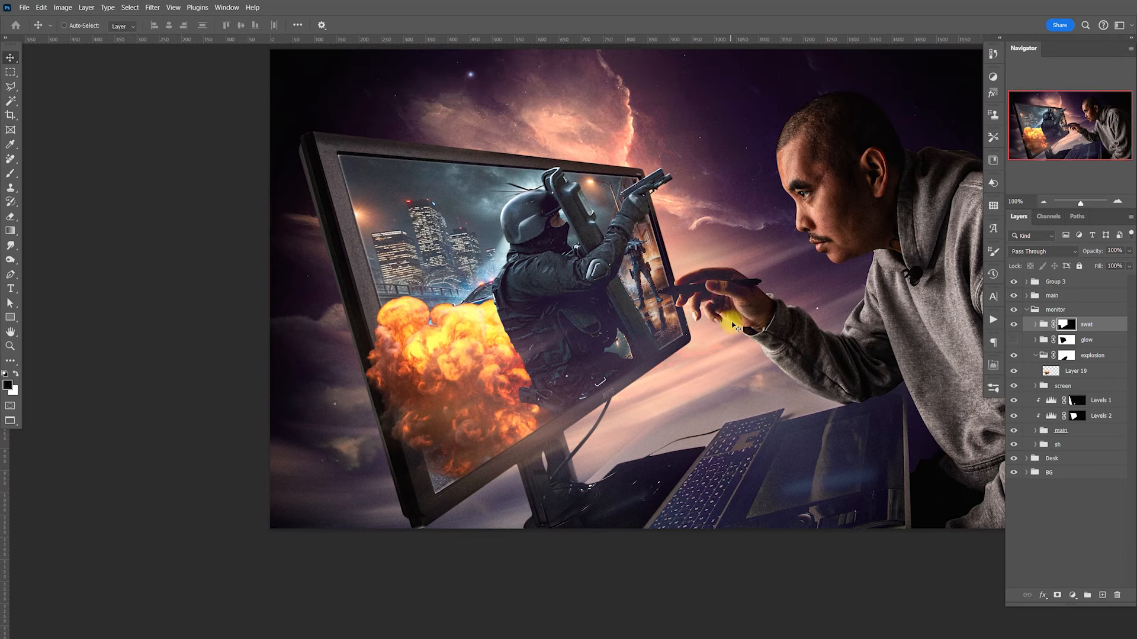
left_click(1035, 357)
left_click(1090, 358, "shift")
left_click(1087, 595)
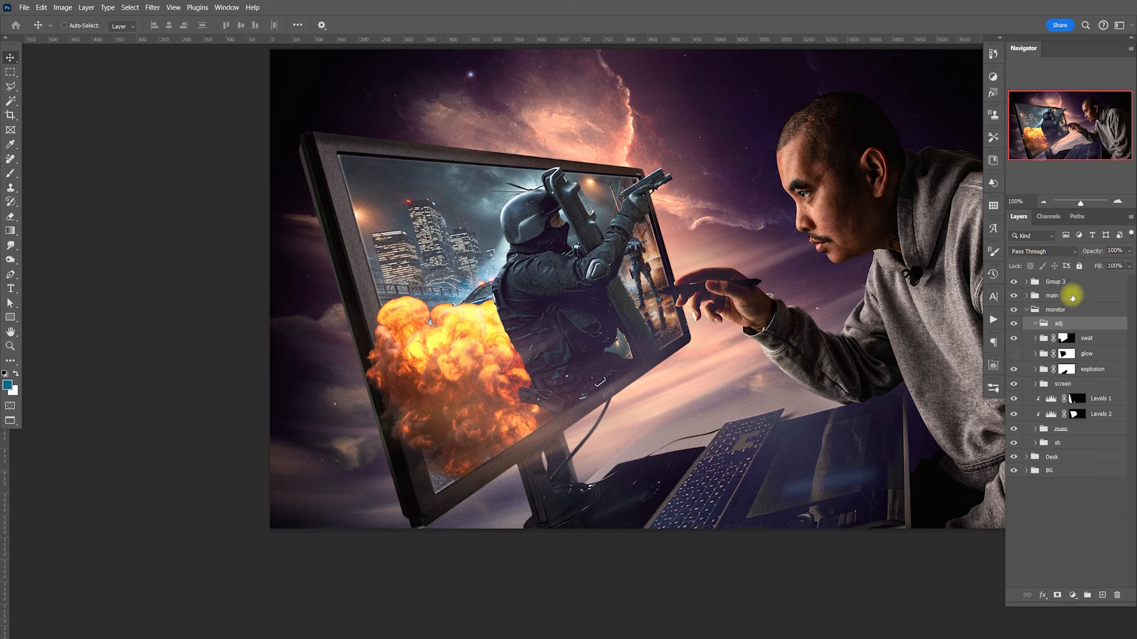
Duplicate the explosion layer and move the copy into the adj group
left_click(1037, 370)
left_click(1065, 383)
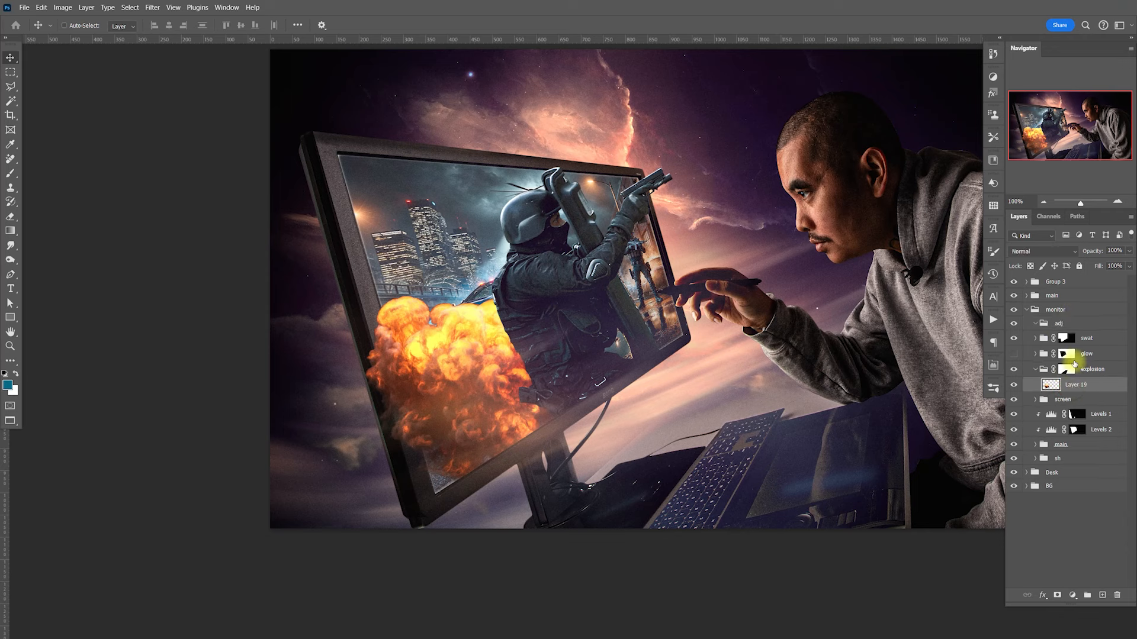
key("ctrl+j")
left_click_drag(1086, 383, 1087, 323)
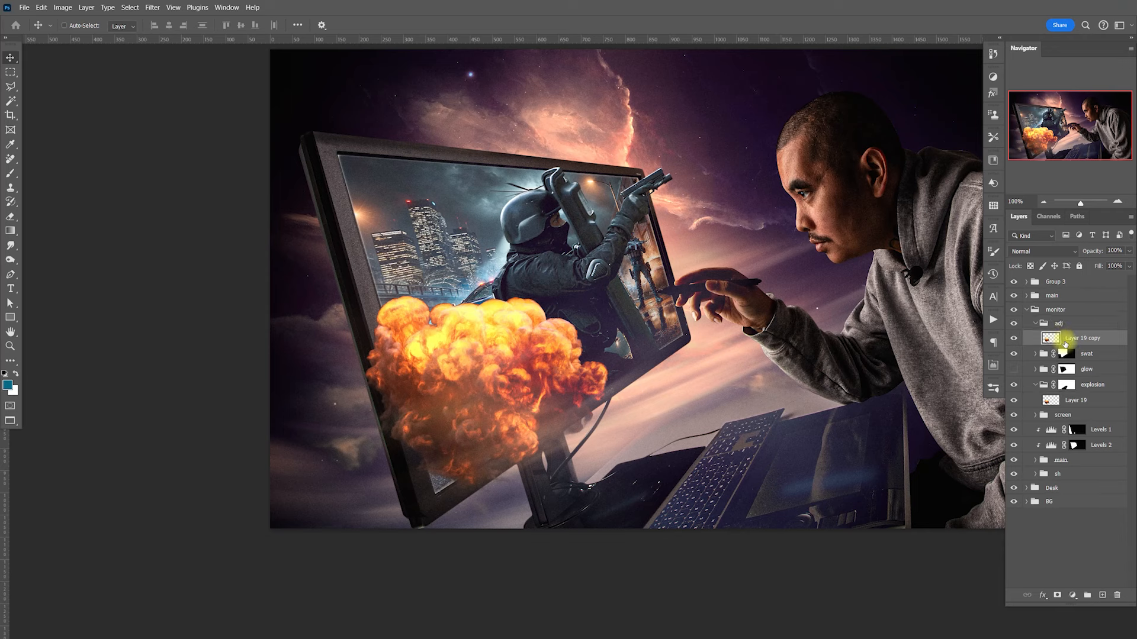
Apply a Gaussian Blur with a 52.4-pixel radius to the explosion copy and set its blend mode to Screen
left_click(151, 7)
mouse_move(197, 187)
left_click(315, 224)
left_click_drag(705, 456, 703, 456)
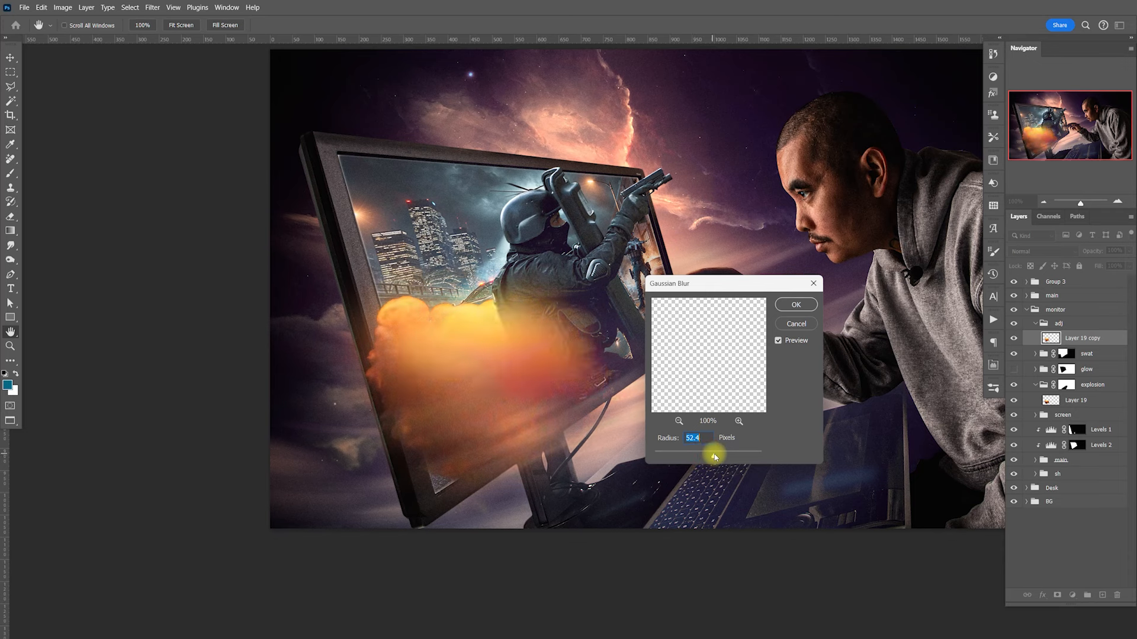
left_click(807, 306)
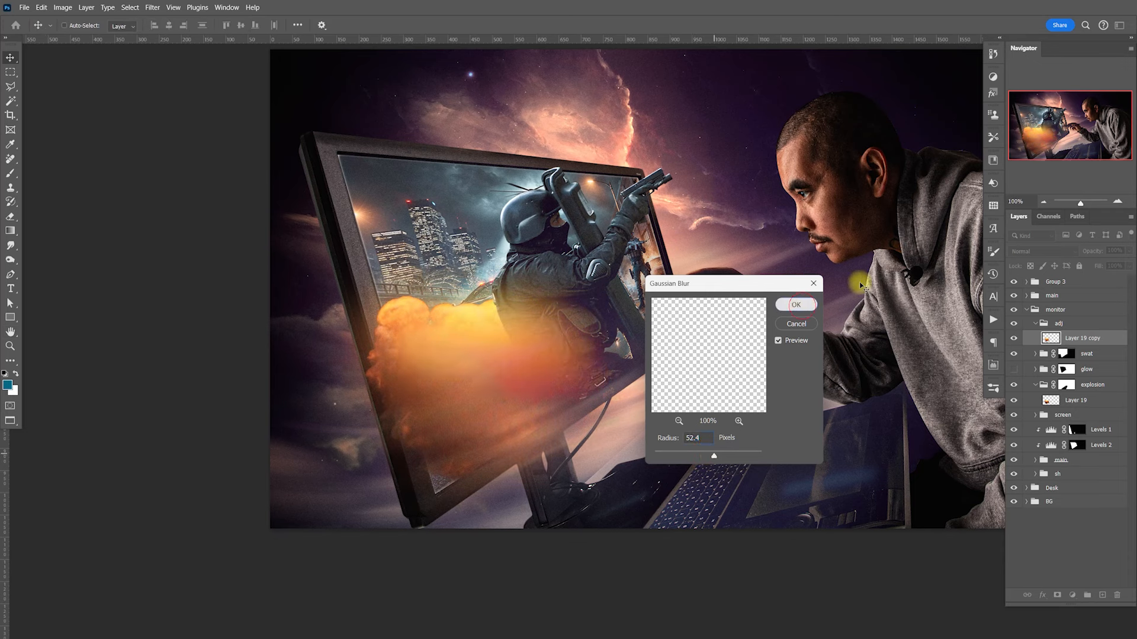
left_click(1030, 251)
left_click(1030, 360)
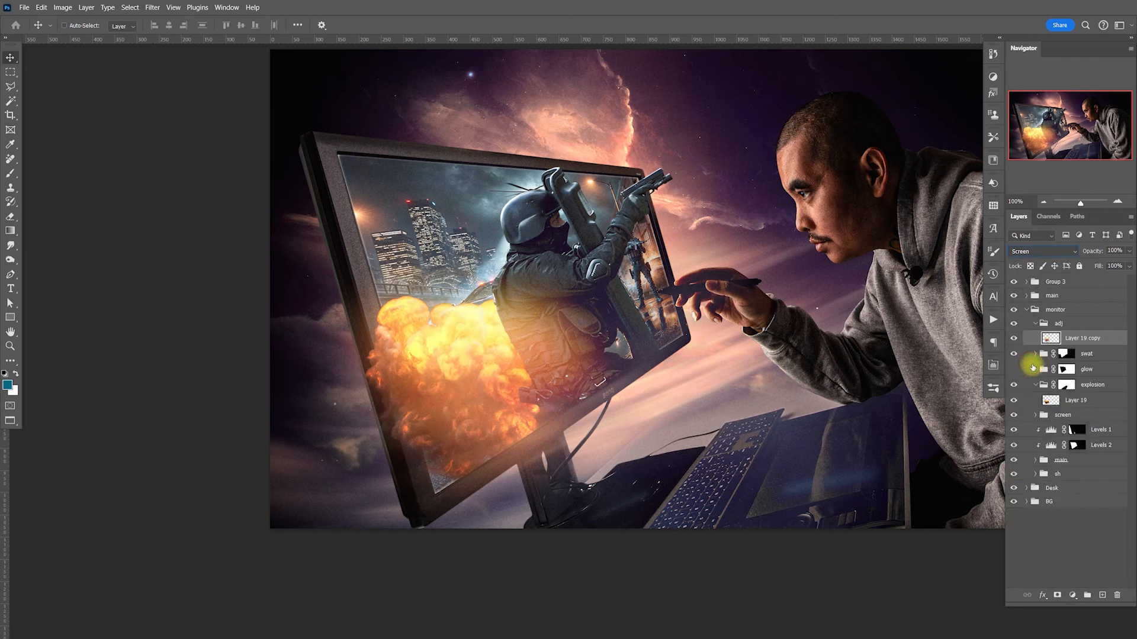
Scale down the blurred explosion glow, place it where the fire meets the officer's lower torso, and collapse the adj group
key("ctrl+t")
left_click_drag(665, 238, 642, 448)
left_click_drag(528, 411, 610, 379)
key("Return")
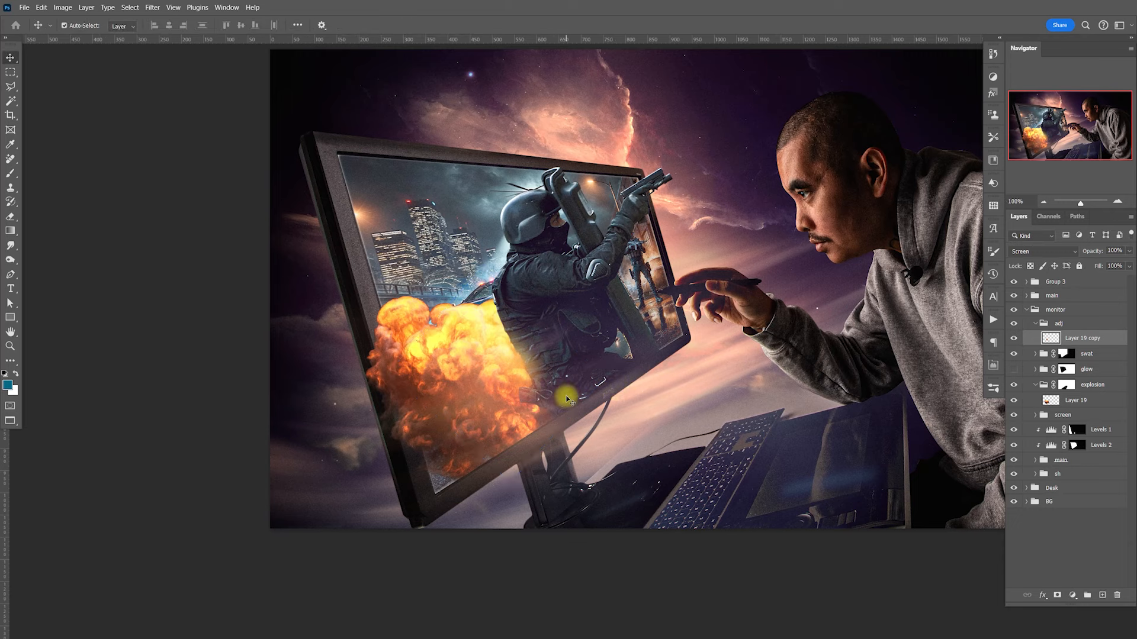
scroll(740, 347, "up", 2)
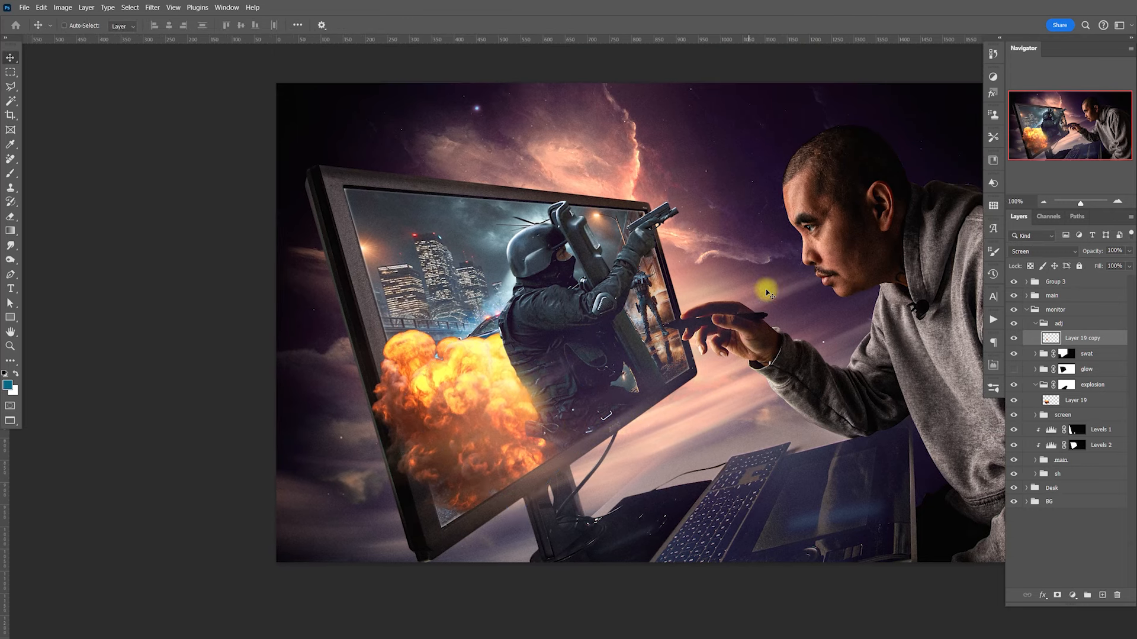
left_click(1036, 323)
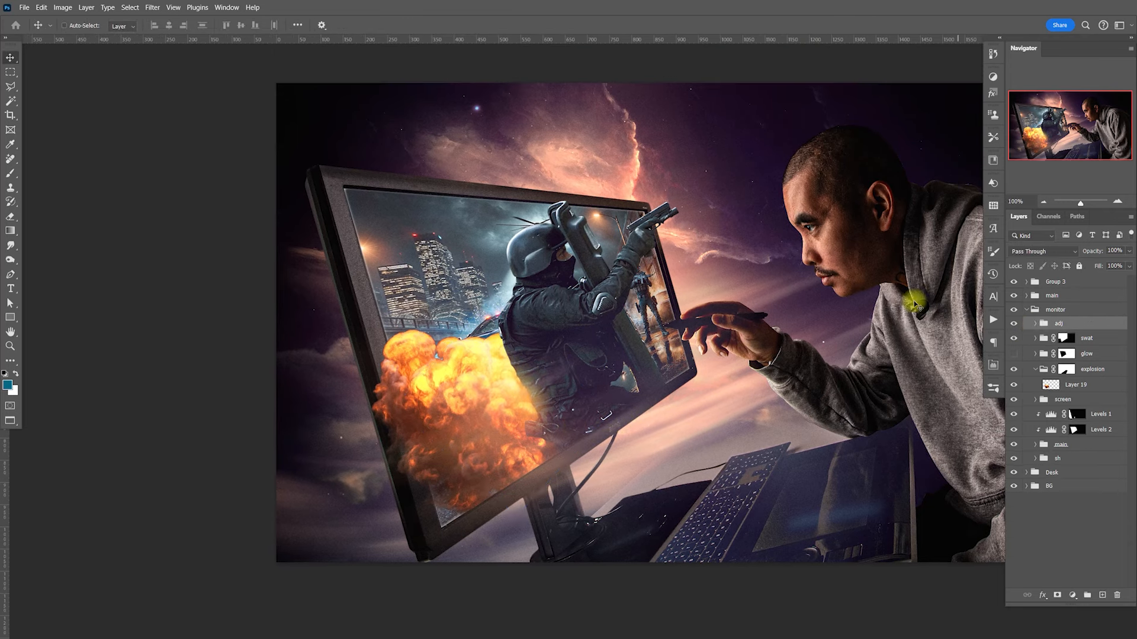
Switch to Adobe Bridge, open fire ball2.png from the Stock folder, copy the whole image, and close it
key("alt+Tab")
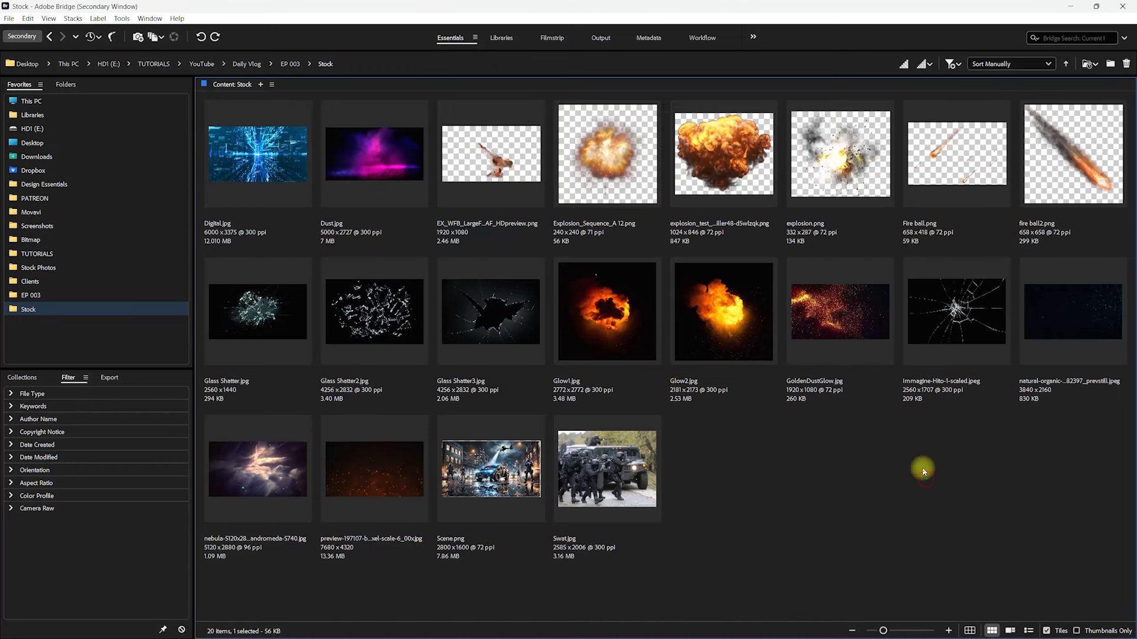
left_click(1059, 176)
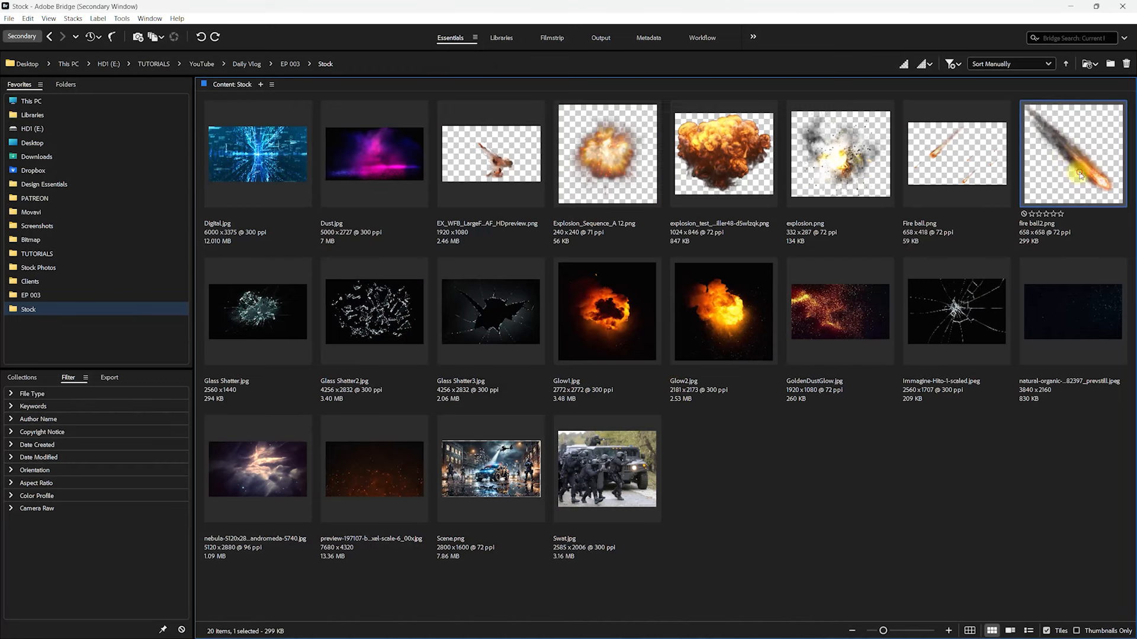
double_click(1048, 187)
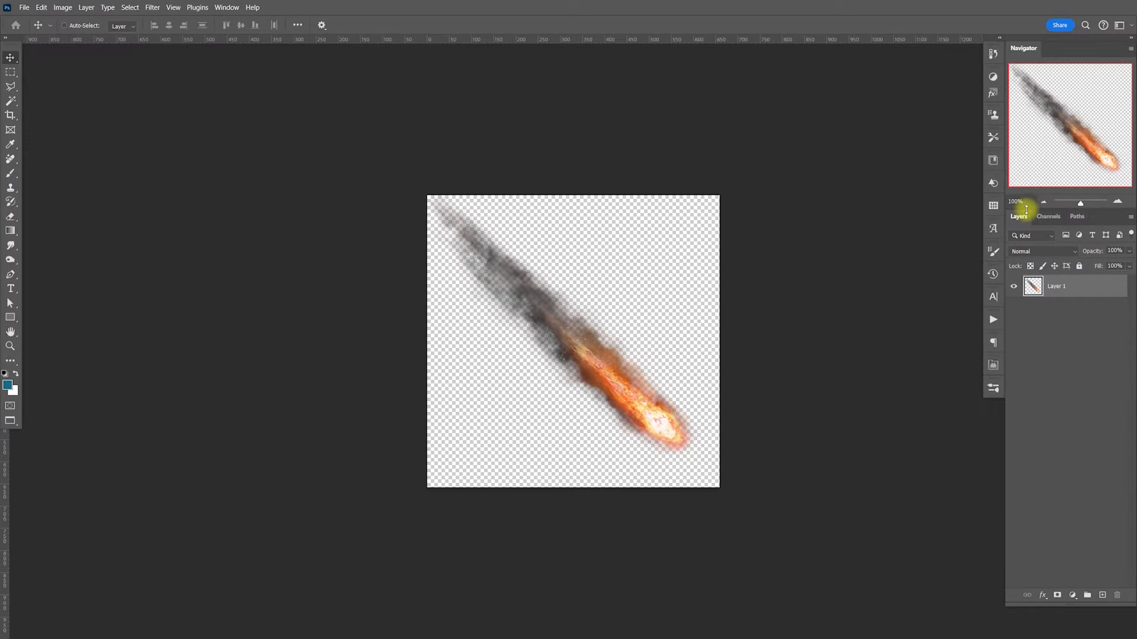
key("ctrl+a")
key("ctrl+c")
key("ctrl+w")
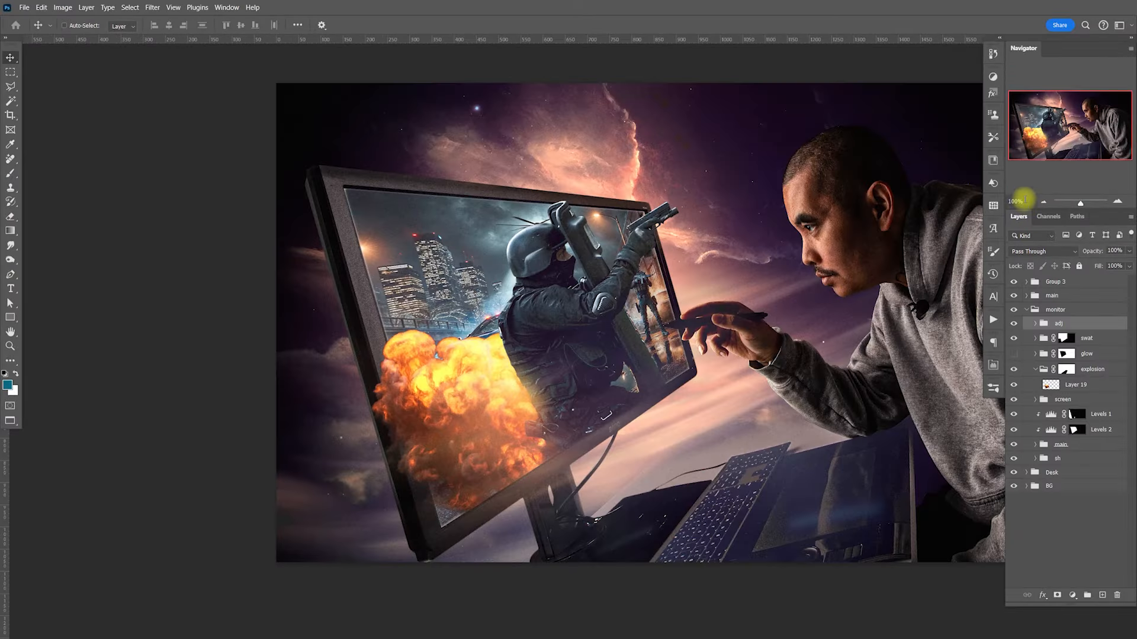
Paste the fireball above the adj group, angled up toward the man's face, and put it in a group named "fire ball"
left_click(1037, 370)
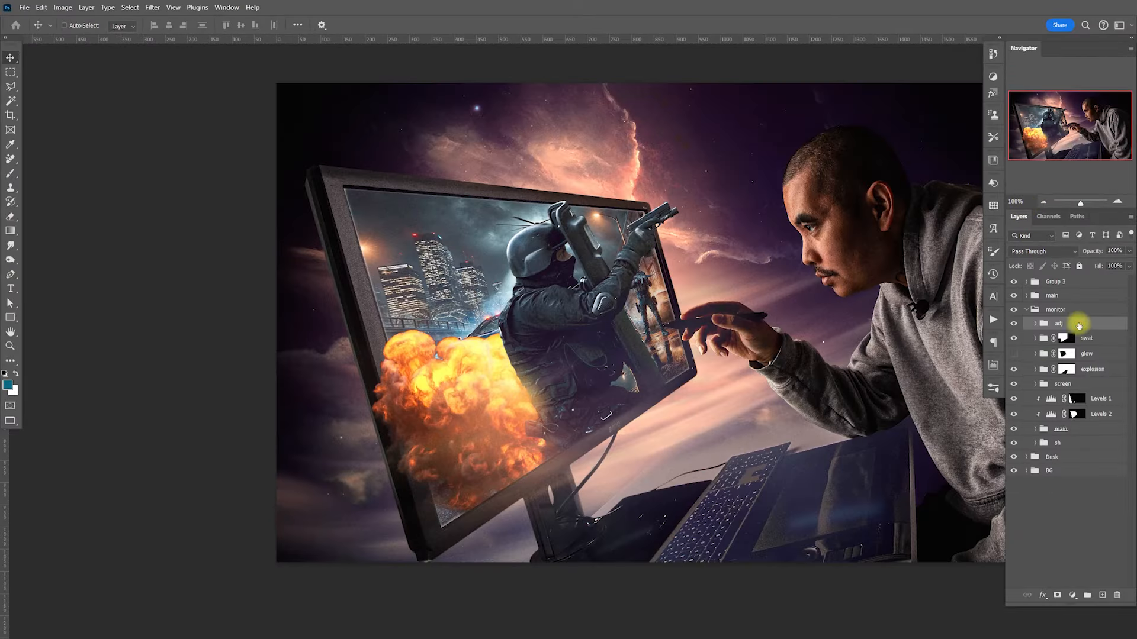
key("ctrl+v")
key("ctrl+t")
left_click_drag(916, 260, 806, 167)
key("Return")
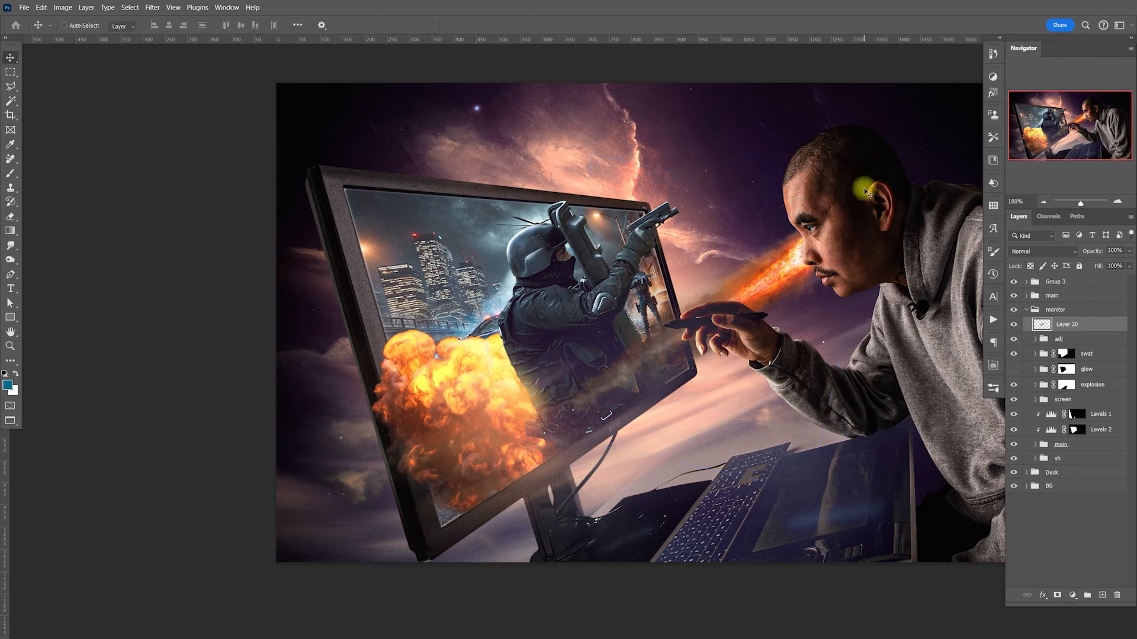
key("ctrl+g")
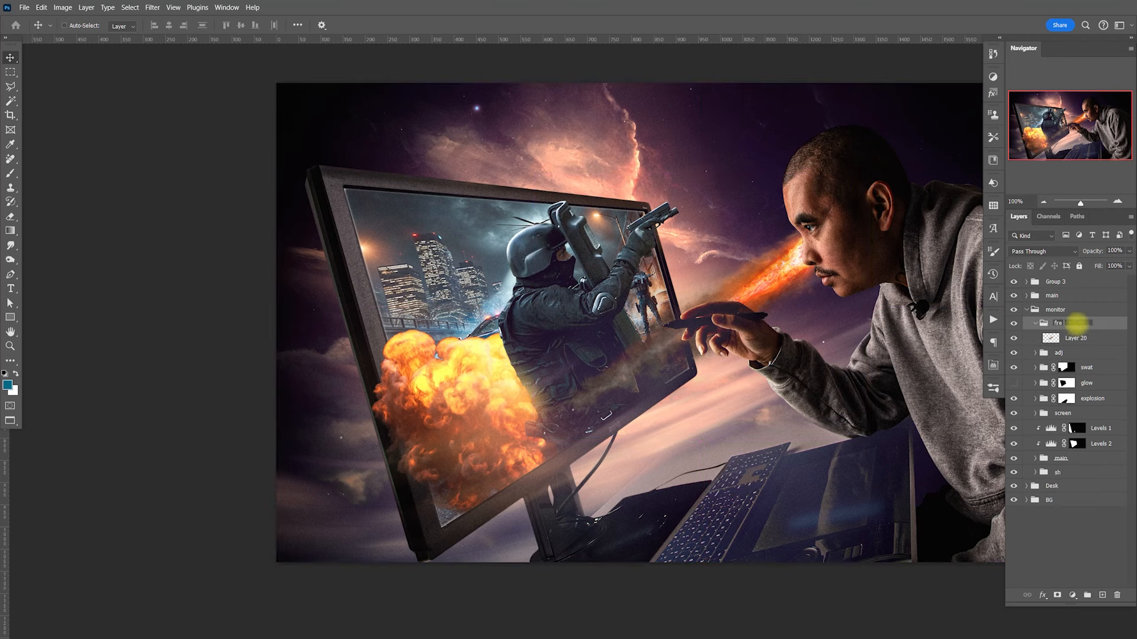
Duplicate the fireball layer, hide the original, and shrink and rotate the copy so it shoots from the explosion down onto the desk
left_click(1091, 341)
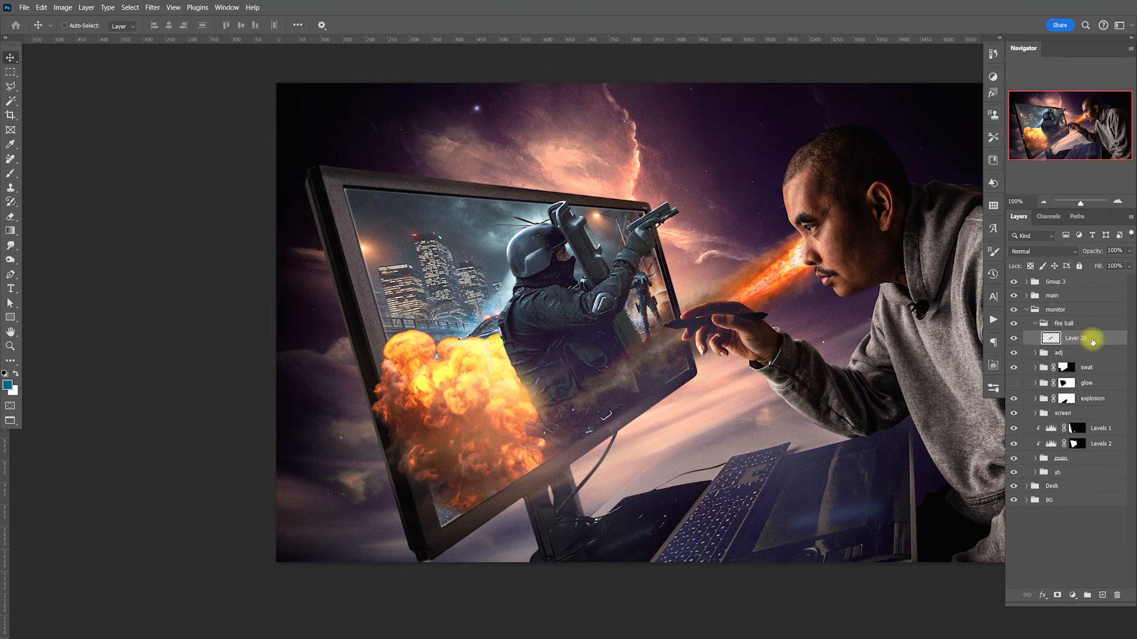
key("ctrl+j")
left_click(1013, 353)
key("ctrl+t")
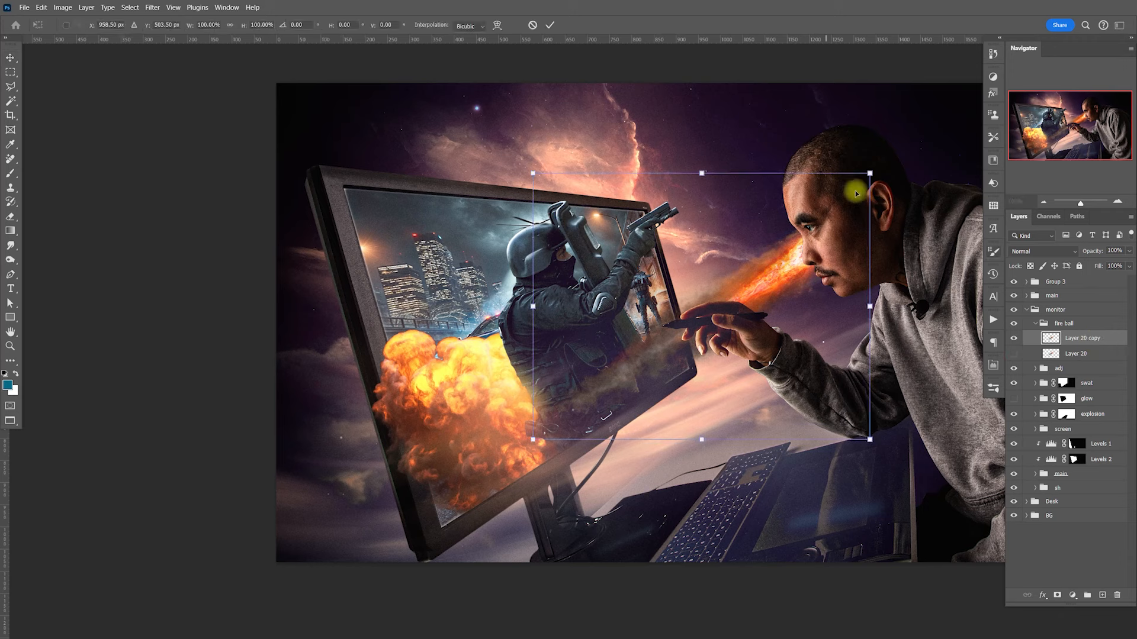
left_click_drag(871, 171, 722, 291)
left_click_drag(752, 277, 788, 321)
left_click_drag(687, 355, 722, 436)
left_click_drag(625, 440, 692, 443)
key("Return")
left_click_drag(599, 501, 570, 506)
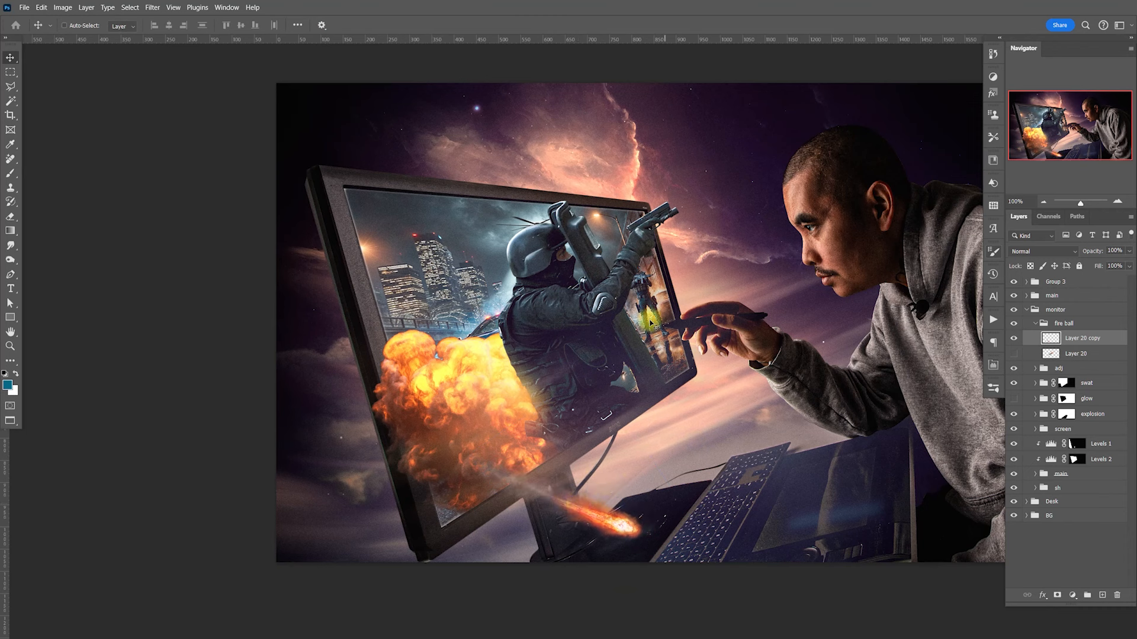
Make a second, smaller and re-angled copy of the original fireball near the explosion, then hide it and collapse the fire ball group
left_click(1076, 355)
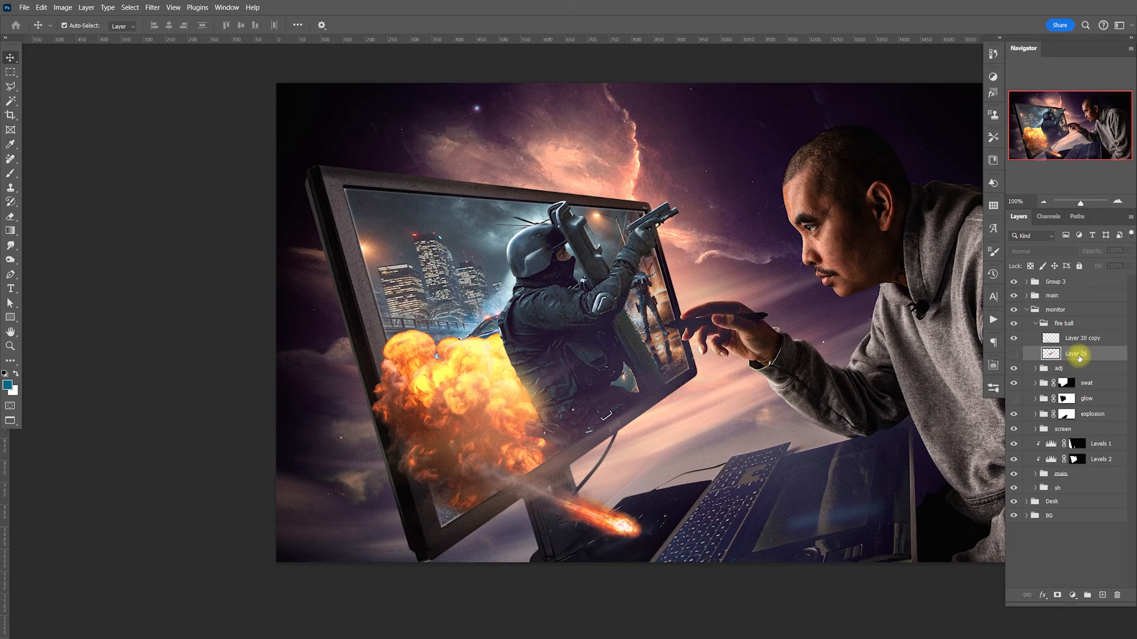
key("ctrl+j")
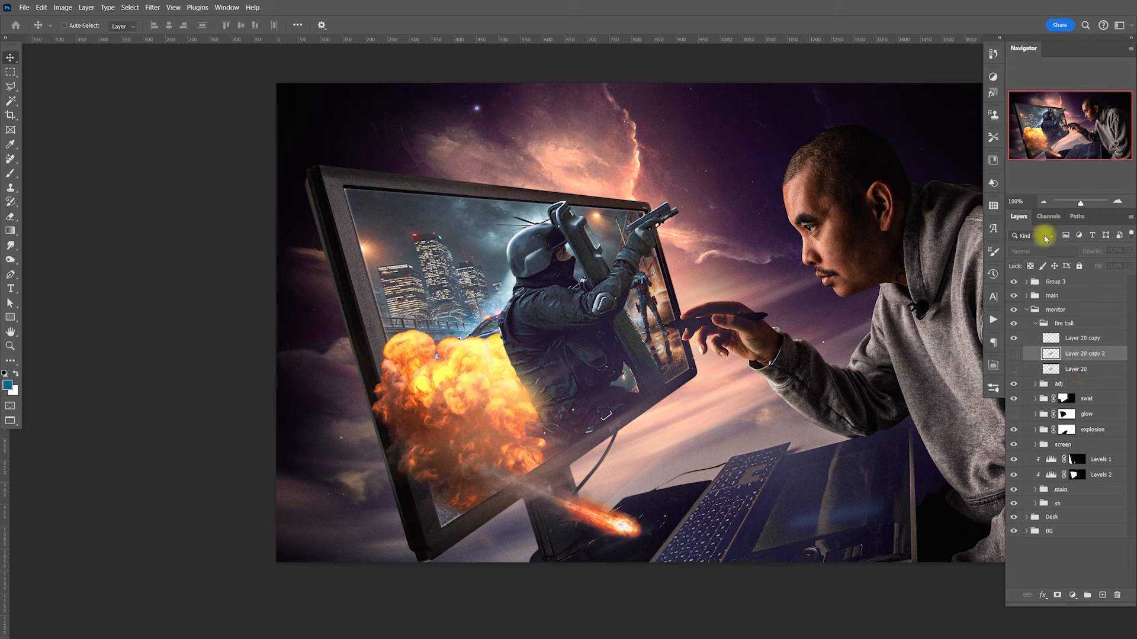
left_click(1013, 353)
key("ctrl+t")
left_click_drag(870, 173, 669, 376)
left_click_drag(766, 296, 657, 401)
left_click_drag(630, 321, 466, 504)
left_click_drag(570, 454, 488, 434)
left_click_drag(473, 526, 486, 515)
left_click_drag(522, 493, 525, 474)
left_click_drag(489, 523, 509, 486)
left_click_drag(526, 419, 366, 392)
left_click_drag(430, 317, 455, 359)
left_click_drag(426, 409, 269, 276)
left_click_drag(321, 385, 376, 451)
left_click_drag(474, 487, 476, 425)
left_click_drag(395, 446, 638, 471)
key("Return")
left_click(1014, 353)
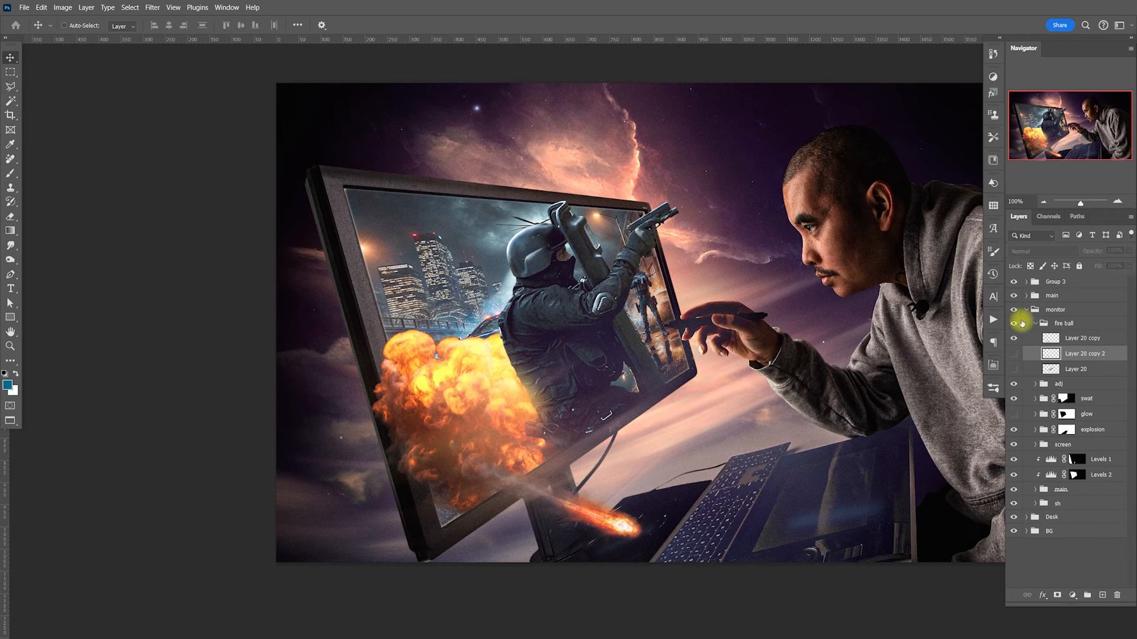
left_click(1035, 325)
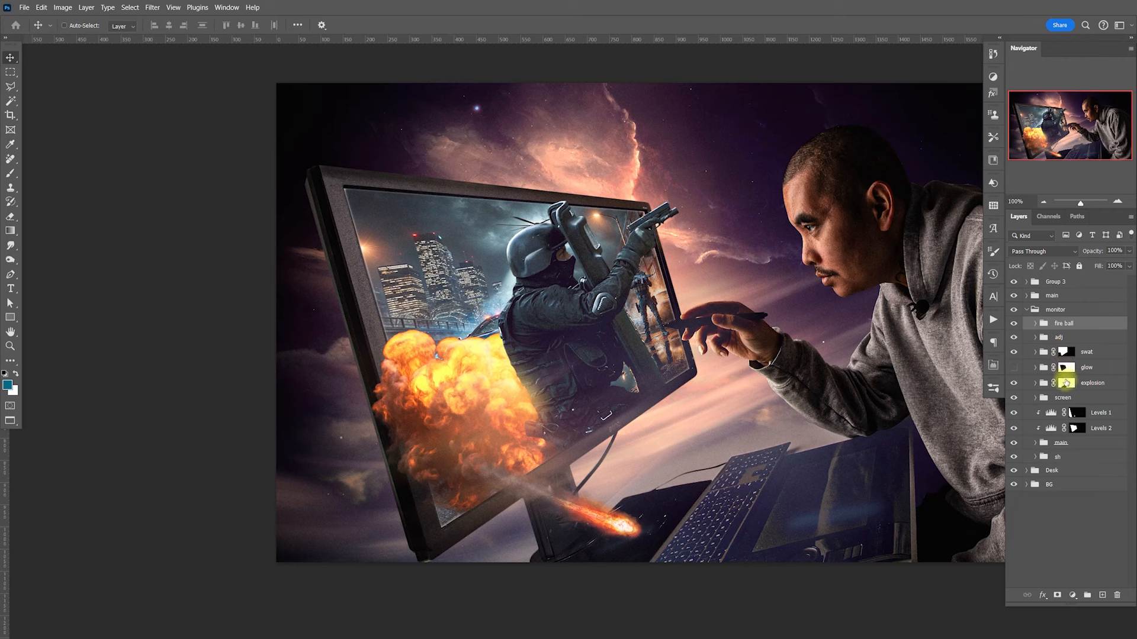
Try the explosion group above the swat group with its fire layer moved lower on the monitor, and undo both changes
left_click(1090, 385)
left_click_drag(1093, 380, 1096, 352)
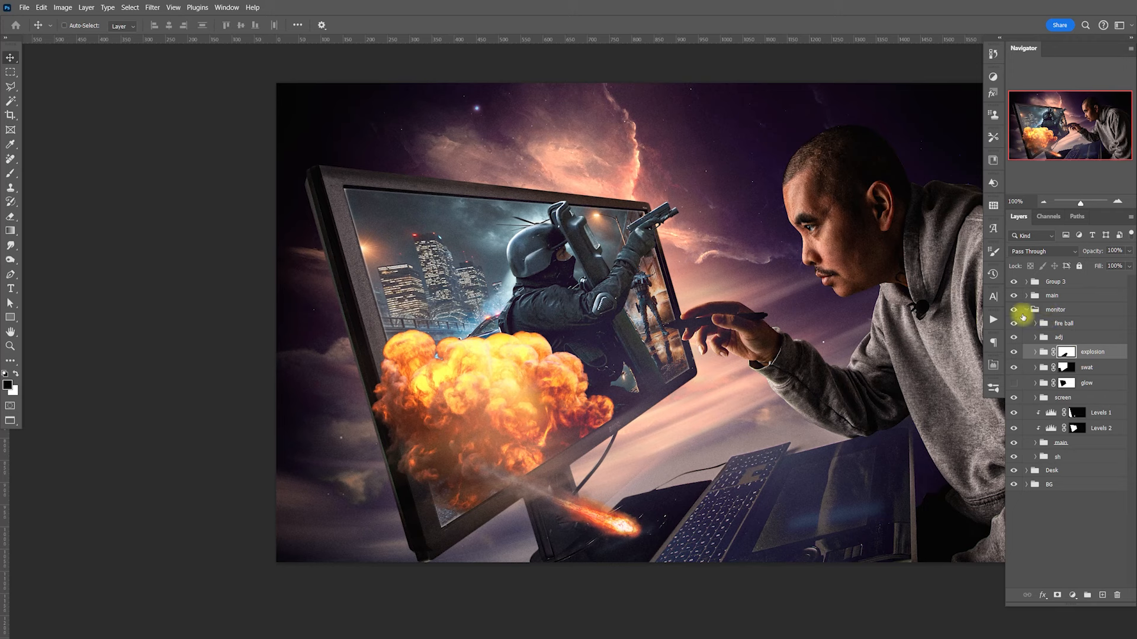
left_click(1044, 354)
left_click(1035, 353)
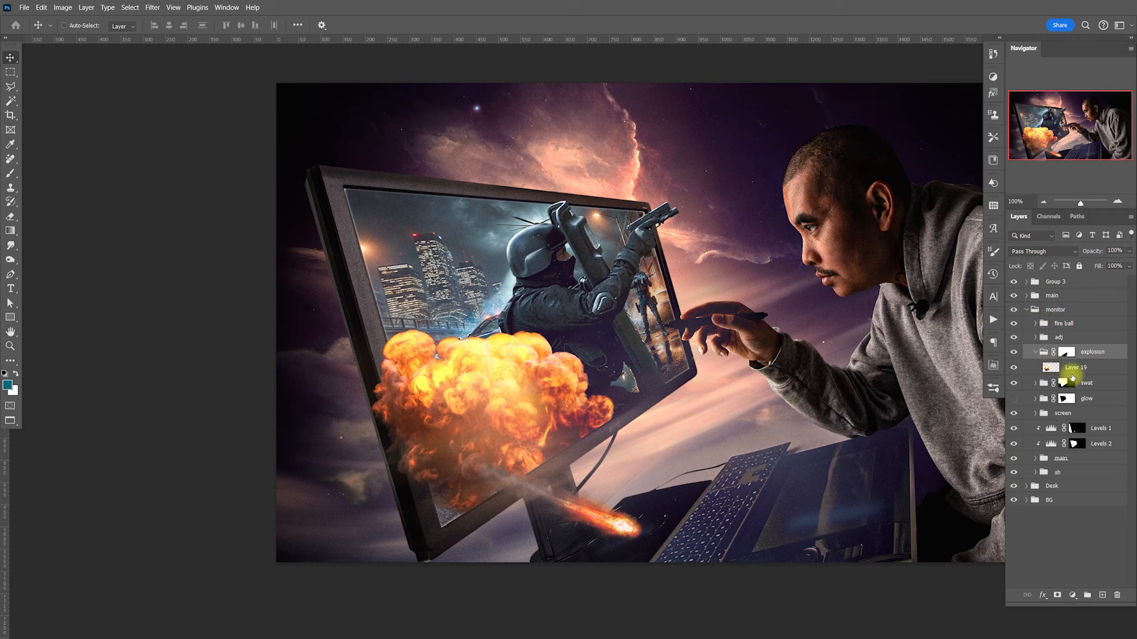
left_click(1063, 368)
left_click_drag(571, 403, 590, 446)
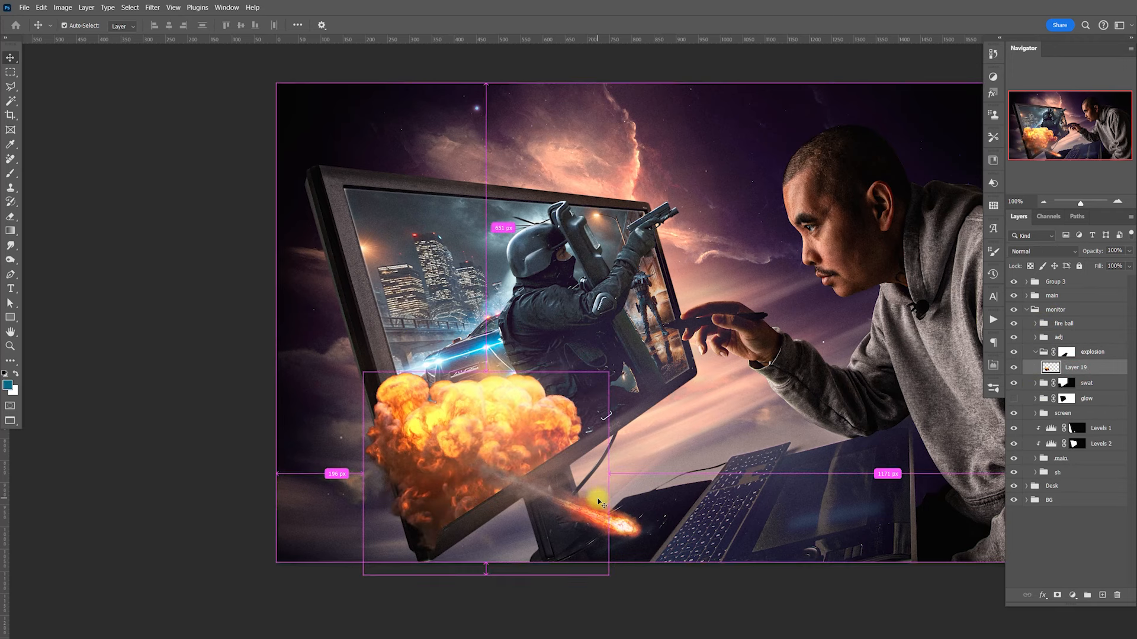
key("ctrl+z")
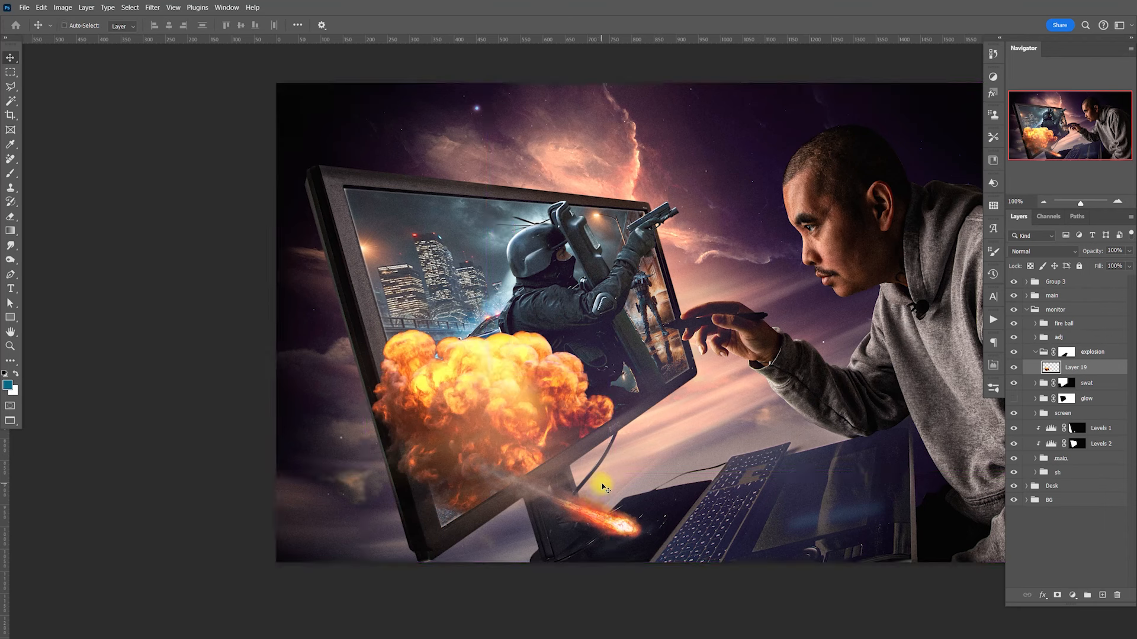
key("ctrl+bracketleft")
key("ctrl+bracketleft")
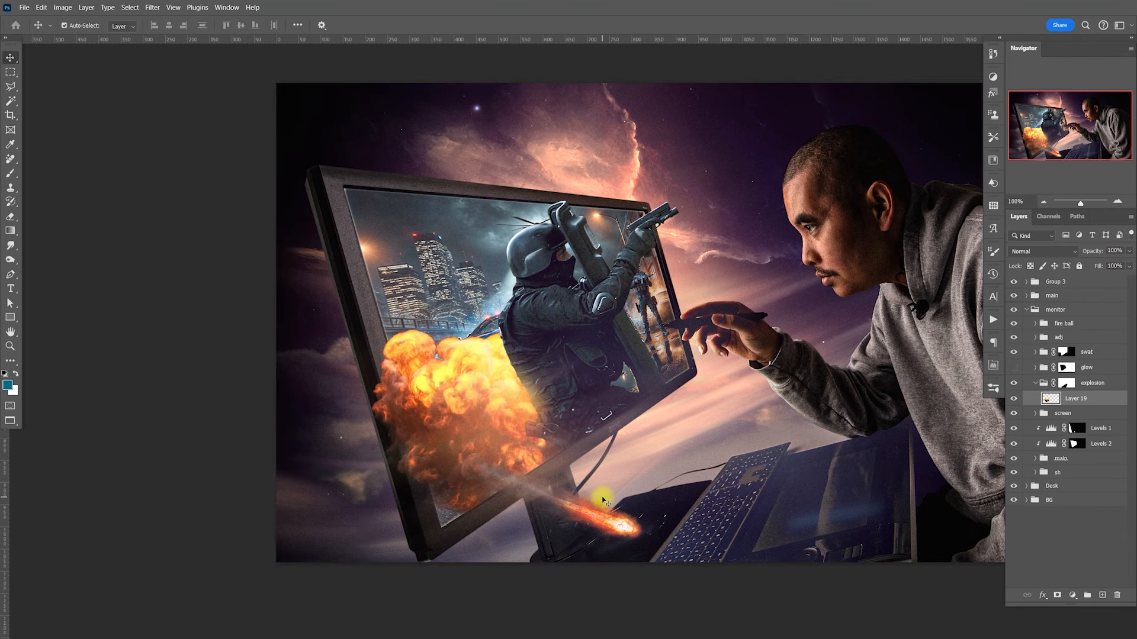
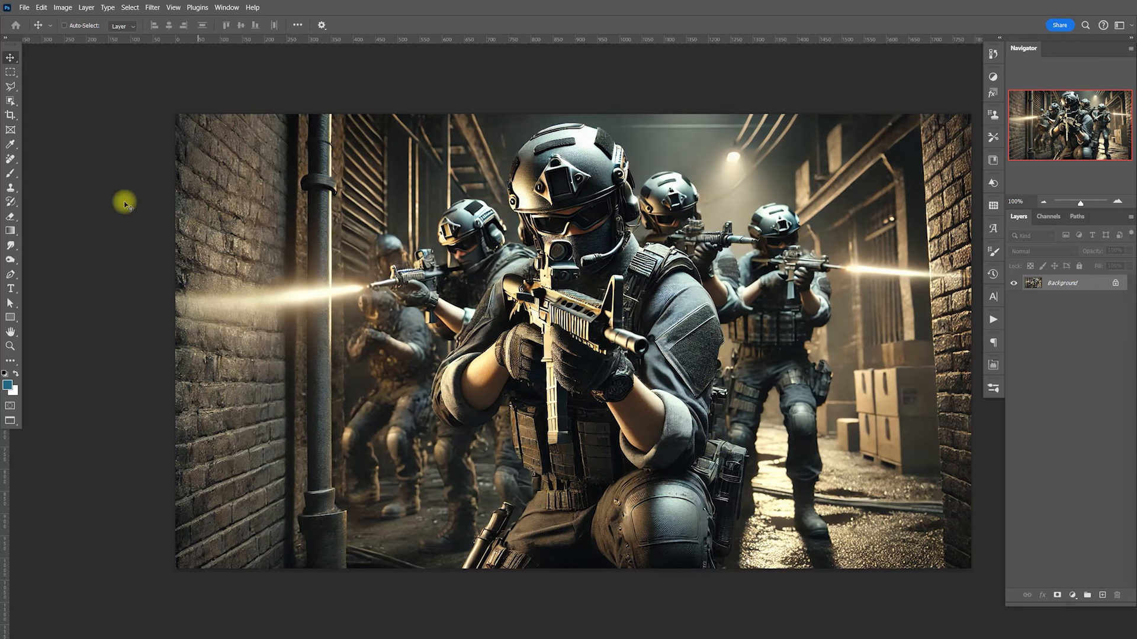
Select the kneeling front soldier in the alley image with the Object Selection tool
left_click(11, 102)
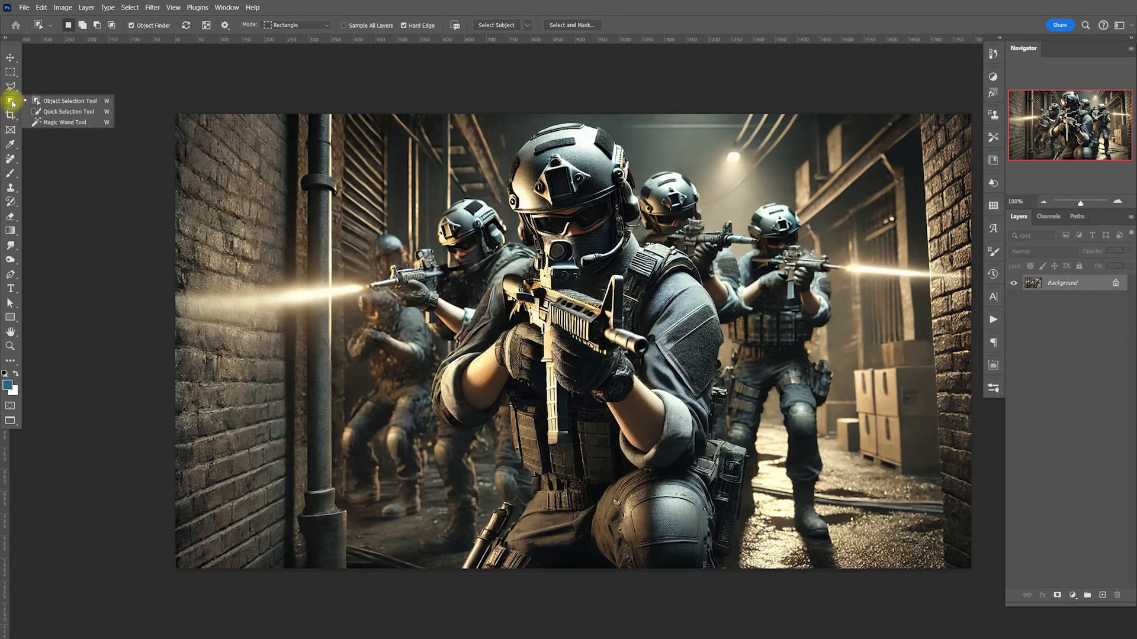
left_click_drag(384, 105, 769, 583)
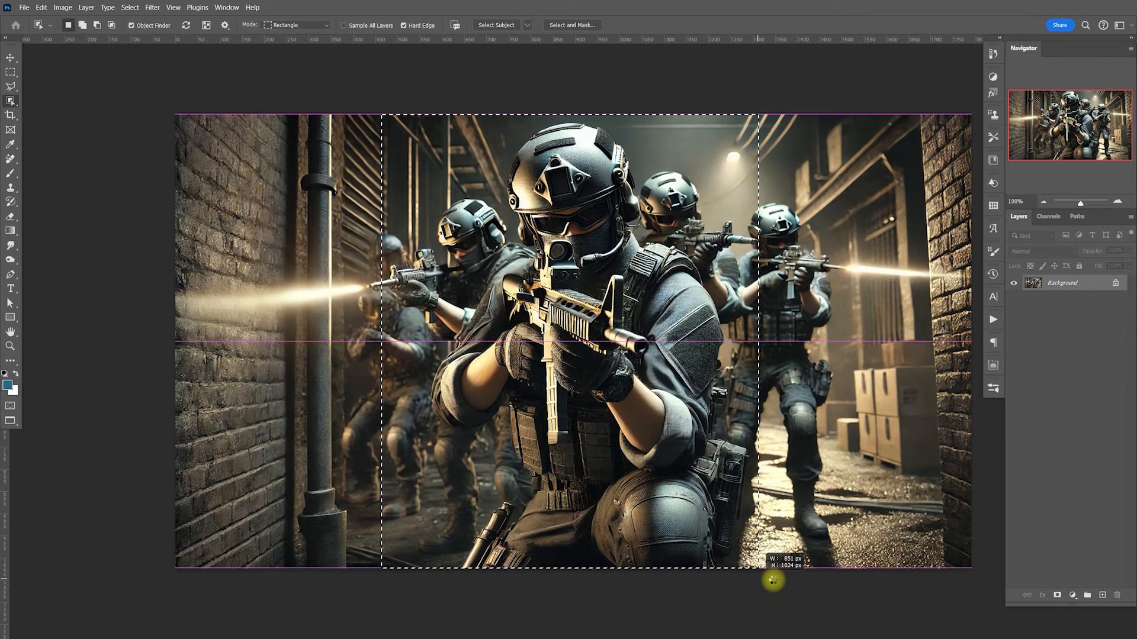
left_click_drag(773, 581, 774, 581)
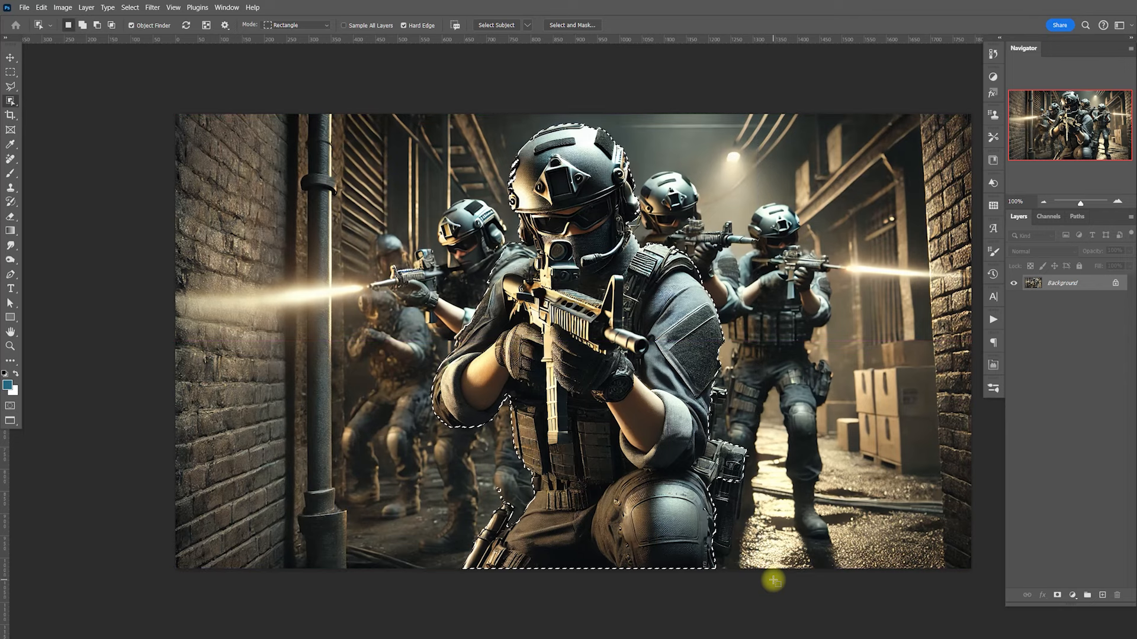
Set up the Quick Selection tool with a smaller subtracting brush to remove the background soldier's shoulder from the selection
key("ctrl+plus")
key("ctrl+plus")
key("ctrl+plus")
key("ctrl+plus")
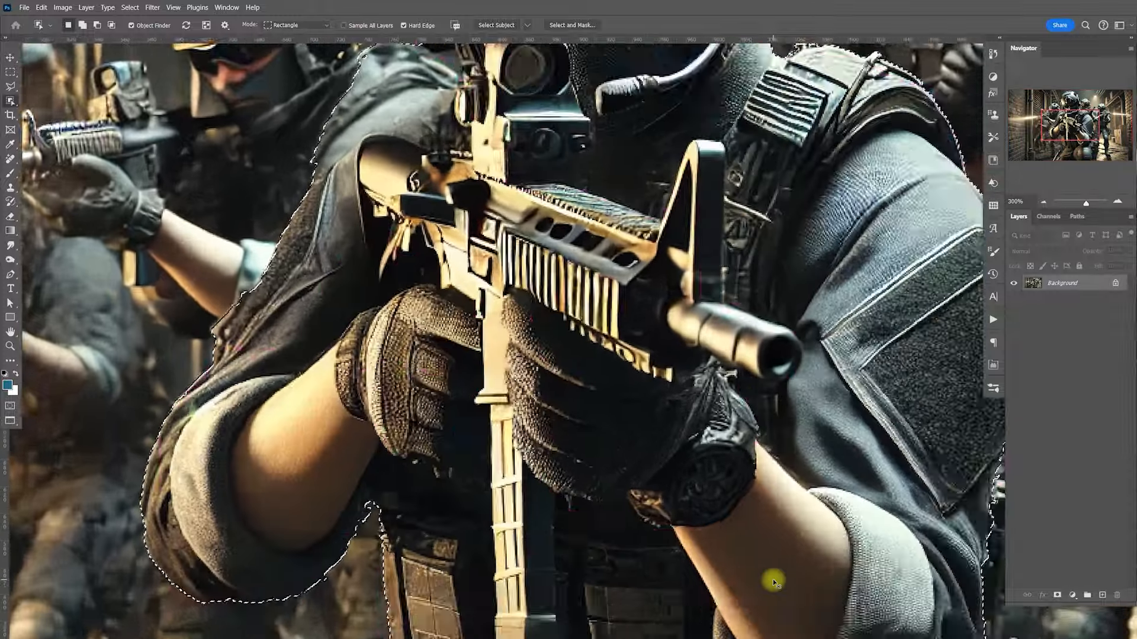
left_click_drag(483, 255, 635, 257)
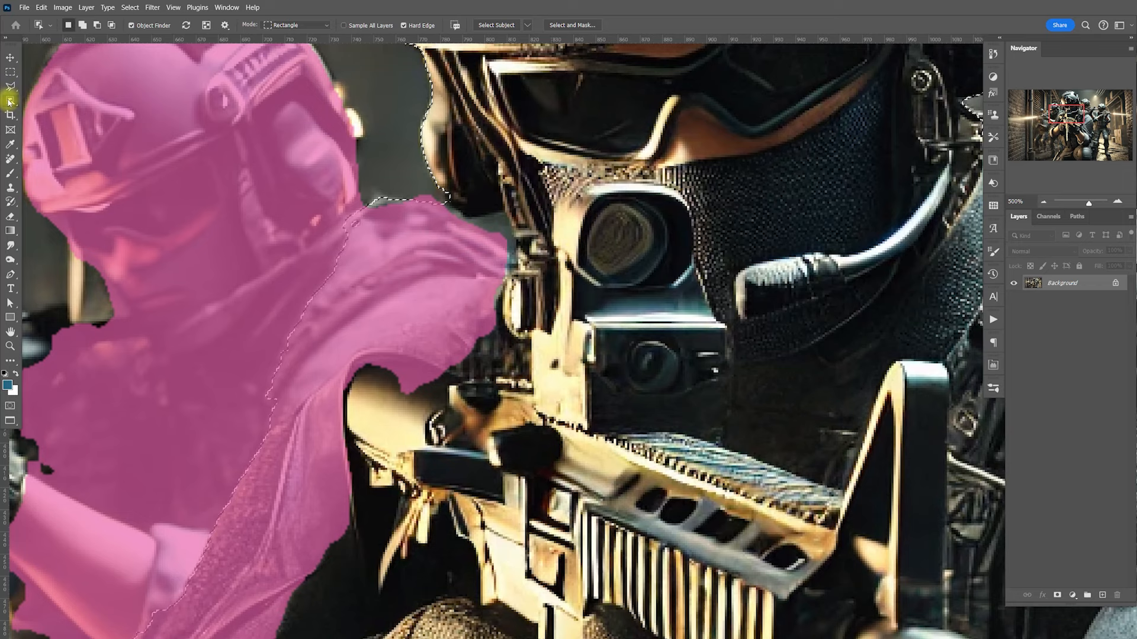
right_click(10, 102)
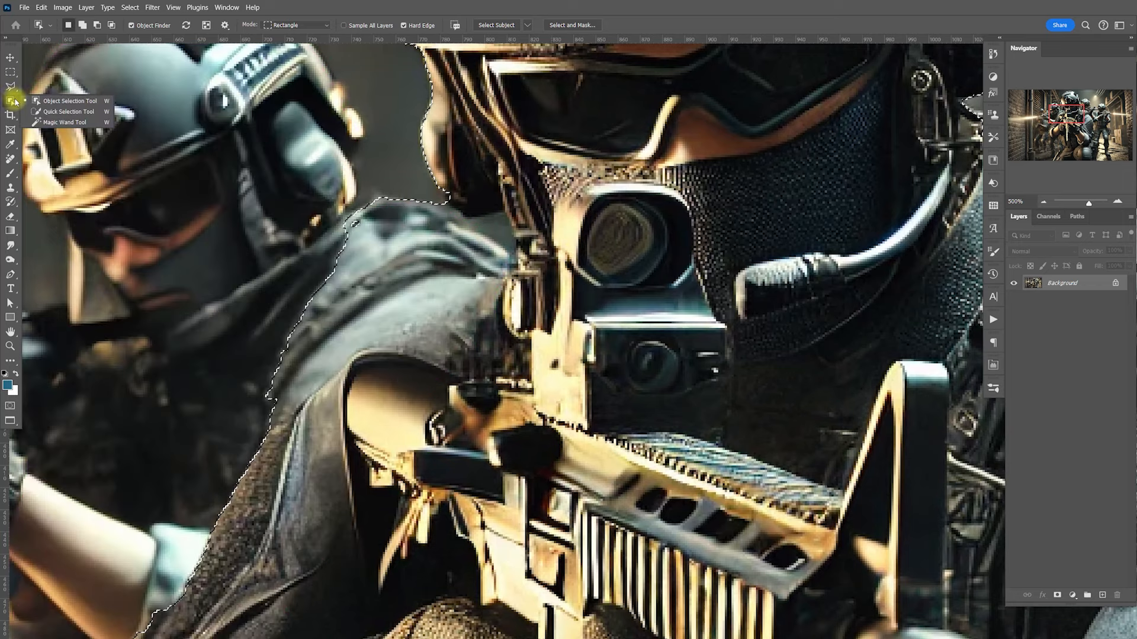
left_click(39, 113)
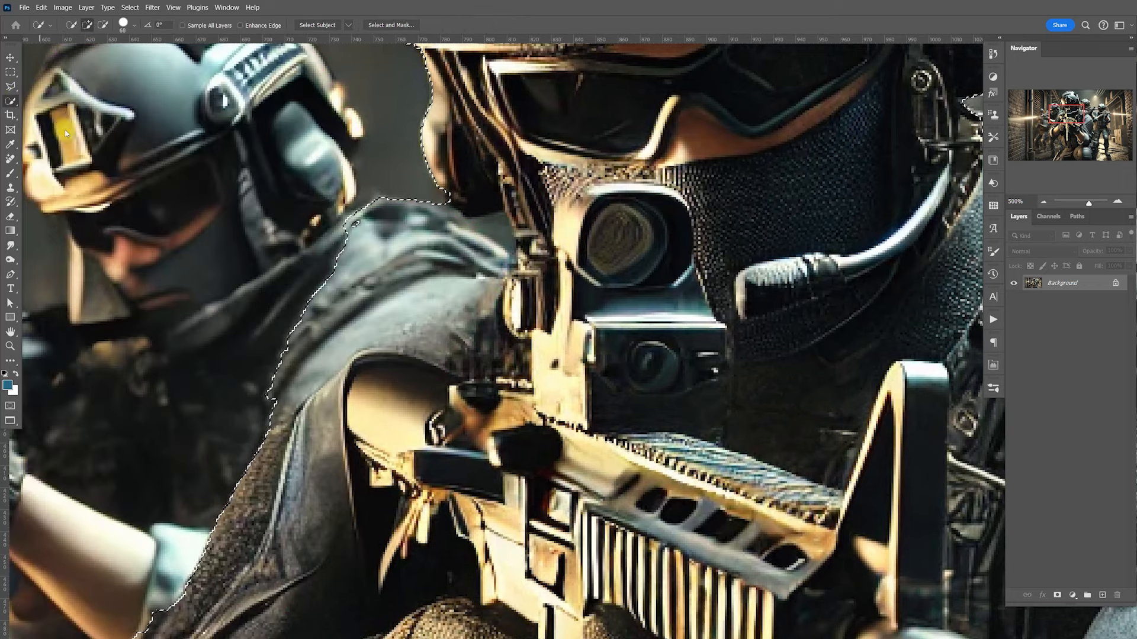
key("bracketleft")
key("bracketleft")
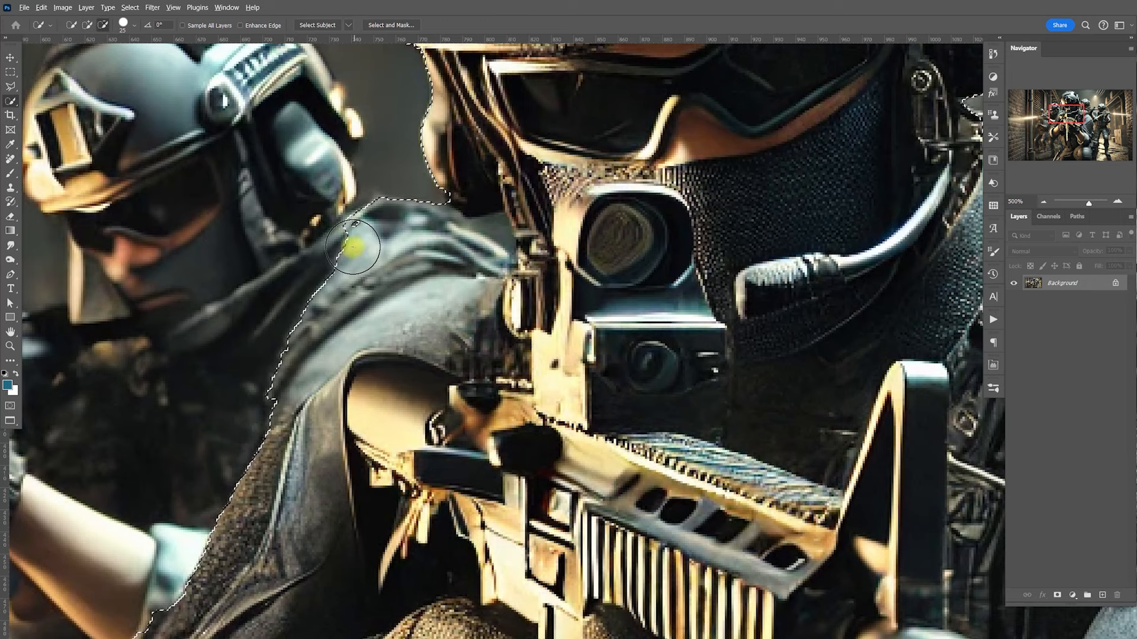
mouse_move(357, 246)
left_mouse_down()
mouse_move(386, 229)
mouse_move(432, 253)
mouse_move(420, 227)
mouse_move(429, 246)
mouse_move(417, 268)
mouse_move(319, 312)
mouse_move(306, 306)
mouse_move(303, 332)
mouse_move(256, 369)
mouse_move(299, 337)
left_mouse_up()
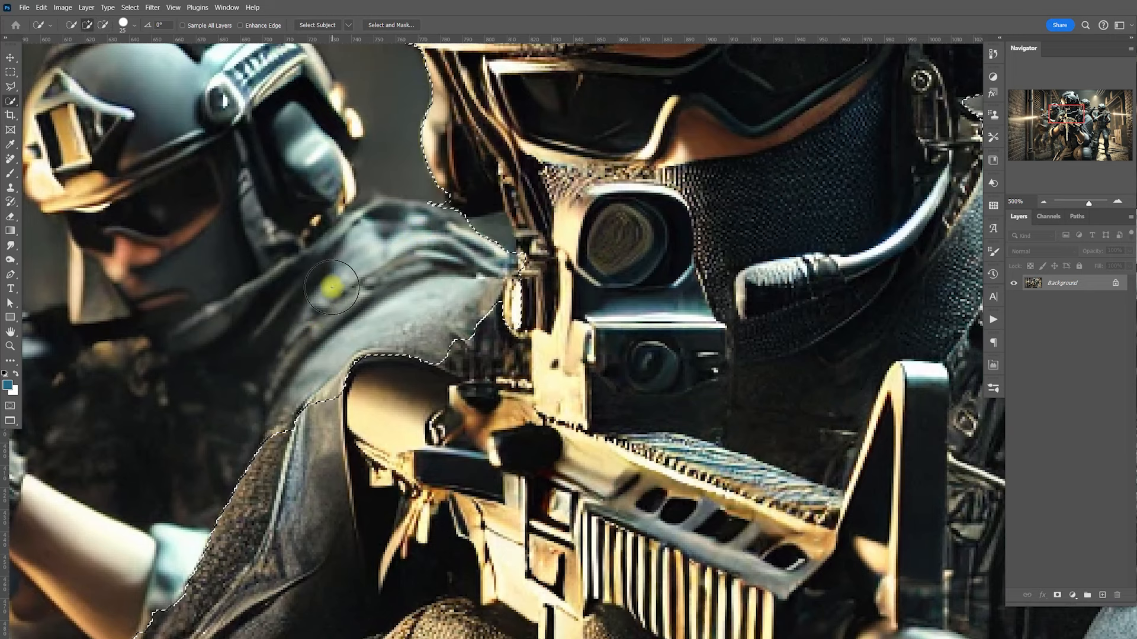
left_click_drag(525, 268, 468, 388)
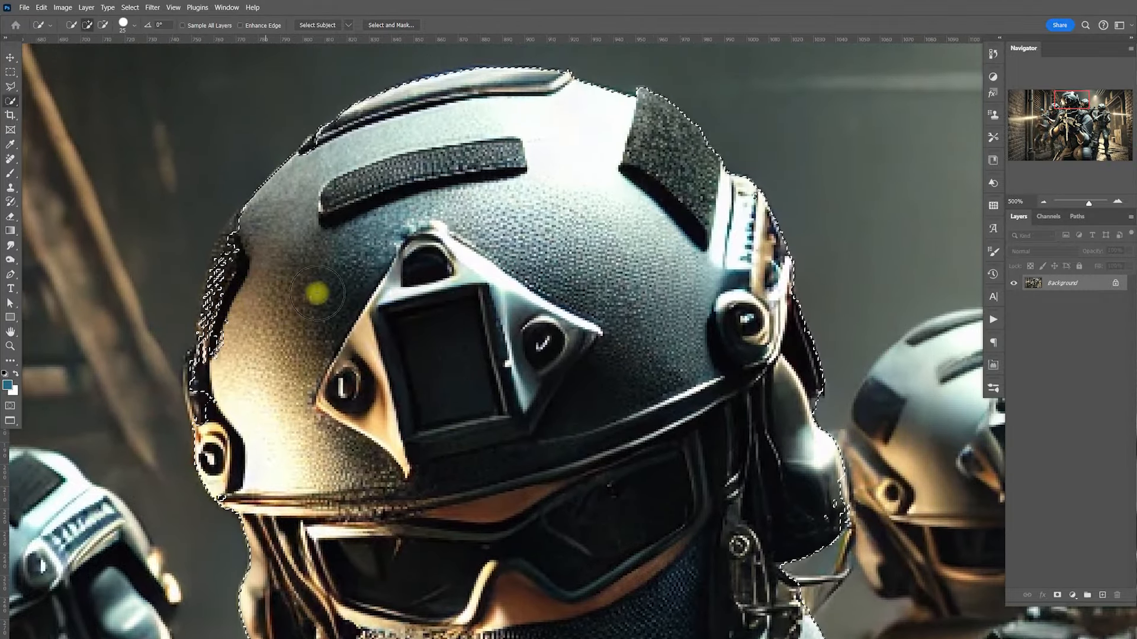
key("ctrl+d")
Start a Pen tool path below the image's bottom edge and trace around the metal tube beside the front soldier's thigh
left_click_drag(527, 454, 608, 290)
left_click_drag(608, 421, 564, 296)
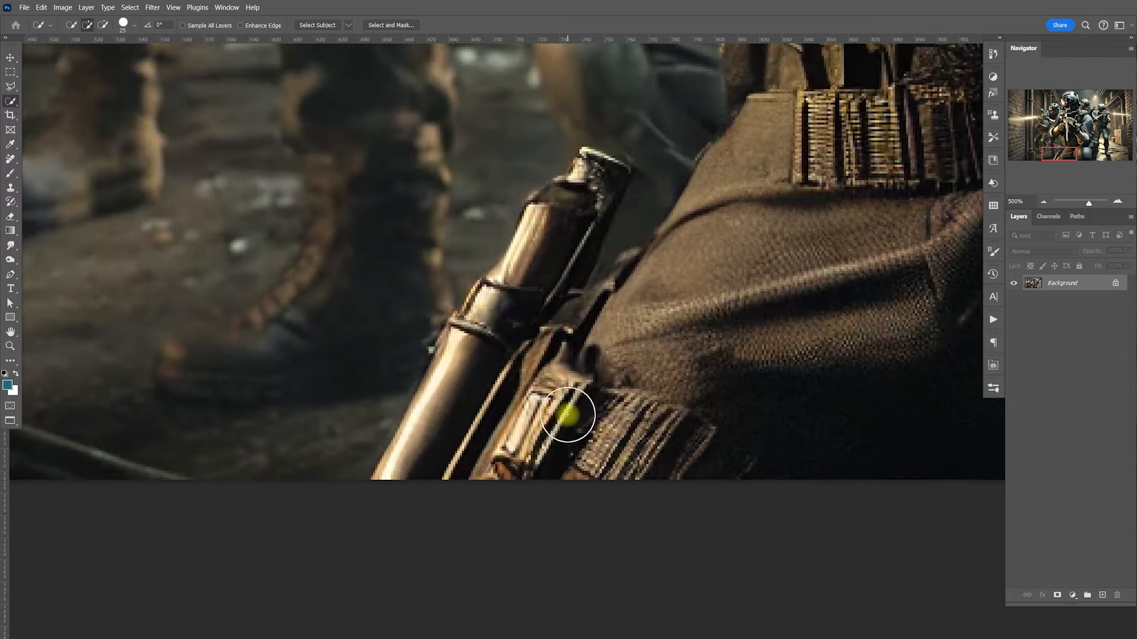
scroll(568, 414, "up", 1)
key("p")
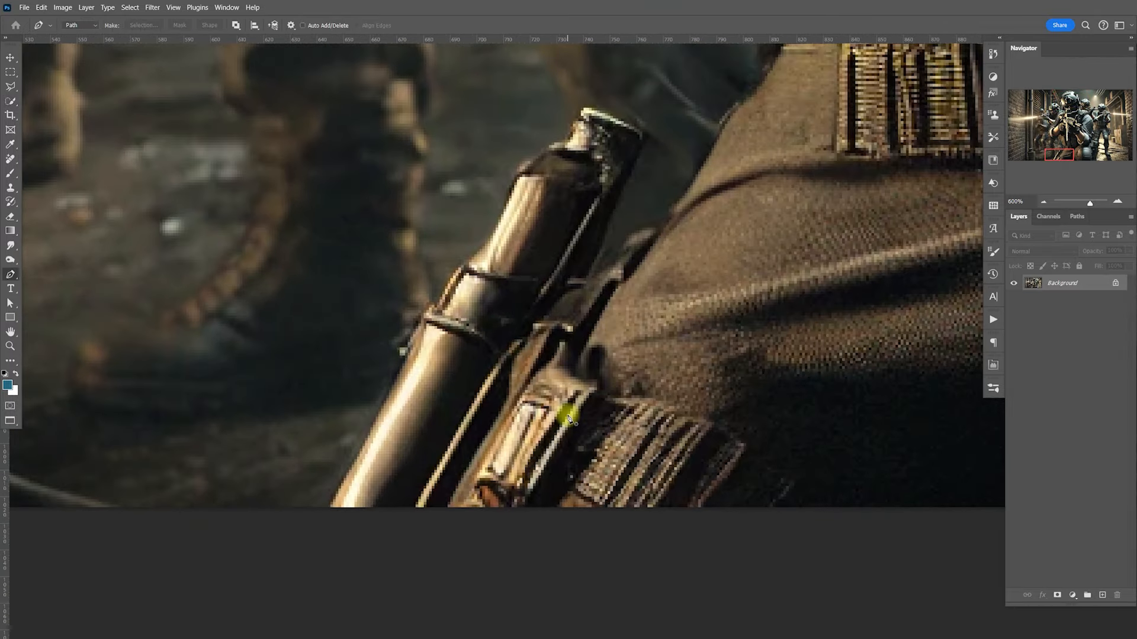
left_click(335, 575)
left_click(422, 326)
left_click(438, 308)
left_click(465, 265)
left_click(484, 249)
left_click(520, 175)
left_click(552, 145)
left_click(568, 142)
left_click(580, 116)
left_click(586, 107)
left_click(645, 138)
left_click(583, 284)
Continue the path along the front soldier's hip and trousers up to the waist
left_click(618, 244)
left_click_drag(653, 225, 664, 222)
left_click(663, 222)
left_click(674, 218)
left_click_drag(733, 119, 753, 93)
left_click_drag(776, 103, 718, 224)
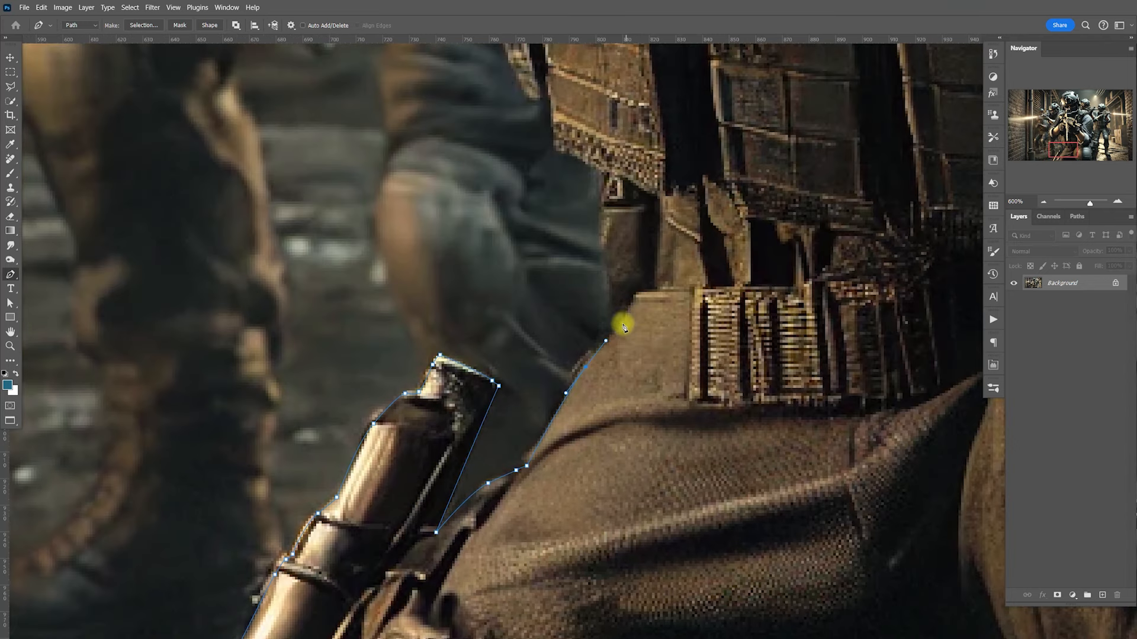
left_click(616, 315)
left_click_drag(607, 222, 607, 381)
left_click(607, 175)
Trace the path up the side of the front soldier's vest toward the underside of the bent arm
left_click(552, 353)
left_click(547, 309)
left_click(526, 304)
left_click(519, 286)
left_click(485, 172)
left_click(482, 146)
scroll(508, 216, "up", 5)
left_click_drag(467, 310, 465, 283)
left_click(462, 253)
left_click(462, 230)
left_click_drag(461, 214, 466, 297)
Trace the path around the underside of the rolled sleeve and the bent elbow
left_click(415, 393)
left_click_drag(435, 357, 589, 264)
left_click_drag(522, 317, 502, 331)
left_click(402, 383)
left_click_drag(402, 383, 355, 386)
left_click_drag(271, 389, 245, 385)
left_click_drag(171, 309, 337, 411)
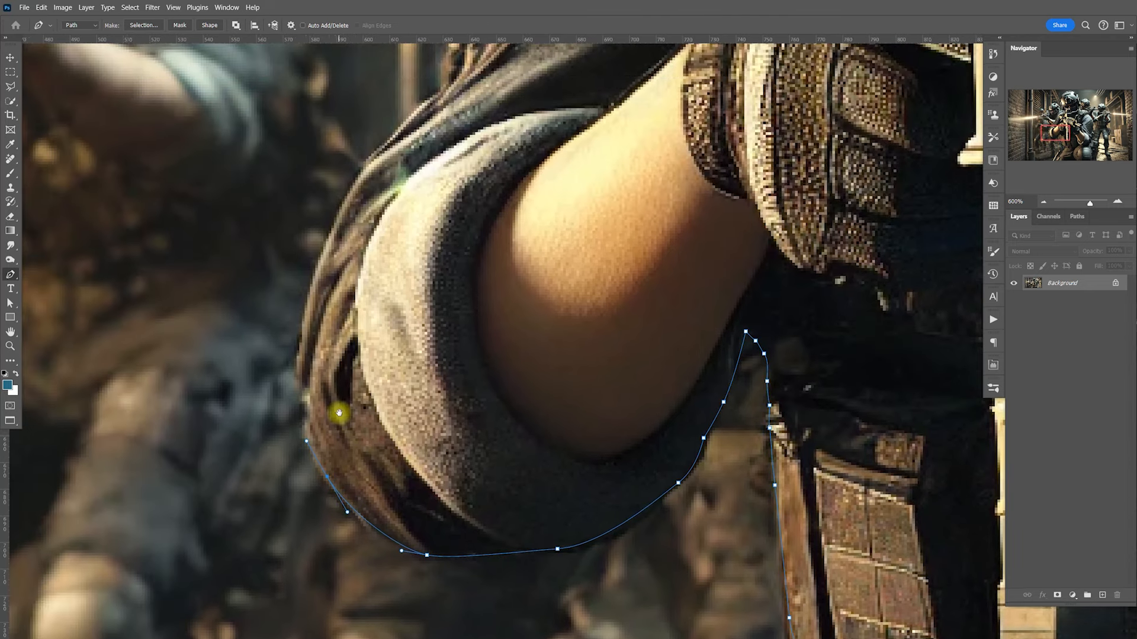
Continue the path around the outer sleeve fold and up the edge of the upper arm
left_click_drag(301, 359, 303, 325)
left_click_drag(354, 187, 376, 152)
left_click_drag(401, 235, 363, 412)
left_click_drag(407, 262, 444, 319)
left_click(418, 286)
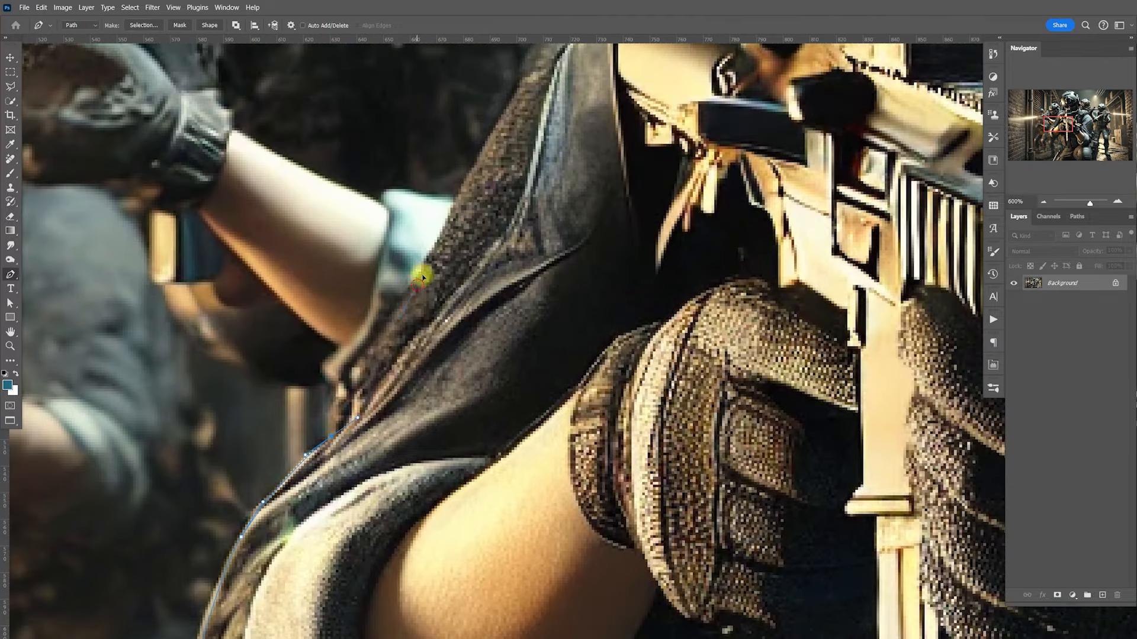
left_click_drag(448, 229, 447, 228)
left_click_drag(513, 132, 388, 353)
Trace the shoulder edge next to the background soldier up to the rifle sight
left_click_drag(407, 295, 444, 257)
left_click_drag(556, 191, 409, 332)
left_click_drag(443, 295, 497, 270)
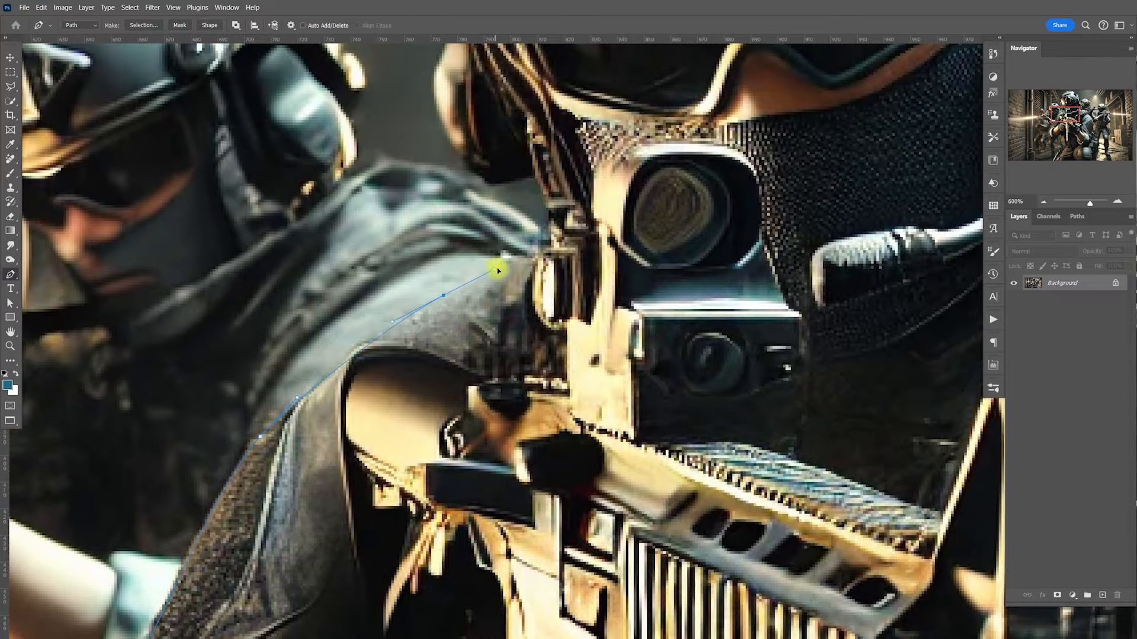
left_click(535, 251)
left_click(548, 238)
Trace the path along the face strap and around the ear cup on the sight side up to the helmet
left_click_drag(550, 221, 552, 216)
left_click_drag(561, 171, 544, 262)
left_click(519, 265)
left_click_drag(471, 274, 467, 269)
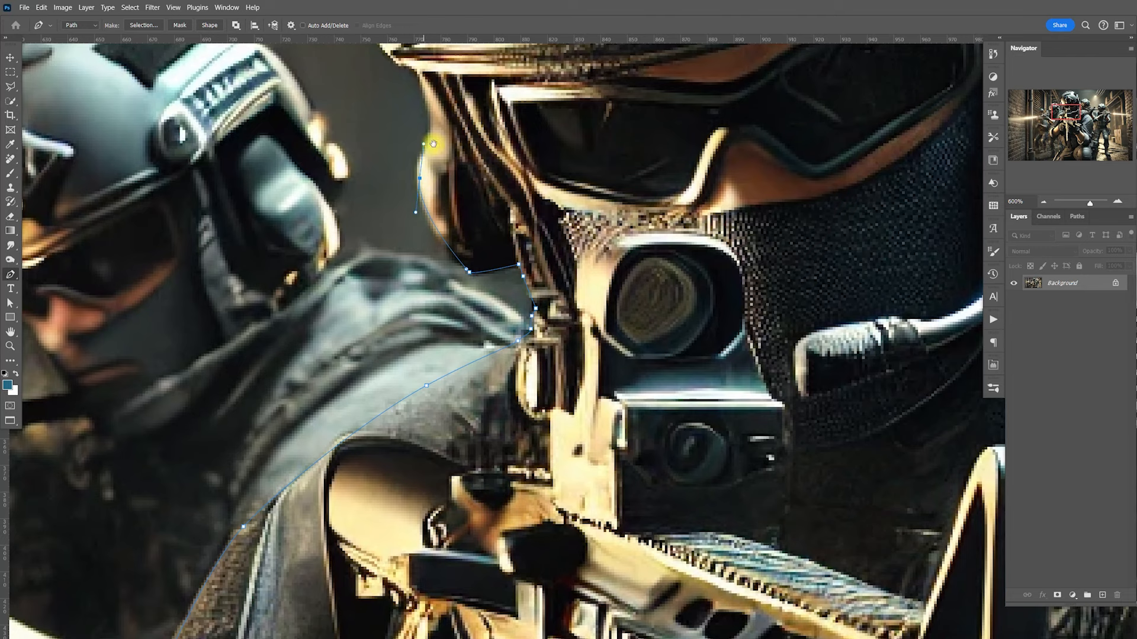
scroll(423, 147, "up", 5)
left_click_drag(432, 254, 428, 239)
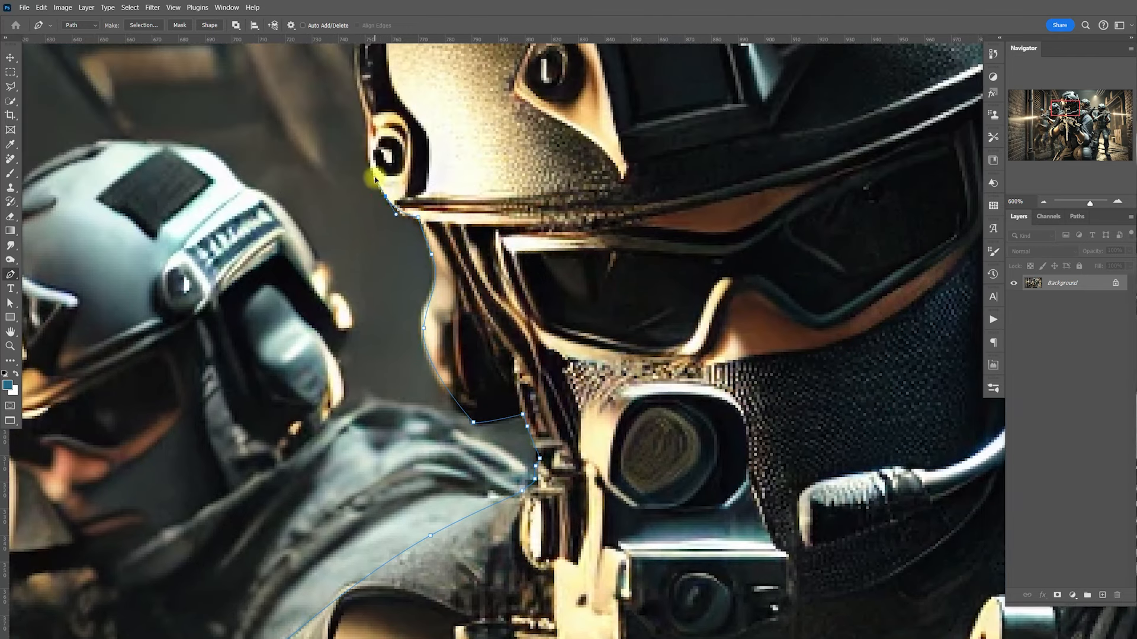
Trace the helmet's outer edge from its lower rim up over the crown
scroll(375, 180, "up", 4)
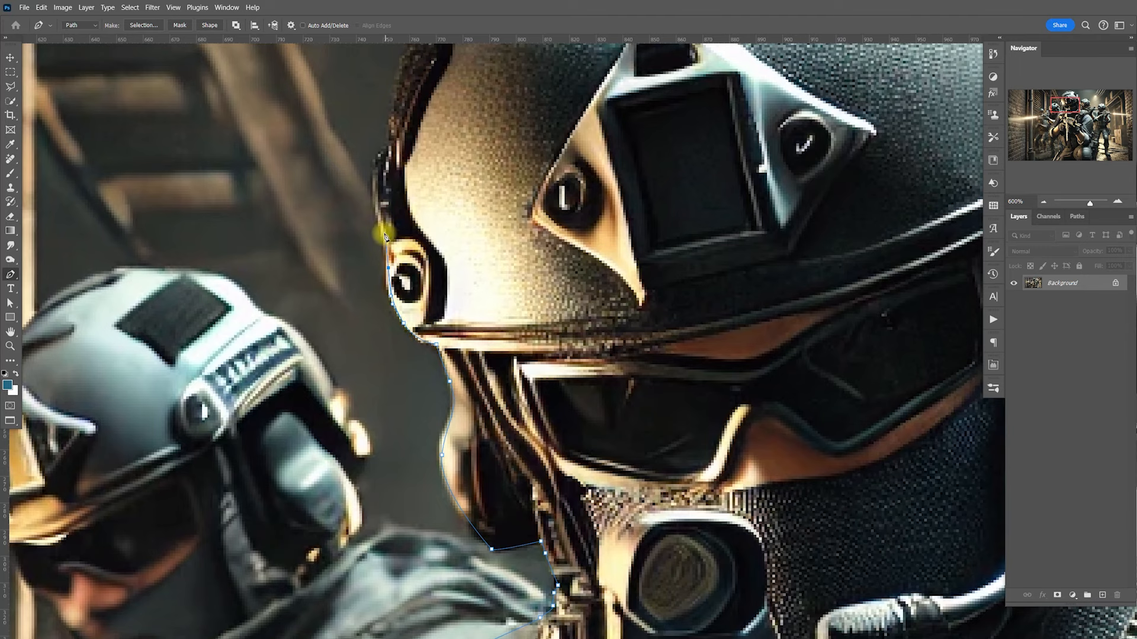
scroll(386, 195, "up", 5)
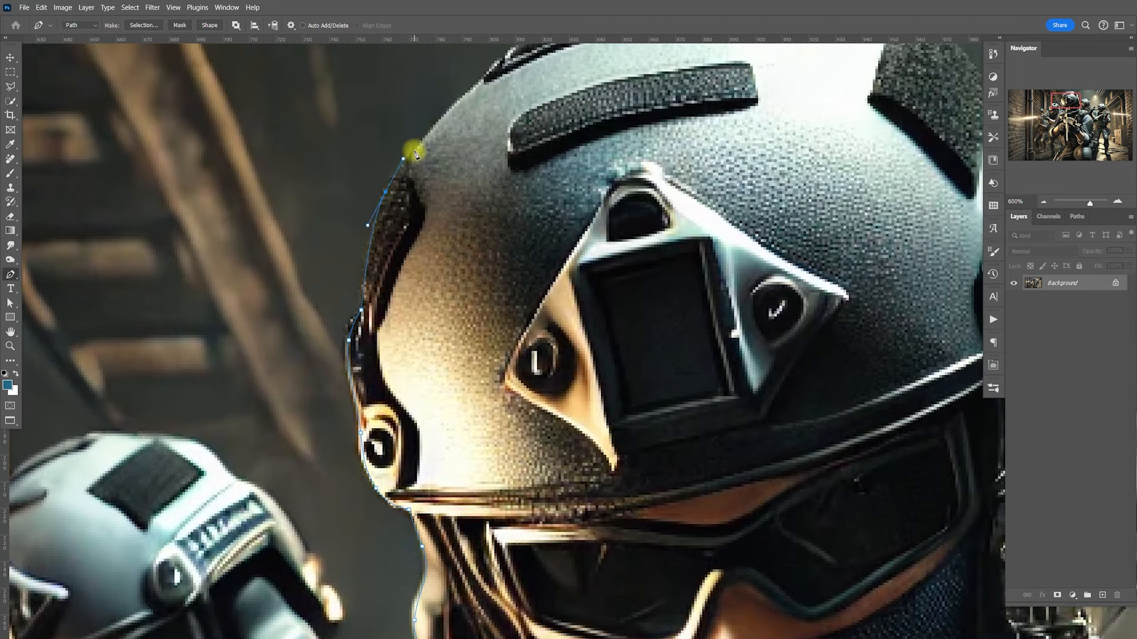
left_click_drag(437, 145, 438, 174)
left_click_drag(574, 114, 681, 99)
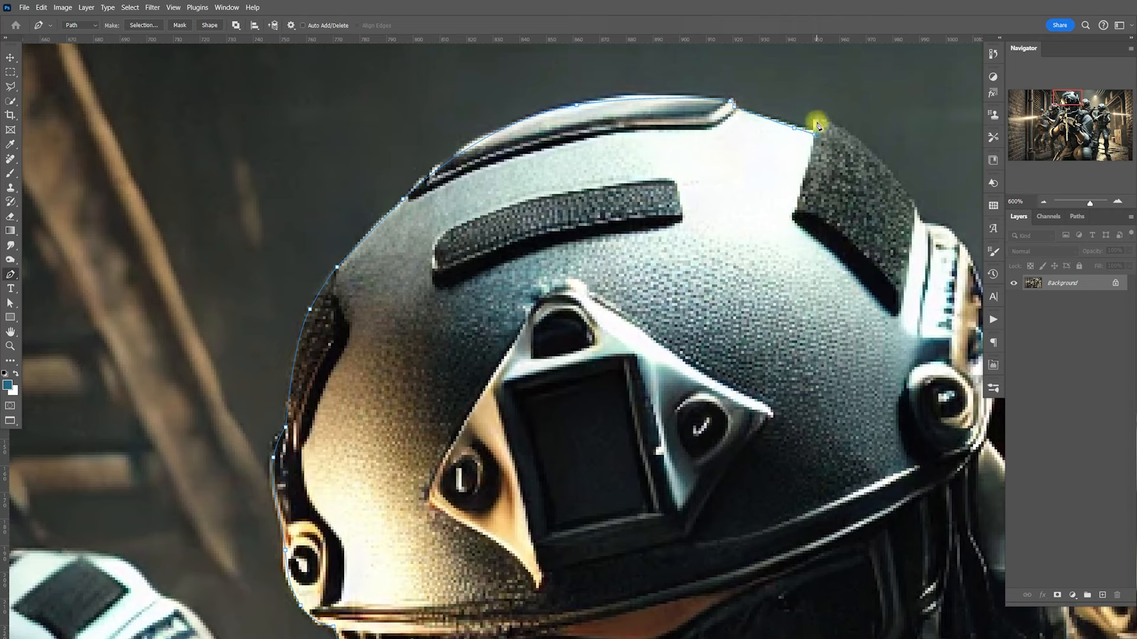
Continue the path down the helmet's far side past the fabric patch and side rail to the ear cup
scroll(837, 190, "right", 2)
left_click_drag(825, 188, 841, 216)
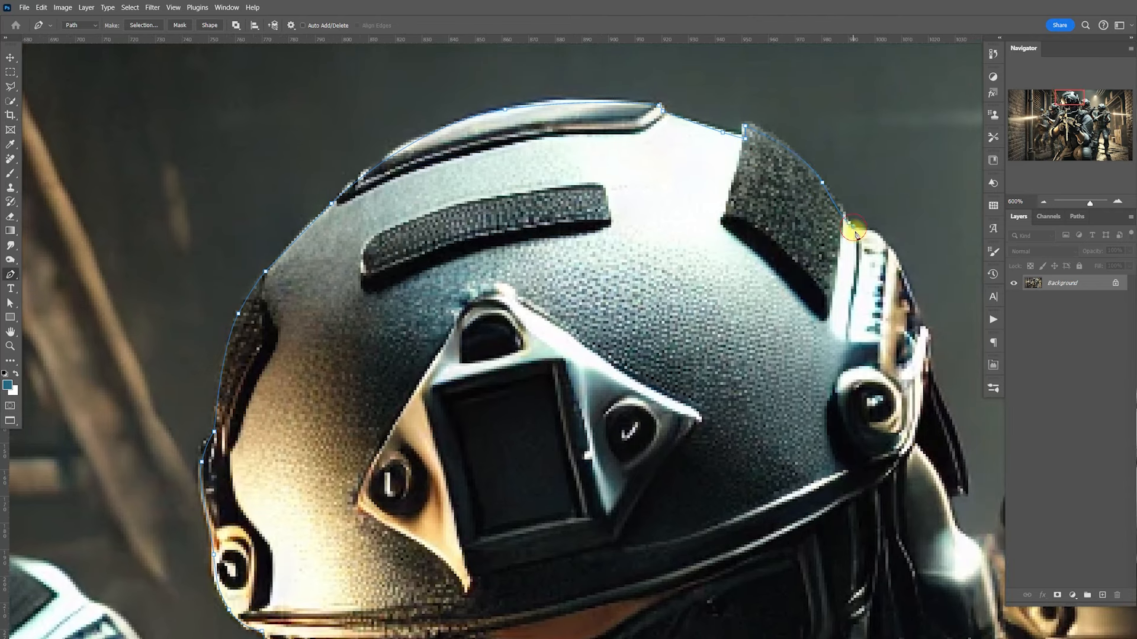
scroll(858, 249, "down", 3)
scroll(858, 249, "right", 3)
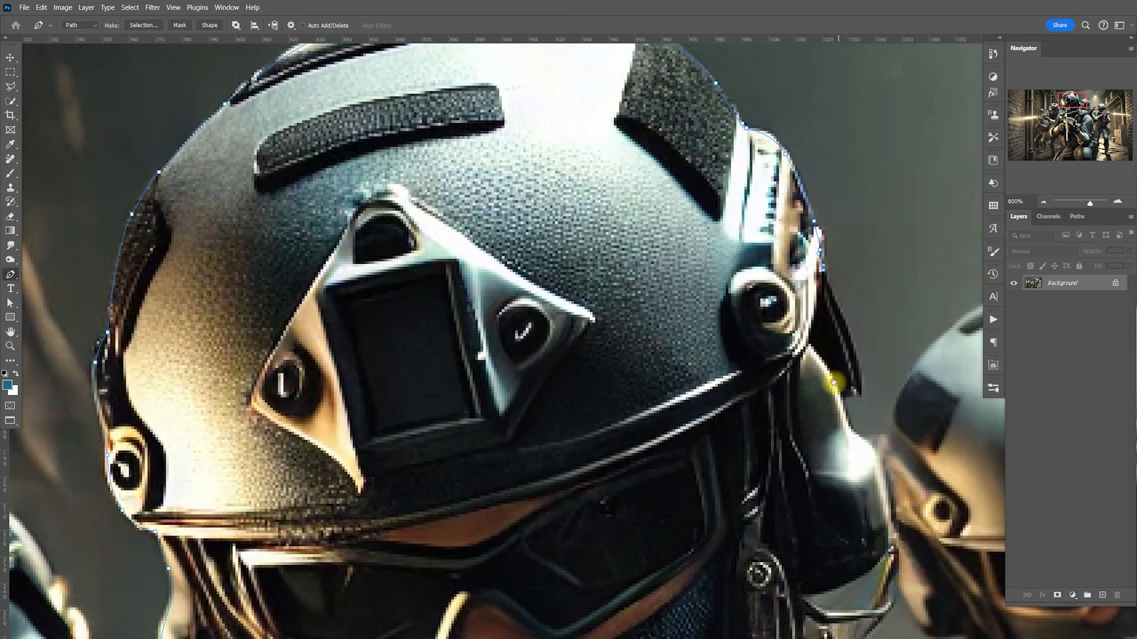
scroll(829, 285, "down", 3)
scroll(828, 284, "right", 3)
left_click_drag(719, 268, 719, 290)
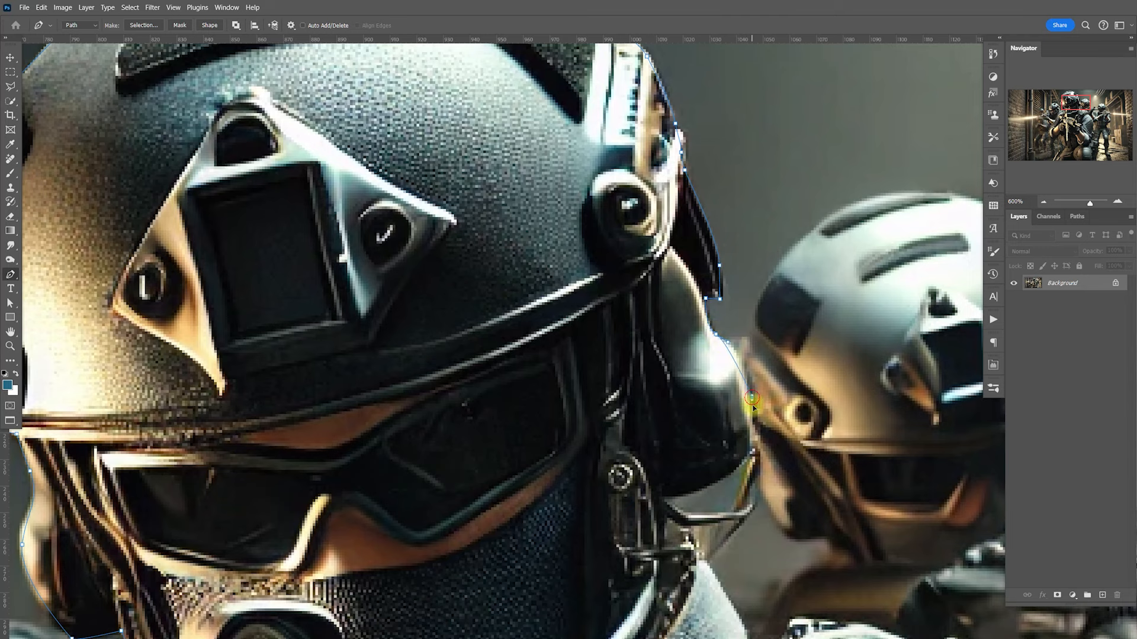
Trace the path around the lower ear cup and down the neck collar to the shoulder strap
scroll(746, 367, "down", 5)
left_click(732, 326)
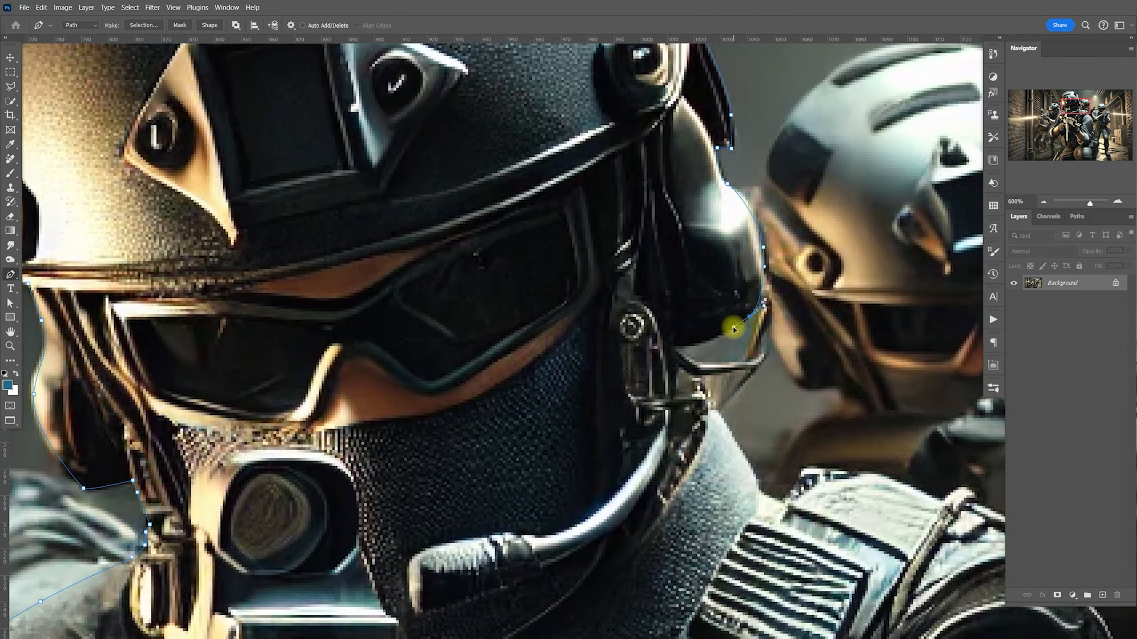
left_click(676, 348)
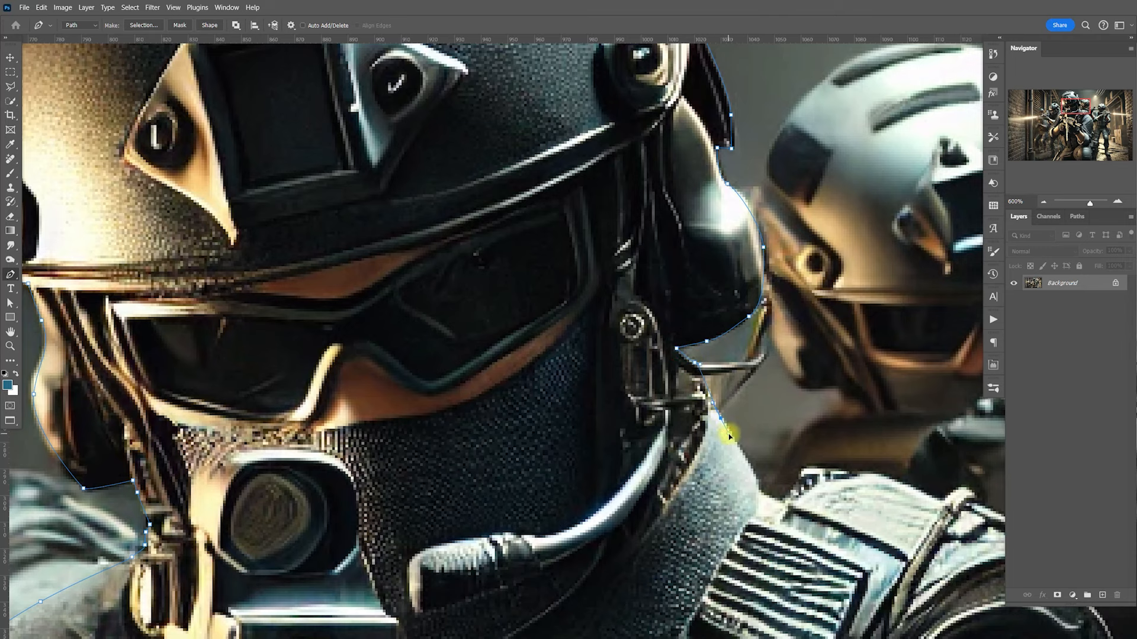
left_click(729, 437)
scroll(729, 437, "down", 3)
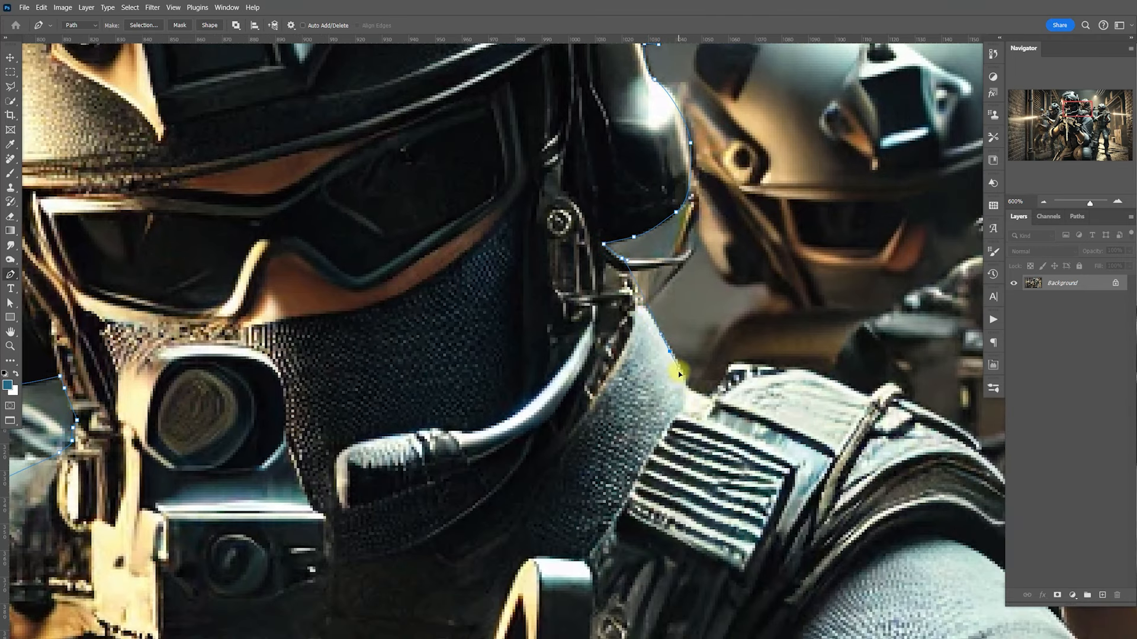
scroll(727, 410, "right", 3)
scroll(727, 410, "down", 1)
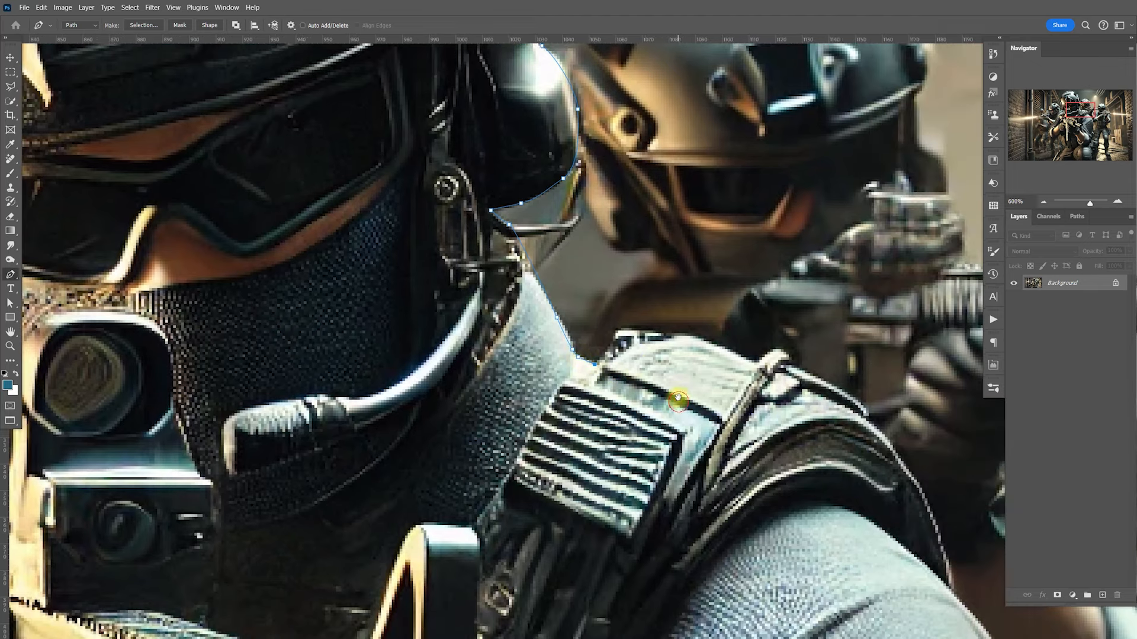
Trace the top of the vest's shoulder strap and the upper sleeve down to the arm patch
left_click_drag(715, 344, 738, 357)
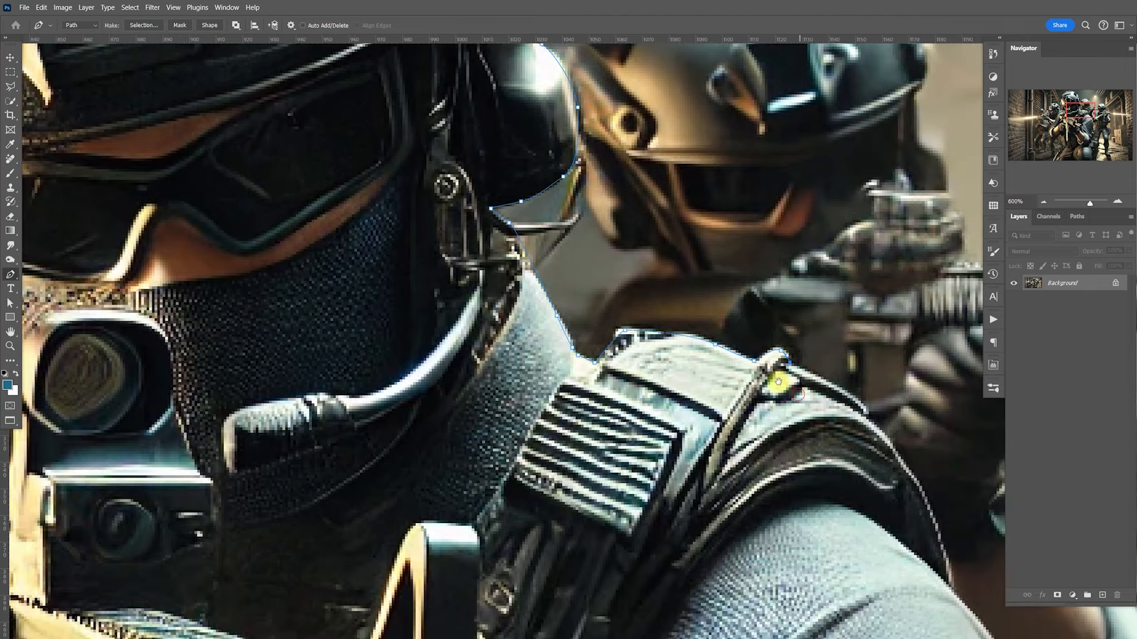
scroll(779, 382, "right", 3)
scroll(758, 349, "down", 2)
left_click(762, 352)
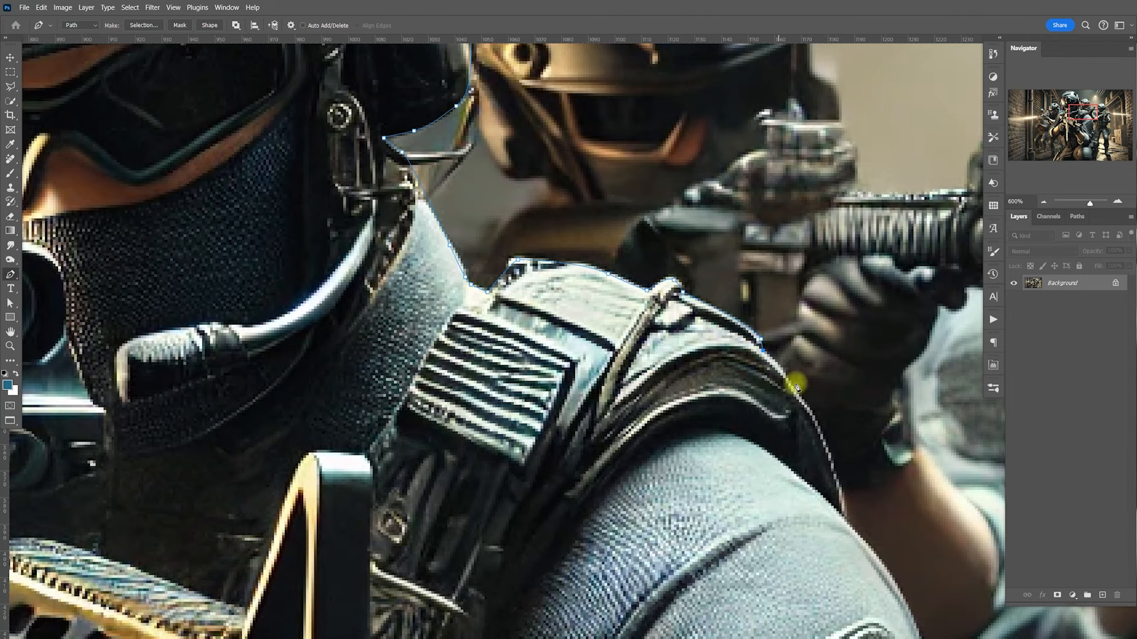
left_click(845, 518)
left_click_drag(838, 531, 769, 432)
left_click(749, 435)
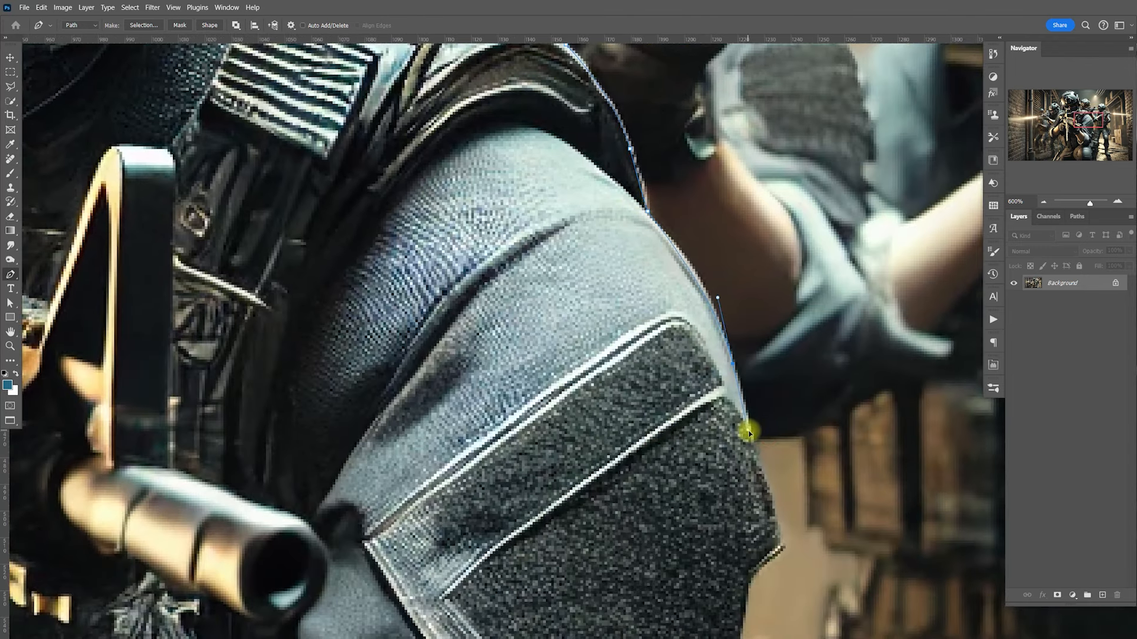
Trace the path down the outer edge of the arm patch and lower sleeve toward the hip pouch
left_click(780, 546)
left_click_drag(779, 549, 743, 306)
left_click(742, 301)
left_click_drag(722, 435, 719, 465)
left_click_drag(716, 472, 710, 478)
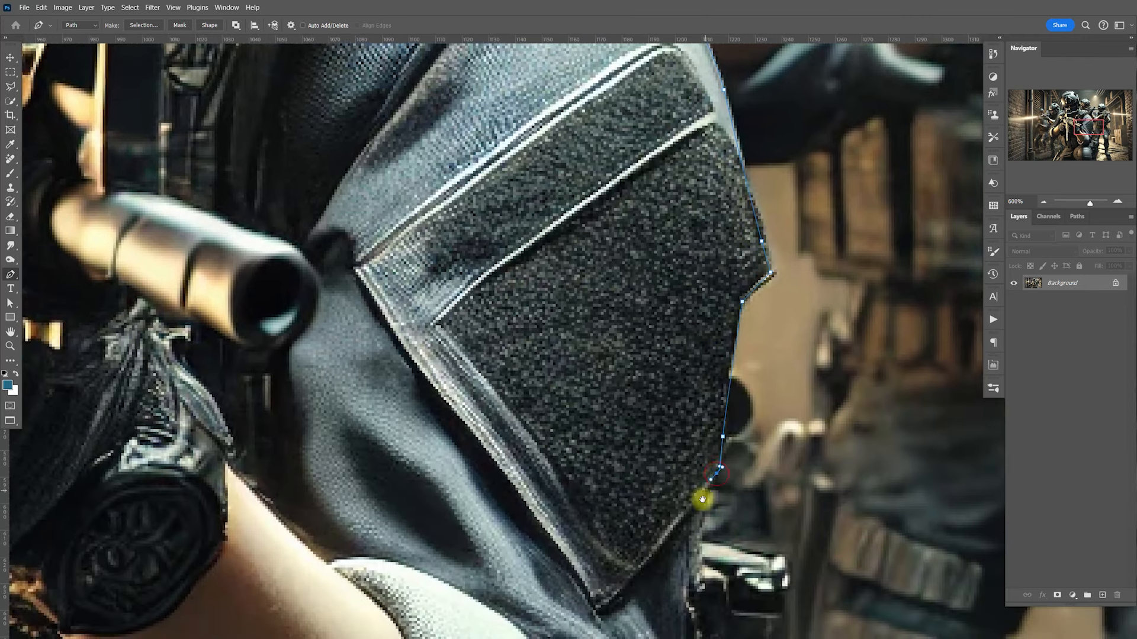
left_click_drag(699, 533, 701, 424)
left_click_drag(699, 308, 697, 342)
left_click_drag(690, 538, 690, 355)
left_click(690, 396)
Trace the top edge of the hip pouch up to its outer corner
left_click_drag(761, 492, 652, 360)
left_click(660, 271)
left_click(737, 297)
left_click(762, 302)
left_click(784, 314)
left_click(804, 322)
left_click(806, 337)
left_click_drag(826, 508, 753, 295)
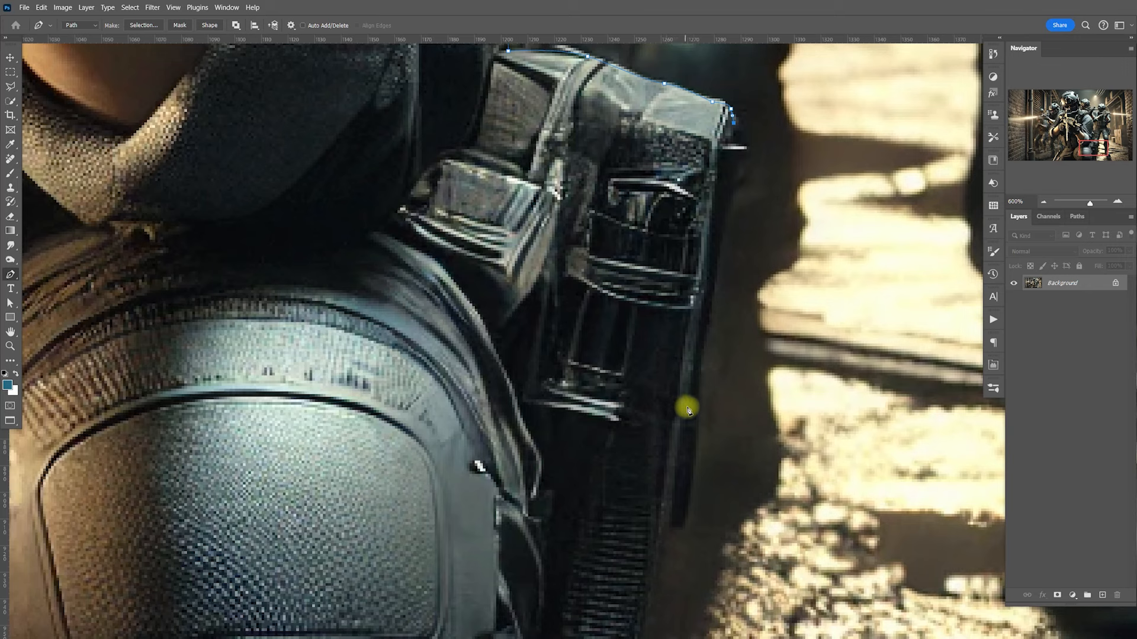
Continue the path down the outer edge of the hip pouch toward the bottom of the image
left_click_drag(694, 400, 687, 467)
left_click_drag(679, 520, 672, 527)
left_click(664, 528)
left_click_drag(660, 465, 661, 402)
left_click(650, 406)
left_click(636, 468)
left_click(605, 492)
left_click_drag(601, 526, 599, 538)
Close the path beneath the image's bottom edge at its starting point, completing the front soldier's outline
scroll(589, 462, "down", 3)
scroll(589, 462, "left", 15)
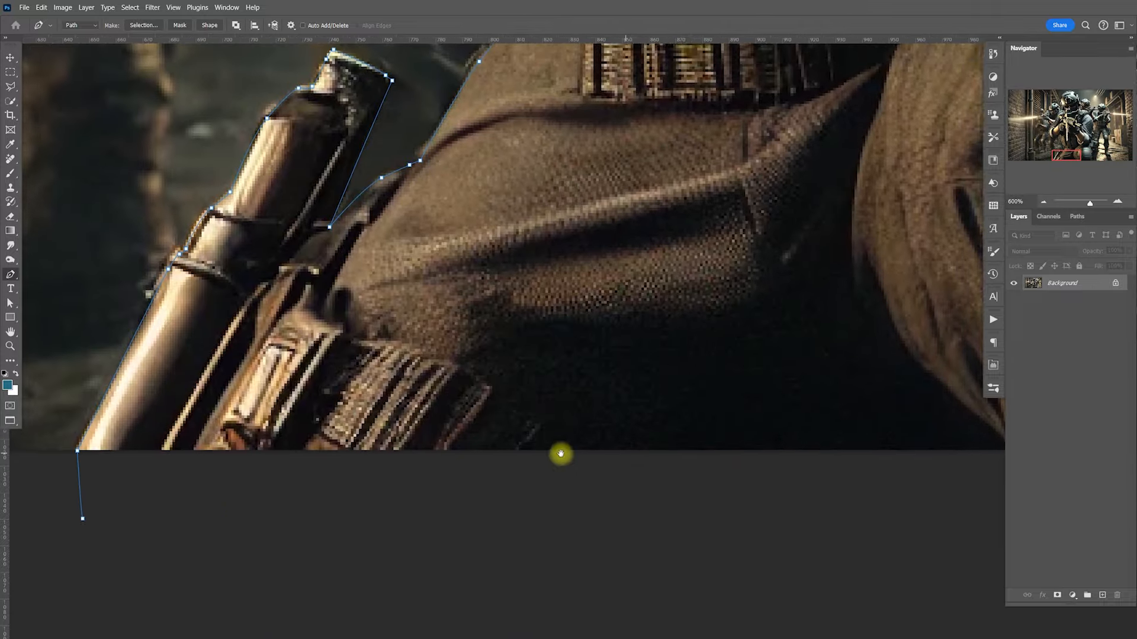
left_click_drag(560, 454, 576, 458)
left_click(248, 544)
left_click(97, 522)
key("ctrl+minus")
key("ctrl+minus")
key("ctrl+minus")
key("ctrl+minus")
key("ctrl+minus")
key("ctrl+minus")
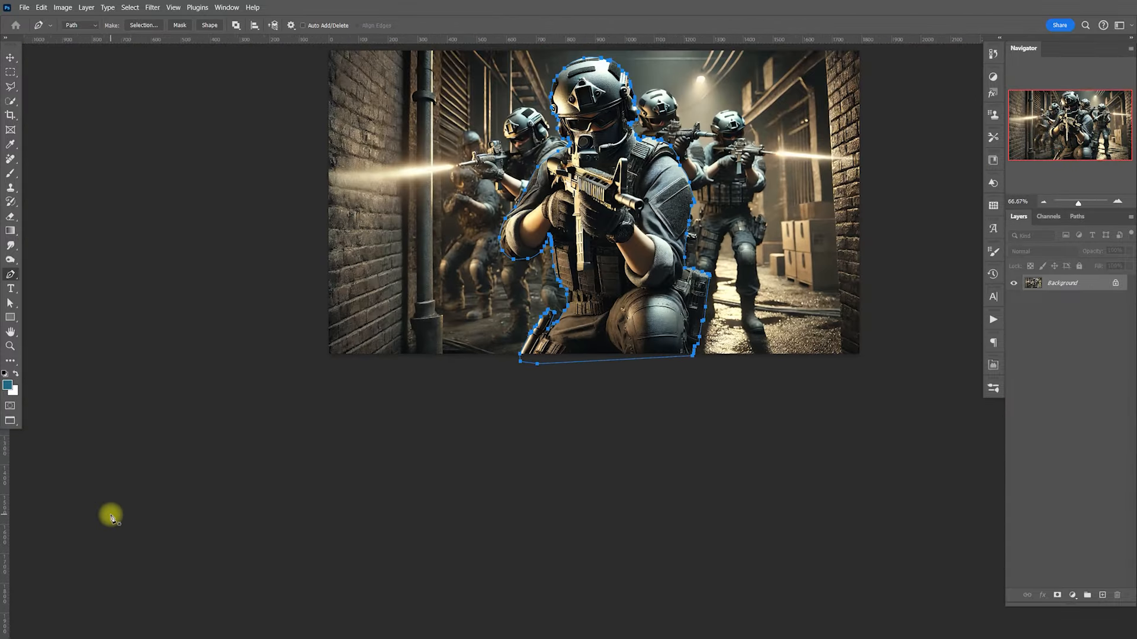
Convert the path into a new selection with a feather radius of 0 pixels and copy the soldier to a new layer
right_click(607, 230)
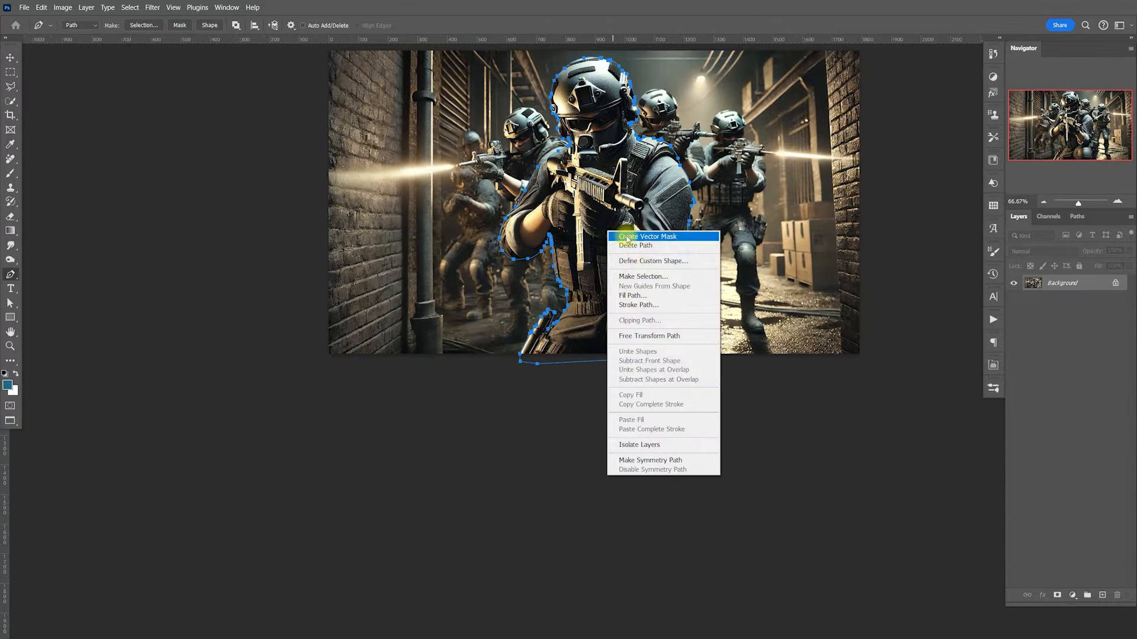
left_click(641, 277)
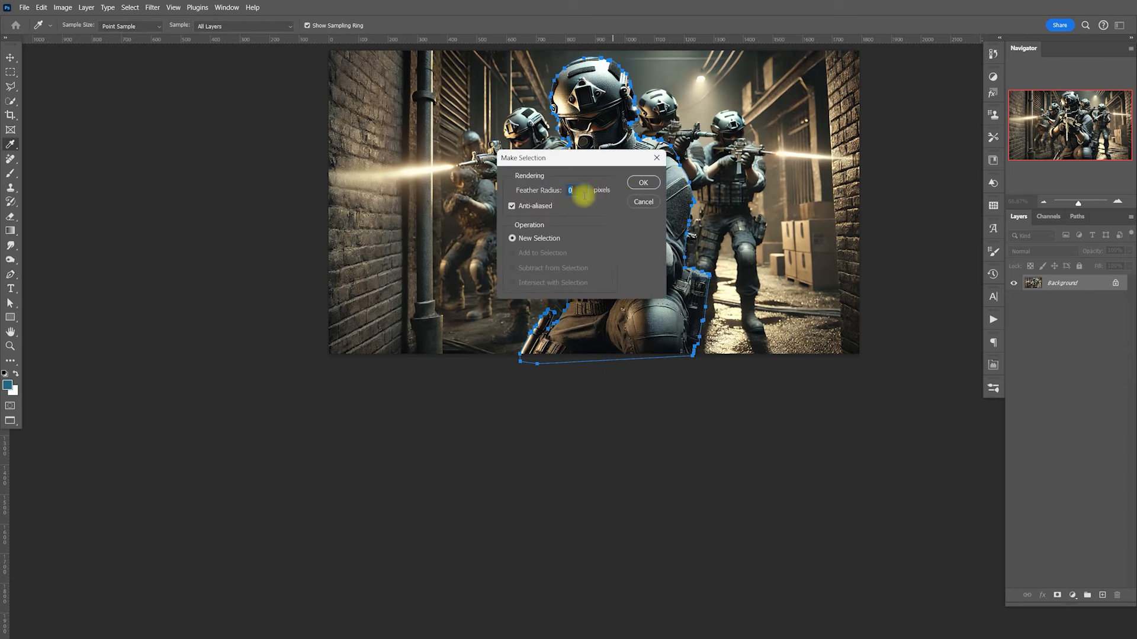
left_click(642, 184)
key("ctrl+j")
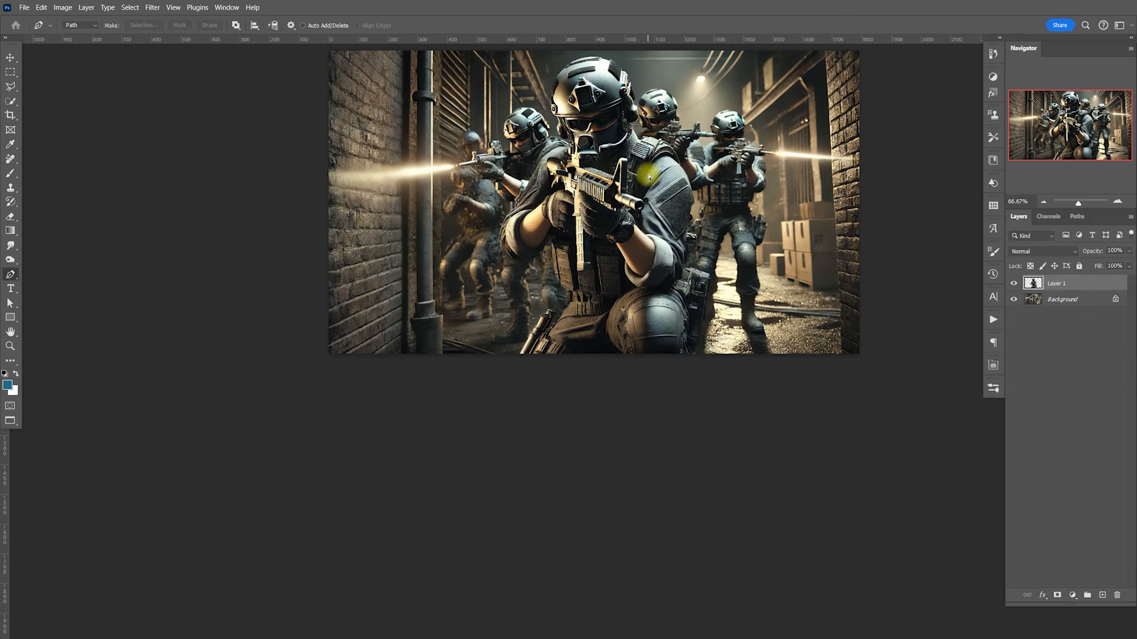
key("ctrl+shift+s")
key("ctrl+a")
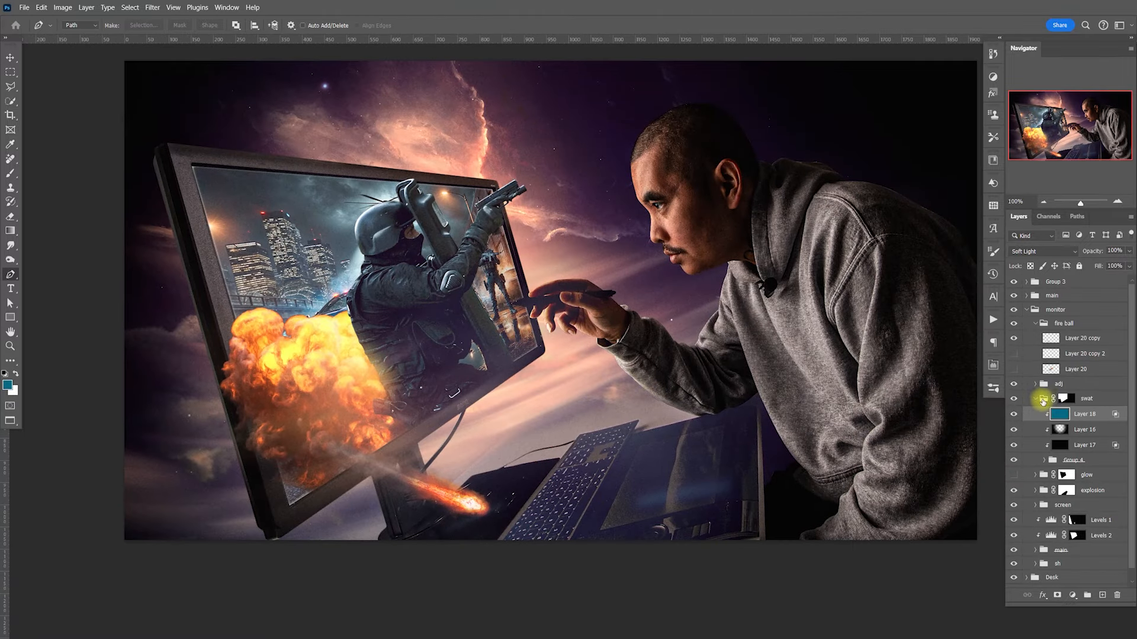
Load the swat group's mask as a selection and use it to mask a new group above it named swat2
left_click(1036, 399)
left_click(1062, 401, "ctrl")
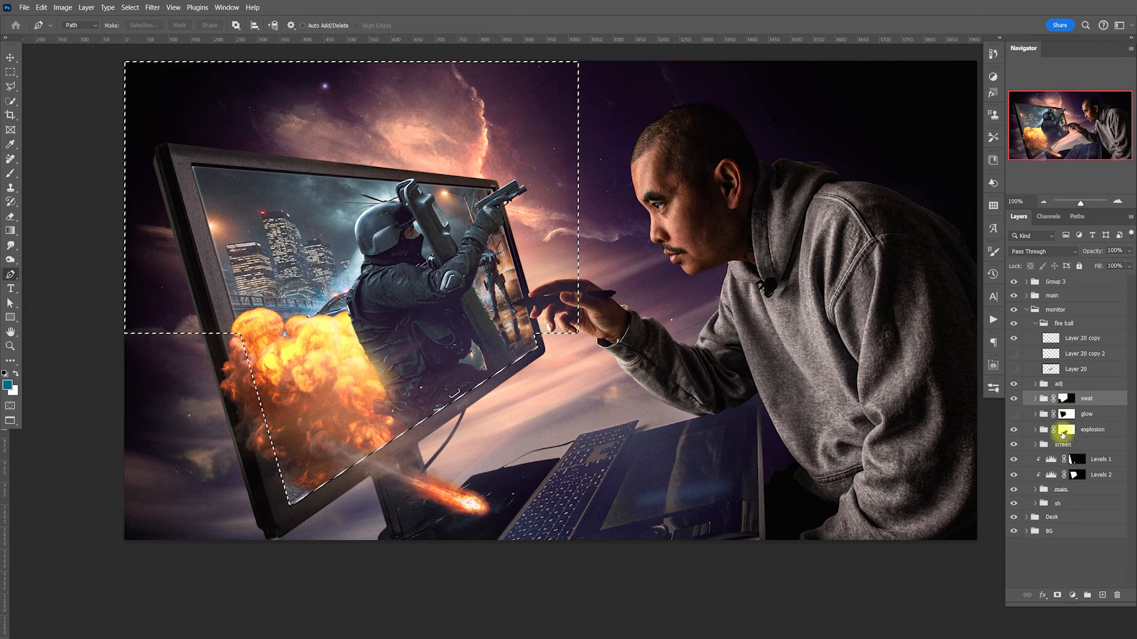
left_click(1087, 595)
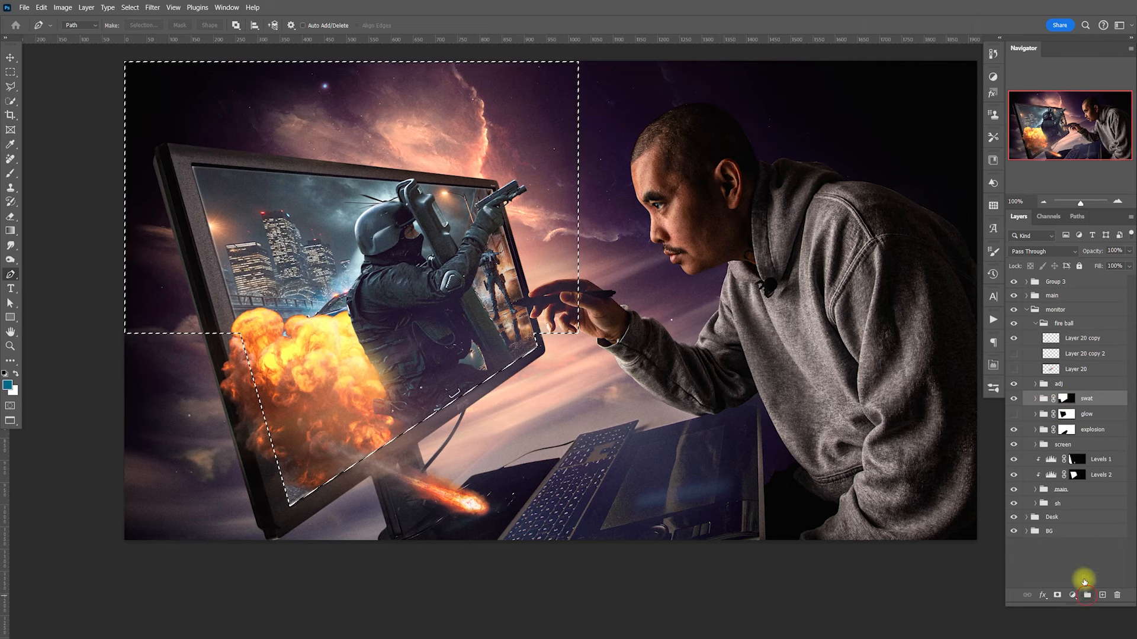
left_click(1057, 595)
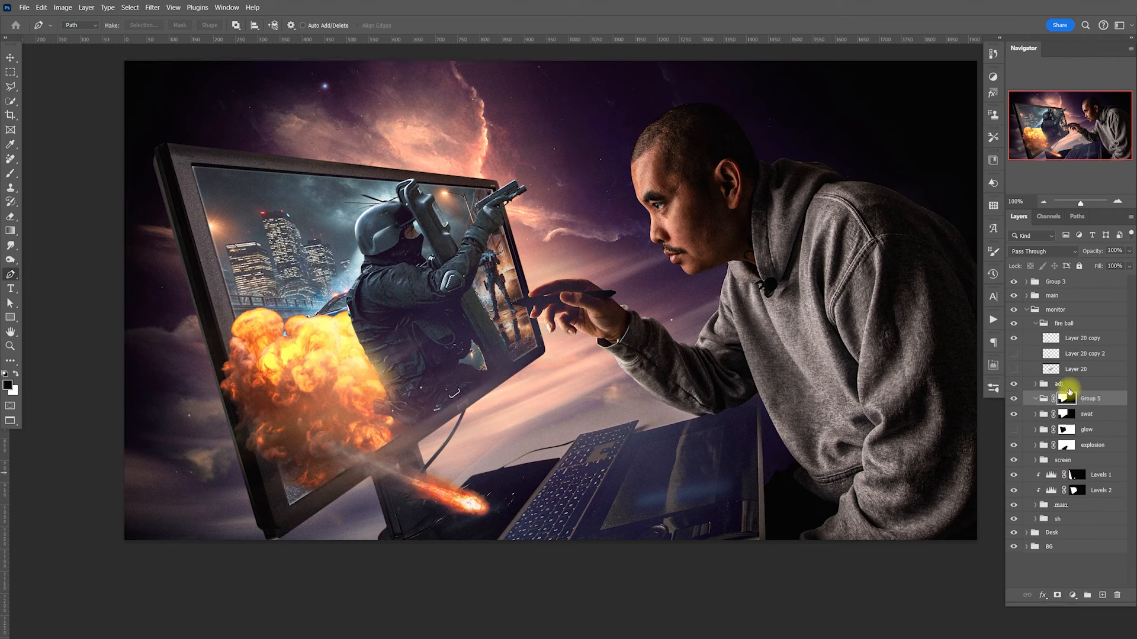
double_click(1092, 401)
type("sw")
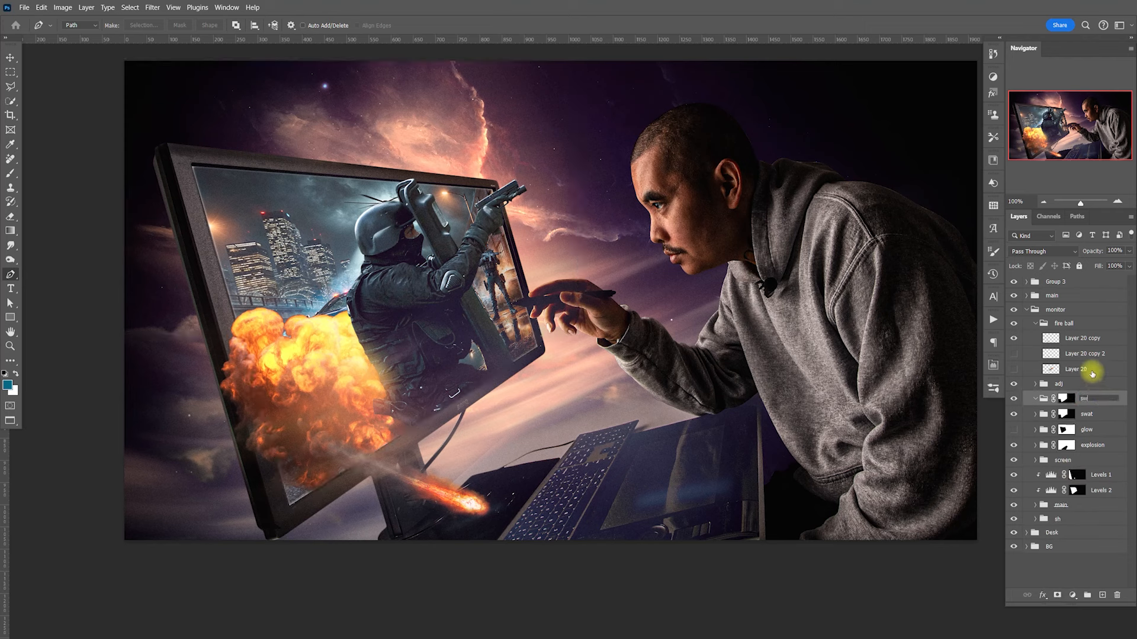
type("at2")
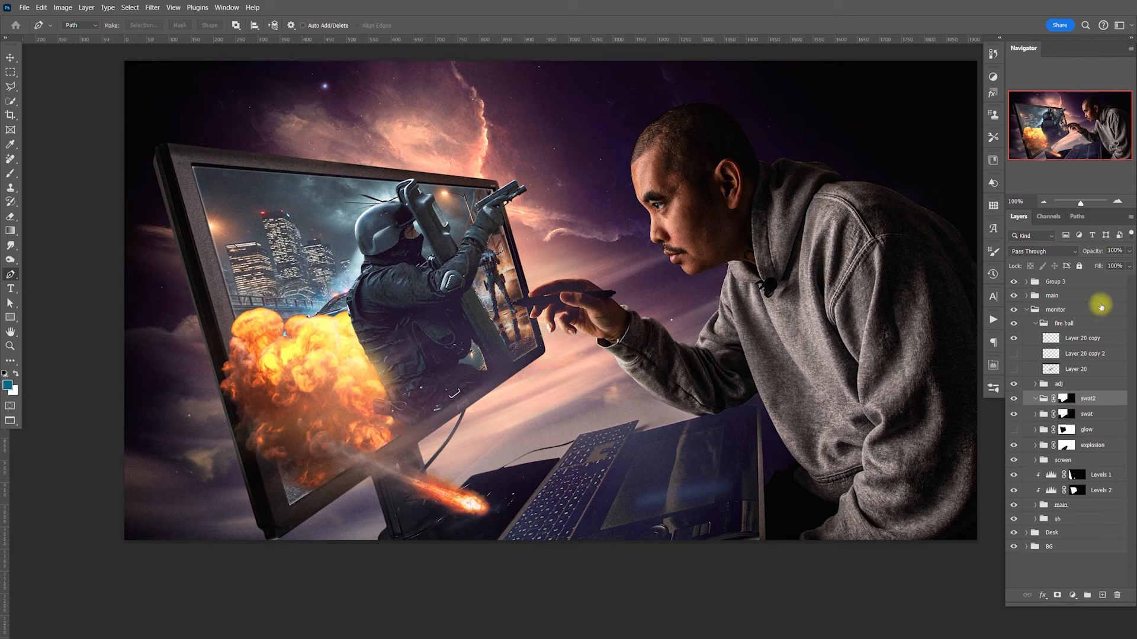
Paste the cut-out soldier into the swat2 group and move him over the monitor
key("ctrl+v")
key("v")
left_click_drag(562, 283, 438, 323)
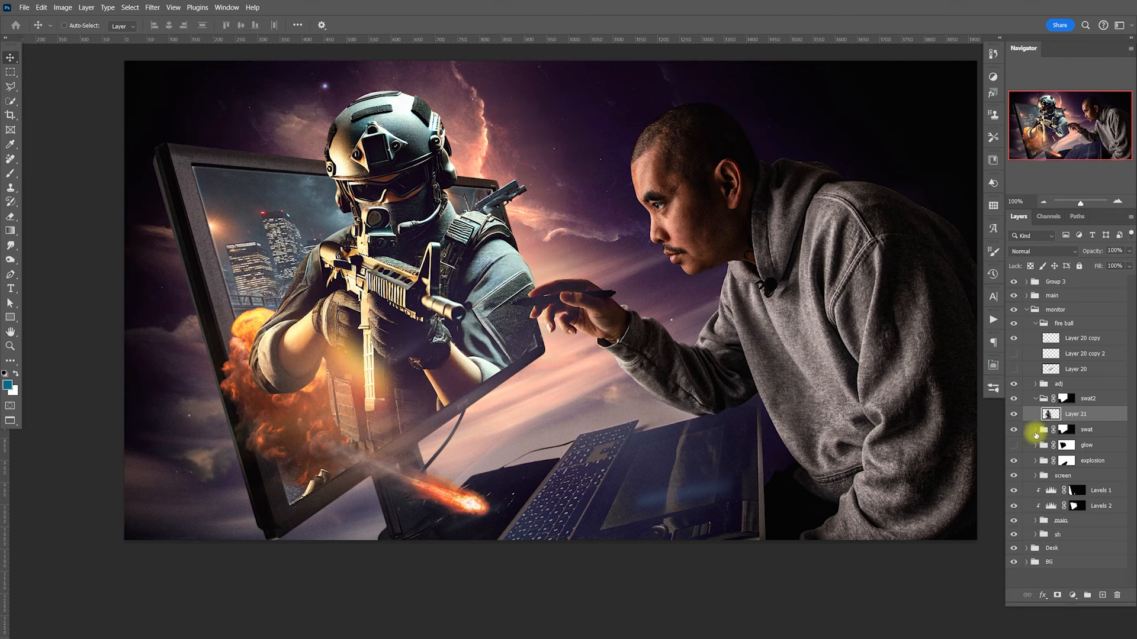
Hide the old swat group and convert the pasted soldier layer to a smart object
left_click(1014, 430)
right_click(1076, 414)
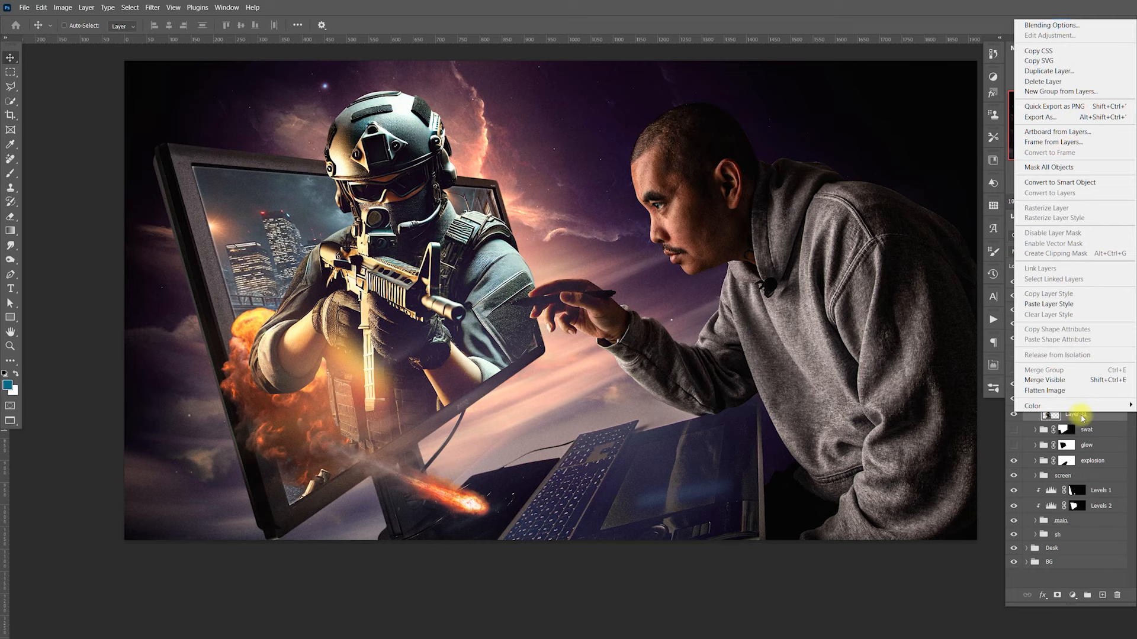
left_click(1079, 182)
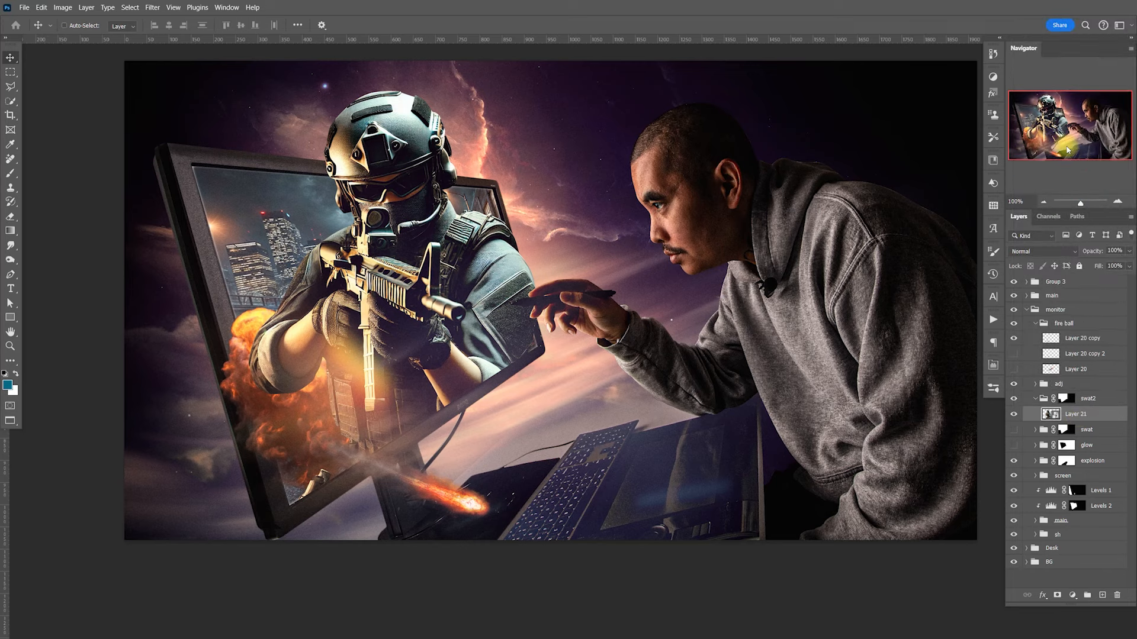
Scale the soldier down and position him inside the monitor with his helmet just overlapping the upper bezel
key("ctrl+t")
left_click_drag(562, 92, 423, 251)
left_click_drag(416, 342, 468, 257)
left_click_drag(513, 220, 524, 231)
left_click_drag(457, 311, 461, 300)
left_click_drag(527, 243, 531, 240)
key("Return")
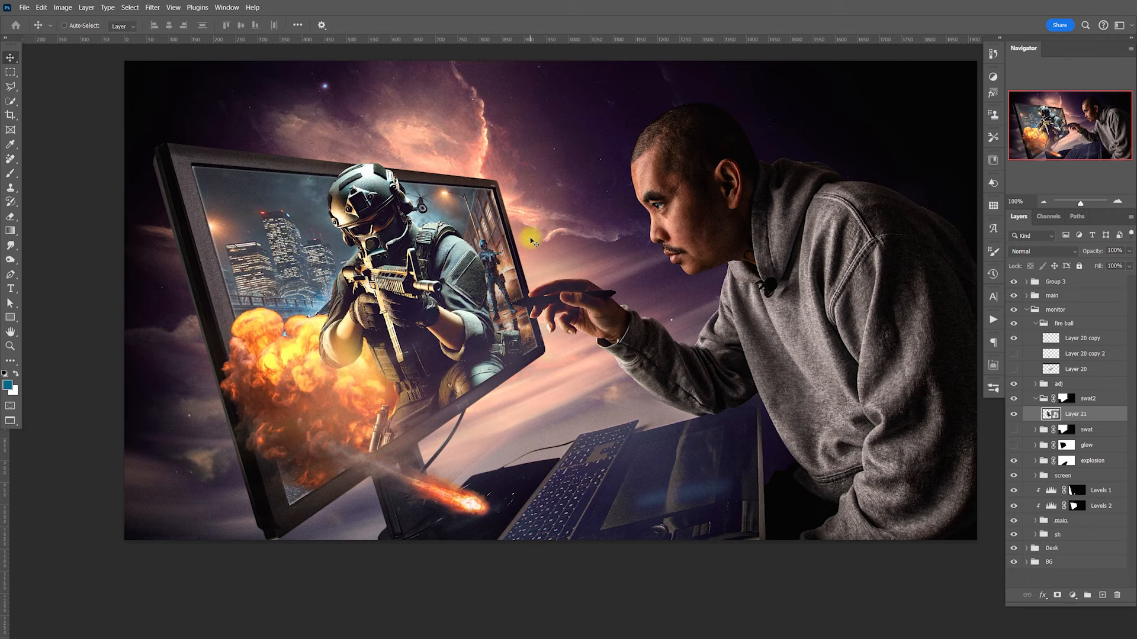
Rotate the soldier slightly counterclockwise within the monitor
key("ctrl+t")
mouse_move(578, 198)
left_mouse_down()
mouse_move(575, 208)
mouse_move(584, 196)
left_mouse_up()
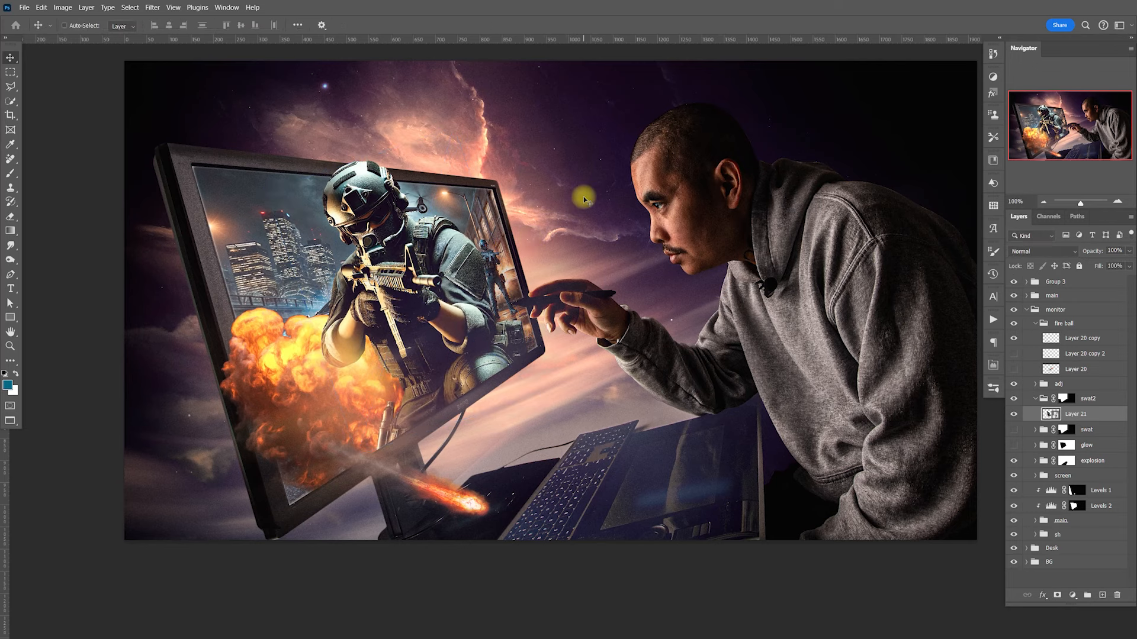
key("Return")
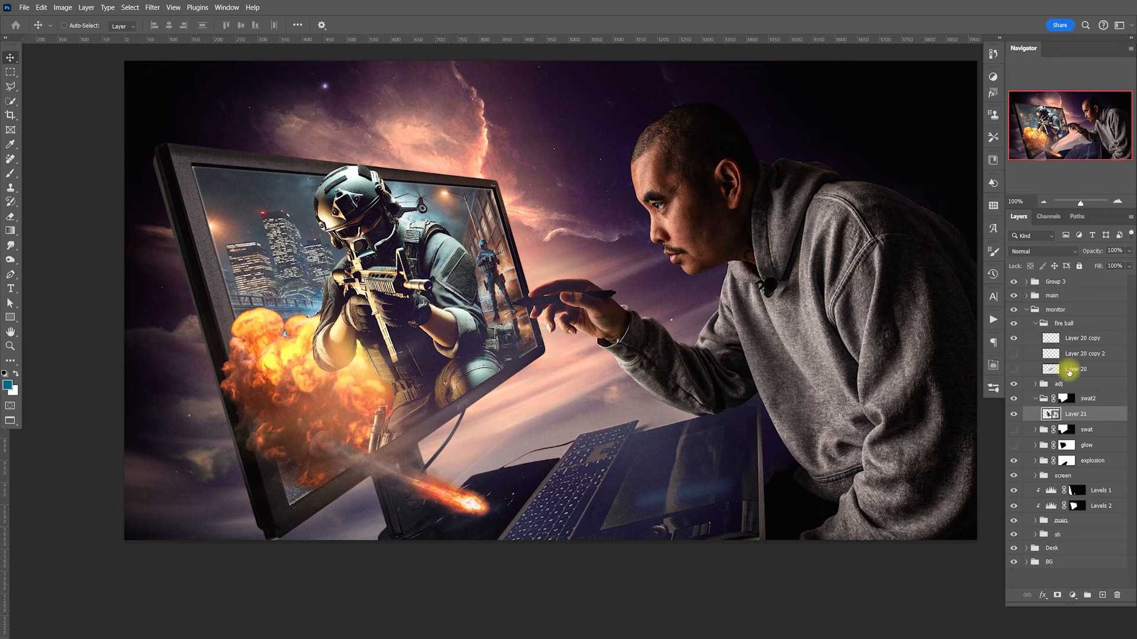
Try shrinking and rotating Layer 20 copy's fireball to fit in front of the soldier's rifle muzzle
left_click(1014, 353)
left_click(1073, 369)
left_click(1062, 338)
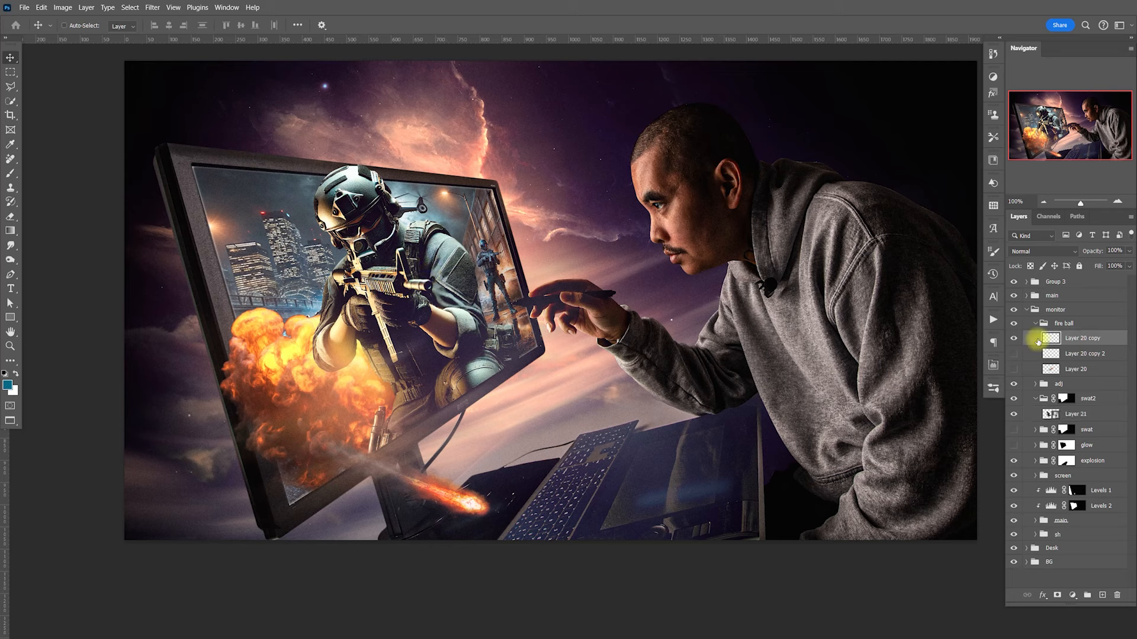
left_click_drag(444, 447, 515, 279)
key("ctrl+t")
left_click_drag(595, 252, 473, 268)
left_click_drag(455, 375, 445, 318)
left_click_drag(524, 307, 453, 308)
mouse_move(425, 279)
left_mouse_down()
mouse_move(421, 290)
mouse_move(430, 287)
left_mouse_up()
left_click_drag(484, 253, 486, 255)
key("Return")
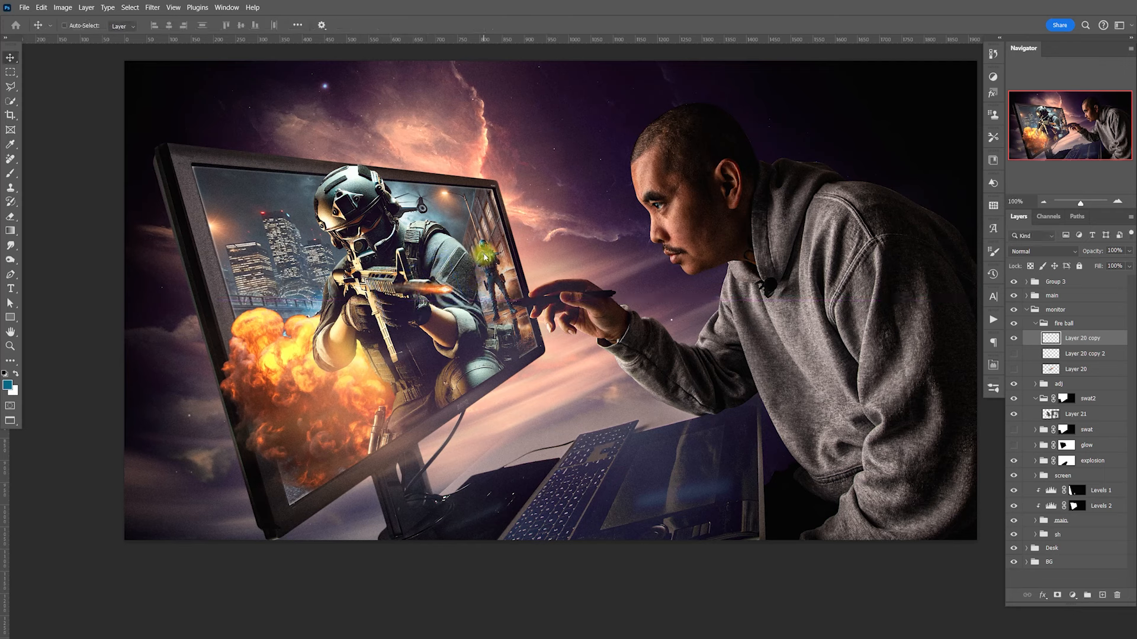
Place the shrunken fireball's layer above the main group and shift the fireball over the man's hand
left_click_drag(462, 291, 498, 295)
left_click_drag(1069, 337, 1069, 296)
left_click_drag(492, 293, 584, 301)
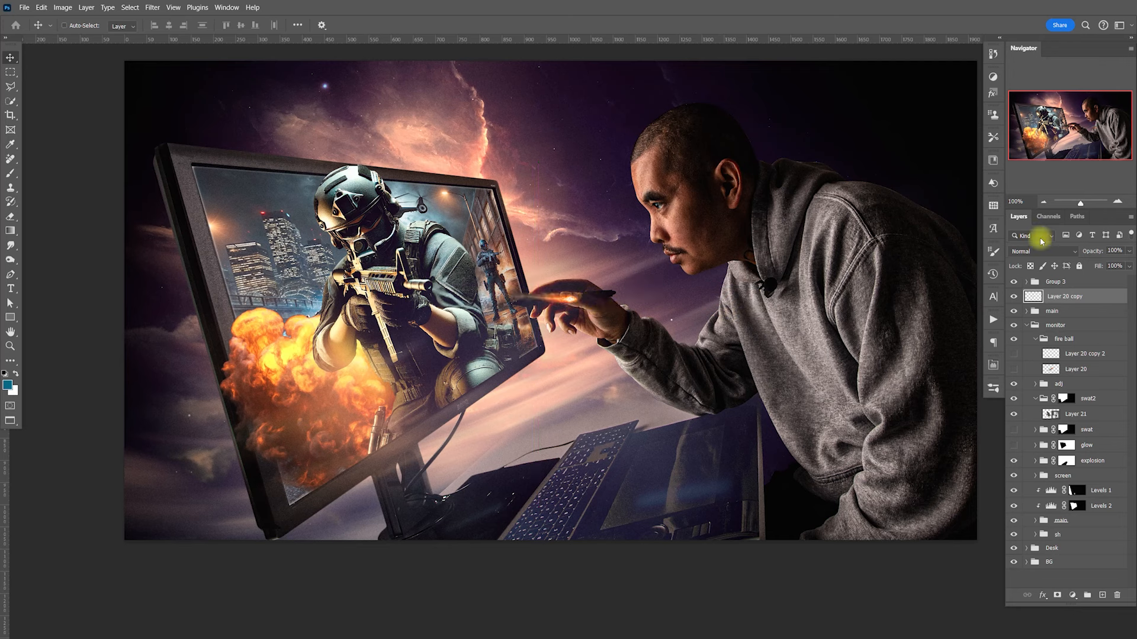
Delete the shrunken fireball copy and place a visible new duplicate of Layer 20 above the main group
key("Delete")
left_click(1077, 357)
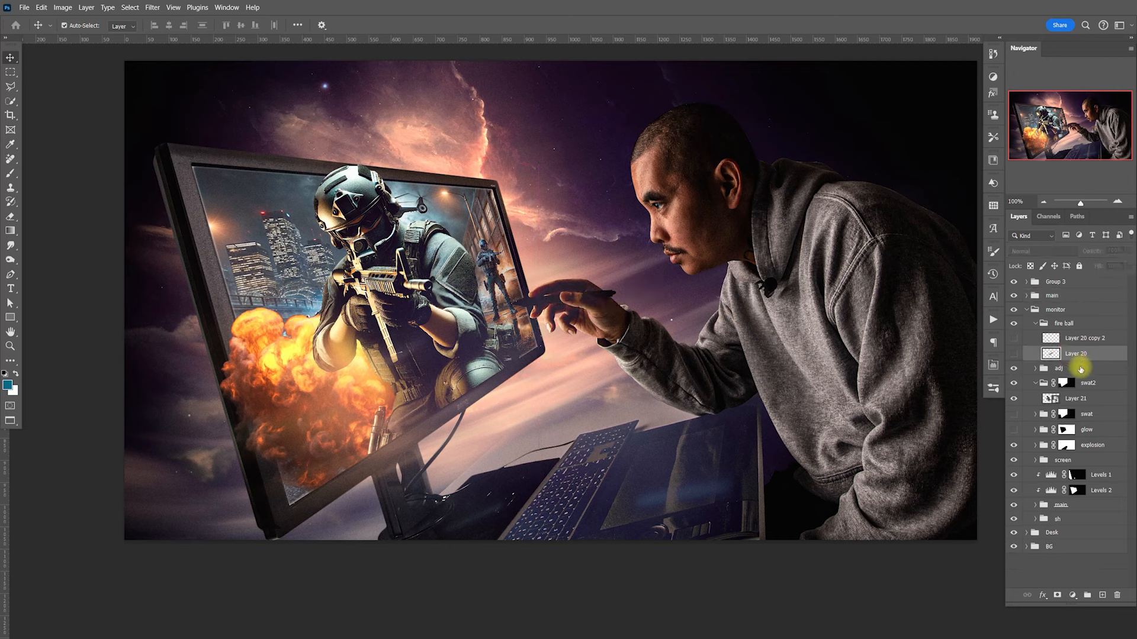
key("ctrl+j")
left_click_drag(1076, 352, 1078, 289)
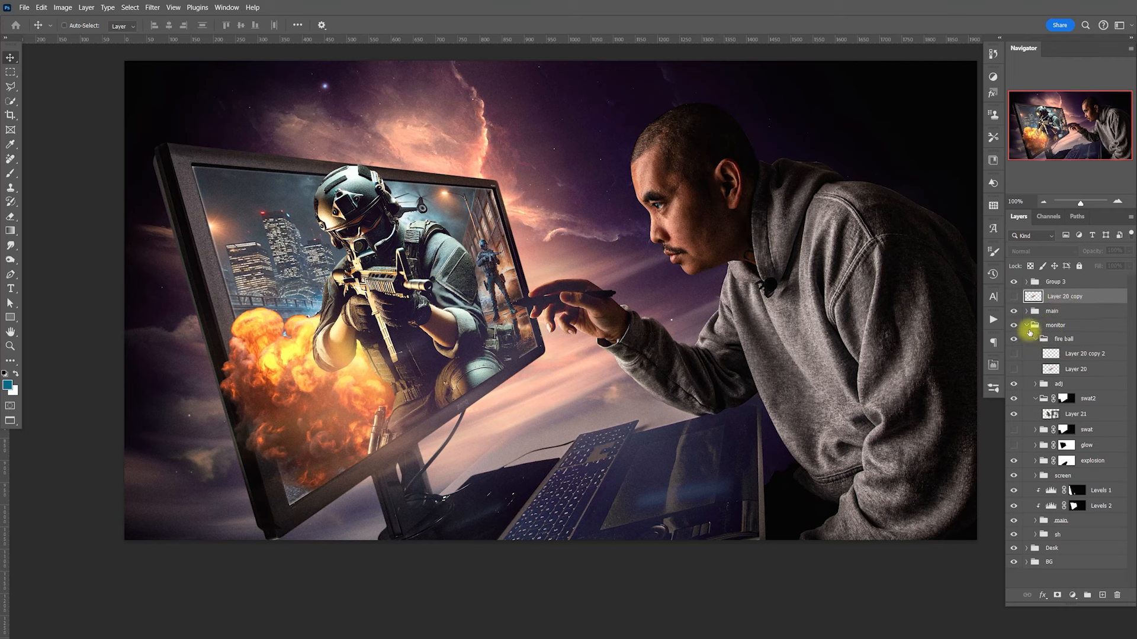
left_click(1014, 296)
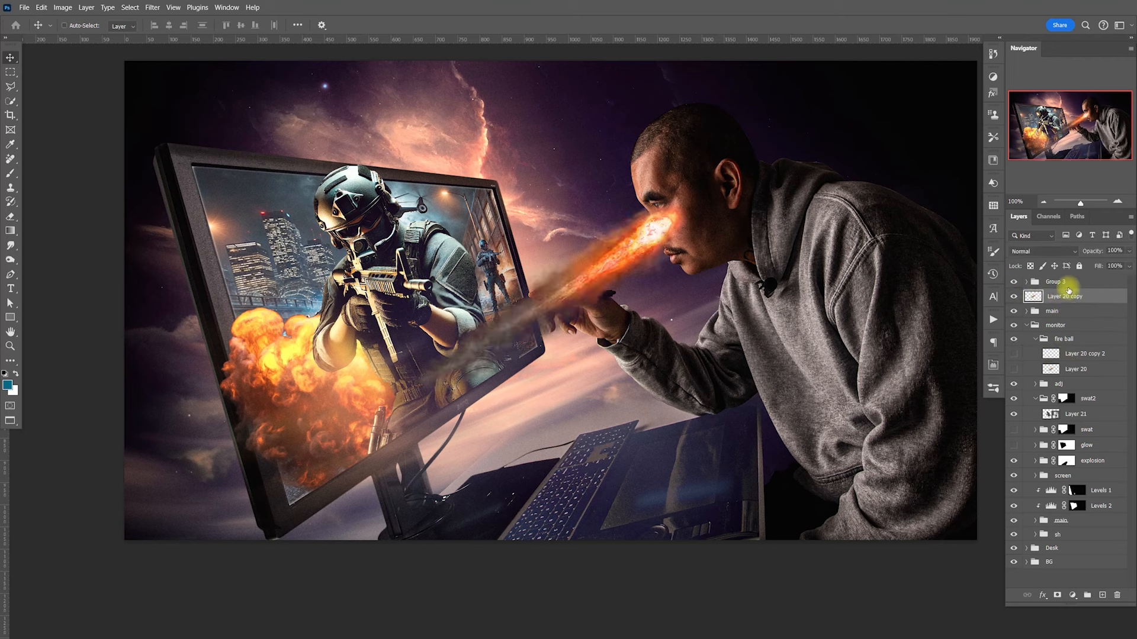
Scale the new fireball to about 70%, rotate it about 41°, and place it between the rifle and the man's hand
key("ctrl+t")
left_click_drag(728, 174, 632, 305)
left_click_drag(546, 319, 550, 312)
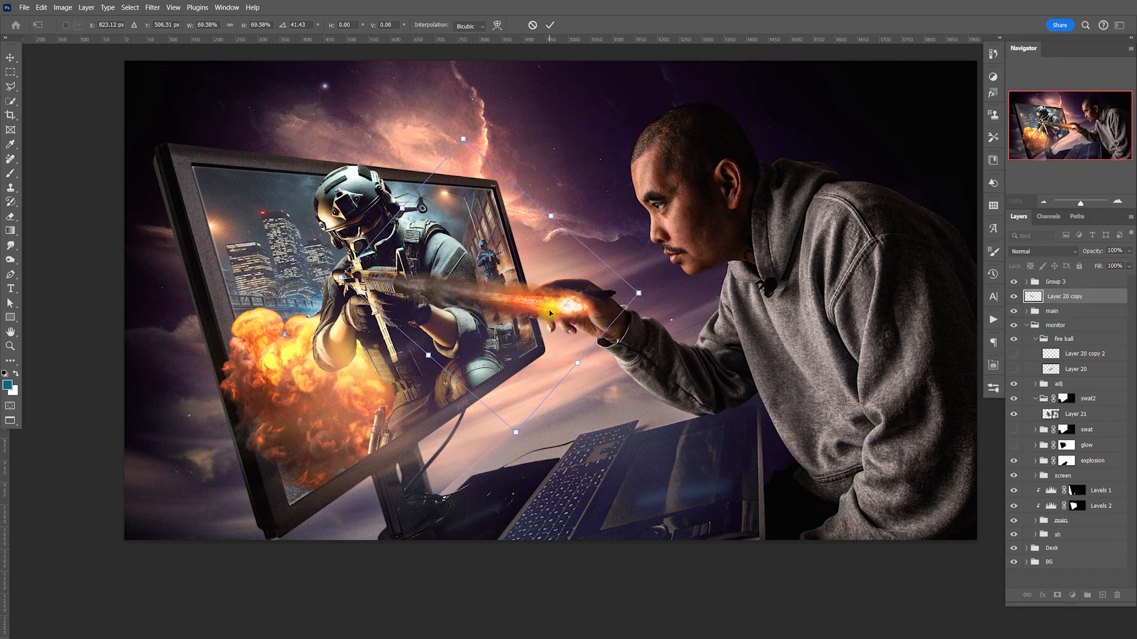
key("Return")
Widen the fireball's leading end with a Perspective transform
key("ctrl+t")
right_click(560, 291)
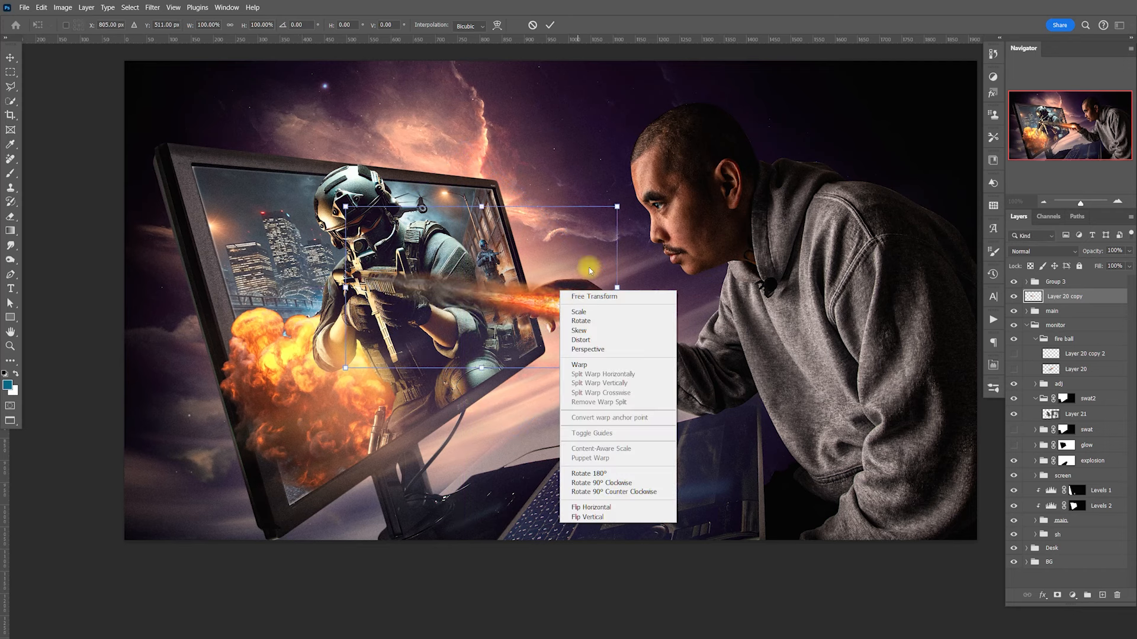
left_click(607, 352)
left_click_drag(618, 207, 679, 108)
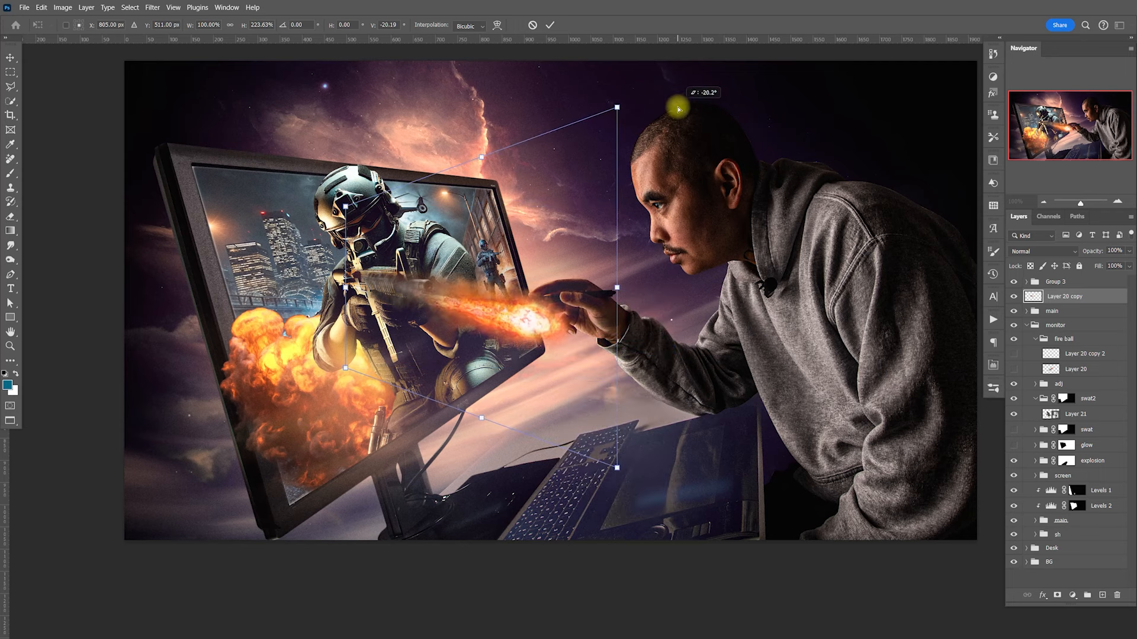
key("ctrl+z")
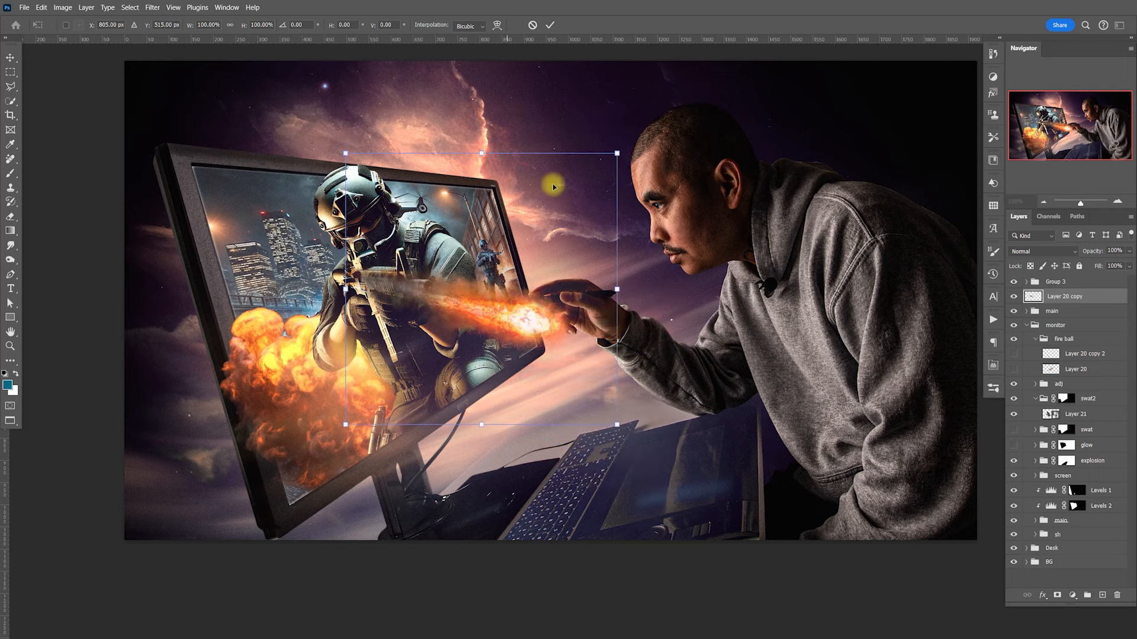
Scale the fireball to about 64%, rotate it about -6.8°, and move it over the man's hand
left_click_drag(618, 153, 589, 179)
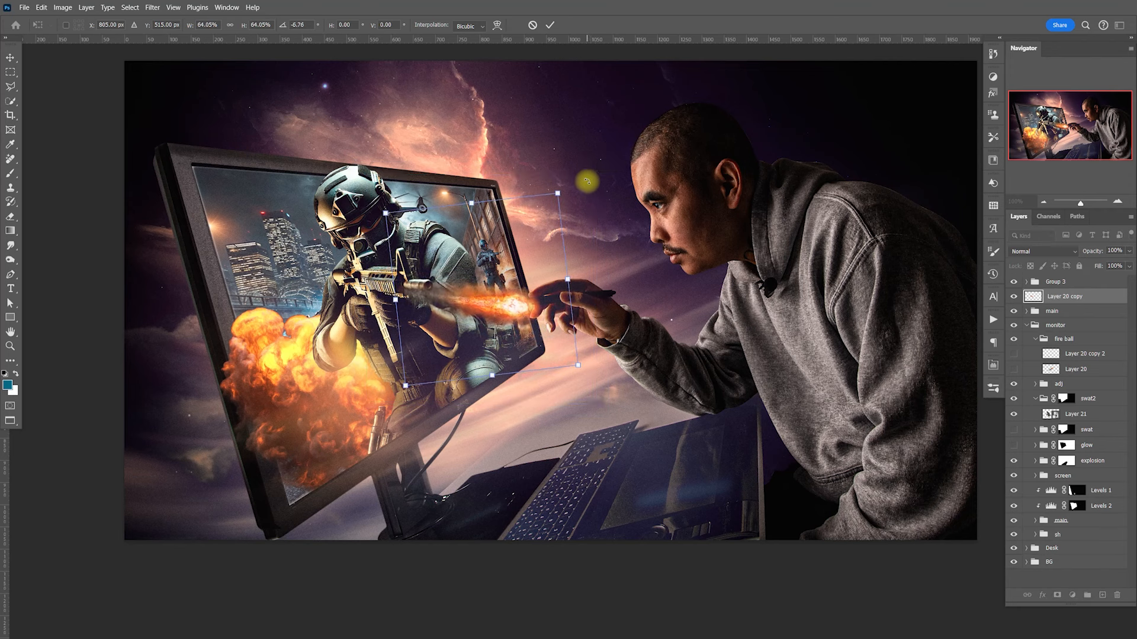
key("Return")
left_click_drag(523, 325, 718, 343)
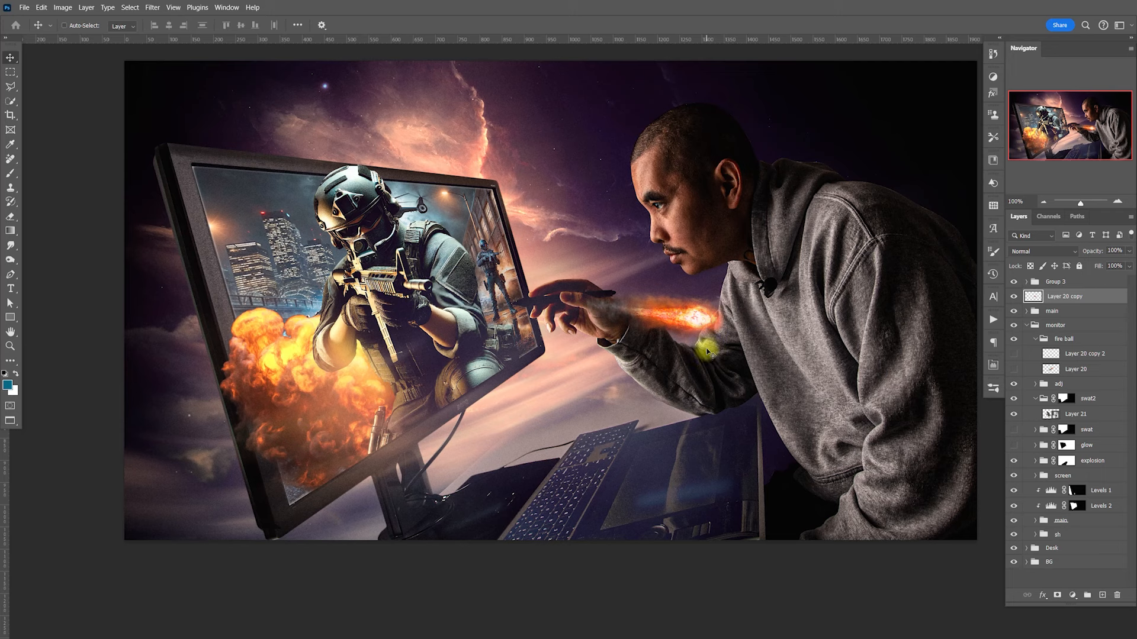
left_click_drag(711, 335, 641, 317)
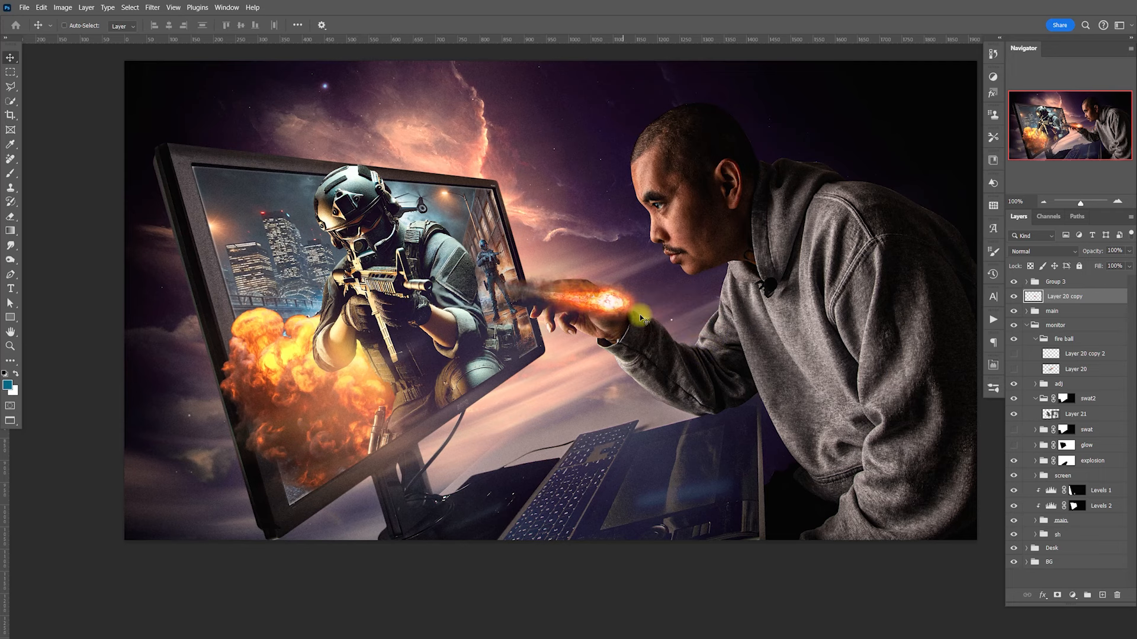
Shrink the fireball further and position it just in front of the soldier's rifle muzzle
key("ctrl+t")
left_click_drag(668, 198, 619, 247)
left_click_drag(613, 306, 512, 285)
key("Return")
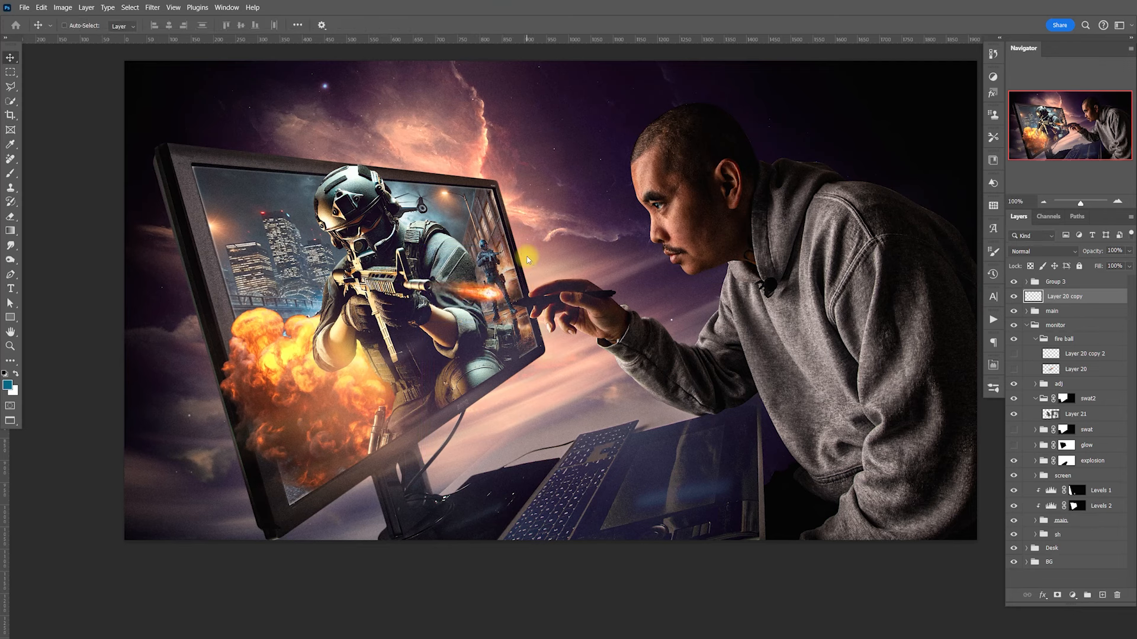
left_click_drag(687, 386, 690, 387)
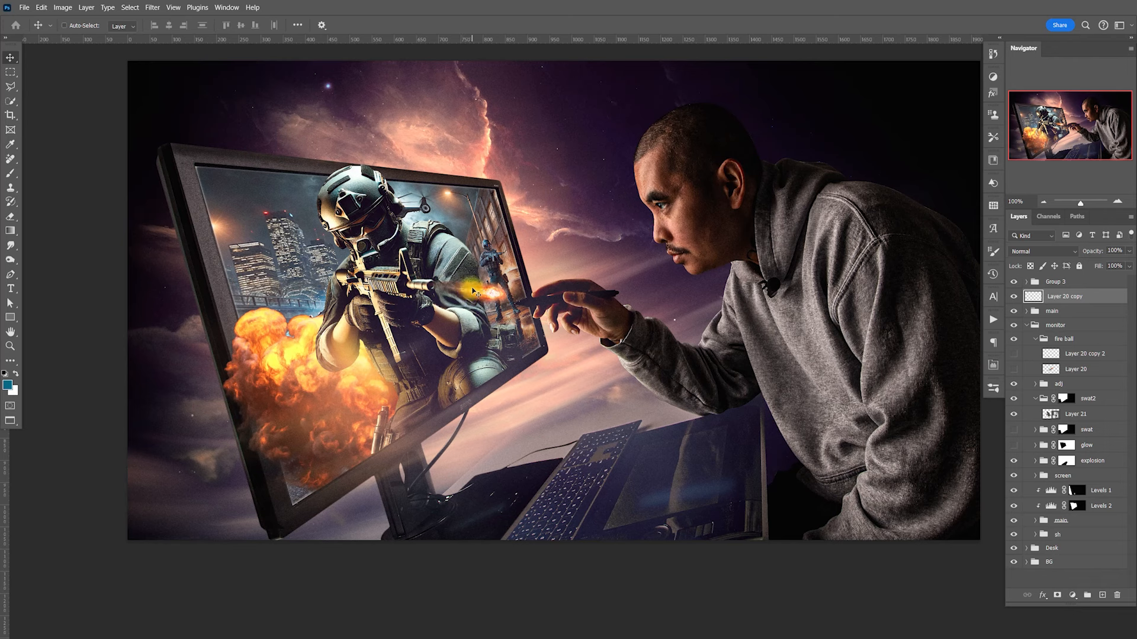
left_click_drag(473, 296, 466, 295)
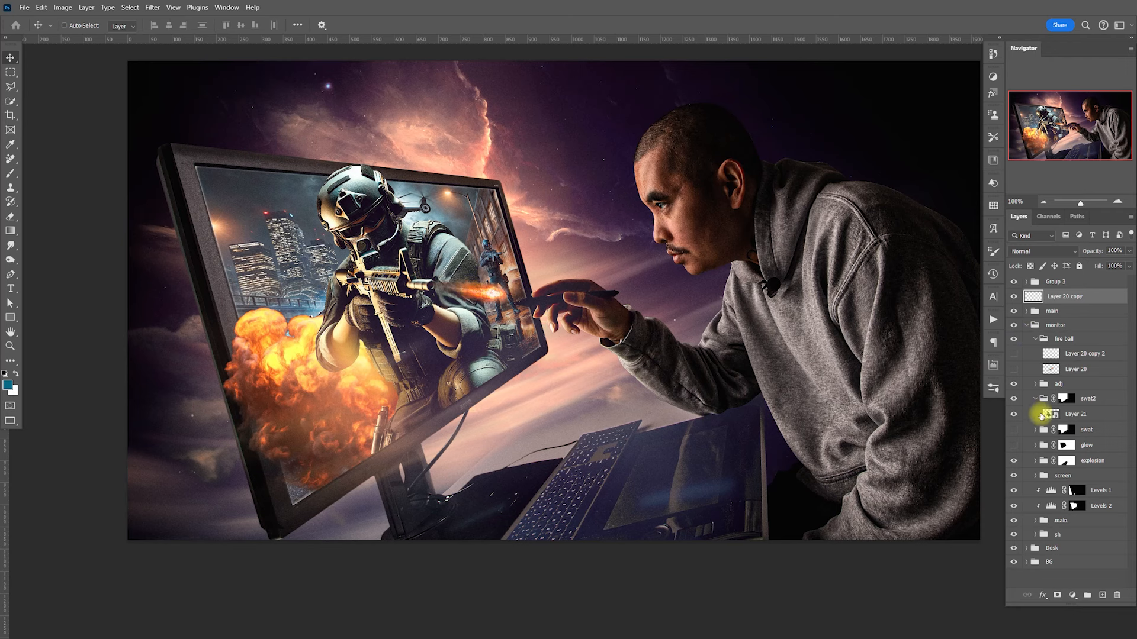
Collapse the swat2 group, expand the adj group and select its Layer 19 copy
left_click(1036, 400)
left_click(1035, 384)
left_click(1014, 398)
left_click(1013, 399)
left_click(1066, 399)
left_click_drag(517, 425, 359, 425)
left_click_drag(625, 418, 680, 423)
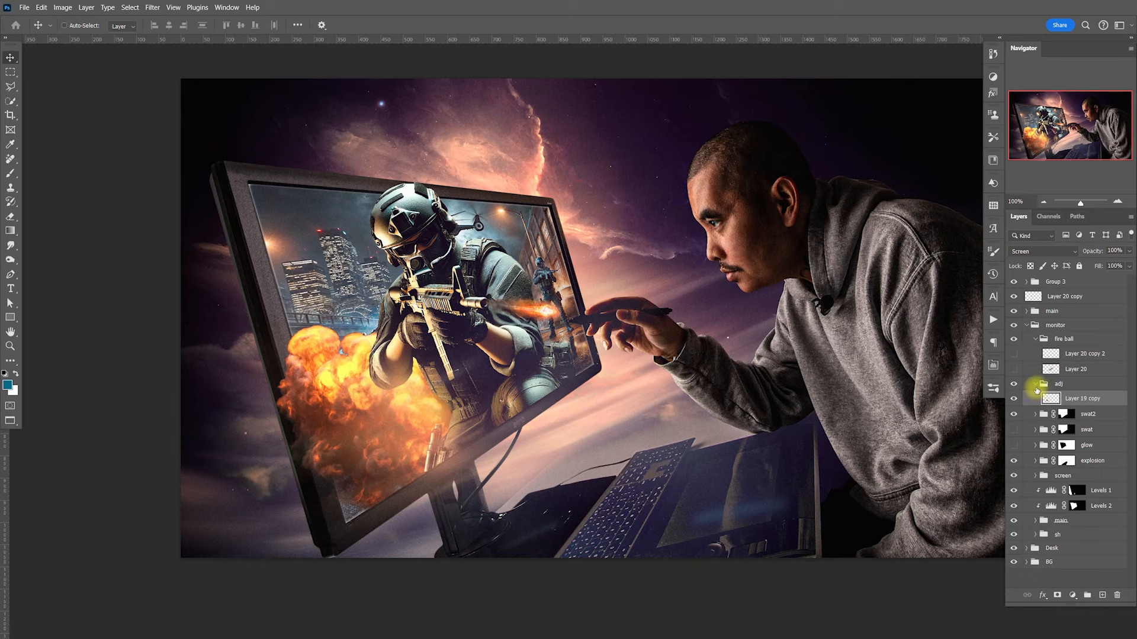
left_click(1037, 385)
left_click(1036, 385)
left_click(1078, 398)
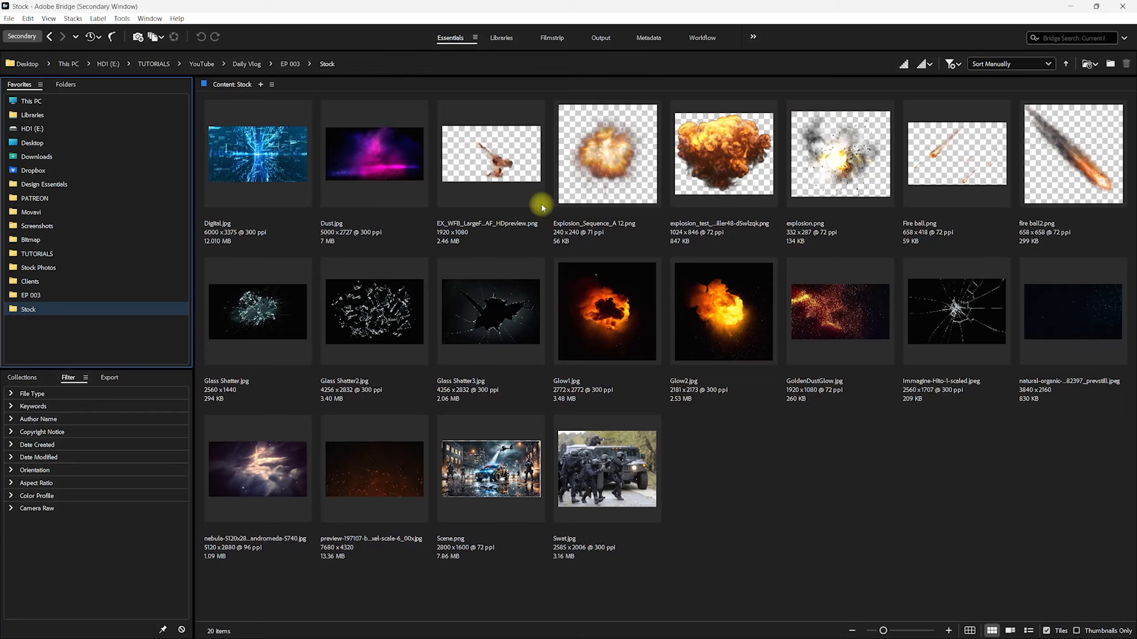
Switch to Adobe Bridge, open explosion.png from the Stock folder in Photoshop, and copy the whole image
left_click(840, 534)
left_click(836, 174)
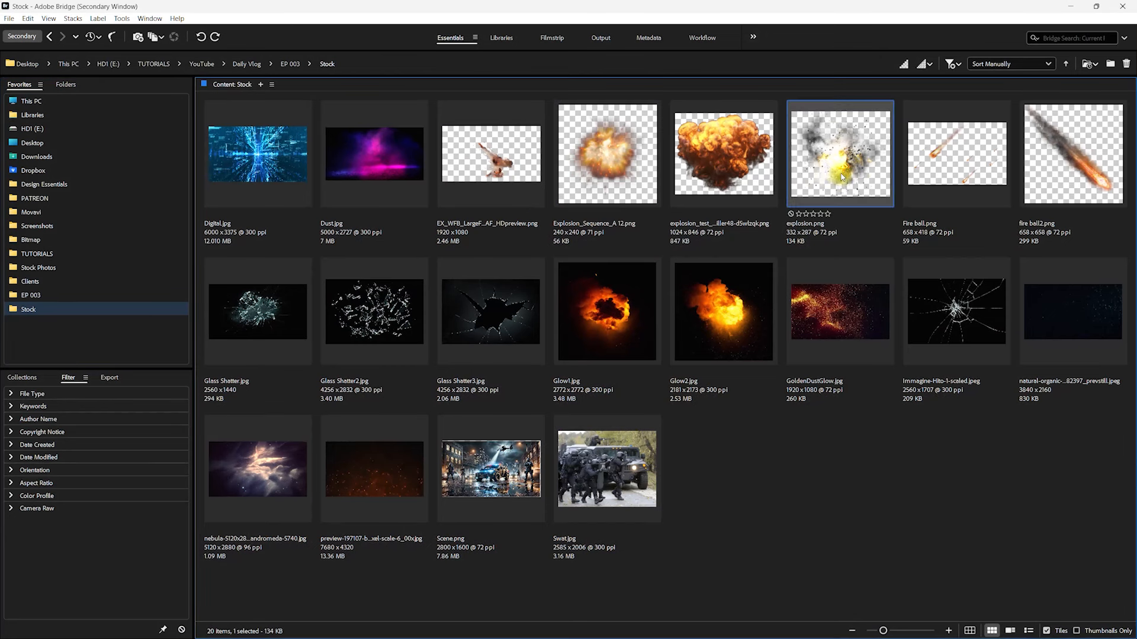
double_click(841, 183)
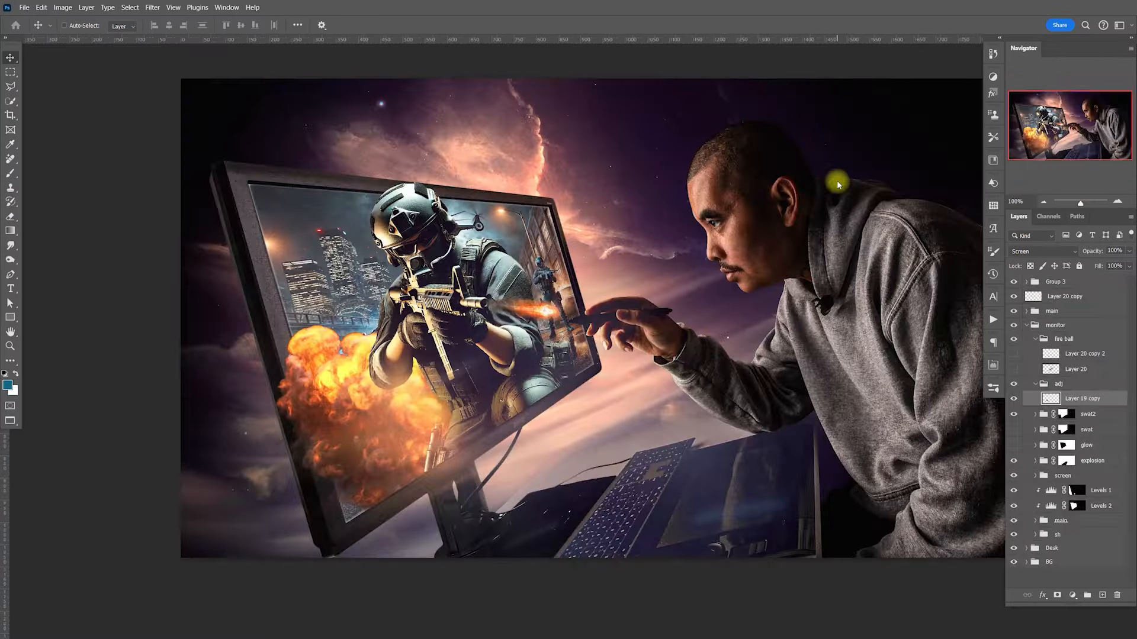
key("ctrl+a")
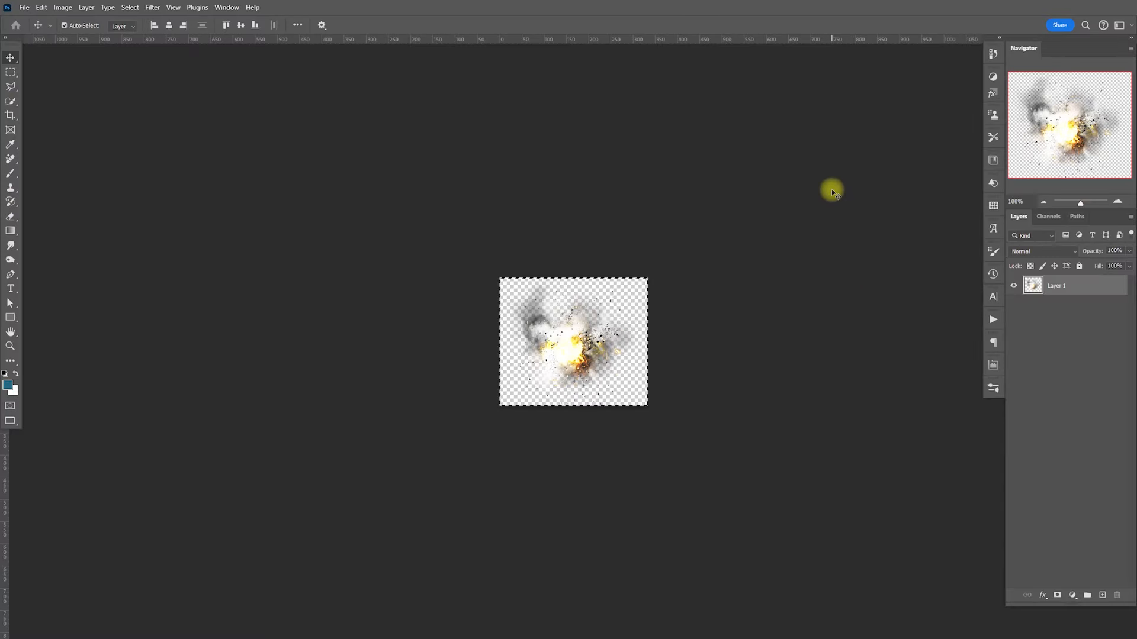
Paste the explosion above Layer 19 copy in the composite and move it over the fire near the monitor's lower edge
key("ctrl+Tab")
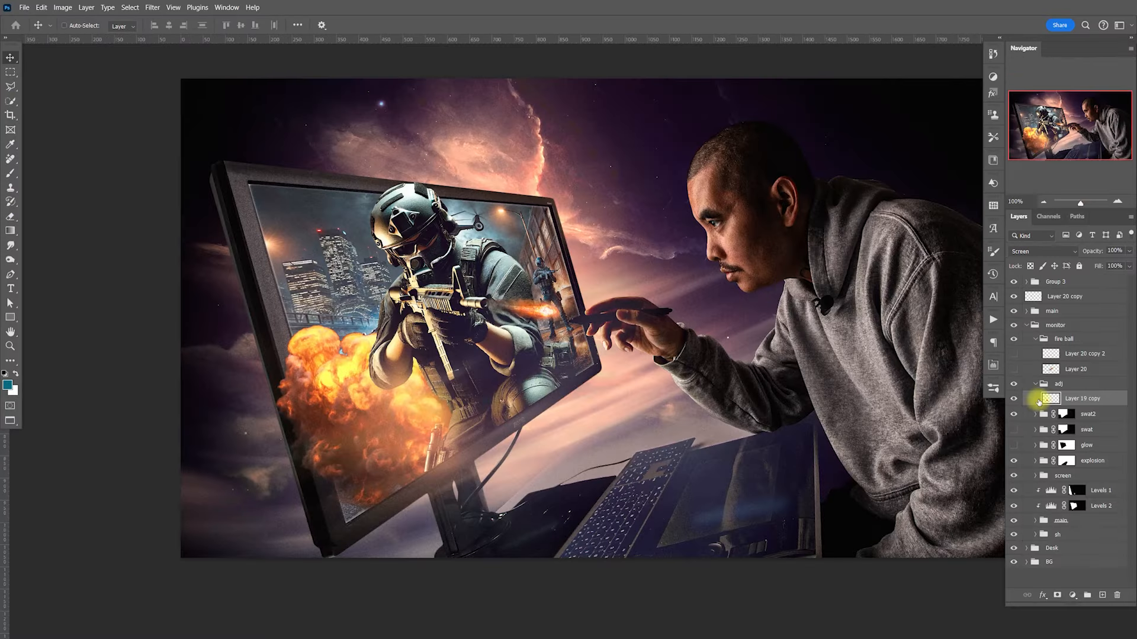
key("ctrl+v")
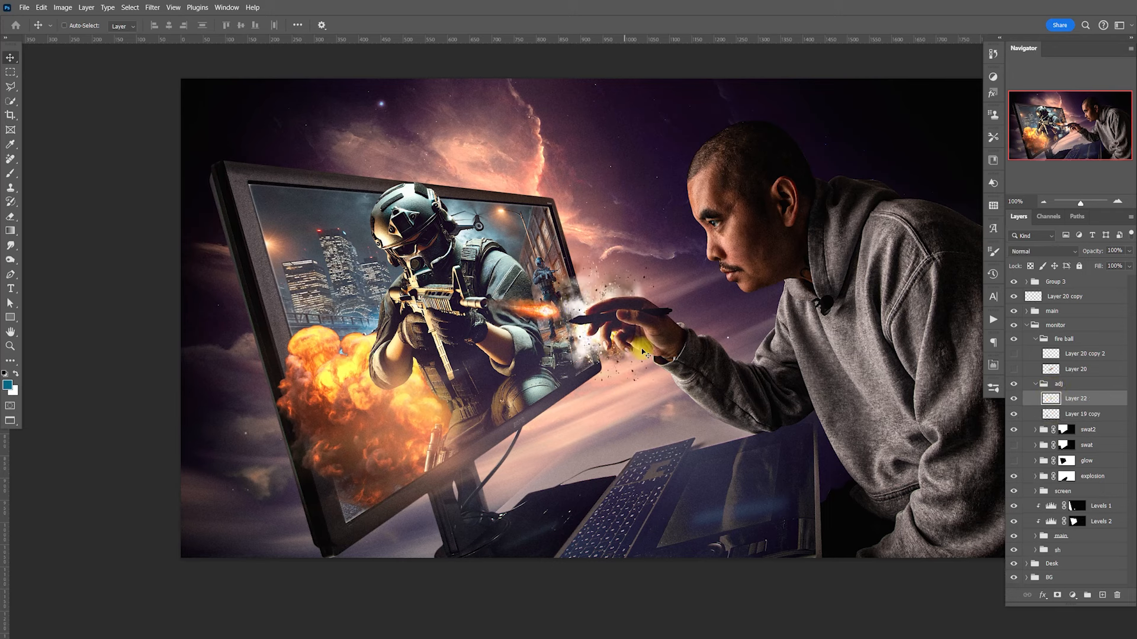
left_click_drag(559, 386, 441, 478)
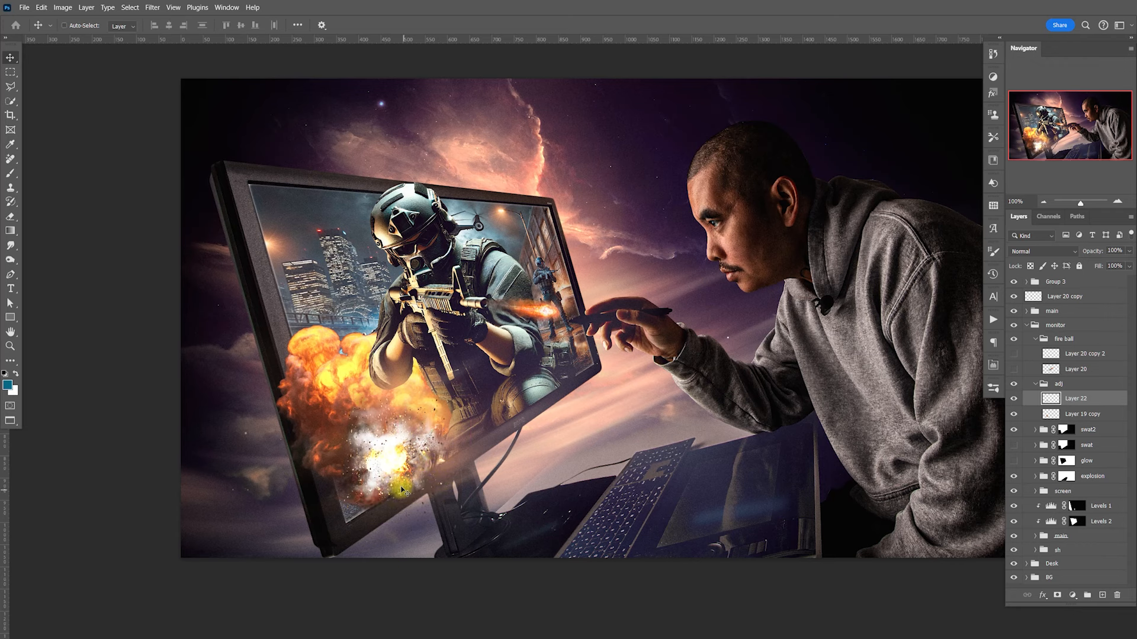
Try hiding the bright parts of Layer 22 with the white Current Layer slider under Blend If
double_click(1105, 400)
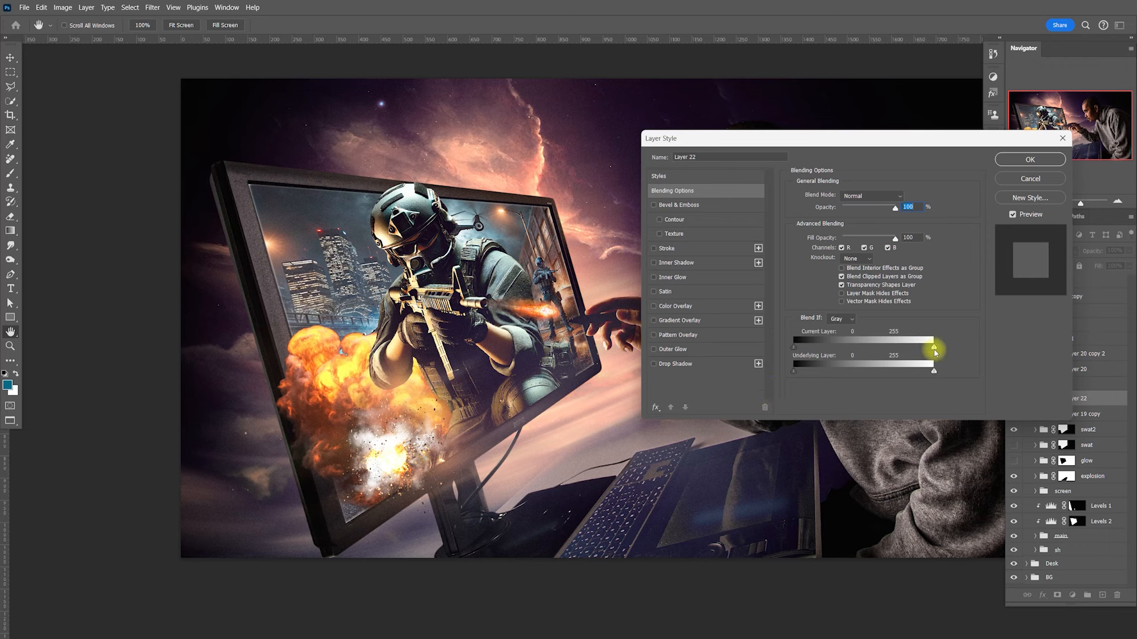
left_click_drag(933, 351, 873, 348)
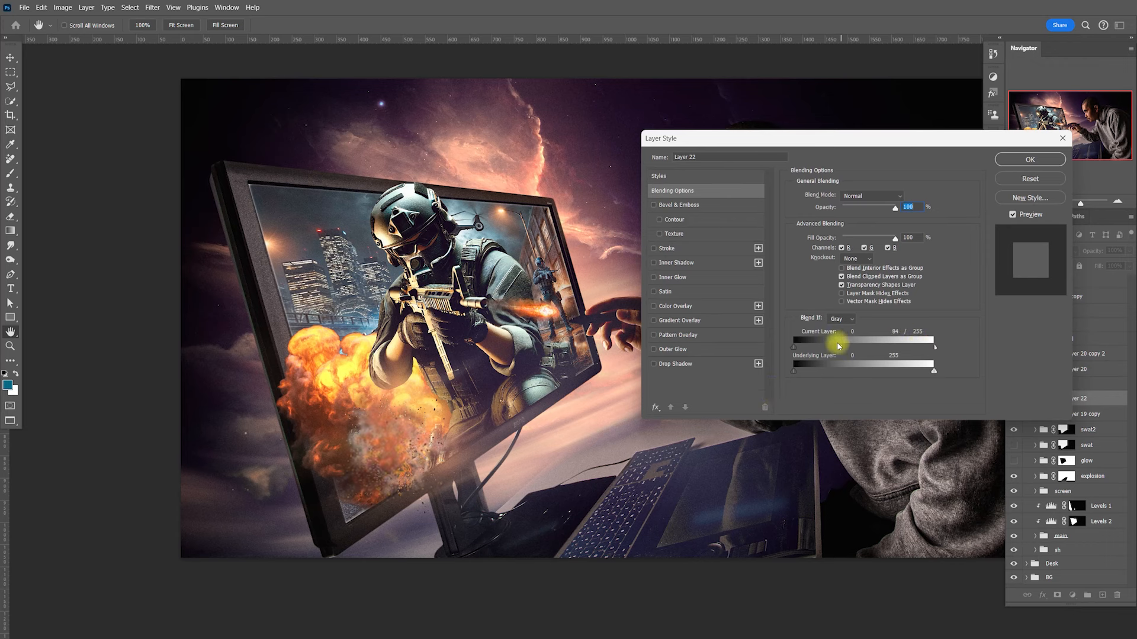
left_click_drag(812, 354, 946, 352)
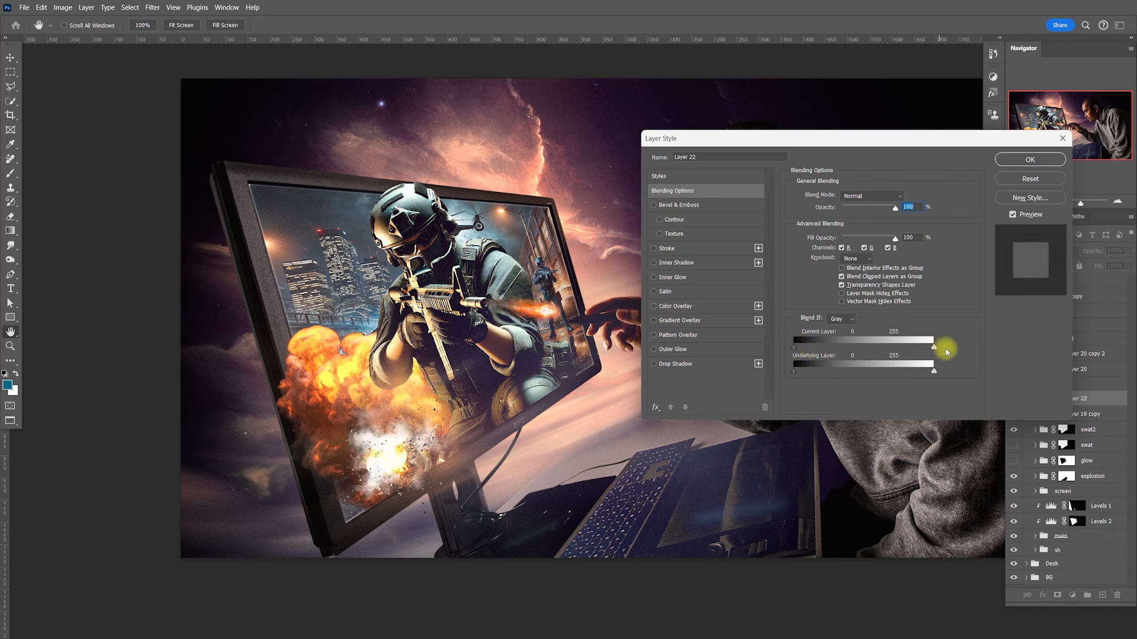
left_click_drag(944, 353, 970, 339)
left_click(1033, 160)
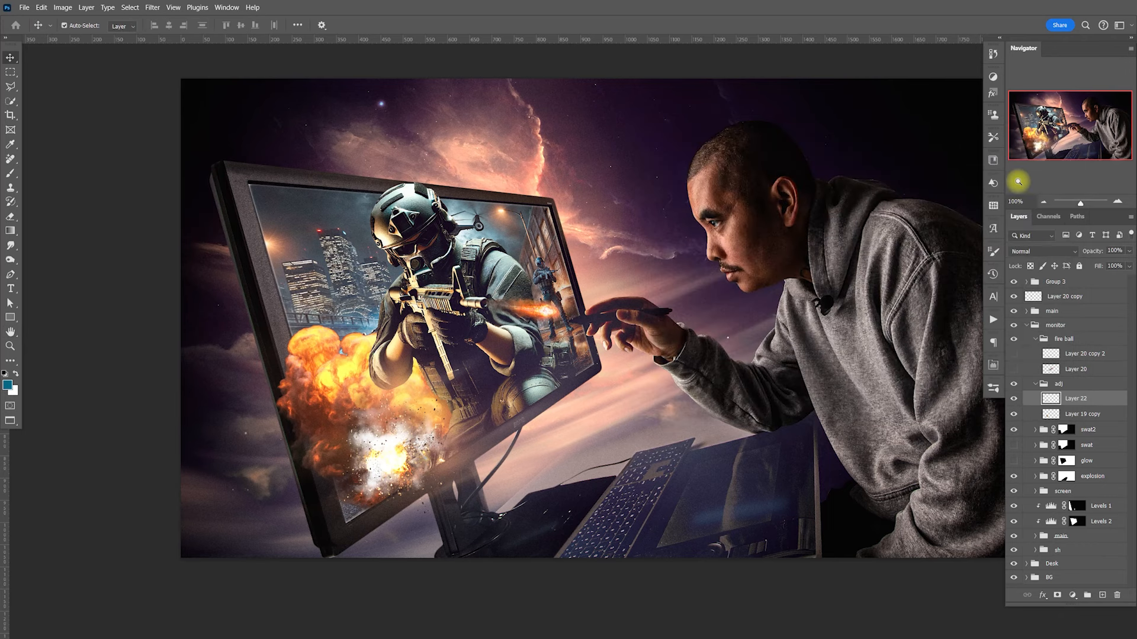
left_click_drag(392, 465, 416, 466)
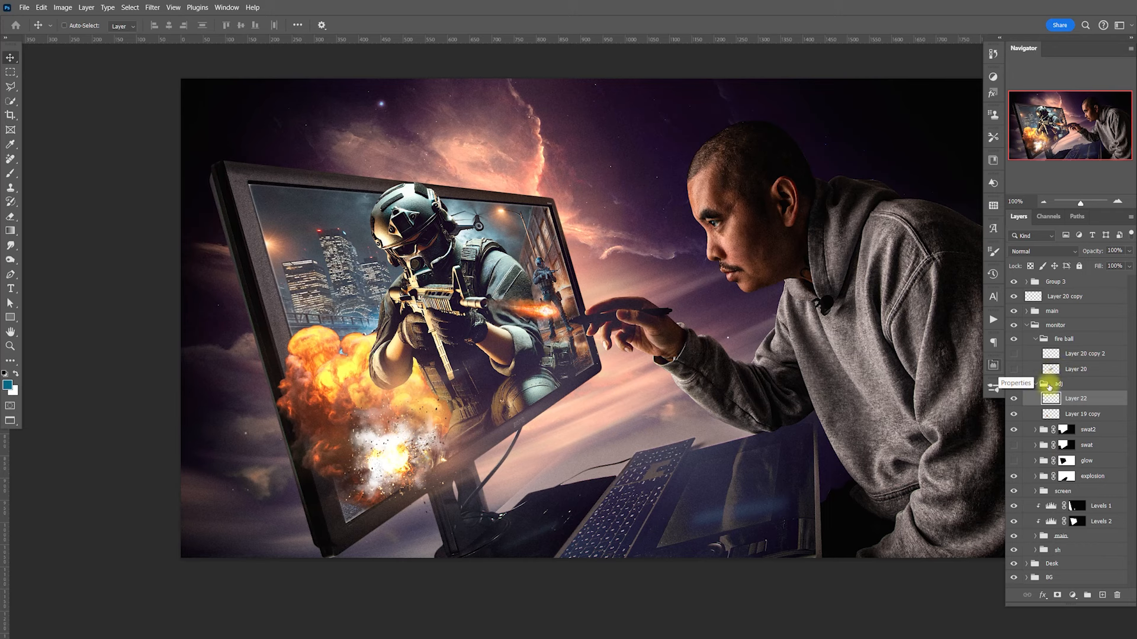
Flip Layer 19 in the explosion group horizontally and shift the fire outward past the monitor's side frame
left_click(1036, 478)
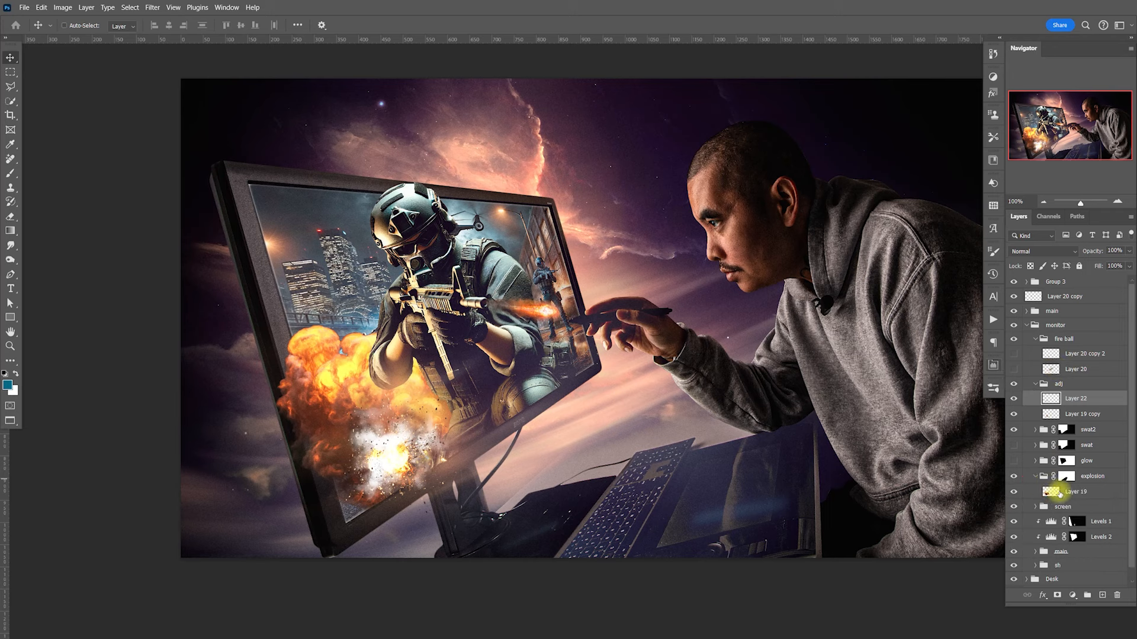
left_click(1066, 491)
key("ctrl+t")
right_click(394, 405)
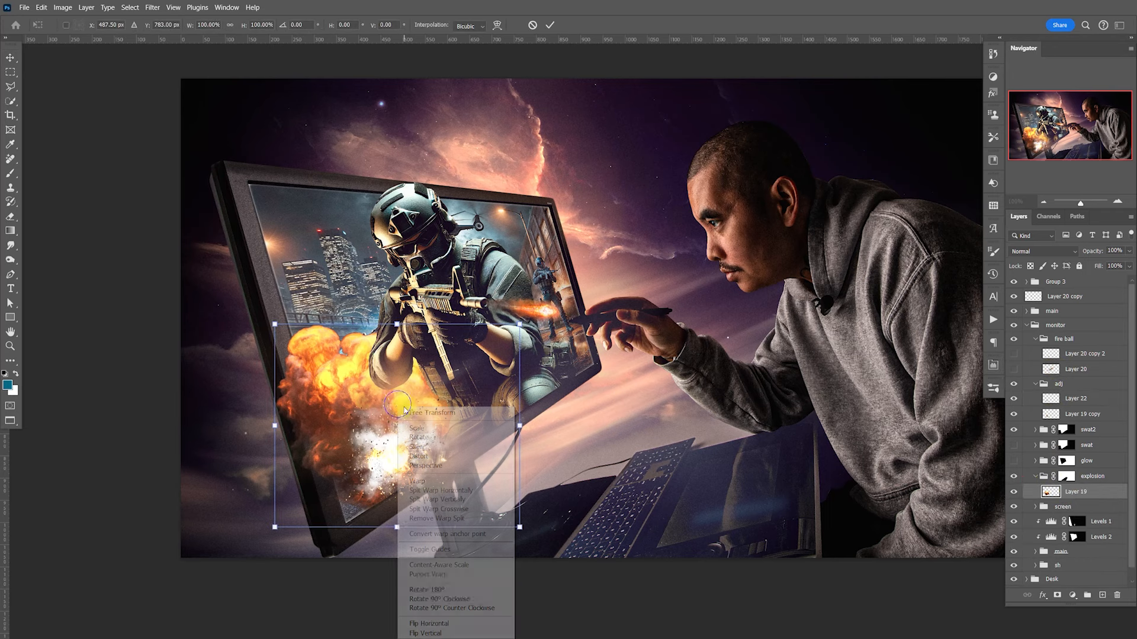
left_click(454, 625)
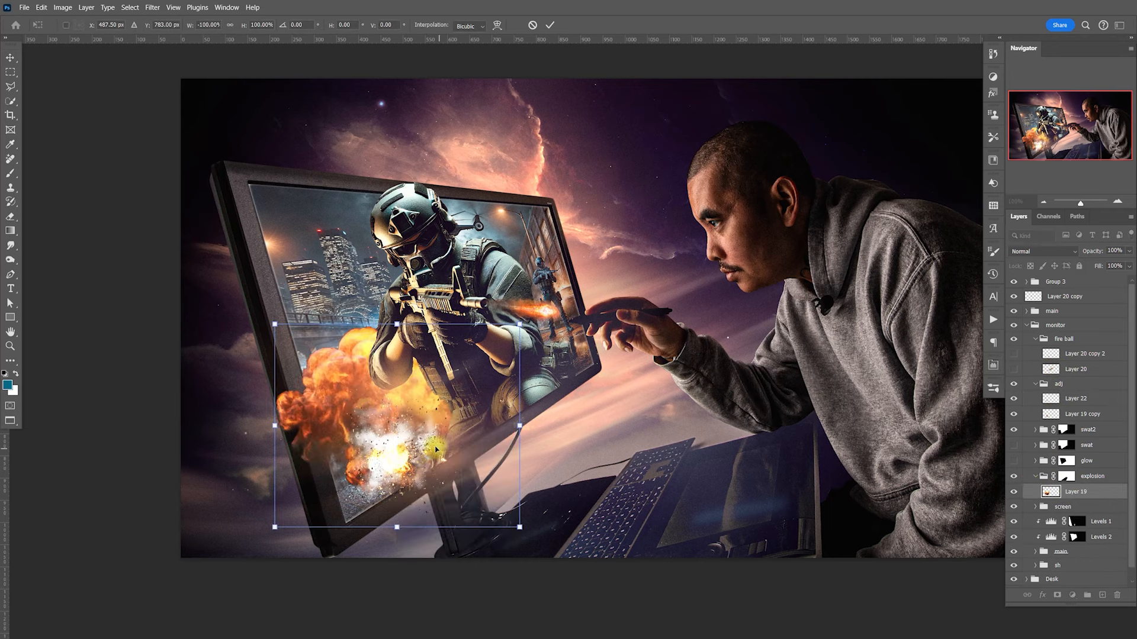
left_click_drag(448, 451, 397, 460)
key("Return")
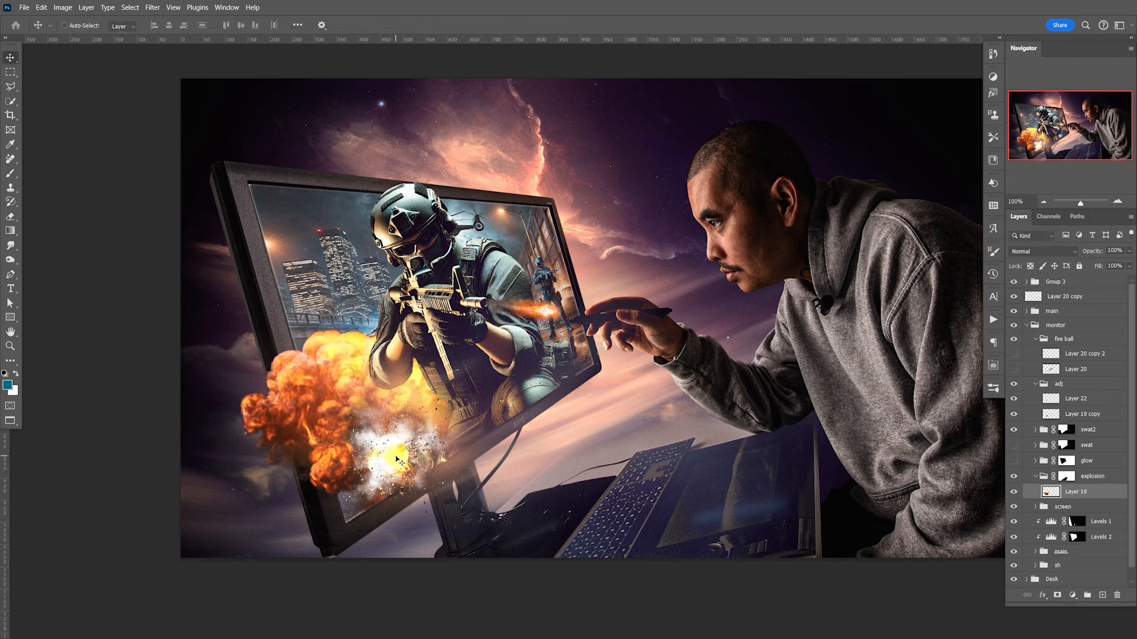
Nudge the flipped fire downward until it sits lower over the corner of the monitor
key("shift+Down")
key("shift+Down")
key("shift+Down")
key("shift+Down")
key("shift+Down")
key("shift+Down")
key("shift+Up")
key("shift+Up")
key("shift+Up")
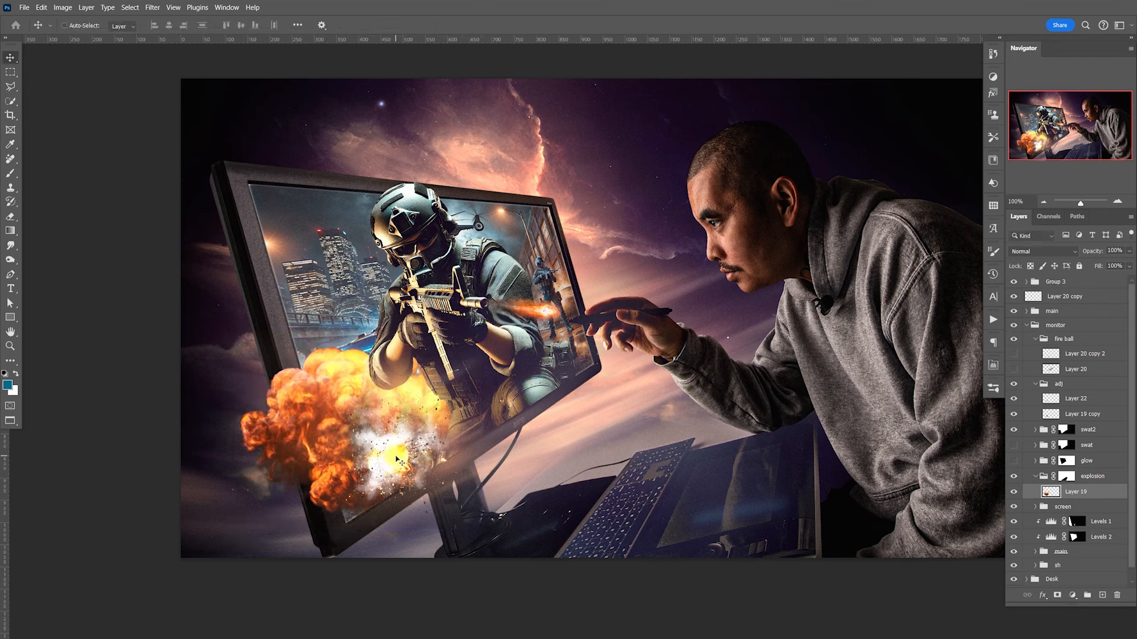
Select Layer 22 and shift its small explosion slightly up and toward the soldier
left_click(1067, 400)
mouse_move(412, 465)
left_mouse_down()
mouse_move(432, 433)
mouse_move(419, 432)
mouse_move(418, 449)
left_mouse_up()
left_click_drag(482, 407, 547, 465)
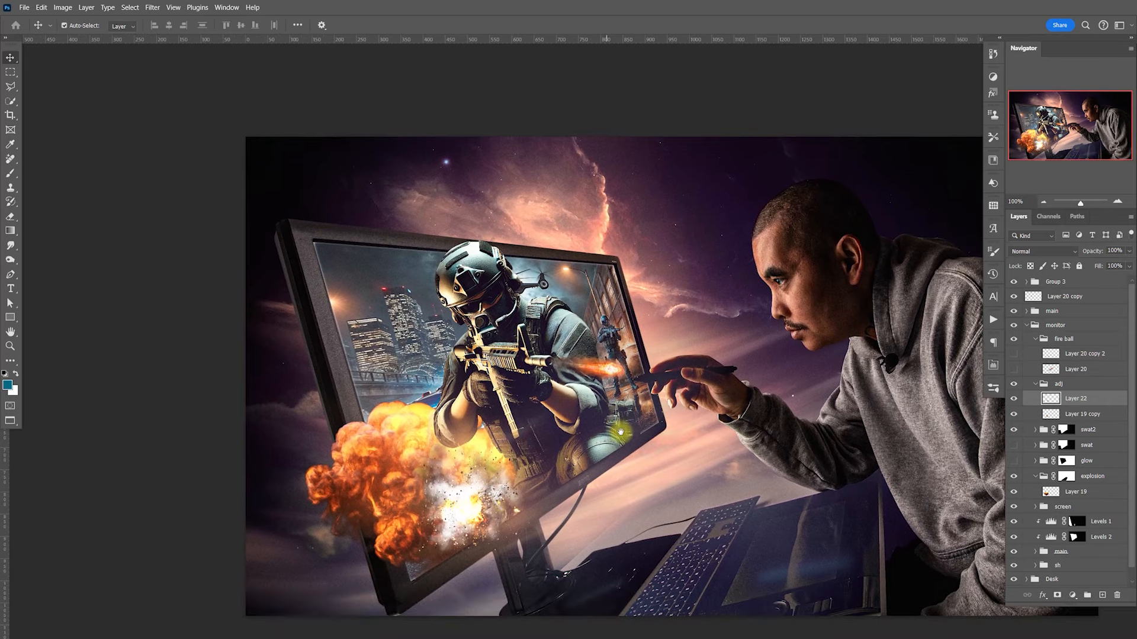
left_click_drag(616, 426, 612, 419)
Try showing the Layer 20 fireball and moving it over the fire in front of the soldier
left_click(1014, 371)
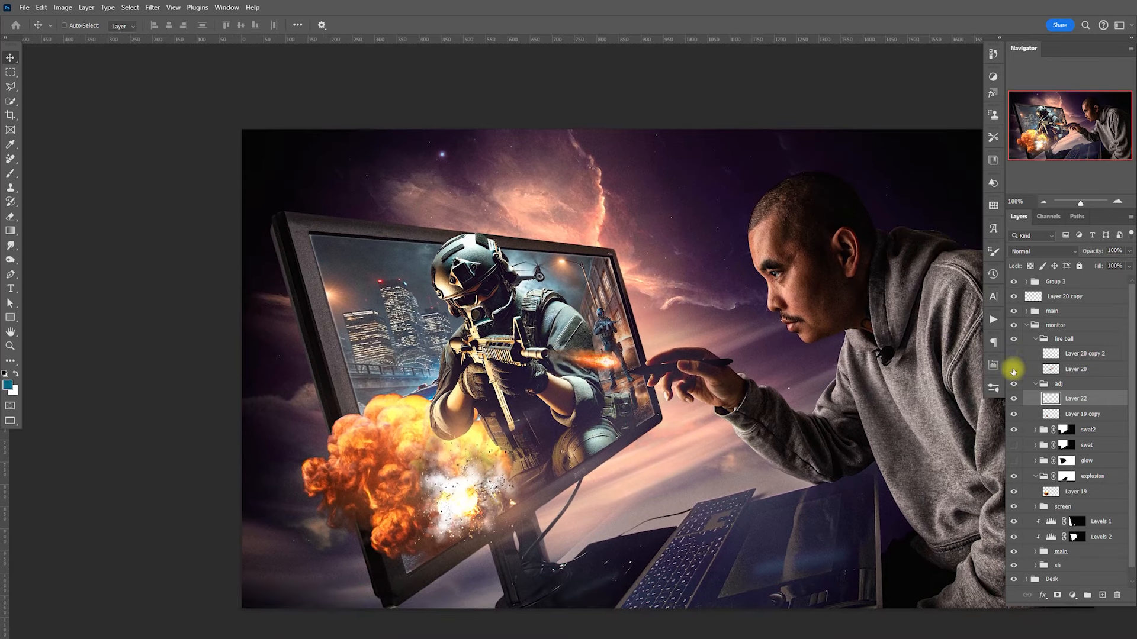
left_click(1072, 370)
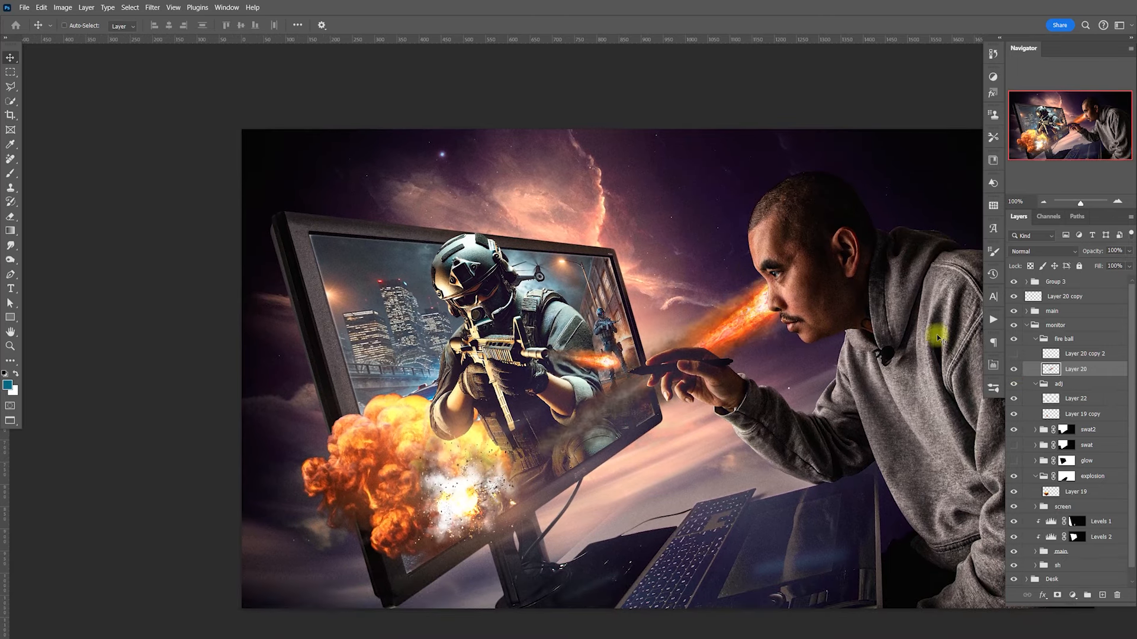
left_click_drag(819, 312, 661, 391)
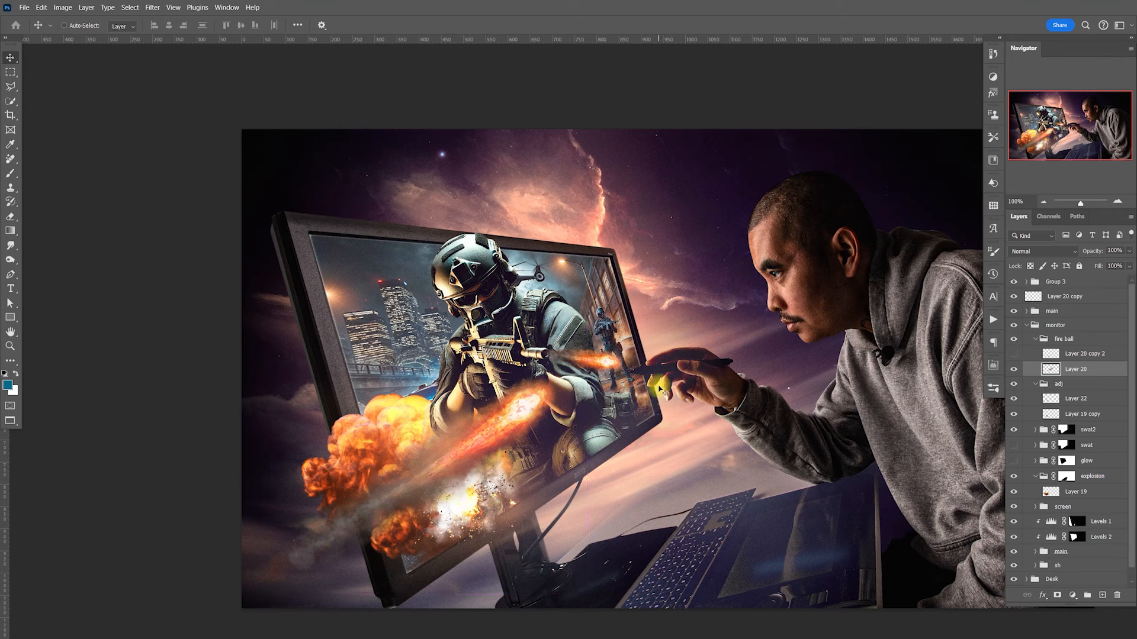
left_click(1015, 369)
left_click(1014, 354)
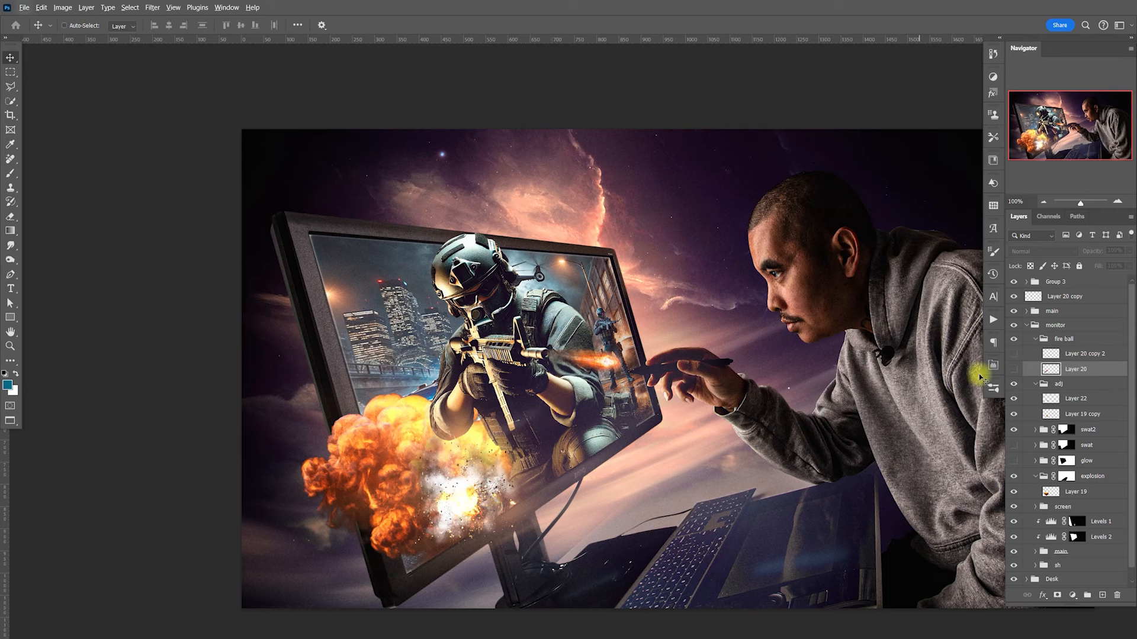
Duplicate Layer 22, place the copy below Layer 19 in the explosion group, and move it up behind the fire
left_click(1072, 402)
left_click(1013, 399)
left_click(1014, 398)
key("ctrl+j")
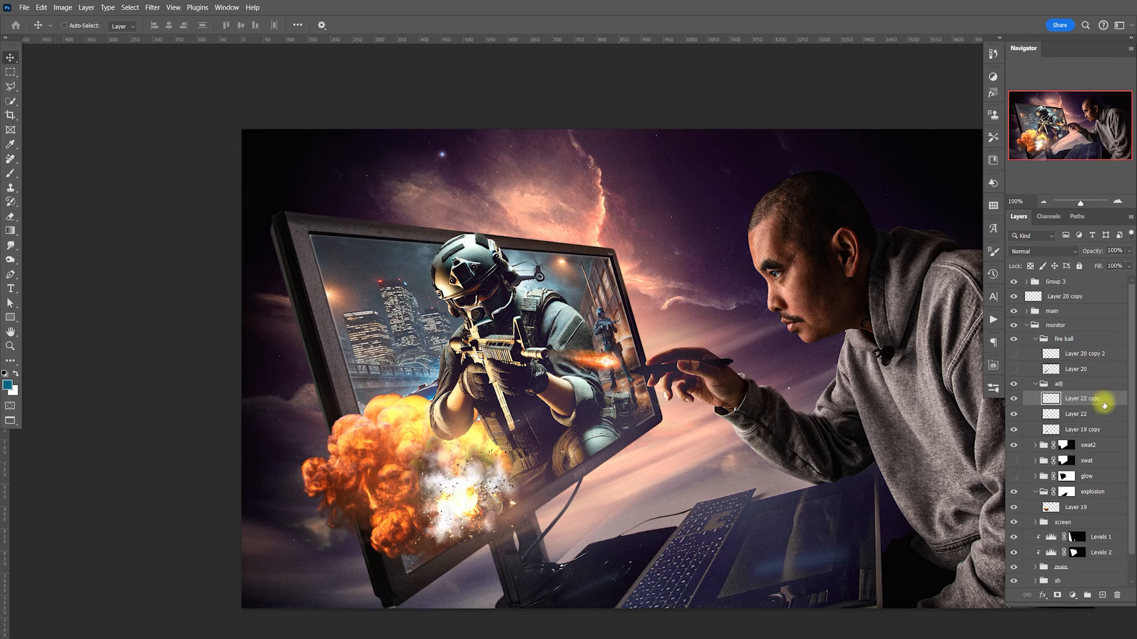
scroll(1066, 489, "down", 1)
left_click_drag(1072, 372, 1076, 484)
left_click_drag(450, 454, 476, 462)
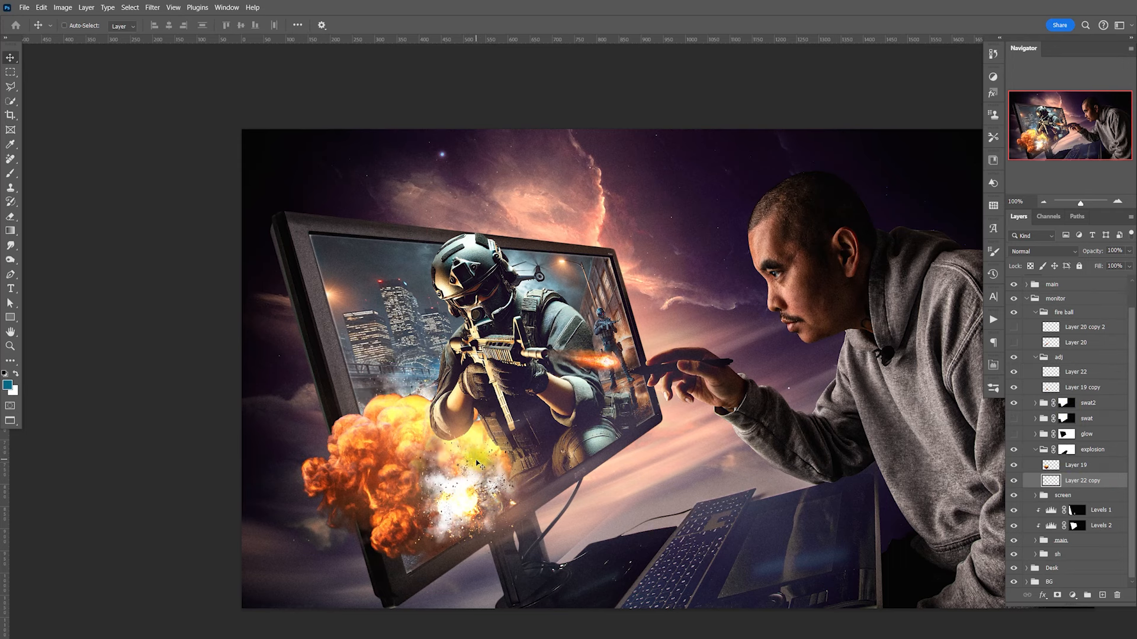
Try enlarging the Layer 22 copy behind the main fire
key("ctrl+t")
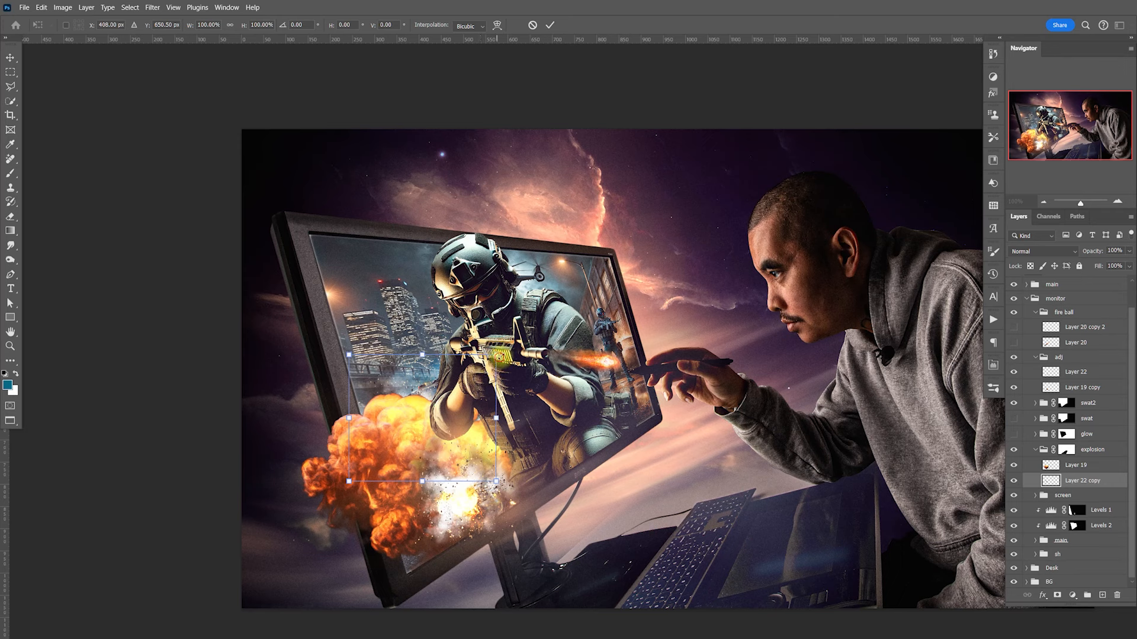
left_click_drag(499, 356, 550, 309)
left_click_drag(471, 421, 485, 433)
key("Return")
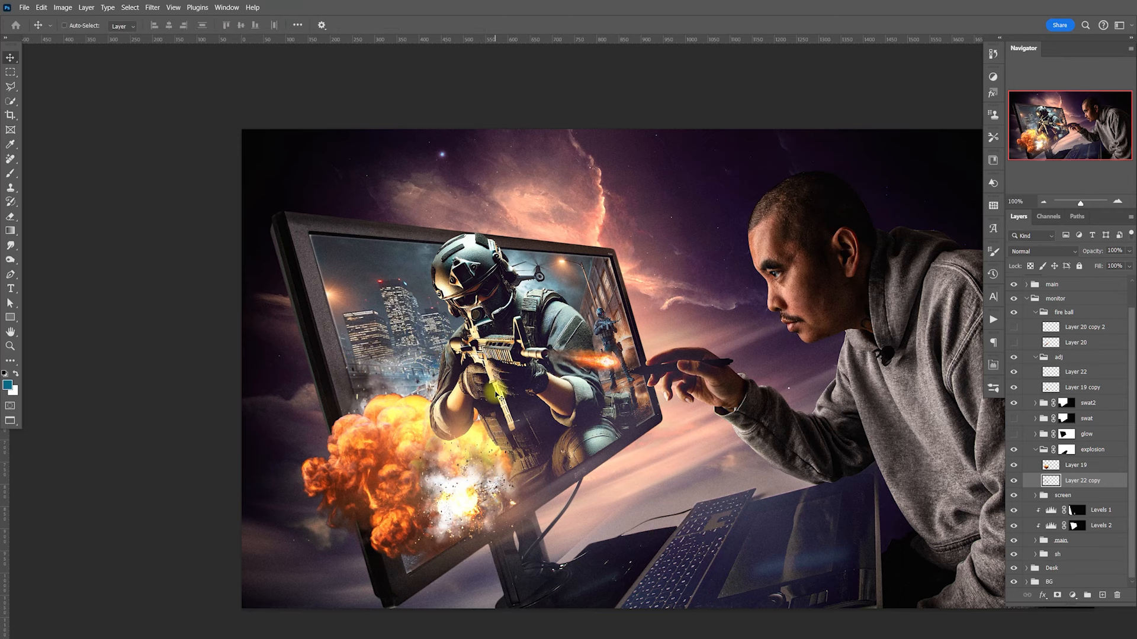
Return the Layer 22 copy to a smaller size and position its smoke just above the fire, beside the soldier's arm
key("ctrl")
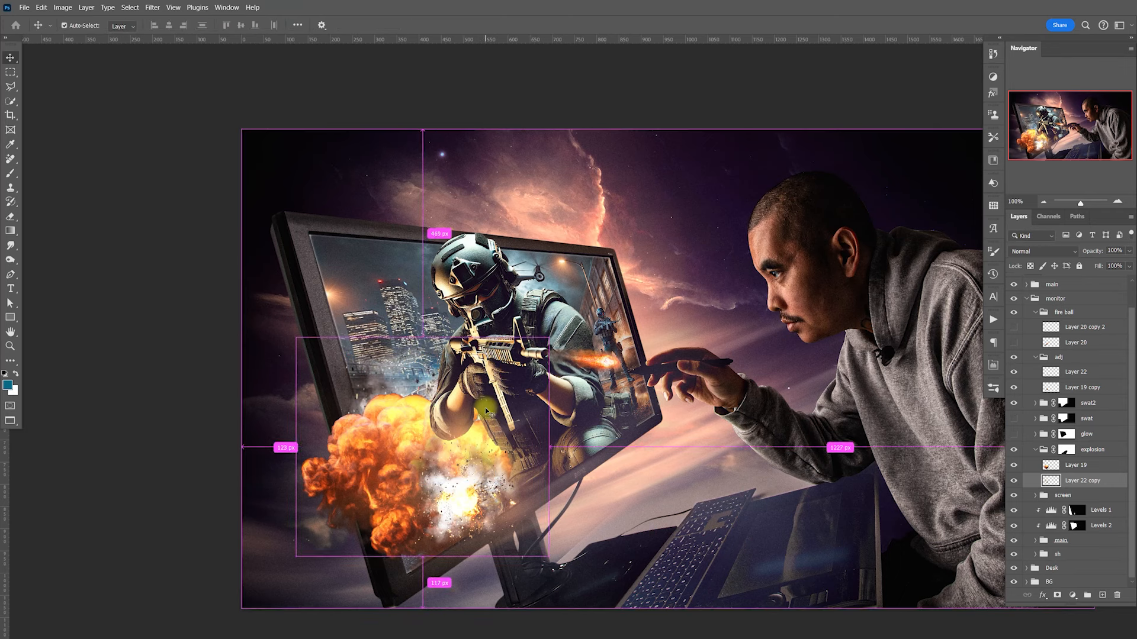
left_click_drag(481, 412, 449, 429)
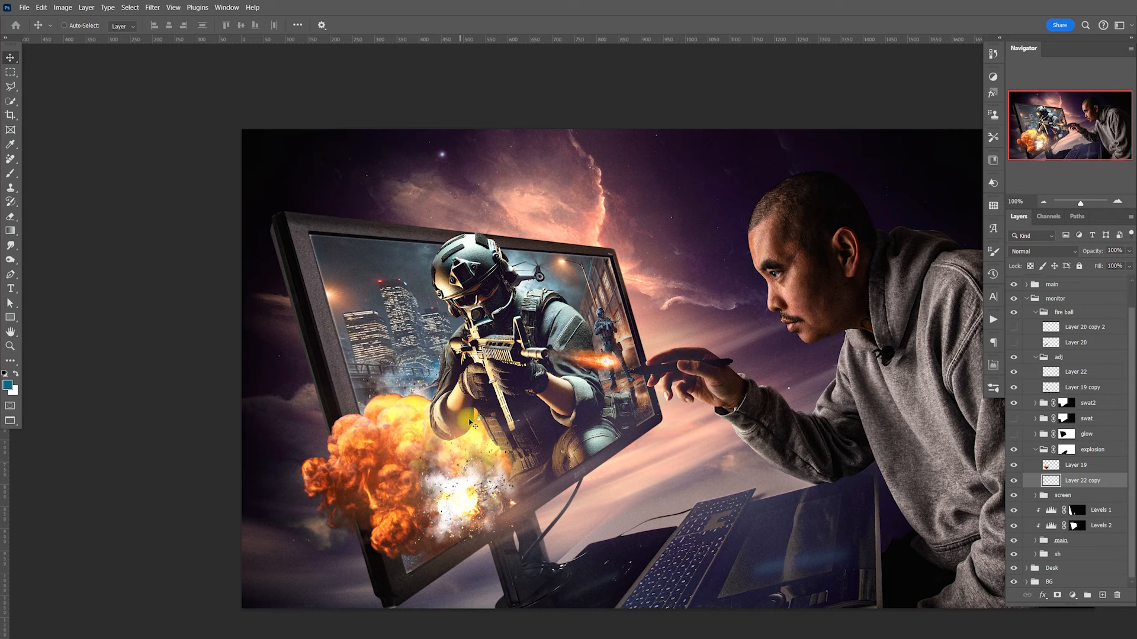
key("ctrl+t")
left_click_drag(529, 324, 518, 336)
key("Return")
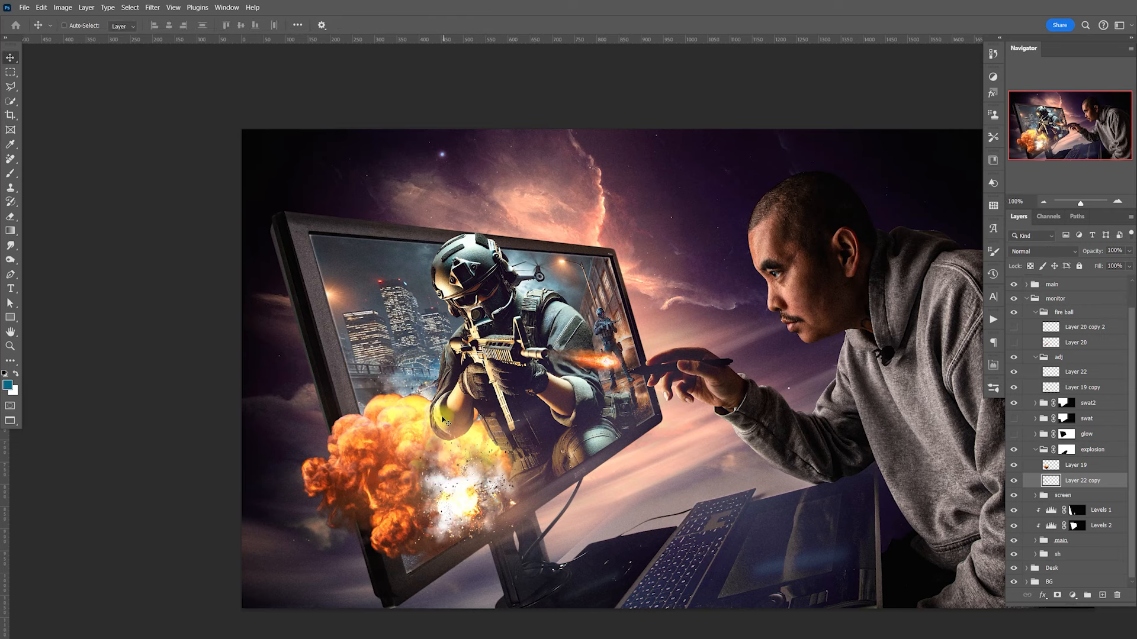
left_click_drag(469, 463, 502, 450)
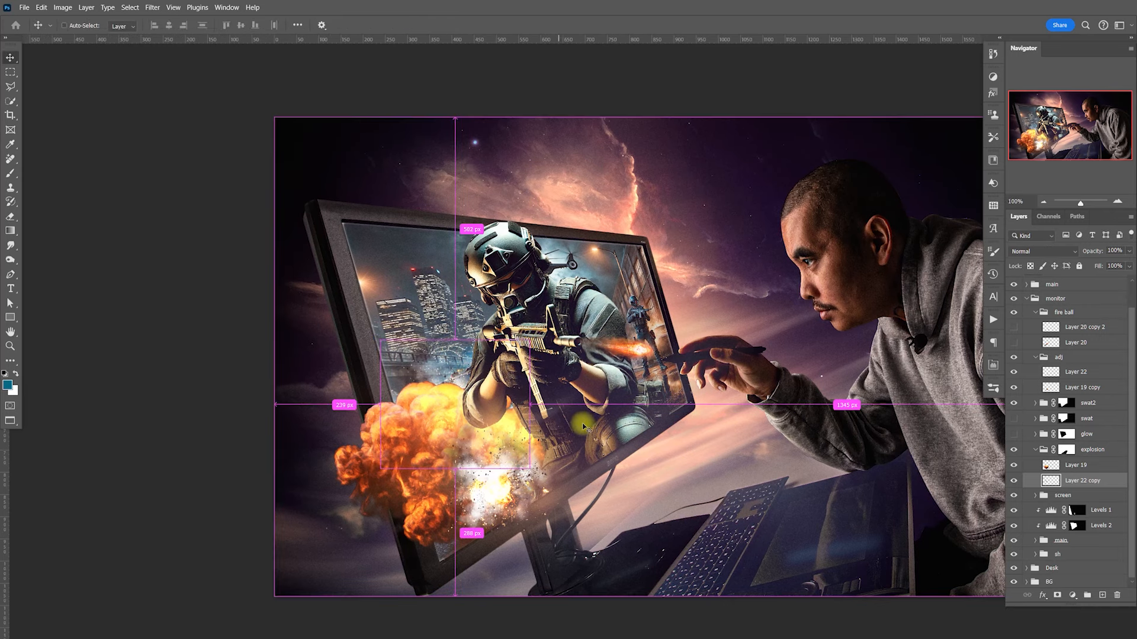
left_click_drag(580, 454, 583, 453)
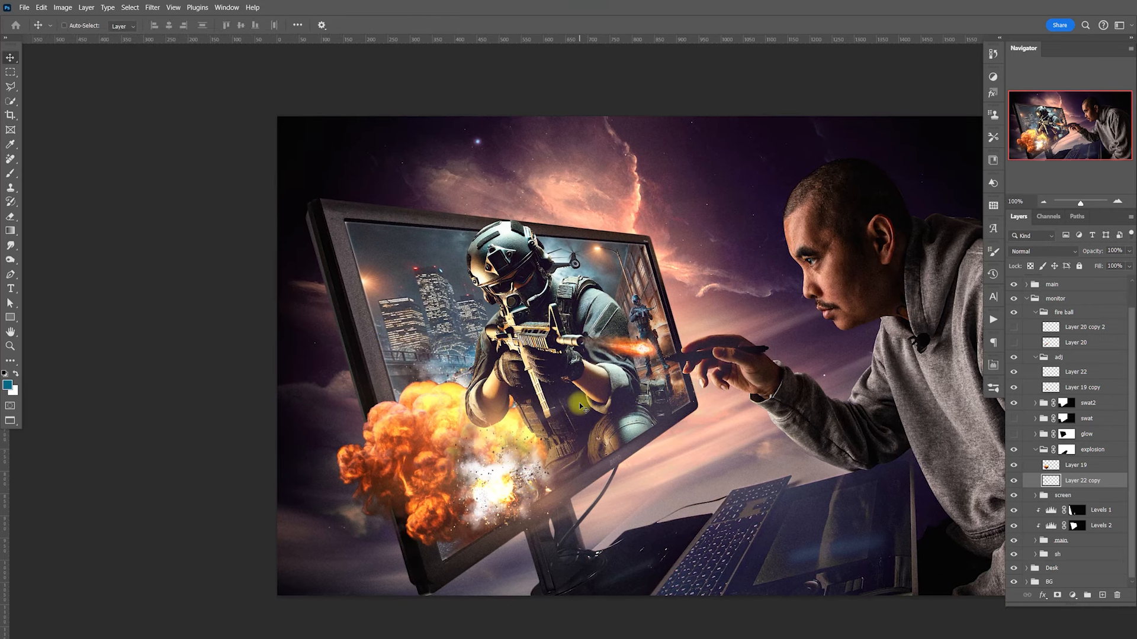
left_click_drag(721, 472, 708, 477)
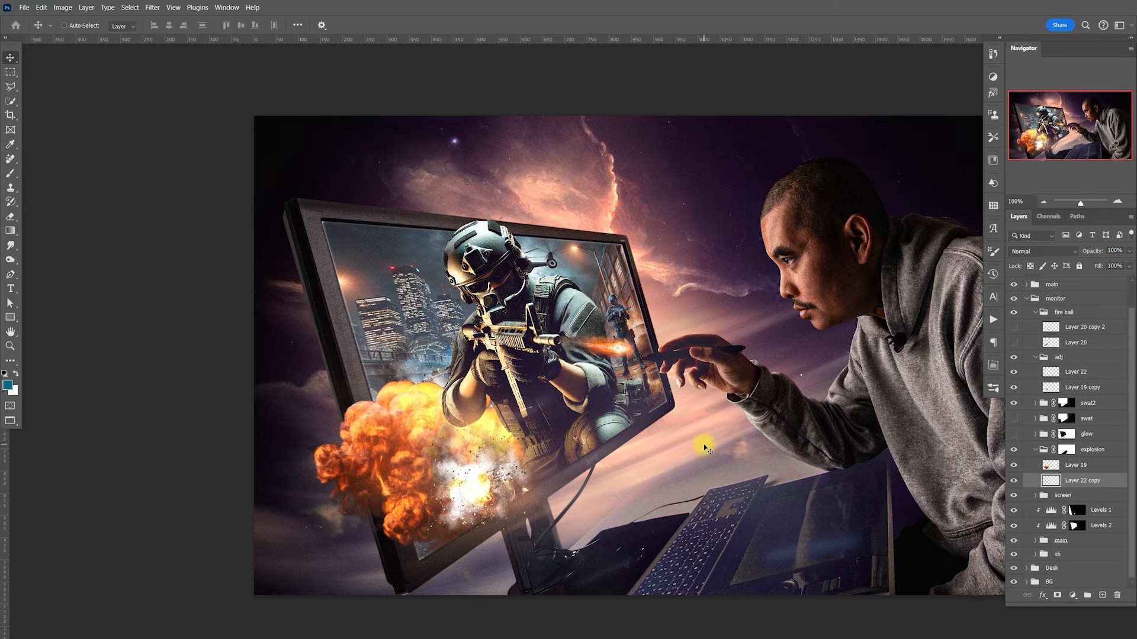
Switch to Adobe Bridge, open Glass Shatter3.jpg from the Stock folder in Photoshop, and copy the whole image
key("alt+Tab")
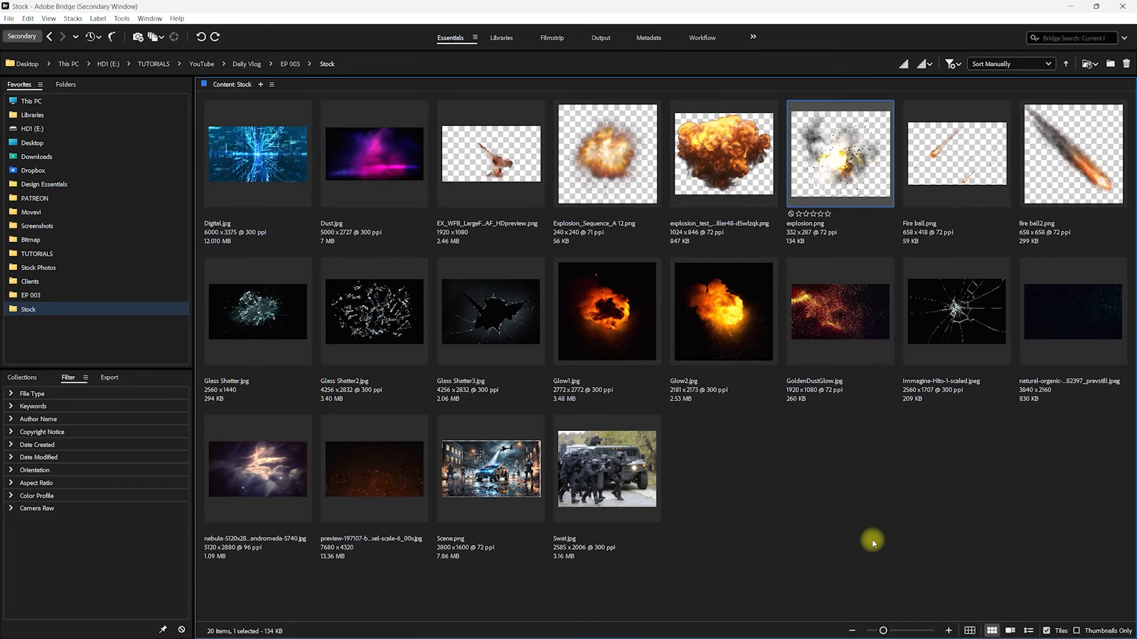
left_click(871, 537)
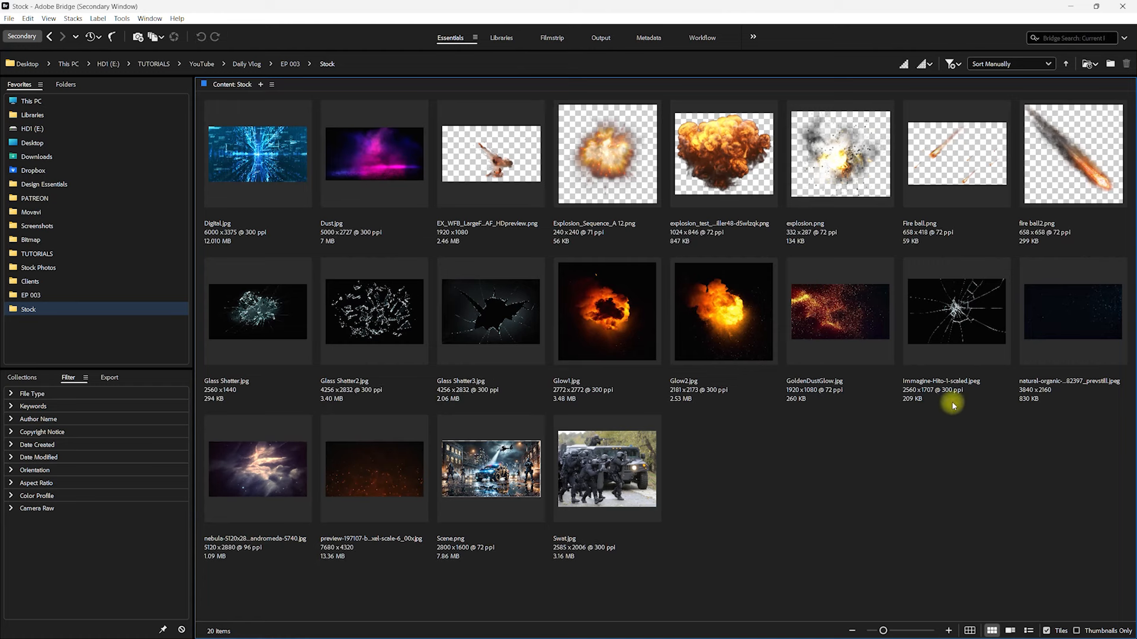
left_click(499, 326)
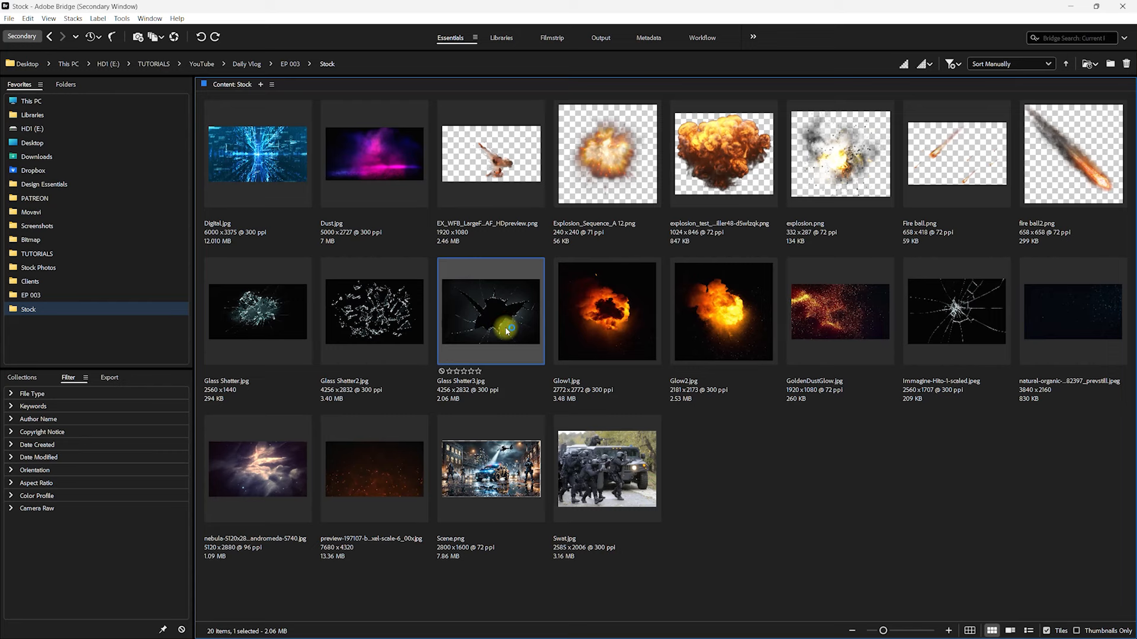
double_click(507, 330)
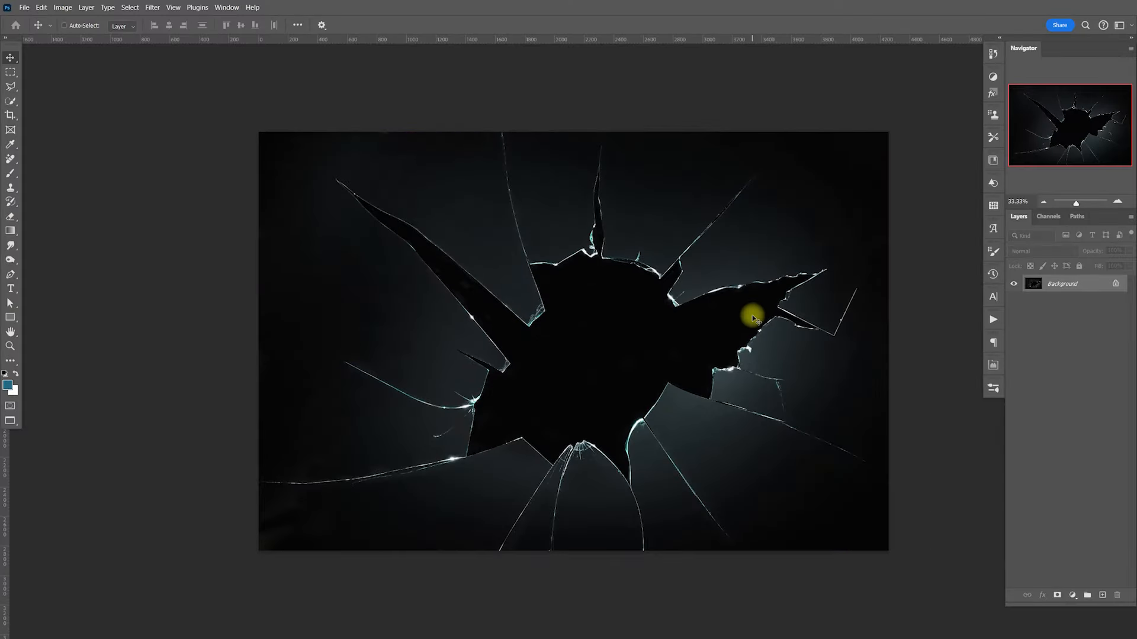
key("ctrl+a")
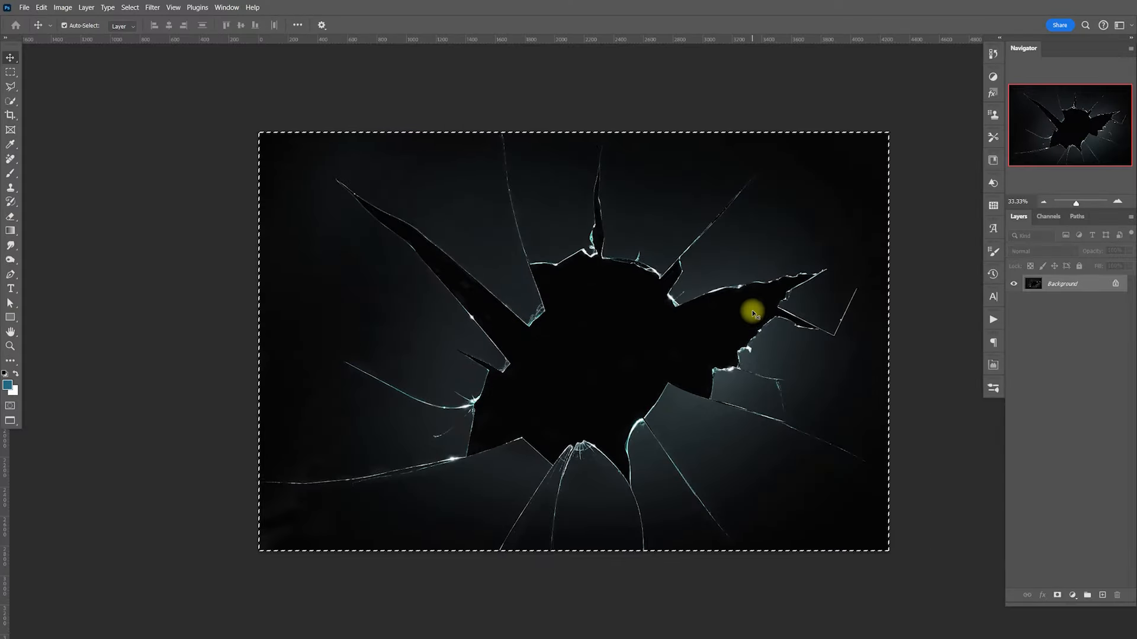
Return to the composite document and collapse the fire ball, adj and explosion groups
key("ctrl+Tab")
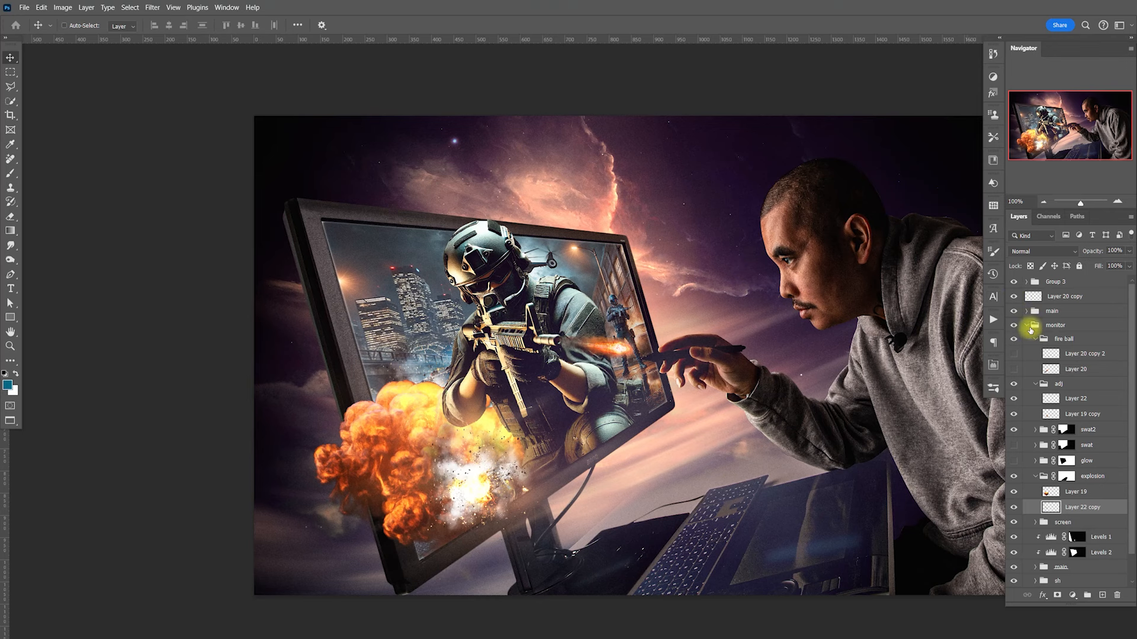
left_click(1040, 343)
left_click(1036, 354)
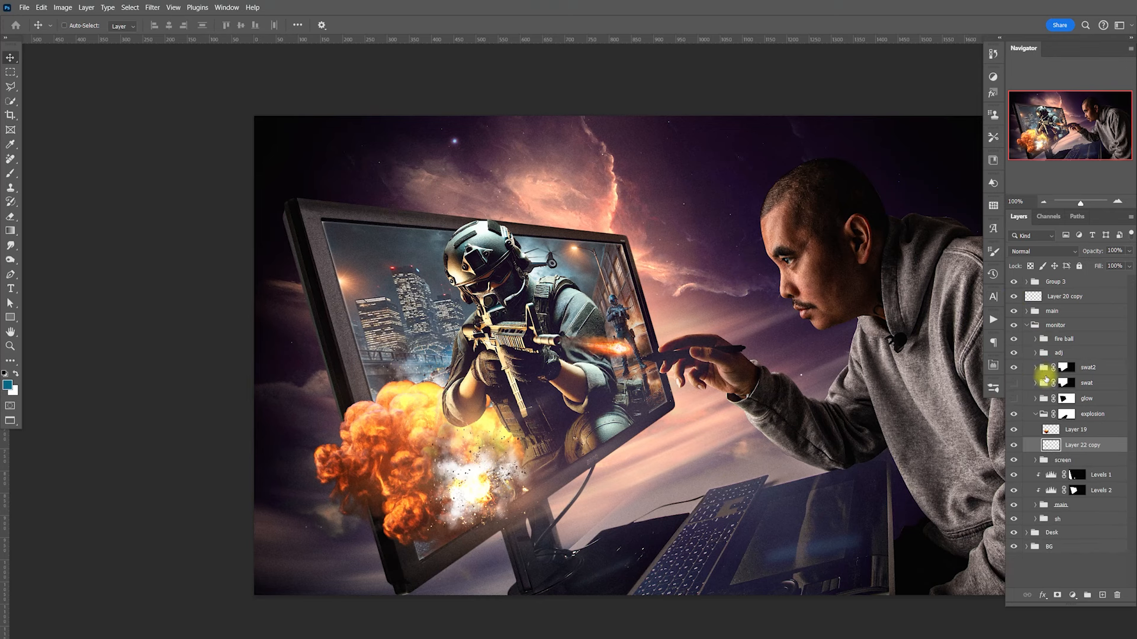
left_click(1036, 414)
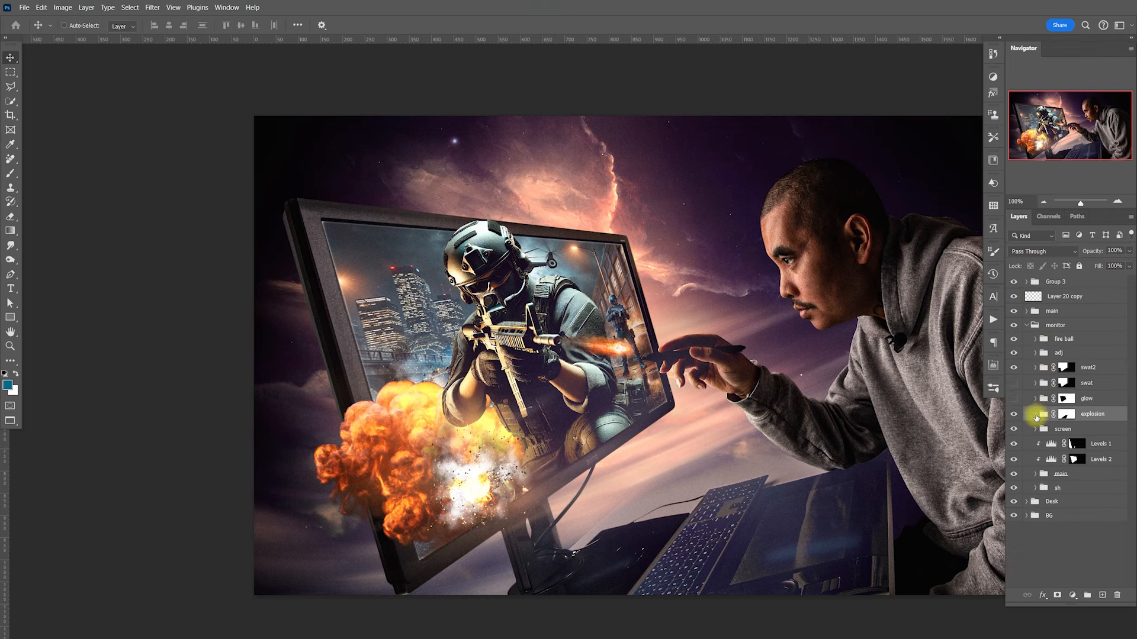
Paste the shattered glass above the fire ball group, then scale it down and position it over the monitor
left_click(1084, 341)
key("ctrl+v")
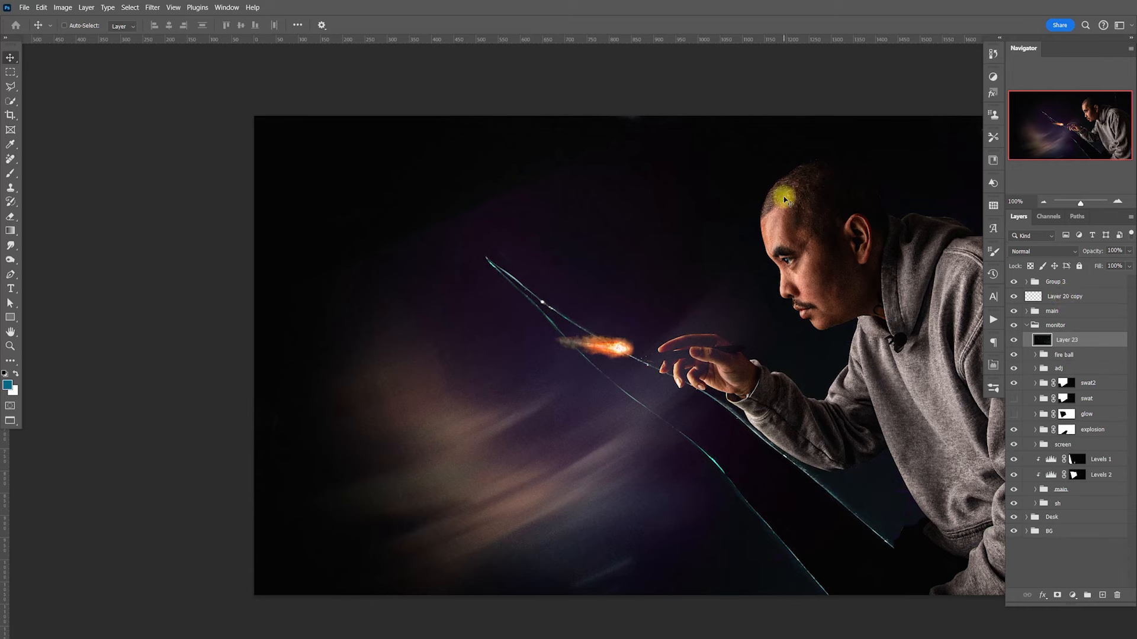
key("ctrl+t")
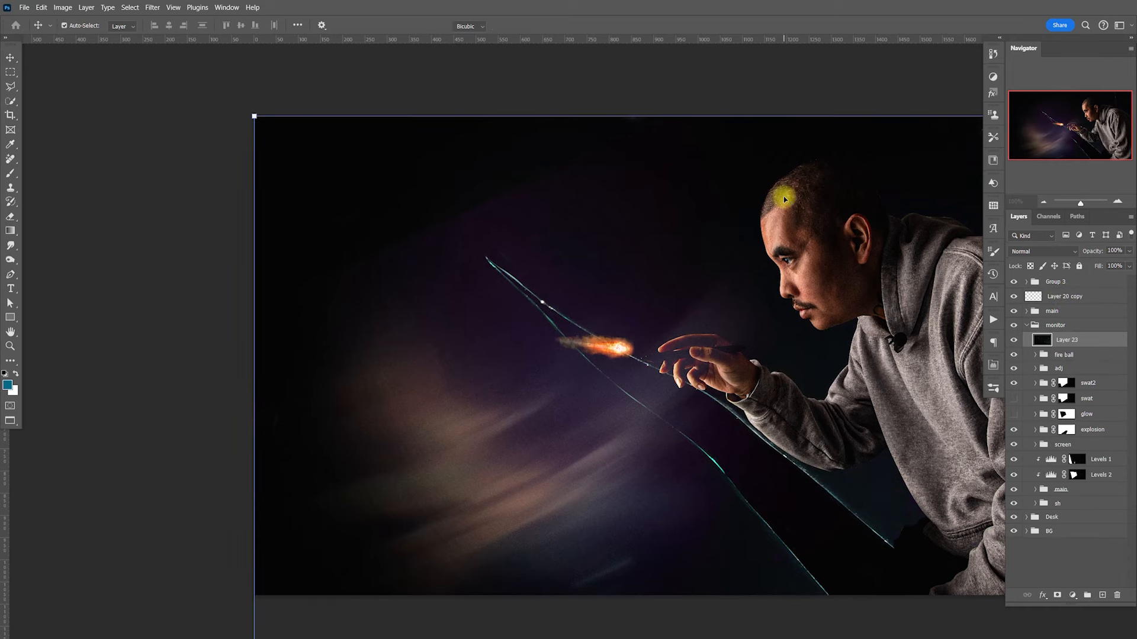
left_click_drag(255, 117, 544, 335)
left_click_drag(741, 432, 525, 316)
left_click_drag(698, 363, 751, 372)
key("Return")
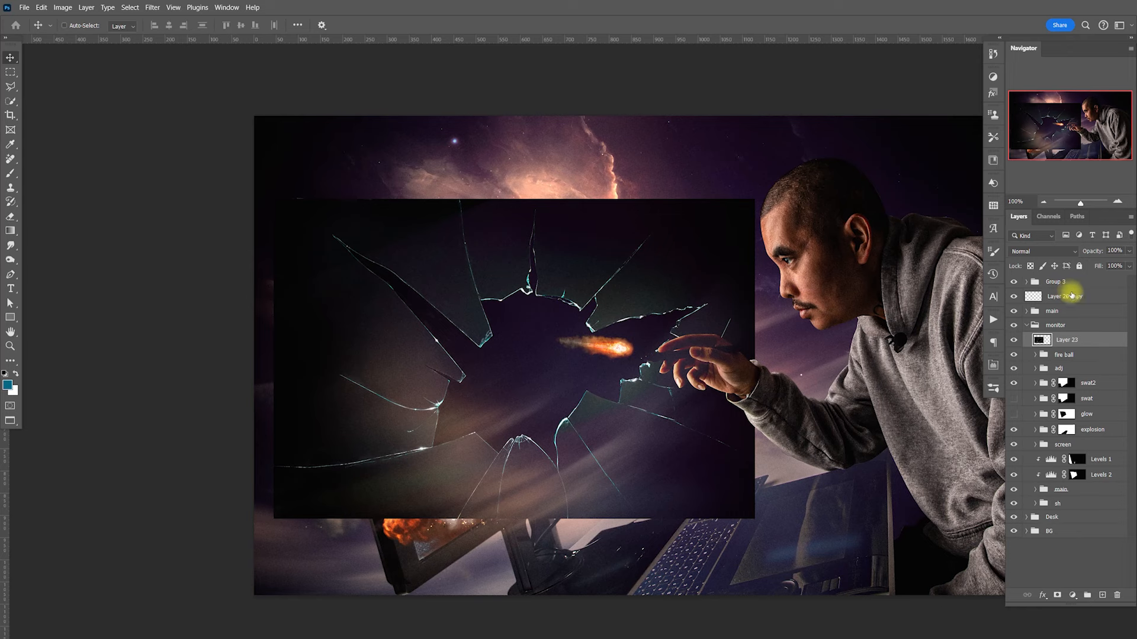
Convert the pasted glass layer to a smart object and set its blend mode to Screen
right_click(1080, 334)
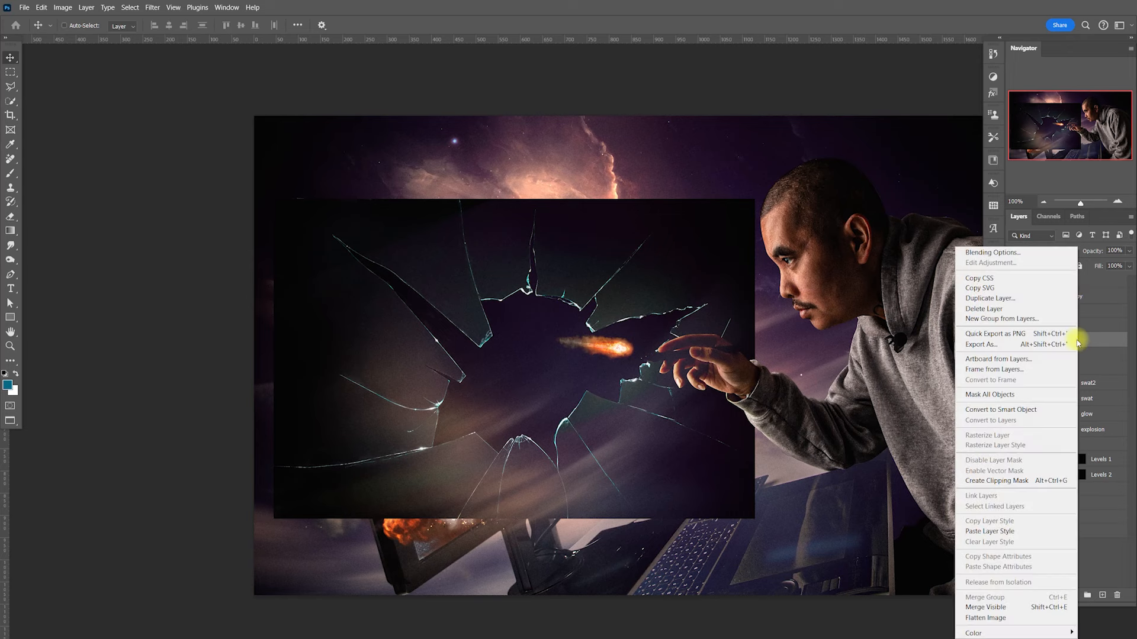
left_click(1037, 410)
left_click(1049, 252)
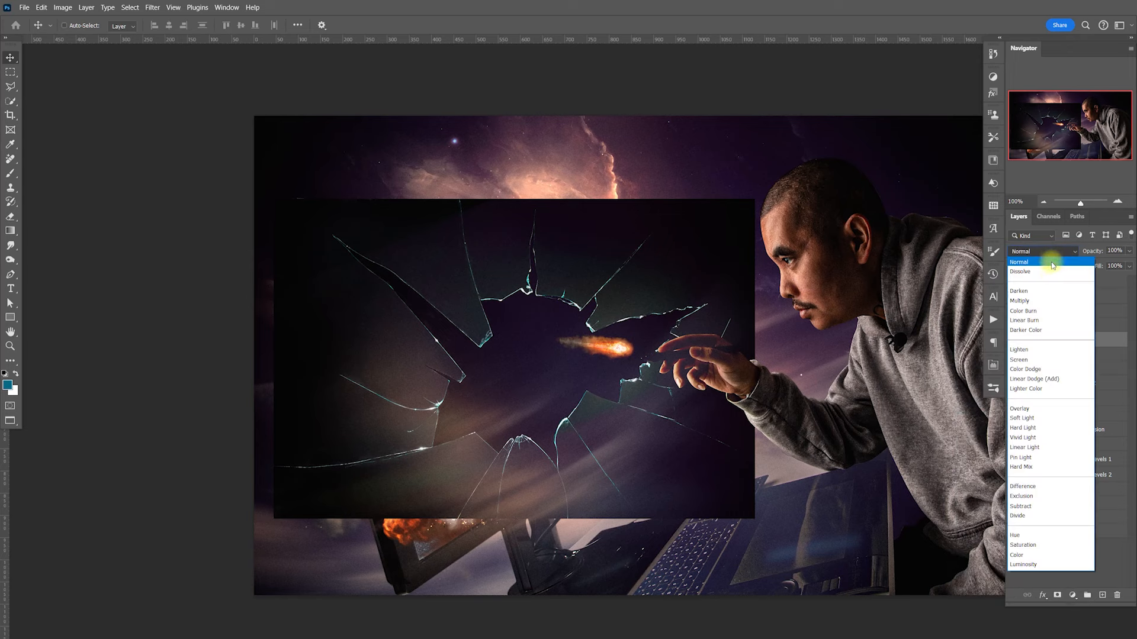
left_click(1041, 360)
Distort the glass layer so its four corners match the perspective of the monitor's screen
key("ctrl+t")
right_click(690, 224)
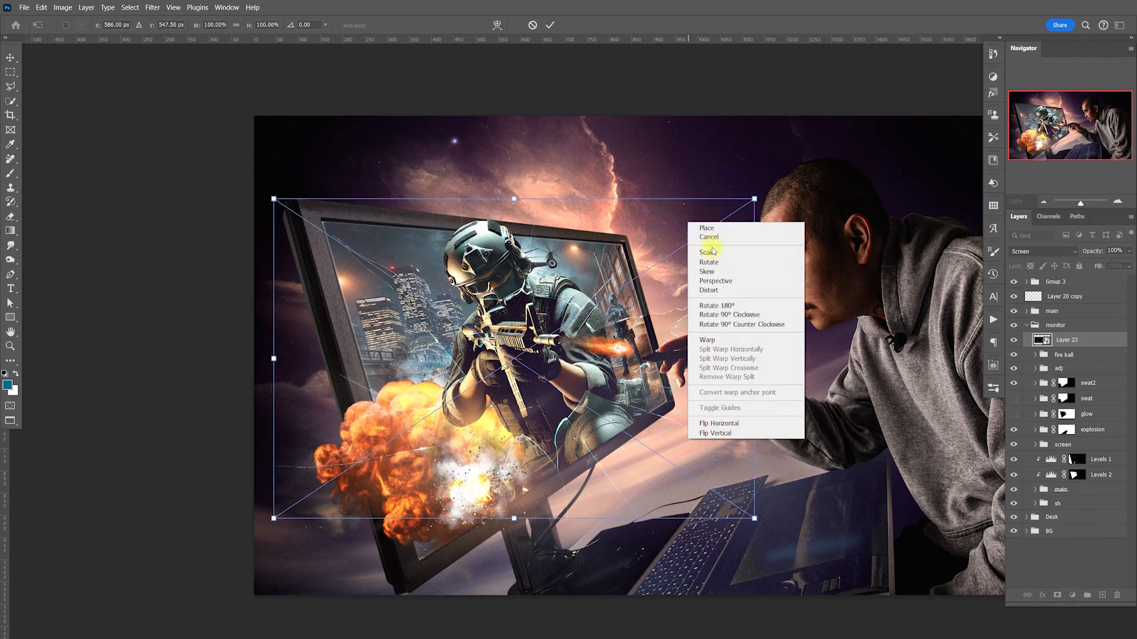
left_click(708, 290)
left_click_drag(754, 199, 625, 245)
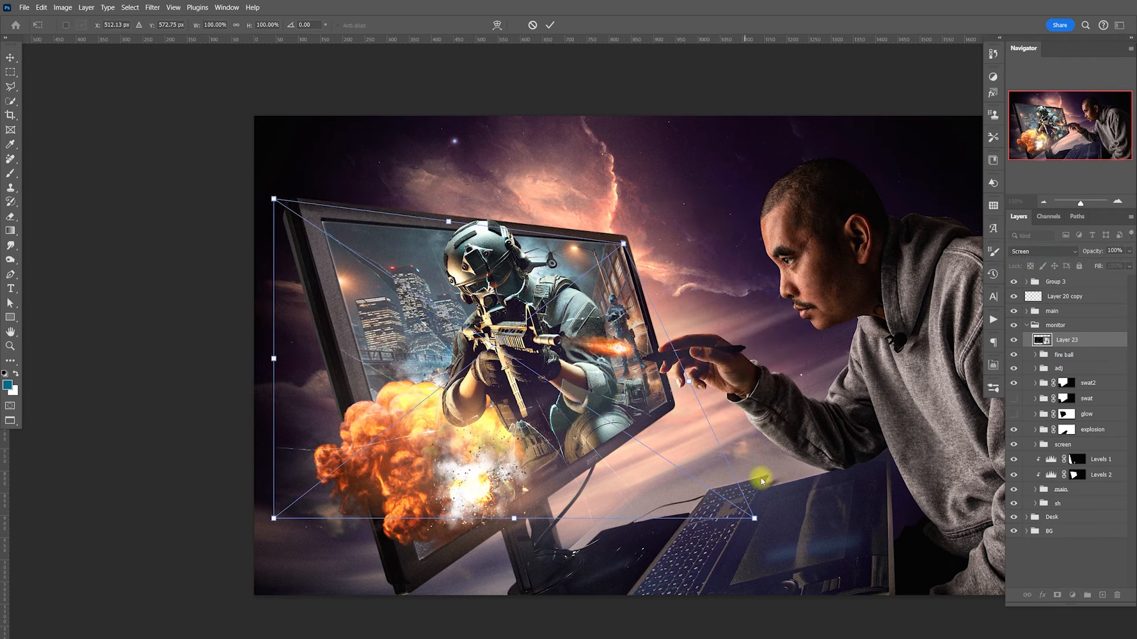
left_click_drag(754, 519, 667, 404)
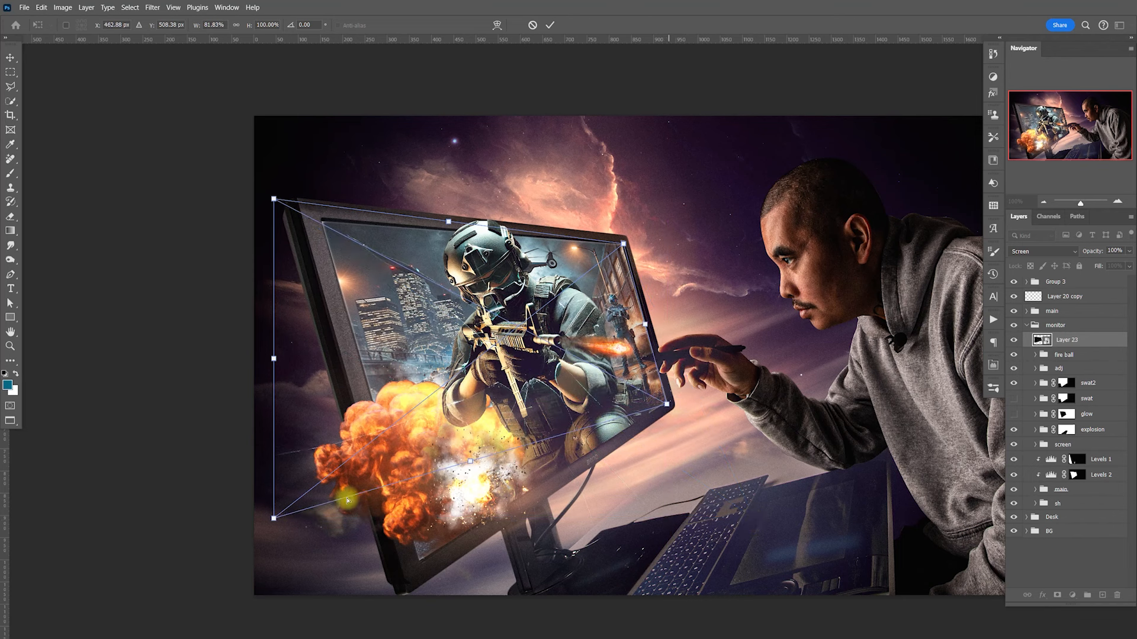
left_click_drag(274, 518, 422, 569)
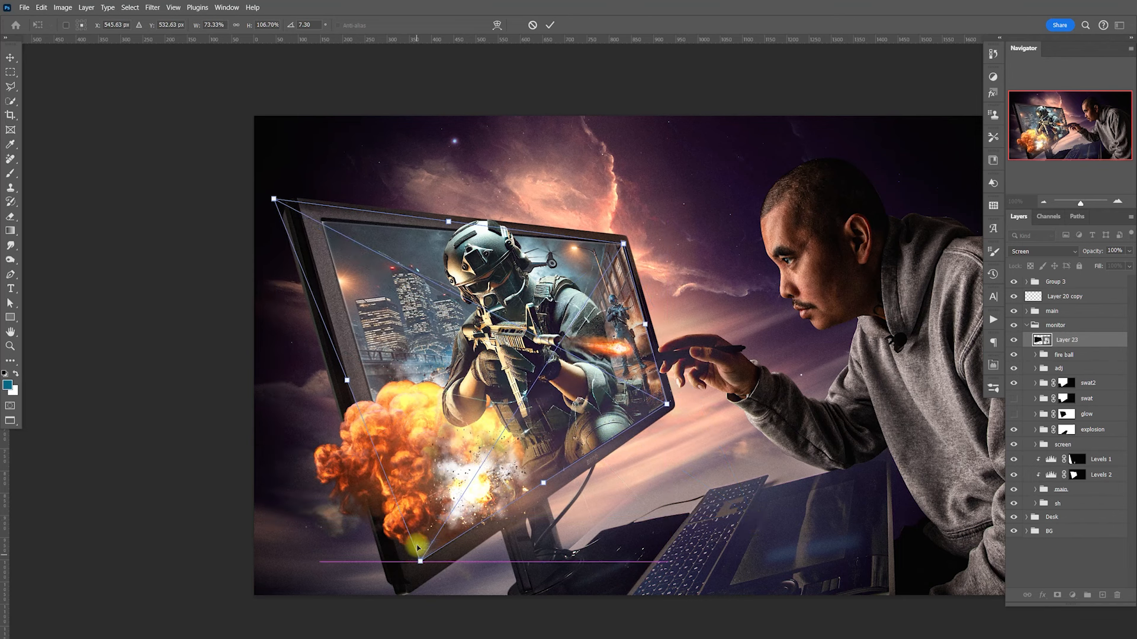
left_click_drag(274, 197, 324, 223)
key("Return")
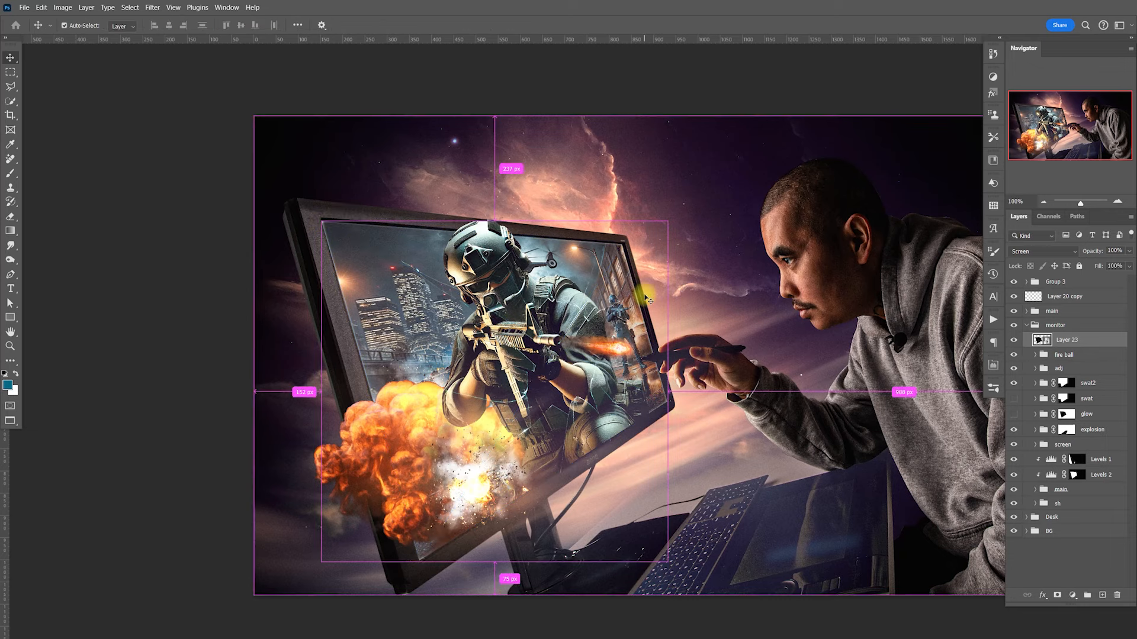
Put the glass layer in a new group named glass
scroll(645, 326, "up", 3)
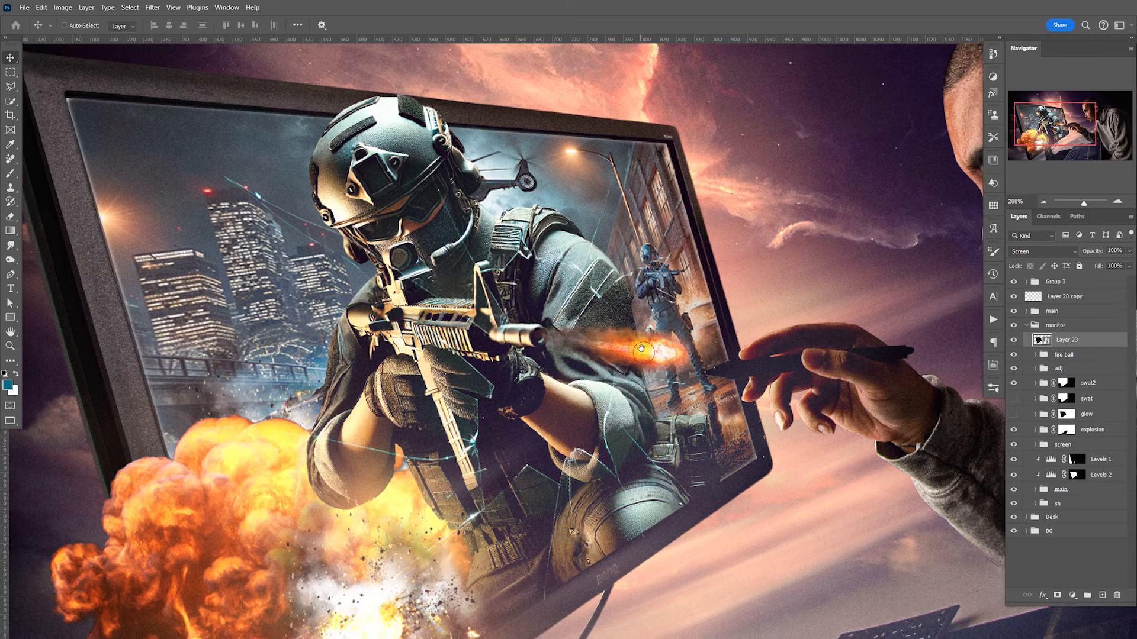
left_click_drag(641, 349, 631, 337)
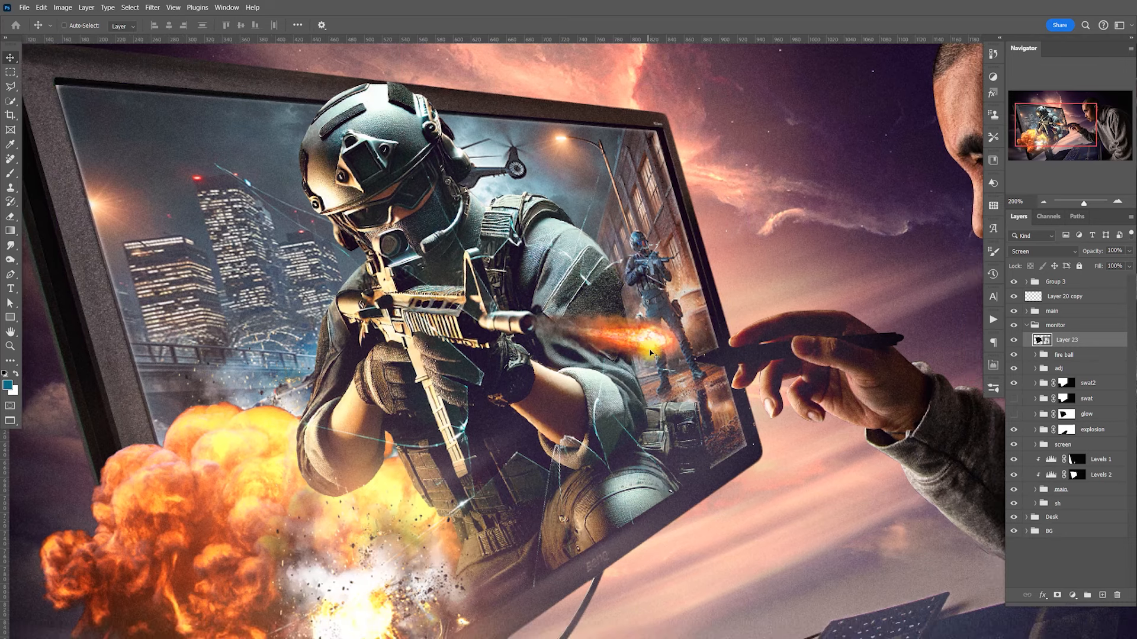
key("ctrl+g")
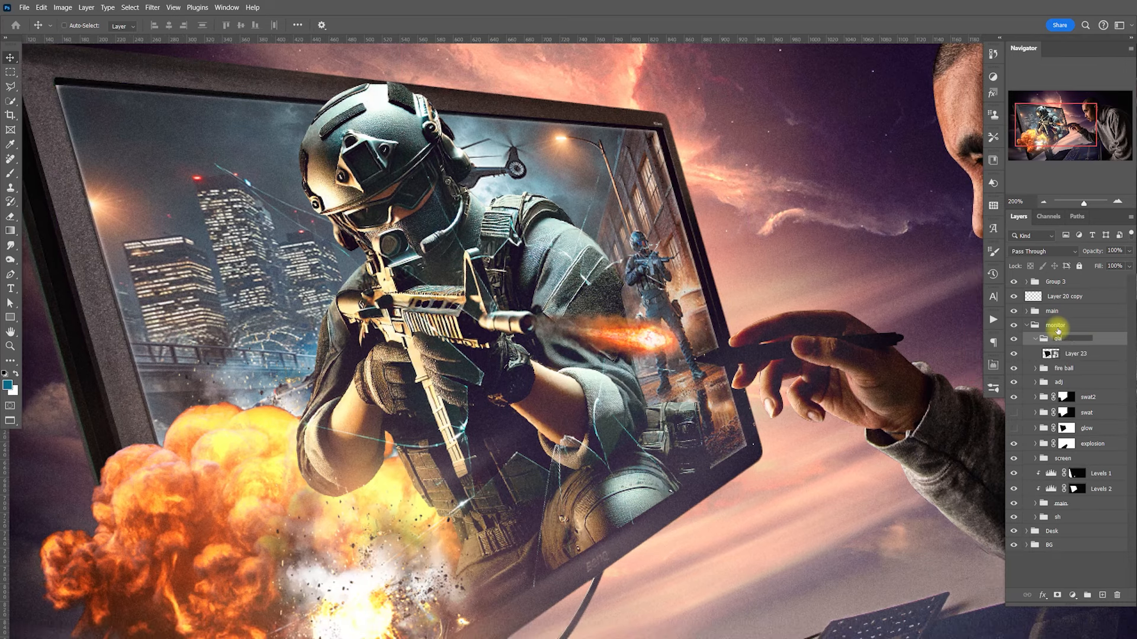
Duplicate Layer 23, invert the lower original, set it to Multiply, and compare the result with that layer hidden and shown
left_click(1069, 354)
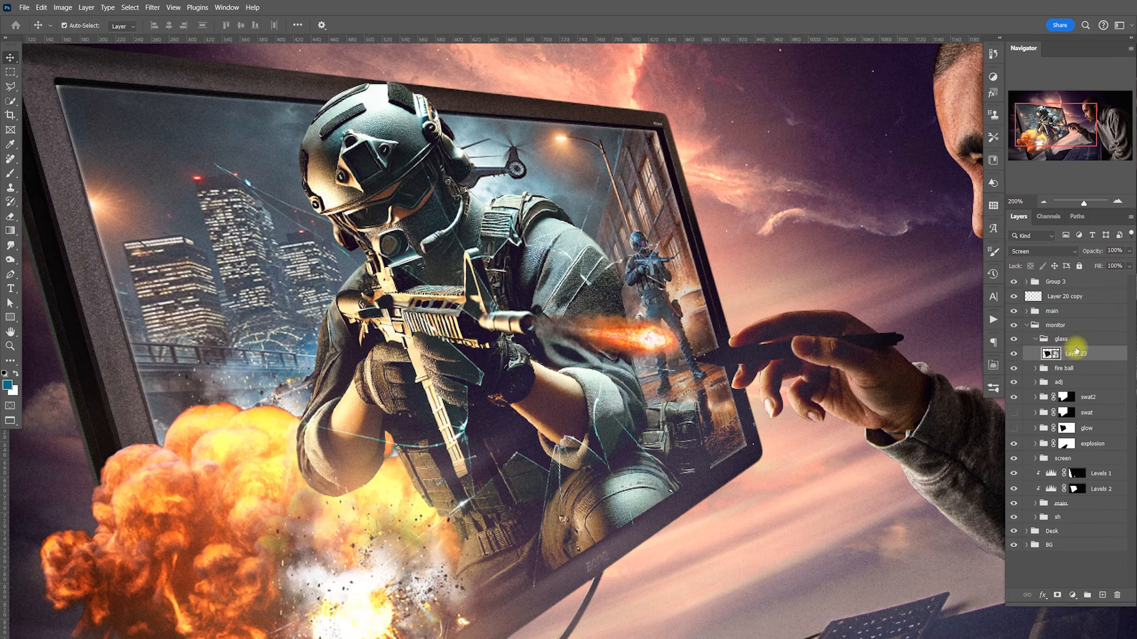
key("ctrl+j")
left_click(1073, 371)
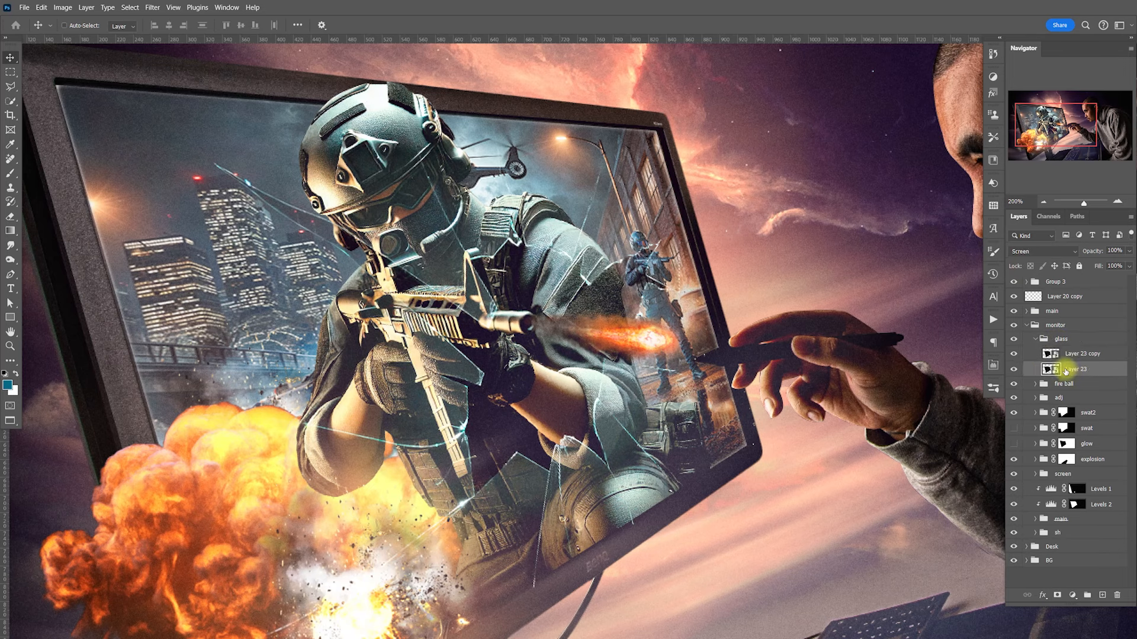
key("ctrl+i")
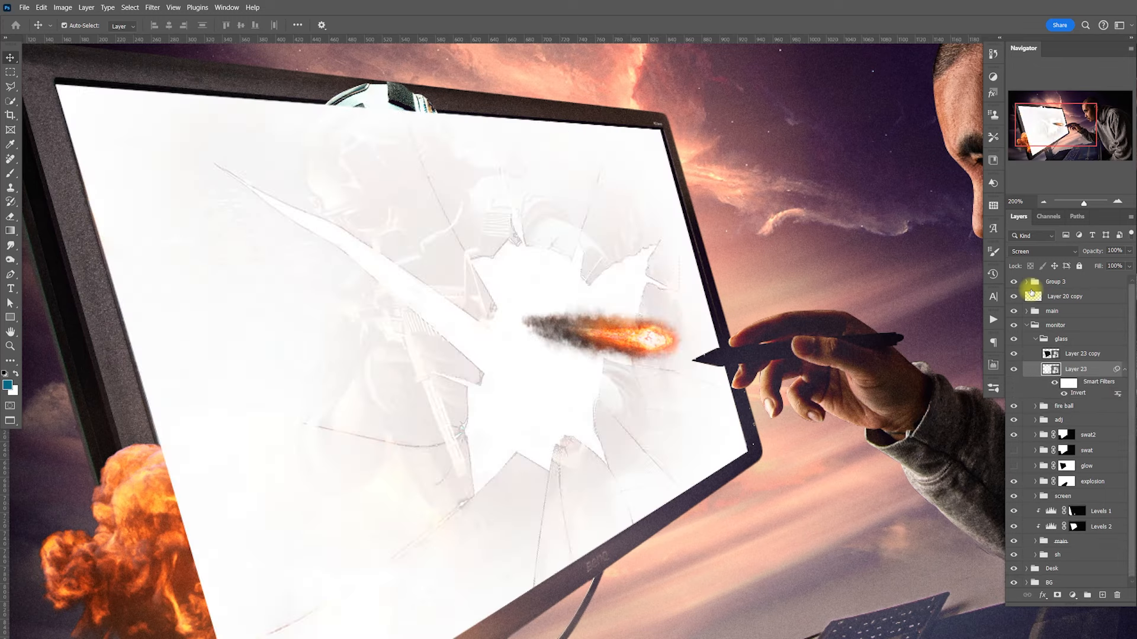
left_click(1033, 252)
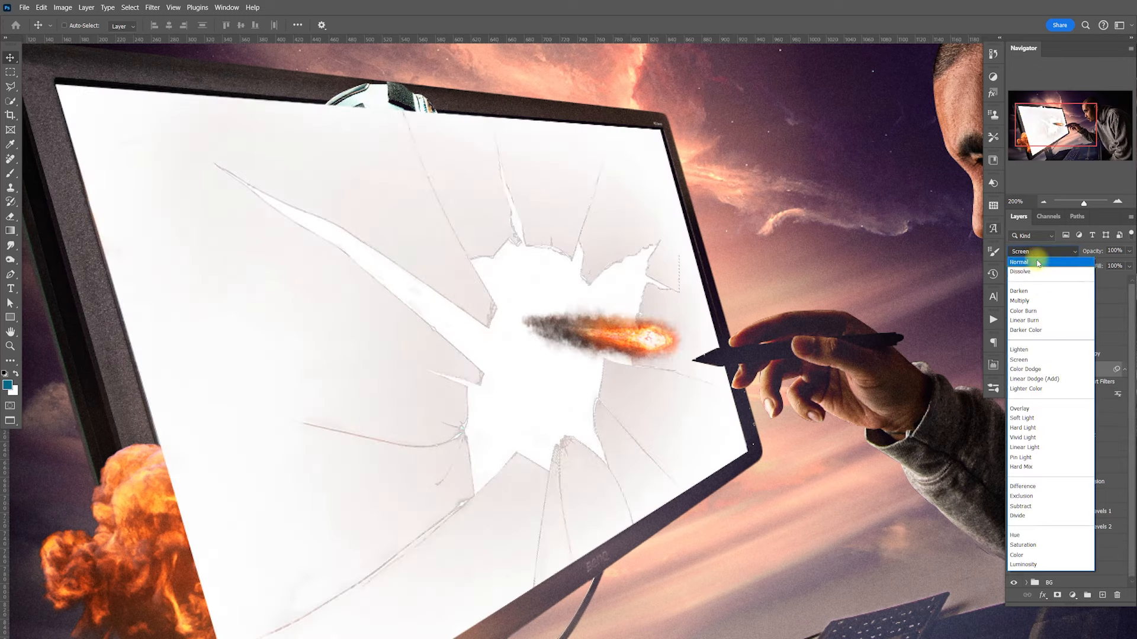
left_click(1020, 301)
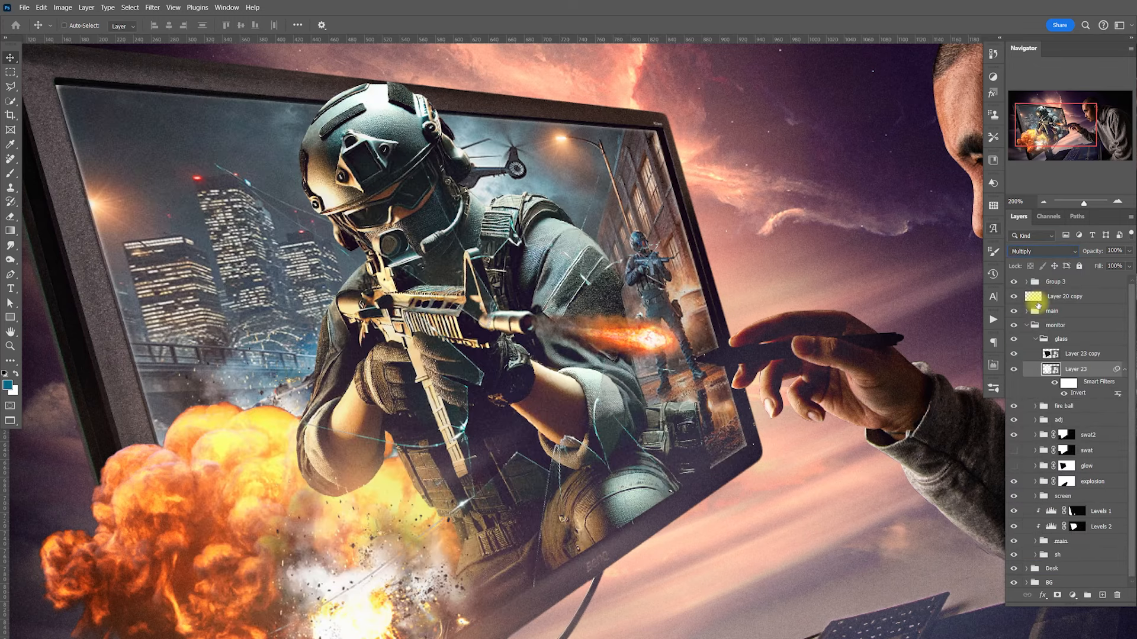
left_click(1014, 371)
left_click(1014, 370)
left_click(1014, 370)
left_click(1014, 370)
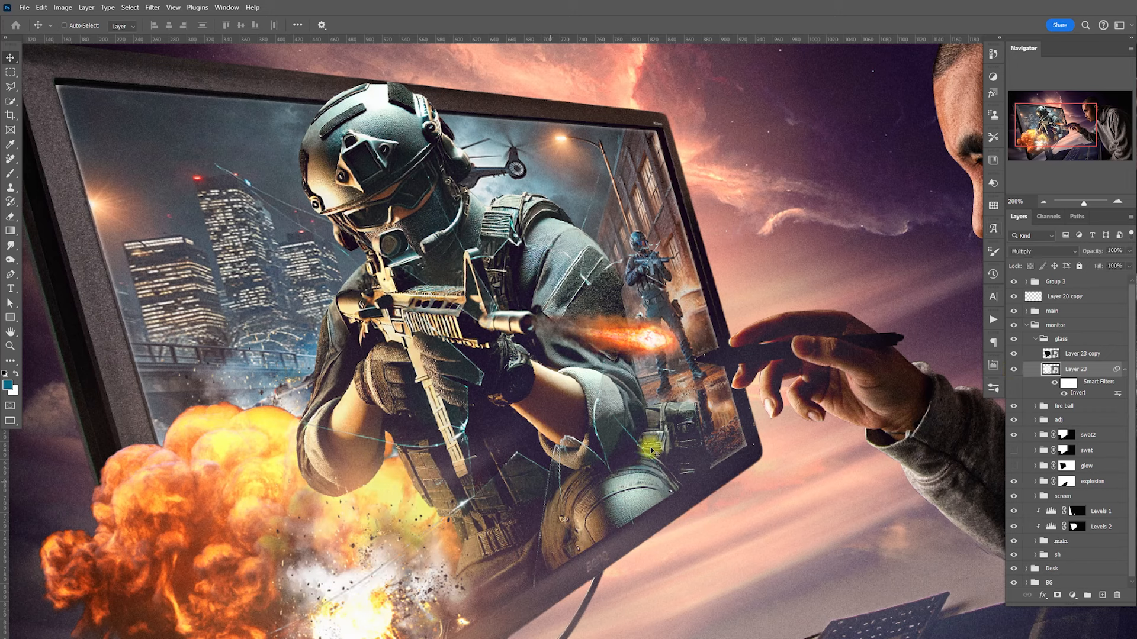
Duplicate Layer 23 copy to strengthen the cracks, then collapse and select the glass group
left_click(1067, 357)
key("ctrl+j")
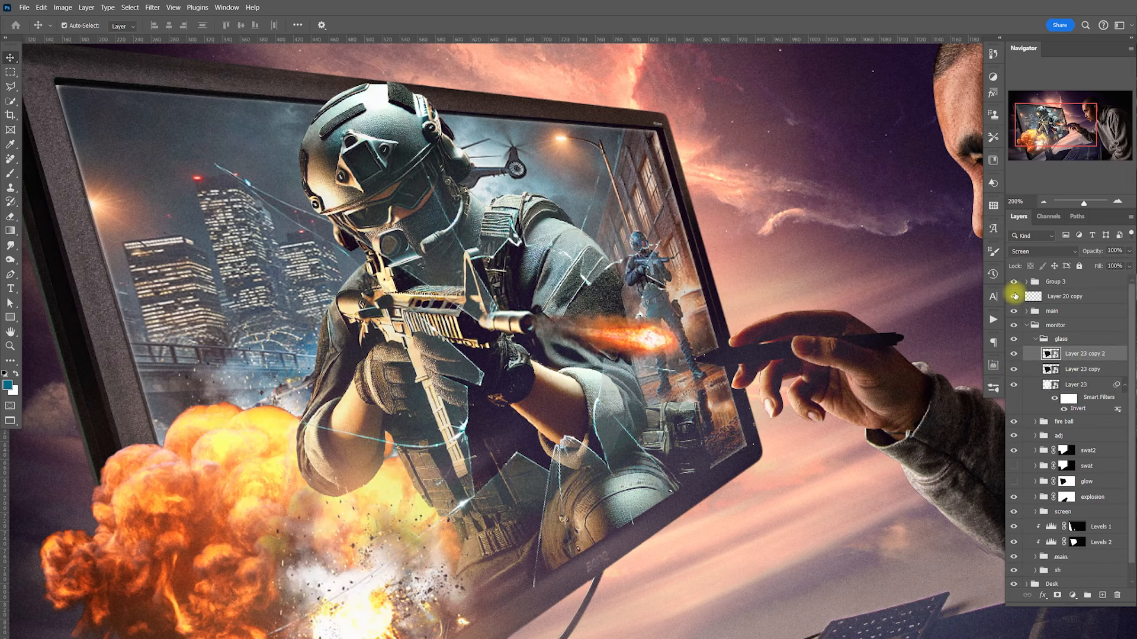
left_click(1037, 341)
left_click(1067, 341)
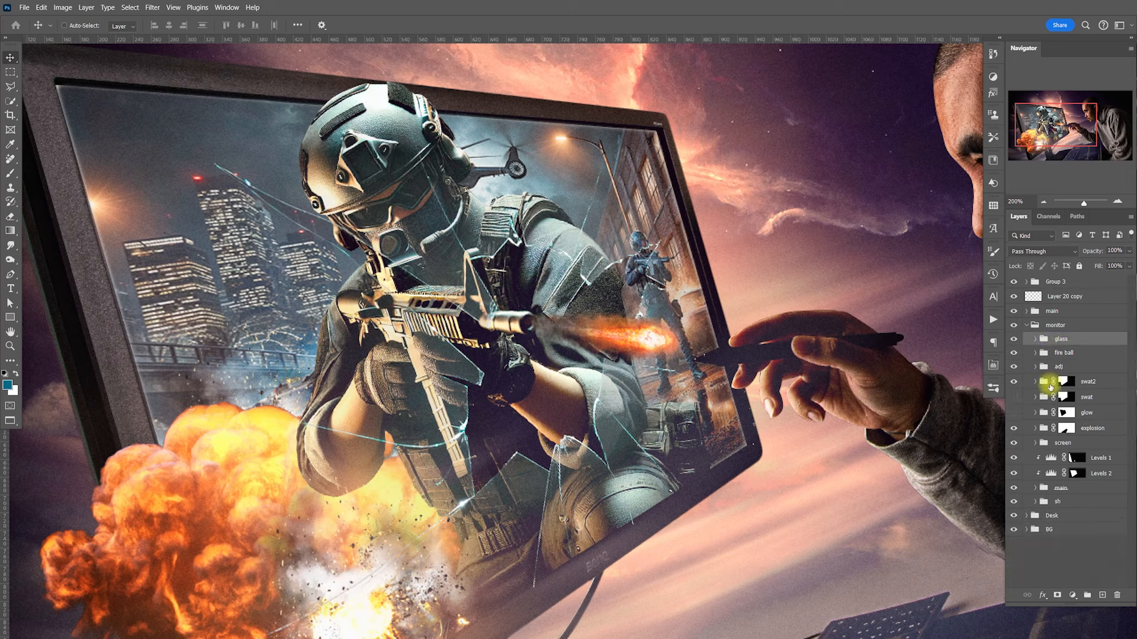
Add a layer mask to the glass group and load the soldier's outline from Layer 21 as a selection
left_click(1036, 382)
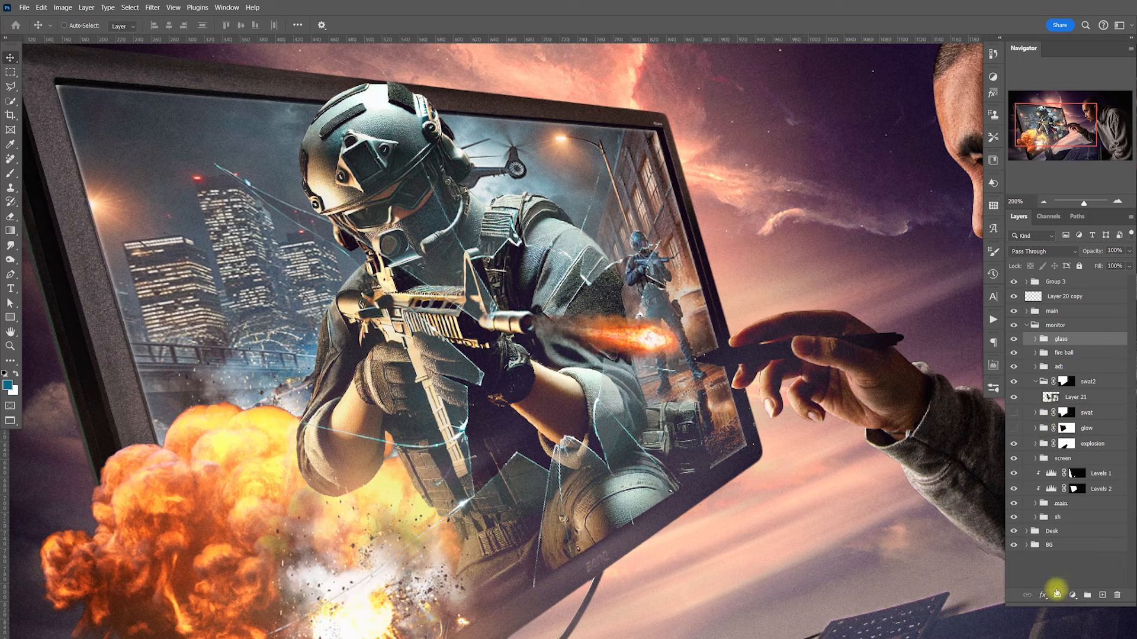
left_click(1057, 596)
left_click(1050, 399, "ctrl")
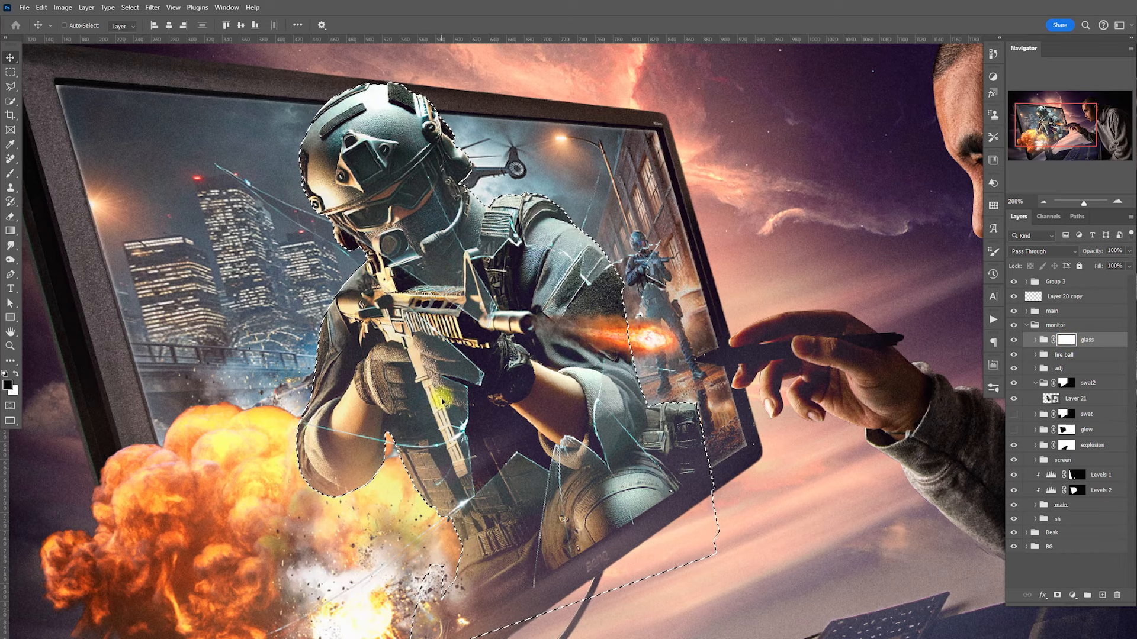
Paint black with a smaller brush on the glass mask to hide cracks over the soldier's helmet, arms and rifle, then deselect
key("b")
key("bracketleft")
key("bracketleft")
key("bracketleft")
key("bracketleft")
key("bracketleft")
key("bracketleft")
key("bracketleft")
key("bracketleft")
key("bracketleft")
key("bracketleft")
key("bracketleft")
key("bracketleft")
key("bracketleft")
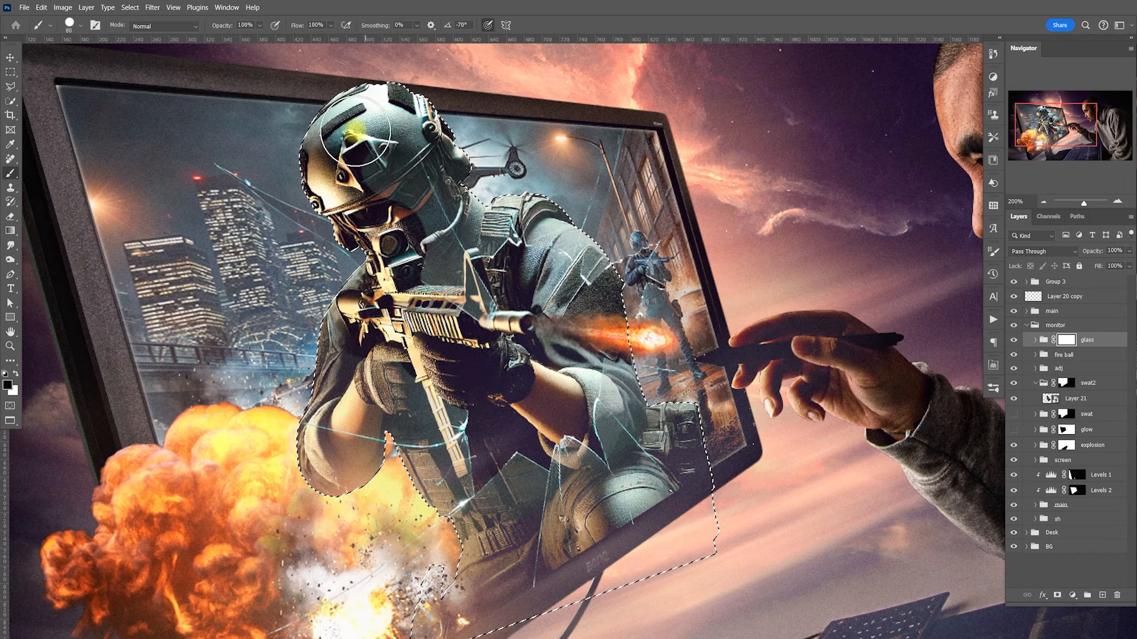
mouse_move(354, 145)
left_mouse_down()
mouse_move(414, 215)
mouse_move(452, 304)
mouse_move(459, 195)
mouse_move(547, 269)
mouse_move(583, 277)
mouse_move(540, 299)
mouse_move(474, 369)
left_mouse_up()
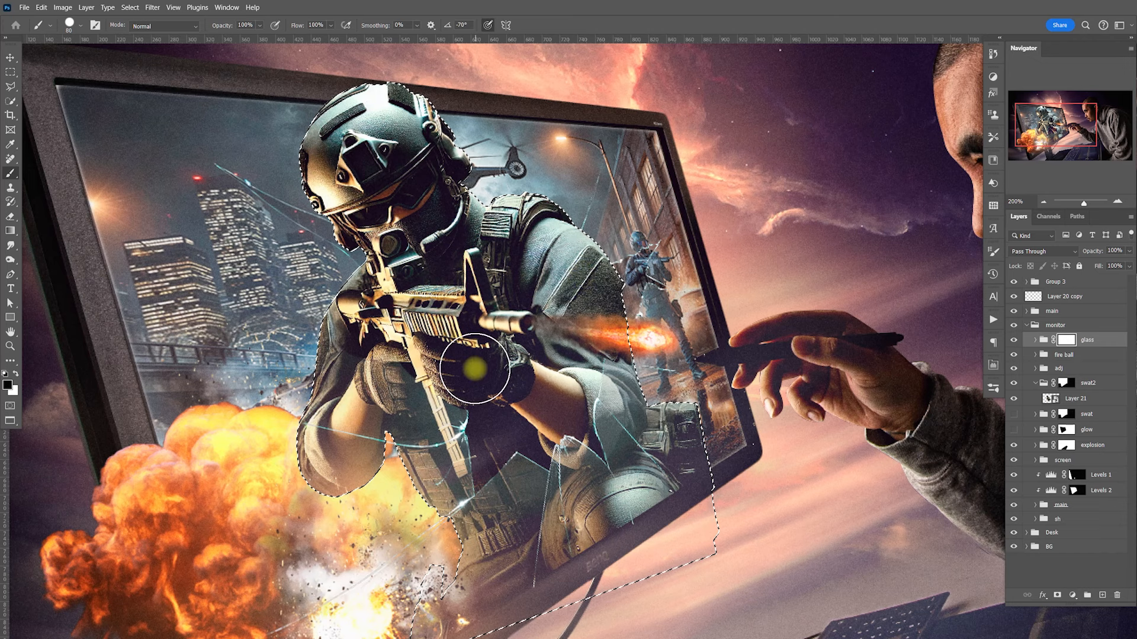
mouse_move(420, 407)
left_mouse_down()
mouse_move(349, 409)
mouse_move(356, 456)
mouse_move(414, 414)
mouse_move(426, 474)
mouse_move(418, 467)
mouse_move(437, 472)
mouse_move(425, 475)
left_mouse_up()
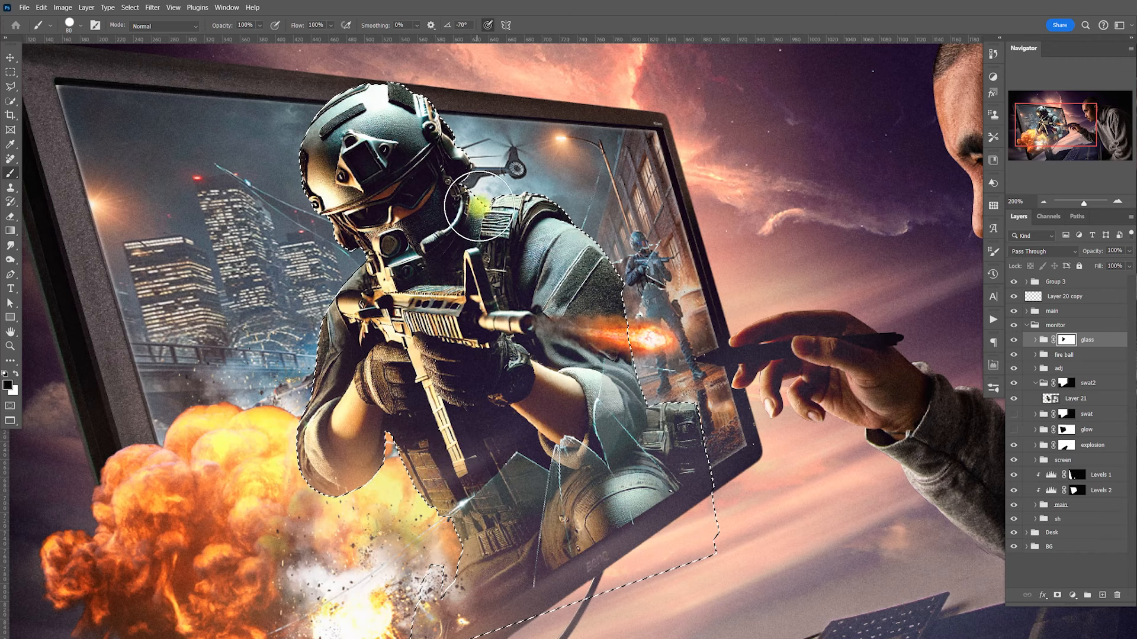
key("ctrl+d")
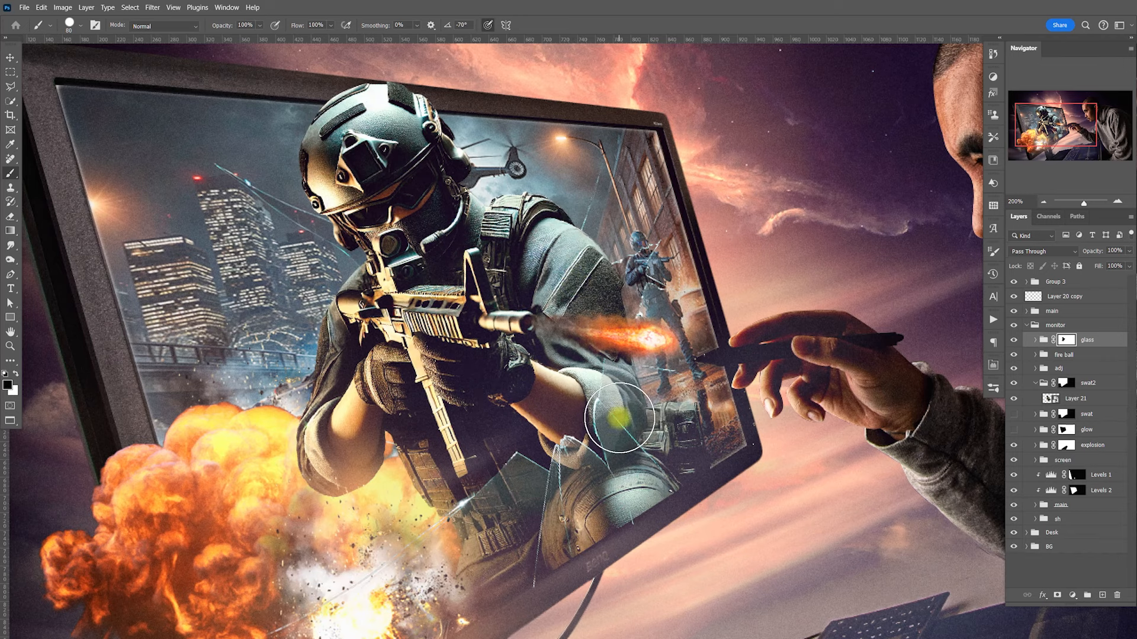
Put Layer 21 in a new group named main inside the swat2 group
key("ctrl+minus")
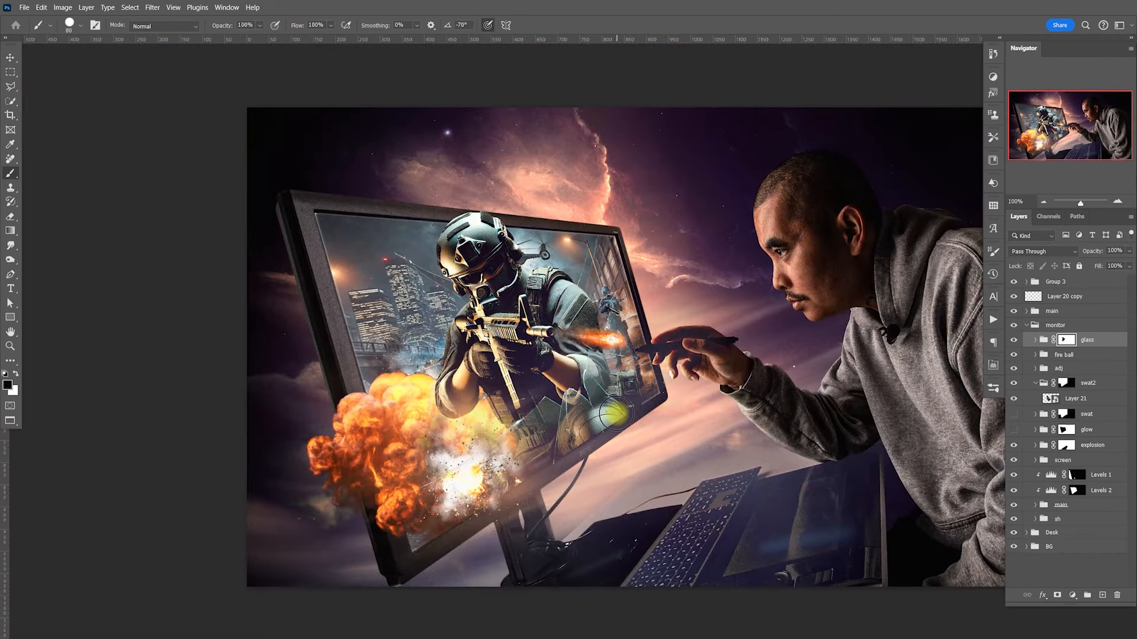
key("v")
mouse_move(551, 425)
left_mouse_down()
mouse_move(605, 432)
mouse_move(584, 457)
mouse_move(536, 442)
left_mouse_up()
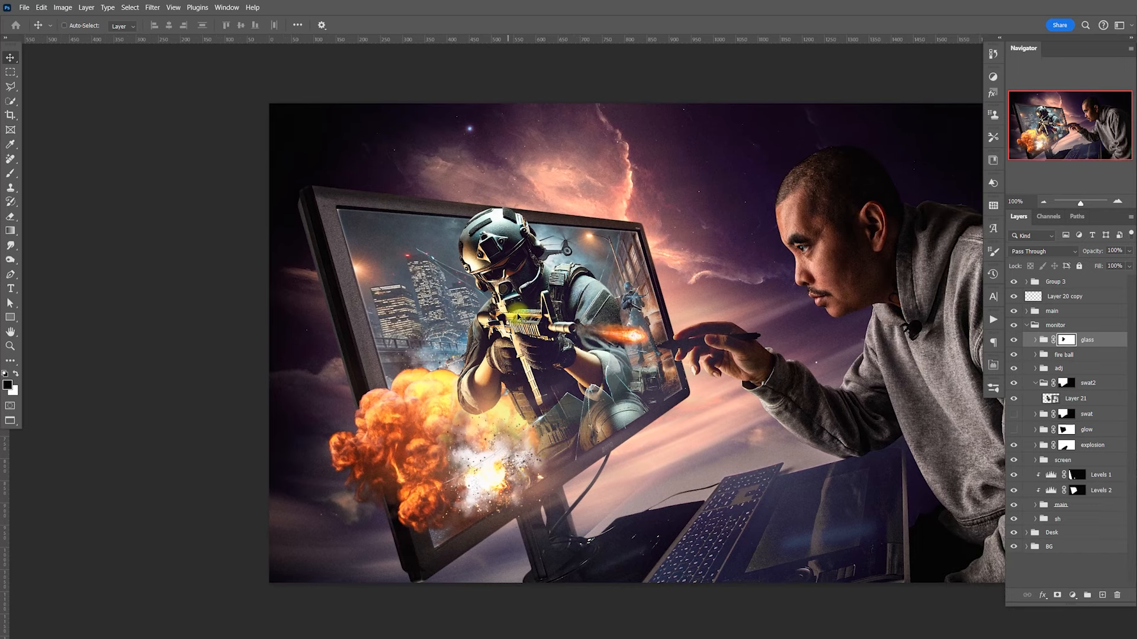
left_click(1072, 400)
key("ctrl+g")
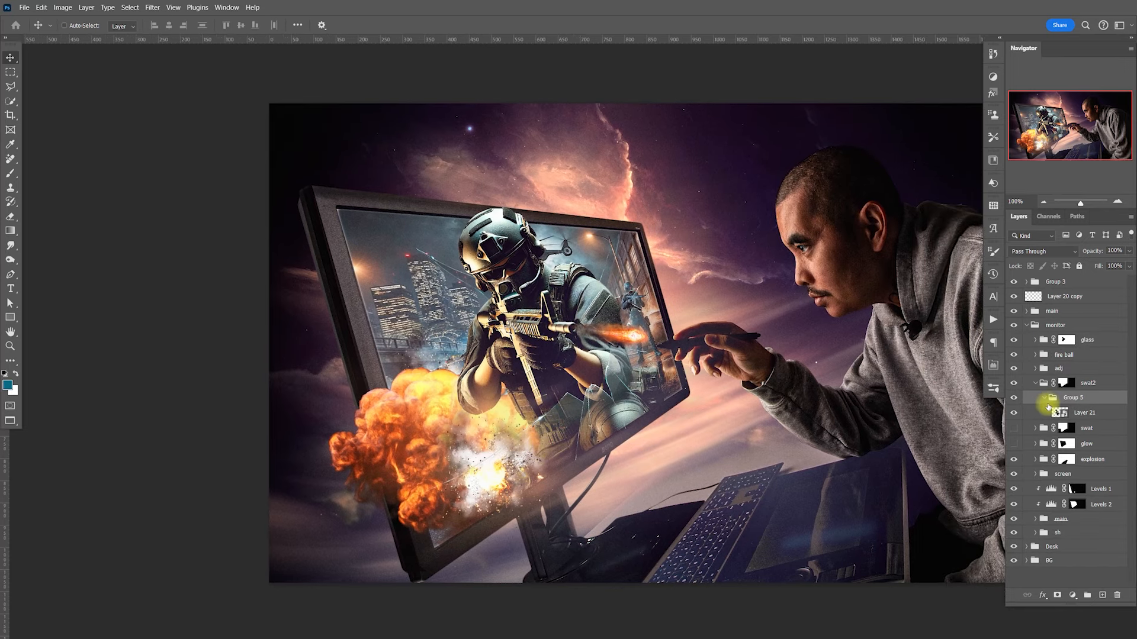
double_click(1088, 402)
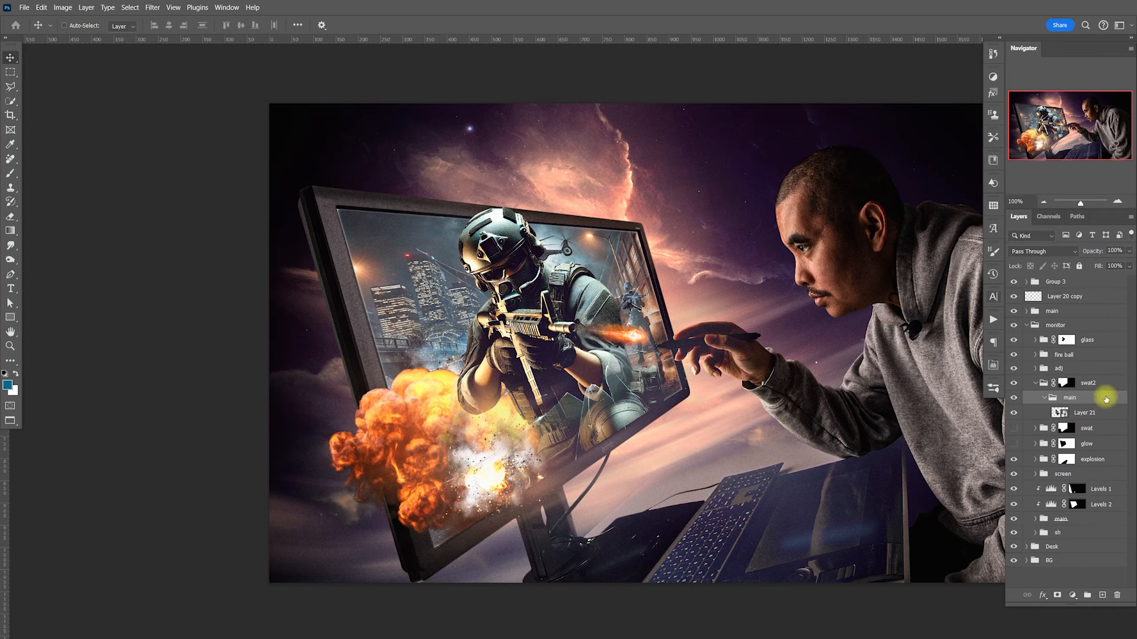
Add a Levels adjustment clipped to Layer 21 and lower its white output level to about 203
left_click(1072, 595)
left_click(1077, 436)
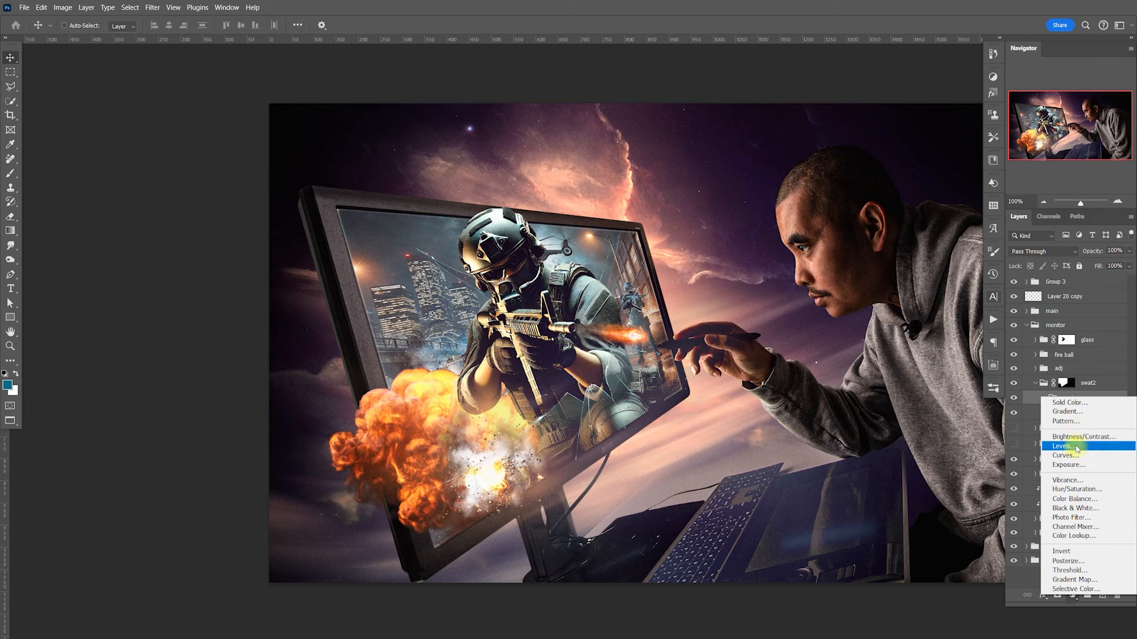
left_click(1072, 446)
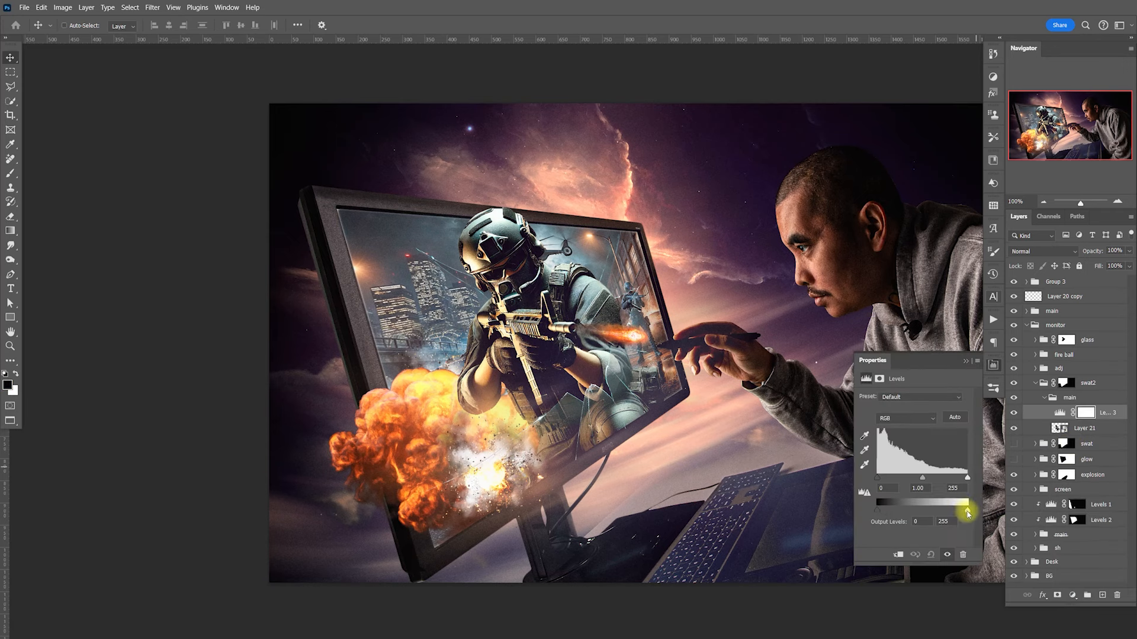
left_click(994, 367)
left_click(993, 367)
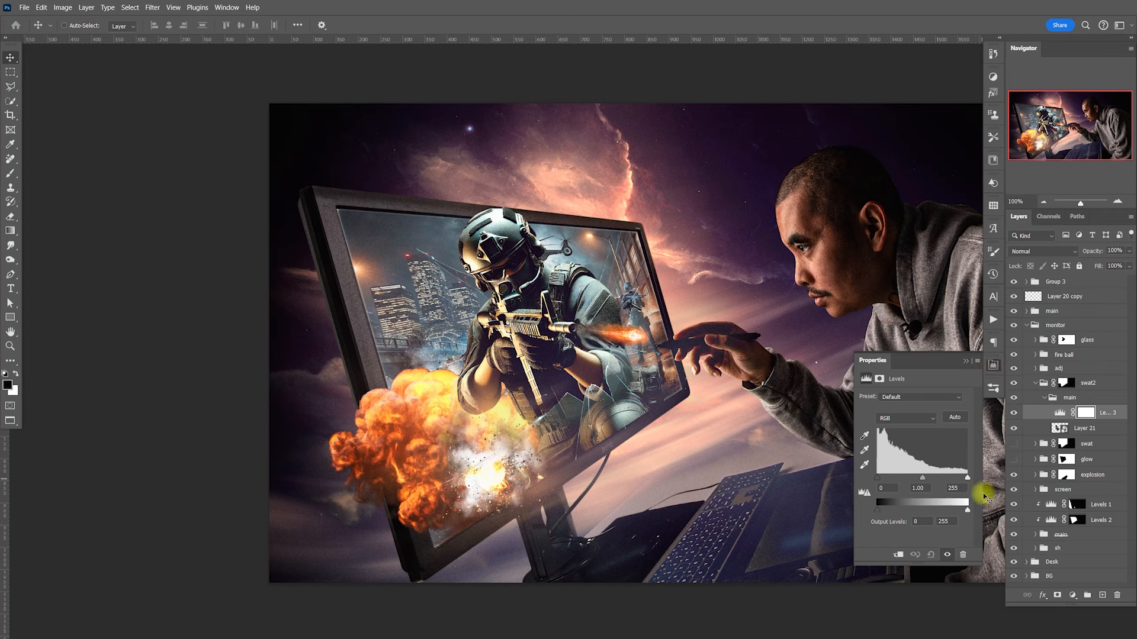
left_click(897, 553)
left_click_drag(963, 513, 951, 514)
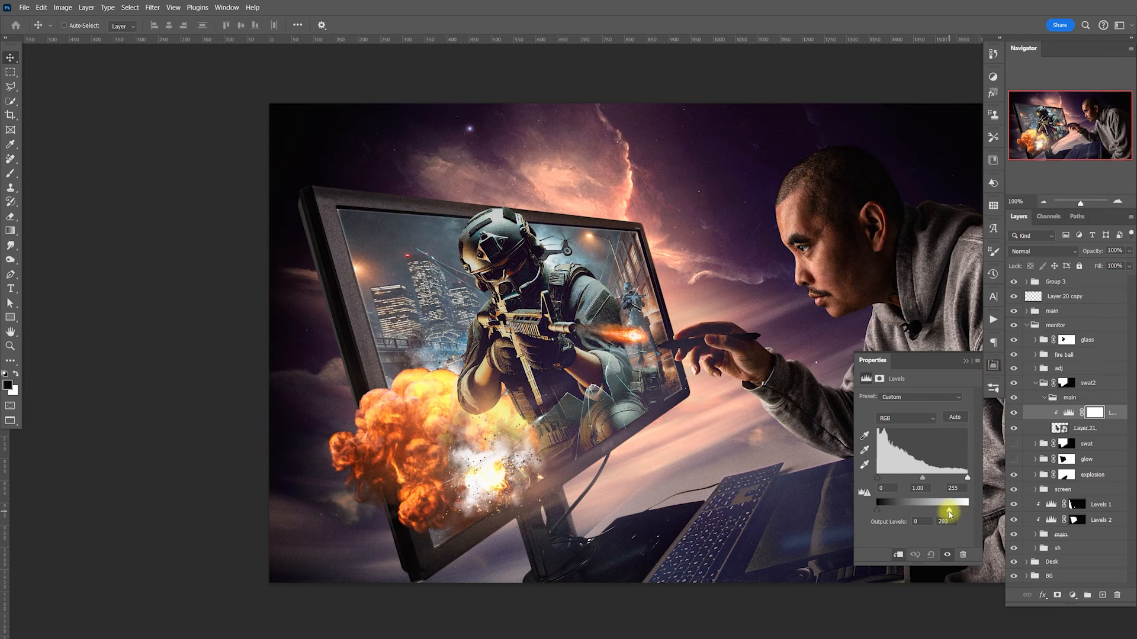
Add a black-filled layer above the Levels adjustment and clip it to Layer 21
left_click(993, 367)
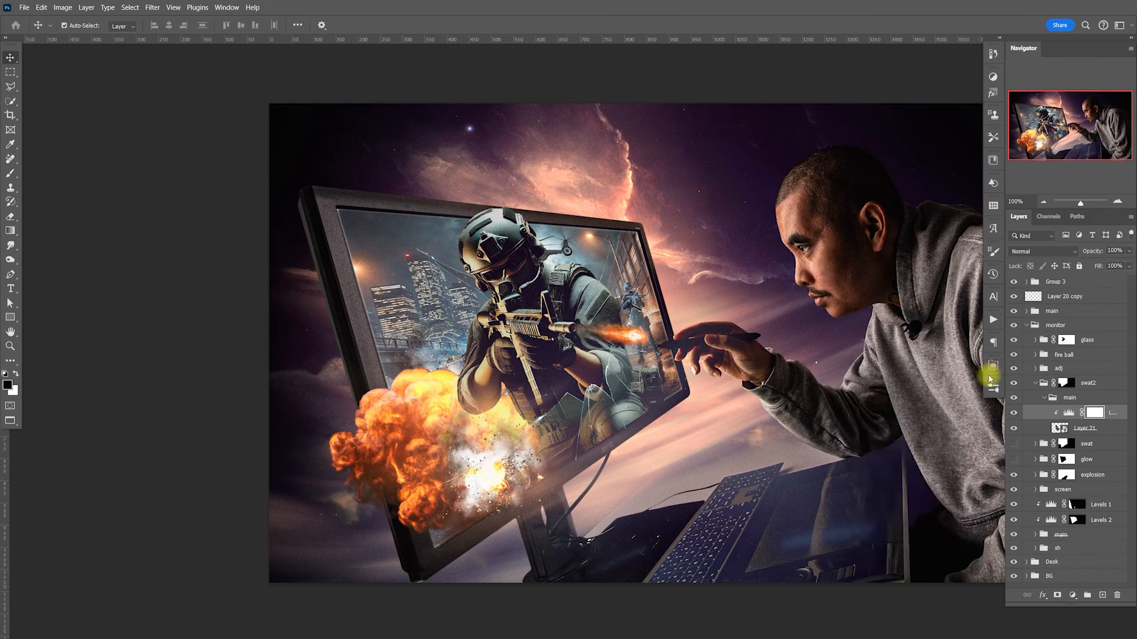
left_click(1102, 595)
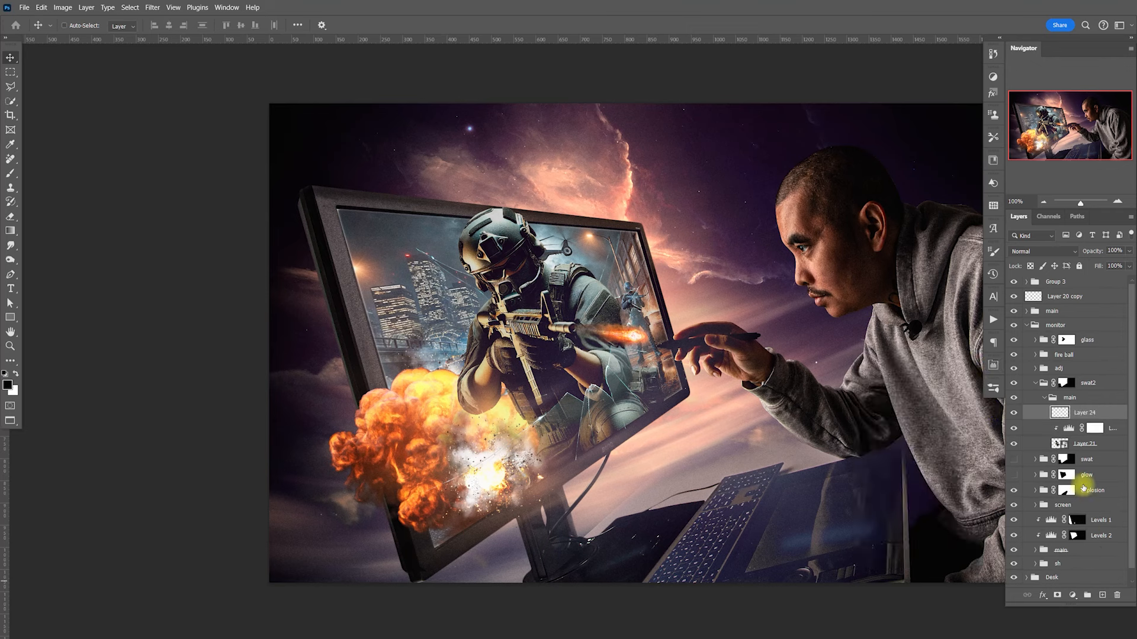
left_click(1015, 342)
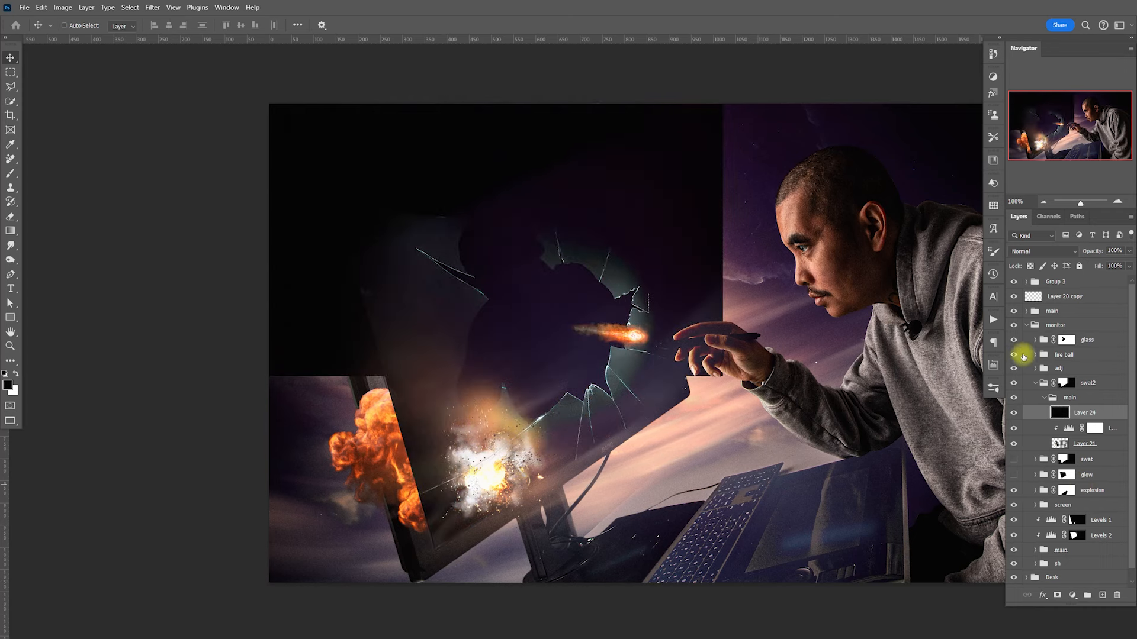
key("ctrl+alt+g")
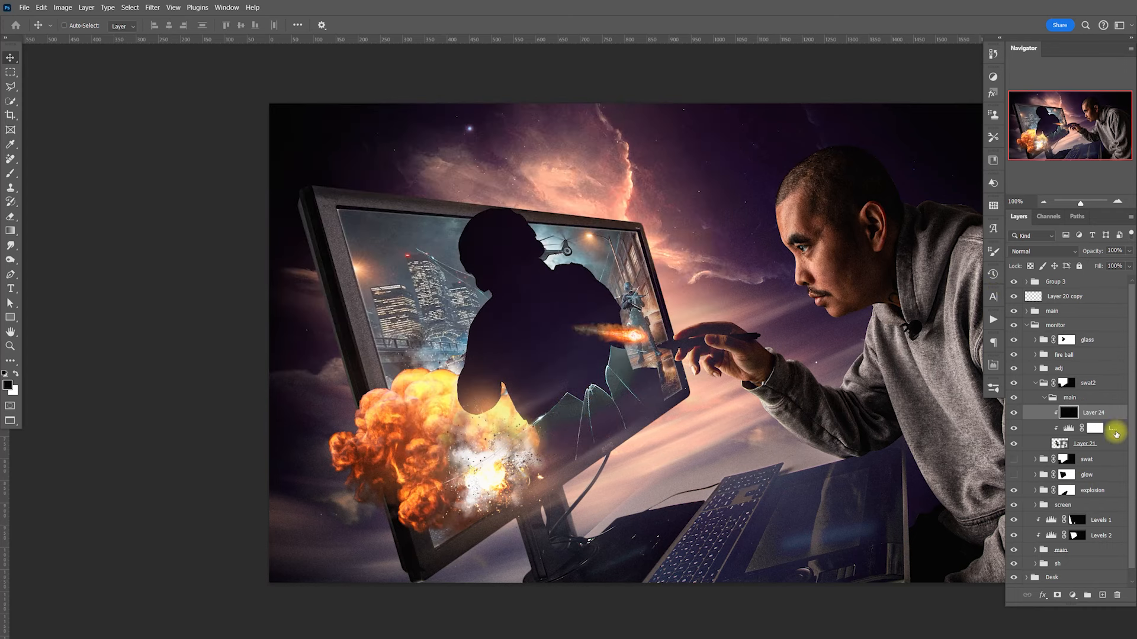
Split Layer 24's underlying-layer Blend If ranges to 0/255 for blacks and whites, and set its blend mode to Soft Light
double_click(1113, 415)
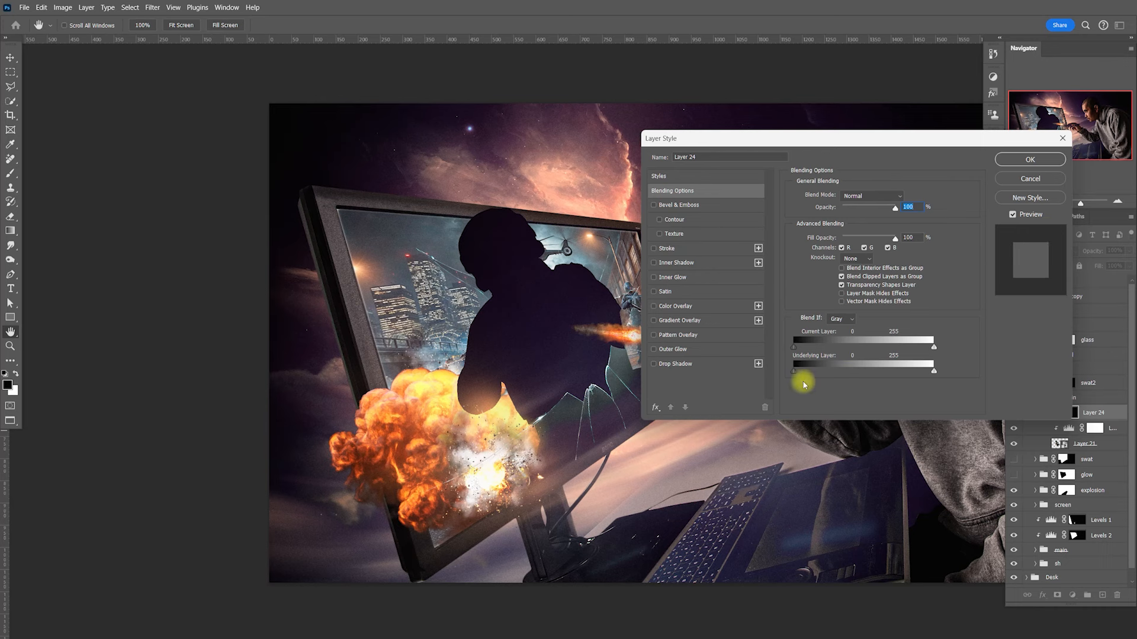
left_click_drag(798, 372, 760, 381)
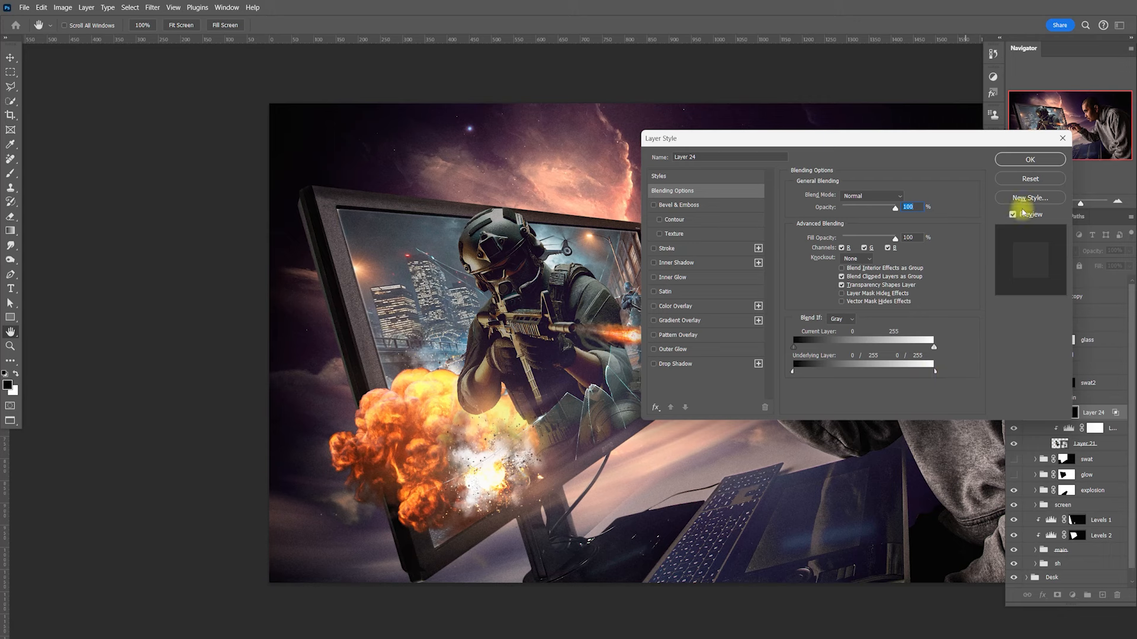
left_click(1028, 162)
left_click(1049, 251)
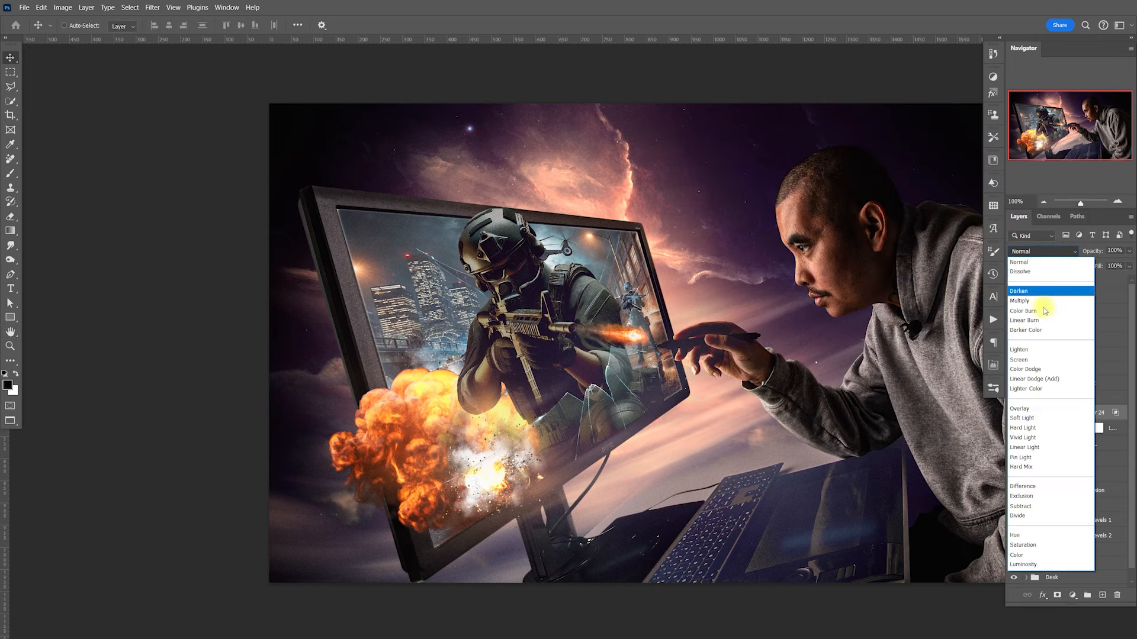
left_click(1031, 415)
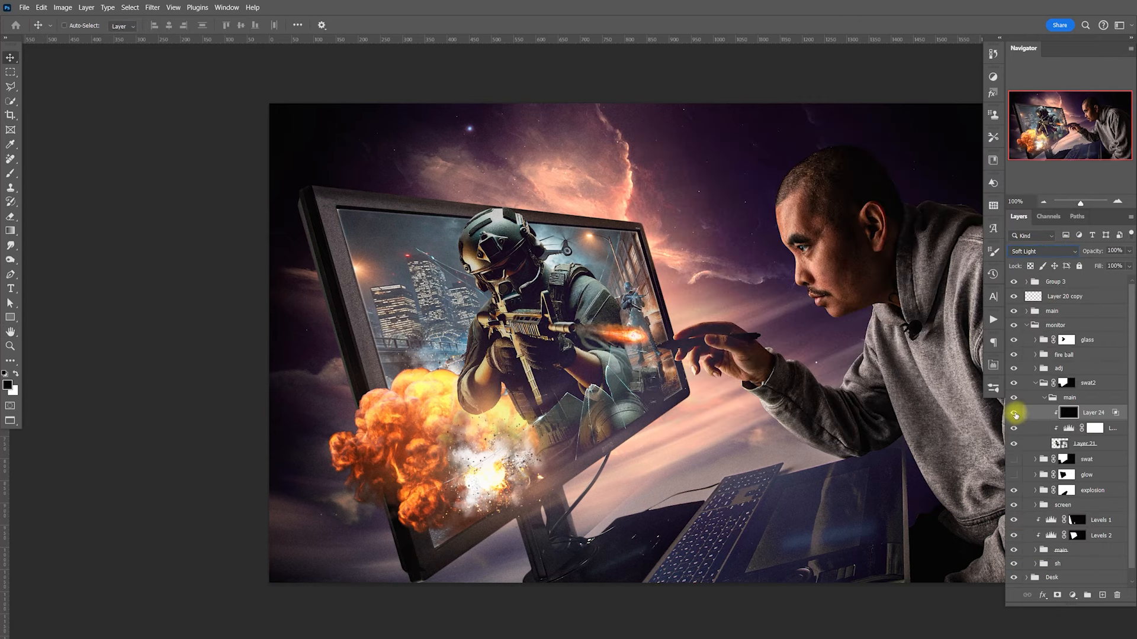
left_click(1014, 412)
left_click(1015, 413)
left_click(1014, 412)
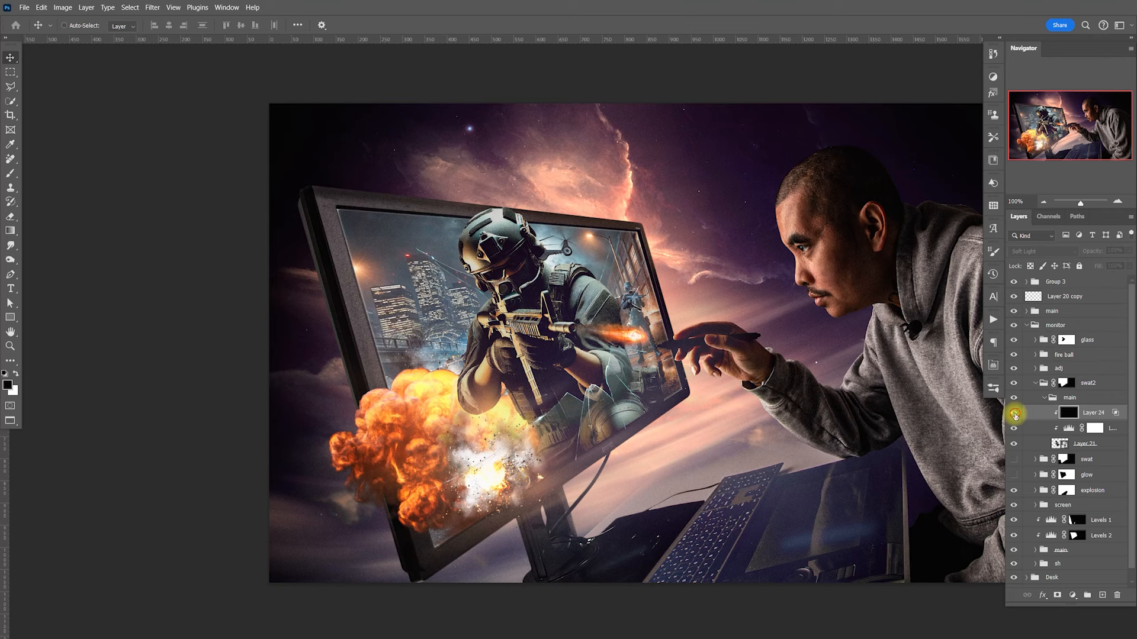
left_click(1014, 412)
Compare the soldier with and without the clipped Levels adjustment, and set its white output level to about 221
left_click(1014, 428)
left_click(1014, 428)
left_click(1014, 428)
left_click(1014, 428)
left_click(1067, 428)
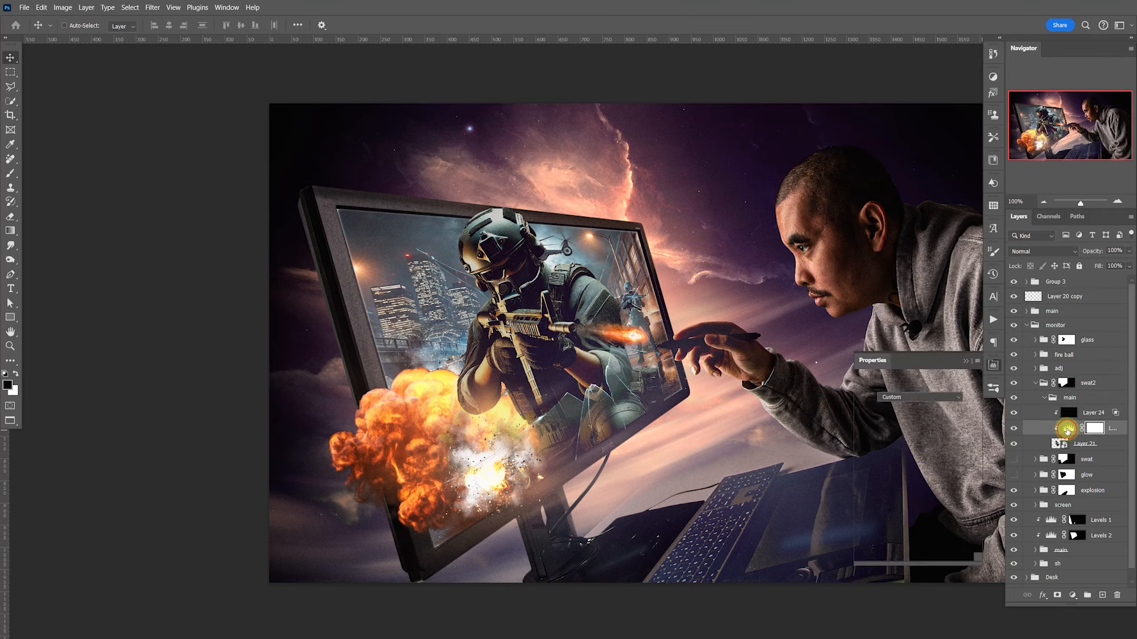
left_click_drag(953, 511, 960, 514)
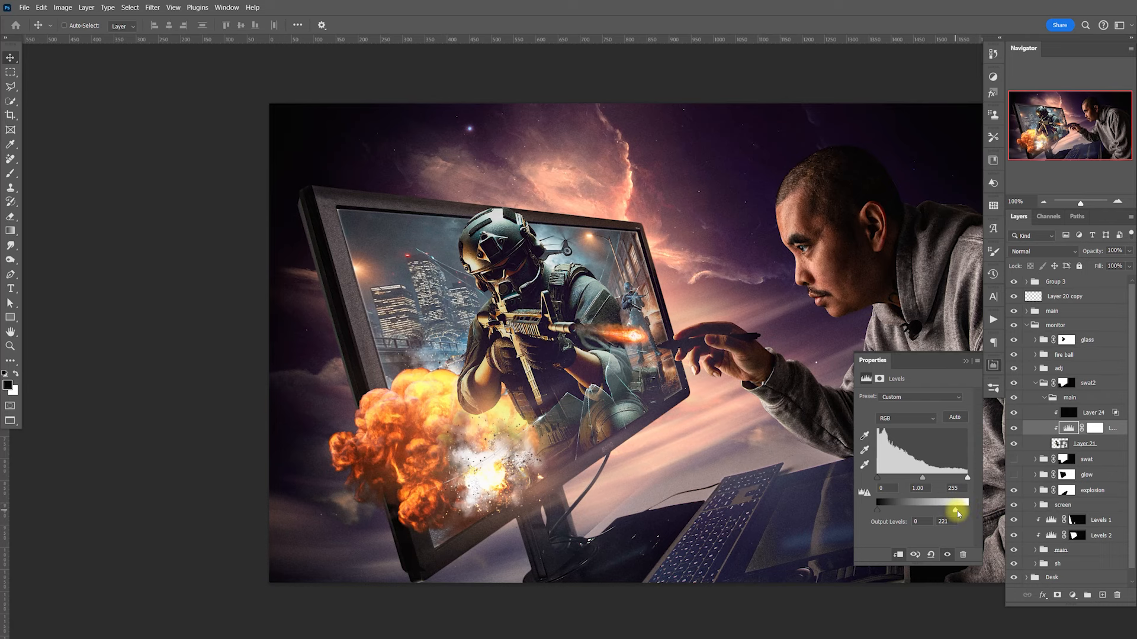
left_click(993, 365)
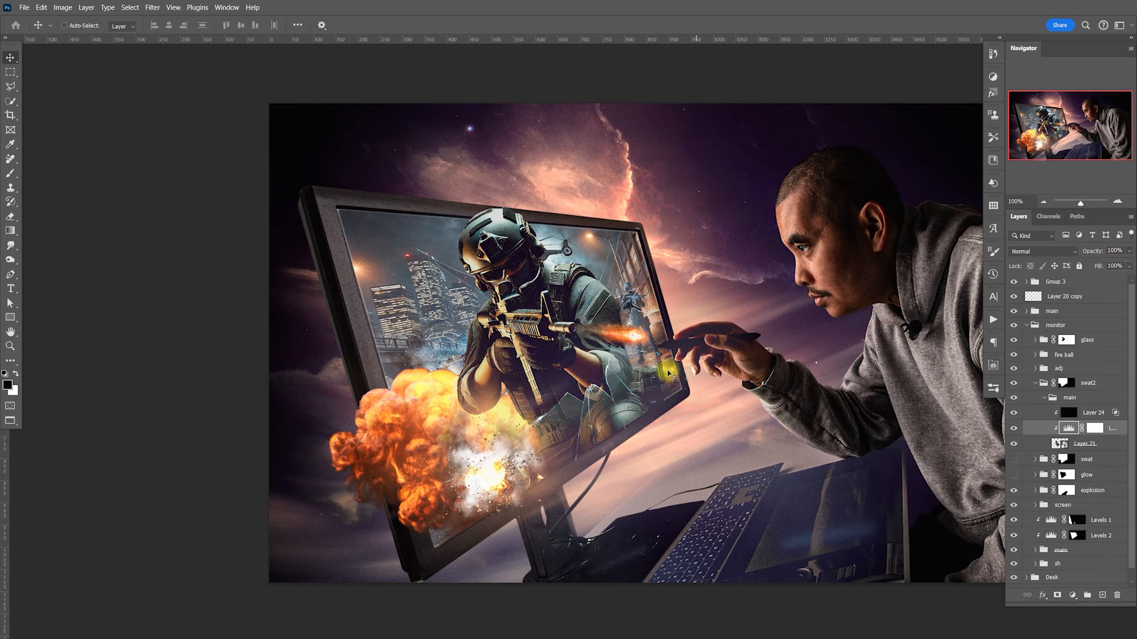
Paint black on the glass group's mask to hide the cracks over the soldier's lower torso beside the explosion
left_click_drag(676, 392, 808, 337)
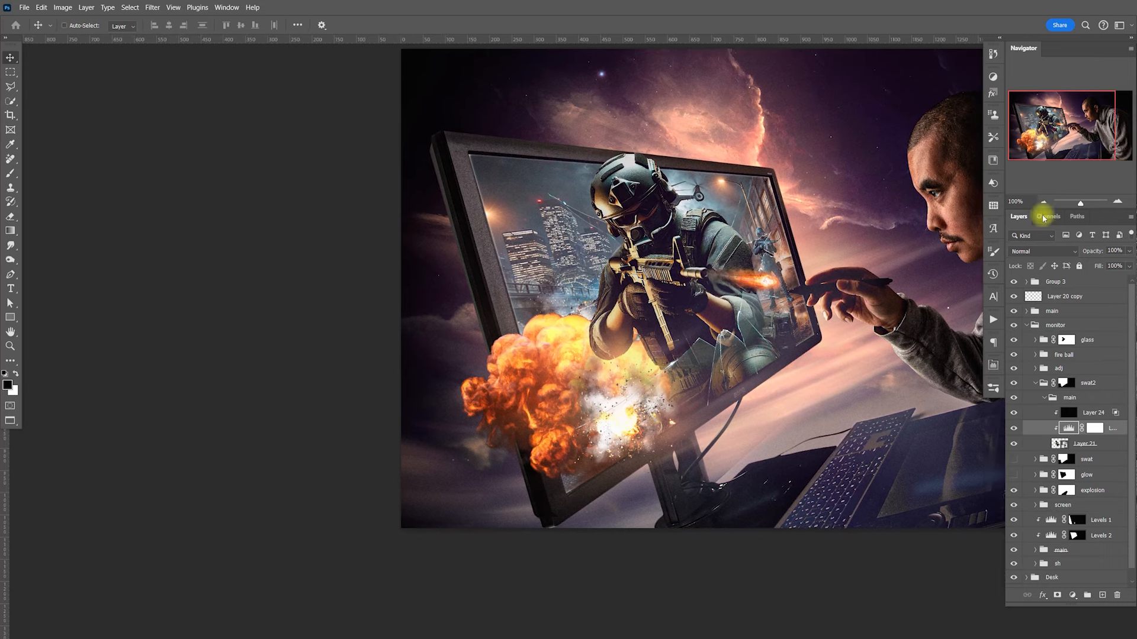
double_click(1022, 53)
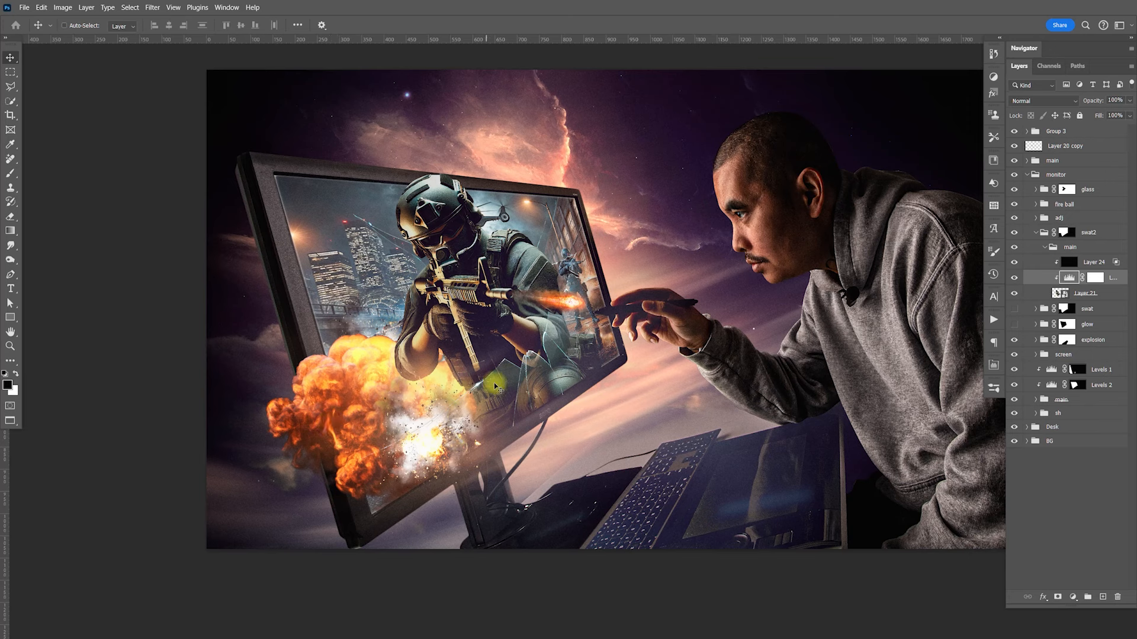
left_click(1064, 191)
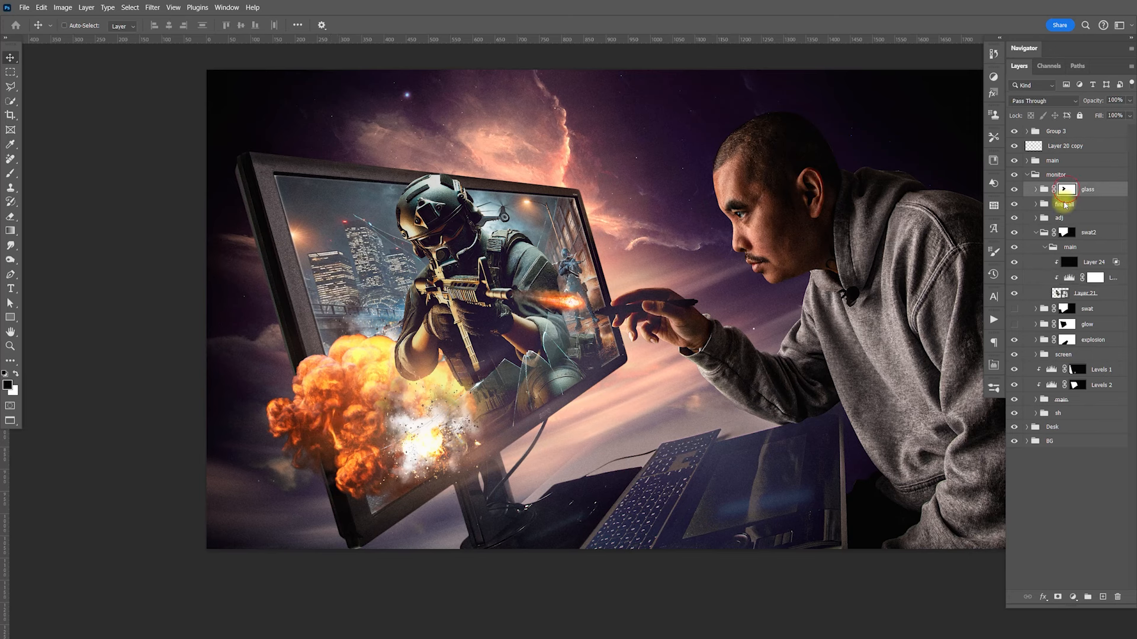
key("b")
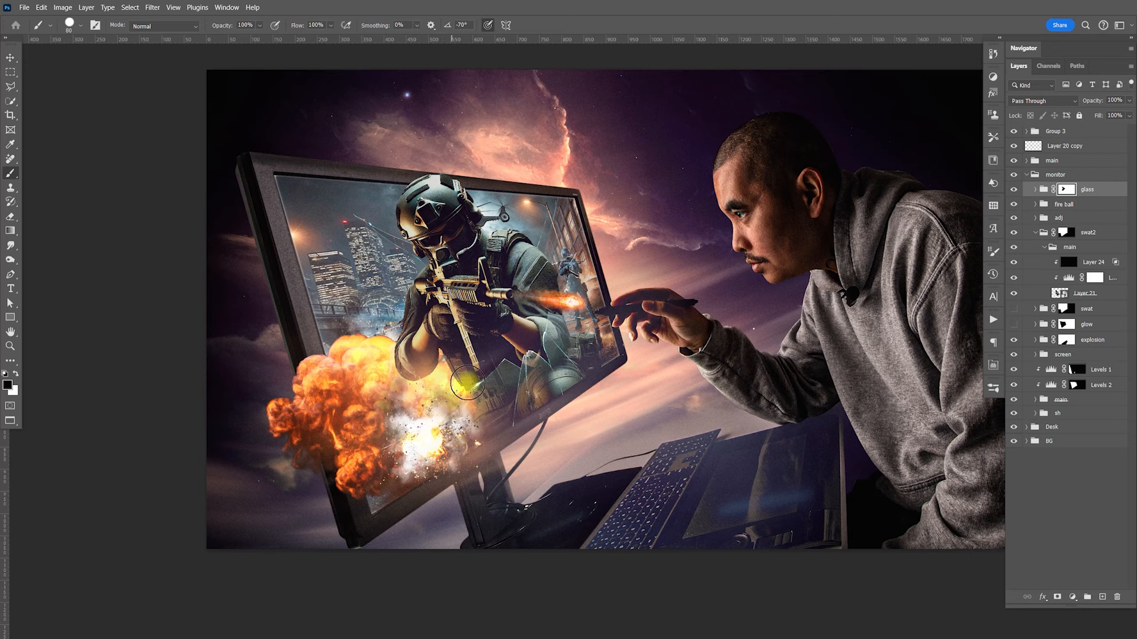
mouse_move(499, 366)
left_mouse_down()
mouse_move(463, 453)
mouse_move(450, 440)
mouse_move(379, 479)
mouse_move(470, 400)
left_mouse_up()
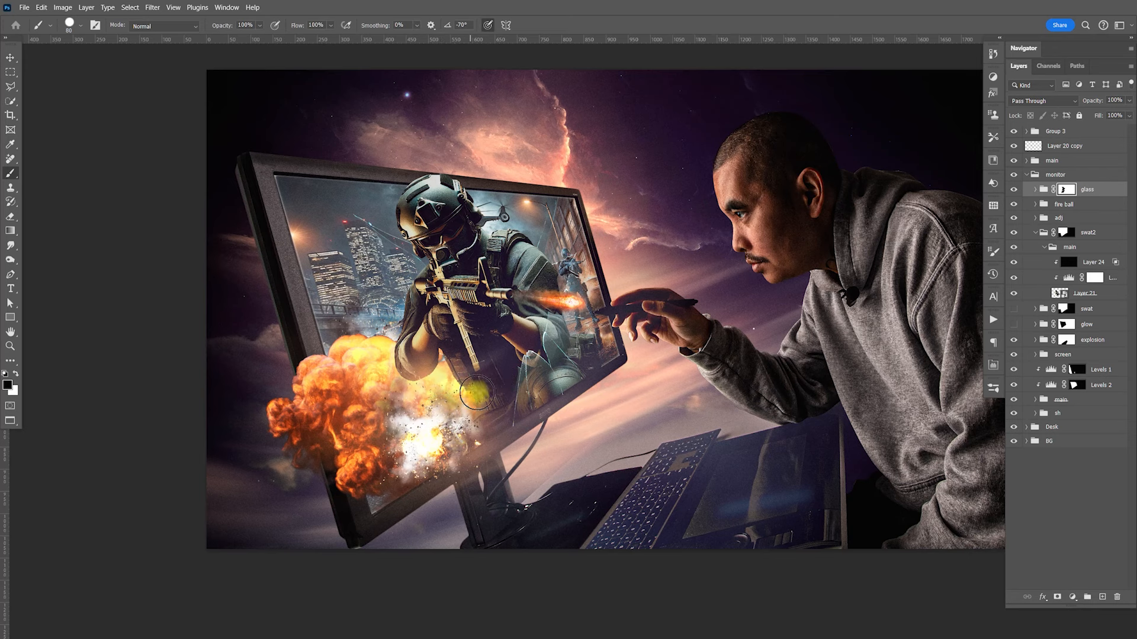
key("ctrl+plus")
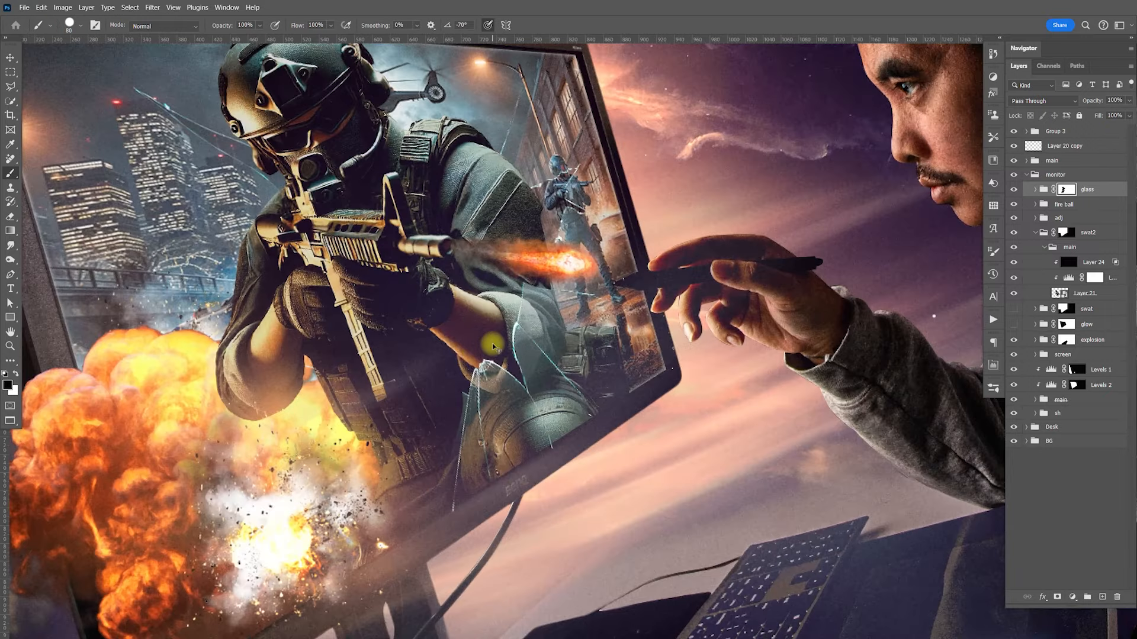
mouse_move(428, 397)
left_mouse_down()
mouse_move(412, 506)
mouse_move(385, 543)
mouse_move(339, 551)
mouse_move(332, 530)
mouse_move(388, 500)
mouse_move(396, 470)
left_mouse_up()
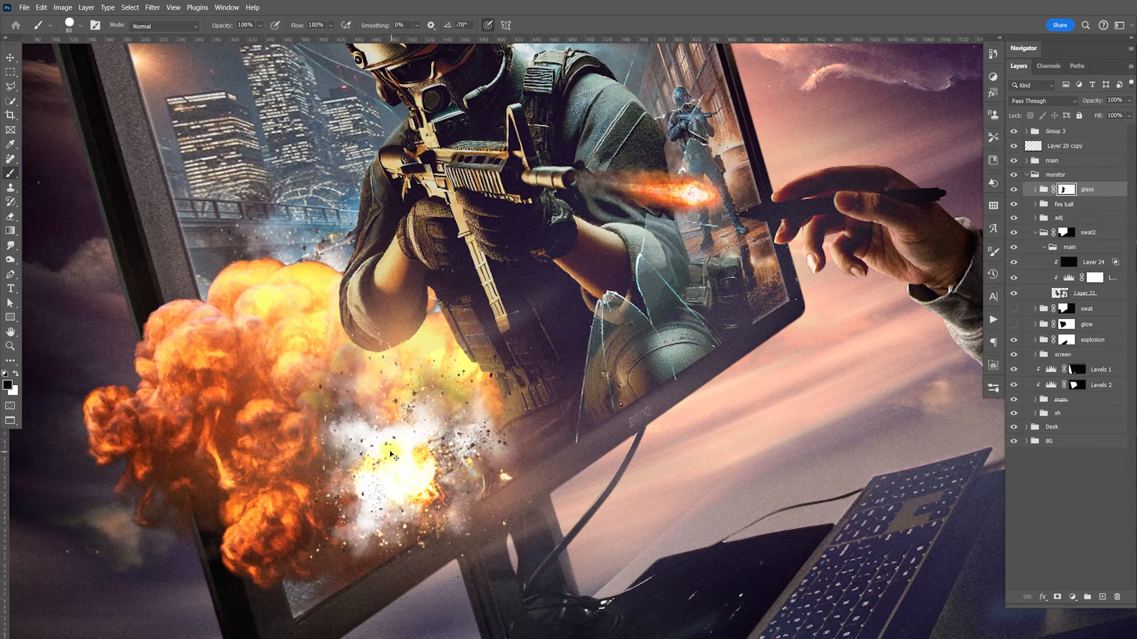
scroll(388, 429, "down", 5)
scroll(388, 430, "up", 2)
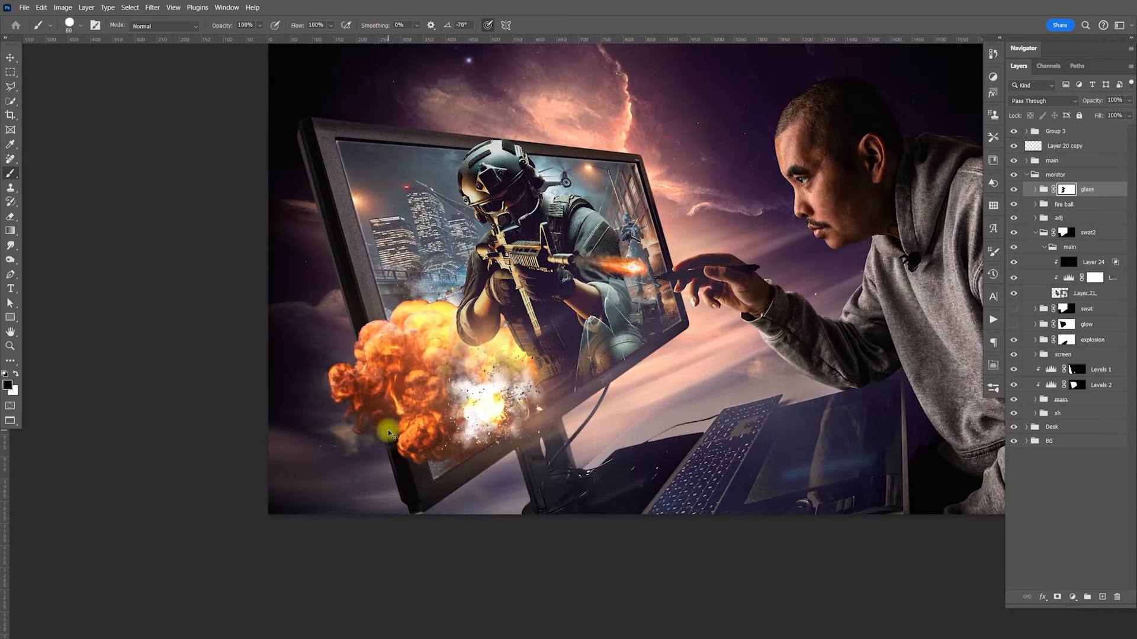
key("v")
mouse_move(911, 349)
left_mouse_down()
mouse_move(794, 373)
mouse_move(814, 388)
mouse_move(797, 388)
left_mouse_up()
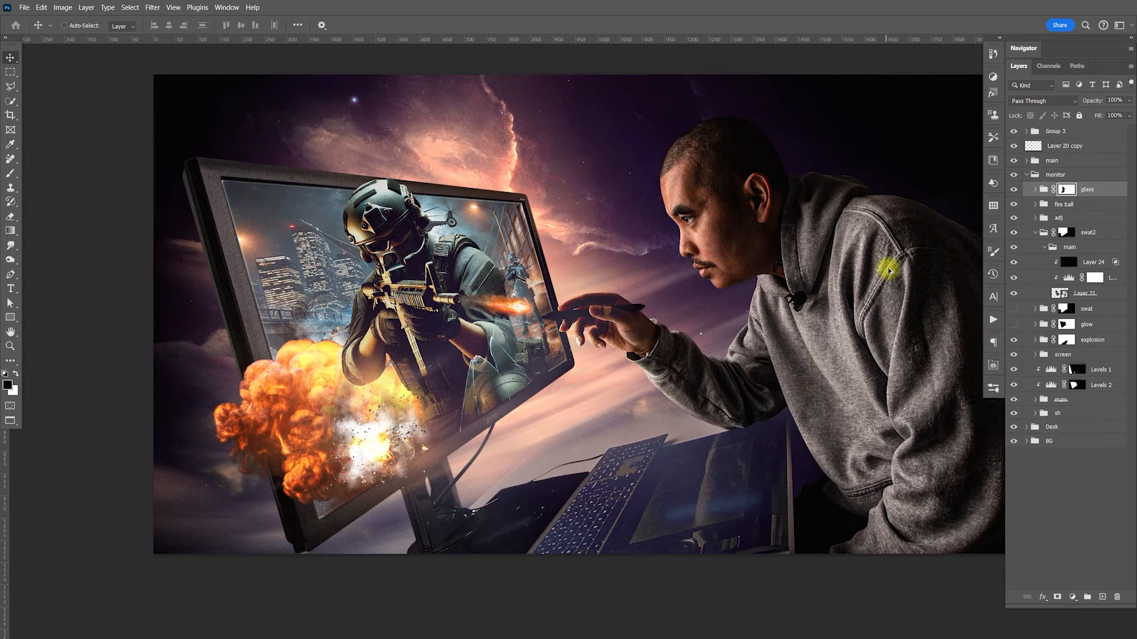
Bring in Fire ball.png from the Stock folder in Bridge and select Layer 20 copy 2 inside the fire ball group as the paste position
key("alt+Tab")
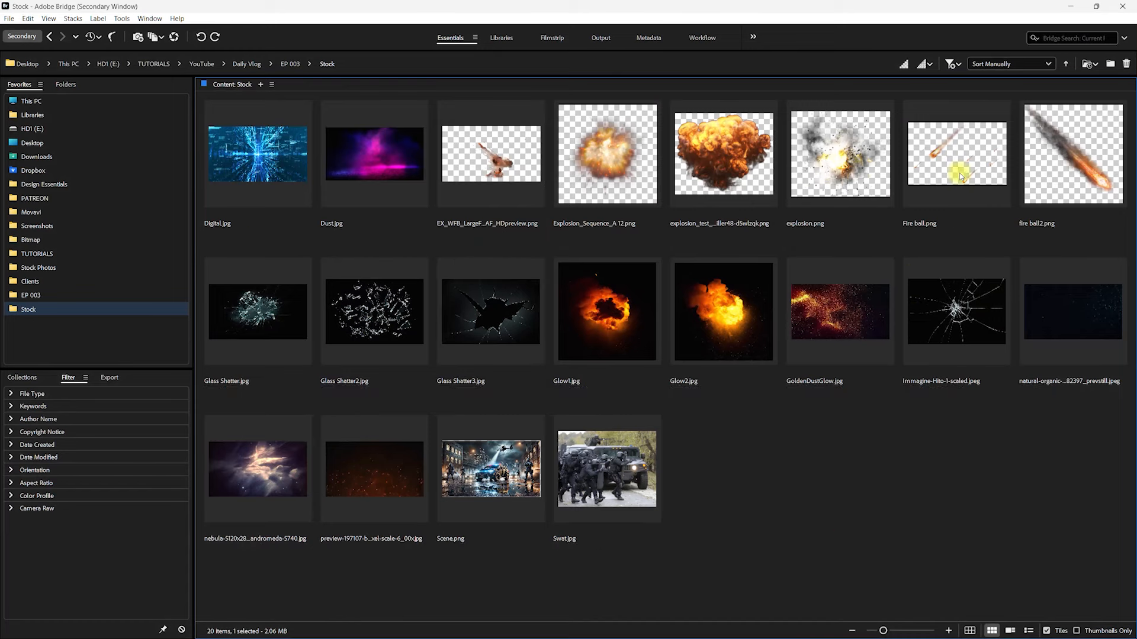
left_click(965, 172)
double_click(969, 181)
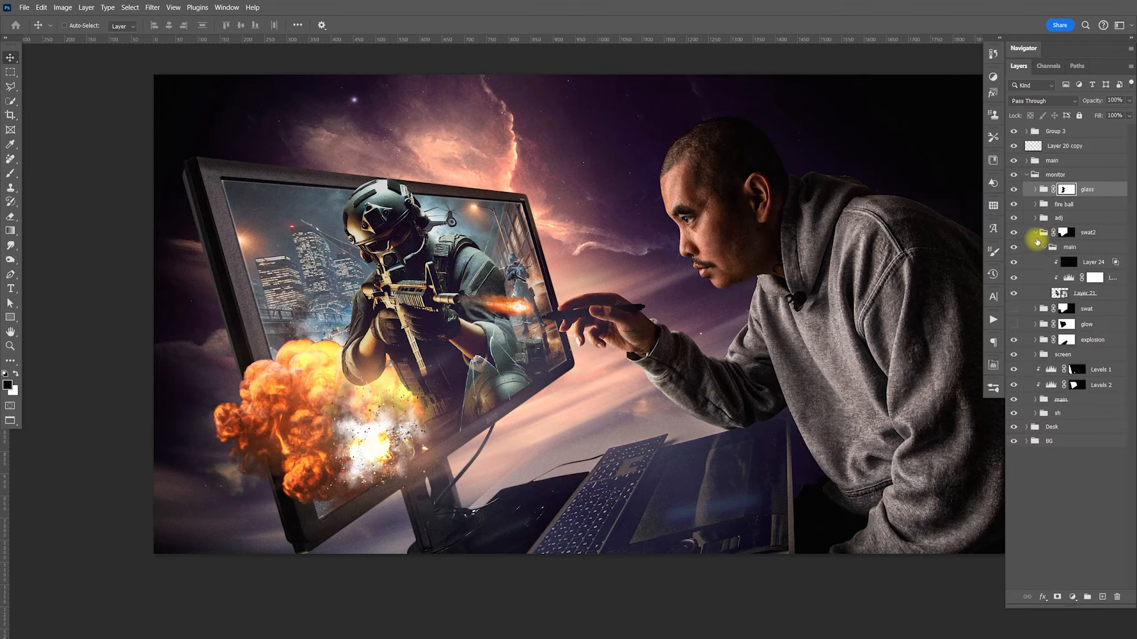
left_click(1035, 233)
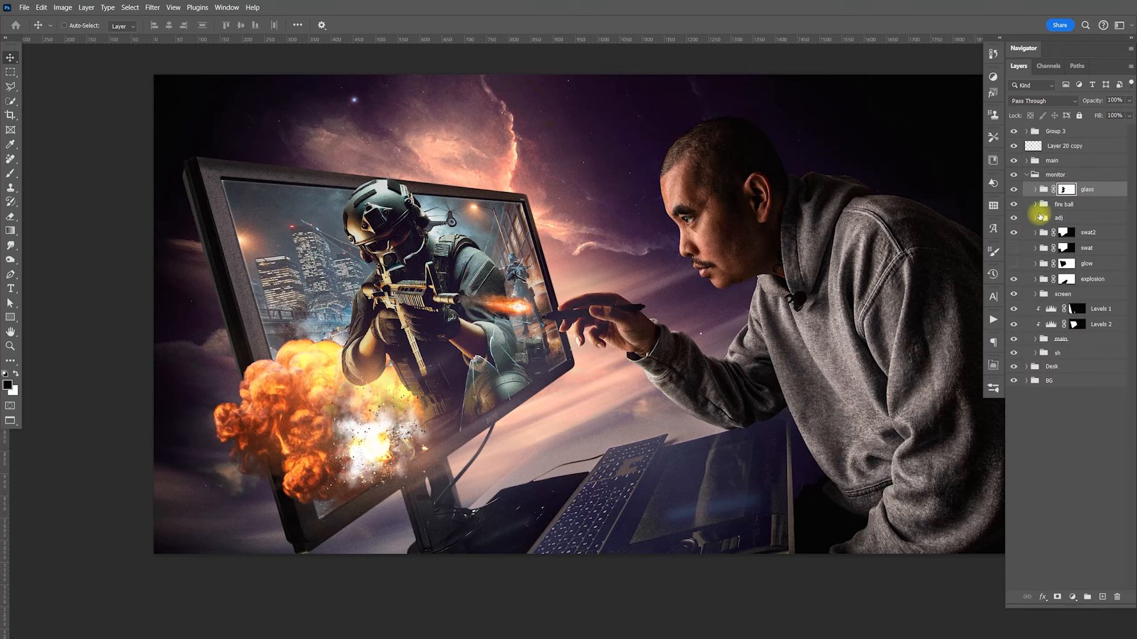
left_click(1035, 203)
left_click(1092, 223)
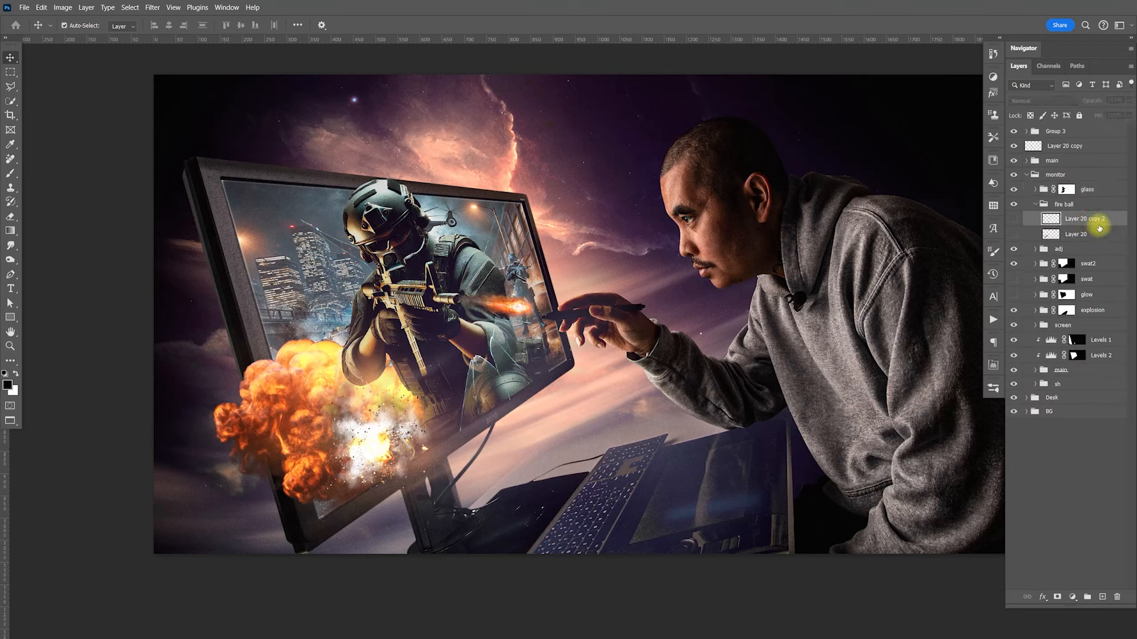
Paste the fireball image into the fire ball group, then transform and position it beside the explosion at the monitor's lower edge
key("ctrl+v")
key("ctrl+t")
left_click_drag(740, 170, 805, 348)
left_click_drag(650, 358, 282, 407)
left_click_drag(403, 388, 135, 203)
left_click_drag(263, 346, 402, 423)
left_click_drag(540, 377, 502, 318)
left_click_drag(392, 451, 466, 497)
left_click_drag(552, 413, 536, 390)
key("Return")
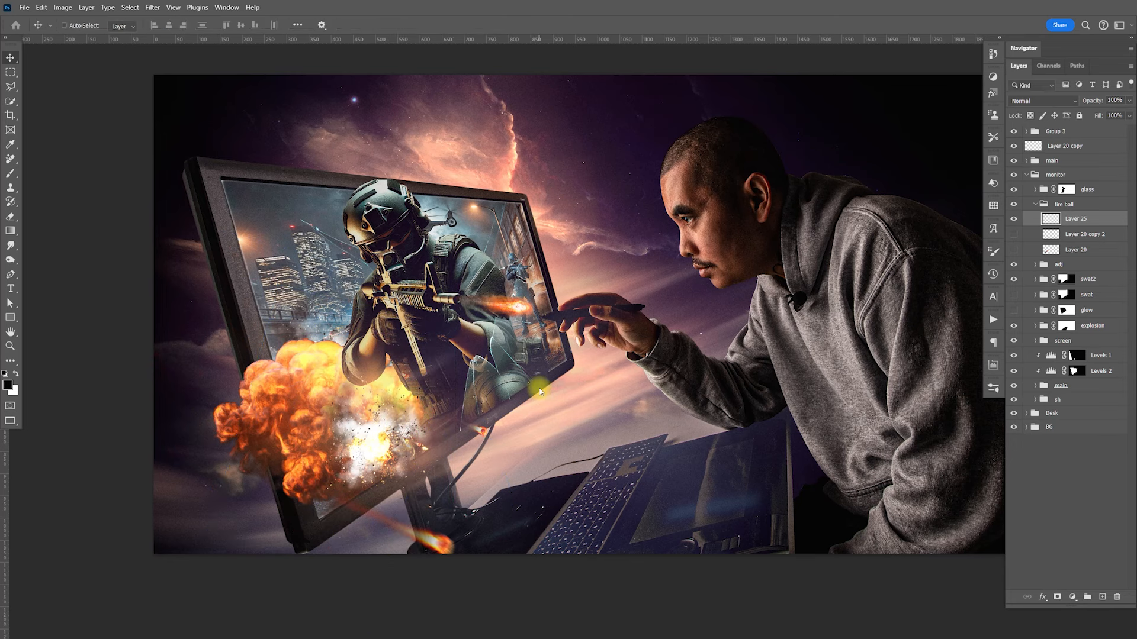
left_click_drag(486, 481, 513, 489)
left_click_drag(494, 436, 491, 430)
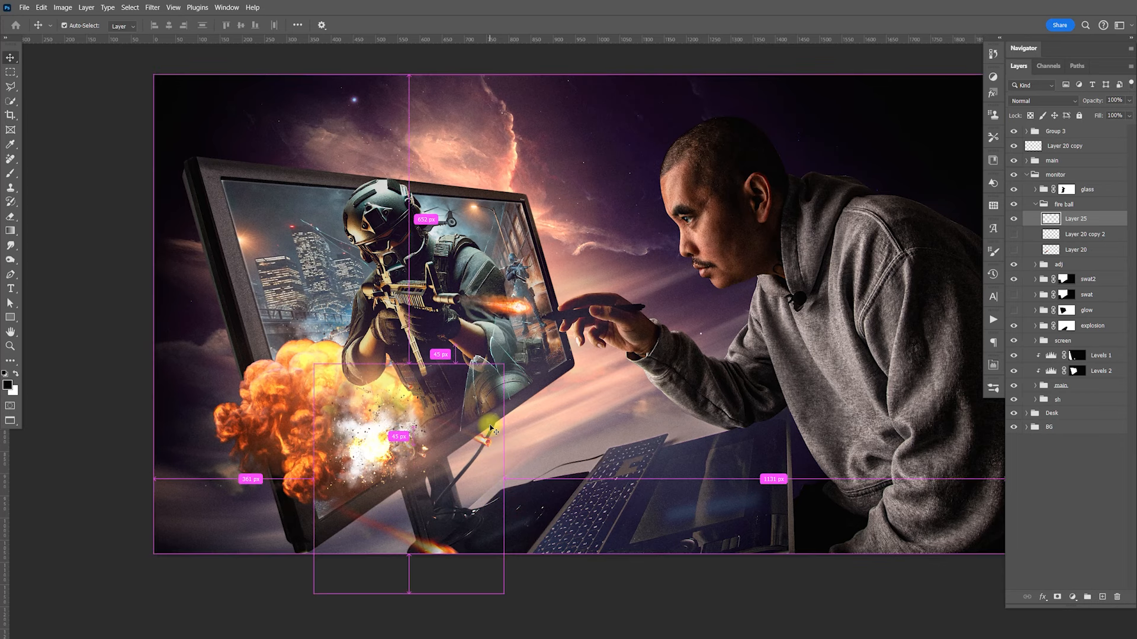
Try a rotated duplicate of the fireball layer over the explosion, and move the original fireballs up and left onto the monitor's lower edge
key("ctrl+j")
key("ctrl+t")
left_click_drag(562, 303, 355, 468)
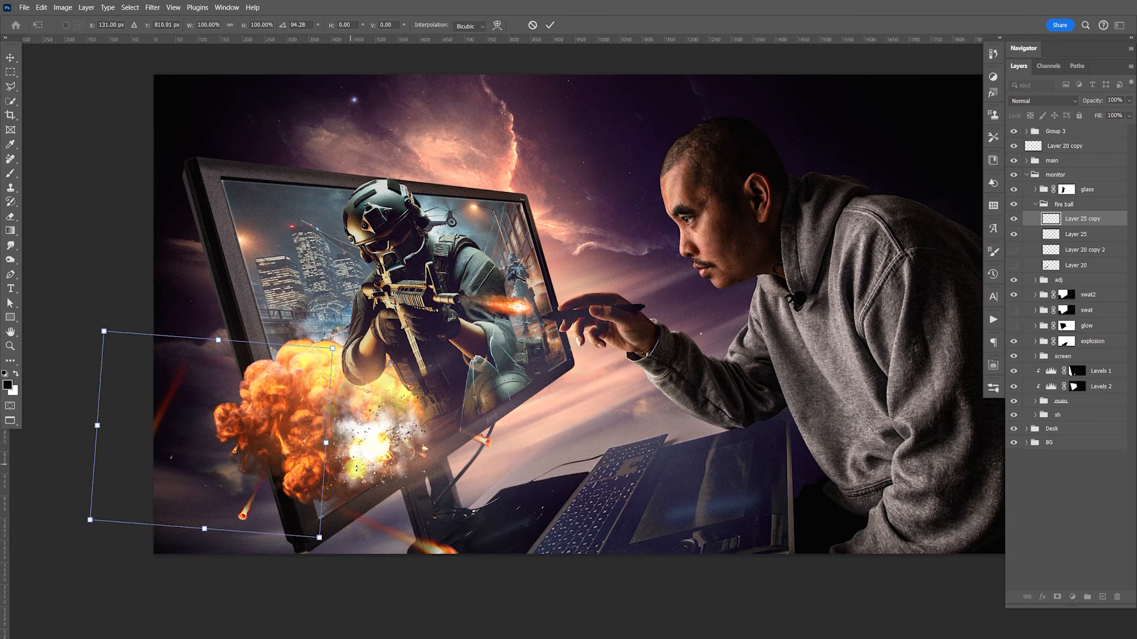
key("Escape")
key("Delete")
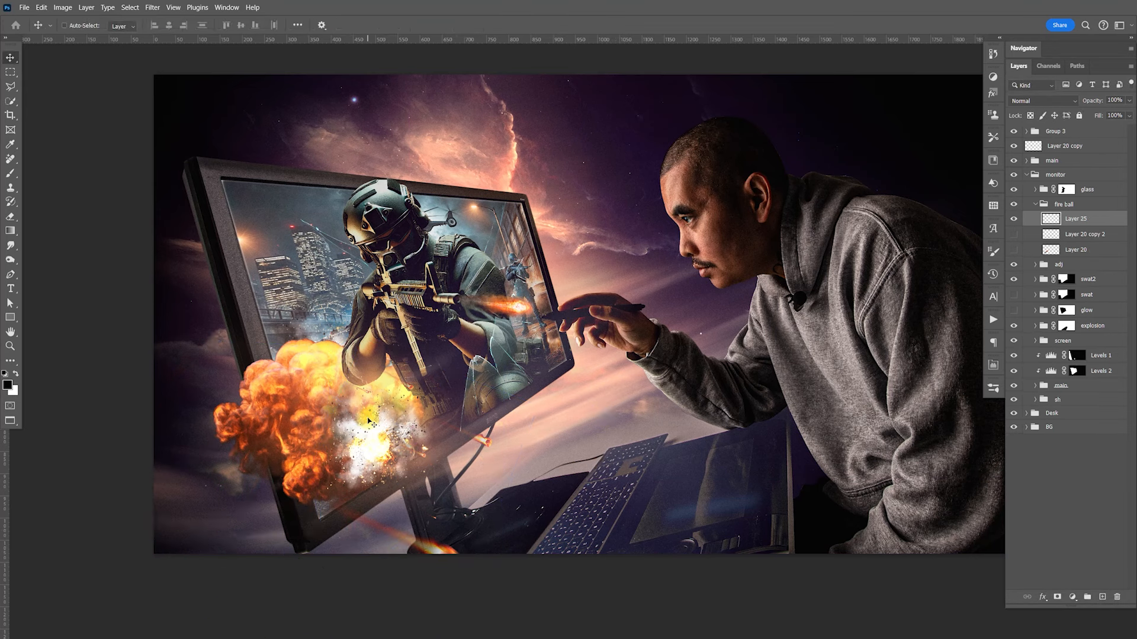
left_click_drag(480, 464, 455, 462)
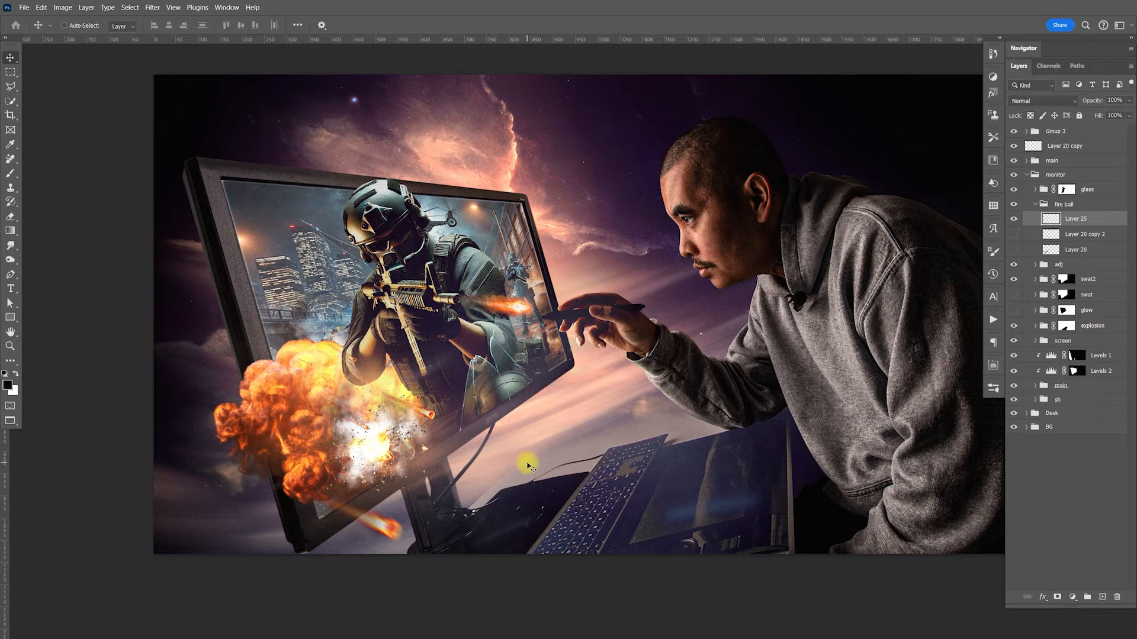
Switch to Bridge, preview the EX_WFB_LargeF...AF_HDpreview.png explosion image and open it in Photoshop
key("alt+Tab")
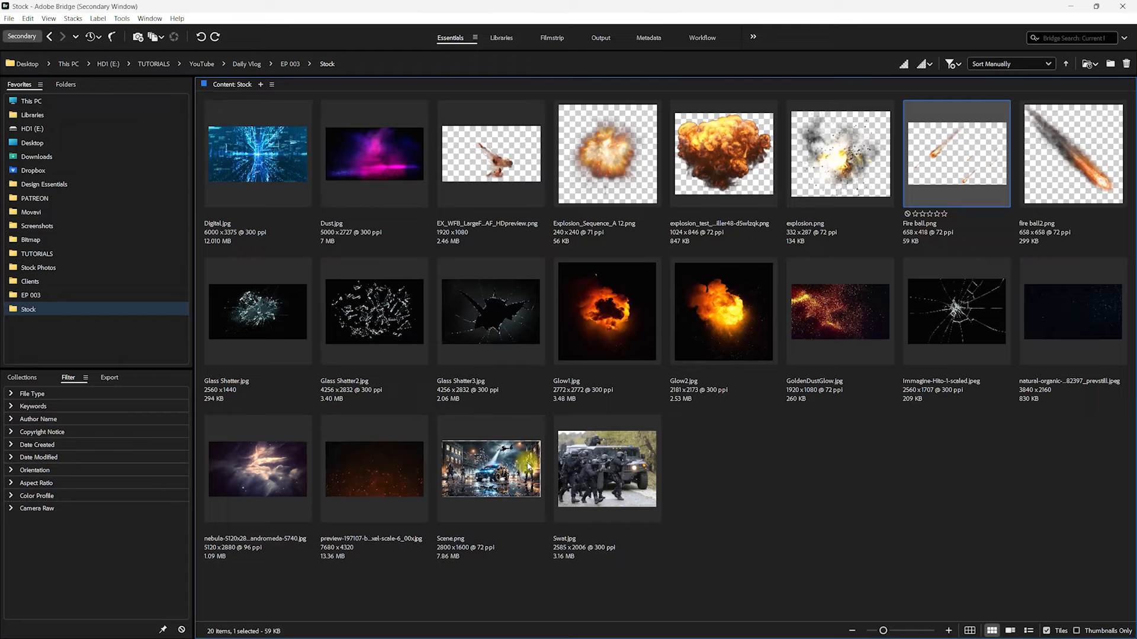
left_click(527, 161)
key("space")
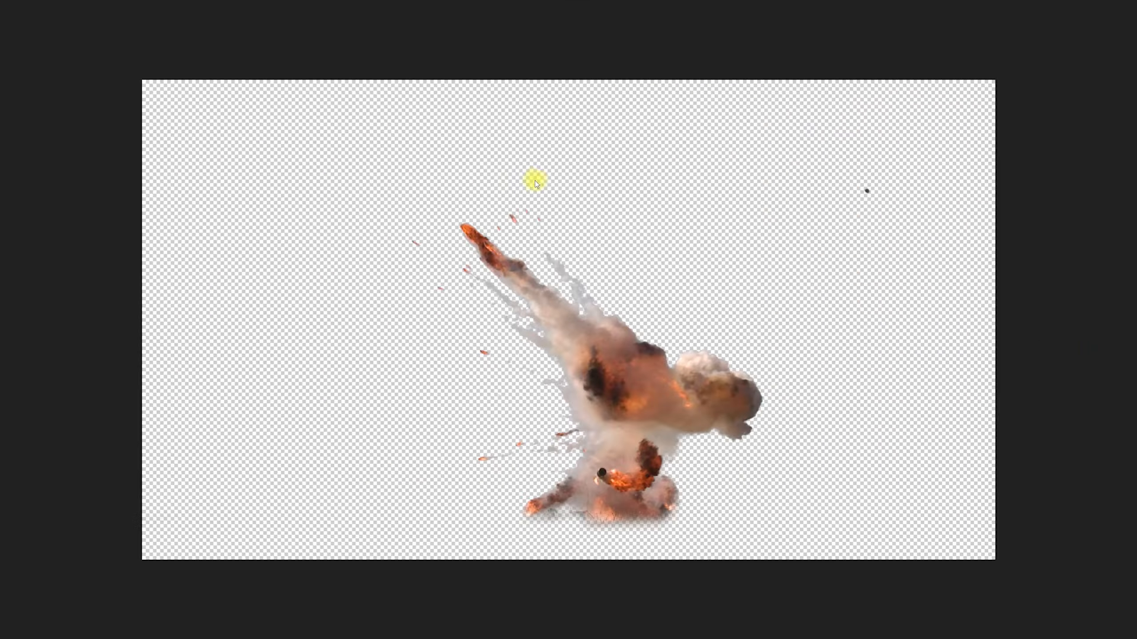
key("space")
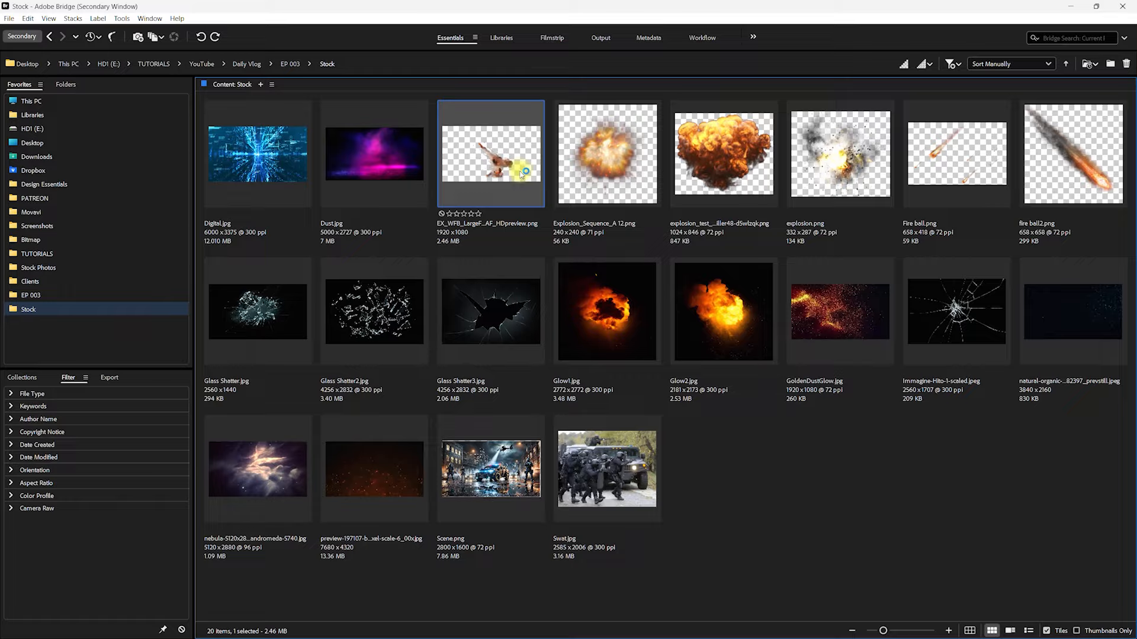
double_click(521, 172)
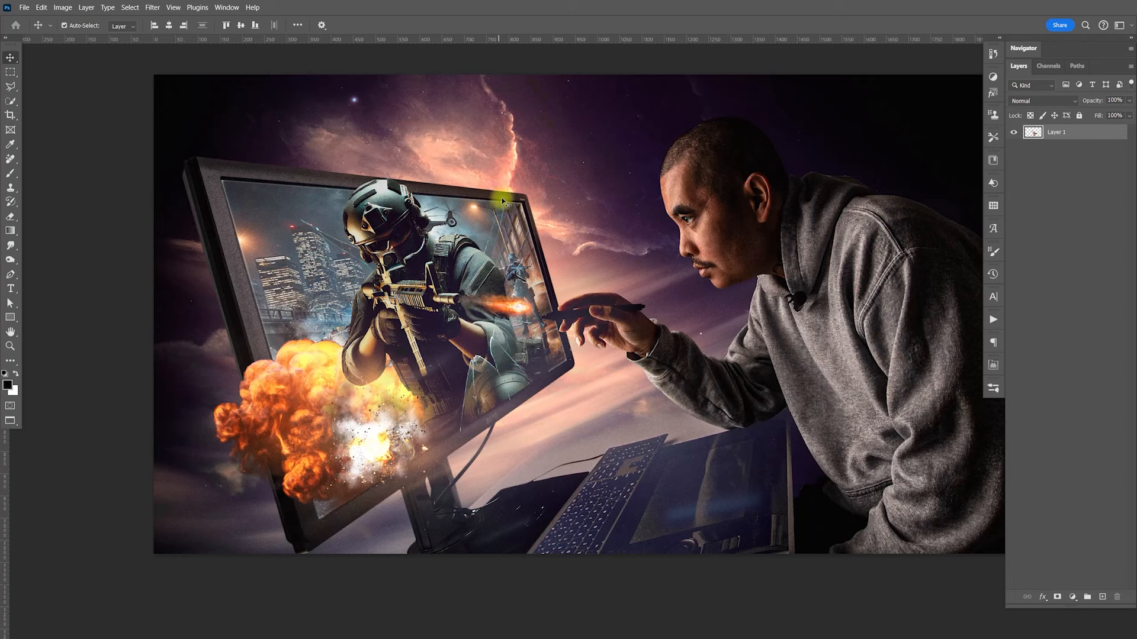
Paste the smoky explosion into the fire ball group and transform it over the existing explosion at the monitor's lower corner
key("ctrl+v")
left_click_drag(764, 373, 384, 407)
key("ctrl+t")
left_click_drag(533, 239, 330, 430)
left_click(1077, 224)
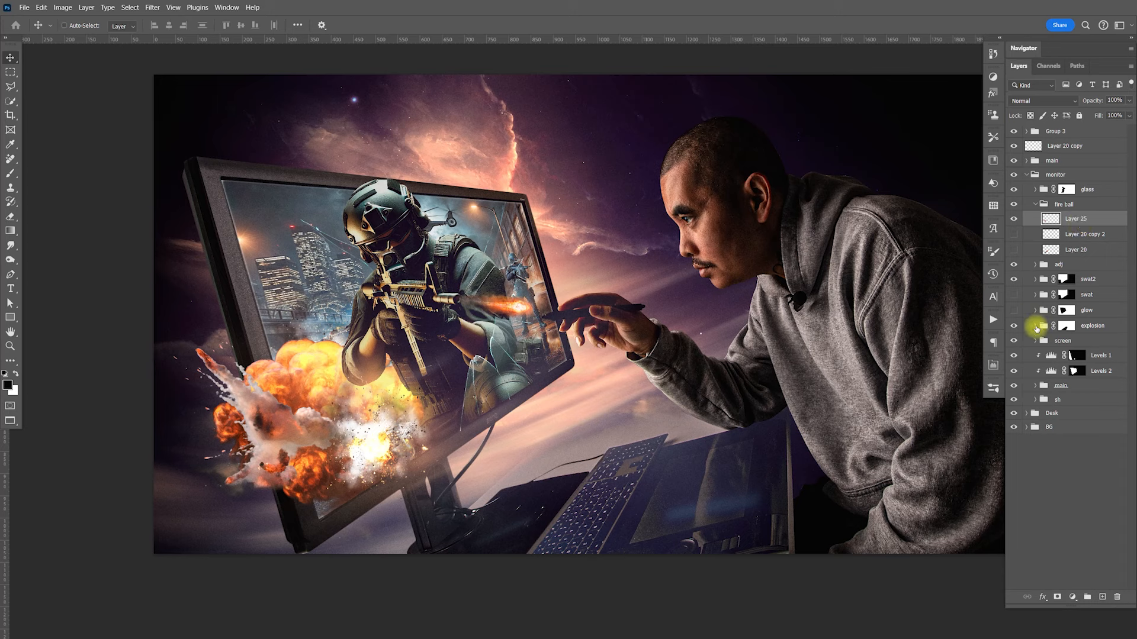
Move the smoky explosion layer to the bottom of the explosion group, then rotate and reposition it to burst outward beside the fireball
left_click(1036, 327)
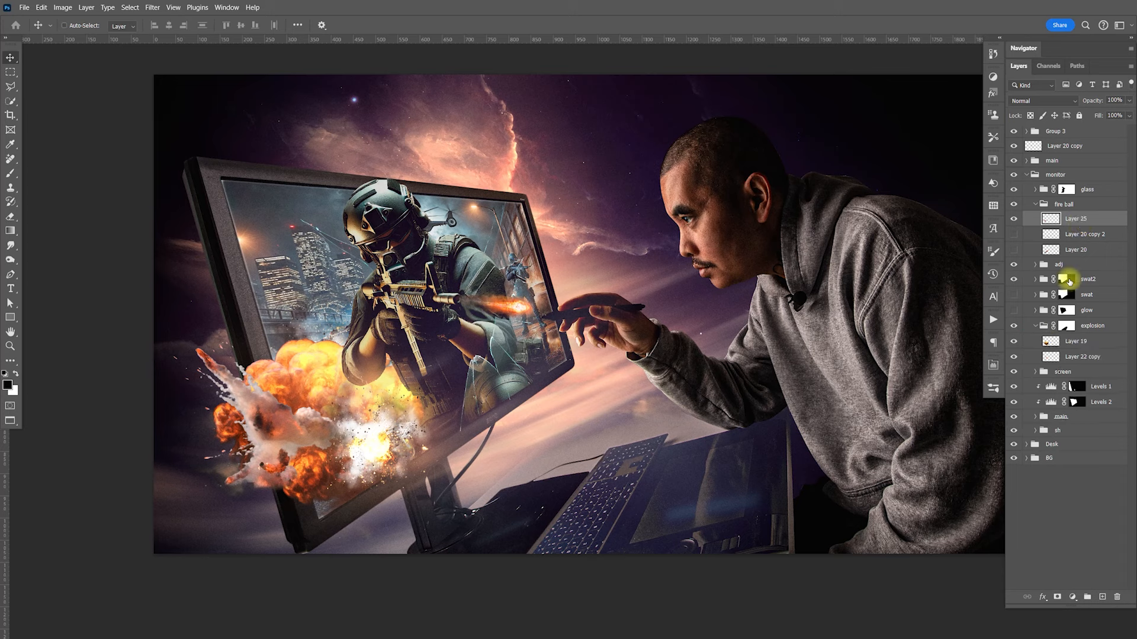
left_click_drag(1088, 222, 1091, 356)
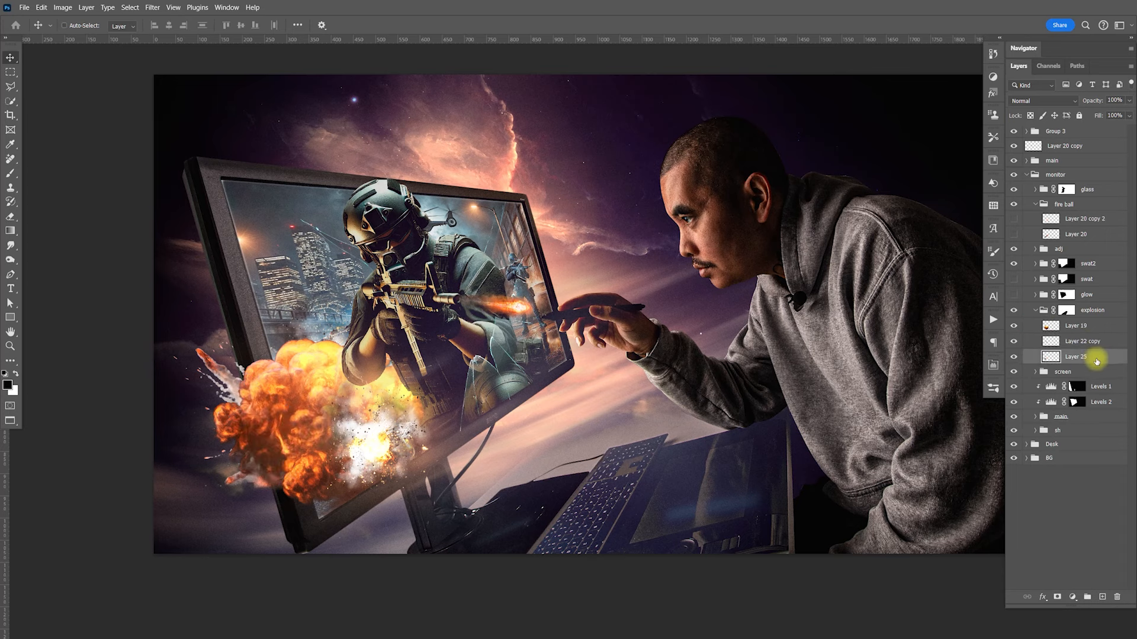
left_click_drag(386, 468, 391, 403)
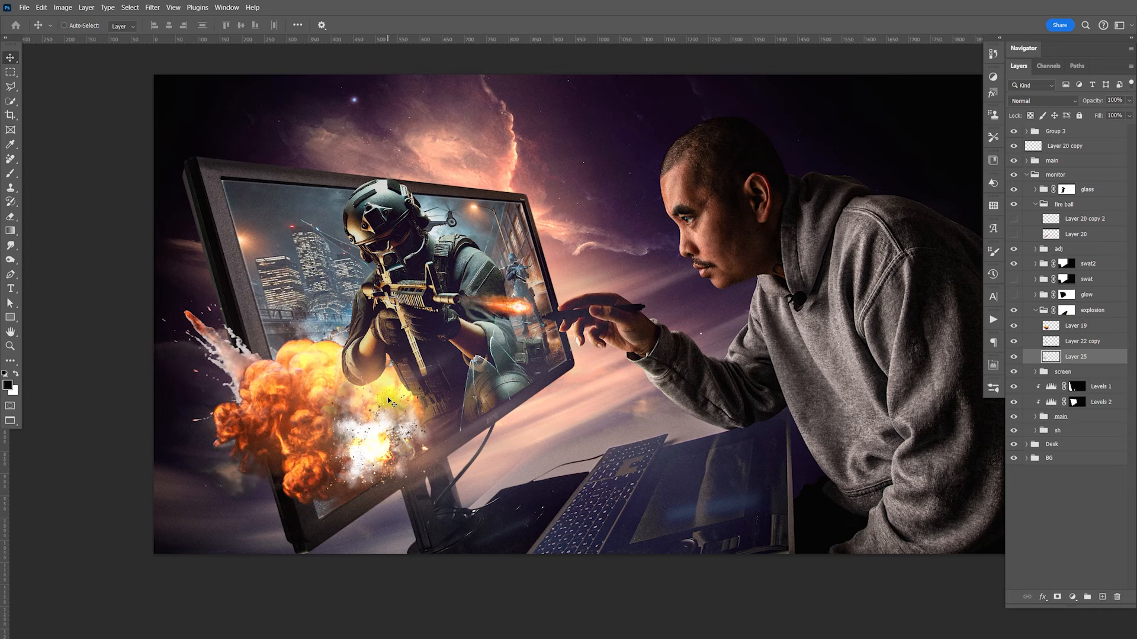
key("ctrl+t")
left_click_drag(454, 297, 378, 257)
mouse_move(380, 406)
left_mouse_down()
mouse_move(340, 412)
mouse_move(363, 400)
left_mouse_up()
key("Return")
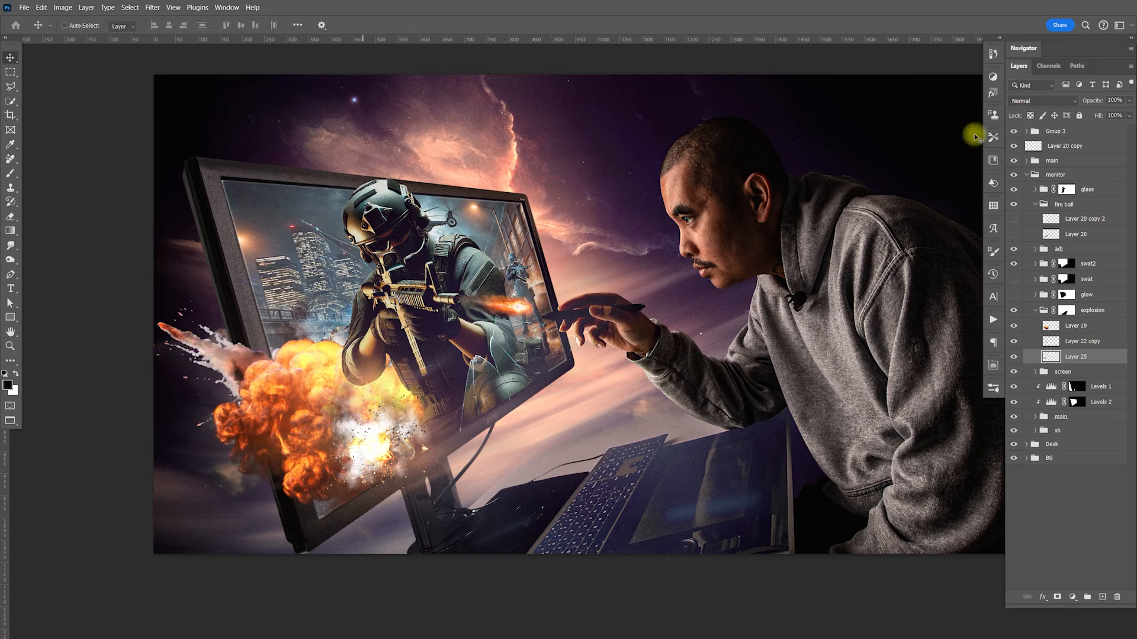
Try the Lighten and Screen blend modes on the smoky explosion layer, and return it to Normal
left_click(1052, 103)
left_click(1035, 210)
left_click(1034, 102)
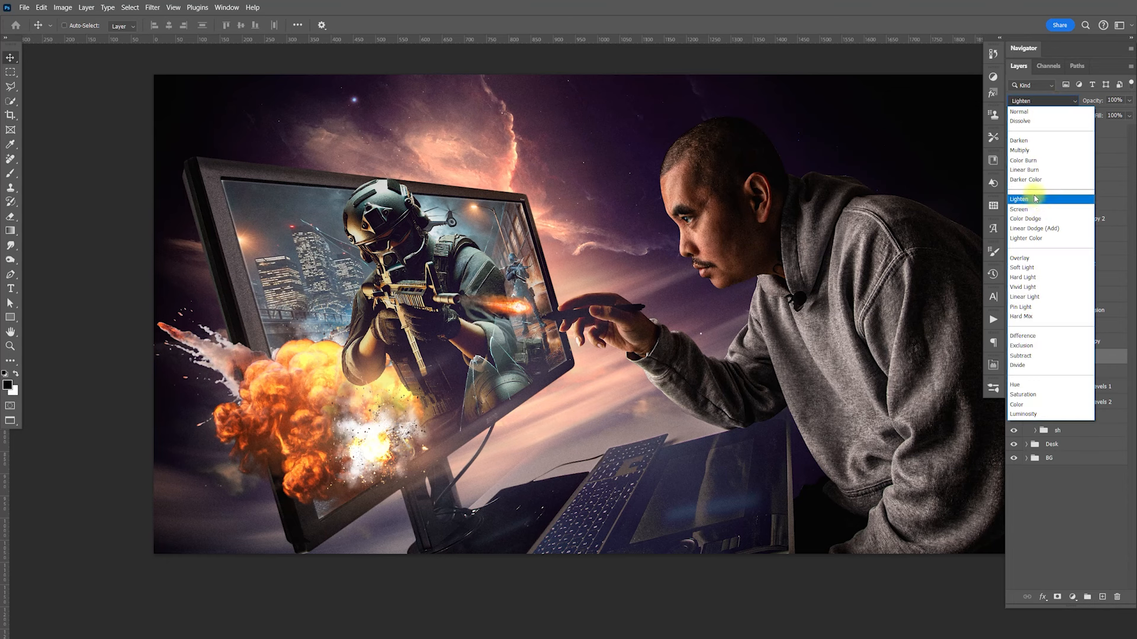
left_click(1035, 209)
mouse_move(367, 432)
left_mouse_down()
mouse_move(358, 406)
mouse_move(381, 439)
left_mouse_up()
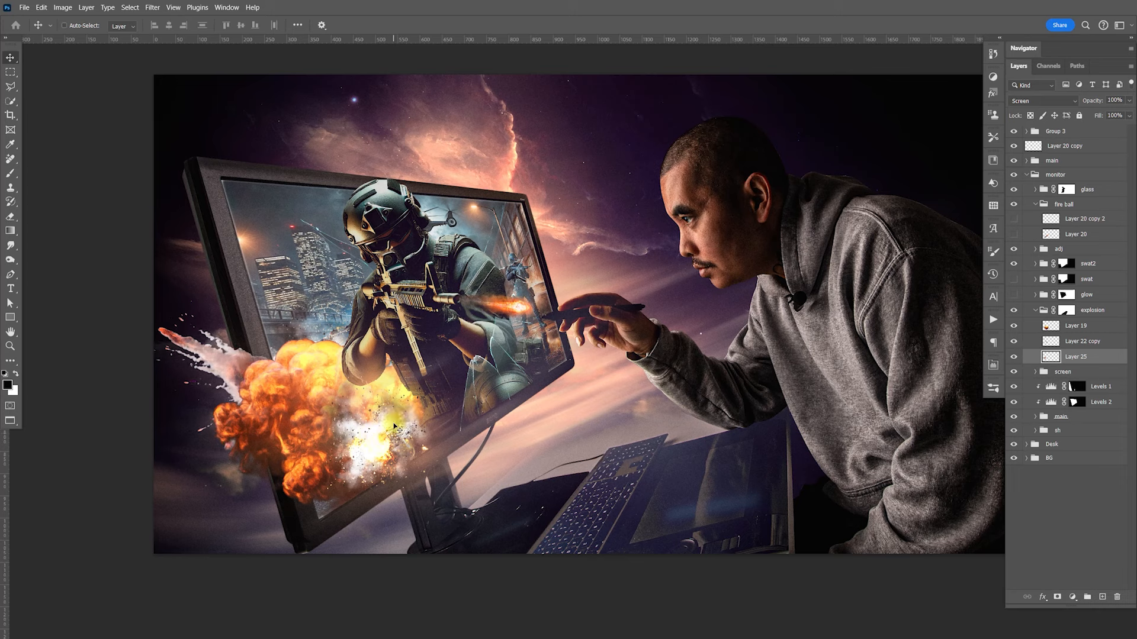
left_click(1037, 101)
left_click(1030, 108)
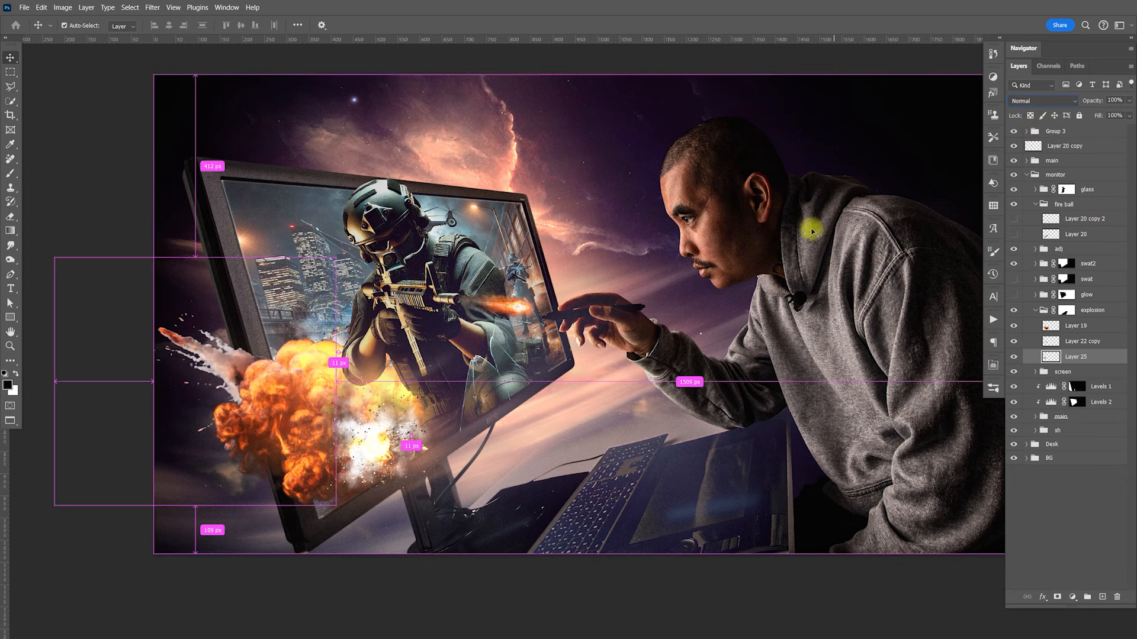
Try colorizing the smoky explosion with Hue/Saturation at hue 29 and saturation 67, and undo the adjustment
key("ctrl+u")
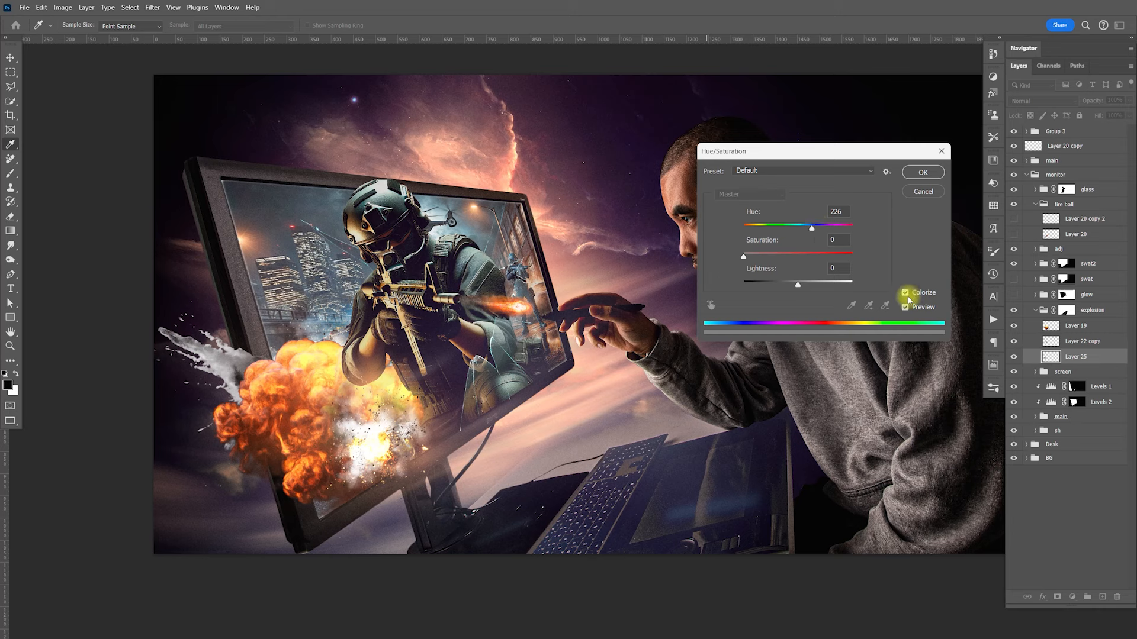
left_click_drag(785, 261, 751, 240)
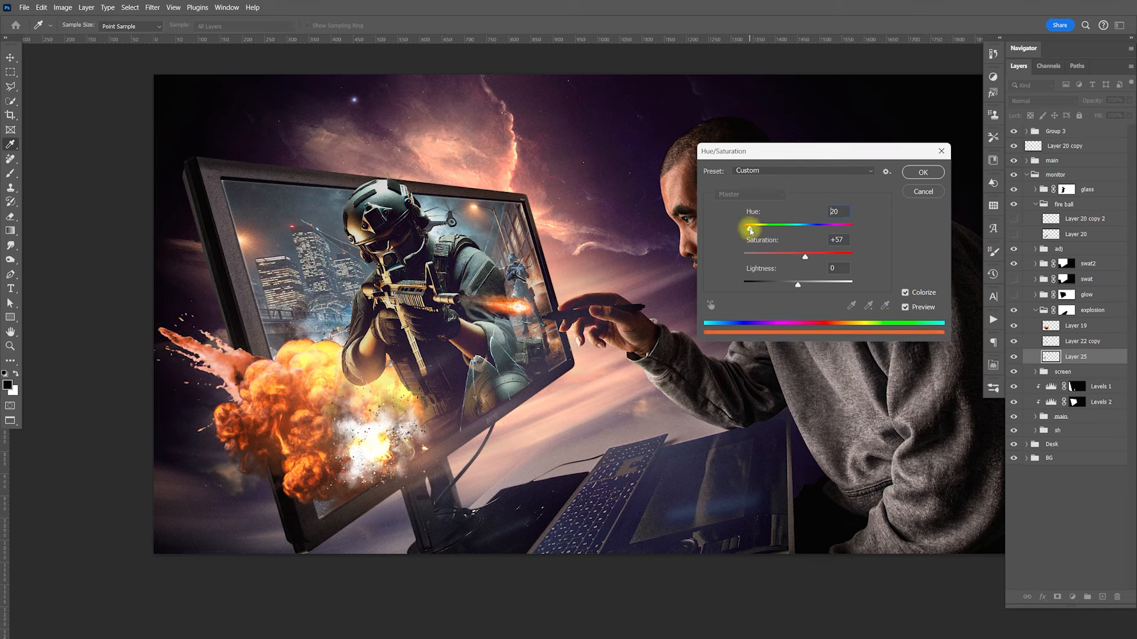
left_click(805, 259)
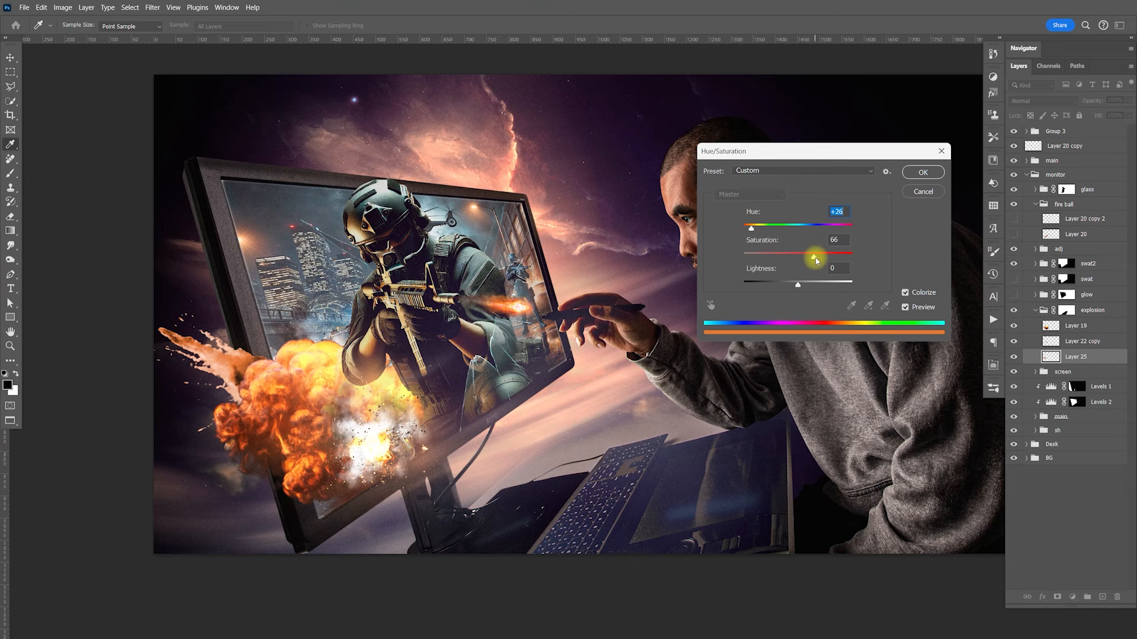
left_click_drag(818, 259, 817, 258)
left_click_drag(752, 227, 757, 229)
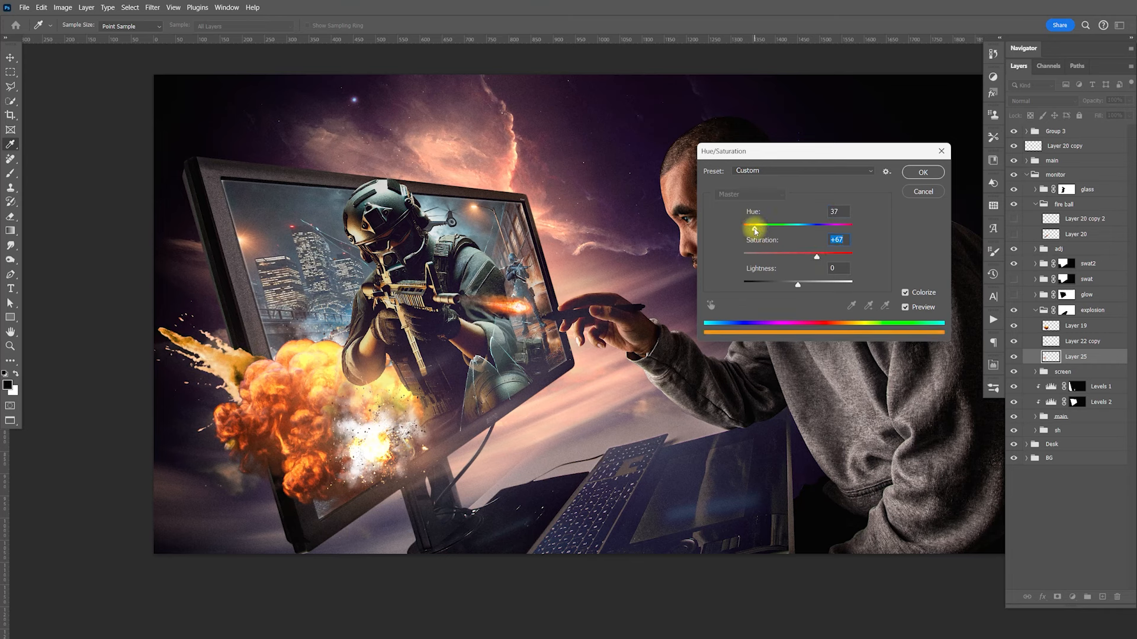
left_click_drag(754, 232, 755, 238)
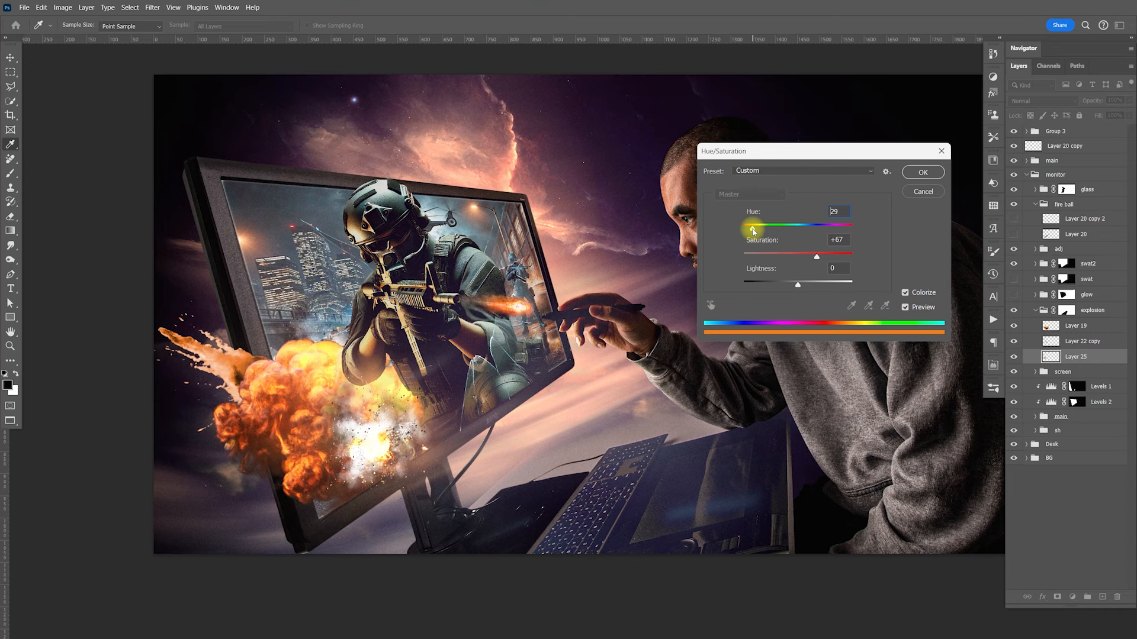
left_click(921, 172)
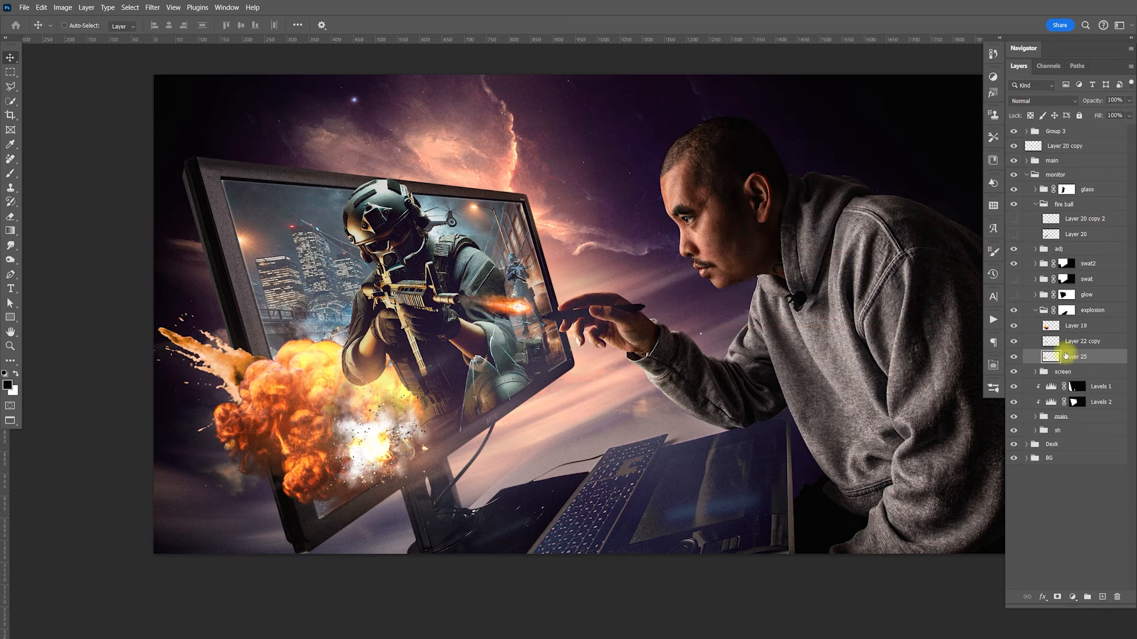
key("ctrl+z")
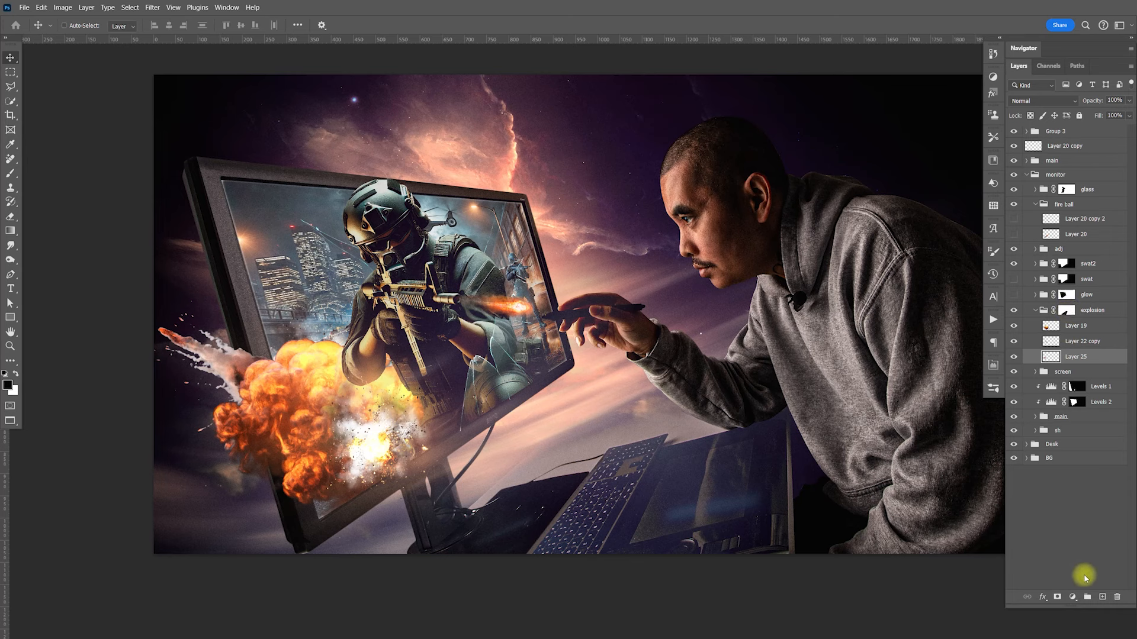
Add a layer above the smoky explosion, fill it with orange sampled from the fireball and clip it to the smoke
left_click(1098, 598)
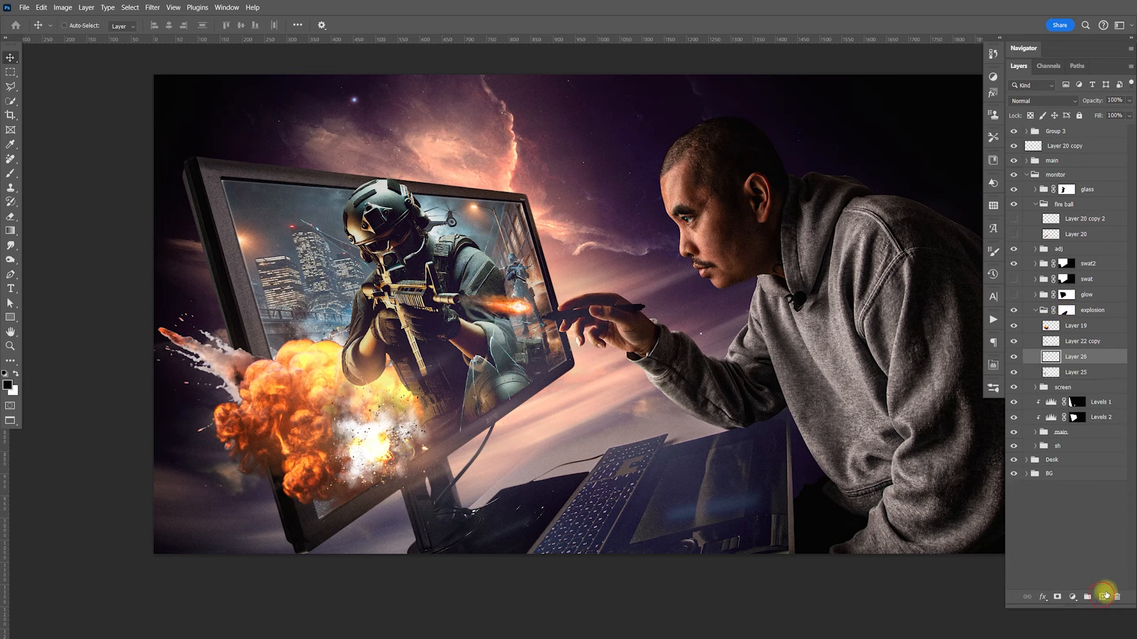
left_click(9, 383)
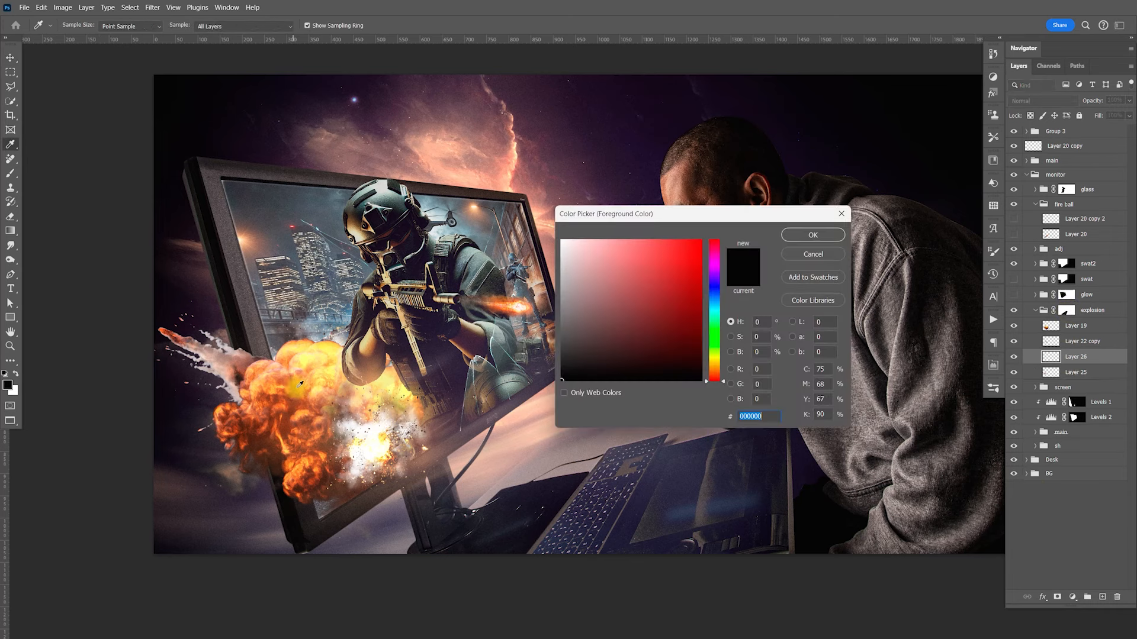
mouse_move(305, 361)
left_mouse_down()
mouse_move(293, 379)
mouse_move(301, 367)
left_mouse_up()
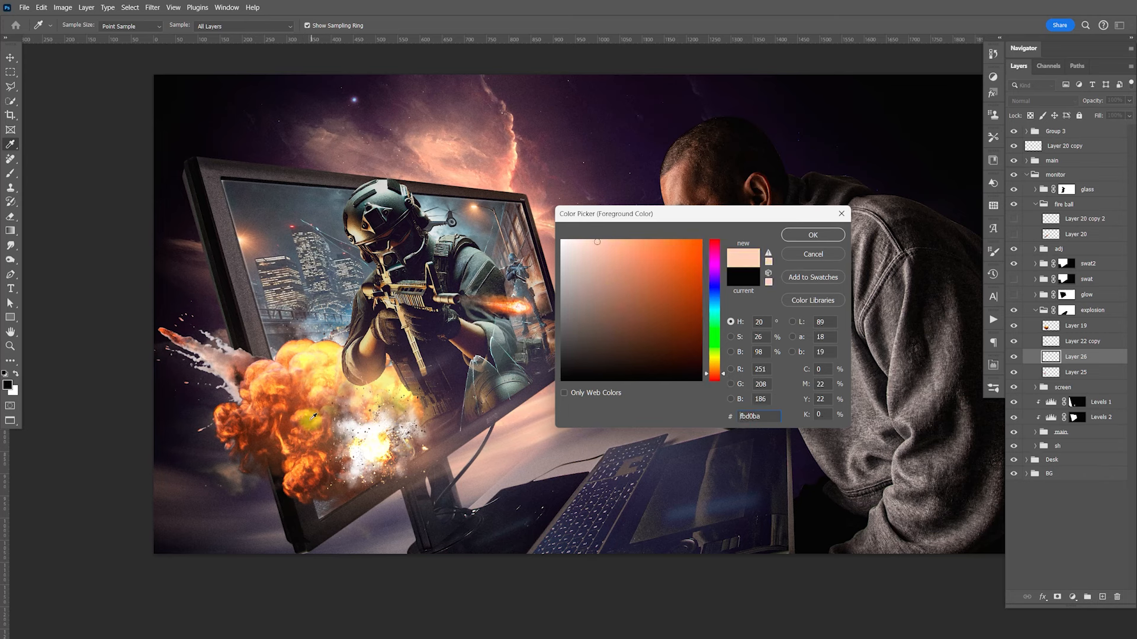
left_click(814, 235)
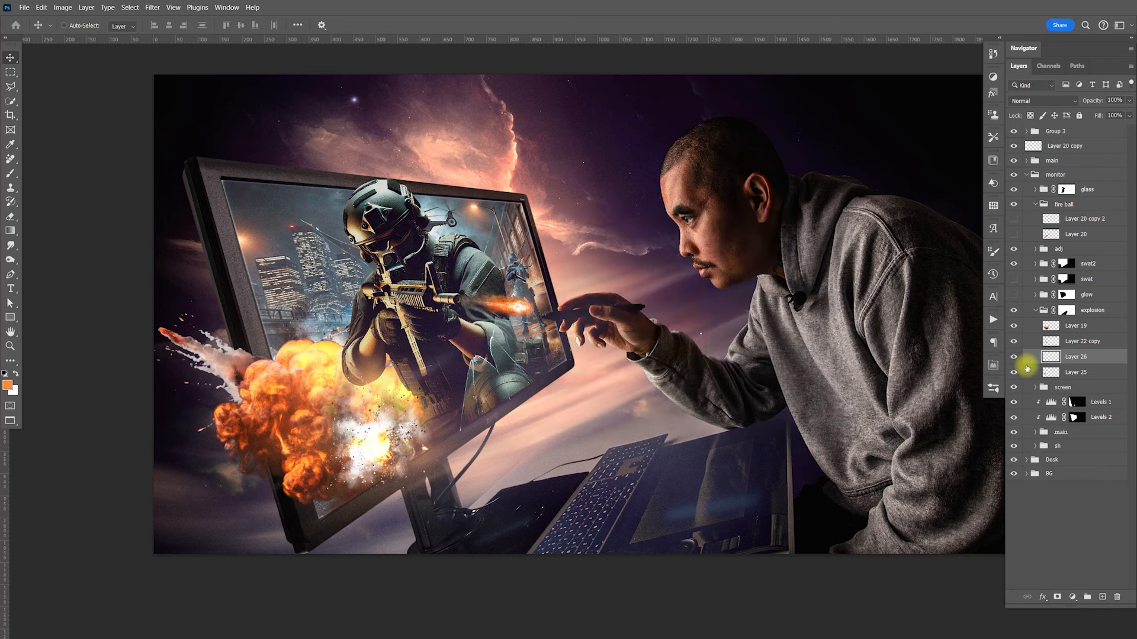
key("alt+BackSpace")
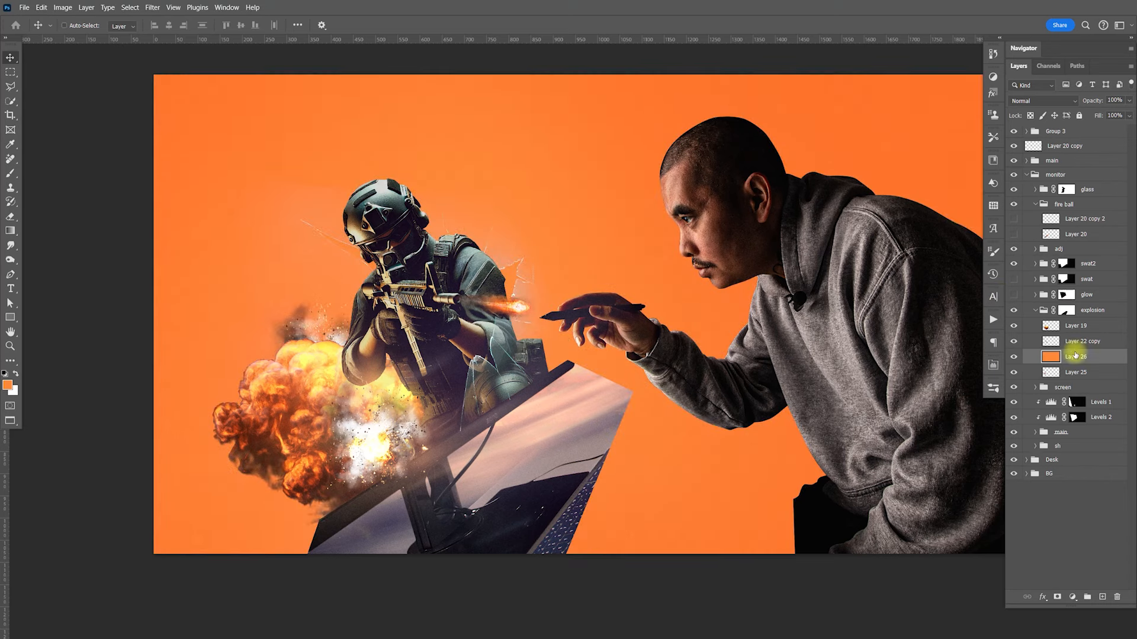
left_click(1014, 326)
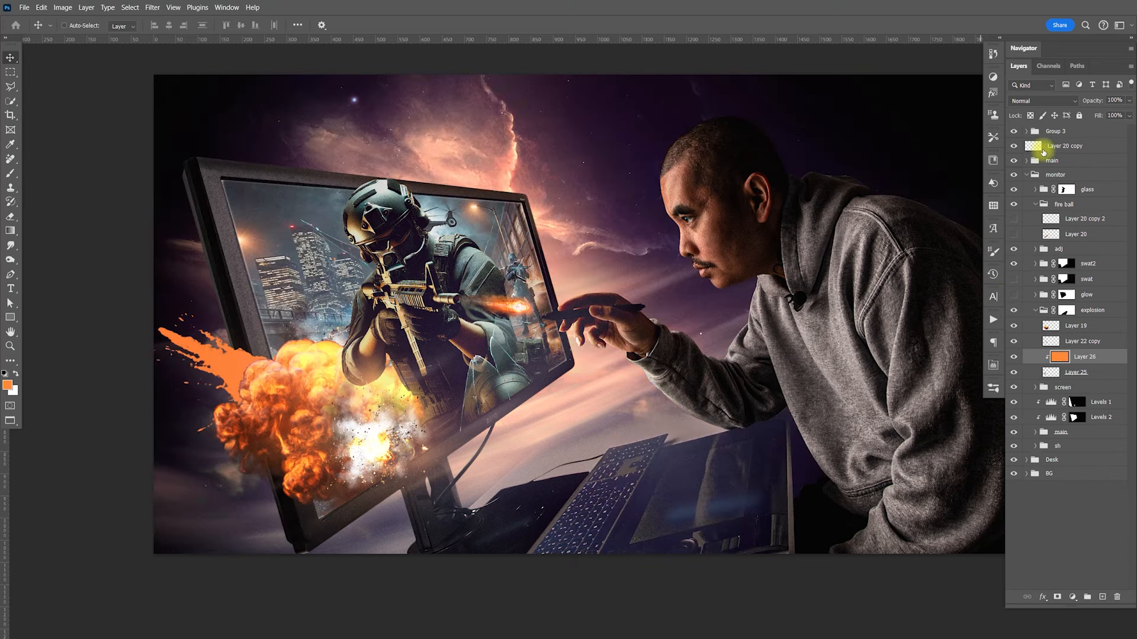
Set the orange layer to Multiply and split its Blend If underlying-layer sliders to 0/207 and 155/255
left_click(1043, 102)
left_click(1042, 150)
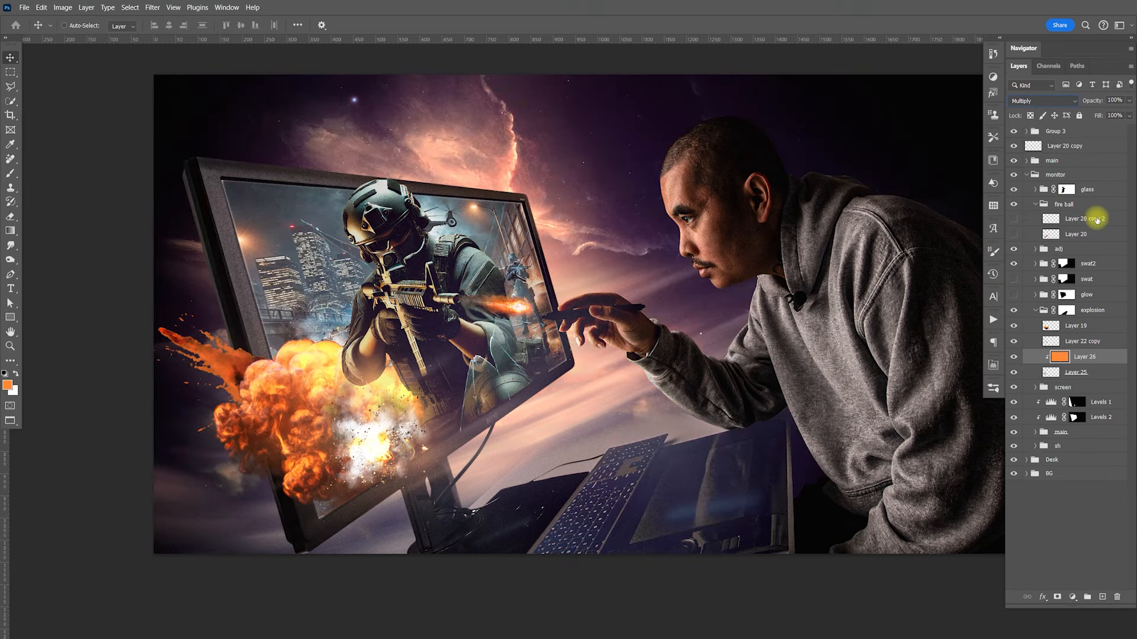
double_click(1113, 370)
left_click_drag(794, 372, 890, 375)
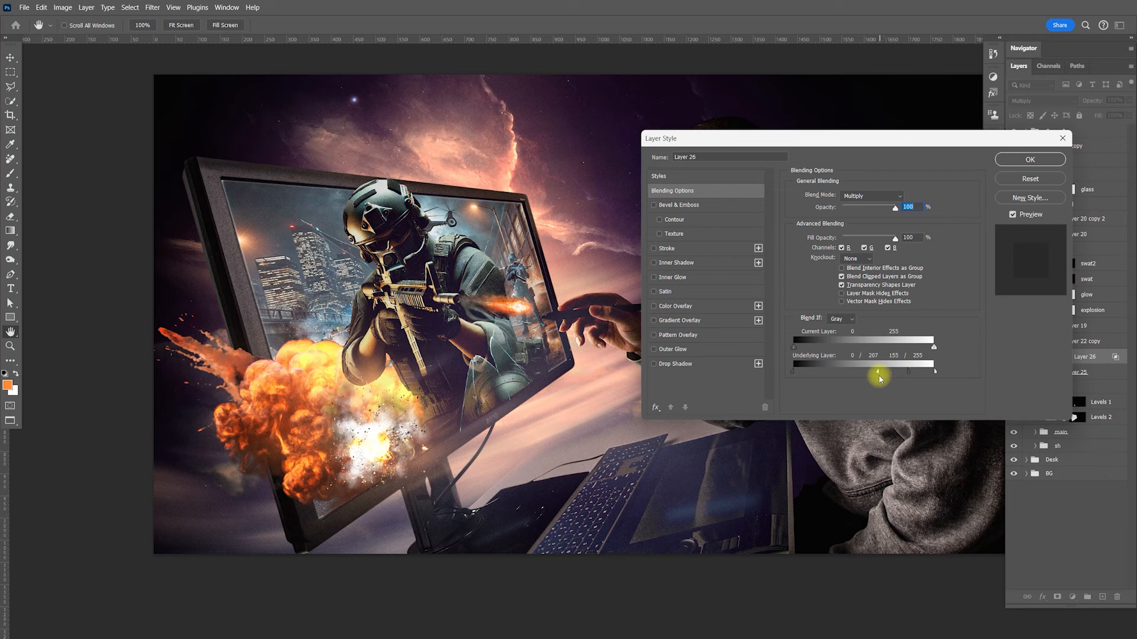
left_click(1029, 160)
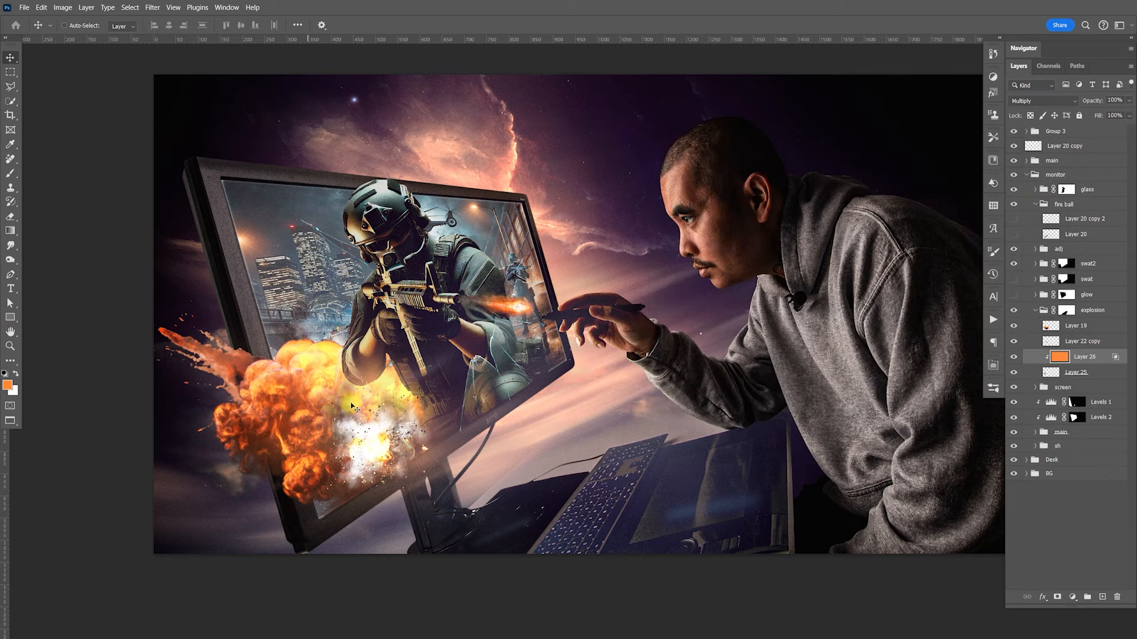
Select the smoky explosion layer and move it slightly right toward the fireball
left_click(1062, 374)
mouse_move(456, 441)
left_mouse_down()
mouse_move(435, 409)
mouse_move(461, 450)
left_mouse_up()
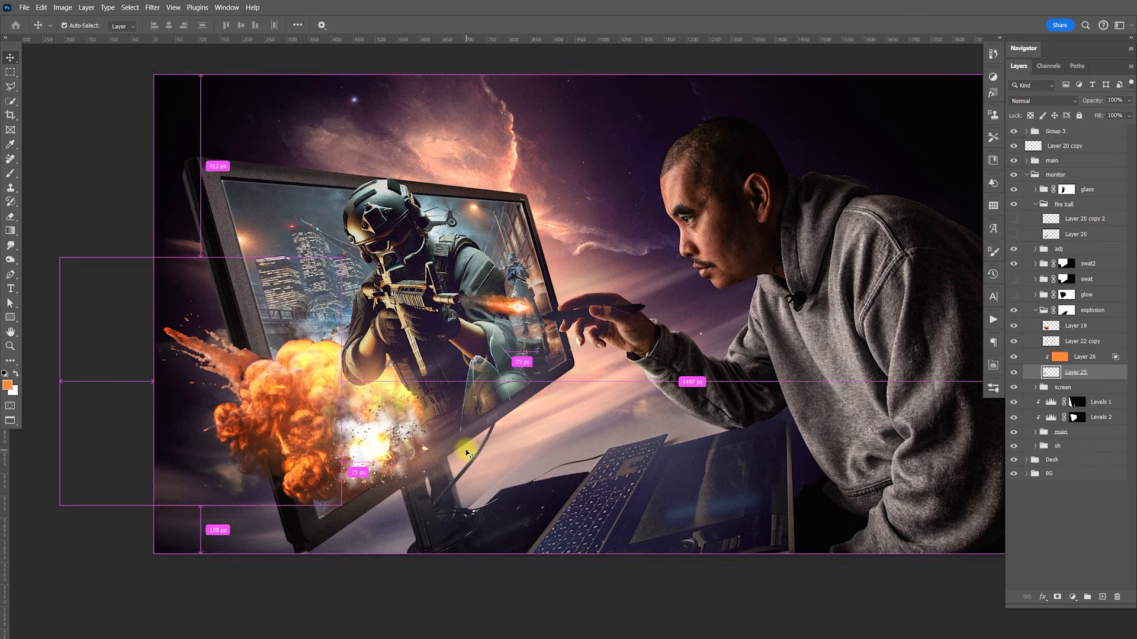
key("s")
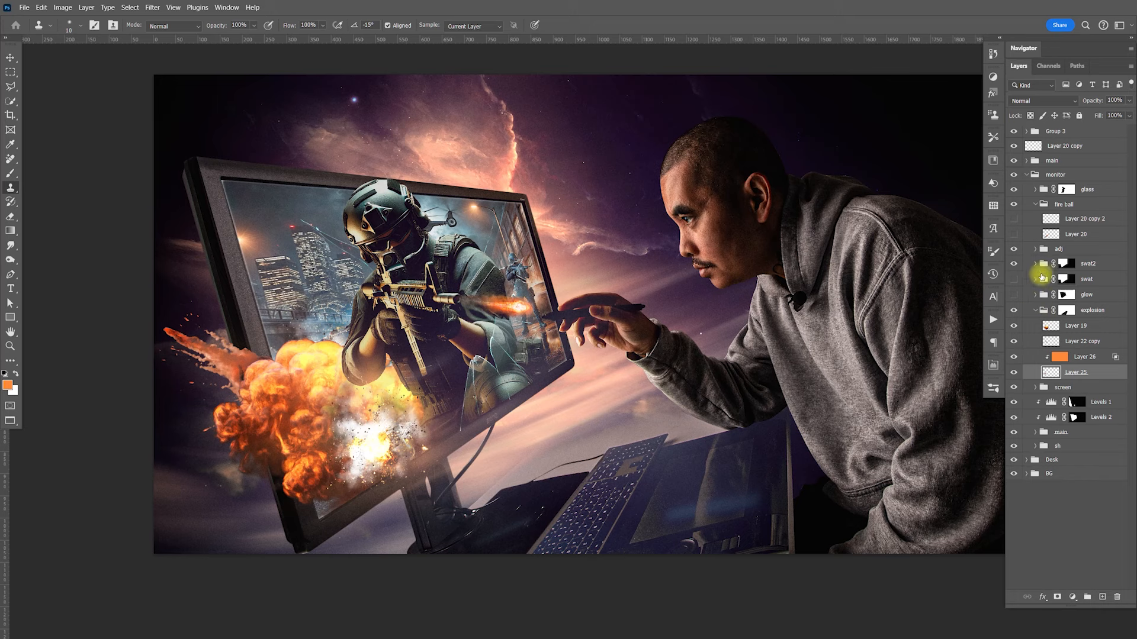
Collapse the explosion group and add a new layer above the main subgroup inside the swat2 group
left_click(1035, 310)
left_click(1035, 264)
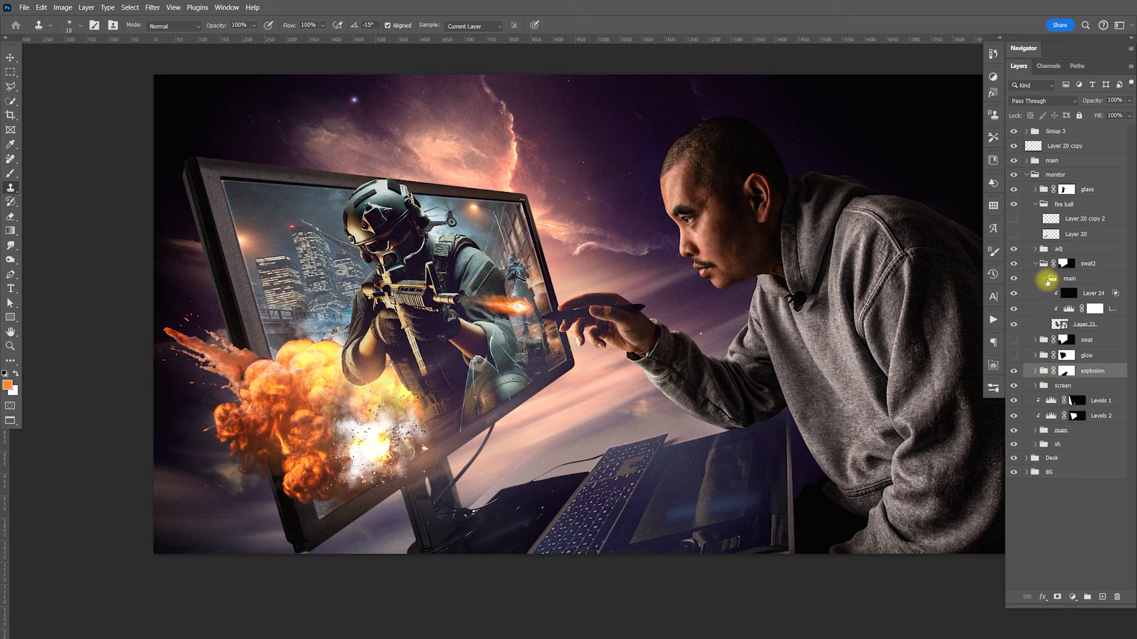
left_click(1046, 280)
left_click(1067, 278)
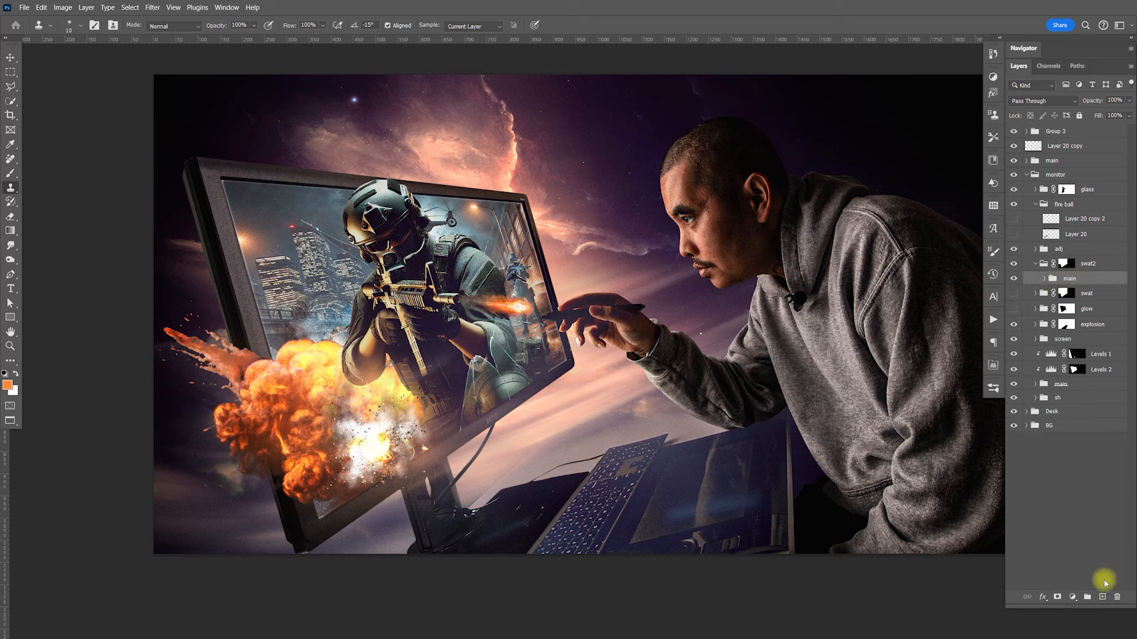
left_click(1101, 597)
Move Layer 24 and the Levels adjustment out of swat2's main subgroup, and clip them and the new layer to that subgroup
left_click(1044, 294)
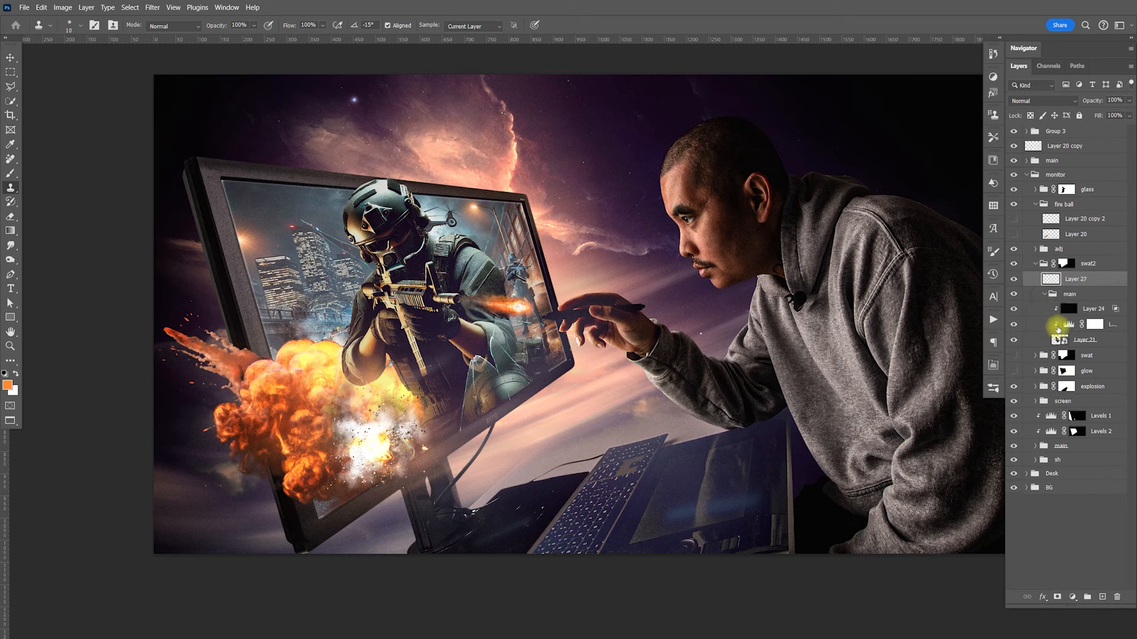
left_click(1089, 309)
left_click(1093, 325, "shift")
left_click(1095, 324)
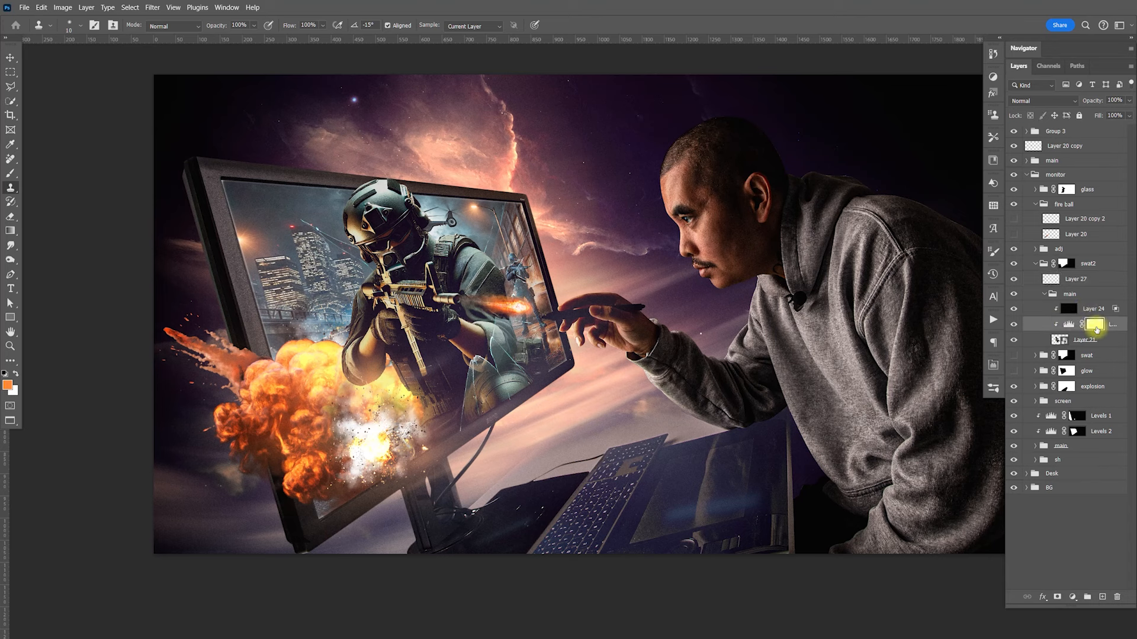
left_click(1080, 314, "shift")
left_click_drag(1080, 314, 1085, 290)
key("ctrl+alt+g")
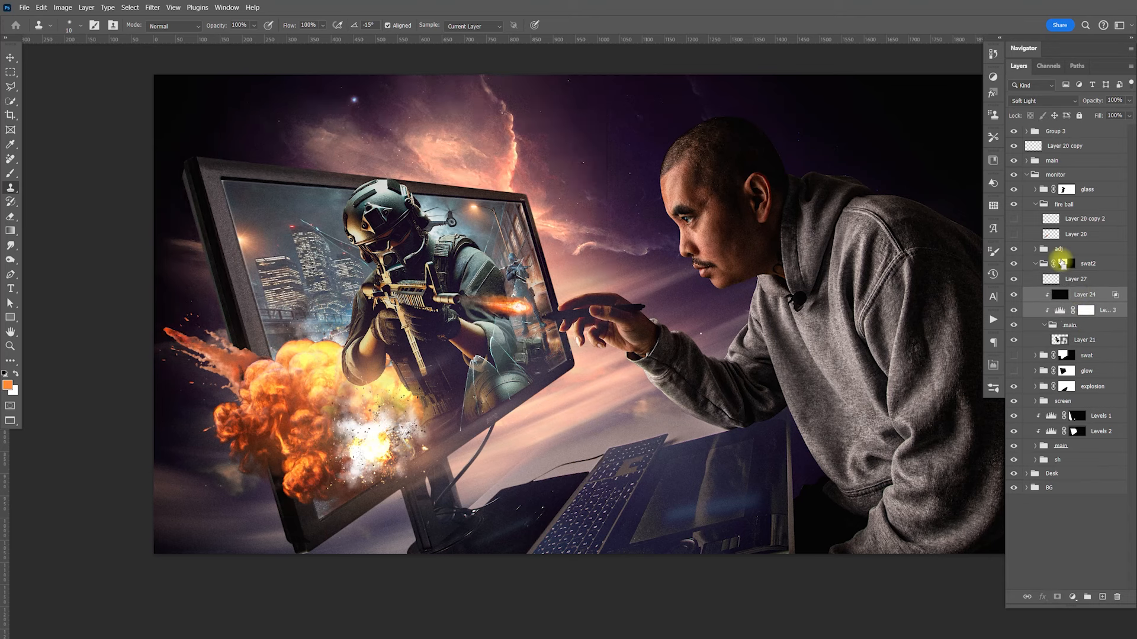
left_click(1073, 282)
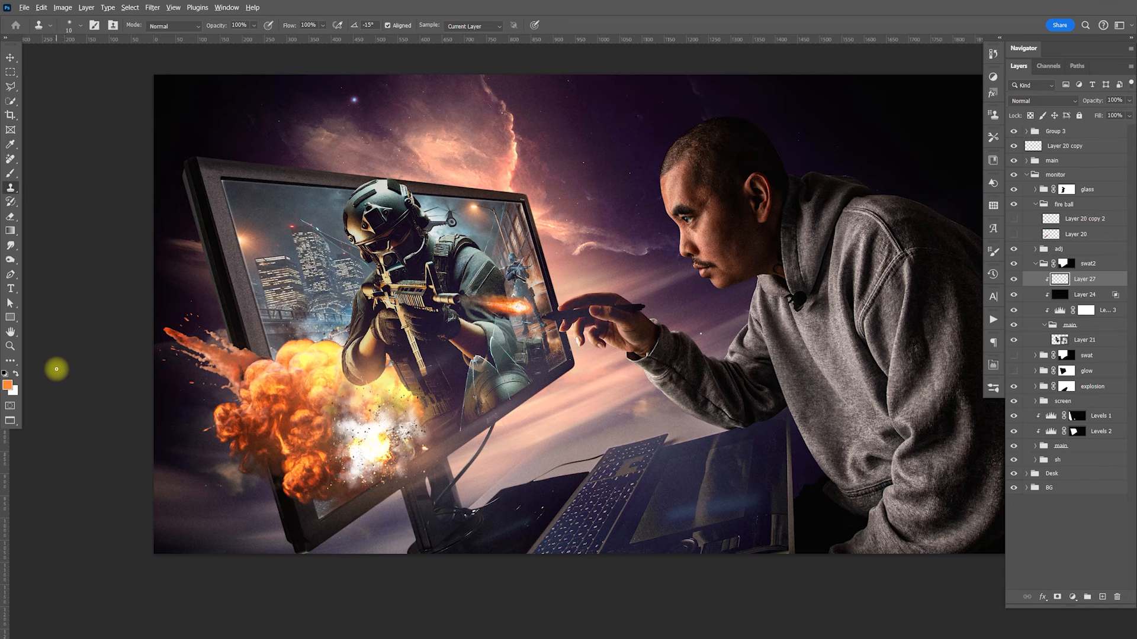
Fill Layer 27 with the orange foreground color and add a layer mask from the soldier's outline in Layer 21
key("alt+BackSpace")
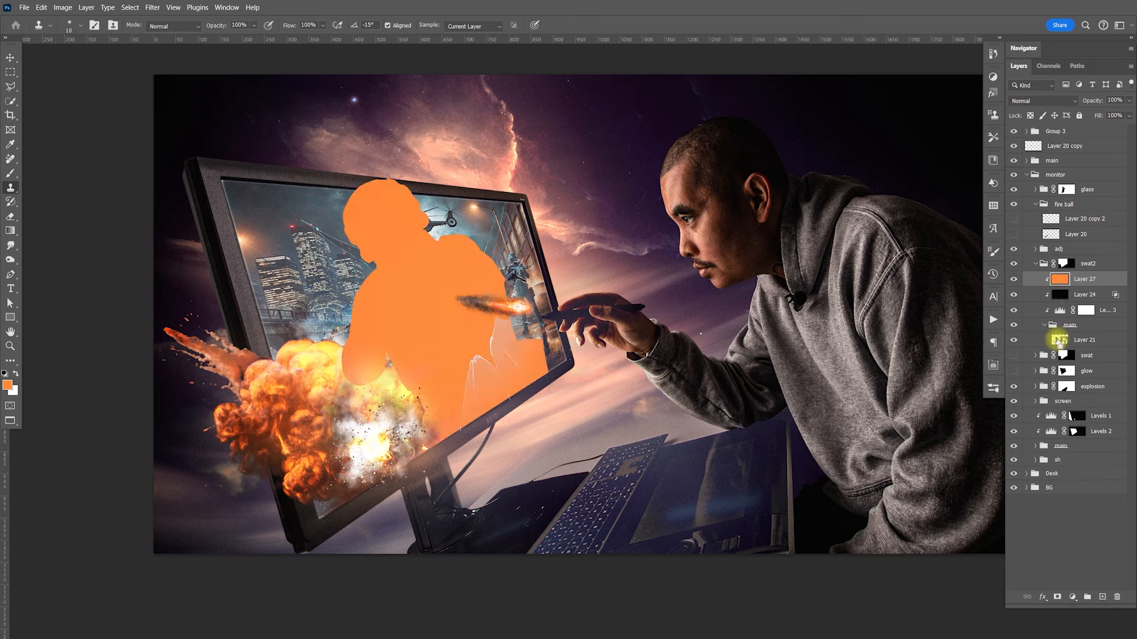
left_click(1057, 341, "ctrl")
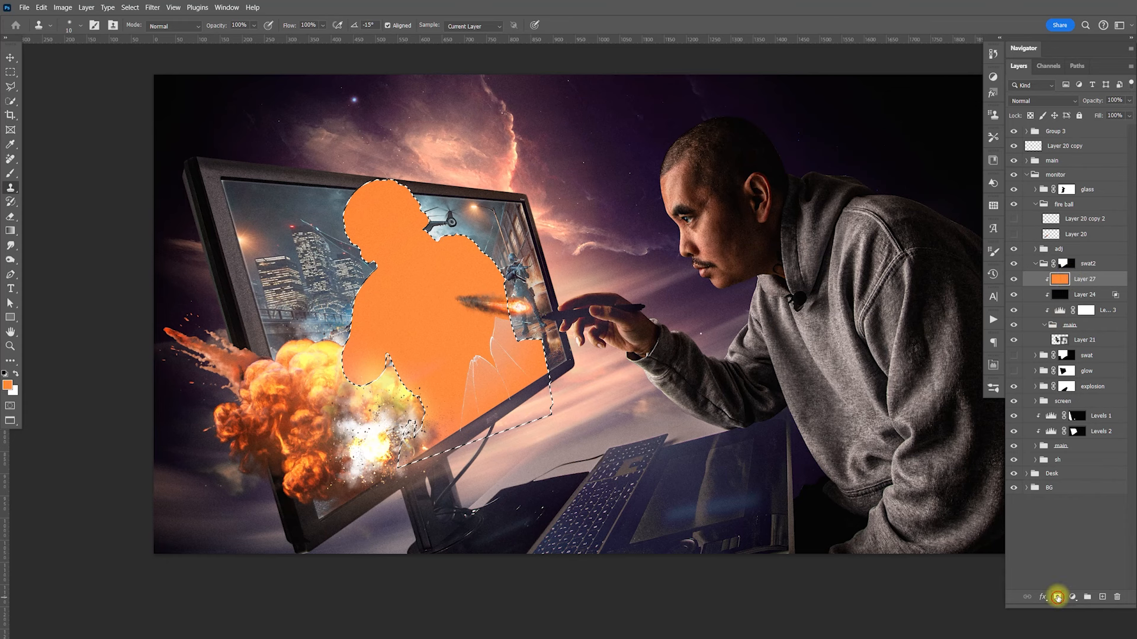
left_click(1057, 596)
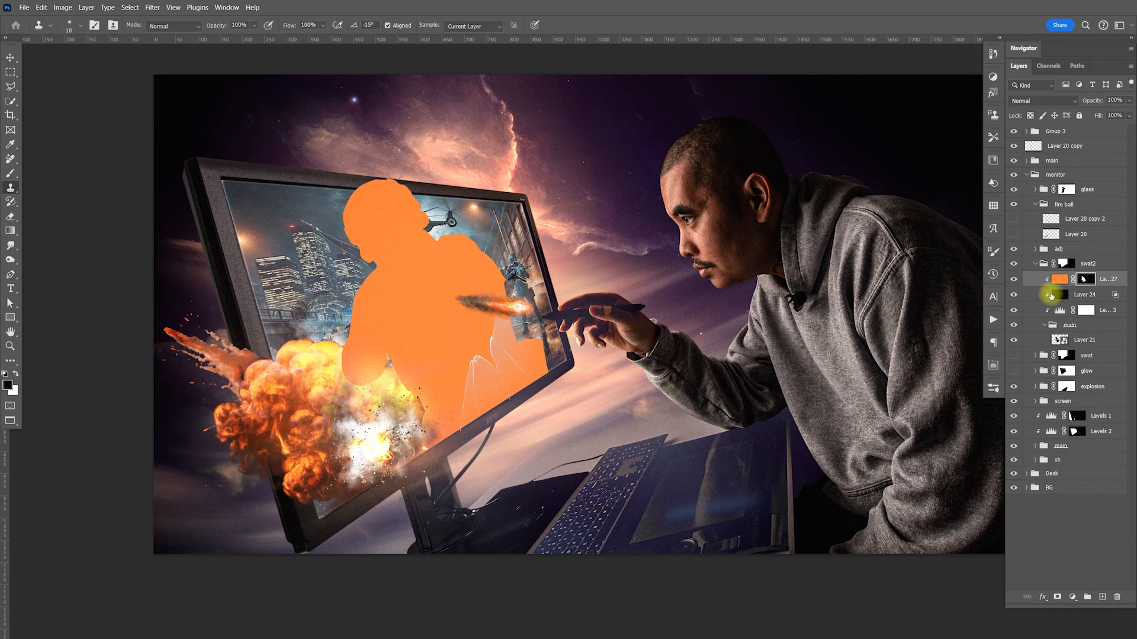
Invert Layer 27's mask and feather it to 10.0 px so the orange forms a soft rim around the soldier
left_click(993, 367)
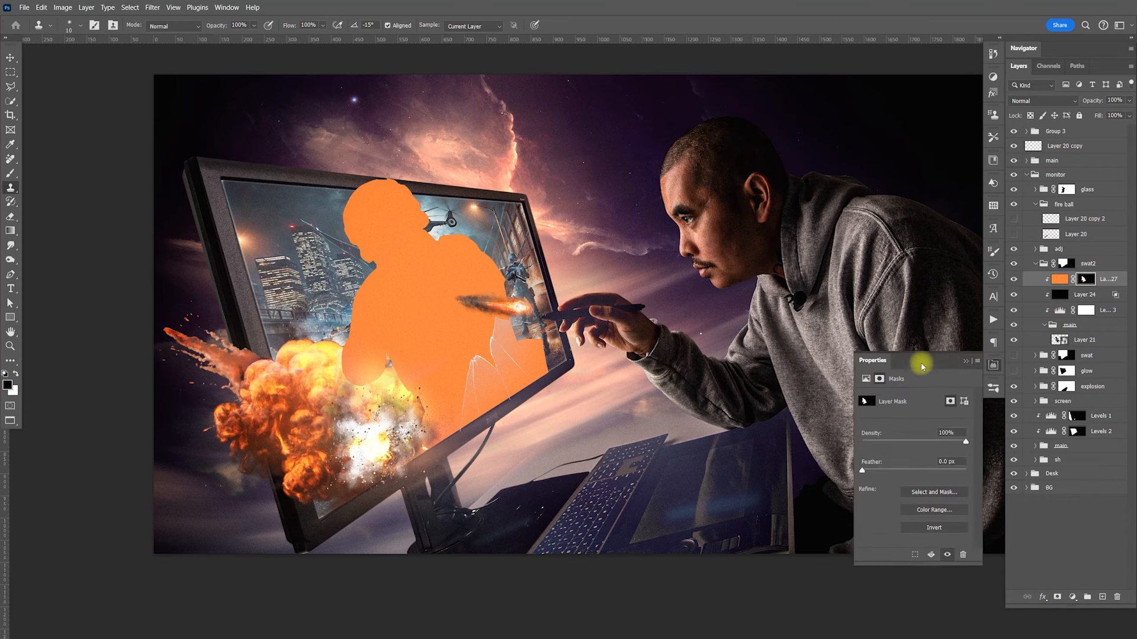
left_click(227, 8)
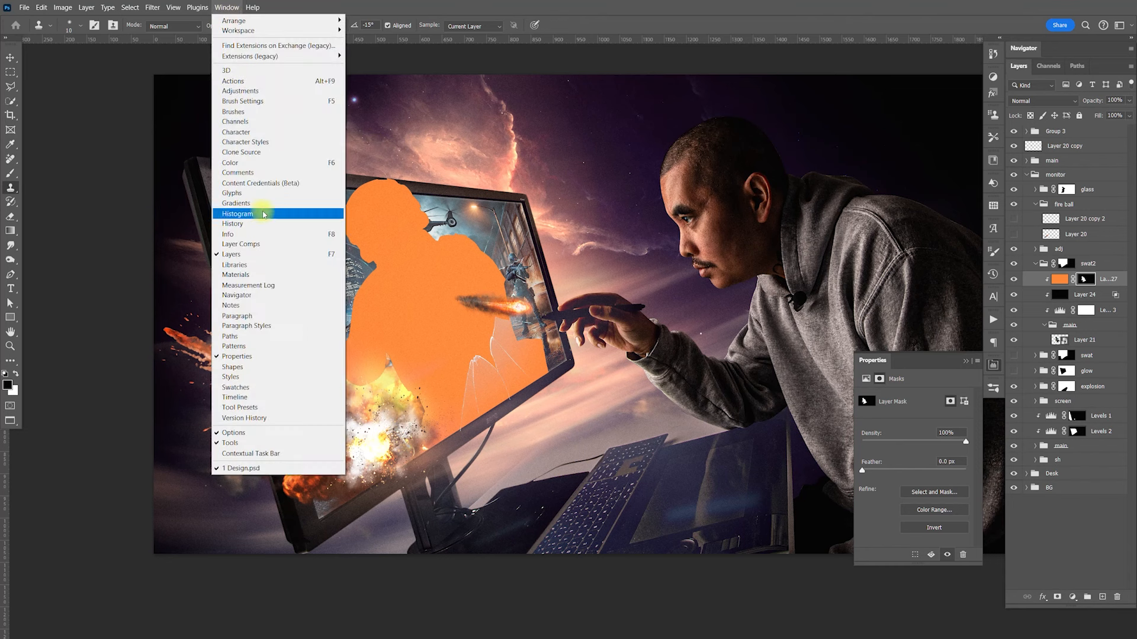
left_click(226, 5)
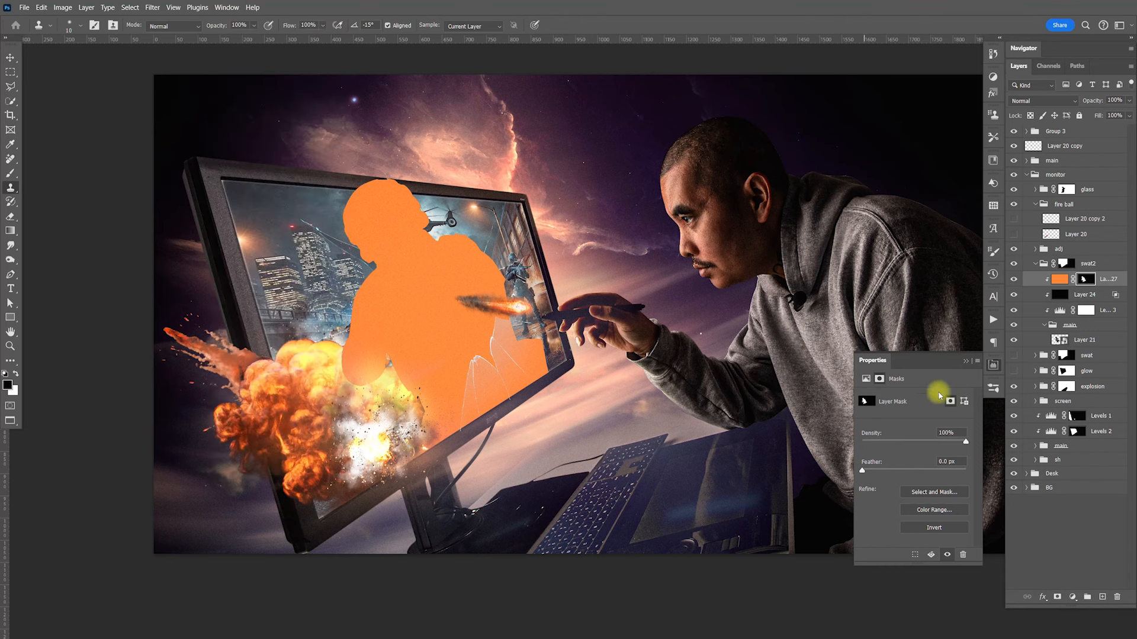
left_click(942, 527)
left_click_drag(862, 471, 896, 471)
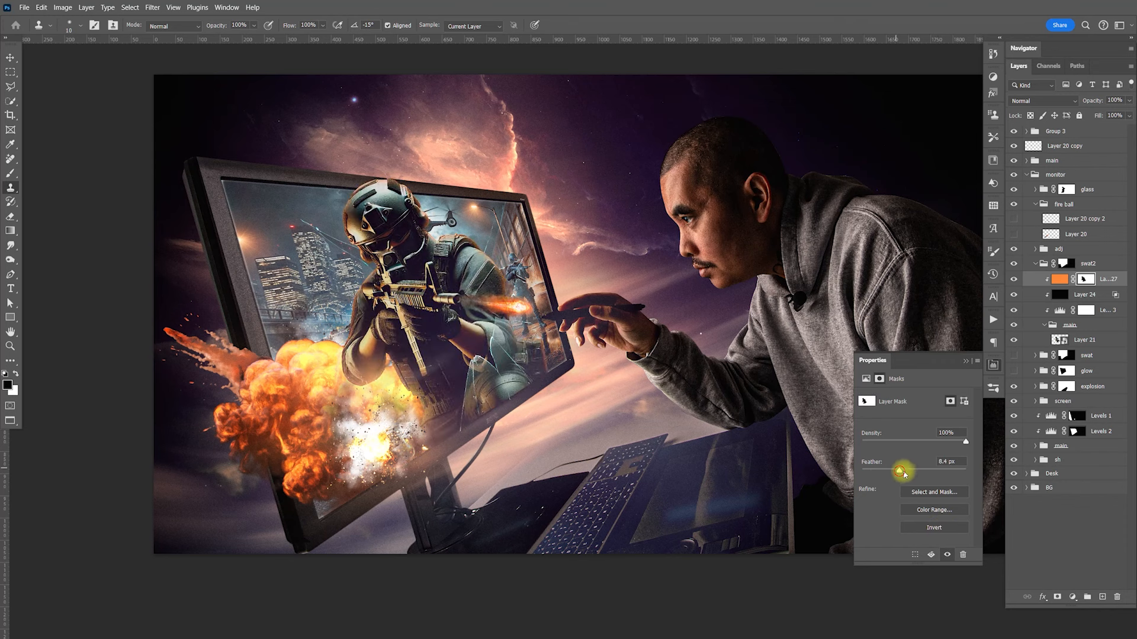
left_click_drag(896, 471, 908, 471)
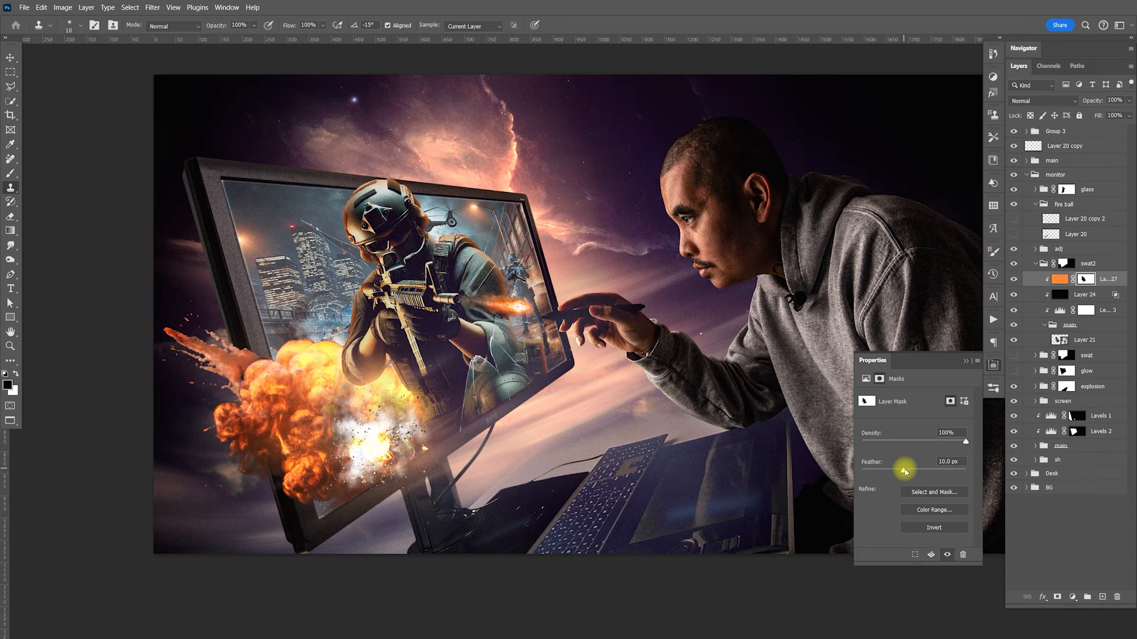
left_click(993, 365)
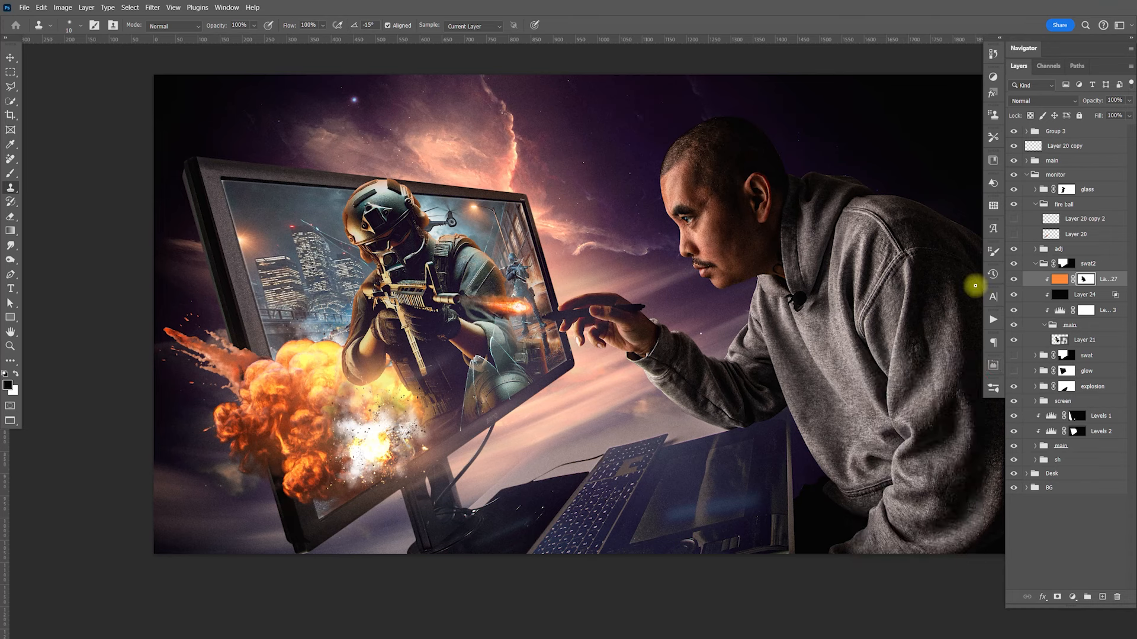
With a soft 400 px black brush on Layer 27's mask, paint away the orange rim on the soldier's head and shoulder, and compare before and after
key("b")
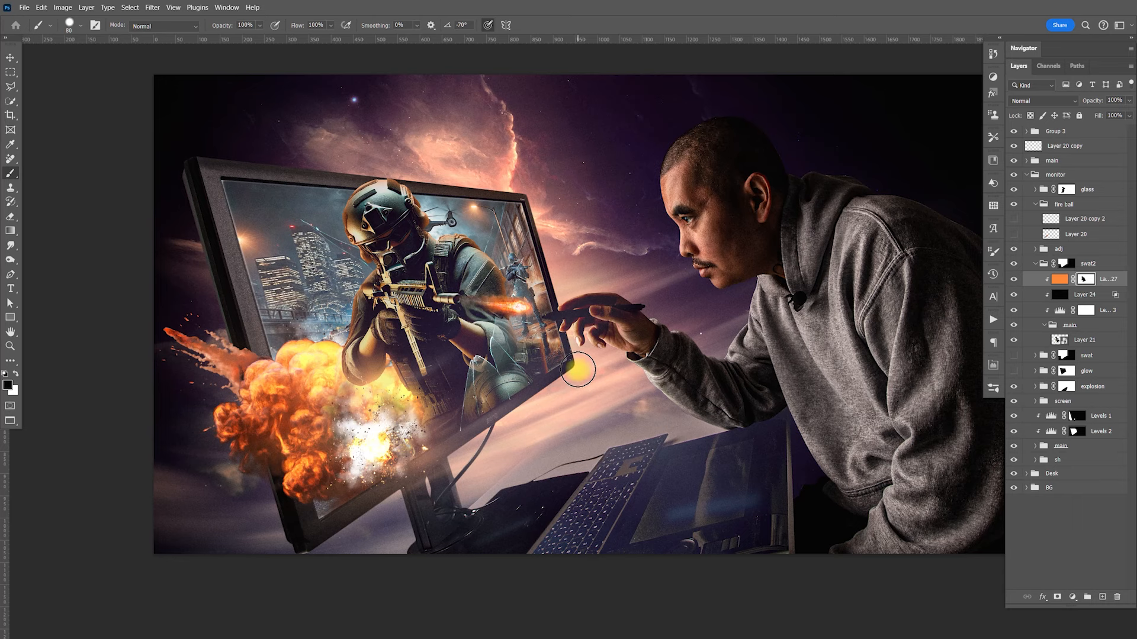
key("bracketright")
key("bracketright")
key("bracketright")
key("bracketright")
key("bracketright")
key("bracketright")
key("bracketright")
key("bracketright")
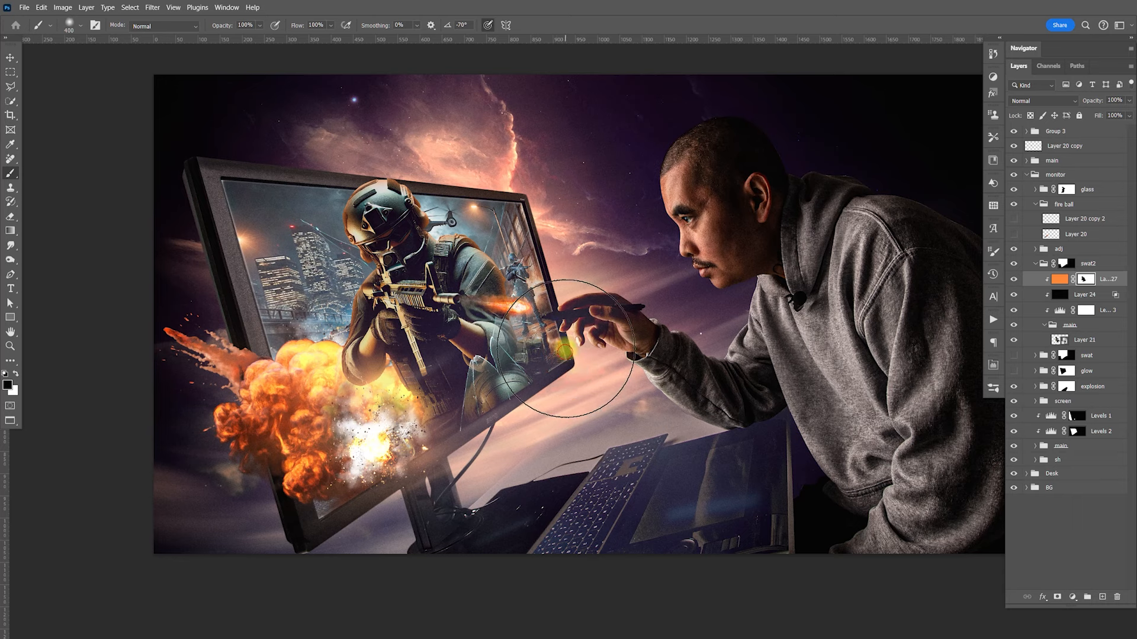
mouse_move(442, 188)
left_mouse_down()
mouse_move(393, 169)
mouse_move(420, 199)
mouse_move(413, 221)
mouse_move(394, 228)
mouse_move(453, 239)
left_mouse_up()
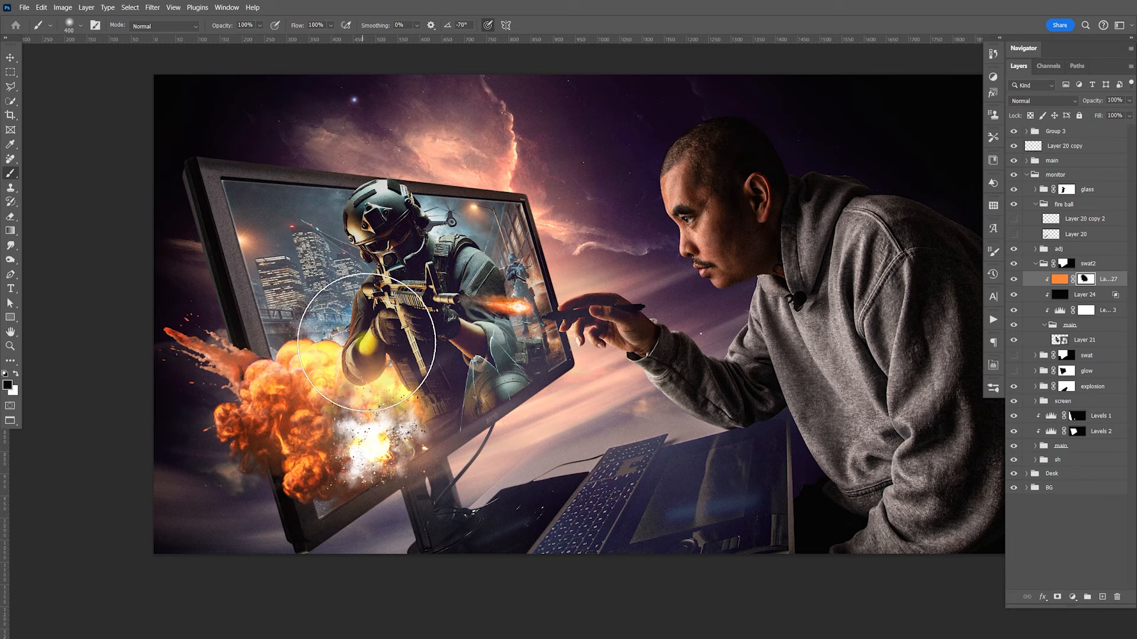
left_click(1015, 281)
left_click(1016, 281)
key("v")
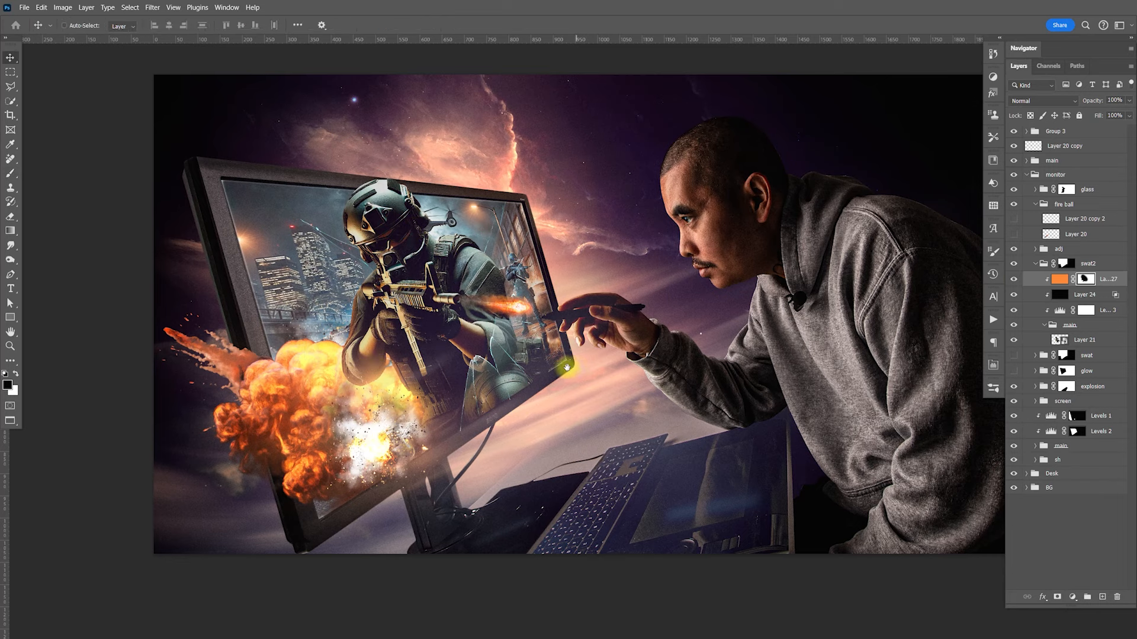
left_click_drag(567, 367, 625, 376)
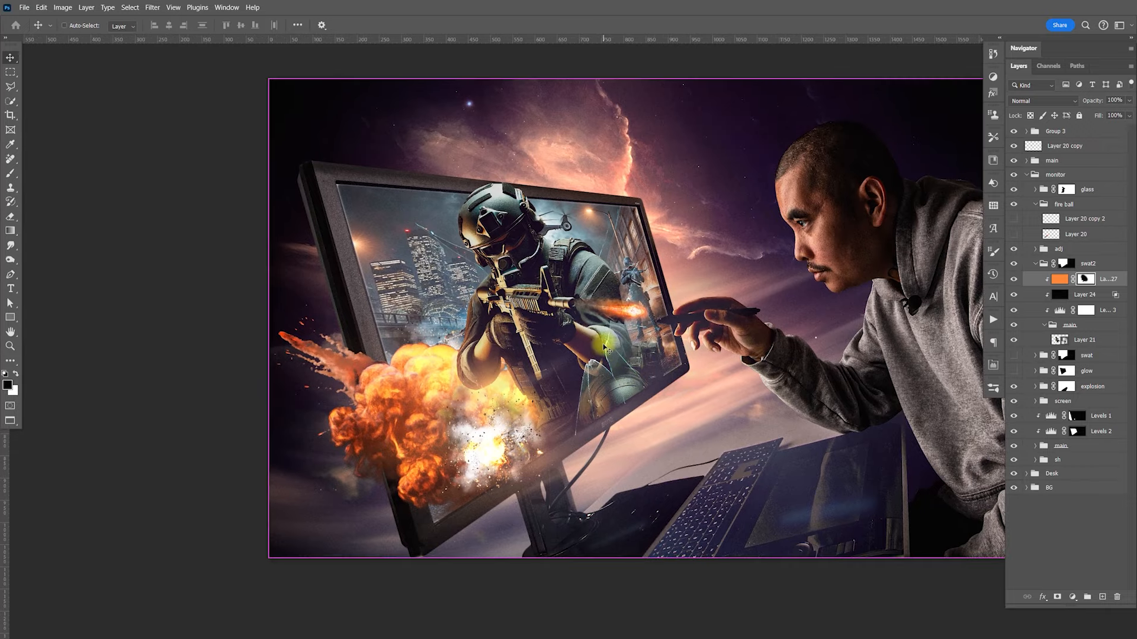
Switch to Adobe Bridge and preview Glass Shatter.jpg and Glass Shatter2.jpg in the Stock folder at full screen
key("alt+Tab")
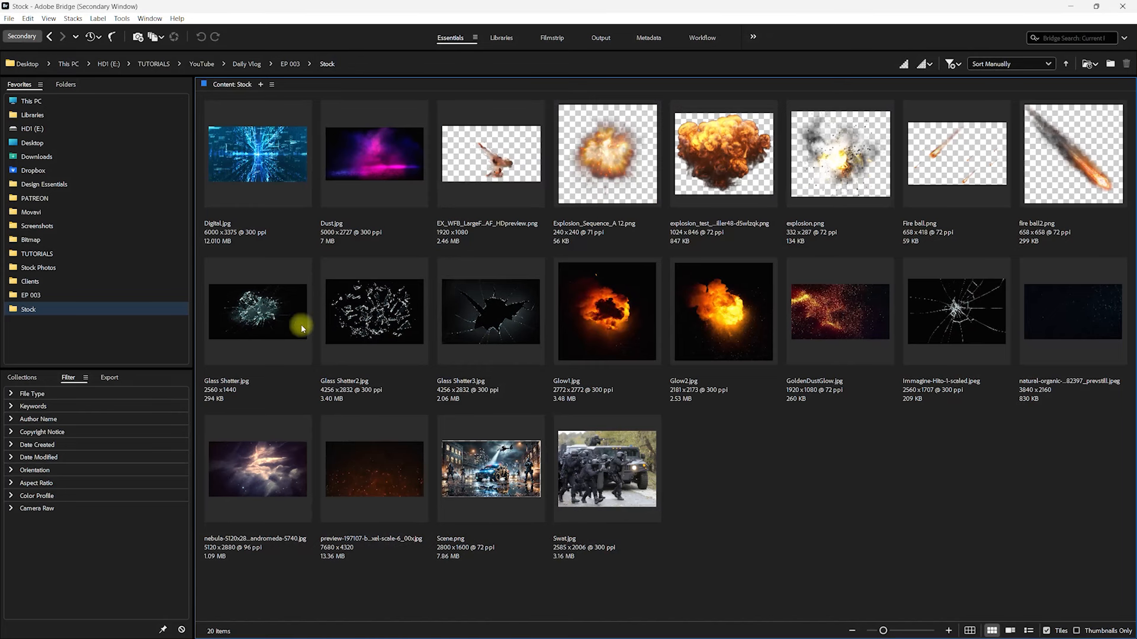
left_click(269, 325)
key("space")
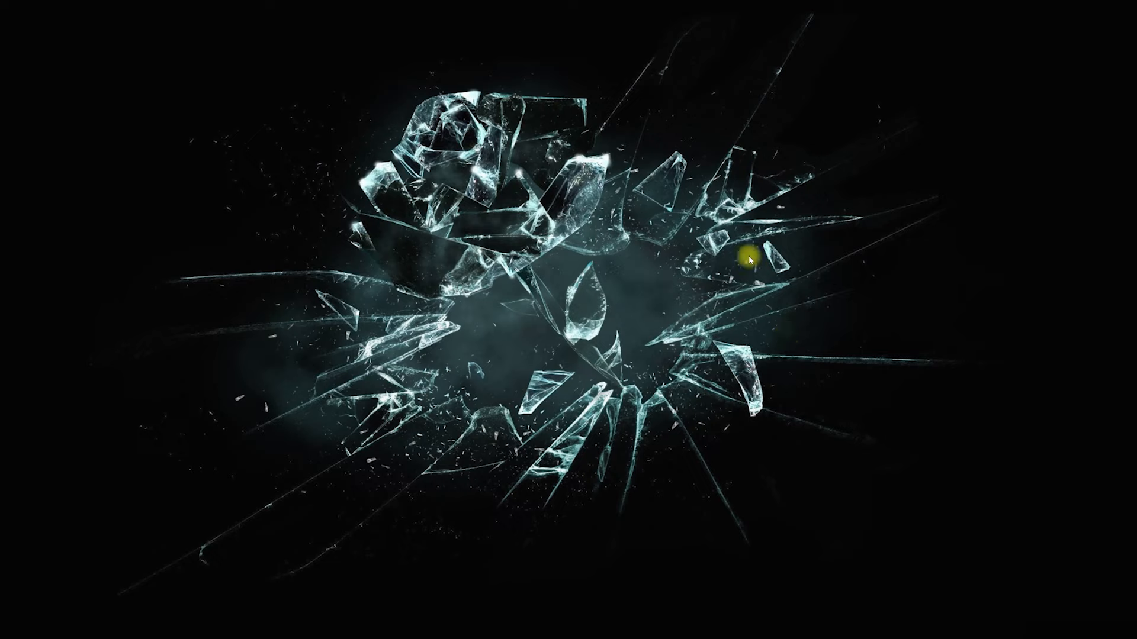
key("space")
left_click(389, 318)
key("space")
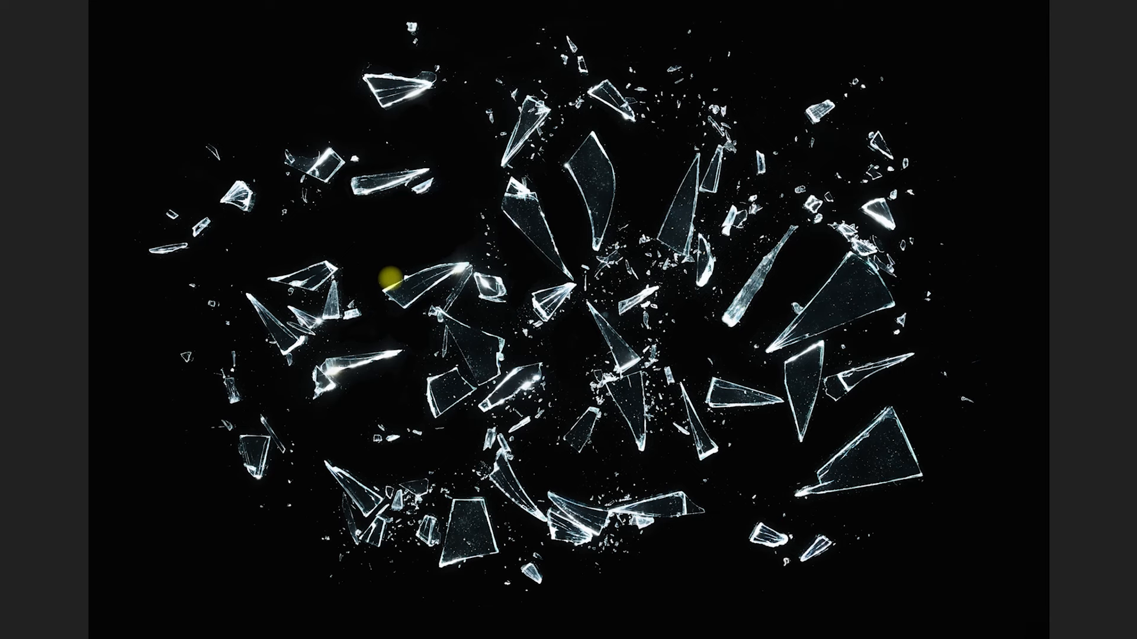
key("space")
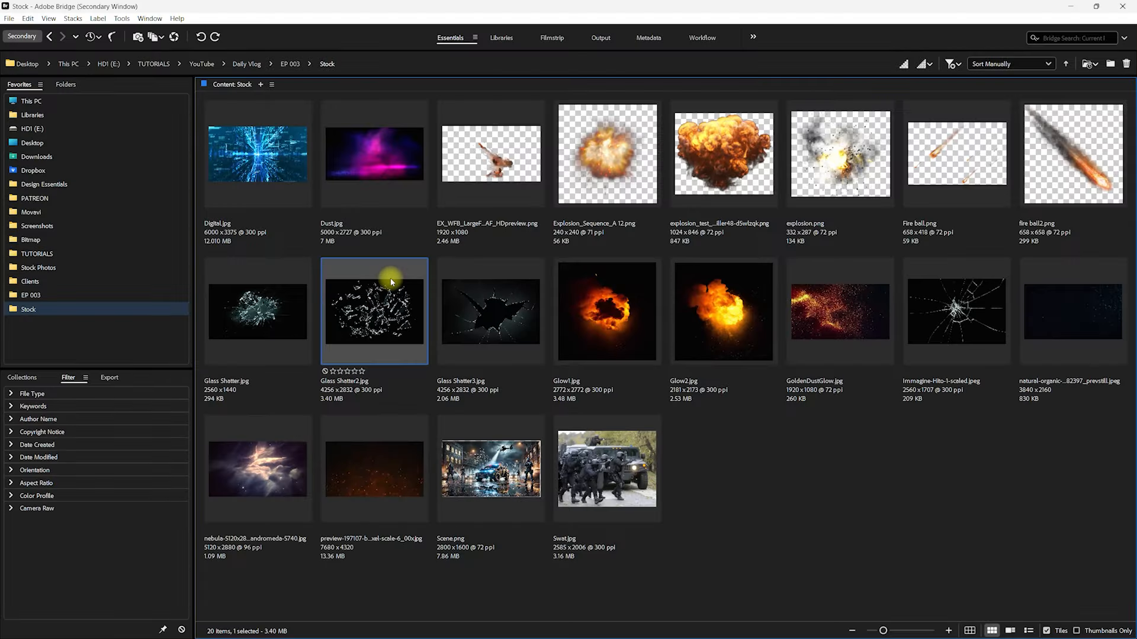
Preview Digital.jpg, open it in Photoshop, and copy the whole image
left_click(787, 502)
left_click(273, 177)
key("space")
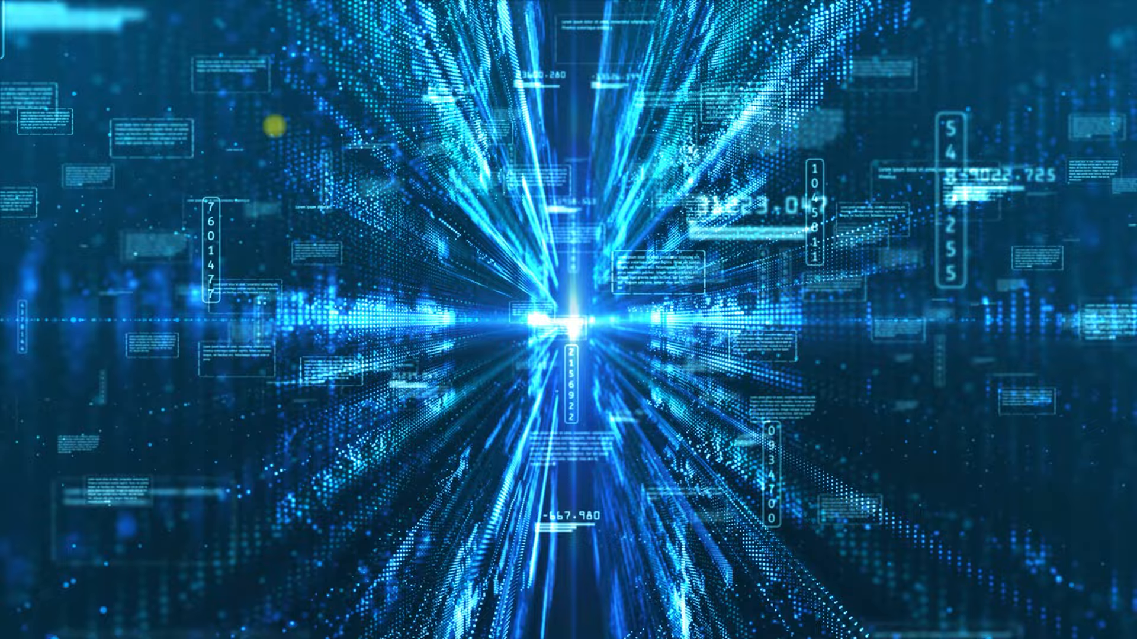
key("space")
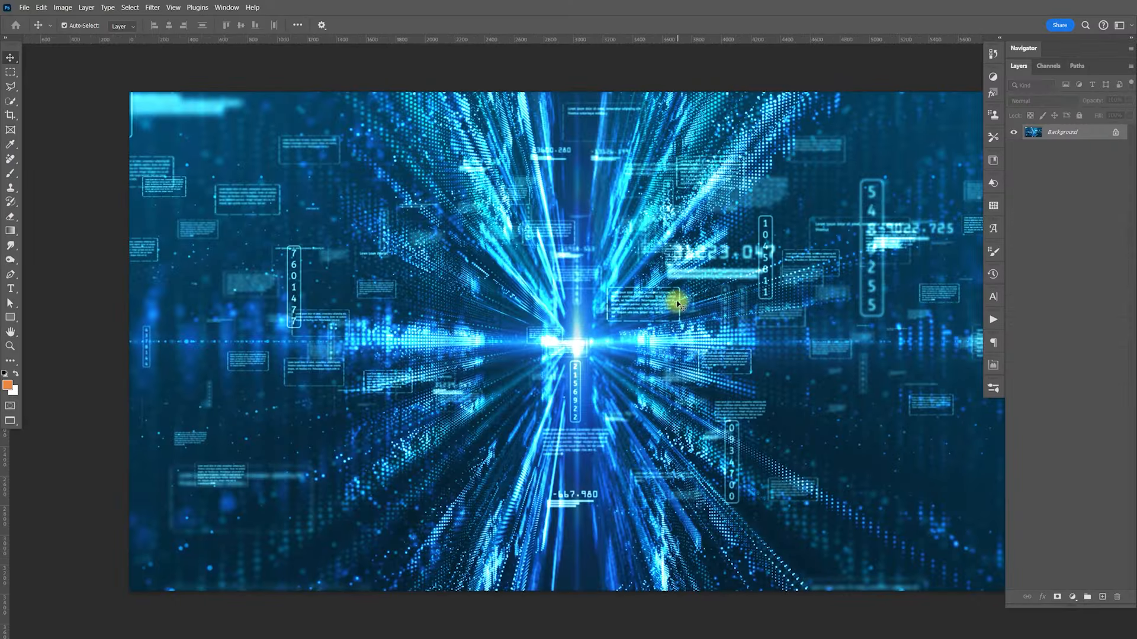
key("ctrl+a")
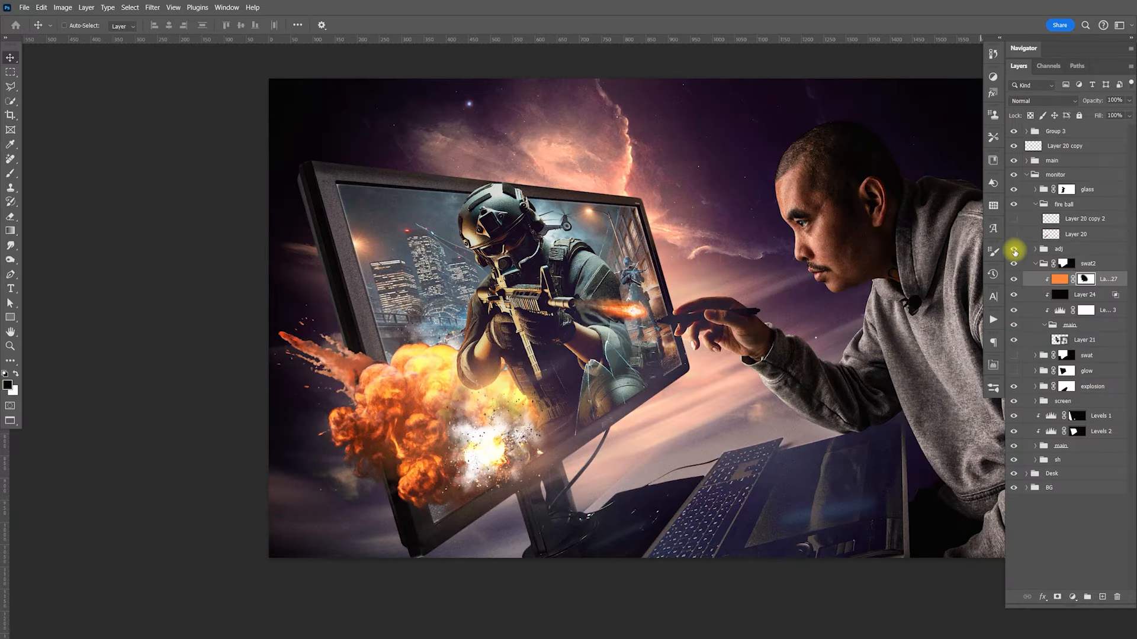
Collapse the swat2 and fire ball groups, paste the digital image above the glass group, and put it in its own group
left_click(1035, 264)
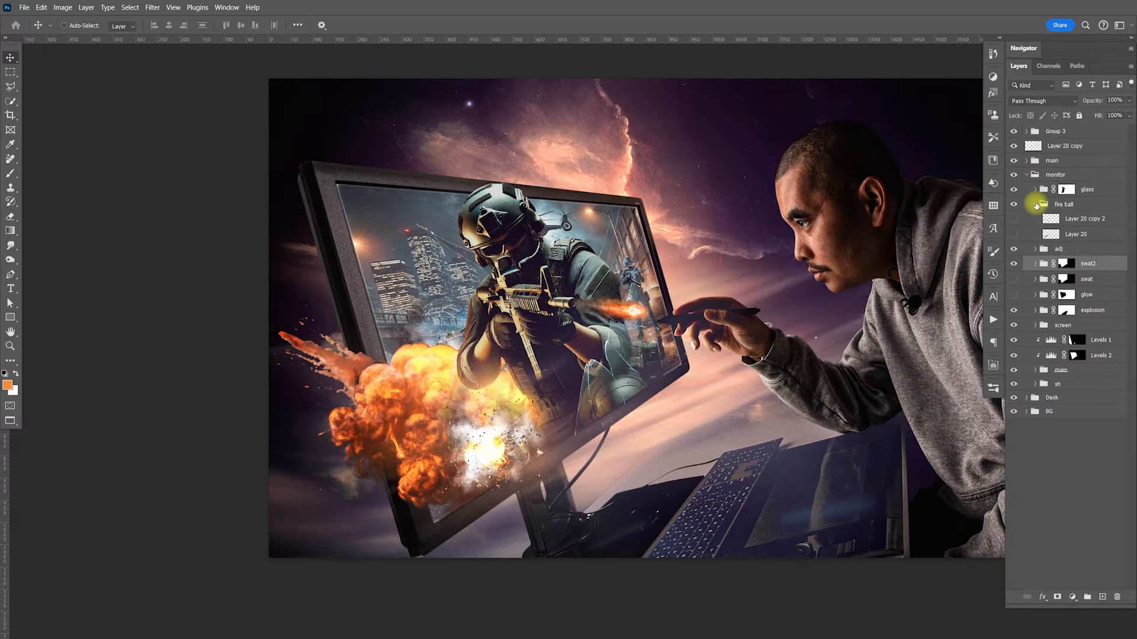
left_click(1036, 204)
left_click(1089, 190)
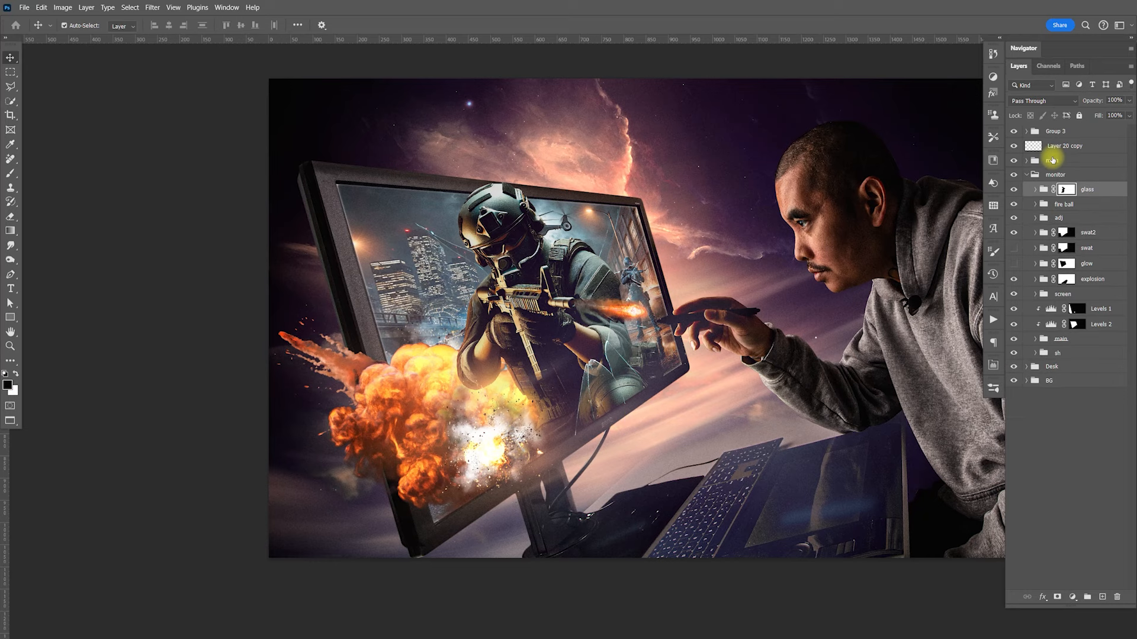
key("ctrl+v")
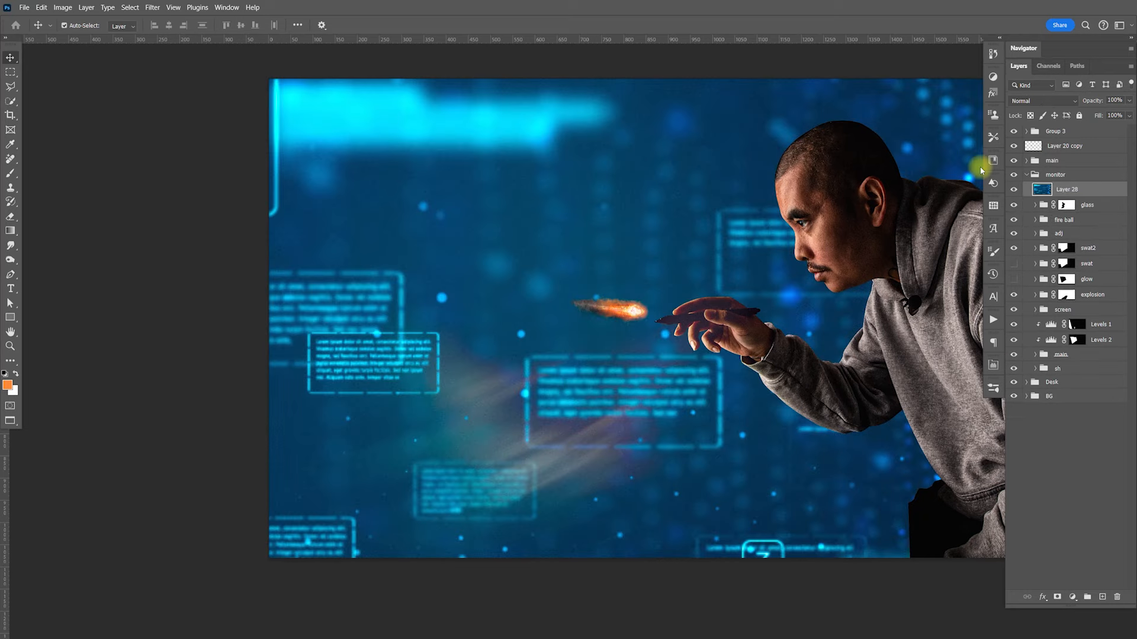
key("ctrl+g")
Scale the digital image down to about 15% and move it over the monitor
key("ctrl+minus")
key("ctrl+minus")
key("ctrl+minus")
key("ctrl+minus")
key("ctrl+minus")
key("ctrl+t")
left_click_drag(967, 548, 571, 374)
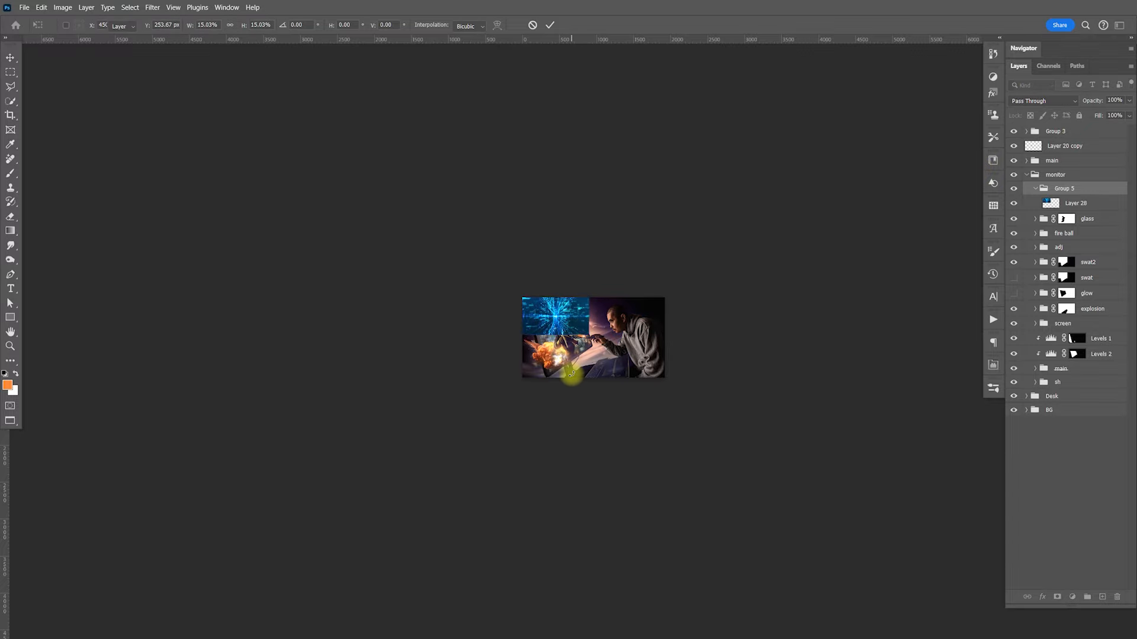
key("Return")
key("ctrl+plus")
key("ctrl+plus")
key("ctrl+plus")
key("ctrl+plus")
key("ctrl+plus")
left_click_drag(568, 241, 624, 389)
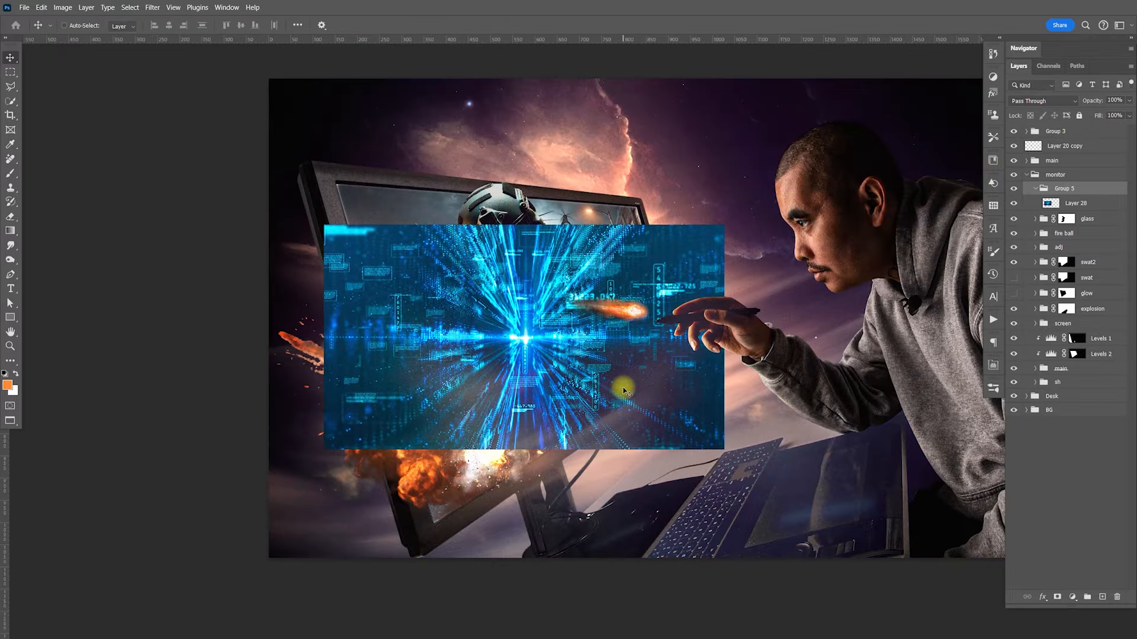
Convert the digital image layer, Layer 28, to a smart object
key("ctrl+t")
key("Escape")
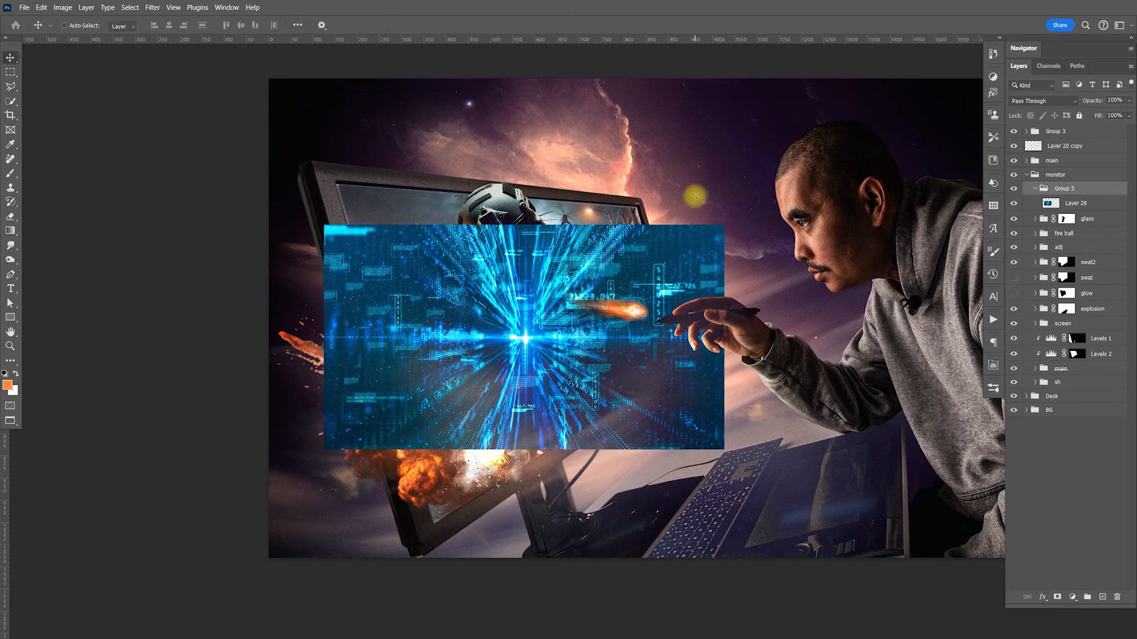
left_click(1076, 203)
right_click(1076, 203)
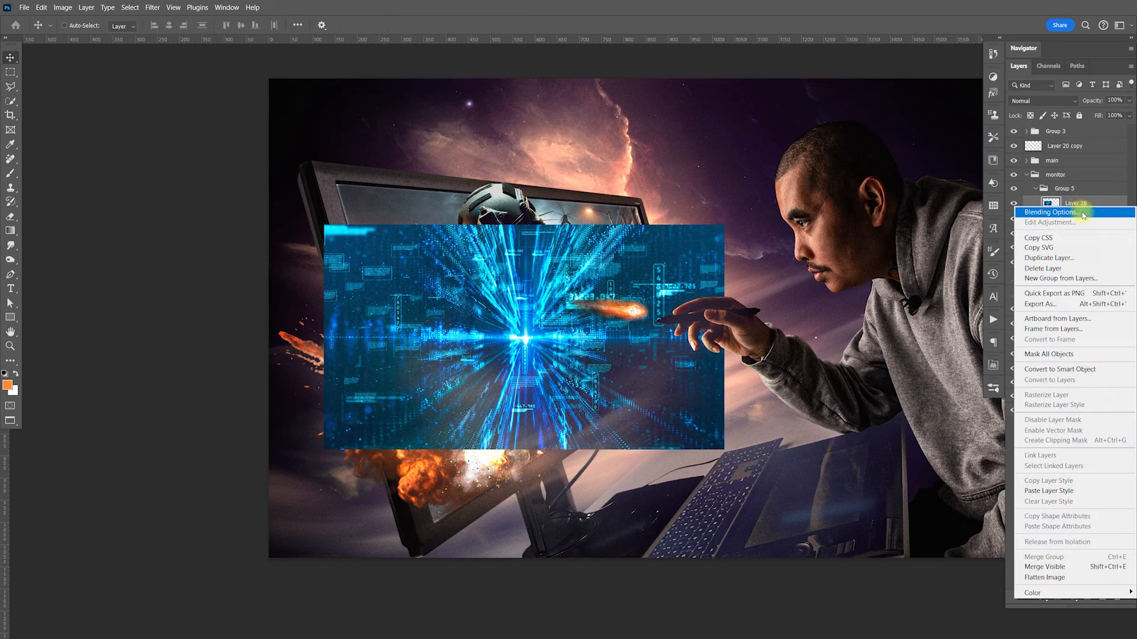
left_click(1059, 369)
Distort the digital image so its four corners follow the perspective of the monitor screen
key("ctrl+t")
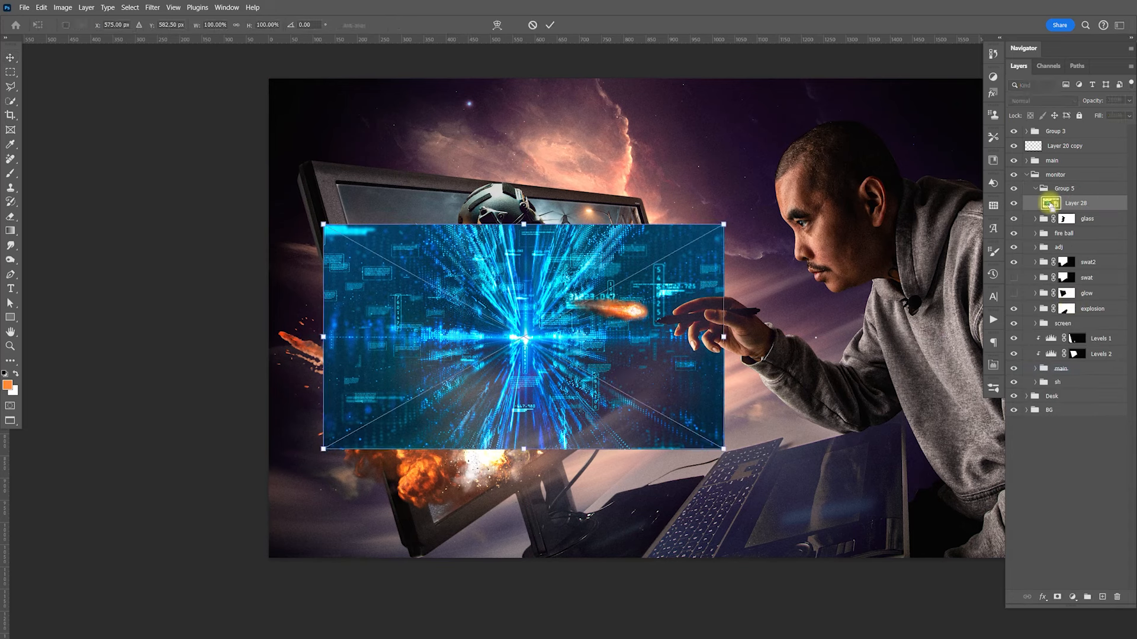
right_click(666, 301)
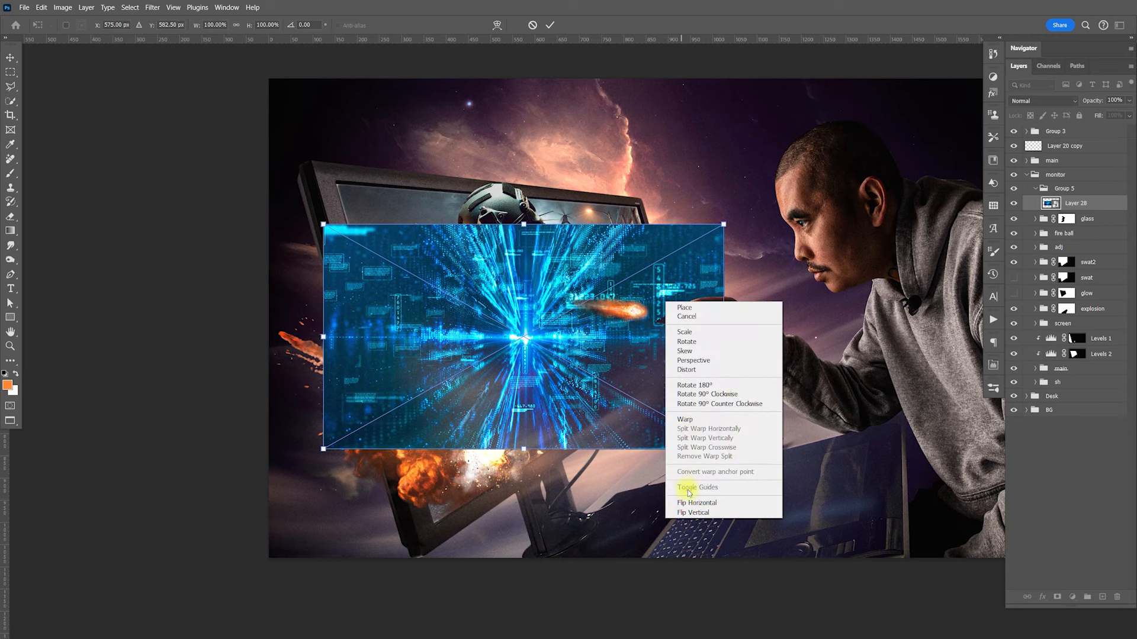
left_click(687, 370)
left_click_drag(724, 227, 638, 205)
left_click_drag(722, 449, 682, 366)
left_click_drag(323, 448, 432, 526)
left_click_drag(324, 225, 339, 184)
Extend the digital image's corners slightly beyond the monitor frame, apply the distortion, and set Layer 28's blend mode to Screen
left_click_drag(637, 204, 643, 191)
left_click_drag(336, 183, 309, 158)
left_click_drag(307, 152, 296, 145)
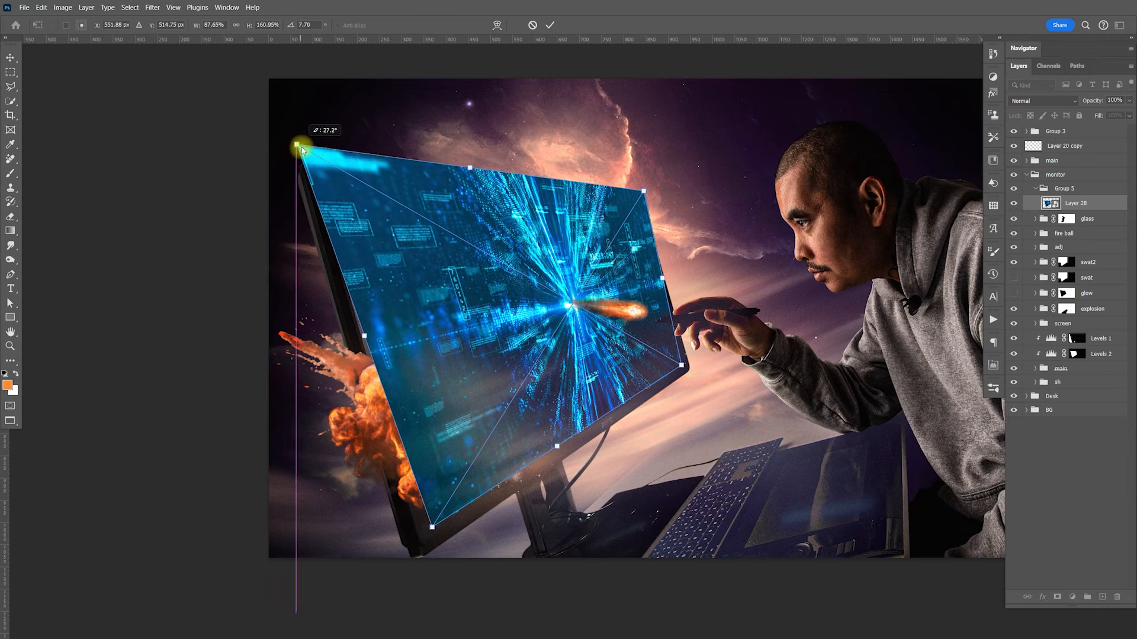
left_click_drag(432, 526, 419, 580)
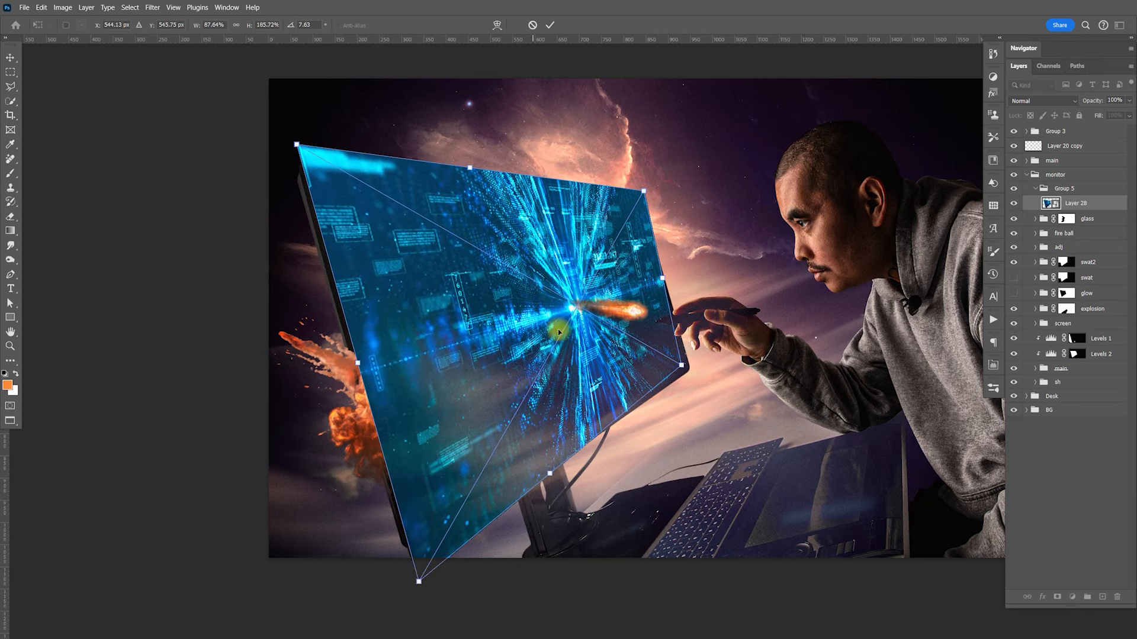
left_click_drag(644, 191, 645, 179)
left_click_drag(683, 372, 710, 377)
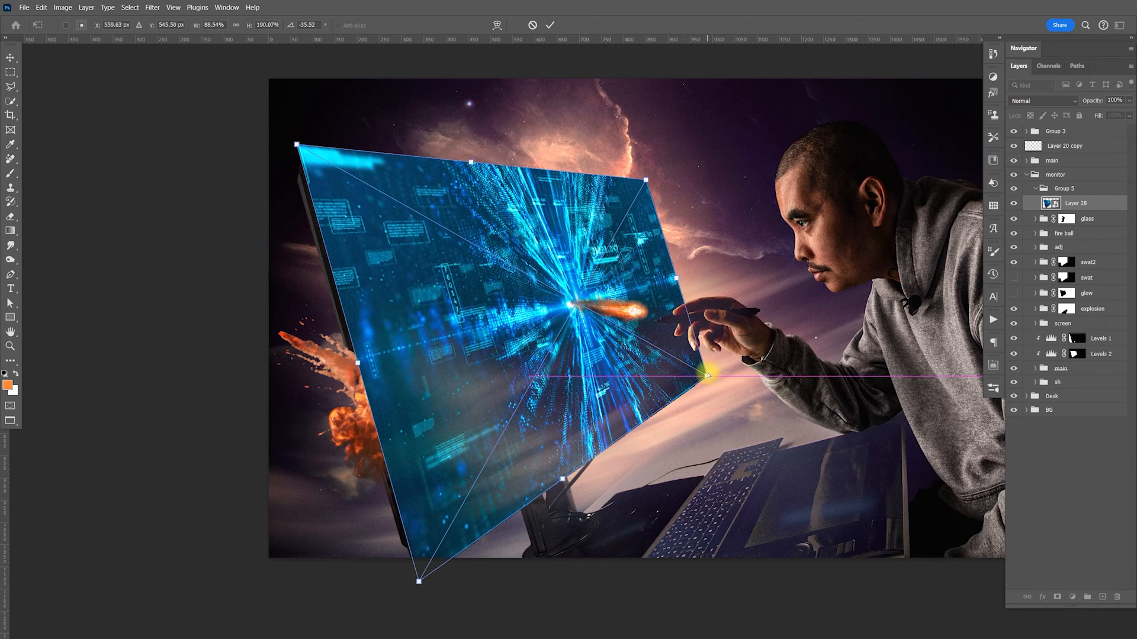
key("Return")
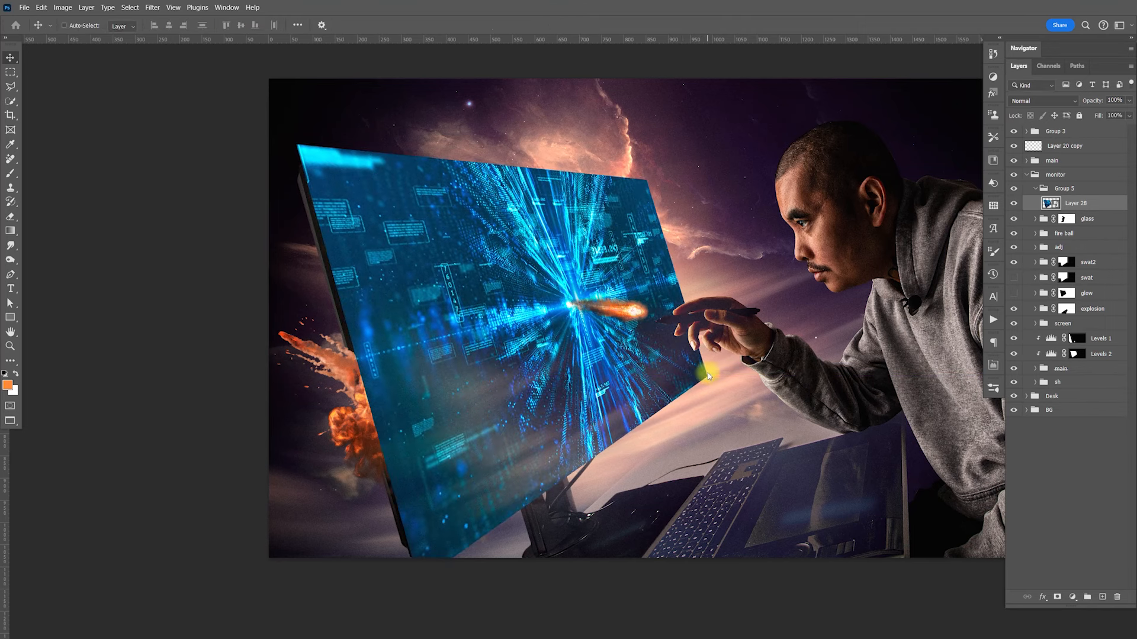
left_click(1043, 103)
left_click(1031, 211)
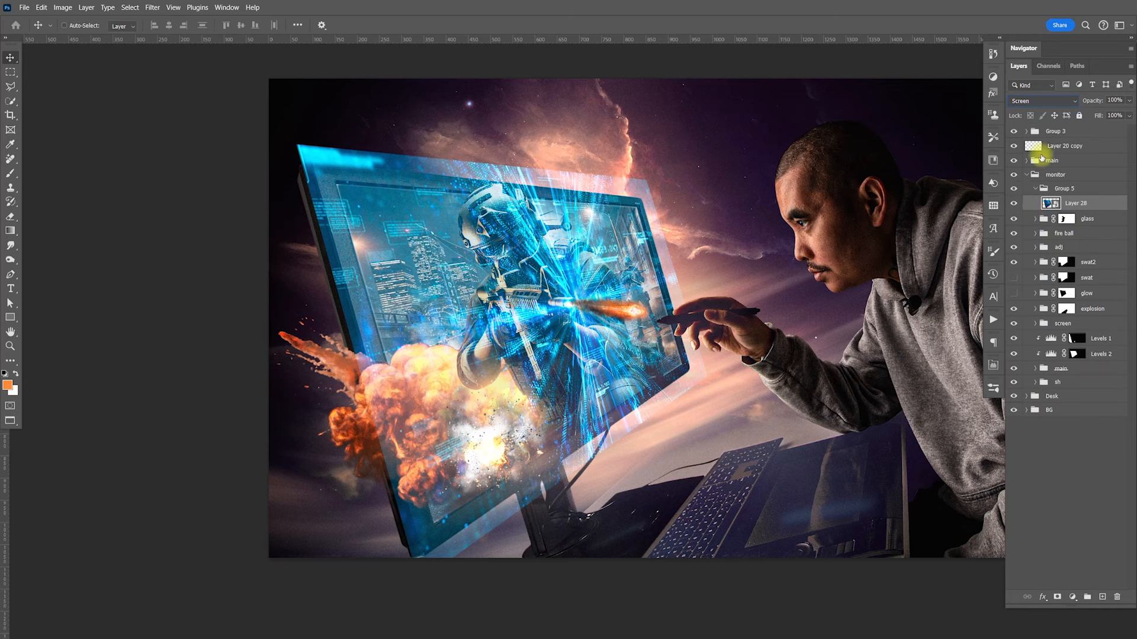
Apply a Levels adjustment to Layer 28 with the black input at about 52 and midtones at about 1.07
key("ctrl+l")
left_click_drag(616, 133, 819, 148)
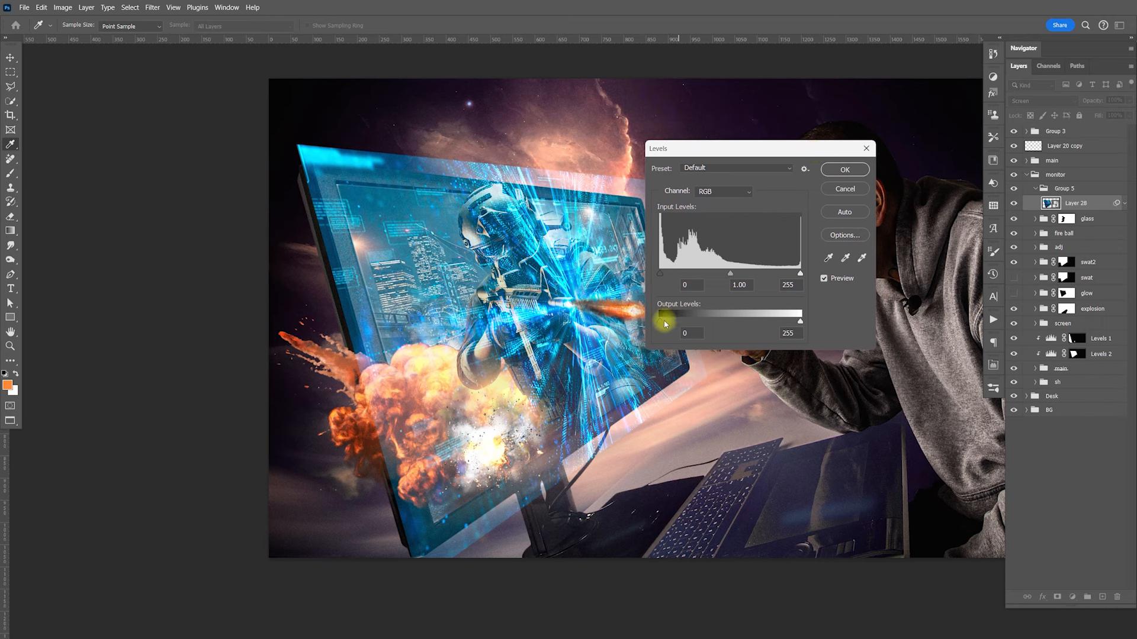
left_click_drag(662, 277, 701, 278)
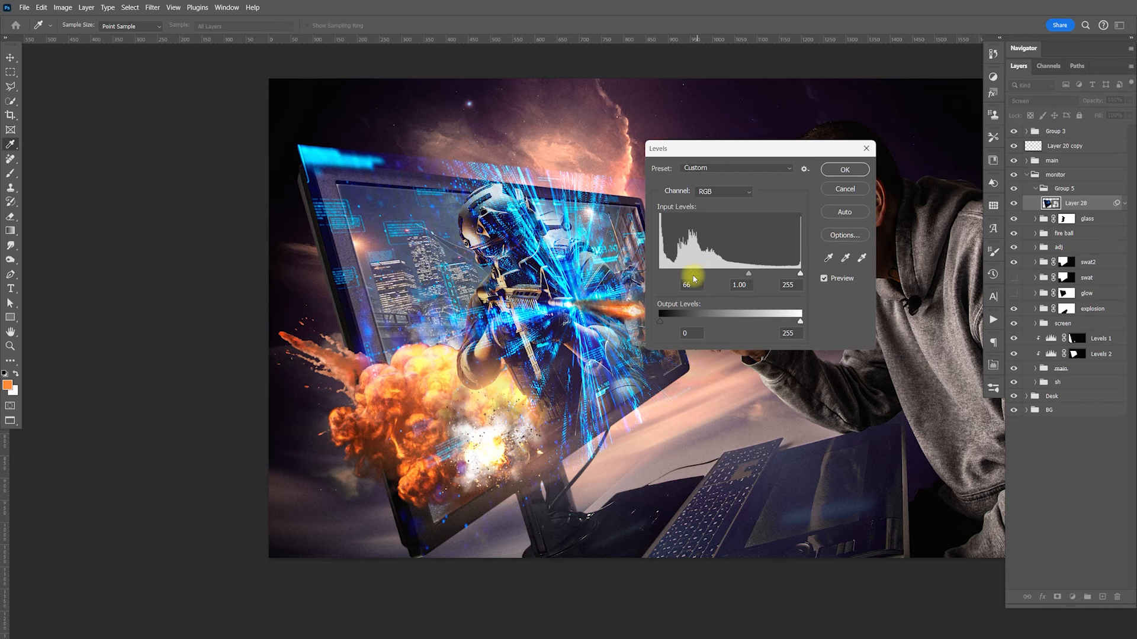
left_click_drag(690, 278, 692, 278)
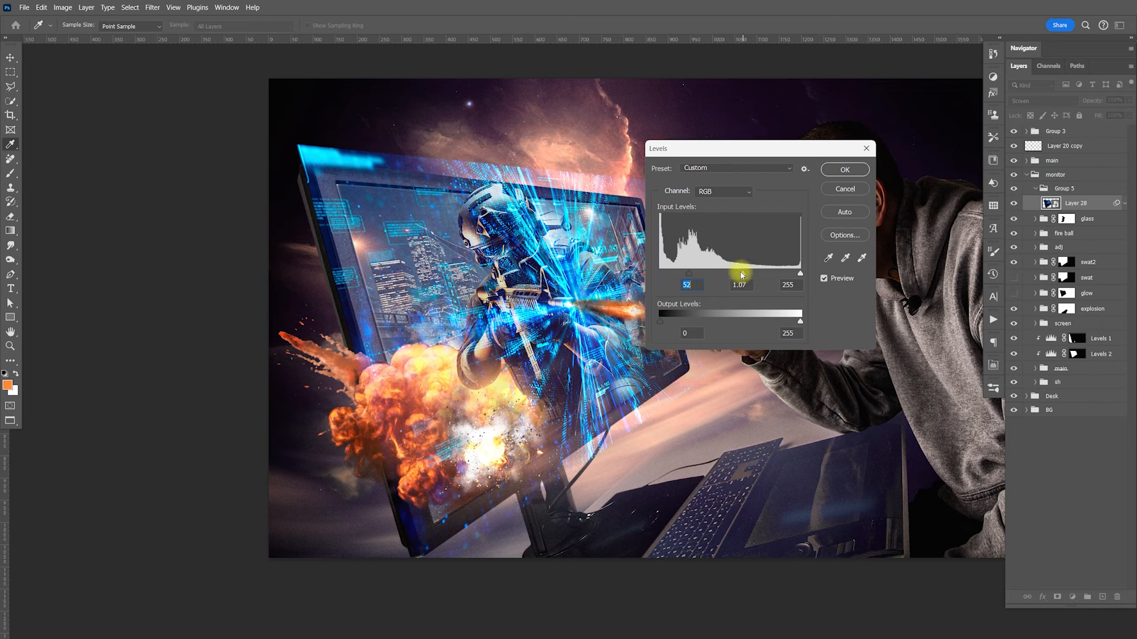
left_click(843, 170)
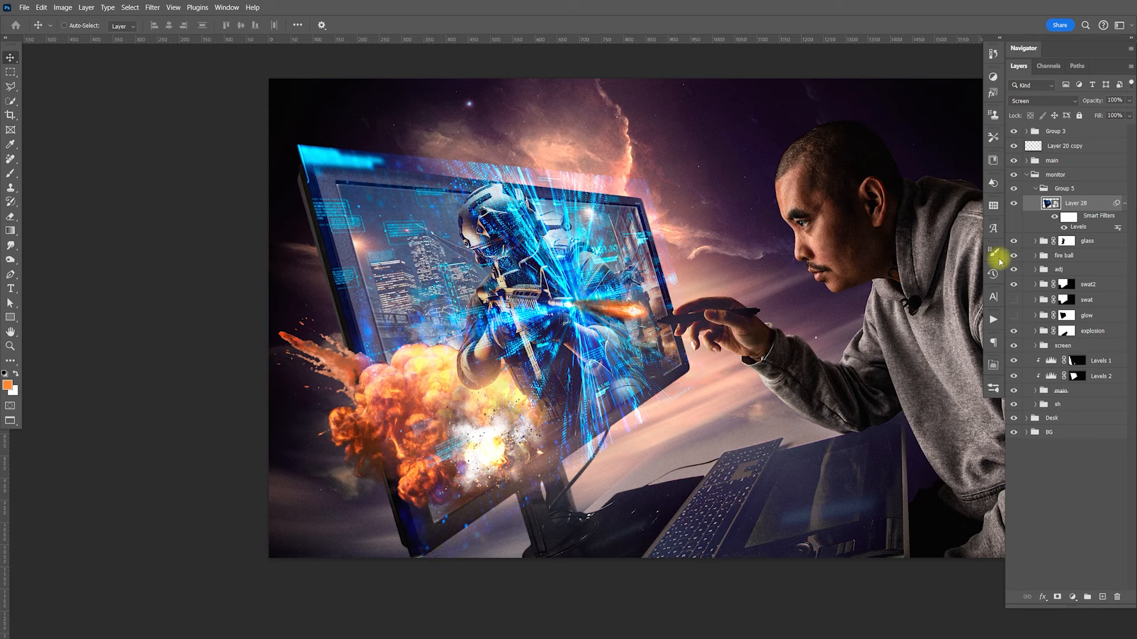
Open the contents of Layer 28's smart object for editing
double_click(1099, 208)
left_click(1021, 181)
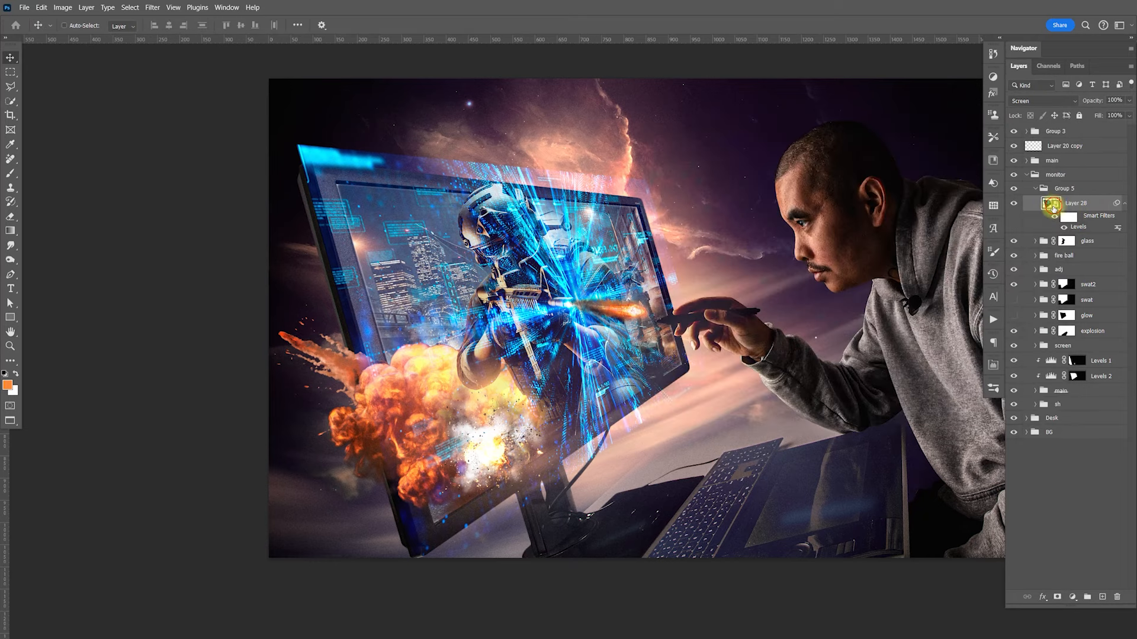
double_click(1051, 205)
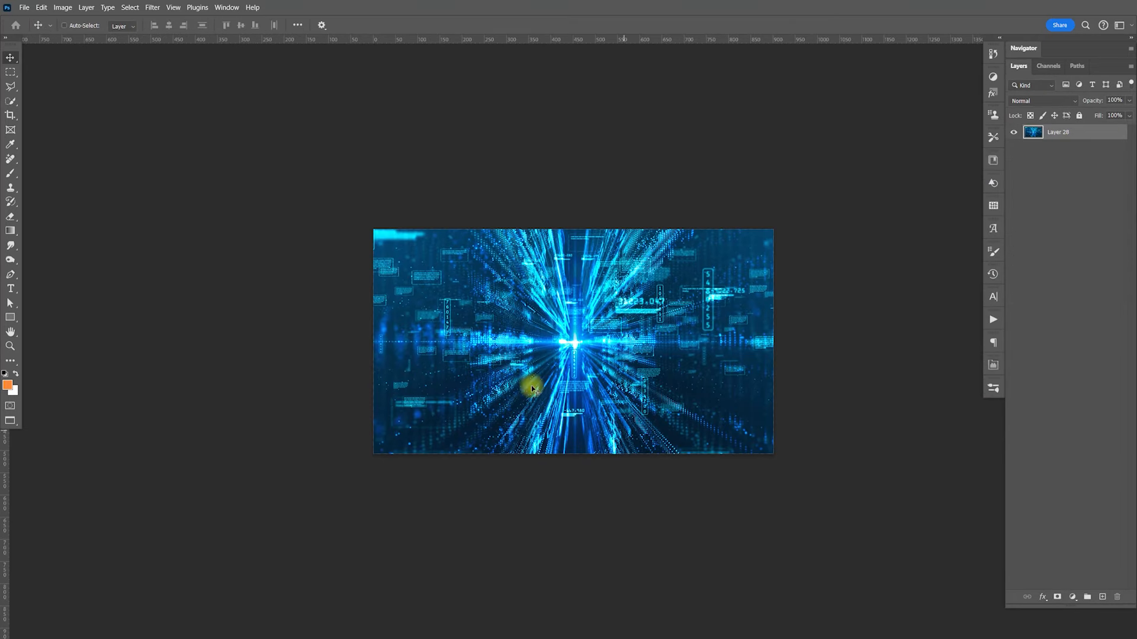
Sample a bright cyan from the digital image and fill a new layer above it with that colour
key("i")
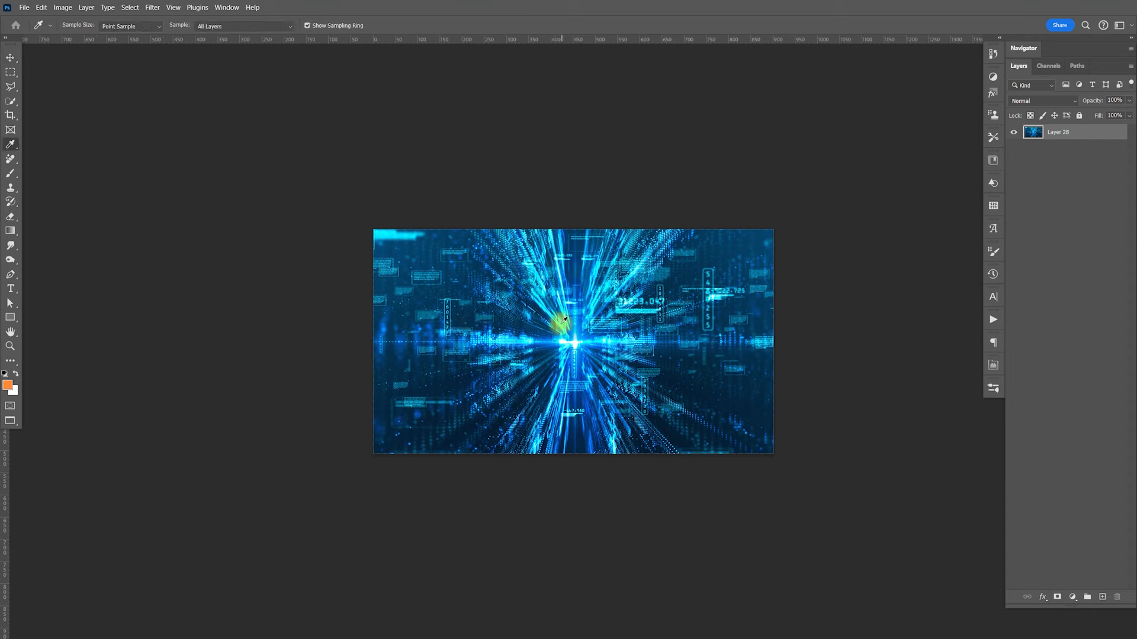
key("v")
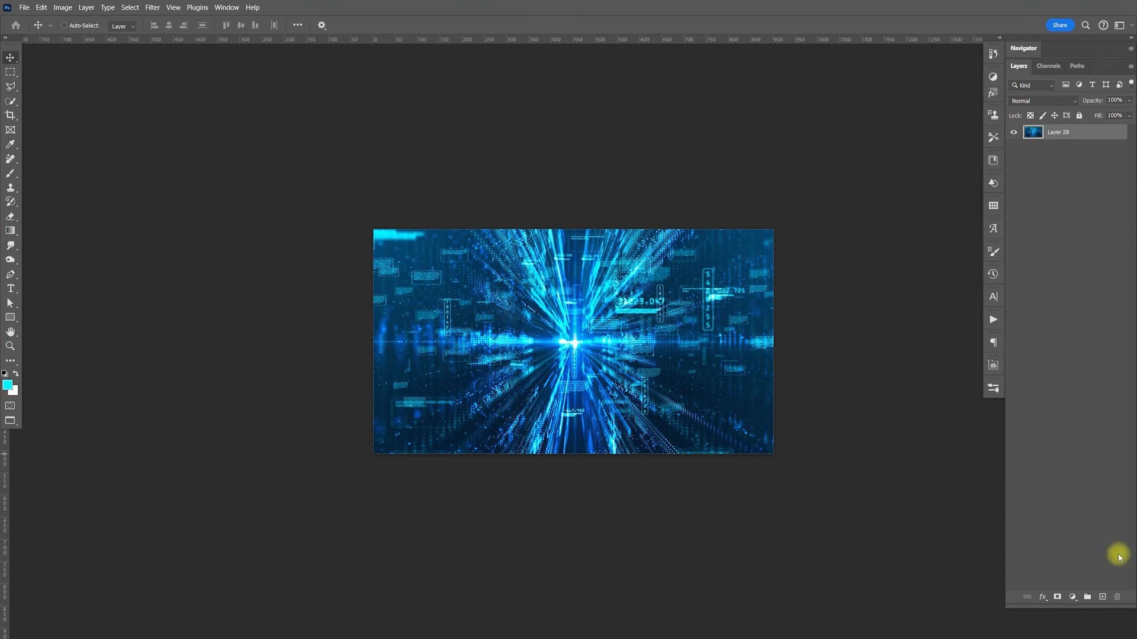
left_click(1102, 597)
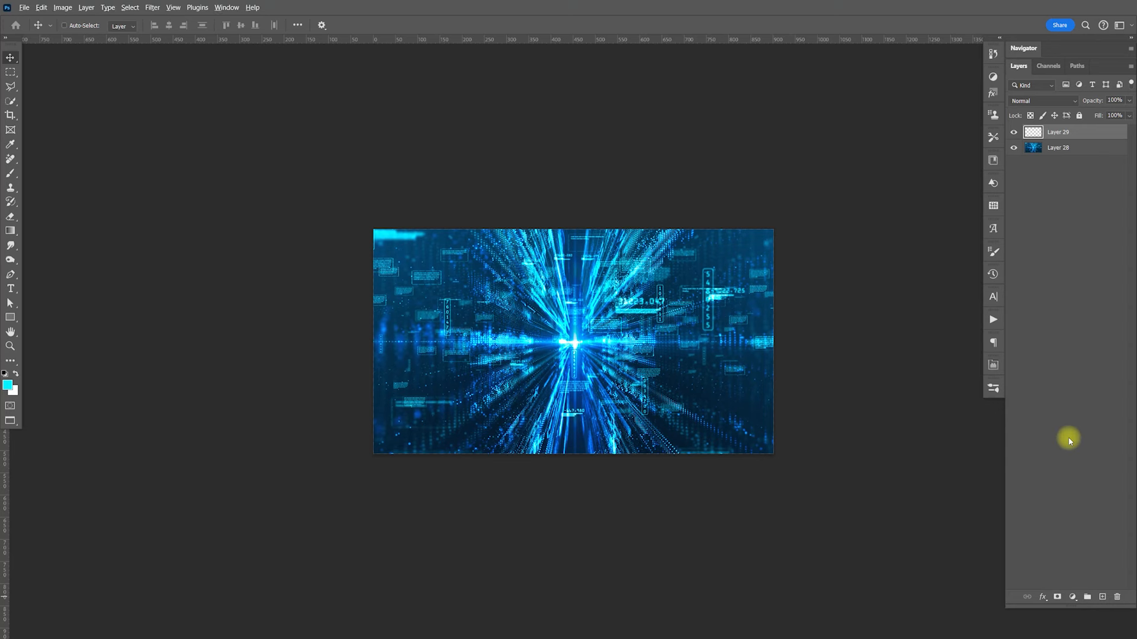
key("alt+BackSpace")
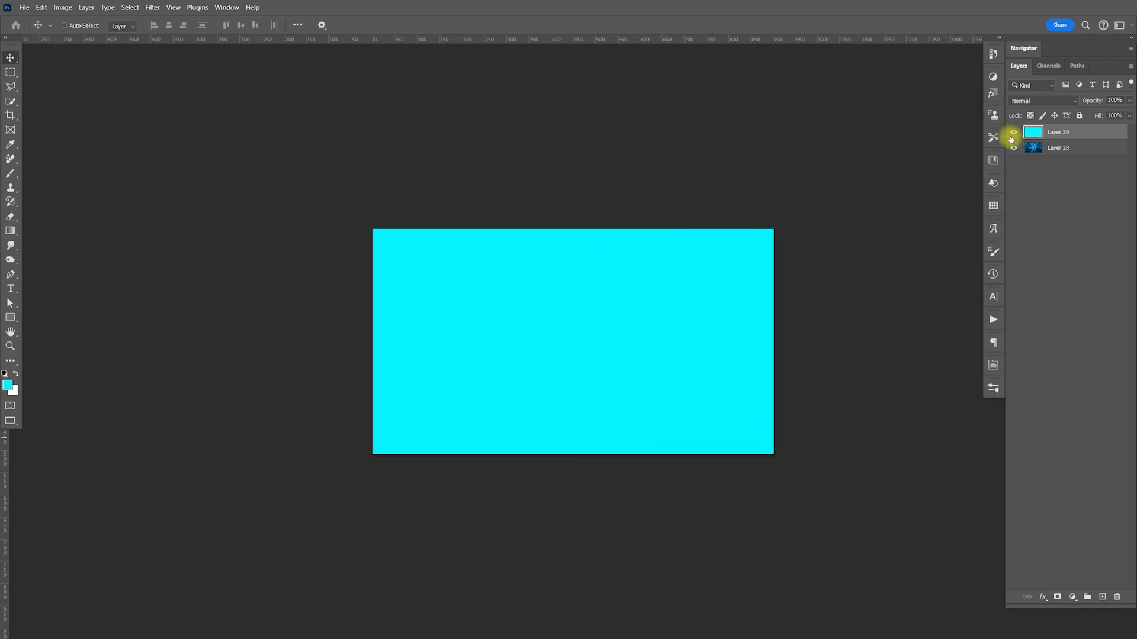
Try to contract a selection loaded from the cyan layer, and deselect it
left_click(1035, 135, "ctrl")
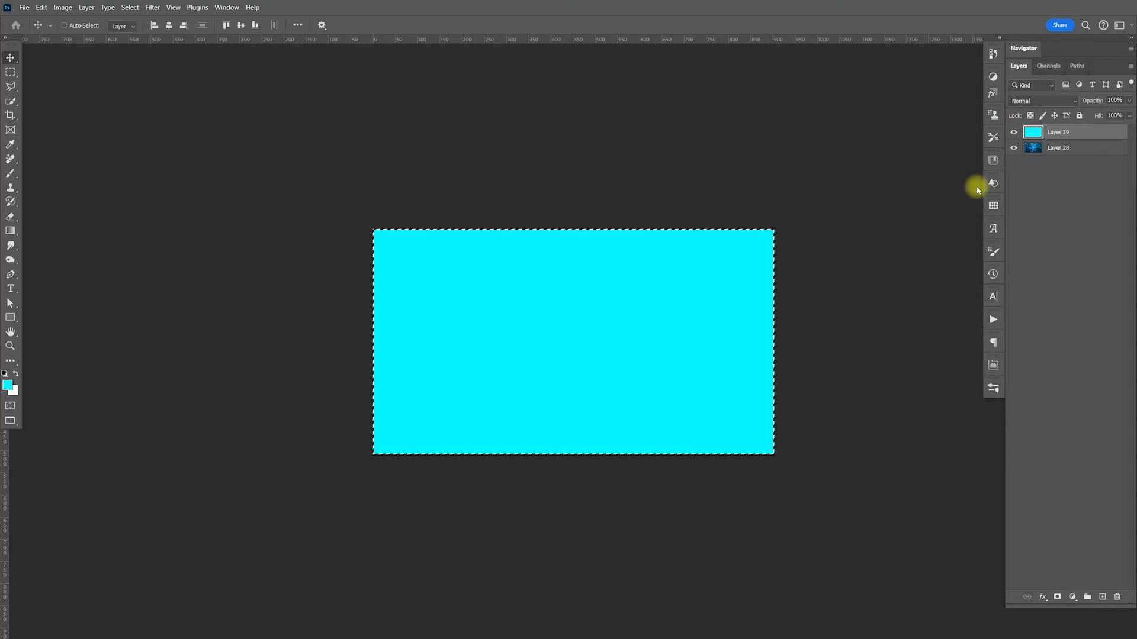
left_click(130, 7)
mouse_move(177, 167)
left_click(246, 197)
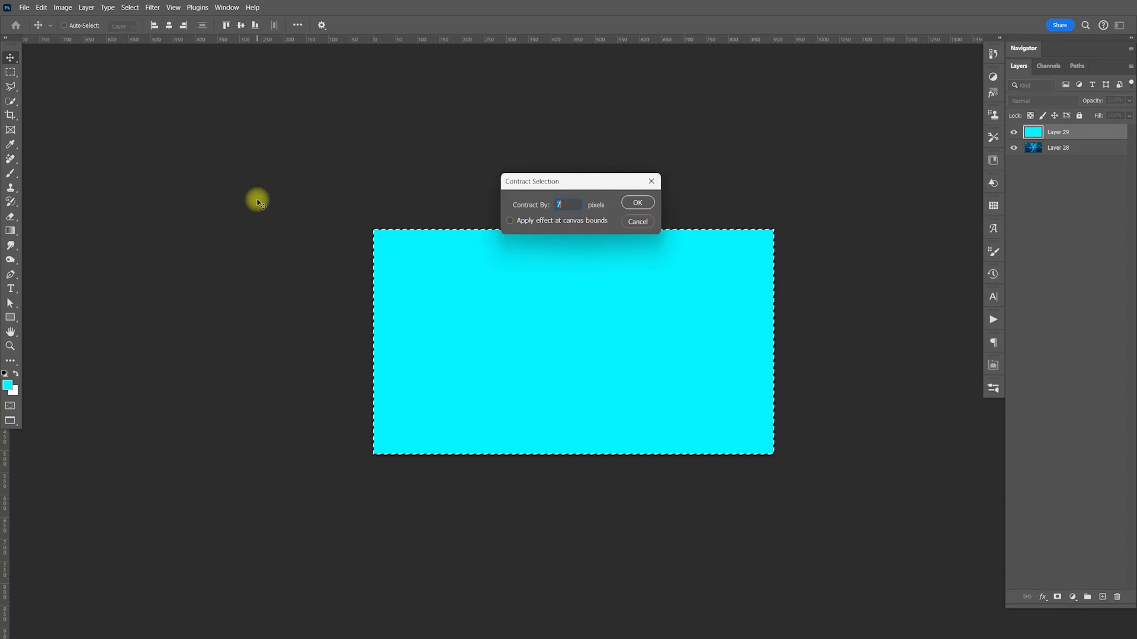
key("Return")
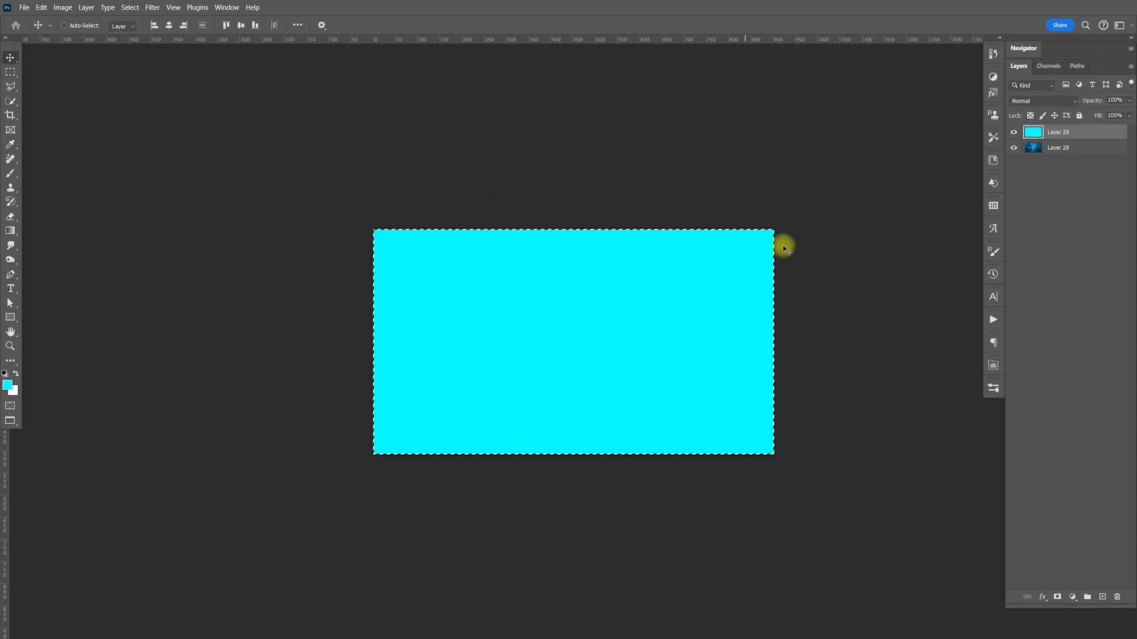
key("ctrl+d")
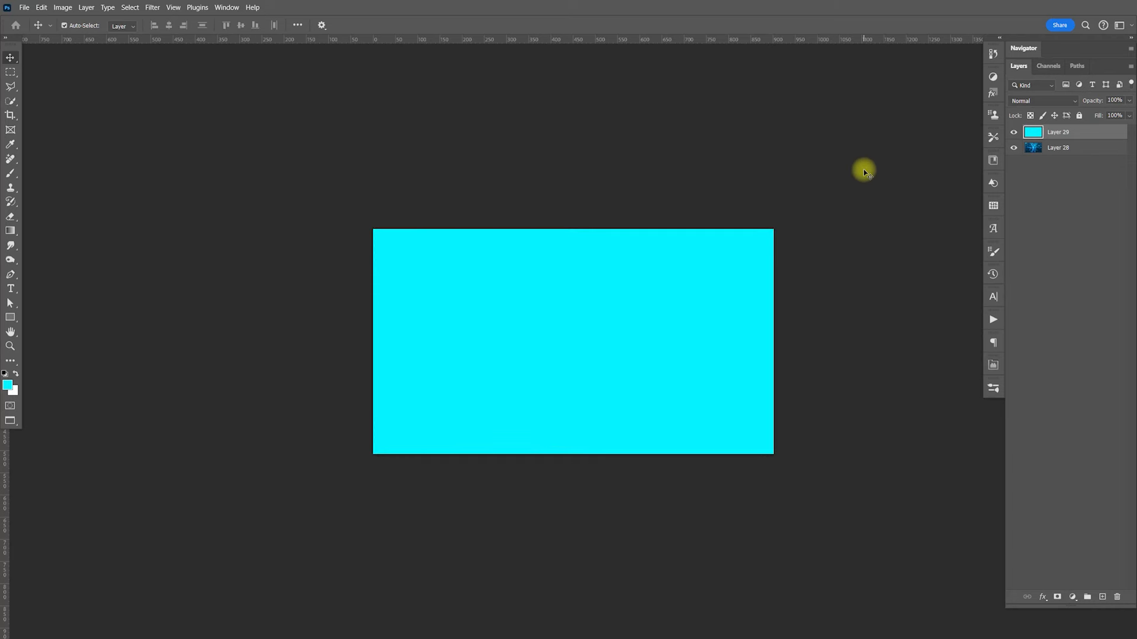
Reload the cyan layer's outline as a selection, try another Contract on it, and clear the selection
key("ctrl+plus")
key("ctrl+plus")
scroll(726, 272, "up", 4)
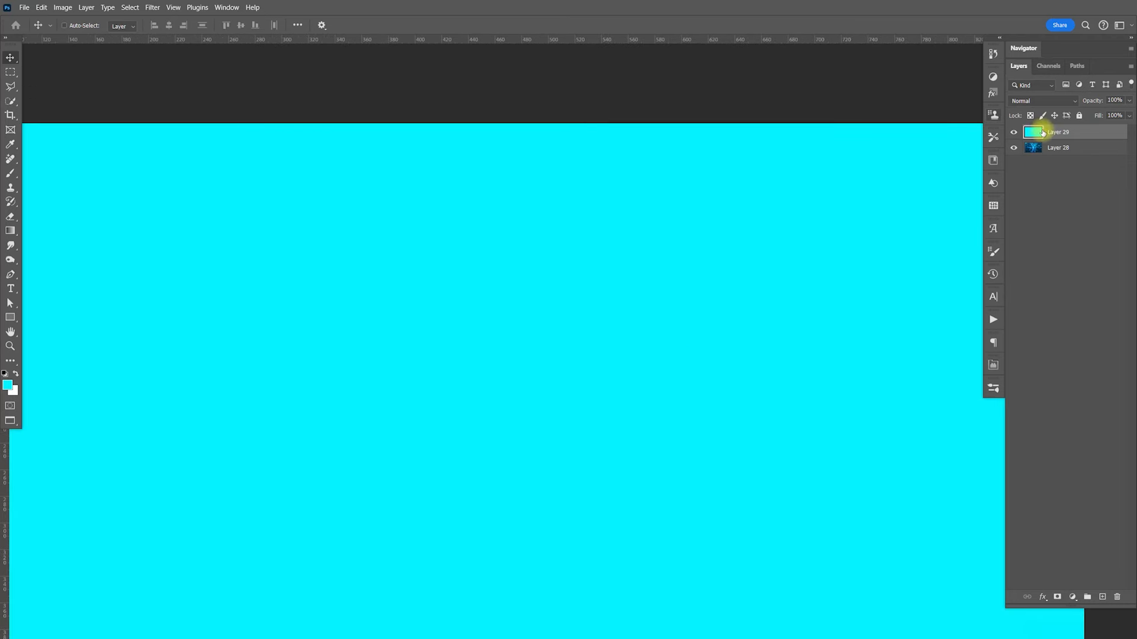
left_click(1034, 133, "ctrl")
left_click(128, 8)
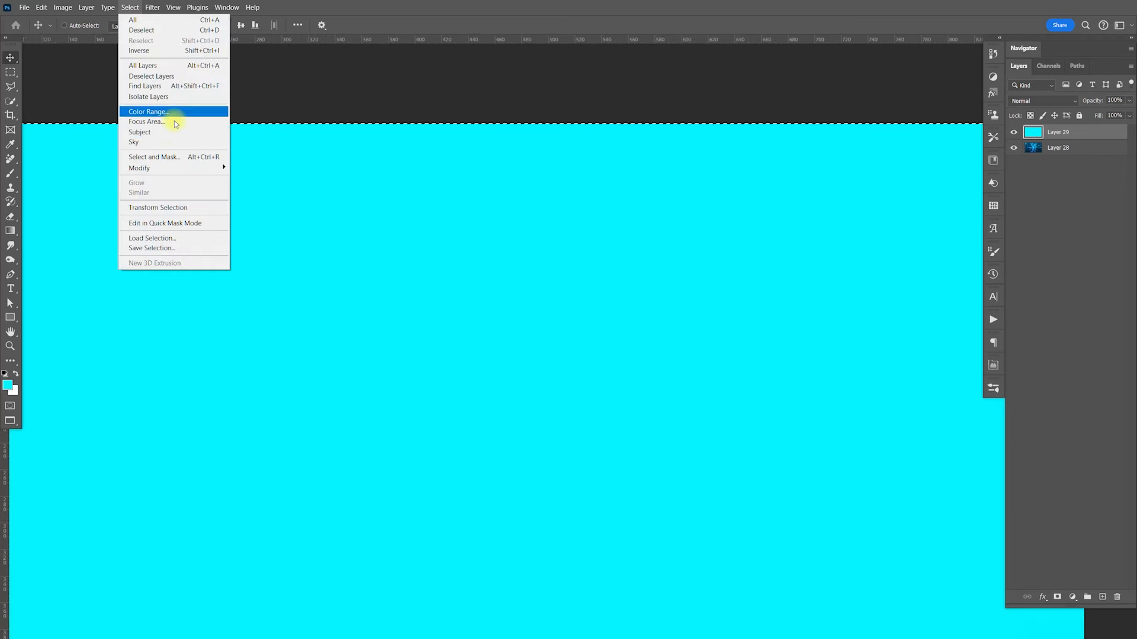
mouse_move(168, 167)
left_click(258, 201)
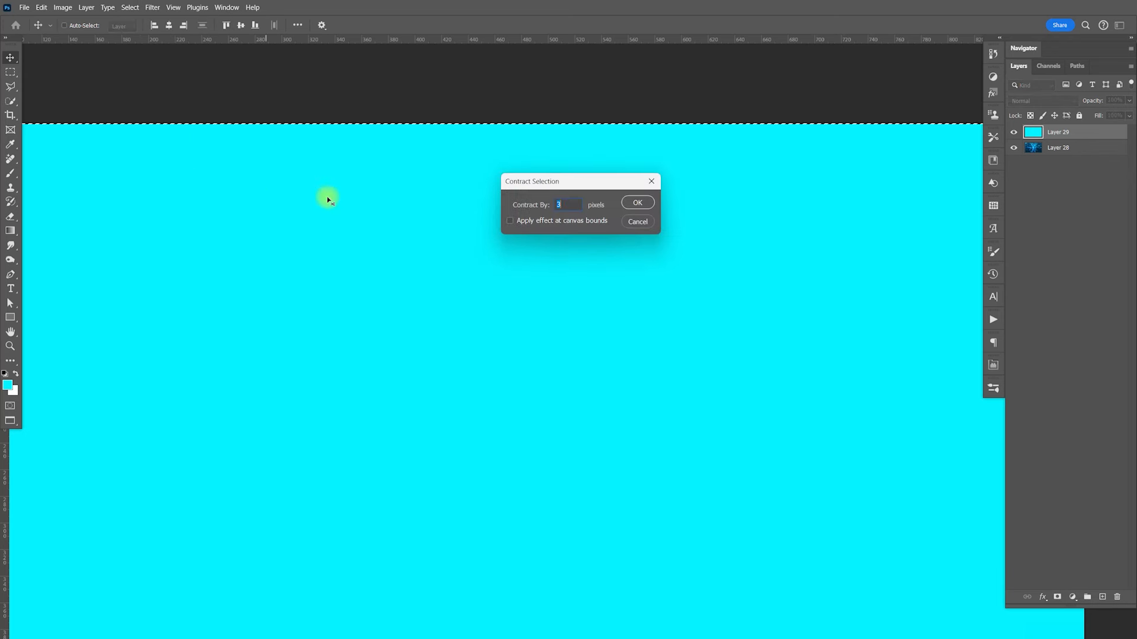
key("Return")
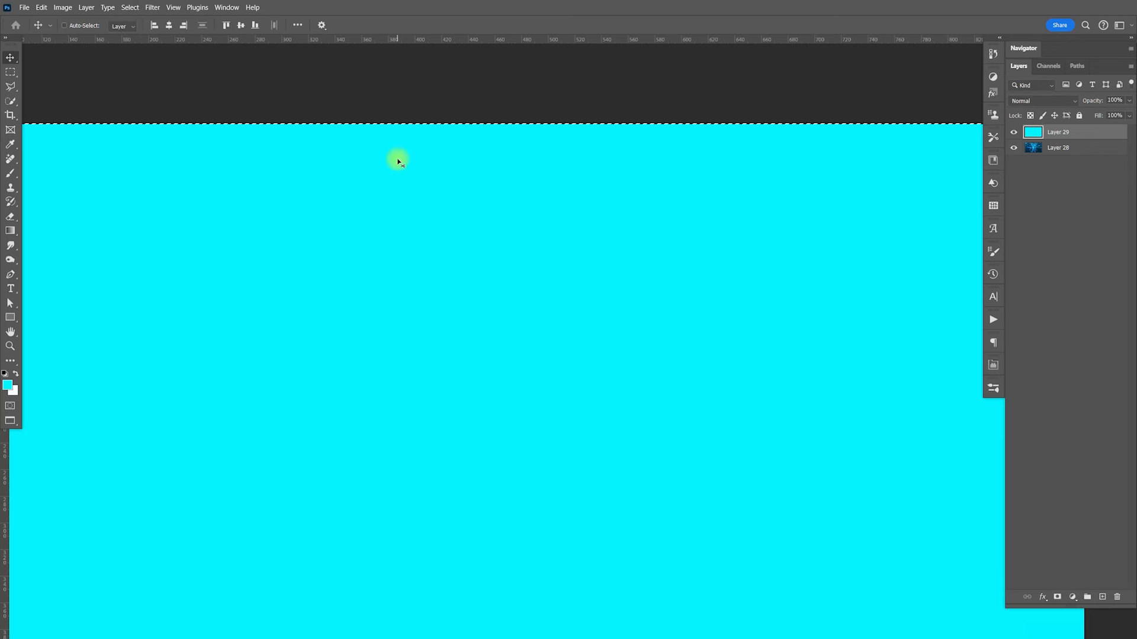
key("ctrl+minus")
key("ctrl+minus")
key("ctrl+minus")
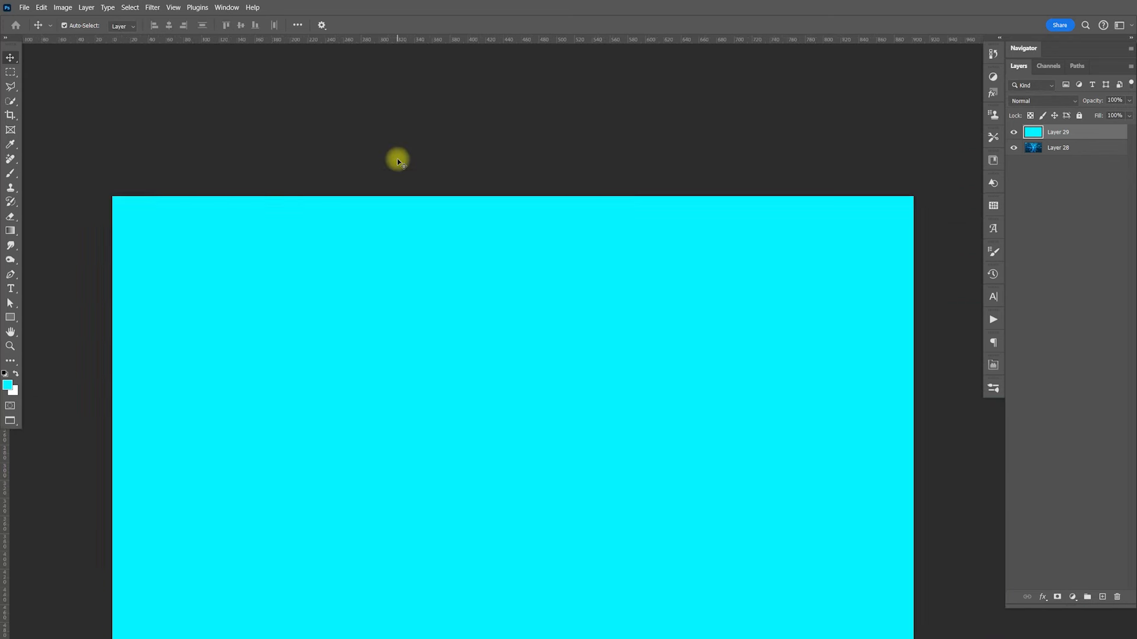
key("ctrl+plus")
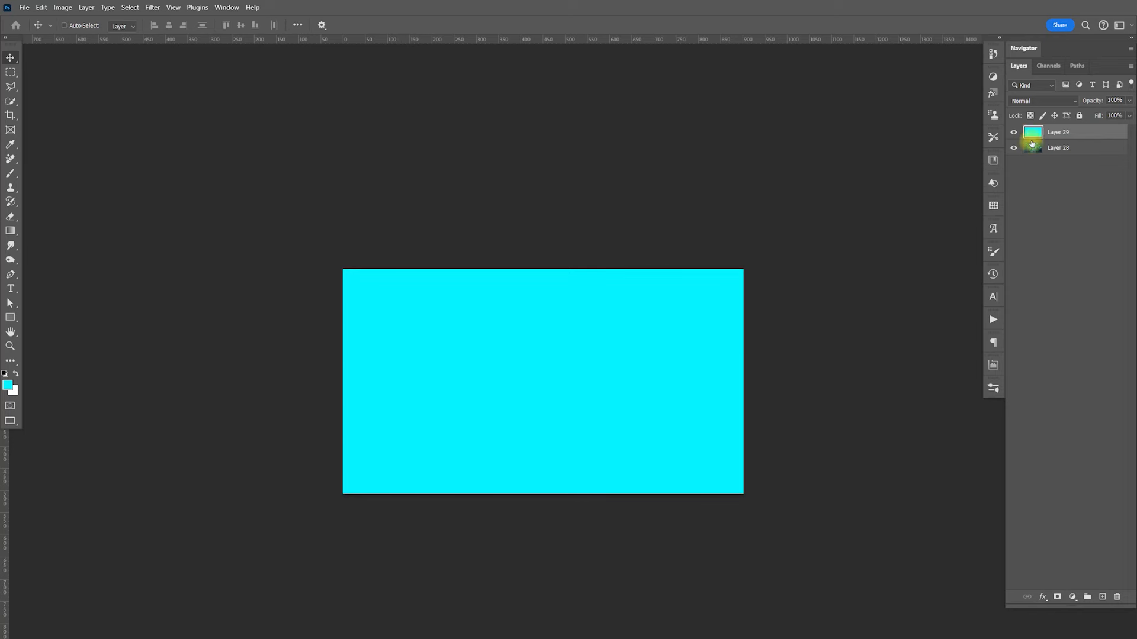
Mask Layer 29 with a rectangular selection just inside the canvas edges, and invert the mask to leave a thin cyan border
key("m")
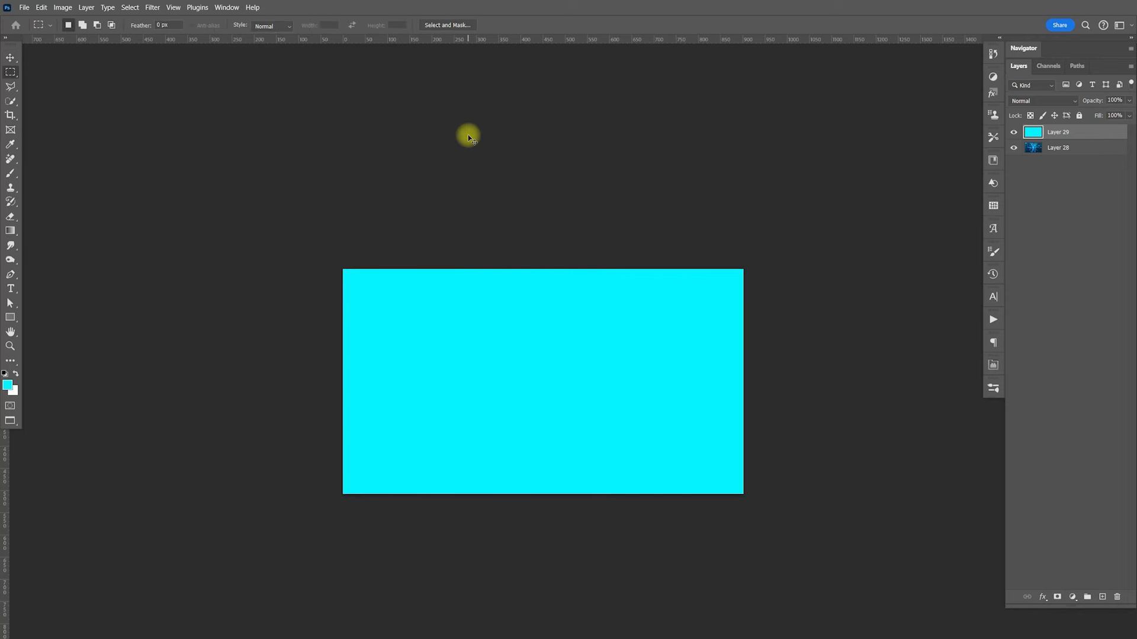
key("ctrl+plus")
key("ctrl+plus")
left_click_drag(339, 264, 586, 251)
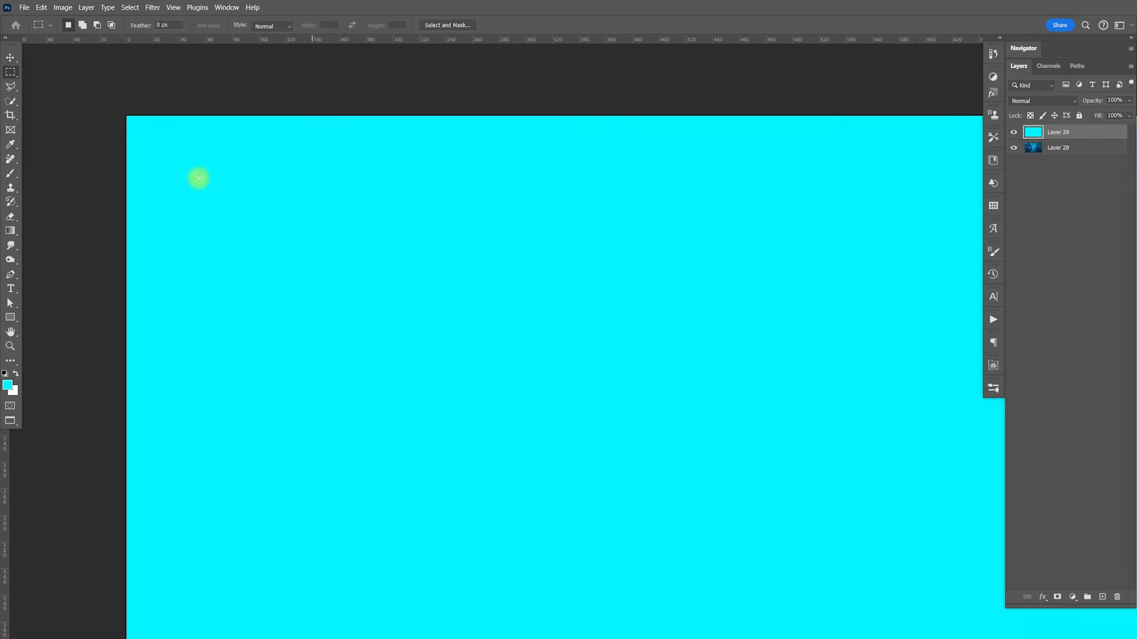
left_click_drag(130, 120, 928, 559)
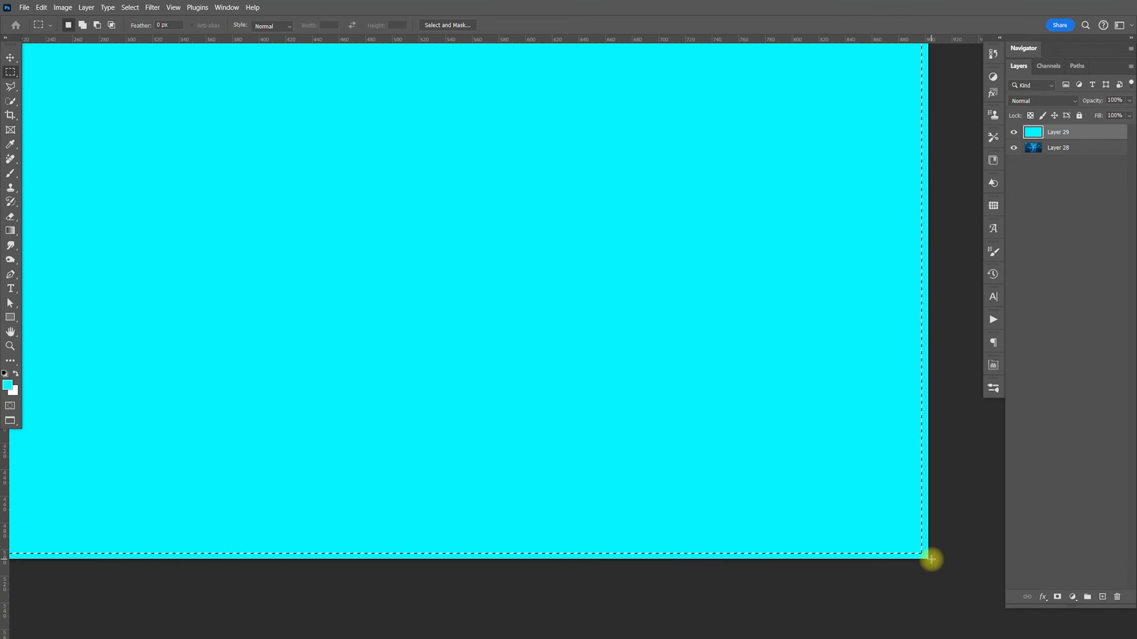
left_click(1058, 596)
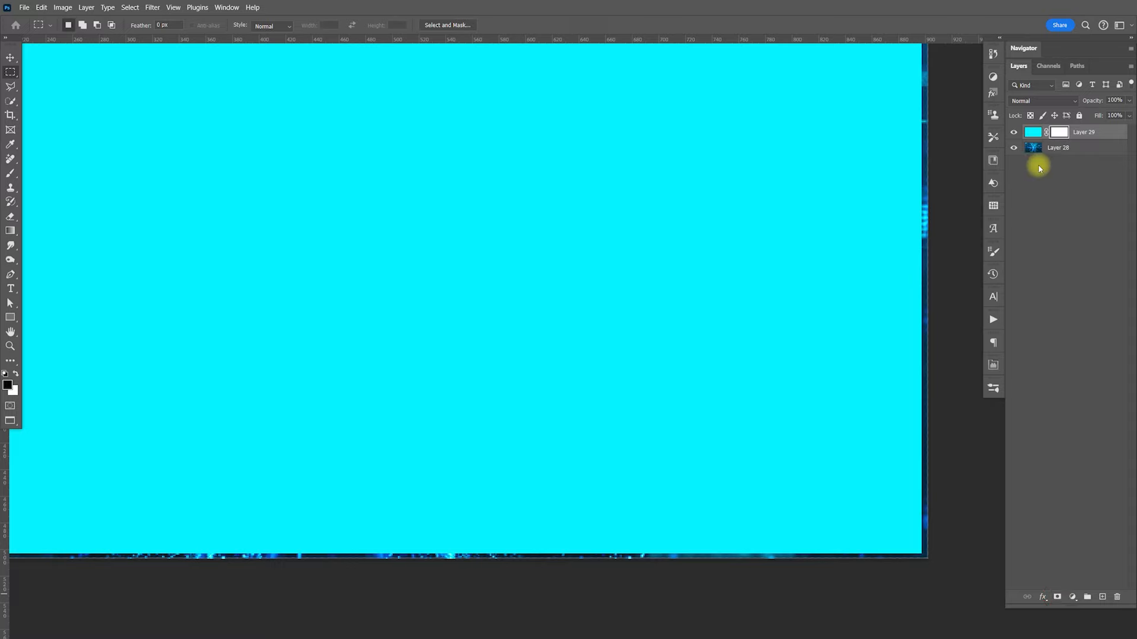
key("ctrl+i")
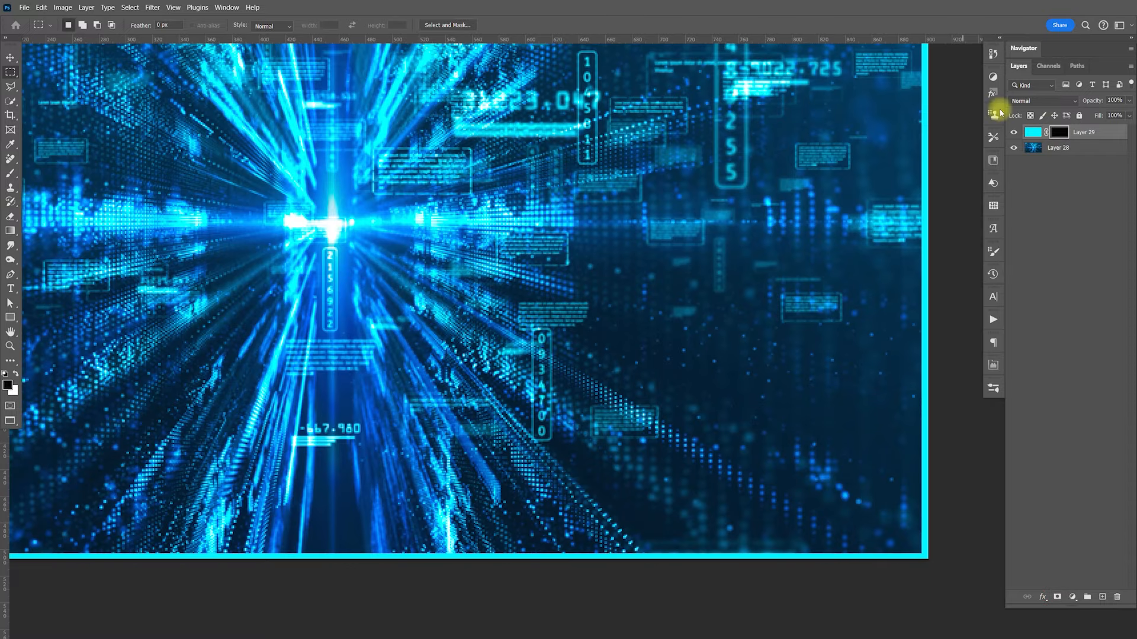
Feather the cyan border's layer mask by 3.0 px
left_click(993, 366)
left_click_drag(863, 468, 878, 470)
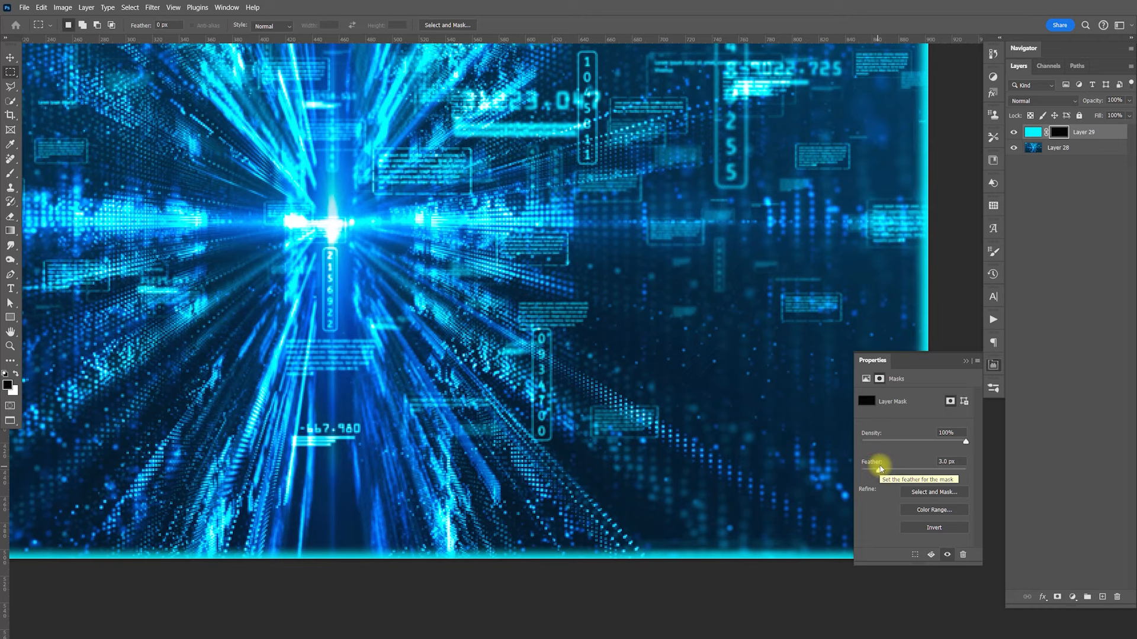
left_click(993, 367)
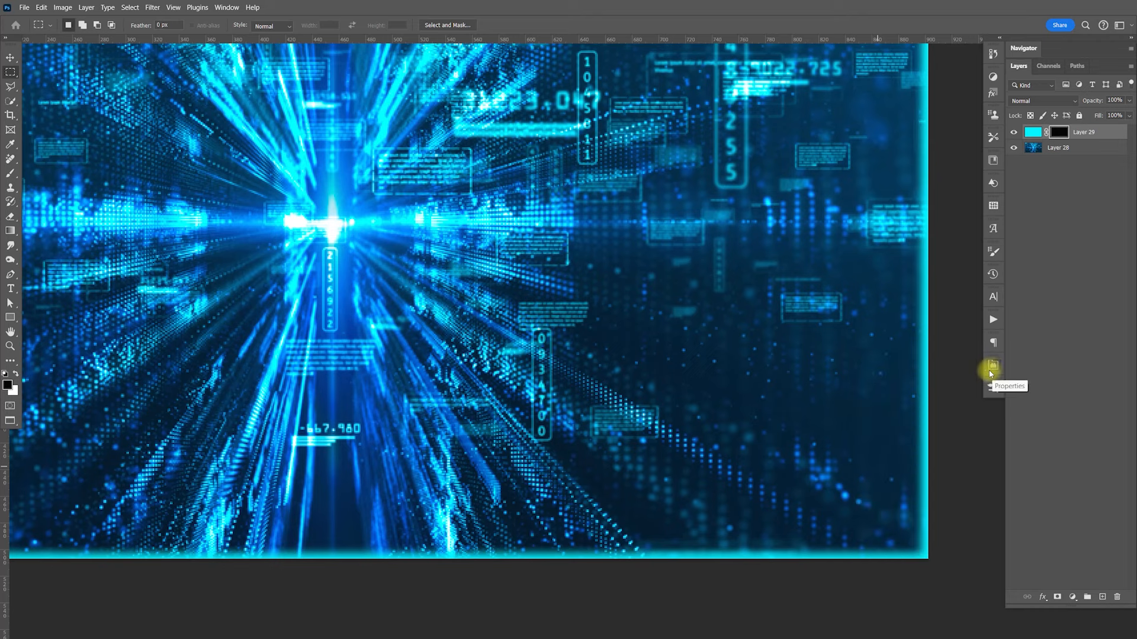
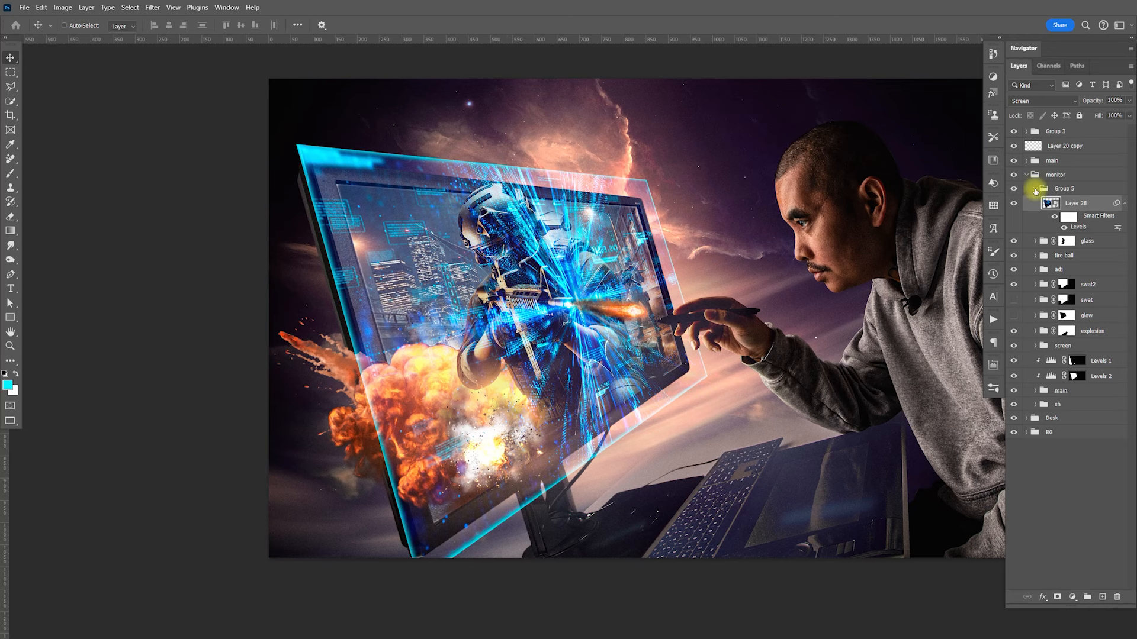
Collapse Group 5, add a layer mask to it, and invert the mask to black to hide the digital overlay
left_click(1036, 189)
left_click(1061, 190)
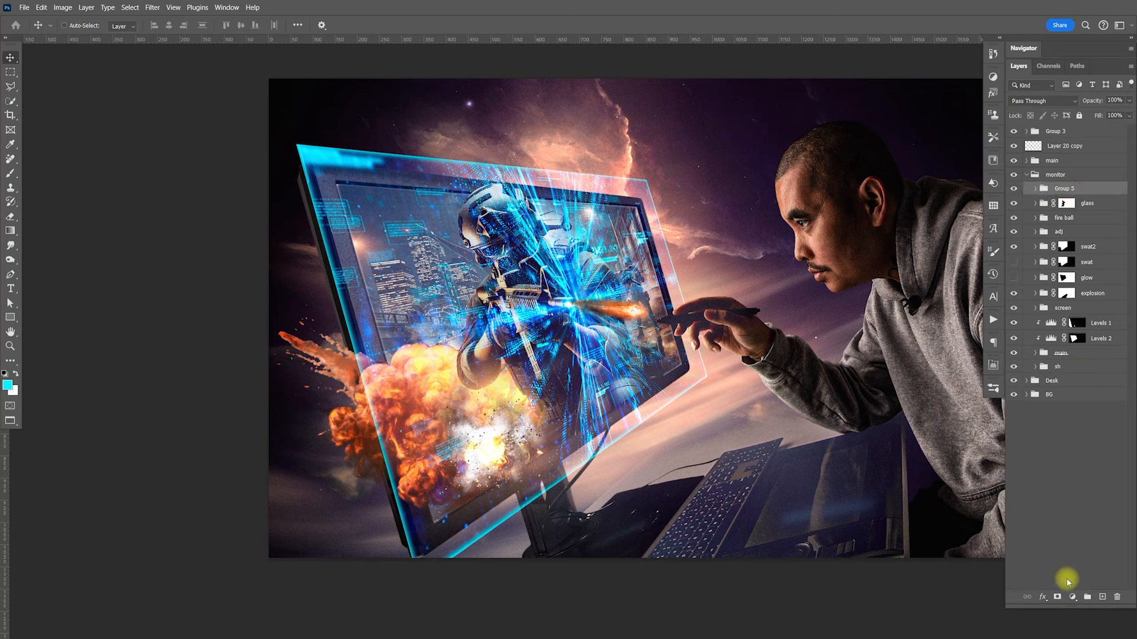
left_click(1056, 597)
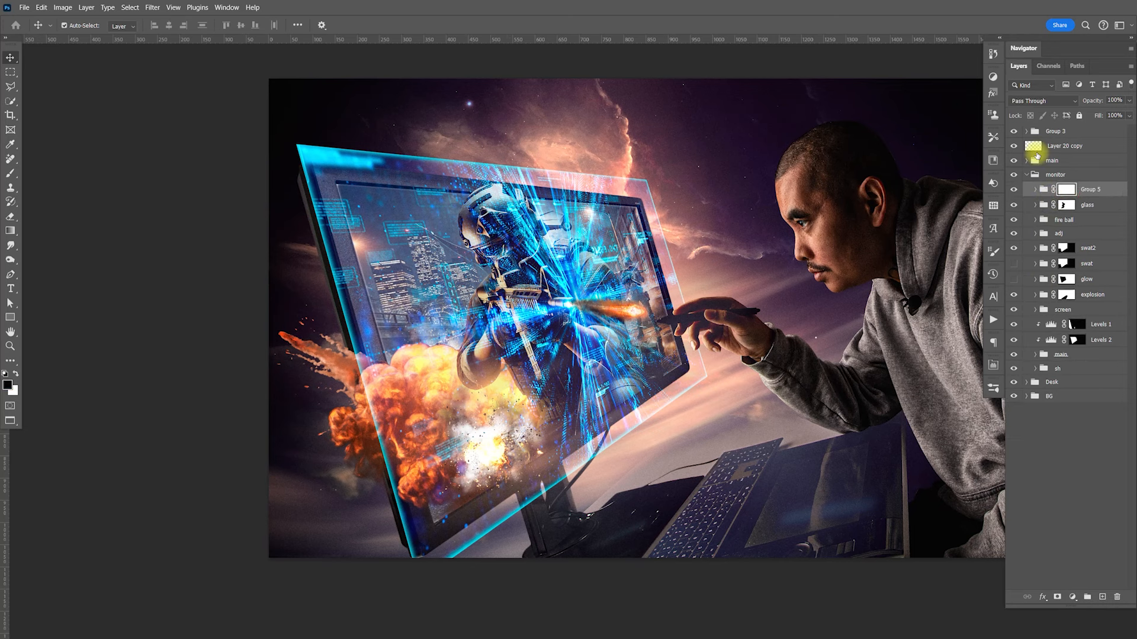
key("ctrl+i")
Paint white on Group 5's mask over the monitor with a 900 px brush at 33% opacity to partly reveal the digital overlay
key("b")
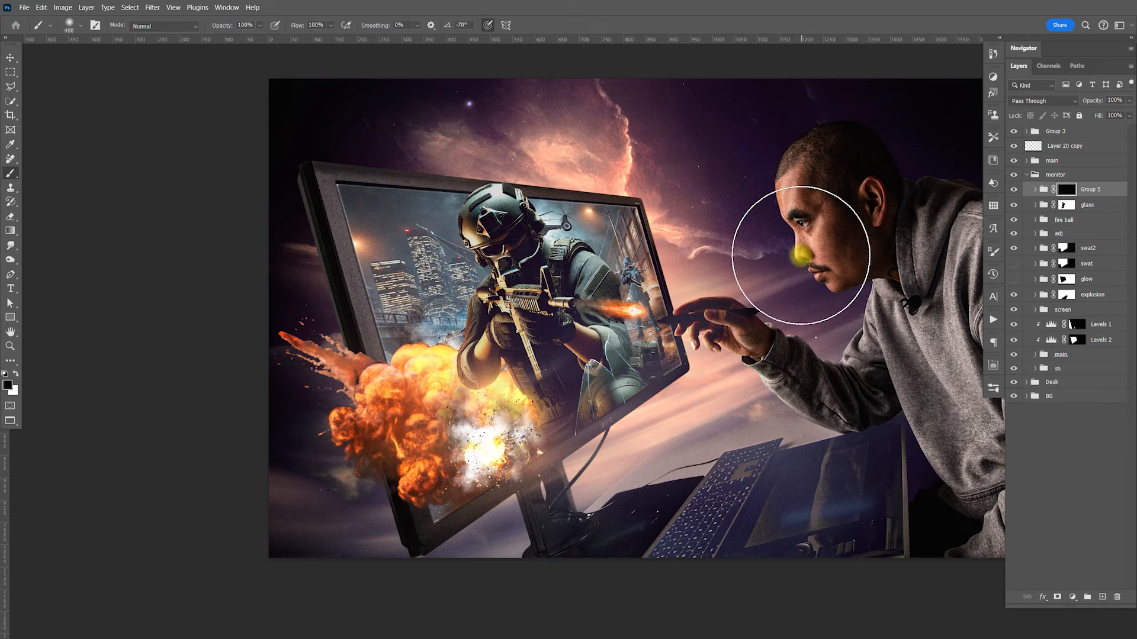
left_click(16, 374)
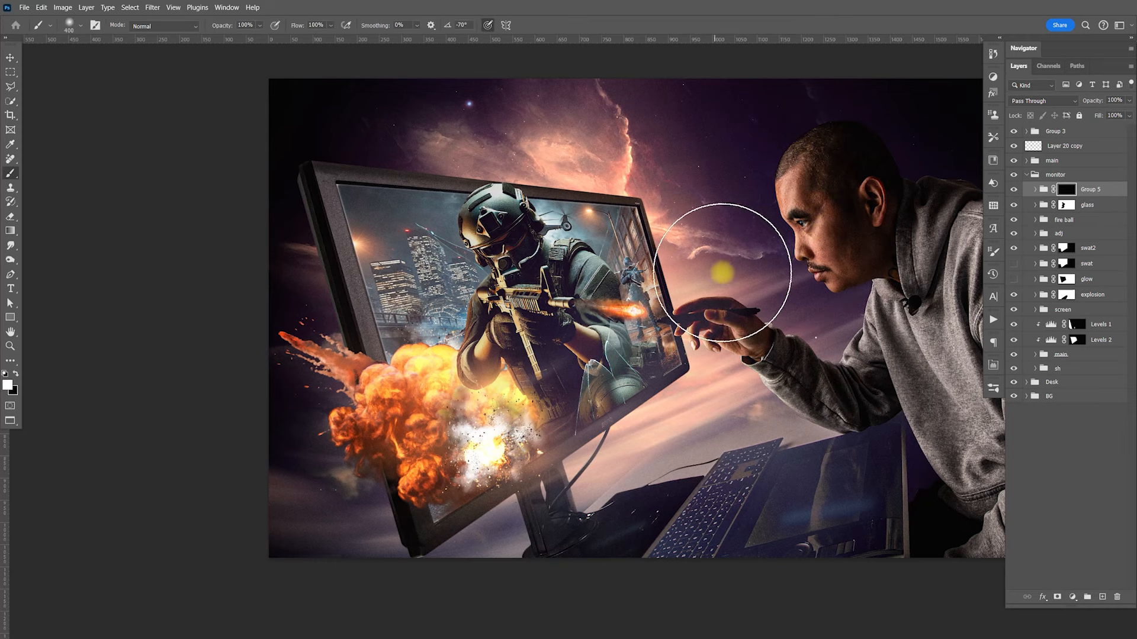
key("bracketright")
key("bracketright")
key("bracketright")
key("bracketright")
key("bracketright")
left_click(246, 25)
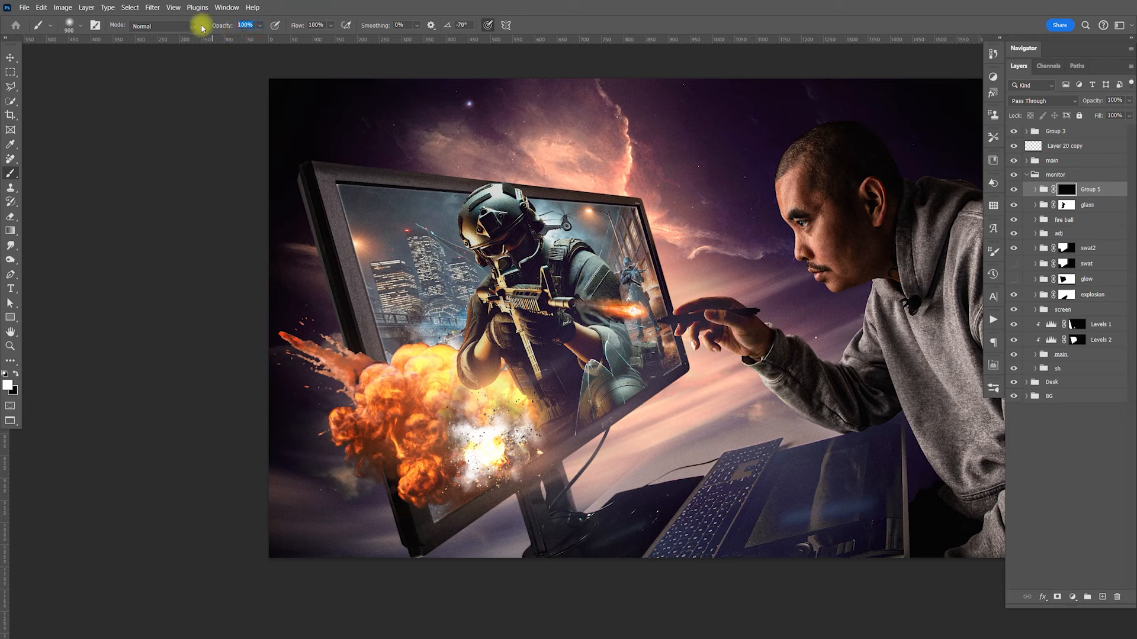
left_click(819, 227)
left_click(799, 171)
mouse_move(800, 171)
left_mouse_down()
mouse_move(860, 349)
mouse_move(494, 305)
mouse_move(253, 194)
mouse_move(189, 191)
mouse_move(181, 200)
mouse_move(280, 508)
mouse_move(263, 449)
mouse_move(294, 527)
mouse_move(359, 592)
mouse_move(613, 592)
mouse_move(537, 490)
mouse_move(368, 150)
mouse_move(329, 96)
mouse_move(244, 124)
mouse_move(501, 159)
mouse_move(806, 172)
mouse_move(794, 169)
mouse_move(845, 369)
mouse_move(850, 444)
mouse_move(801, 504)
mouse_move(784, 500)
mouse_move(813, 483)
mouse_move(831, 421)
mouse_move(562, 342)
mouse_move(478, 292)
mouse_move(376, 273)
mouse_move(560, 320)
left_mouse_up()
Paint black on Group 5's mask over the soldier with a 400 px brush at 33% opacity, and compare with the group hidden
key("x")
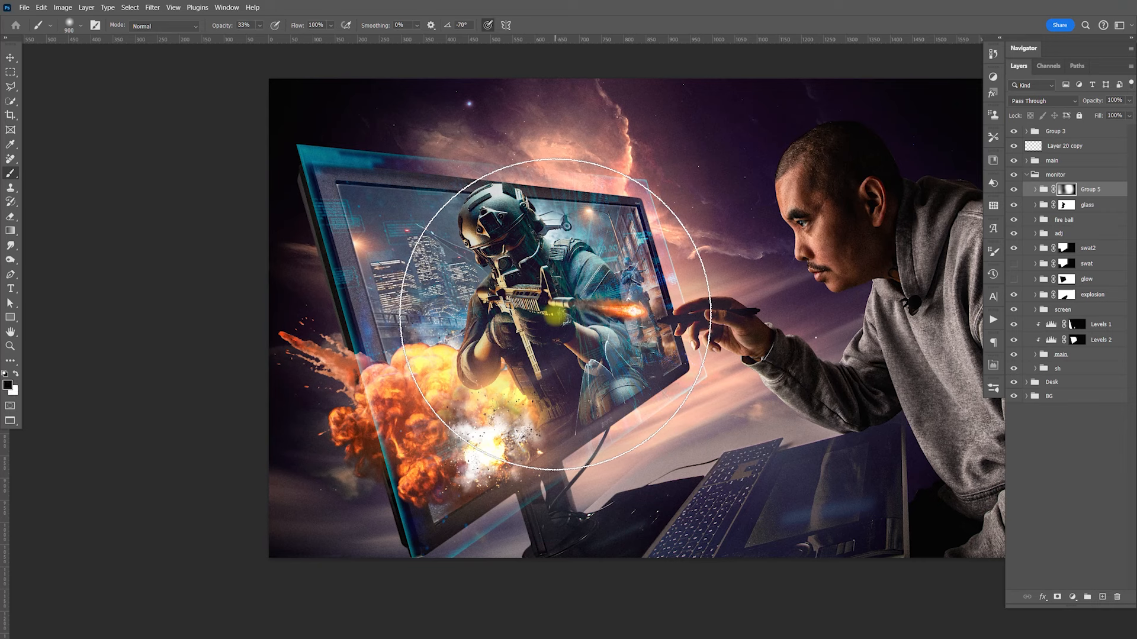
key("bracketleft")
key("bracketleft")
key("bracketleft")
key("bracketleft")
key("bracketleft")
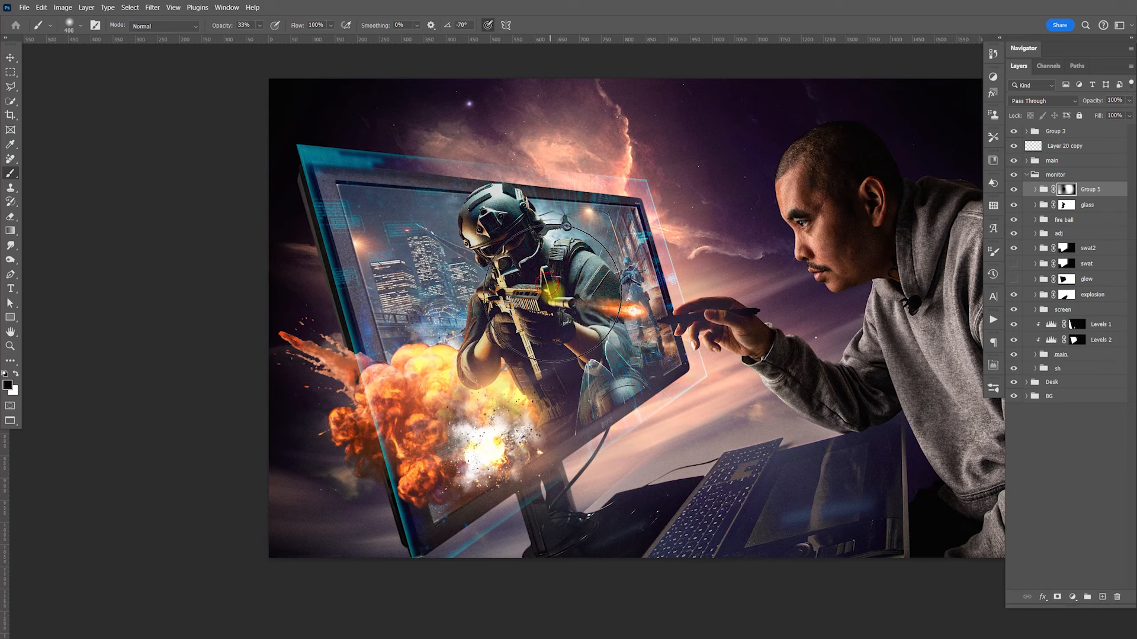
key("v")
mouse_move(573, 378)
left_mouse_down()
mouse_move(552, 323)
mouse_move(573, 328)
left_mouse_up()
left_click(1015, 192)
left_click(1016, 192)
left_click(1016, 192)
left_click(1015, 191)
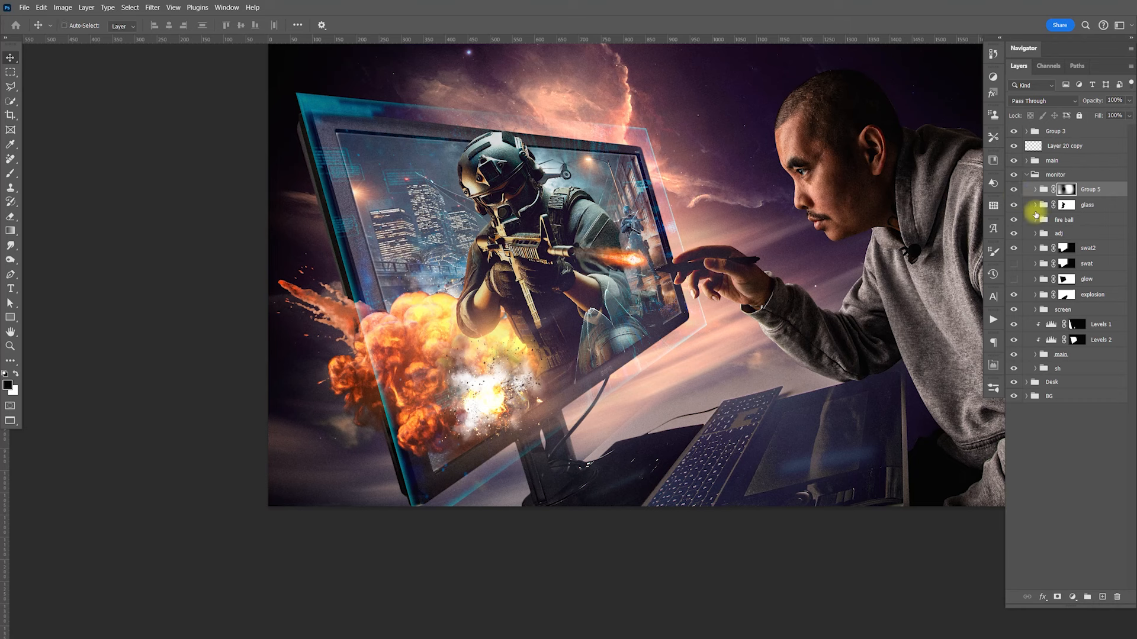
Paint black on Group 5's mask along the explosion's outer edge with a 60 px brush at 100% opacity
key("b")
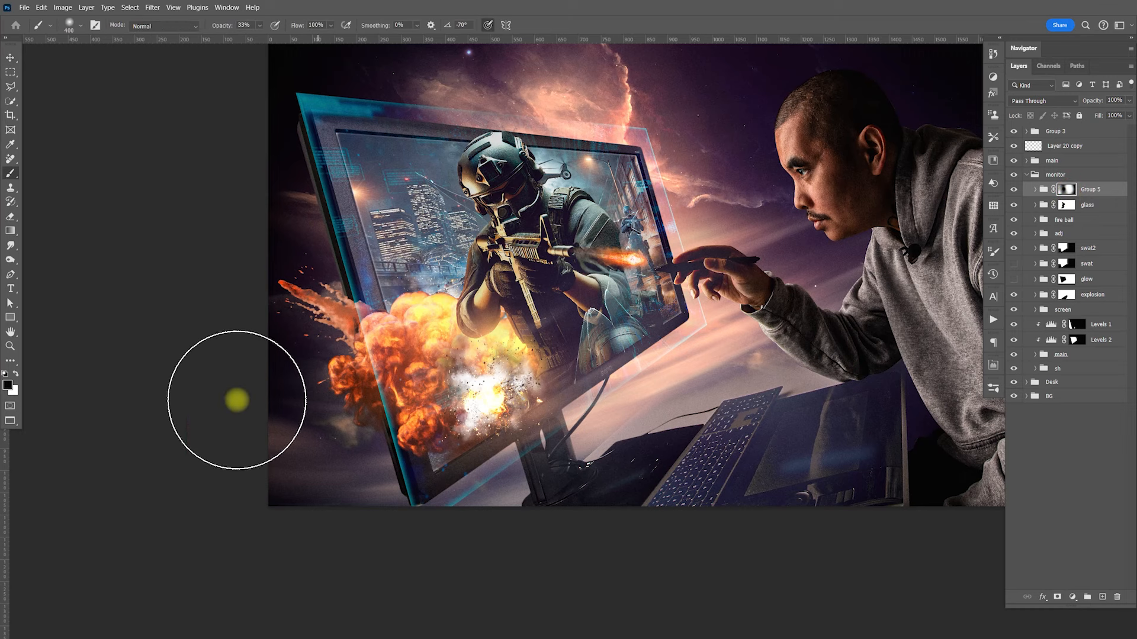
key("bracketleft")
key("bracketleft")
key("bracketleft")
key("bracketleft")
key("bracketleft")
key("bracketleft")
key("bracketleft")
key("bracketleft")
key("bracketleft")
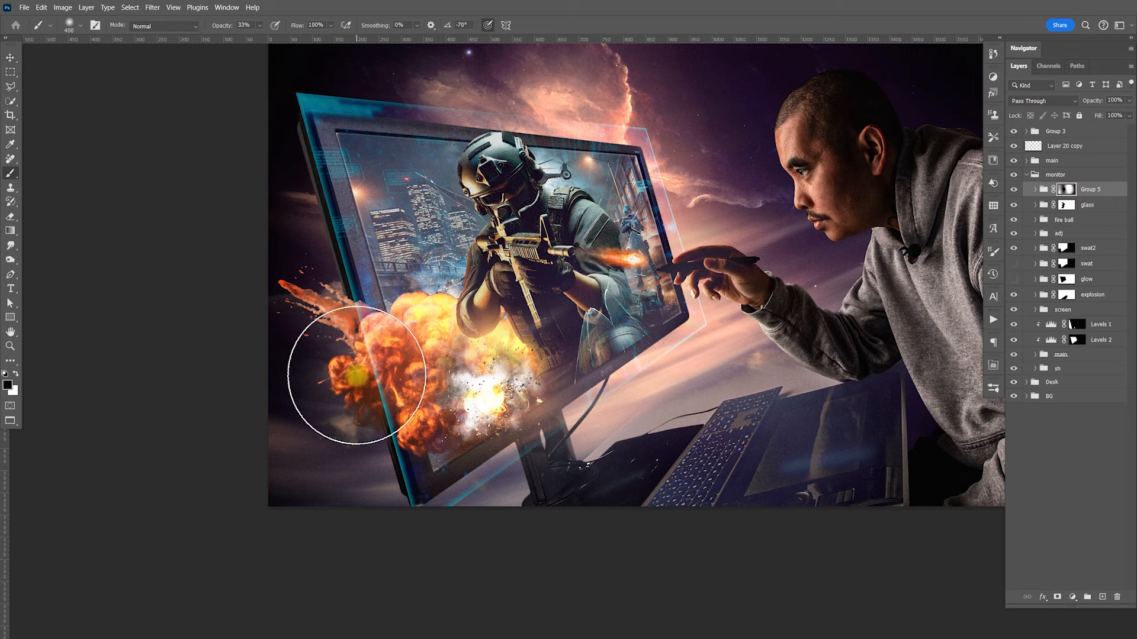
left_click(260, 25)
left_click_drag(262, 36, 318, 32)
key("bracketleft")
key("bracketleft")
key("bracketleft")
key("bracketleft")
left_click(365, 343)
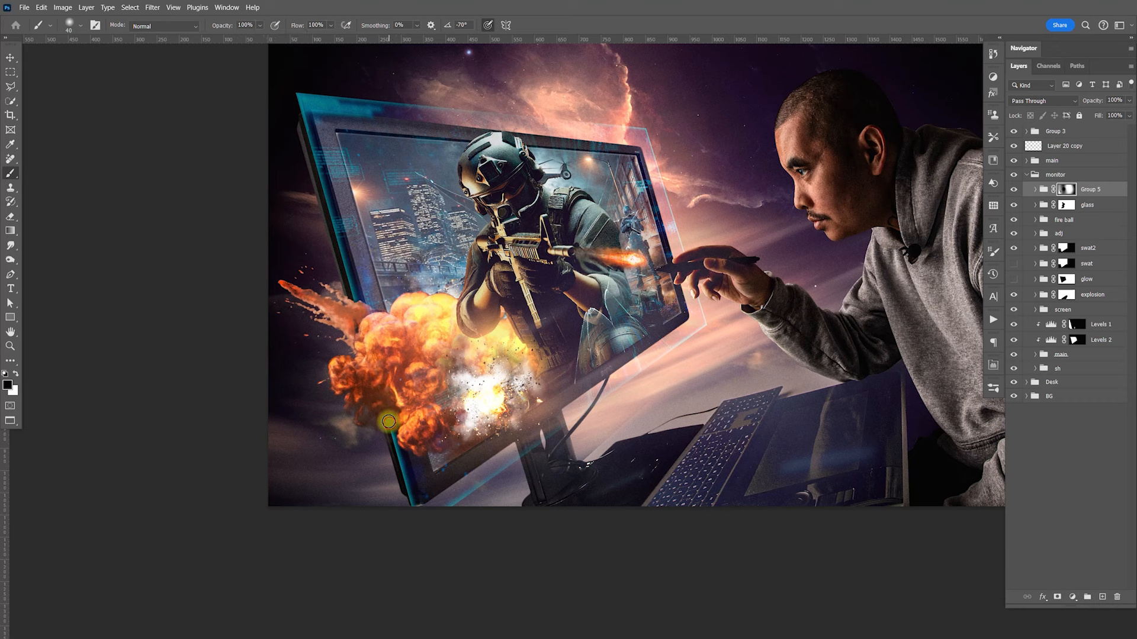
Enlarge the brush to 250 px and mask the remaining digital overlay off the explosion
key("bracketright")
key("bracketright")
key("bracketright")
key("bracketright")
key("bracketright")
key("bracketright")
key("bracketright")
key("bracketright")
key("bracketright")
key("bracketright")
key("bracketright")
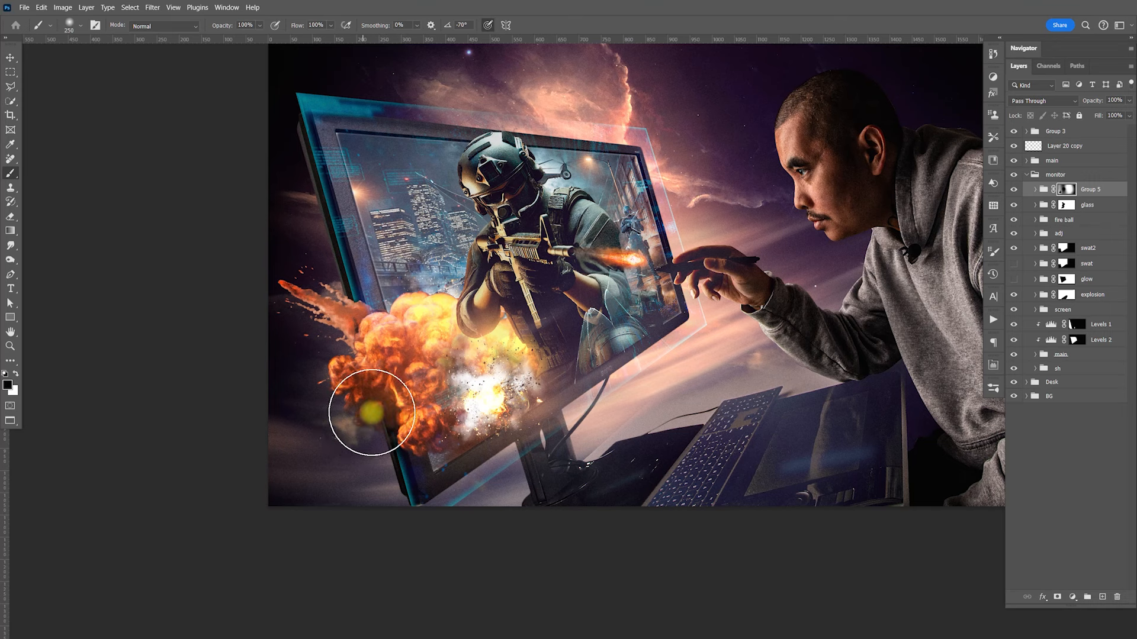
key("v")
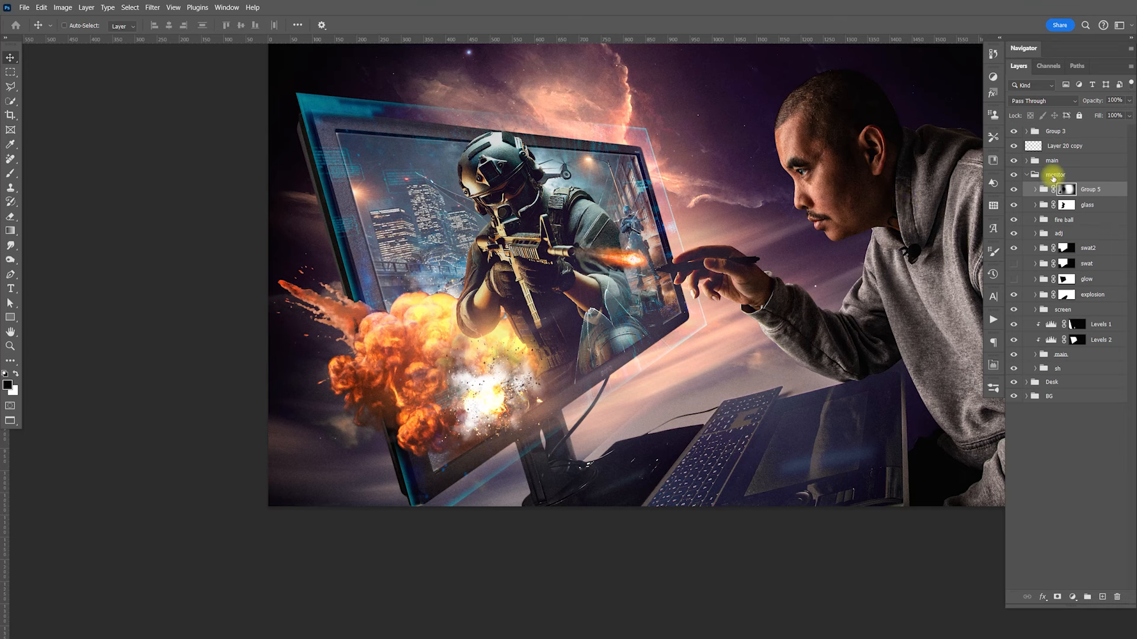
Open the contents of Layer 23 copy 2 in the glass group, duplicate the shattered-glass layer, and set the duplicate to Lighten
left_click(1035, 205)
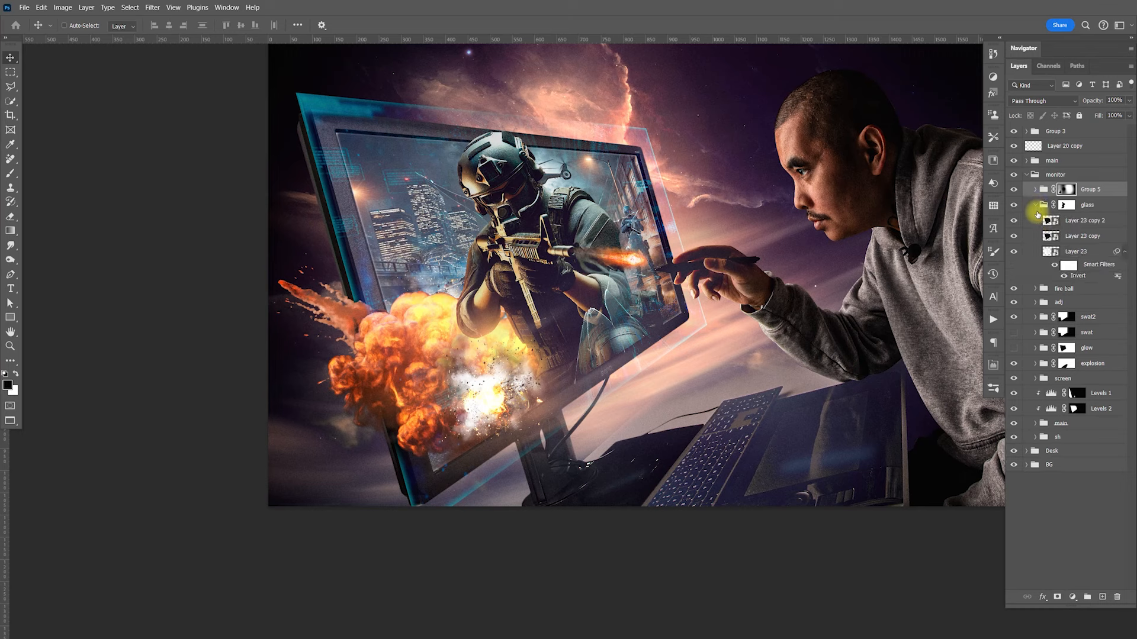
double_click(1049, 223)
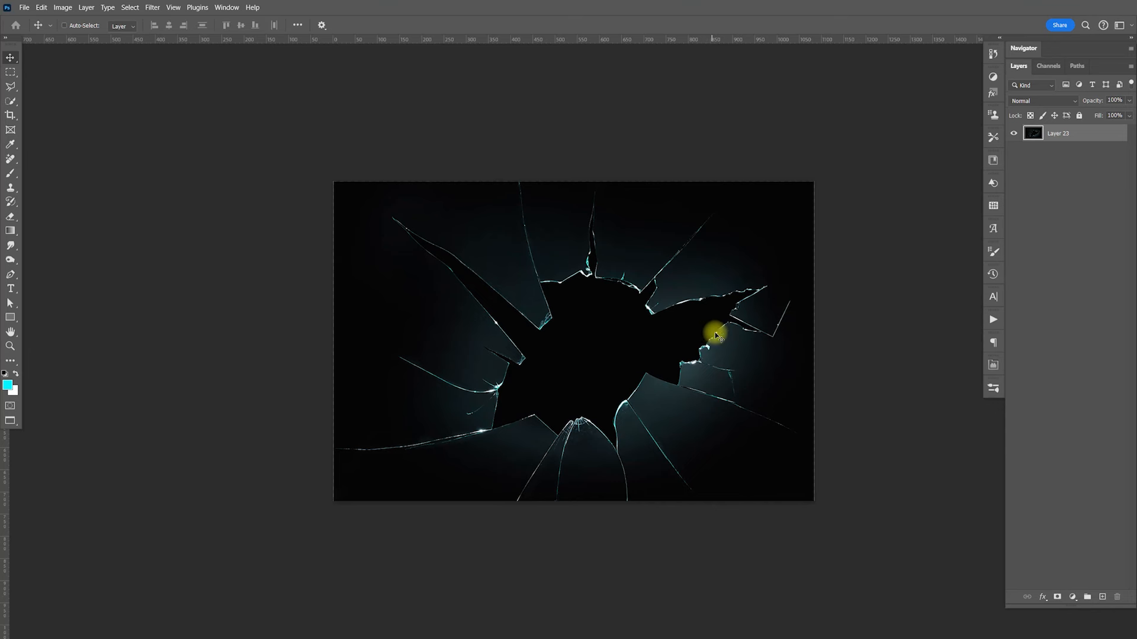
key("ctrl+j")
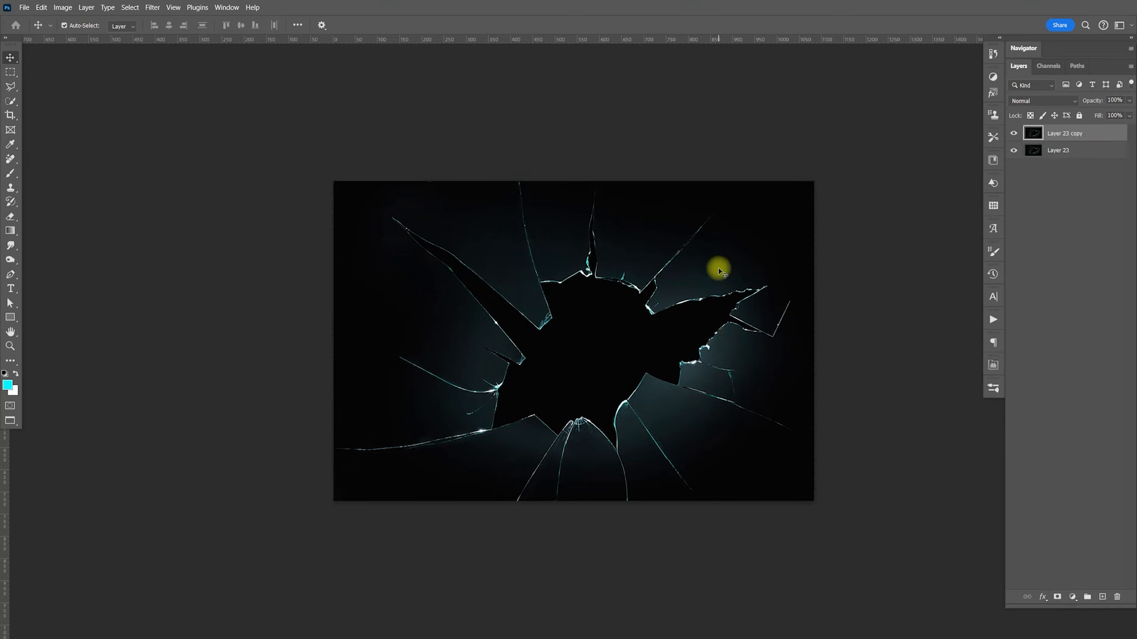
left_click(1033, 101)
left_click(1022, 198)
Move the duplicated glass shatter to the canvas's upper right and scale it down
left_click_drag(730, 307, 802, 221)
key("ctrl+t")
left_click_drag(897, 90, 832, 152)
left_click_drag(793, 220, 798, 220)
key("Return")
Duplicate the scaled shatter, move the copy to the upper left, and save the contents back to the composite
key("ctrl+j")
left_click_drag(691, 251, 492, 251)
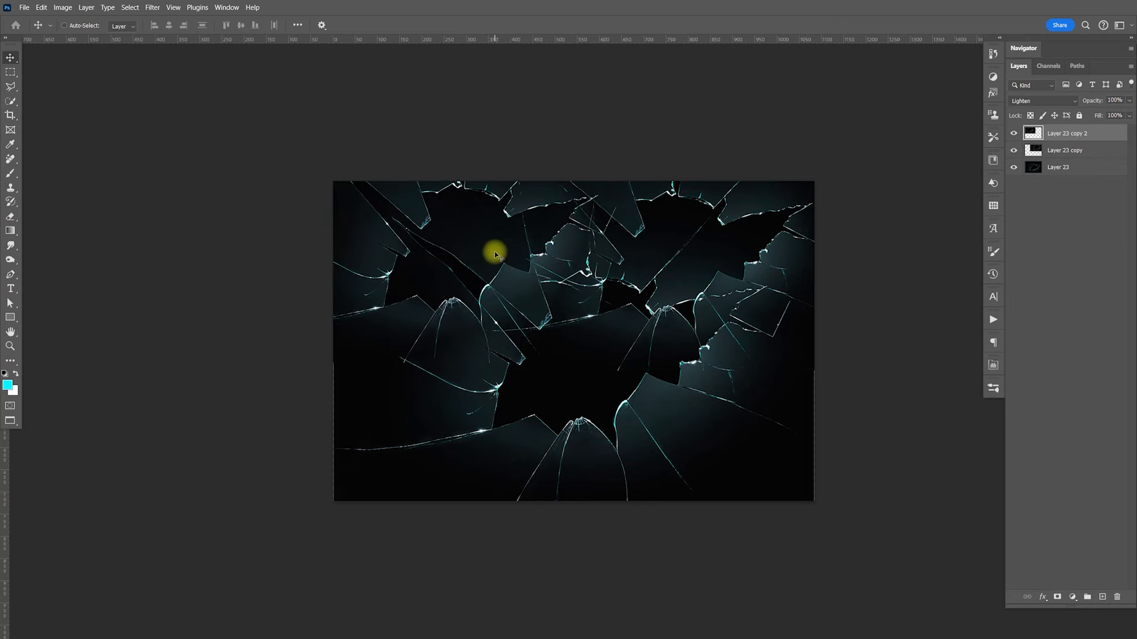
key("ctrl")
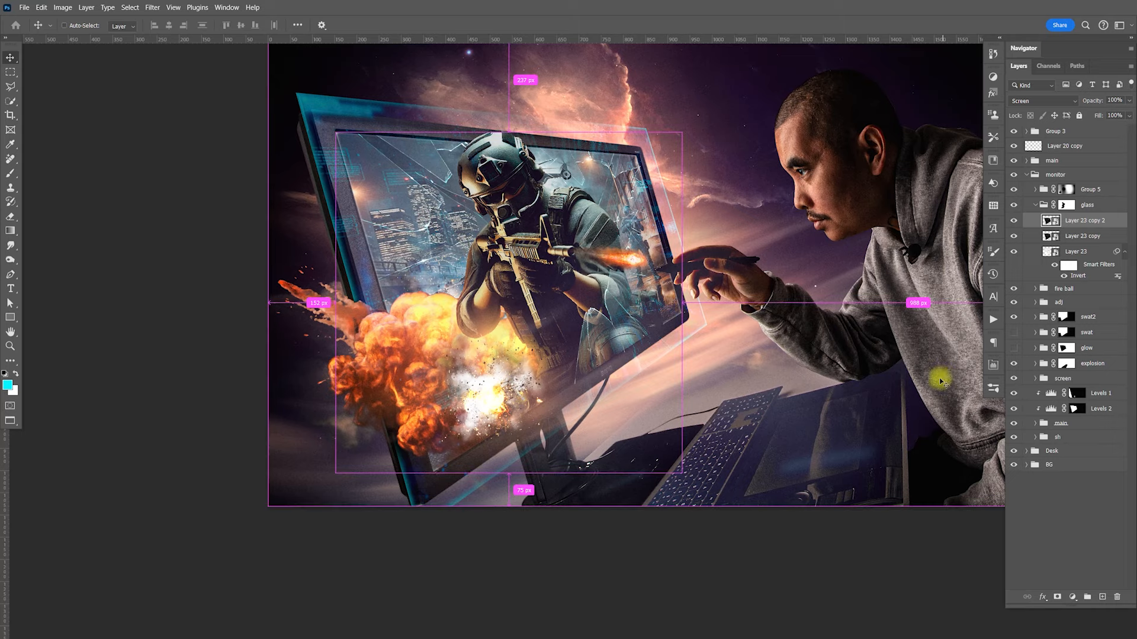
left_click_drag(812, 376, 609, 423)
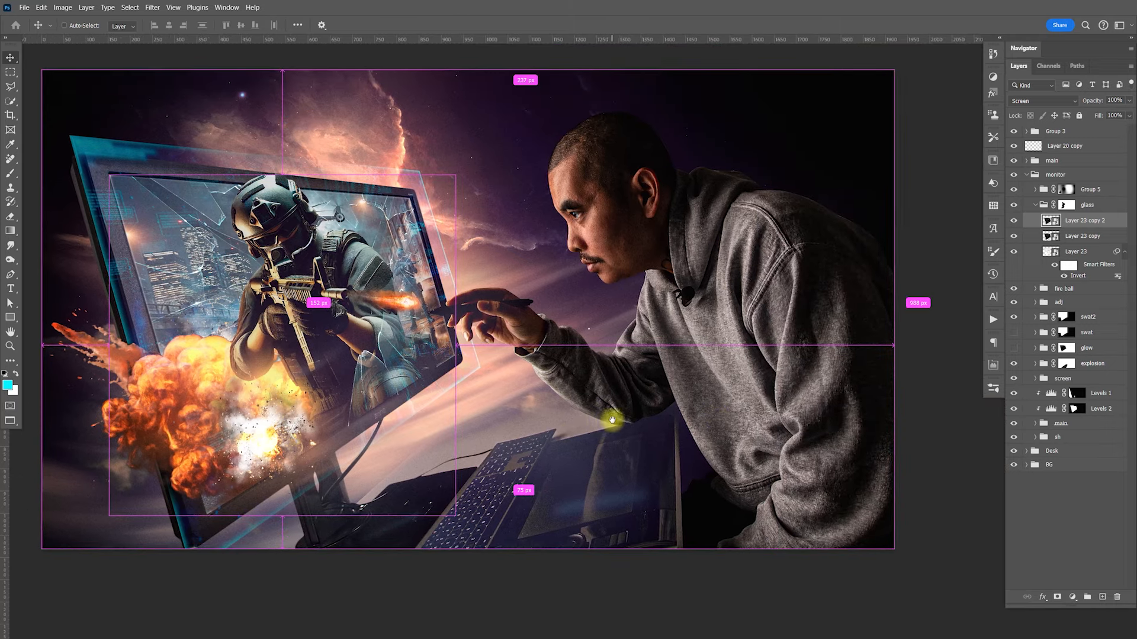
Switch to Adobe Bridge, open the natural-organic dust particles image from the Stock folder, and select its entire canvas for copying
key("alt+Tab")
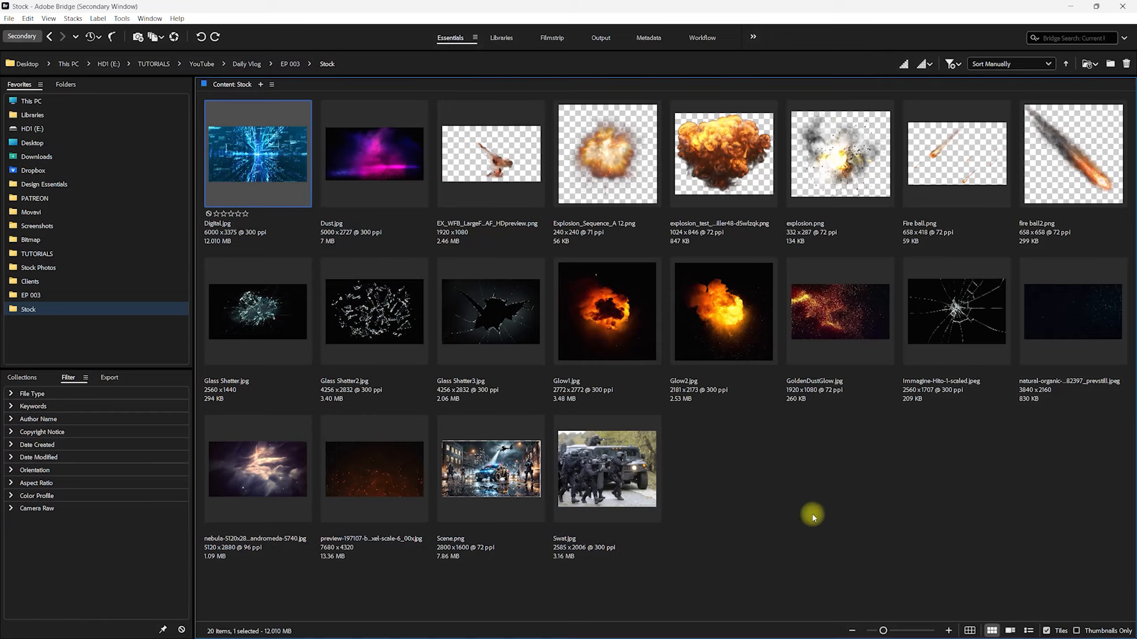
left_click(373, 329)
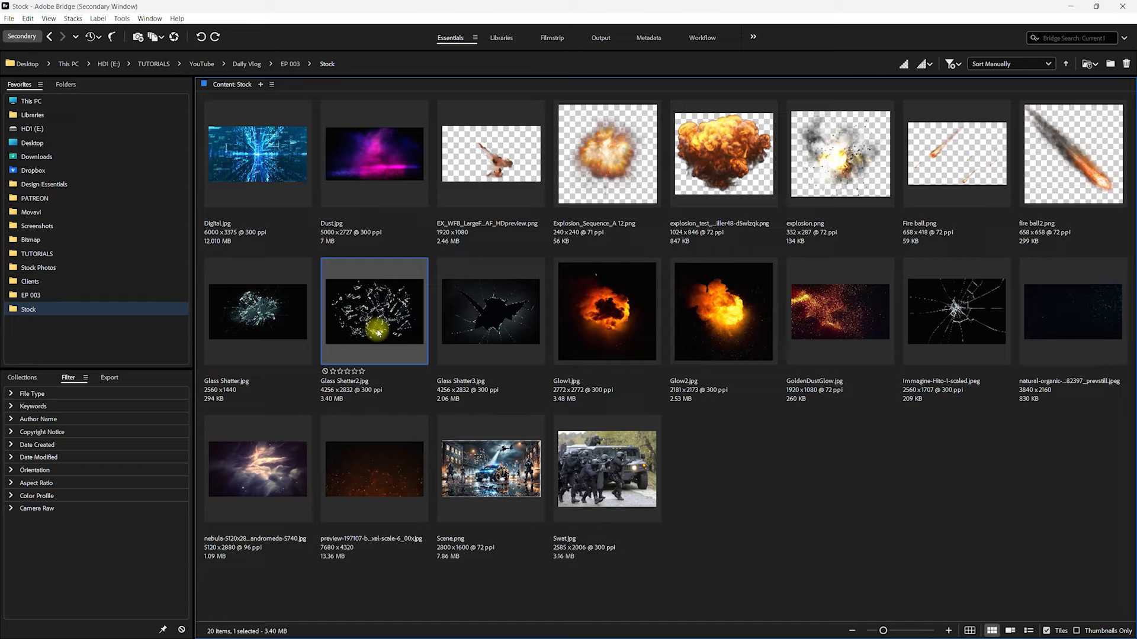
left_click(1047, 313)
key("space")
key("space")
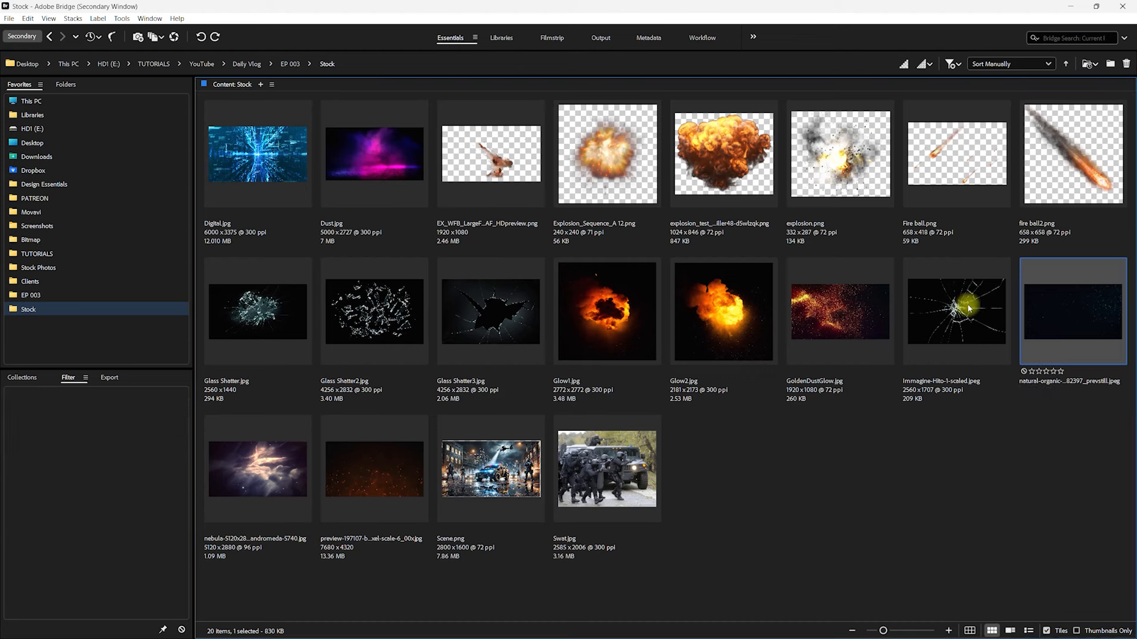
double_click(1062, 335)
key("ctrl+a")
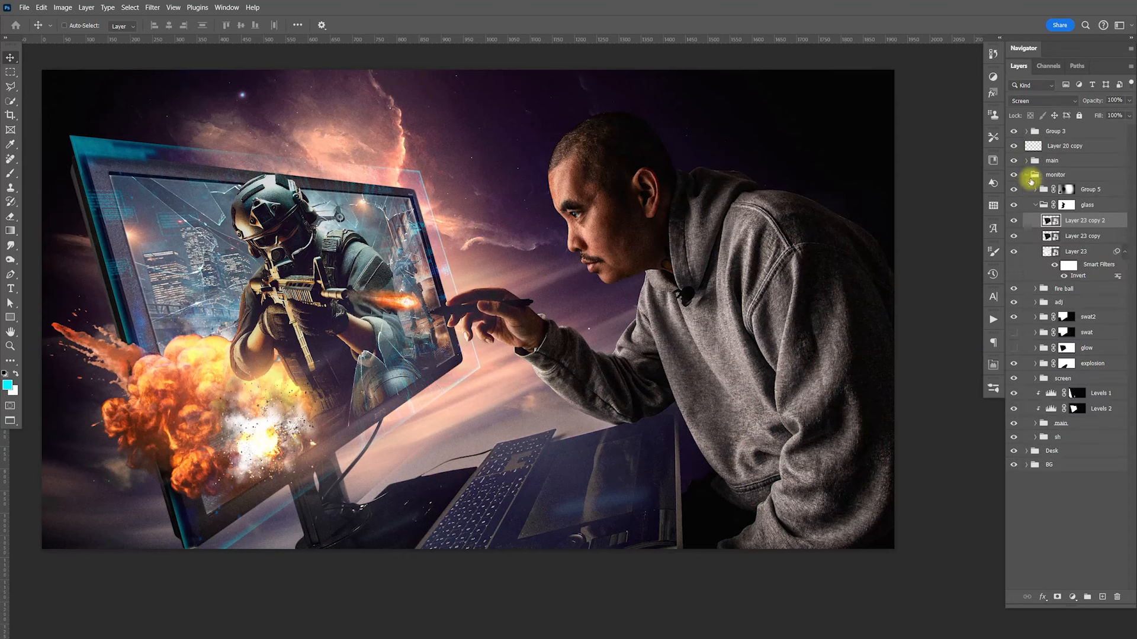
Collapse the monitor group, expand Group 3, and paste the dust particles image directly above Layer 20 copy
left_click(1029, 179)
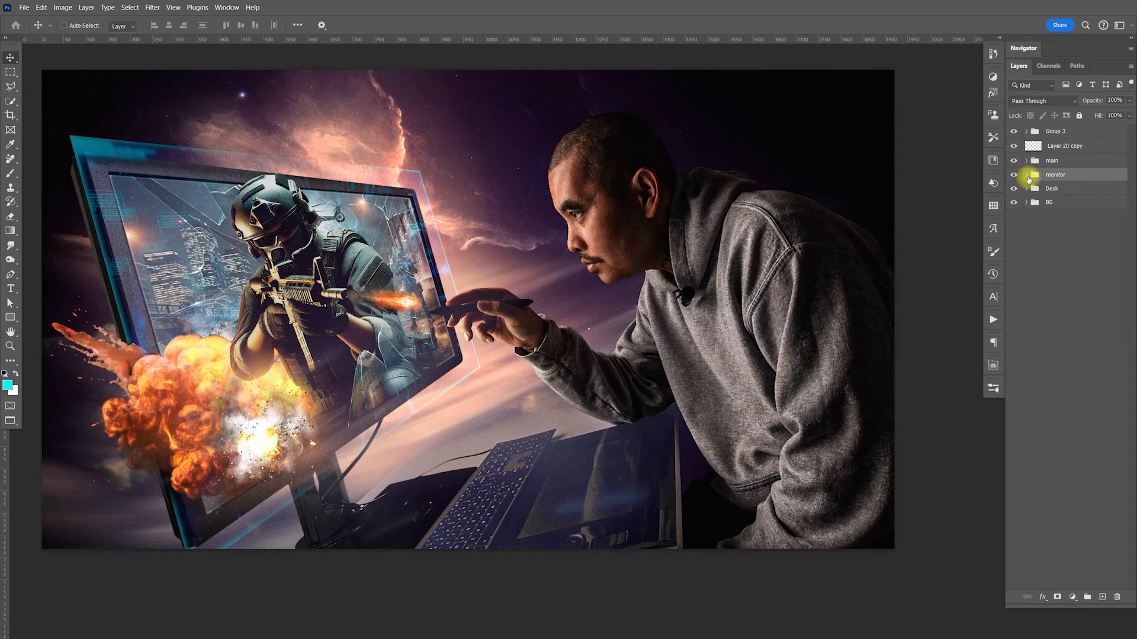
left_click(1027, 132)
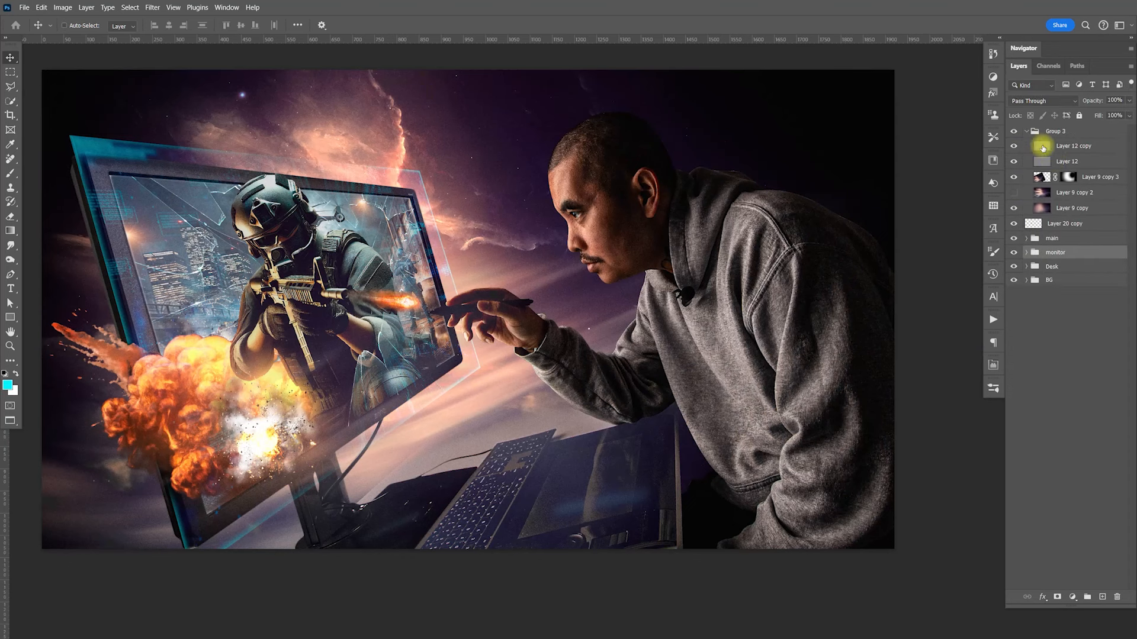
left_click(1073, 225)
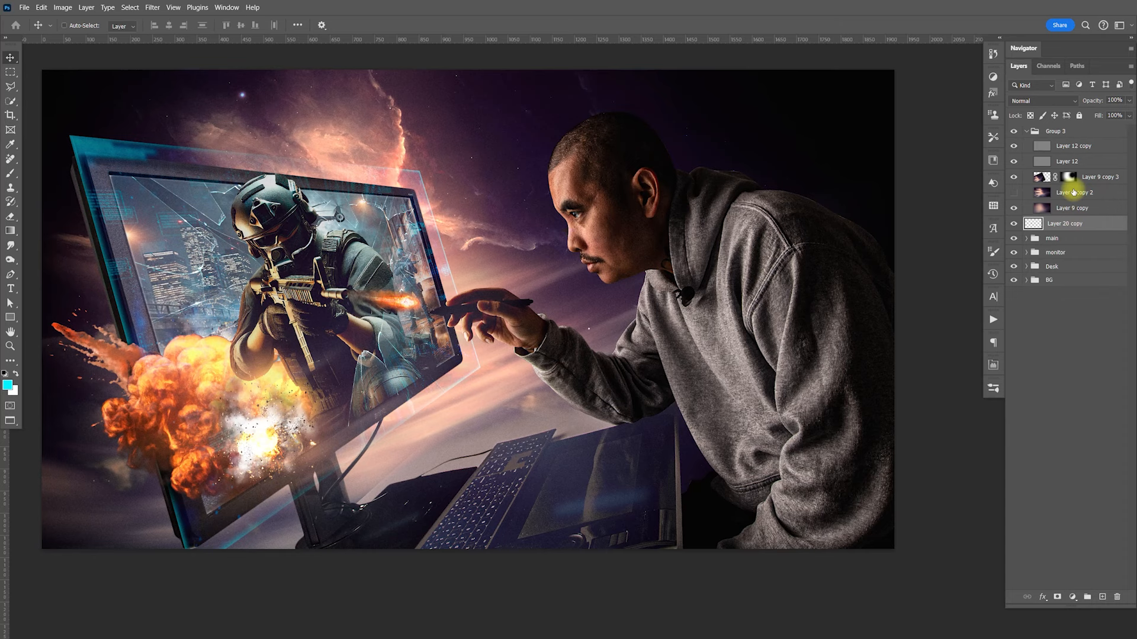
key("ctrl+v")
left_click(1013, 224)
left_click(1013, 226)
Scale the dust particles layer down to about 52.7% and flip it horizontally
key("ctrl+minus")
key("ctrl+minus")
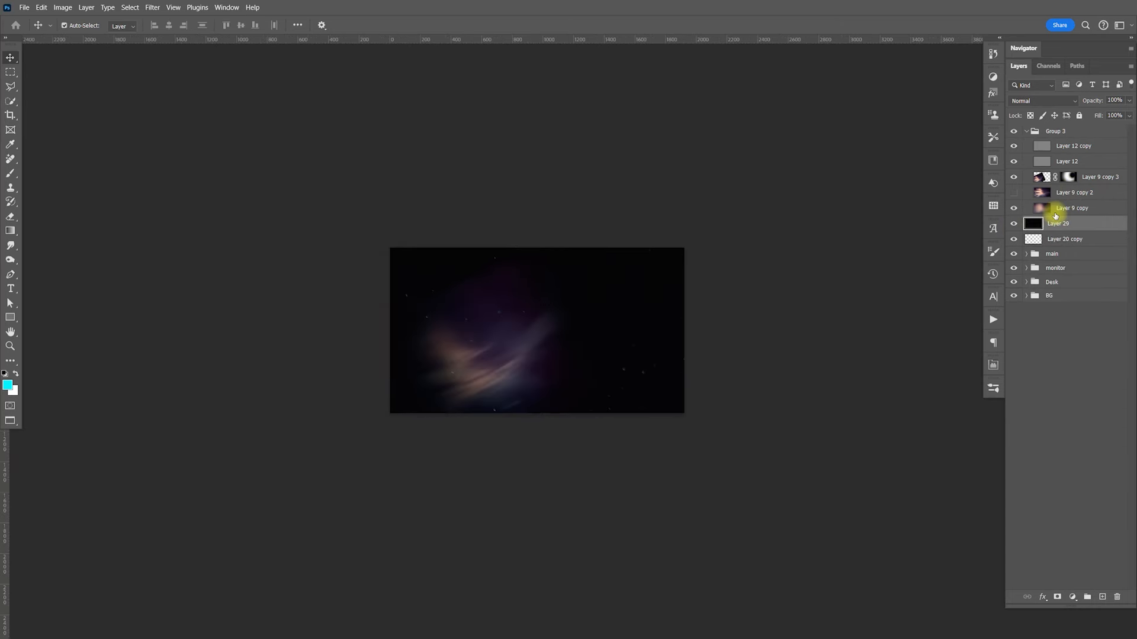
key("ctrl+t")
left_click_drag(866, 513, 664, 399)
right_click(608, 341)
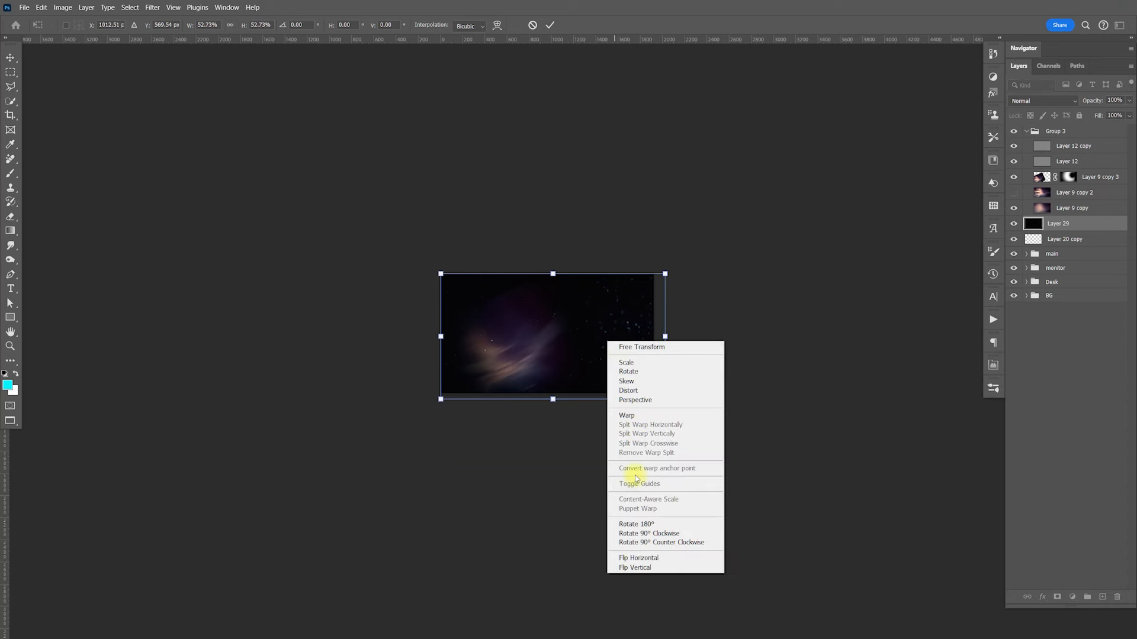
left_click(622, 557)
key("Return")
key("ctrl+0")
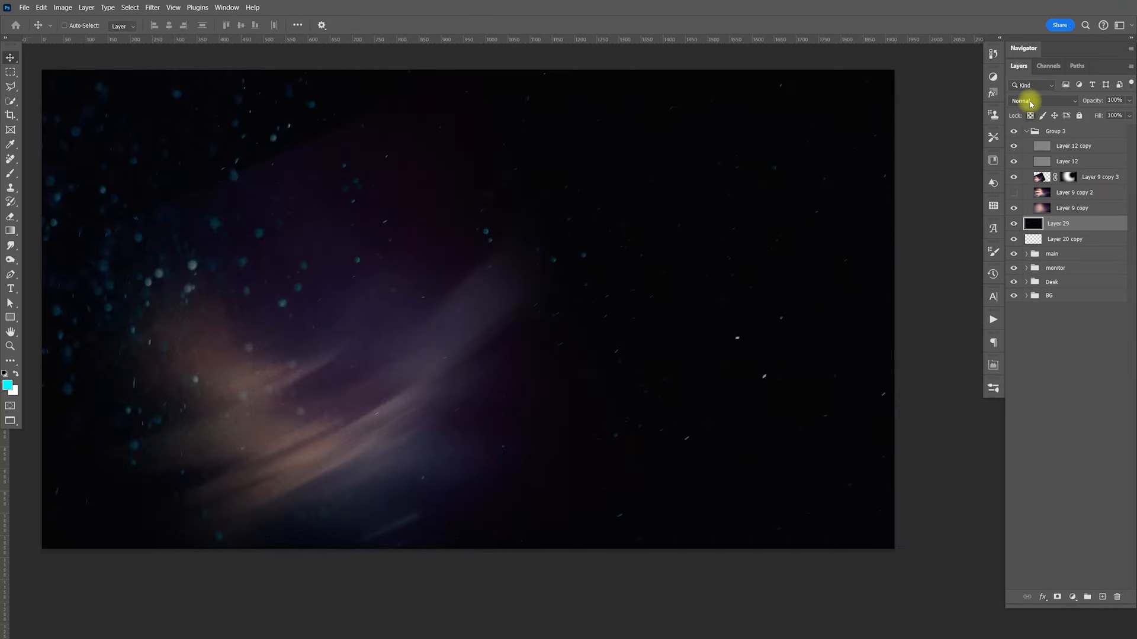
Set Layer 29's blending mode to Screen and shift the particles leftward
left_click(1030, 103)
left_click(1042, 209)
left_click_drag(735, 294, 738, 300)
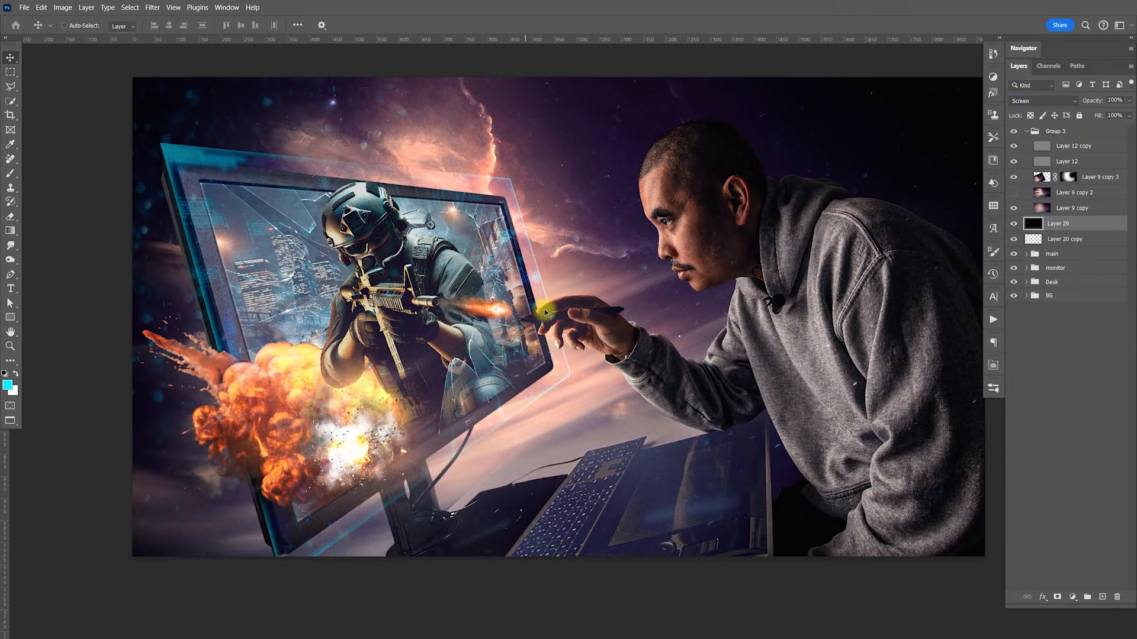
left_click_drag(573, 346, 536, 395)
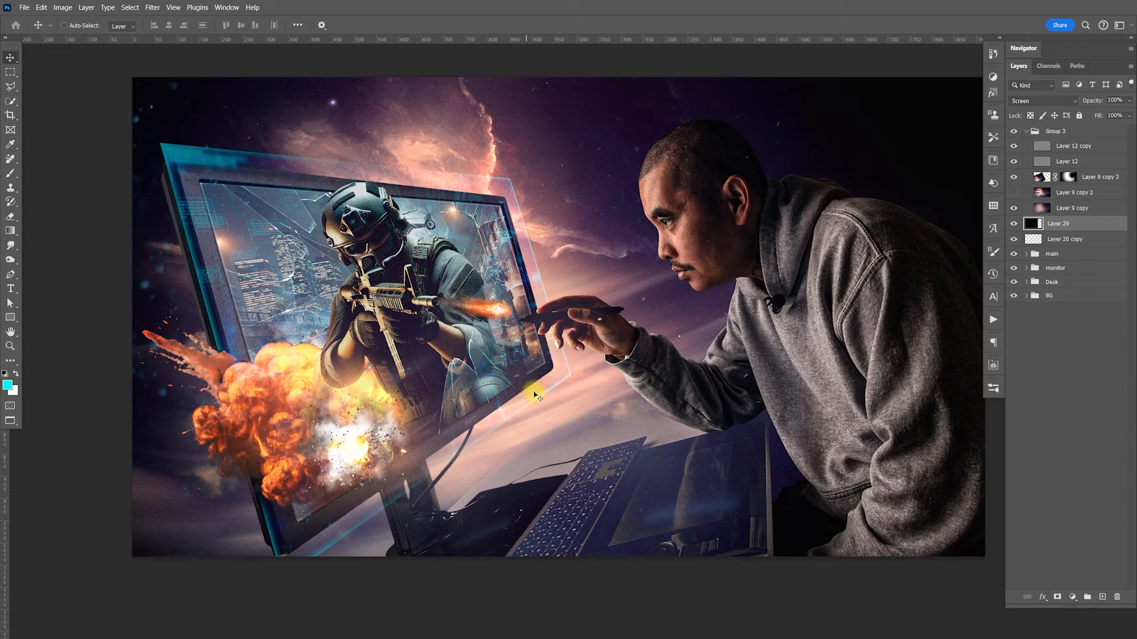
Add a layer mask to Layer 29, paint black to clear the particles off the man, and save the document
left_click(1057, 597)
key("b")
left_click_drag(819, 347, 625, 331)
key("bracketright")
key("bracketright")
key("bracketright")
key("bracketright")
key("bracketright")
key("bracketright")
key("bracketright")
key("bracketright")
key("bracketright")
mouse_move(738, 445)
left_mouse_down()
mouse_move(785, 228)
mouse_move(815, 395)
left_mouse_up()
key("v")
left_click_drag(339, 339, 525, 347)
key("ctrl+s")
left_click_drag(564, 444, 507, 391)
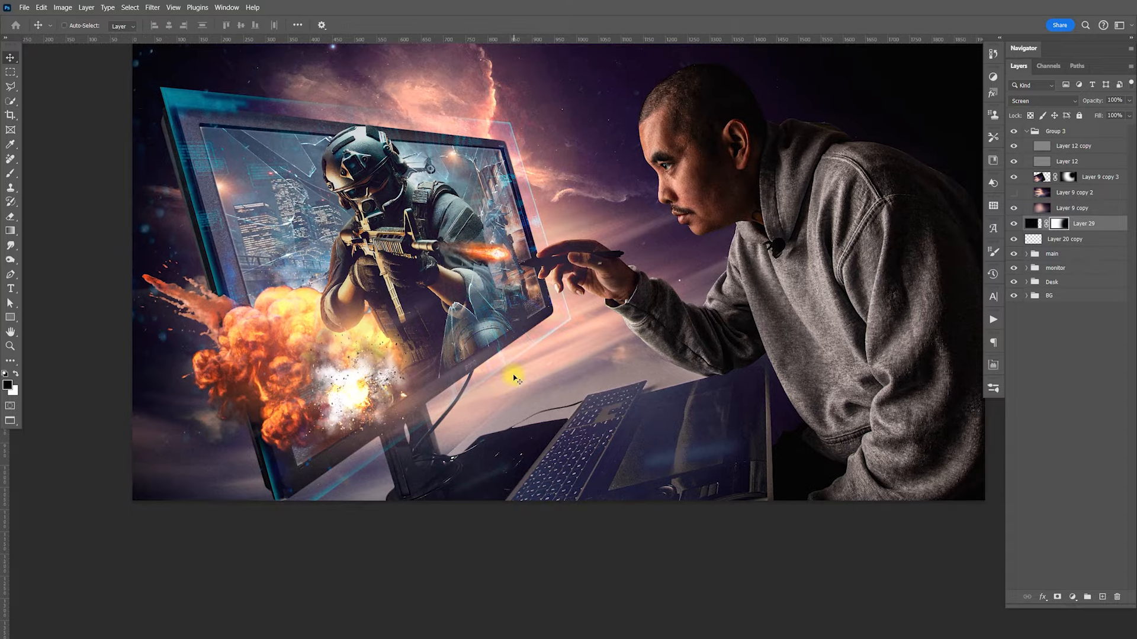
Examine how Layer 9 copy 3 and the Desk group's Layer 9 copy 4 affect the image by toggling their visibility
left_click(1012, 179)
left_click(1013, 178)
left_click(1013, 192)
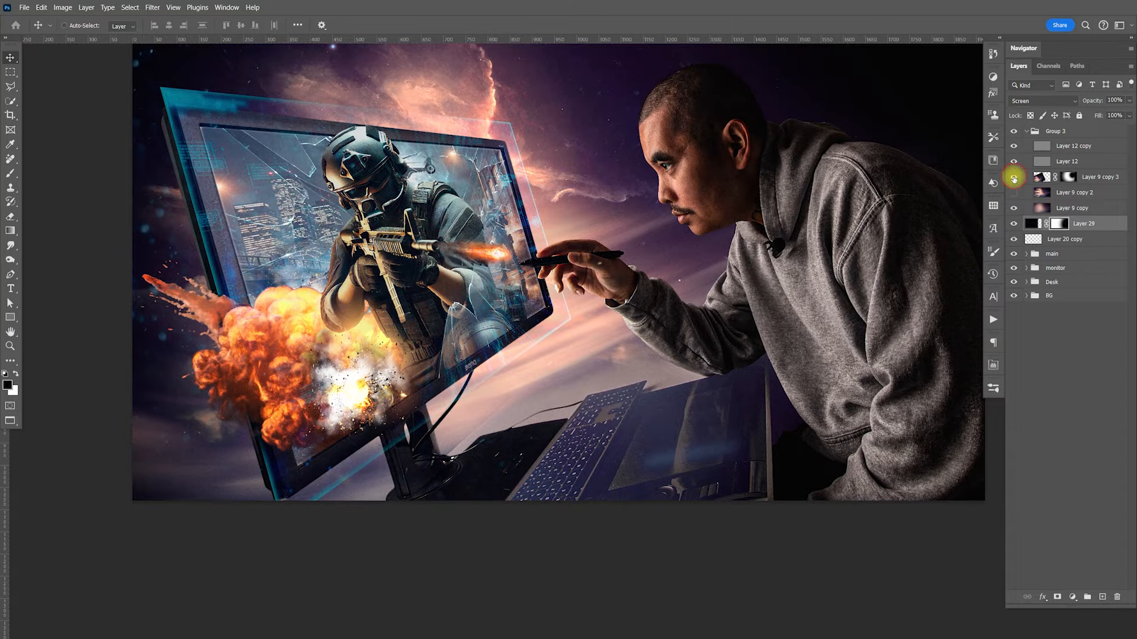
left_click(1013, 179)
left_click(1026, 295)
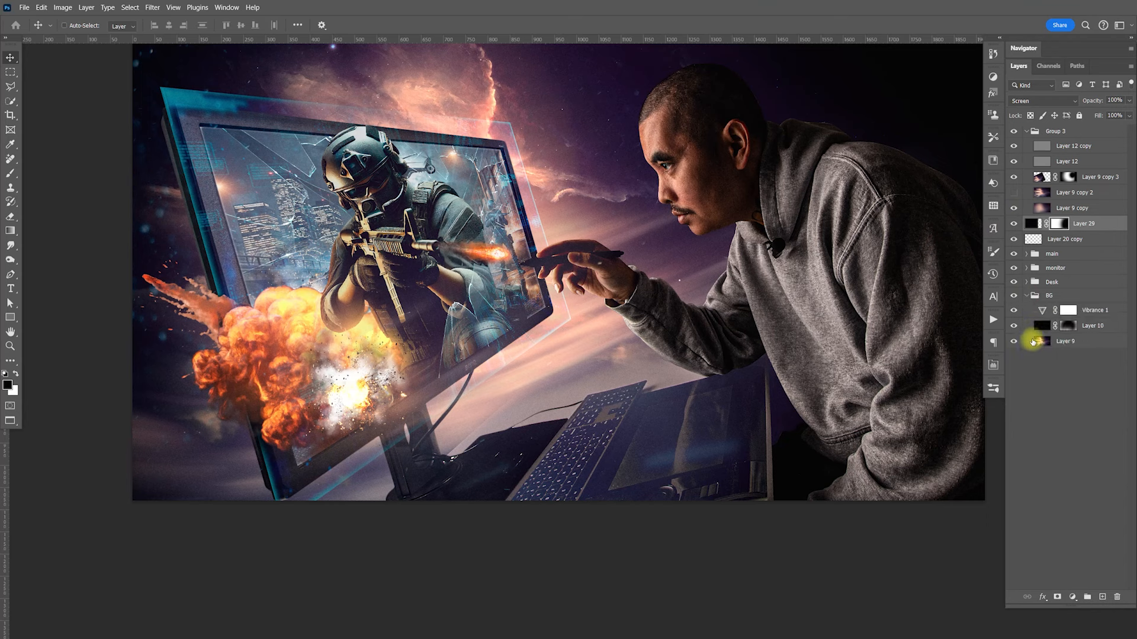
left_click(1028, 297)
left_click(1028, 283)
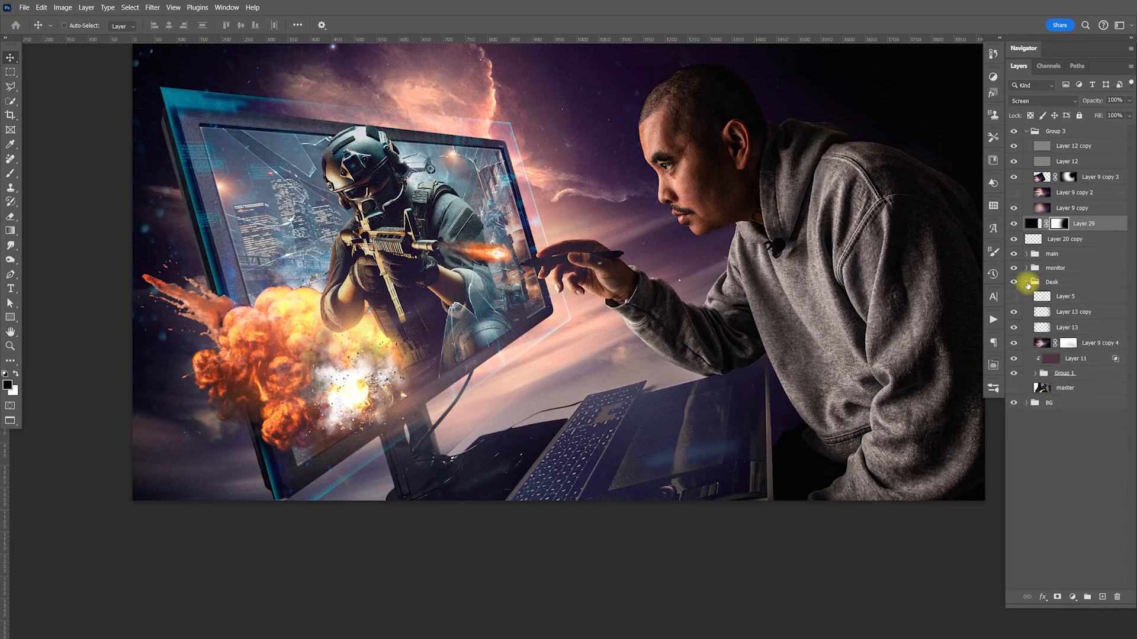
left_click(1014, 344)
left_click(1014, 344)
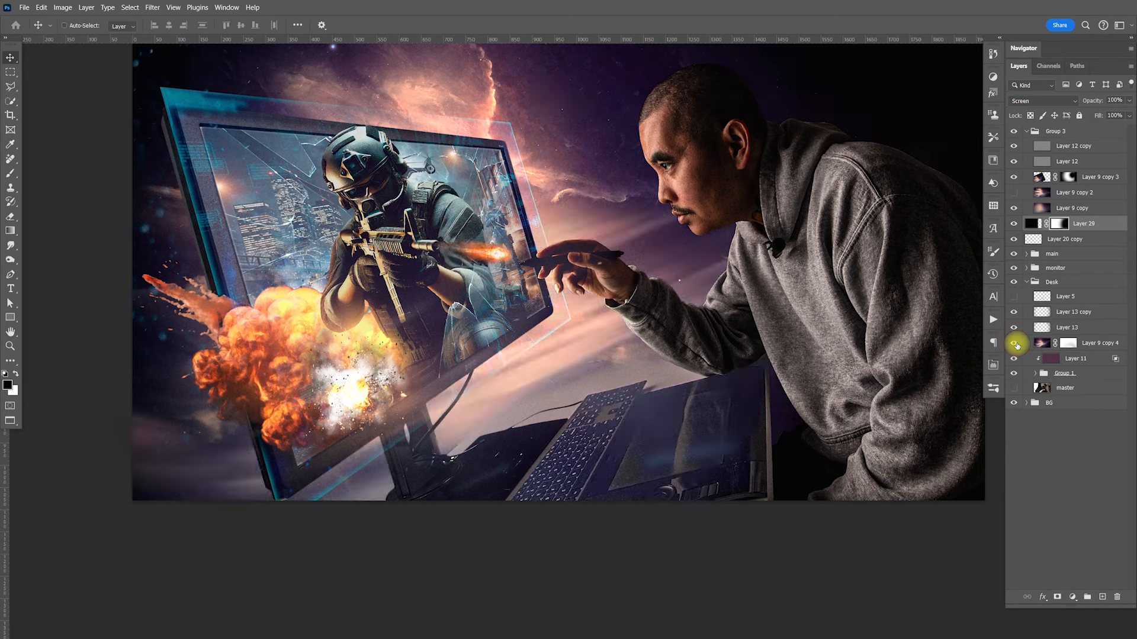
Paint black on Layer 9 copy 4's mask over the keyboard and tablet with a 600 px brush to remove the purple haze
left_click(1067, 350)
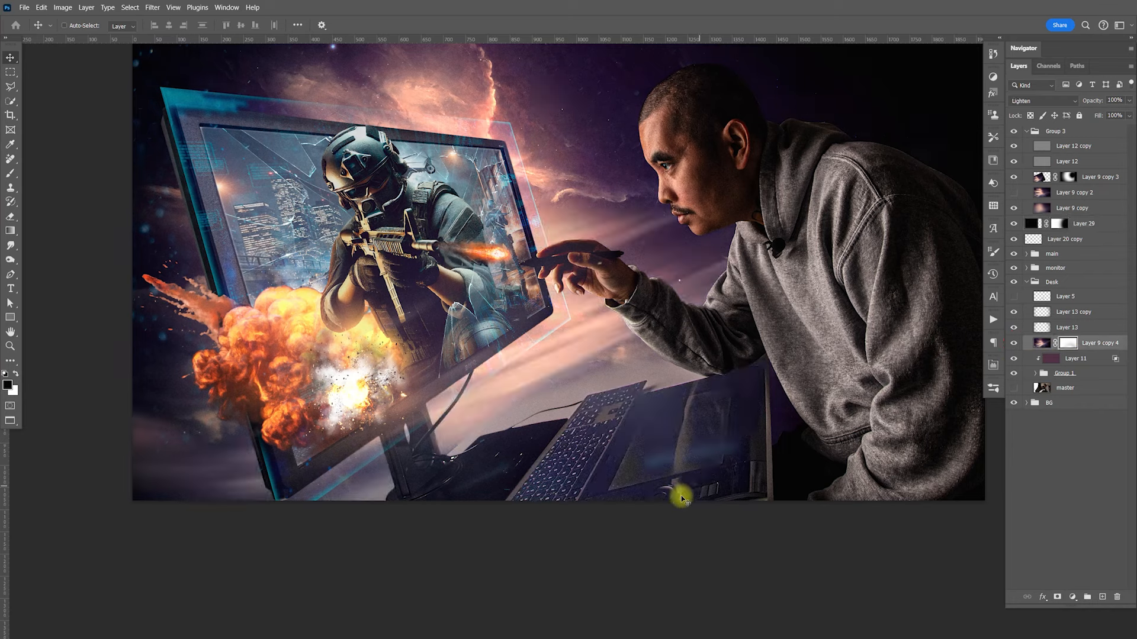
key("b")
key("bracketleft")
key("bracketleft")
key("bracketleft")
key("bracketleft")
key("bracketleft")
key("bracketleft")
key("bracketleft")
key("bracketleft")
key("bracketleft")
key("bracketright")
key("bracketright")
mouse_move(654, 524)
left_mouse_down()
mouse_move(744, 471)
mouse_move(755, 487)
mouse_move(637, 531)
mouse_move(595, 564)
mouse_move(509, 585)
left_mouse_up()
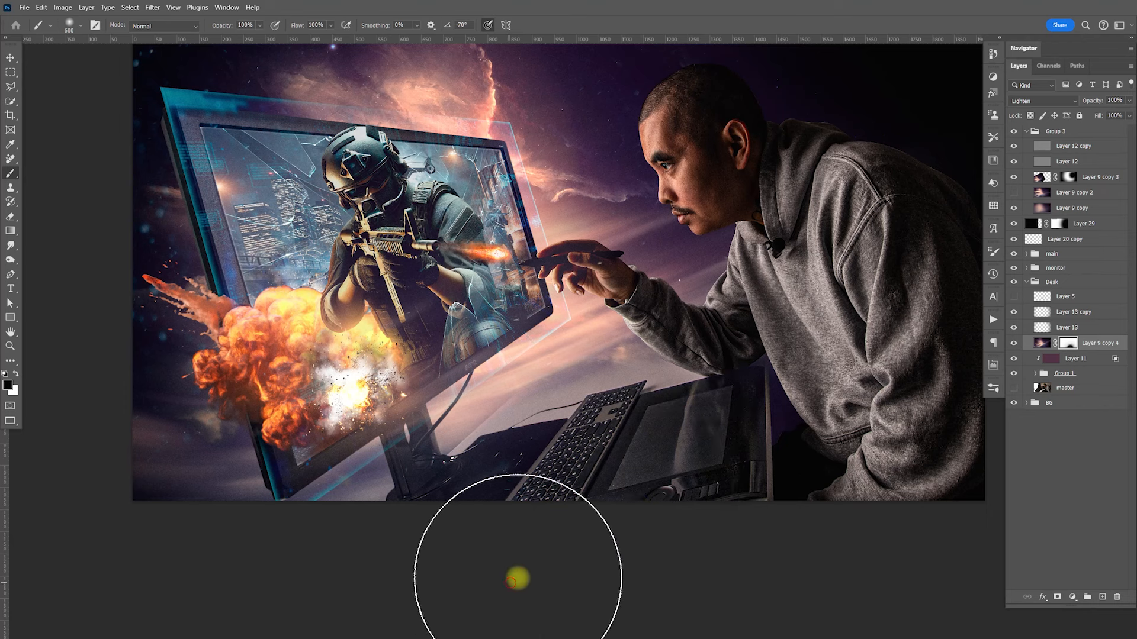
key("v")
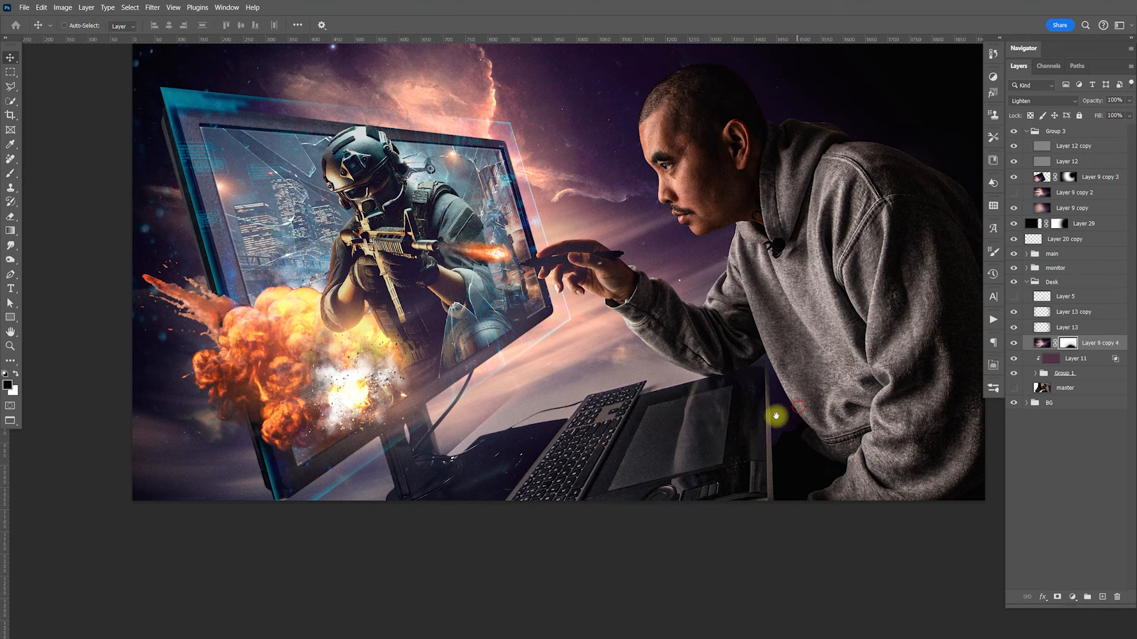
left_click_drag(776, 416, 682, 440)
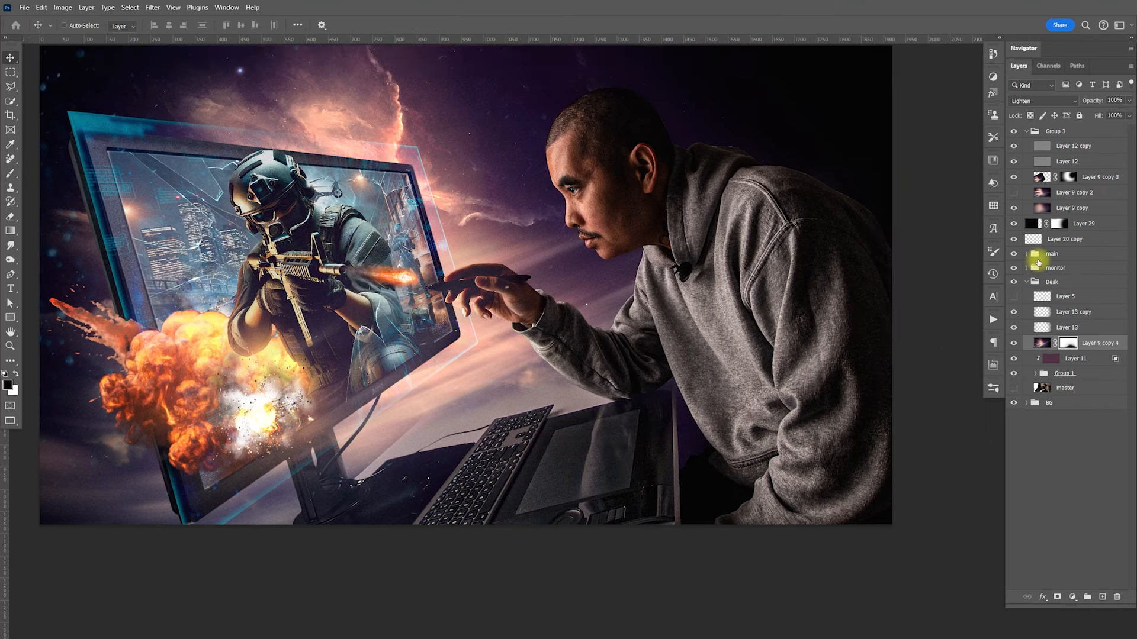
Duplicate Layer 9 copy 2, hide the original, and warp the copy so its light streaks sweep up in a curve toward the right
left_click(1039, 201)
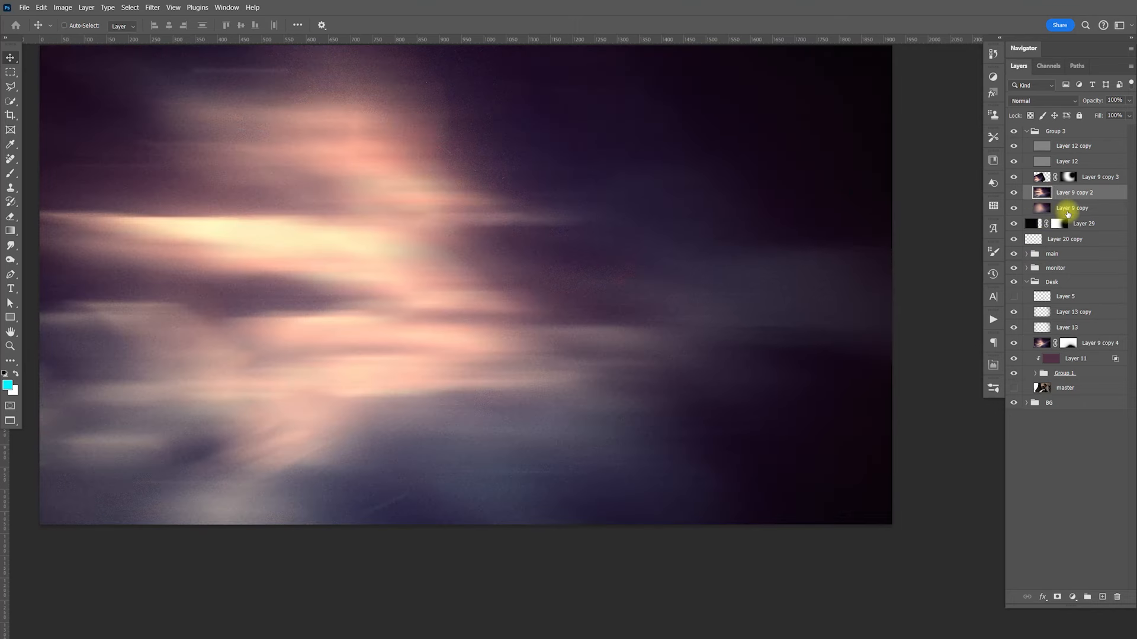
key("ctrl+j")
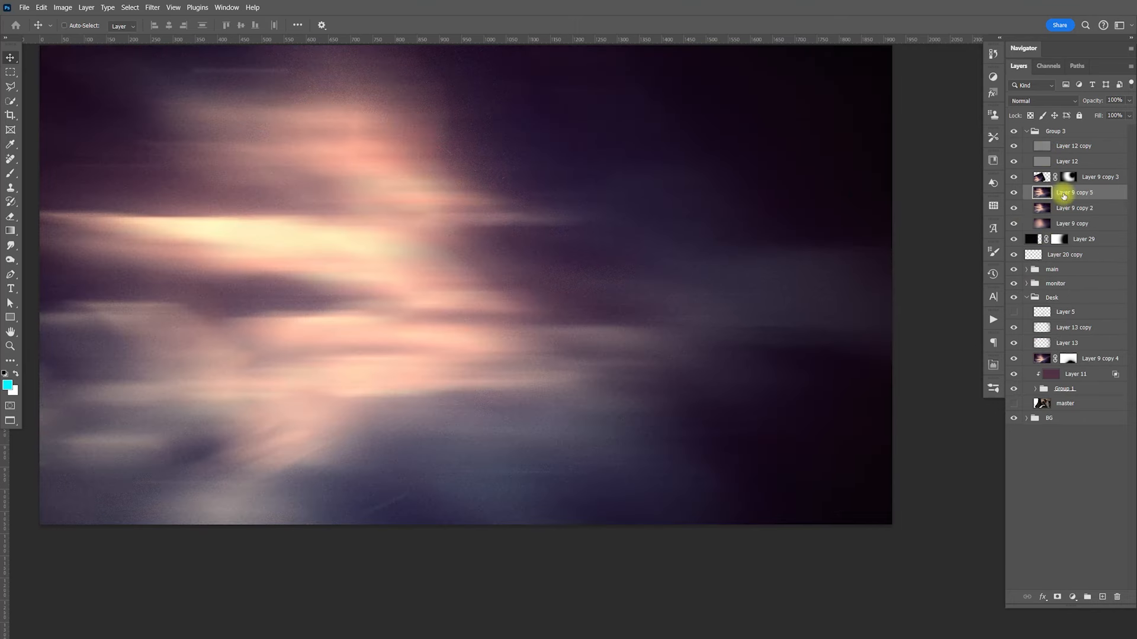
key("ctrl+t")
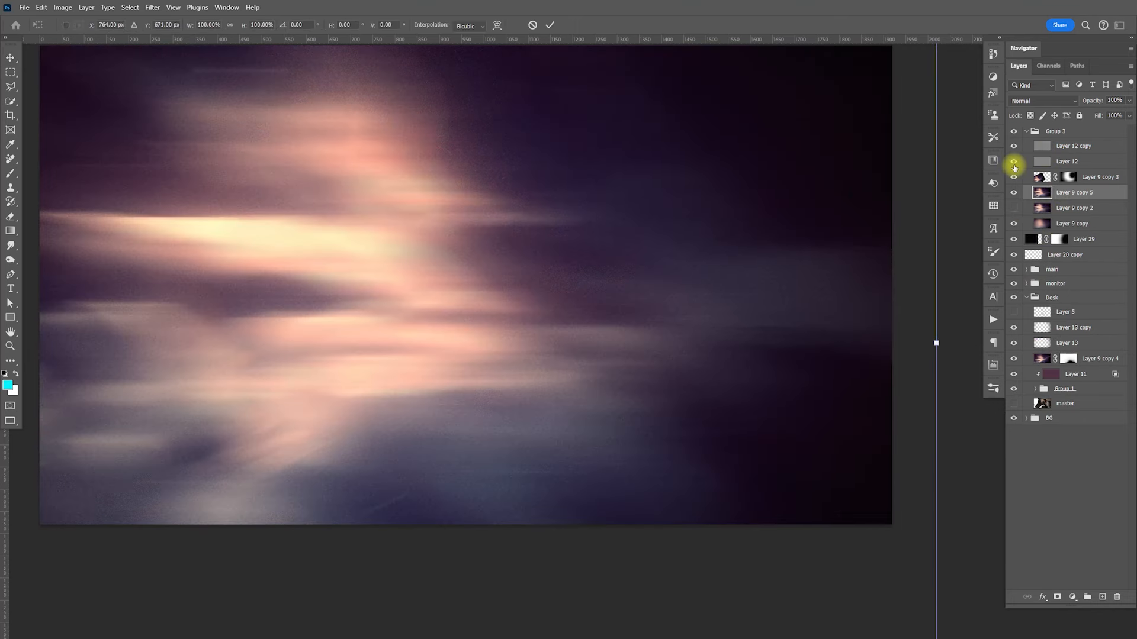
right_click(421, 242)
left_click(438, 319)
left_click_drag(406, 292, 325, 467)
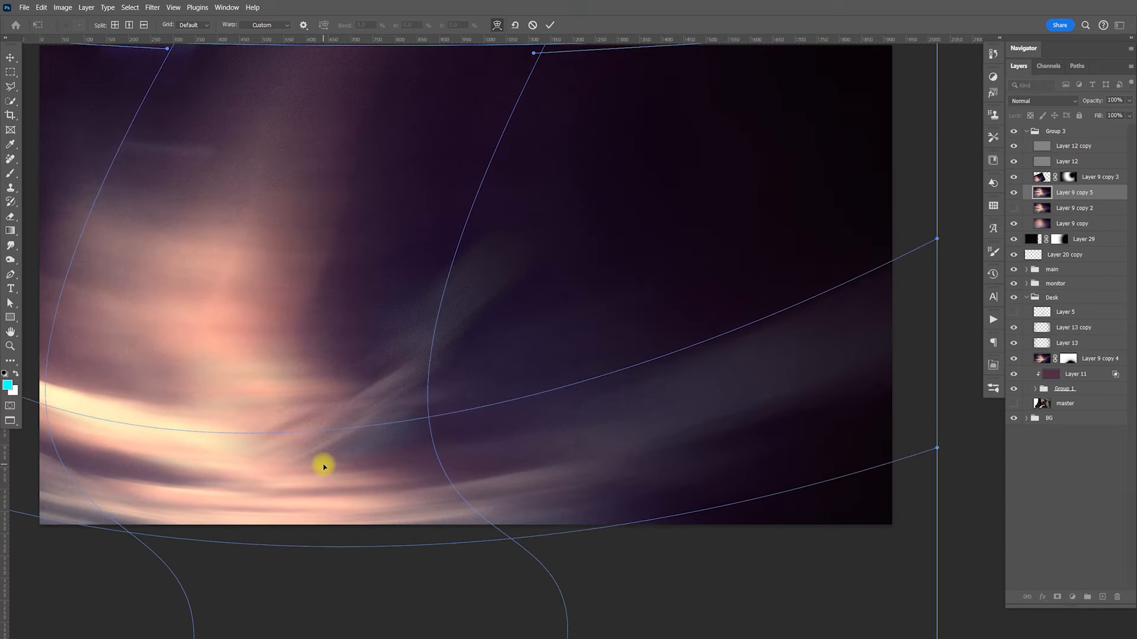
left_click_drag(764, 316, 742, 270)
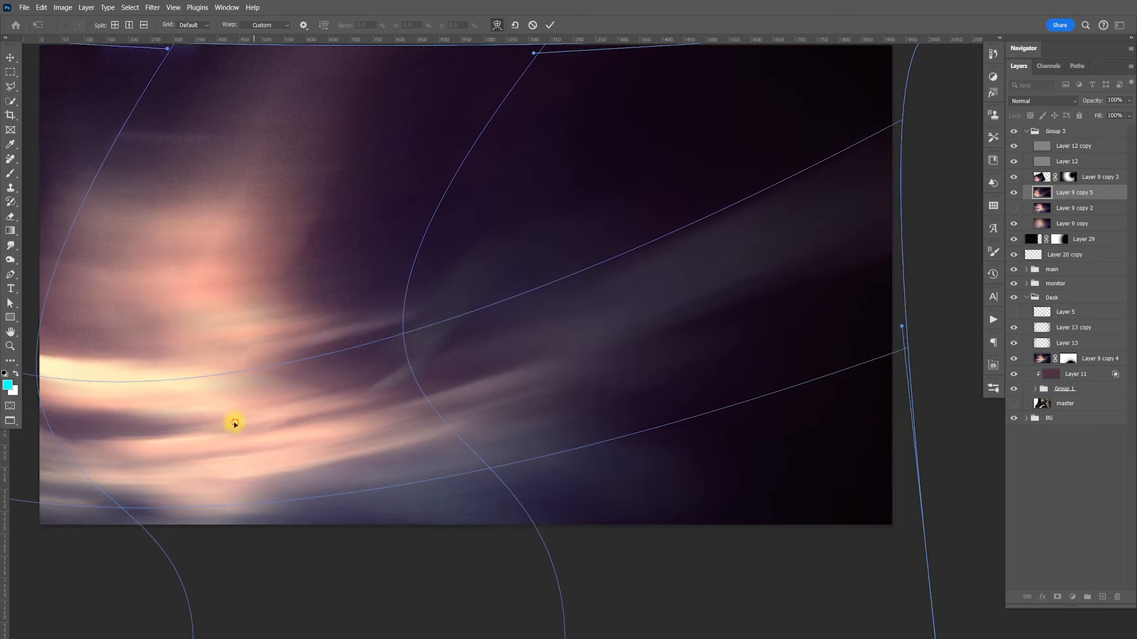
left_click_drag(234, 424, 265, 478)
left_click_drag(731, 322, 650, 247)
left_click_drag(289, 400, 382, 460)
left_click_drag(782, 226, 897, 268)
key("Return")
Set the warped copy's blending mode to Lighten and add a layer mask inverted to black
left_click(1025, 100)
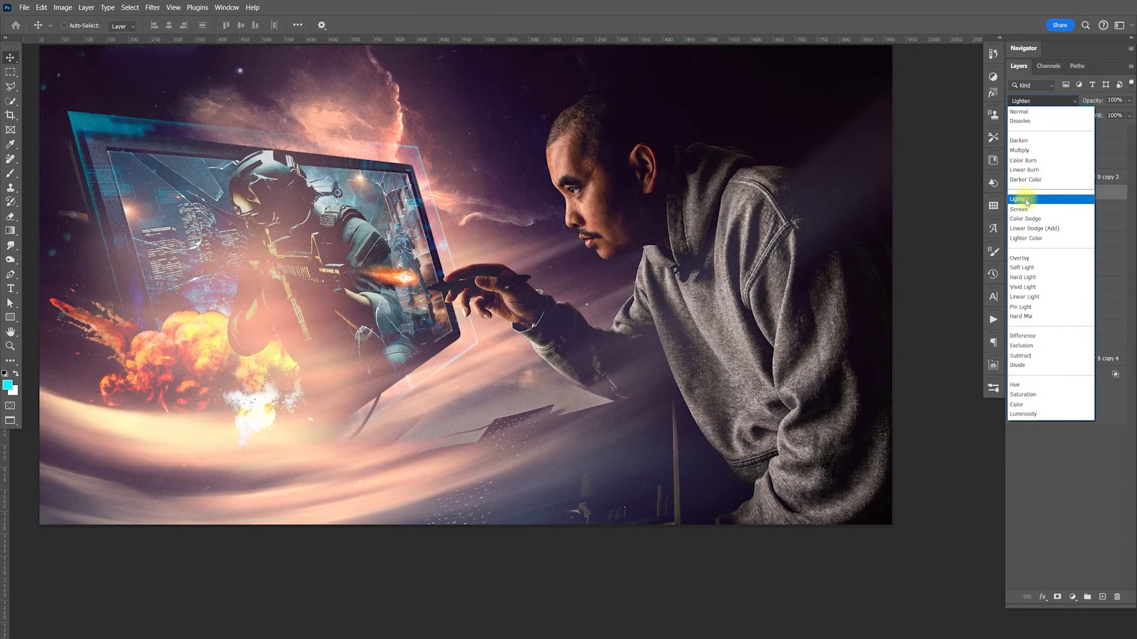
left_click(1027, 200)
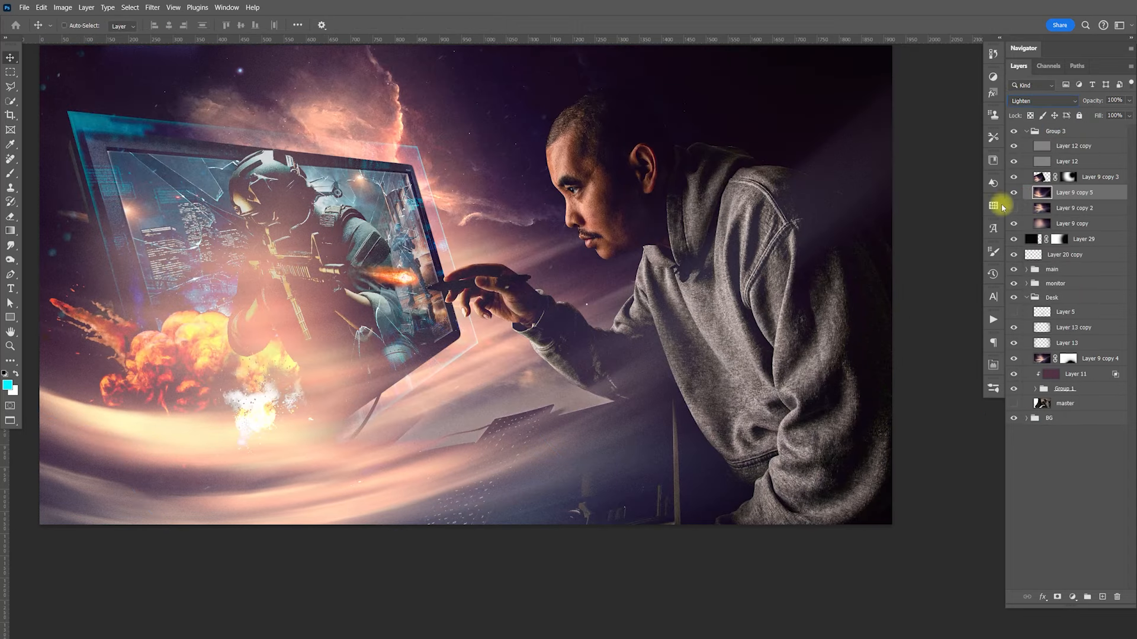
mouse_move(605, 439)
left_mouse_down()
mouse_move(647, 474)
mouse_move(629, 464)
mouse_move(622, 436)
left_mouse_up()
key("ctrl+minus")
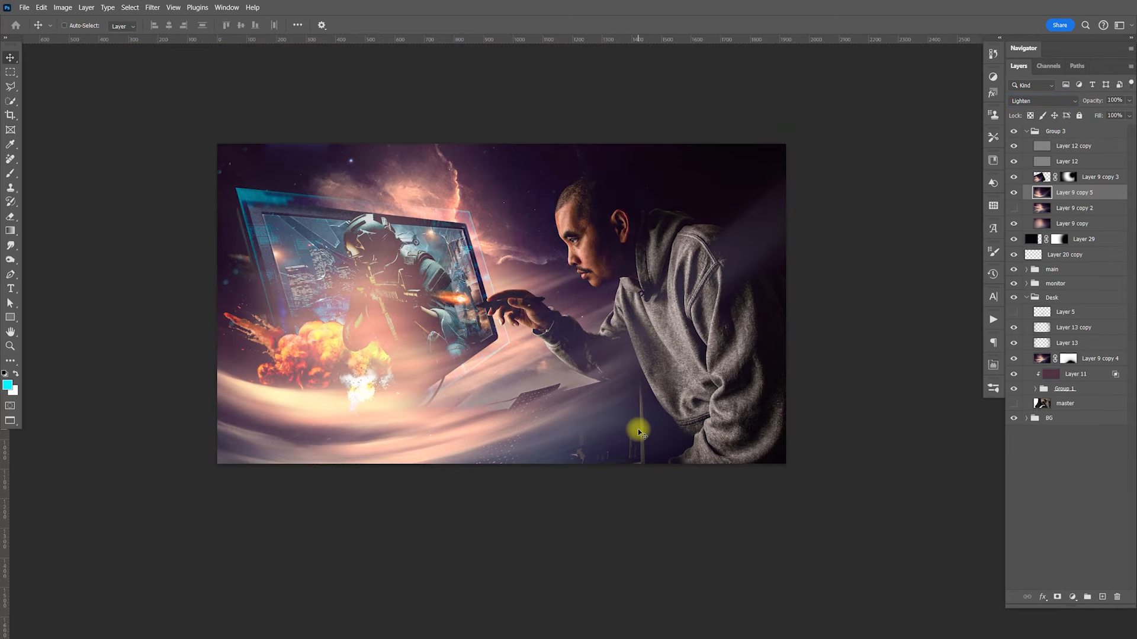
left_click(1058, 597)
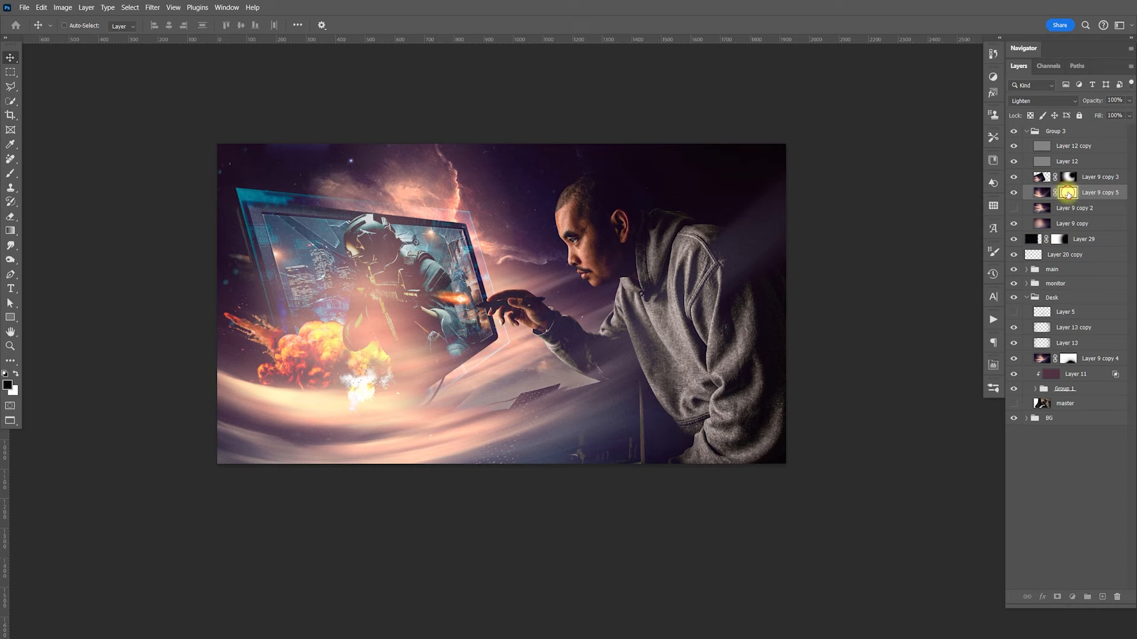
key("ctrl+i")
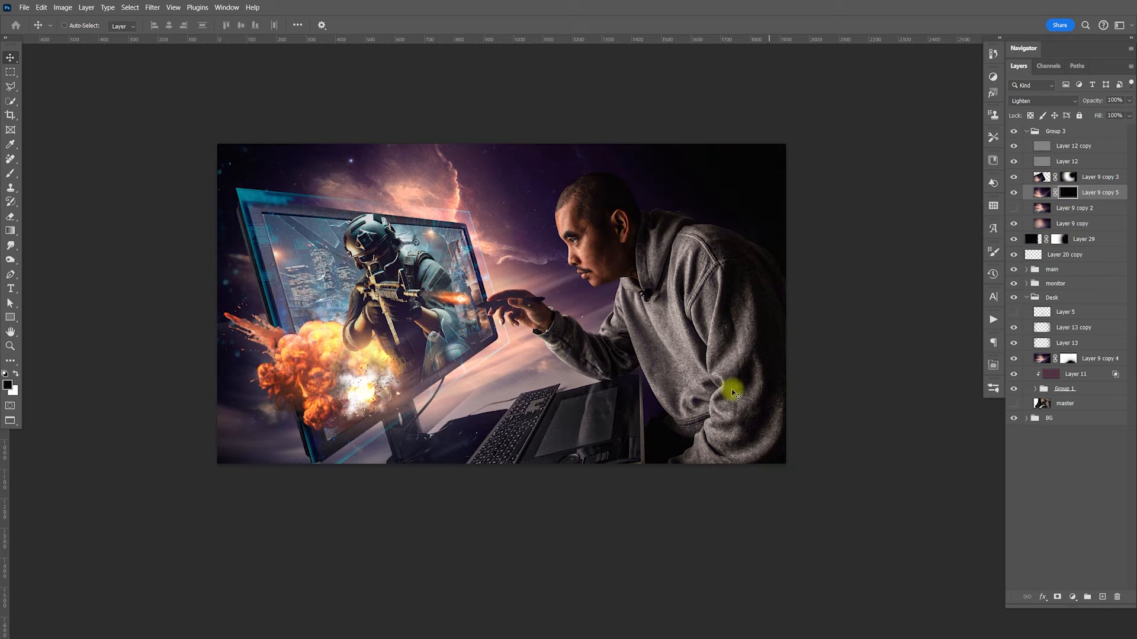
Paint white on the warped copy's mask with a 2500 px brush to reveal the haze over the desk and the man
key("b")
key("bracketright")
key("bracketright")
key("bracketright")
key("bracketright")
key("bracketright")
key("bracketright")
key("bracketright")
key("bracketright")
key("bracketright")
key("bracketright")
key("bracketright")
key("bracketright")
key("bracketright")
key("bracketright")
key("bracketright")
key("bracketright")
key("bracketright")
key("bracketright")
key("bracketright")
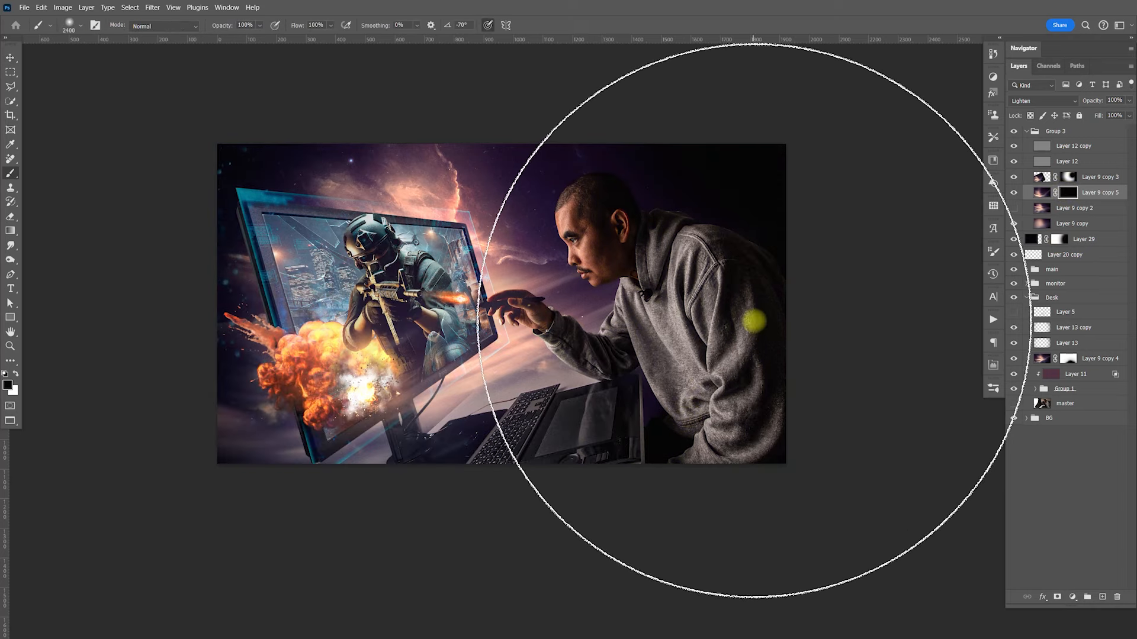
key("x")
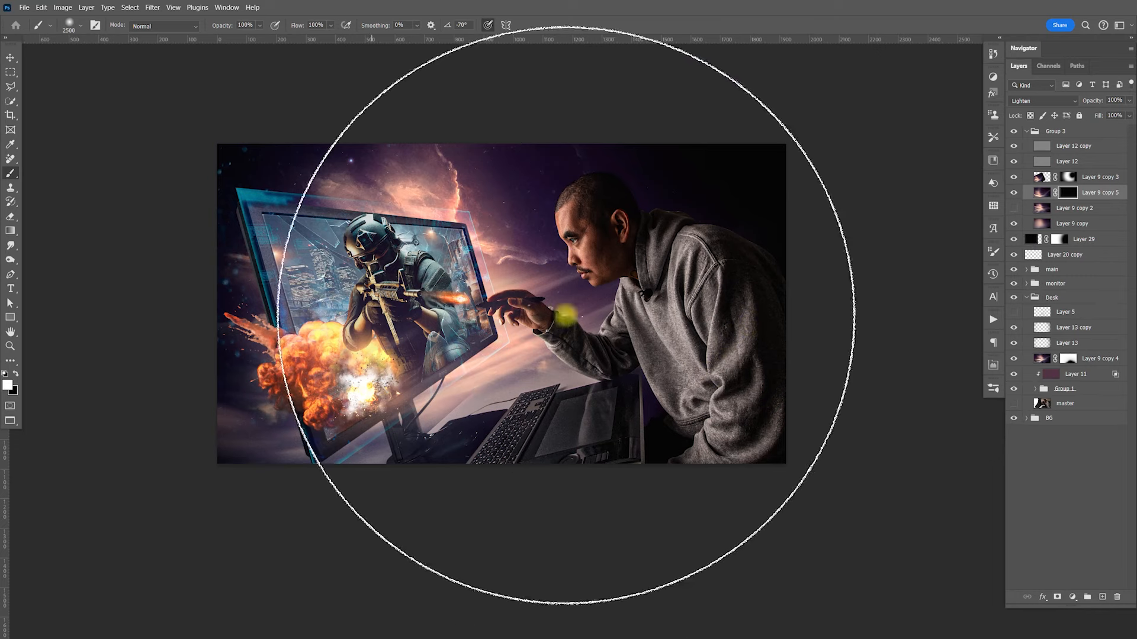
left_click_drag(682, 347, 493, 315)
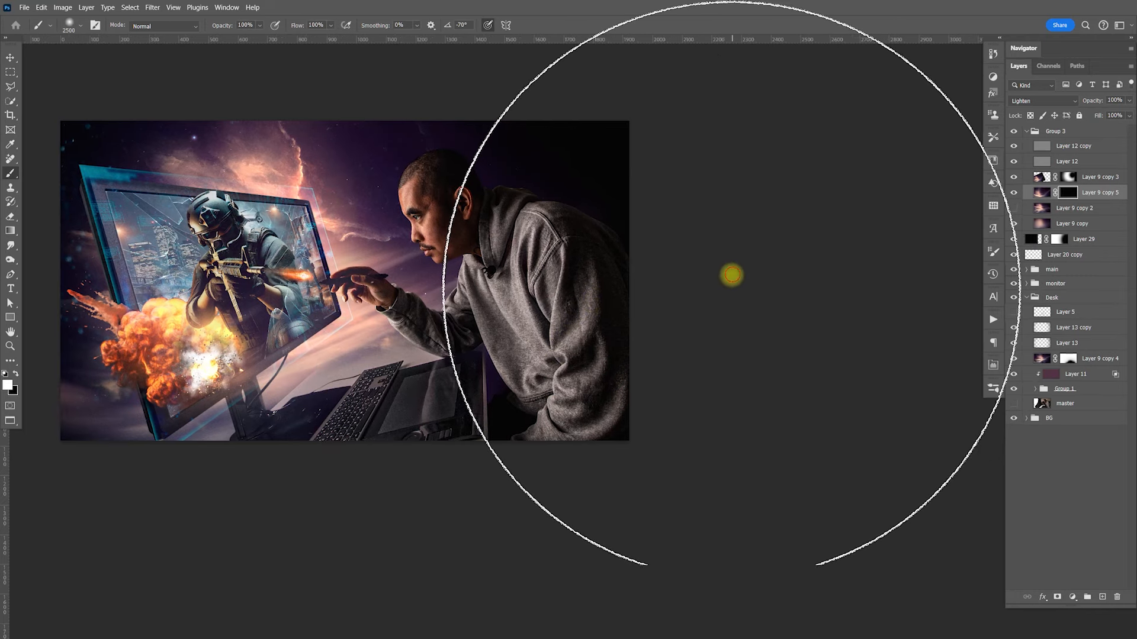
mouse_move(715, 299)
left_mouse_down()
mouse_move(632, 343)
mouse_move(644, 392)
mouse_move(609, 432)
left_mouse_up()
key("ctrl+z")
key("v")
key("ctrl+plus")
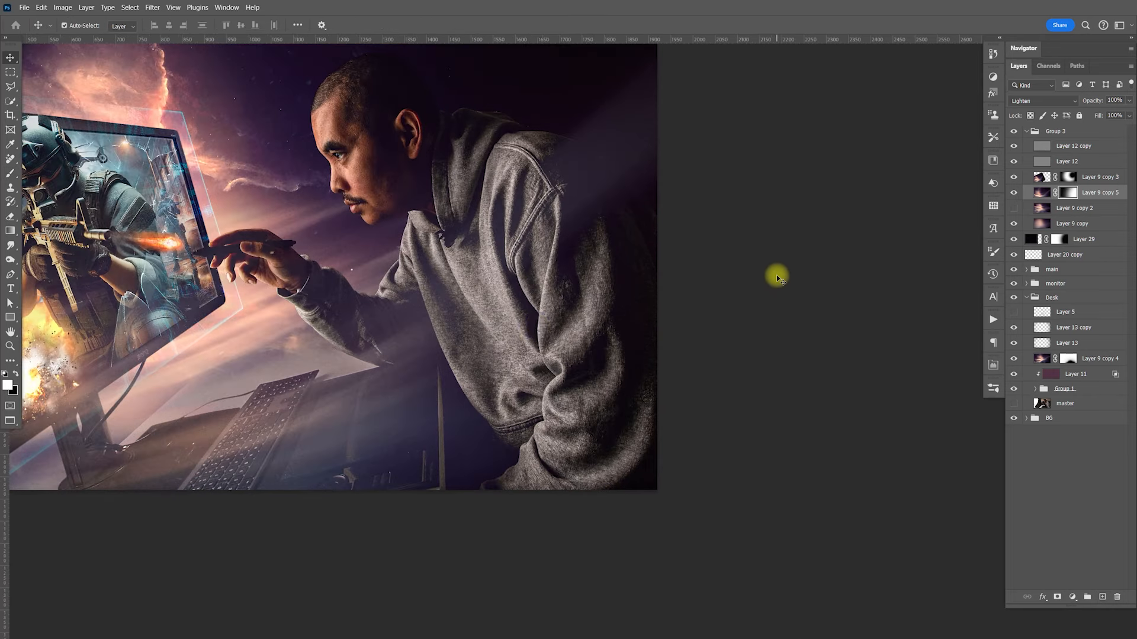
left_click_drag(576, 340, 647, 356)
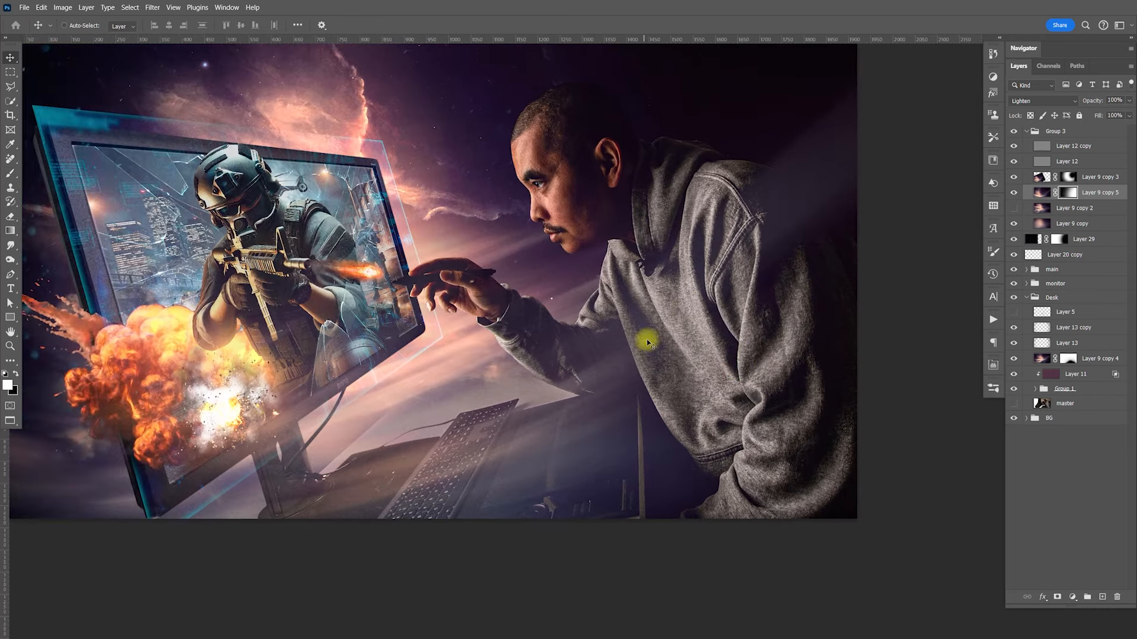
Paint black on the mask with a 1700 px brush to fade the haze behind the man's back, and compare by toggling the layer
left_click_drag(764, 336, 513, 376)
key("b")
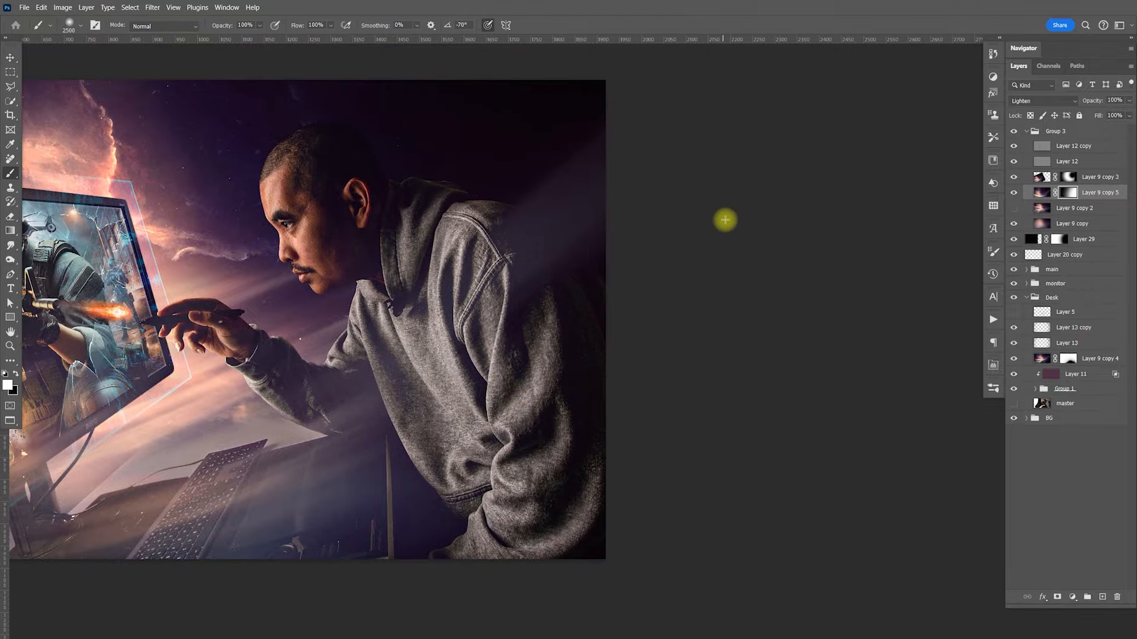
key("x")
key("bracketleft")
key("bracketleft")
key("bracketleft")
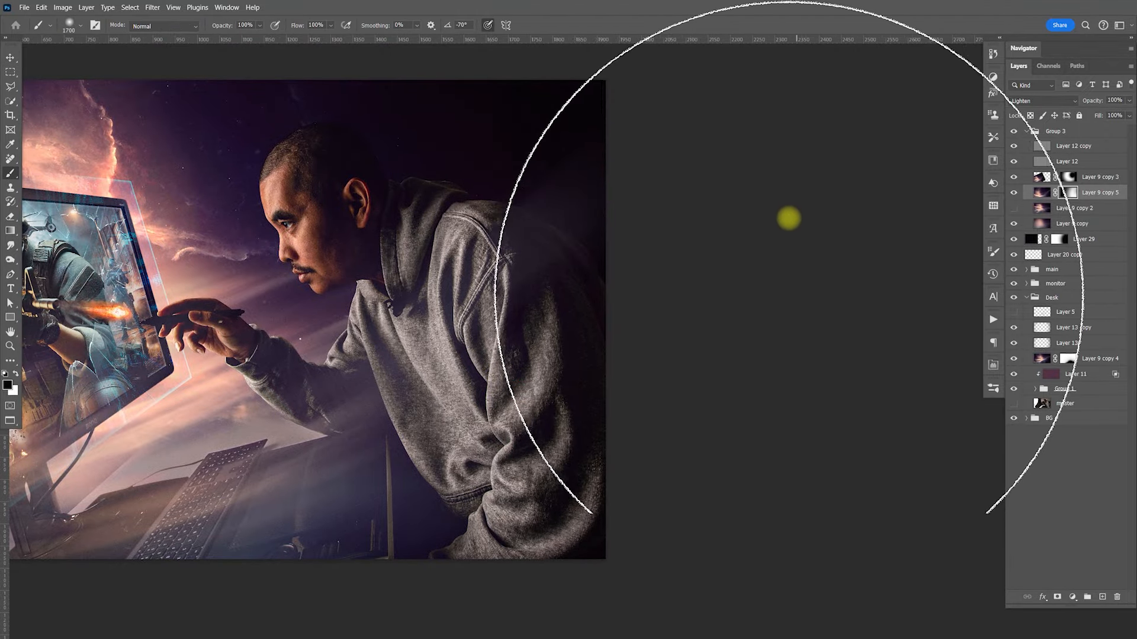
key("v")
left_click_drag(479, 336, 779, 344)
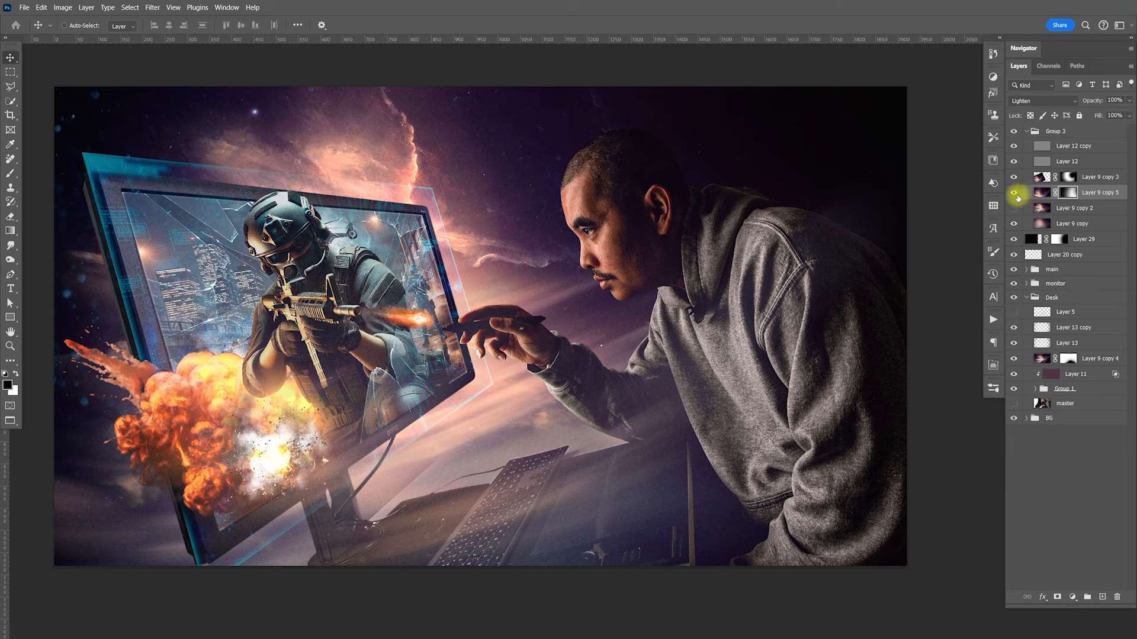
left_click(1014, 193)
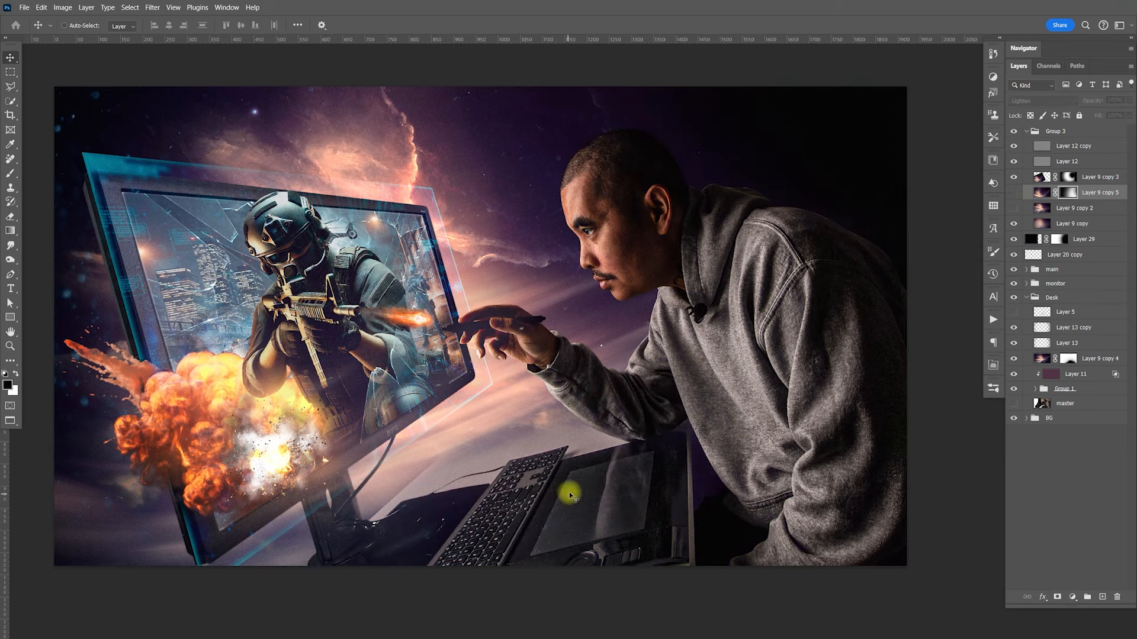
left_click(1014, 193)
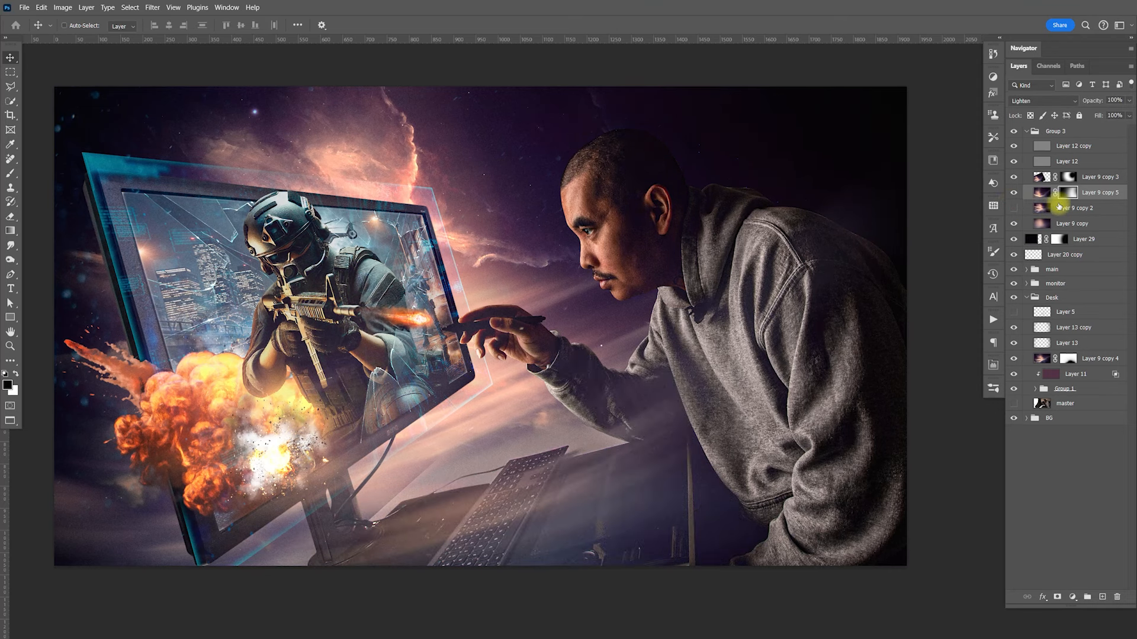
Add a new layer above Layer 9 copy 3 and fill it with black
left_click(1093, 183)
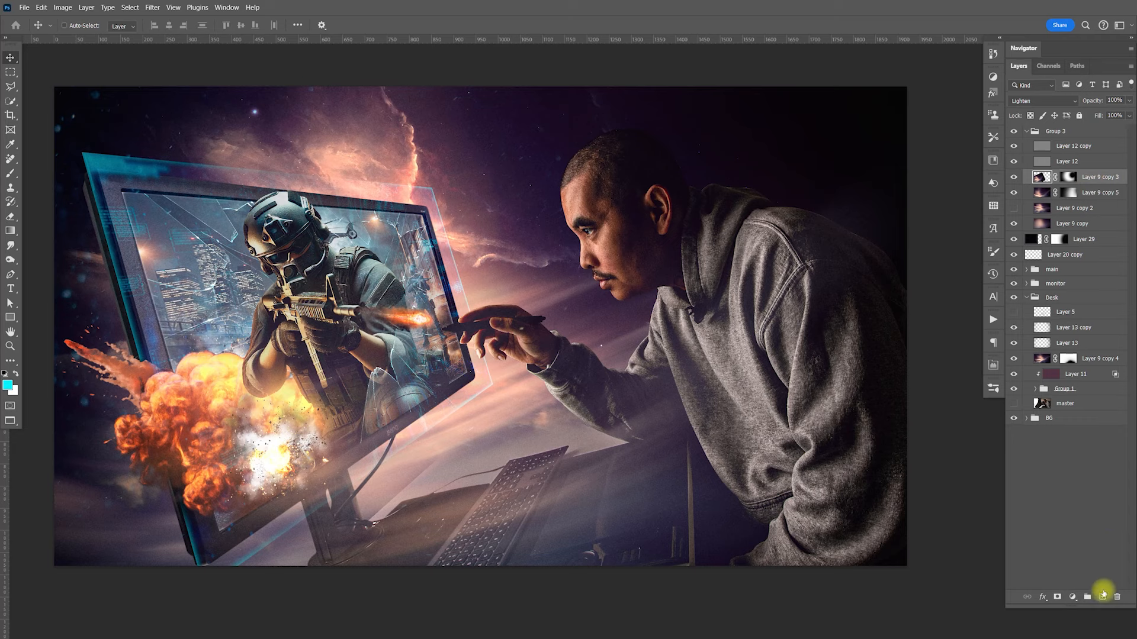
left_click(1103, 596)
key("d")
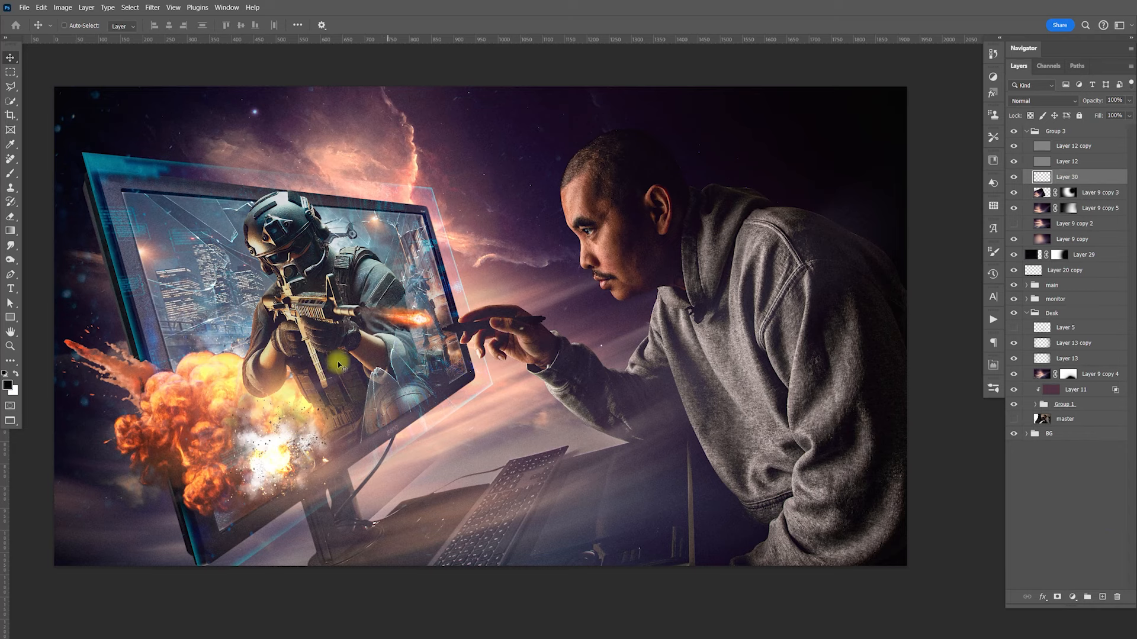
key("alt+BackSpace")
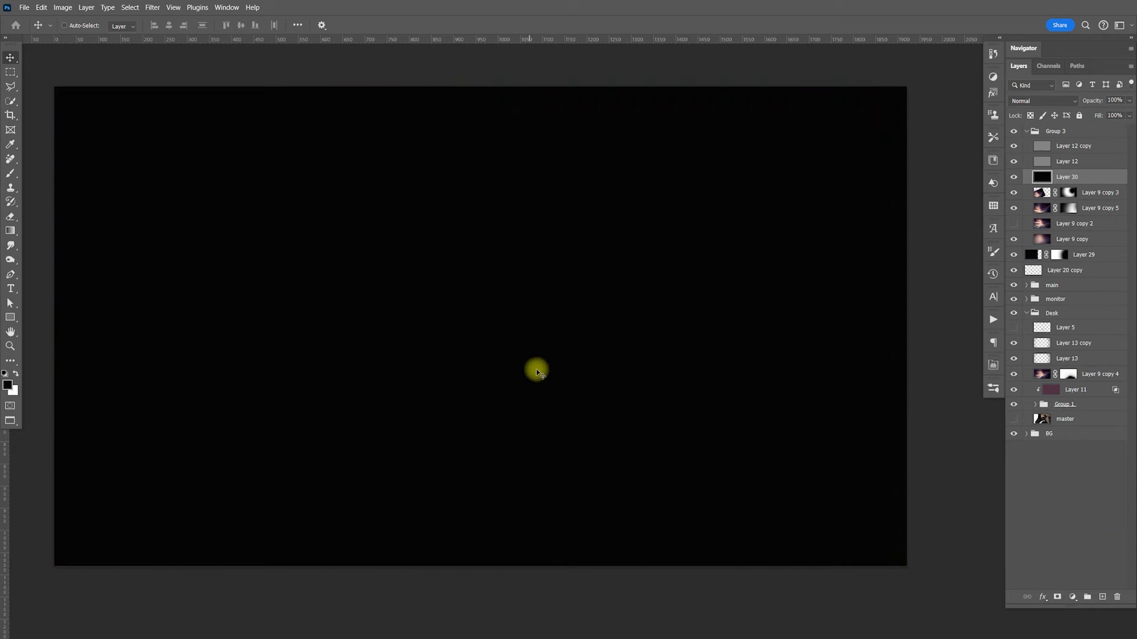
Choose purple 913ccc as the foreground color and dab a 1700 px soft glow left of center on the black layer
key("b")
left_click(8, 384)
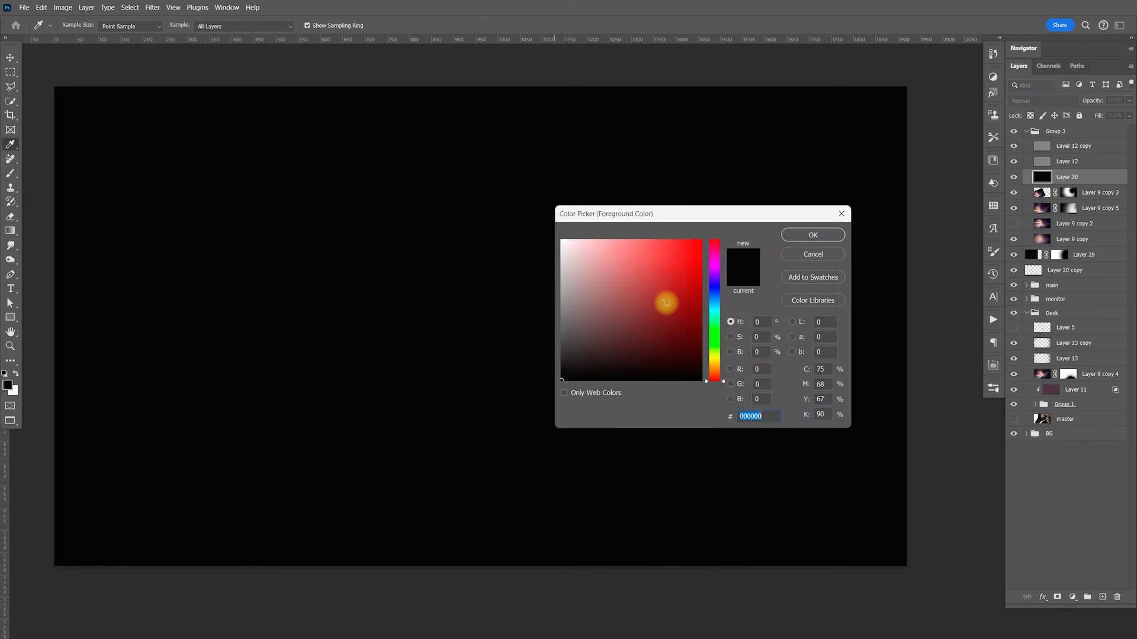
left_click_drag(713, 299, 717, 276)
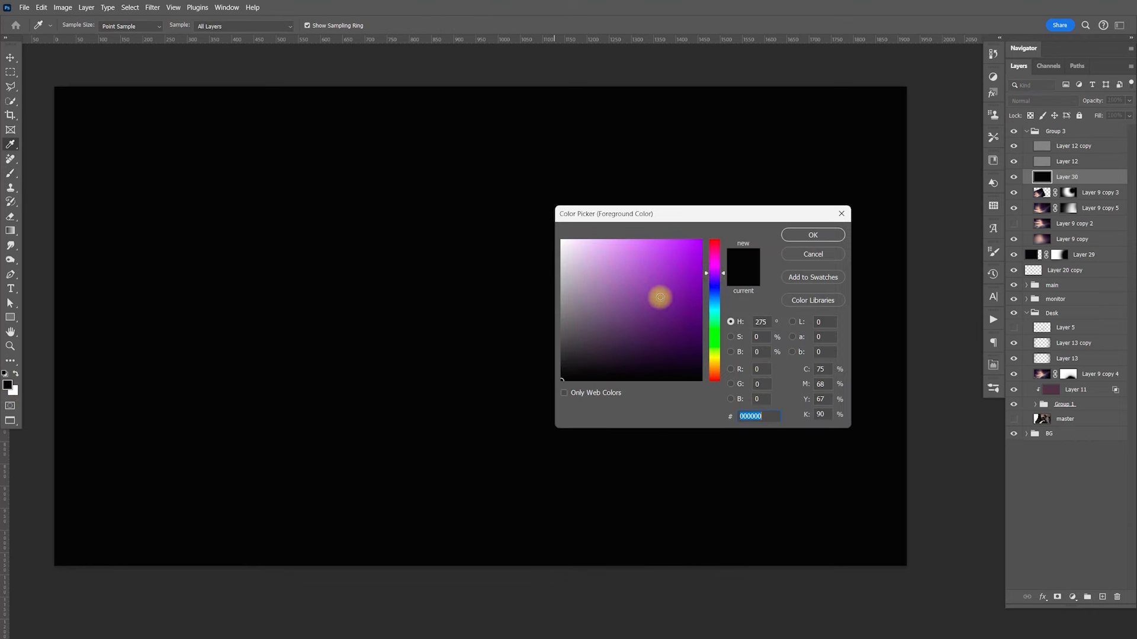
left_click_drag(659, 300, 664, 276)
left_click(790, 237)
key("b")
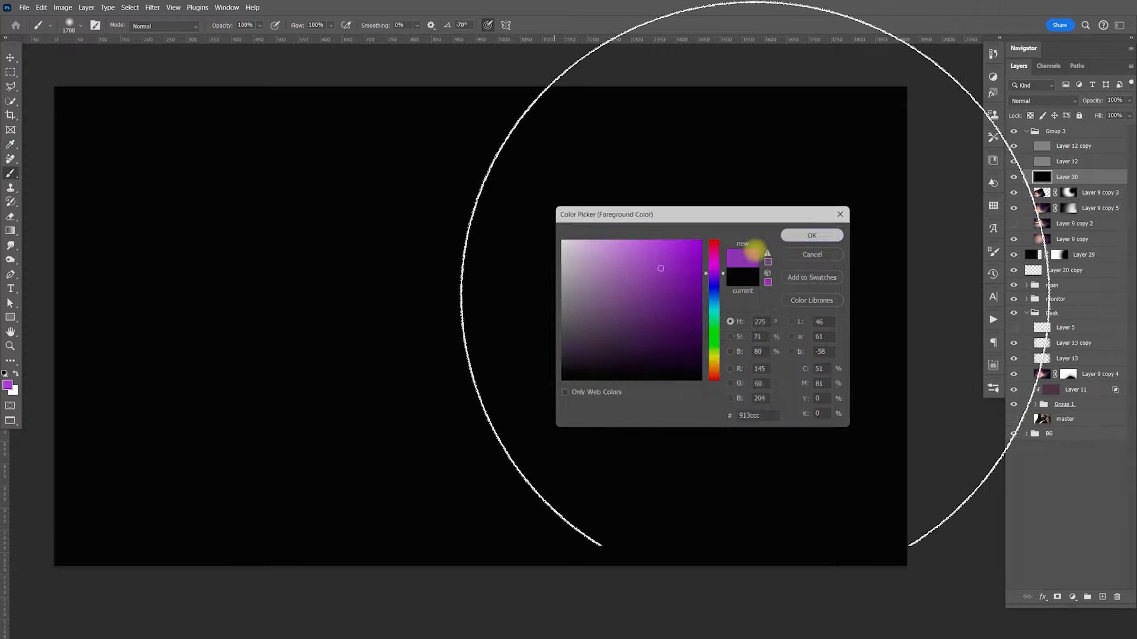
left_click(406, 326)
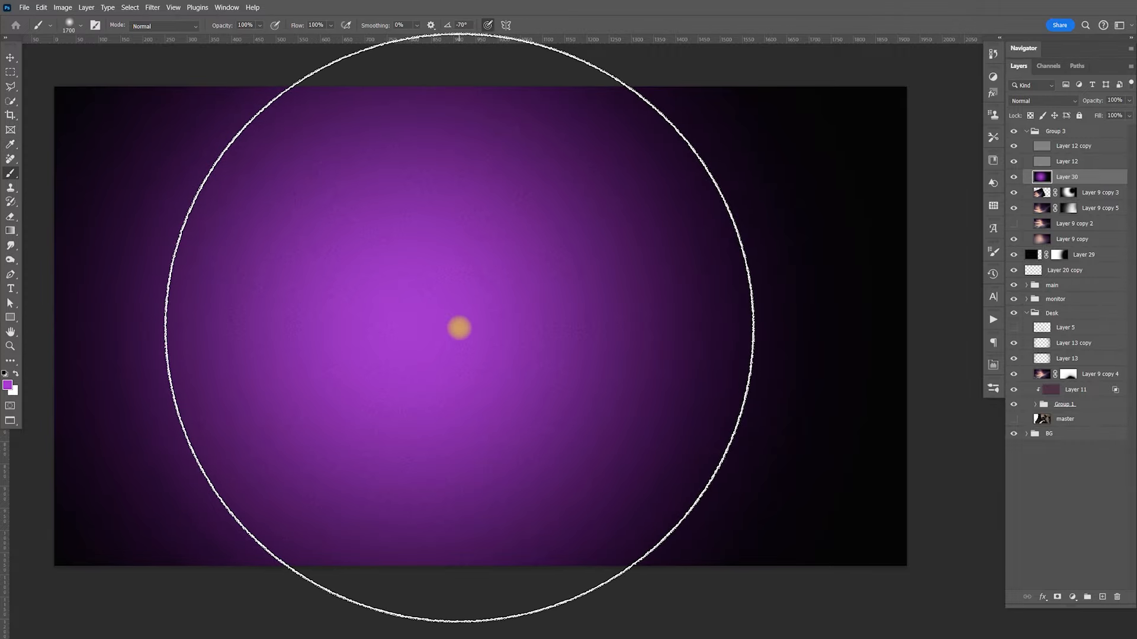
Set the purple glow layer's blending mode to Soft Light
left_click(1018, 100)
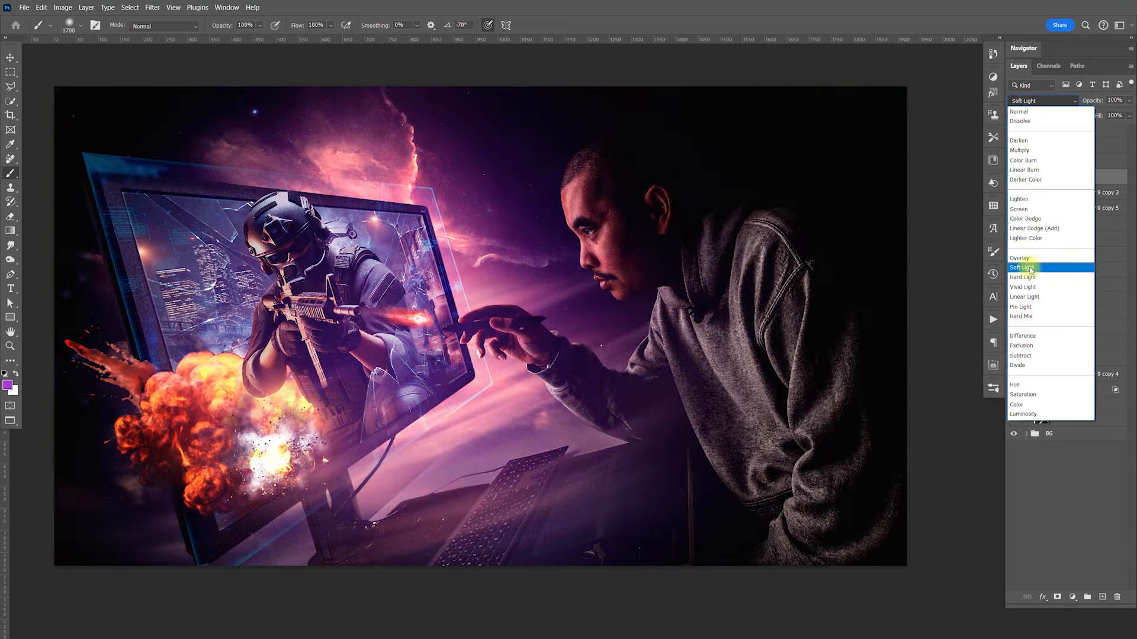
left_click(1031, 269)
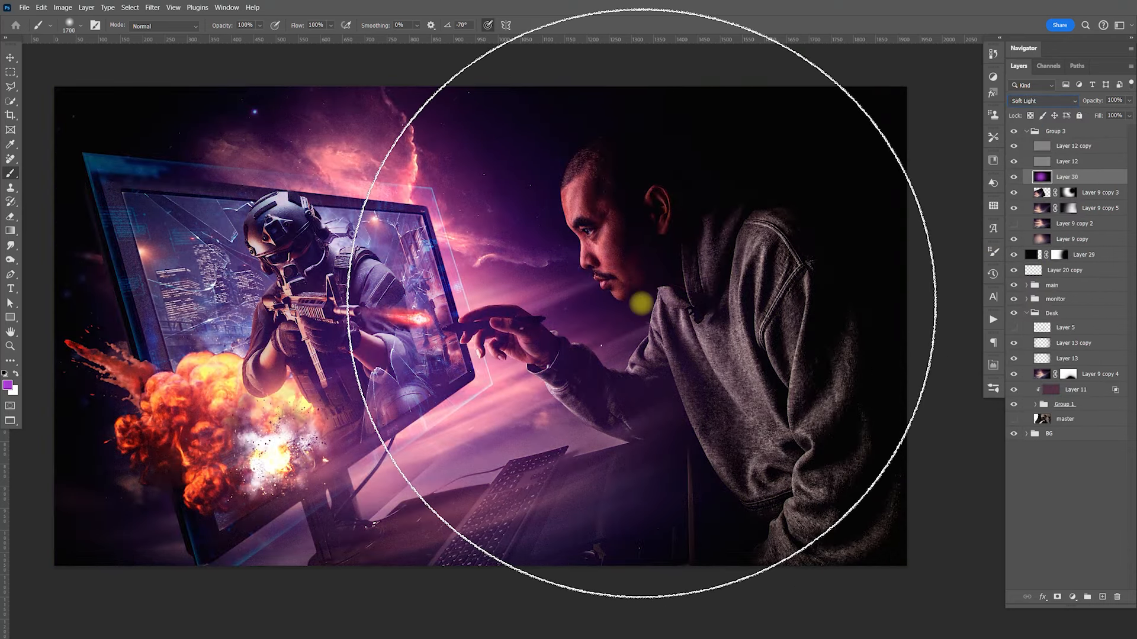
key("Return")
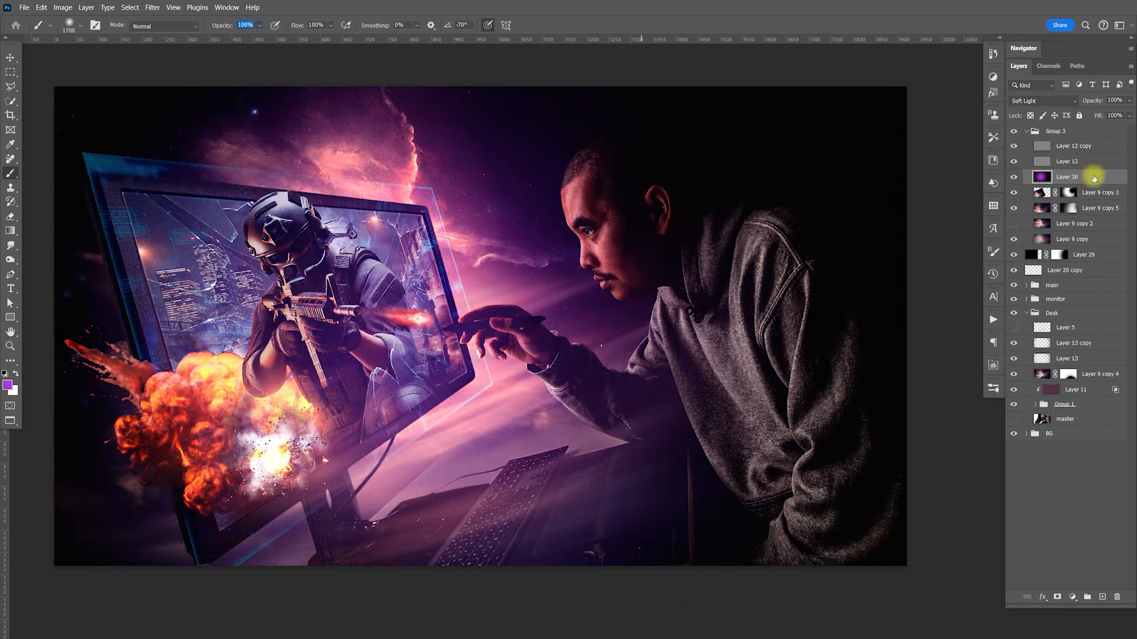
Split the glow layer's Blend If black slider for the current layer to 0 / 113, and compare by toggling the layer's visibility
double_click(1108, 179)
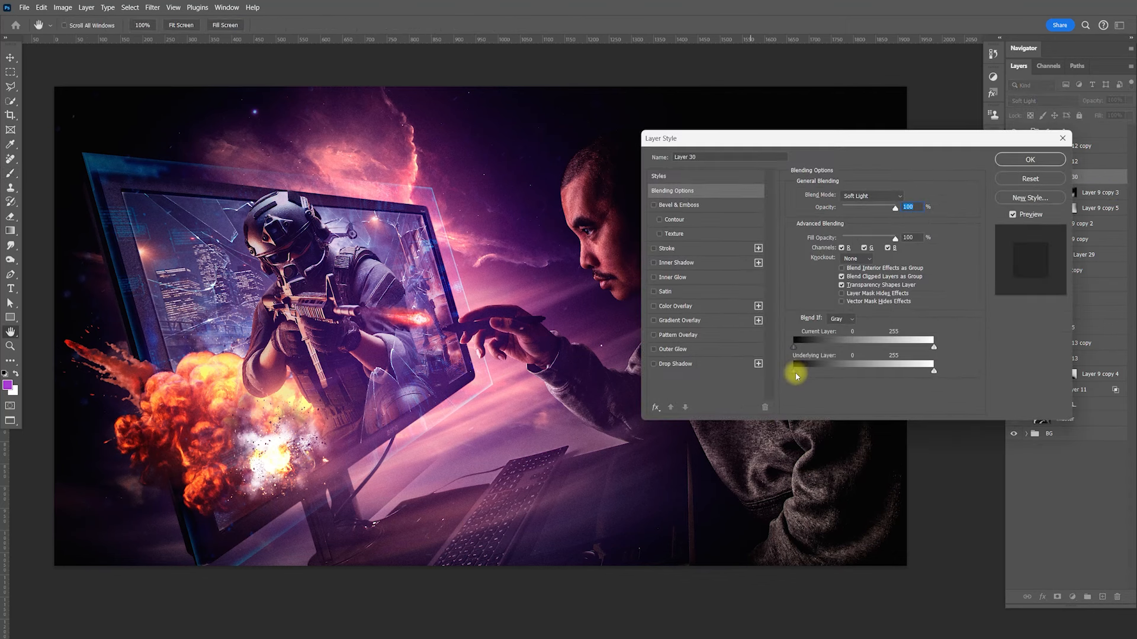
left_click_drag(794, 347, 847, 347)
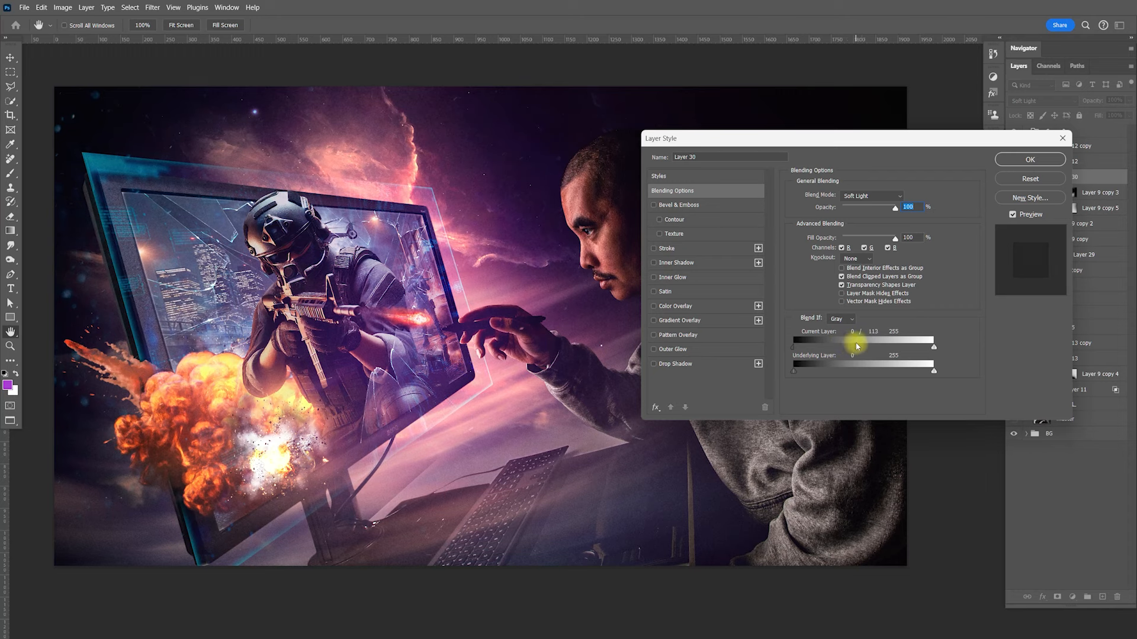
left_click(1030, 159)
left_click(1016, 180)
left_click(1016, 181)
left_click(1016, 180)
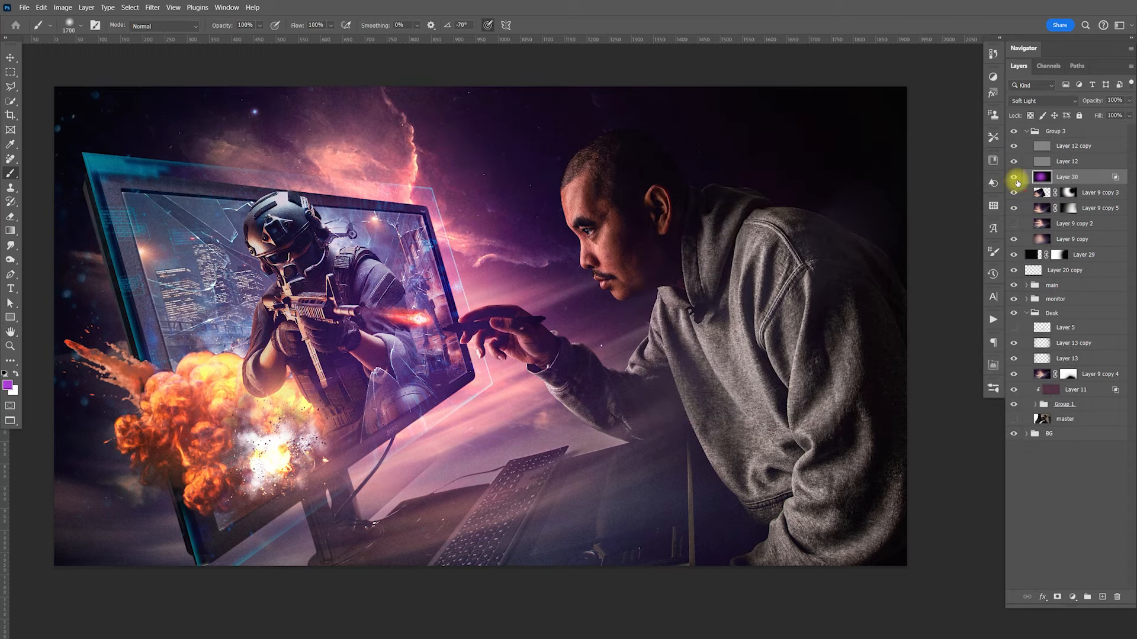
Collapse Group 3 and the Desk group, and expand the monitor group to show its subgroups
key("v")
left_click_drag(486, 354, 640, 339)
left_click_drag(759, 359, 639, 365)
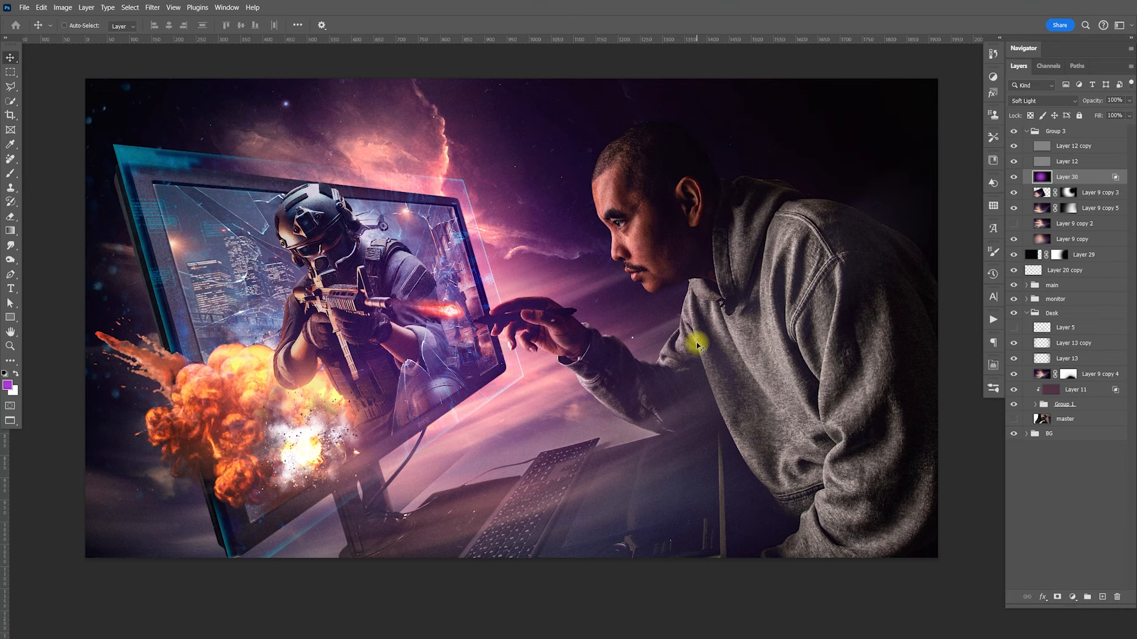
left_click(1026, 130)
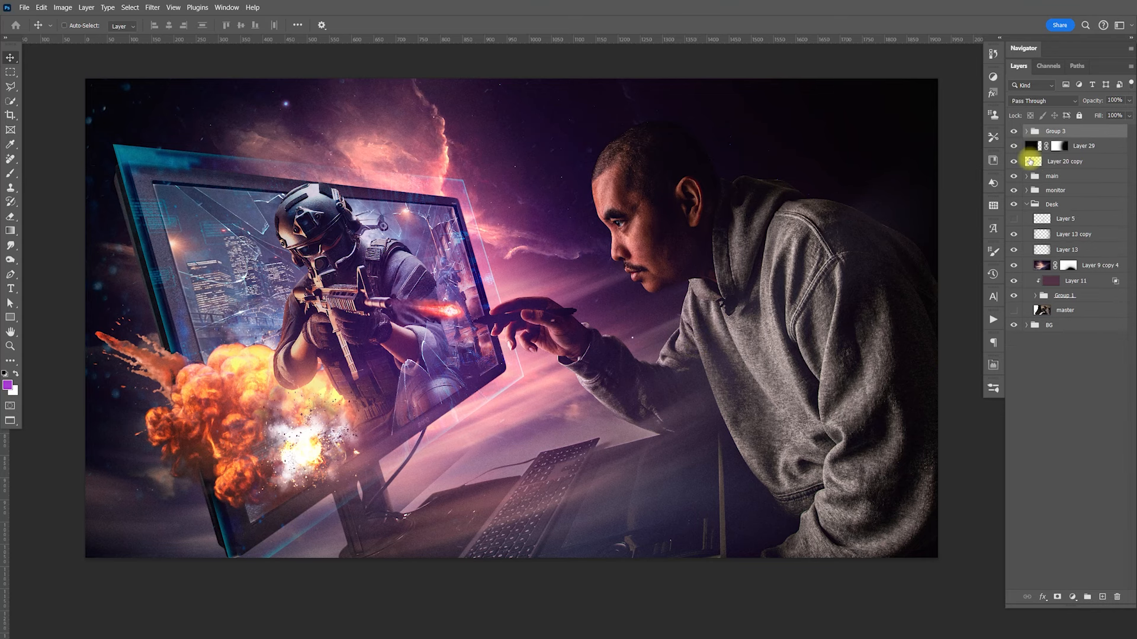
left_click(1027, 204)
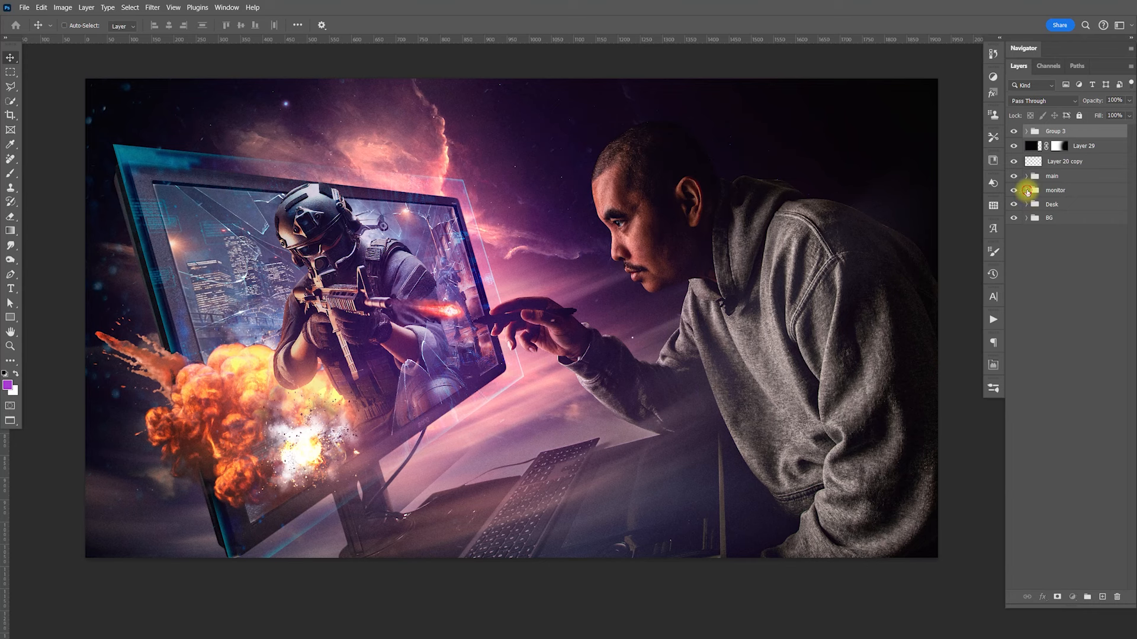
left_click(1027, 190)
left_click(1036, 221)
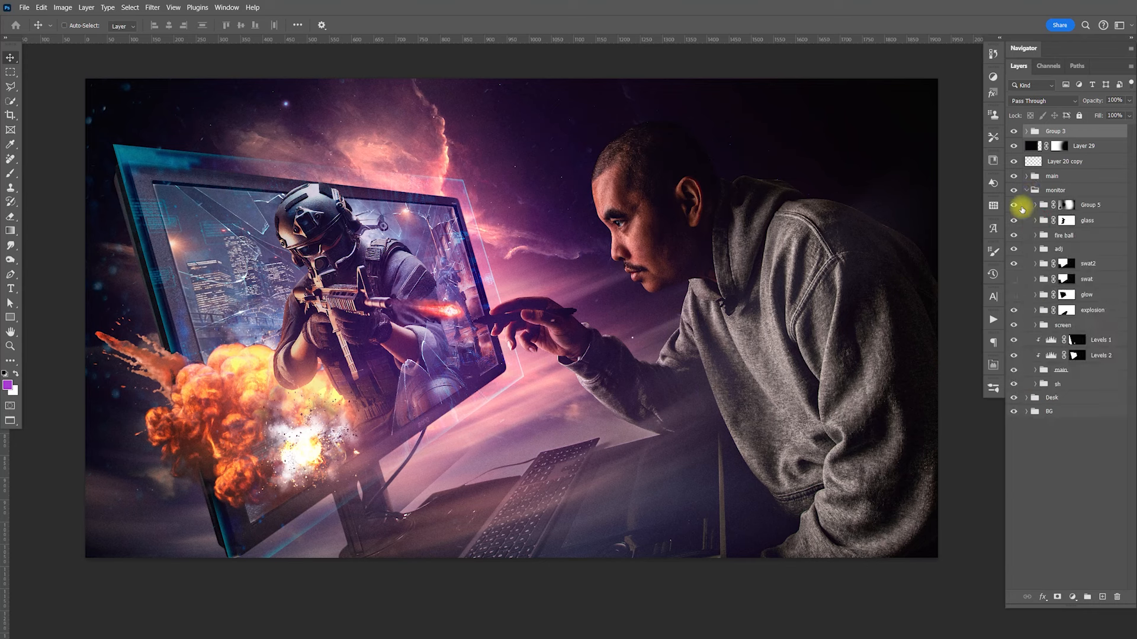
Toggle the visibility of Group 5 to check its effect and rename the group as glitch
left_click(1014, 205)
left_click(1014, 205)
double_click(1090, 205)
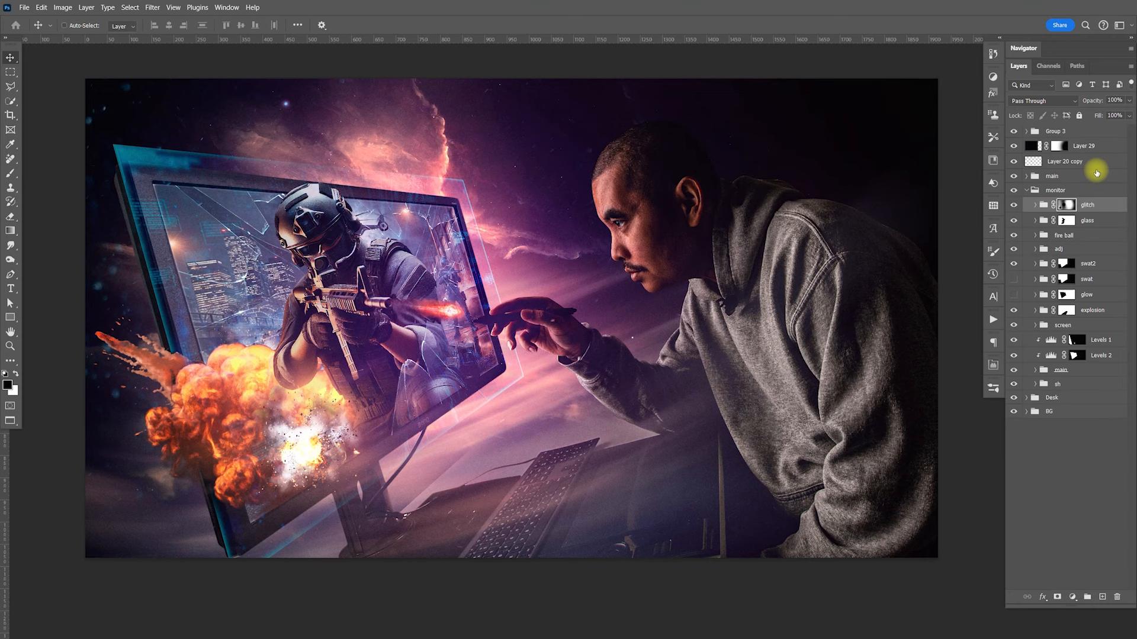
Duplicate the glitch group and delete the copy's layer mask
left_click(1034, 206)
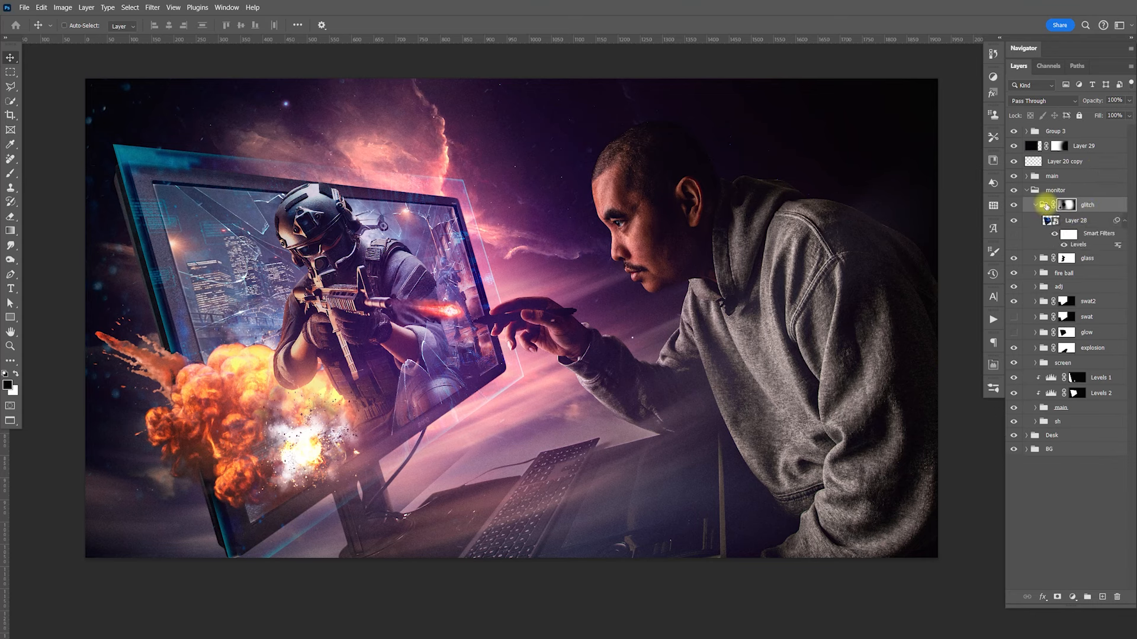
left_click(1035, 206)
left_click(1095, 206)
key("ctrl+j")
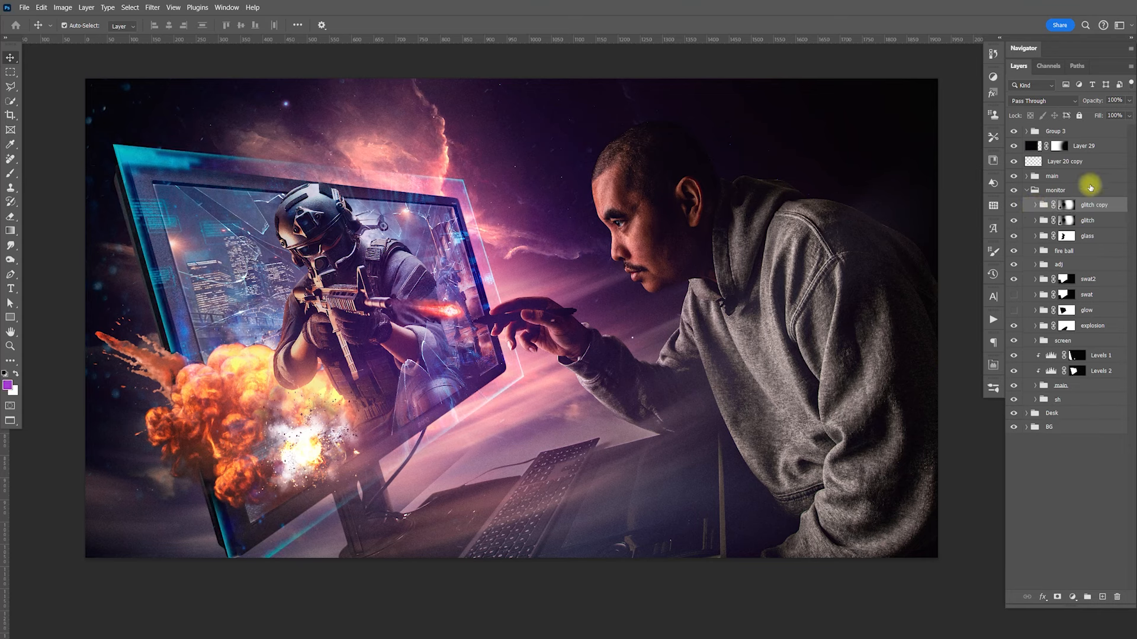
left_click(1066, 204)
right_click(1063, 203)
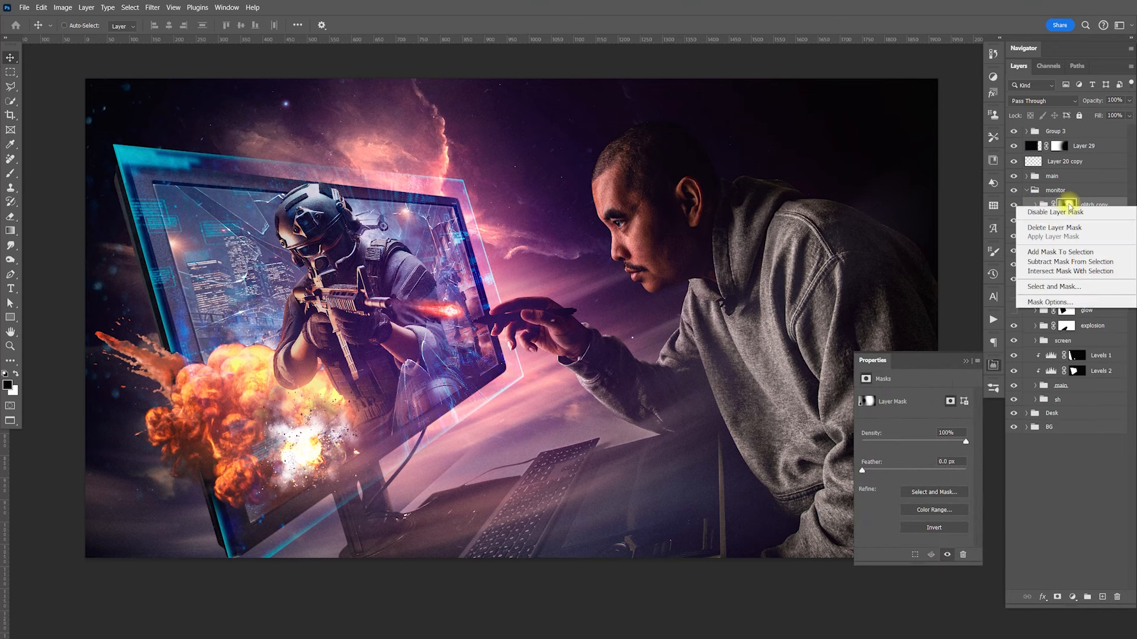
key("Escape")
left_click(994, 363)
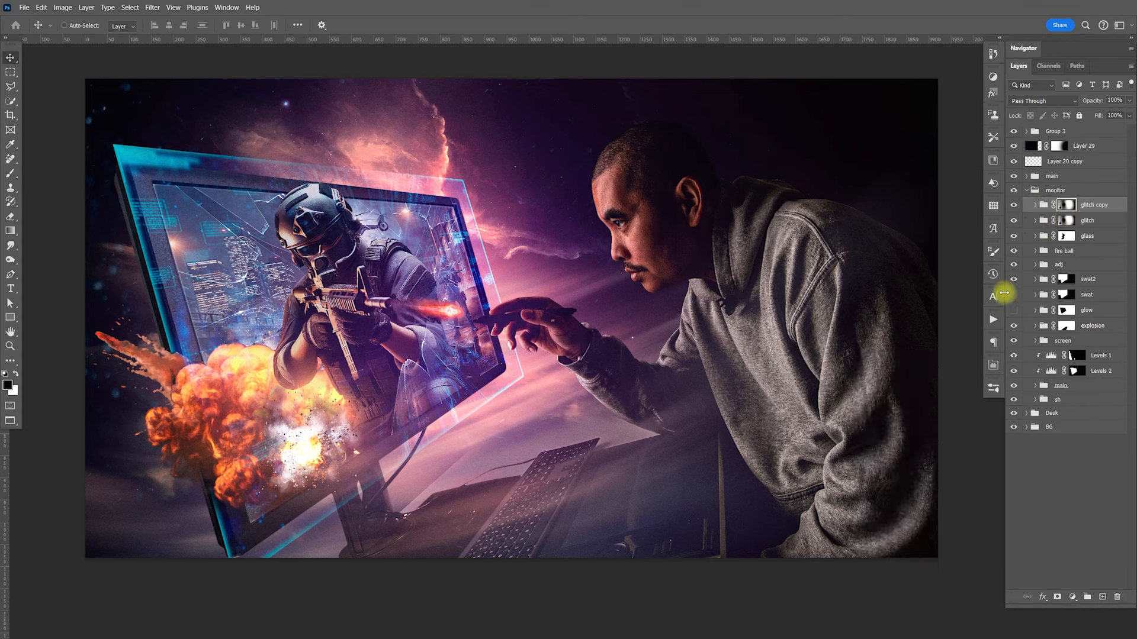
right_click(1065, 205)
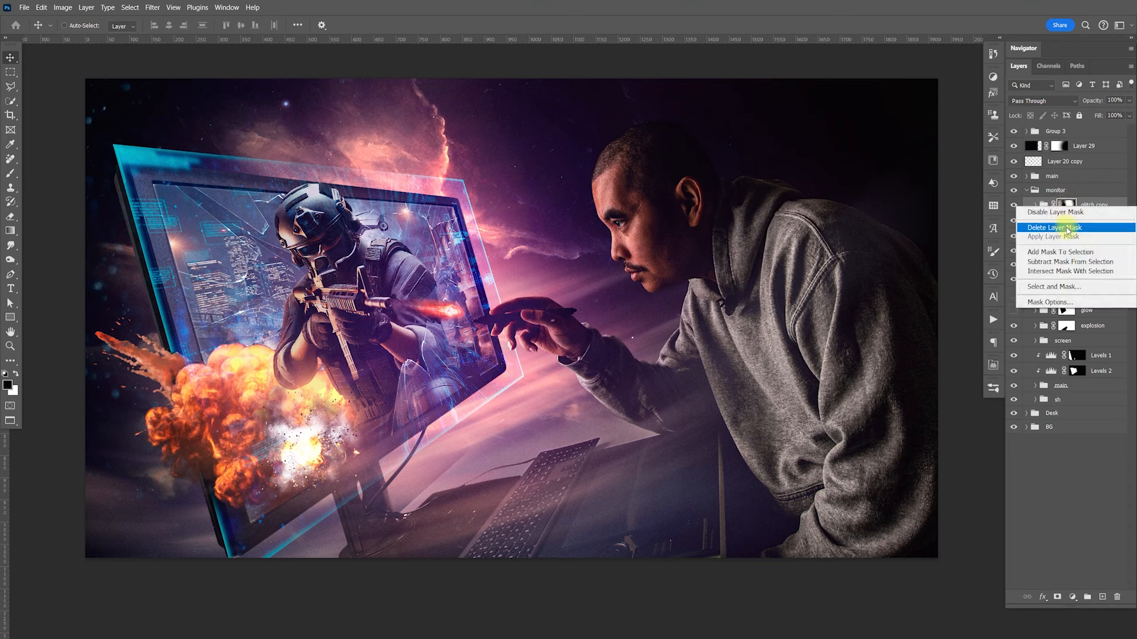
left_click(1064, 228)
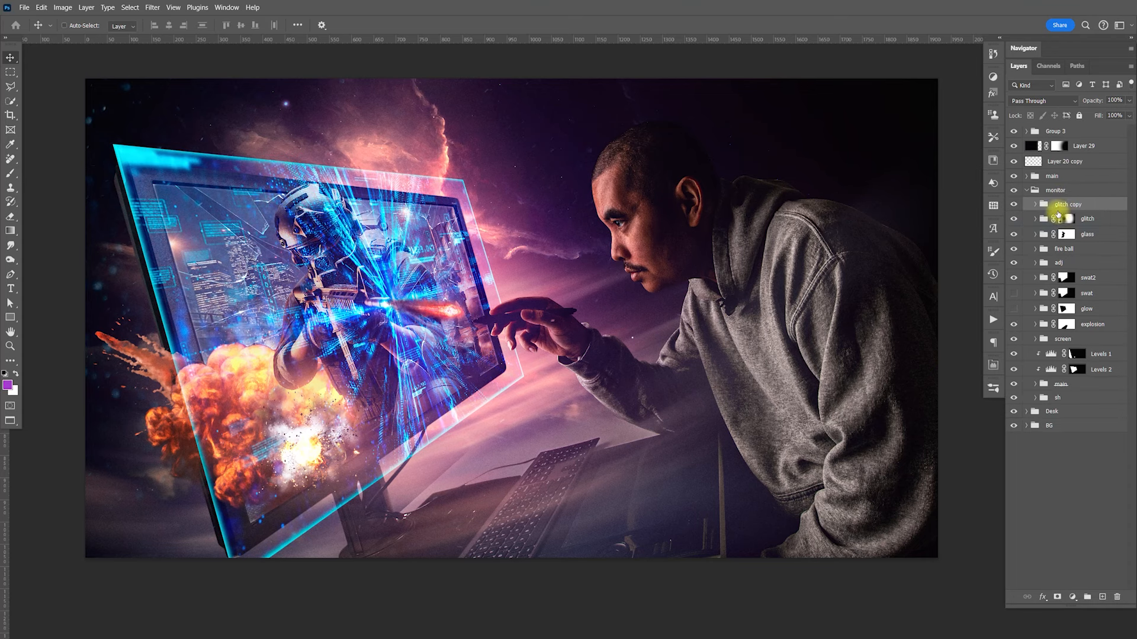
Try shrinking Layer 28 of the glitch copy group and distorting it into a tilted panel above the monitor's upper-right corner
left_click(1038, 205)
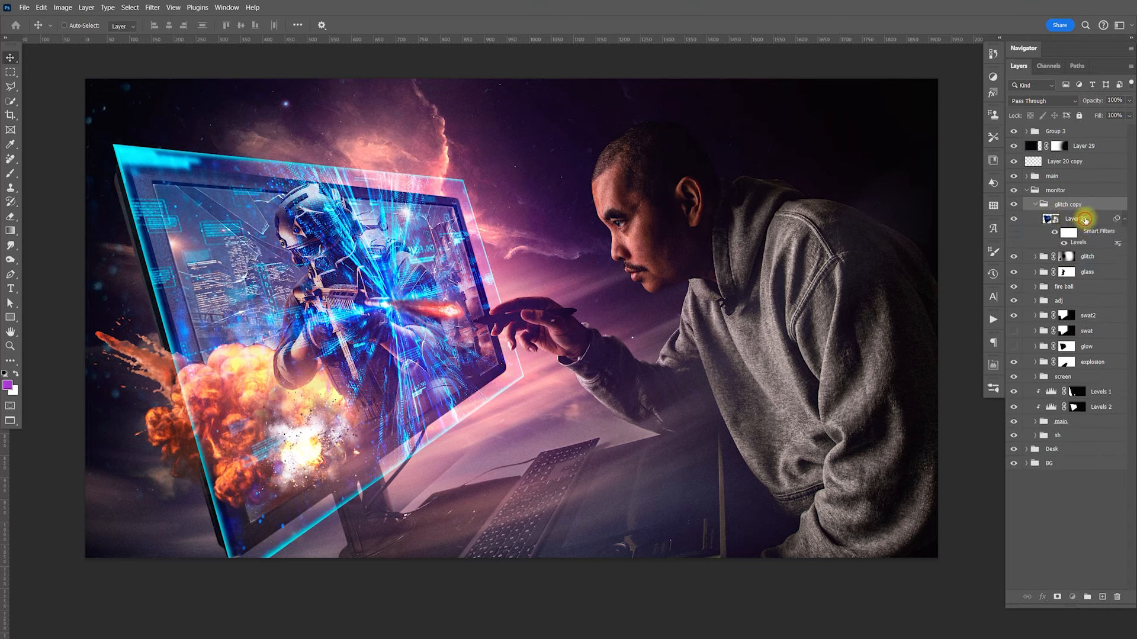
left_click(1084, 219)
key("ctrl+t")
left_click_drag(467, 119, 389, 283)
left_click_drag(354, 353, 478, 192)
right_click(482, 168)
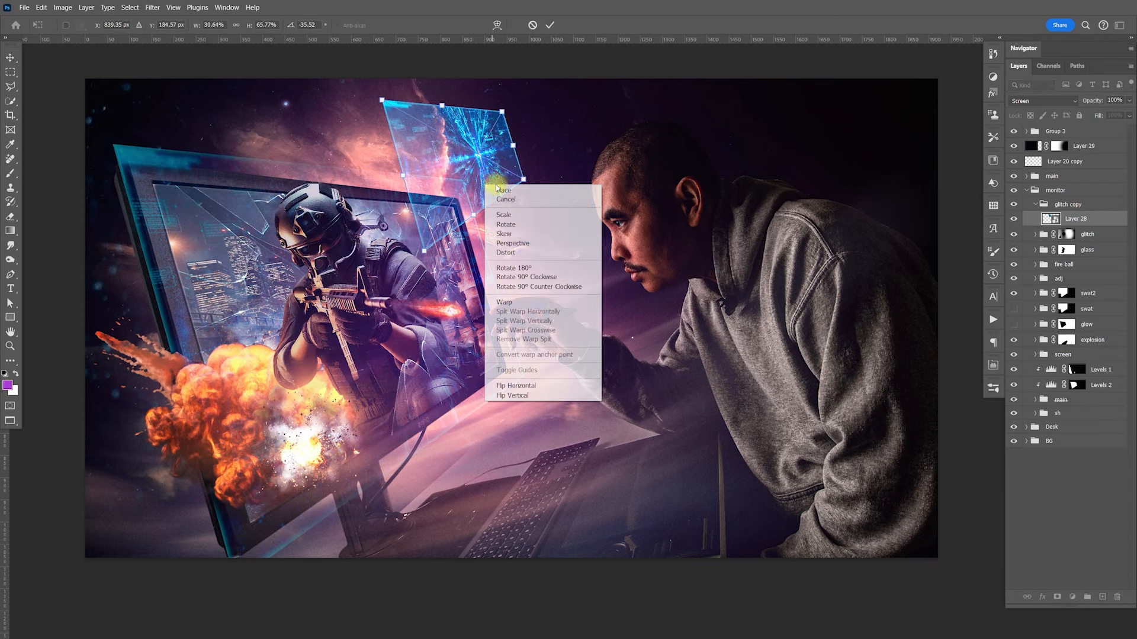
left_click(536, 249)
left_click_drag(524, 181, 540, 224)
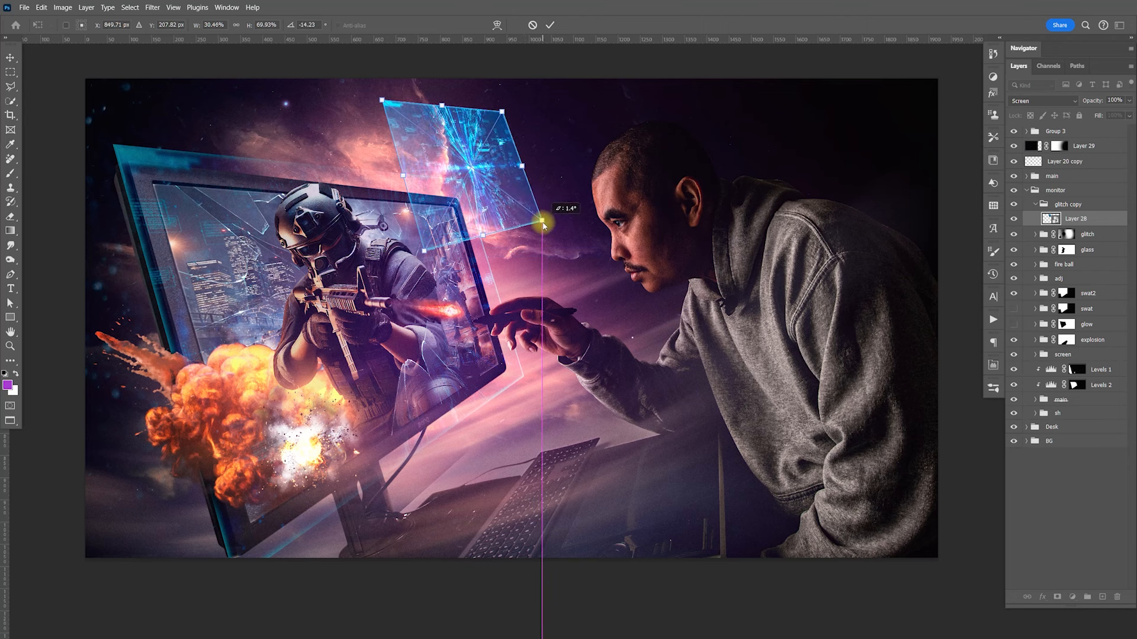
left_click_drag(502, 111, 513, 151)
left_click_drag(382, 100, 386, 131)
key("Return")
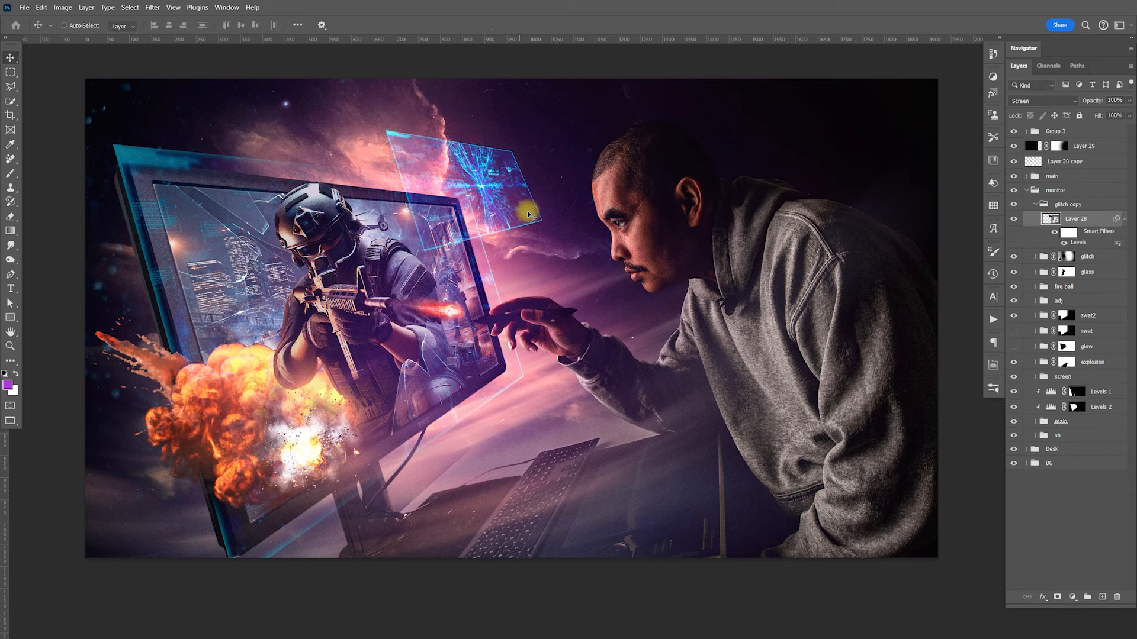
Delete the glitch copy group
left_click(1073, 204)
key("Delete")
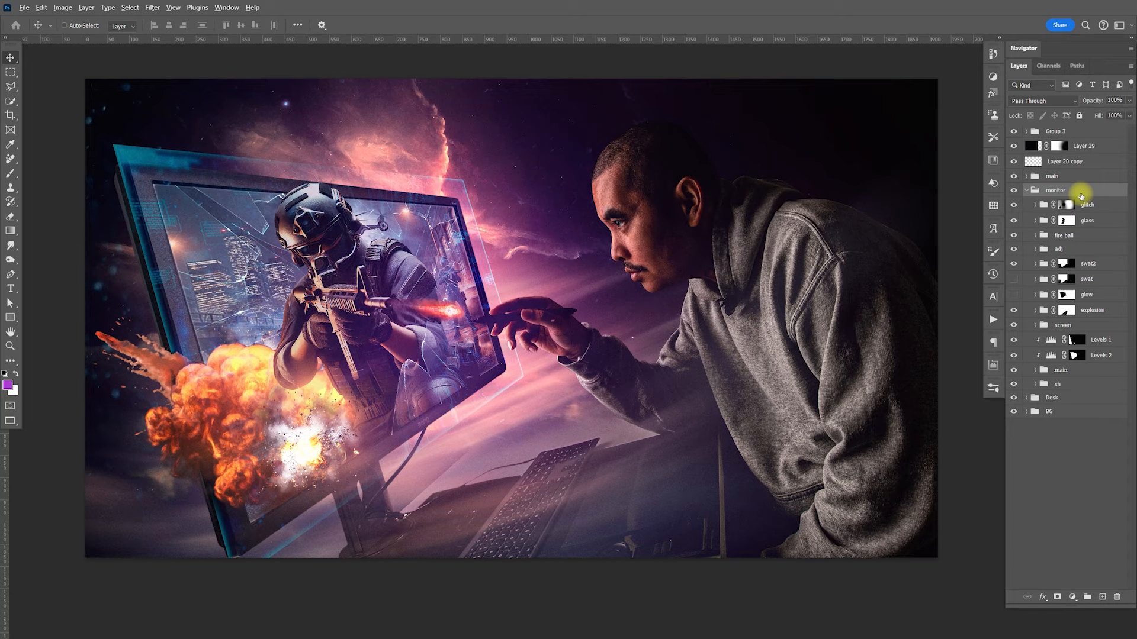
Switch to Adobe Bridge, preview Glass Shatter2.jpg in the Stock folder and open it in Photoshop
key("alt+Tab")
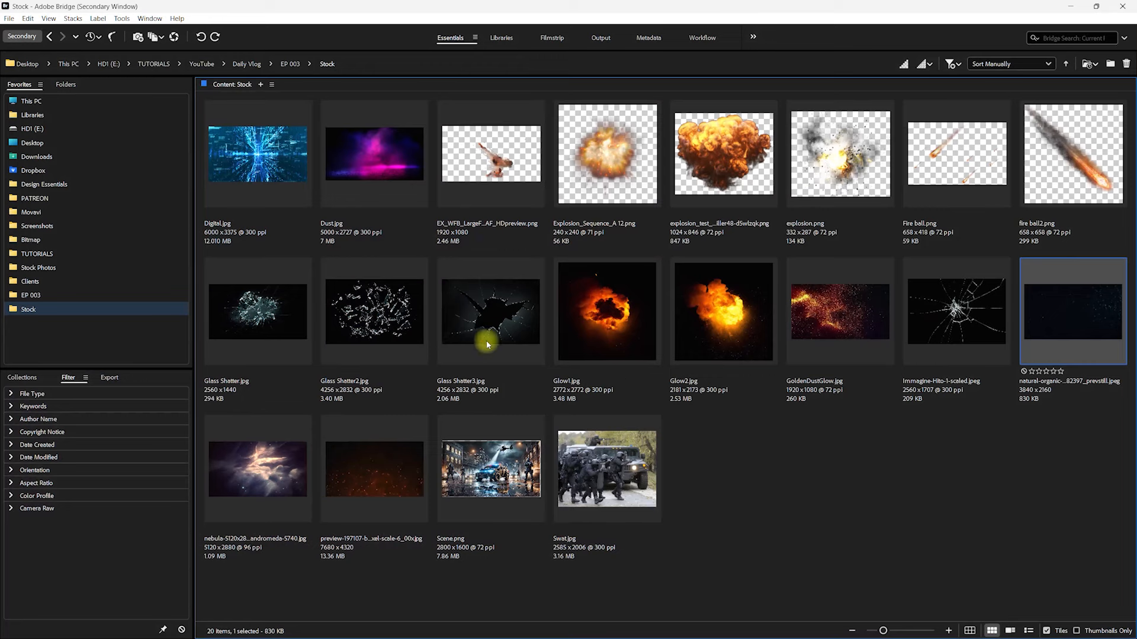
left_click(388, 339)
key("space")
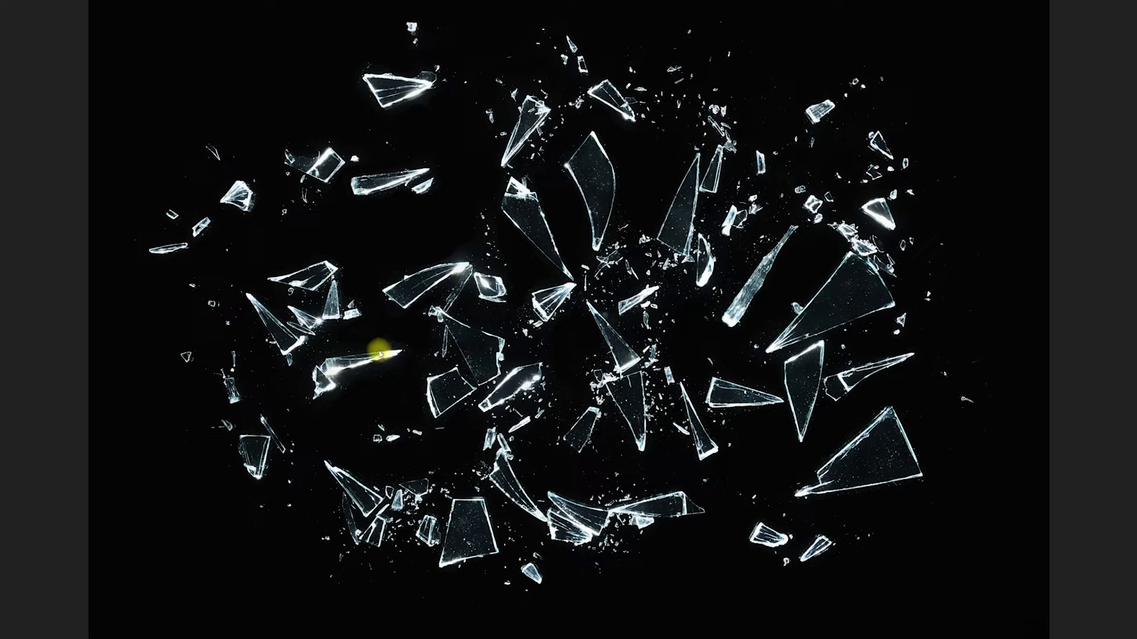
key("space")
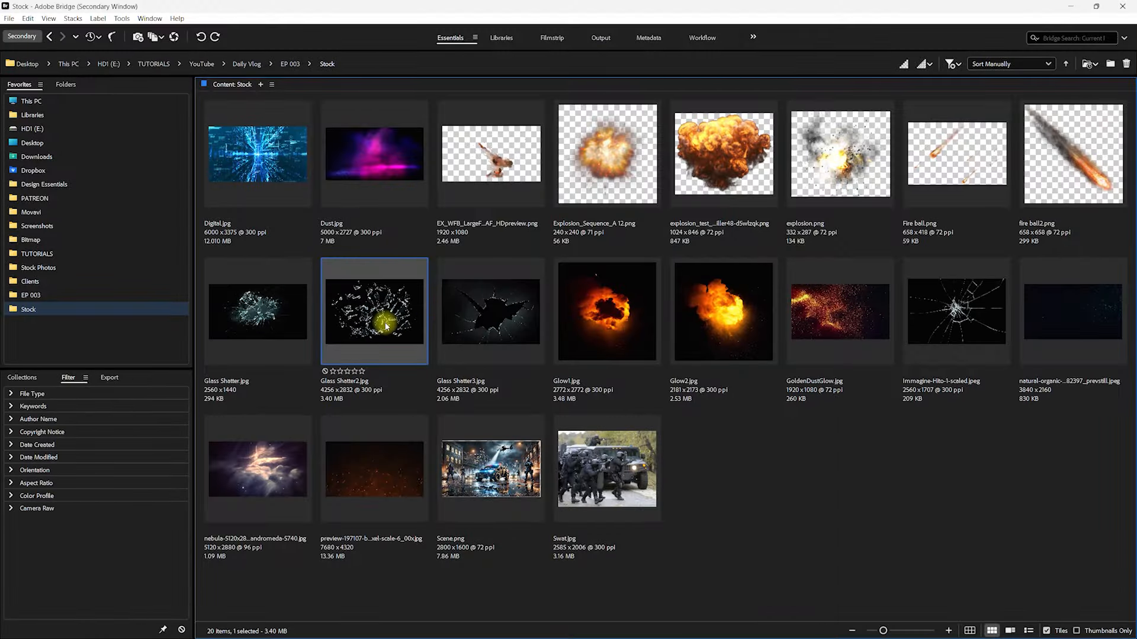
double_click(391, 333)
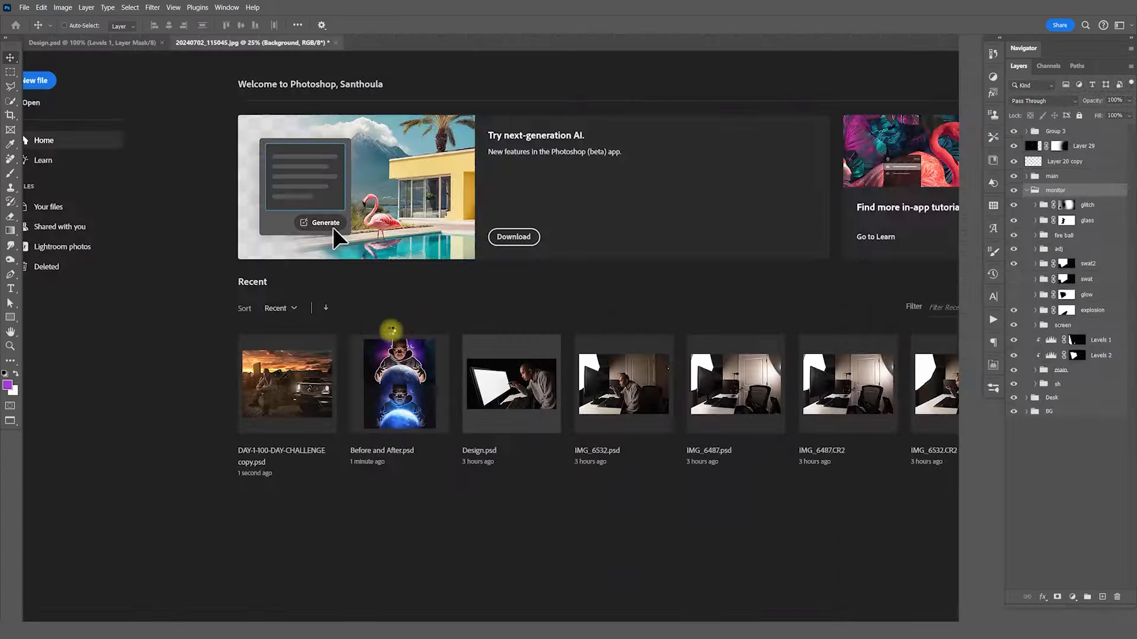
key("l")
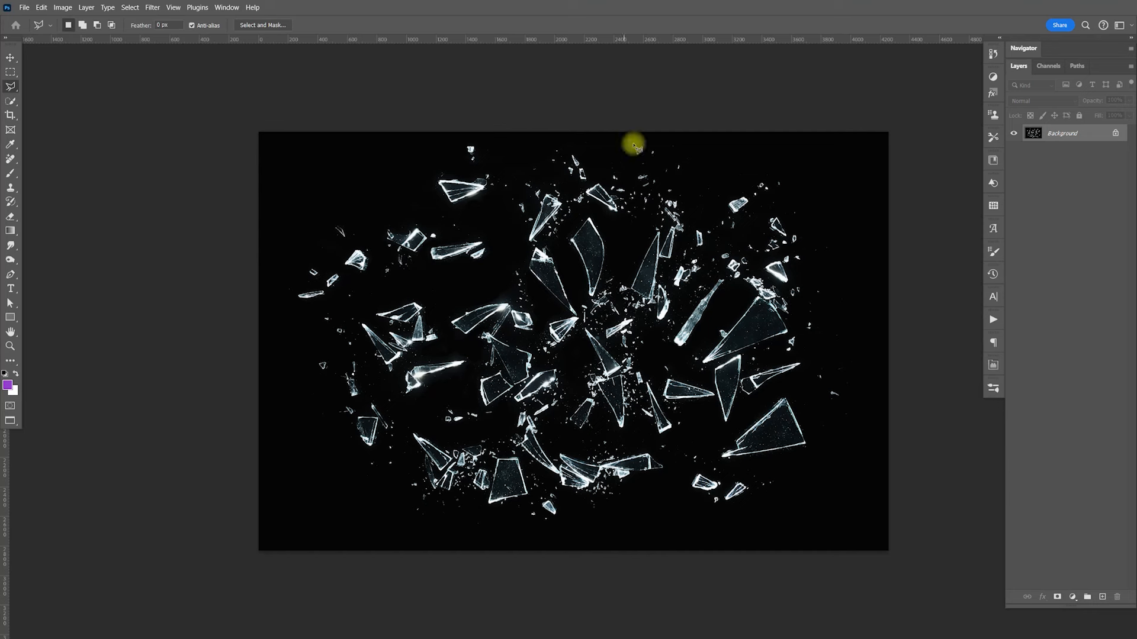
left_click(703, 213)
left_click(740, 246)
left_click(760, 236)
left_click(745, 173)
key("Escape")
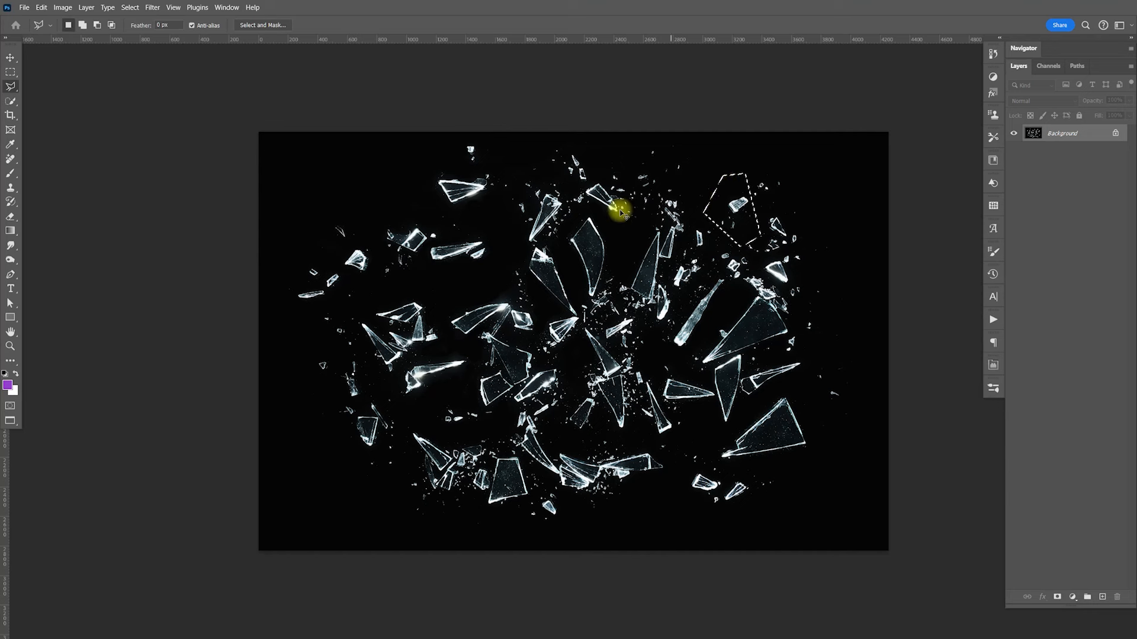
Select the small glass shards near the image's upper-right corner with the freehand Lasso tool
right_click(13, 89)
left_click(52, 85)
left_click_drag(177, 25, 110, 31)
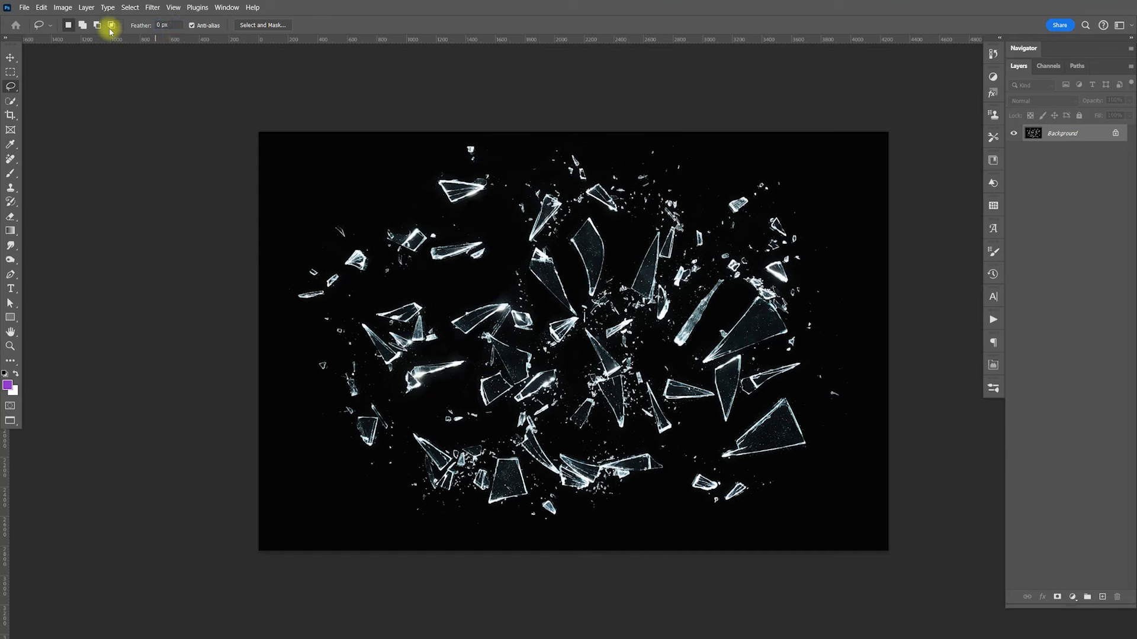
mouse_move(725, 157)
left_mouse_down()
mouse_move(686, 238)
mouse_move(694, 260)
mouse_move(750, 235)
mouse_move(770, 259)
mouse_move(811, 241)
mouse_move(824, 176)
mouse_move(753, 155)
left_mouse_up()
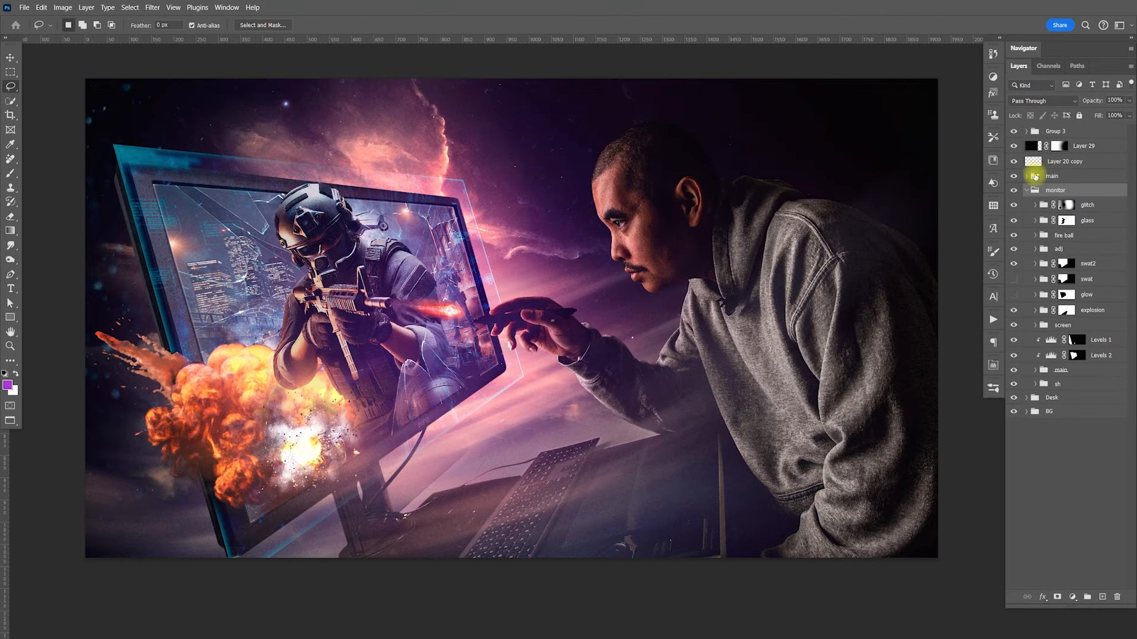
Create a group named shatter glass above the monitor group and paste the shards into it, scaled down beside the monitor's upper-right corner
left_click(1028, 192)
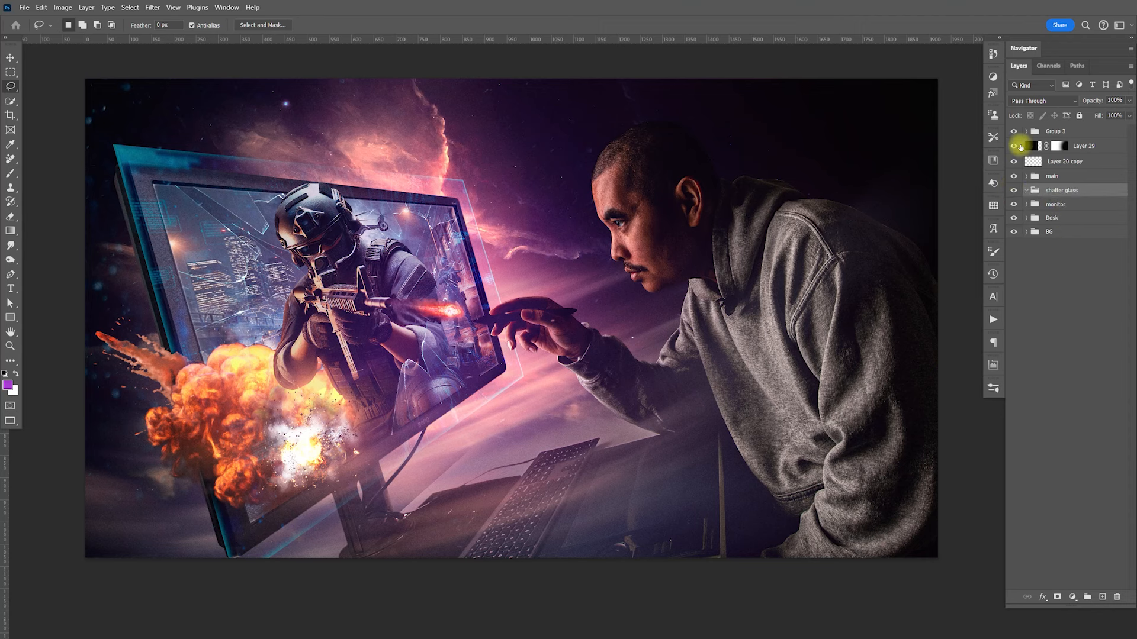
key("ctrl+v")
key("ctrl+t")
mouse_move(721, 155)
left_mouse_down()
mouse_move(424, 387)
mouse_move(541, 145)
left_mouse_up()
key("Return")
Set the pasted shards' blend mode to Screen and reposition them slightly above the monitor's upper-right corner
key("l")
key("v")
left_click(1034, 105)
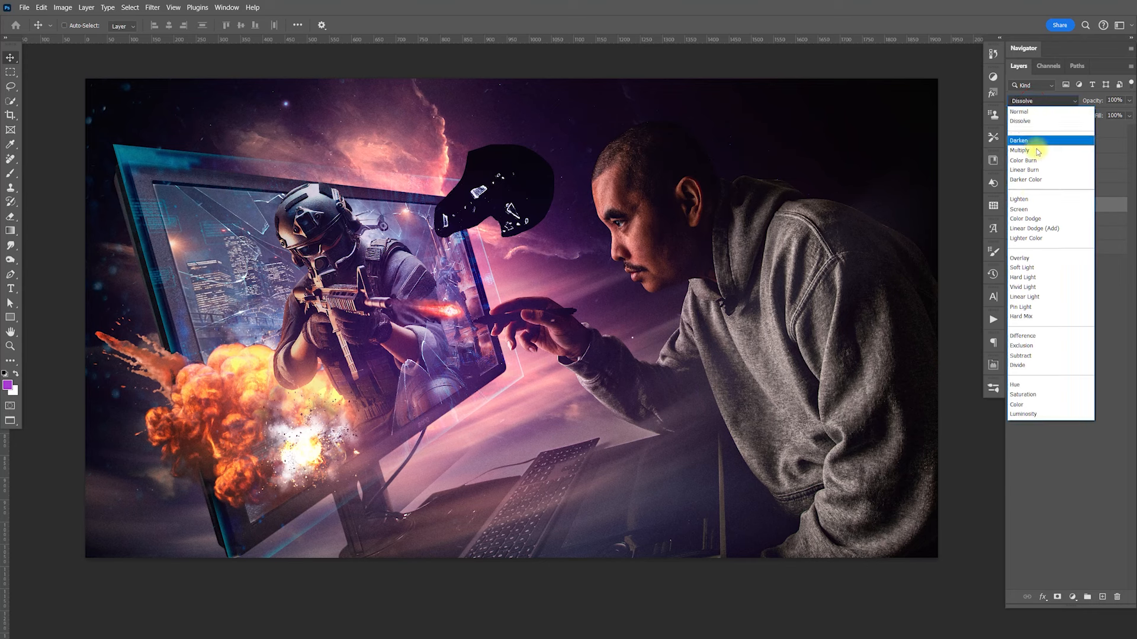
left_click(1038, 198)
left_click_drag(521, 208, 526, 204)
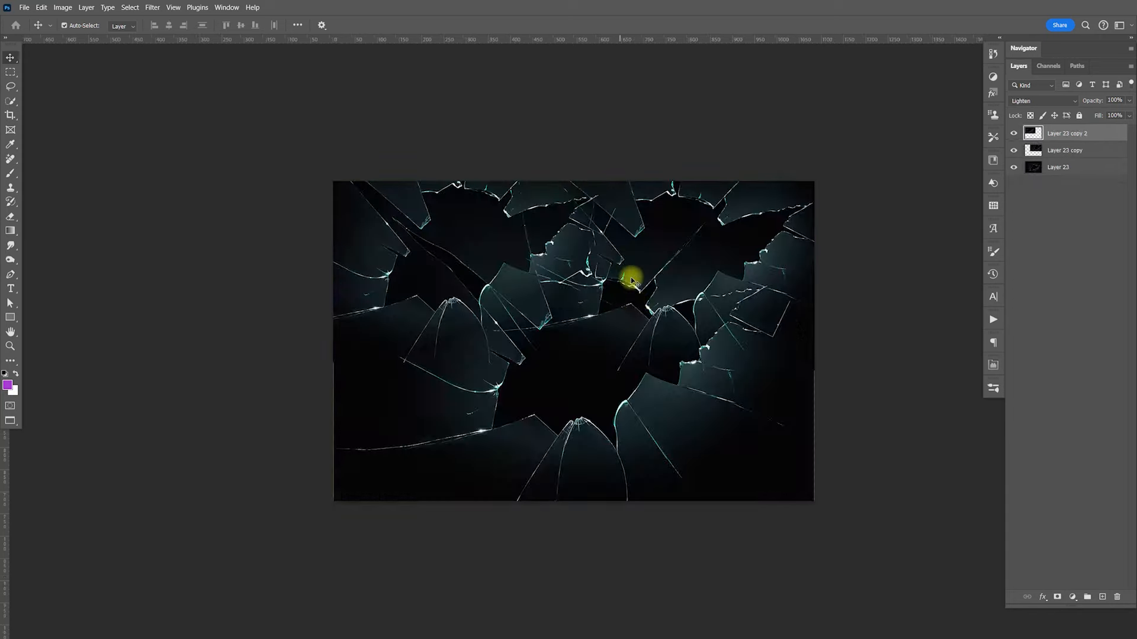
Close the Layer 23.psb document and save its changes
key("ctrl+w")
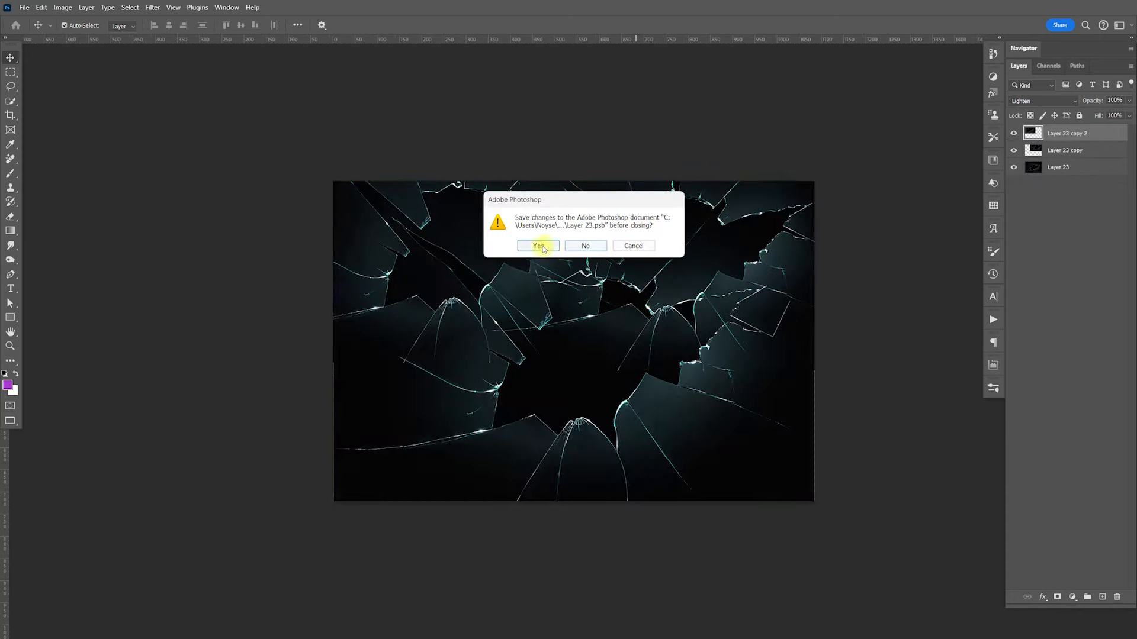
left_click(539, 246)
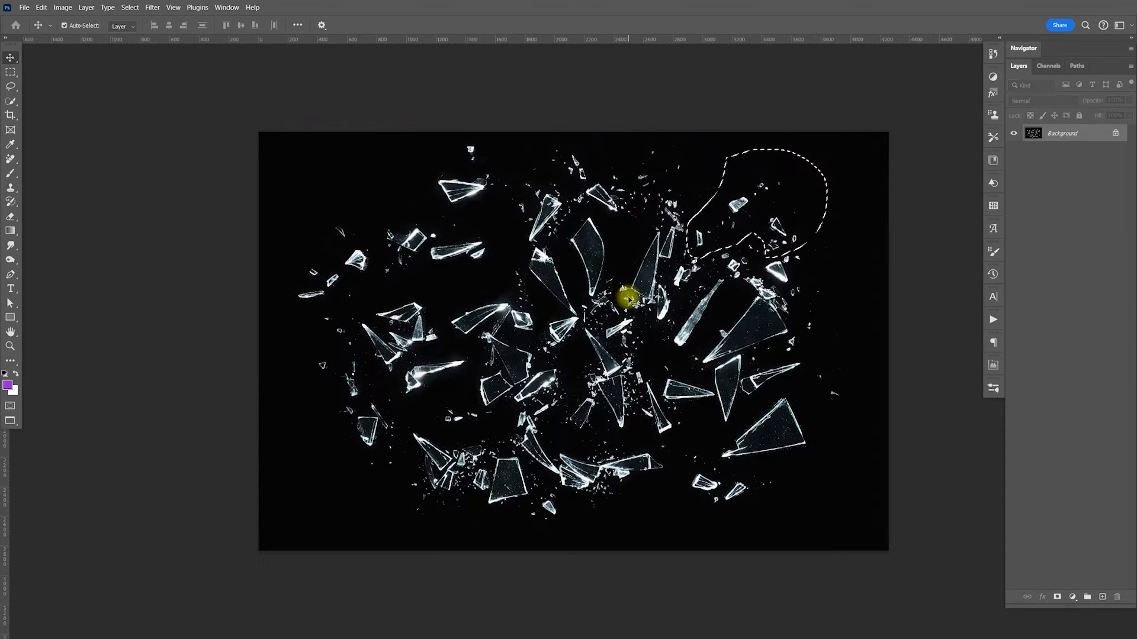
Clear the existing selection in the shattered glass image and lasso another group of shards near its right side
key("ctrl+d")
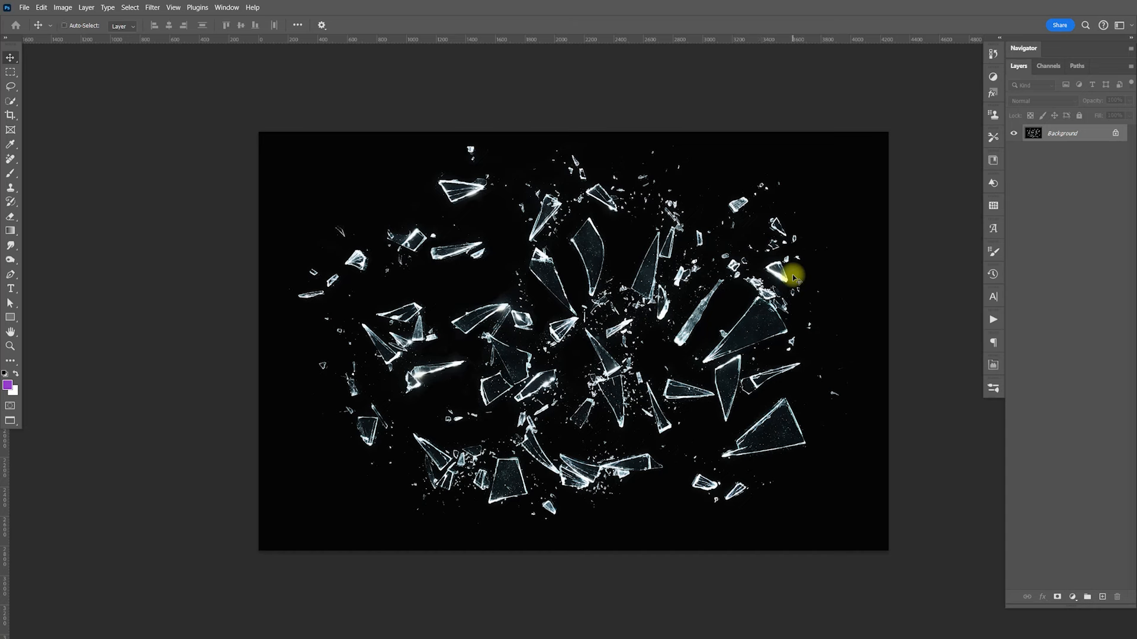
key("l")
mouse_move(818, 317)
left_mouse_down()
mouse_move(784, 355)
mouse_move(822, 350)
mouse_move(825, 322)
mouse_move(810, 312)
left_mouse_up()
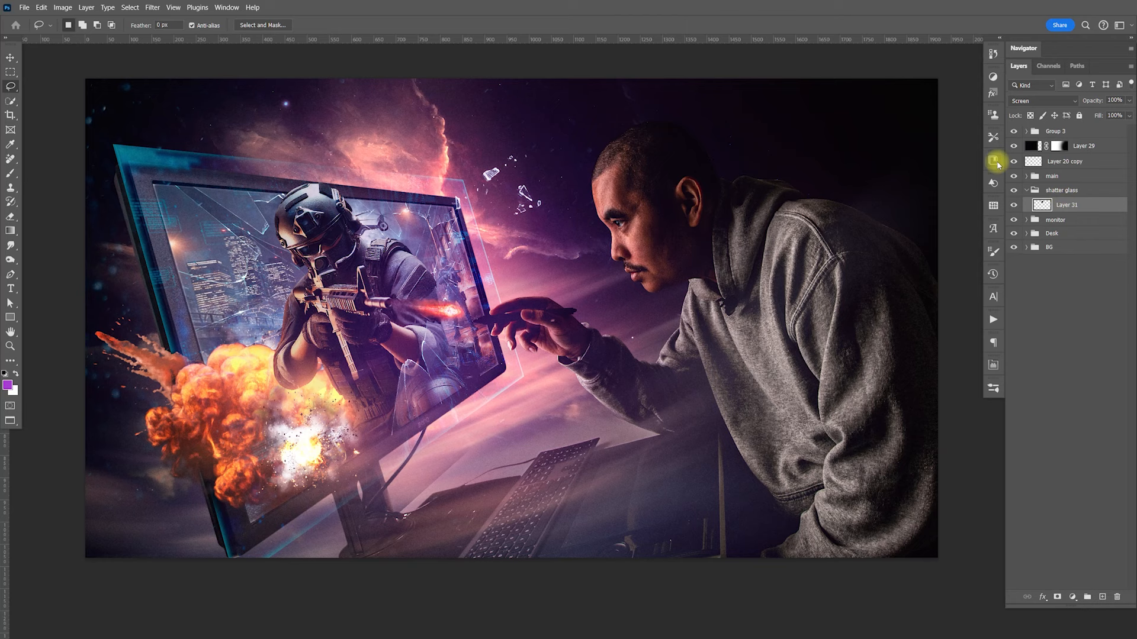
Paste the selected shards above Layer 31, scaled down below the pointing hand, with the blend mode set to Screen
key("ctrl+v")
key("ctrl+t")
mouse_move(582, 251)
left_mouse_down()
mouse_move(526, 291)
mouse_move(525, 324)
mouse_move(589, 272)
mouse_move(553, 322)
mouse_move(545, 299)
mouse_move(583, 261)
left_mouse_up()
key("Return")
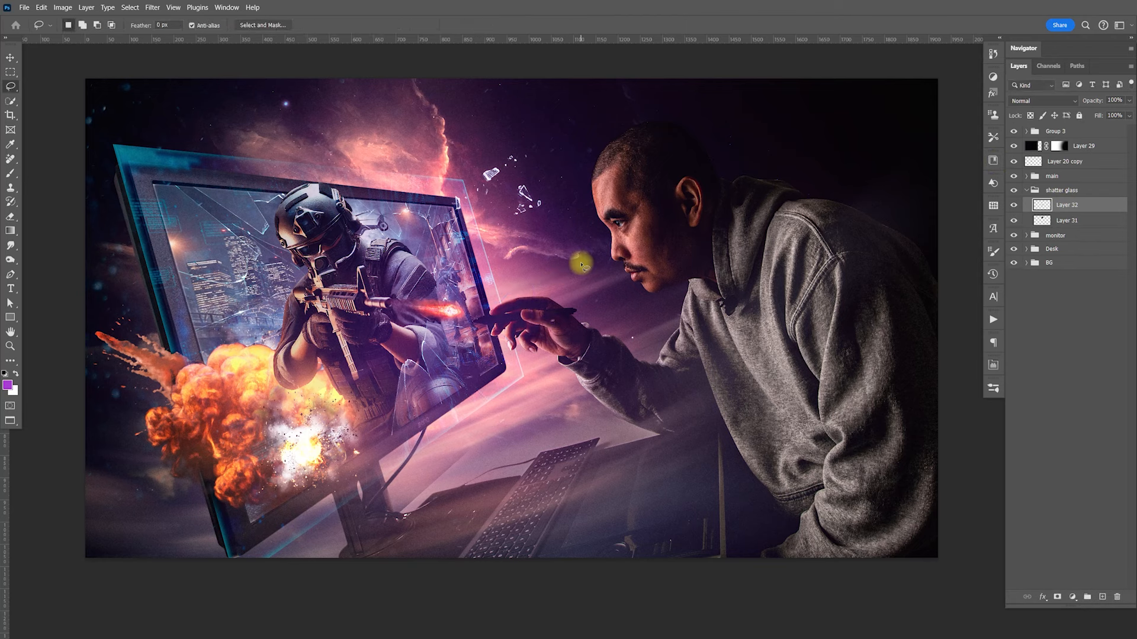
left_click_drag(616, 298, 600, 390)
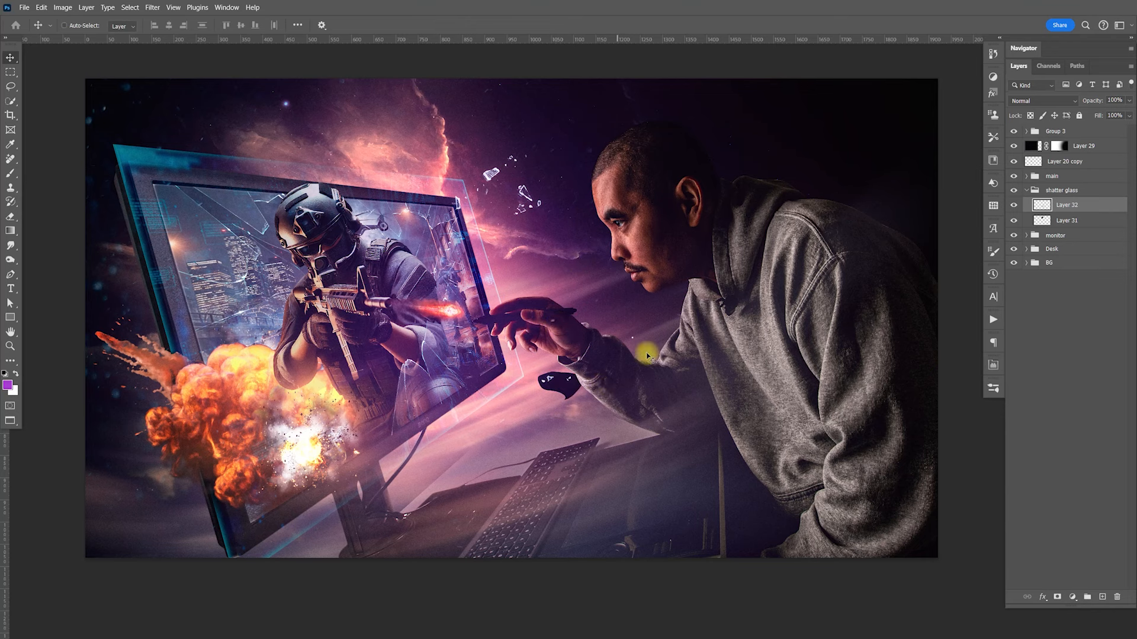
left_click(1043, 101)
left_click(1041, 209)
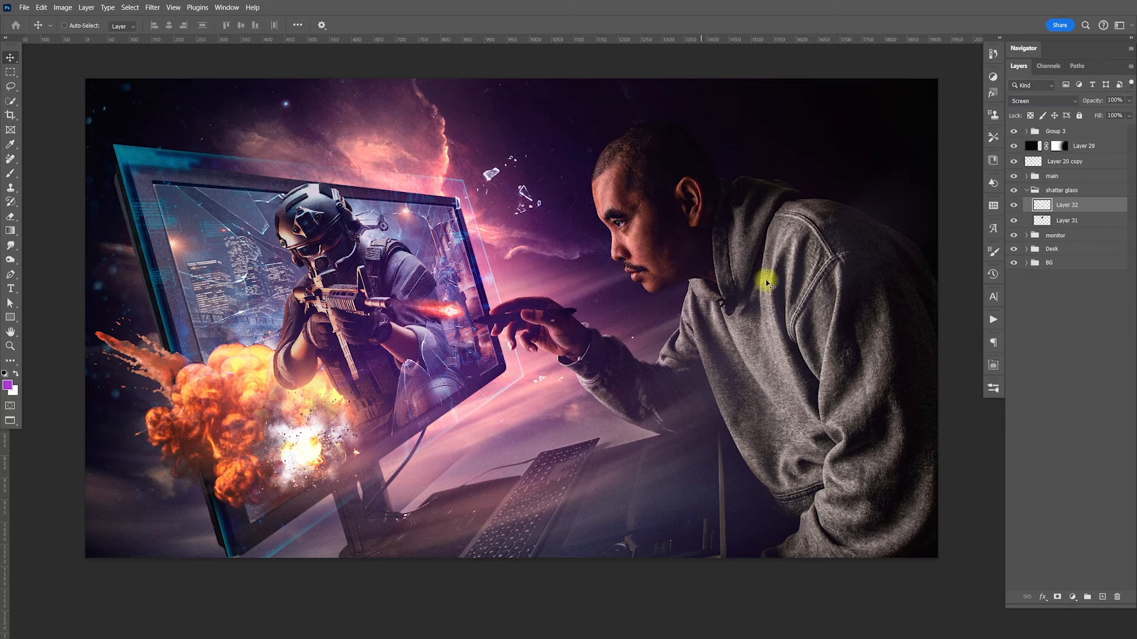
Switch to Adobe Bridge, preview Glass Shatter.jpg, open it in Photoshop, and select and copy the whole image
key("alt+Tab")
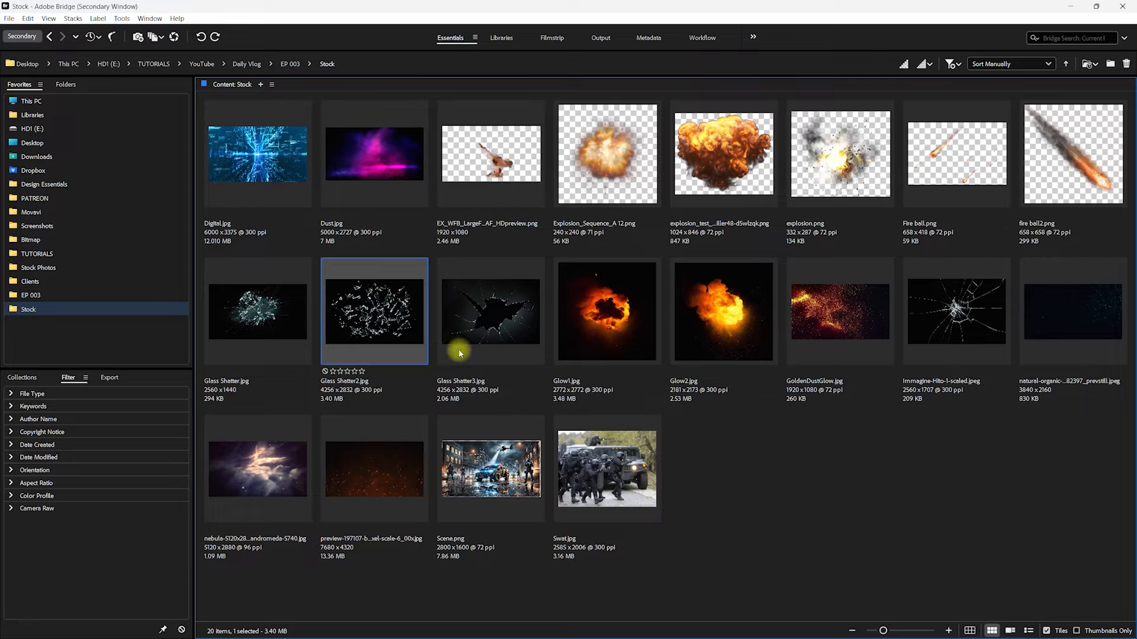
left_click(279, 329)
key("space")
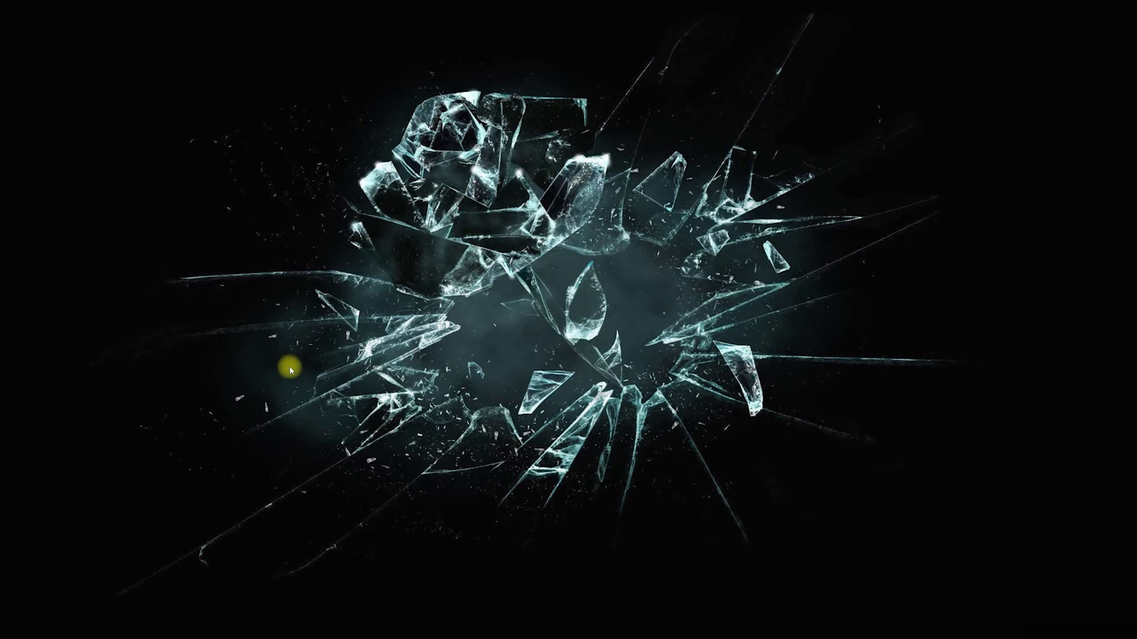
key("space")
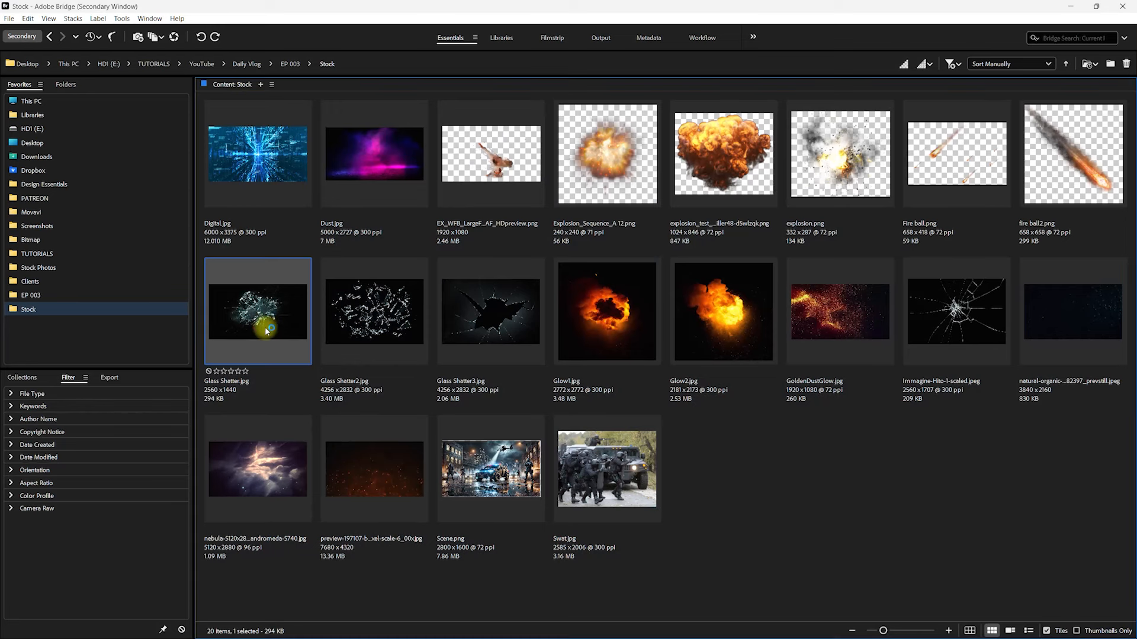
double_click(268, 331)
key("ctrl+a")
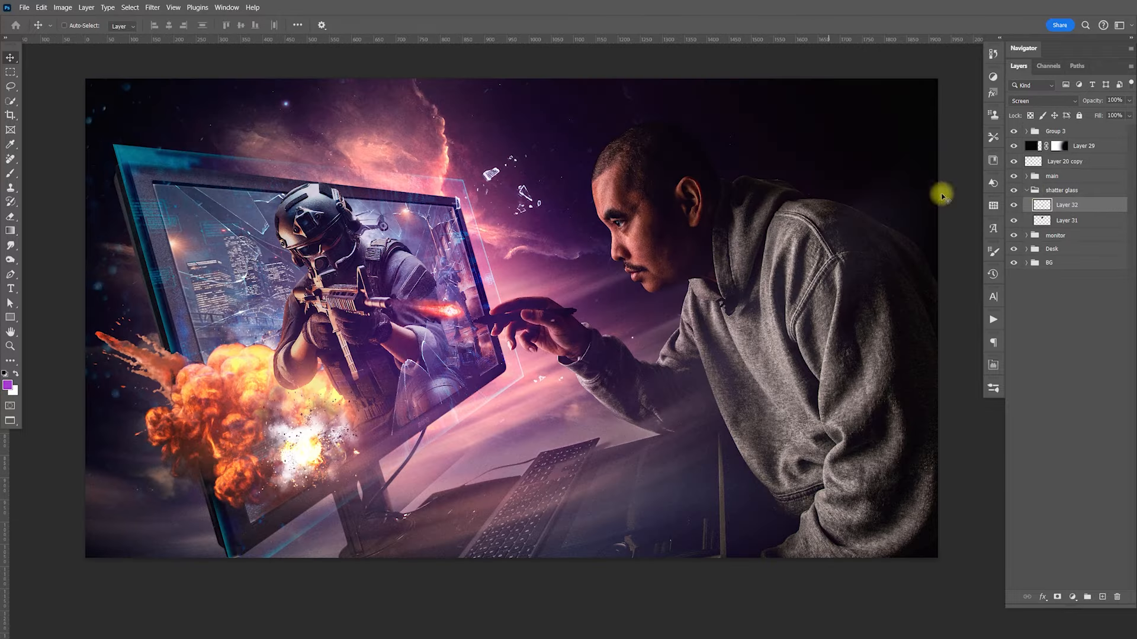
Paste the broken-glass image above Layer 32, scale it to about 43%, and place it over the monitor's right half
key("ctrl+v")
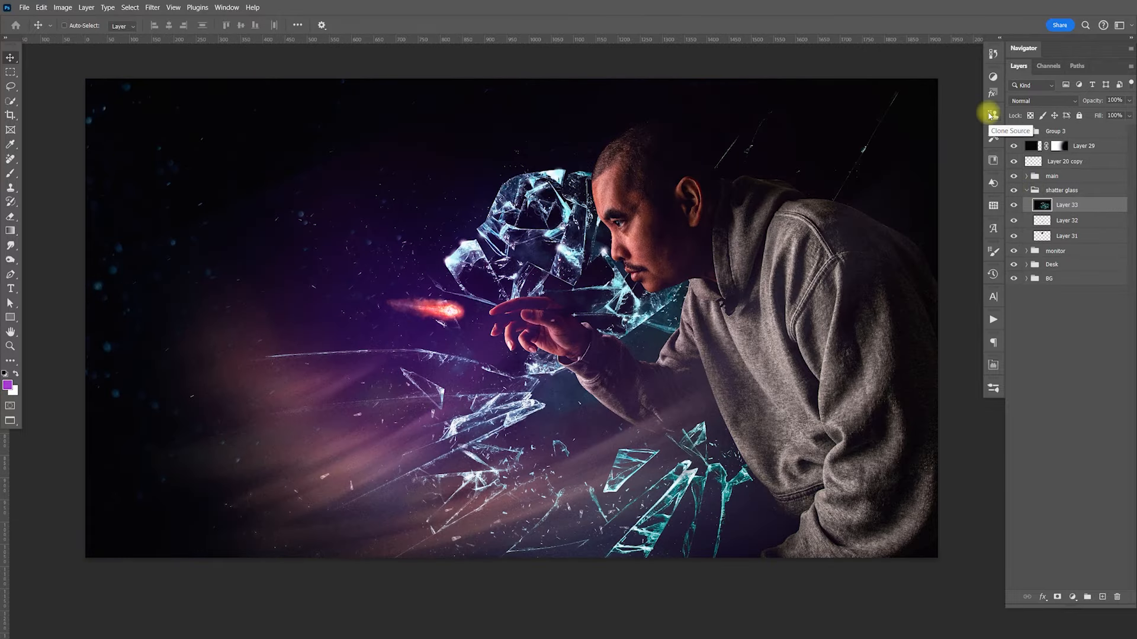
key("ctrl+t")
left_click_drag(653, 79, 655, 267)
left_click_drag(790, 361, 561, 267)
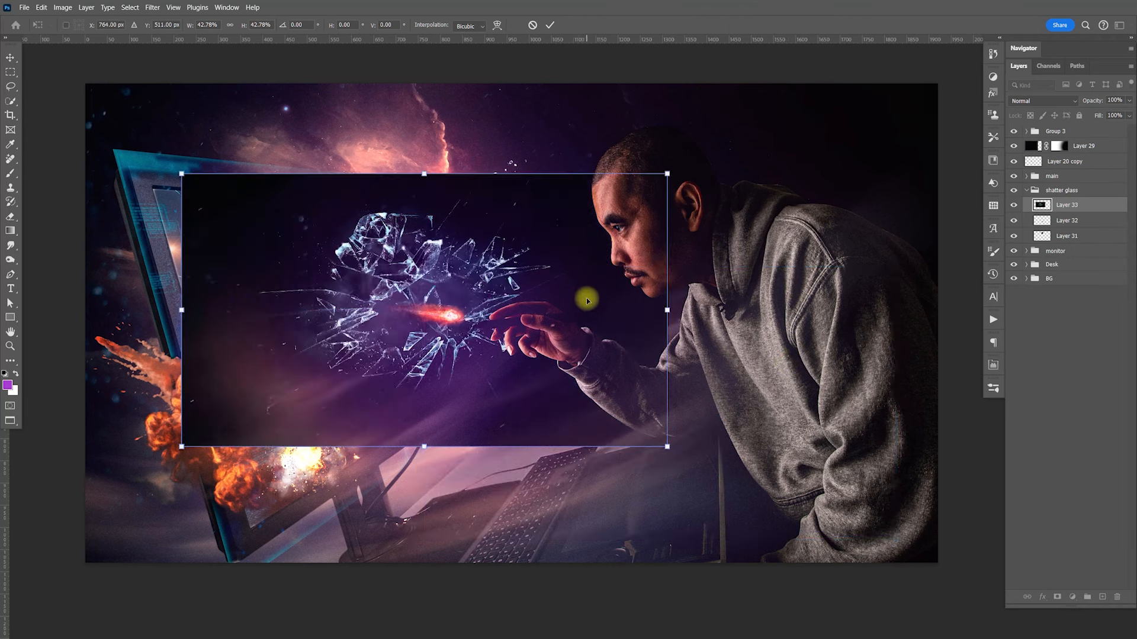
left_click_drag(584, 318, 597, 315)
key("Return")
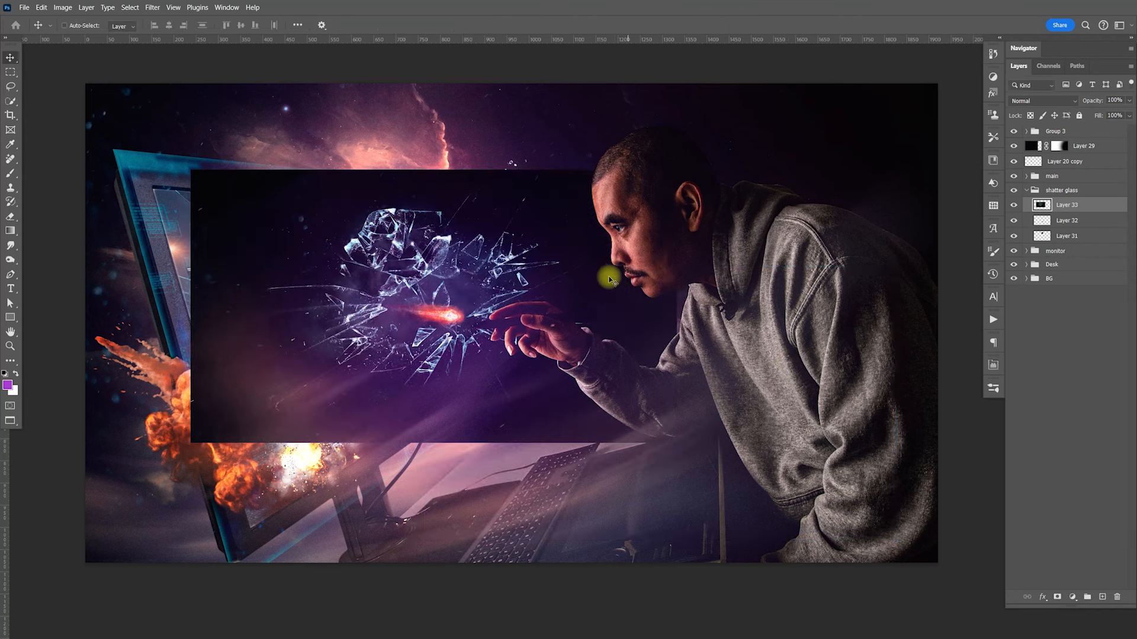
Set Layer 33's blend mode to Screen and hide the layer with an inverted layer mask
left_click(1042, 101)
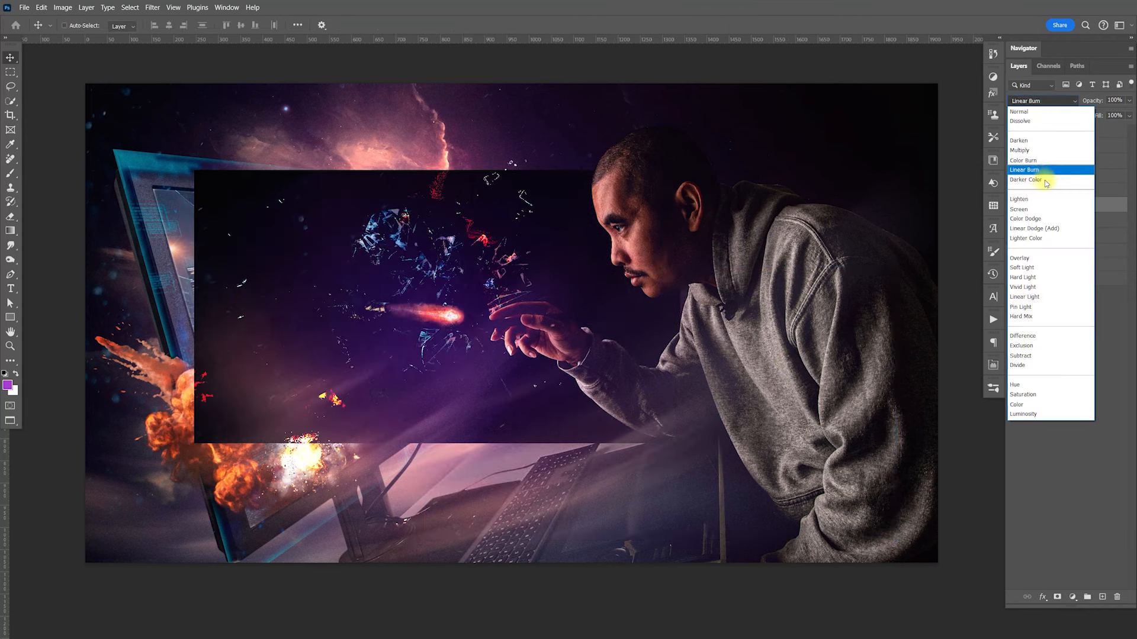
left_click(1041, 210)
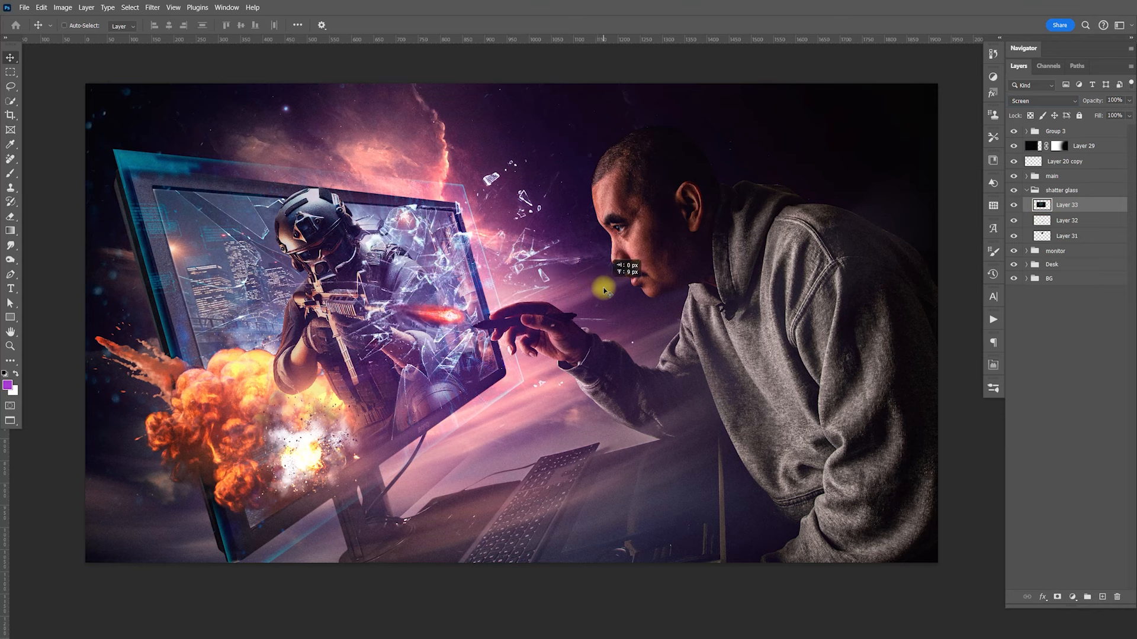
left_click(1057, 596)
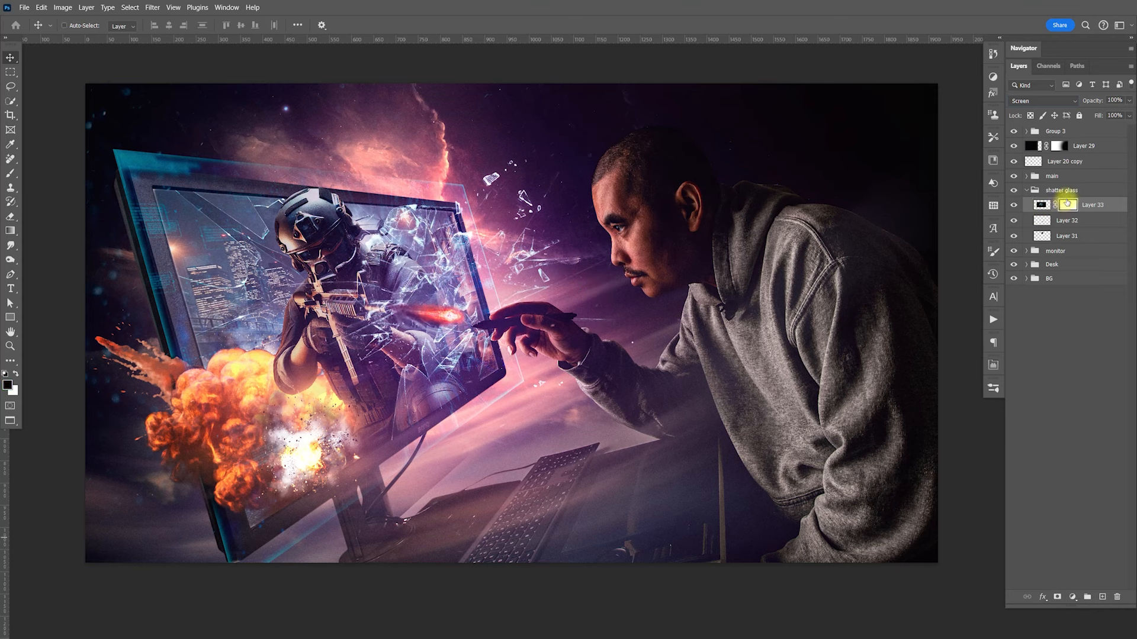
key("ctrl+i")
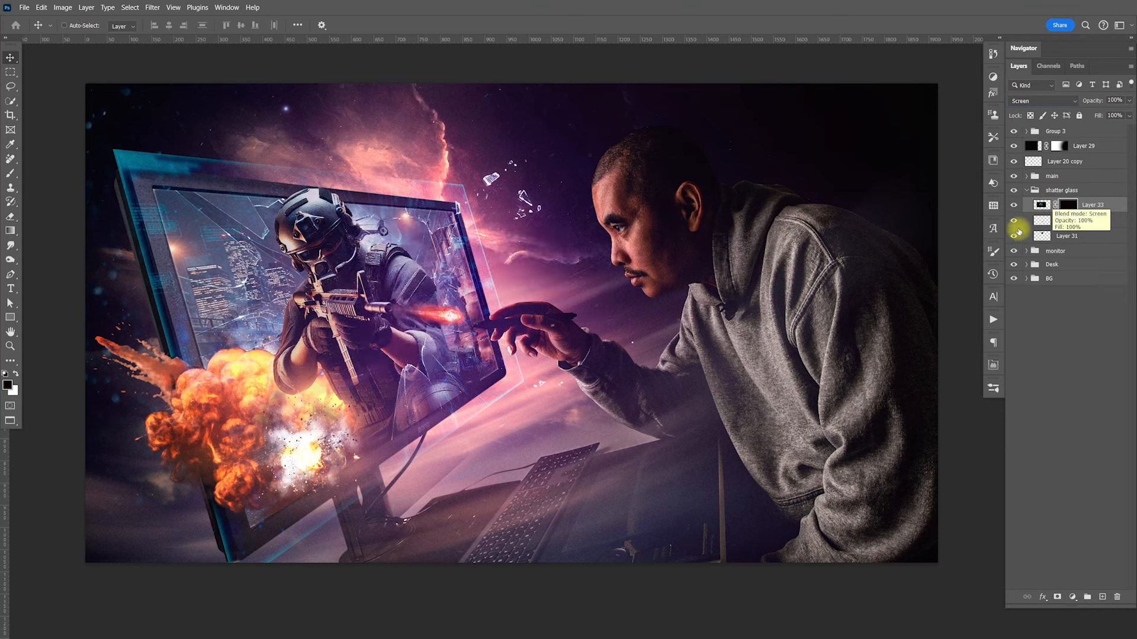
Paint on Layer 33's mask with a small brush to reveal only the glass shards between the monitor's edge and the pointing hand
key("b")
key("bracketleft")
key("bracketleft")
key("bracketleft")
key("bracketleft")
key("bracketleft")
key("bracketleft")
key("bracketleft")
key("bracketleft")
key("bracketleft")
key("bracketleft")
key("bracketleft")
key("bracketleft")
key("bracketleft")
key("bracketleft")
key("bracketleft")
key("bracketleft")
key("bracketleft")
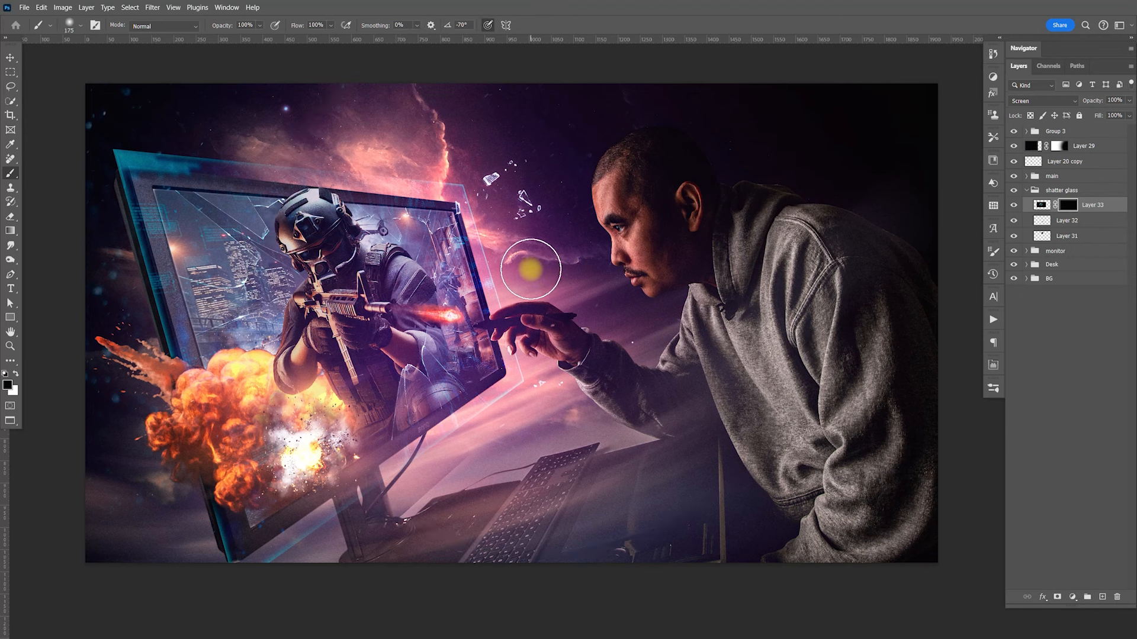
key("x")
left_click_drag(516, 261, 570, 261)
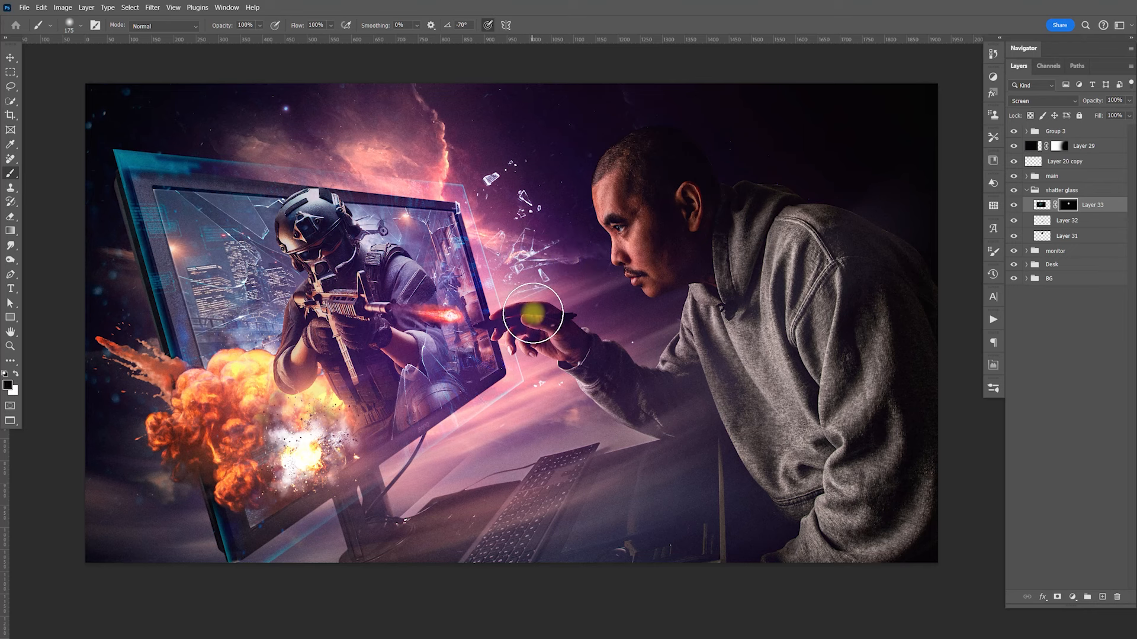
left_click_drag(533, 312, 528, 311)
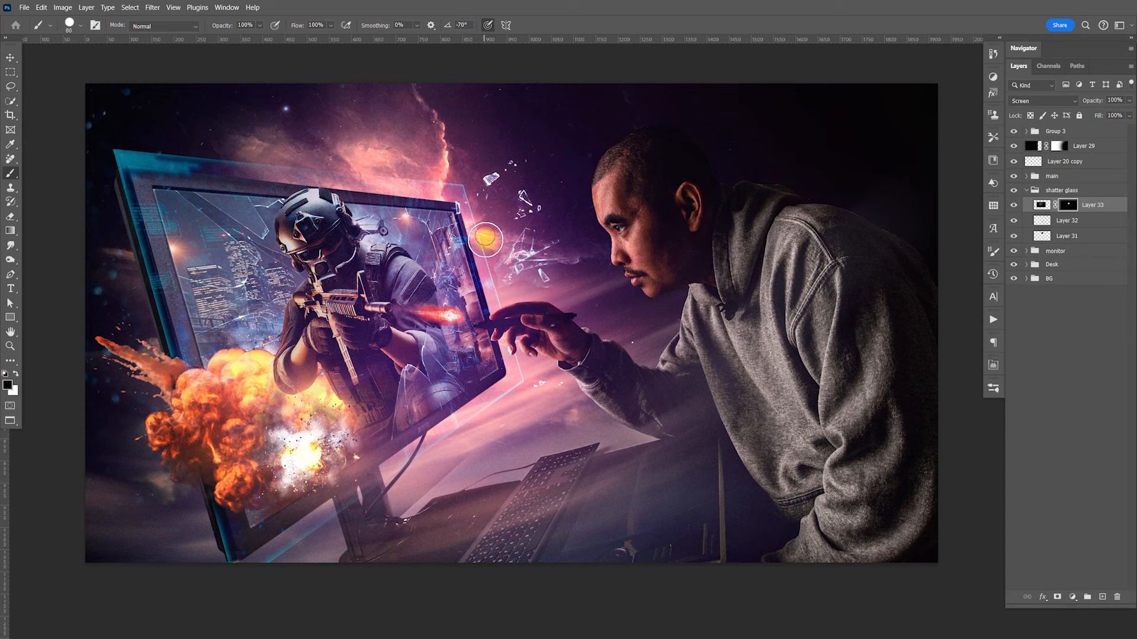
left_click_drag(528, 388, 536, 385)
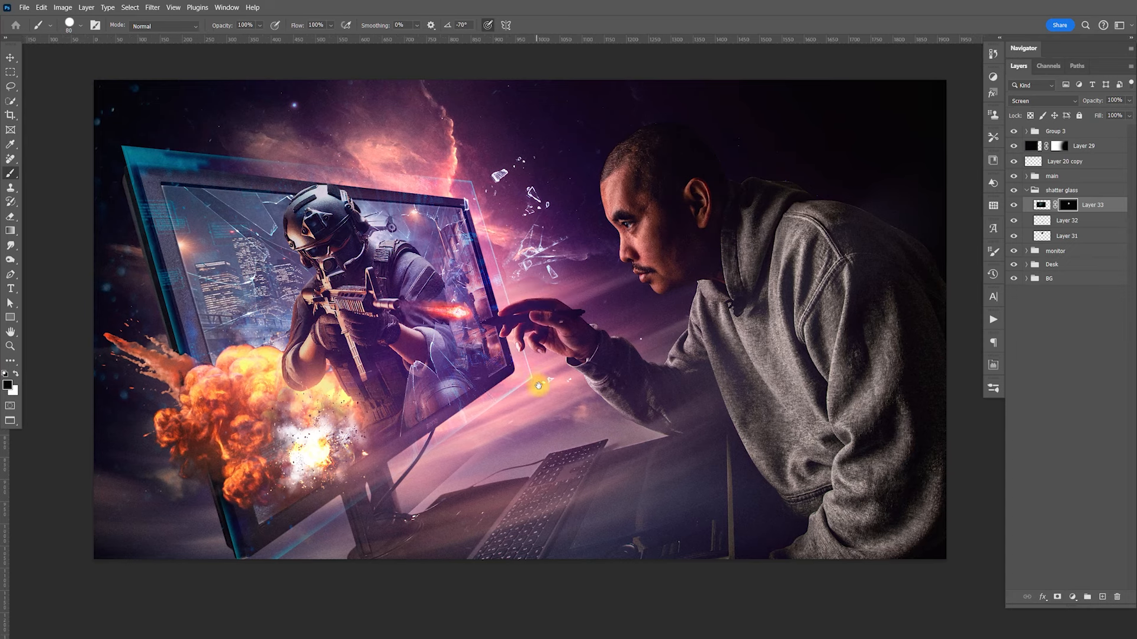
Feather Layer 33's mask by about 3.5 px and move its shards up against the monitor's upper-right edge
key("v")
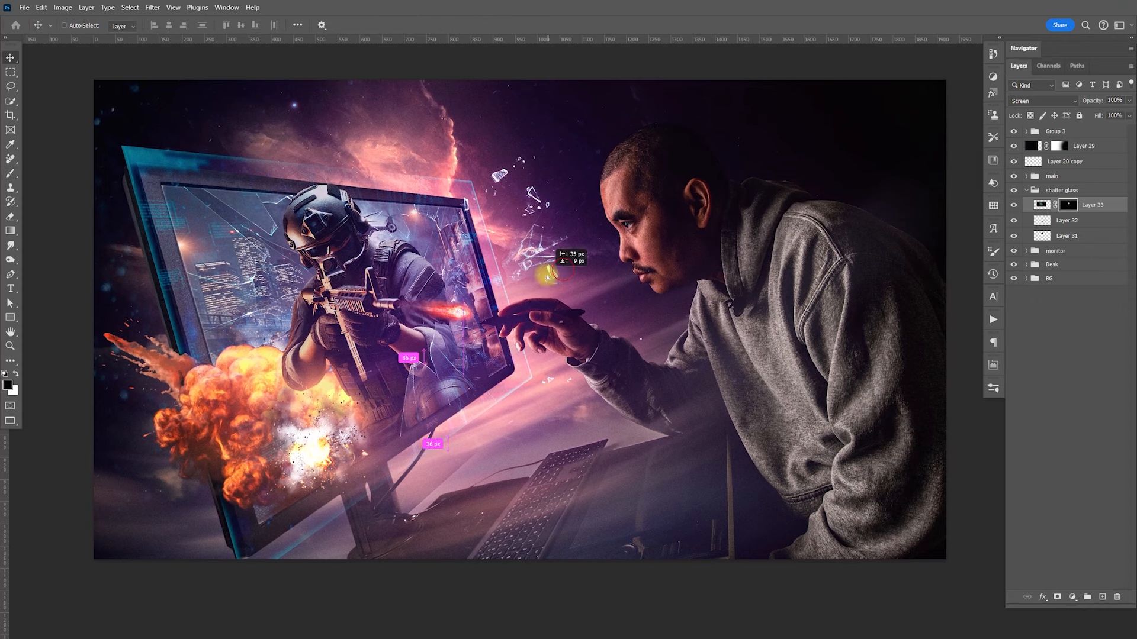
left_click(253, 106)
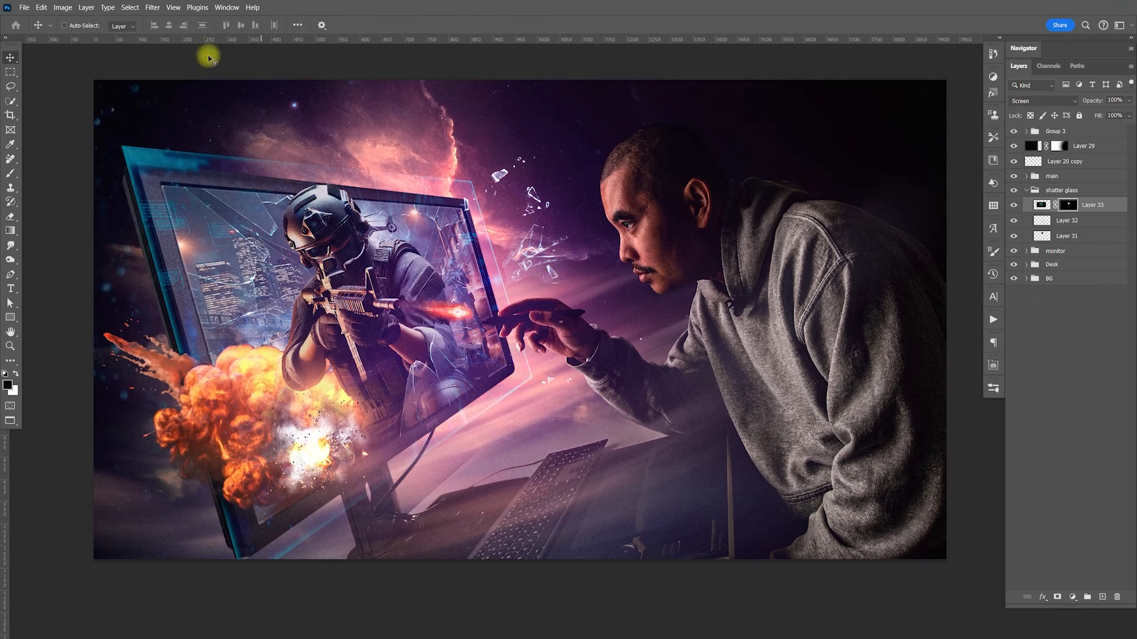
left_click(154, 10)
left_click(639, 193)
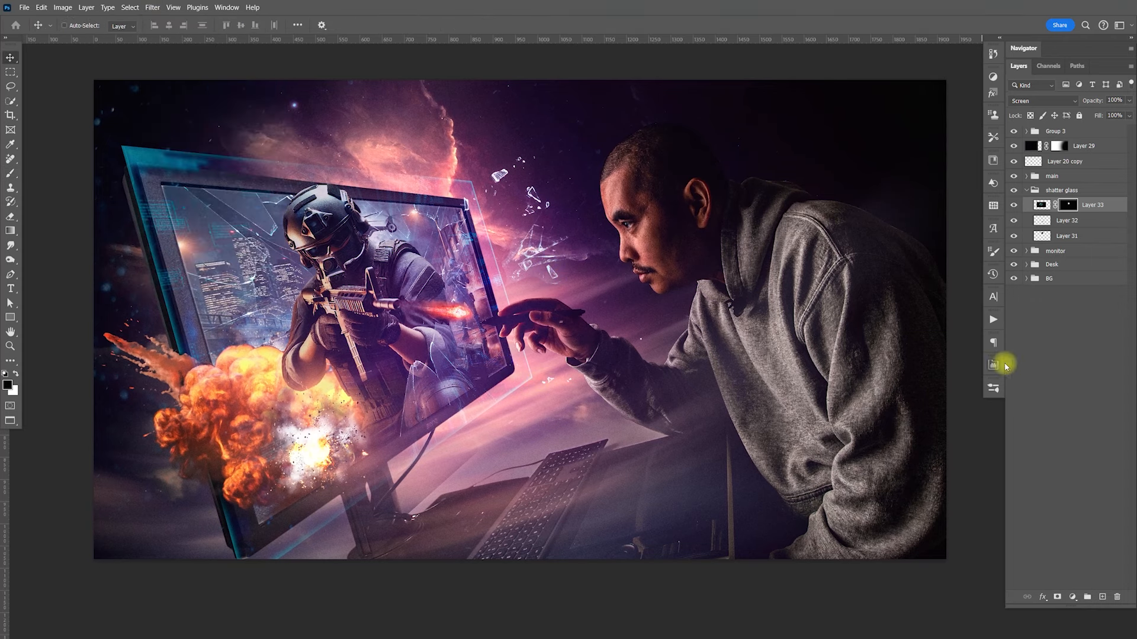
left_click(993, 365)
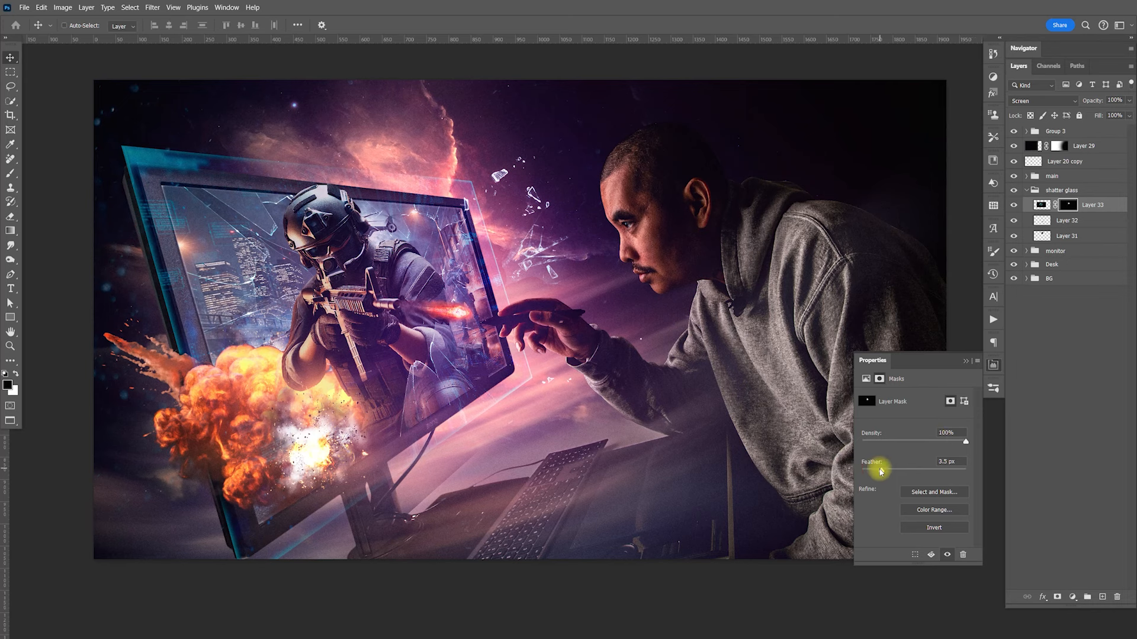
left_click(993, 367)
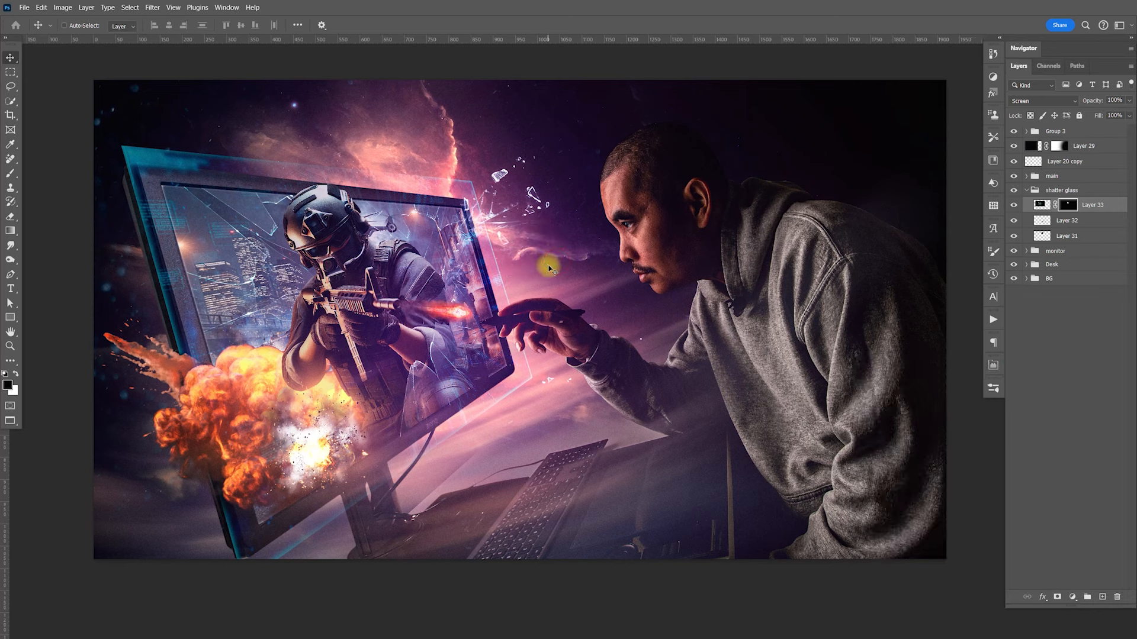
Move Layer 32's shards up above the monitor's corner, then cut part of Layer 31's shards onto a new layer closer to the monitor
left_click(1062, 221)
left_click_drag(561, 240, 608, 175)
left_click(1078, 237)
key("l")
mouse_move(535, 162)
left_mouse_down()
mouse_move(527, 219)
mouse_move(576, 158)
left_mouse_up()
key("ctrl+shift+j")
key("v")
left_click_drag(548, 194, 521, 209)
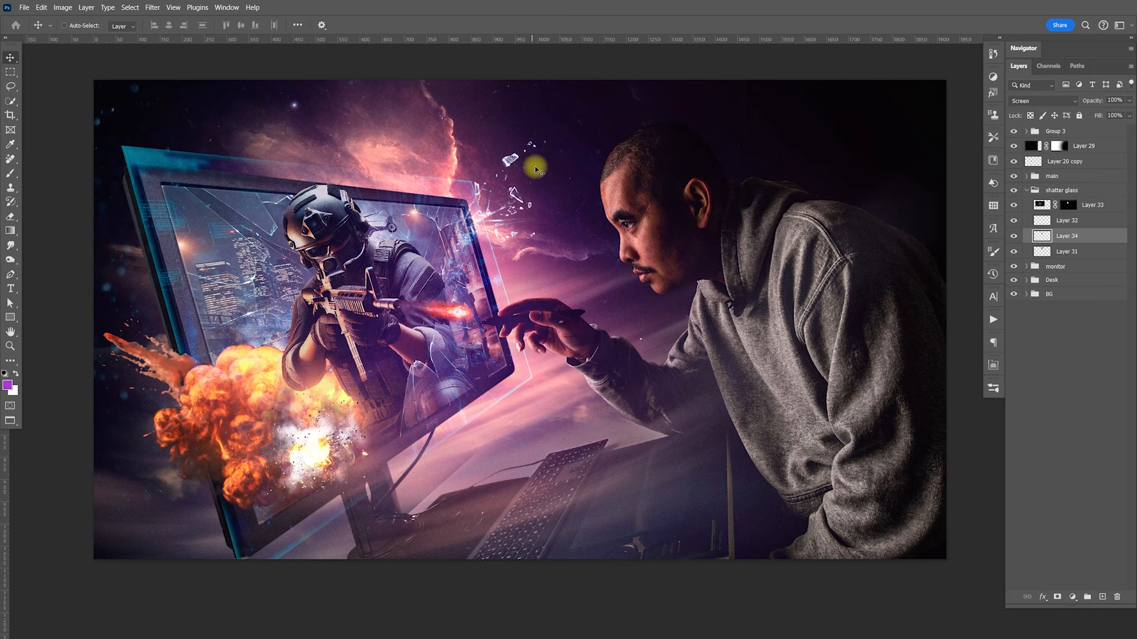
Rotate the shards on Layer 34 and Layer 31 and shift them slightly so they fly up from the monitor's corner
key("ctrl+t")
mouse_move(588, 145)
left_mouse_down()
mouse_move(622, 193)
mouse_move(577, 215)
mouse_move(556, 177)
mouse_move(530, 181)
mouse_move(553, 198)
mouse_move(556, 148)
mouse_move(577, 151)
left_mouse_up()
key("Return")
left_click(1082, 258)
key("ctrl+t")
left_click_drag(690, 132, 680, 105)
key("Return")
left_click_drag(566, 172, 563, 167)
left_click_drag(557, 267, 582, 277)
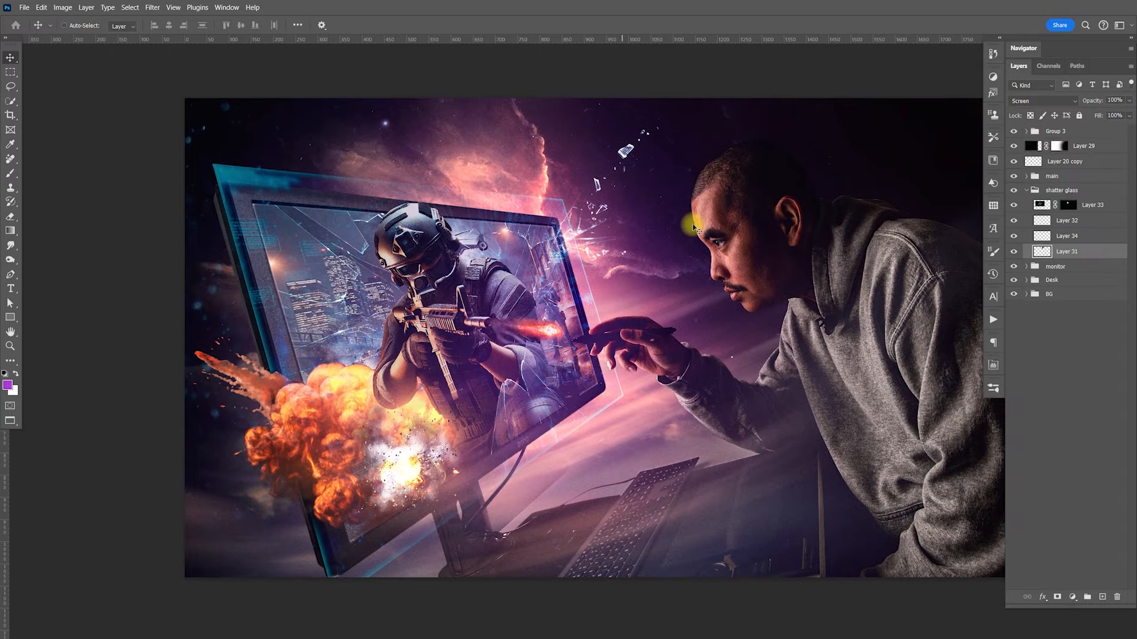
Duplicate Layer 33, delete the copy's layer mask, and move the copied glass down over the explosion
left_click(1087, 206)
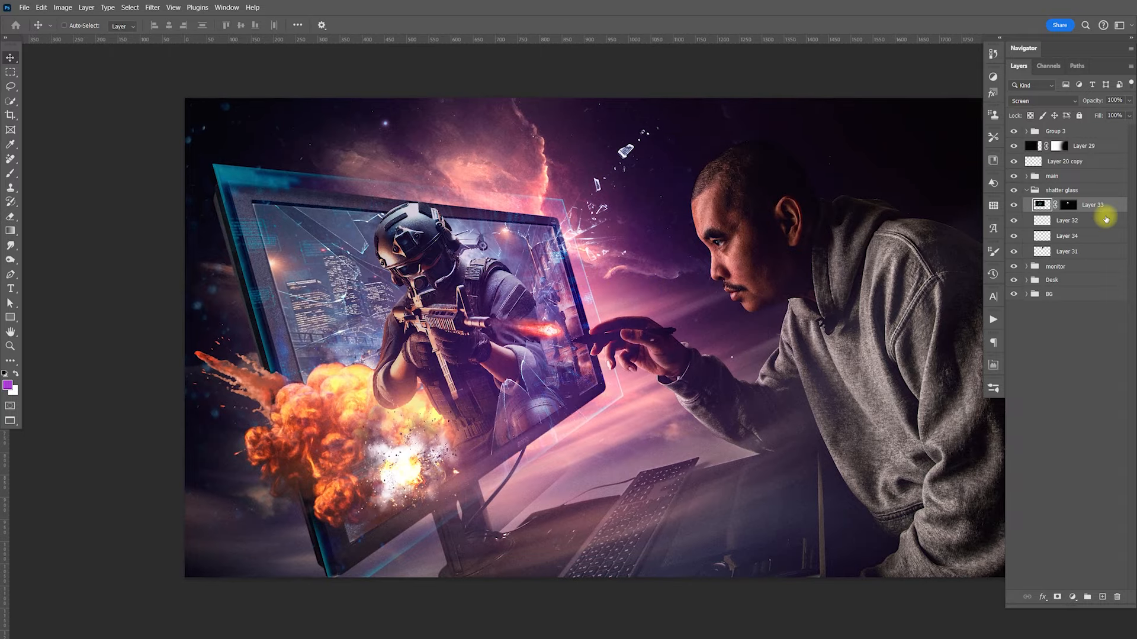
key("ctrl+j")
right_click(1068, 206)
left_click(1041, 232)
left_click_drag(458, 290, 507, 470)
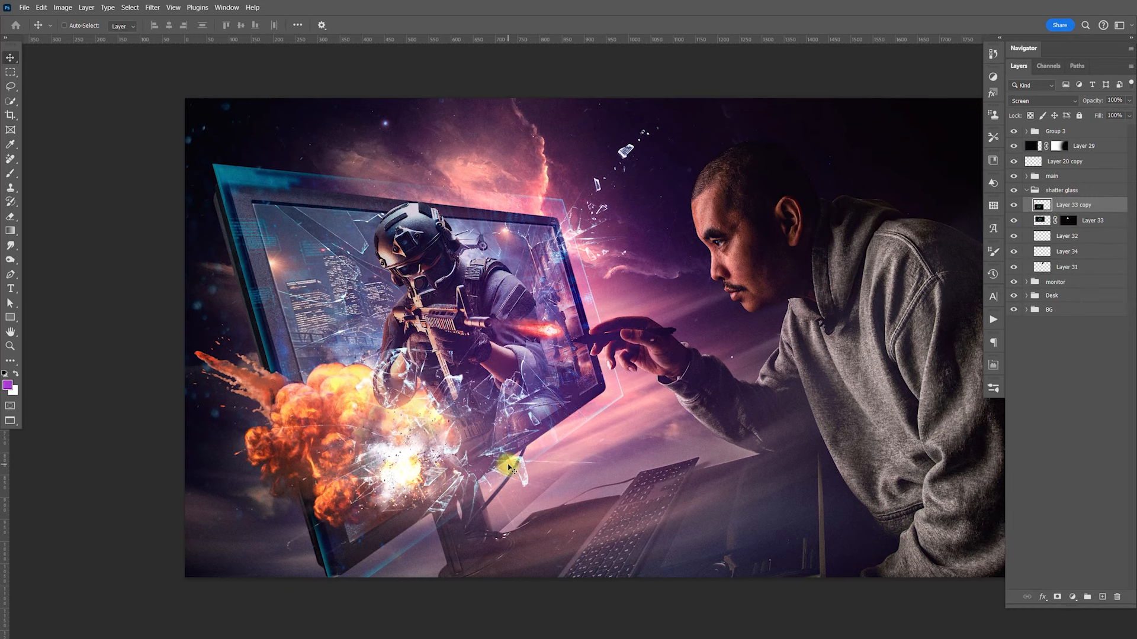
Scale down and rotate the copied glass, placing it along the monitor's lower edge beside the explosion
key("ctrl+t")
left_click_drag(674, 264, 556, 215)
left_click_drag(471, 425, 520, 410)
left_click_drag(734, 291, 719, 344)
left_click_drag(585, 460, 552, 466)
key("Return")
Add an inverted mask to Layer 33 copy and paint in white to reveal shards just below the monitor's bottom edge
left_click(1056, 597)
key("ctrl+i")
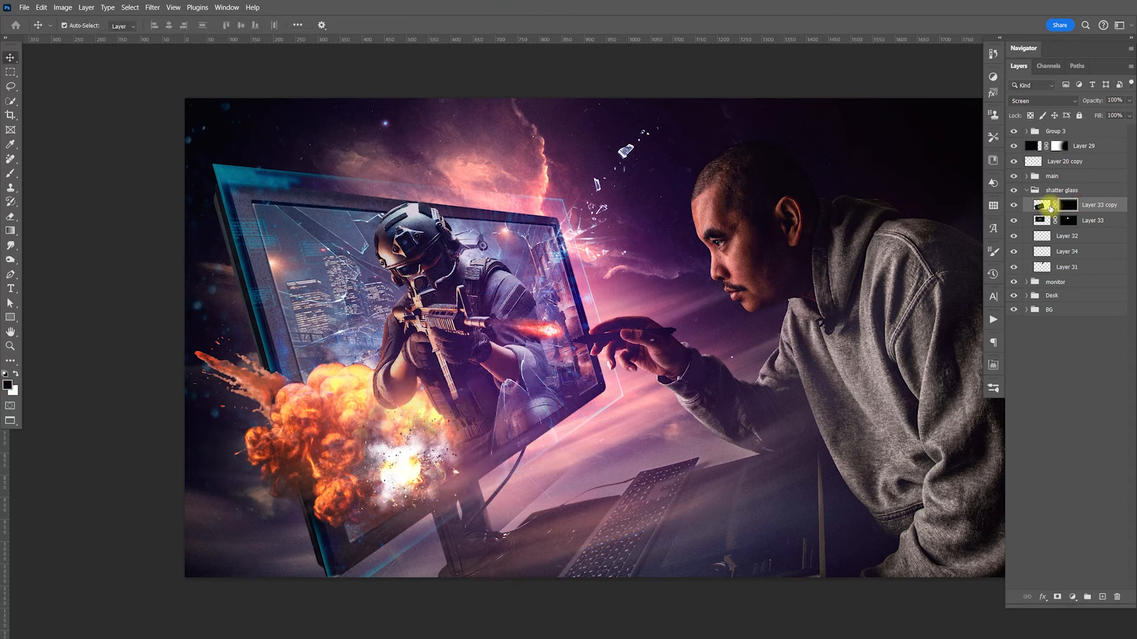
key("b")
key("x")
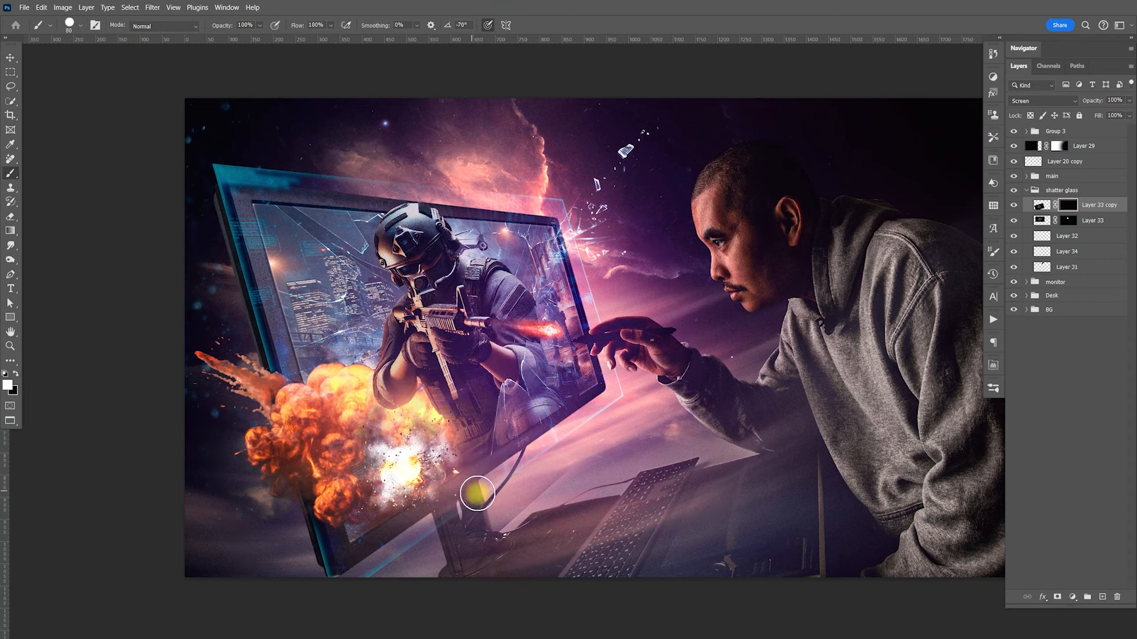
mouse_move(482, 470)
left_mouse_down()
mouse_move(451, 501)
mouse_move(450, 482)
mouse_move(447, 532)
mouse_move(508, 491)
mouse_move(499, 444)
mouse_move(526, 447)
mouse_move(524, 511)
mouse_move(520, 449)
mouse_move(491, 435)
mouse_move(504, 438)
mouse_move(449, 444)
mouse_move(405, 485)
left_mouse_up()
key("x")
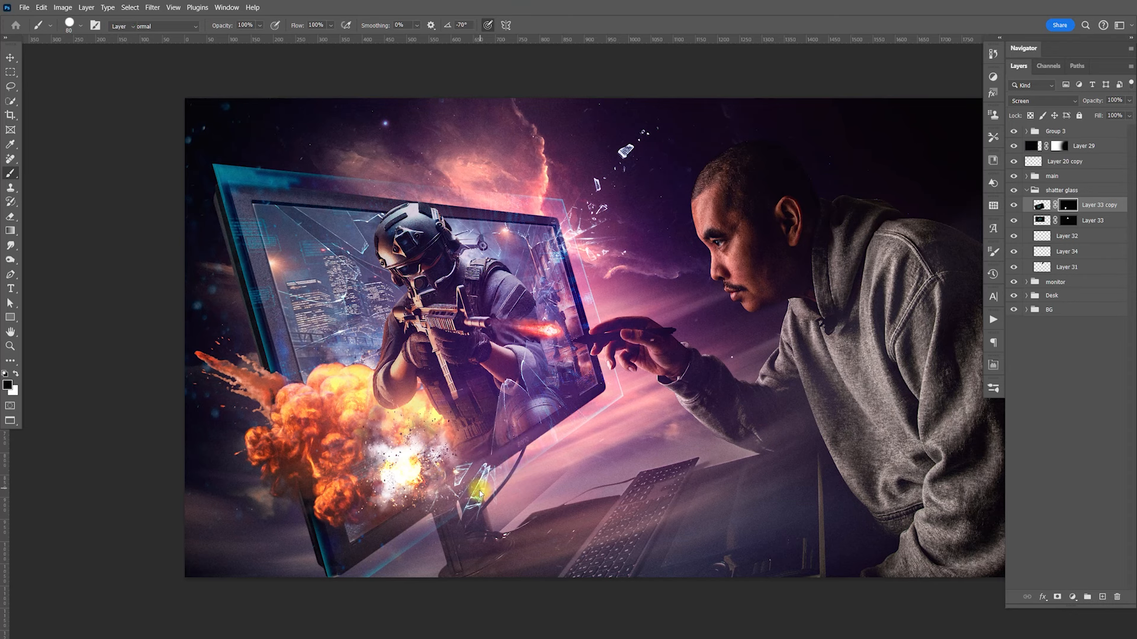
Feather the mask of Layer 33 copy by 8.0 px
key("v")
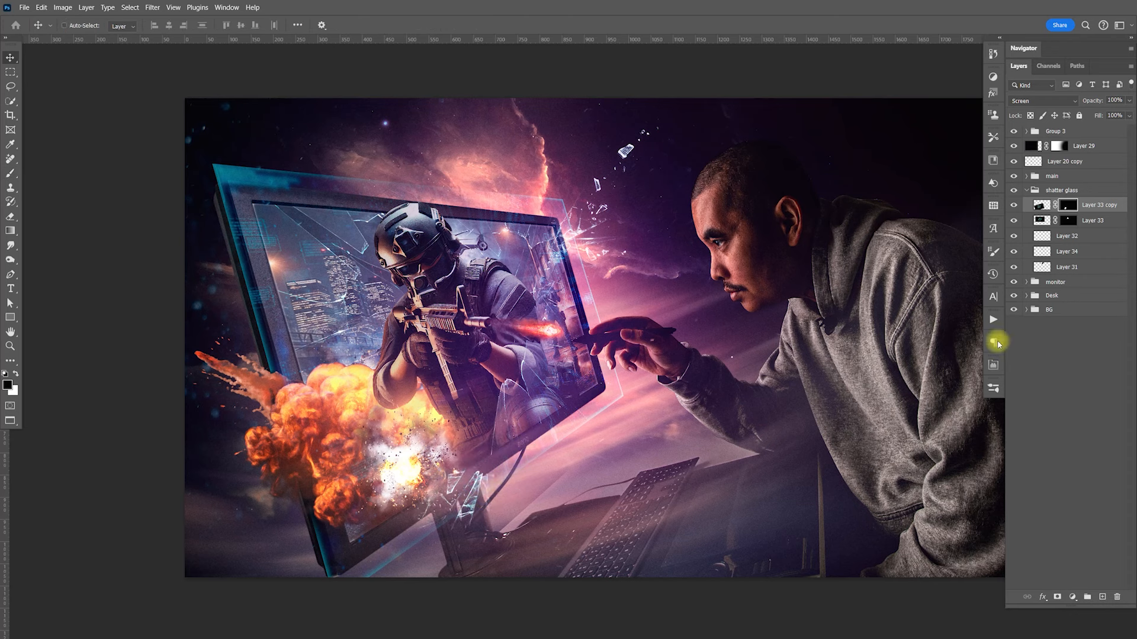
left_click(994, 364)
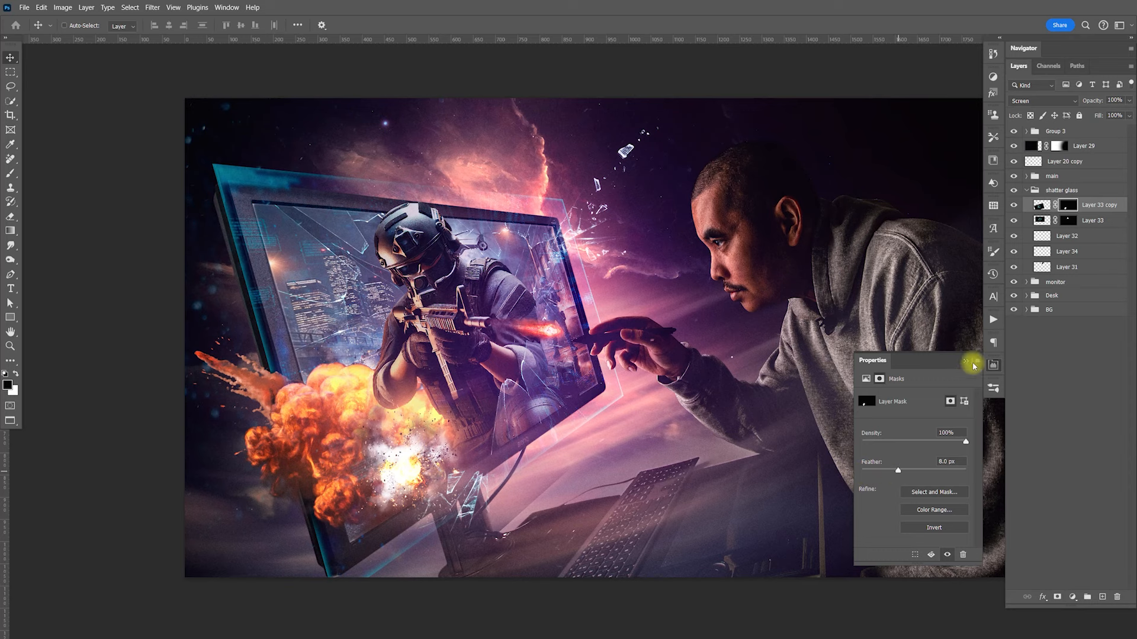
left_click(994, 365)
left_click_drag(531, 401, 571, 448)
Switch to the scattered glass shards image, lasso another group of shards and copy it for the composite
key("ctrl")
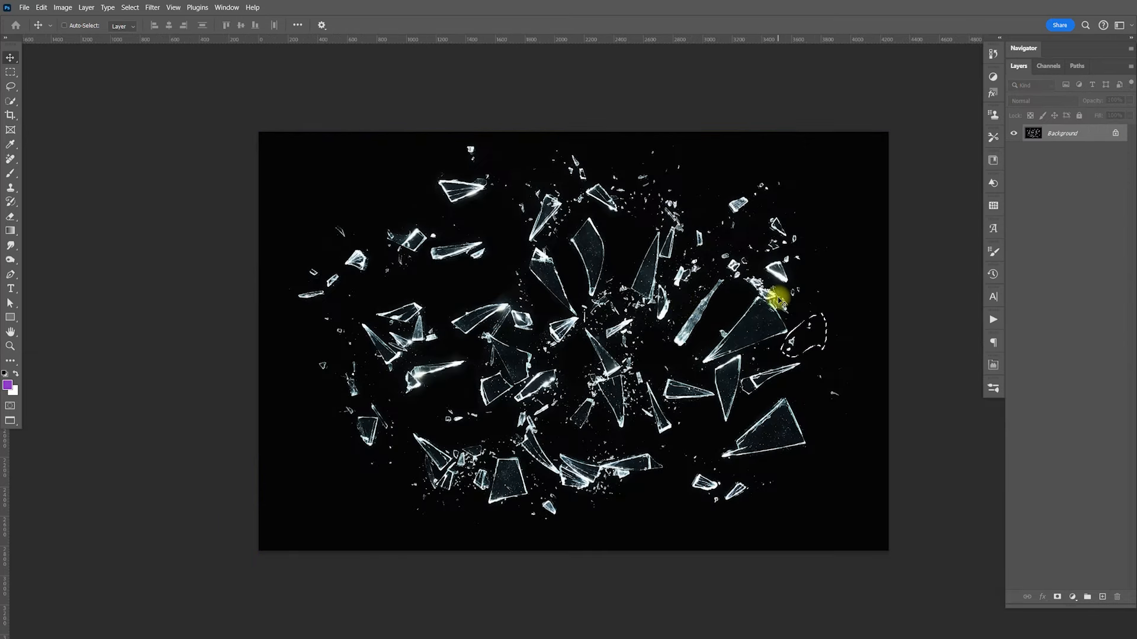
key("l")
mouse_move(565, 137)
left_mouse_down()
mouse_move(555, 171)
mouse_move(585, 189)
mouse_move(585, 133)
left_mouse_up()
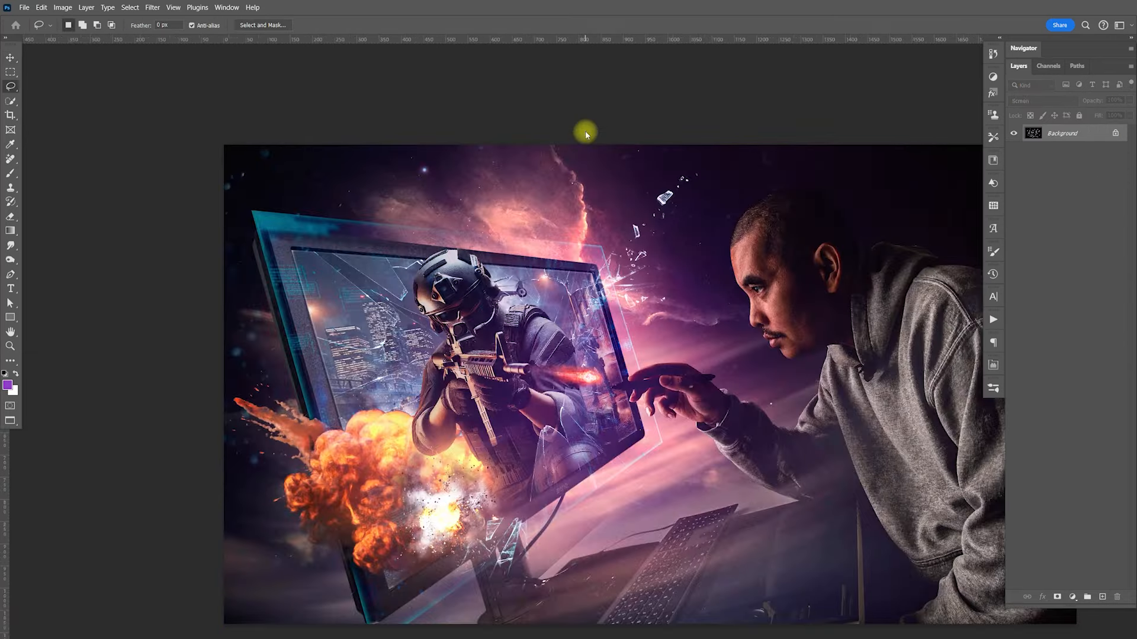
Paste the copied shards above Layer 33 copy, scale them down near the monitor's lower-right corner, and set the blend mode to Screen
left_click(1065, 204)
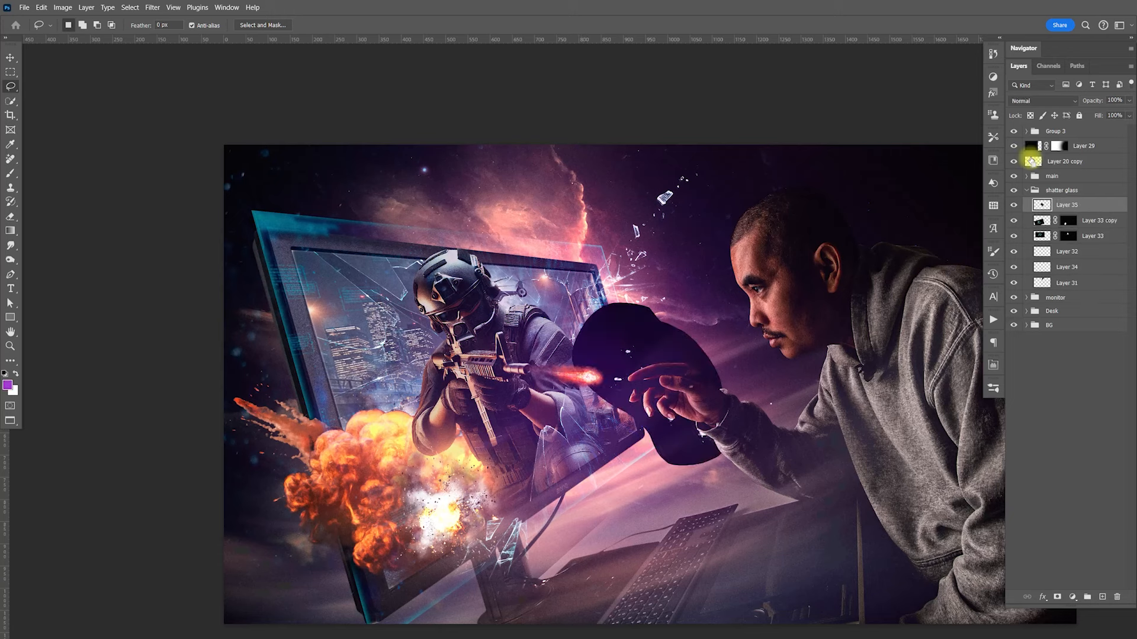
key("ctrl+t")
left_click_drag(727, 302, 608, 445)
key("Return")
key("l")
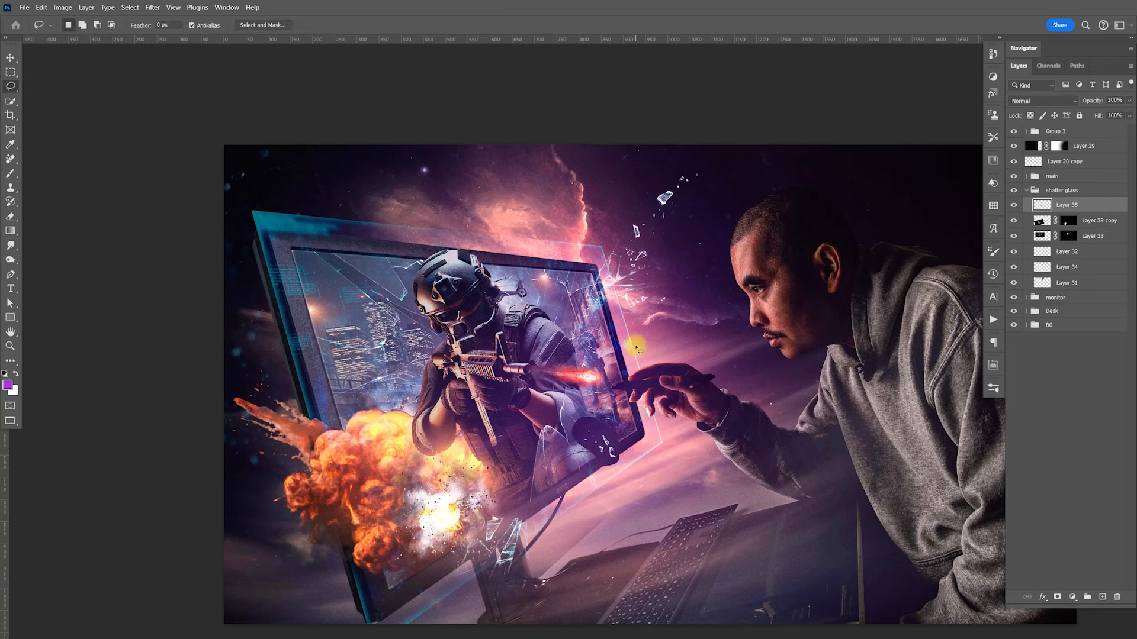
left_click(1029, 101)
left_click(1029, 204)
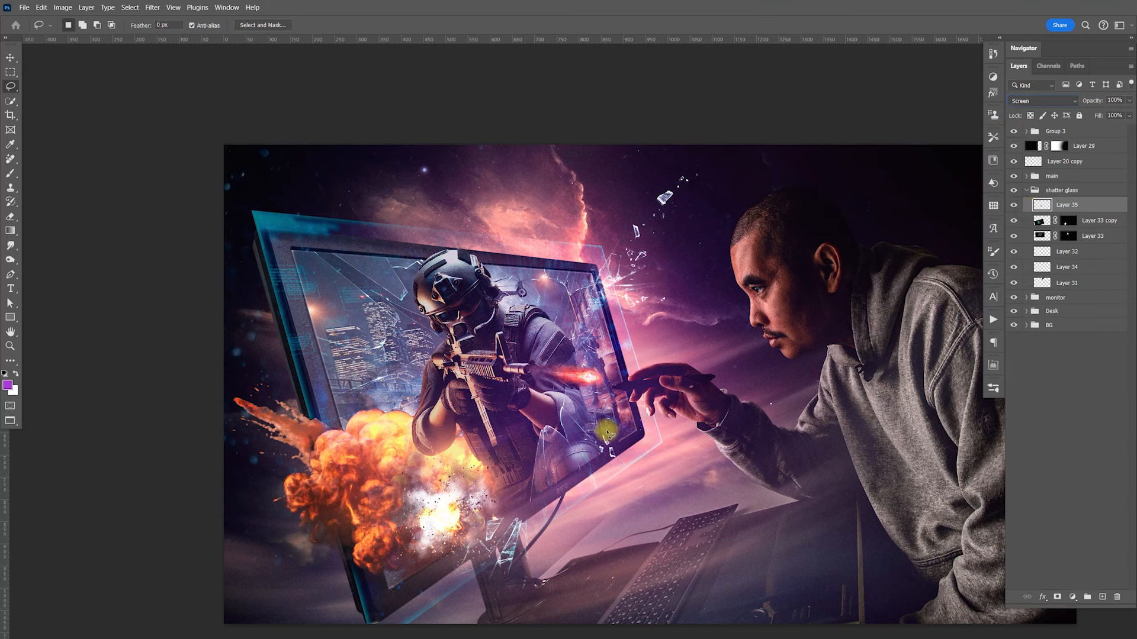
Move Layer 35's shards below the glass under the monitor and adjust them with Free Transform
key("v")
left_click_drag(603, 467, 552, 587)
key("ctrl+t")
left_click_drag(526, 599, 544, 577)
key("Return")
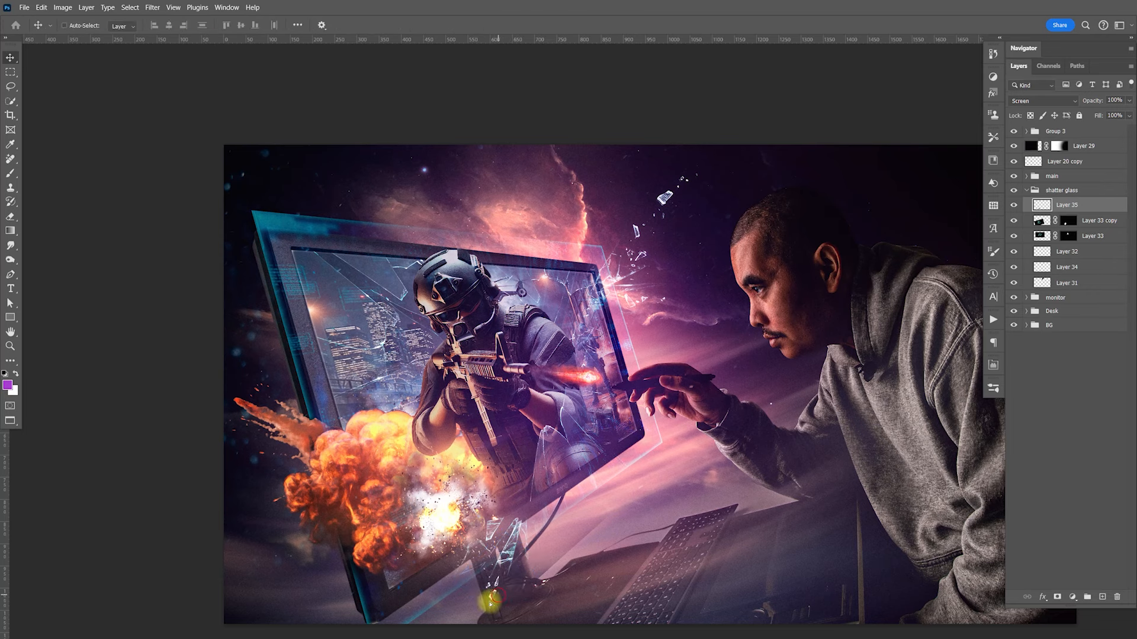
Move Layer 35 and Layer 33 copy together to the monitor's upper-right corner and rotate them with Free Transform to match its edge
left_click_drag(546, 484, 632, 449)
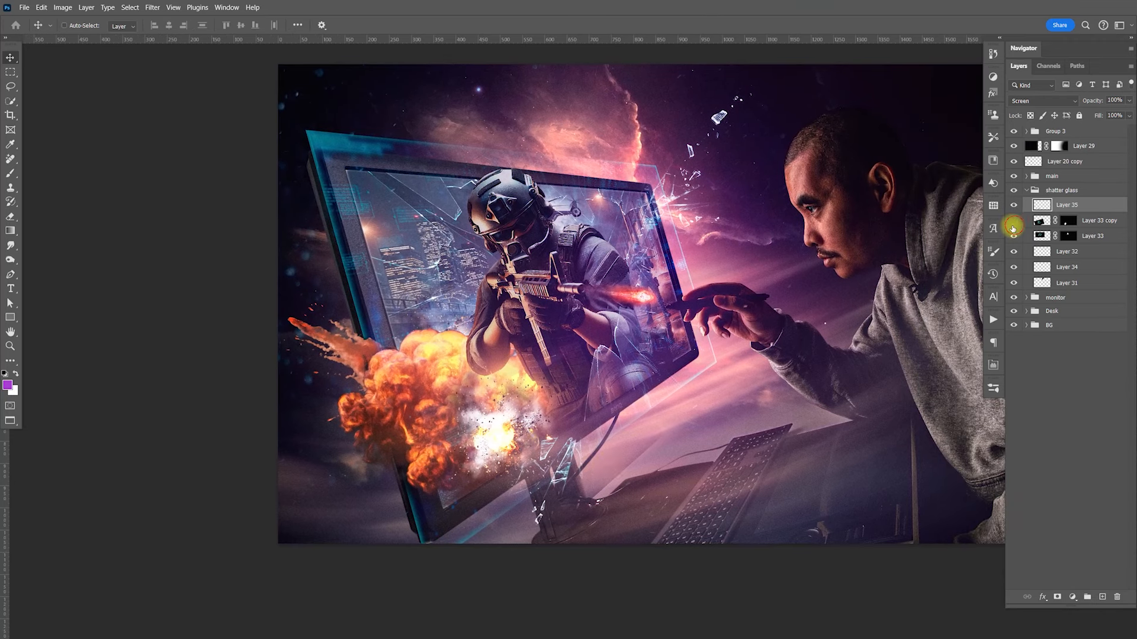
left_click(1078, 220, "shift")
key("ctrl+t")
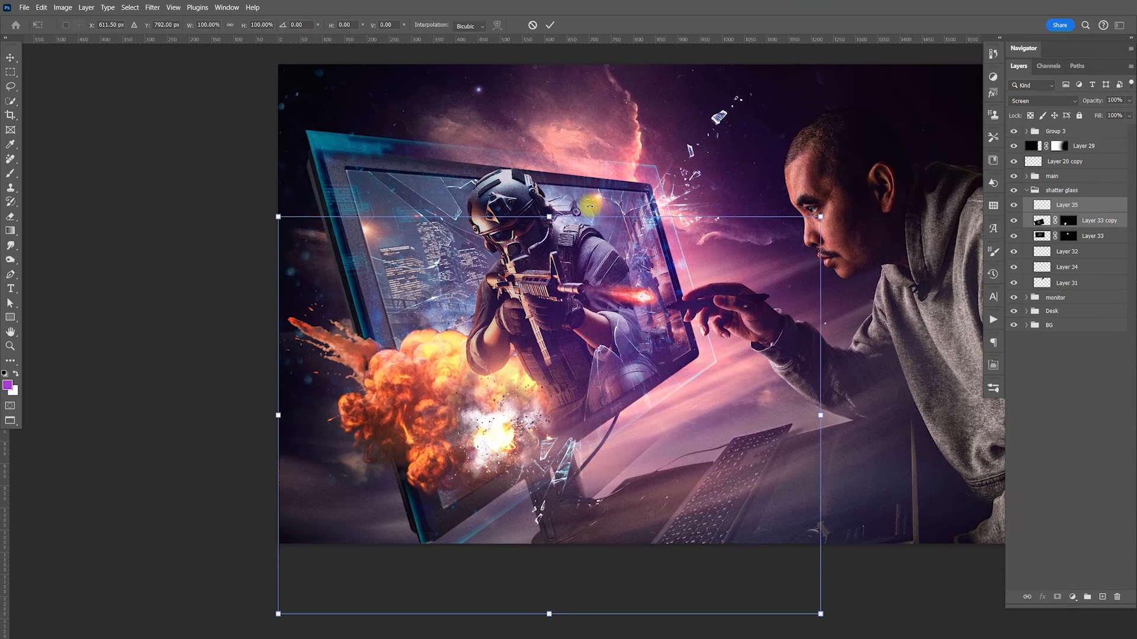
left_click_drag(833, 297, 462, 157)
left_click_drag(592, 342, 657, 468)
left_click_drag(683, 416, 639, 278)
left_click_drag(584, 428, 644, 270)
key("Return")
scroll(651, 247, "left", 2)
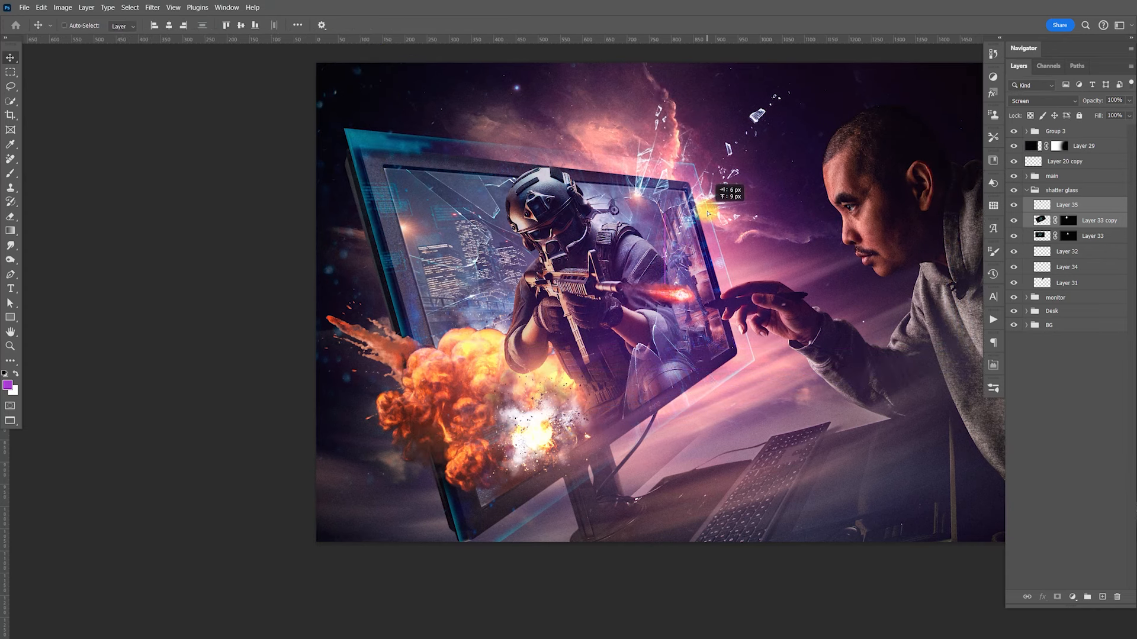
left_click_drag(710, 226, 715, 235)
left_click_drag(690, 323, 657, 338)
left_click_drag(914, 372, 904, 364)
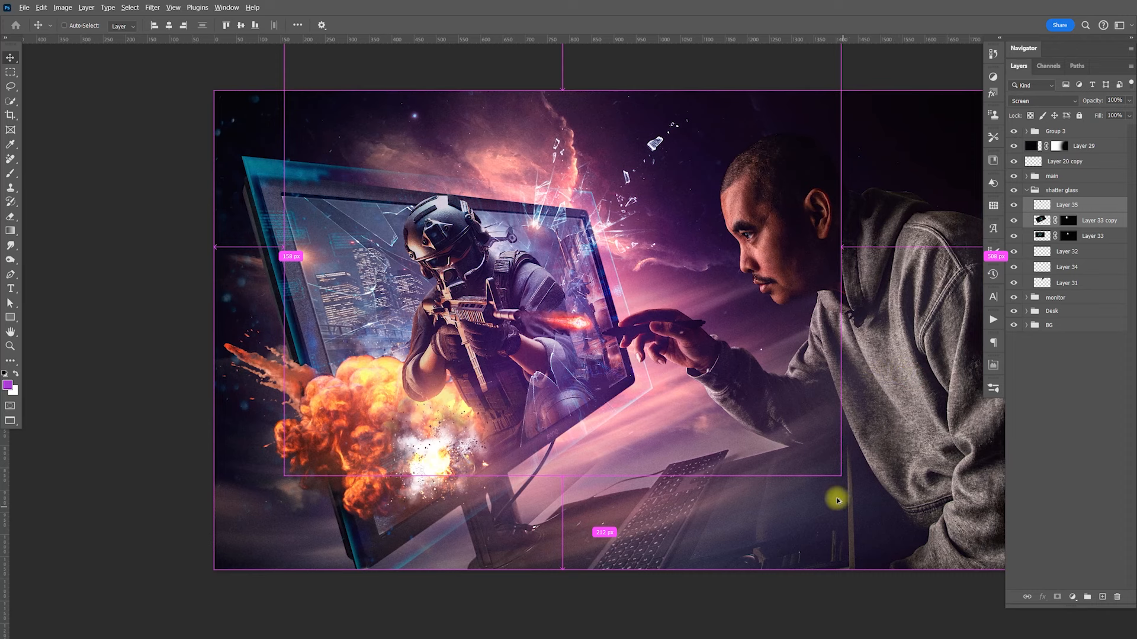
Switch to the scattered glass shards image, clear the old selection, lasso a larger group of shards and copy it
key("ctrl+Tab")
key("ctrl+d")
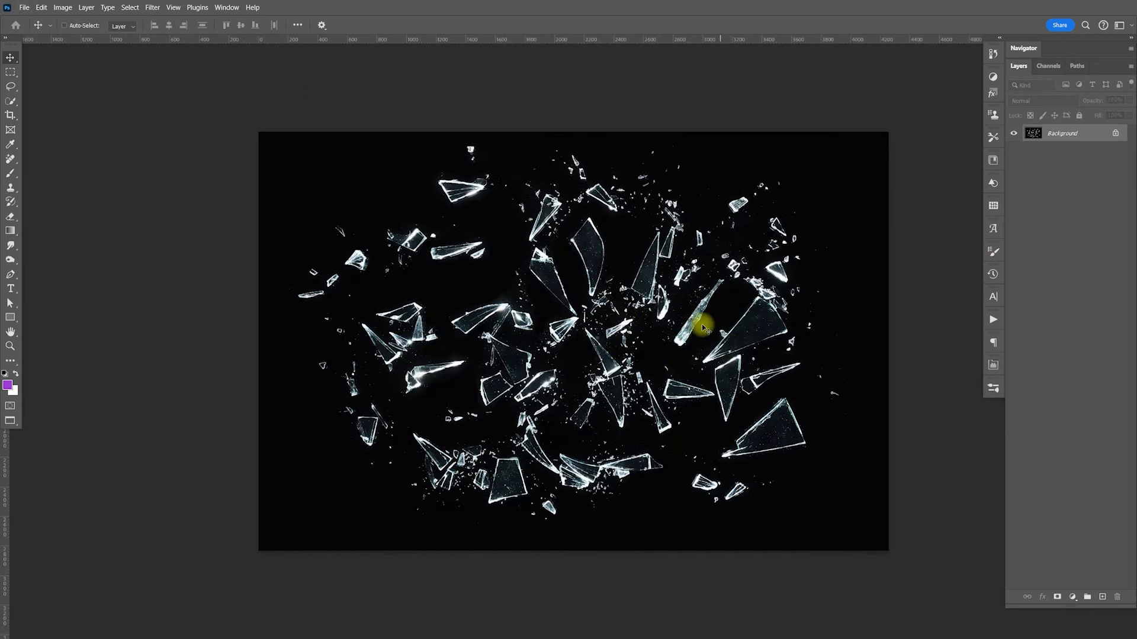
key("l")
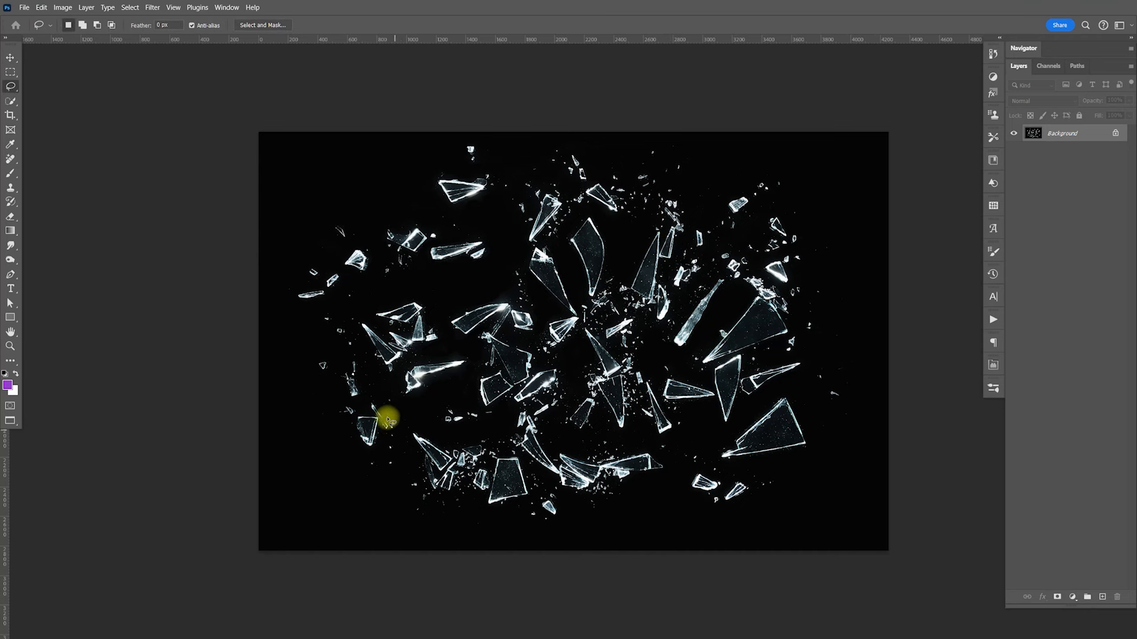
mouse_move(325, 306)
left_mouse_down()
mouse_move(402, 424)
mouse_move(400, 464)
mouse_move(354, 481)
mouse_move(316, 397)
mouse_move(319, 320)
left_mouse_up()
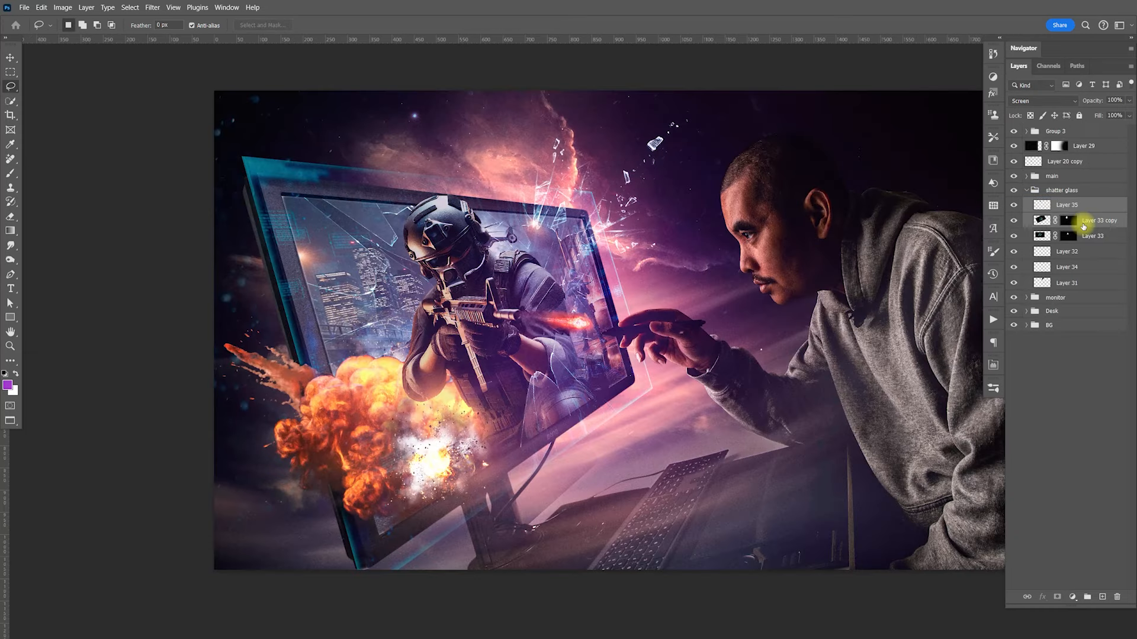
Paste the copied shards above Layer 35, scale them down over the desk and keyboard, and set the blend mode to Screen
key("ctrl+v")
key("ctrl+t")
left_click_drag(796, 94, 450, 356)
key("Return")
key("l")
left_click(1048, 100)
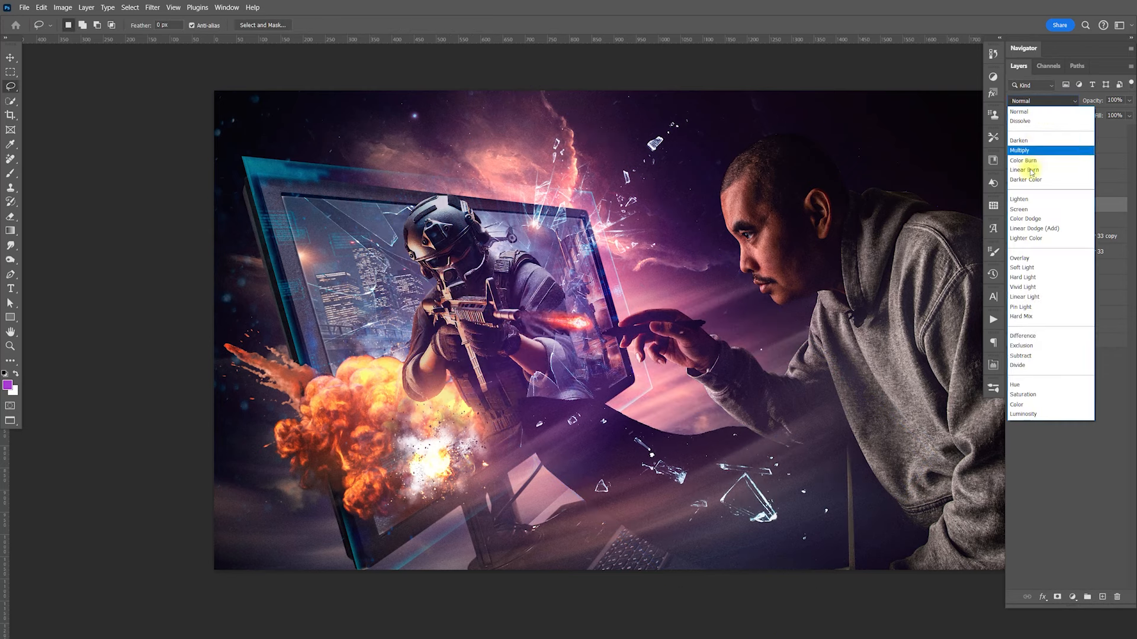
left_click(1042, 210)
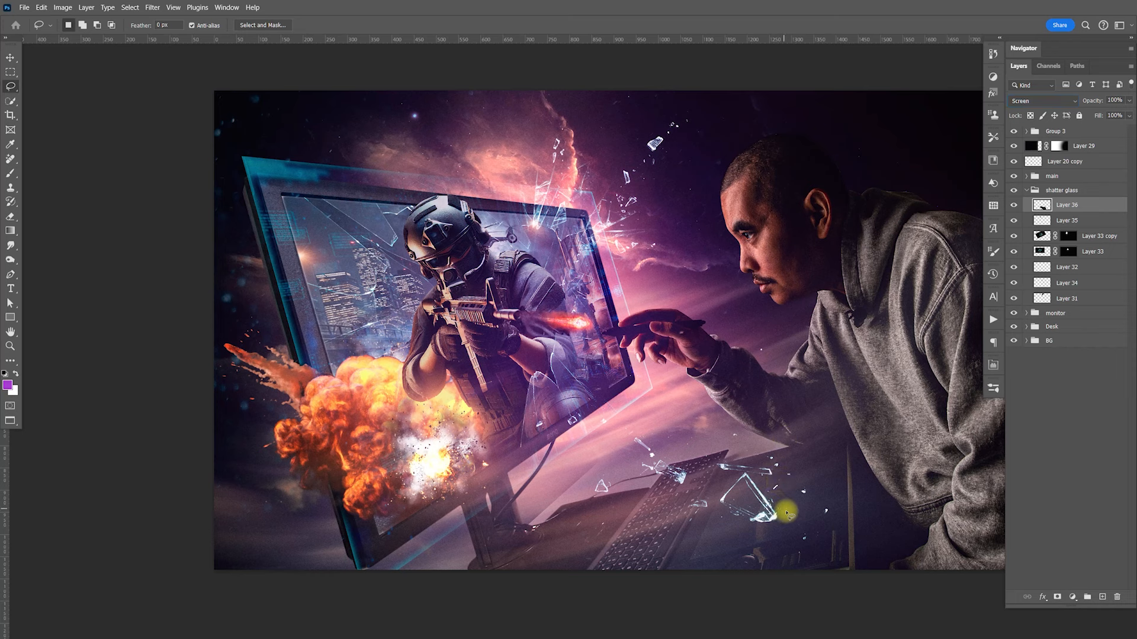
Shift the pasted shards over the keyboard closer to the monitor and add a new layer above them
key("v")
left_click_drag(779, 521, 752, 536)
key("ctrl+shift+alt+n")
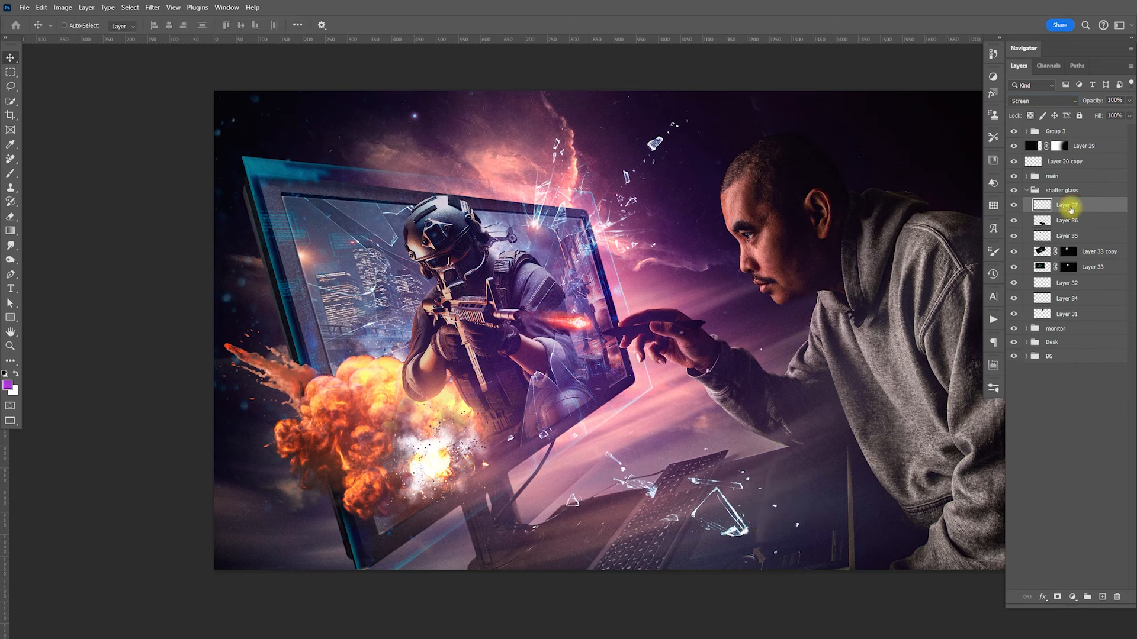
Invert the shards on Layer 36 and set that layer's blend mode to Multiply
left_click(1082, 224)
key("ctrl+i")
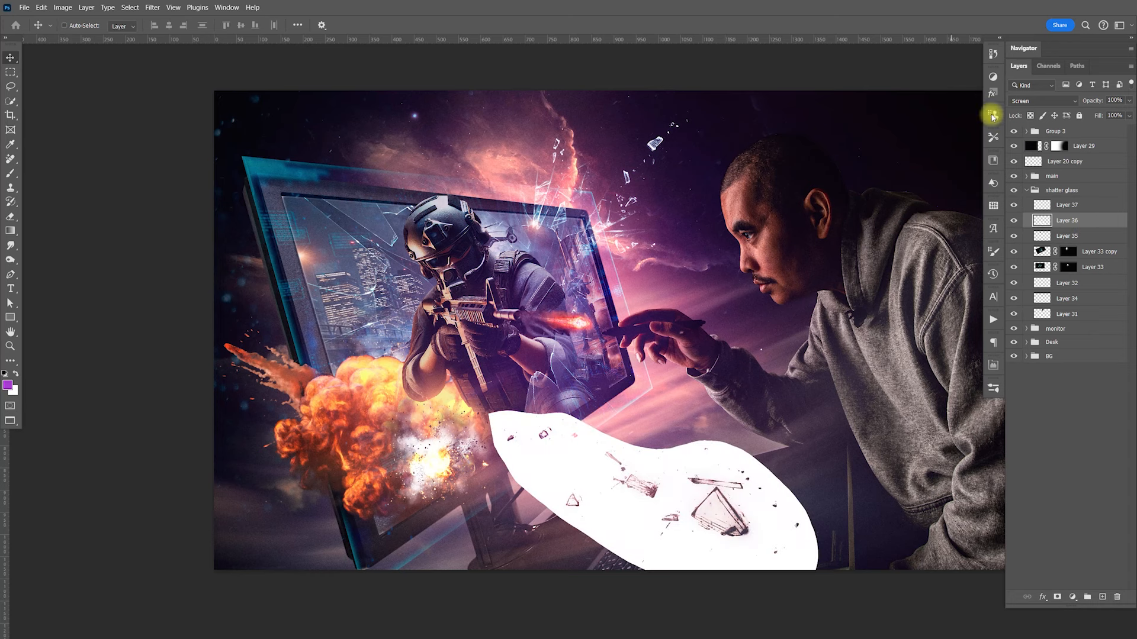
left_click(1026, 101)
left_click(1030, 158)
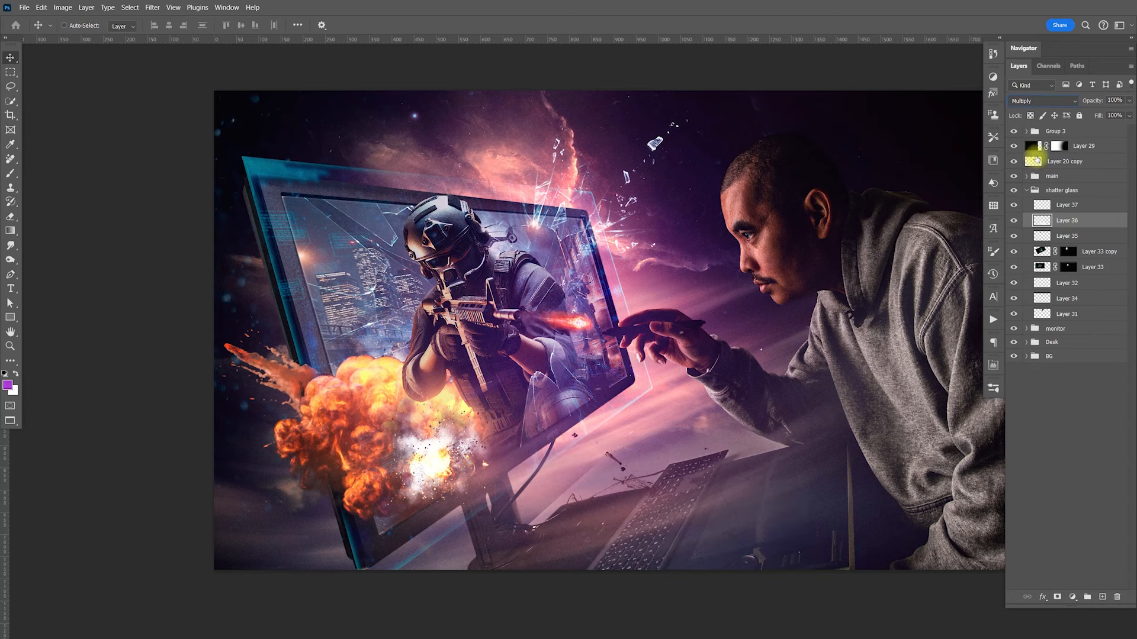
Duplicate Layer 36, invert the copy back to bright shards, set it to Screen, and compare it hidden and shown
left_click(1063, 207)
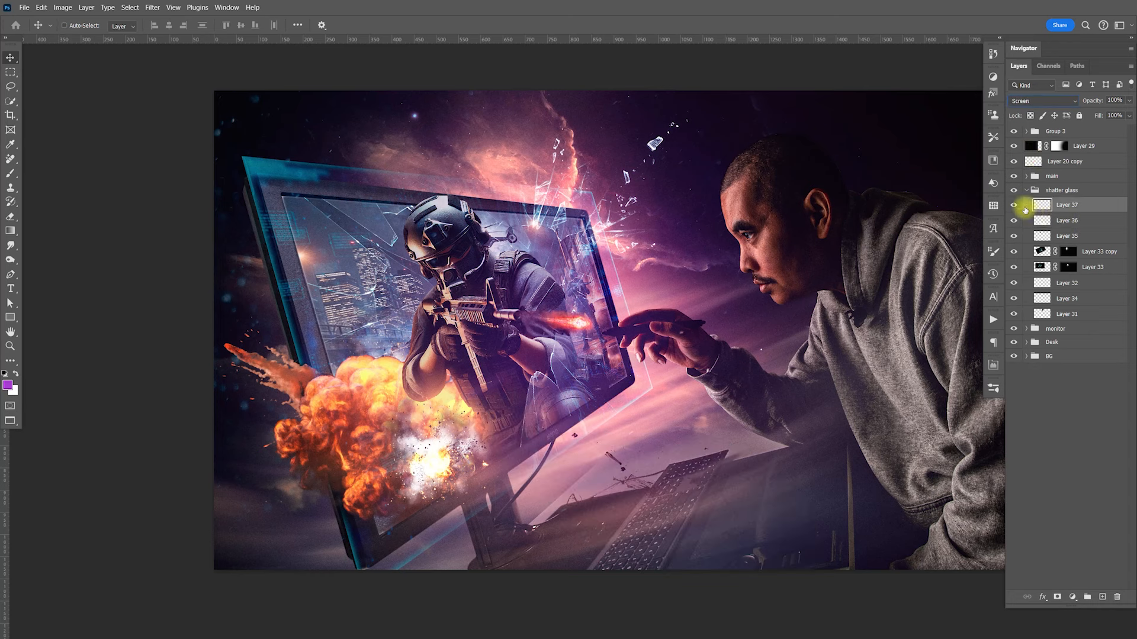
left_click(1060, 219)
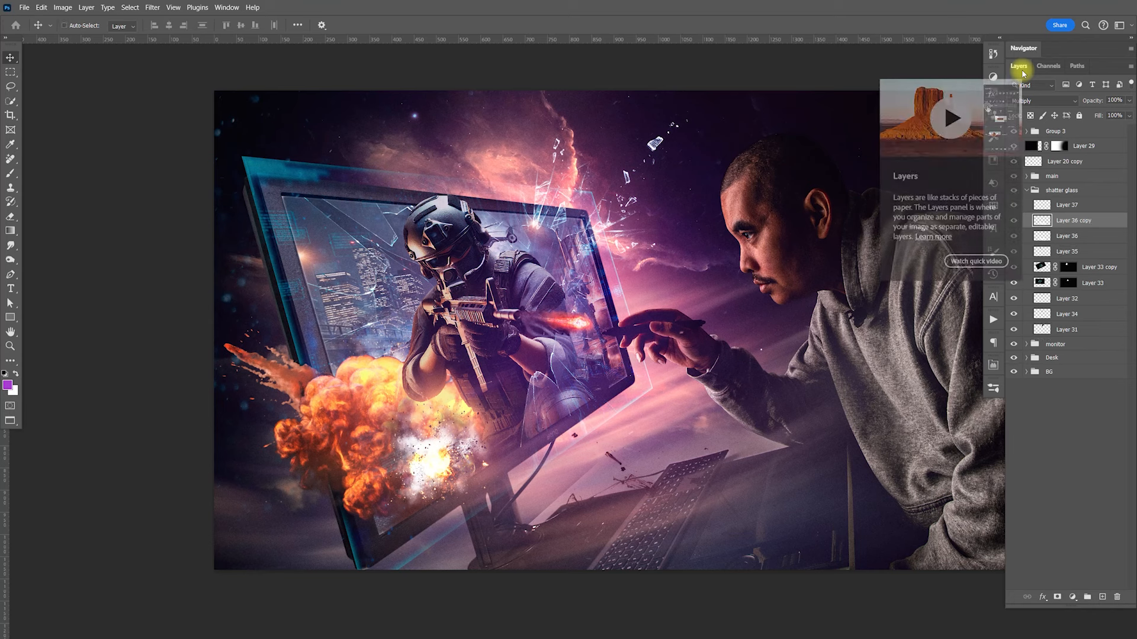
key("ctrl+j")
left_click(1025, 102)
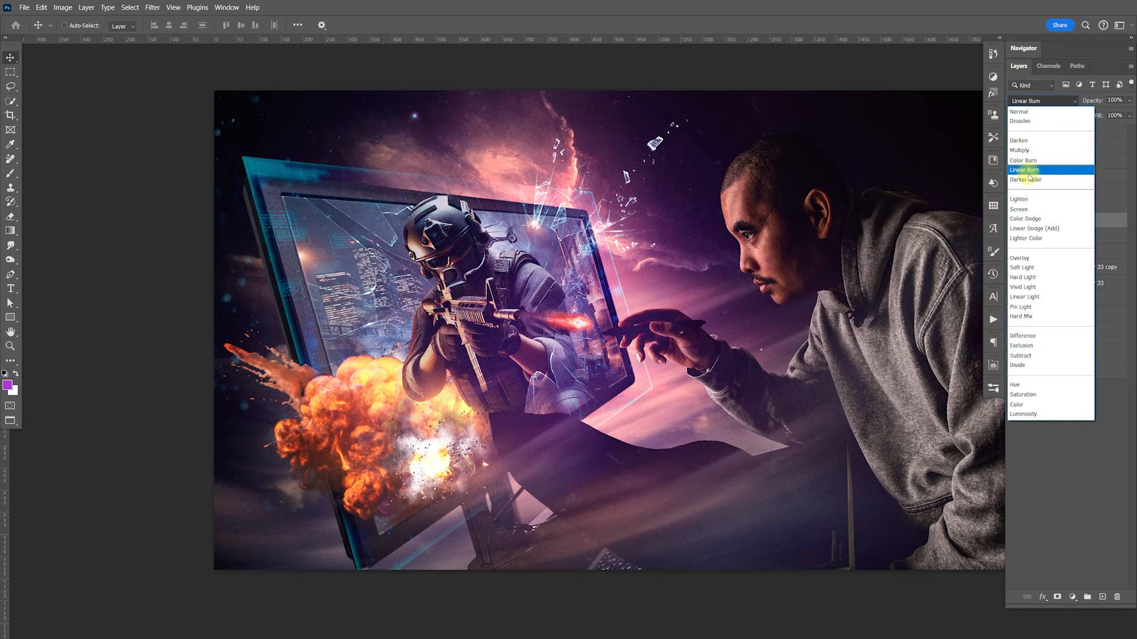
left_click(1031, 212)
left_click(1014, 222)
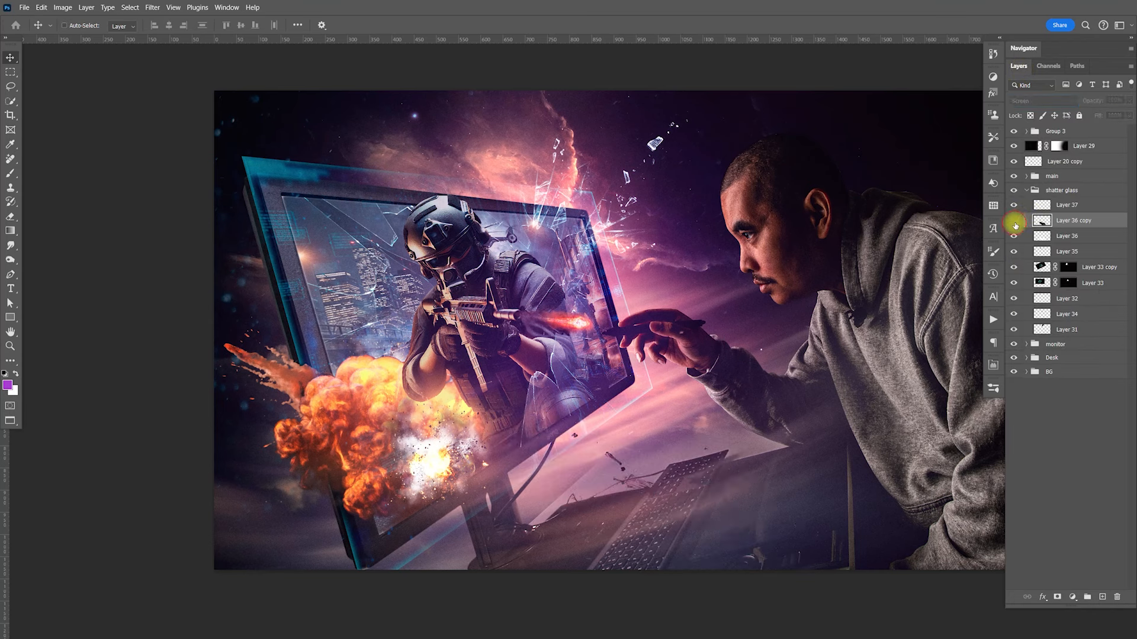
left_click(1014, 222)
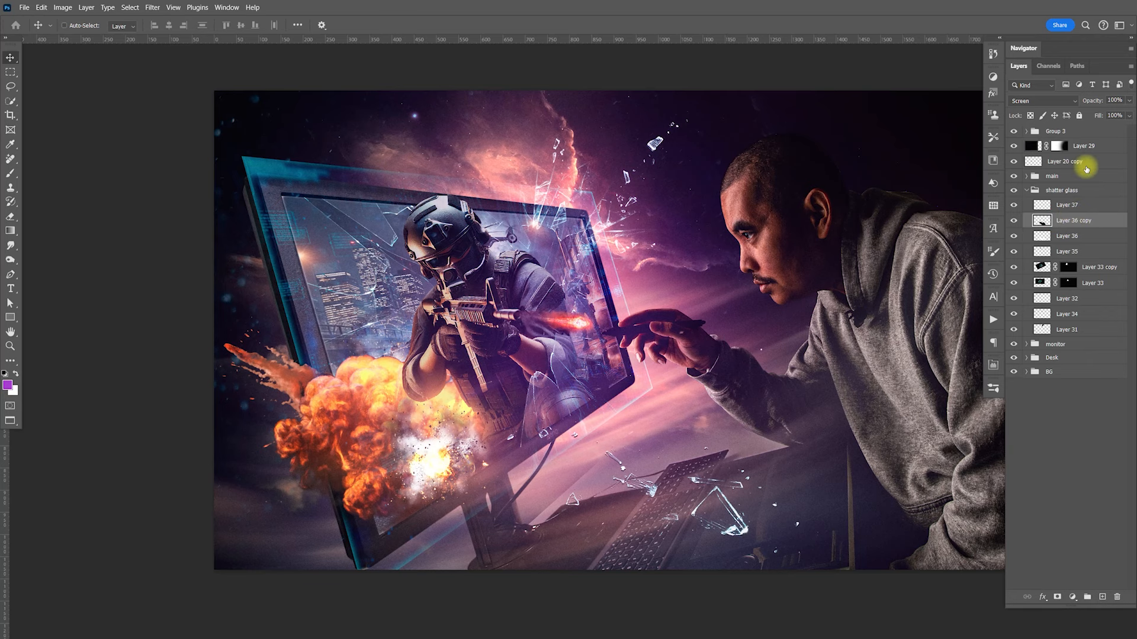
Delete the inverted Multiply layer, Layer 36, and keep its Screen copy
left_click_drag(769, 382, 813, 372)
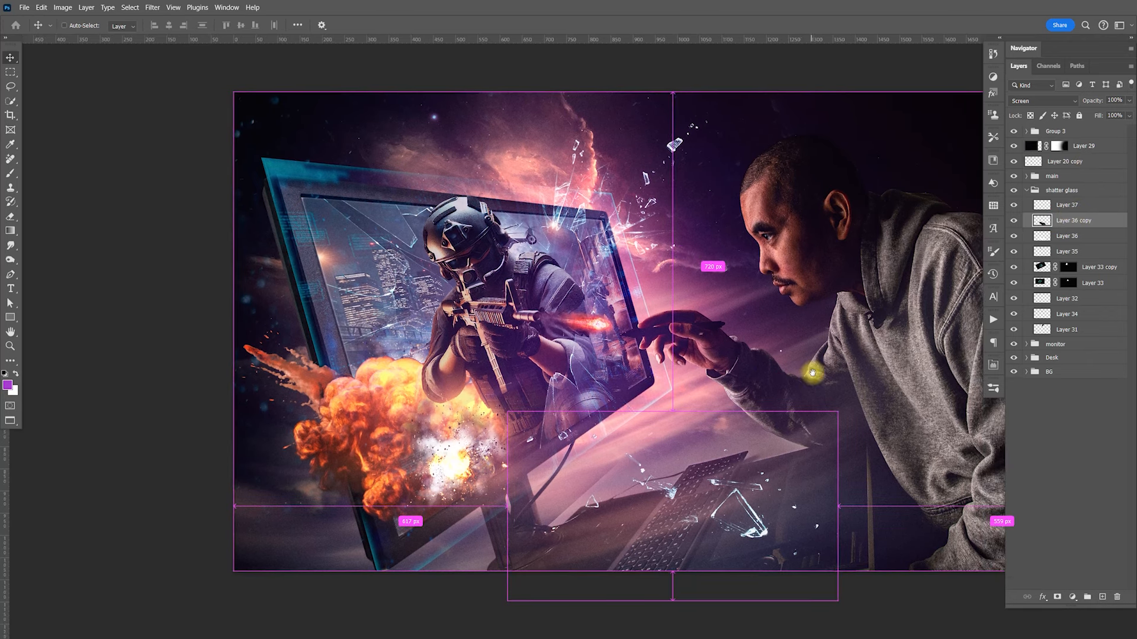
left_click(1054, 236, "shift")
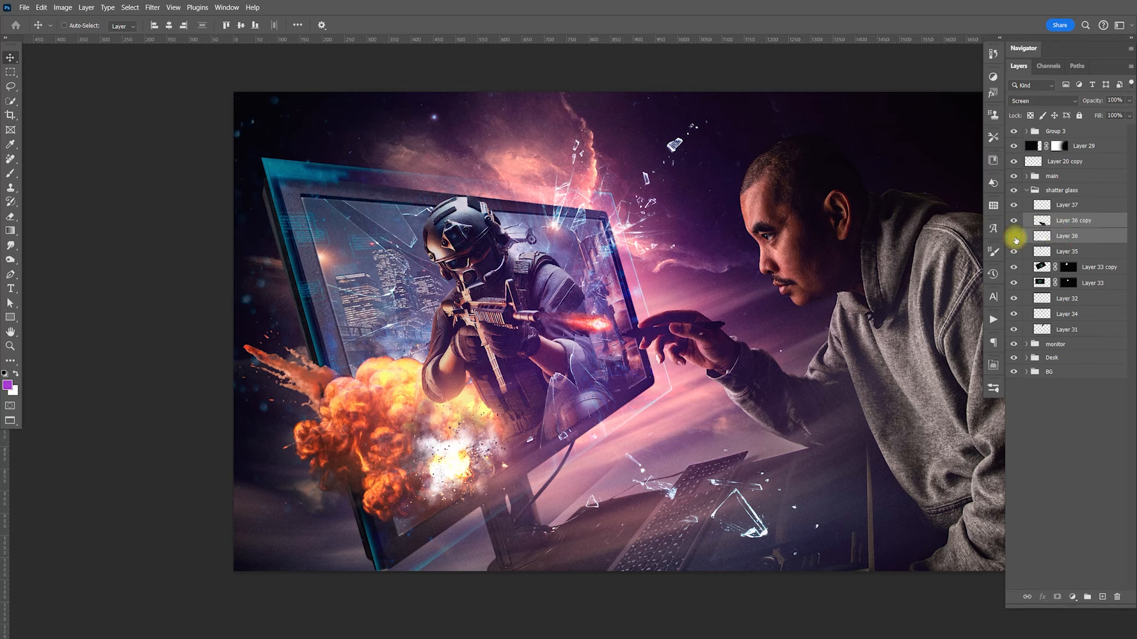
left_click(1014, 237)
left_click(1060, 237)
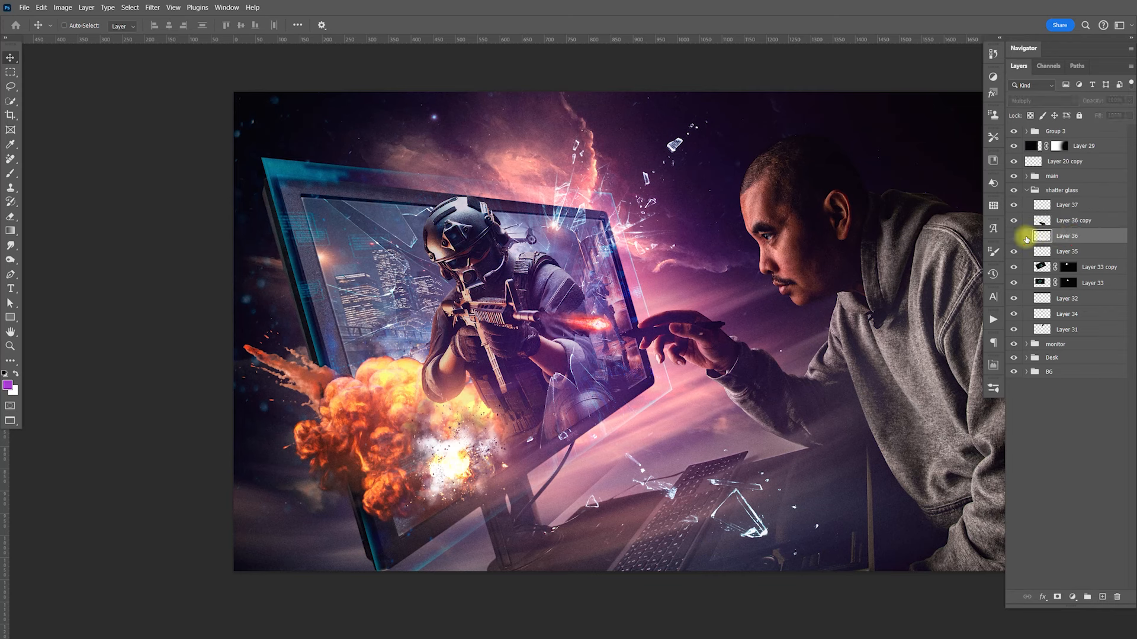
key("Delete")
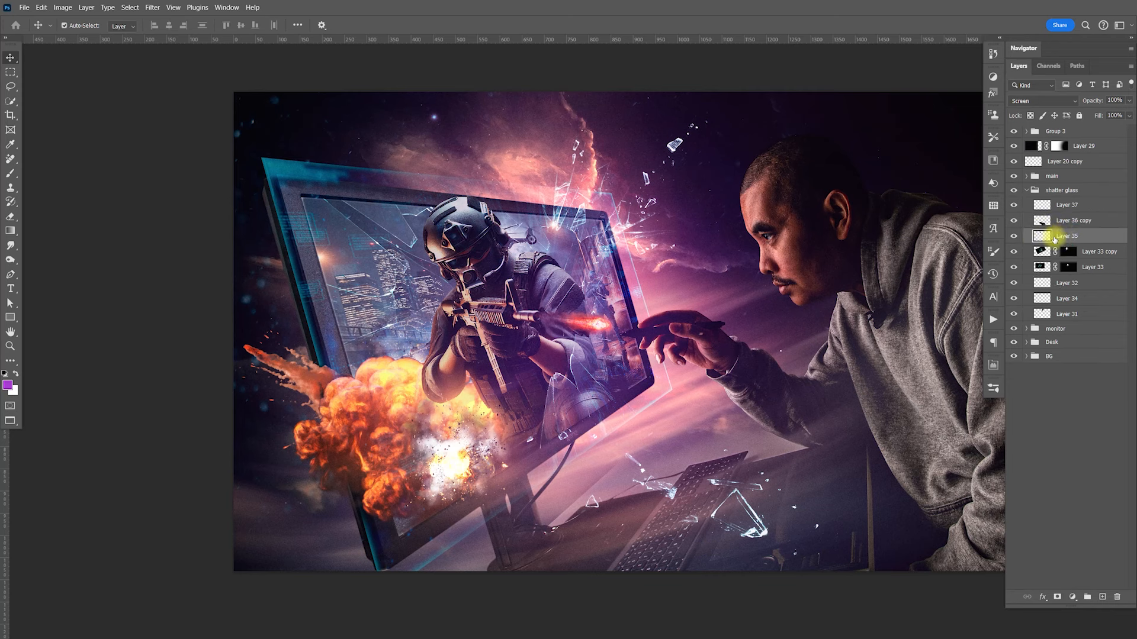
Flatten the shards of Layer 36 copy slightly over the desk with Free Transform
left_click(1071, 225)
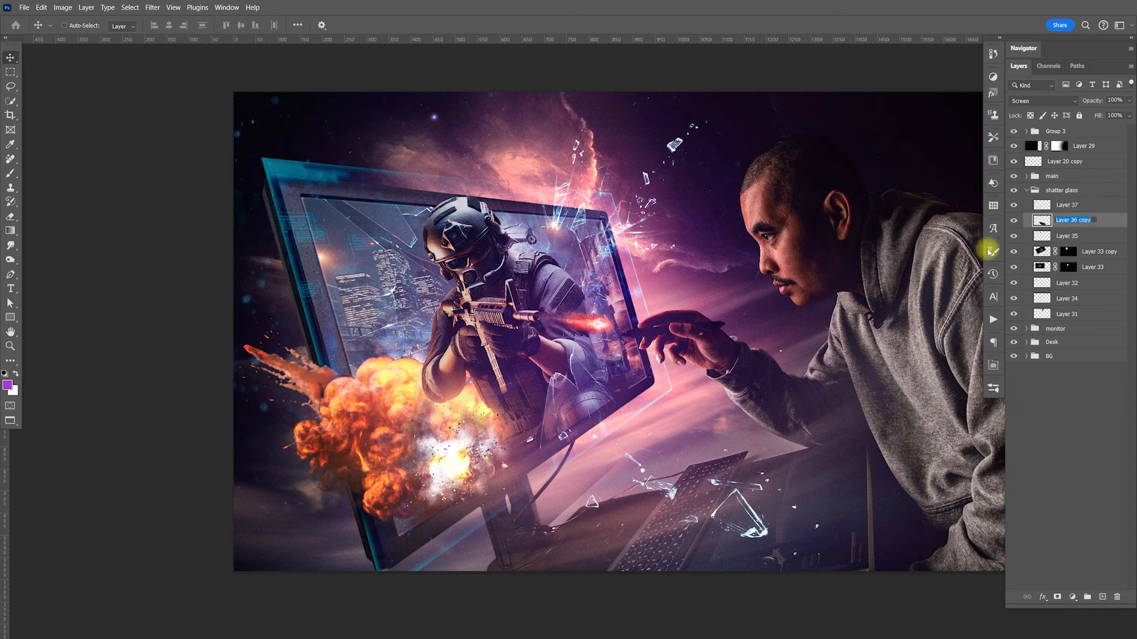
key("ctrl+t")
left_click_drag(866, 407, 807, 381)
key("Return")
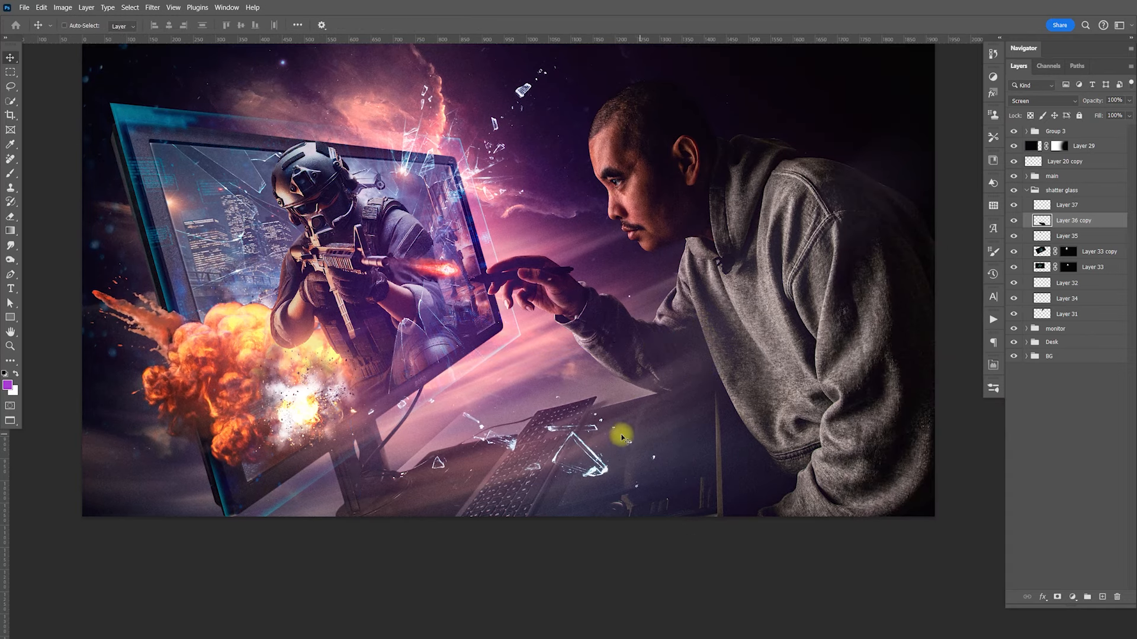
left_click_drag(604, 451, 621, 448)
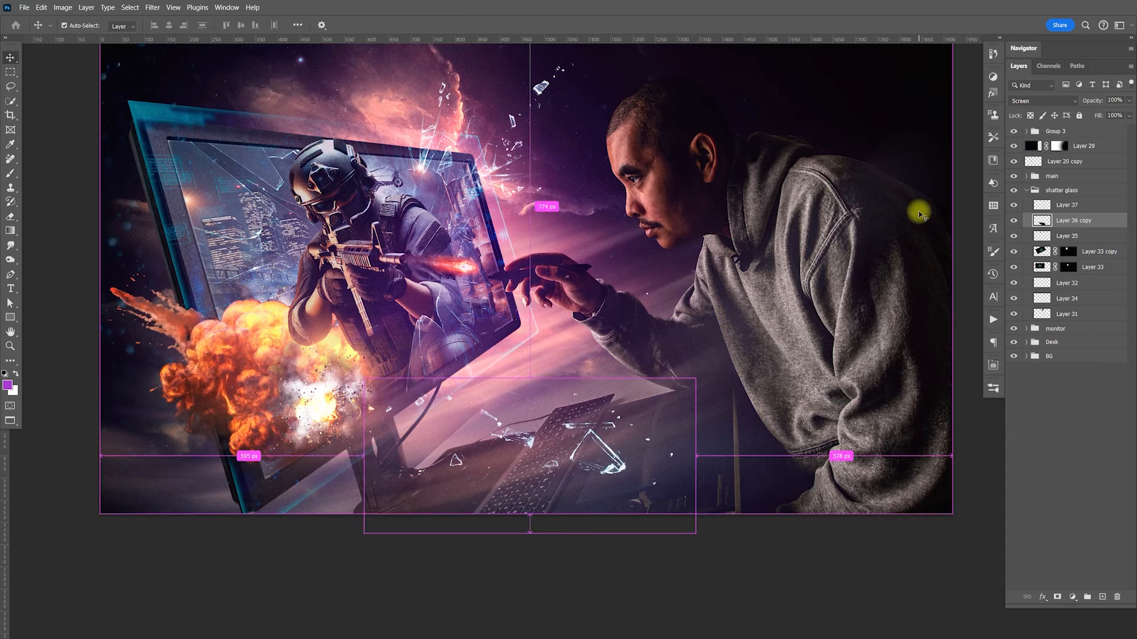
Duplicate Layer 36 copy and apply a Motion Blur to the duplicate with an angle of -17° and a distance of 96 pixels
key("ctrl+j")
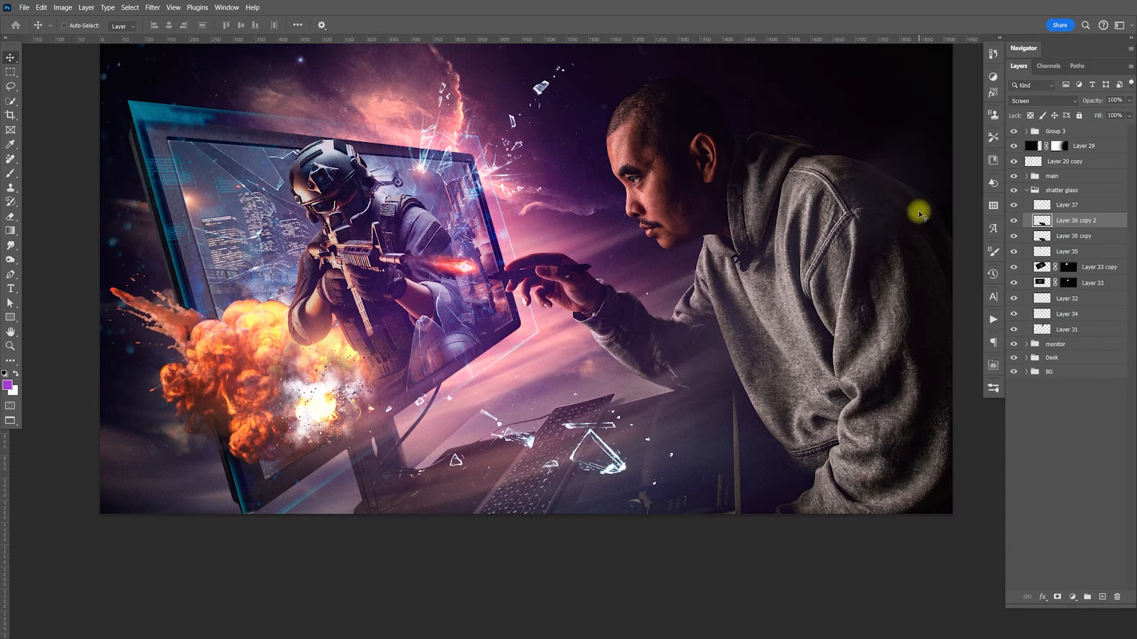
left_click(152, 7)
mouse_move(234, 186)
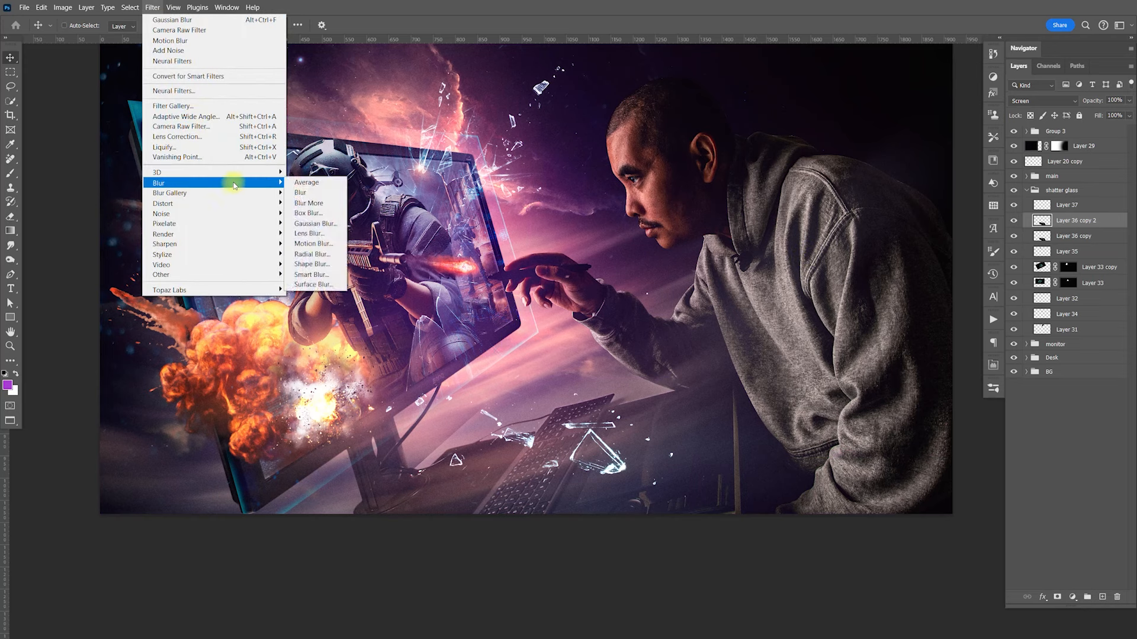
left_click(314, 243)
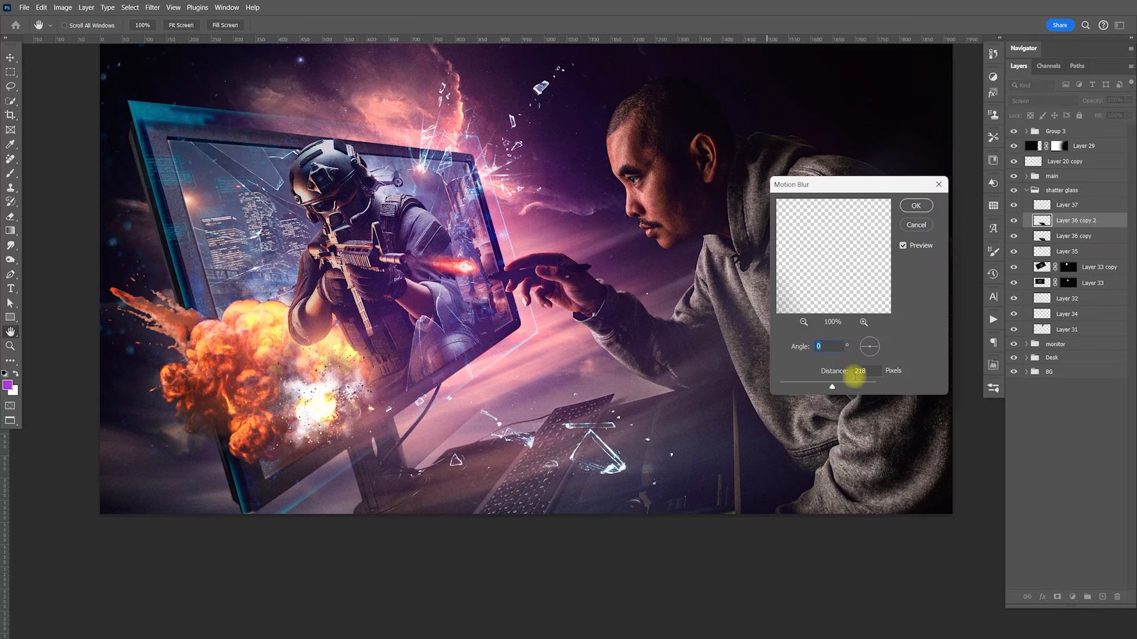
left_click_drag(875, 353, 877, 356)
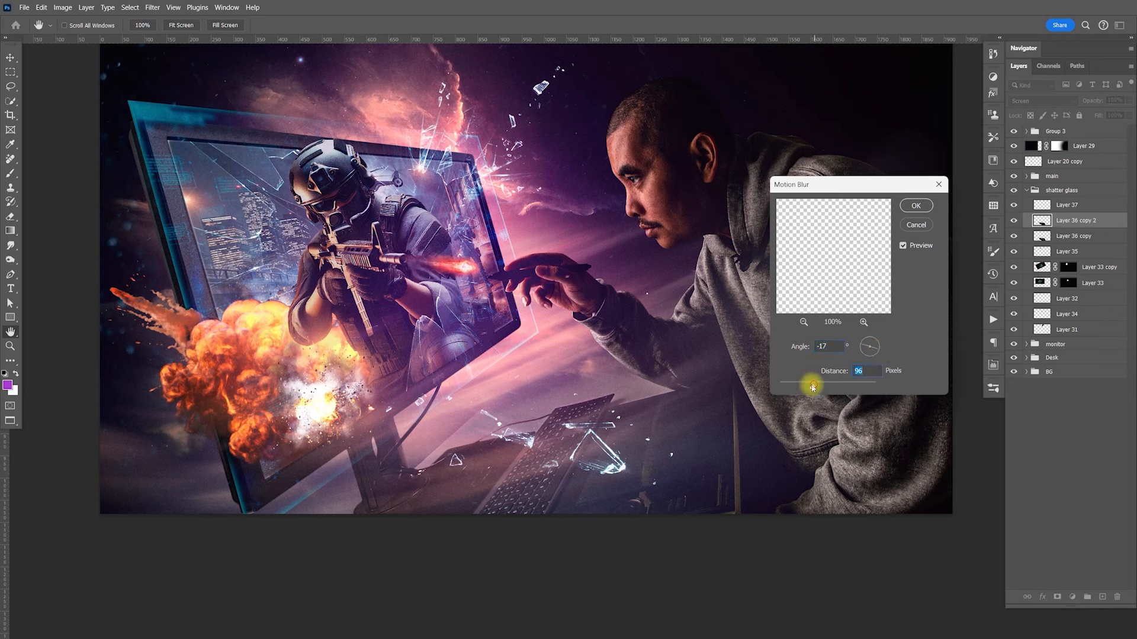
left_click(916, 205)
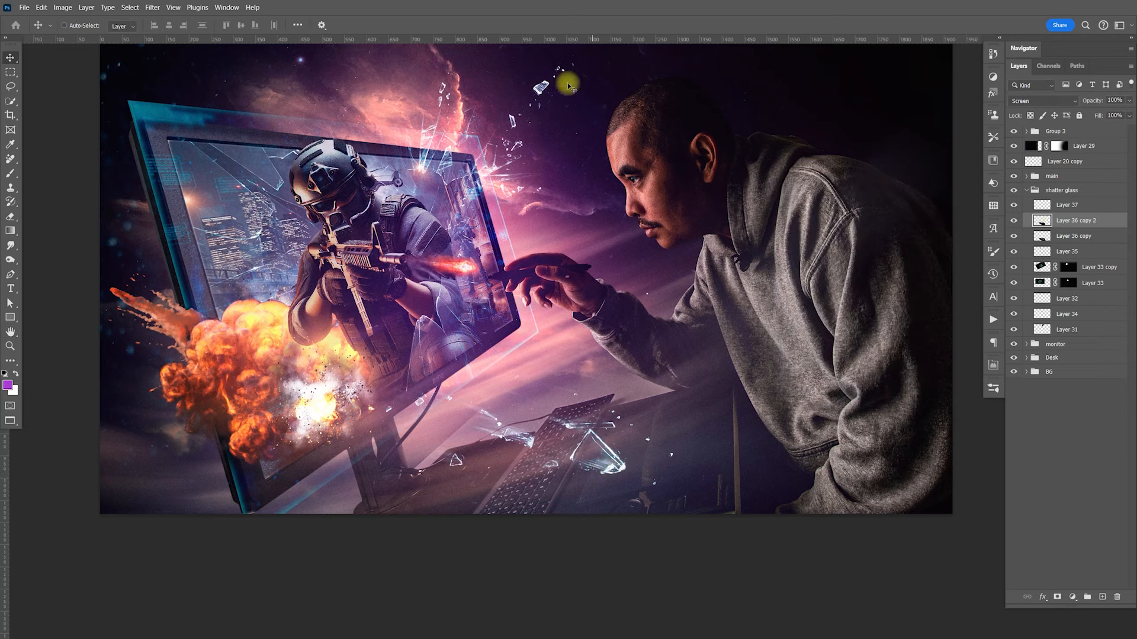
Duplicate Layers 32, 34 and 31 in the shatter glass group and merge the copies into one layer
left_click_drag(1015, 286, 1015, 274)
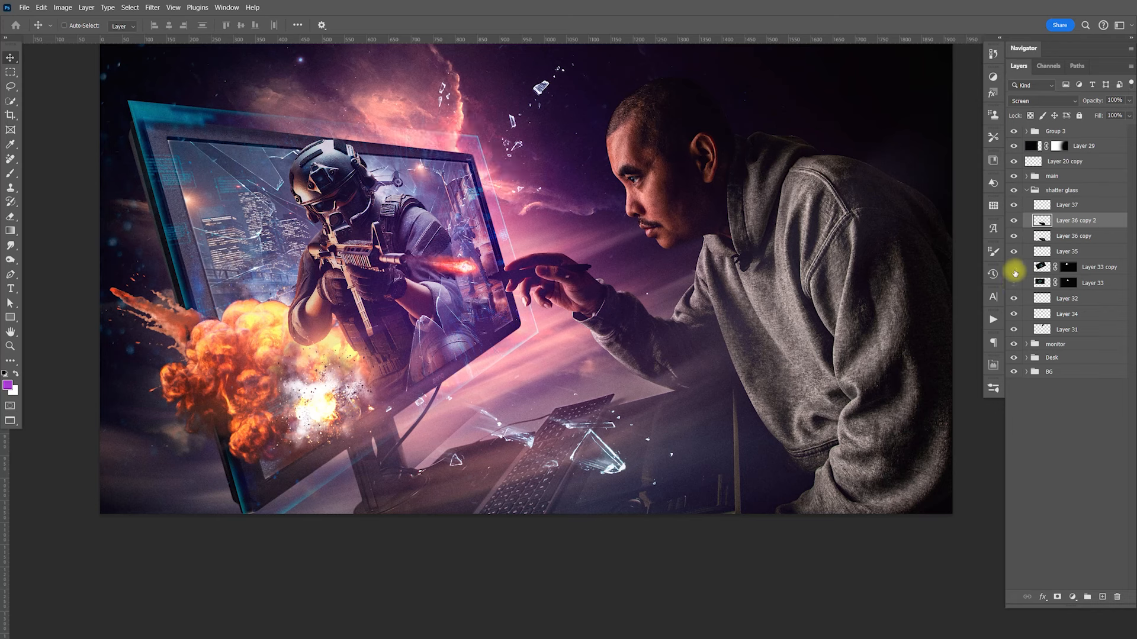
left_click(1015, 285)
left_click(1015, 316)
left_click(1065, 299)
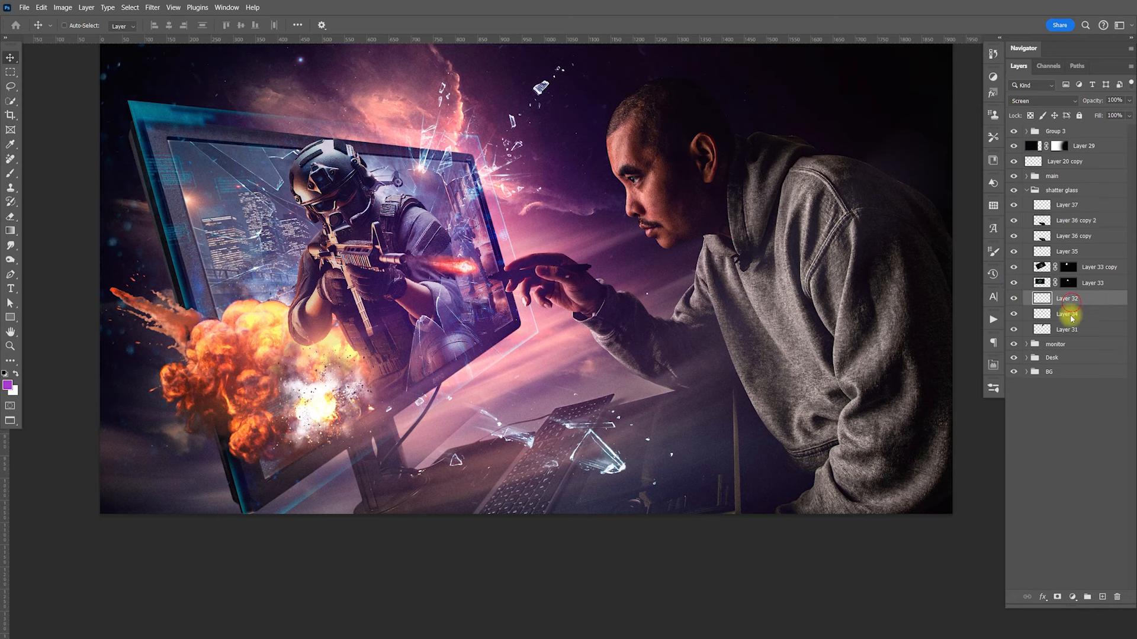
left_click(1065, 329, "shift")
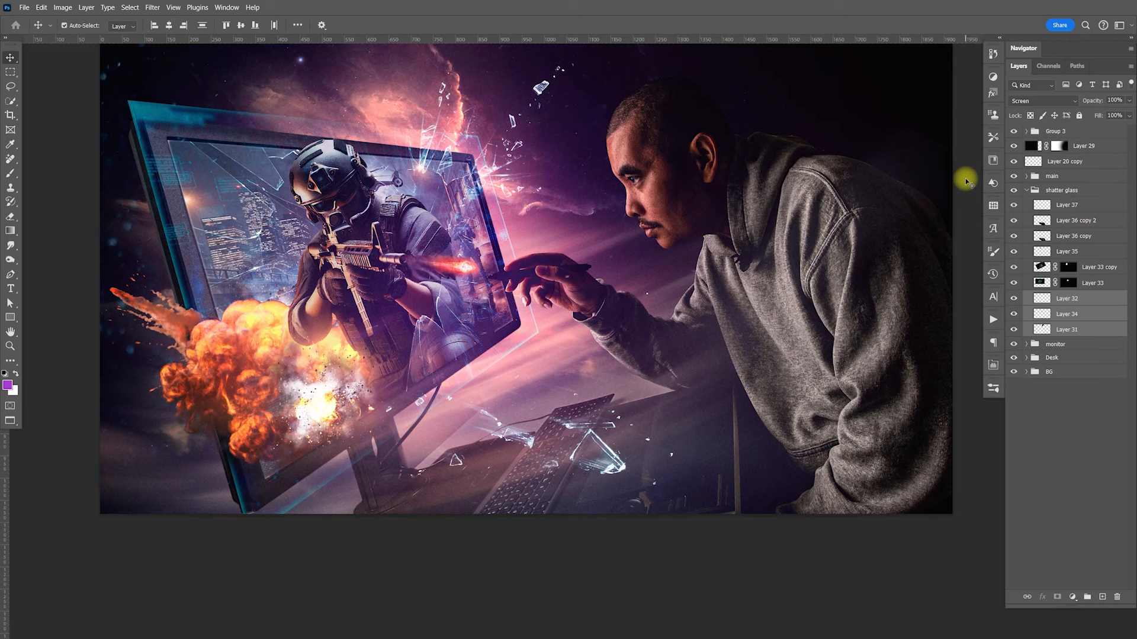
key("ctrl+j")
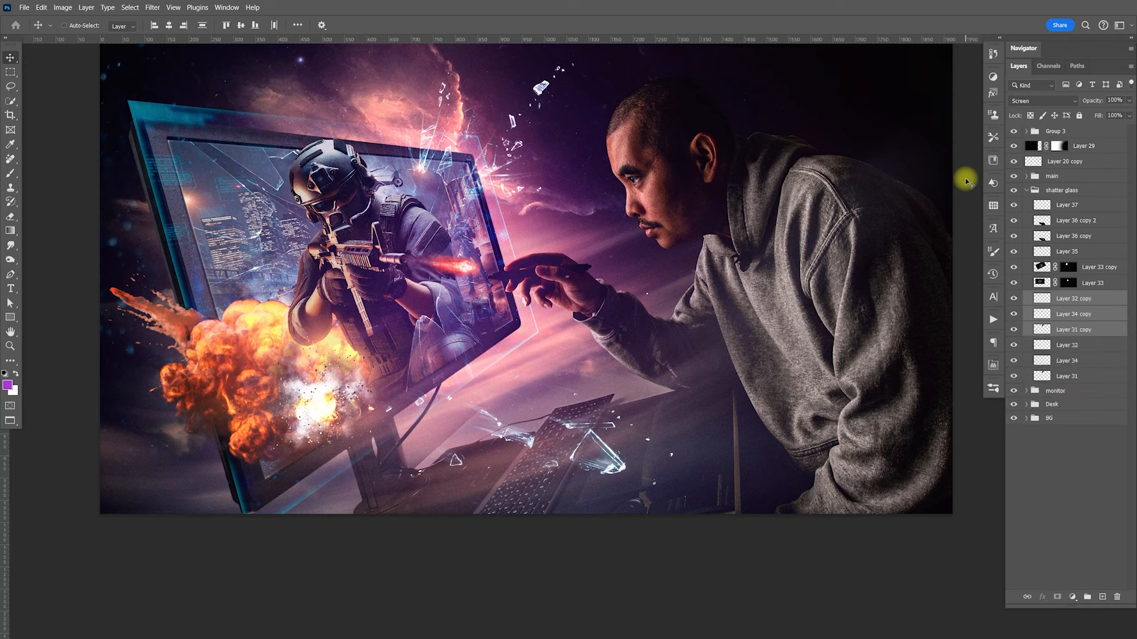
key("ctrl+e")
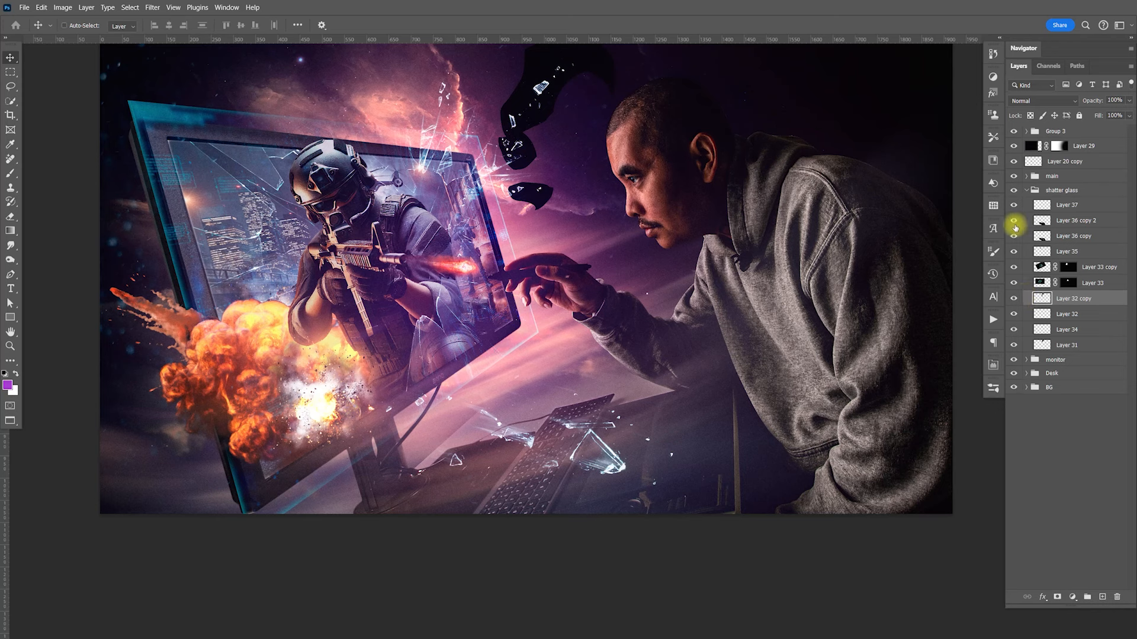
Move Layer 35 directly below the merged Layer 32 copy and duplicate it
left_click_drag(1065, 253, 1071, 303)
key("ctrl+j")
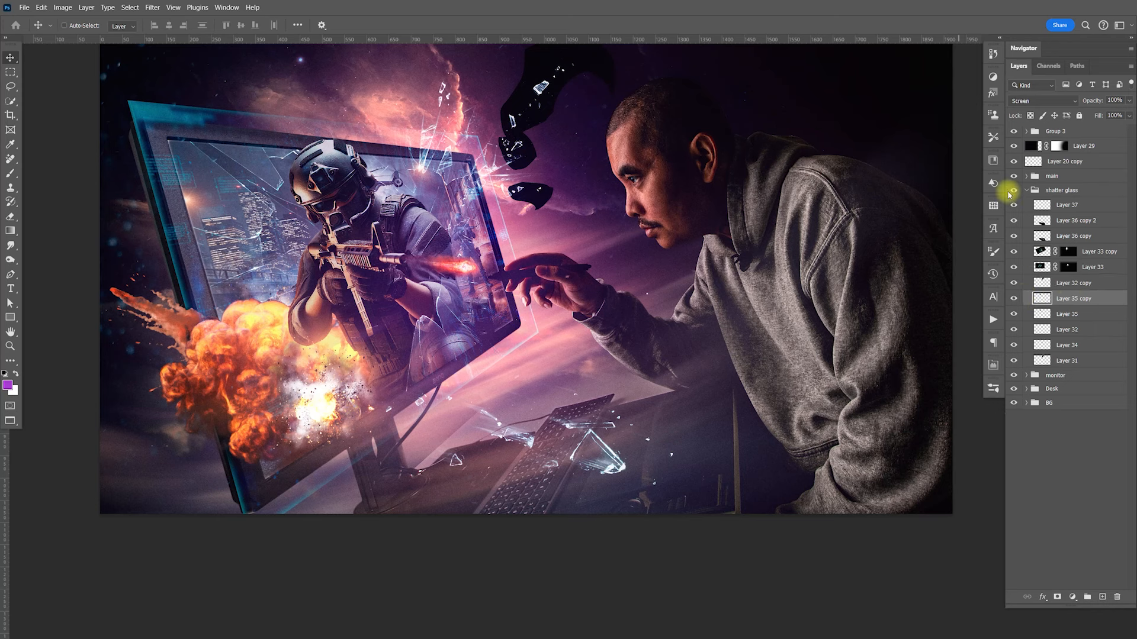
Merge Layer 35 copy with Layer 32 copy and set the merged layer's blend mode to Screen
left_click(1063, 286, "shift")
key("ctrl+e")
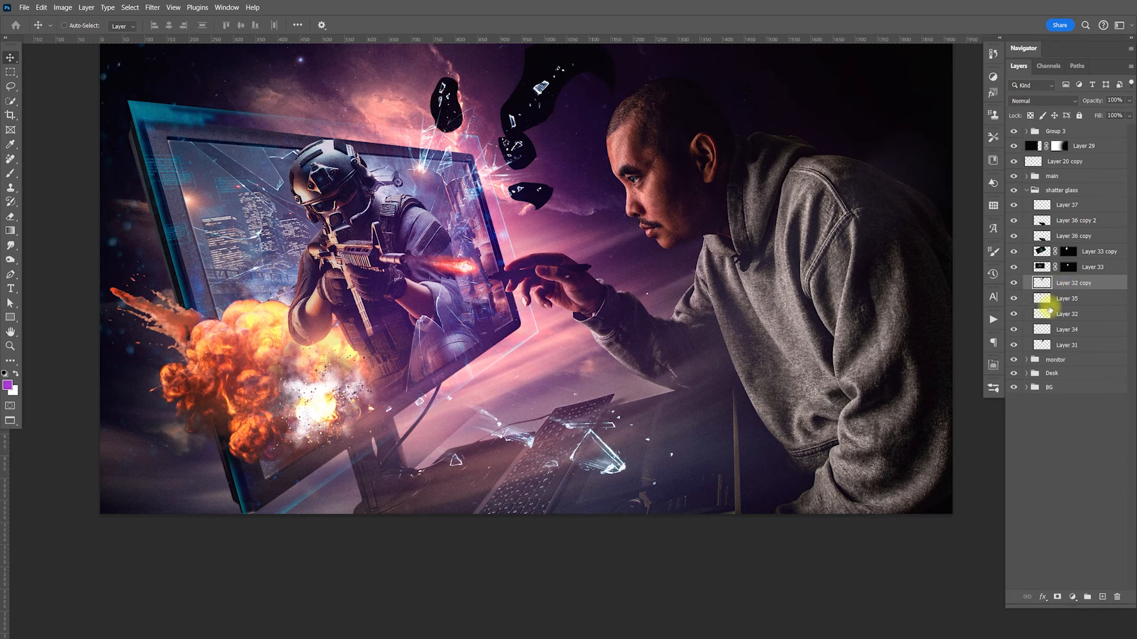
left_click(1014, 284)
mouse_move(1014, 306)
left_mouse_down()
mouse_move(1014, 345)
mouse_move(1016, 303)
left_mouse_up()
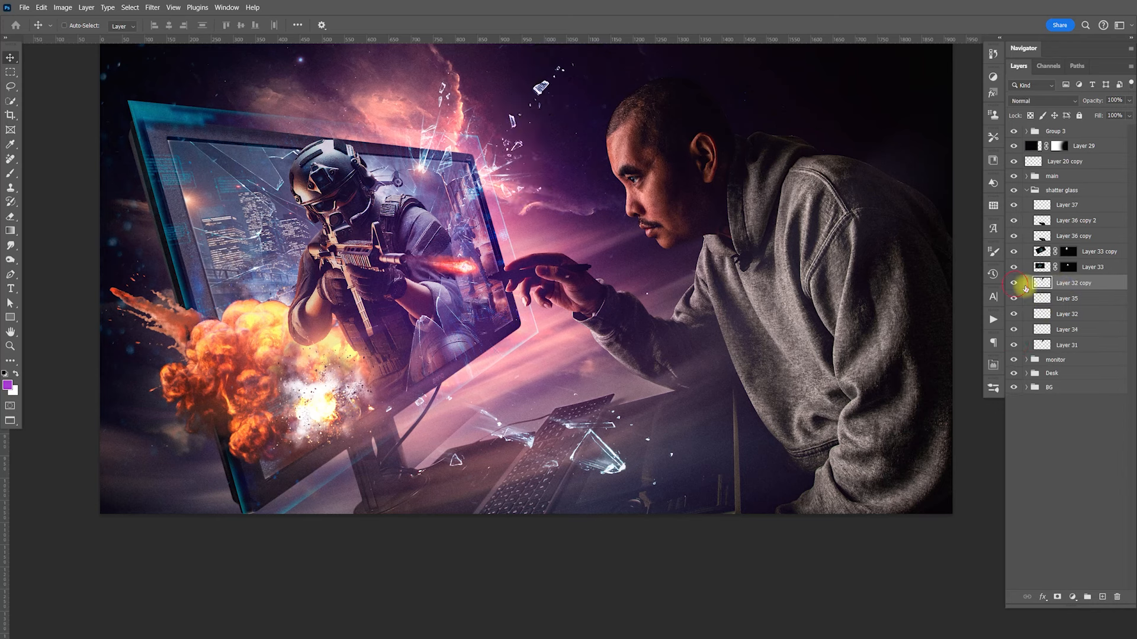
left_click(1014, 285)
left_click(1029, 89)
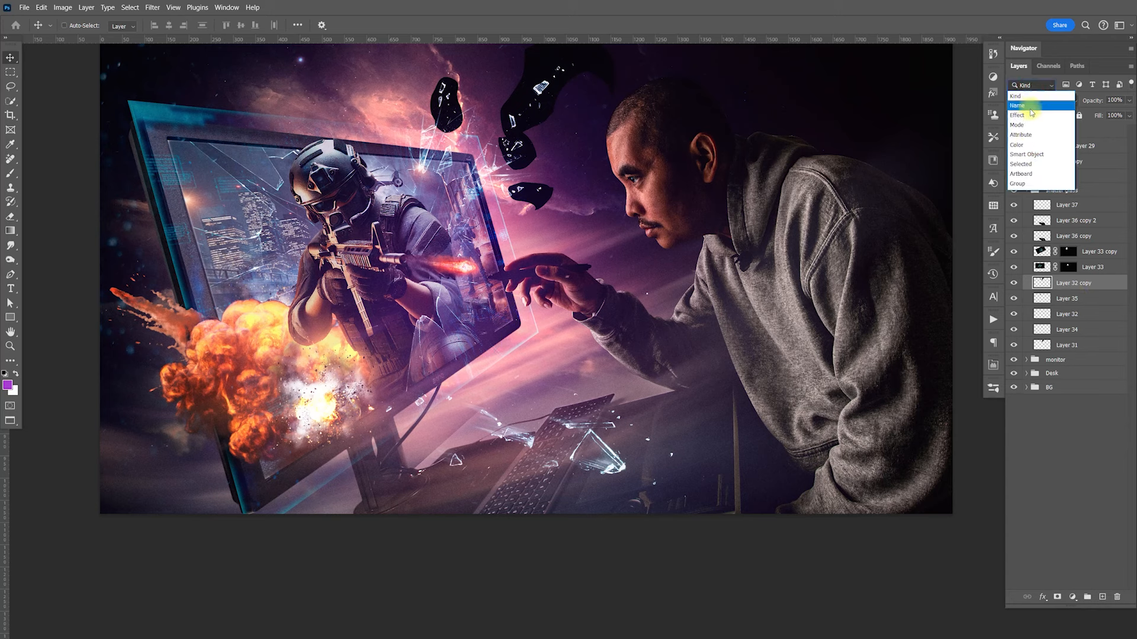
left_click(1099, 131)
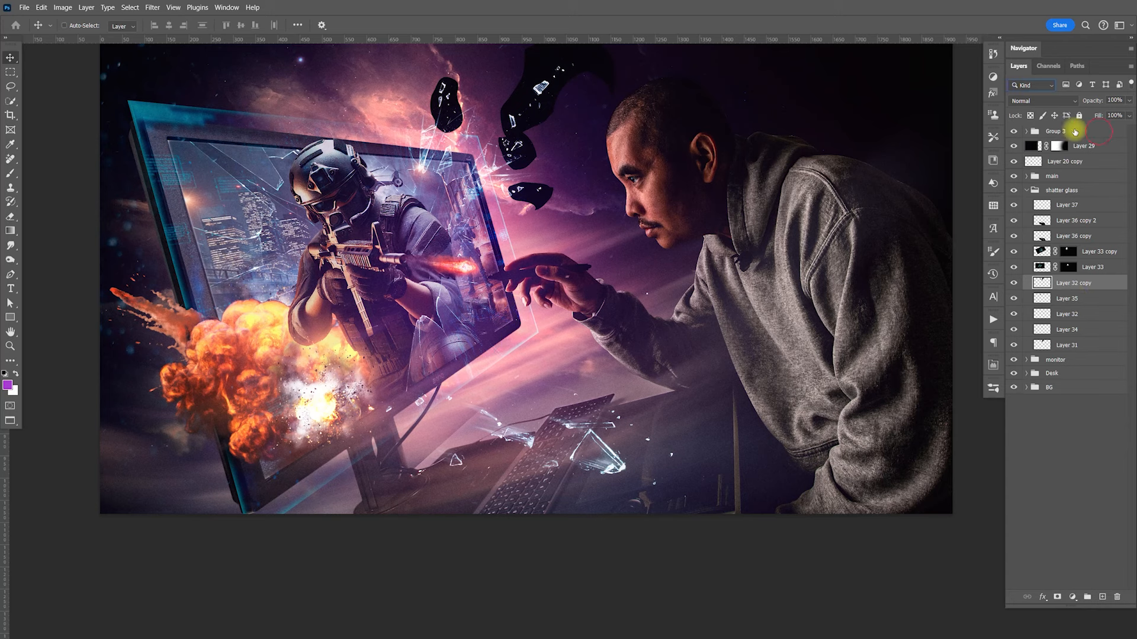
left_click(1042, 101)
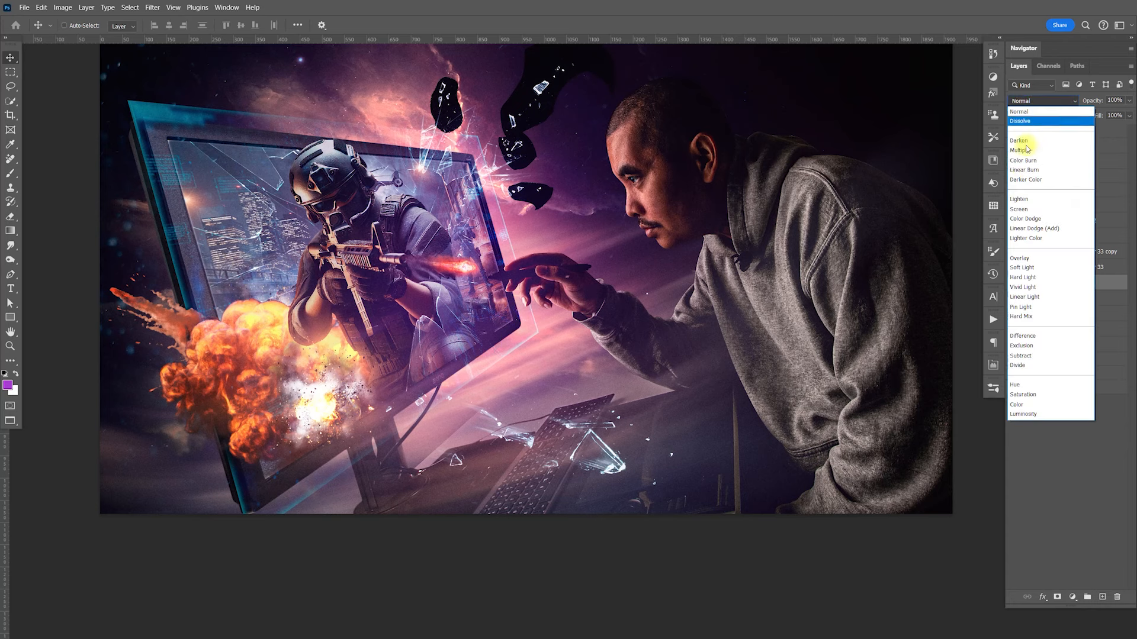
left_click(1018, 209)
Apply a Motion Blur to Layer 32 copy with an angle of 51° and a distance of 46 pixels
left_click(153, 9)
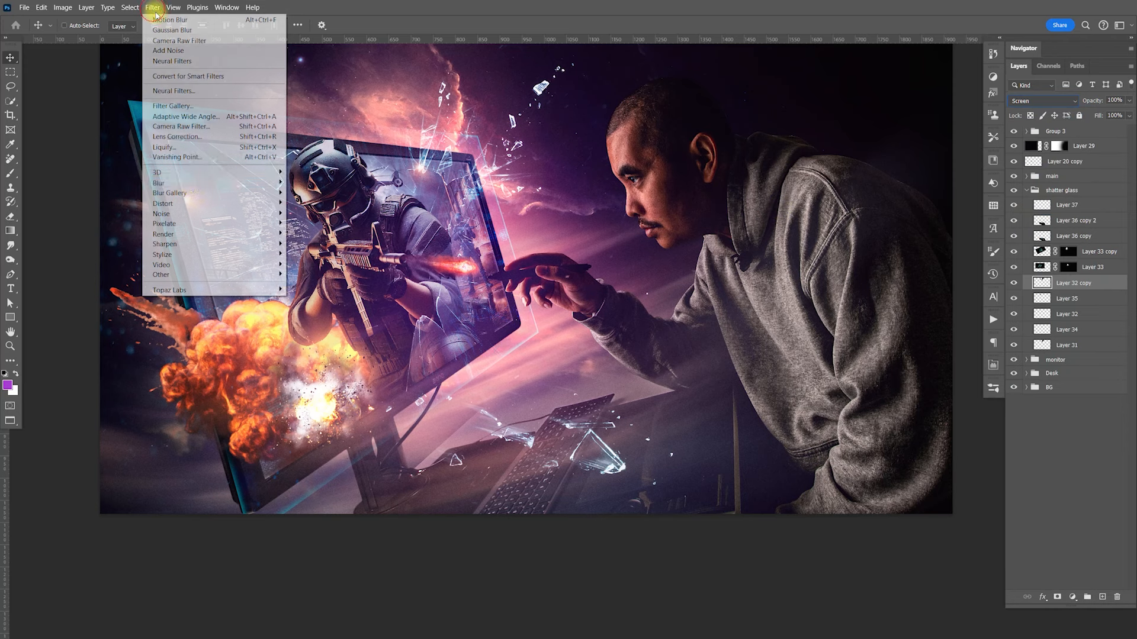
mouse_move(215, 189)
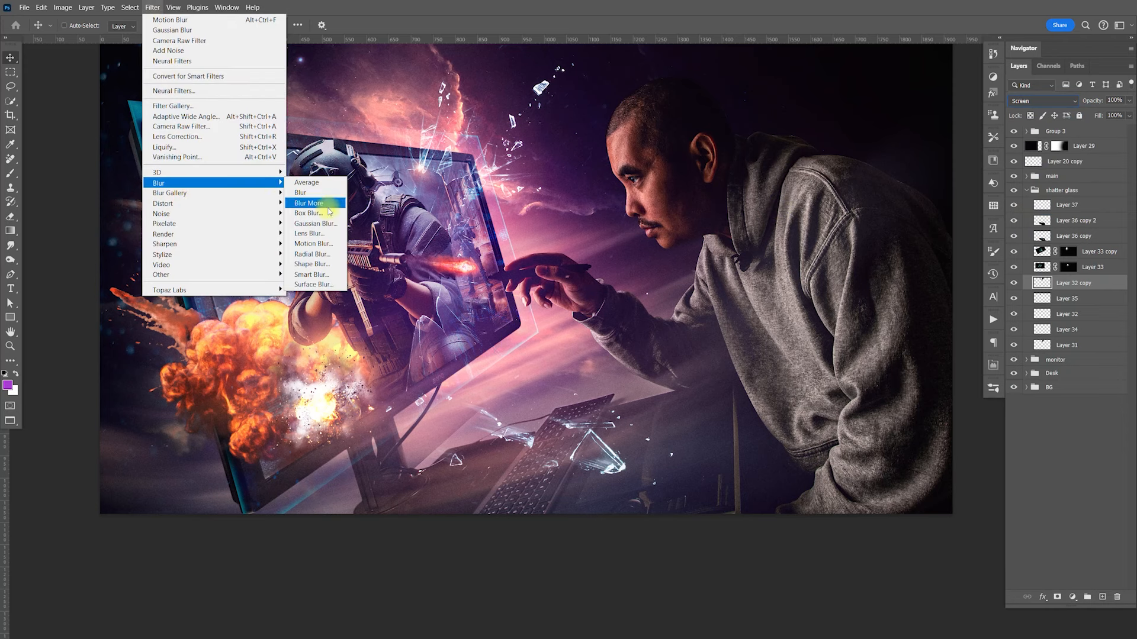
left_click(311, 243)
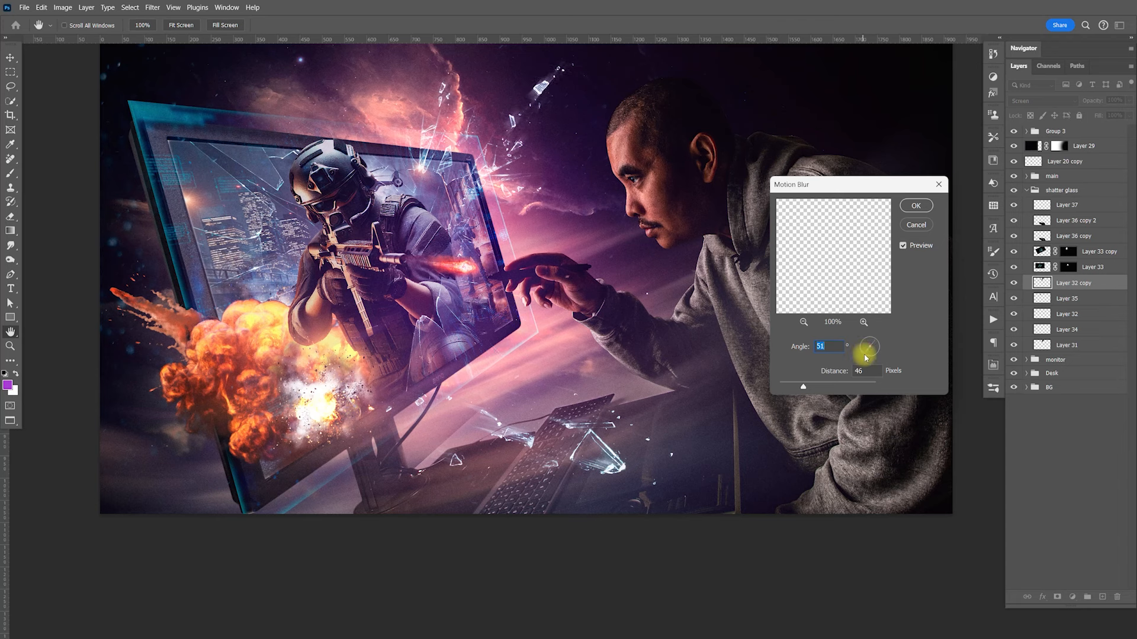
left_click(917, 211)
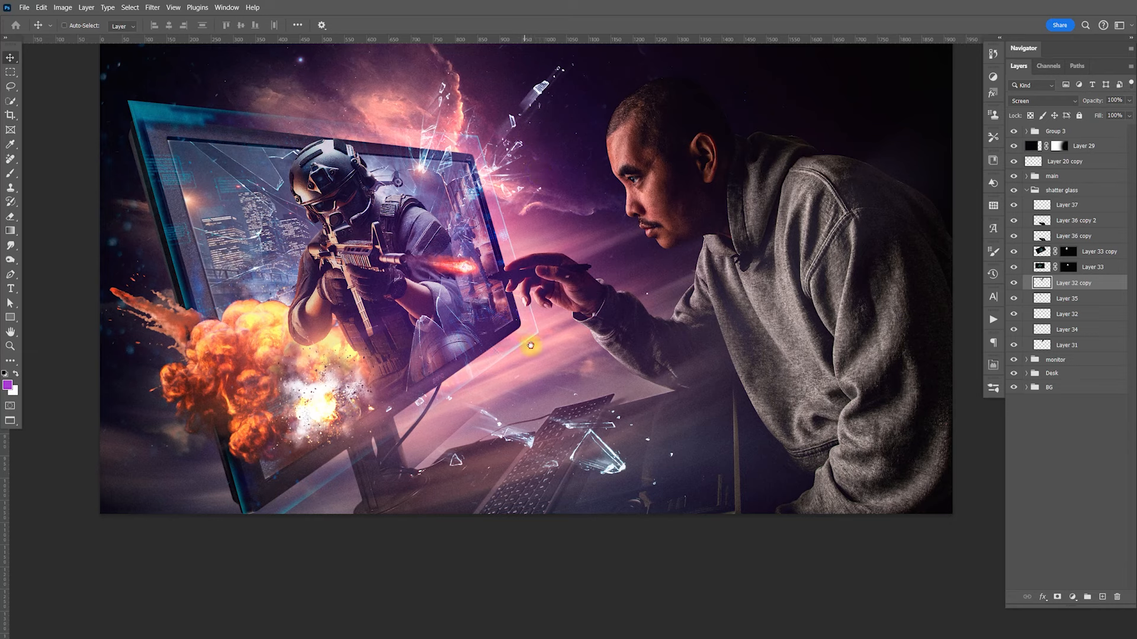
left_click_drag(531, 345, 547, 349)
left_click_drag(654, 406, 650, 405)
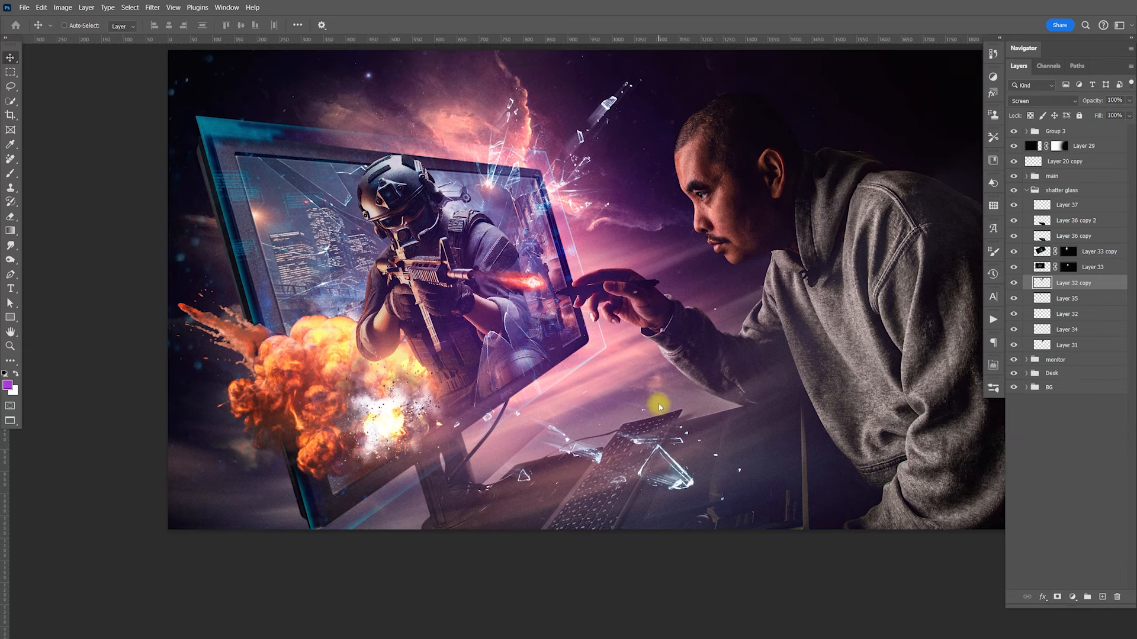
Collapse the shatter glass group, expand the explosion group inside the monitor group, and check which debris Layer 25 holds
left_click(1026, 190)
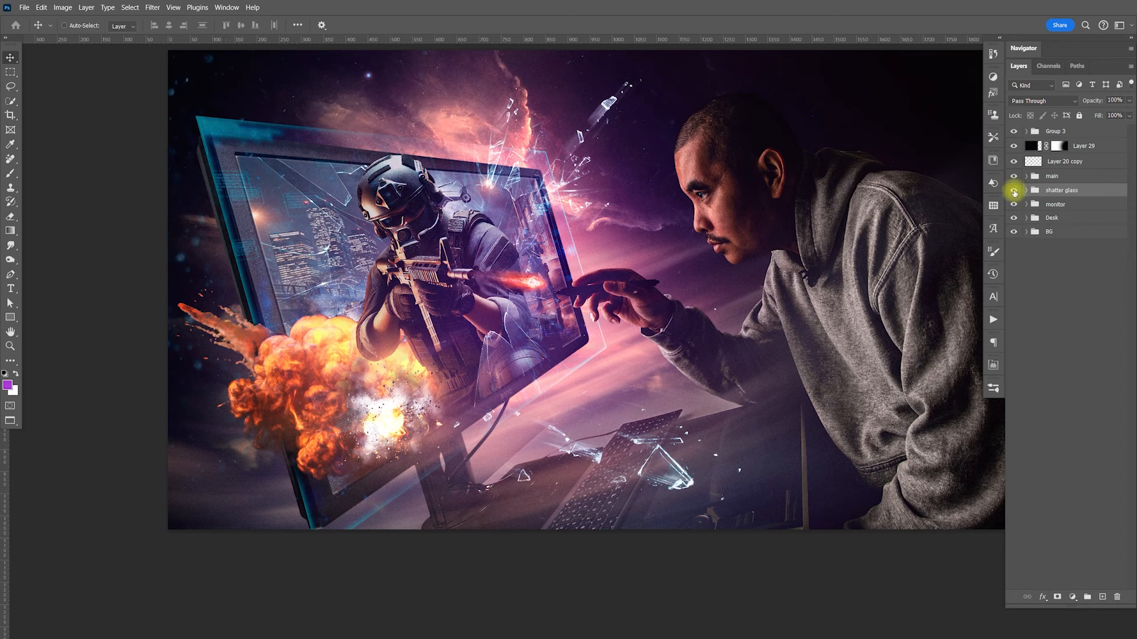
left_click(1026, 204)
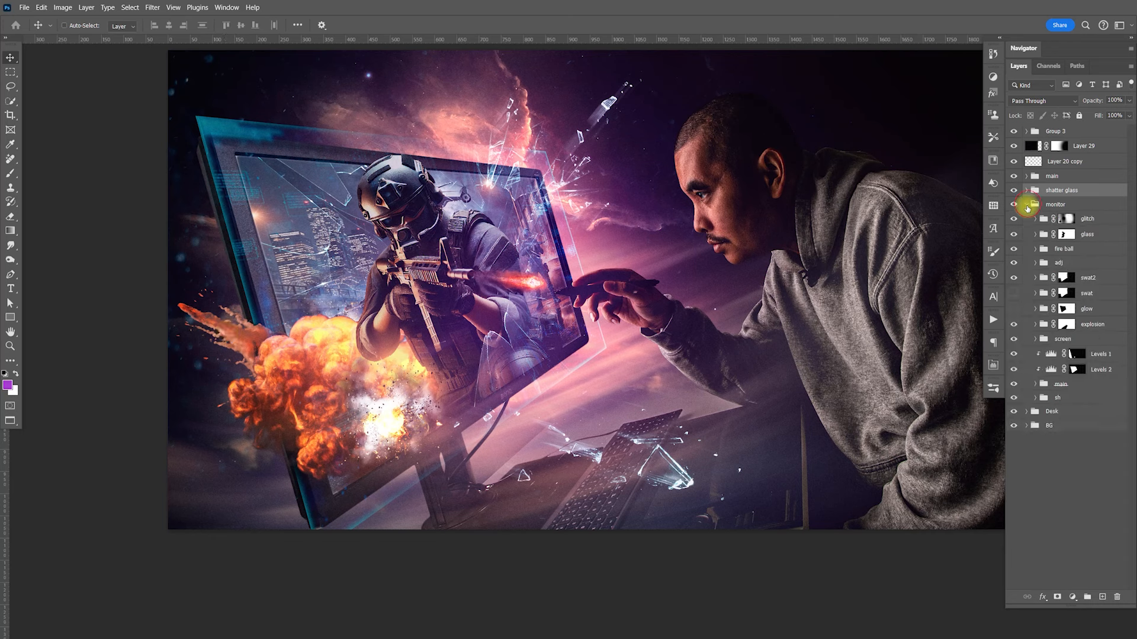
left_click(1034, 327)
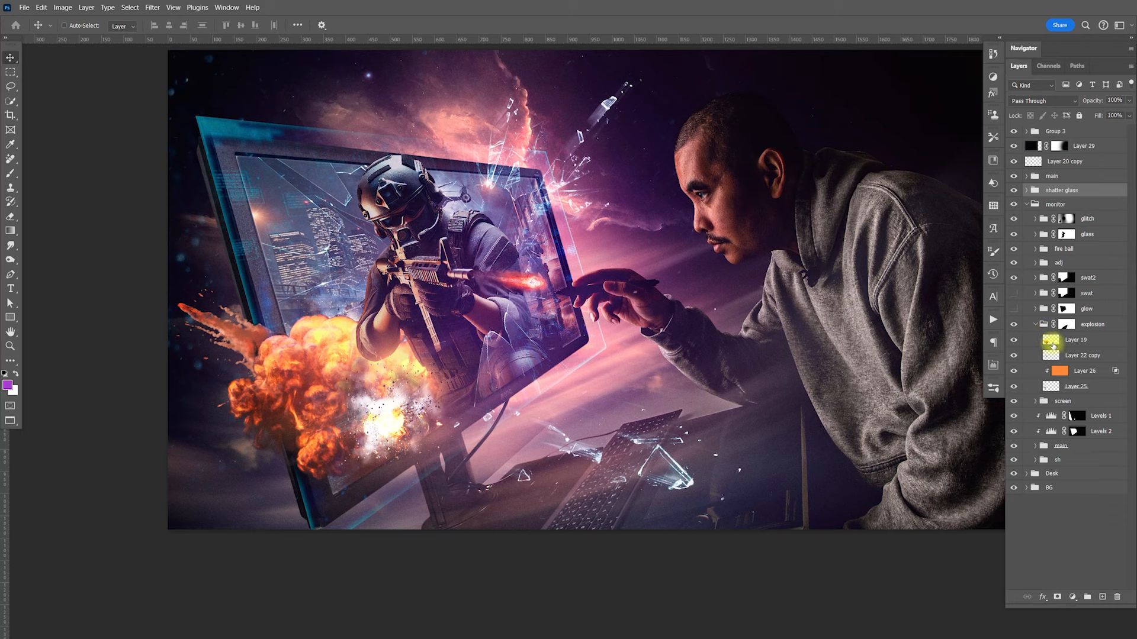
left_click(1014, 357)
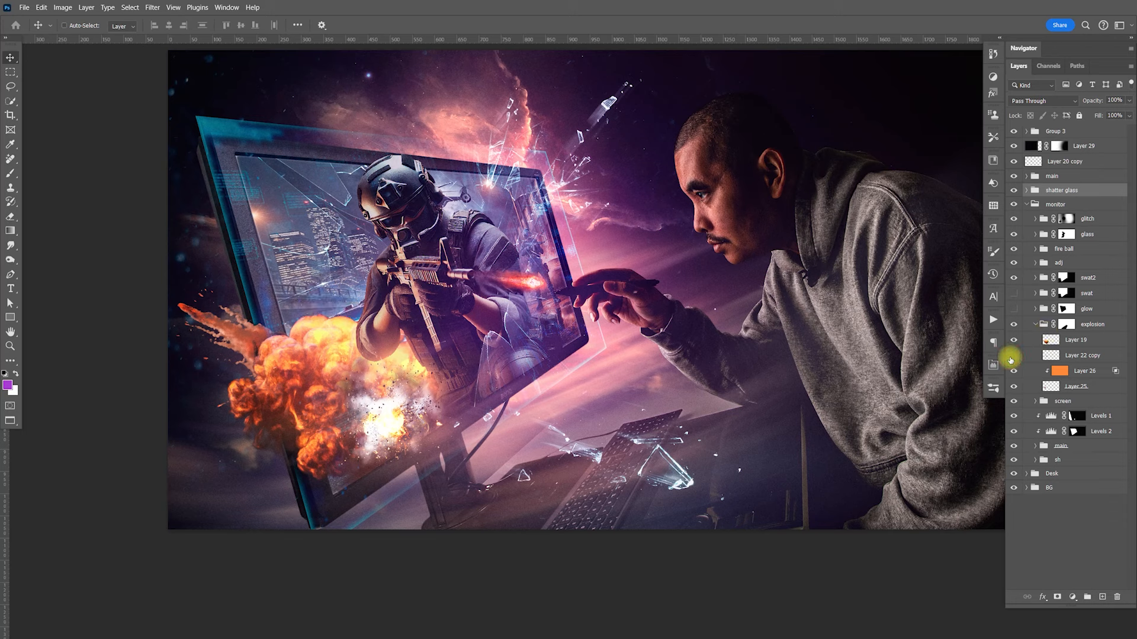
left_click(1014, 388)
left_click(1014, 388)
Duplicate Layer 25 in the explosion group and try a Gaussian Blur on the copy
left_click(1075, 388)
key("ctrl+j")
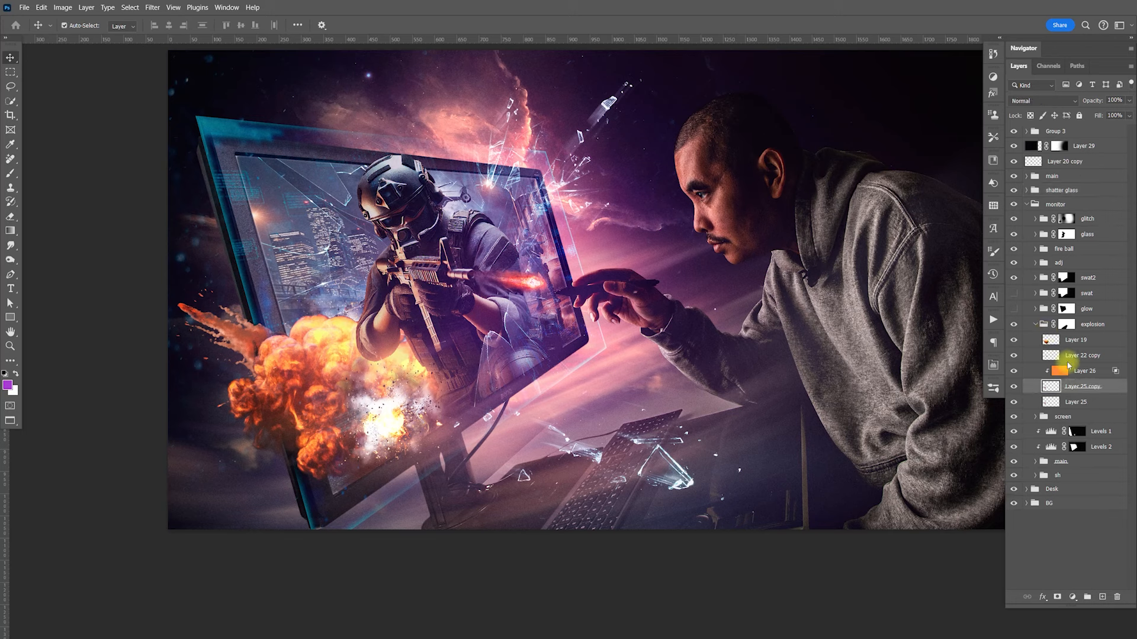
left_click(152, 7)
mouse_move(222, 188)
left_click(313, 223)
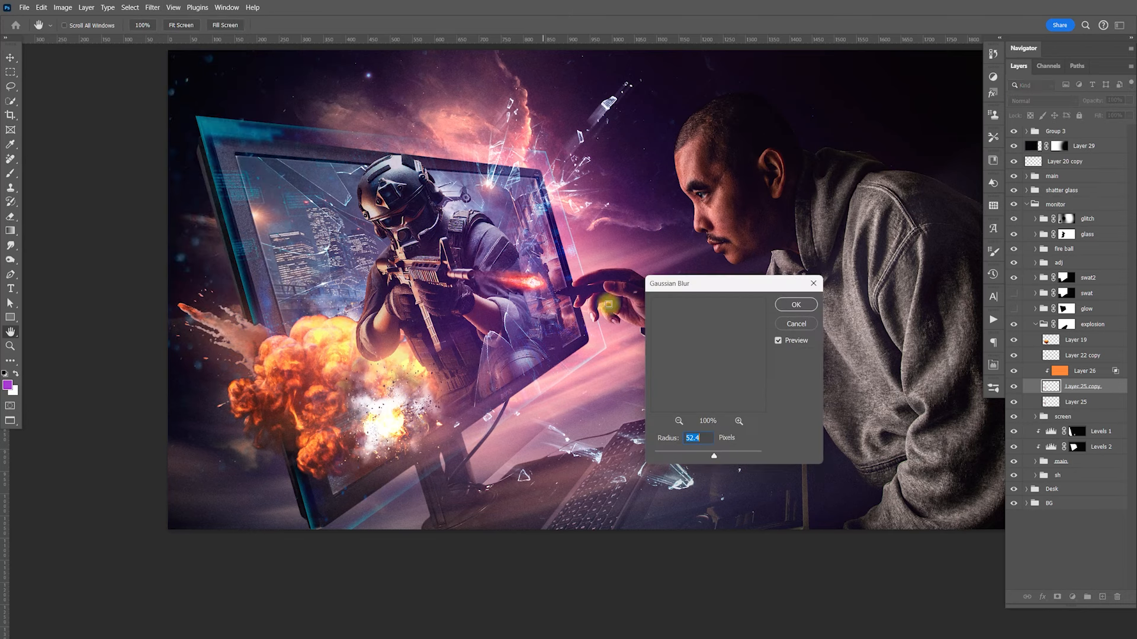
left_click(794, 305)
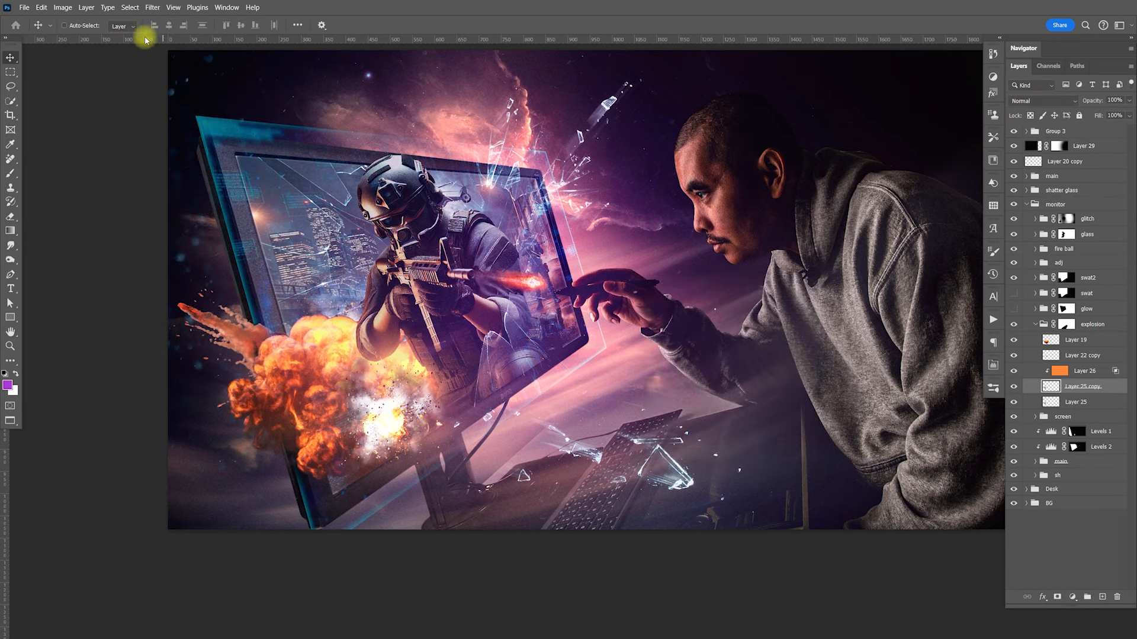
Apply a Motion Blur to Layer 25 copy with an angle of -36° and a distance of 46 pixels, and shift the blurred debris
left_click(152, 8)
mouse_move(231, 182)
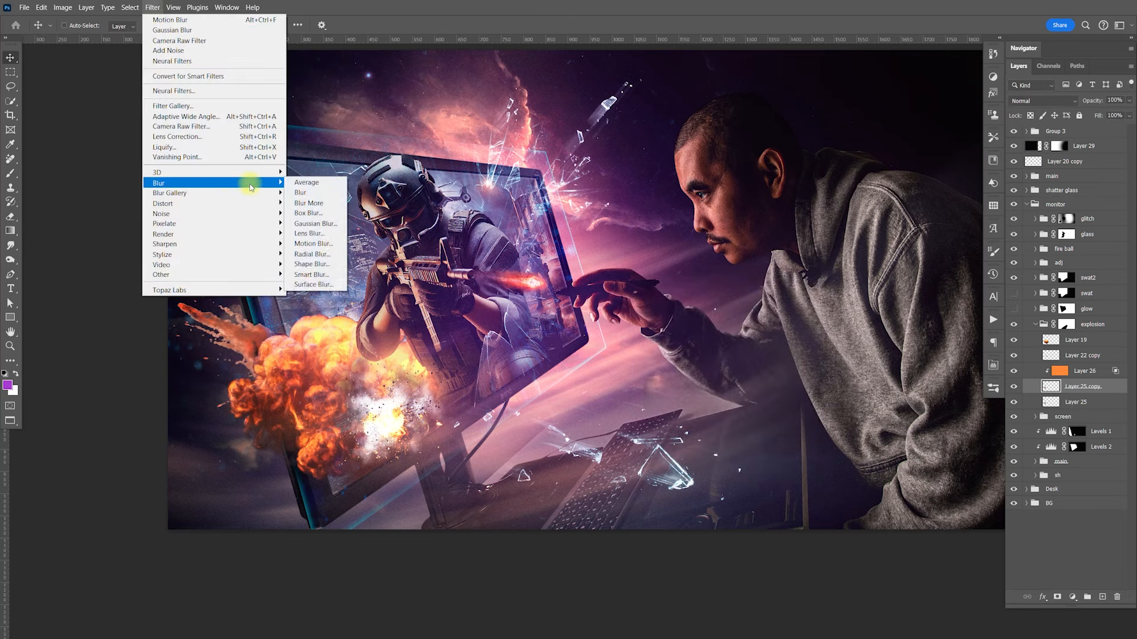
left_click(339, 245)
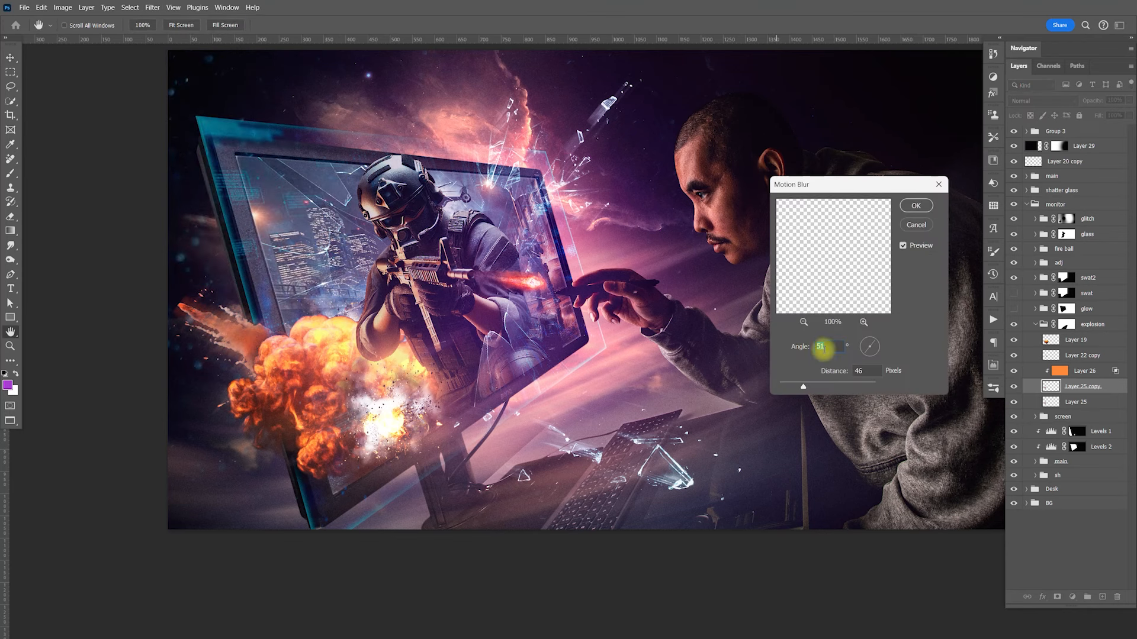
left_click_drag(879, 354, 880, 355)
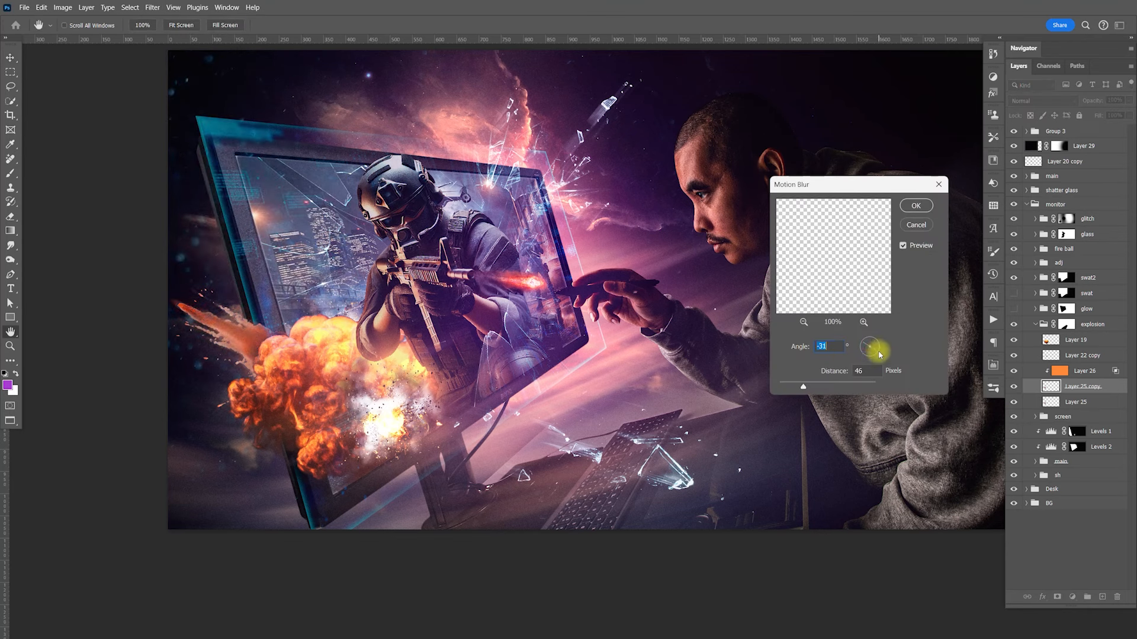
left_click(916, 205)
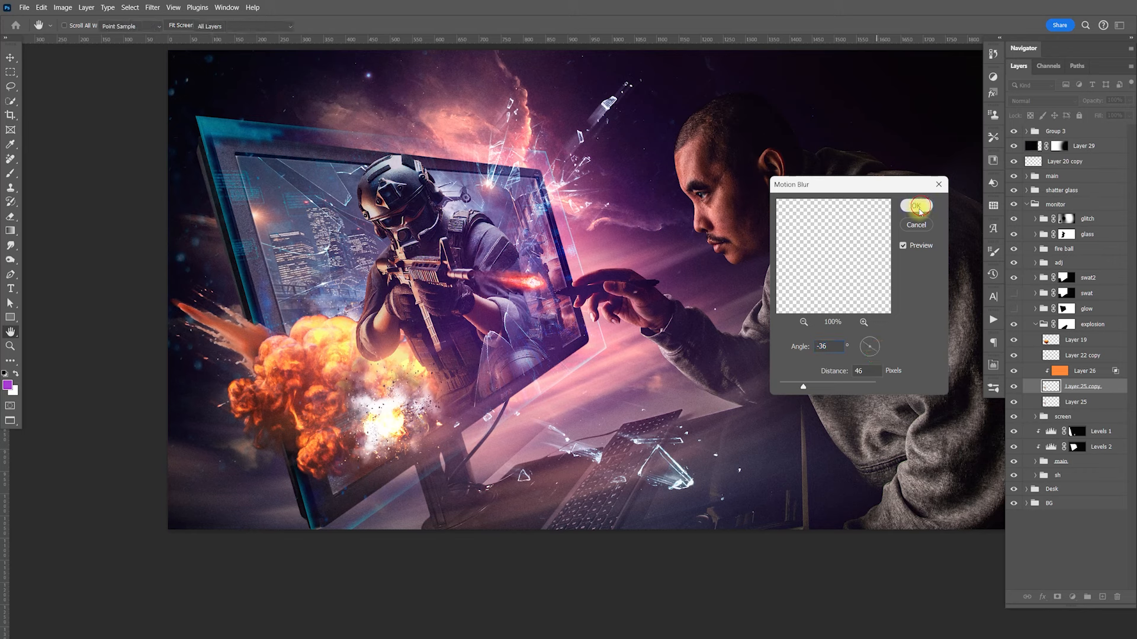
left_click_drag(292, 372, 323, 422)
Set the blend mode of Layer 25 copy to Screen and lower its opacity to 17%
left_click(1042, 101)
left_click(1031, 214)
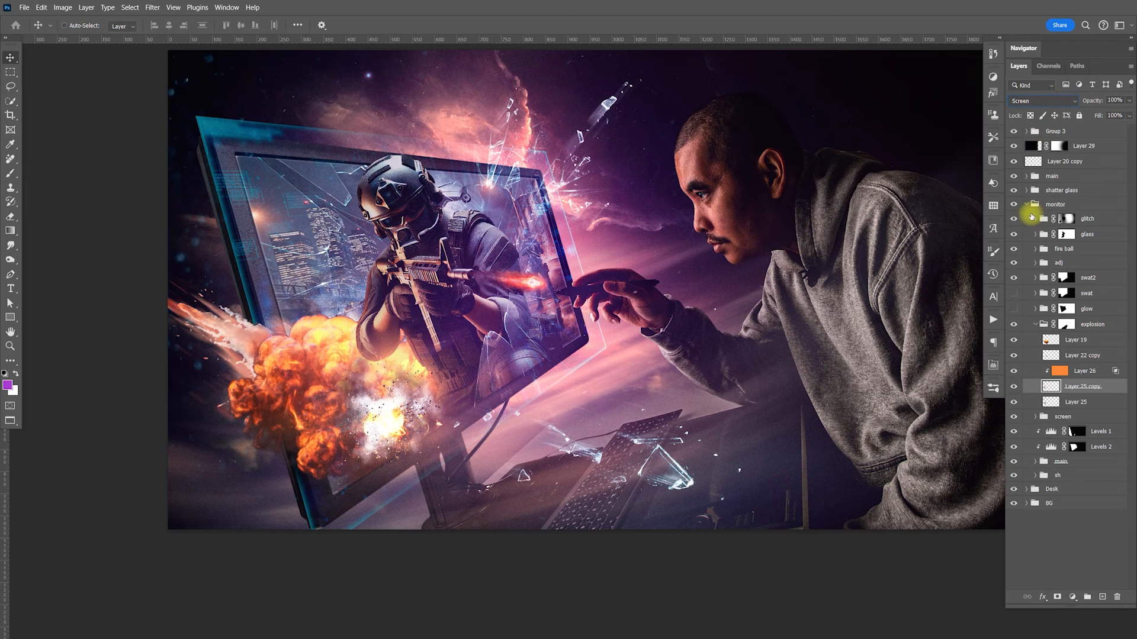
left_click_drag(1128, 113, 1084, 114)
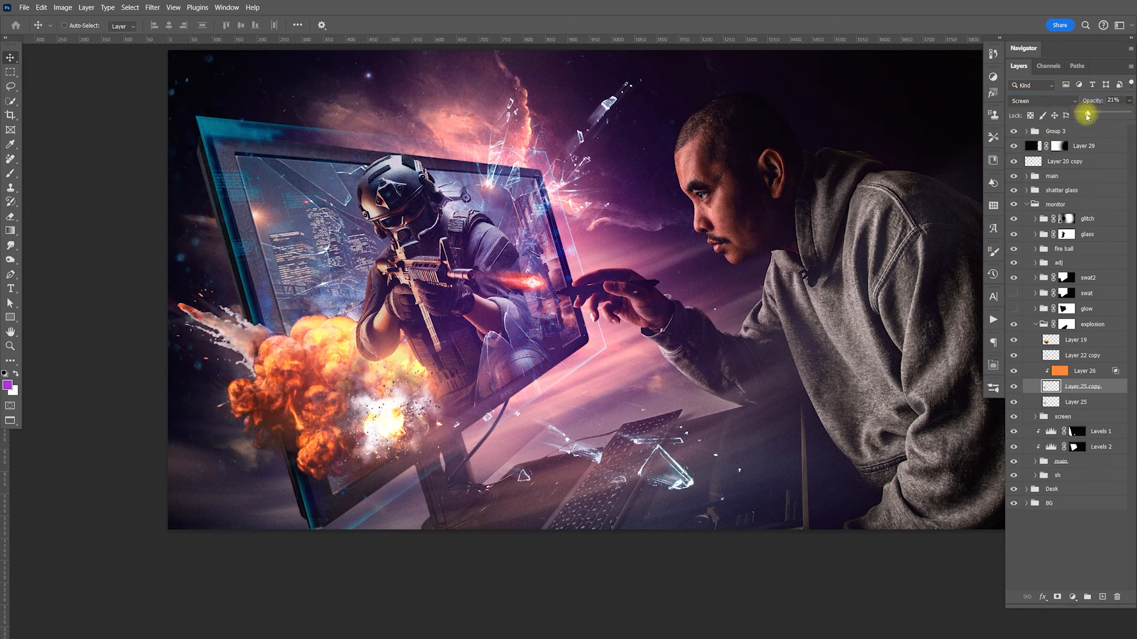
Try Layer 25 copy above Layer 26, delete it, and clip Layer 26 to Layer 25 again
mouse_move(1076, 372)
left_mouse_down()
mouse_move(1078, 361)
mouse_move(1081, 376)
left_mouse_up()
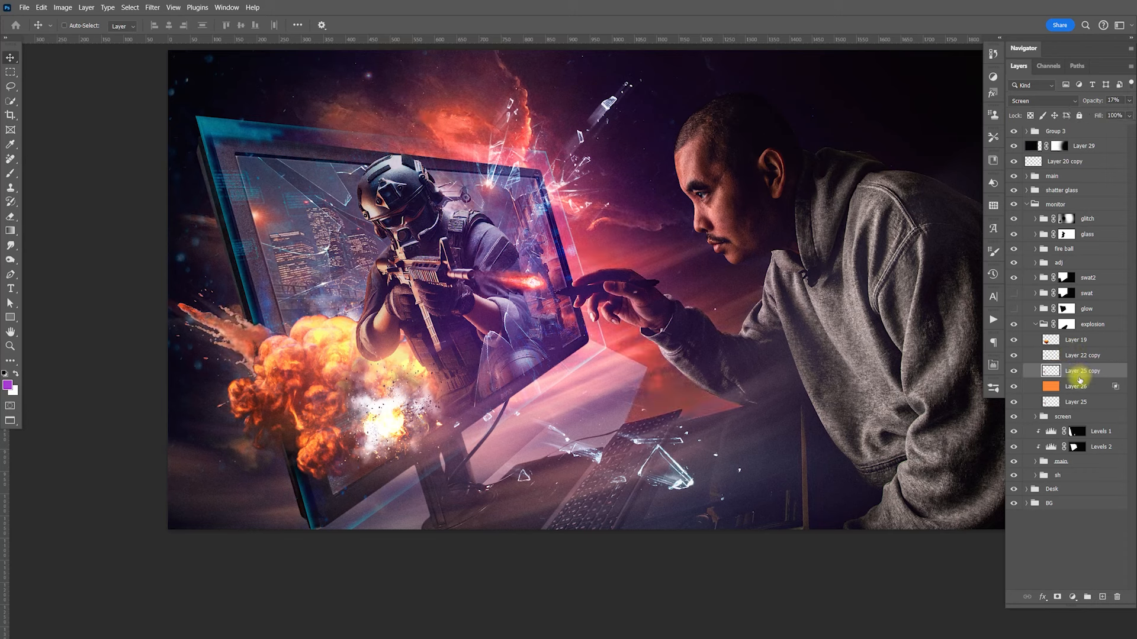
left_click(1013, 371)
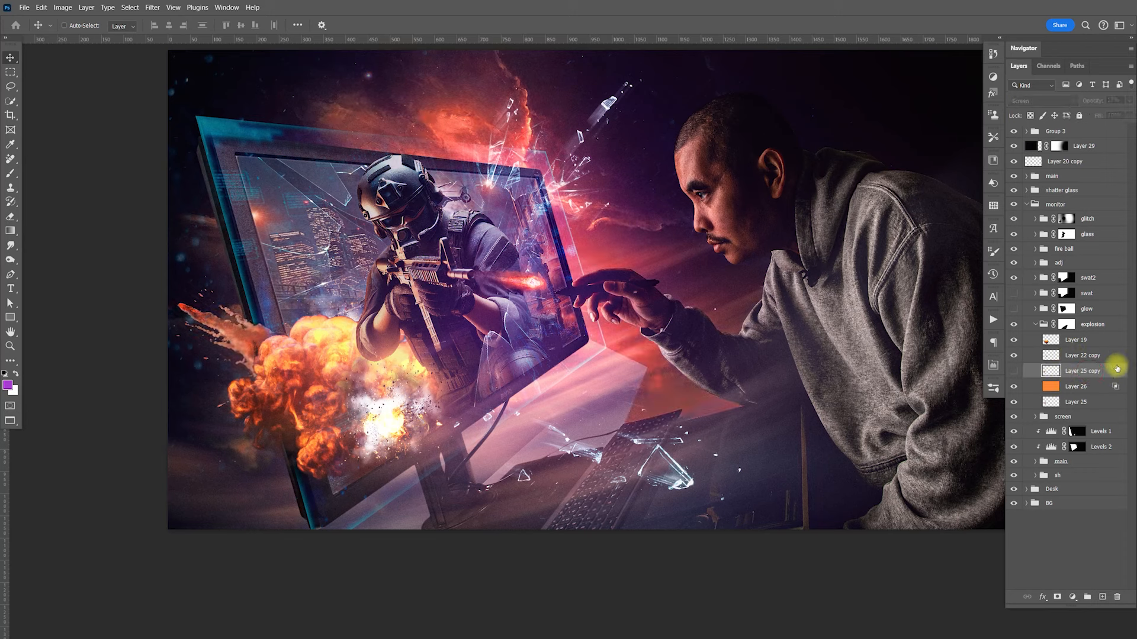
key("Delete")
key("ctrl+alt+g")
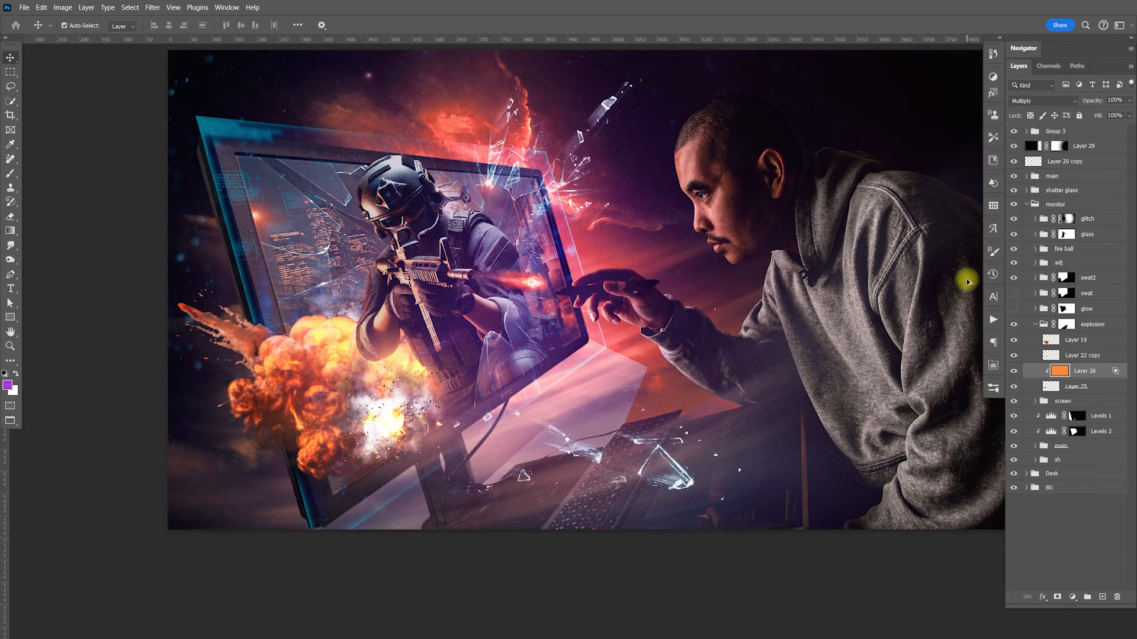
Merge duplicates of Layers 26 and 25 into one layer and apply a Motion Blur to it
left_click(1076, 386, "shift")
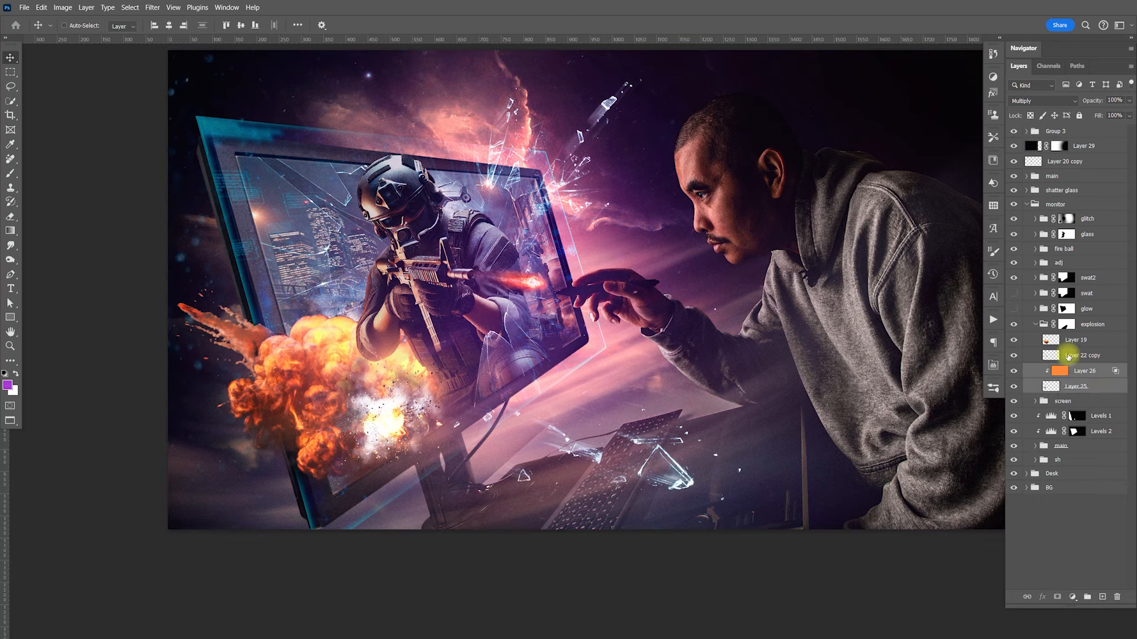
key("ctrl+j")
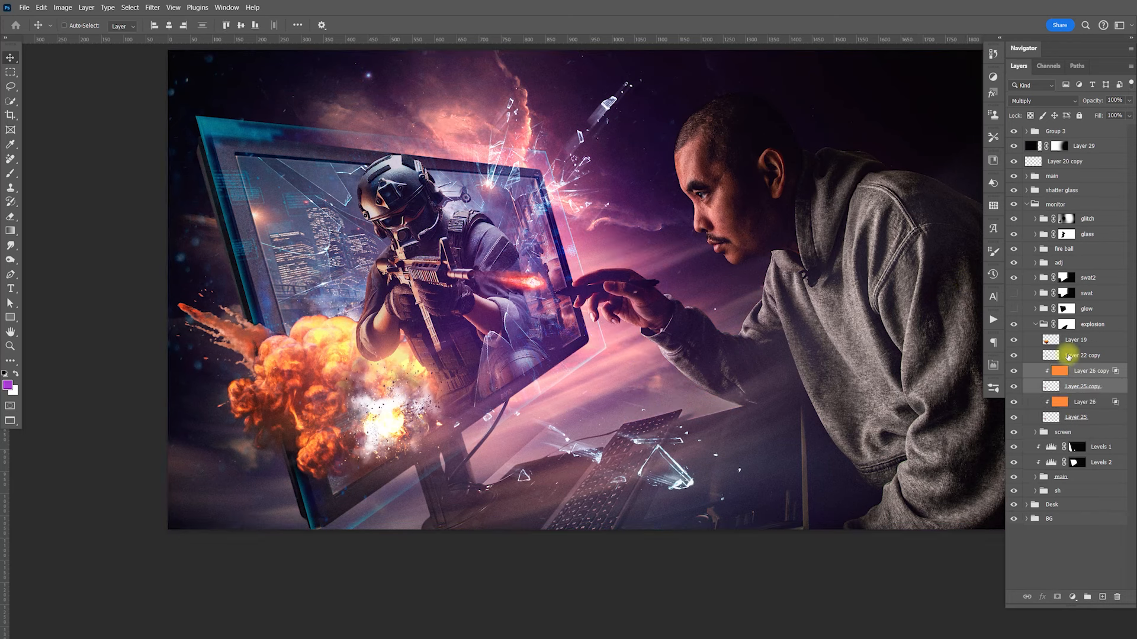
key("ctrl+e")
left_click(152, 7)
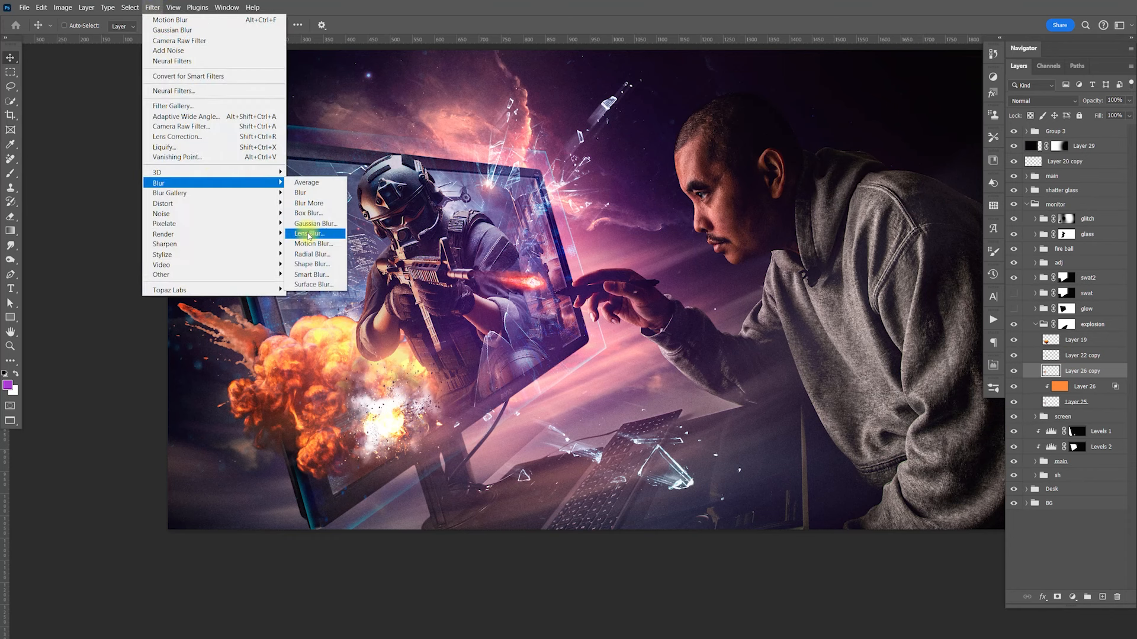
left_click(308, 244)
left_click(911, 210)
Set Layer 26 copy to Screen at 18% opacity and shift it slightly over the explosion debris
left_click(1042, 101)
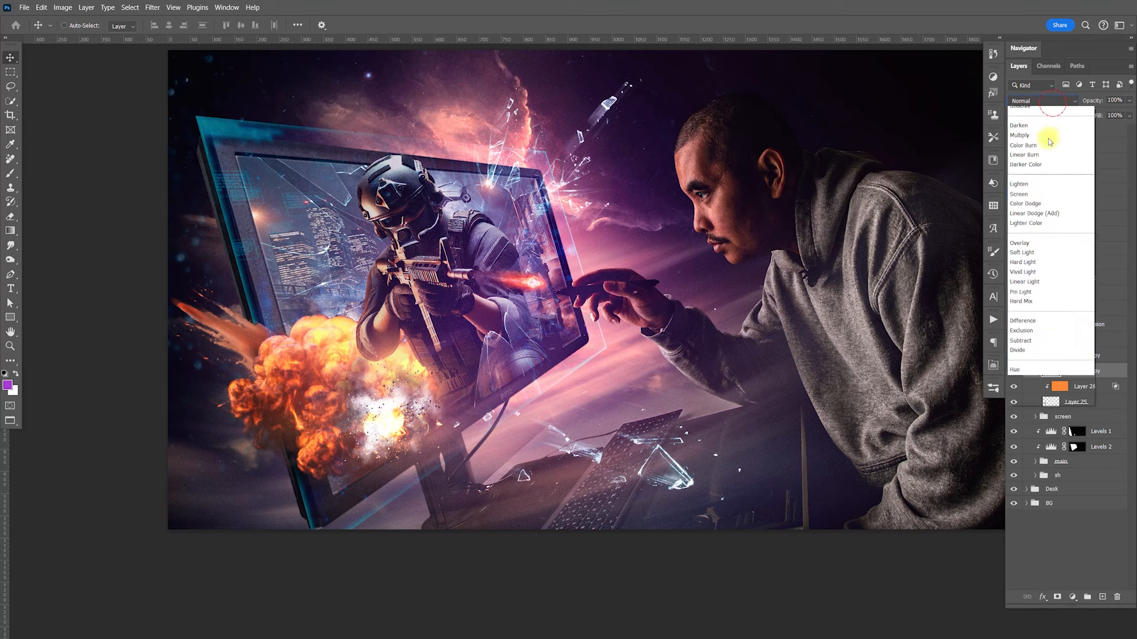
left_click(1033, 209)
mouse_move(1127, 114)
left_mouse_down()
mouse_move(1084, 116)
mouse_move(1100, 117)
left_mouse_up()
left_click_drag(275, 320, 269, 348)
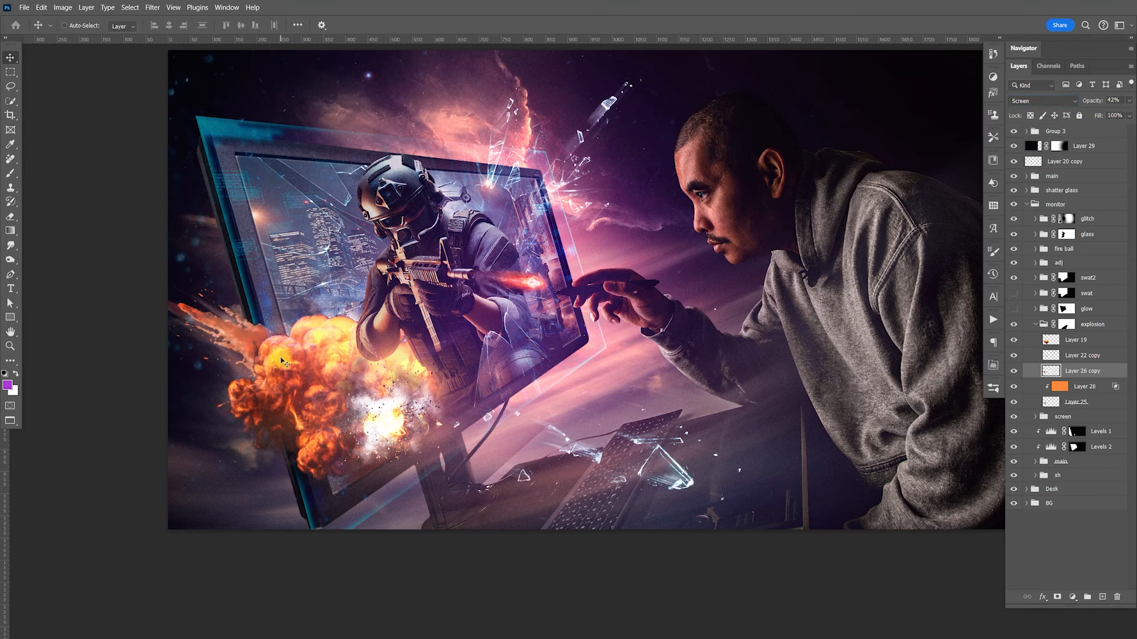
left_click_drag(1129, 100, 1084, 117)
left_click_drag(643, 365, 655, 373)
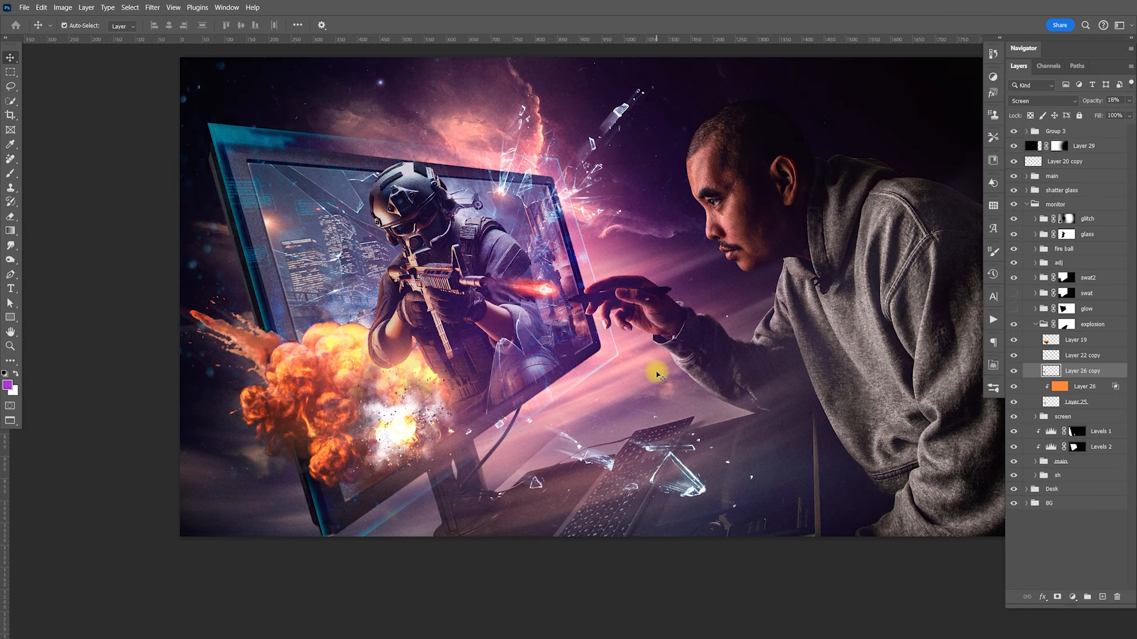
Duplicate Layer 19 in the explosion group and apply a Motion Blur at -36° with a distance of 46 pixels
left_click(1051, 342)
left_click(1014, 340)
left_click(1015, 340)
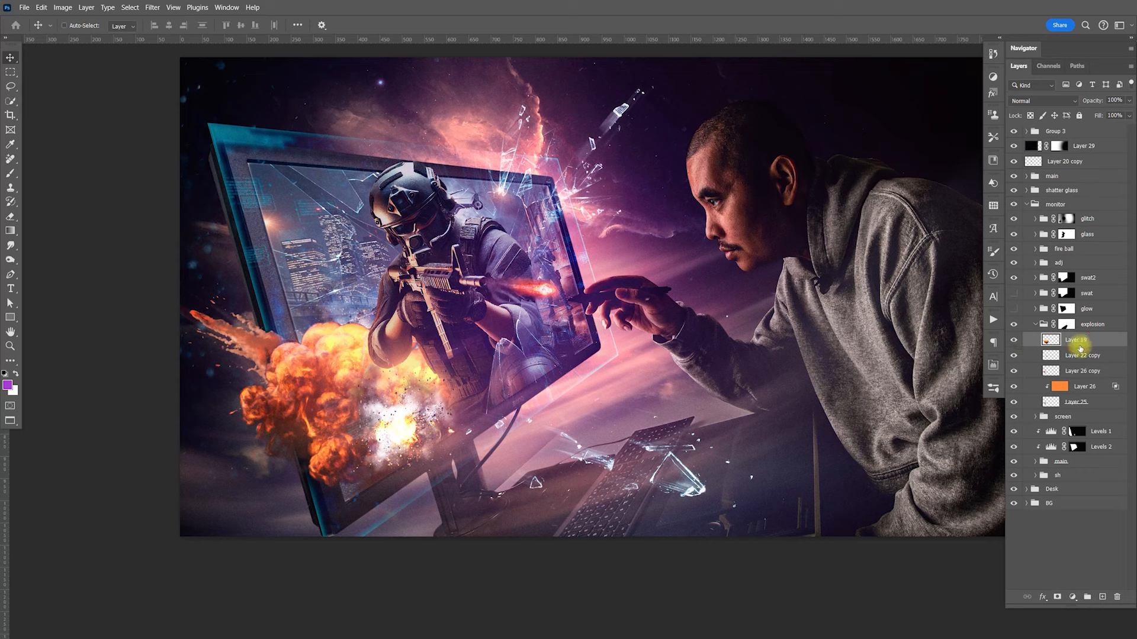
key("ctrl+j")
left_click(152, 7)
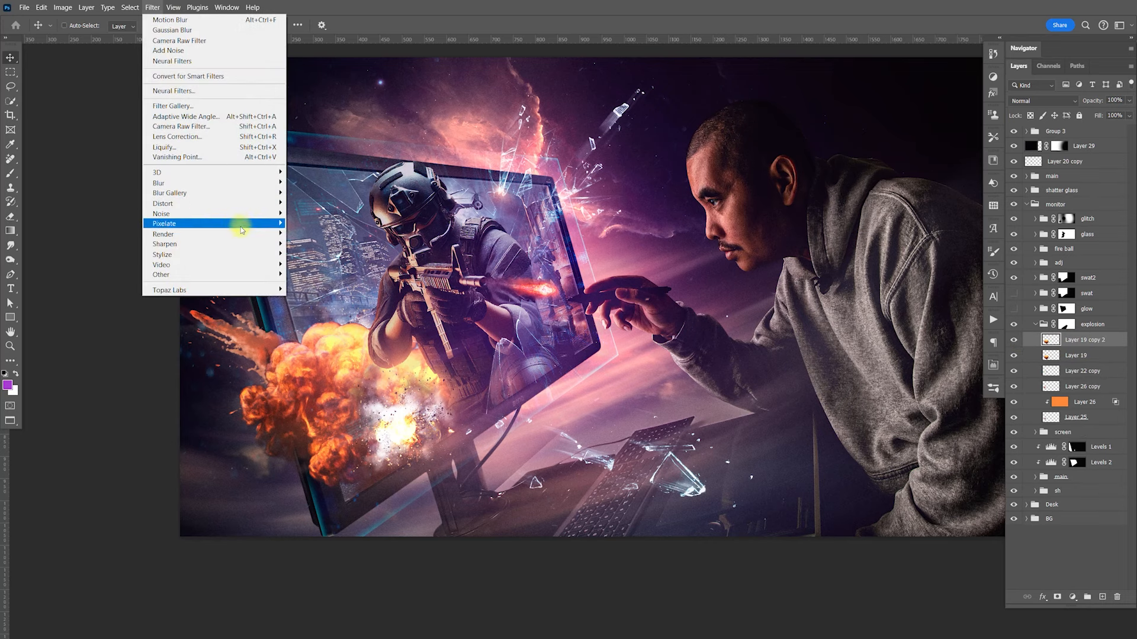
mouse_move(237, 183)
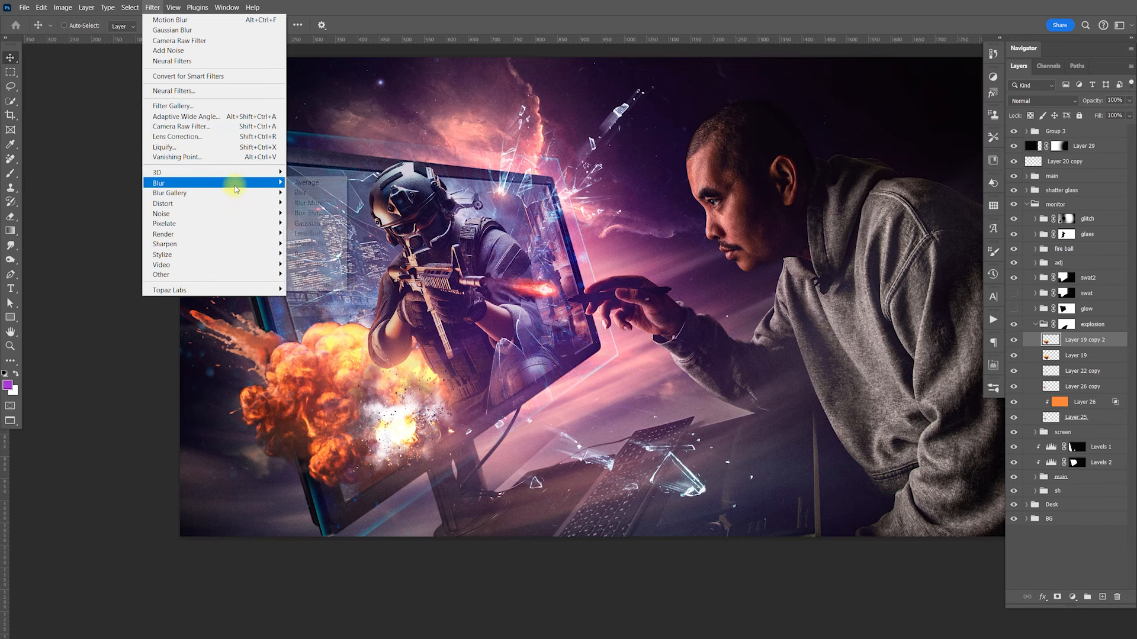
left_click(313, 243)
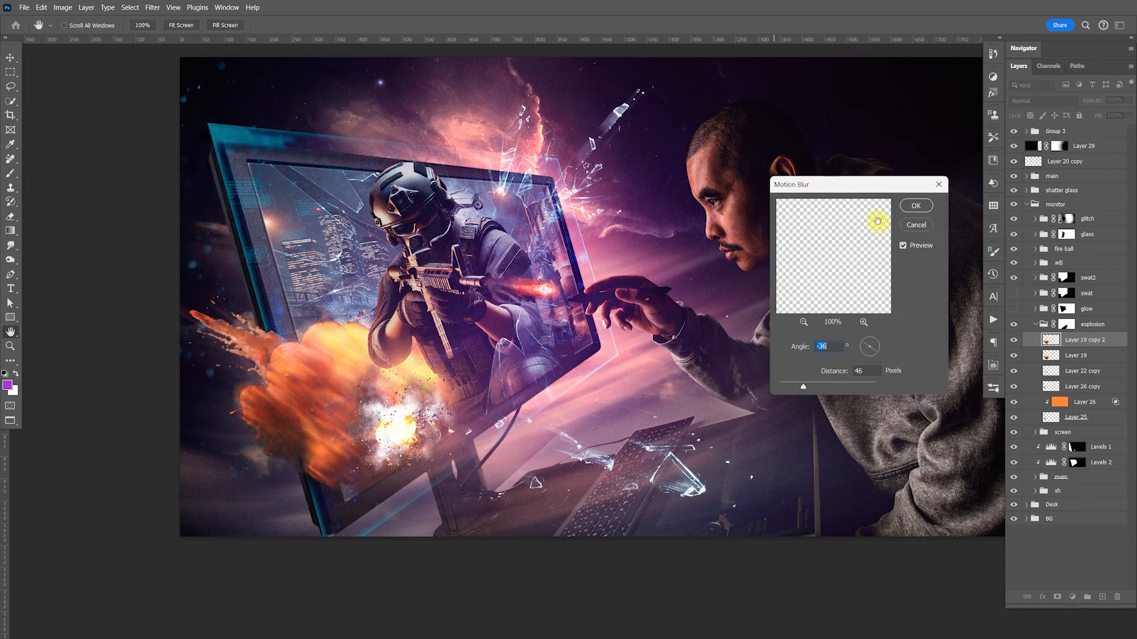
left_click(915, 206)
key("v")
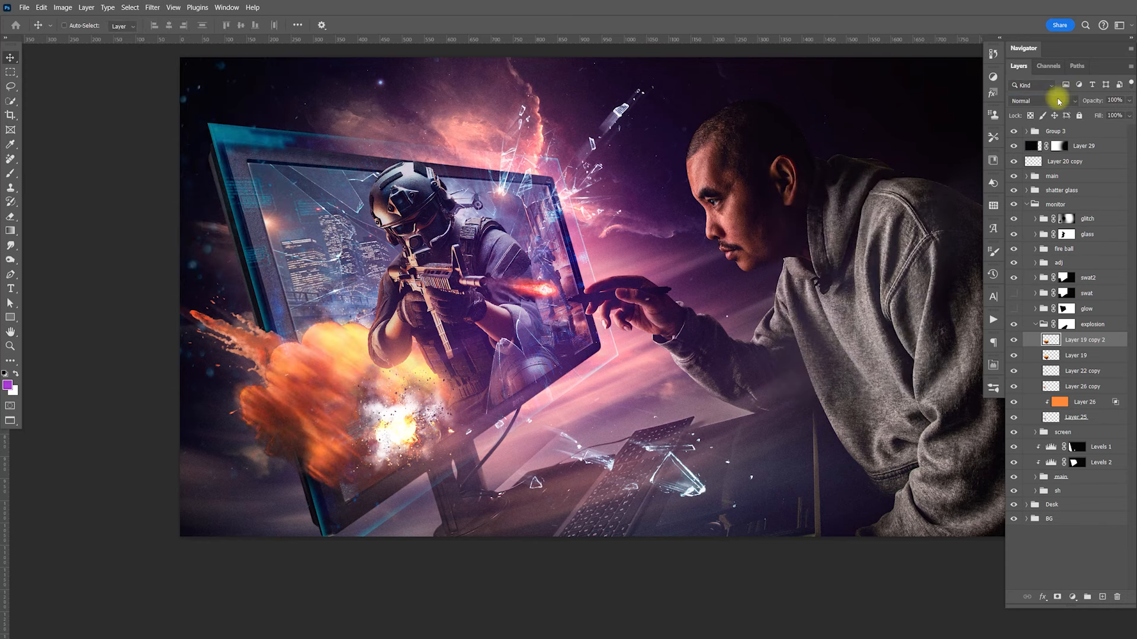
Set the blurred Layer 19 copy 2 to Screen at 41% opacity and shift it slightly over the fireball
left_click(1042, 100)
left_click(1027, 209)
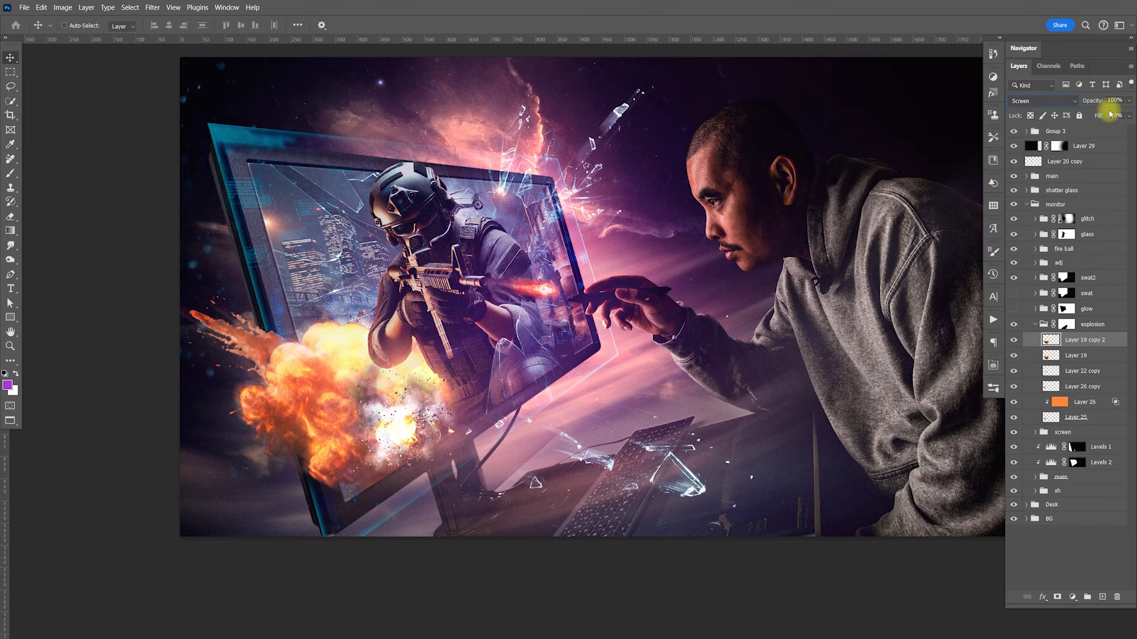
left_click_drag(1128, 107, 1098, 117)
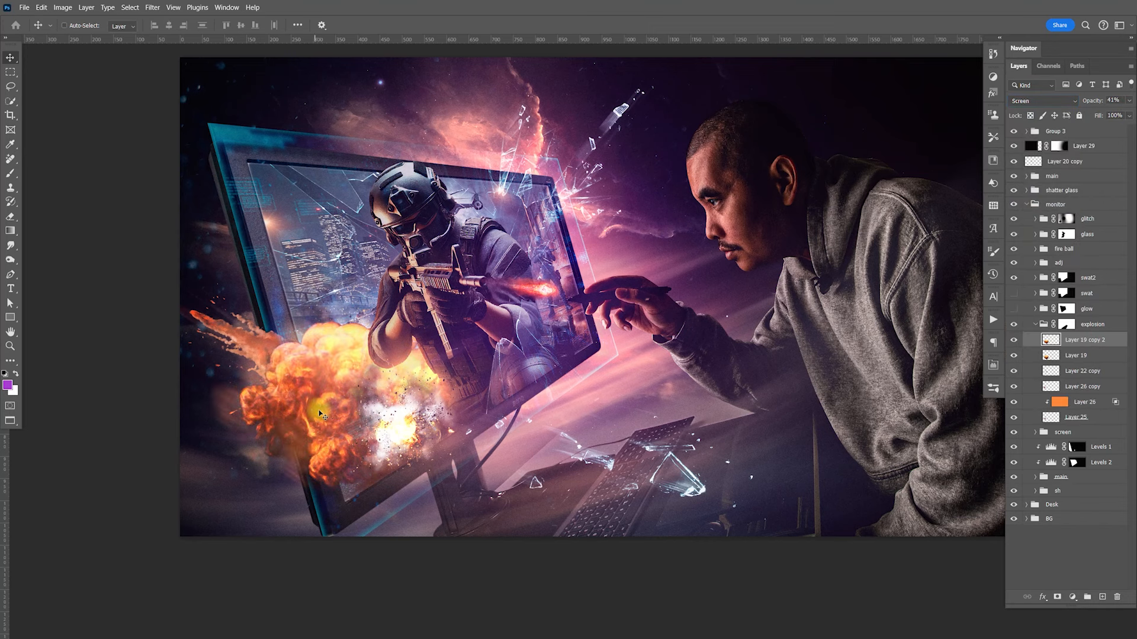
left_click_drag(343, 418, 346, 418)
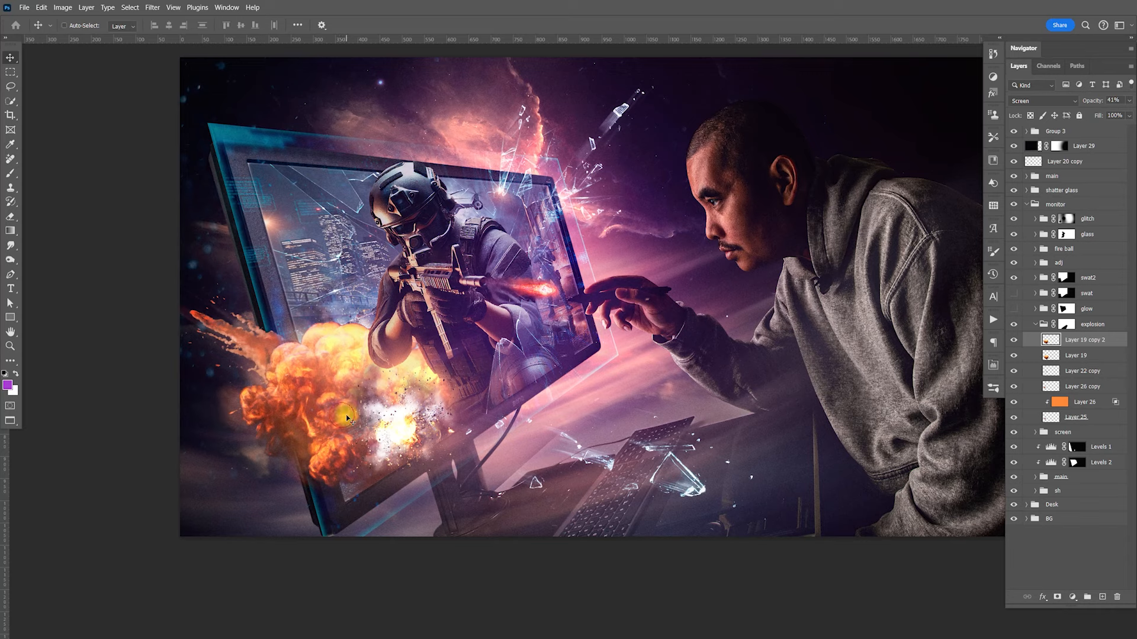
Add a Curves adjustment clipped to Group 2 in the main group, brightening it with input 165 raised to output 189
left_click_drag(588, 345, 570, 382)
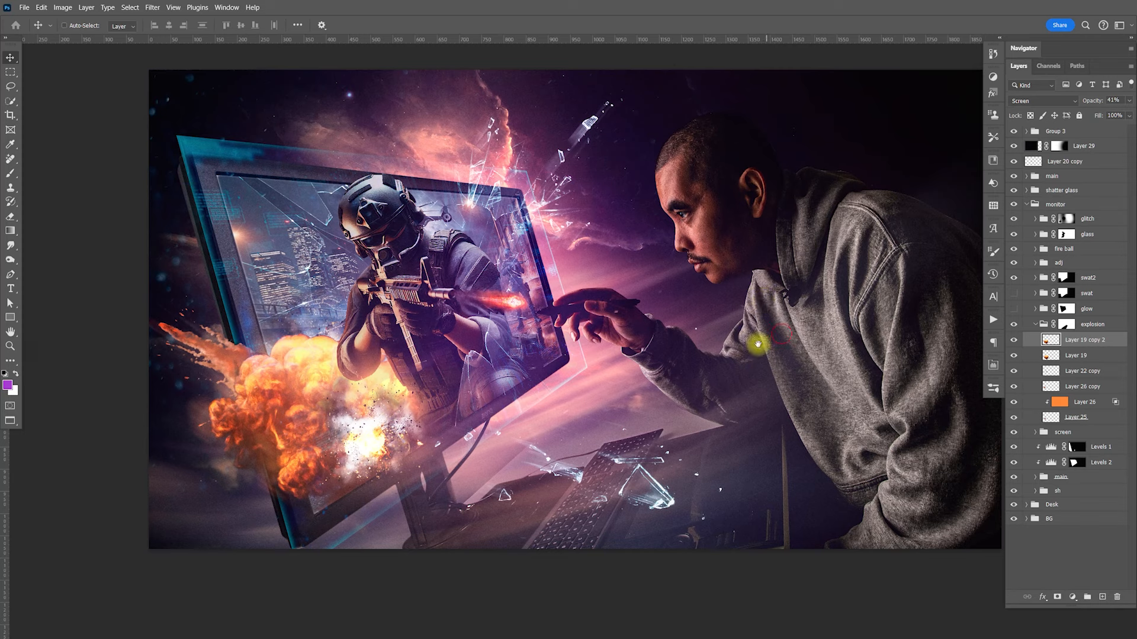
left_click_drag(764, 351, 728, 360)
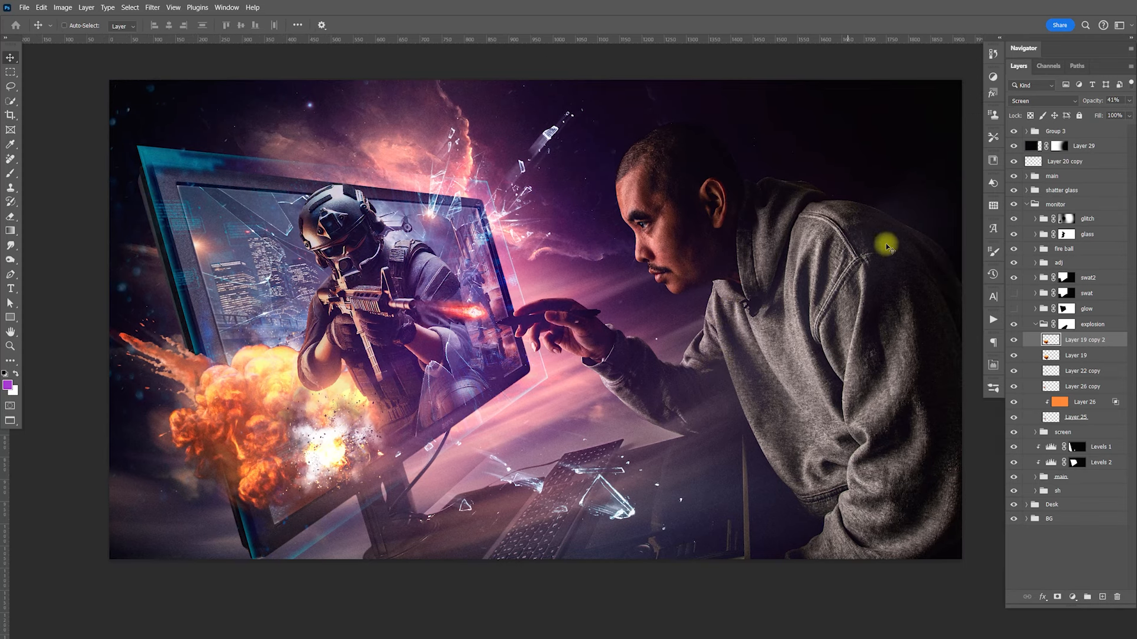
left_click(1030, 205)
left_click(1026, 204)
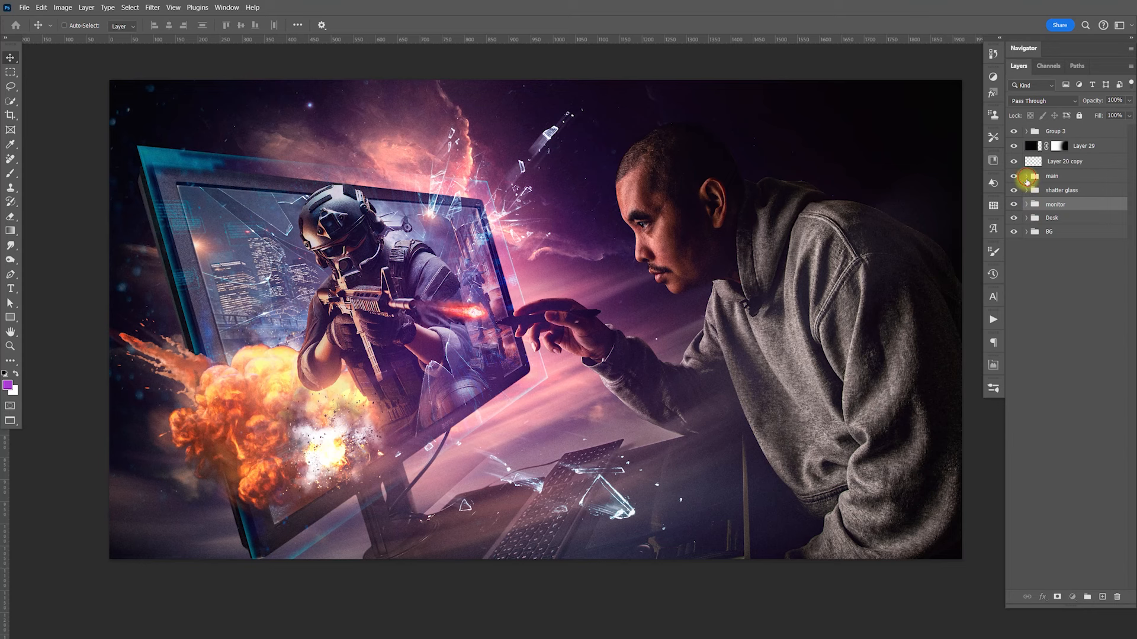
left_click(1027, 177)
left_click(1034, 190)
left_click(1060, 190)
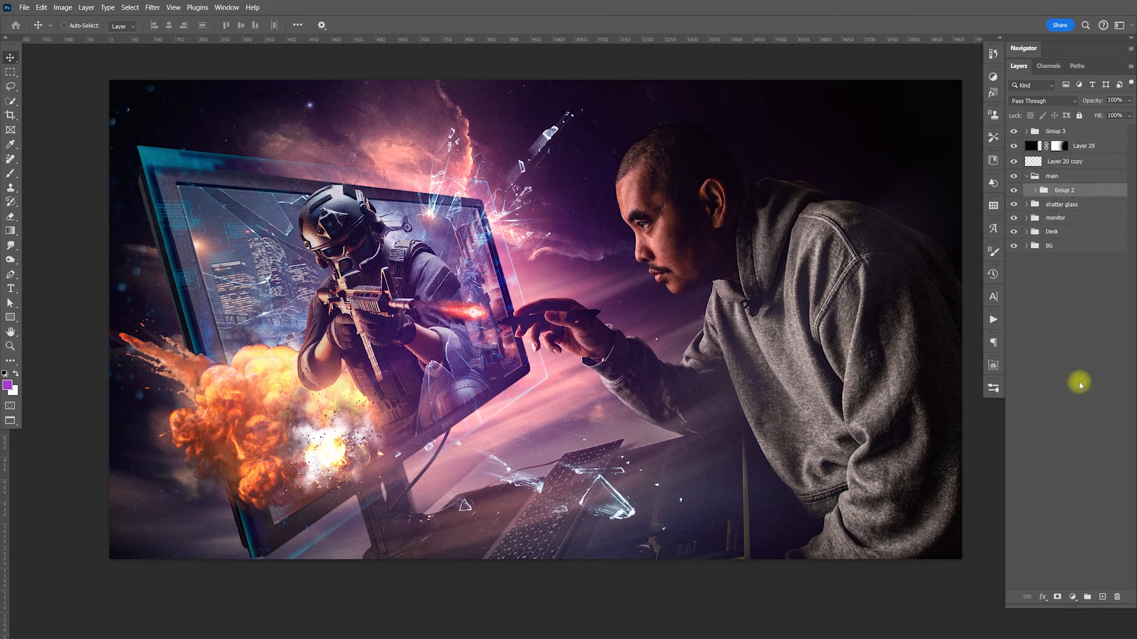
left_click(1072, 597)
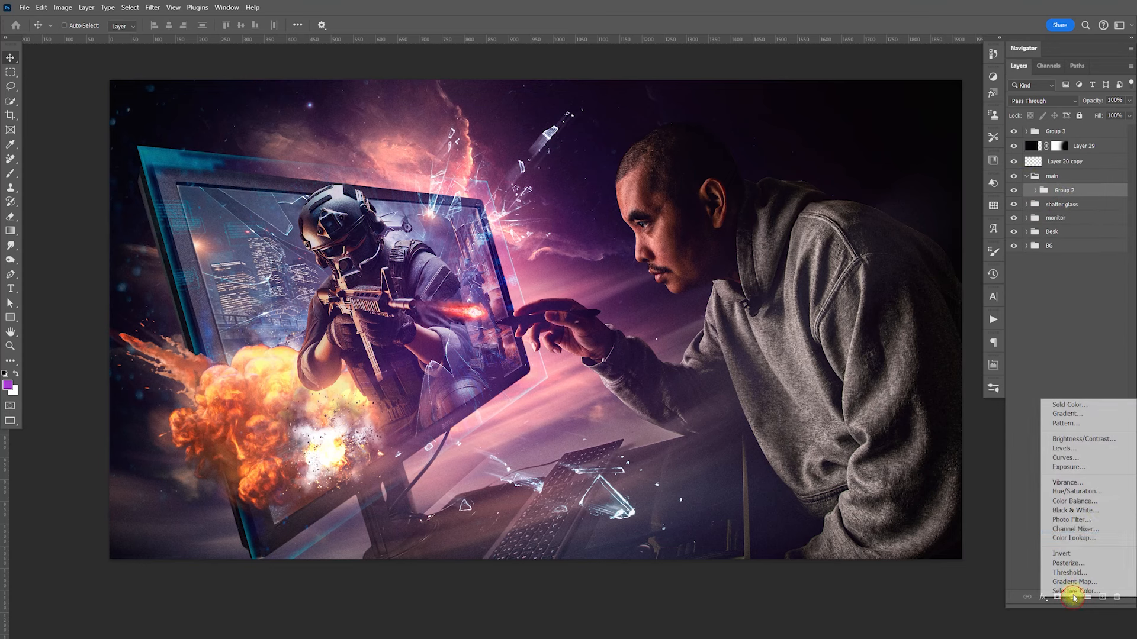
left_click(1092, 457)
left_click_drag(940, 446, 936, 444)
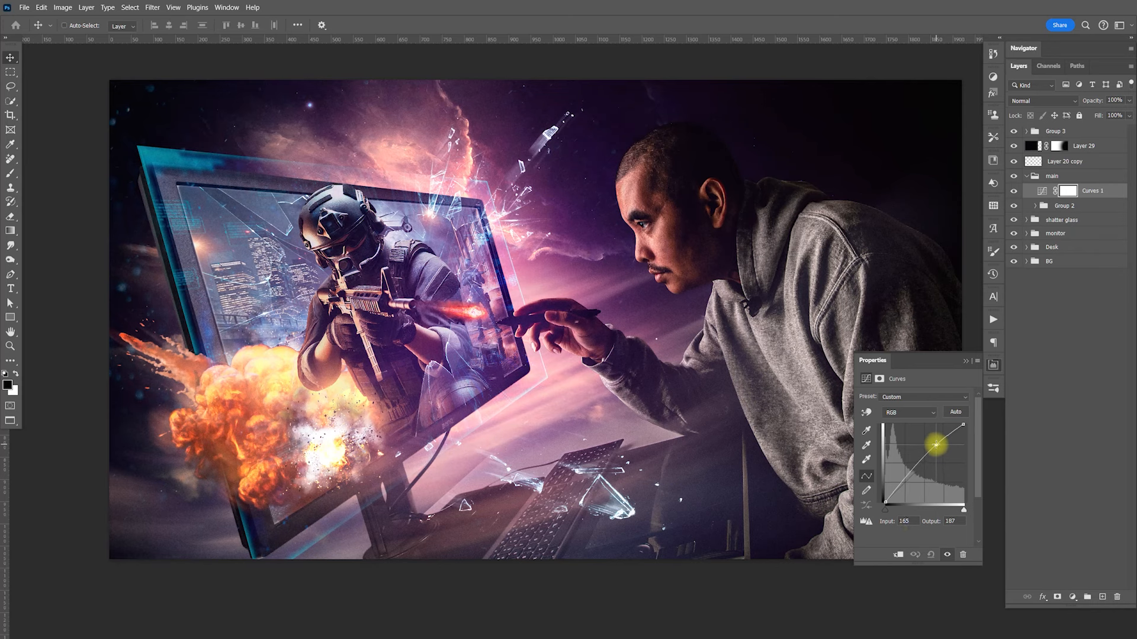
left_click(898, 554)
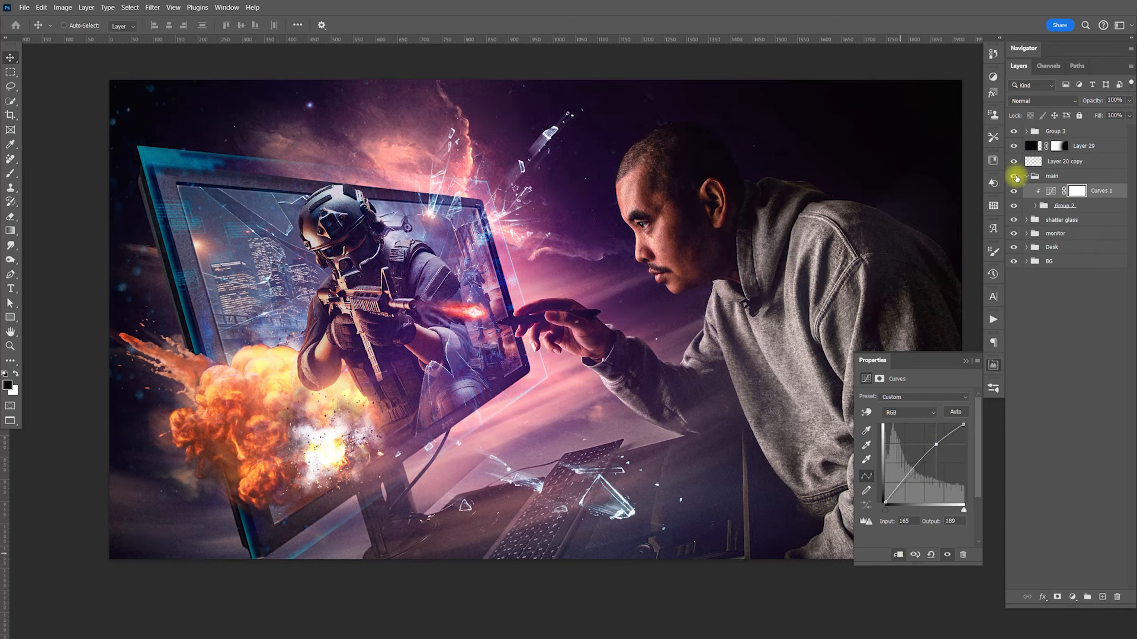
Create a new layer clipped above Curves 1 and fill it with the purple foreground colour #913ccc
left_click(1063, 205)
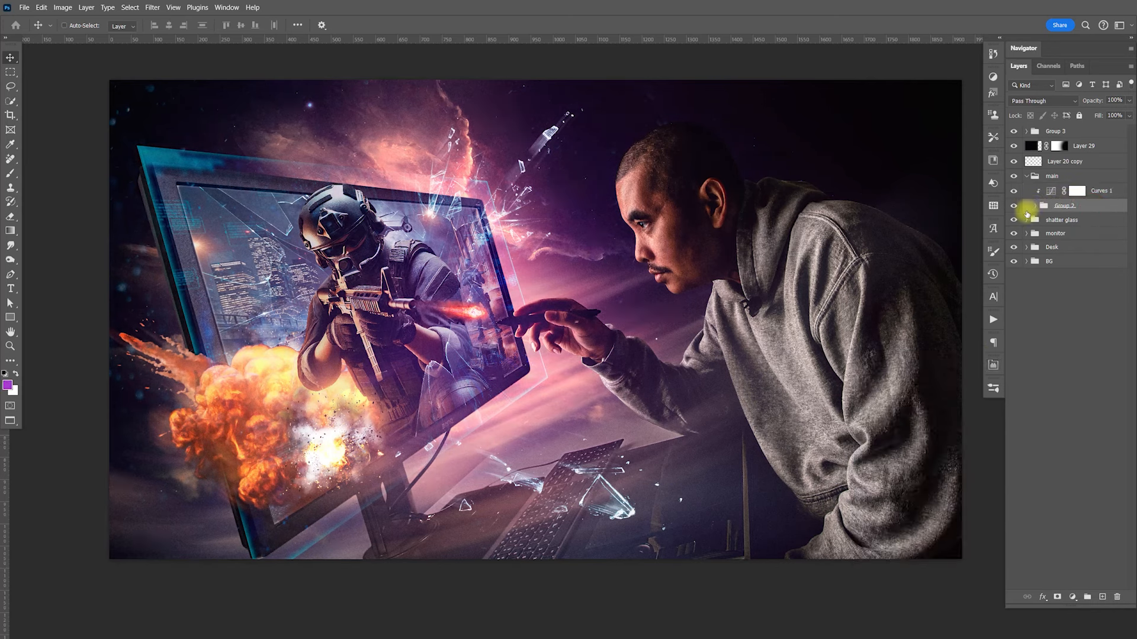
left_click(1095, 190)
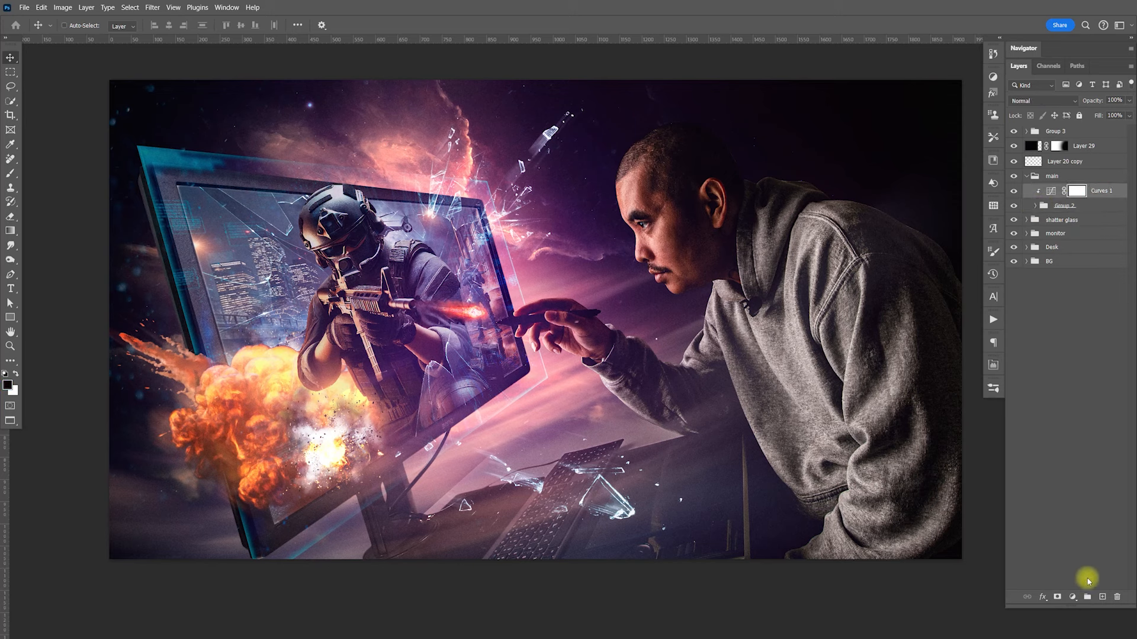
left_click(1102, 595)
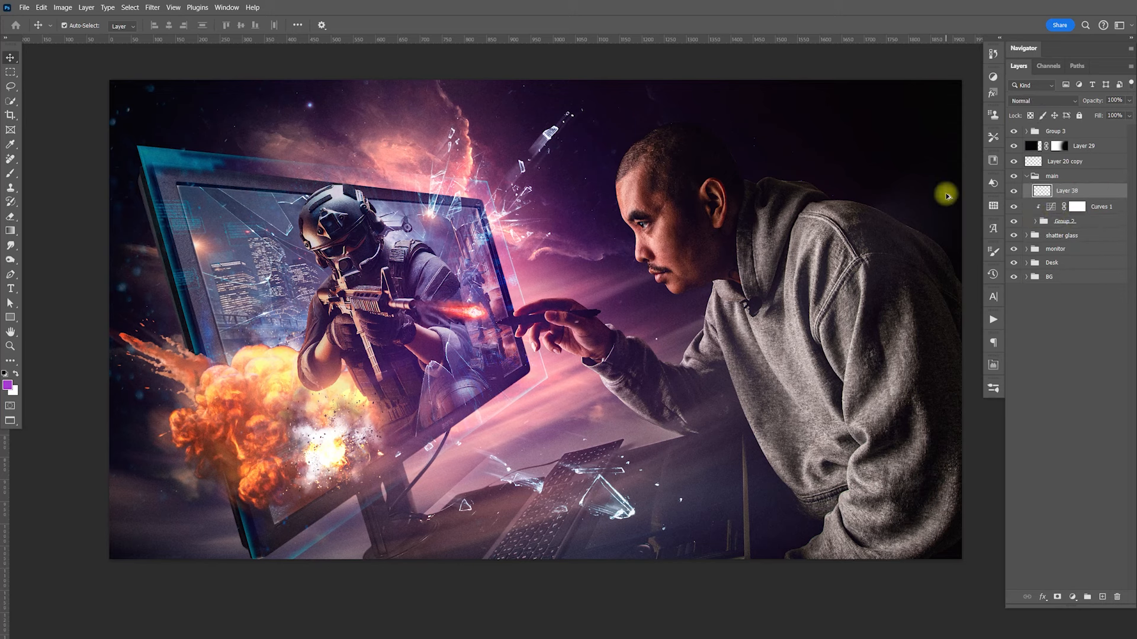
key("ctrl+alt+g")
key("b")
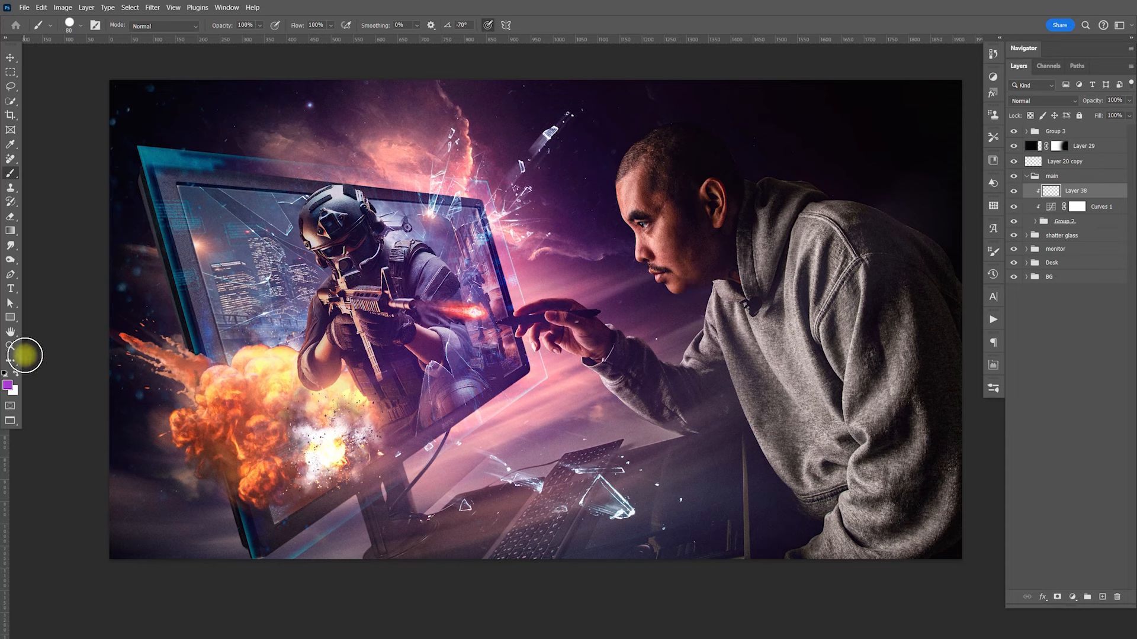
left_click(9, 386)
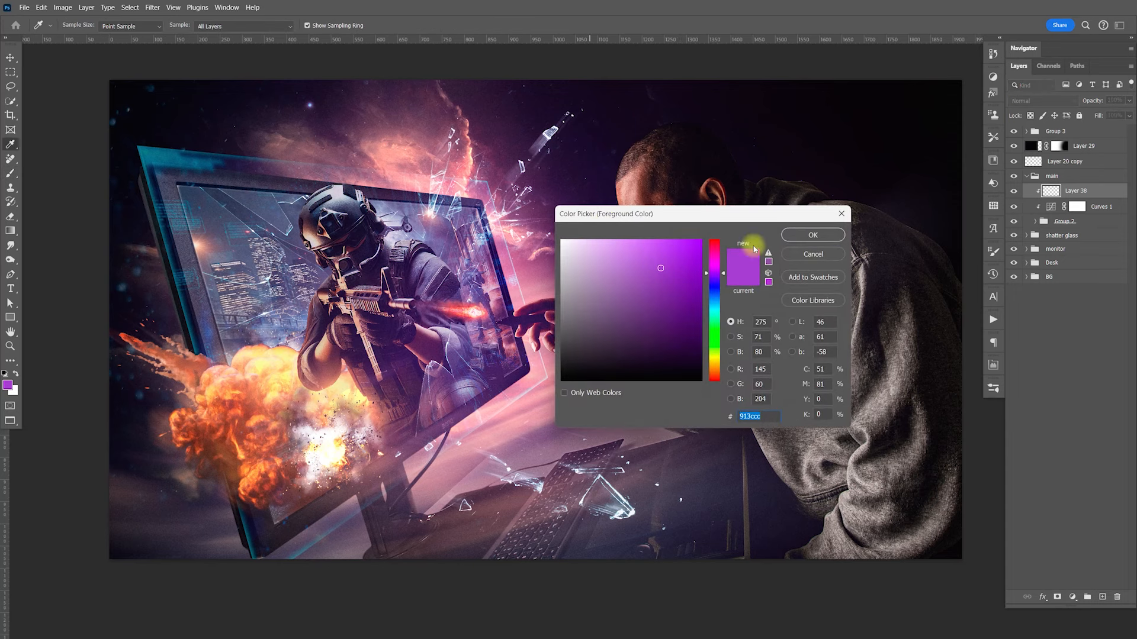
left_click(815, 251)
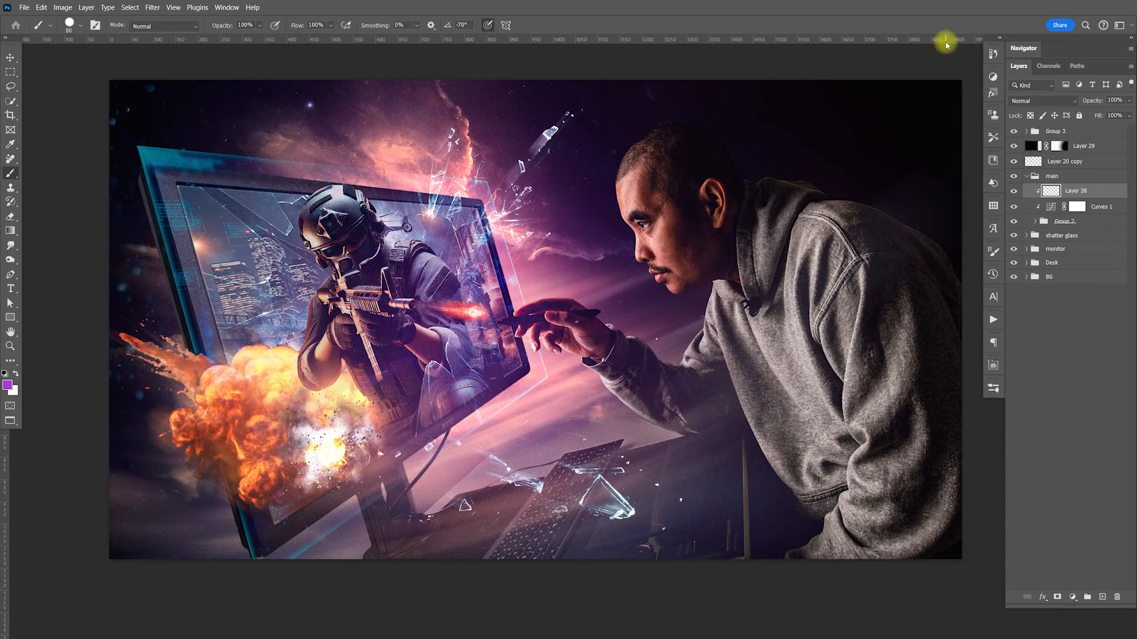
key("alt+BackSpace")
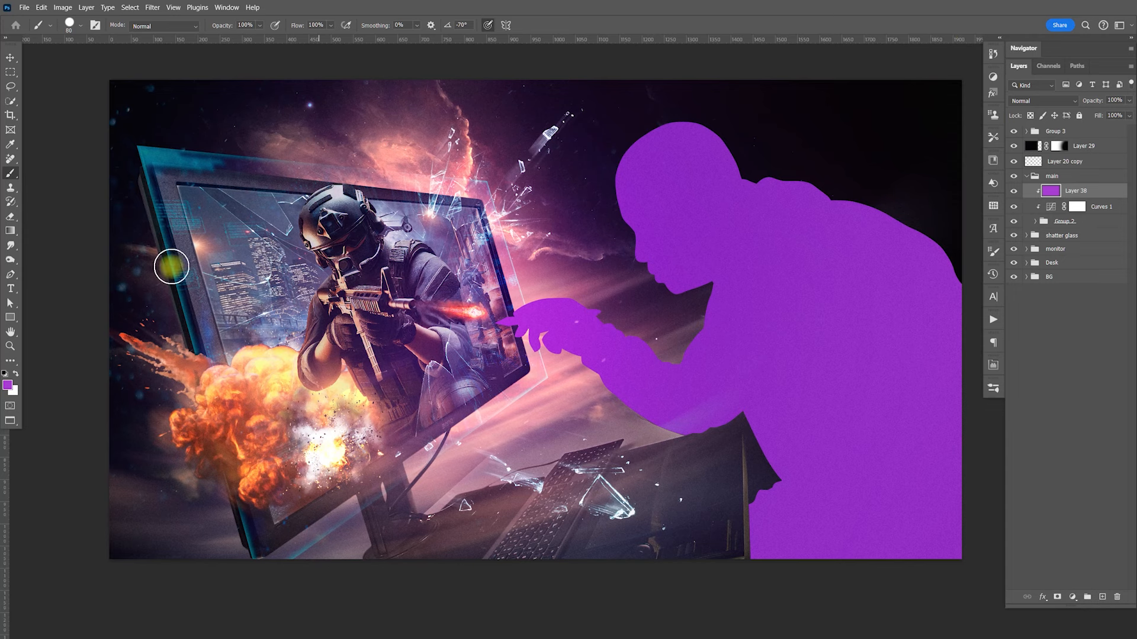
Fill a full-width horizontal band across the middle of the purple layer with blue #3c6fcc and deselect
left_click(8, 386)
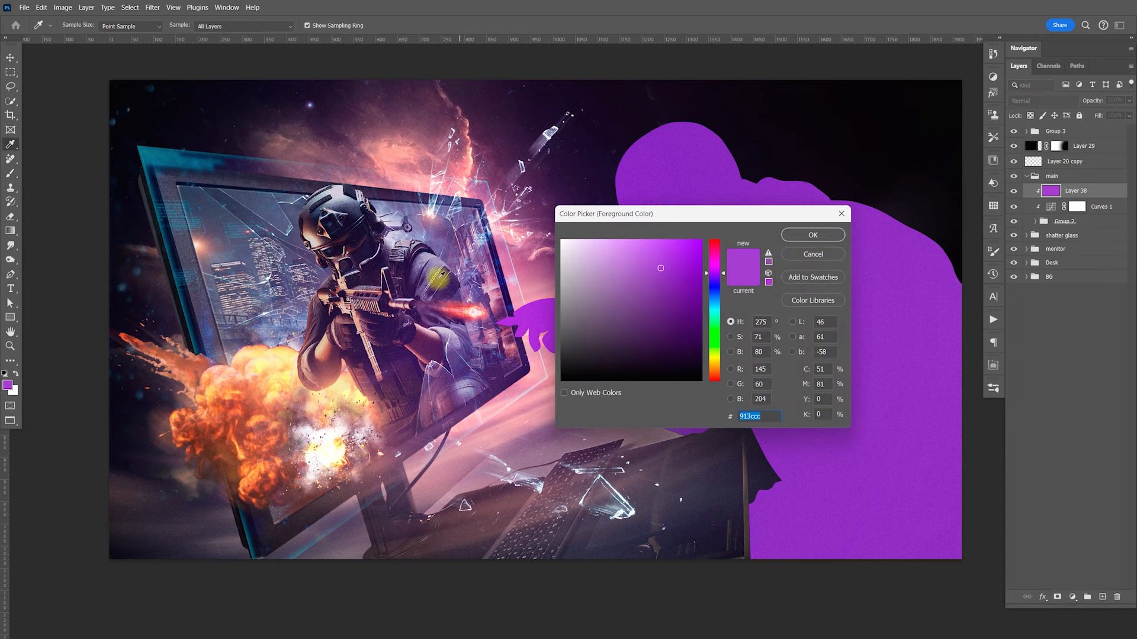
left_click_drag(724, 276, 725, 299)
left_click(813, 235)
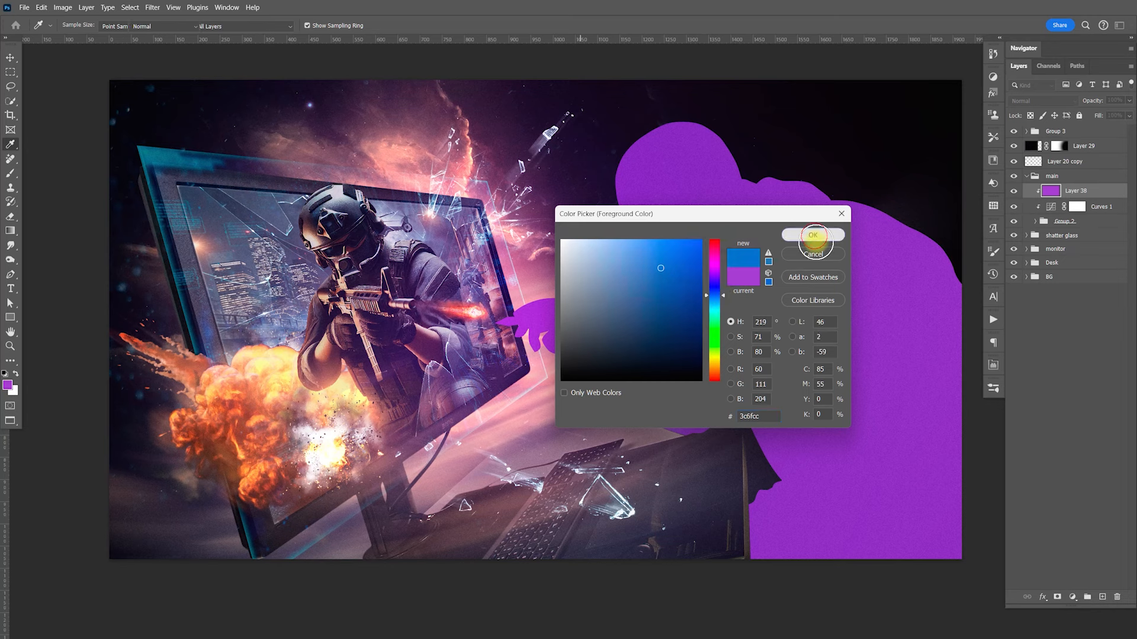
key("m")
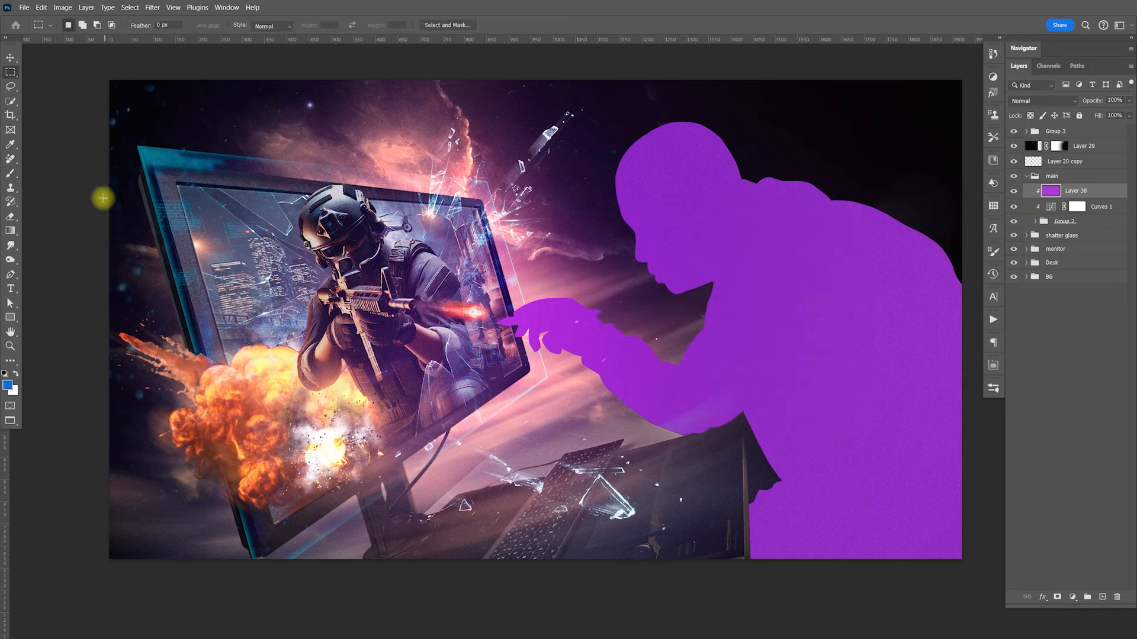
left_click_drag(109, 194, 978, 434)
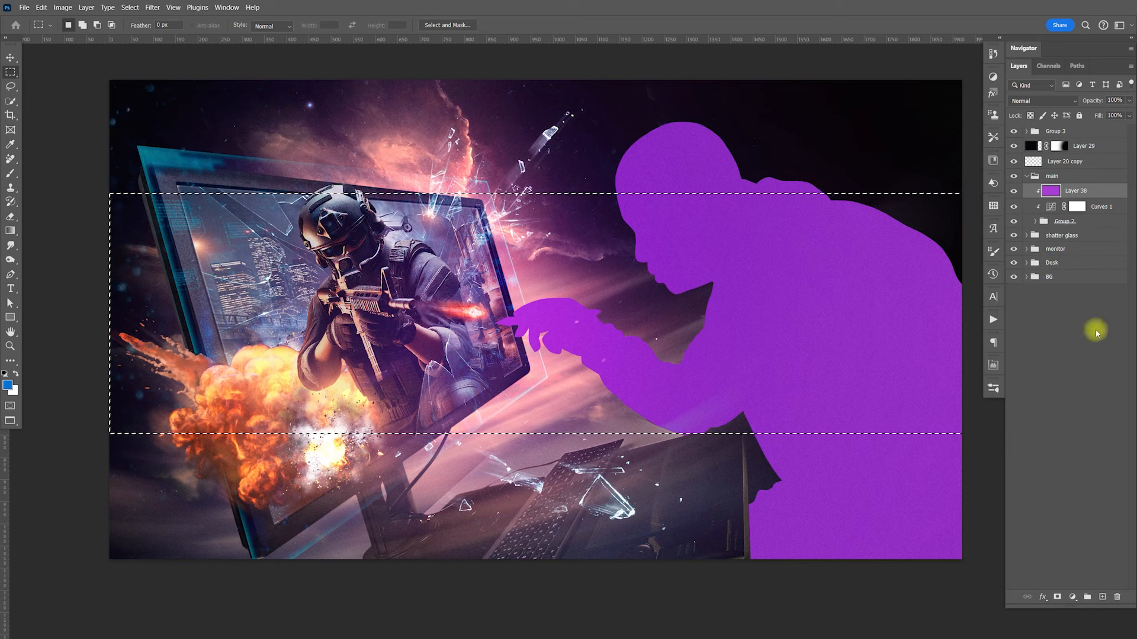
key("alt+BackSpace")
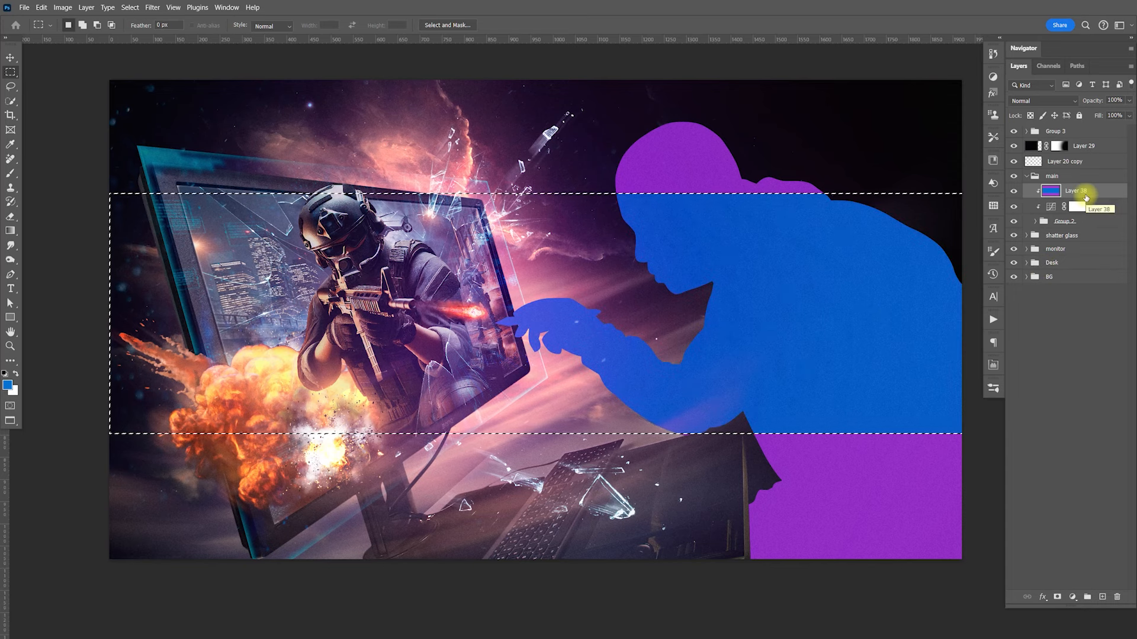
key("ctrl+d")
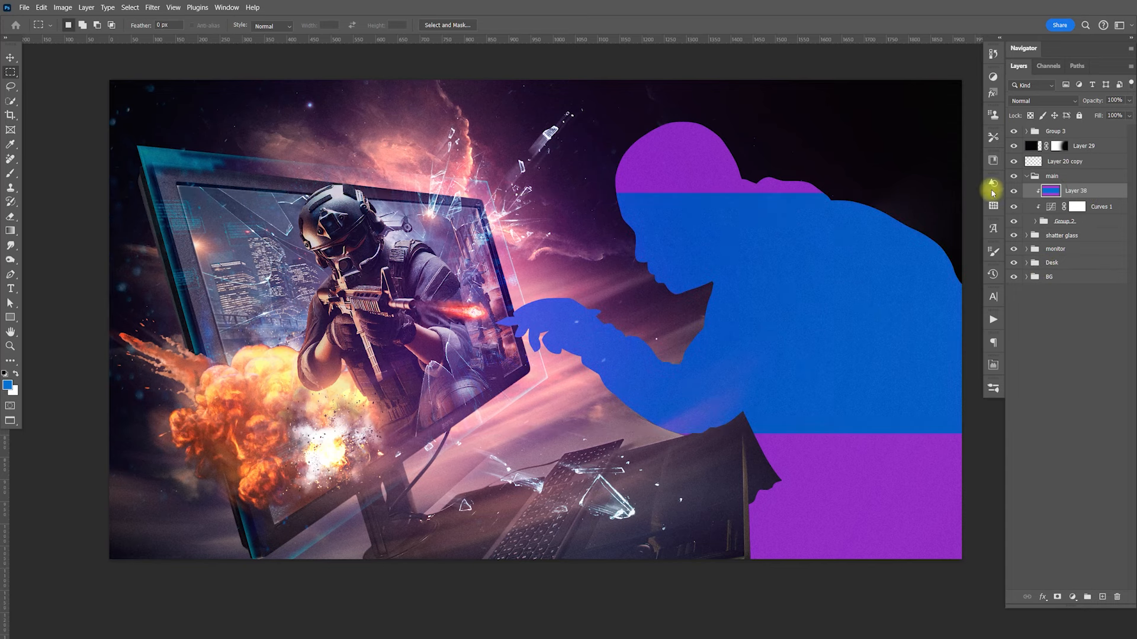
Apply a Gaussian Blur of 45.6 pixels to Layer 38 and move the blurred colour bands slightly down
left_click(152, 7)
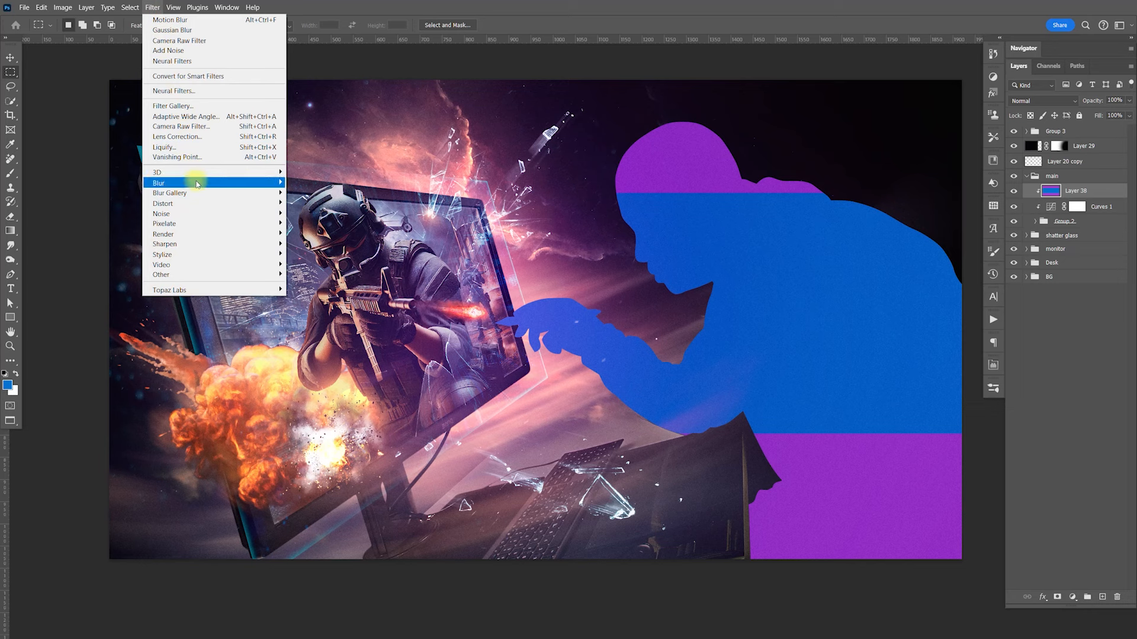
mouse_move(269, 184)
left_click(316, 223)
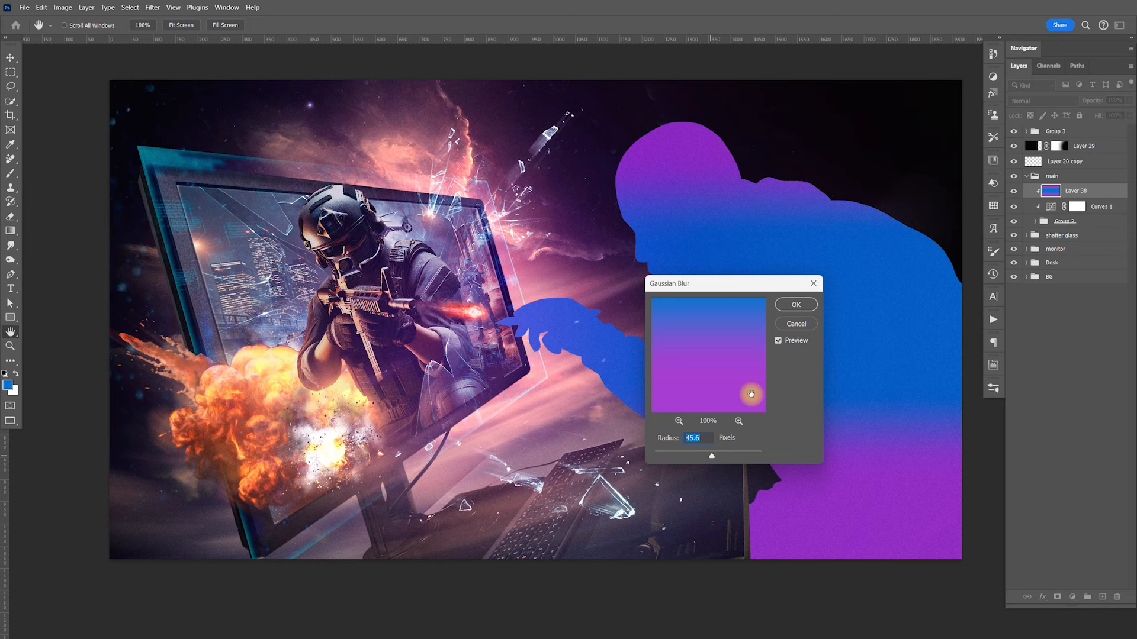
left_click(794, 304)
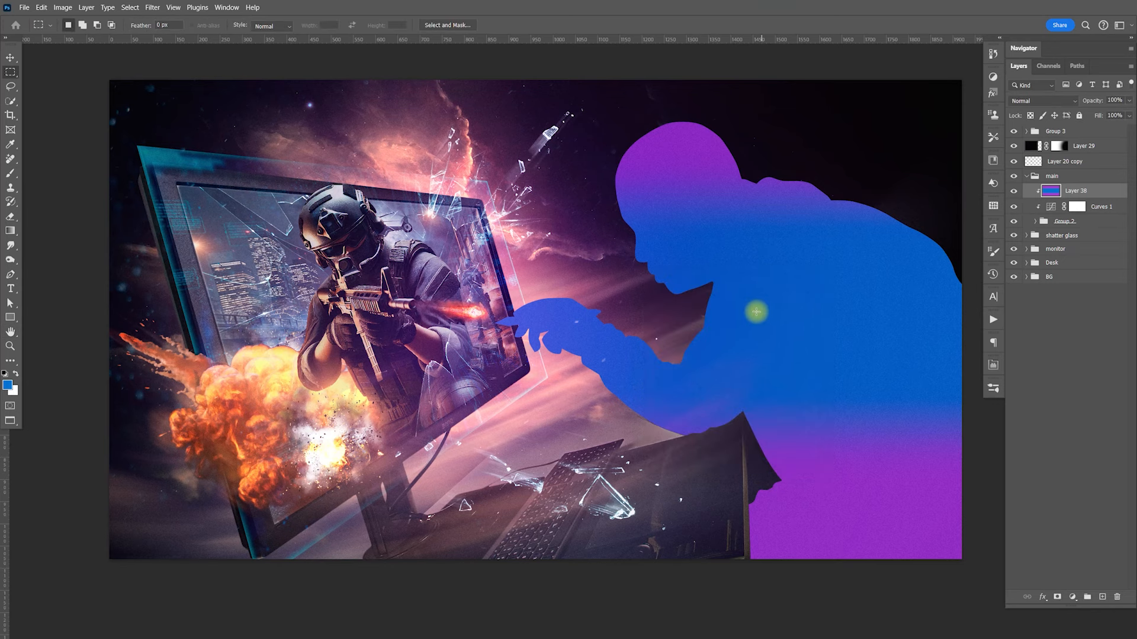
key("v")
left_click_drag(765, 297, 767, 327)
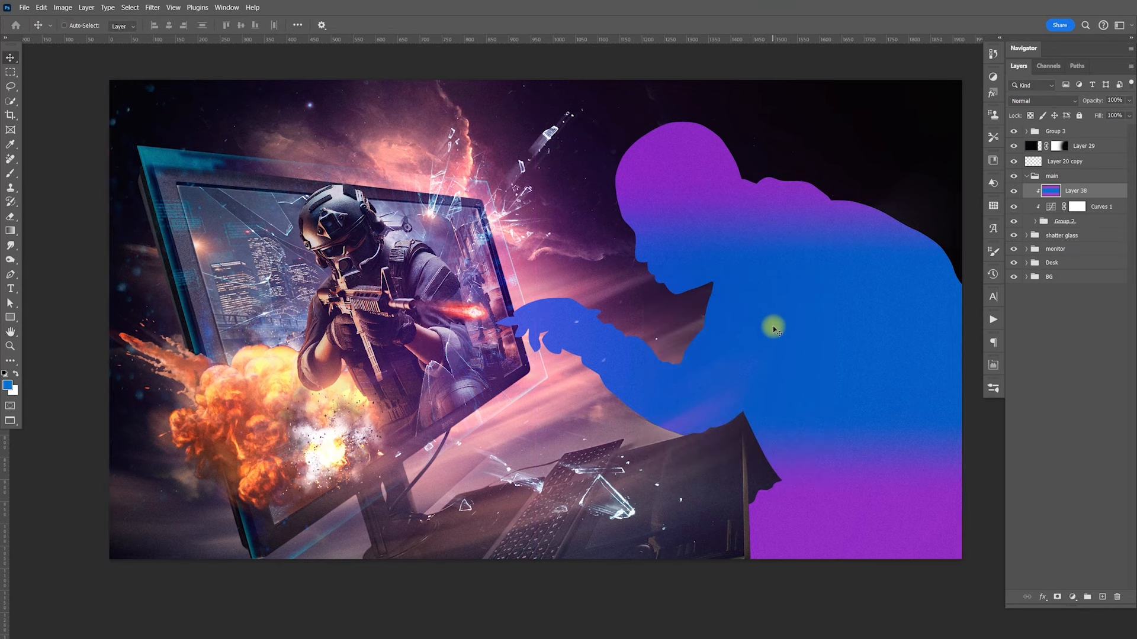
Load layer 33's outline from Group 2 as a selection and add it as a layer mask to Layer 38
left_click(1036, 221)
left_click(1064, 240)
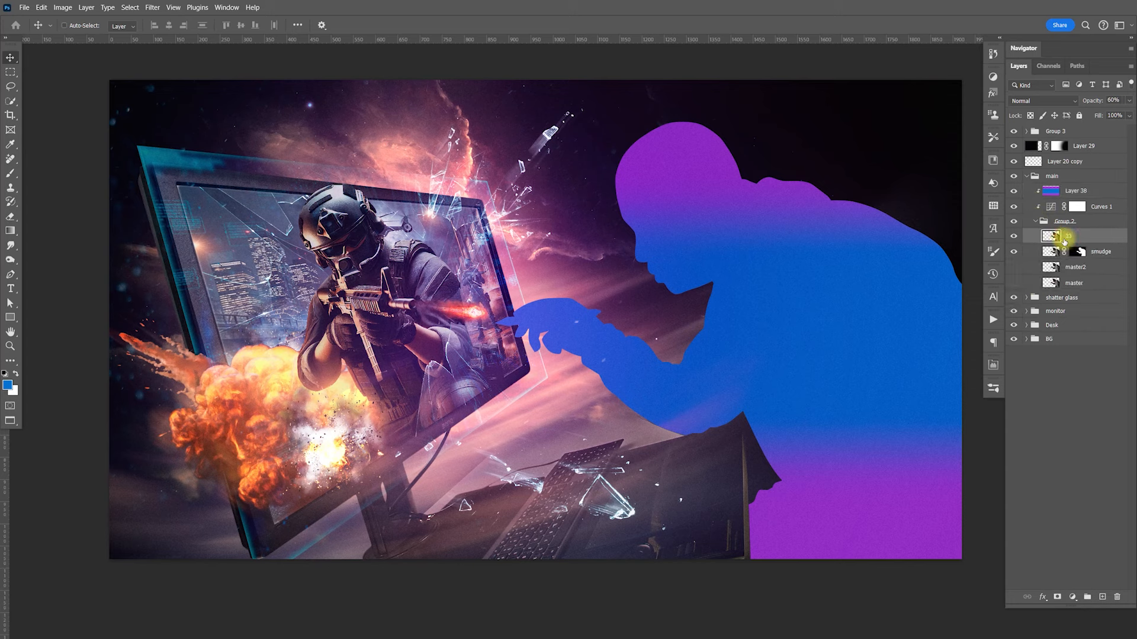
left_click(1051, 237, "ctrl")
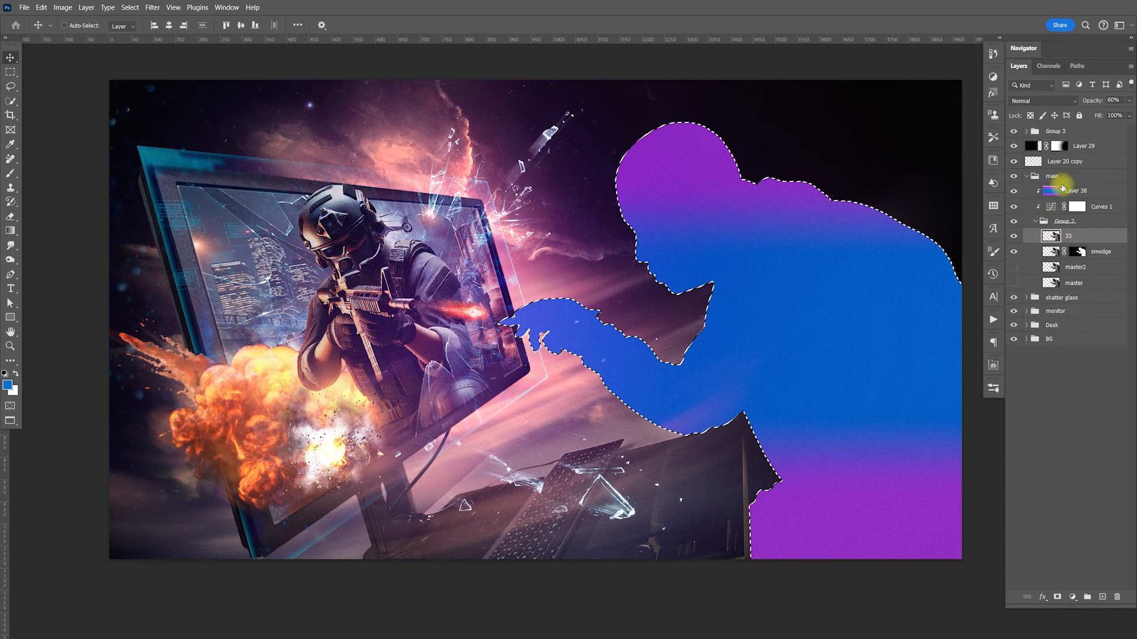
left_click(1063, 190)
left_click(1057, 597)
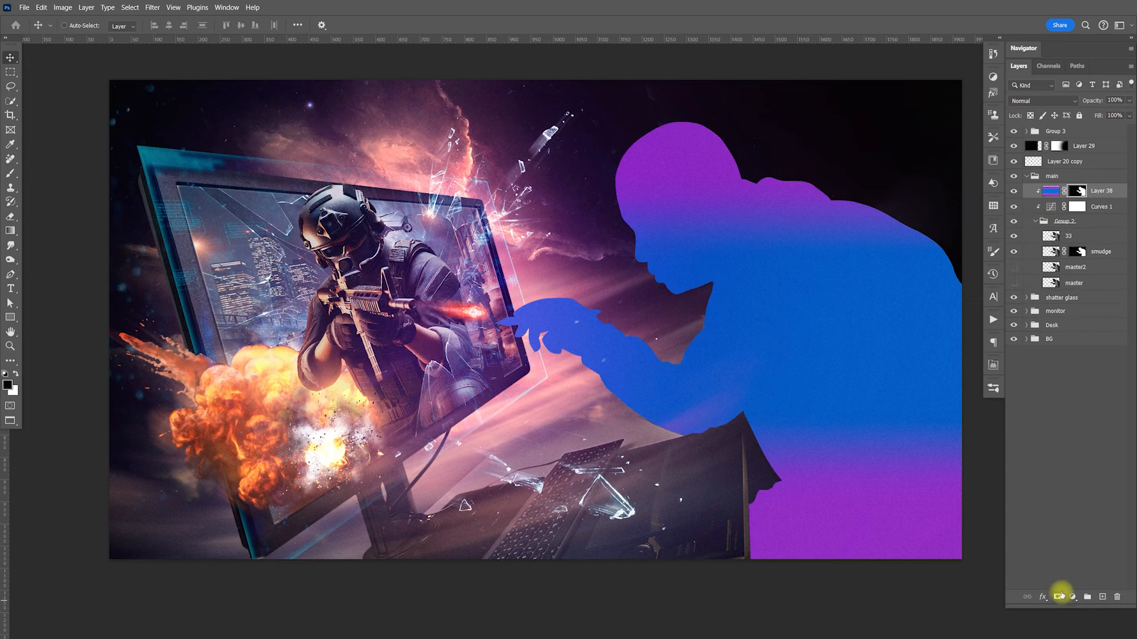
Invert Layer 38's mask and feather it by 27.4 px so the colour wraps the man's edges
left_click(1035, 220)
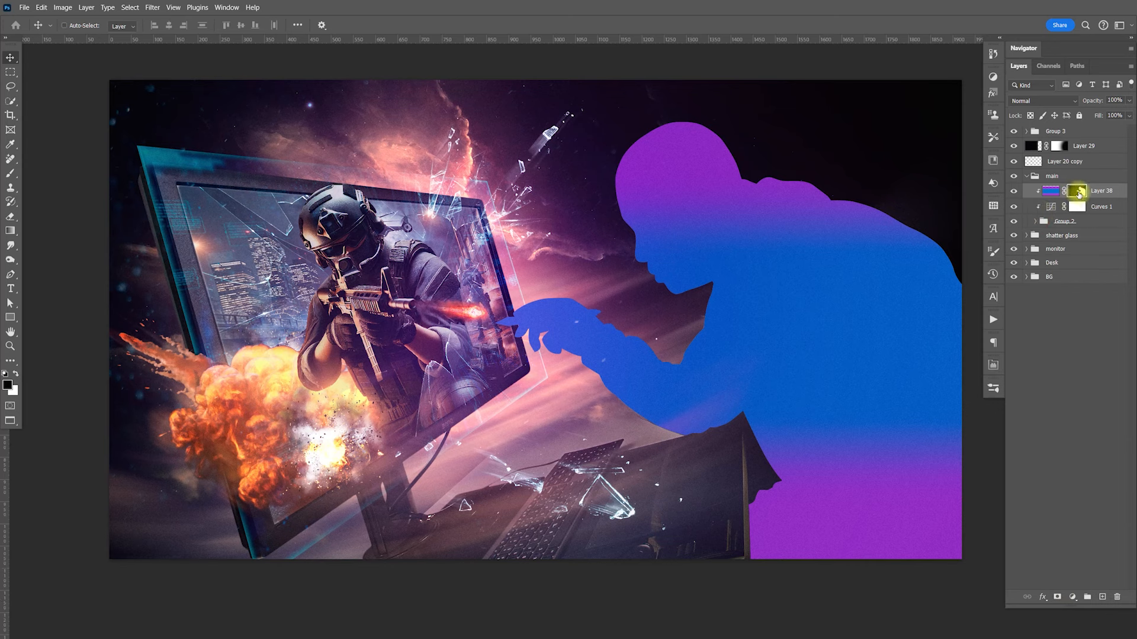
key("ctrl+i")
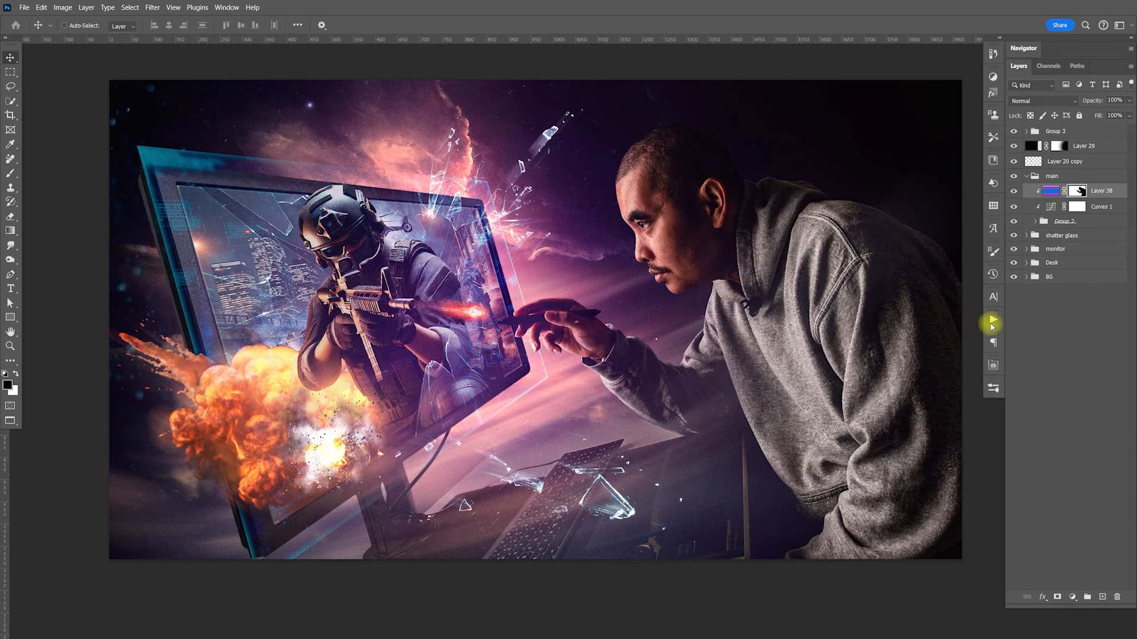
left_click(993, 367)
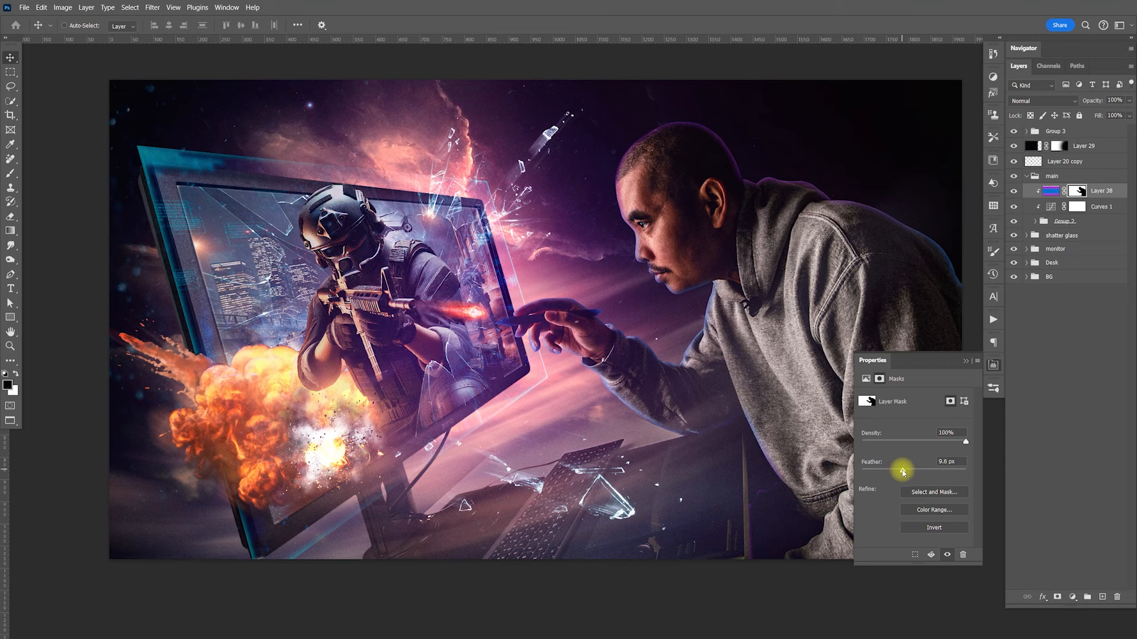
left_click_drag(908, 472, 910, 470)
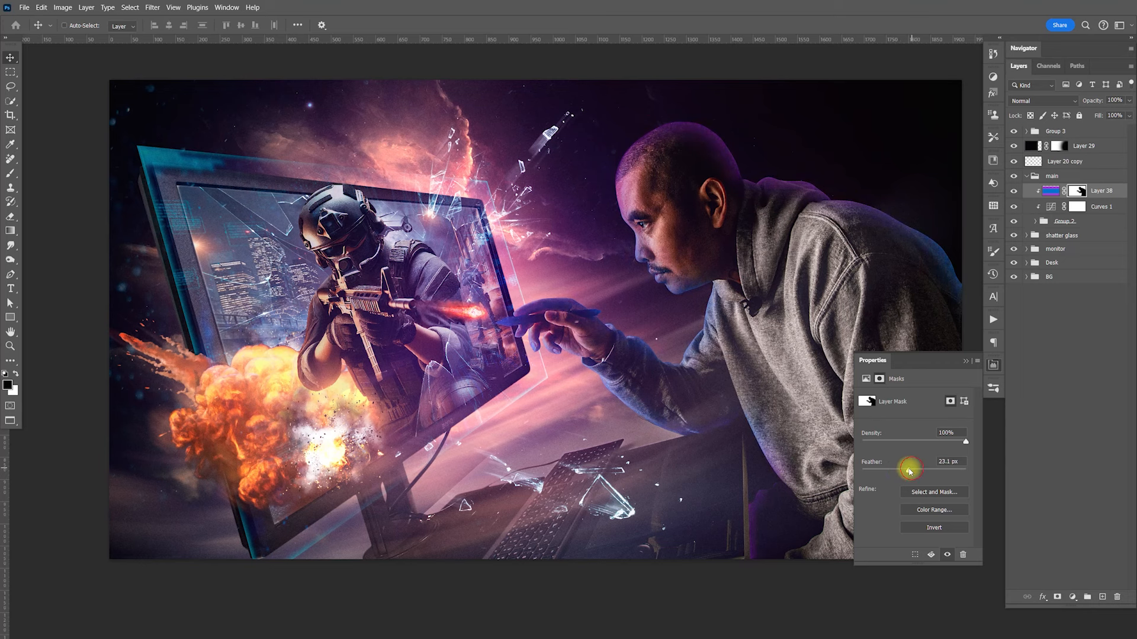
left_click(993, 364)
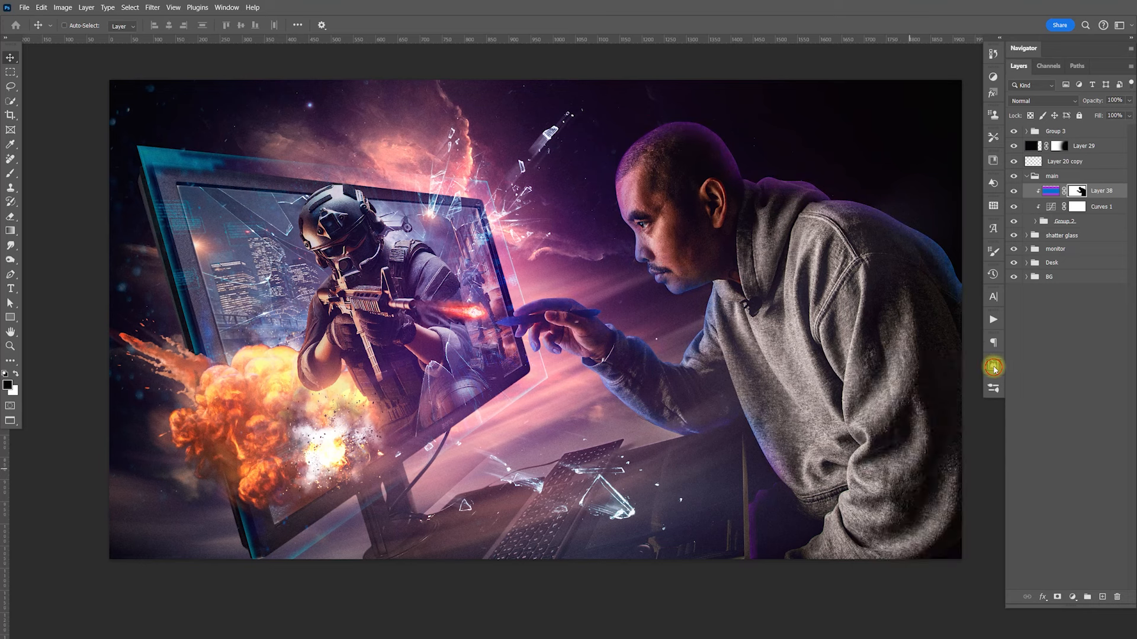
Set Layer 38's blend mode to Darken and its mask feather to 74.2 px
left_click(1019, 100)
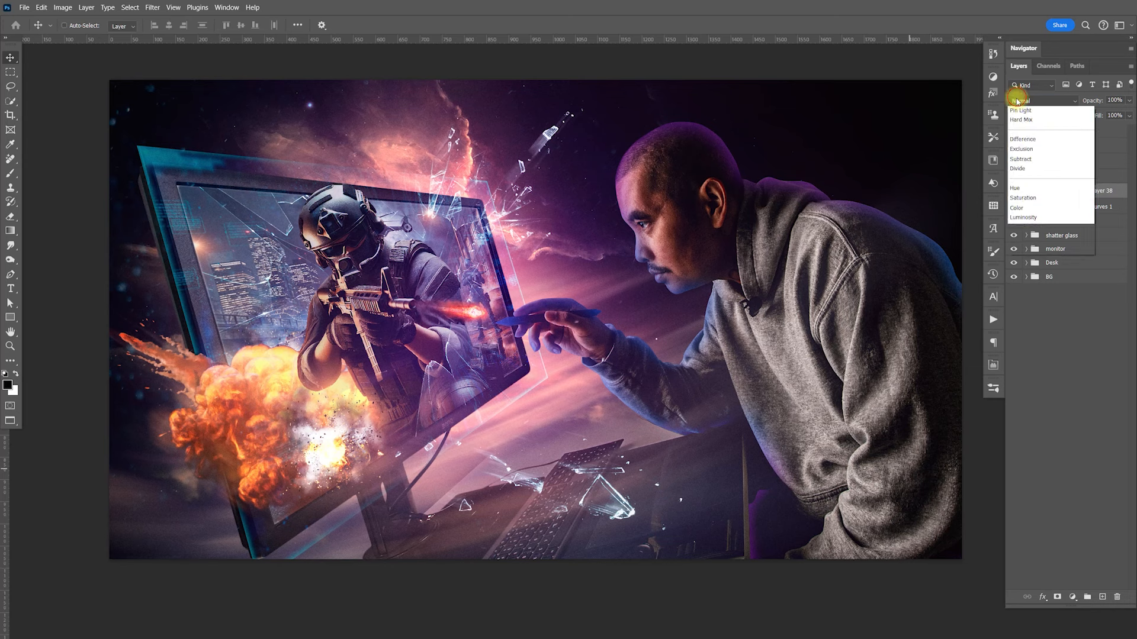
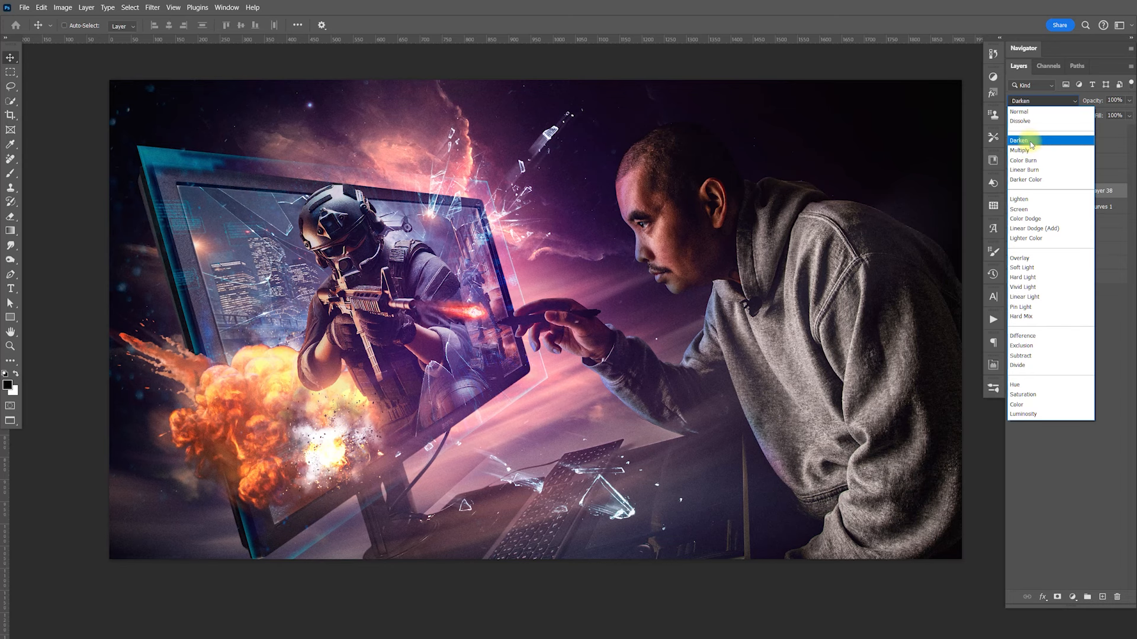
left_click(1031, 143)
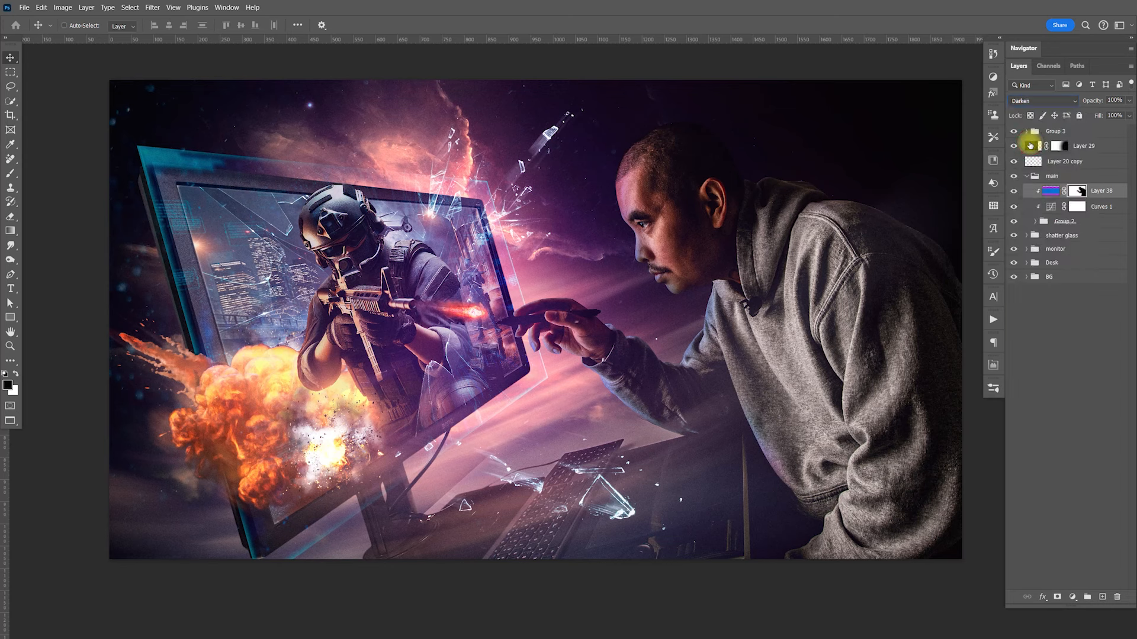
left_click(993, 364)
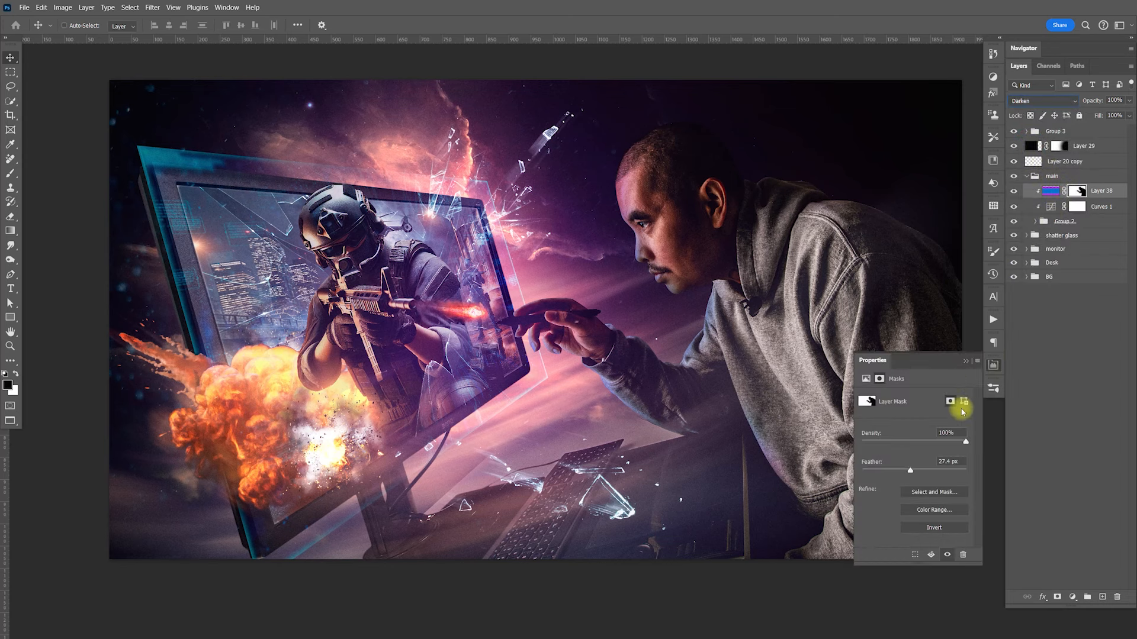
left_click_drag(933, 471, 924, 472)
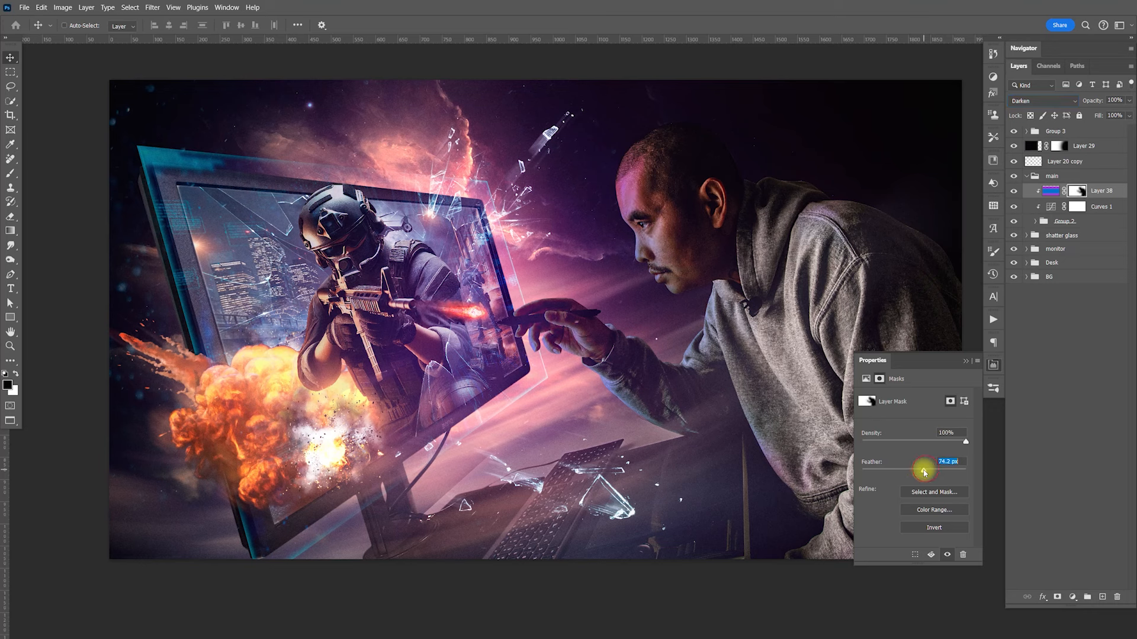
left_click(993, 365)
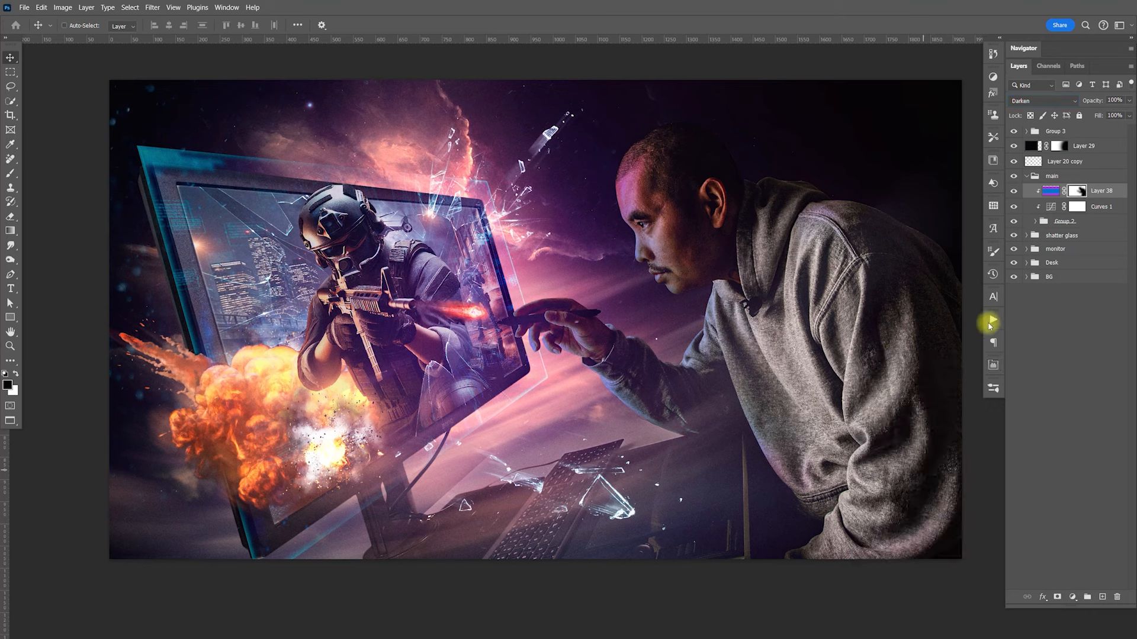
Paint a small white stroke on Layer 38's mask over the hoodie's chest with a 20 px brush
key("b")
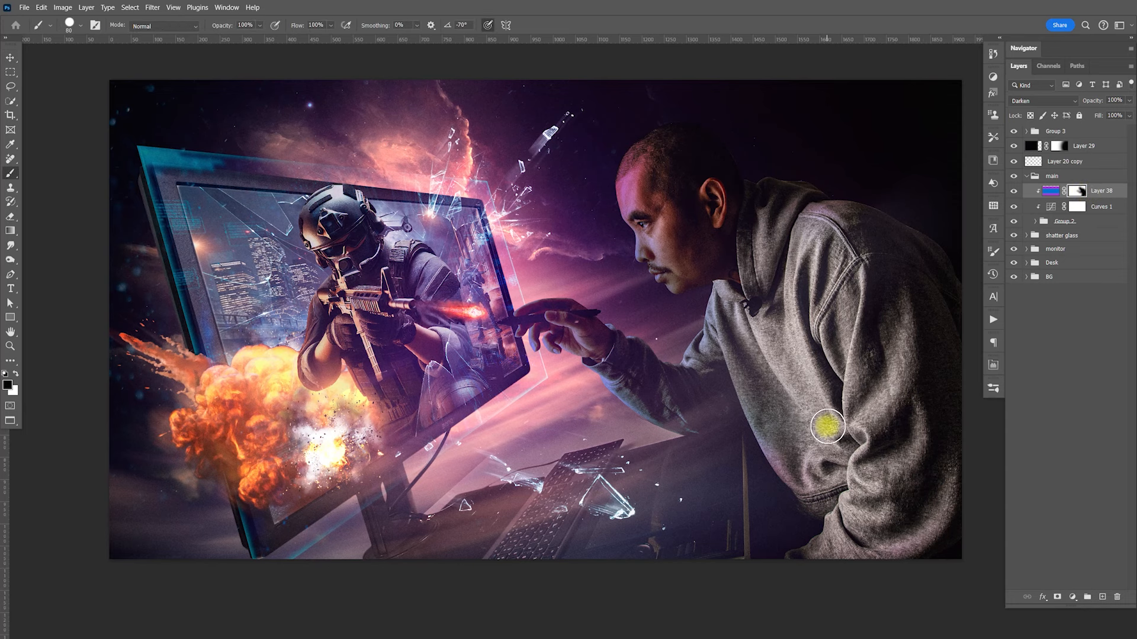
left_click(1077, 191)
key("bracketleft")
key("bracketleft")
key("bracketleft")
key("bracketleft")
key("bracketleft")
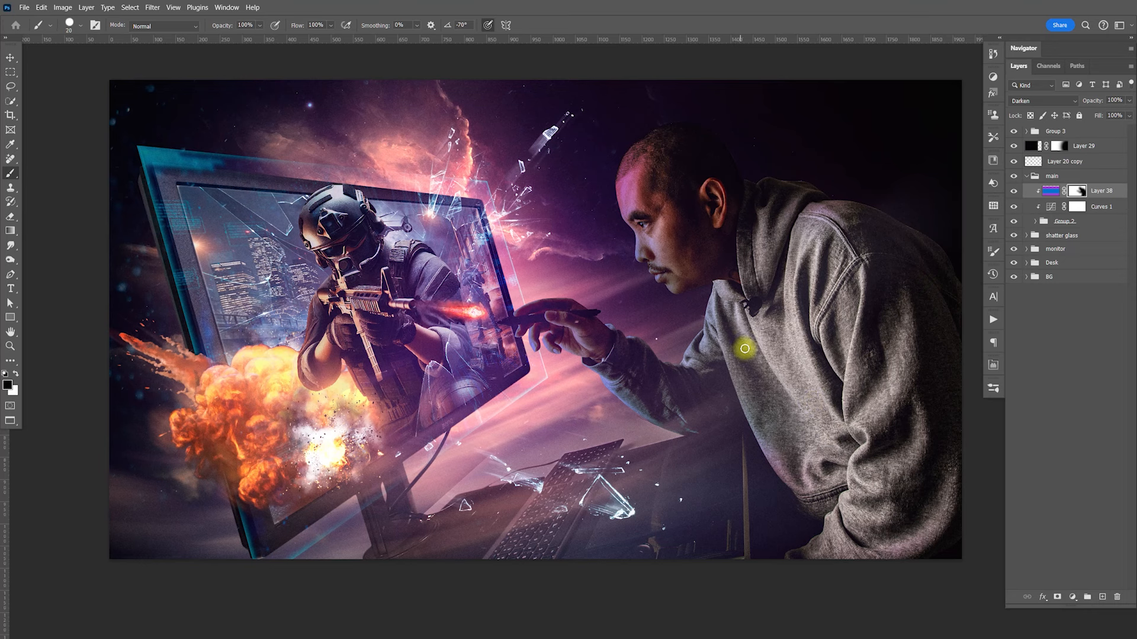
key("x")
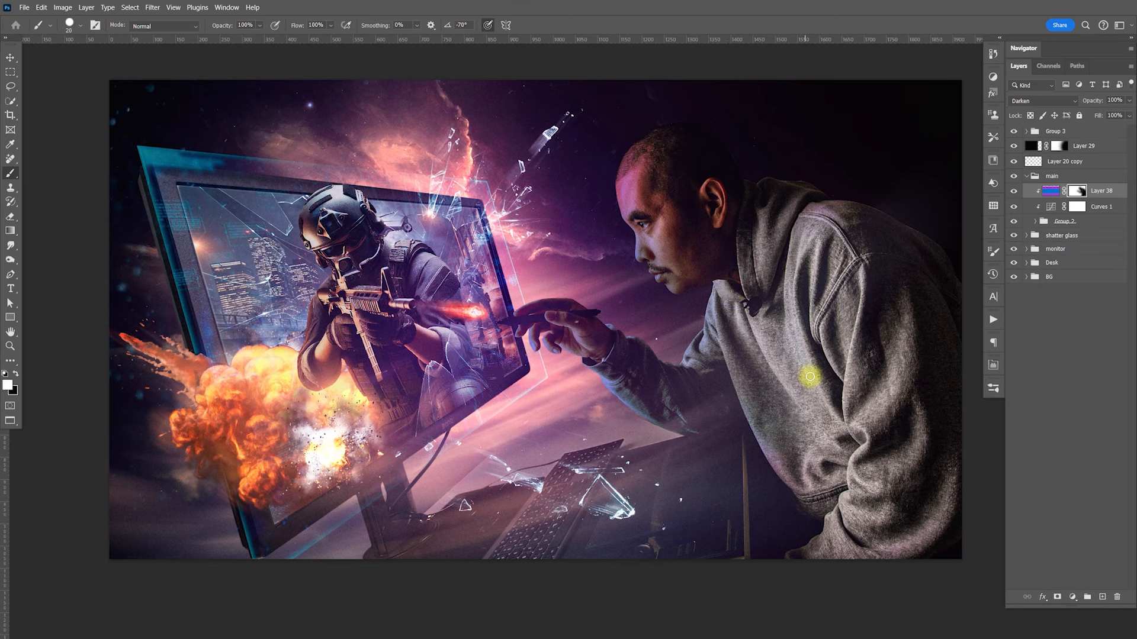
left_click_drag(800, 274, 810, 336)
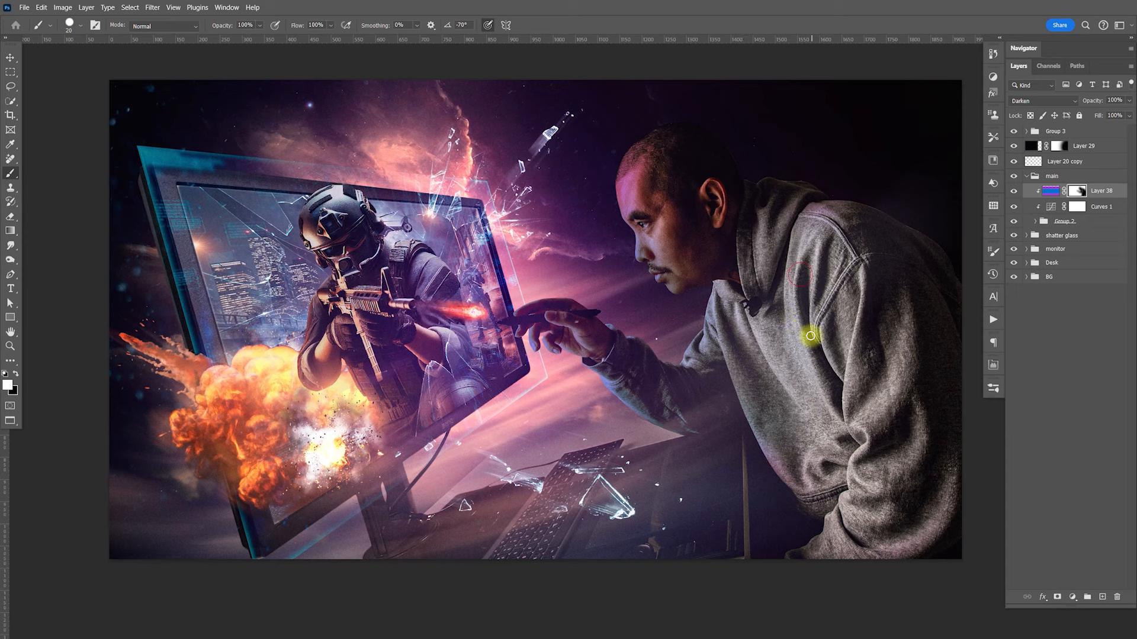
Paint white on Layer 38's mask down the hoodie's front from chest to lower sleeve with a brush of about 90 px
key("]")
key("]")
key("]")
key("]")
key("]")
key("]")
key("]")
key("]")
key("]")
key("]")
key("]")
mouse_move(807, 284)
left_mouse_down()
mouse_move(815, 391)
mouse_move(833, 366)
left_mouse_up()
key("[")
key("[")
mouse_move(809, 256)
left_mouse_down()
mouse_move(834, 416)
mouse_move(789, 386)
mouse_move(756, 385)
mouse_move(769, 380)
mouse_move(795, 446)
mouse_move(819, 465)
mouse_move(845, 427)
mouse_move(855, 291)
mouse_move(864, 396)
mouse_move(838, 525)
mouse_move(820, 548)
mouse_move(852, 553)
mouse_move(851, 565)
left_mouse_up()
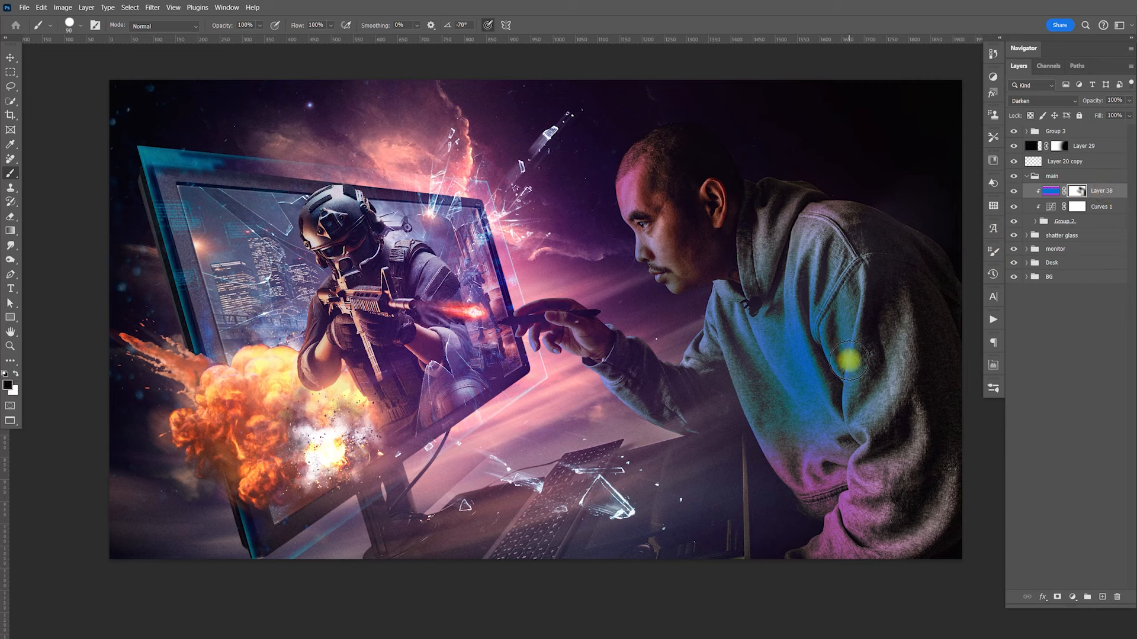
Paint black on Layer 38's mask over the hoodie's sleeve and back with a large brush to reduce the colour there
key("bracketright")
key("bracketright")
key("bracketright")
key("bracketright")
key("bracketright")
key("bracketright")
key("bracketright")
key("bracketright")
key("bracketright")
key("bracketright")
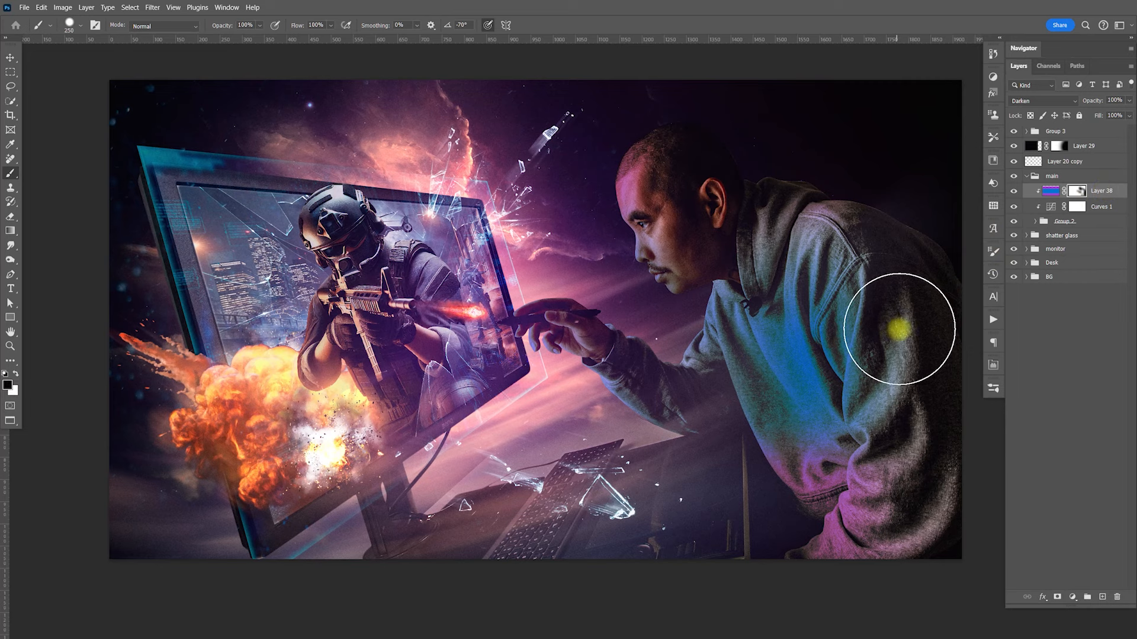
mouse_move(916, 326)
left_mouse_down()
mouse_move(929, 335)
mouse_move(944, 424)
mouse_move(932, 521)
left_mouse_up()
left_click_drag(920, 402, 925, 346)
Split Layer 38's Blend If sliders for the underlying layer to 0/98 in the shadows and 123/255 in the highlights
double_click(1121, 191)
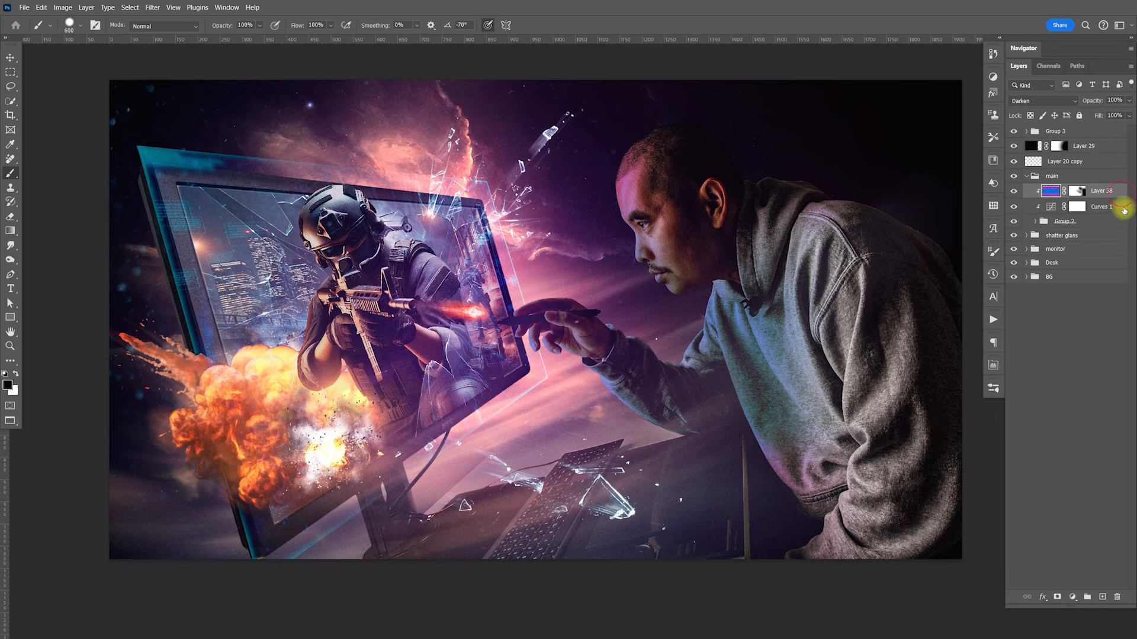
left_click_drag(580, 392, 453, 404)
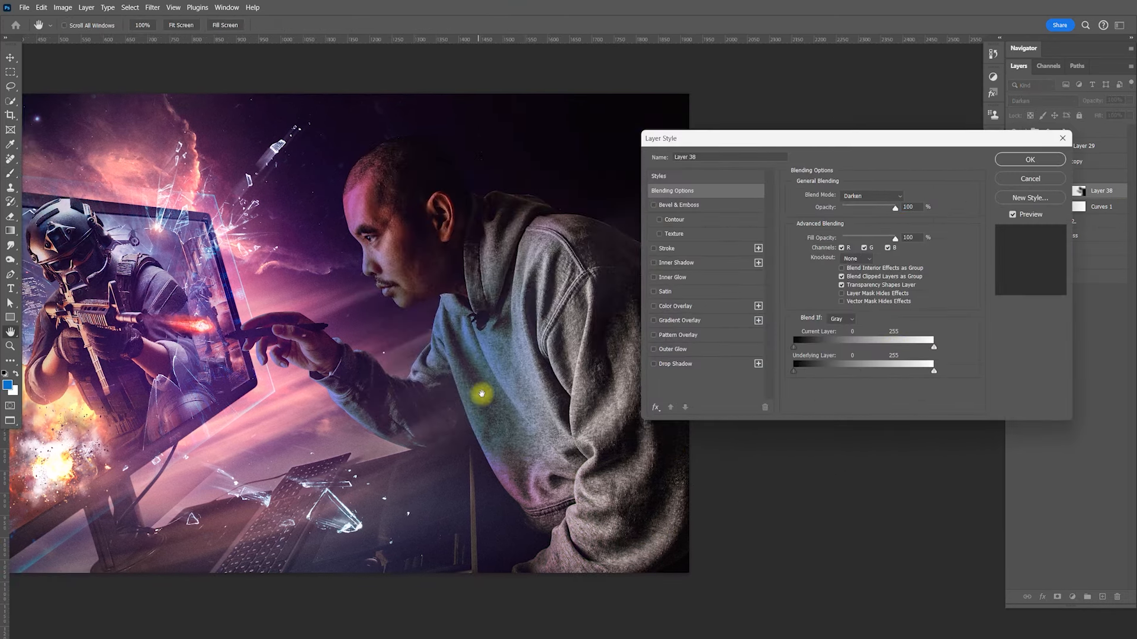
key("alt")
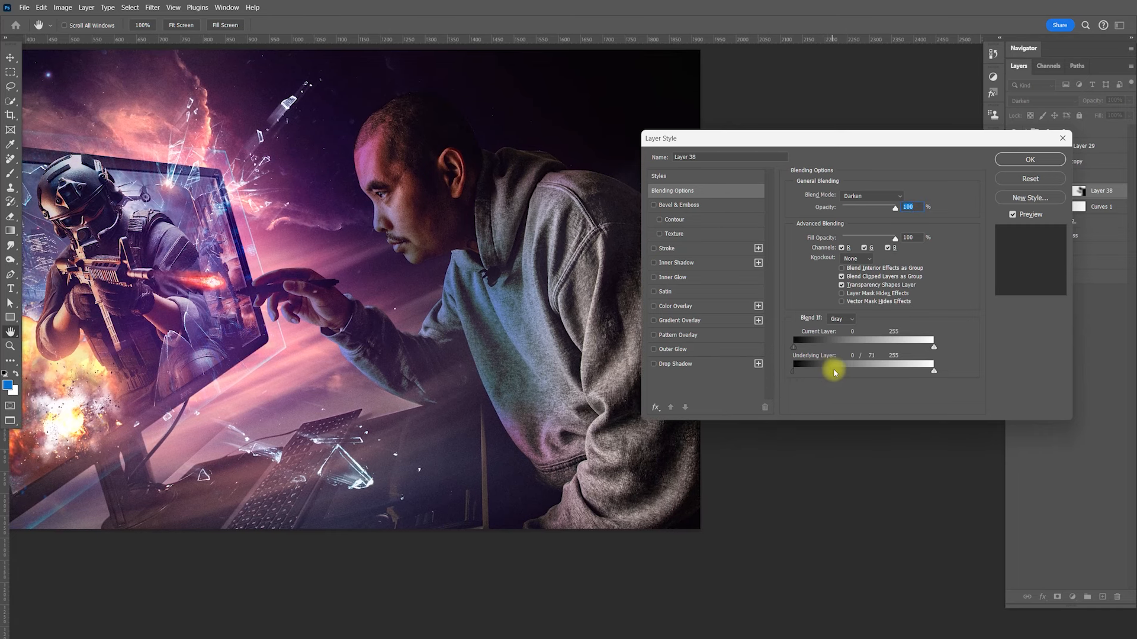
left_click_drag(845, 371, 844, 371)
left_click_drag(932, 372, 877, 372)
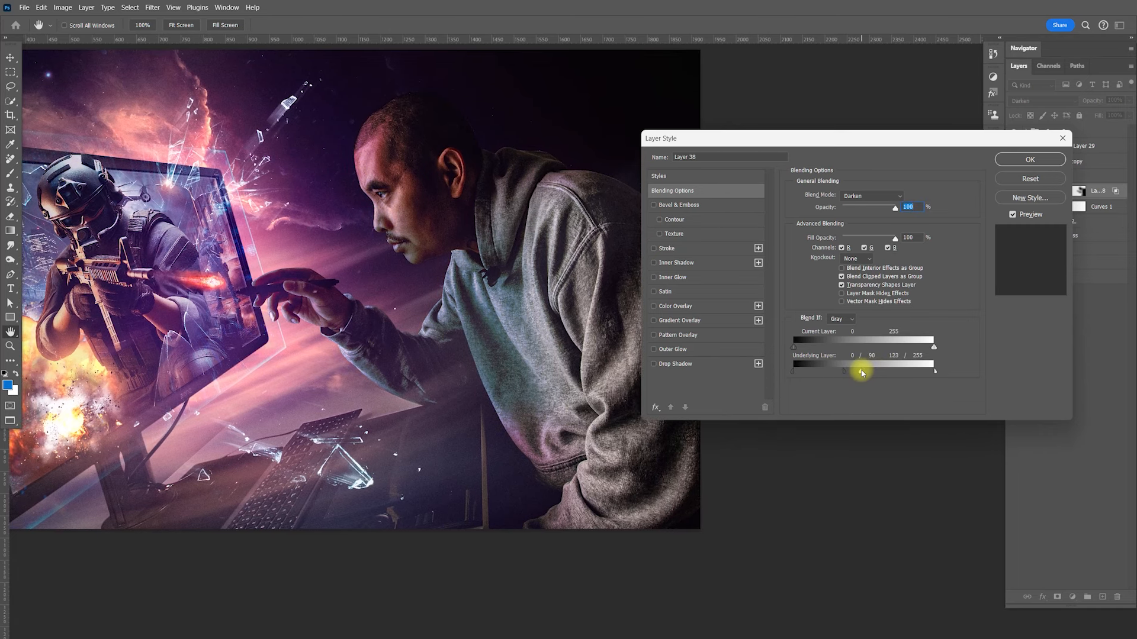
left_click(1030, 160)
scroll(632, 373, "left", 3)
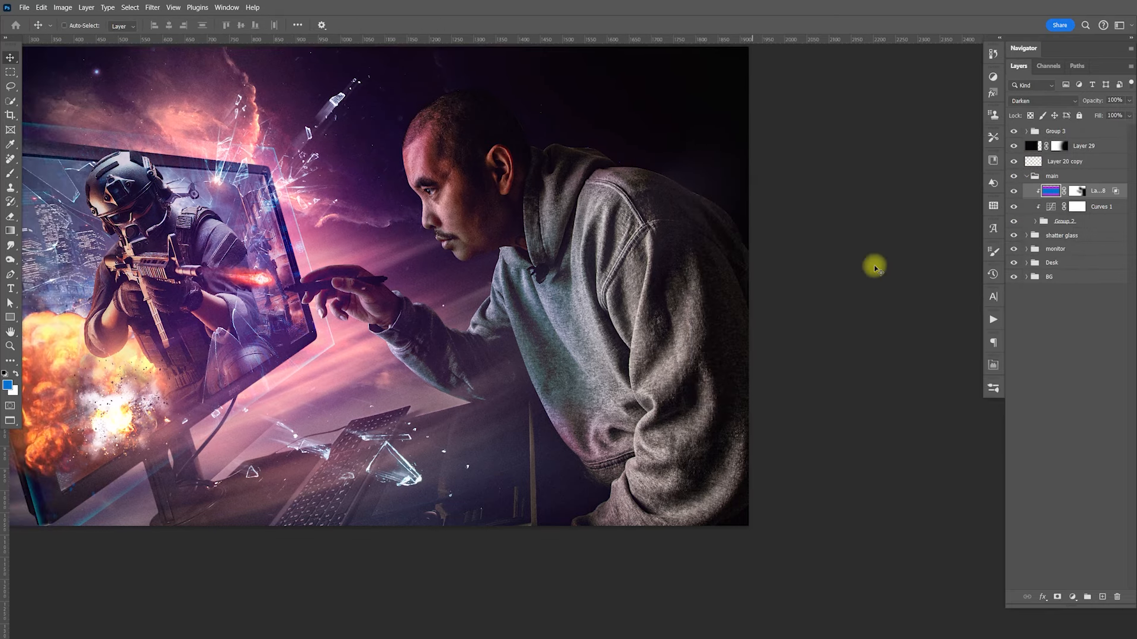
Stretch Layer 38's colour bands downward to about 115% height, leaving its mask in place
left_click(1077, 191)
mouse_move(707, 402)
left_mouse_down()
mouse_move(628, 505)
mouse_move(634, 514)
mouse_move(759, 390)
left_mouse_up()
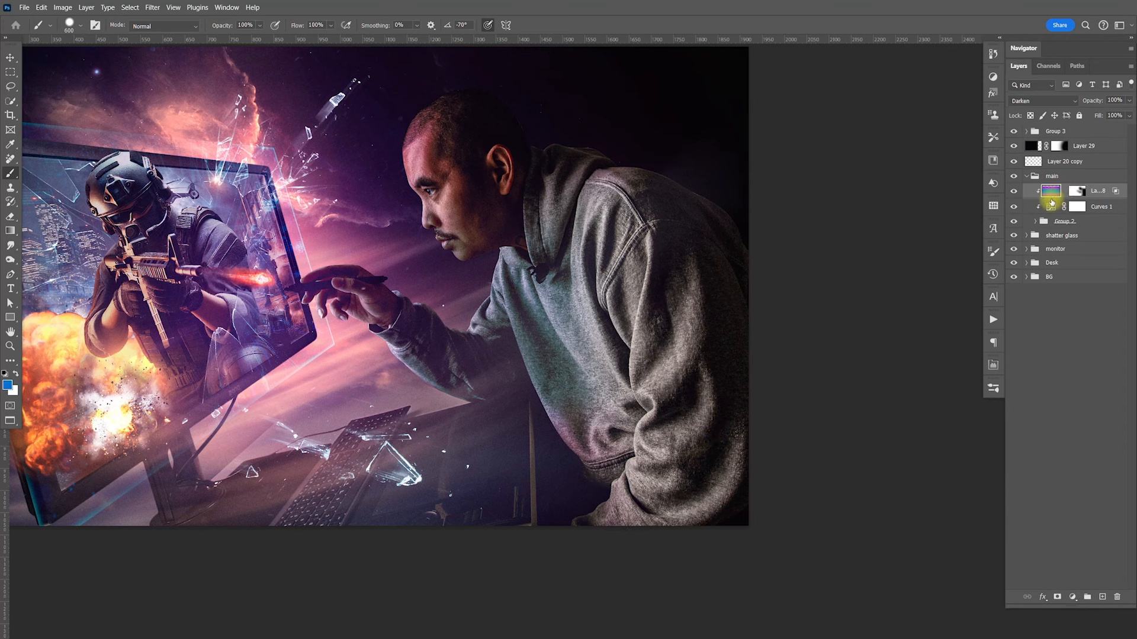
key("ctrl+t")
left_click(1052, 193)
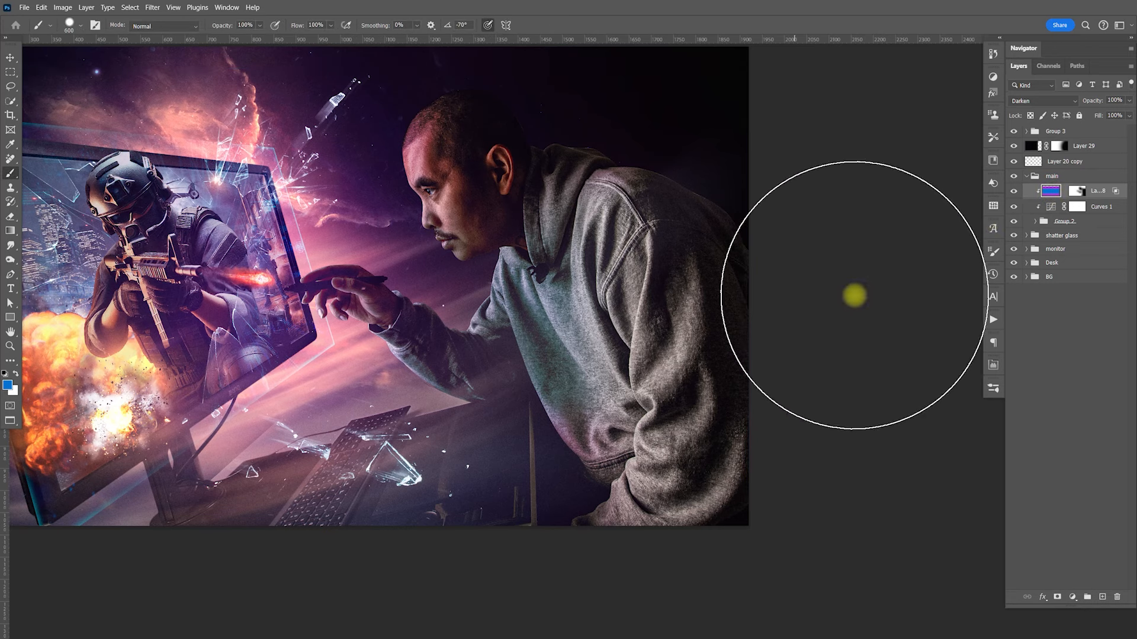
key("ctrl+t")
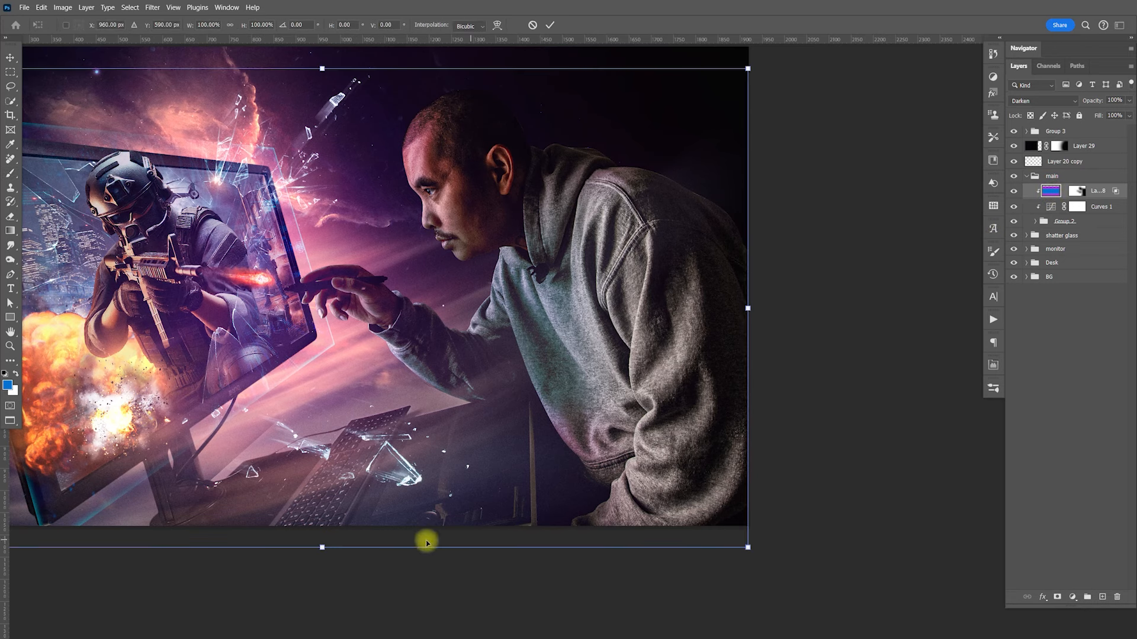
left_click_drag(323, 548, 317, 616)
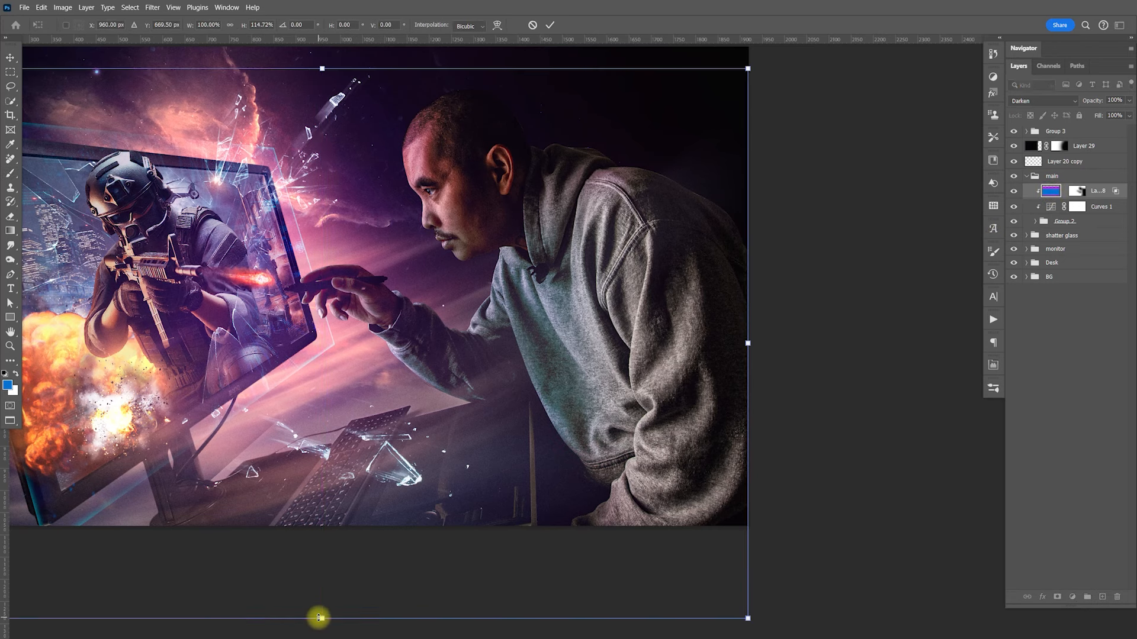
key("Return")
Compare the man with Layer 38 hidden and shown, and lower the layer's opacity to 84%
left_click(597, 366)
left_click_drag(638, 368, 696, 370)
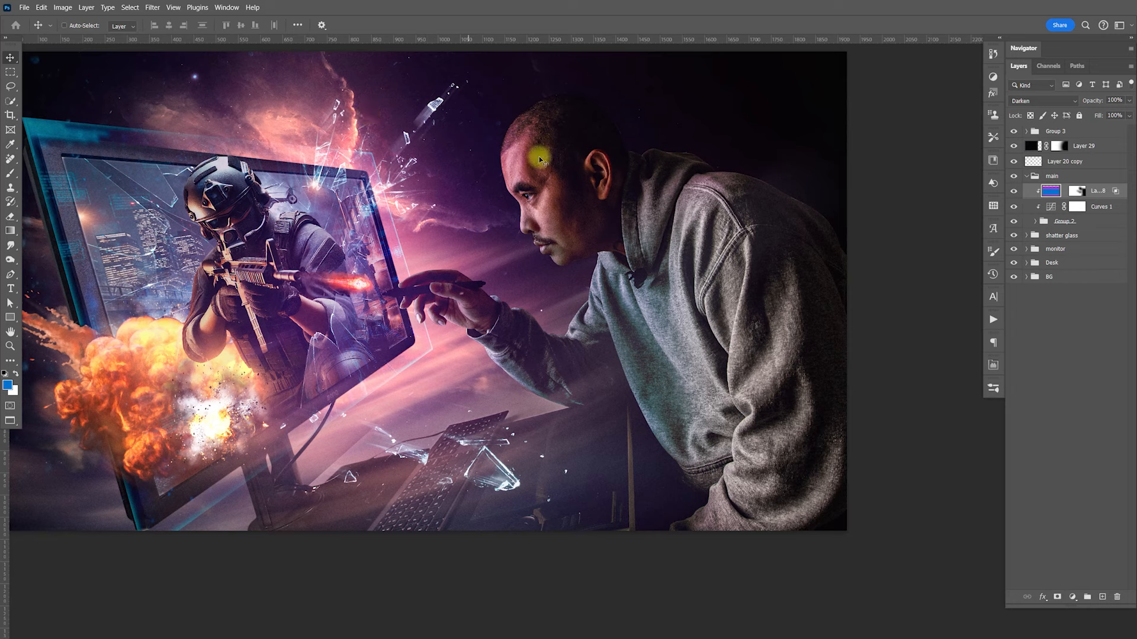
left_click_drag(681, 315, 791, 332)
left_click(1016, 192)
left_click(1016, 192)
left_click(1129, 100)
mouse_move(1129, 113)
left_mouse_down()
mouse_move(1111, 118)
mouse_move(1121, 115)
left_mouse_up()
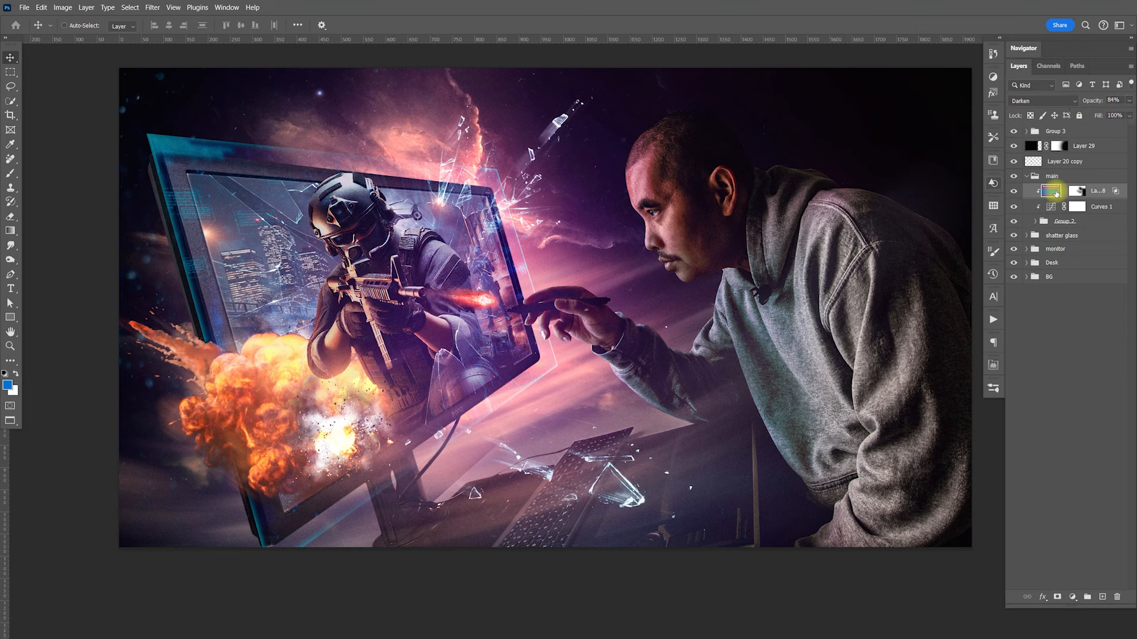
Duplicate Layer 38, delete the copy's layer mask and clip the copy to the man's group
key("ctrl+j")
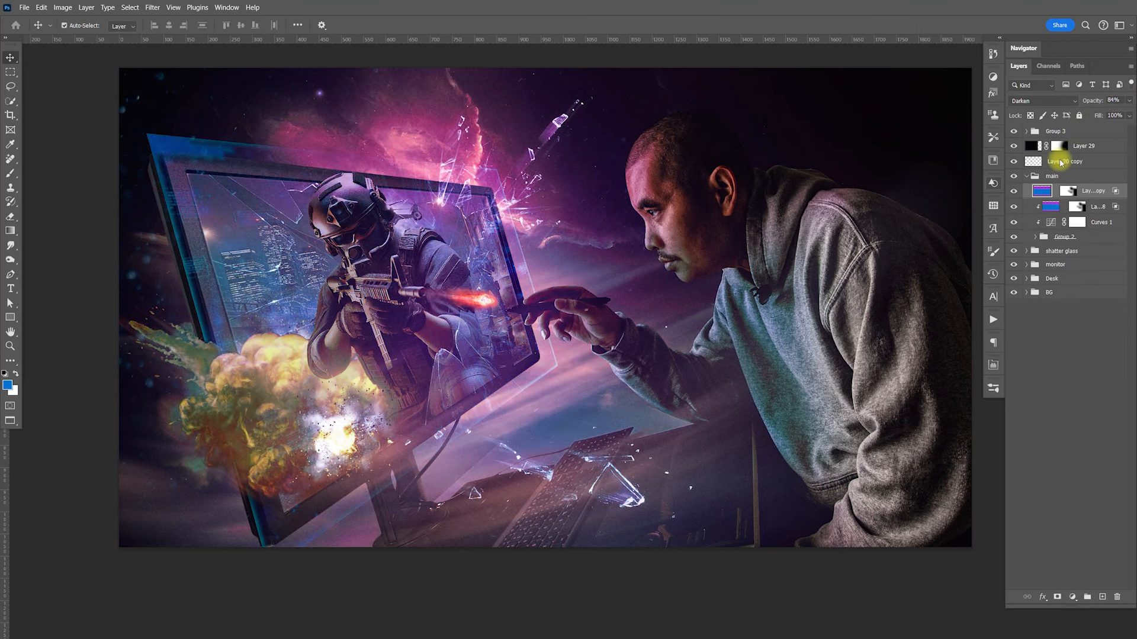
right_click(1068, 192)
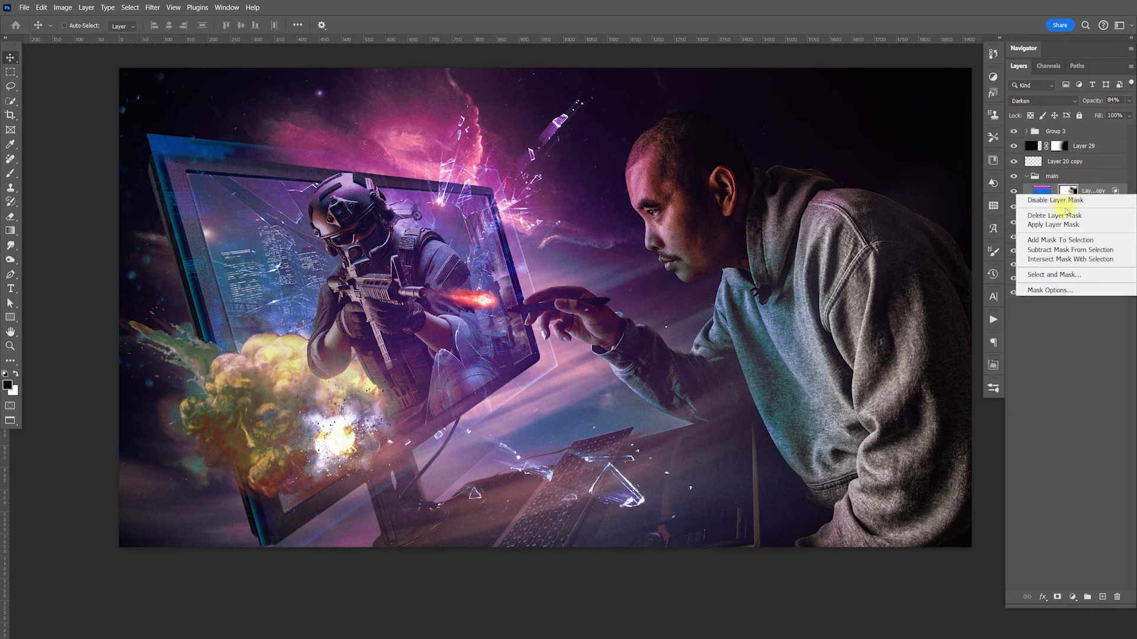
left_click(1069, 199)
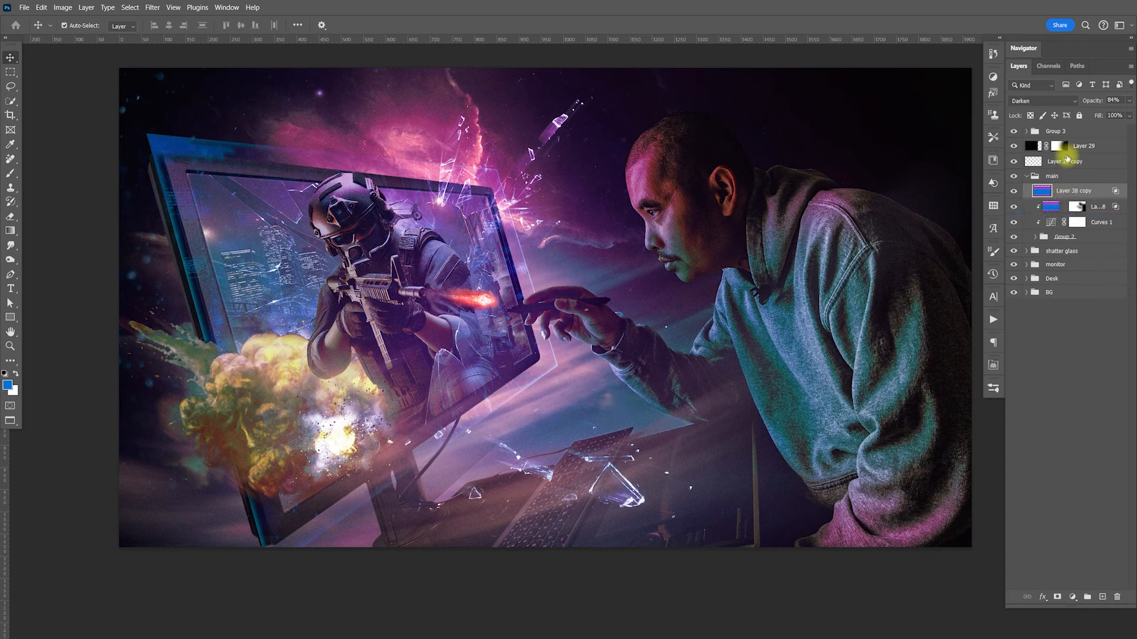
key("ctrl+alt+g")
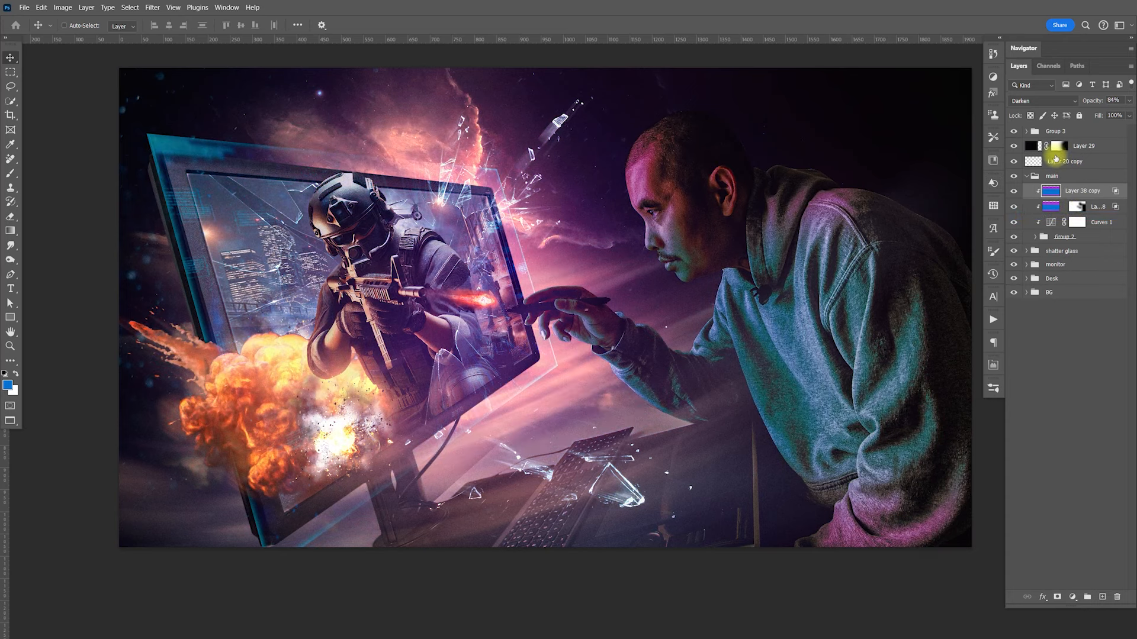
Reset Layer 38 copy's blending to default Blend If sliders, Normal mode and 100% opacity
double_click(1109, 197)
mouse_move(847, 381)
left_mouse_down()
mouse_move(812, 367)
mouse_move(859, 372)
left_mouse_up()
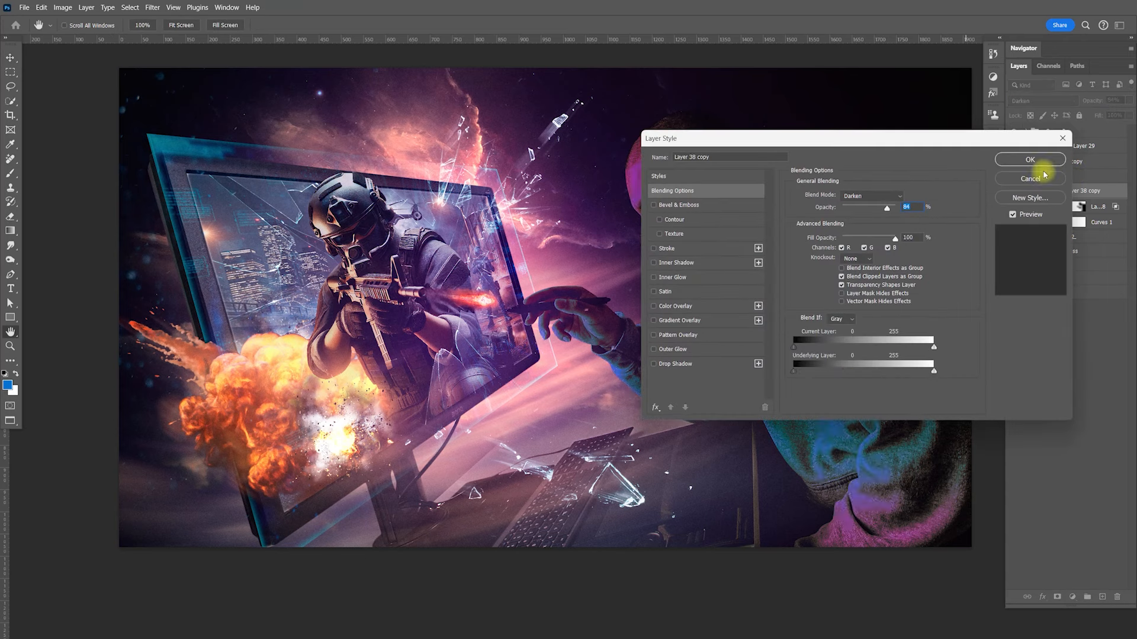
left_click(1030, 160)
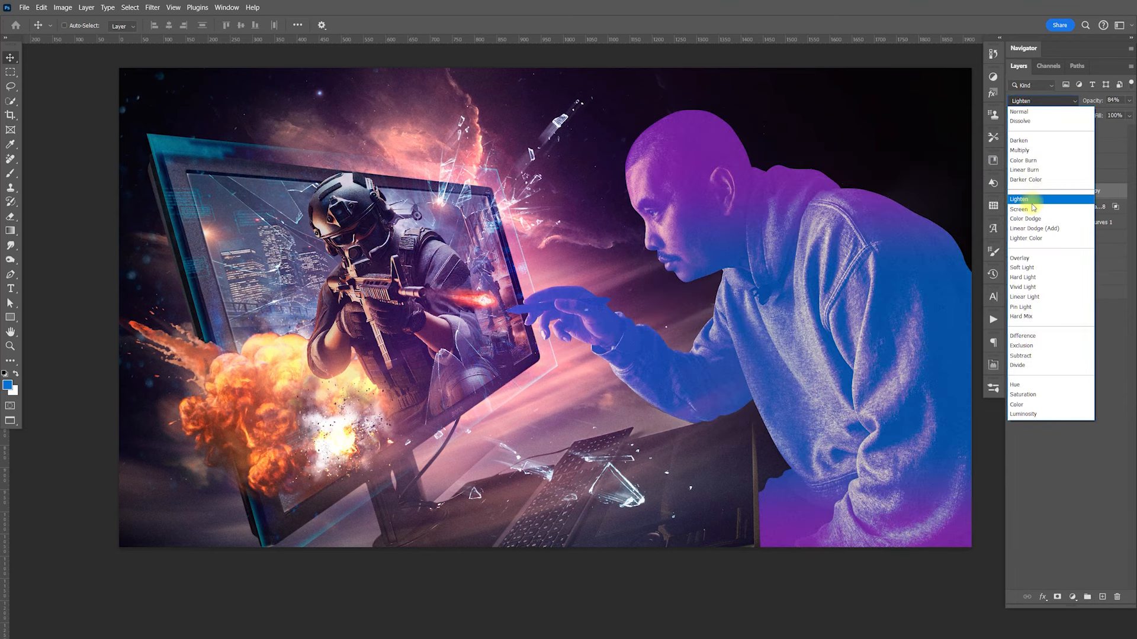
left_click(1028, 112)
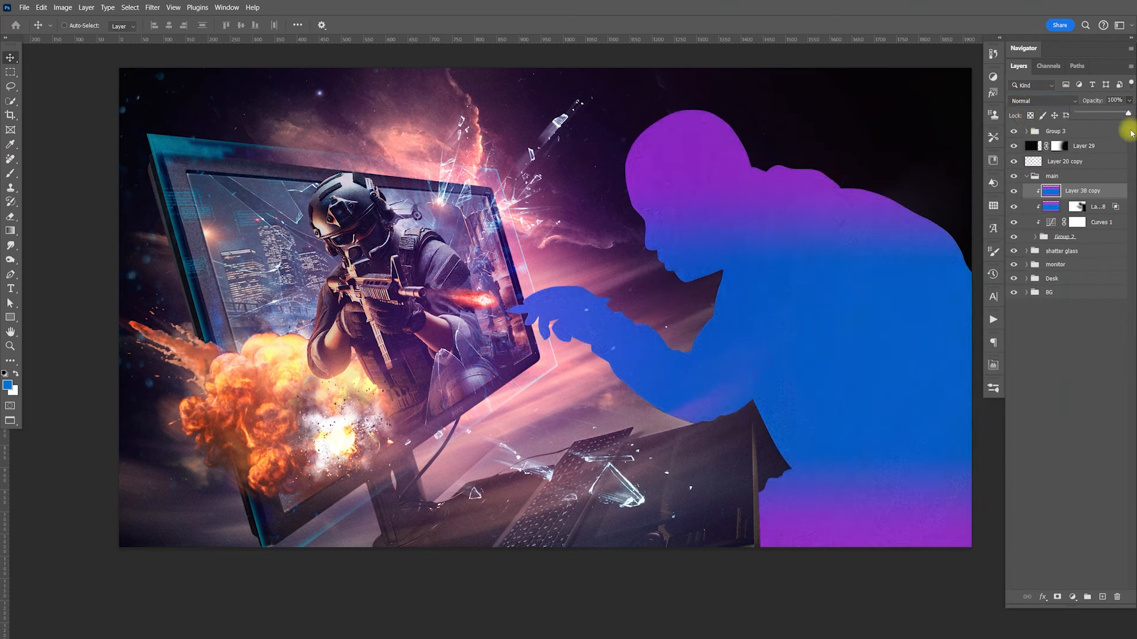
Mask Layer 38 copy with the man's cut-out silhouette and invert the mask so only his edges carry colour
left_click(1109, 193)
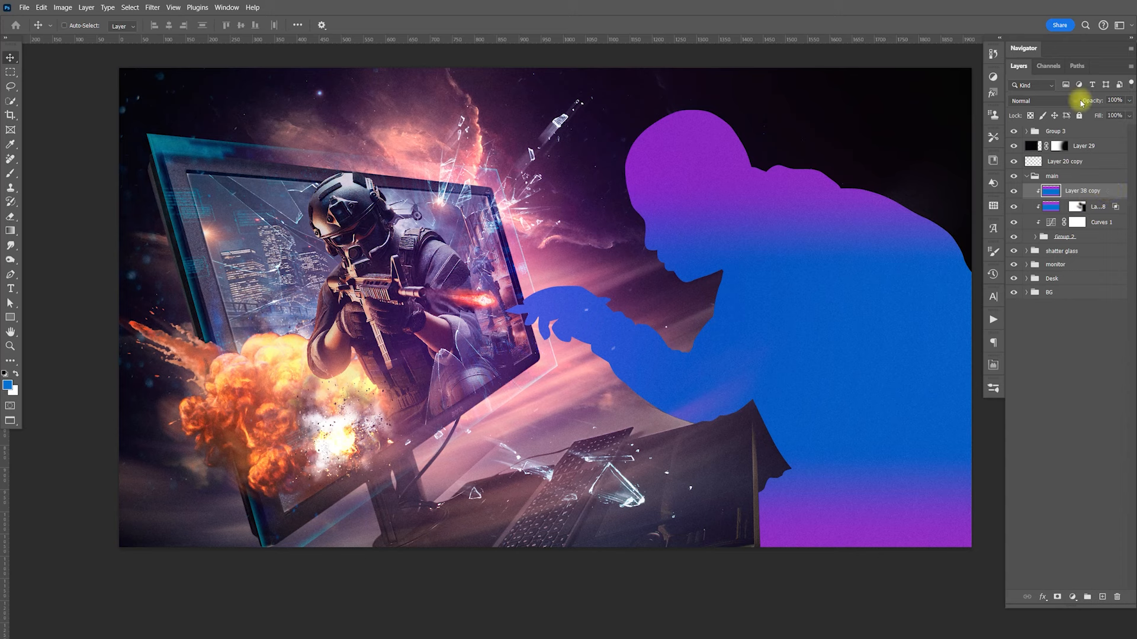
left_click(1035, 237)
left_click(1052, 253, "ctrl")
left_click(1057, 598)
left_click(1035, 237)
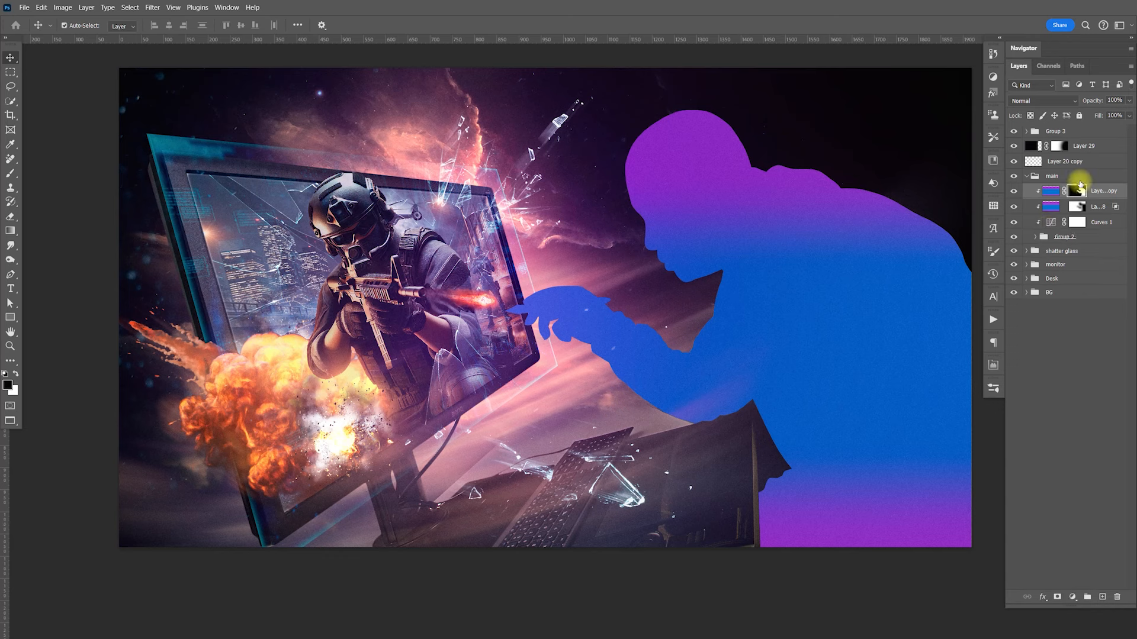
key("ctrl+i")
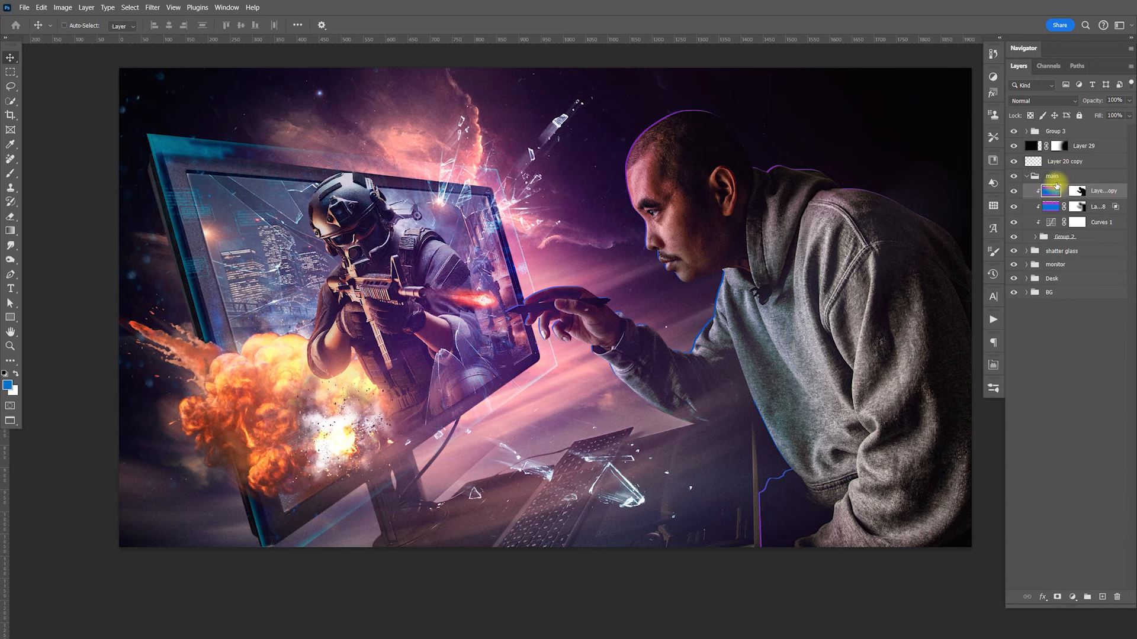
Brighten Layer 38 copy's colours with Levels, raising the midtone input to 4.16
key("ctrl+l")
left_click_drag(692, 482, 638, 487)
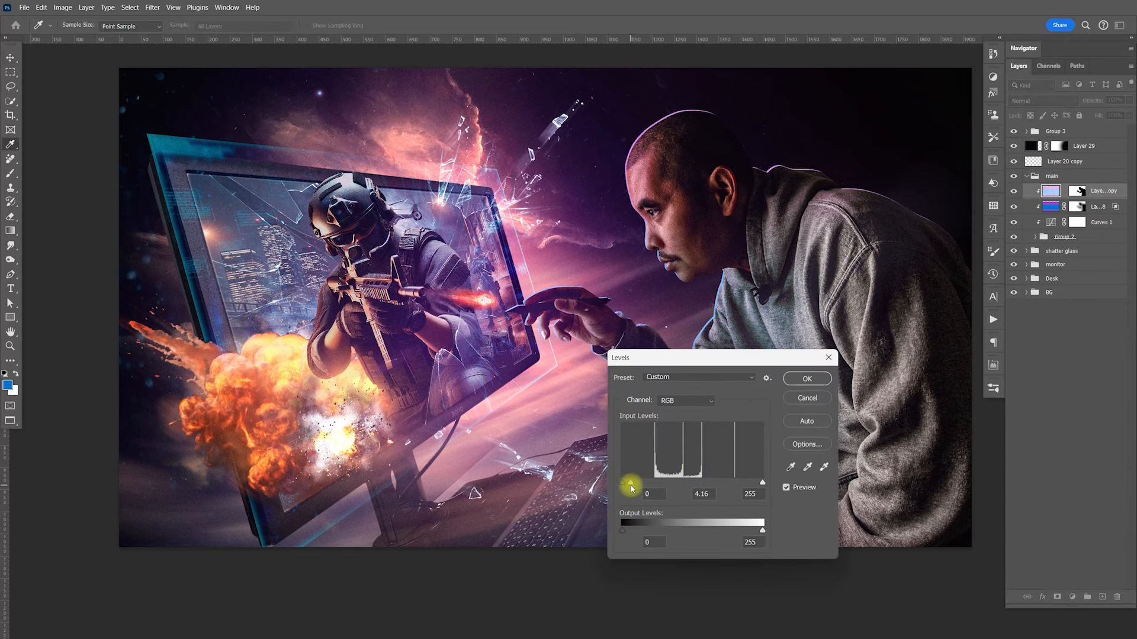
left_click(806, 379)
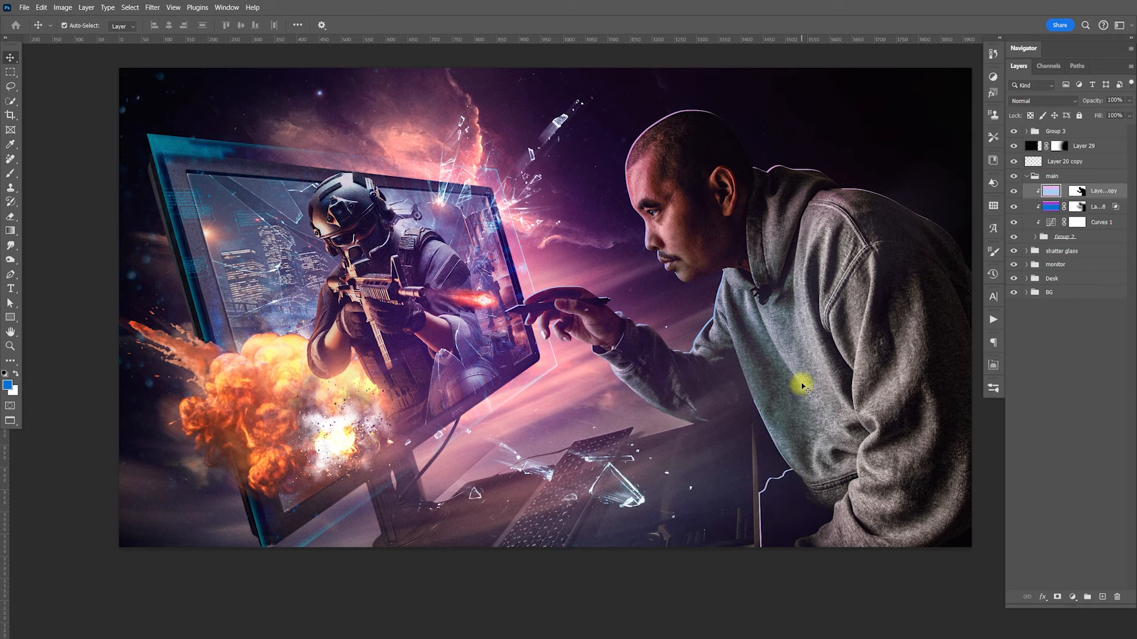
Paint black on Layer 38 copy's mask to hide the rim light below the hoodie's lower edge
scroll(793, 403, "right", 1)
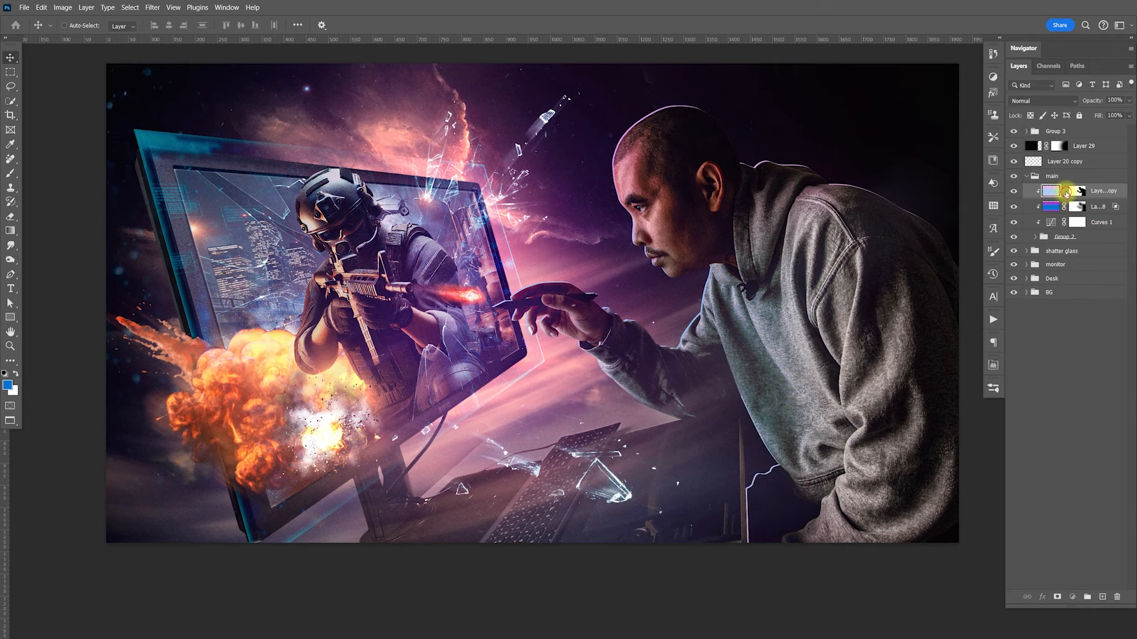
left_click(1078, 191)
key("b")
key("d")
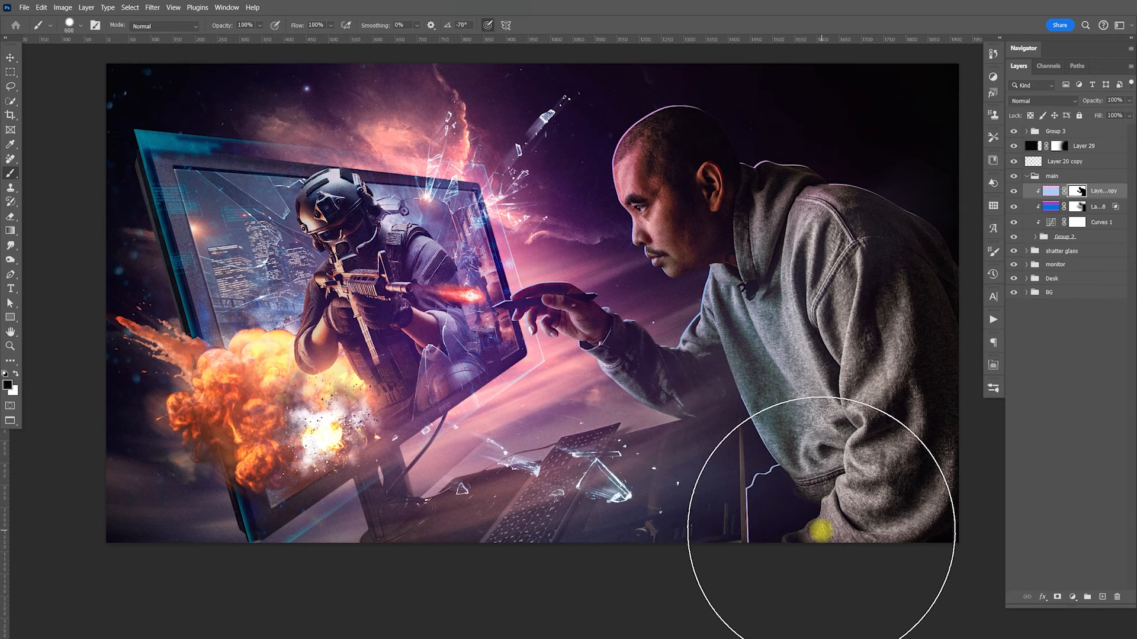
mouse_move(822, 529)
left_mouse_down()
mouse_move(837, 486)
mouse_move(832, 508)
mouse_move(863, 492)
left_mouse_up()
scroll(799, 398, "left", 1)
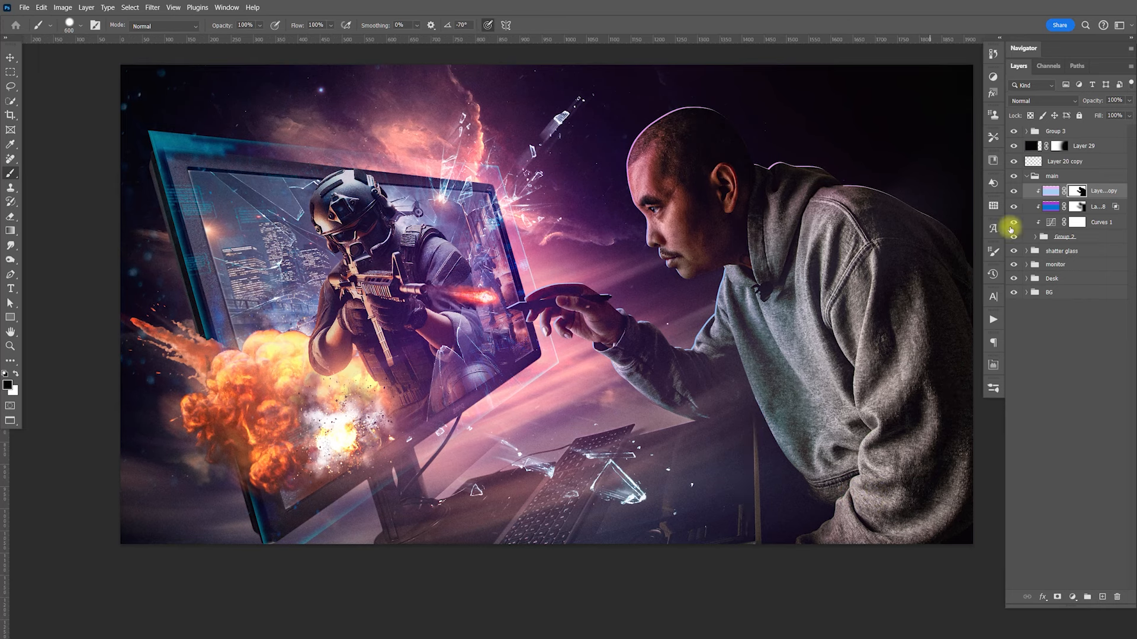
Split Layer 38 copy's Underlying Layer shadow Blend If slider to 0 / 80
double_click(1121, 191)
scroll(533, 391, "right", 3)
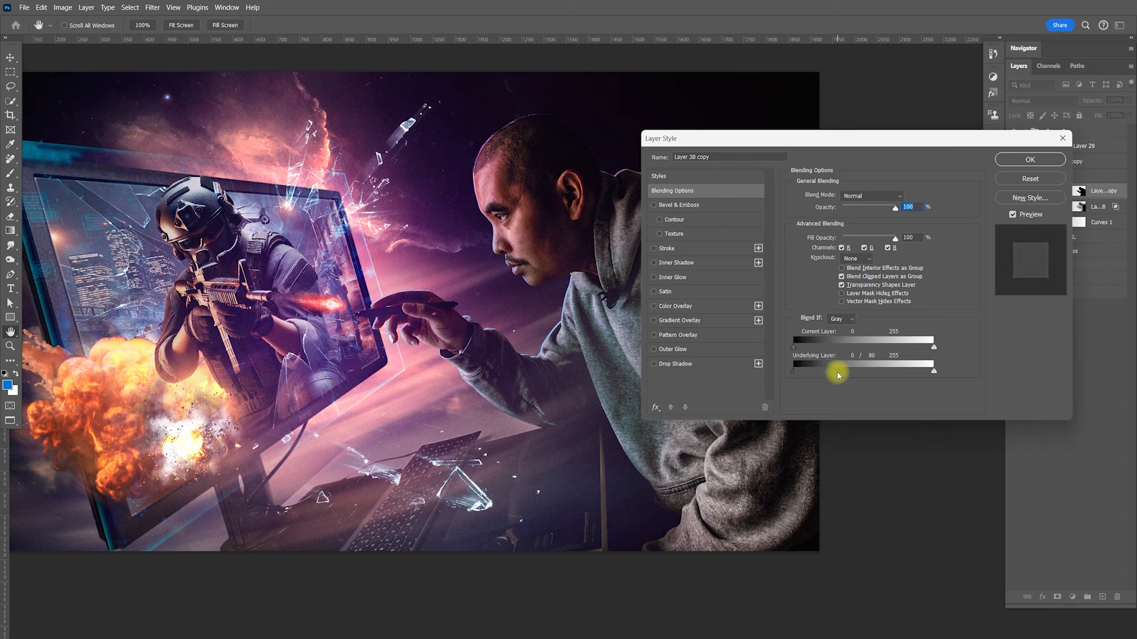
left_click(1018, 161)
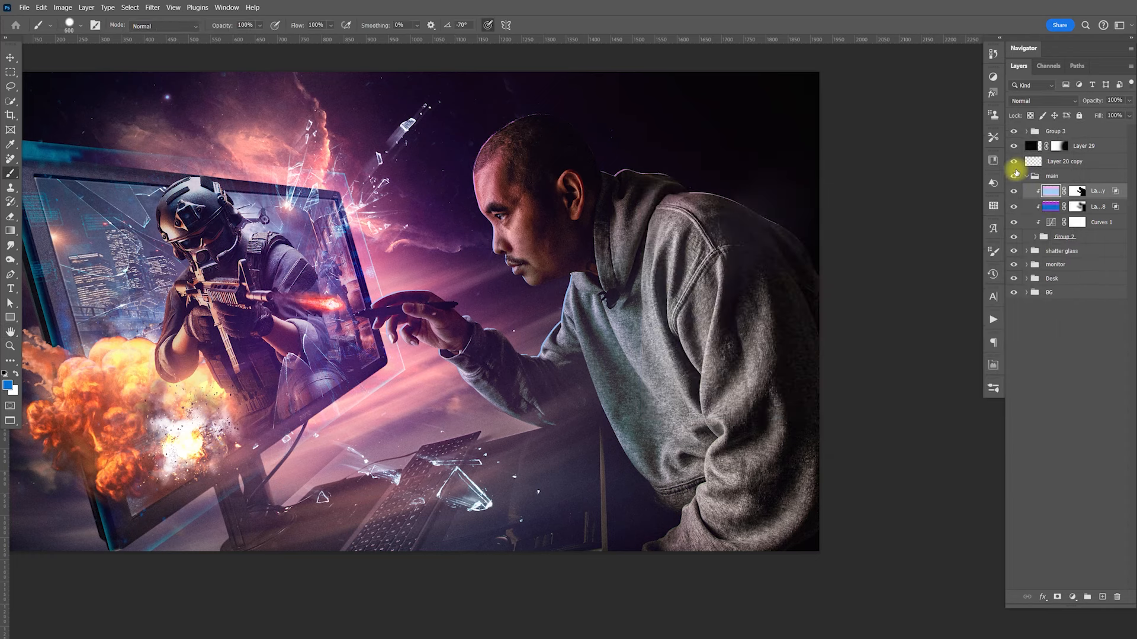
key("v")
left_click_drag(632, 332, 766, 321)
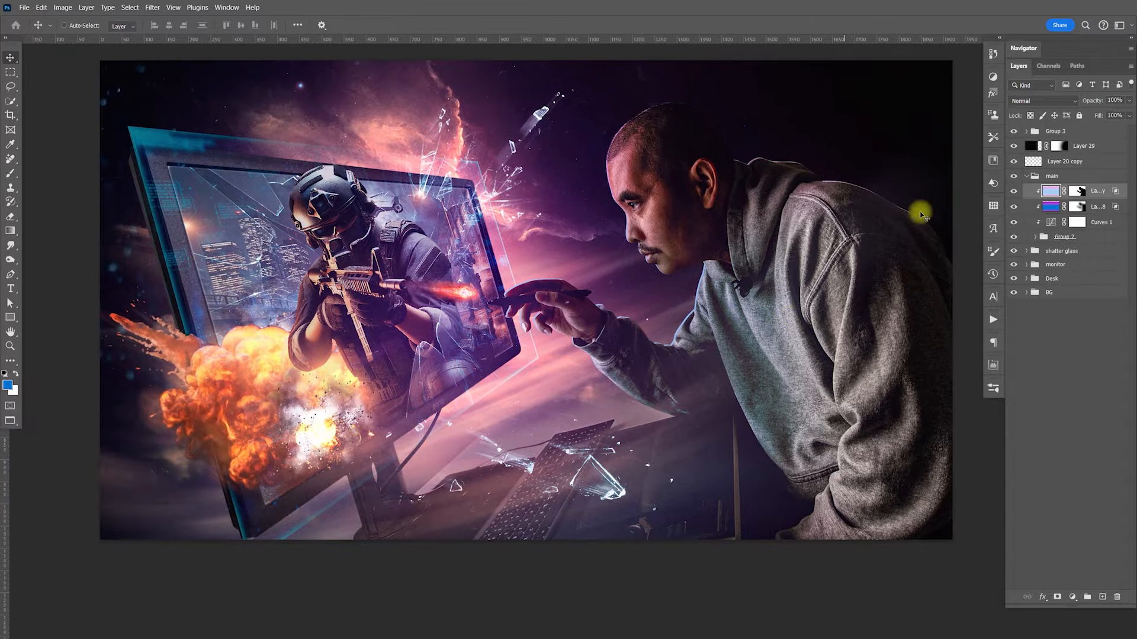
Feather Layer 38 copy's mask by about 4.6 px and compare the man with the layer hidden and shown
left_click(1079, 191)
left_click(994, 366)
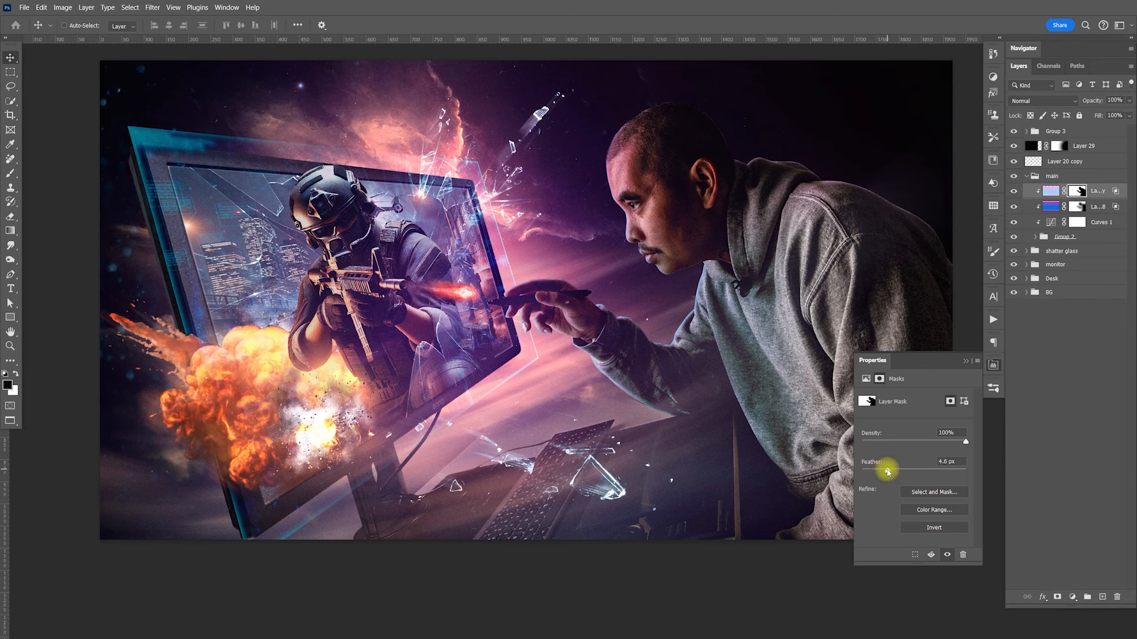
left_click(994, 364)
left_click(1016, 193)
left_click(1017, 194)
left_click(1019, 195)
left_click(1019, 195)
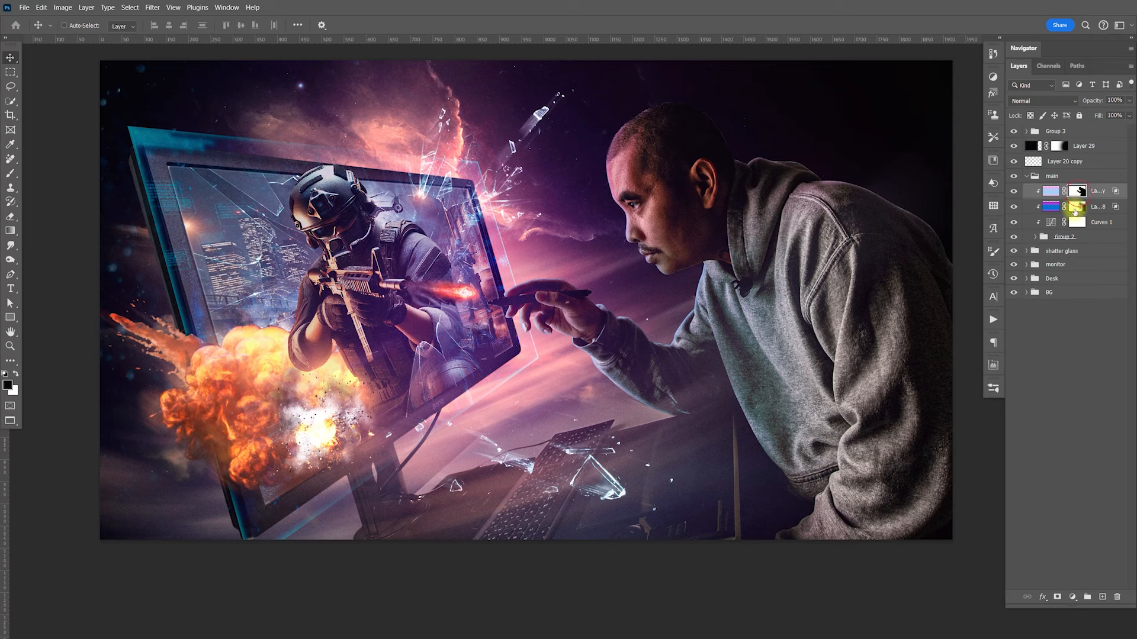
Paint out Layer 38 copy's rim light beneath the man's forearm on its mask, and compare the layer hidden and shown
key("b")
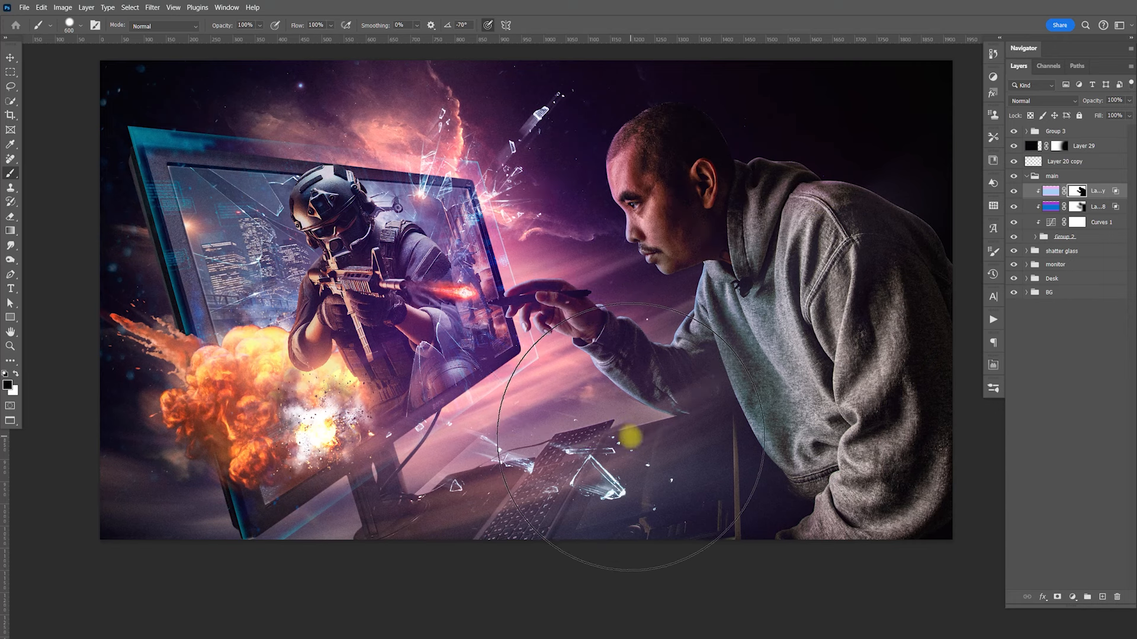
left_click_drag(591, 426, 578, 415)
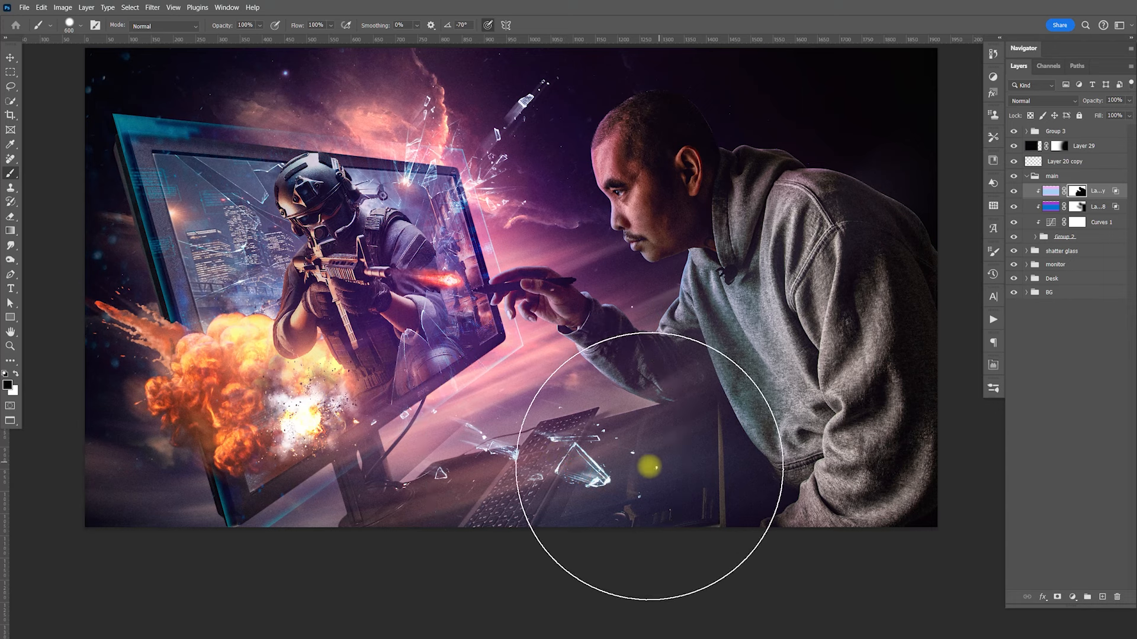
key("v")
mouse_move(406, 416)
left_mouse_down()
mouse_move(662, 433)
mouse_move(638, 439)
left_mouse_up()
left_click_drag(832, 437, 746, 418)
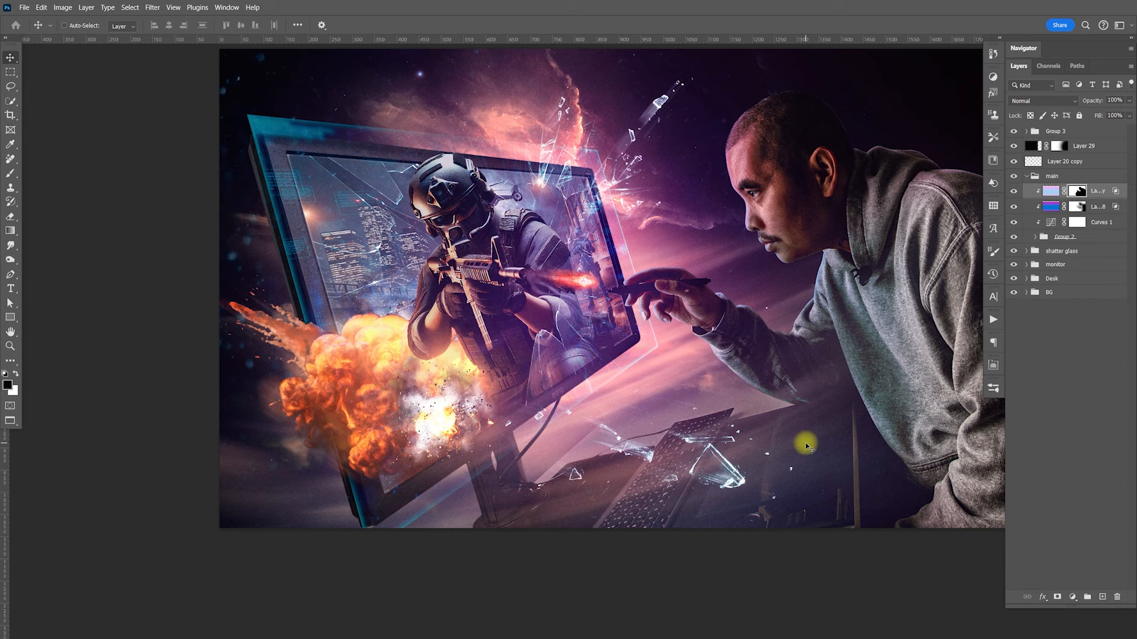
left_click(1013, 191)
left_click(1014, 191)
left_click(1014, 193)
left_click(1013, 193)
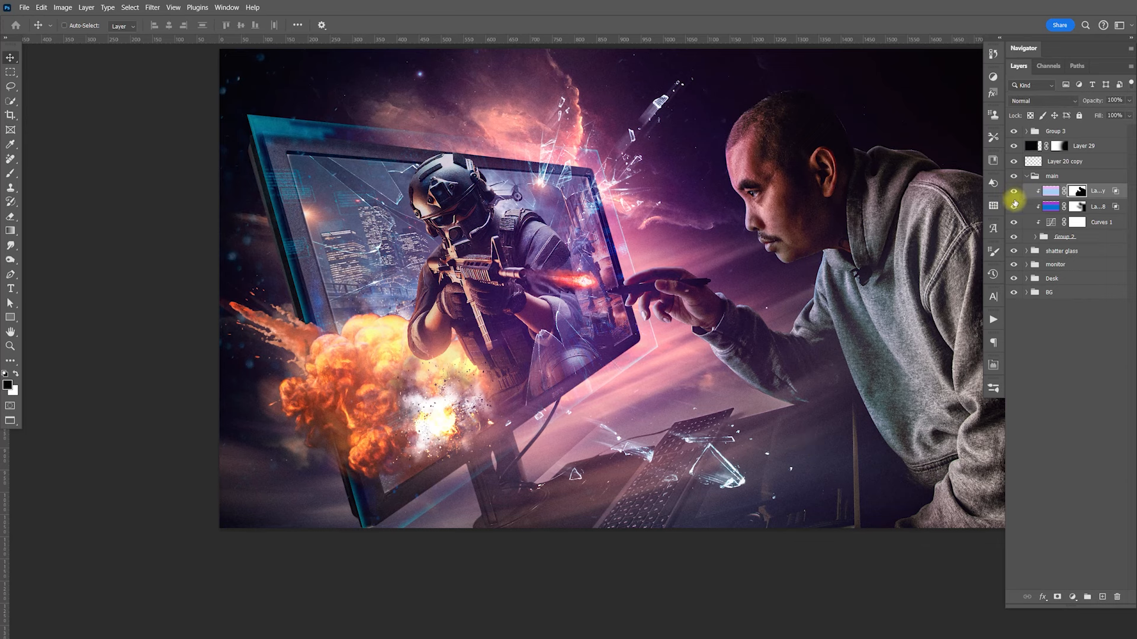
left_click_drag(807, 351, 645, 374)
Duplicate Layer 38, clip the duplicate to the man's group and set it to Linear Dodge (Add)
left_click(1090, 212)
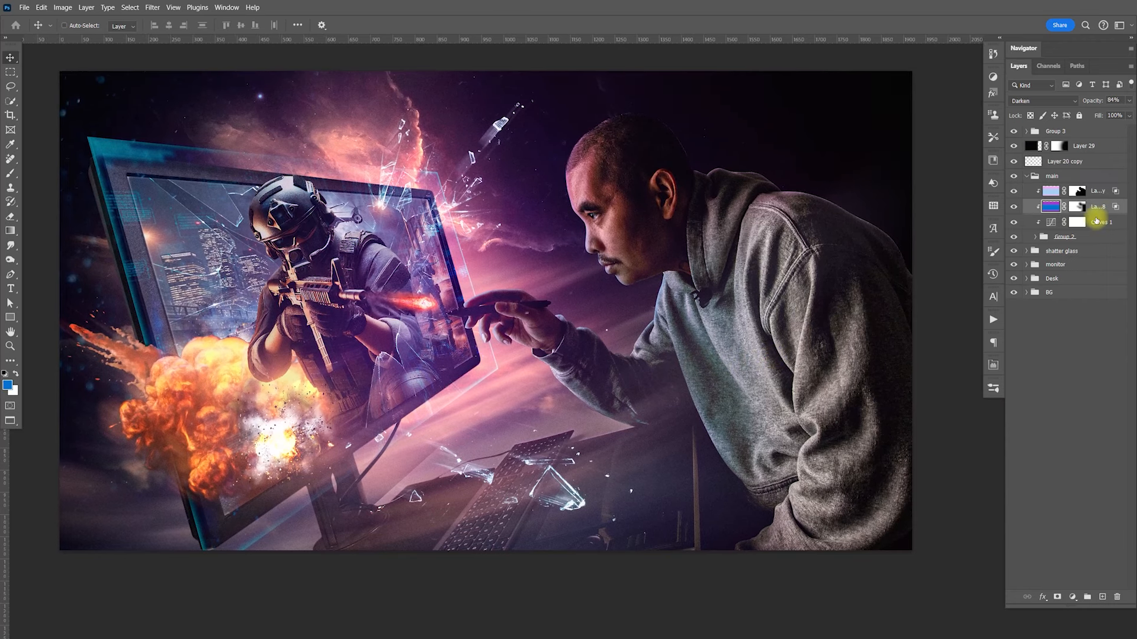
key("ctrl+j")
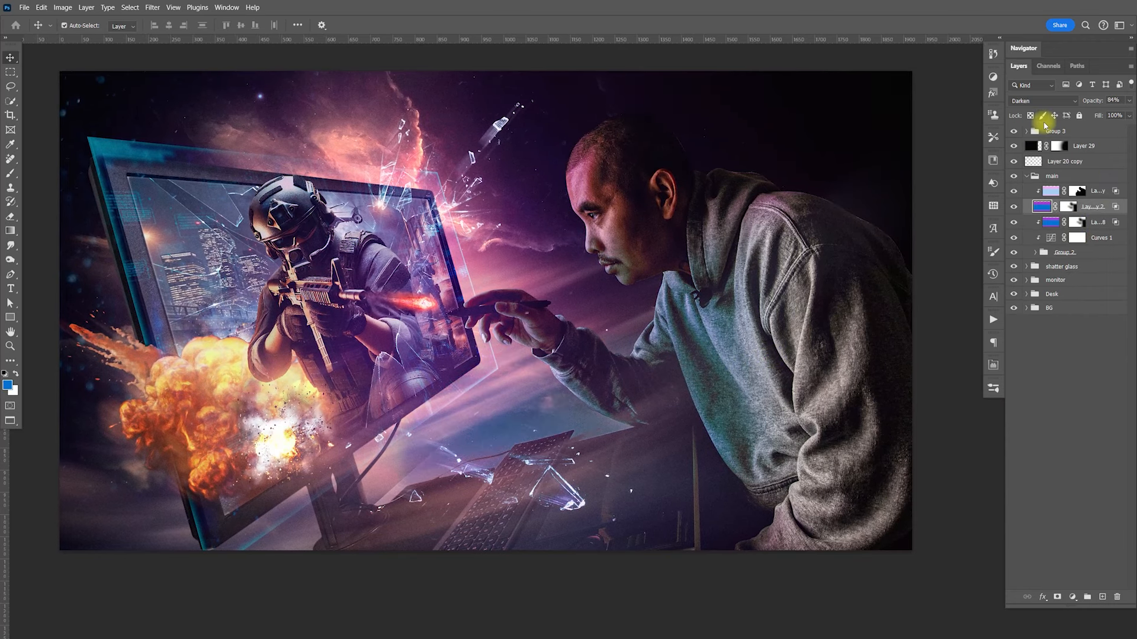
left_click(1029, 101)
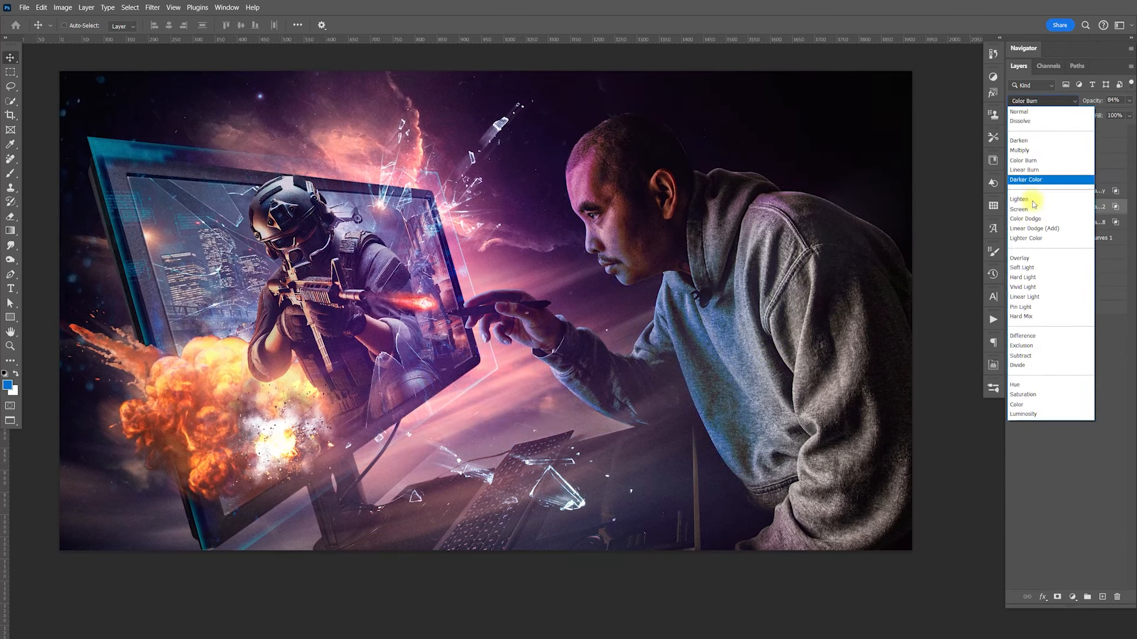
left_click(1041, 229)
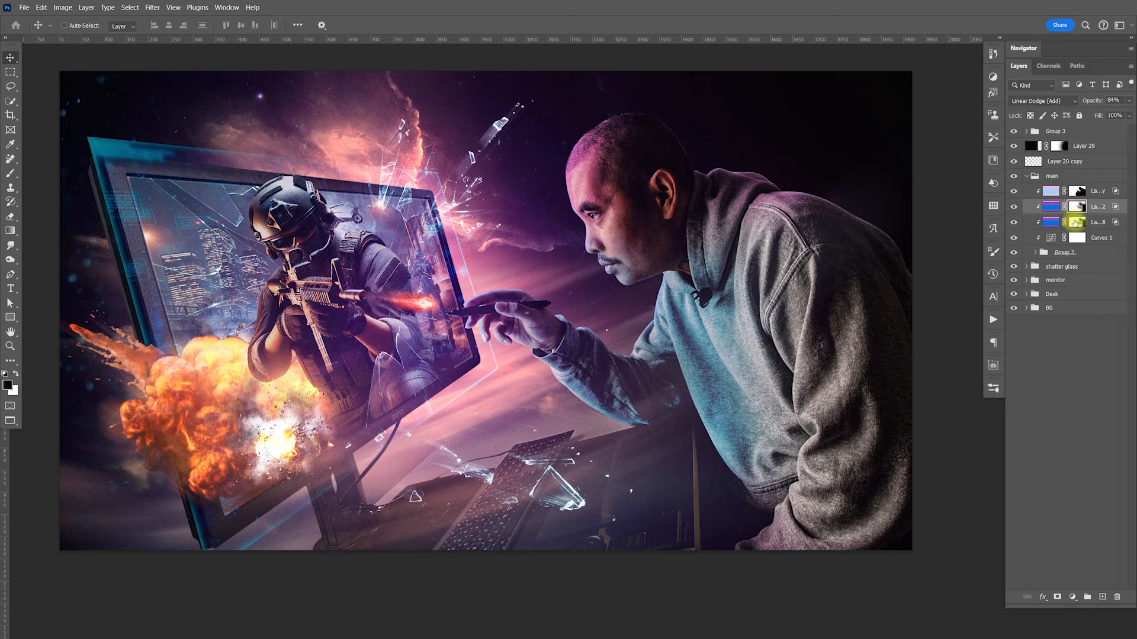
Fill Layer 38 copy 2's mask with black and paint white with a soft brush to reveal colour on the face, hand and hoodie
key("alt+BackSpace")
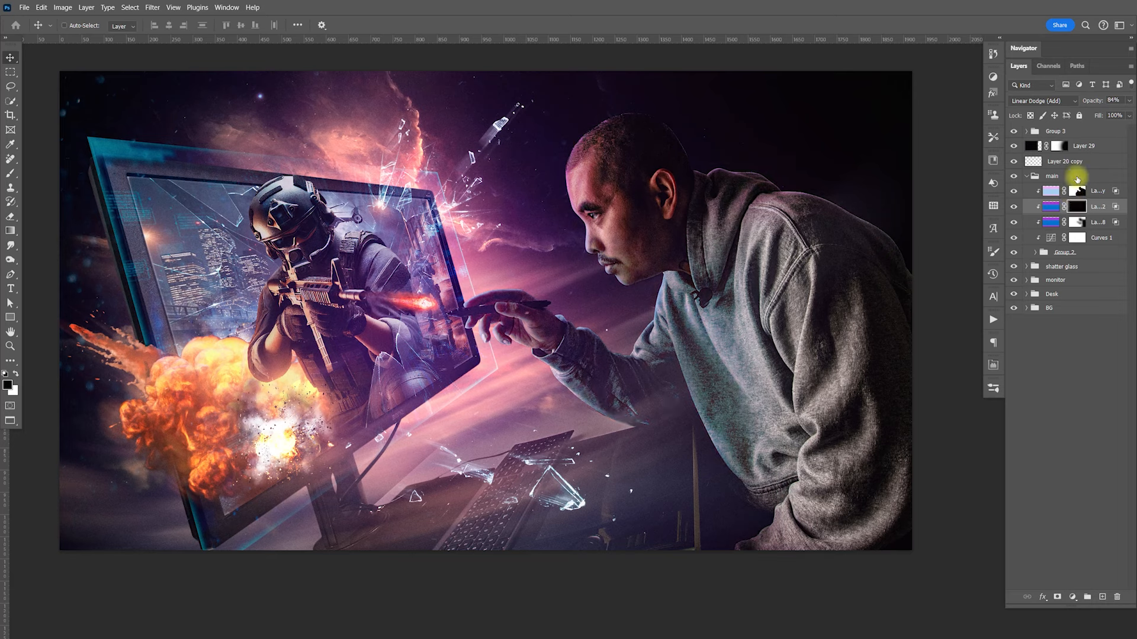
key("b")
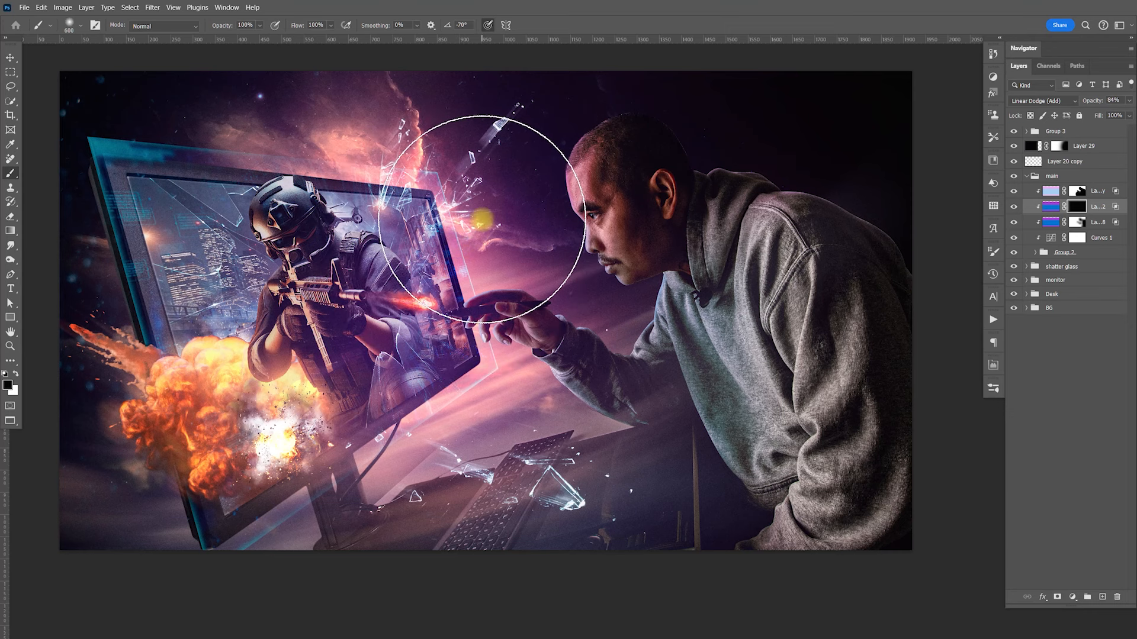
key("bracketleft")
key("bracketleft")
key("bracketleft")
key("x")
left_click(489, 219)
key("bracketright")
mouse_move(496, 227)
left_mouse_down()
mouse_move(414, 361)
mouse_move(454, 426)
mouse_move(527, 452)
mouse_move(599, 538)
mouse_move(726, 512)
mouse_move(673, 481)
mouse_move(675, 515)
mouse_move(749, 538)
mouse_move(708, 553)
mouse_move(725, 570)
mouse_move(809, 482)
mouse_move(880, 331)
left_mouse_up()
Adjust Layer 38 copy 2 with Hue/Saturation, turning Colorize off and setting saturation to +2, and compare the layer hidden and shown
left_click(1049, 213)
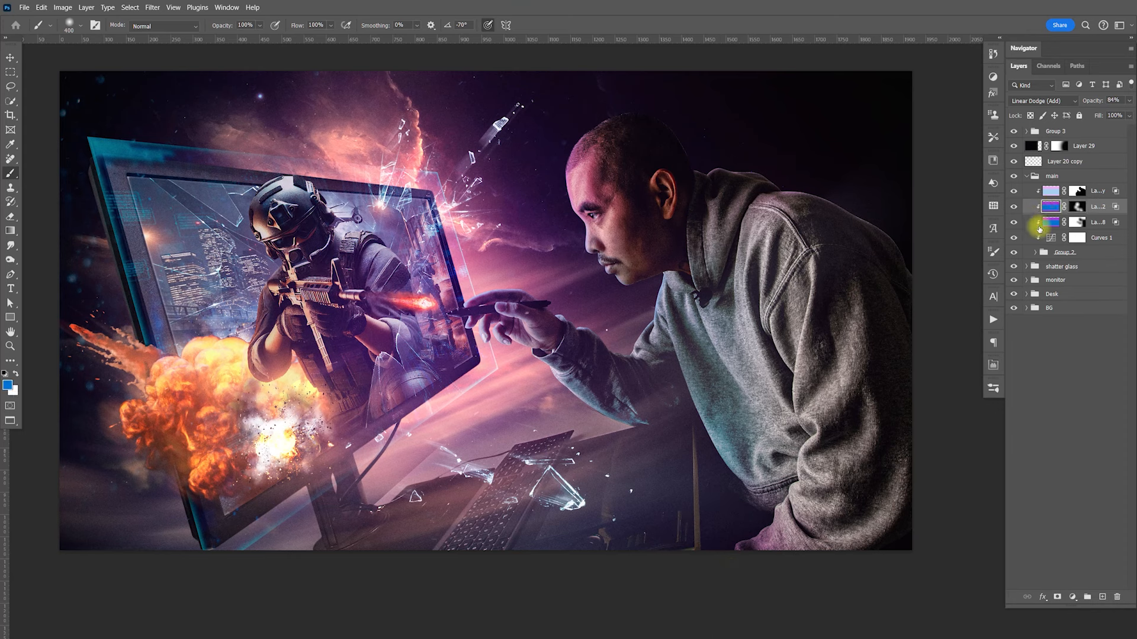
left_click_drag(642, 220, 644, 238)
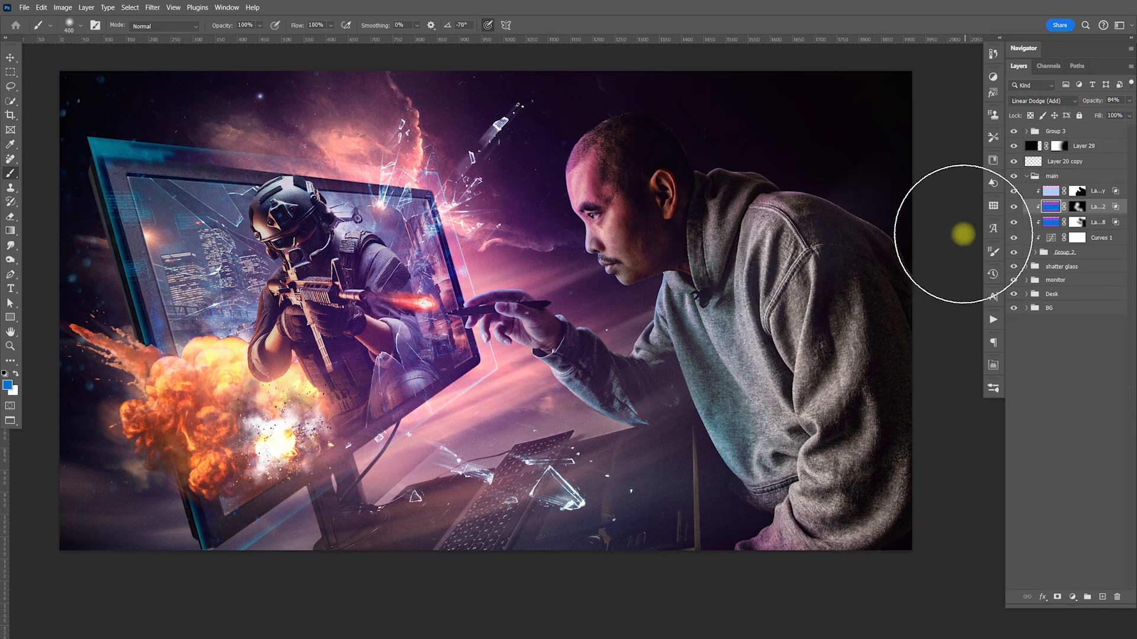
key("ctrl+u")
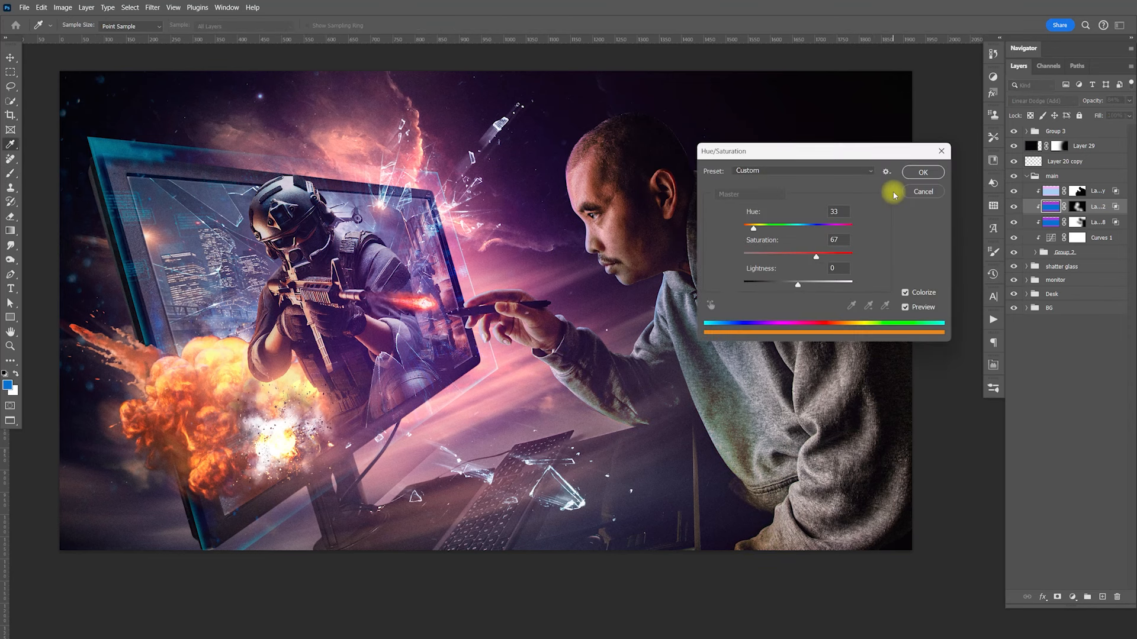
left_click(904, 292)
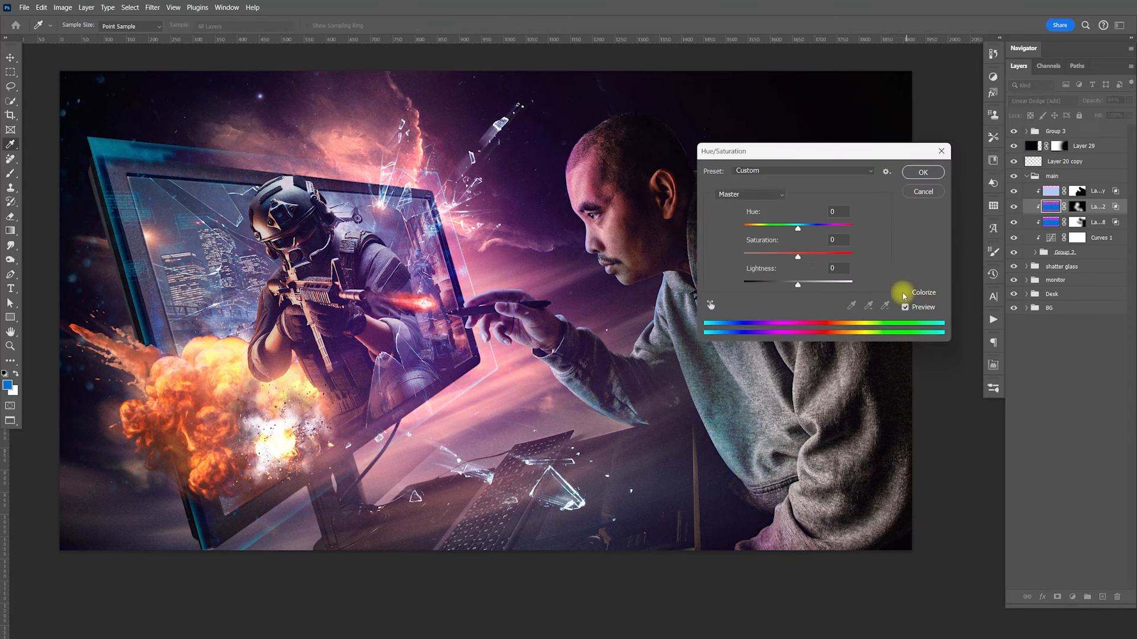
mouse_move(796, 255)
left_mouse_down()
mouse_move(740, 277)
mouse_move(771, 257)
mouse_move(800, 258)
left_mouse_up()
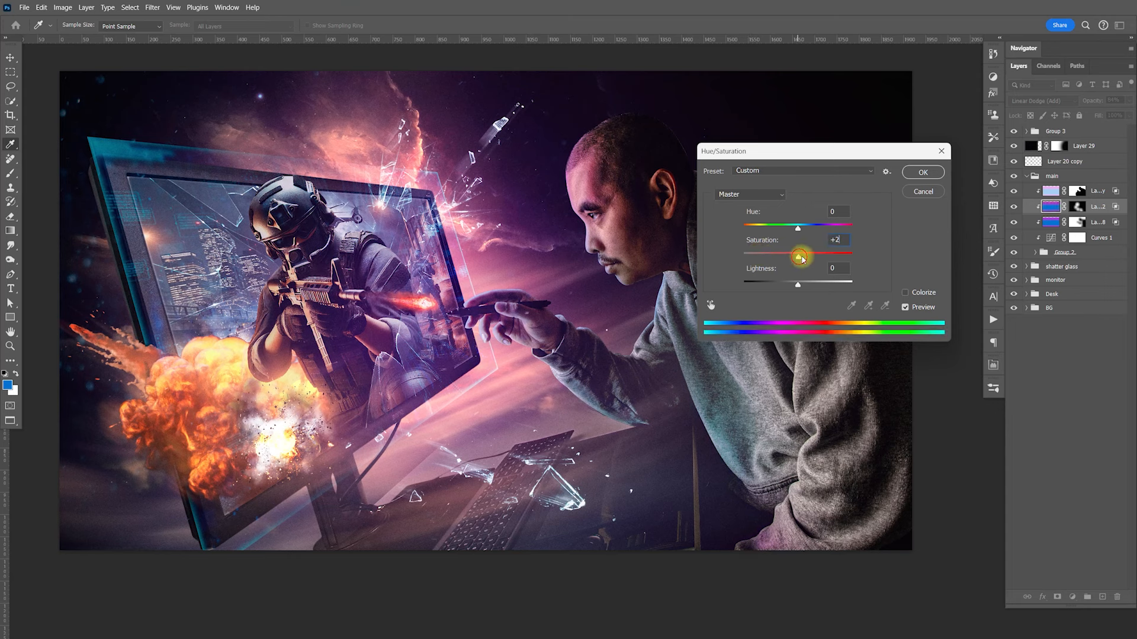
left_click(918, 173)
left_click(1013, 207)
left_click(1013, 210)
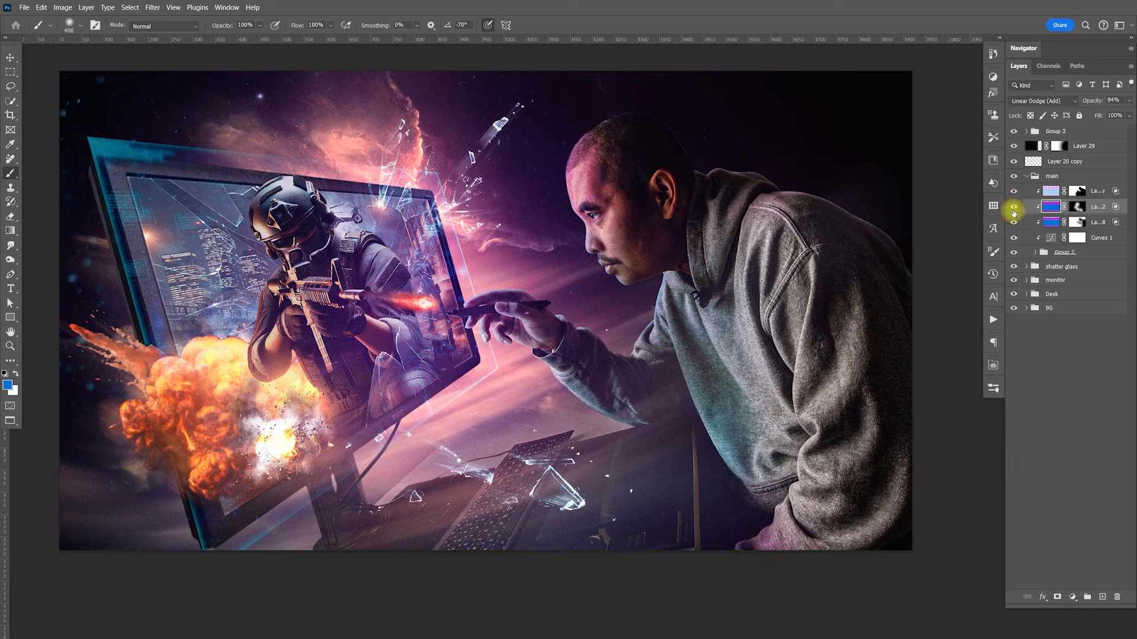
Start Layer 38 copy 2's split Underlying Layer shadow Blend If range at 48
double_click(1114, 211)
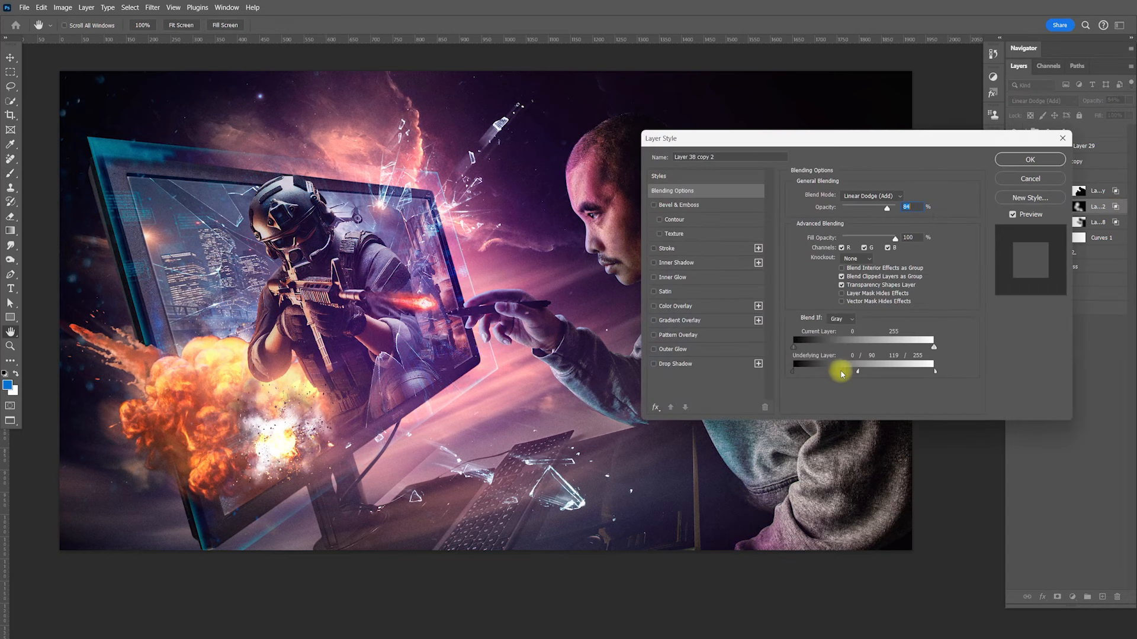
left_click_drag(804, 373, 816, 373)
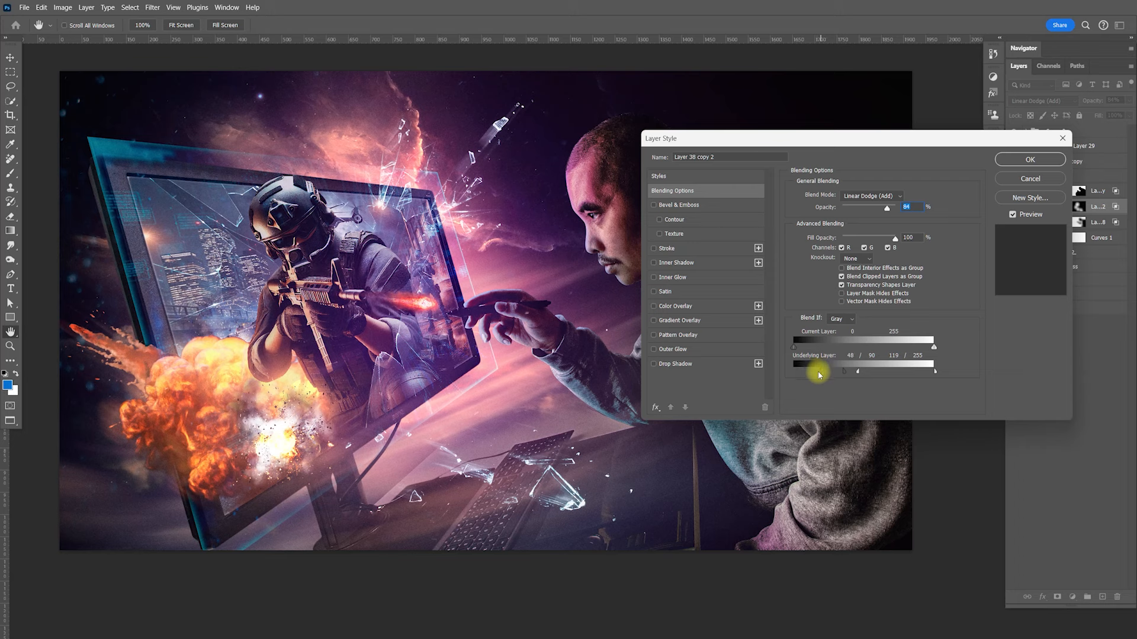
left_click(1017, 160)
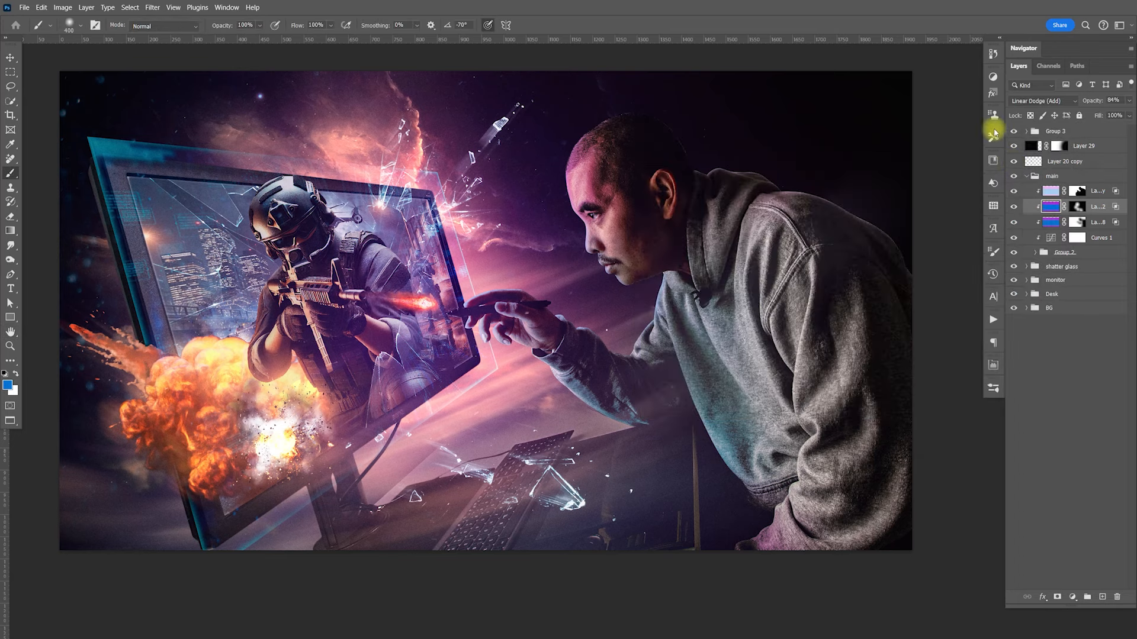
Toggle the visibility of the man's clipped colour-light layers to compare their effect, leaving Layer 38 copy 2 hidden
left_click(1015, 221)
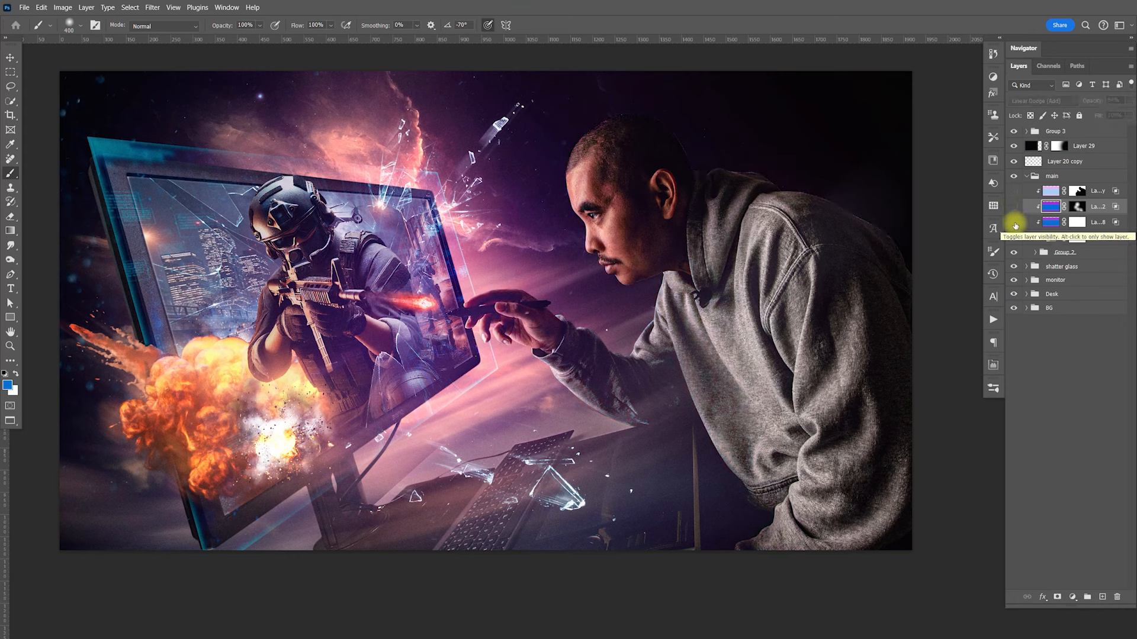
left_click(1015, 224)
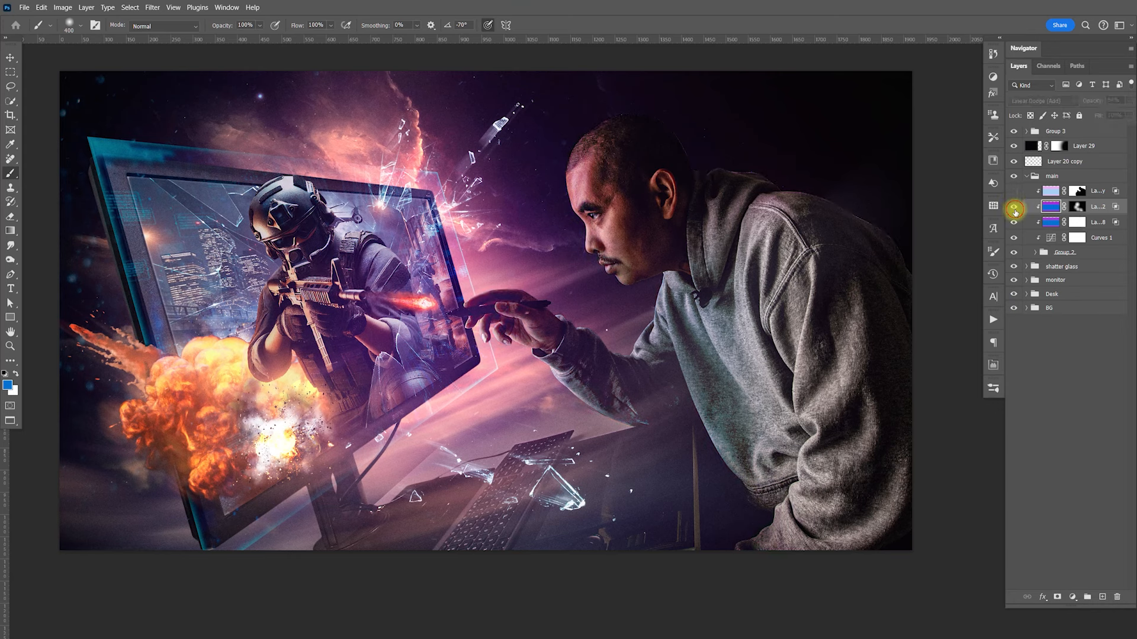
left_click(1015, 208)
left_click(1015, 208)
left_click(1014, 191)
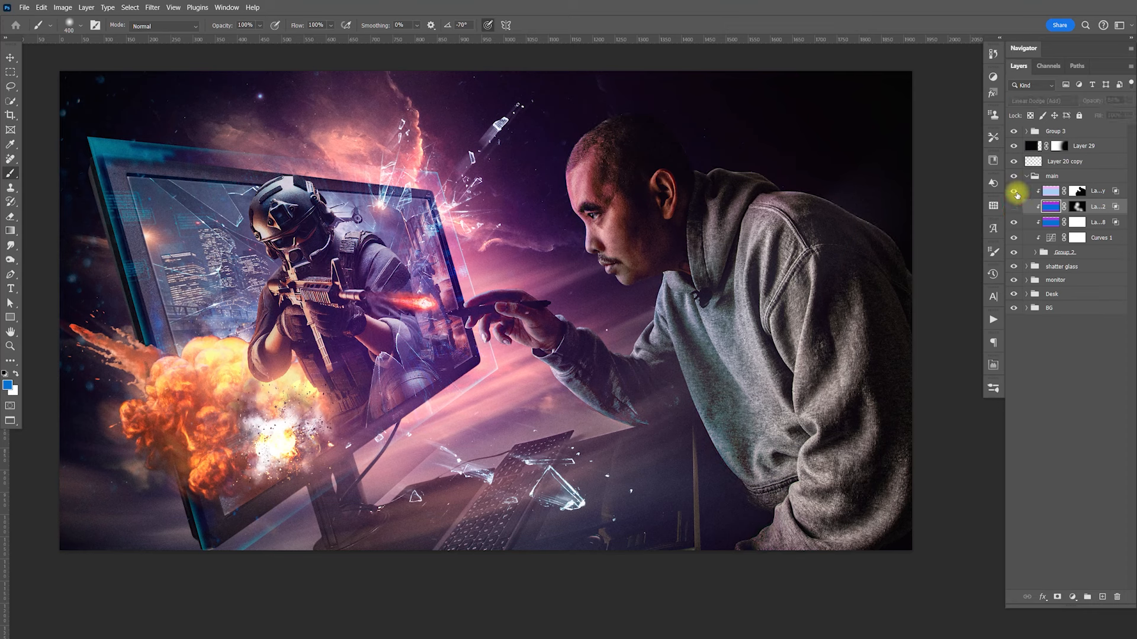
Lower the opacity of the topmost clipped light layer in the main group to 64%
left_click(1087, 190)
left_click_drag(1129, 110, 1090, 116)
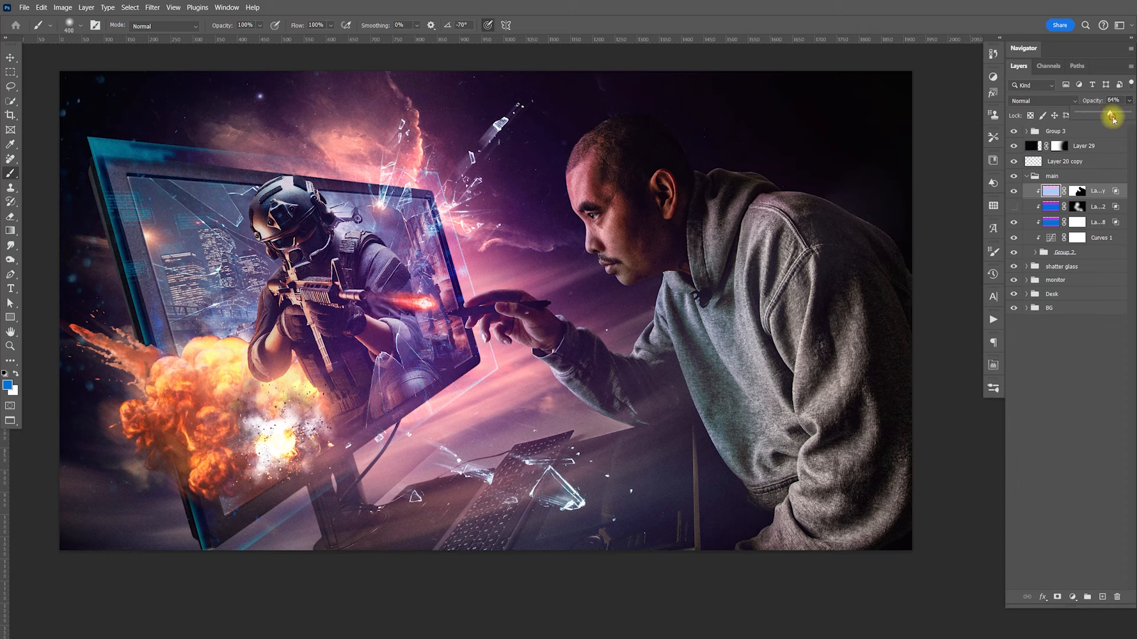
left_click(1014, 207)
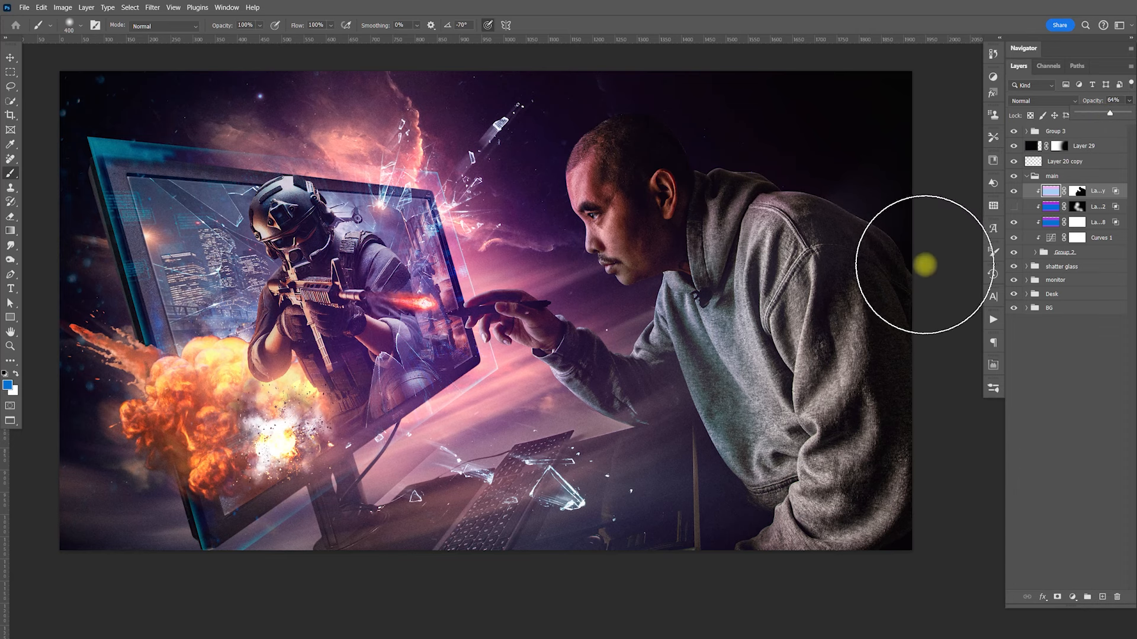
Reveal the blue glitch overlay across the explosion by painting white on the glitch group's mask with an 800 px soft brush
key("v")
key("space")
mouse_move(736, 318)
left_mouse_down()
mouse_move(835, 356)
mouse_move(782, 318)
mouse_move(742, 361)
mouse_move(725, 354)
left_mouse_up()
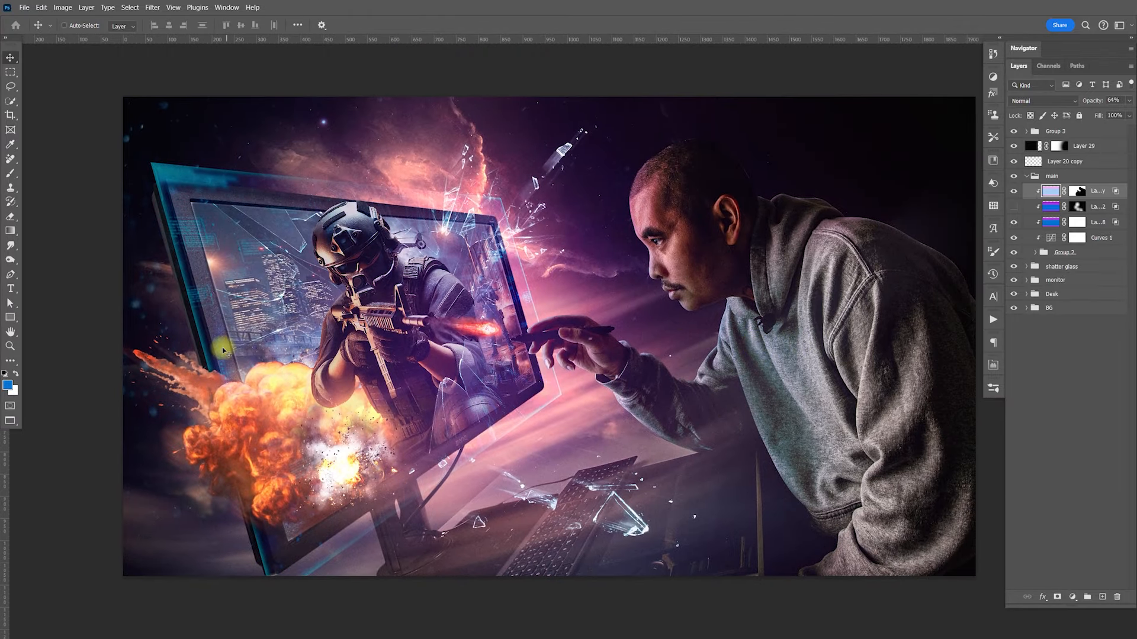
left_click(1027, 177)
left_click(1026, 204)
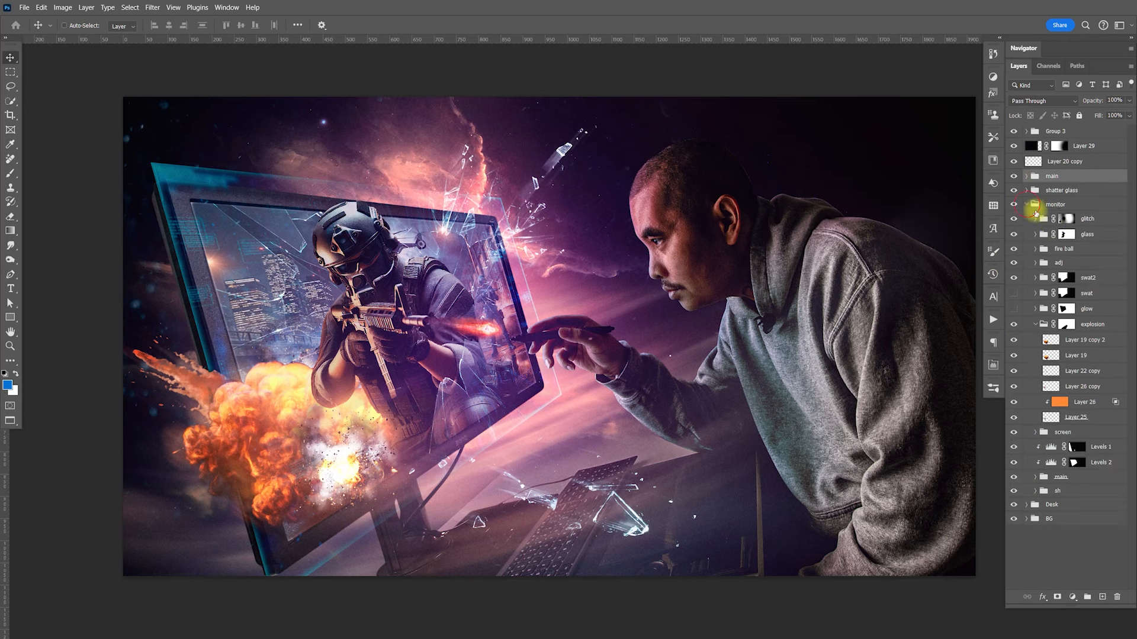
left_click(1063, 220)
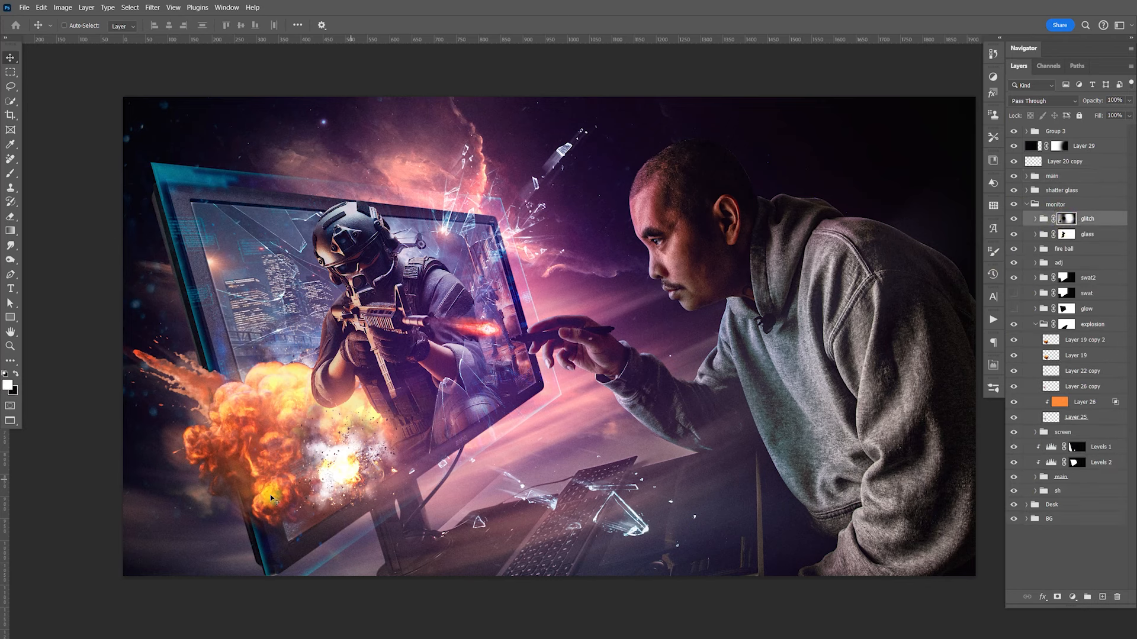
key("b")
key("bracketright")
key("bracketright")
key("bracketright")
key("bracketright")
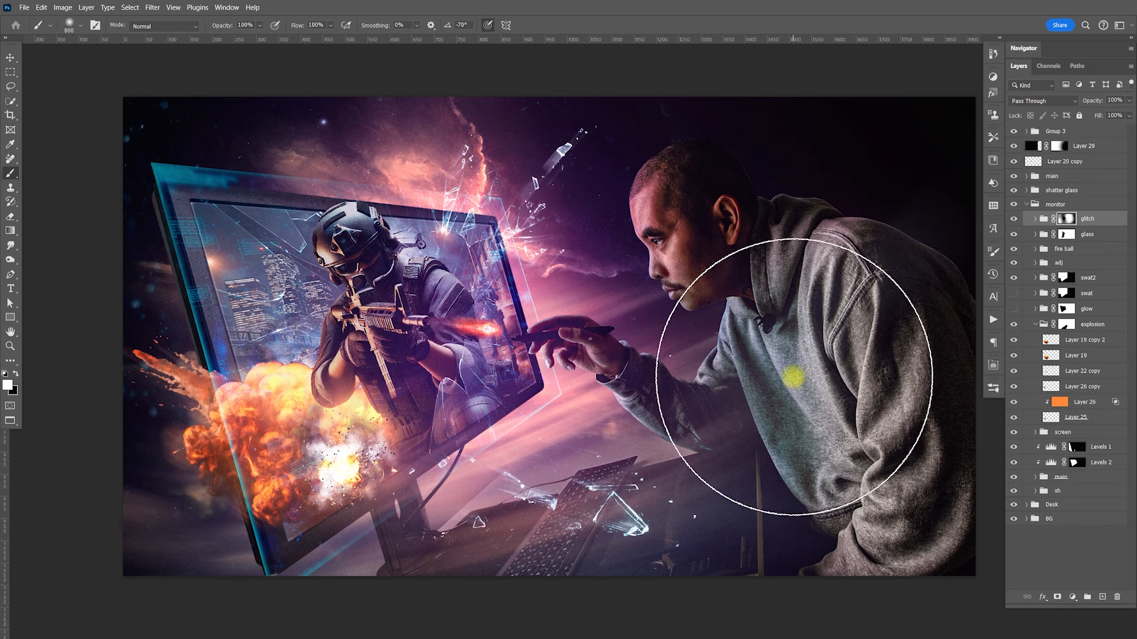
key("v")
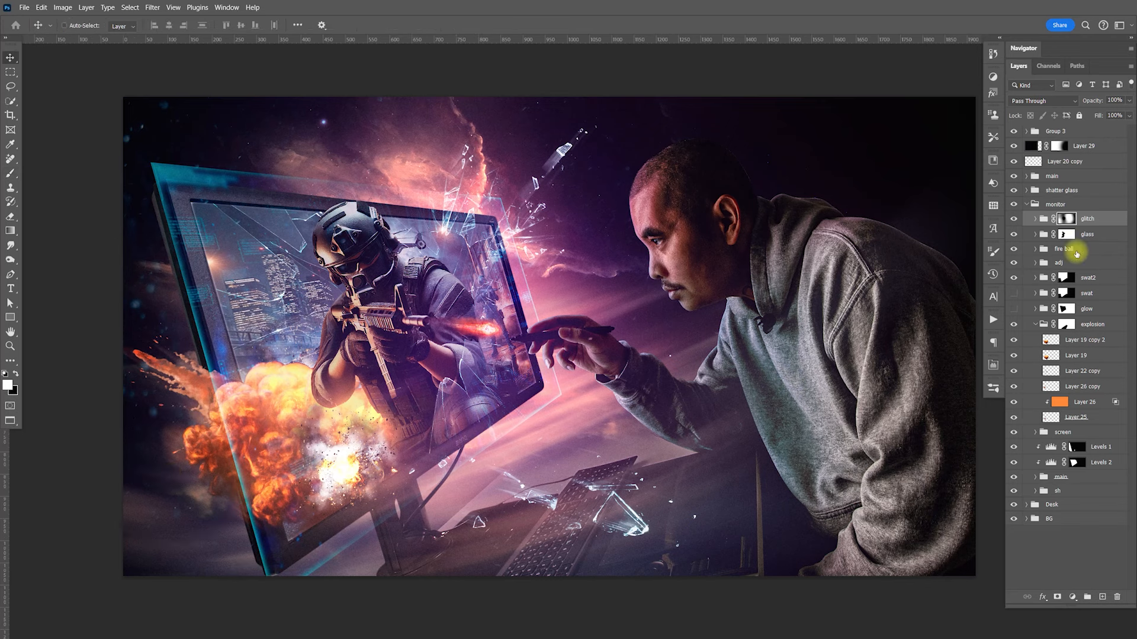
Distort Layer 28 in the glitch group, pulling its upper-left and lower-left corners outward beyond the monitor
left_click(1040, 218)
left_click(1036, 220)
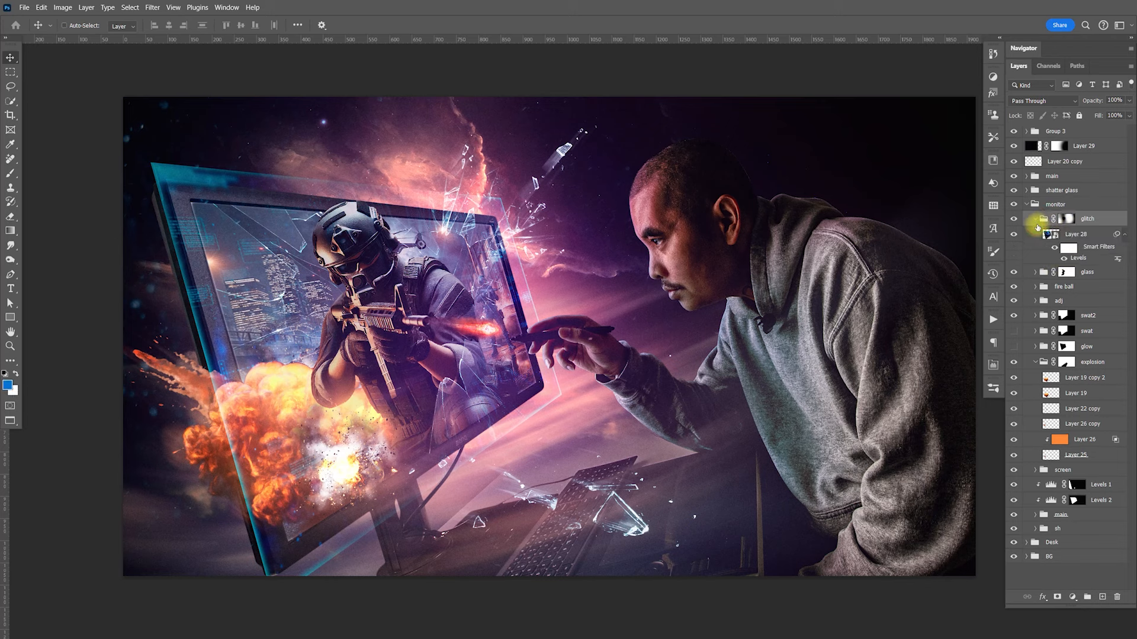
left_click(1067, 240)
key("ctrl+t")
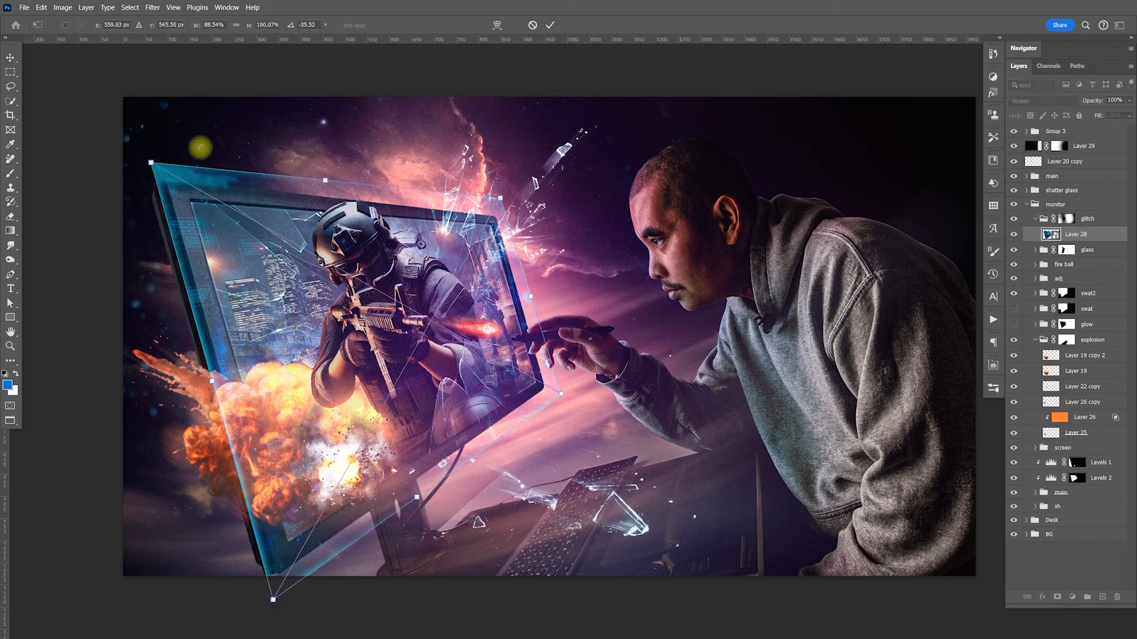
right_click(212, 250)
left_click(244, 320)
left_click_drag(151, 161, 131, 149)
mouse_move(271, 599)
left_mouse_down()
mouse_move(251, 620)
mouse_move(266, 616)
left_mouse_up()
key("Return")
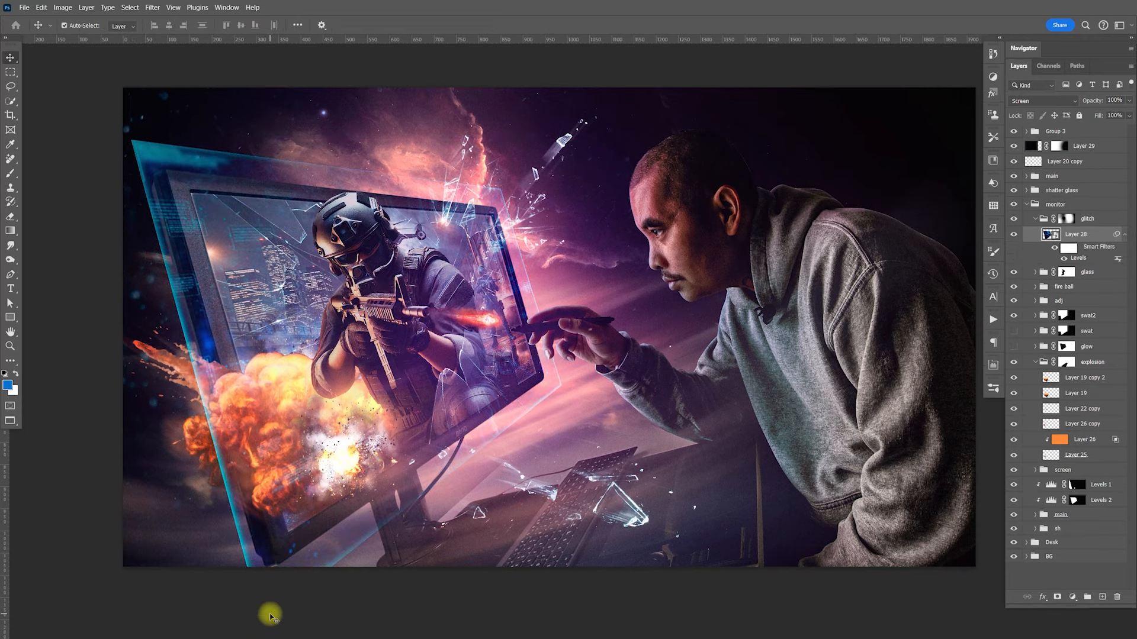
Reshape Layer 28 again, moving its two left corners inward so the glitch plane stands off the monitor frame
left_click_drag(632, 328, 634, 328)
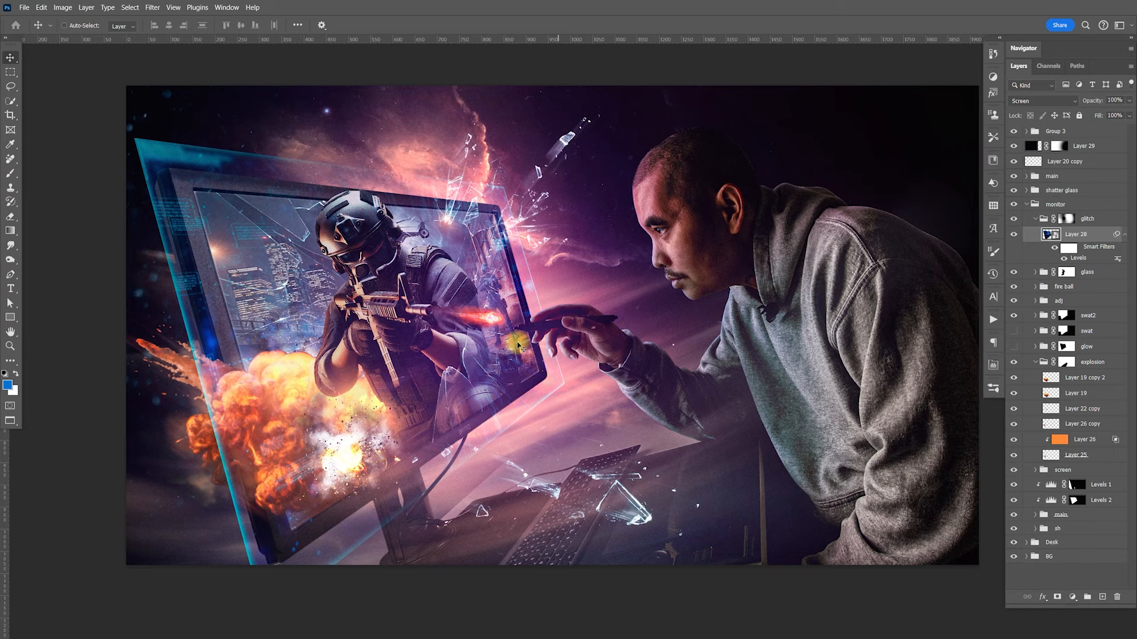
key("ctrl+t")
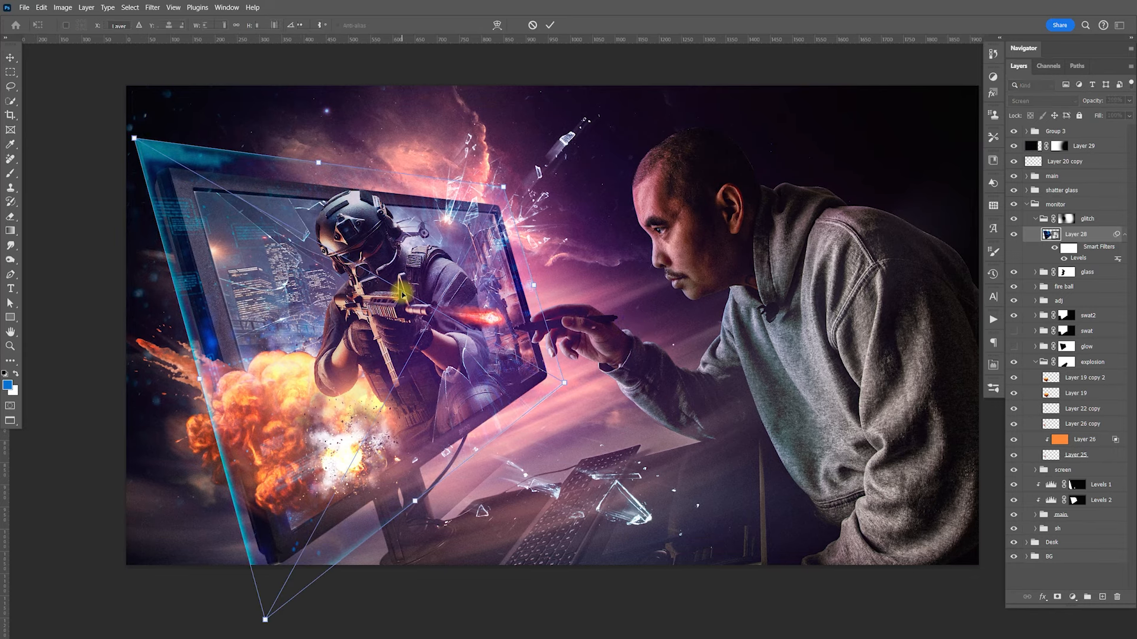
left_click_drag(135, 138, 166, 129)
mouse_move(302, 591)
left_mouse_down()
mouse_move(310, 585)
mouse_move(293, 585)
left_mouse_up()
key("Return")
Nudge Layer 28 to the right so the glitch plane floats in front of the monitor
key("shift+Right")
key("shift+Right")
key("shift+Right")
key("shift+Right")
key("shift+Right")
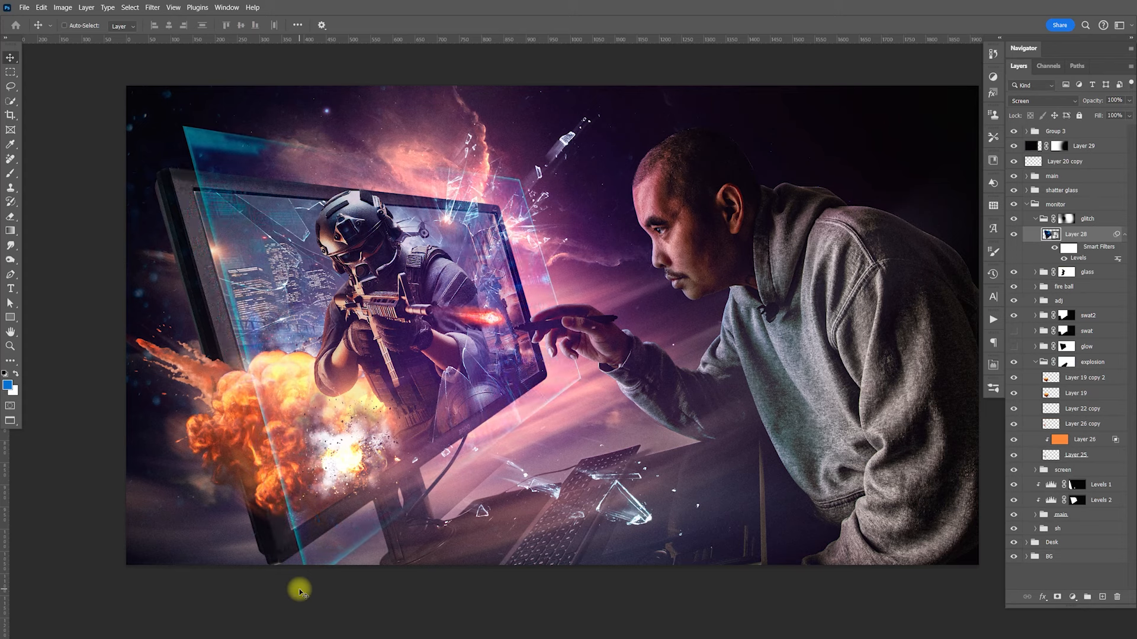
key("Right")
key("Right")
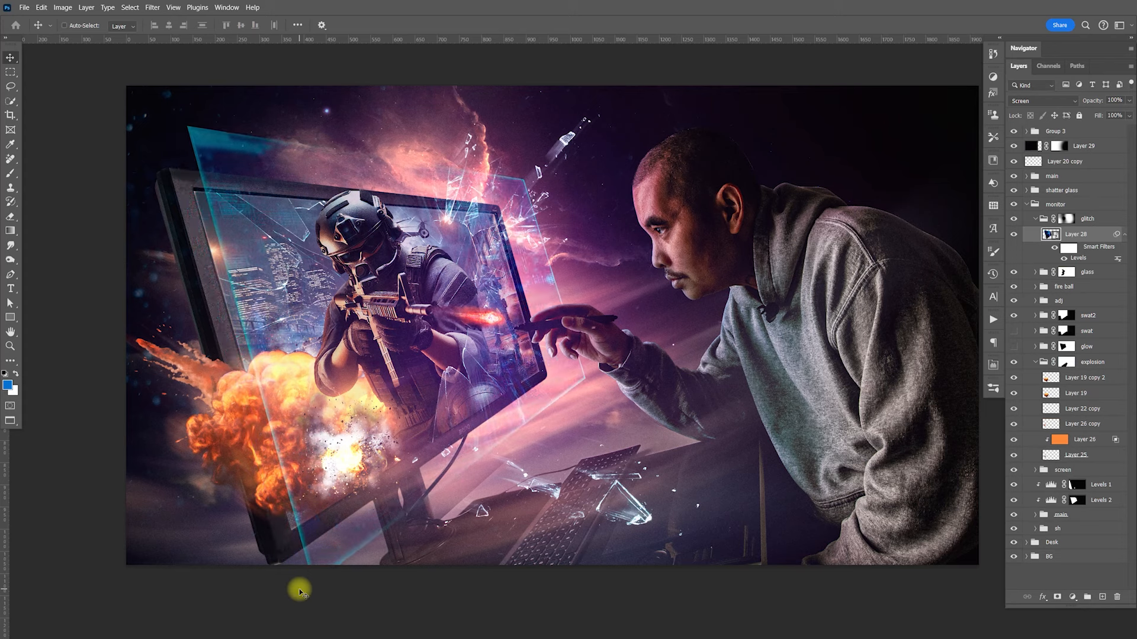
key("shift+Left")
key("shift+Left")
key("Left")
key("Left")
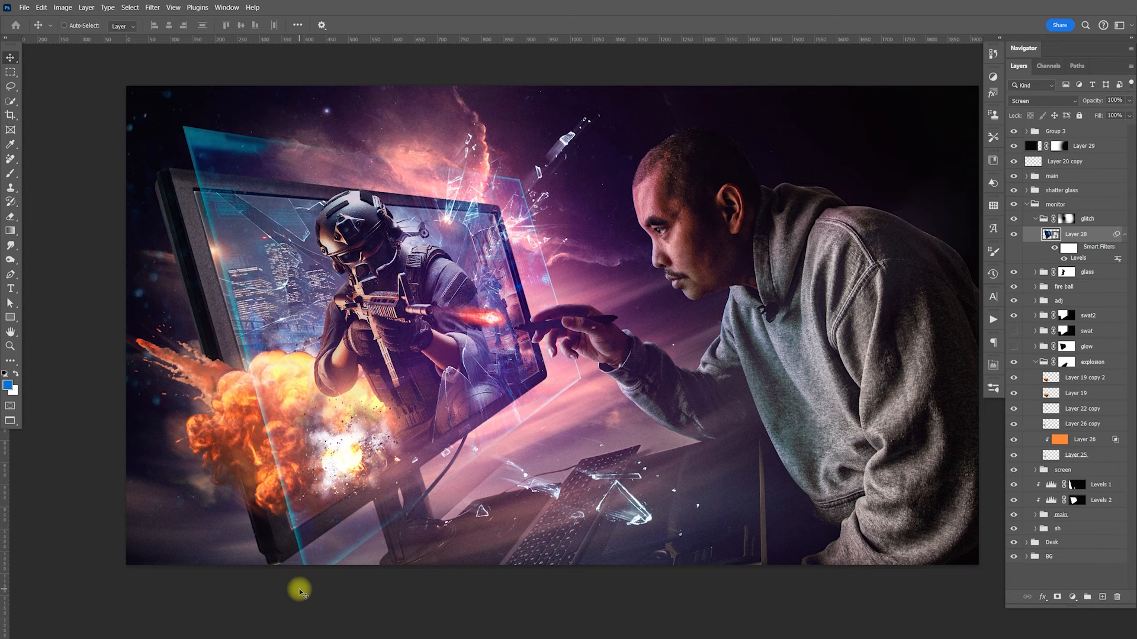
key("shift+Right")
key("shift+Right")
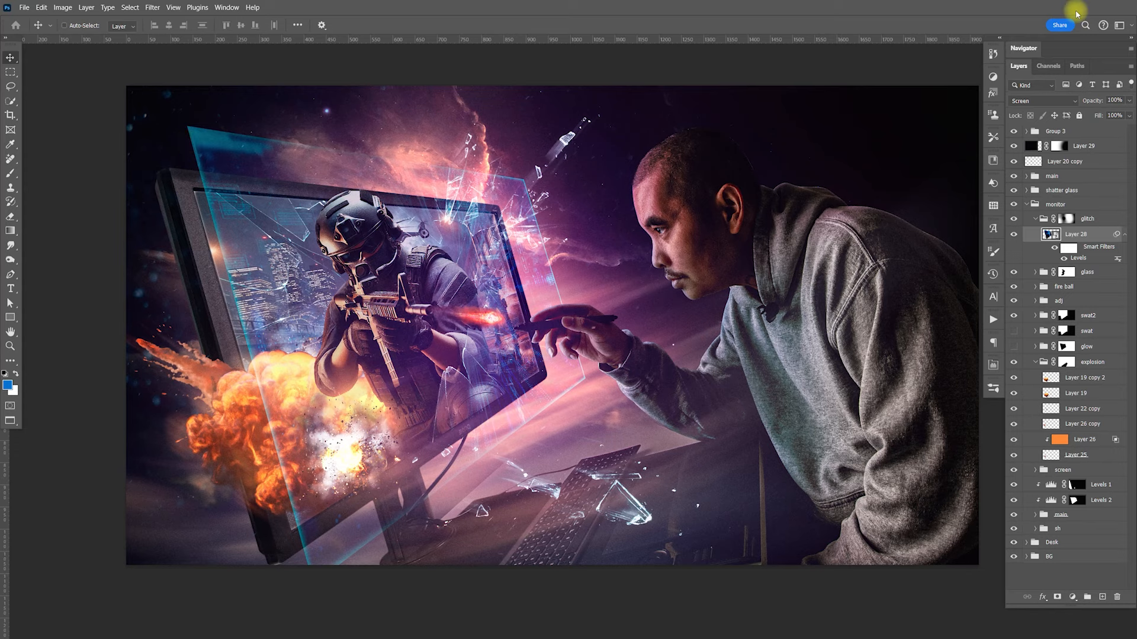
Switch to Adobe Bridge and open the future-bullet-1-jpg.jpg image from the Stock folder in Photoshop
key("alt+Tab")
left_click(764, 350)
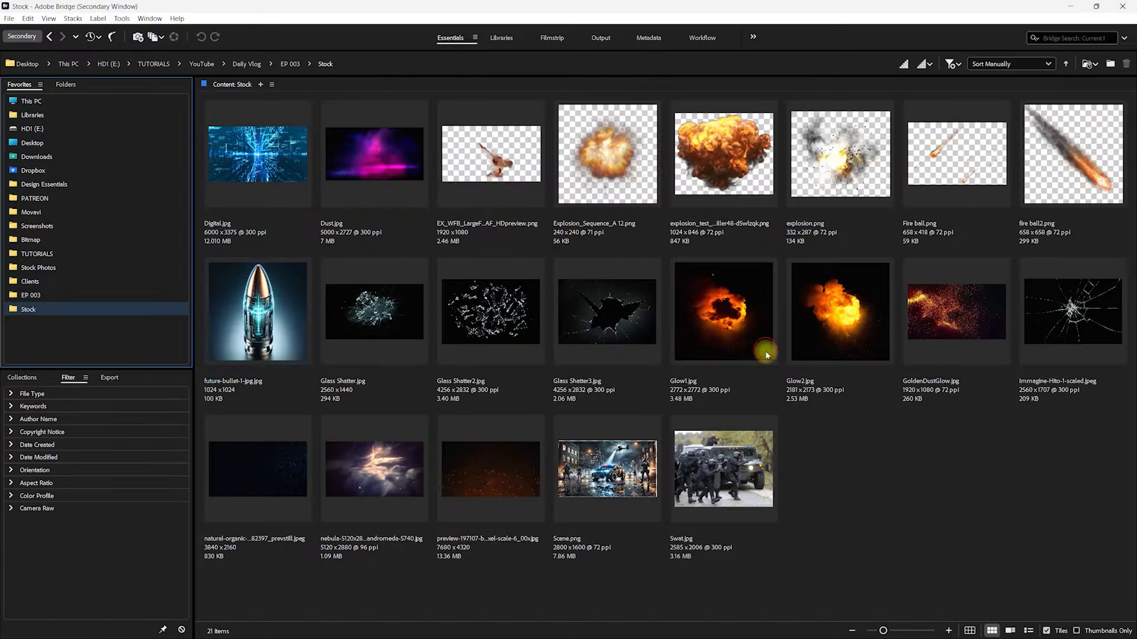
left_click(274, 342)
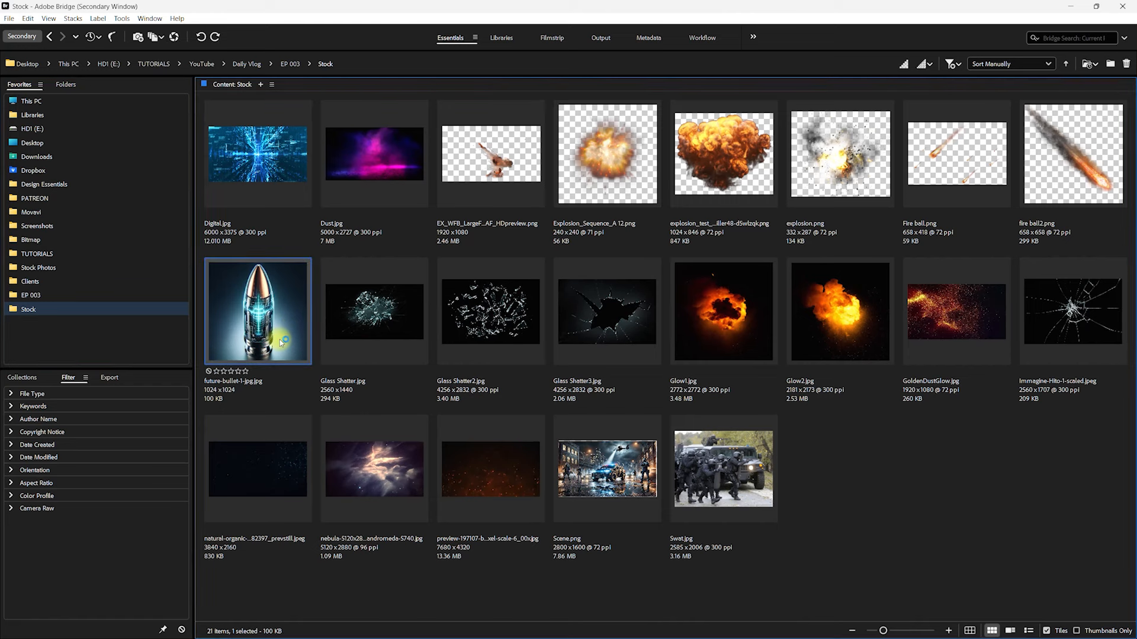
double_click(282, 342)
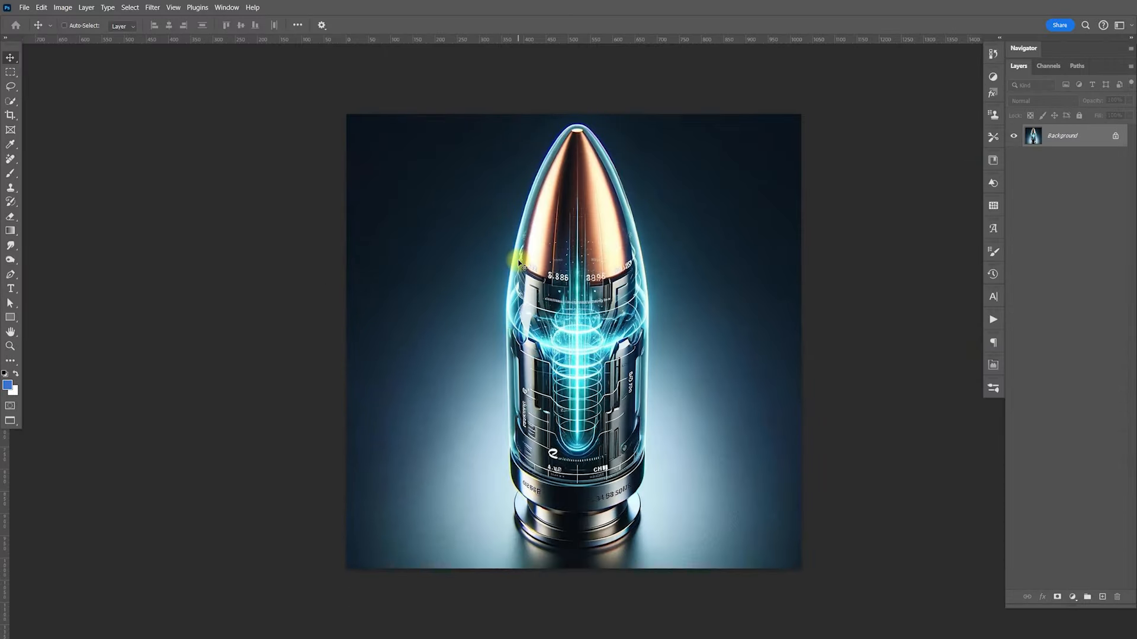
Trace a path with the Pen tool around the bullet's glowing upper body, excluding its metal base
key("p")
left_click(508, 358)
left_click(506, 296)
left_click(568, 127)
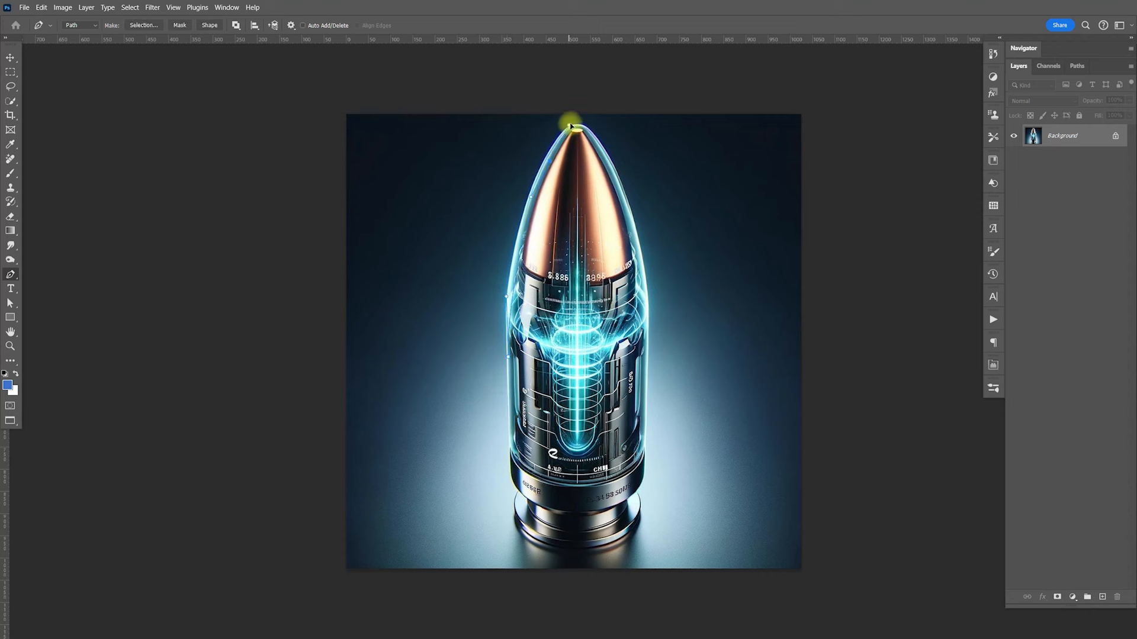
left_click_drag(573, 121, 568, 123)
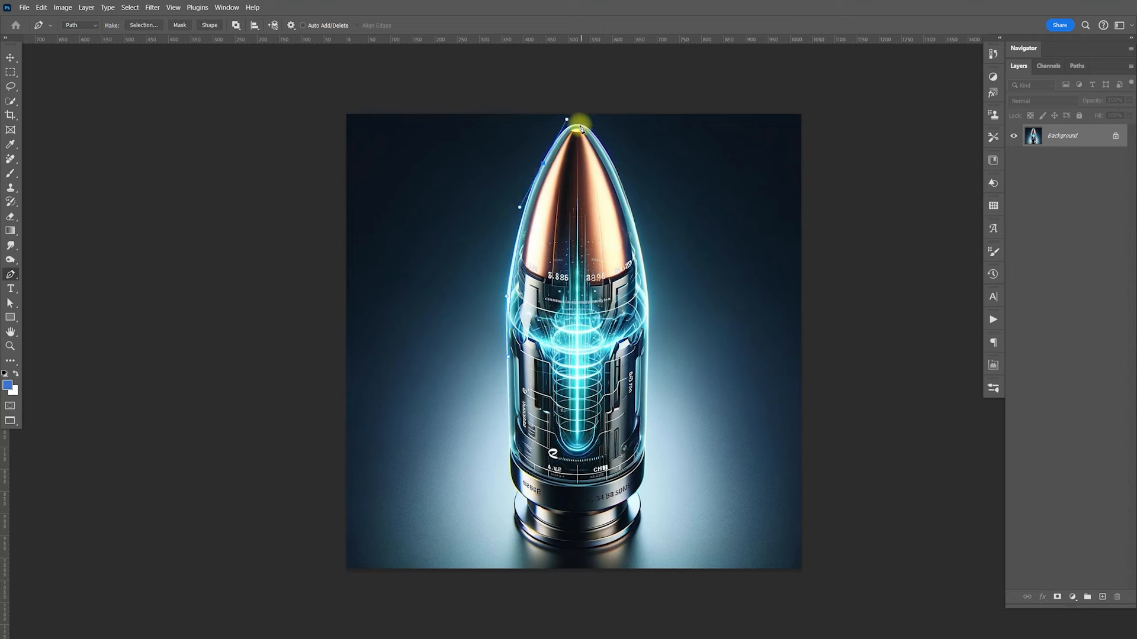
left_click_drag(622, 176, 636, 233)
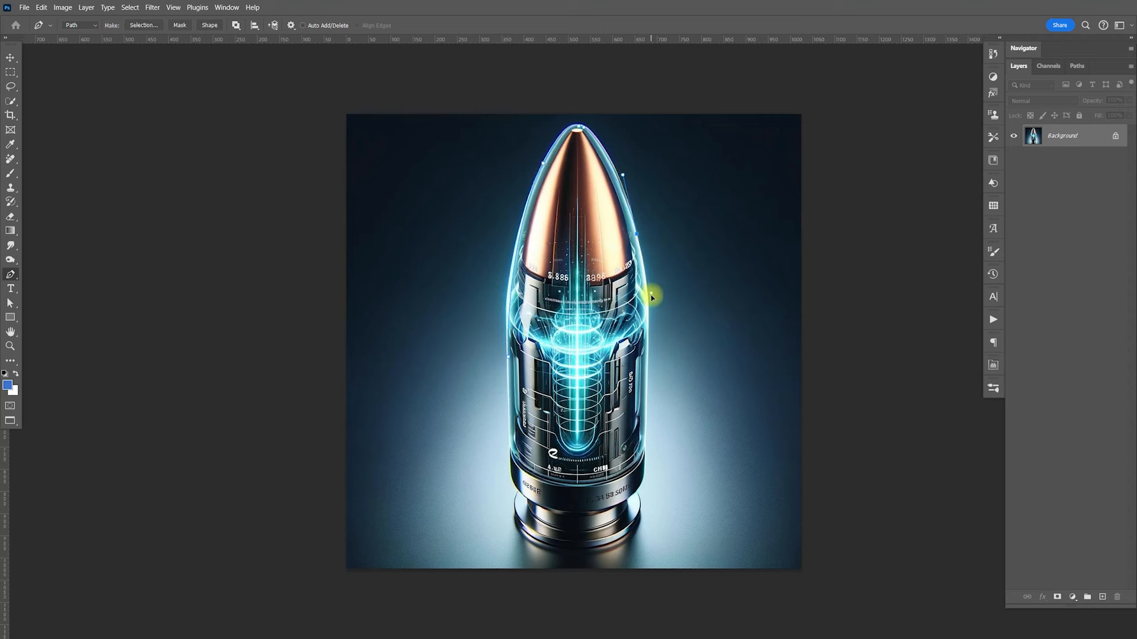
left_click_drag(650, 307, 646, 424)
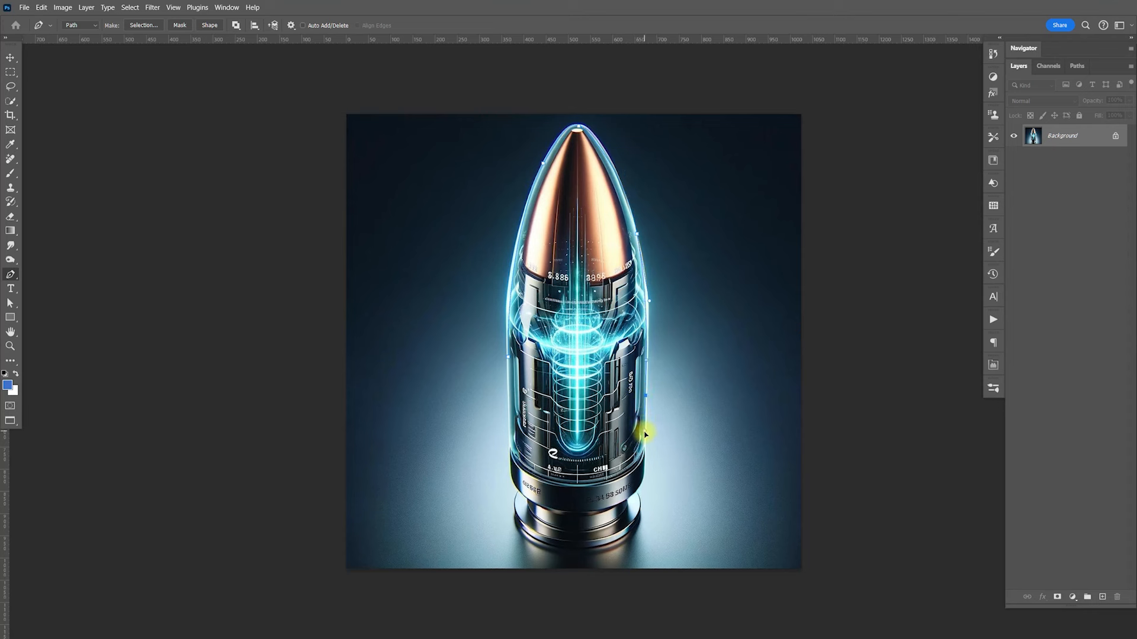
left_click_drag(580, 485, 568, 486)
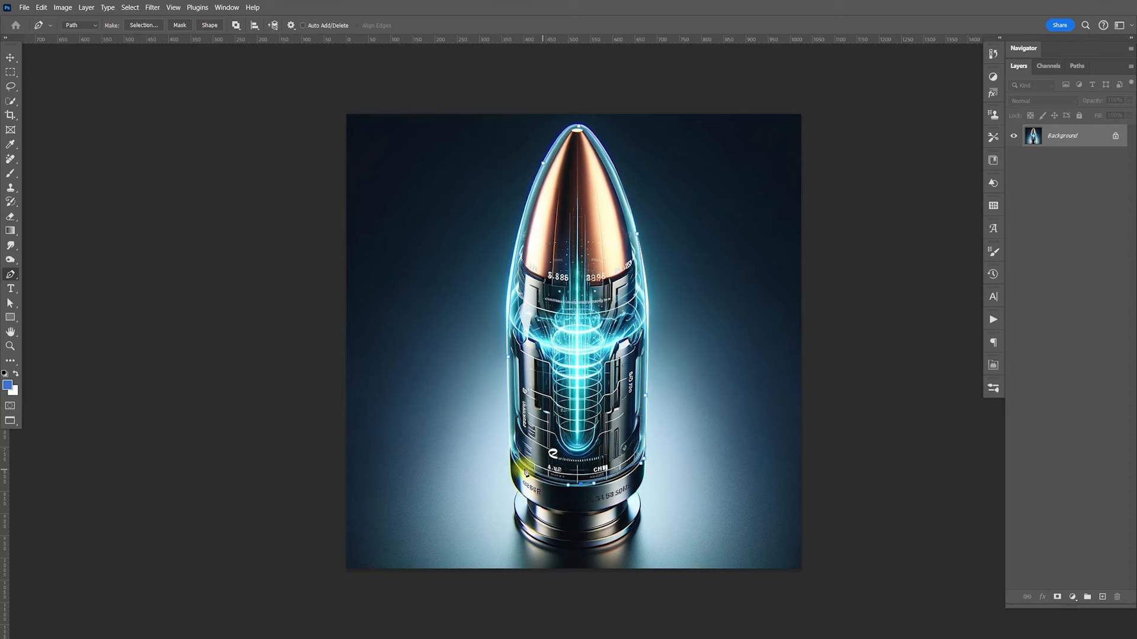
Convert the bullet path to a selection with 0 px feather, copy it to a new layer and hide the Background
right_click(577, 287)
left_click(607, 333)
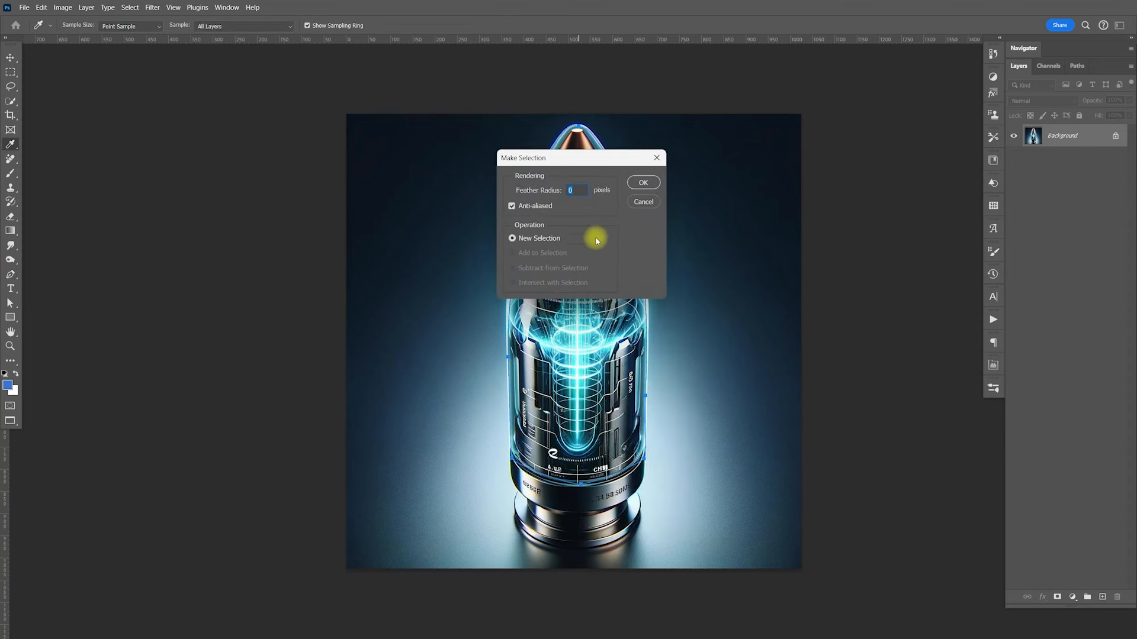
key("Return")
key("ctrl+j")
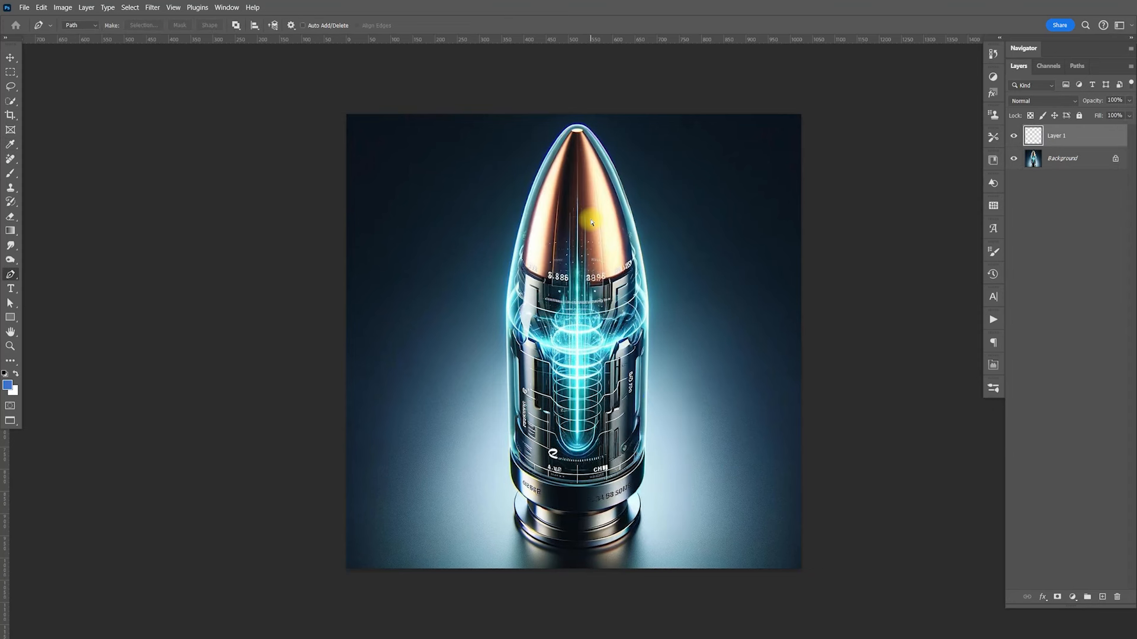
left_click(1014, 159)
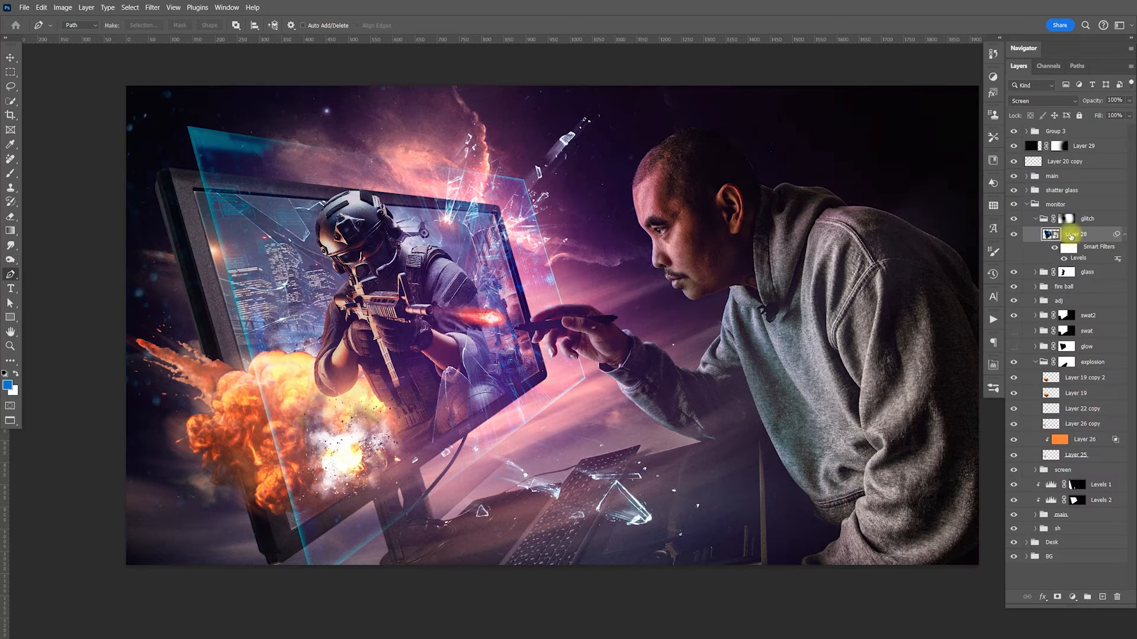
Collapse the glitch and explosion groups, check Layer 27 inside swat2, and collapse the swat2 and monitor groups
left_click(1035, 219)
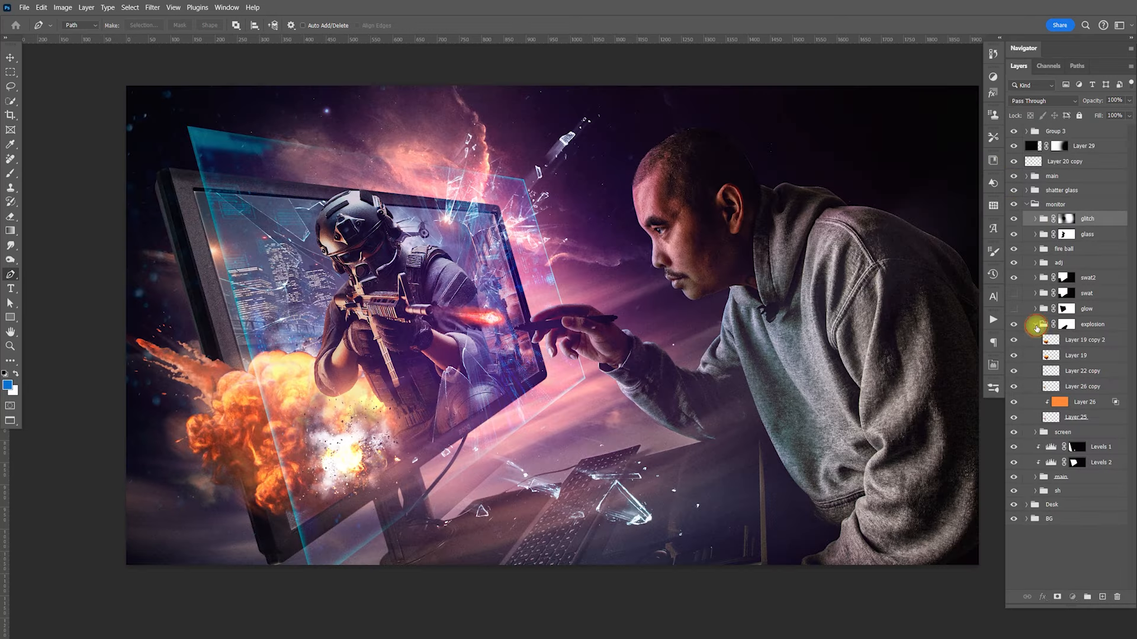
left_click(1035, 325)
left_click(1035, 278)
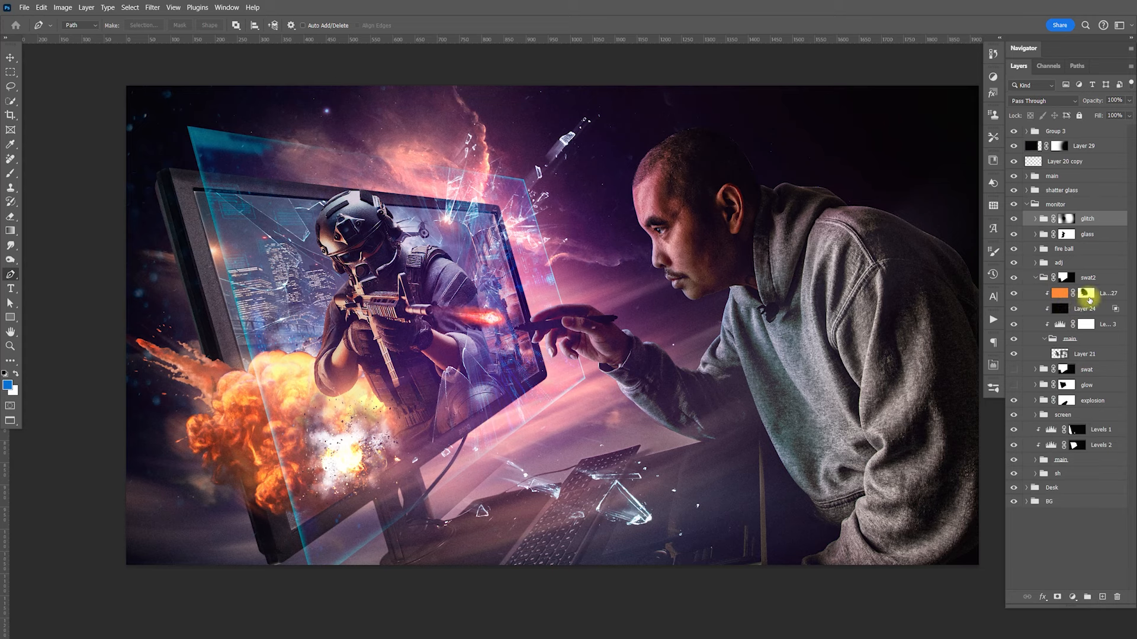
left_click(1109, 296)
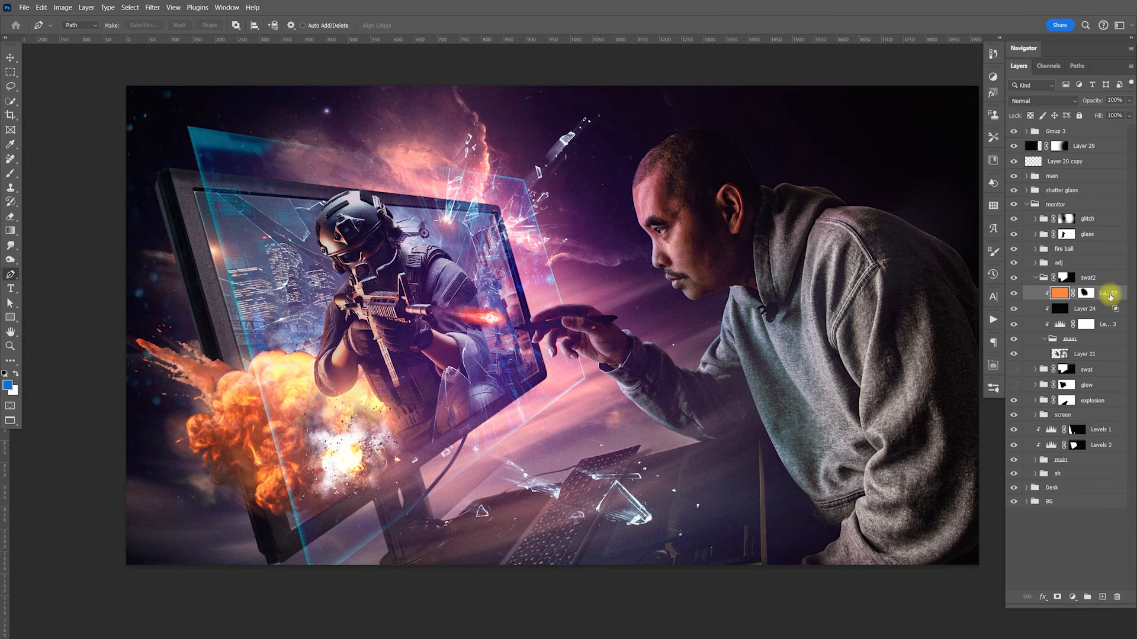
left_click(1036, 277)
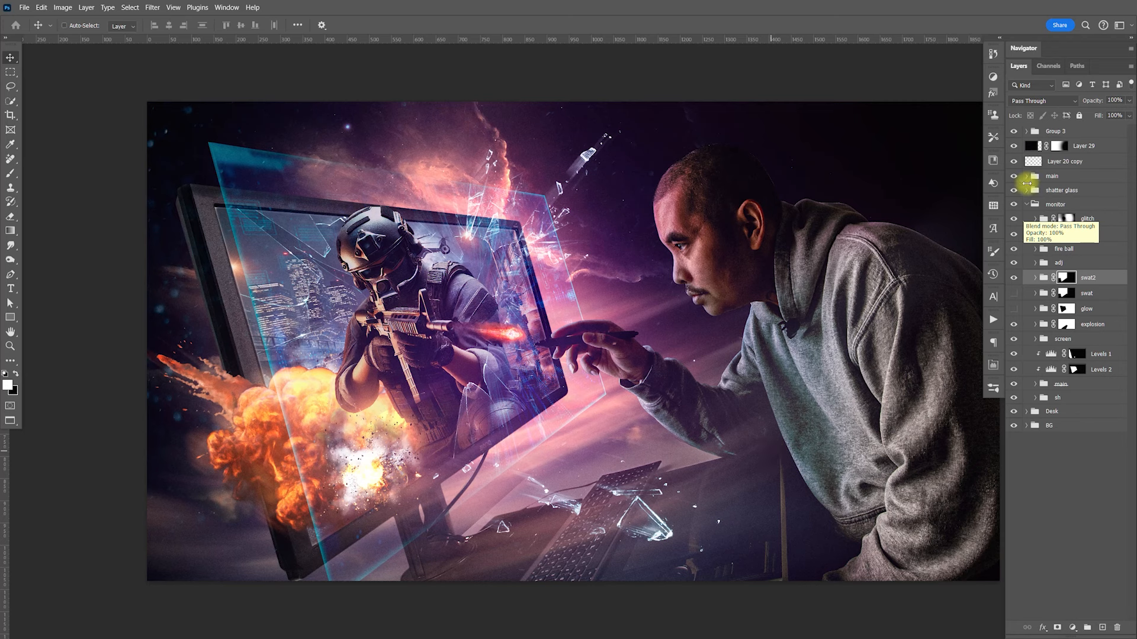
left_click(1027, 205)
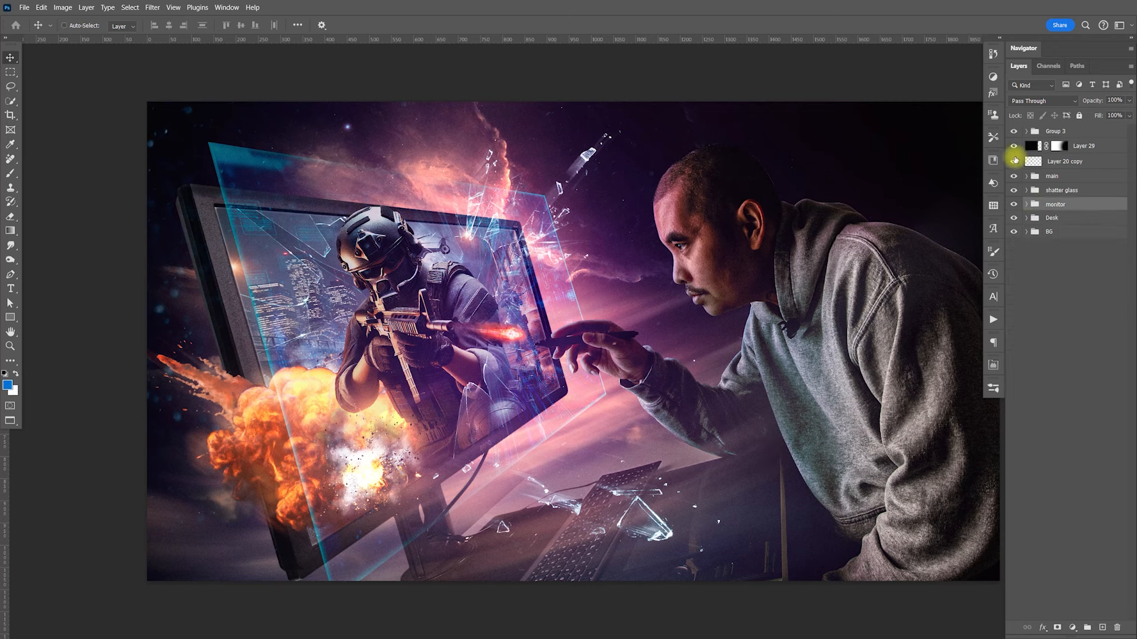
Put Layer 20 copy into a new group and name the group bullet
left_click(1057, 161)
key("ctrl+g")
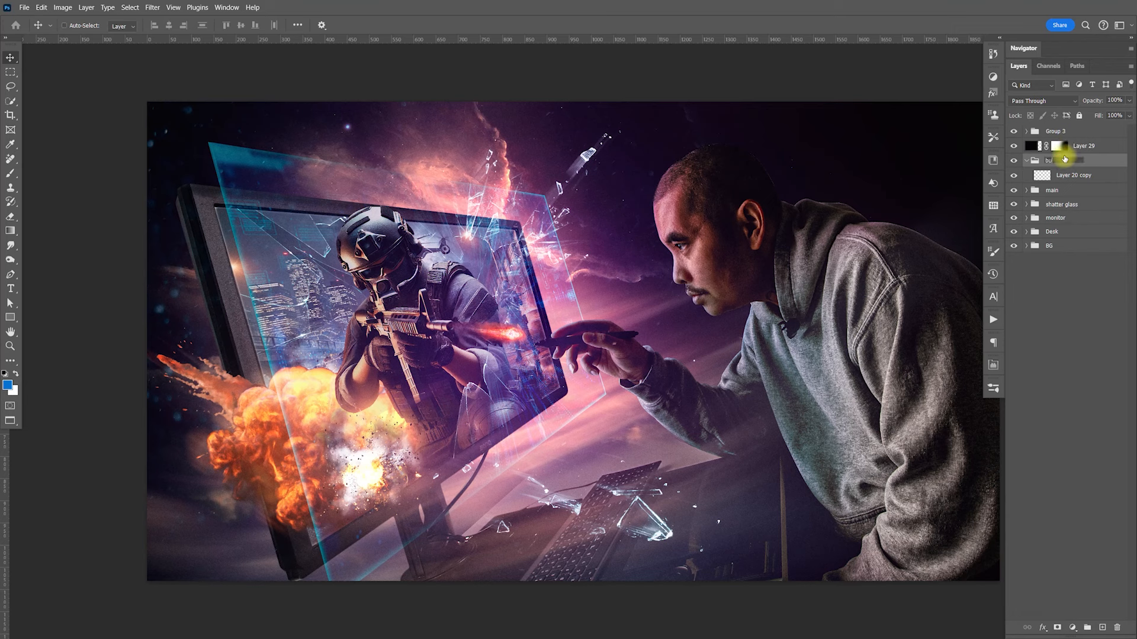
key("Return")
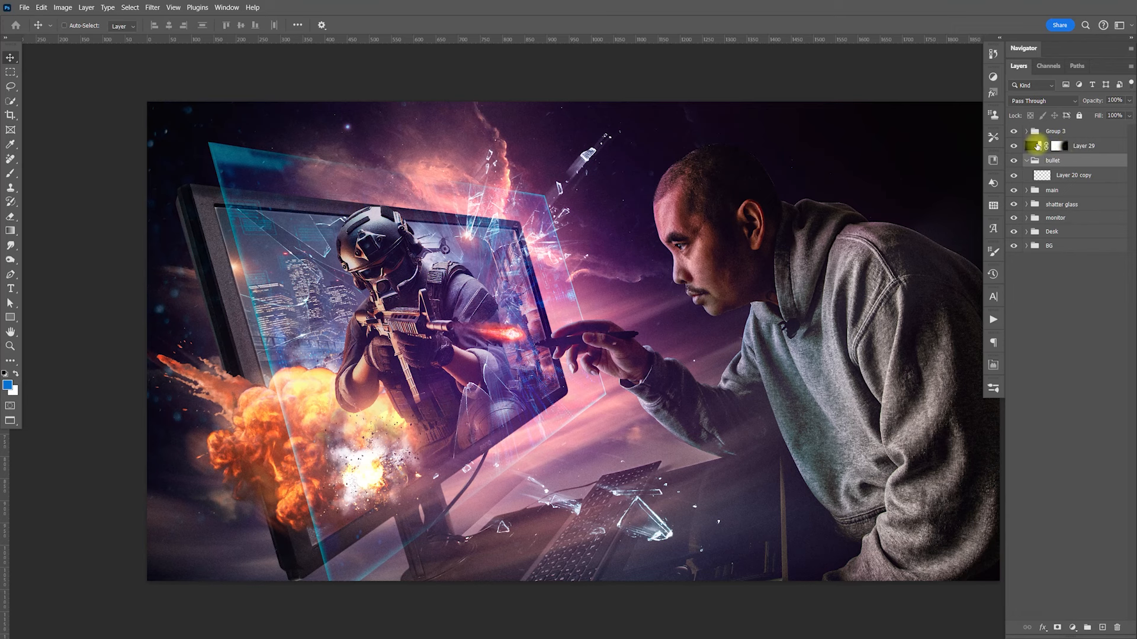
Paste the cut-out bullet into the bullet group and convert it to a smart object
key("ctrl+v")
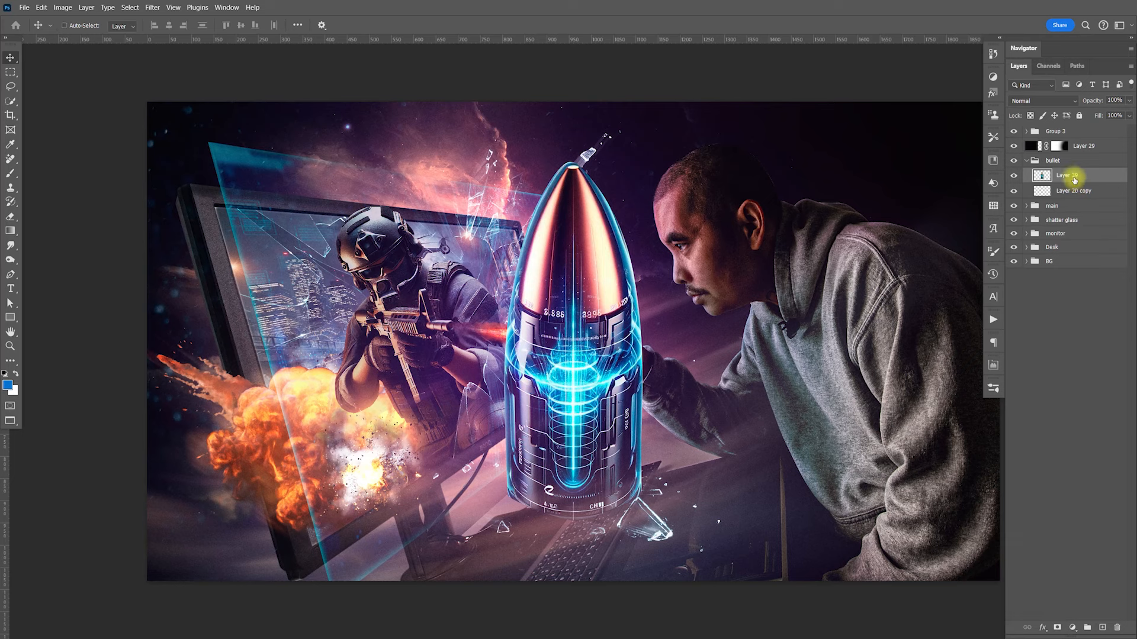
right_click(1074, 177)
left_click(1061, 325)
Scale the bullet to about 22%, rotate it 90° and position it between the rifle's muzzle and the man's hand
key("ctrl+t")
left_click_drag(642, 168, 592, 472)
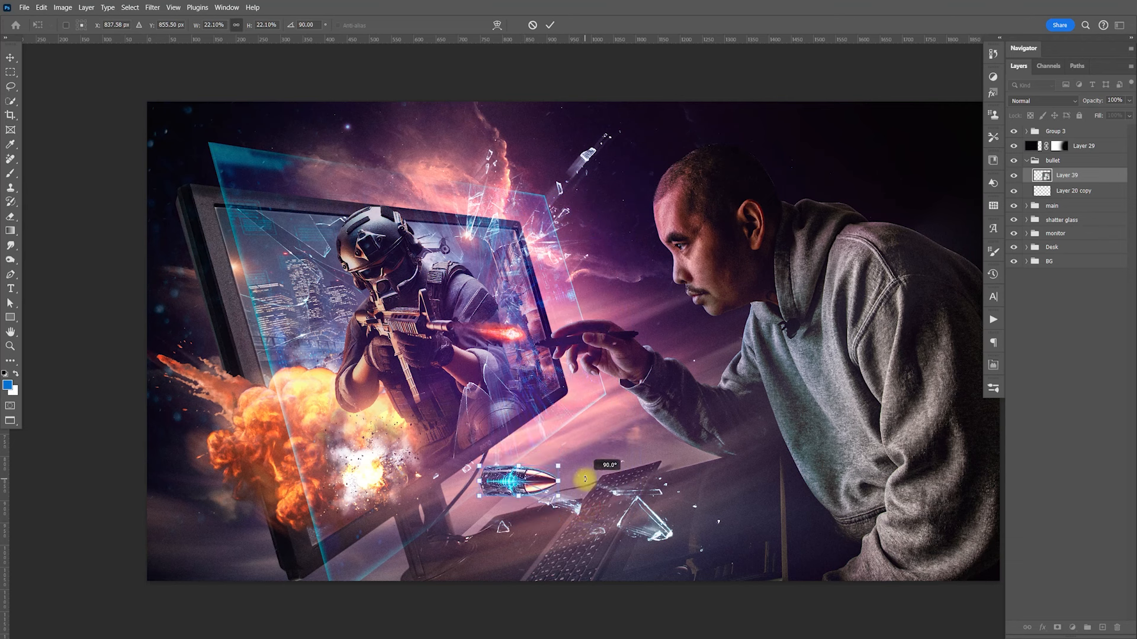
key("Return")
key("ctrl")
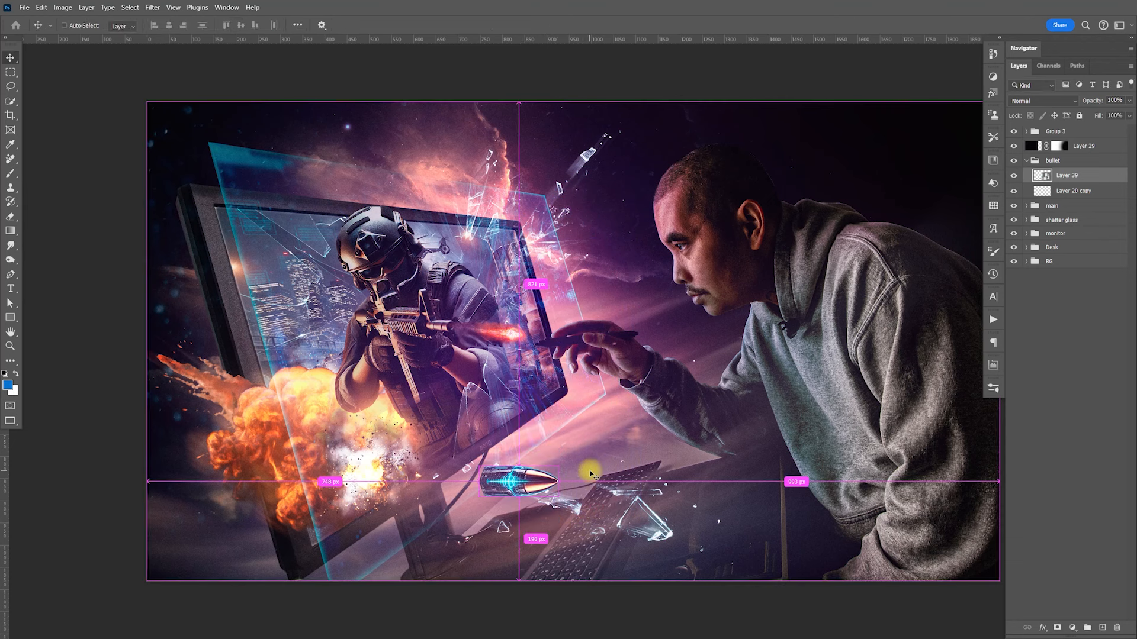
left_click_drag(536, 472, 592, 376)
Transform the bullet in perspective so it widens toward its tip, and shorten its length from the tip side
key("ctrl+space")
key("ctrl+t")
right_click(458, 303)
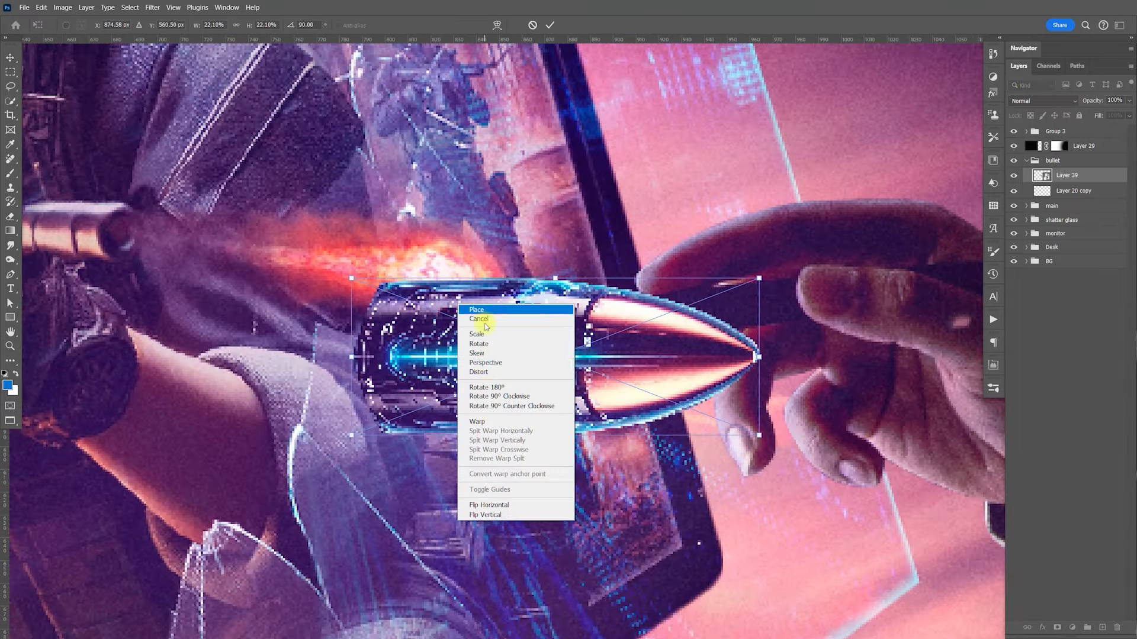
left_click(485, 362)
left_click_drag(759, 278, 778, 247)
left_click_drag(352, 278, 349, 300)
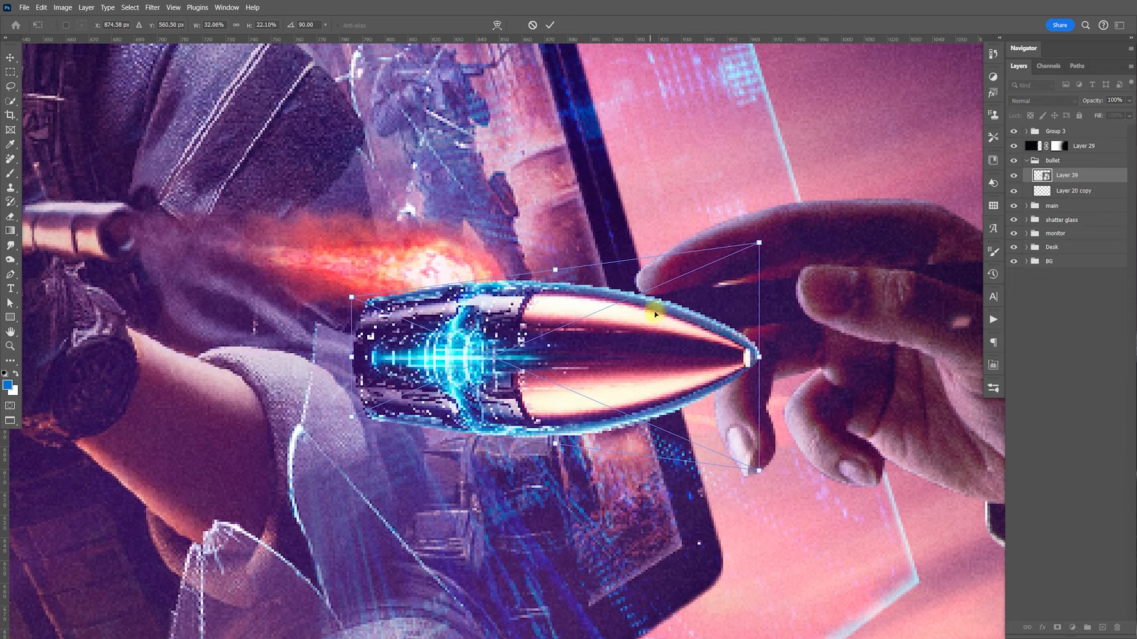
right_click(695, 338)
left_click(710, 363)
left_click_drag(755, 357, 635, 361)
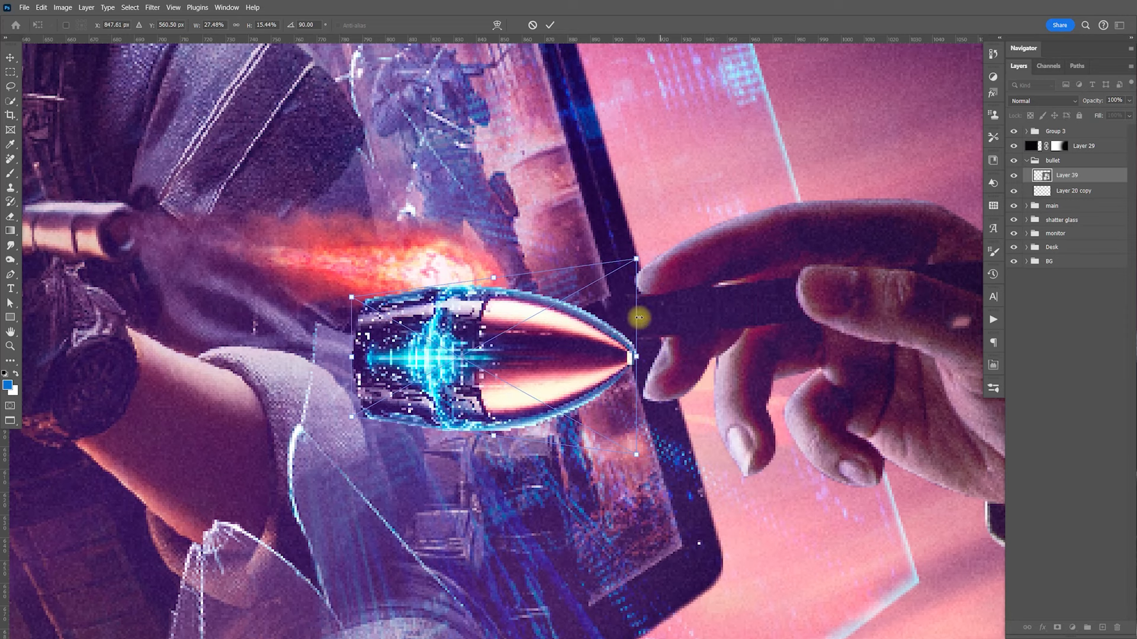
right_click(383, 347)
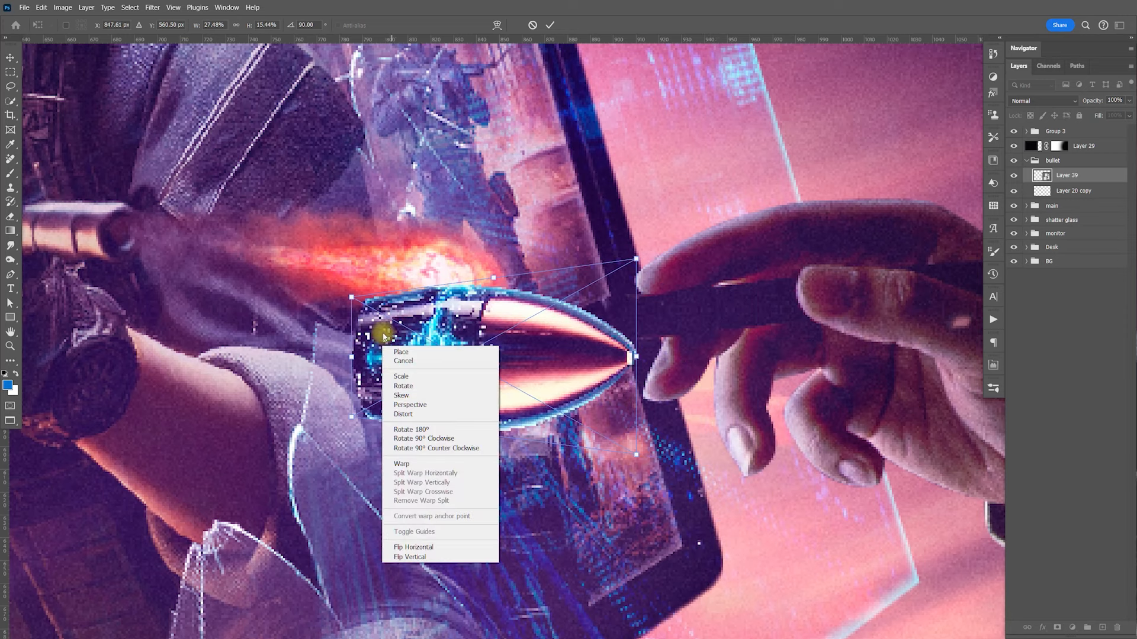
left_click(385, 333)
key("Return")
Shrink and slightly tilt the bullet, placing it at the front end of the rifle's muzzle flash
left_click_drag(480, 347, 481, 289)
key("ctrl+t")
left_click_drag(652, 177, 473, 237)
left_click_drag(449, 293, 496, 314)
left_click(537, 180)
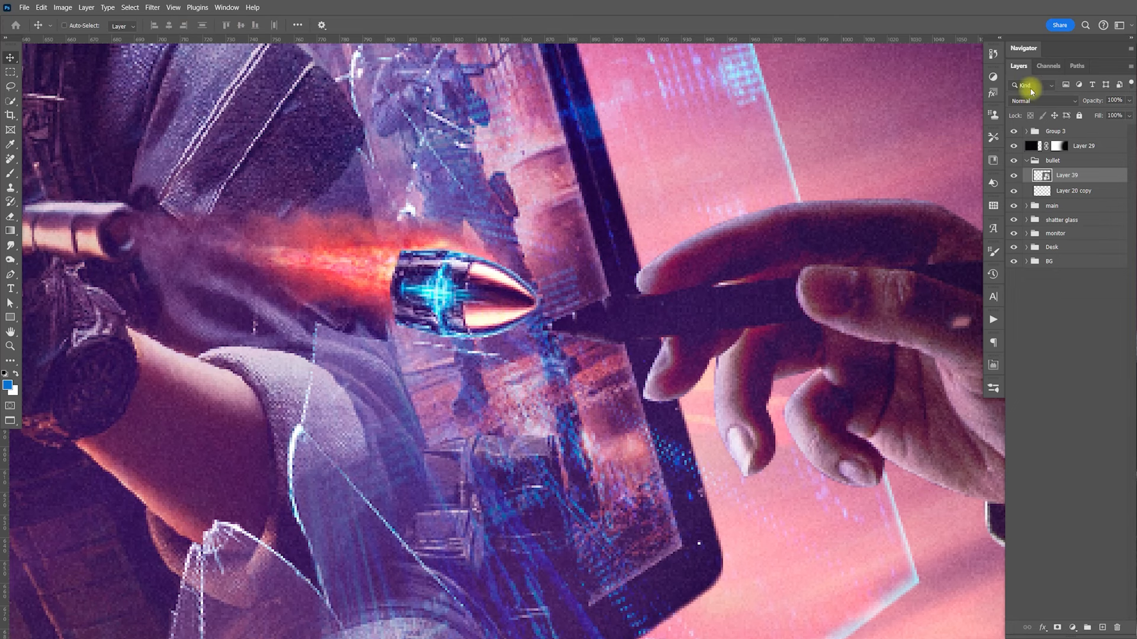
Duplicate the bullet layer, hide the copy and set the original Layer 39 to Screen blending
key("ctrl+j")
left_click(1013, 176)
left_click(1027, 191)
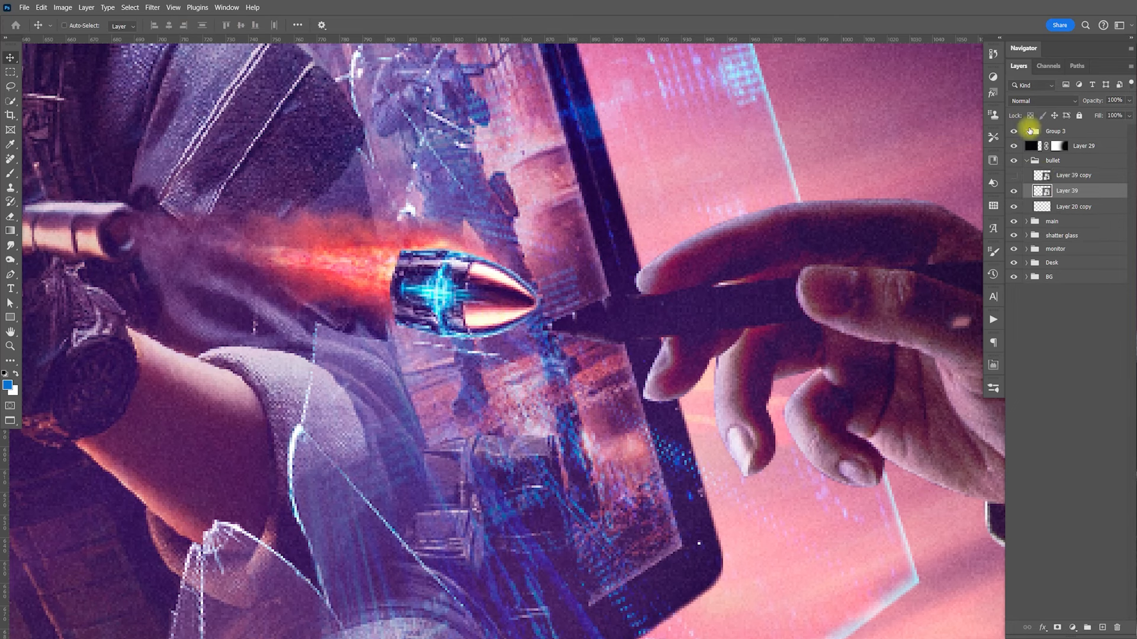
left_click(1031, 102)
left_click(1023, 208)
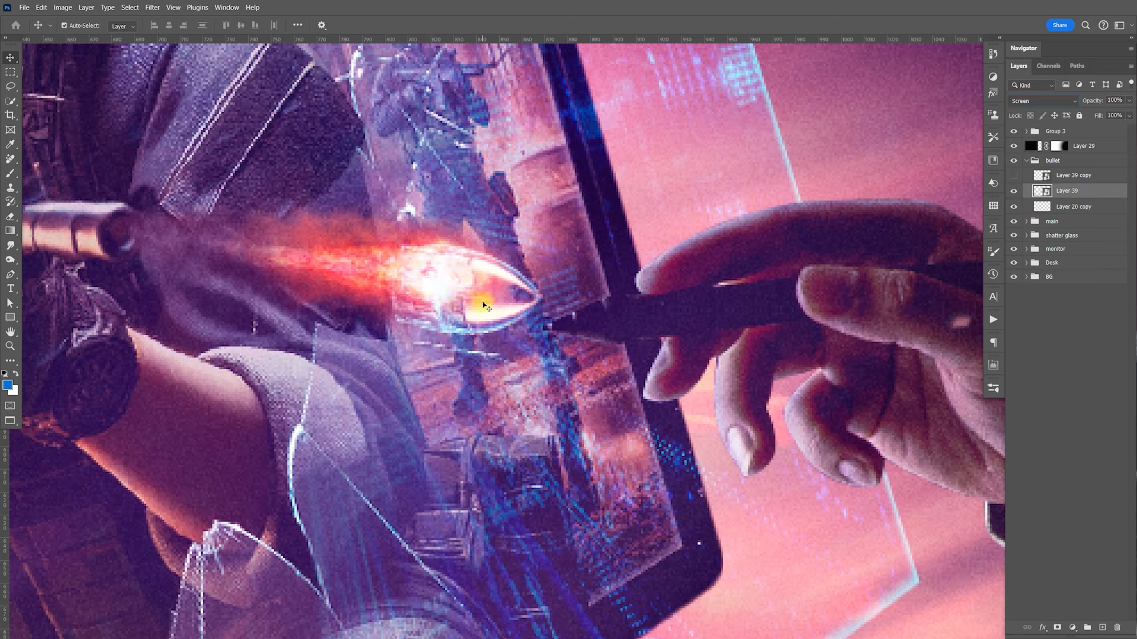
Stretch the Screen-blended bullet backward along the muzzle flash
key("ctrl+t")
left_click_drag(391, 280, 337, 274)
key("Return")
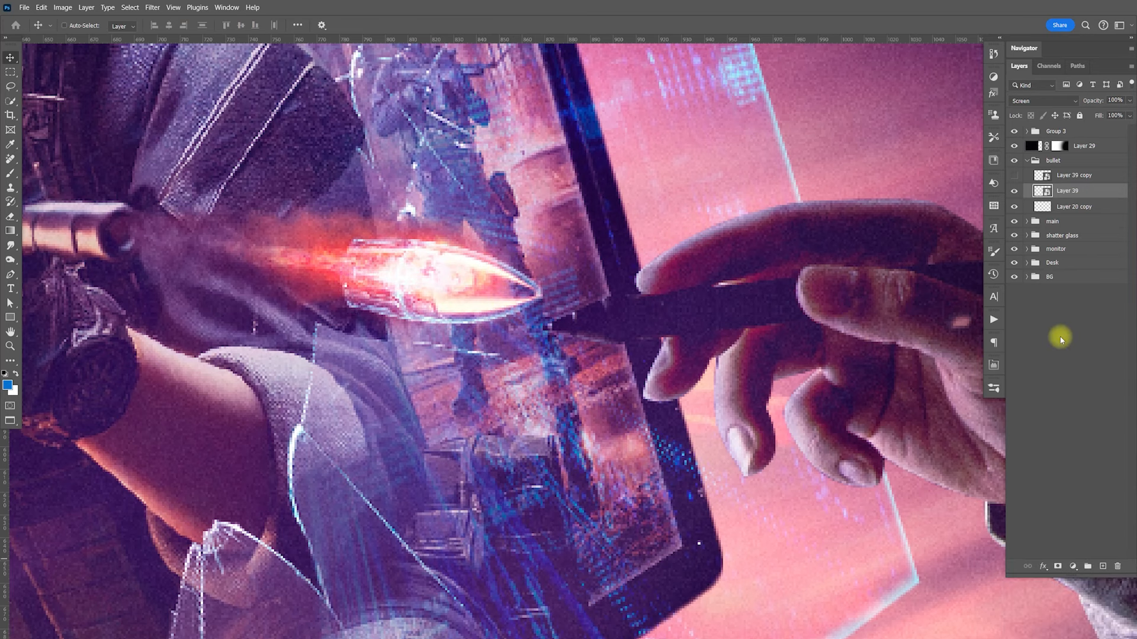
Add a layer mask to Layer 39 and fade the bullet's rear into the flash with a soft 70 px black brush
left_click(1058, 567)
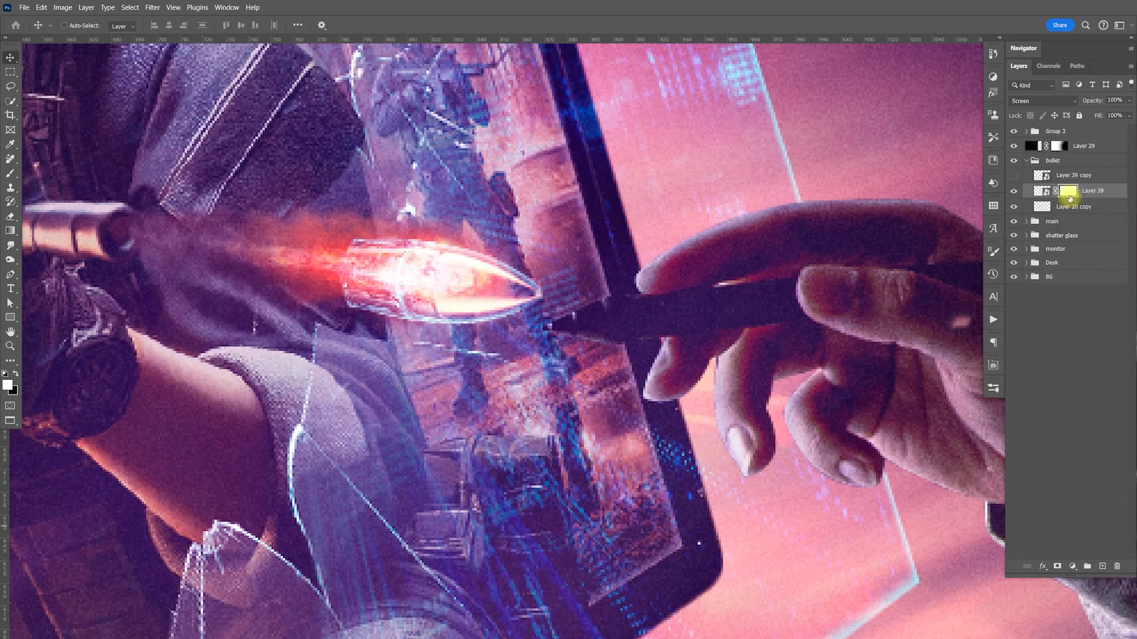
key("b")
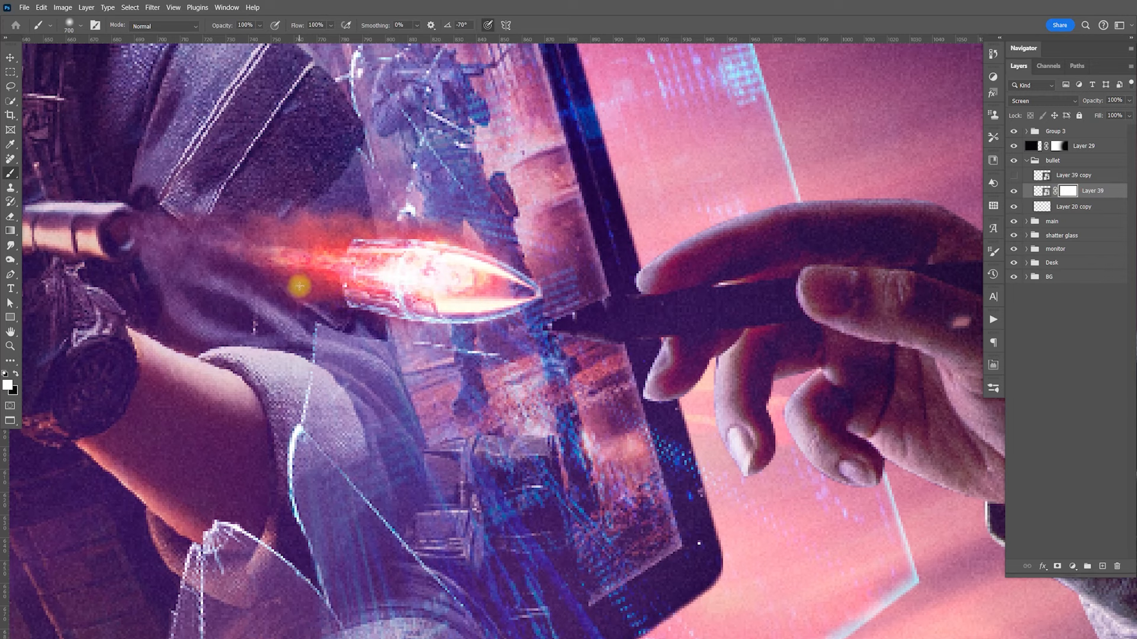
key("bracketright")
key("bracketright")
key("bracketright")
key("bracketright")
key("bracketright")
key("bracketright")
key("bracketright")
key("bracketright")
key("bracketright")
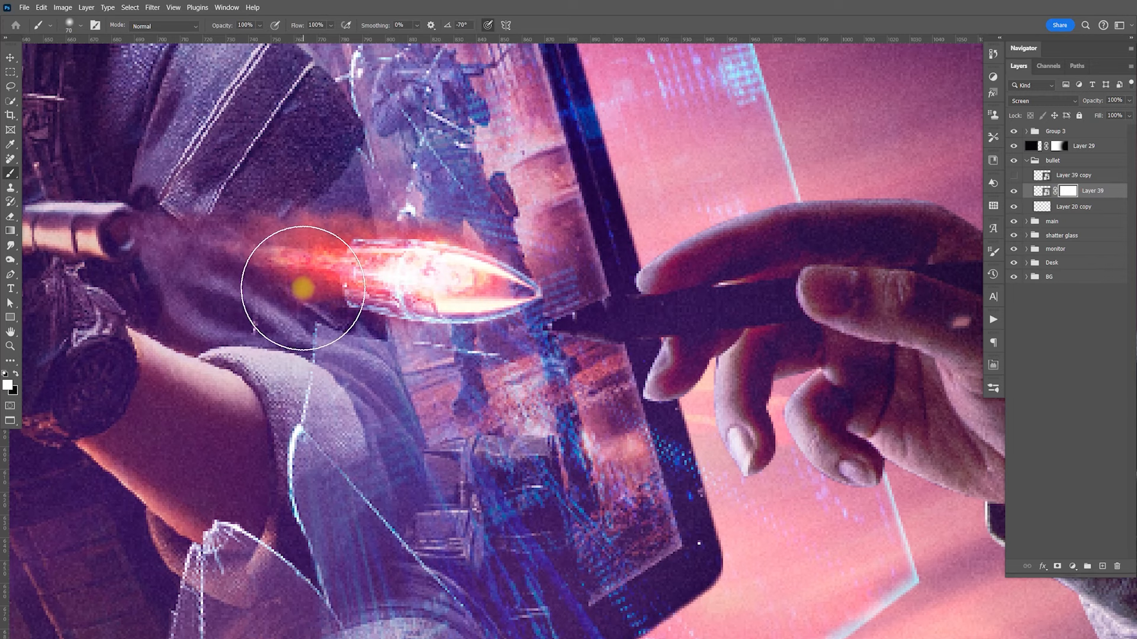
left_click(15, 374)
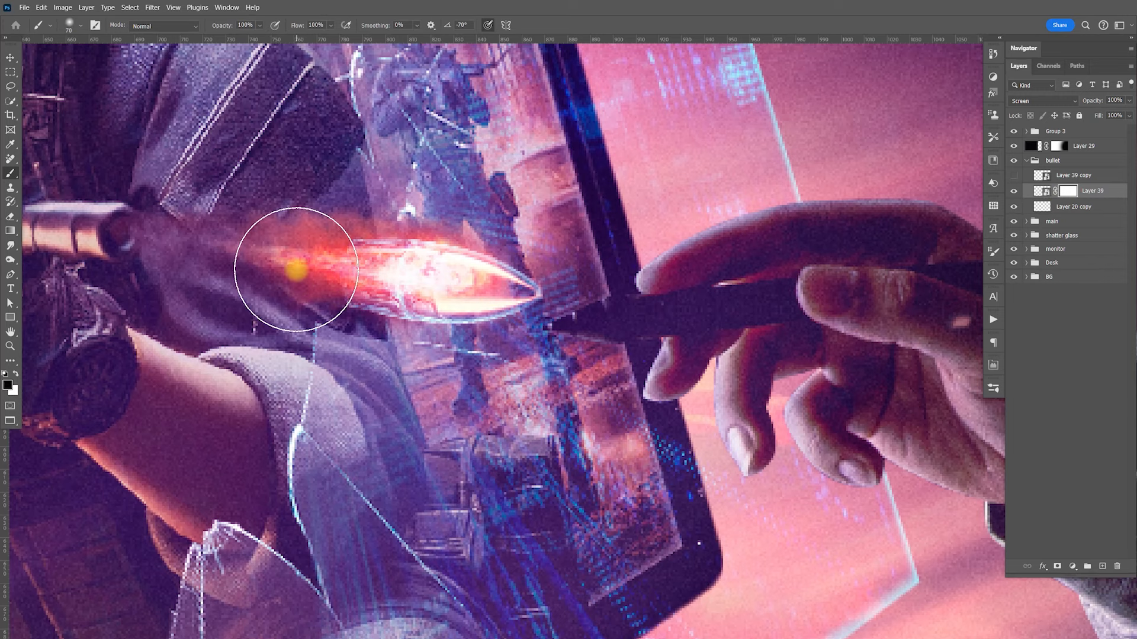
left_click_drag(283, 270, 355, 261)
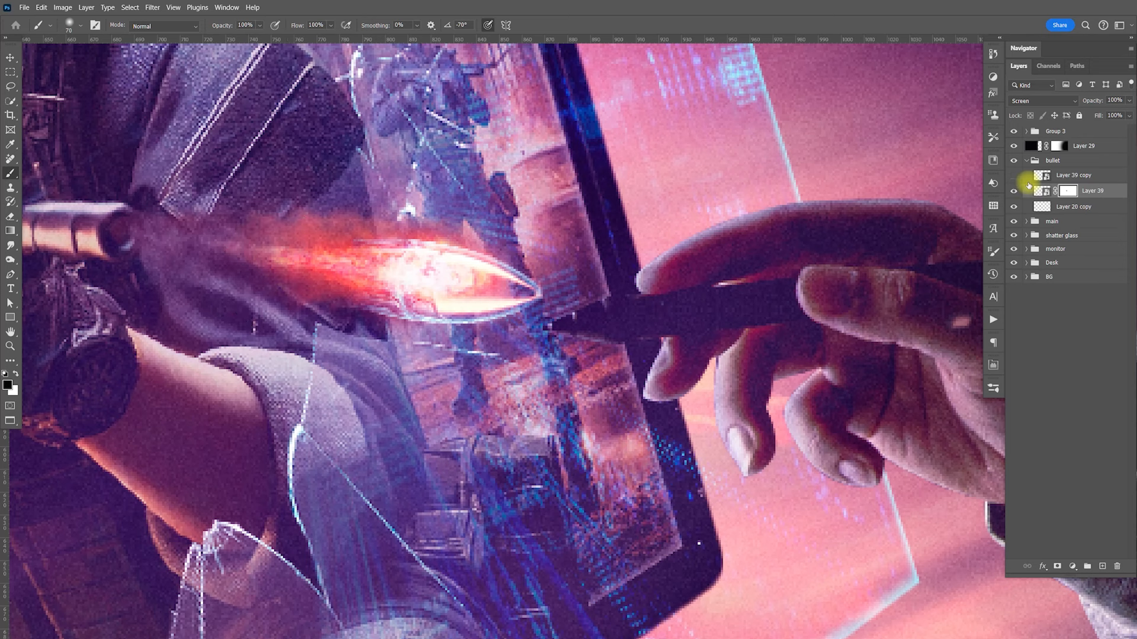
Show Layer 39 copy and nudge it slightly upward to line up with the bullet beneath
left_click(1016, 176)
left_click(1073, 176)
key("v")
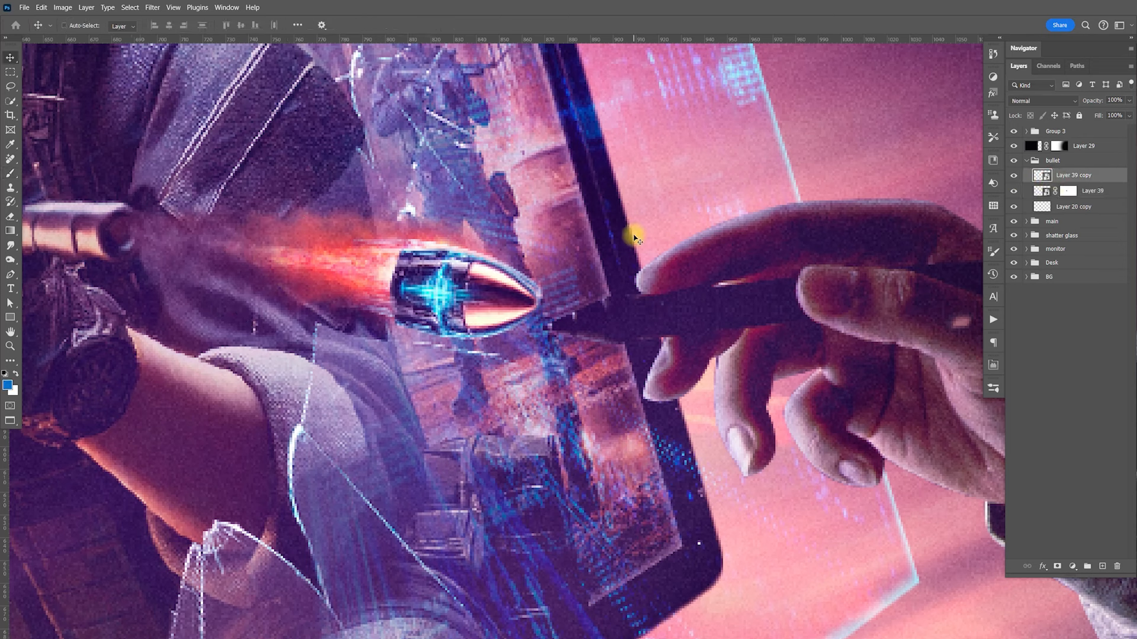
key("Up")
key("Up")
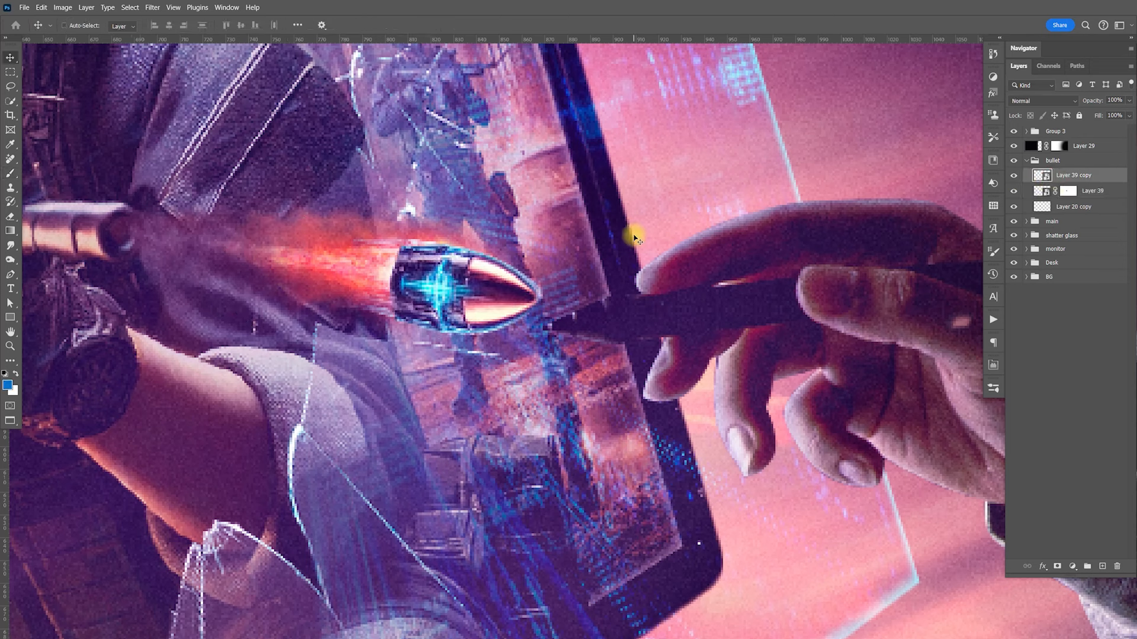
Add a layer mask to Layer 39 copy and paint black over the bullet's rear, enlarging the soft brush to 80 px
left_click(1057, 566)
key("b")
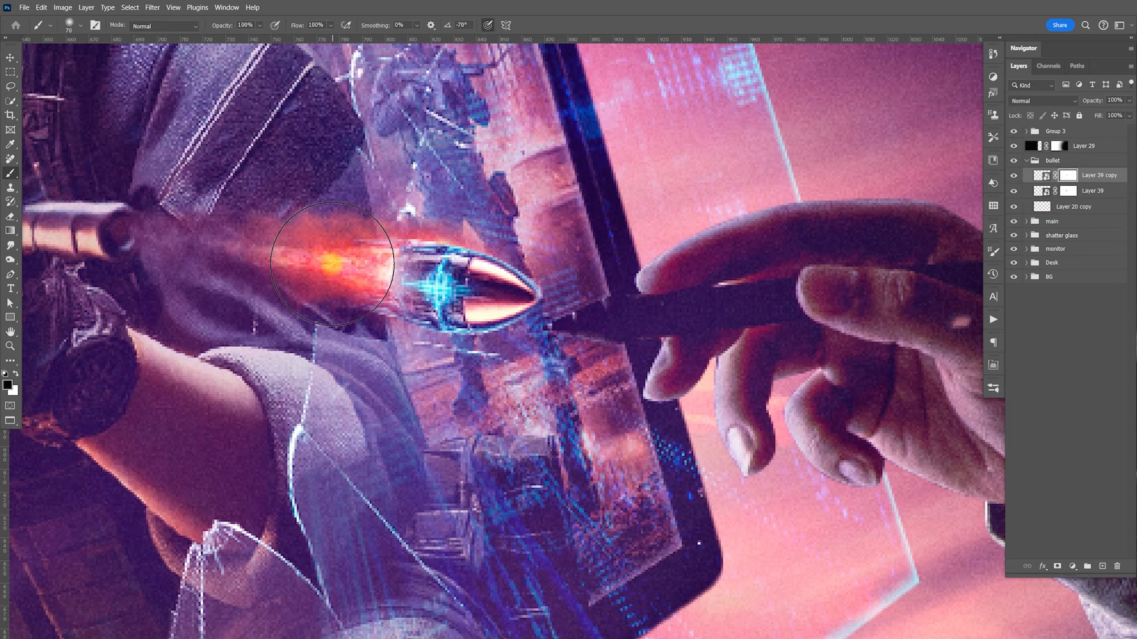
key("v")
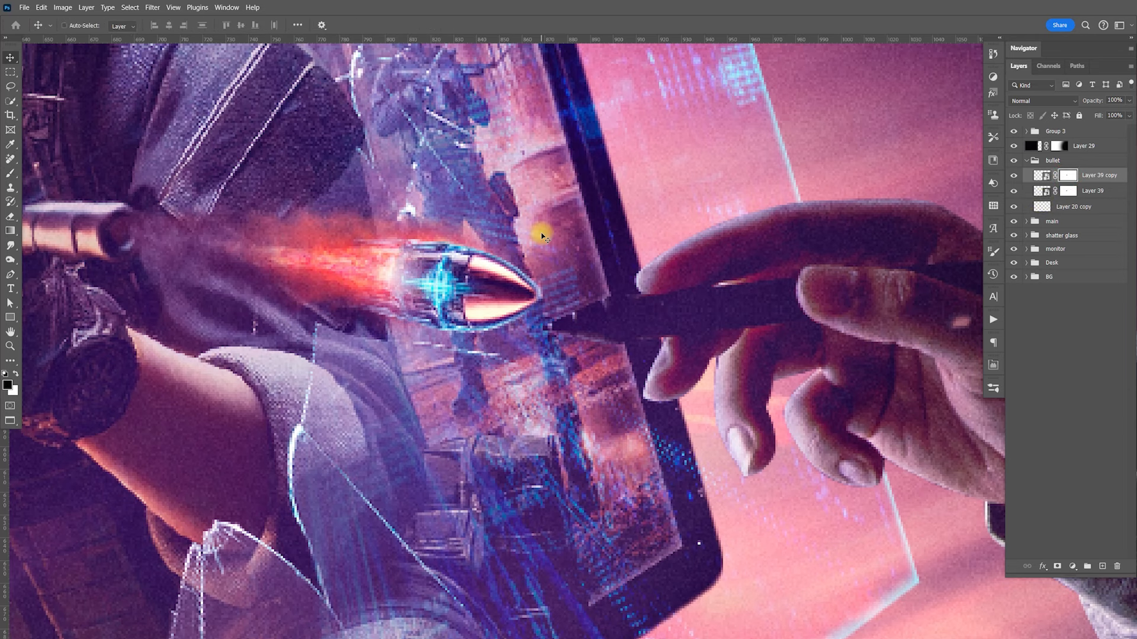
key("b")
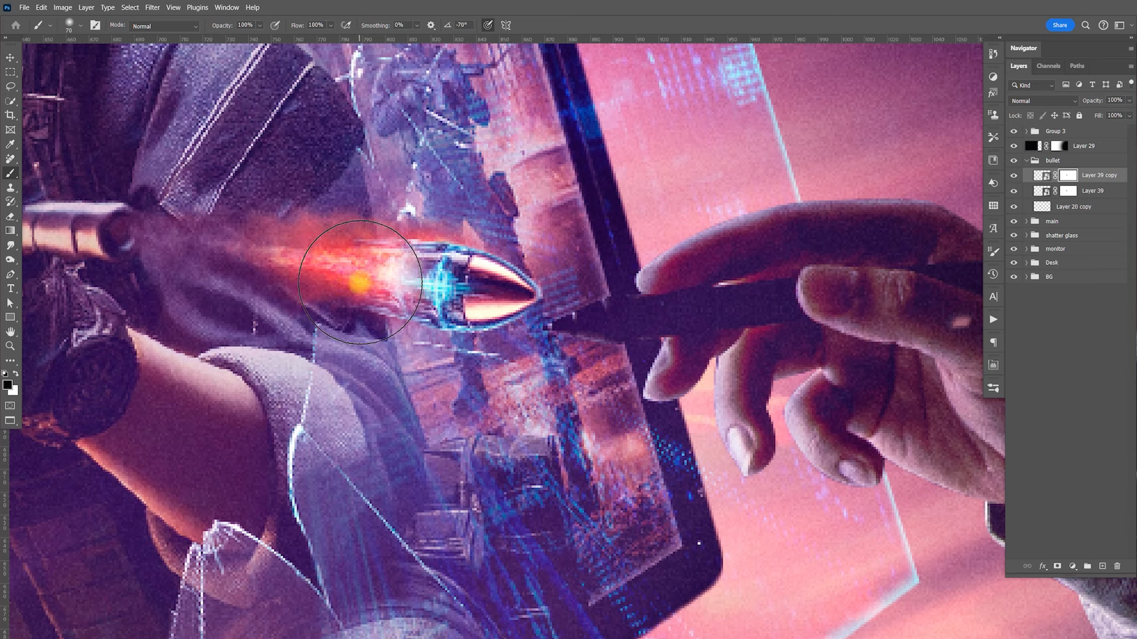
key("bracketright")
left_click_drag(357, 283, 385, 298)
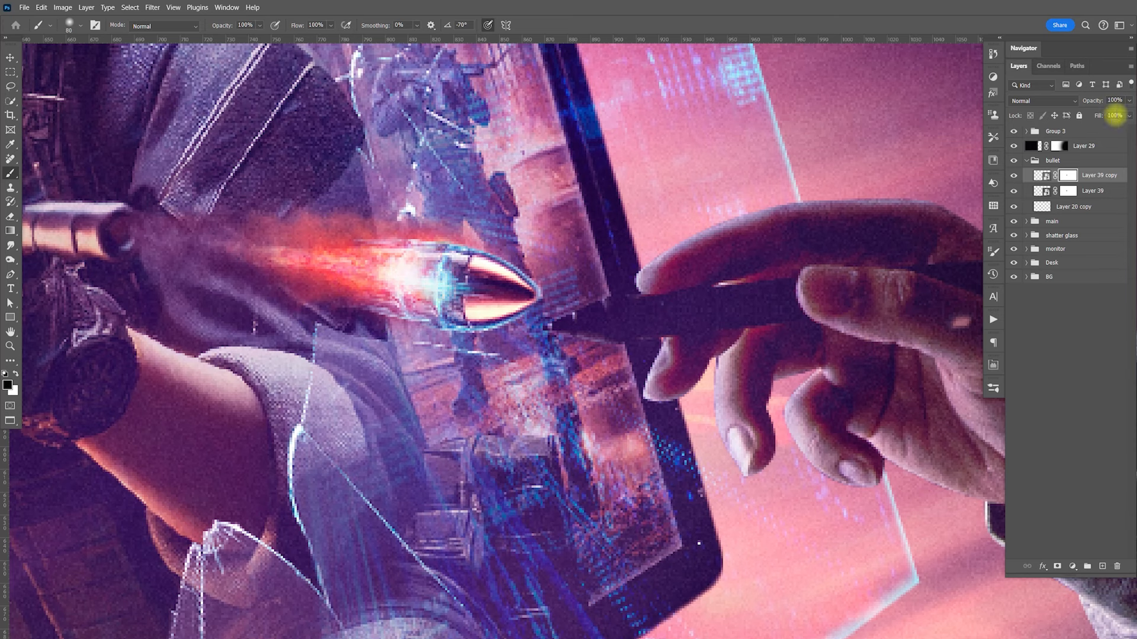
Set the opacity of Layer 39 copy to 68% and fit the whole composite in view
left_click(1129, 100)
left_click_drag(1128, 113, 1116, 115)
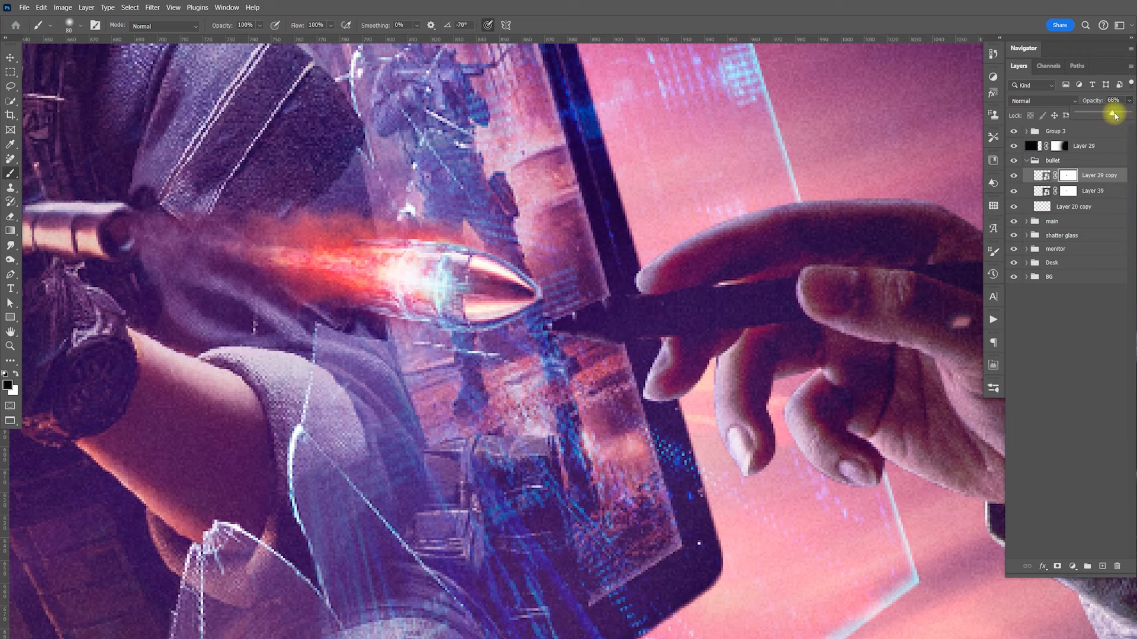
key("Return")
key("ctrl+0")
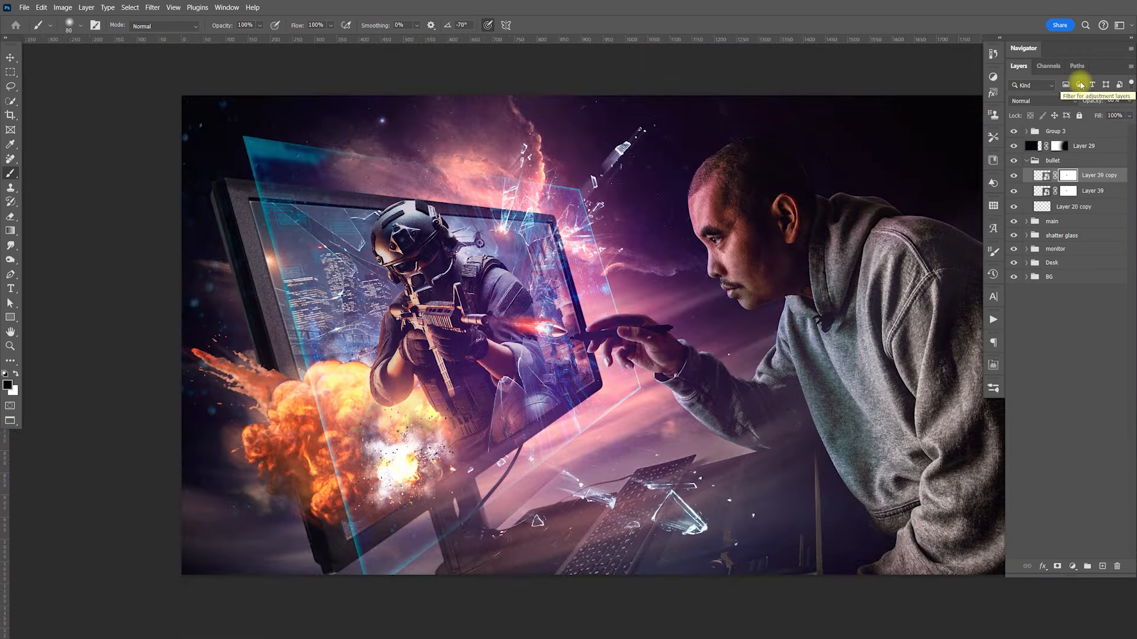
key("v")
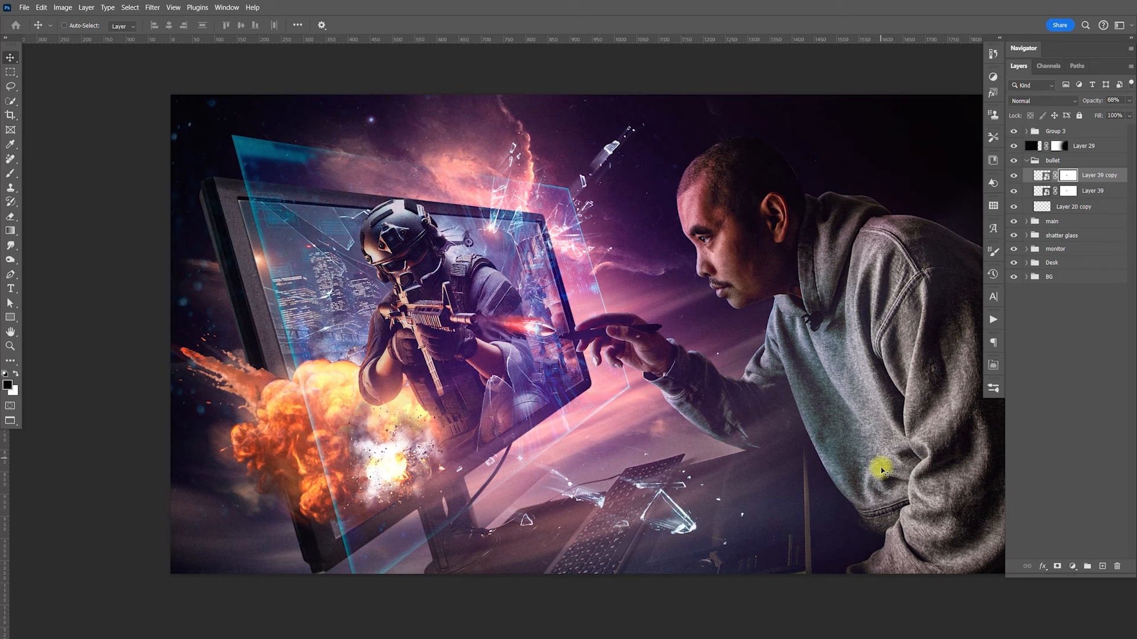
key("ctrl")
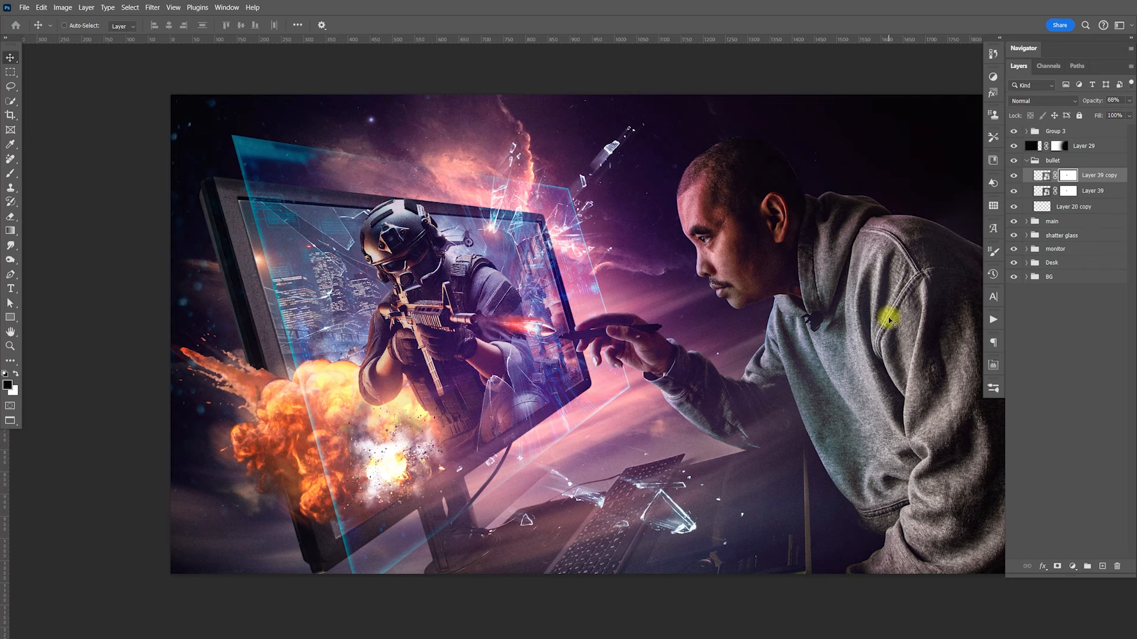
key("ctrl+0")
Switch to Adobe Bridge, open wg_dust_particles_7.png from the Stock folder in Photoshop, copy the whole image and close it
key("alt+Tab")
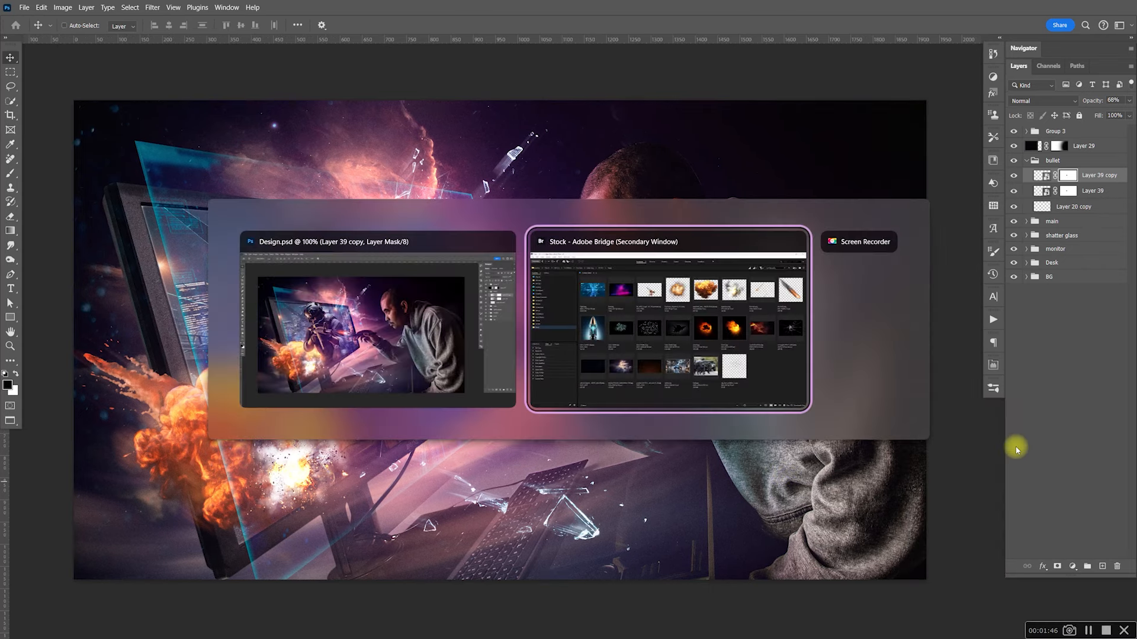
left_click(858, 477)
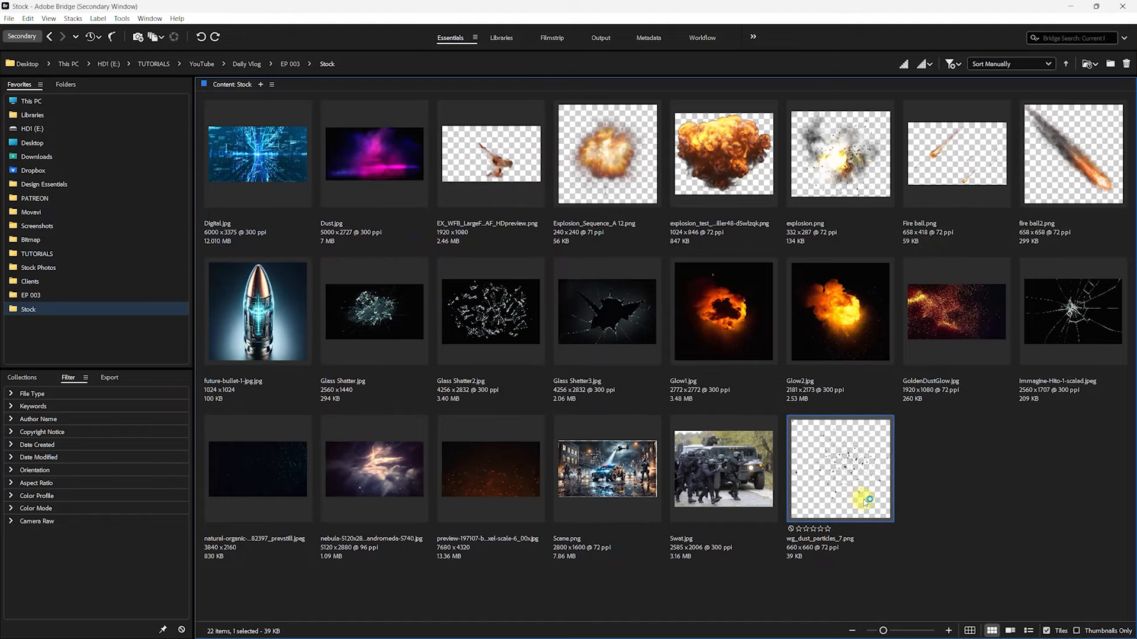
double_click(866, 500)
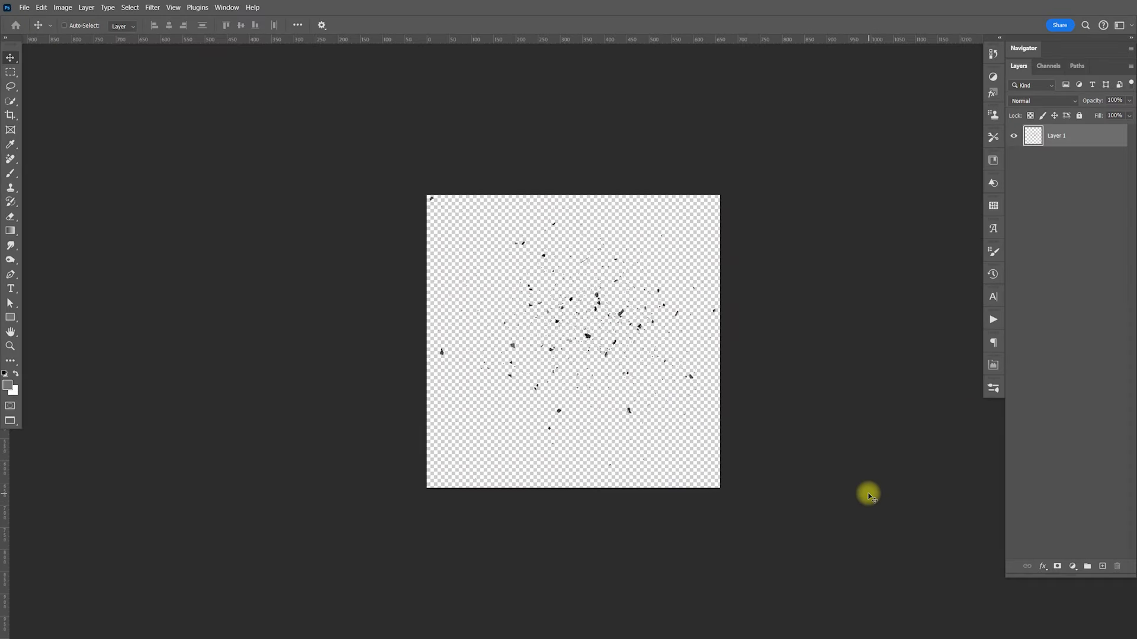
key("ctrl+a")
key("ctrl+w")
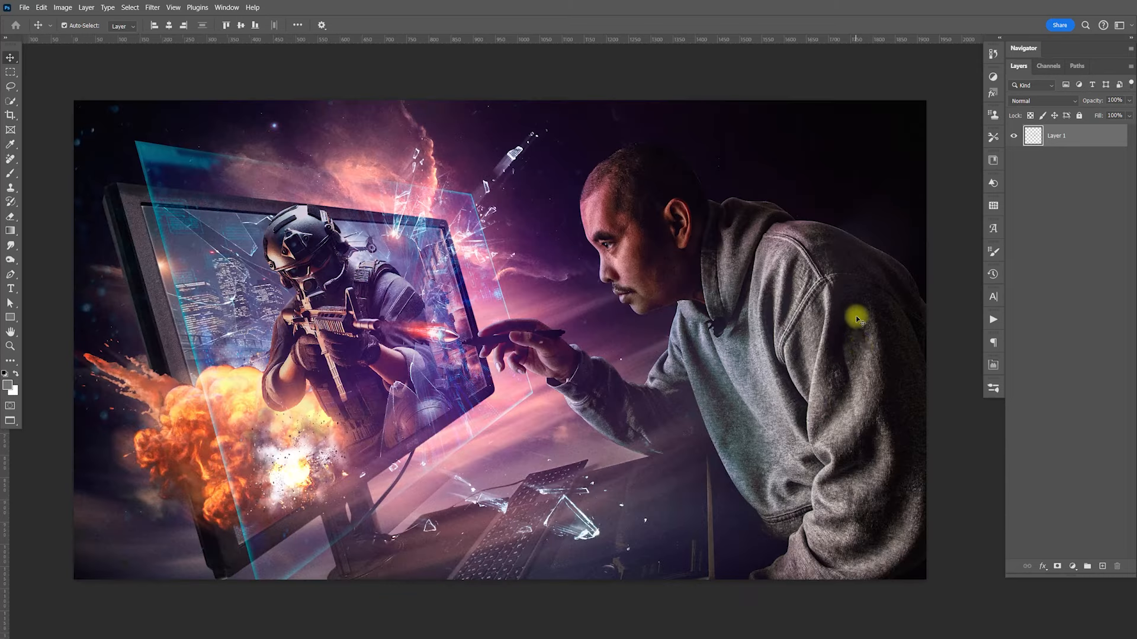
Paste the dust particles into the monitor group above the explosion group and place them around the explosion's lower edge
left_click(1026, 161)
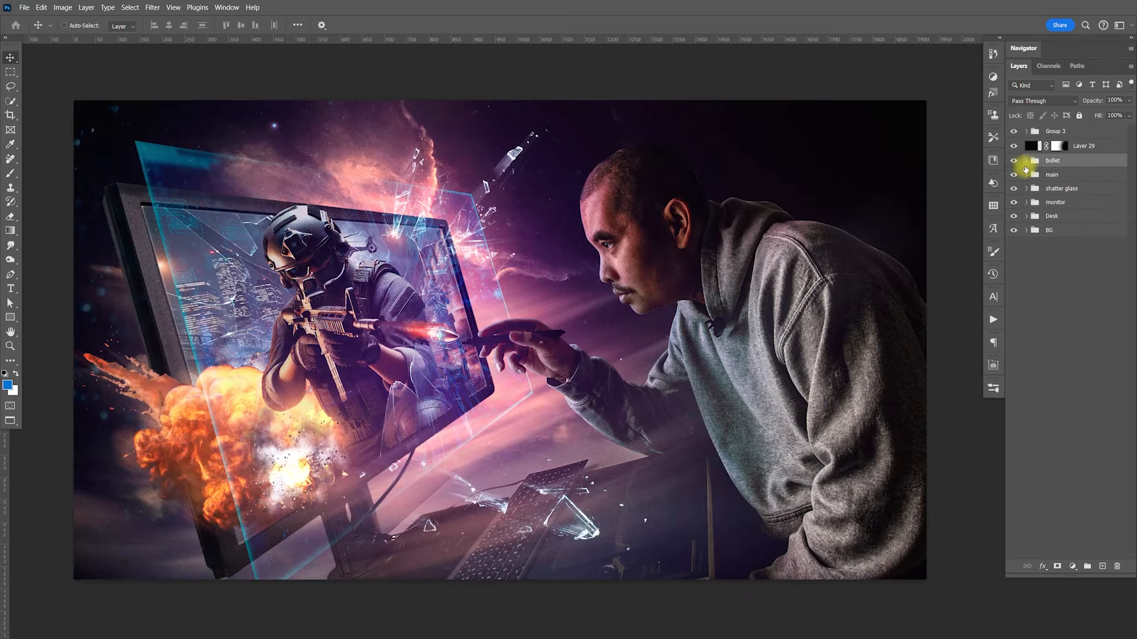
scroll(615, 326, "down", 3)
scroll(616, 326, "left", 3)
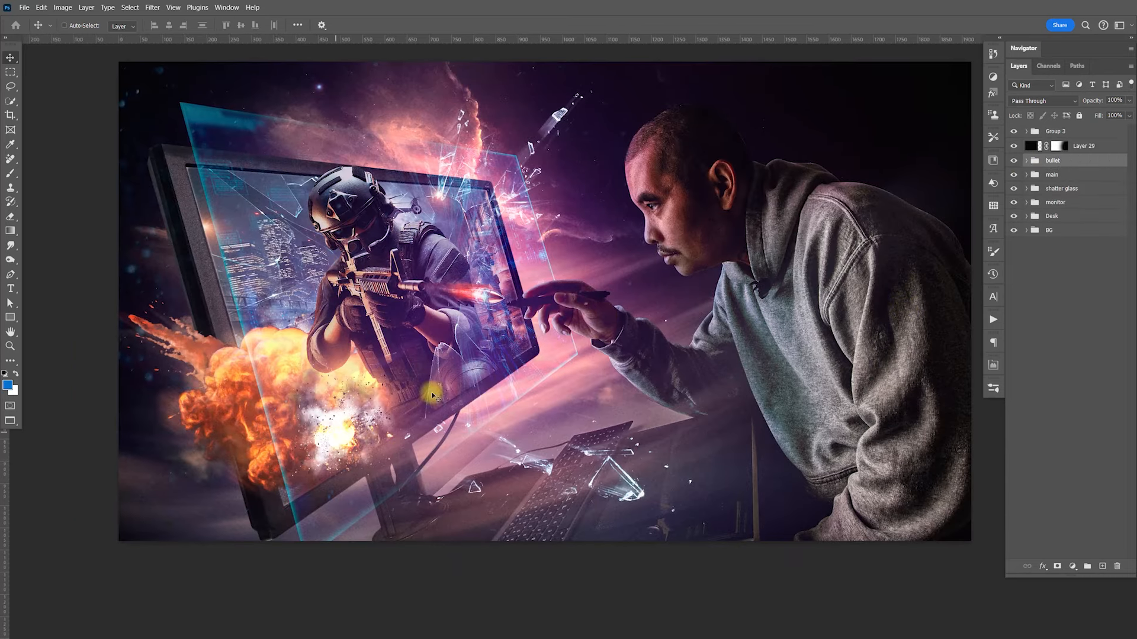
left_click(1026, 202)
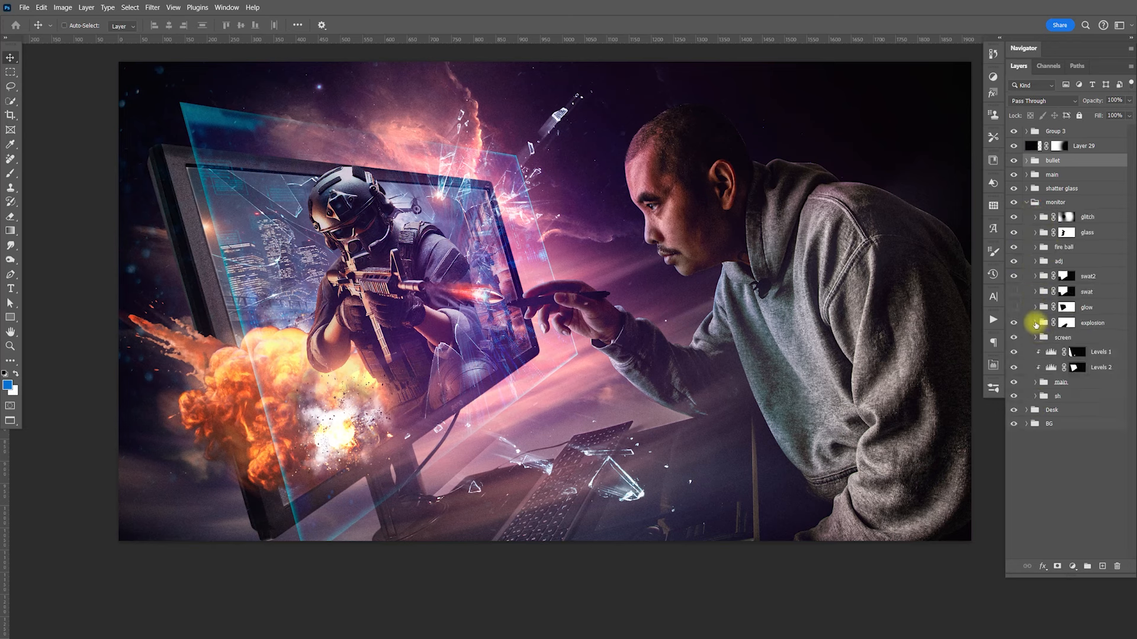
left_click(1035, 324)
left_click(1035, 323)
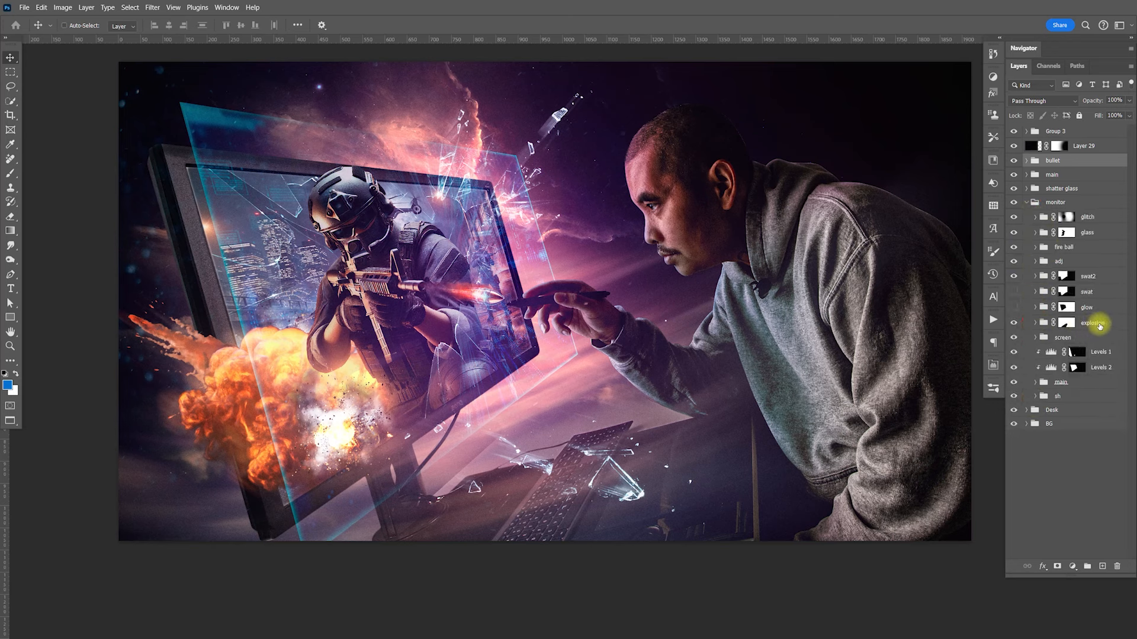
left_click(1092, 323)
left_click_drag(559, 343, 357, 511)
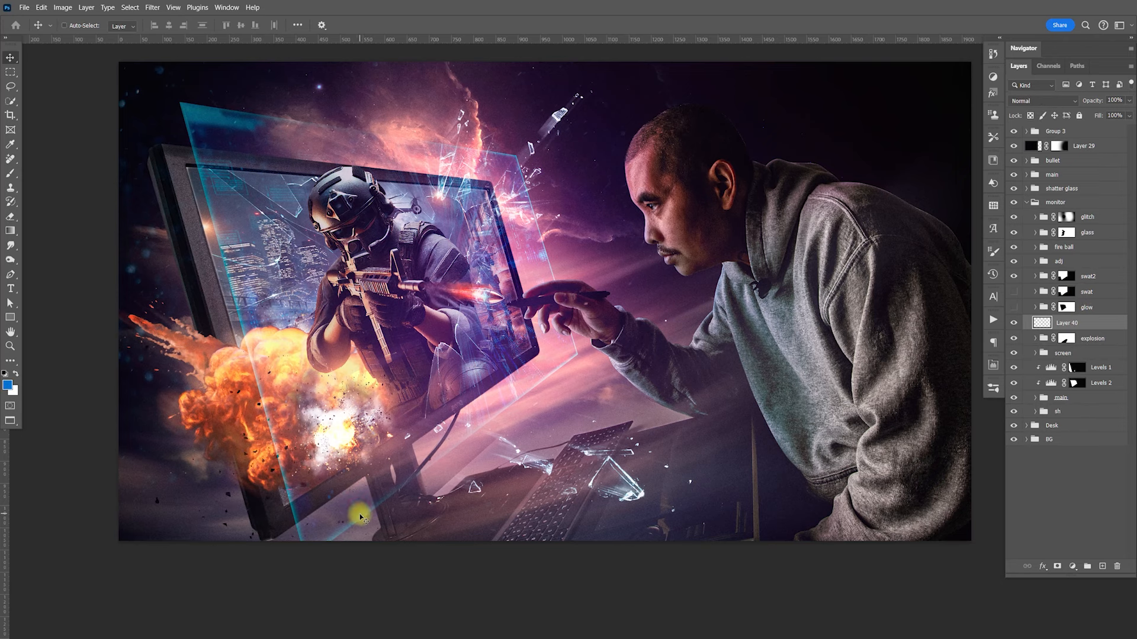
left_click_drag(386, 502, 378, 505)
Duplicate Layer 40, scale the copy to 61.62%, and place it between the monitor's lower corner and the man's forearm
key("ctrl+j")
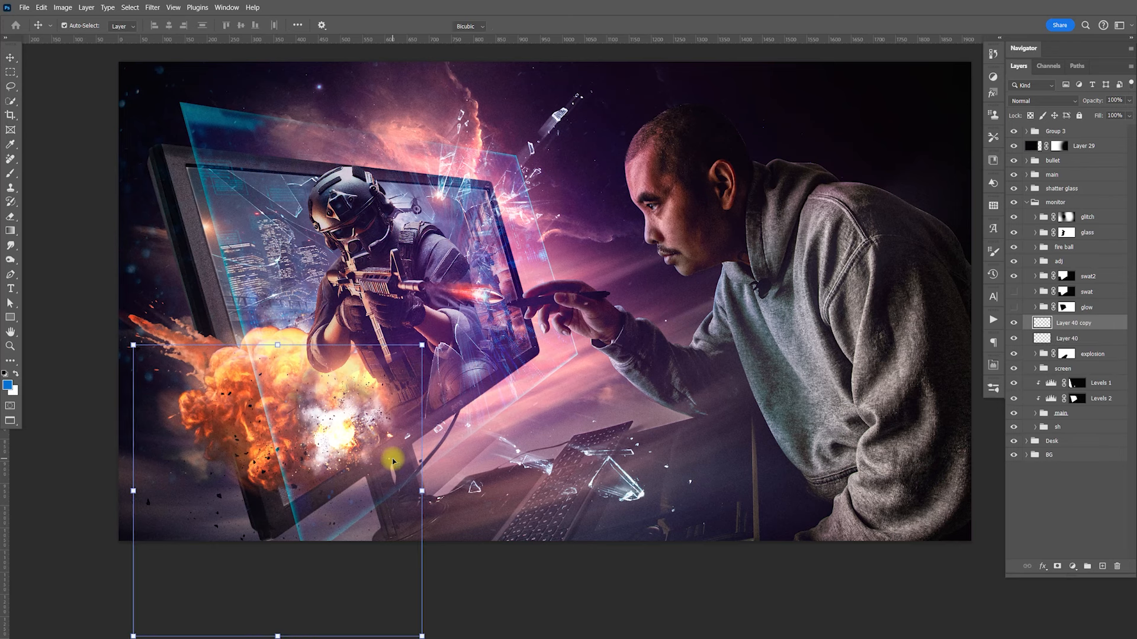
key("ctrl+t")
left_click_drag(422, 346, 365, 403)
left_click_drag(321, 452, 312, 457)
left_click_drag(238, 529, 553, 383)
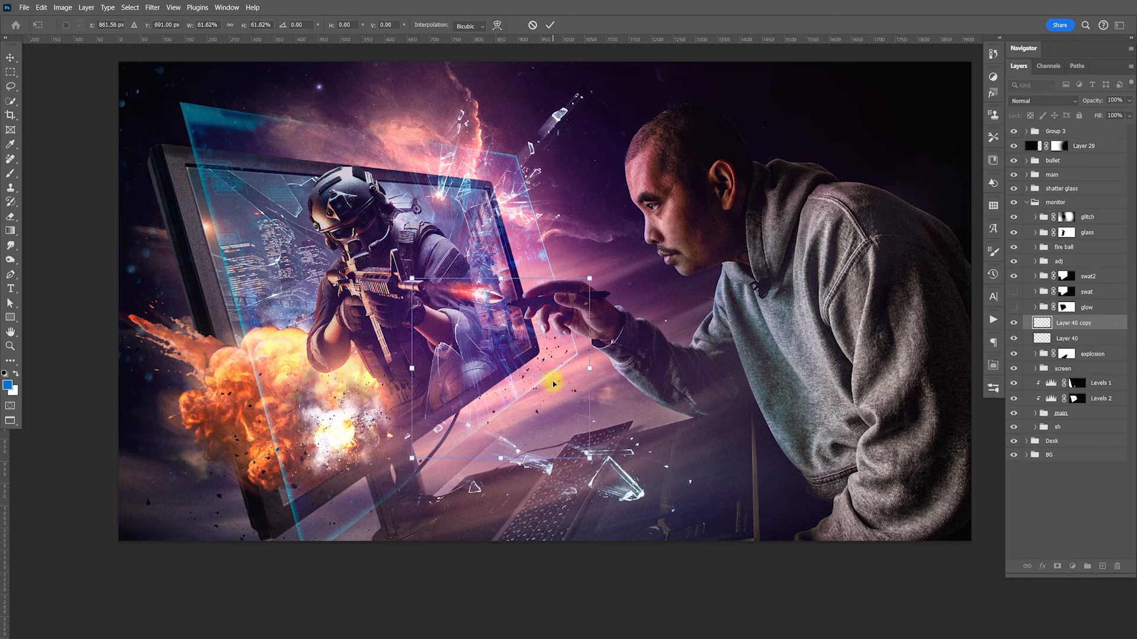
key("Return")
Lighten the Layer 40 copy particles with Levels by setting the output black level to 92
key("ctrl")
key("ctrl+l")
left_click_drag(622, 529, 652, 530)
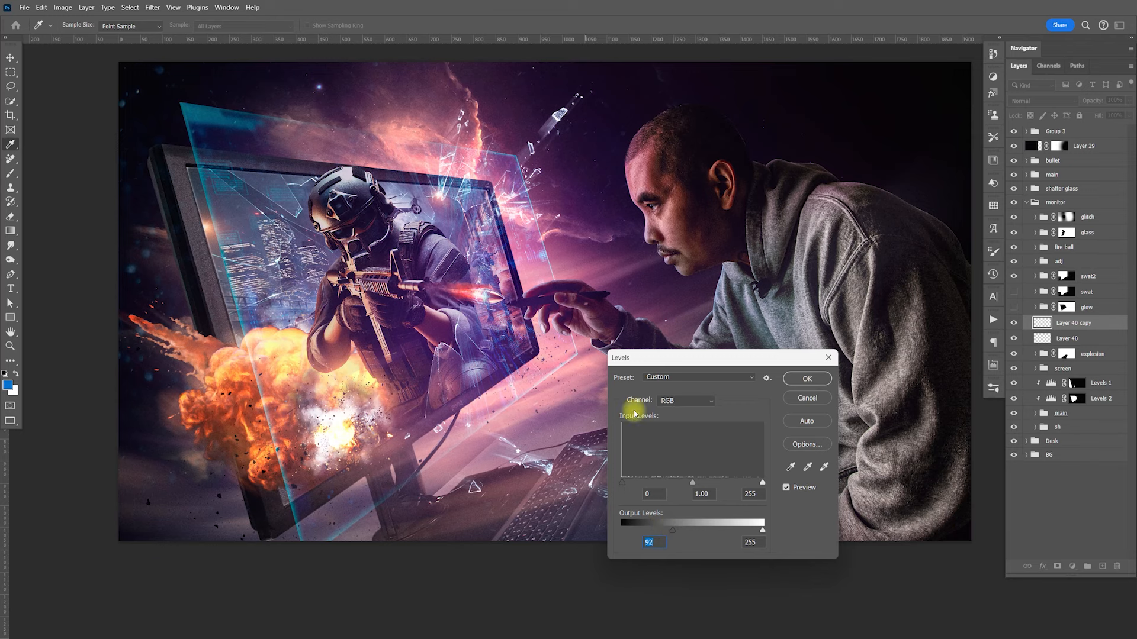
left_click(803, 379)
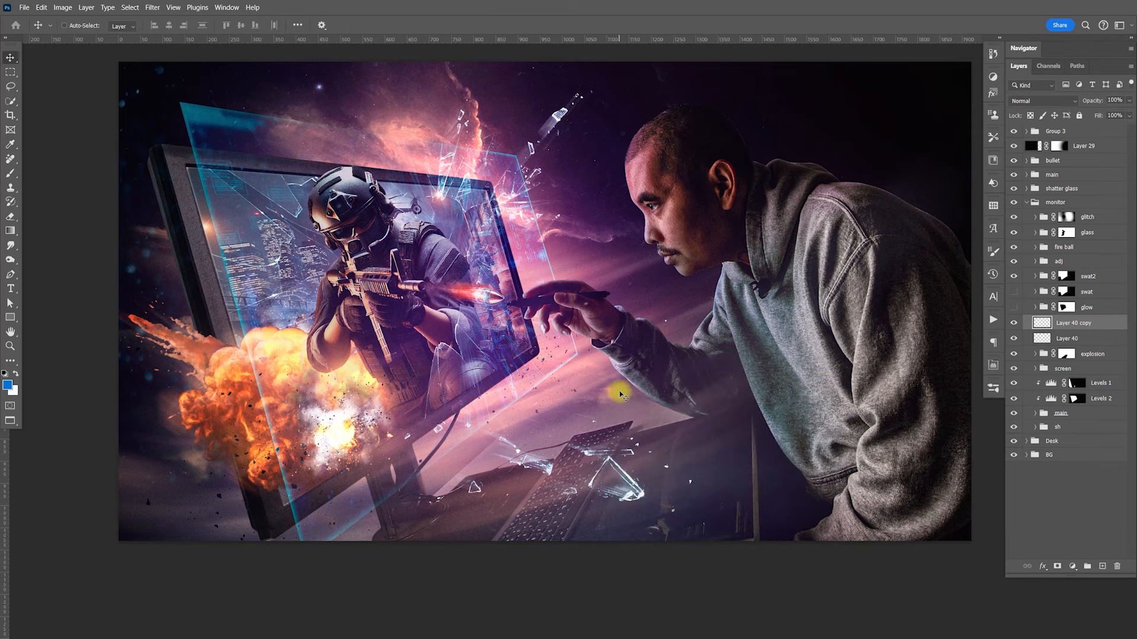
Paint black on the Back...y 3 layer mask in the Desk group around the monitor edge and forearm, enlarging the brush to 400 px
left_click_drag(640, 406, 416, 408)
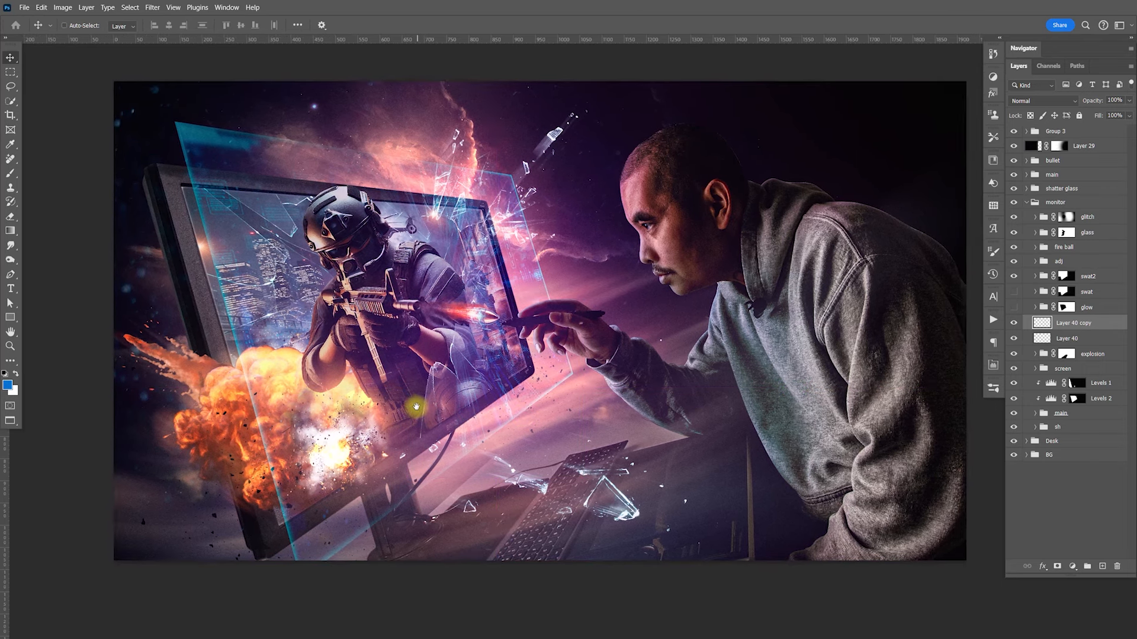
left_click_drag(491, 405, 487, 413)
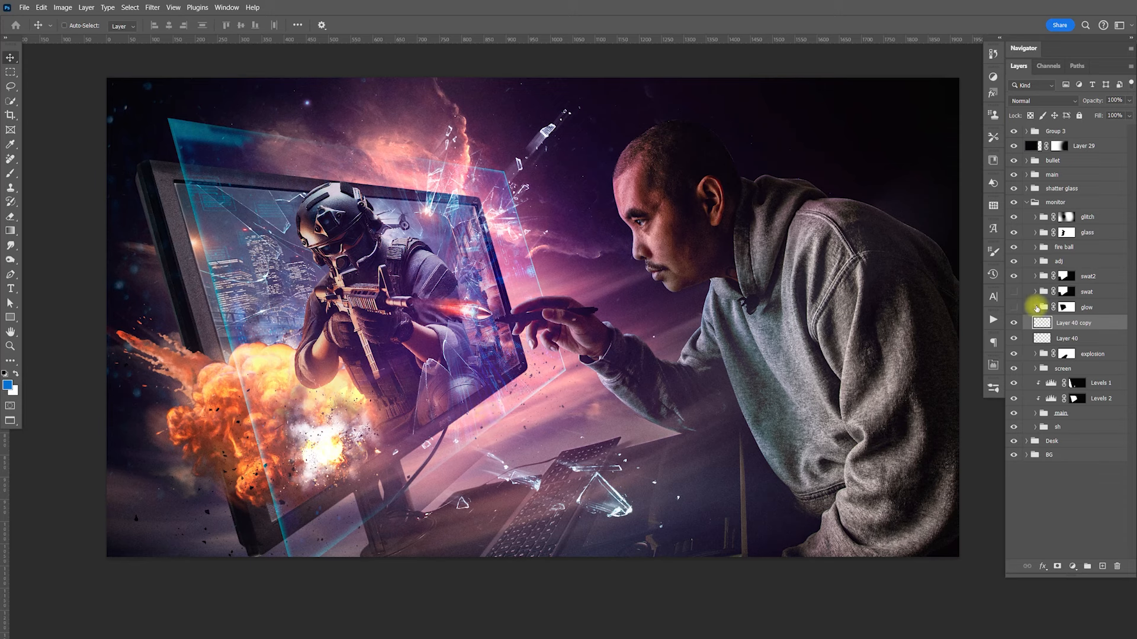
left_click(1026, 202)
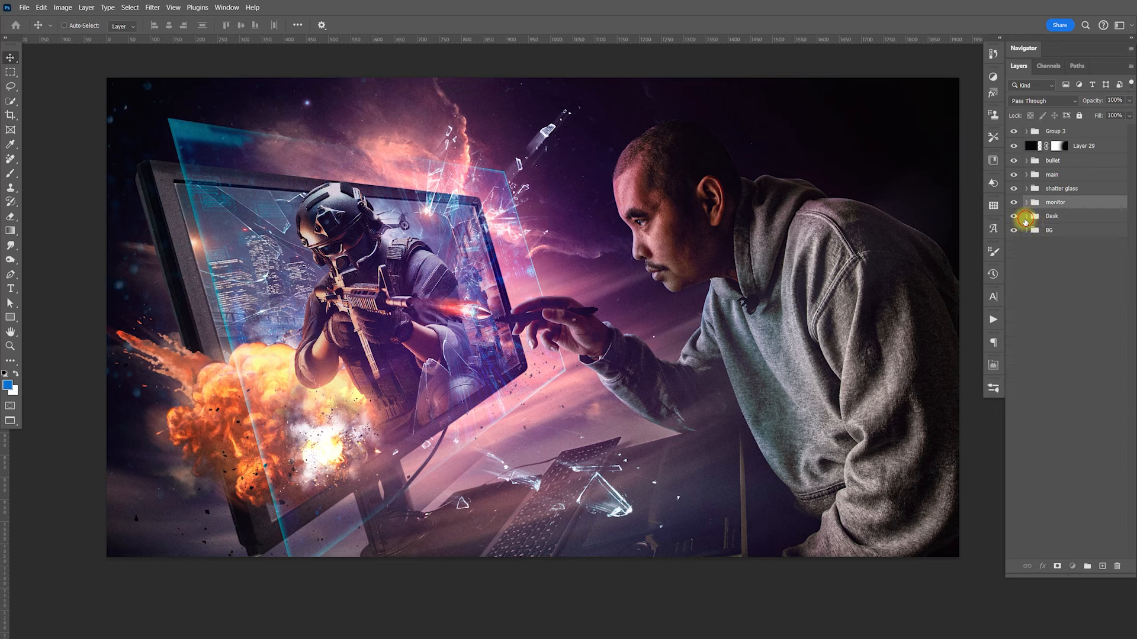
left_click(1026, 217)
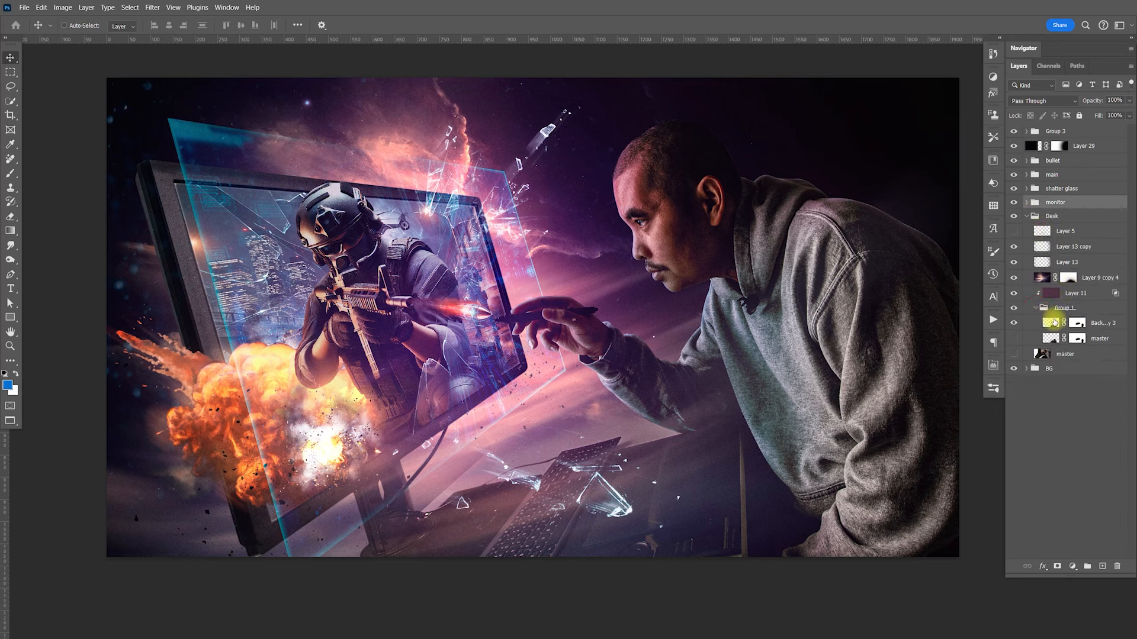
left_click(1078, 326)
key("d")
key("b")
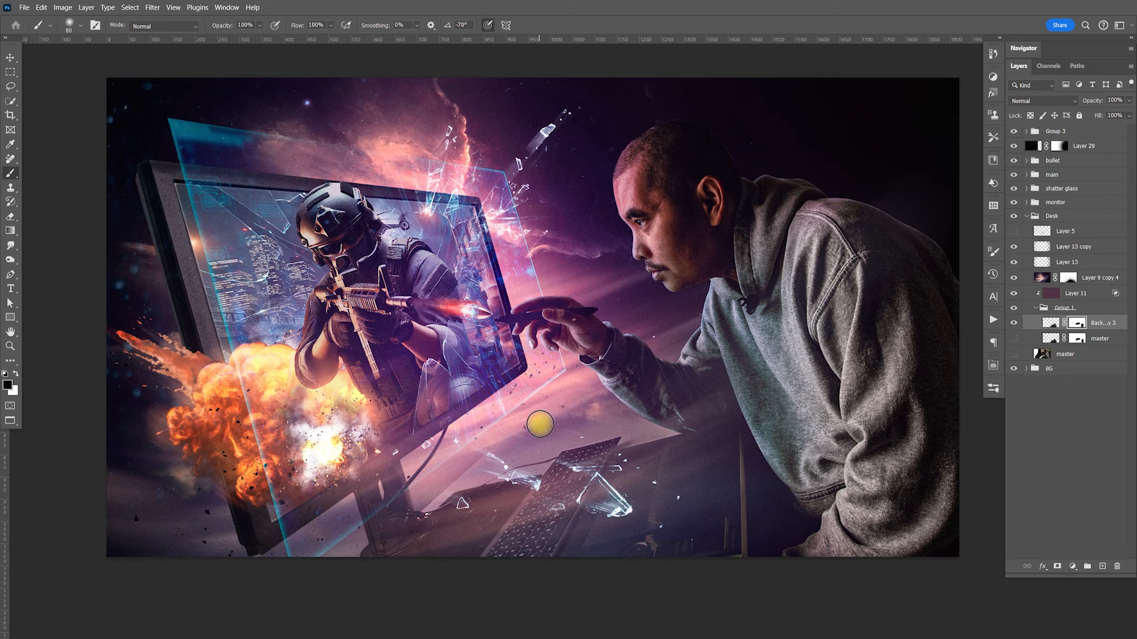
key("bracketright")
key("bracketright")
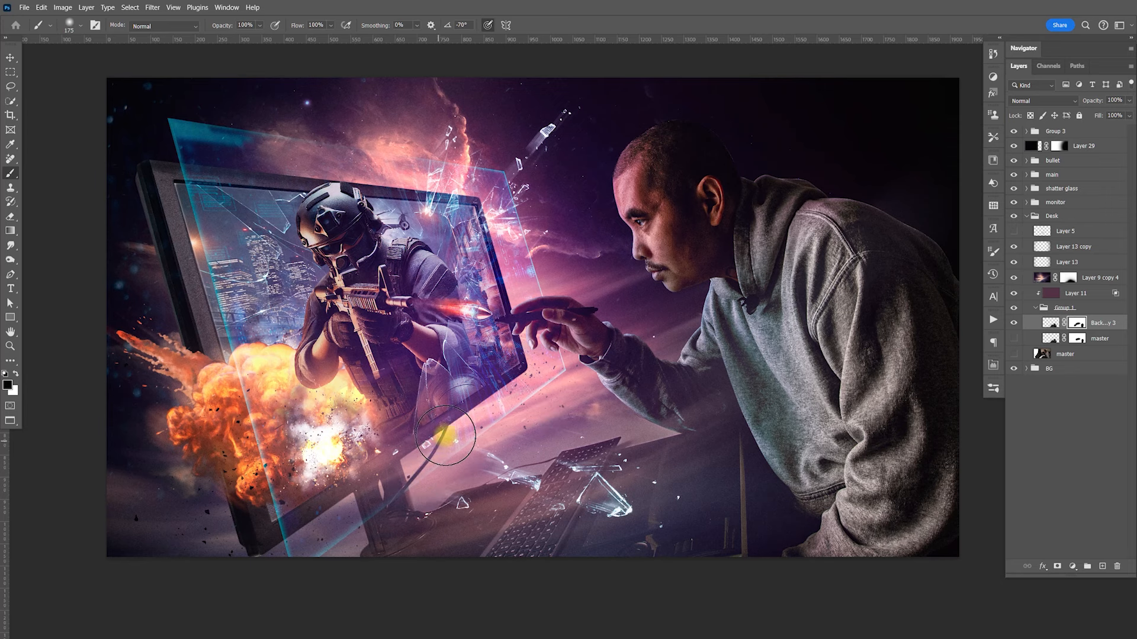
key("bracketright")
key("bracketright")
key("bracketright")
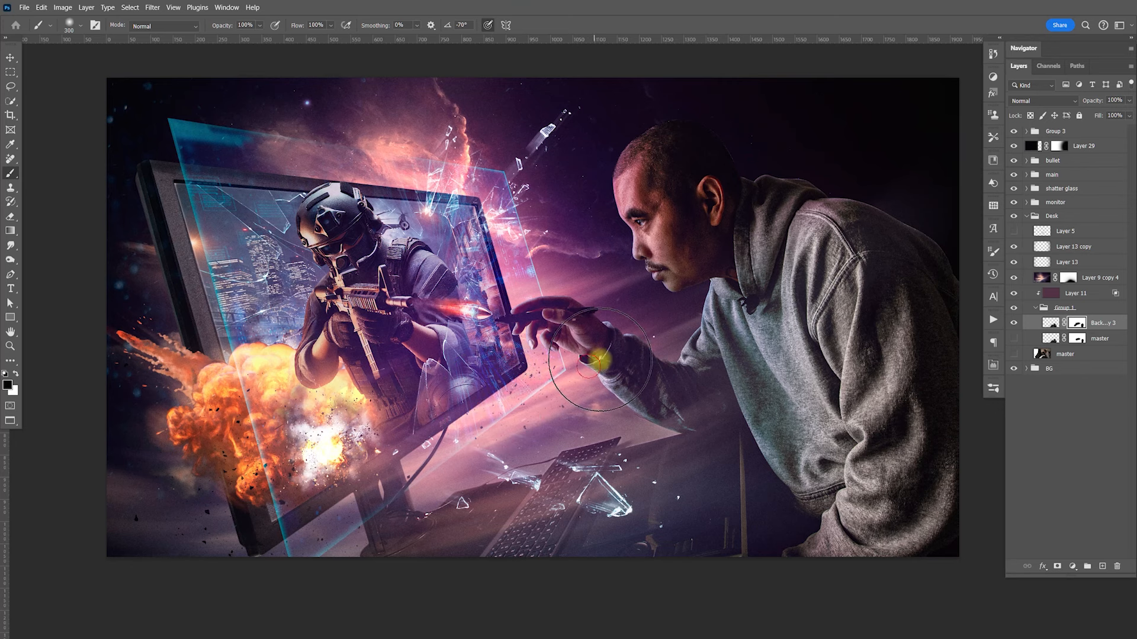
key("bracketright")
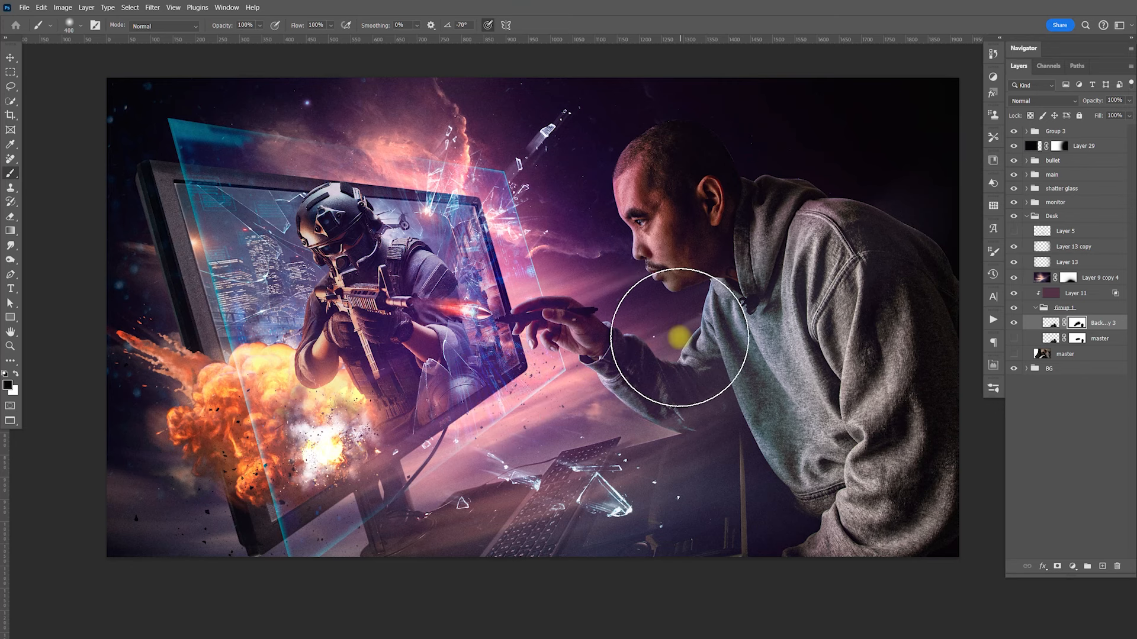
Try outlining the area between the thin vertical line and the hoodie with the Polygonal Lasso, and clear the selection
key("l")
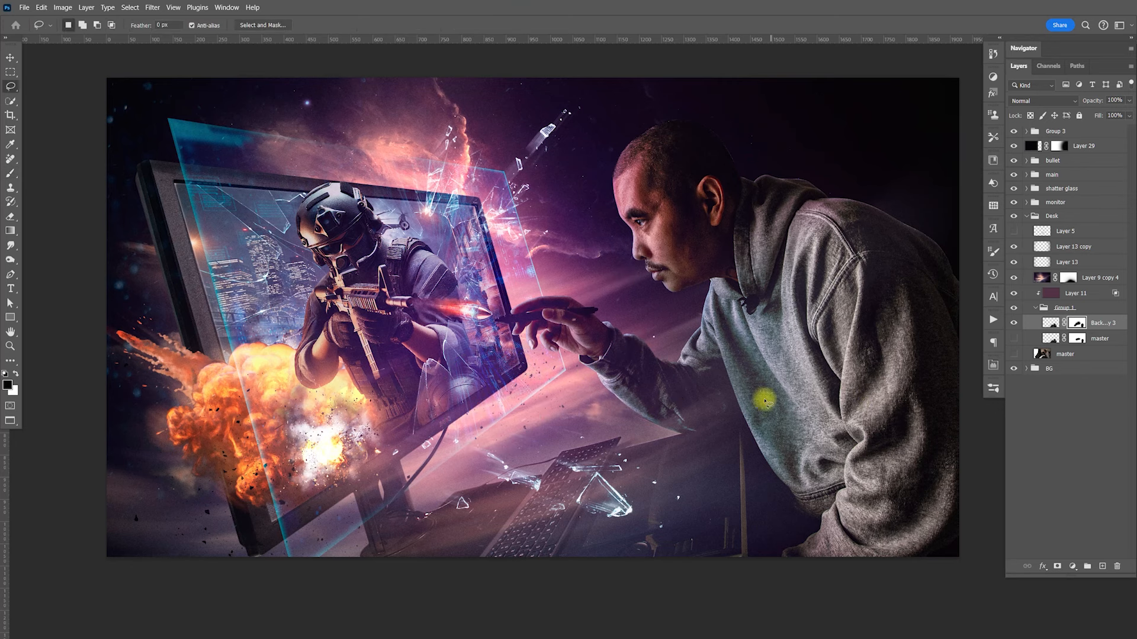
right_click(10, 90)
left_click(59, 99)
left_click(869, 338)
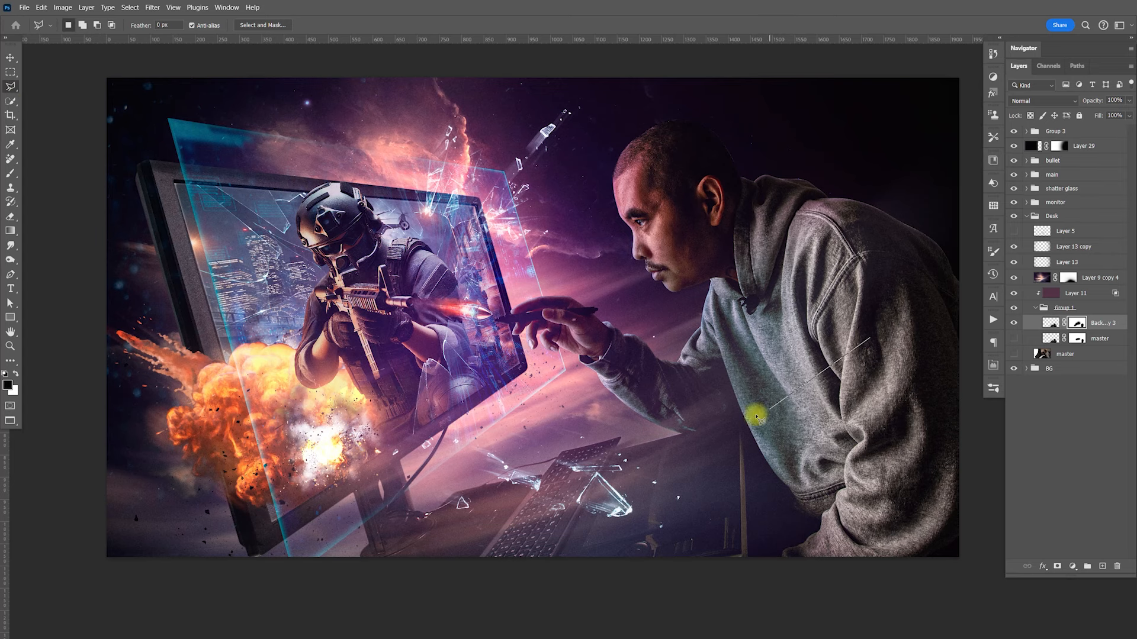
left_click(739, 412)
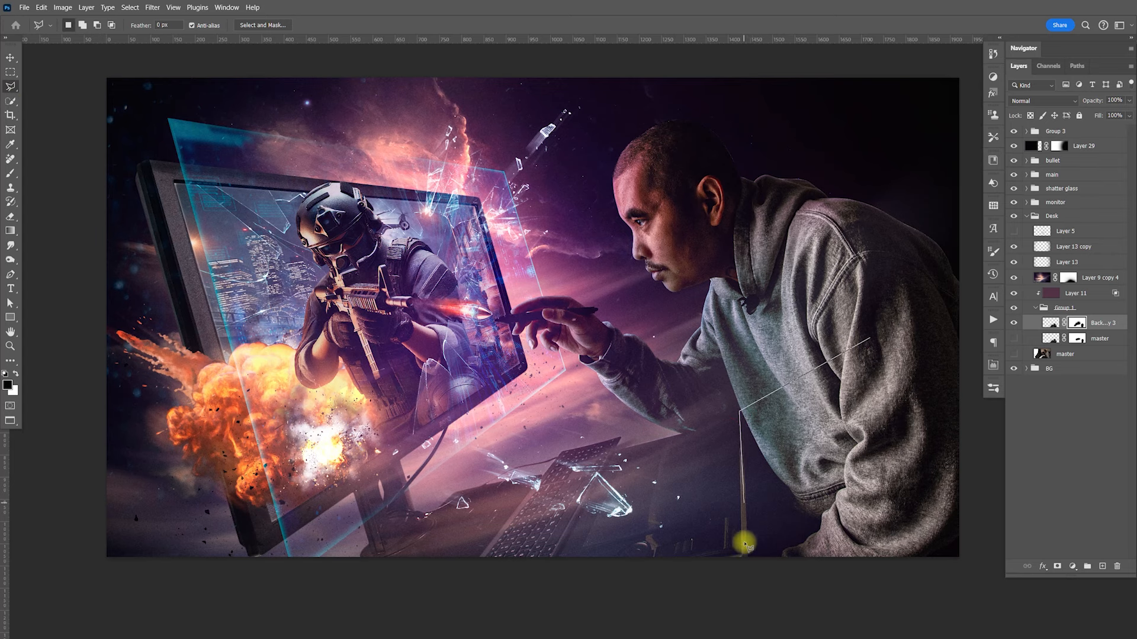
left_click(748, 616)
left_click(908, 508)
double_click(904, 394)
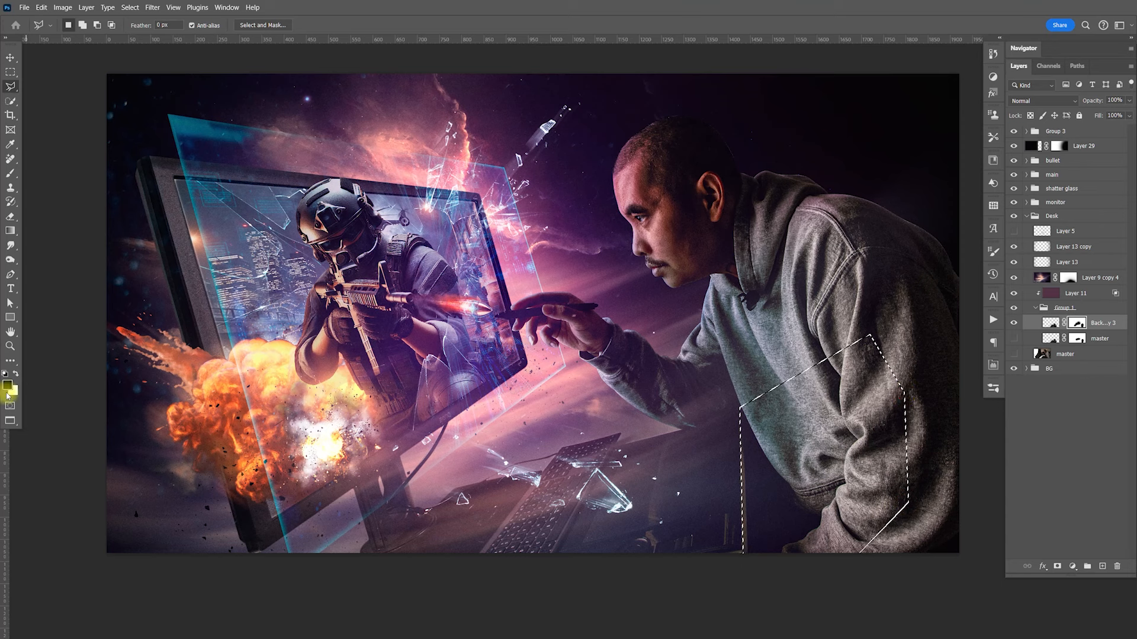
key("ctrl+d")
Enclose the thin vertical line beside the hoodie with the Polygonal Lasso, fill it black on the layer mask, and deselect
key("z")
left_click_drag(765, 444, 813, 453)
left_click_drag(832, 580, 784, 329)
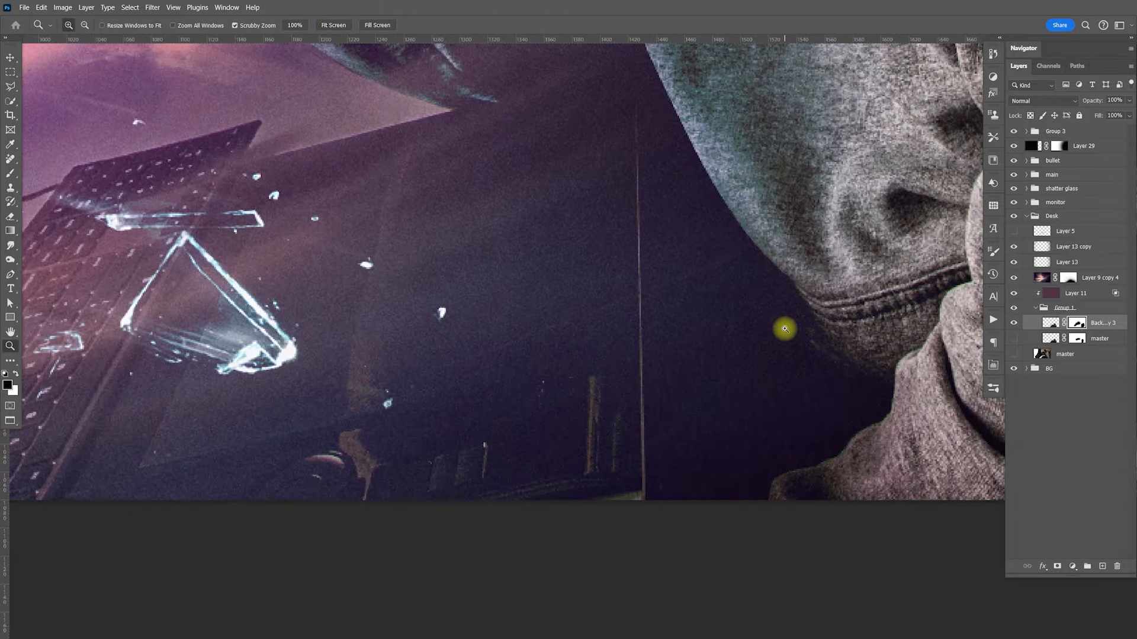
key("l")
left_click(824, 101)
left_click(637, 61)
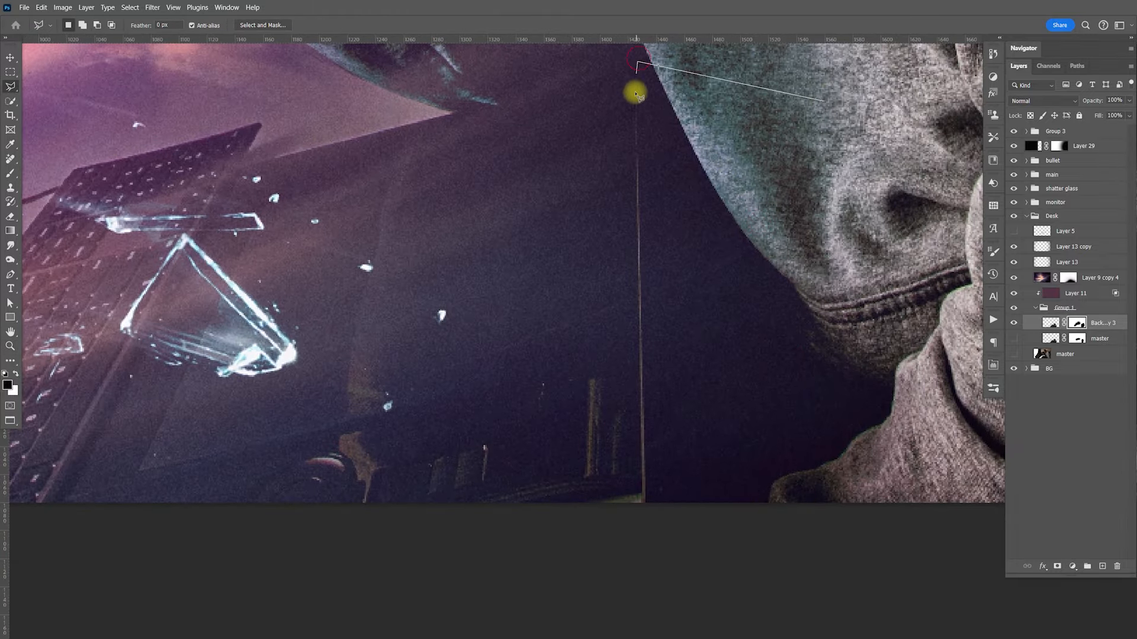
left_click(635, 105)
left_click(640, 493)
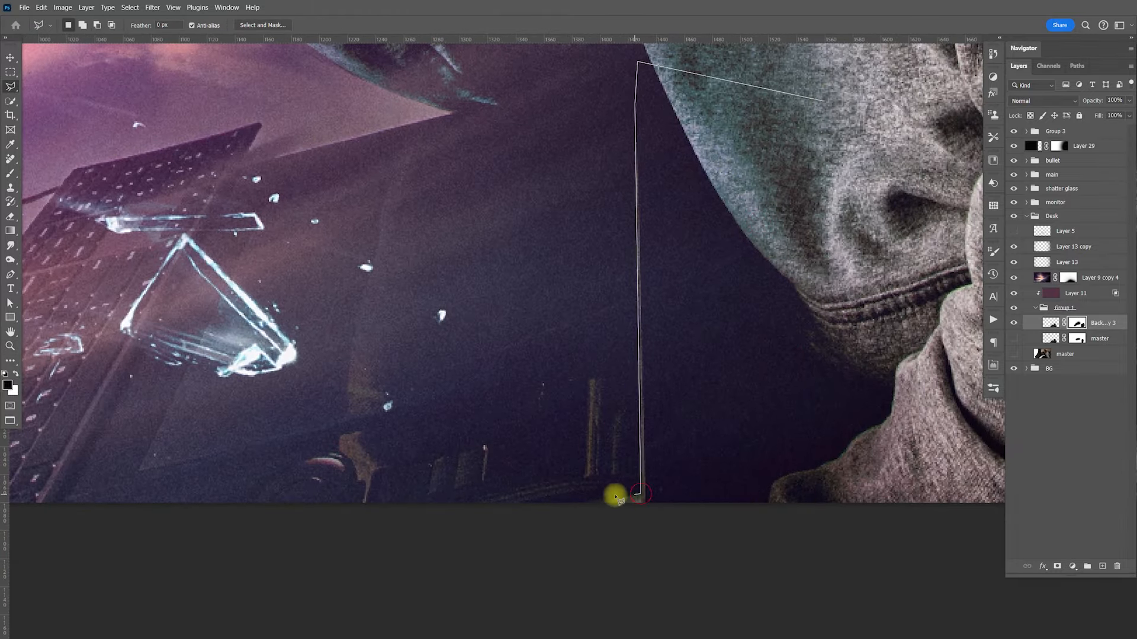
left_click(538, 504)
left_click(579, 563)
key("Escape")
double_click(876, 421)
key("alt+BackSpace")
key("ctrl+d")
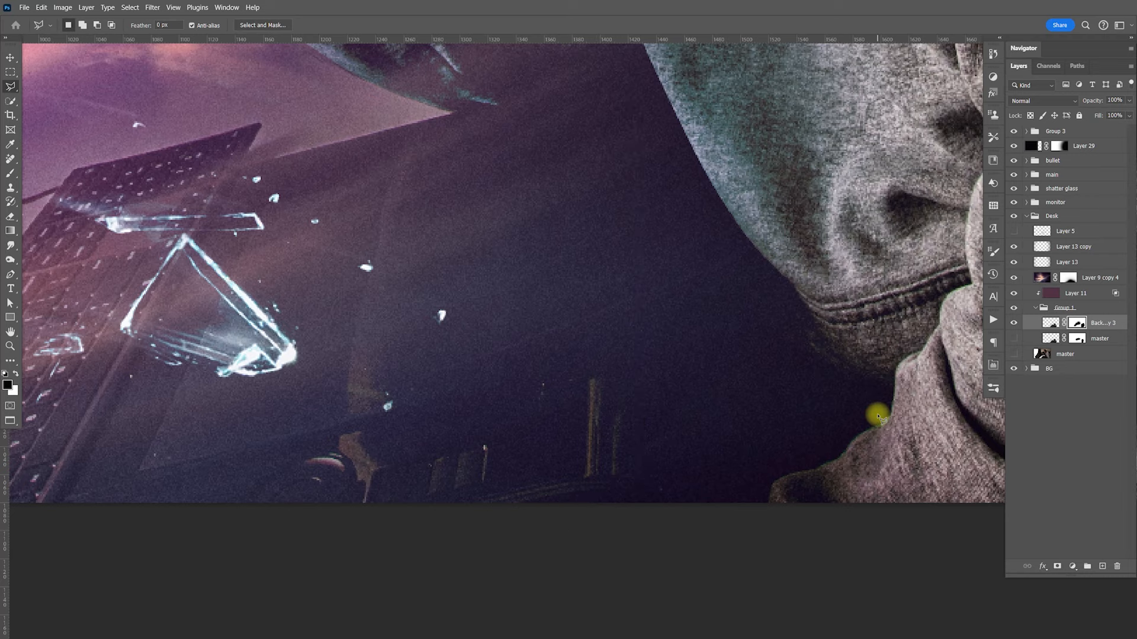
Review the whole composite at reduced size, and check the Stock folder in Adobe Bridge for further assets
key("ctrl+0")
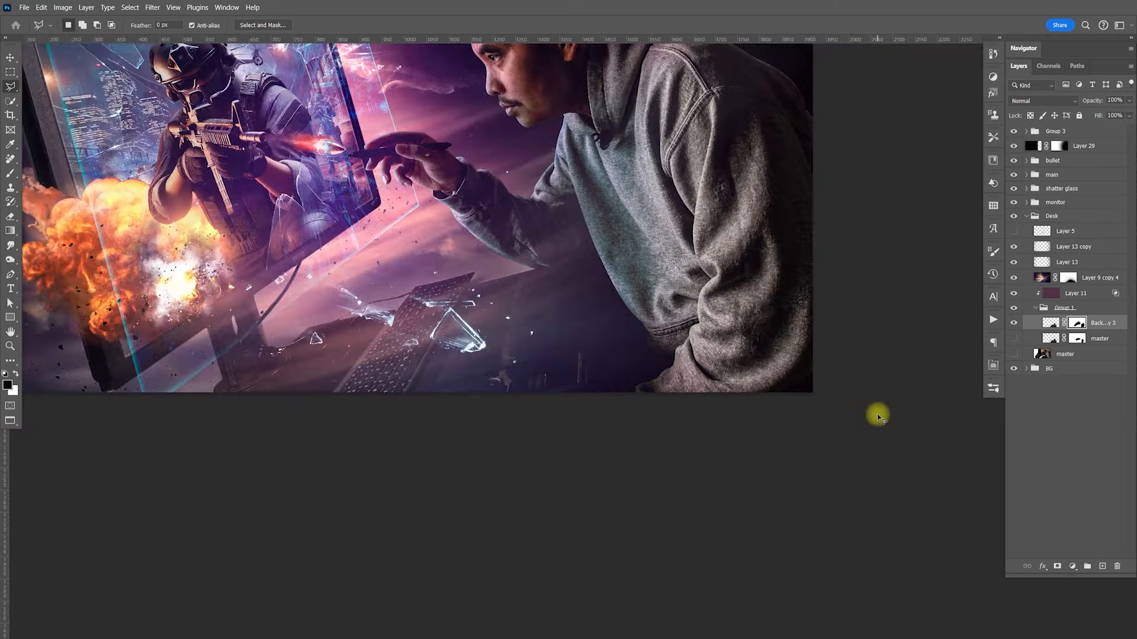
key("ctrl+plus")
key("ctrl+minus")
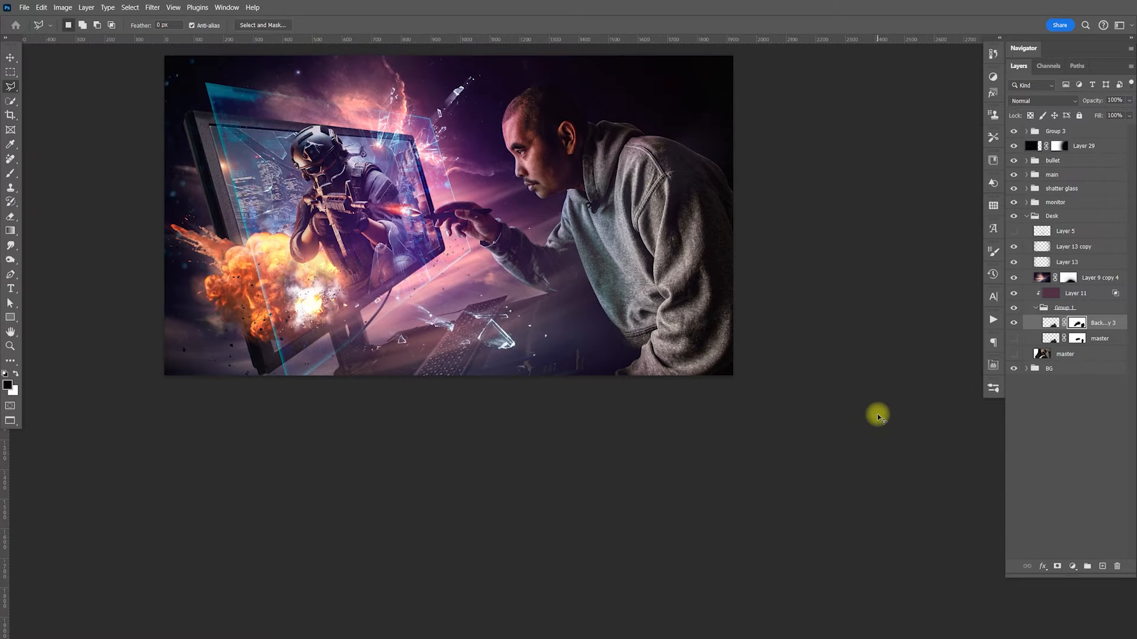
key("v")
left_click_drag(514, 333, 610, 378)
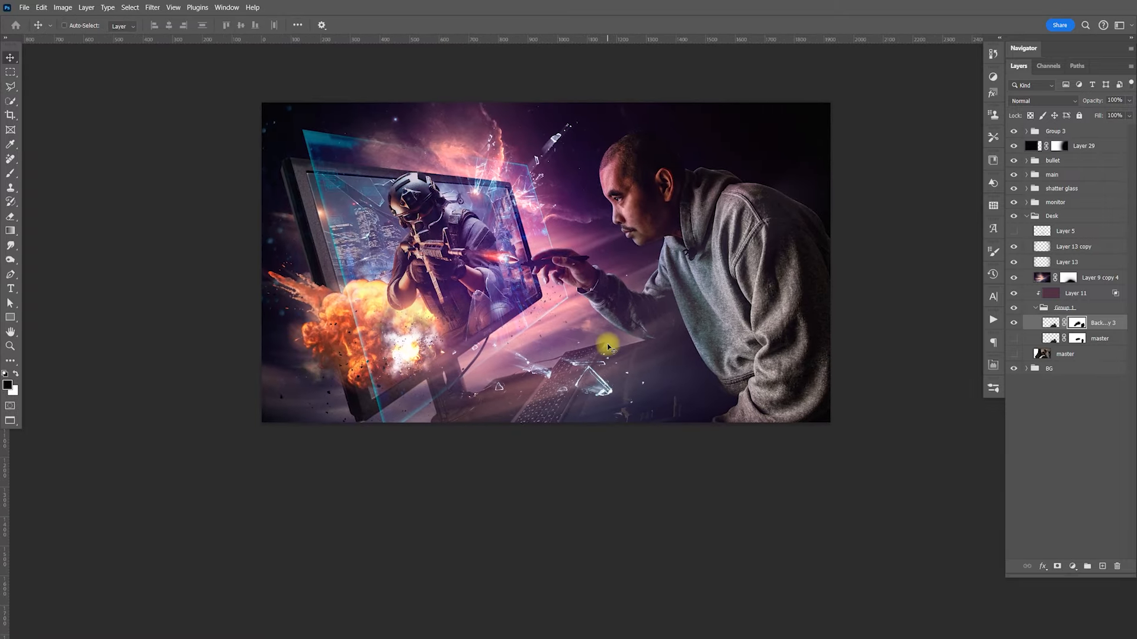
key("ctrl+plus")
mouse_move(630, 323)
left_mouse_down()
mouse_move(627, 386)
mouse_move(631, 342)
left_mouse_up()
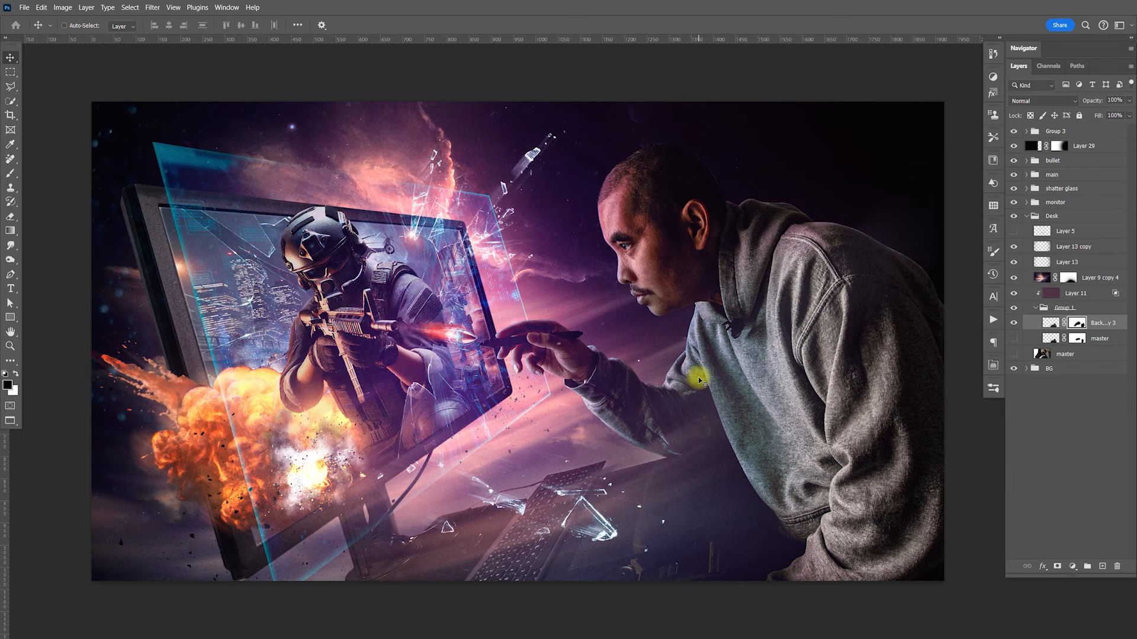
key("alt+Tab")
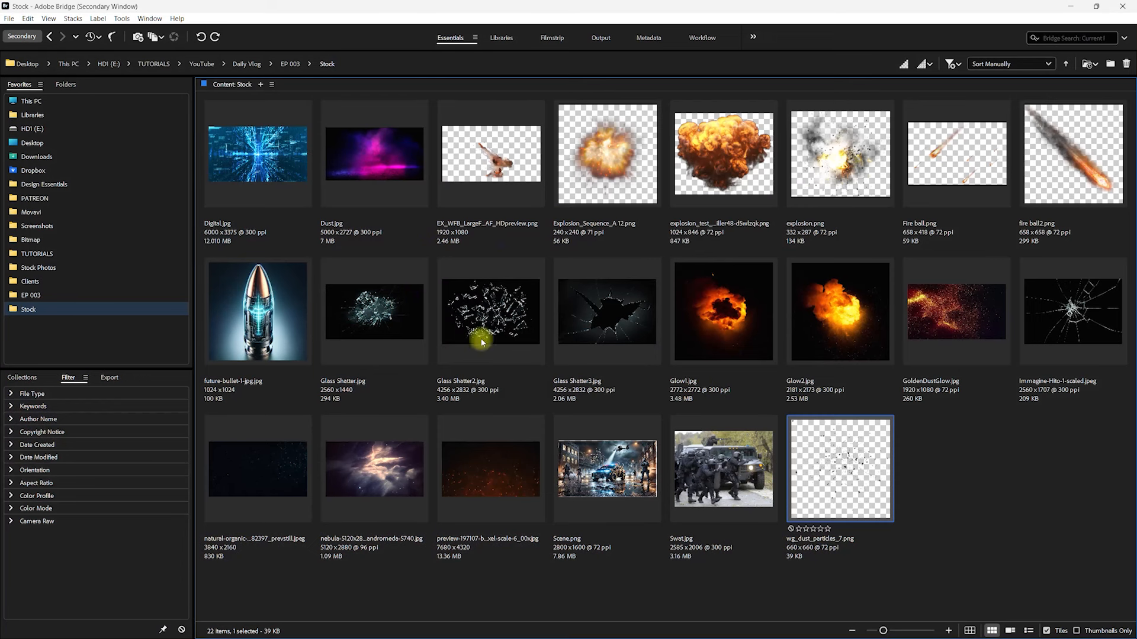
key("alt+Tab")
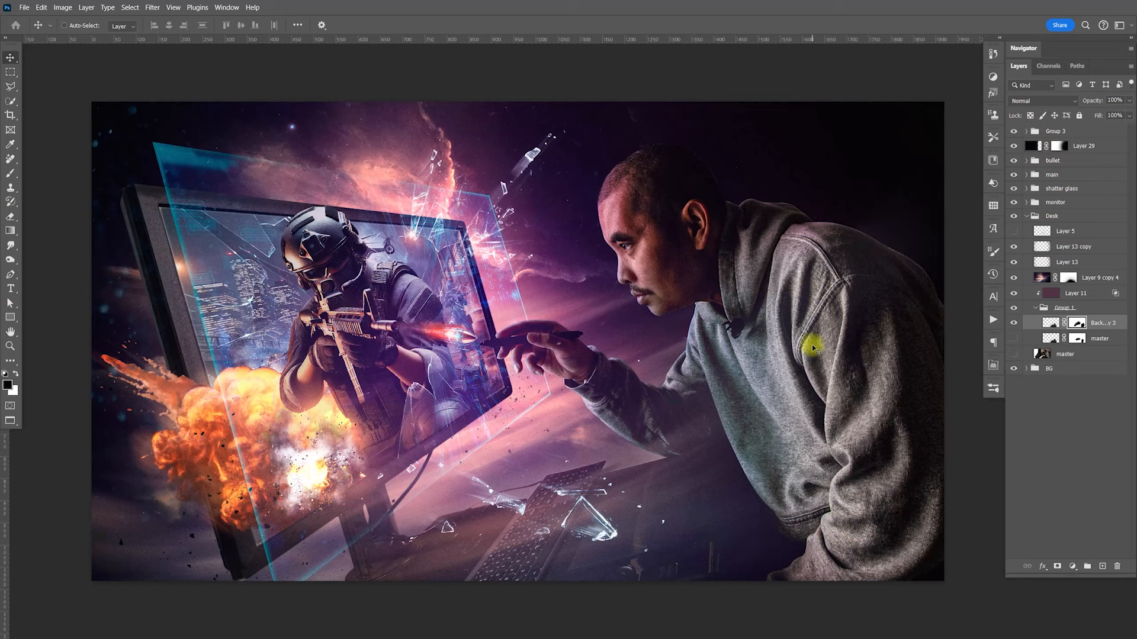